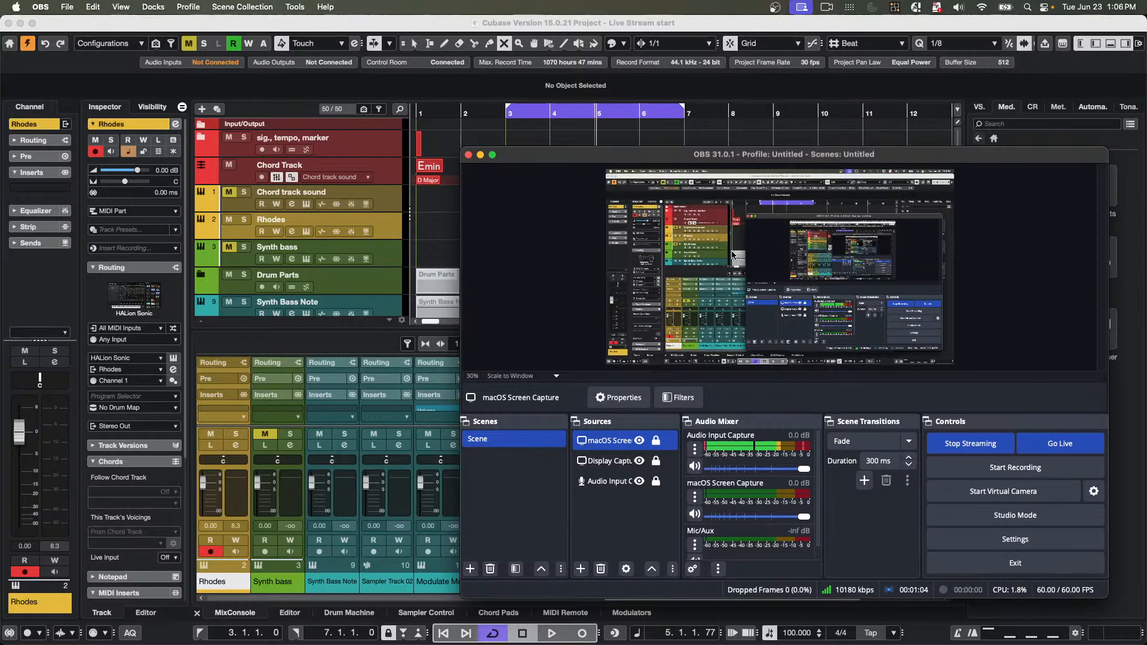
- Switch from OBS to Cubase, then open and activate the recent project Amos Moses - GO.cpr
click(454, 218)
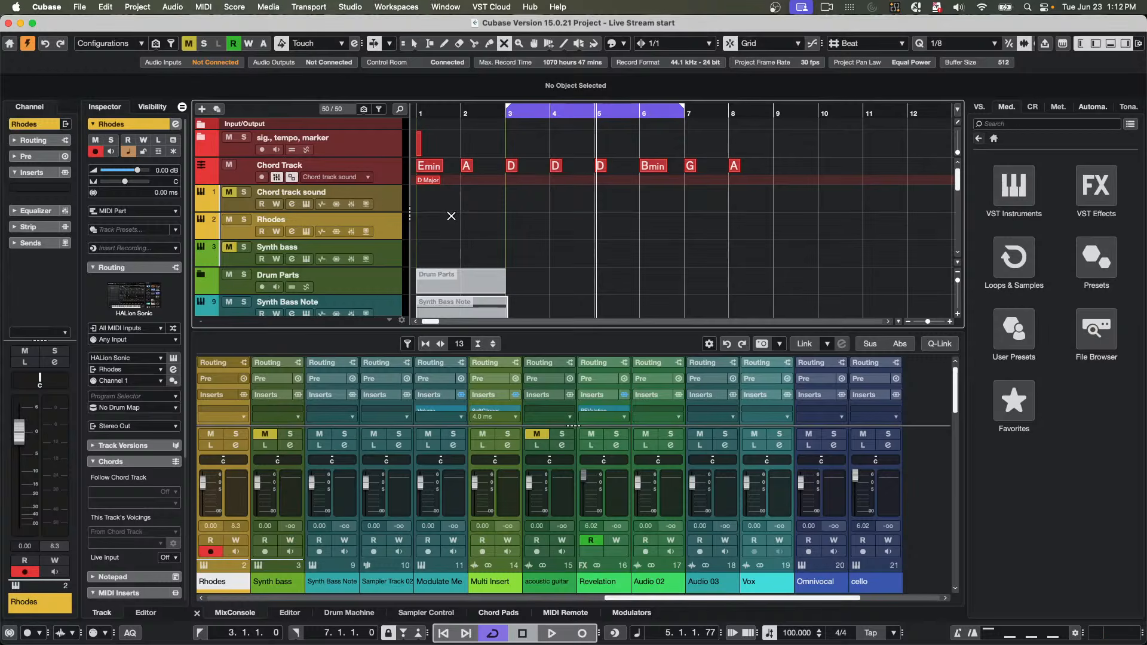
click(82, 7)
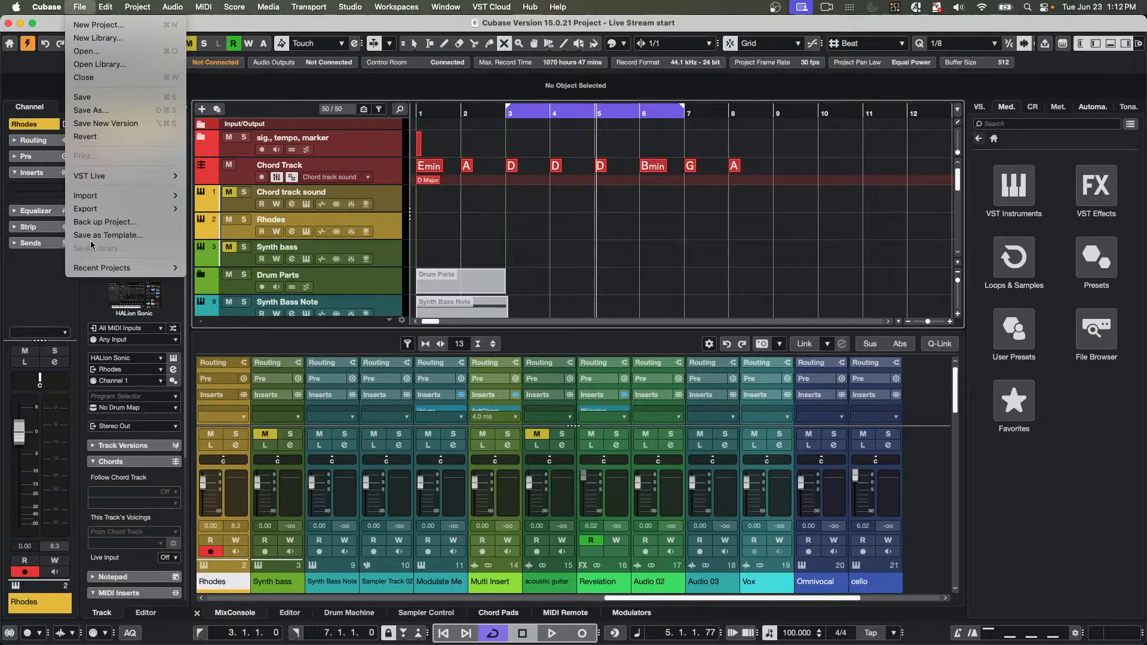
mouse_move(96, 268)
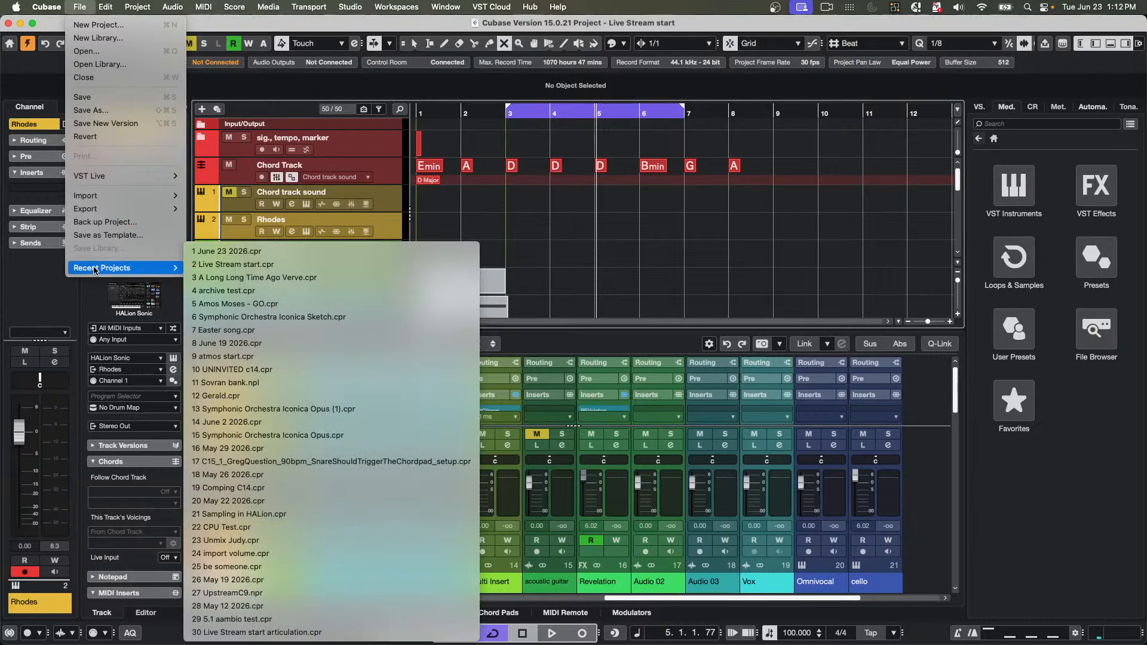
click(261, 304)
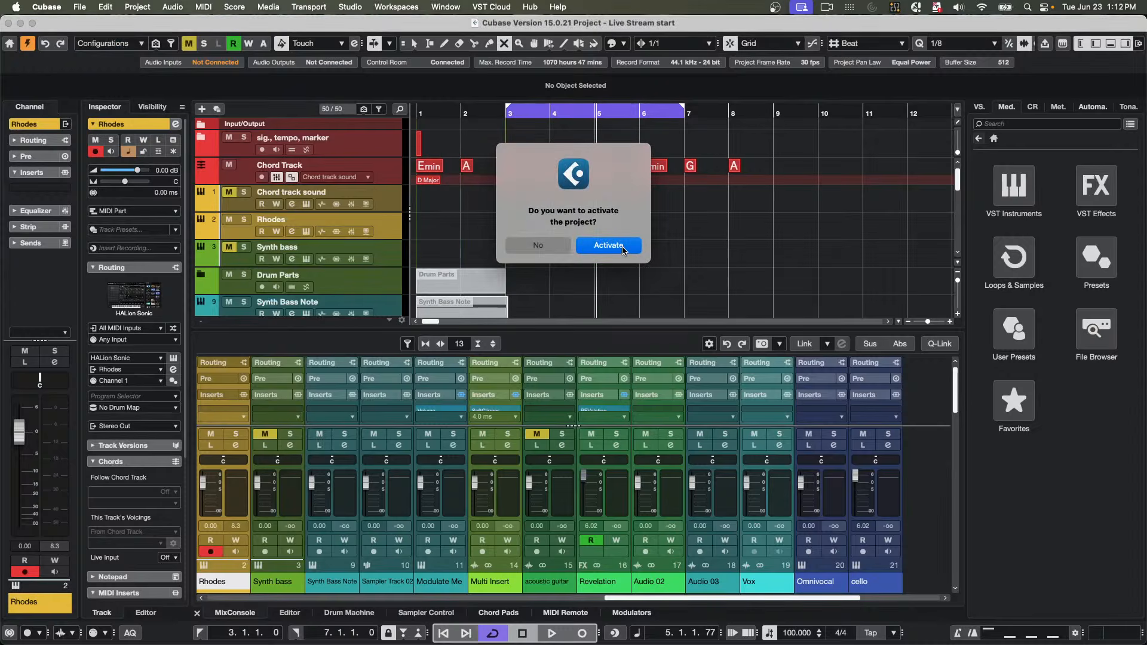
click(624, 250)
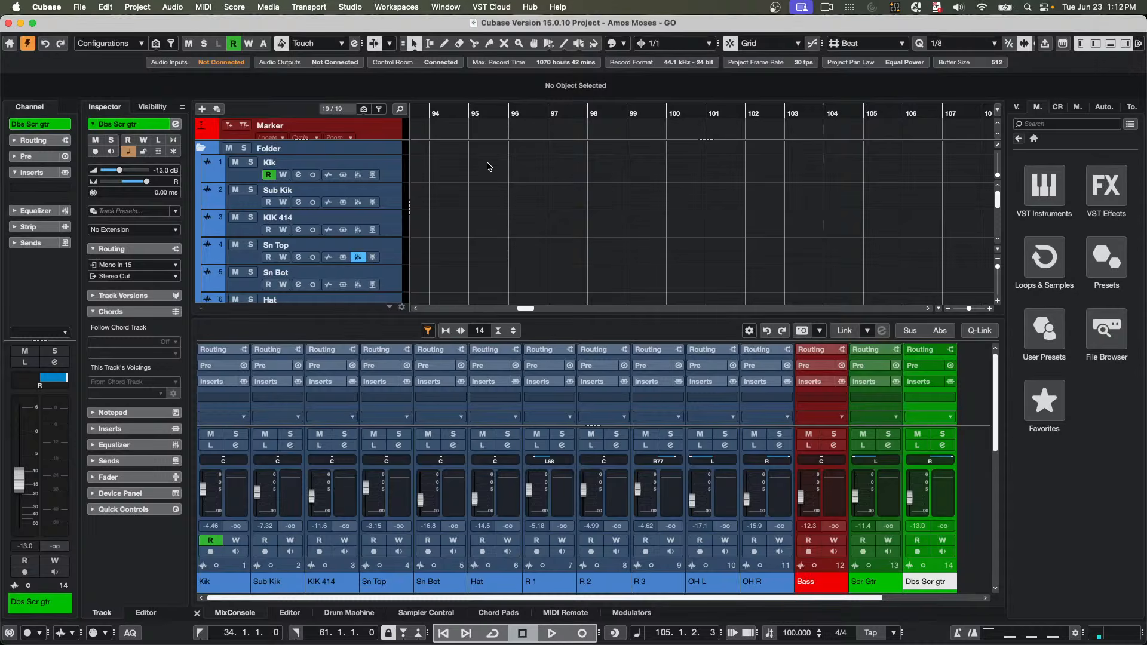
- Play the song from about bar 5 and solo the Folder track containing the drums
click(441, 111)
key(Home)
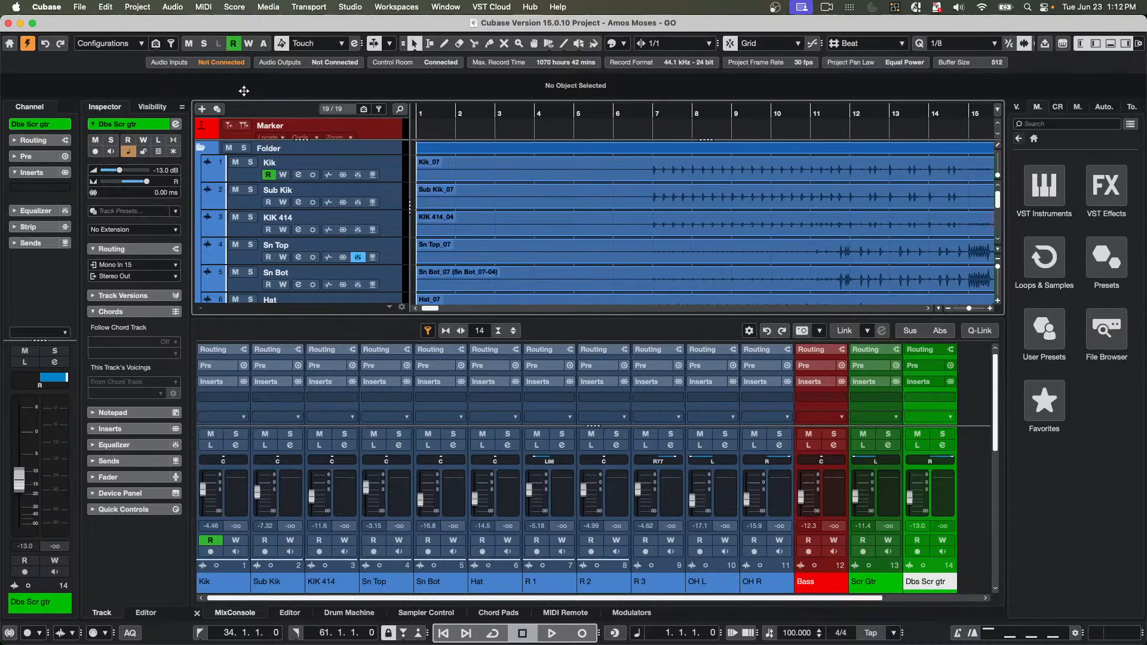
drag(445, 117, 444, 85)
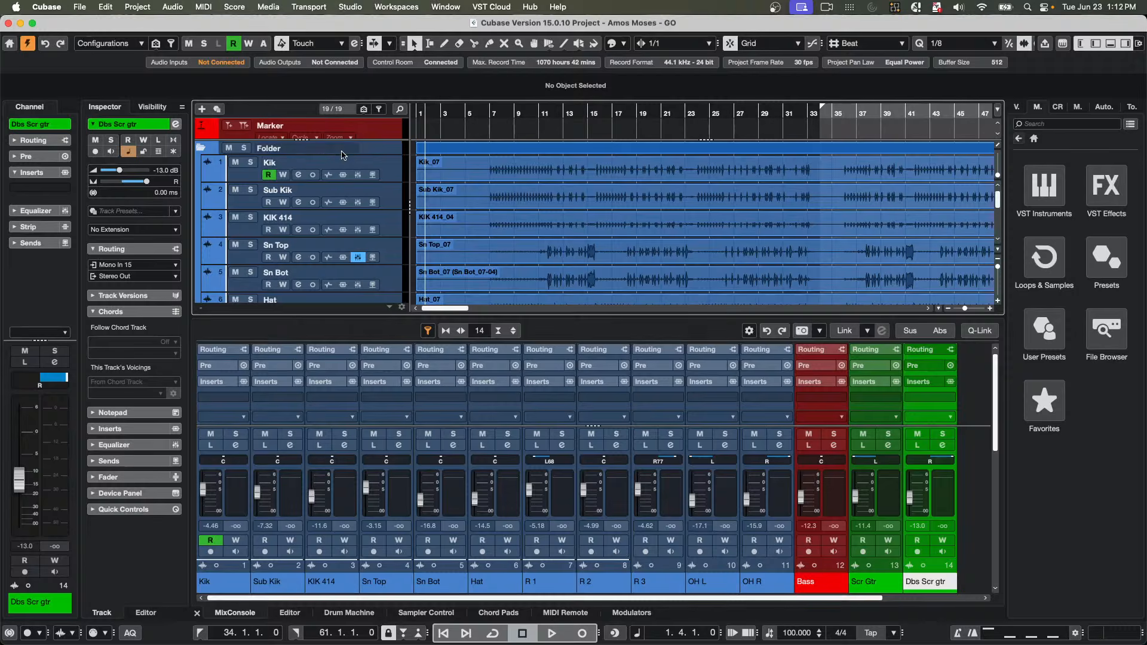
click(471, 116)
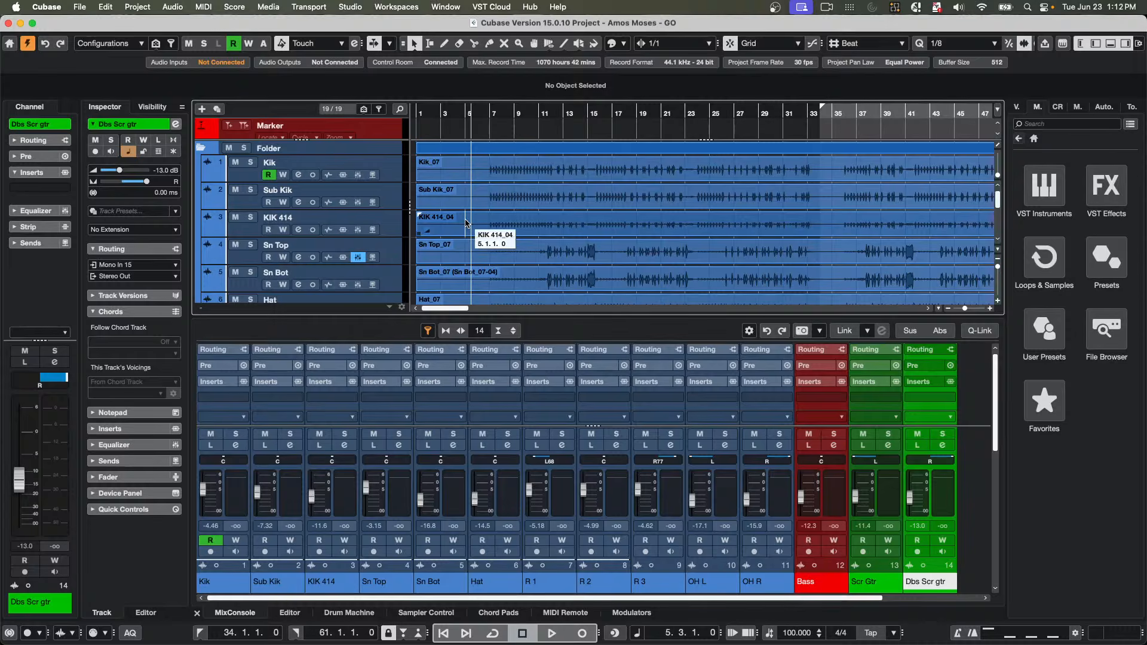
key(space)
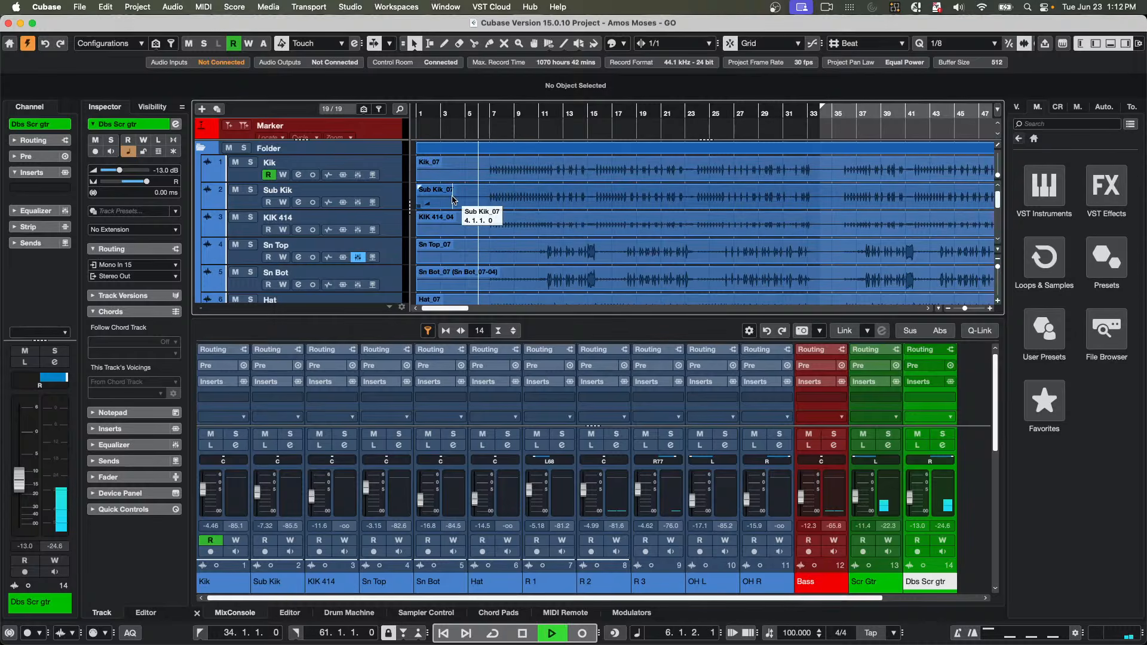
click(244, 149)
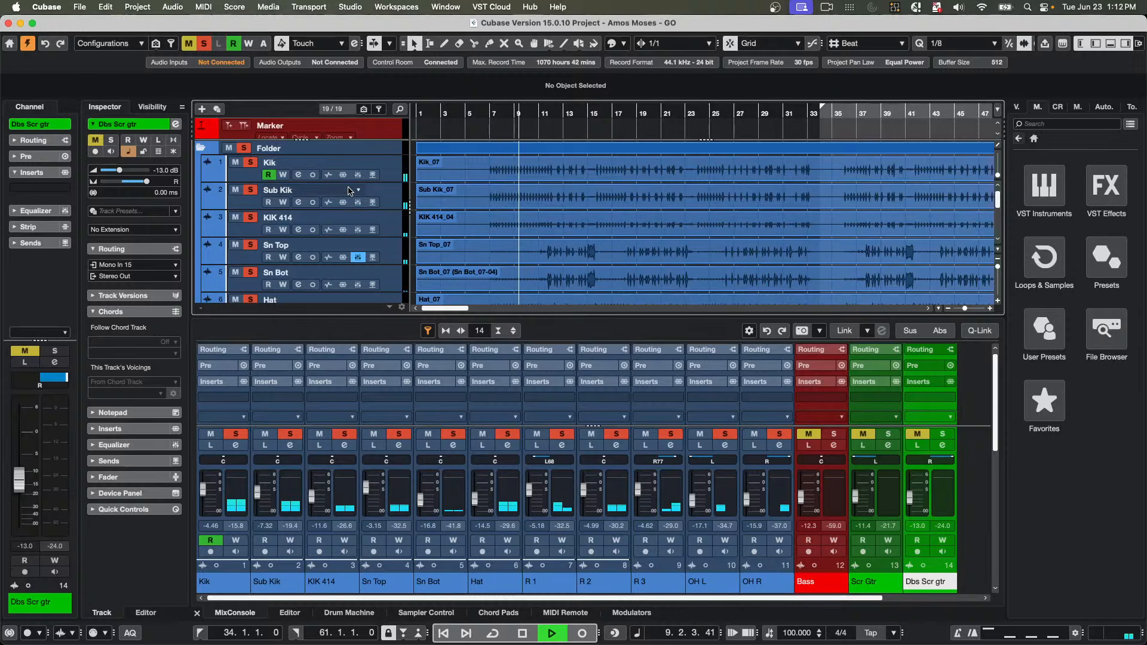
- Enable group editing on the Folder track, stop playback and select the Kik_07 event together with the grouped drum events
click(333, 153)
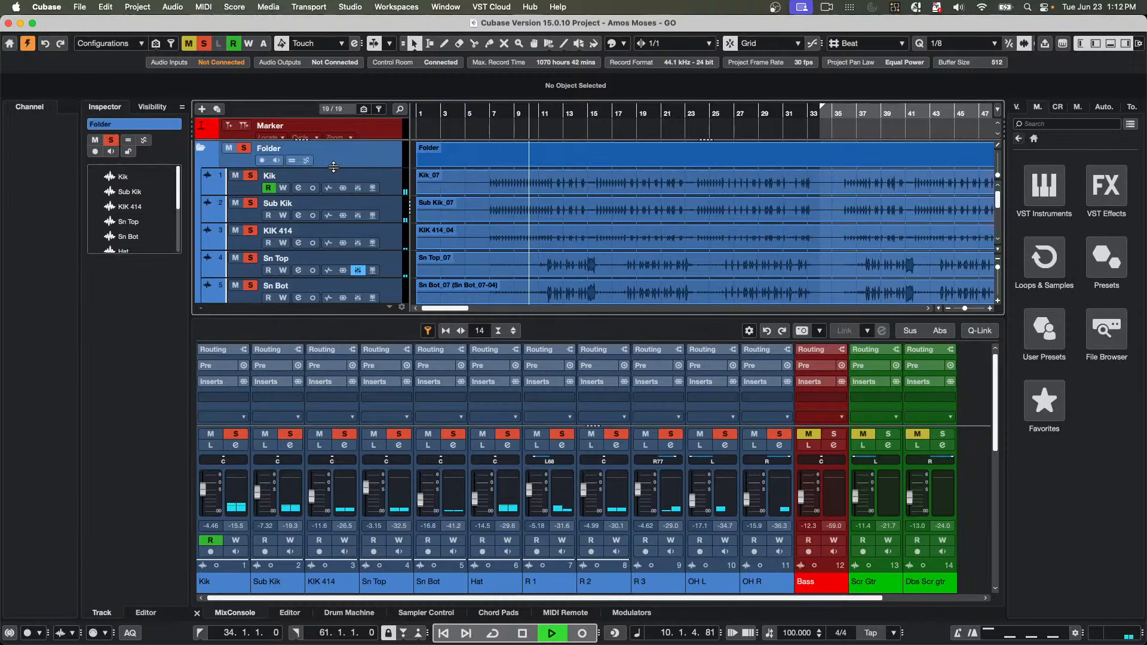
click(290, 162)
key(space)
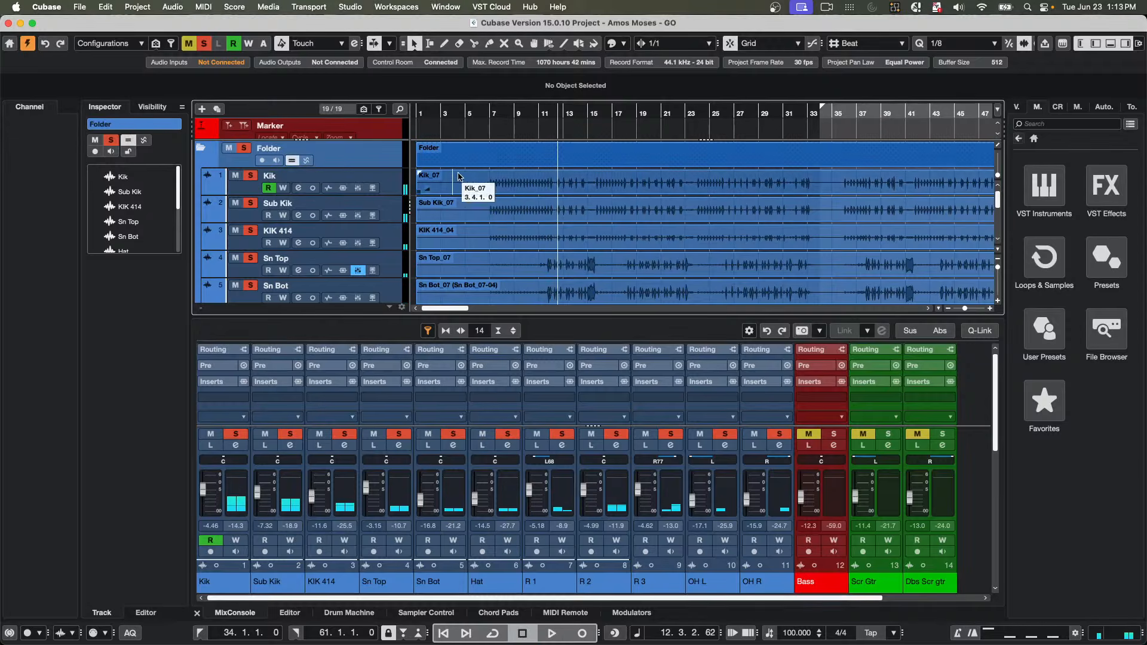
mouse_move(478, 179)
mouse_down()
mouse_move(588, 187)
mouse_move(495, 190)
mouse_up()
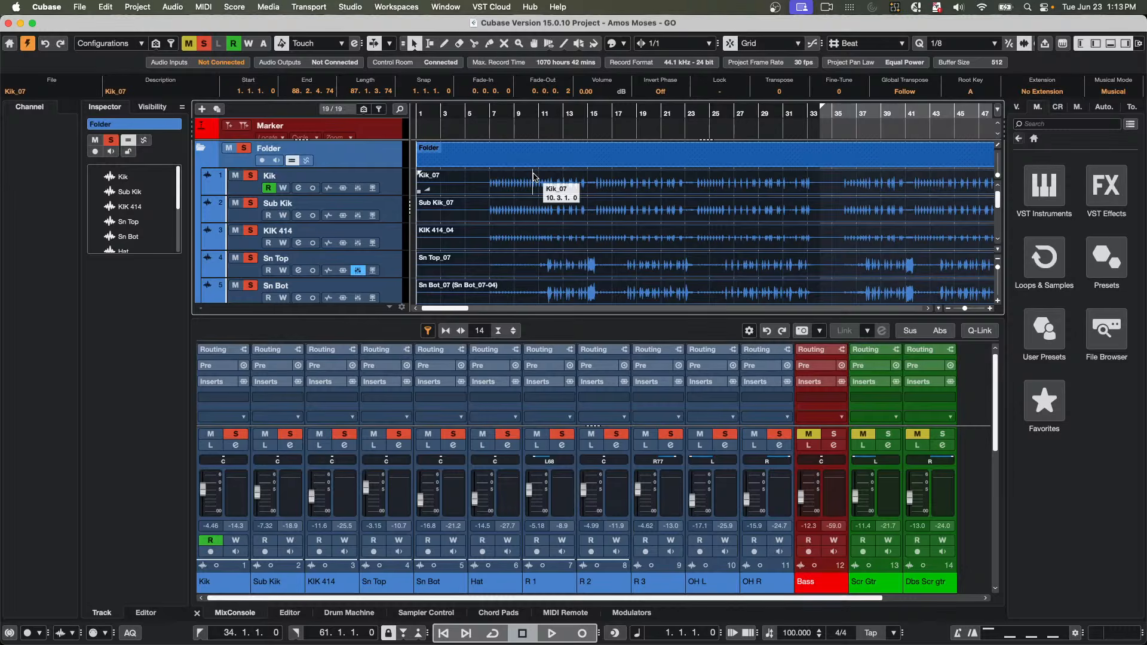
- Split the grouped drum events at five points between bars 8 and 14 and check the cuts across the drum tracks
drag(487, 114, 483, 132)
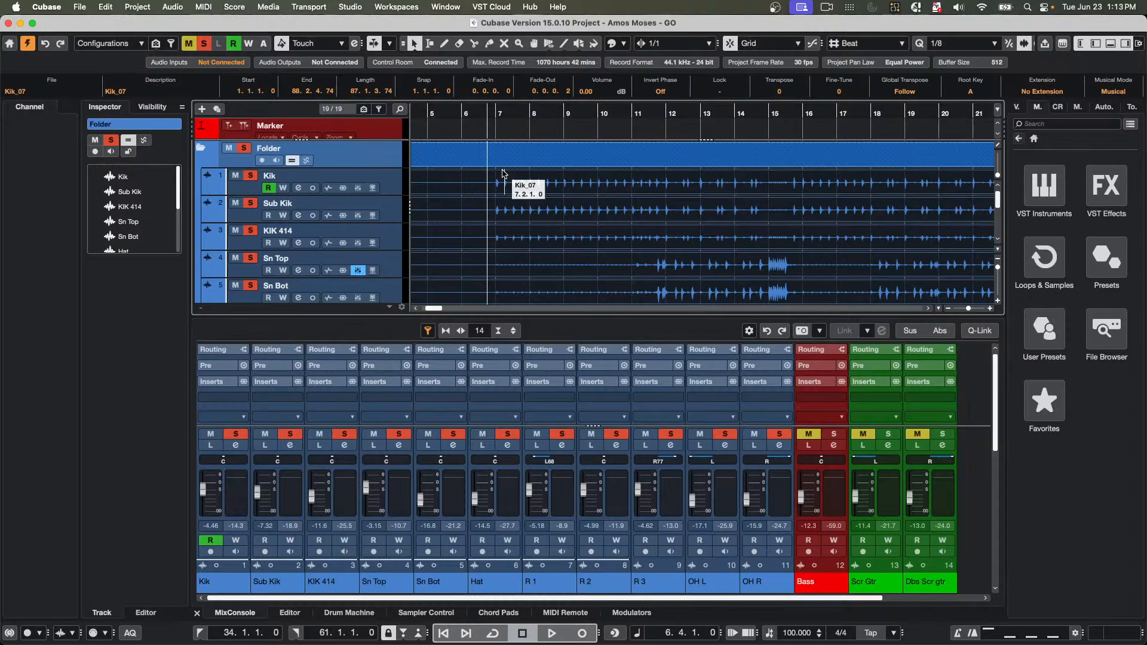
right_click(478, 193)
click(538, 192)
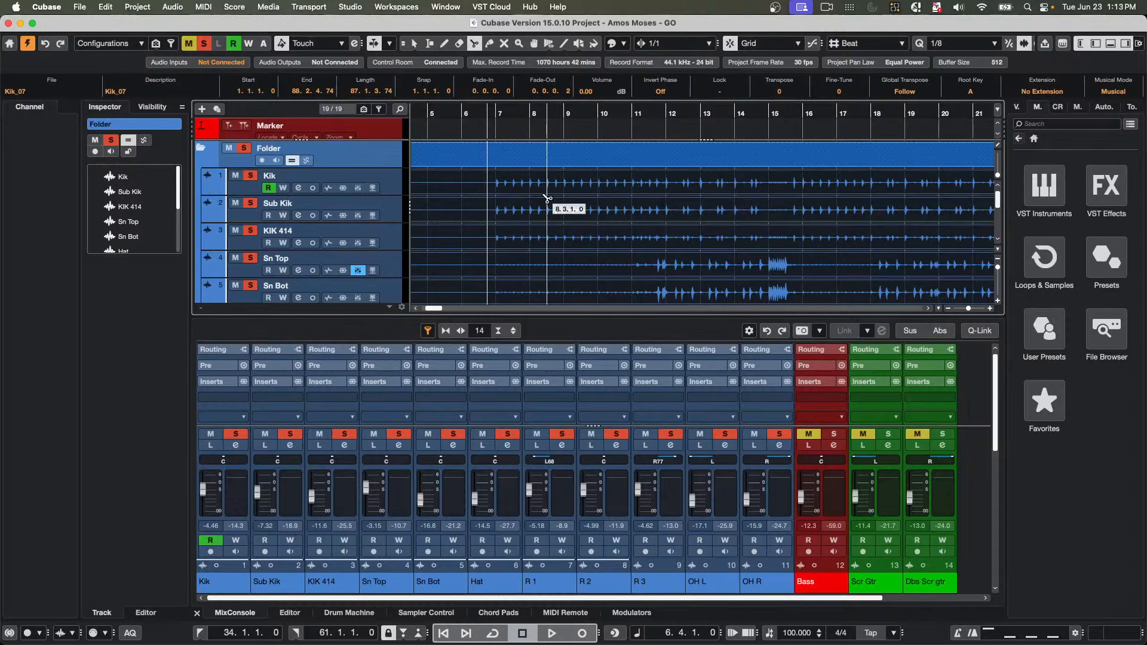
click(547, 184)
click(598, 184)
click(658, 184)
click(692, 186)
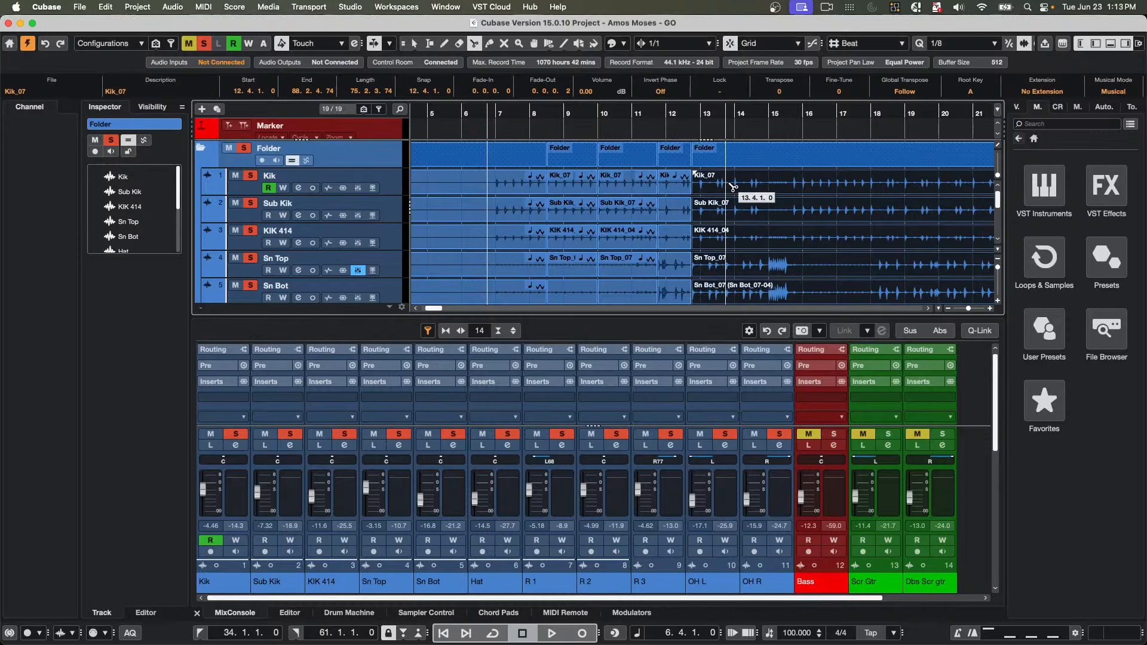
click(751, 187)
scroll(575, 218, down, 5)
scroll(575, 224, up, 4)
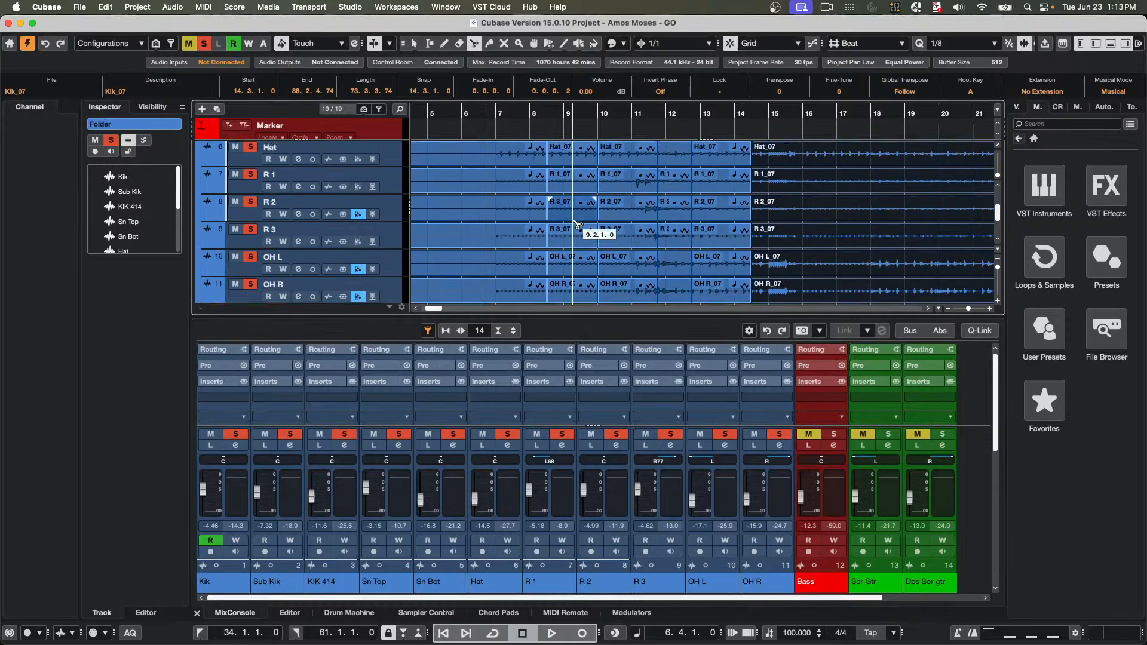
- Undo all the splits made in the grouped drum events
key(super+z)
key(super+z)
key(super+z)
key(super+z)
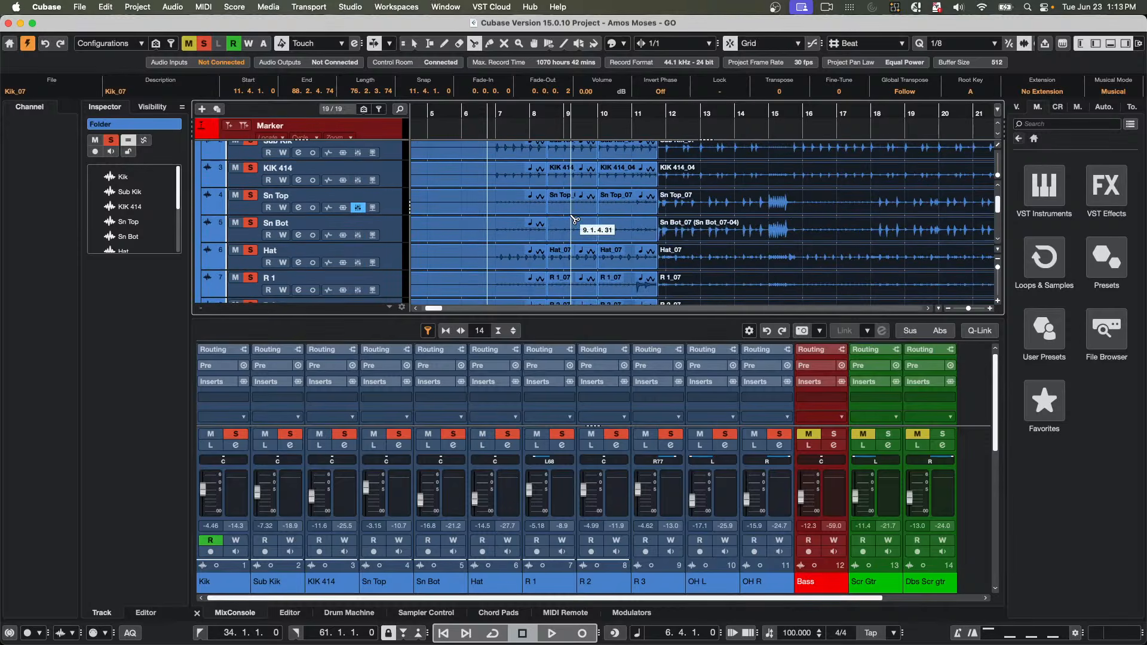
key(super+z)
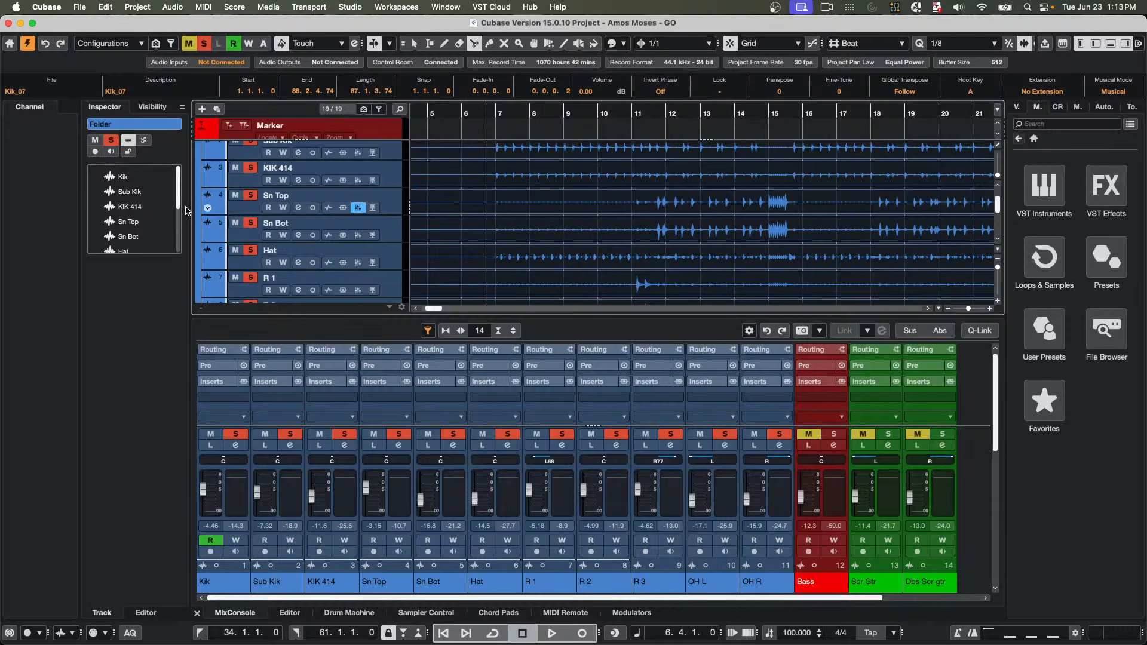
scroll(360, 189, up, 3)
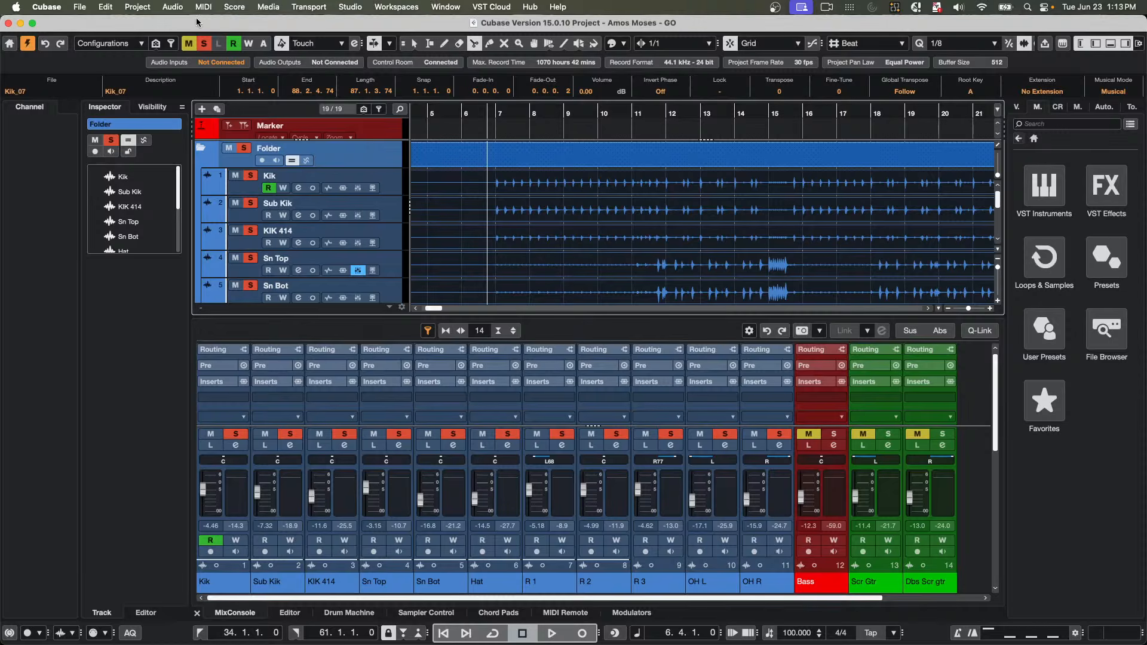
- Create warp markers from hitpoints for the selected drum events
click(179, 9)
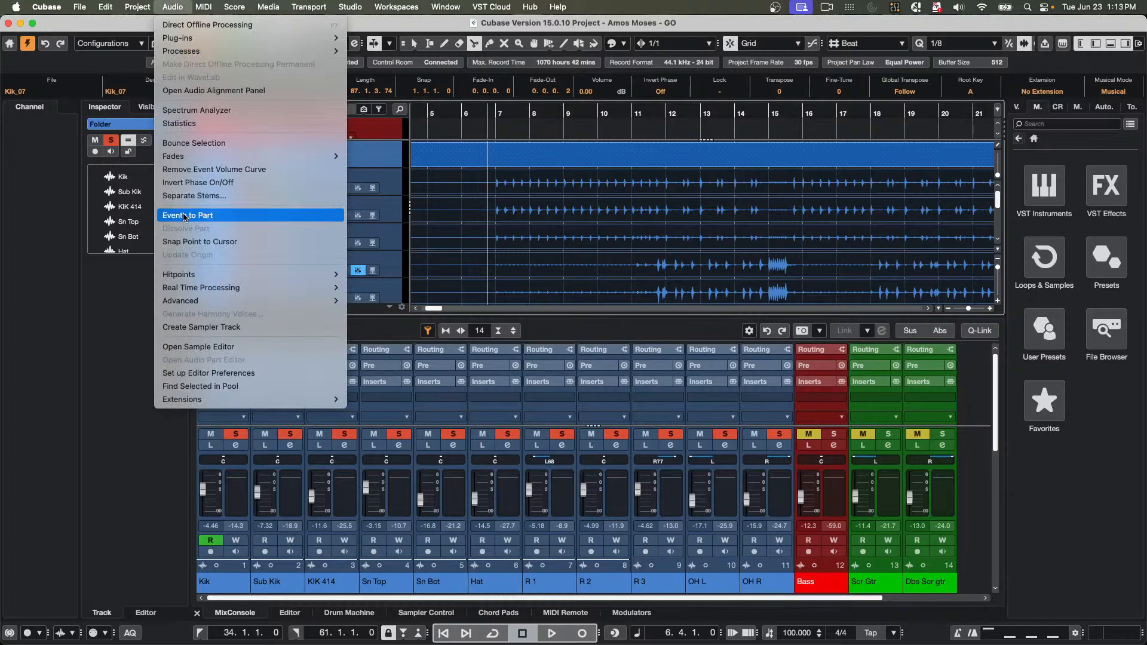
mouse_move(191, 293)
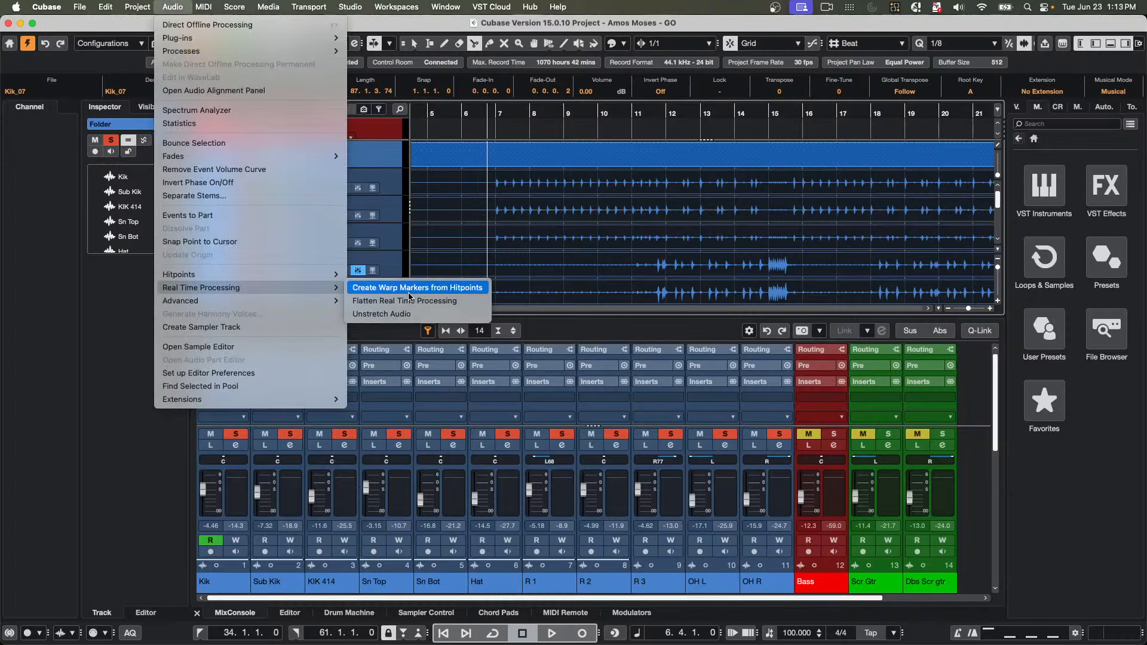
click(456, 288)
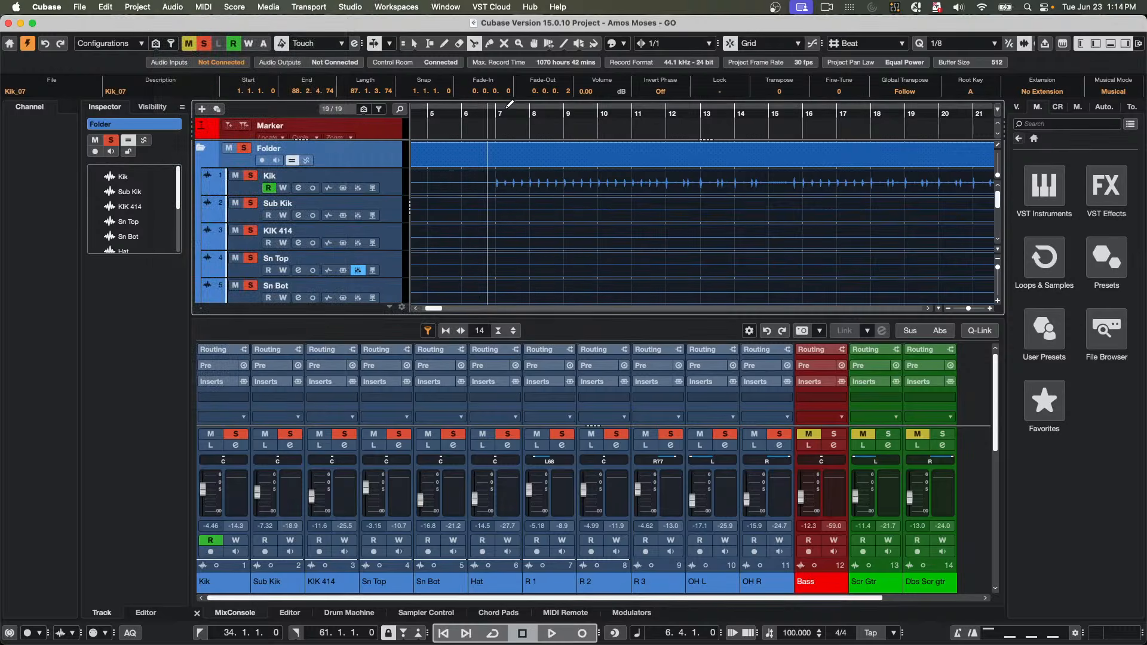
- Use the Free Warp tool to place warp markers across the grouped drum events on each kick hit from bar 9 to bar 11
drag(496, 111, 498, 85)
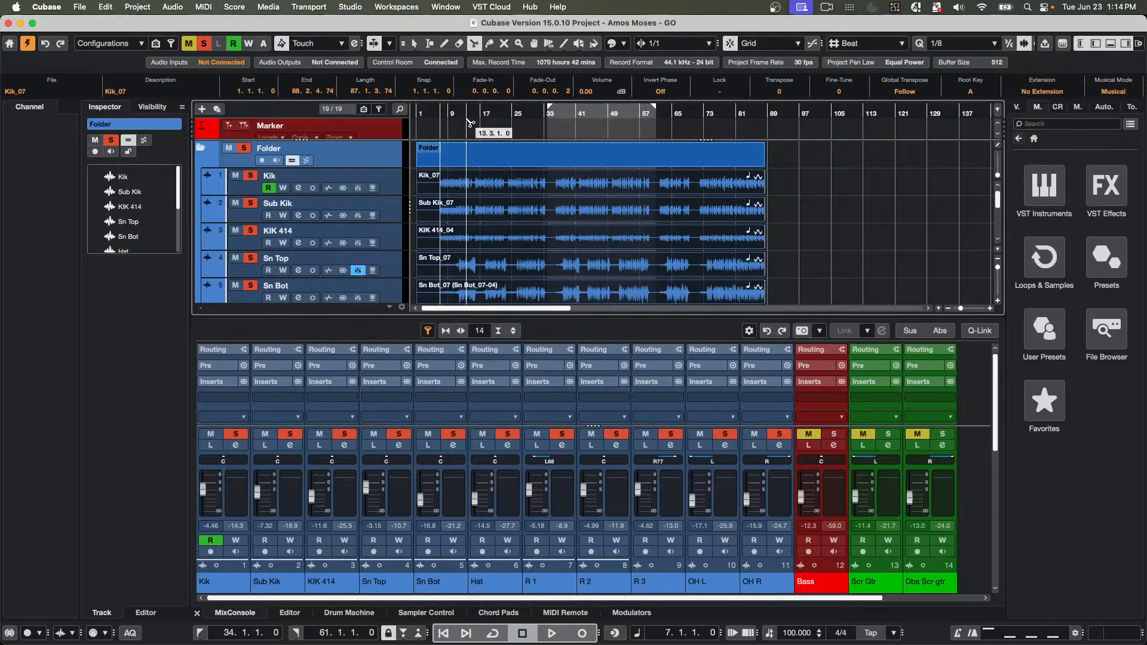
click(549, 43)
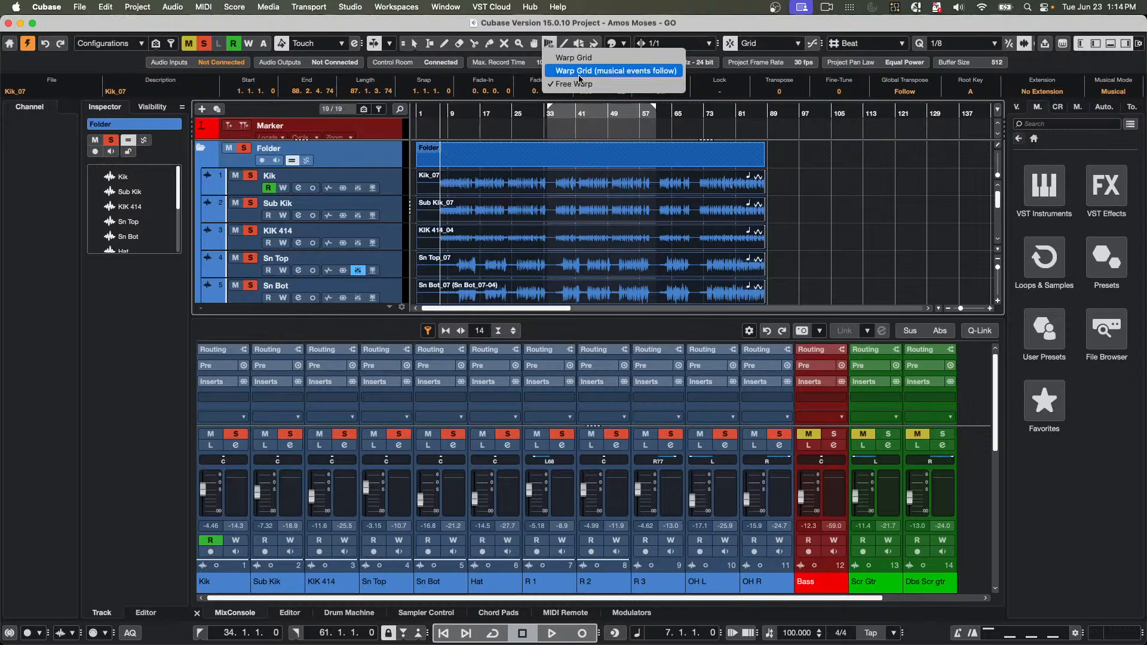
drag(456, 113, 481, 188)
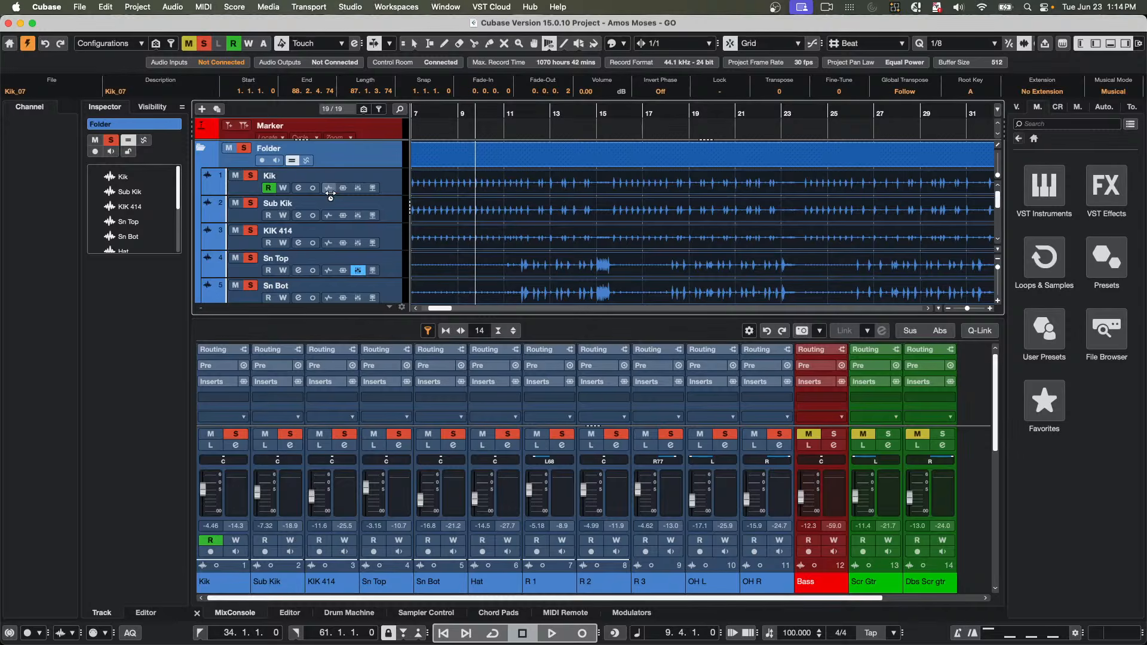
click(444, 114)
drag(444, 113, 448, 133)
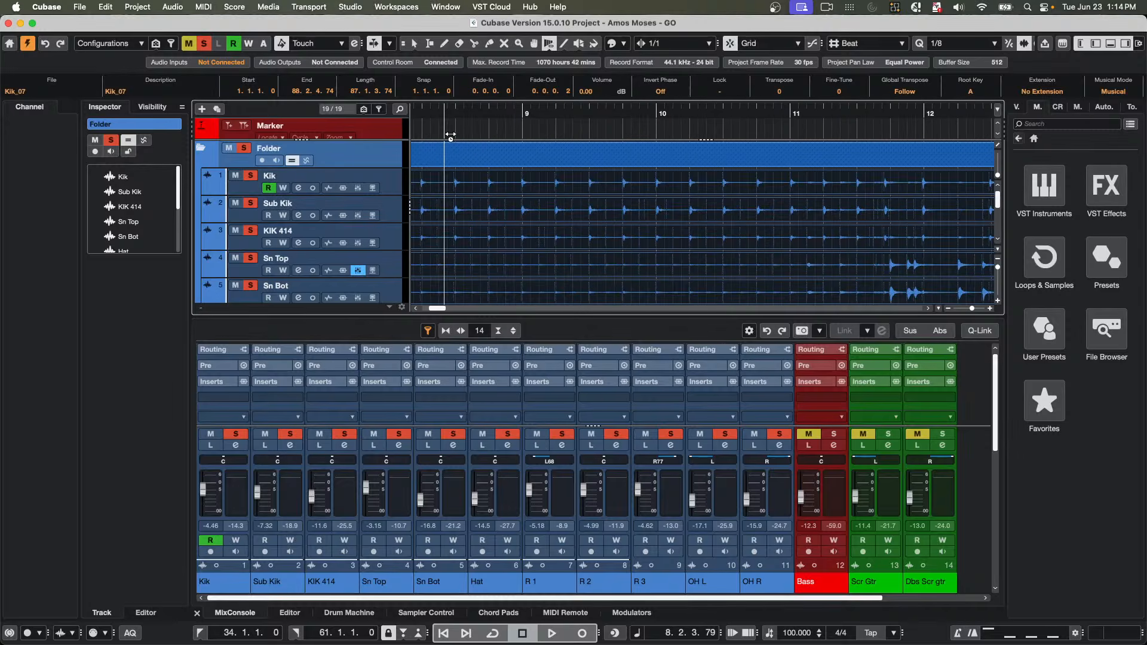
click(528, 188)
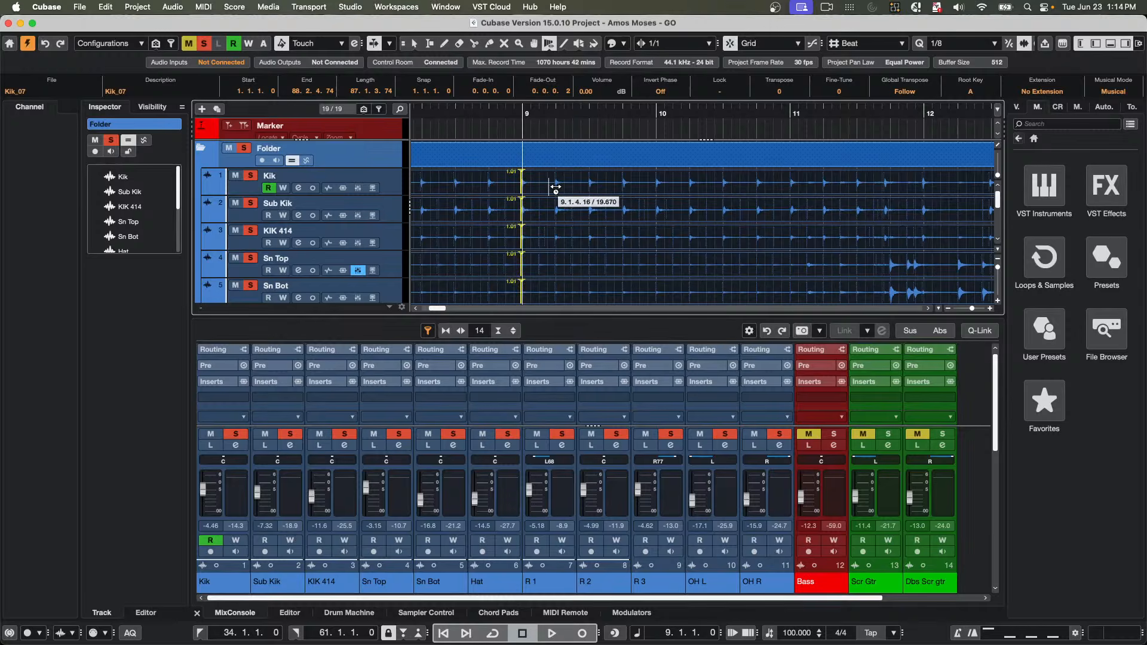
click(556, 188)
click(590, 189)
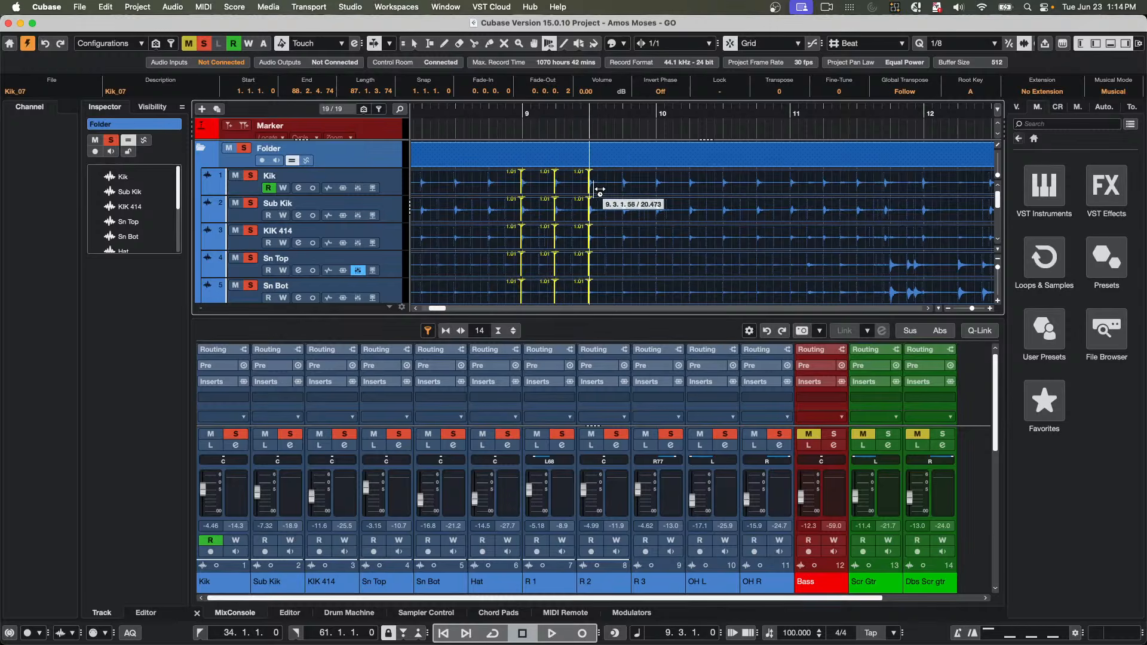
click(626, 190)
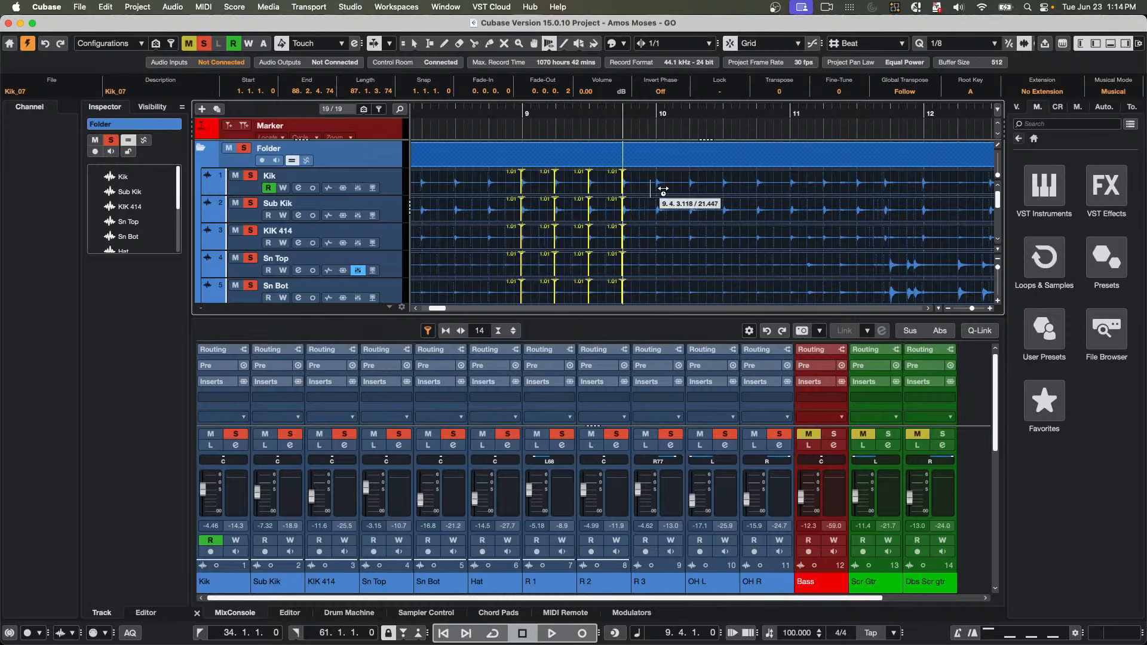
click(658, 191)
click(691, 190)
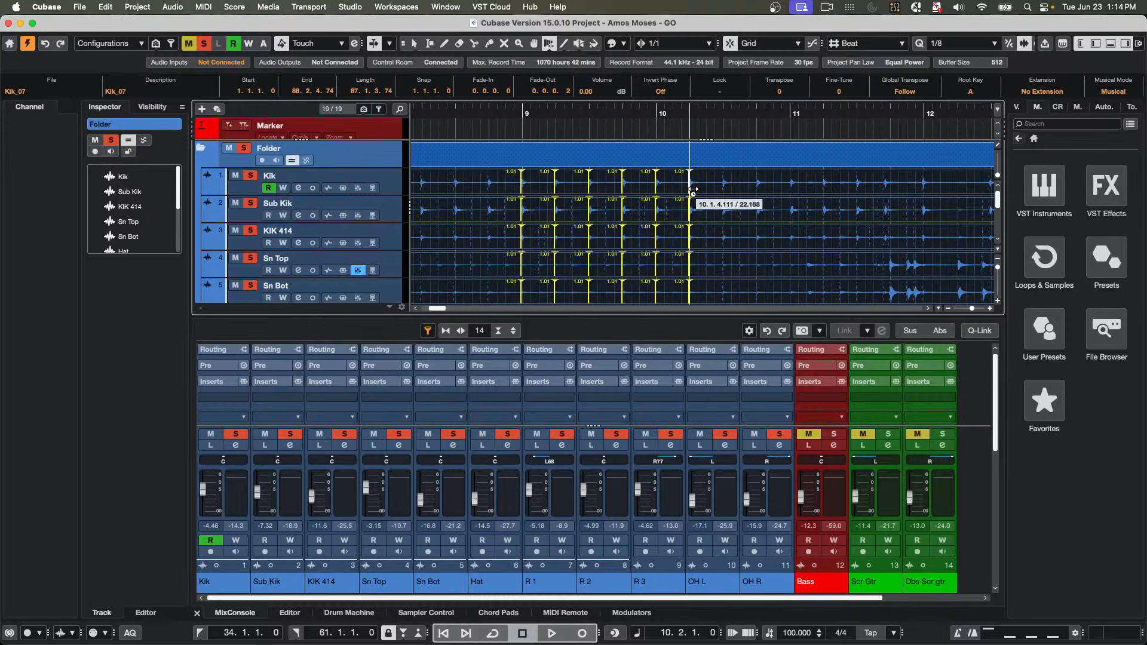
click(724, 190)
click(764, 192)
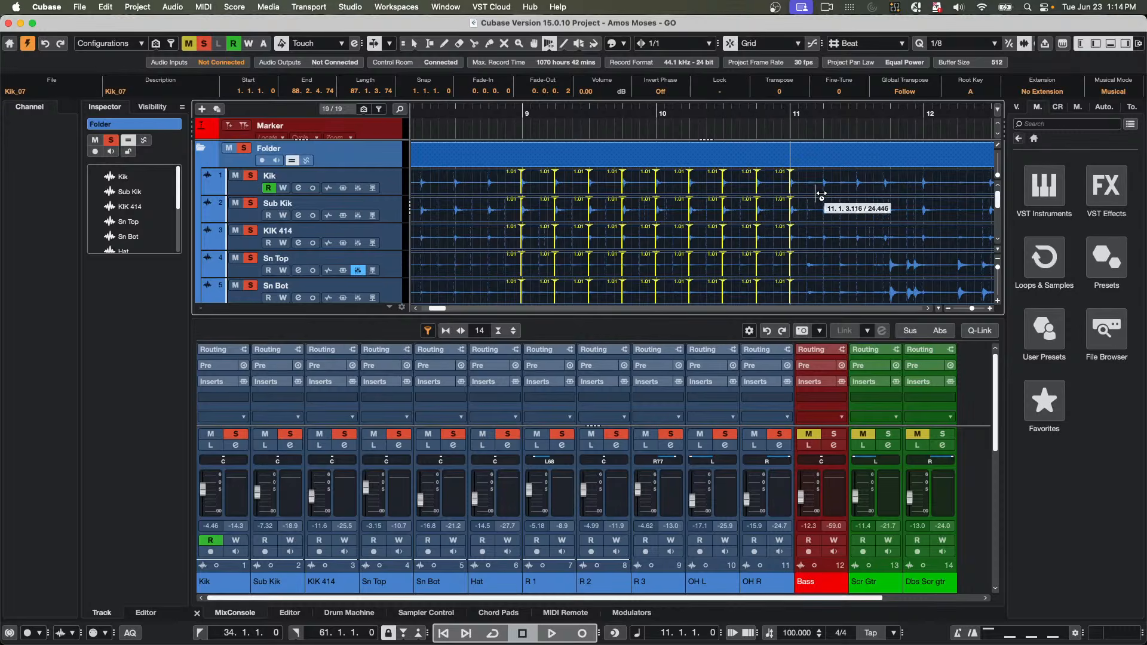
- Deselect everything, reselect all events and add warp markers to the grouped drums on beats 2 and 3 of bar 11
key(shift+super+a)
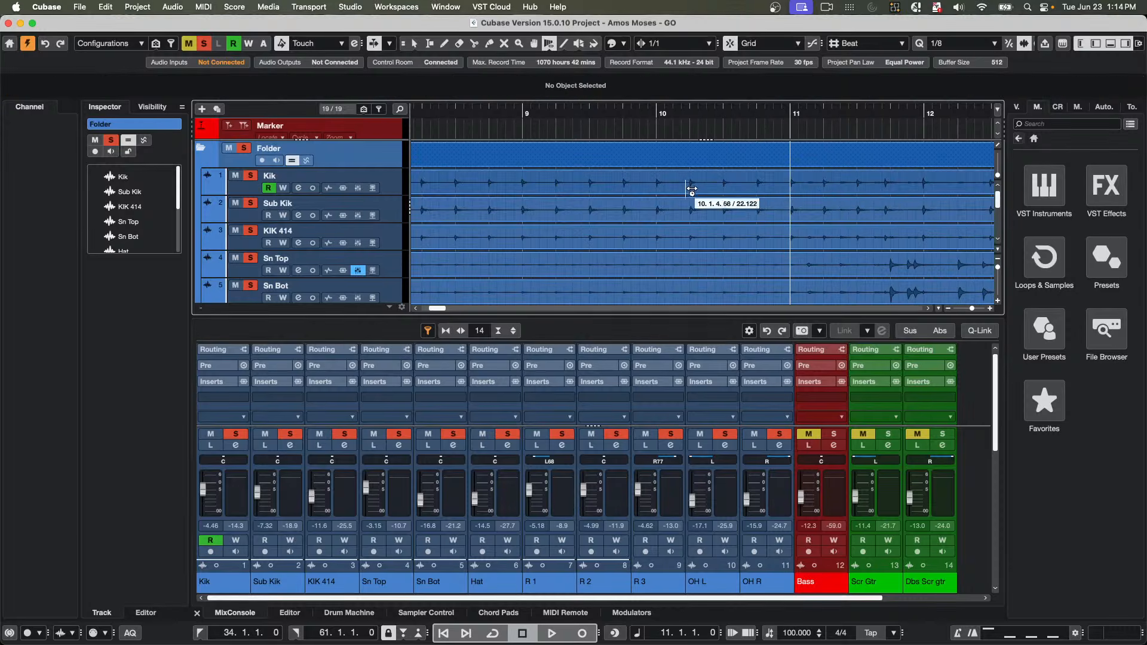
key(super+a)
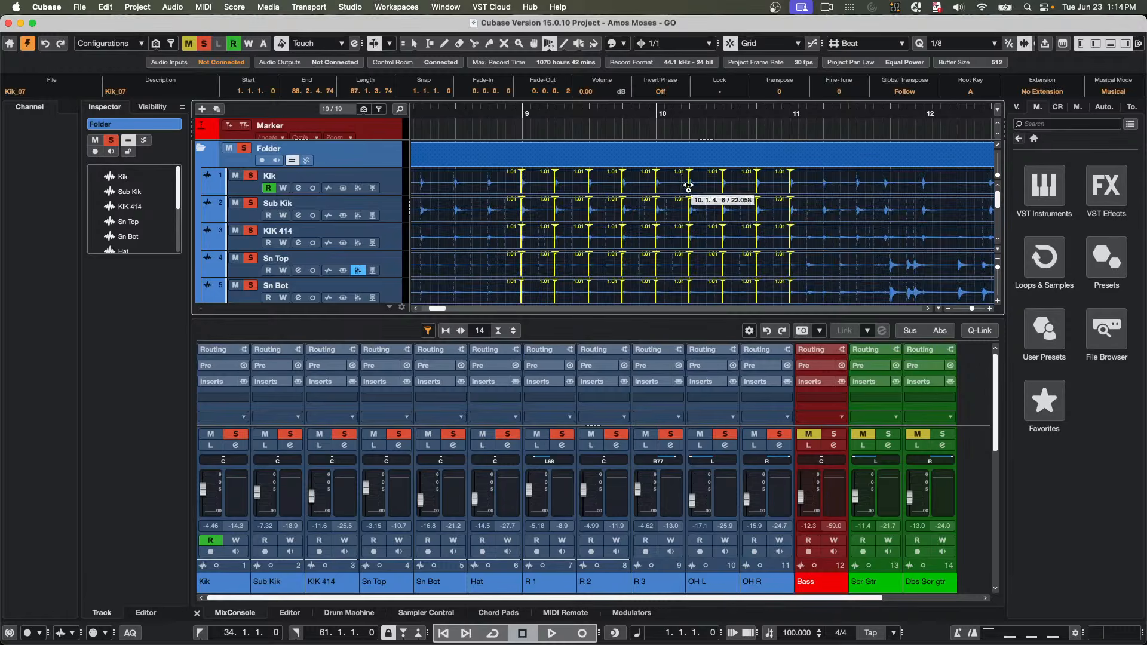
click(826, 186)
click(860, 187)
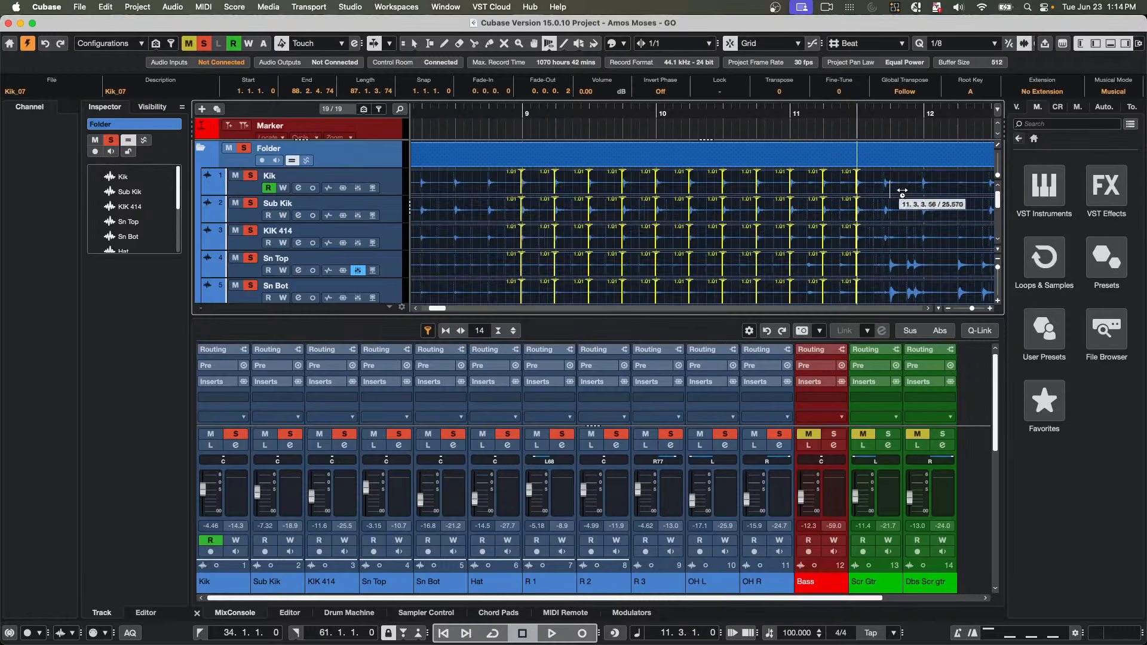
- Add warp markers across the grouped drum events just before beat 4 of bar 11 and at the start of bar 12
click(896, 189)
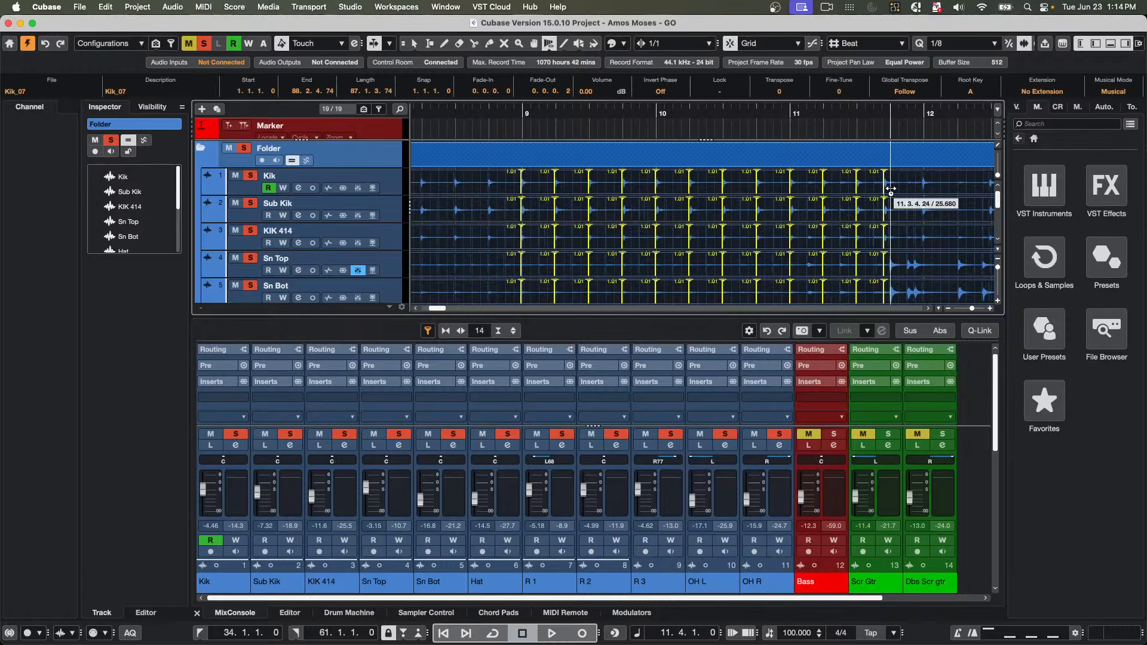
click(927, 190)
- Add warp markers across the grouped drums on each off-beat Hat hit from bar 9 through beat 2 of bar 11
scroll(626, 204, down, 2)
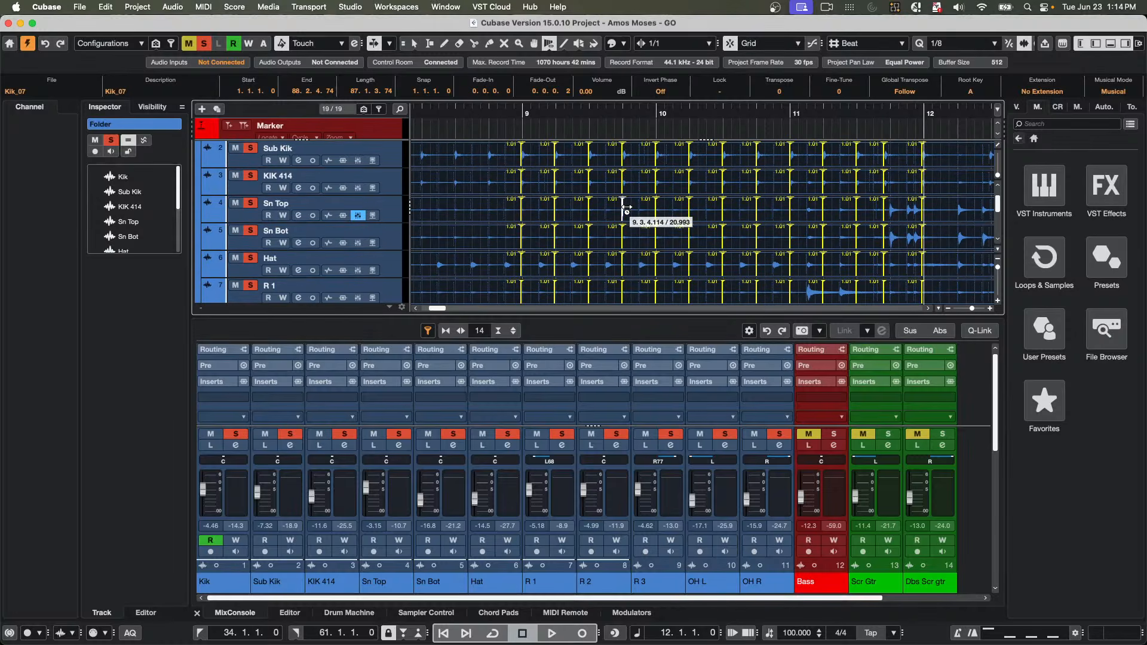
click(543, 264)
click(577, 268)
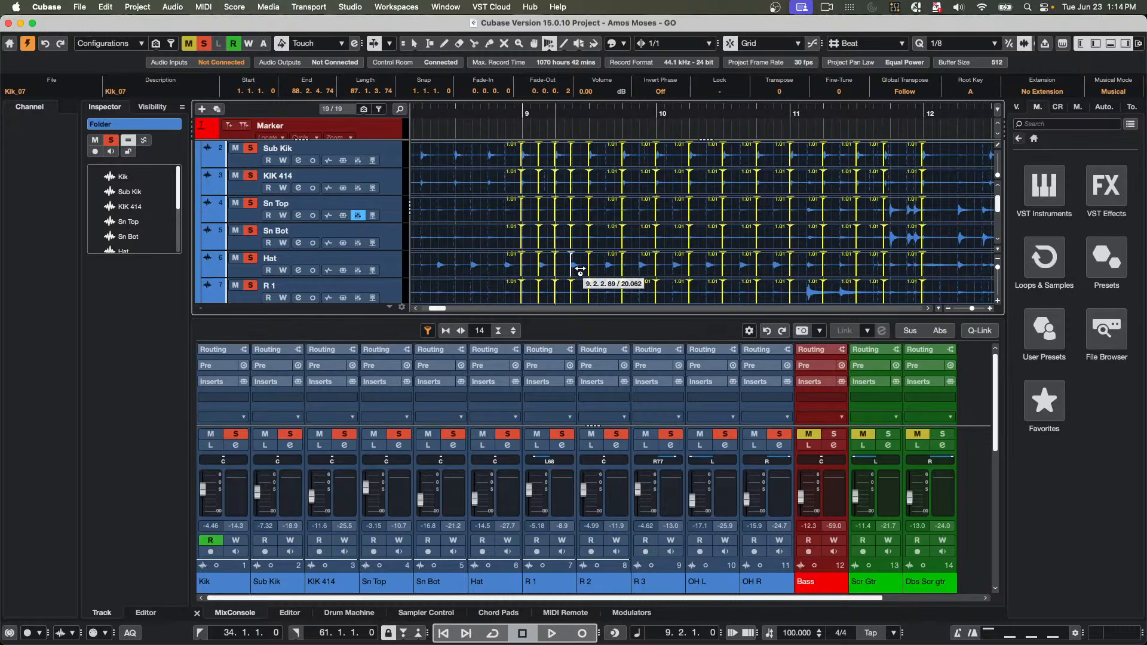
click(630, 269)
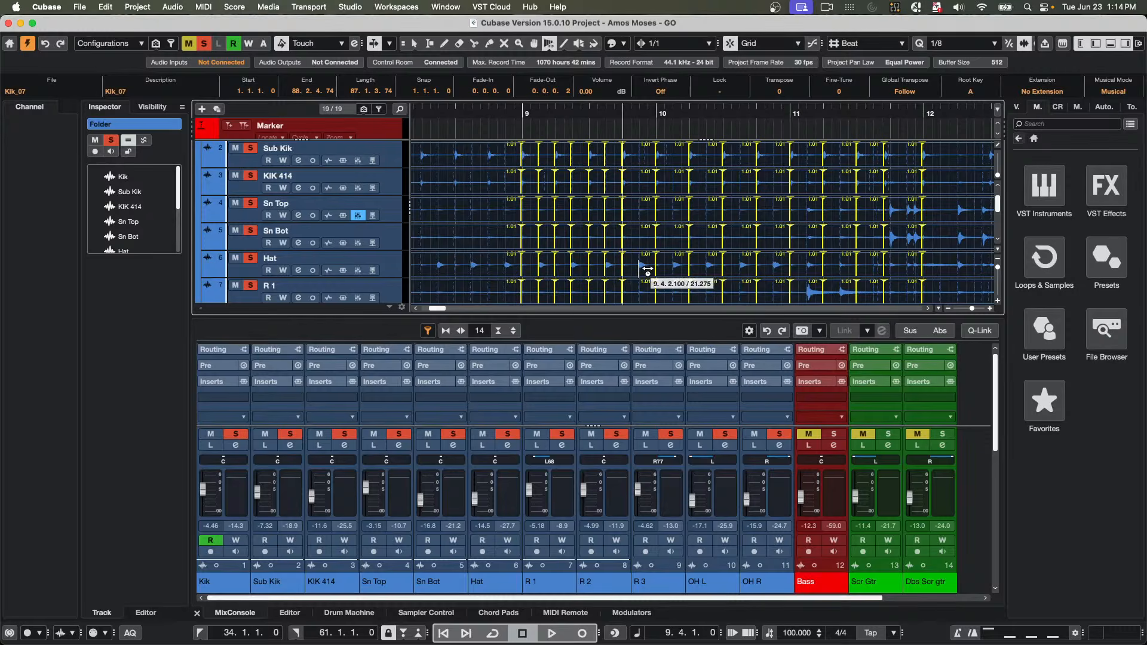
click(644, 268)
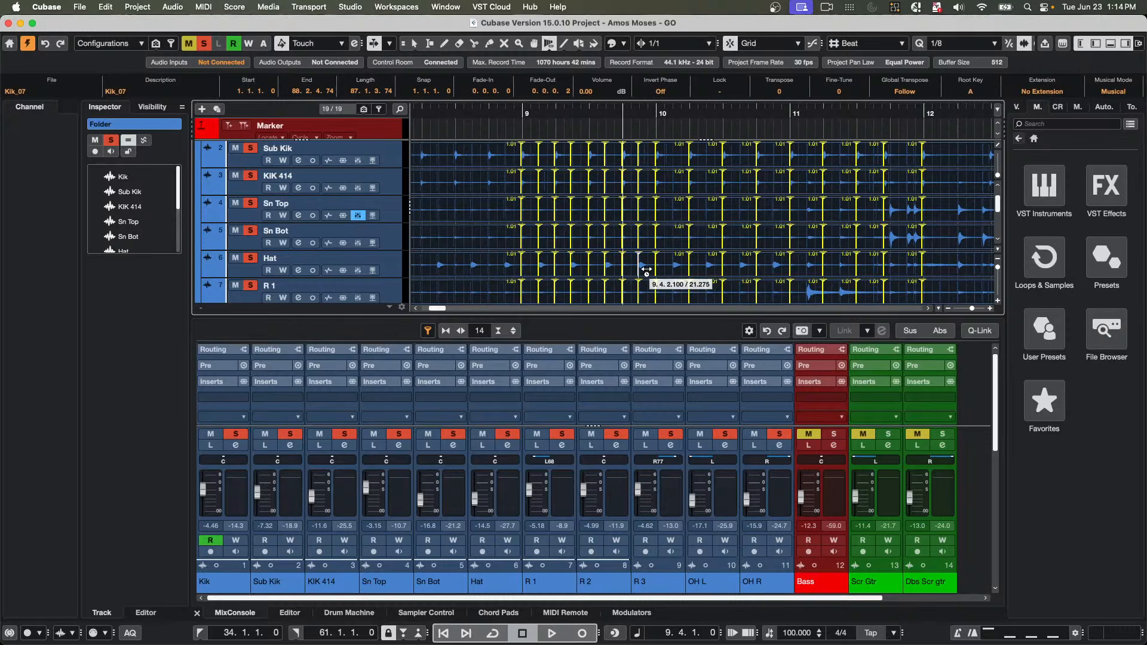
click(678, 269)
click(714, 269)
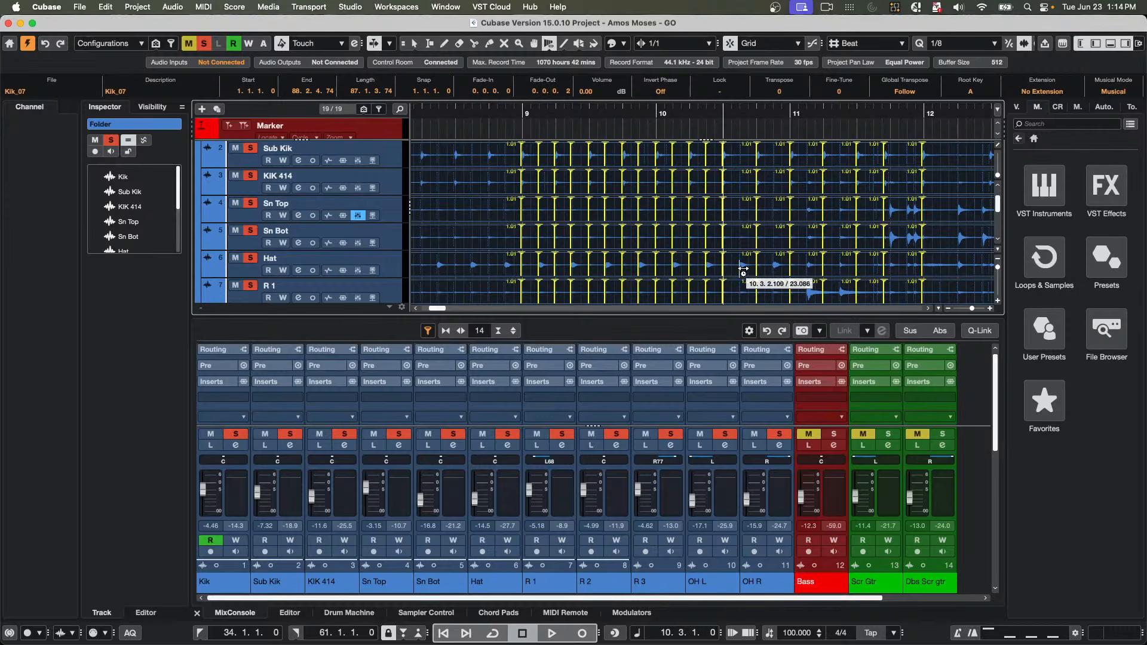
click(780, 270)
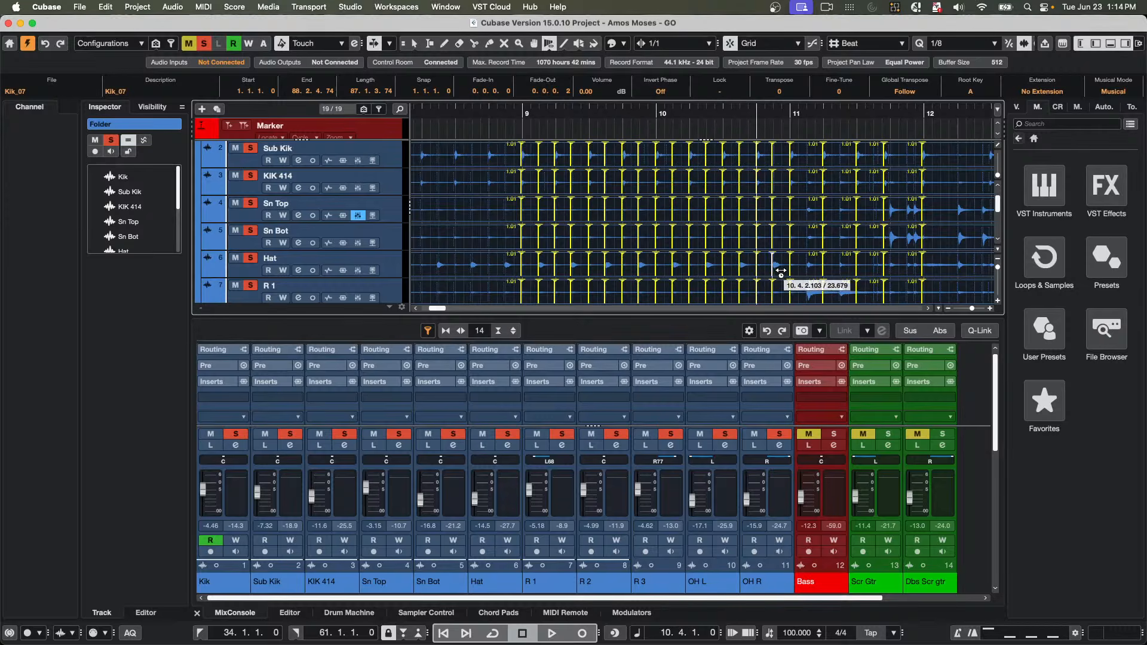
click(817, 269)
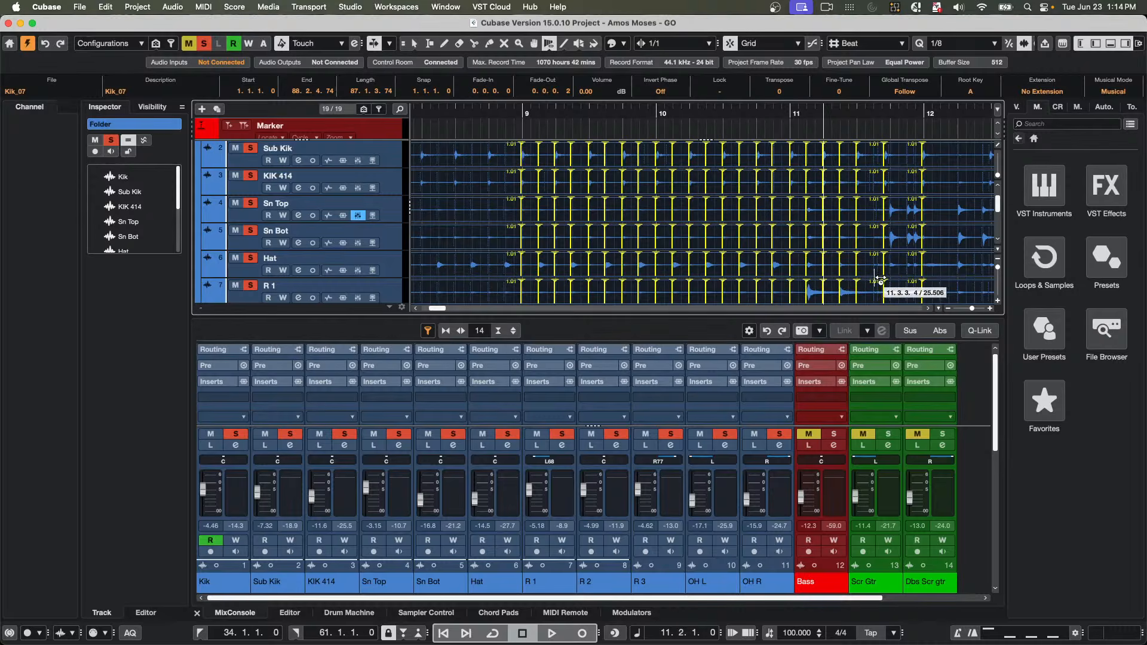
scroll(867, 238, up, 2)
scroll(866, 239, down, 10)
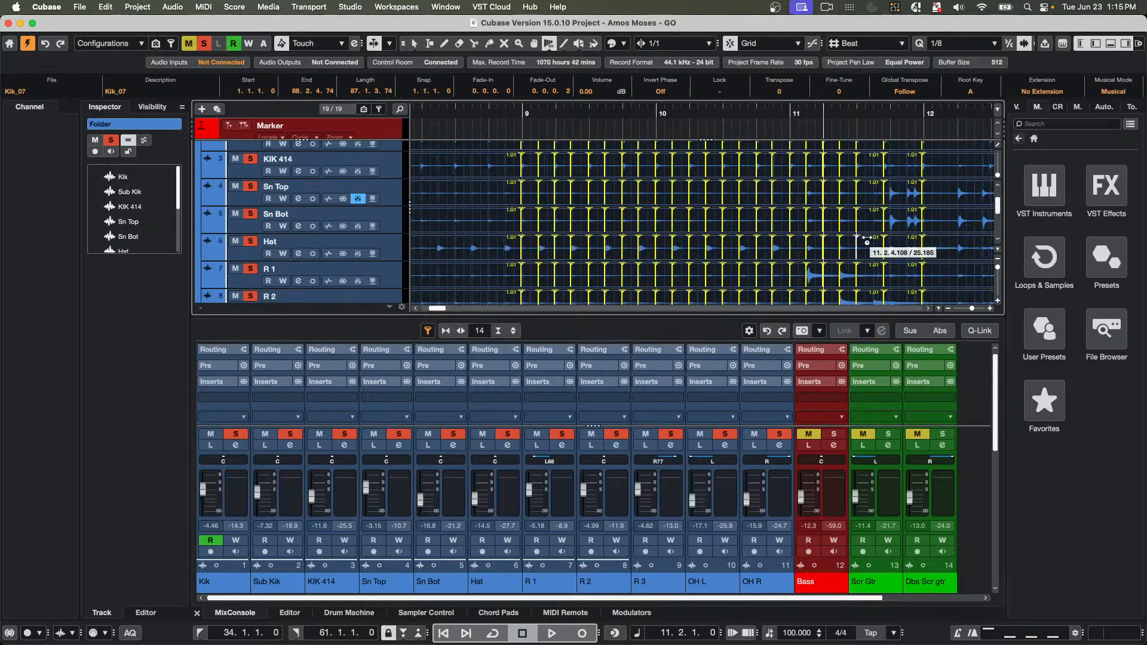
scroll(864, 239, up, 10)
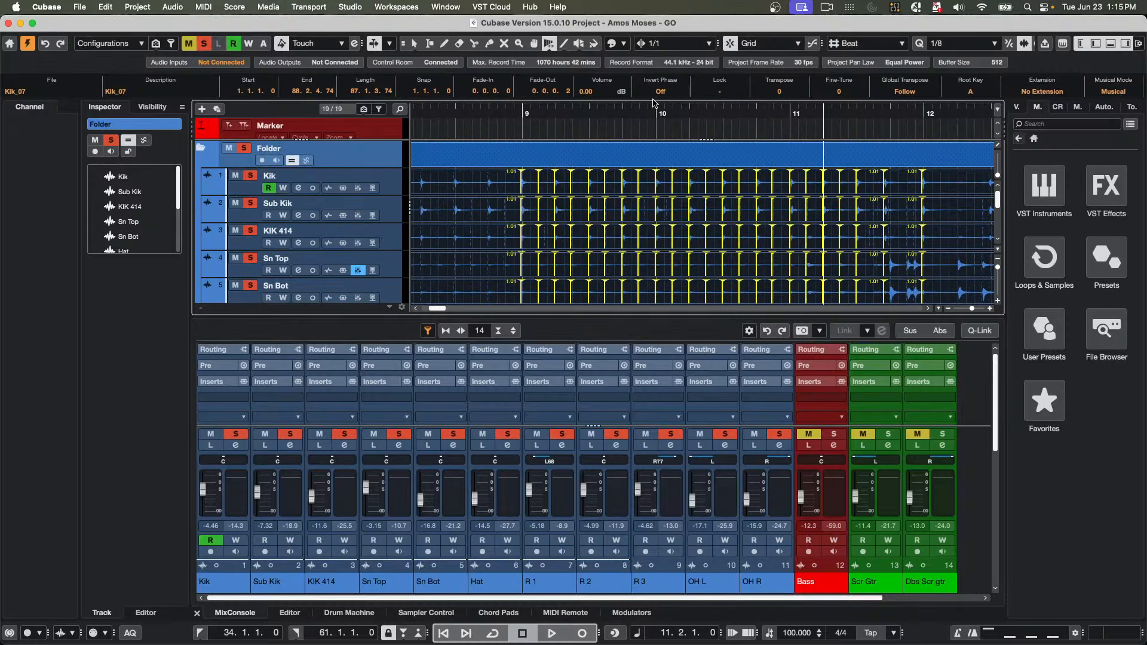
- Move the warp marker at beat 4 of bar 9 earlier and the one at bar 10 slightly later across the grouped drums
drag(639, 114, 642, 137)
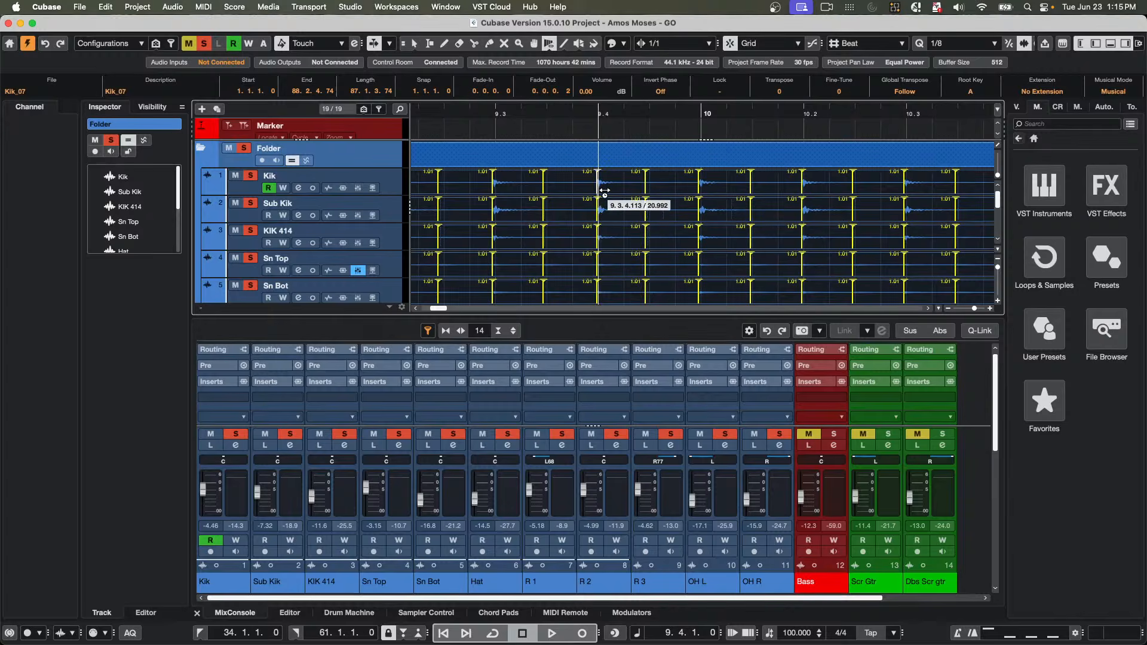
mouse_move(606, 191)
mouse_down()
mouse_move(578, 192)
mouse_move(598, 192)
mouse_move(580, 191)
mouse_move(594, 191)
mouse_move(581, 190)
mouse_move(599, 210)
mouse_up()
scroll(598, 209, down, 1)
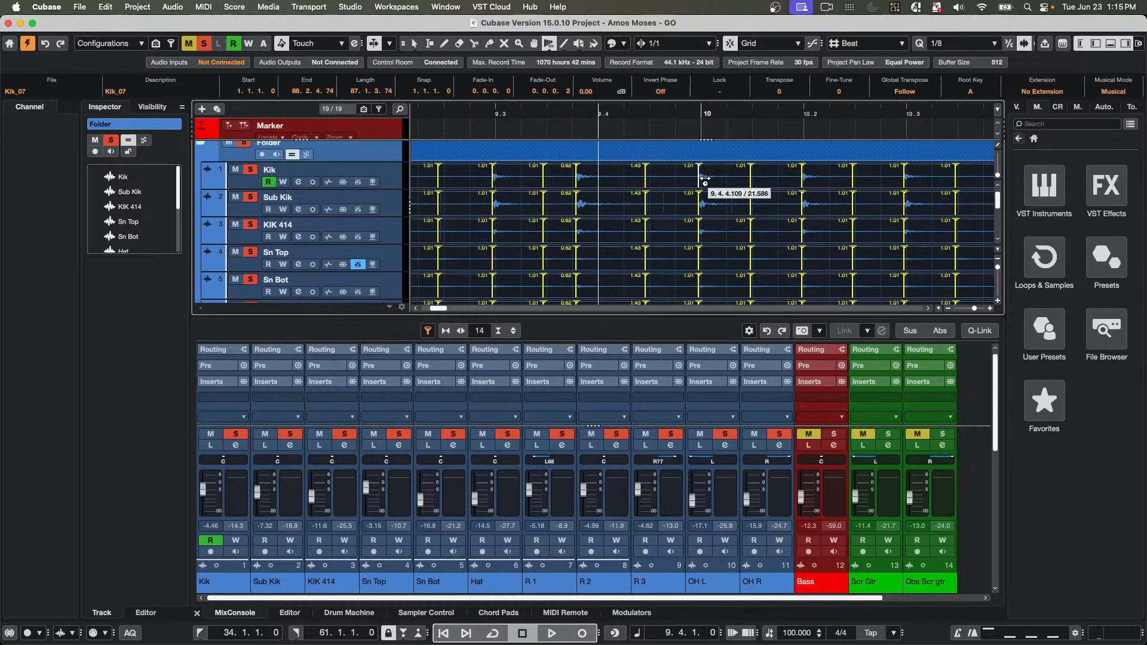
drag(705, 179, 718, 177)
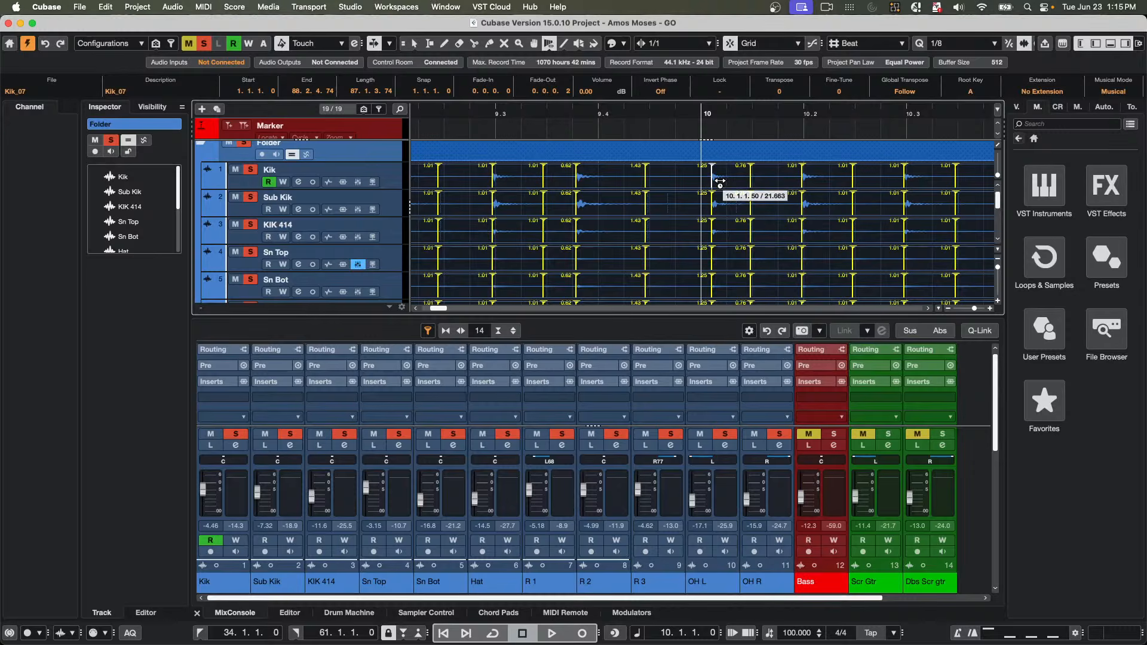
- Align the grouped warp markers to the grid at bar 10, at beat 4 of bar 9 and on the Hat hit between beats 3 and 4
drag(721, 182, 707, 182)
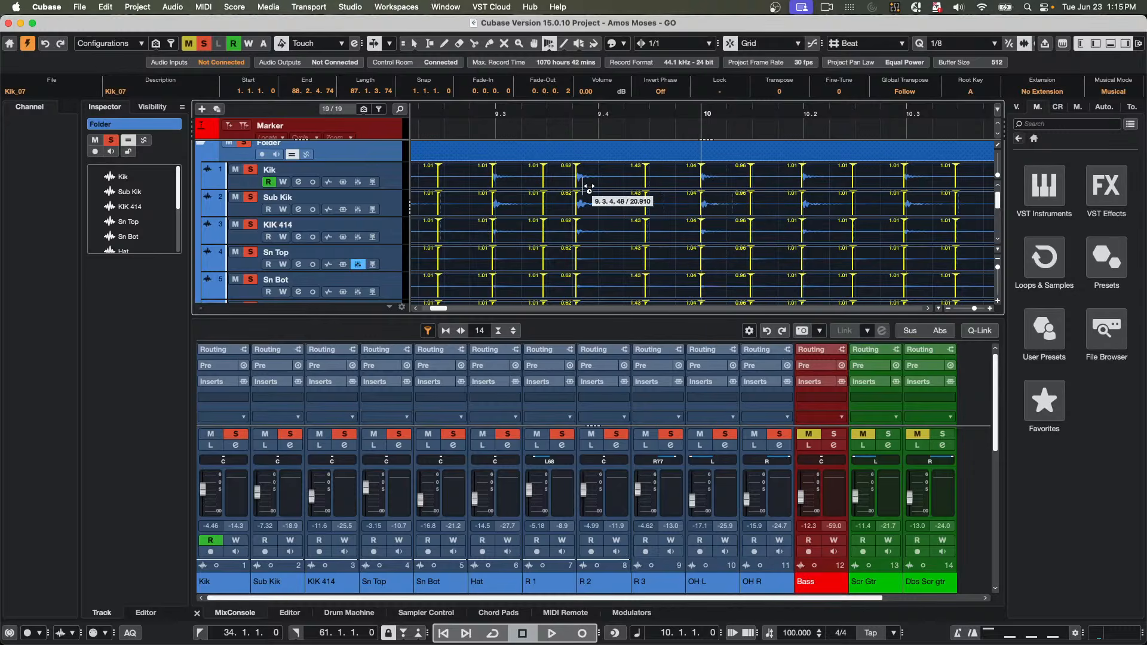
drag(586, 189, 601, 185)
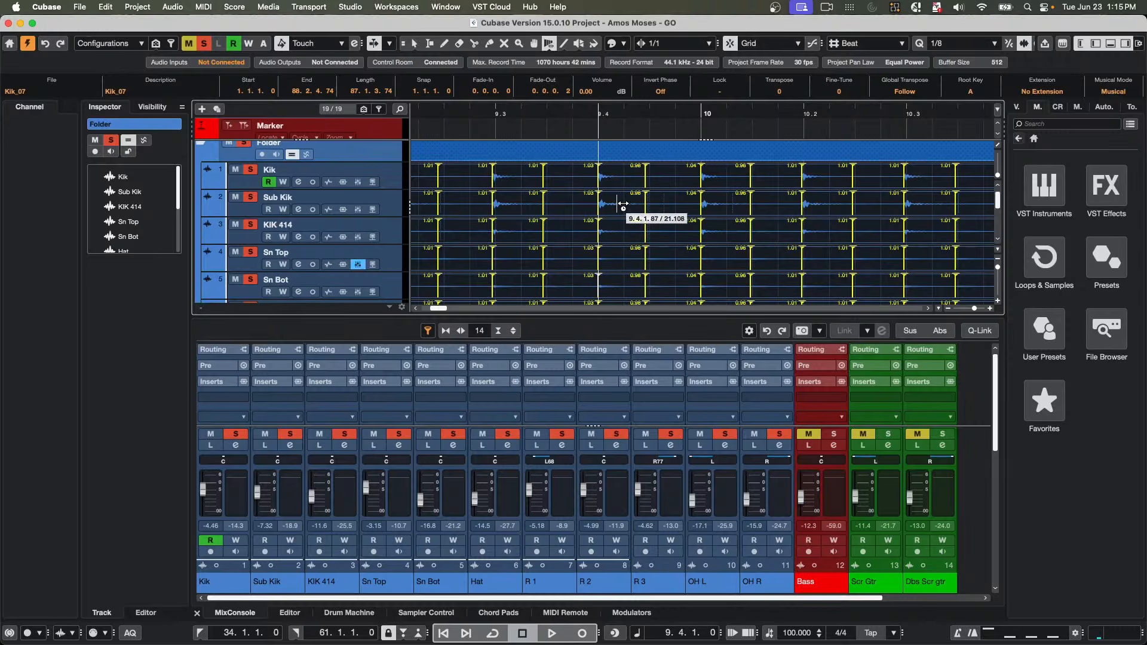
scroll(621, 221, down, 3)
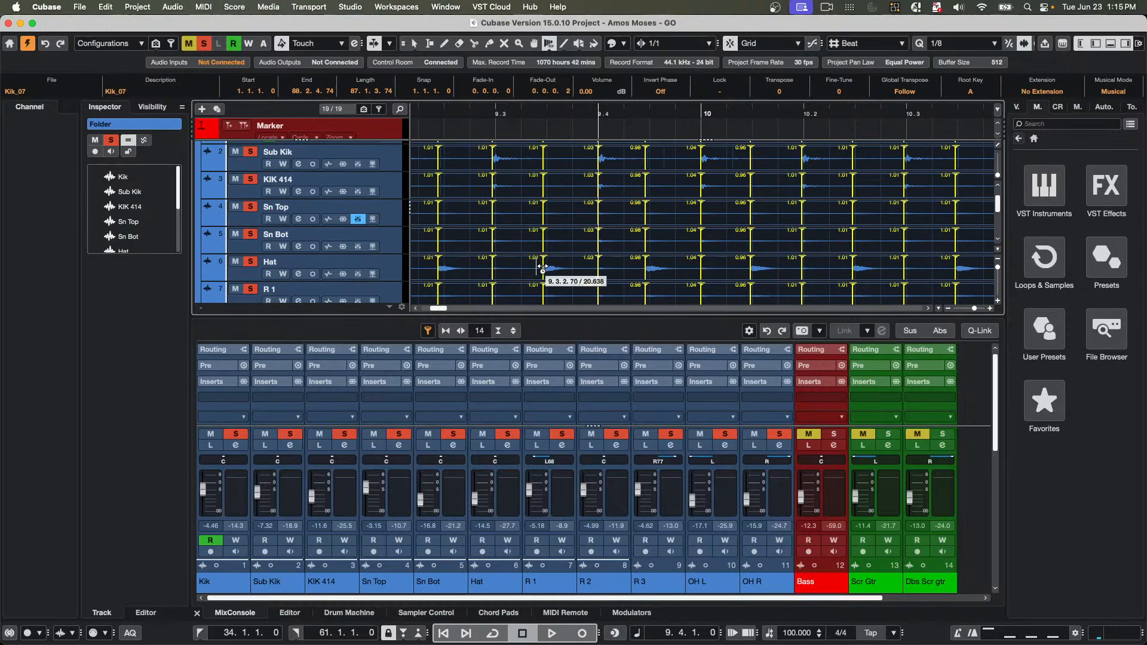
mouse_move(543, 266)
mouse_down()
mouse_move(572, 268)
mouse_move(529, 264)
mouse_move(566, 262)
mouse_move(532, 266)
mouse_move(542, 266)
mouse_up()
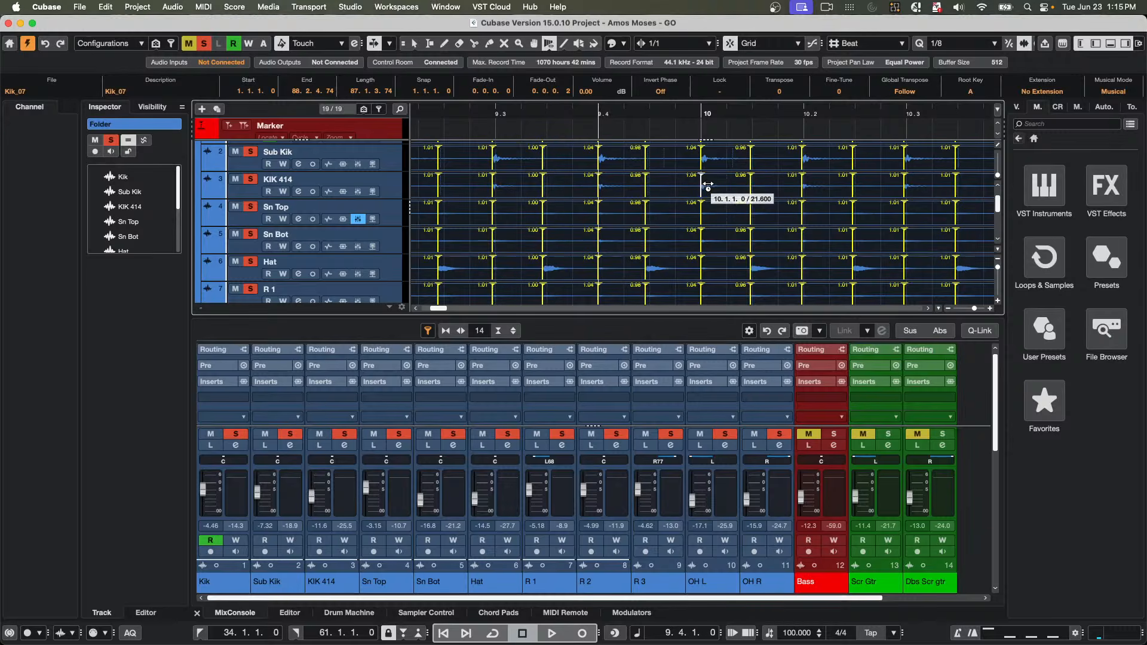
- Nudge the bar 10 warp marker slightly later, and undo all the warp marker moves in the grouped drums
drag(712, 187, 716, 187)
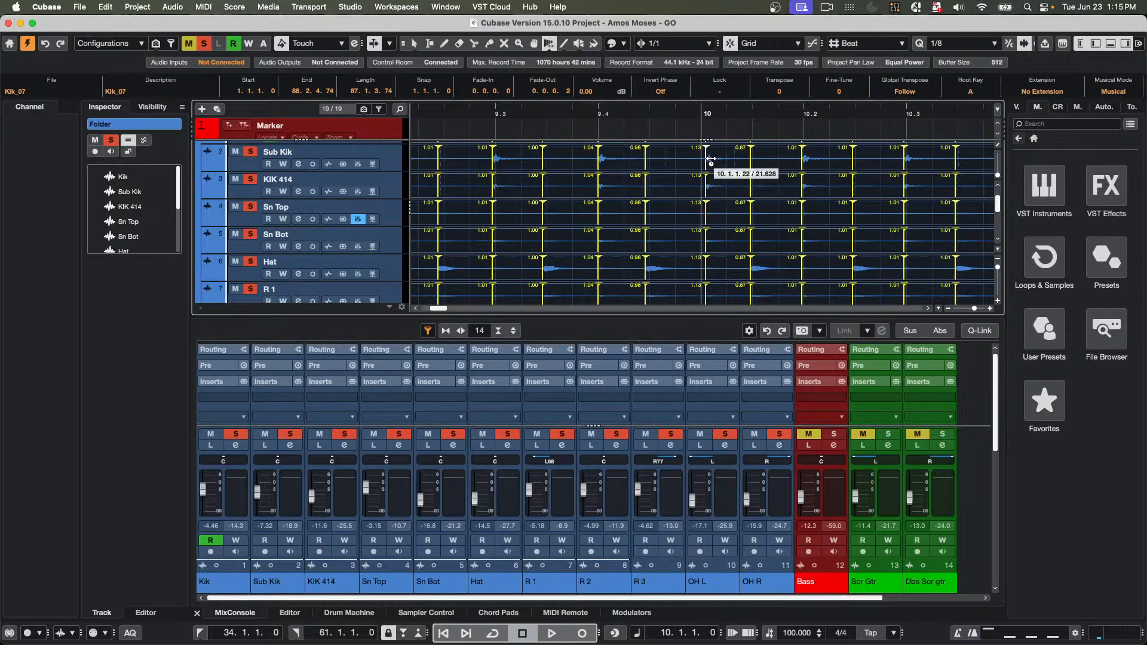
key(super+z)
key(super+z)
key(super+z)
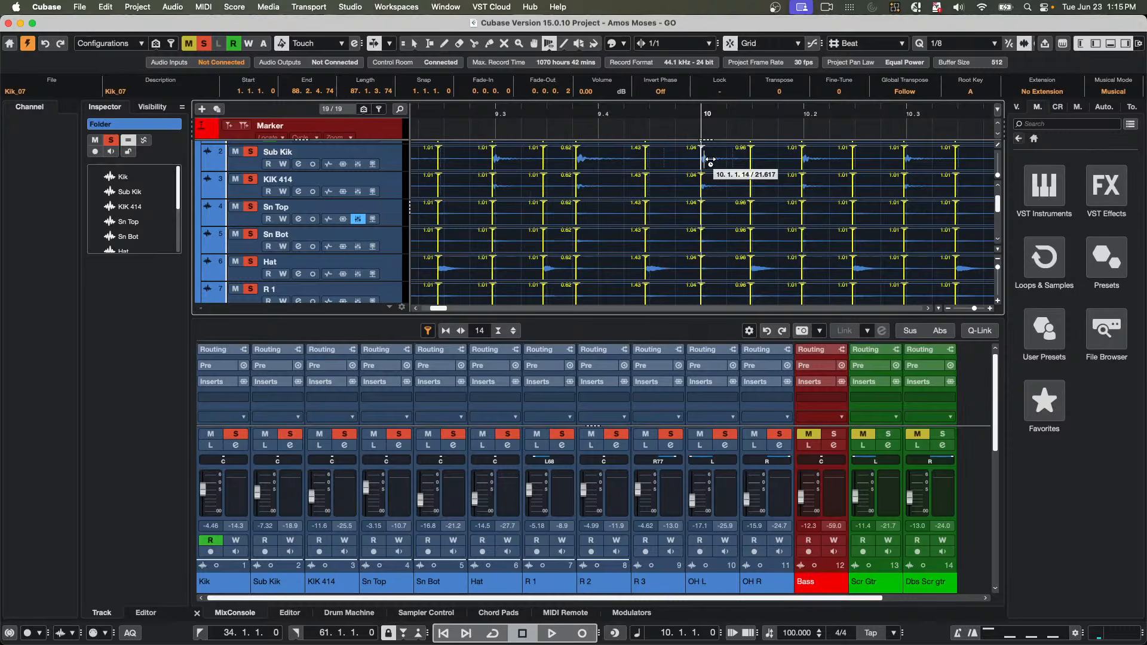
key(super+z)
key(super+z)
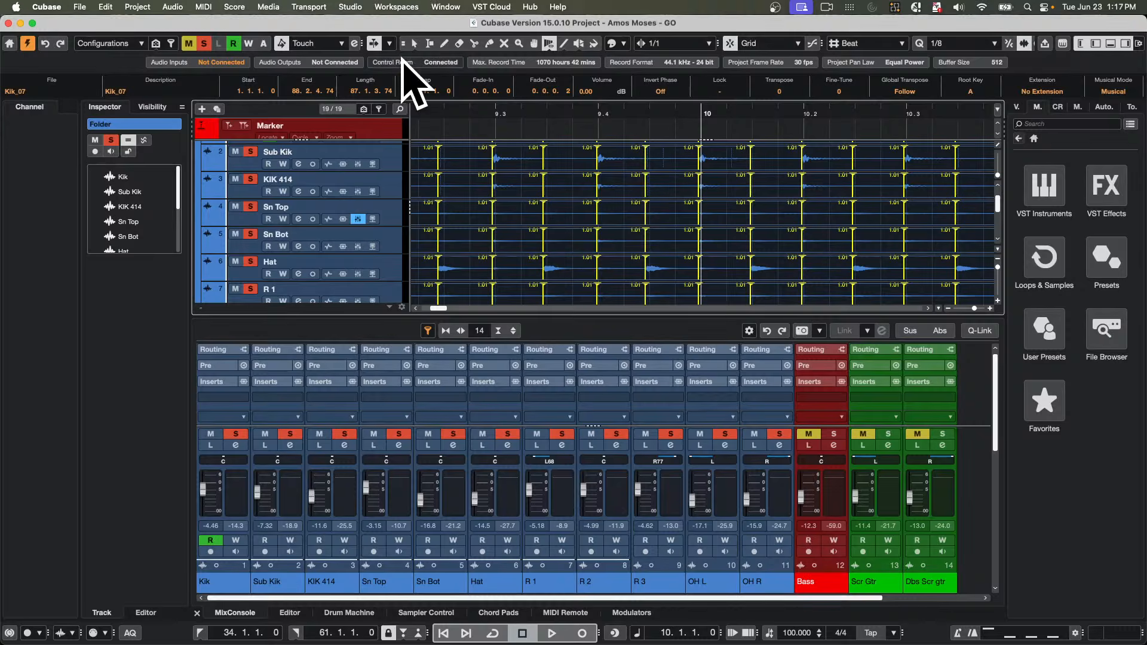
- Open the recent project Live Stream start and activate it
click(79, 7)
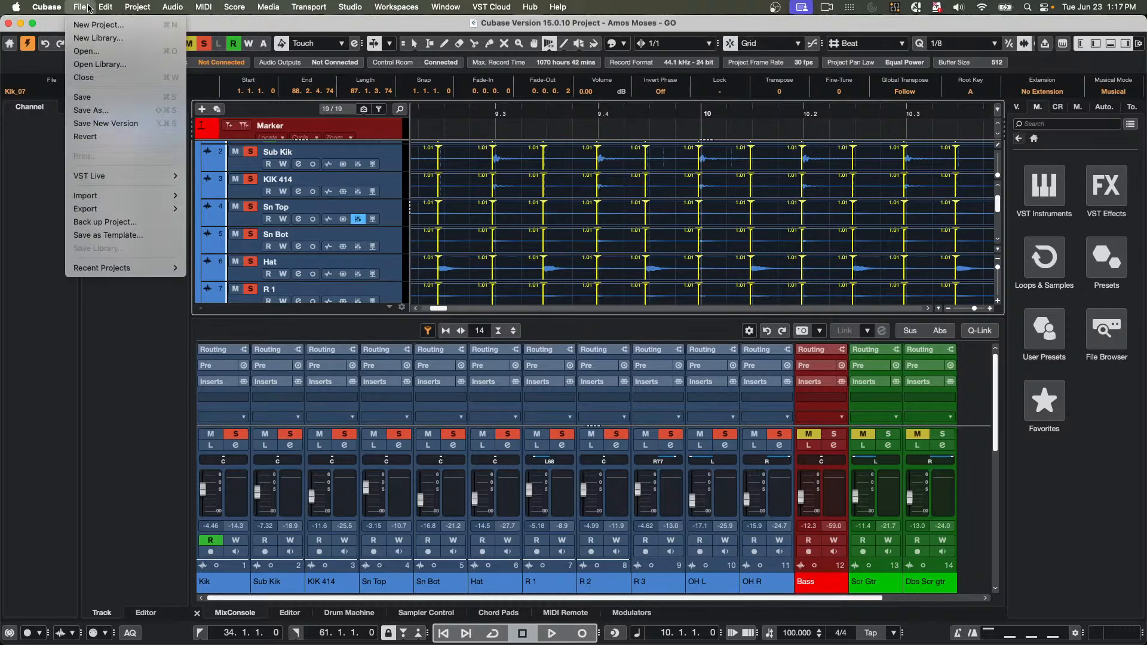
mouse_move(128, 268)
click(260, 278)
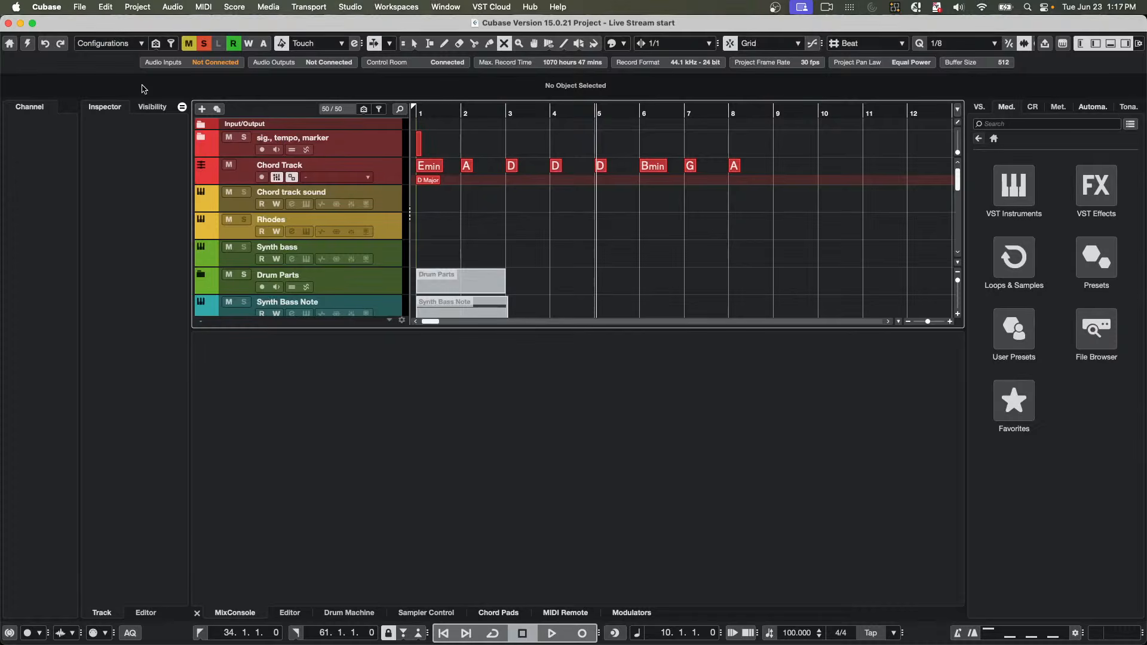
click(28, 43)
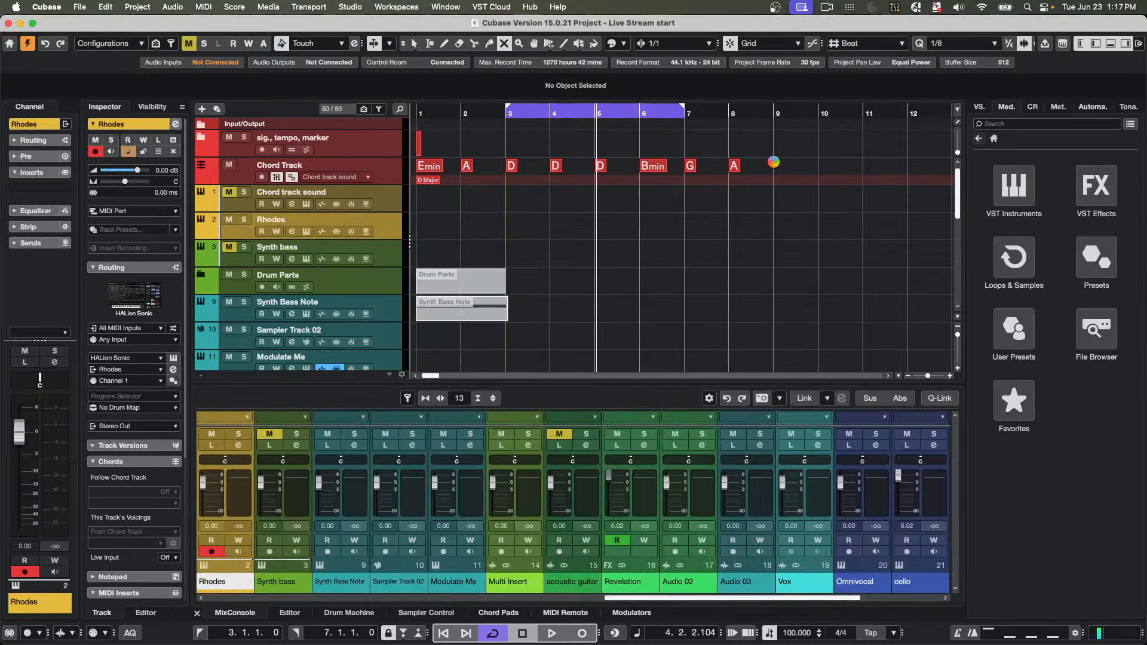
- Draw a new chord event at bar 9 on the Chord Track and return to the Object Selection tool
right_click(774, 162)
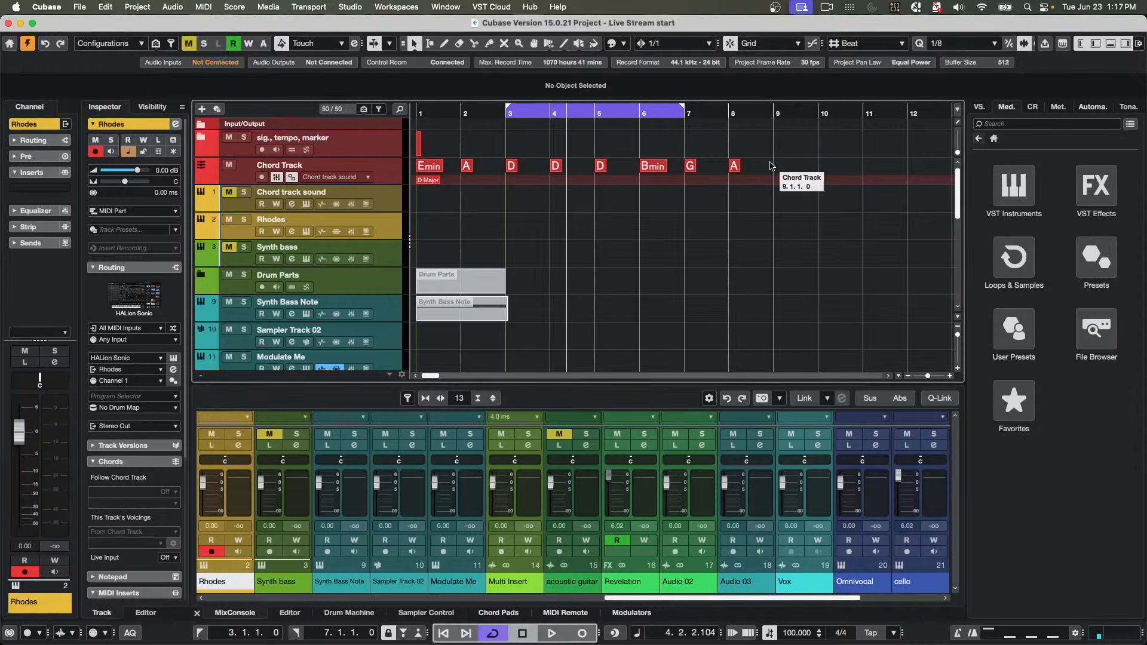
click(803, 163)
click(778, 165)
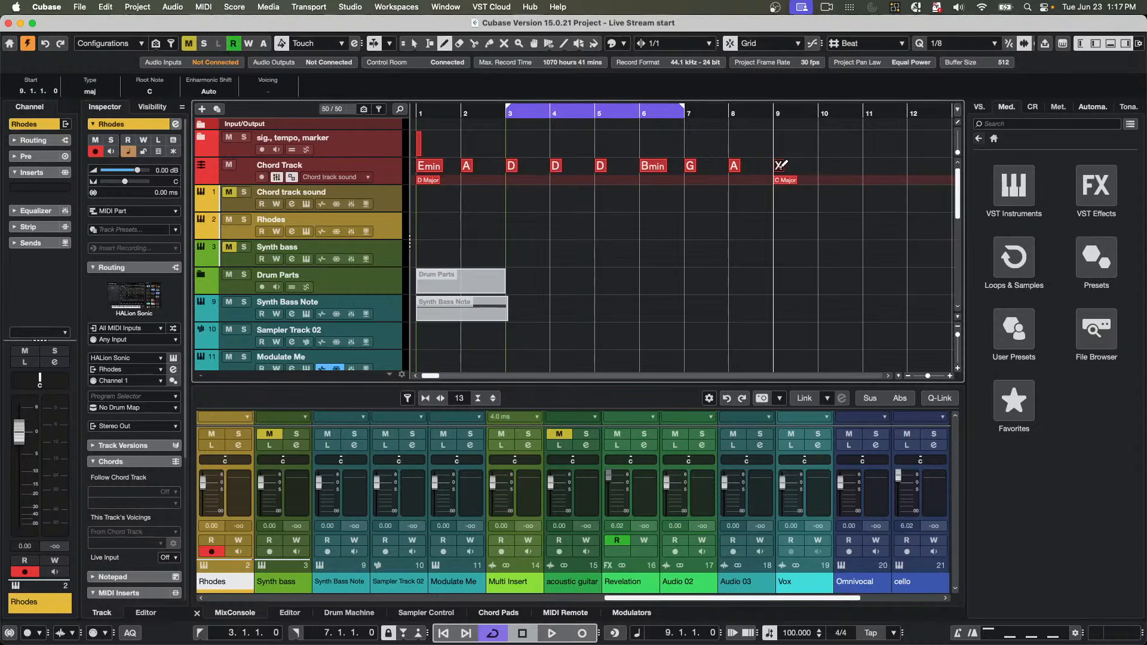
key(1)
- Define the empty chord event at bar 9 as C minor with an 11 tension
double_click(779, 167)
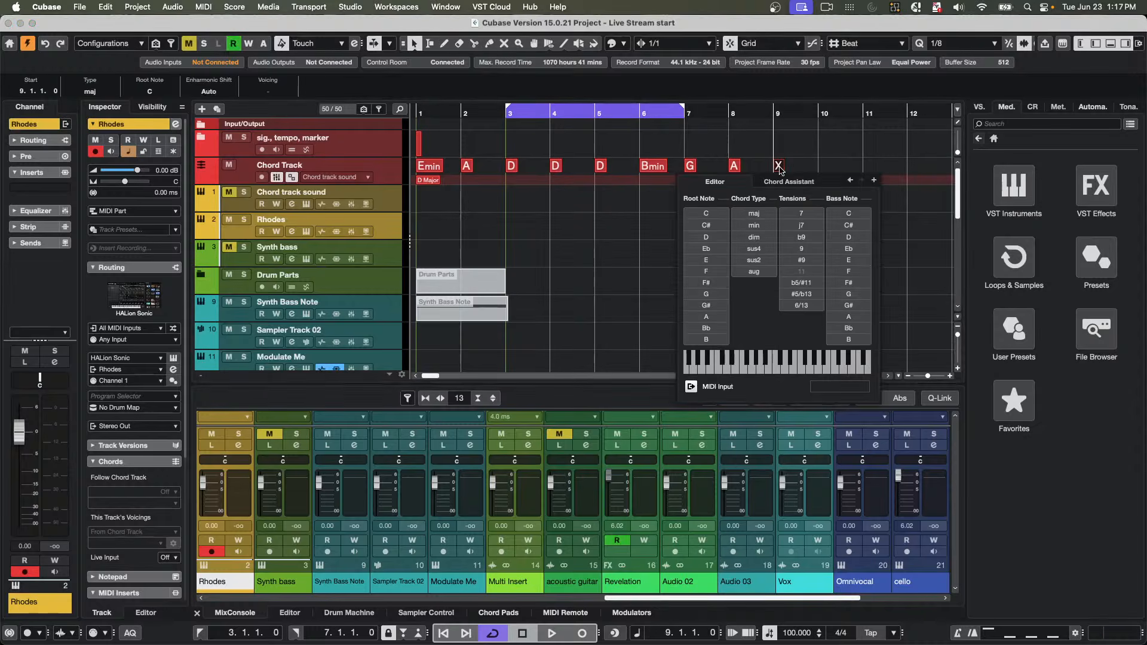
click(706, 213)
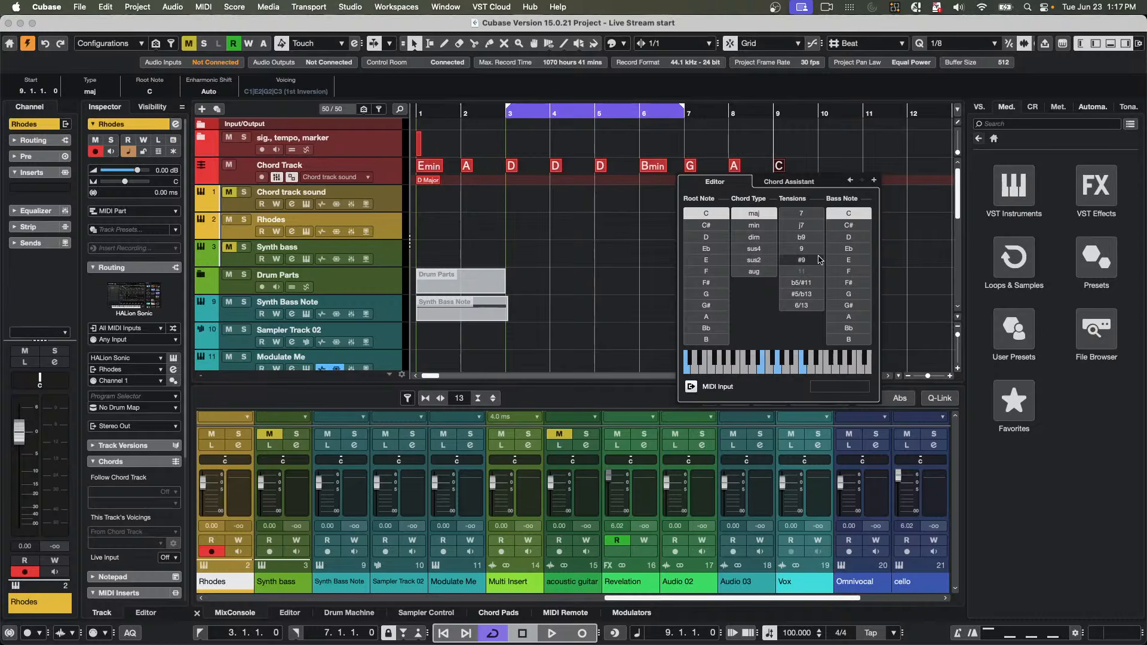
click(764, 226)
click(801, 271)
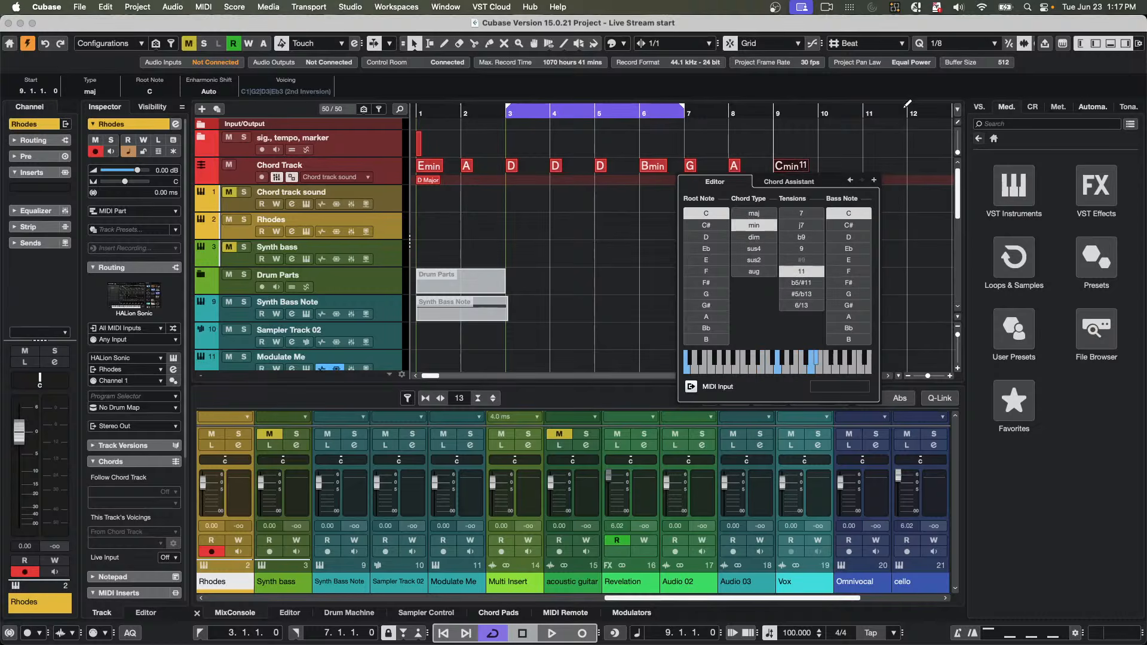
click(869, 146)
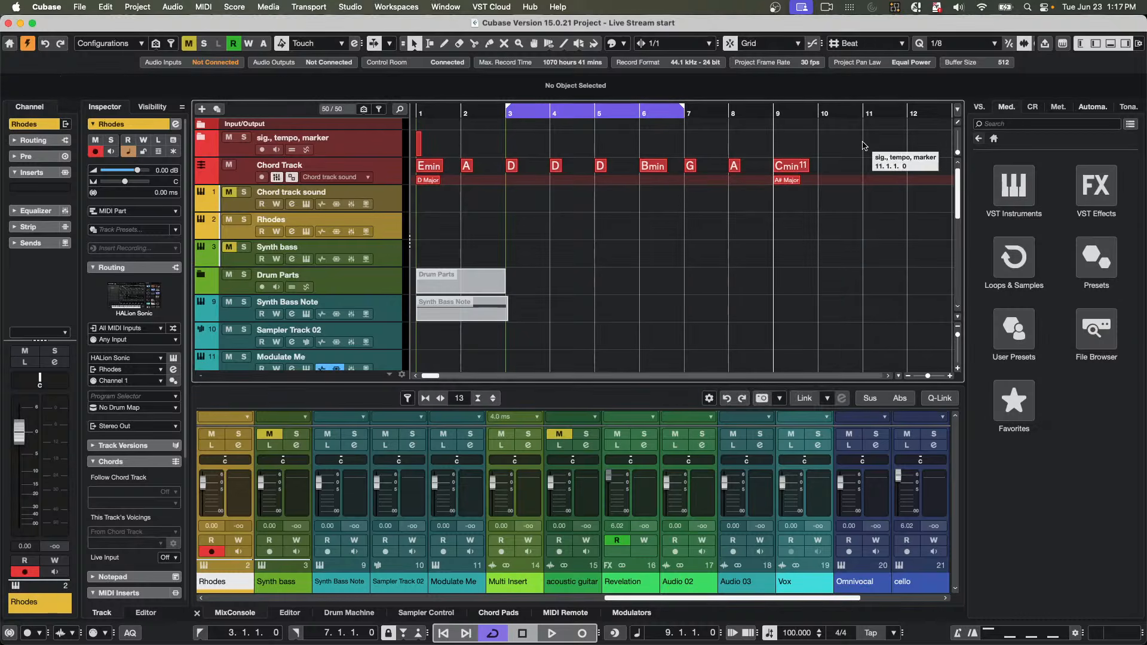
- Inspect the bar 9 chord event's info and check the Chord Track's voicing choices, keeping Piano
click(797, 168)
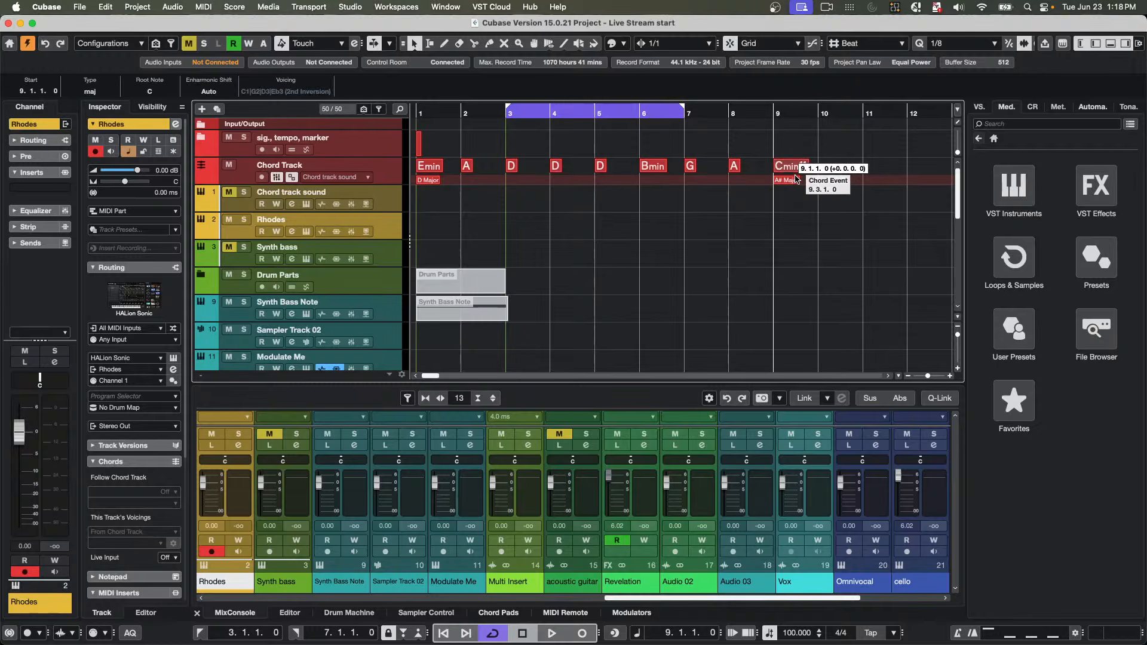
click(789, 174)
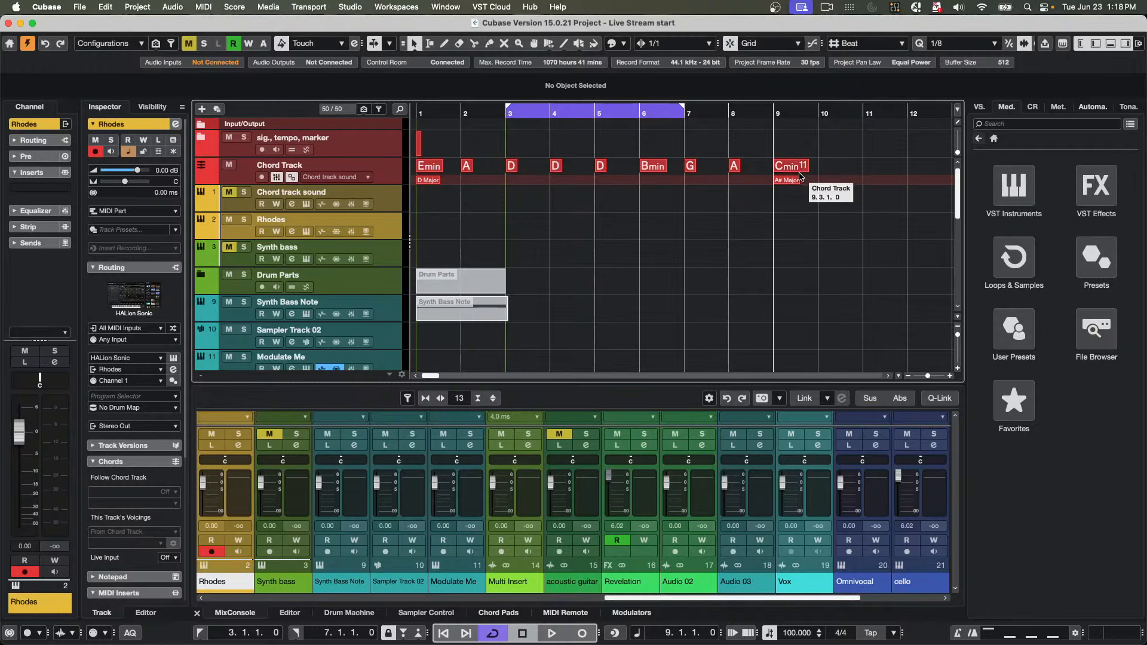
click(801, 170)
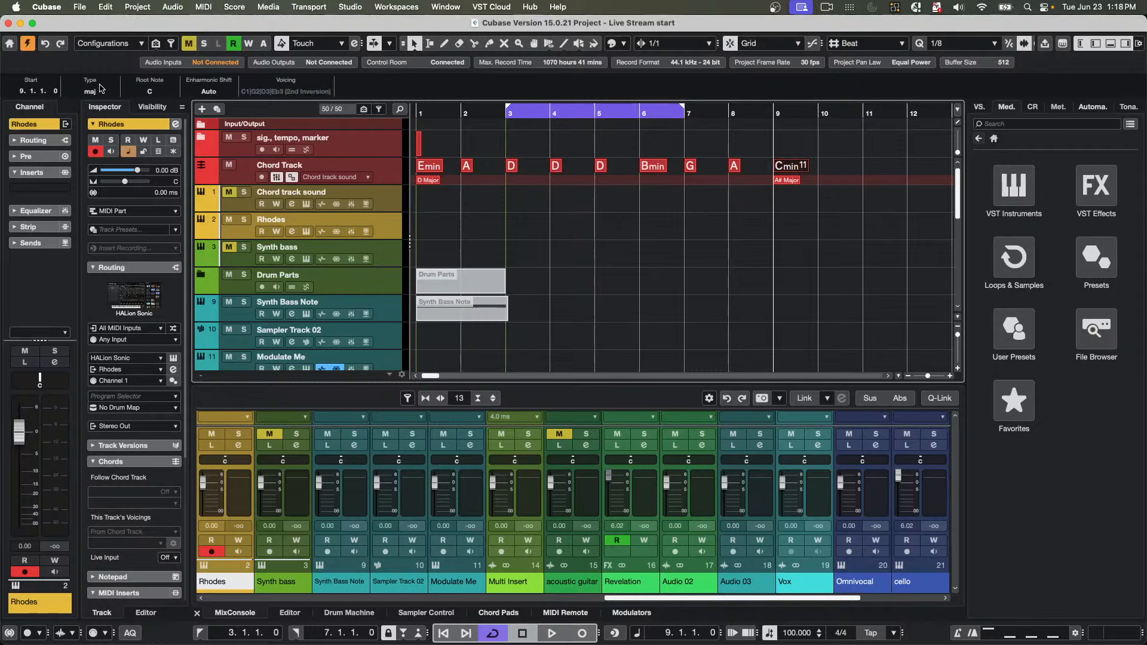
click(380, 172)
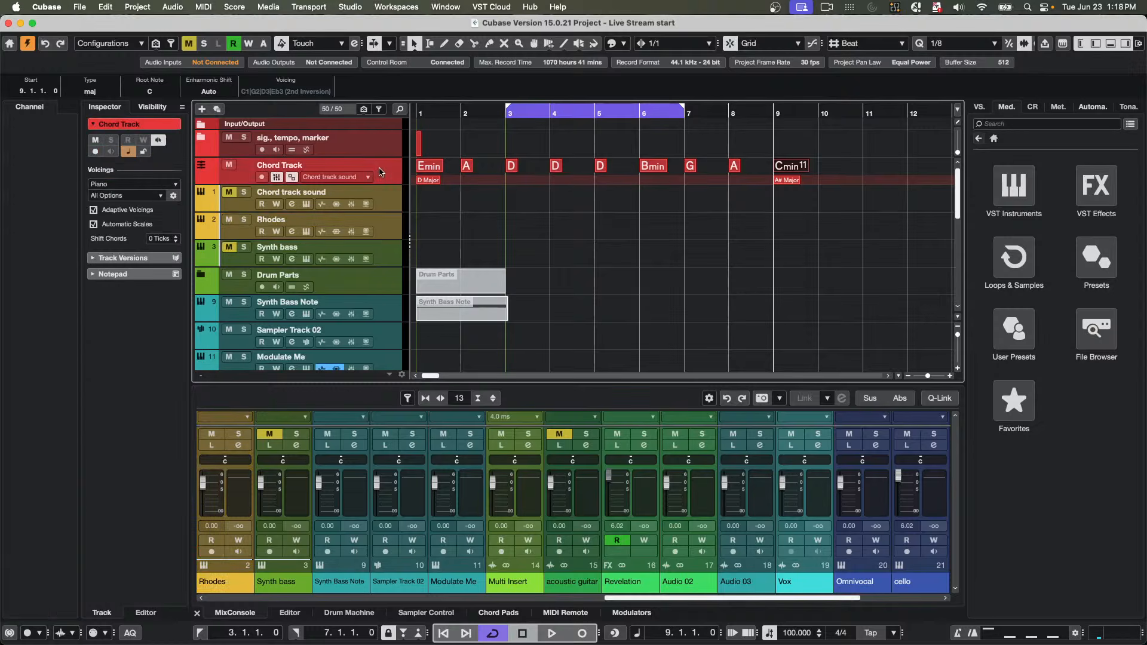
click(116, 186)
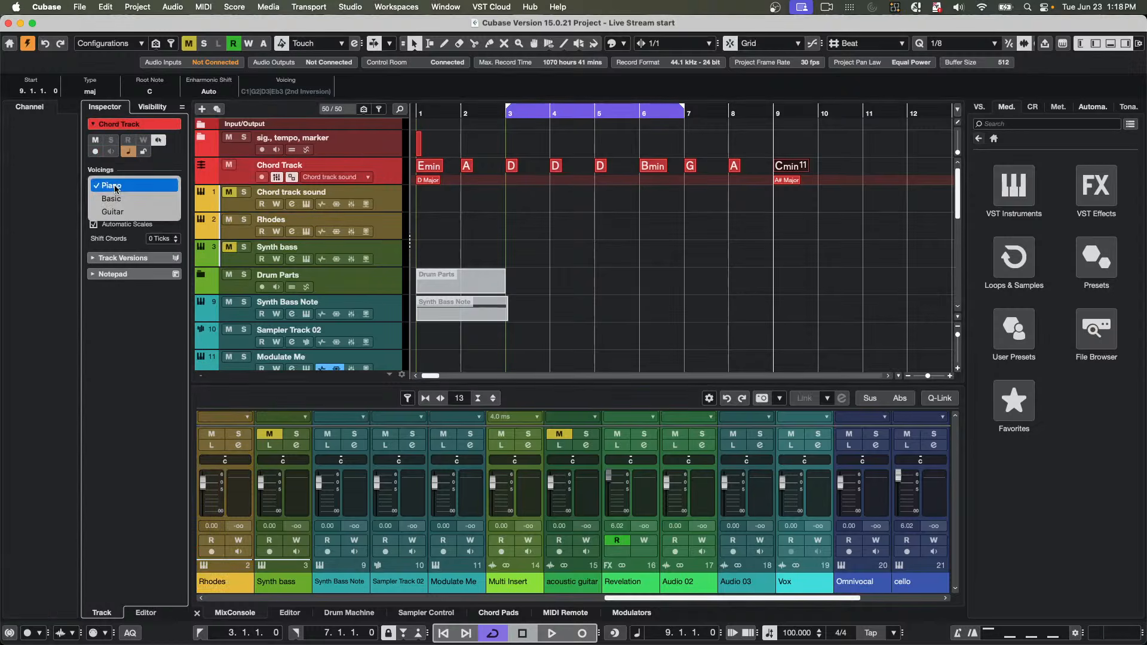
click(115, 187)
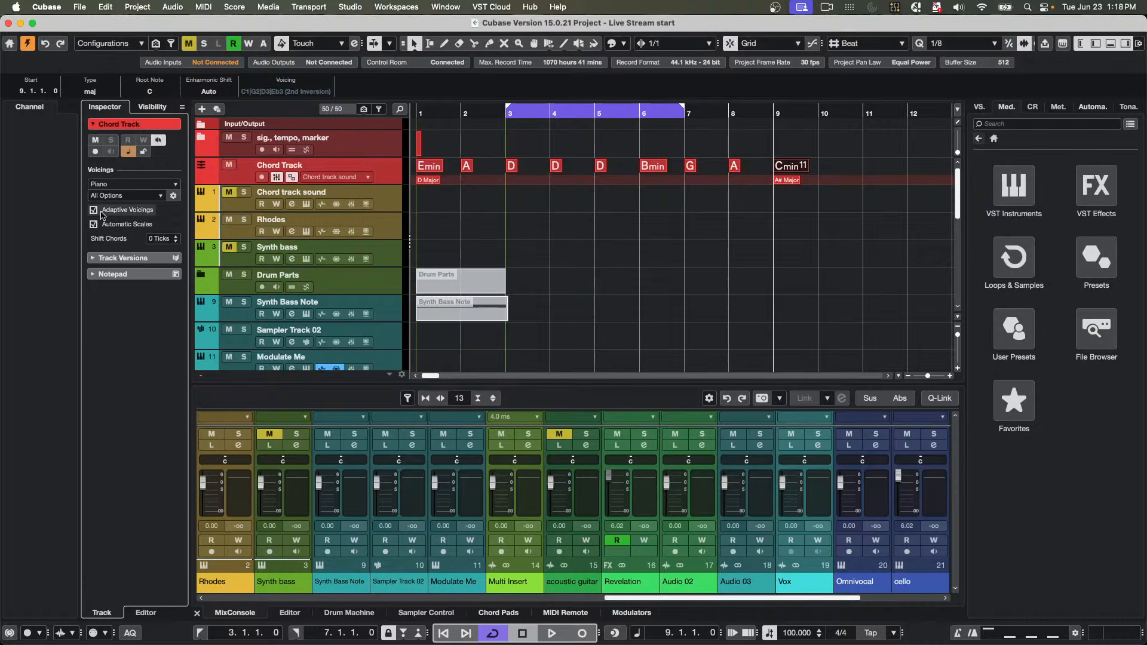
- Review the Chord Track's custom Piano voicing styles, options and note ranges, including the 4-note chords style
click(174, 197)
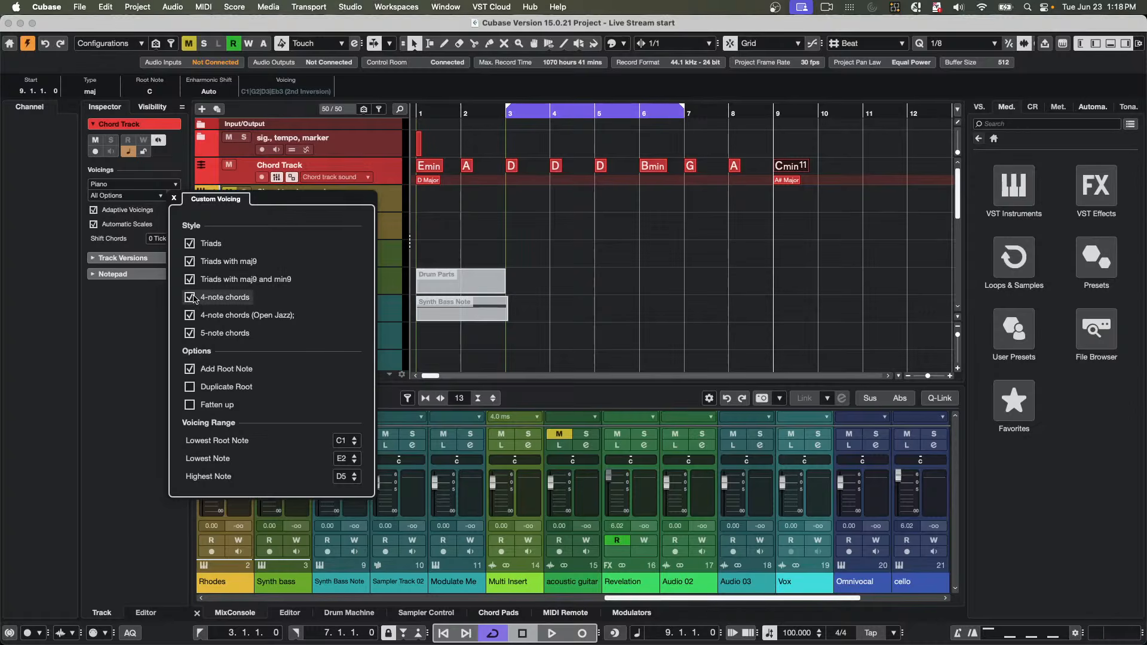
click(130, 299)
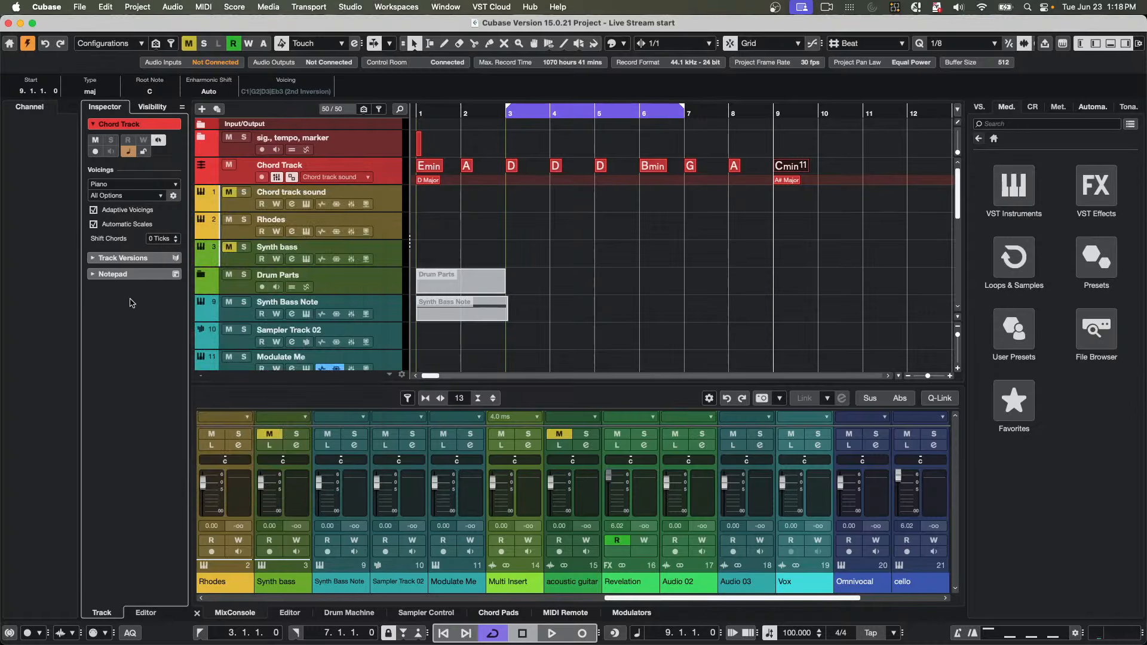
click(174, 197)
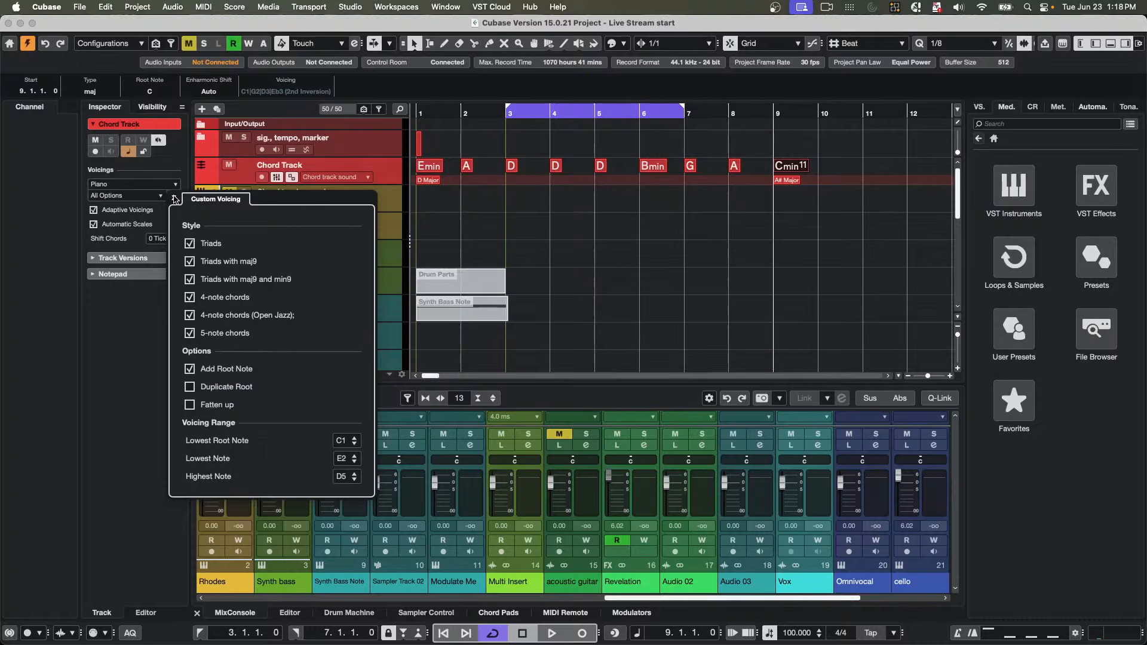
click(191, 299)
click(122, 332)
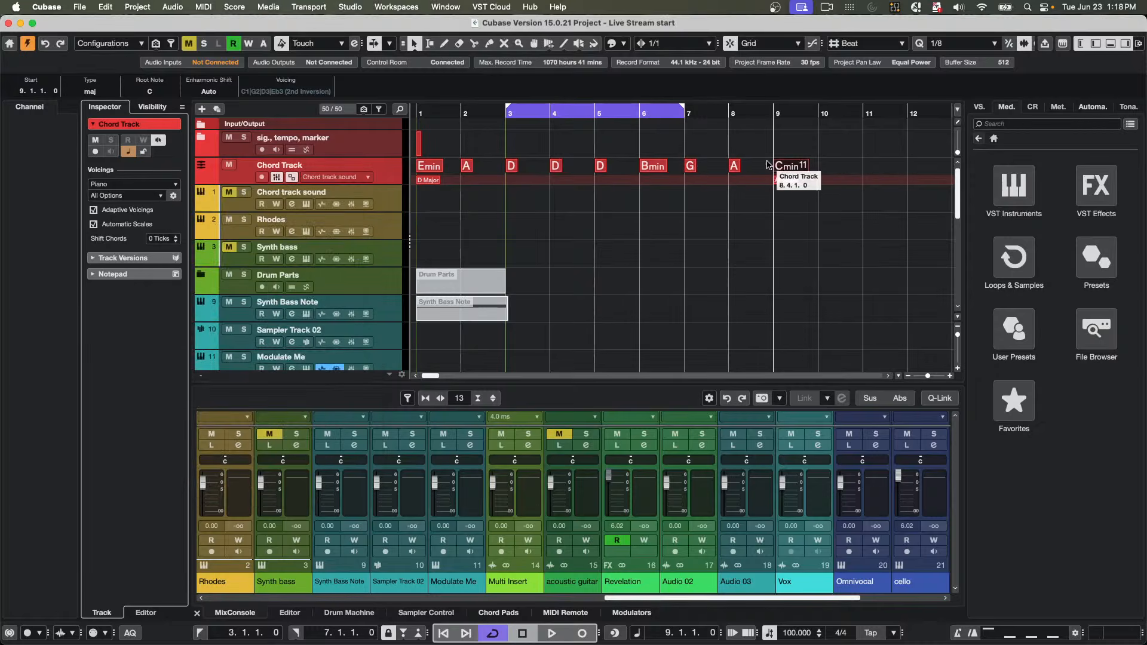
- Place the bar 9 Cmin11 chord event on the Rhodes track as a MIDI part and open it in a separate Key Editor window
drag(797, 172, 796, 221)
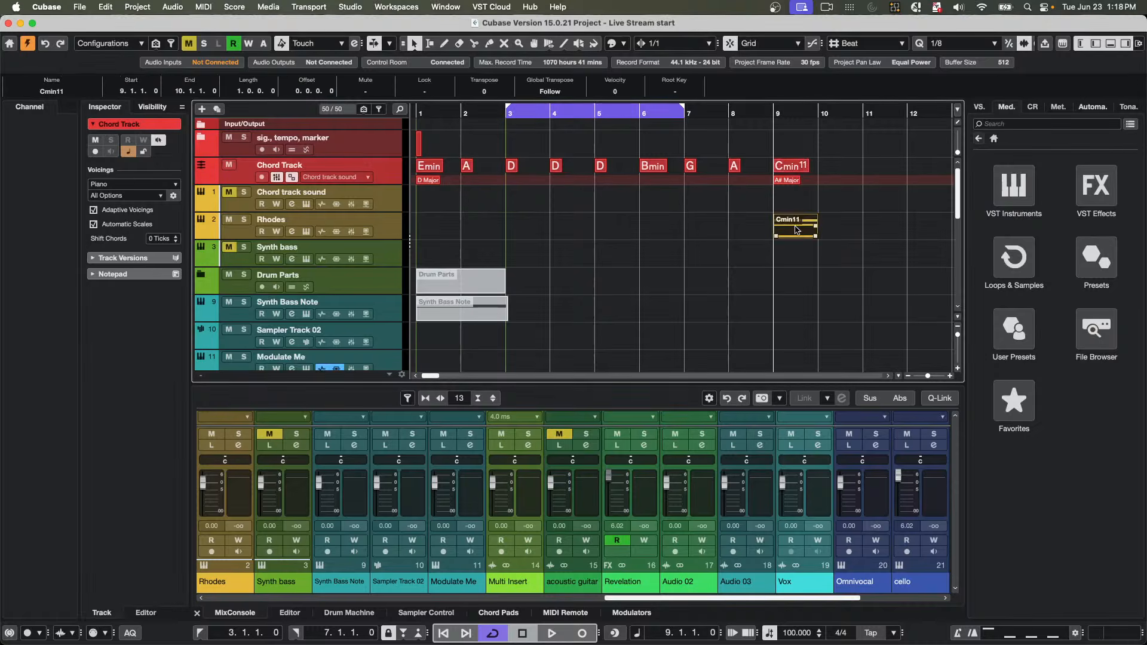
double_click(796, 221)
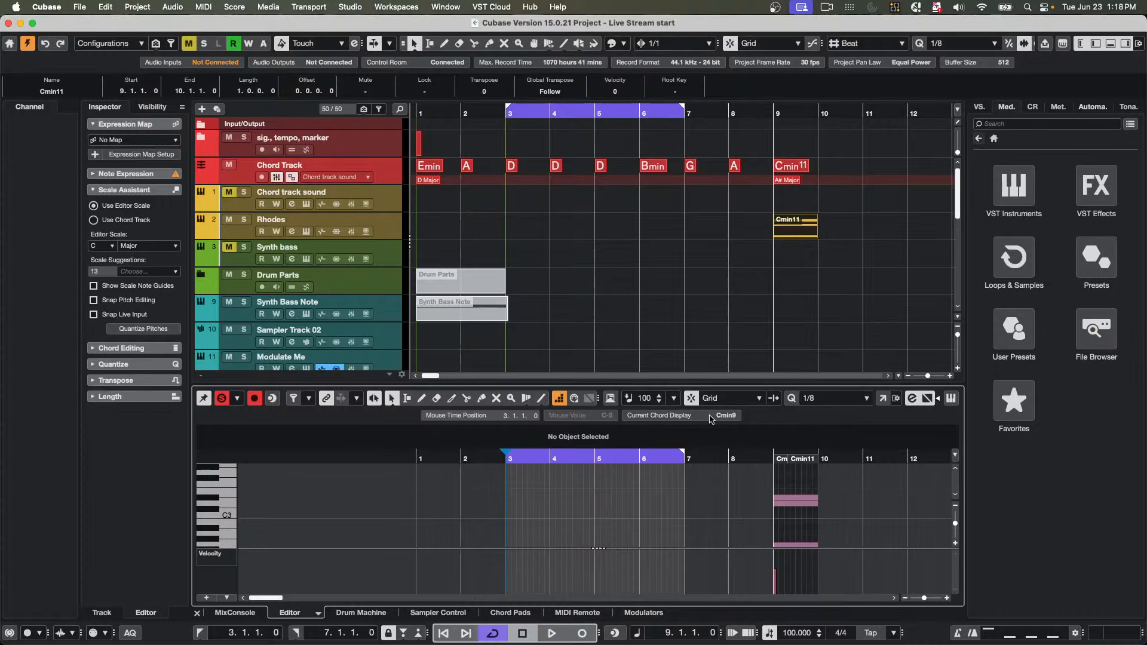
click(883, 398)
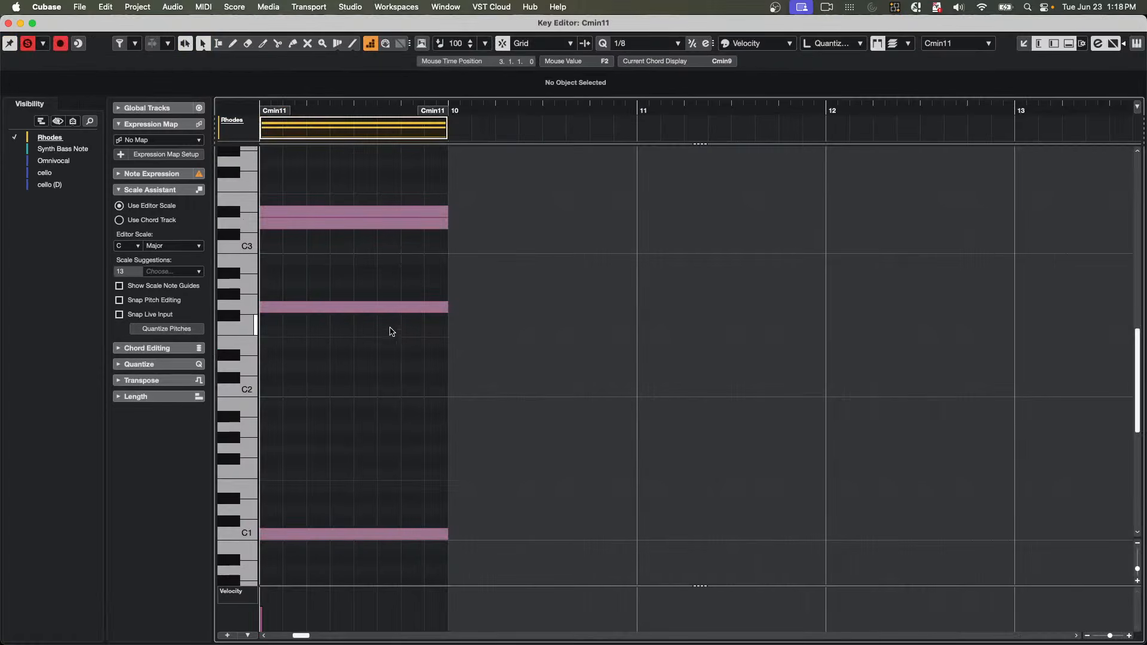
- Audition each note of the Cmin11 part in the Key Editor and close the editor window
click(315, 533)
click(335, 308)
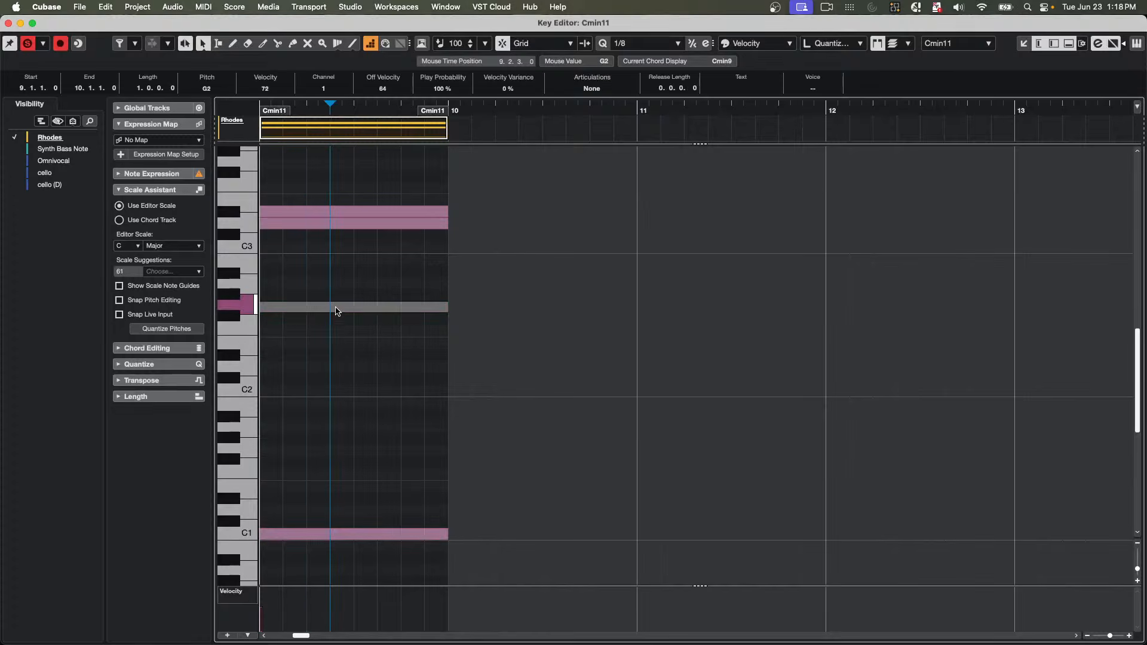
click(320, 226)
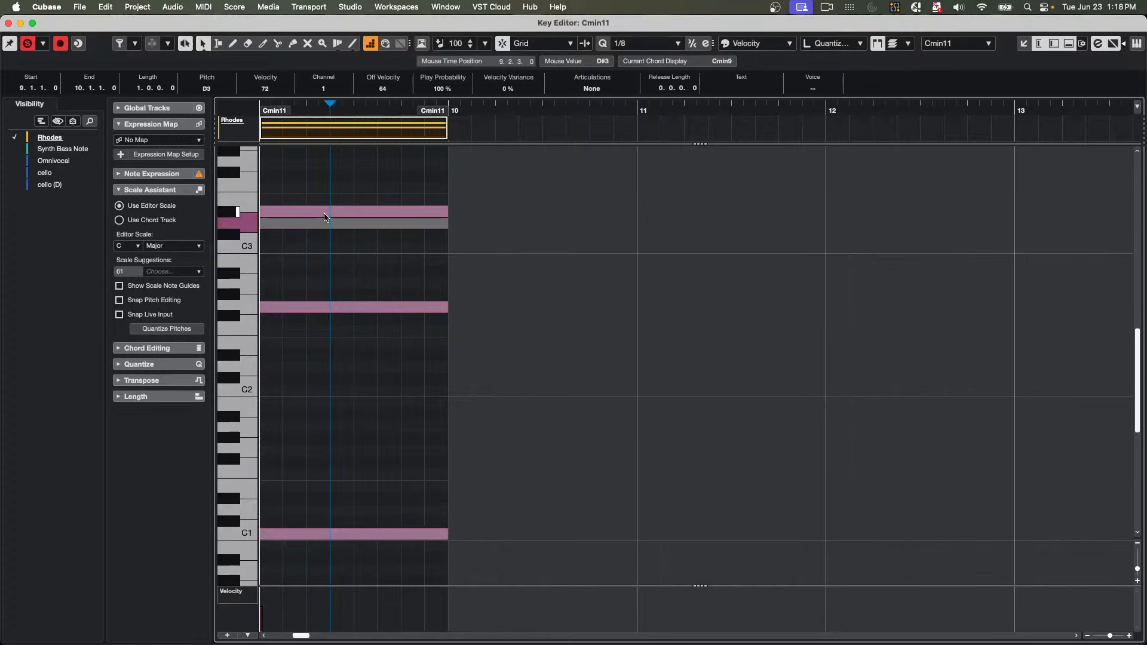
click(324, 214)
click(323, 226)
click(317, 308)
click(339, 548)
click(339, 533)
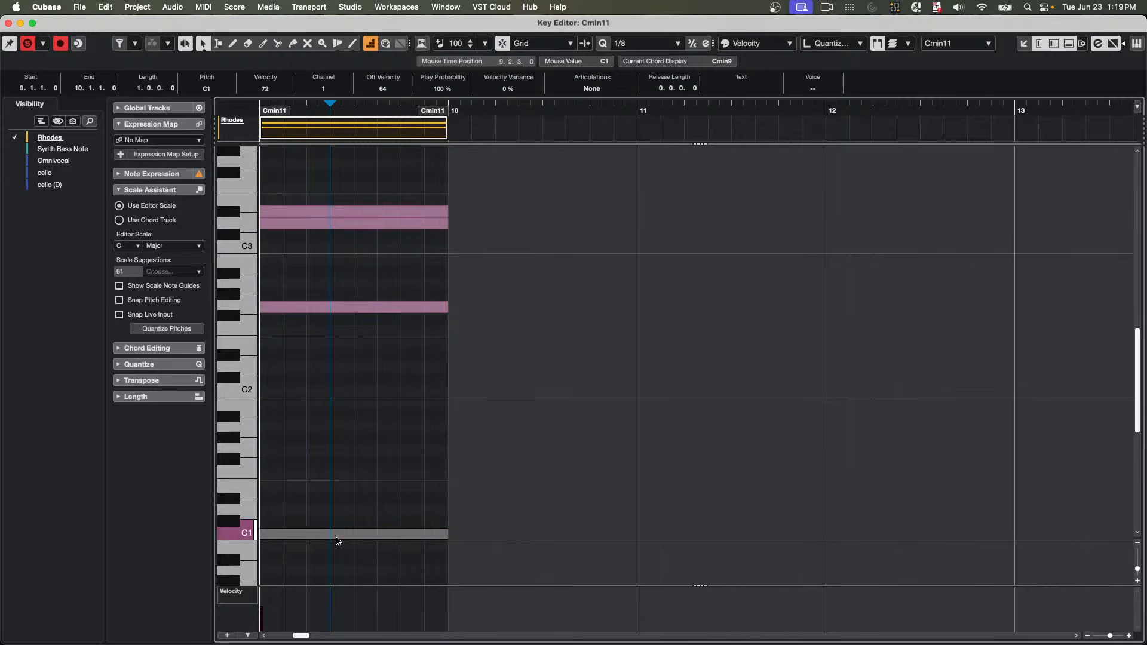
click(7, 24)
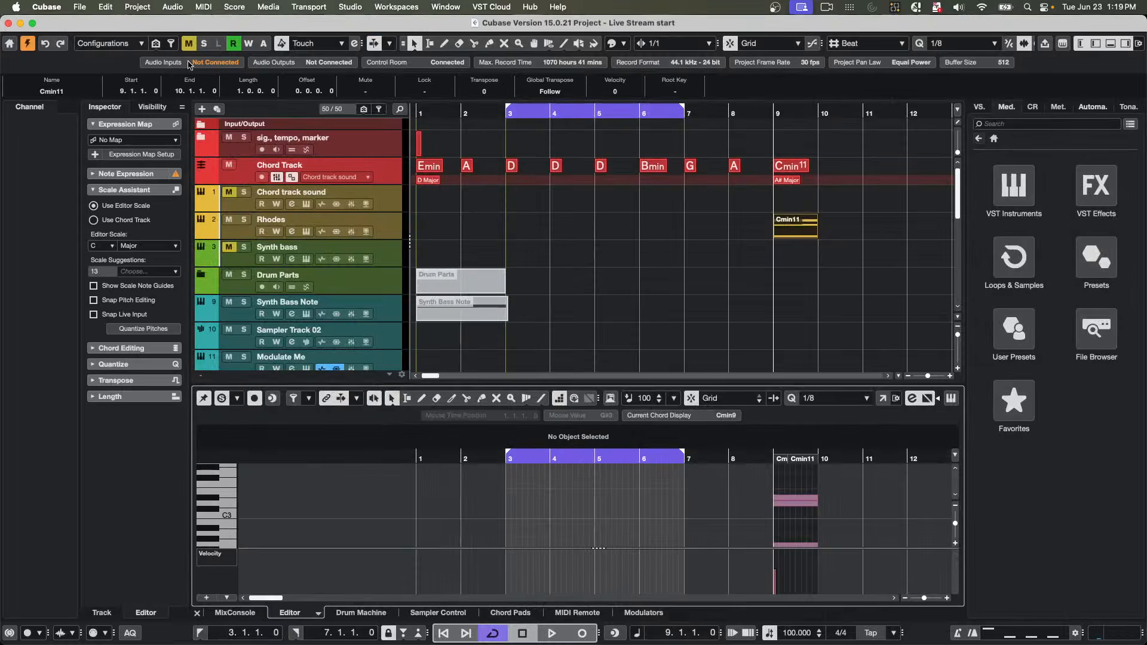
- Select the bar 9 chord event, check the custom voicing options and set the Chord Track's voicings to Basic
click(777, 163)
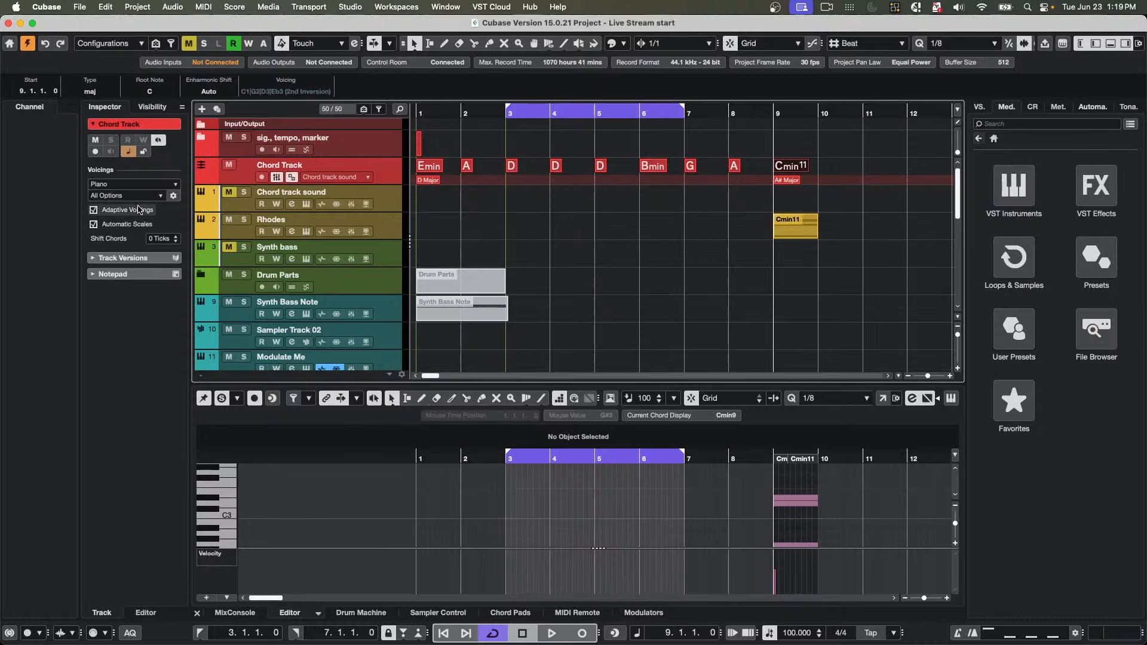
click(174, 196)
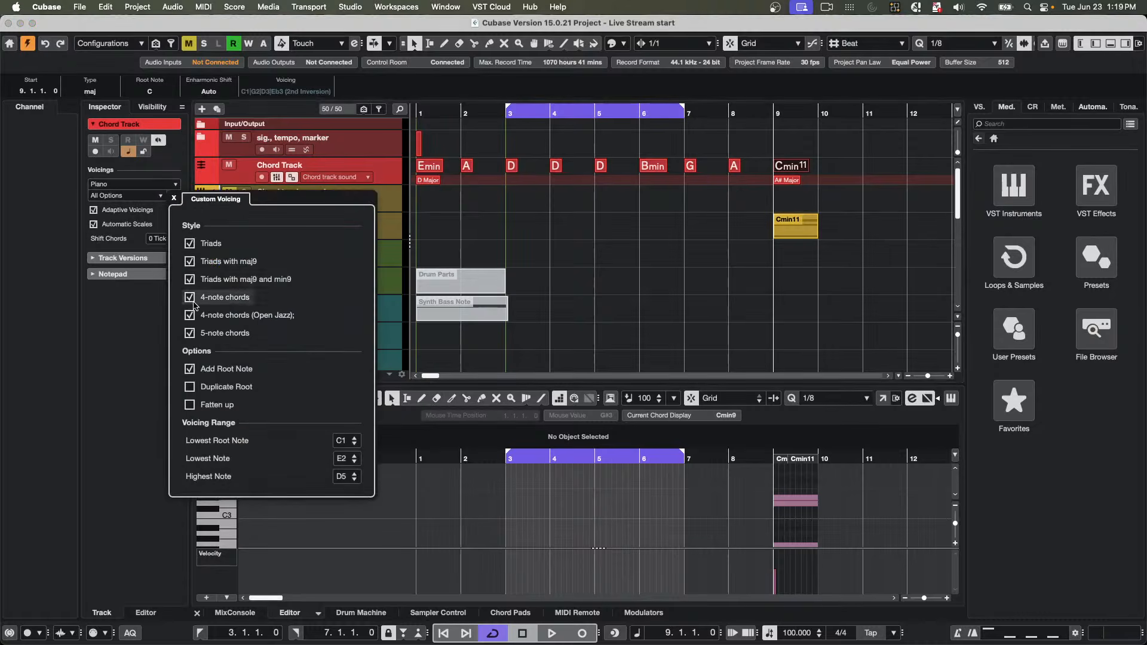
click(140, 186)
click(138, 198)
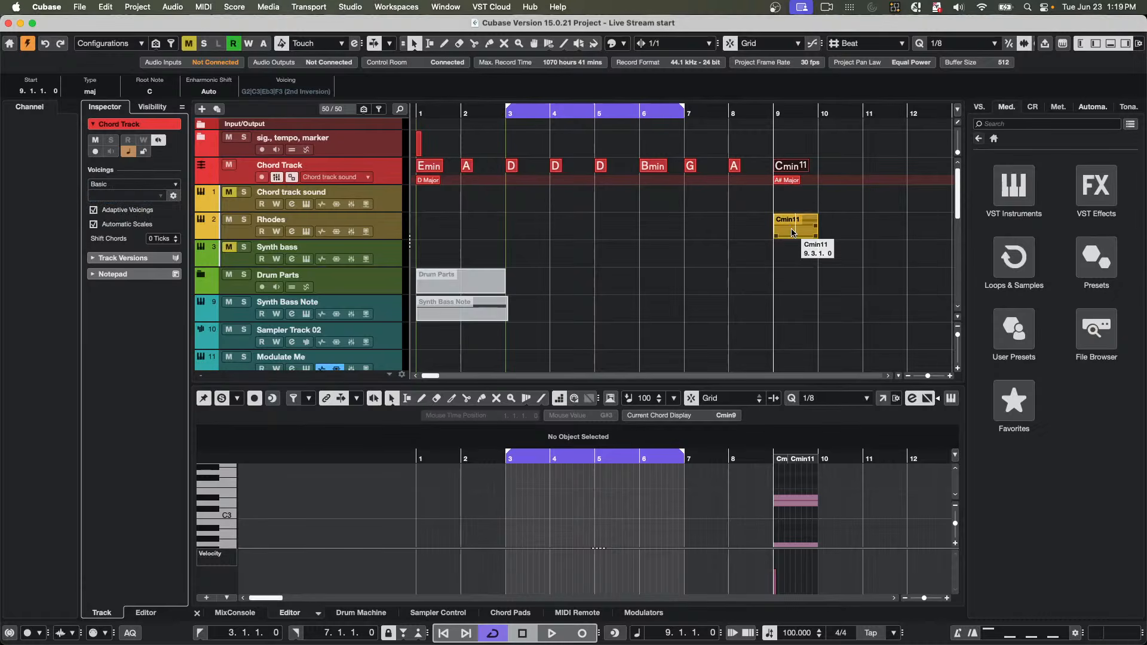
- Move the existing Rhodes part to bar 11 beat 4 and place the Cmin11 chord event on the Rhodes track at bar 9
drag(921, 227, 920, 227)
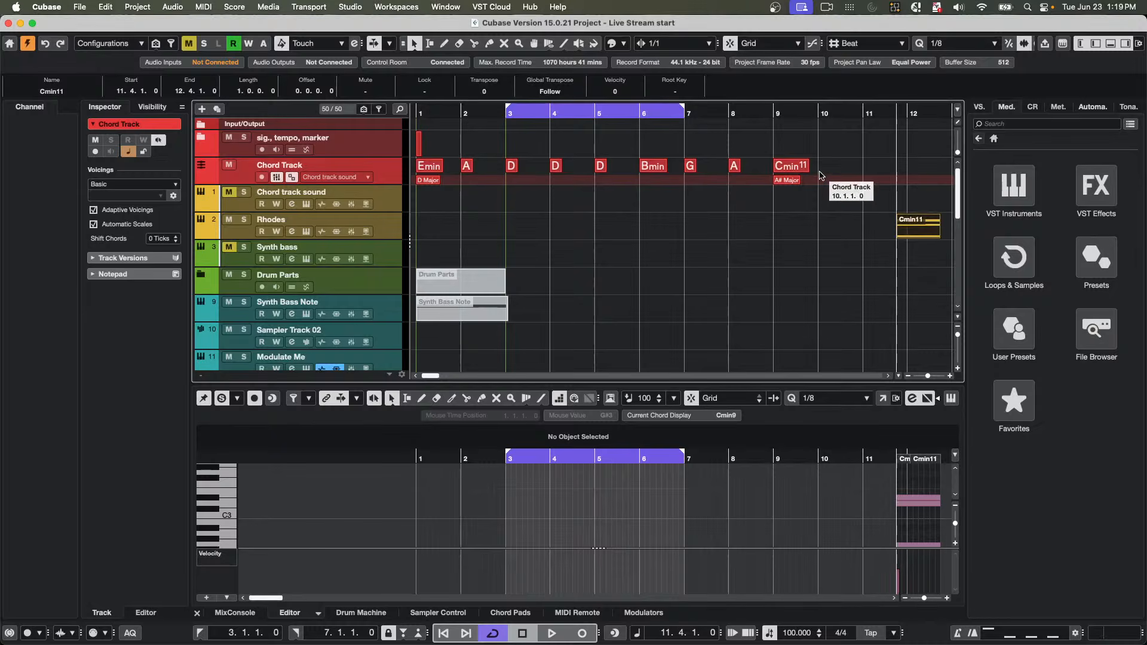
drag(797, 168, 796, 225)
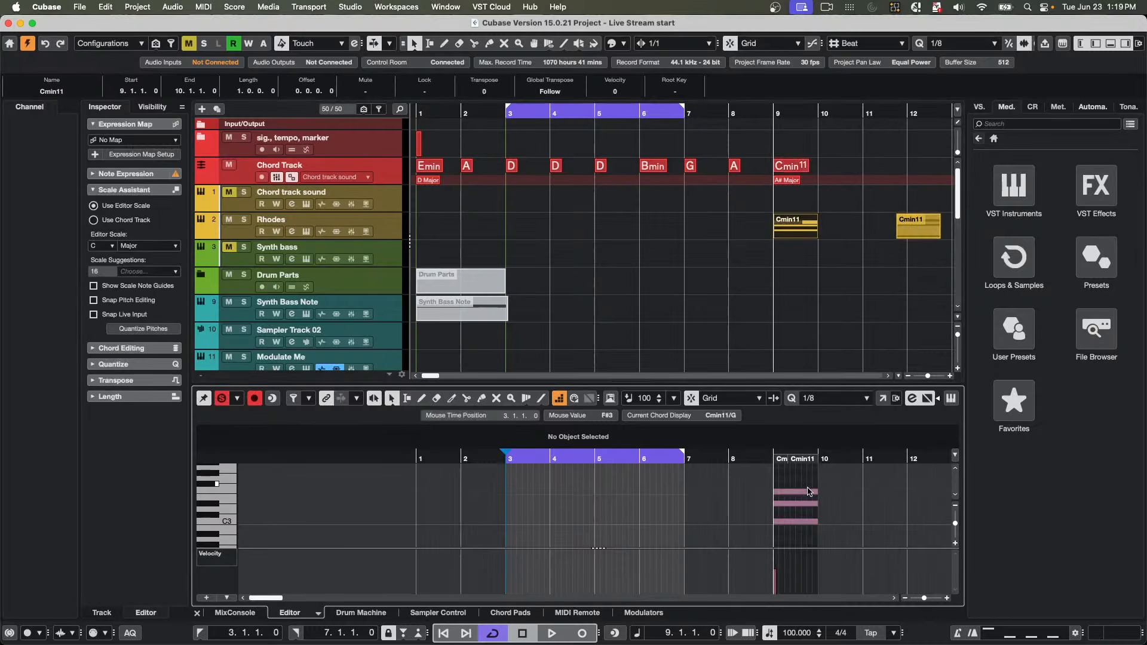
- Audition the individual notes of the new bar 9 Rhodes part in the lower-zone Key Editor
scroll(810, 491, down, 3)
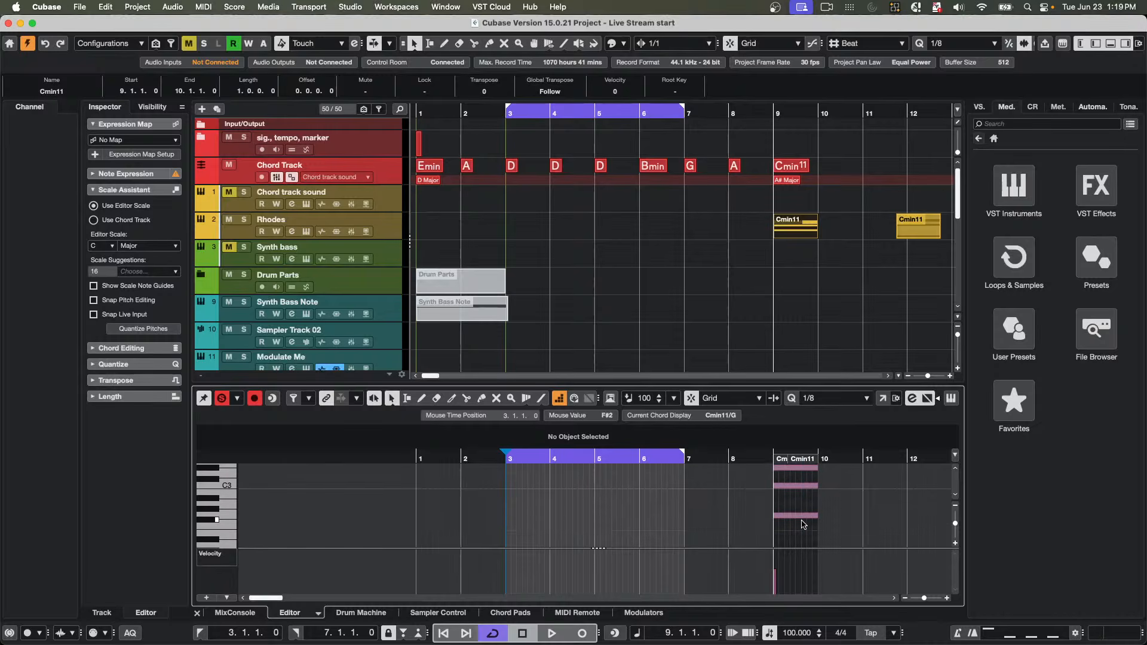
click(804, 514)
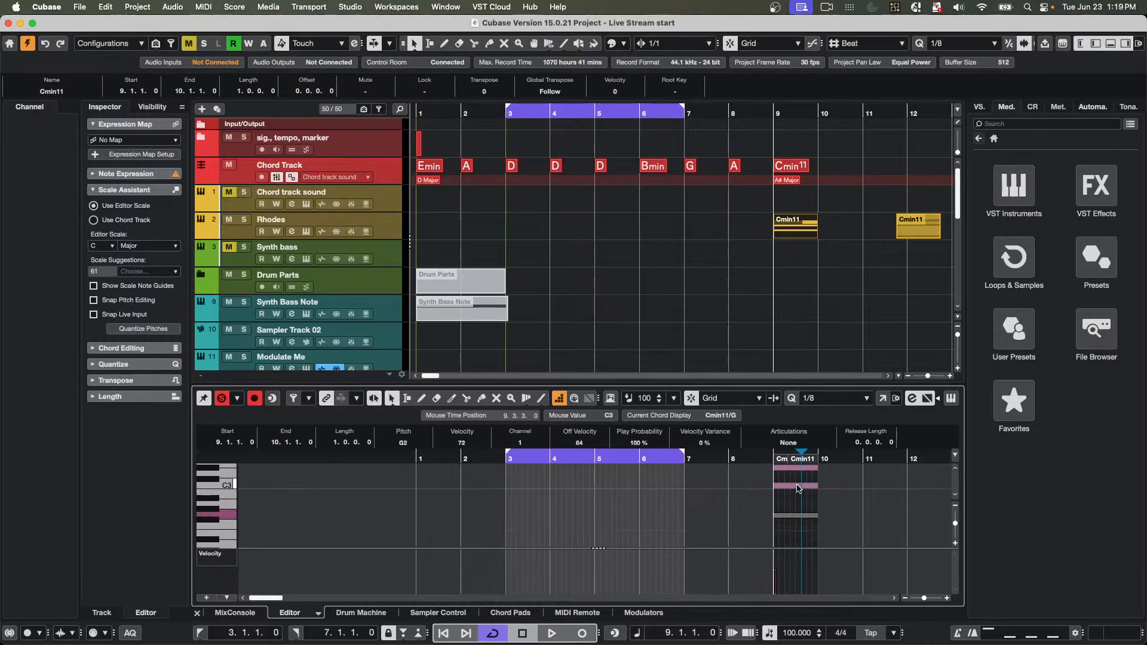
click(798, 486)
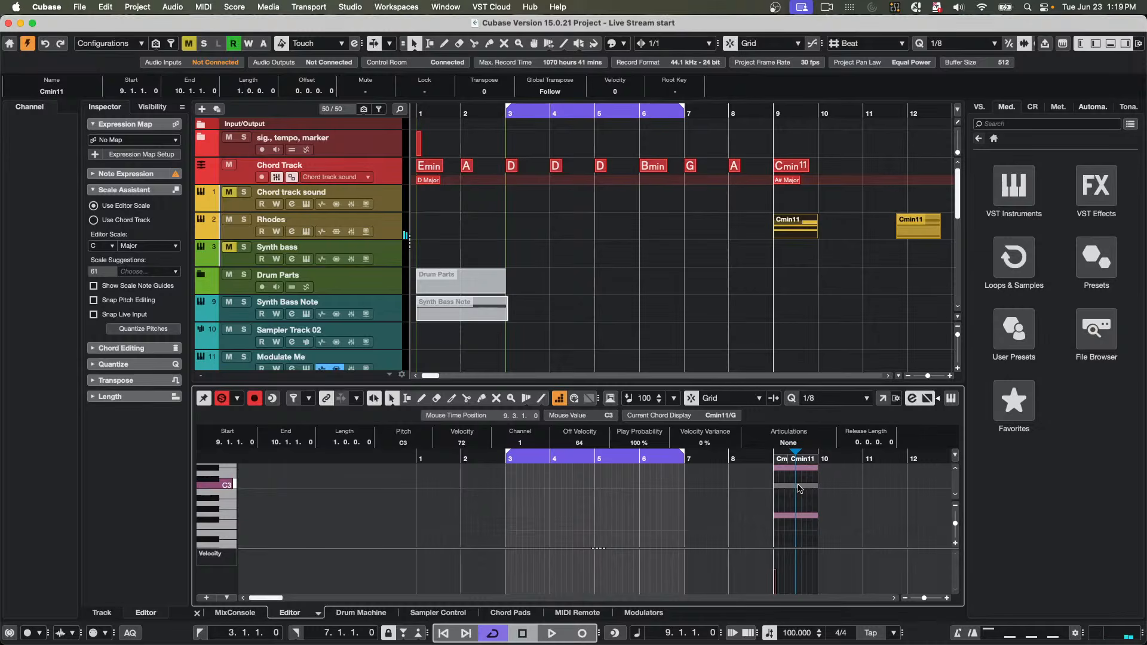
scroll(800, 489, up, 1)
mouse_move(799, 488)
mouse_down()
mouse_move(801, 474)
mouse_move(797, 533)
mouse_move(810, 515)
mouse_move(800, 470)
mouse_up()
scroll(735, 487, up, 2)
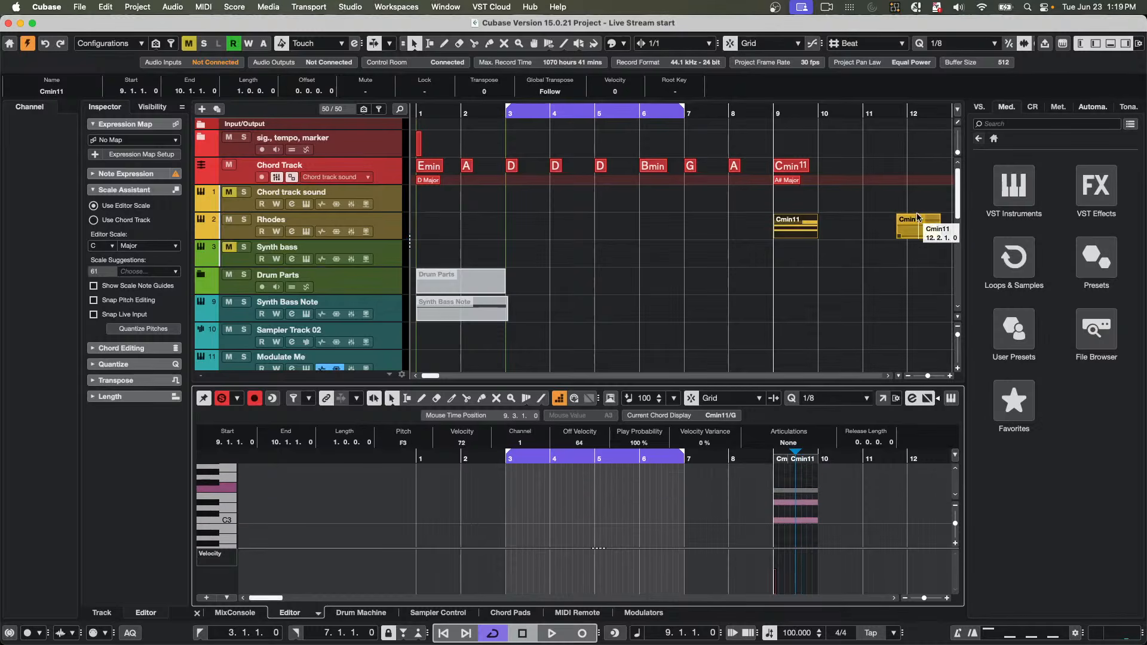
- Try setting the Rhodes track to follow the Chord Track's Voicings, cancel the dialog and recheck the follow options
click(798, 165)
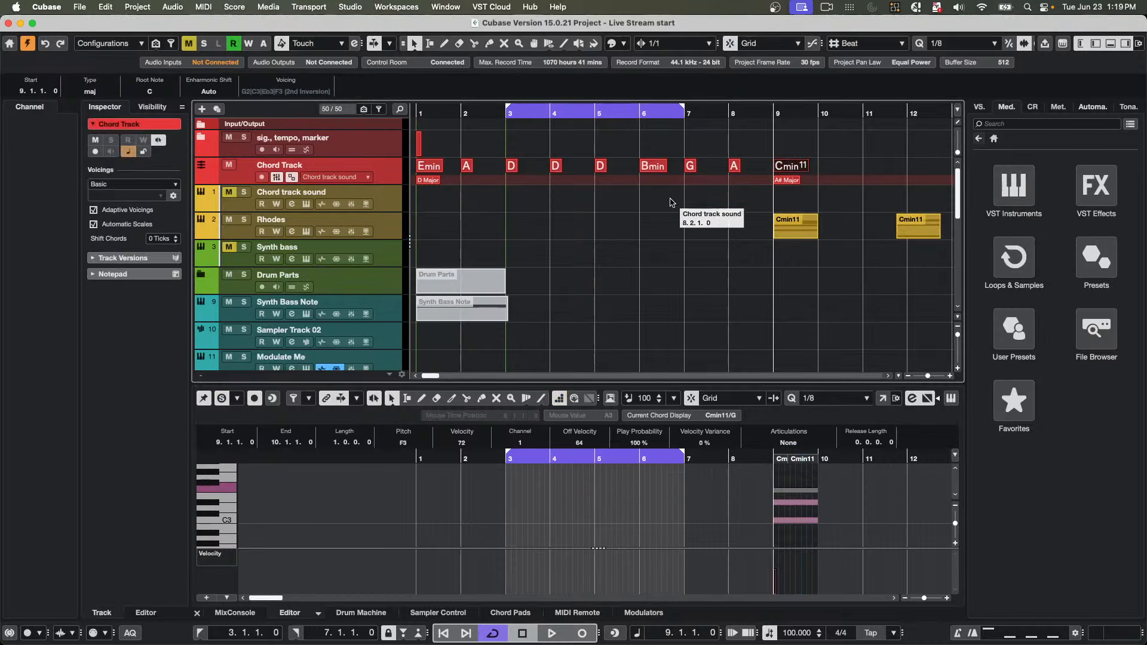
click(391, 231)
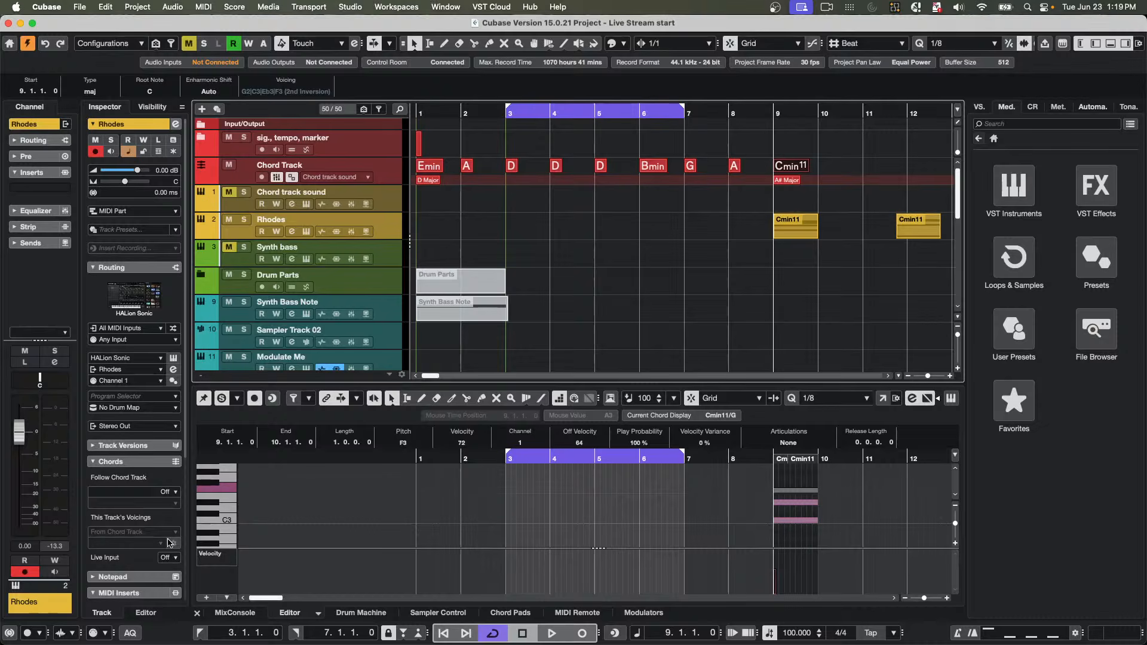
click(168, 493)
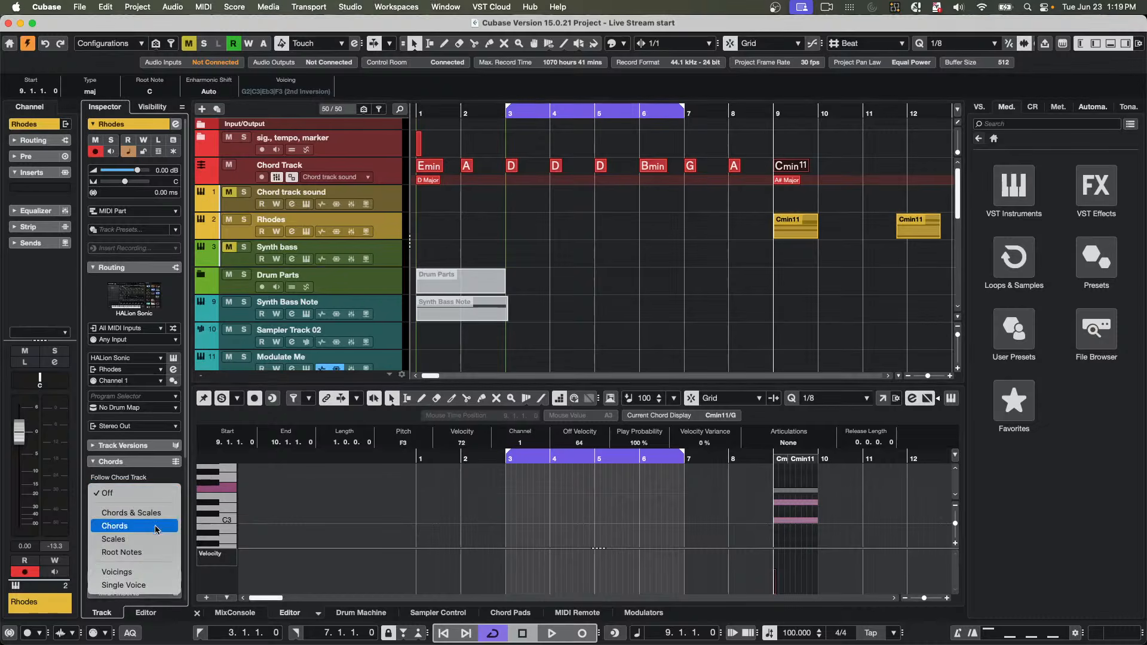
click(144, 571)
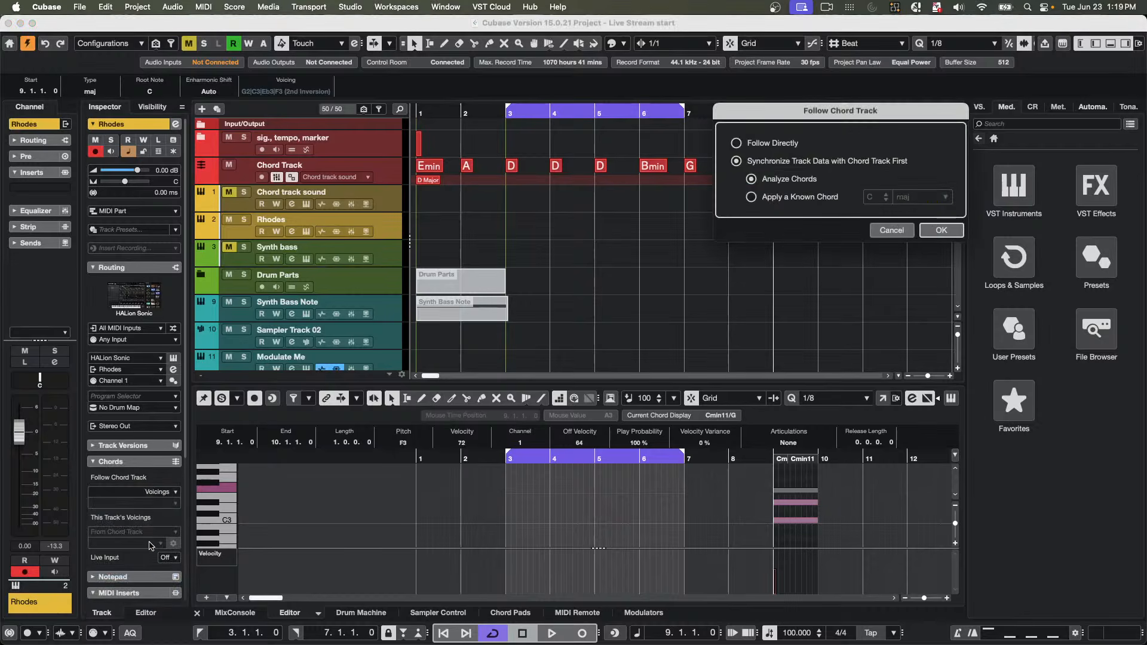
click(892, 230)
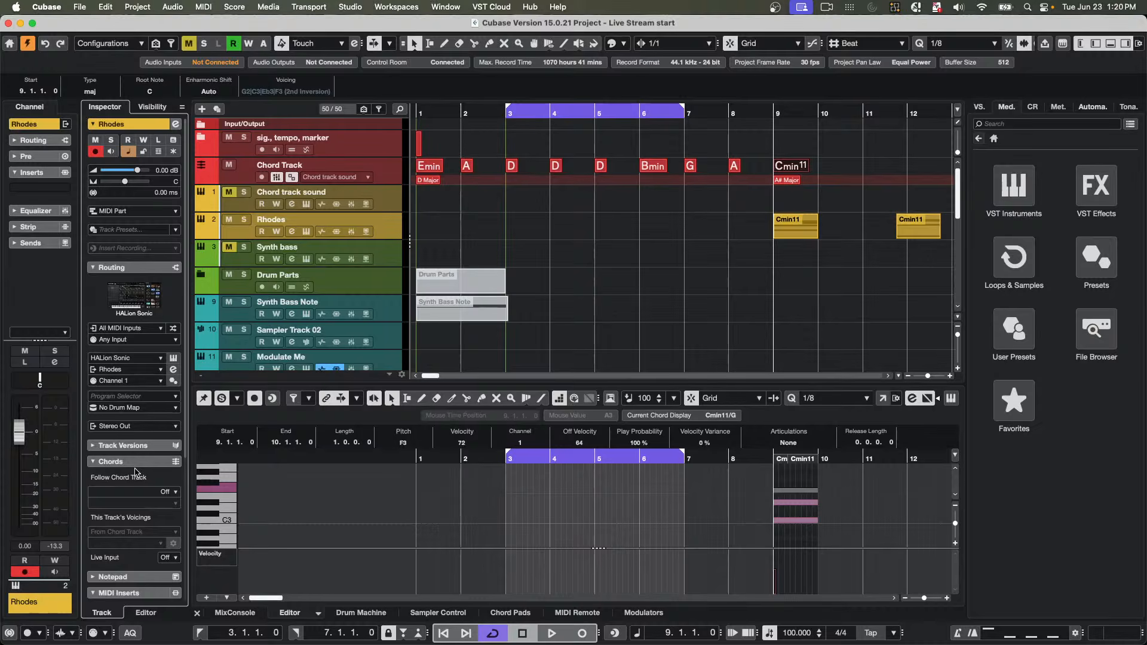
click(162, 493)
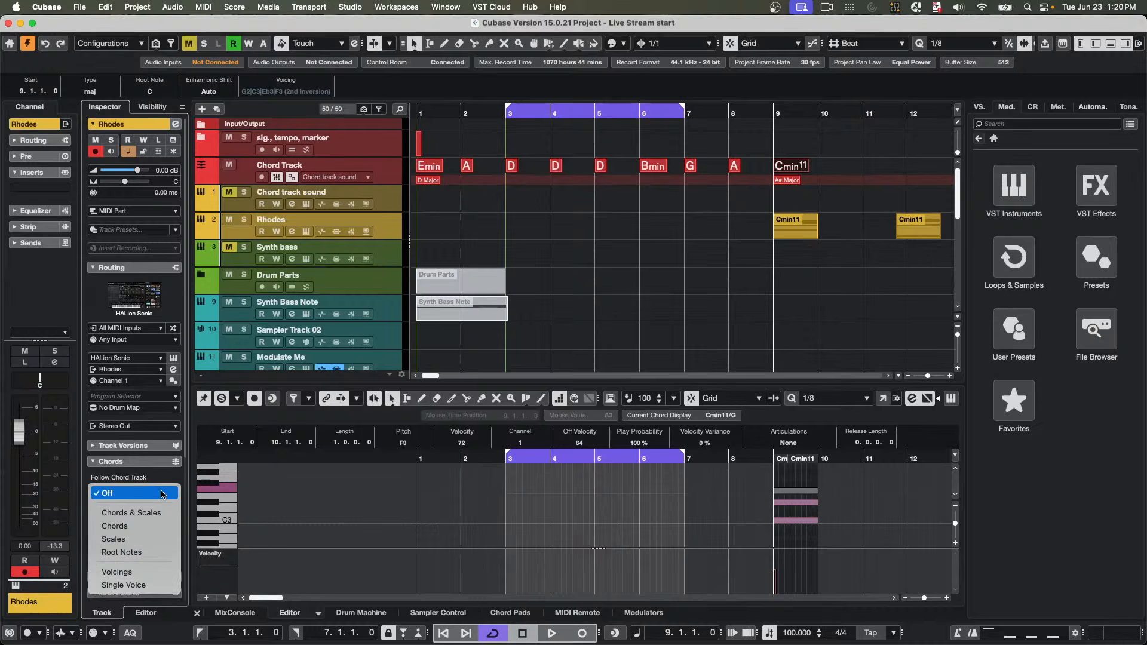
click(395, 175)
- Set the Chord Track's voicings to Piano and review the custom voicing settings before and after the change
click(395, 175)
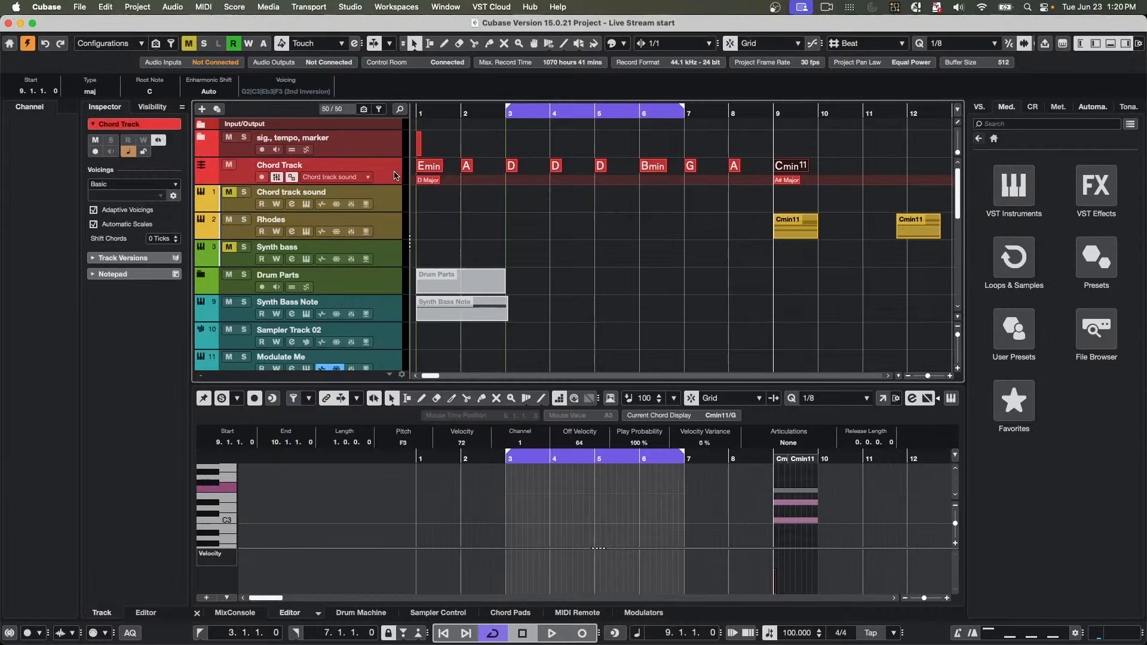
click(175, 197)
click(162, 202)
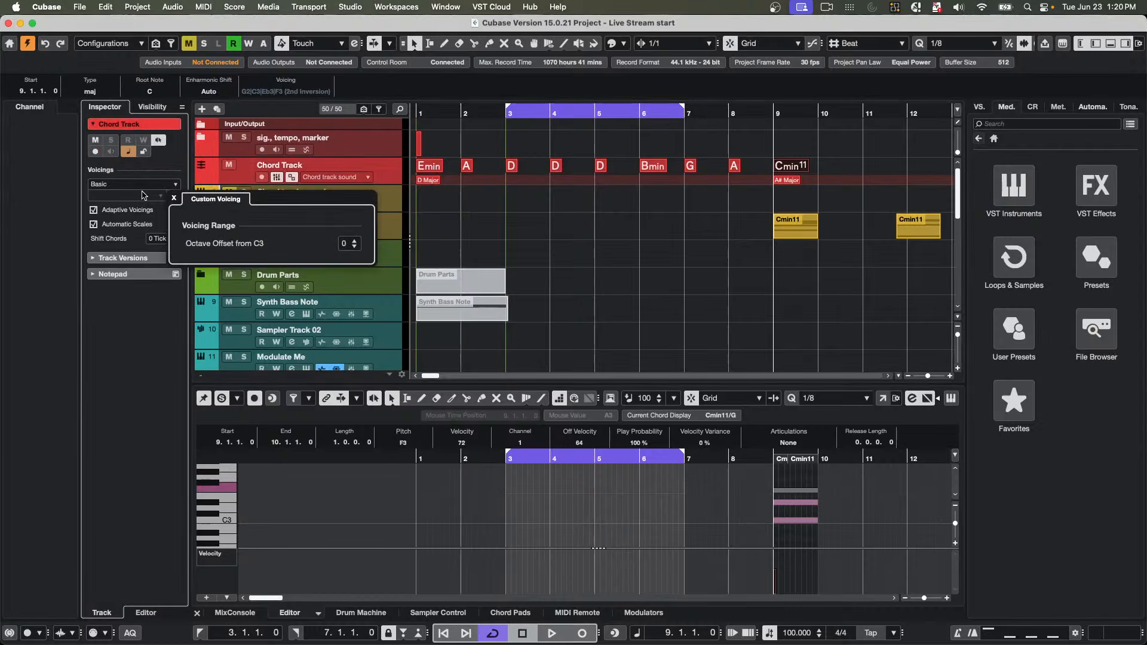
click(167, 186)
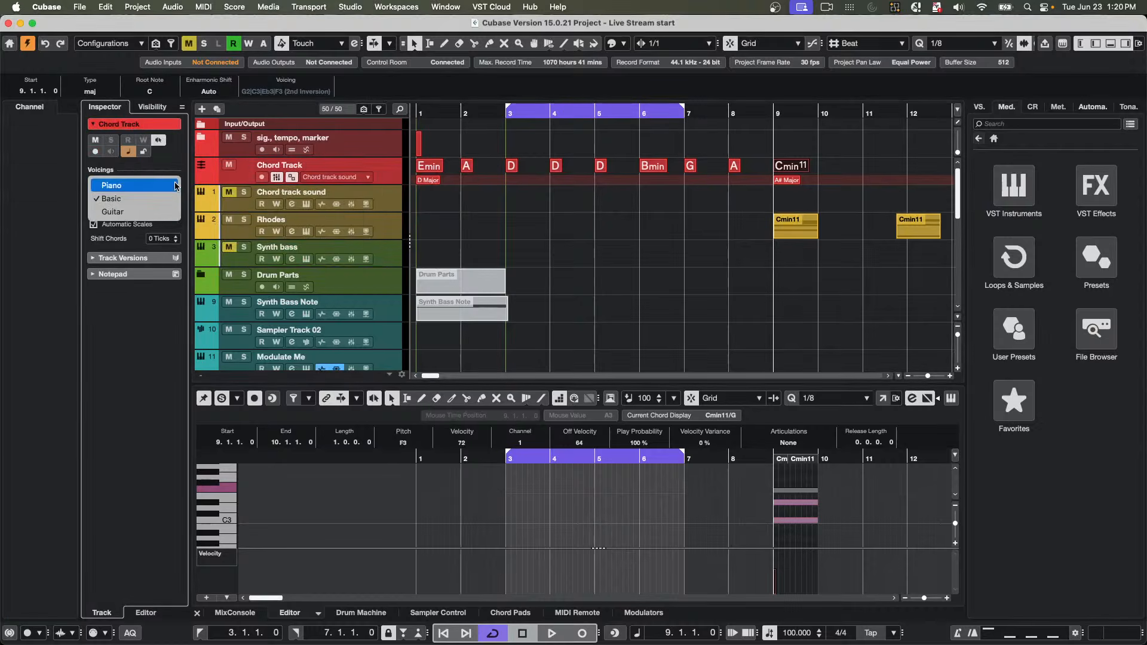
click(139, 188)
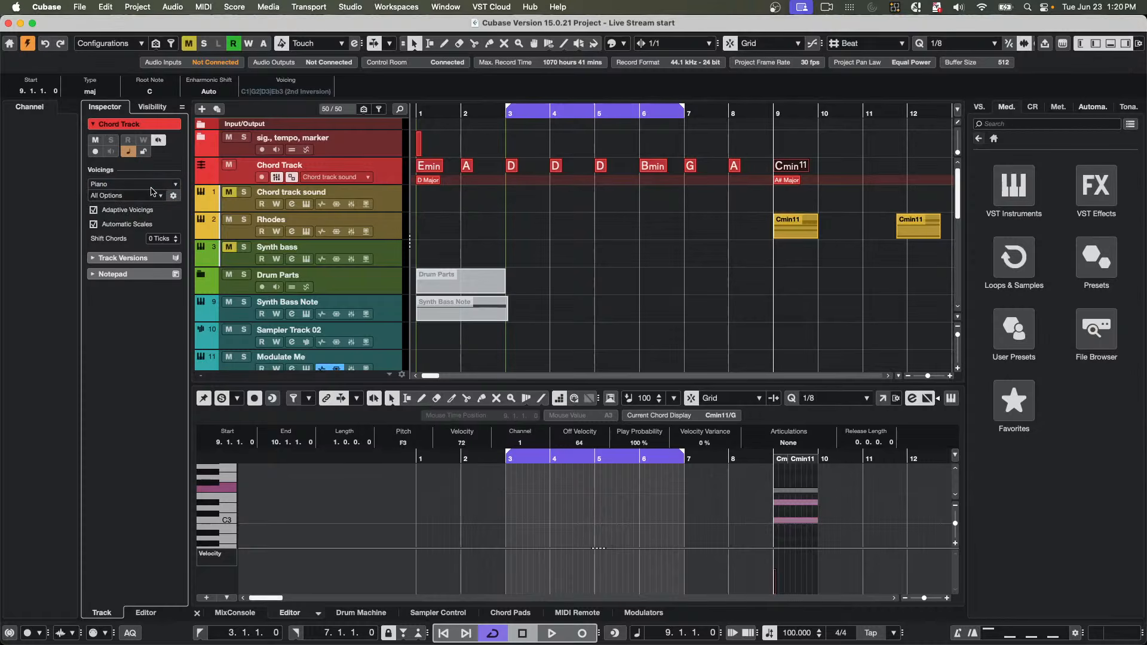
click(174, 197)
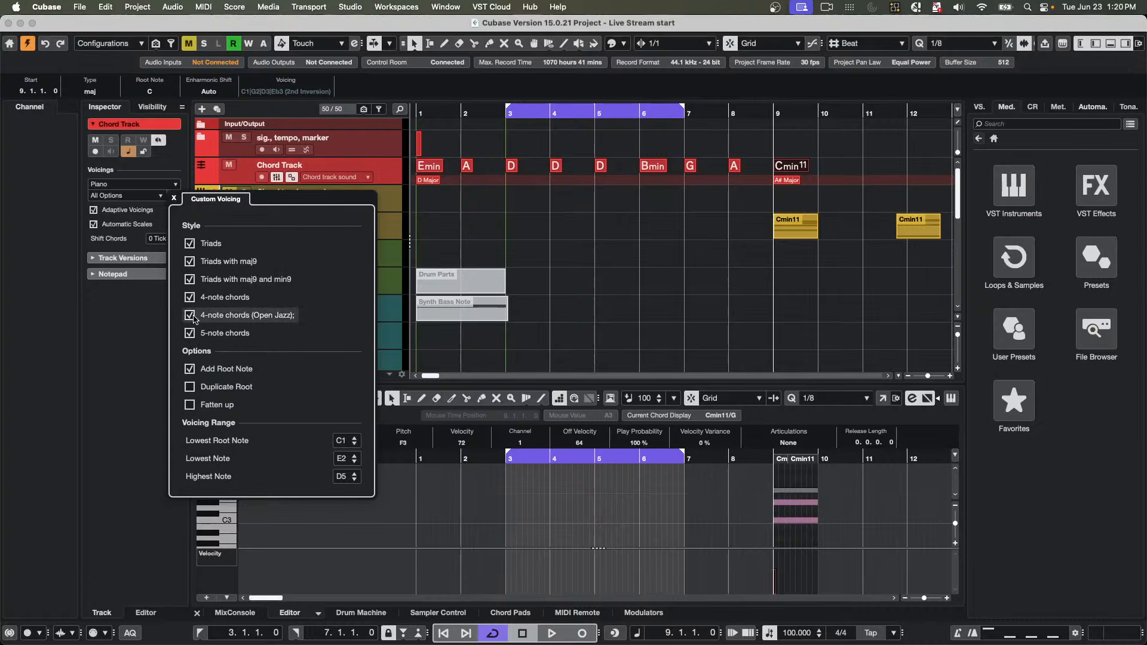
click(627, 278)
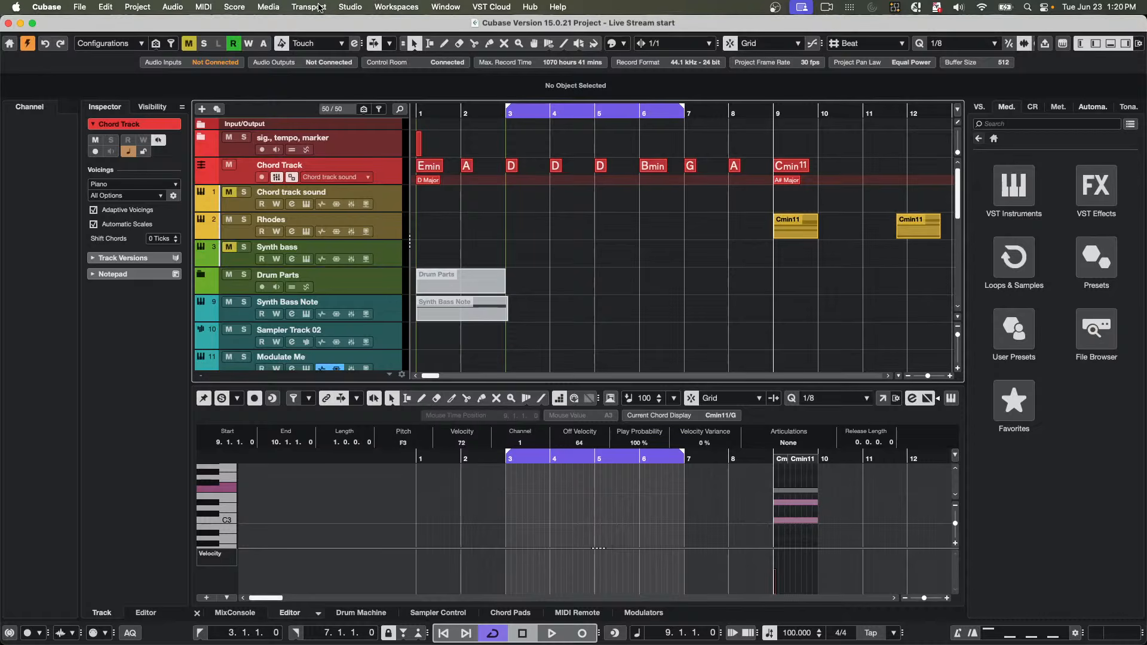
- Open the User Presets category in the media browser
click(342, 8)
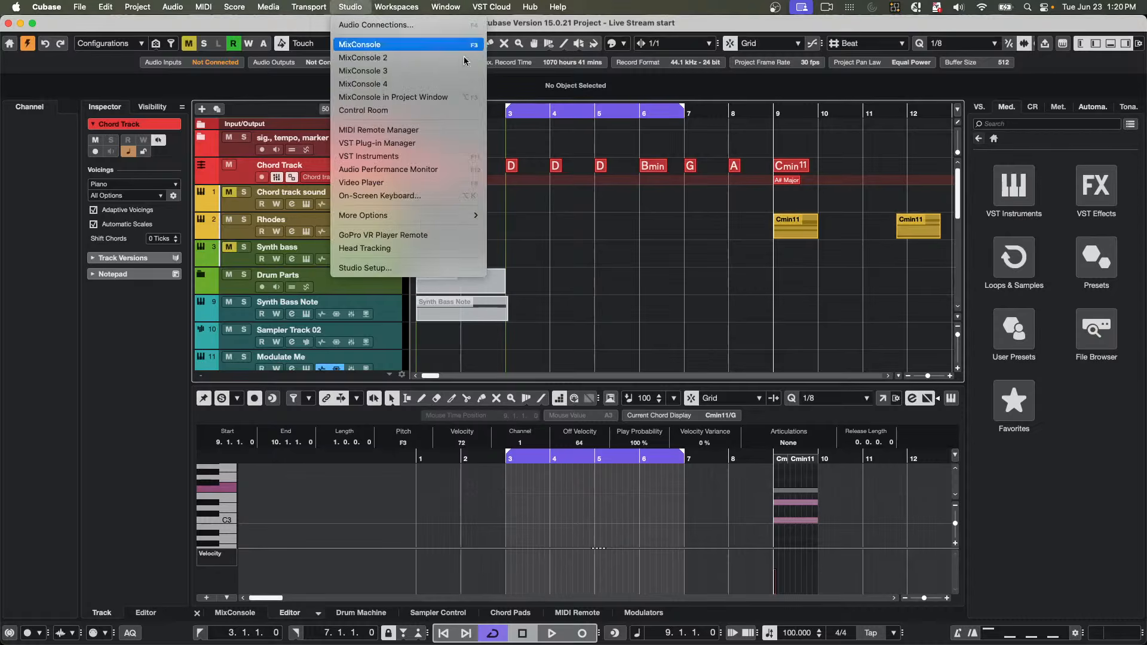
click(977, 208)
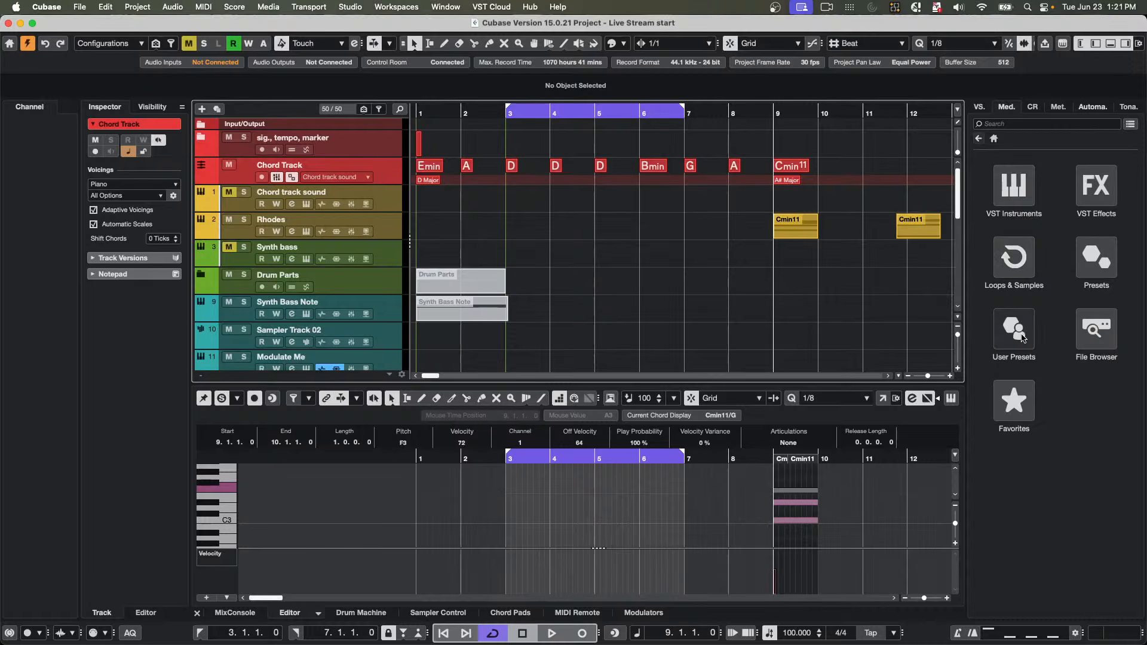
click(1019, 329)
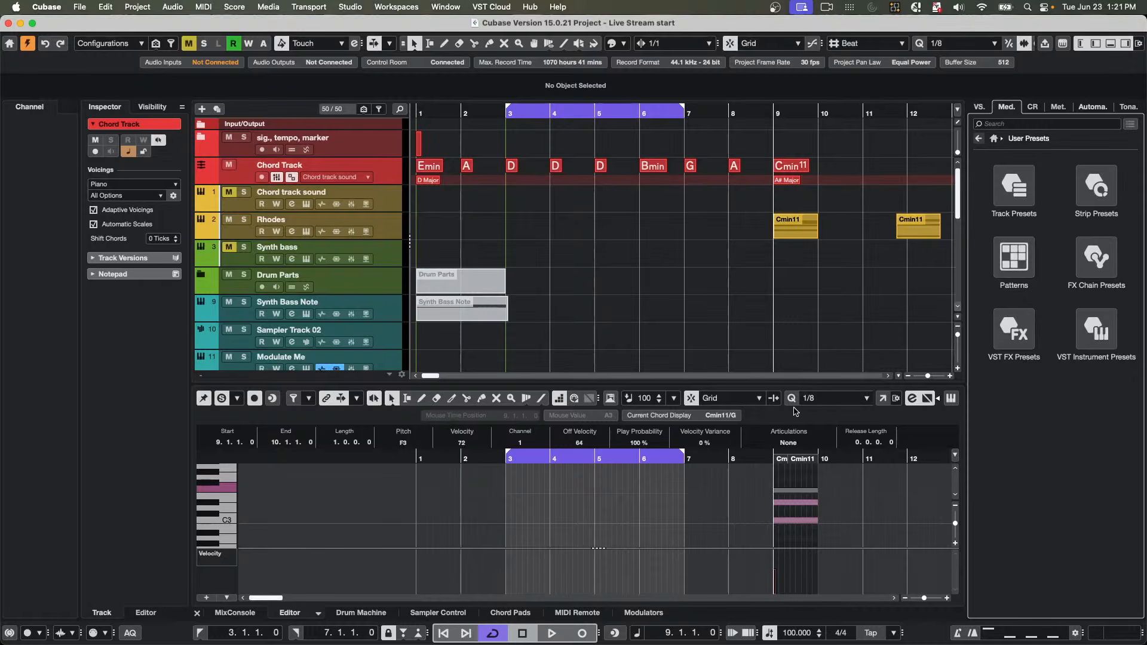
- Browse the user Pattern Editor presets, check the options for May 1 pattern, and return to the media browser's home
click(1020, 262)
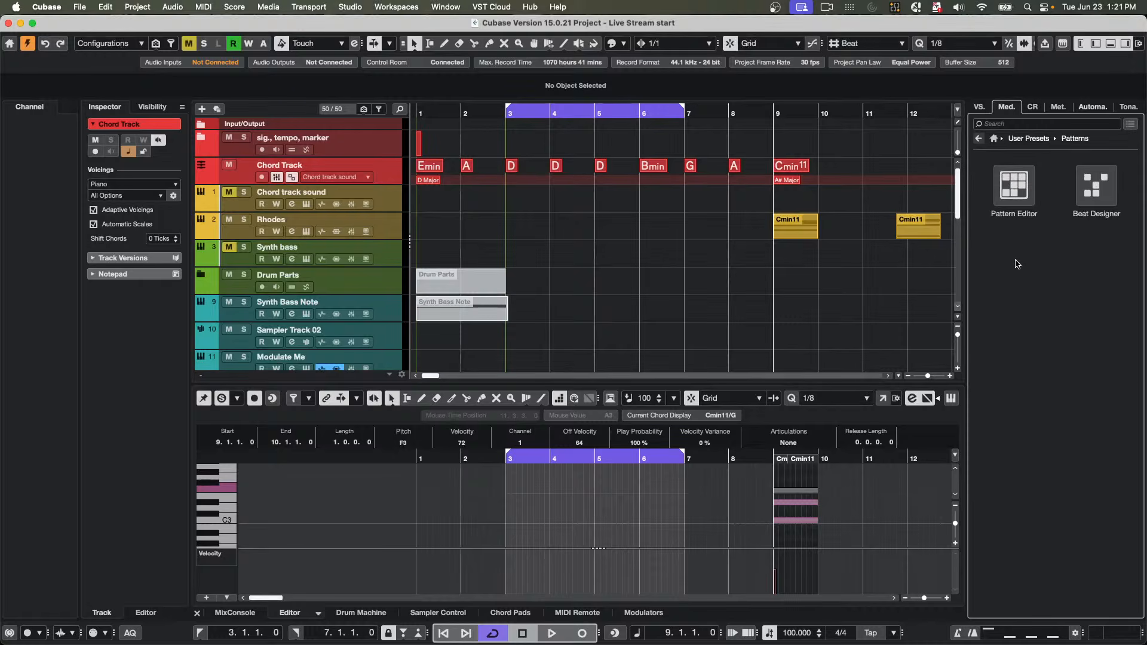
click(1025, 186)
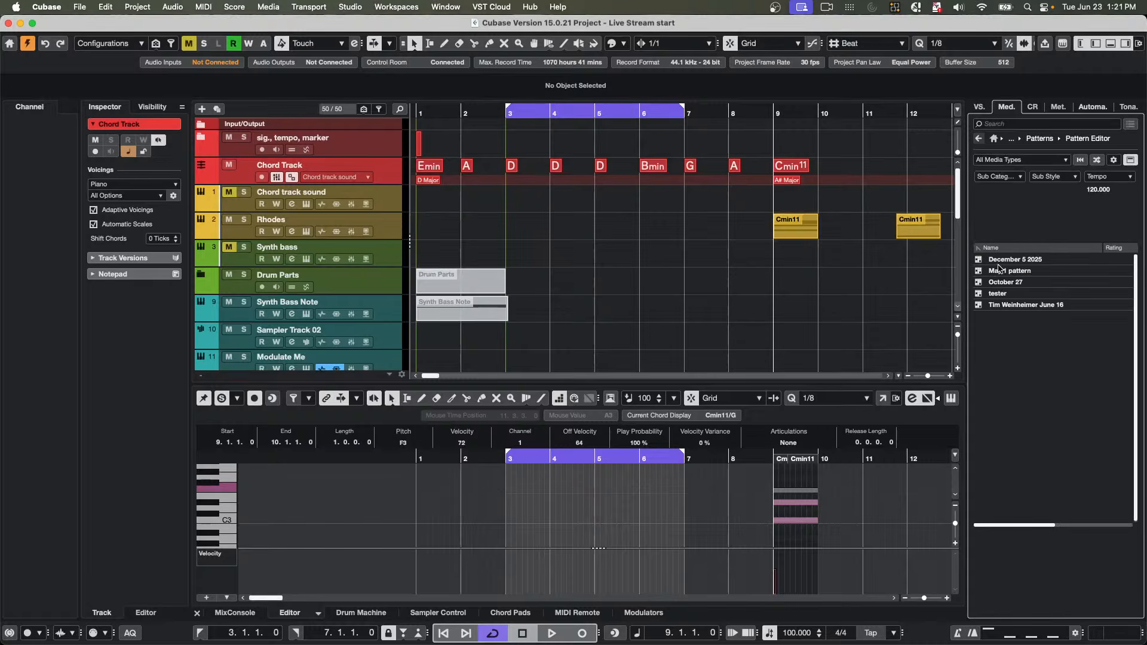
right_click(1001, 275)
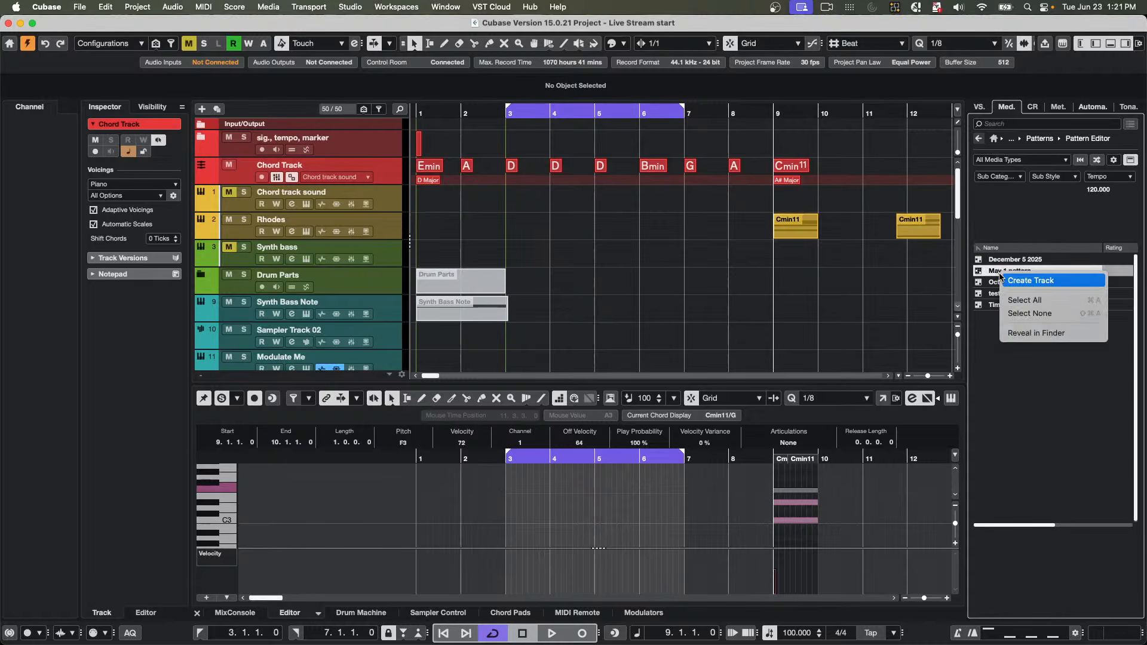
click(980, 140)
click(981, 140)
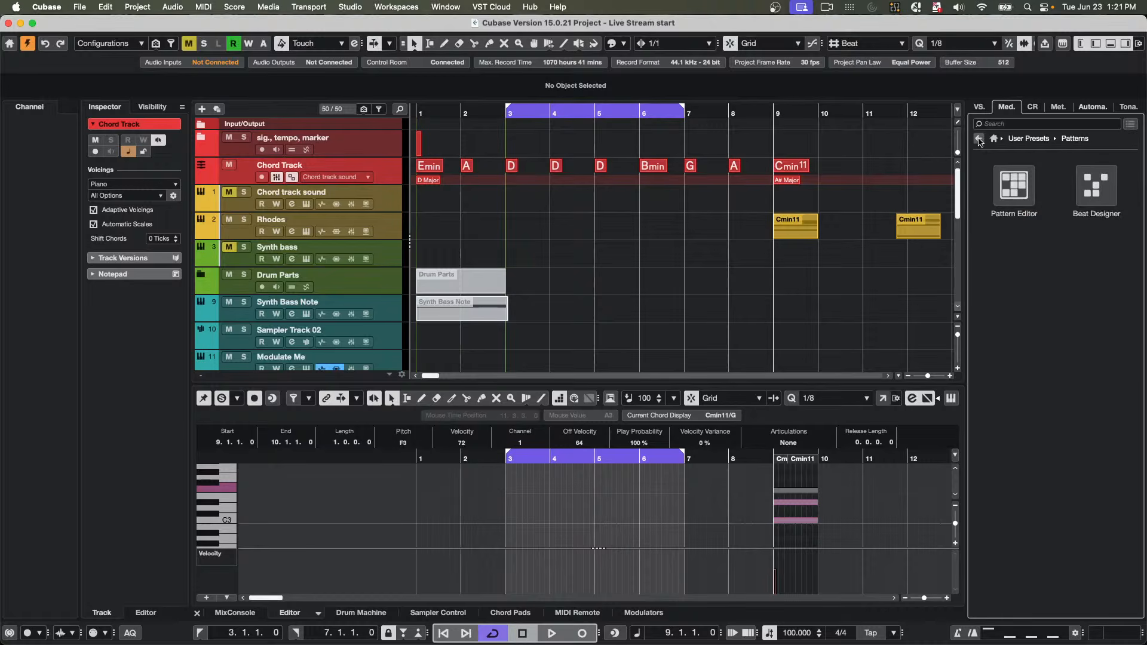
click(980, 139)
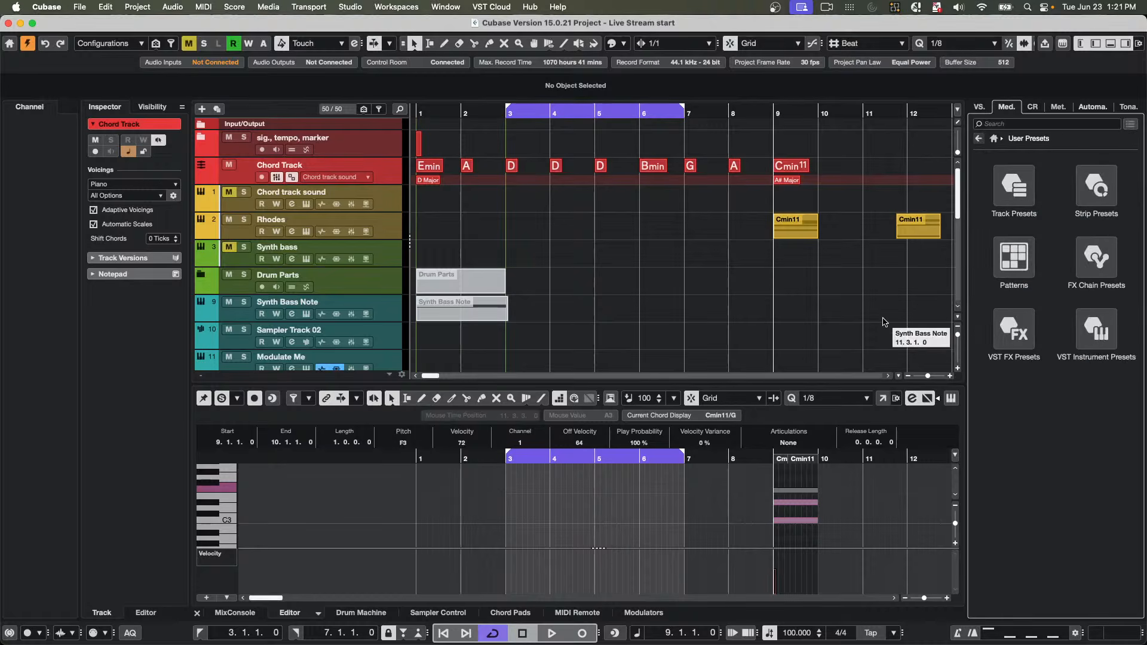
click(978, 140)
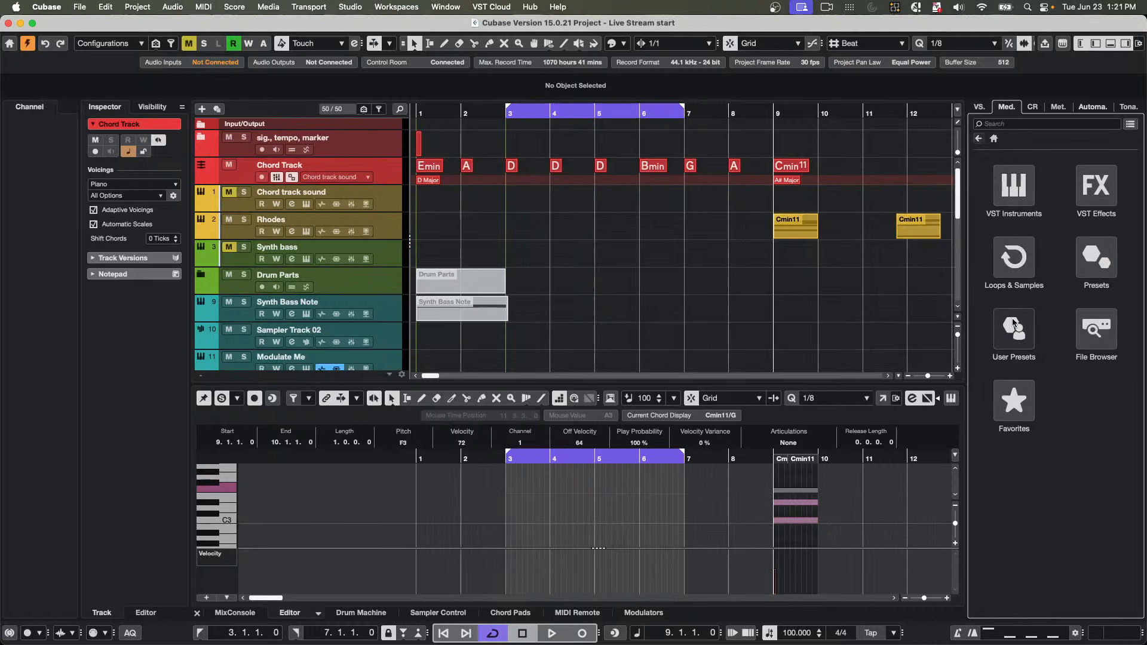
- Reveal the user Pattern Editor preset May 1 pattern in Finder and select its Pattern Banks folder
click(1014, 327)
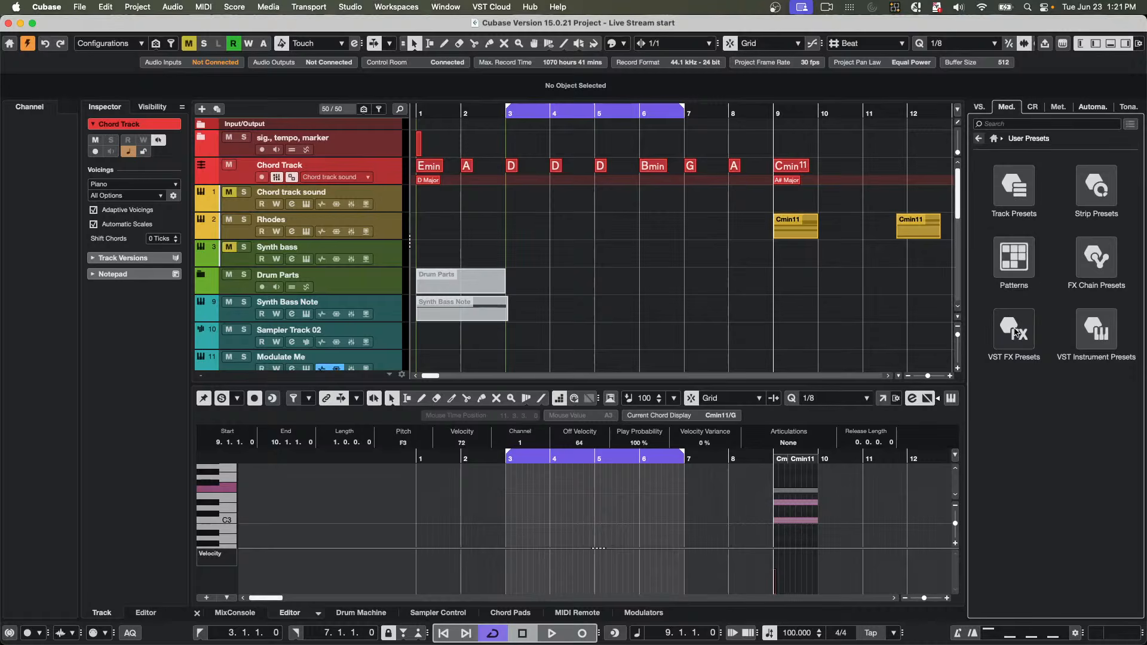
click(1017, 268)
click(1019, 190)
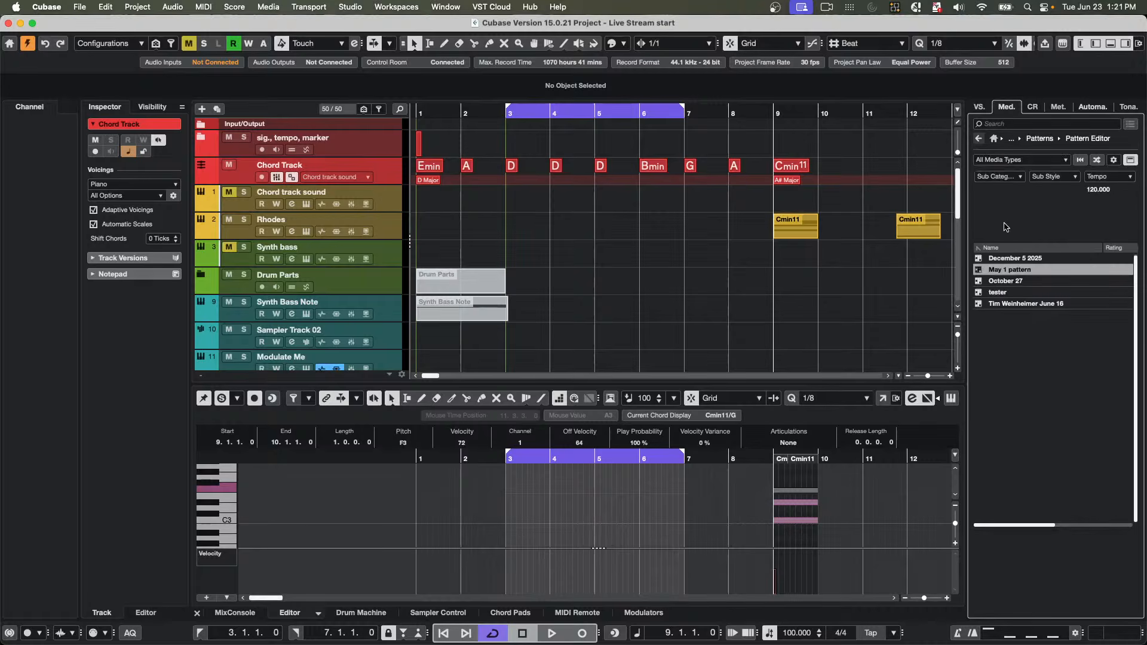
right_click(1002, 270)
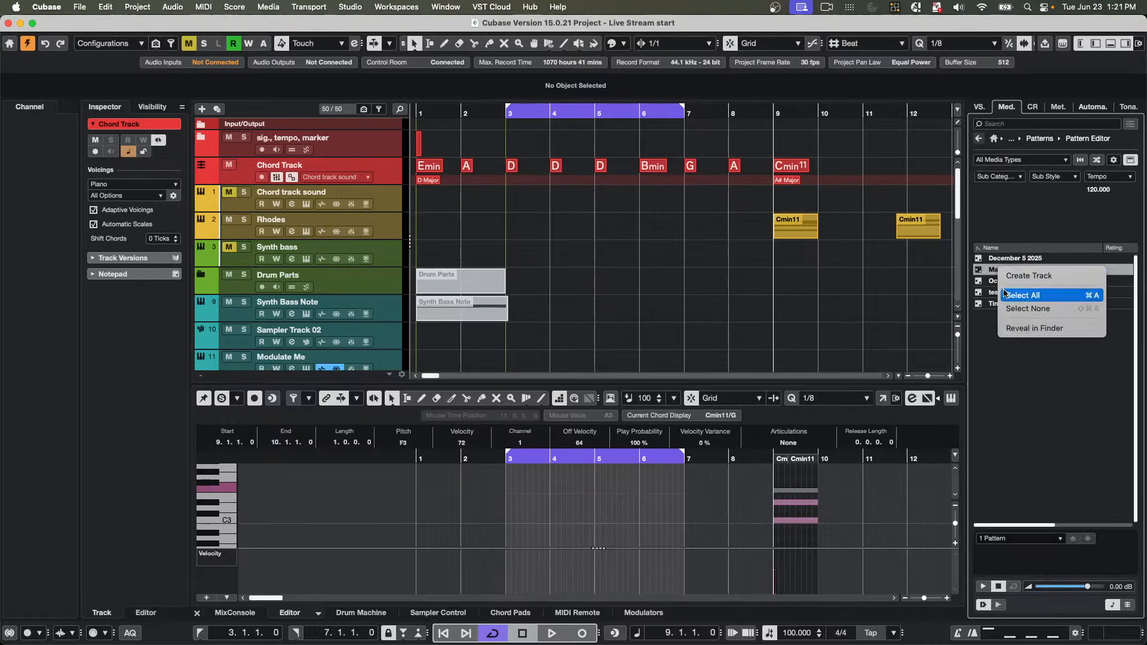
click(1054, 332)
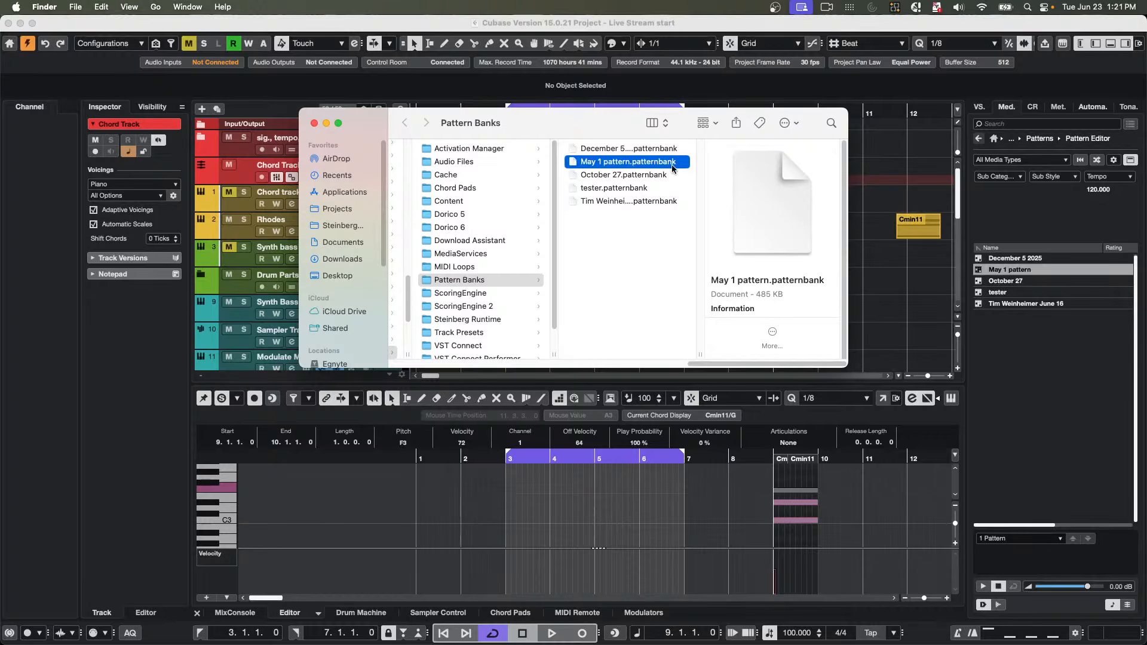
click(459, 282)
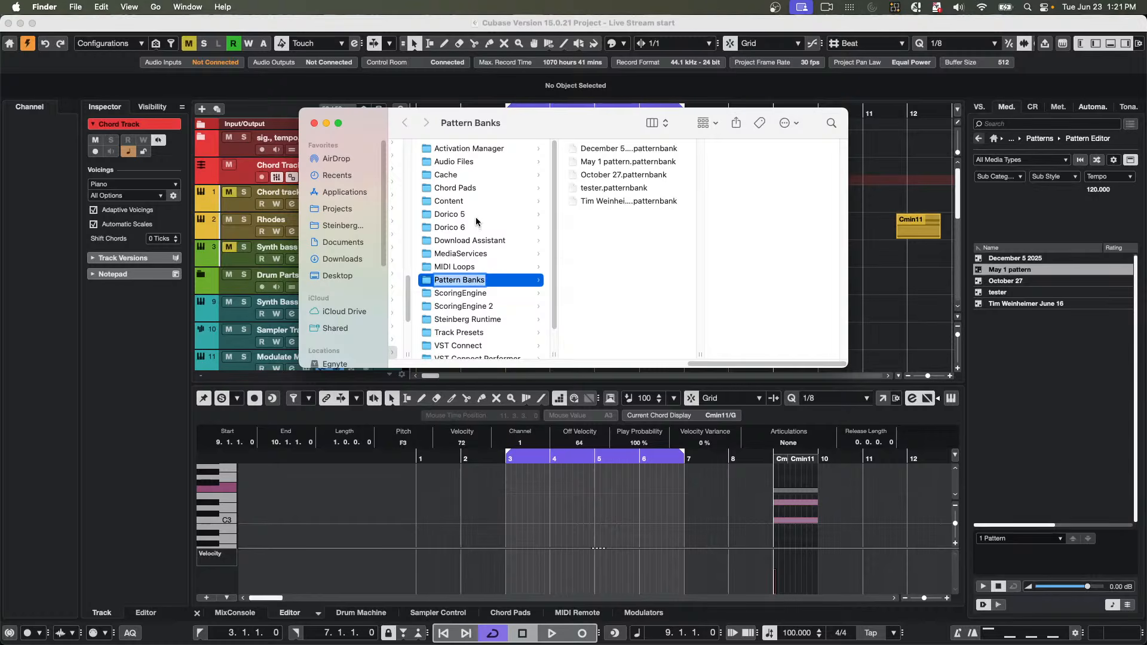
scroll(477, 251, down, 1)
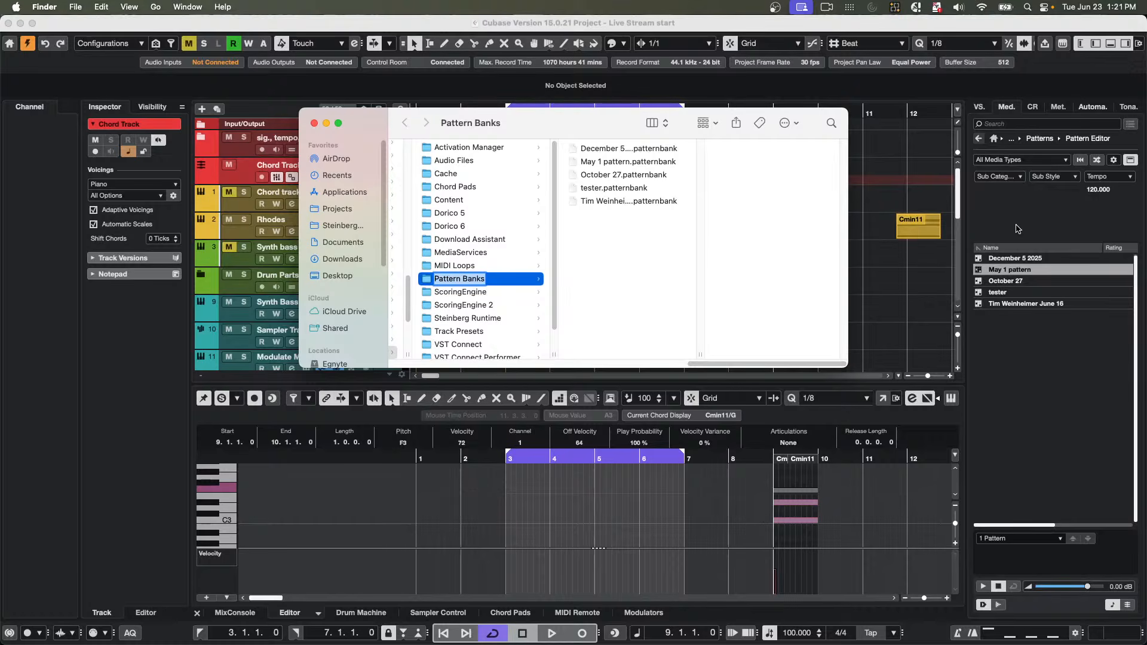
- Starting from the media browser's home, reveal May 1 pattern in Finder once more and close the Finder window
click(994, 139)
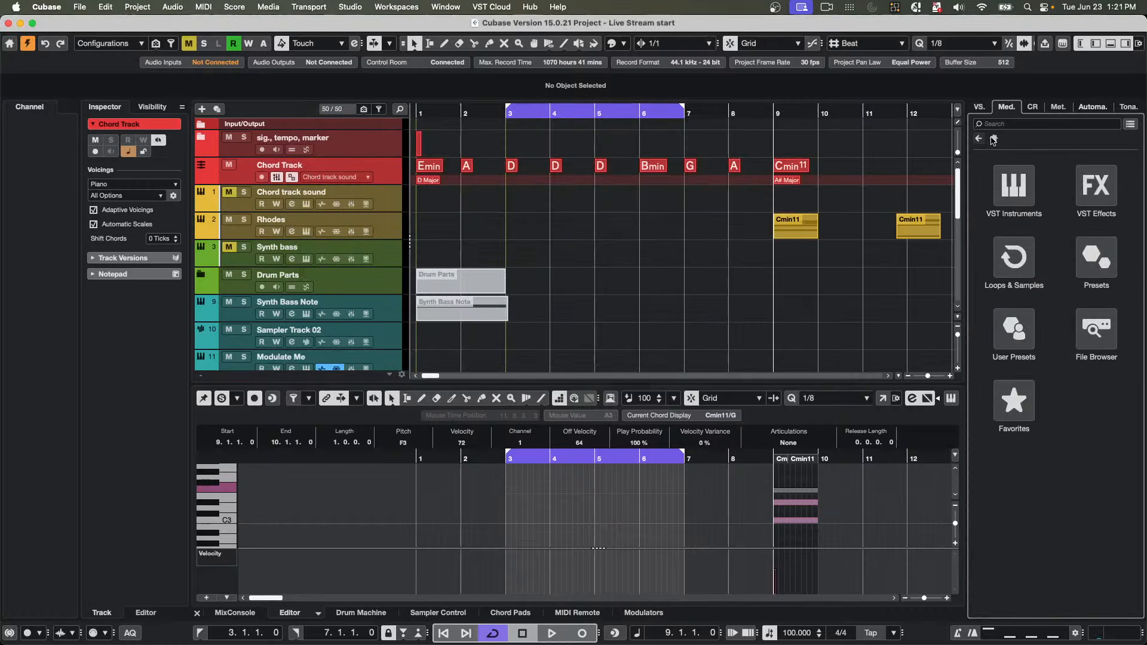
click(1014, 330)
click(1014, 257)
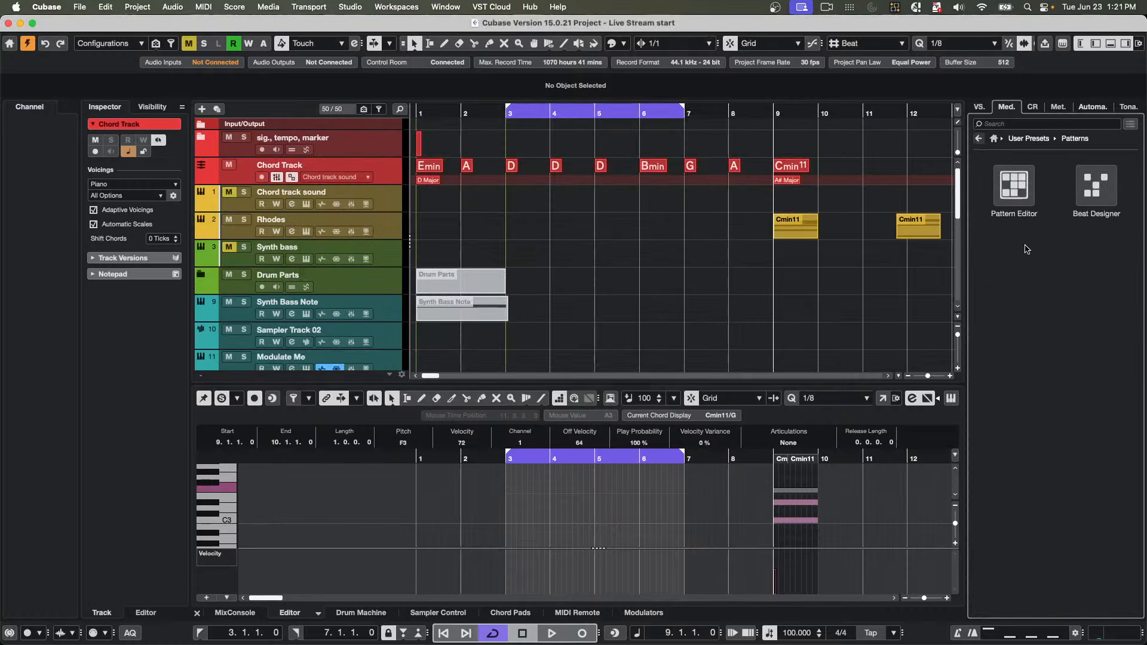
click(1020, 188)
right_click(1018, 274)
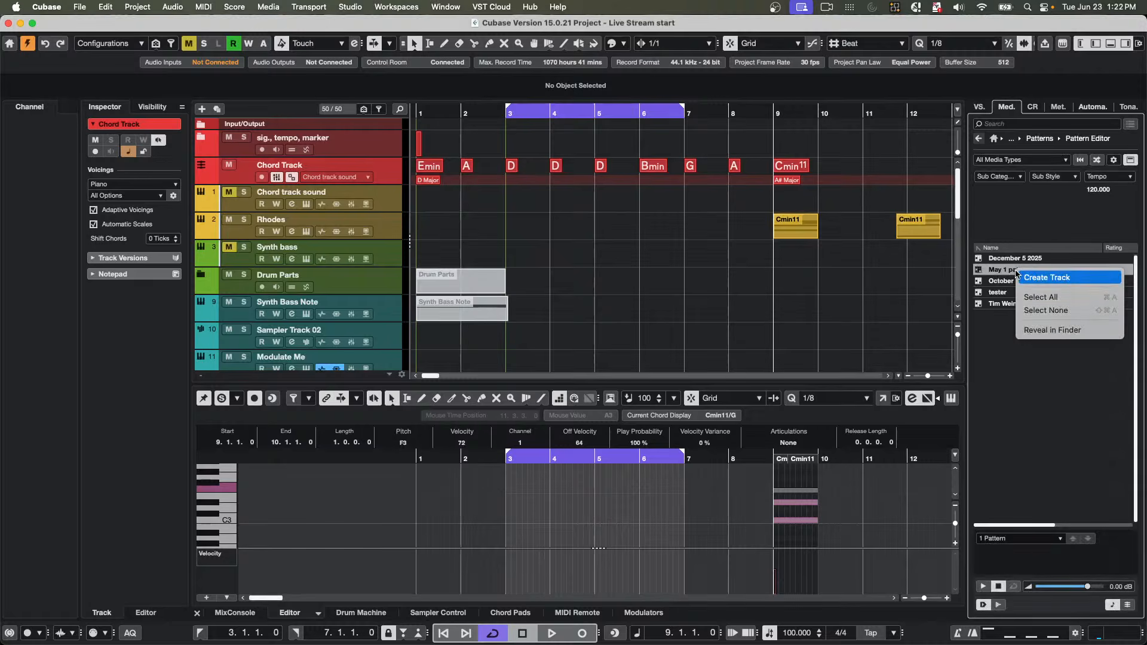
click(1055, 330)
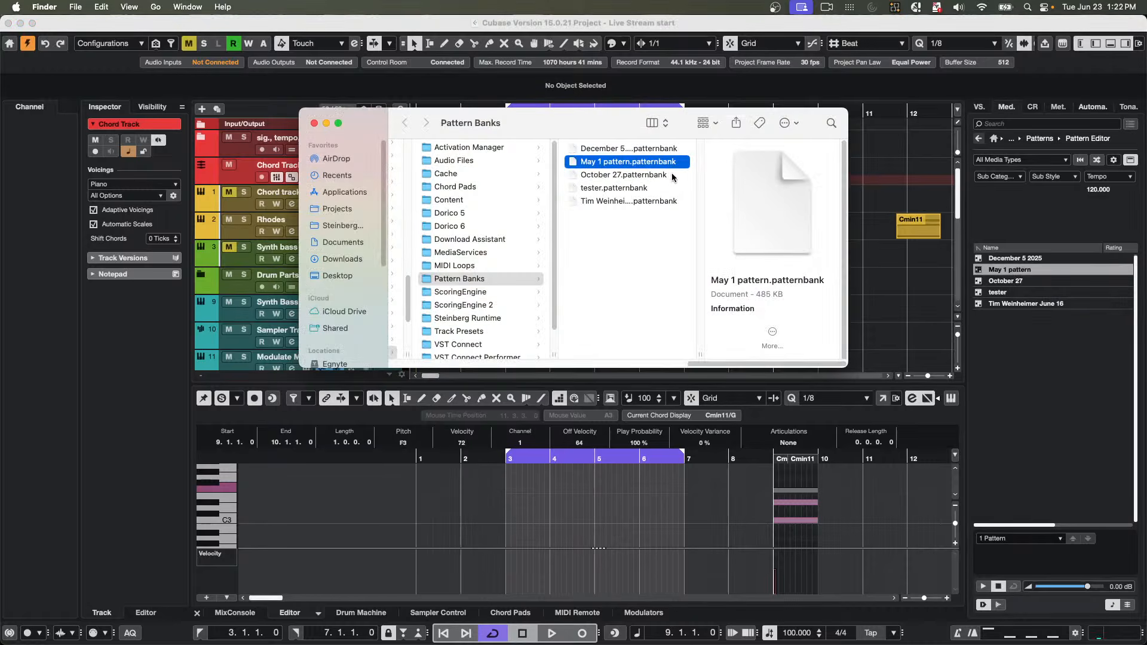
click(314, 124)
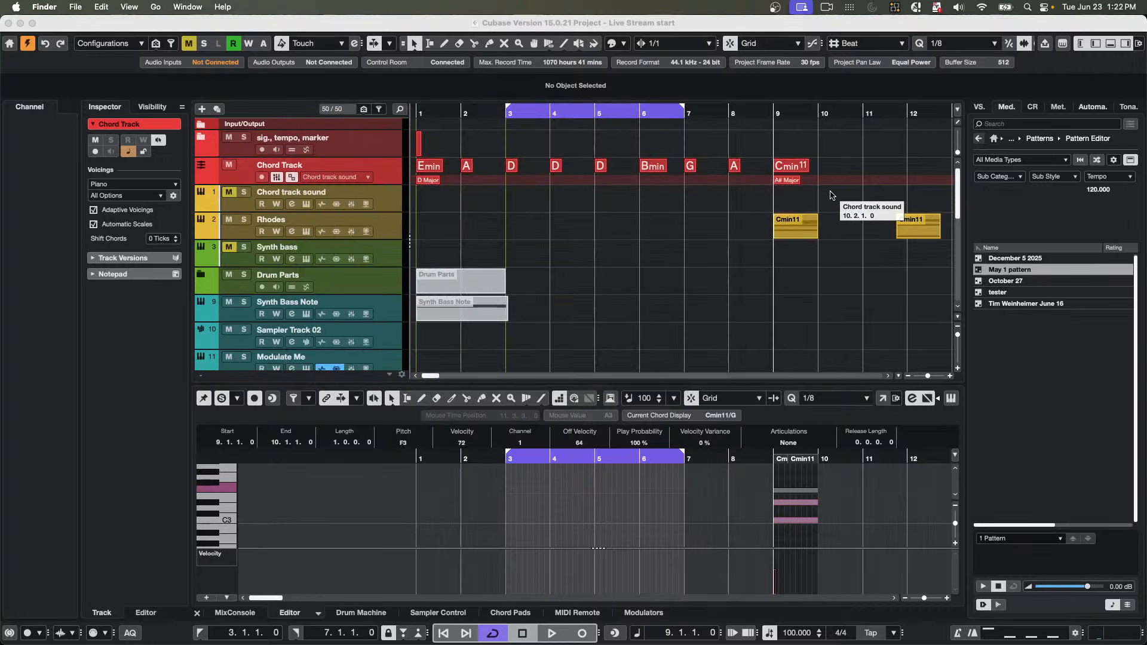
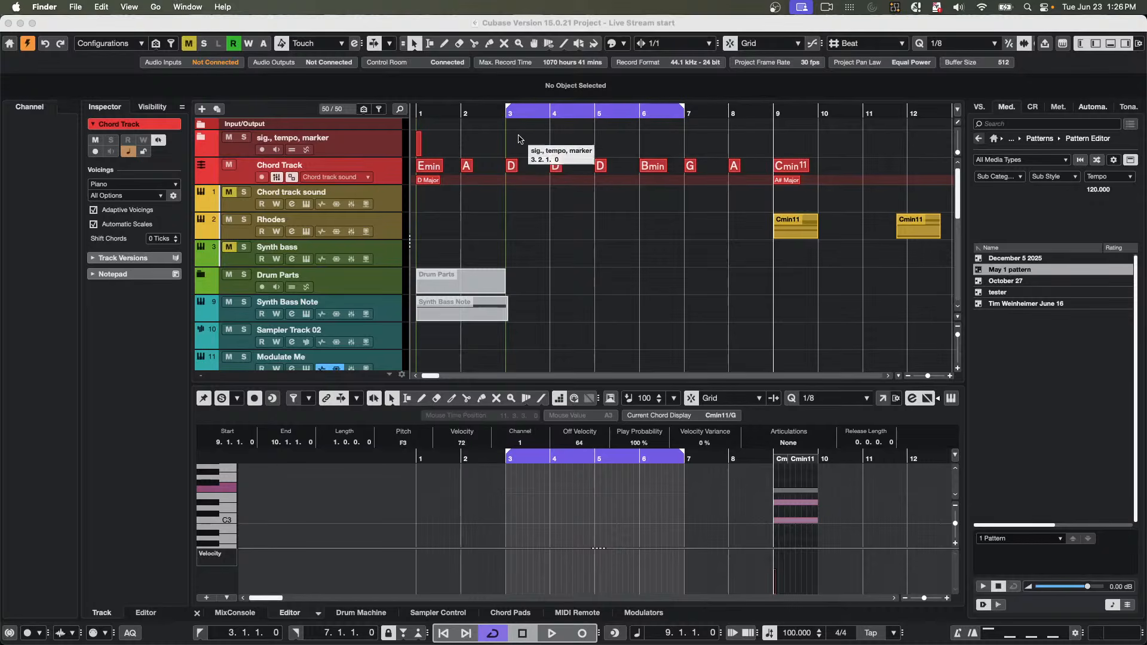
- Divide the track list and enlarge its upper section to fit the Chord Track below the sig., tempo, marker folder
click(390, 171)
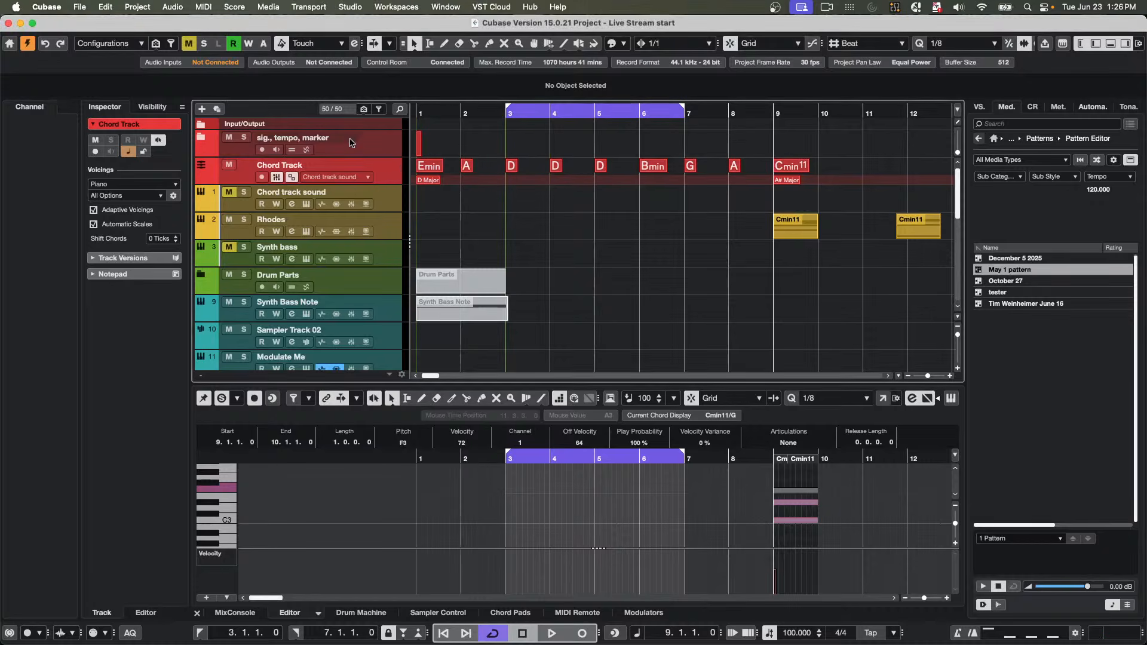
click(106, 7)
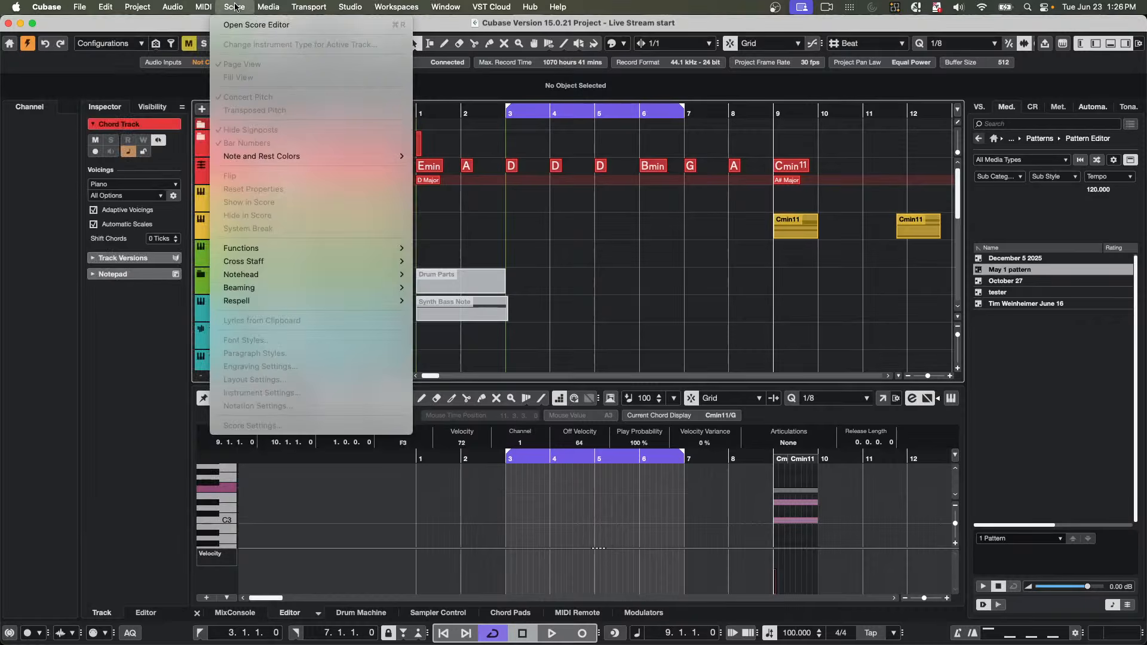
mouse_move(125, 6)
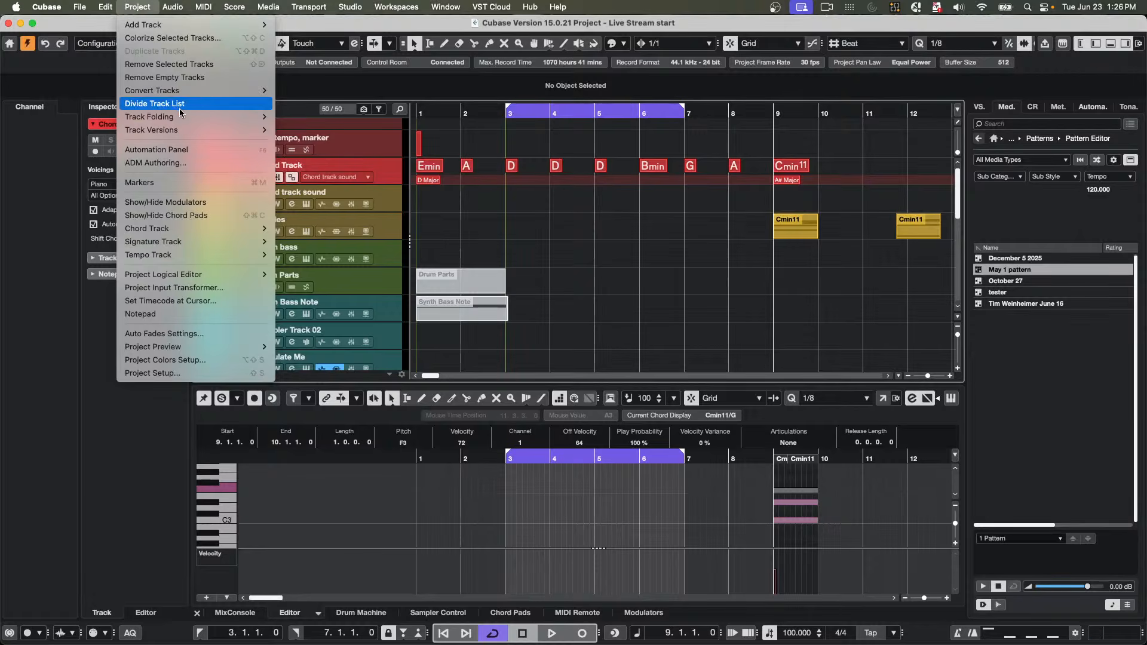
click(154, 103)
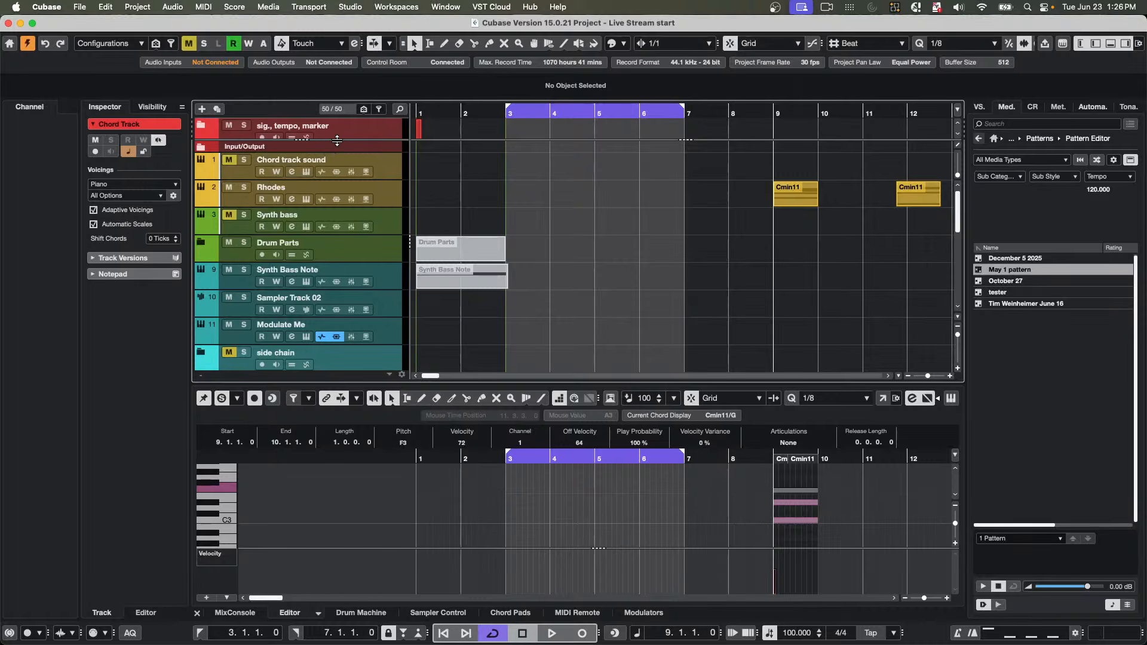
drag(337, 140, 337, 180)
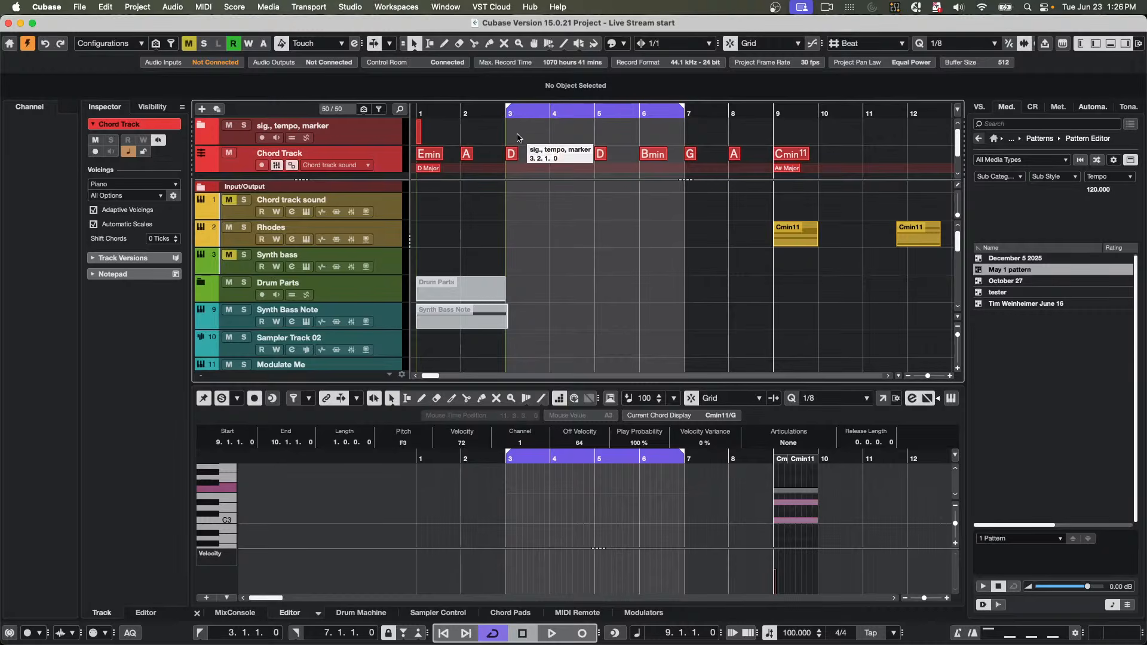
- Select the chord events from bar 3 onward in the upper track section and check the tracks in the lower section
drag(517, 137, 693, 179)
scroll(589, 245, down, 10)
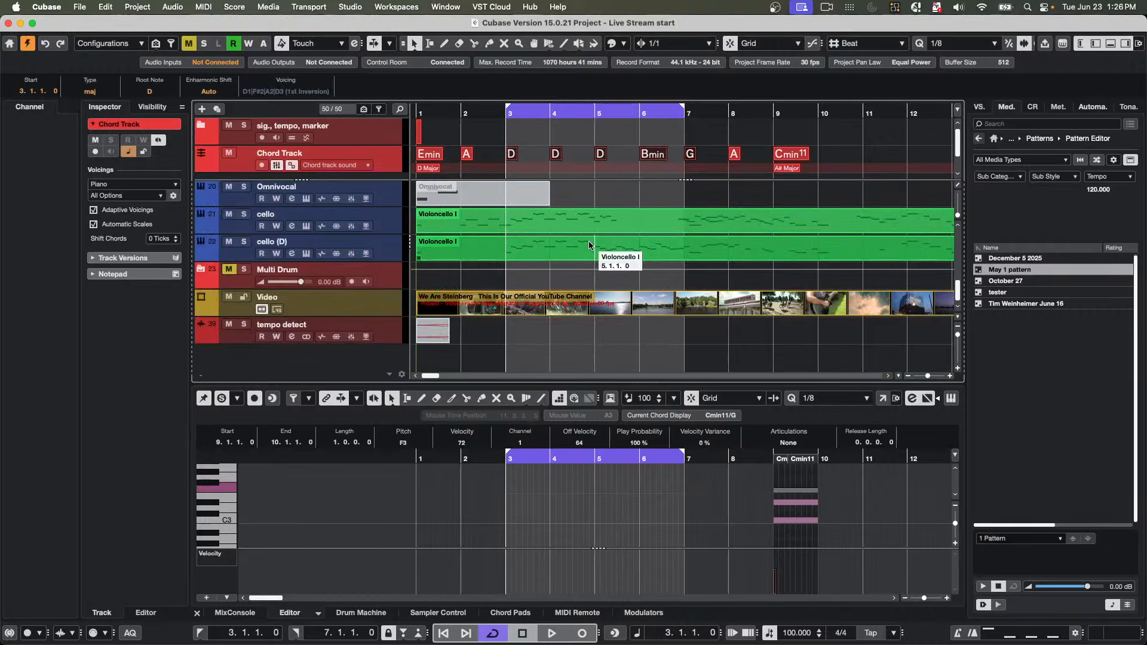
scroll(589, 241, up, 10)
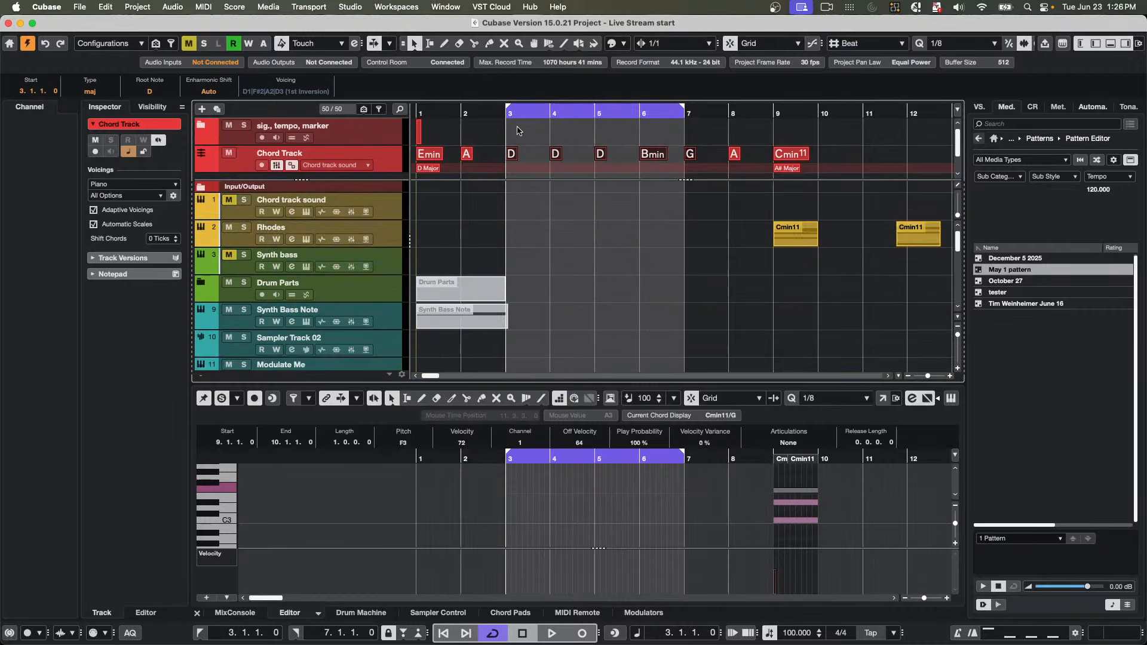
- With Range Selection, mark 3.2 to 5.3 on the upper tracks, and 4.1 to 8.2, replaced by 9.2 to 11.2, around the Vox track
key(2)
drag(518, 131, 617, 213)
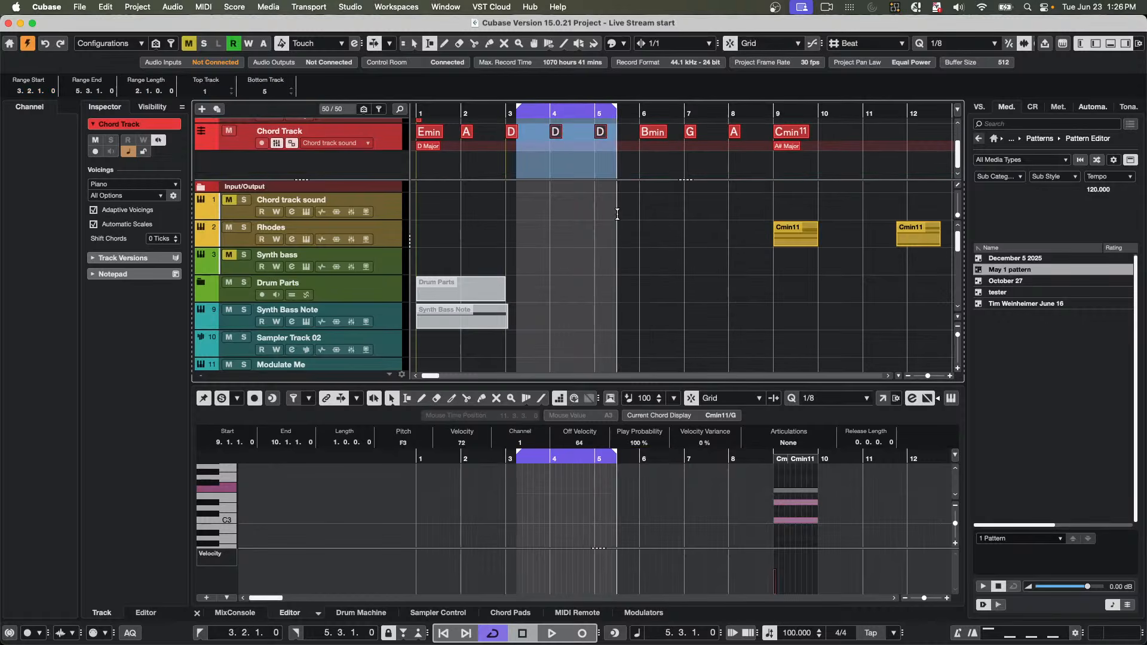
scroll(615, 239, down, 5)
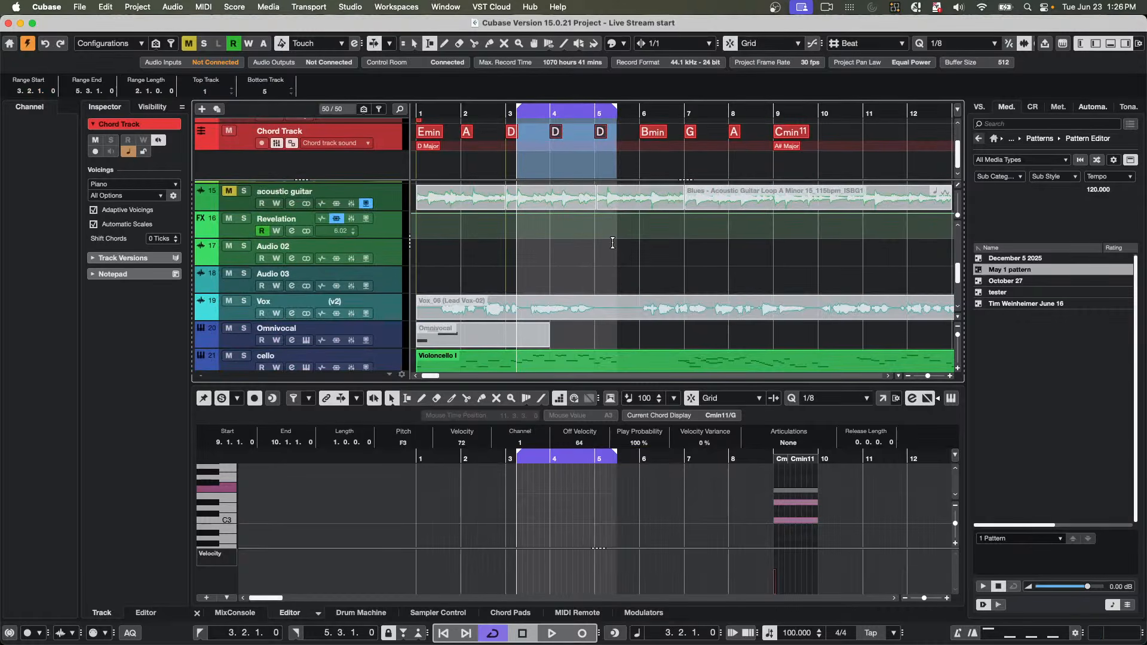
drag(549, 258, 740, 326)
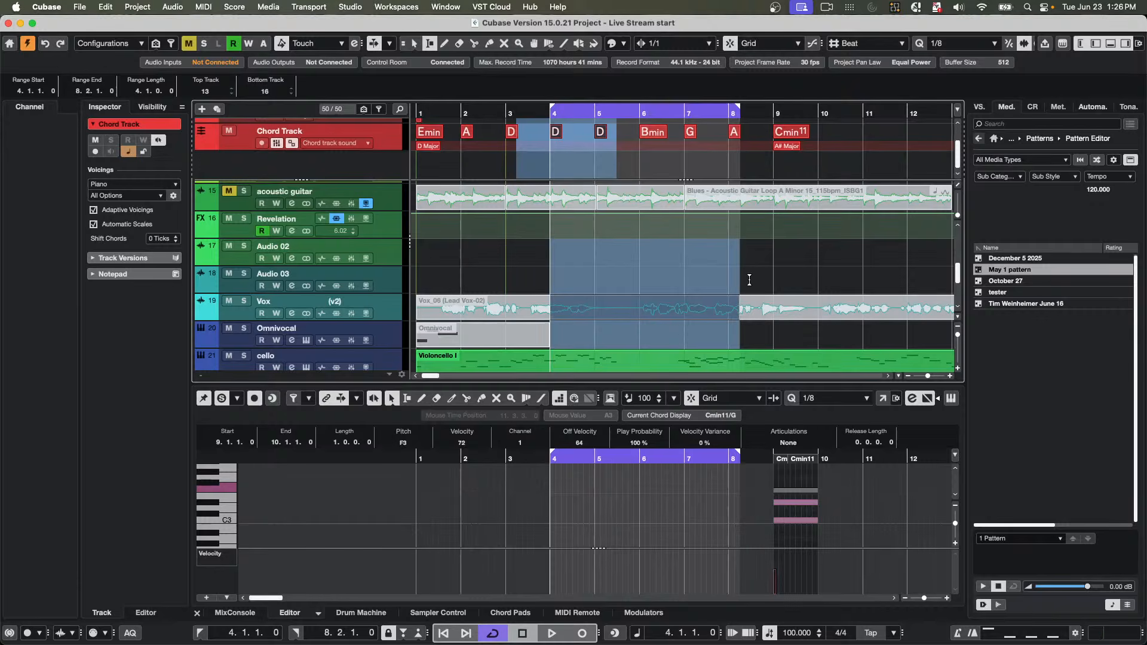
drag(790, 280, 873, 343)
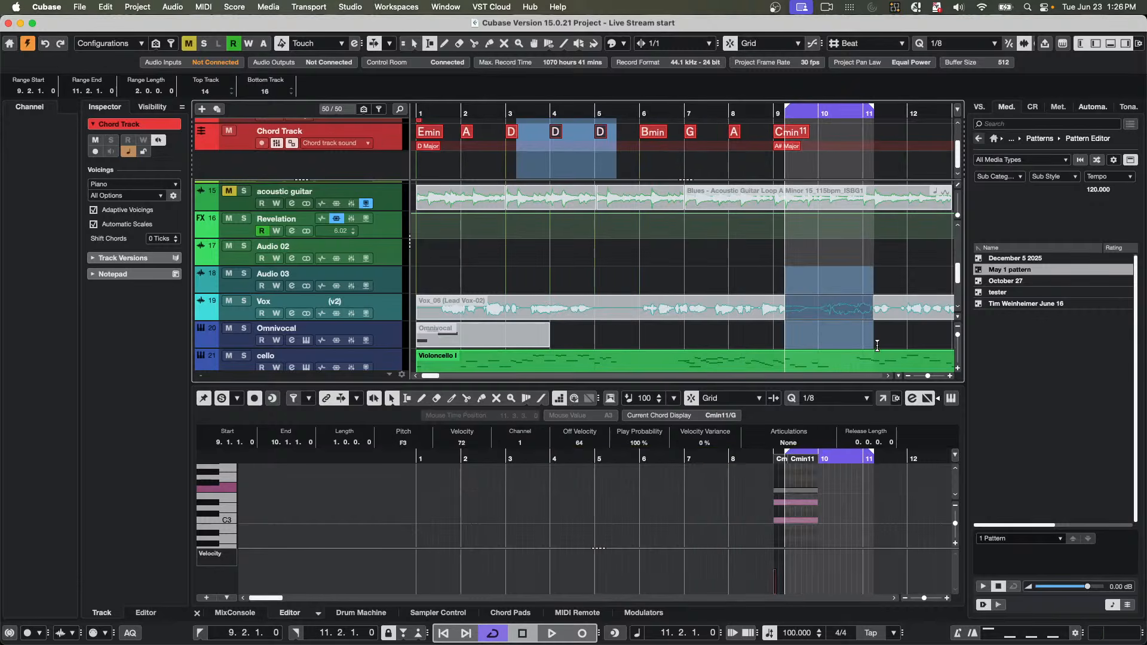
- Replace the ranges with one below the Chord Track around bars 4 to 6 and one from 8.4 to 11.2 across Audio 03 and Vox
click(622, 153)
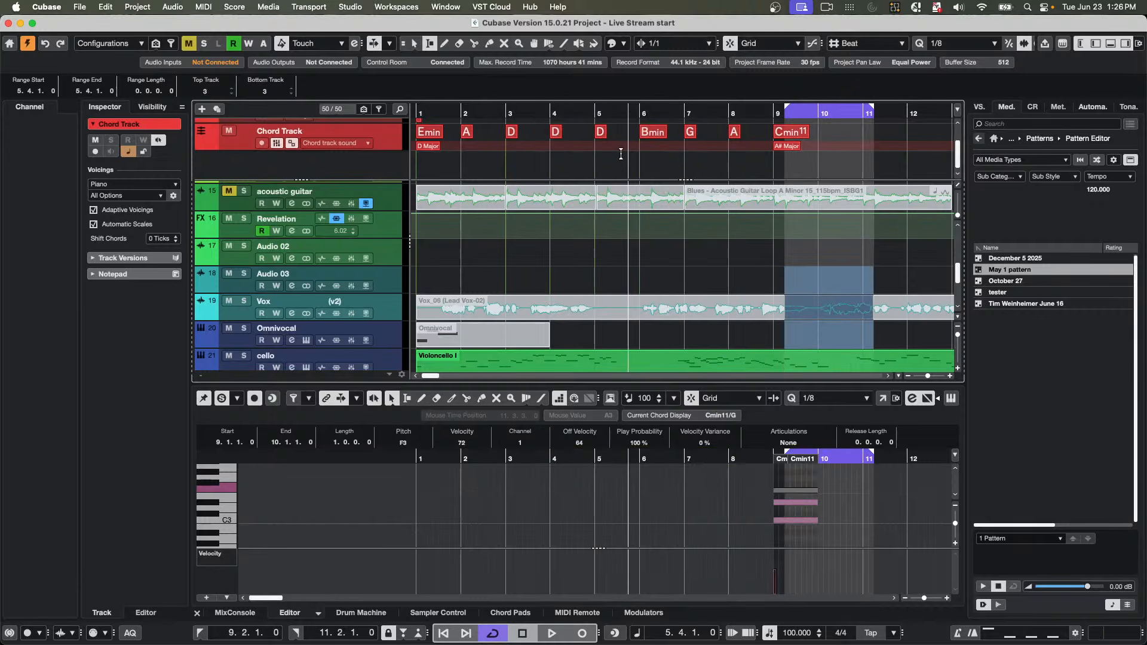
drag(540, 153, 650, 154)
drag(762, 284, 871, 315)
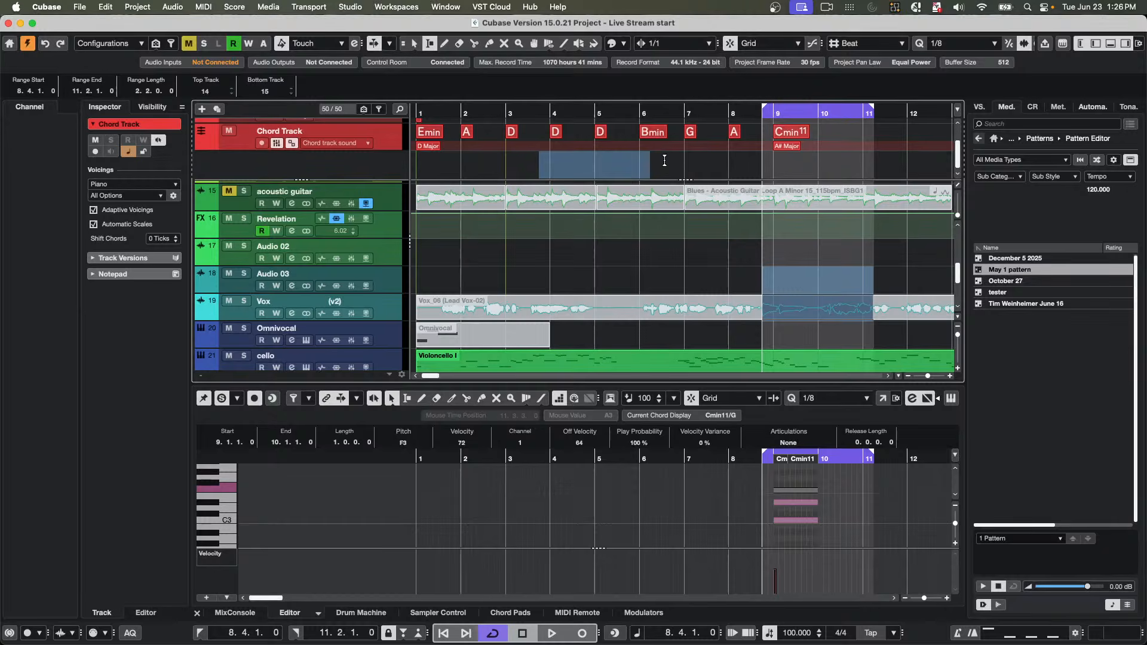
key(1)
- Mark the range 3.4 to 5.4 on the Chord Track with Range Selection, and switch back to Object Selection
right_click(523, 141)
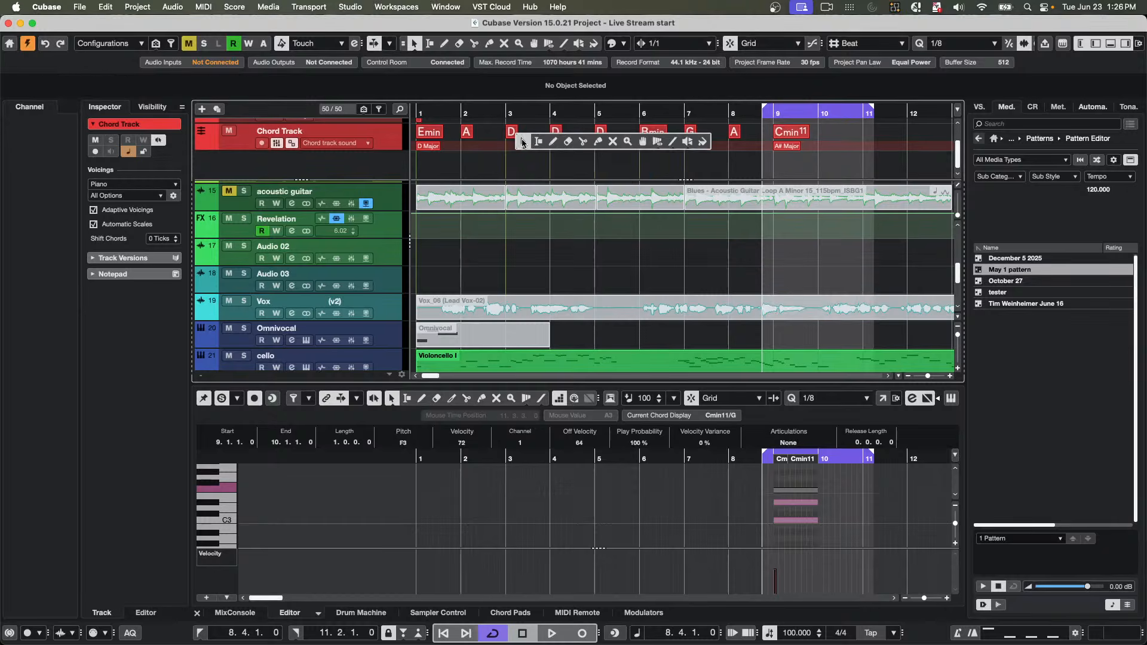
click(539, 141)
drag(540, 138, 631, 139)
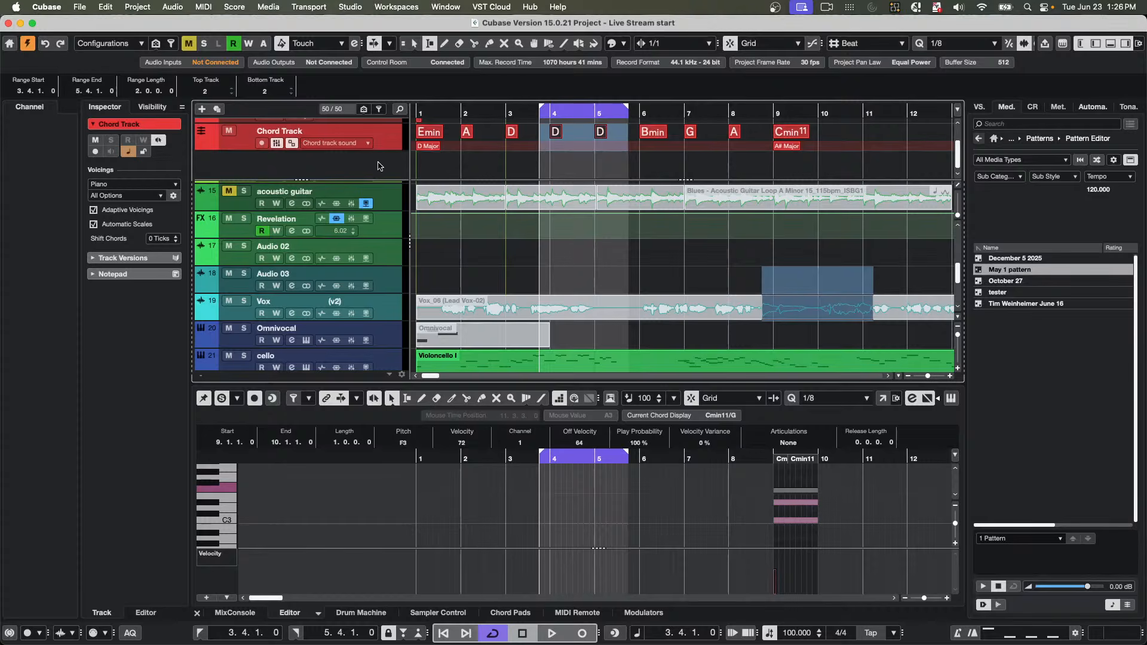
right_click(578, 165)
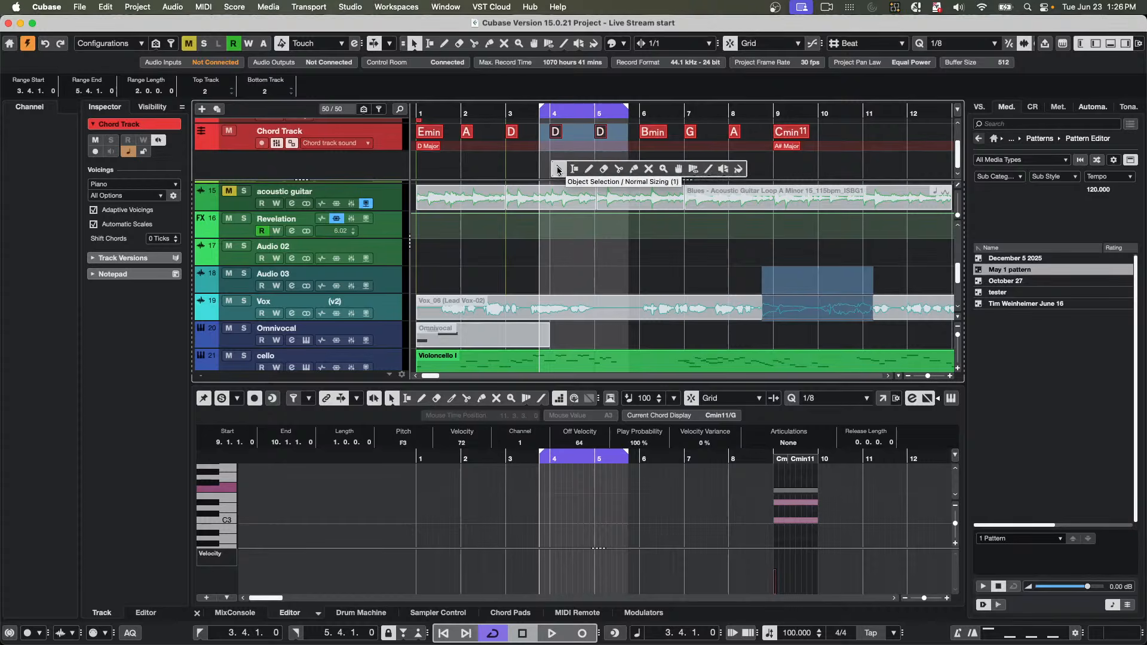
click(561, 170)
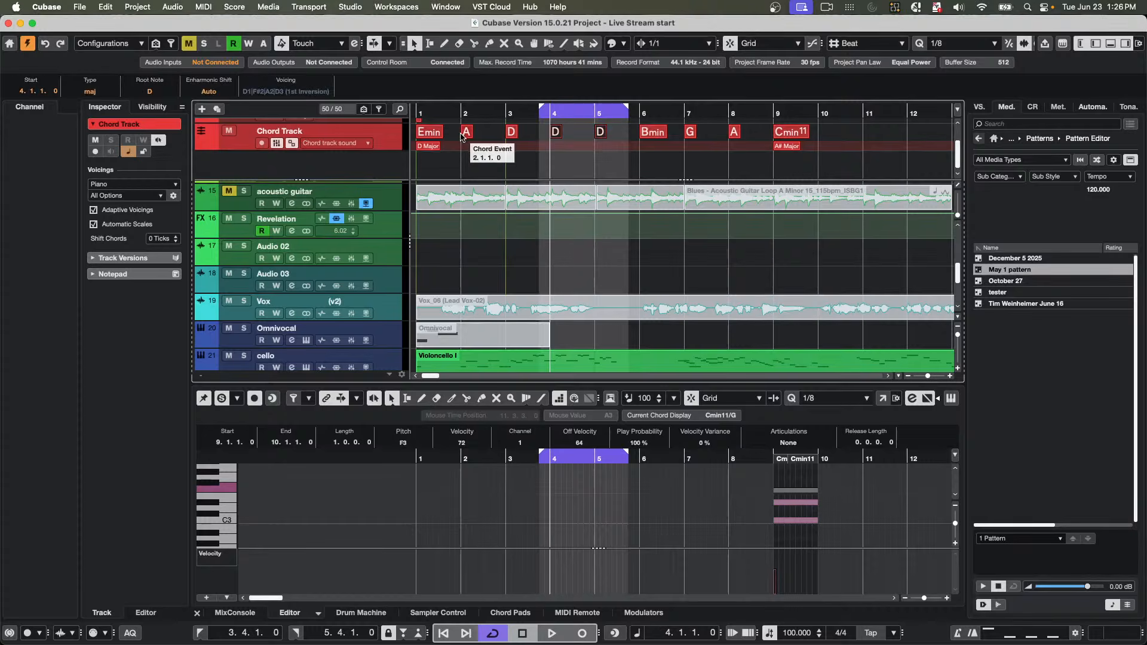
- Turn off the divided track list and select the chord events from bar 3 to bar 6 on the Chord Track
click(114, 10)
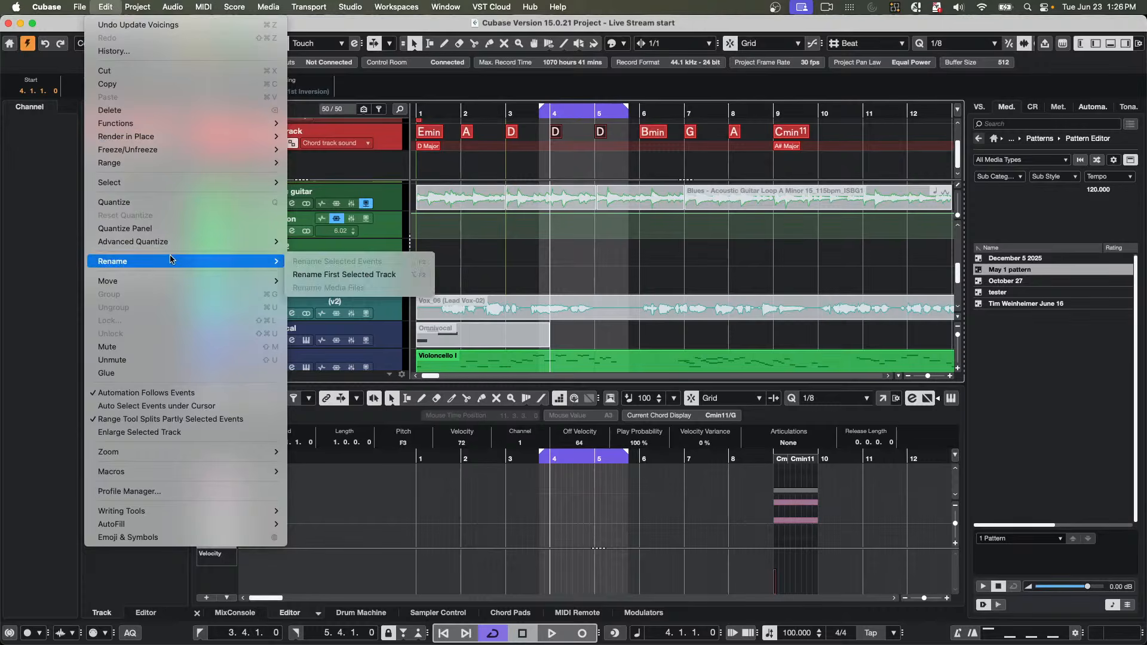
mouse_move(178, 153)
mouse_move(138, 7)
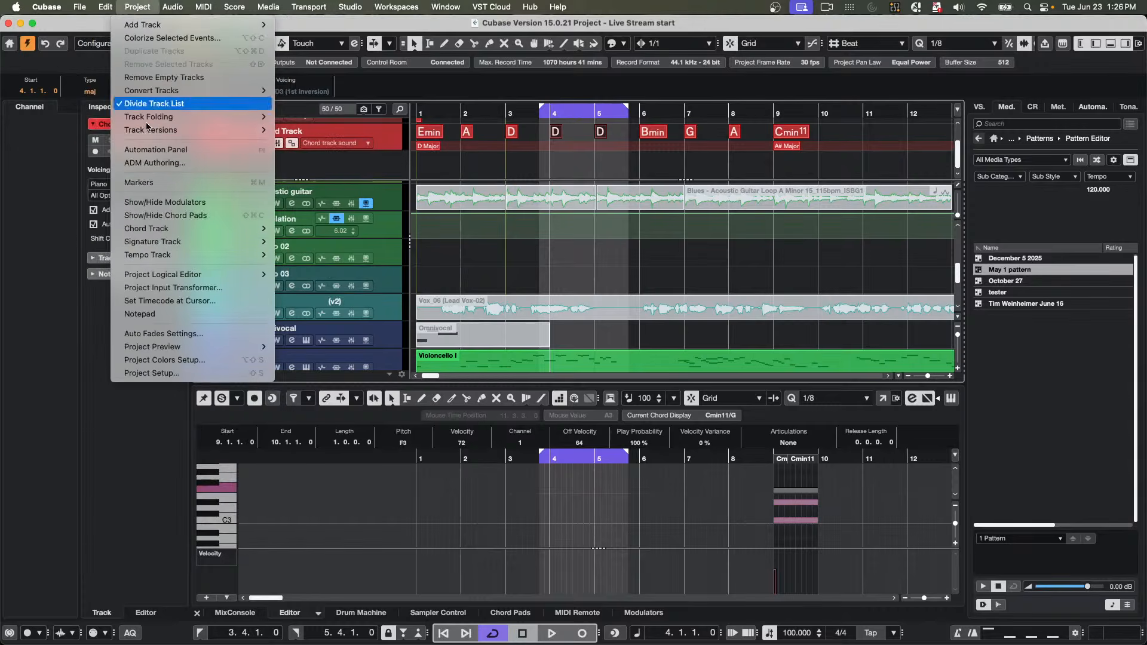
click(177, 102)
scroll(472, 185, up, 5)
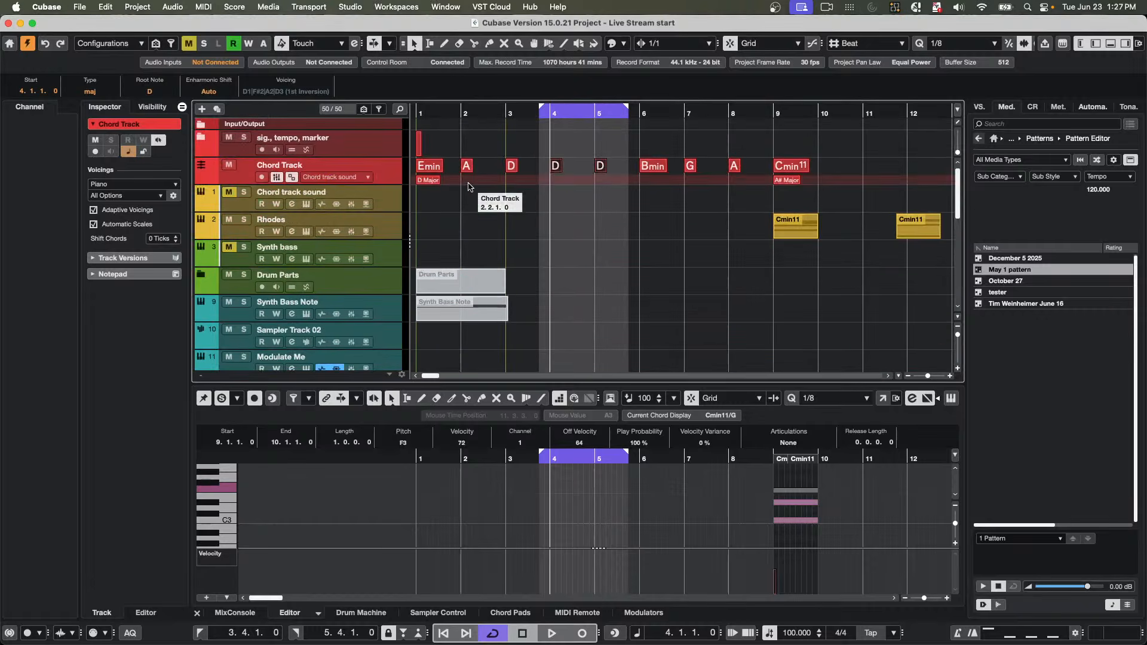
click(500, 157)
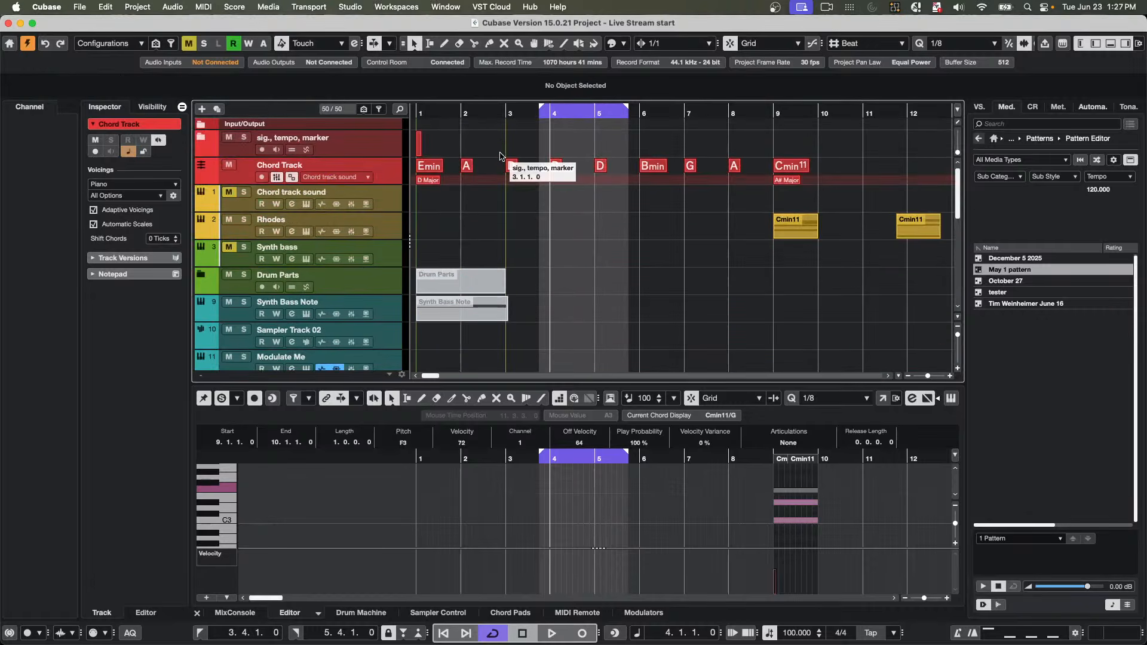
drag(500, 155, 653, 204)
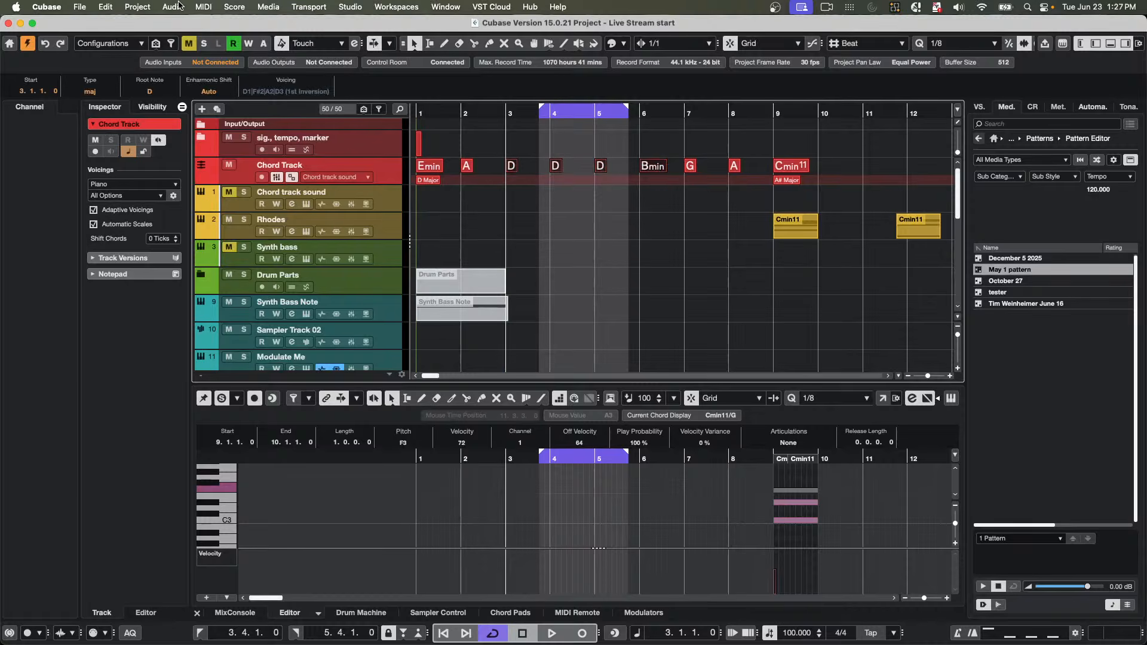
- Divide the track list again and check the tracks in its lower section
click(128, 6)
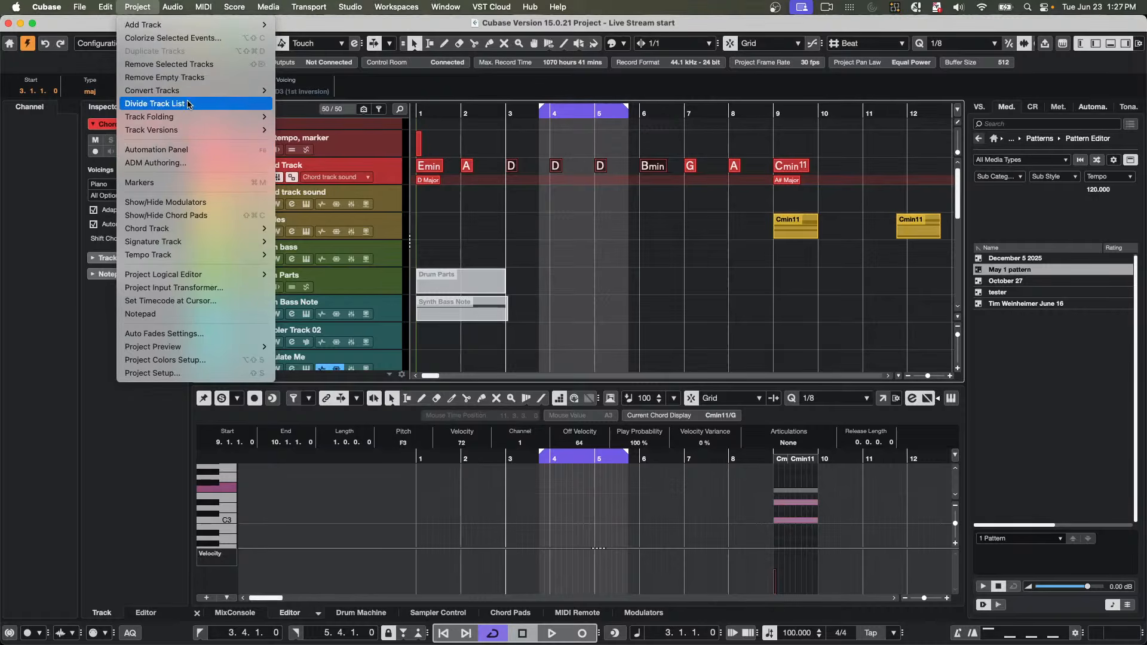
click(155, 103)
scroll(589, 239, down, 1)
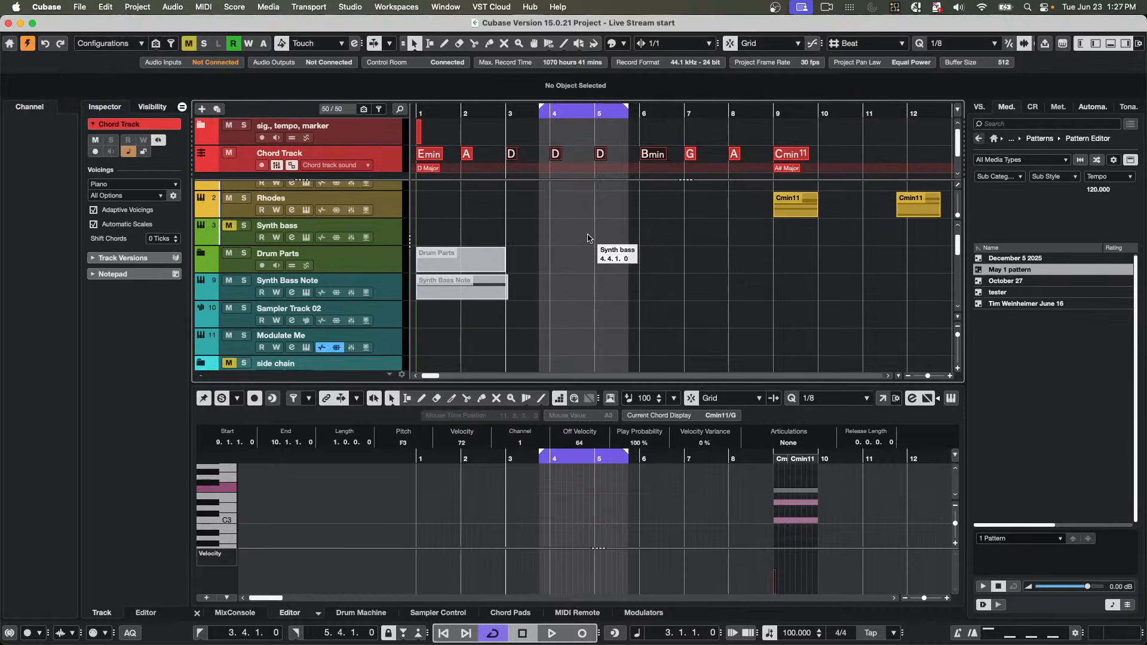
scroll(588, 239, up, 1)
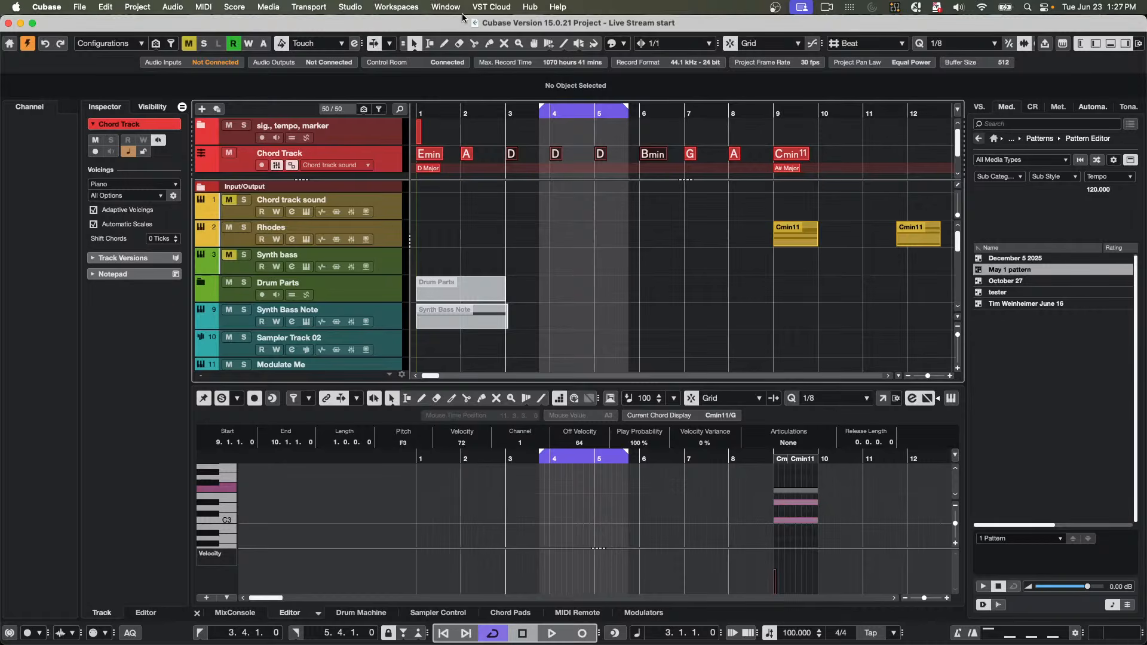
- Open MediaBay and collapse the User Content branch in the file browser
click(346, 6)
click(345, 6)
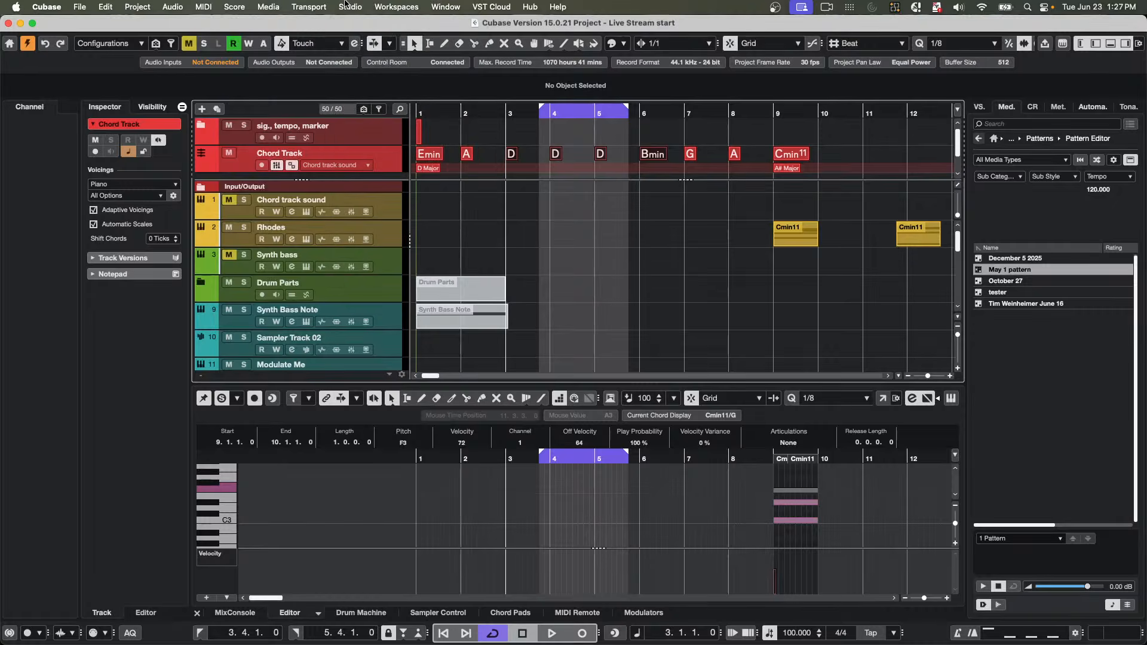
click(267, 7)
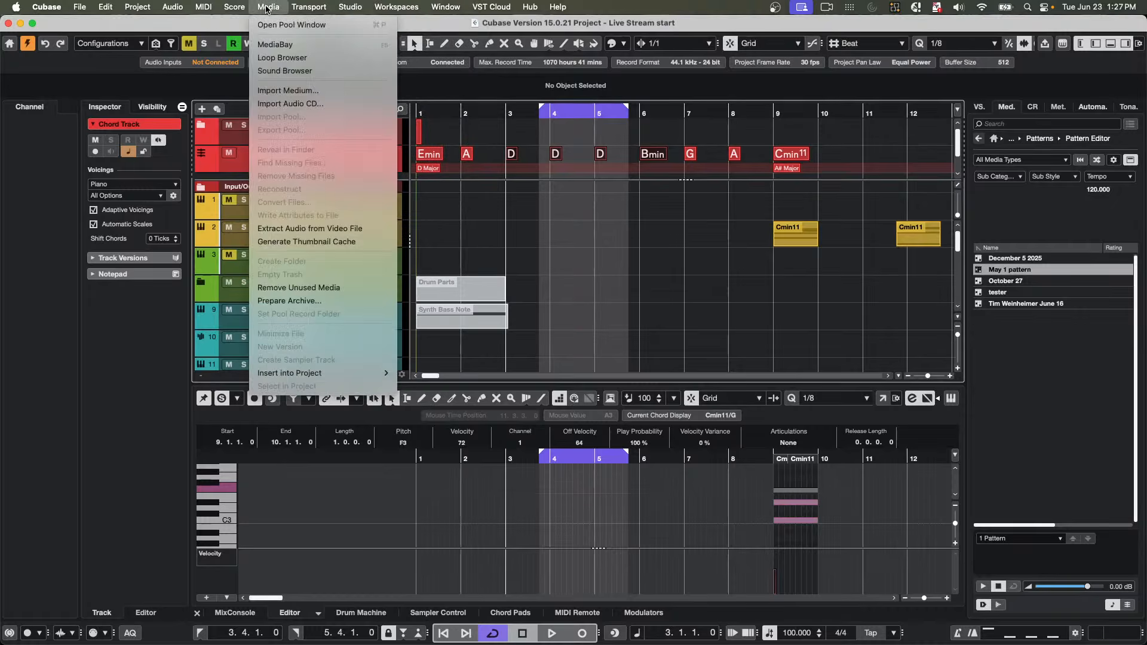
click(334, 45)
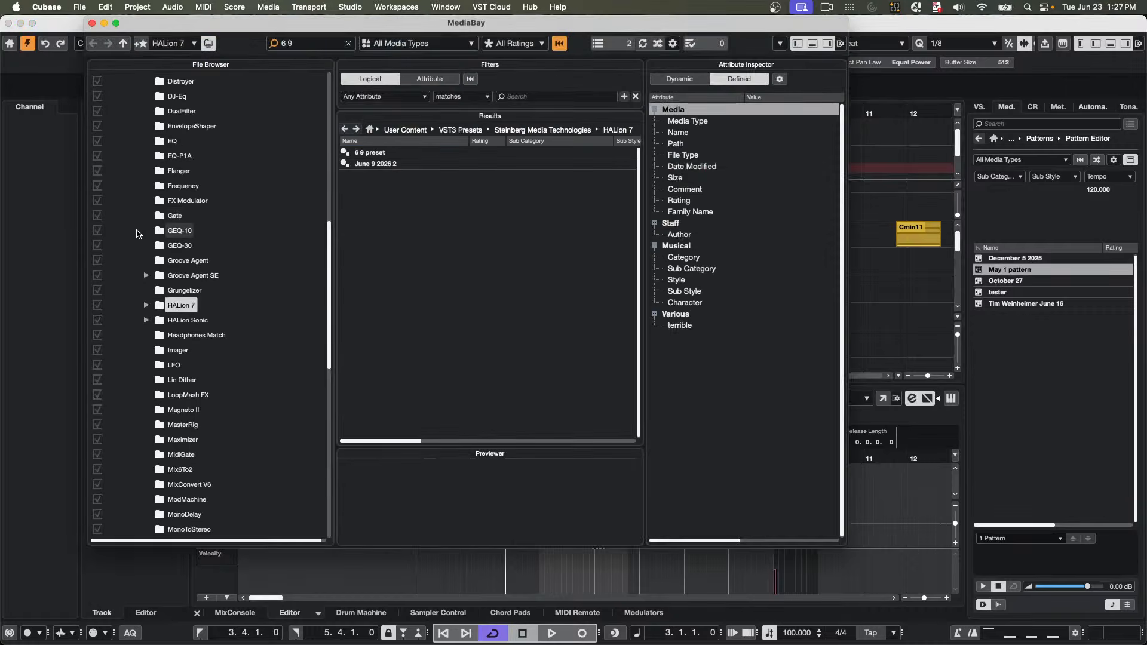
scroll(168, 315, up, 10)
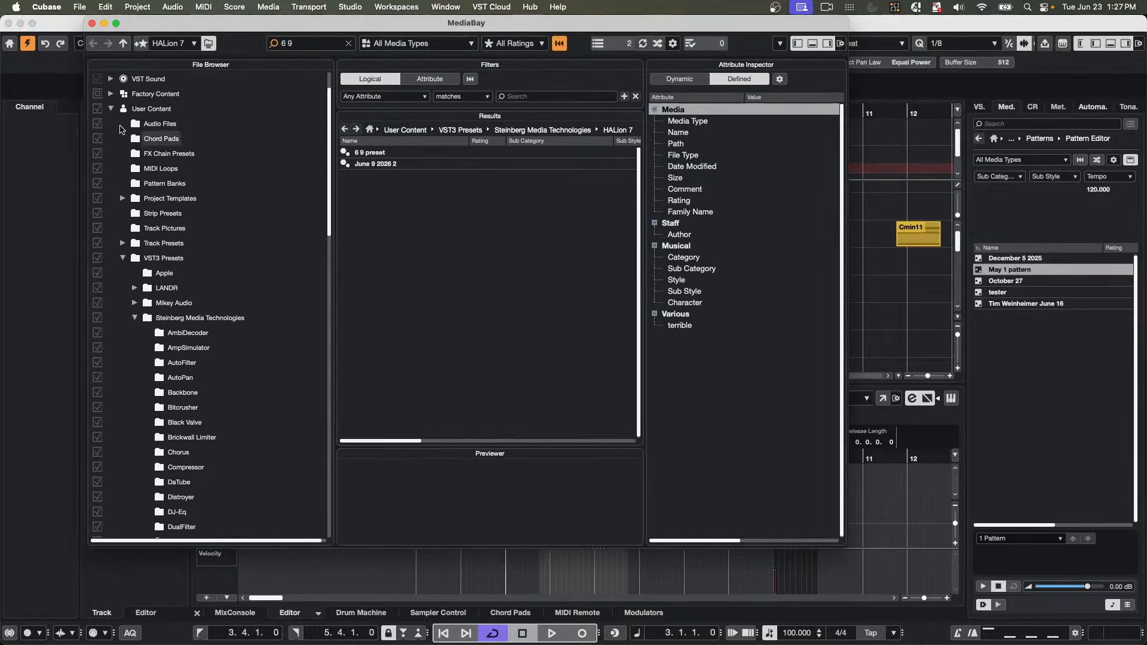
click(112, 108)
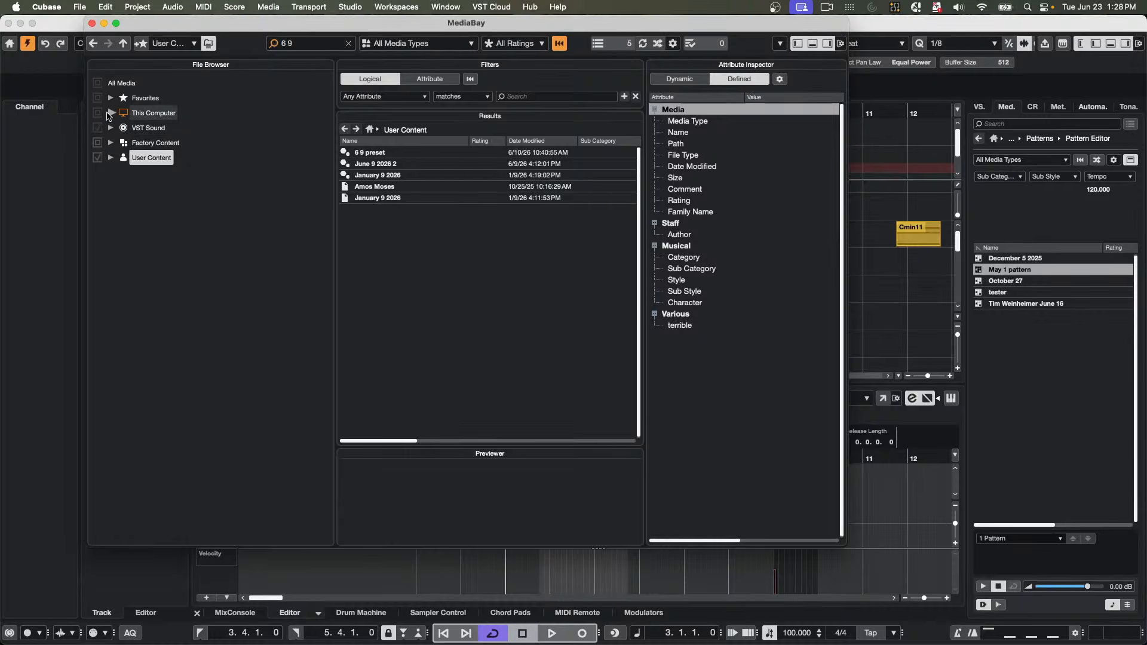
- In the MediaBay file browser, expand This Computer, Macintosh HD, Users and the home folder down to the contents of Documents
click(109, 113)
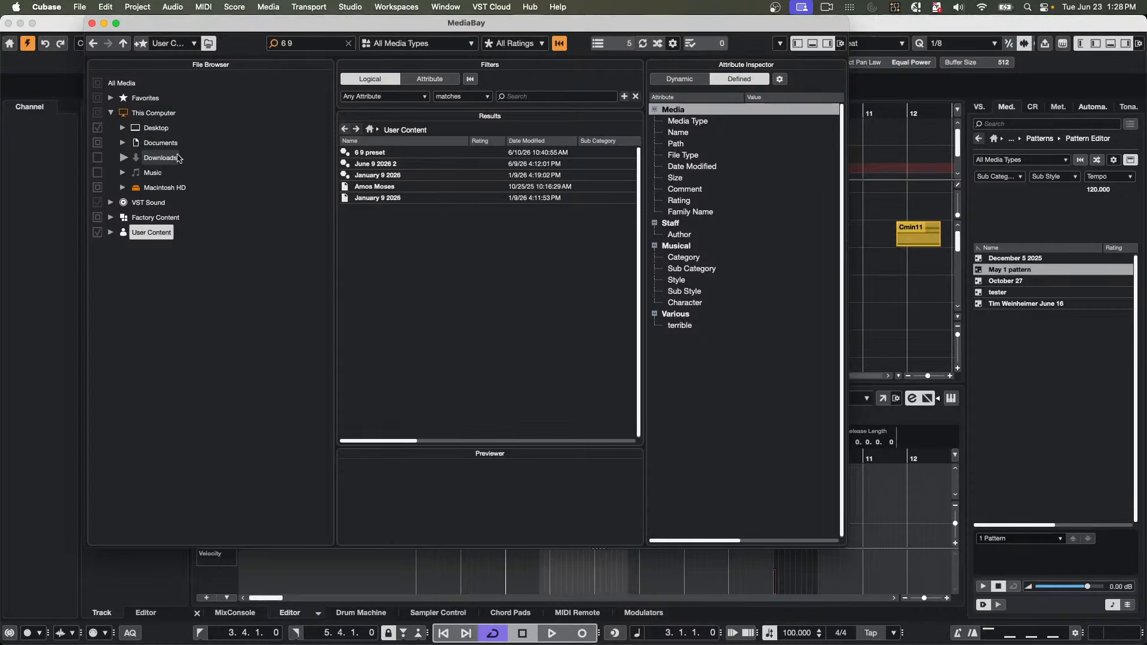
click(118, 189)
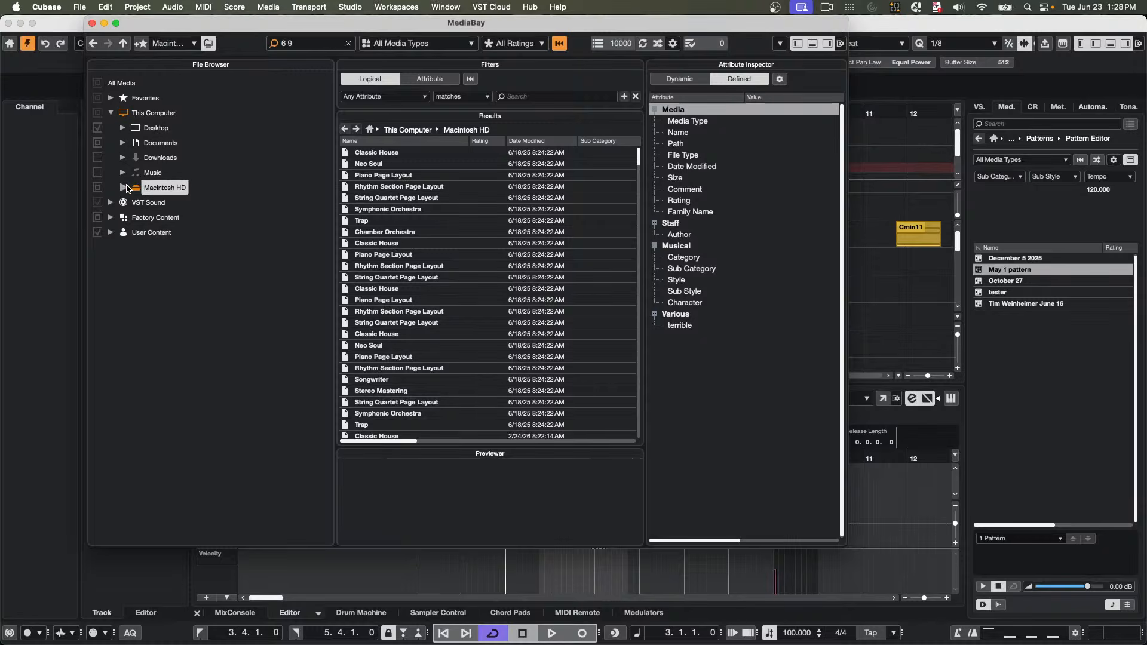
click(124, 187)
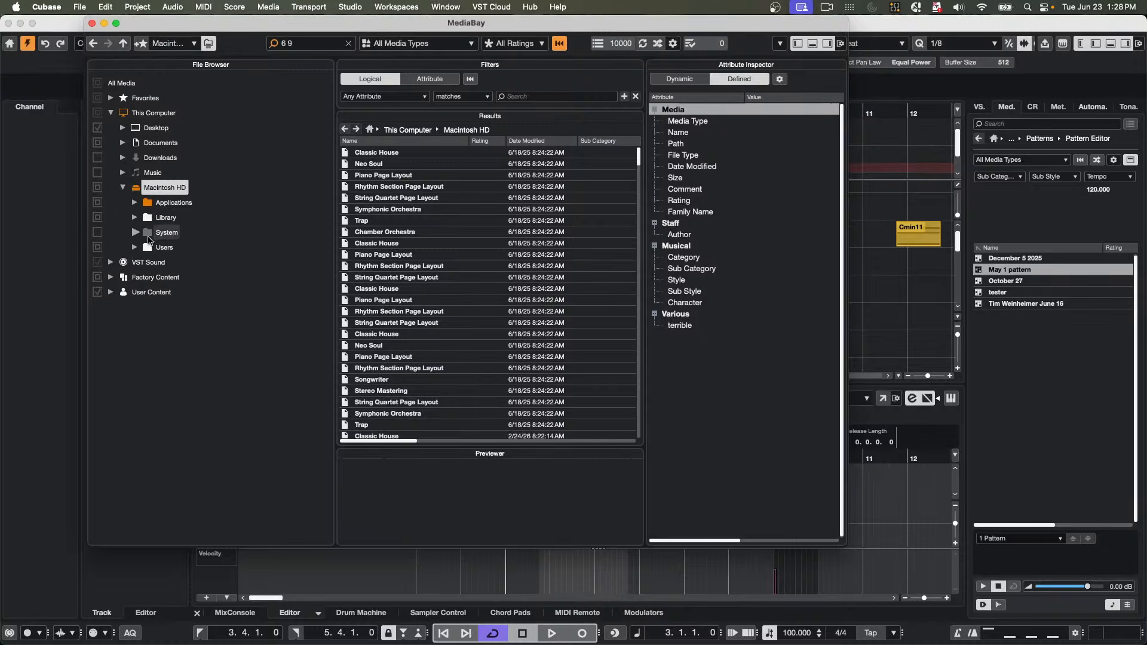
click(136, 248)
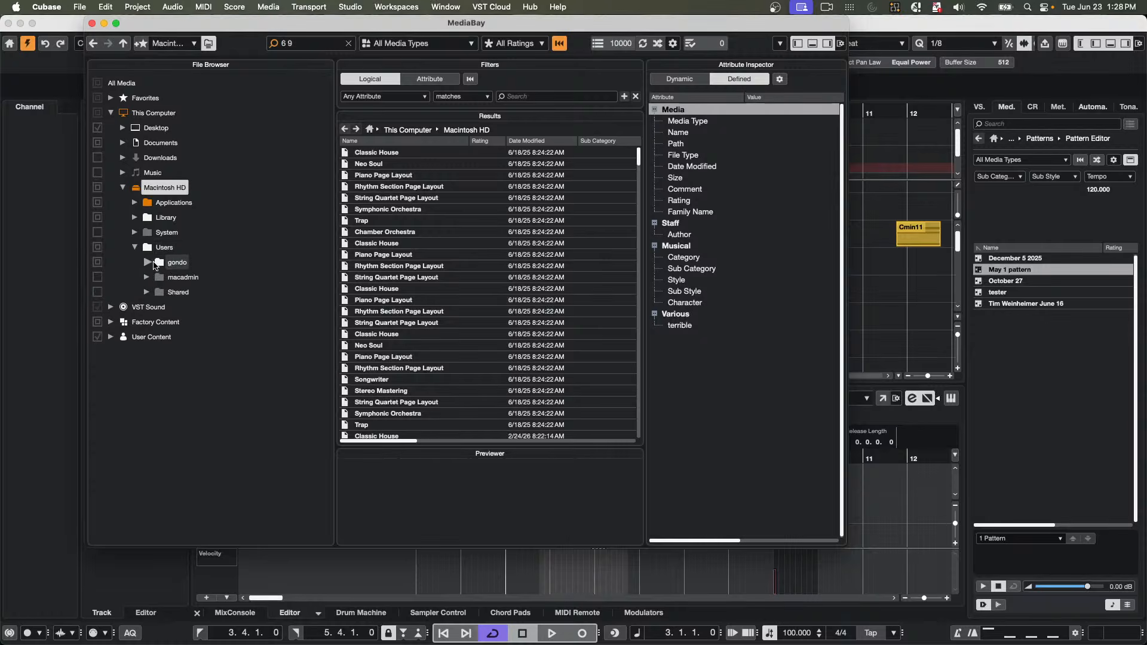
click(154, 265)
scroll(200, 267, down, 3)
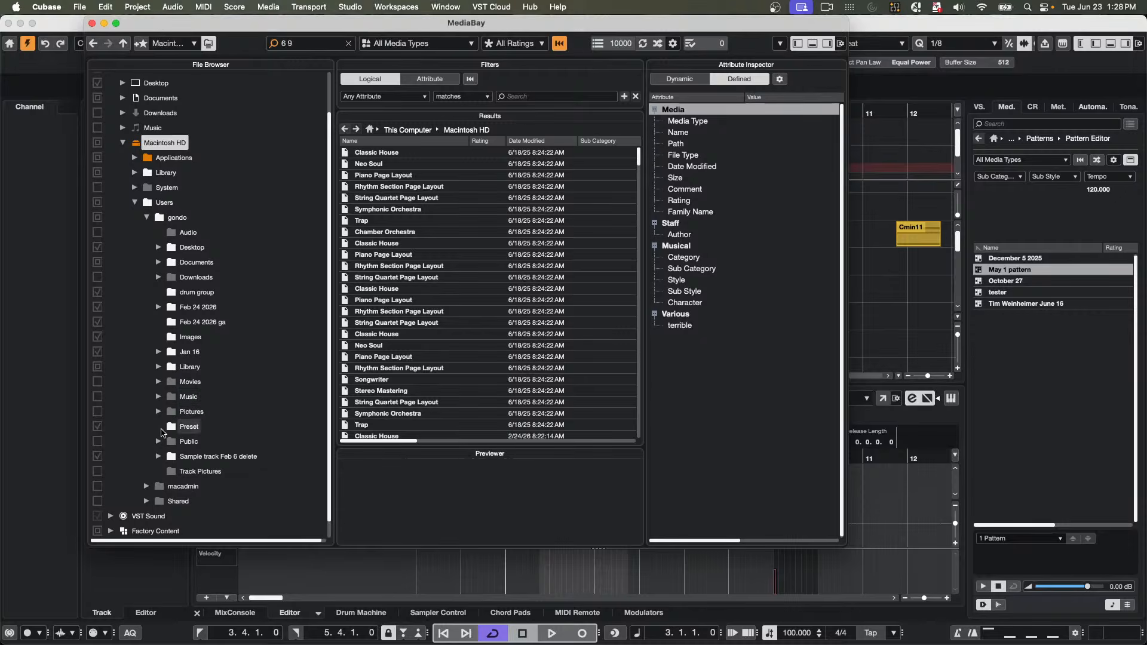
click(160, 263)
- Find the Projects folder inside Documents and expand it
scroll(181, 372, down, 15)
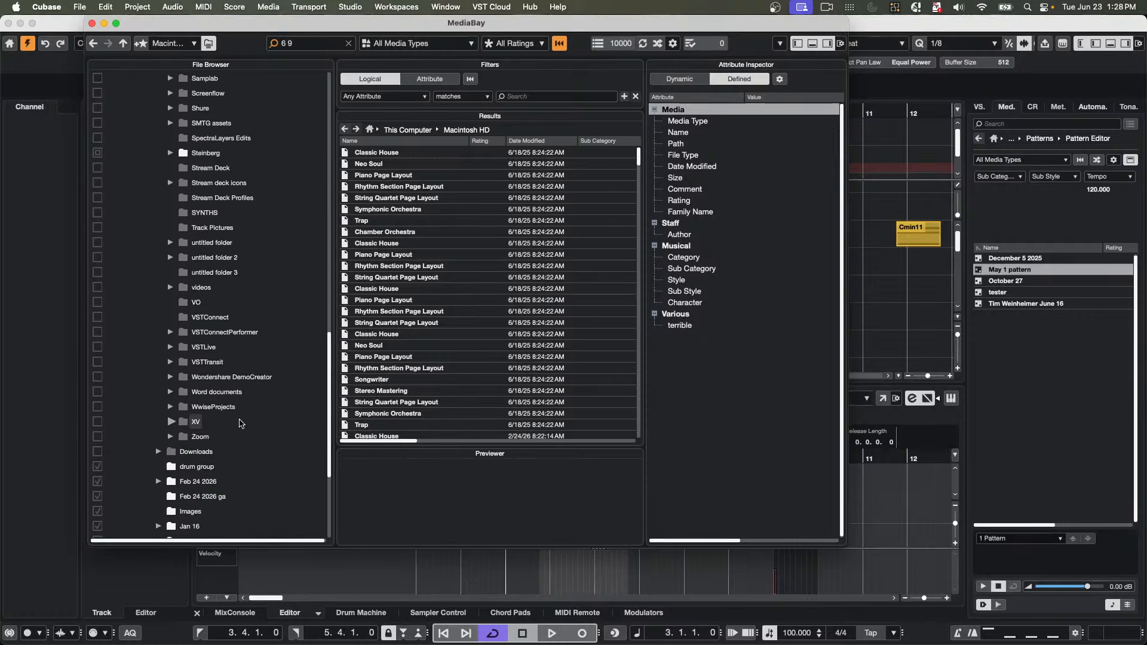
scroll(238, 422, down, 1)
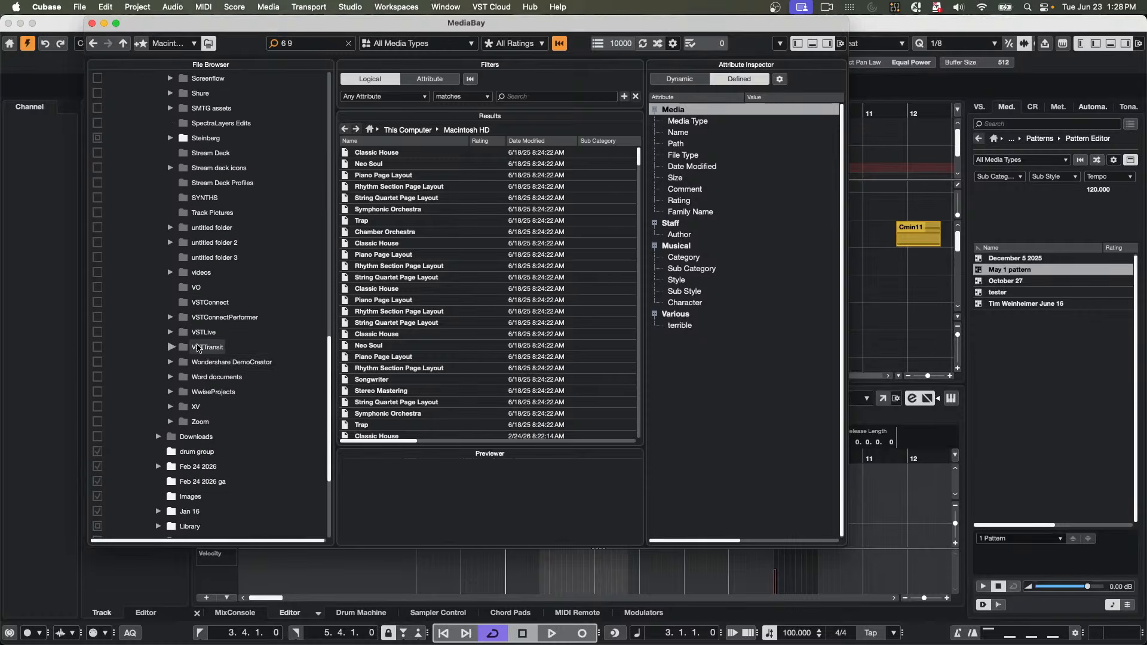
scroll(197, 348, up, 4)
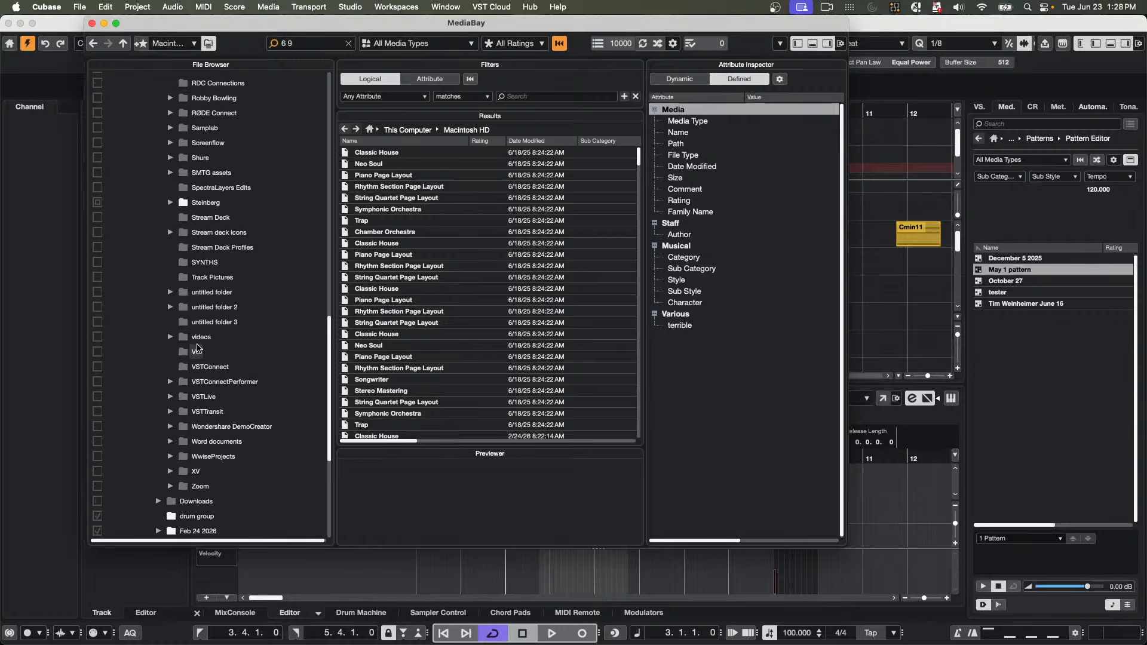
scroll(198, 348, up, 4)
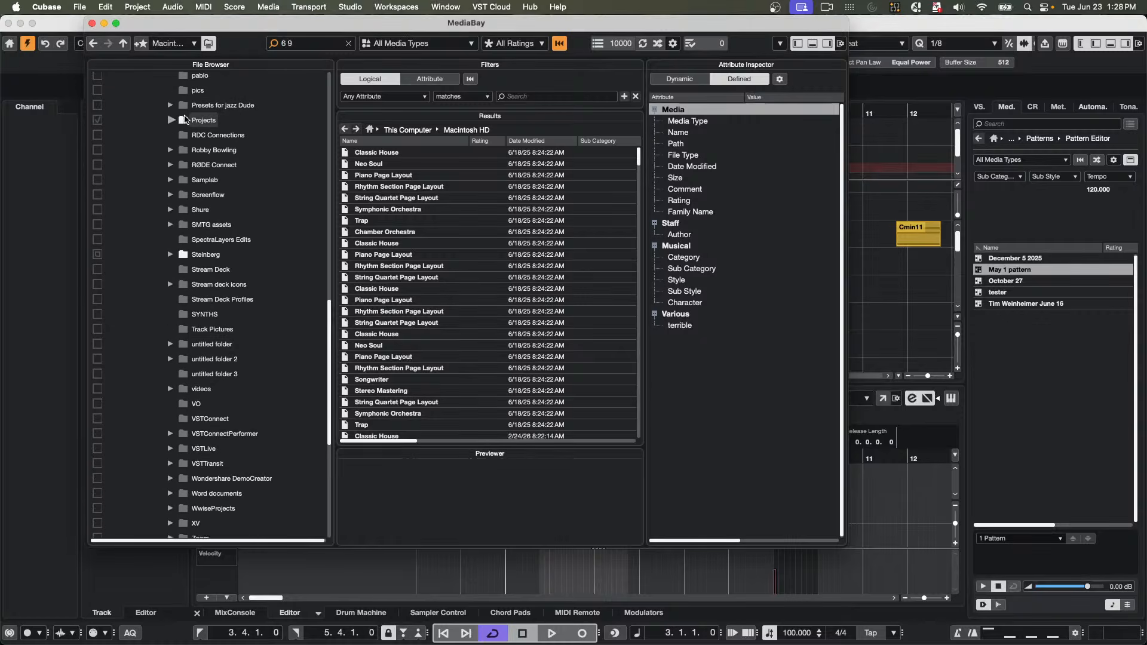
click(172, 120)
- Look through the subfolders of Projects and select the Groove Agent SE folder
scroll(211, 276, down, 4)
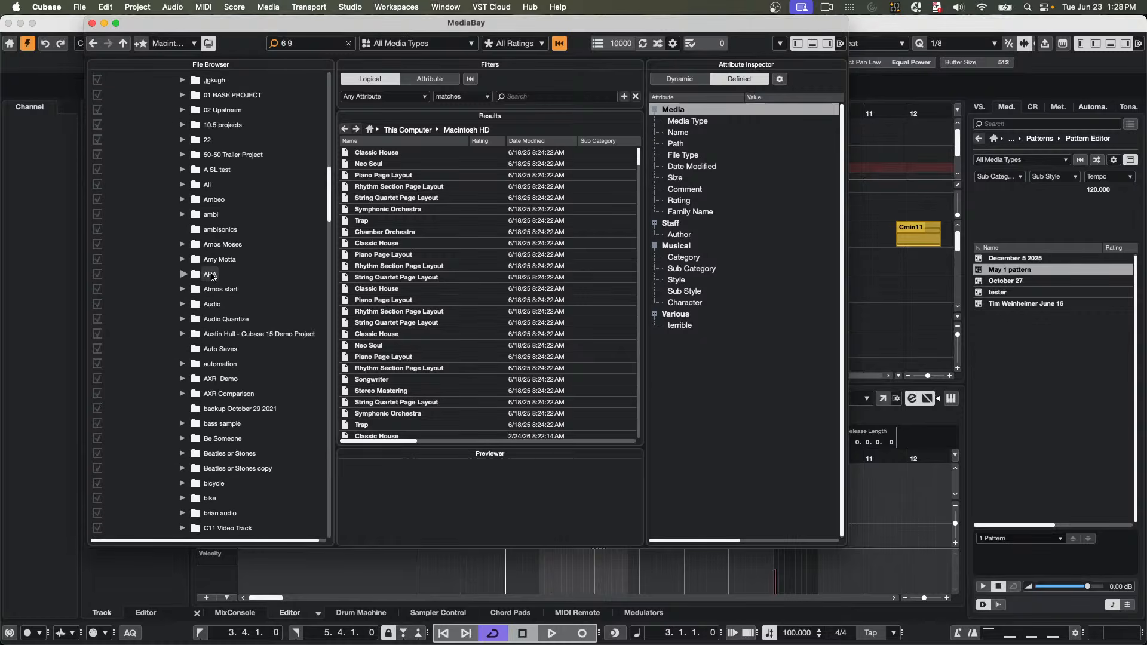
scroll(211, 277, down, 3)
scroll(214, 271, up, 8)
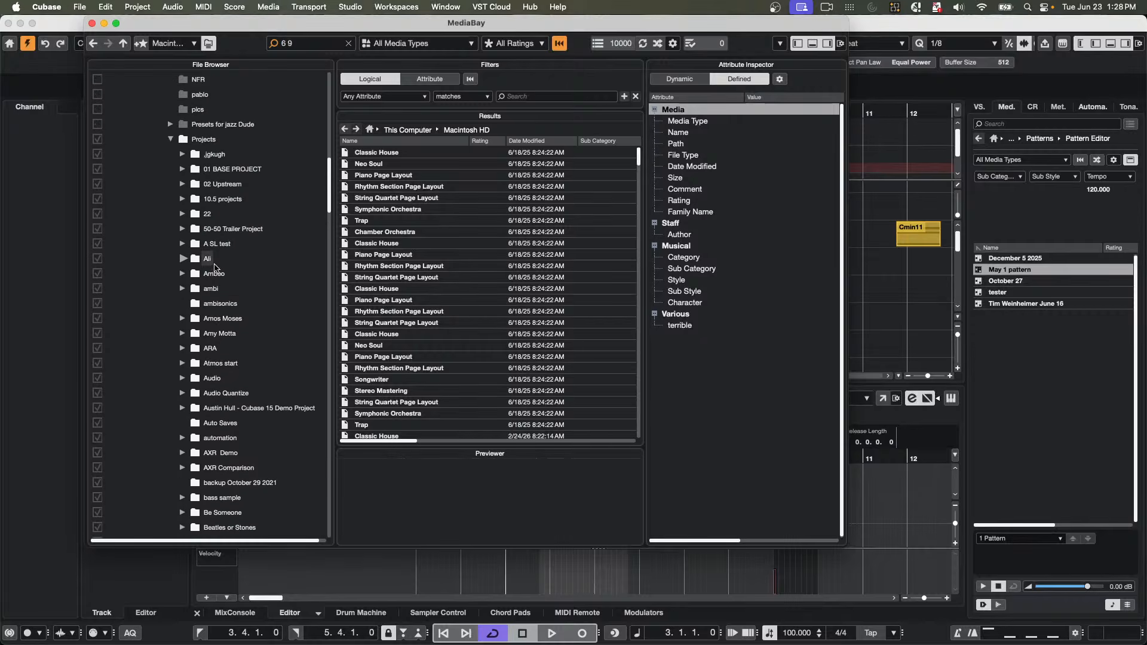
scroll(214, 267, down, 5)
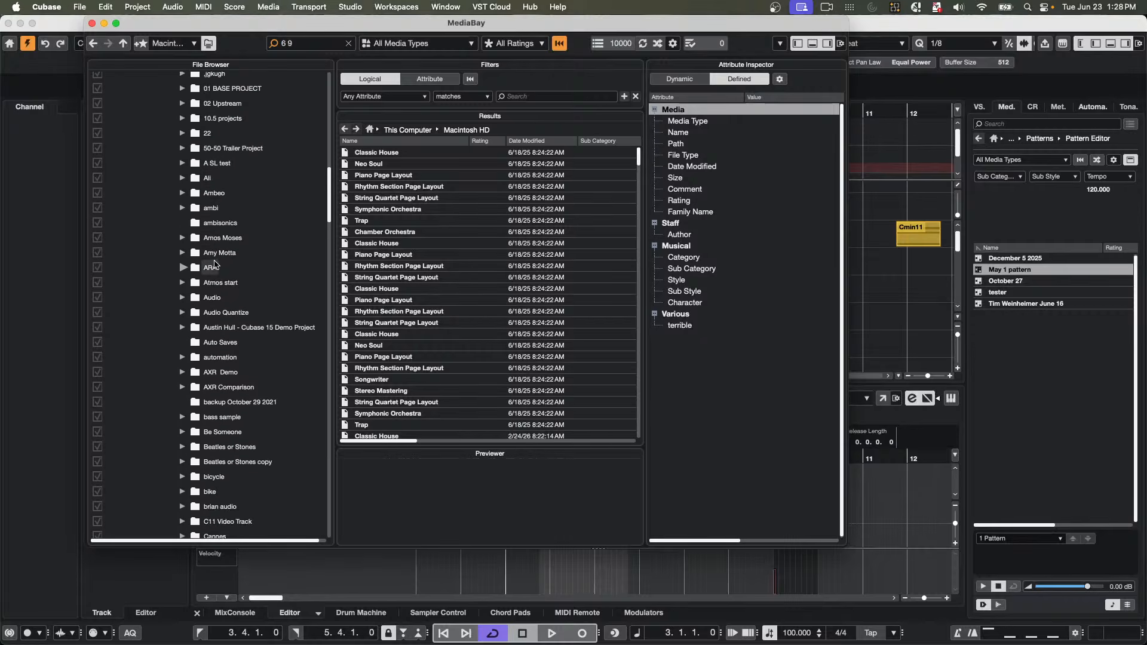
scroll(214, 266, down, 5)
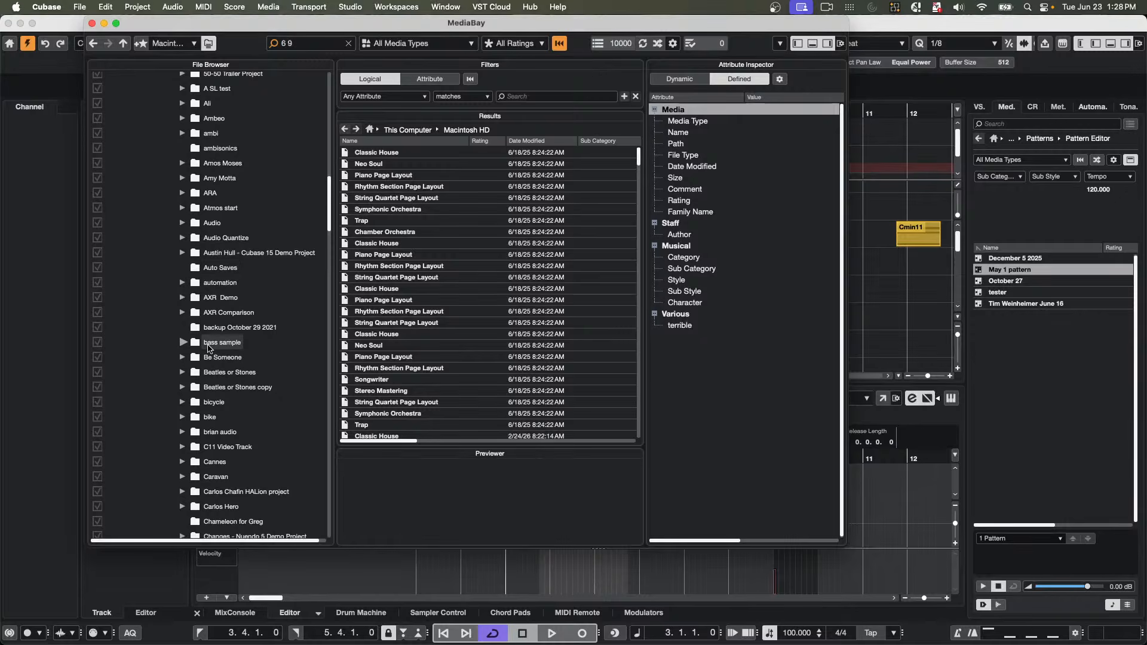
scroll(237, 370, down, 4)
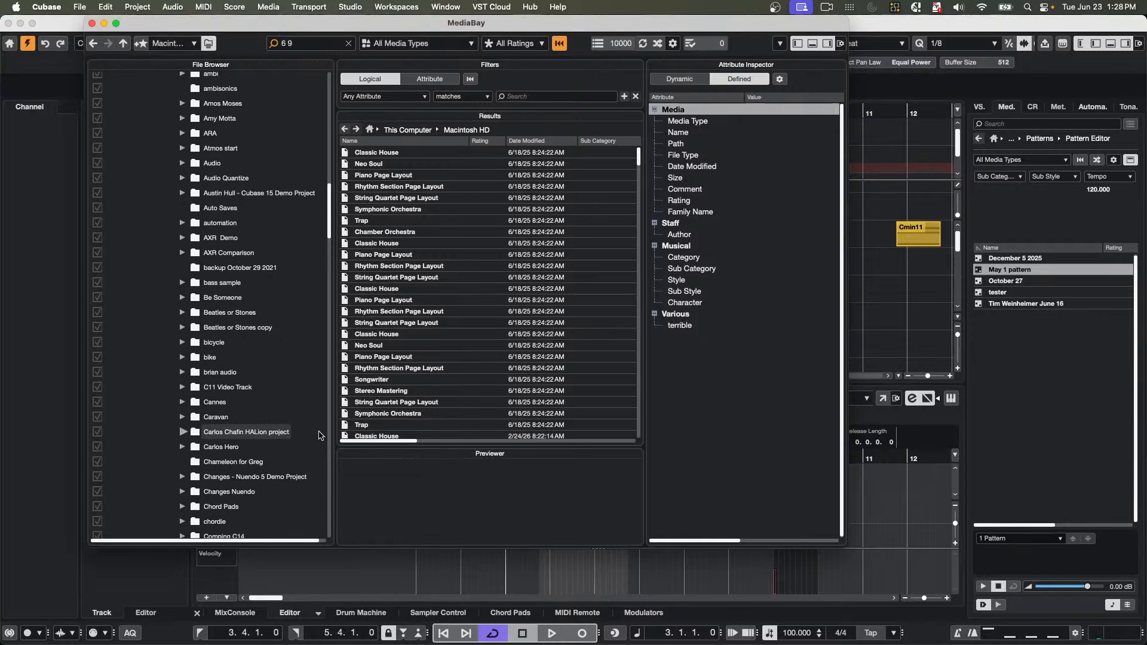
scroll(254, 417, down, 20)
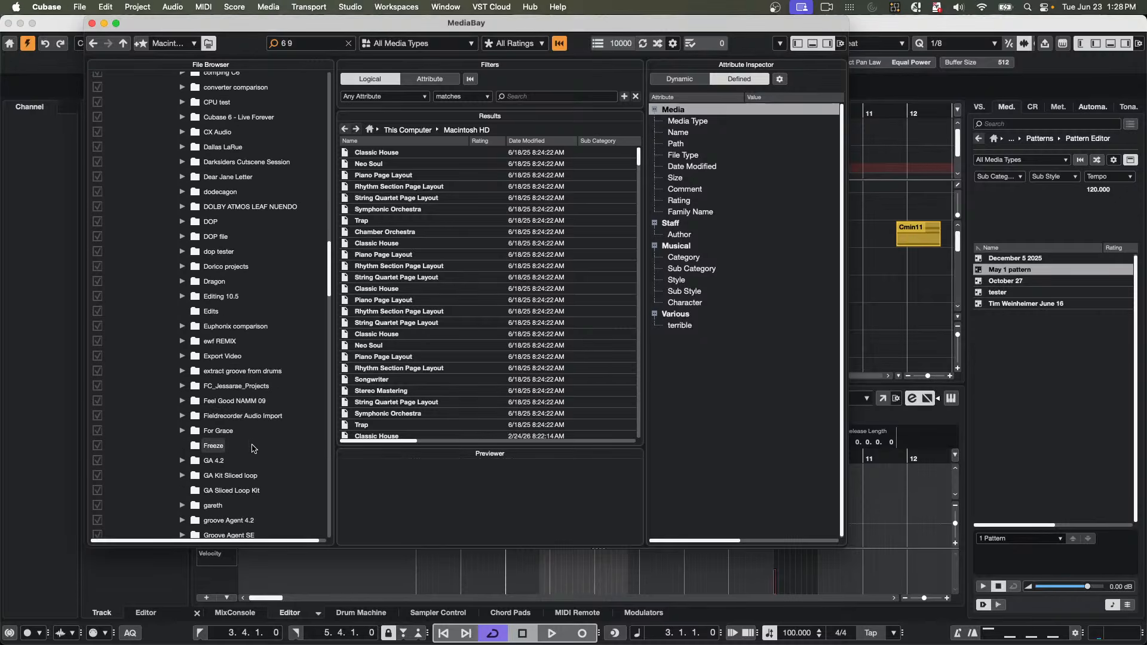
scroll(235, 477, down, 1)
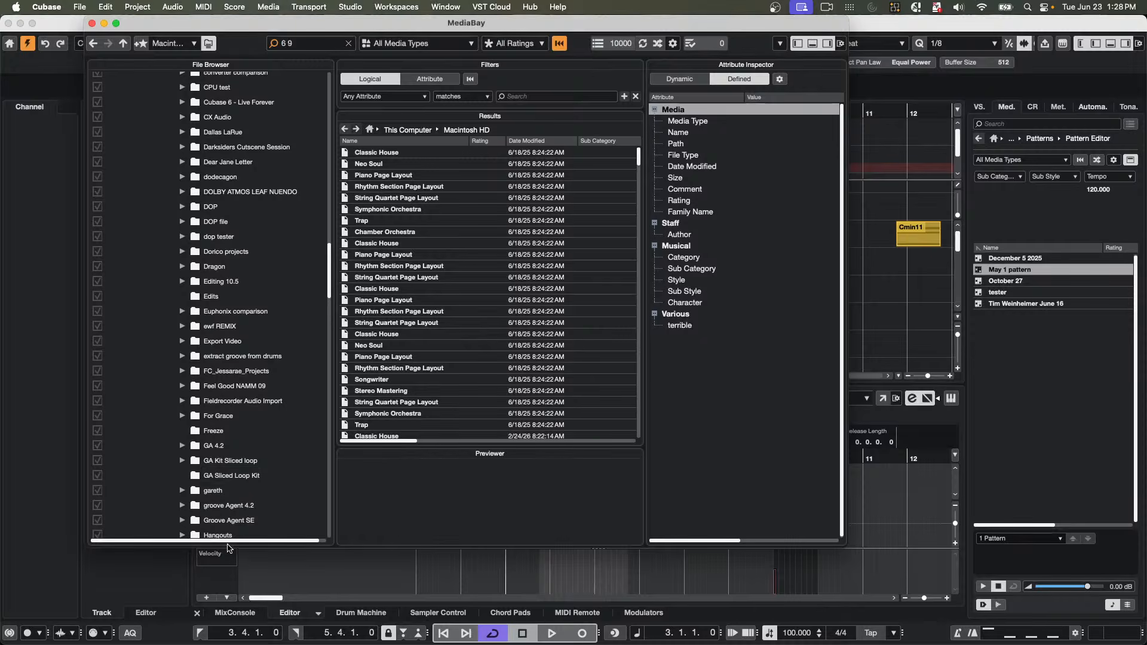
click(230, 522)
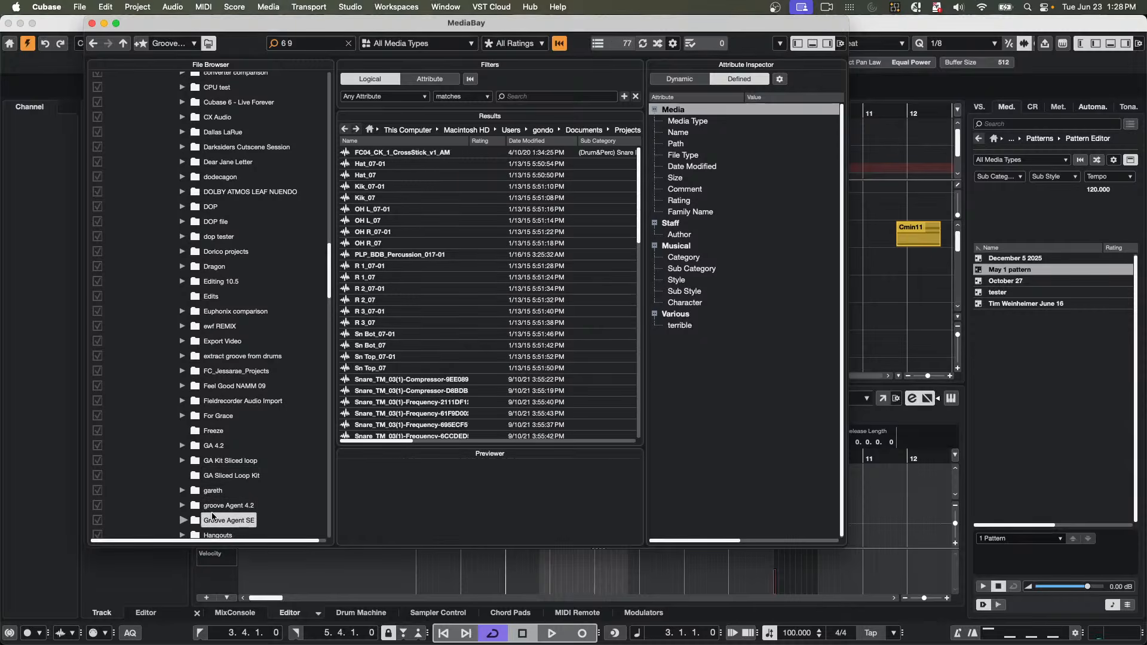
- Add the Groove Agent SE folder as a favorite named "drums" and close MediaBay
right_click(213, 522)
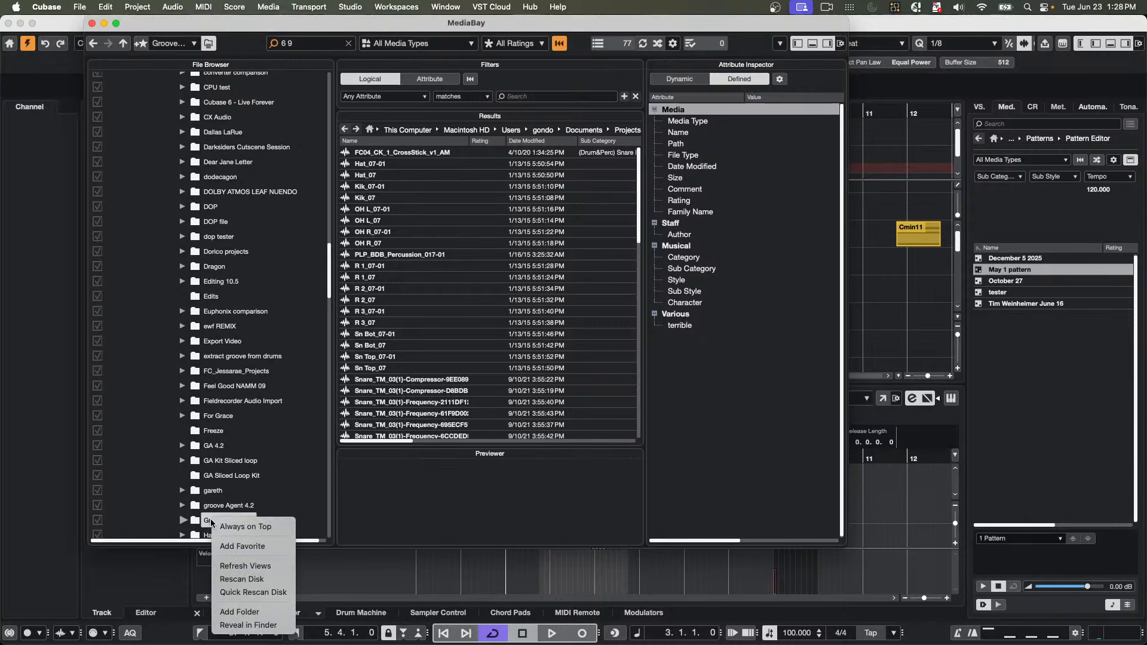
click(242, 546)
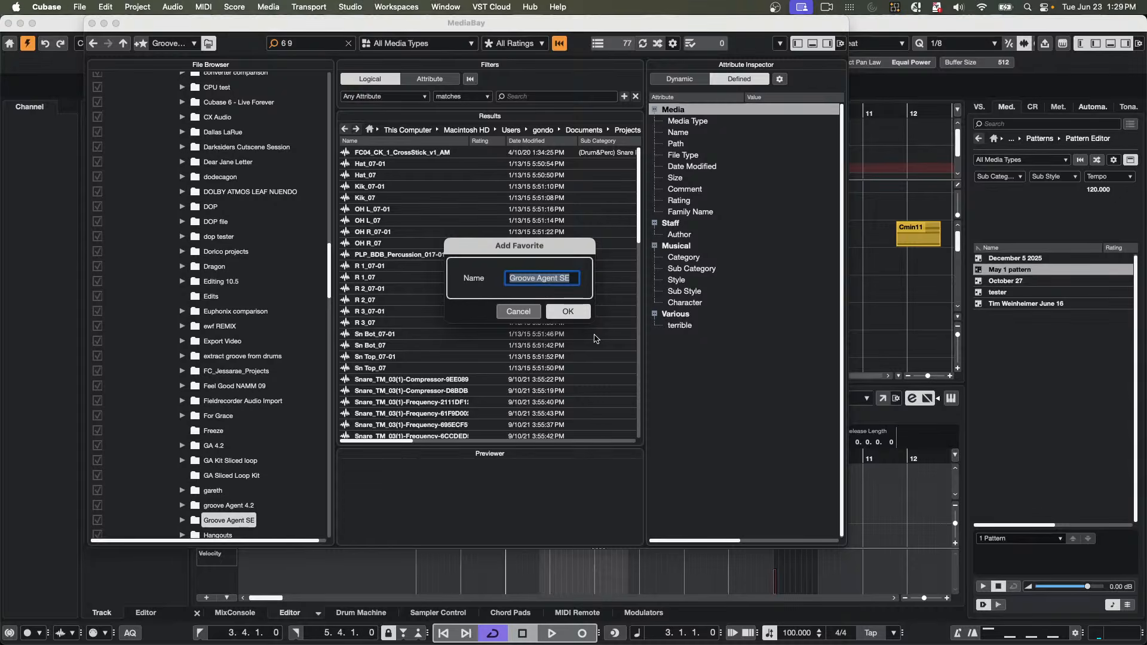
text(drums)
key(Return)
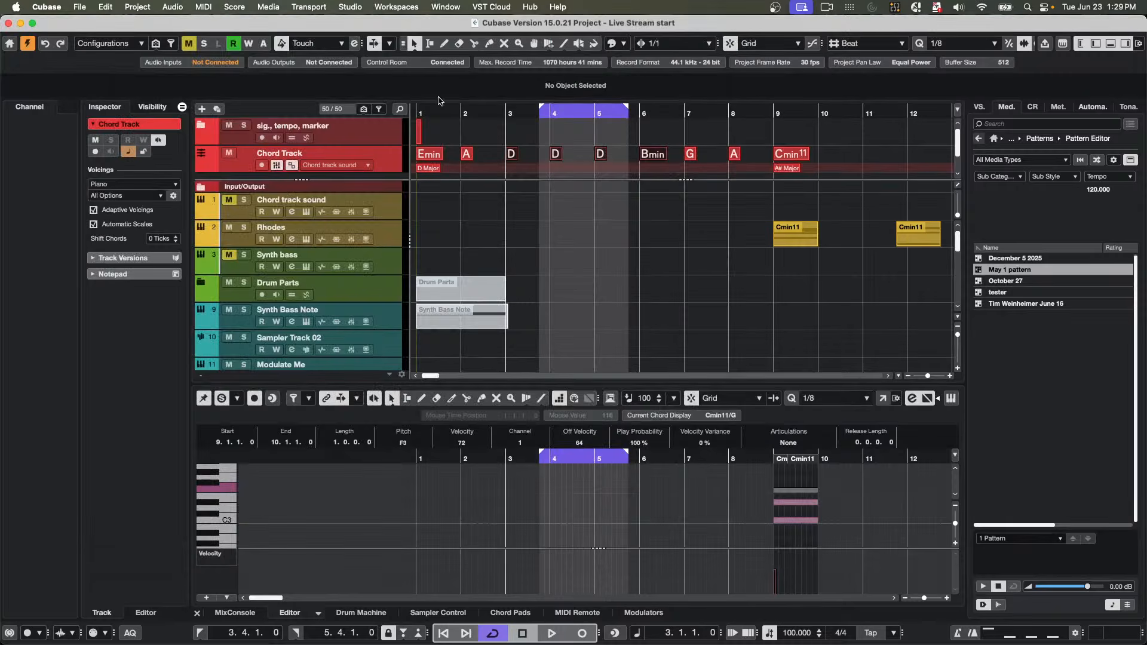
click(91, 23)
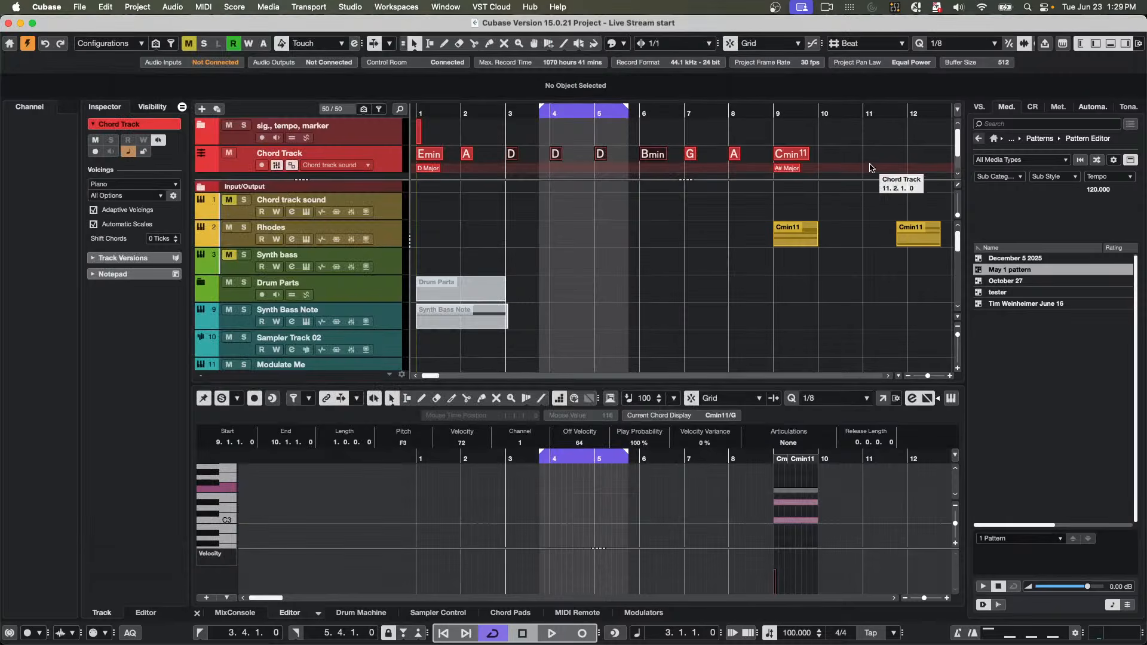
- Go to the Favorites in MediaBay, open the drums favorite and look through its audio files
click(1008, 109)
click(1030, 109)
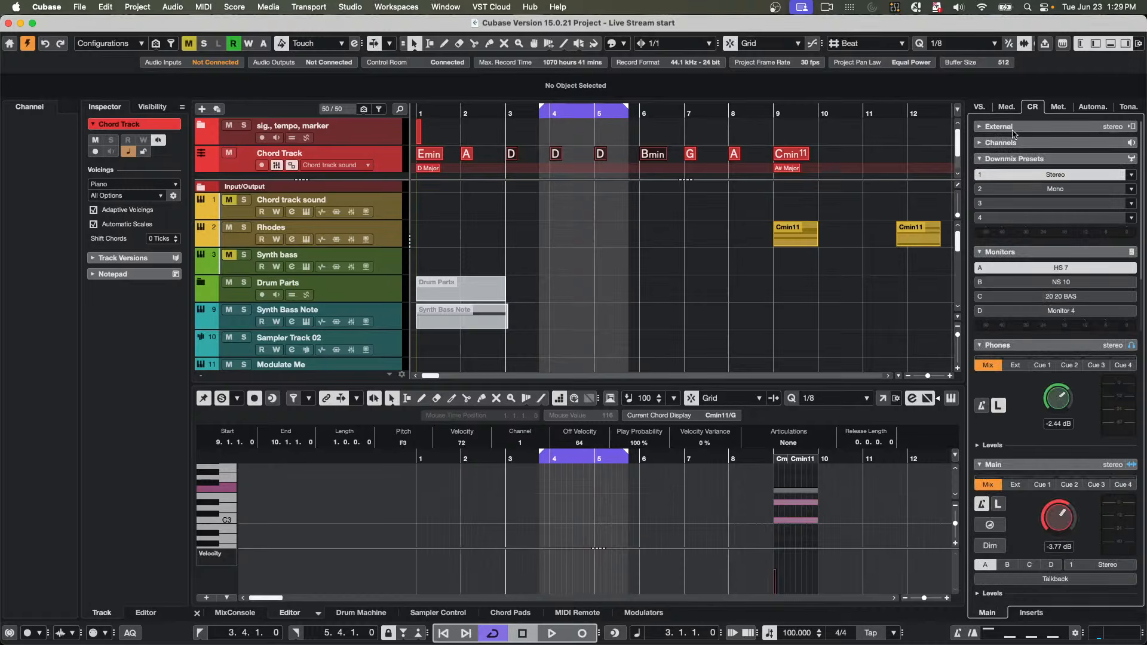
click(1006, 110)
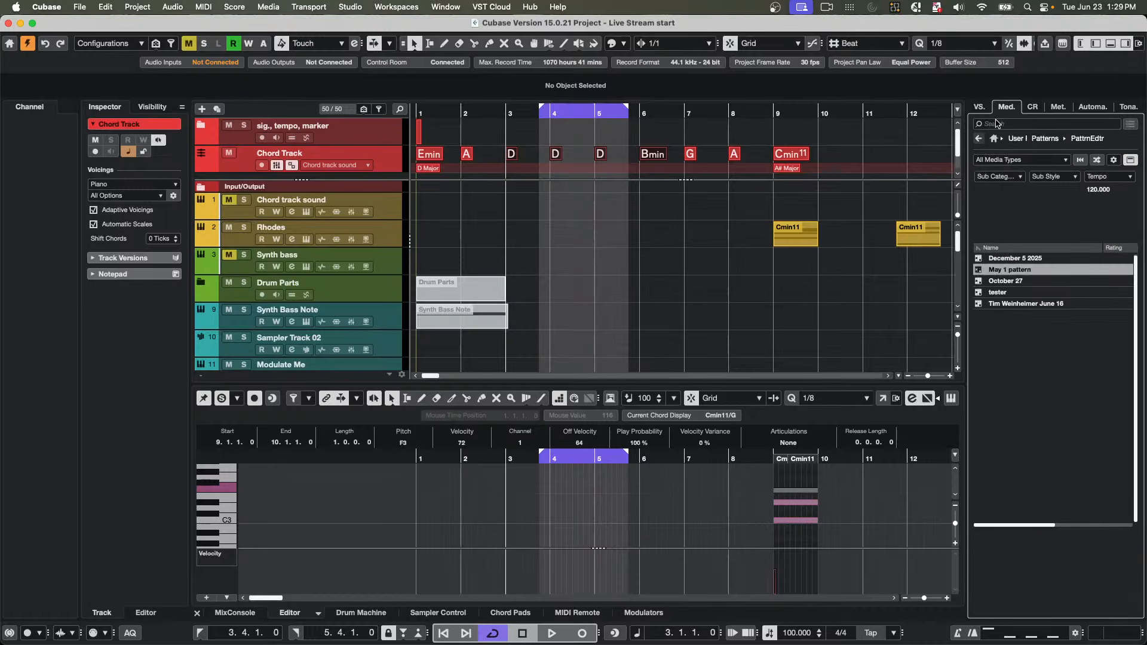
click(994, 139)
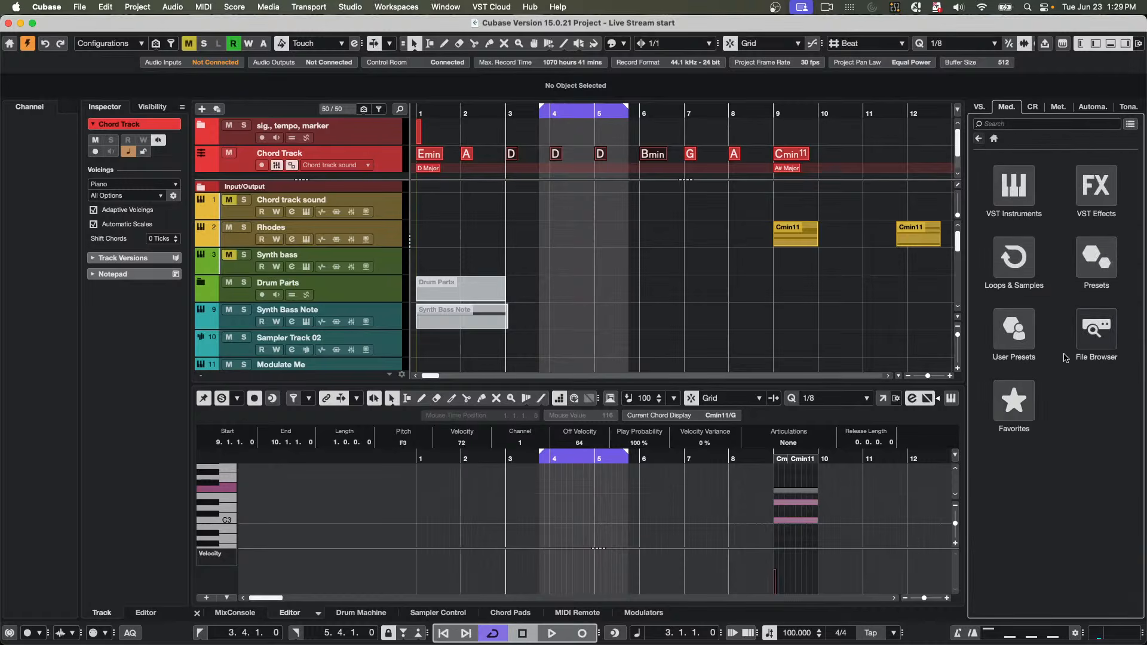
click(1031, 387)
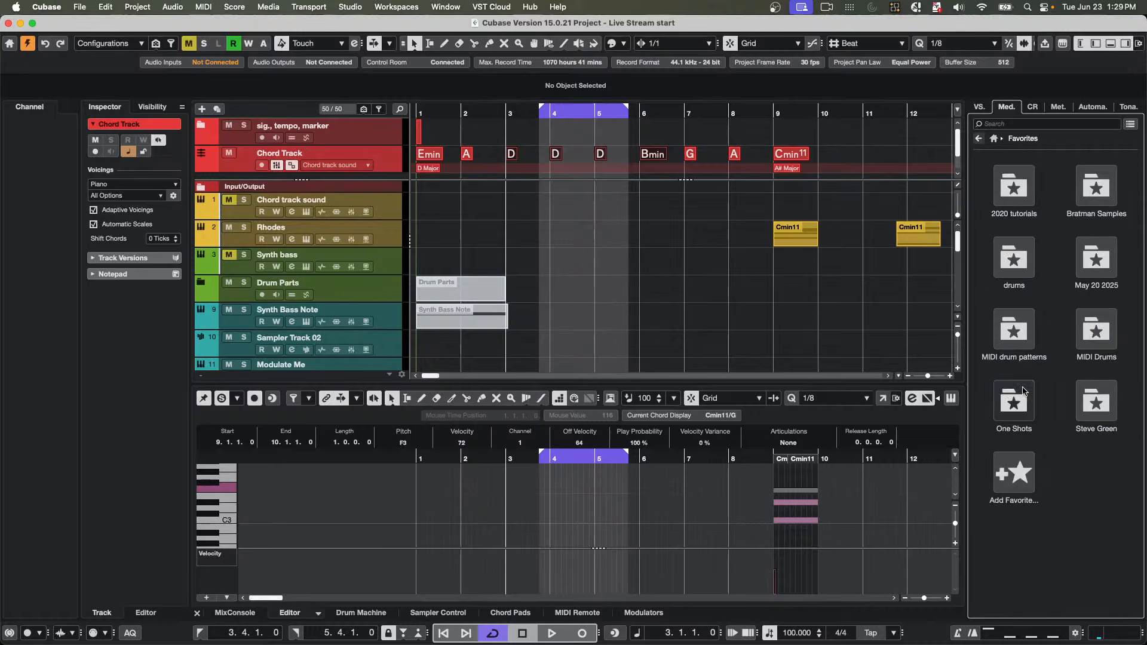
click(1014, 257)
scroll(1029, 339, down, 3)
scroll(1029, 338, down, 2)
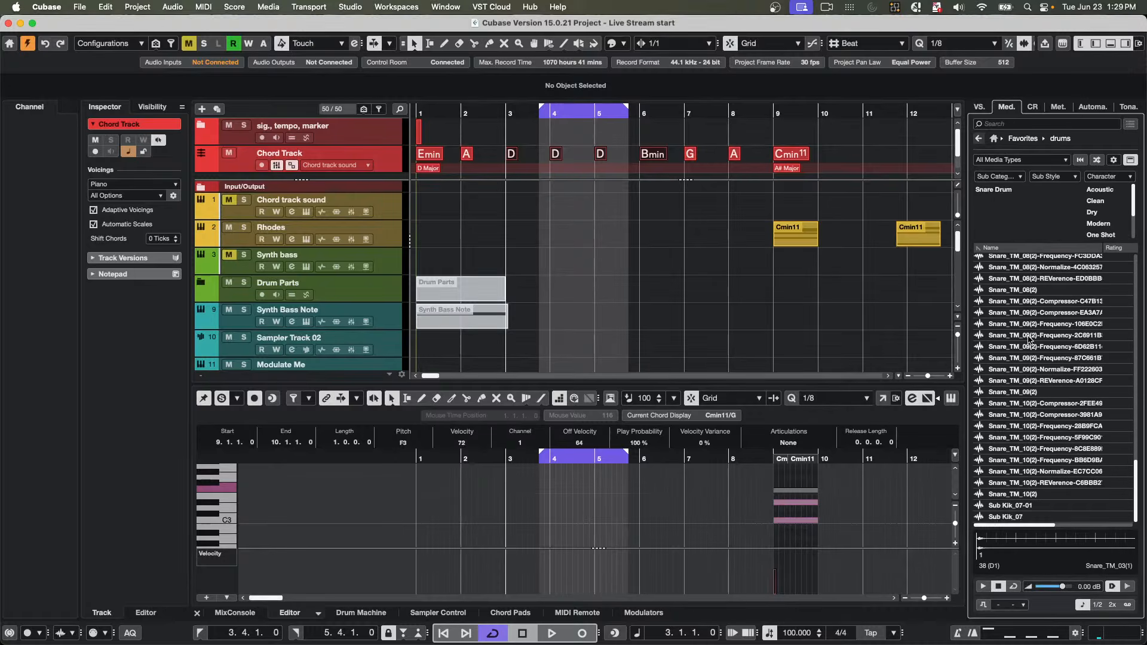
scroll(1029, 339, up, 15)
scroll(1029, 339, down, 15)
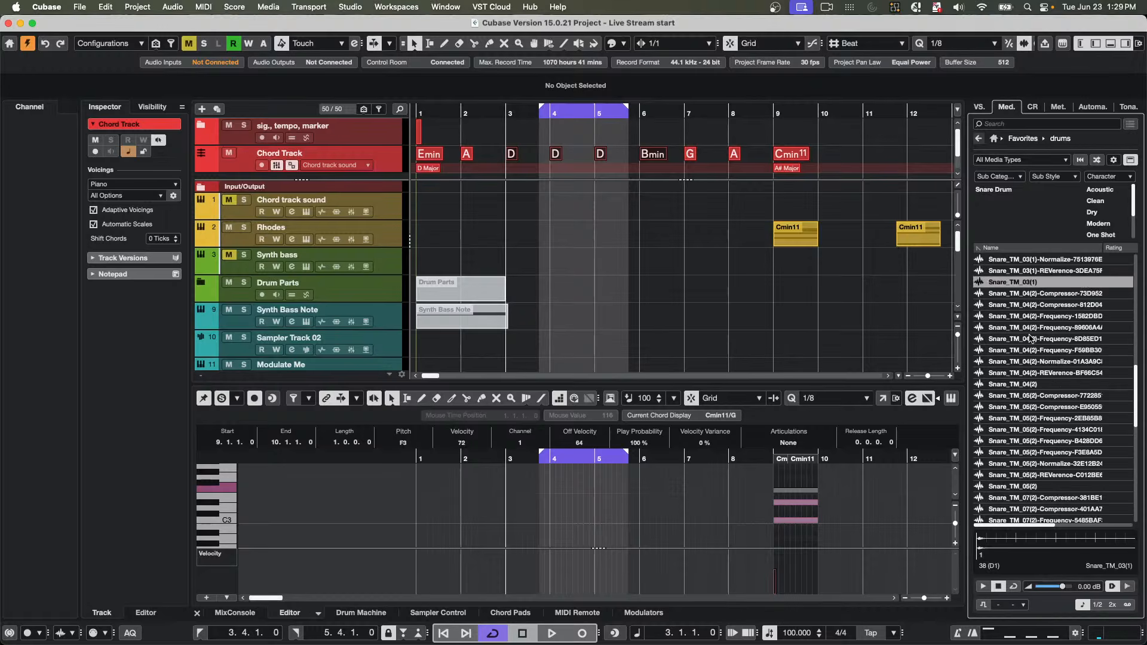
- Return to the MediaBay file browser and view the favorite options for the Audio folder in the home folder
click(980, 140)
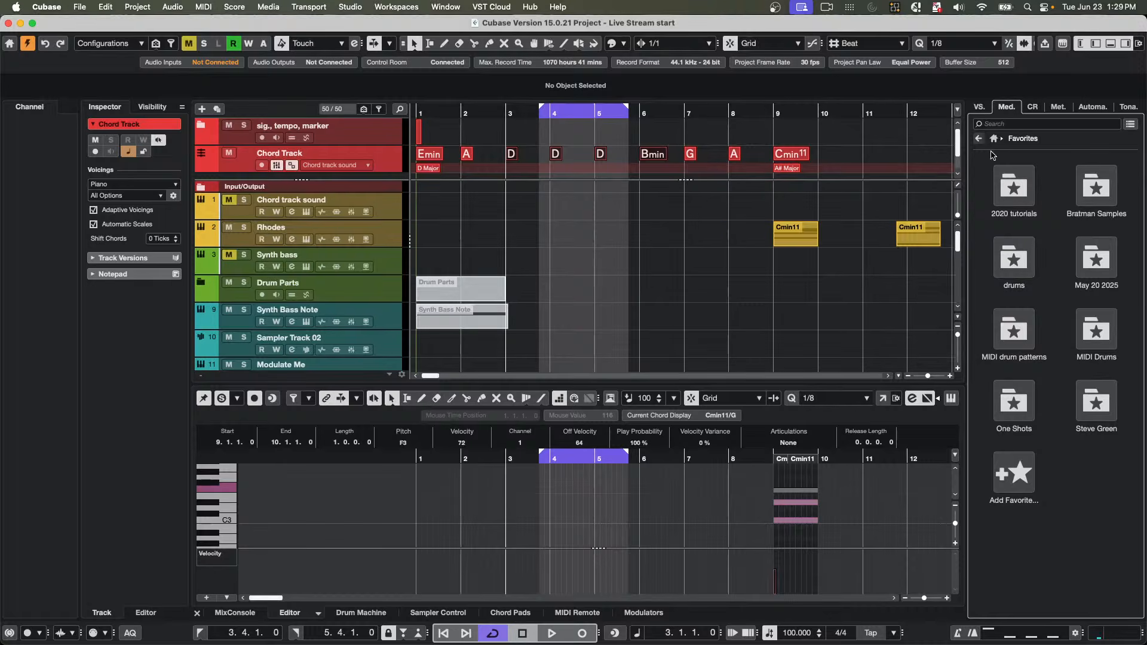
click(995, 139)
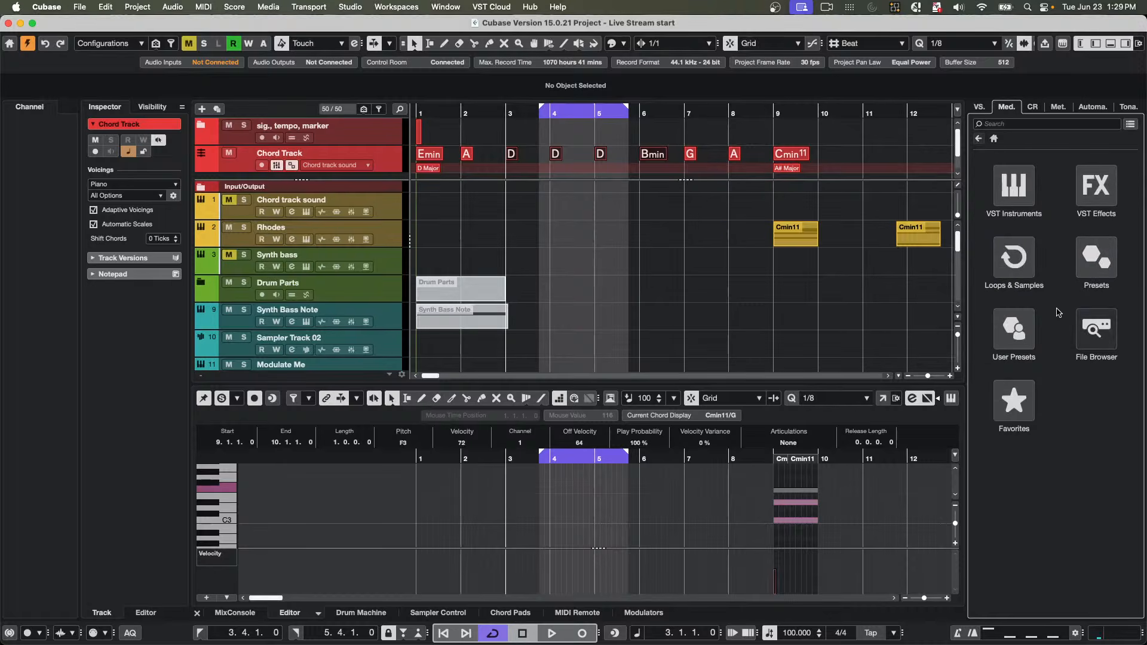
click(1105, 320)
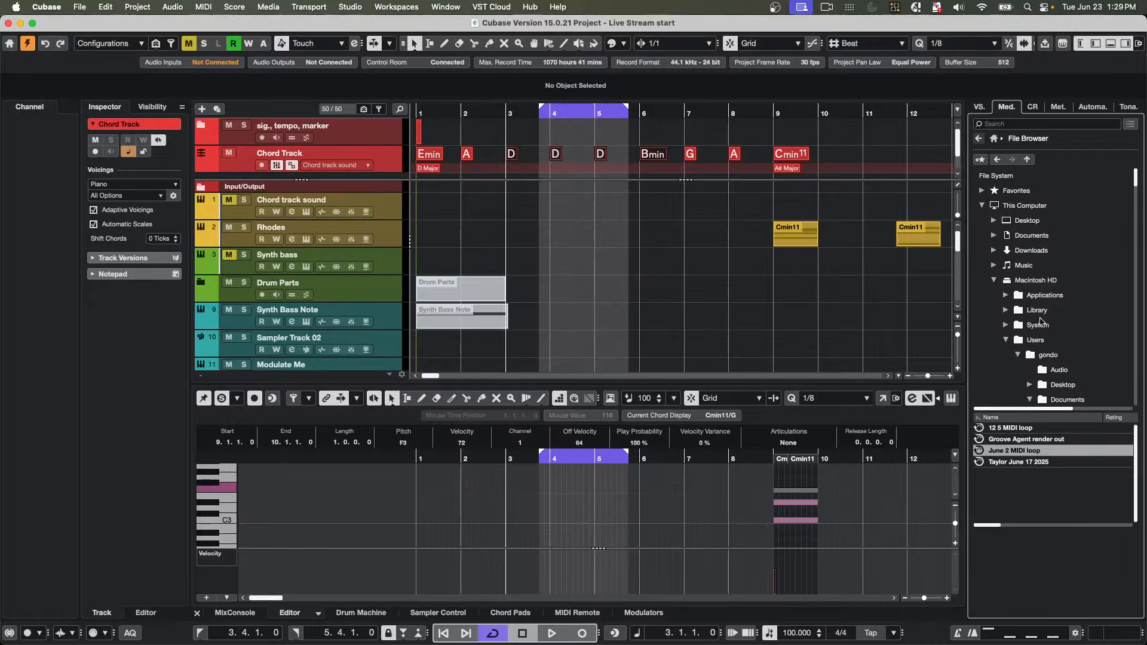
right_click(1057, 372)
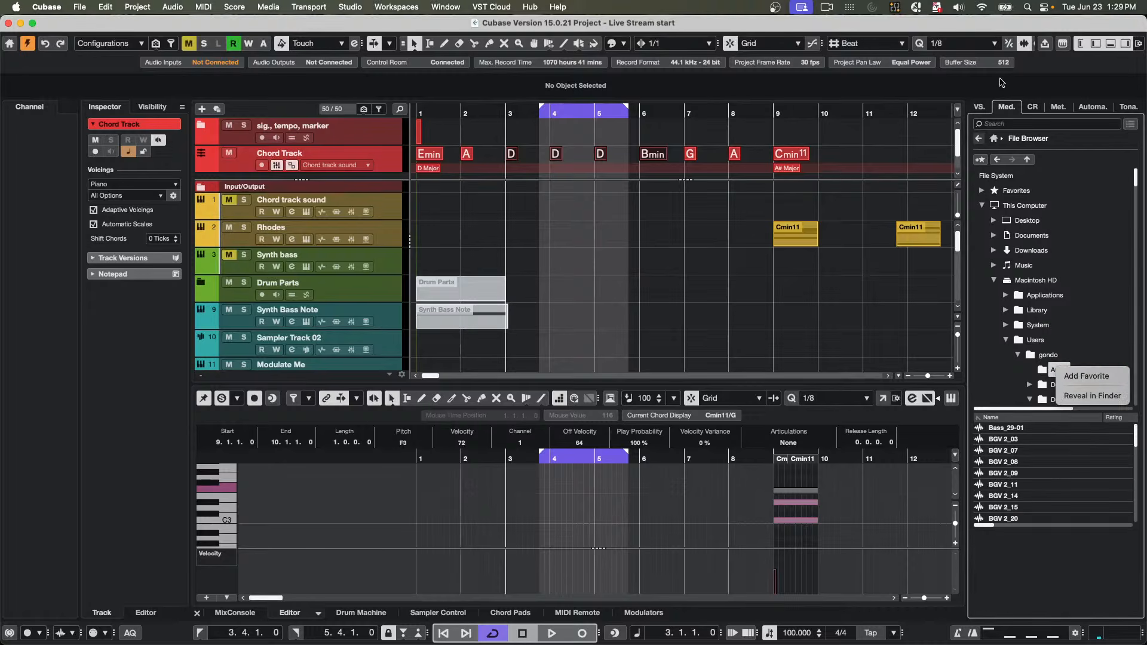
click(994, 140)
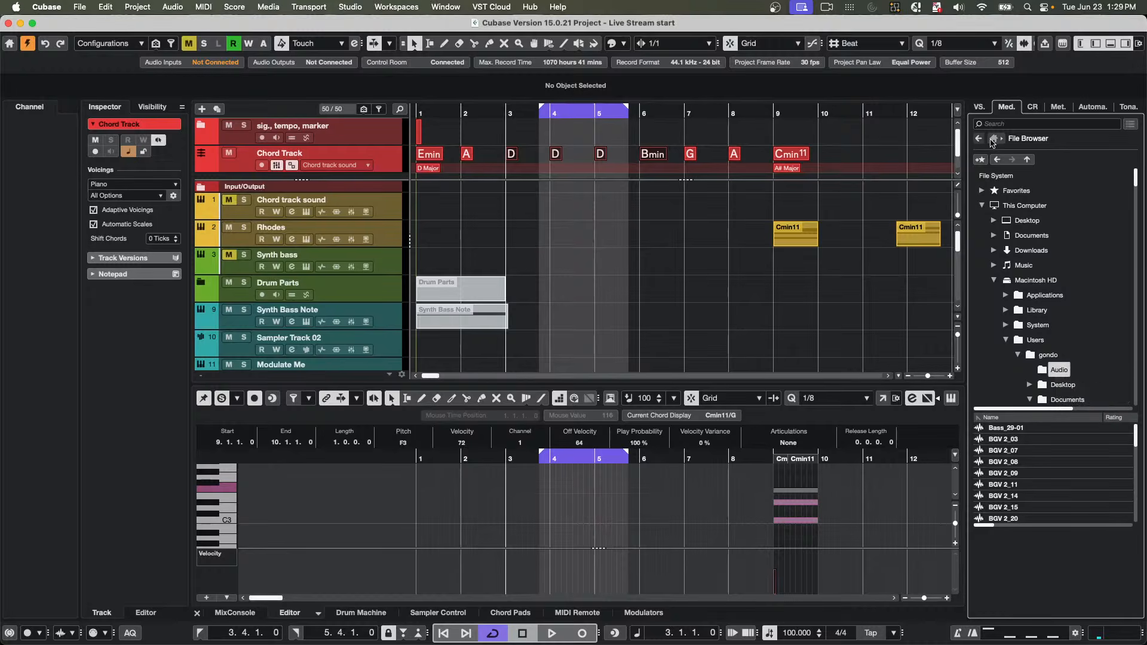
- Reopen the drums favorite, place OH L_07-01 on the Audio 03 track at bar 6, and undo the placement
click(994, 140)
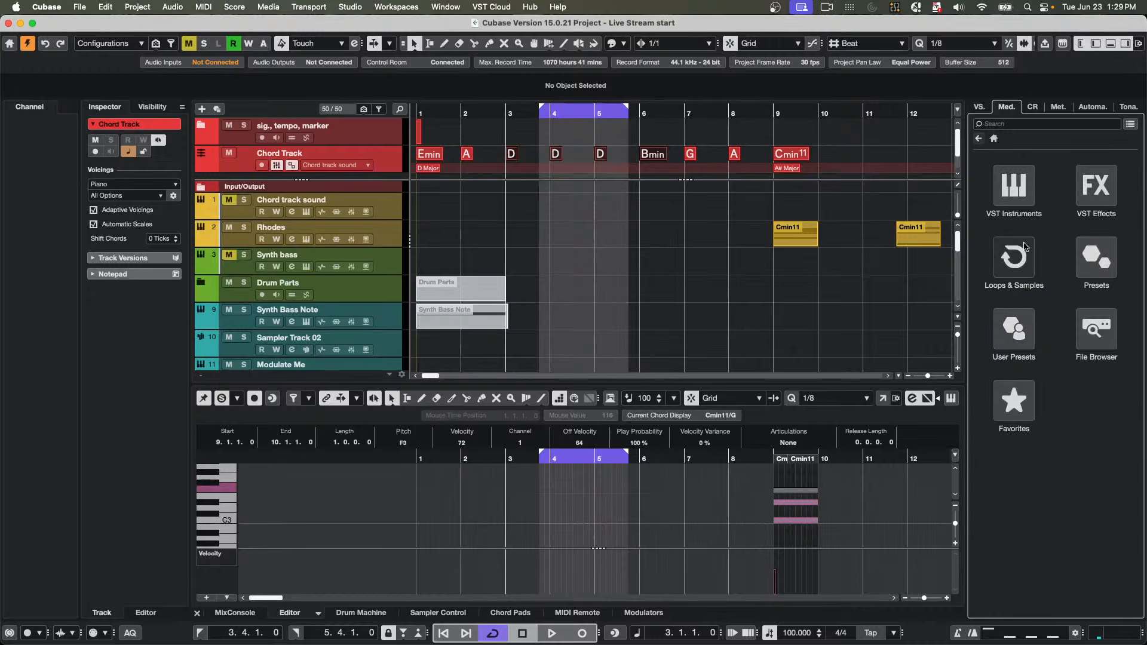
click(1015, 409)
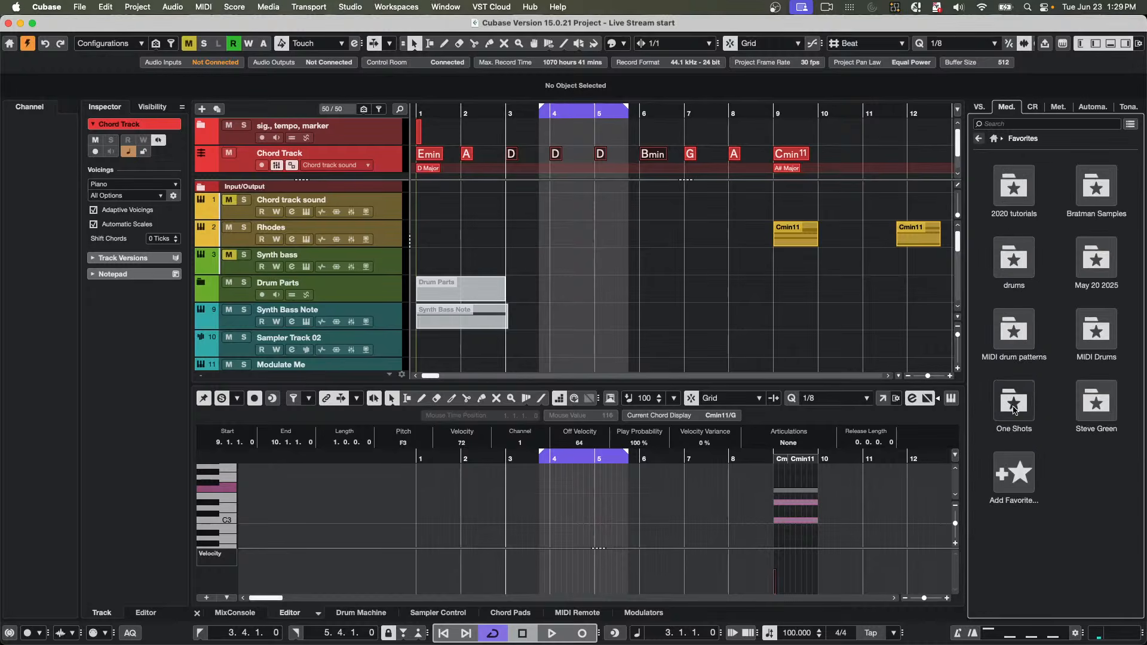
click(1028, 264)
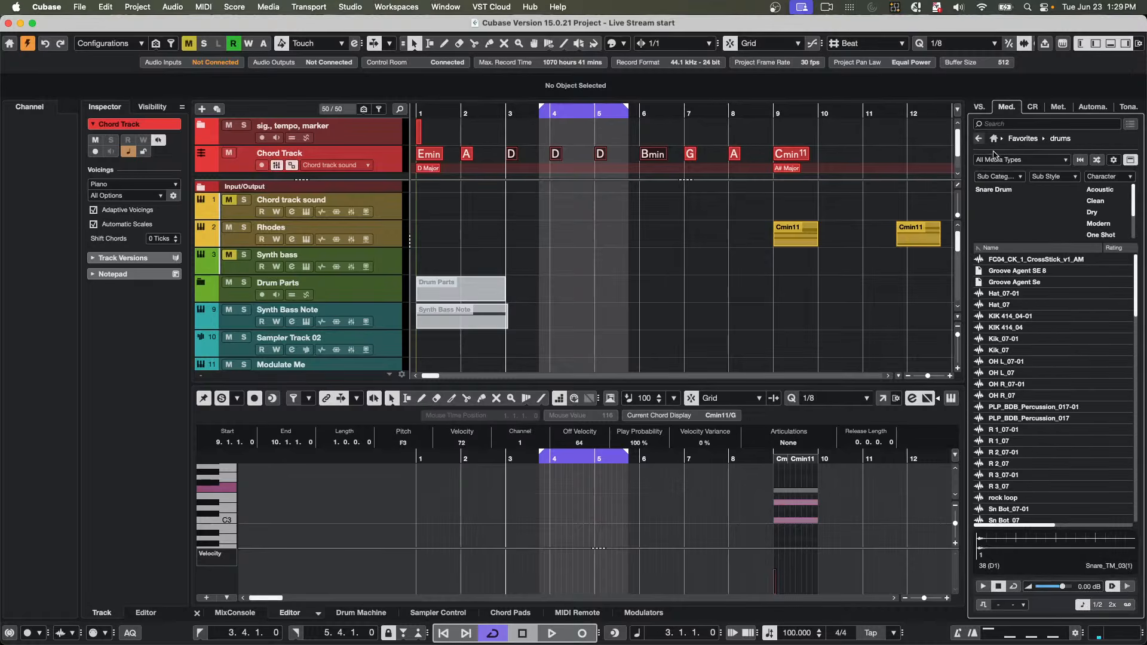
drag(1038, 363, 637, 301)
scroll(632, 257, down, 3)
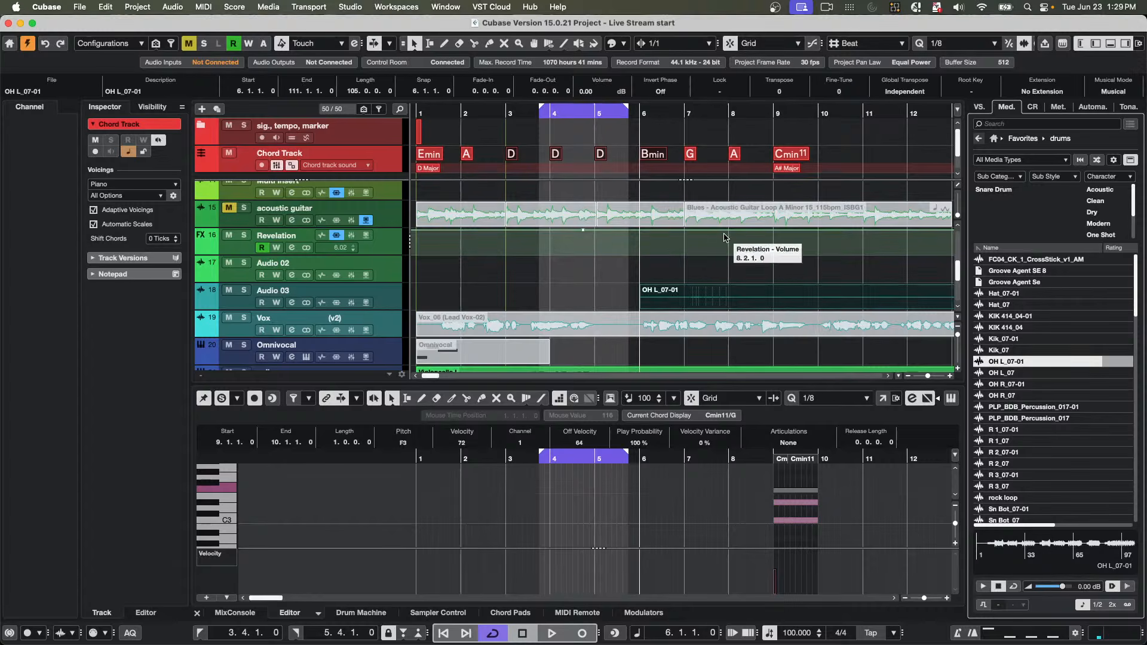
key(super+z)
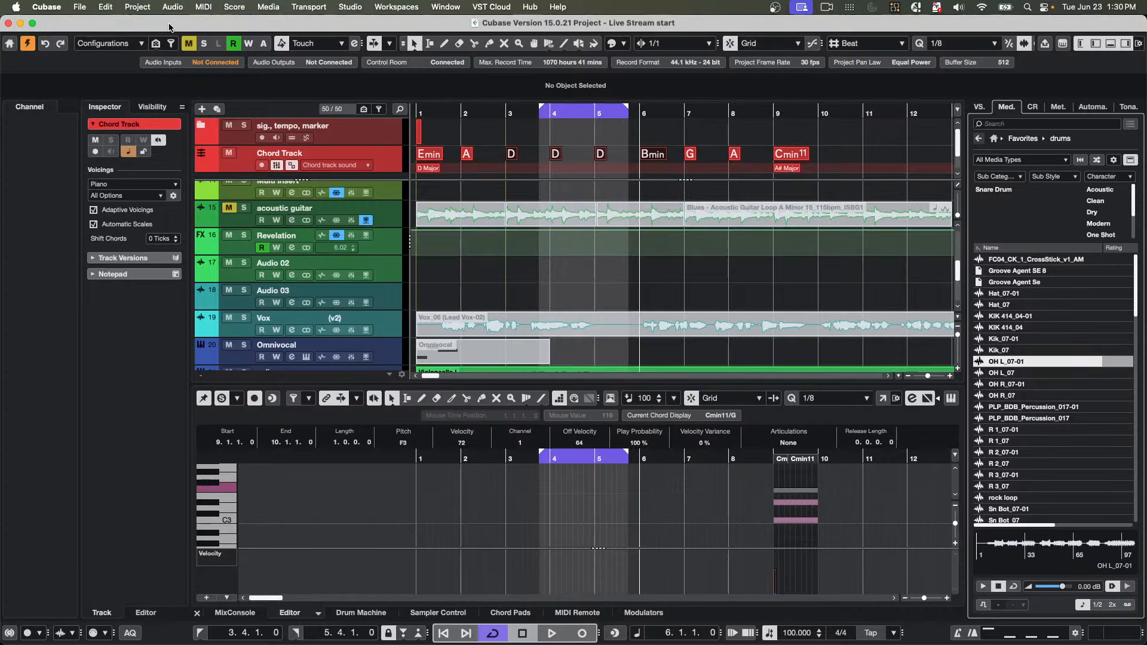
- Start creating an empty project and choose the Hangouts folder as the parent location
click(78, 8)
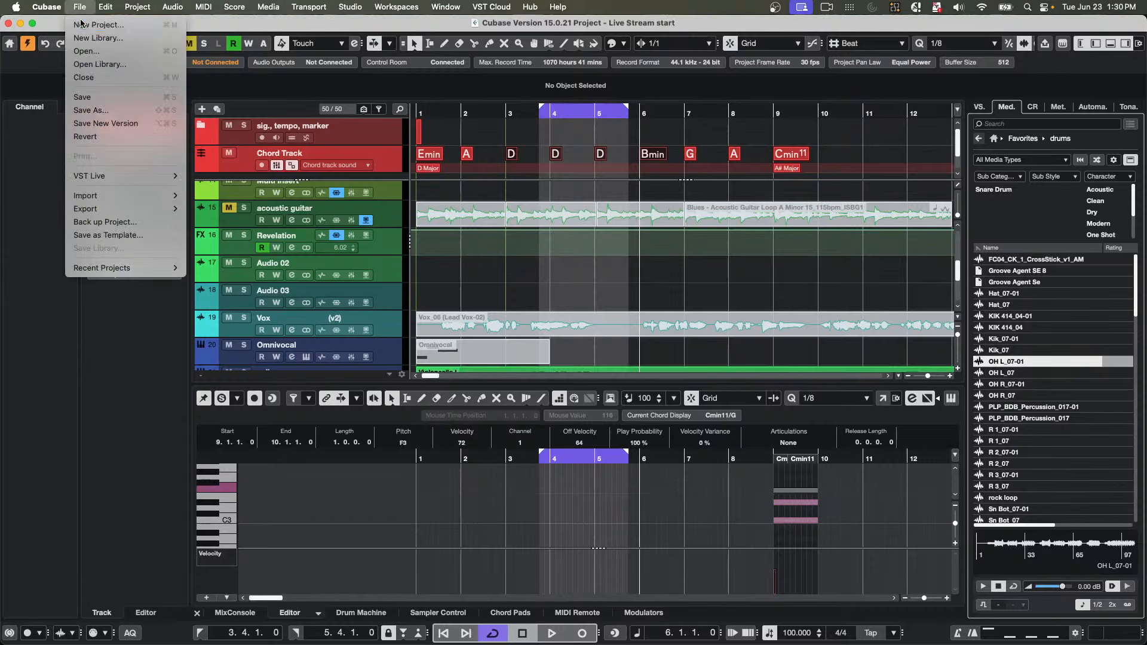
click(84, 24)
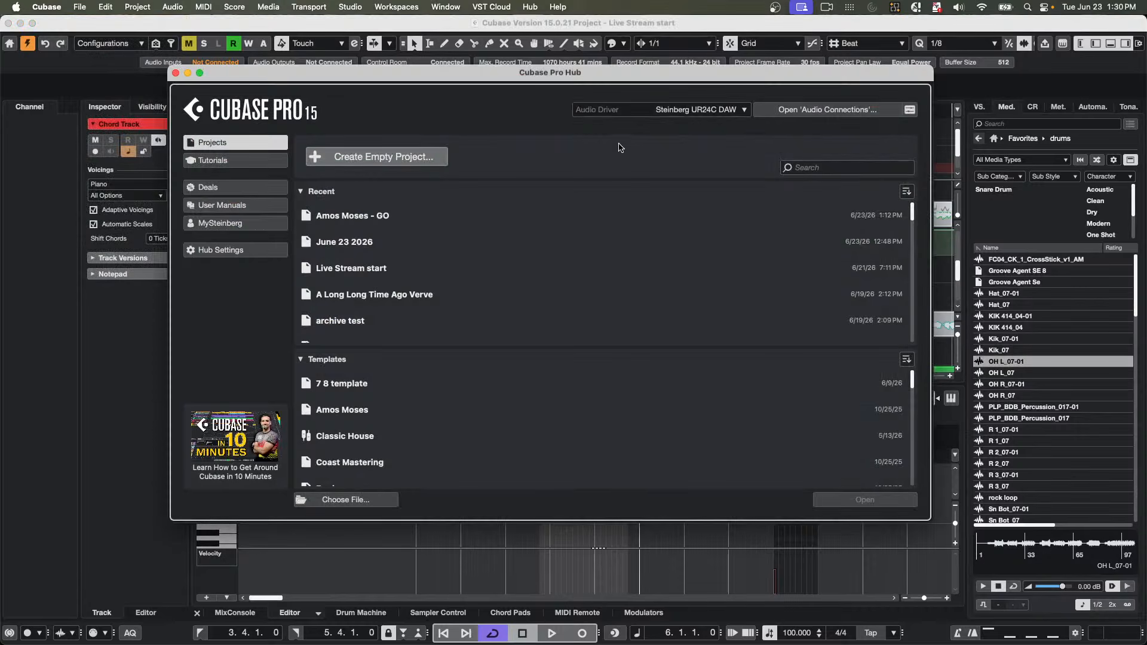
click(412, 157)
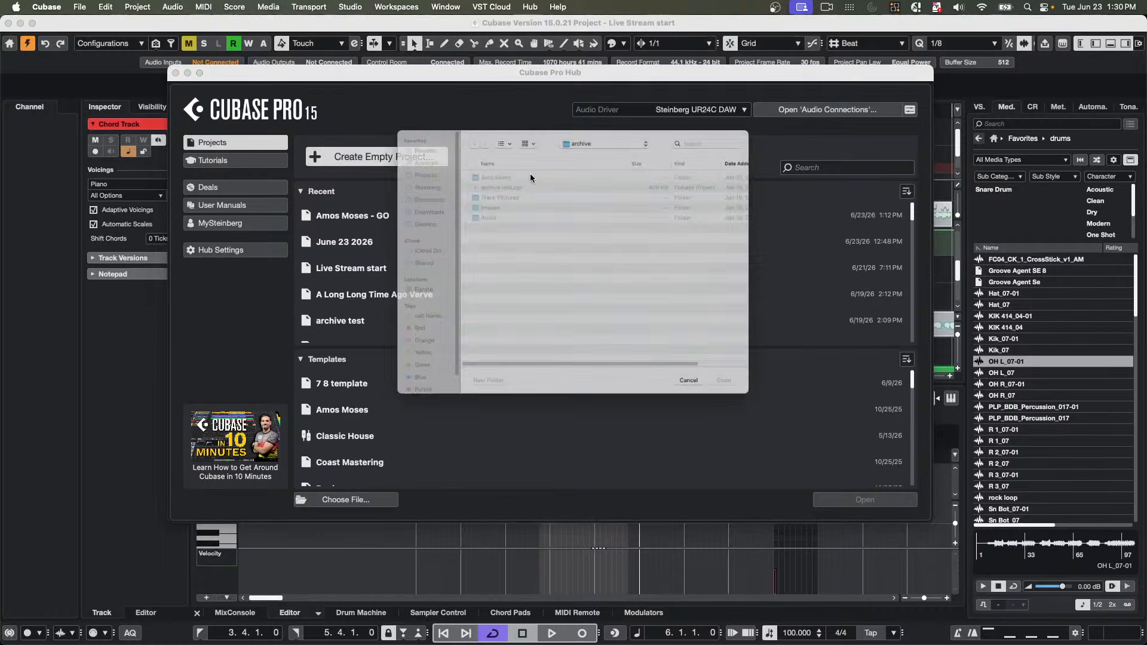
click(604, 102)
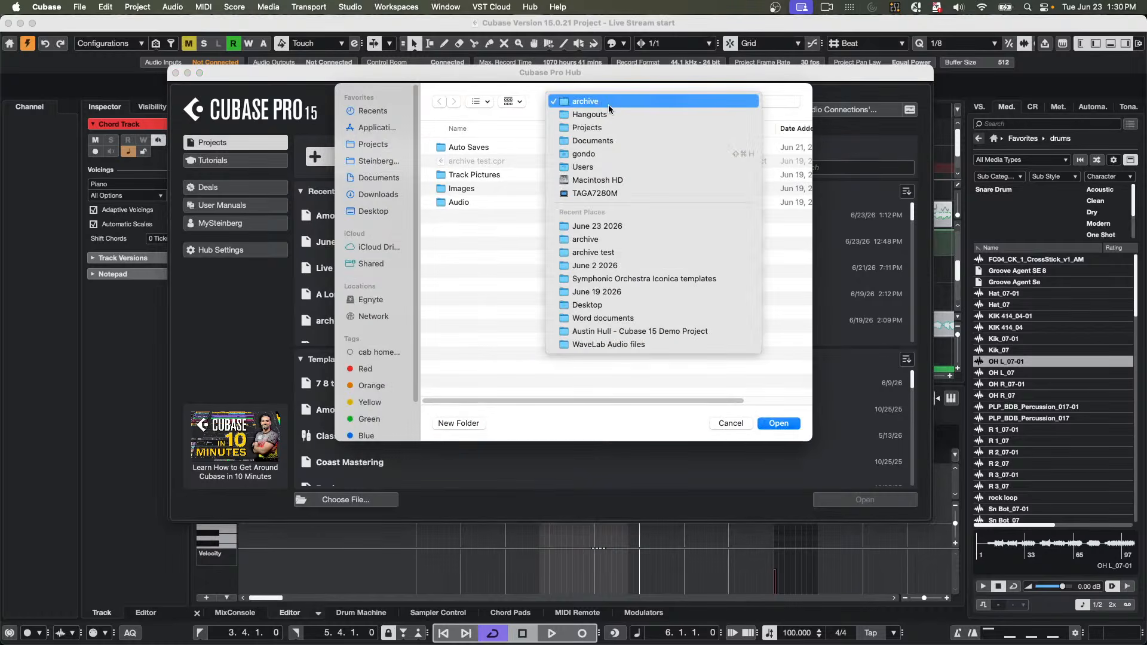
click(609, 110)
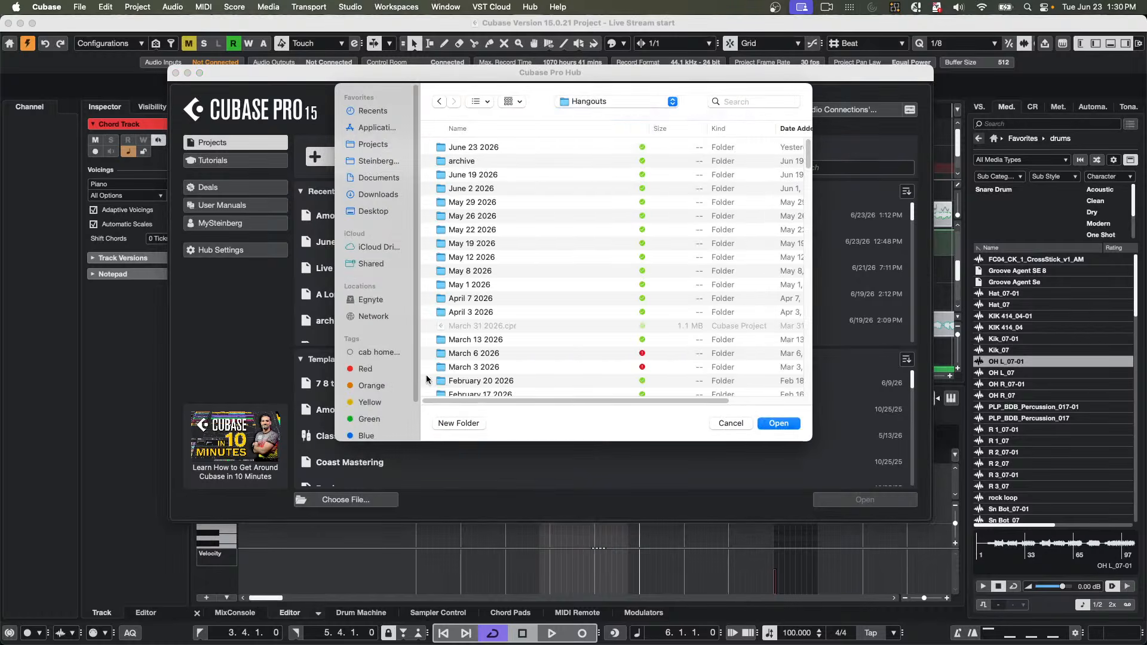
- Create a new folder named "fuke save" inside Hangouts and use it as the project folder
click(462, 424)
text(fu)
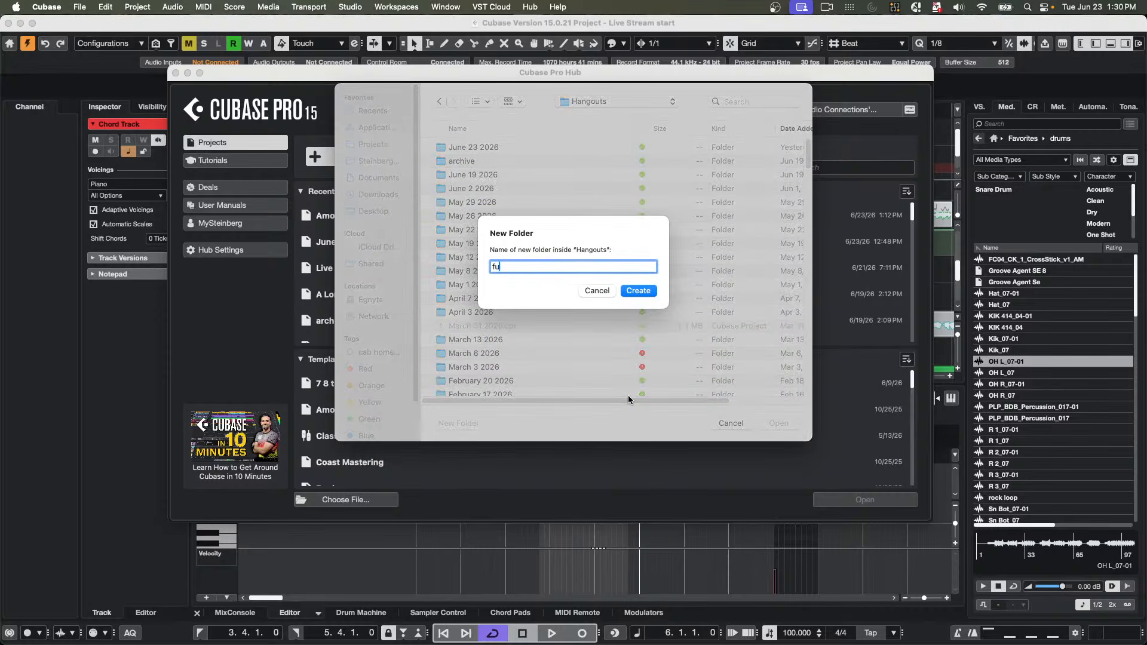
text(nk bass)
key(Return)
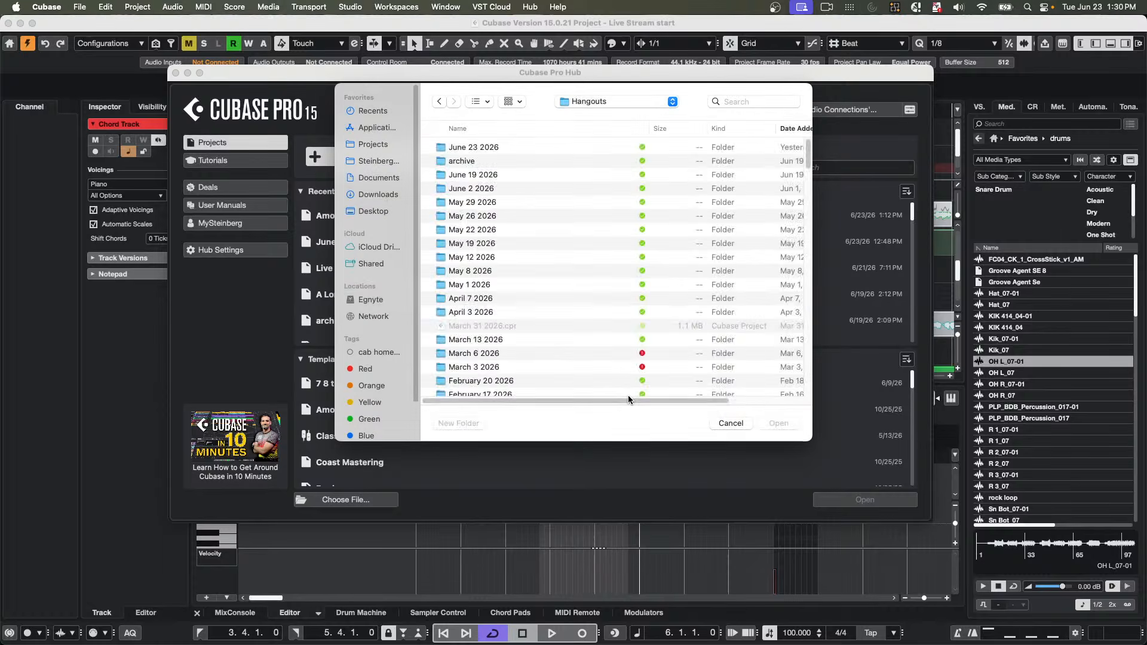
click(771, 423)
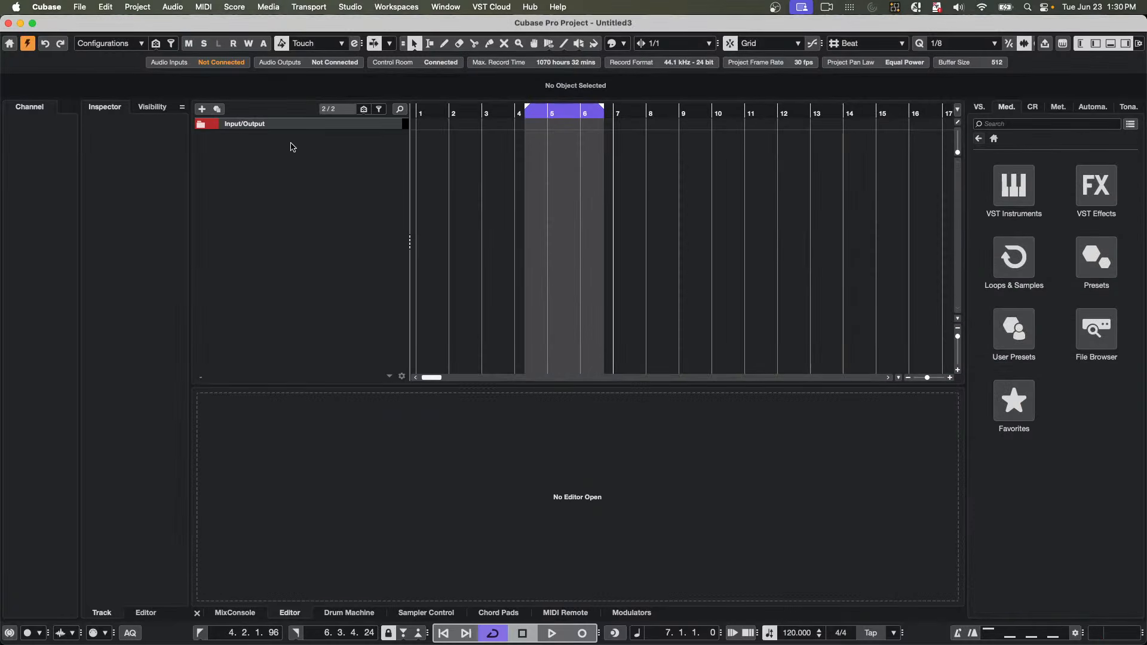
- Add an instrument track using Retrologue with the Pattern Event type and Stereo Out routing
right_click(294, 147)
click(356, 169)
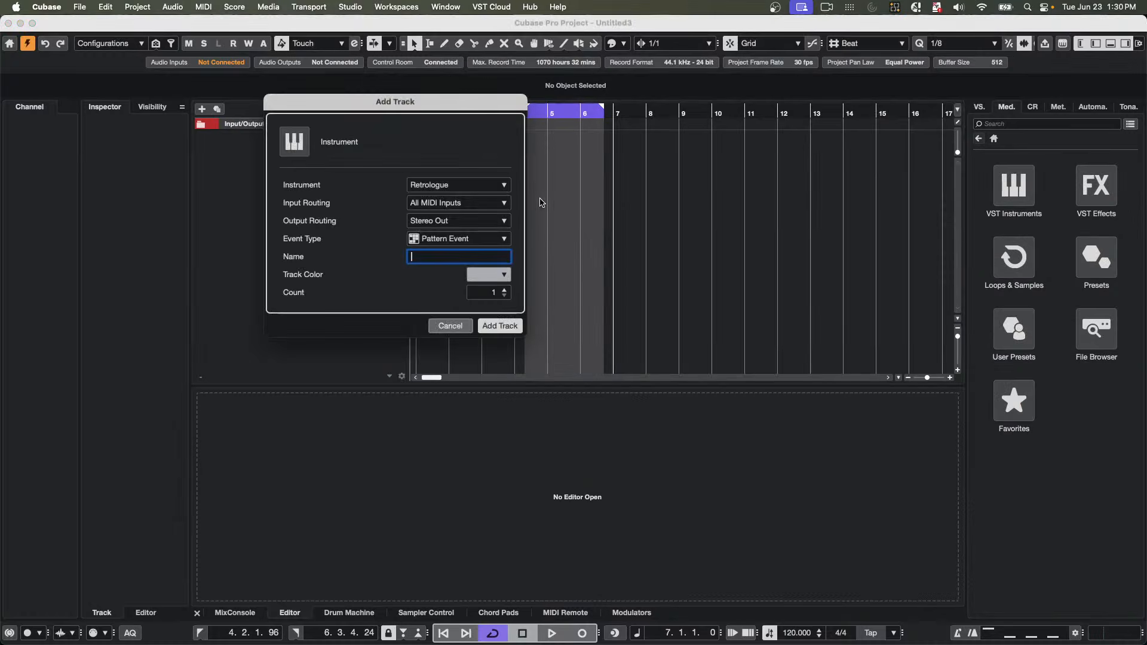
click(501, 325)
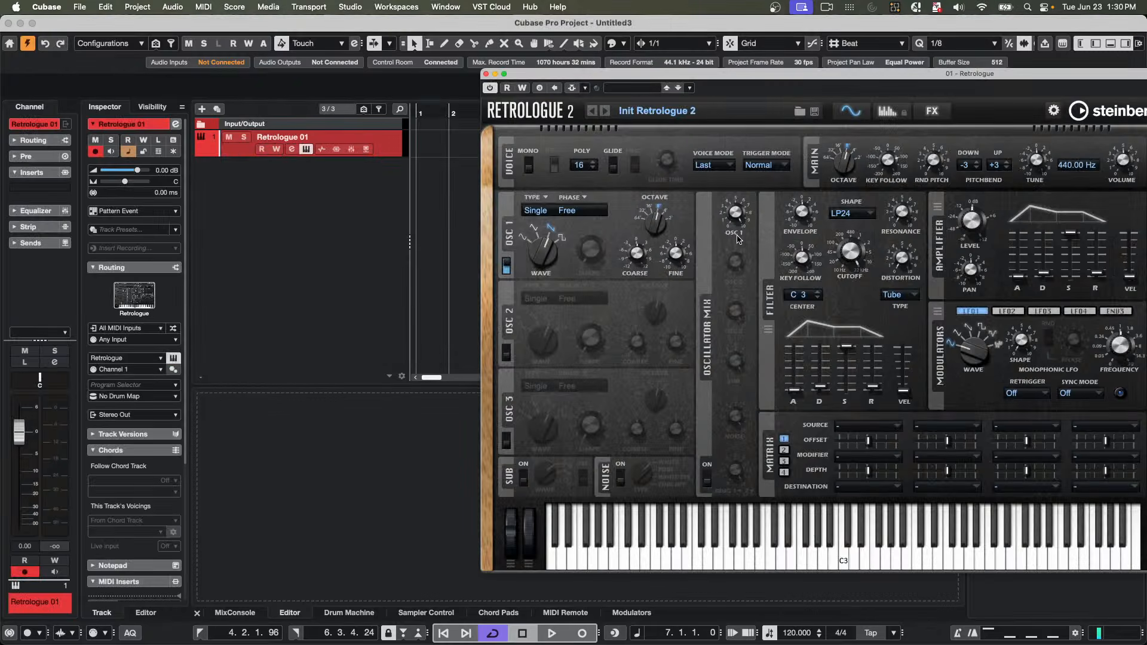
- Start playback, load the A Virgin Ana Pad preset in Retrologue and lower the synth's volume
click(561, 636)
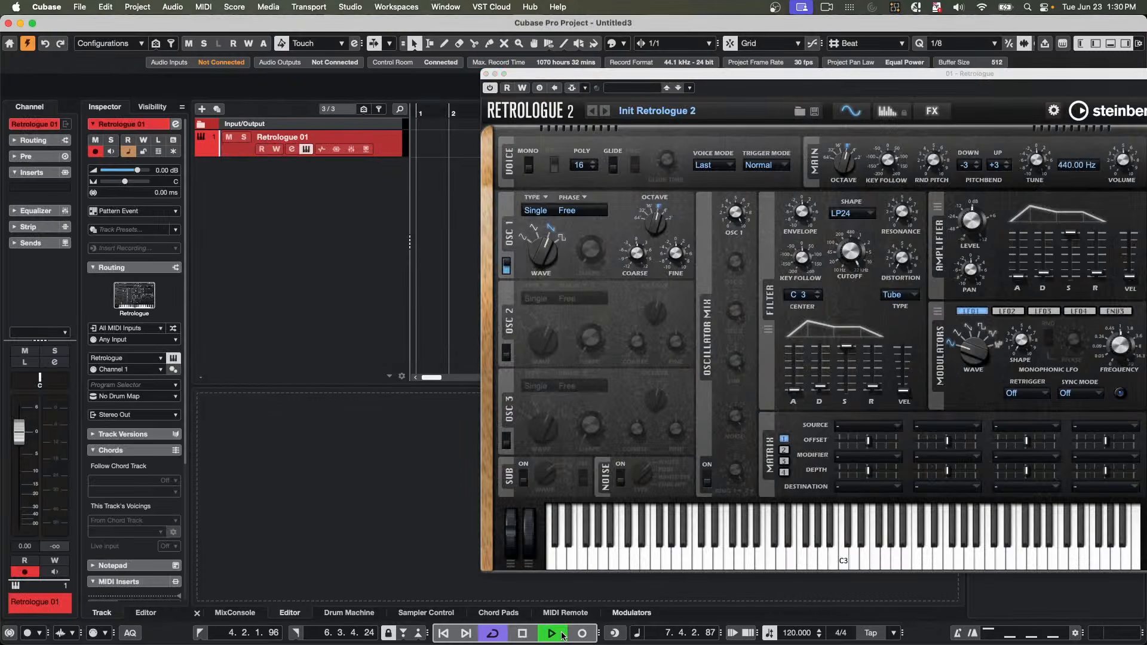
click(605, 112)
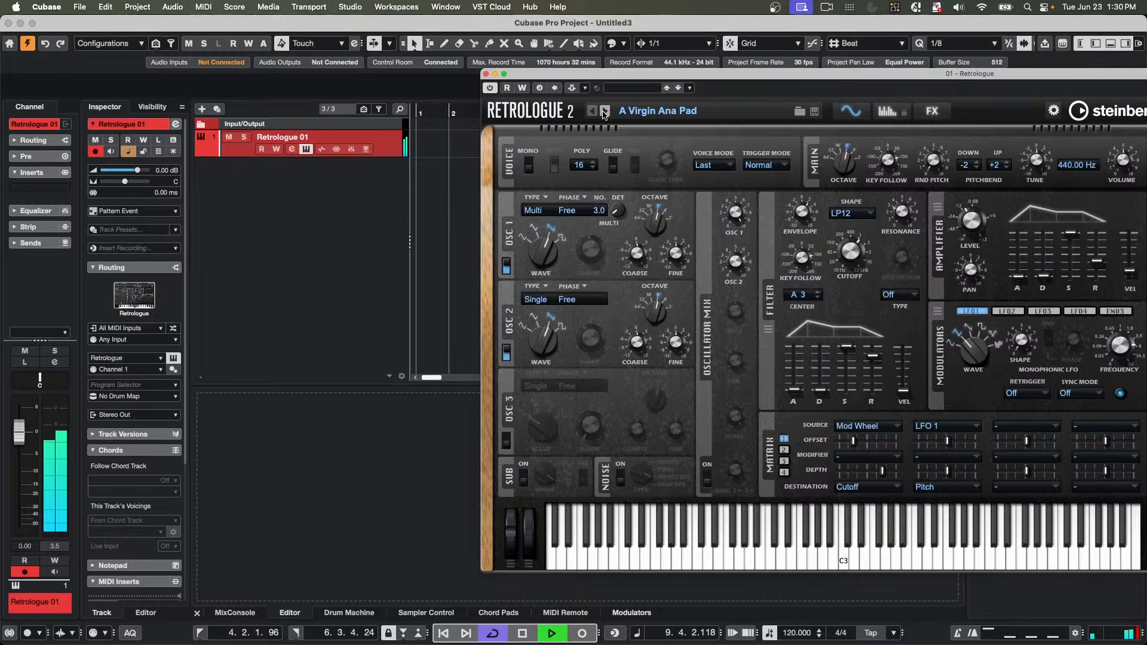
drag(1123, 158, 1116, 174)
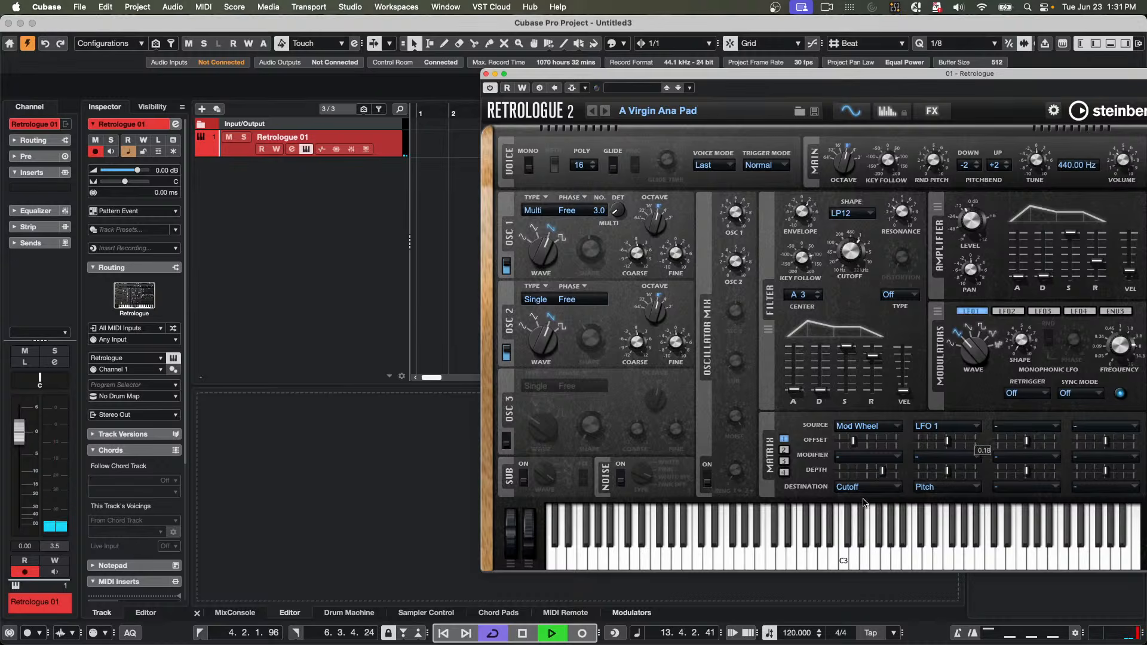
- Record a part on the Retrologue 01 track from bar 14, moving the instrument window clear of the timeline
click(597, 638)
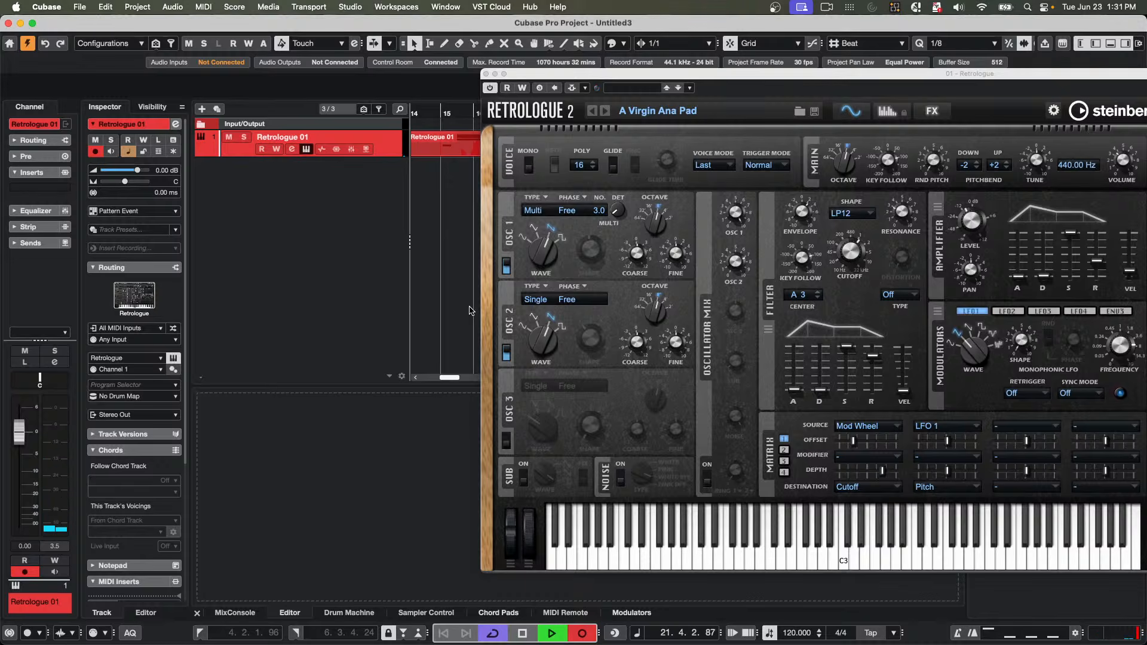
drag(545, 75, 672, 196)
click(572, 200)
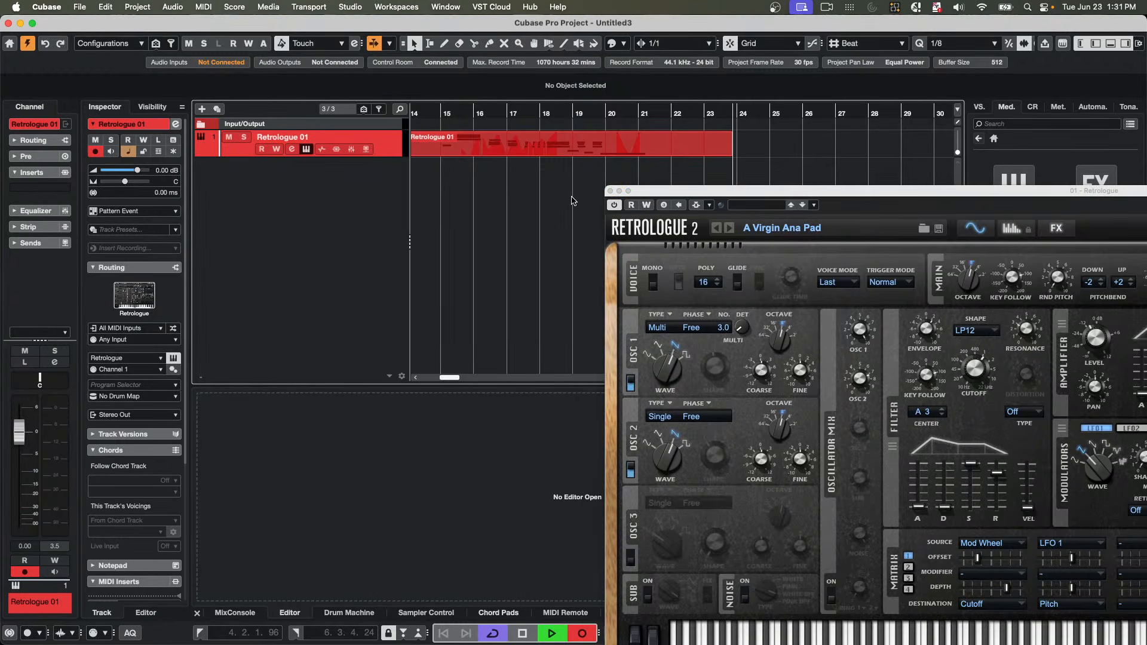
click(522, 633)
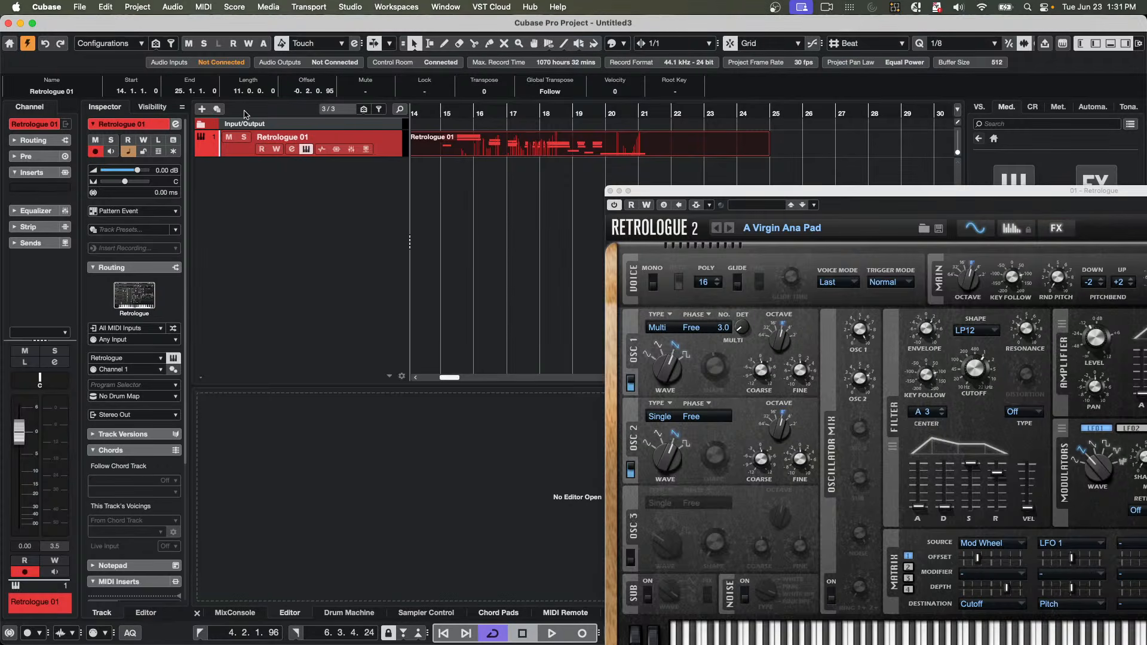
- Save the project as "tim" in the fuke save folder
click(80, 7)
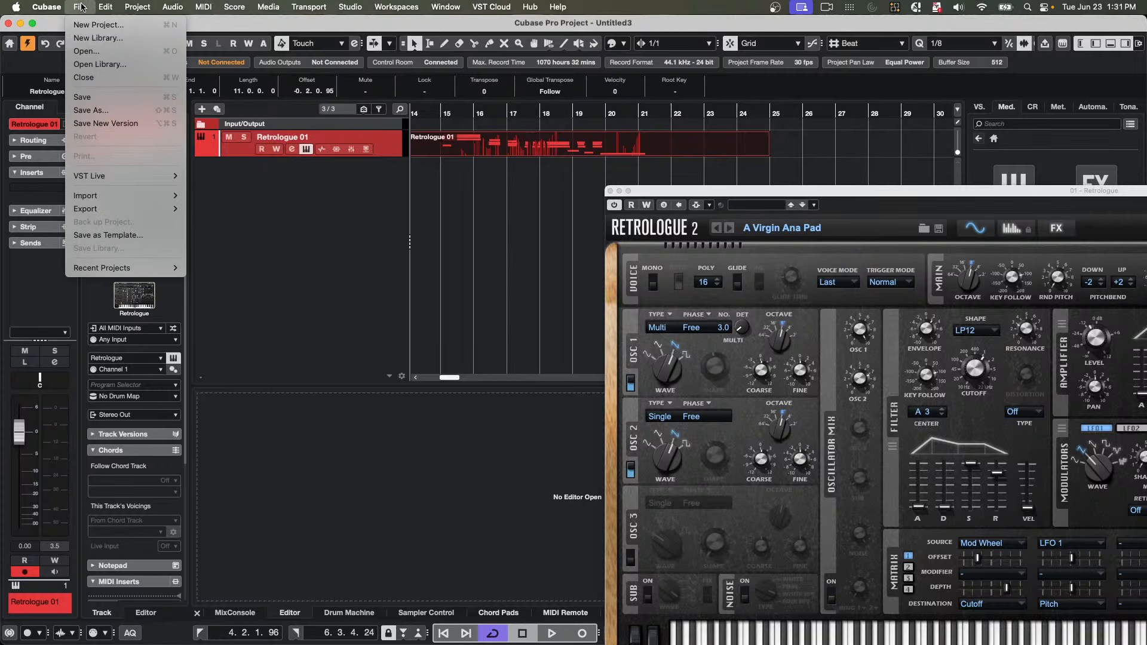
click(90, 98)
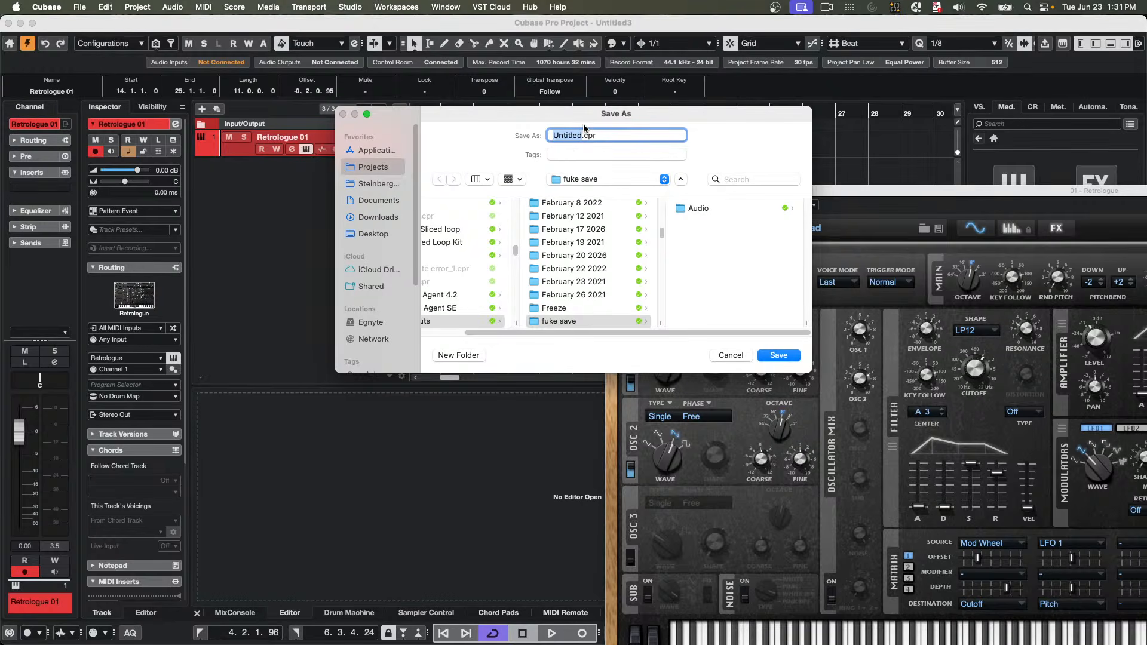
text(m)
key(Return)
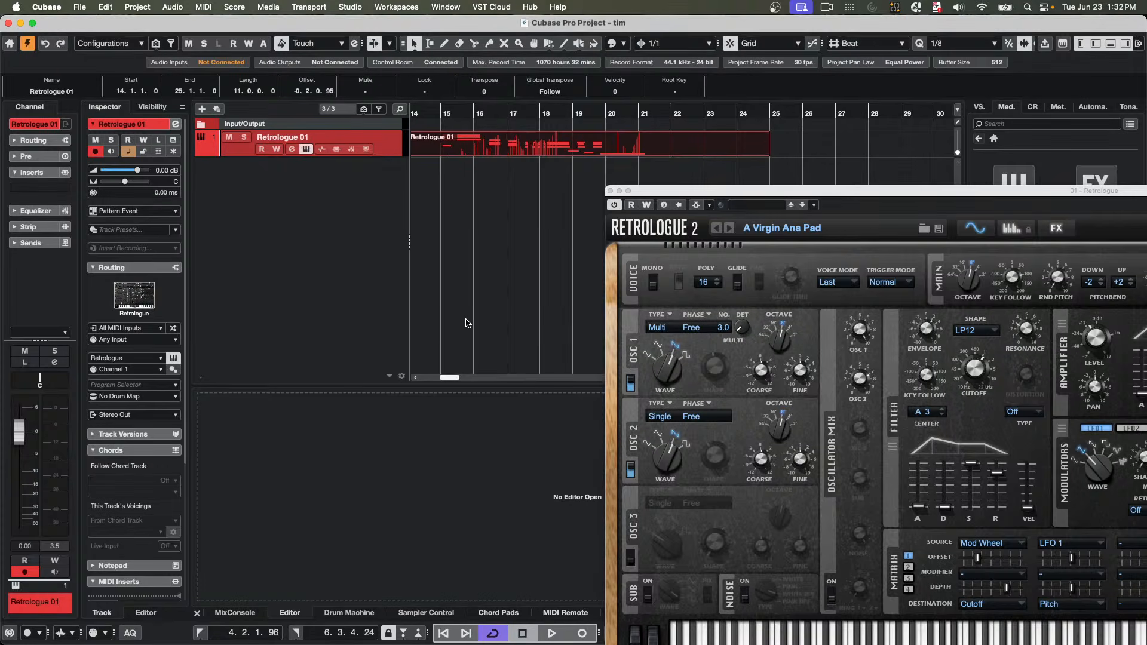
- Check the project location in Project Setup, and open the Hangouts folder within Projects in Finder
key(shift+s)
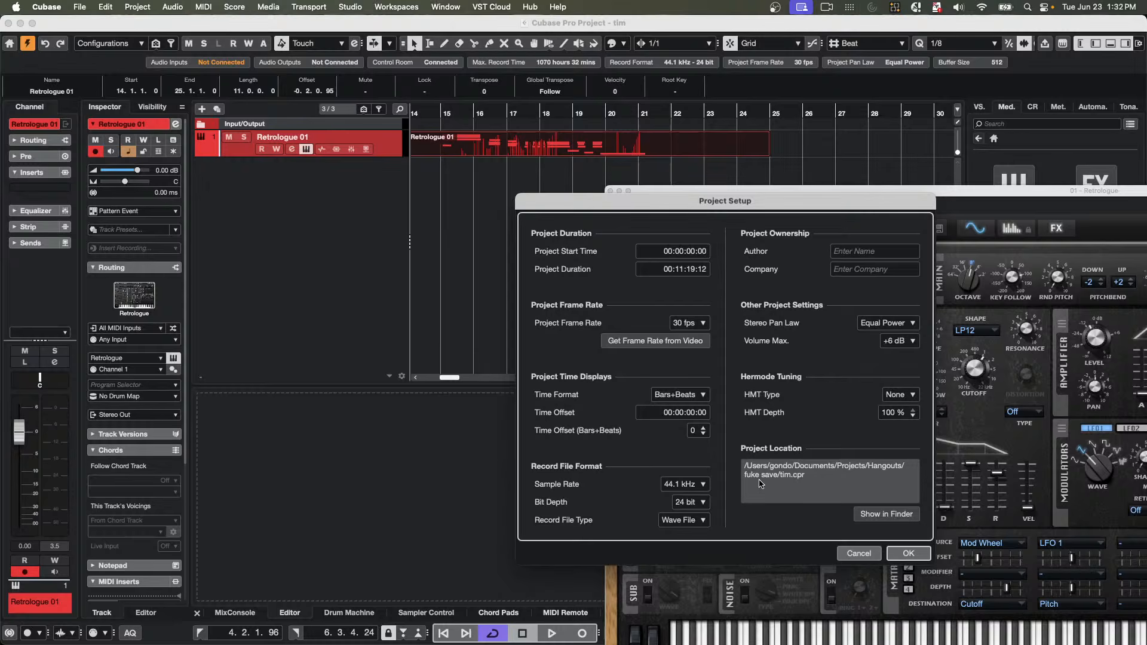
click(909, 555)
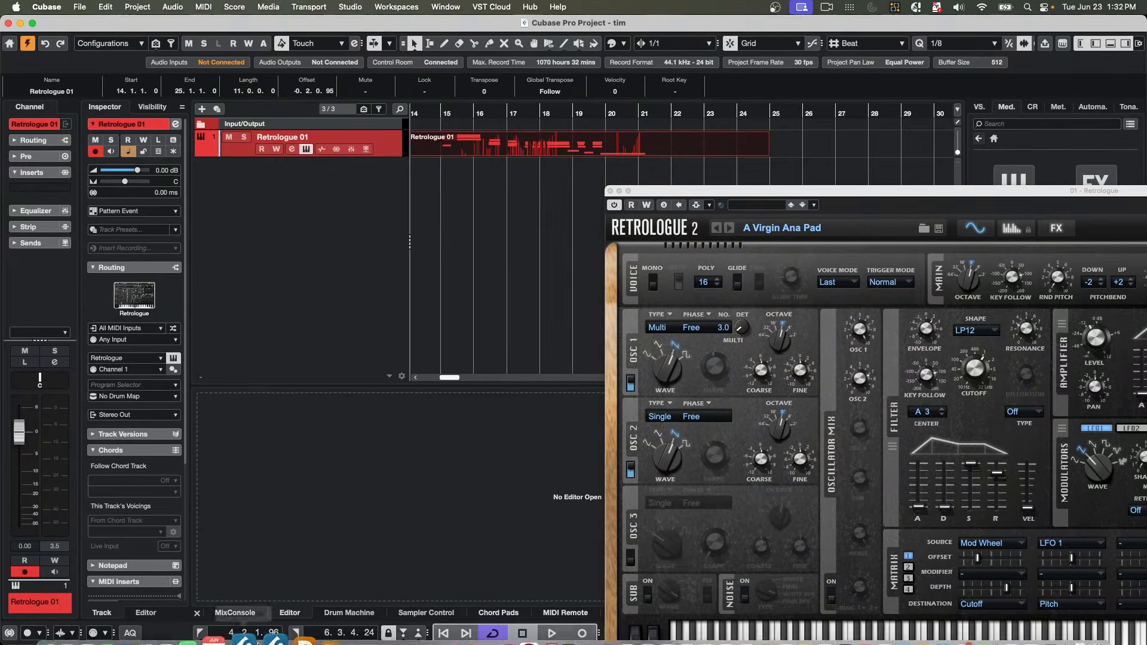
mouse_move(333, 638)
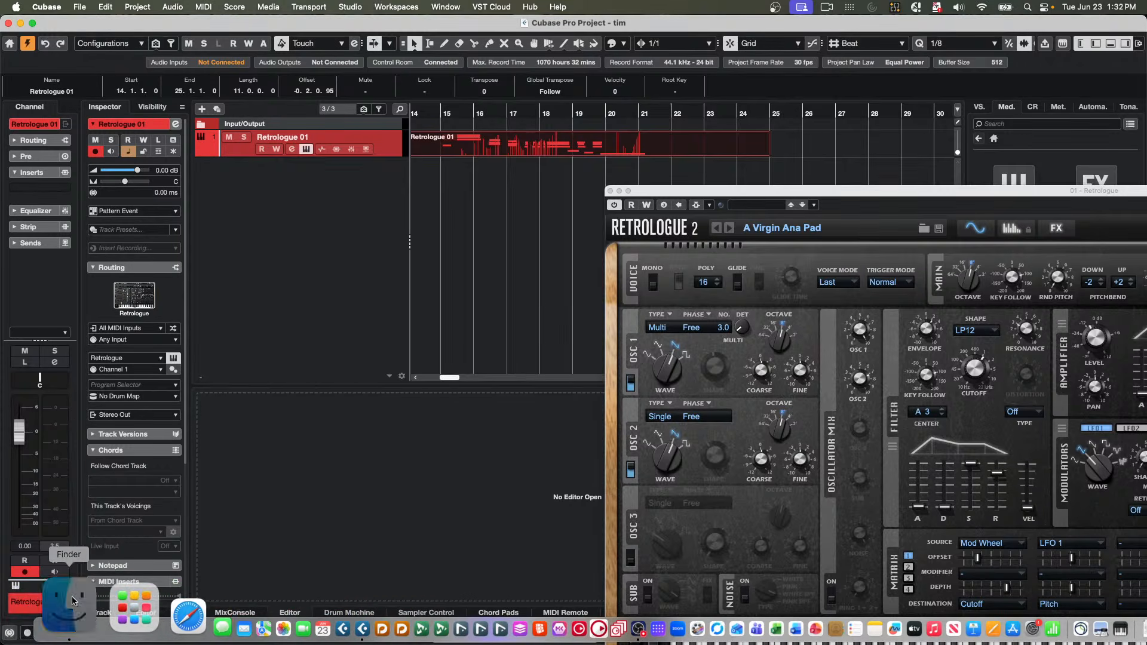
click(66, 604)
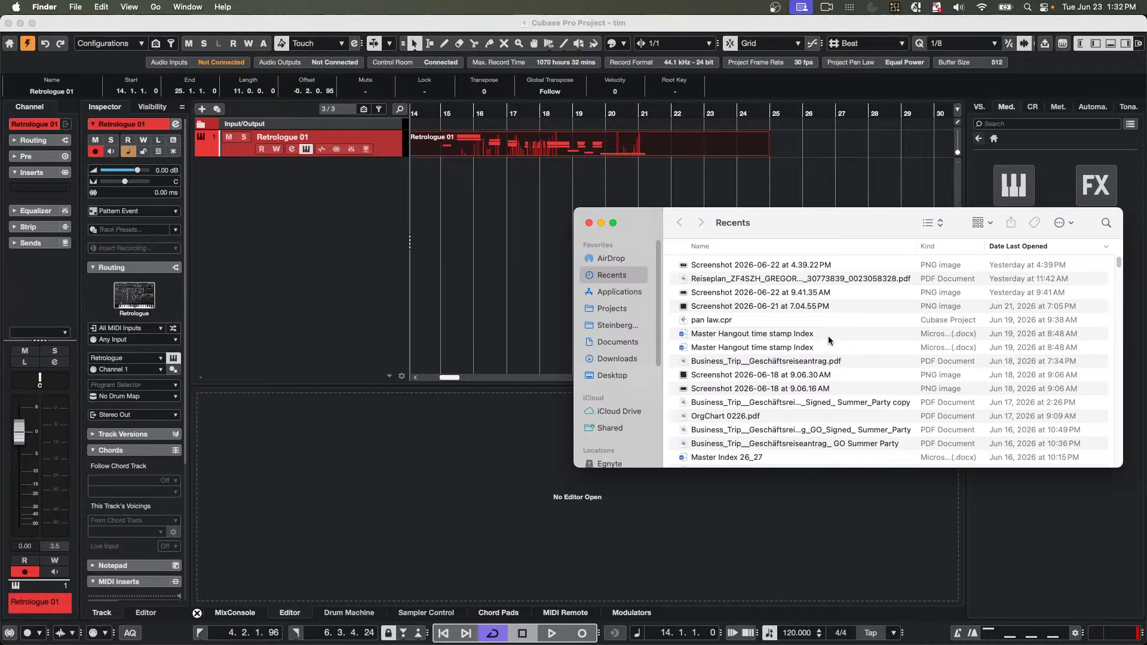
click(617, 309)
scroll(725, 307, up, 10)
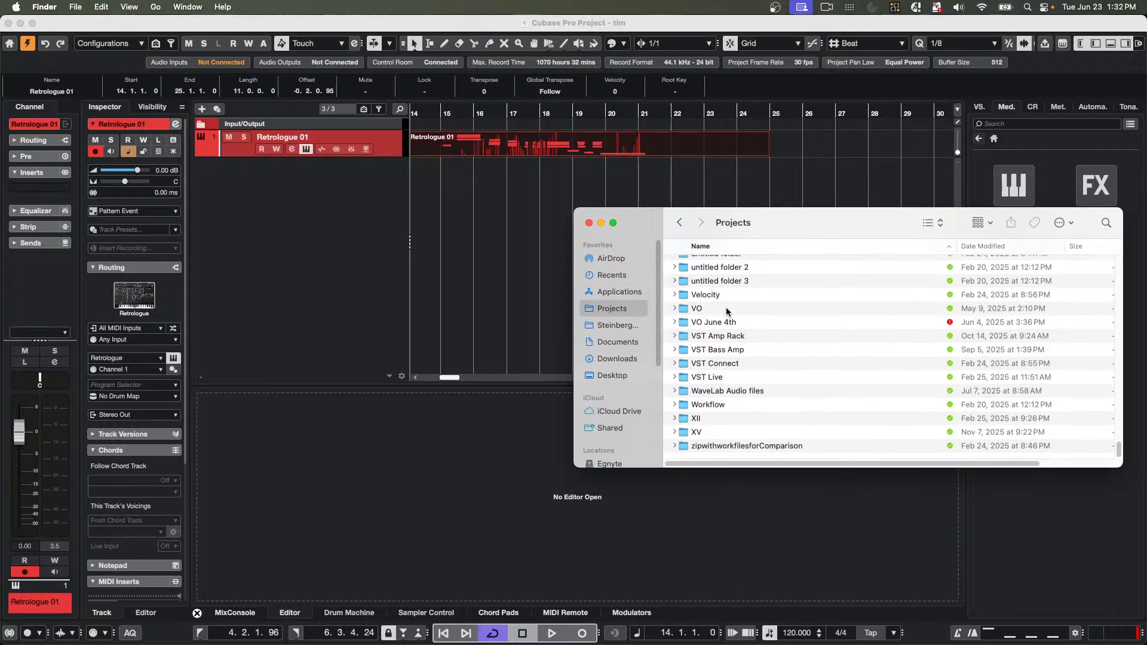
scroll(728, 312, up, 10)
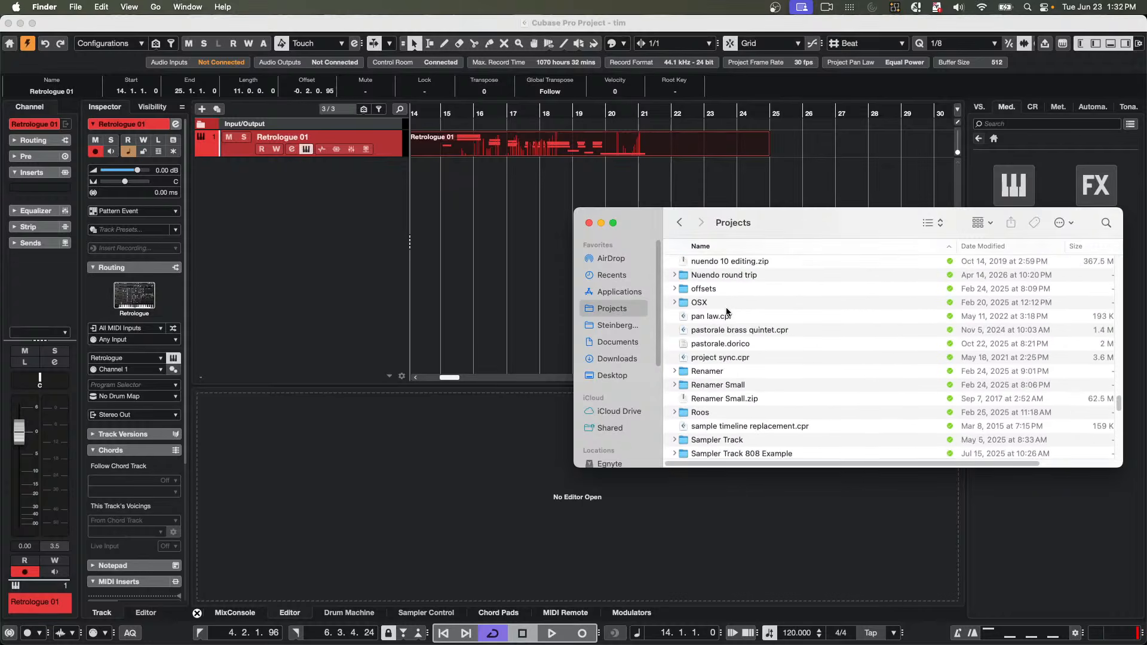
scroll(727, 311, up, 10)
scroll(726, 307, up, 5)
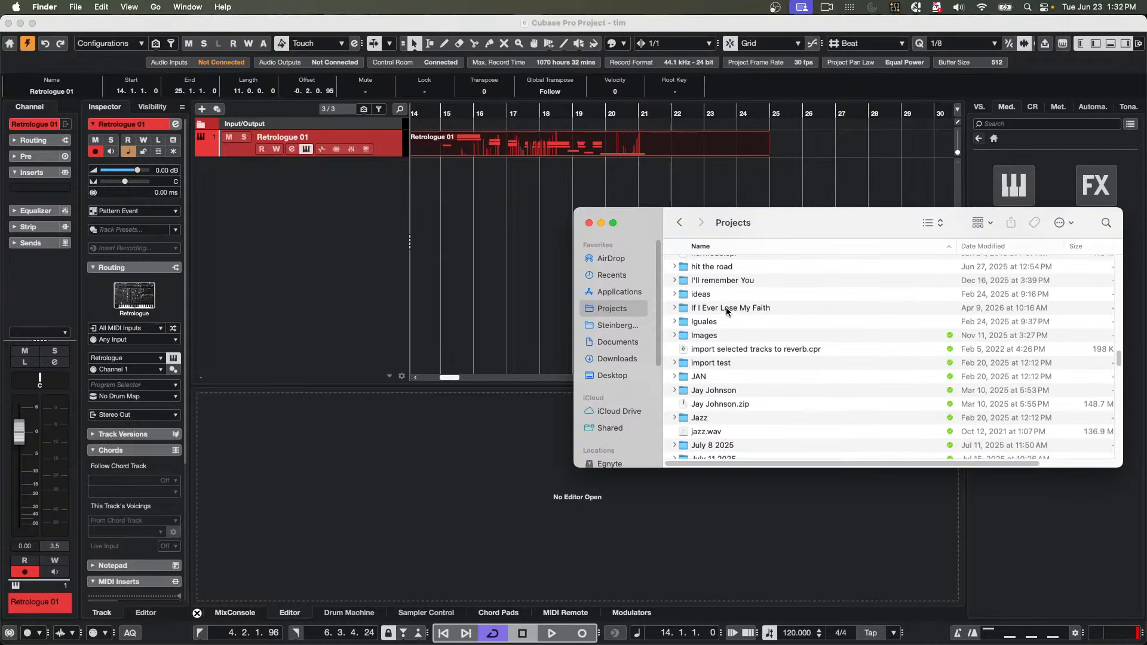
double_click(699, 285)
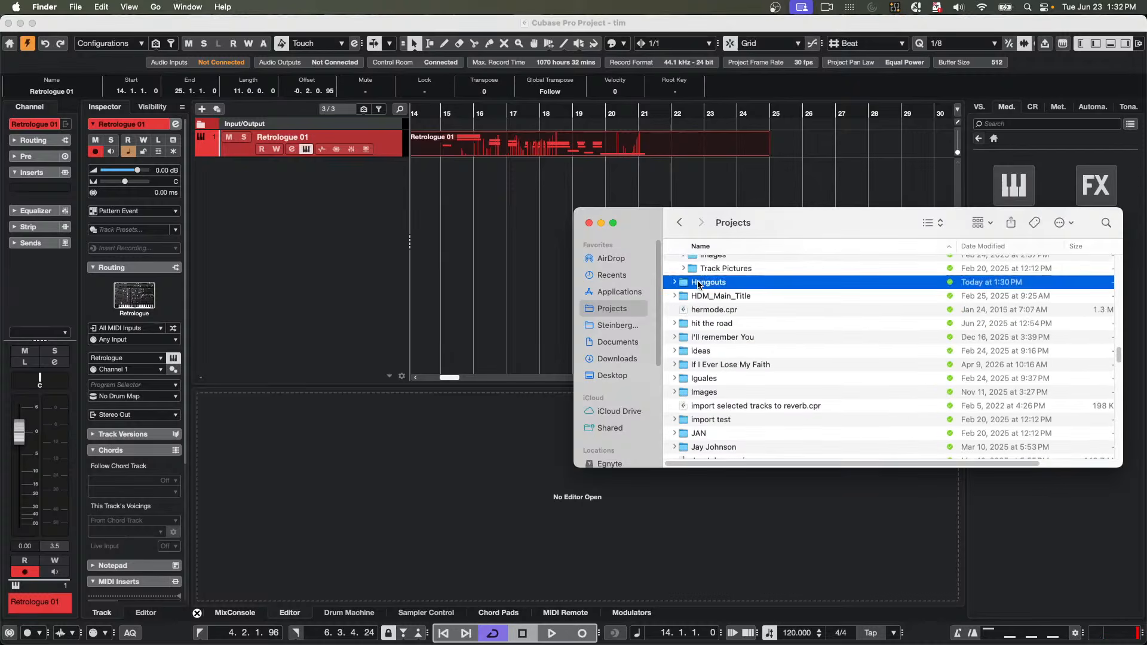
- Find and open the fuke save folder inside Hangouts to examine the saved project files
scroll(784, 309, down, 10)
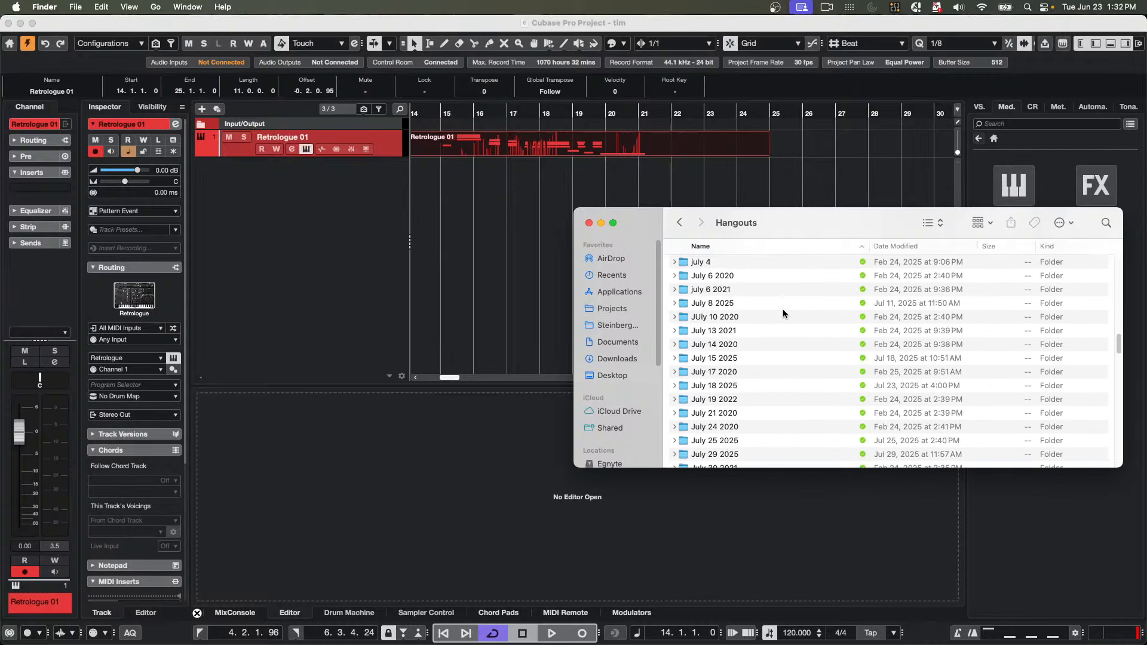
scroll(783, 310, up, 3)
scroll(783, 307, up, 10)
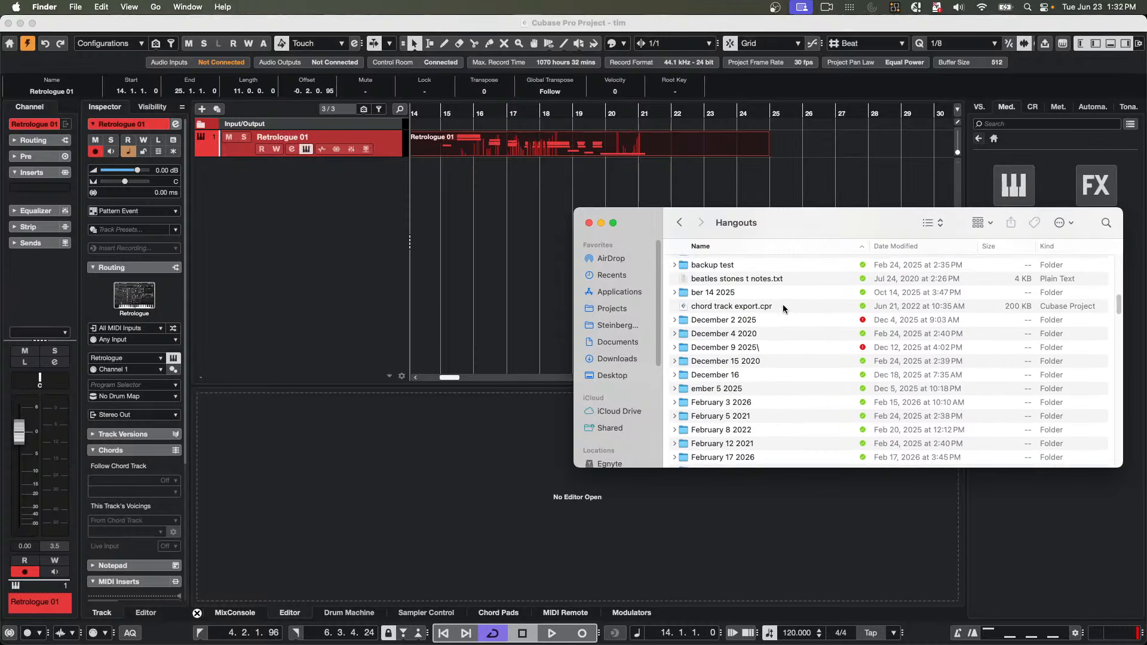
scroll(783, 305, down, 1)
scroll(783, 305, down, 6)
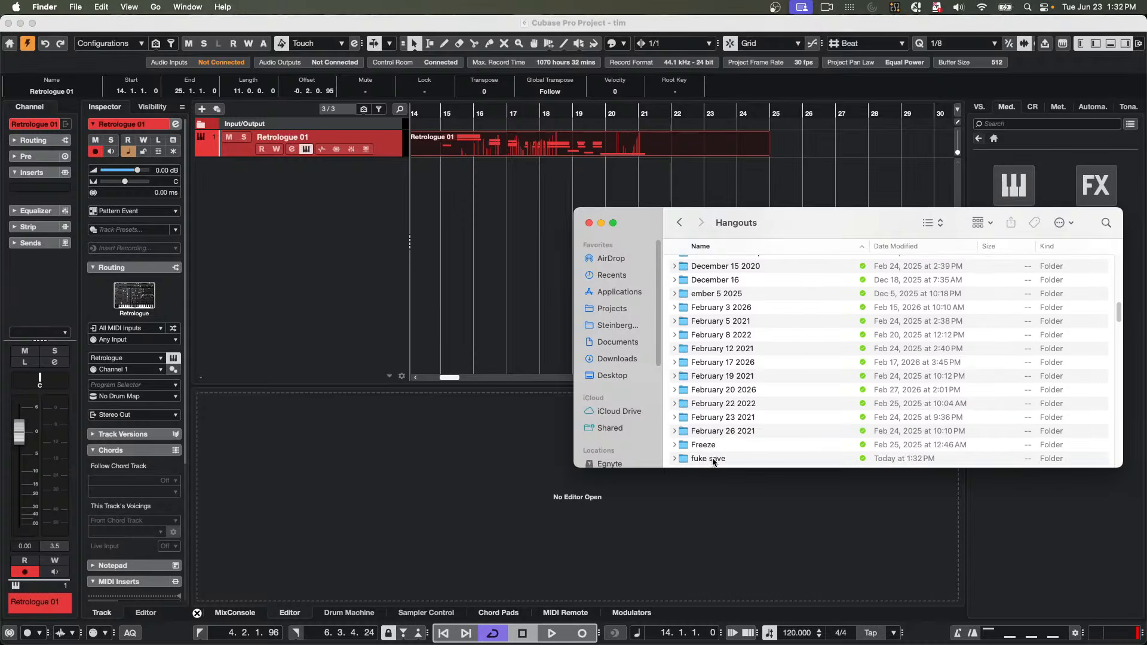
double_click(711, 458)
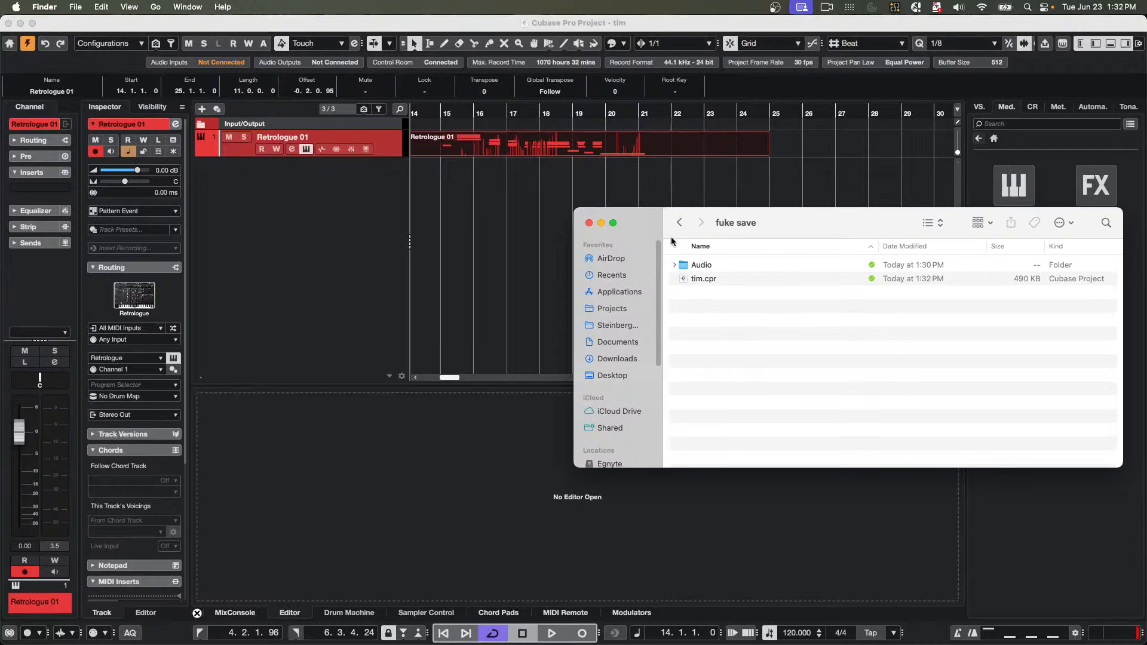
- Back in Cubase, open the Retrologue 01 event in the Key Editor and move its selected notes to start at 14.4.3.0 with pitch C4
click(512, 216)
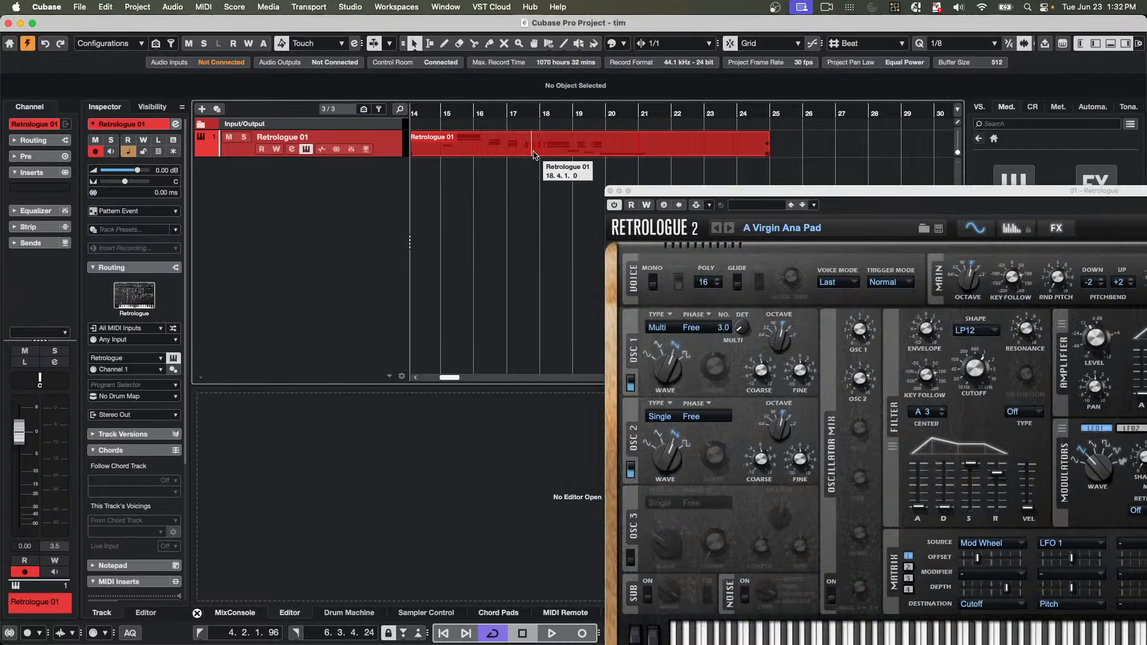
click(500, 151)
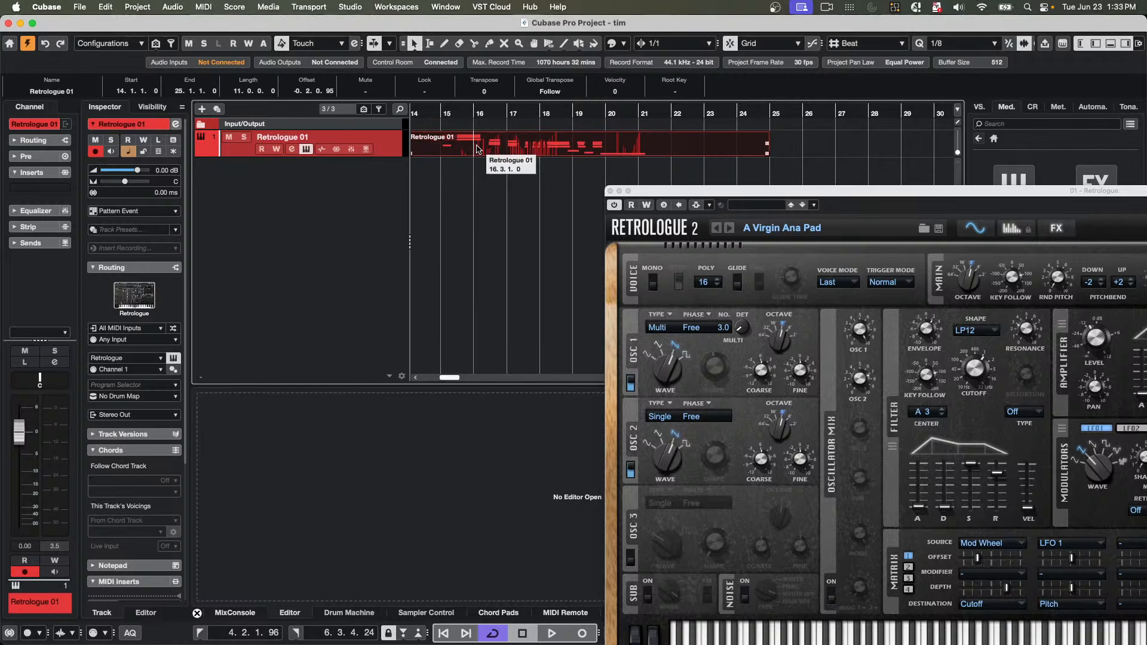
double_click(499, 151)
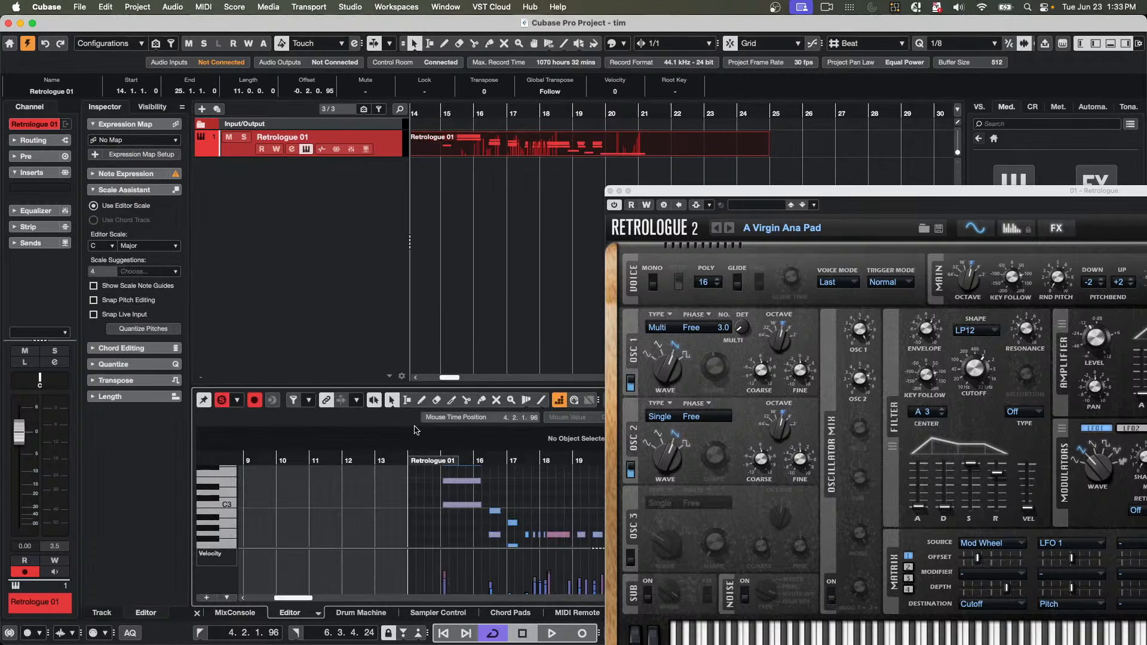
drag(479, 460, 477, 450)
drag(455, 496, 567, 541)
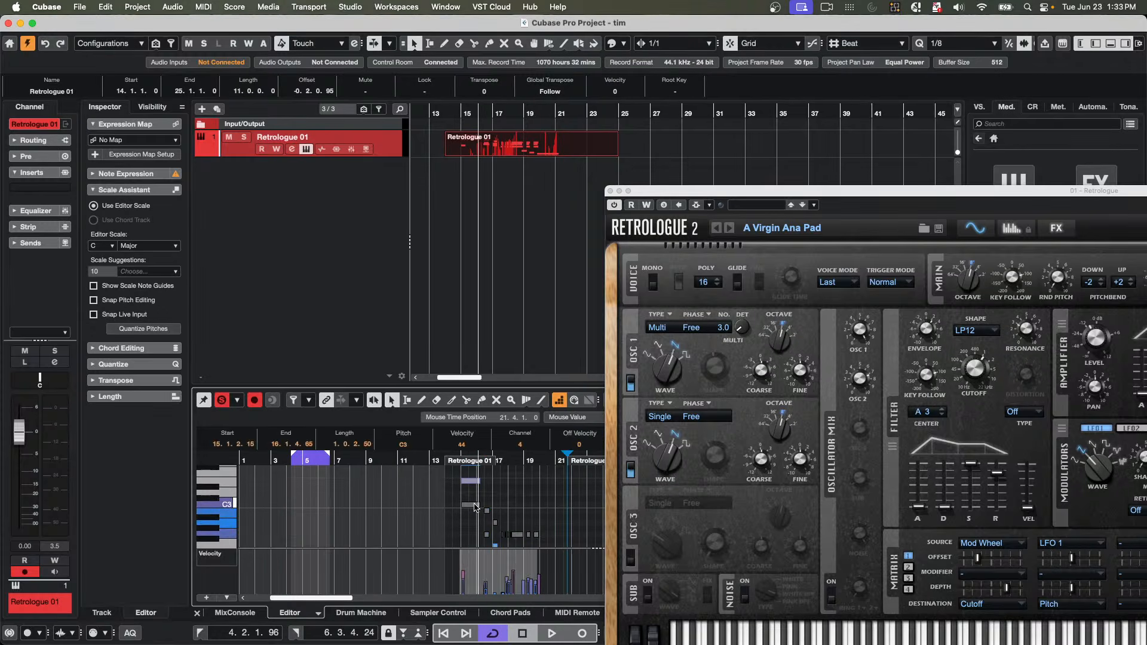
mouse_move(475, 508)
mouse_down()
mouse_move(463, 502)
mouse_move(466, 513)
mouse_up()
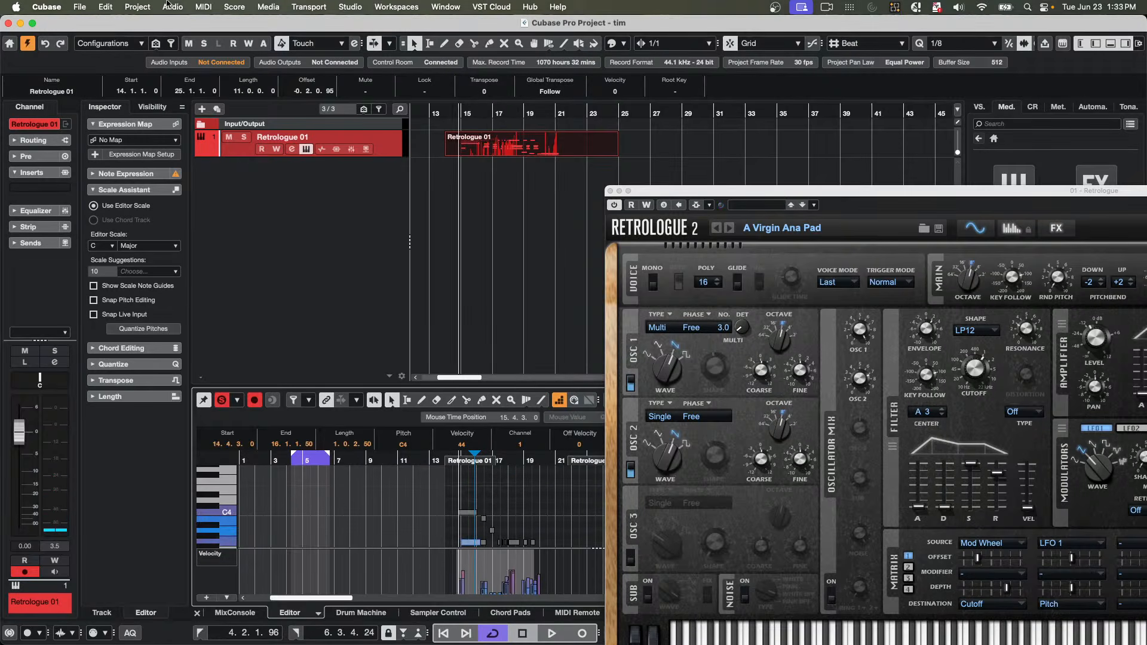
- Save the edited project under the new name "tim variation 1" in the fuke save folder
click(76, 7)
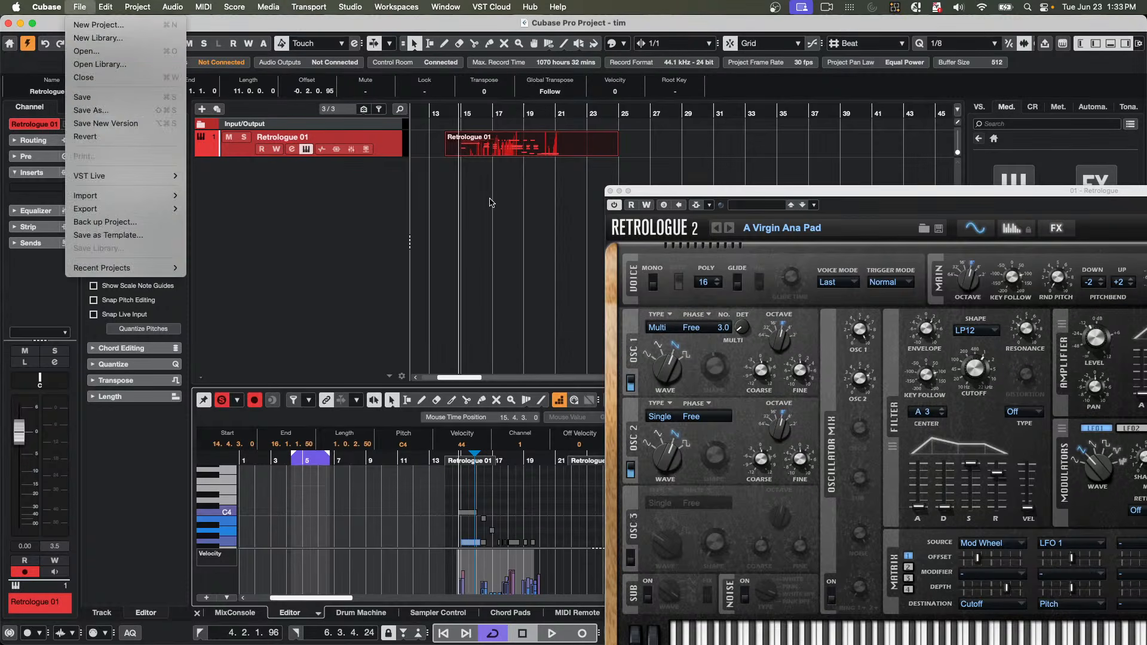
click(609, 17)
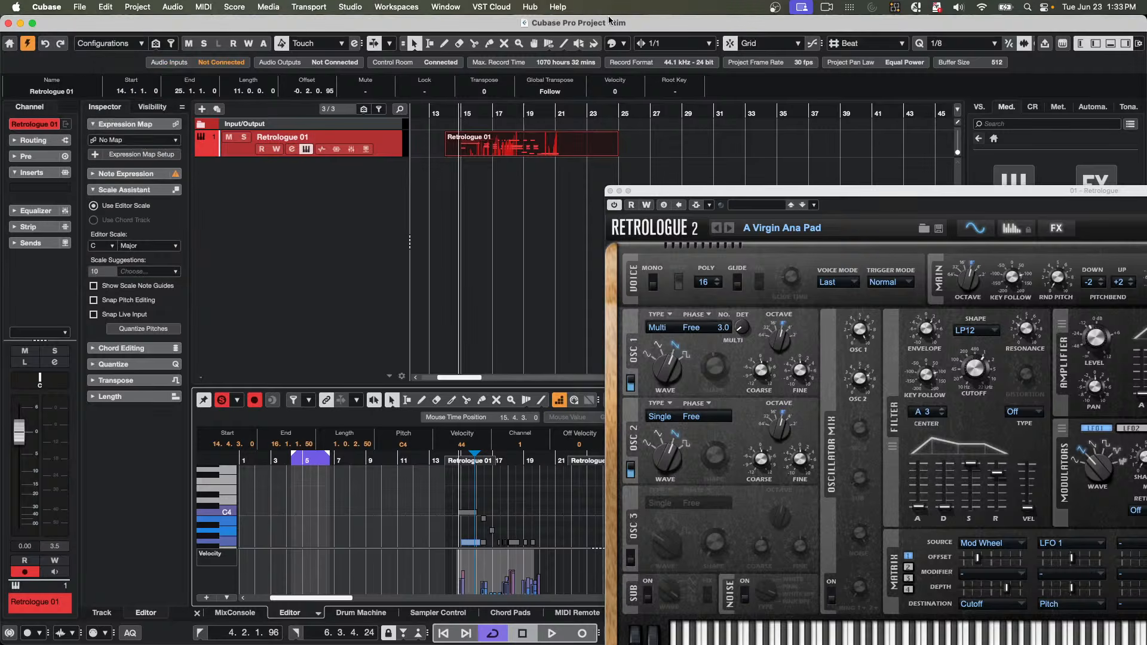
click(172, 7)
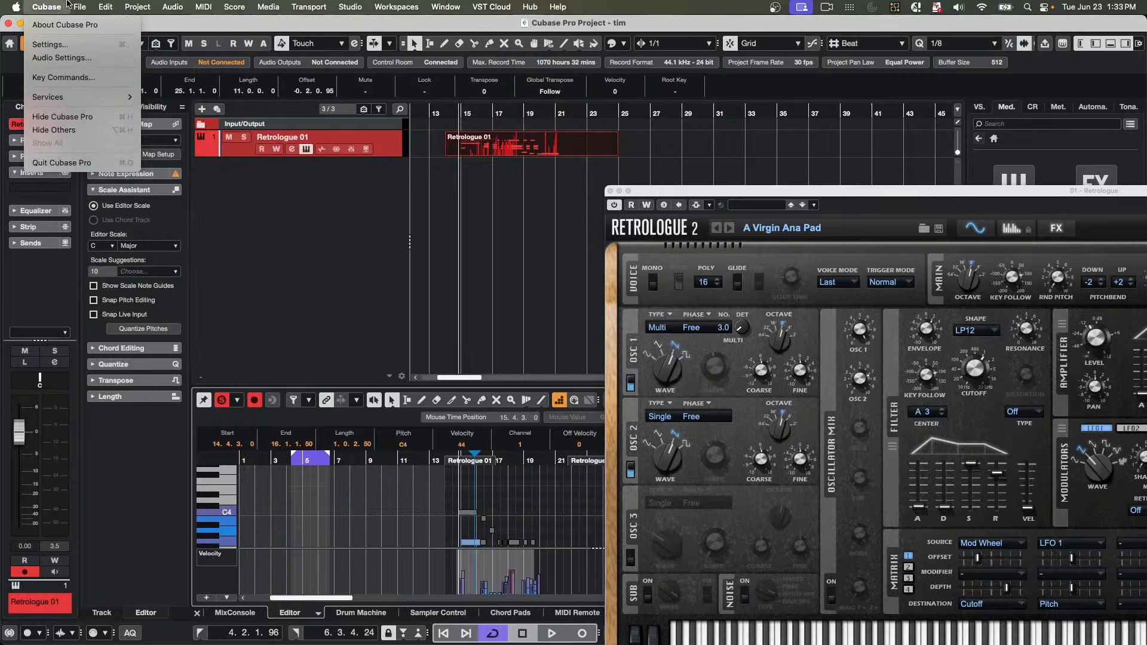
mouse_move(76, 5)
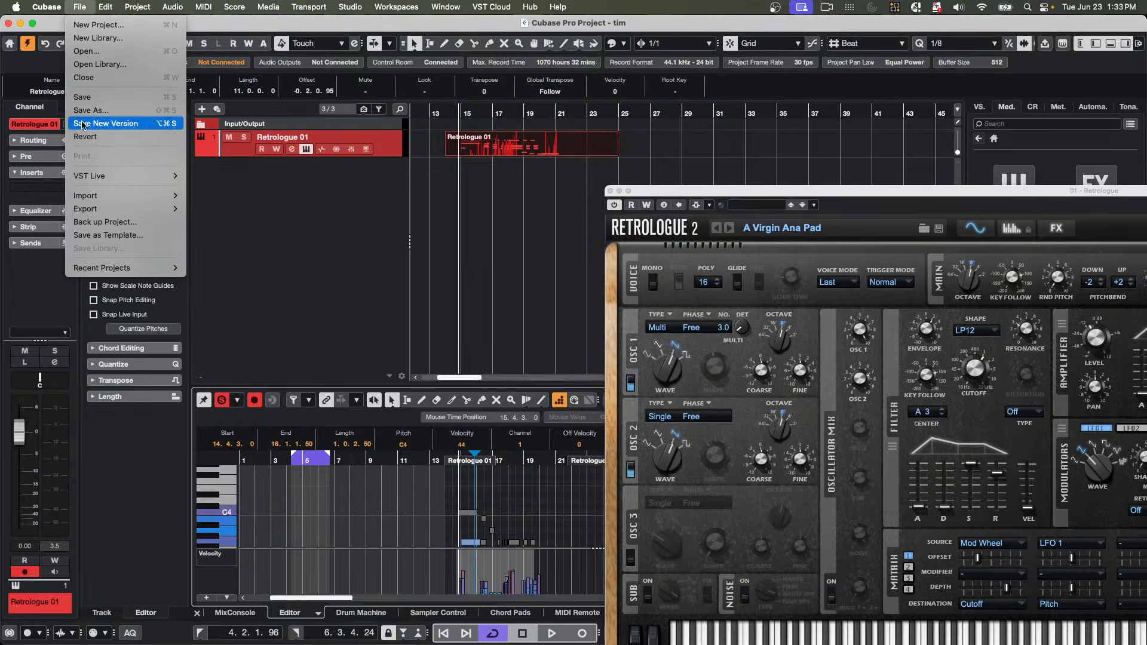
click(97, 112)
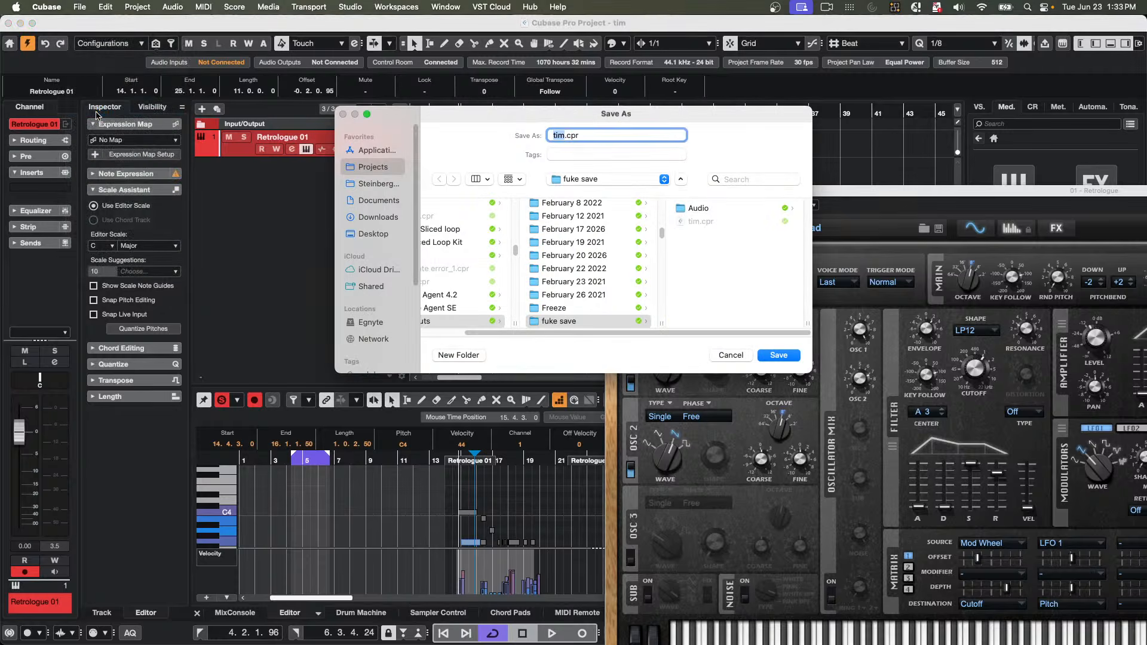
text(tim )
text(variation )
text(1)
key(Return)
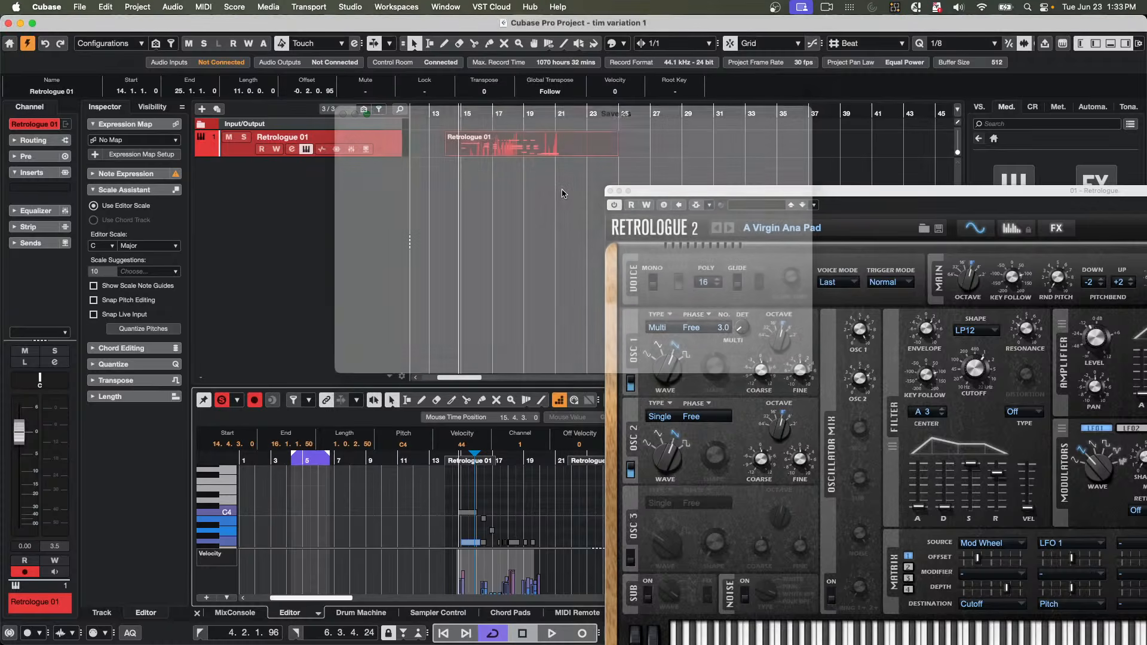
- Switch to Finder to check the fuke save folder for the variation file, and return to Cubase
click(498, 175)
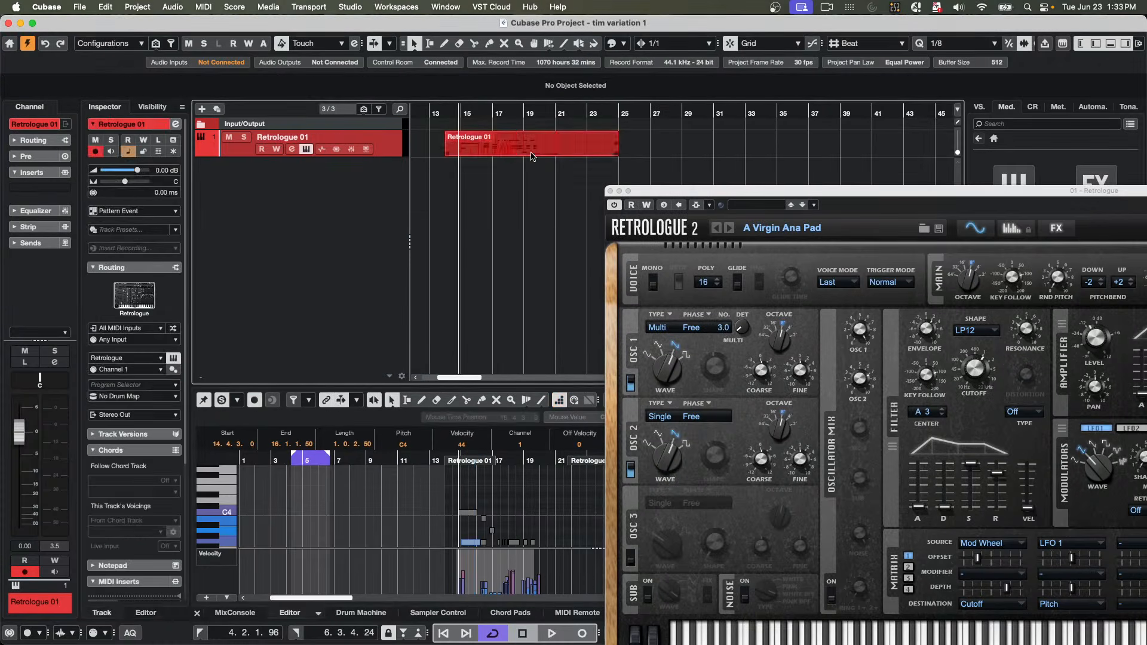
key(super+Tab)
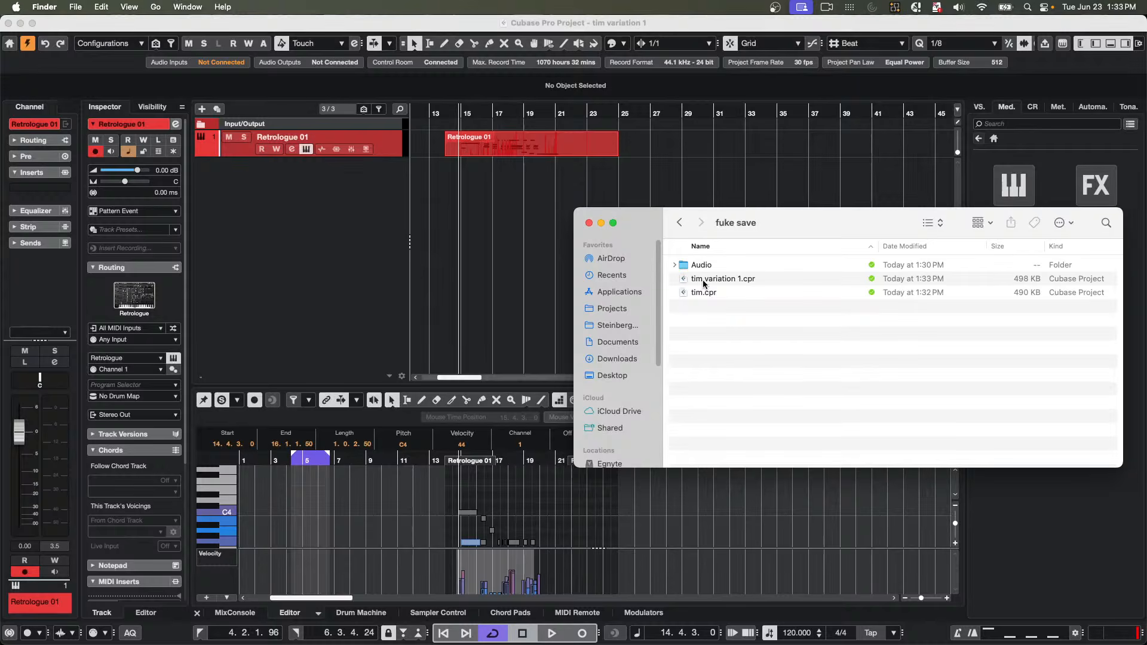
click(518, 184)
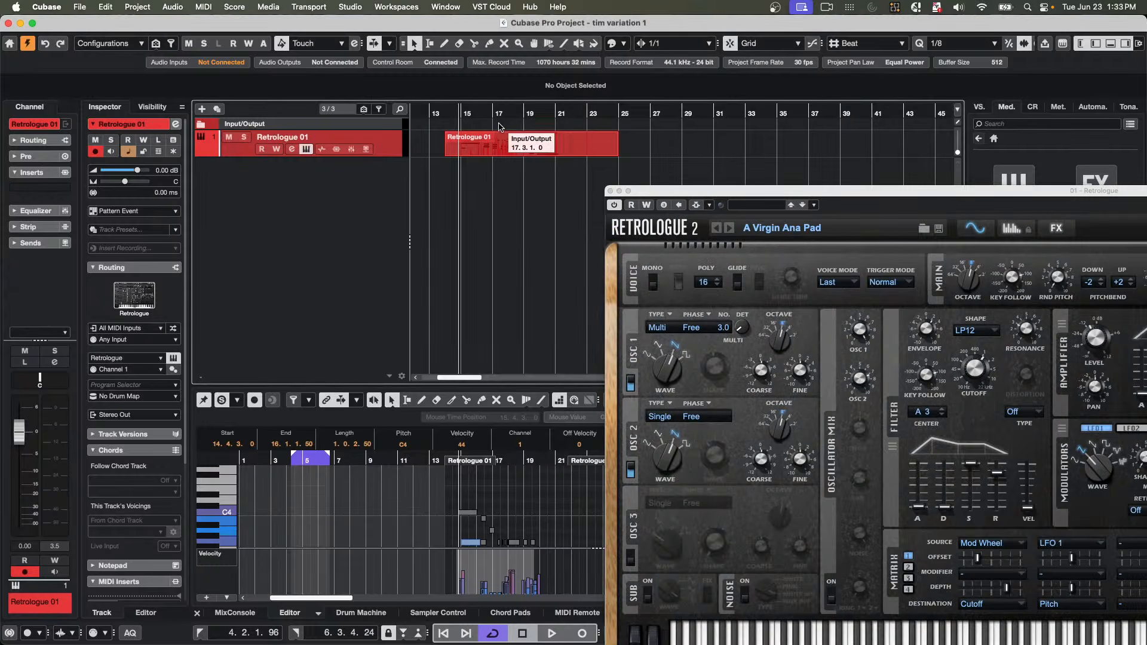
- Copy the Retrologue 01 event along its track to start at 29.2.1.0 and save the project
click(503, 150)
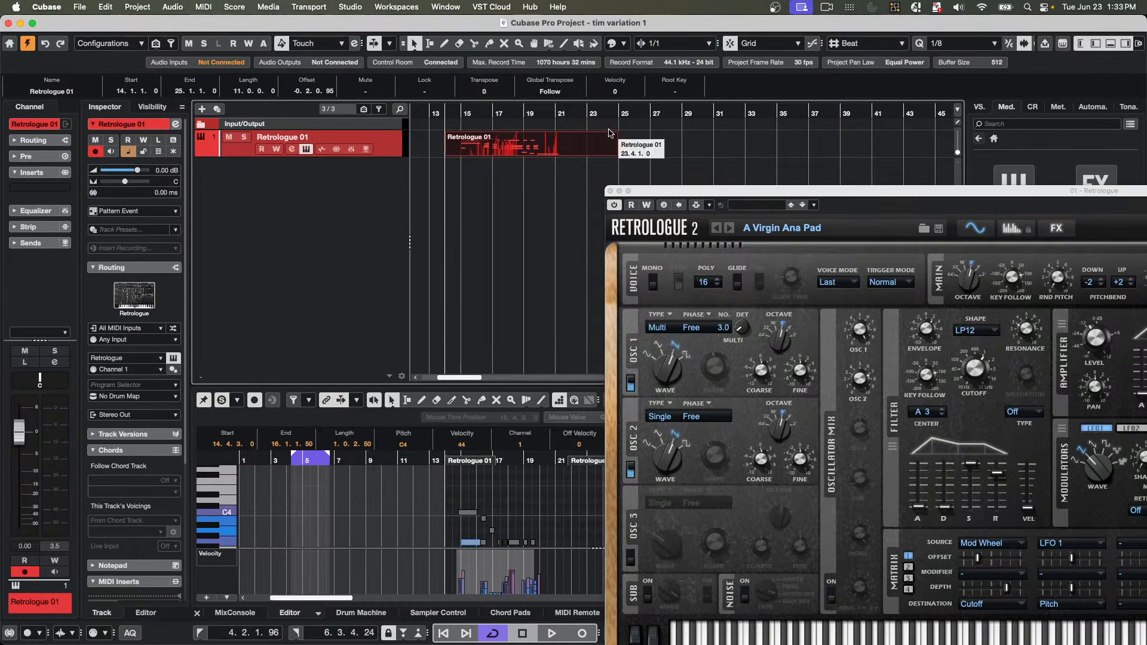
drag(512, 145, 754, 147)
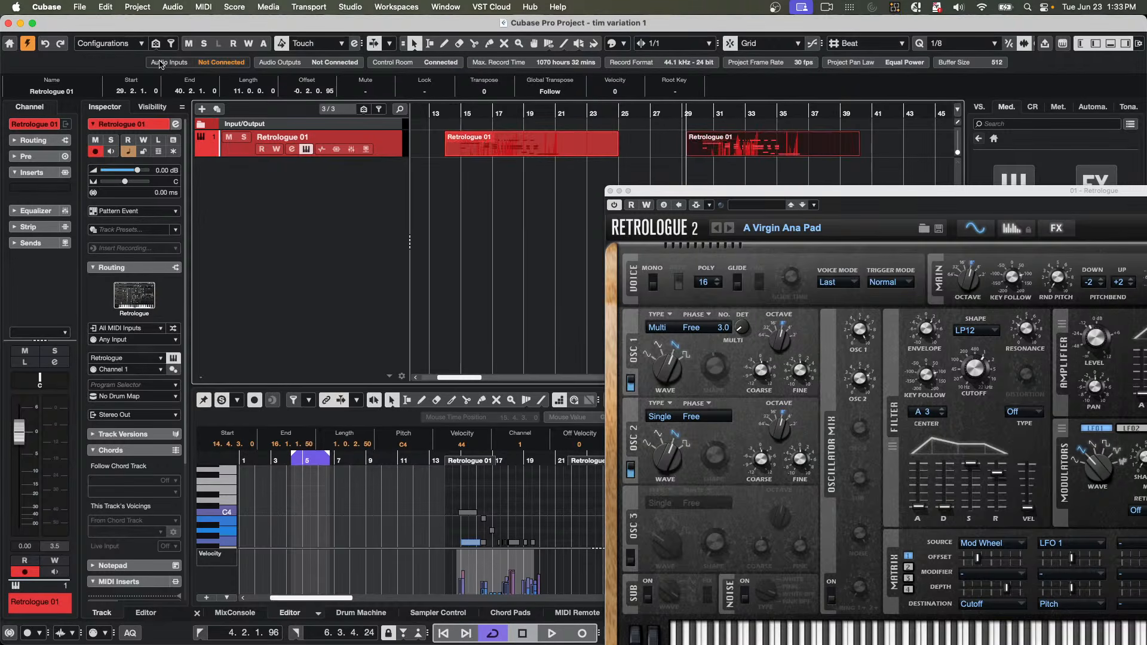
click(79, 6)
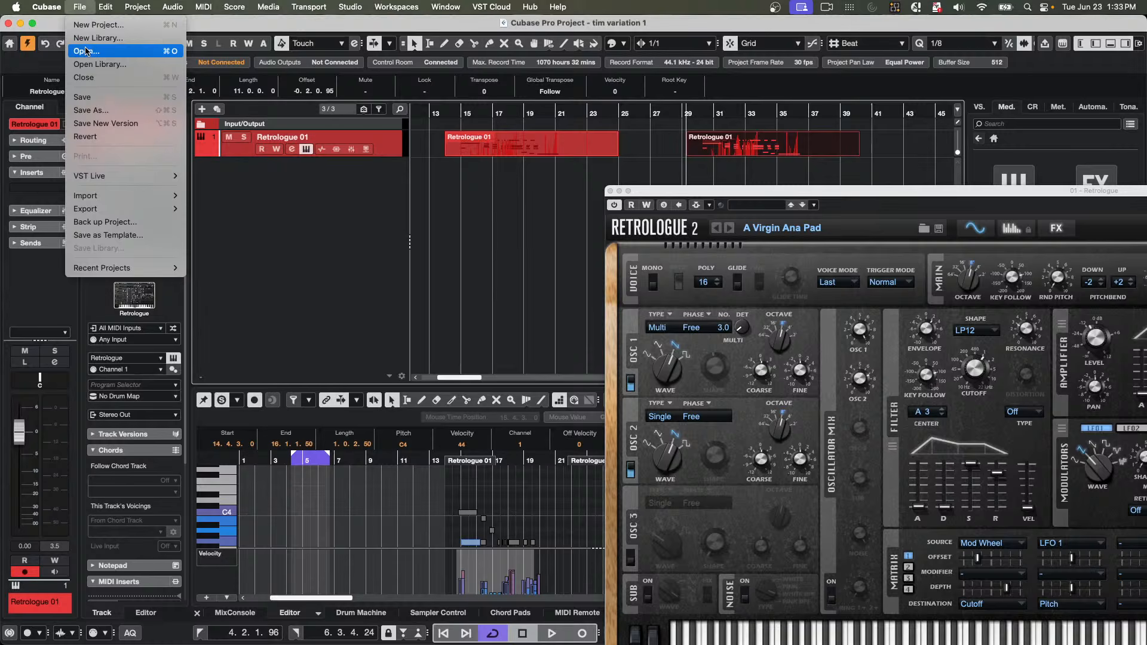
click(90, 102)
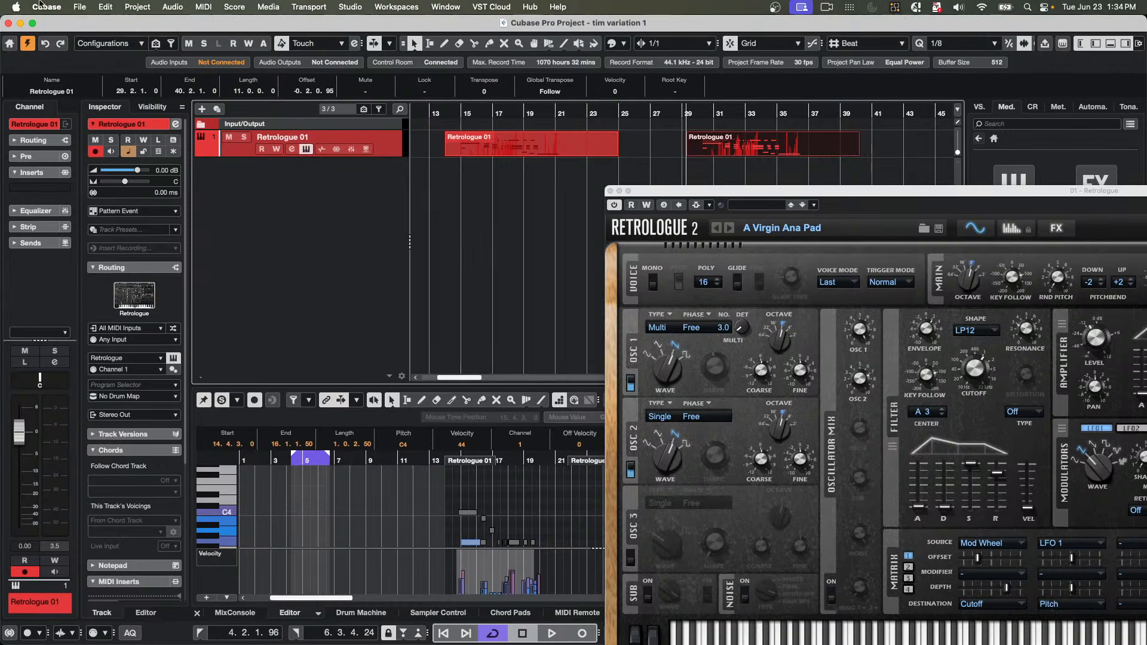
- Save the project with the two Retrologue 01 events as a new version
click(80, 8)
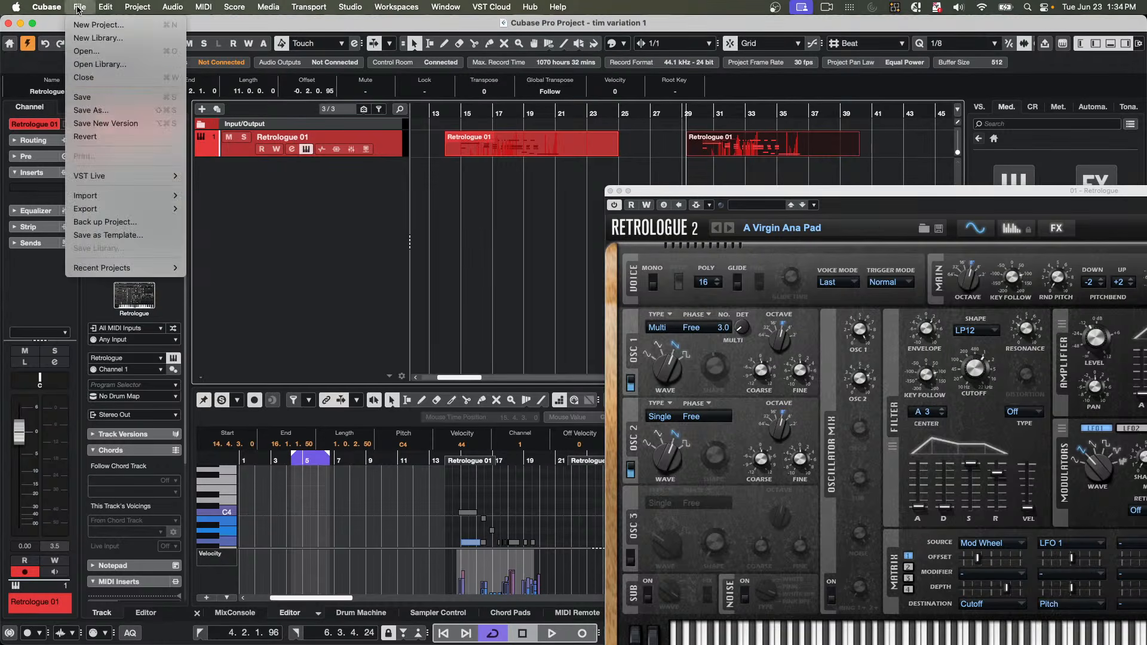
click(98, 123)
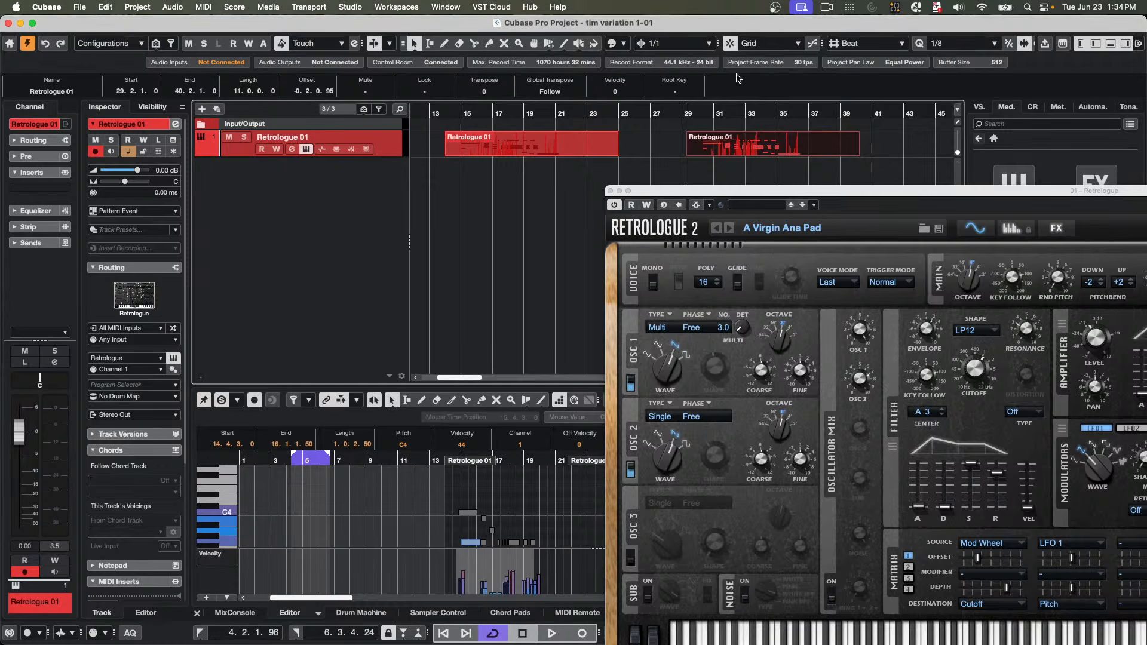
- Copy the second Retrologue 01 event along its track to start at 46.4.1.0, and save the project as a new version
drag(545, 115, 538, 100)
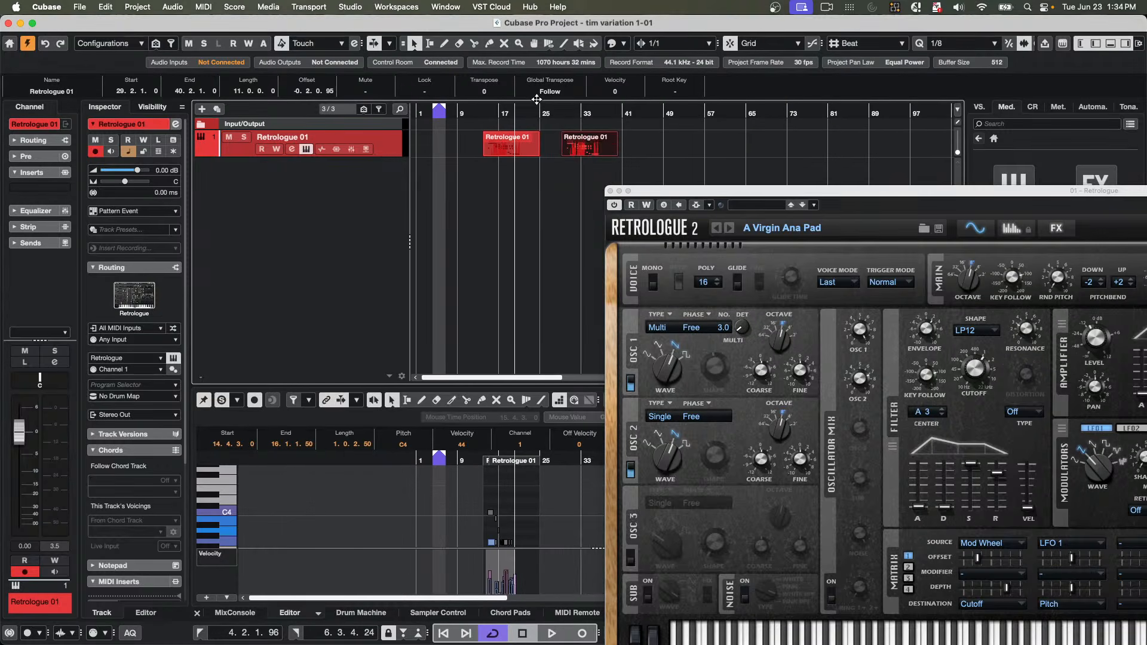
drag(576, 146, 666, 147)
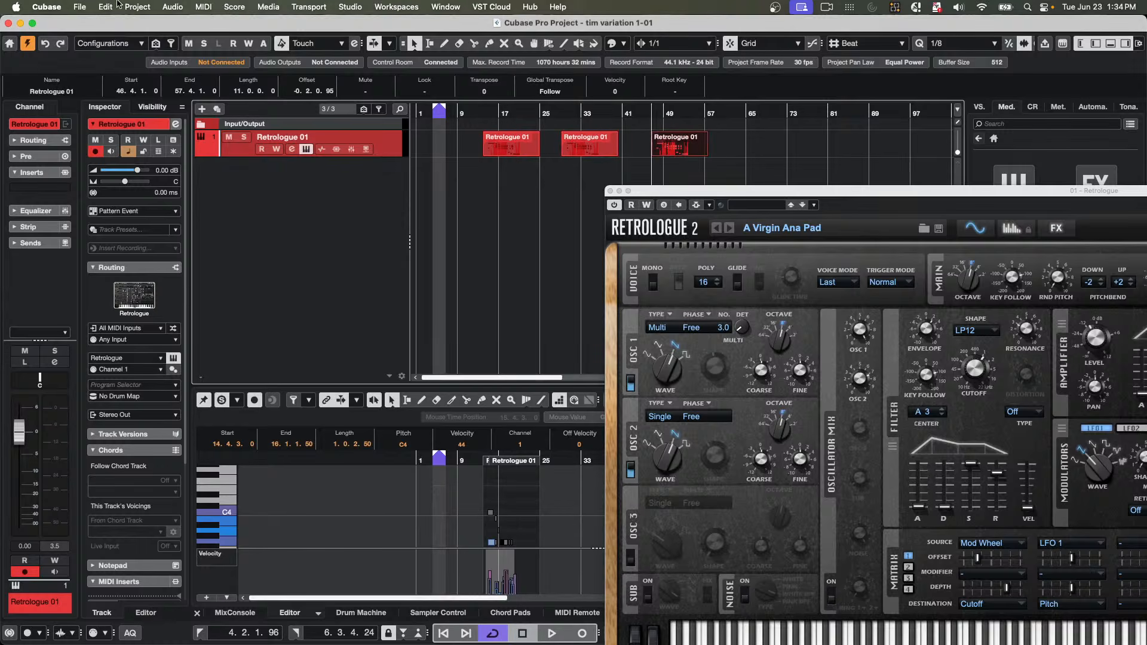
click(80, 6)
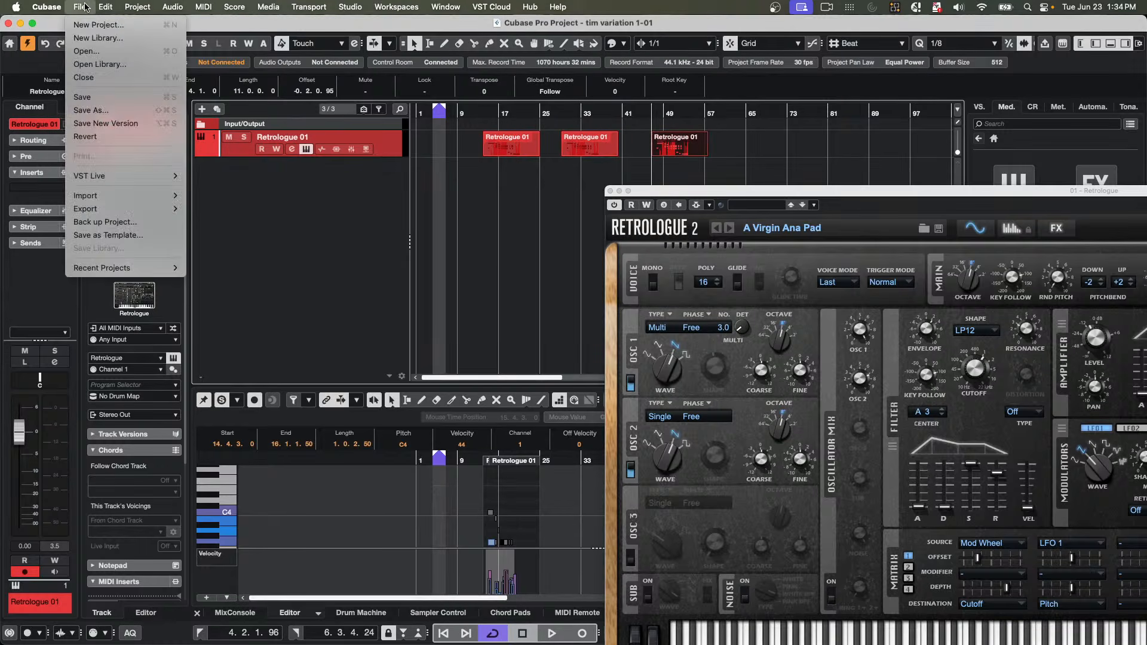
click(114, 123)
- Switch to Finder to check the saved variation versions in the fuke save folder, and return to Cubase
key(super+Tab)
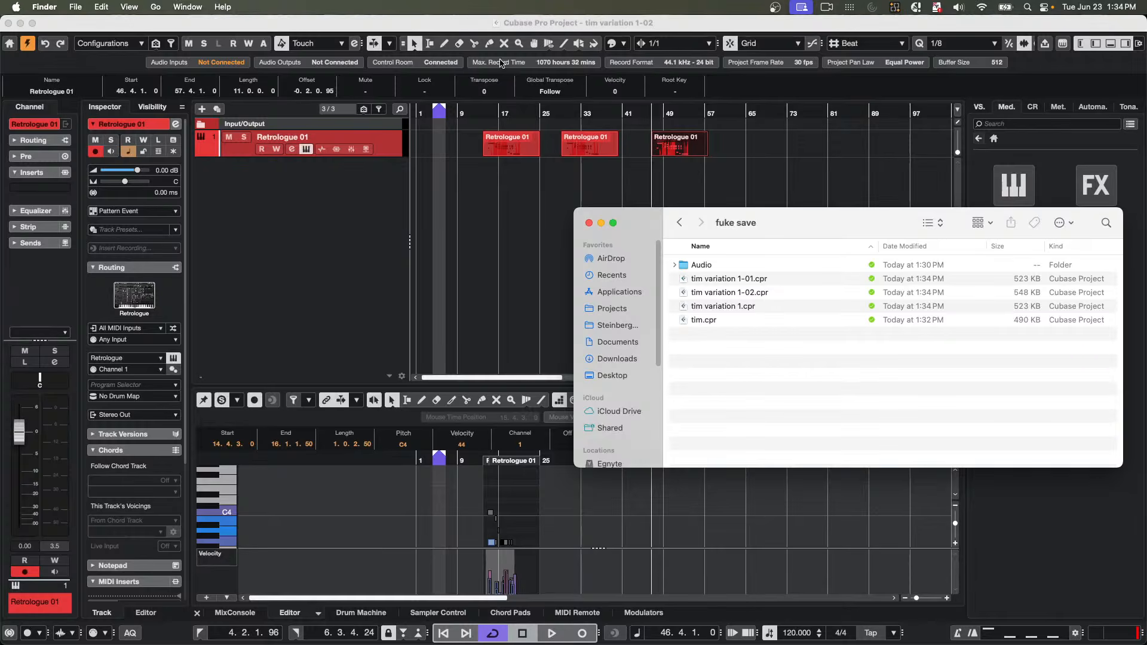
click(551, 179)
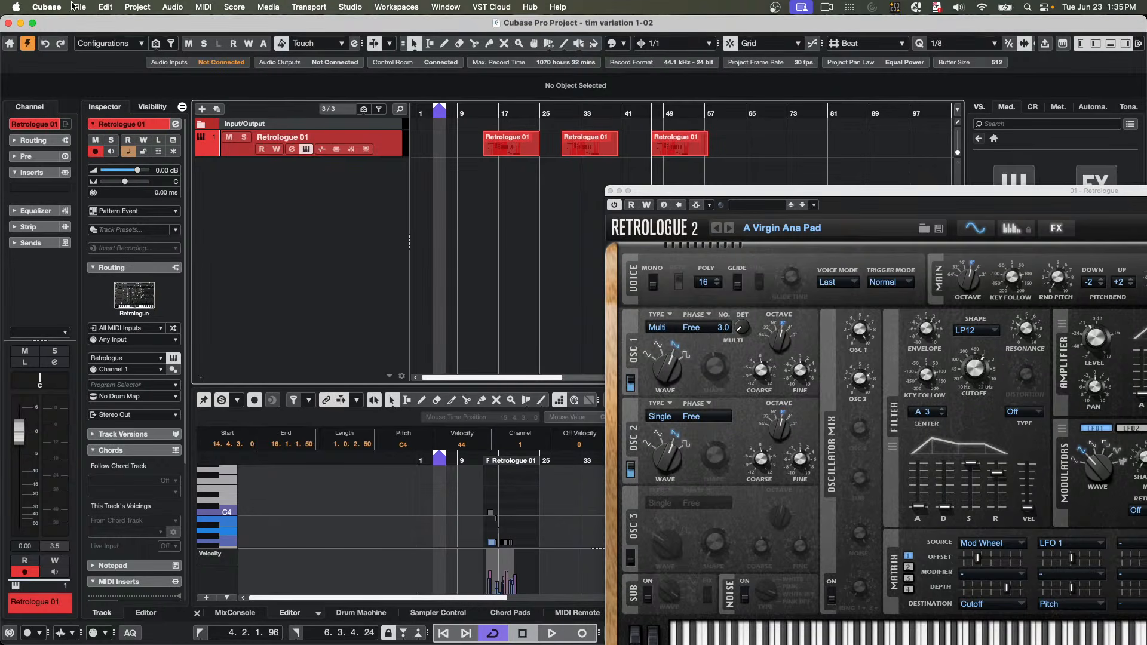
click(79, 7)
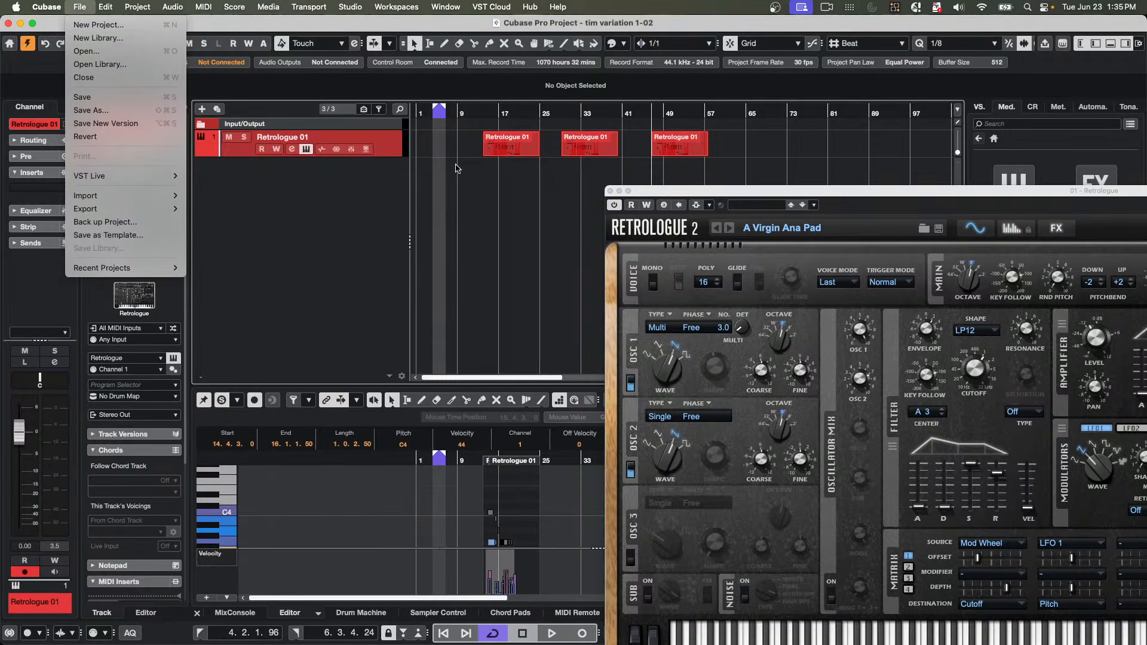
key(super+Tab)
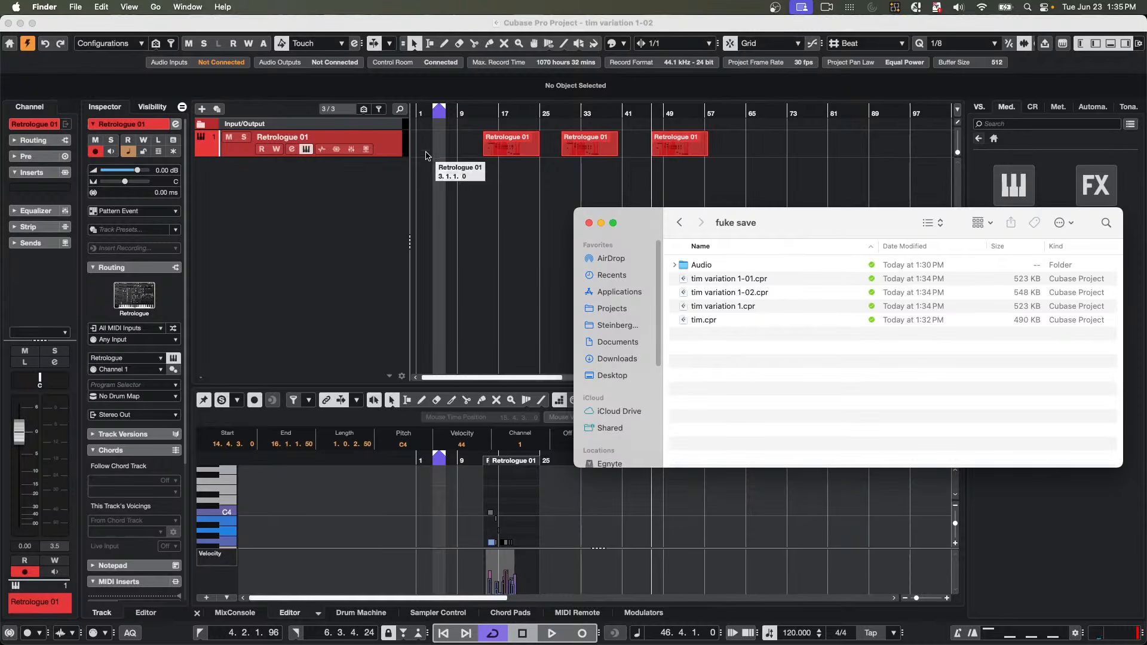
click(452, 153)
click(445, 7)
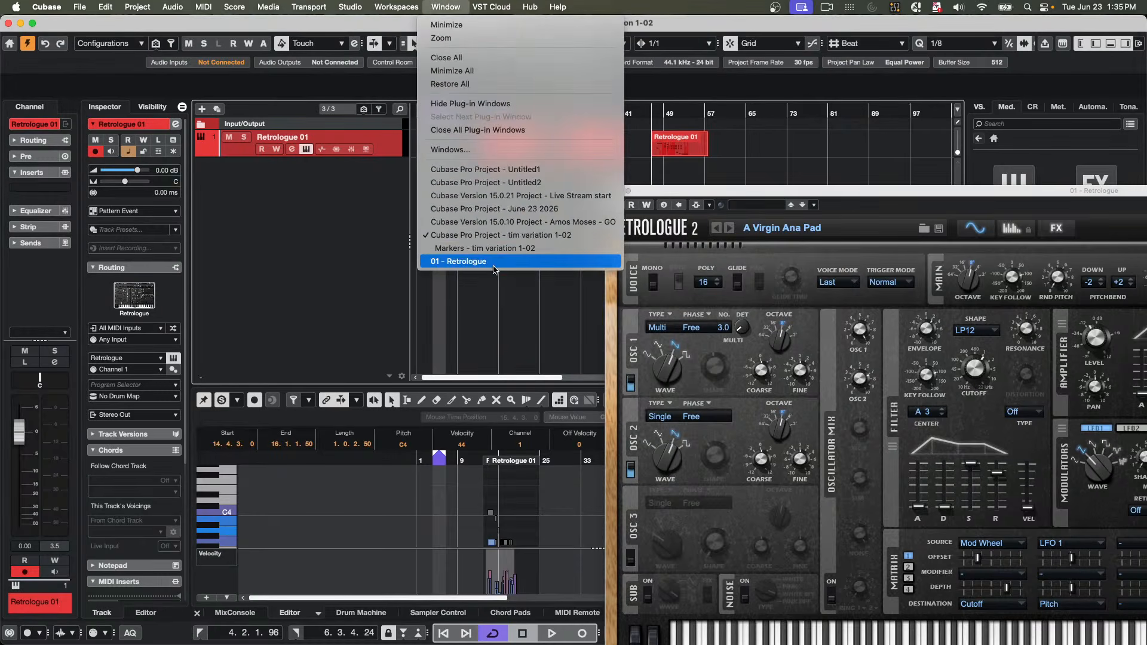
click(492, 261)
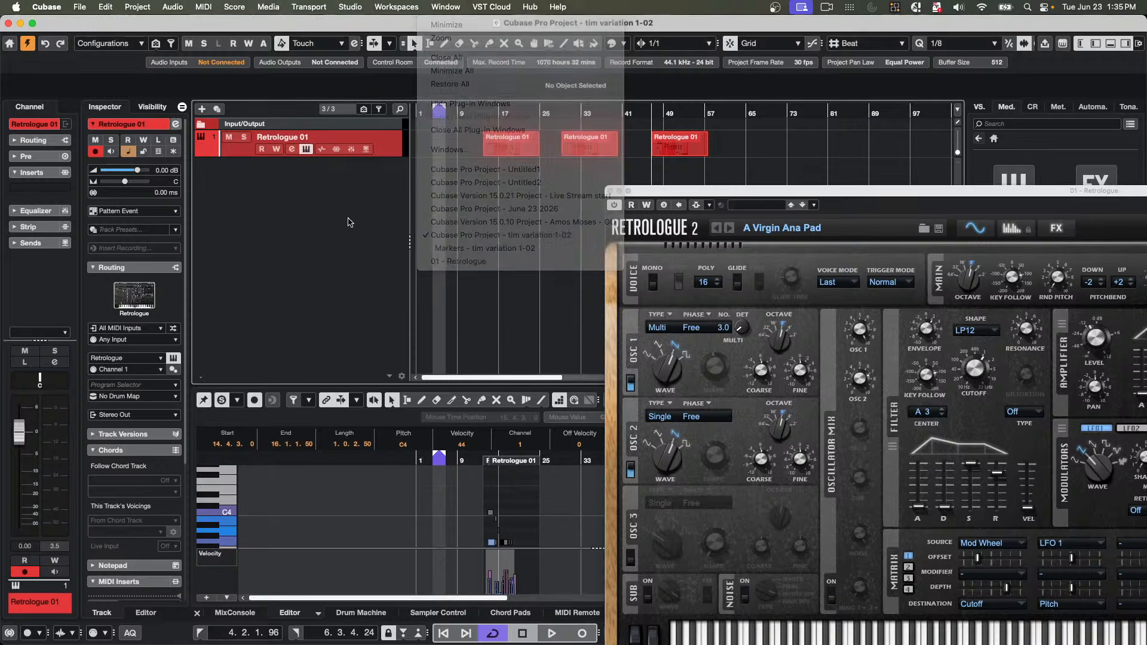
- Open the original project tim.cpr from the fuke save folder inside Hangouts and activate it
click(80, 7)
mouse_move(80, 7)
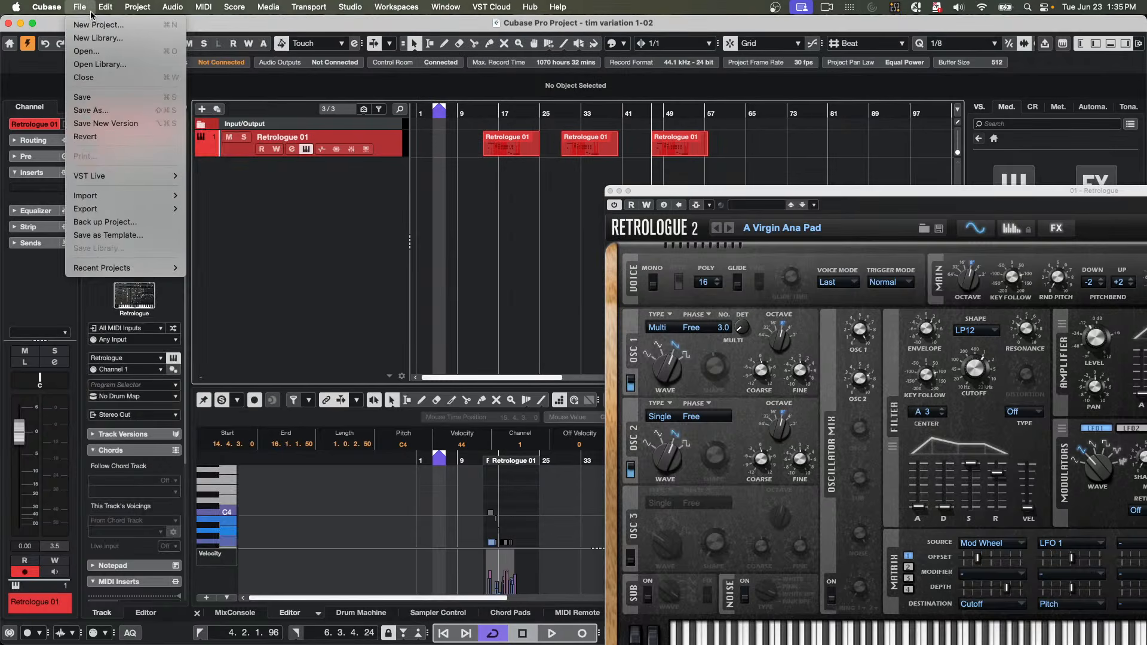
click(100, 51)
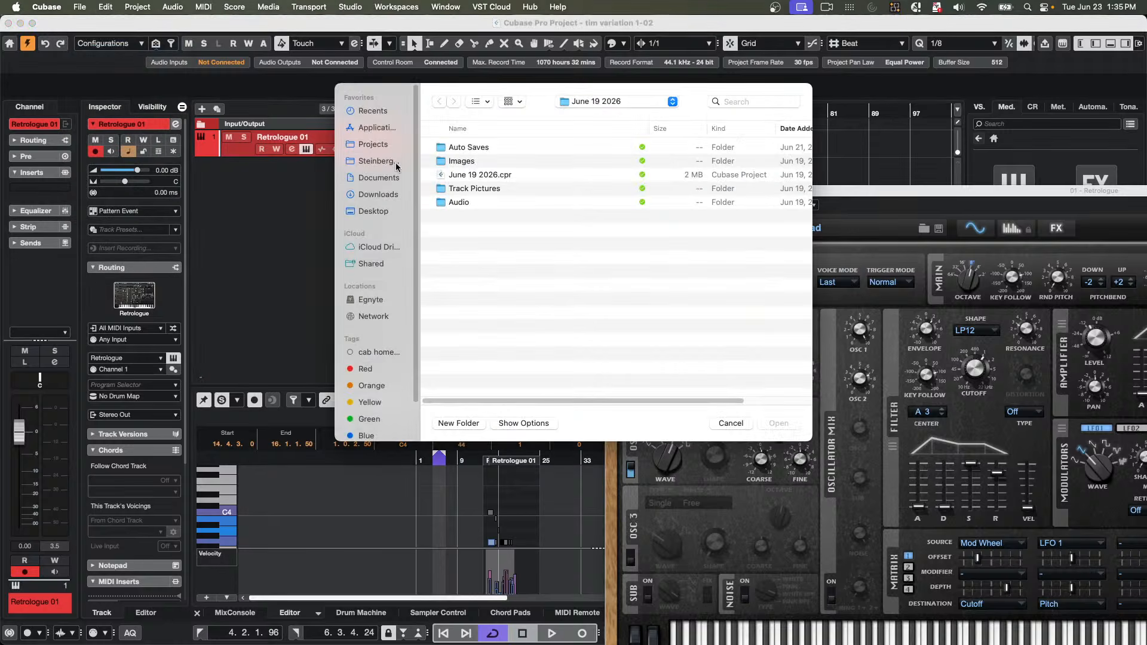
click(608, 98)
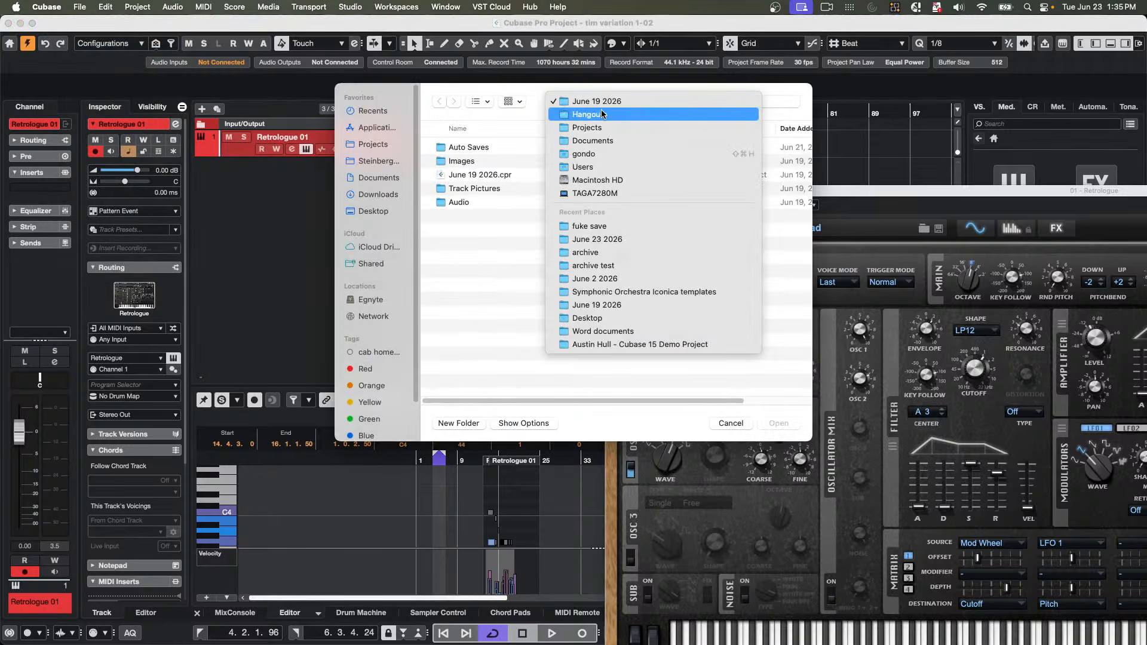
click(602, 109)
scroll(499, 291, down, 1)
scroll(498, 291, down, 5)
scroll(500, 280, up, 5)
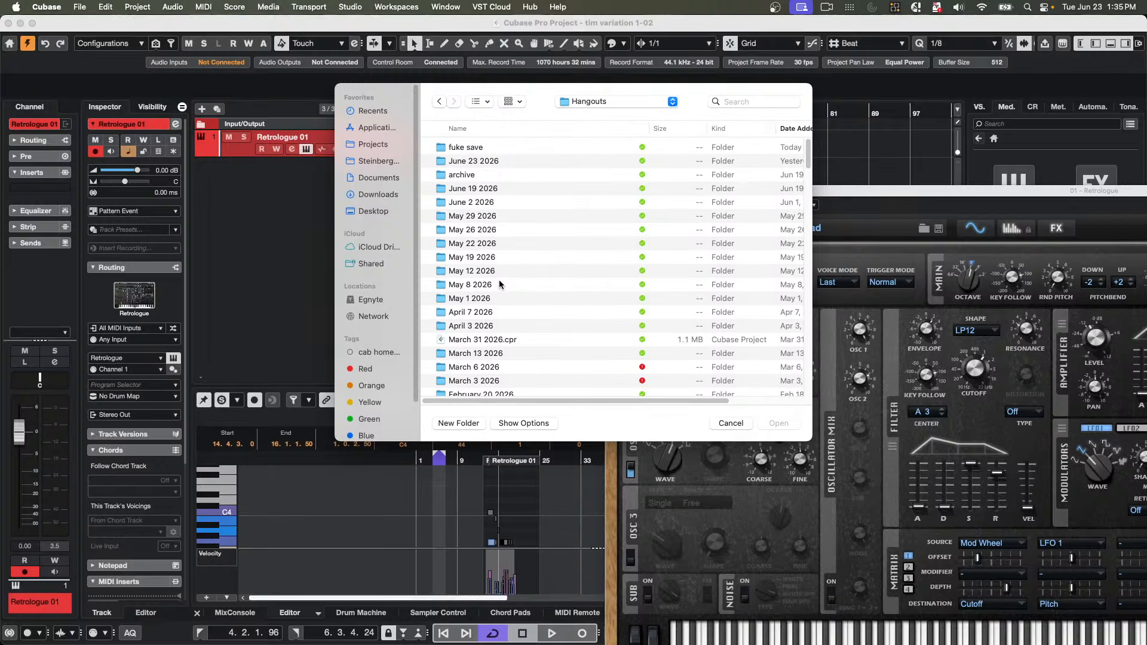
scroll(489, 200, up, 1)
double_click(476, 146)
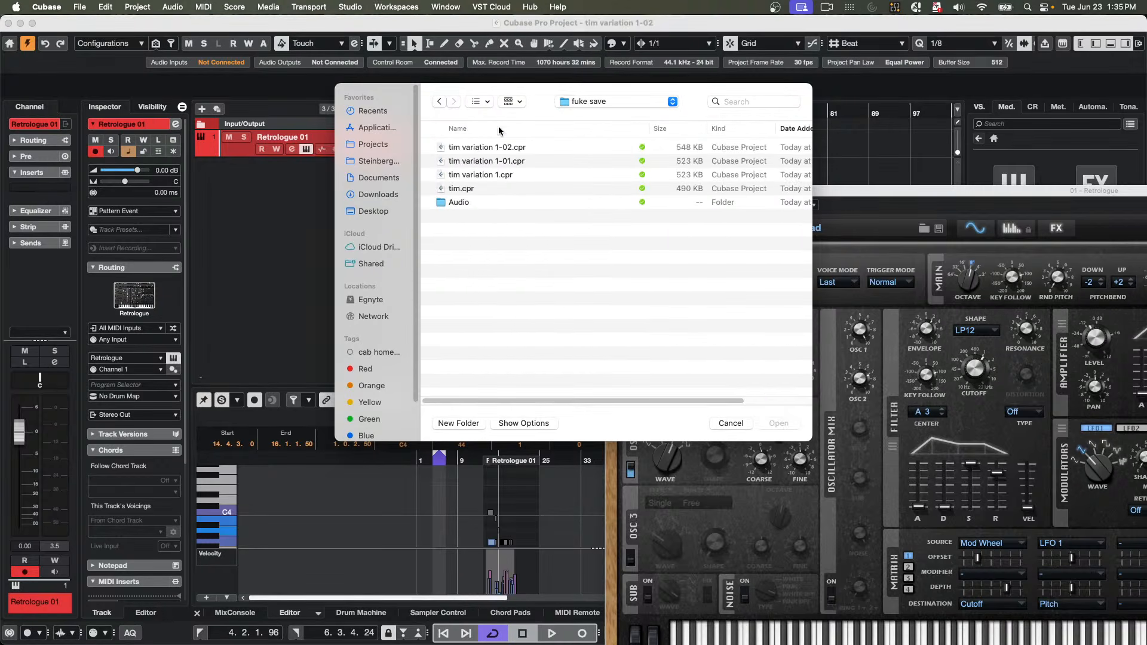
double_click(464, 188)
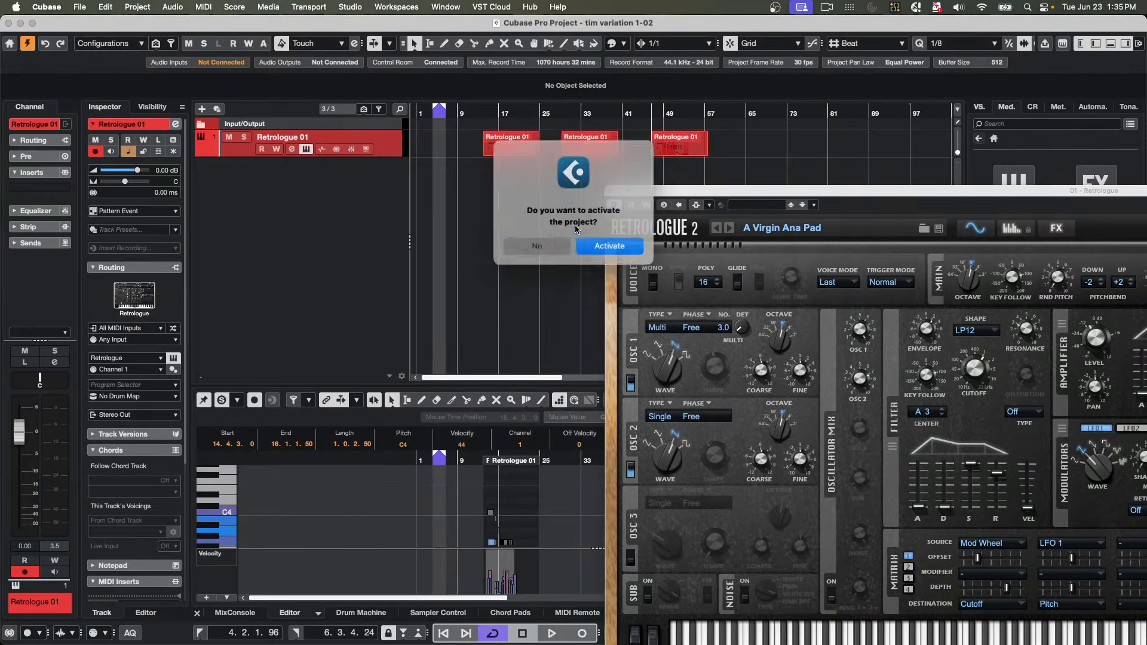
click(619, 246)
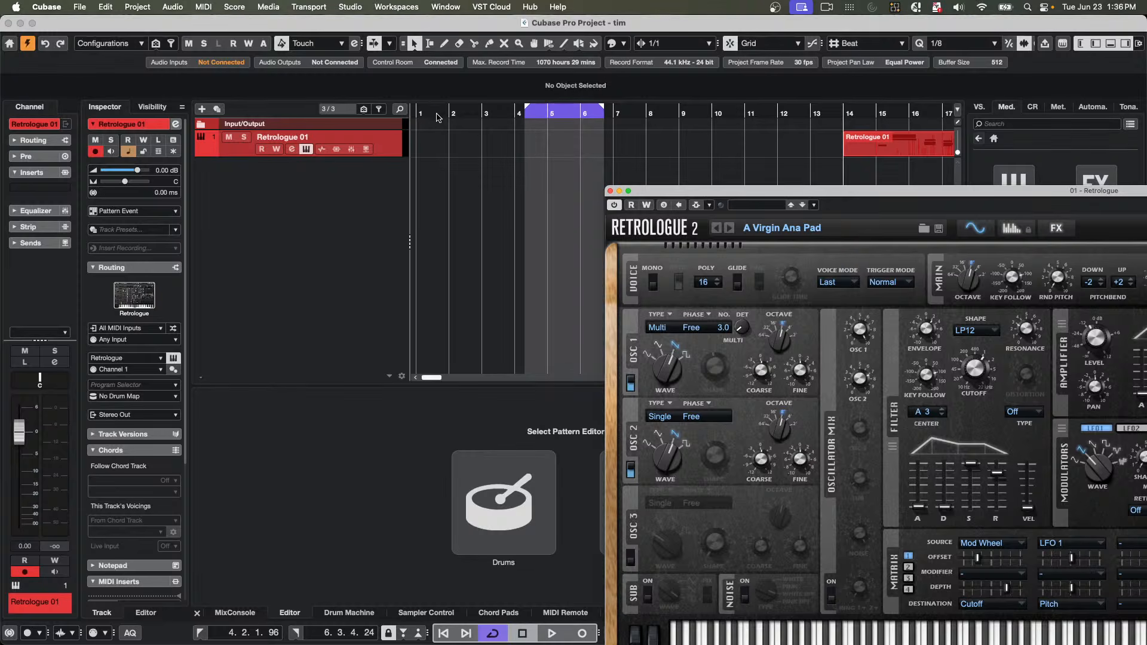
- Duplicate the Retrologue 01 track together with its event
drag(449, 112, 435, 89)
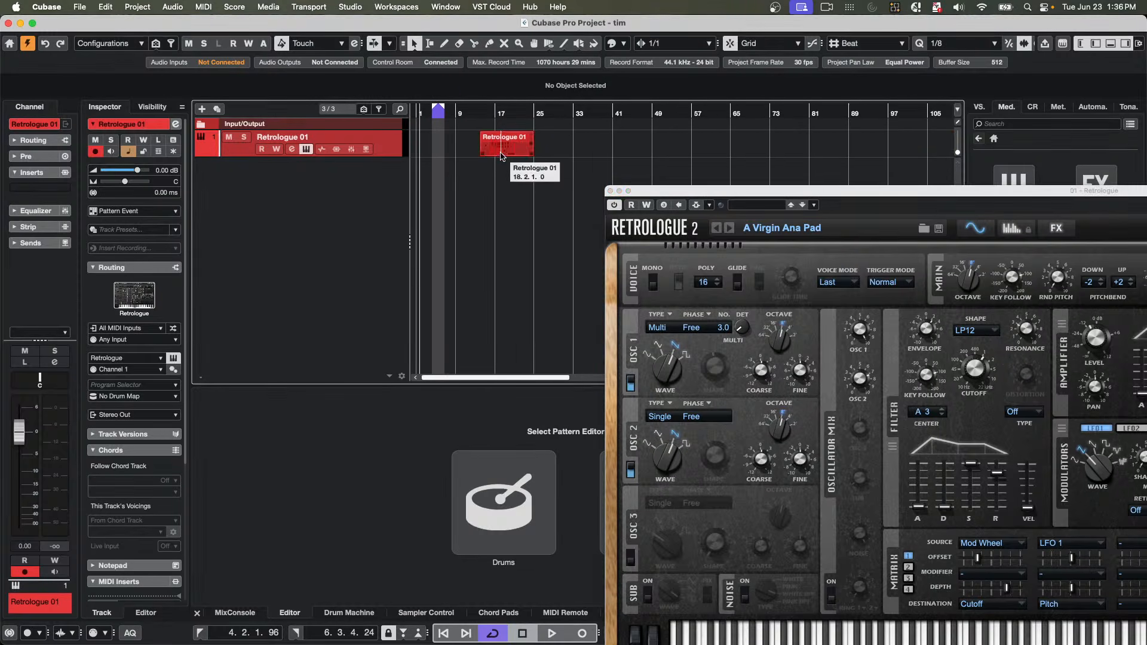
right_click(380, 146)
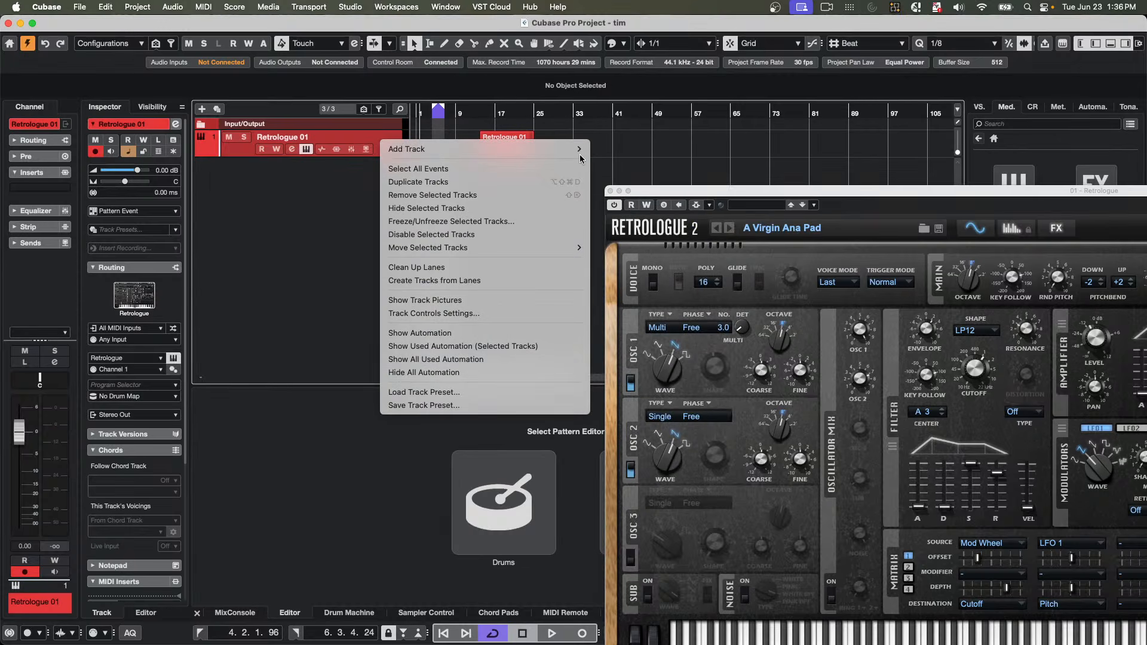
click(453, 181)
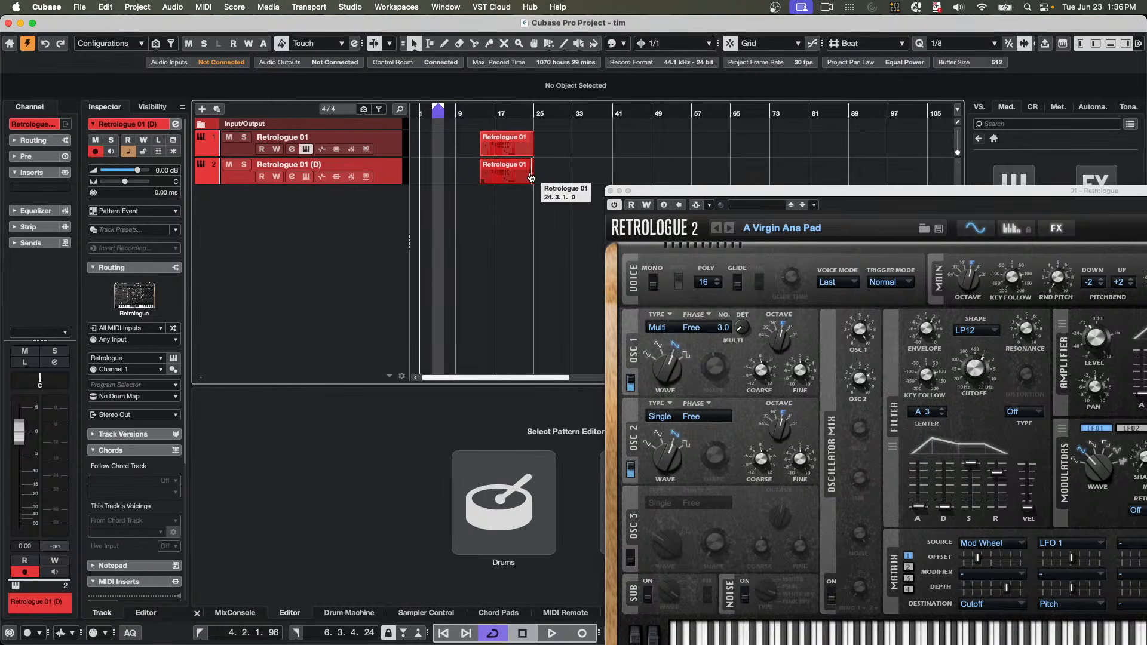
- Move the event on the duplicated Retrologue track to start at 20.4.1.0, and save the project as a new version
click(496, 178)
drag(496, 178, 529, 179)
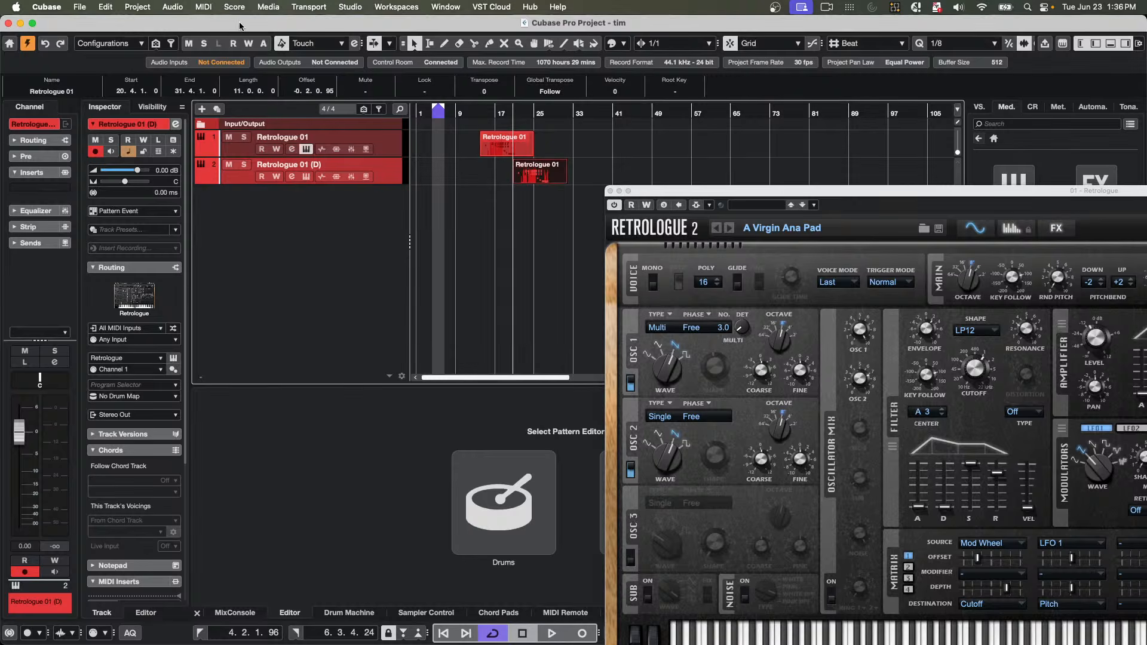
click(83, 8)
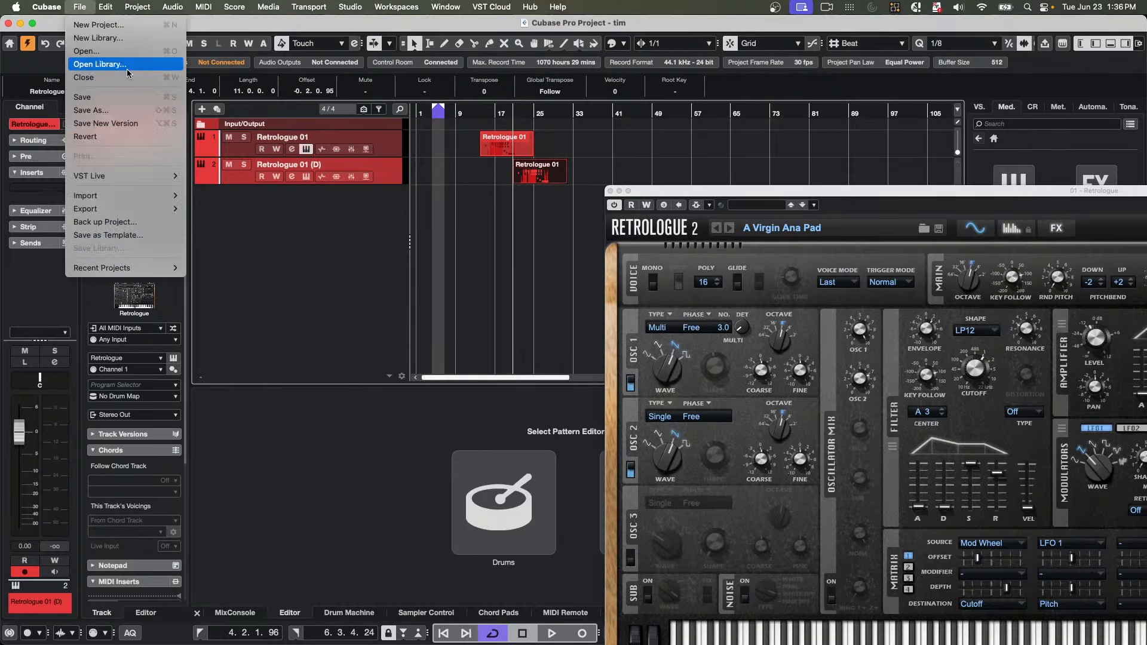
click(133, 124)
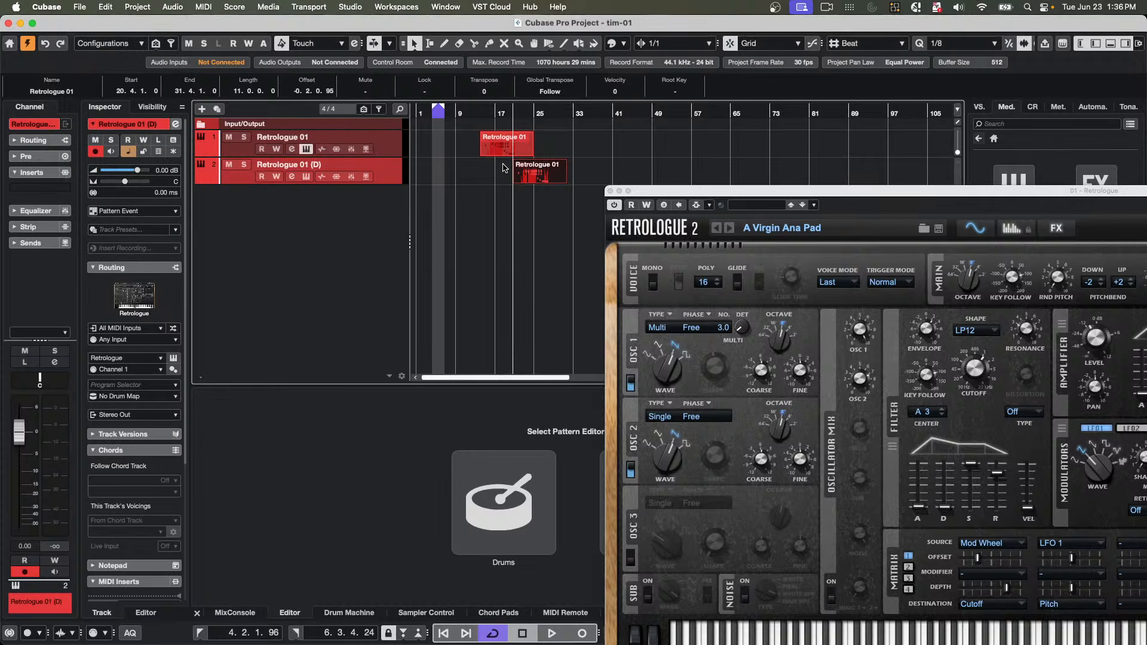
- Switch to Finder to review the fuke save folder, then close its window and the Retrologue plug-in window in Cubase
key(super+Tab)
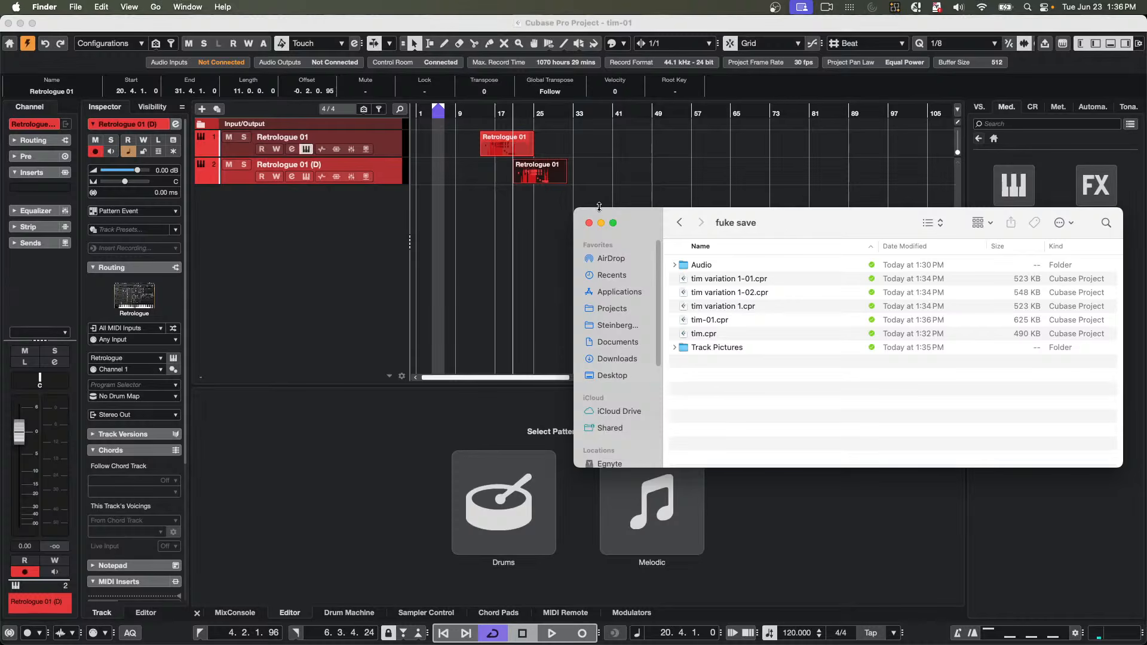
click(589, 223)
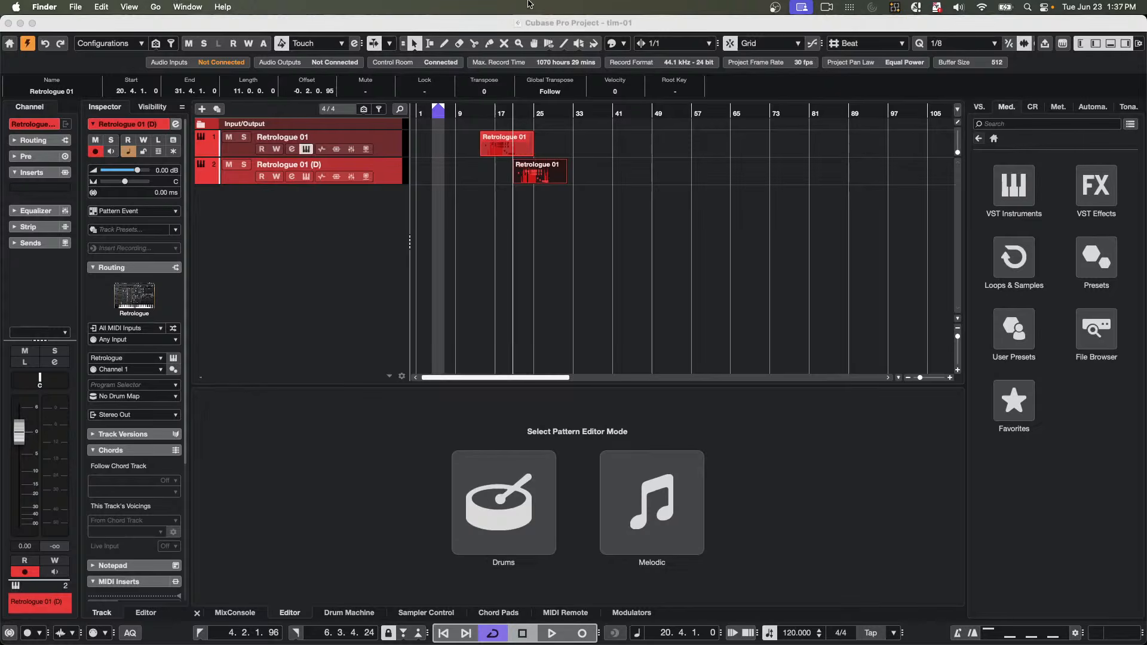
click(339, 218)
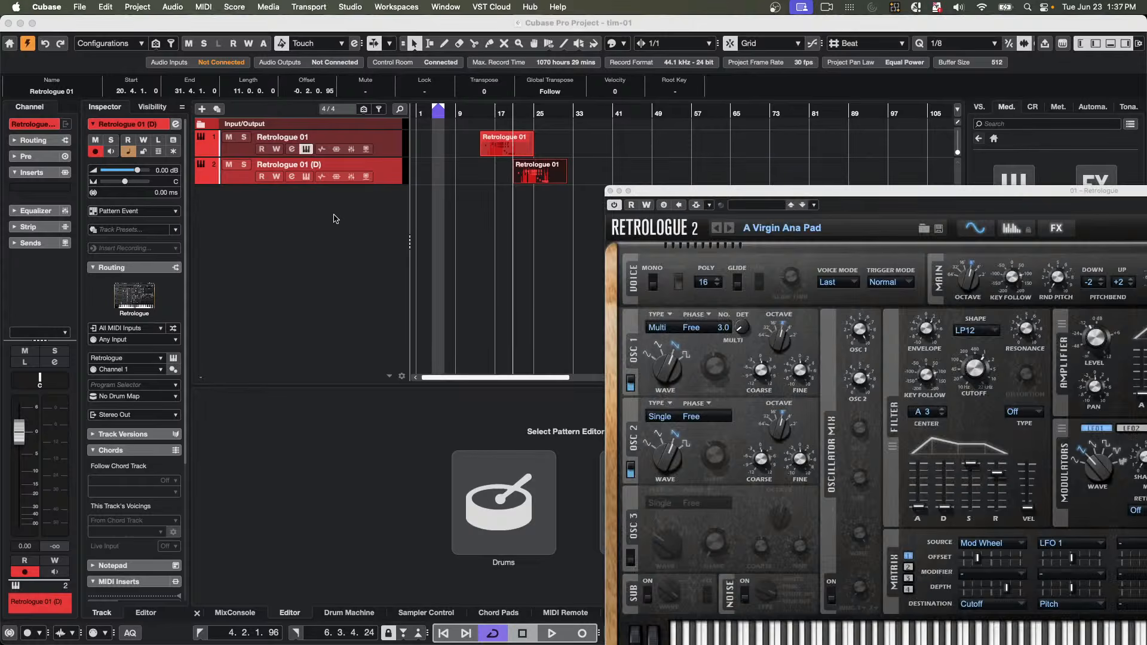
click(610, 190)
- Add a MIDI track below the Retrologue tracks, followed by one audio track with Stereo configuration
double_click(322, 209)
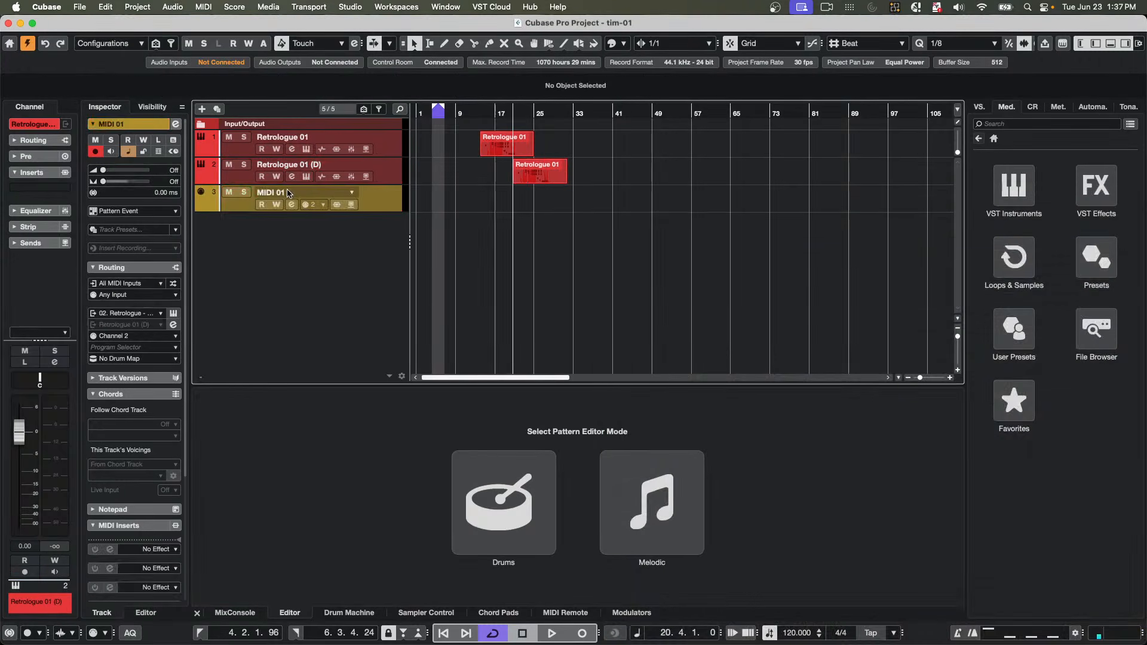
right_click(291, 217)
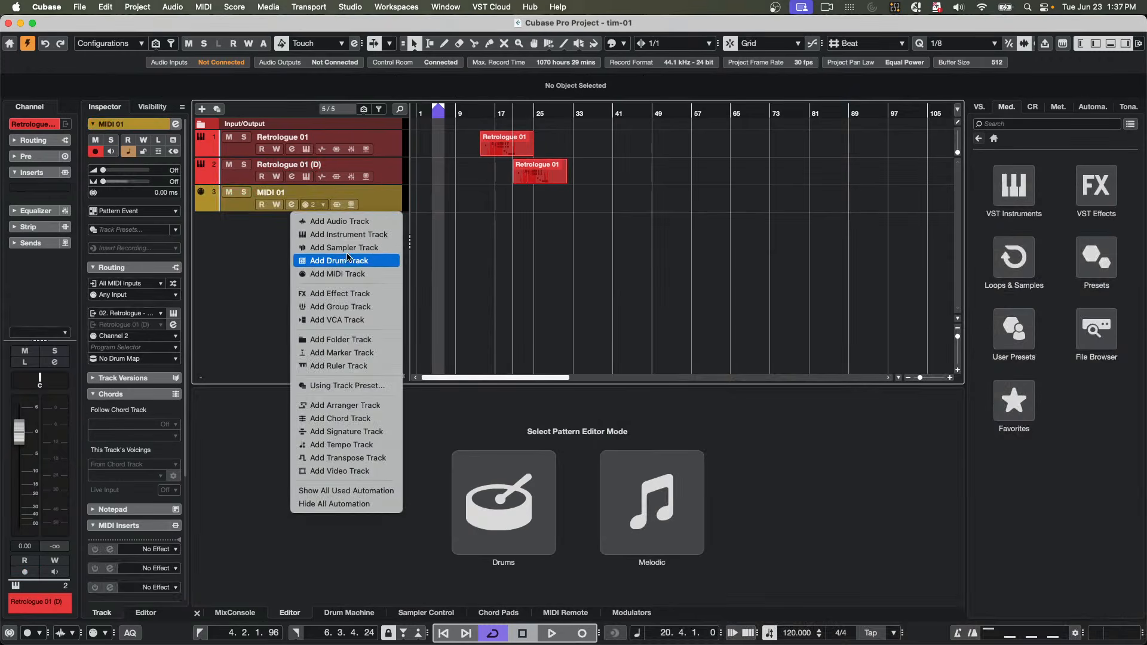
click(359, 222)
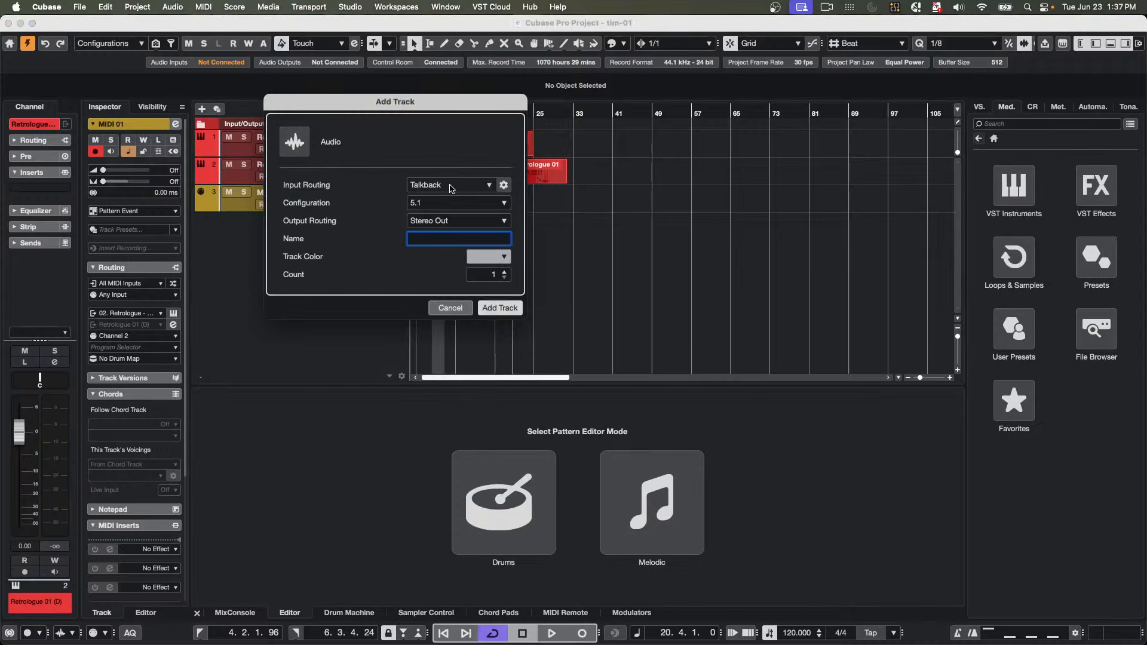
click(452, 186)
click(411, 192)
click(436, 204)
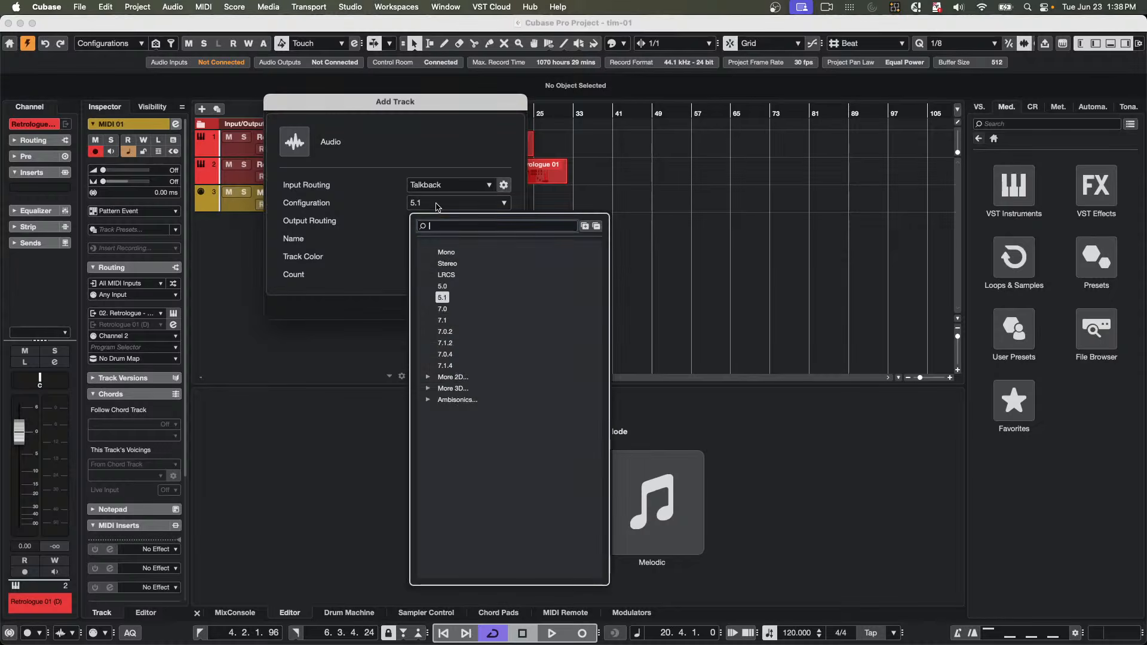
click(449, 263)
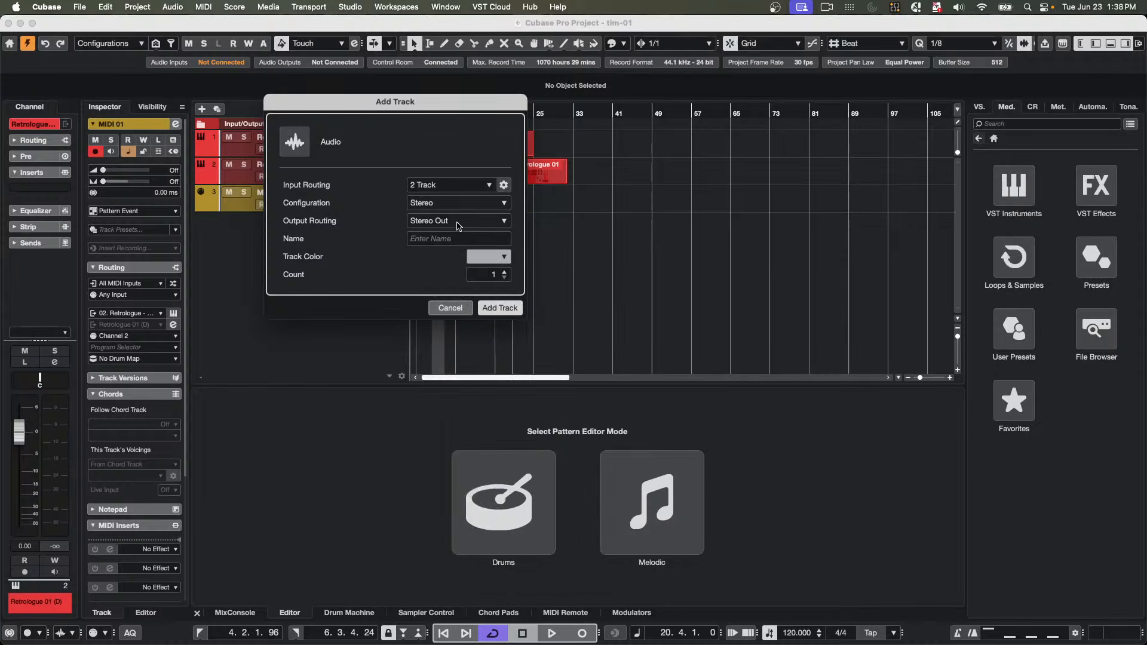
click(512, 310)
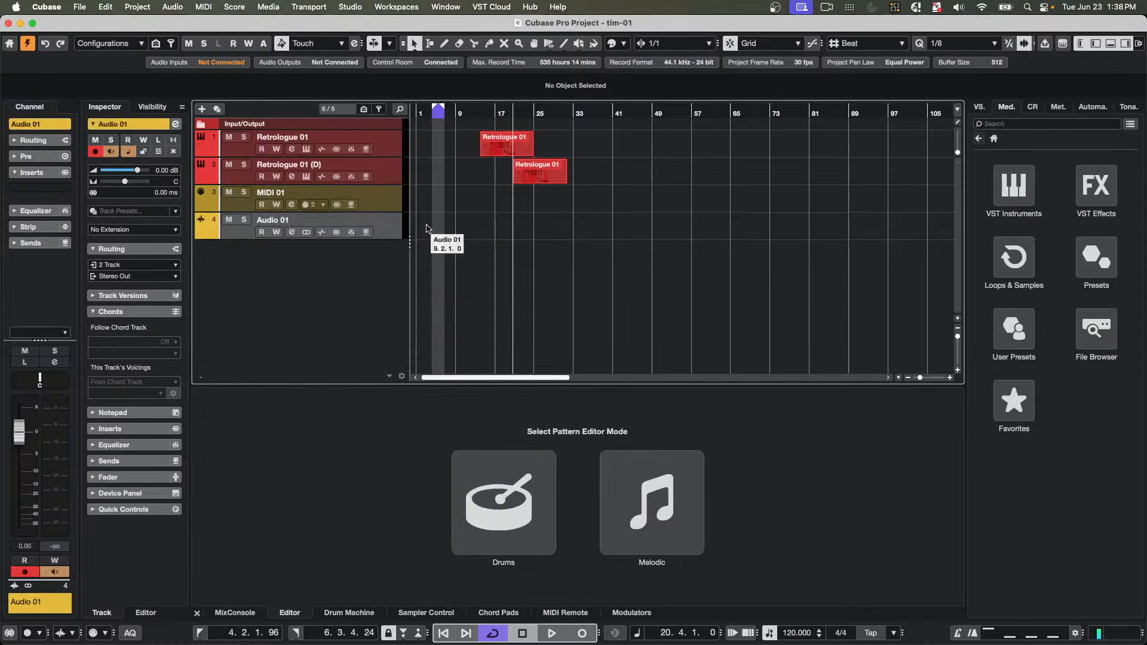
- Rename the new audio track as efrwtry
double_click(289, 225)
text(efrwtry)
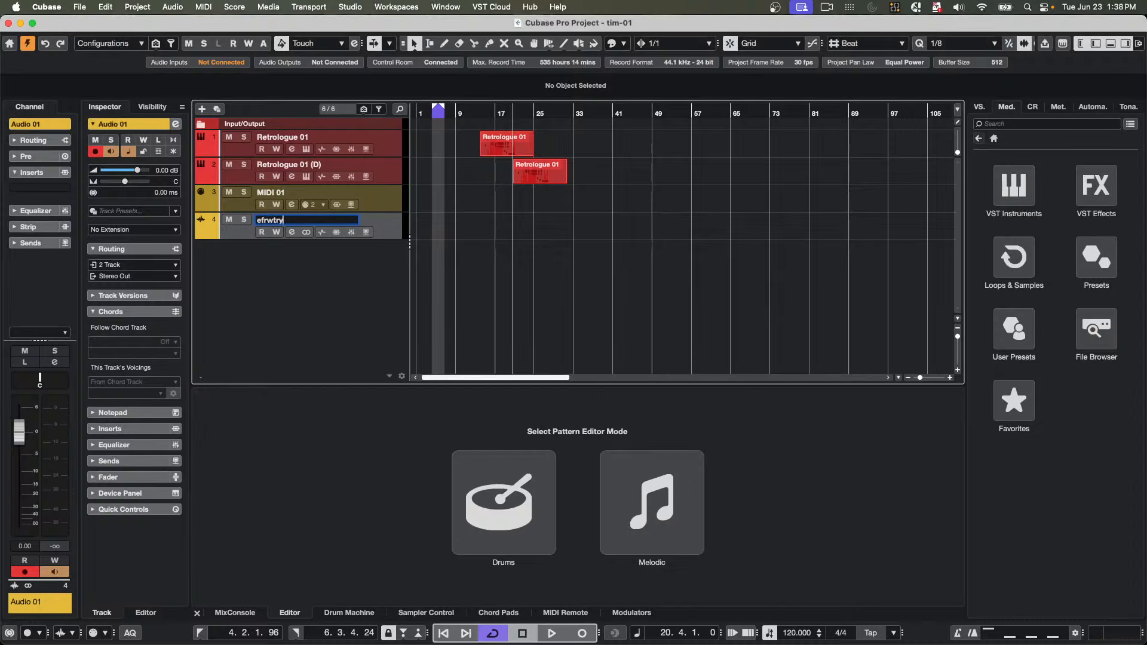
key(Return)
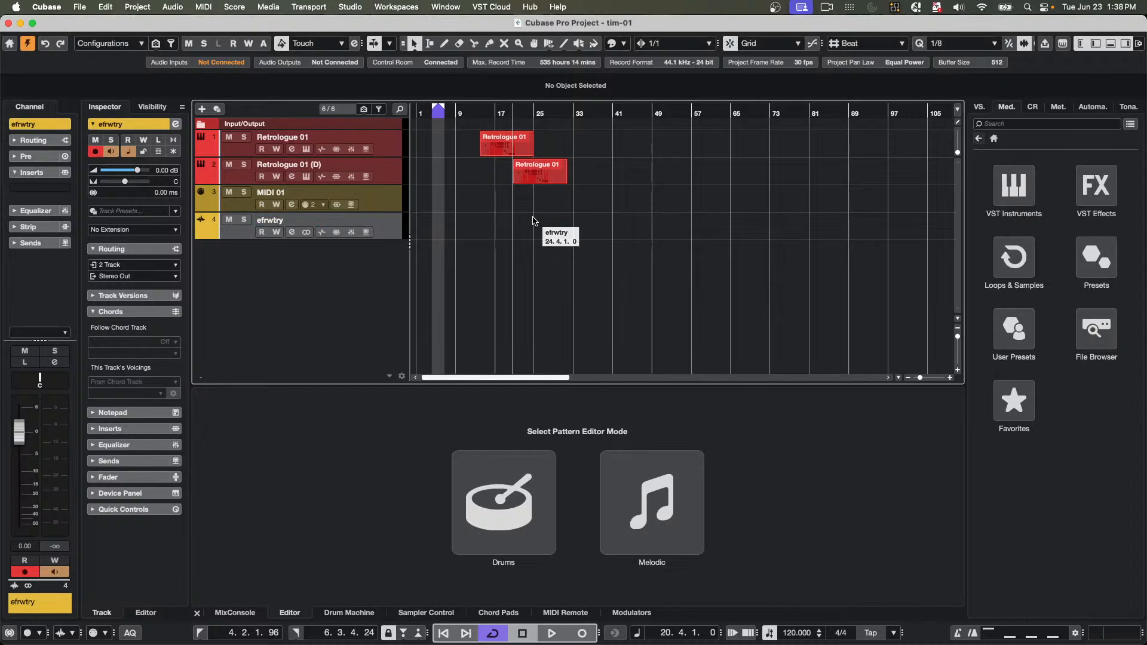
- Play back the project to listen to the Retrologue tracks, and switch to Zoom Workplace
key(space)
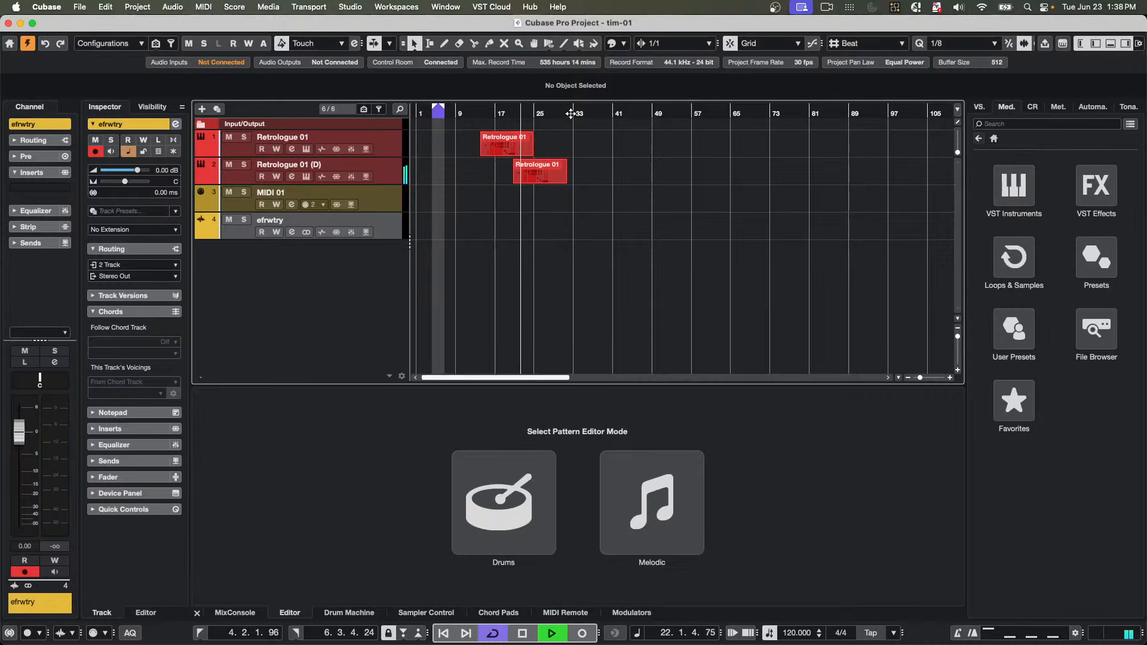
click(590, 636)
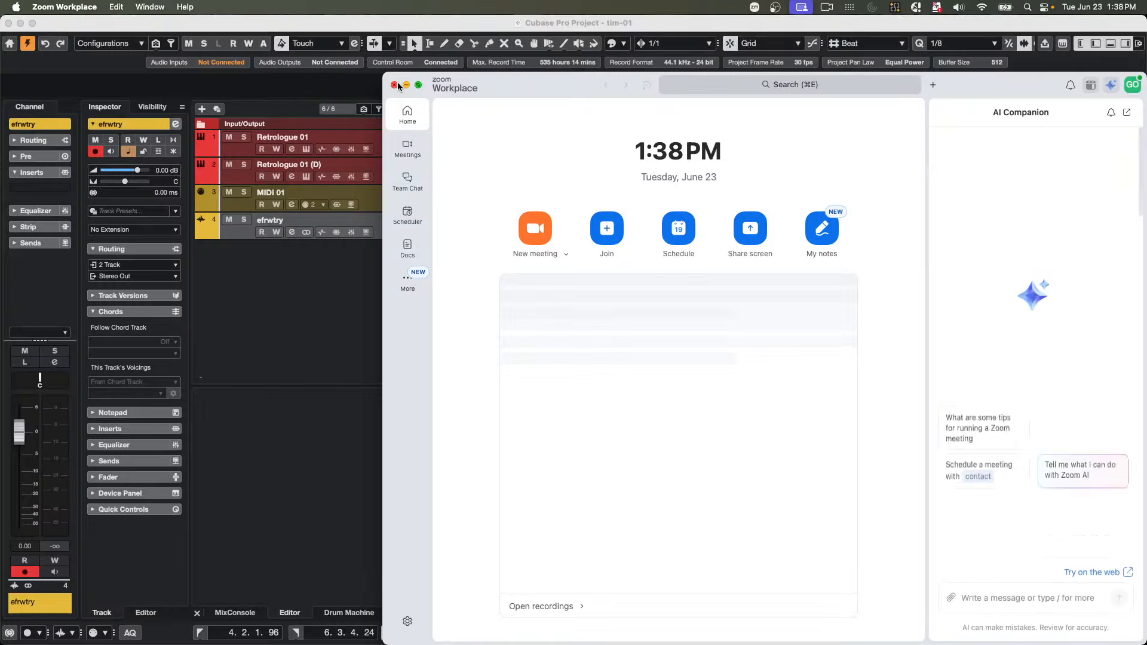
- Close the Zoom Workplace window, return to Cubase, and record an audio clip about 13 seconds long on the efrwtry track
click(393, 86)
click(588, 287)
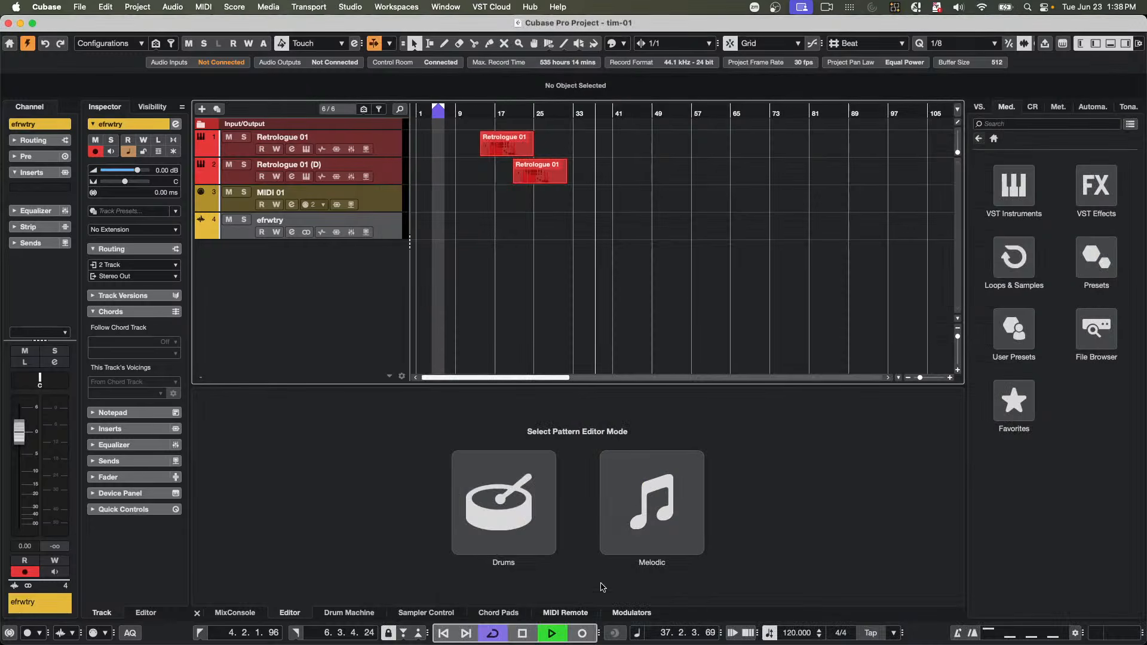
click(583, 632)
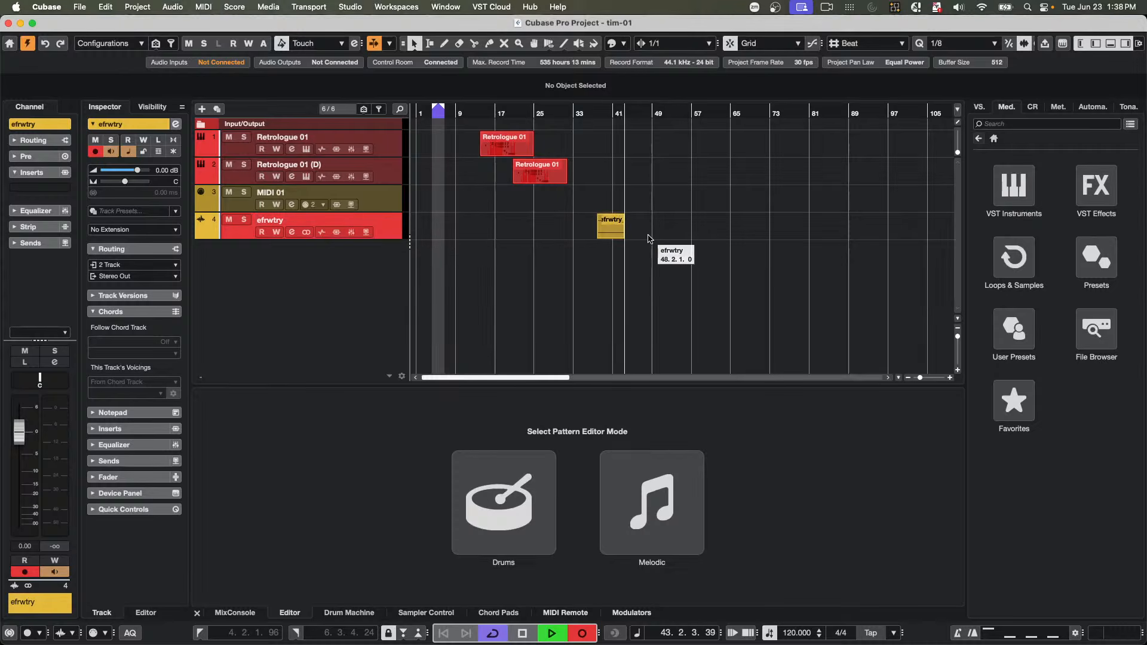
key(space)
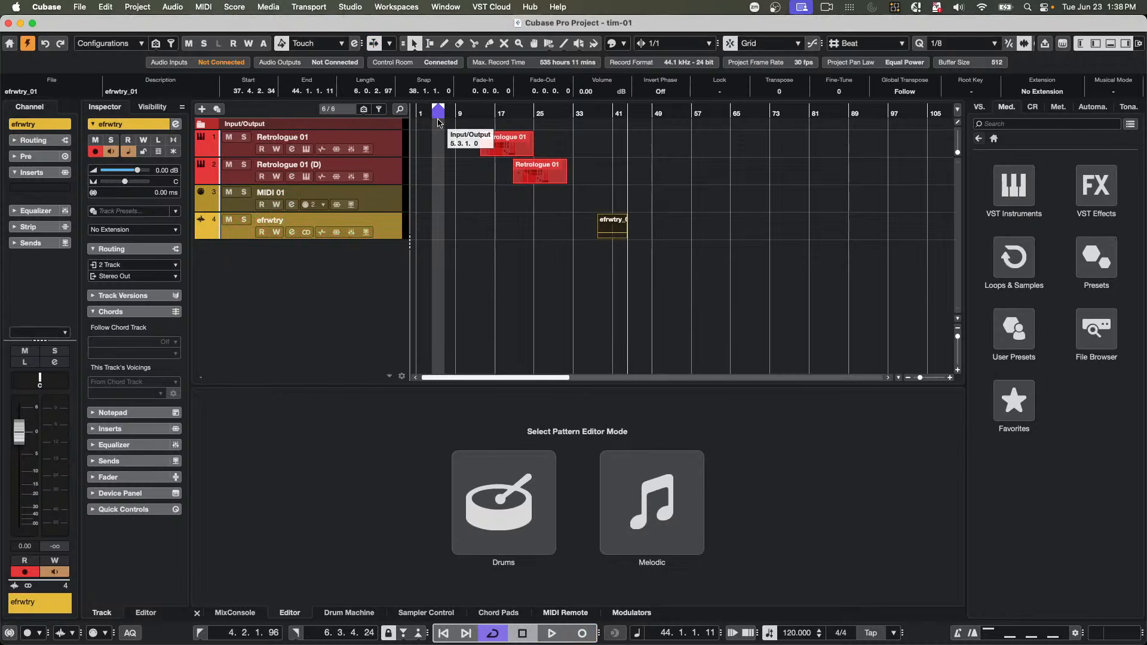
- Open the Pool and expand its Audio folder to review the recorded clip, moving the Pool window clear of the tracks
key(super+p)
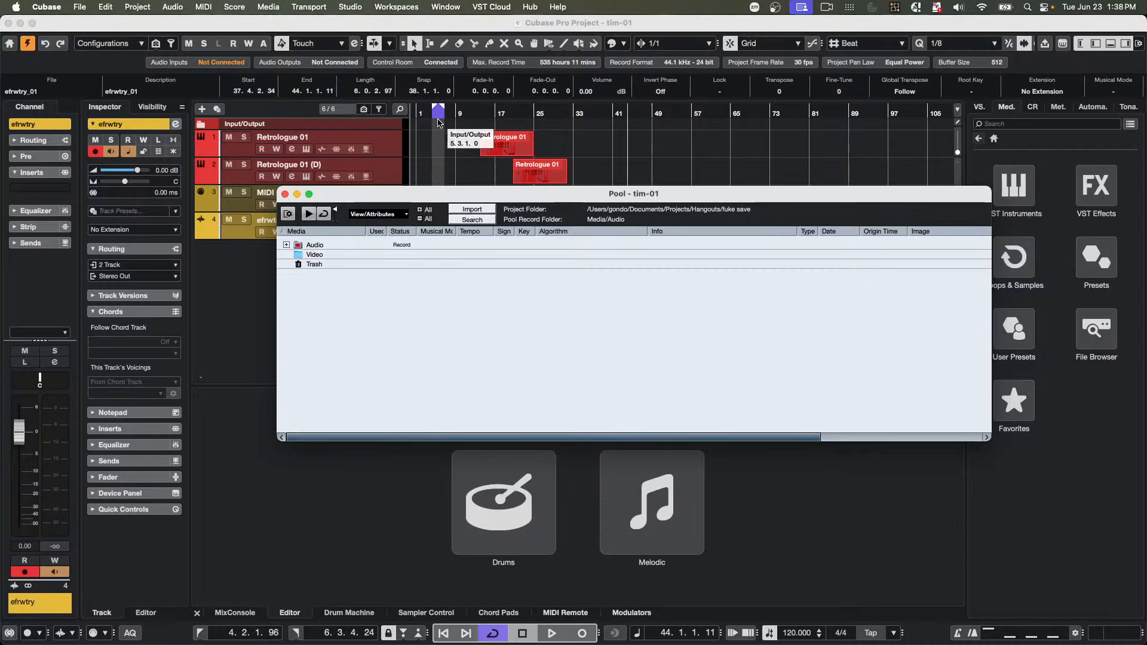
click(286, 245)
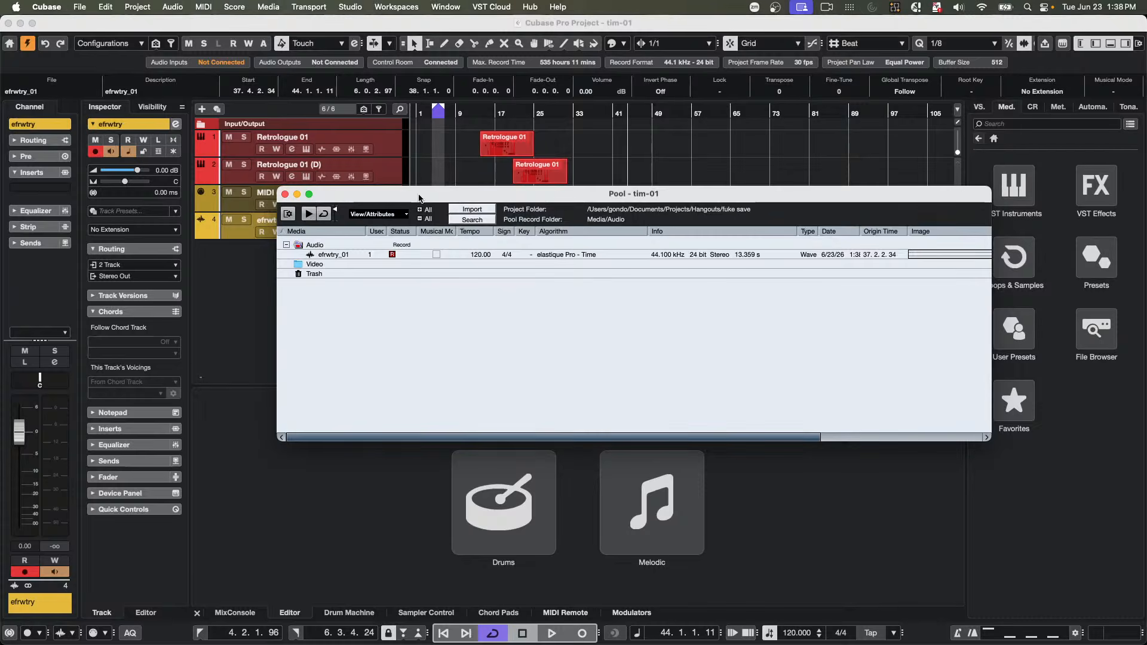
drag(421, 198, 663, 271)
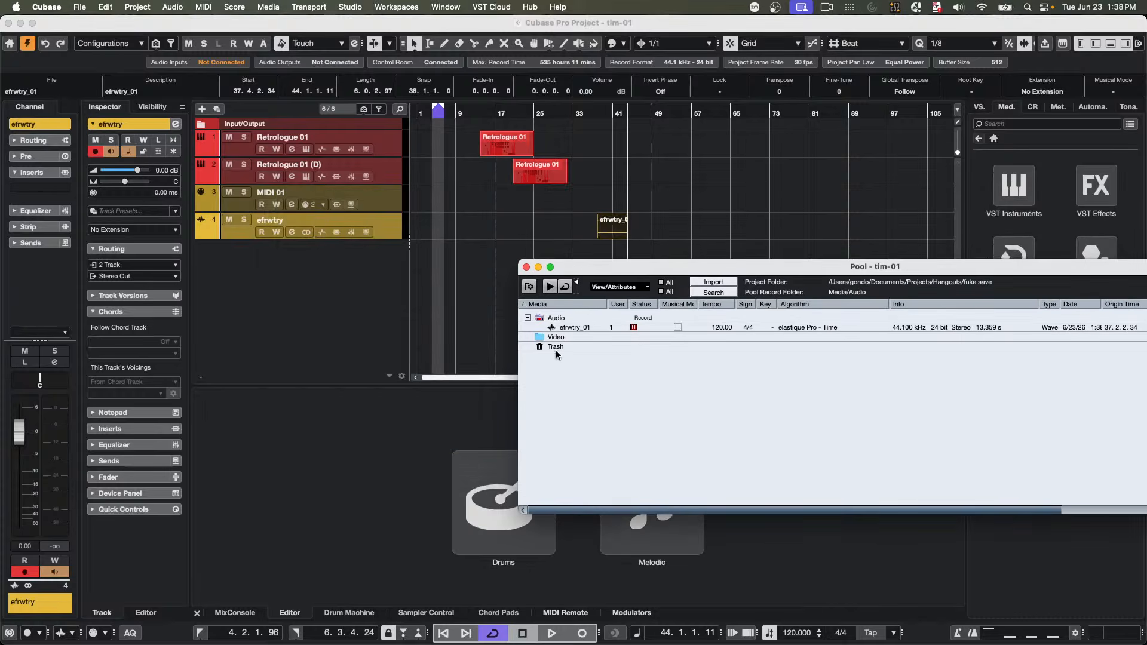
- Erase the recorded efrwtry_01 event from the efrwtry track with the Erase tool
right_click(541, 232)
click(588, 233)
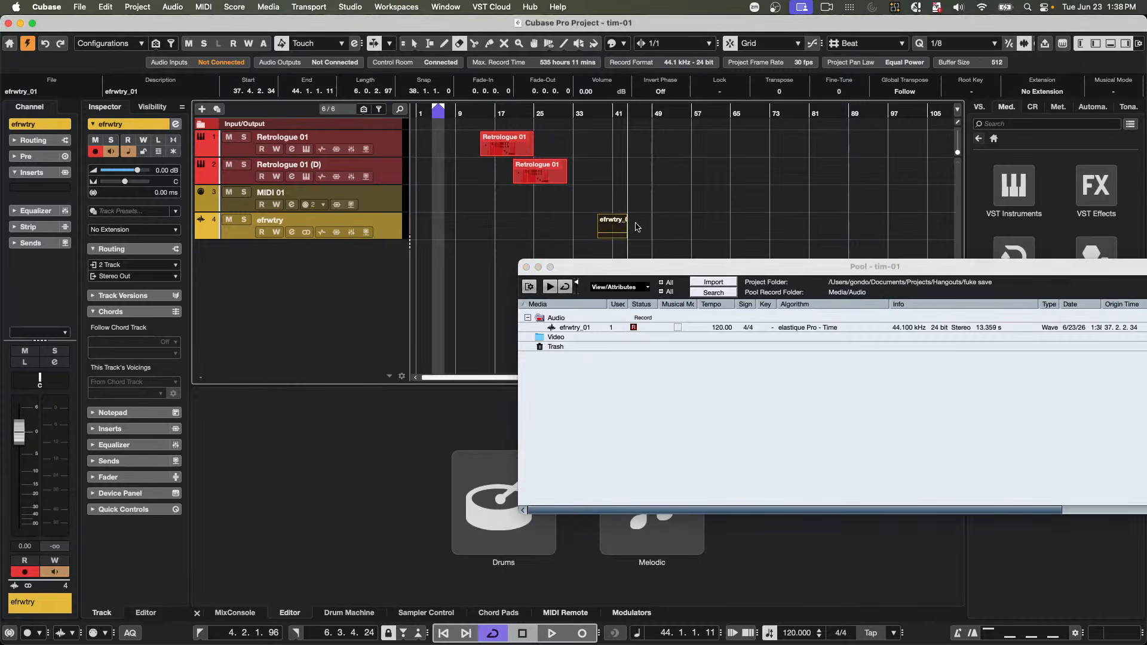
click(614, 226)
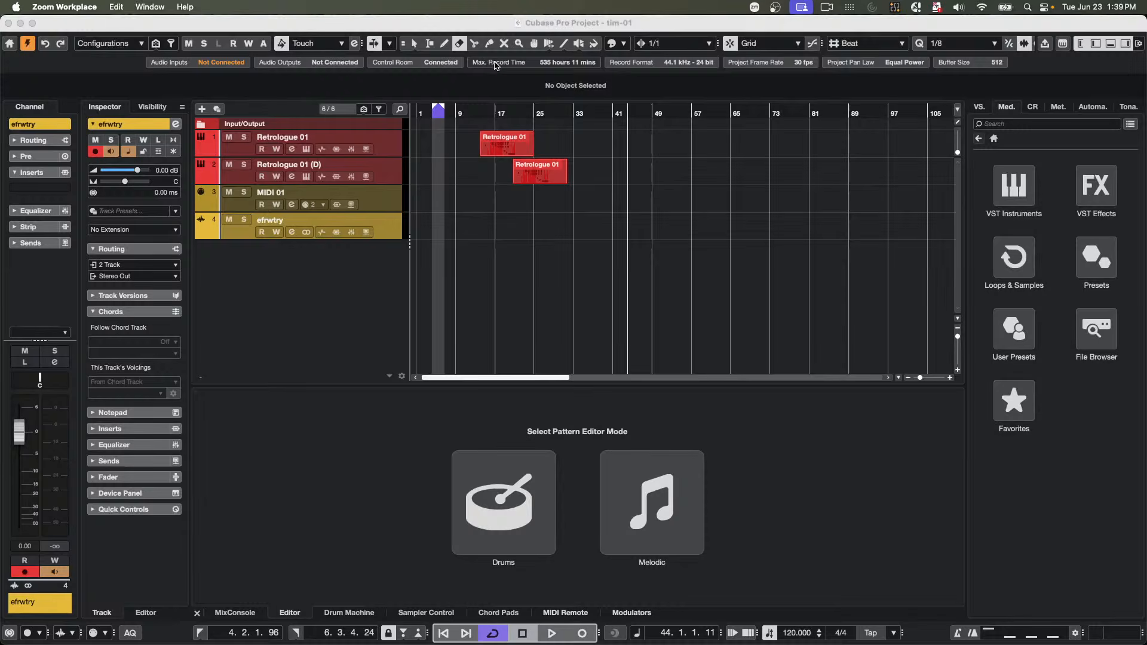
click(626, 212)
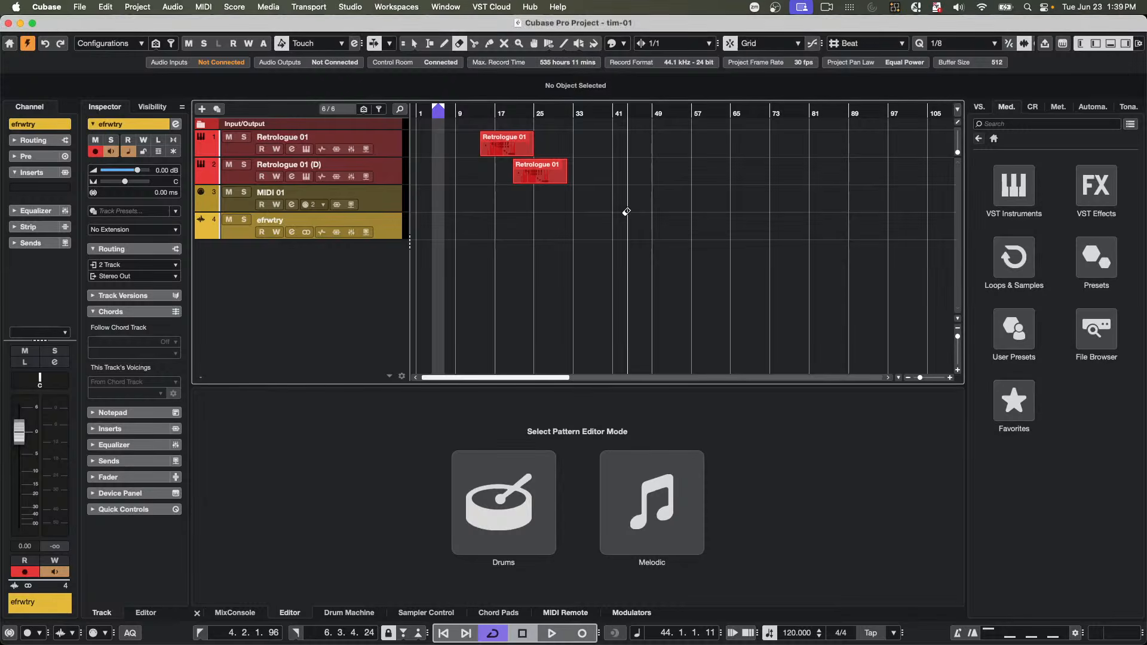
- Find efrwtry_01 in the Pool's Trash folder and place it back on the efrwtry track at bar 41
key(super+p)
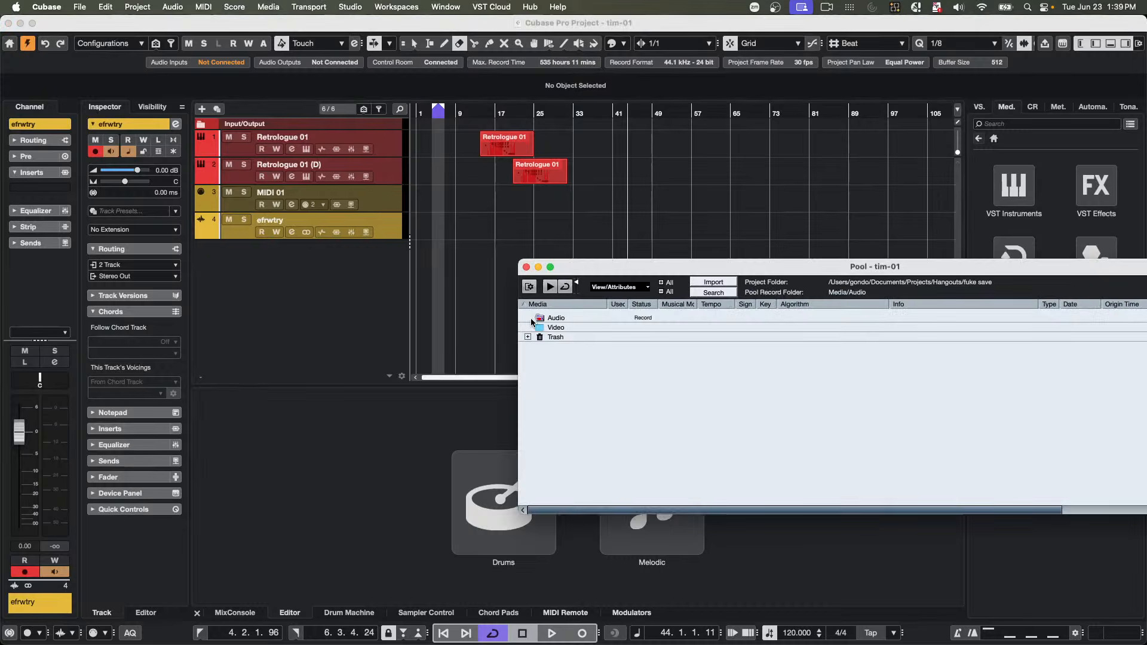
click(593, 320)
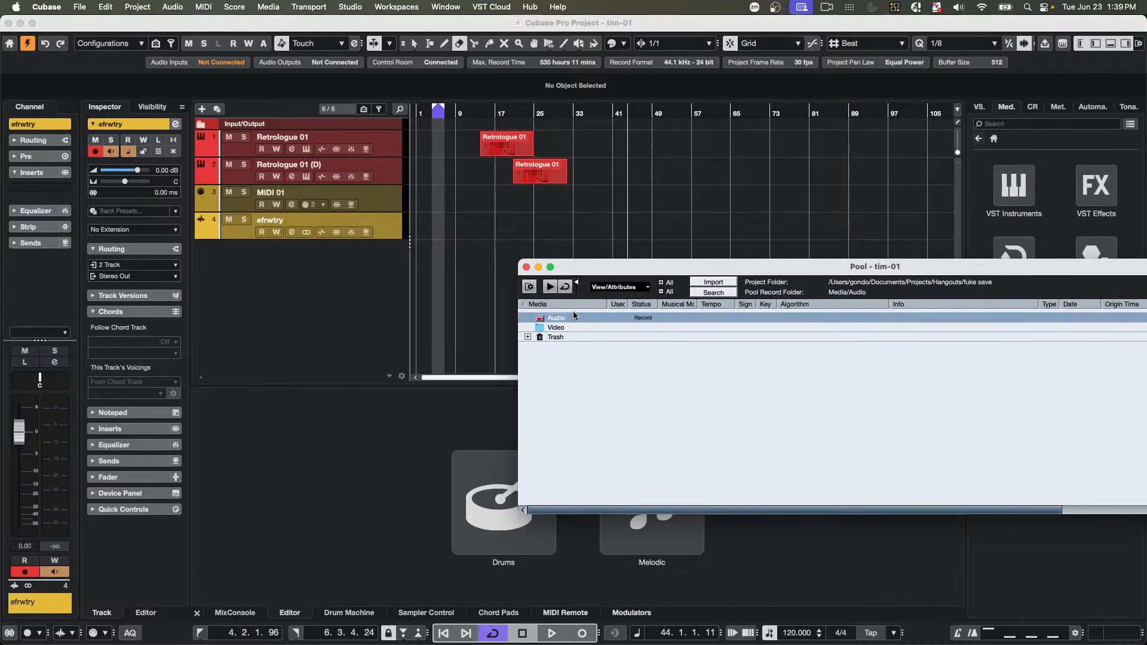
click(528, 337)
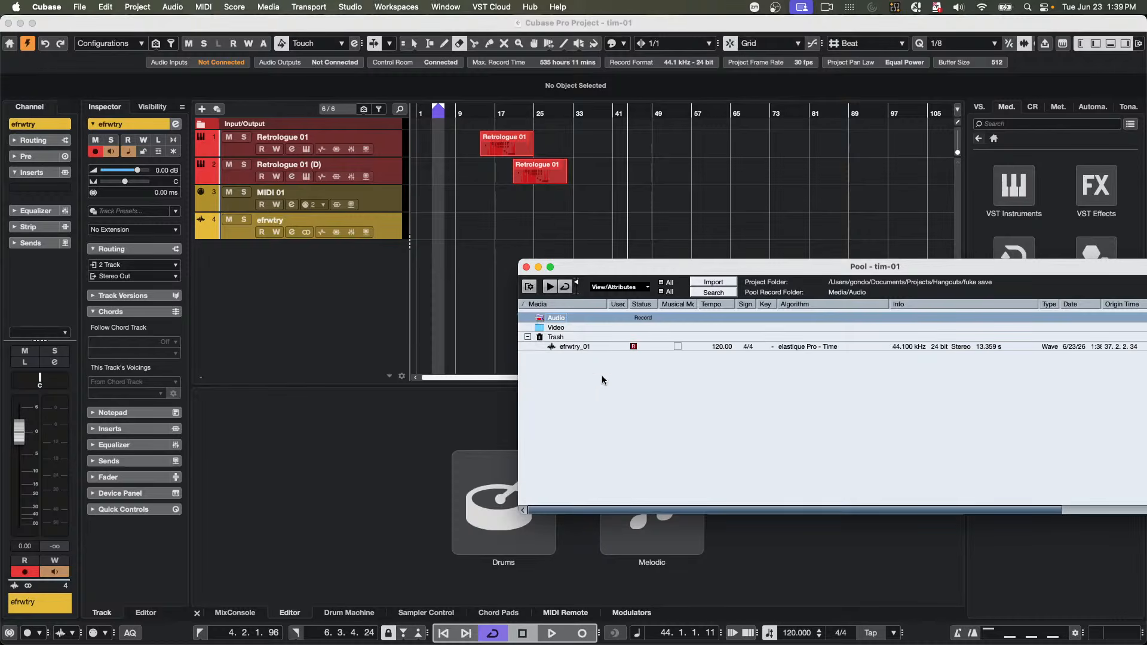
drag(575, 346, 616, 222)
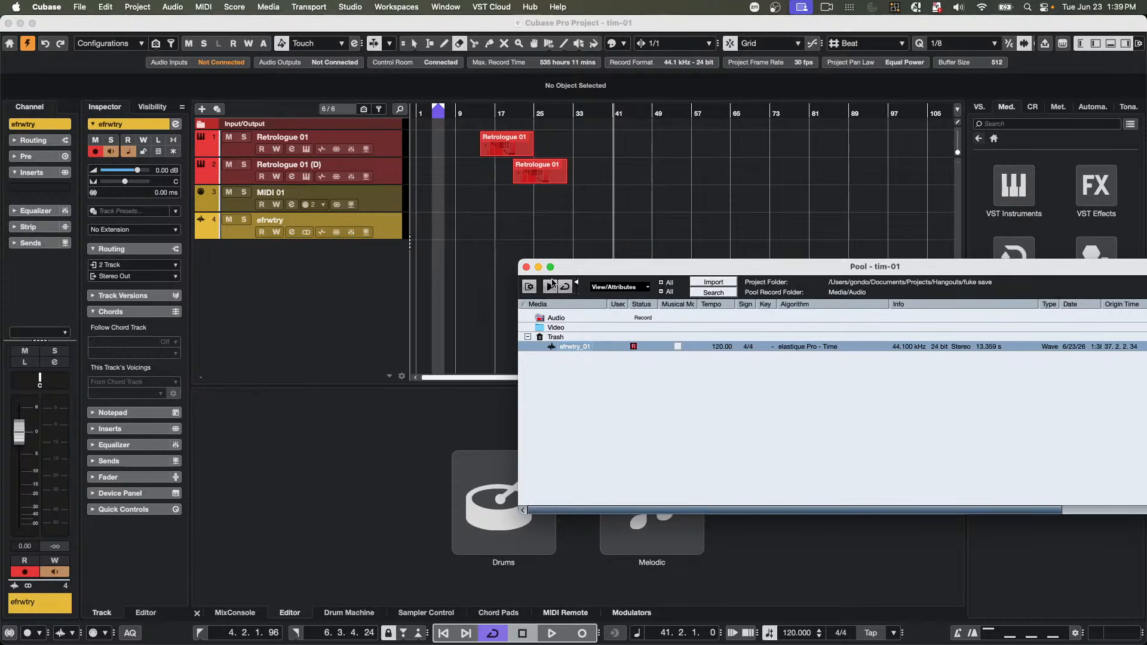
drag(572, 346, 576, 323)
drag(571, 326, 621, 226)
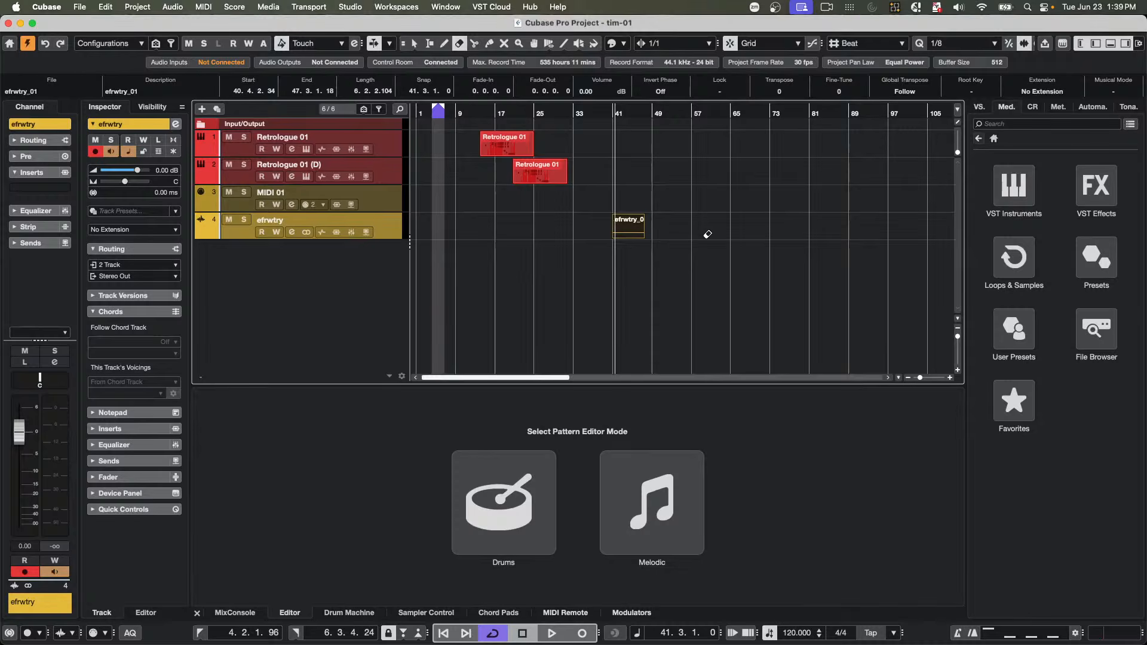
- Erase the efrwtry_01 event from its track again and expand the Pool's Trash folder to locate the clip
key(super+Tab)
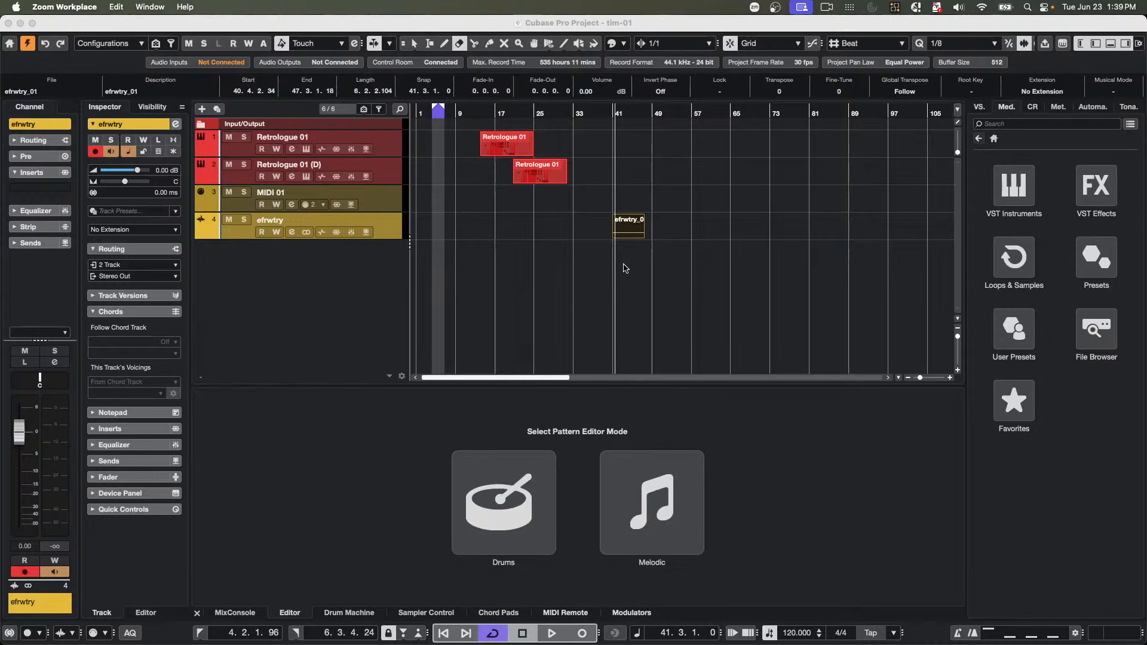
click(628, 233)
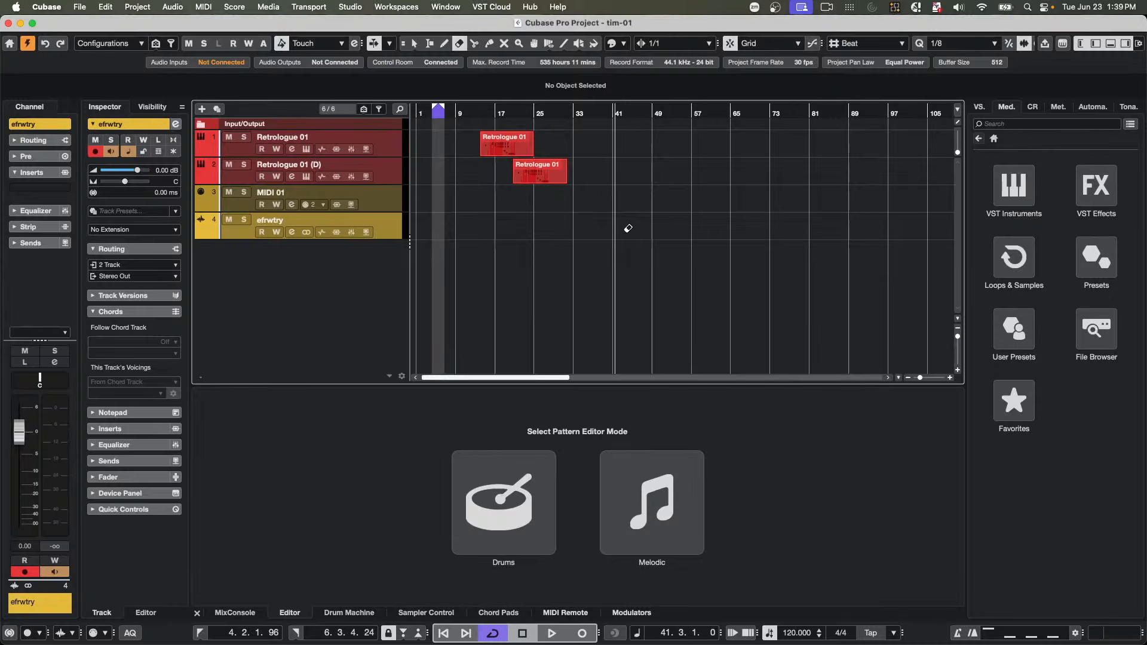
key(super+p)
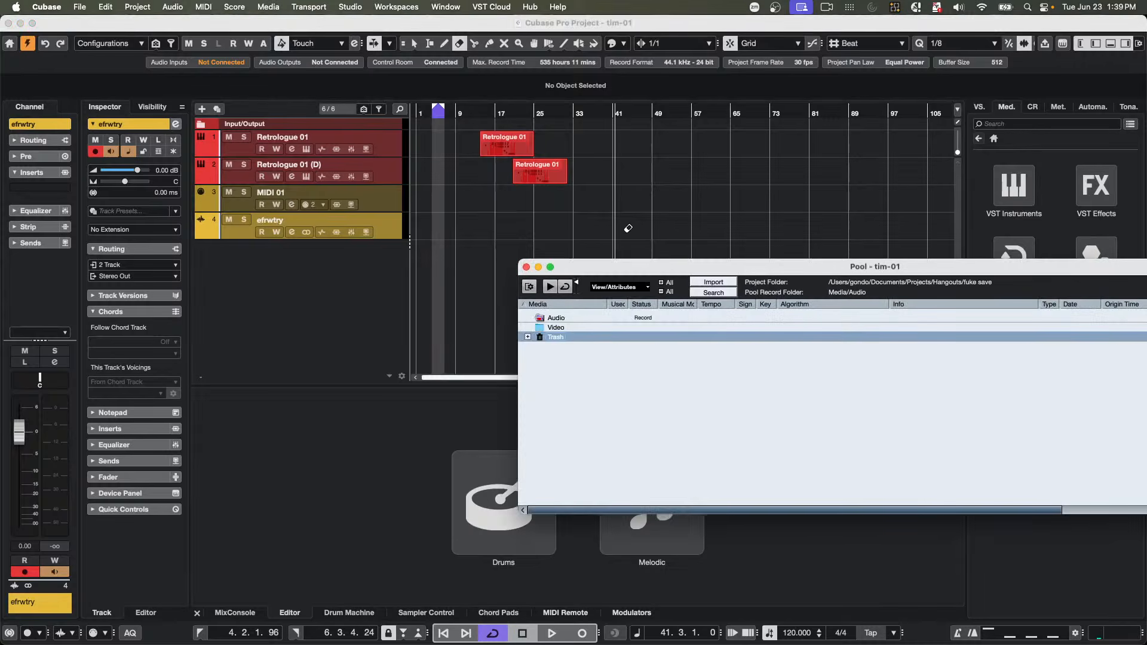
click(527, 338)
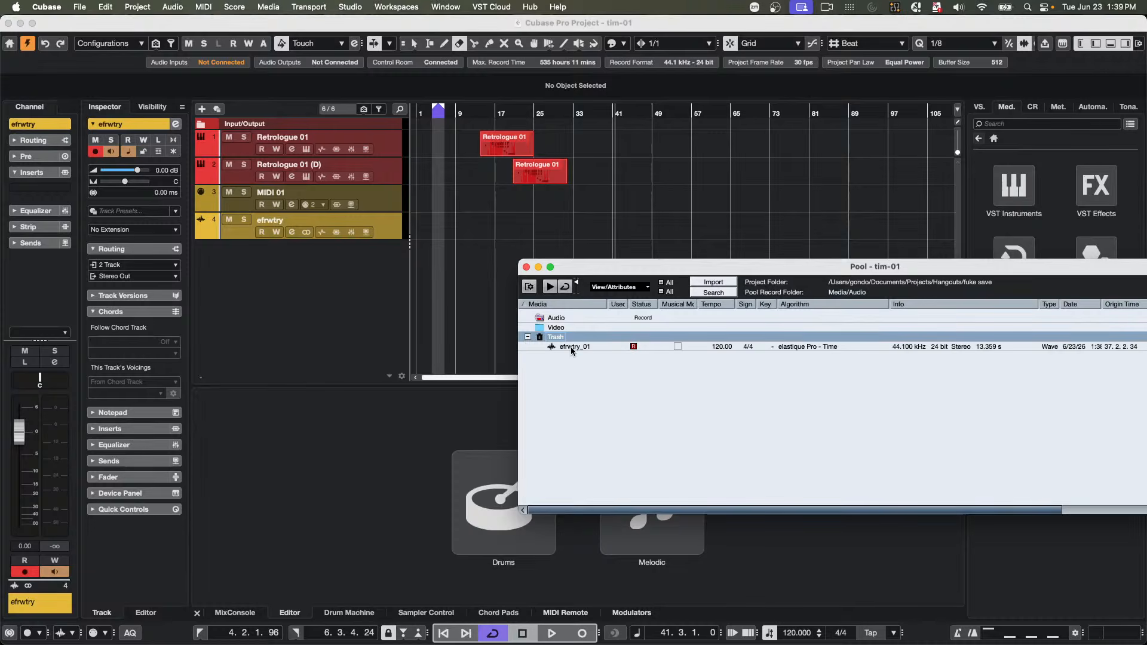
- Restore efrwtry_01 from the Trash to the efrwtry track at bar 41, check the Pool's folders, and close the Pool
drag(572, 346, 616, 220)
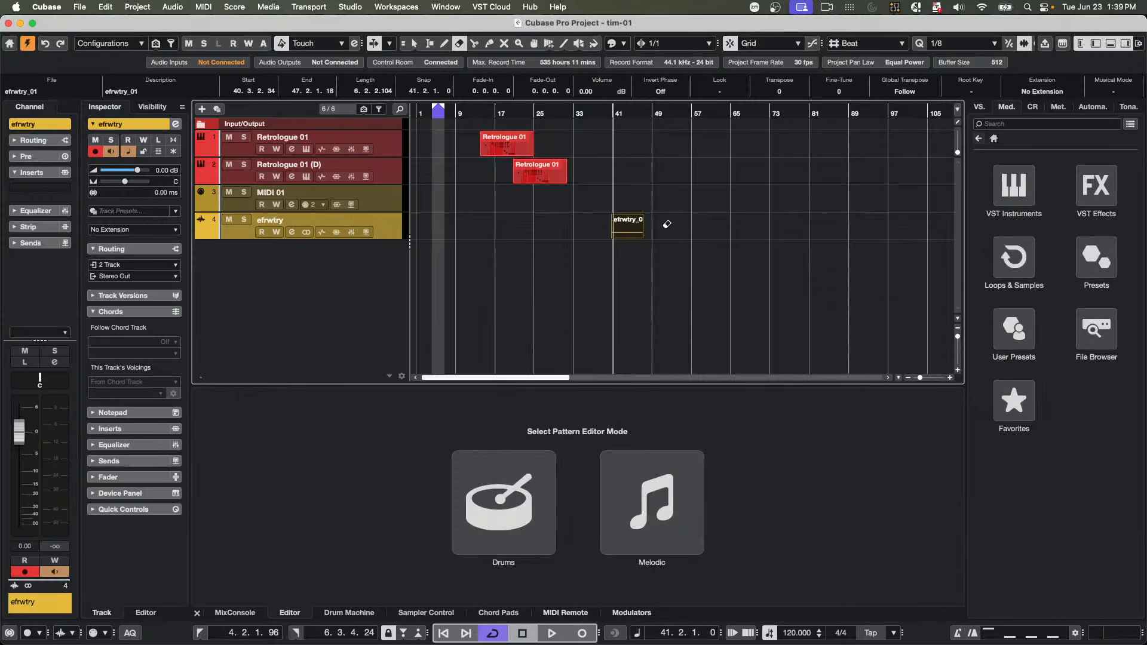
key(super+p)
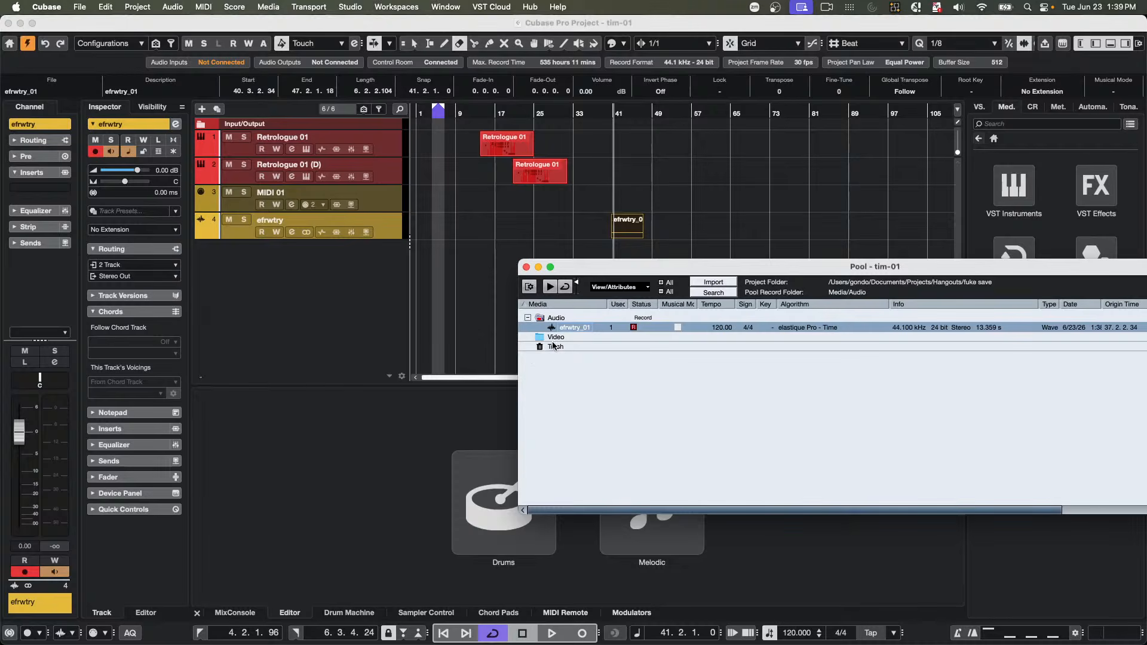
click(526, 268)
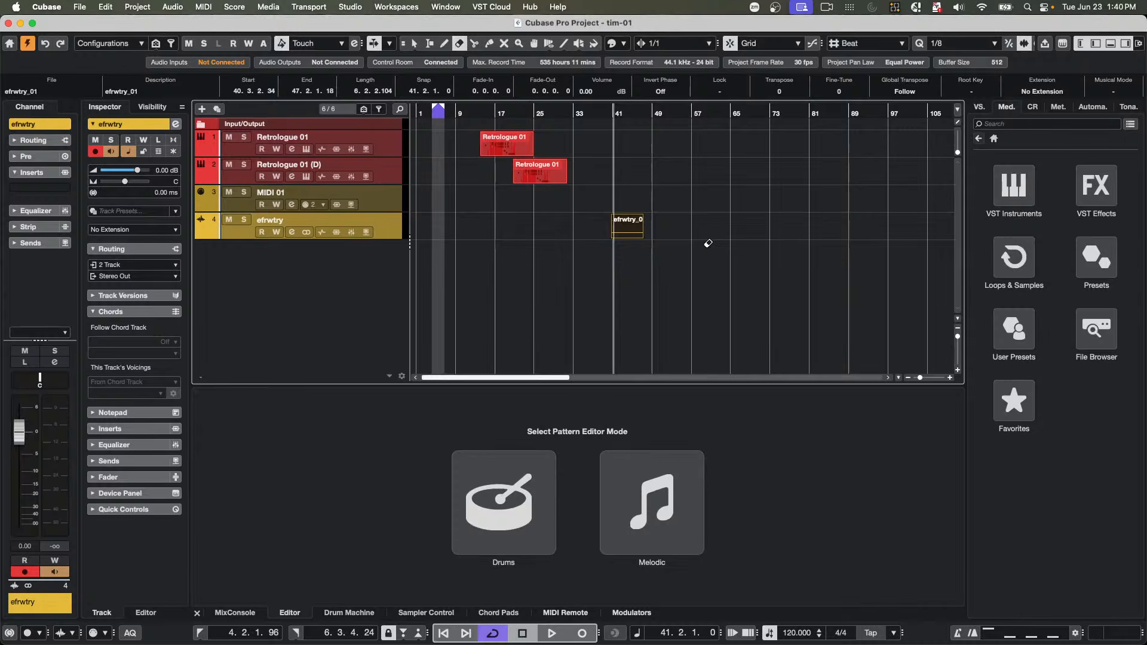
- Add an instrument track using Groove Agent SE below efrwtry, reselect the efrwtry track, and close the plug-in window
right_click(357, 281)
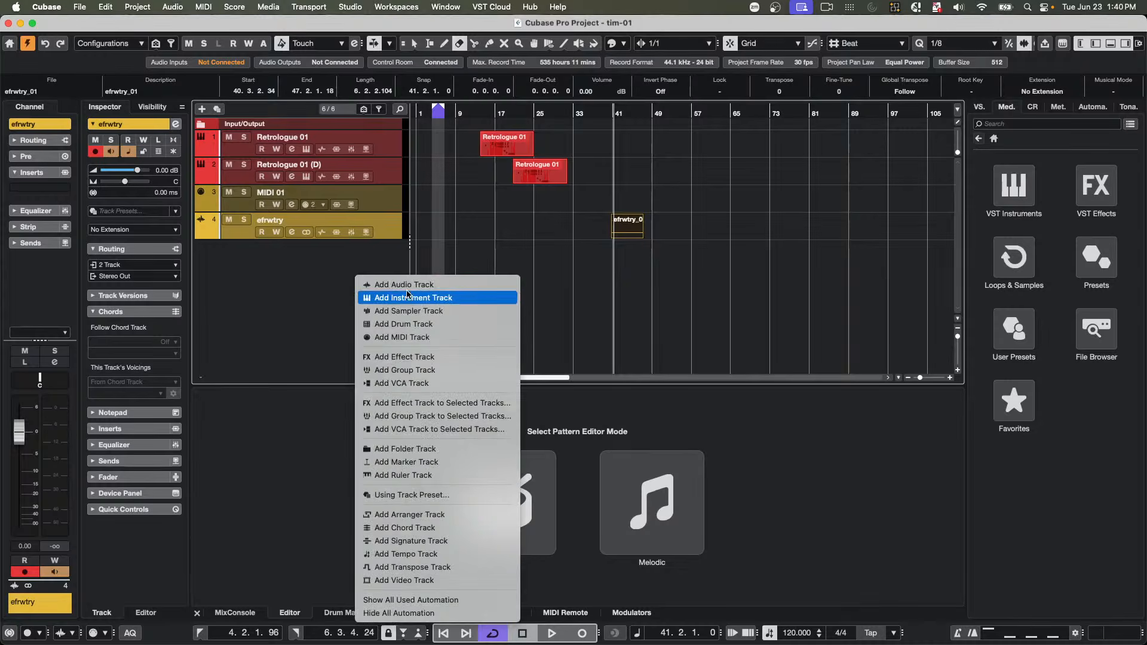
click(429, 298)
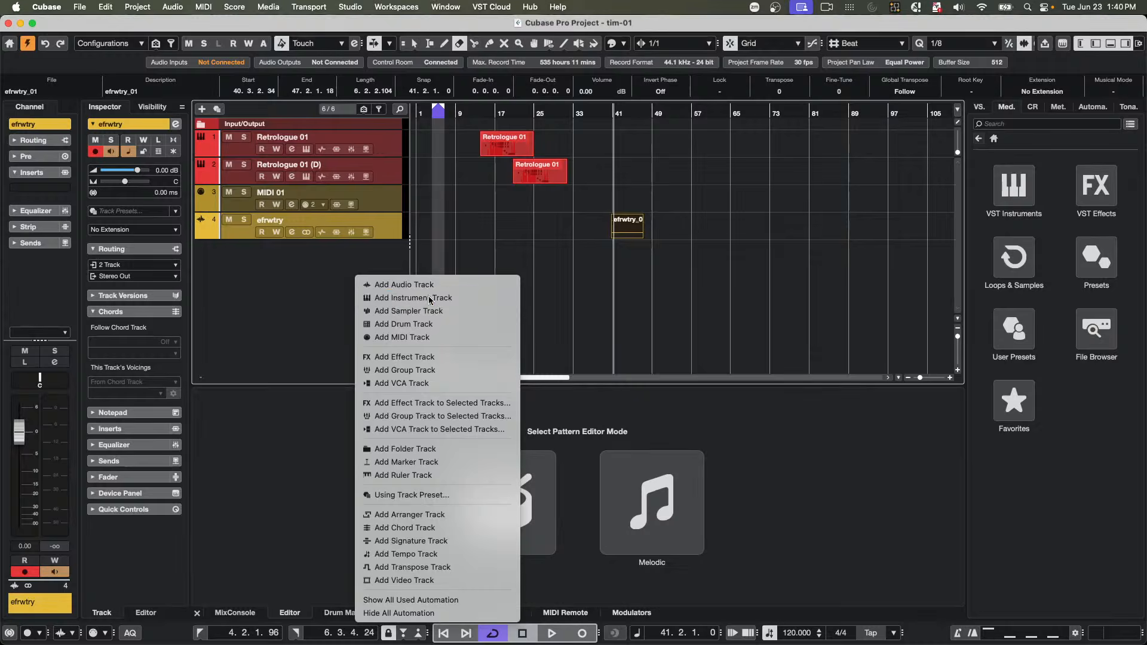
click(469, 185)
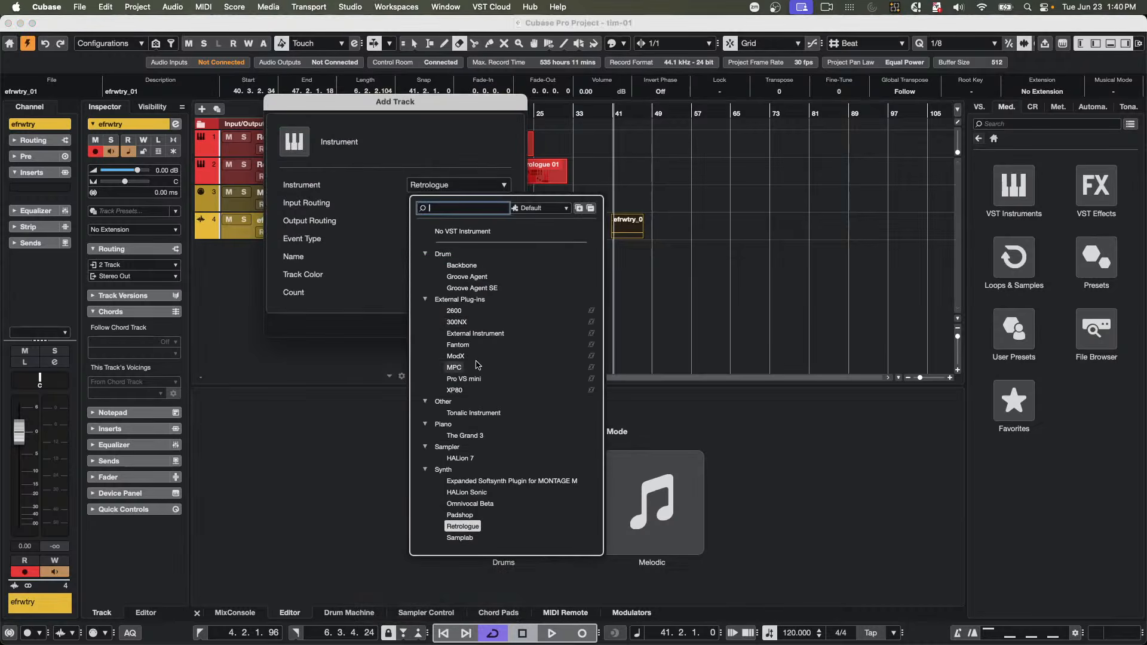
click(472, 289)
click(501, 331)
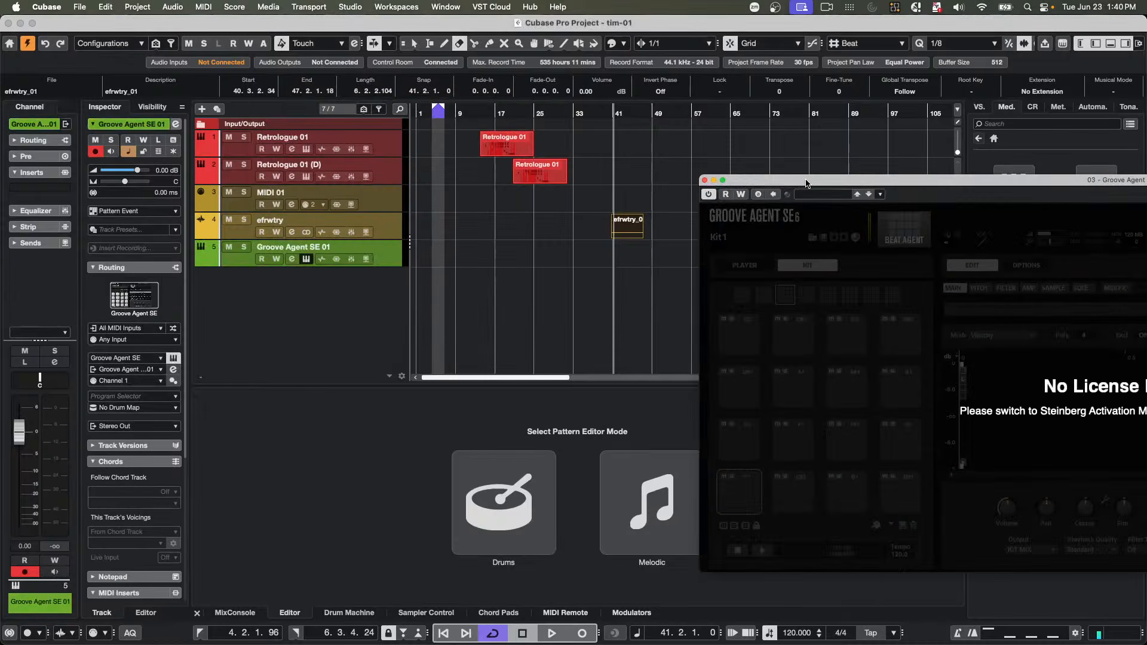
drag(804, 182, 668, 187)
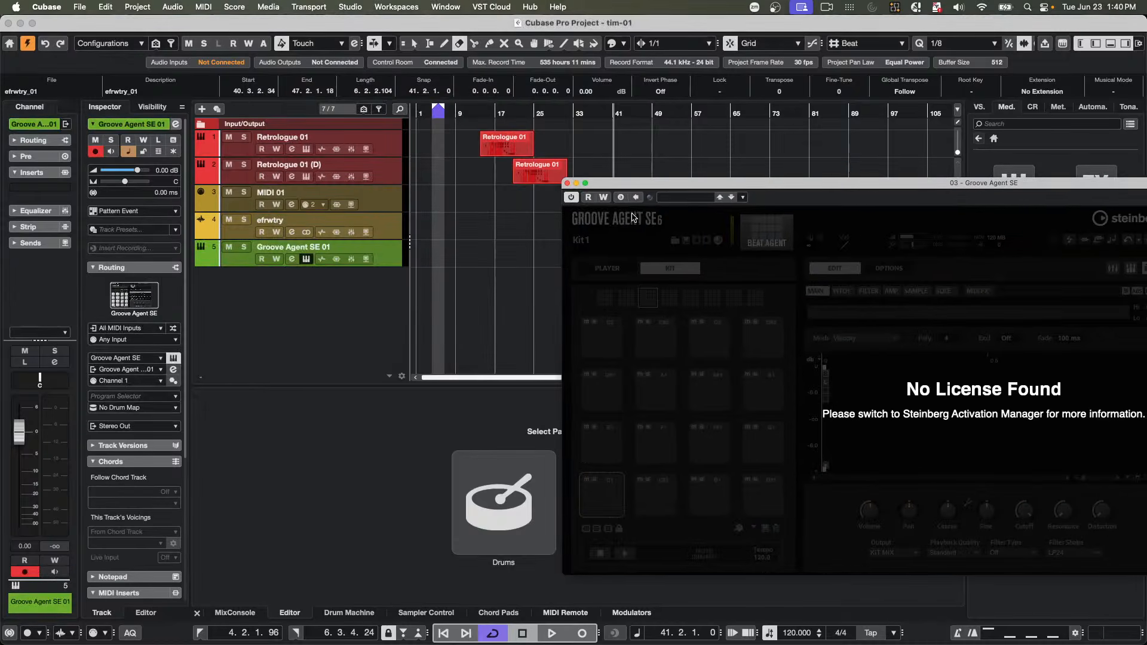
click(387, 226)
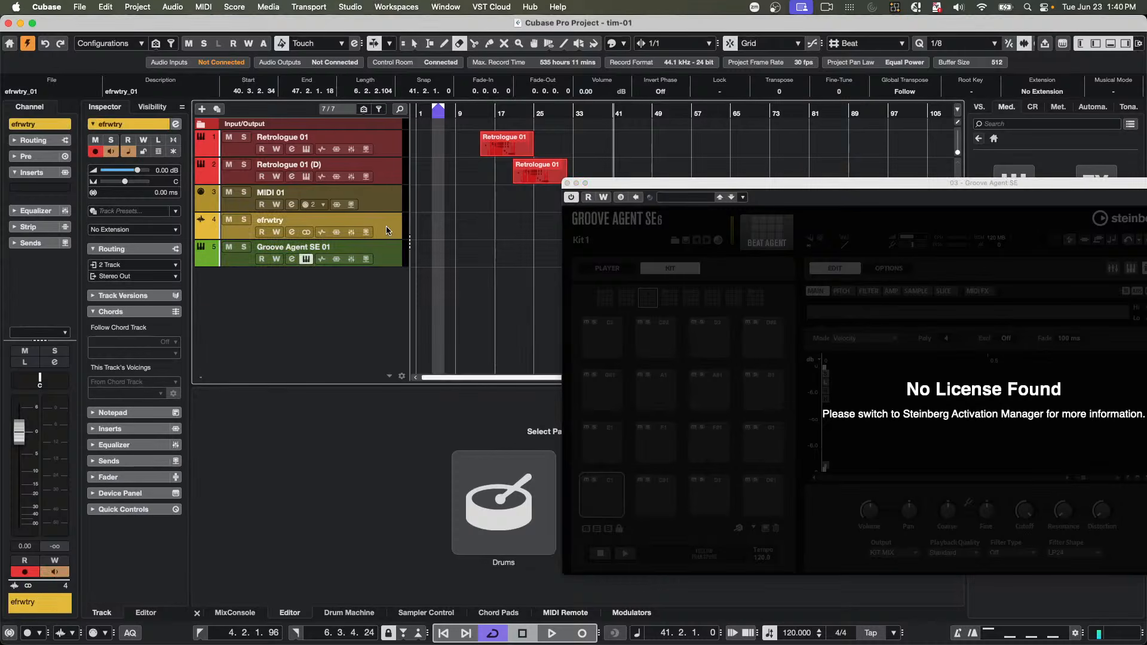
click(567, 184)
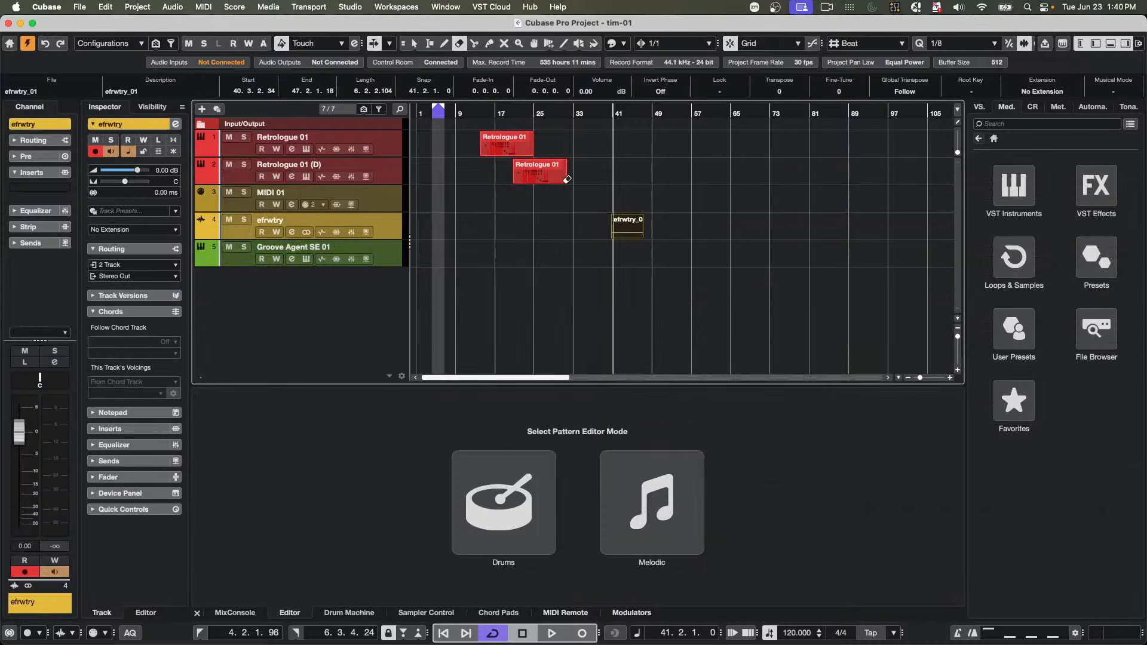
- Add one instrument track using Groove Agent directly below the efrwtry track, with Pattern Event as the event type
right_click(389, 234)
mouse_move(472, 239)
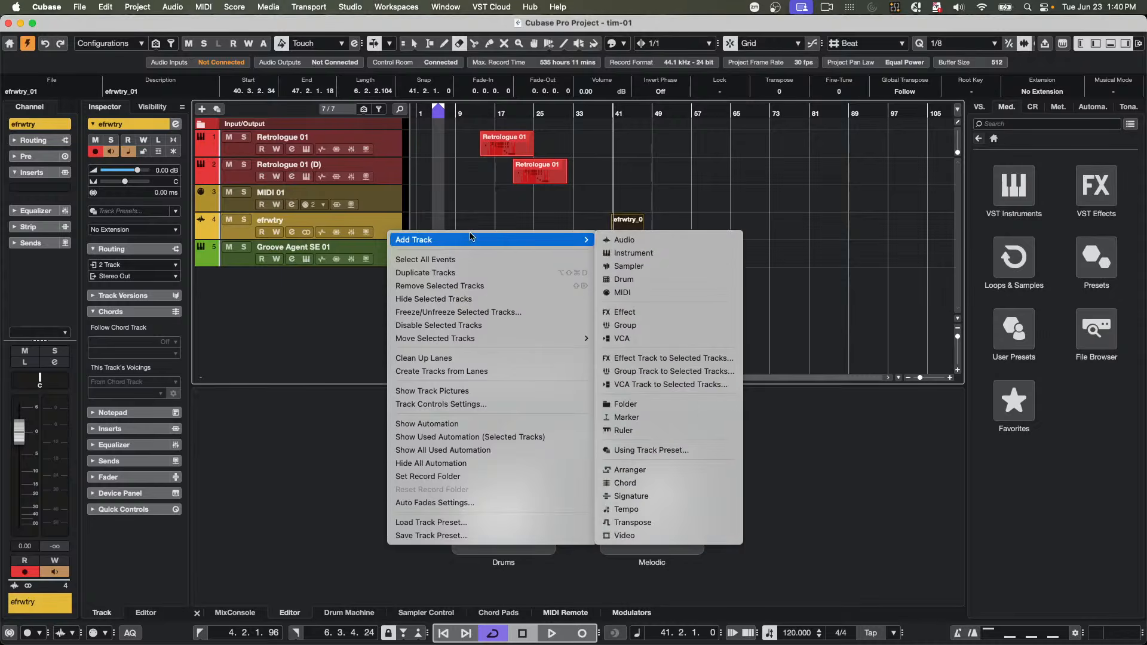
click(628, 253)
click(465, 185)
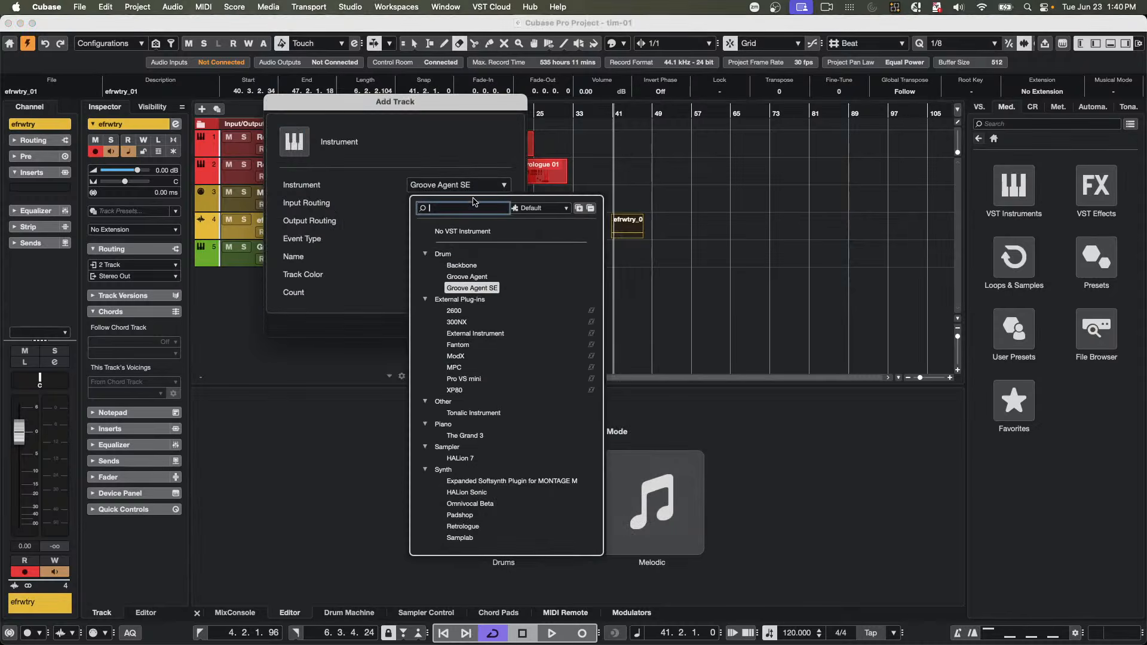
click(471, 274)
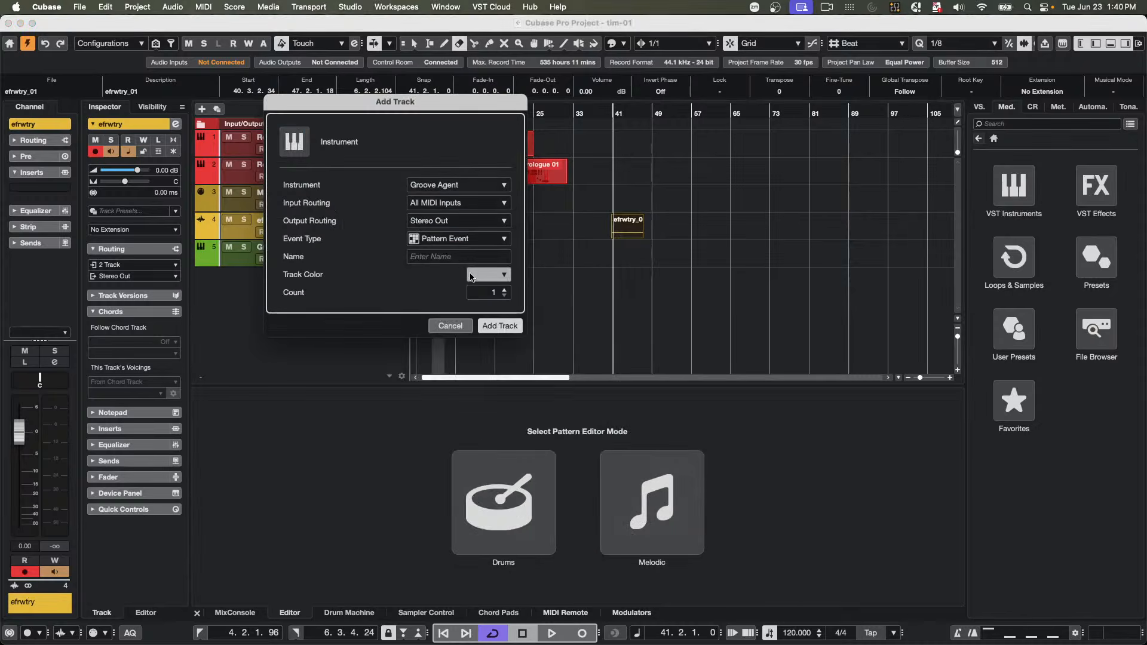
click(501, 327)
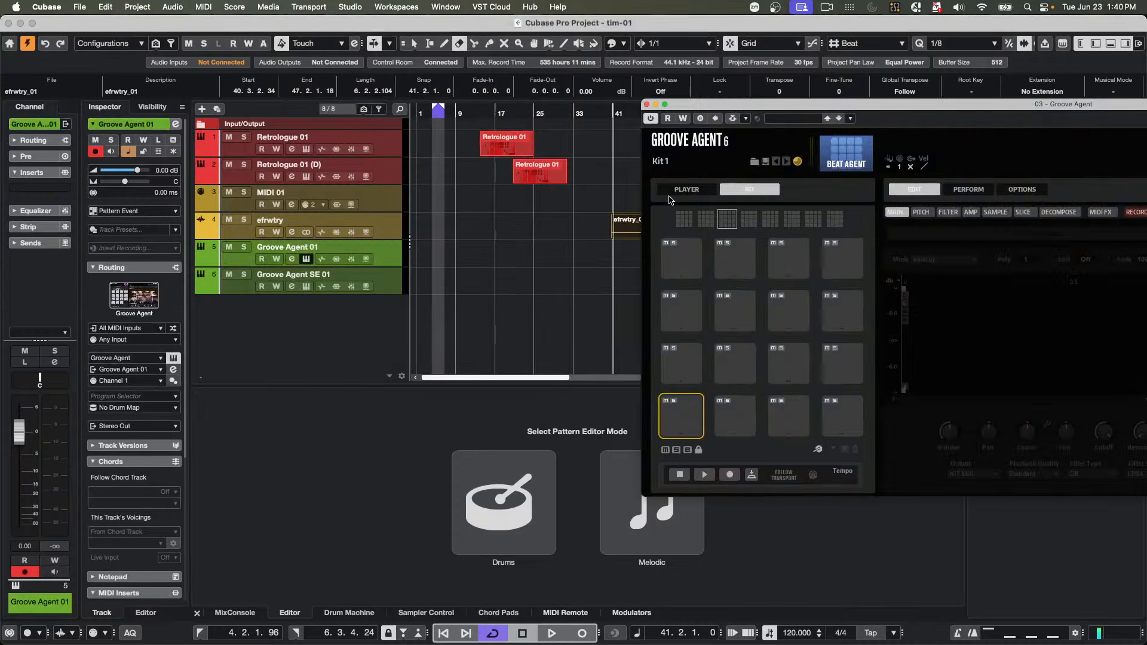
- Load the Detroit 5am kit from the Future Past Perfect library into Groove Agent
drag(701, 111, 315, 156)
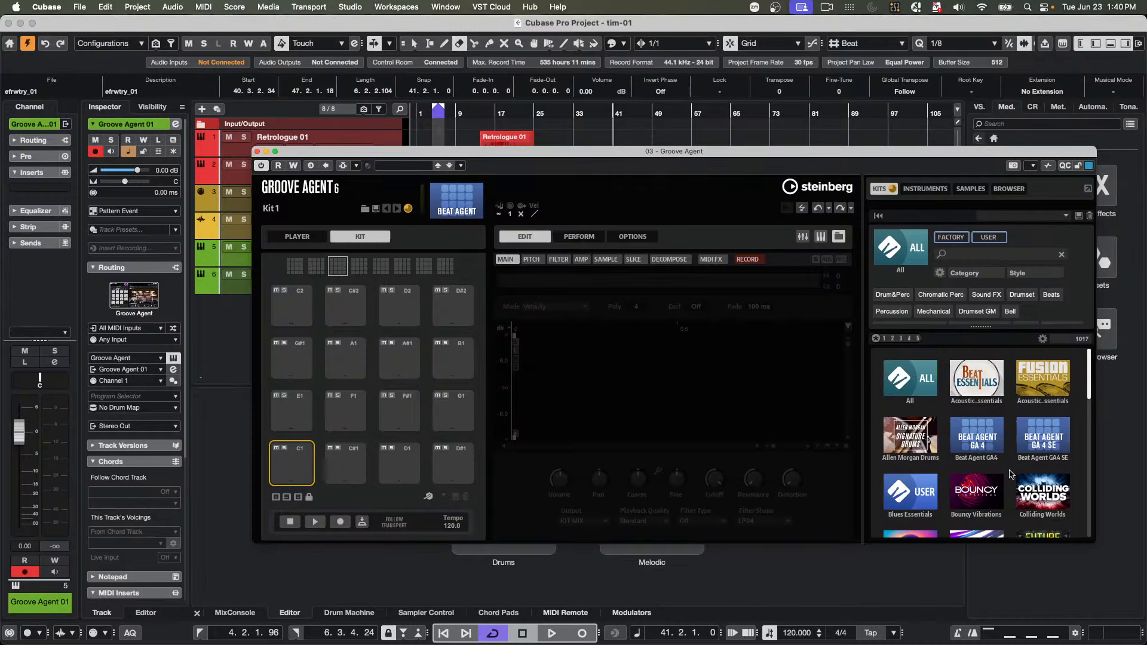
click(983, 492)
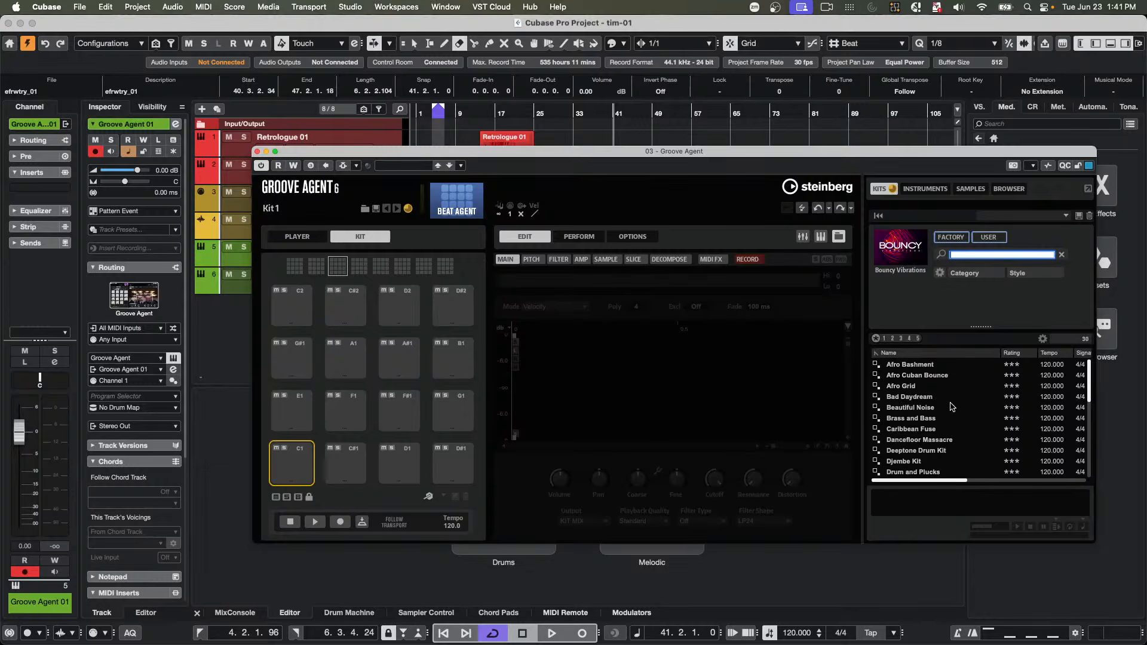
click(900, 246)
scroll(962, 421, down, 2)
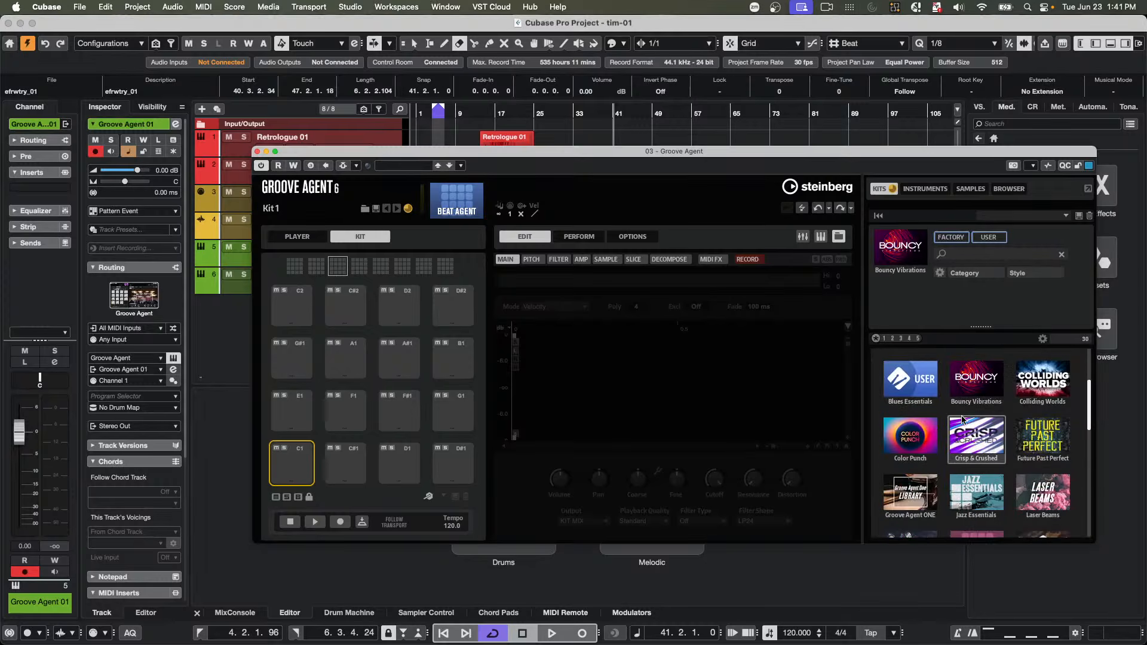
click(1045, 436)
click(925, 421)
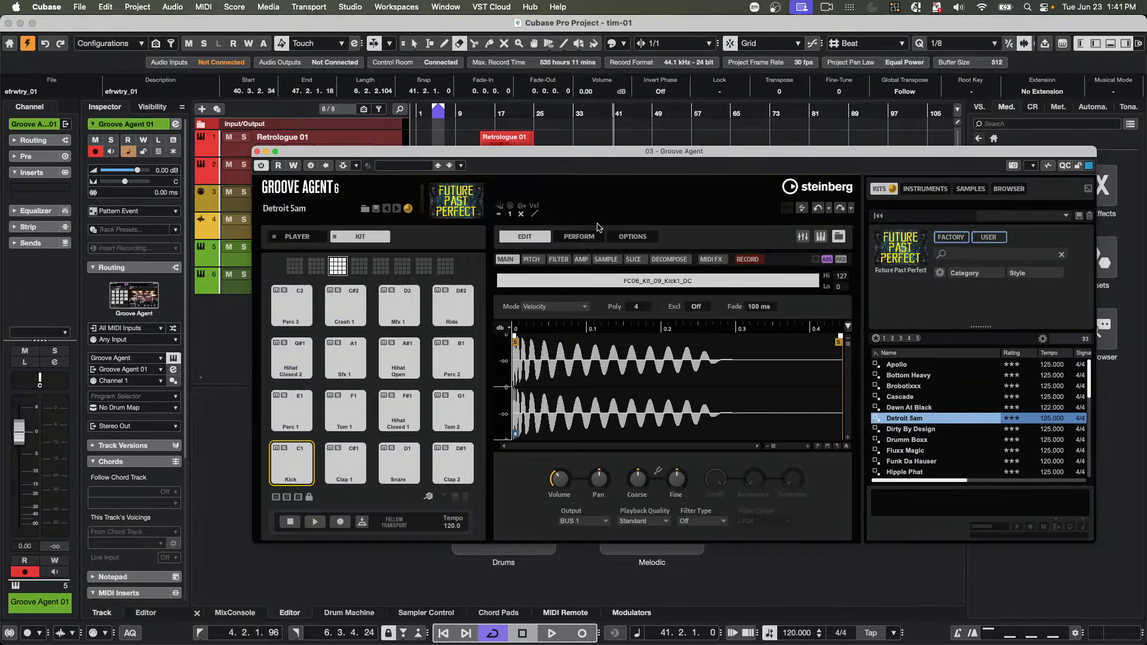
- Create a pattern for Groove 1 with Kick on steps 1 and 9 and Snare on steps 5 and 13, playing it back meanwhile
click(297, 236)
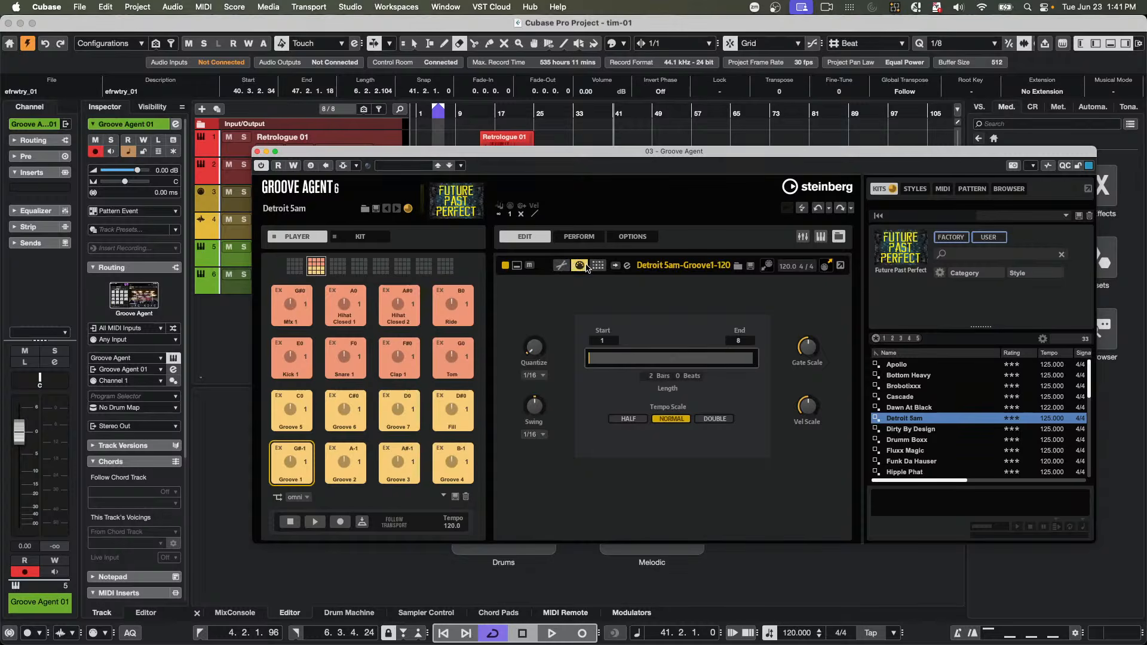
click(598, 265)
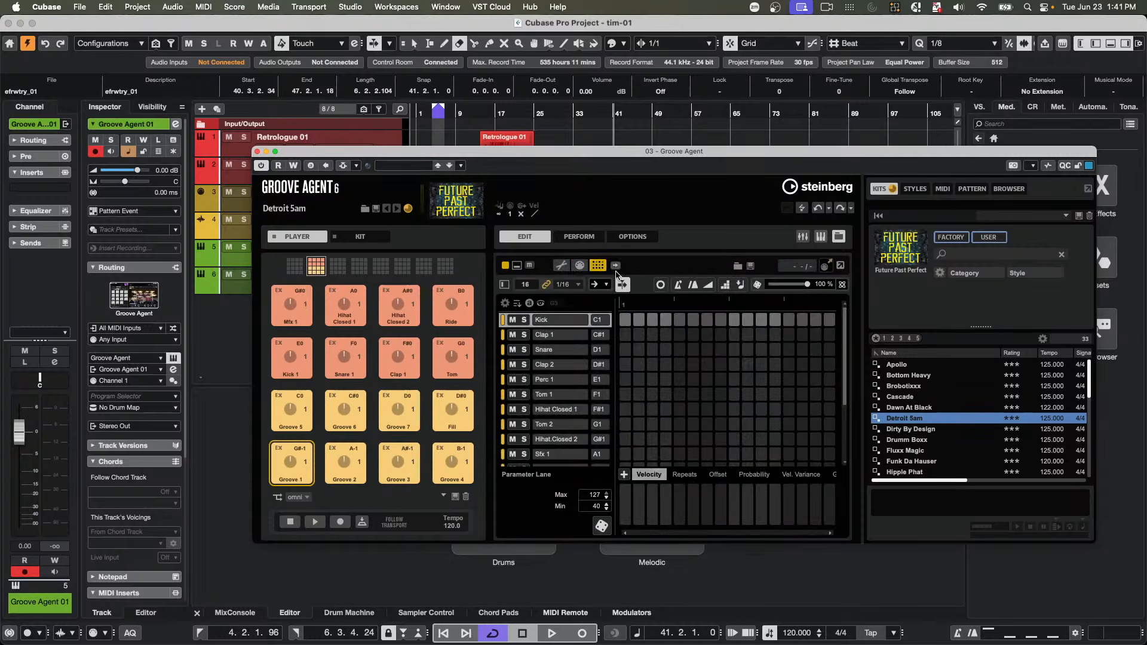
click(624, 320)
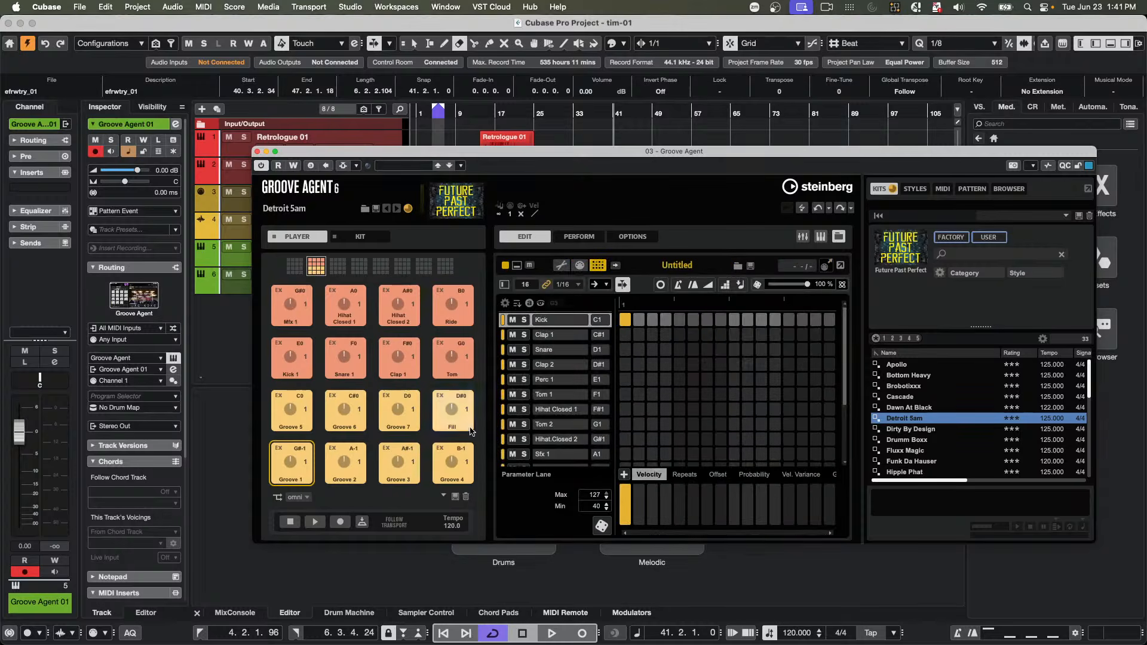
click(314, 522)
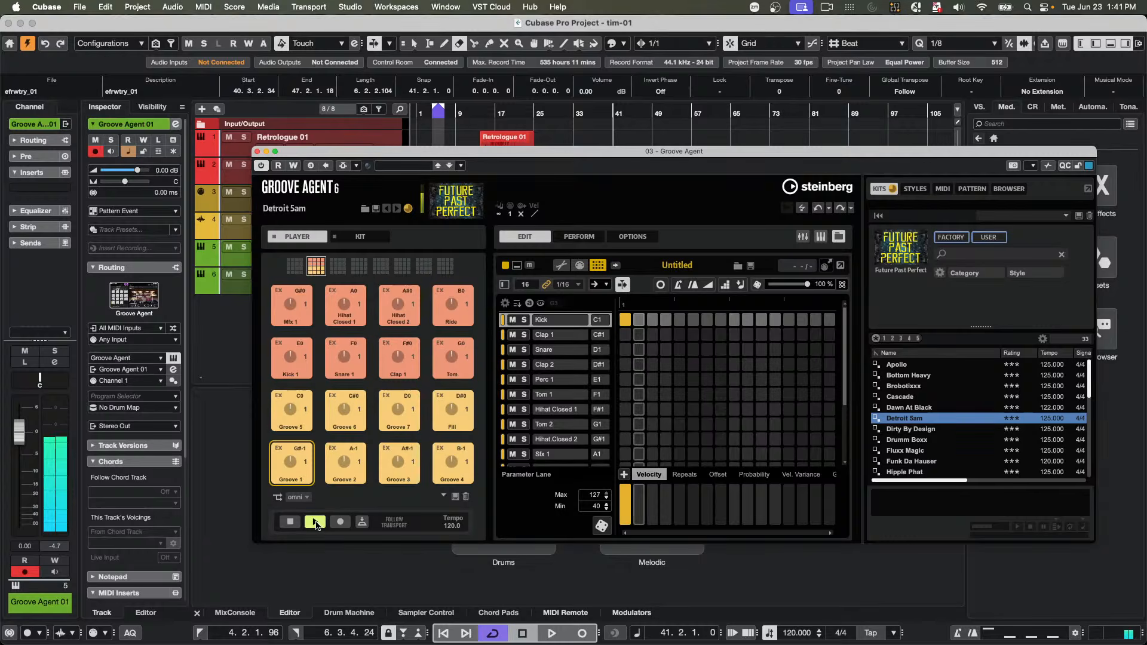
click(680, 350)
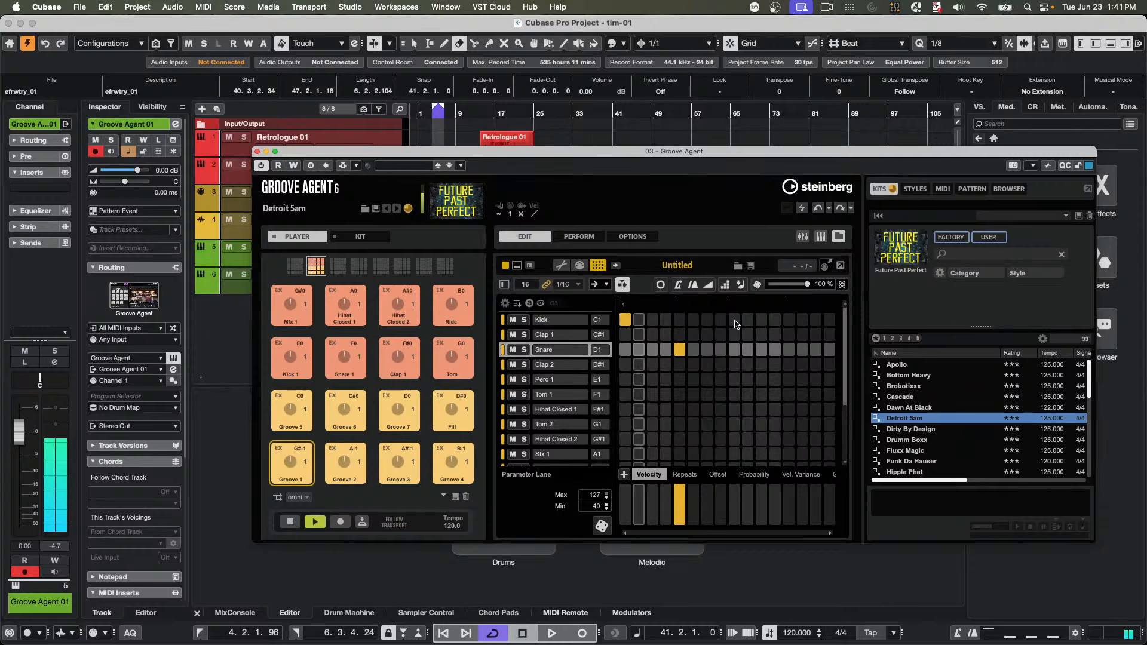
click(734, 320)
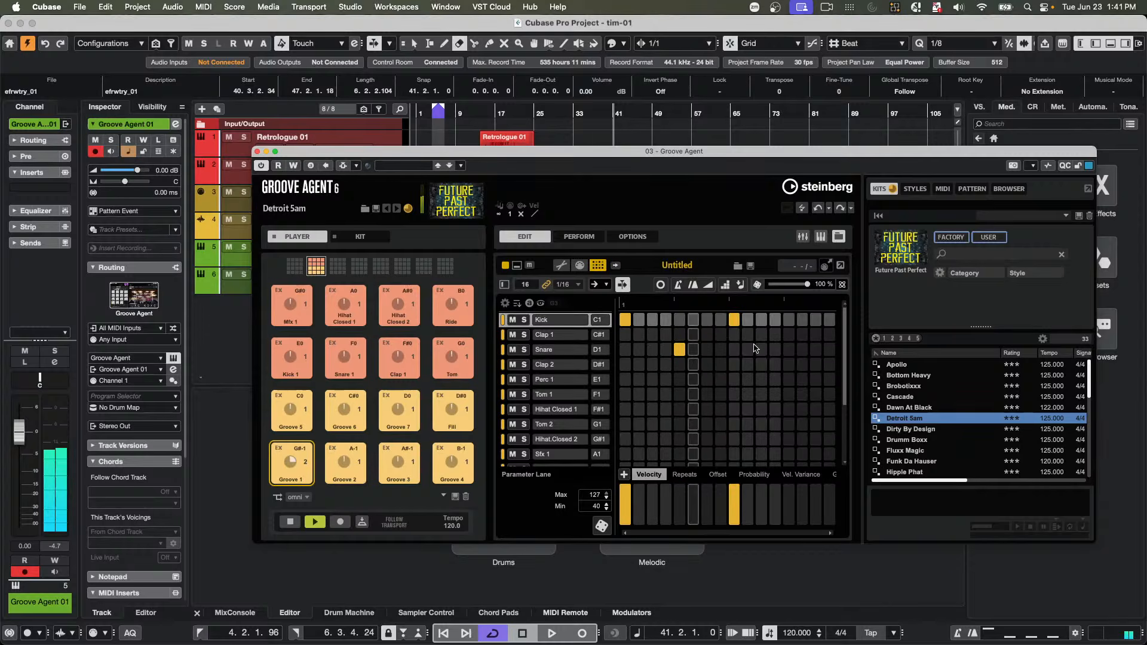
click(789, 350)
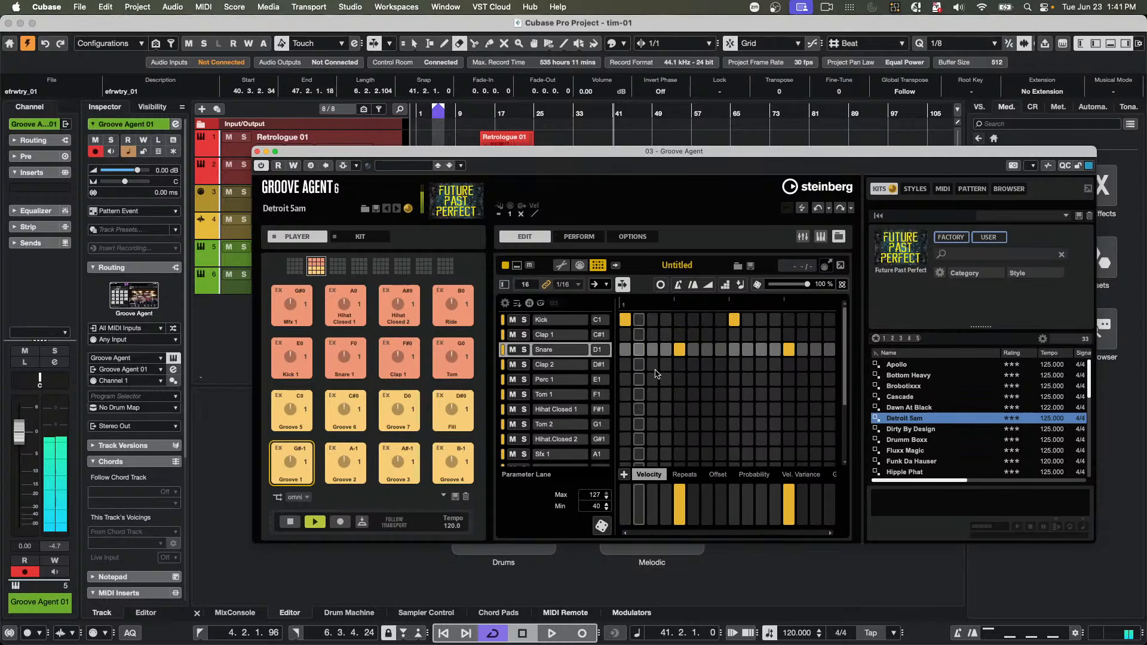
- Add Hihat Closed 1 hits on steps 1, 4, 8, 10, 11 and 14 of the pattern
click(625, 409)
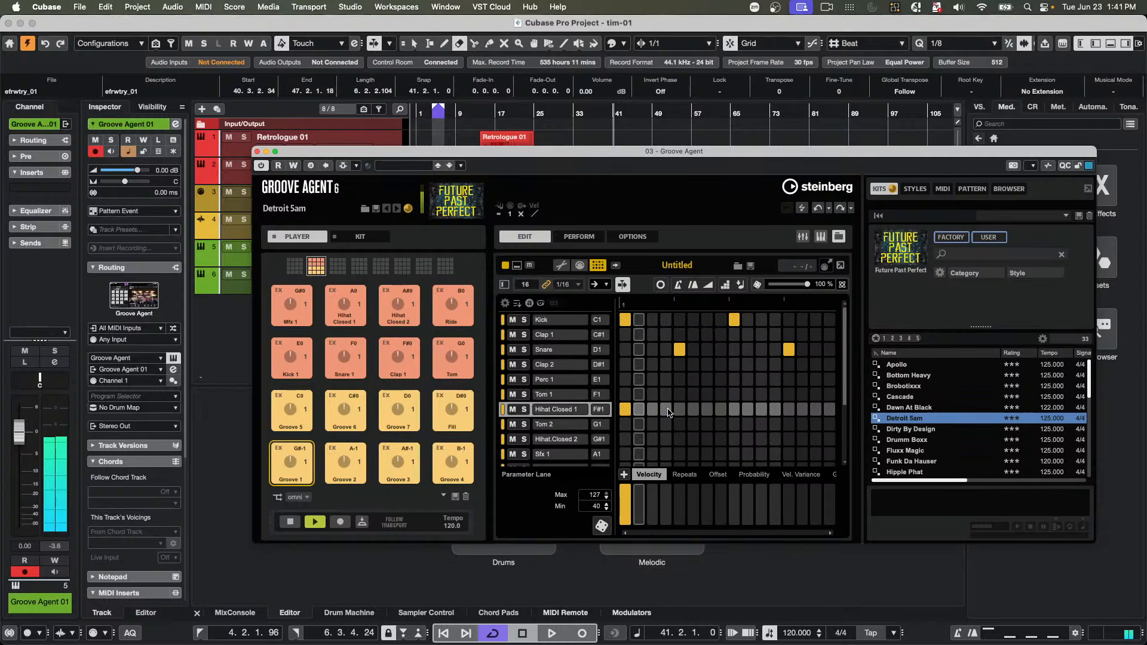
click(666, 410)
click(721, 409)
click(762, 409)
click(748, 409)
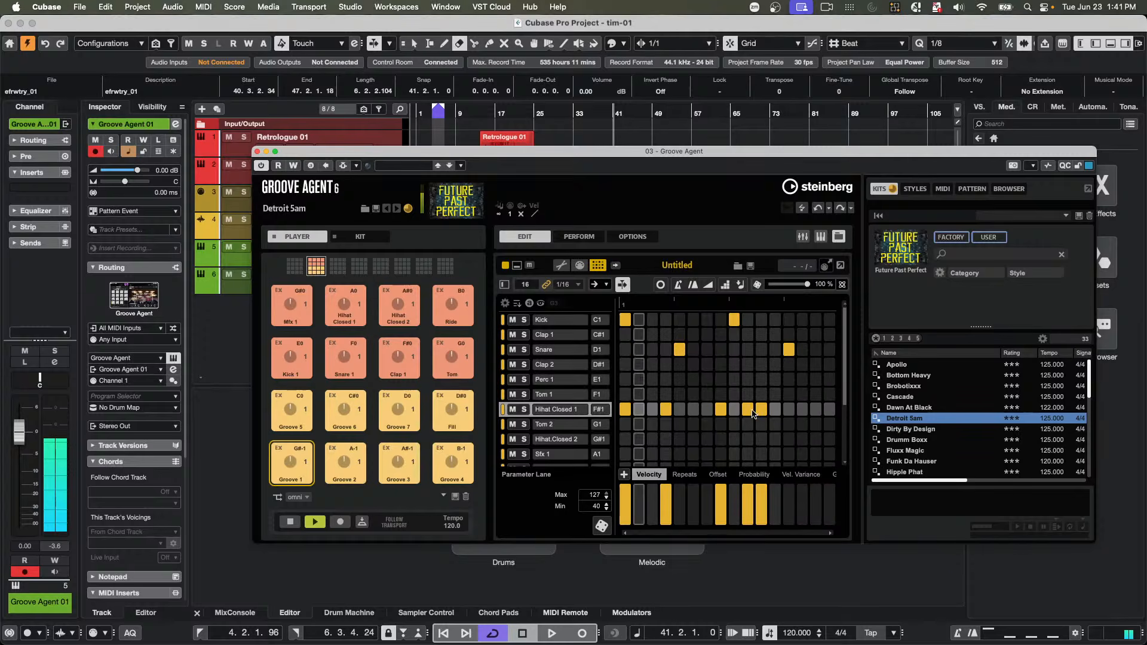
click(803, 410)
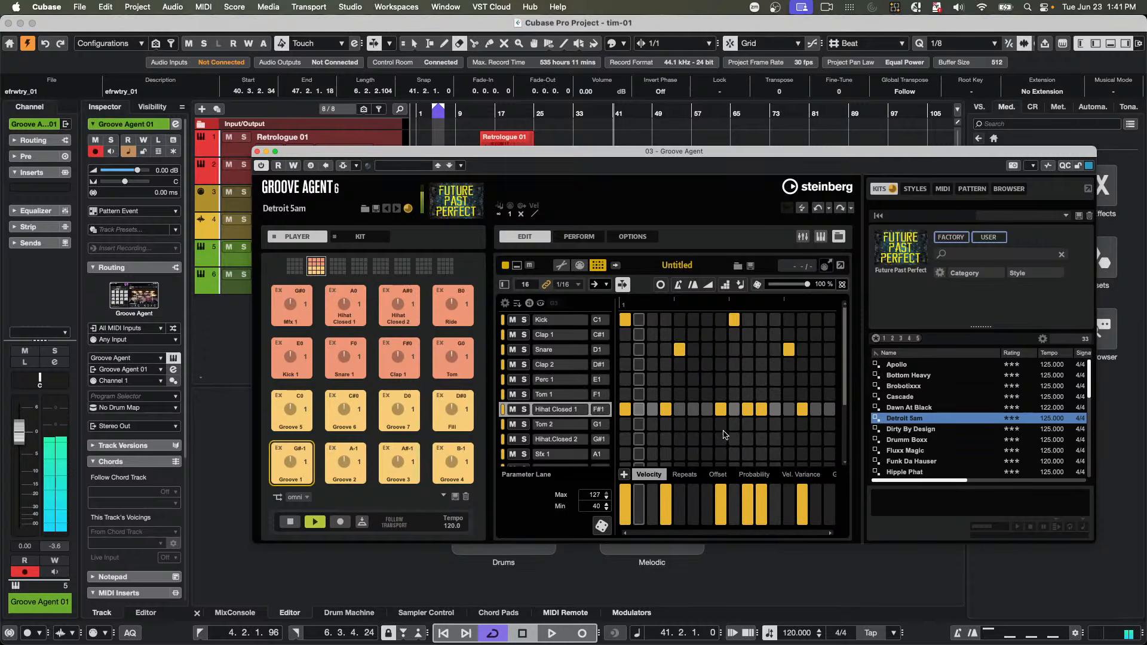
- Add a low-velocity Sfx 1 hit on step 3, Perc 2 on steps 8, 13 and 16, and Perc 3 on steps 5, 11 and 15
scroll(713, 426, down, 3)
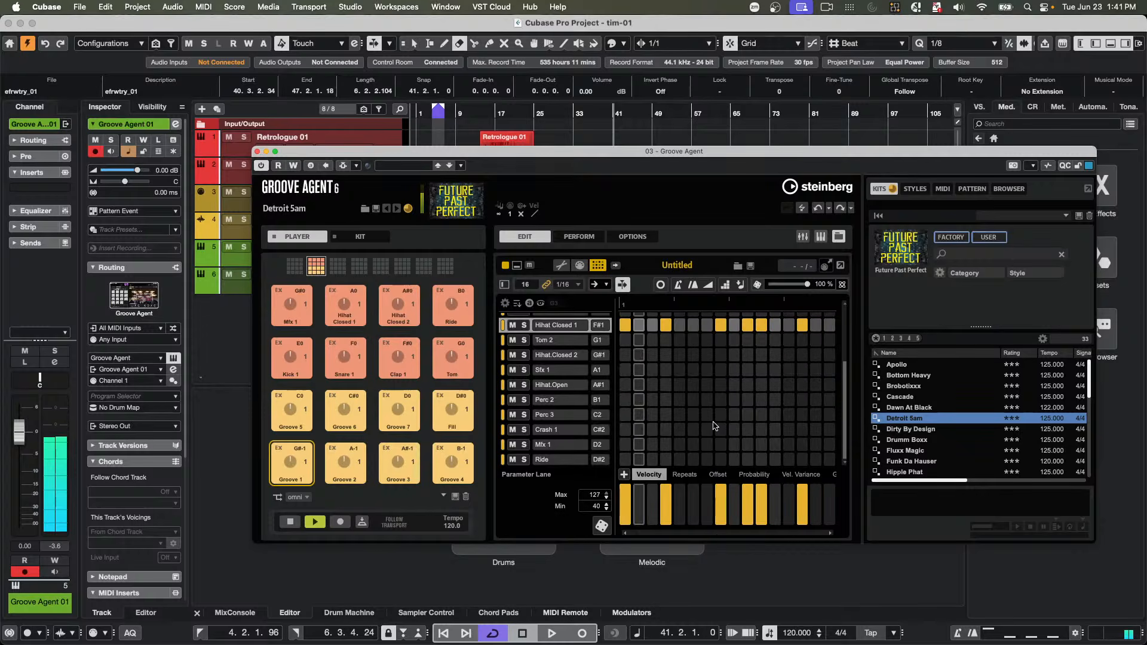
click(648, 371)
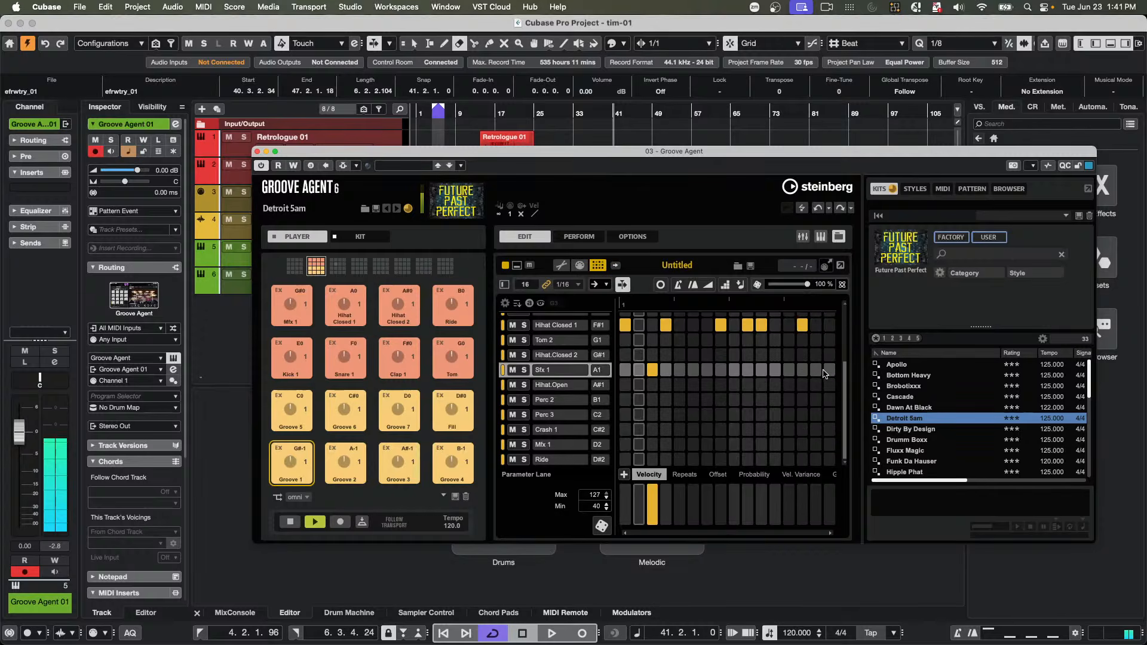
click(653, 415)
click(720, 401)
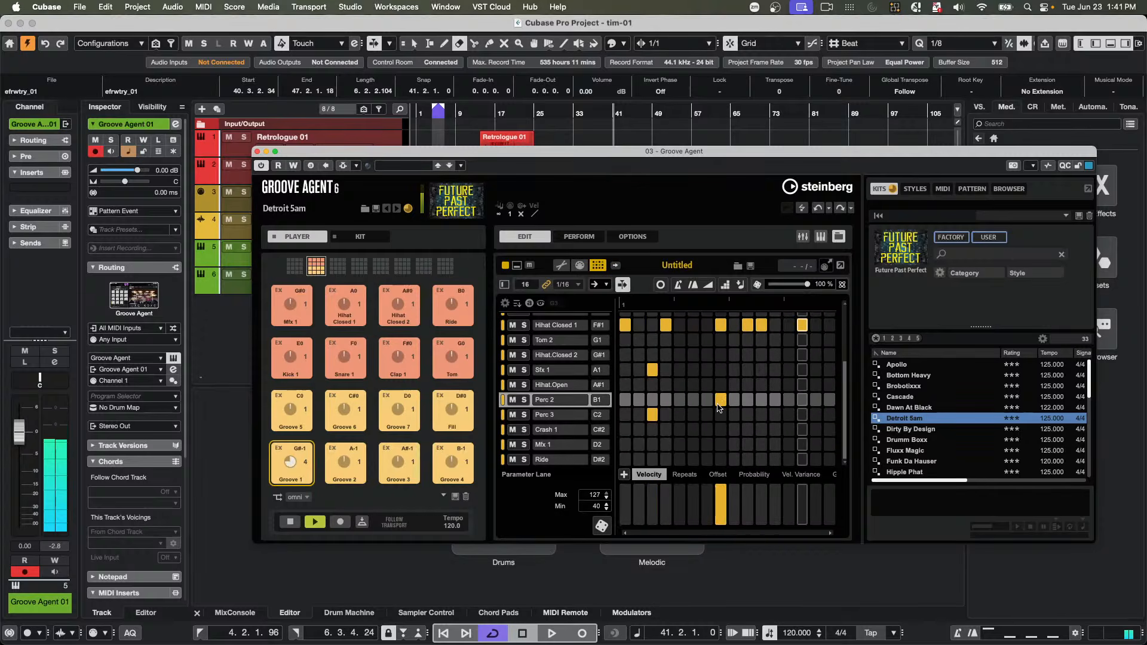
click(652, 415)
click(762, 415)
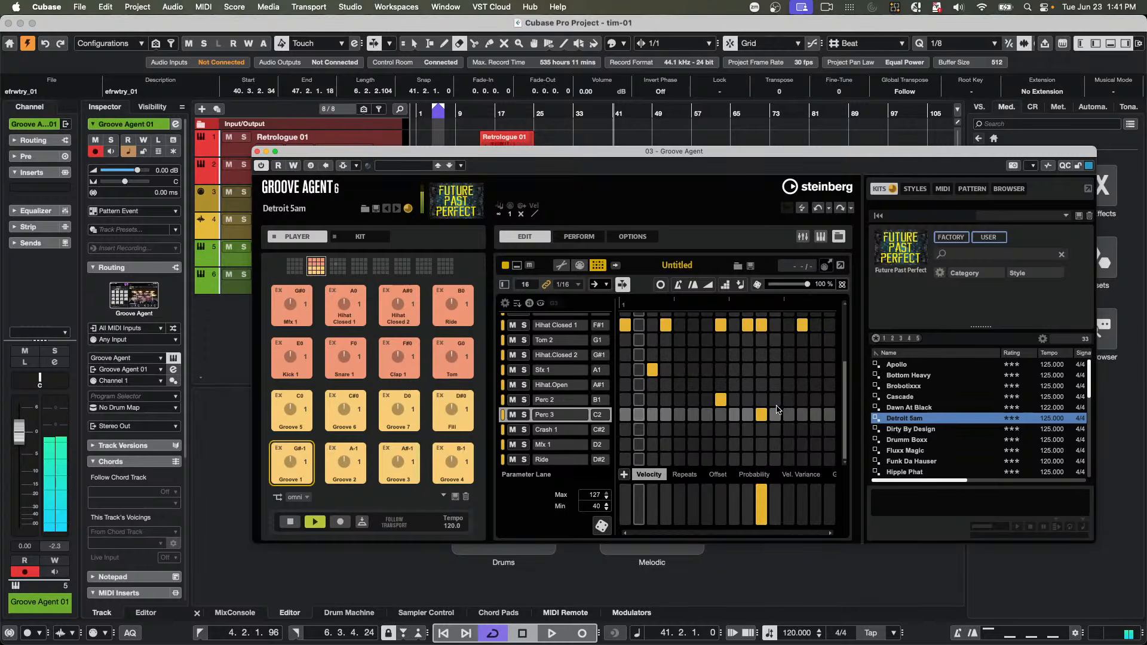
click(788, 400)
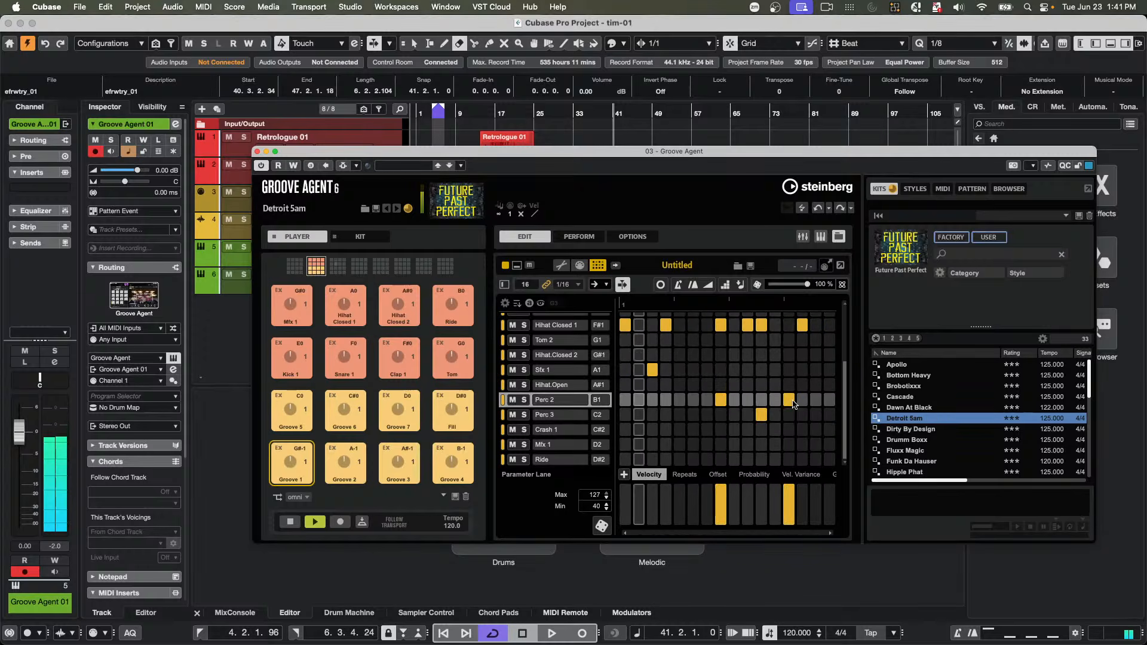
click(816, 414)
click(829, 399)
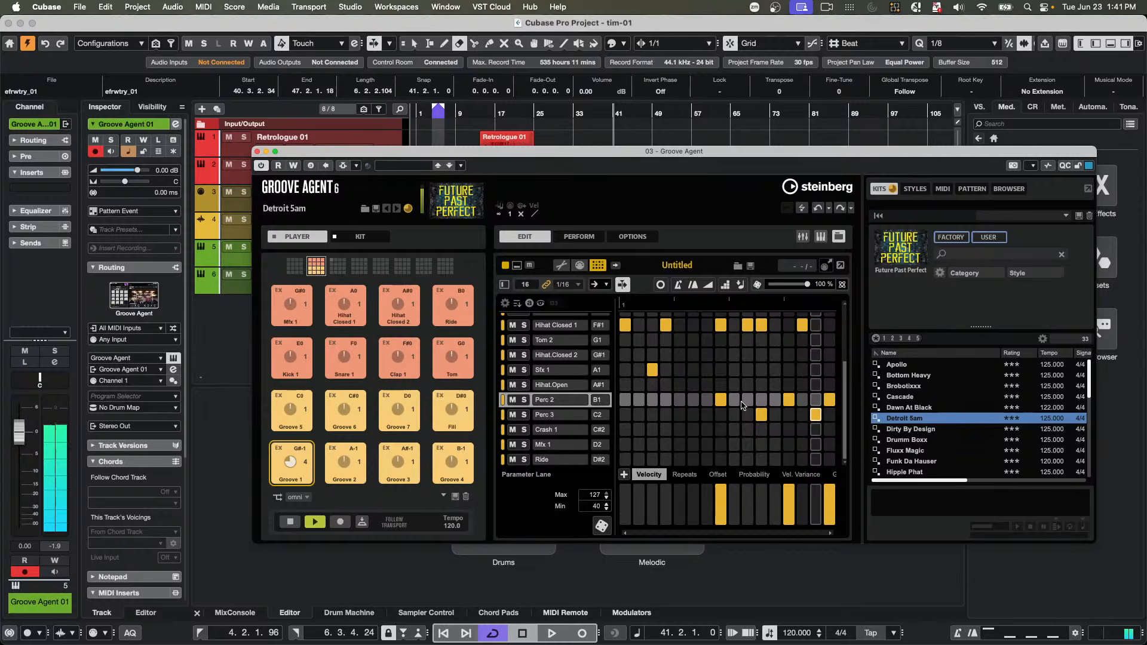
click(680, 415)
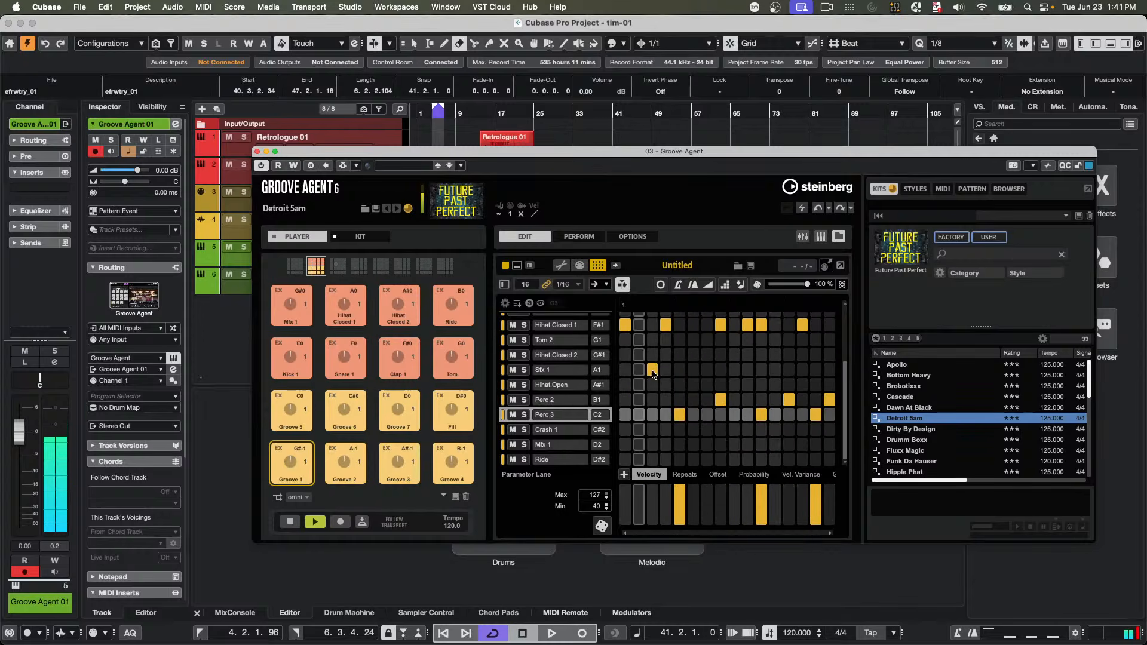
click(544, 370)
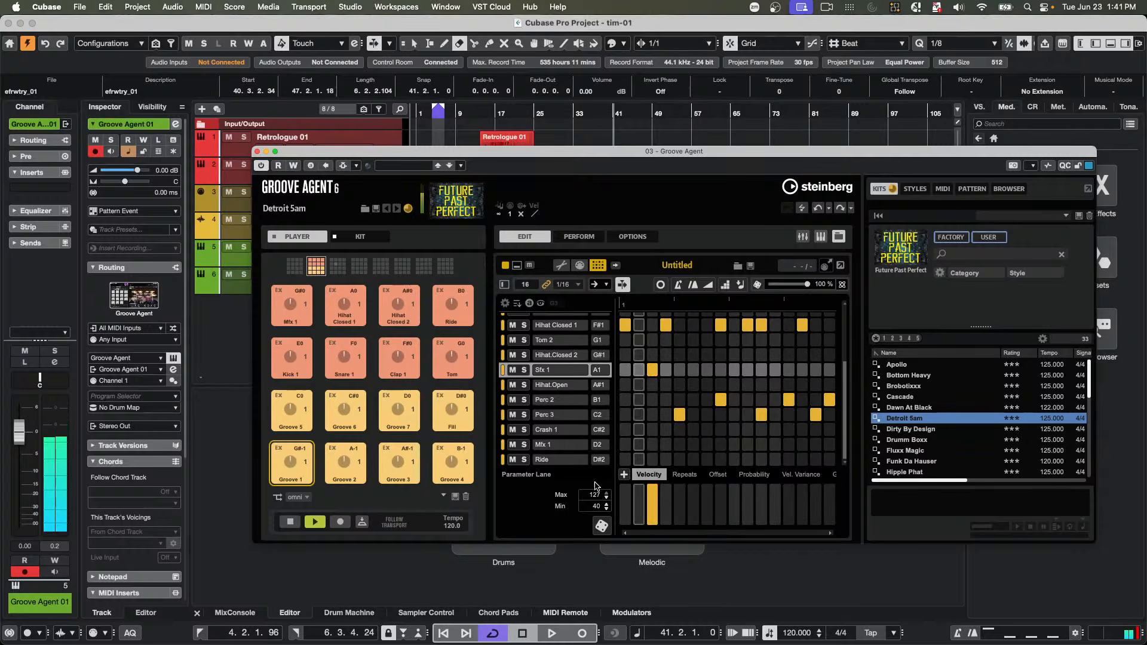
click(654, 512)
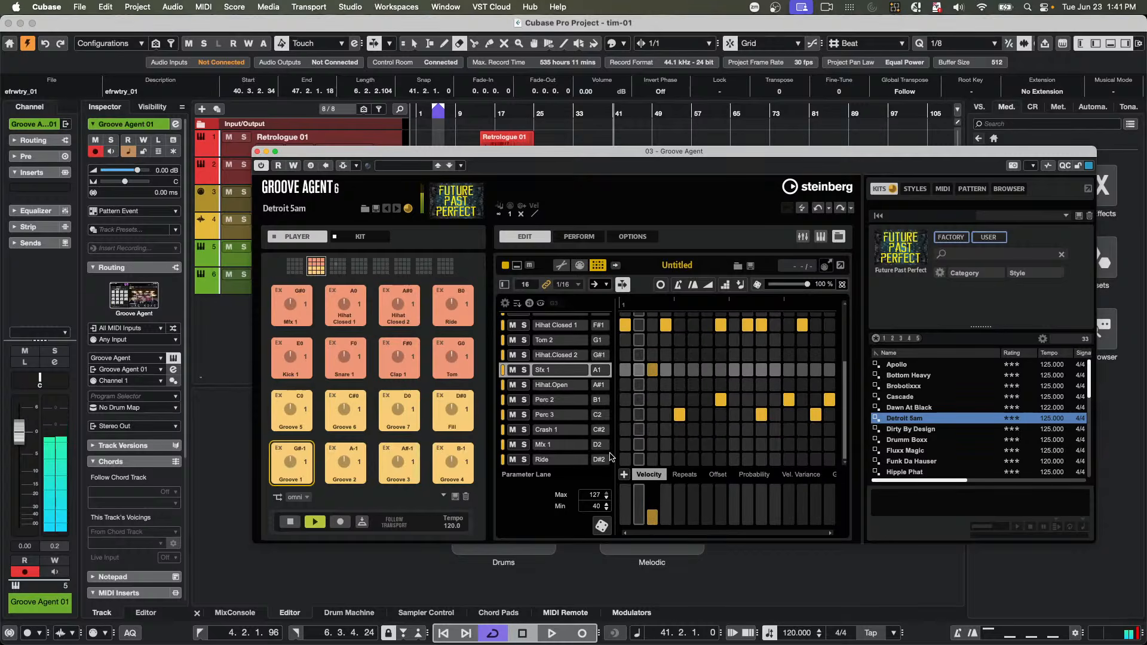
- Save the pattern as June 23 2026gapattern, start project playback, and stop Groove Agent's own pattern playback
click(749, 266)
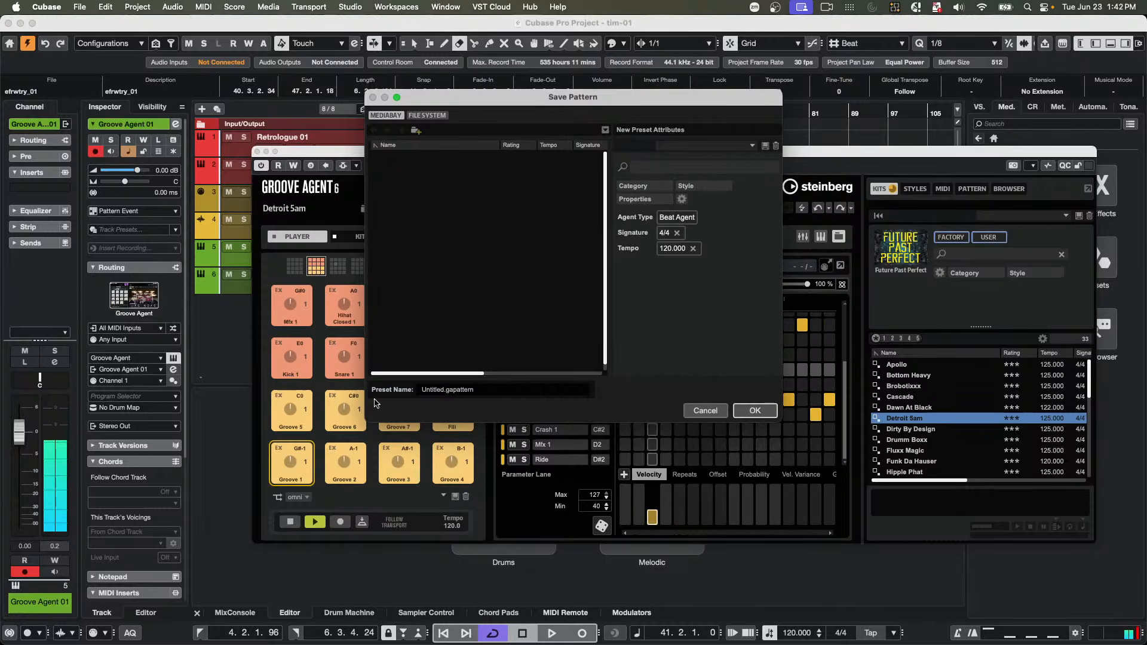
click(428, 391)
double_click(428, 391)
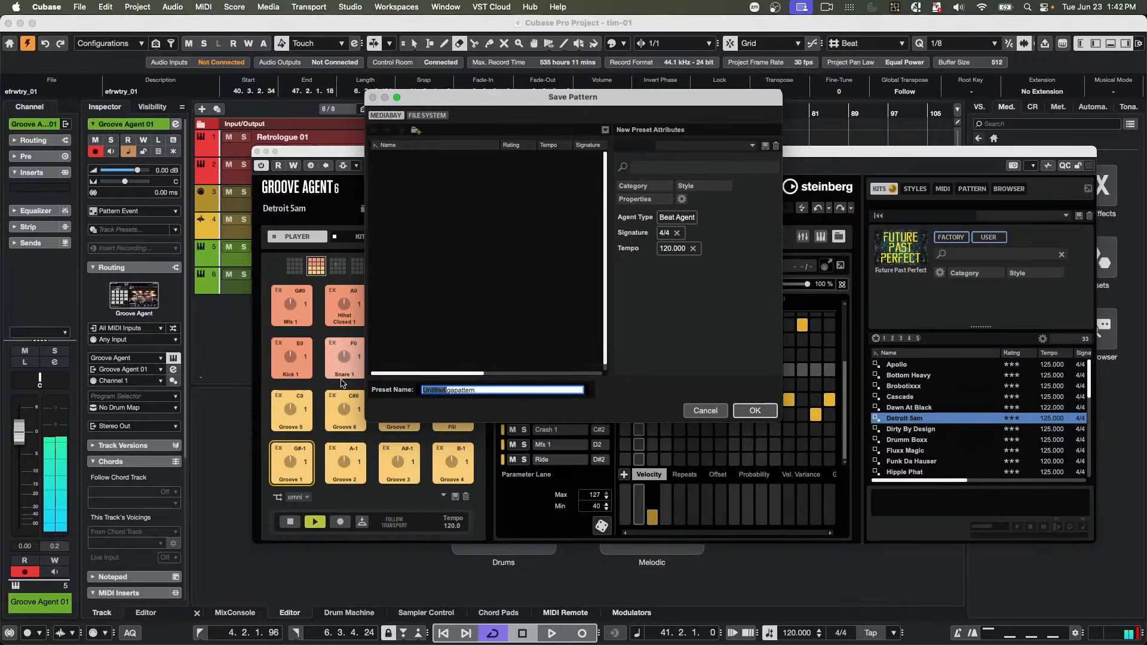
text(June 23)
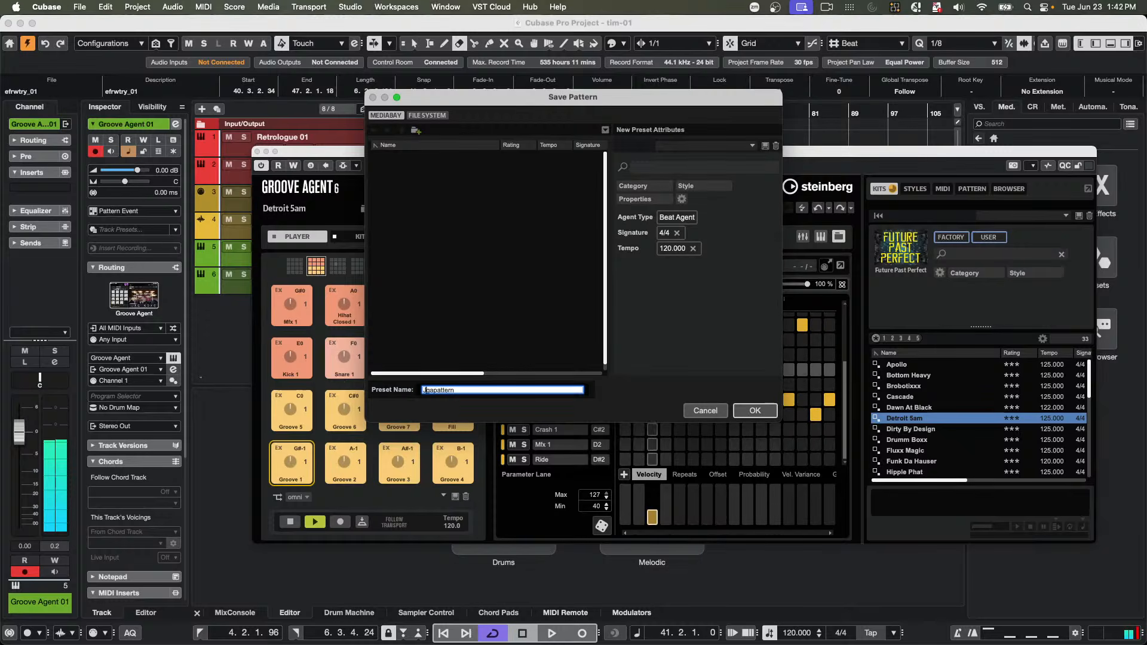
text( 2026)
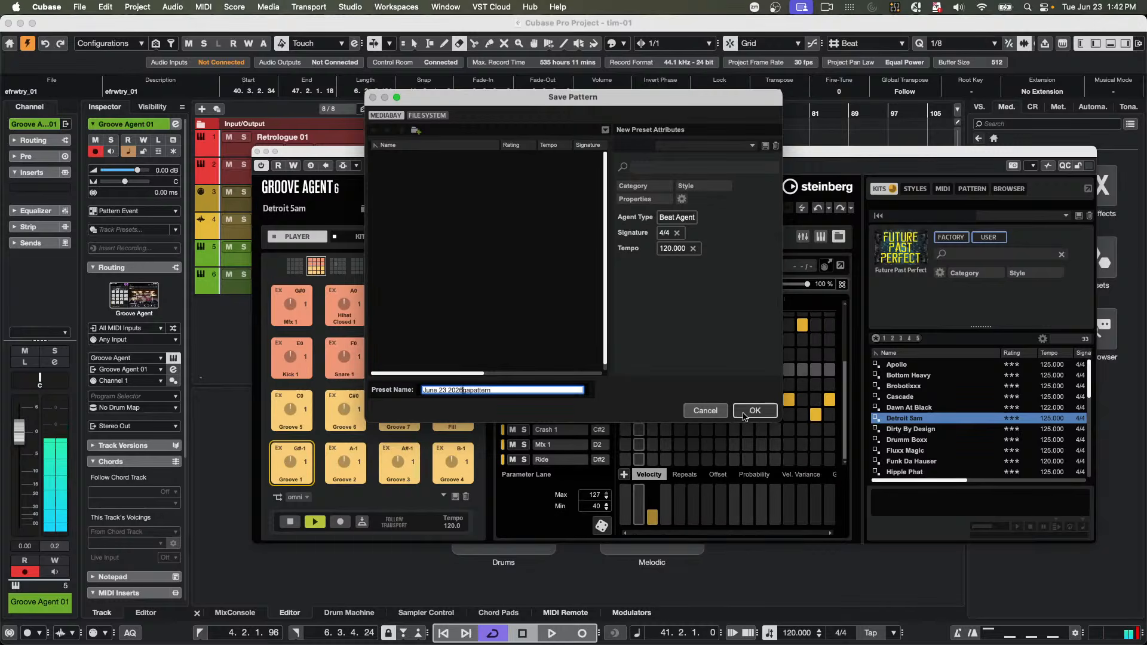
click(771, 409)
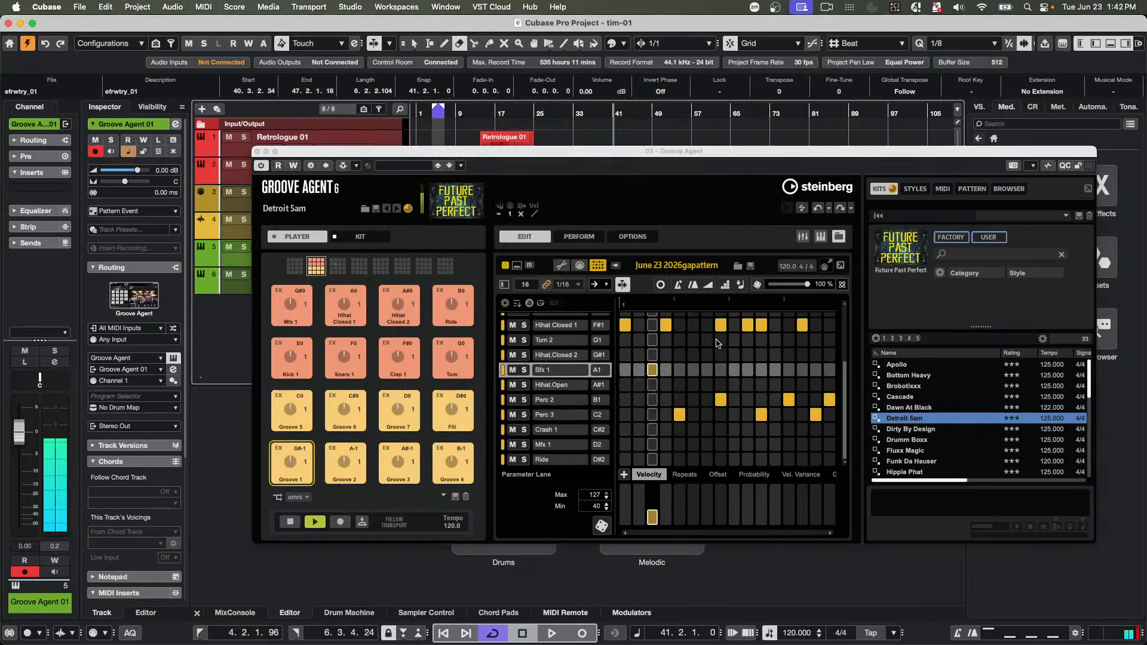
key(space)
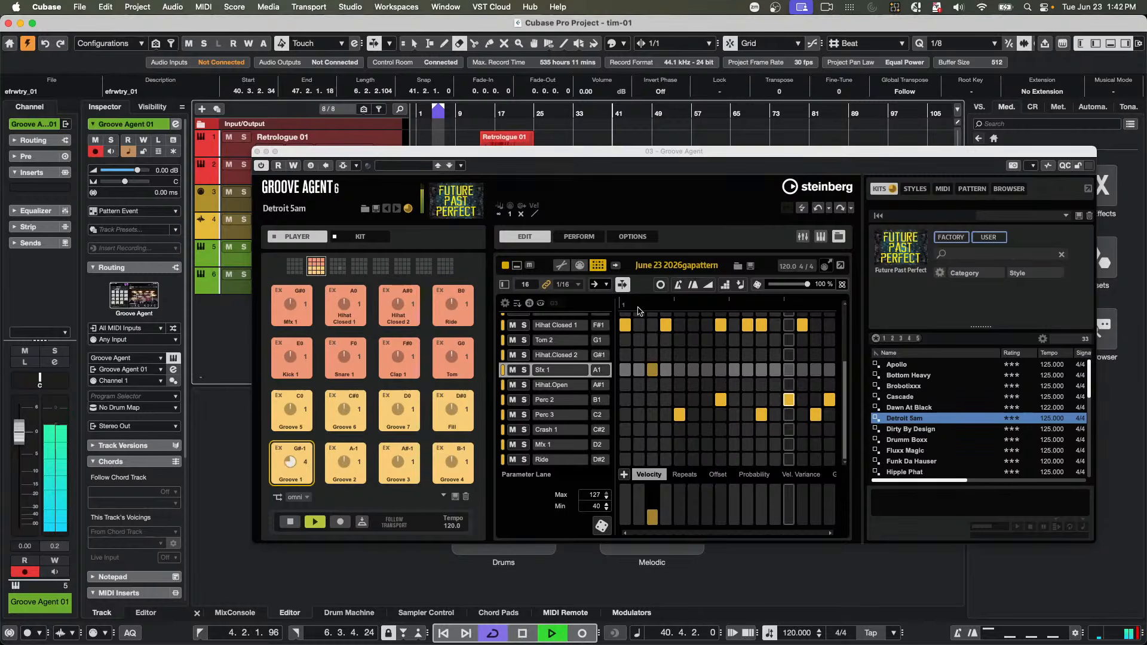
click(315, 520)
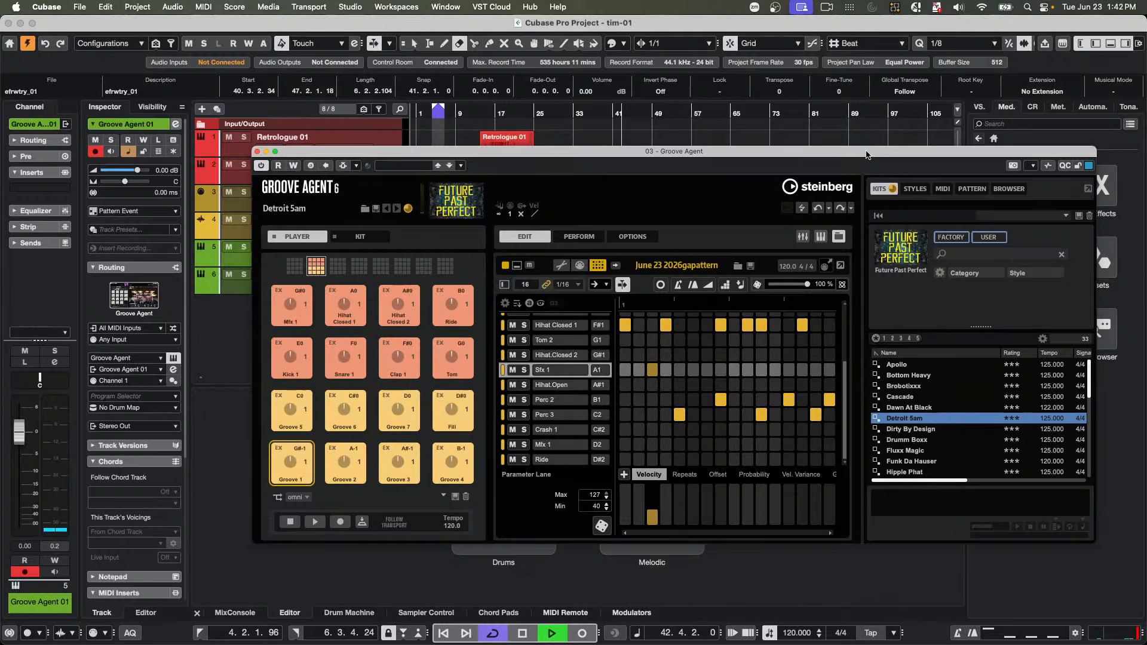
- Look for the saved pattern among MediaBay's user presets for Pattern Editor patterns, and return to the MediaBay home page
drag(867, 156, 654, 106)
click(1010, 341)
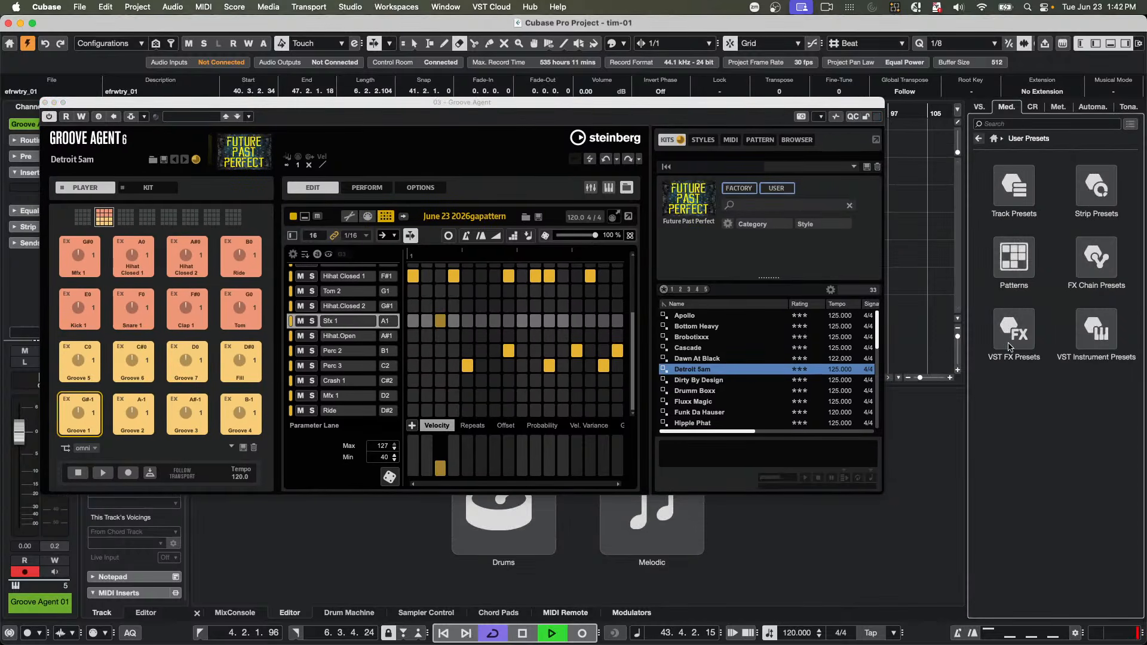
click(1019, 257)
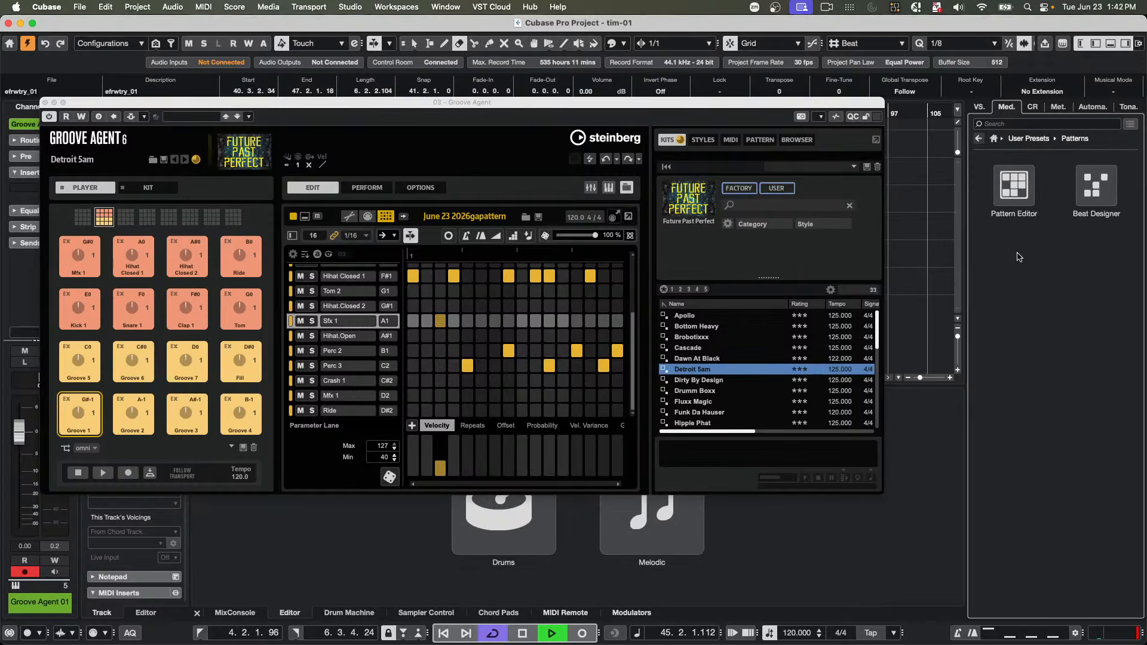
click(1030, 191)
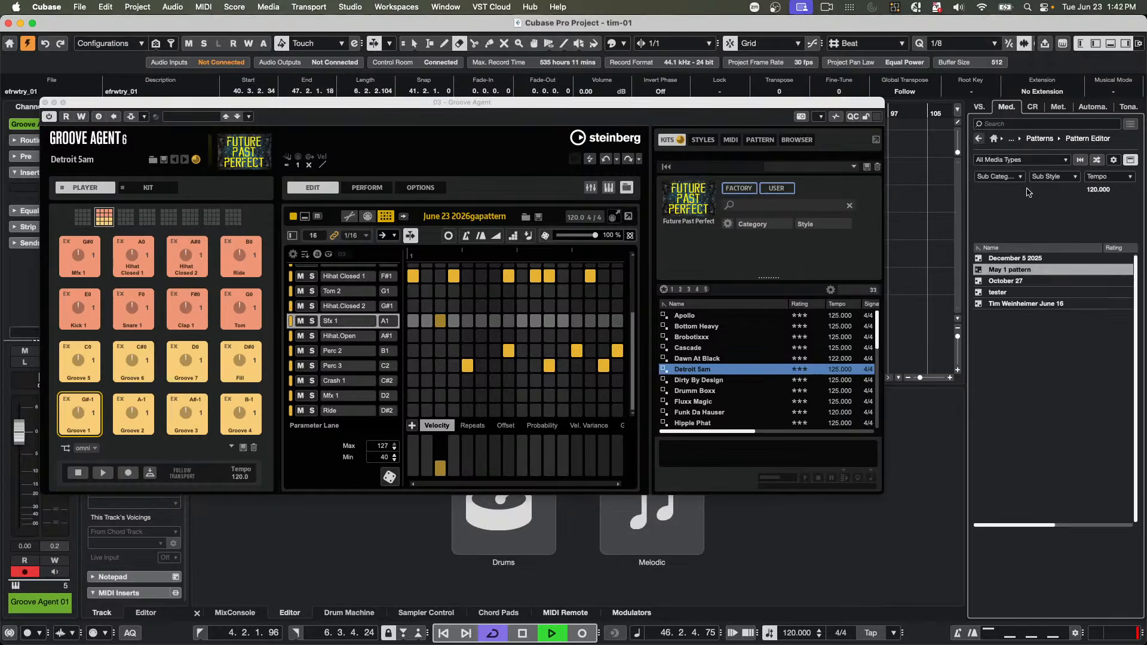
click(980, 139)
click(980, 138)
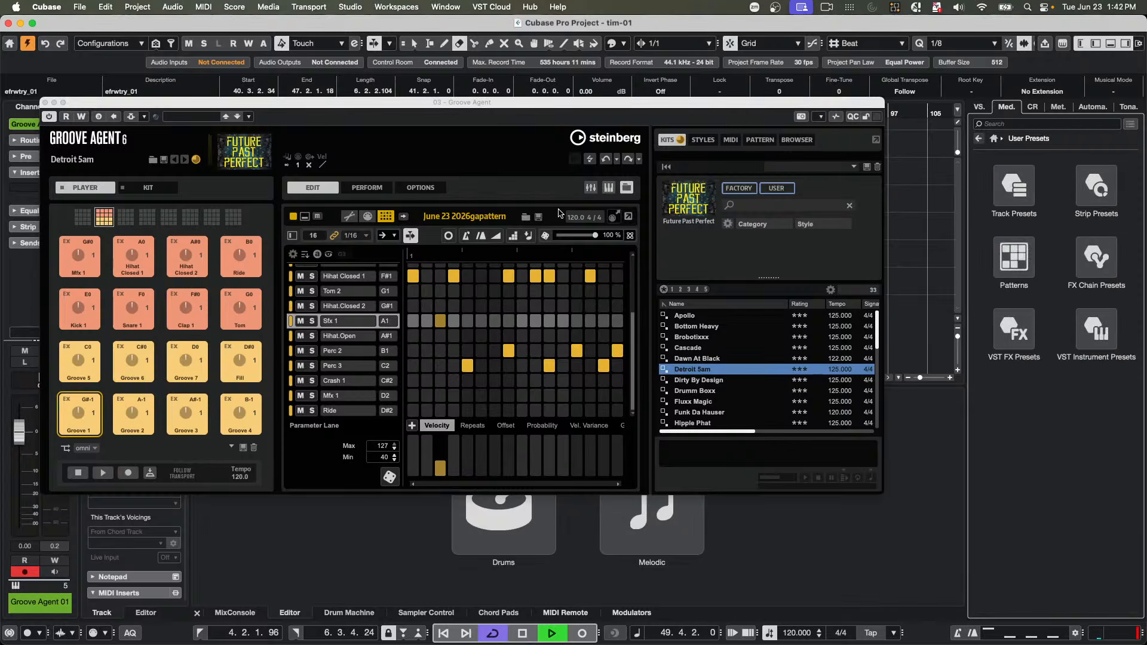
click(980, 139)
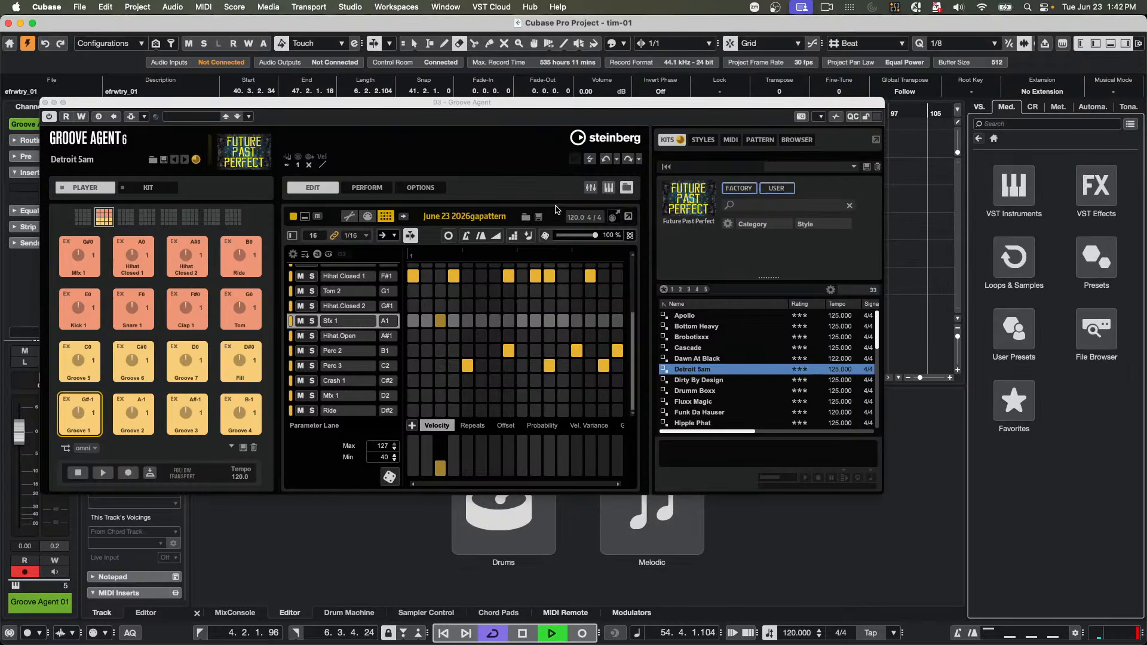
- Open Groove Agent's pattern browser, check for the saved pattern in the Save Pattern dialog, and close the dialog without saving
click(527, 220)
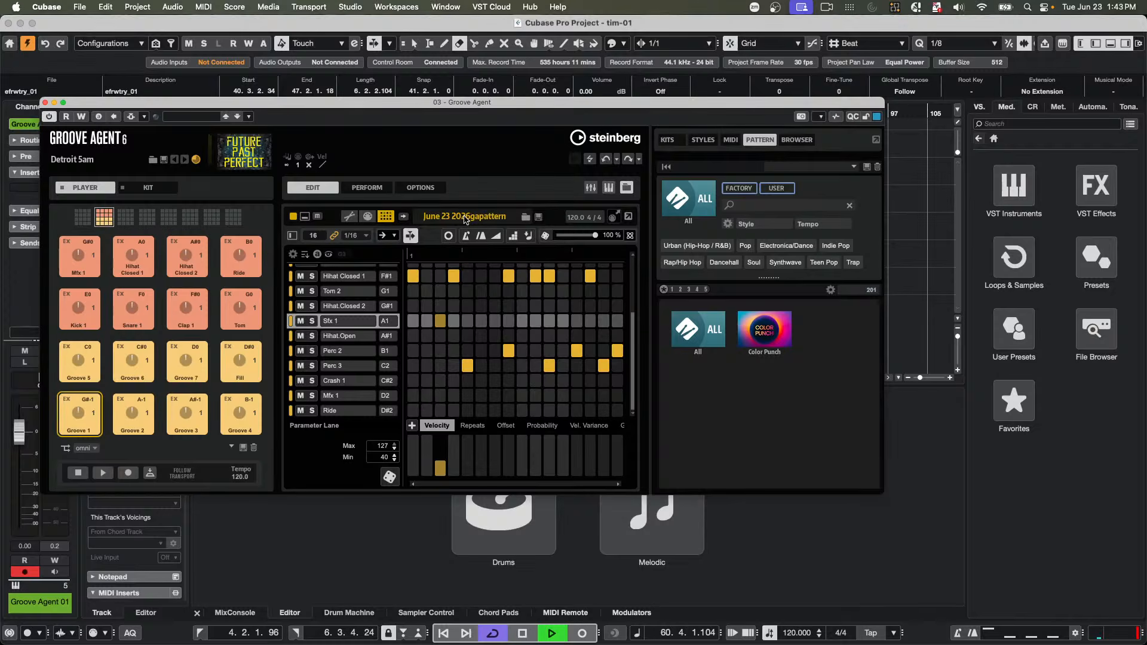
click(538, 217)
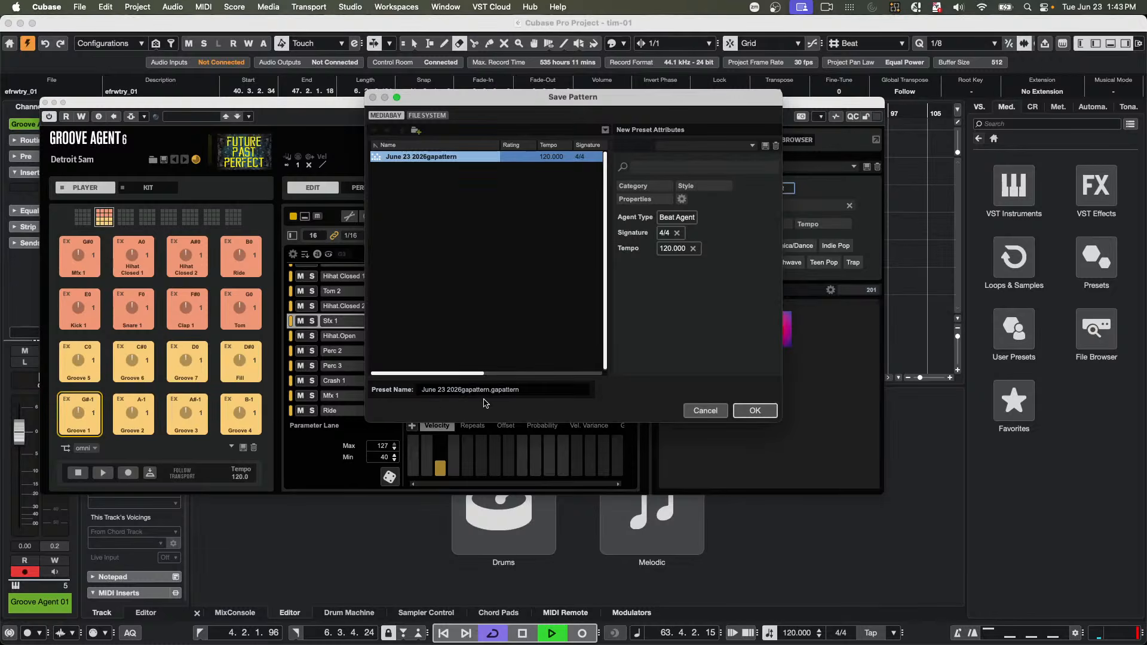
click(707, 411)
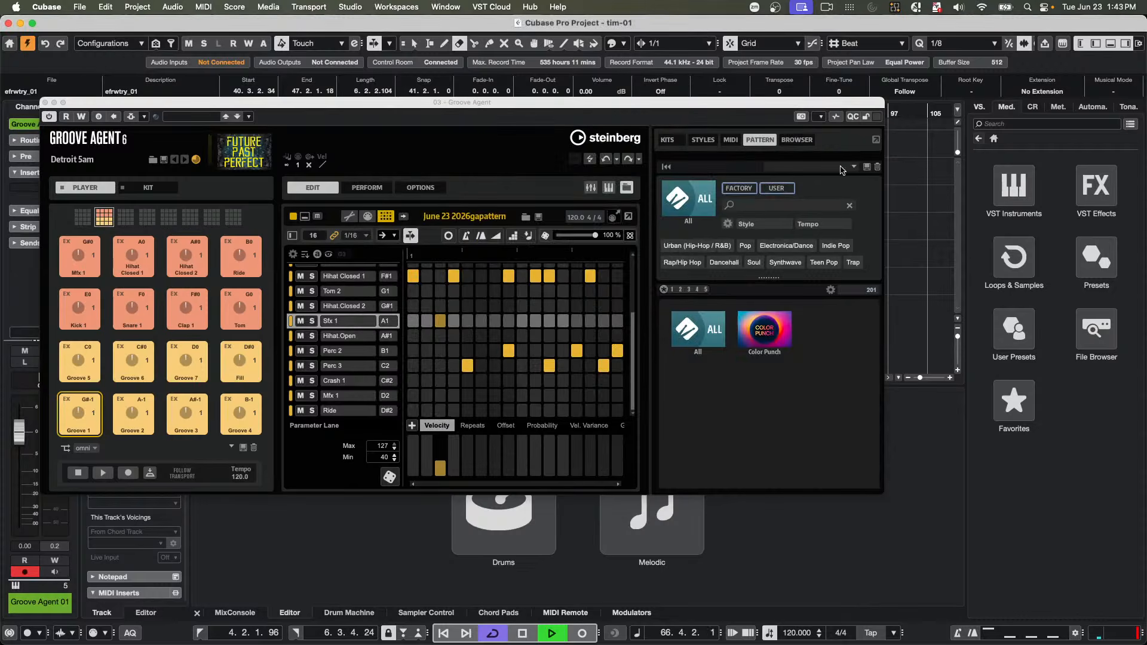
- Look through Groove Agent's pattern presets for the saved pattern using the Factory and User filters, and return to the kit list
click(798, 141)
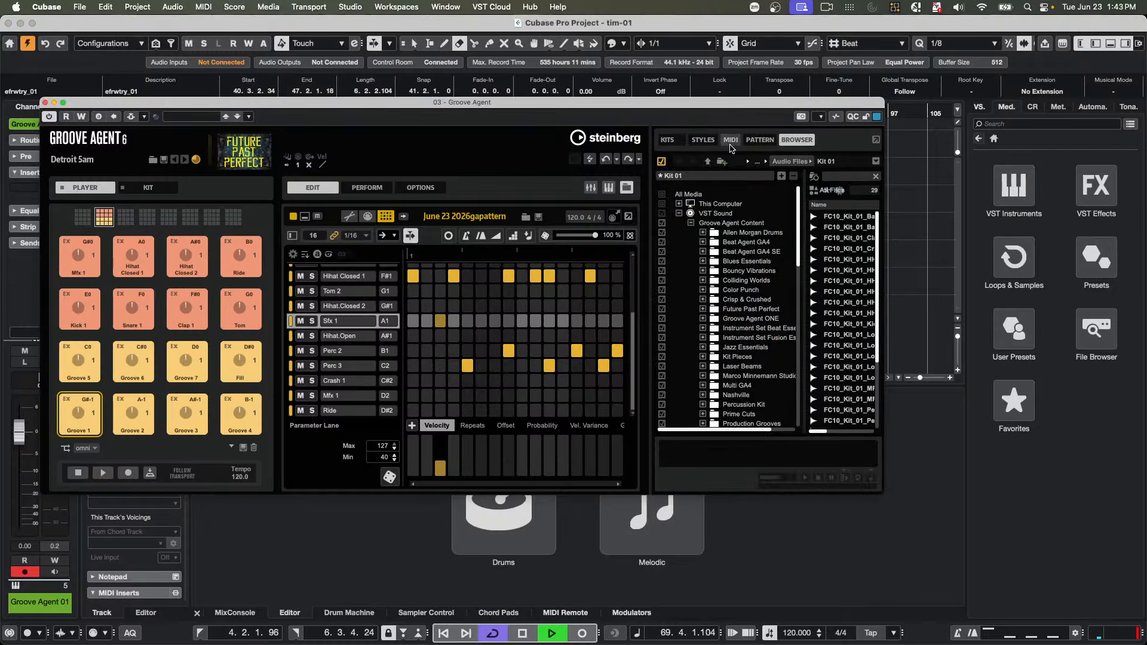
click(756, 141)
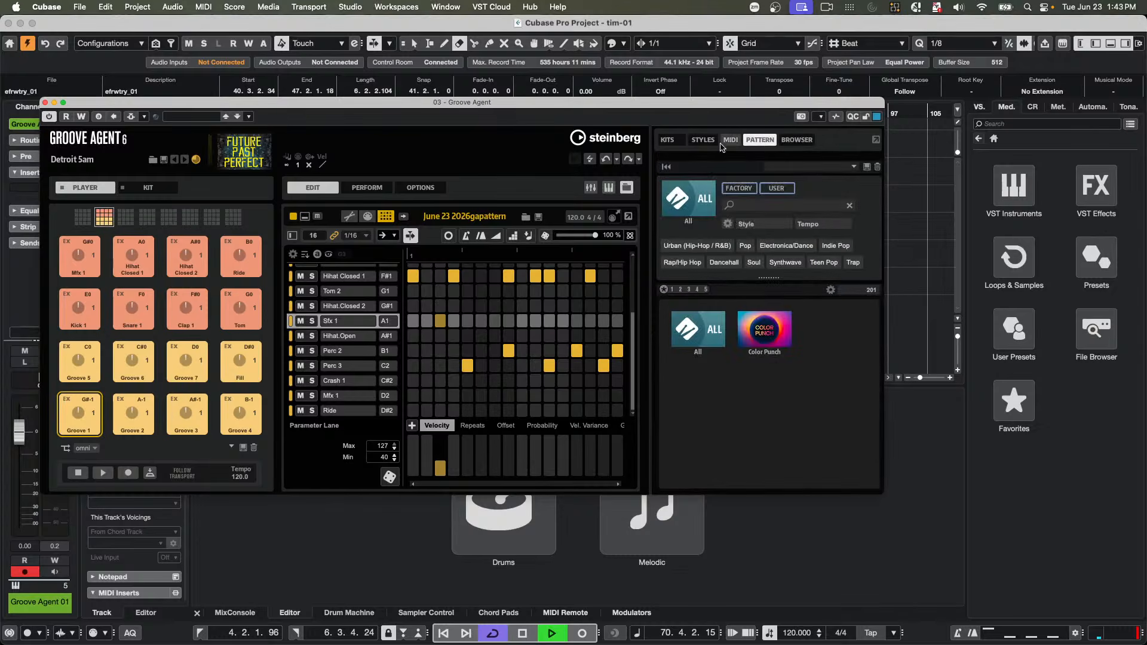
click(740, 188)
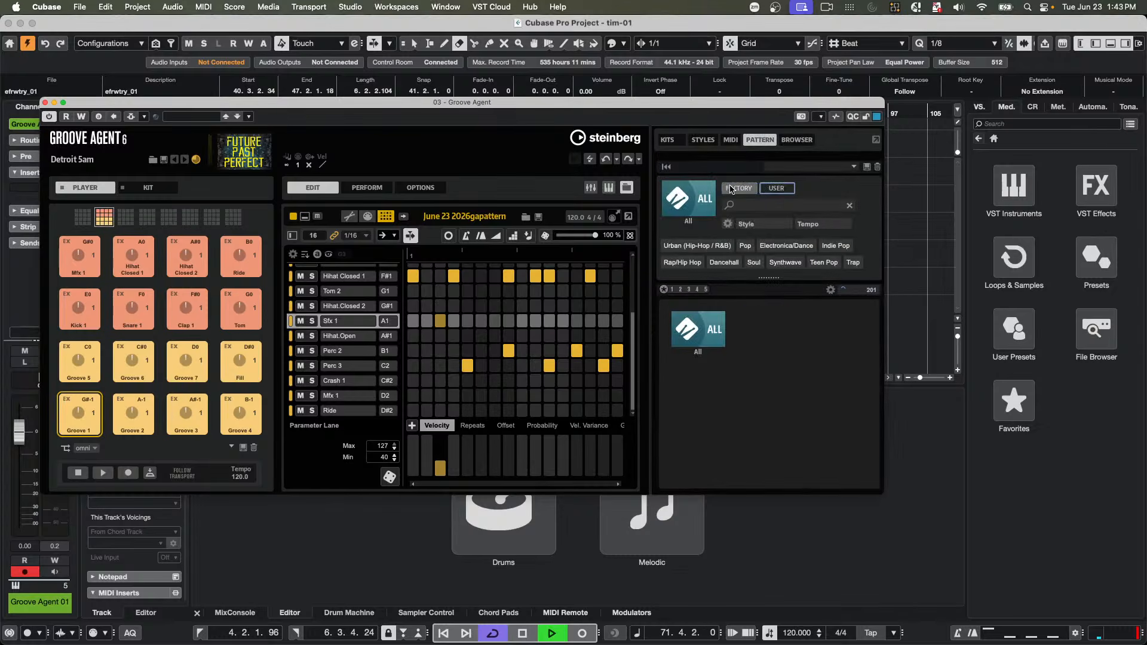
click(775, 189)
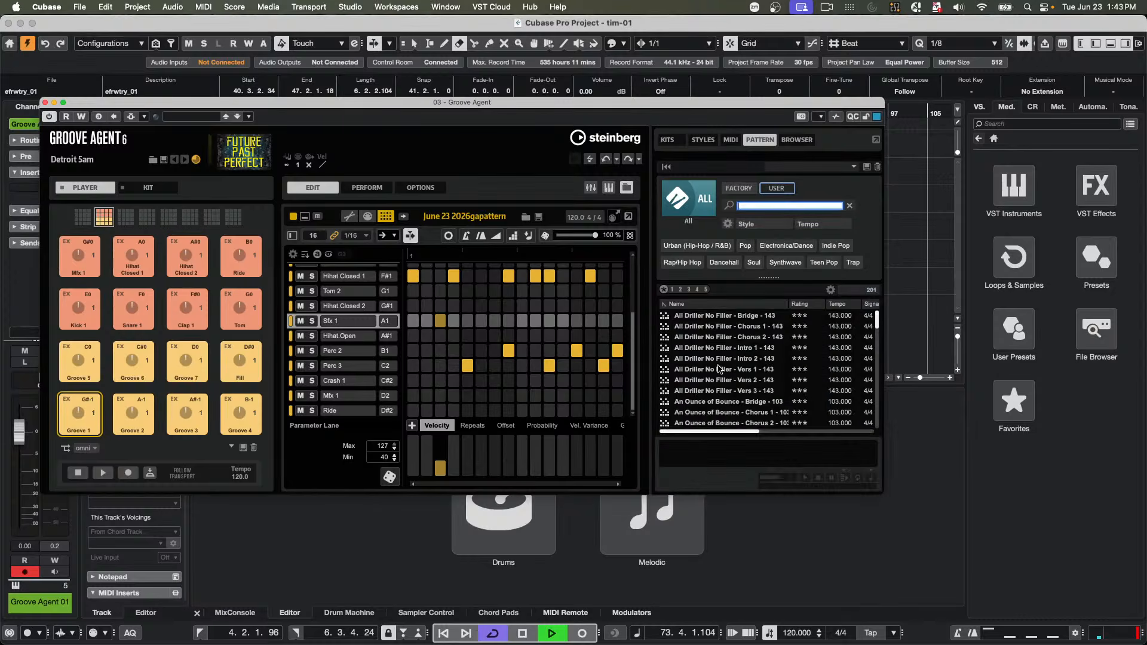
scroll(726, 369, down, 2)
scroll(725, 370, down, 10)
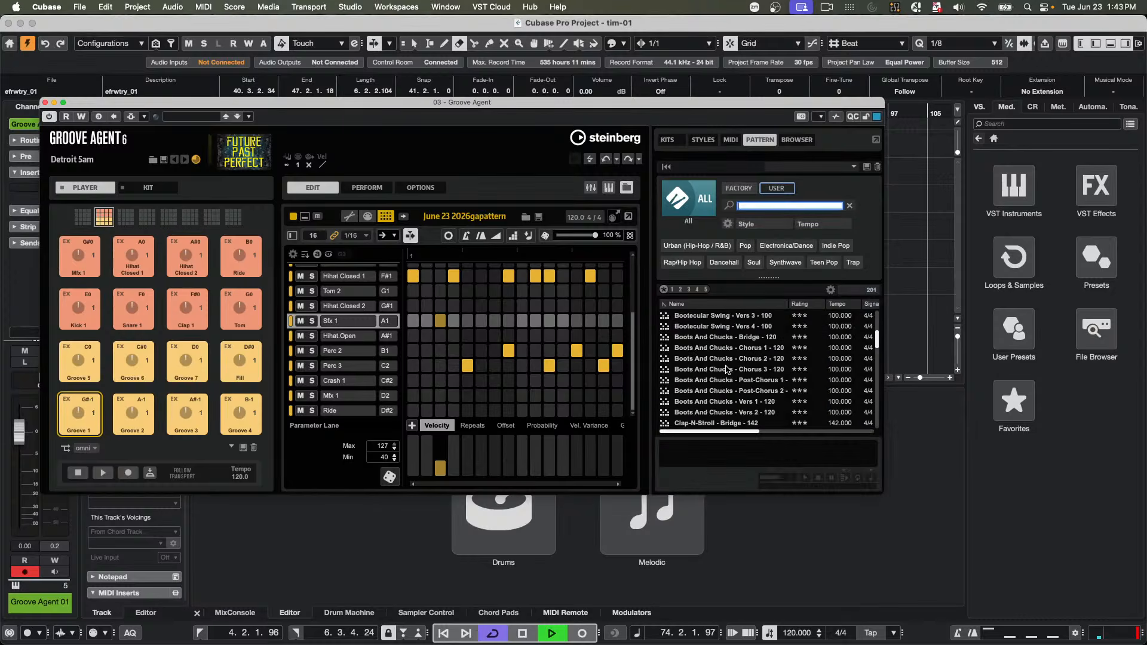
click(741, 190)
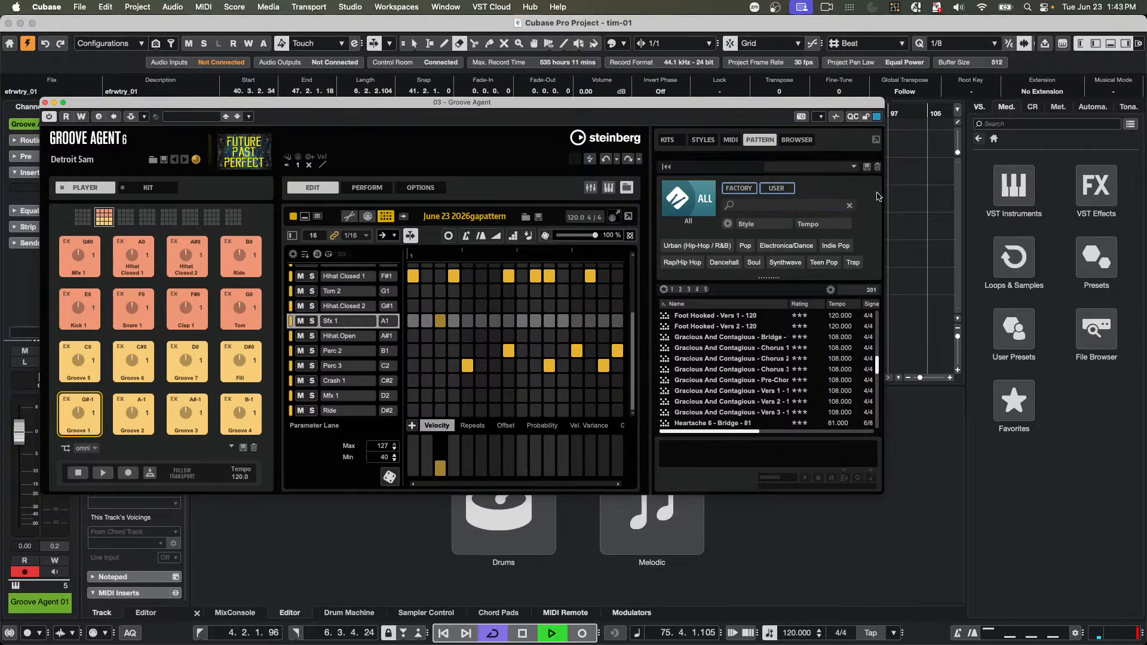
click(776, 190)
scroll(739, 359, down, 10)
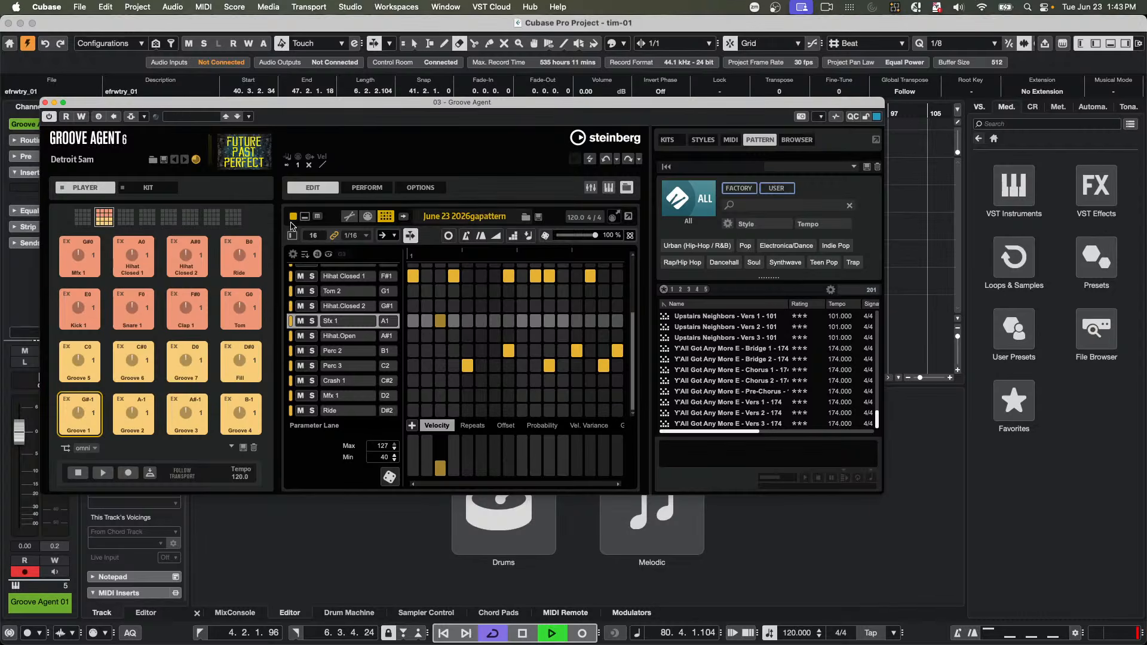
click(240, 154)
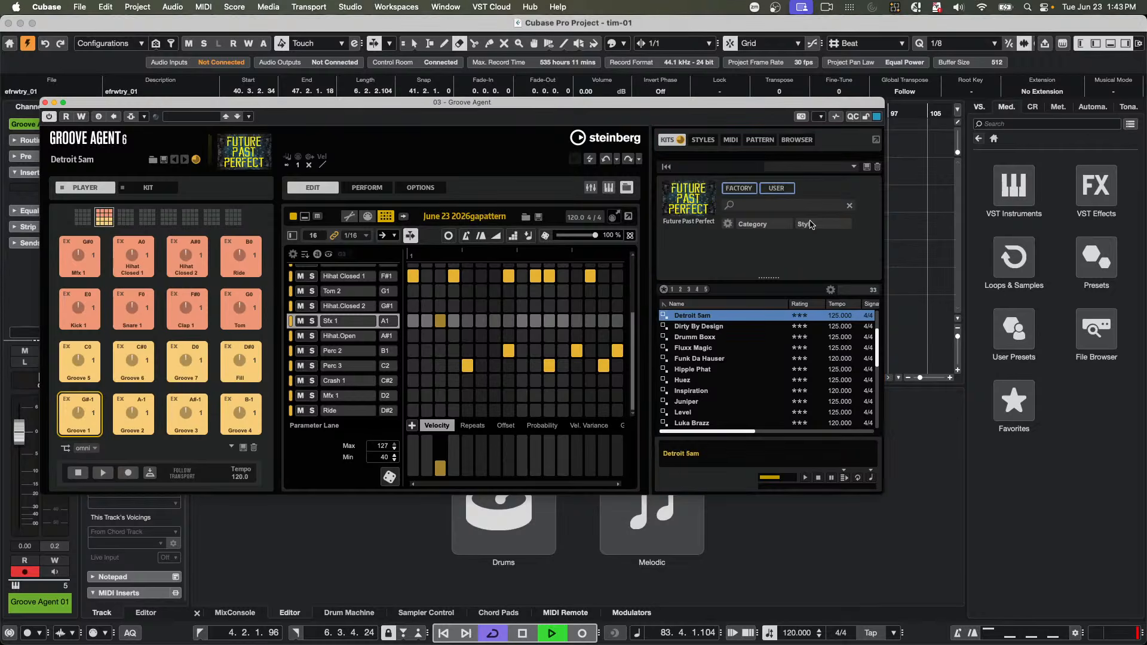
- Examine where the June 23 2026gapattern file is stored under GA Sub Presets/Pattern Files, and leave the Save Pattern dialog without overwriting it
click(538, 219)
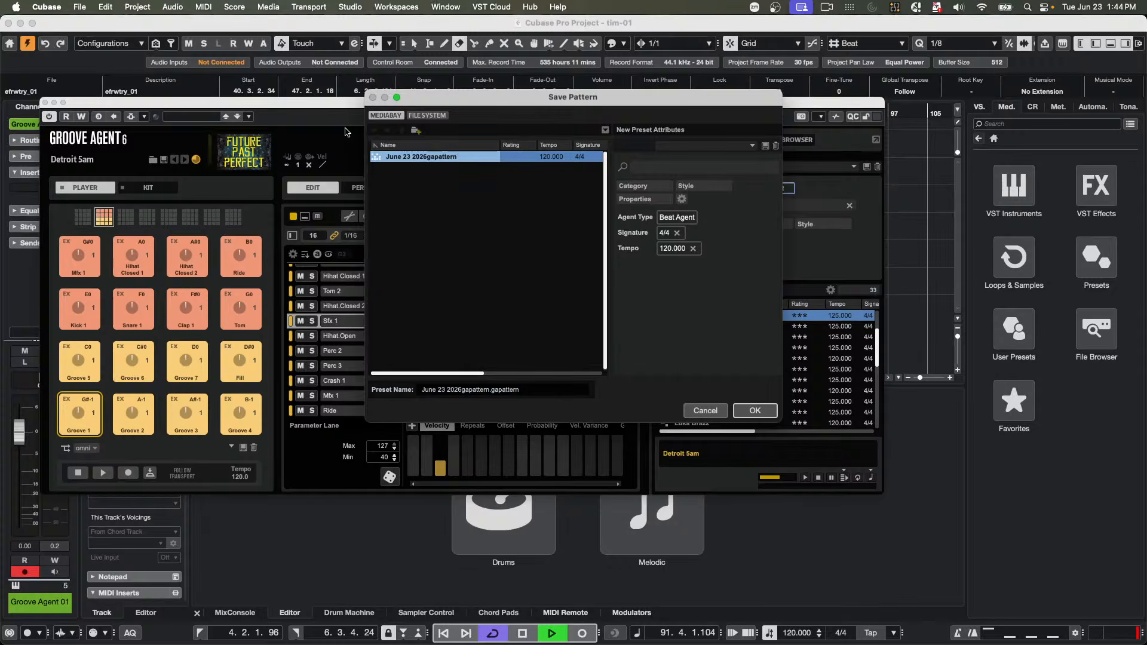
click(427, 116)
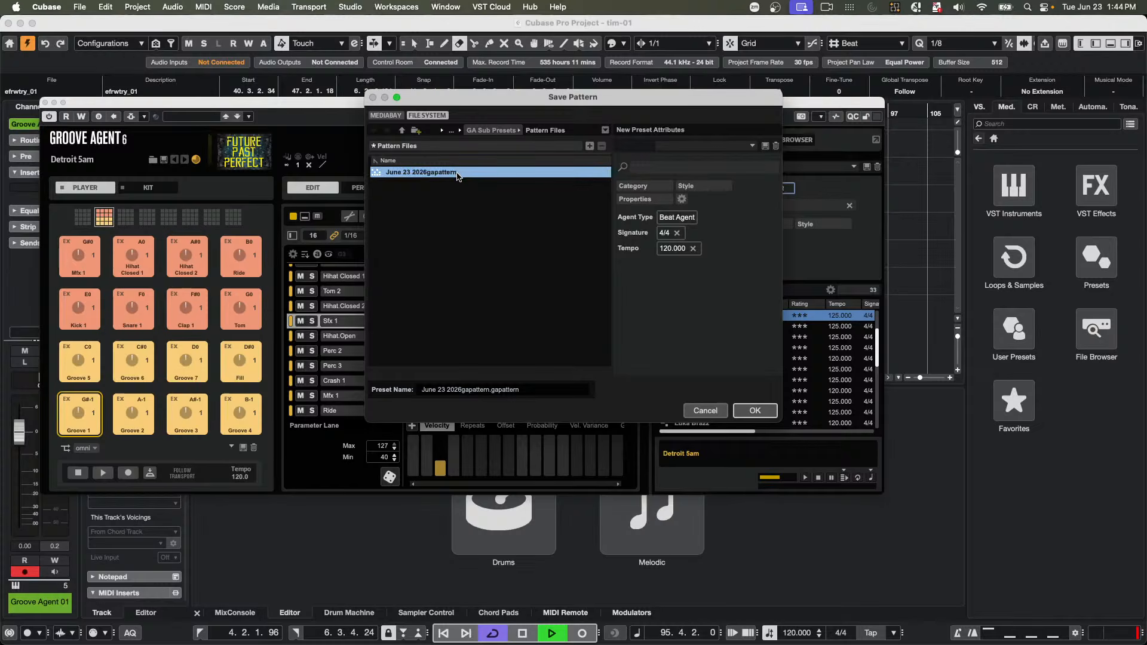
click(504, 133)
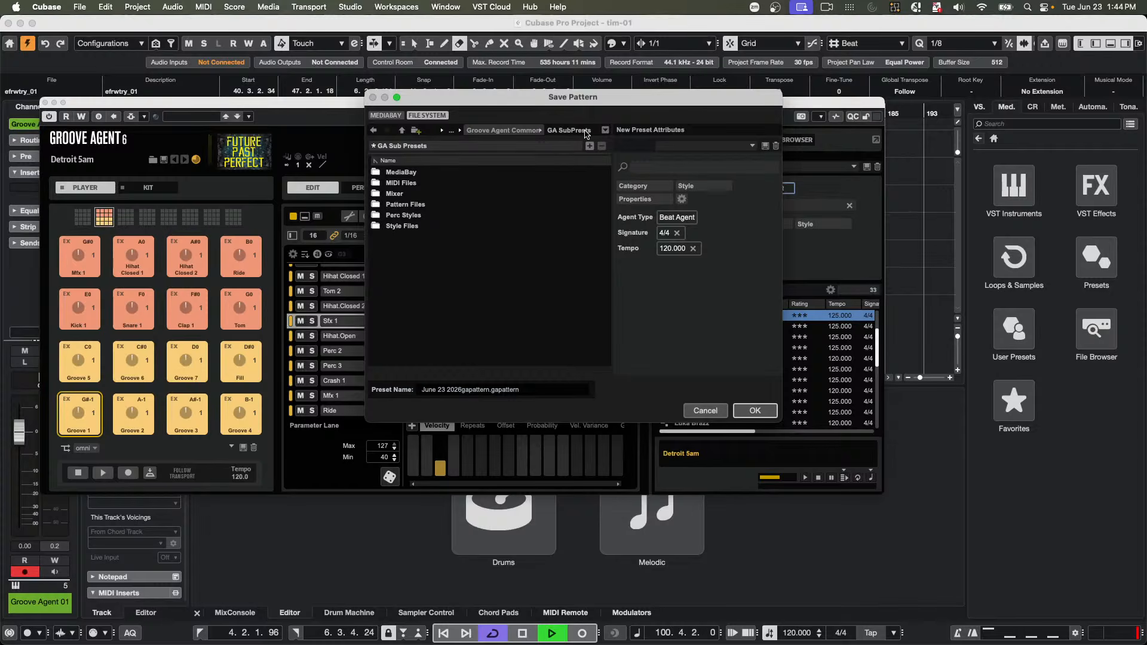
click(605, 130)
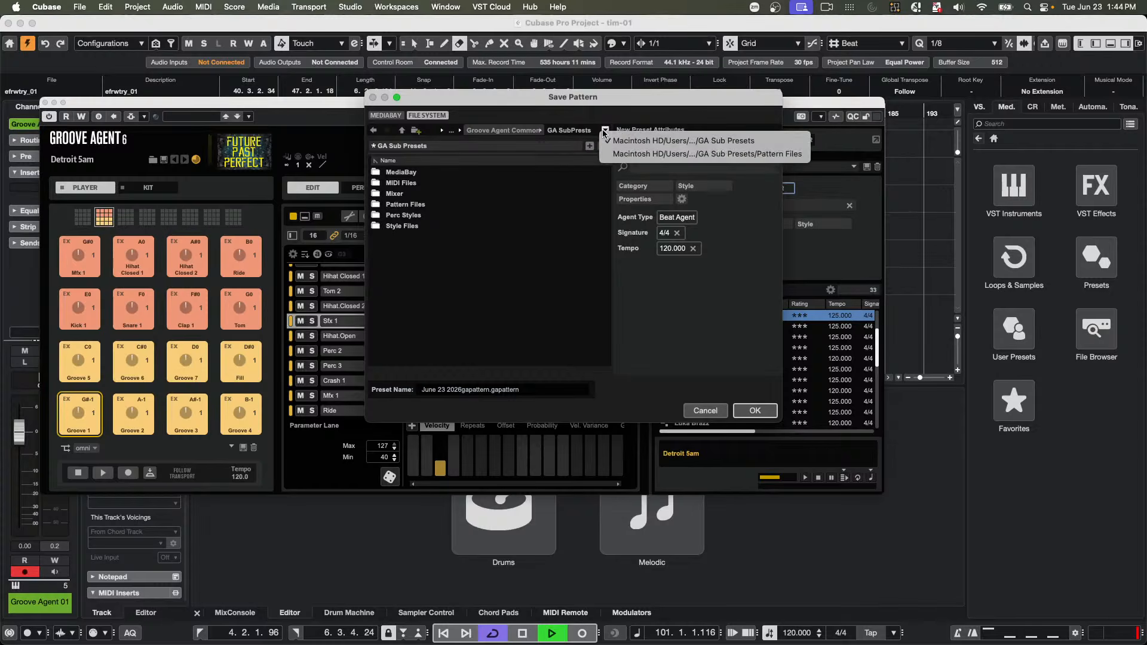
click(657, 154)
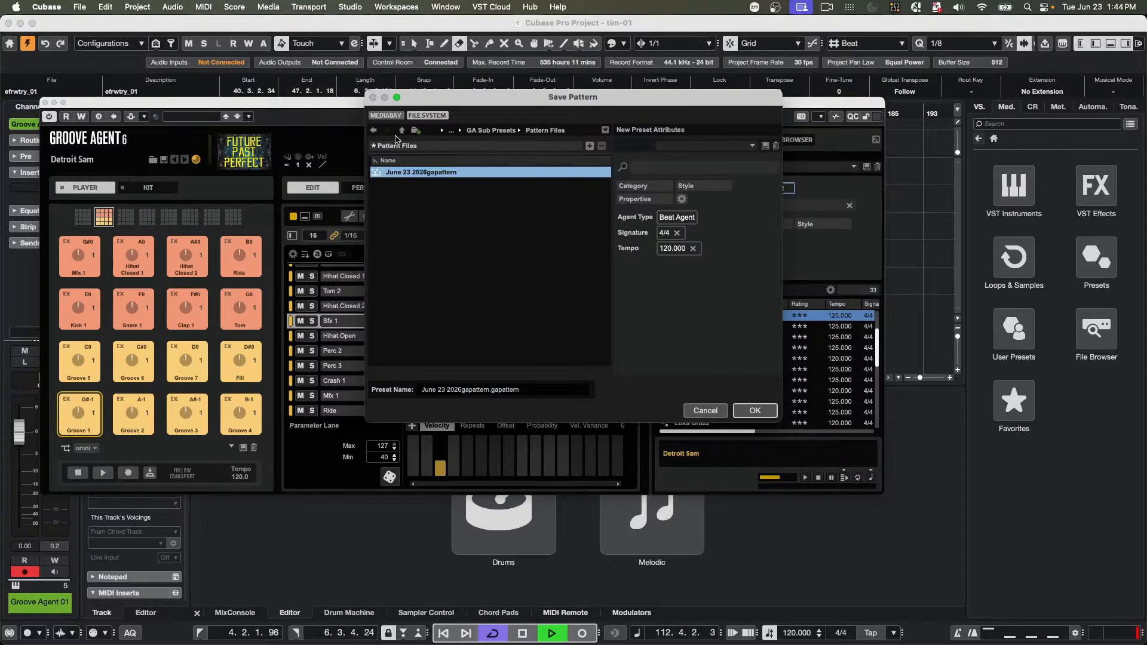
click(752, 410)
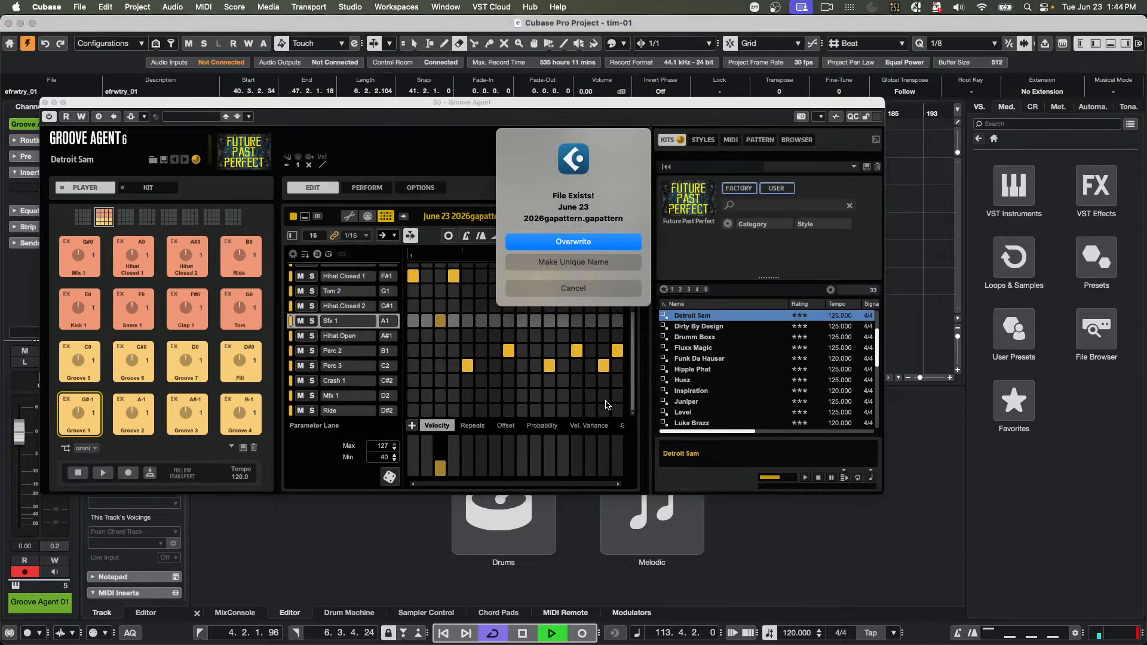
click(586, 288)
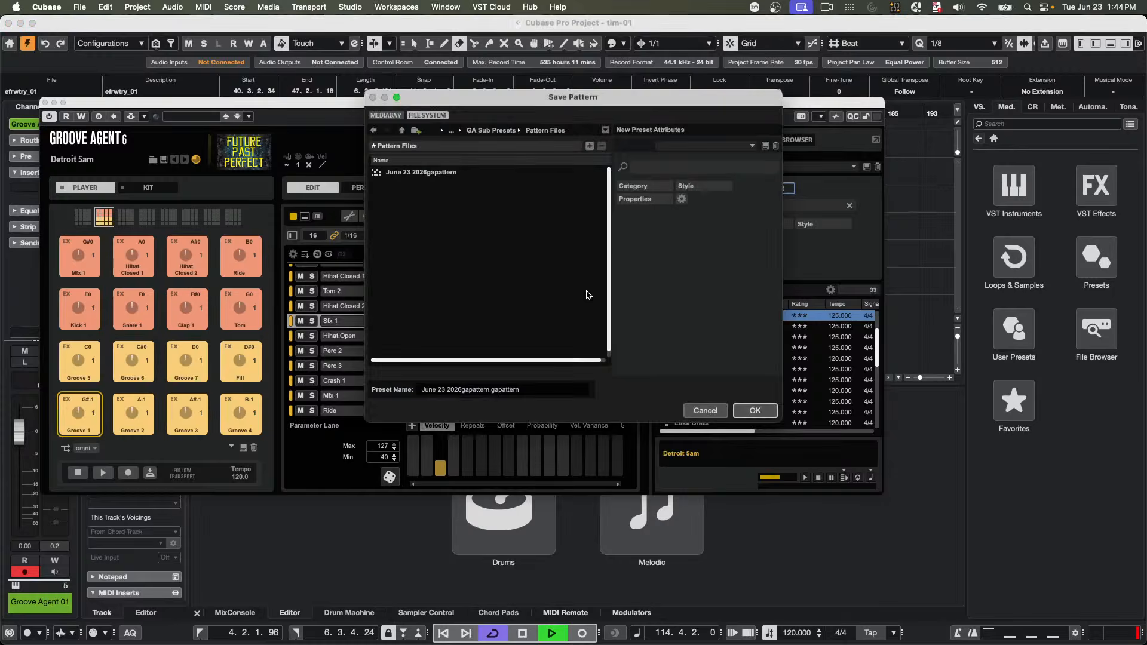
click(706, 412)
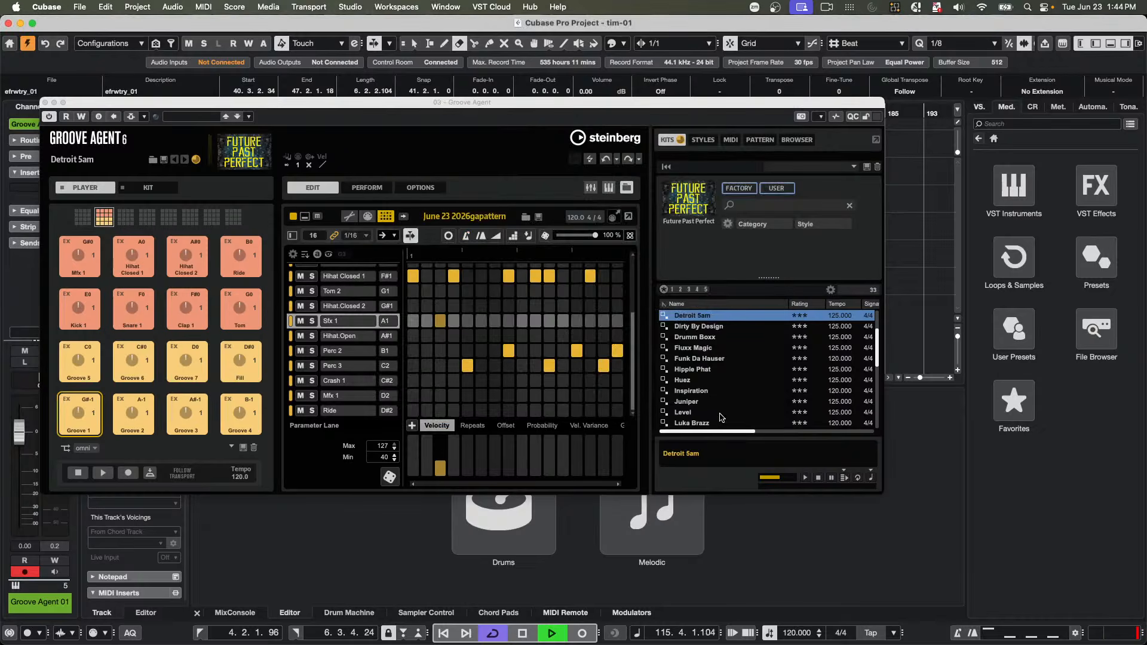
- Add an Mfx 1 hit on step 6 and a Crash 1 hit on step 9 of the pattern
click(483, 396)
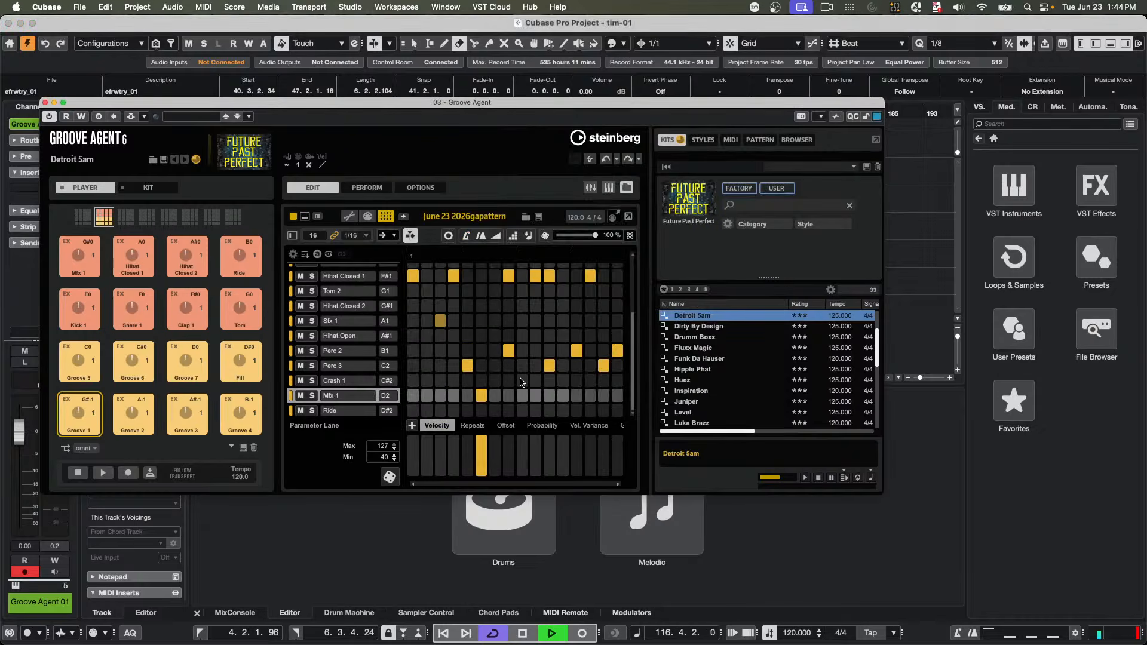
click(522, 380)
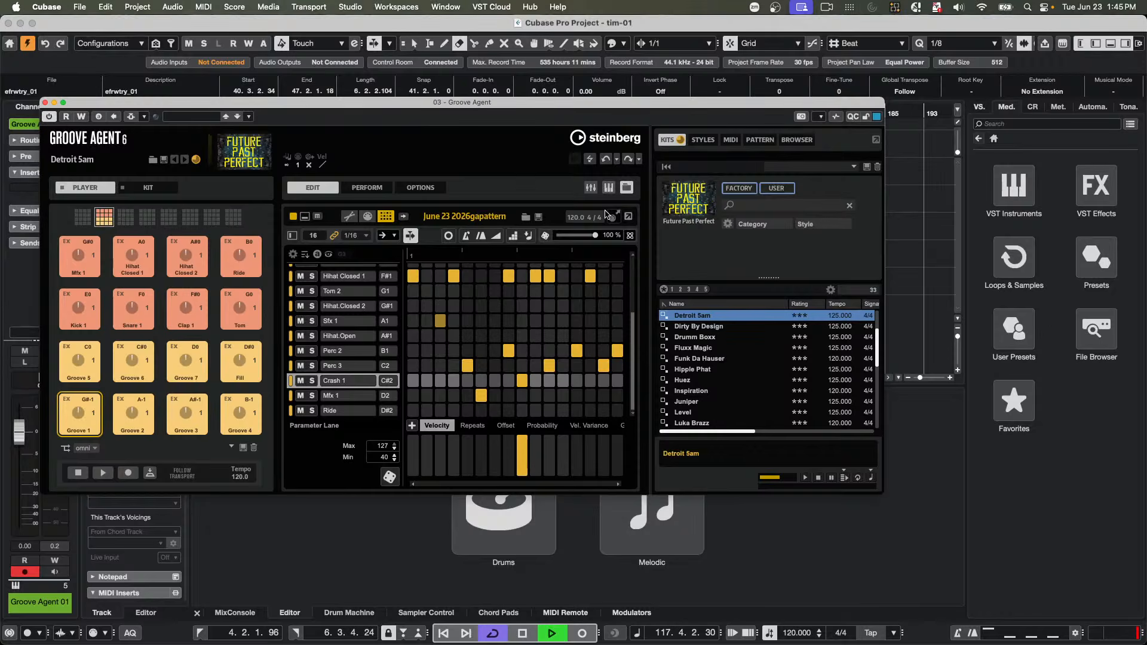
- Open the Save Pattern dialog, add a folder named New Folder to the presets, and check the storage location
click(538, 217)
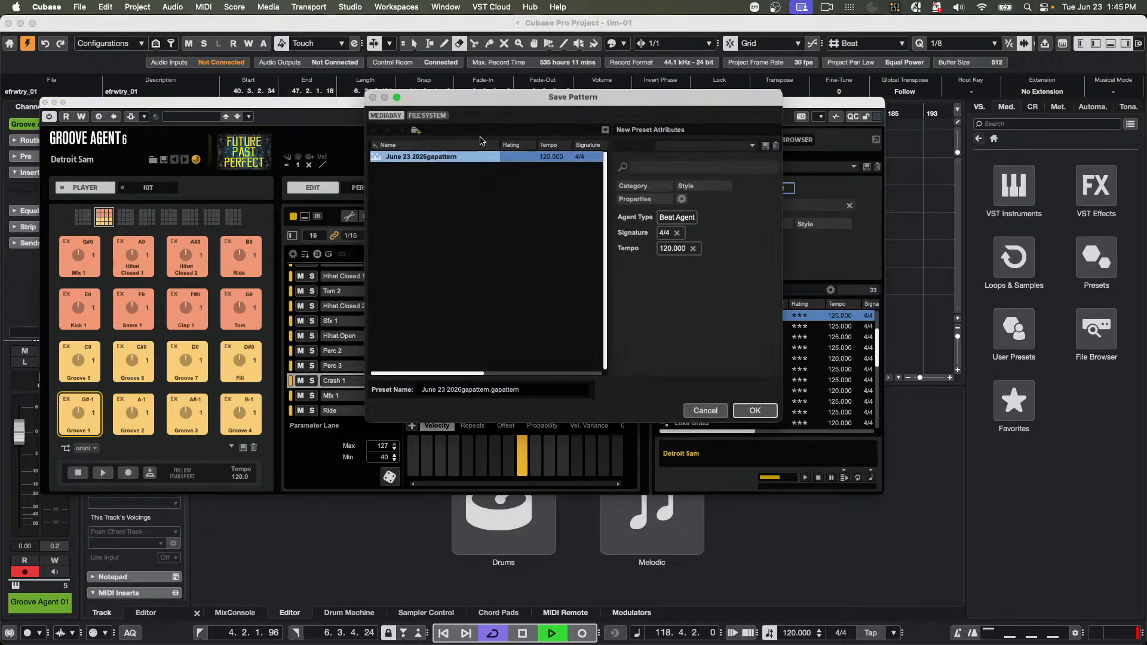
click(416, 131)
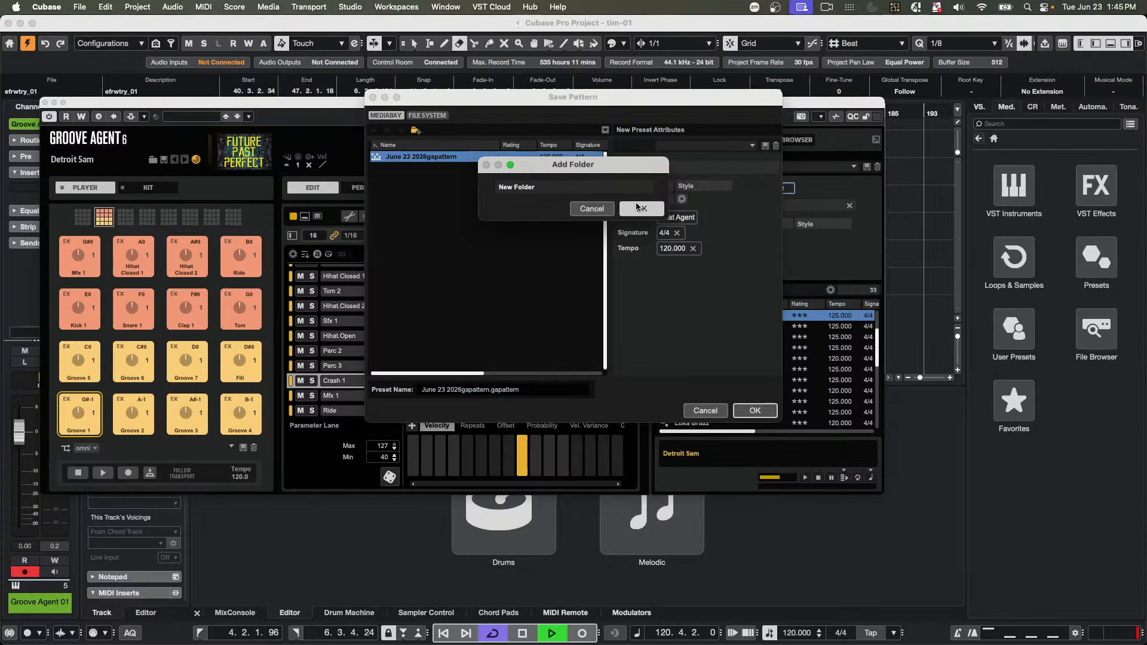
click(638, 207)
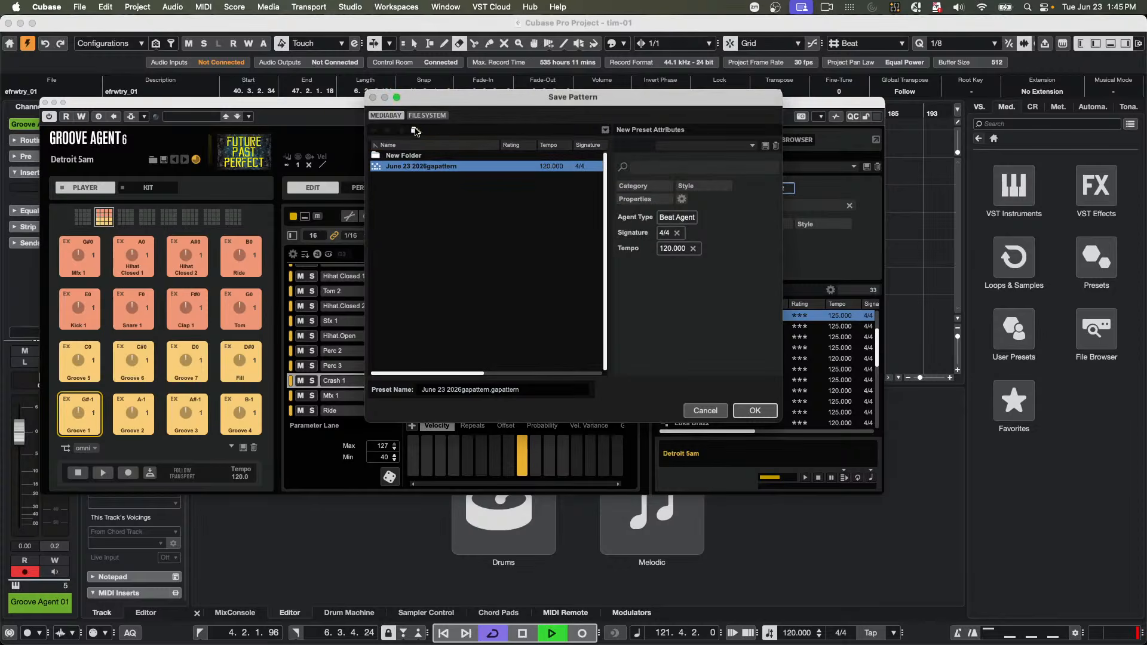
click(605, 130)
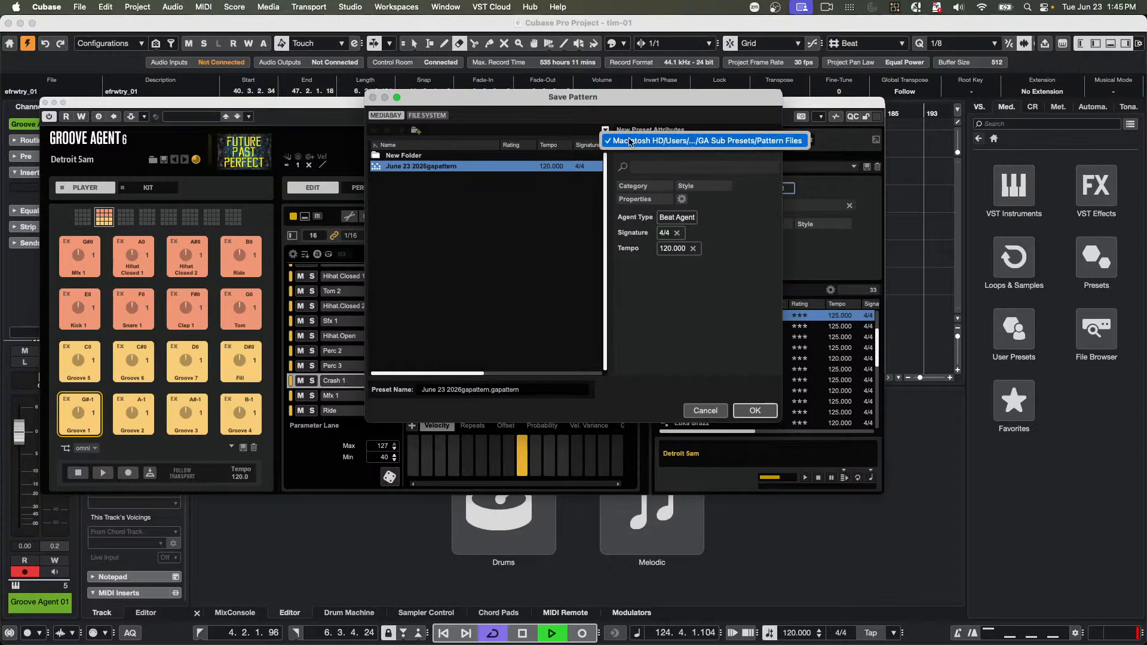
click(630, 141)
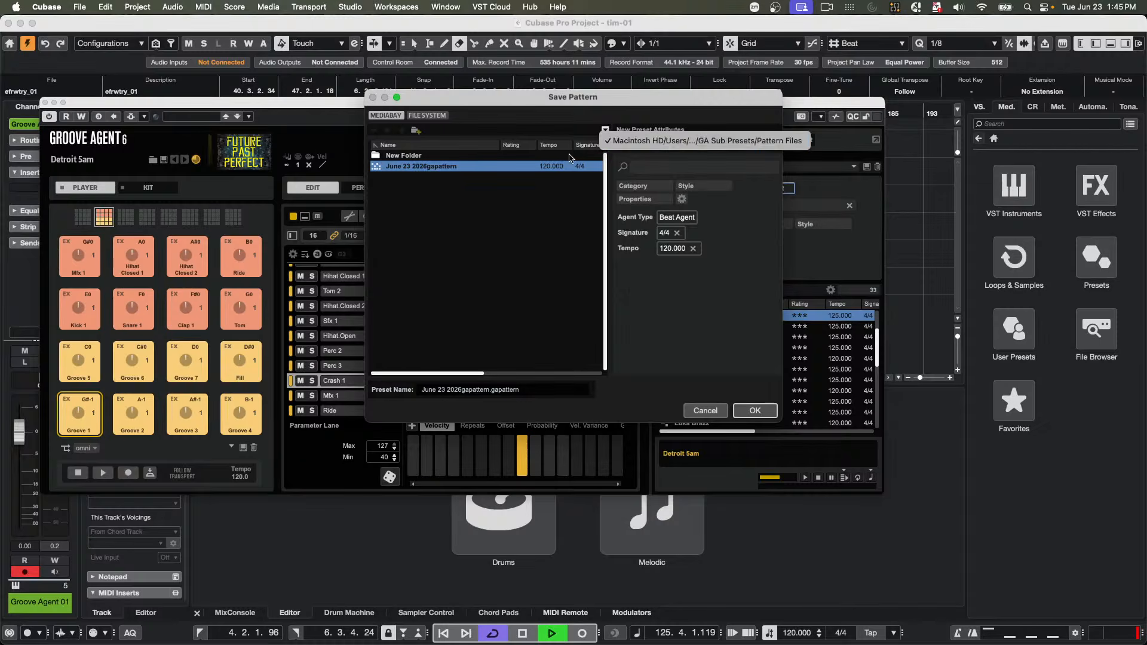
- Reveal the pattern presets' storage folder in Finder and return to the Save Pattern dialog
right_click(436, 172)
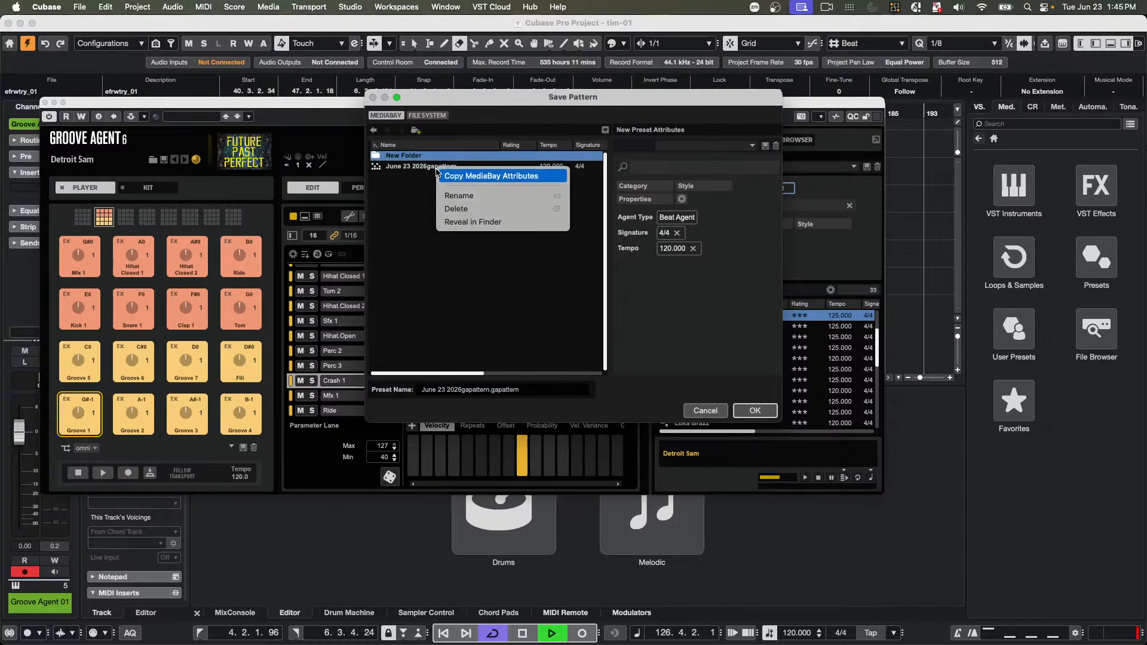
click(370, 219)
click(416, 167)
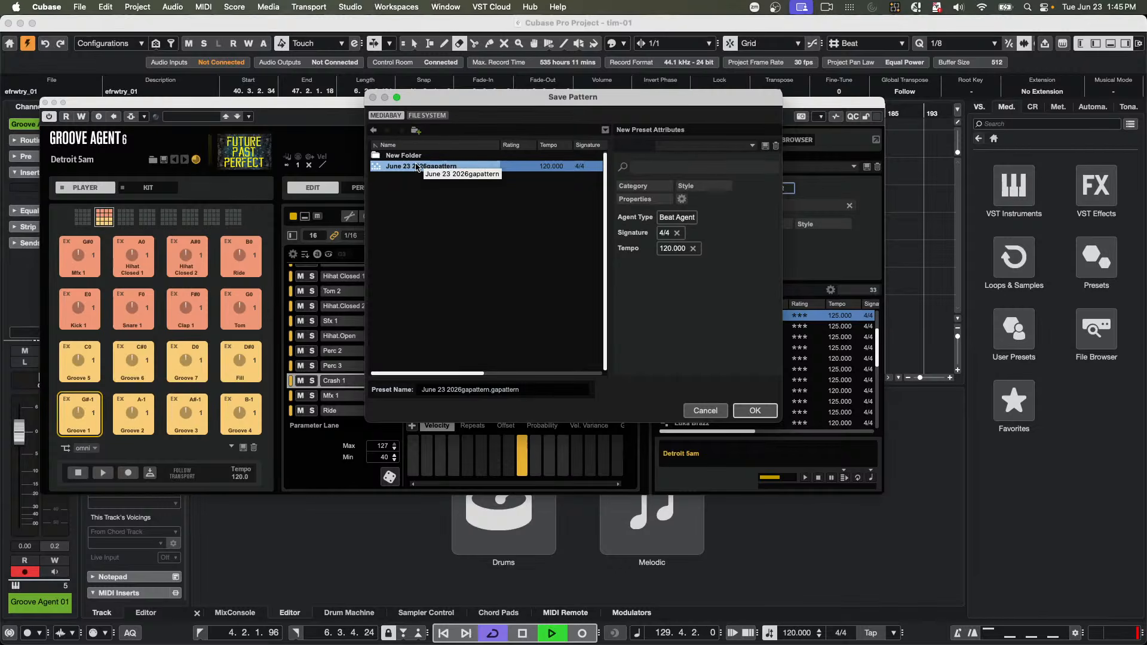
right_click(413, 158)
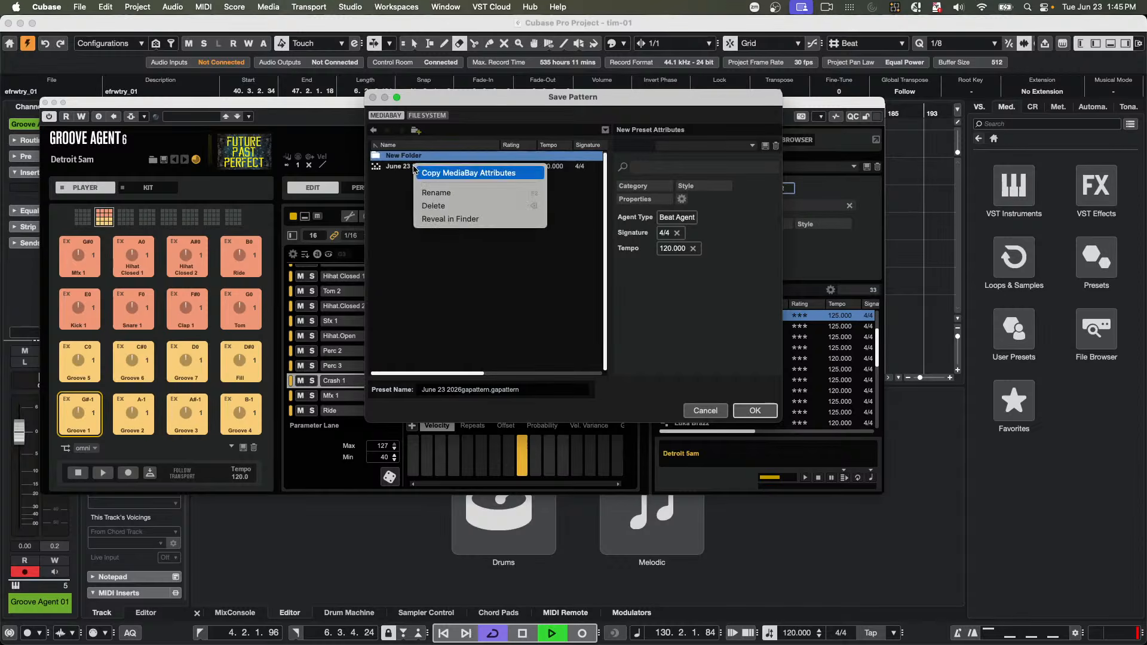
click(464, 220)
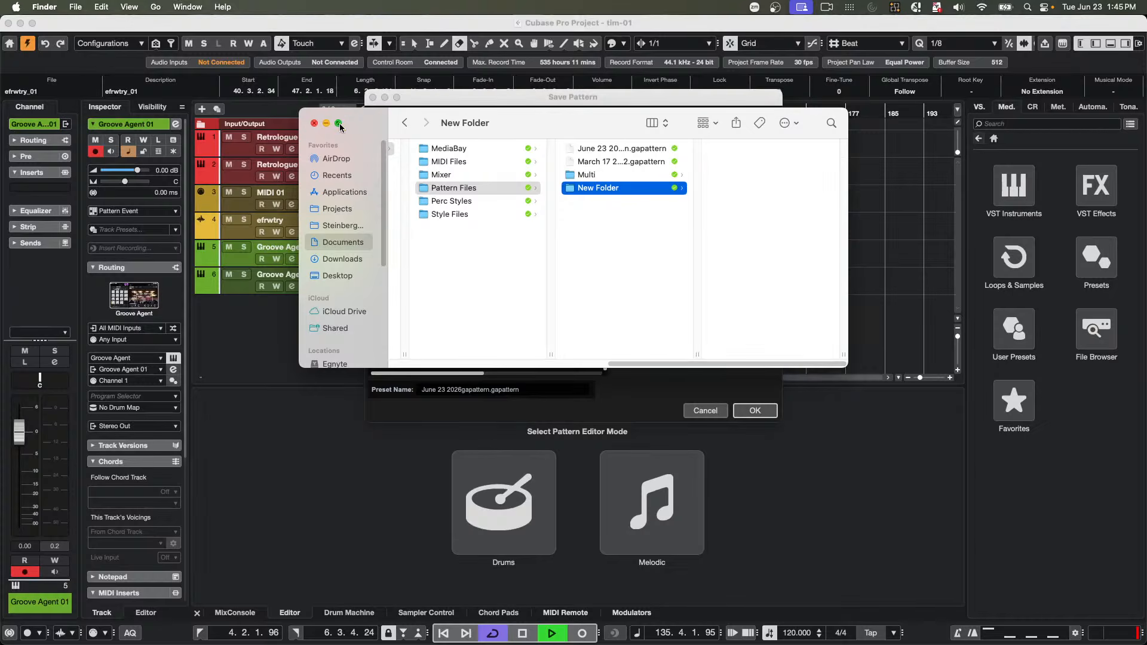
click(437, 96)
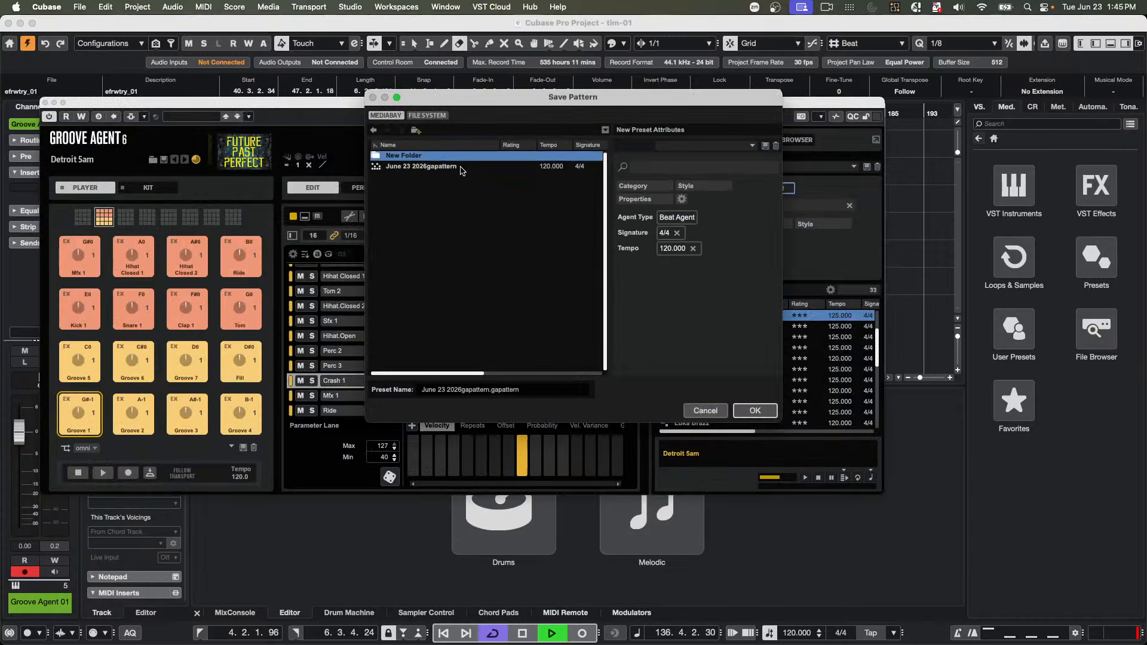
- Reveal the presets in Finder again, examine the June 23 2026gapattern file and its parent folders, and close the Finder windows
click(442, 167)
right_click(442, 170)
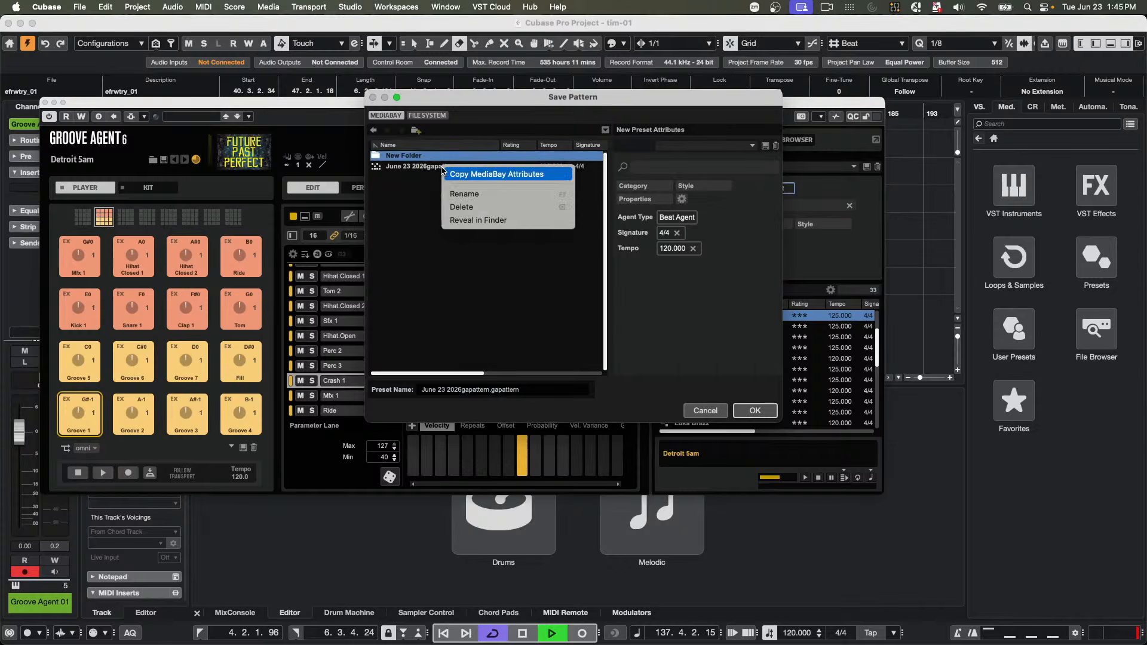
click(463, 220)
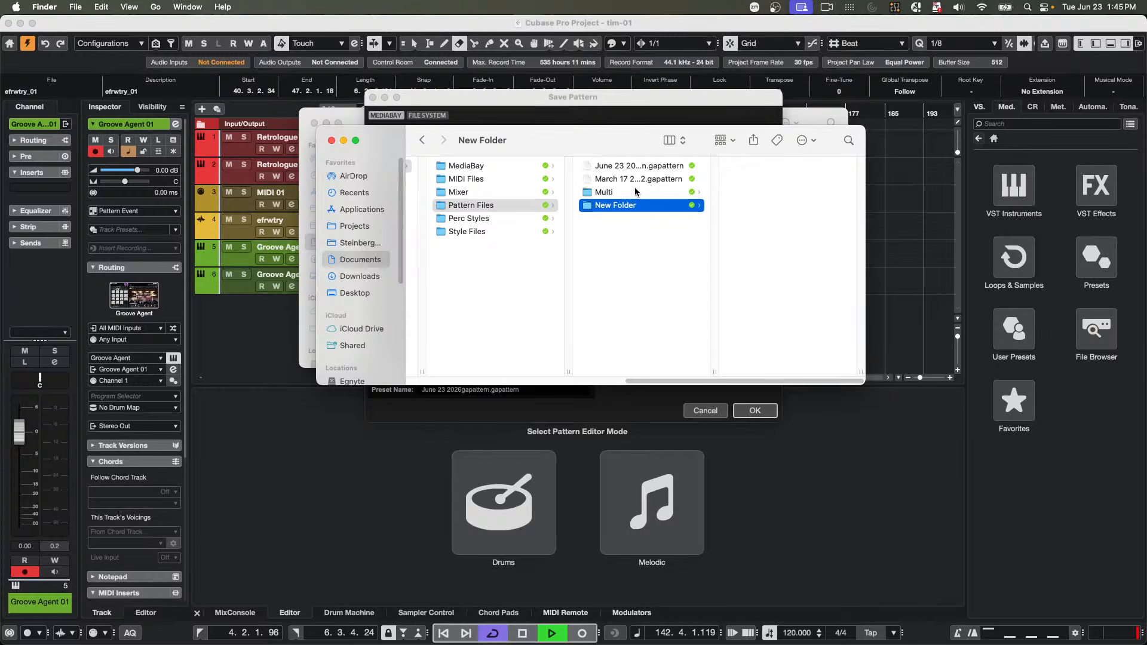
click(617, 166)
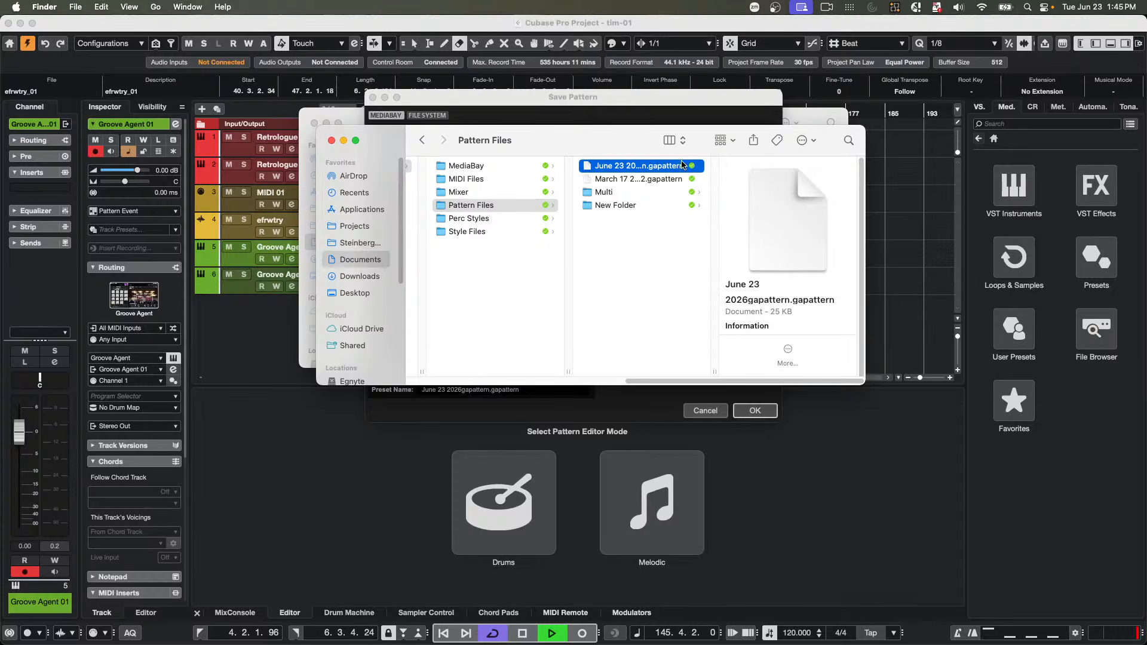
click(734, 142)
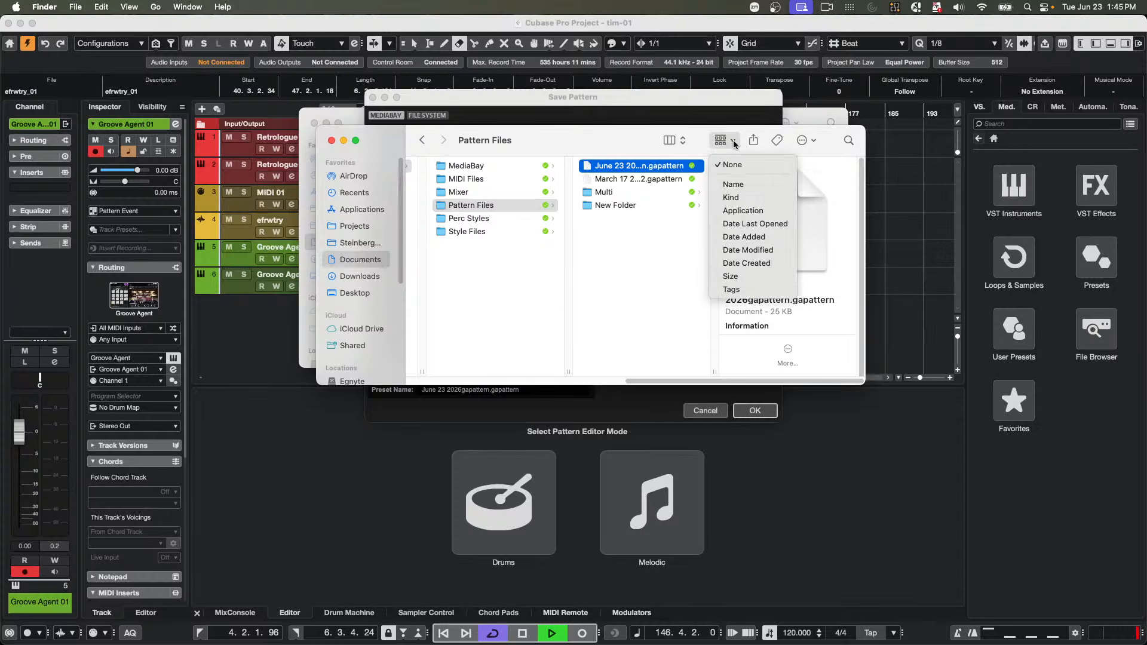
click(574, 294)
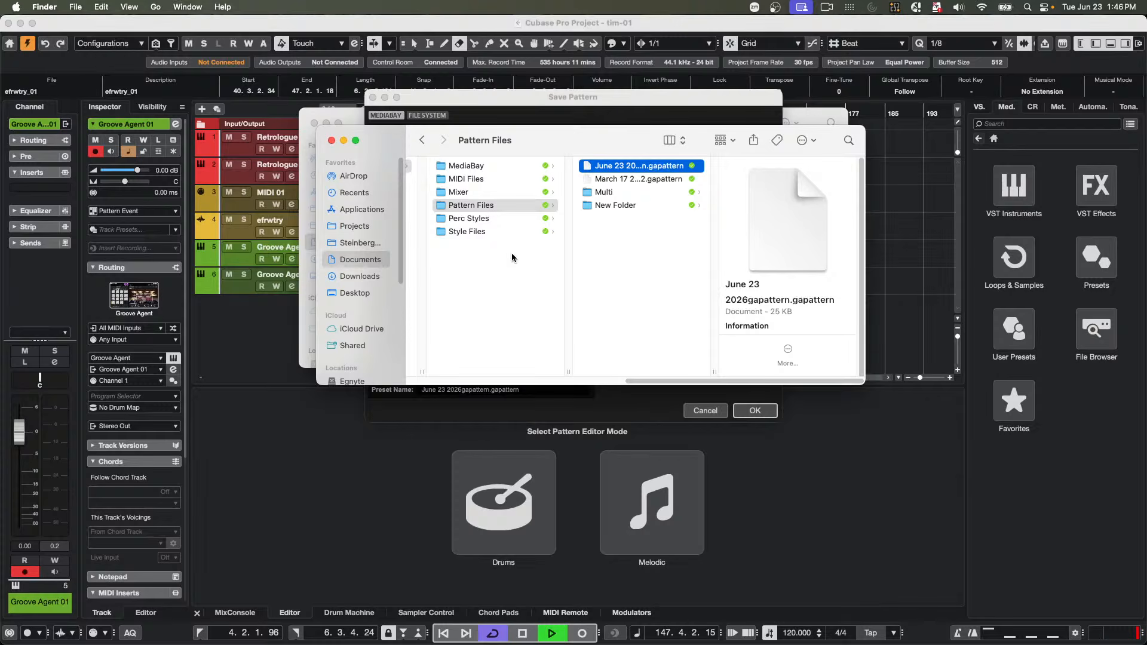
drag(668, 381, 448, 373)
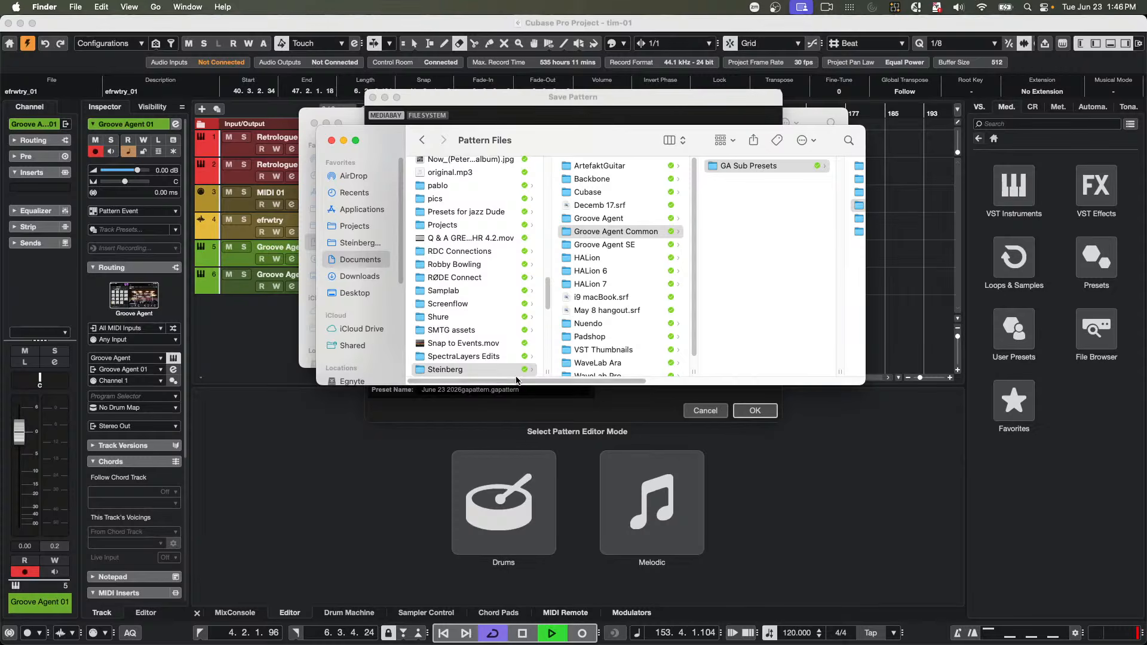
drag(521, 381, 698, 381)
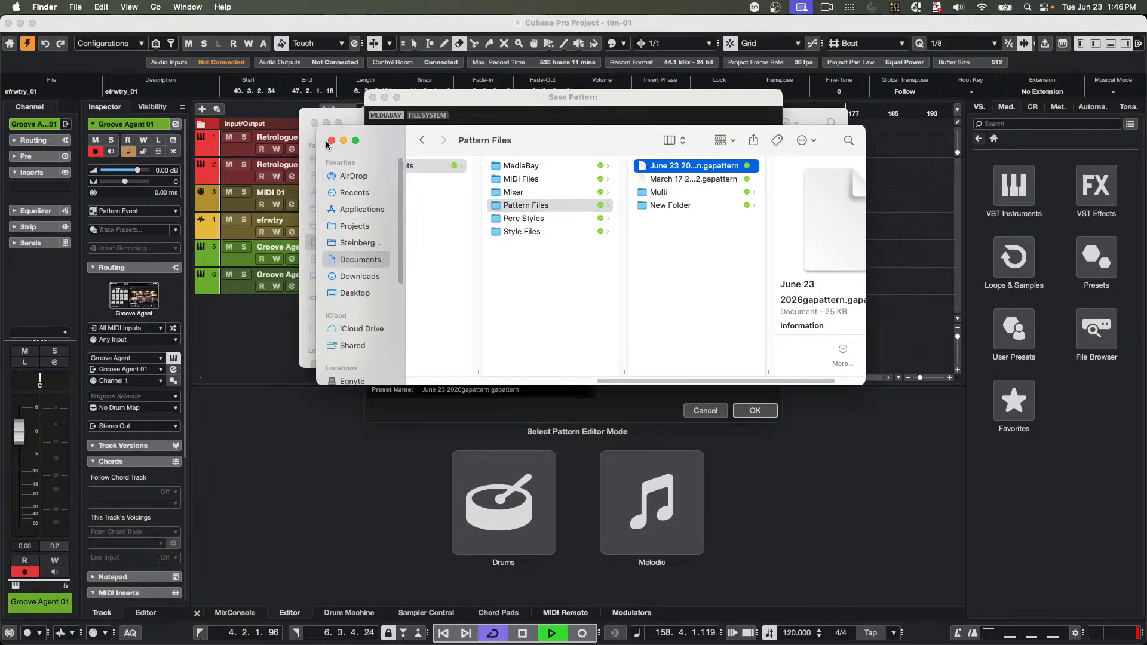
click(328, 142)
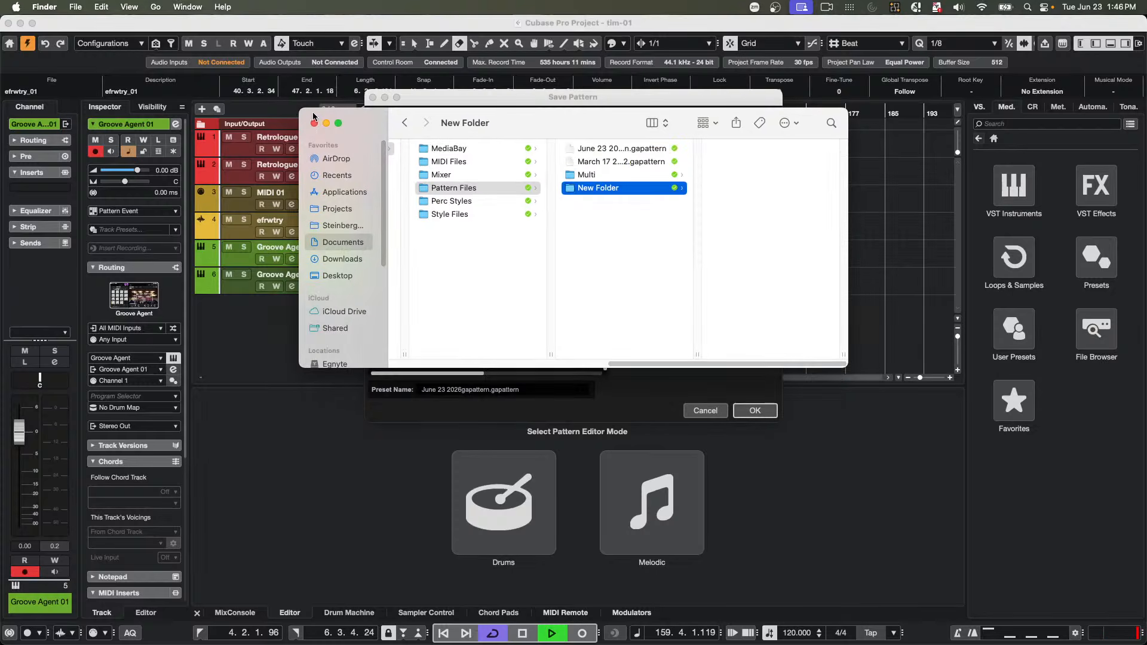
click(314, 124)
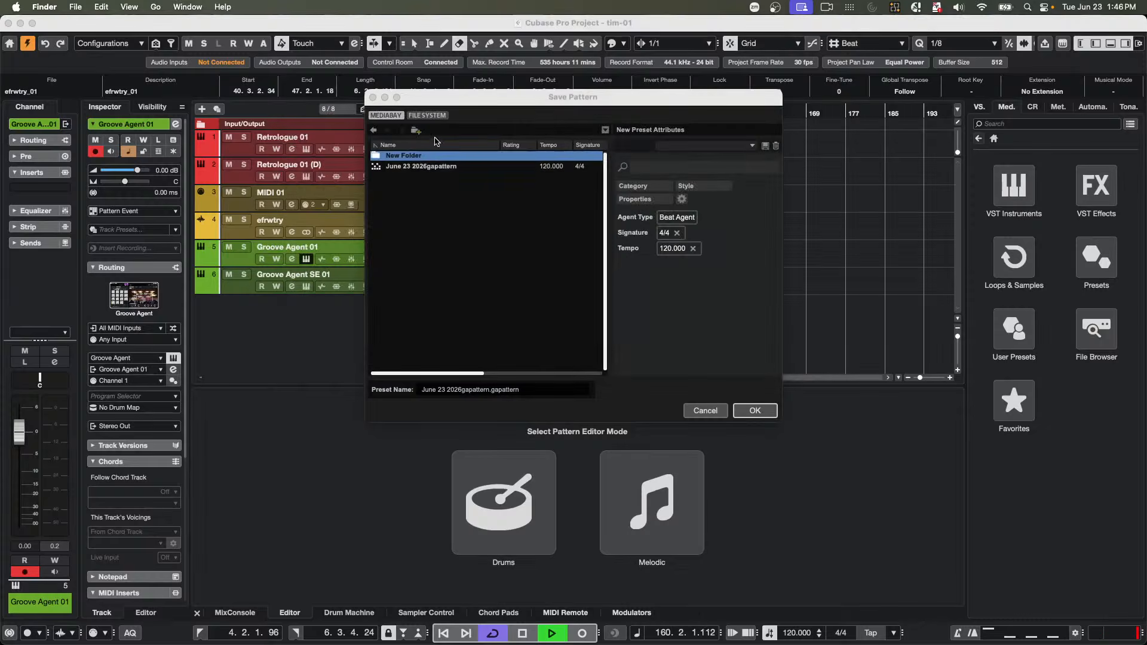
- Locate the June 23 2026gapattern file once more in Finder, close the Finder window, and cancel saving the pattern
click(425, 170)
right_click(425, 170)
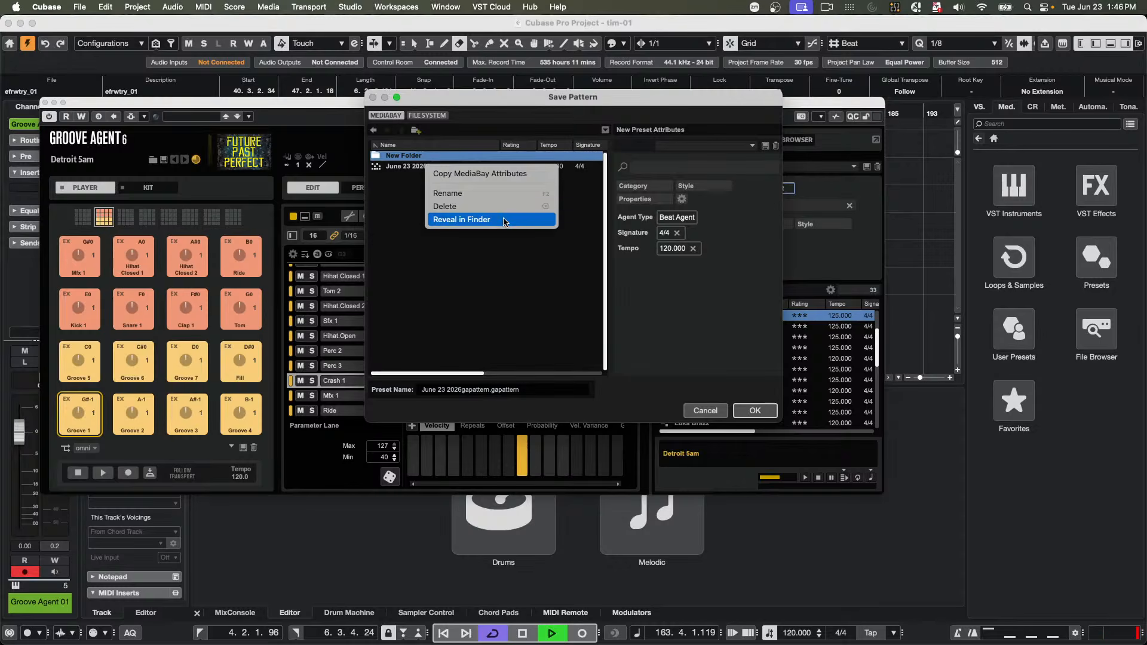
click(407, 170)
click(407, 170)
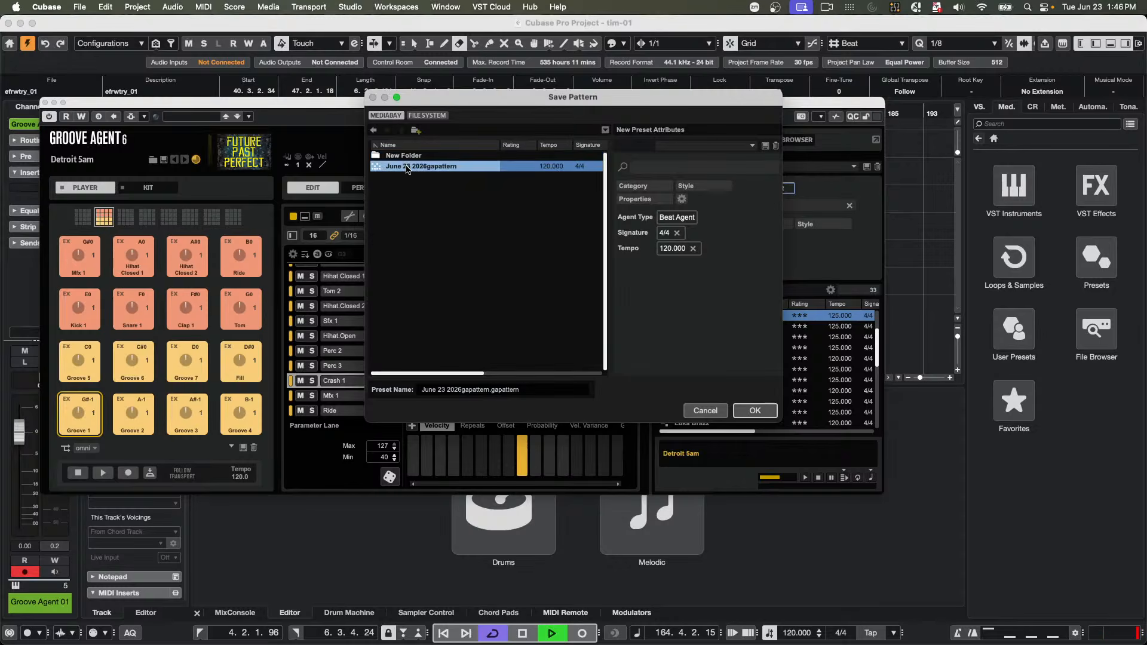
right_click(406, 169)
click(465, 223)
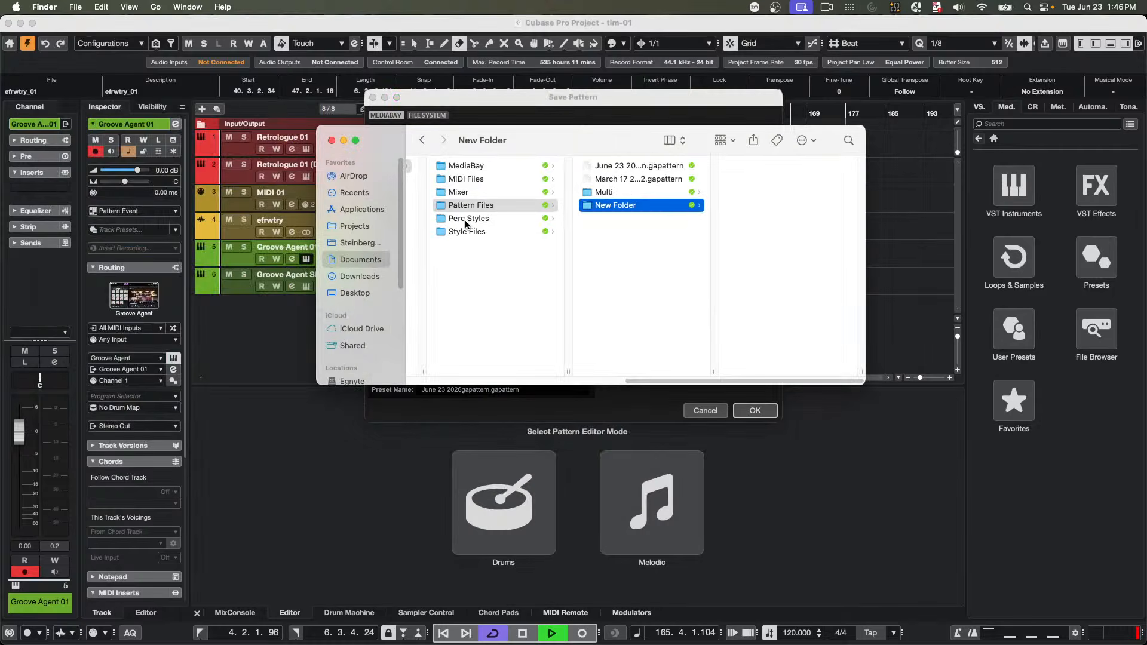
click(642, 169)
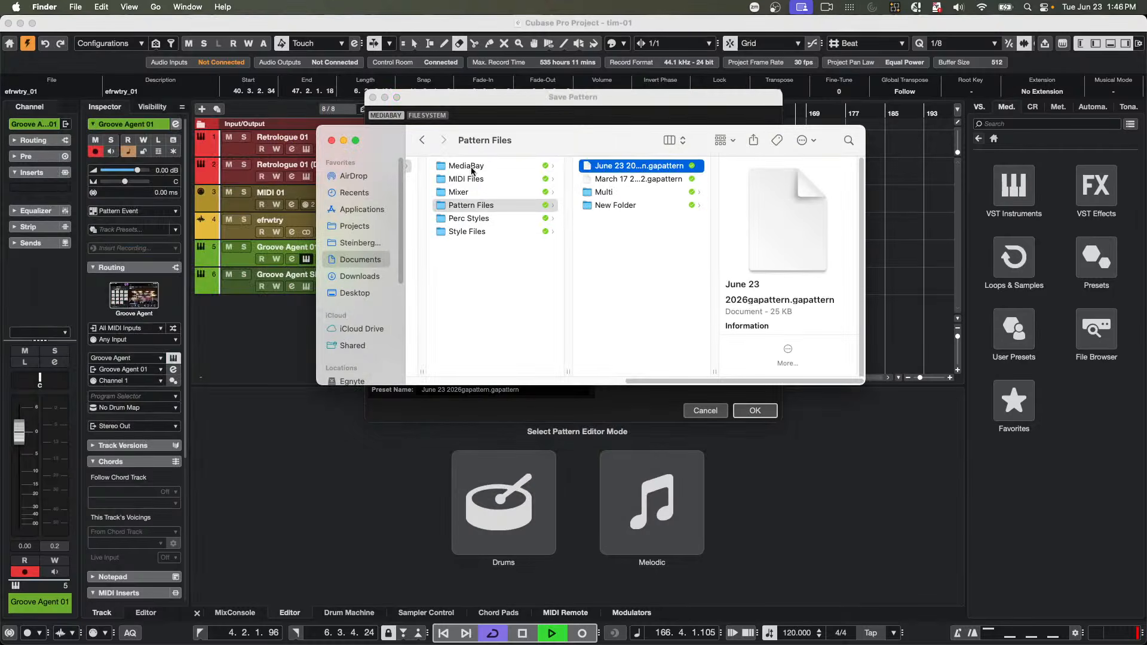
click(331, 141)
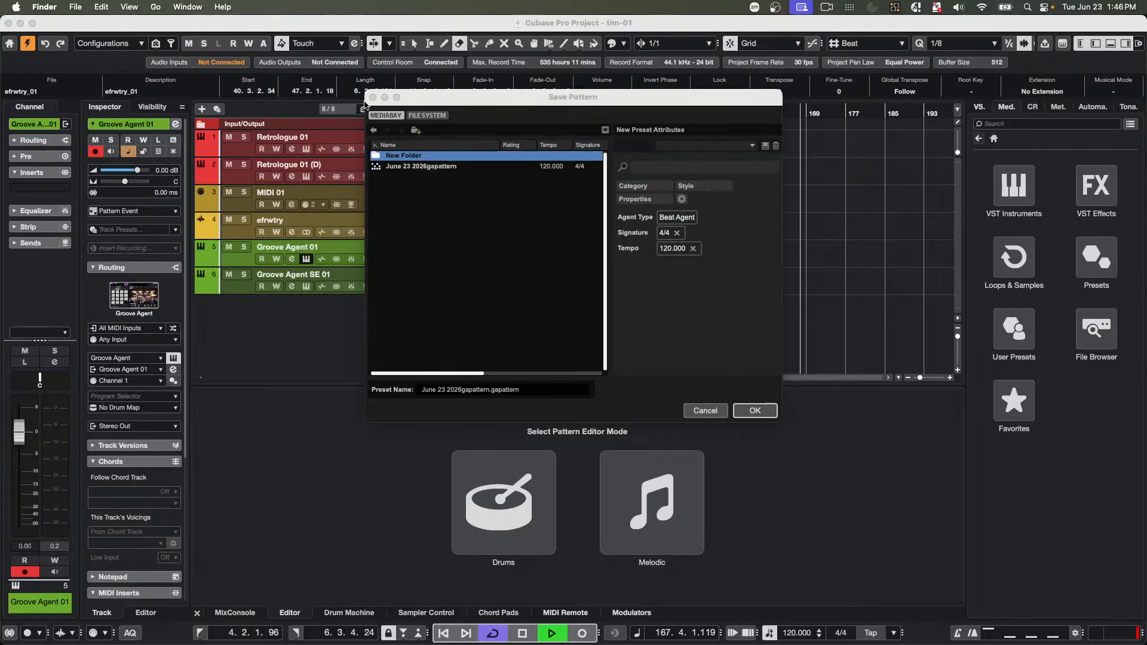
click(715, 411)
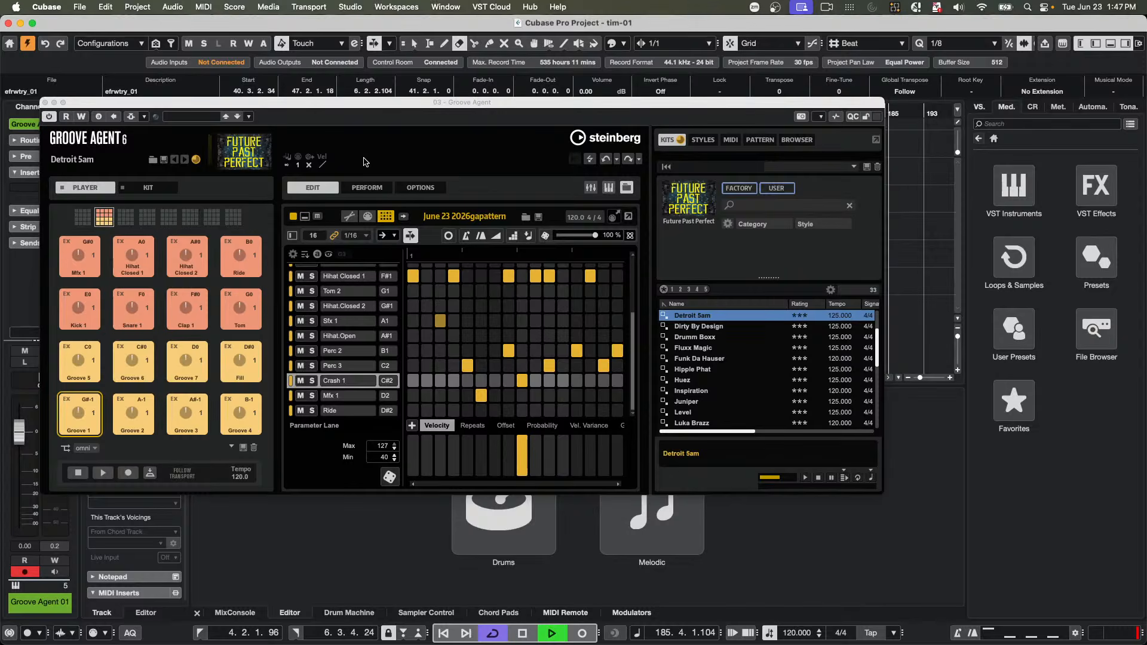
- Inspect the Groove Agent SE 01 track's instrument, close it, and return to the Groove Agent 01 instrument
click(45, 103)
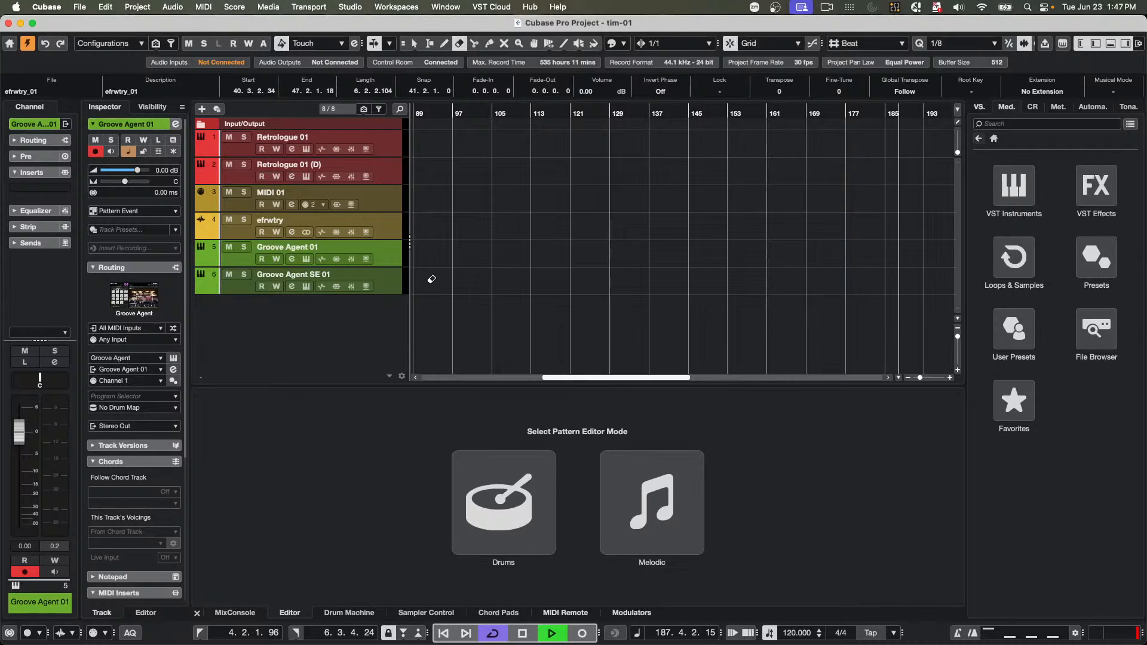
click(306, 288)
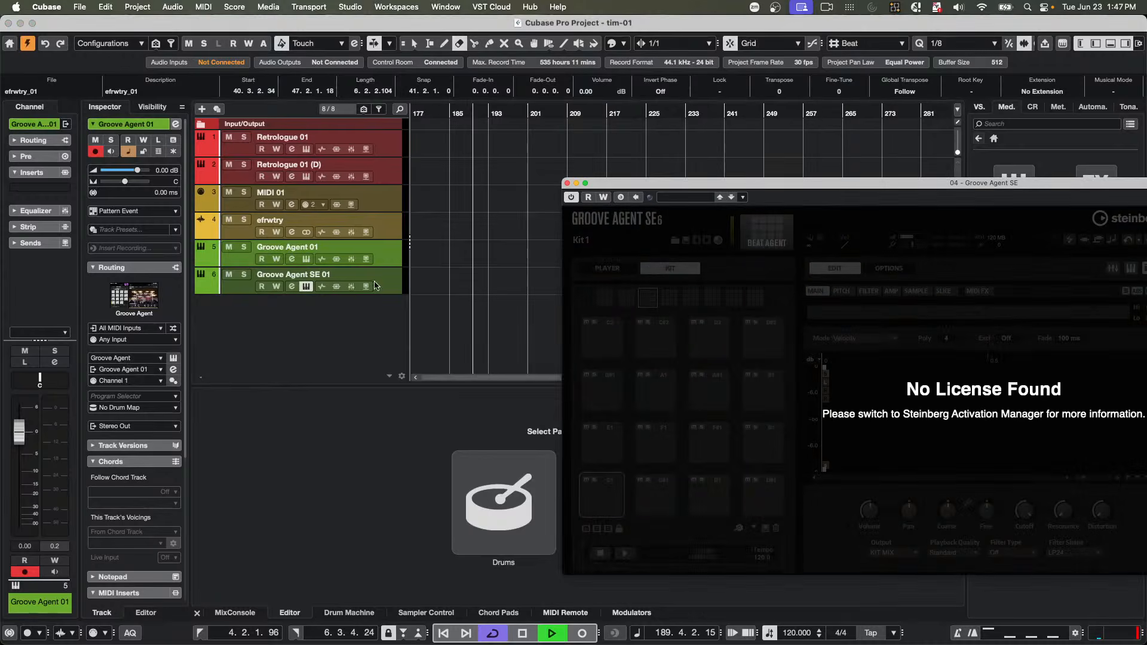
click(567, 183)
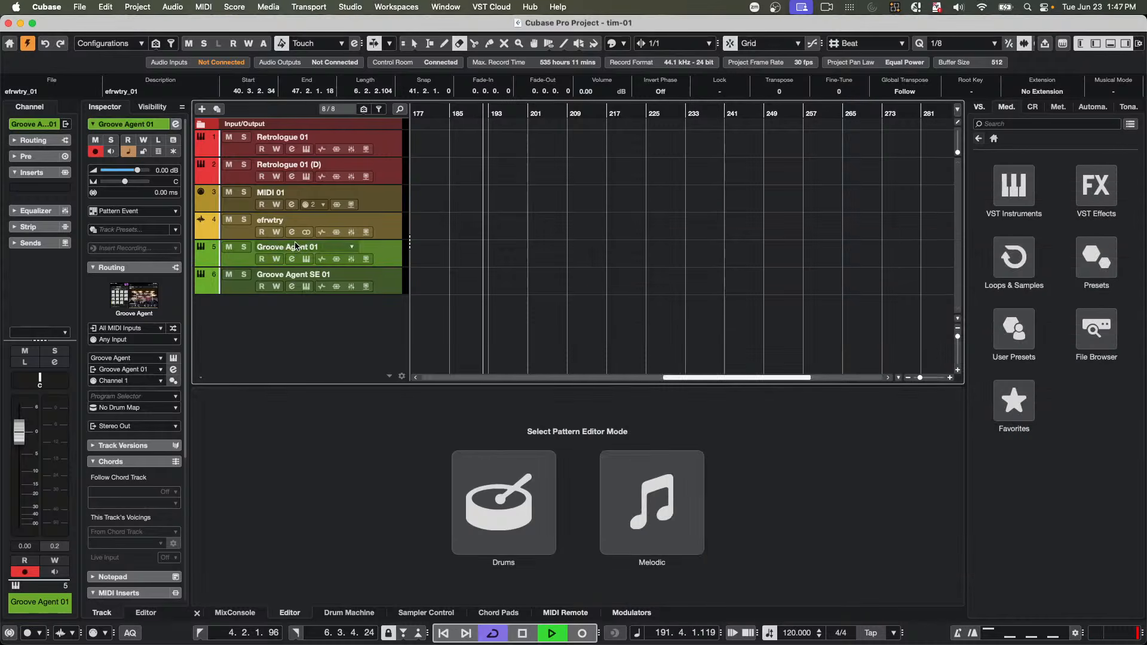
click(305, 260)
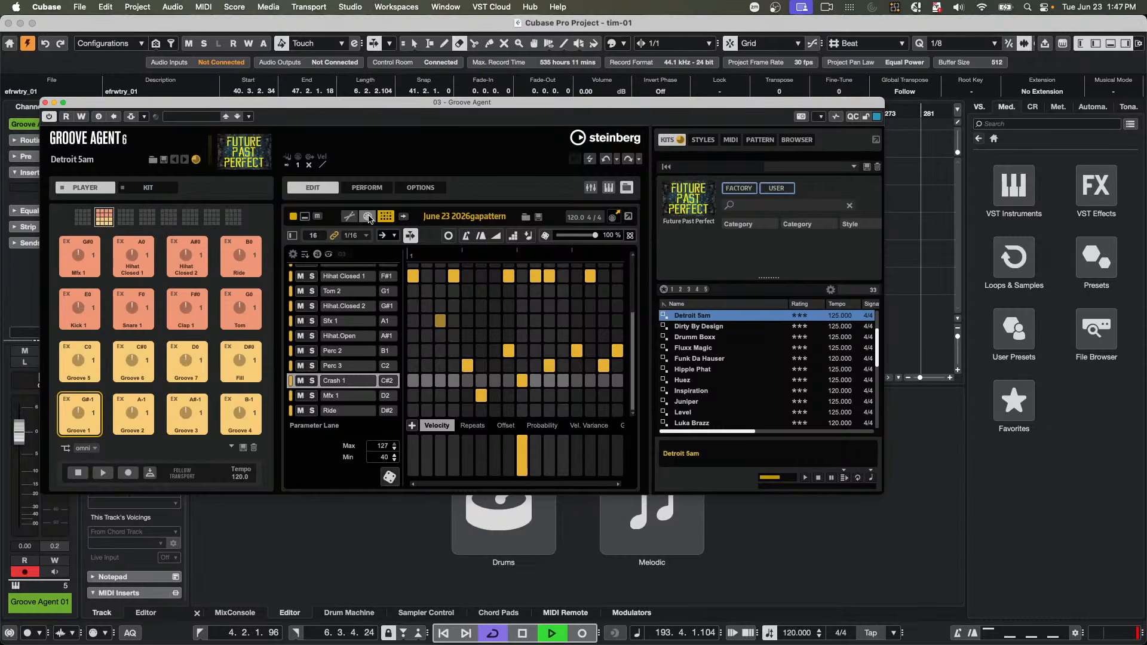
- Play the Groove Agent pattern and remove the single Mfx 1 and Crash 1 hits from the step grid
click(103, 472)
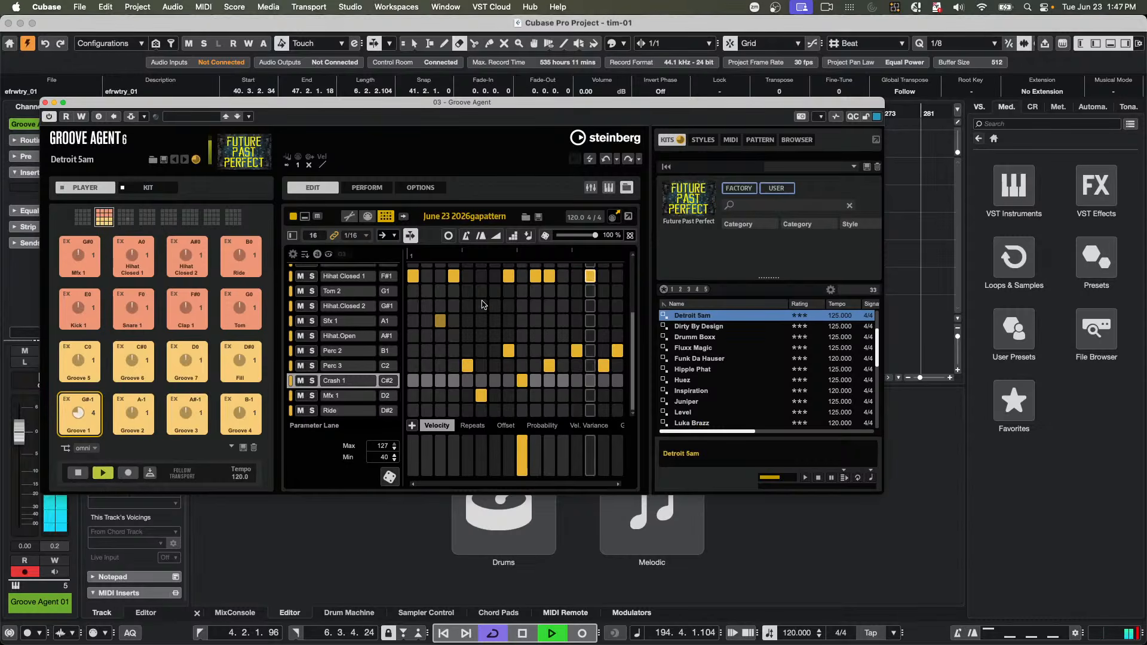
click(482, 396)
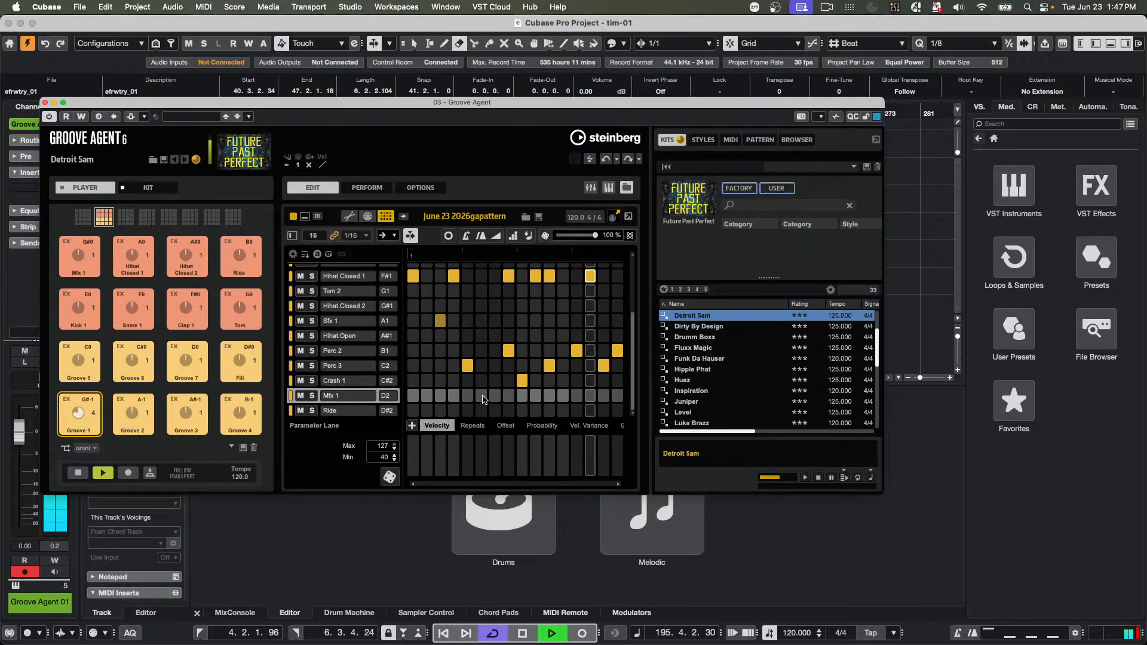
click(526, 381)
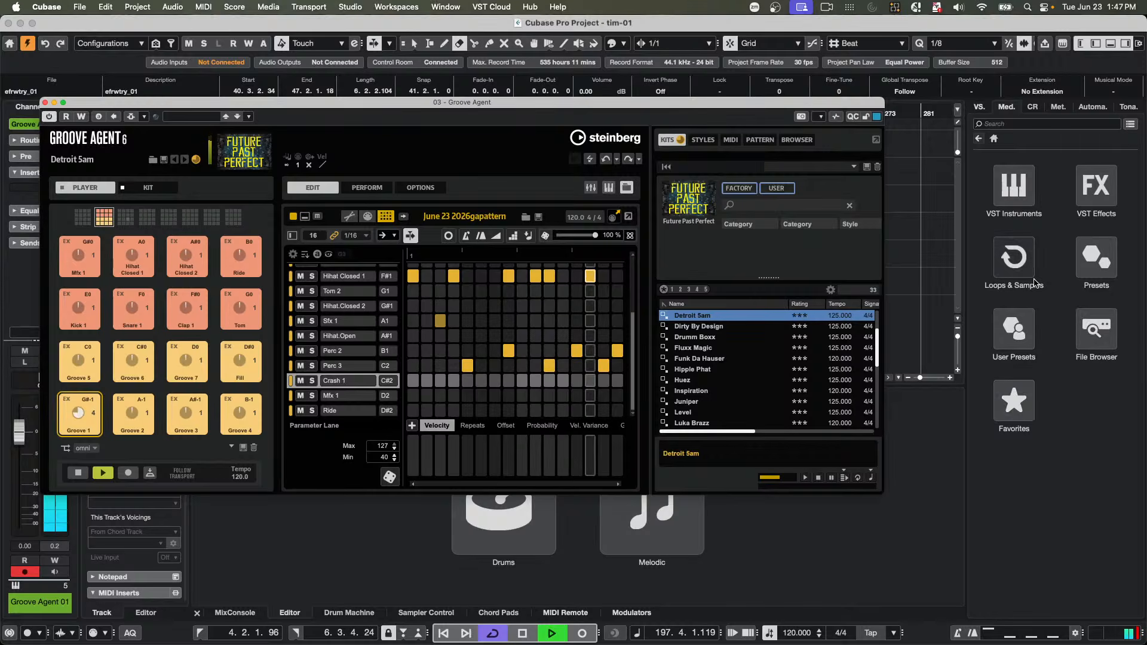
- Display the Control Room's insert effects while the pattern plays
click(1008, 107)
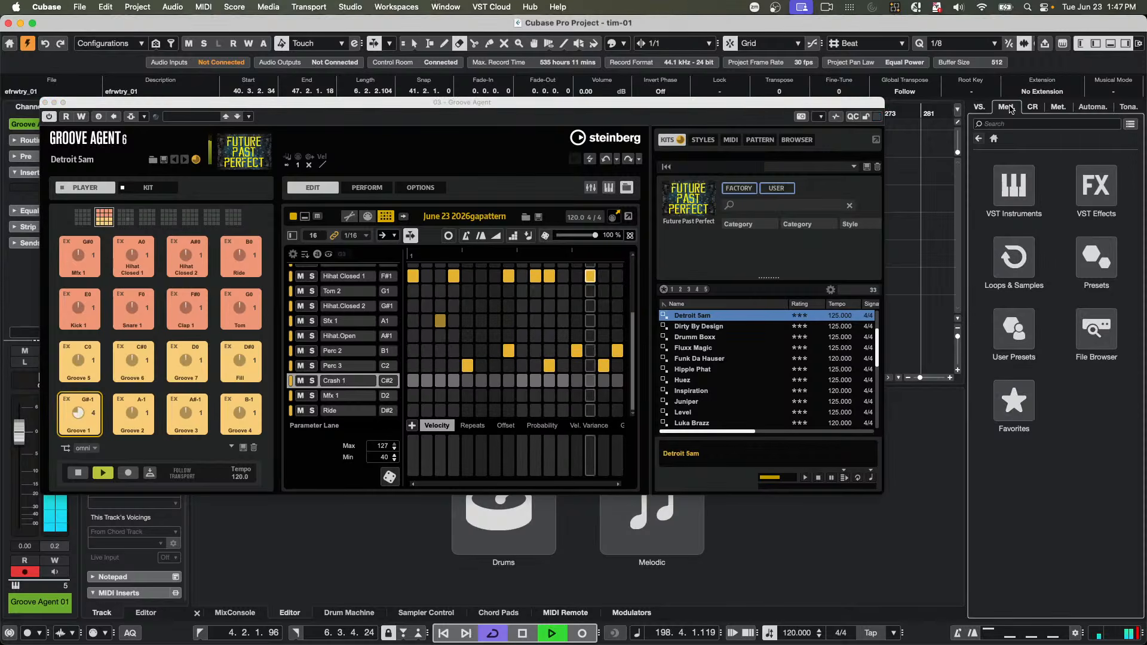
click(1034, 108)
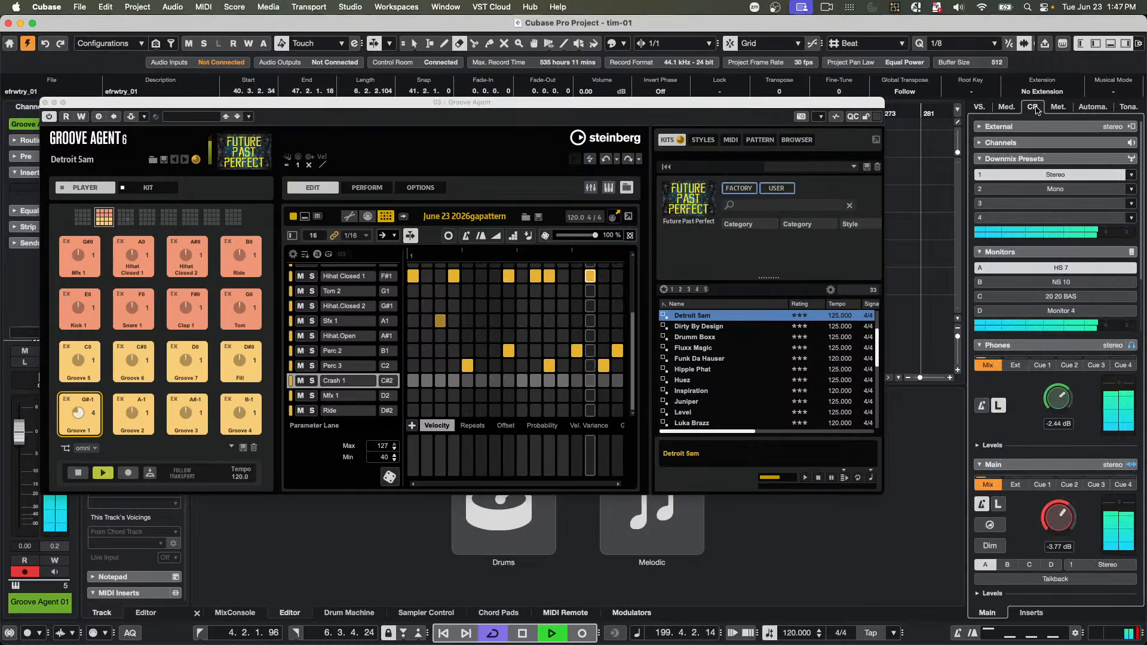
click(1030, 593)
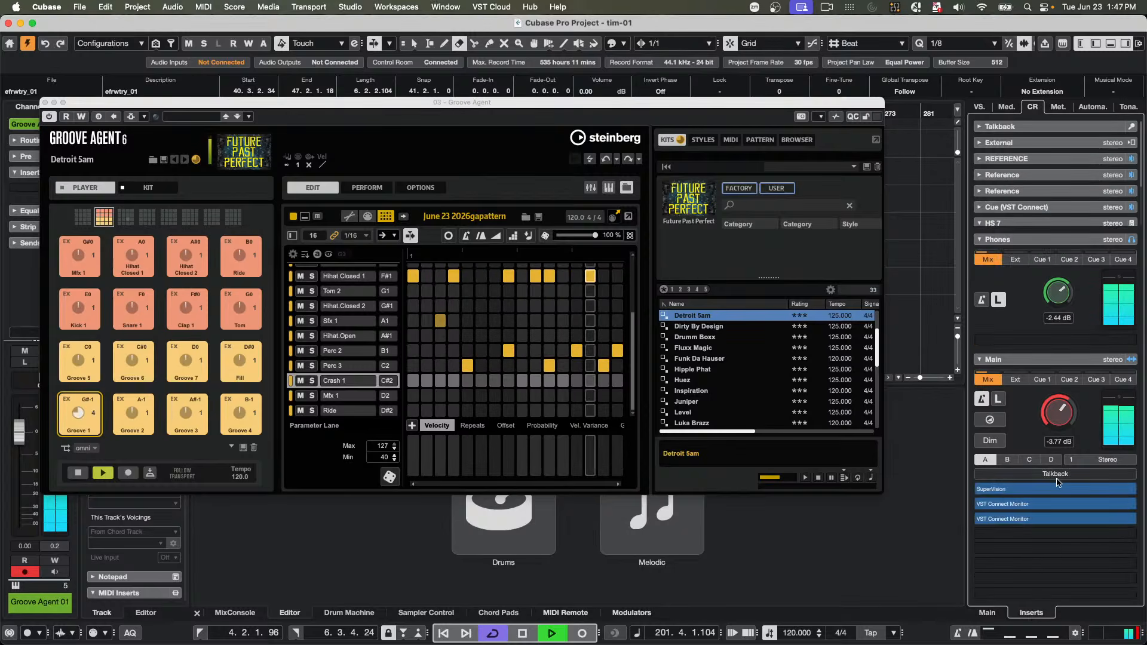
- Load the GO Phase preset in the Control Room's SuperVision insert, then shrink its window and place it beside Groove Agent
click(1056, 489)
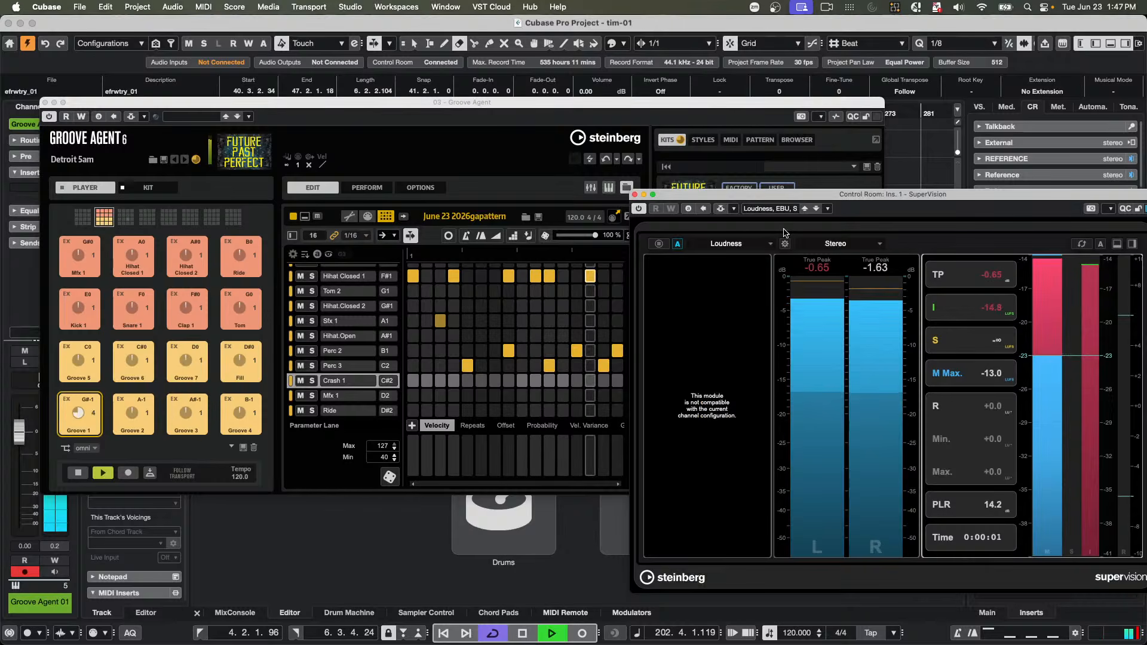
click(774, 209)
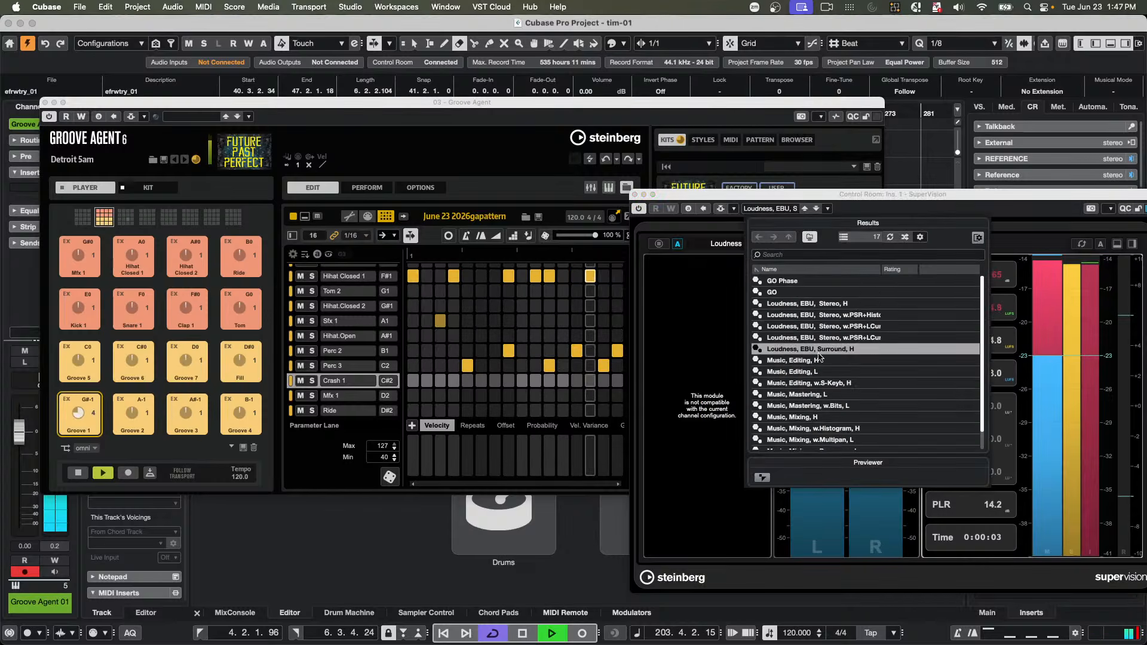
scroll(818, 357, down, 2)
scroll(819, 357, up, 2)
double_click(777, 281)
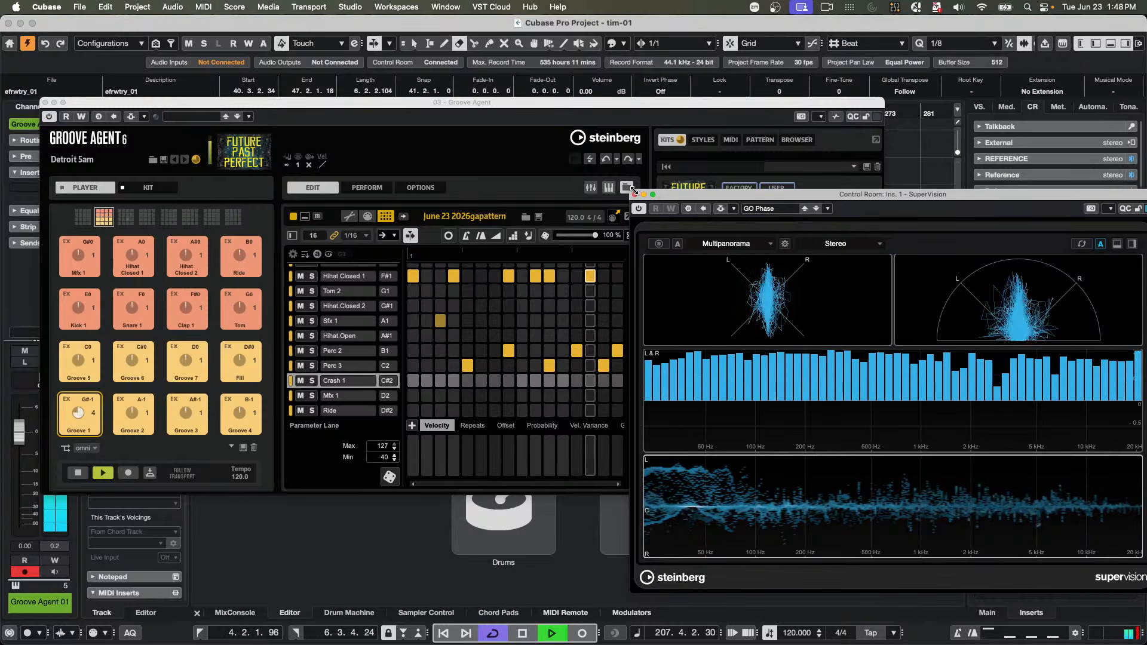
drag(635, 190, 965, 340)
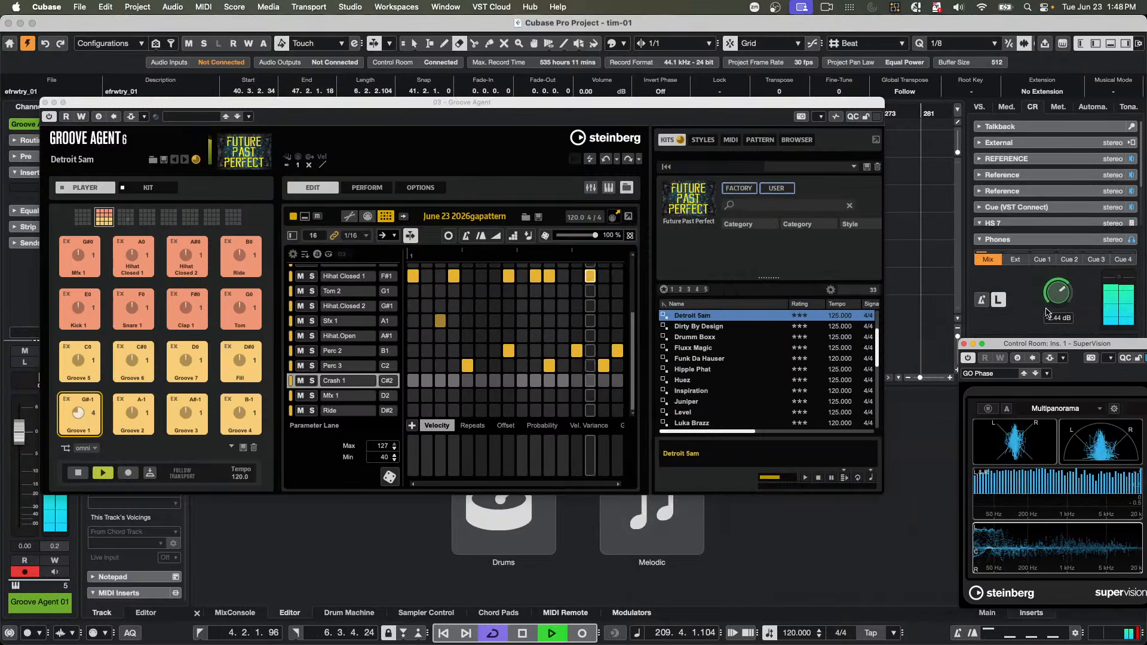
drag(1068, 346, 1035, 286)
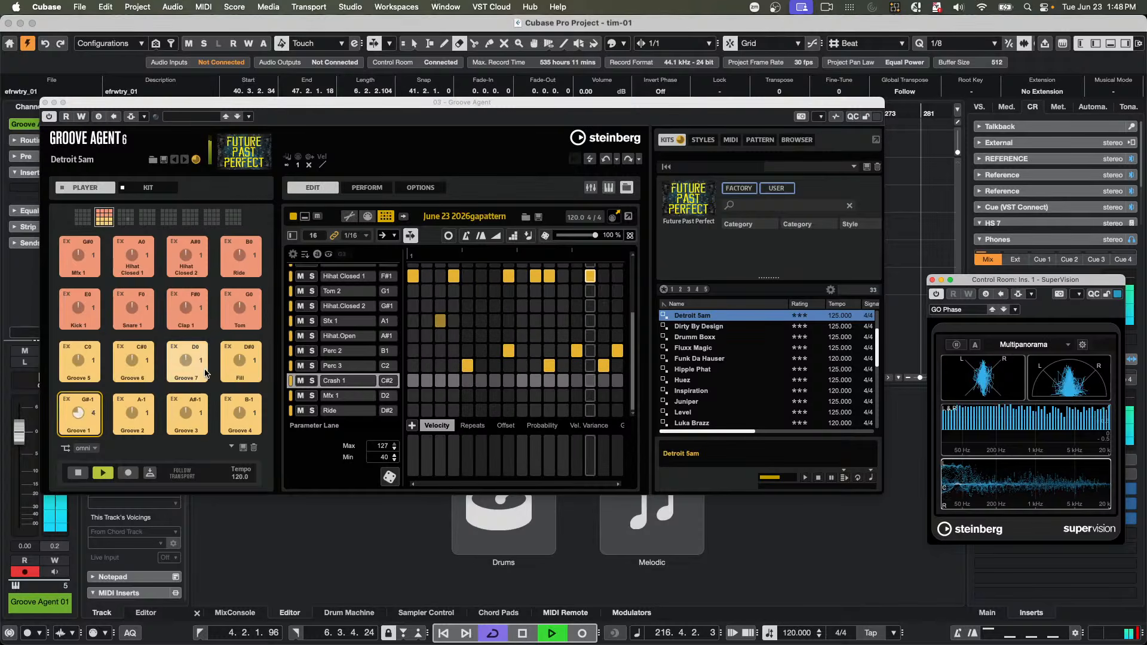
- Inspect the amp envelope and output settings of the Hihat Closed 1 and Snare pads in Groove Agent's kit
click(147, 187)
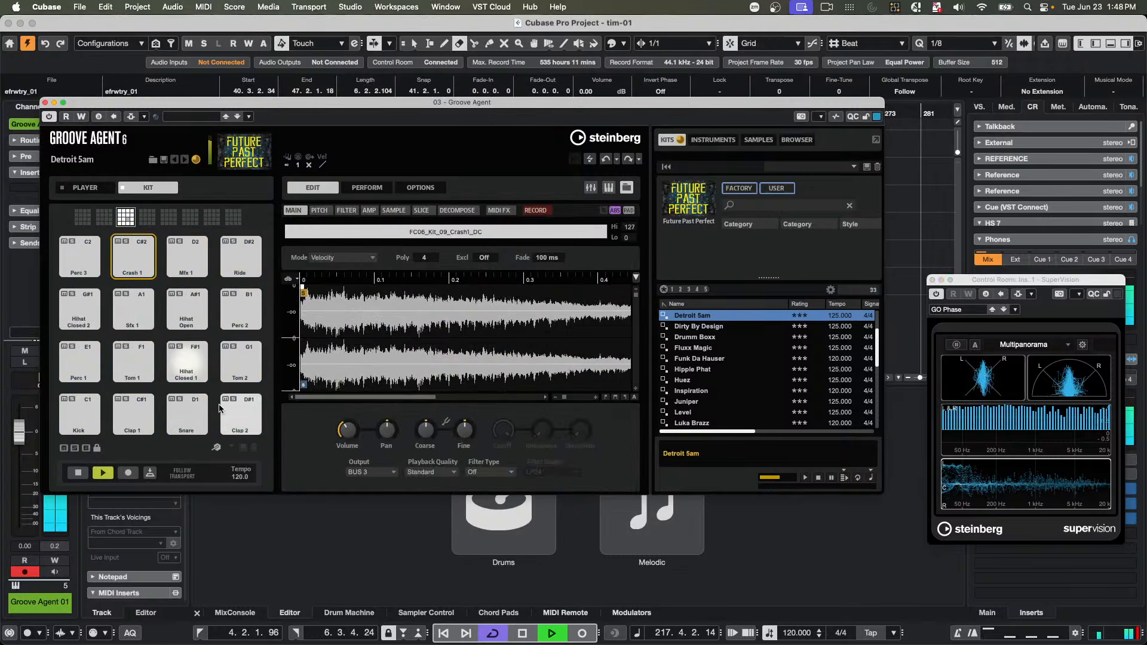
click(200, 371)
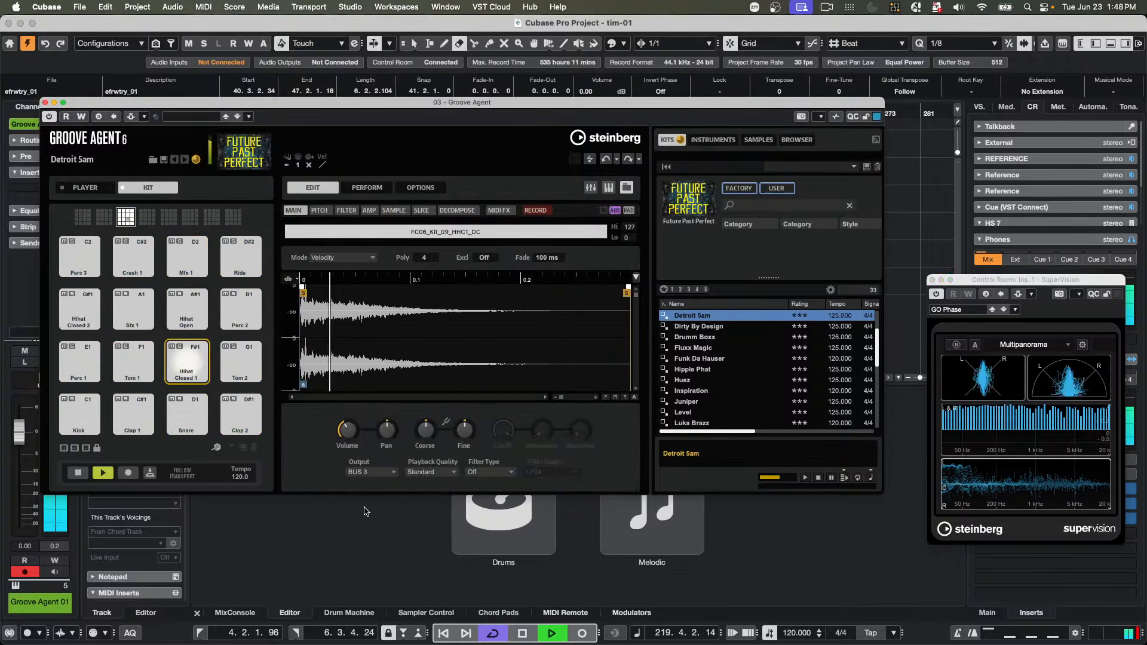
click(373, 211)
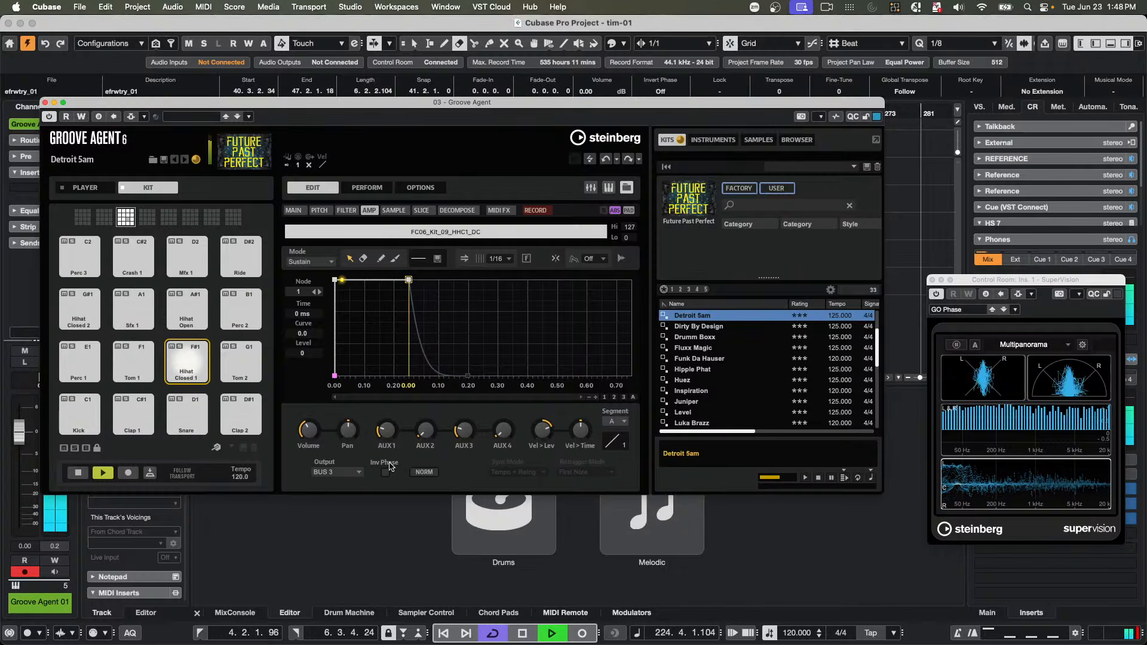
click(188, 428)
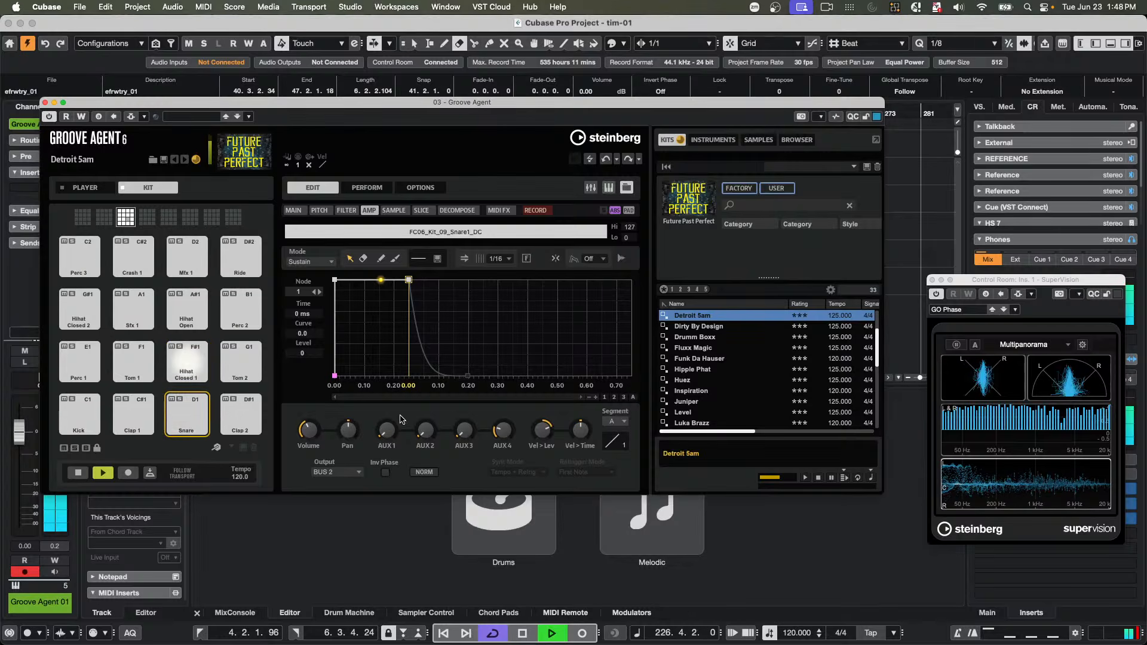
- Stop the project playback and Groove Agent's own pattern playback, and close the Groove Agent and SuperVision windows
click(46, 103)
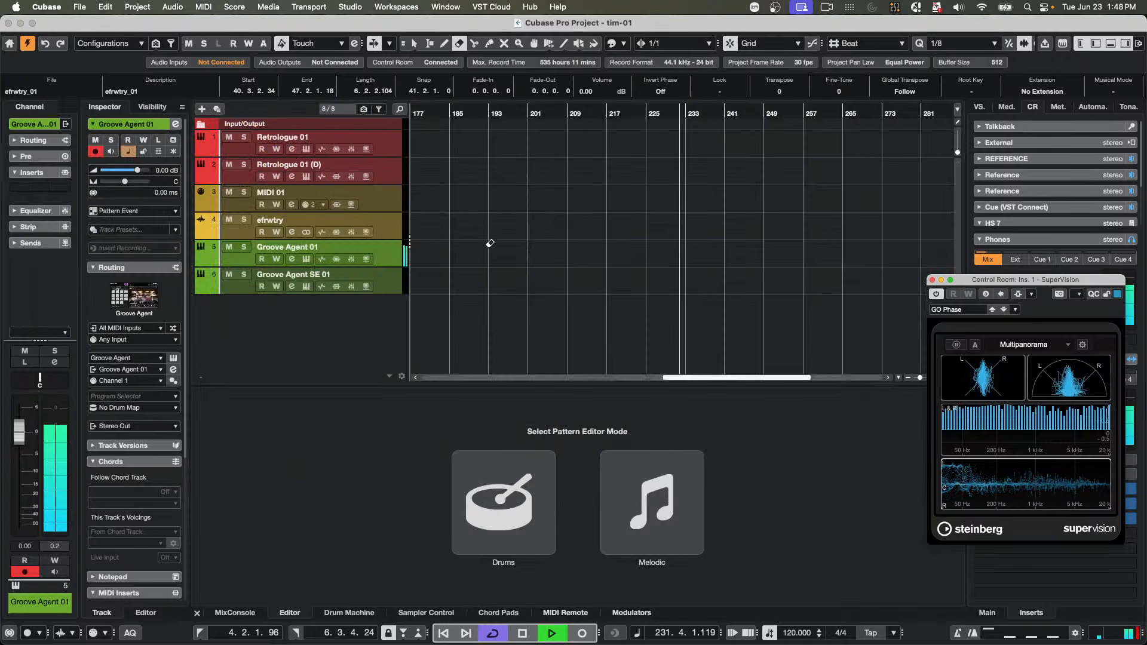
key(space)
key(space)
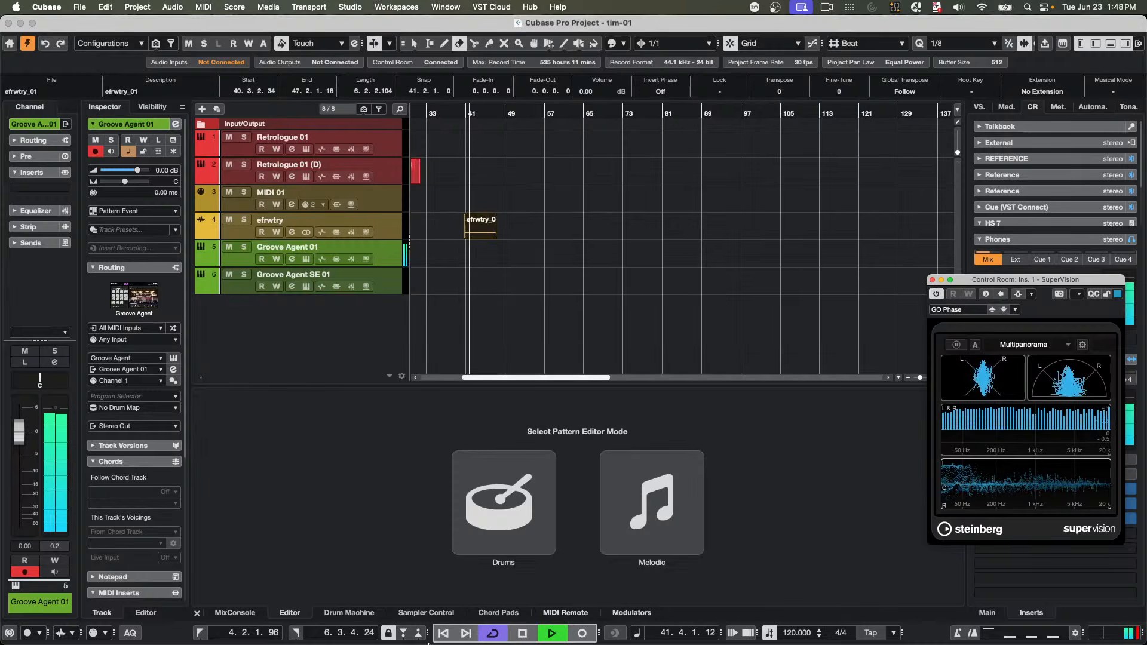
key(space)
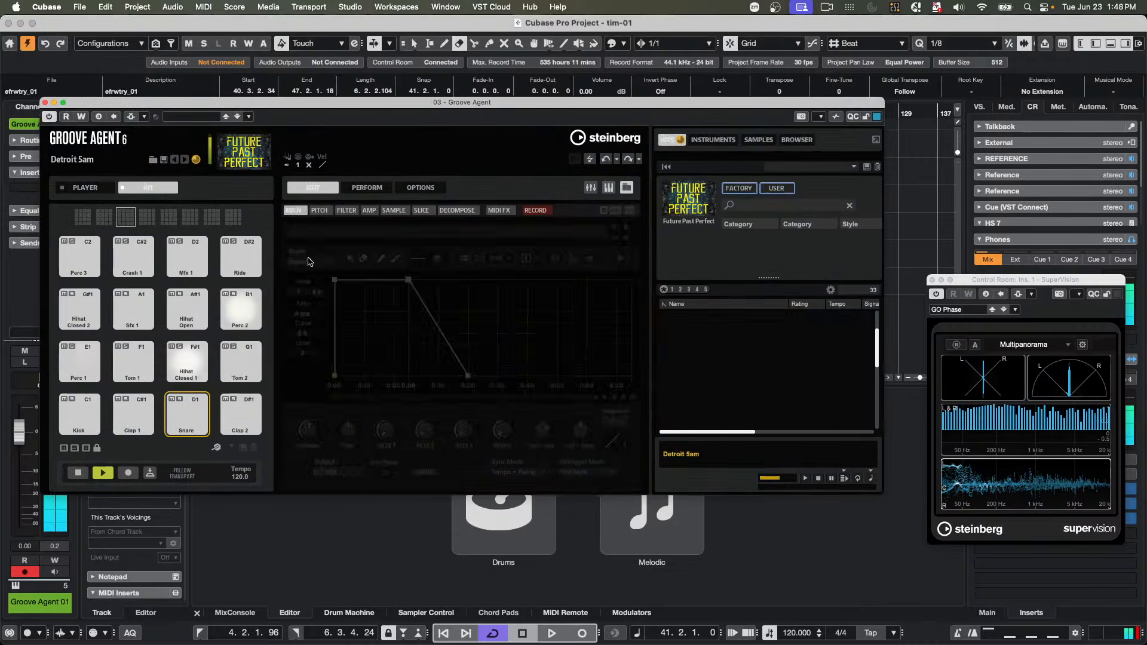
click(306, 258)
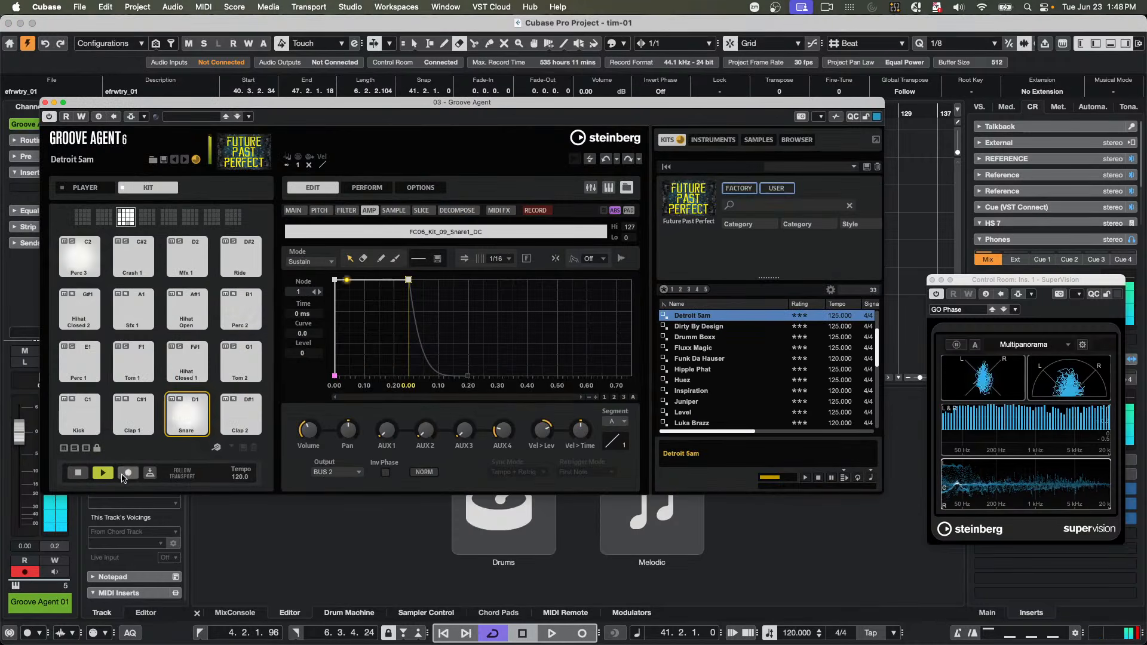
click(79, 473)
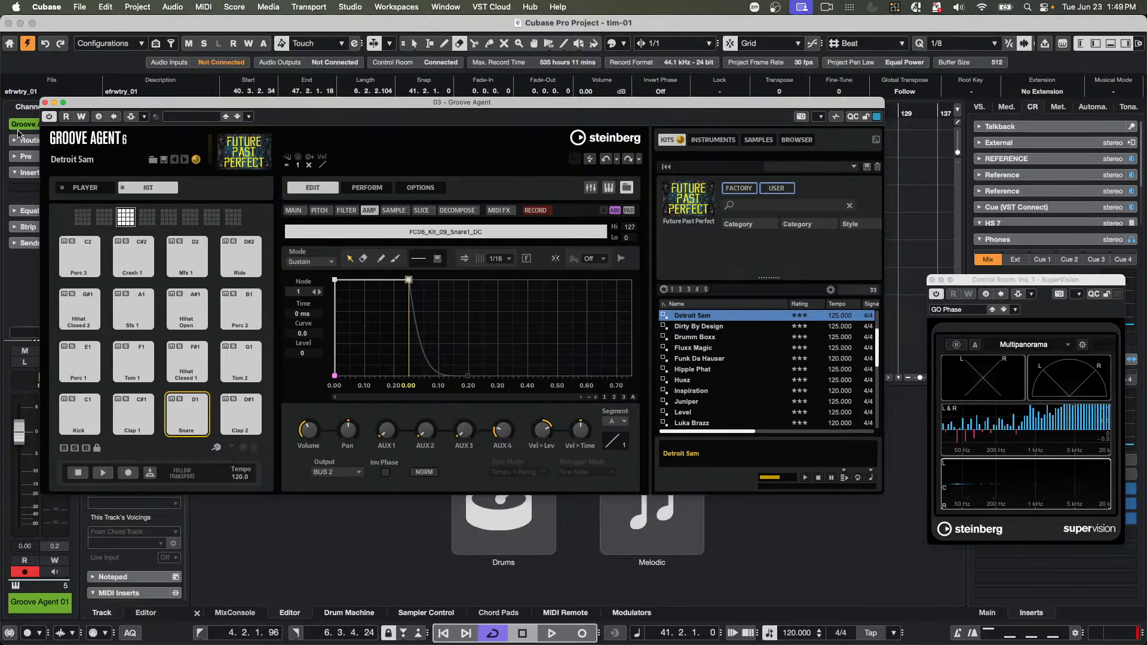
click(45, 103)
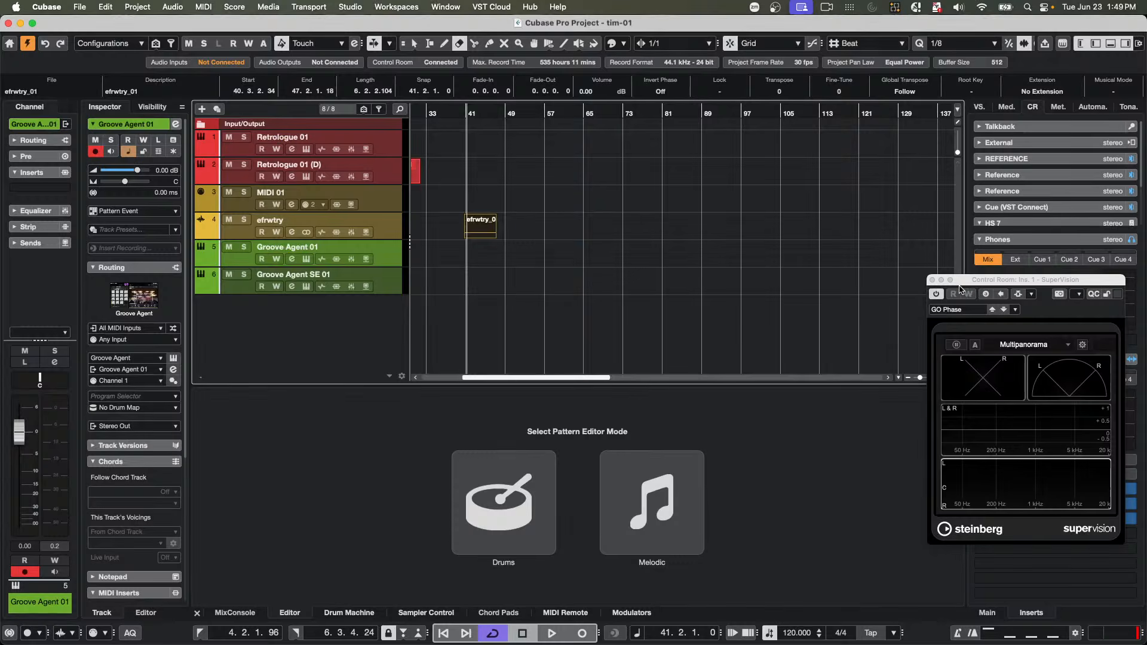
click(933, 280)
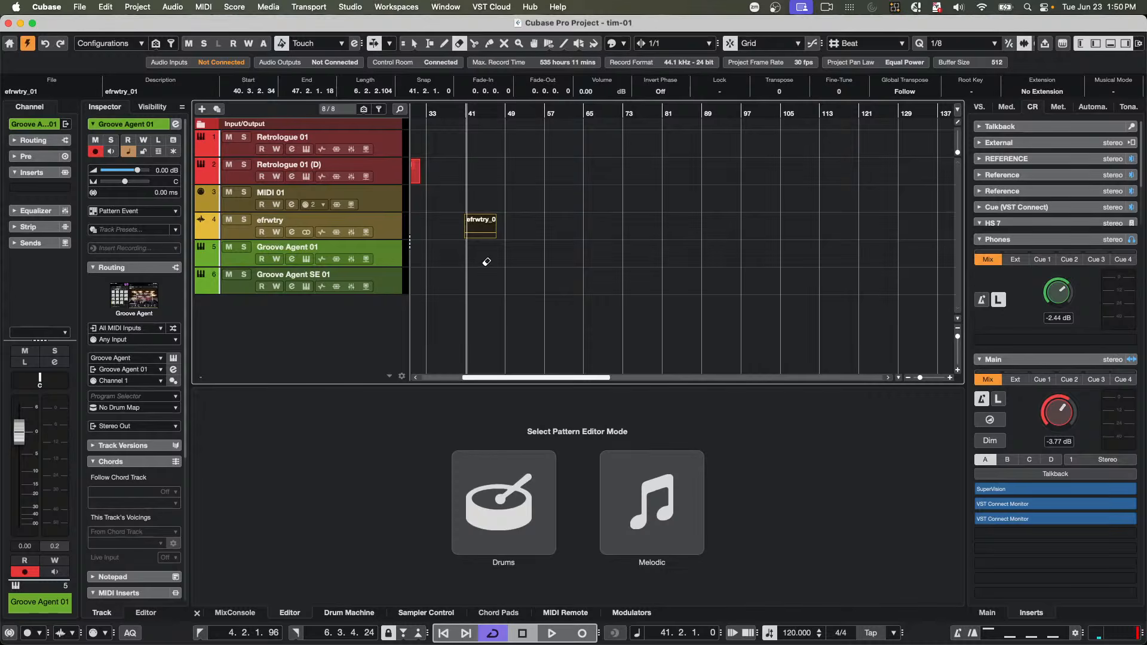
- Add a Retrologue instrument track below Groove Agent 01 and move the synth's window fully into view
key(1)
right_click(386, 254)
mouse_move(388, 261)
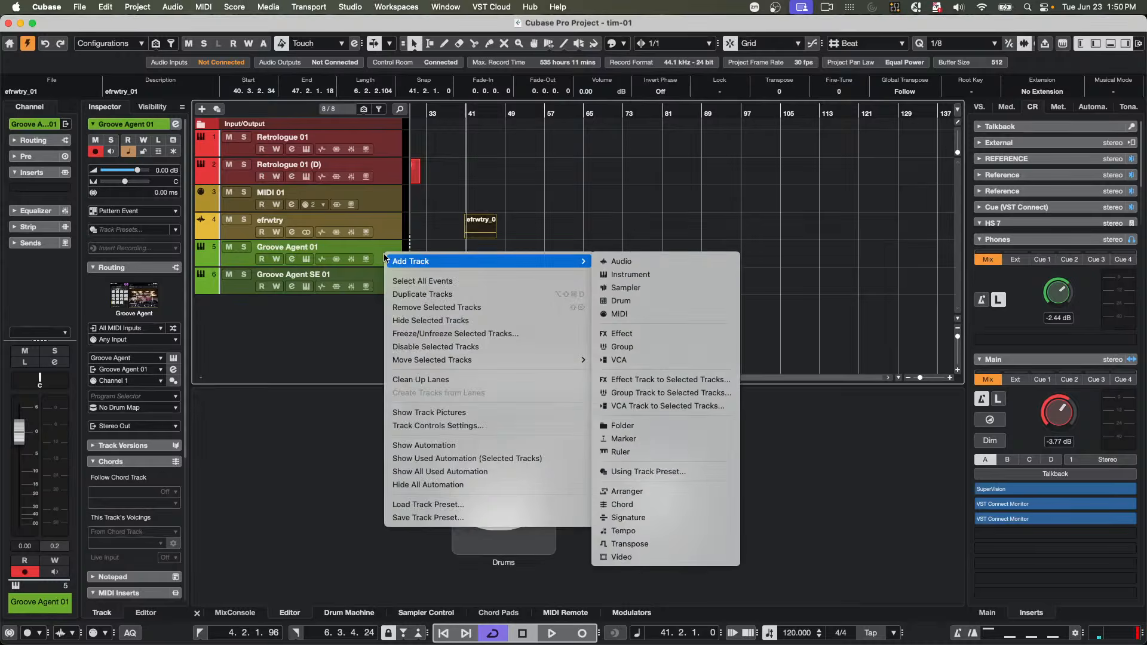
click(650, 275)
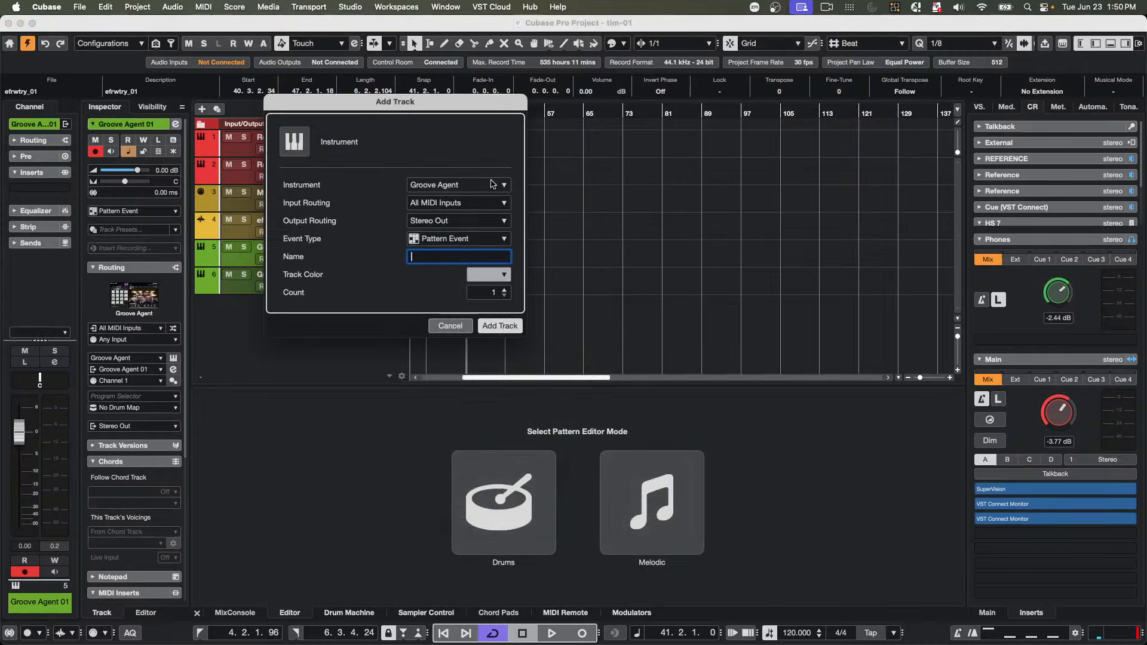
click(437, 184)
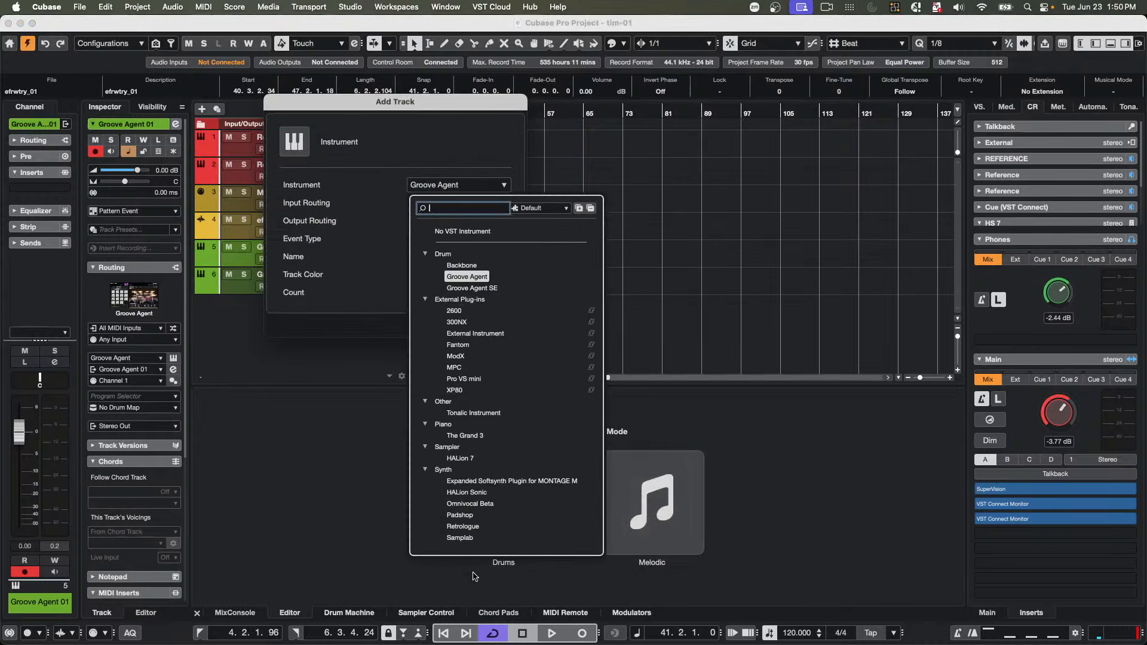
click(467, 527)
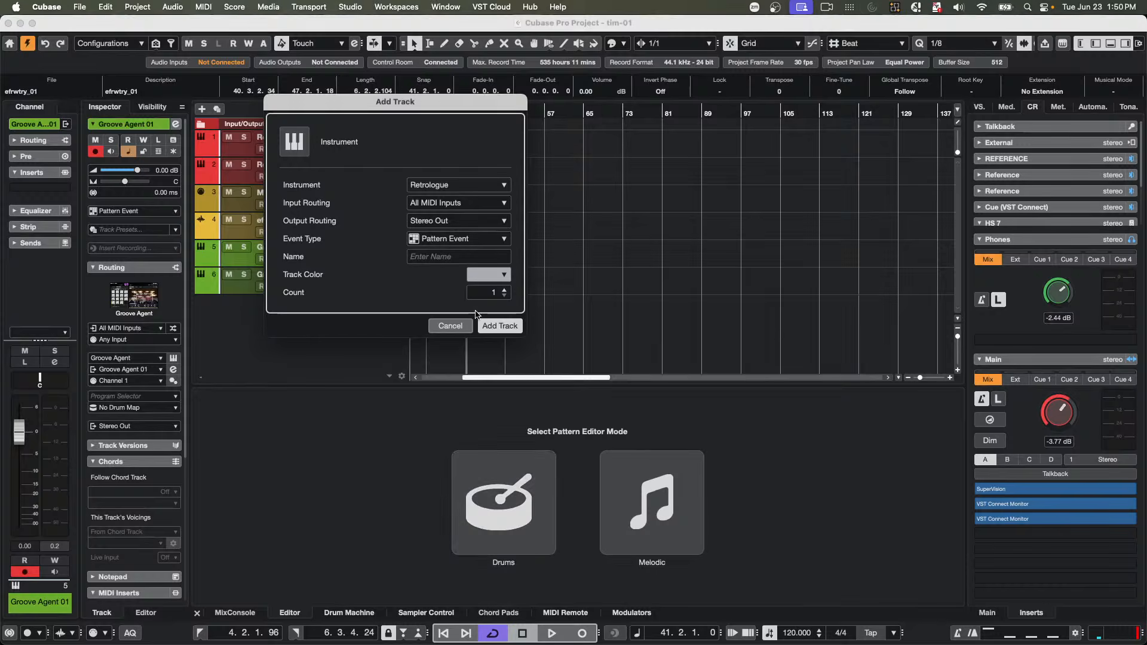
click(500, 326)
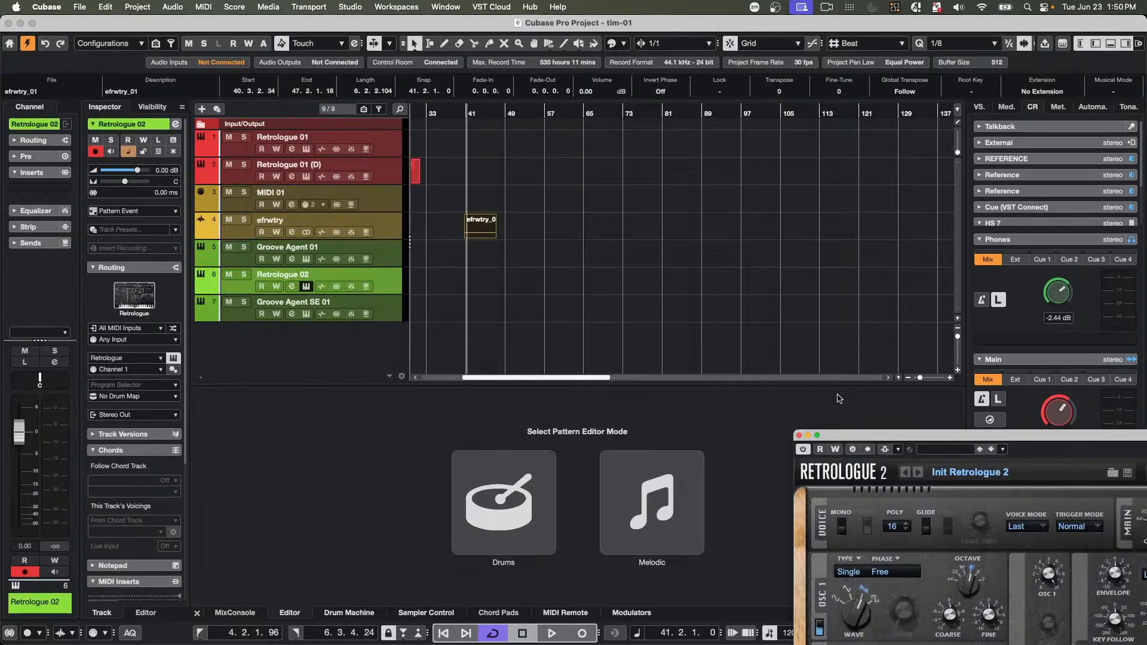
drag(881, 438, 391, 24)
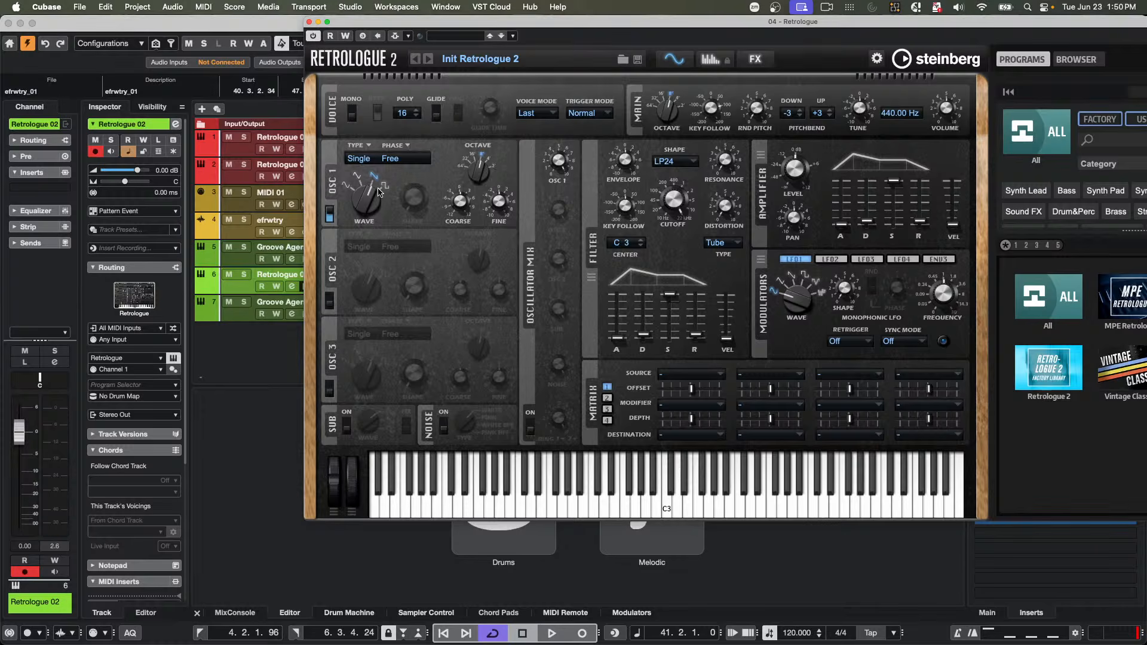
- Try another waveform and random phase on Retrologue's oscillator 1, and set it to a fixed phase of 23 degrees
drag(360, 196, 354, 205)
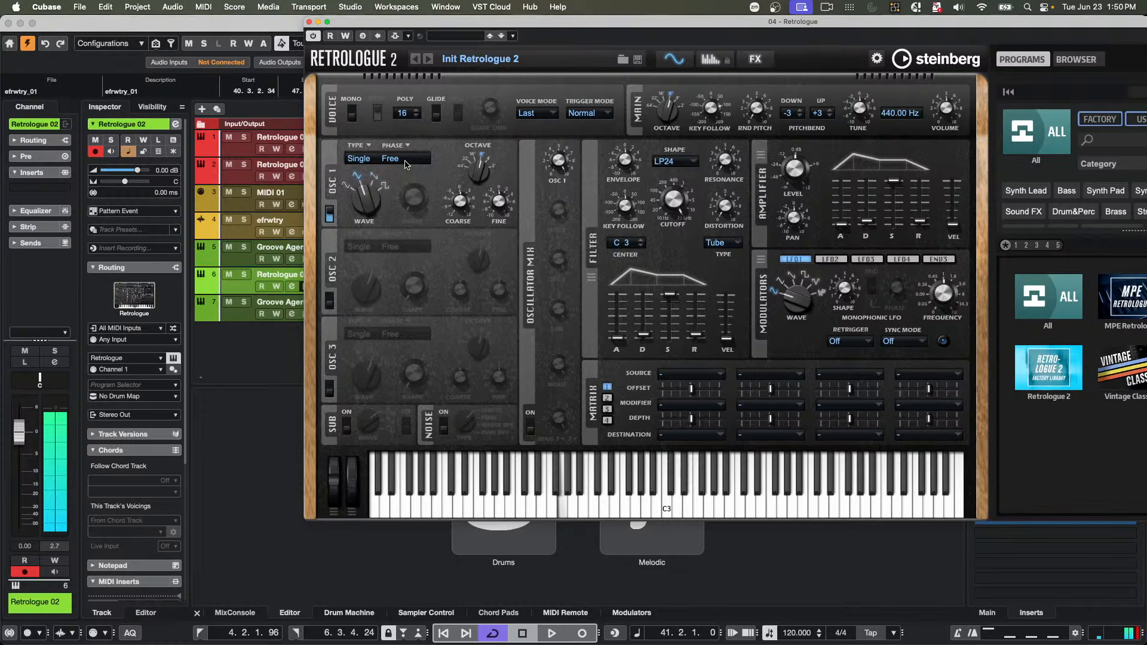
click(408, 159)
click(433, 172)
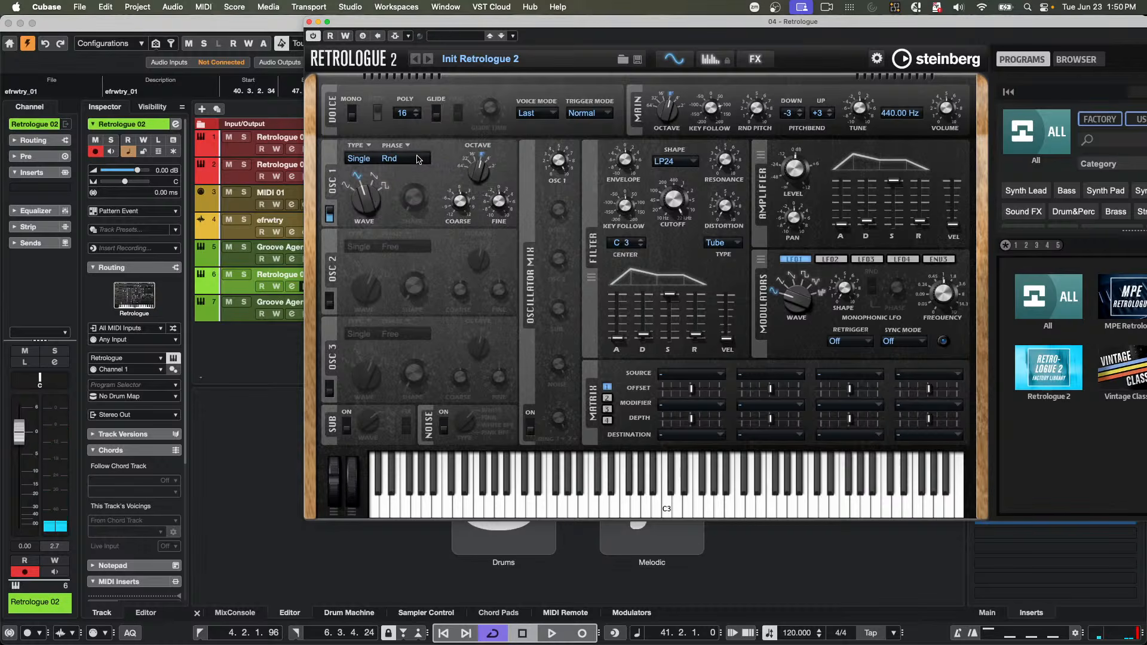
click(397, 160)
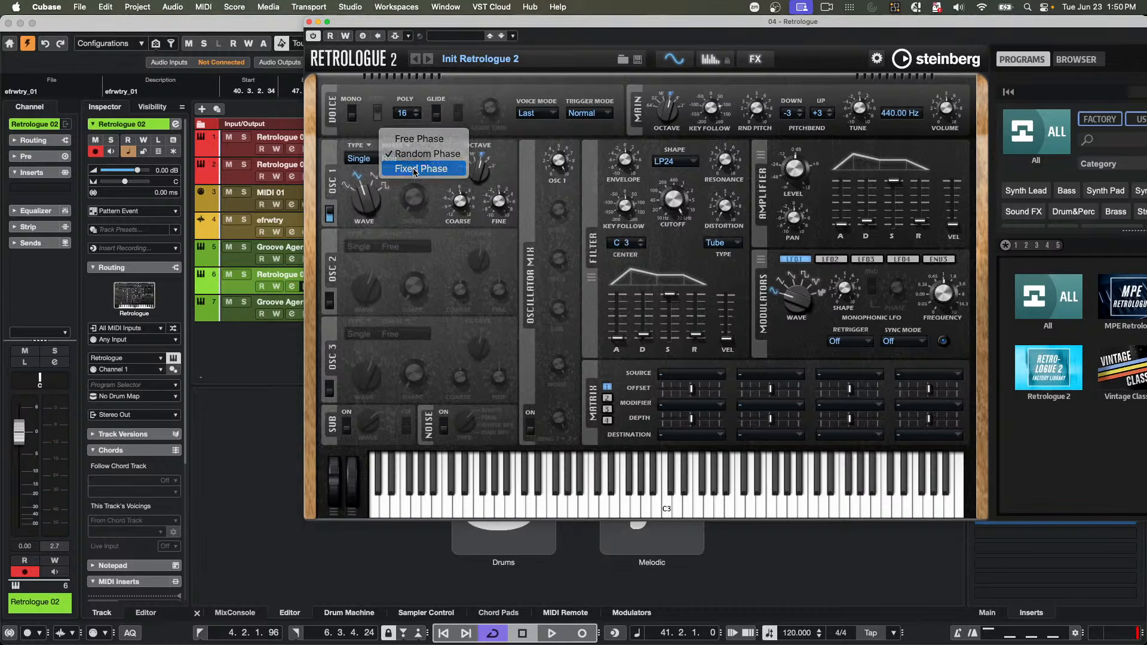
click(412, 169)
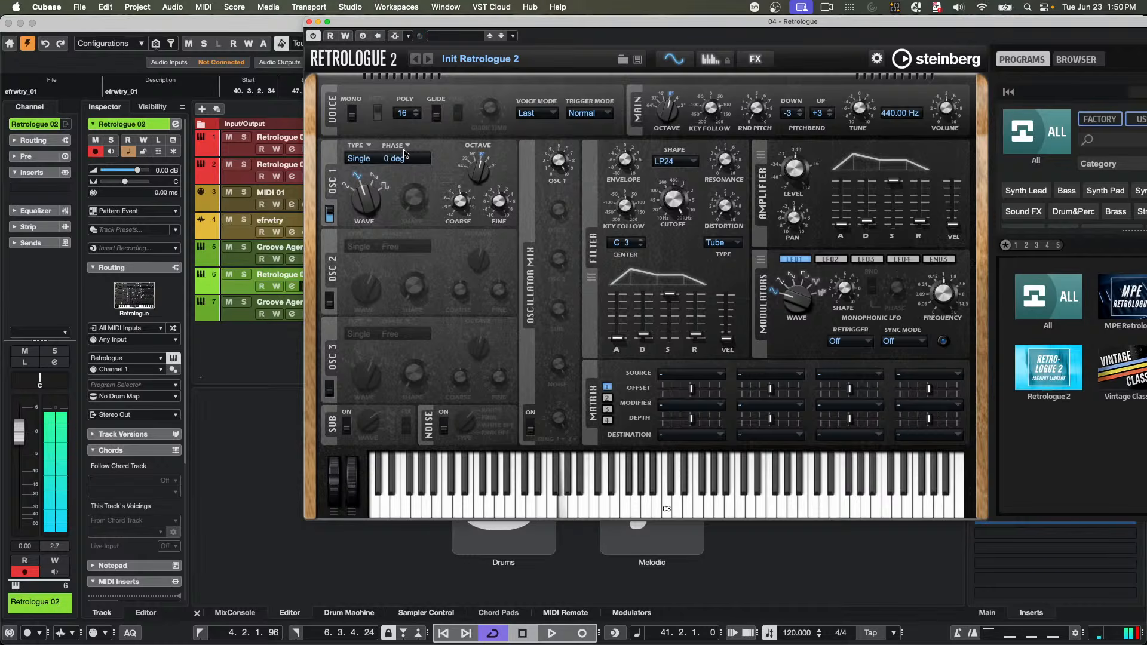
scroll(406, 159, up, 3)
scroll(406, 160, up, 1)
scroll(367, 206, up, 3)
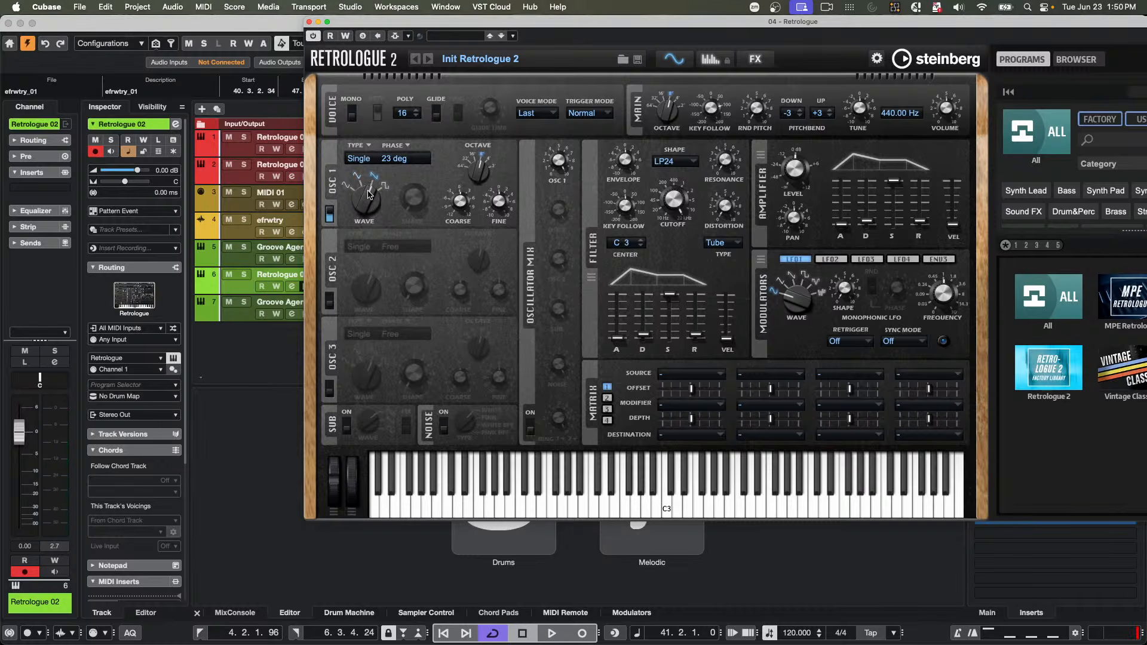
- Set oscillator 1's type to Multi with 4 oscillators and adjust their detune
click(369, 159)
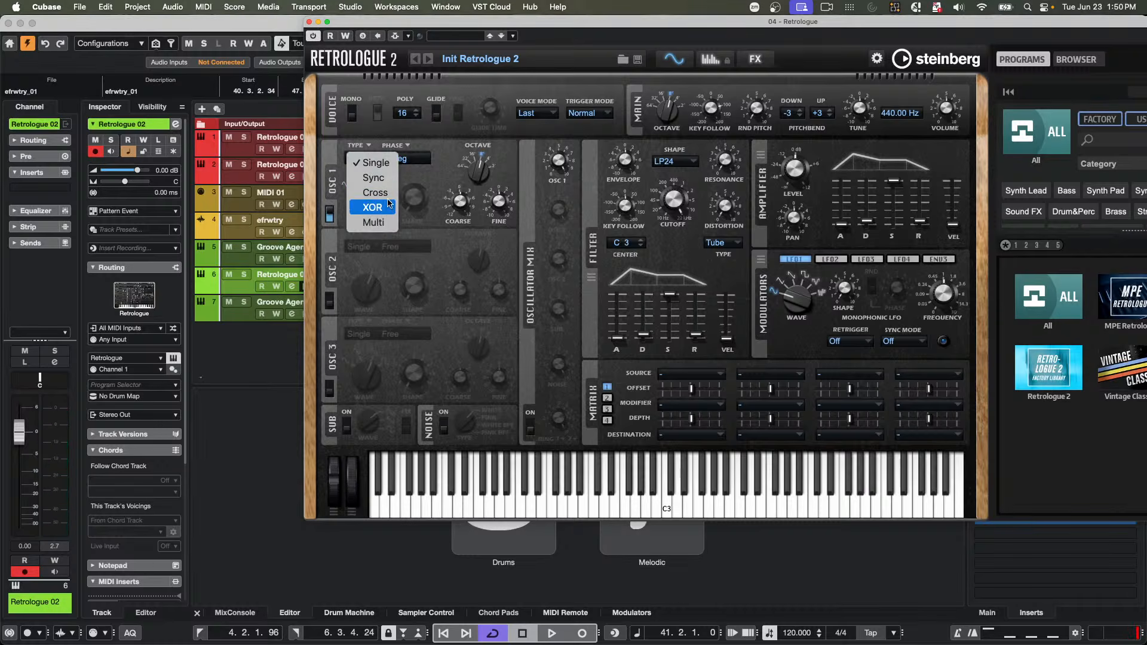
click(451, 160)
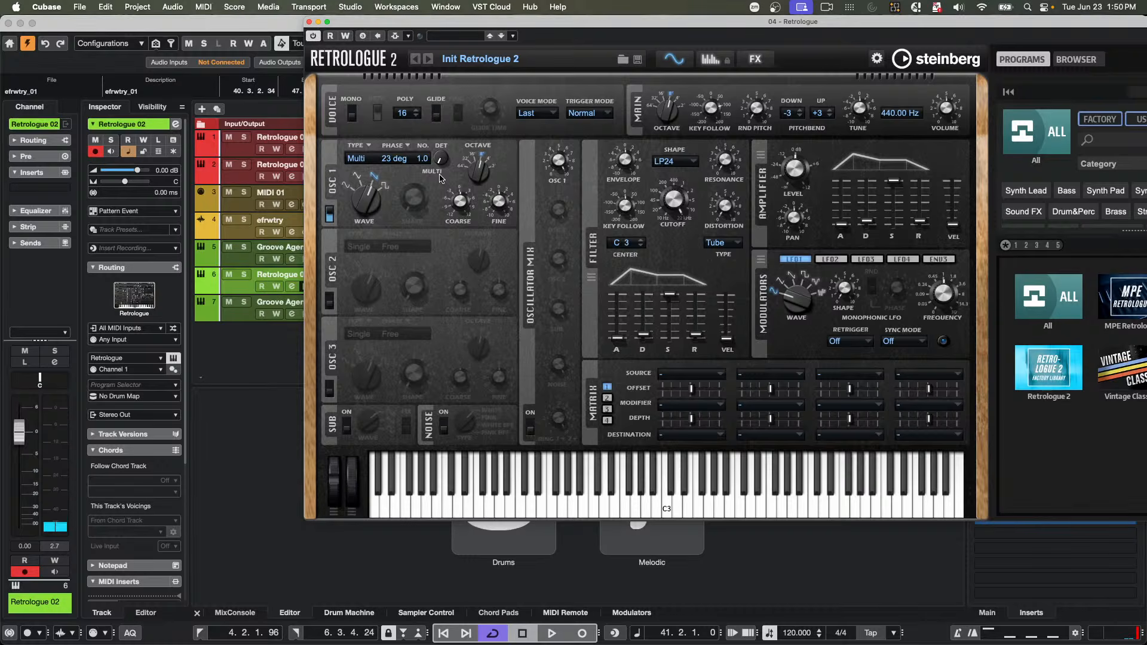
scroll(421, 163, up, 1)
scroll(421, 163, down, 1)
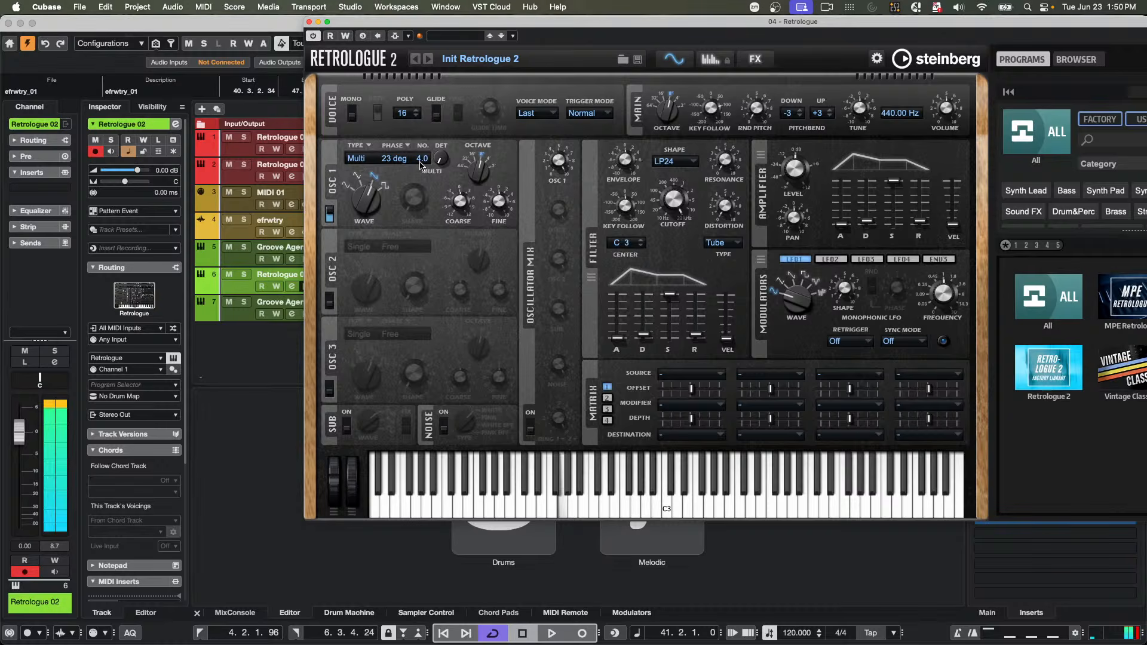
mouse_move(438, 164)
mouse_down()
mouse_move(440, 144)
mouse_move(437, 161)
mouse_up()
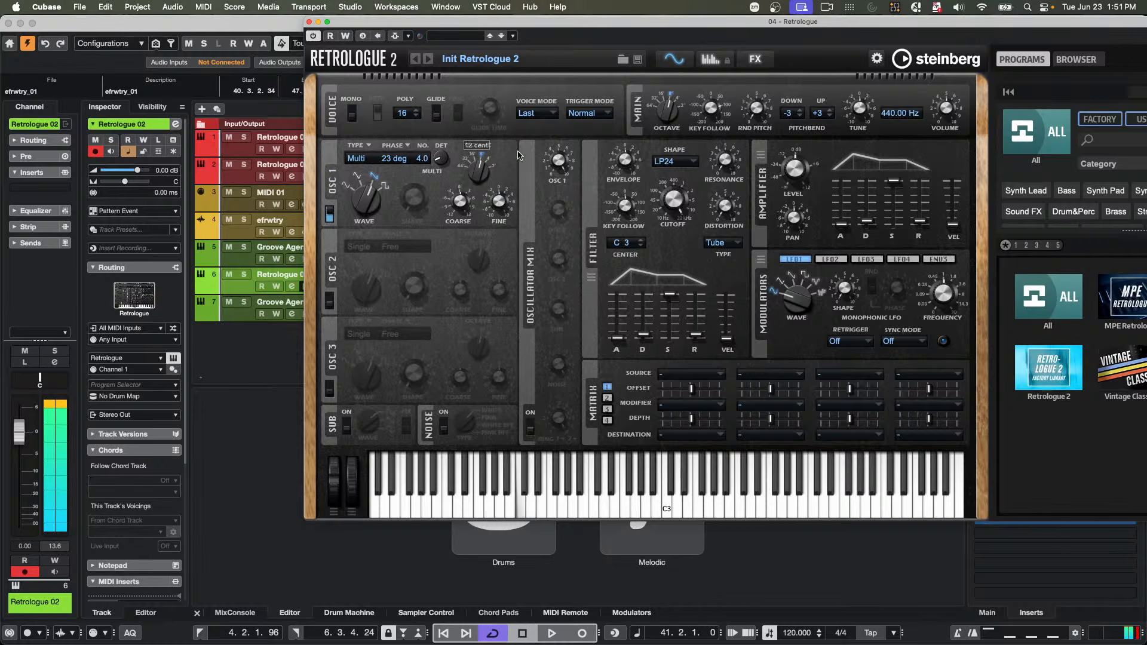
- Vary oscillator 1's fixed phase, set it to 0 degrees, and readjust the detune
scroll(401, 165, up, 4)
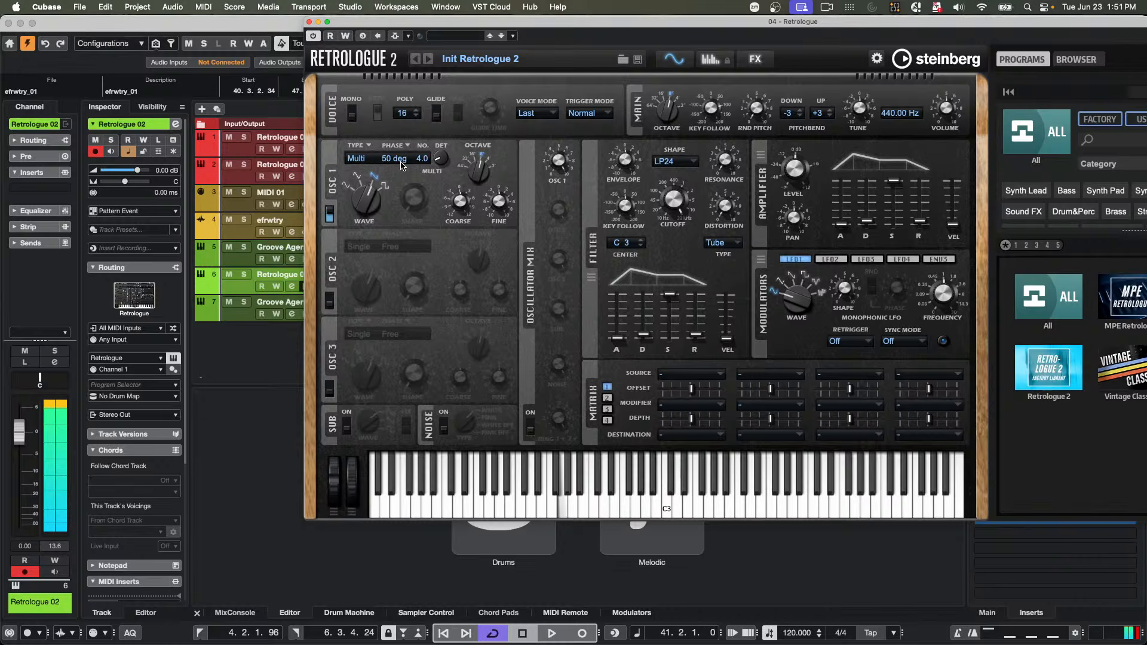
scroll(401, 165, down, 20)
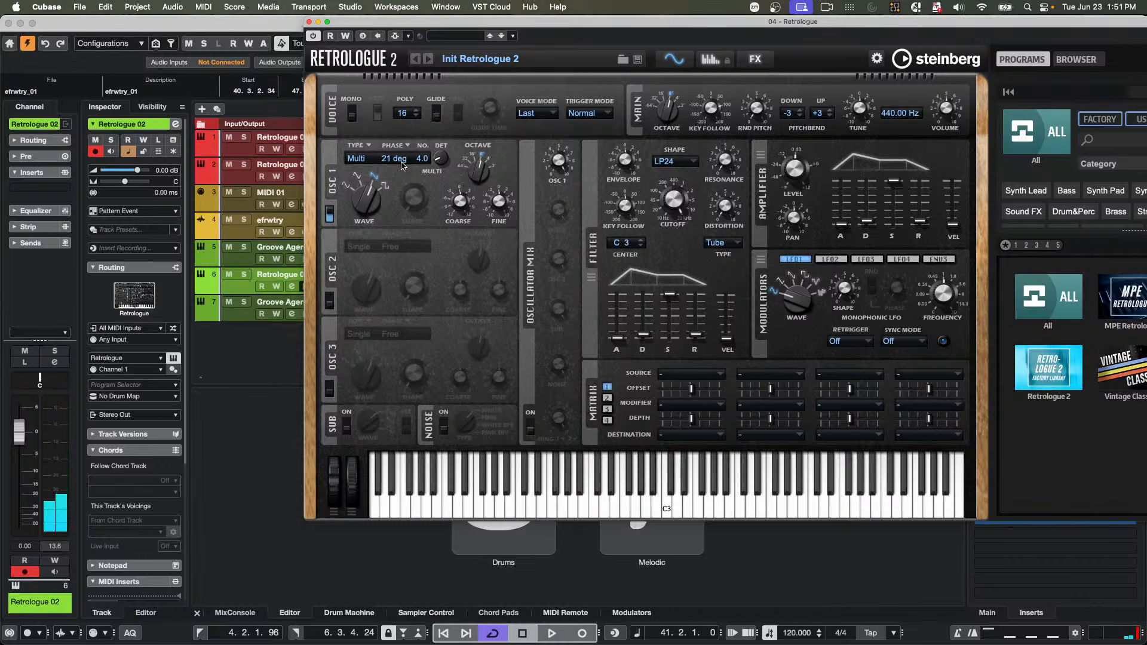
scroll(401, 166, down, 1)
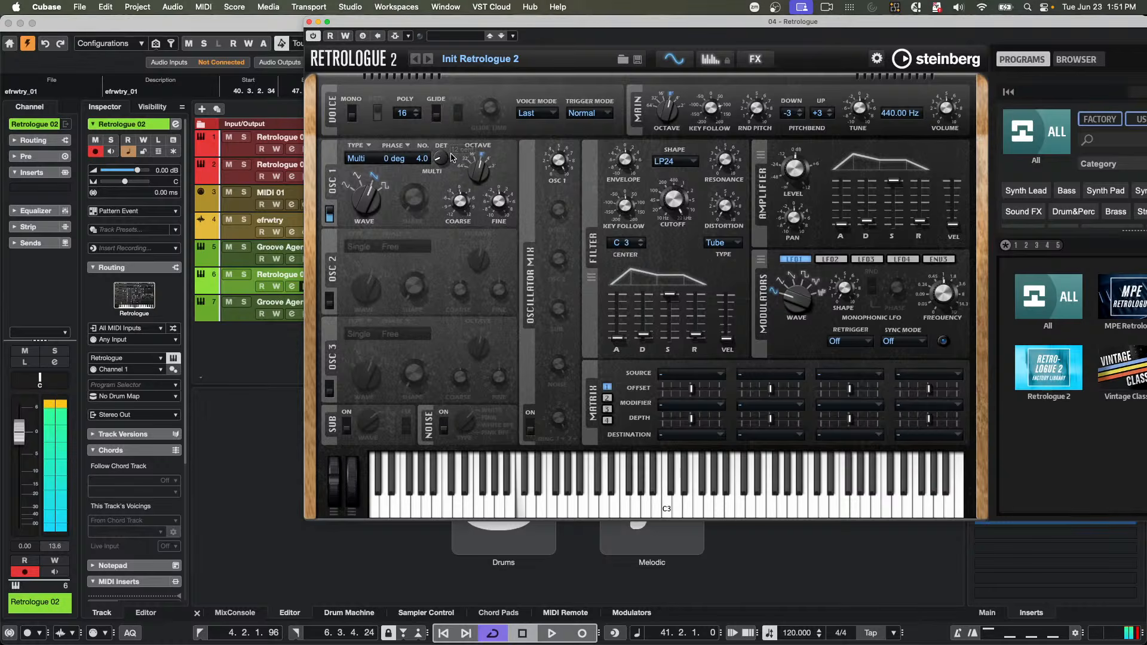
mouse_move(440, 160)
mouse_down()
mouse_move(444, 130)
mouse_move(439, 162)
mouse_up()
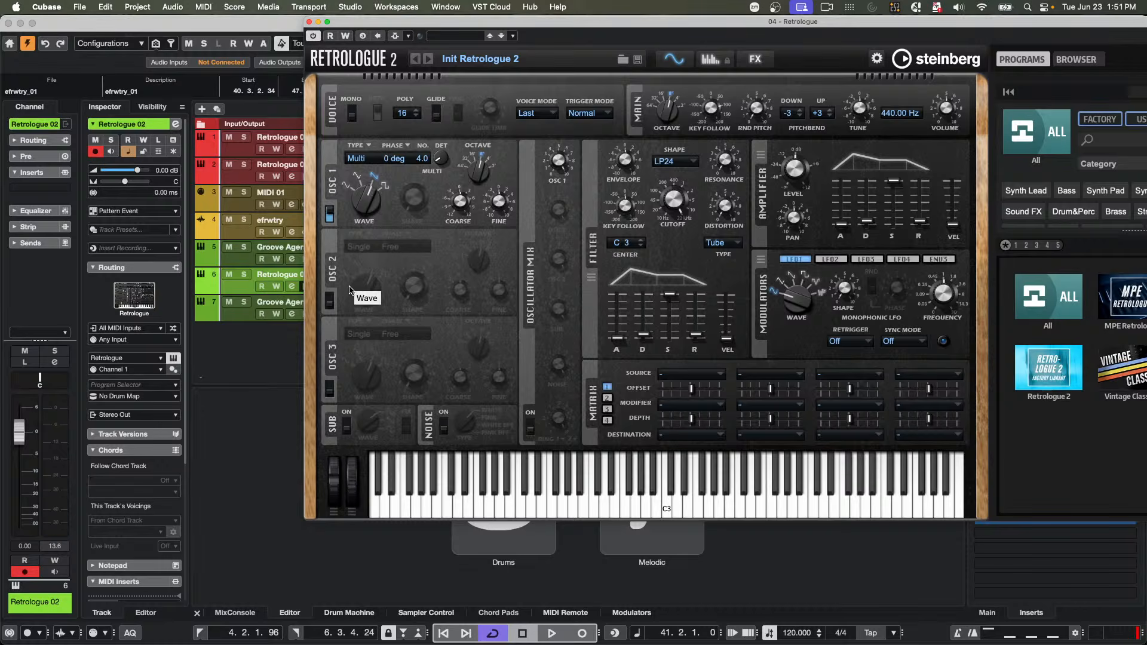
- Switch on Retrologue's oscillator 2 and raise its octave
click(329, 299)
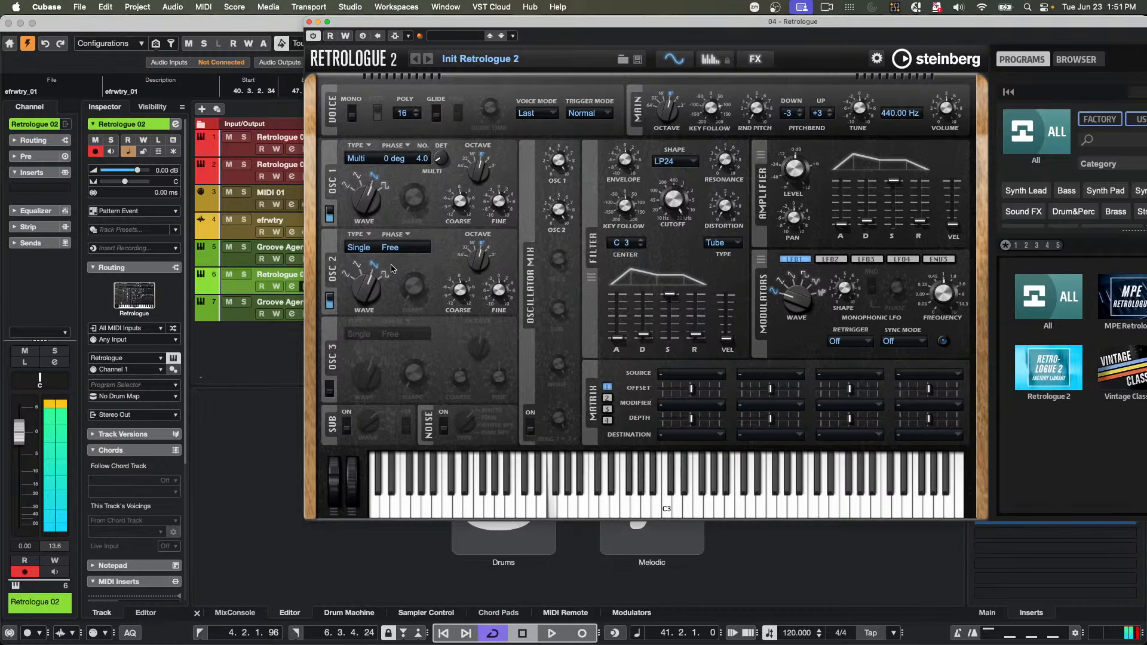
mouse_move(361, 291)
mouse_down()
mouse_move(358, 302)
mouse_move(360, 291)
mouse_up()
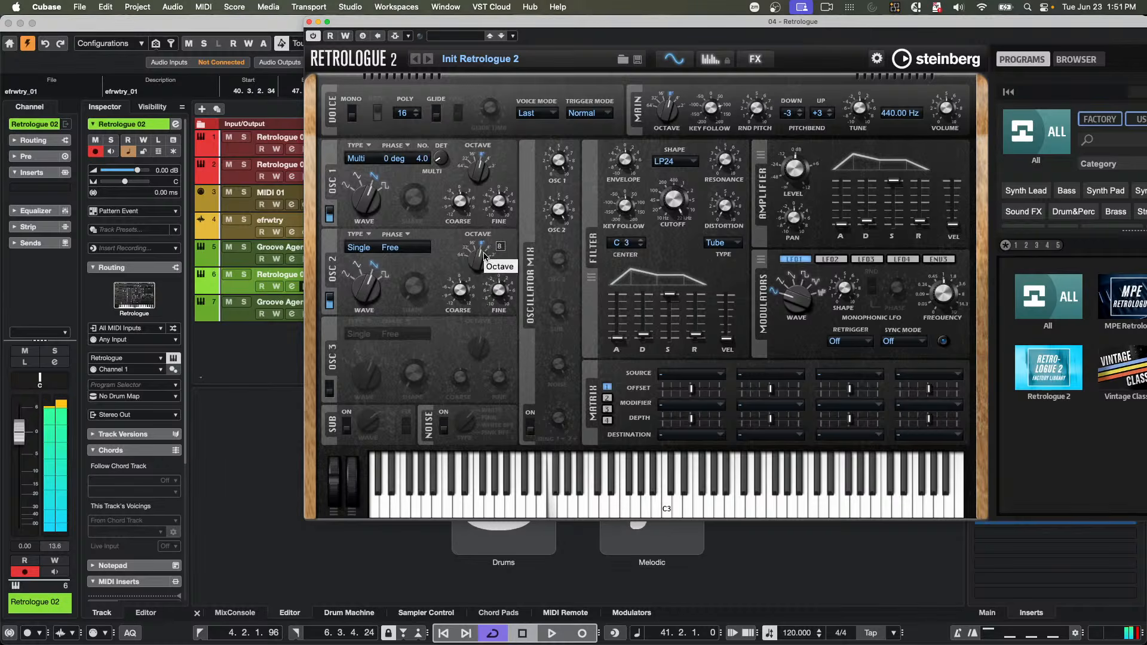
drag(485, 250, 485, 241)
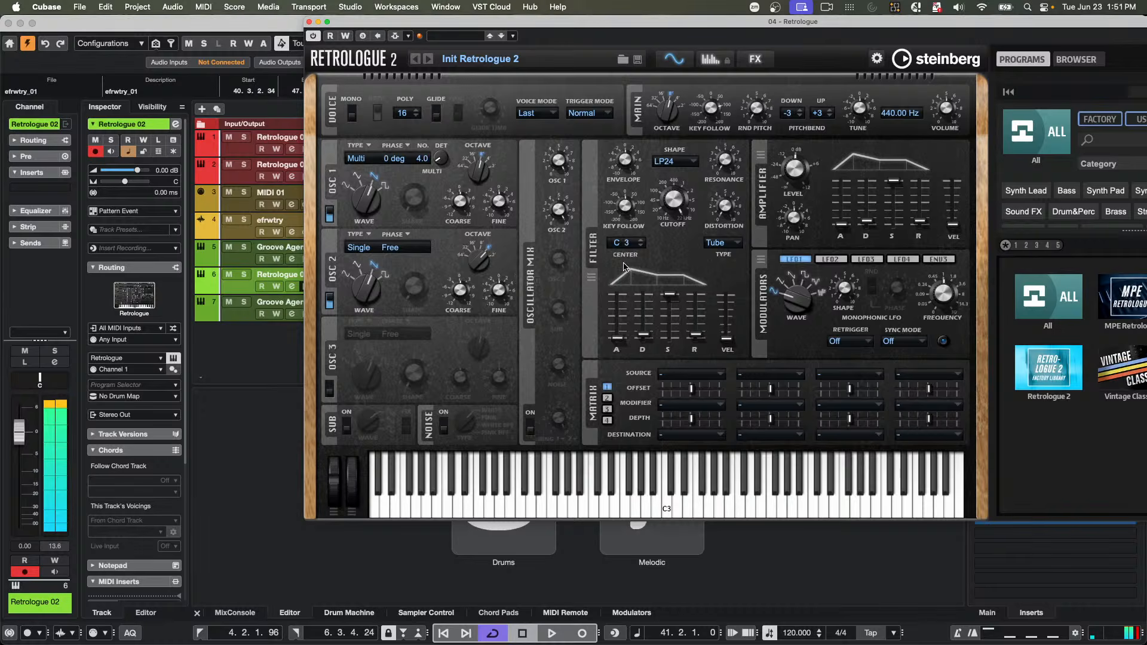
- Vary oscillator 2's level in the oscillator mix and set oscillator 1's level to 84 %
drag(561, 209, 574, 244)
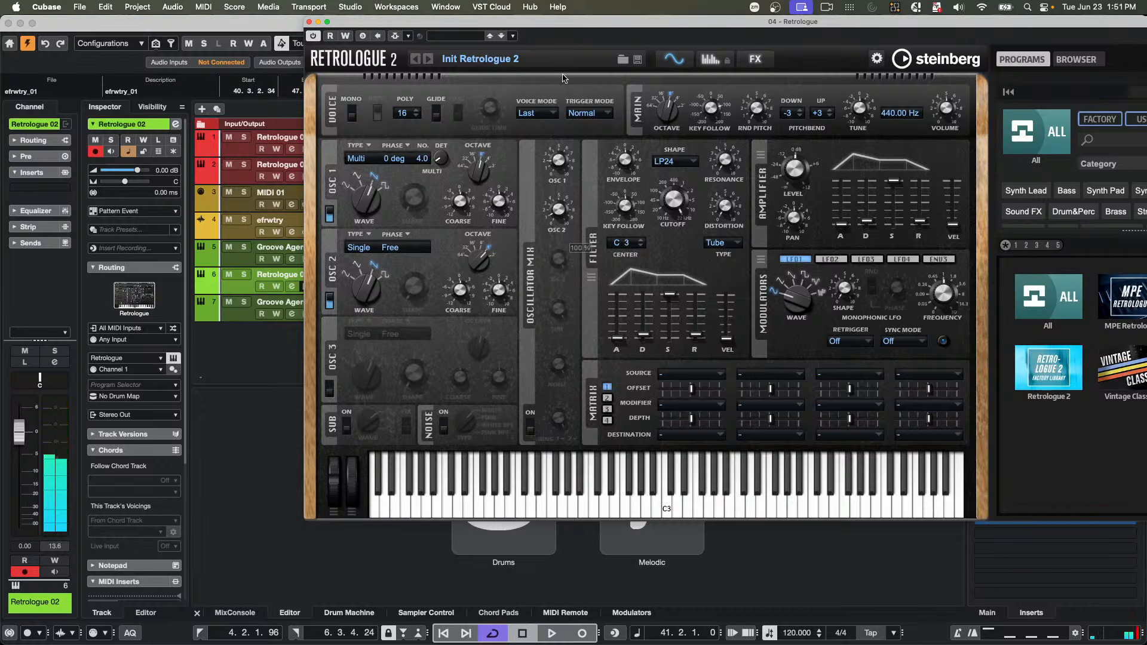
drag(559, 209, 562, 163)
drag(561, 225, 566, 84)
drag(565, 163, 565, 158)
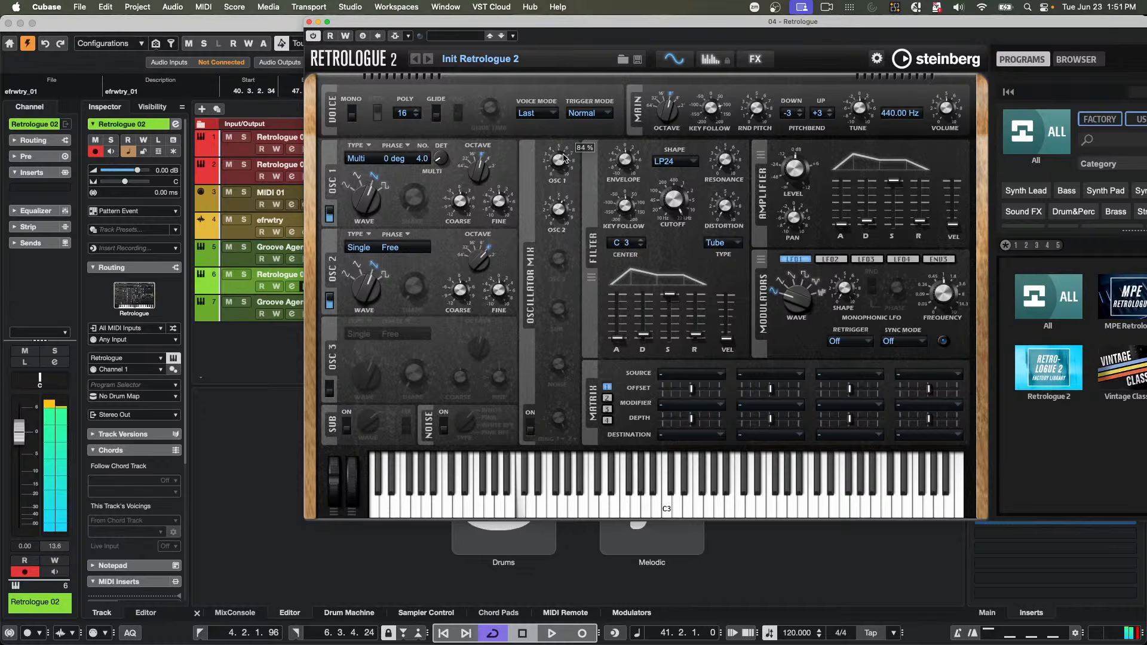
- Switch on Retrologue's noise generator and sub oscillator and lower both levels in the oscillator mix
click(444, 427)
click(515, 472)
click(515, 473)
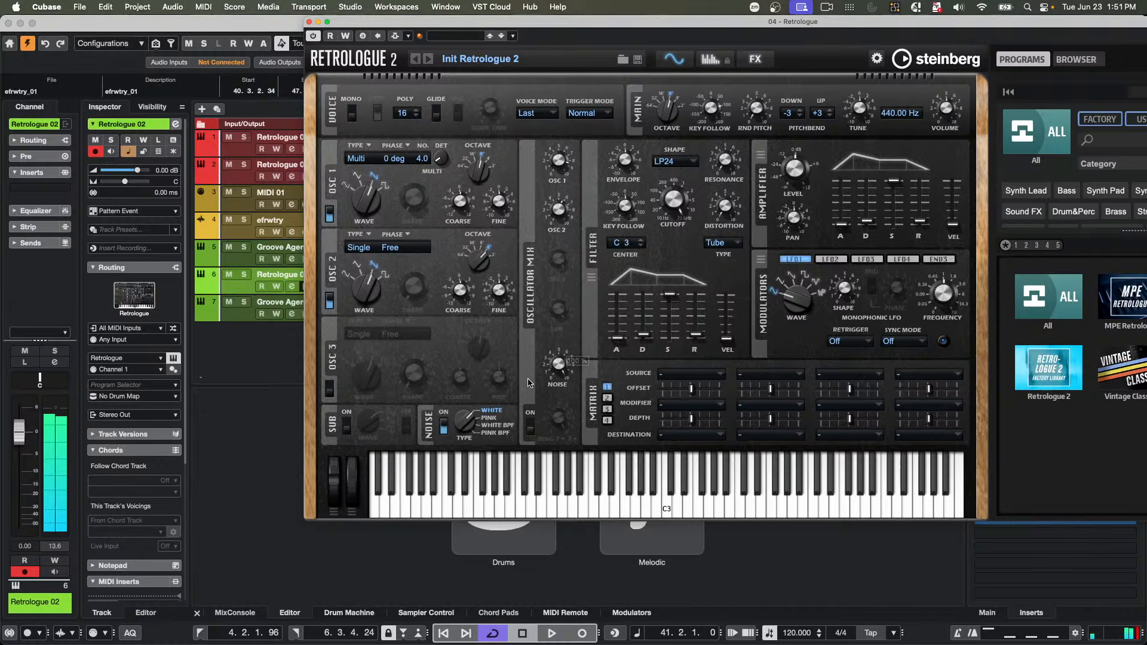
drag(554, 369, 553, 442)
click(347, 425)
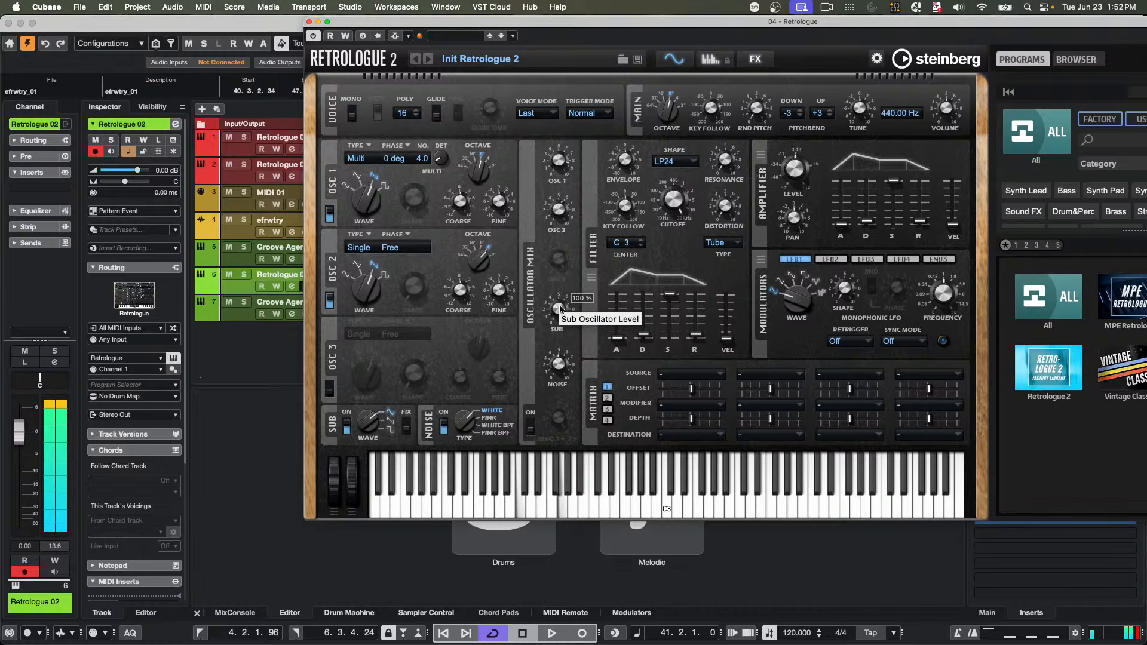
drag(561, 309, 561, 355)
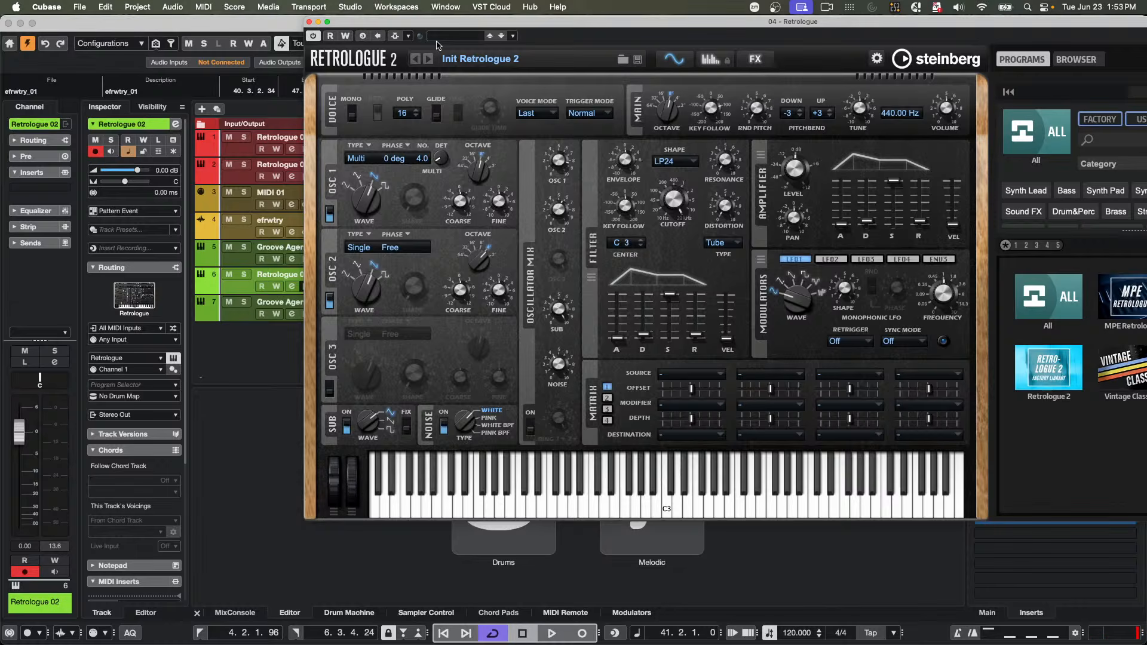
- Close the Retrologue 02 instrument window and open the Groove Agent 01 instrument
click(309, 22)
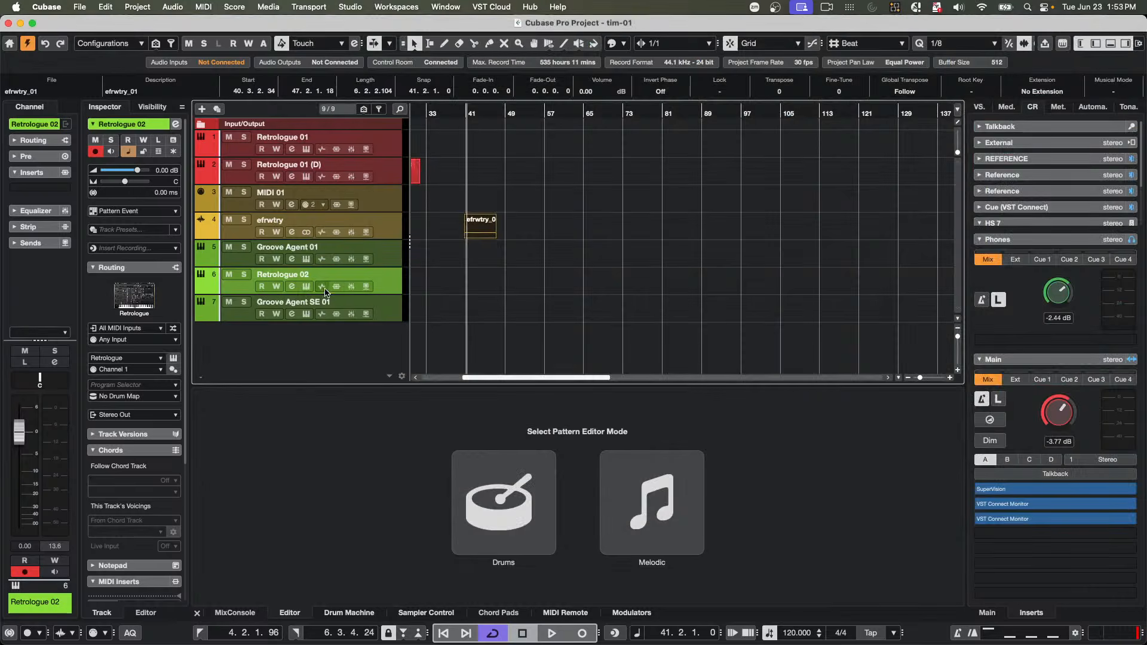
click(306, 287)
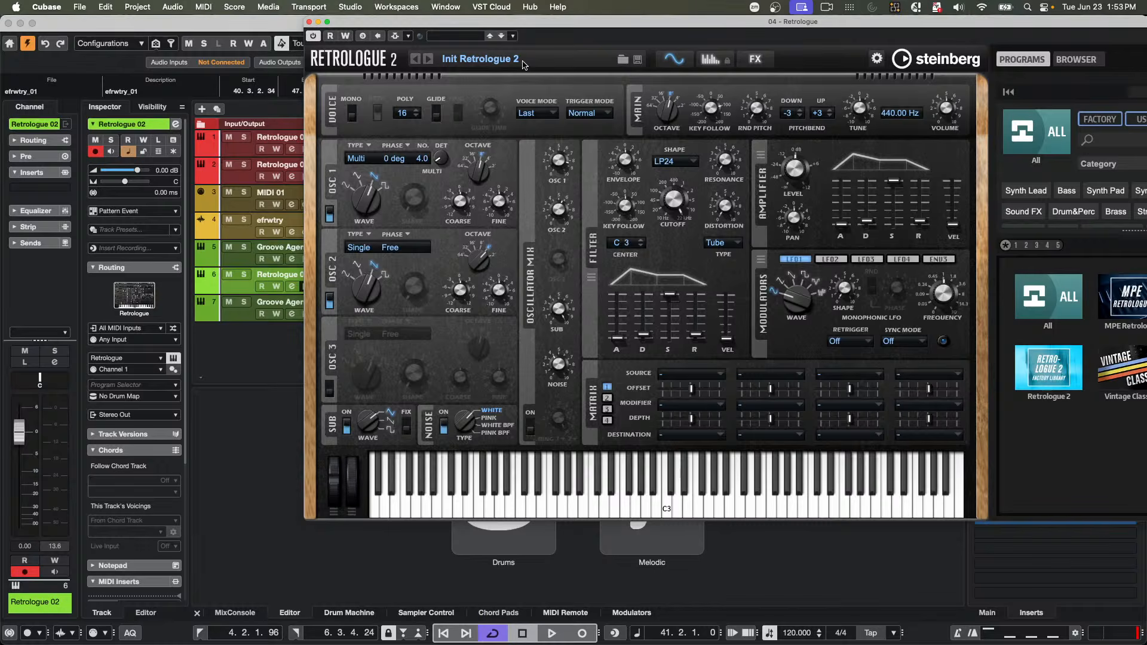
click(309, 21)
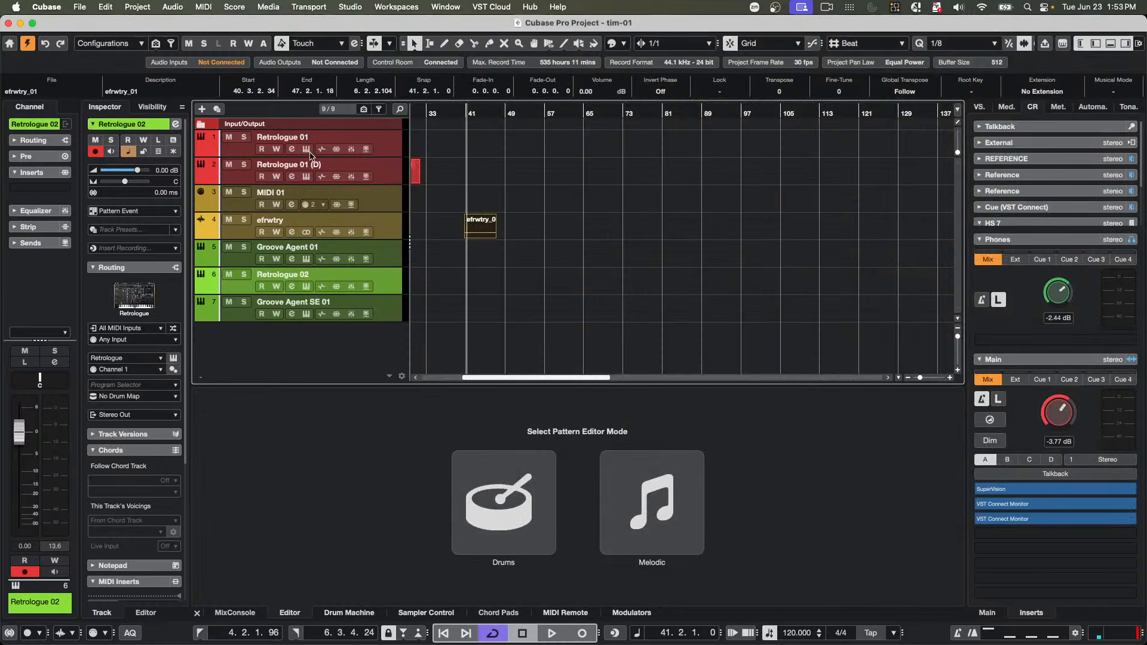
click(306, 260)
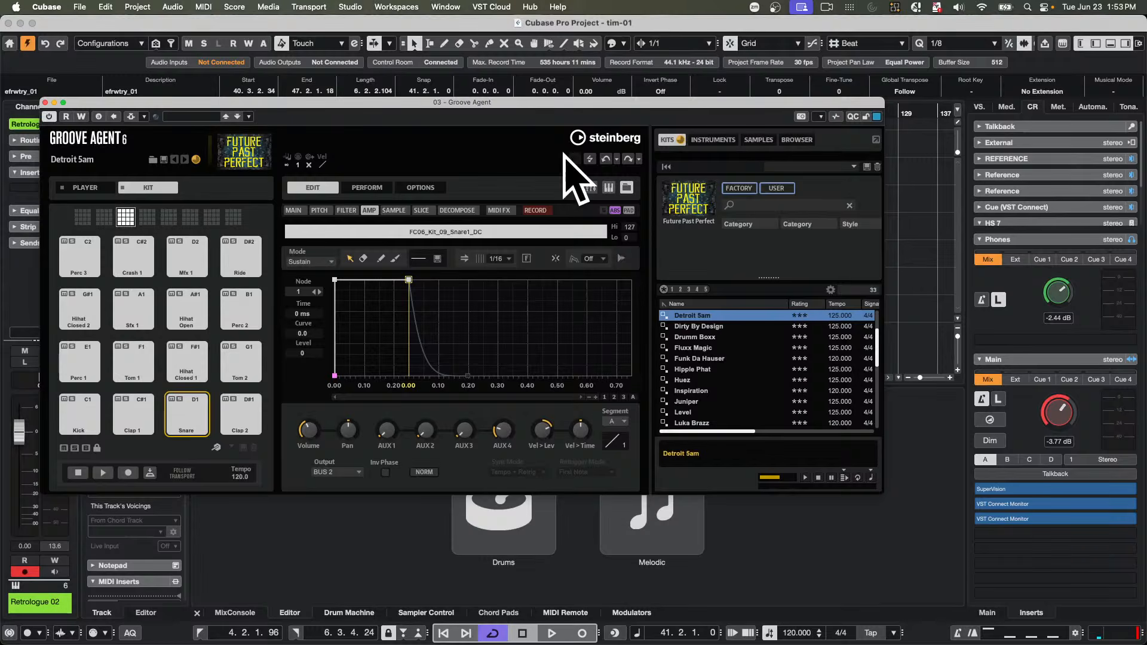
- Browse Groove Agent's kit libraries and load the Juniper kit from Future Past Perfect
click(685, 209)
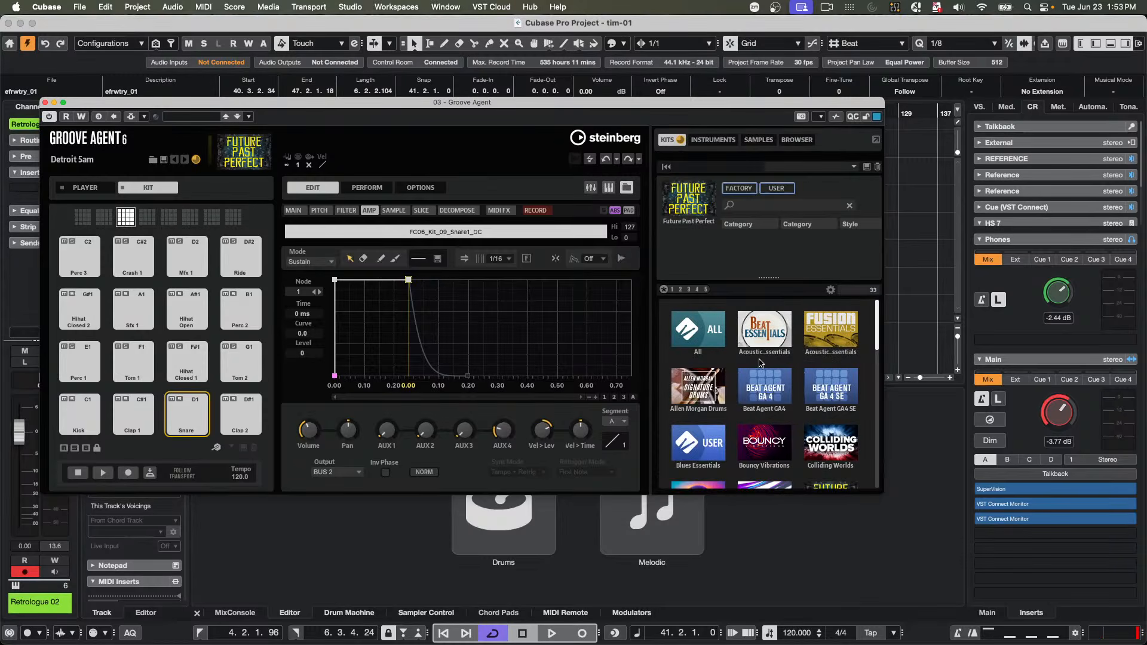
scroll(824, 422, down, 3)
scroll(823, 417, down, 2)
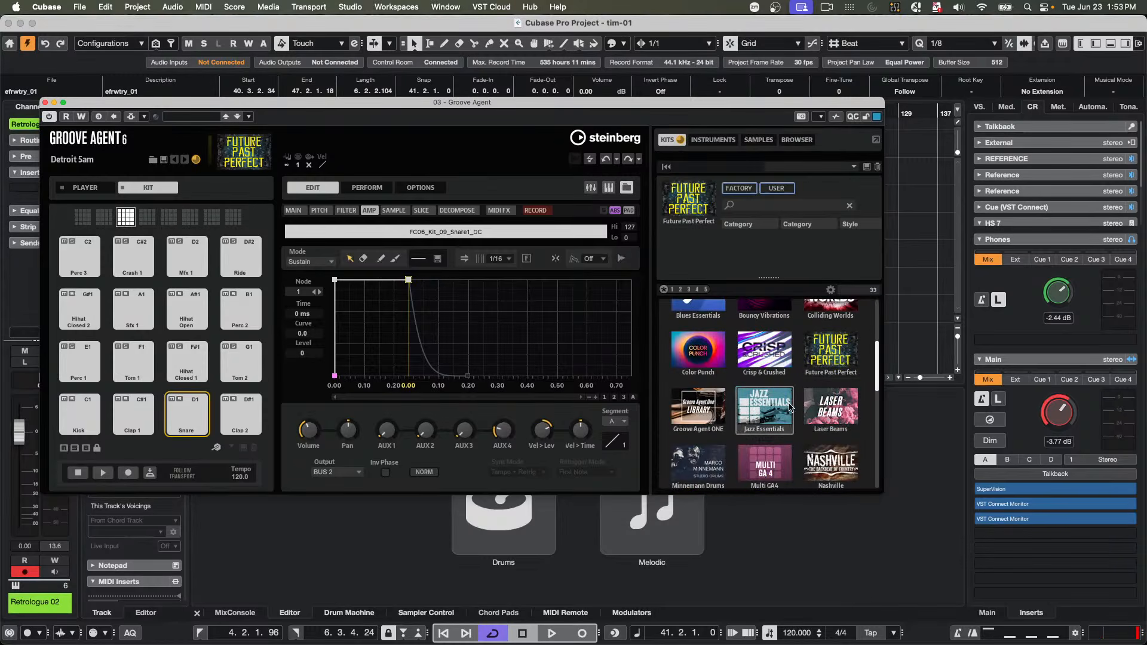
scroll(783, 400, down, 5)
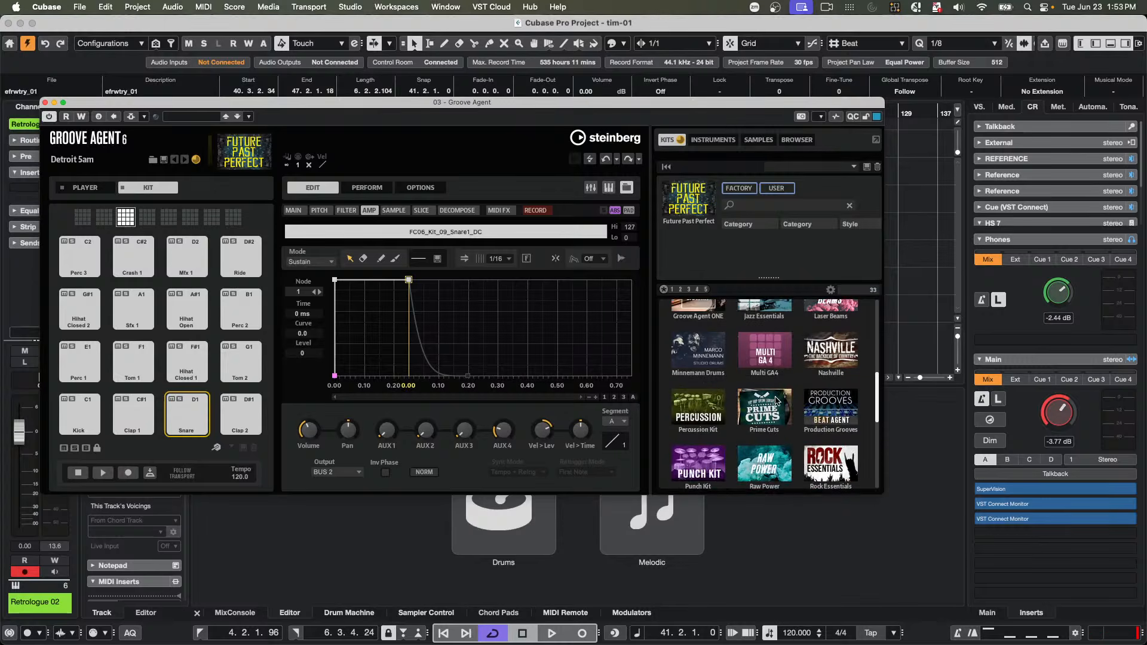
scroll(794, 391, up, 5)
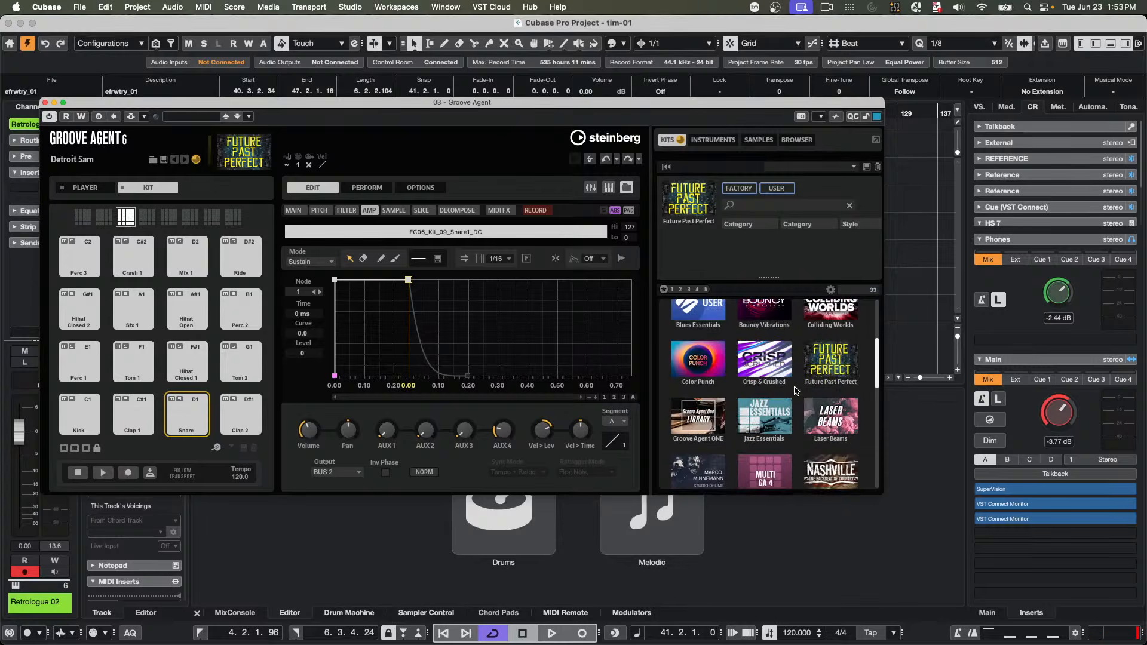
click(830, 361)
click(687, 402)
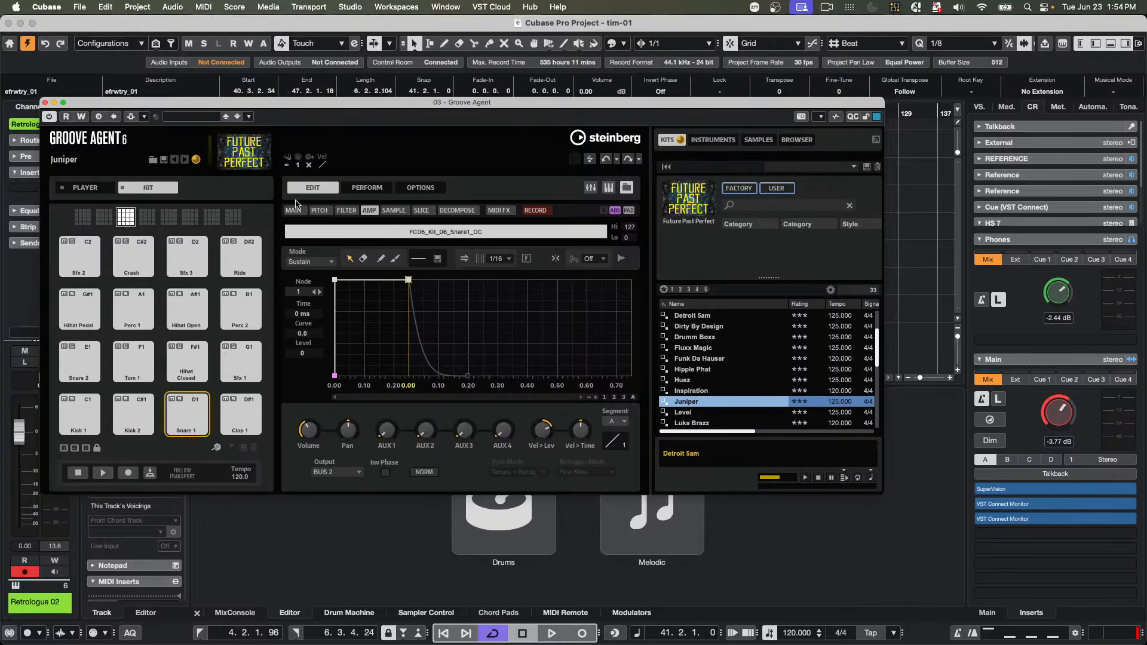
- Move Groove Agent off the track list and audition Groove 5, Groove 1 and Groove 6 on its Player page
drag(212, 103, 615, 90)
click(488, 174)
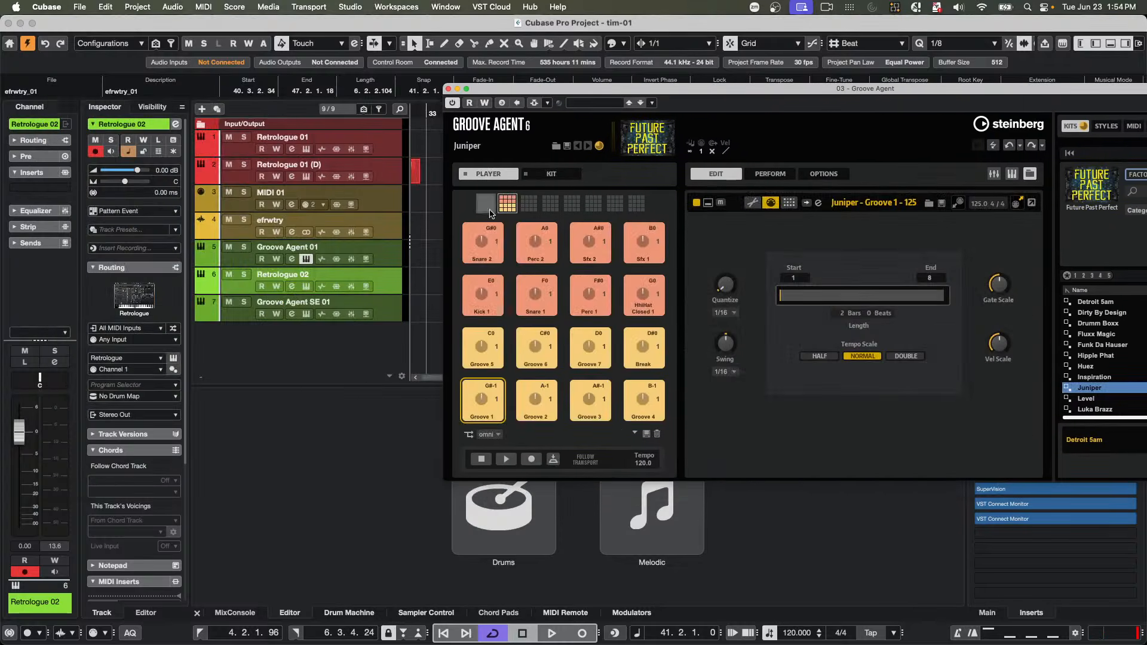
click(485, 349)
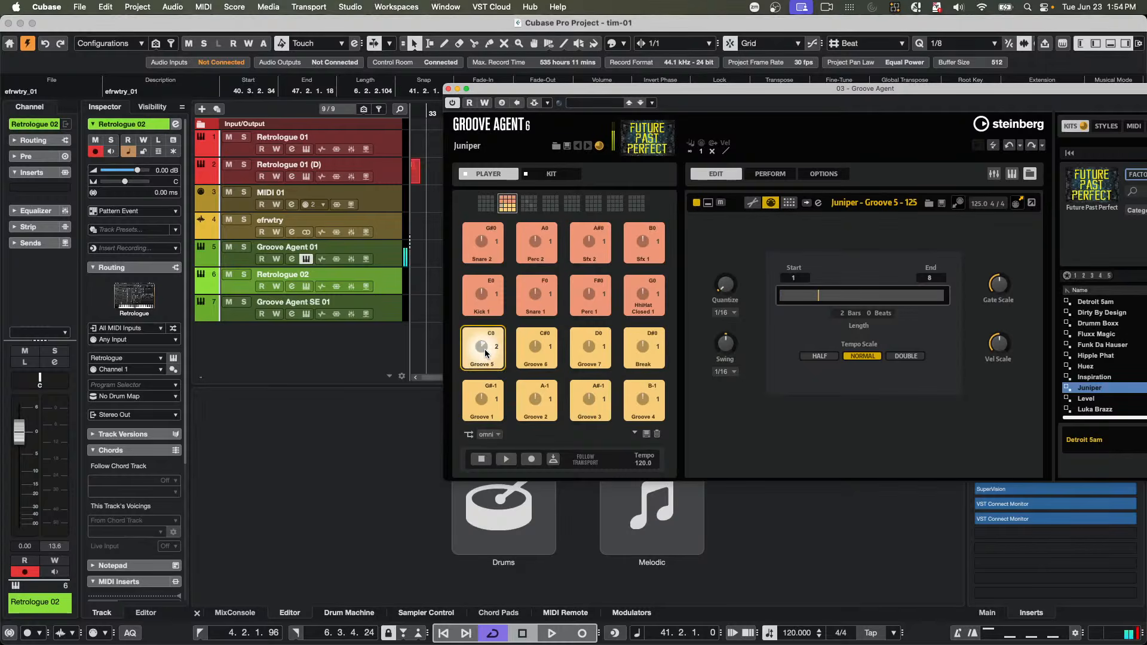
click(483, 402)
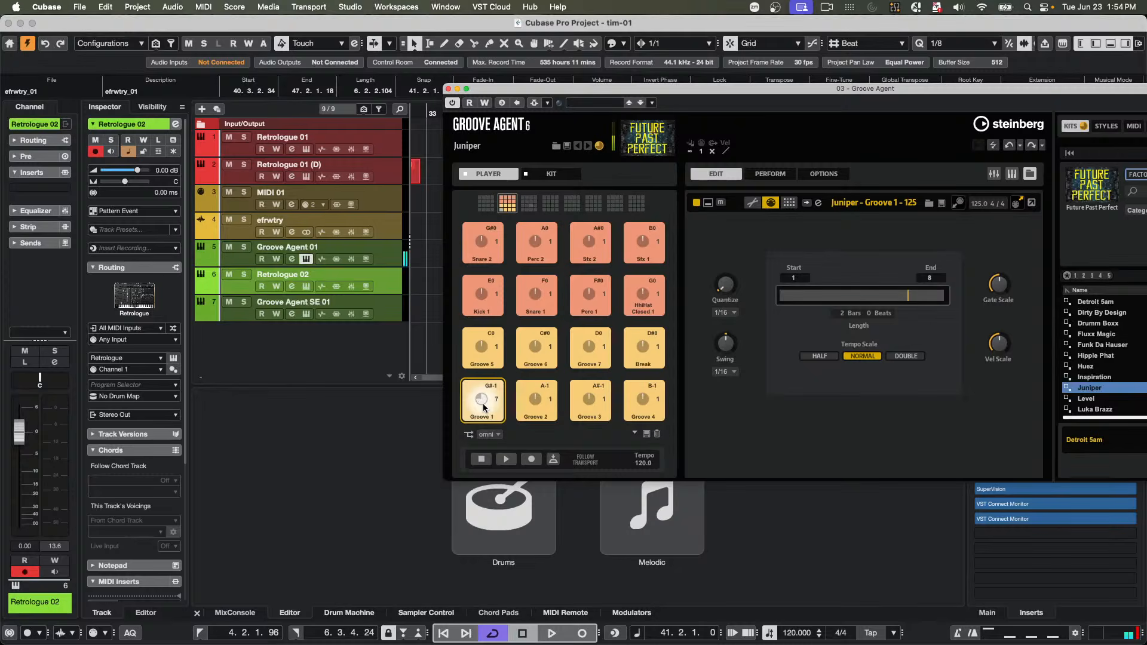
click(550, 346)
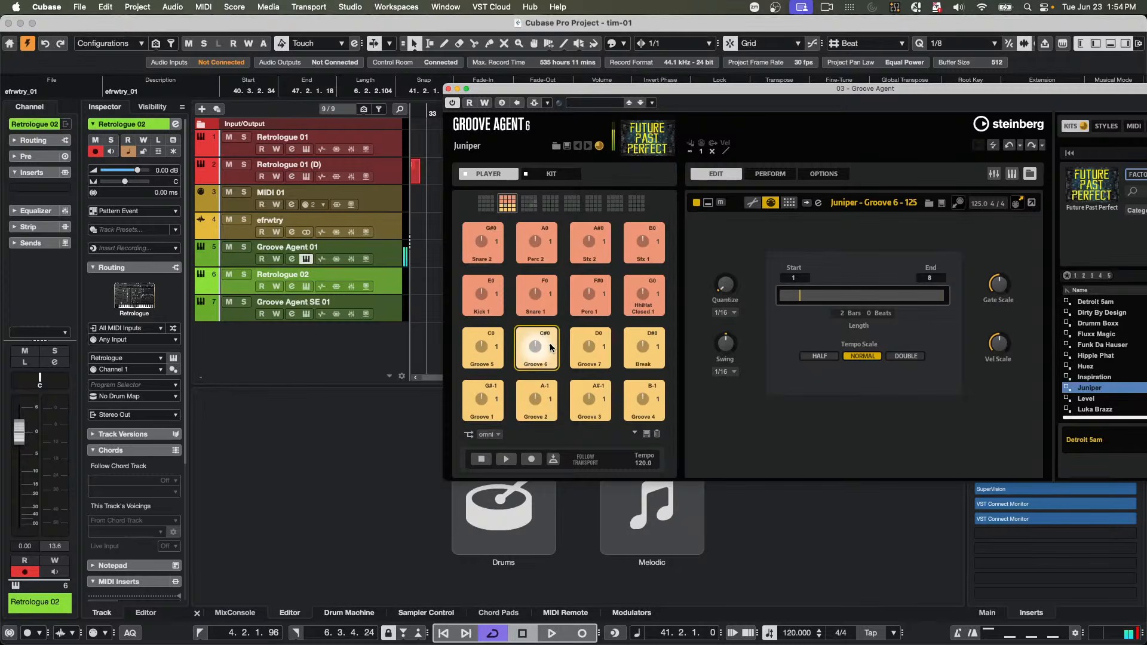
- Place the Groove 6 pattern on the Groove Agent 01 track at bar 33 and solo that track
drag(551, 348, 429, 253)
drag(480, 89, 640, 77)
drag(423, 113, 440, 164)
click(244, 247)
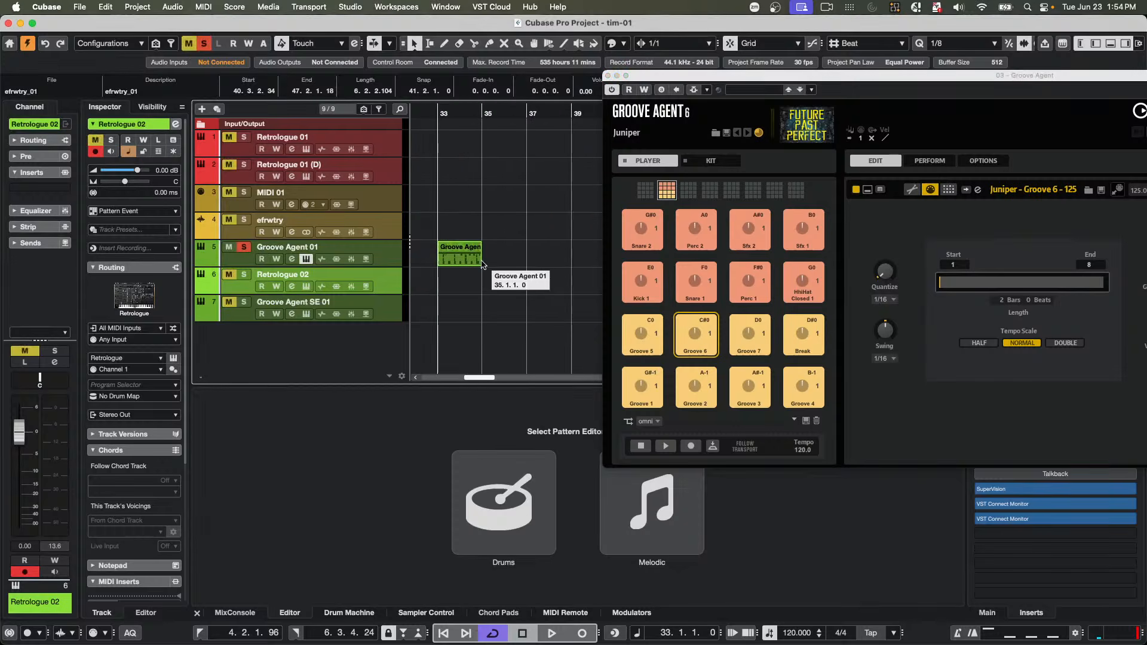
- Repeat the Groove 6 event back to back from bar 35 through bar 39 and play the copies
drag(480, 259, 572, 241)
key(space)
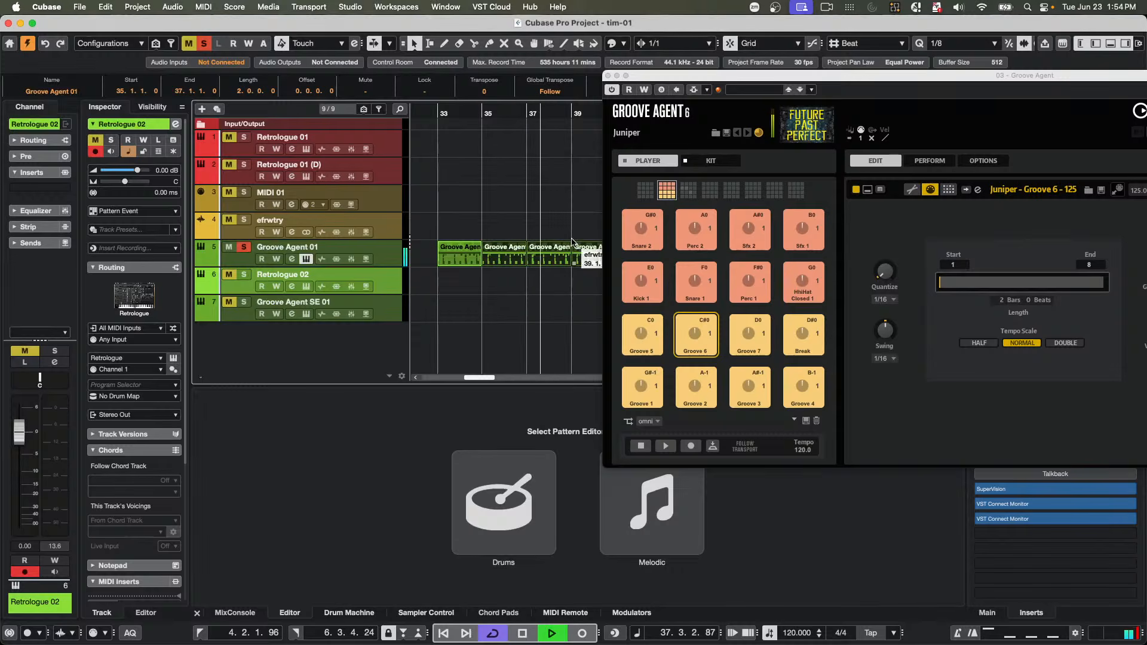
key(space)
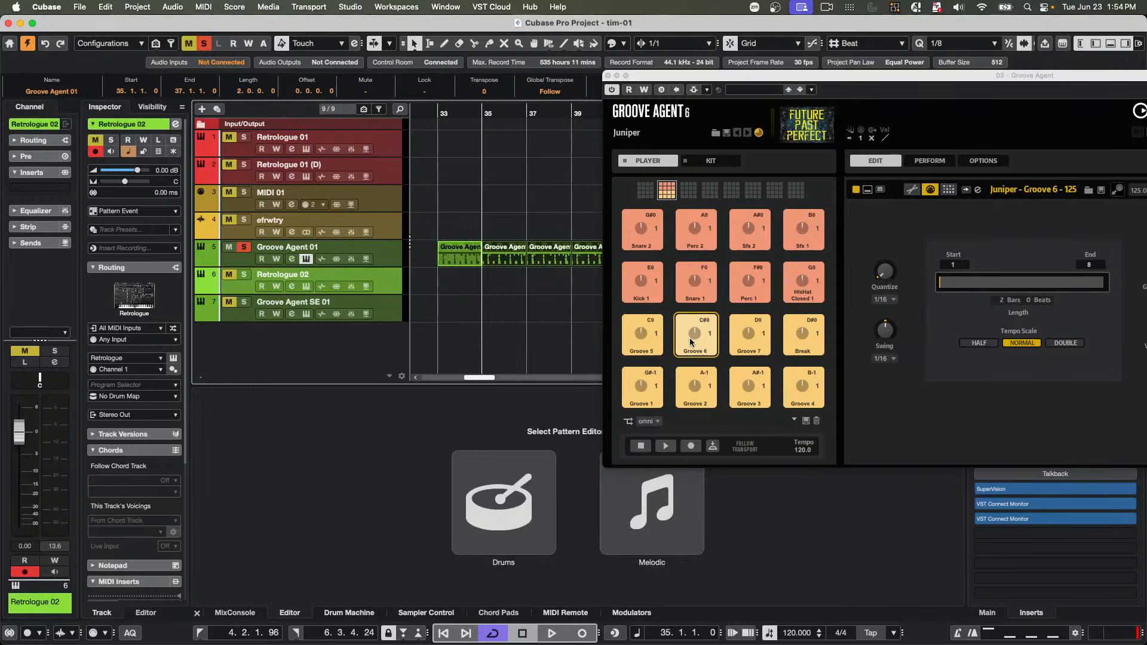
- Examine the MIDI port settings for Groove Agent's pattern player
click(693, 337)
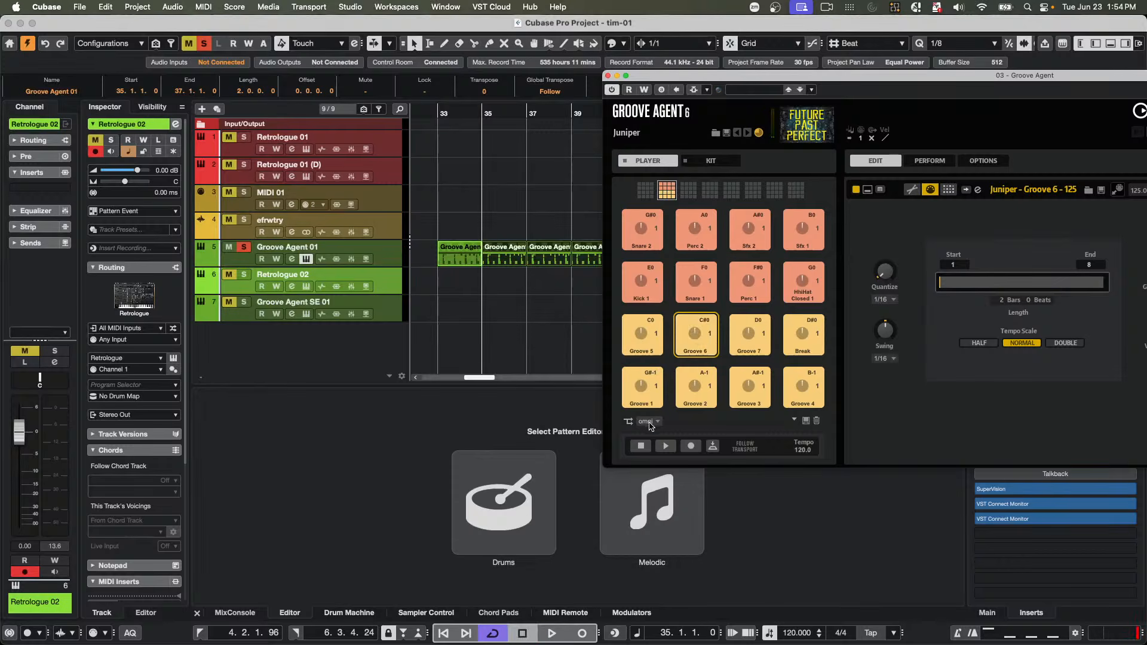
click(651, 422)
click(629, 426)
click(630, 424)
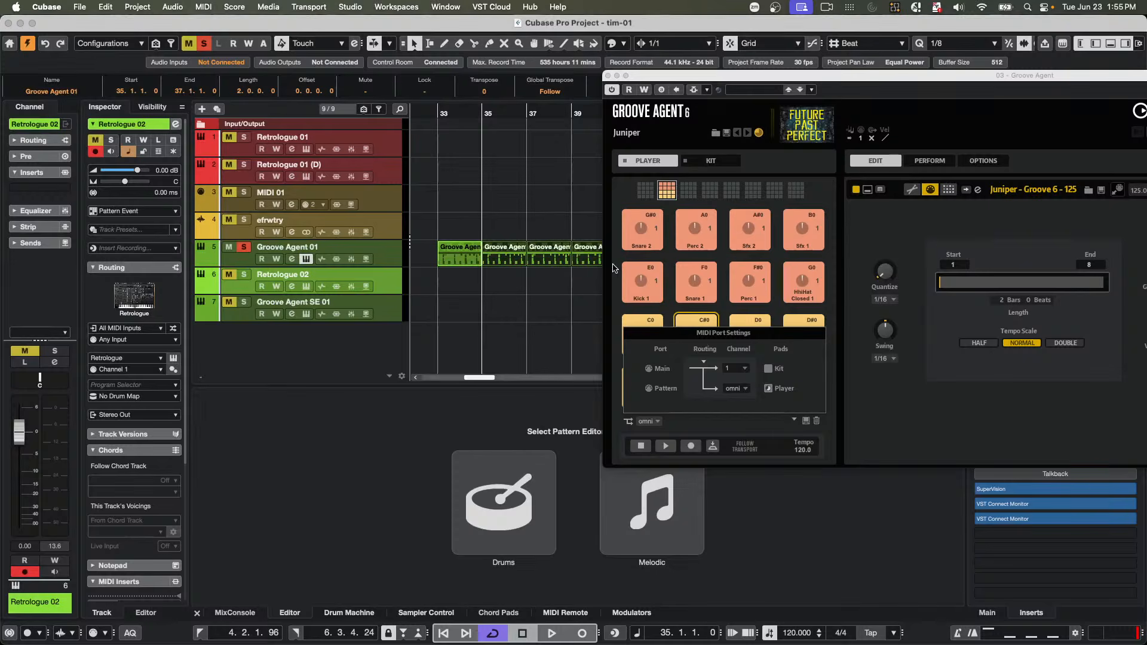
click(568, 344)
click(655, 160)
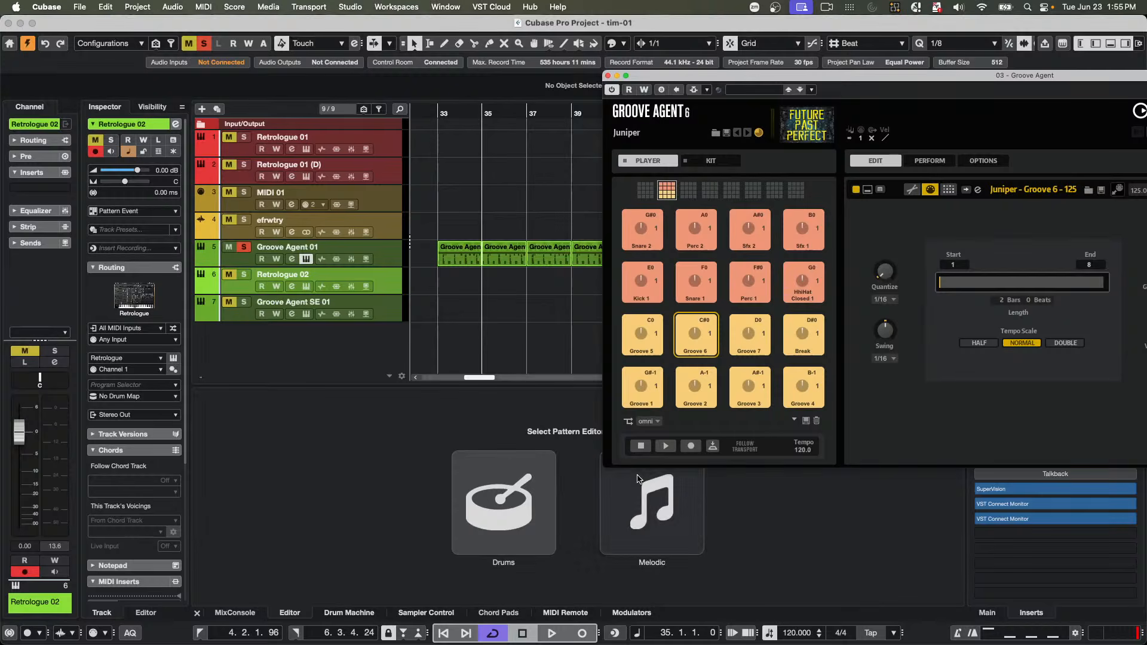
- Set the Pattern port's MIDI channel to 2 in Groove Agent's MIDI port settings
click(634, 425)
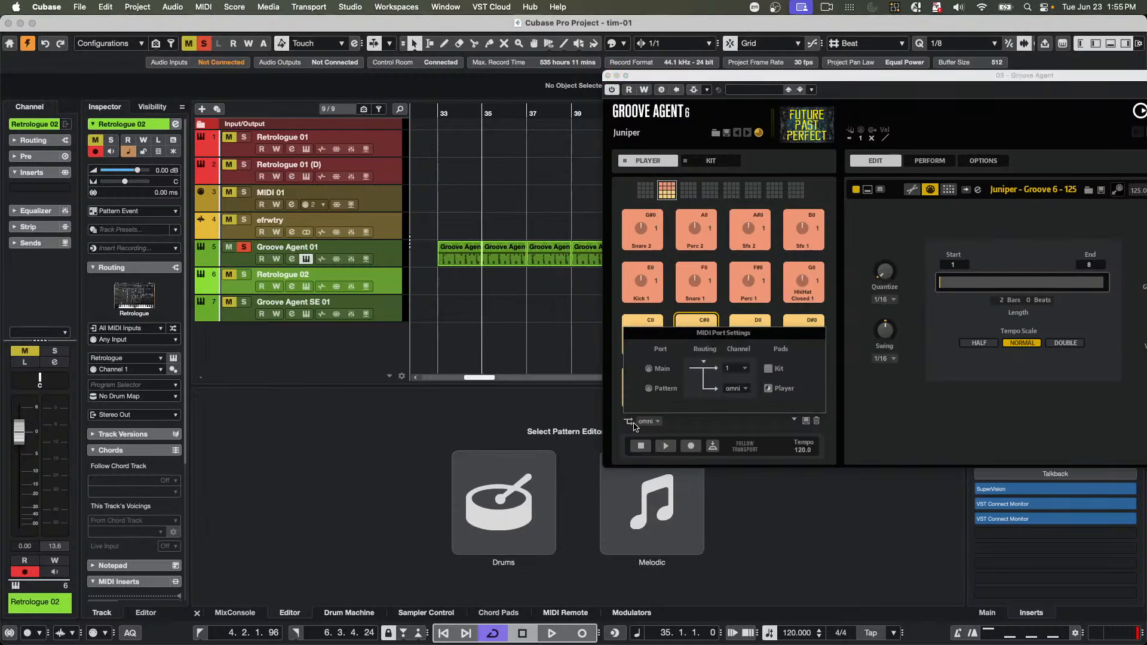
click(737, 389)
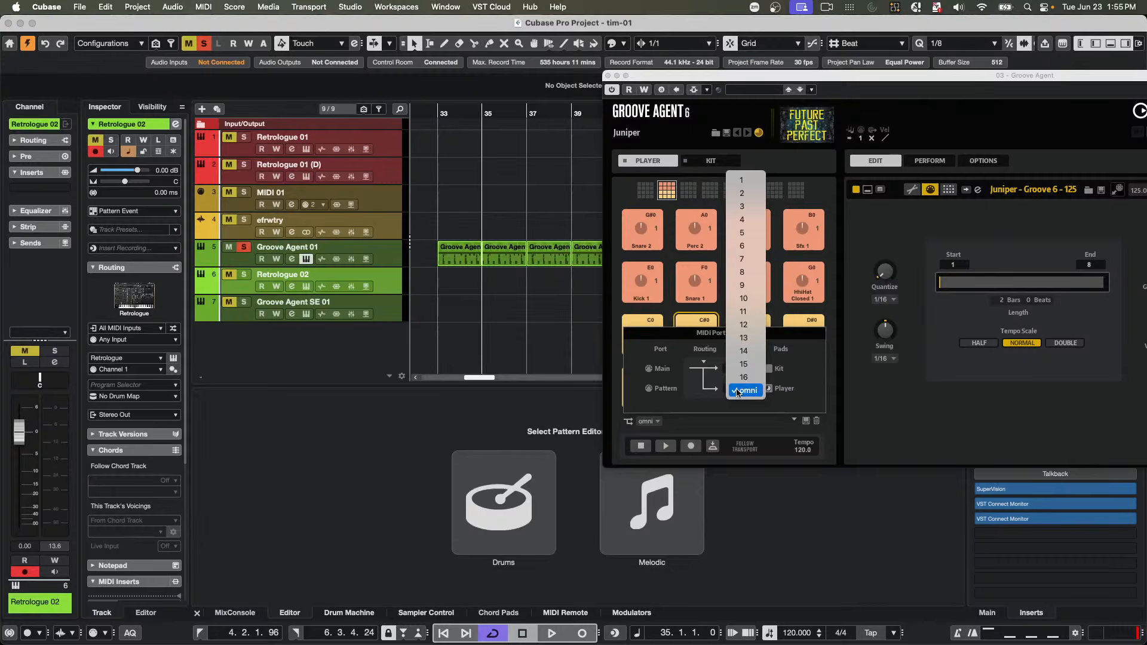
click(758, 194)
click(534, 345)
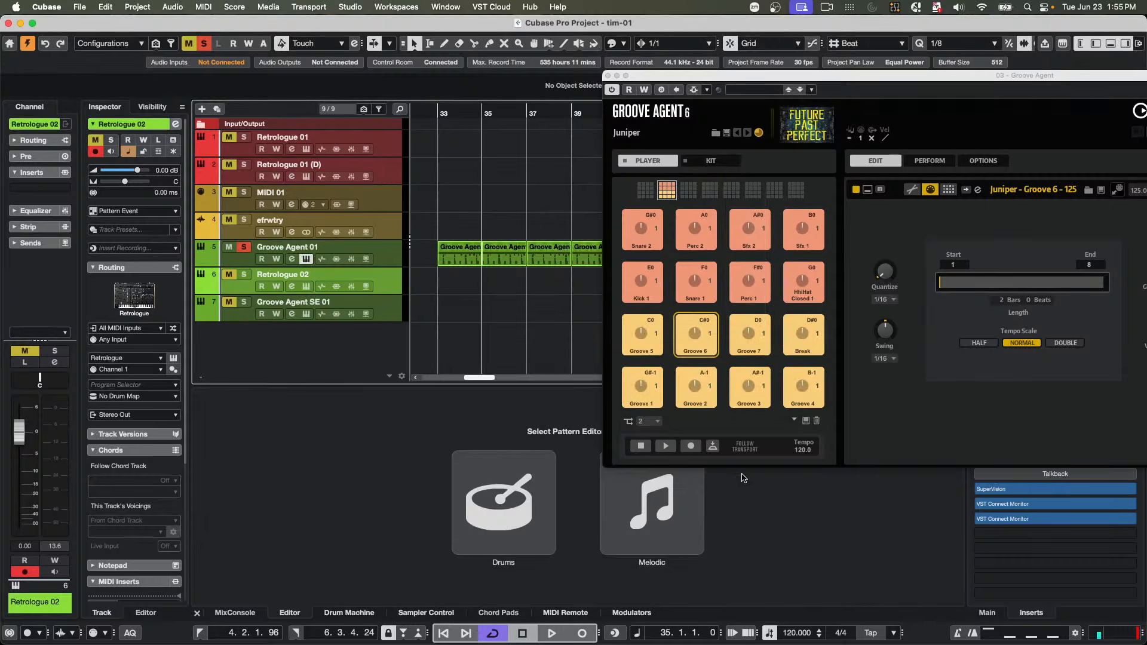
- Select the Groove Agent 01 track and place the Snare 1 pattern on the Retrologue 01 (D) track at bar 35
click(393, 253)
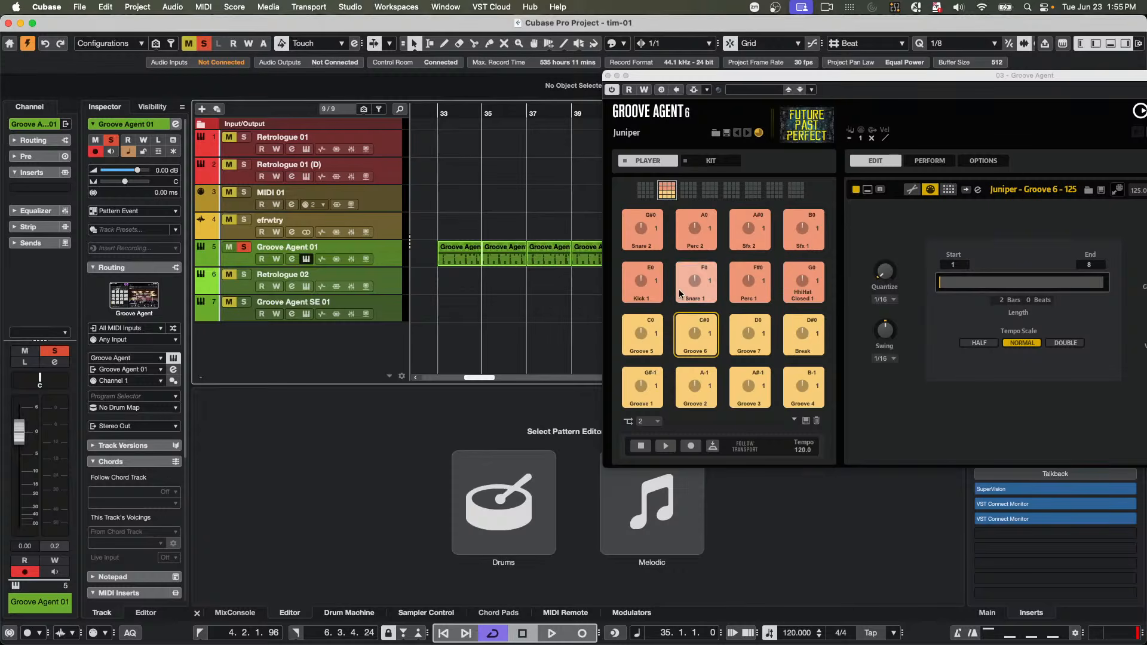
drag(687, 281, 407, 146)
drag(475, 171, 499, 173)
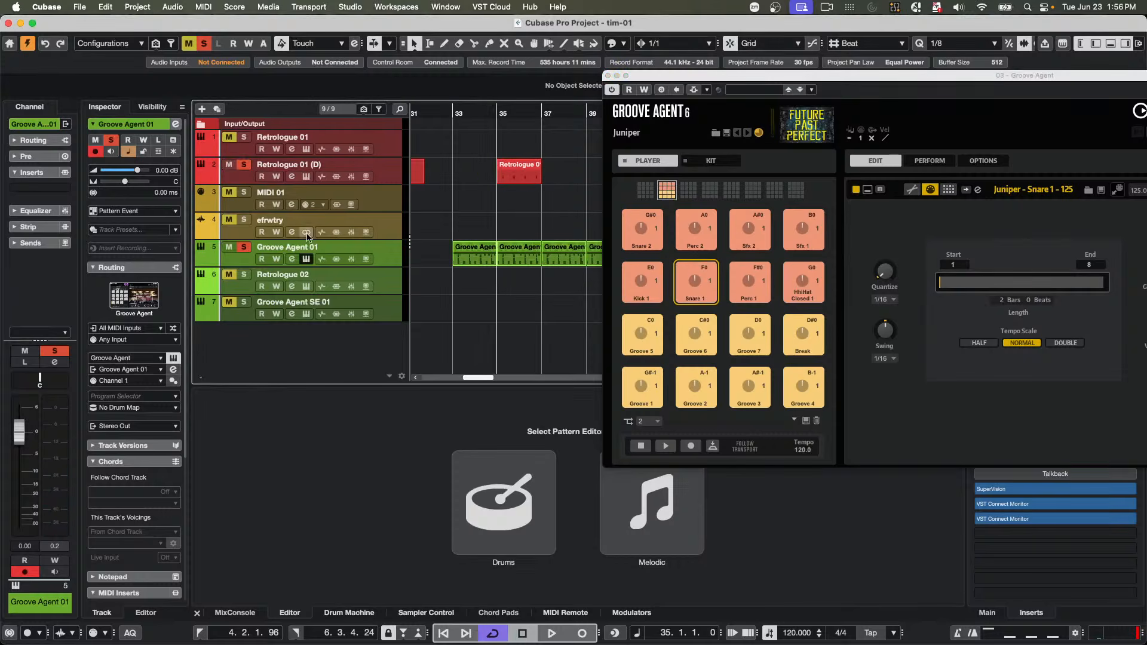
- Play the Snare 1 event with Retrologue 01 (D) soloed, and clear the solo and mute the track after stopping
click(228, 247)
click(486, 113)
key(space)
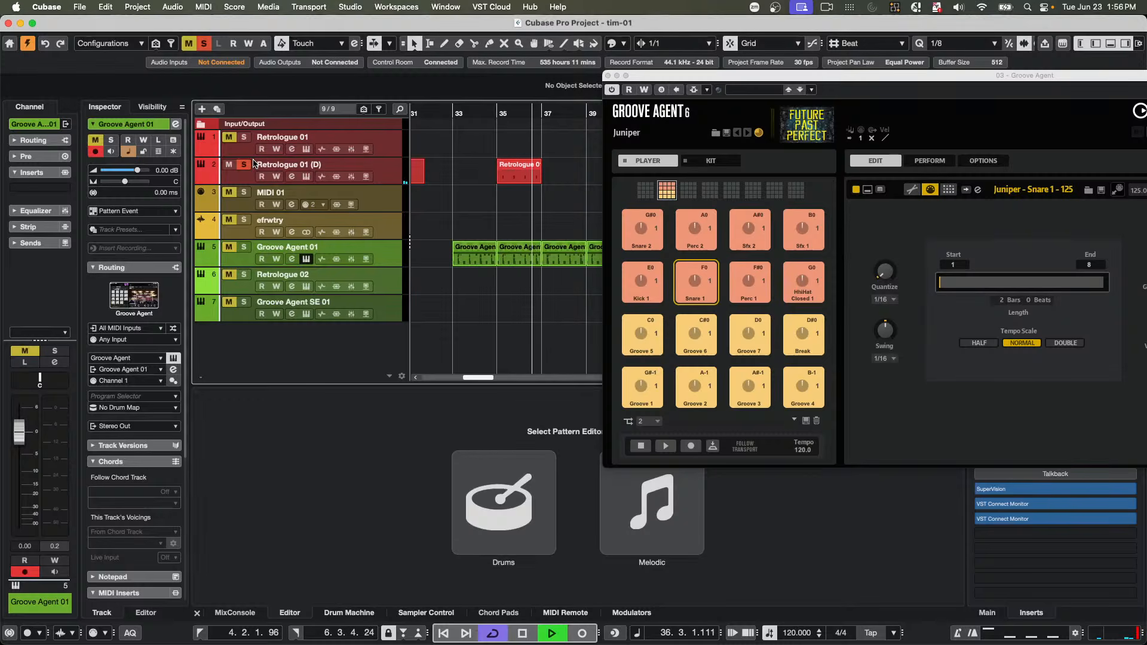
key(space)
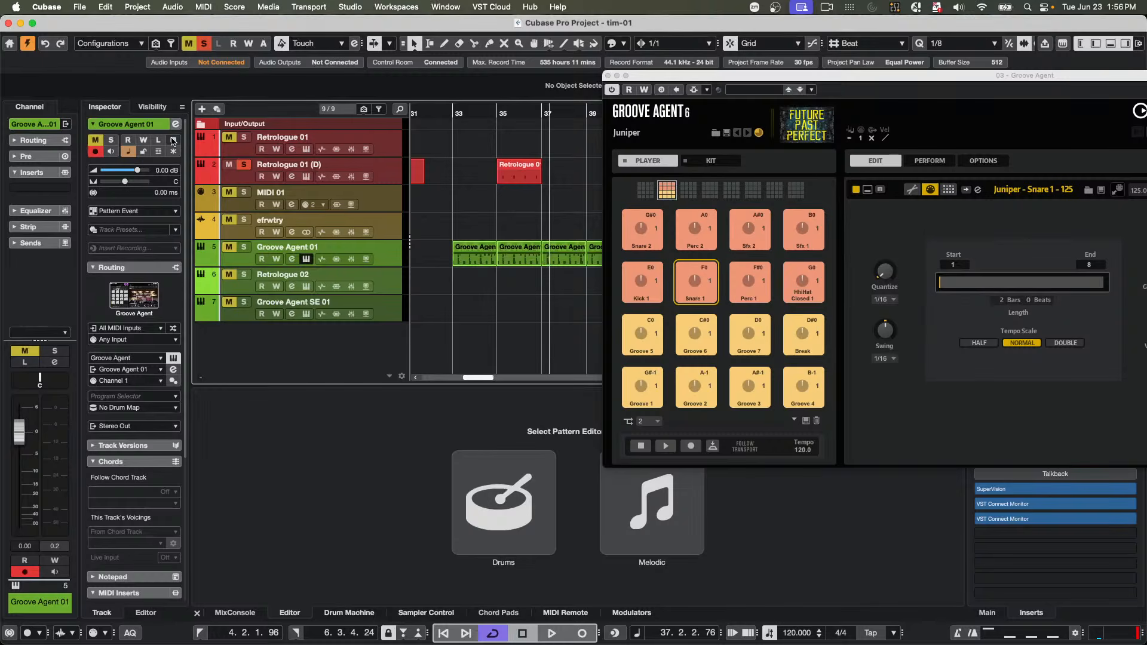
click(233, 169)
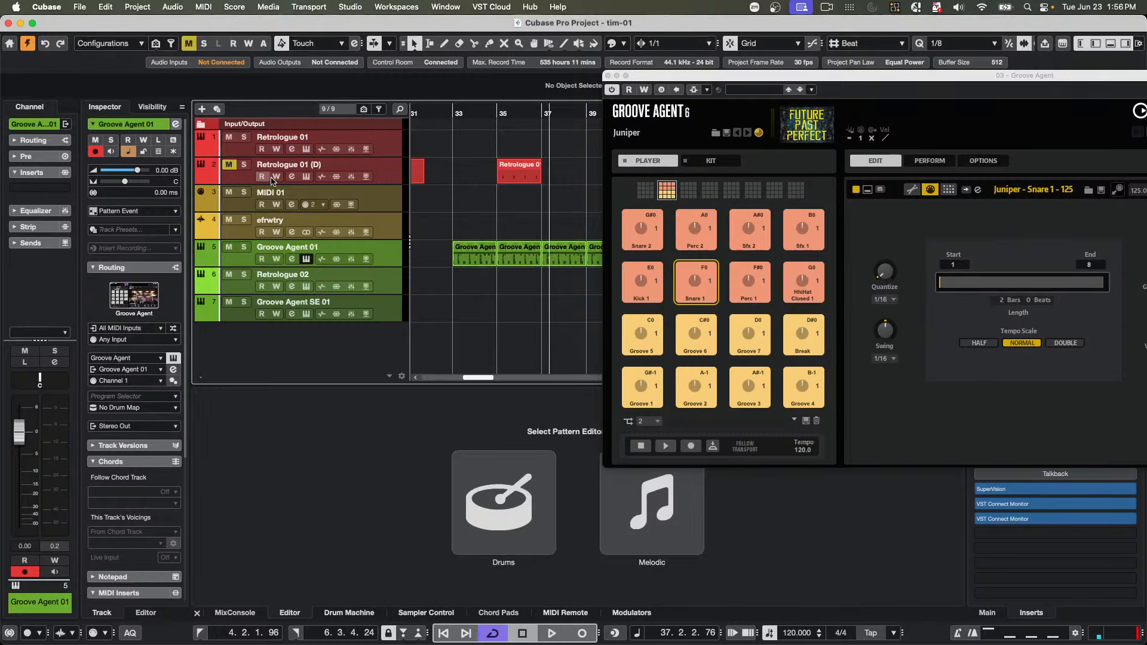
- Select the Groove Agent 01 event at bar 33 and audition the Kick 1 pad in Groove Agent's kit
click(461, 261)
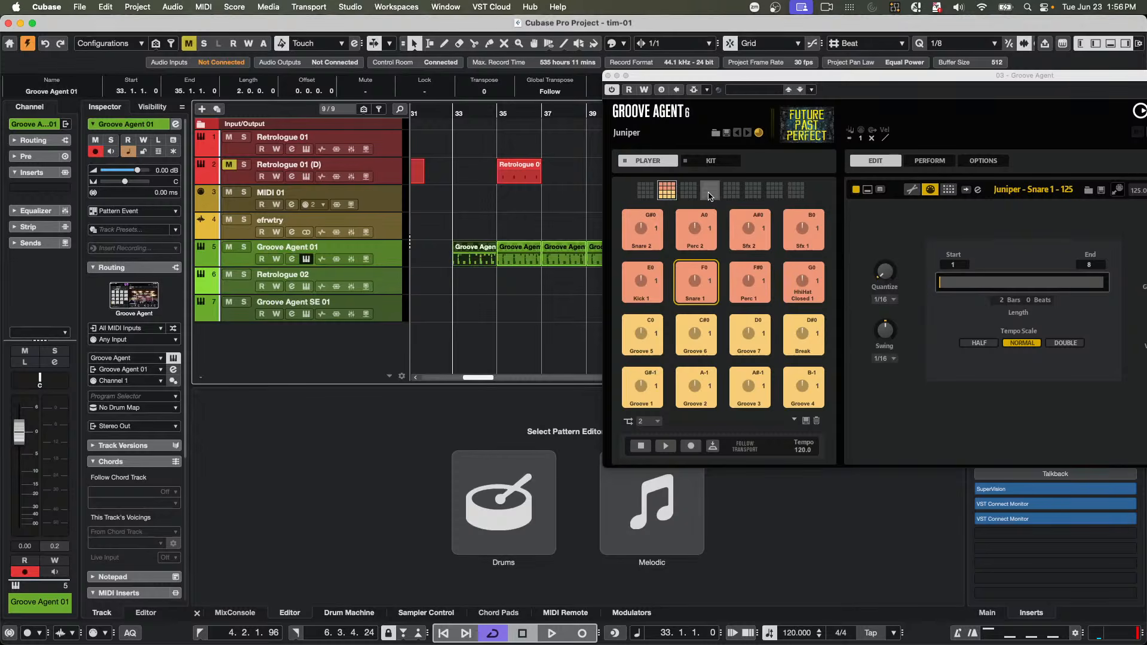
click(711, 160)
click(648, 385)
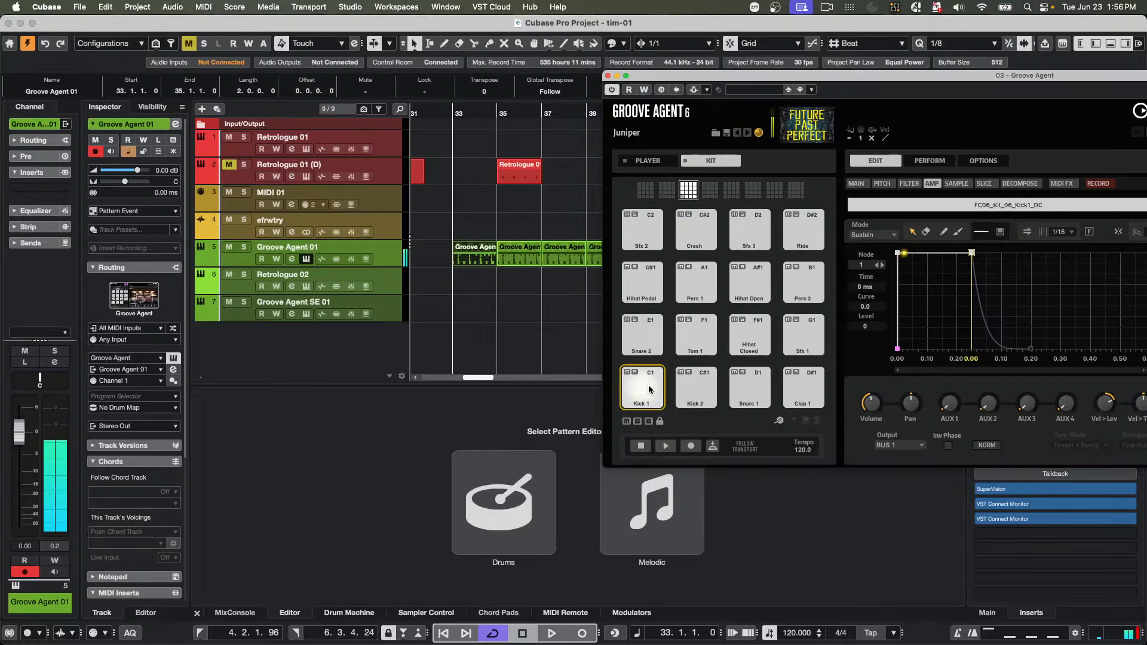
click(647, 385)
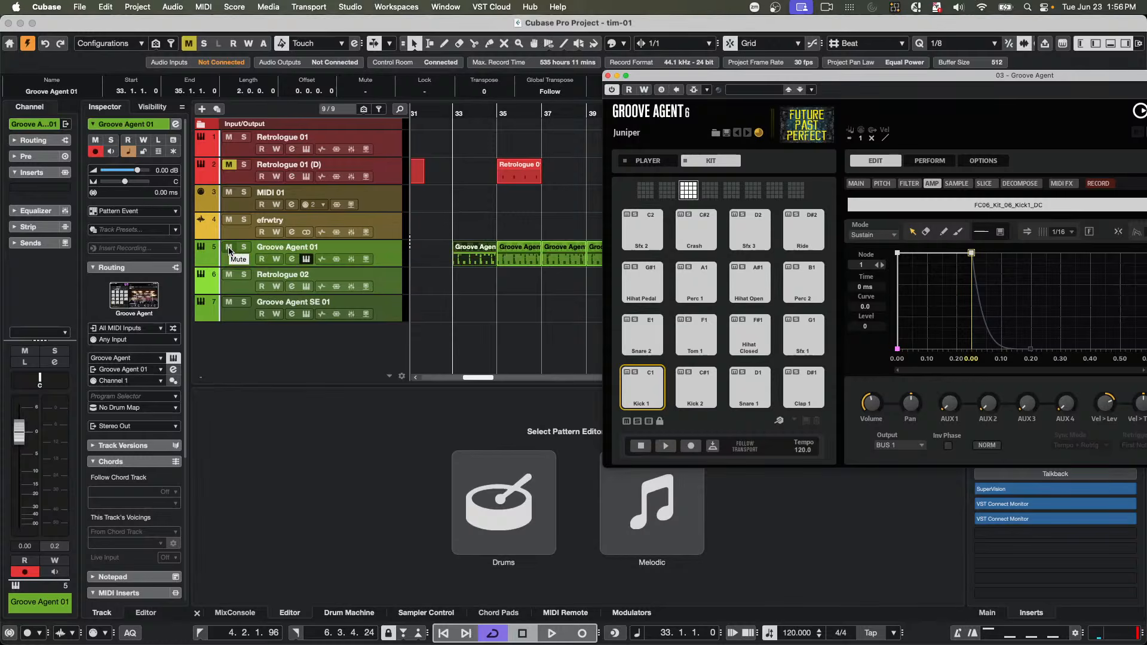
- Move the Groove Agent window aside and close it
click(384, 253)
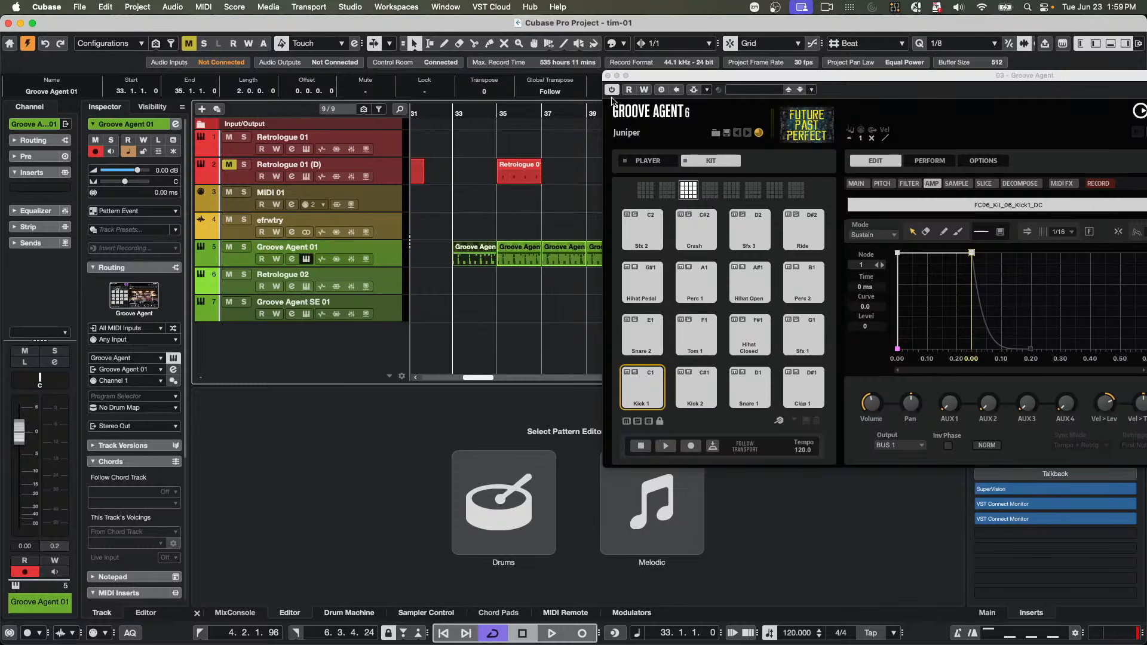
drag(767, 74, 527, 53)
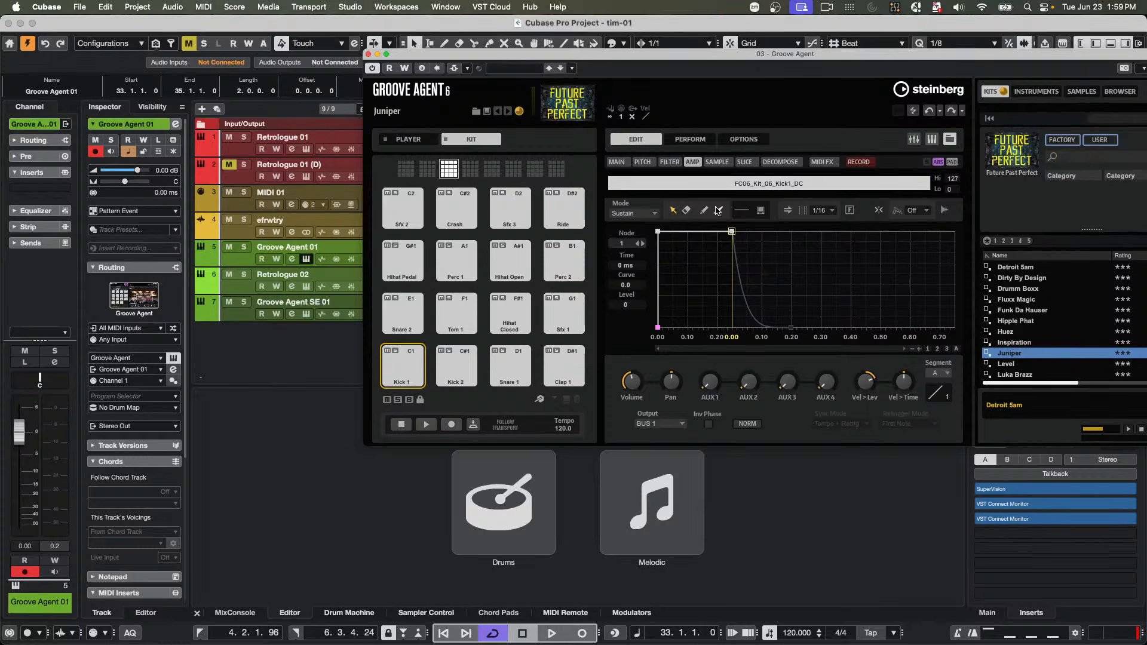
click(368, 54)
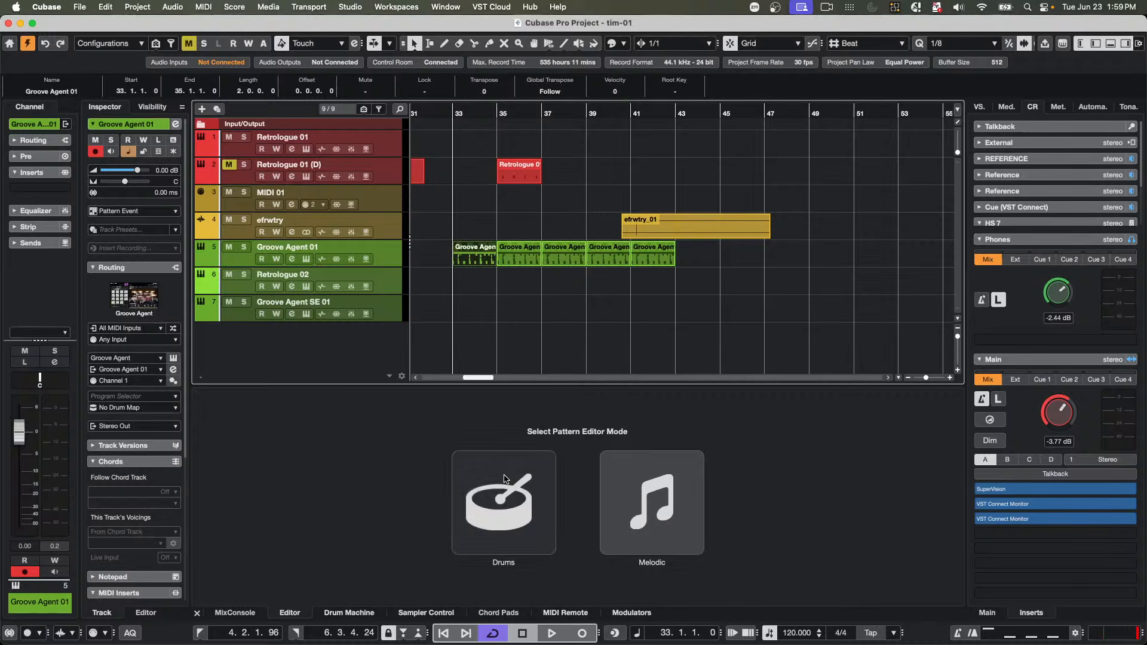
right_click(386, 312)
mouse_move(518, 314)
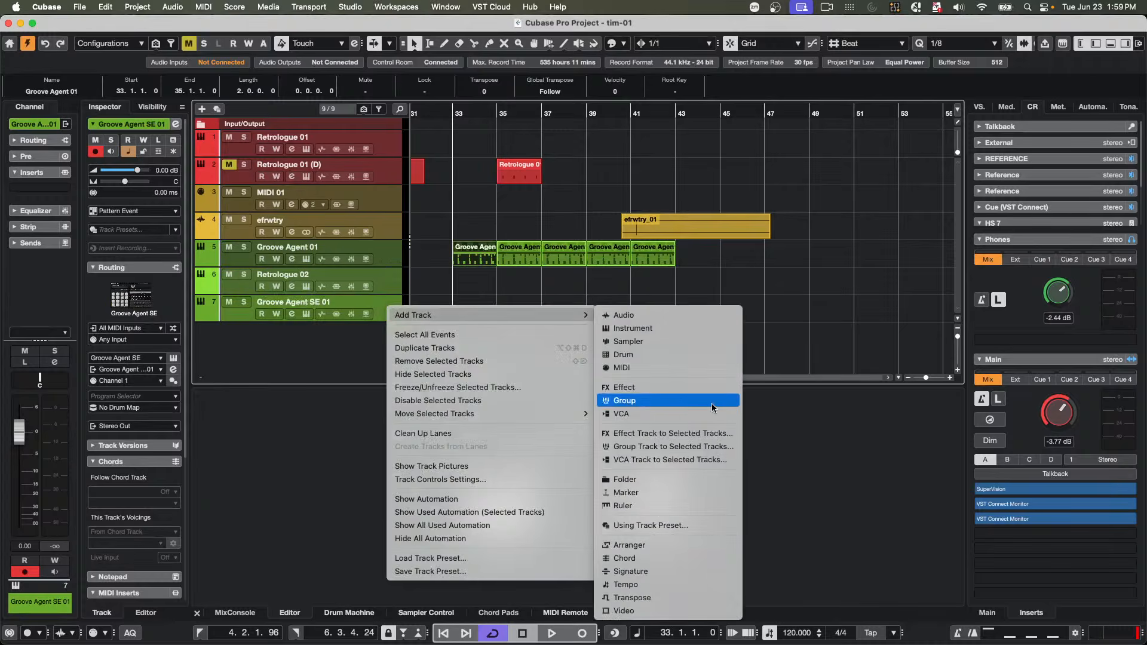
click(669, 328)
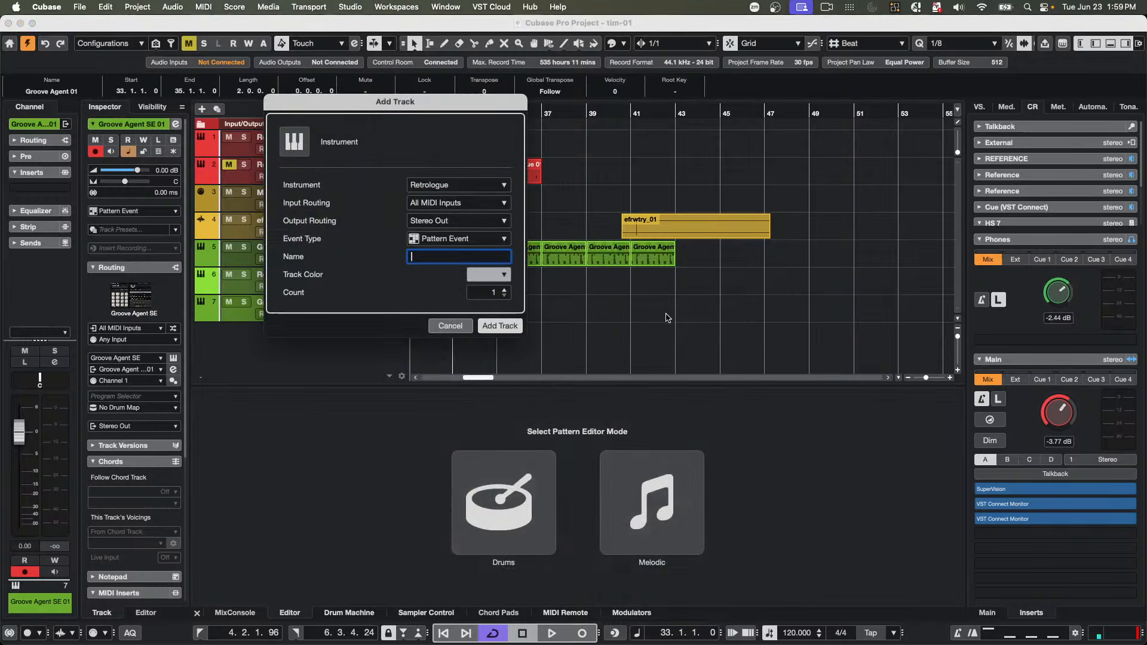
click(466, 327)
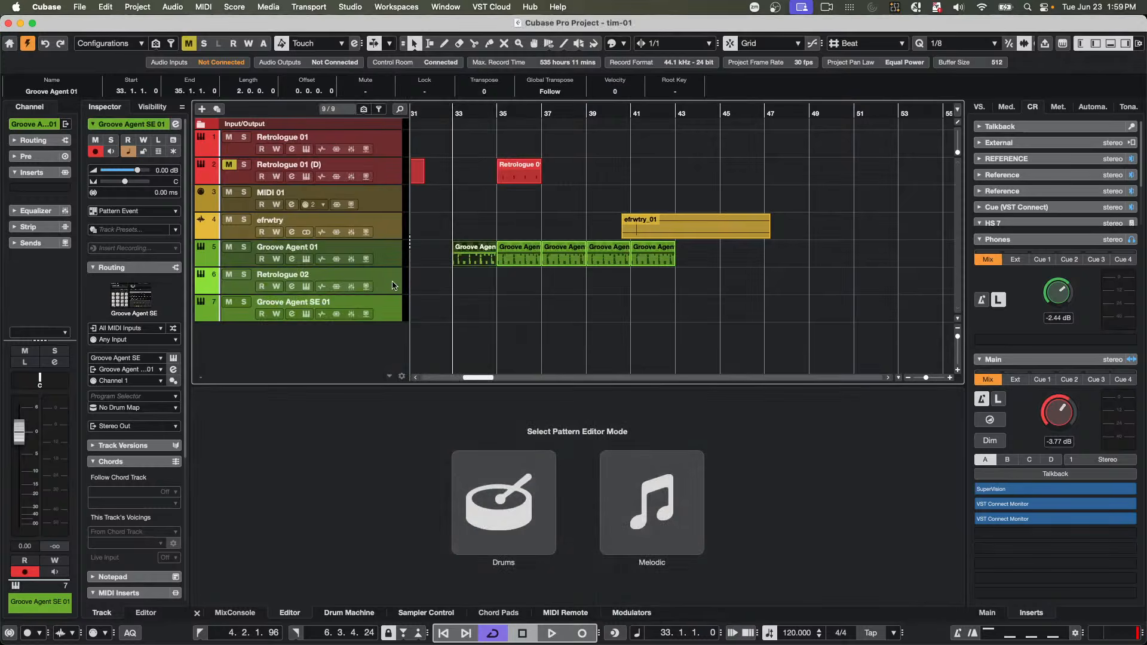
- Add one Drum track below Retrologue 02 with All MIDI Inputs, Stereo Out and the Pattern Event type
right_click(394, 285)
mouse_move(399, 288)
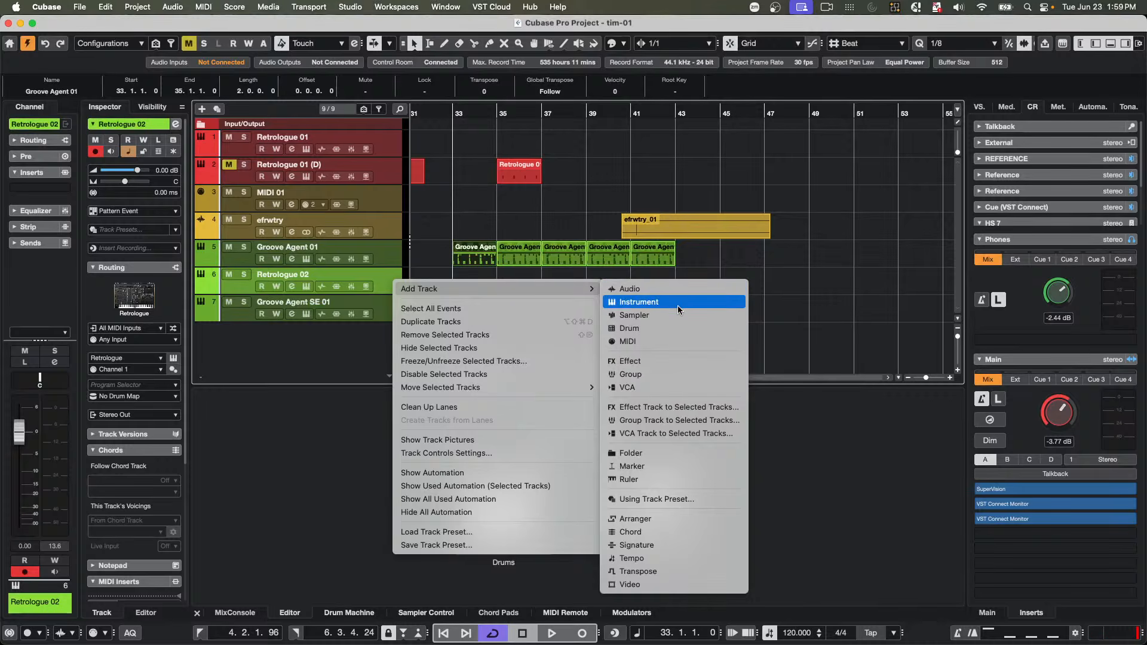
click(657, 329)
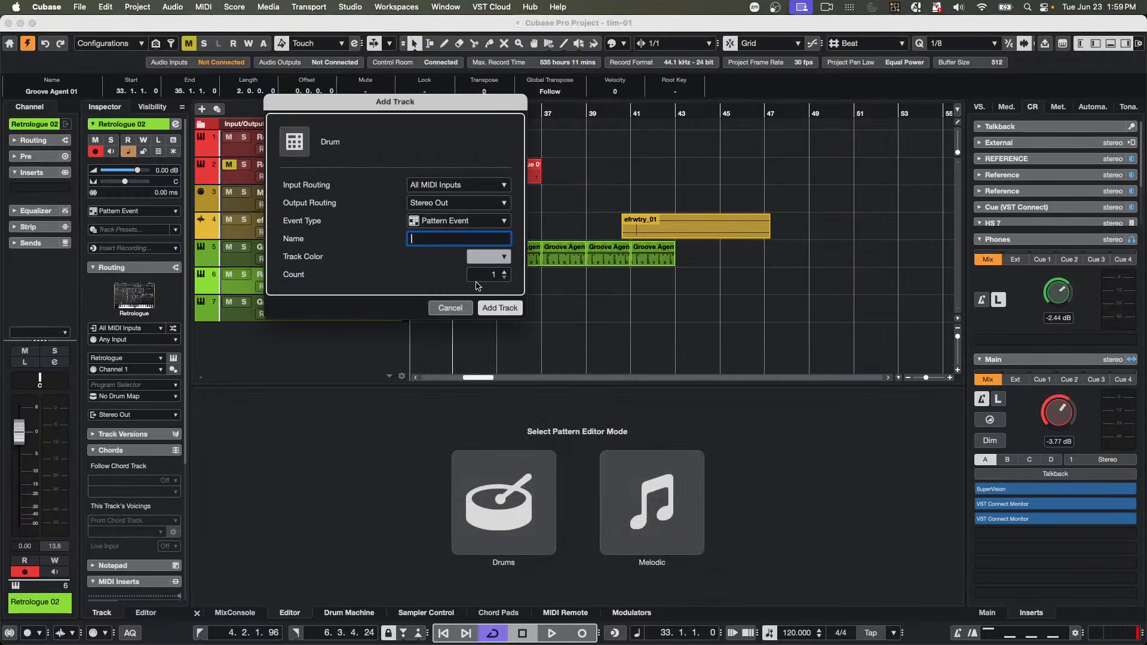
click(499, 308)
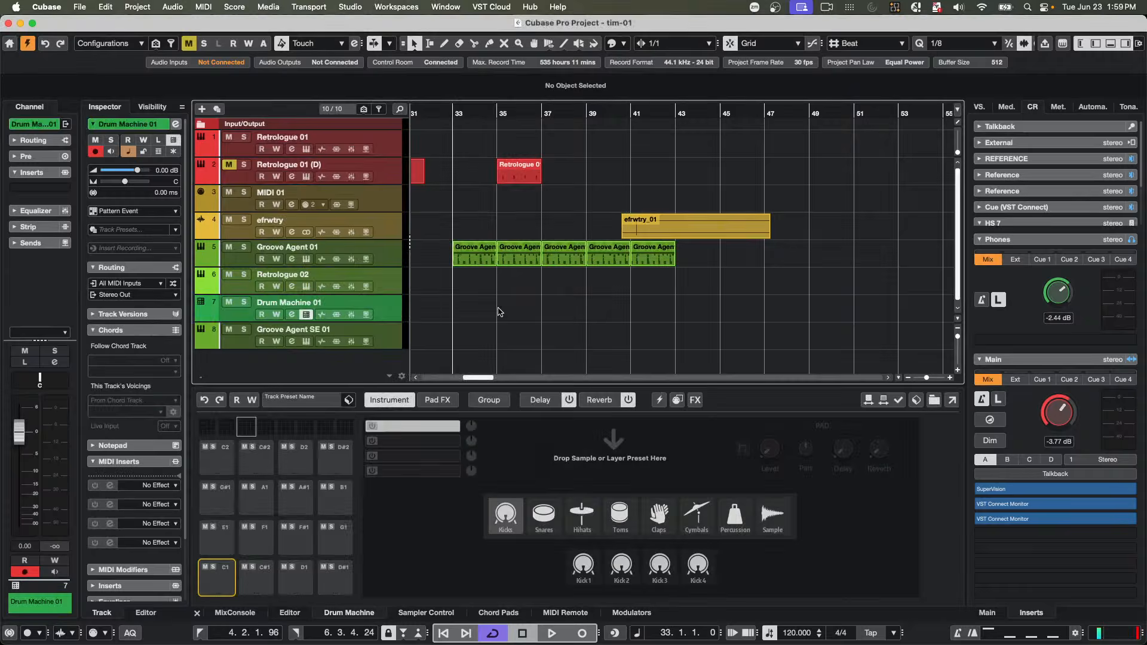
- Load the Retro Rhythm 1 preset in the Drum Machine and audition its Kick, Rimshot and Snare pads
click(314, 399)
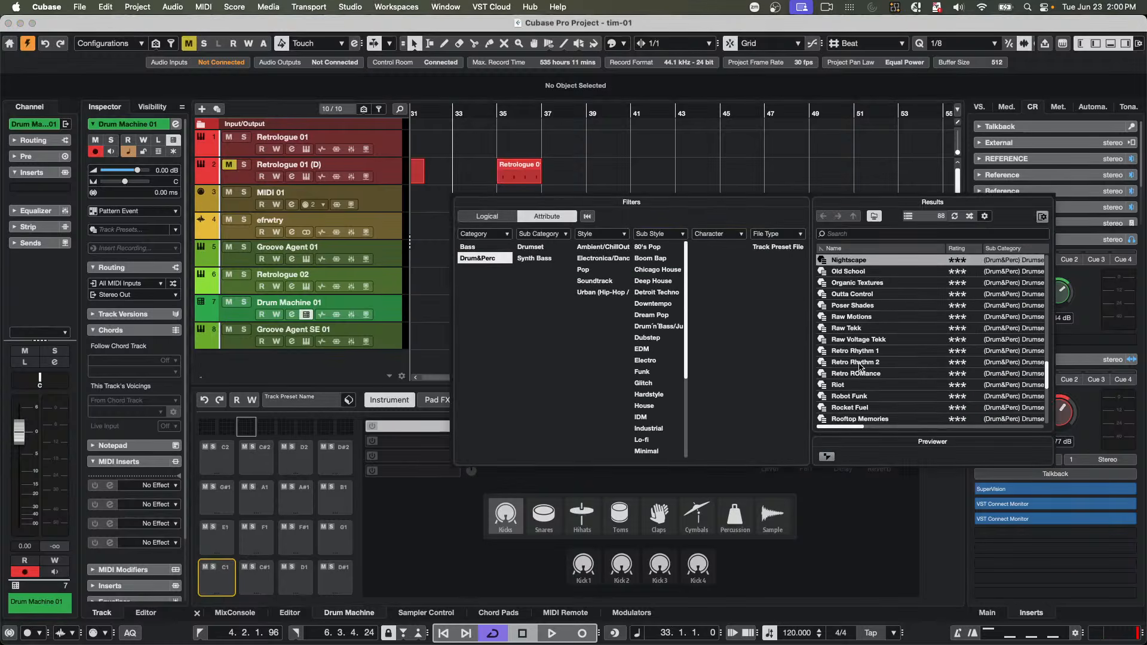
double_click(854, 357)
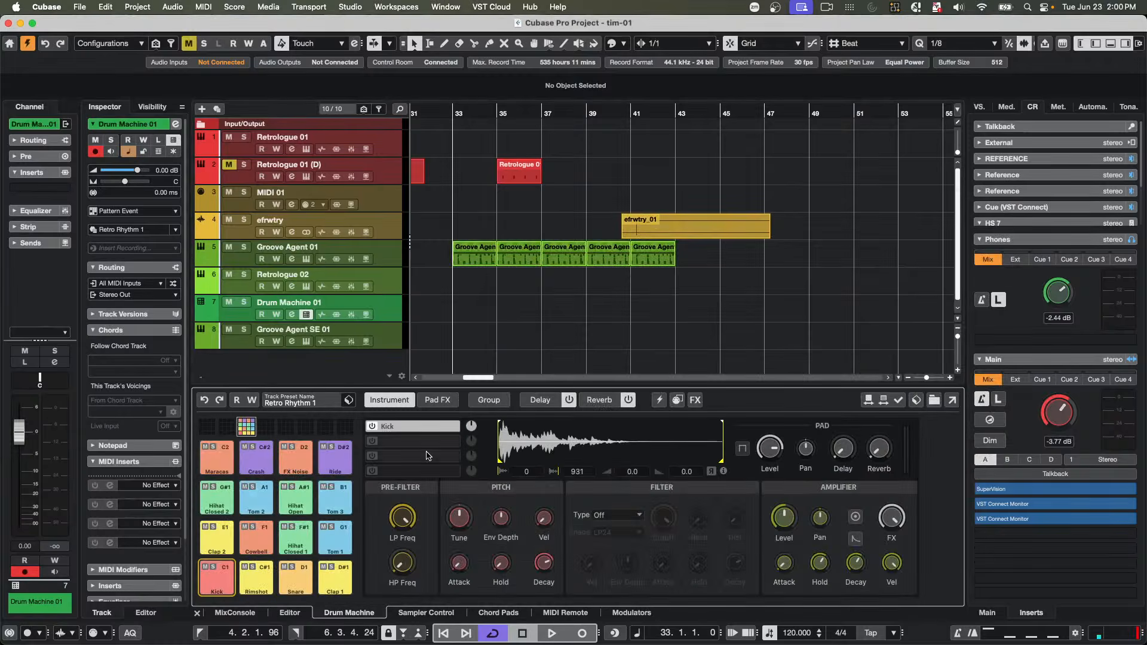
click(222, 578)
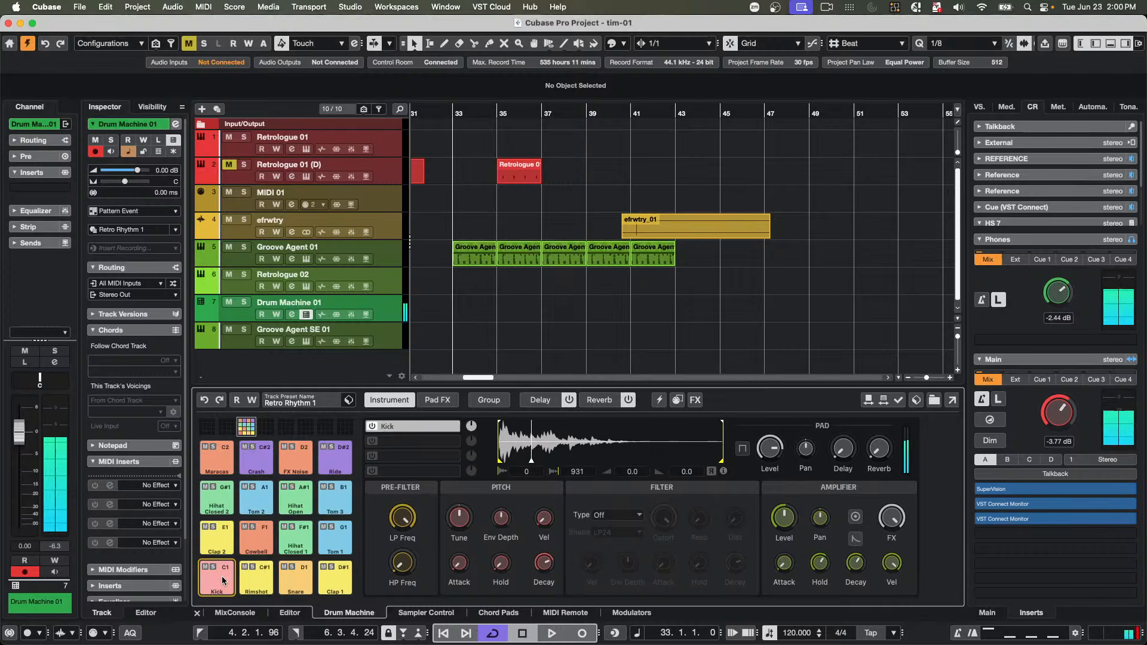
click(257, 577)
click(284, 577)
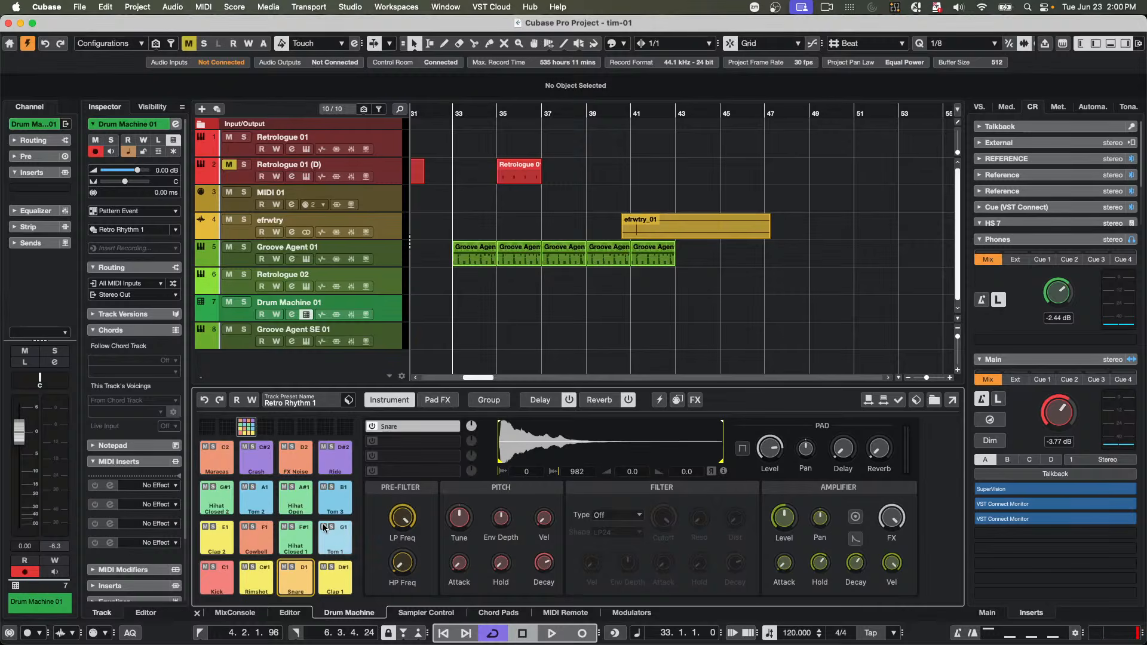
- Program Kick (C1) on steps 1 and 9 in the pattern editor, playing with Drum Machine 01 soloed
click(295, 613)
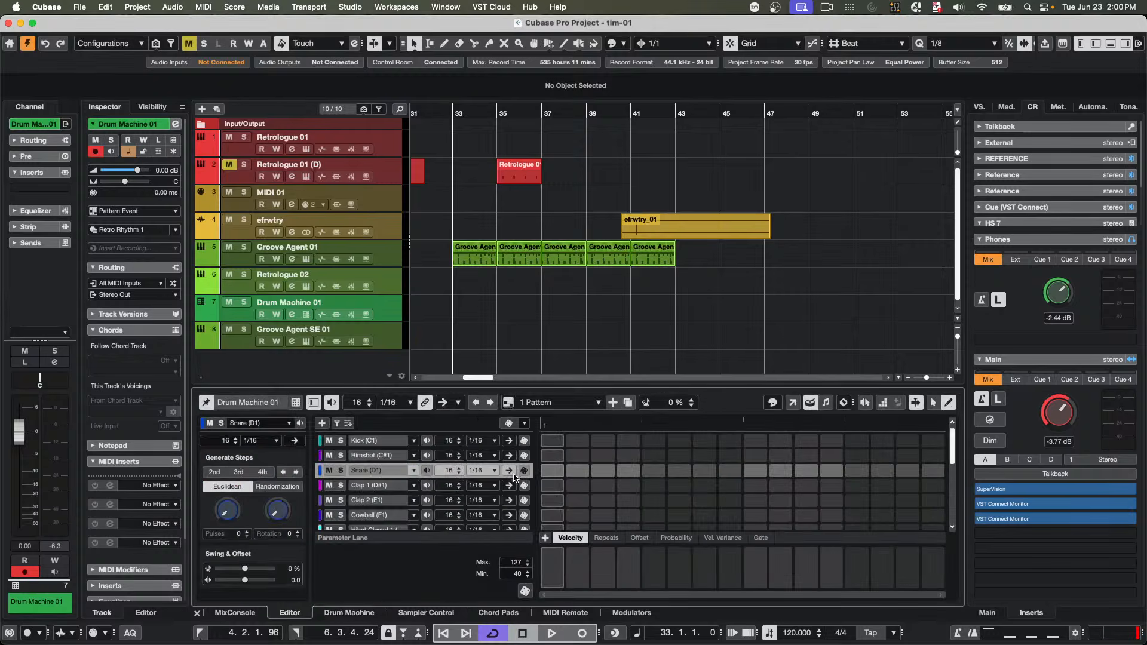
click(562, 440)
key(space)
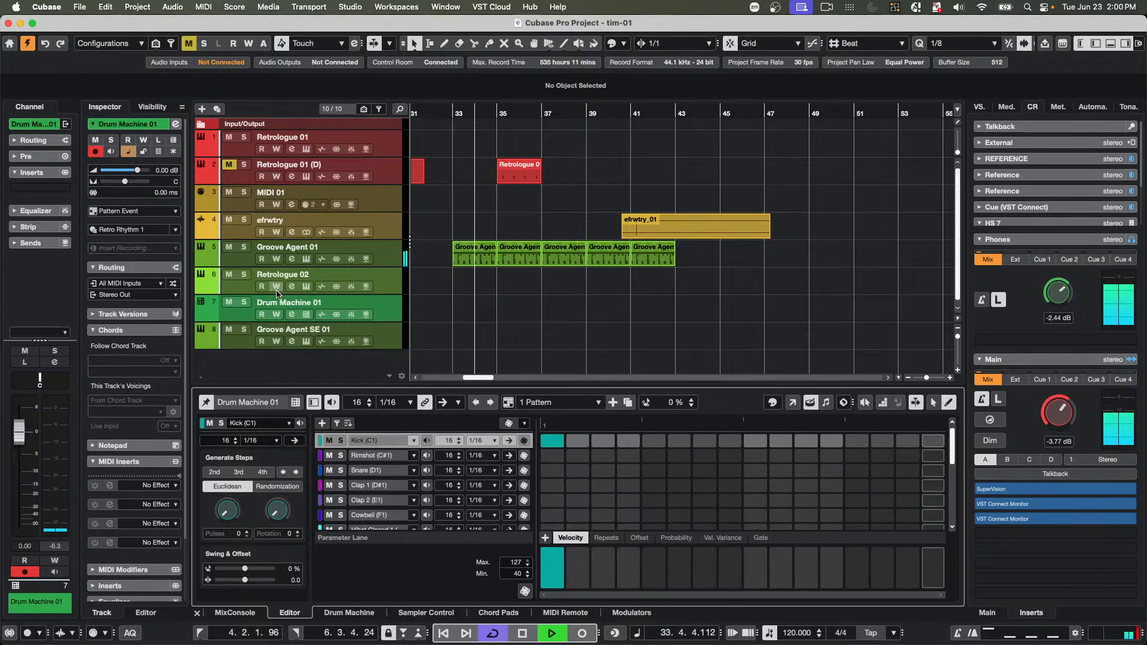
click(244, 303)
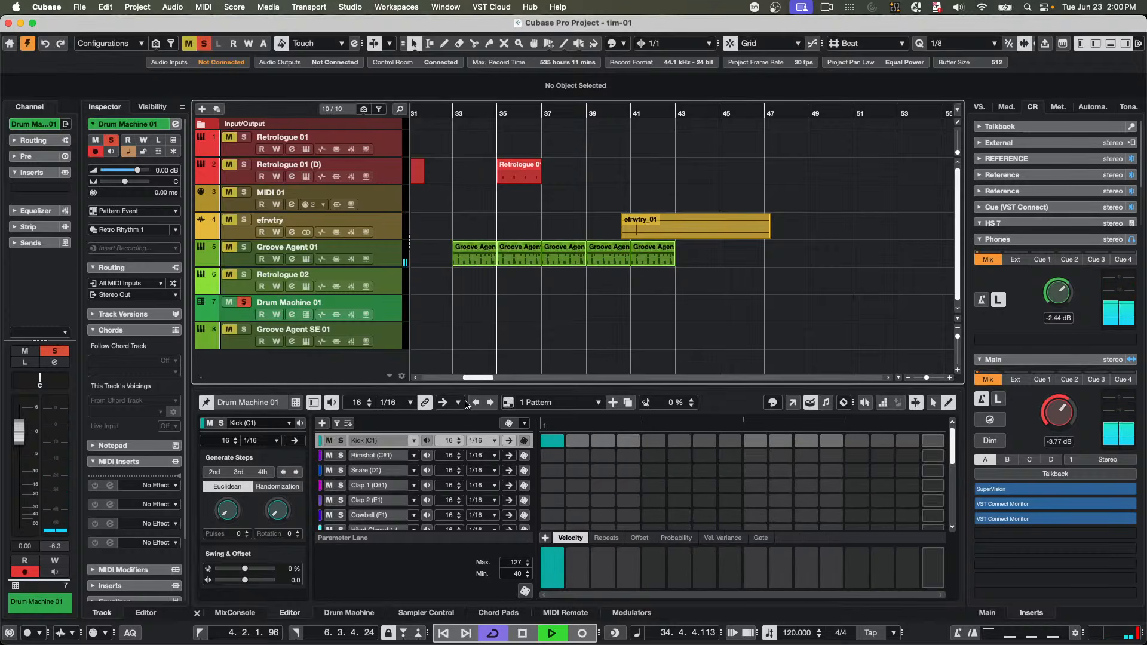
click(756, 440)
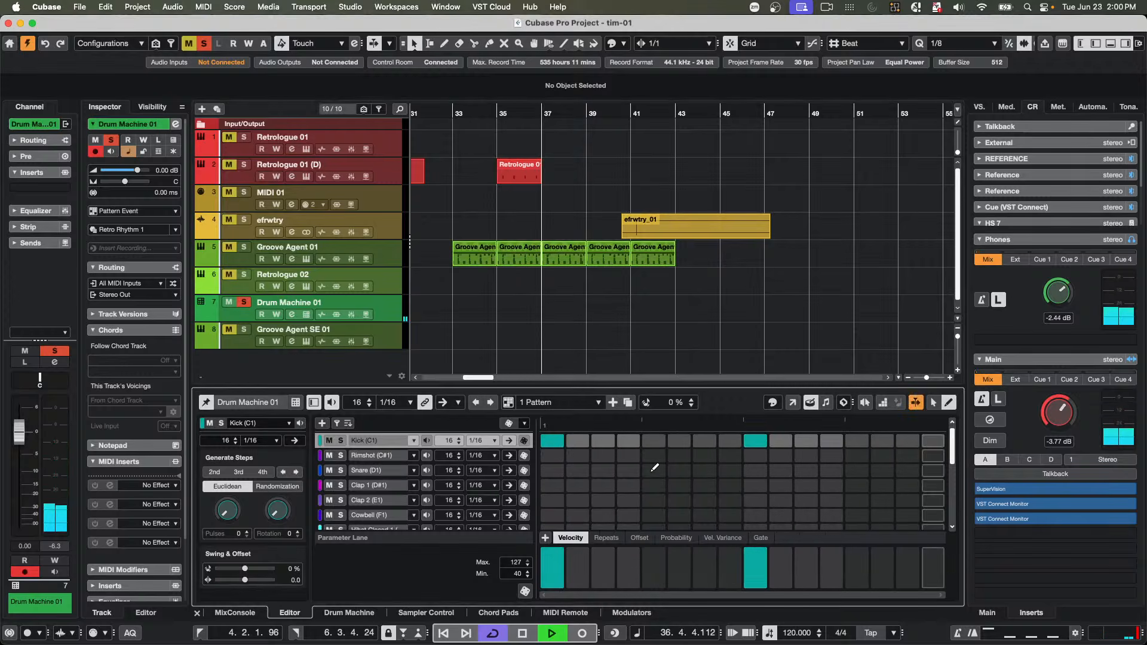
- Program Snare (D1) hits on steps 5, 12 and 13 of the pattern
click(655, 470)
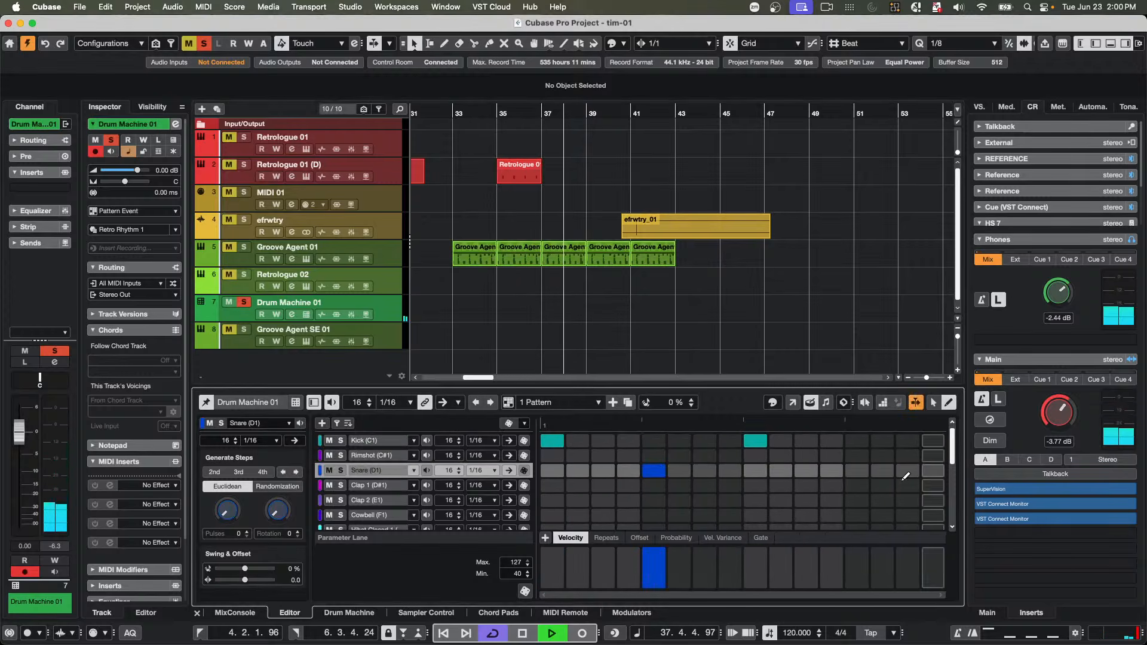
click(812, 471)
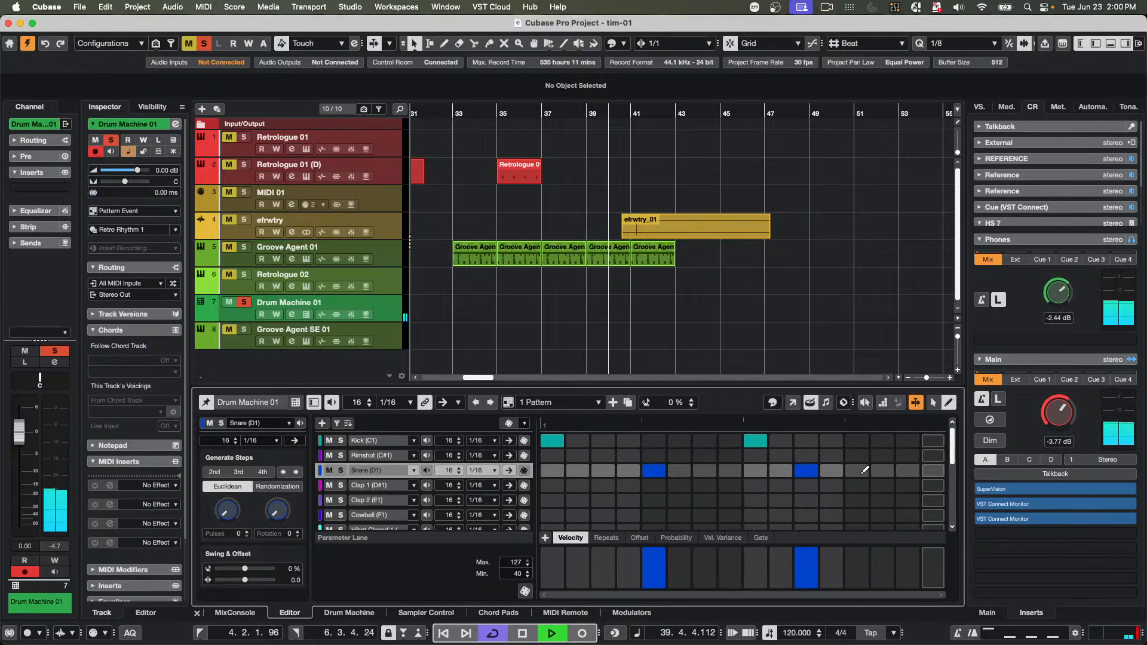
click(857, 471)
click(811, 471)
click(832, 471)
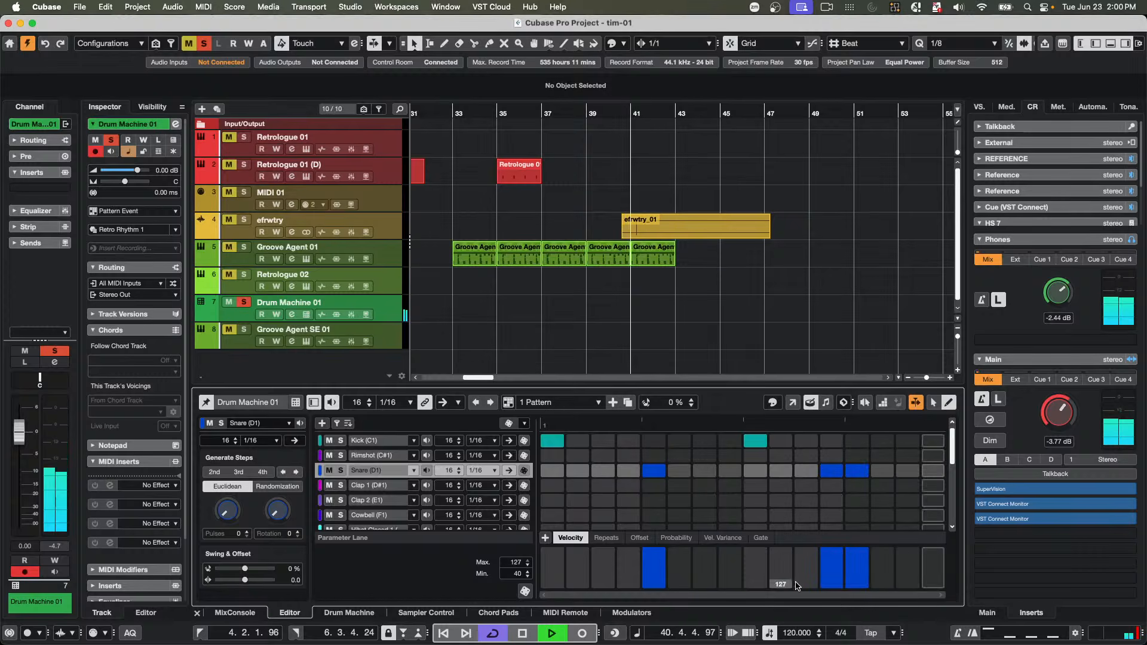
- Set the velocity of snare step 12 to about 52 and add a low-velocity snare hit on step 8
click(843, 587)
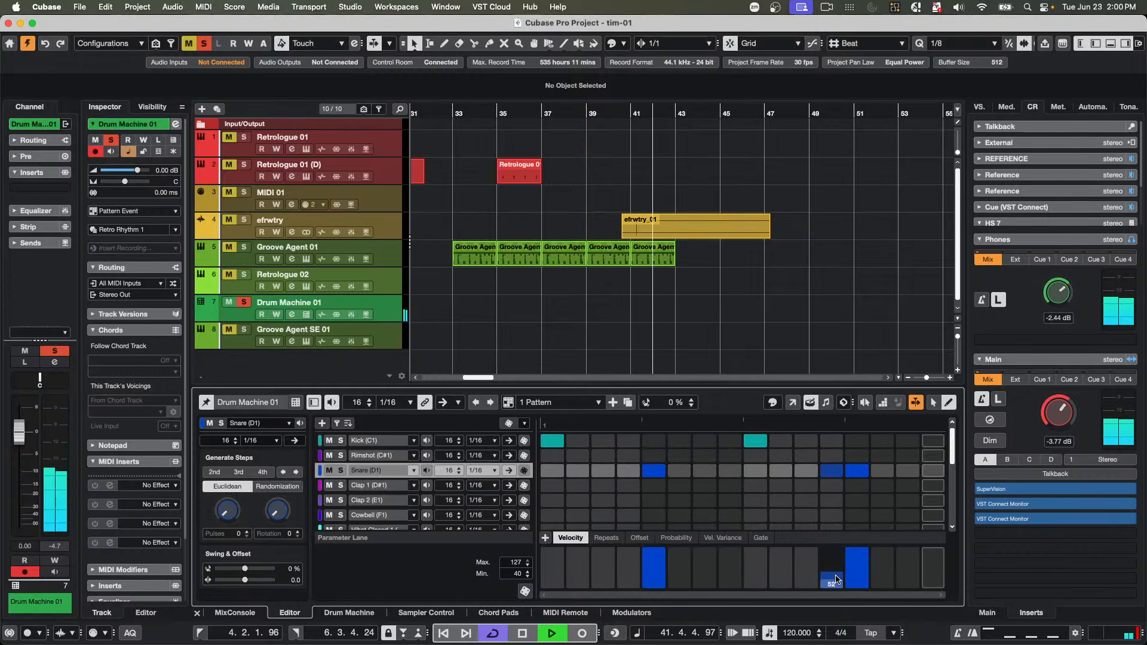
click(730, 471)
drag(730, 563, 730, 584)
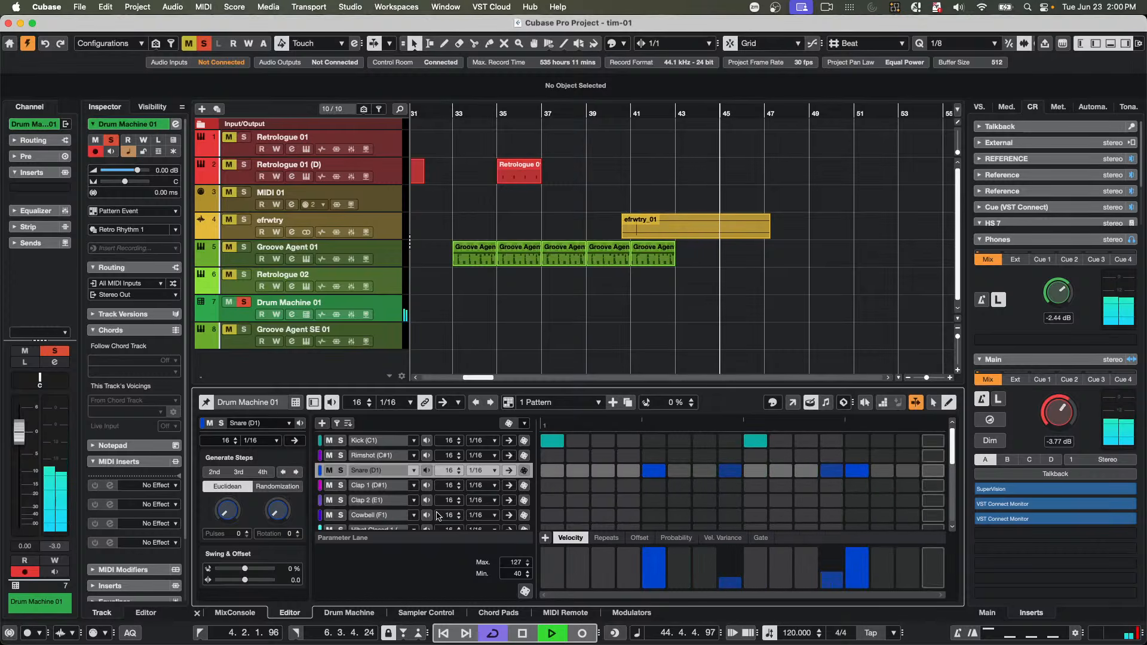
- Fill every second step of the Hihat.Closed 1 lane and add extra hits on steps 8 and 14
scroll(414, 502, down, 3)
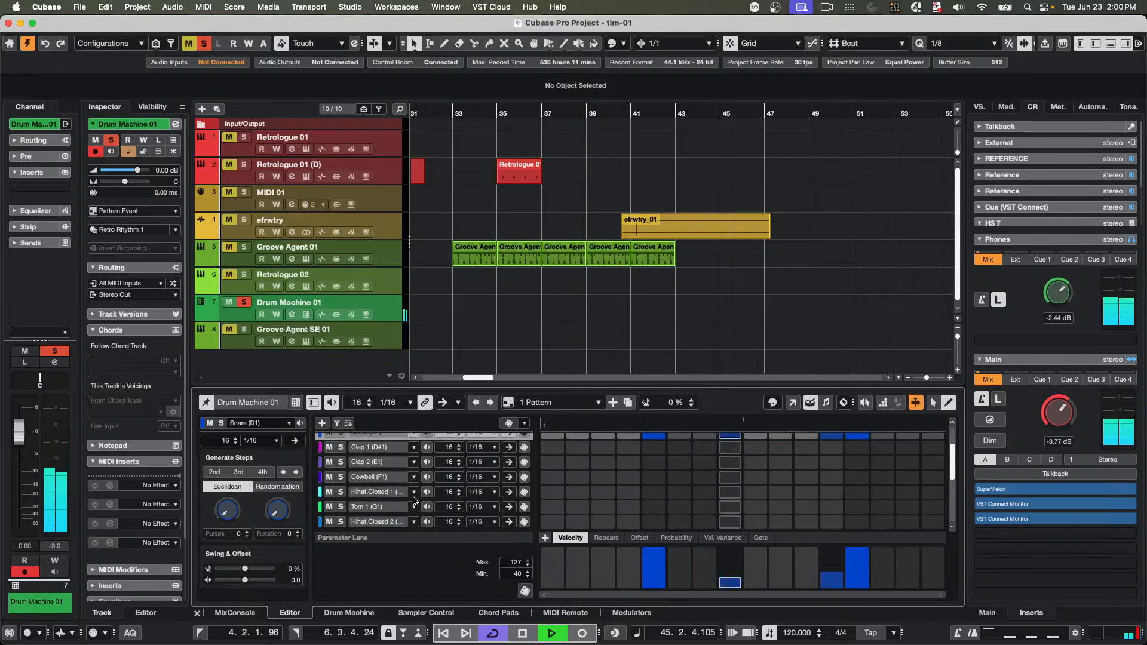
click(377, 491)
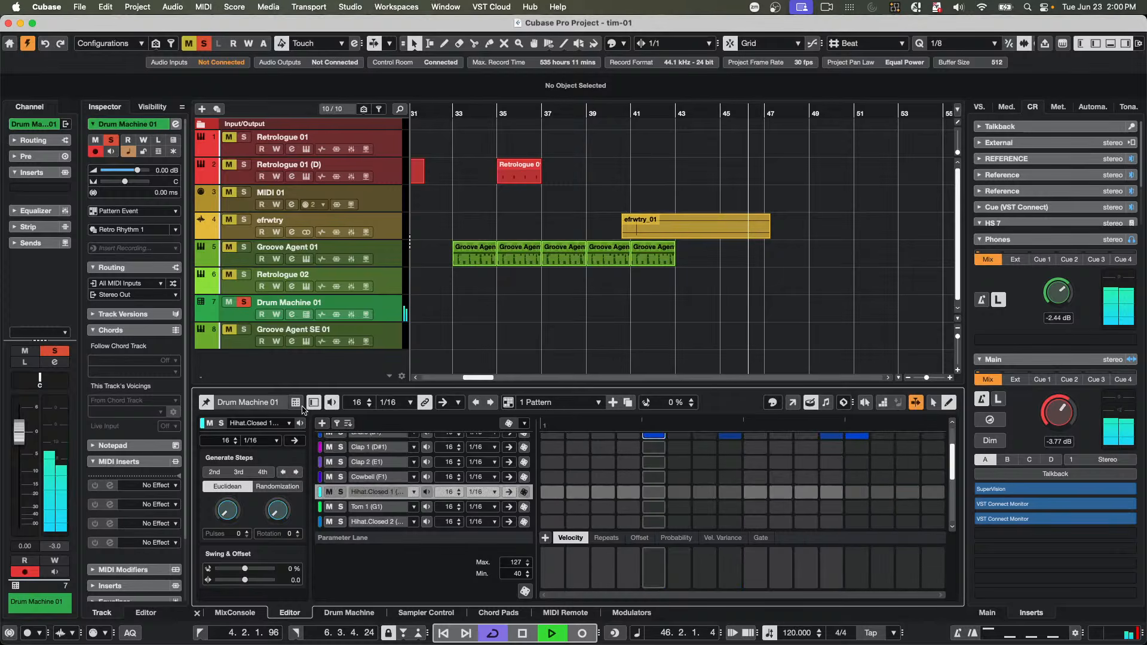
click(214, 472)
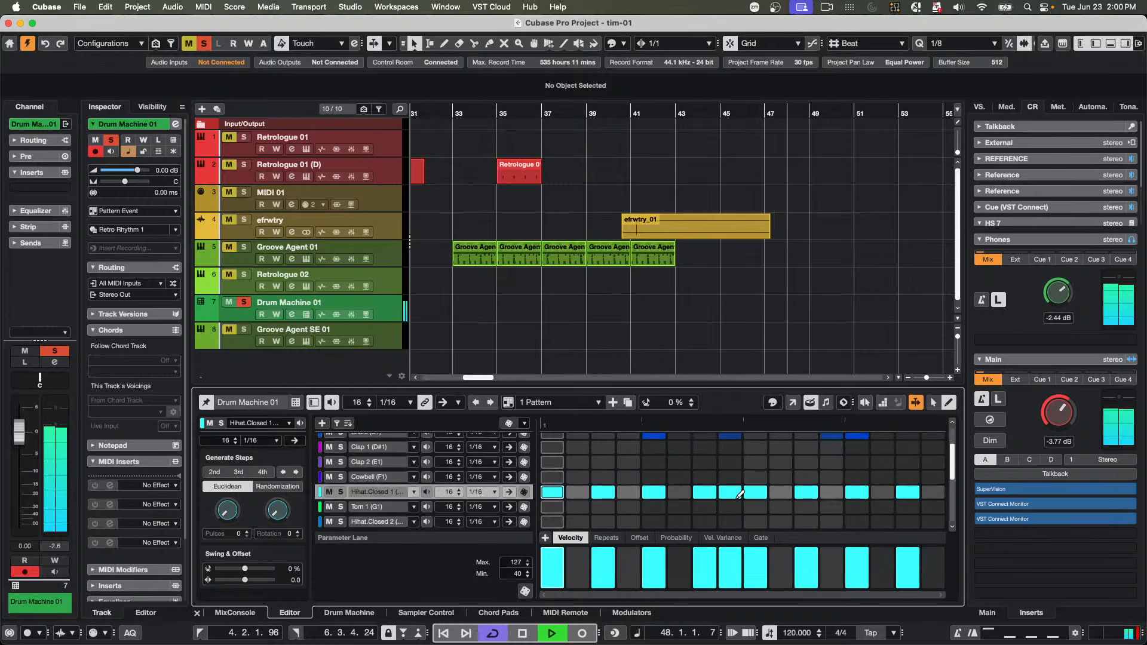
click(730, 492)
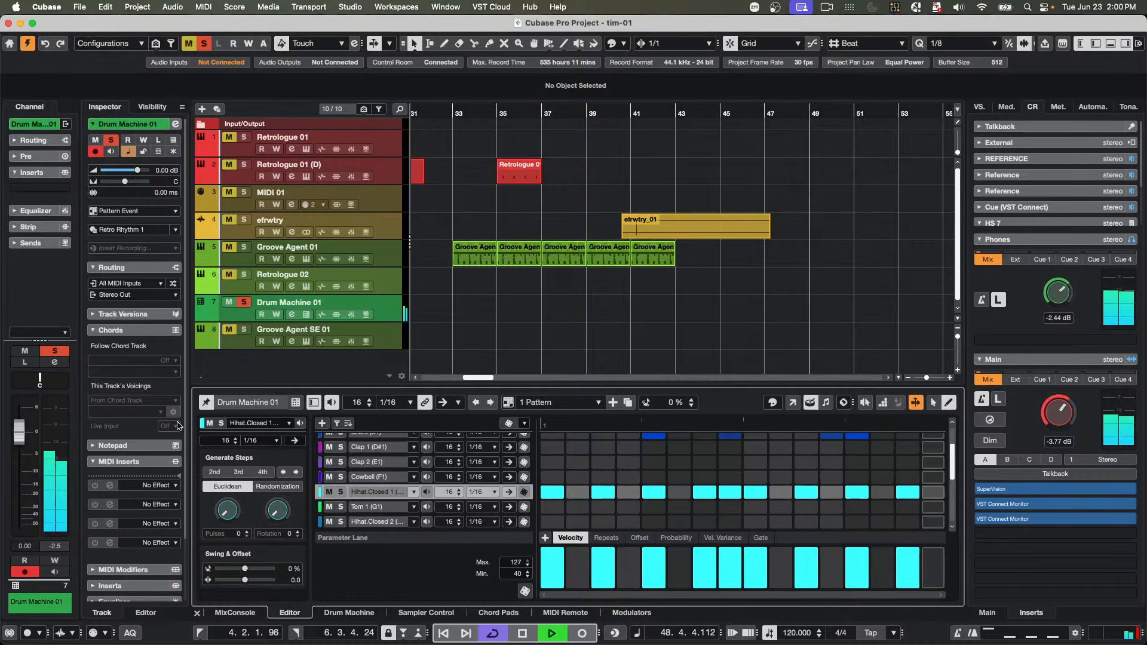
click(883, 493)
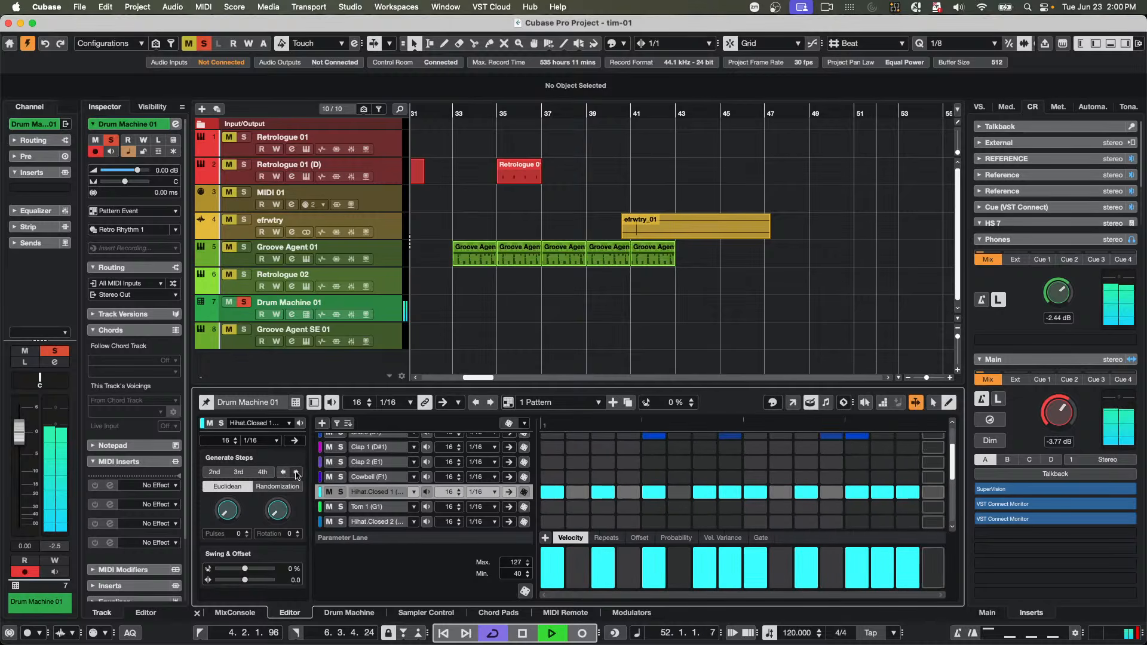
- Shift the Hihat.Closed 1 hits forward by one step and stop playback
click(295, 474)
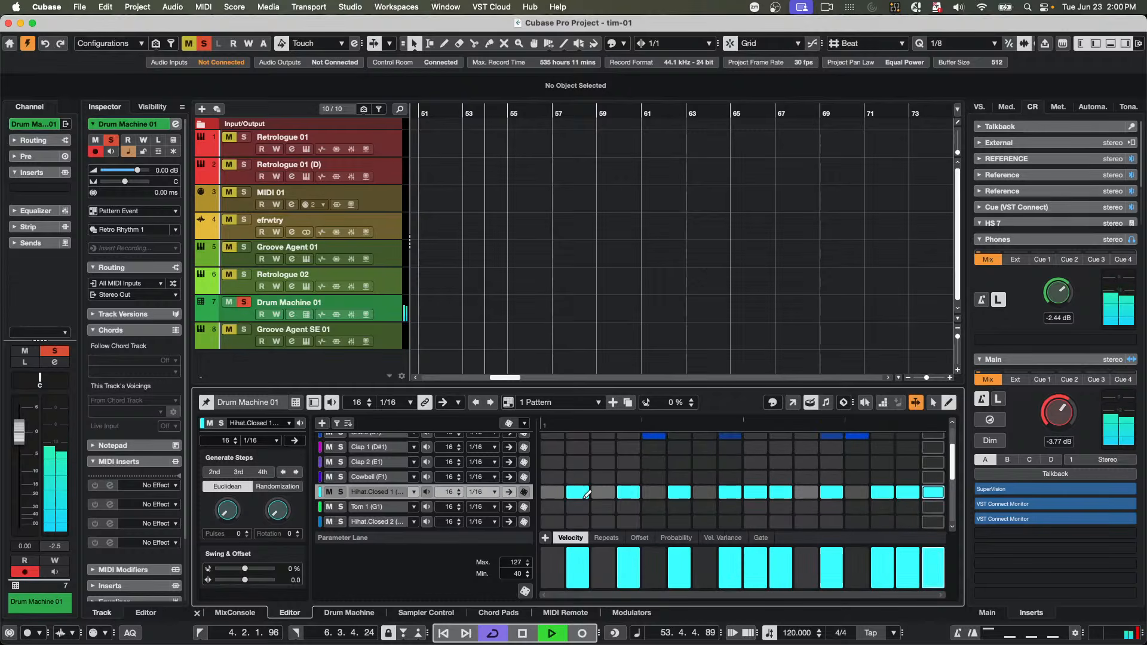
key(space)
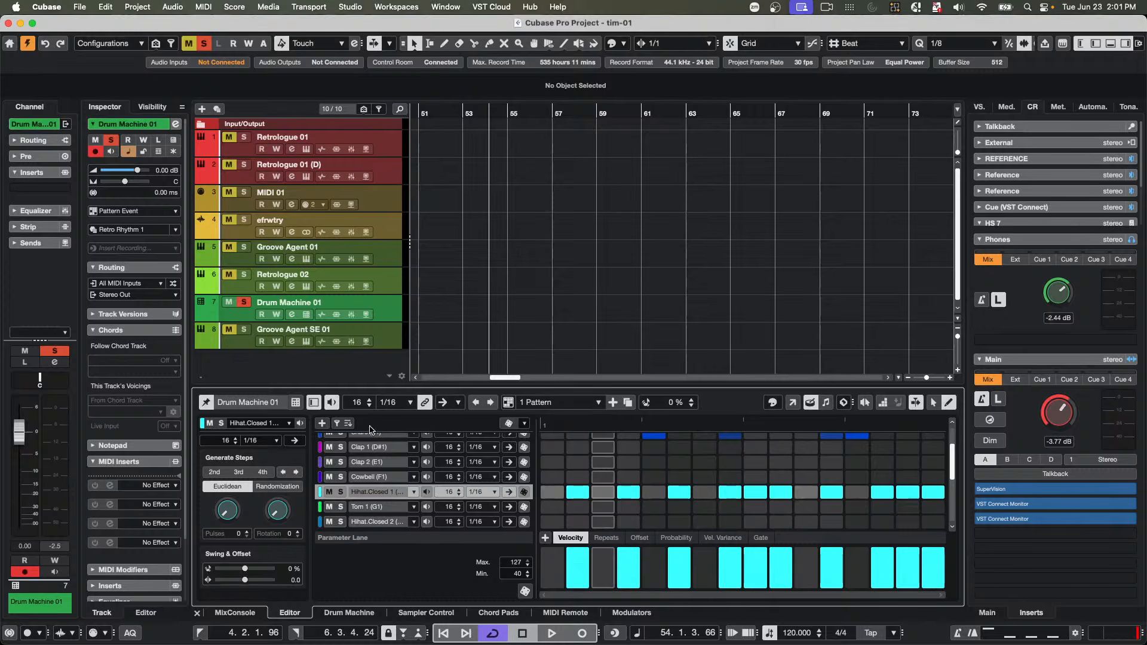
- Enlarge the lower editor to show more drum lanes and view the options for creating, duplicating and renaming patterns
scroll(377, 438, up, 3)
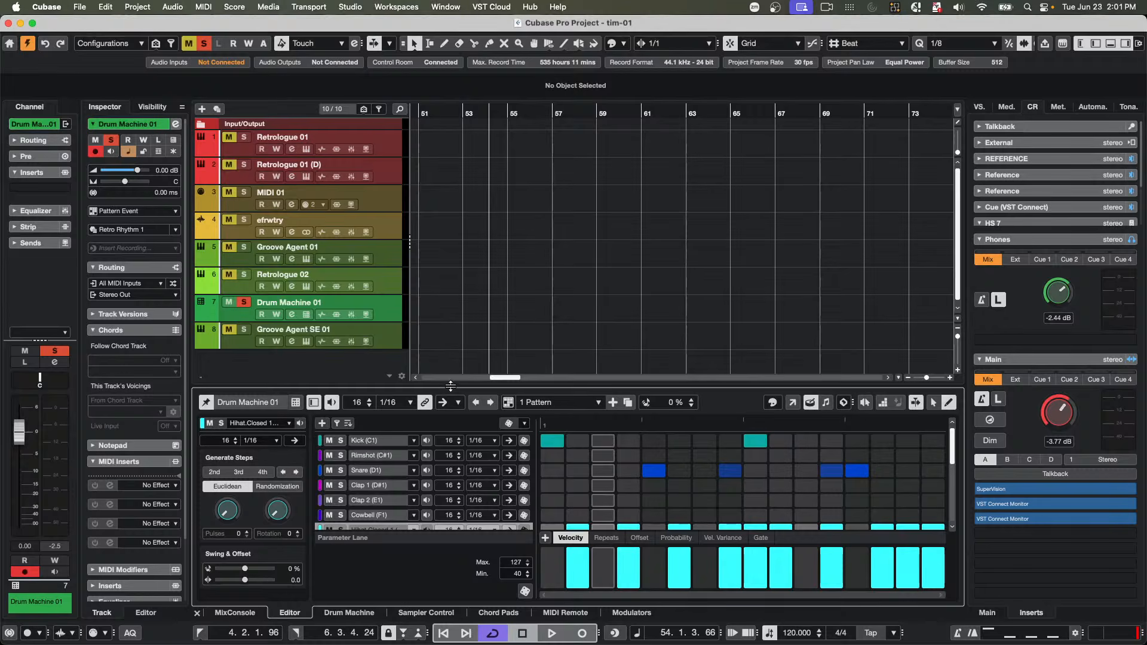
drag(451, 386, 455, 352)
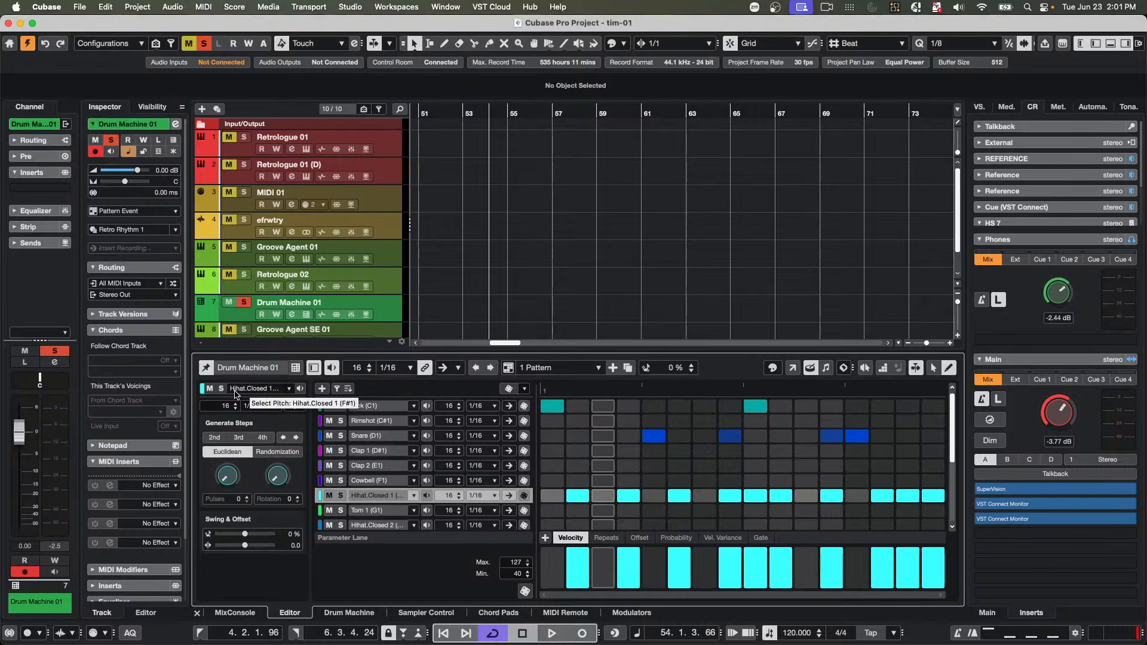
click(593, 369)
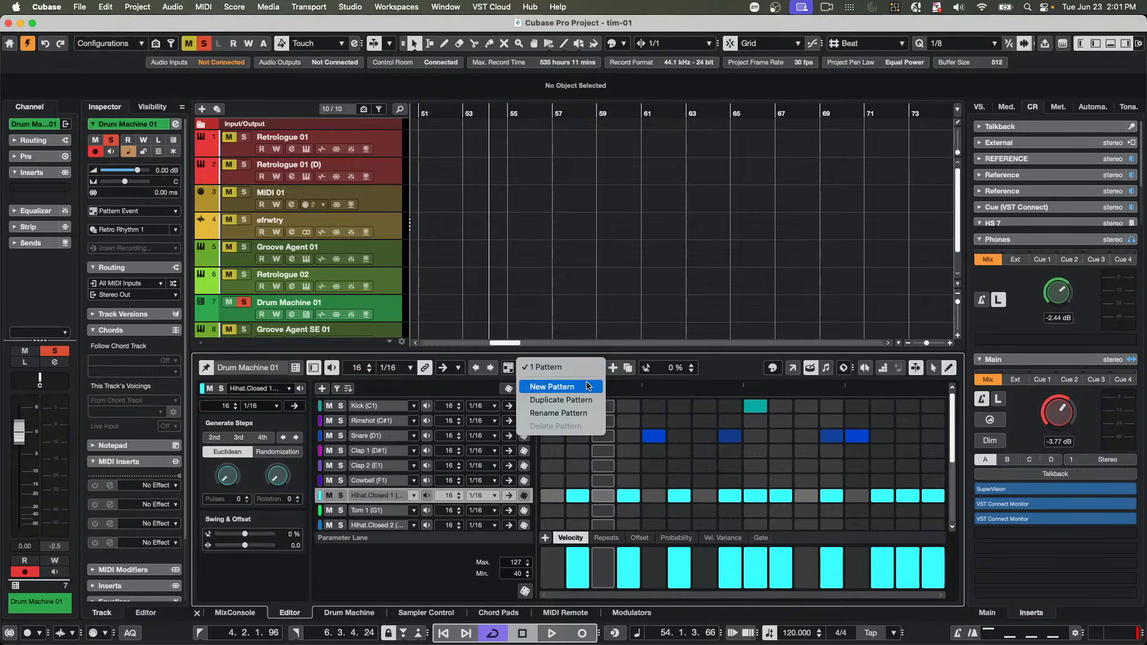
click(602, 466)
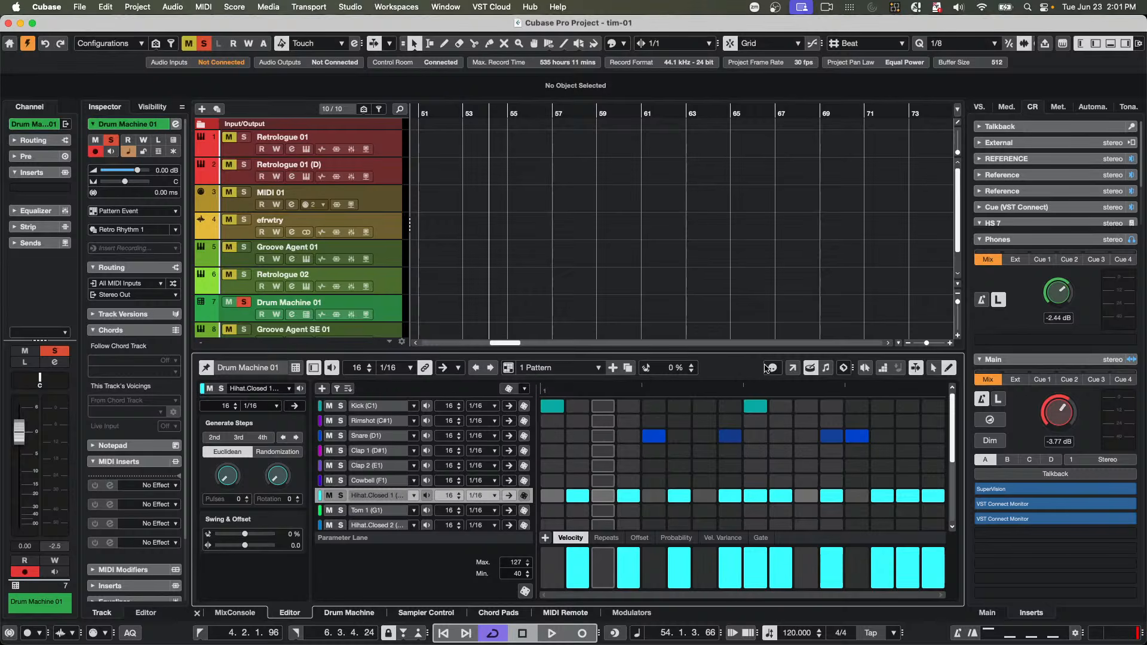
- Save the pattern bank as a preset named "June 23 2026 80s drums"
click(845, 367)
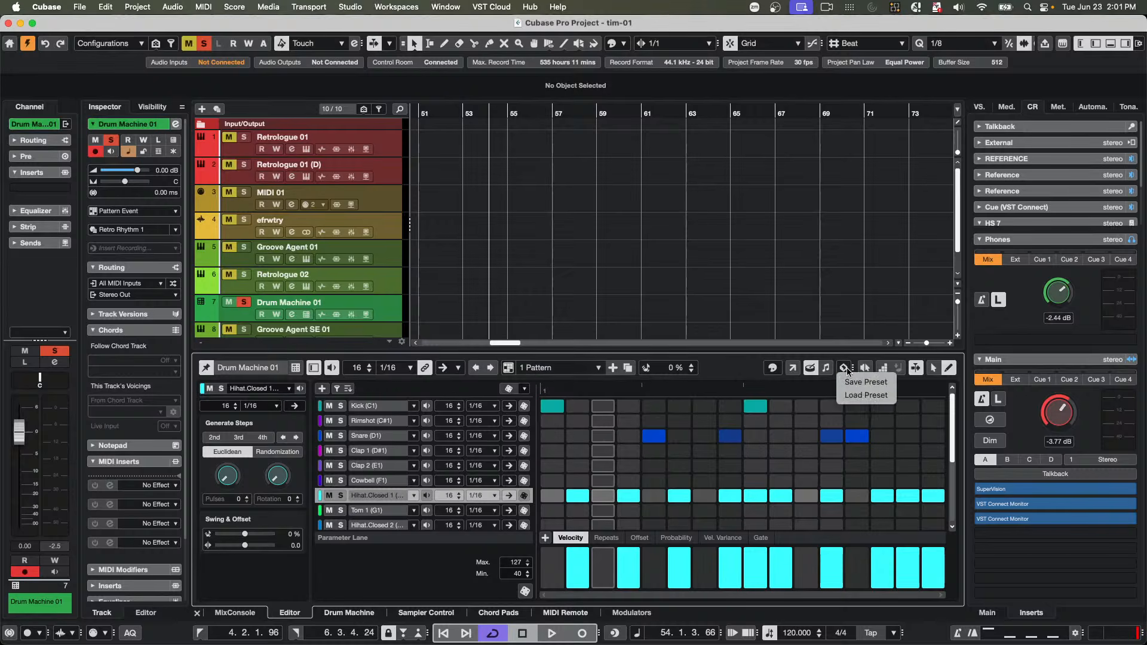
click(878, 385)
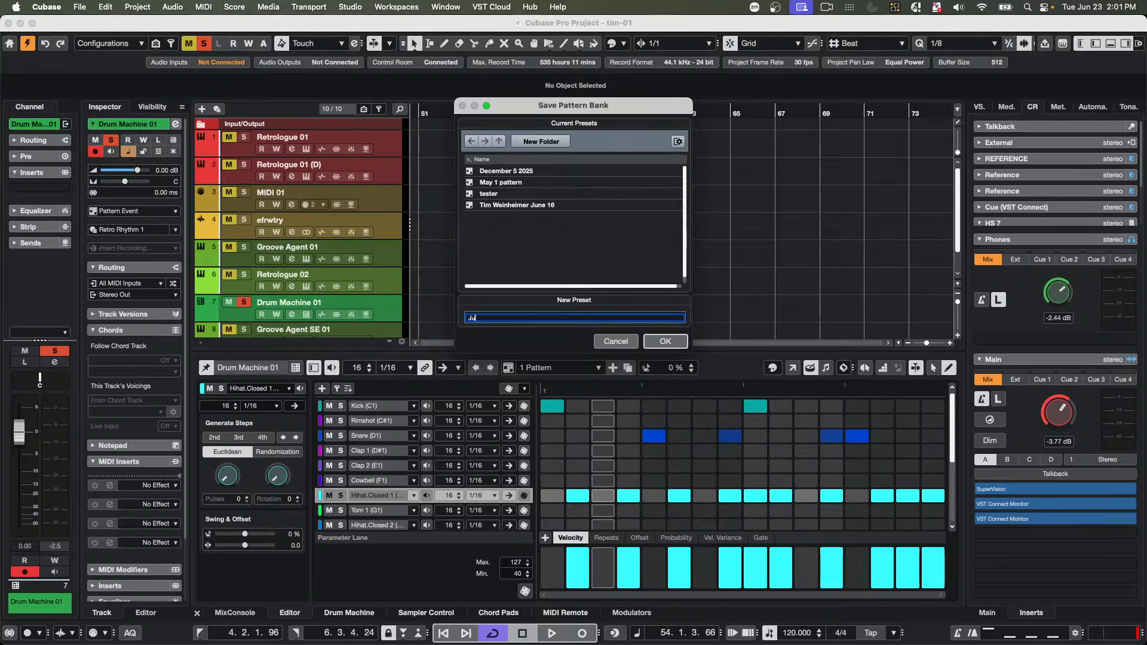
text(June 23 2026 80s drum)
text(s drum)
key(Tab)
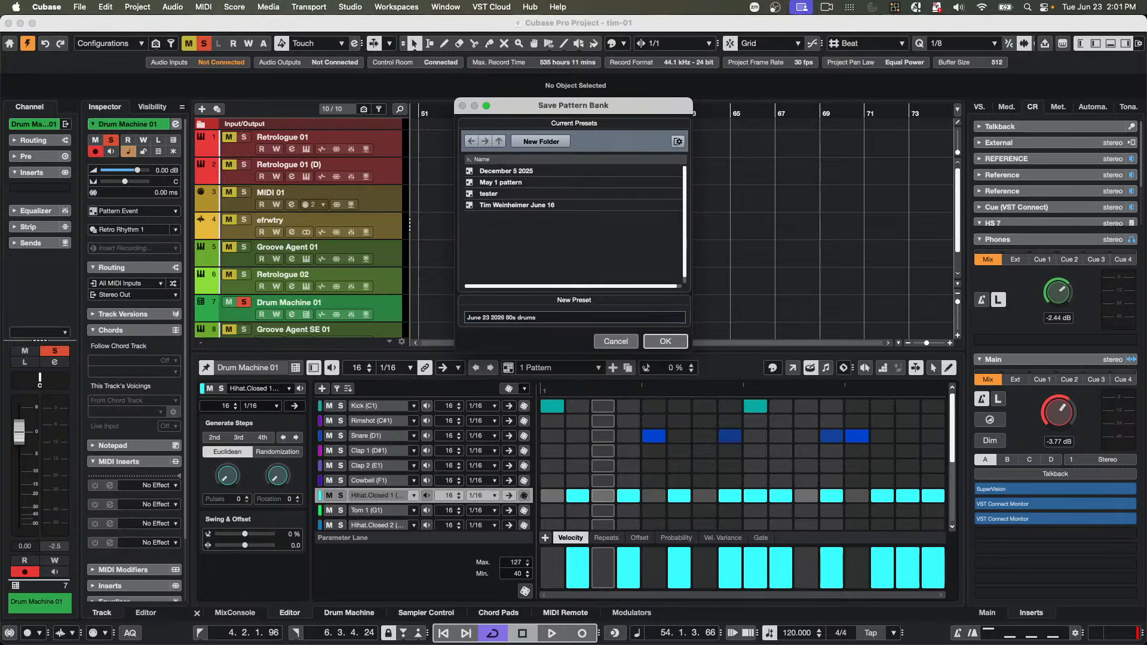
click(666, 342)
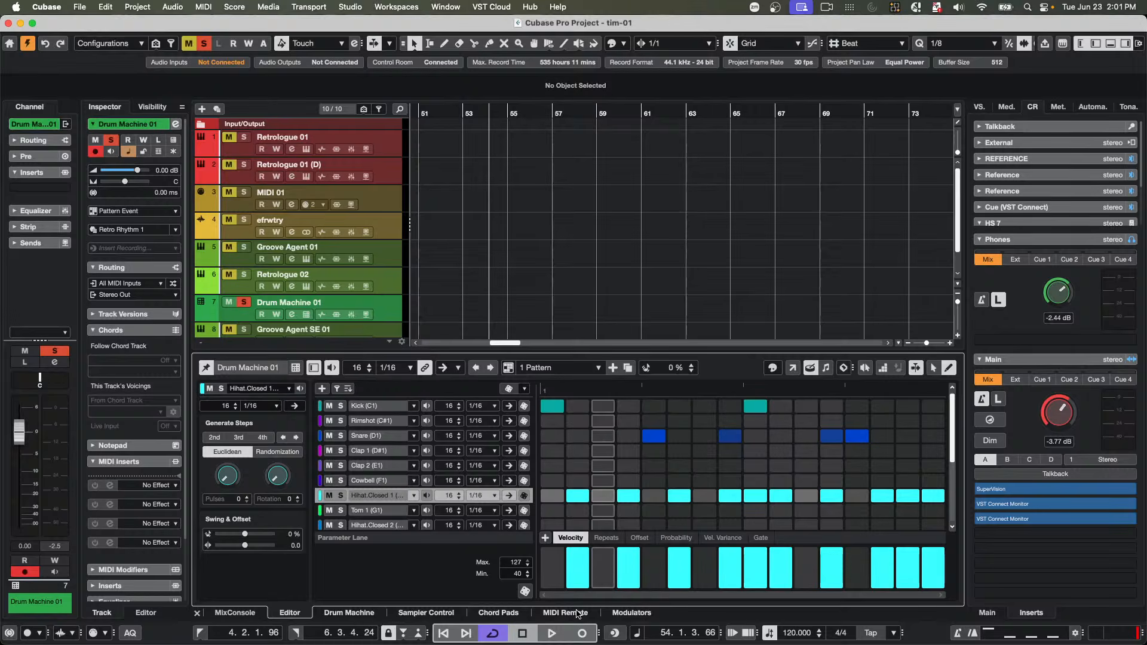
- Look over the Drum Machine pads and open the Pattern Editor folder of the user pattern presets in MediaBay
click(349, 613)
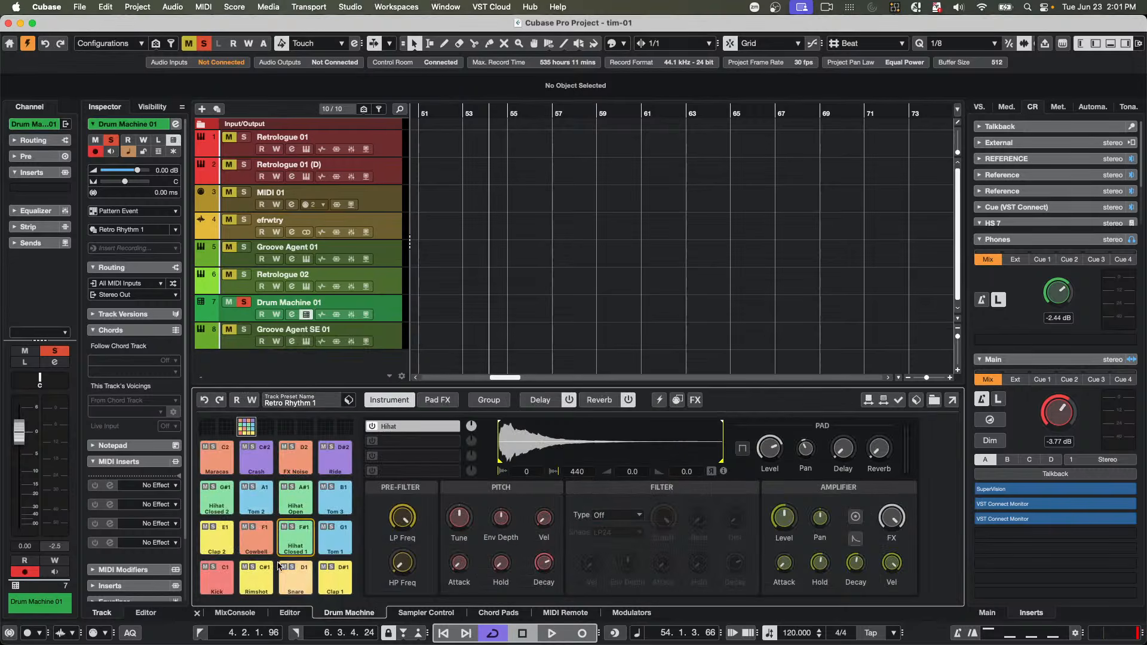
click(291, 613)
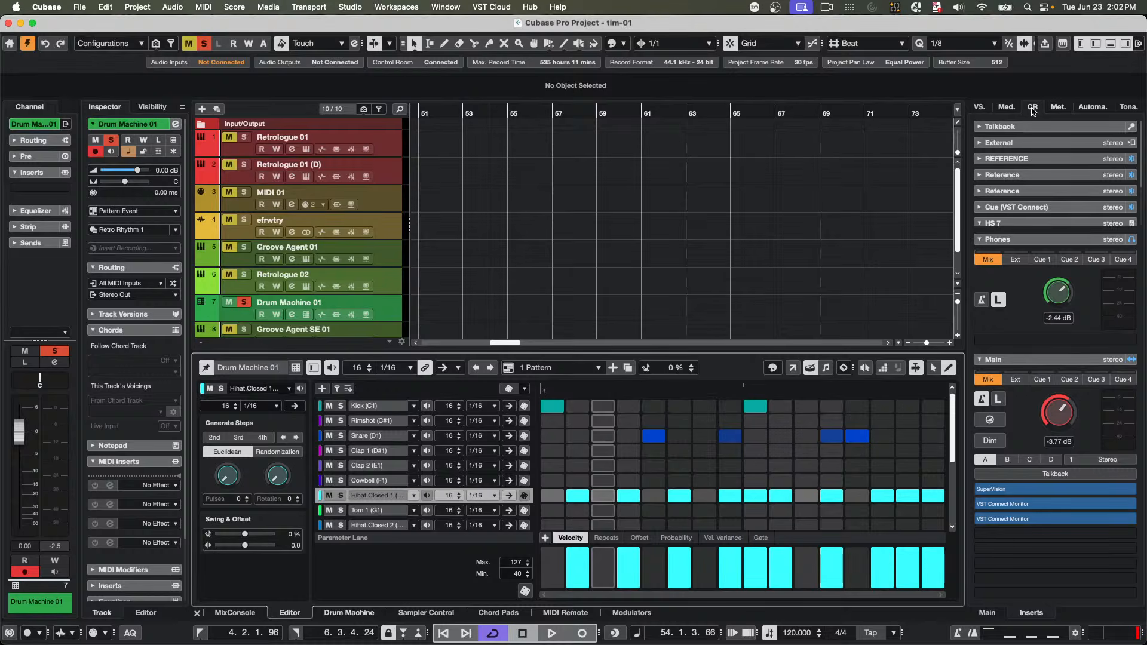
click(1007, 107)
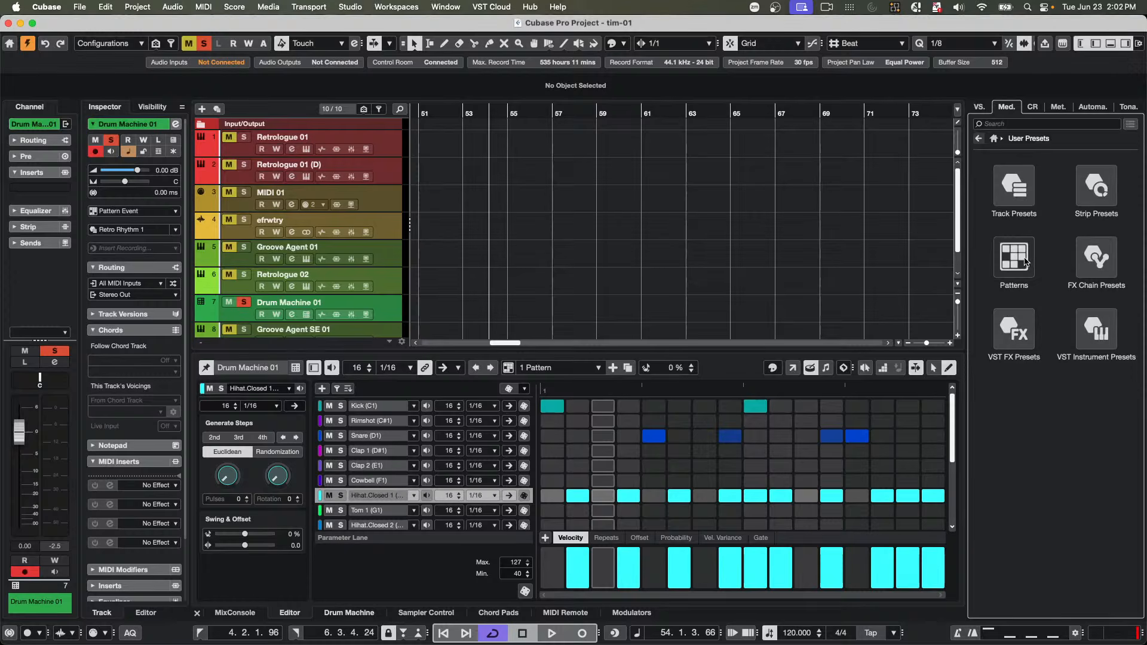
double_click(1024, 260)
double_click(1014, 188)
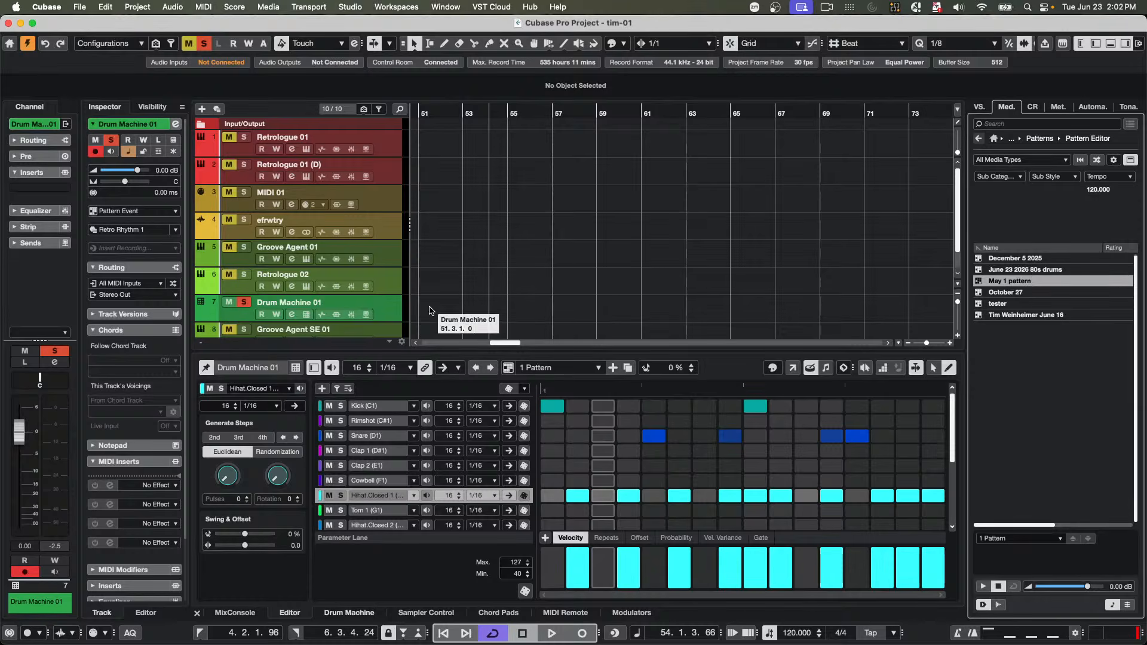
- Remove the Drum Machine 01 track from the project
click(386, 309)
right_click(386, 309)
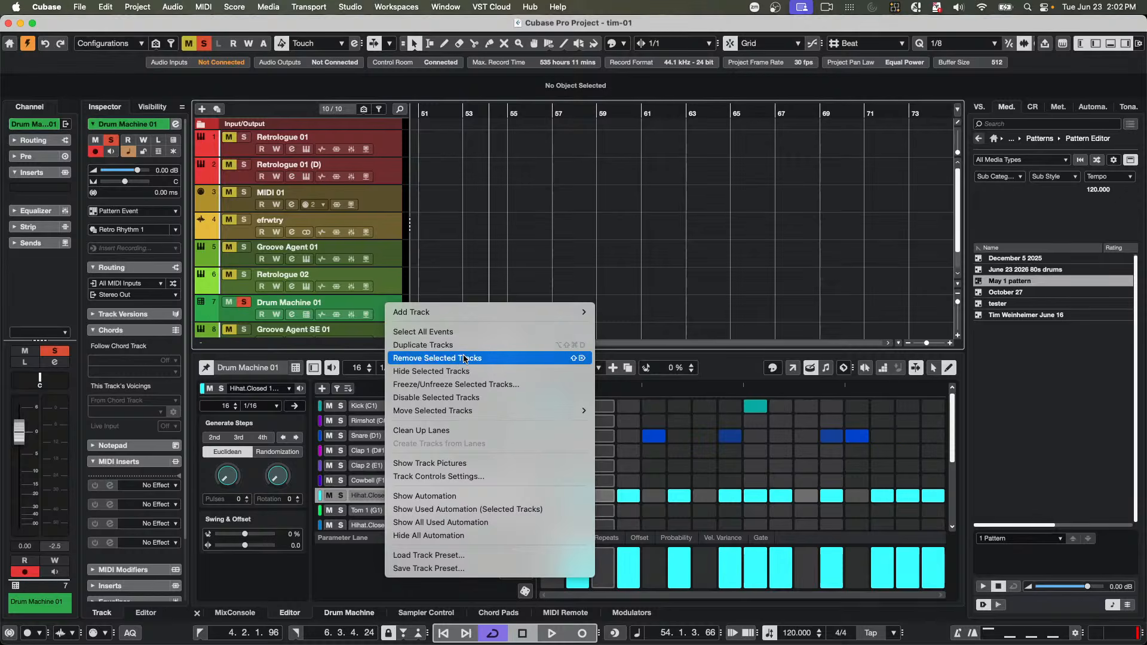
click(464, 359)
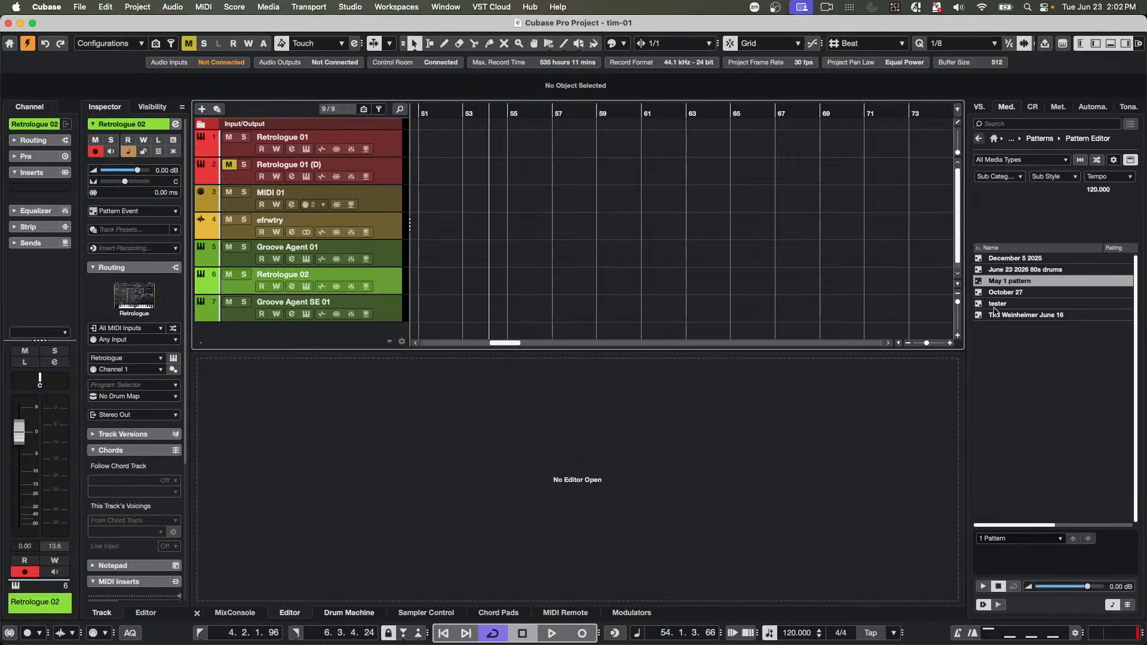
- Create a track from the "June 23 2026 80s drums" preset below Retrologue 02 and play its pattern in the editor
drag(1029, 272, 343, 293)
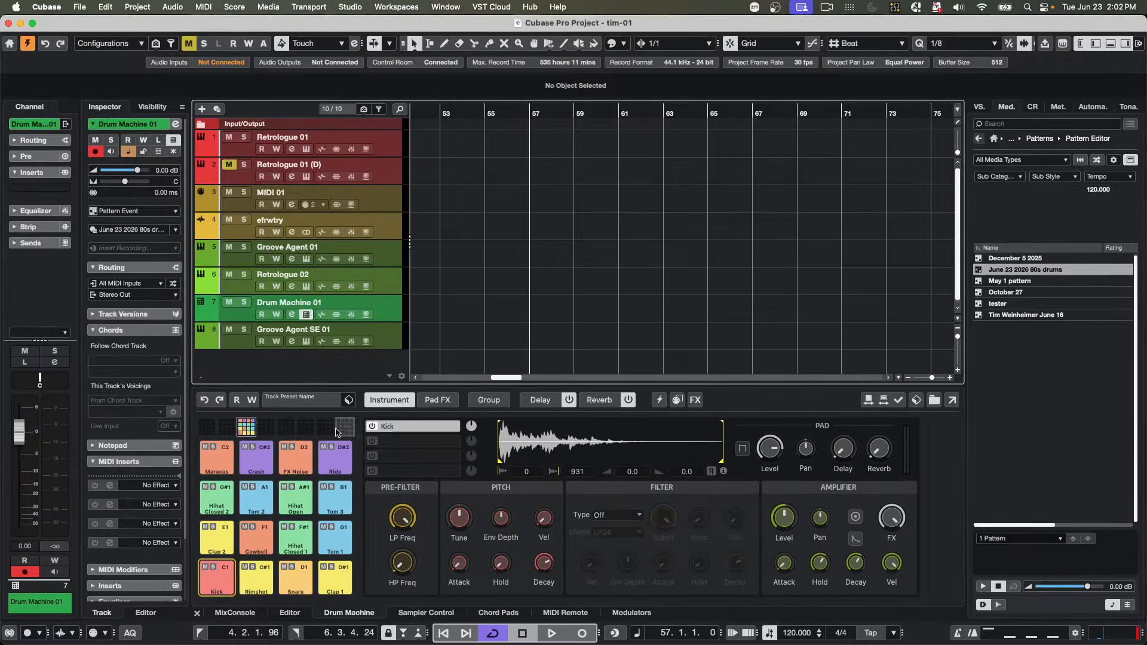
click(289, 613)
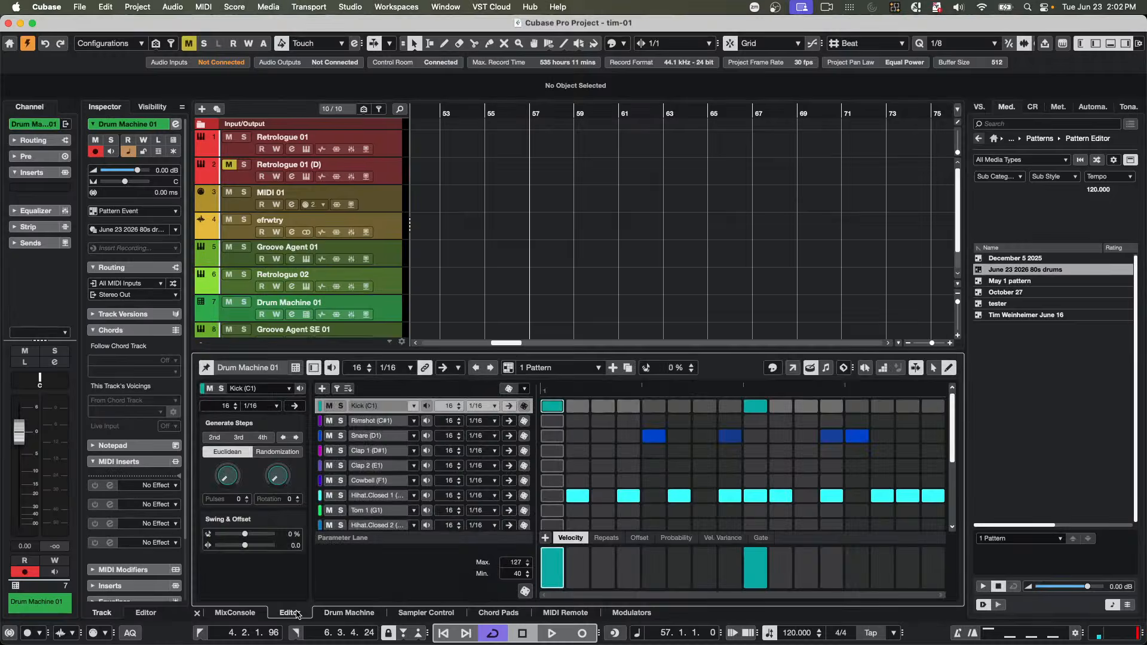
key(space)
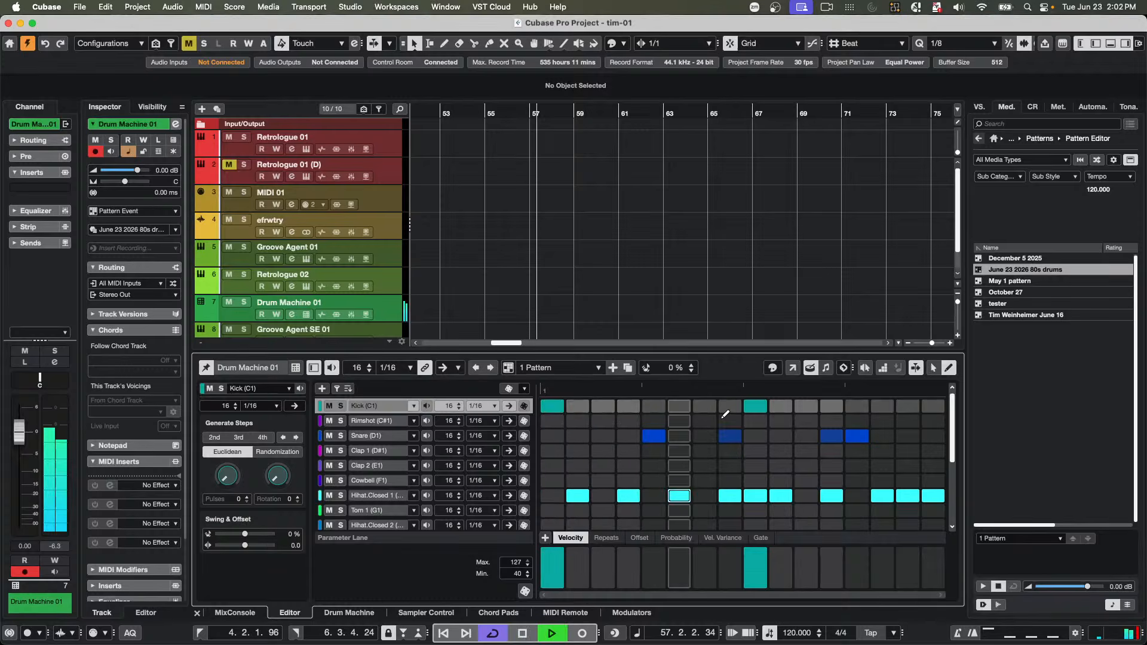
key(space)
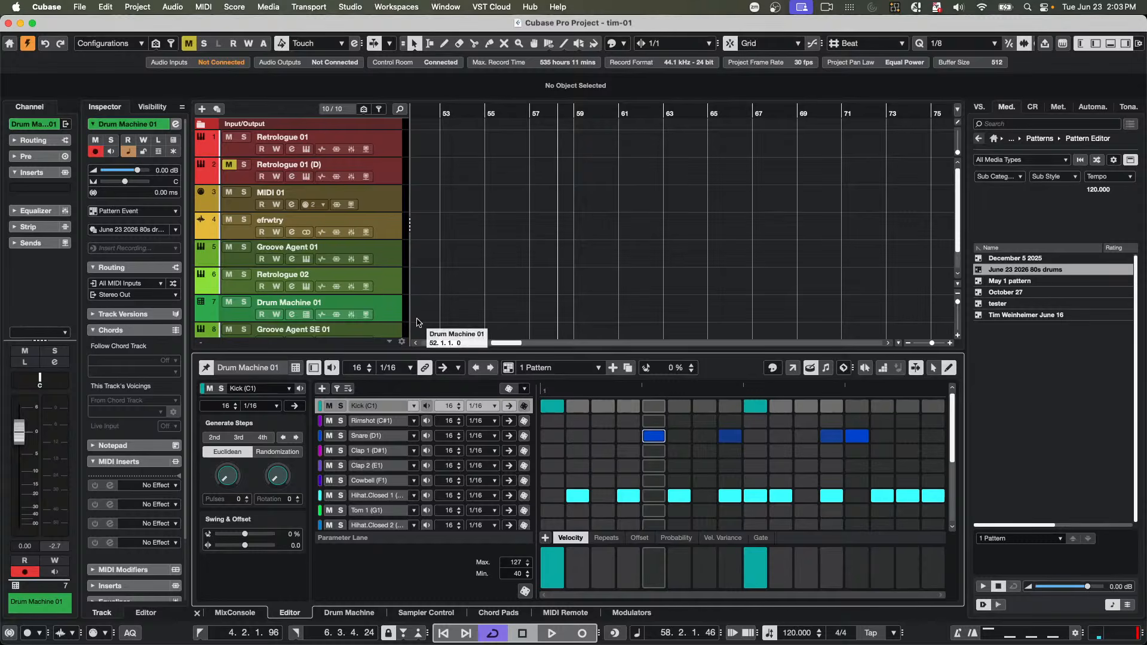
- Open the recent project "Live Stream start.cpr" and activate it
click(83, 7)
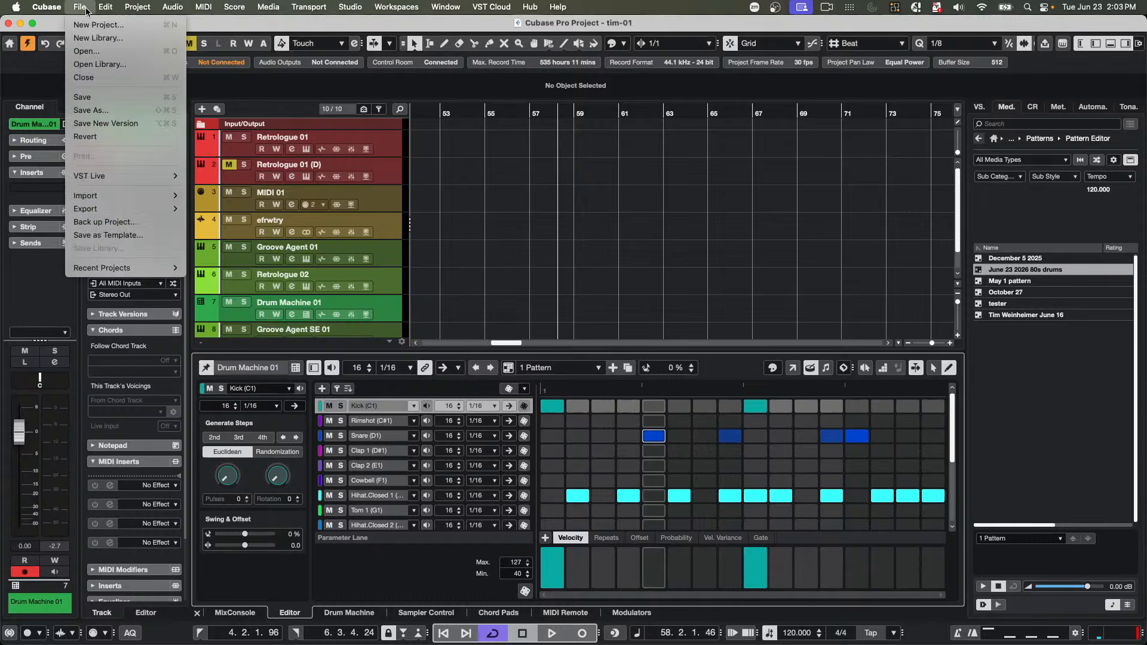
mouse_move(139, 274)
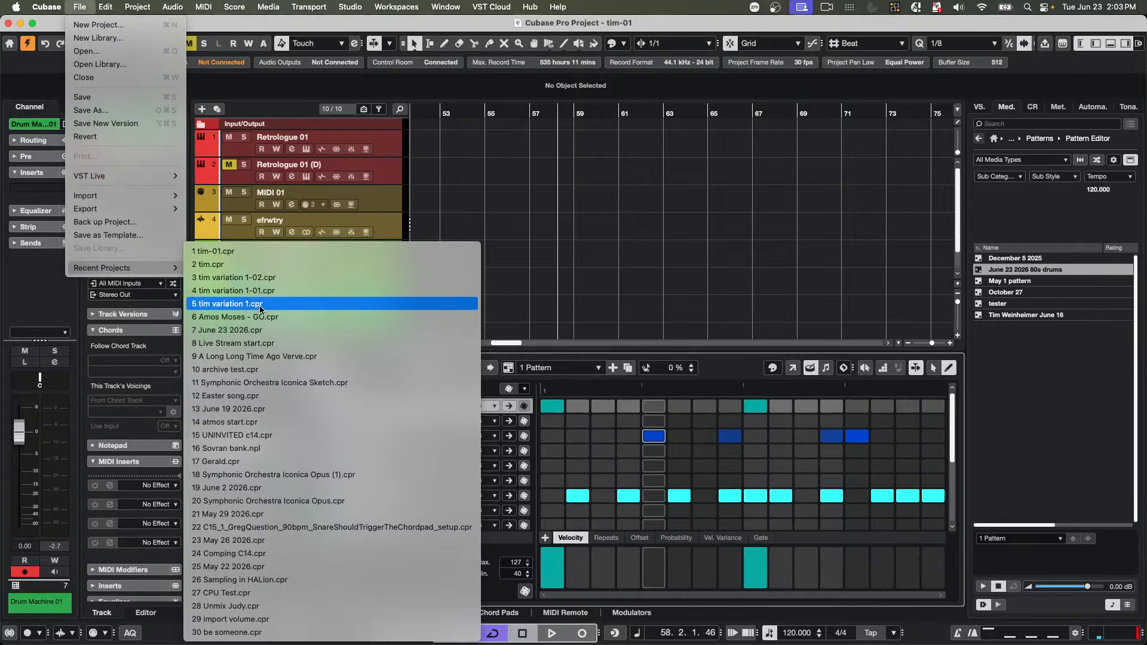
click(284, 344)
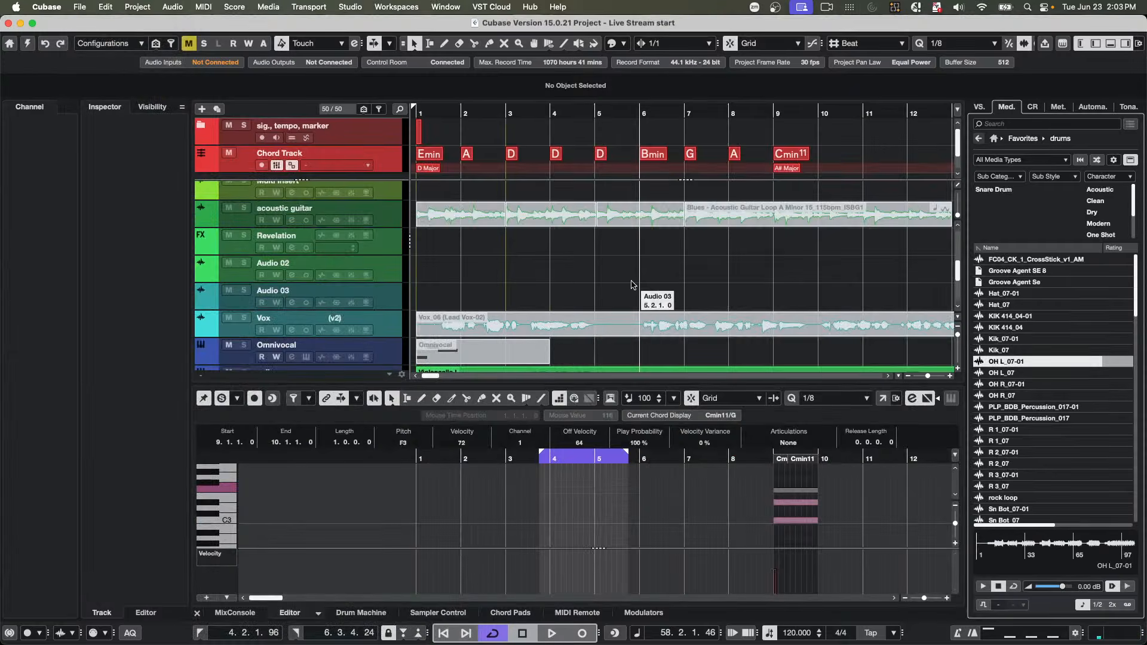
scroll(663, 284, down, 4)
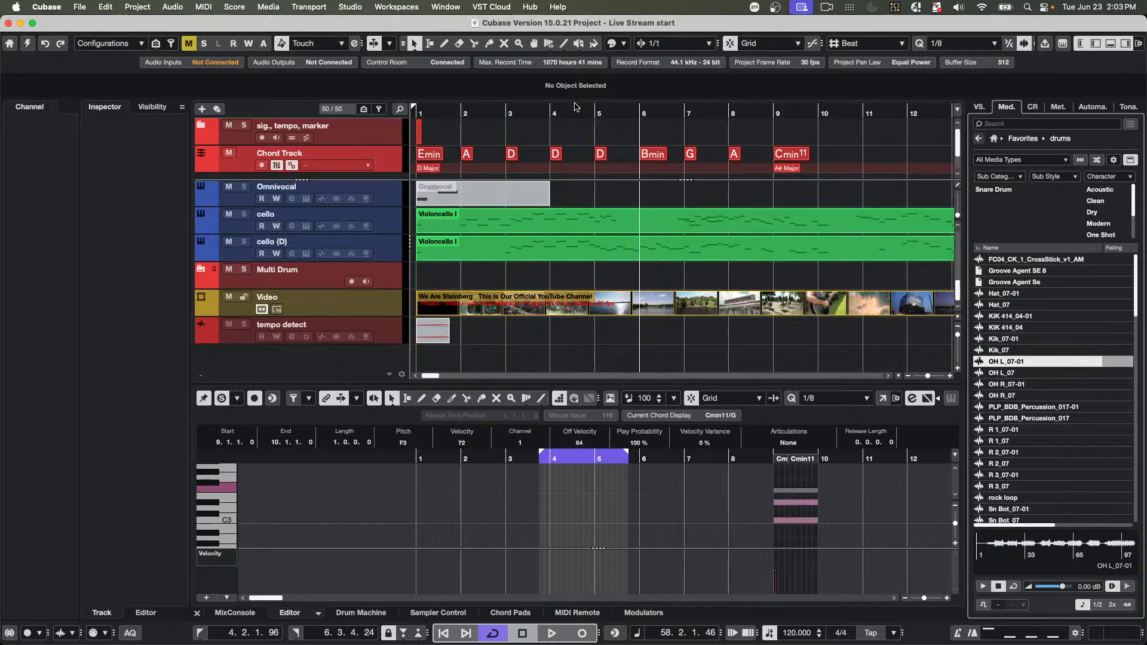
click(518, 113)
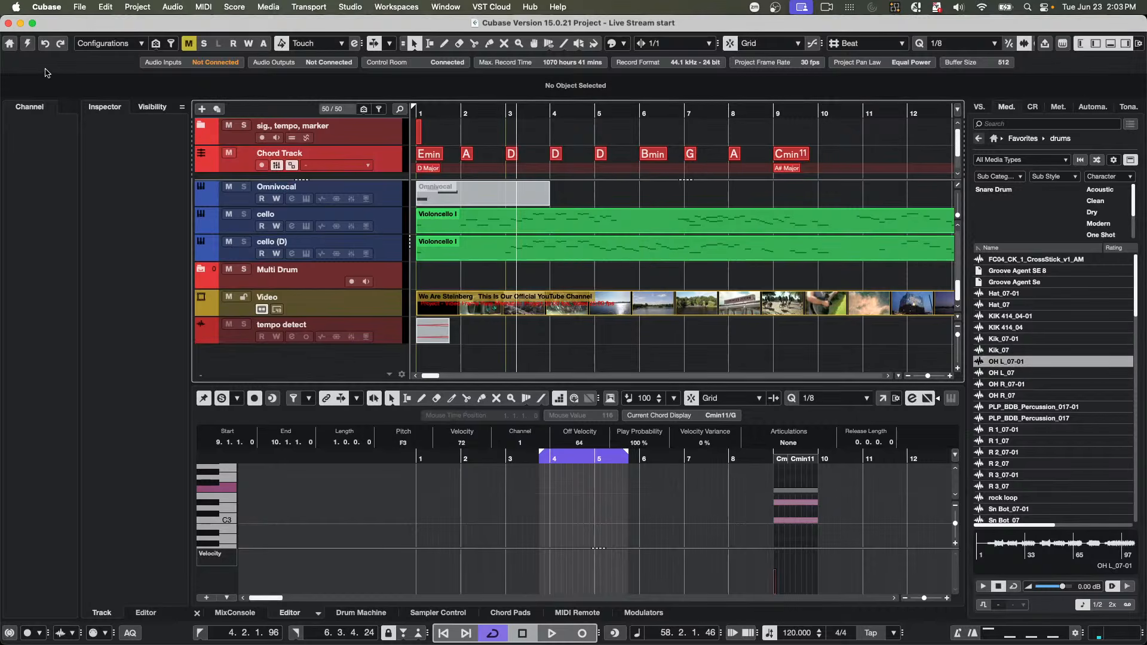
click(27, 43)
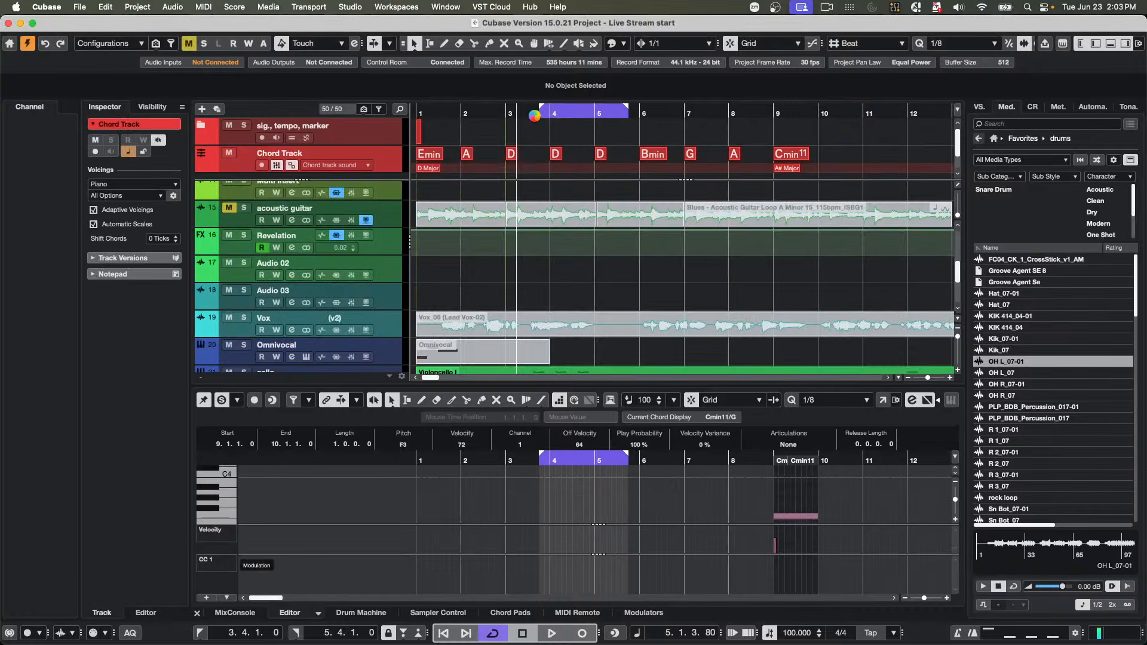
- Apply the SpectraLayers extension to the tempo detect track containing the 9 What Can I Say event
drag(529, 112, 515, 93)
scroll(780, 237, down, 6)
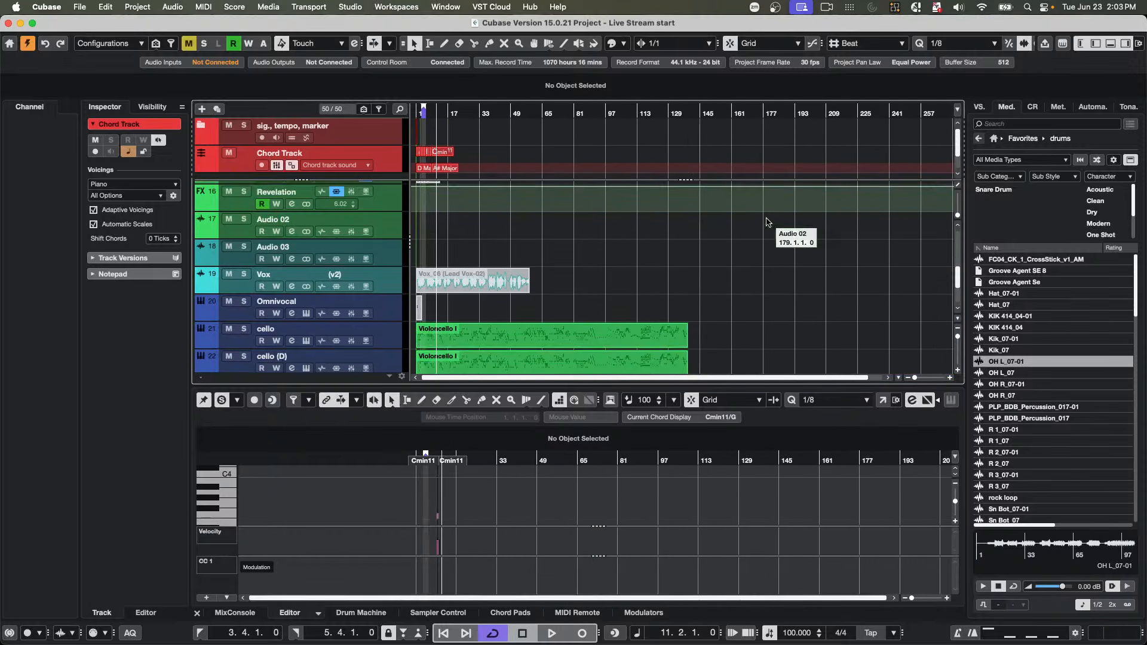
click(772, 339)
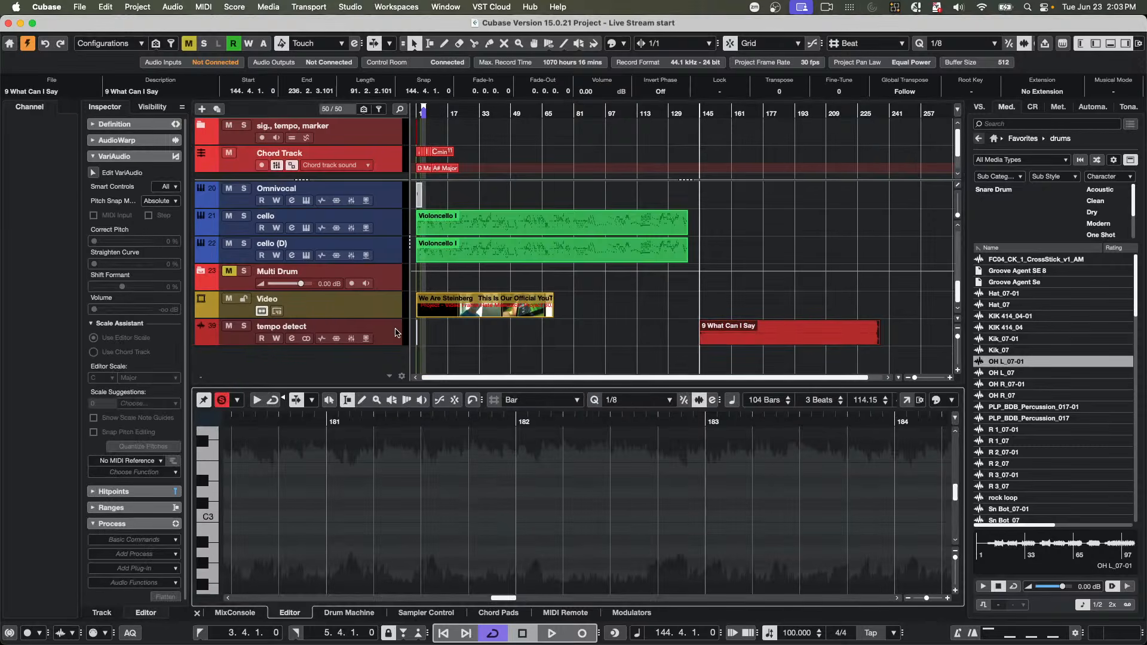
click(395, 330)
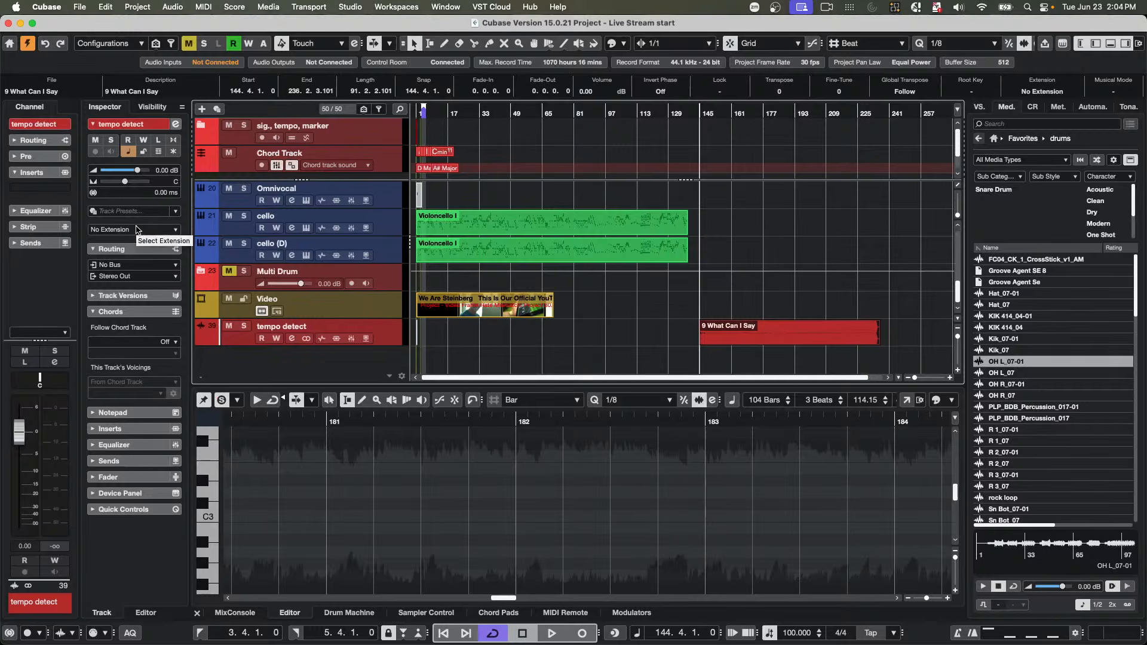
click(139, 231)
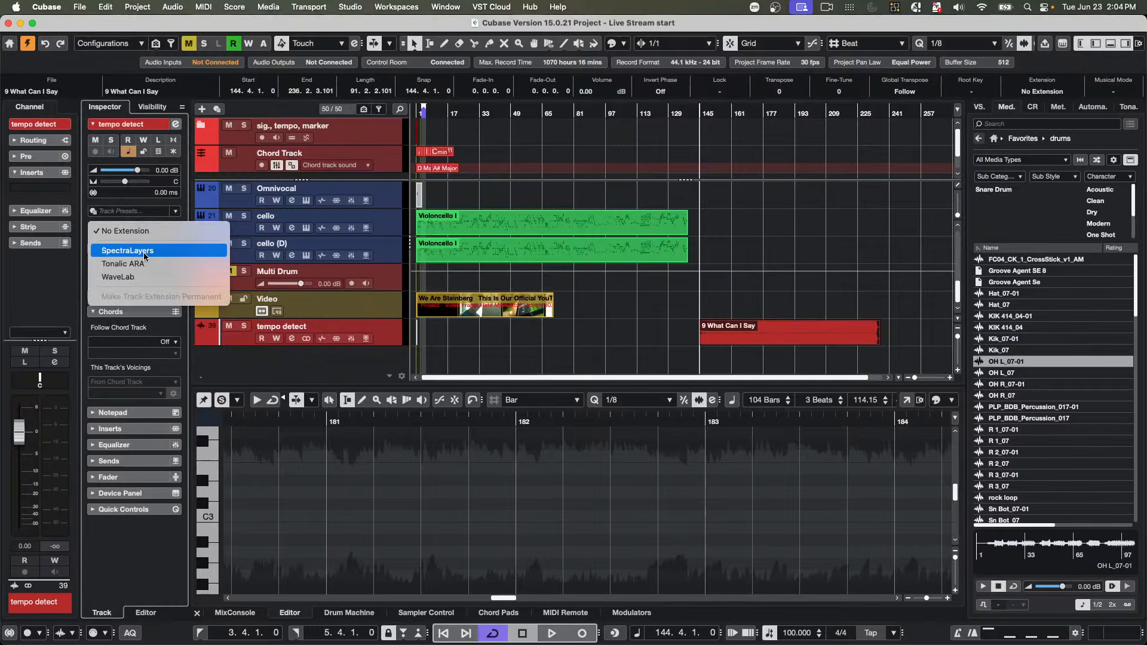
click(145, 256)
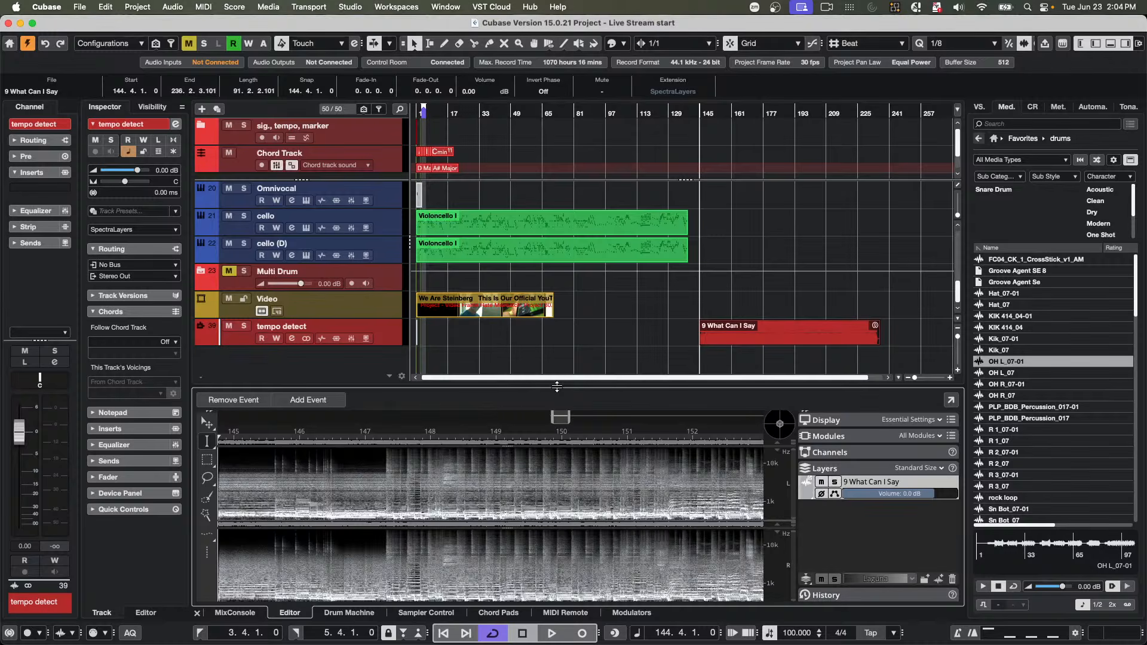
- Enlarge the SpectraLayers editor and view the Unmix Song module's options without applying them
drag(555, 384, 557, 327)
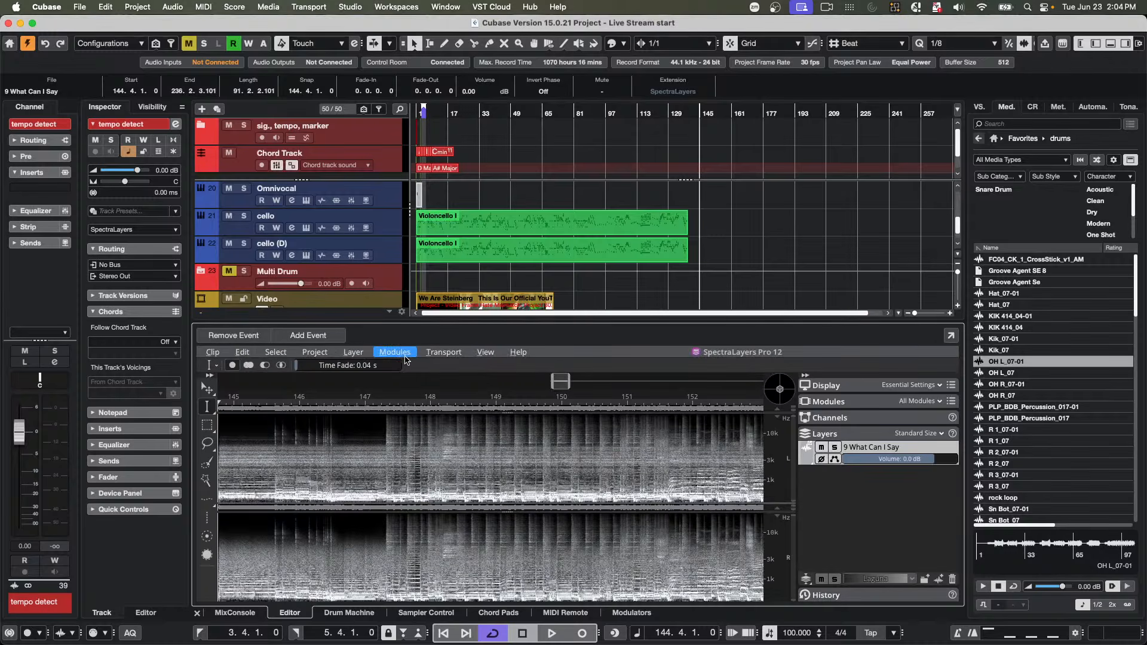
click(393, 352)
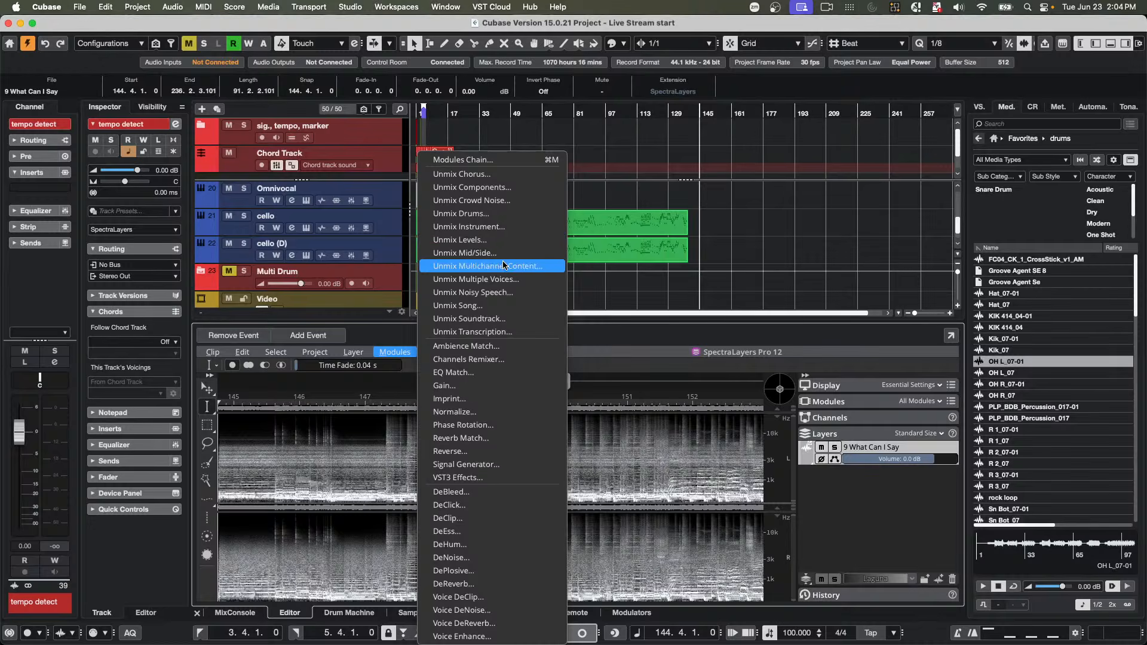
click(505, 306)
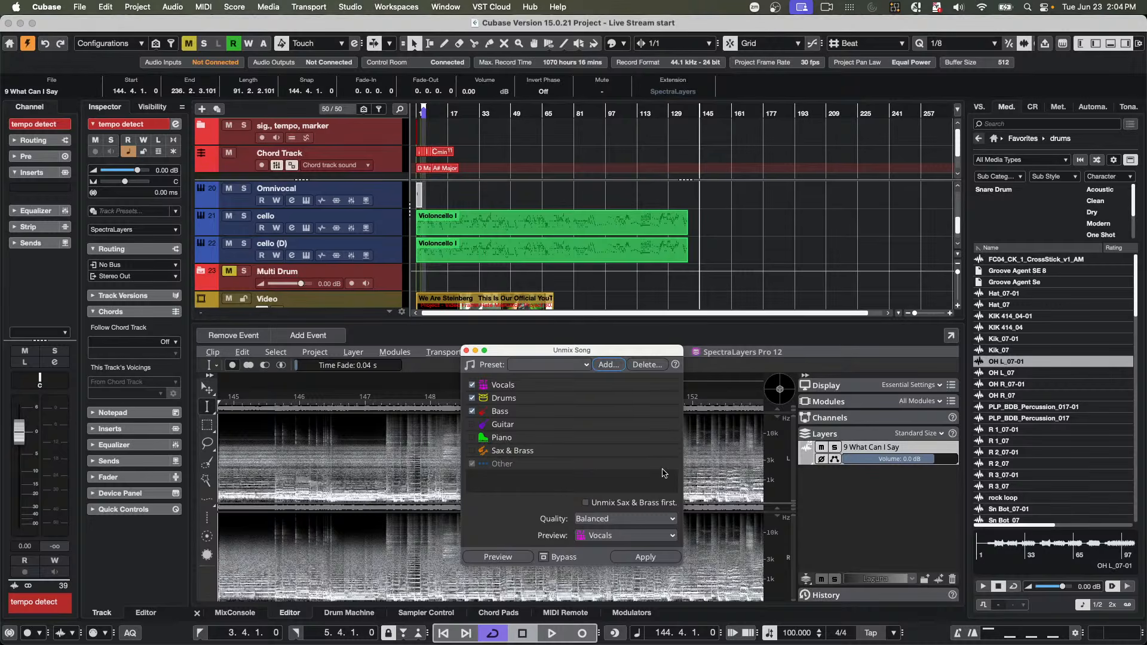
click(466, 351)
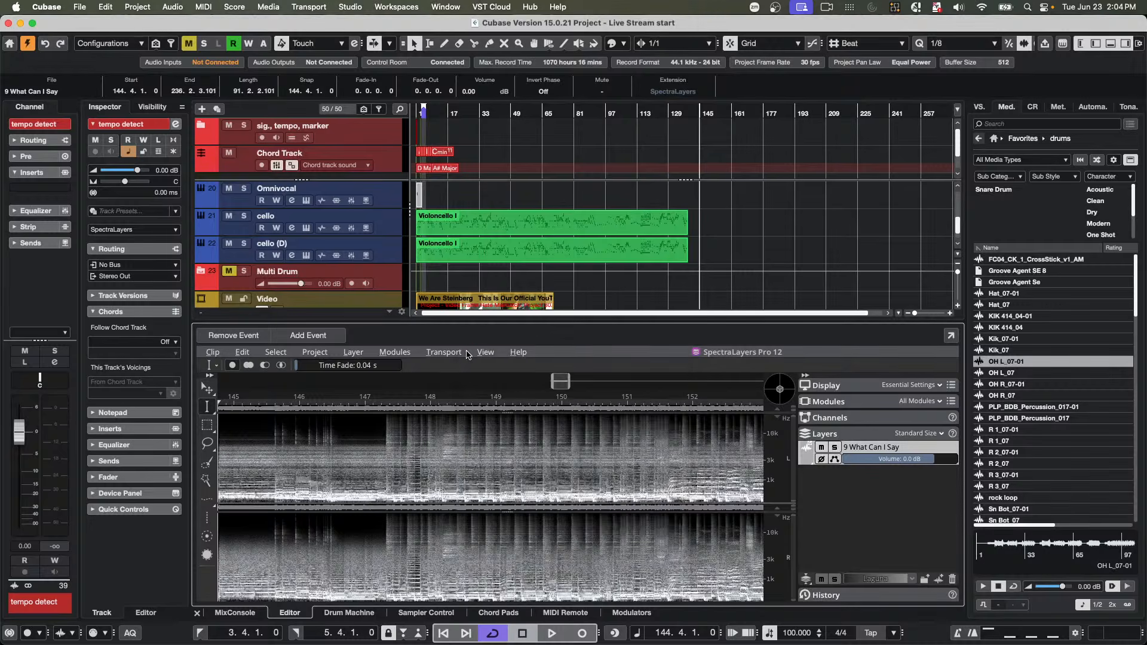
click(752, 237)
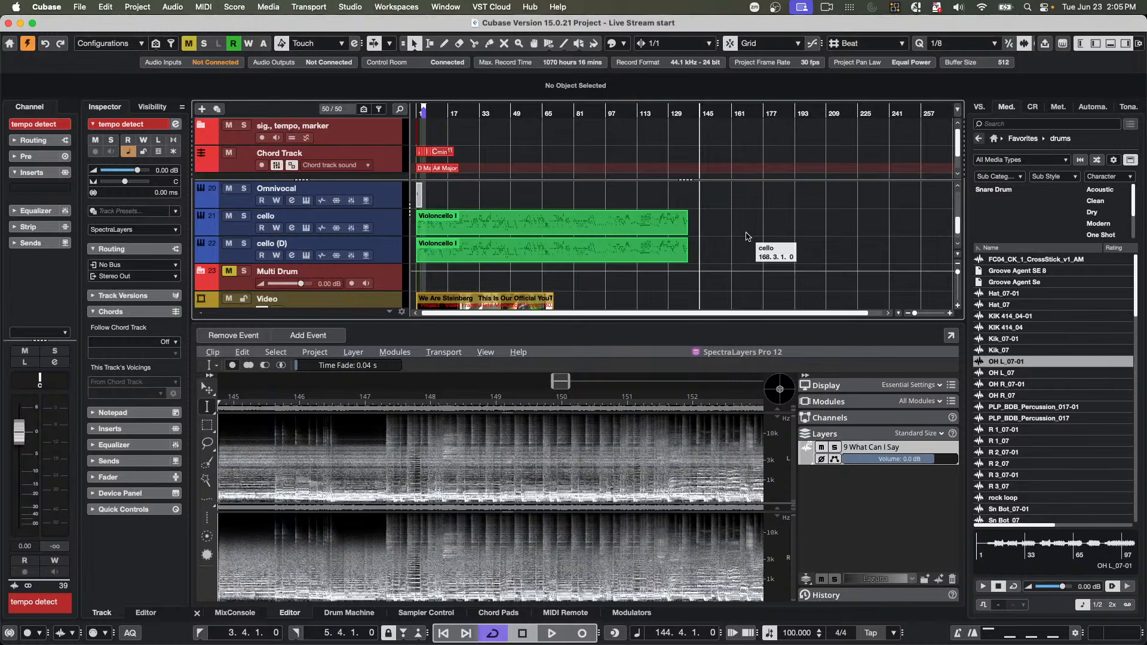
scroll(531, 230, up, 5)
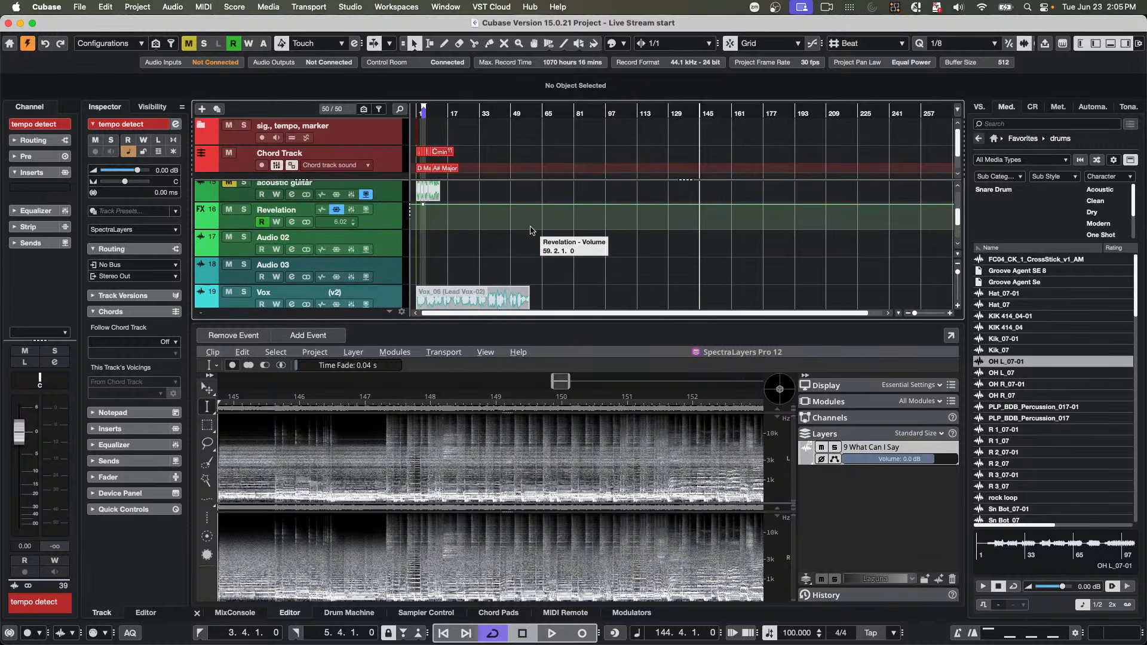
- Delete the existing MIDI parts from the Rhodes track
scroll(530, 230, up, 1)
scroll(526, 234, up, 5)
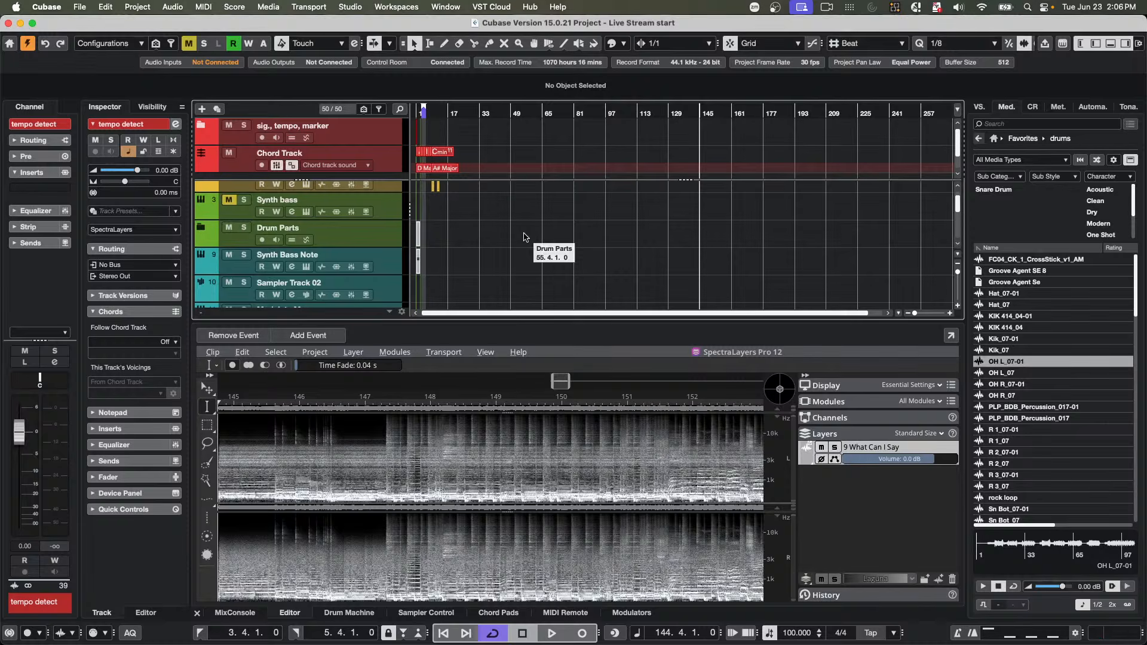
scroll(524, 237, up, 2)
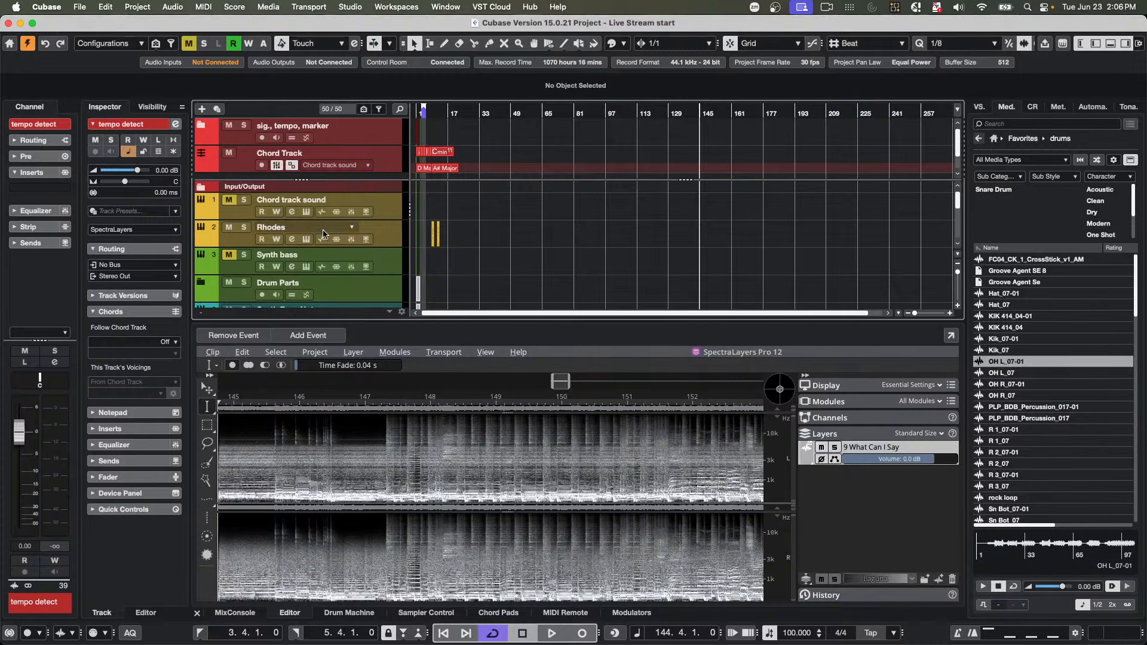
click(395, 238)
drag(468, 232, 414, 241)
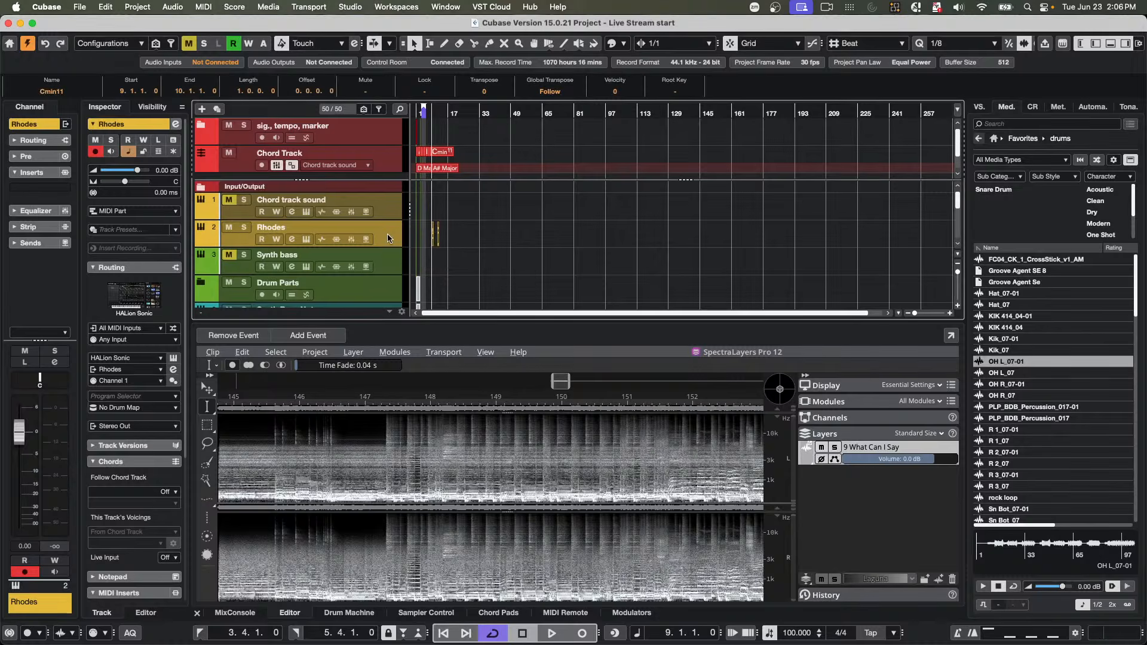
key(Delete)
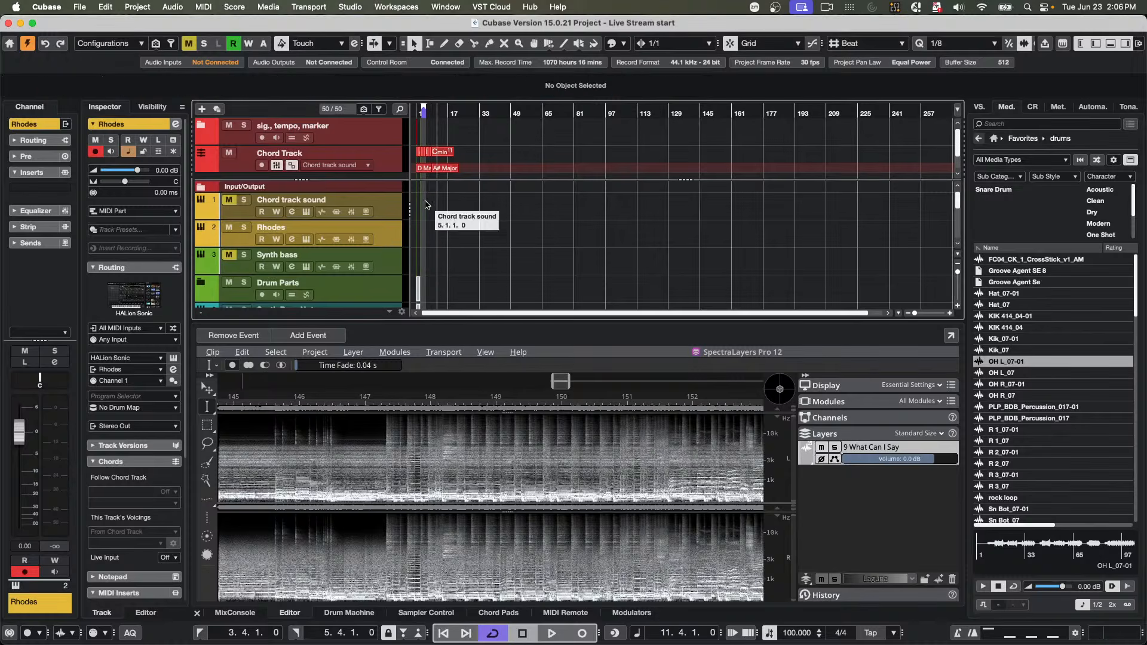
- Create an empty MIDI part on the Rhodes track at bar 11 and extend its end to 29.2.1
click(437, 111)
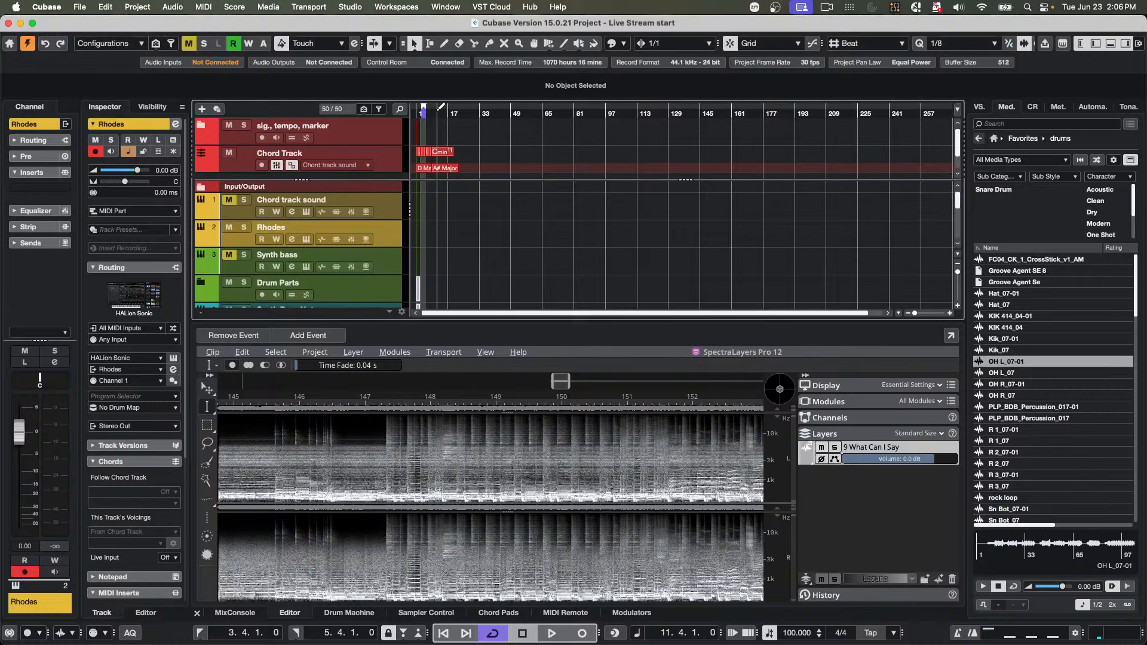
double_click(436, 236)
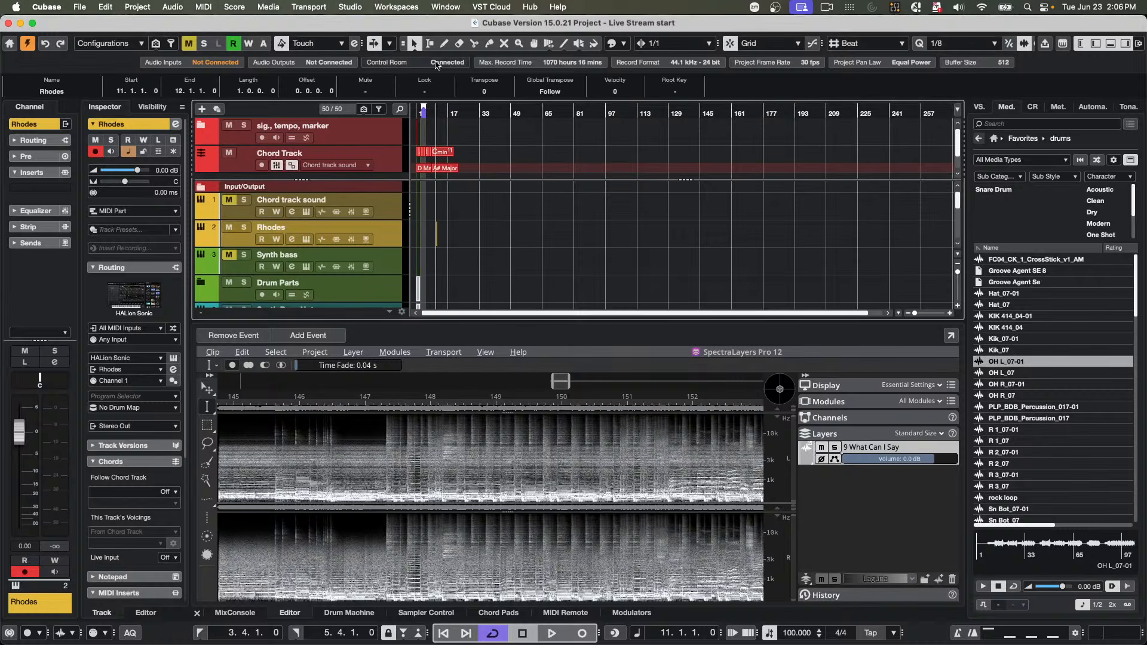
click(440, 121)
drag(440, 120, 445, 179)
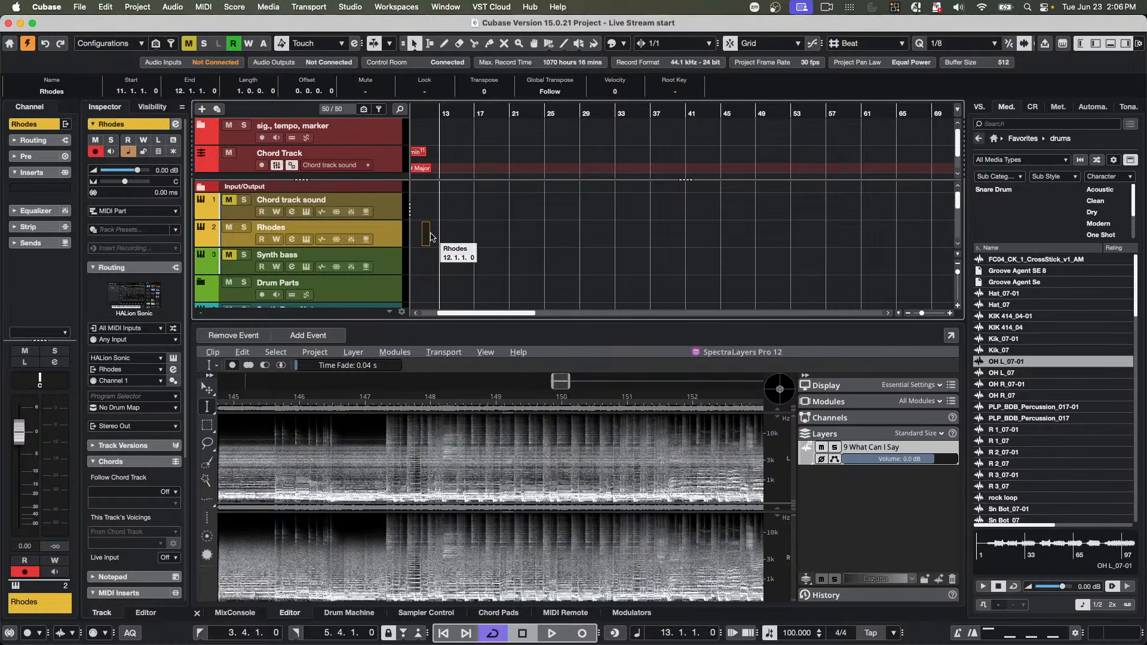
drag(429, 246, 581, 244)
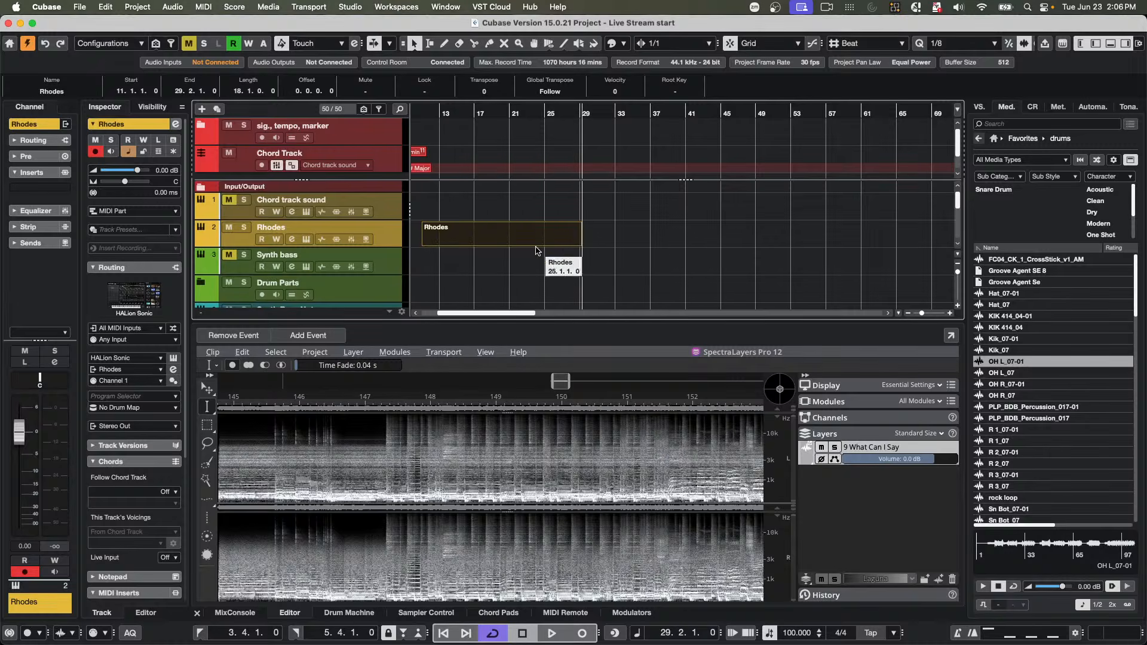
- Open the empty Rhodes part in the Key Editor and set the Scale Assistant's editor scale to D Dorian
double_click(493, 237)
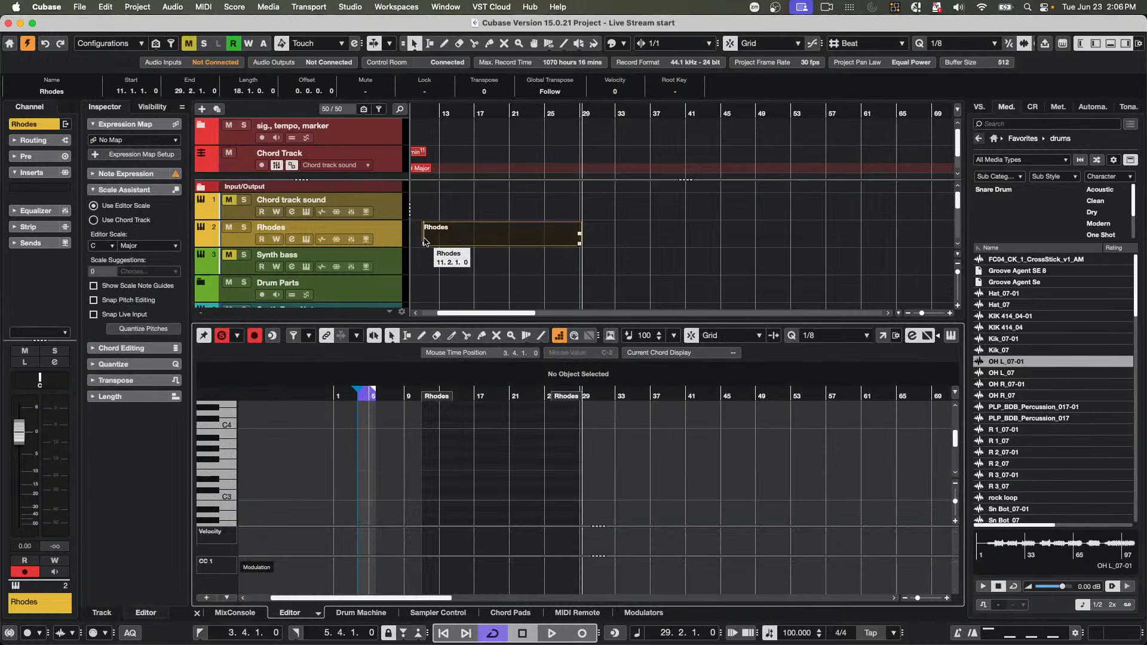
double_click(498, 237)
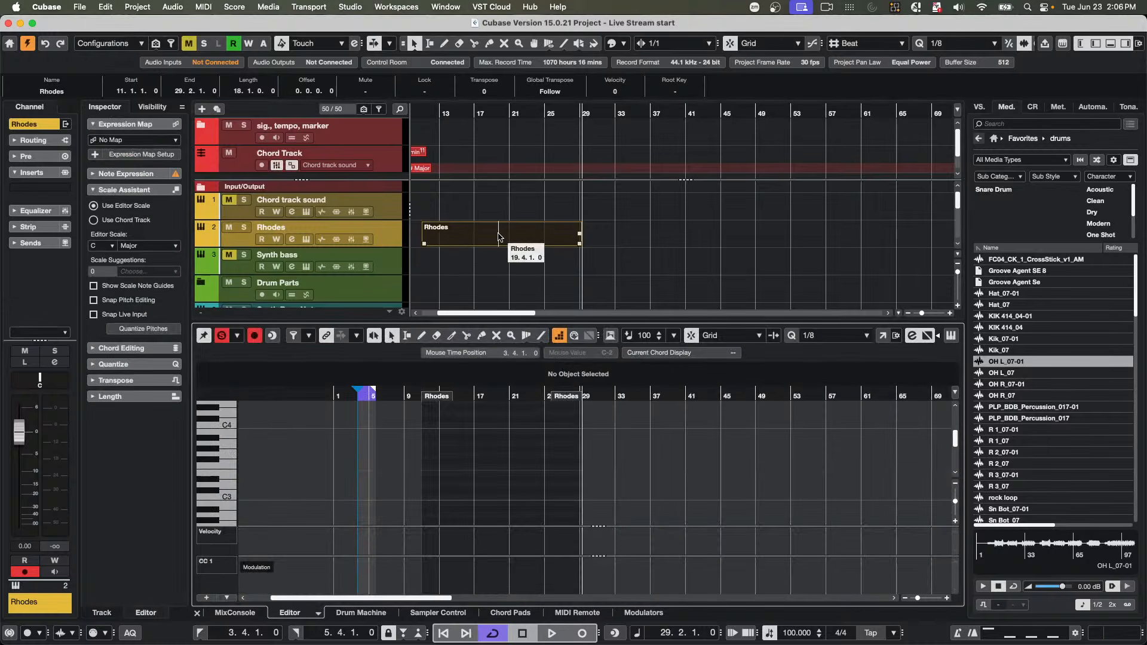
click(100, 247)
click(104, 273)
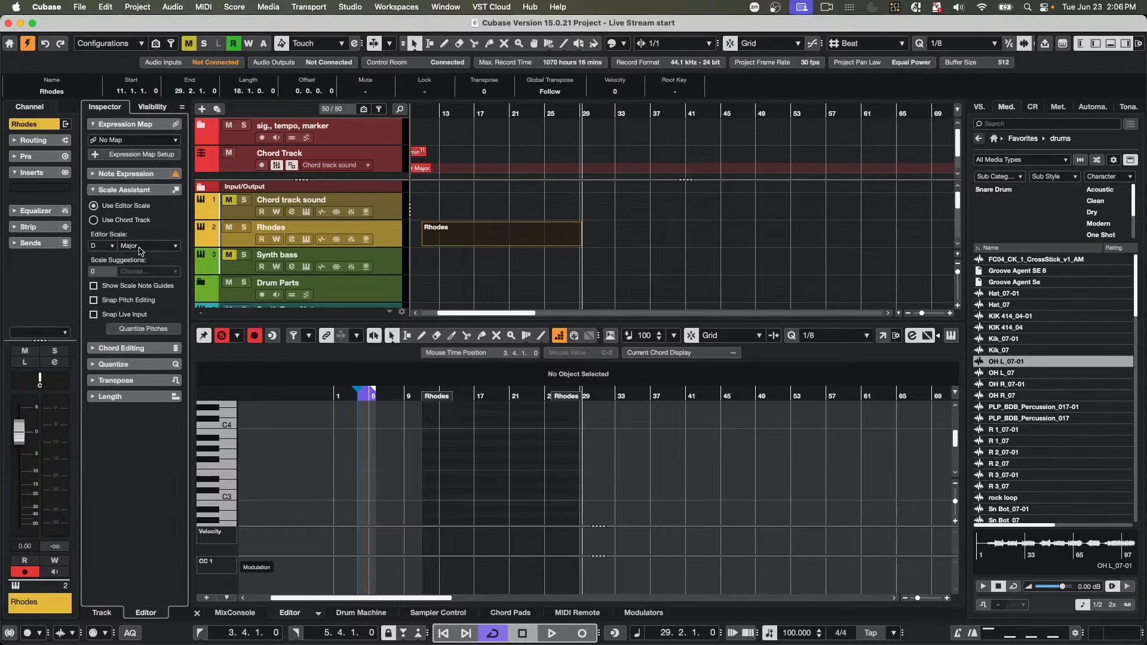
click(139, 249)
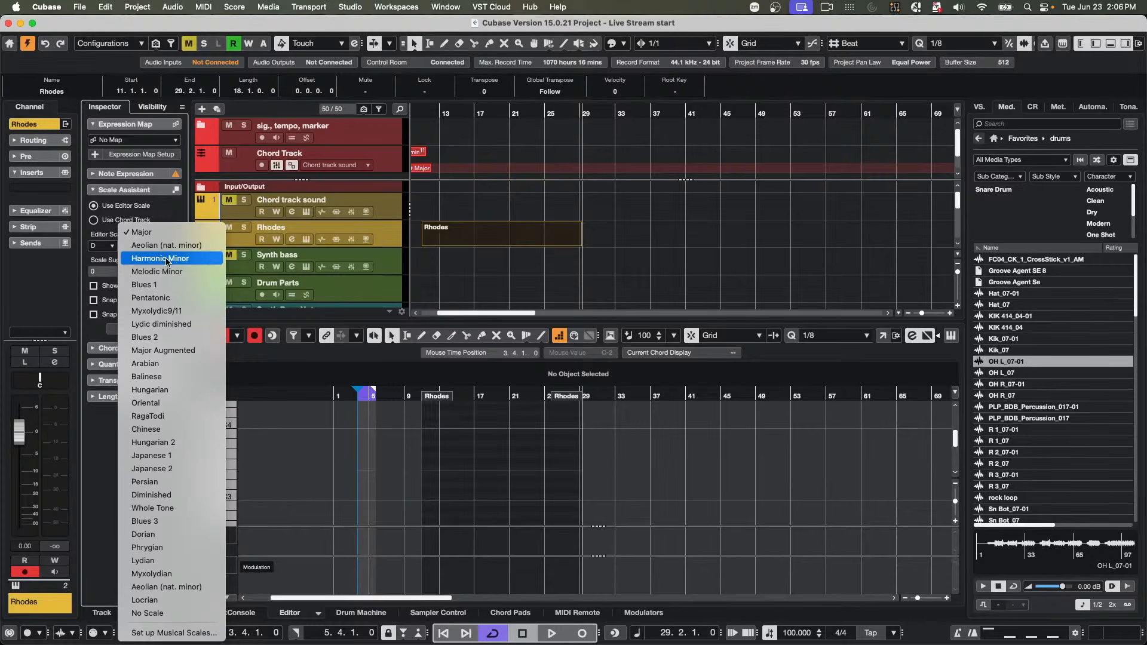
click(150, 535)
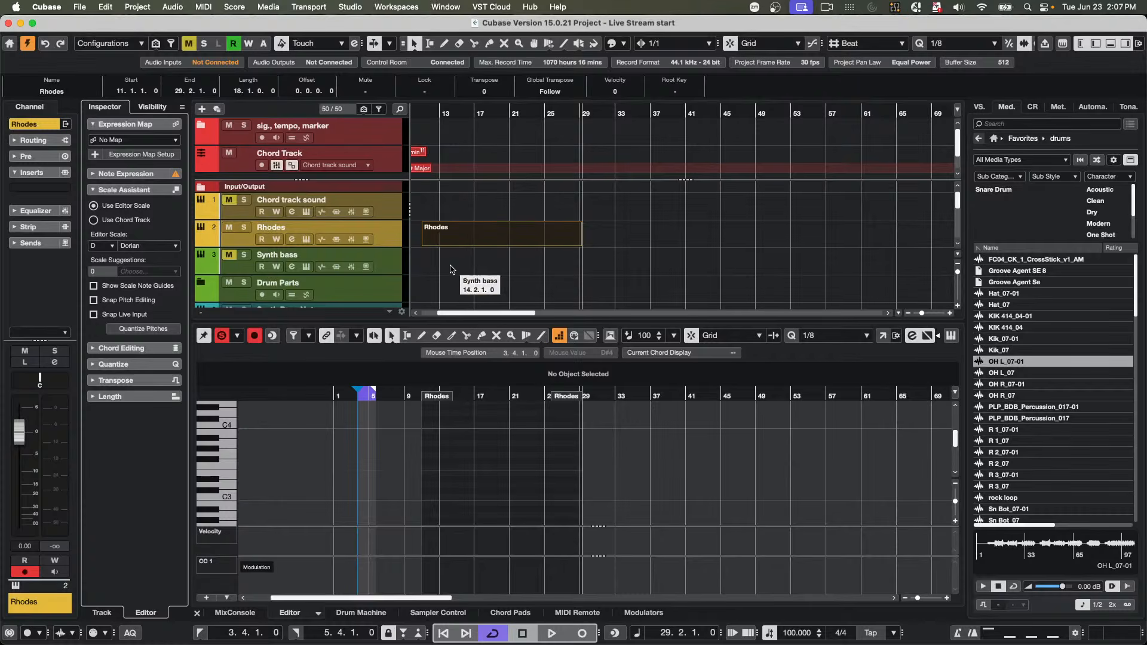
- Reopen the Rhodes part's editor settings and enable Snap Live Input in the Scale Assistant
click(444, 240)
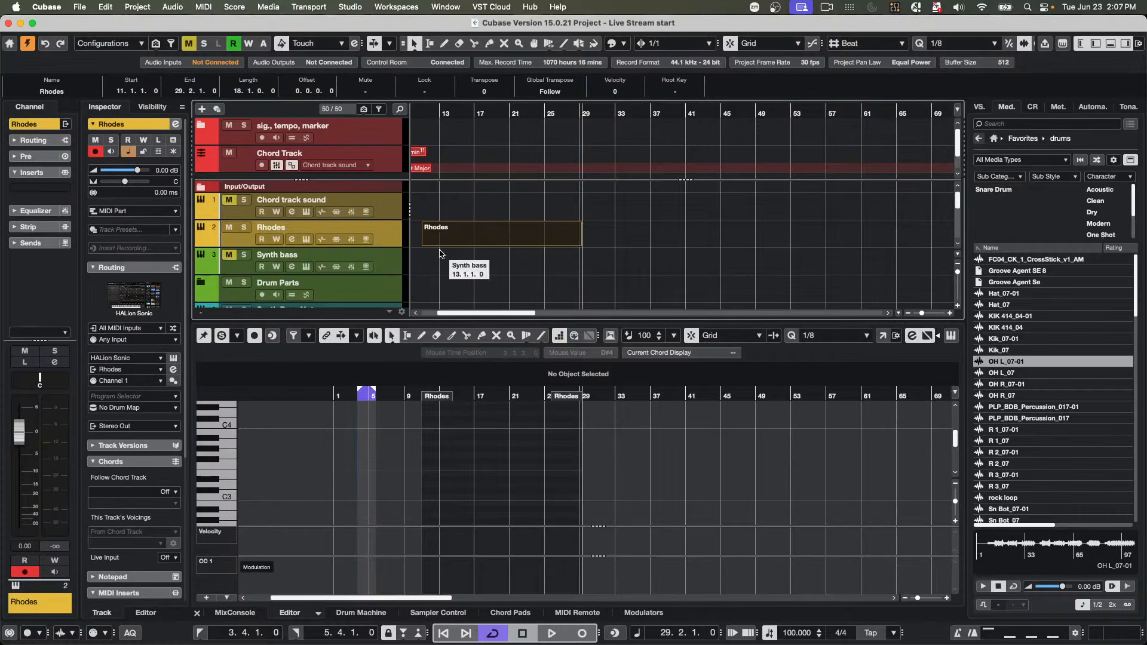
double_click(455, 241)
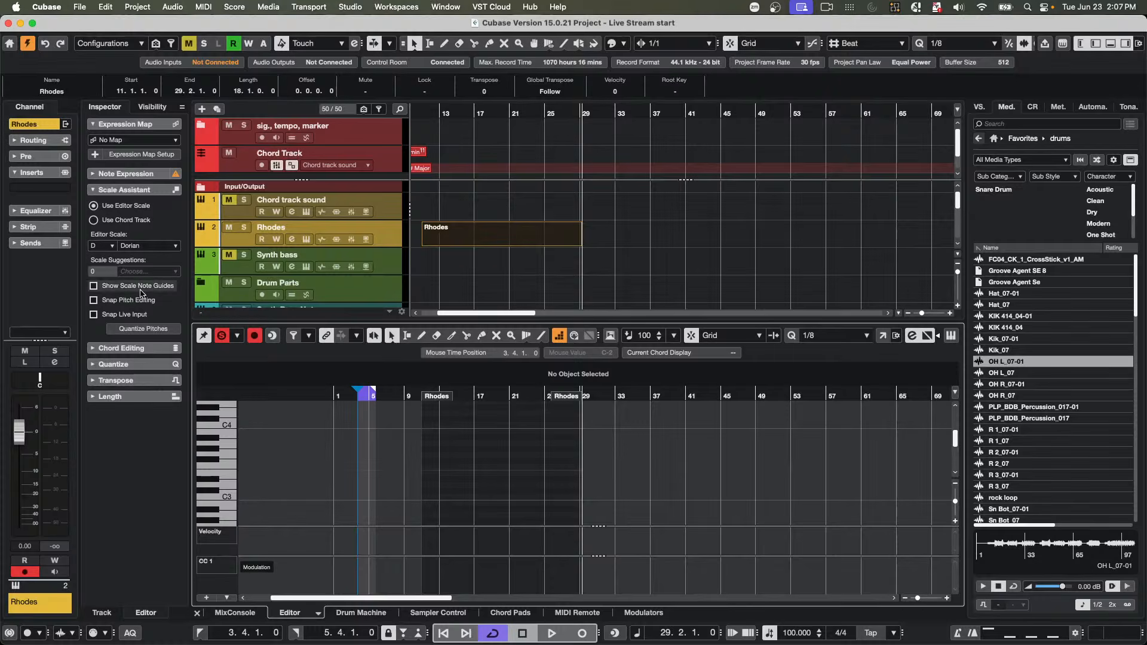
click(102, 317)
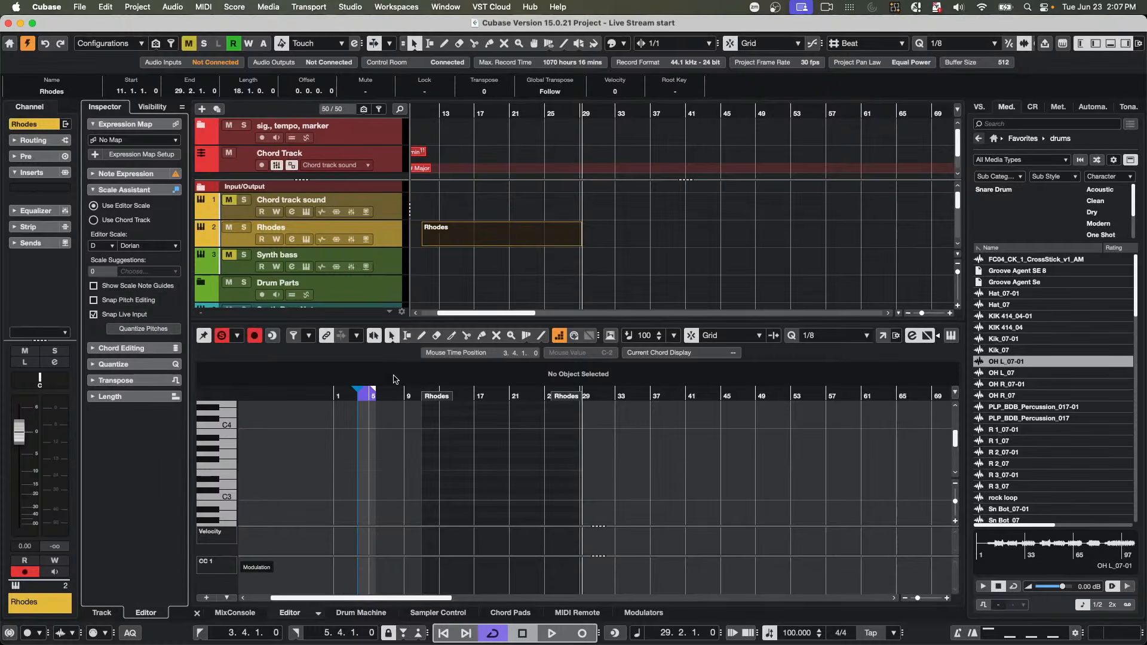
- Record descending runs of notes into the Rhodes part from 15.3.1 to about bar 23
drag(501, 397, 435, 427)
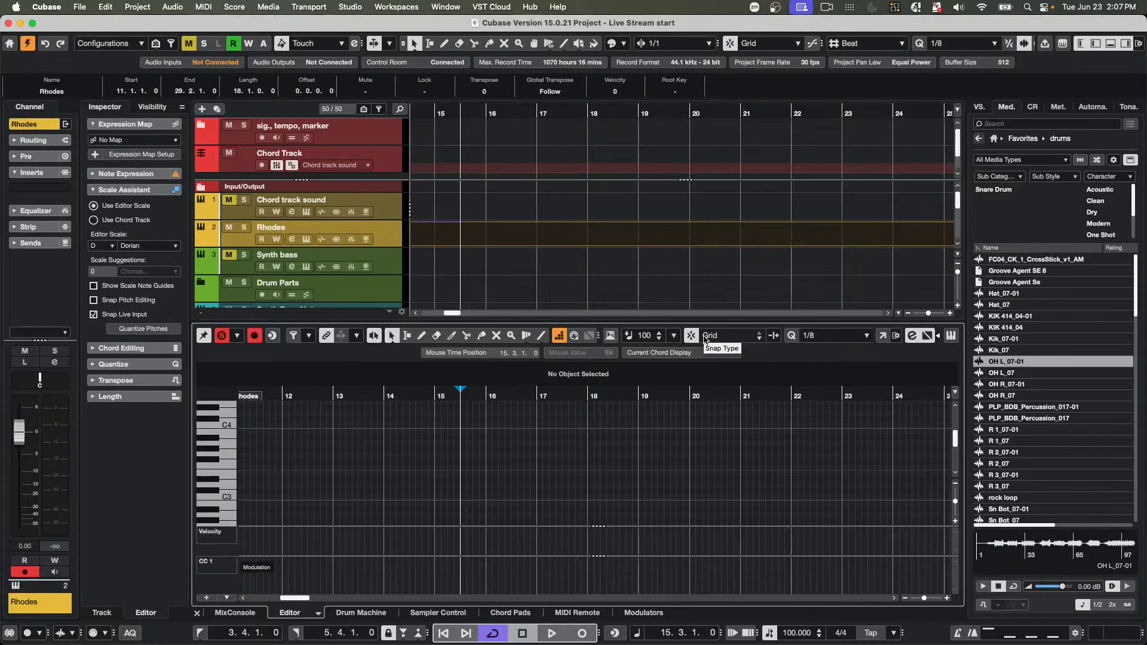
click(552, 634)
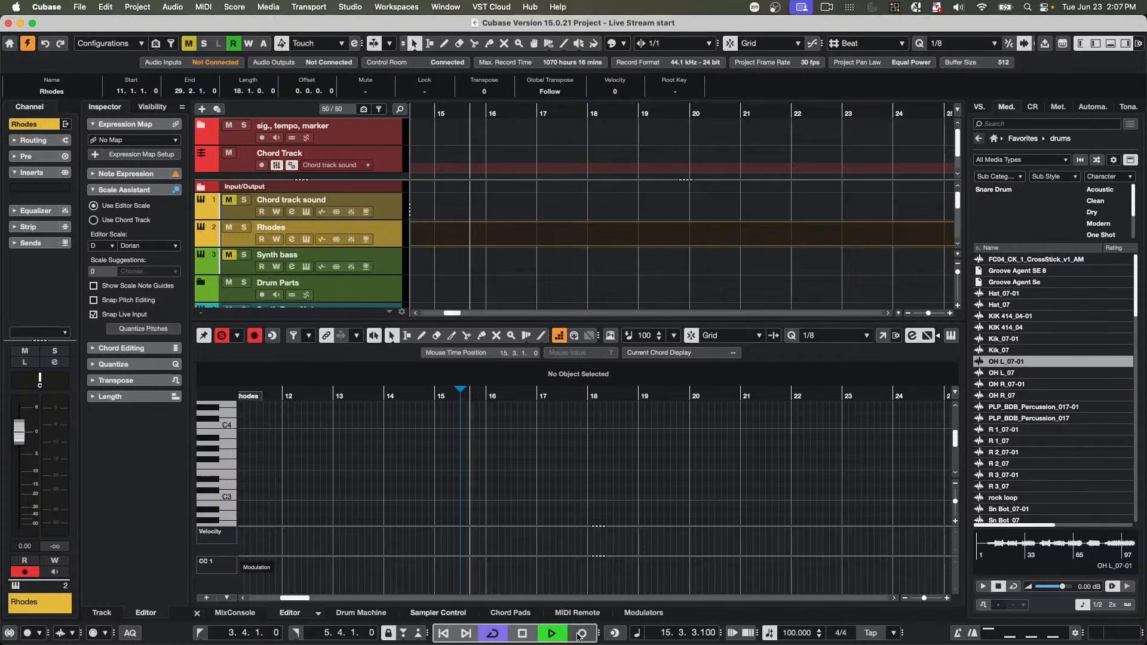
click(581, 633)
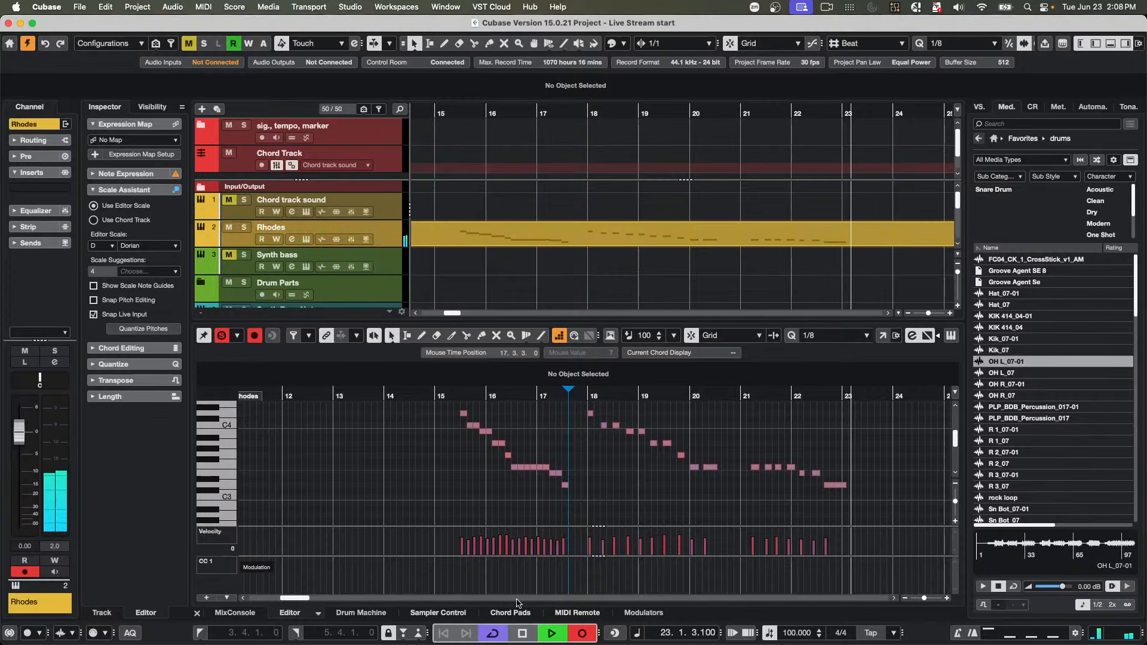
key(space)
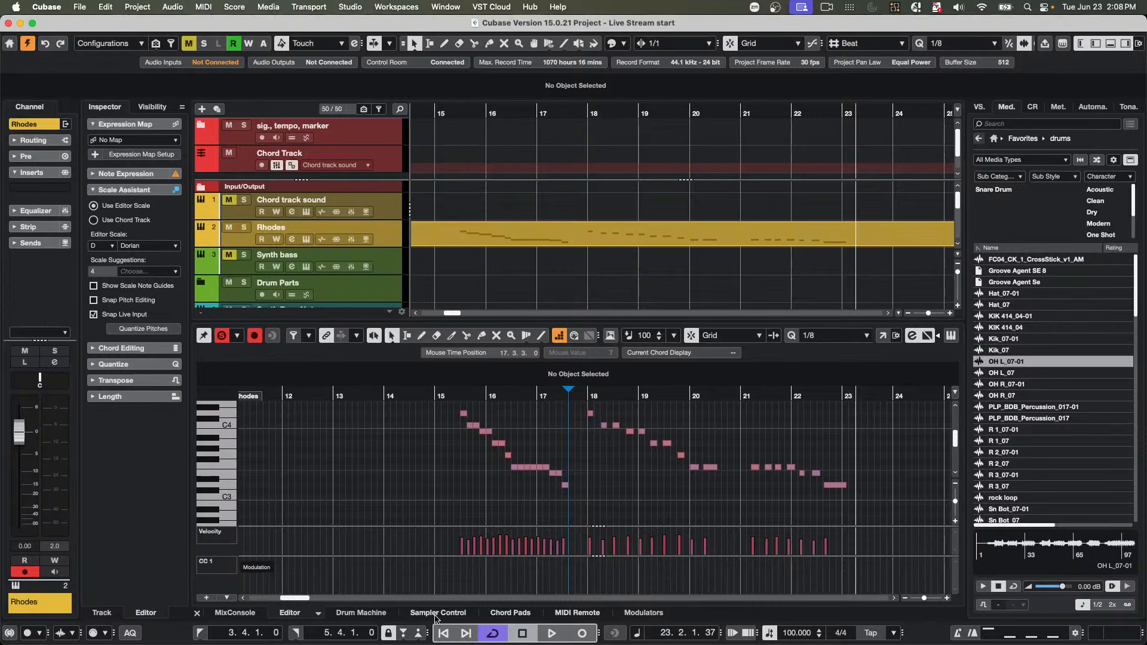
- Resume playback and record an ascending run of notes into the Rhodes part, from about bar 24 to bar 28
key(space)
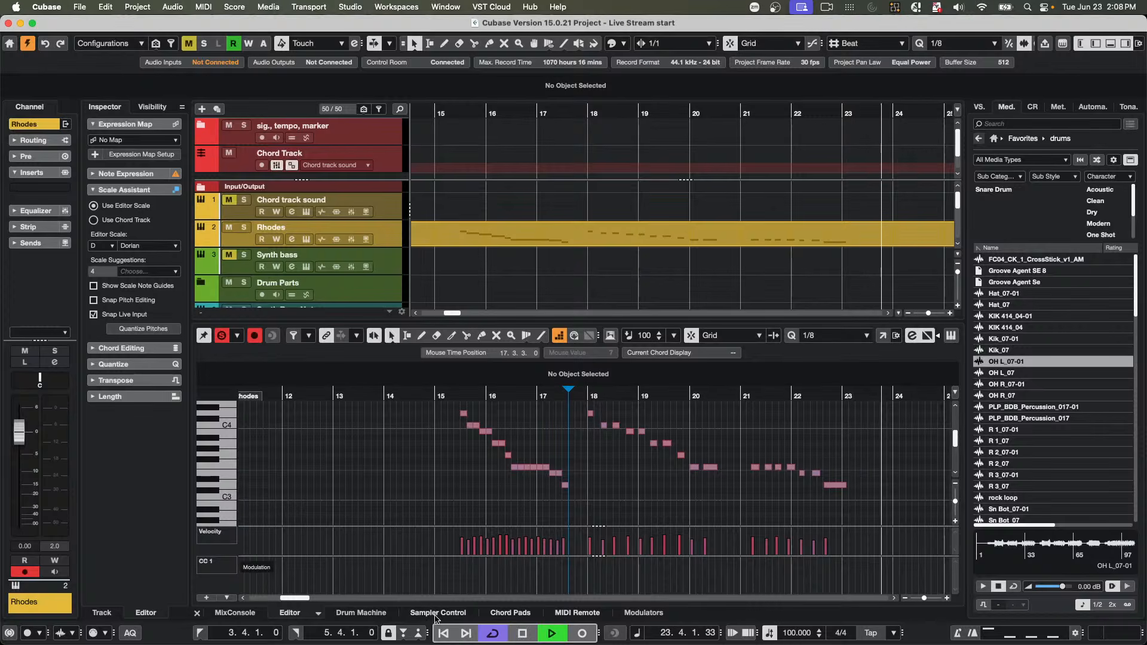
key(KP_Multiply)
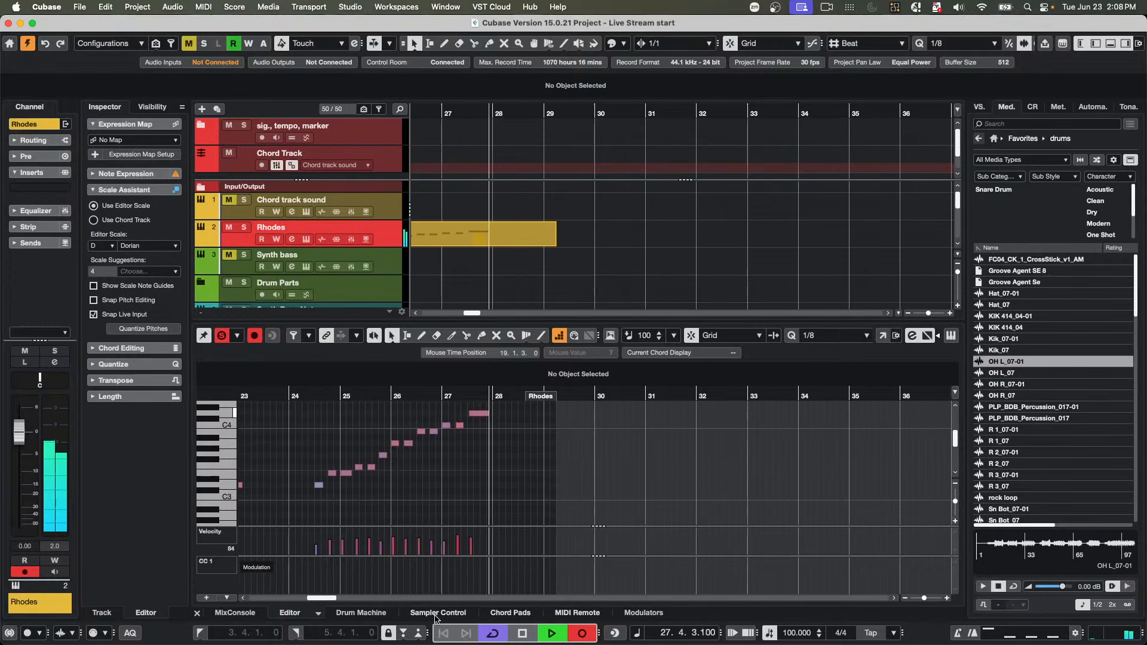
key(space)
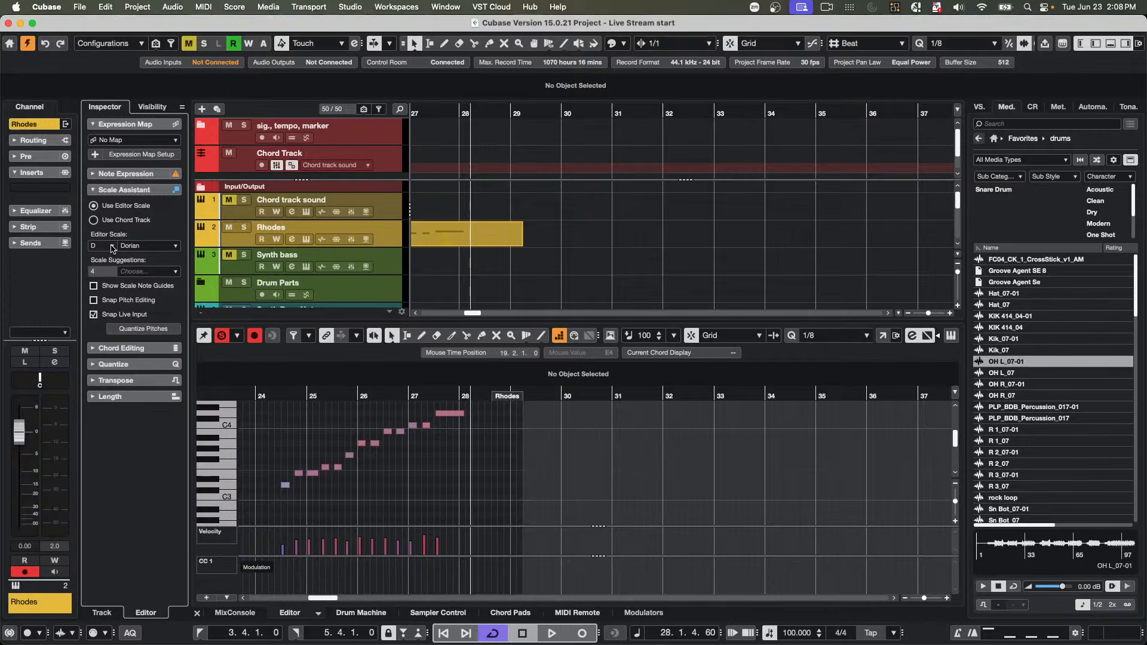
- Examine the ascending Rhodes notes up close and review the Scale Assistant settings for the part
click(111, 246)
click(110, 247)
drag(268, 390, 272, 454)
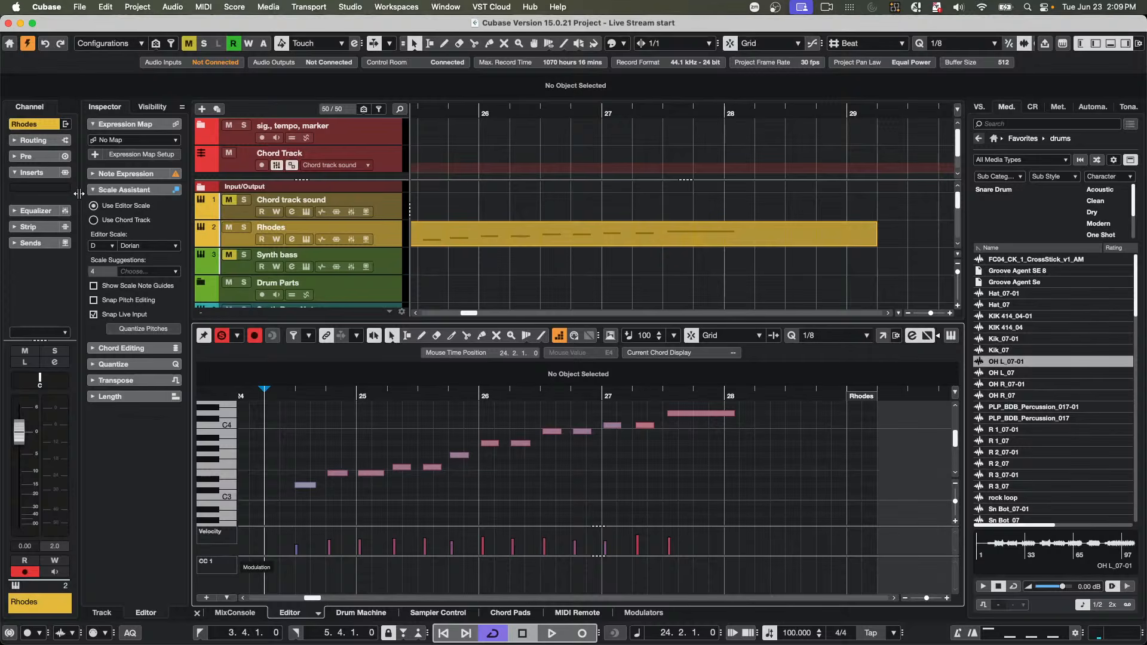
click(383, 227)
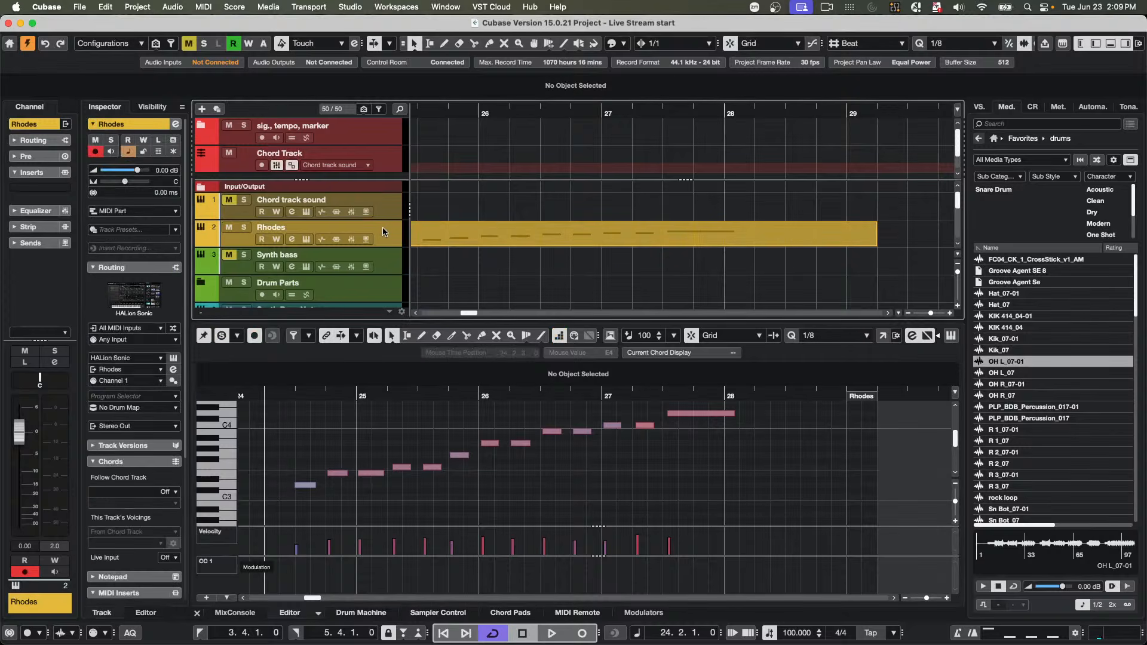
click(483, 239)
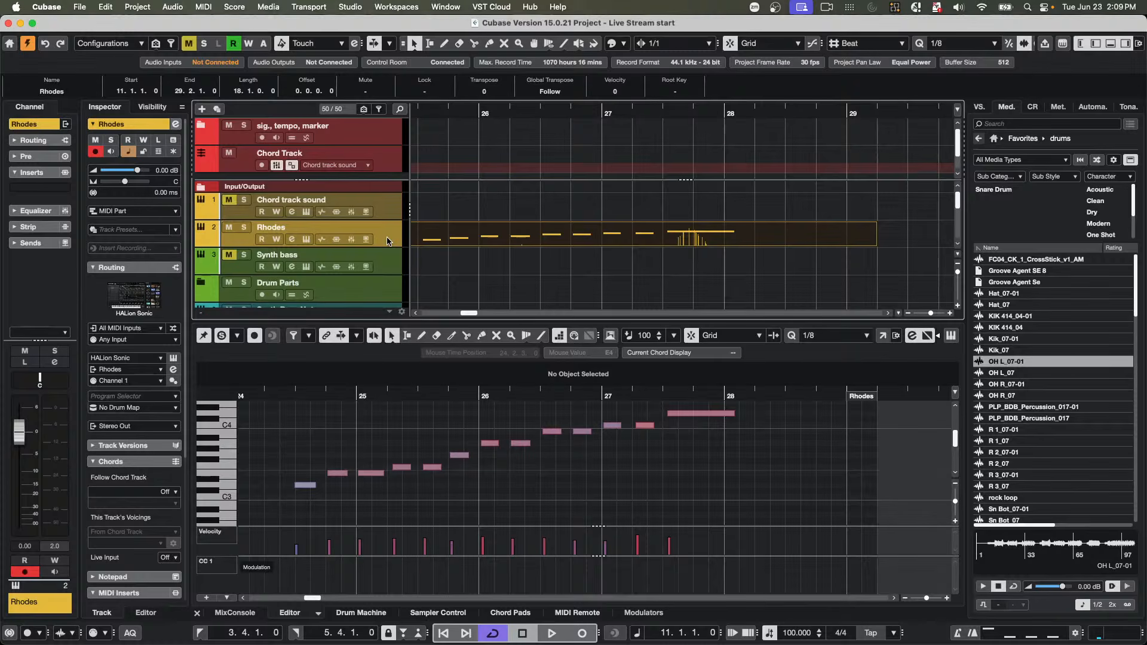
double_click(490, 241)
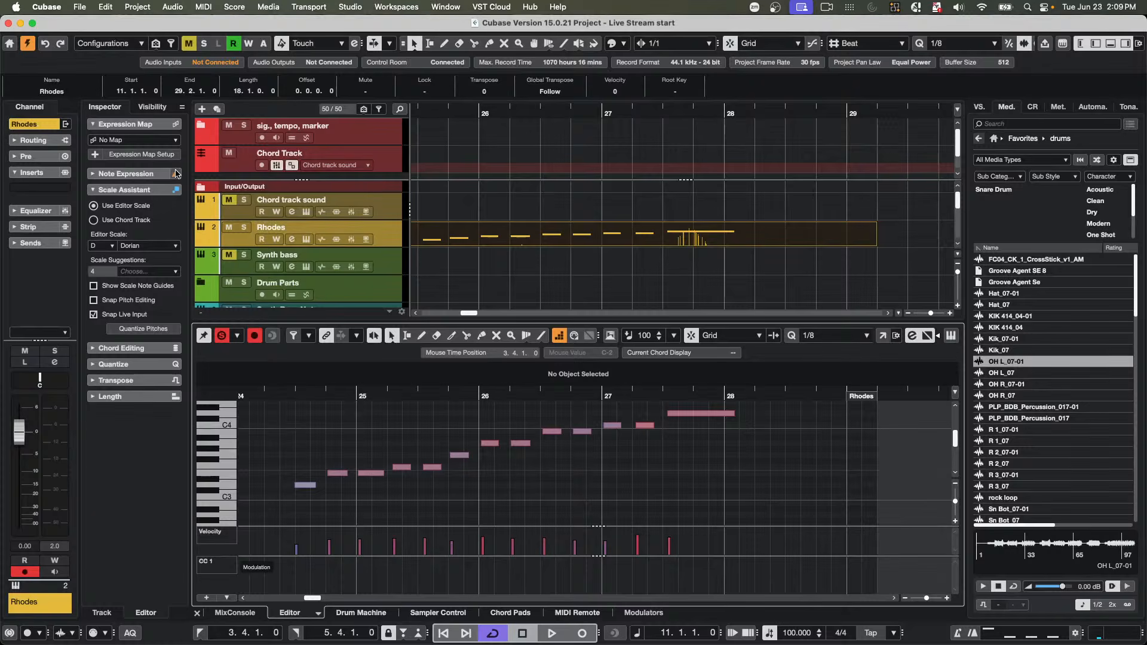
click(121, 190)
click(121, 190)
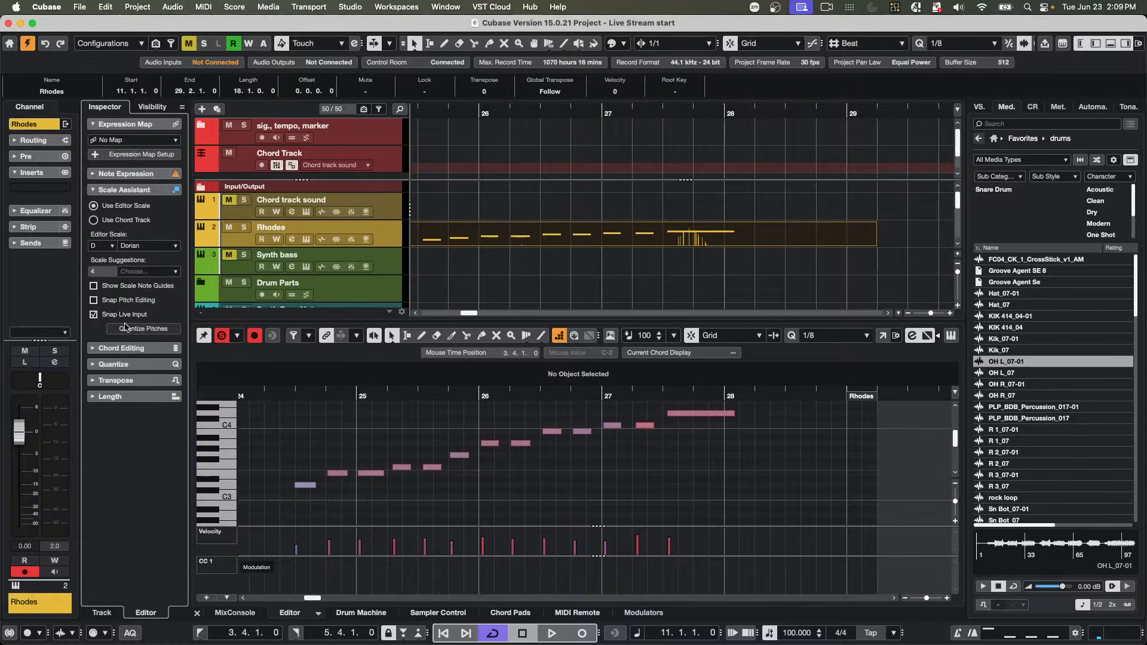
- Add a new scale in the Musical Scale Setup and accept the dialog
click(145, 247)
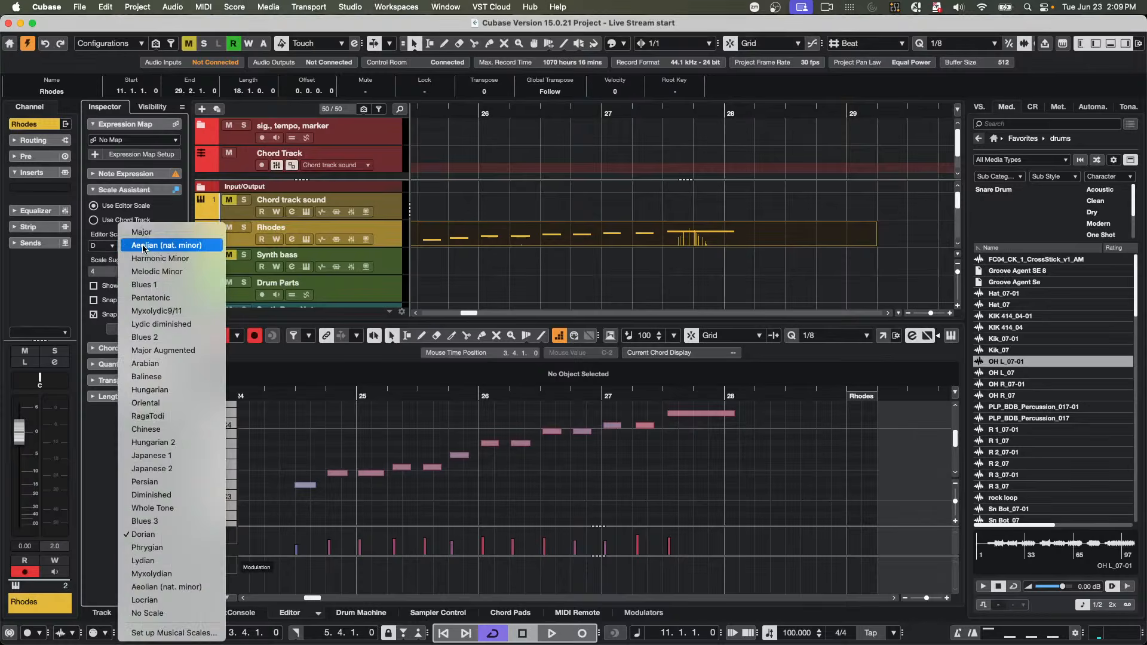
click(157, 633)
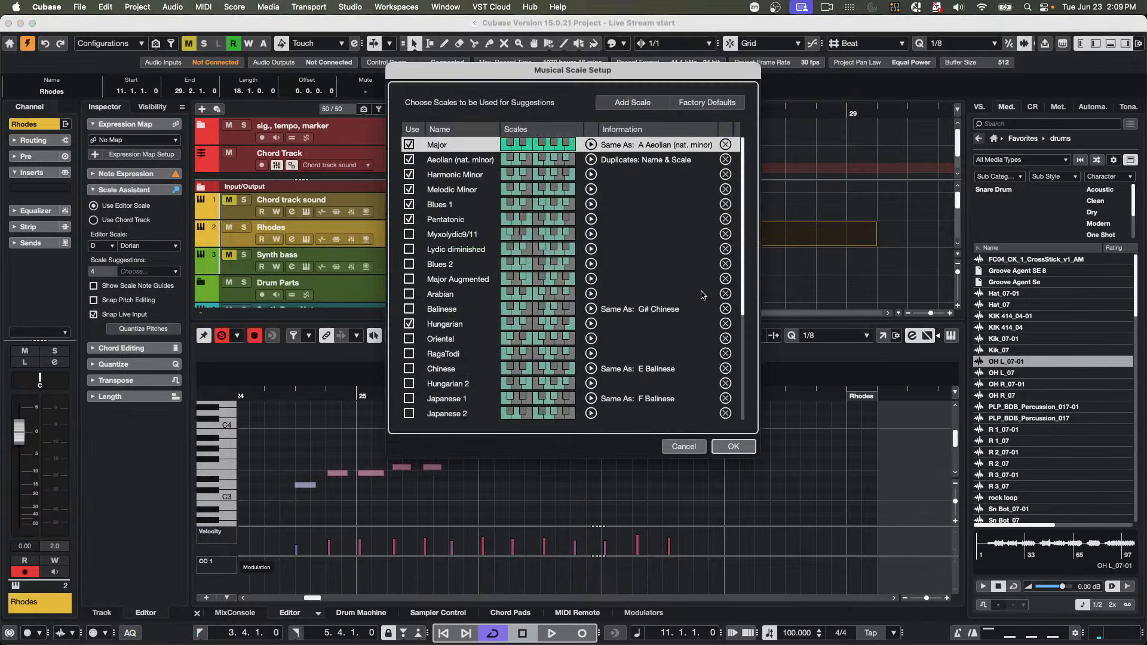
click(633, 103)
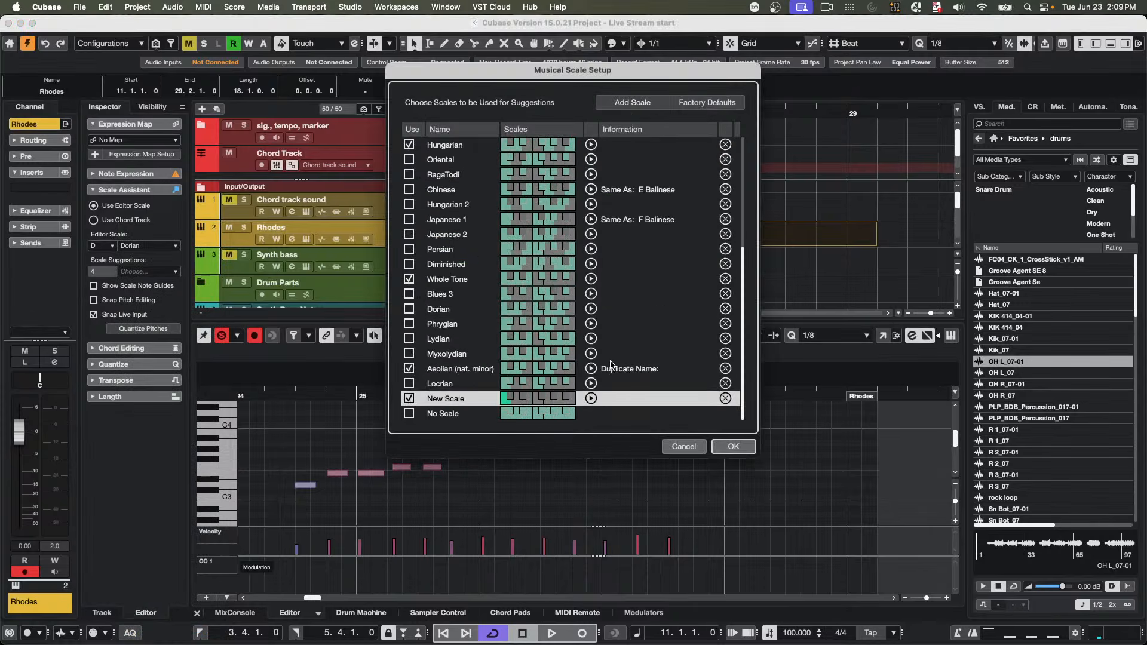
click(733, 447)
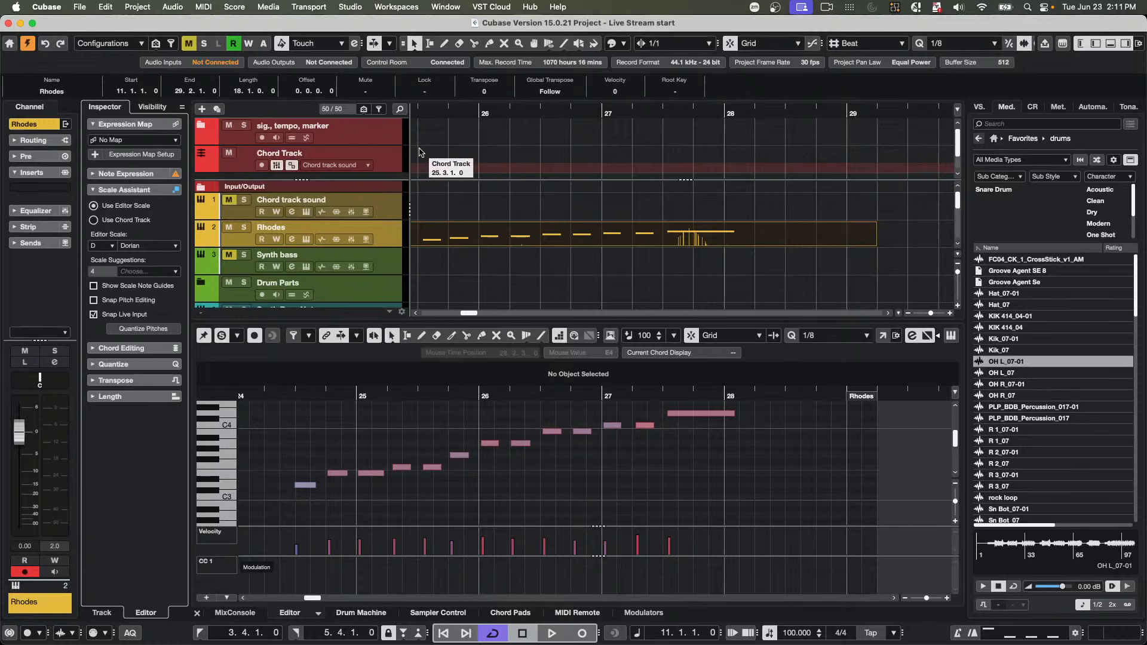
drag(449, 114, 447, 67)
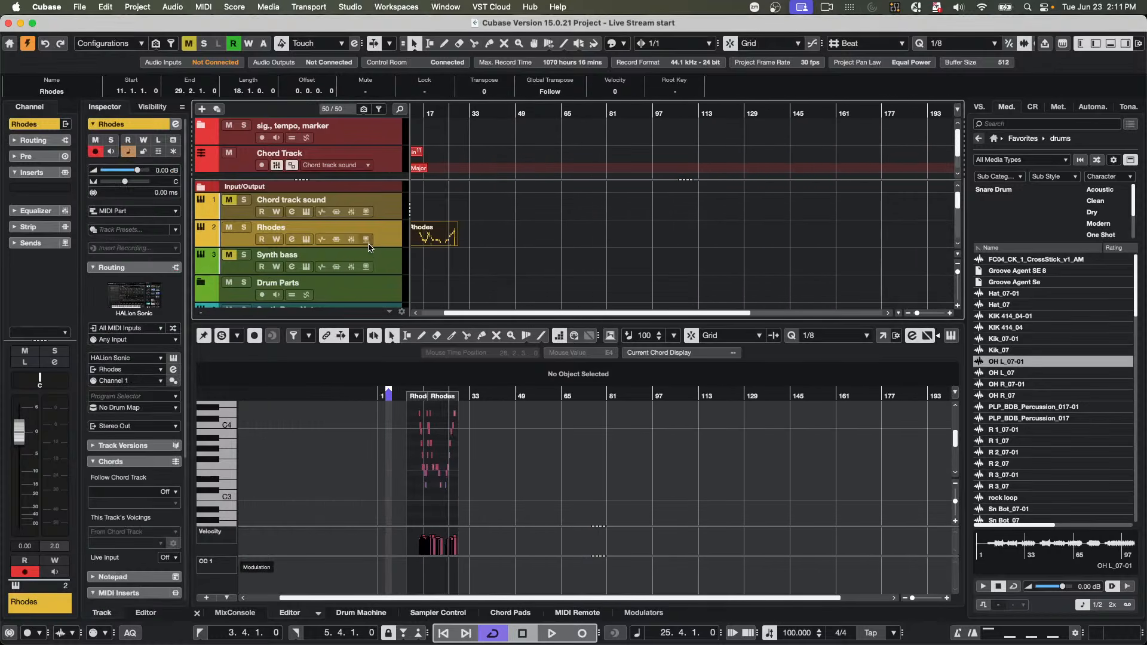
scroll(365, 245, down, 8)
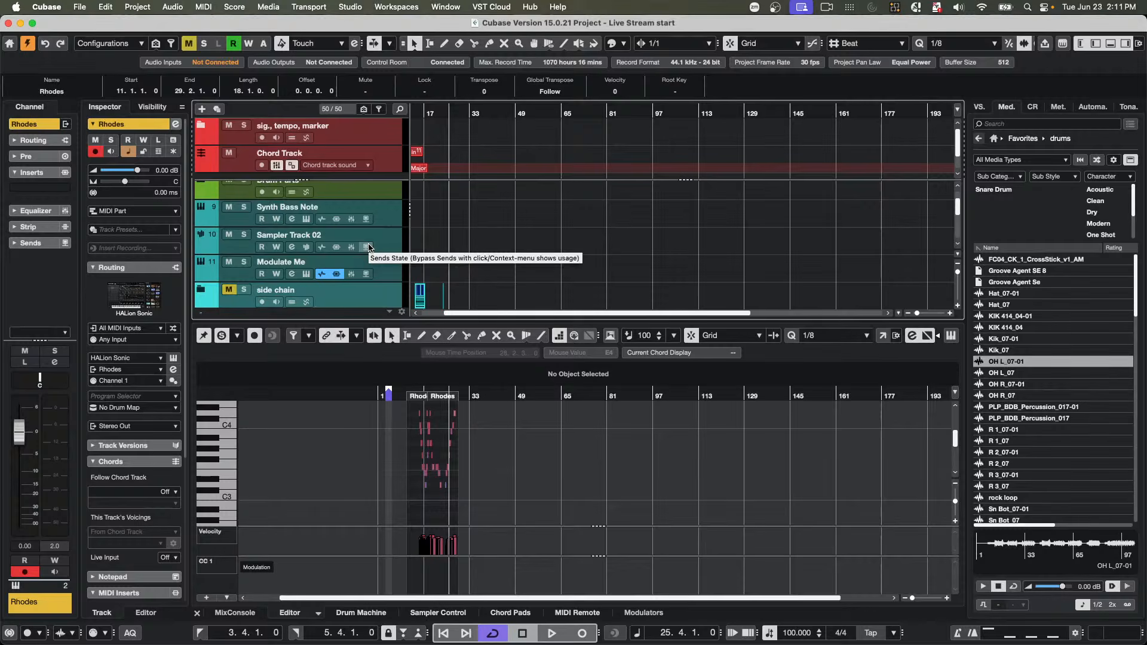
scroll(380, 285, up, 5)
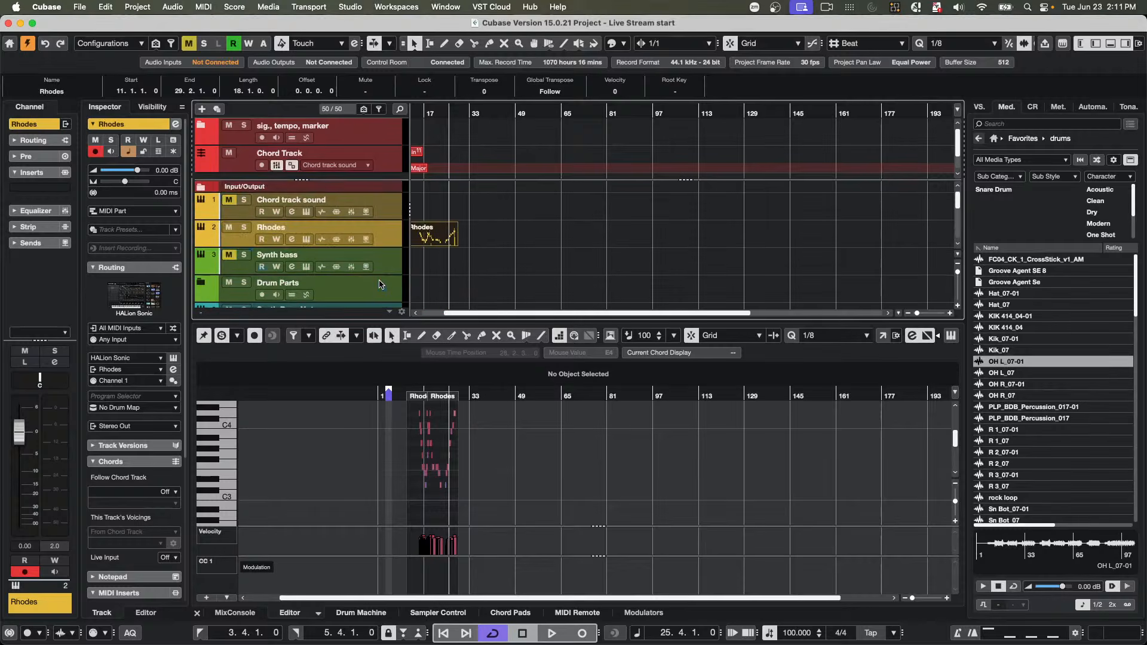
- Expand the Drum Parts folder and check the instrument on the Acoustic Agent track, closing its window again
scroll(359, 269, down, 3)
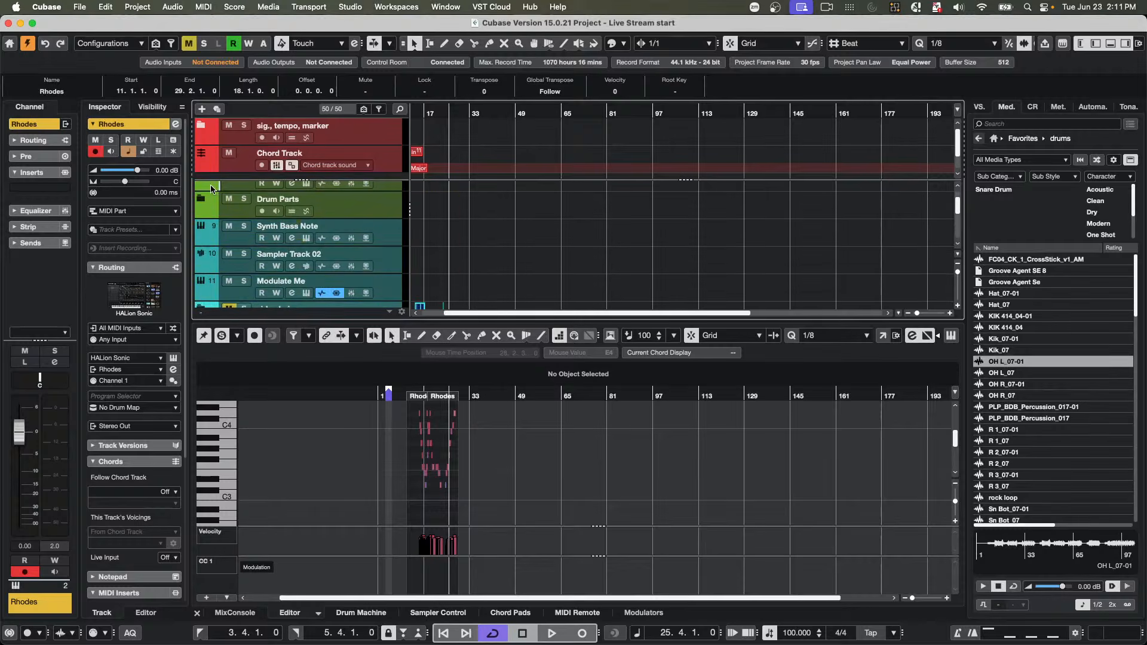
click(202, 199)
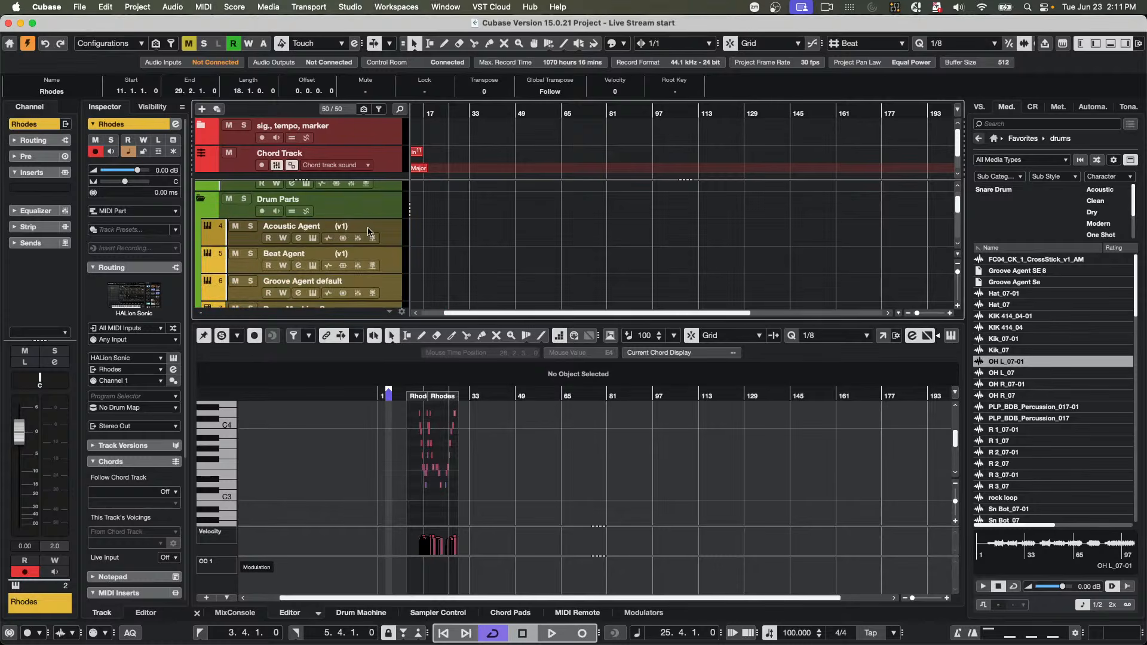
click(312, 238)
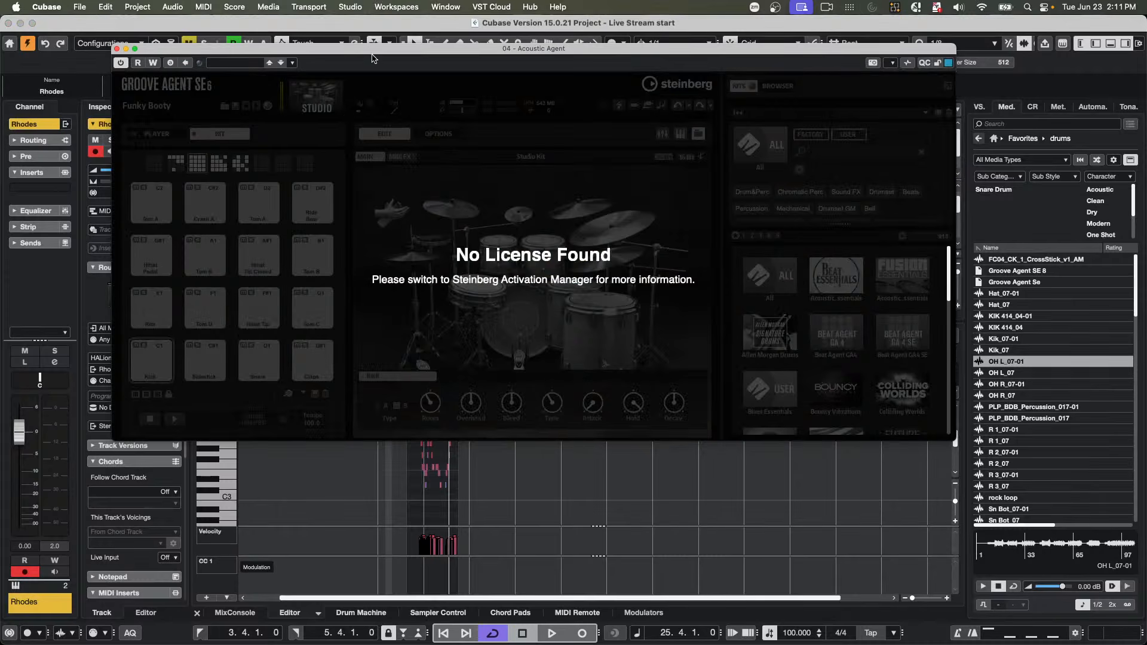
click(117, 49)
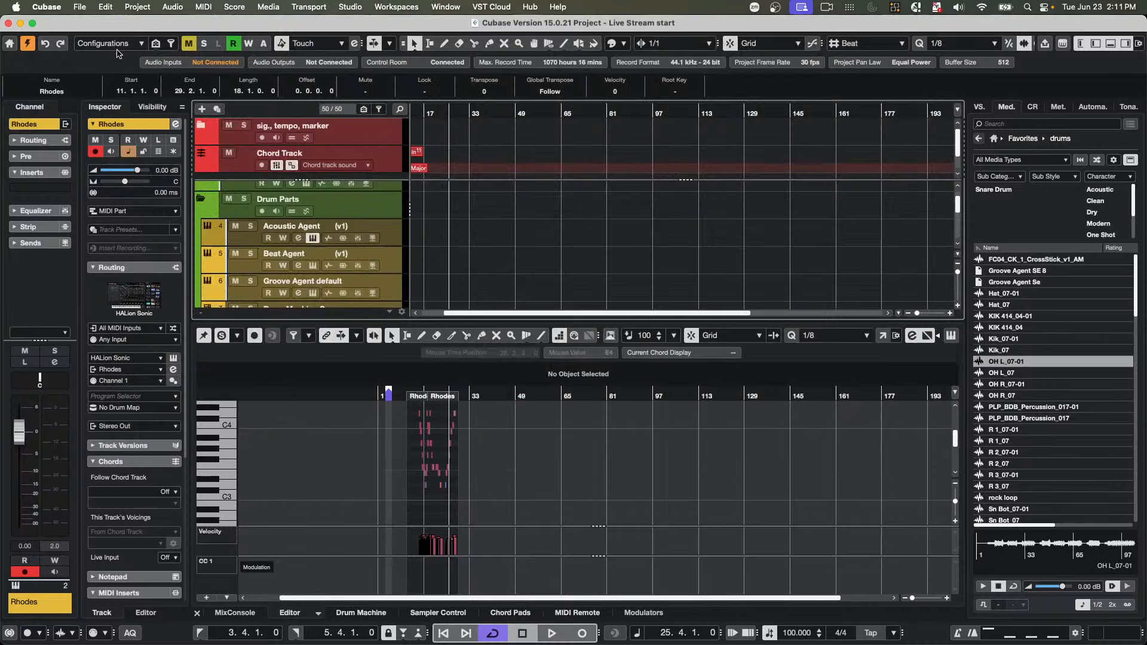
- Add an instrument track using Groove Agent below the Acoustic Agent track
right_click(392, 240)
mouse_move(469, 243)
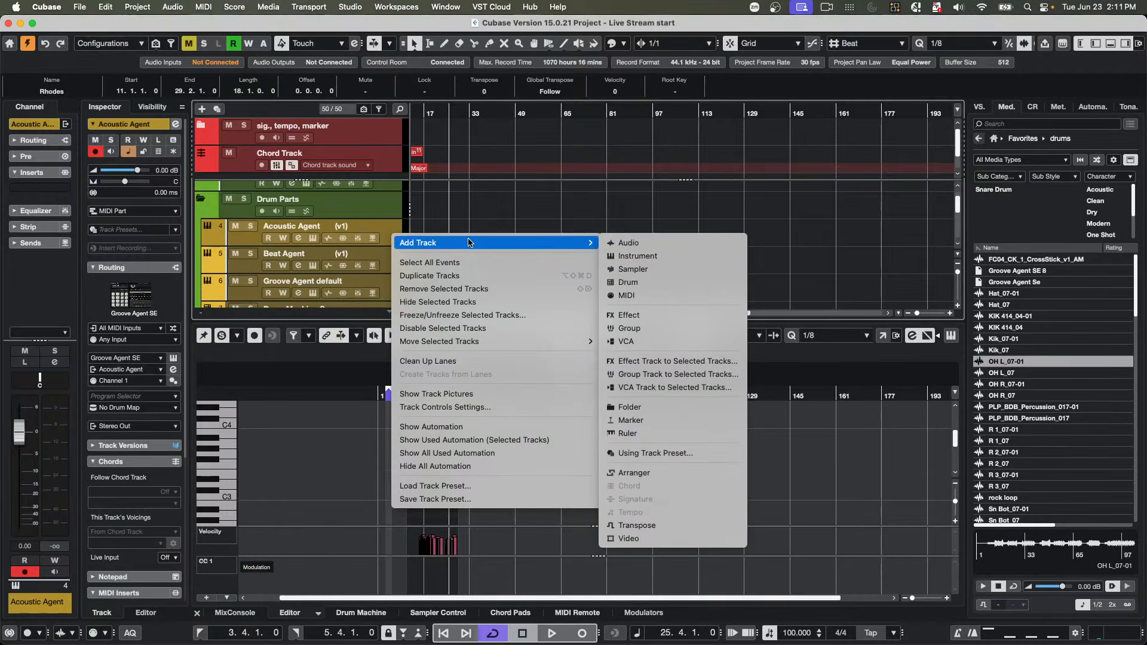
click(641, 256)
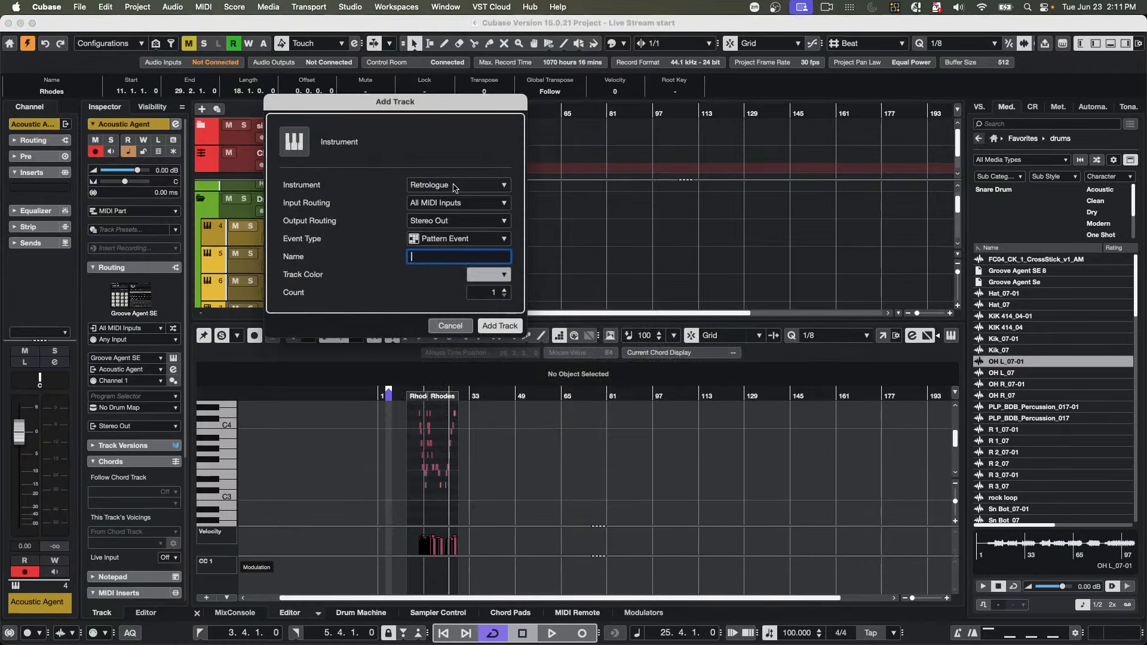
click(457, 187)
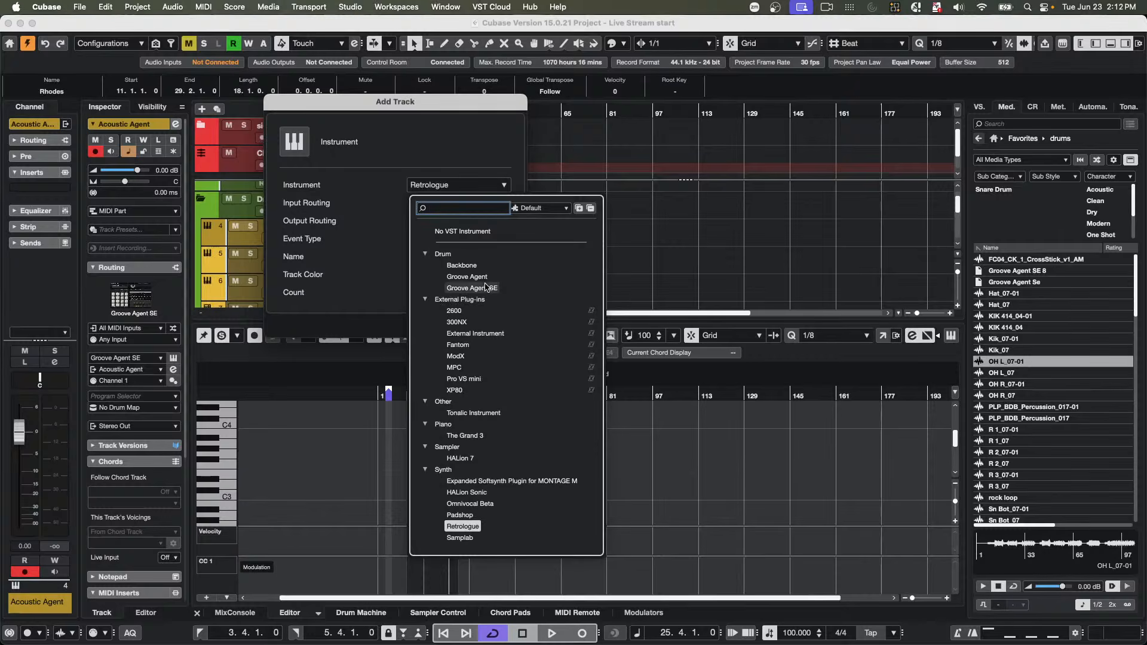
click(484, 281)
click(508, 326)
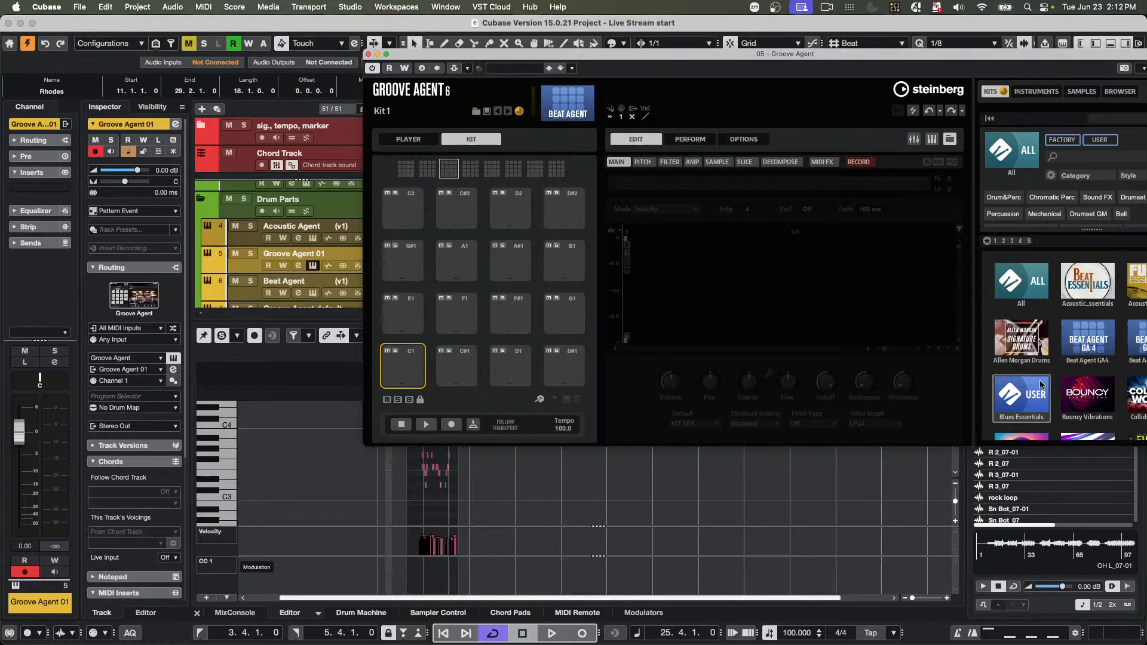
- Load the Demagnetizer kit from the Punch Kit library into Groove Agent
scroll(1057, 377, down, 3)
scroll(1057, 377, down, 2)
scroll(1056, 377, down, 2)
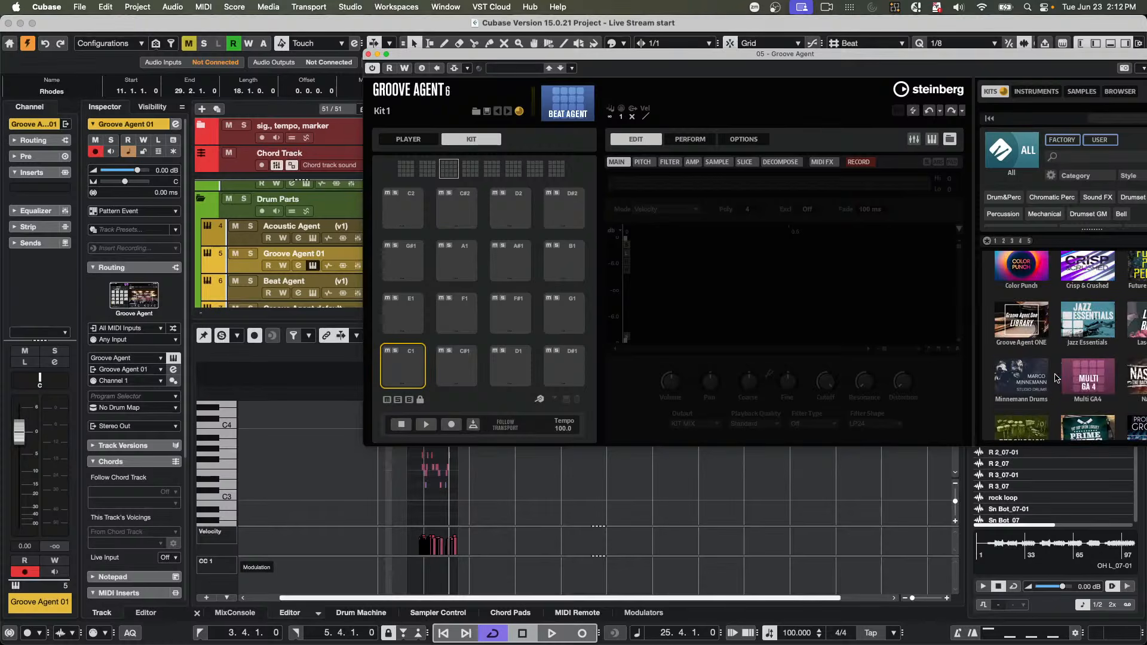
click(1037, 380)
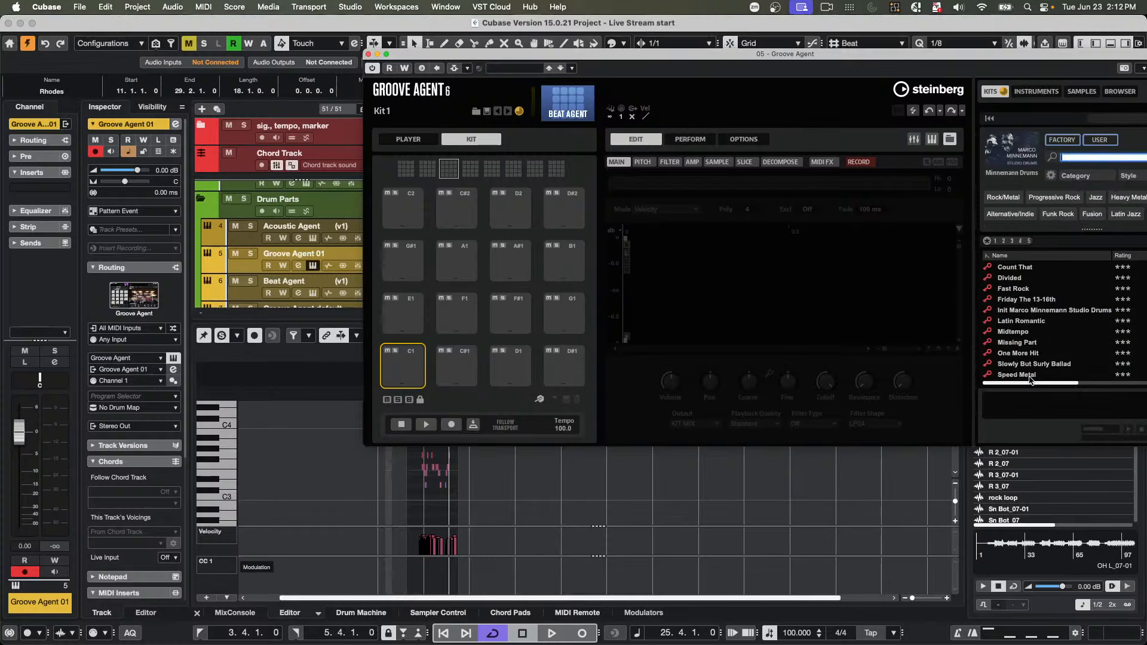
click(1008, 170)
scroll(1050, 378, down, 4)
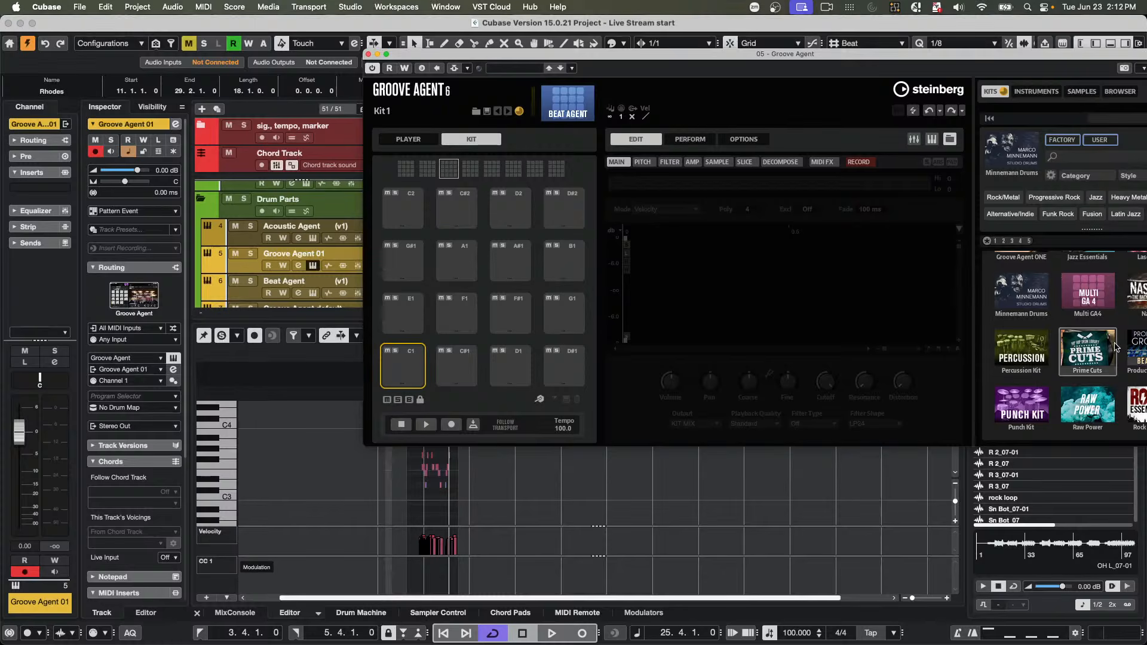
scroll(1098, 348, down, 2)
click(1019, 329)
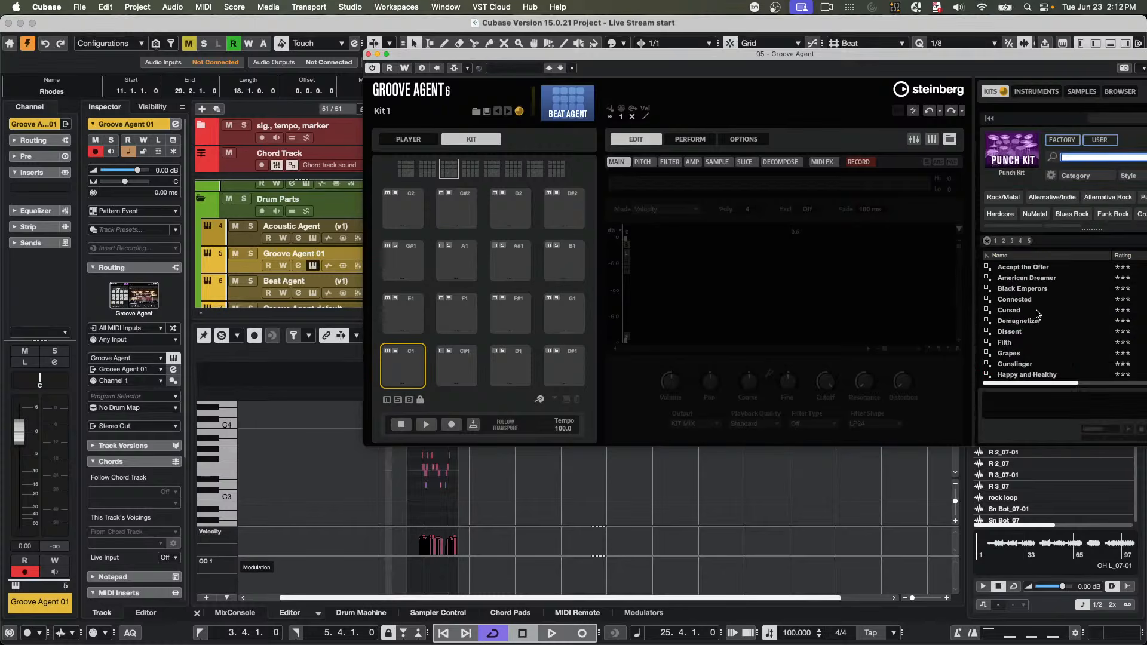
mouse_move(1001, 323)
mouse_down()
mouse_move(751, 269)
mouse_move(659, 269)
mouse_move(1017, 321)
mouse_up()
double_click(1017, 321)
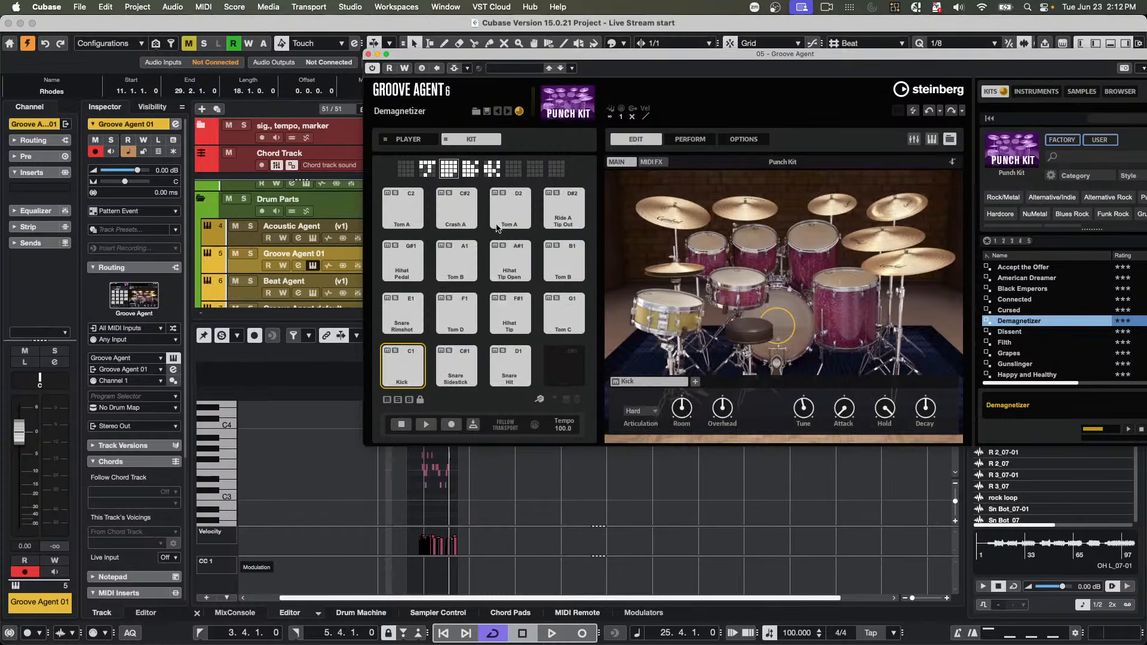
- Audition the Main 4 player pattern of the Demagnetizer kit and place it on the Groove Agent 01 track at bar 17
drag(506, 49, 856, 86)
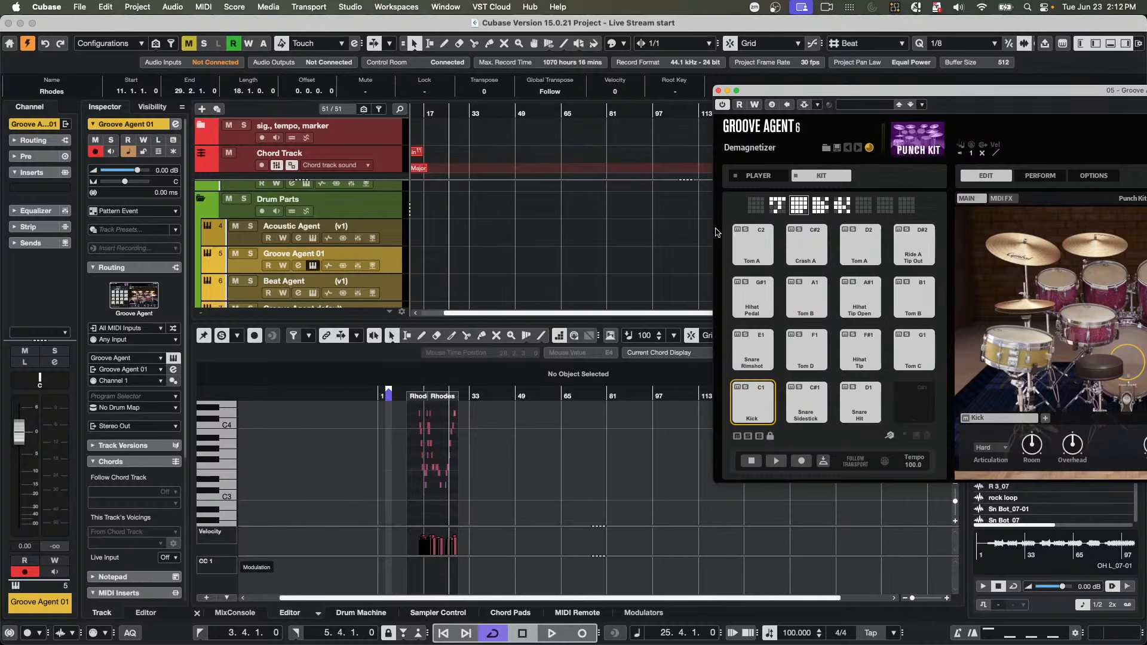
click(759, 176)
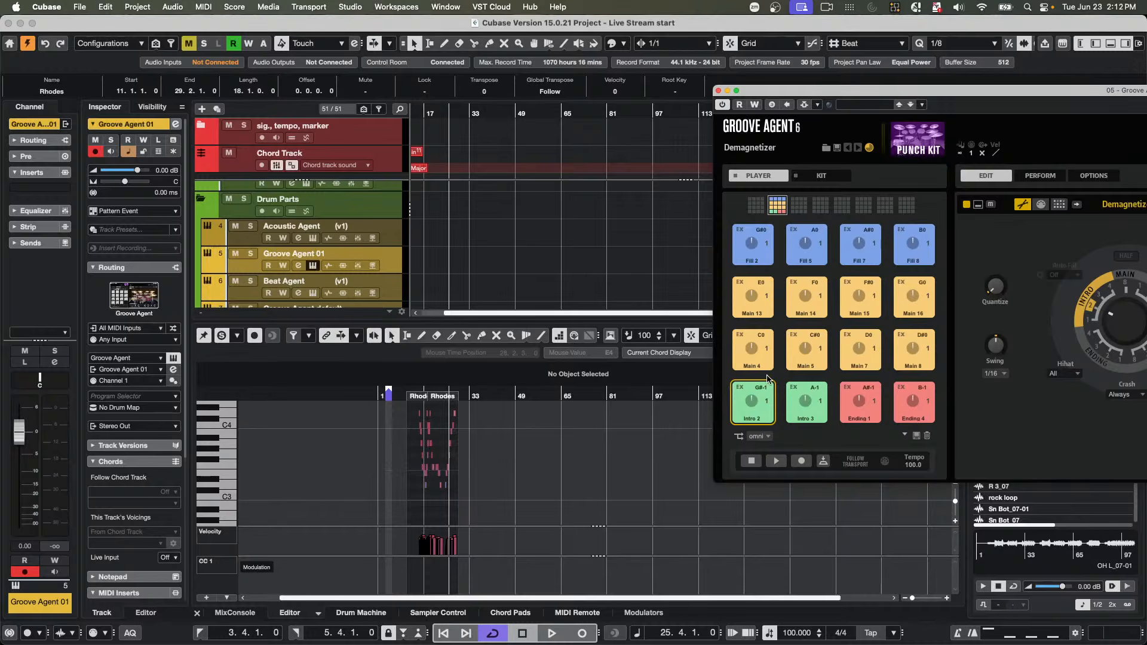
click(763, 365)
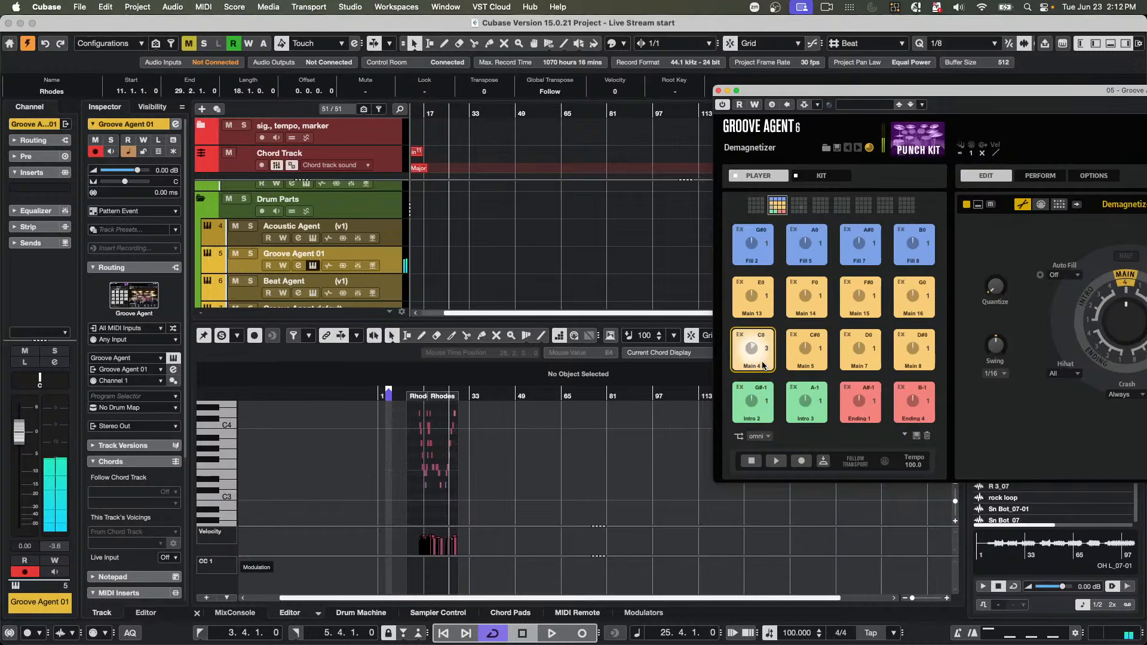
drag(763, 365, 463, 242)
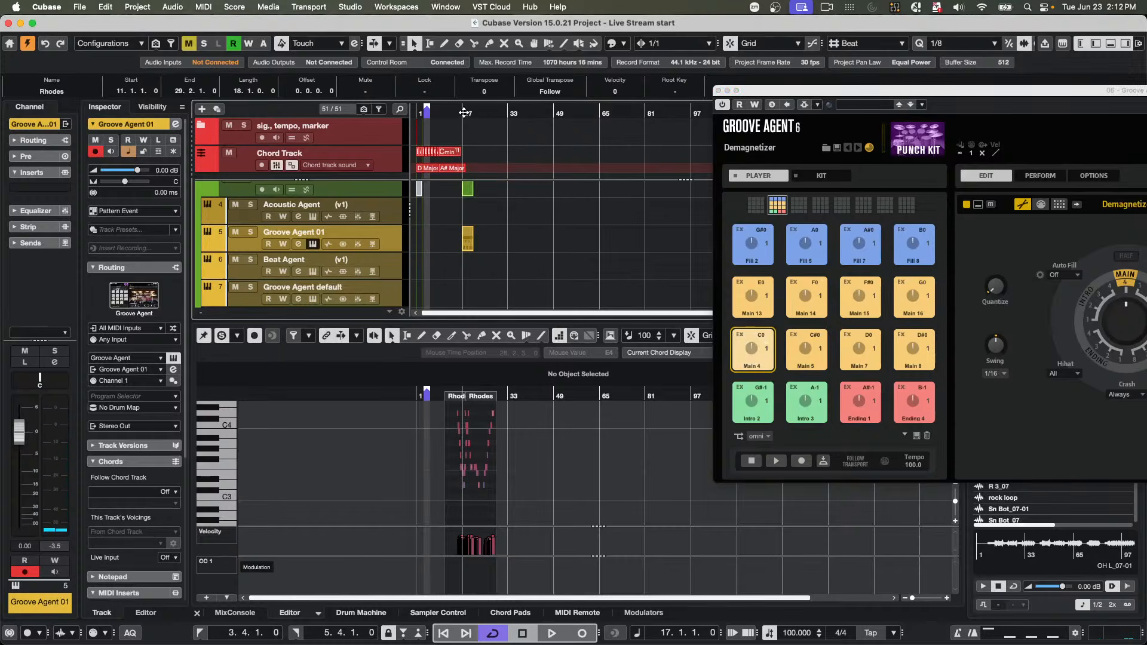
- Play the project from about bar 11 with the Groove Agent 01 track soloed
drag(464, 113, 453, 131)
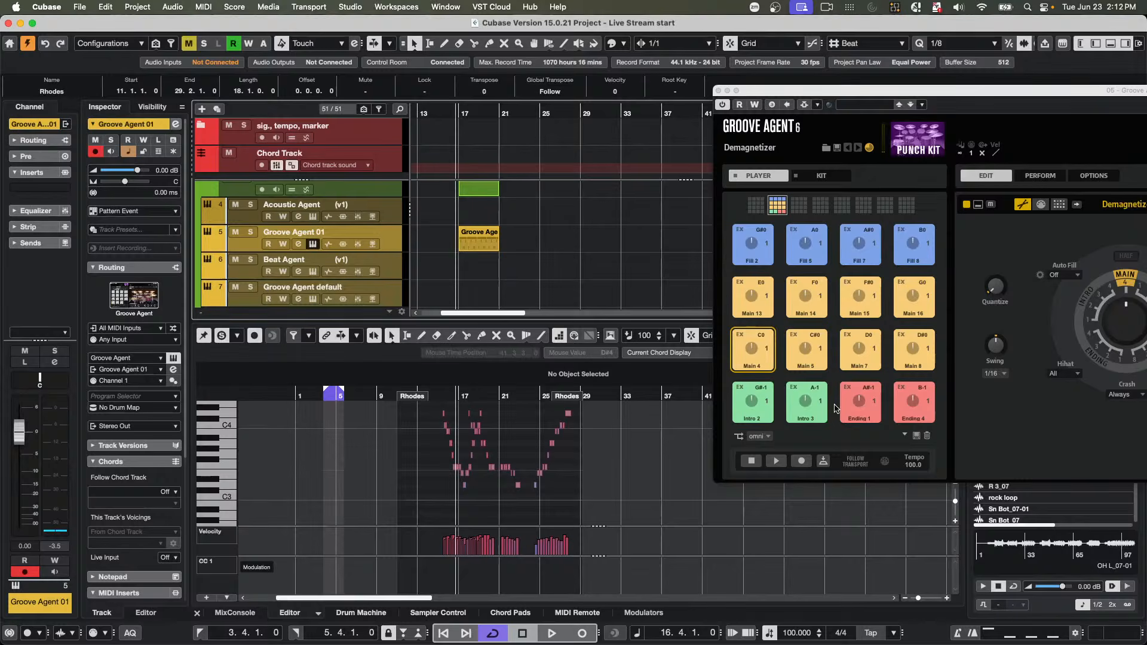
key(space)
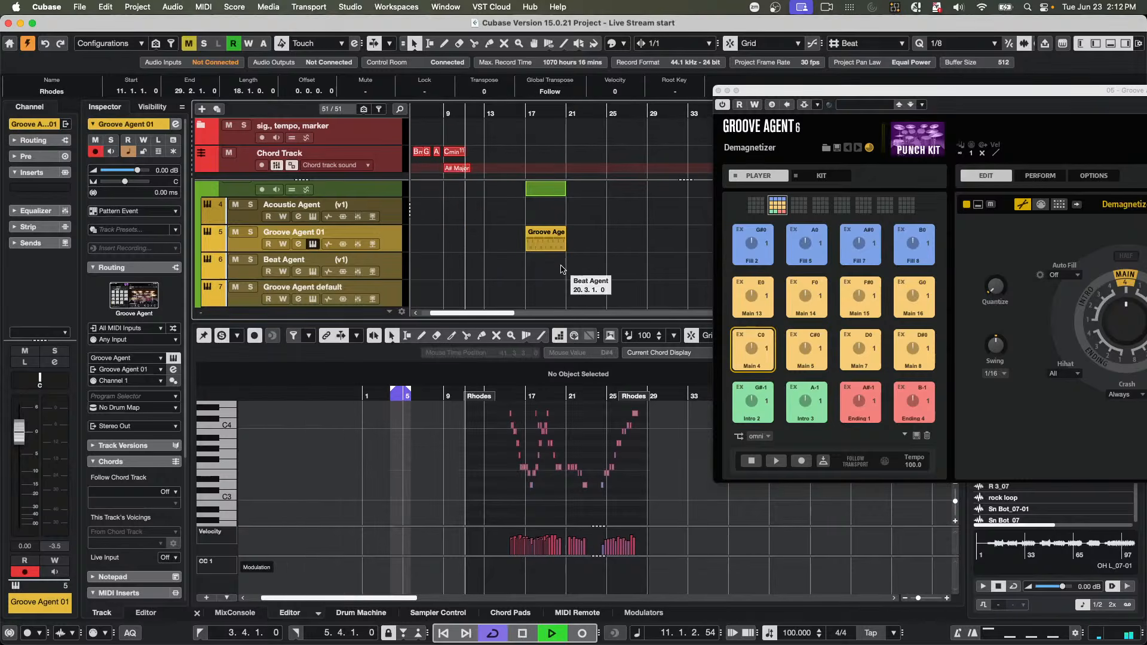
click(251, 233)
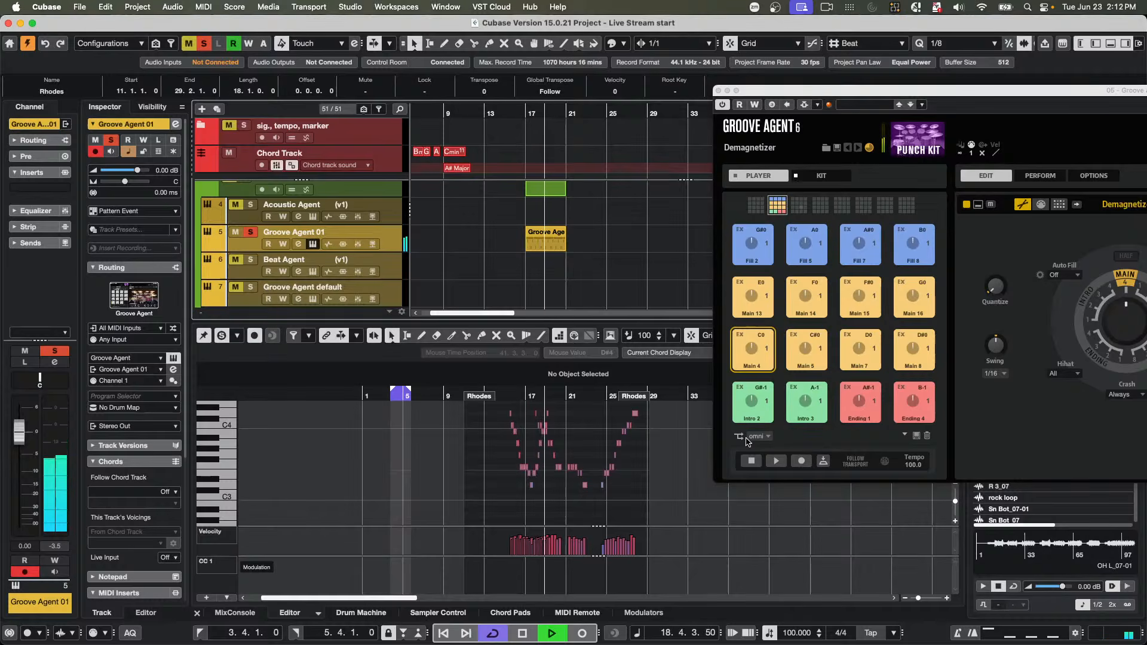
- Review Groove Agent's MIDI port settings during playback, and close the instrument window before stopping the transport
click(740, 438)
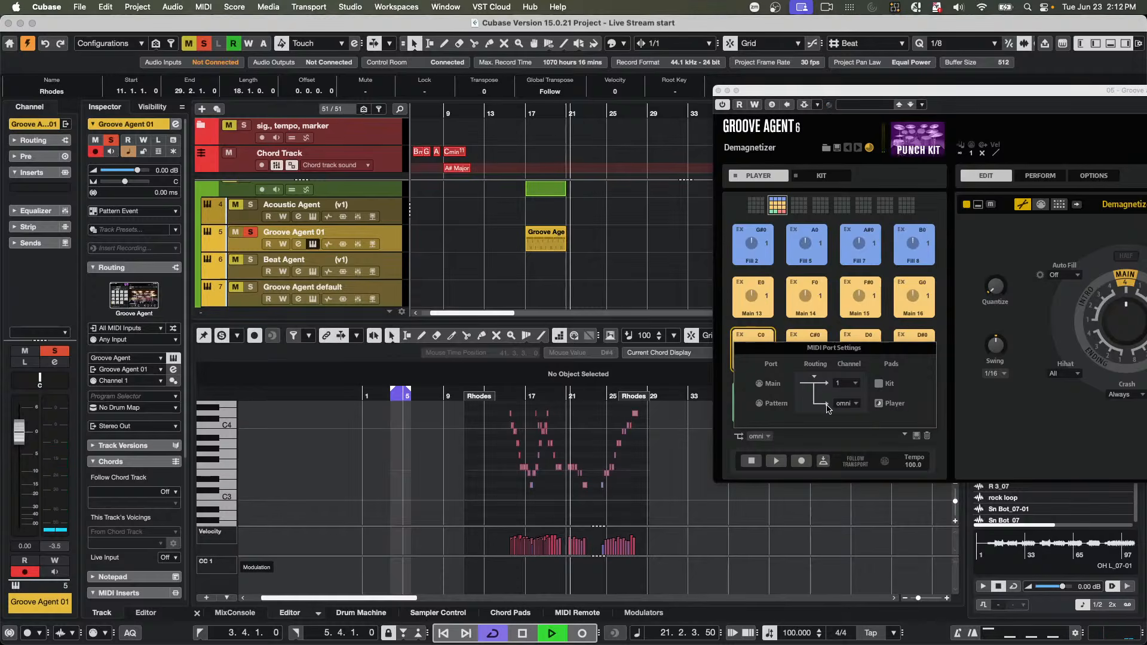
click(638, 258)
key(space)
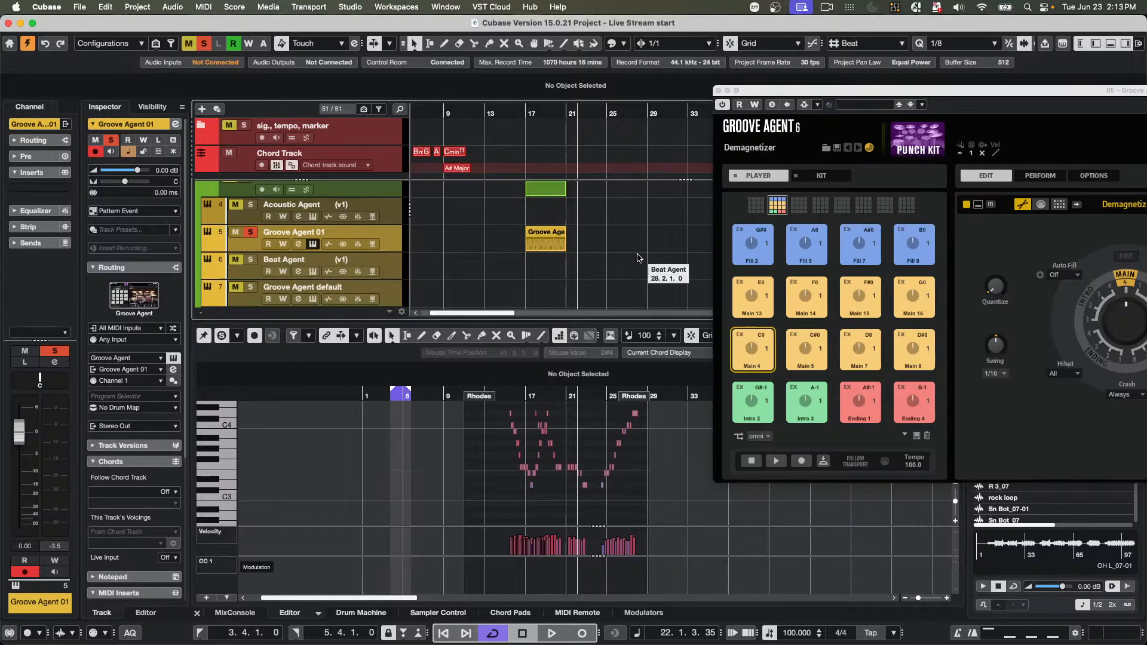
key(space)
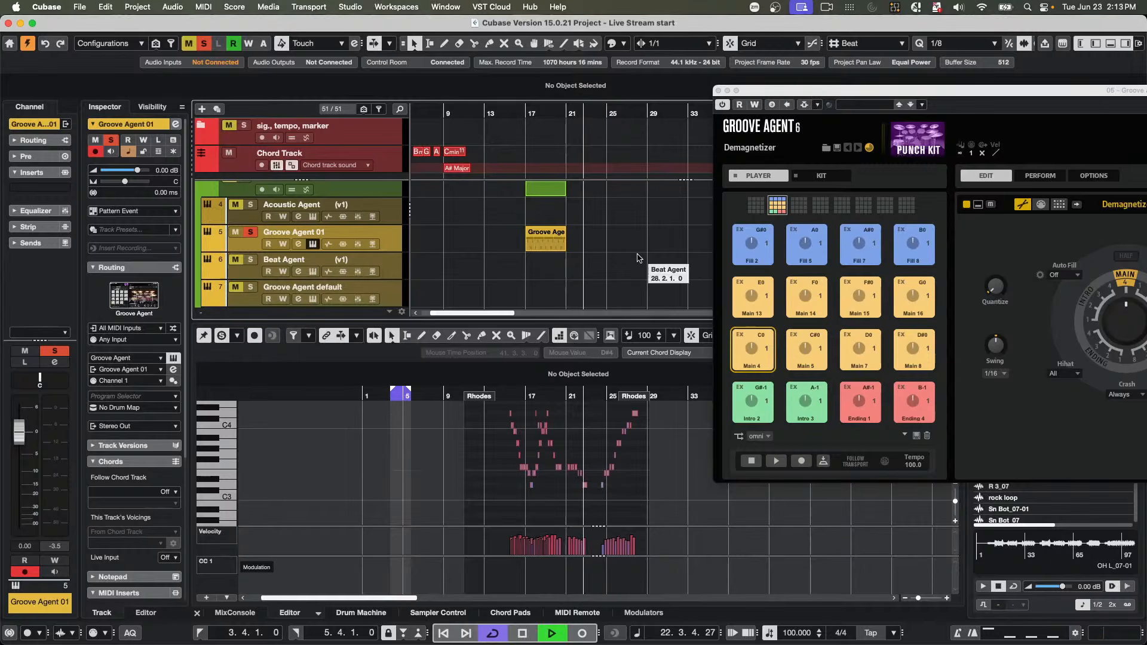
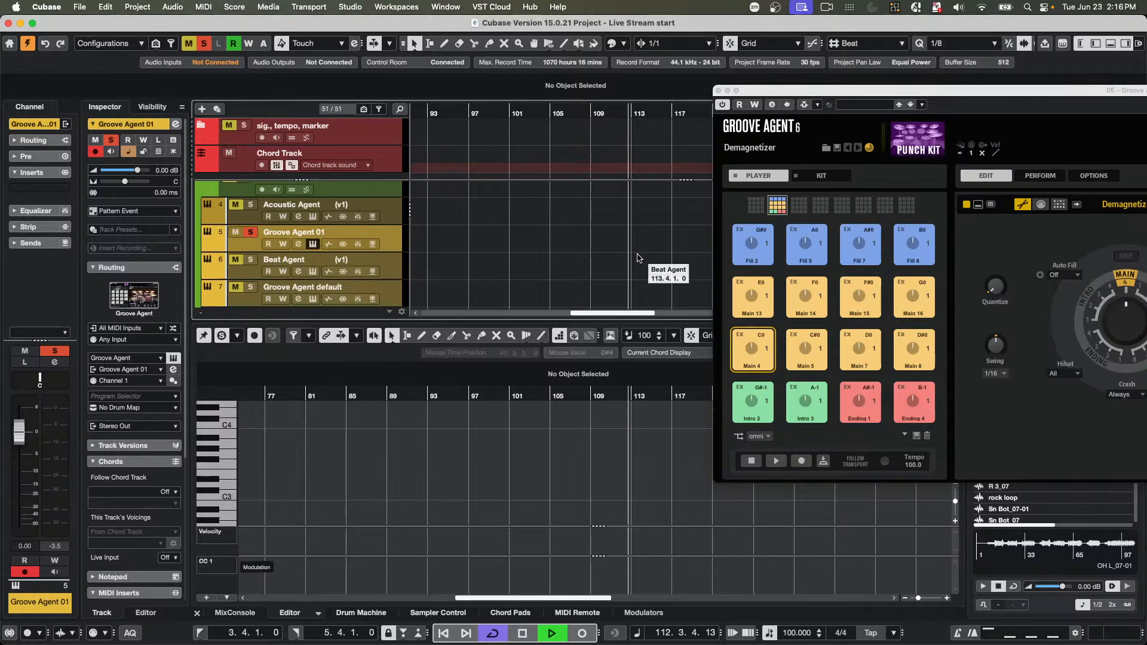
click(718, 90)
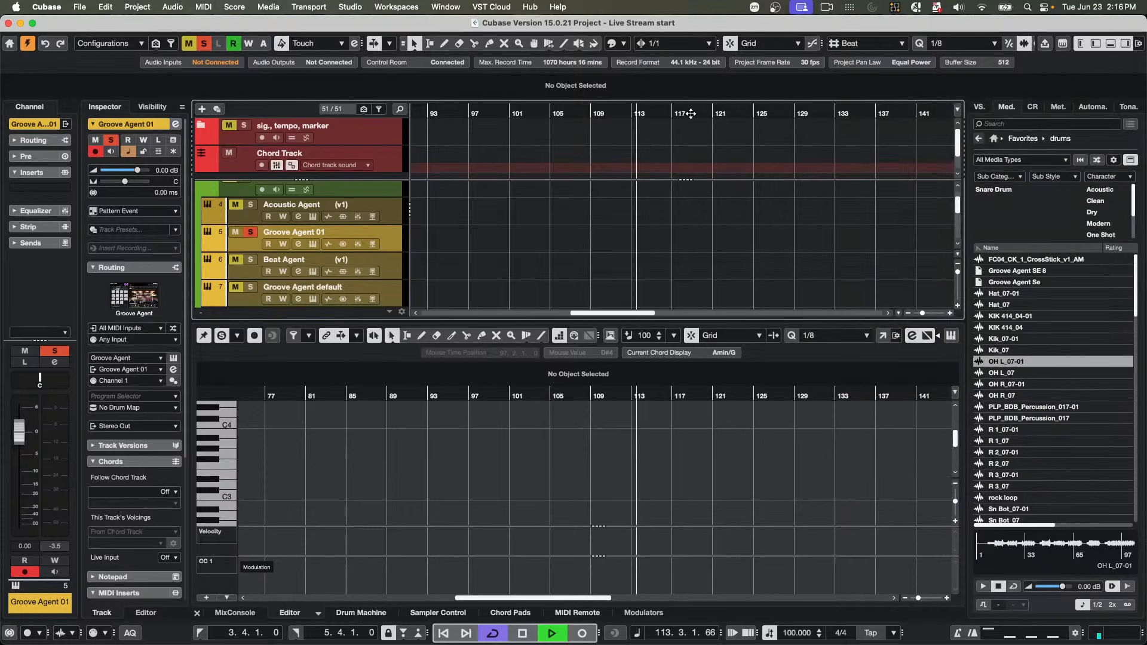
key(space)
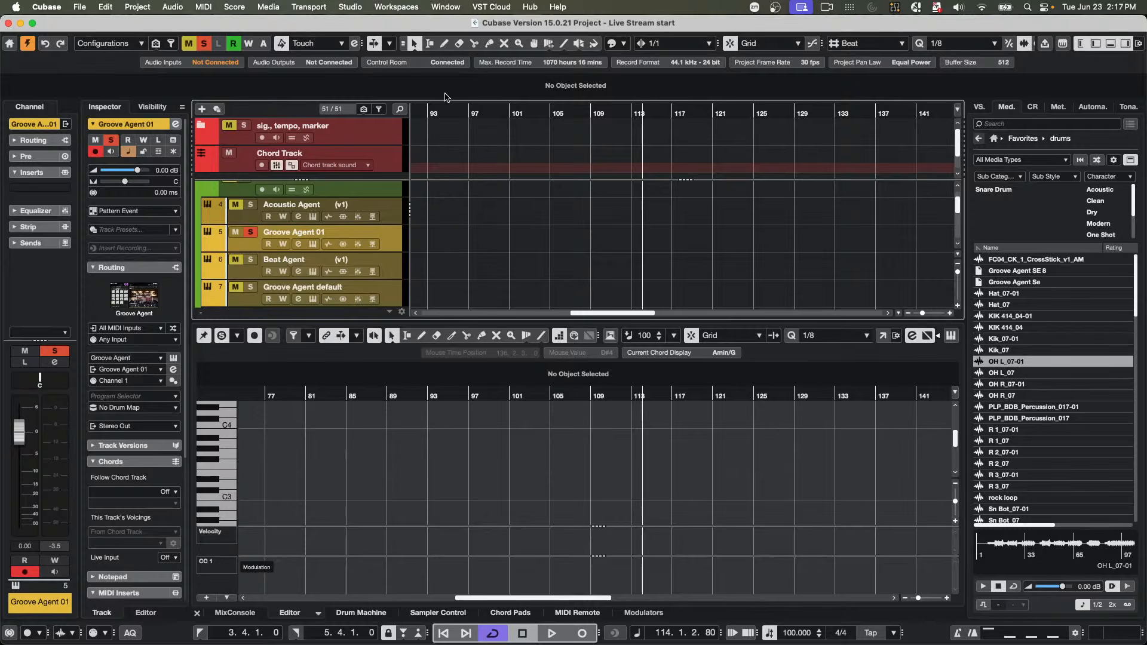
- Play the soloed Groove Agent 01 part from bar 17 to about bar 18 and stop
key(Home)
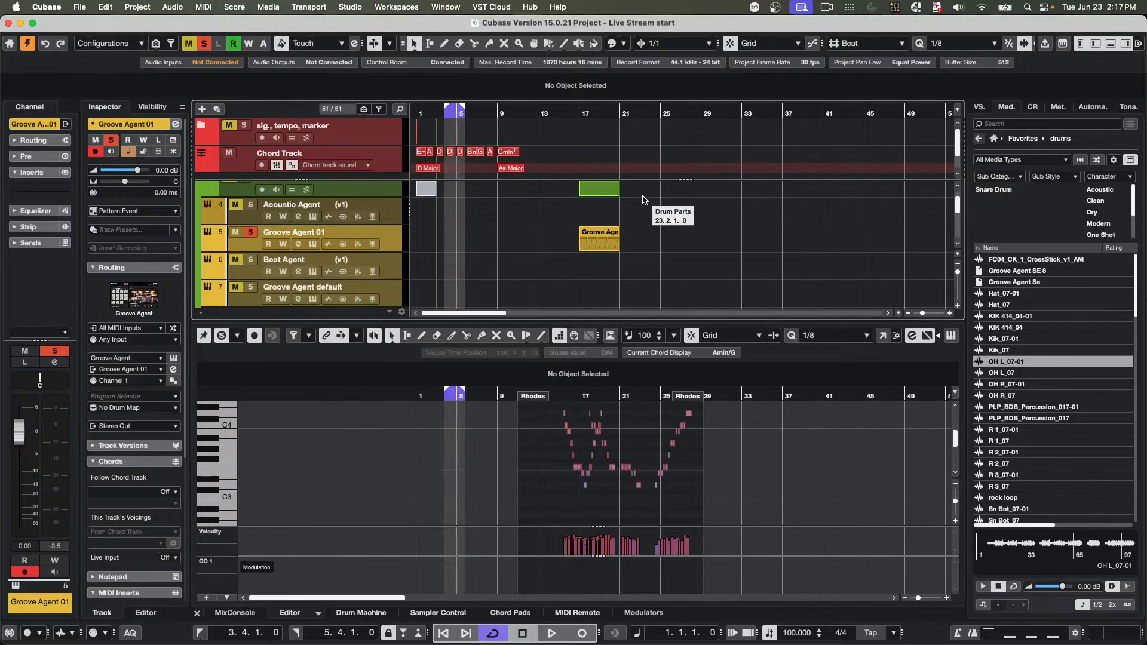
click(579, 109)
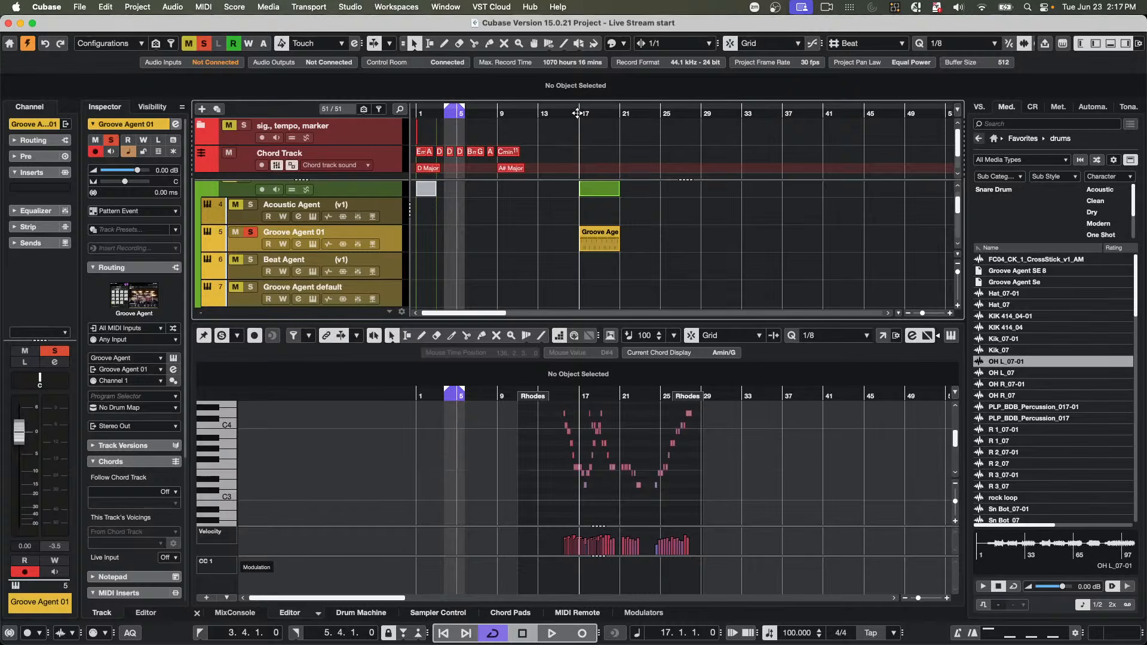
key(space)
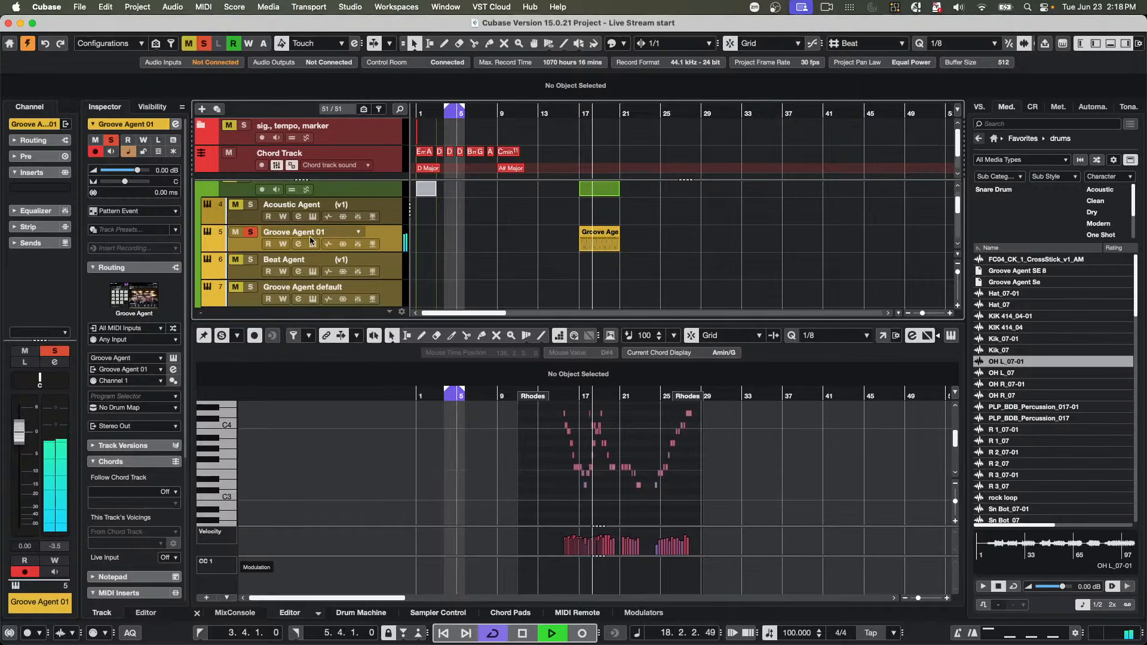
key(space)
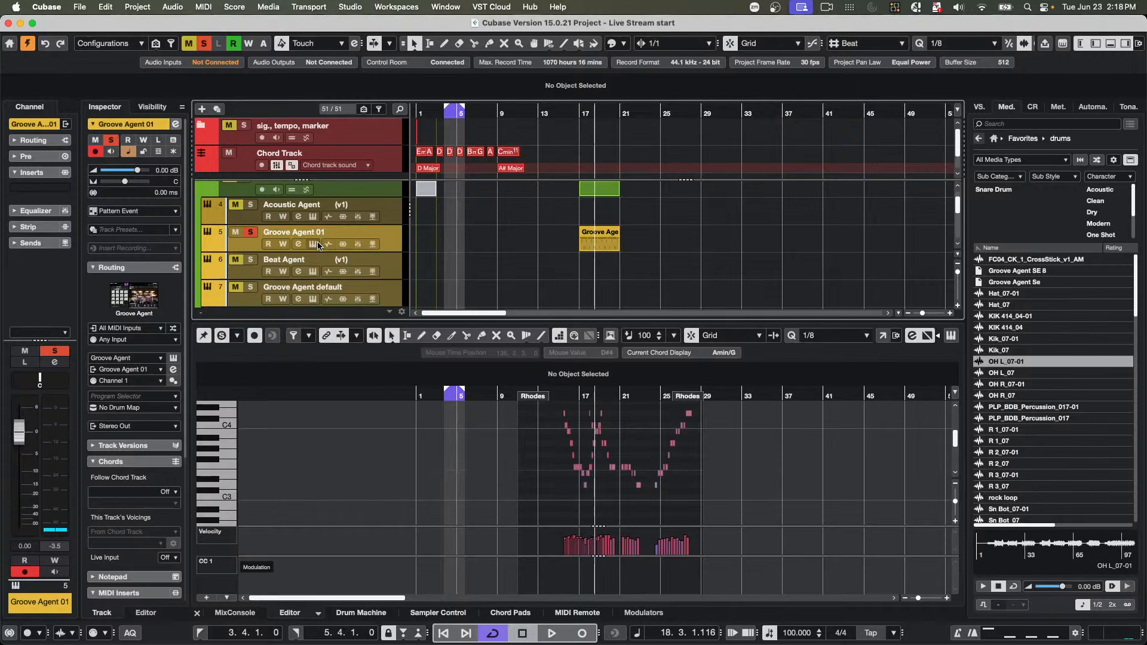
- Reopen Groove Agent on its track to inspect the pattern channel choices and MIDI port settings, and close it
click(314, 244)
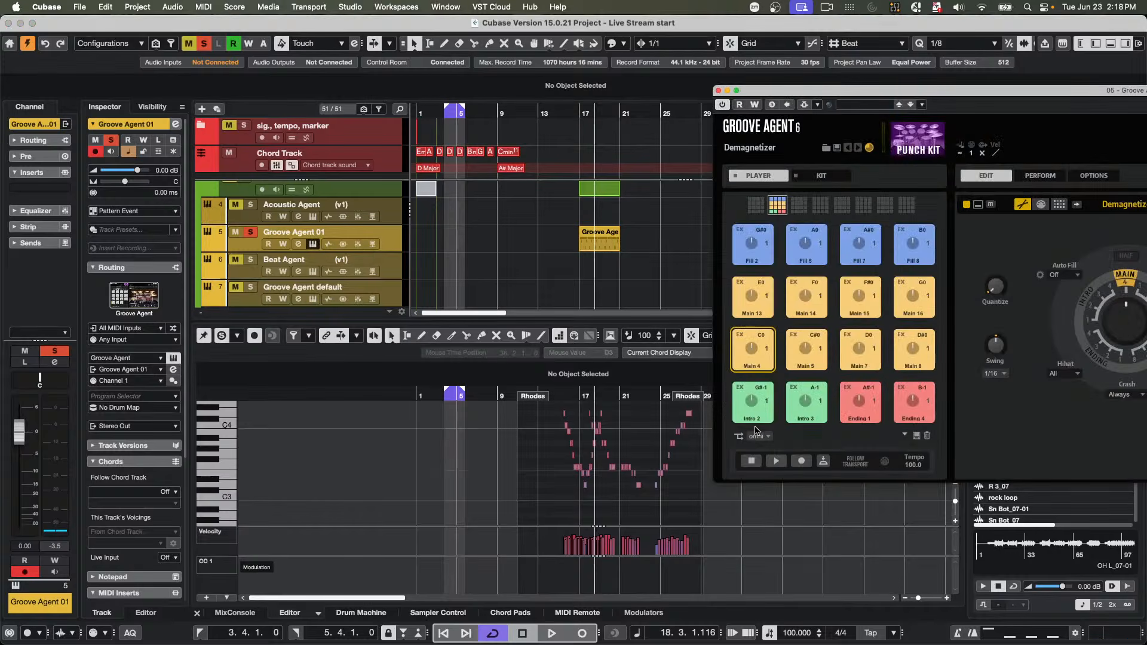
click(756, 437)
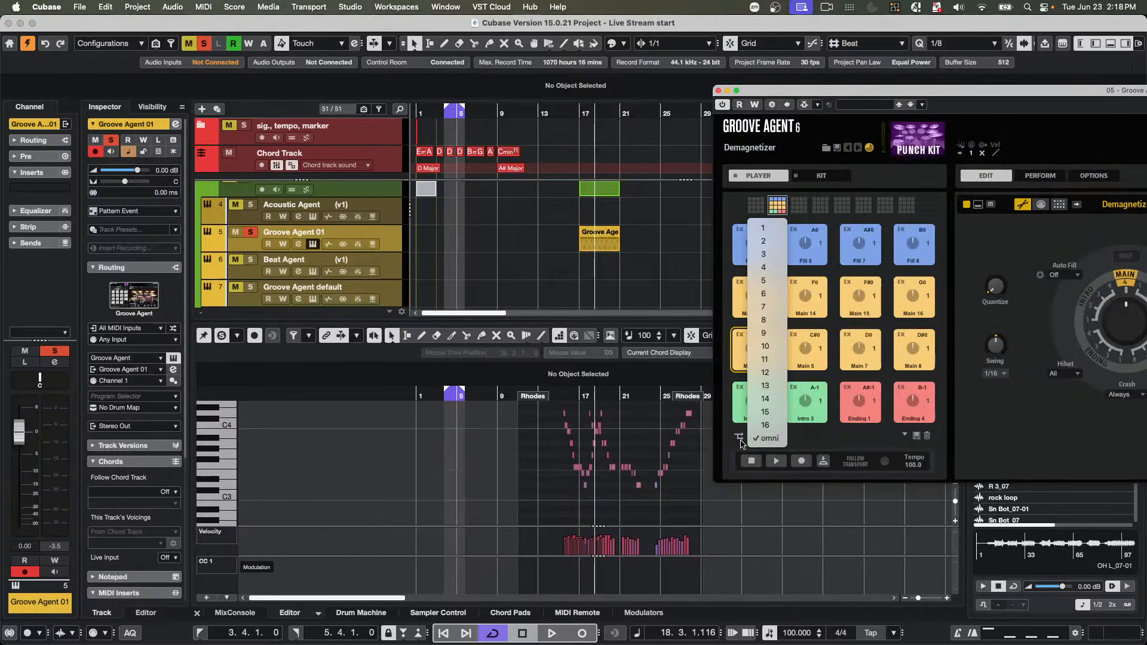
click(741, 441)
click(741, 438)
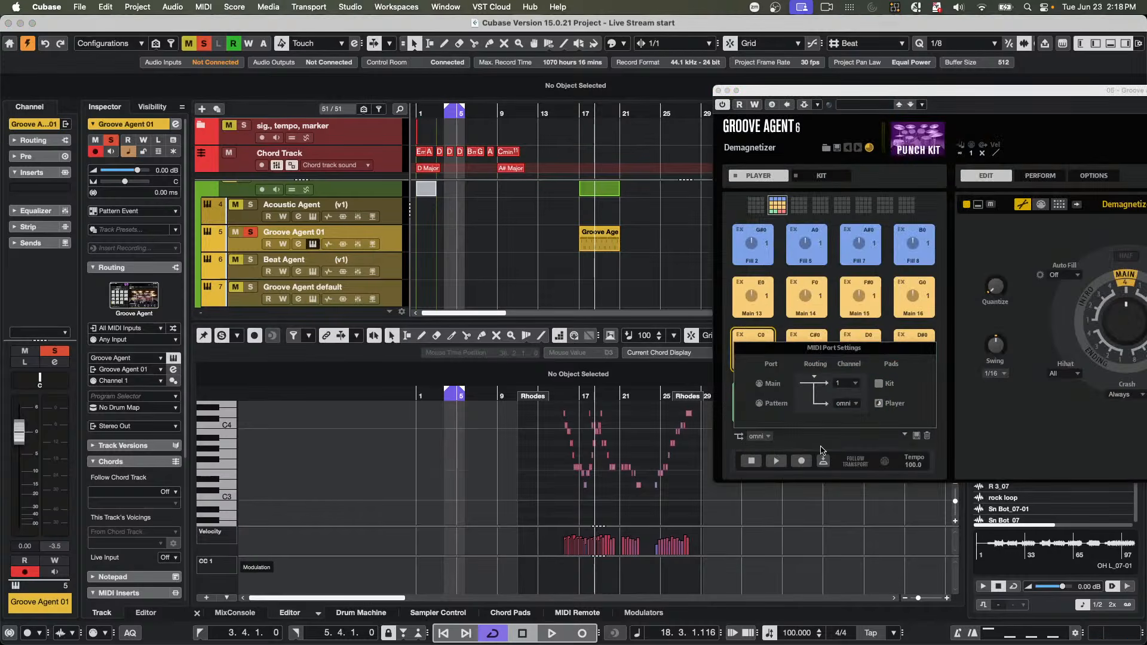
click(719, 91)
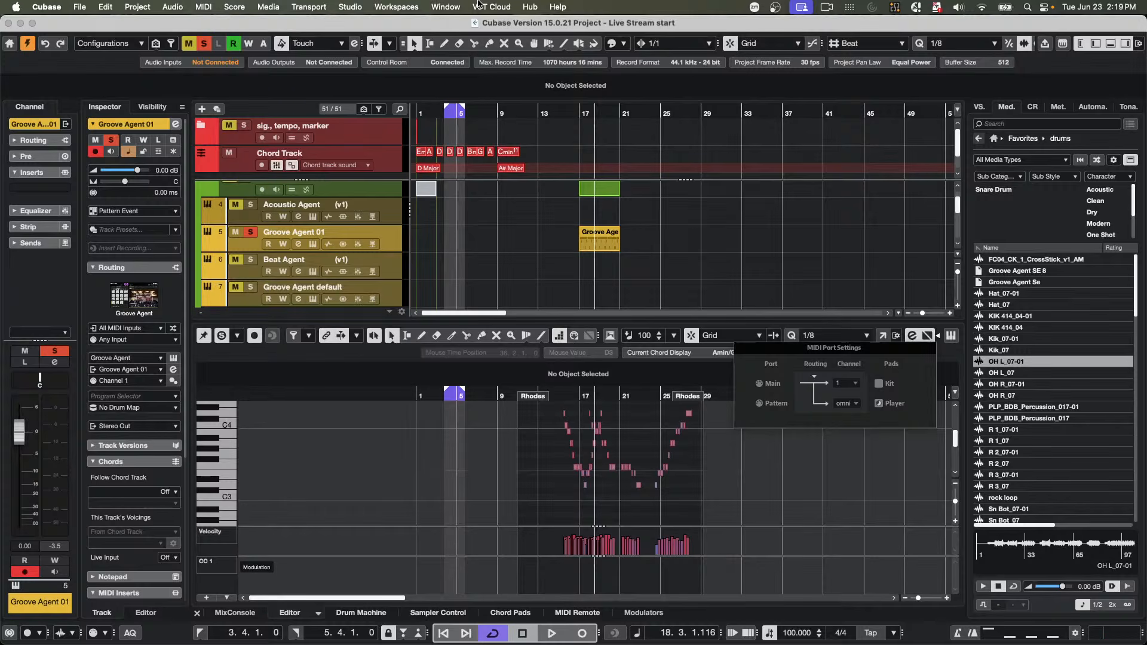
click(76, 7)
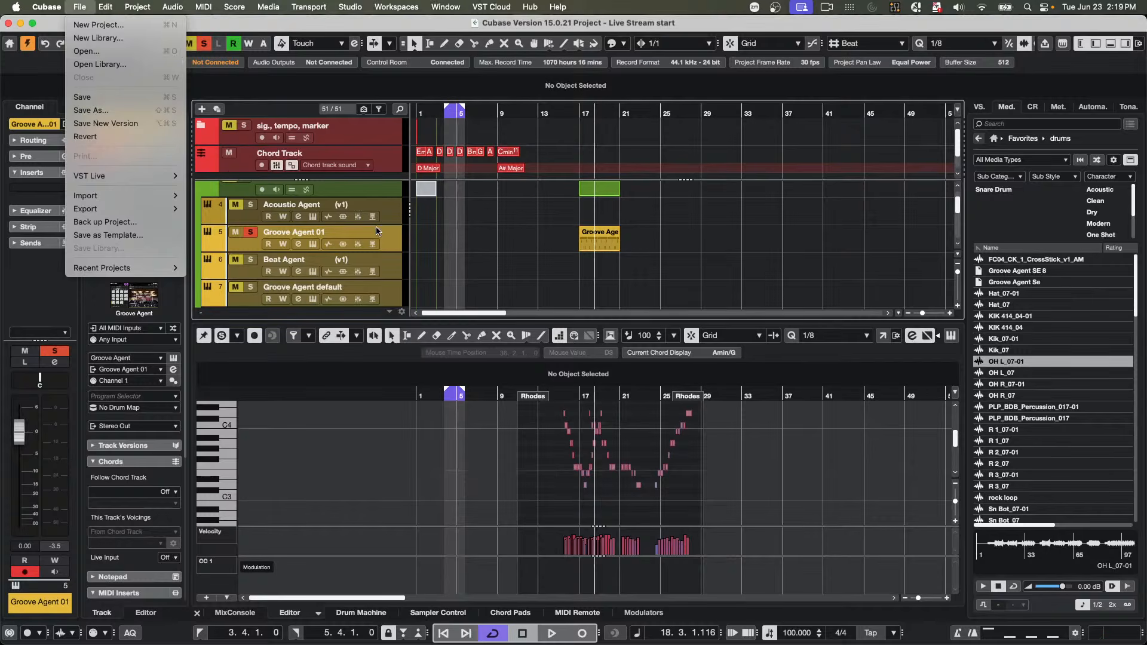
click(502, 231)
- Solo the acoustic guitar track and unmute its audio event at bar 7 with the Mute tool
scroll(504, 239, down, 10)
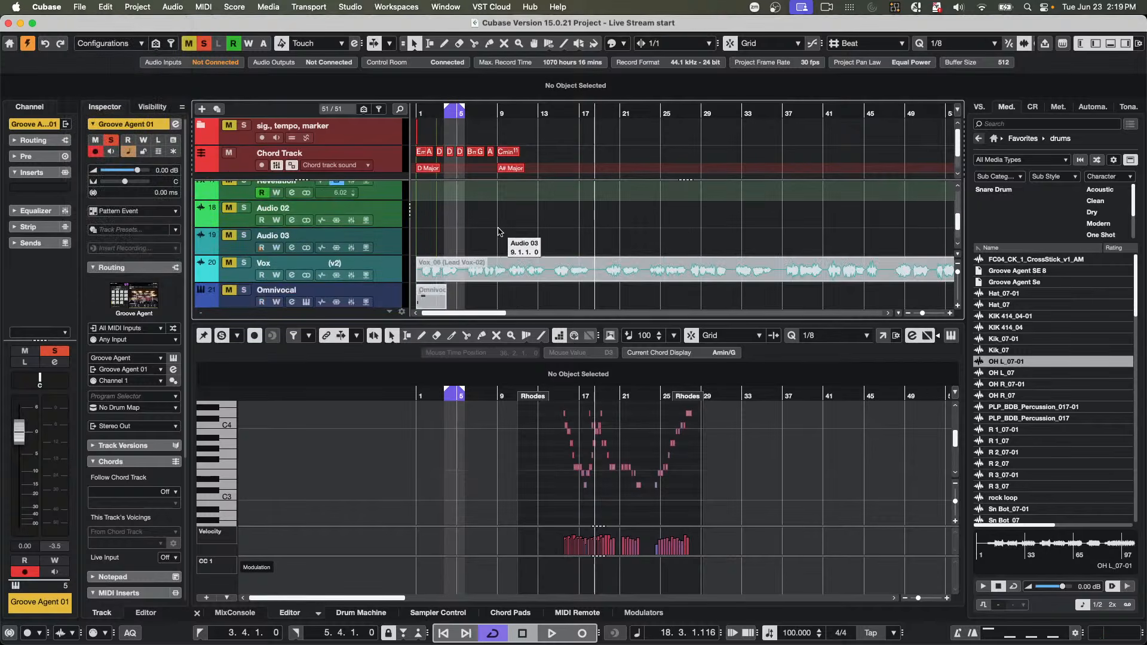
scroll(442, 248, down, 1)
scroll(472, 243, up, 2)
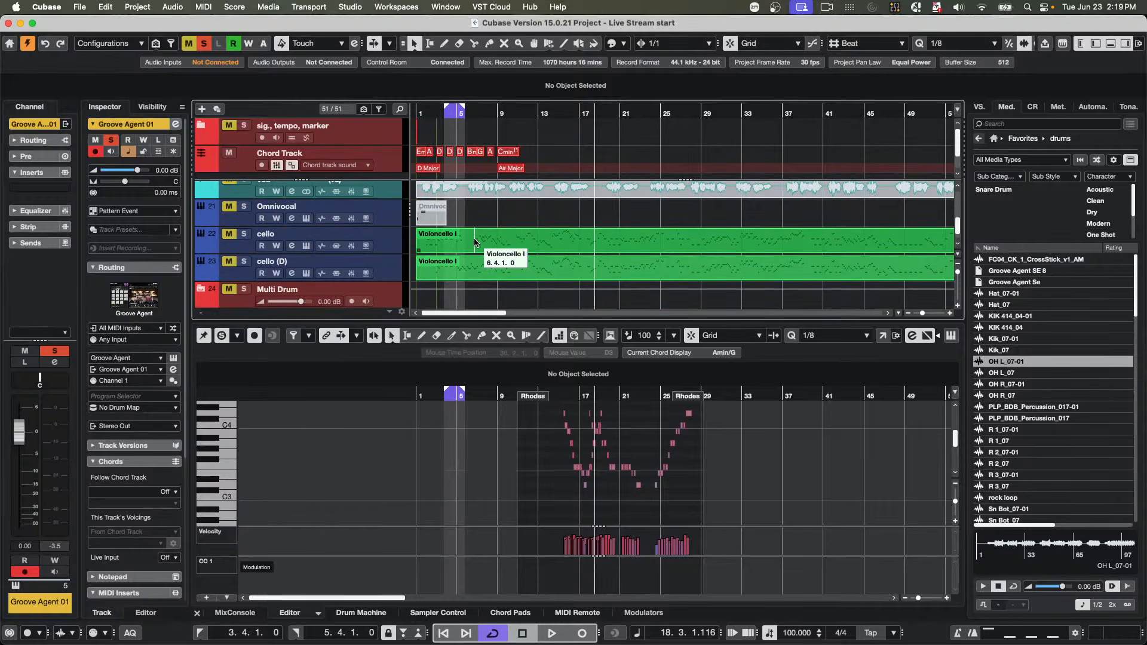
scroll(476, 242, up, 3)
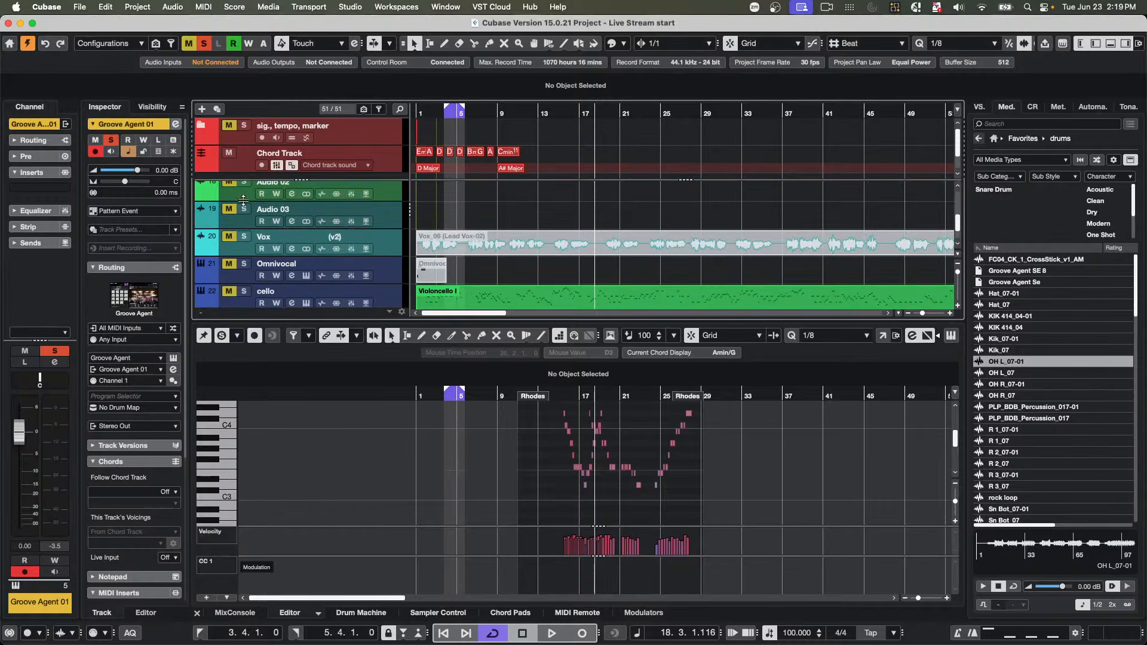
scroll(317, 236, up, 4)
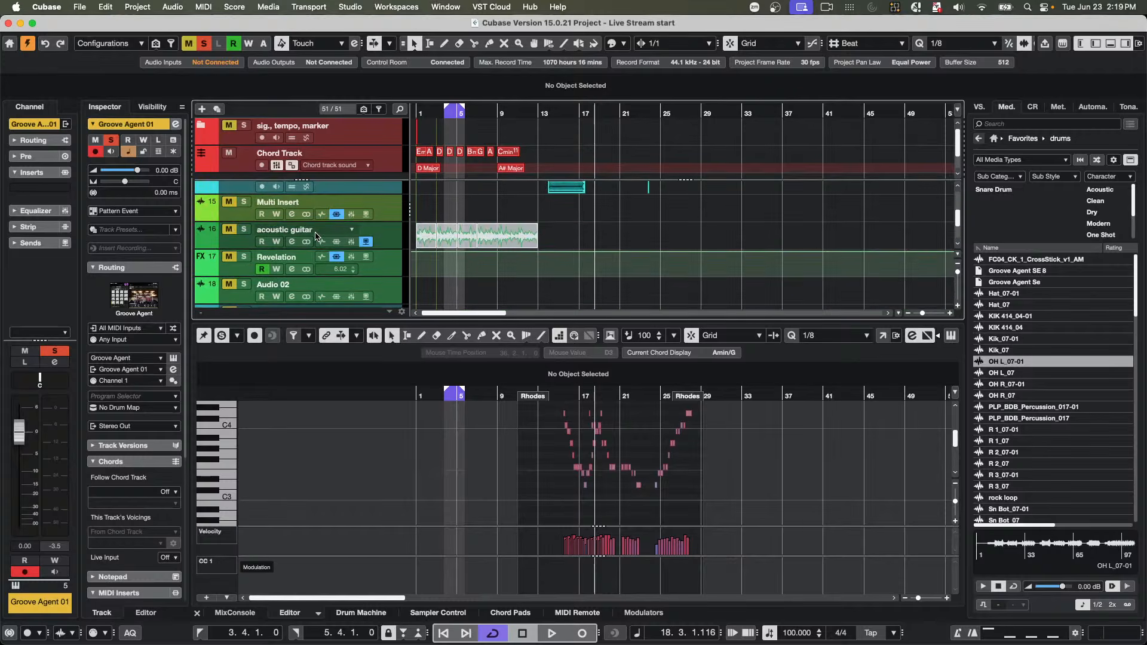
scroll(316, 236, down, 4)
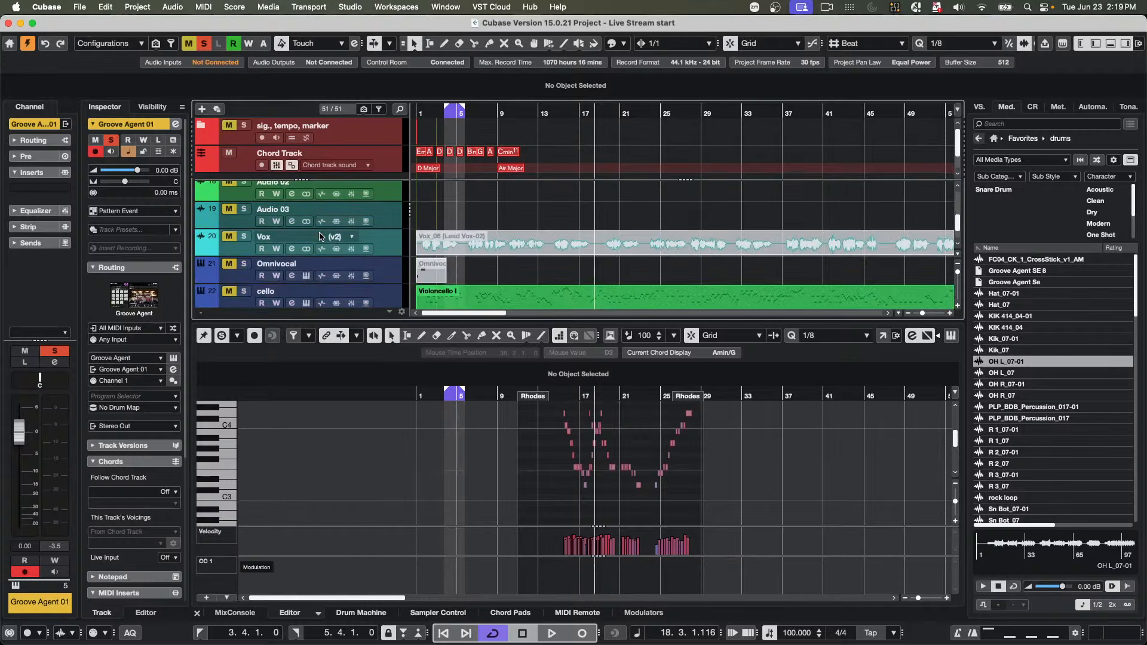
scroll(317, 236, up, 4)
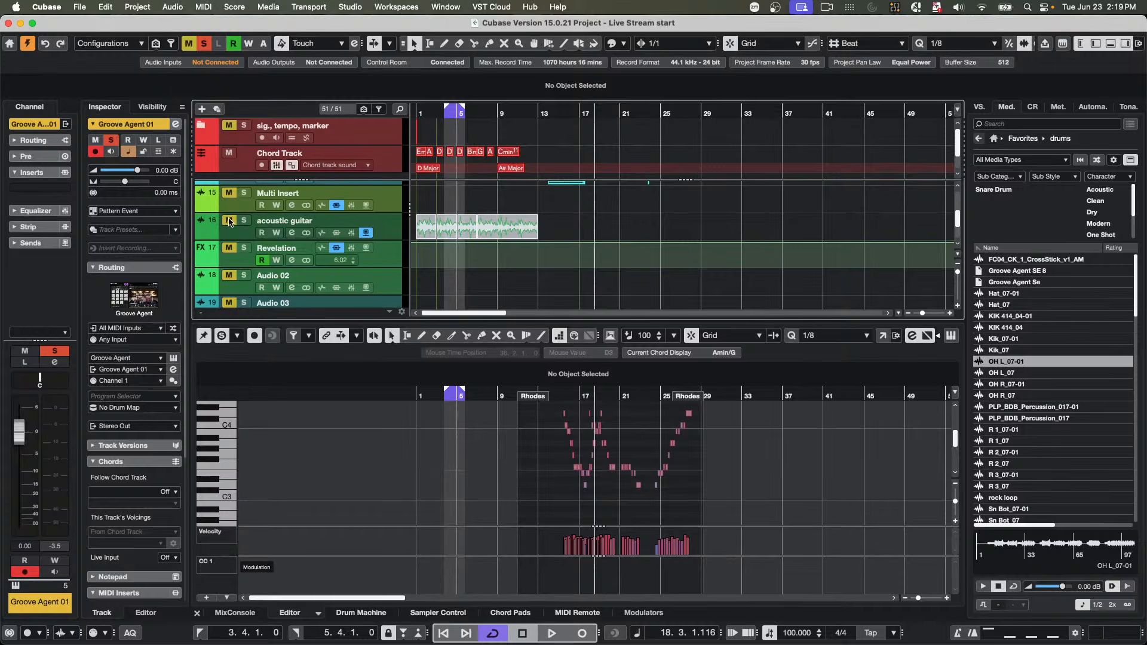
right_click(439, 233)
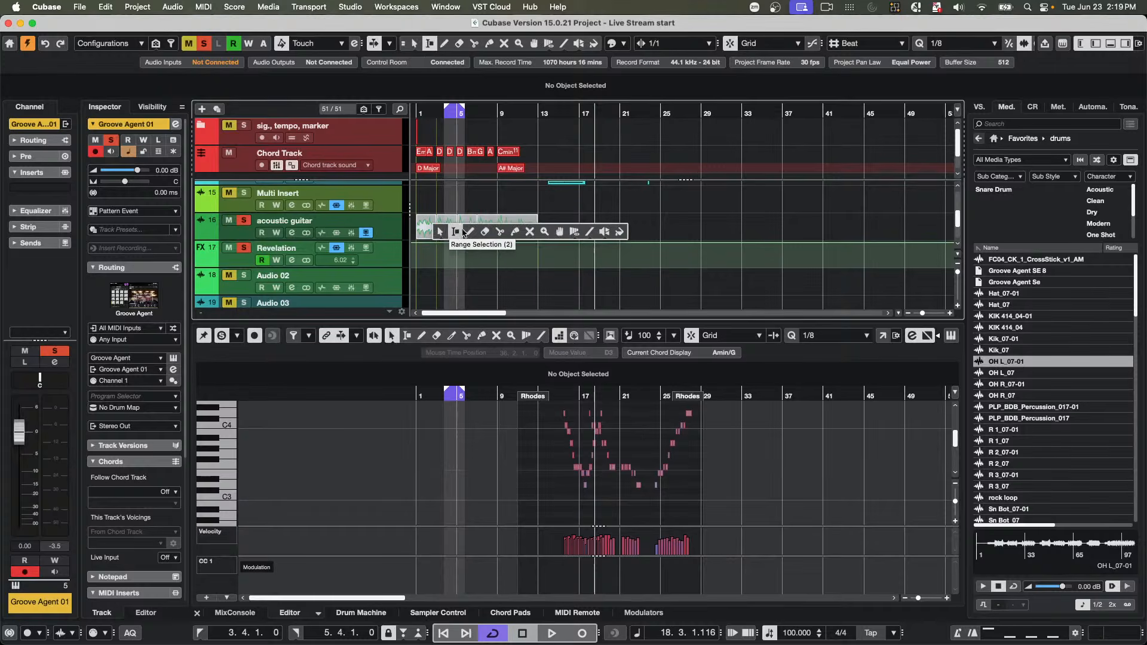
click(529, 231)
click(530, 228)
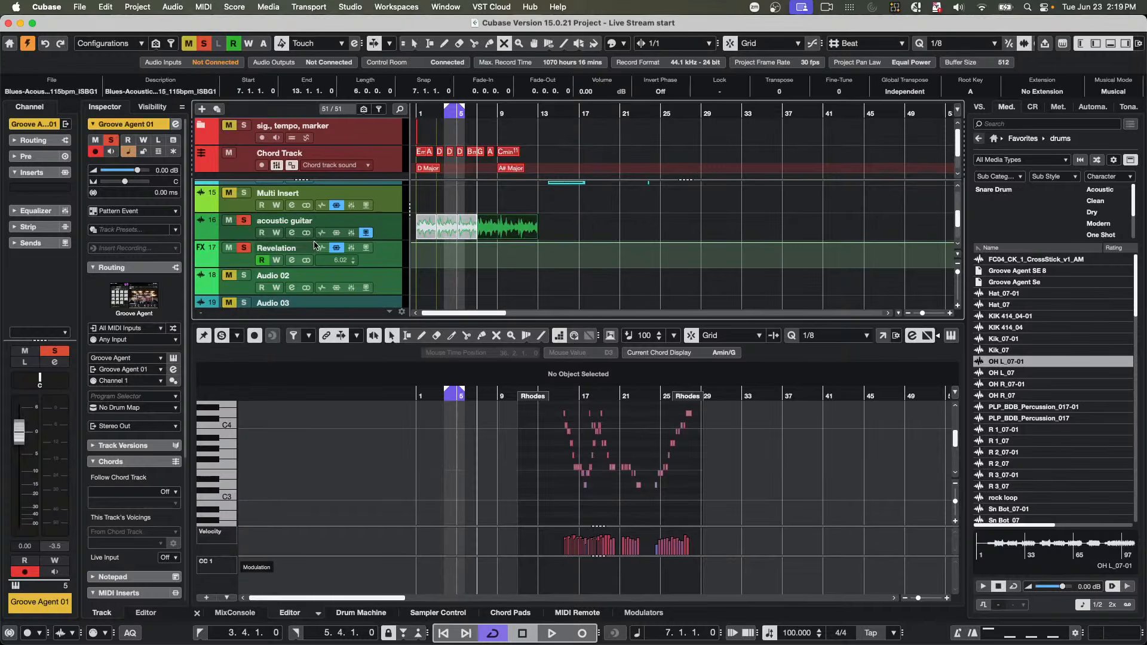
- Enlarge the acoustic guitar track and give the bar 7 event a fade-out about 2.3.0 long and a fade-in about 2.0.0 long
drag(316, 241, 316, 277)
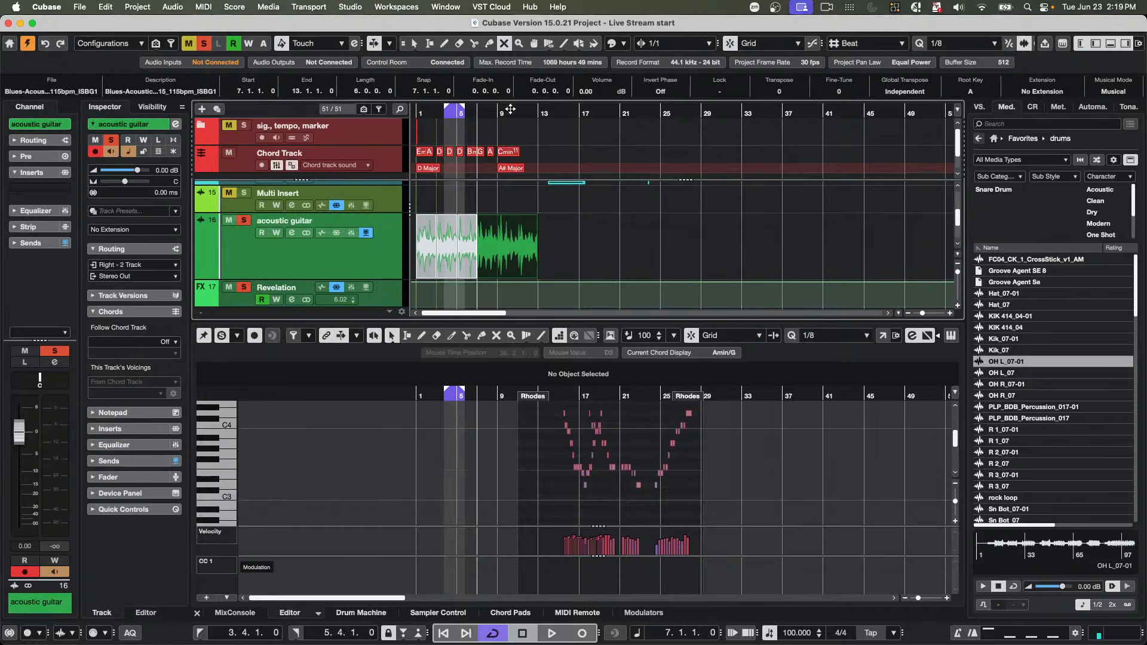
drag(509, 112, 512, 139)
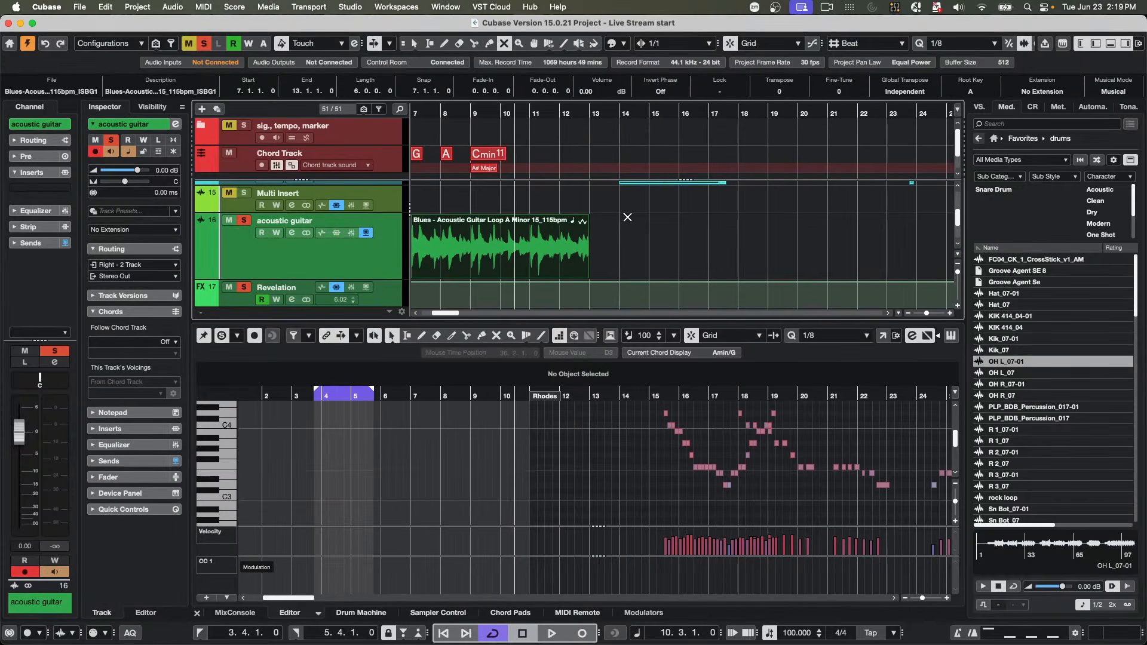
key(1)
mouse_move(584, 219)
mouse_down()
mouse_move(517, 218)
mouse_move(597, 215)
mouse_up()
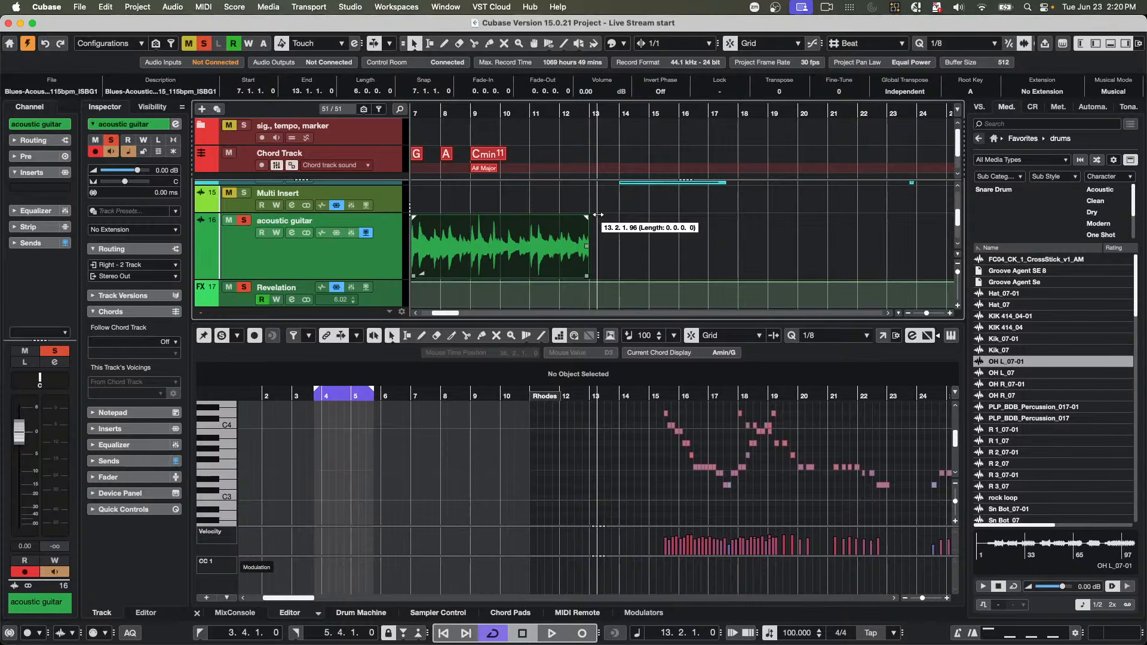
mouse_move(599, 215)
mouse_down()
mouse_move(425, 217)
mouse_move(571, 221)
mouse_move(454, 222)
mouse_move(567, 221)
mouse_move(459, 222)
mouse_move(507, 220)
mouse_up()
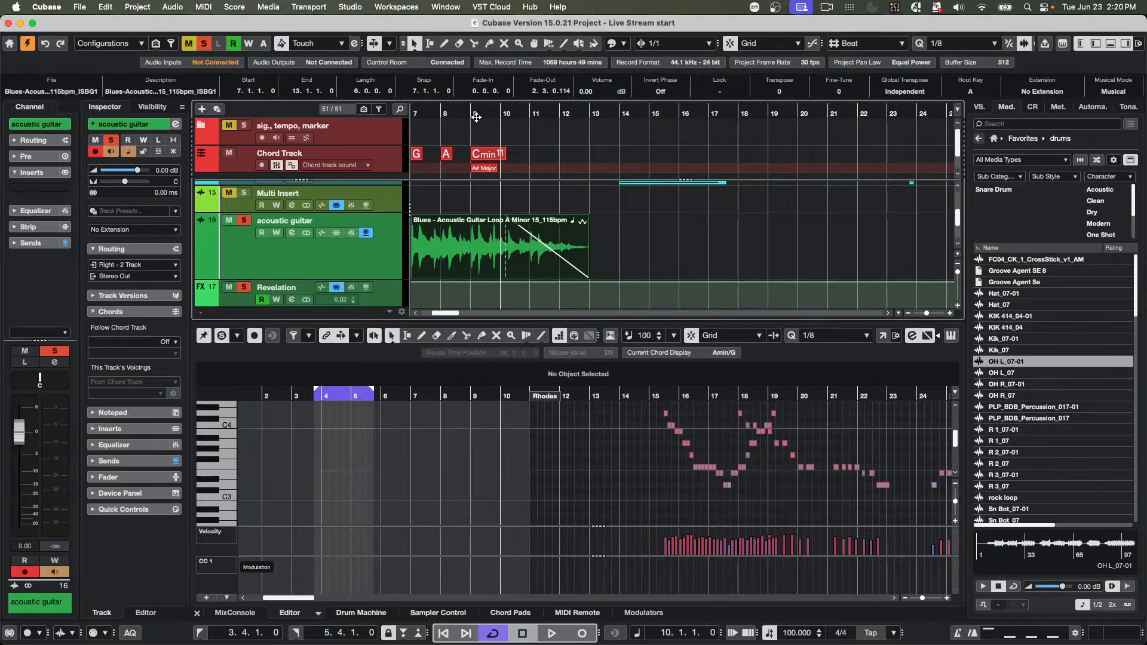
drag(475, 115, 413, 134)
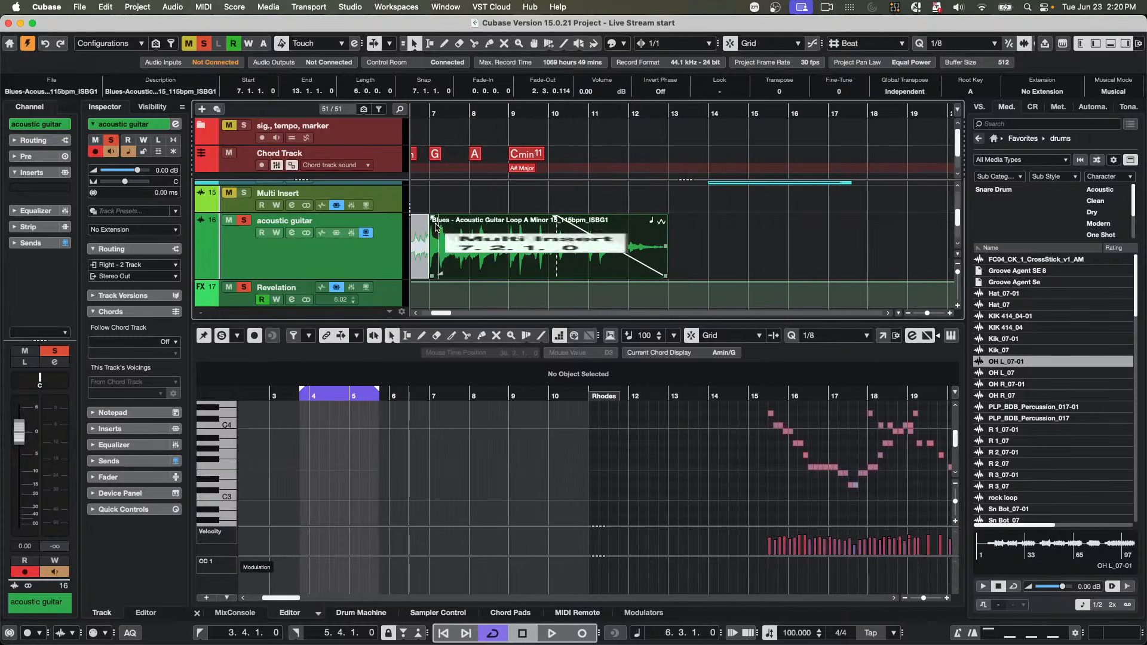
drag(429, 218, 514, 218)
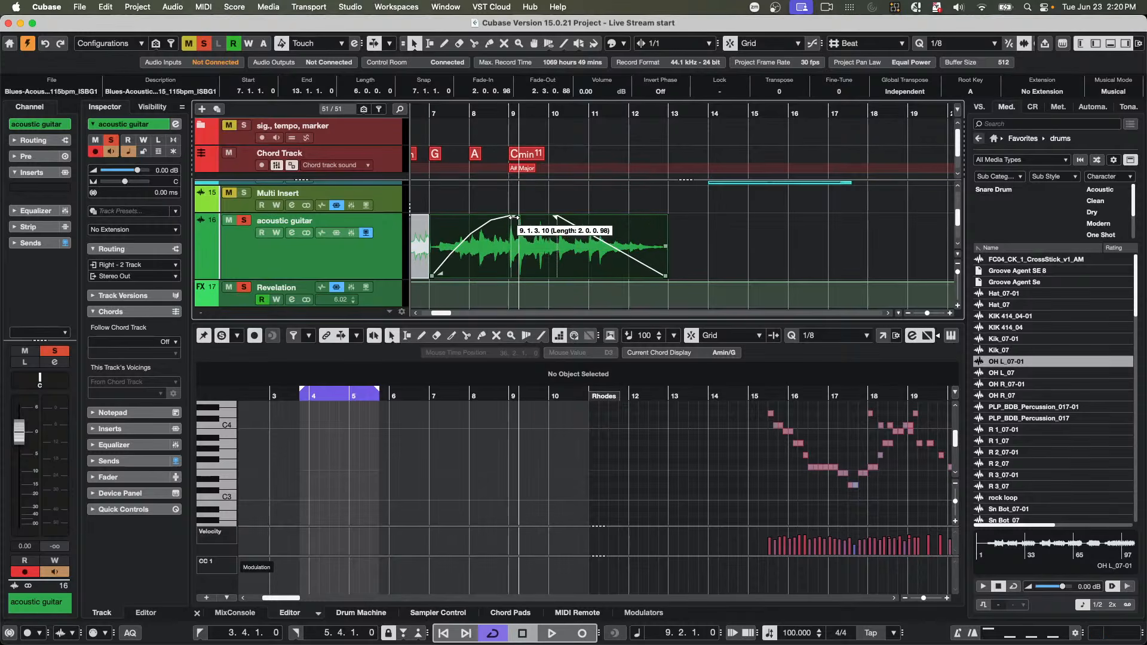
- Try several preset curve shapes in the acoustic guitar event's fade-out editor and close it without applying
double_click(622, 246)
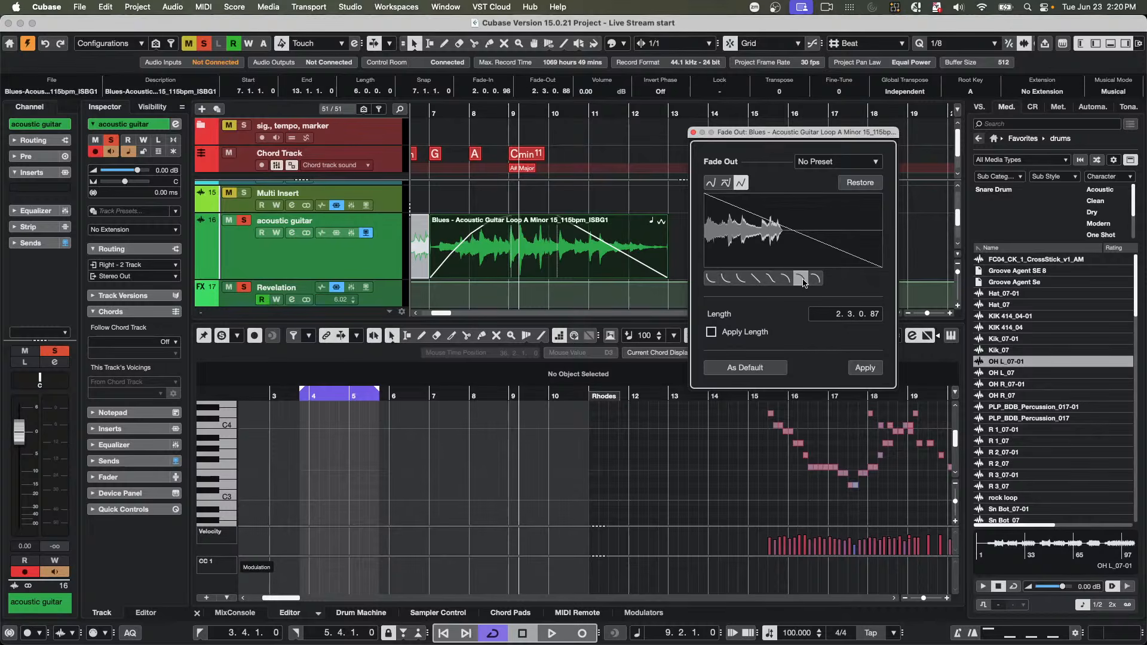
click(802, 279)
click(728, 279)
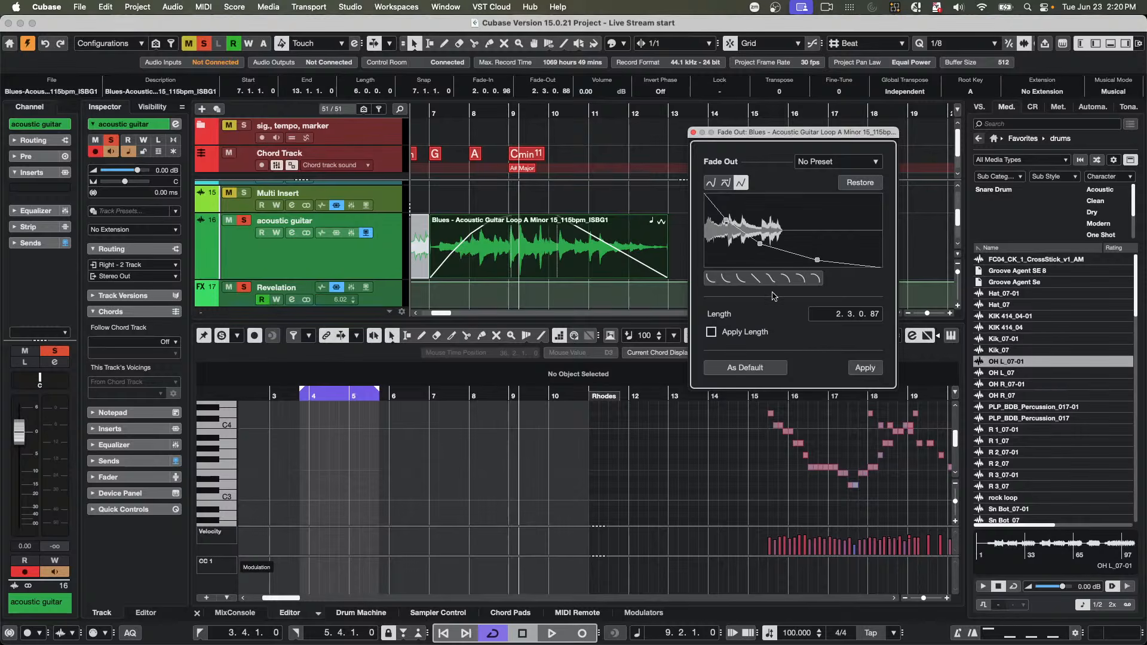
click(774, 278)
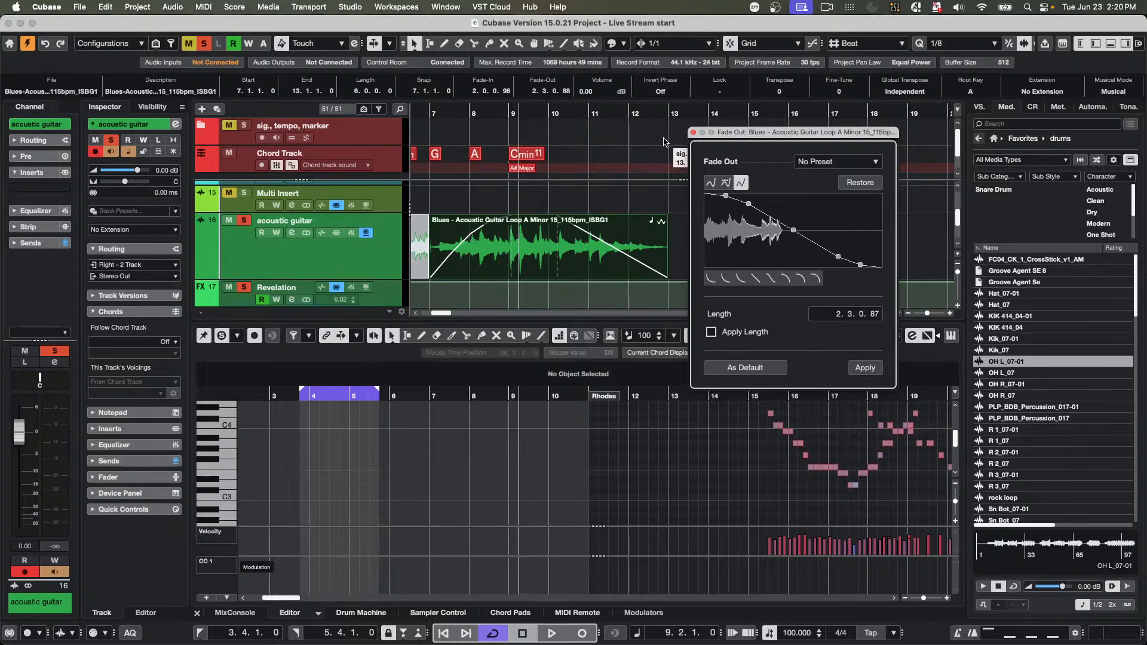
click(693, 133)
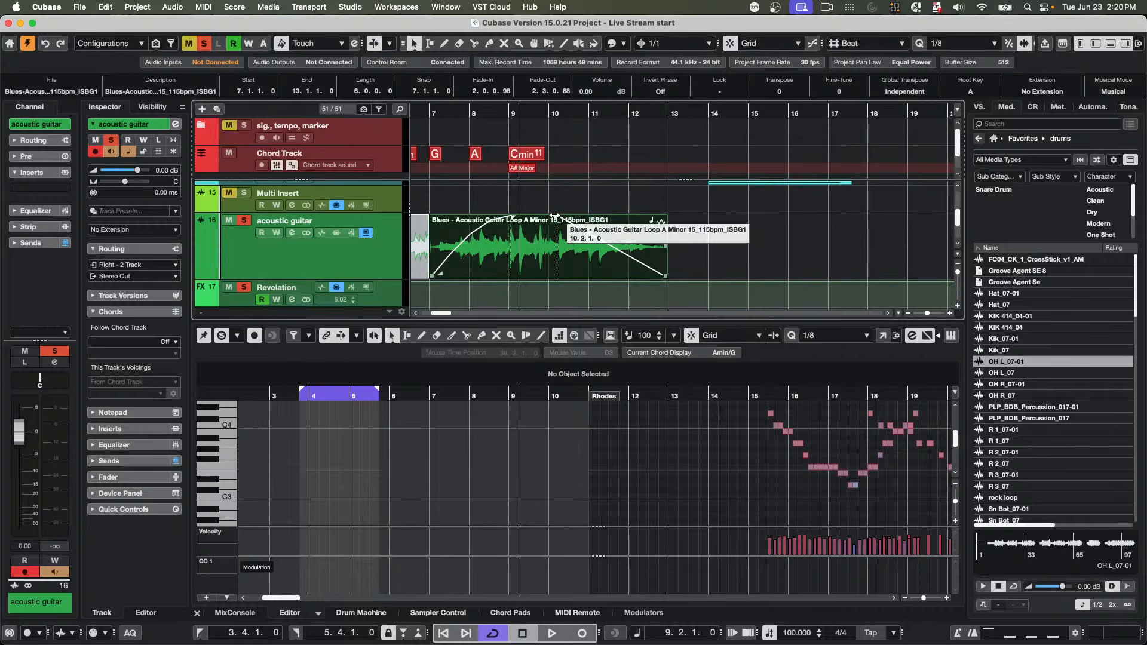
- Shorten the acoustic guitar event's fade-out to about 1.3.1 and lengthen its fade-in to about 2.0.1
drag(561, 218, 594, 218)
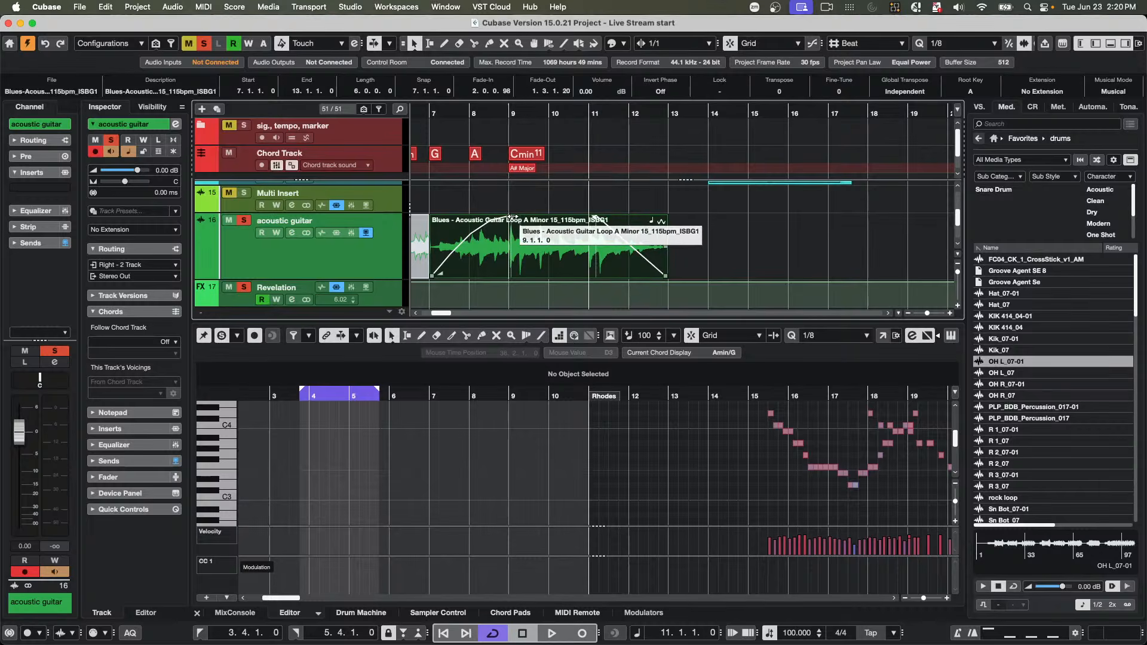
mouse_move(511, 217)
mouse_down()
mouse_move(470, 216)
mouse_move(559, 216)
mouse_move(514, 216)
mouse_up()
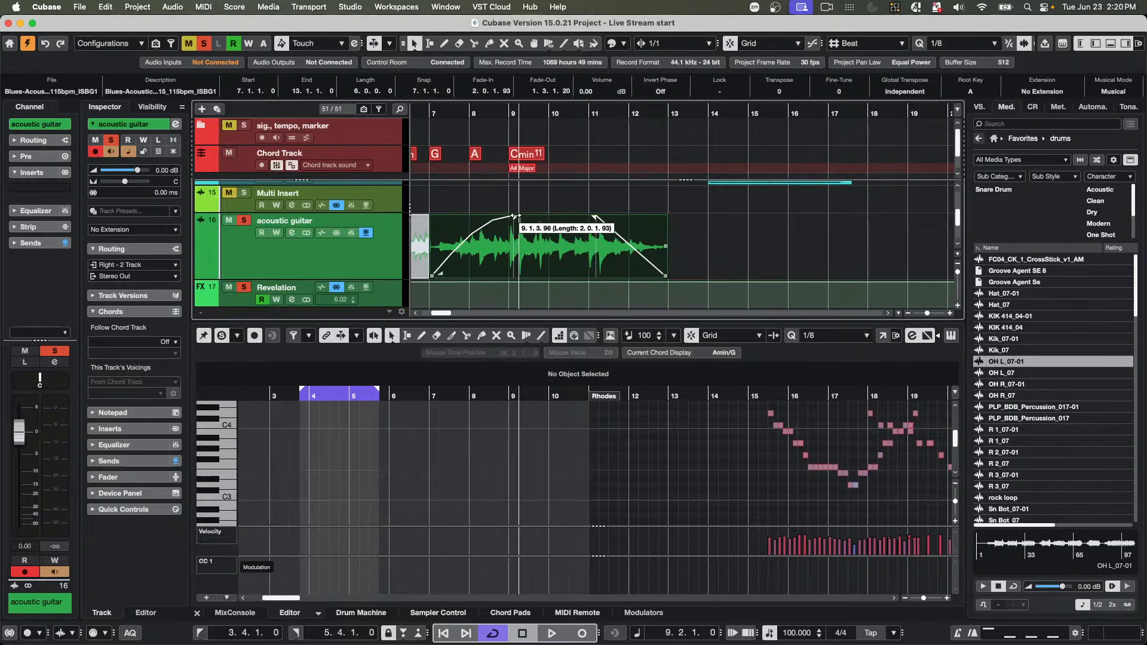
- Try an S-shaped curve for the shortened fade-out in its editor and close it without applying
double_click(648, 235)
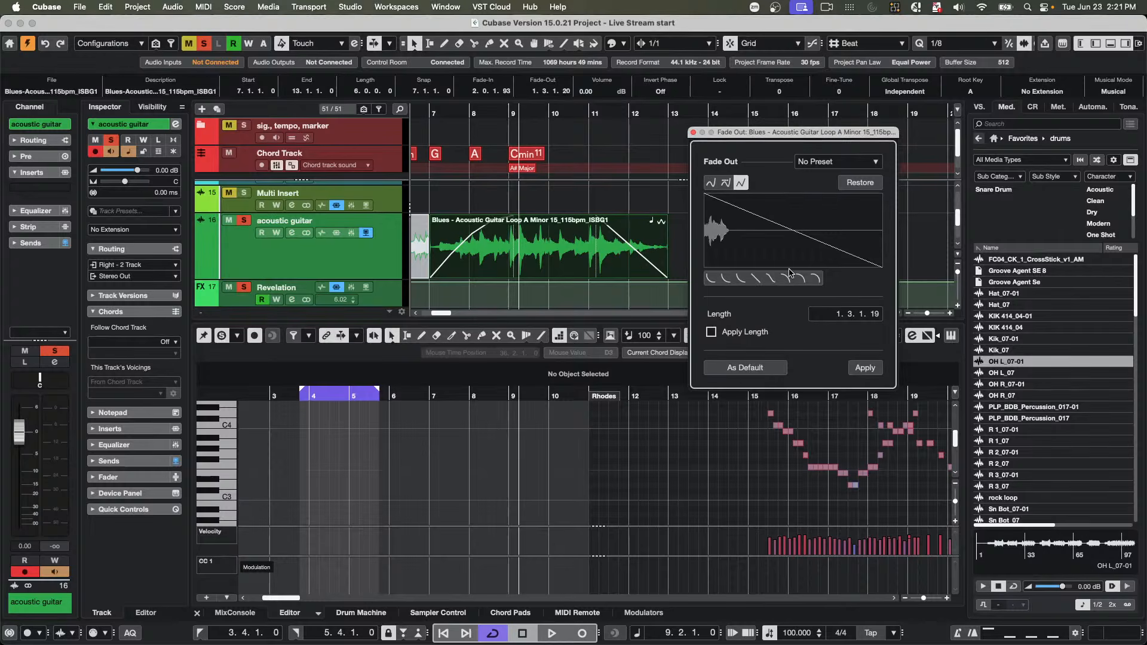
click(770, 280)
click(693, 132)
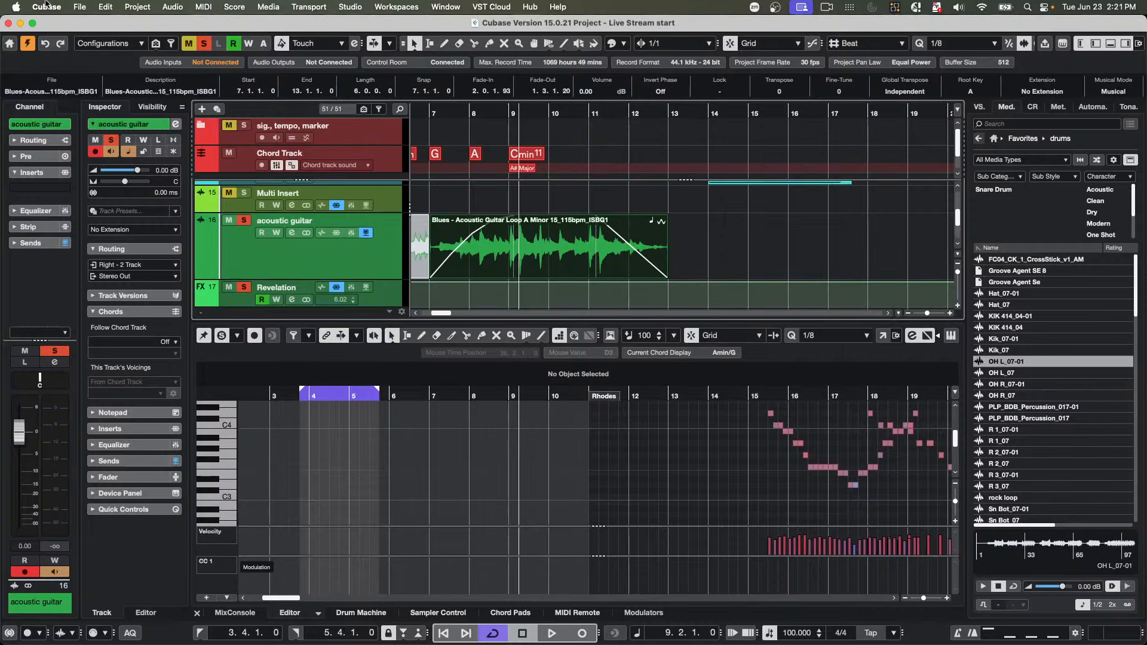
- Review the Editing and Editing-Audio preferences for fade-related options, and close the preferences
click(51, 6)
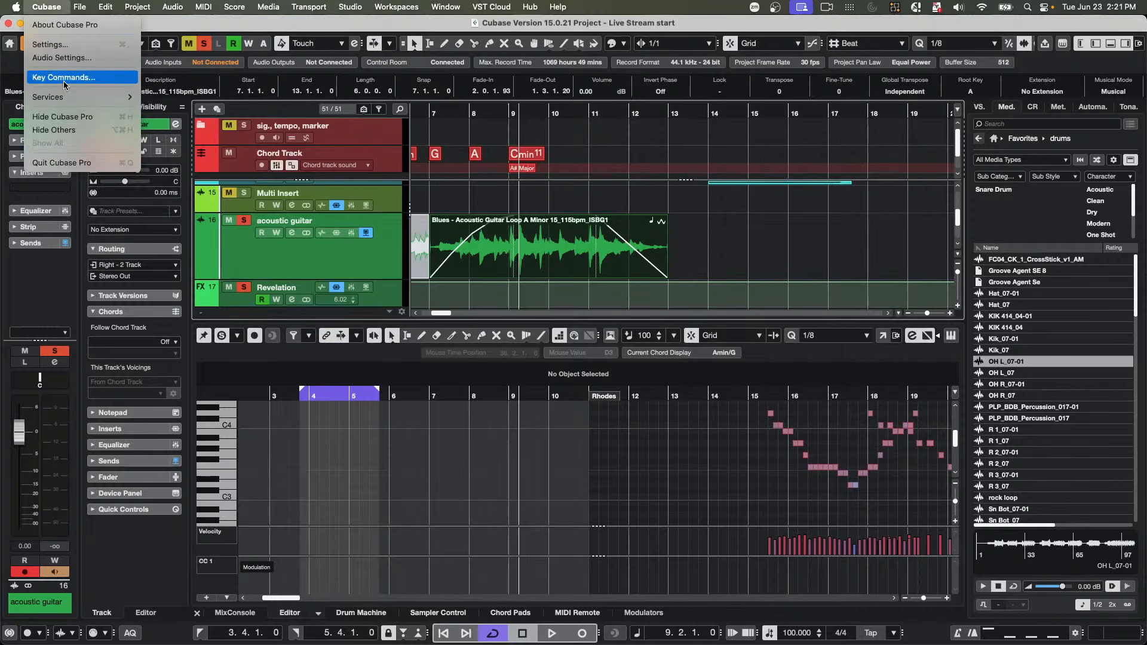
click(69, 44)
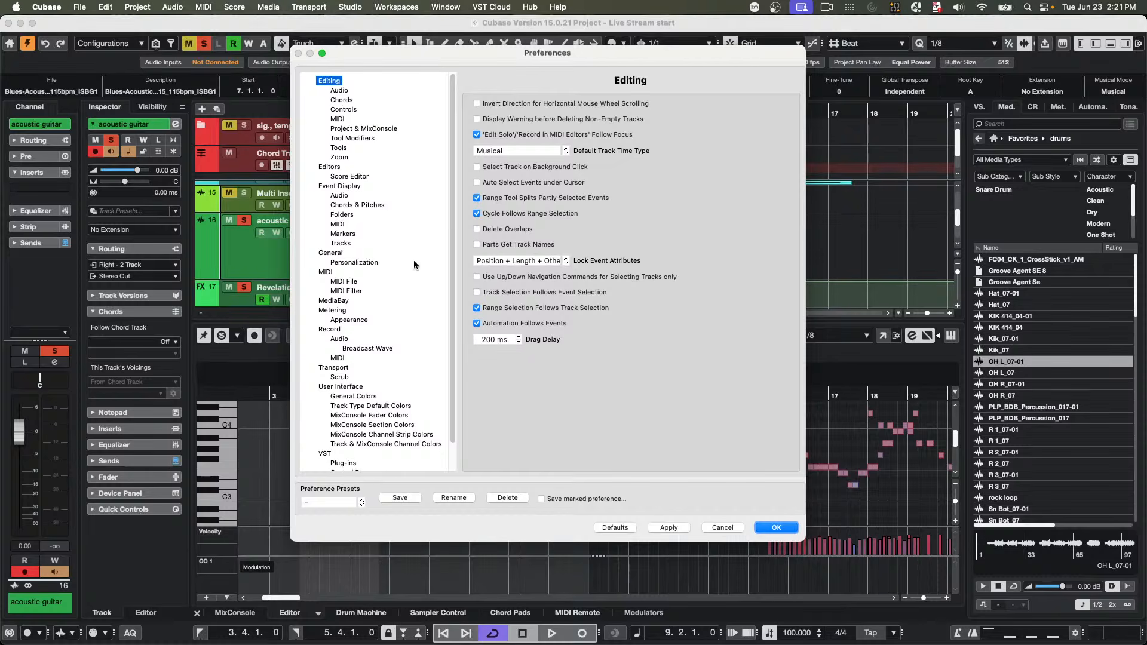
click(342, 90)
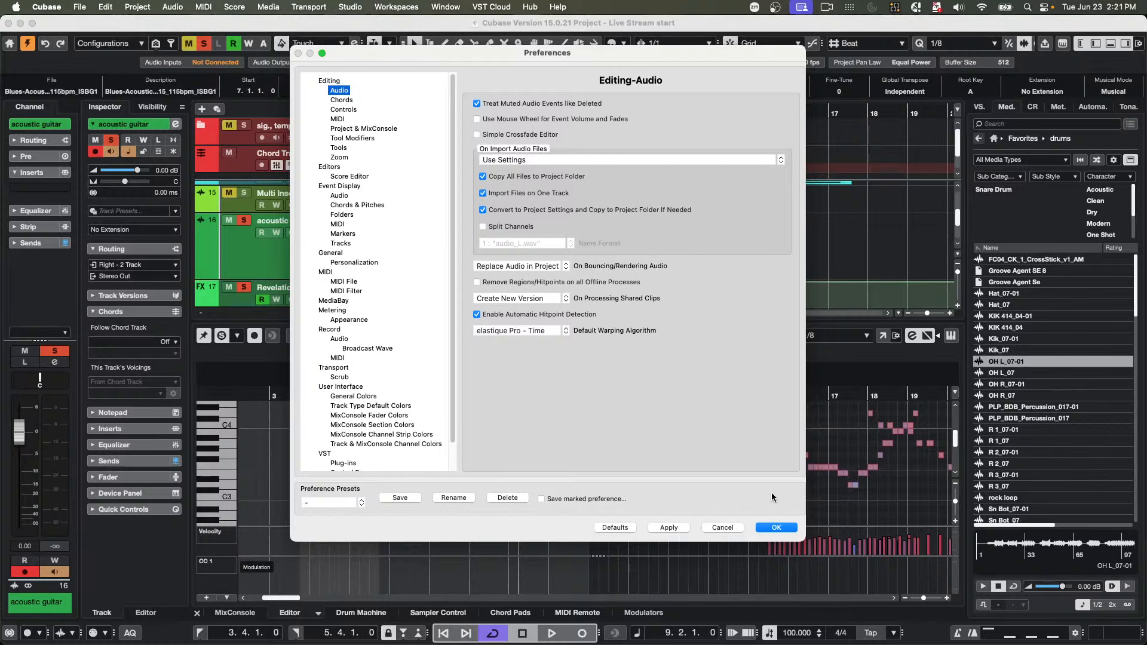
click(777, 528)
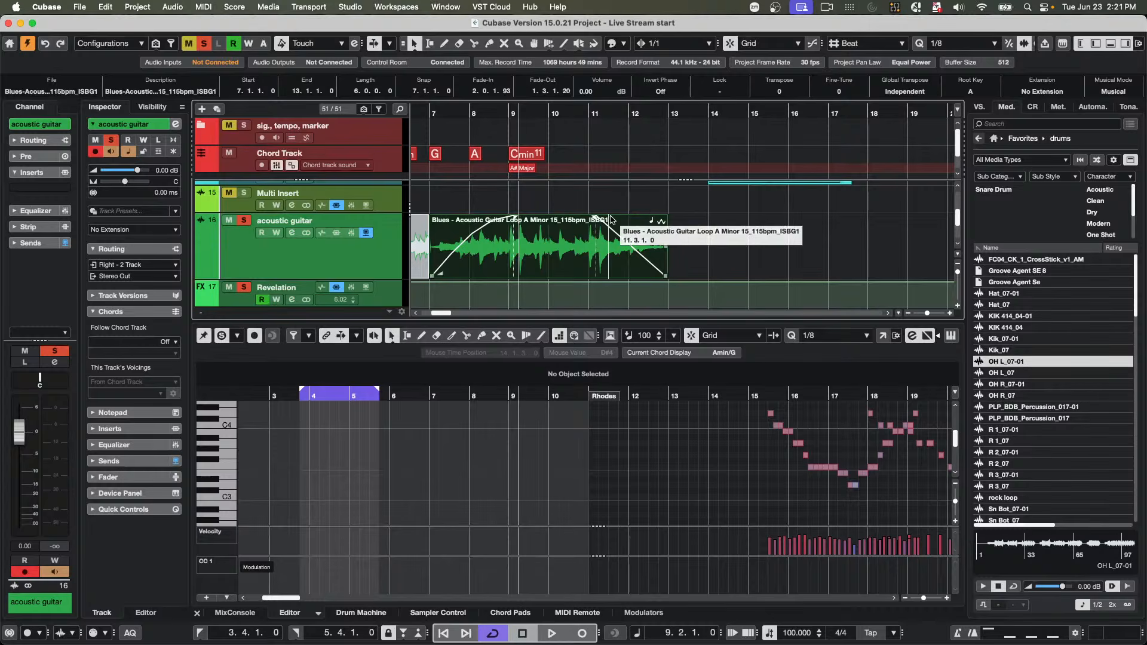
- Try a custom zigzag fade-out curve with several added points on the acoustic guitar event, and close the editor without applying
double_click(647, 240)
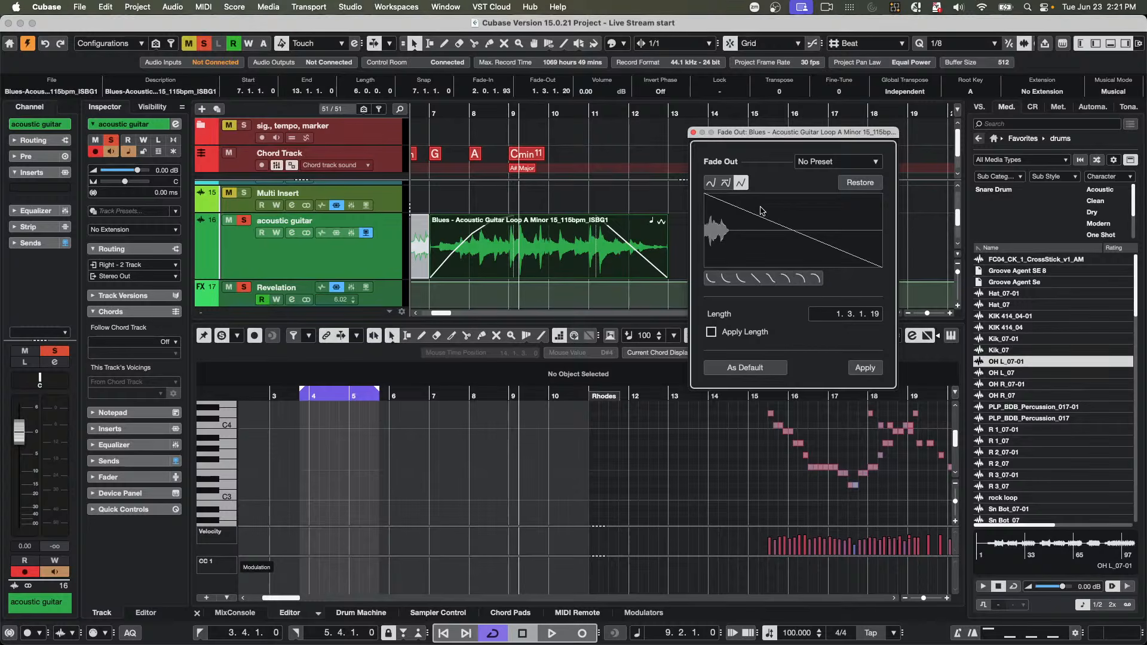
click(757, 219)
drag(756, 218, 823, 207)
drag(726, 212, 754, 194)
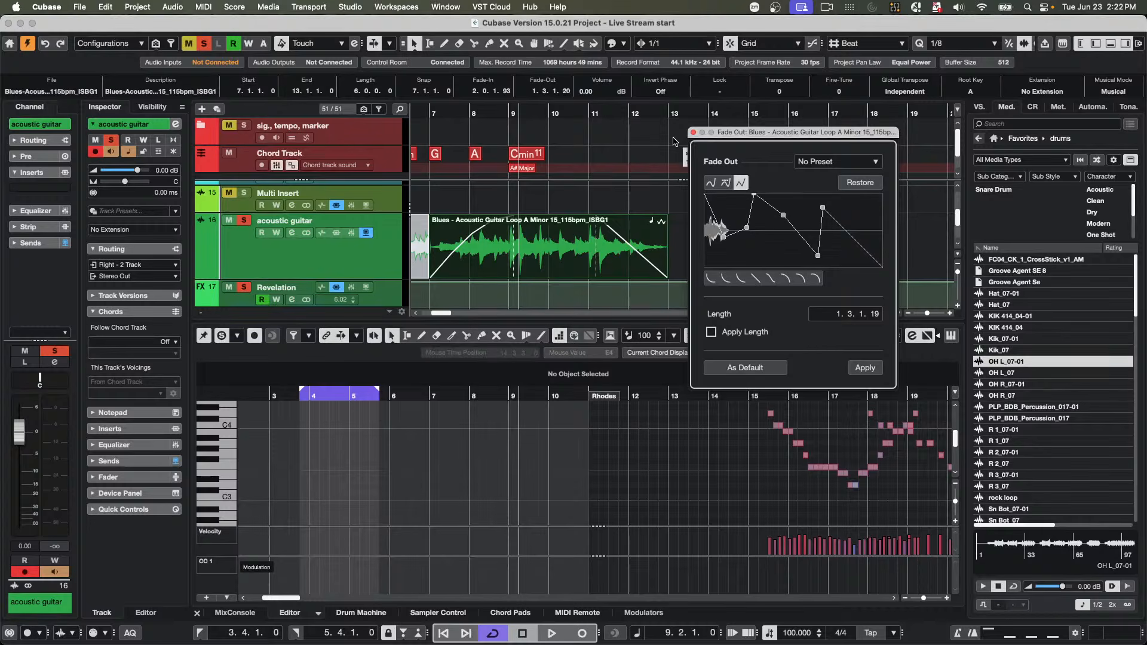
click(693, 133)
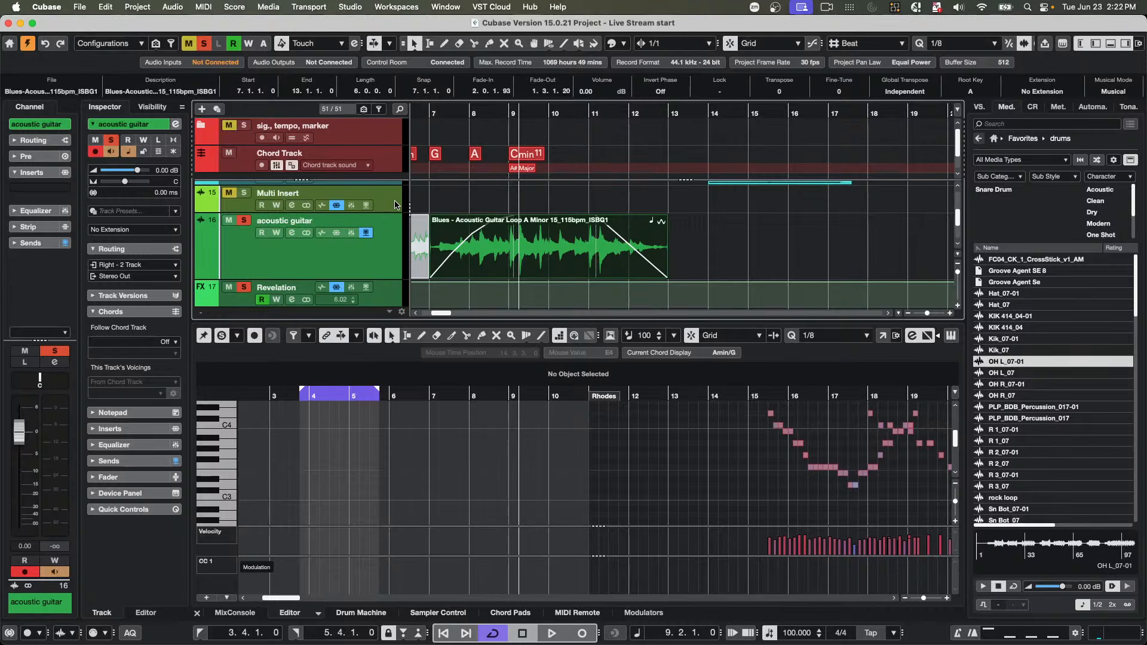
- Add one Groove Agent instrument track with Pattern Event as event type below the Multi Insert track
click(395, 205)
right_click(395, 205)
mouse_move(395, 208)
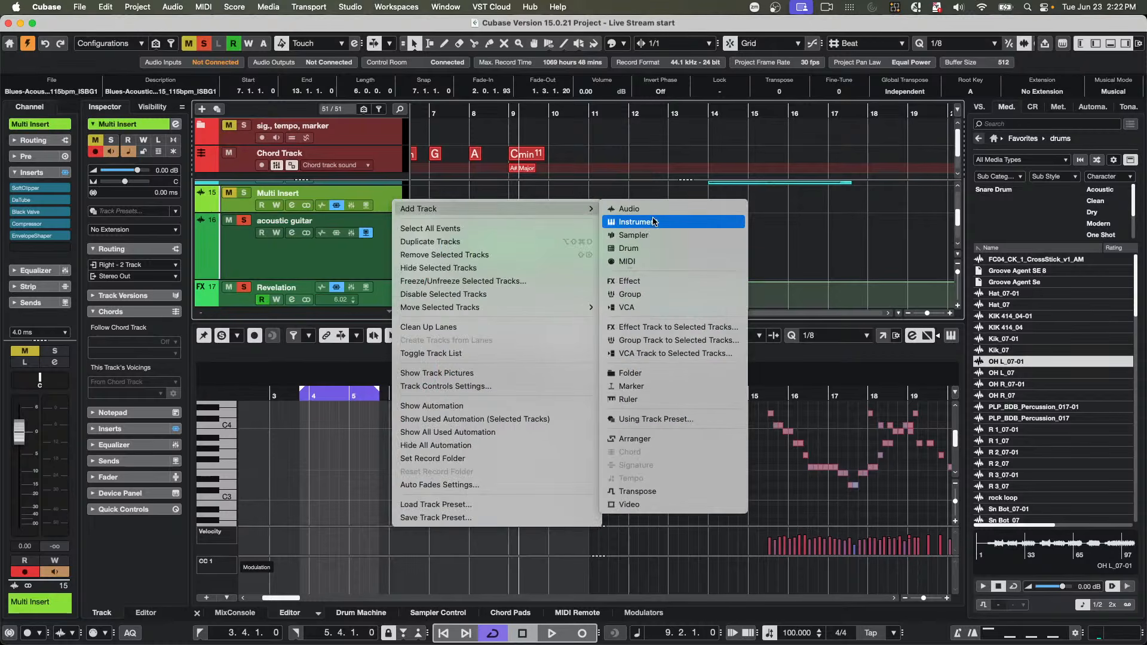
click(633, 221)
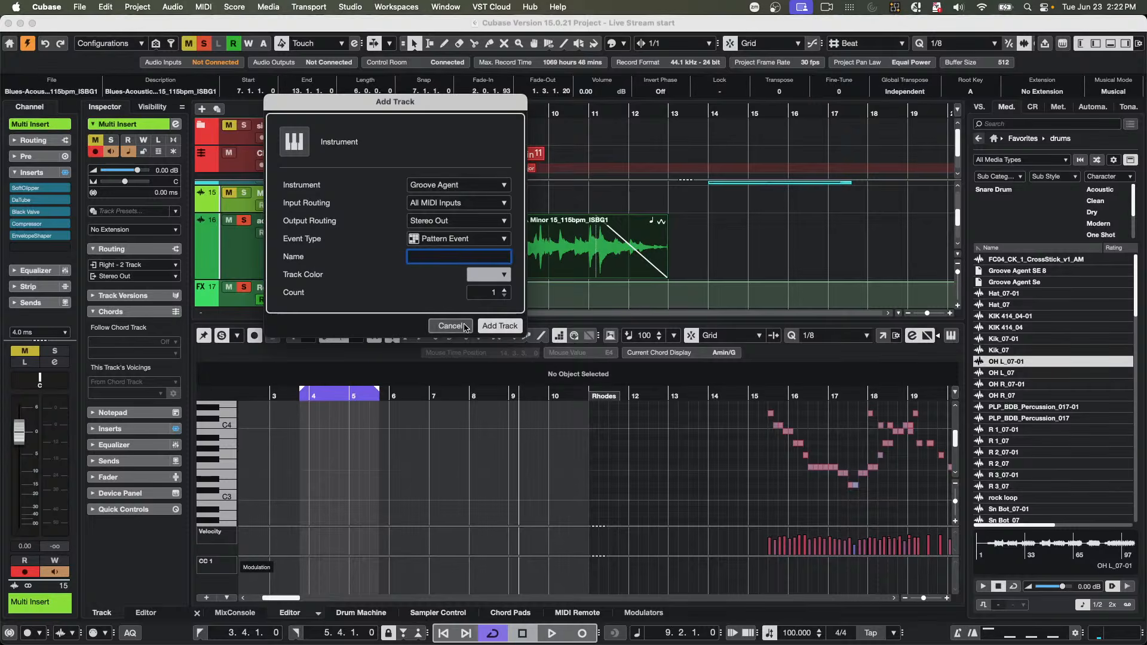
click(489, 326)
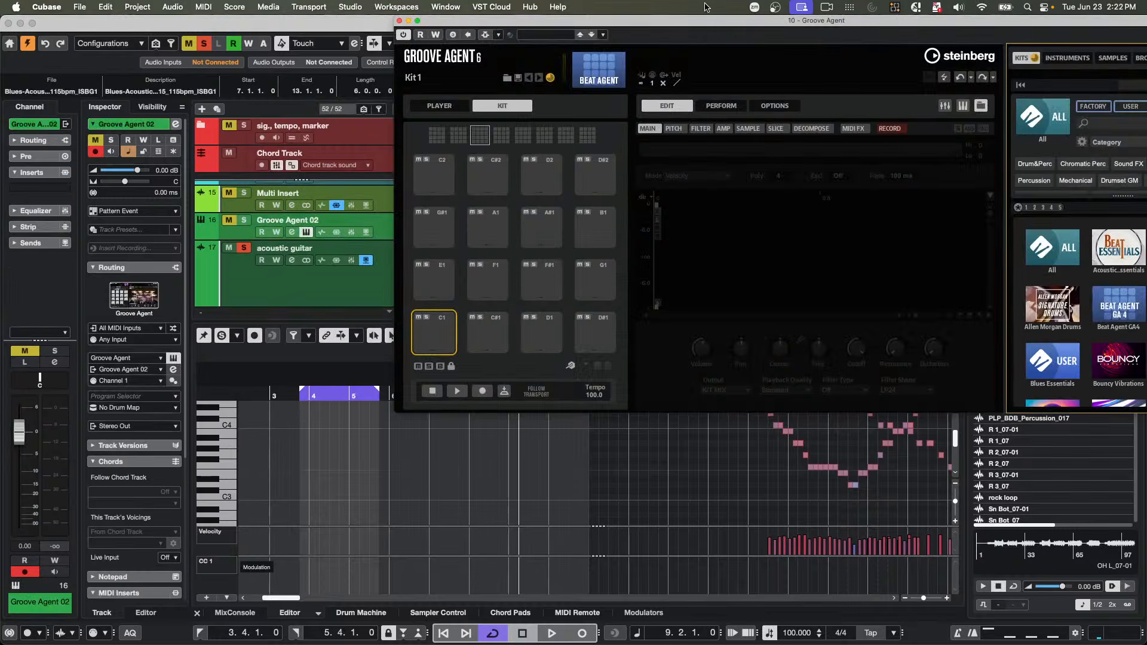
- Load the A Lover's Nest kit from the Percussion Kit library in Groove Agent and play its Groove 1 pattern
double_click(702, 22)
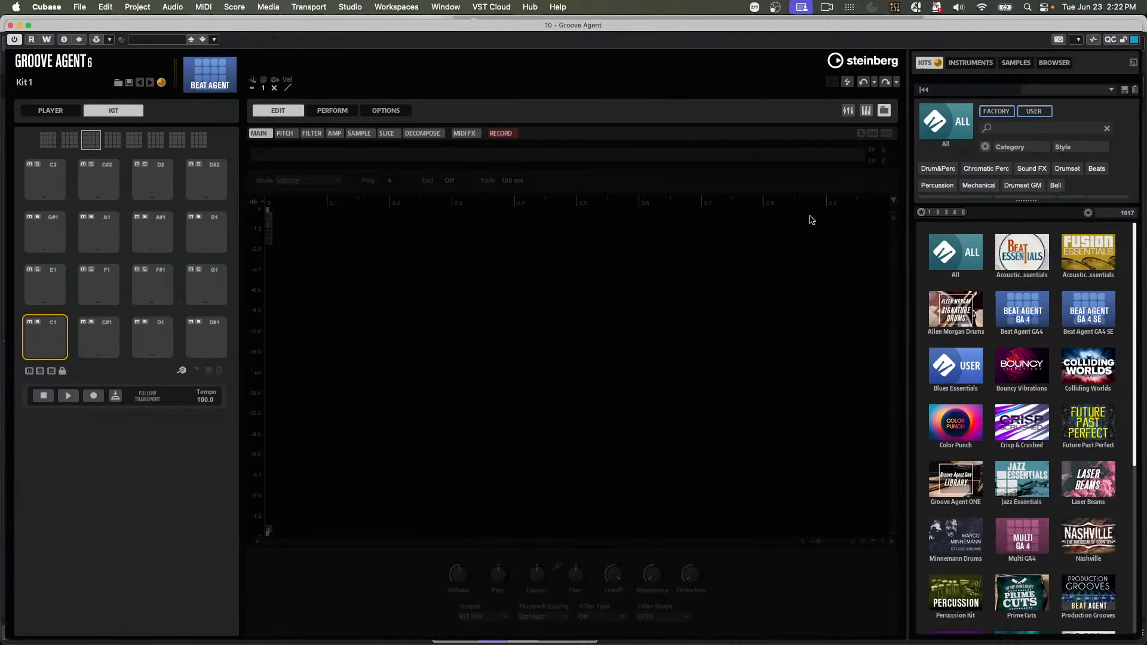
scroll(1026, 365, down, 5)
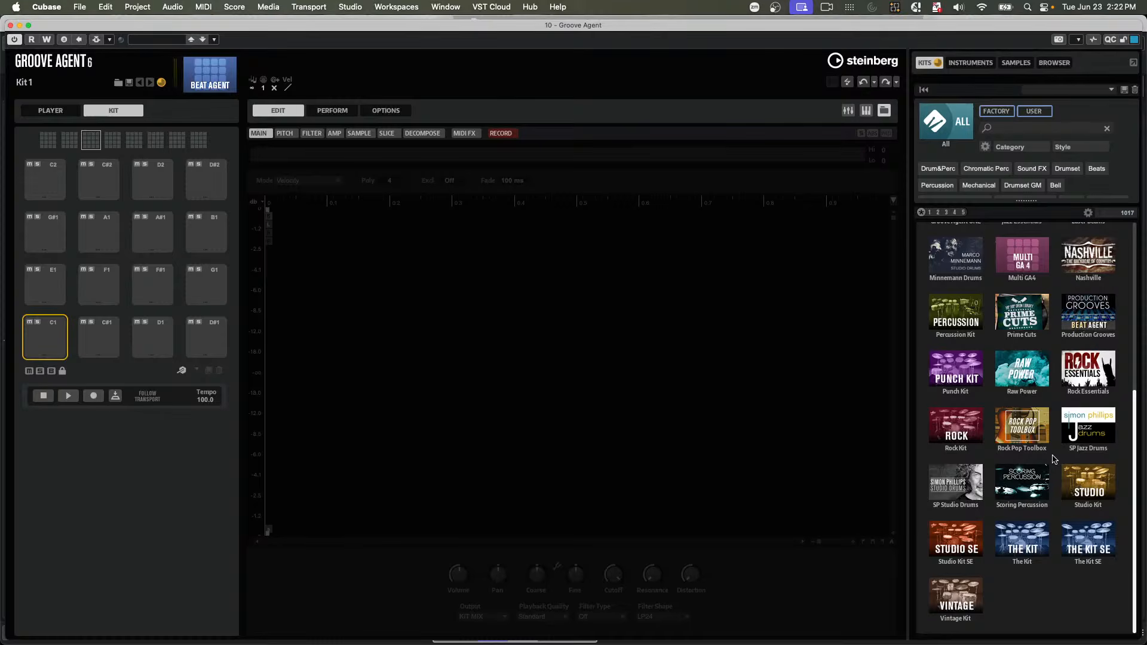
click(957, 316)
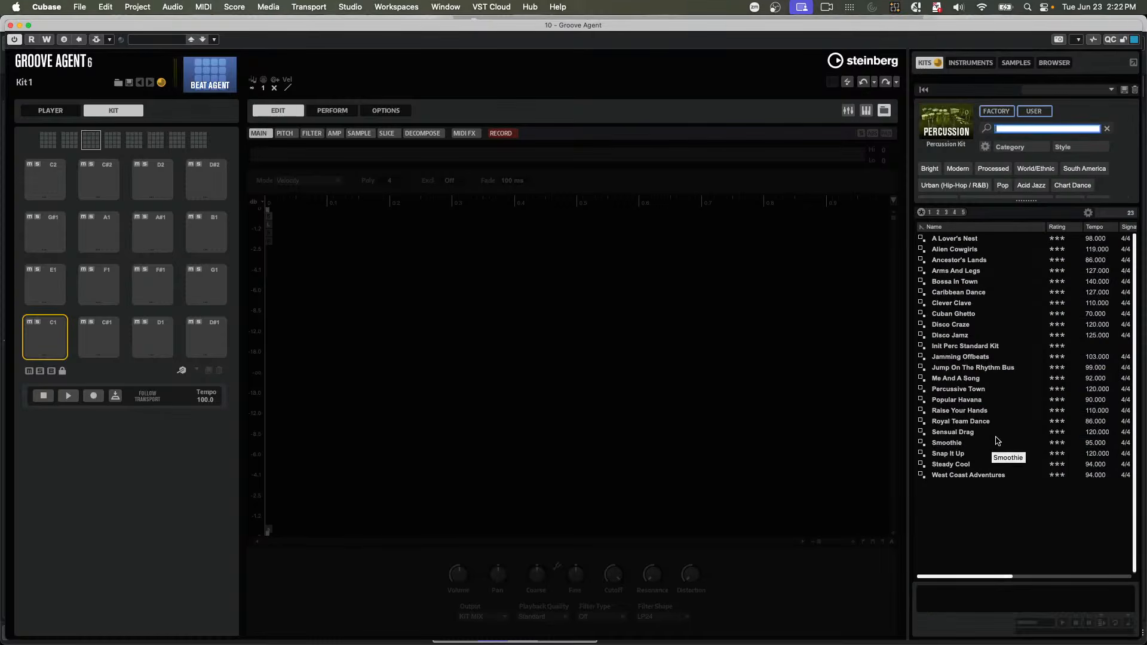
double_click(973, 241)
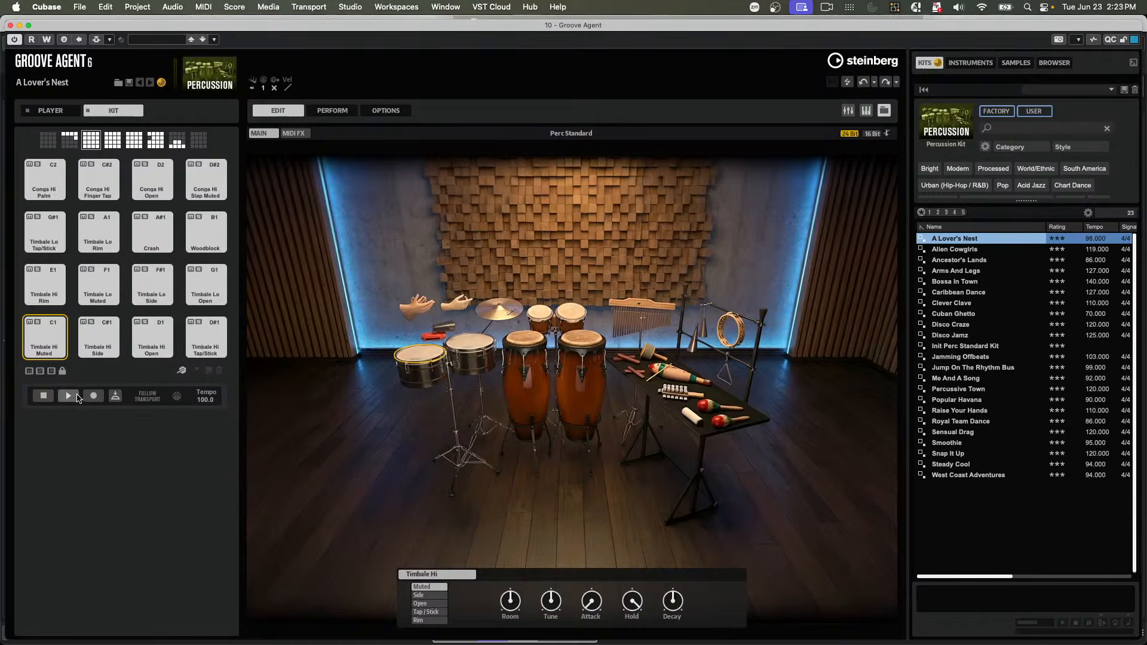
click(51, 111)
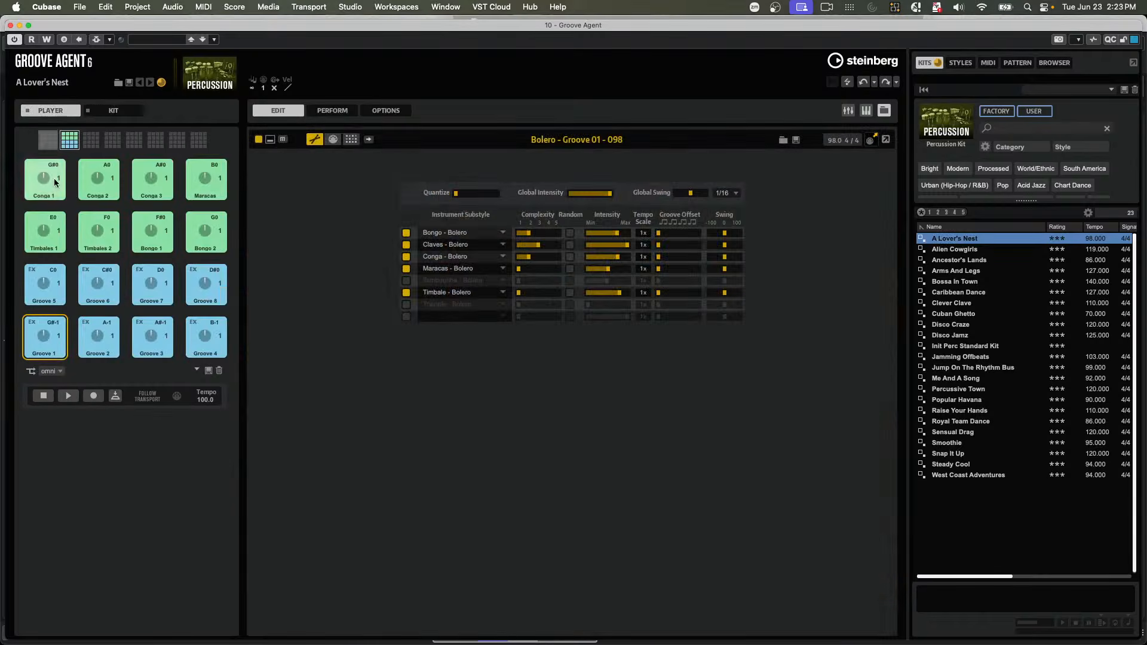
click(68, 397)
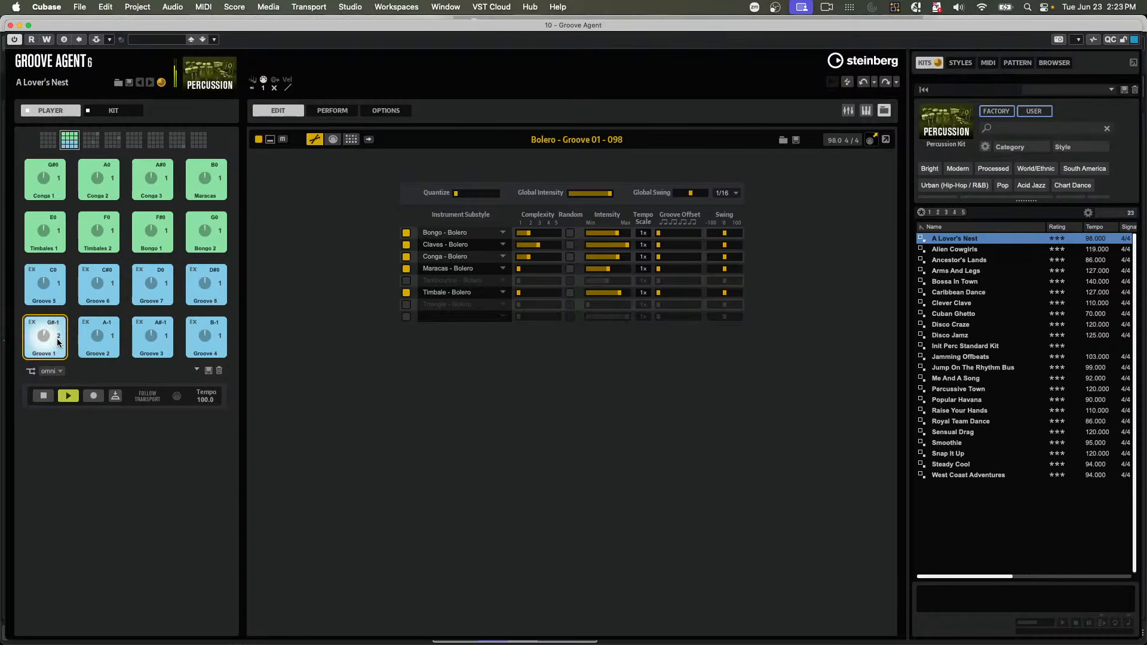
- Solo the Groove Agent 02 track while its pattern plays, keeping the instrument's kit browser accessible
click(30, 27)
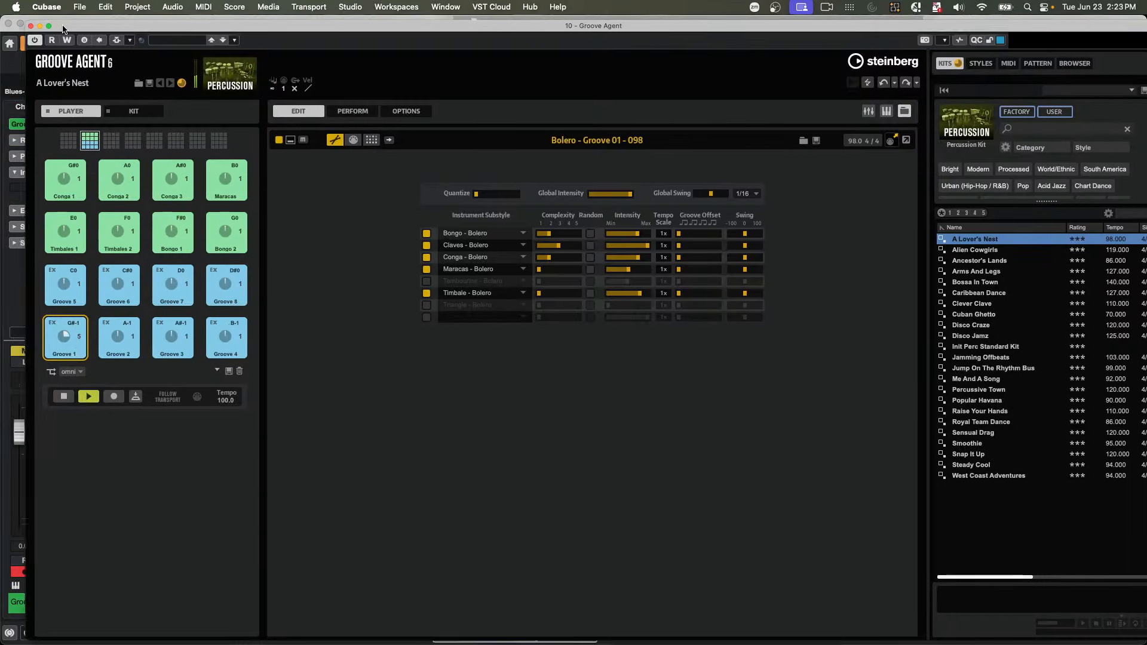
drag(442, 68, 617, 199)
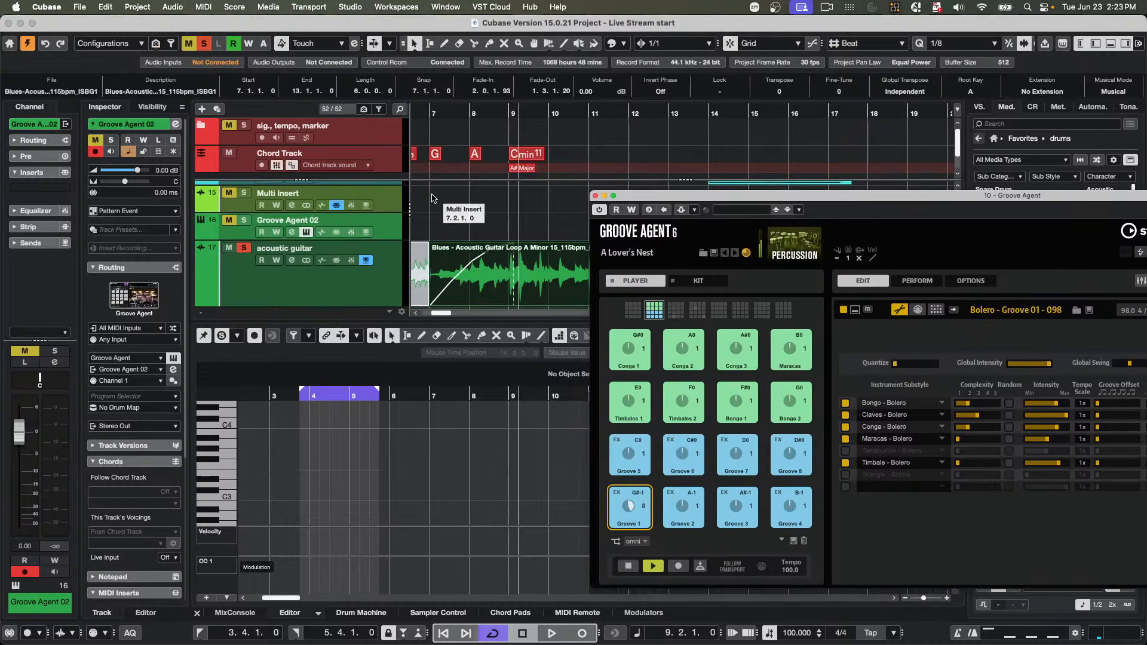
click(244, 220)
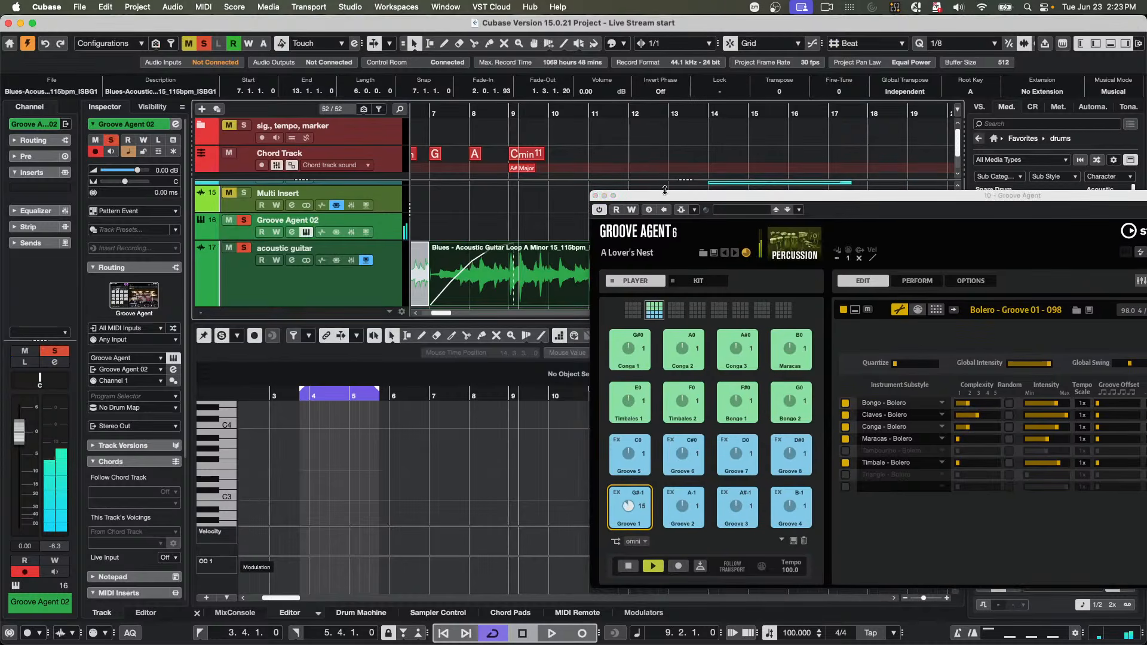
drag(663, 200, 189, 113)
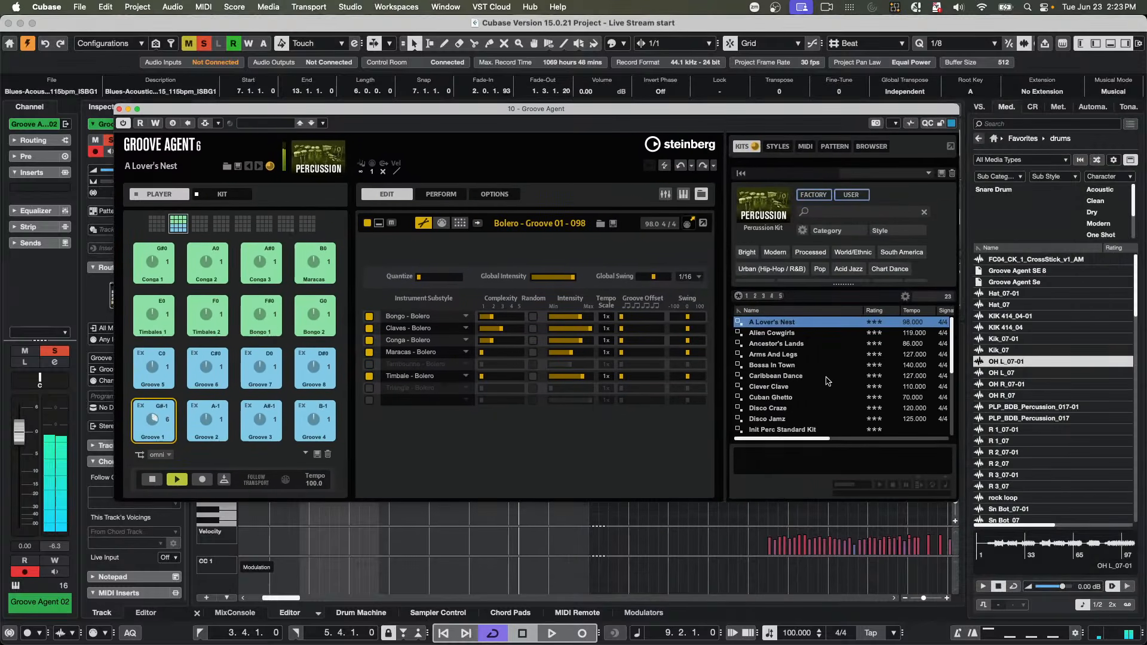
- Load the Alien Cowgirls kit, check its performance and pattern edit pages, and show the kit's pads
click(772, 333)
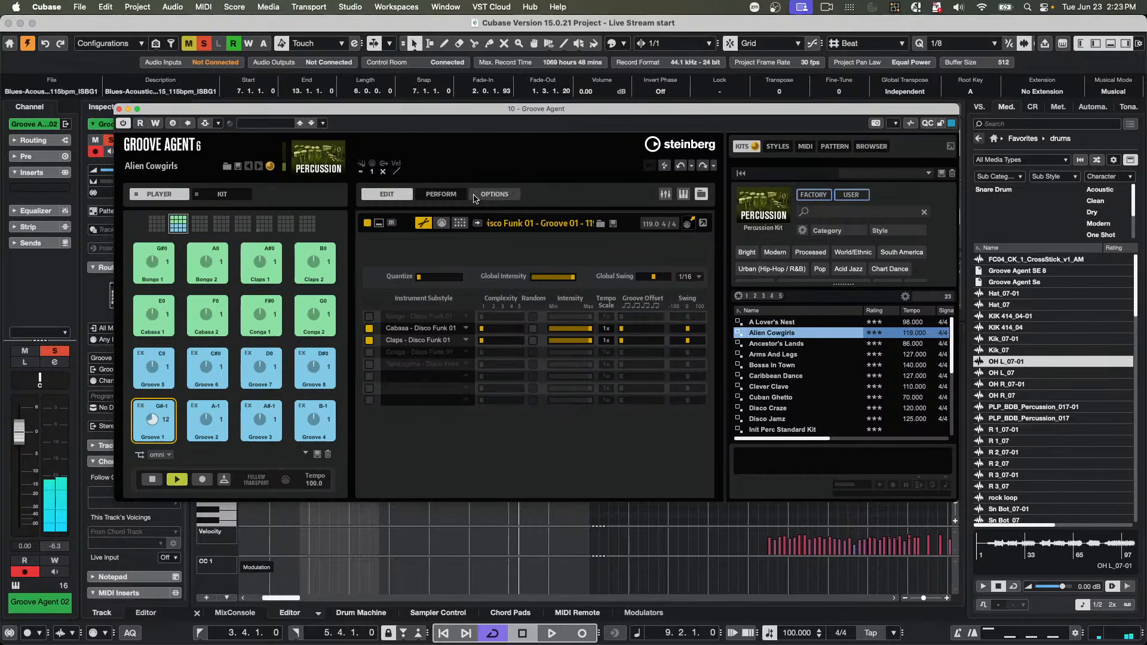
click(443, 197)
click(395, 196)
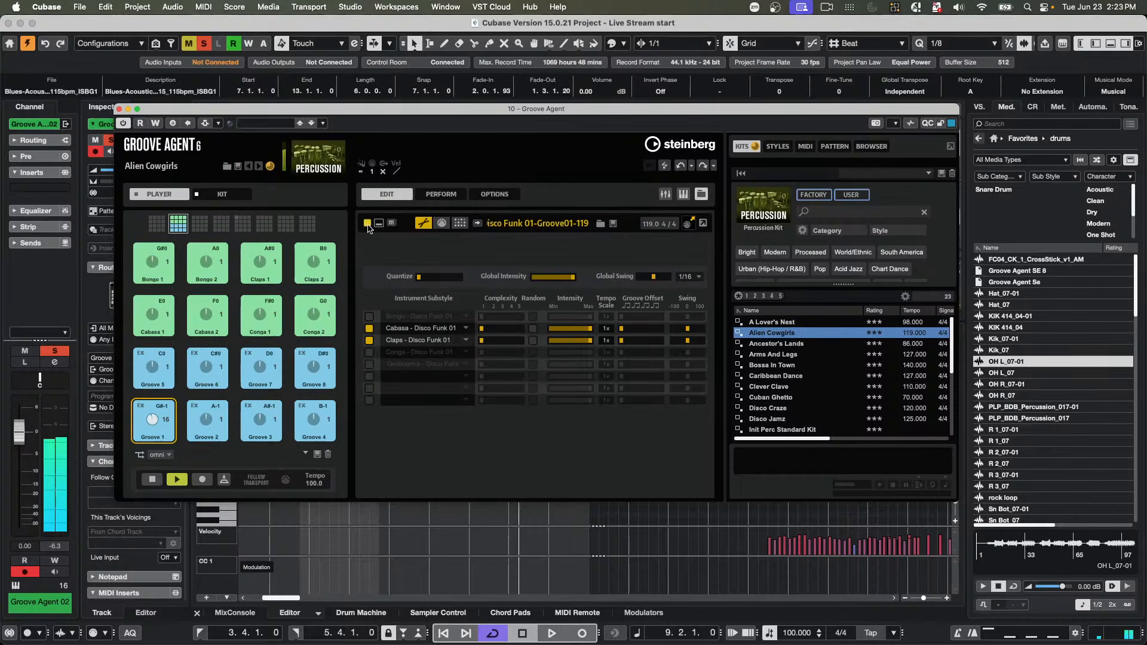
click(222, 194)
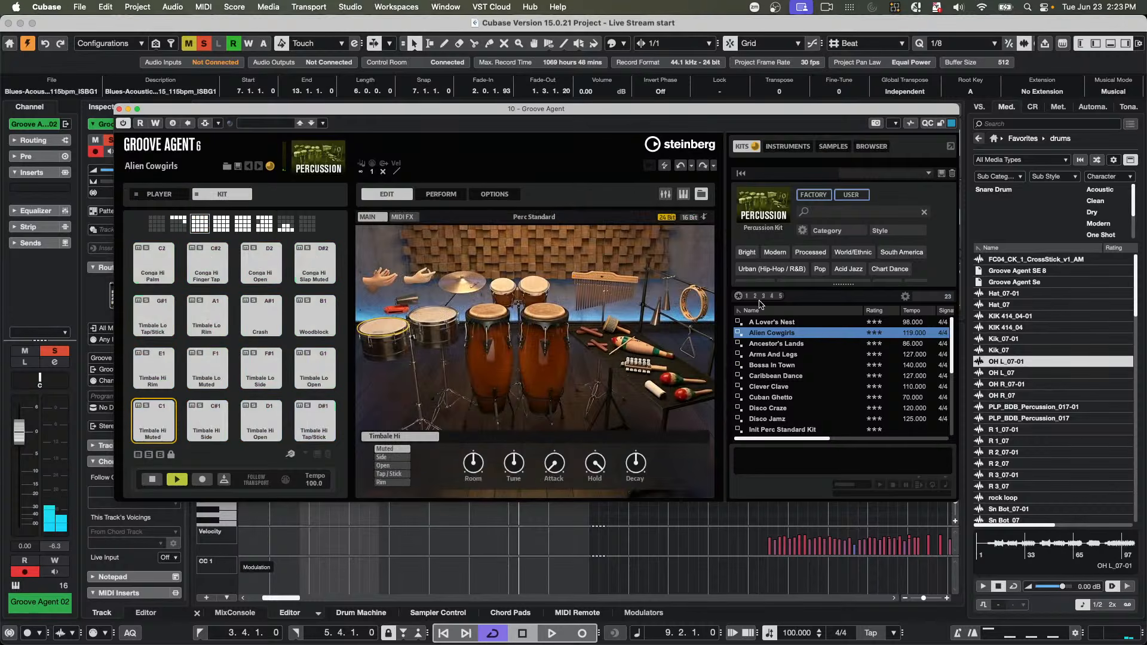
- Audition Bossa In Town, Caribbean Dance, West Coast Adventures, Steady Cool and Snap It Up, and load the Smoothie kit
click(788, 365)
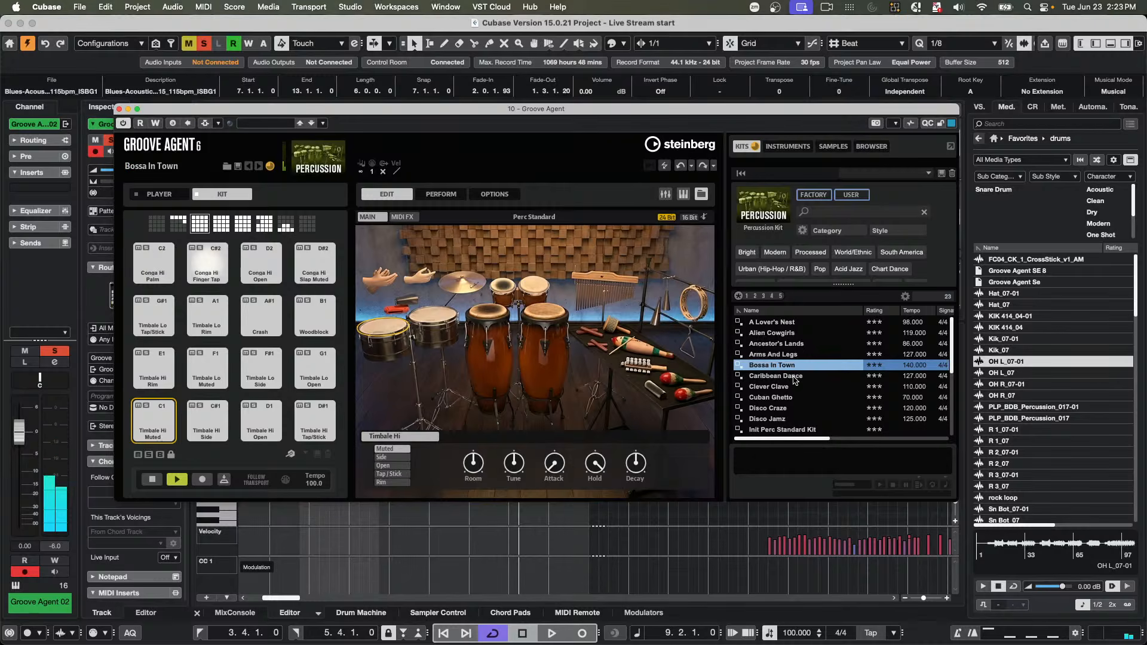
click(794, 376)
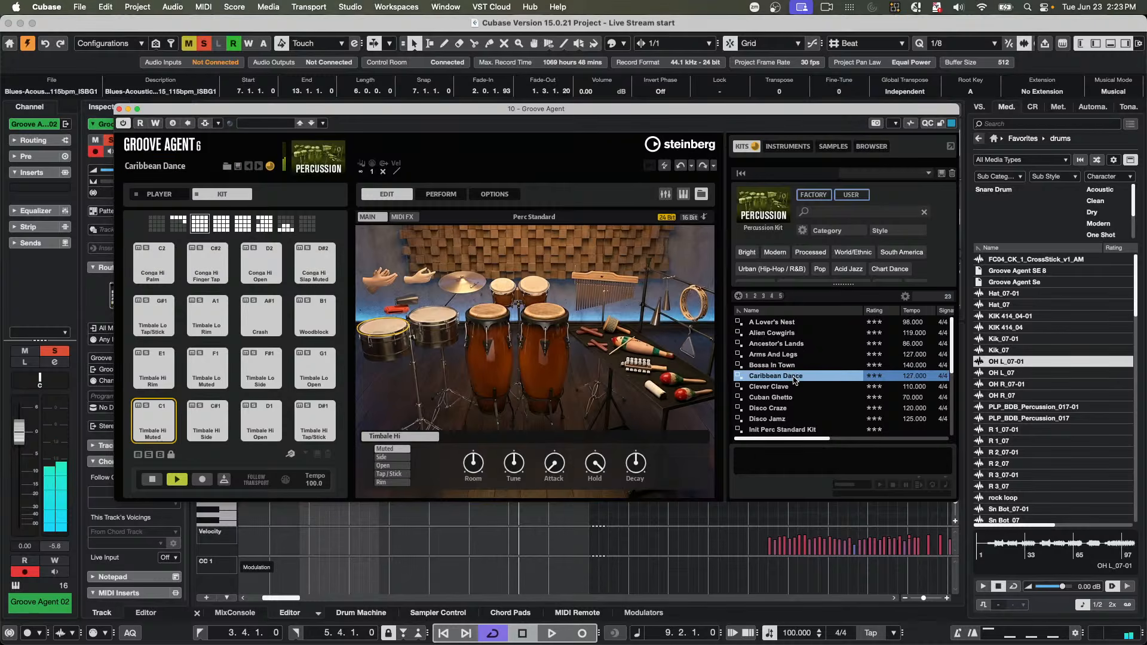
scroll(794, 380, down, 3)
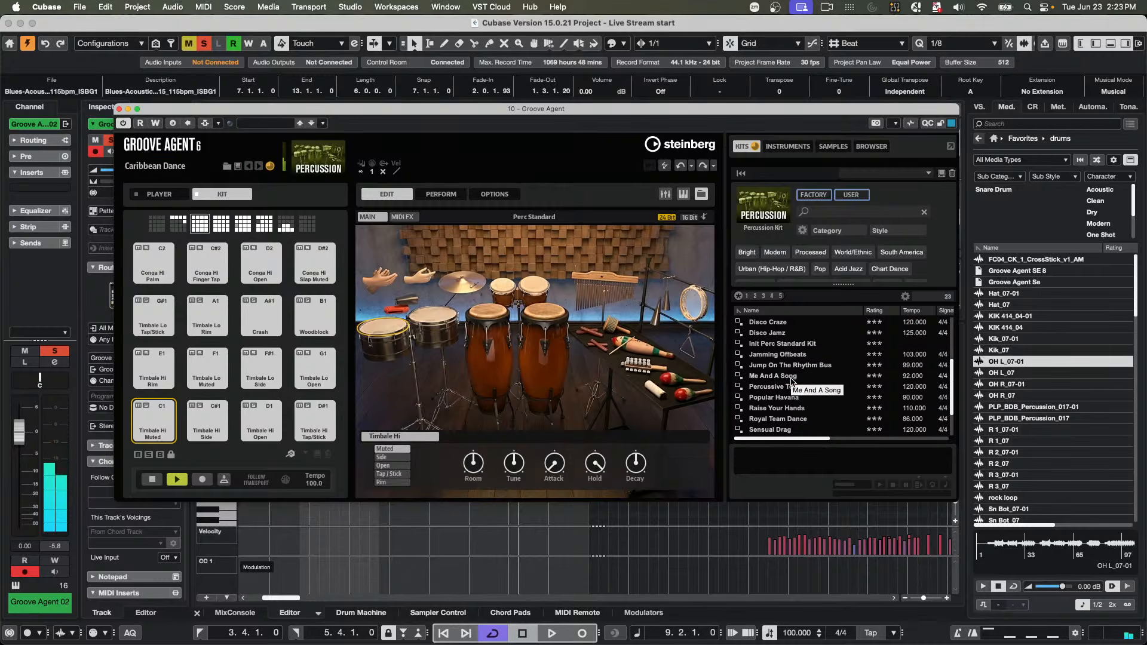
scroll(791, 412, down, 2)
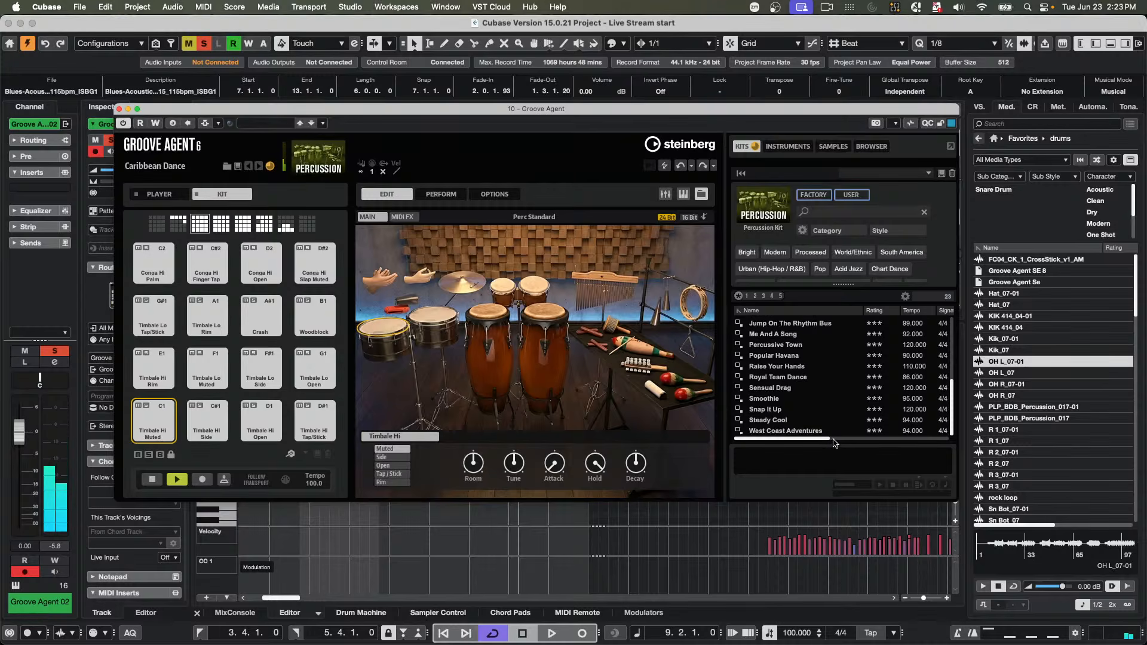
double_click(799, 430)
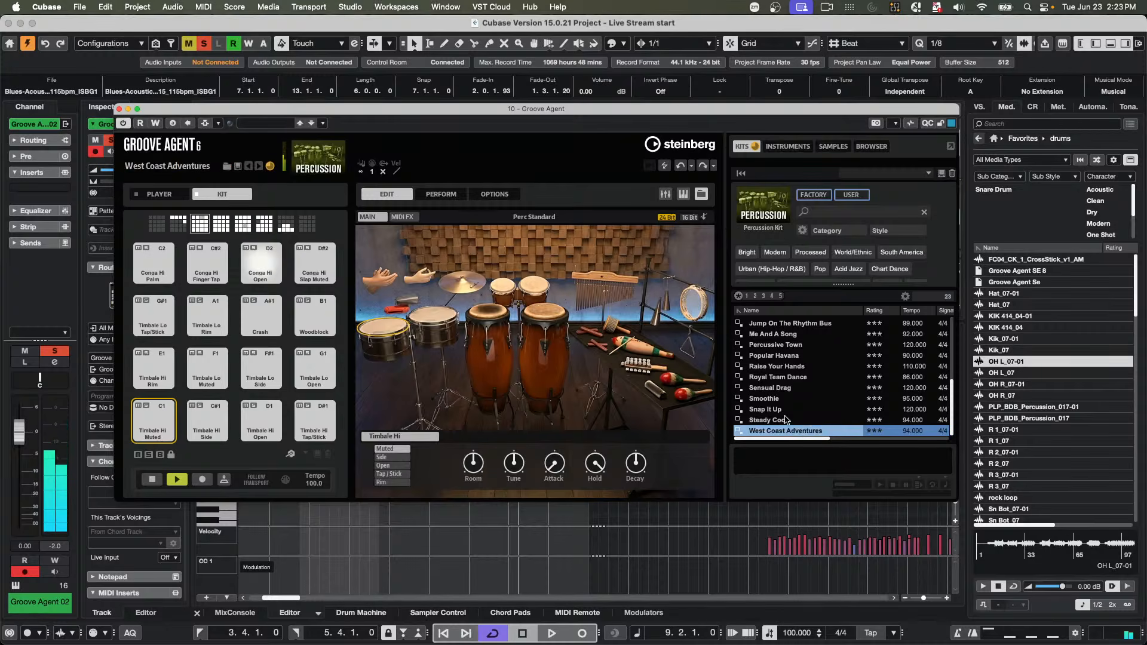
double_click(784, 421)
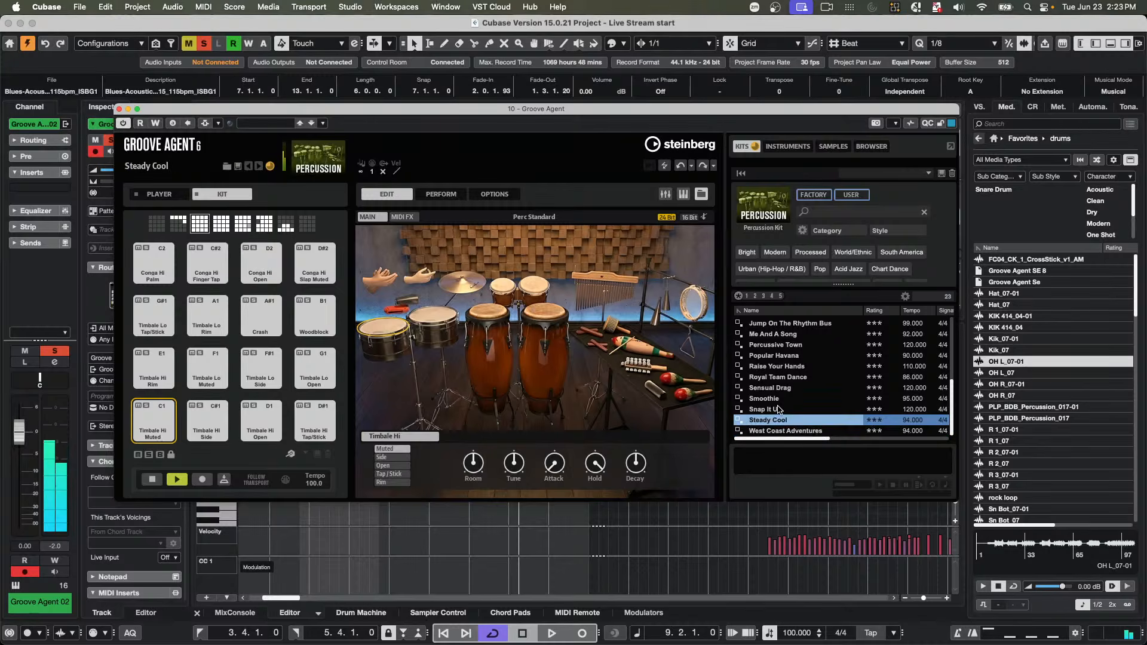
double_click(778, 410)
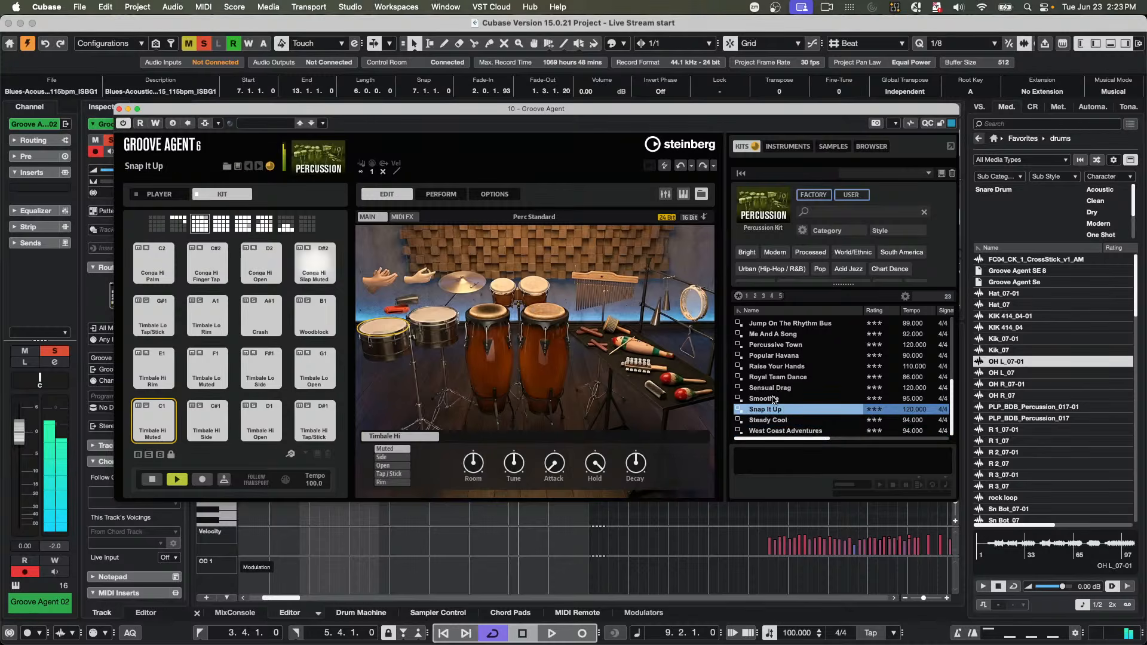
double_click(775, 399)
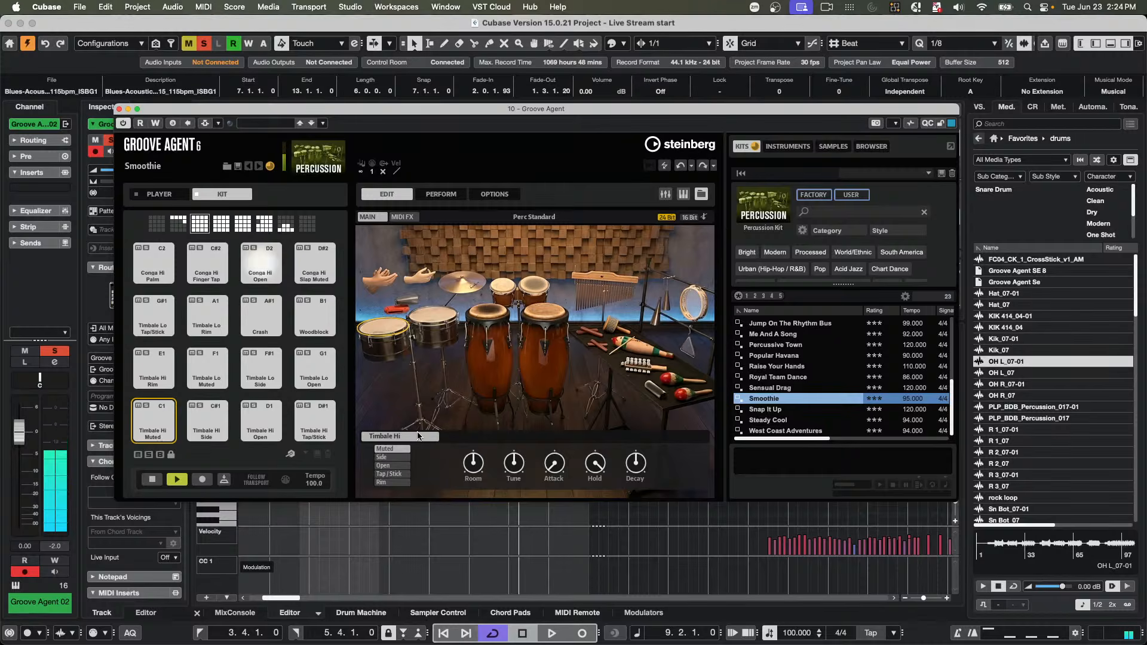
- Select the high conga in the Smoothie kit and try its Room control, and close Groove Agent with playback stopped
click(487, 310)
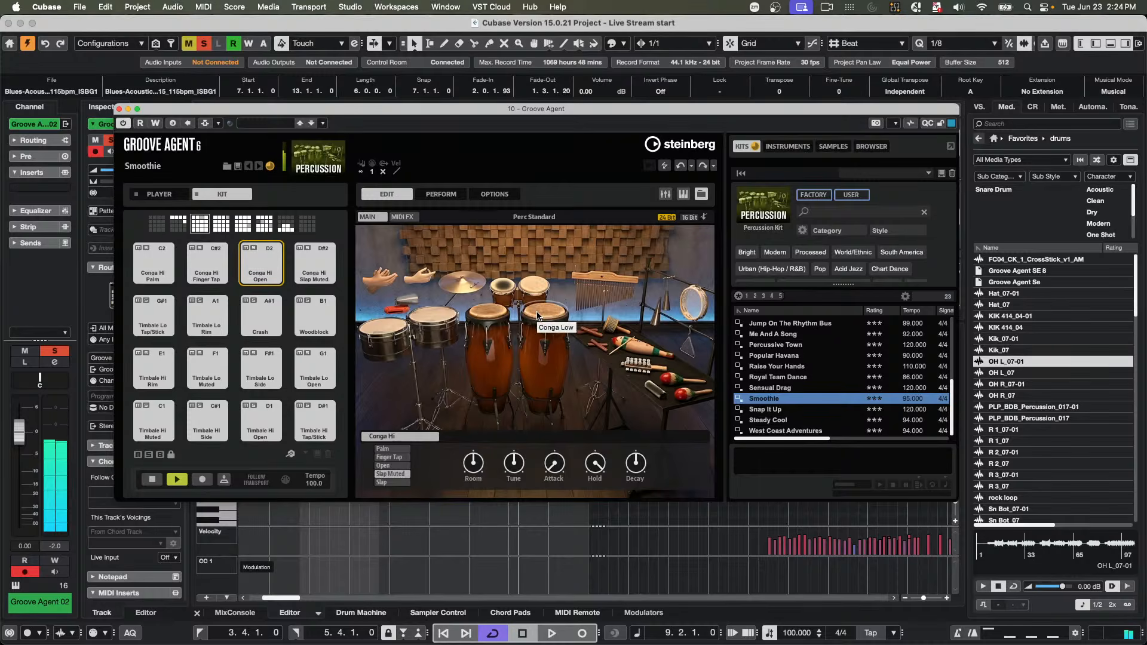
drag(473, 469, 476, 439)
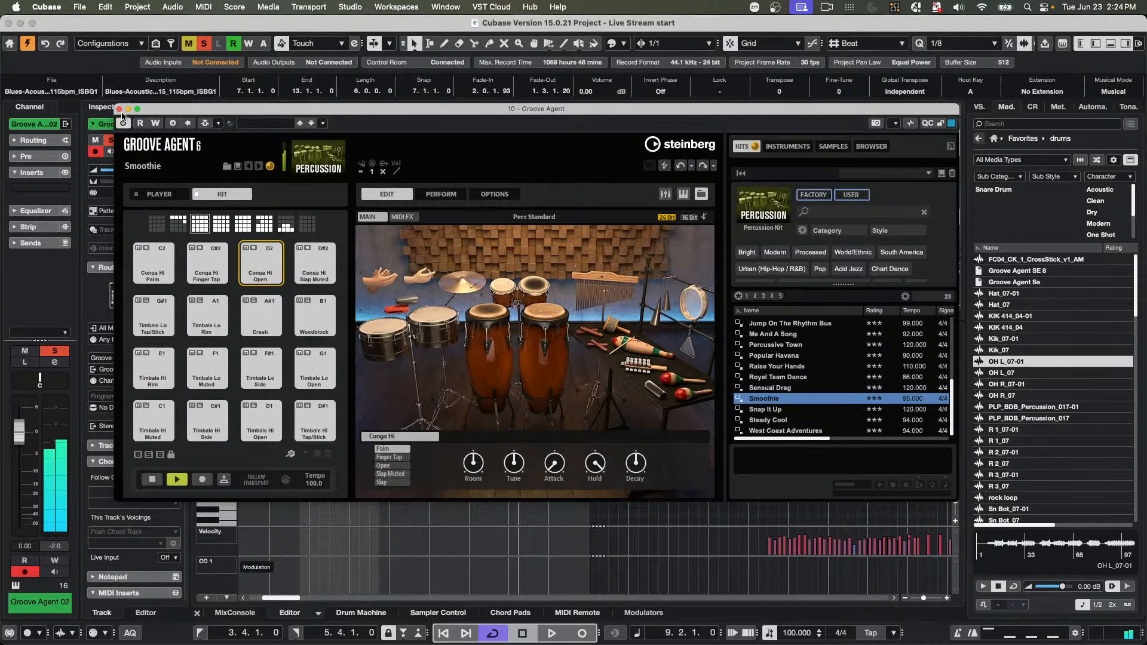
click(120, 110)
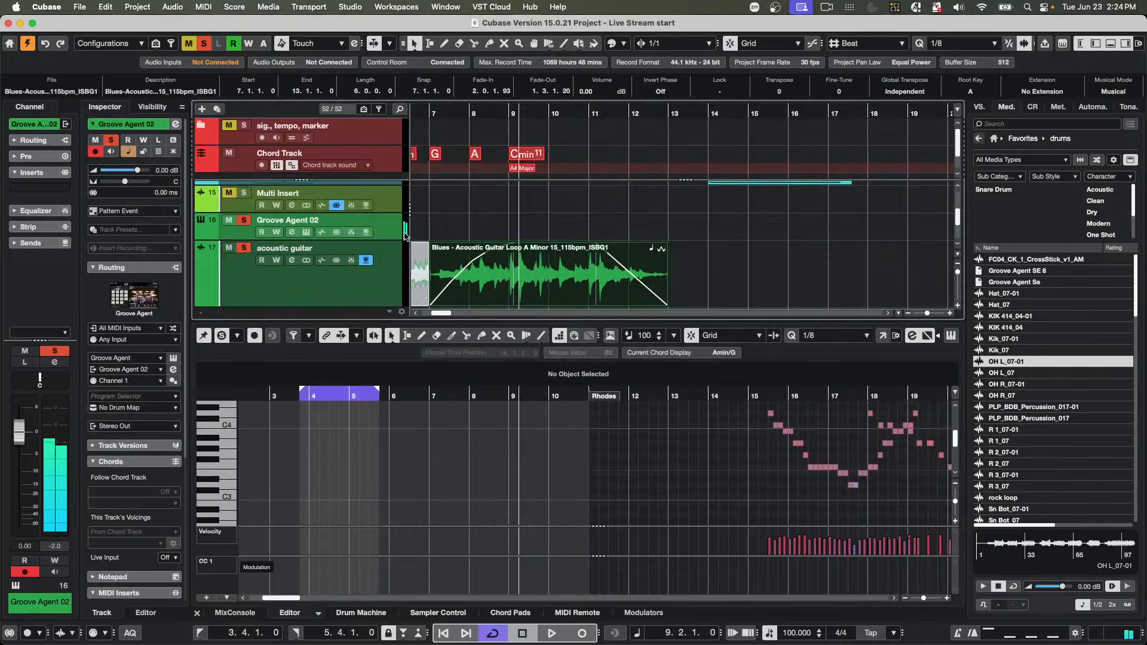
click(308, 235)
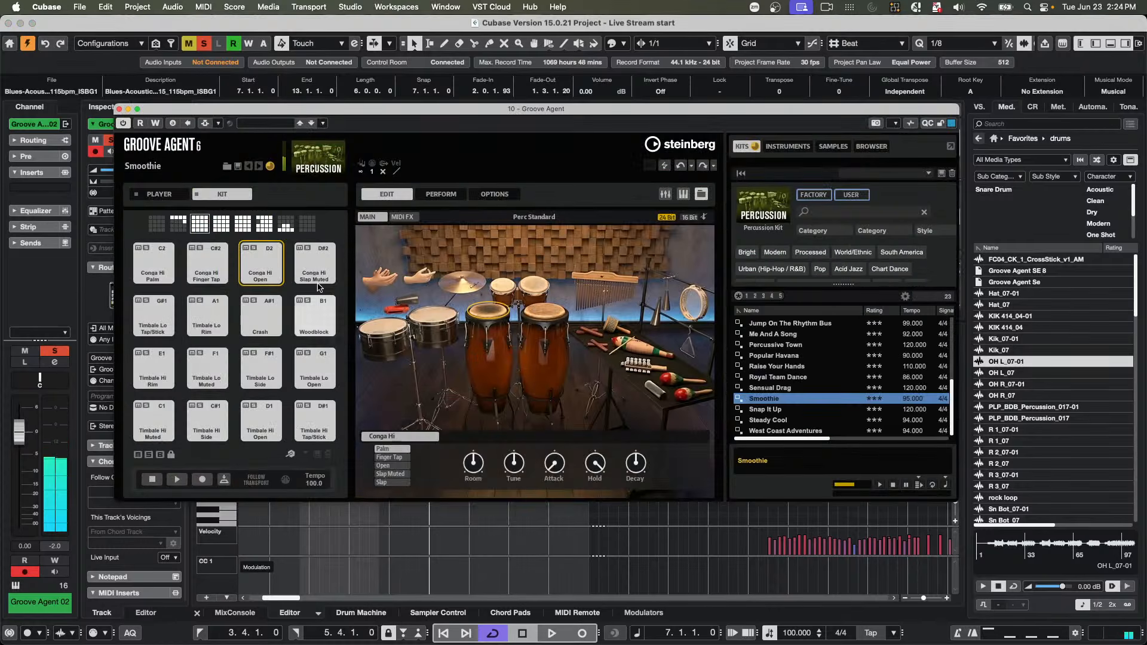
click(119, 109)
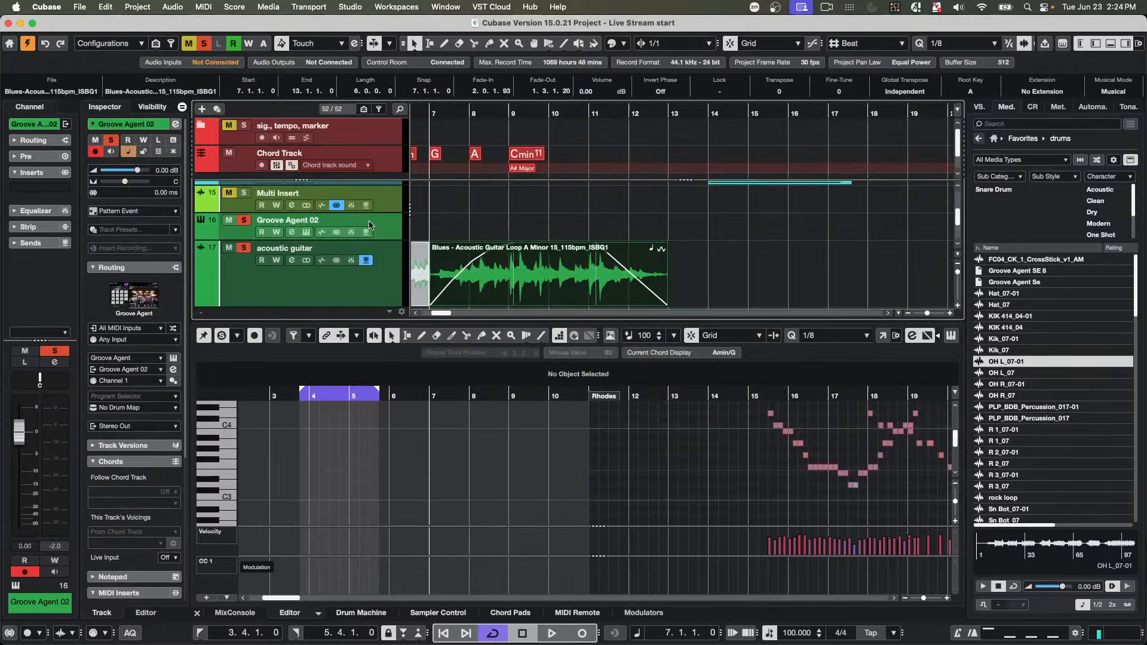
- Add one HALion Sonic instrument track with Pattern Event as event type below the Groove Agent 02 track
right_click(389, 233)
mouse_move(459, 239)
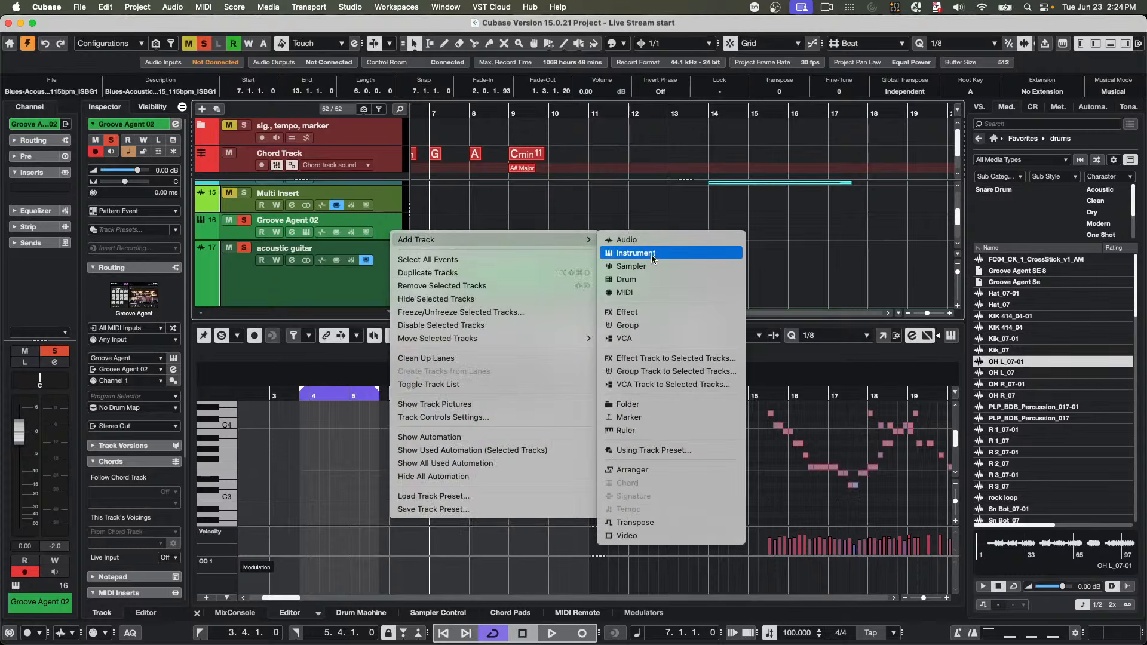
click(659, 258)
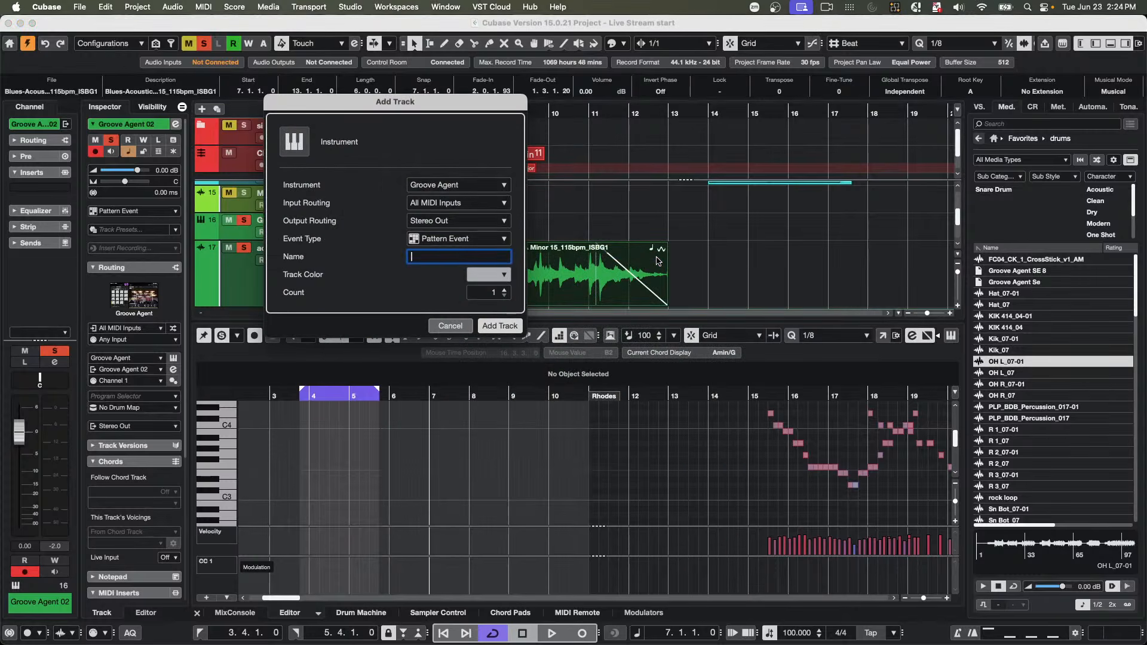
click(481, 189)
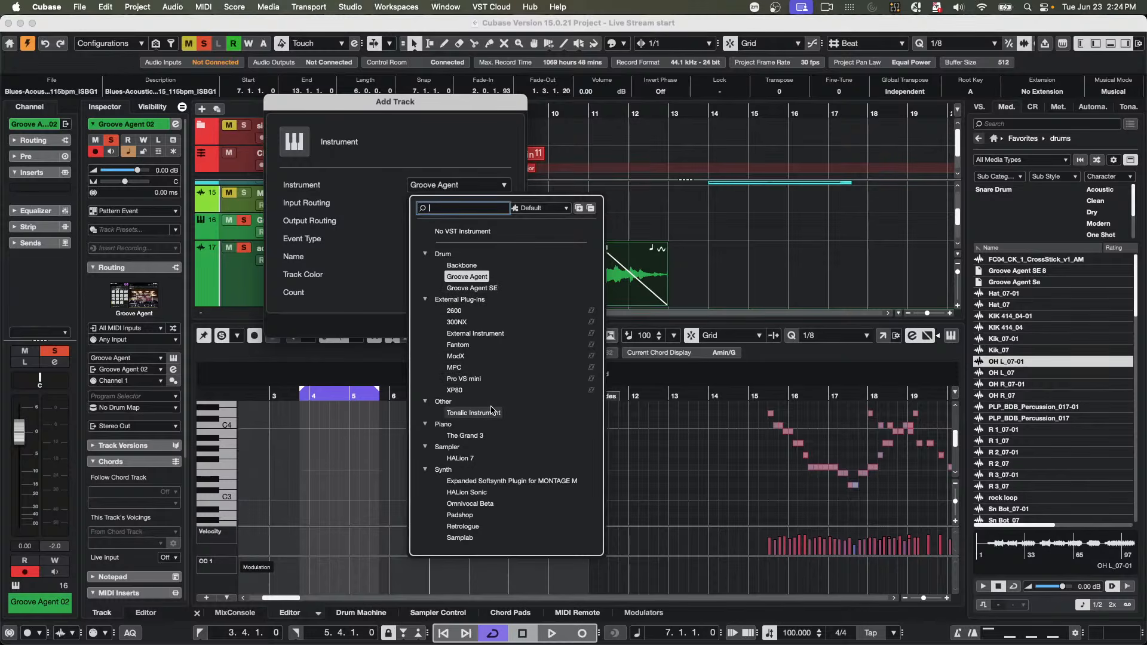
click(475, 496)
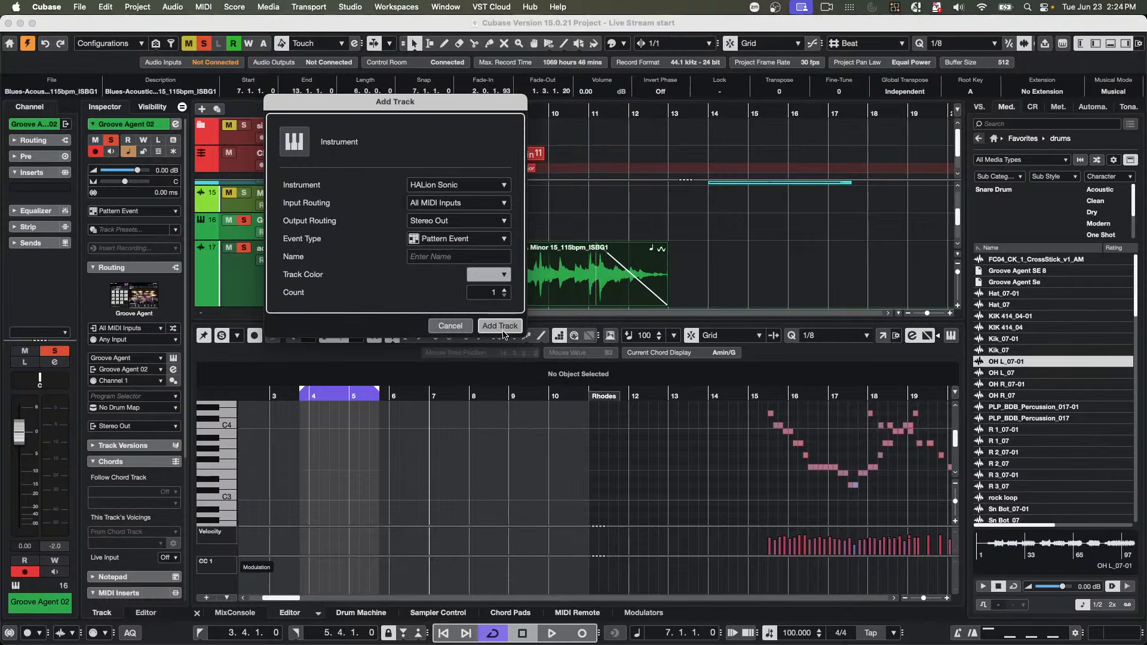
click(501, 326)
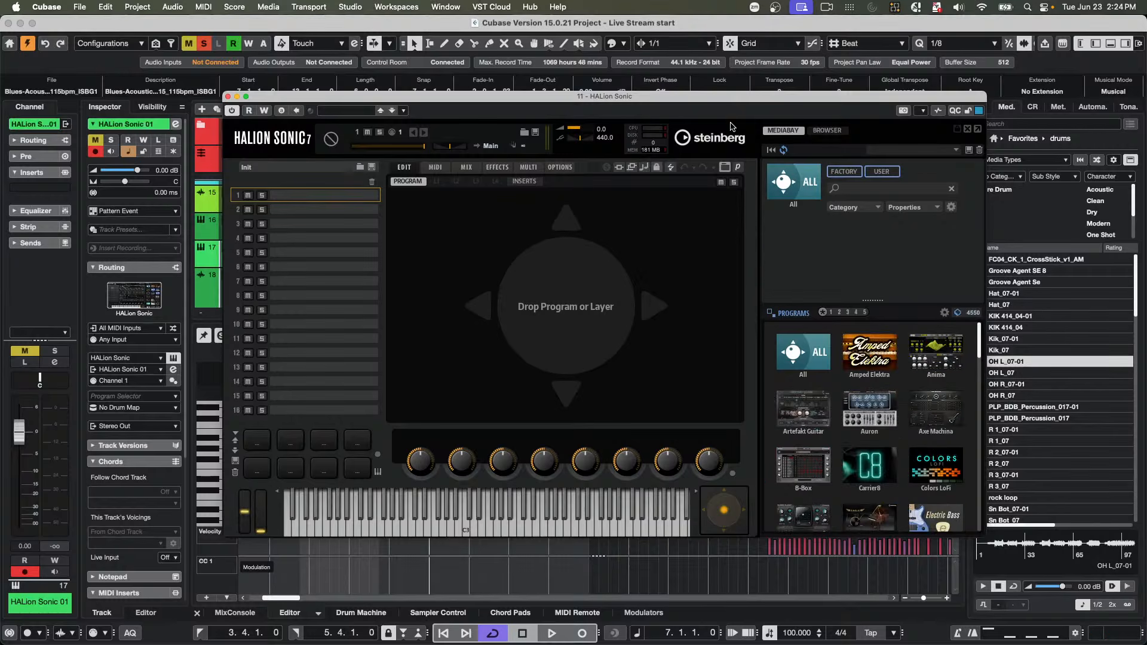
- Filter the HALion Sonic programs by Chromatic Perc and choose the Pandrum content set
drag(761, 99, 693, 72)
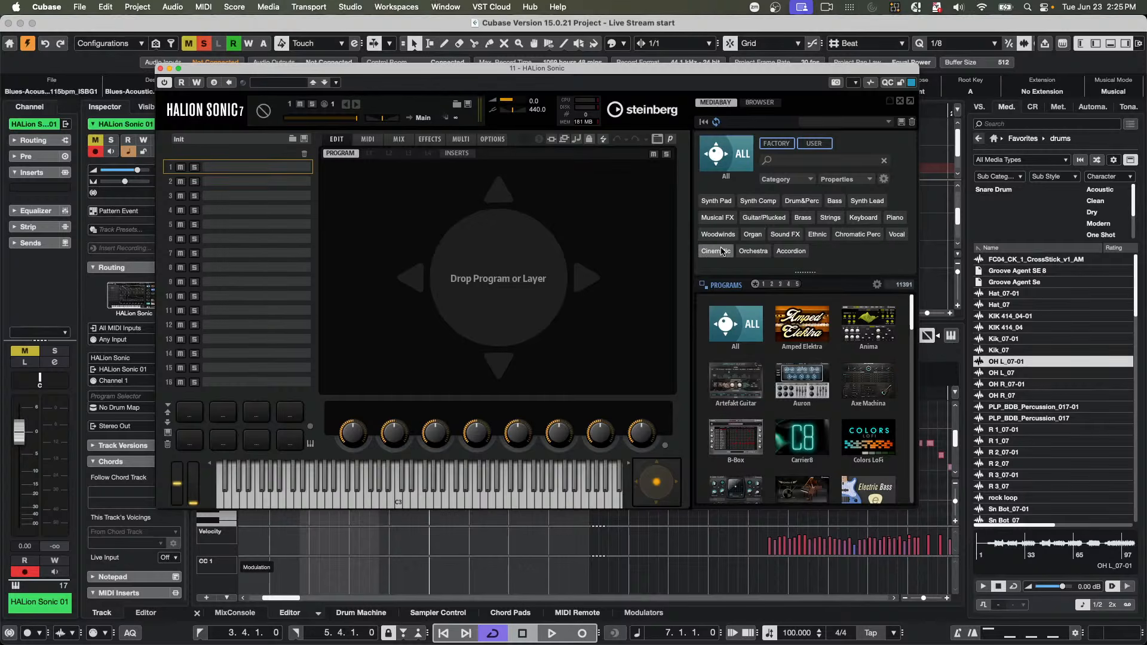
click(852, 236)
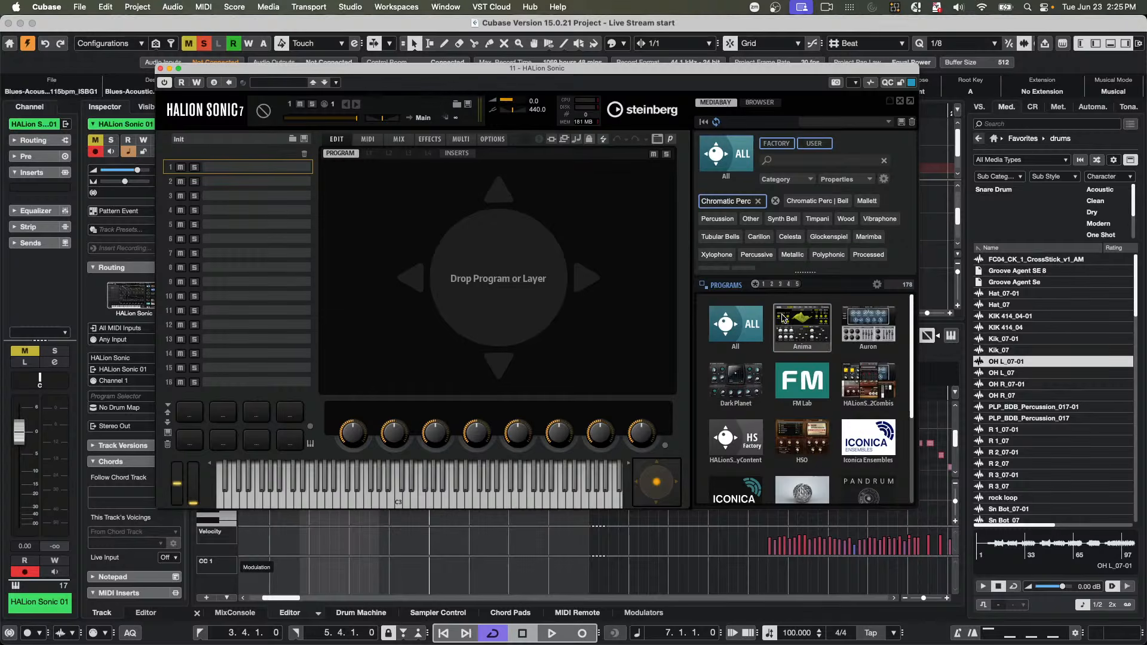
scroll(752, 344, down, 2)
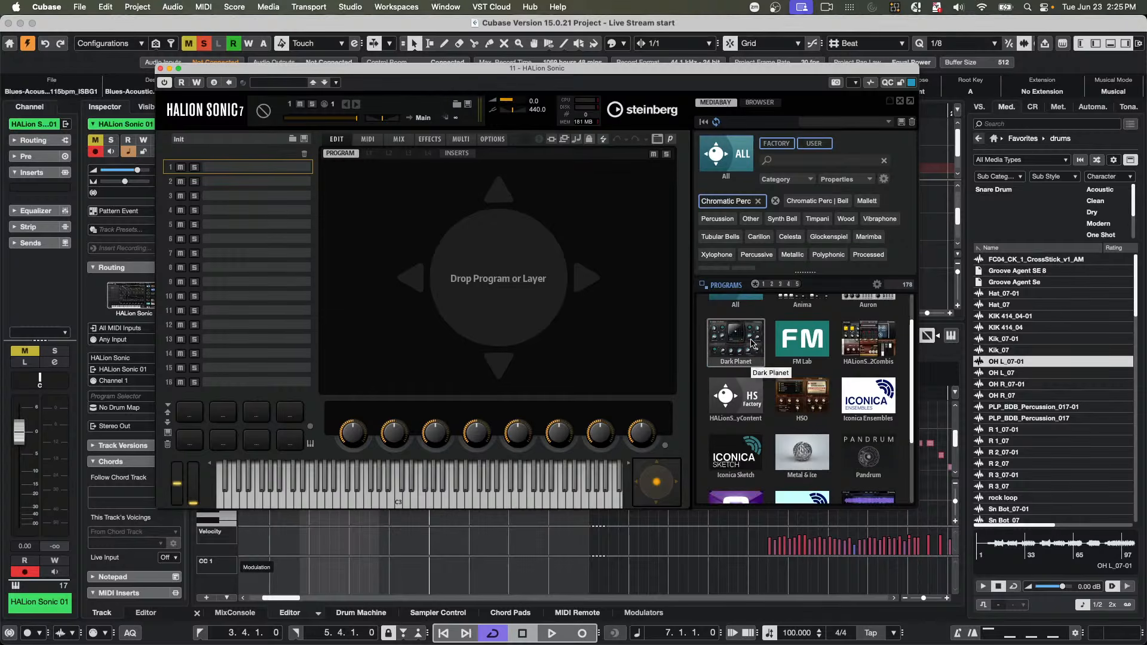
scroll(752, 342, down, 4)
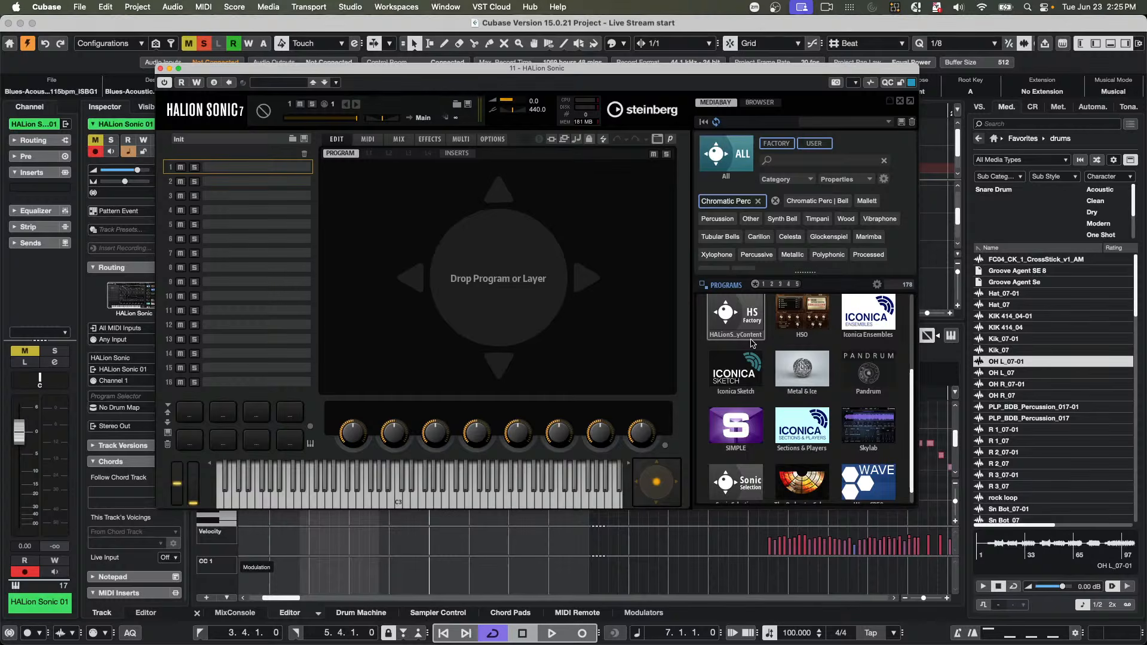
click(880, 370)
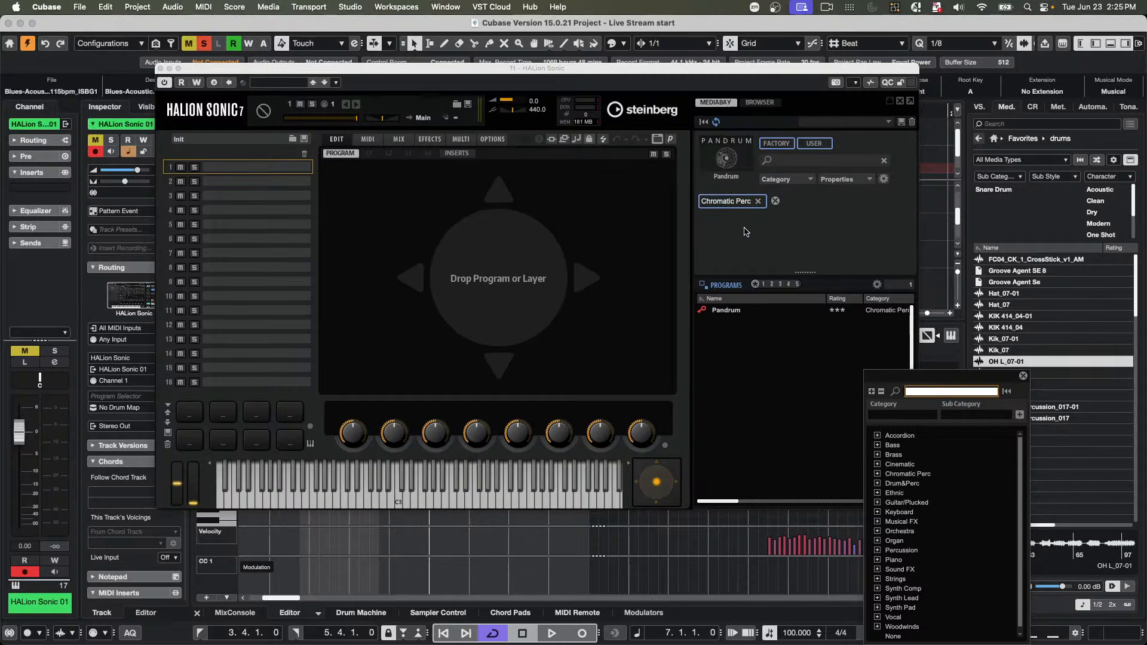
- Switch to the HALion Sonic factory content set and look through its Chromatic Perc programs
click(734, 146)
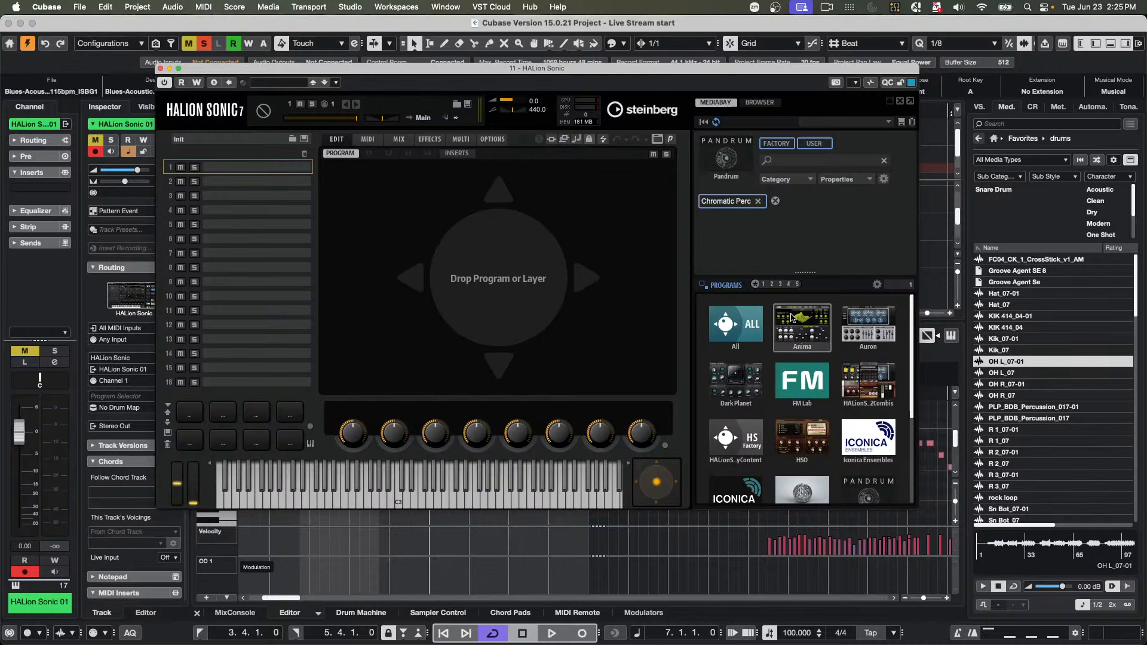
scroll(795, 323, down, 3)
scroll(794, 323, down, 2)
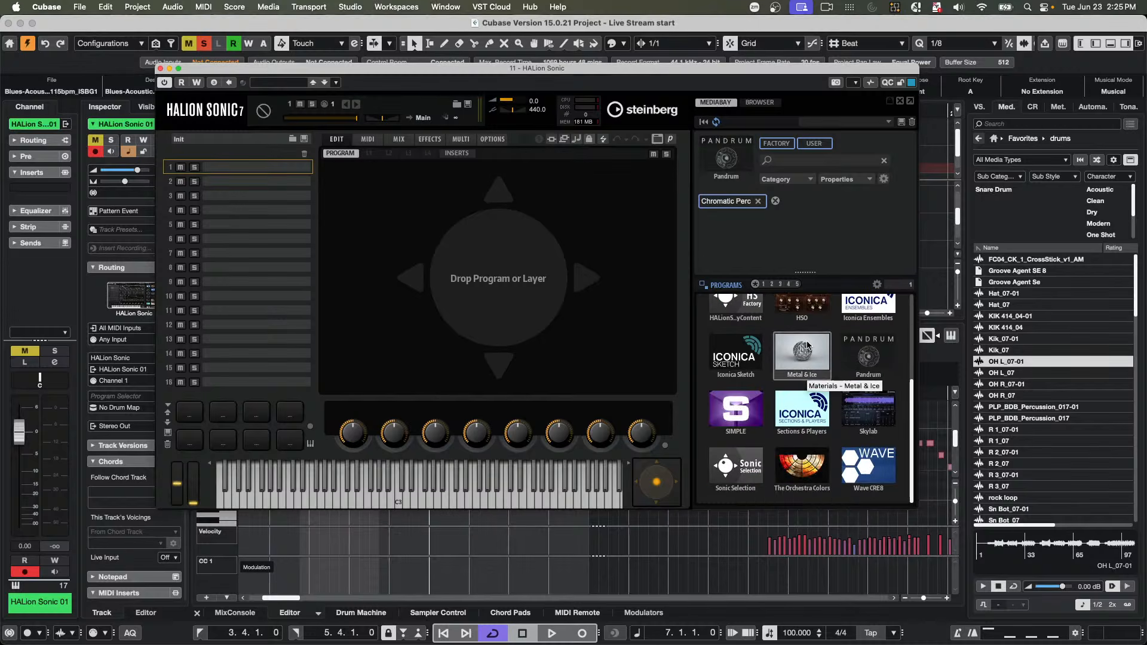
scroll(808, 345, up, 4)
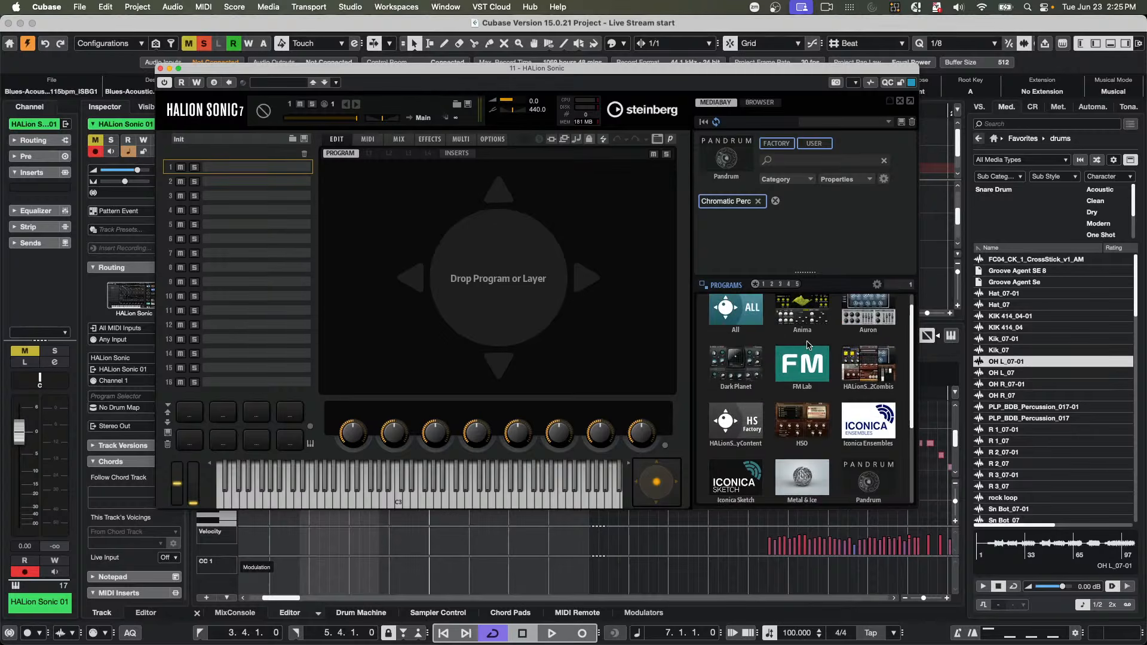
click(740, 413)
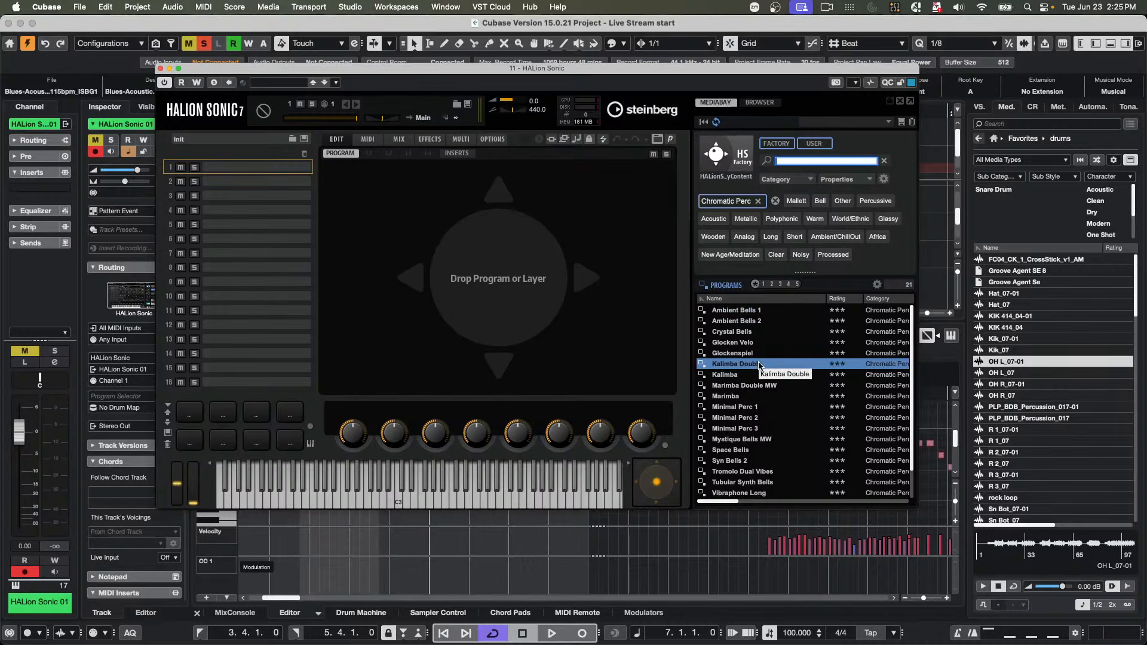
scroll(759, 365, down, 3)
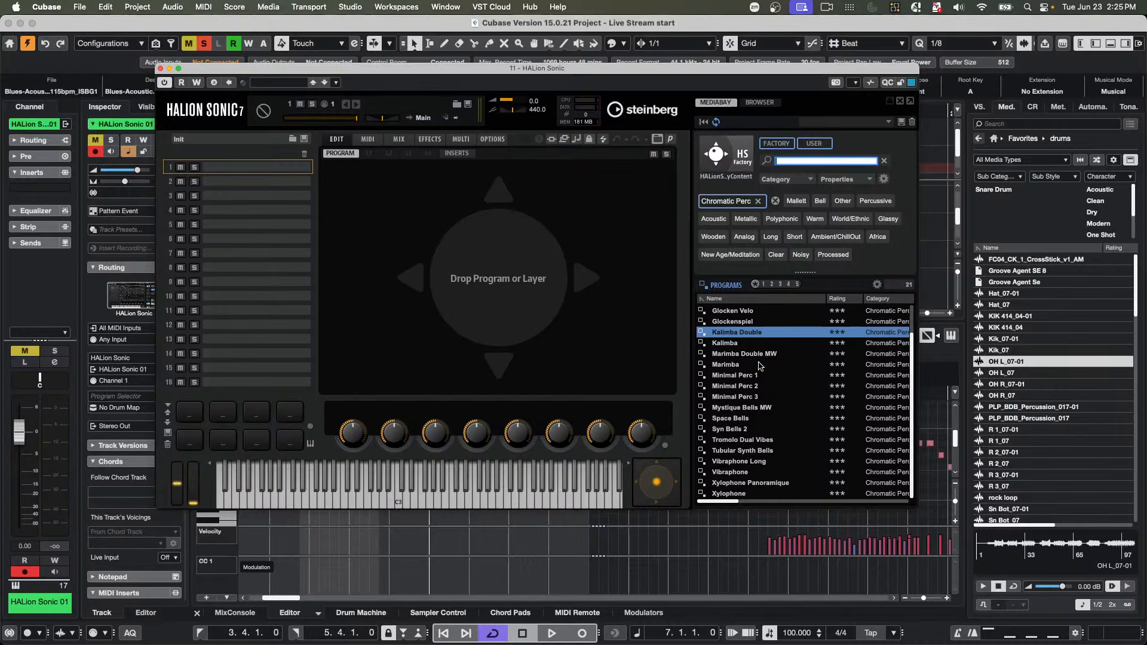
scroll(760, 365, up, 3)
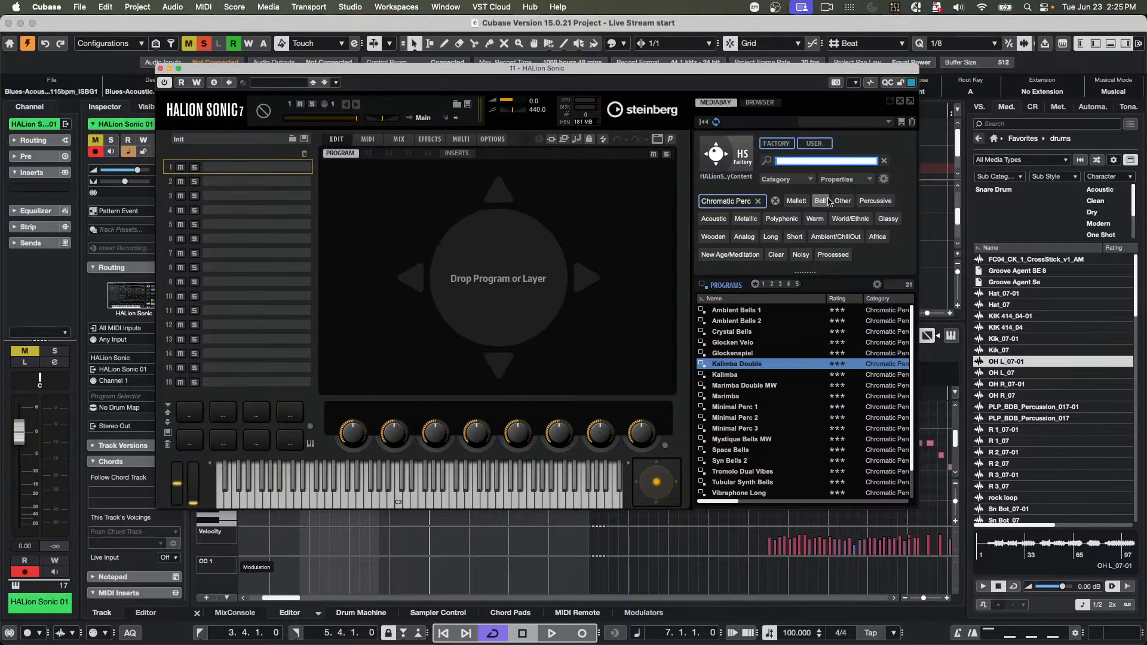
- Replace the Chromatic Perc filter with Ethnic and load the Kalimba Line program
click(758, 201)
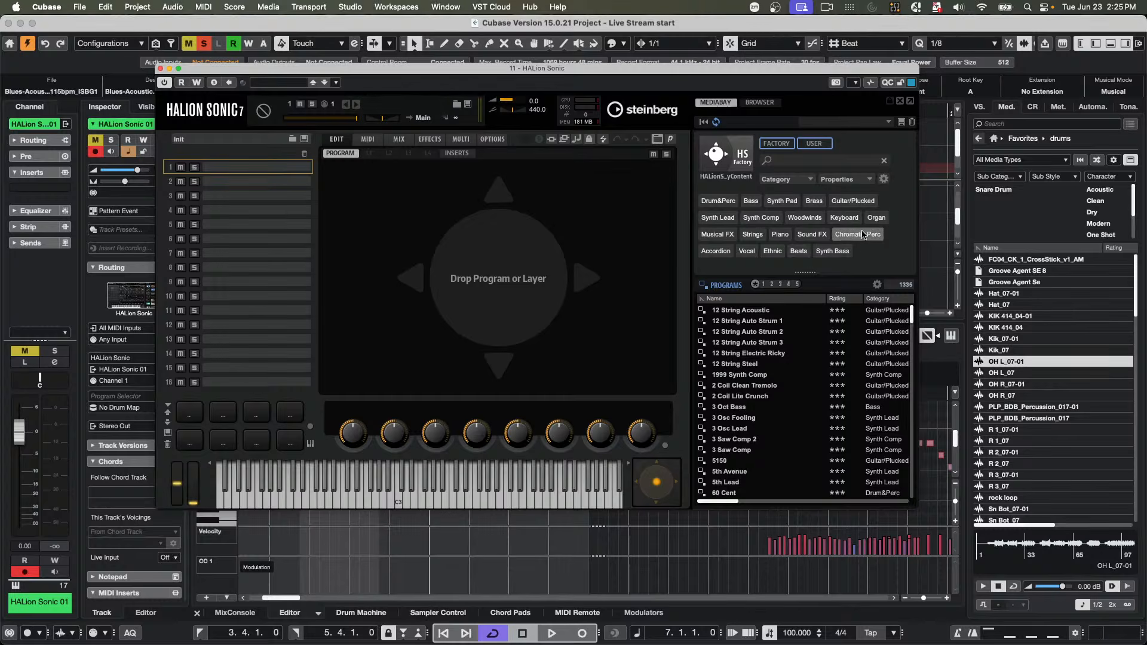
click(774, 251)
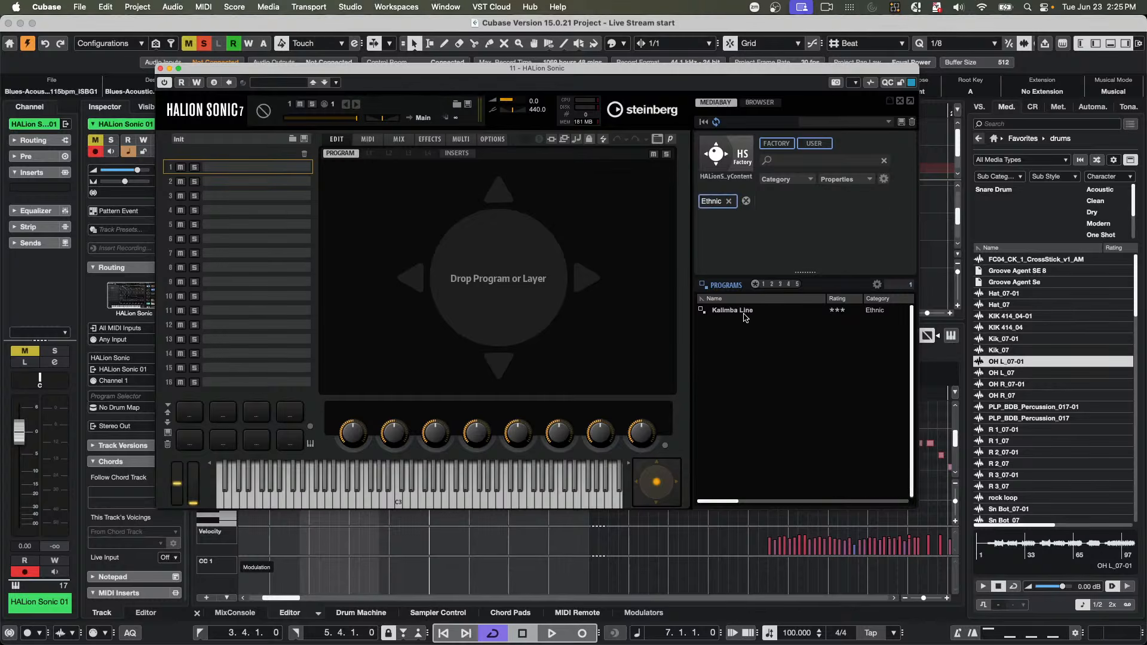
double_click(744, 312)
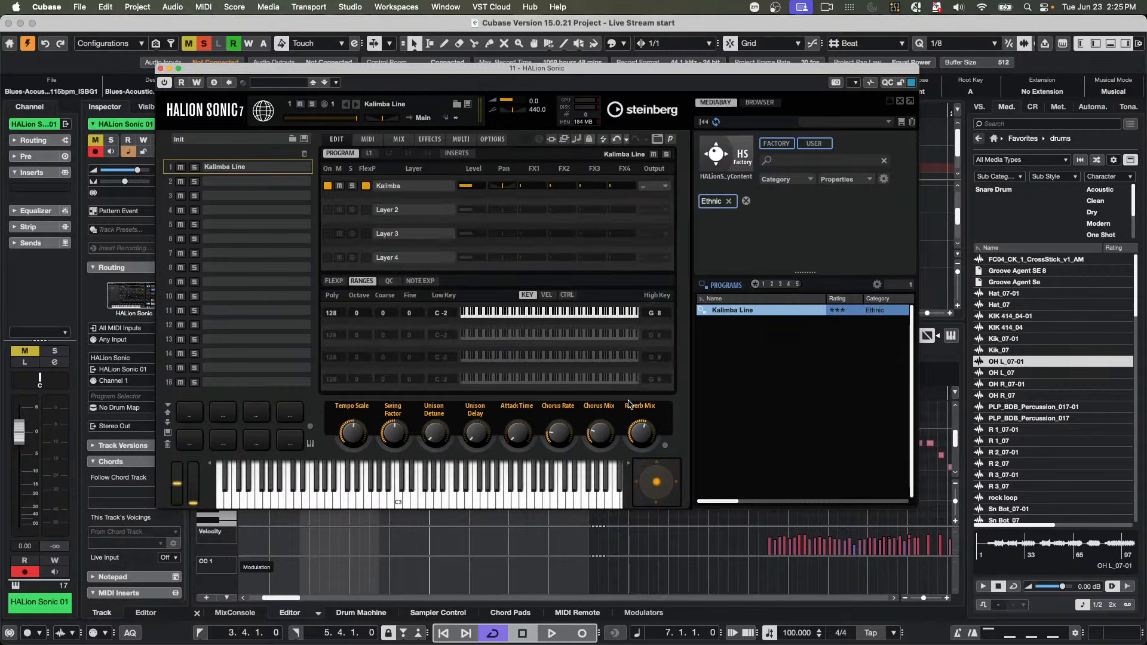
- Deactivate all solo and mute states in the project and audition Kalimba Line on the instrument's keyboard
drag(494, 500, 417, 495)
click(205, 44)
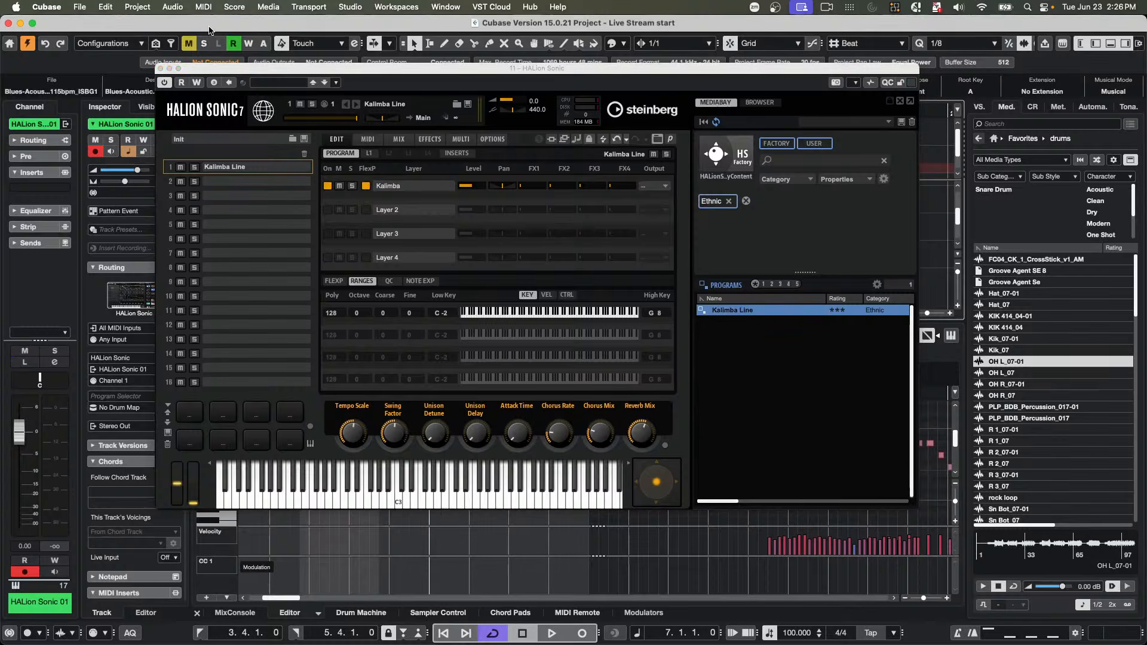
click(190, 42)
click(421, 502)
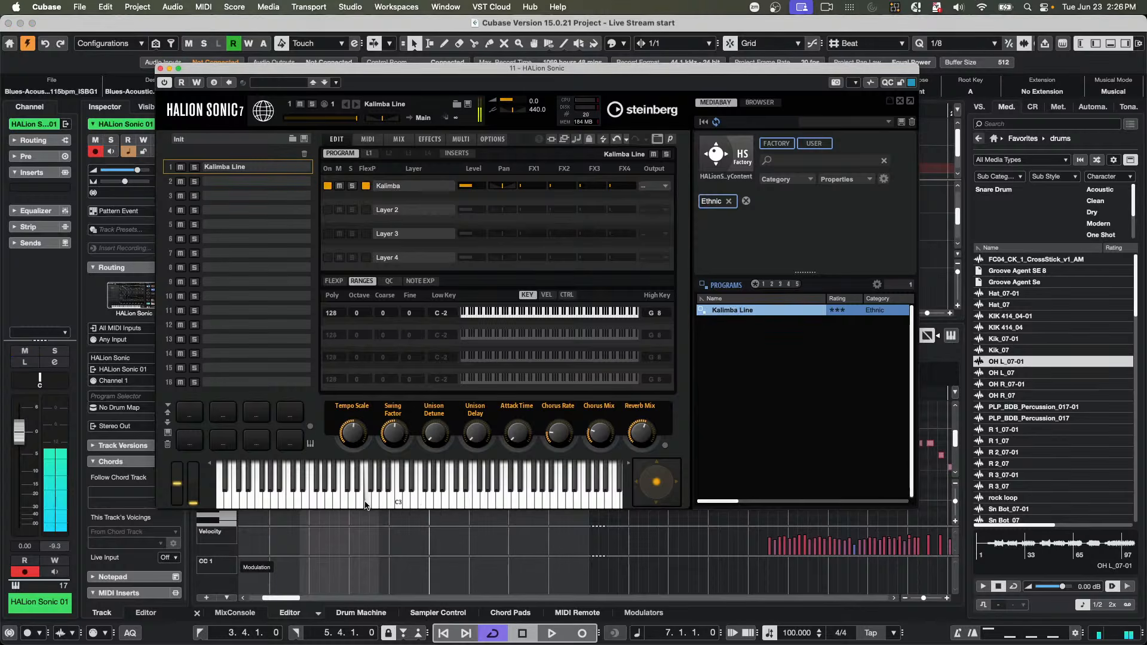
- Add the Tabla subcategory of Percussion to the Ethnic filter and check the HALion Sonic factory content
click(728, 163)
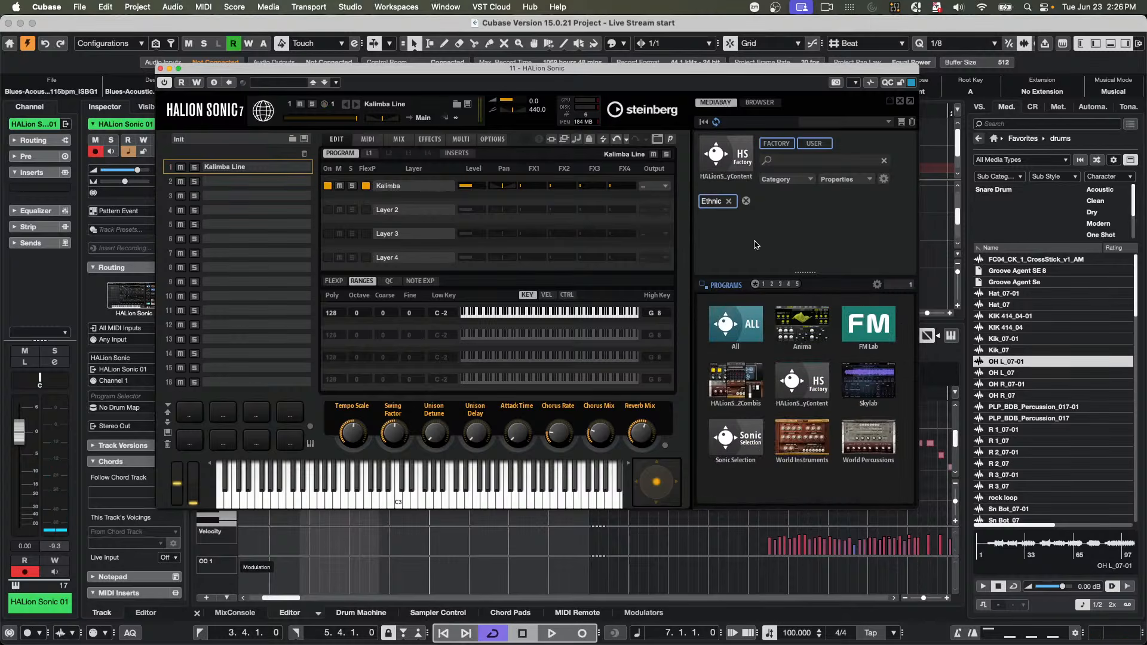
click(809, 180)
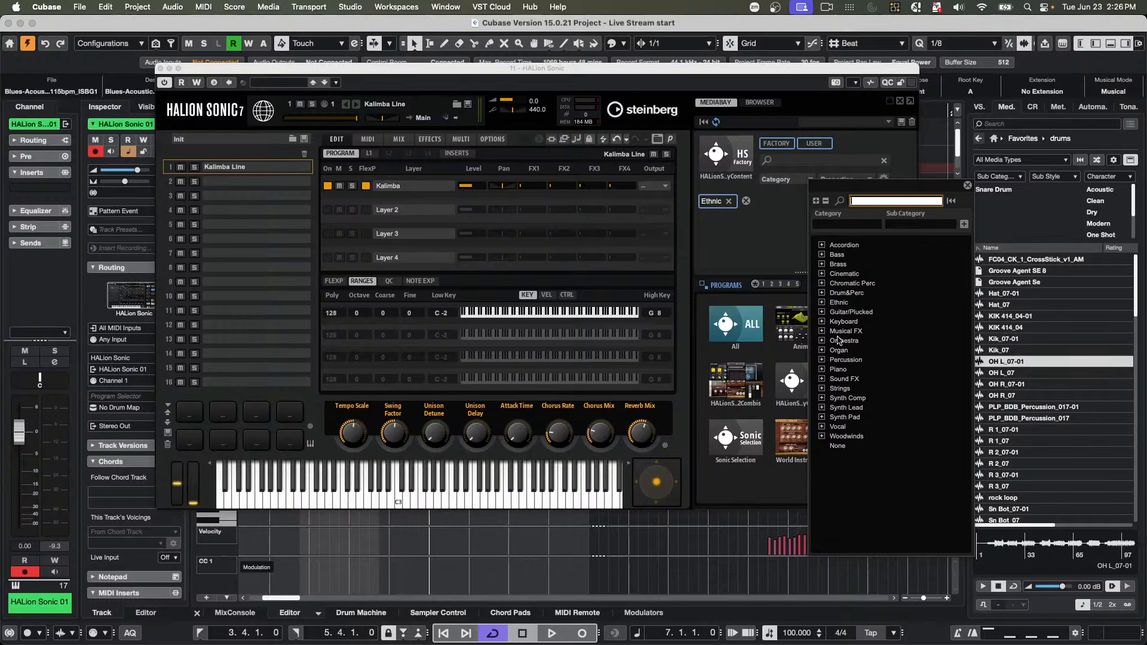
click(822, 360)
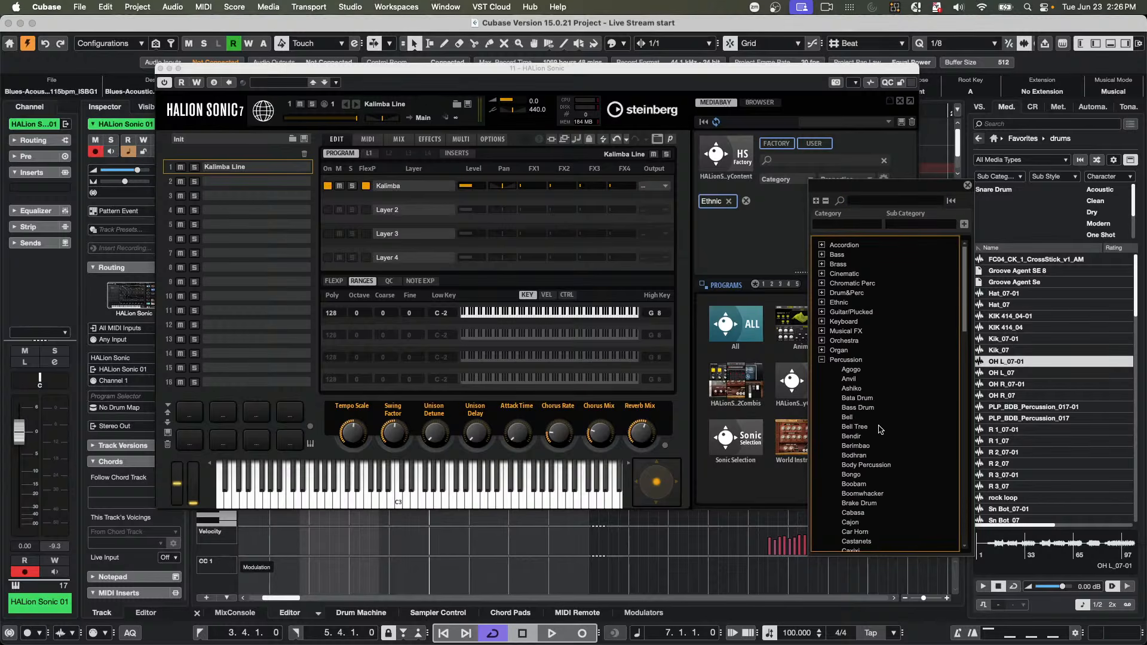
scroll(876, 431, down, 10)
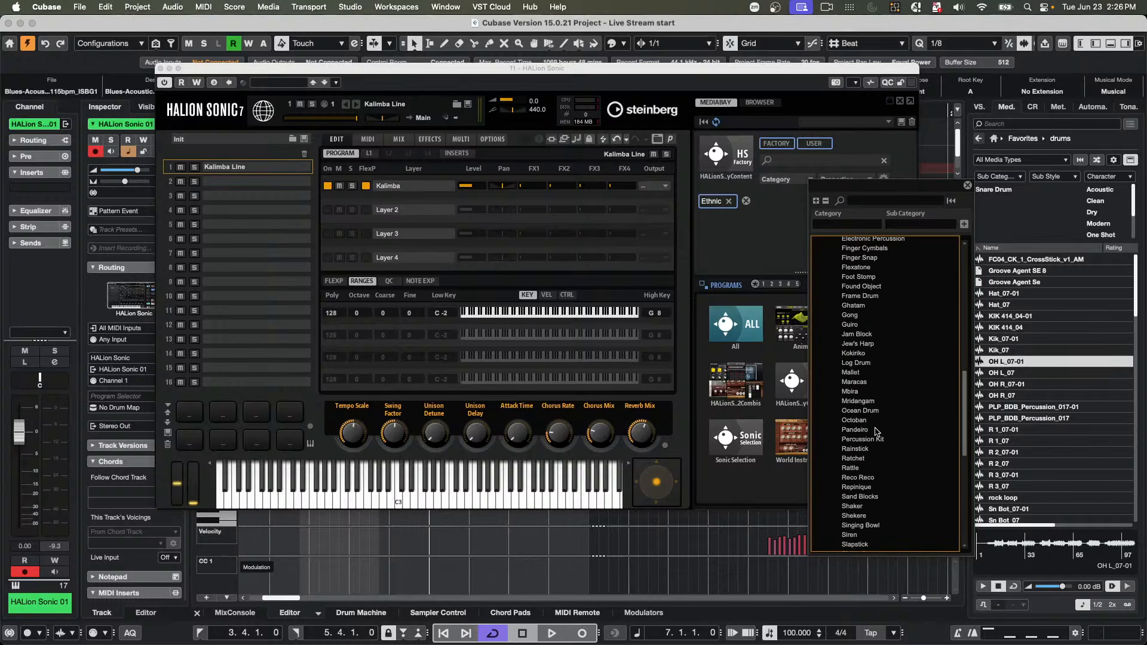
scroll(876, 432, down, 5)
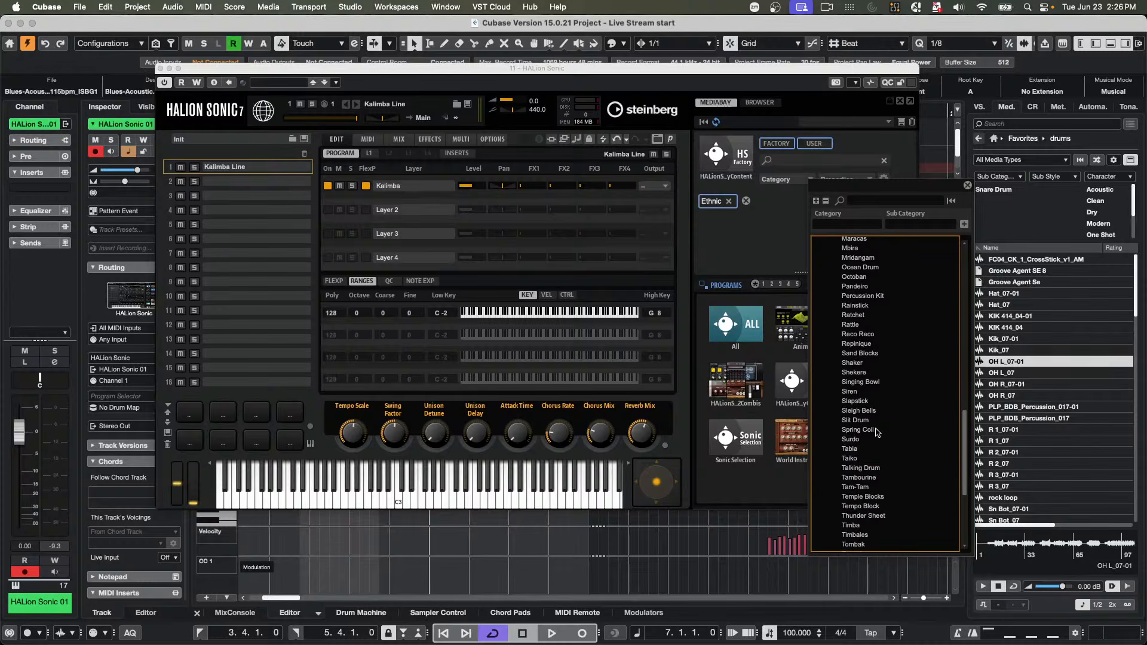
click(860, 449)
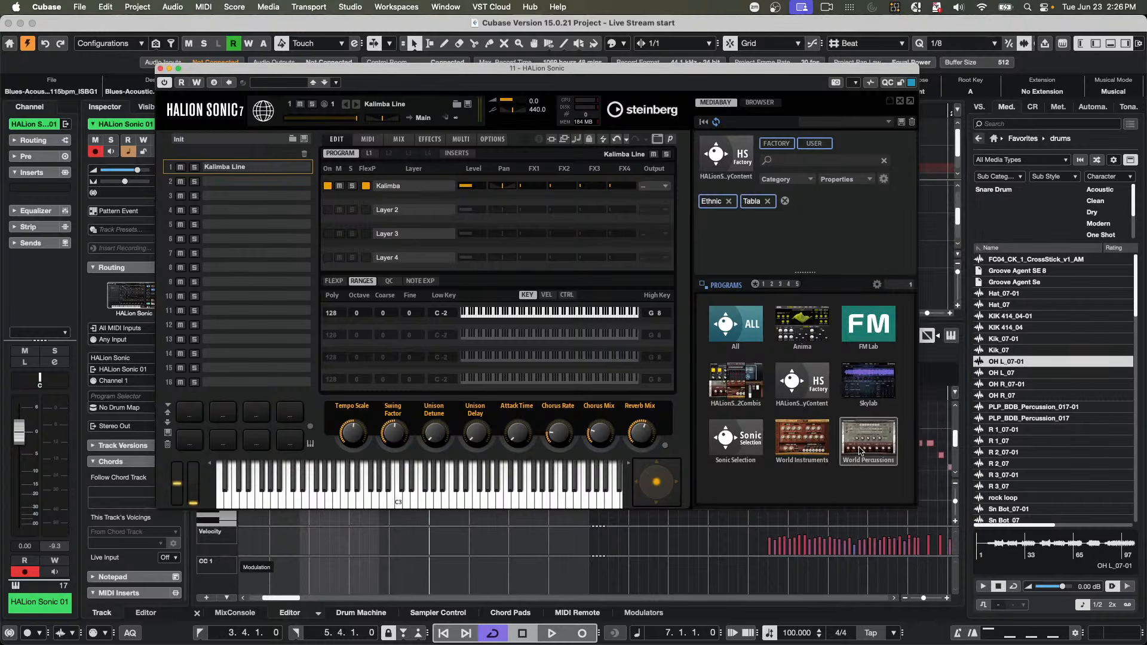
click(798, 376)
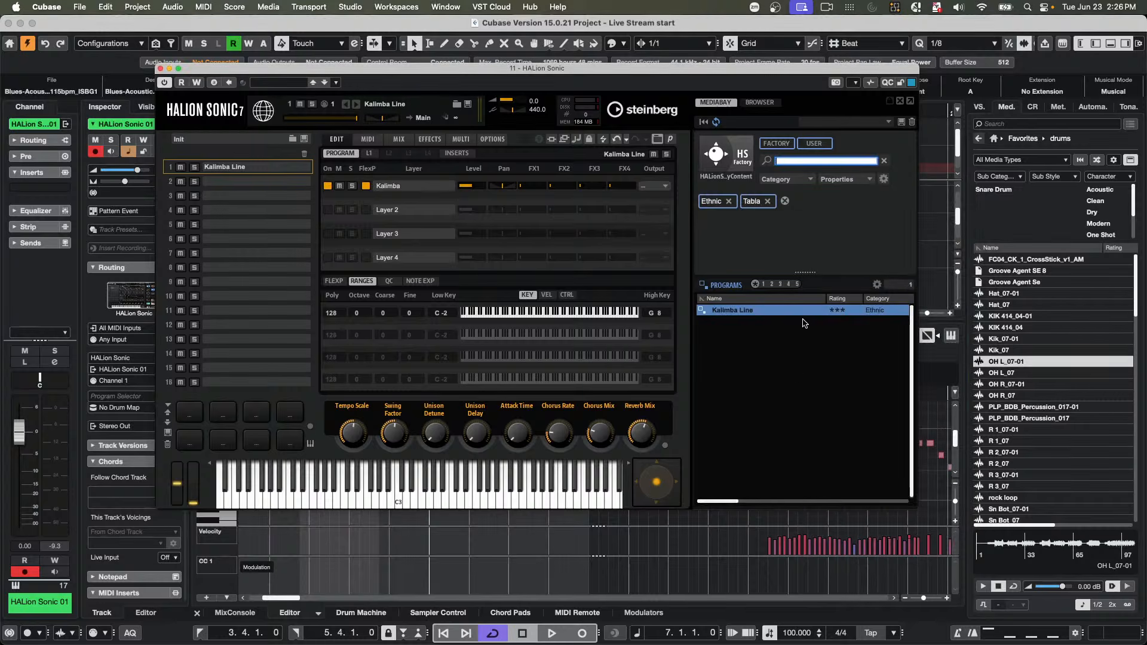
- Remove the Ethnic filter, check the available content sets for Tabla programs, and close HALion Sonic
click(730, 202)
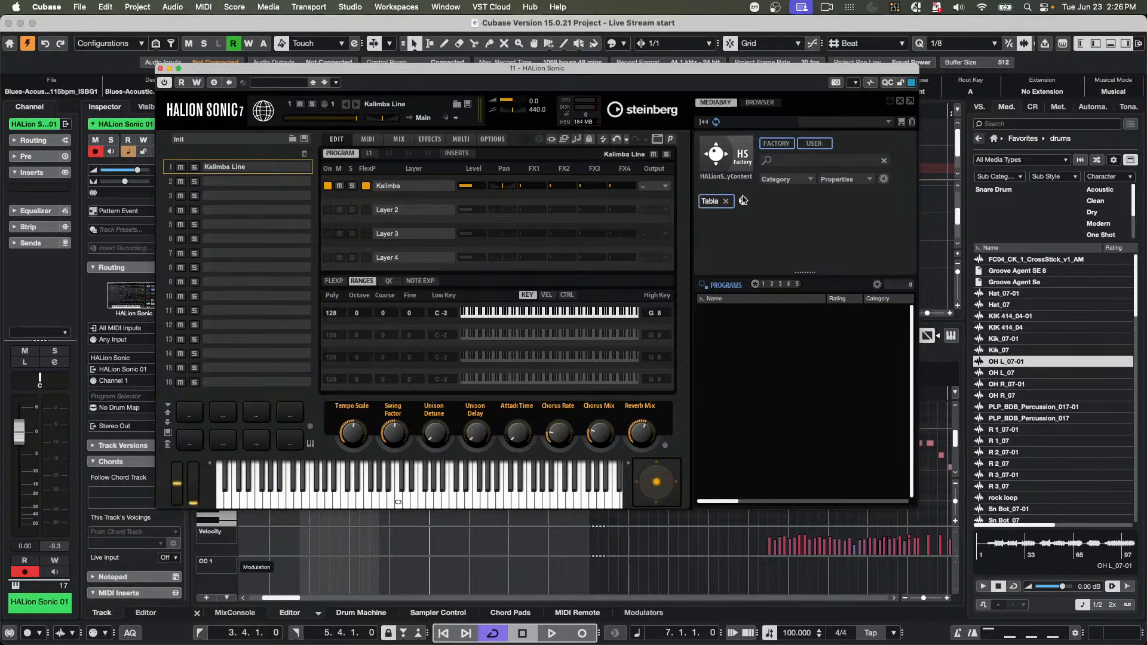
click(714, 145)
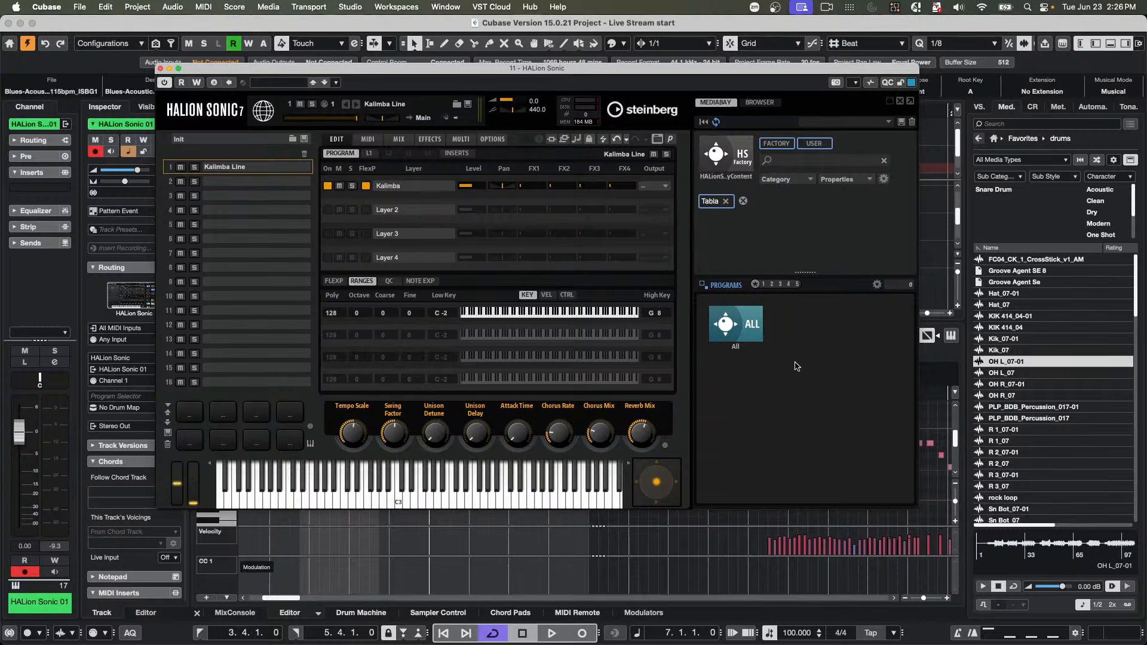
click(724, 157)
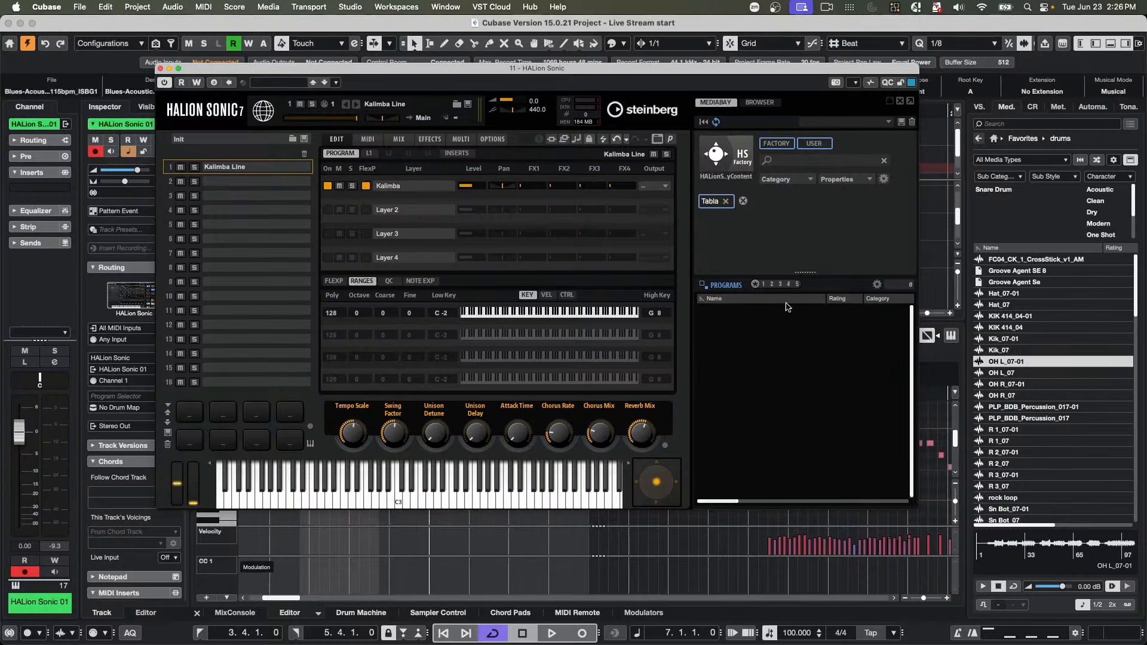
click(733, 165)
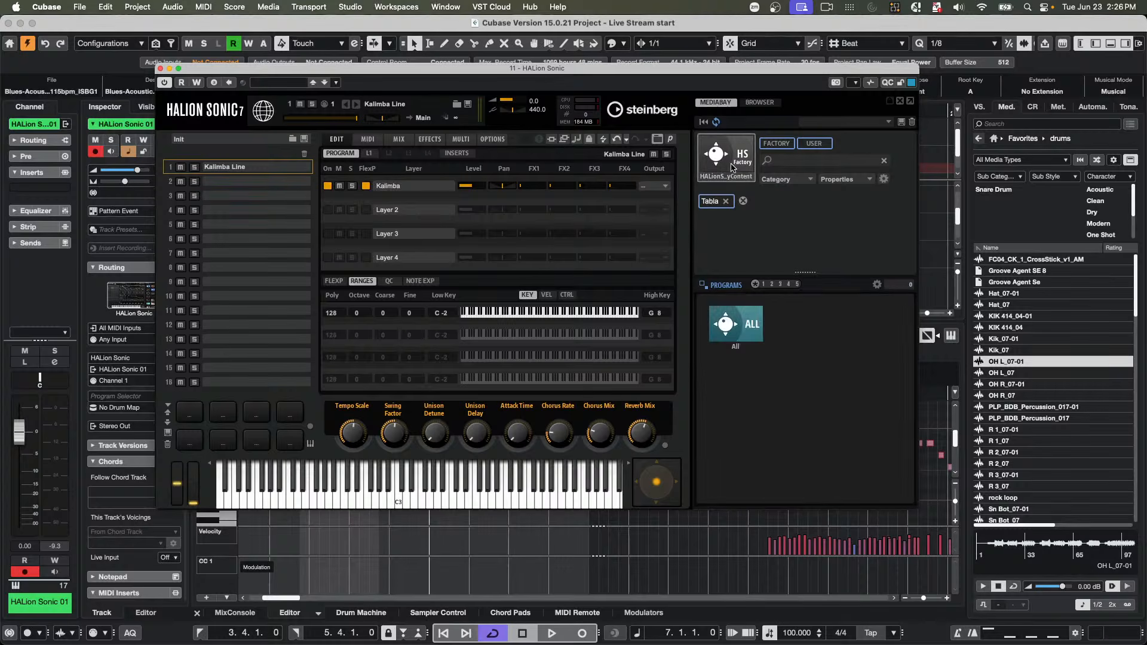
click(736, 154)
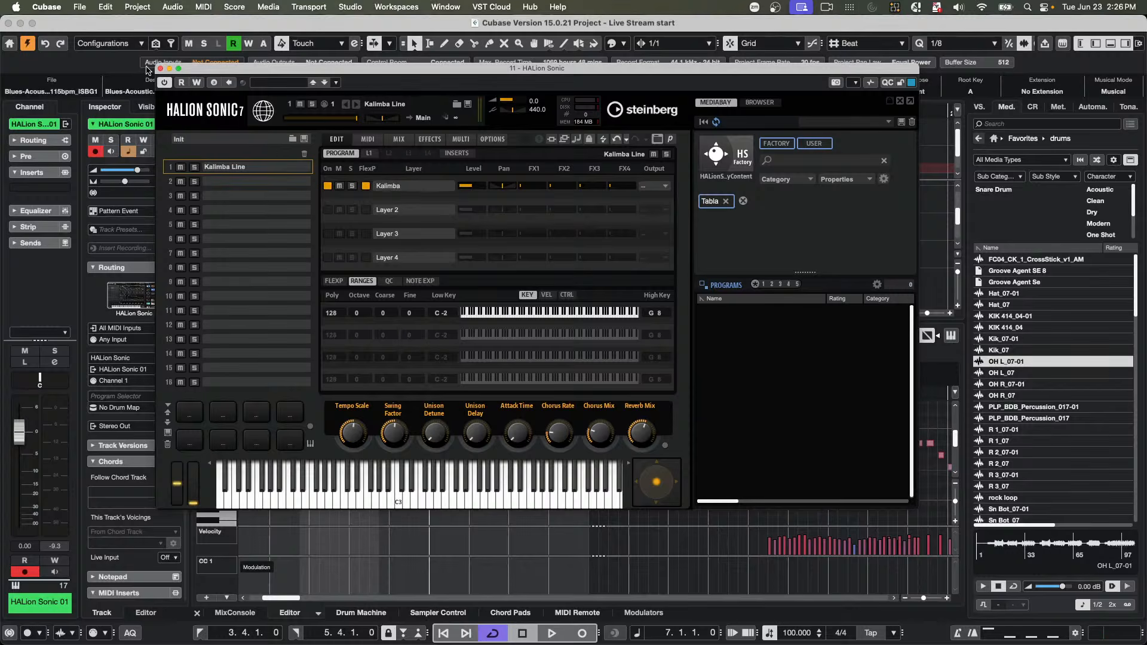
click(159, 69)
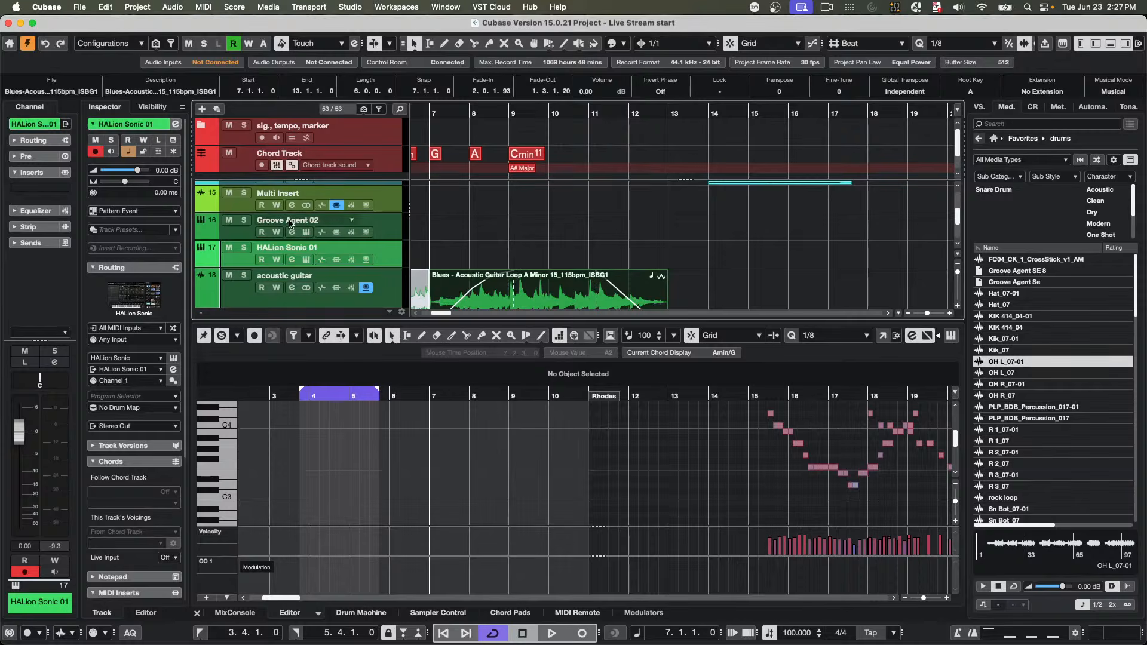
- Open the Groove Agent 02 track's instrument and look through its content sets for libraries with percussion sounds
click(305, 233)
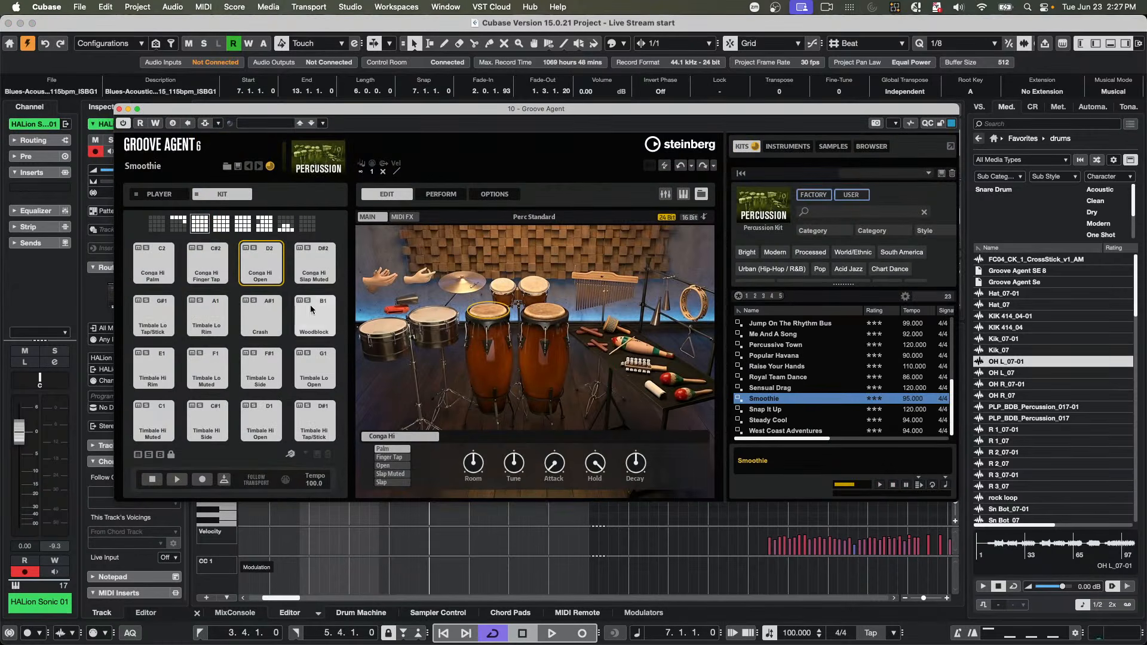
click(775, 206)
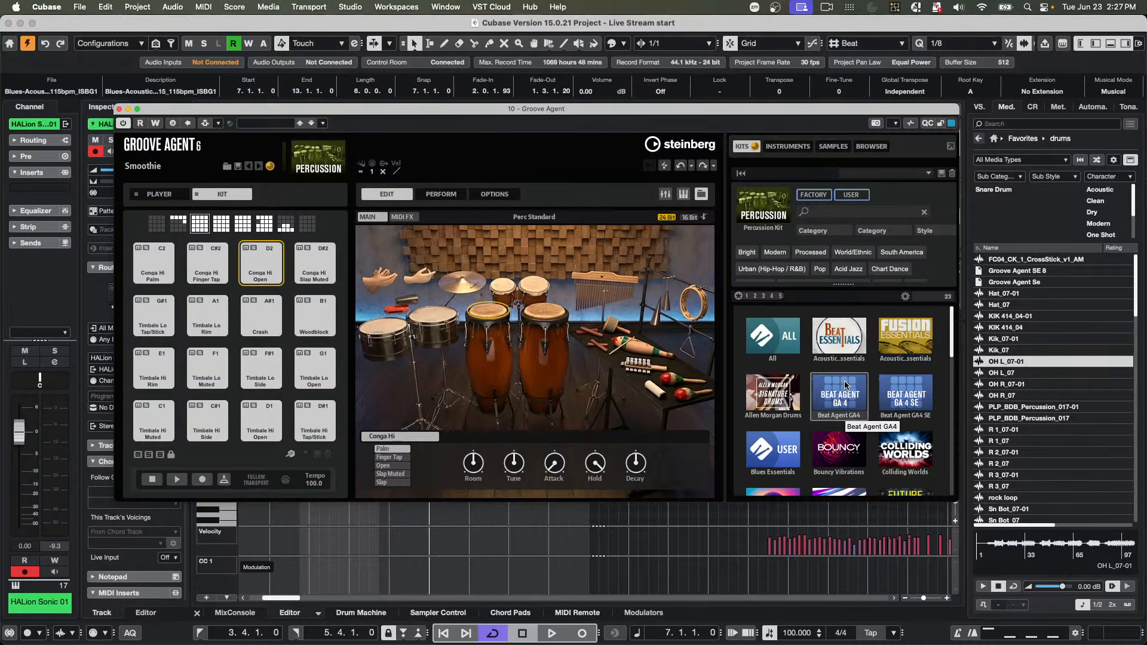
scroll(846, 385, down, 3)
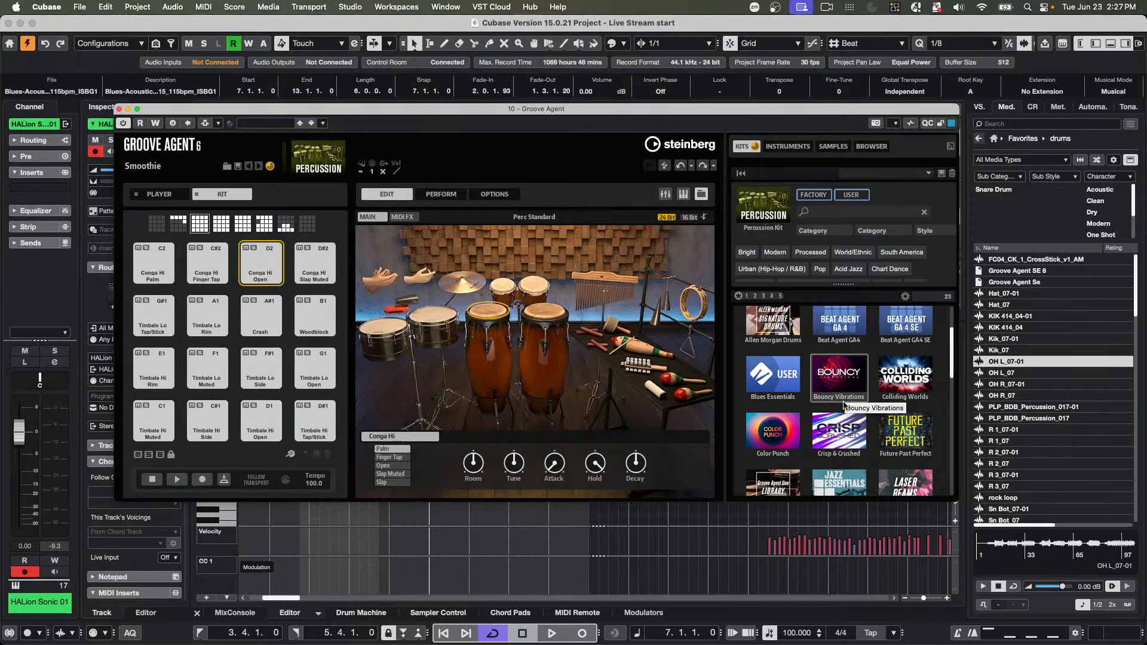
scroll(844, 403, down, 3)
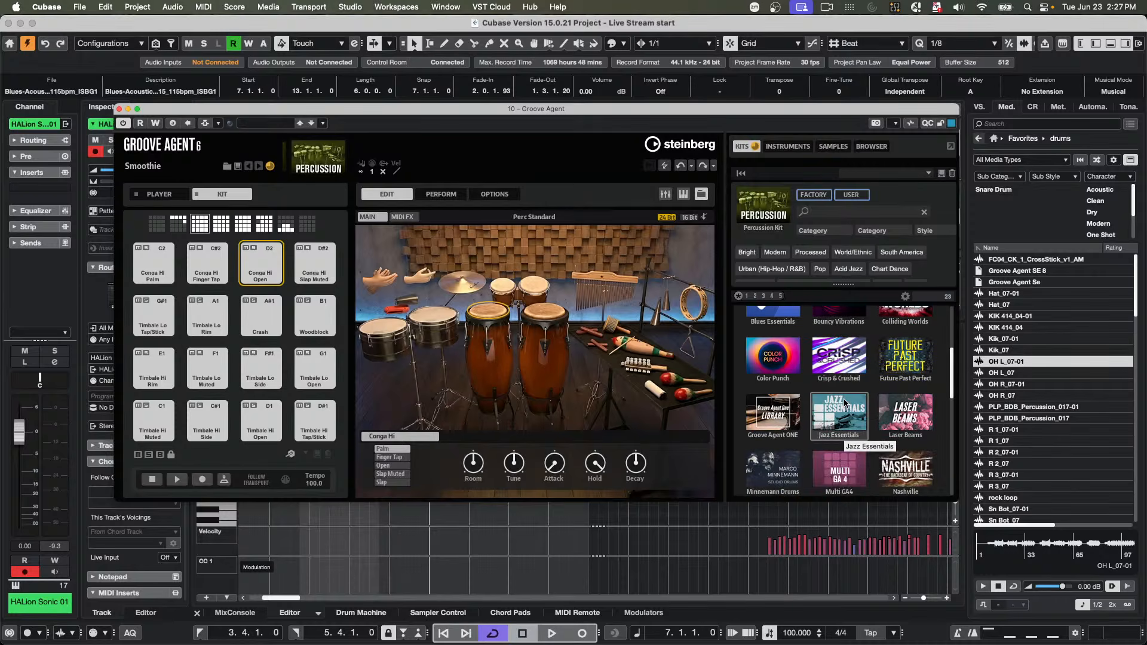
scroll(844, 403, up, 4)
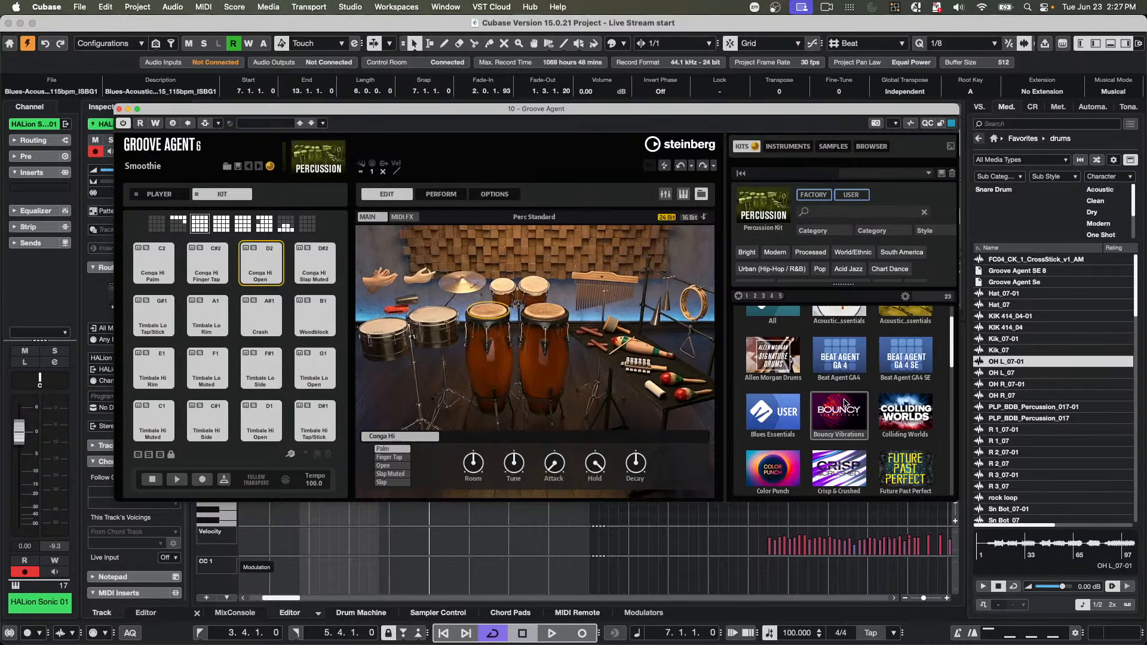
scroll(845, 403, up, 2)
scroll(844, 402, down, 6)
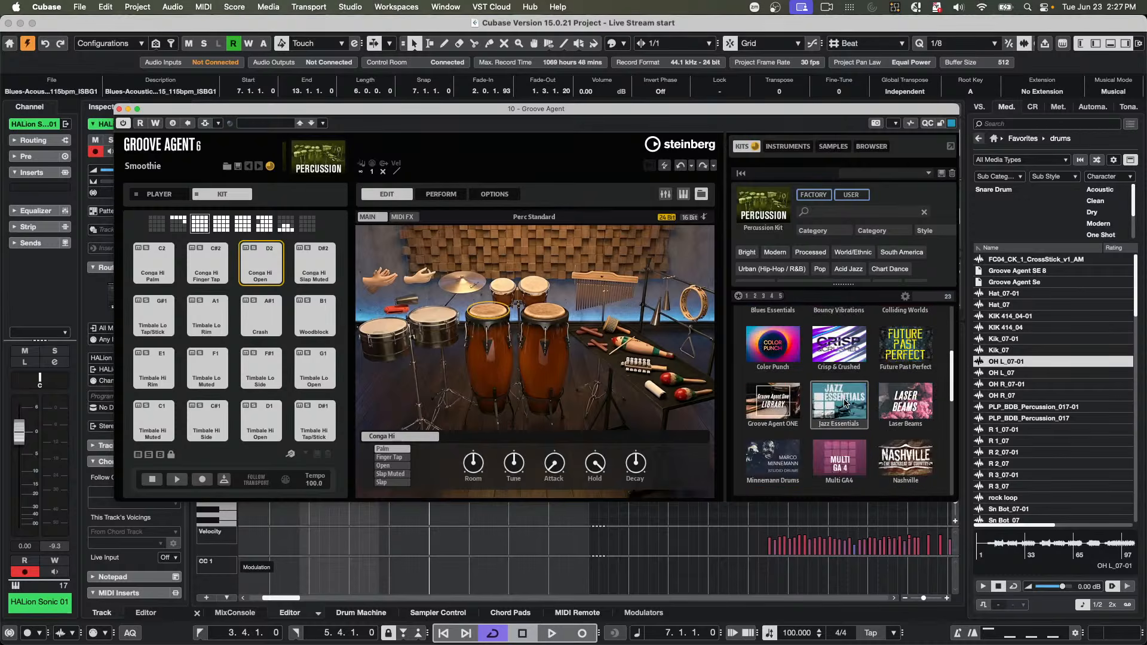
scroll(844, 403, down, 5)
scroll(844, 403, down, 7)
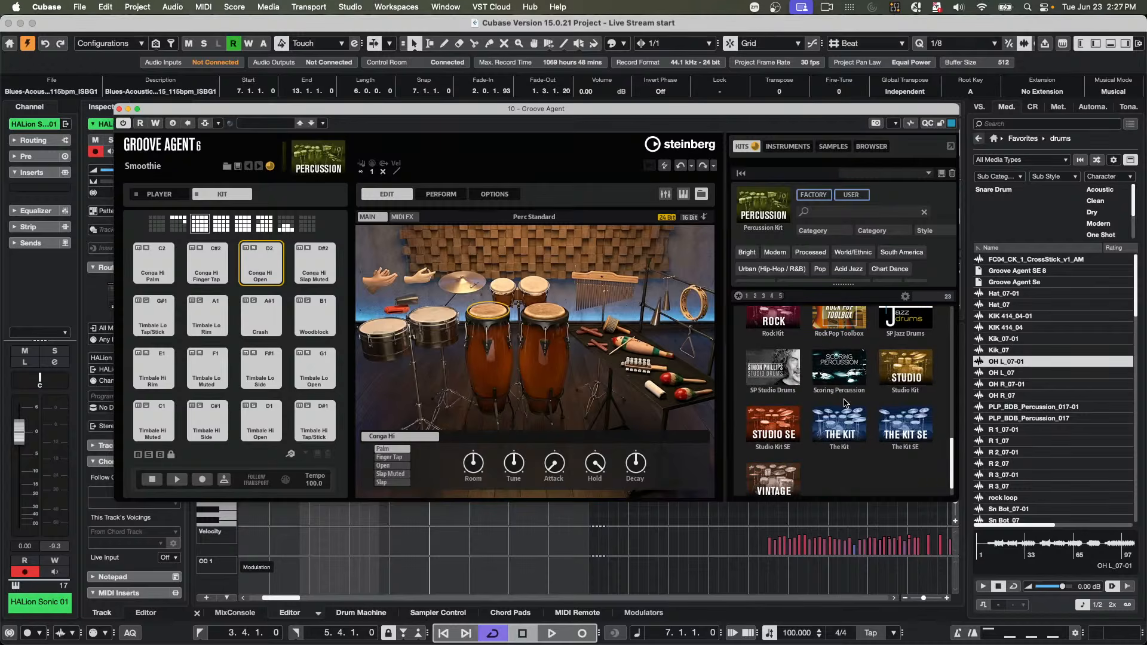
scroll(844, 403, up, 7)
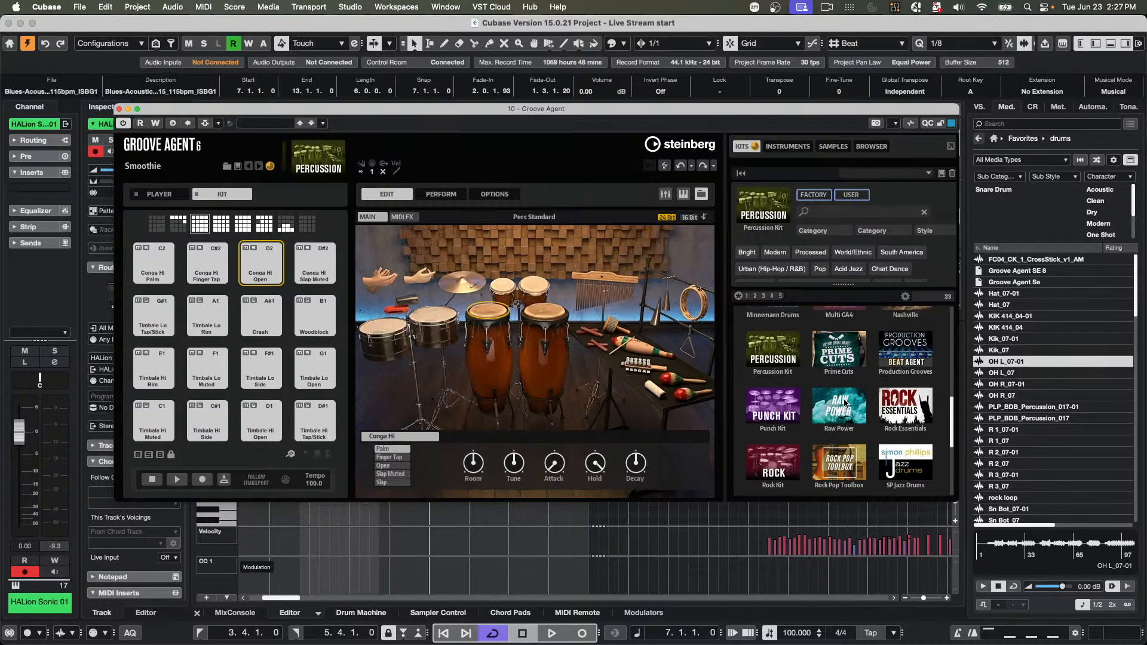
scroll(844, 403, up, 2)
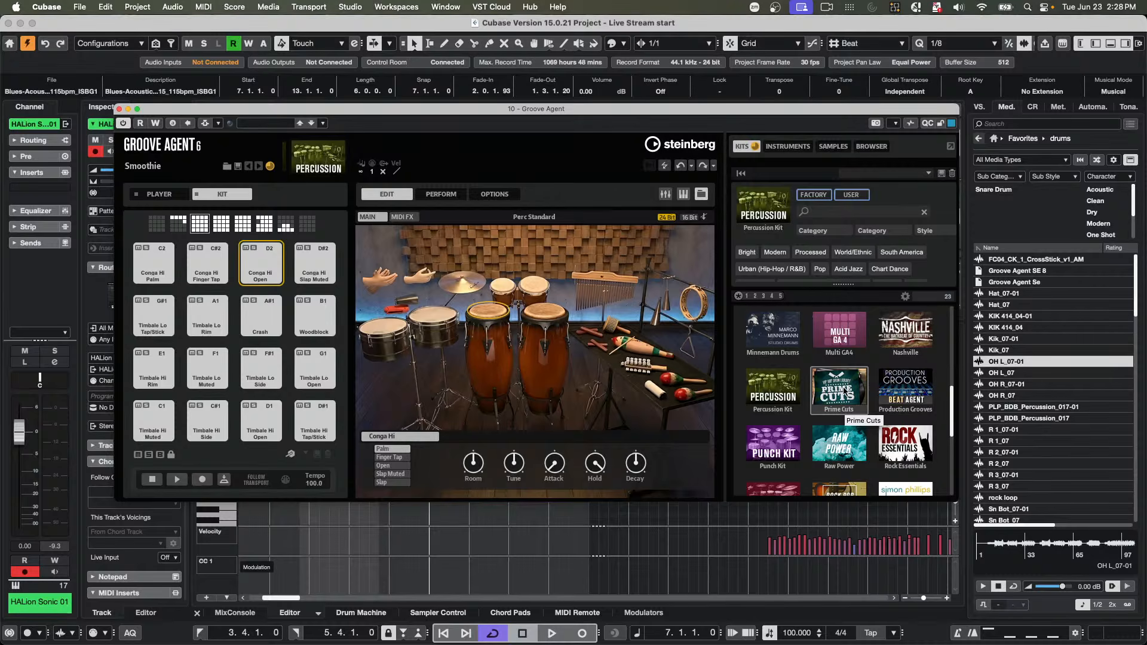
scroll(825, 395, up, 1)
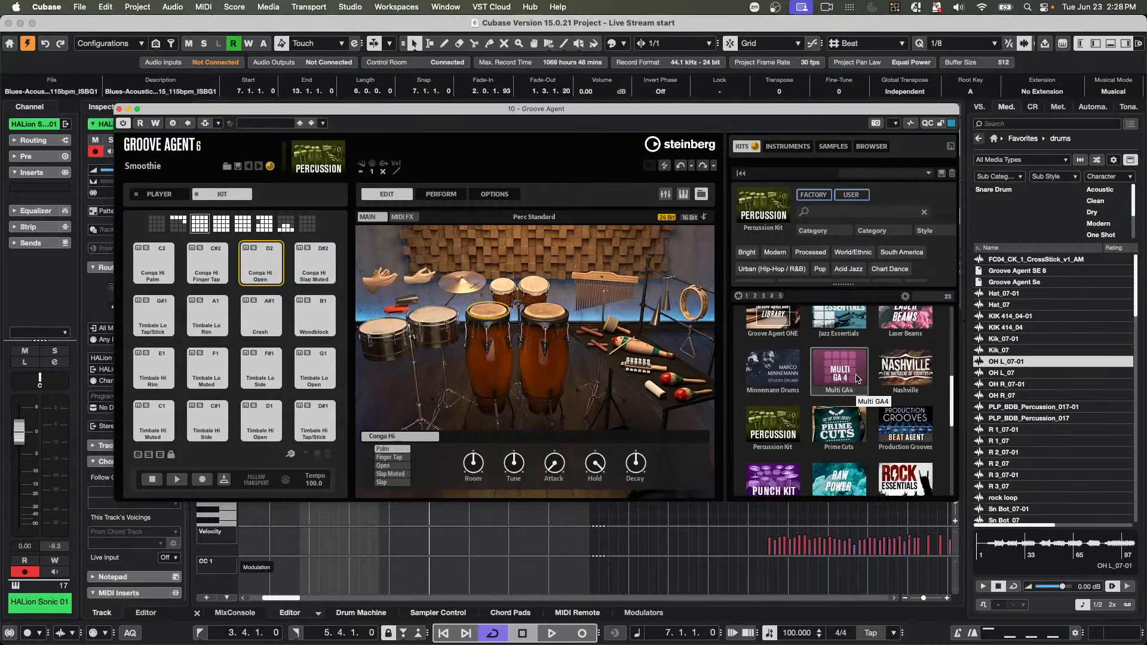
scroll(858, 379, up, 2)
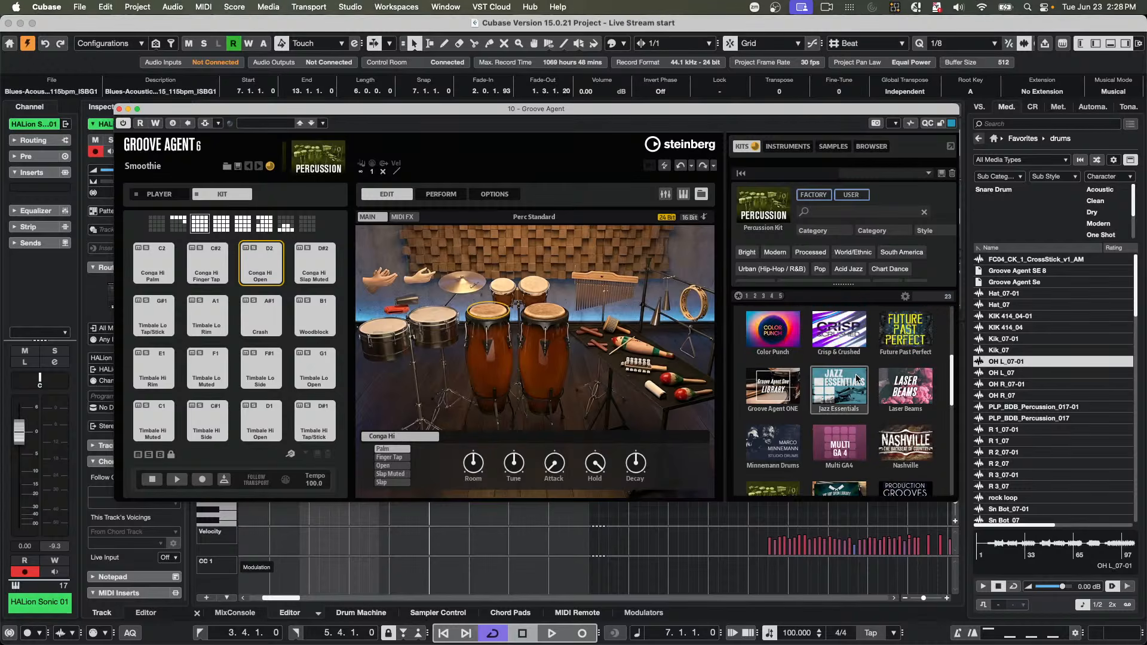
- Limit the kit browser to the Groove Agent ONE library and load the Percussion 2 kit
click(744, 380)
scroll(808, 360, down, 7)
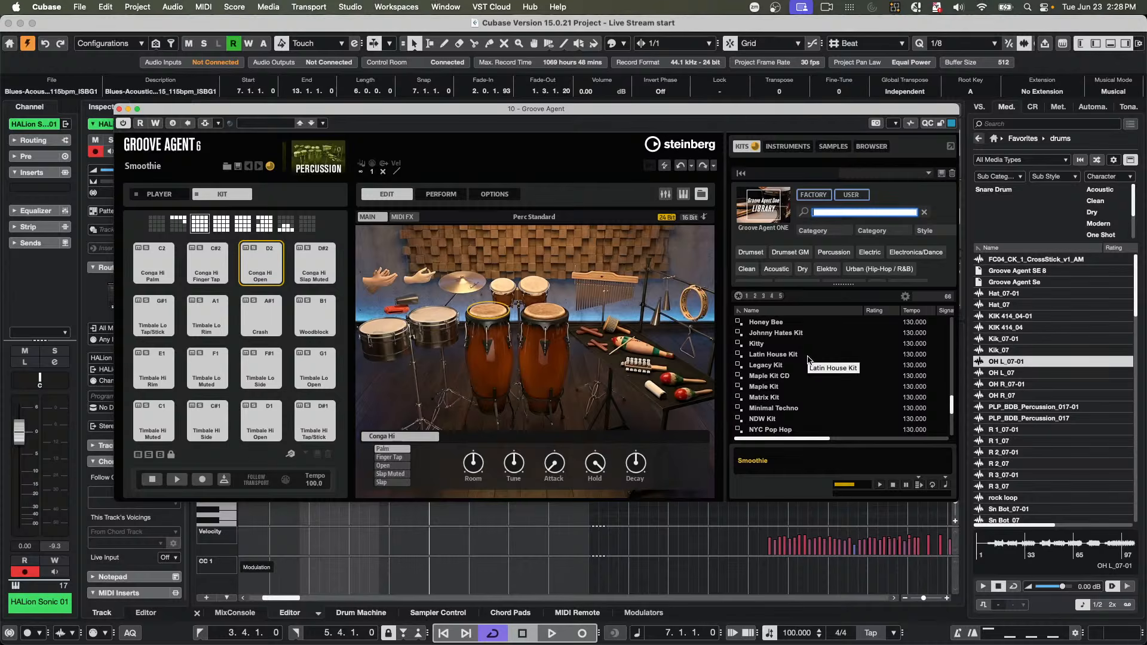
scroll(808, 360, down, 5)
scroll(808, 359, down, 2)
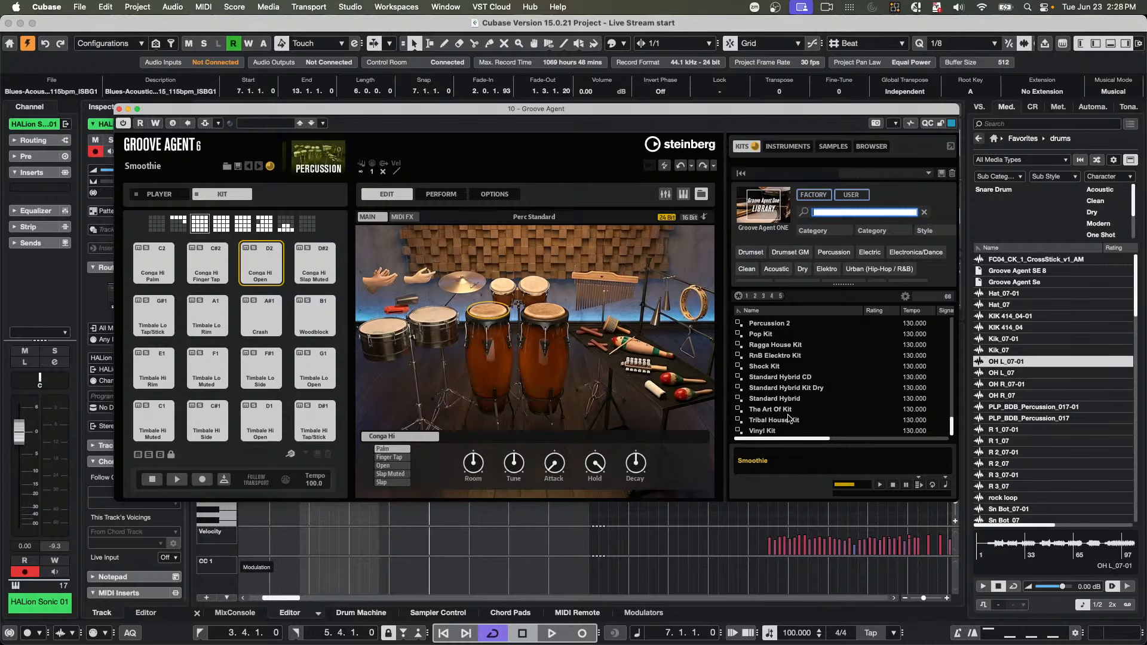
double_click(796, 326)
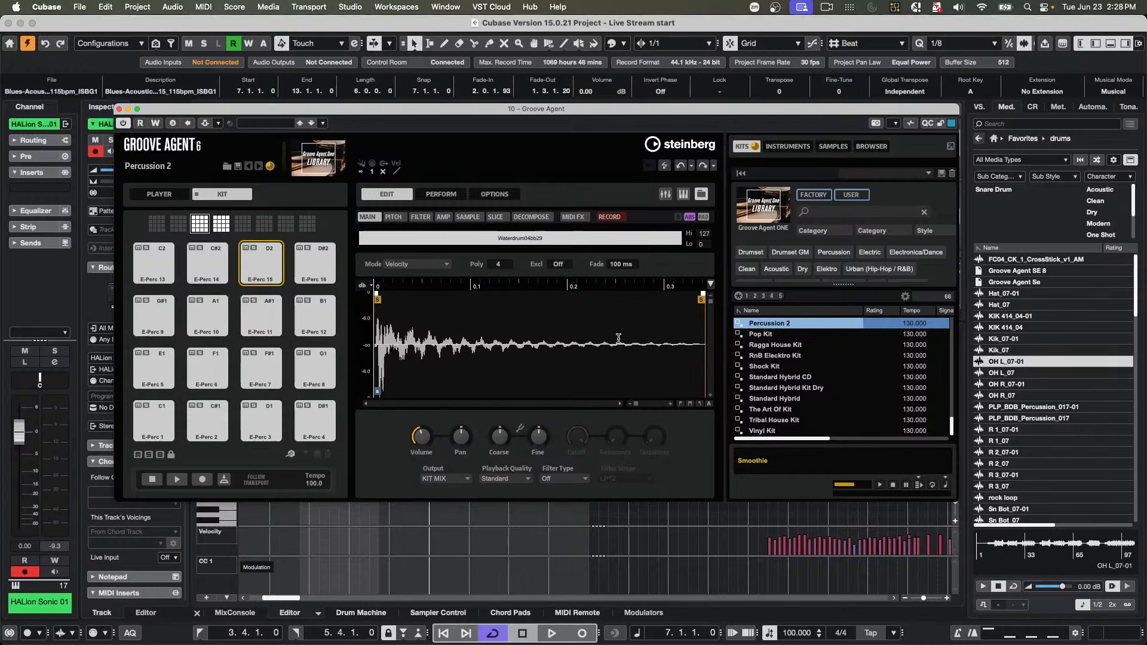
- Audition a range of E-Perc pads in the Percussion 2 kit, from E-Perc 1 to E-Perc 16
click(157, 416)
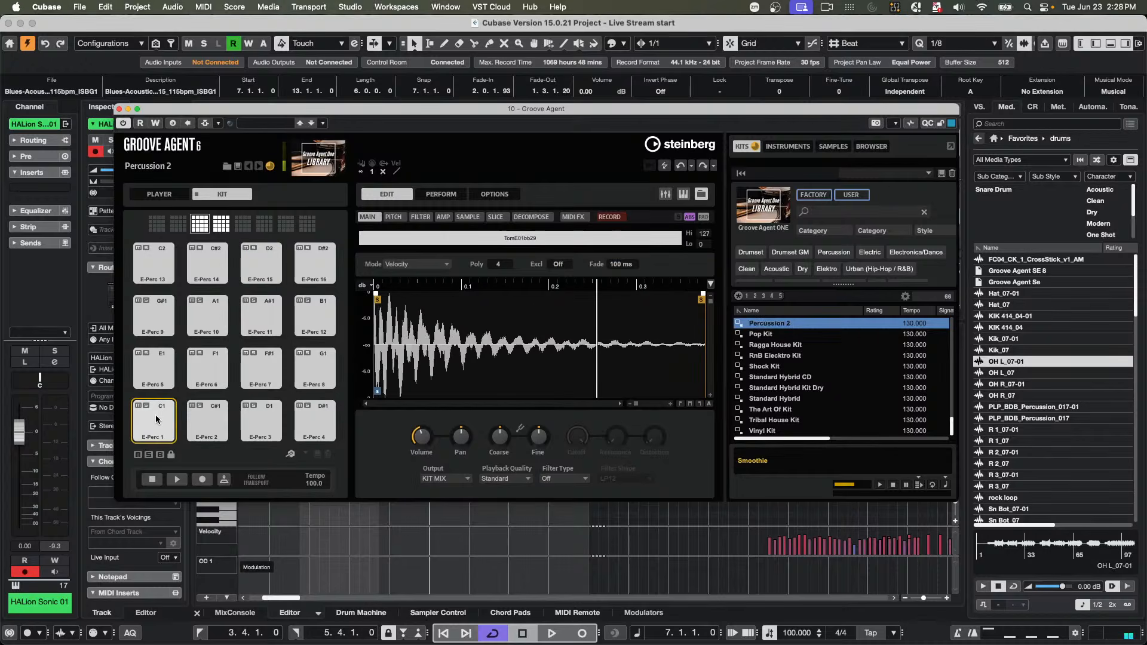
click(191, 417)
click(207, 365)
click(209, 315)
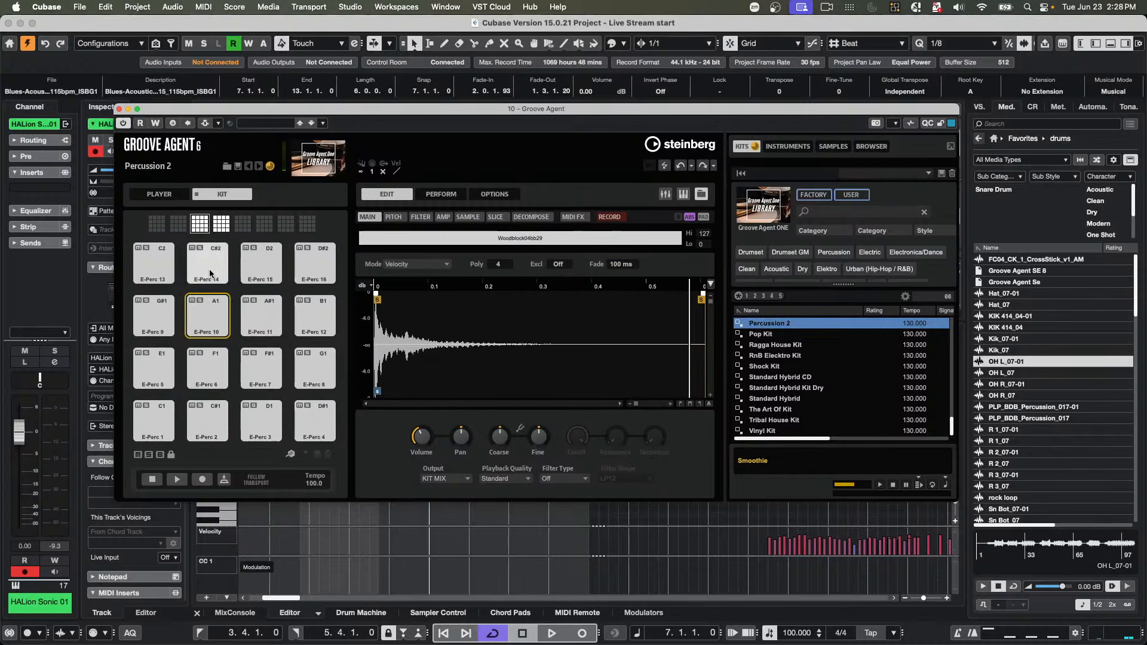
click(207, 269)
click(161, 312)
click(222, 326)
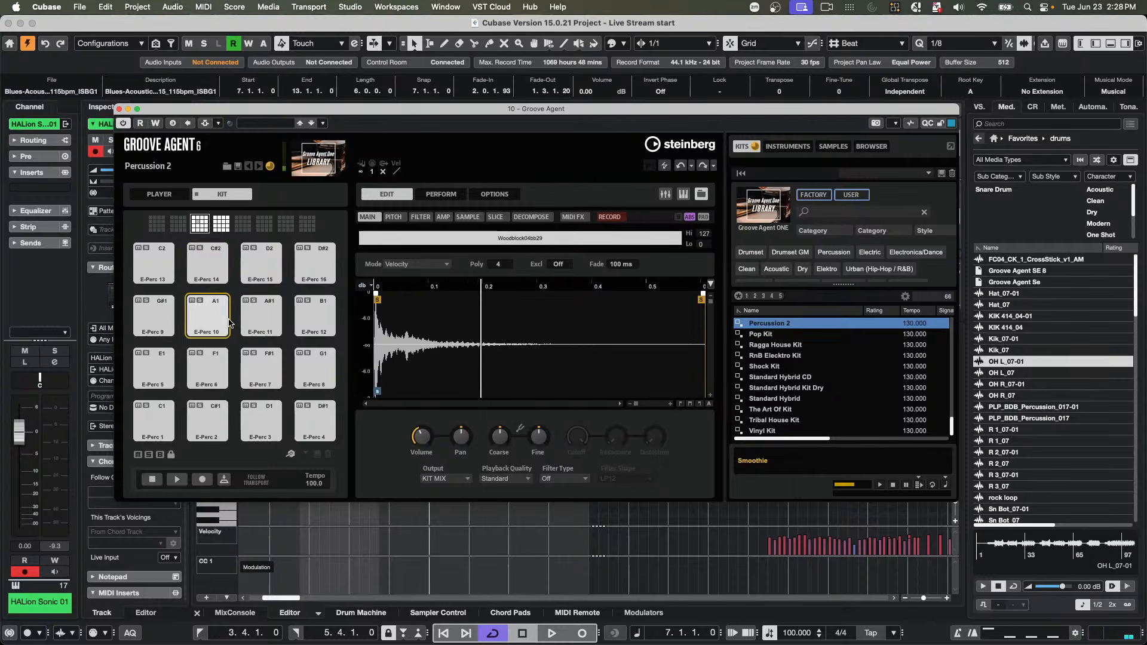
click(241, 318)
click(209, 317)
click(315, 317)
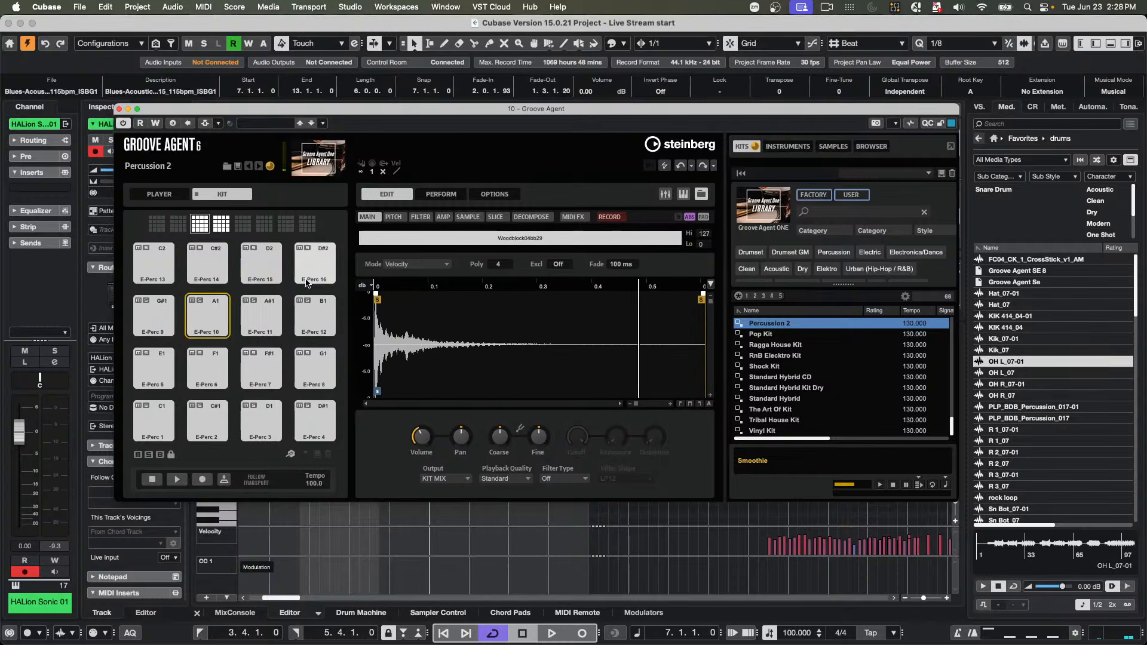
click(315, 263)
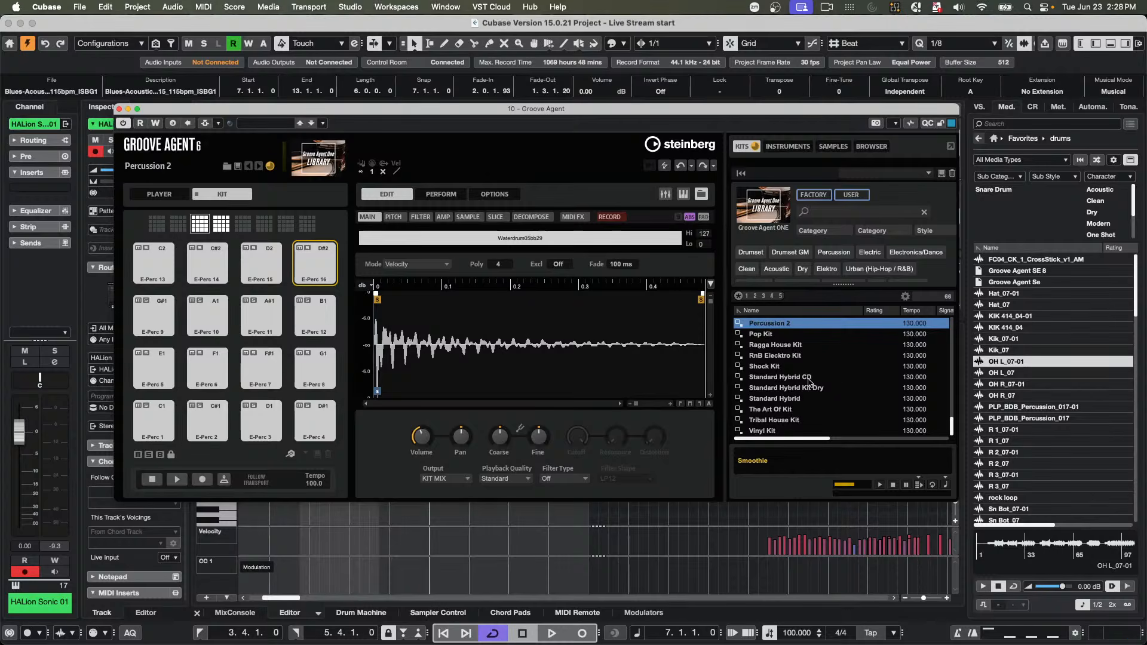
- Load the Tribal House Kit, audition pads such as Rev Rim, Snap Clap and Ride, and show the pad group from C2 to G3
click(795, 422)
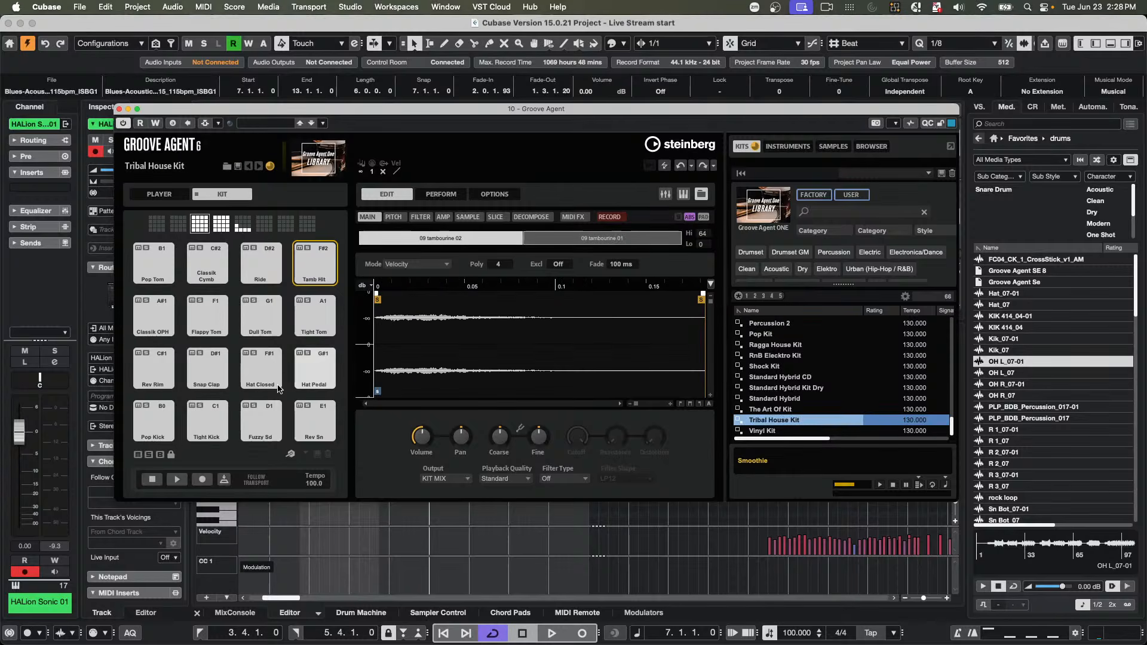
click(157, 416)
click(162, 385)
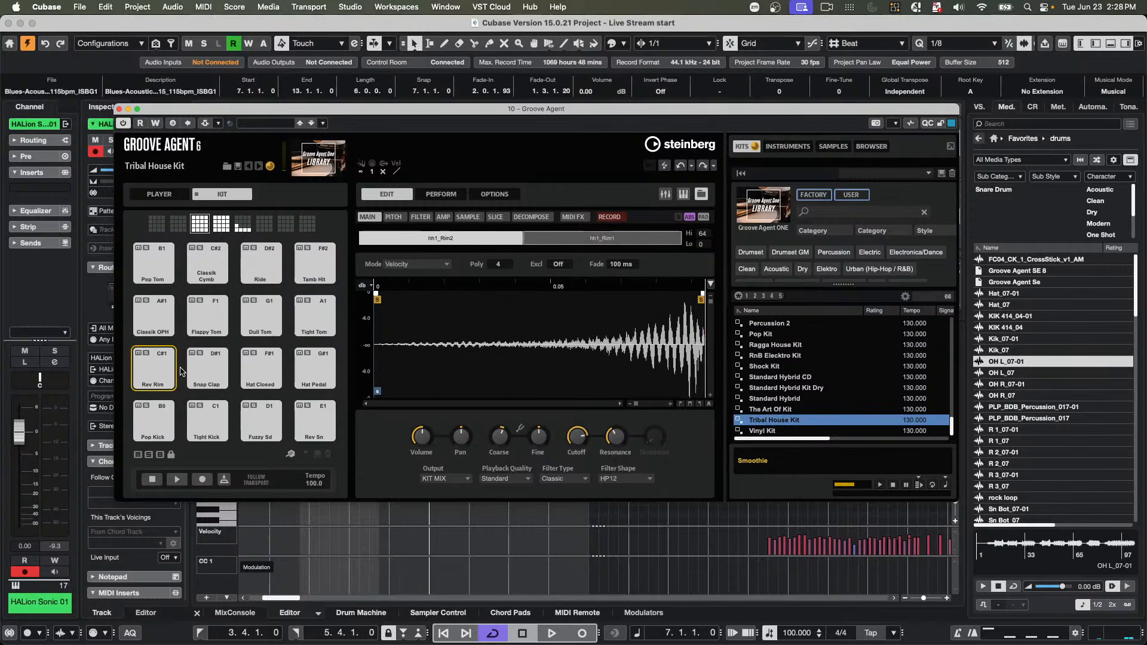
click(192, 368)
click(217, 265)
click(260, 263)
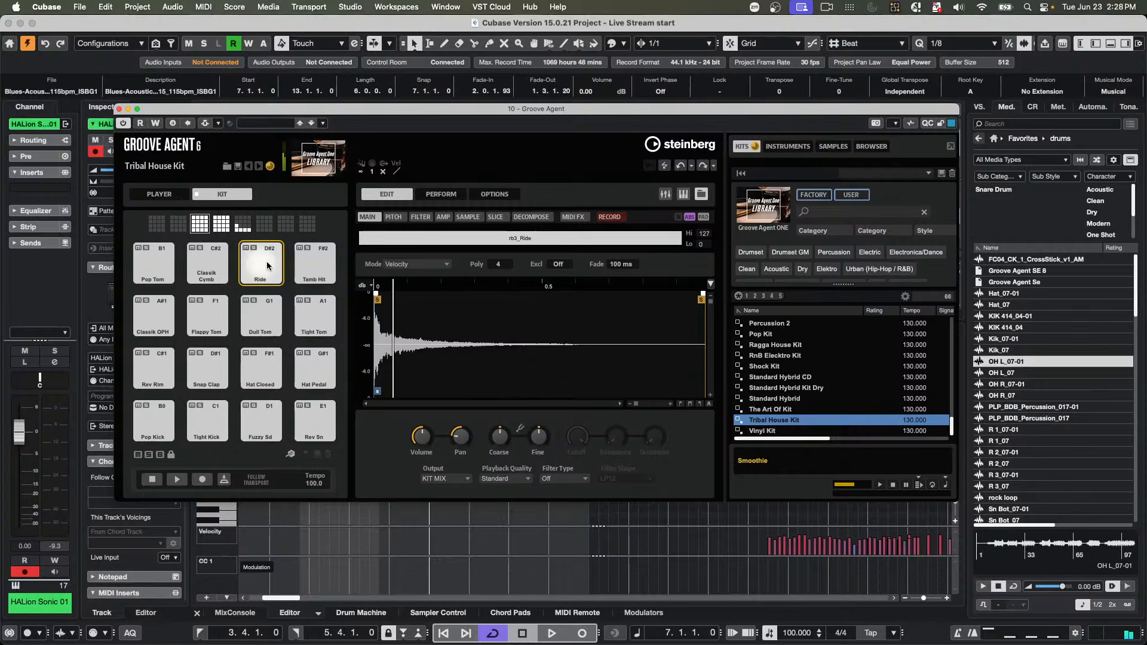
click(220, 223)
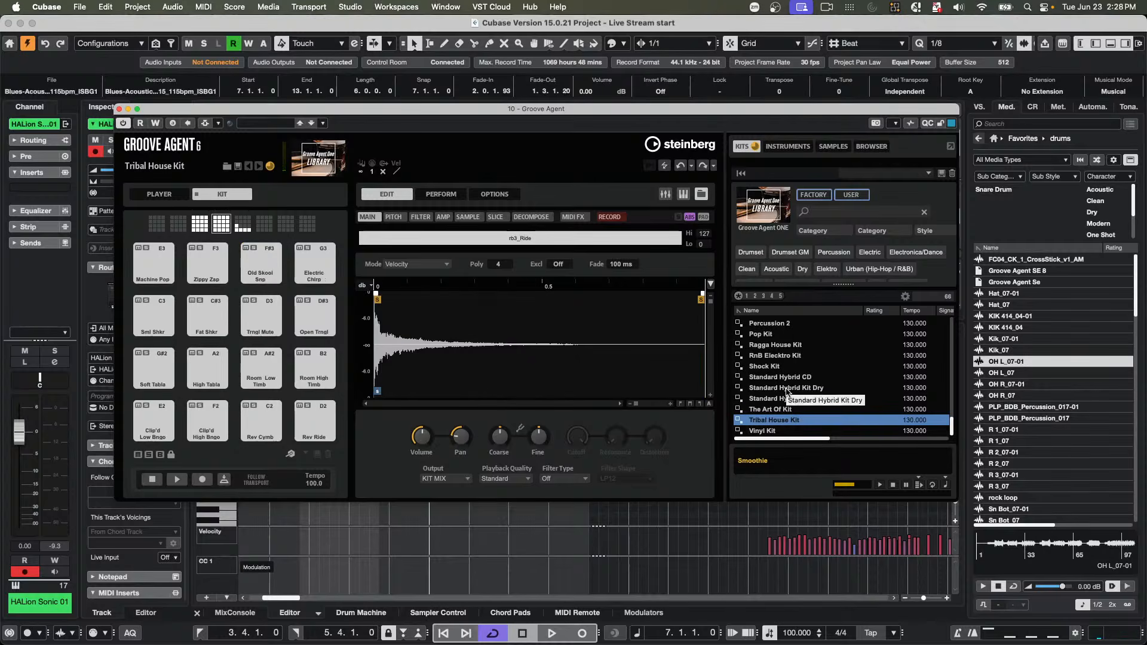
- Load the Percussion 1 kit and audition its Perc Shaker, Handdrum, Closed HiHat and E-Perc 1 pads
scroll(781, 379, up, 2)
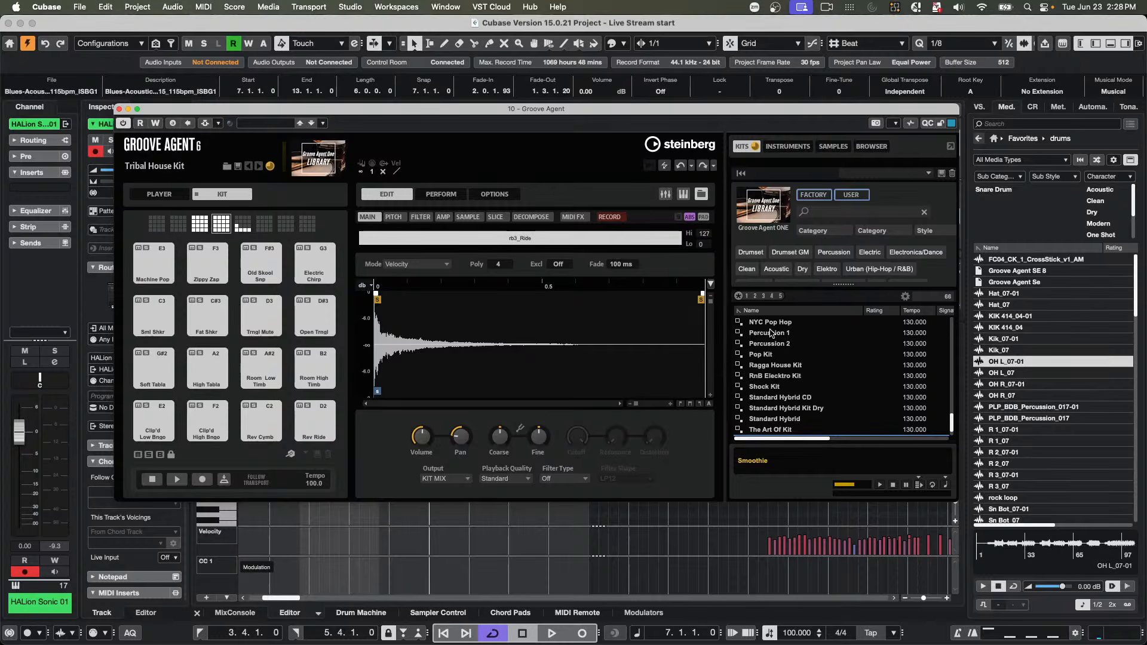
click(773, 333)
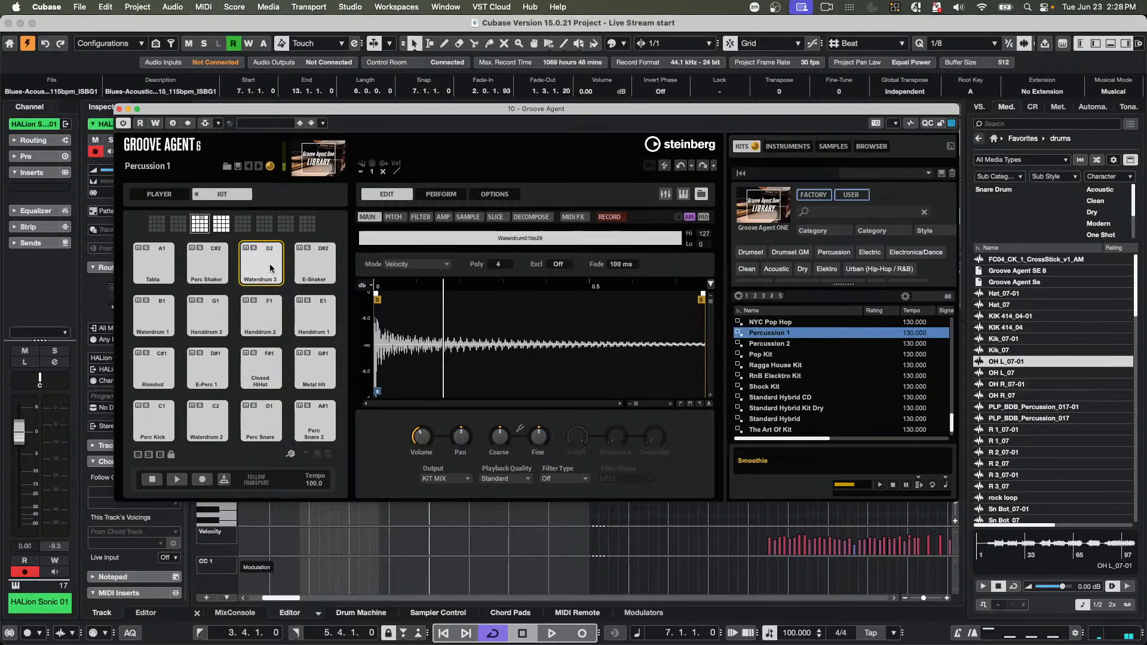
click(203, 265)
click(210, 318)
click(267, 317)
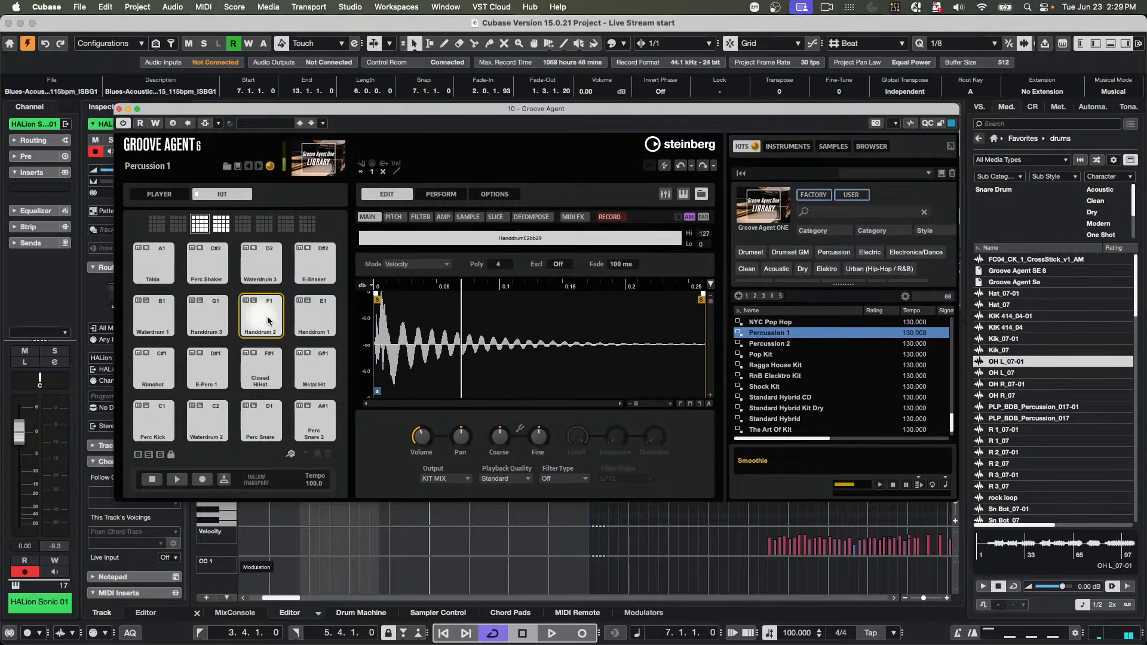
click(261, 368)
click(207, 367)
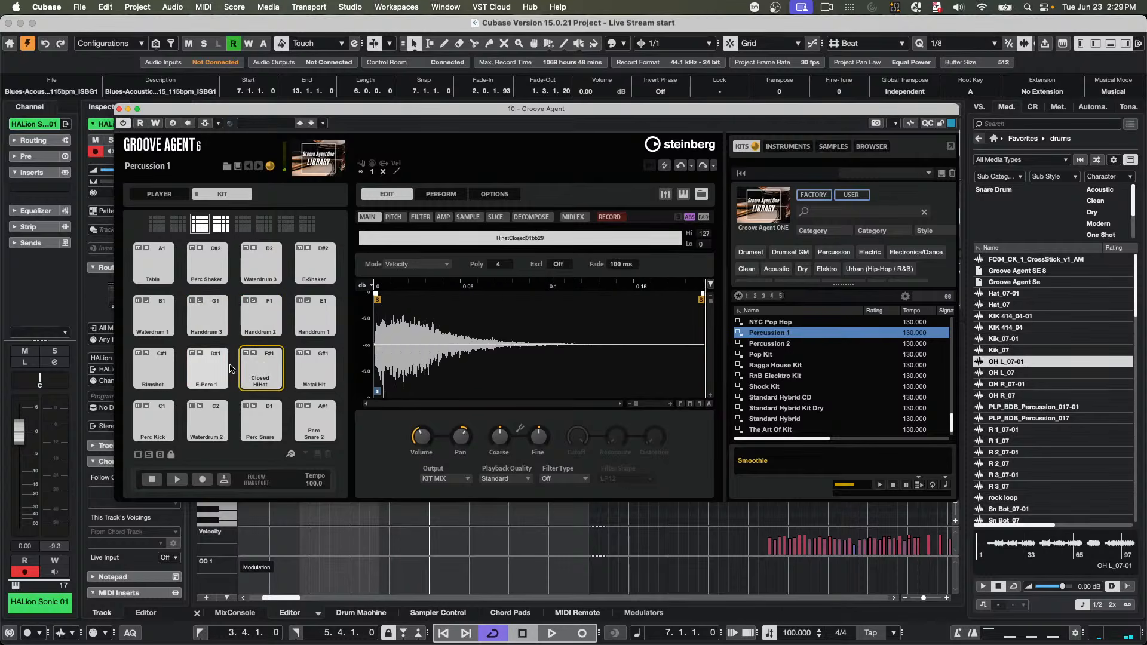
- Audition the E-Shaker, Perc Snare and Perc Kick pads, and play the Tabla pad several times
click(319, 257)
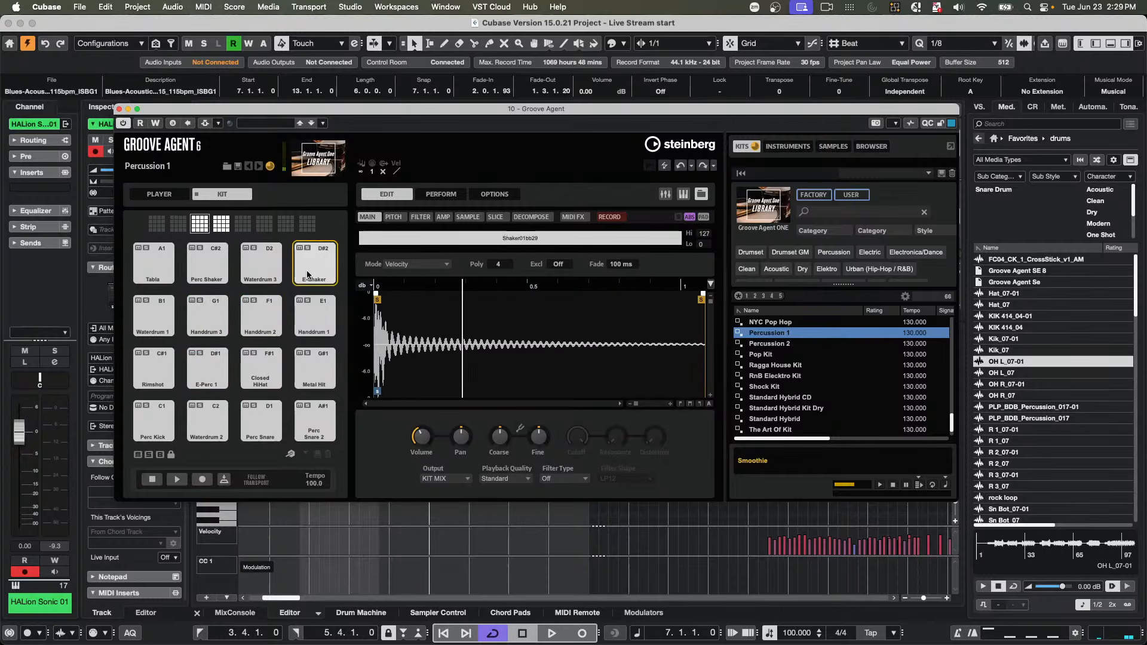
click(260, 420)
click(136, 415)
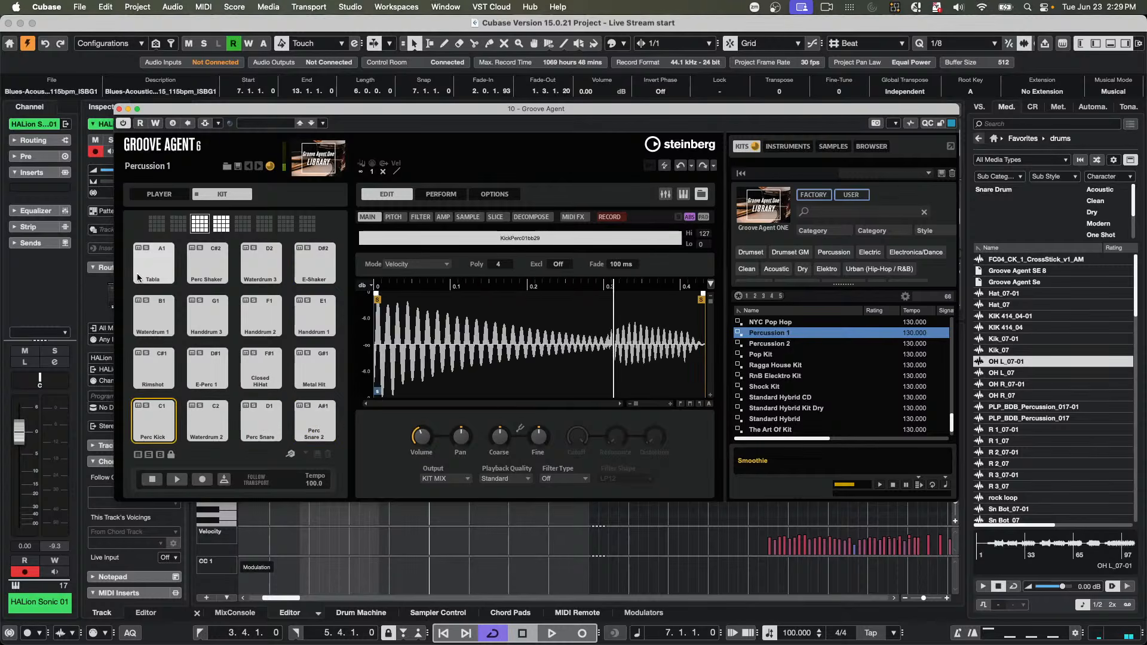
click(151, 261)
click(153, 259)
click(152, 259)
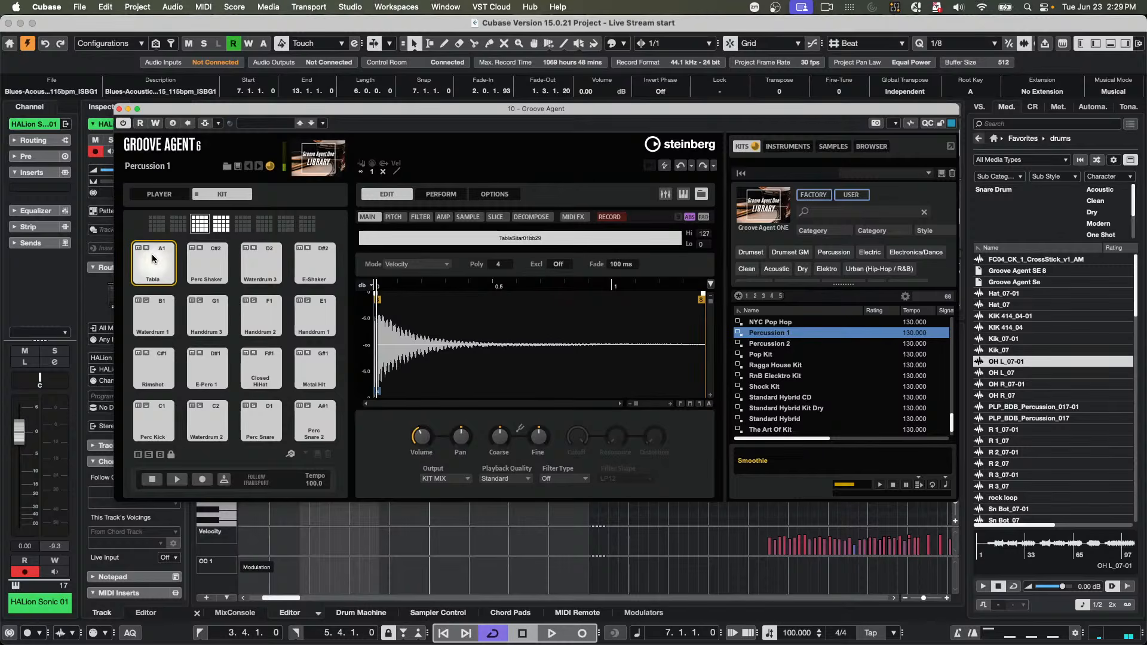
- Audition the Tabla pad and the E-Perc 5 pad in the second populated bank of the Percussion 1 kit
click(152, 260)
click(151, 259)
click(218, 226)
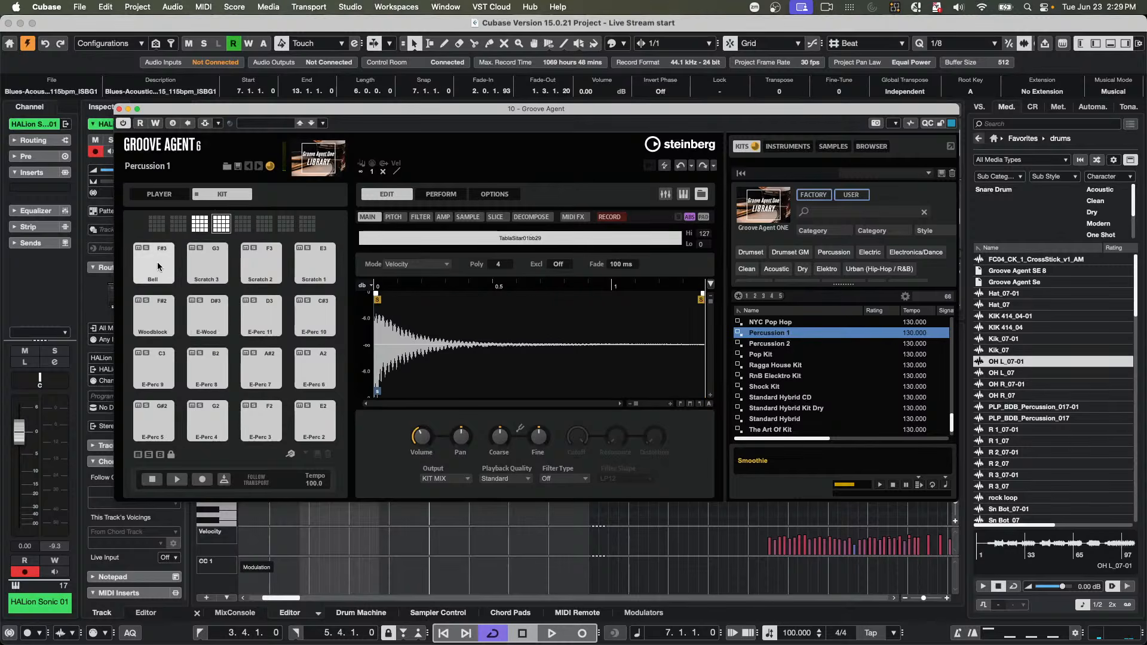
click(162, 423)
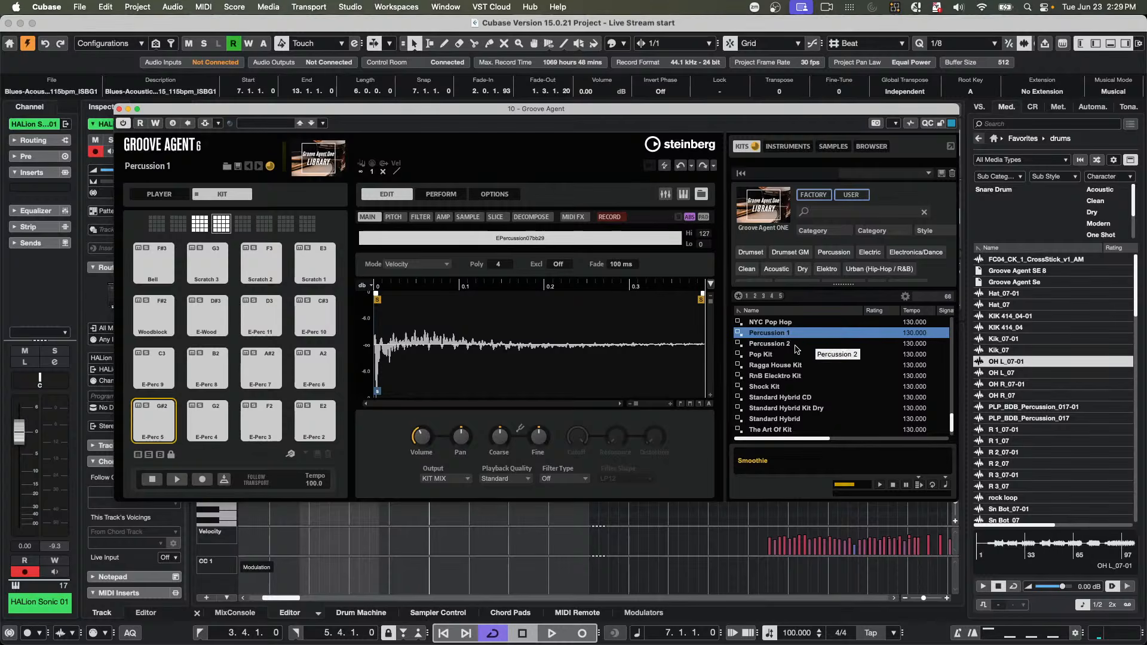
- Load the Percussion 2 kit and audition several pads from its first bank, including E-Perc 13, 14, 16, 12 and 8
double_click(777, 344)
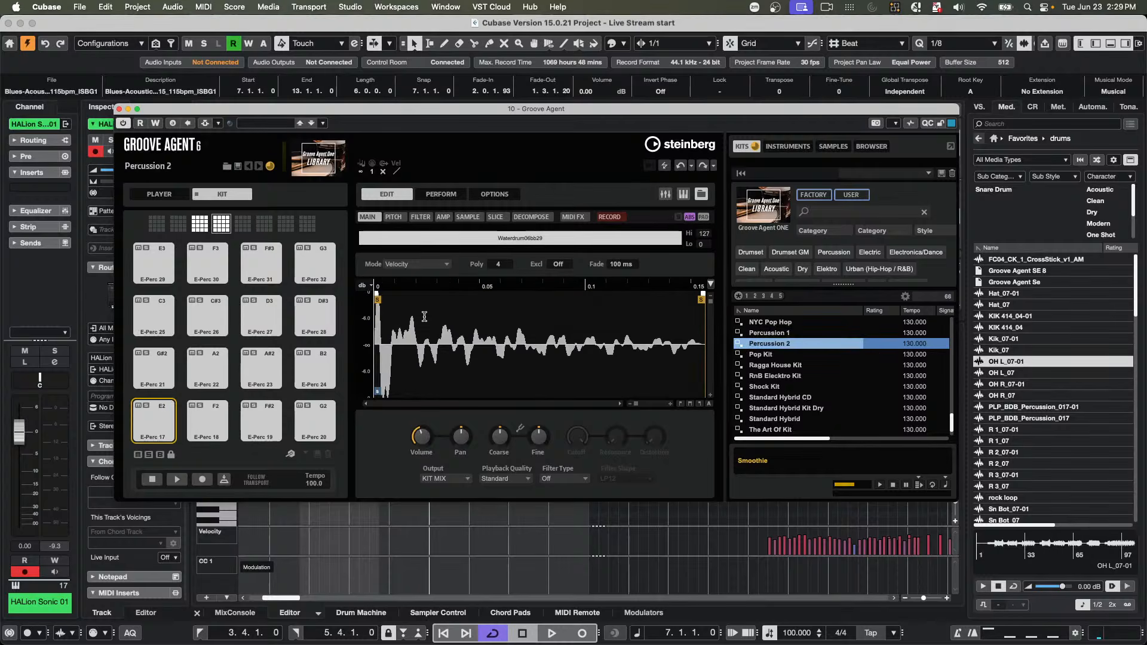
click(200, 223)
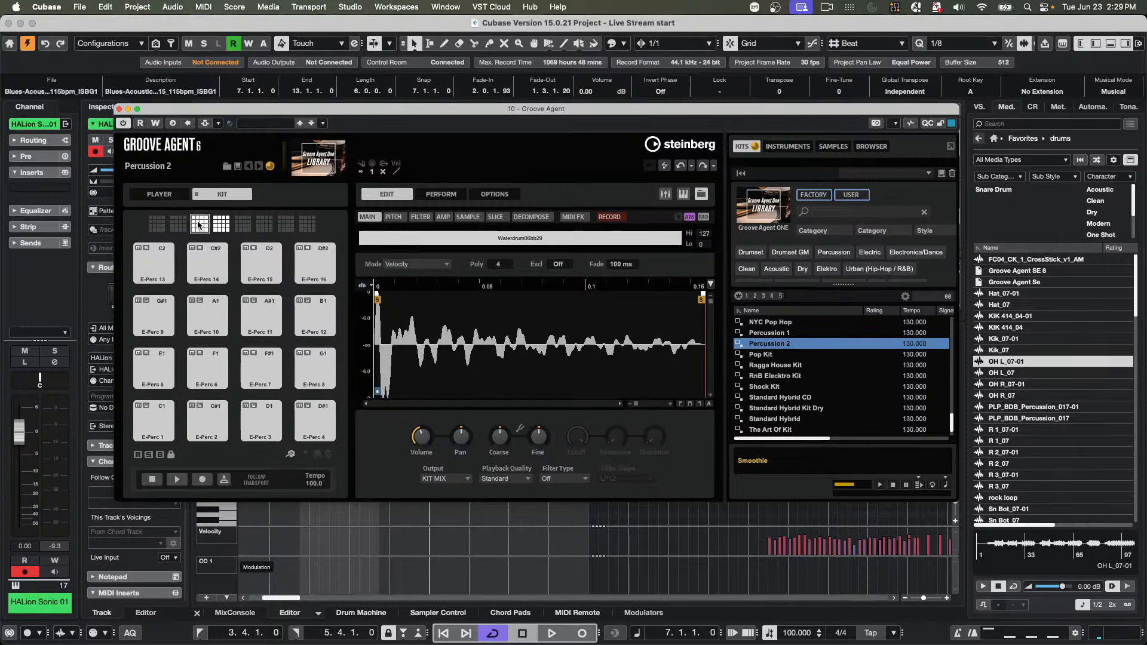
click(155, 261)
click(209, 260)
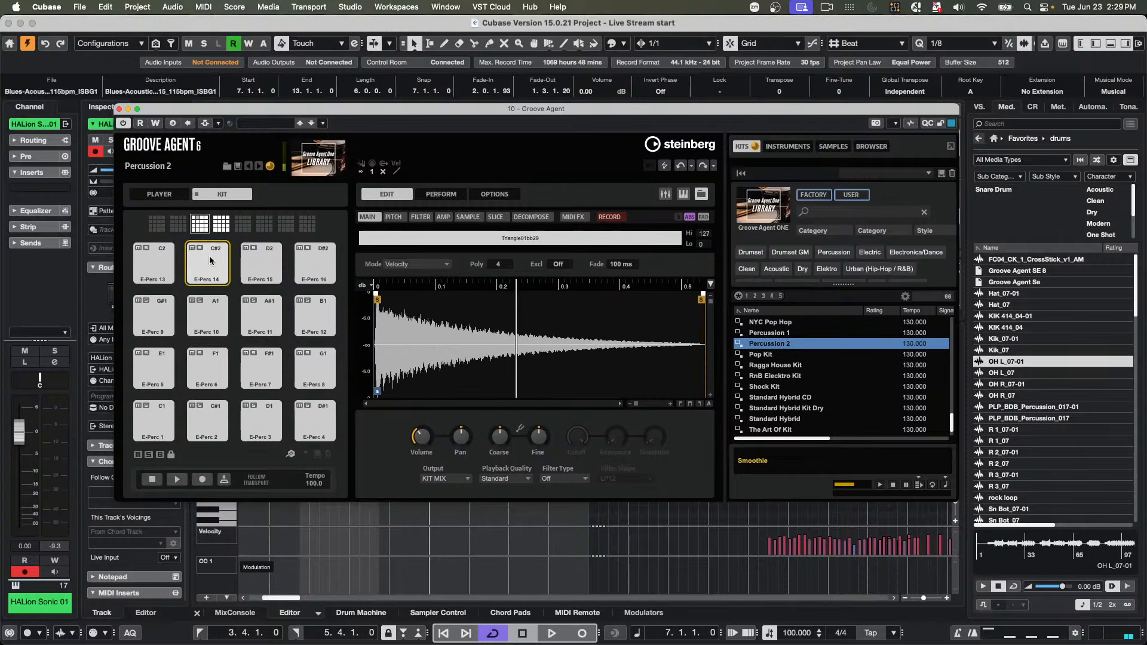
click(315, 261)
click(314, 312)
click(316, 369)
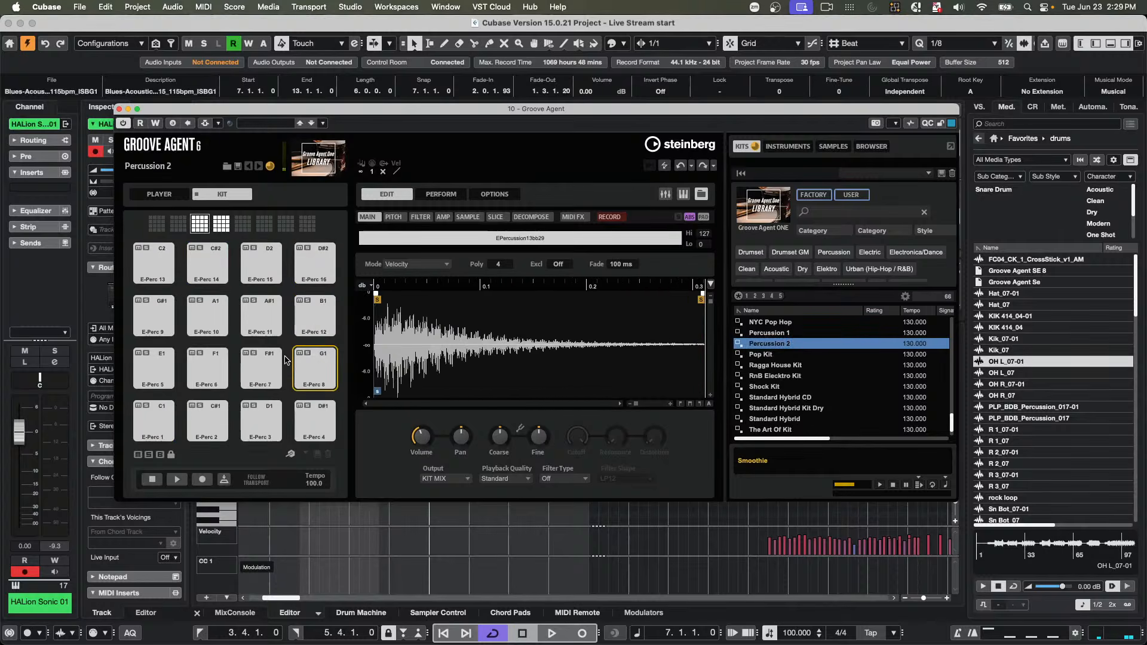
- Load the Percussion 1 kit again, audition its Tabla pad and display the bank holding the Scratch and E-Perc pads
click(780, 333)
click(154, 263)
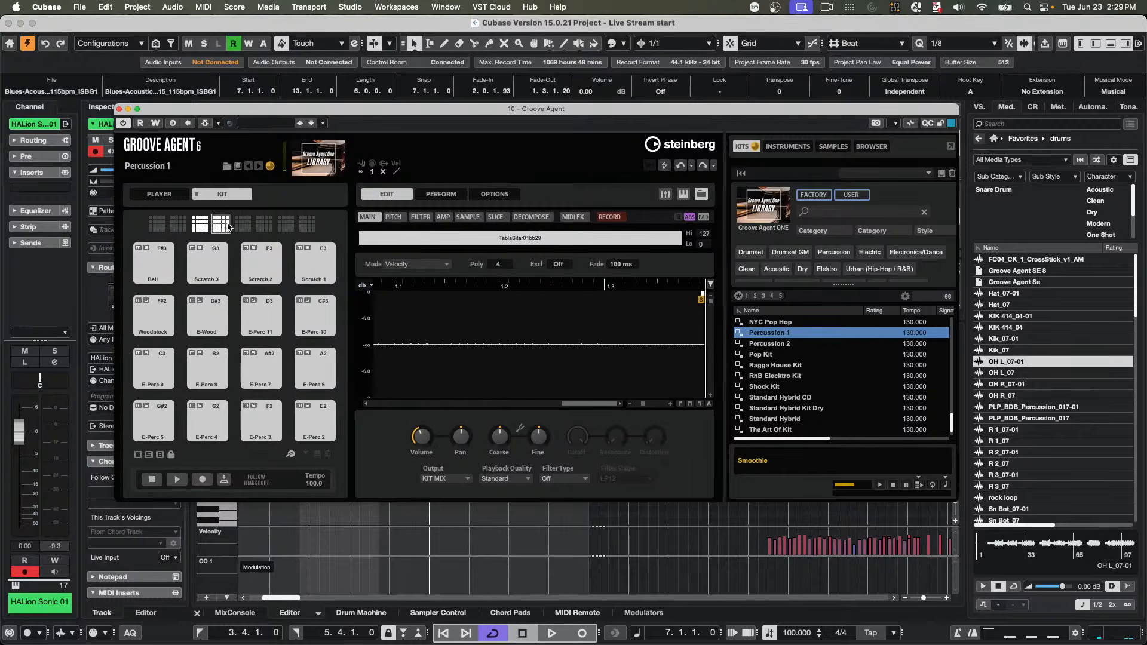
click(221, 223)
- Audition the Percussion 1 pads in this bank, from Scratch 1 through the E-Wood, Woodblock and E-Perc sounds to E-Perc 4
click(327, 270)
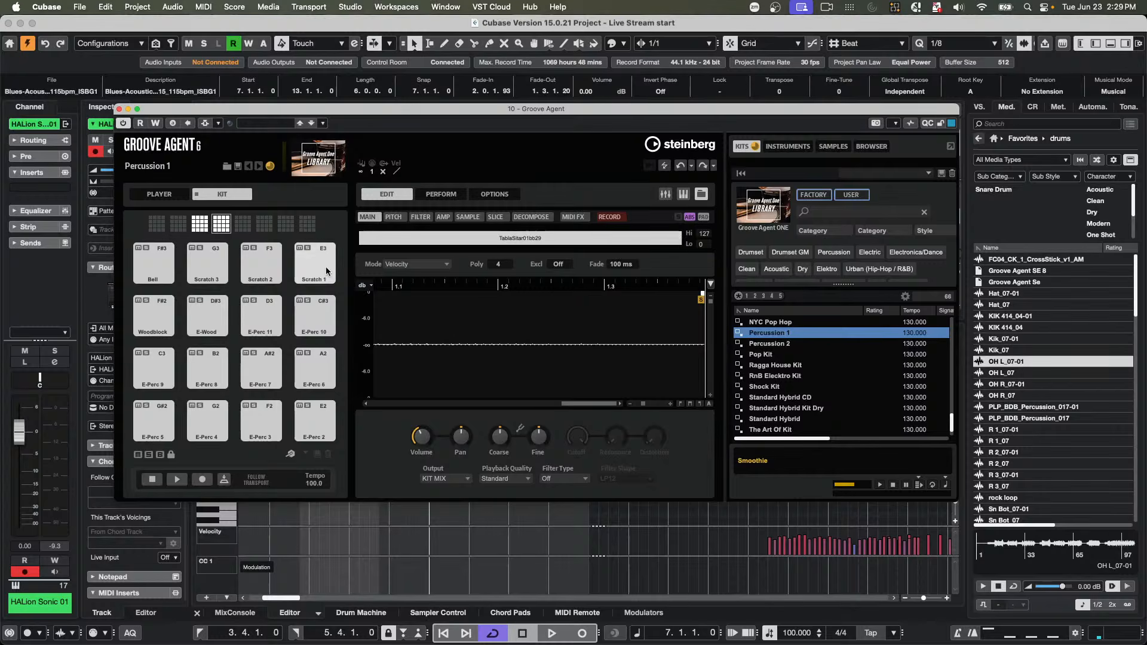
click(314, 316)
click(267, 318)
click(204, 316)
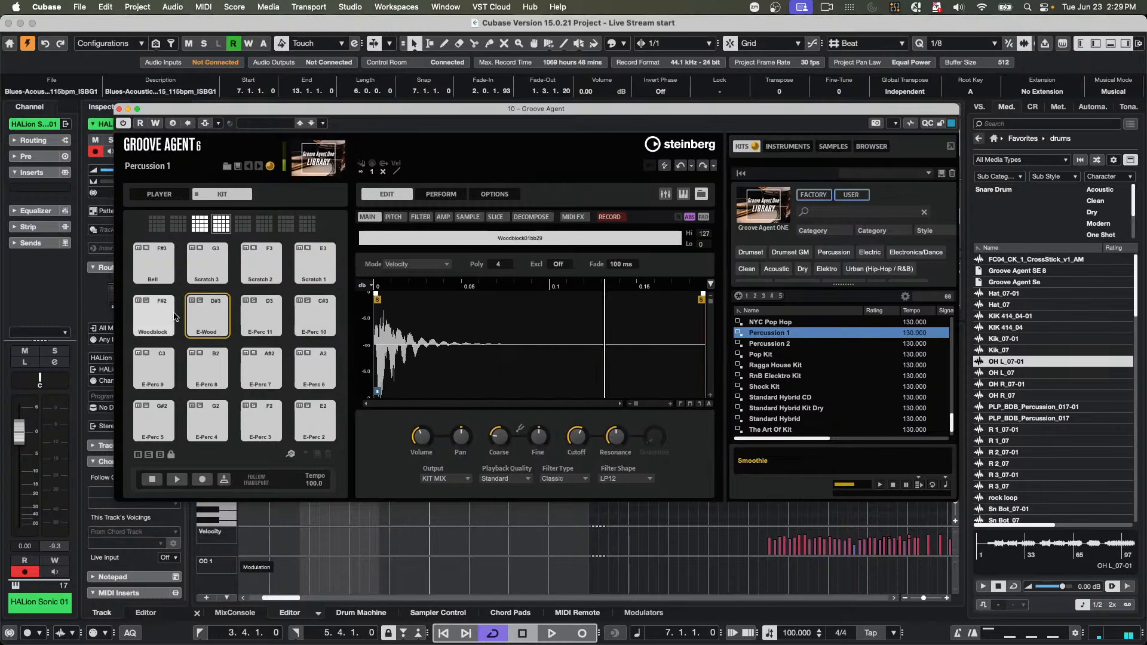
click(159, 318)
click(165, 370)
click(215, 376)
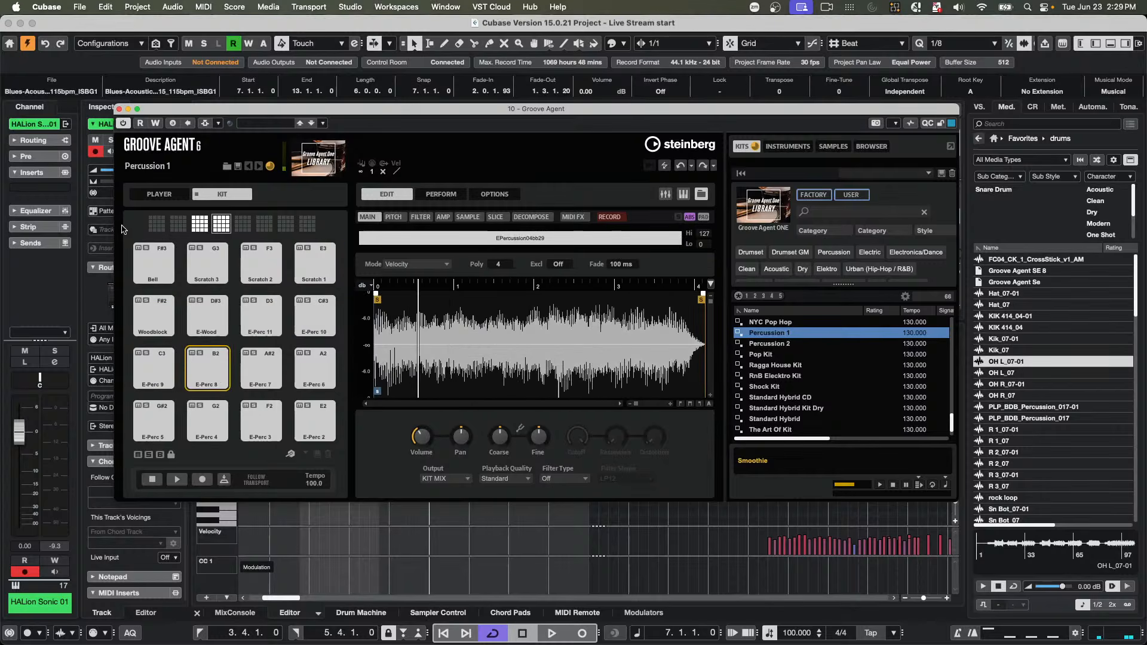
click(266, 372)
click(315, 367)
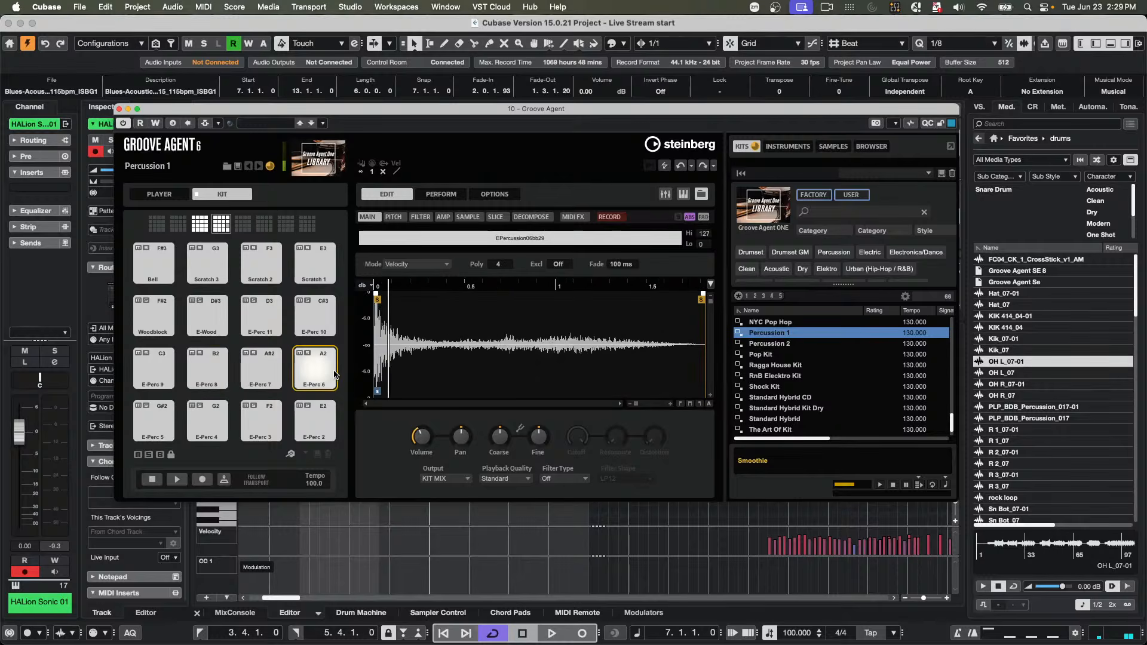
click(315, 421)
click(261, 420)
click(154, 419)
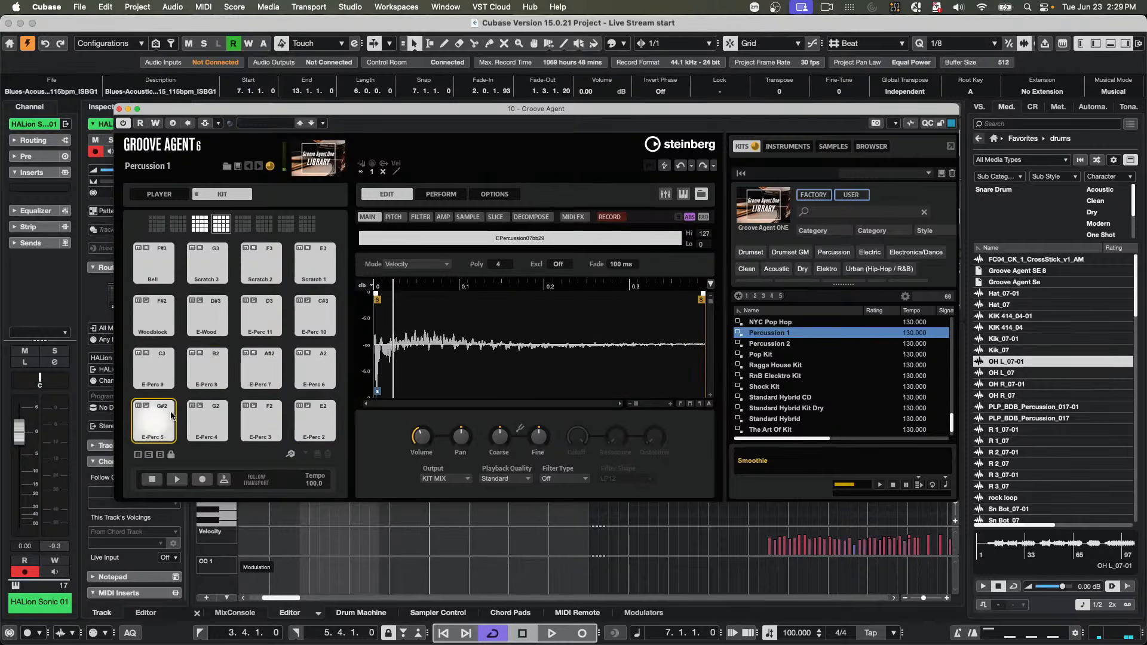
click(201, 418)
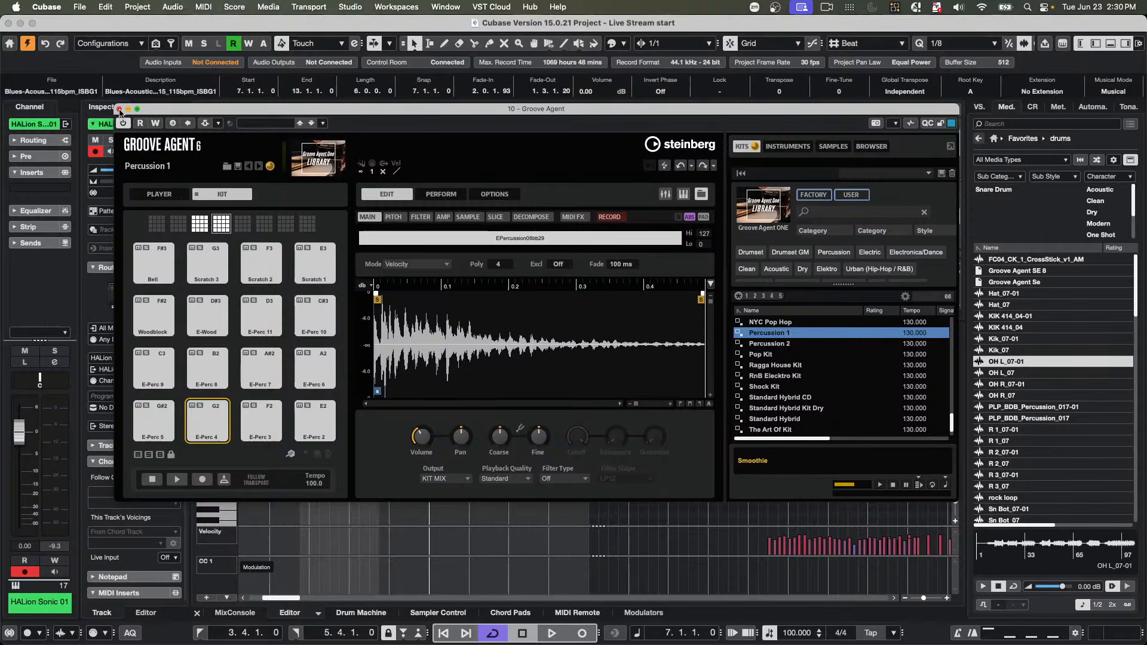
- Close the Groove Agent window and select the acoustic guitar track with no event selected
click(120, 110)
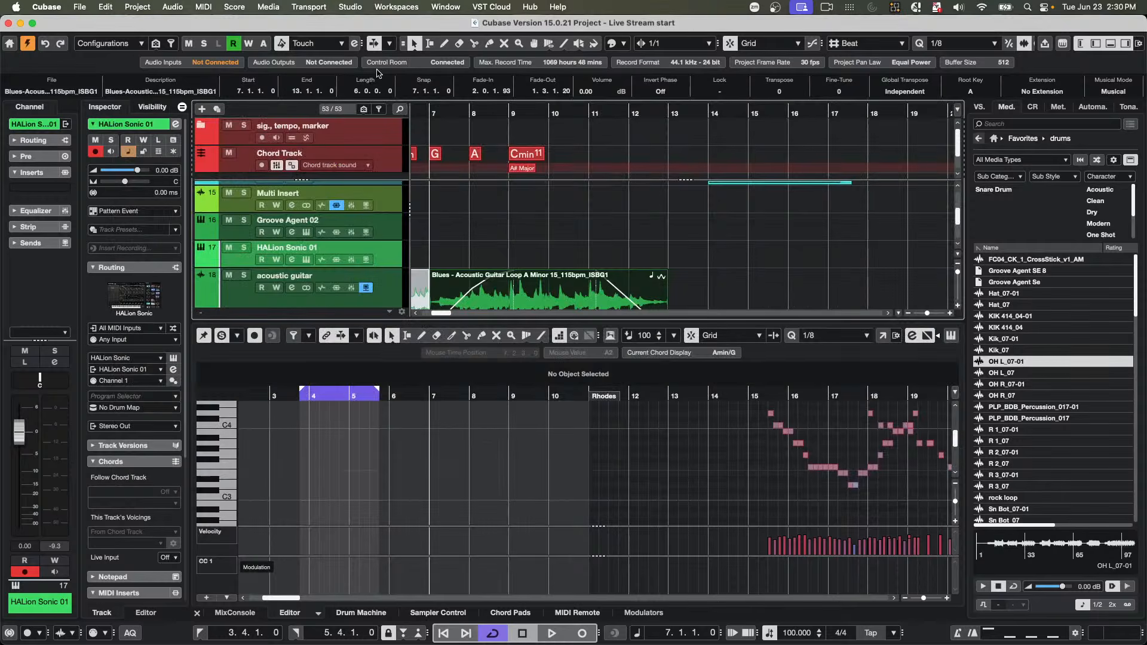
click(485, 244)
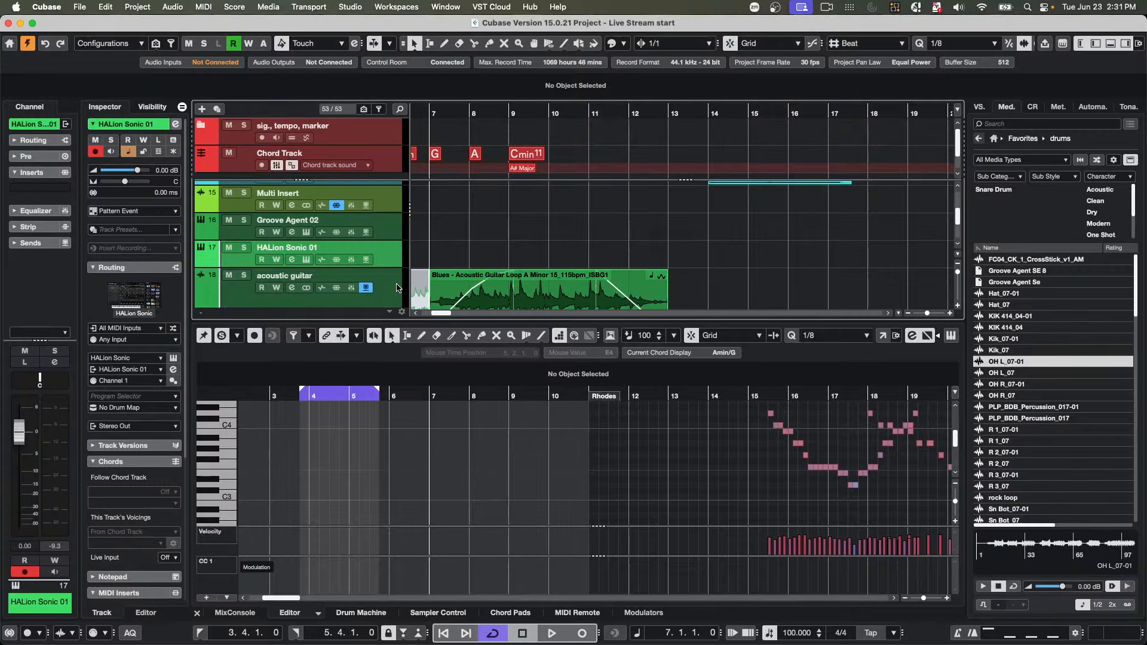
click(396, 288)
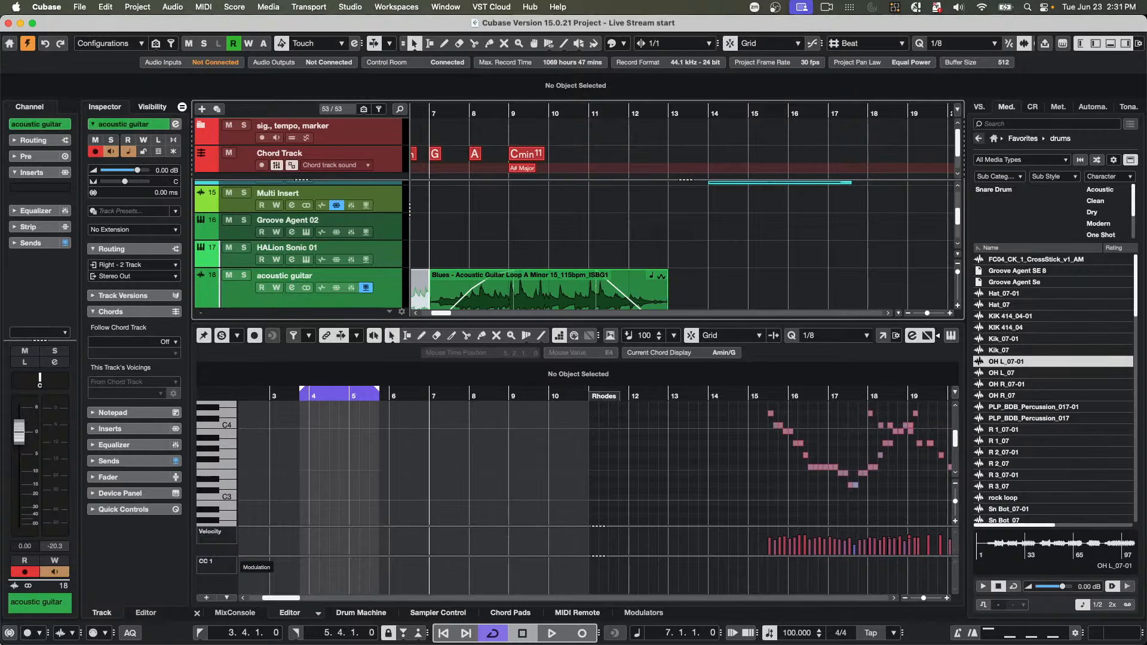
- Toggle Constrain Delay Compensation on and off for the acoustic guitar demonstration, ending with it enabled
click(8, 633)
click(387, 285)
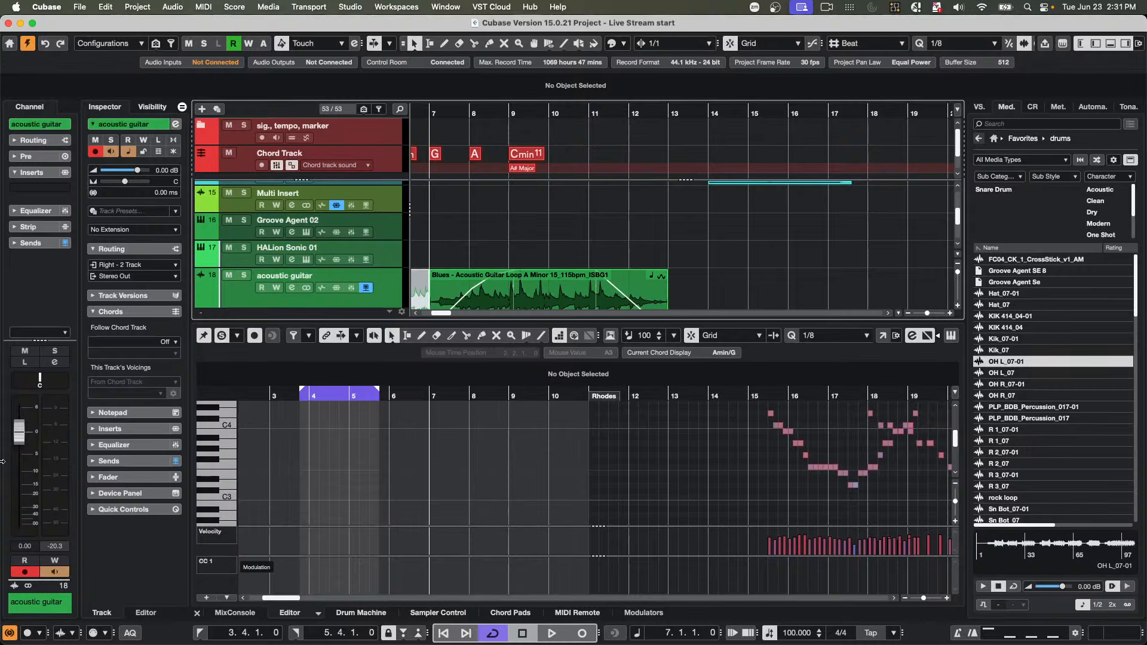
click(9, 634)
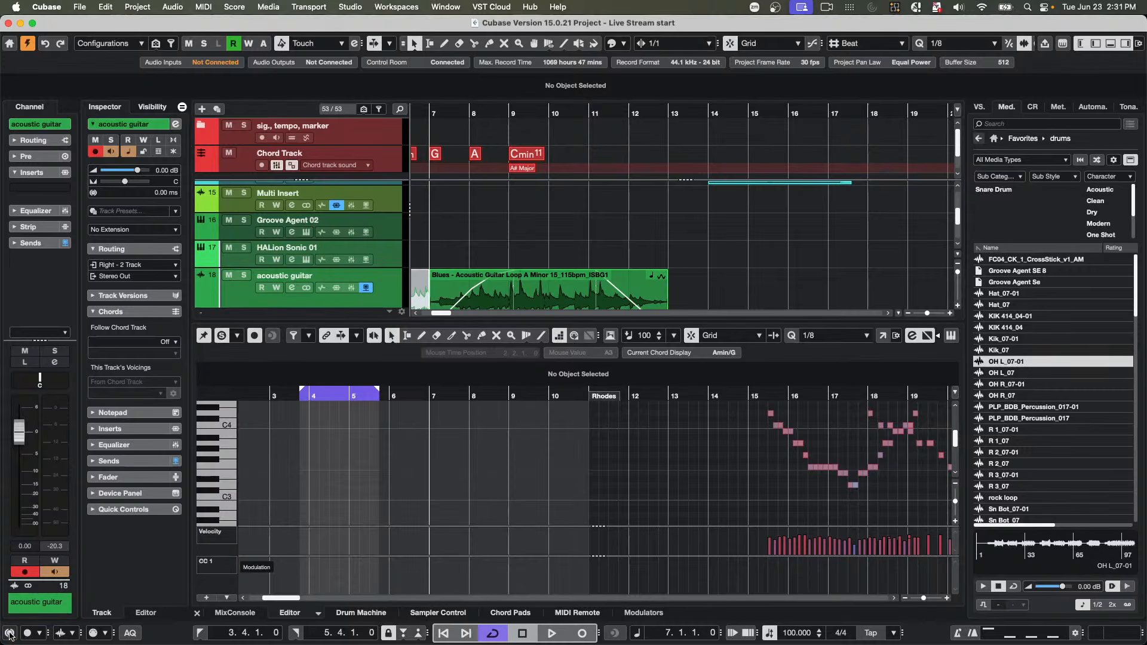
click(9, 634)
- Insert the VocalChain effect from the Vocals category in the acoustic guitar channel's first insert slot and close its window
click(43, 186)
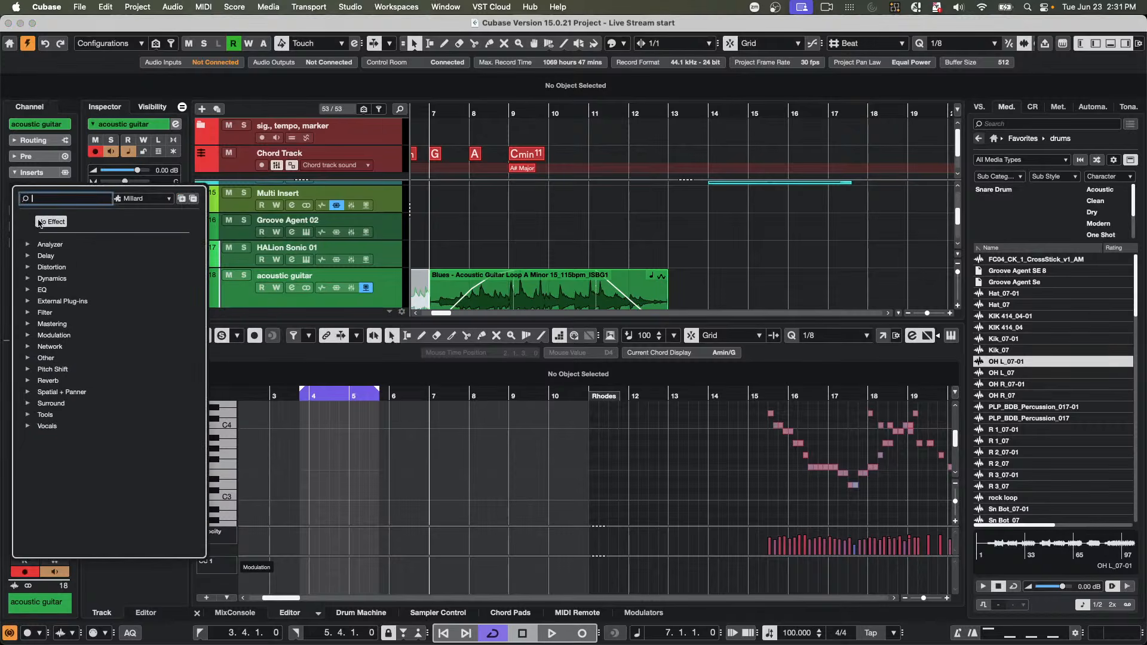
click(28, 426)
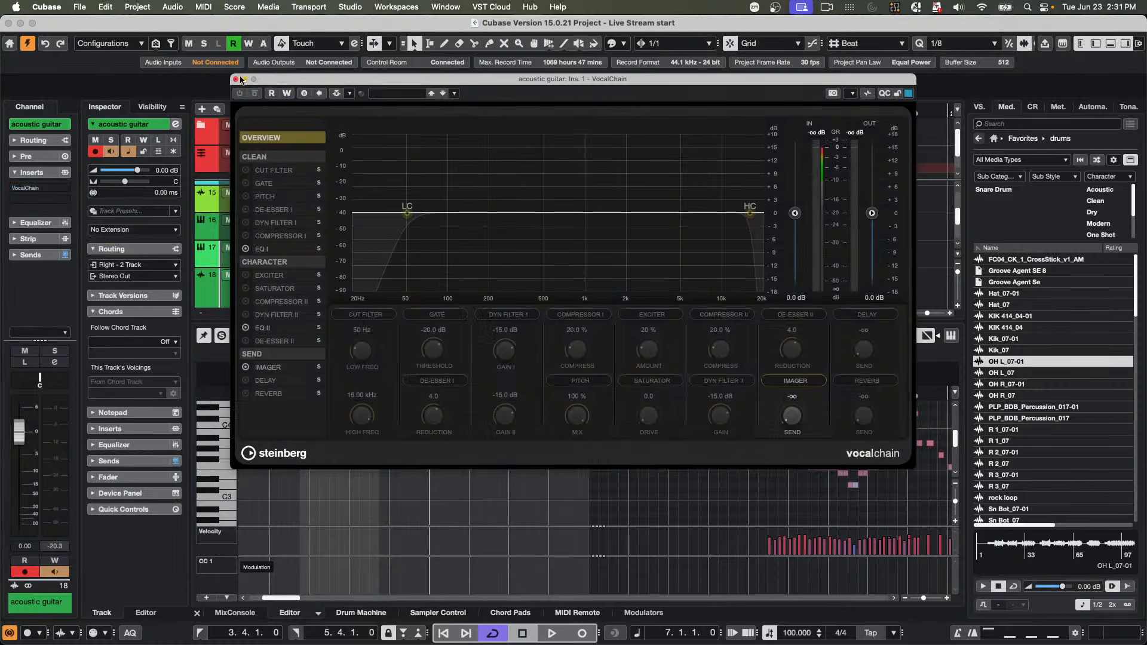
click(235, 79)
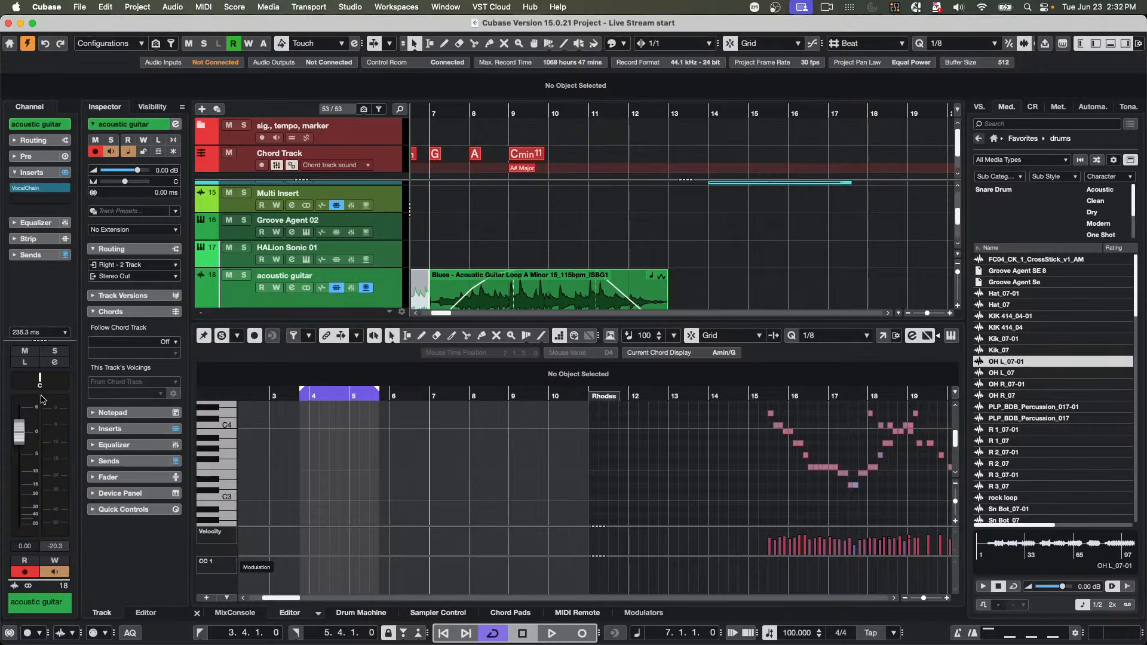
- Hide the Latency display in the acoustic guitar channel's section setup, show it again and close the setup
right_click(40, 256)
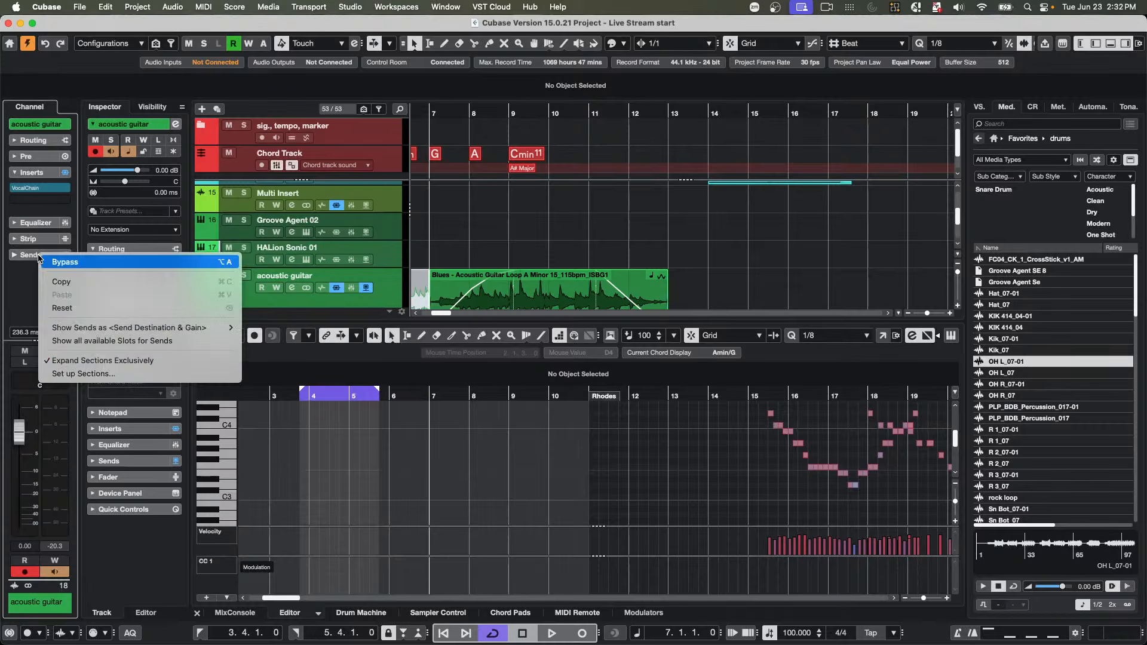
click(75, 373)
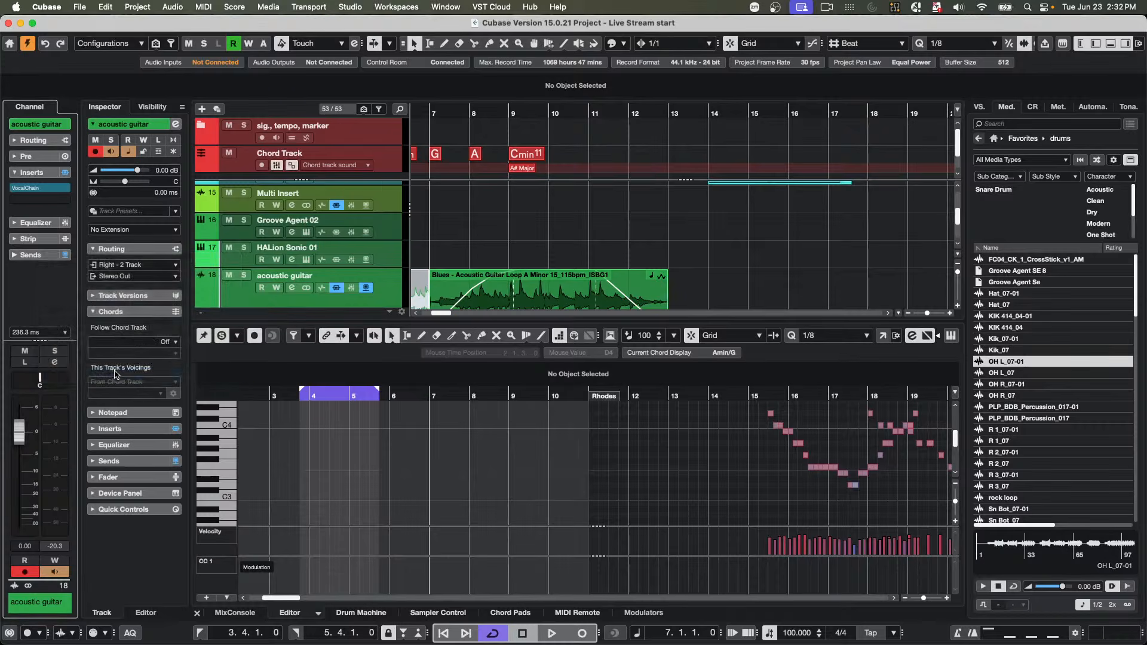
click(54, 468)
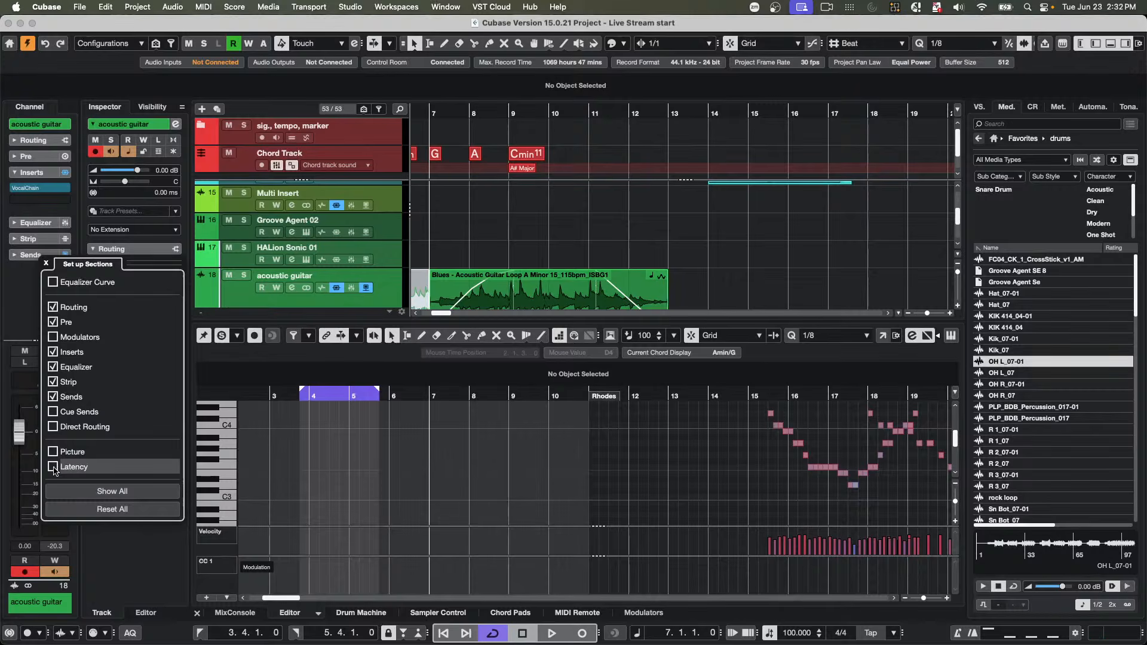
click(54, 468)
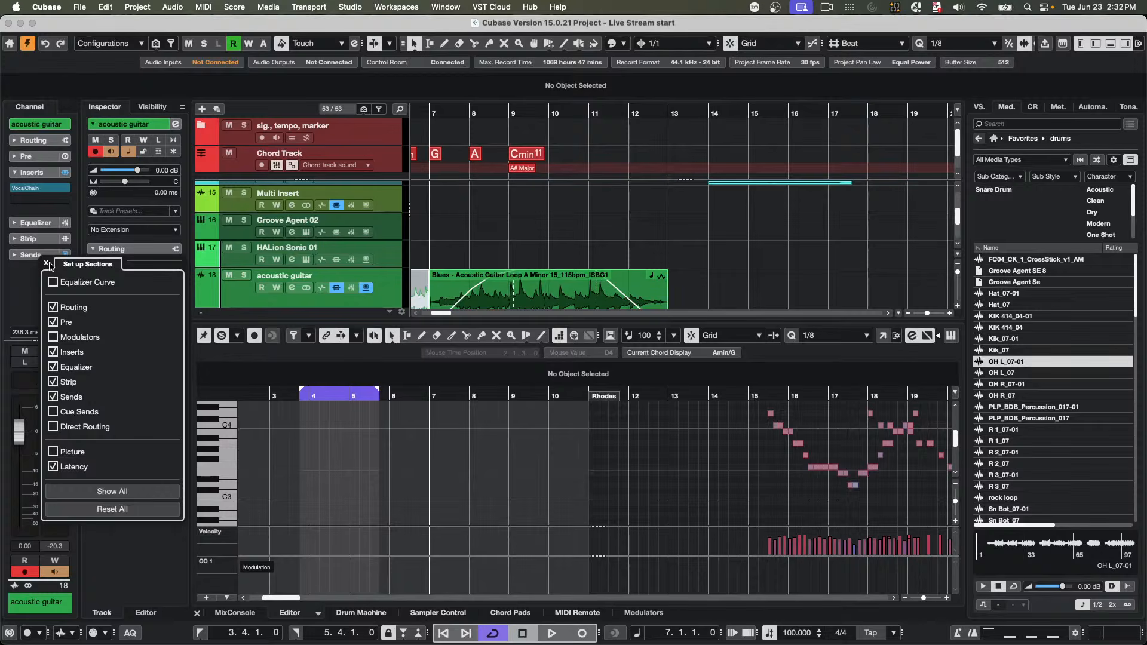
click(47, 264)
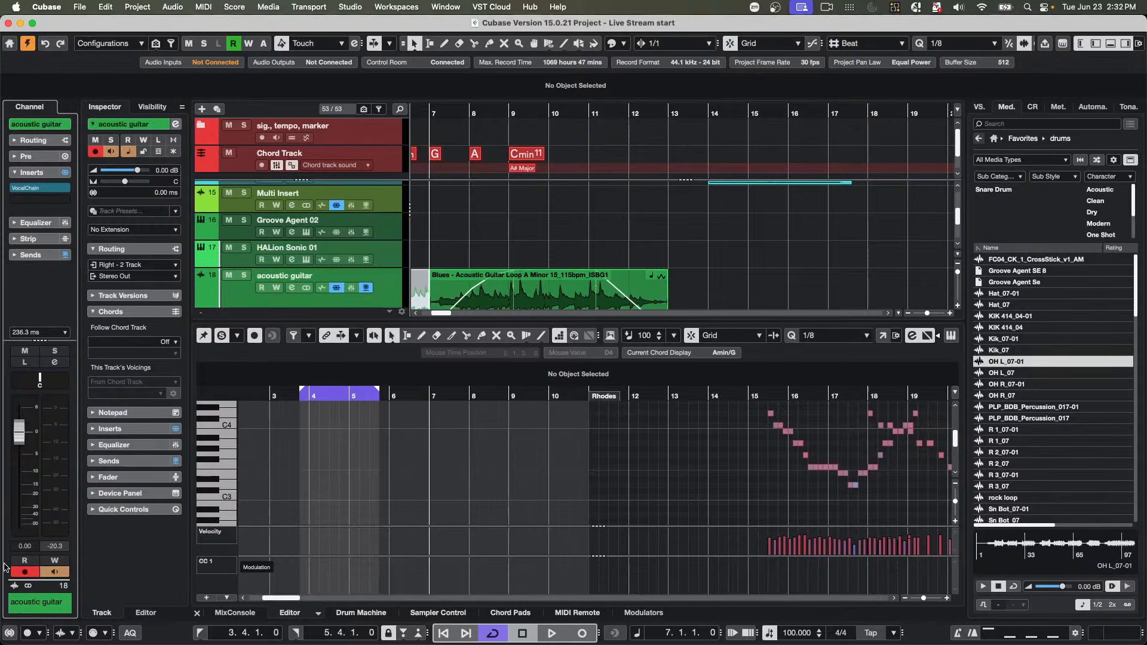
- Enable Constrain Delay Compensation to check its effect on the VocalChain insert, and disable it again
click(10, 634)
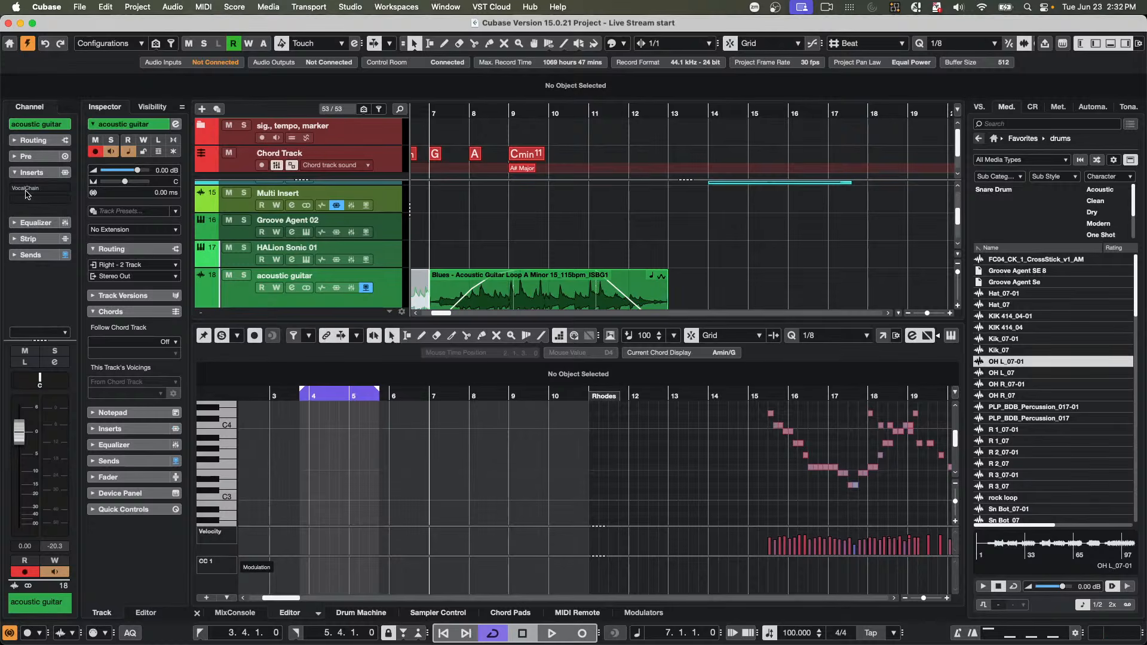
click(11, 633)
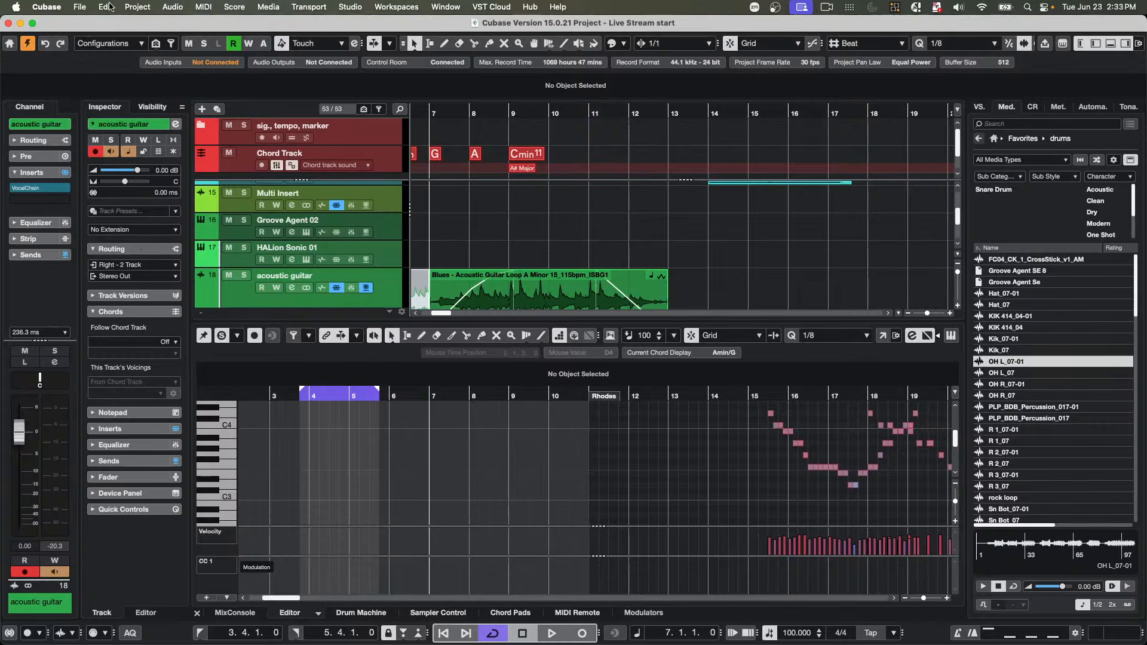
- Browse to the Projects folder for a project to open and sort its contents by name
click(80, 7)
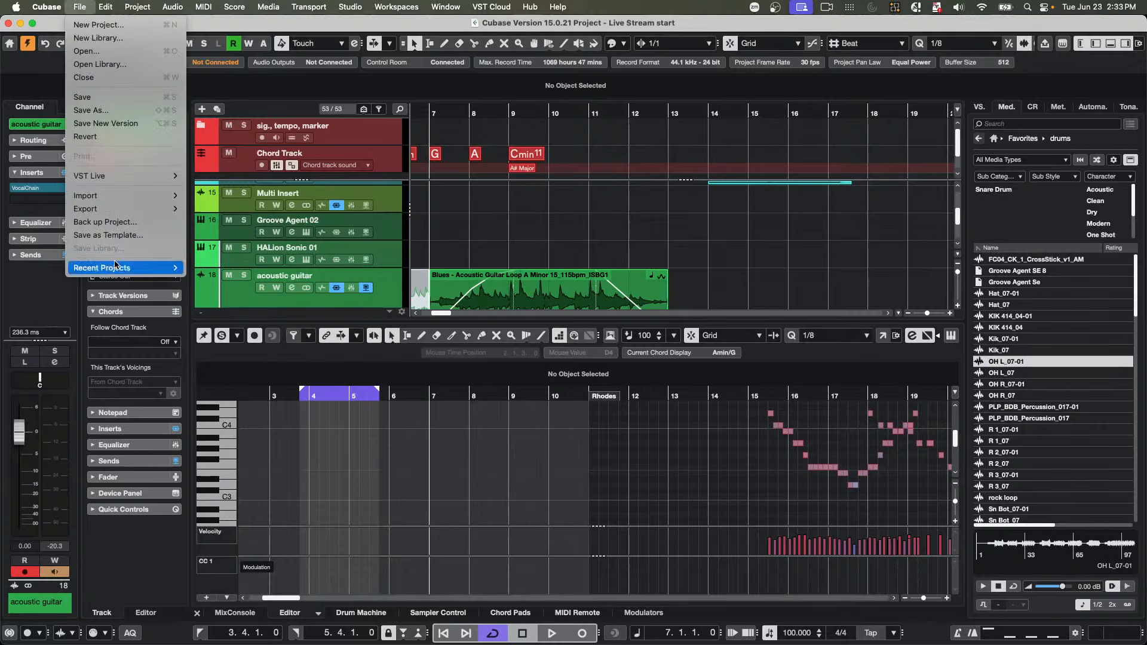
mouse_move(113, 269)
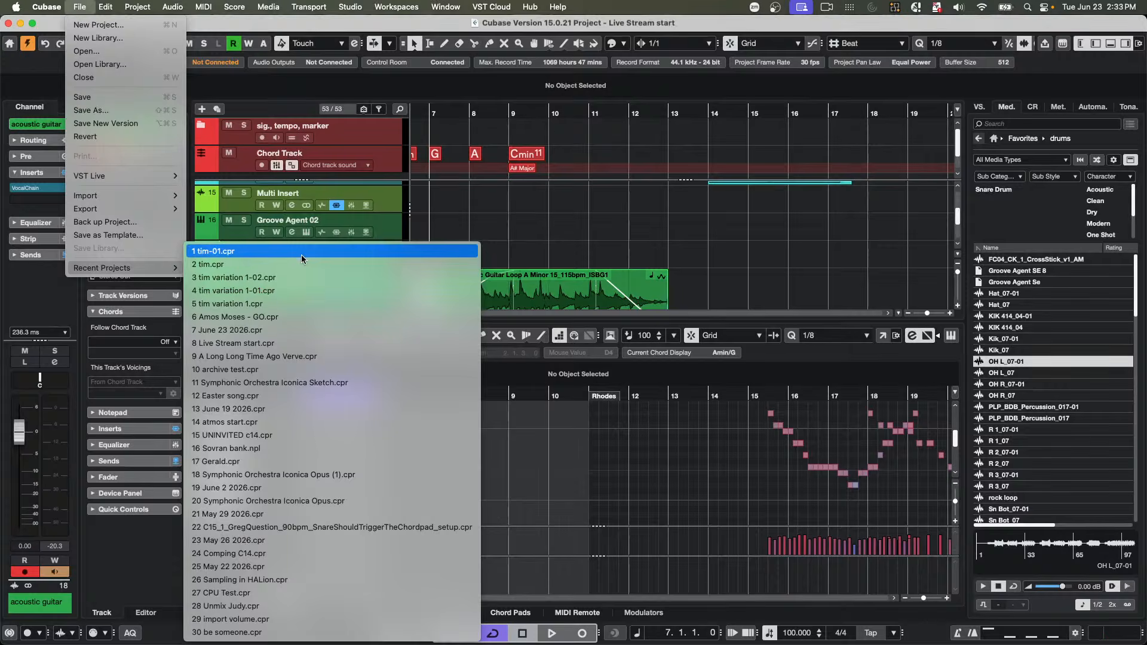
click(86, 51)
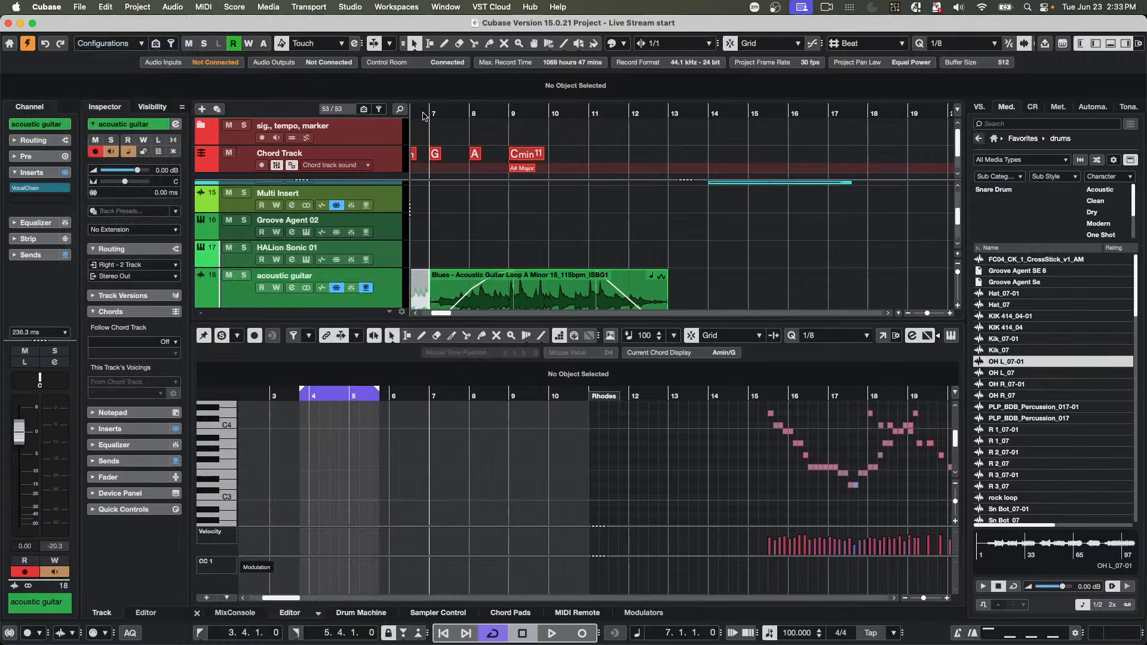
click(603, 101)
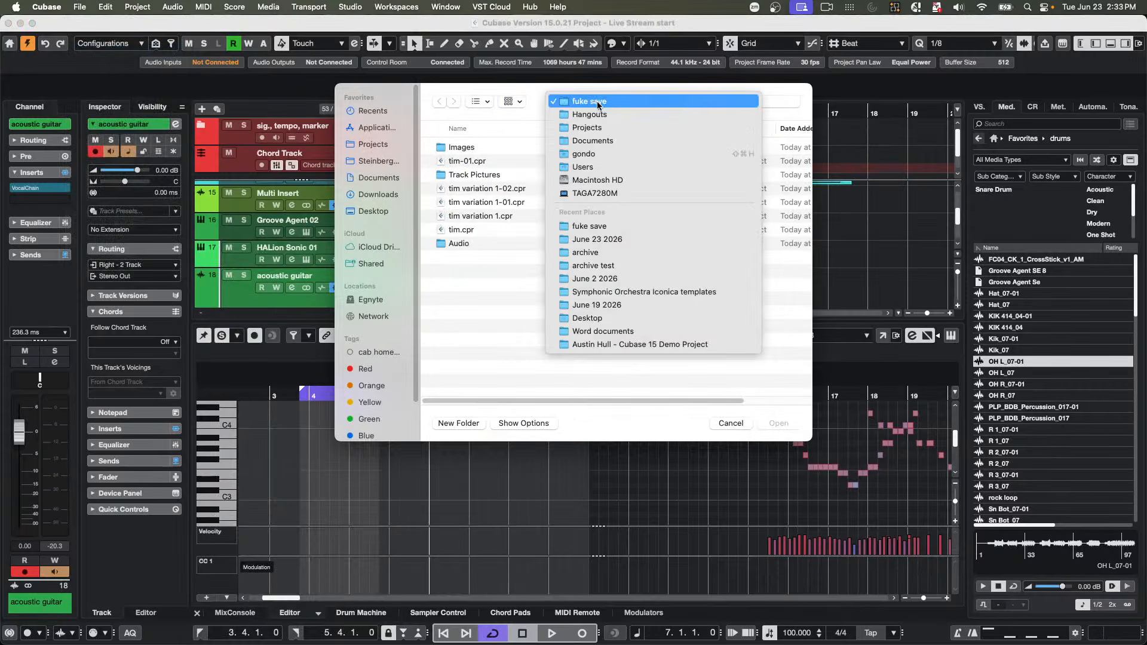
click(589, 130)
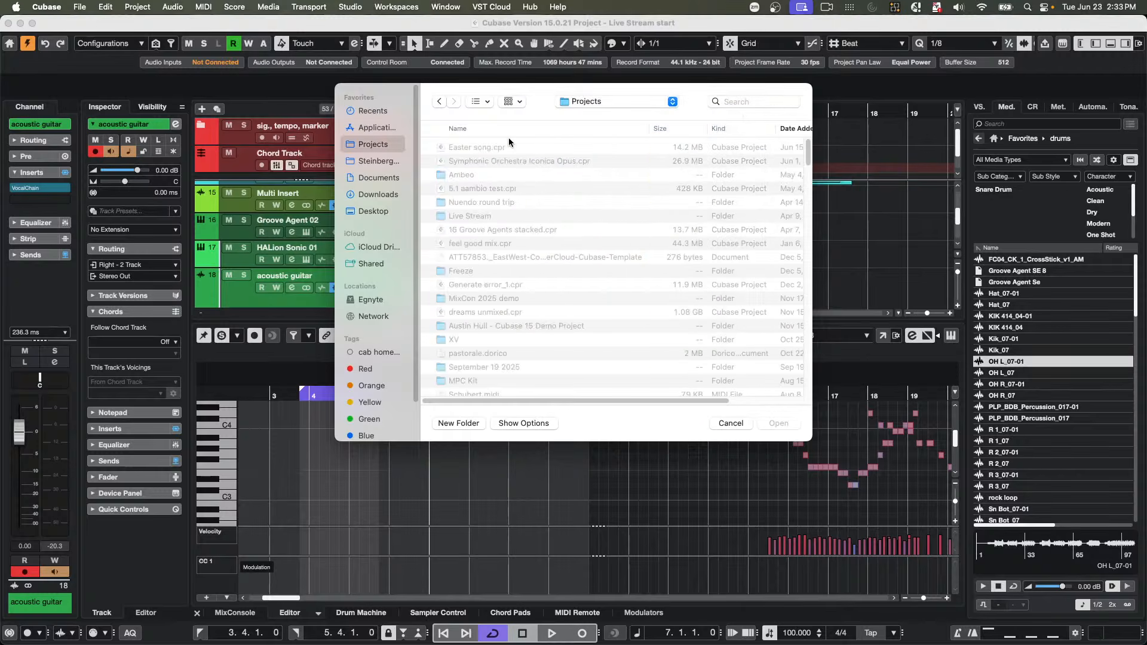
click(472, 129)
- Open and activate the Bach - Brandenburg Concerto no 3.cpr project, and play its opening briefly
scroll(505, 193, down, 1)
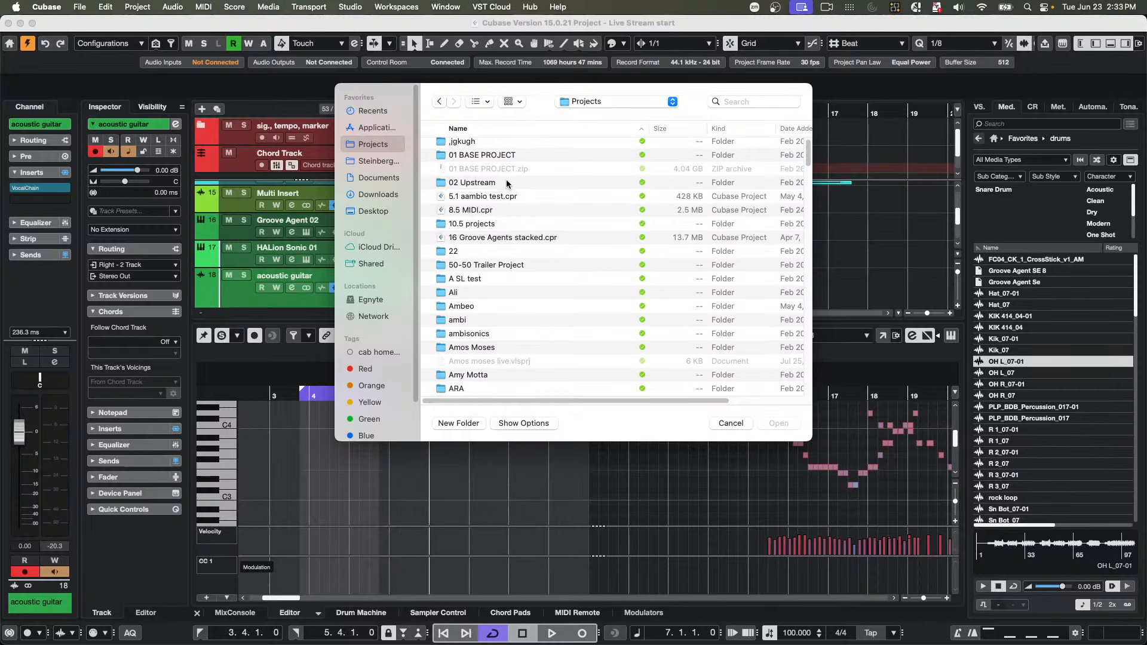
scroll(507, 184, down, 8)
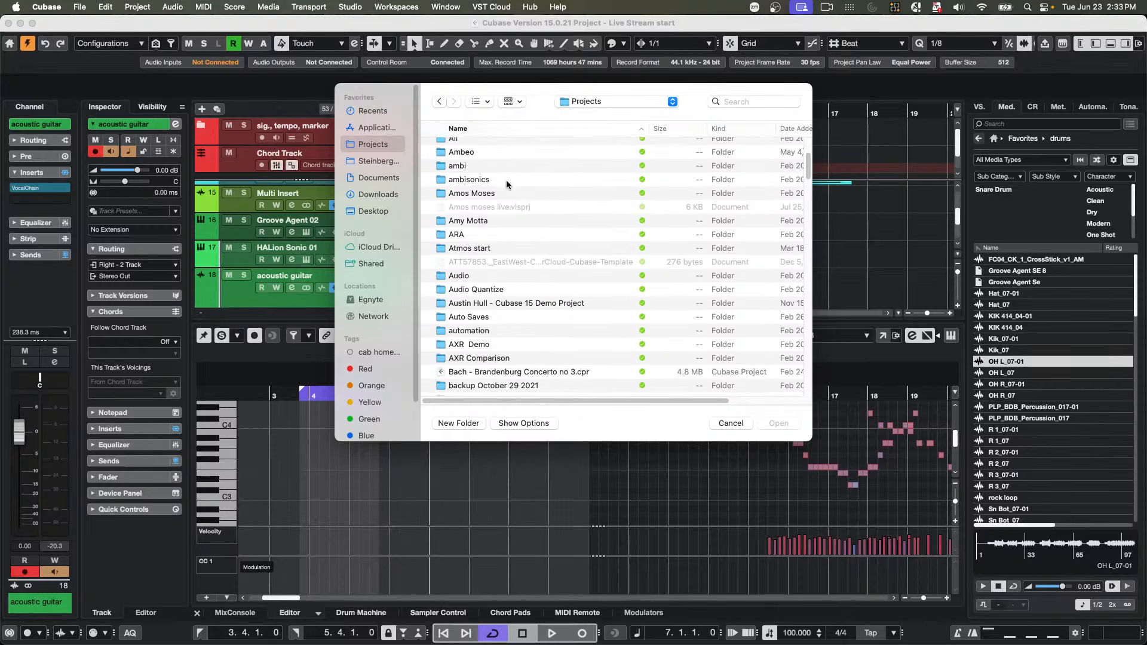
scroll(507, 180, down, 1)
click(498, 367)
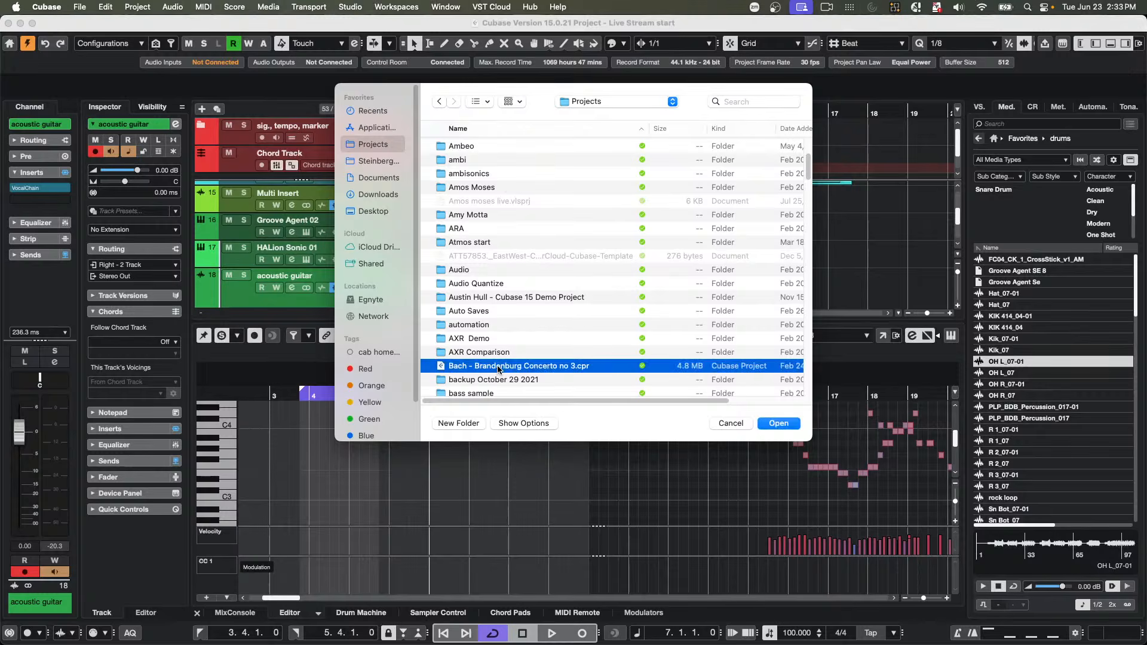
double_click(497, 366)
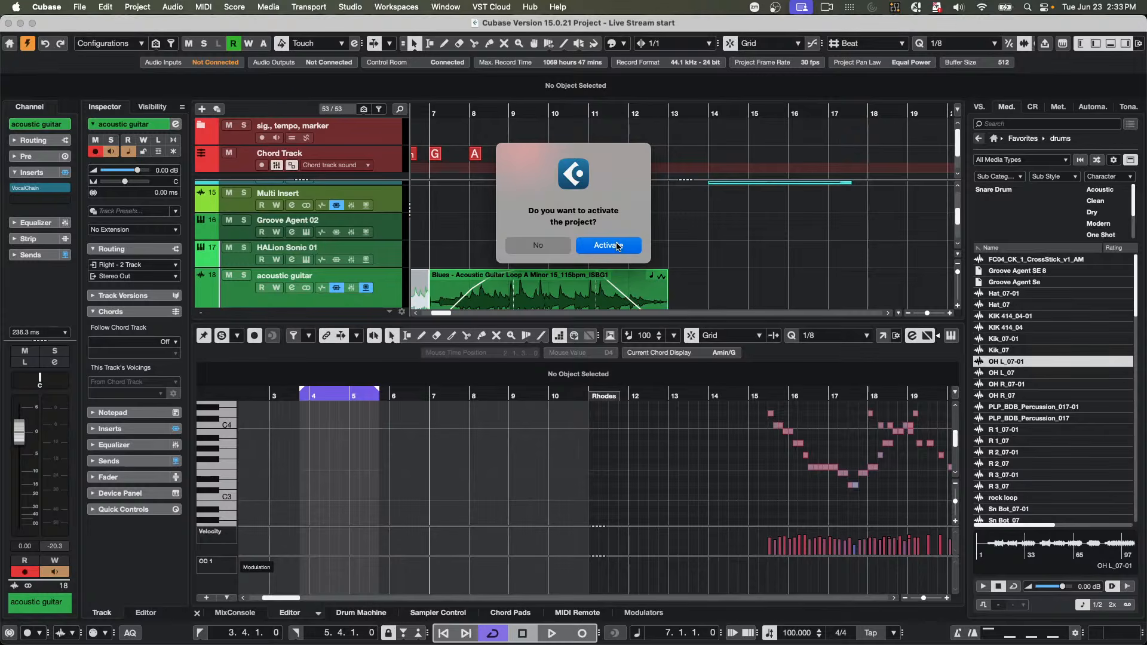
click(616, 246)
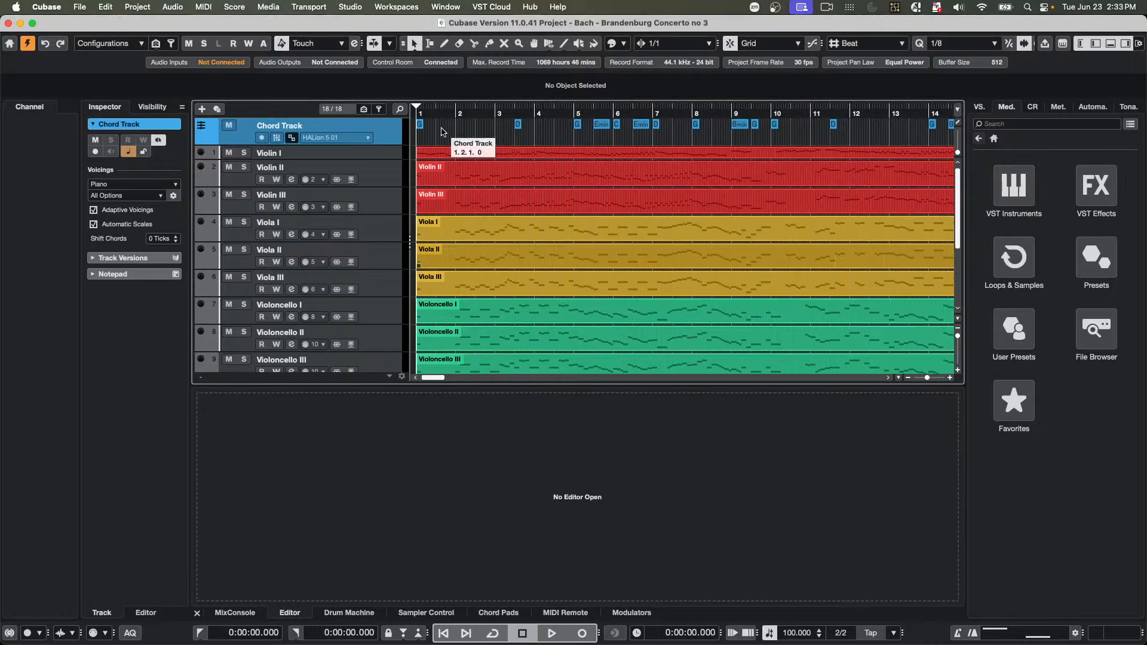
key(space)
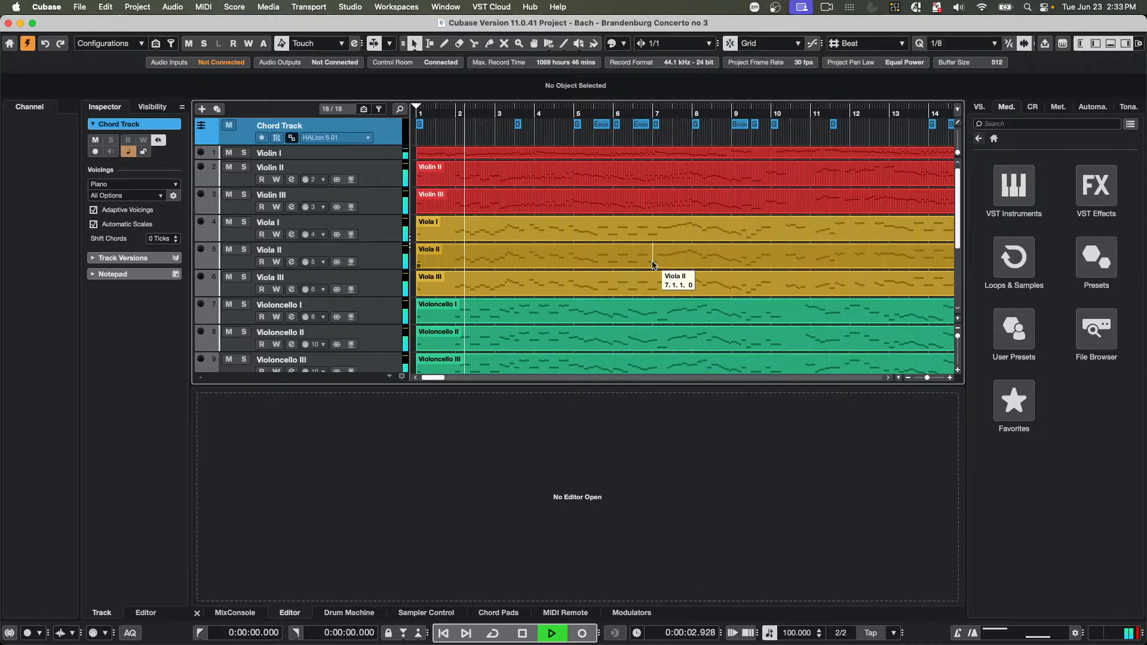
key(space)
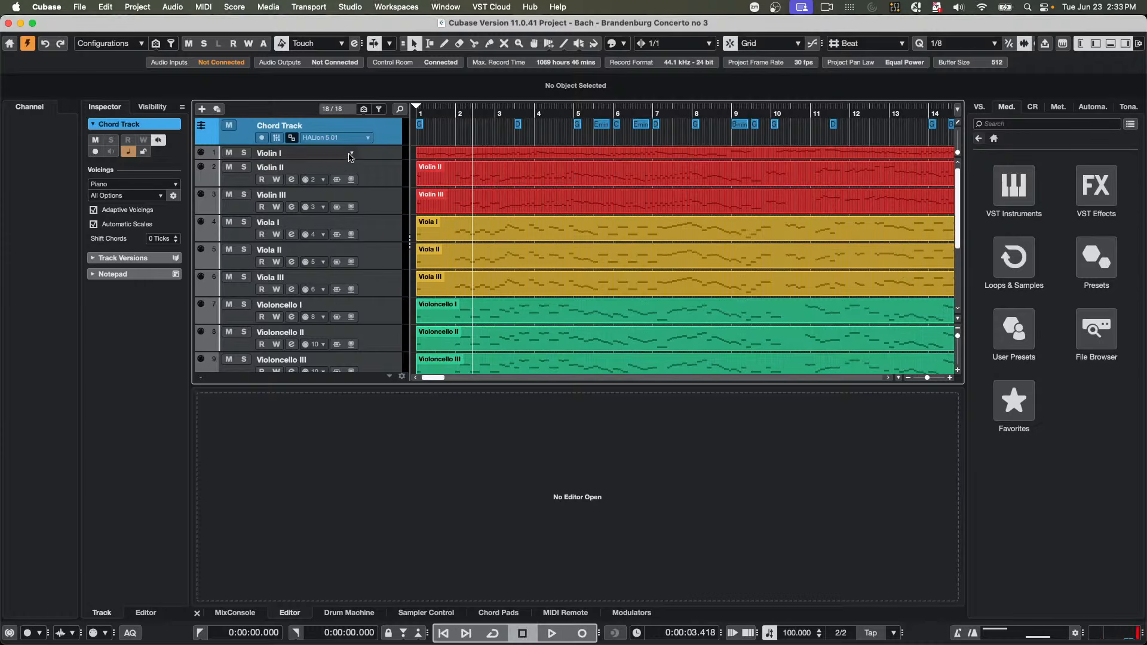
- Enlarge the Violin I track's height and check its Follow Chord Track options without changing the mode
drag(359, 158, 360, 186)
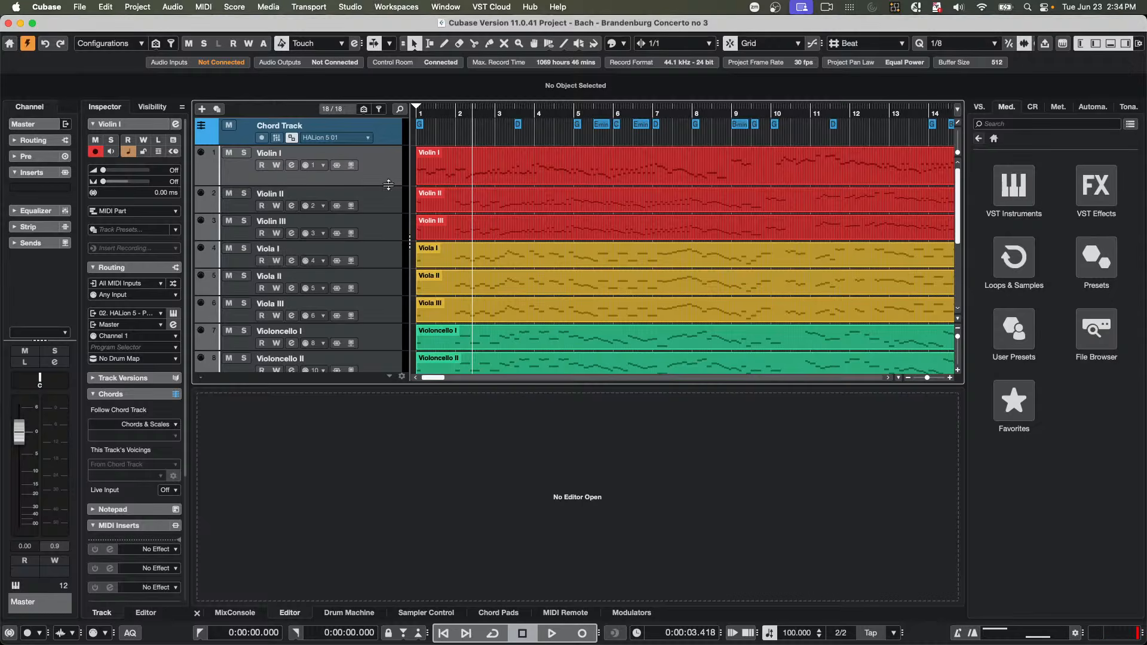
scroll(398, 278, down, 5)
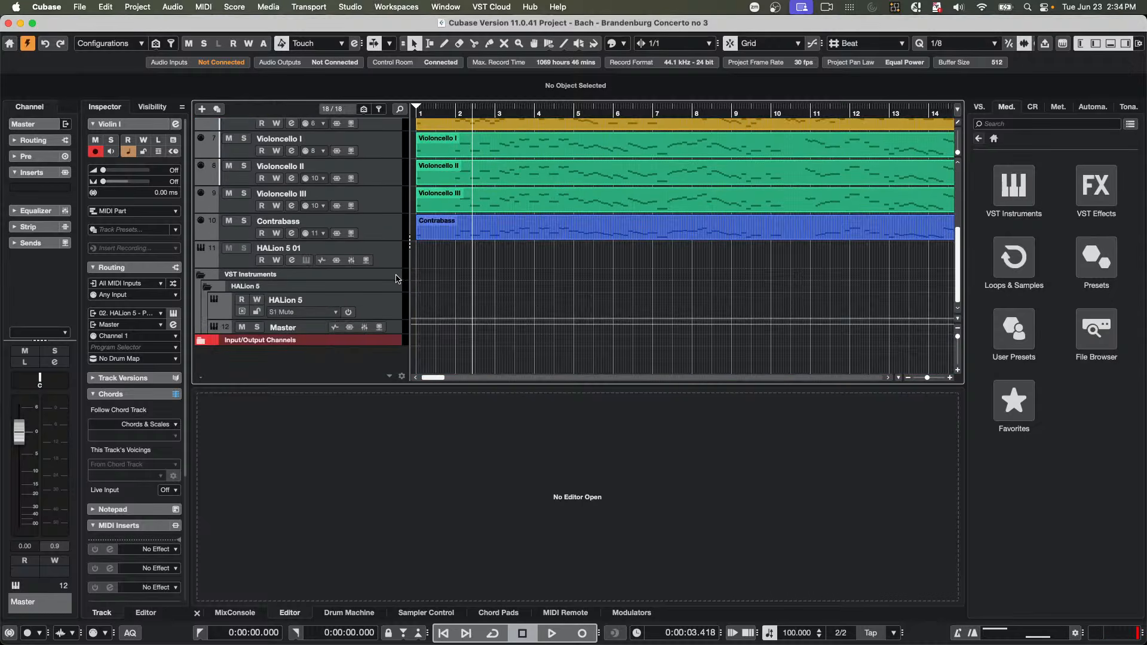
click(151, 425)
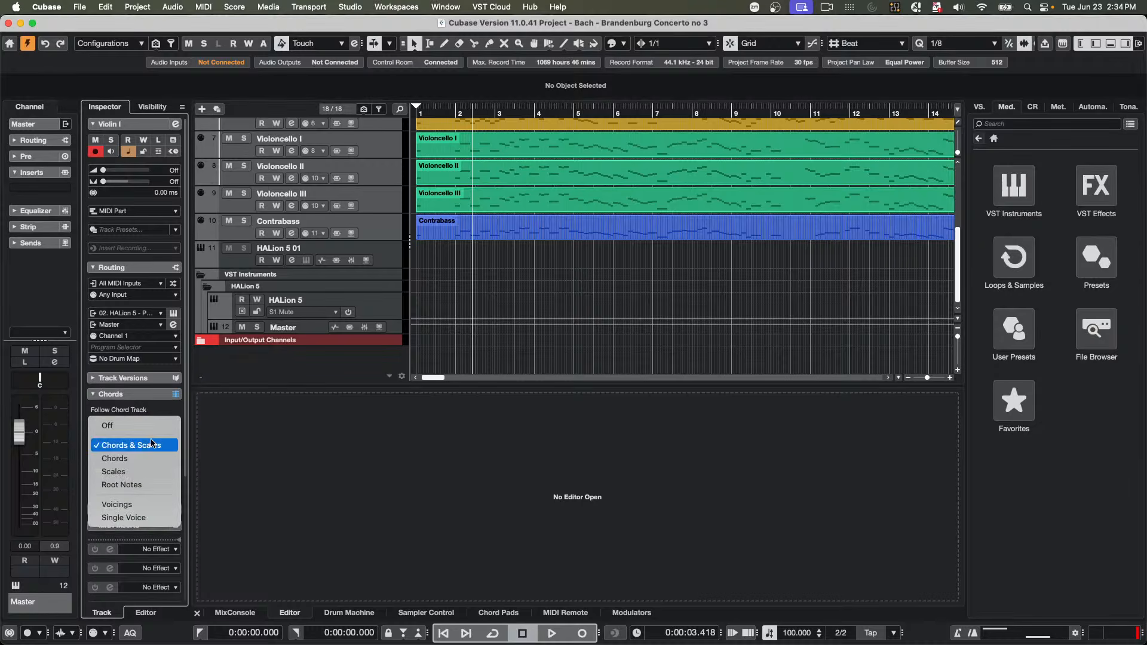
click(453, 263)
scroll(453, 263, up, 5)
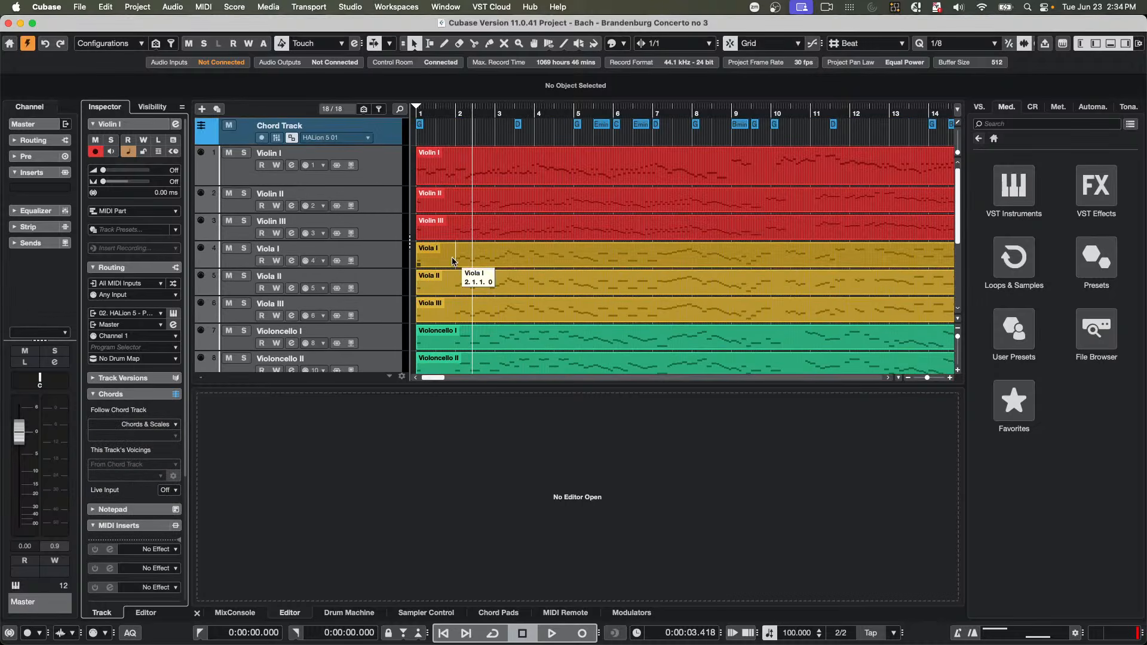
- Enlarge the Chord Track so its chord events are readable, and return the cursor to the project start with the timeline zoomed in
click(388, 145)
drag(387, 145, 387, 159)
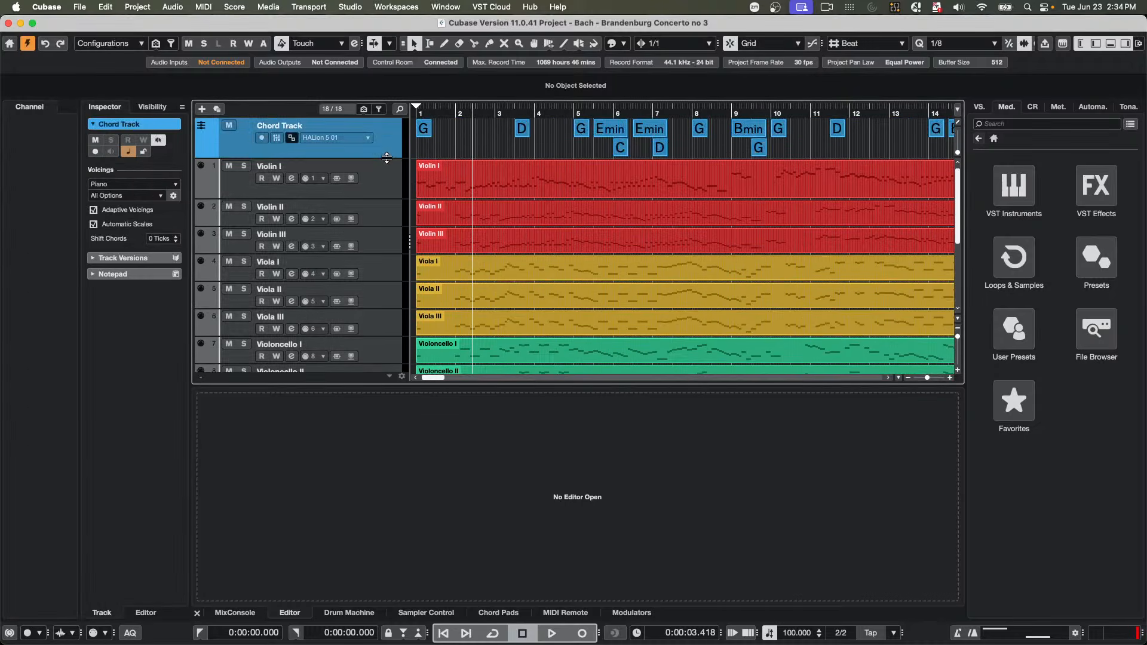
drag(480, 112, 380, 111)
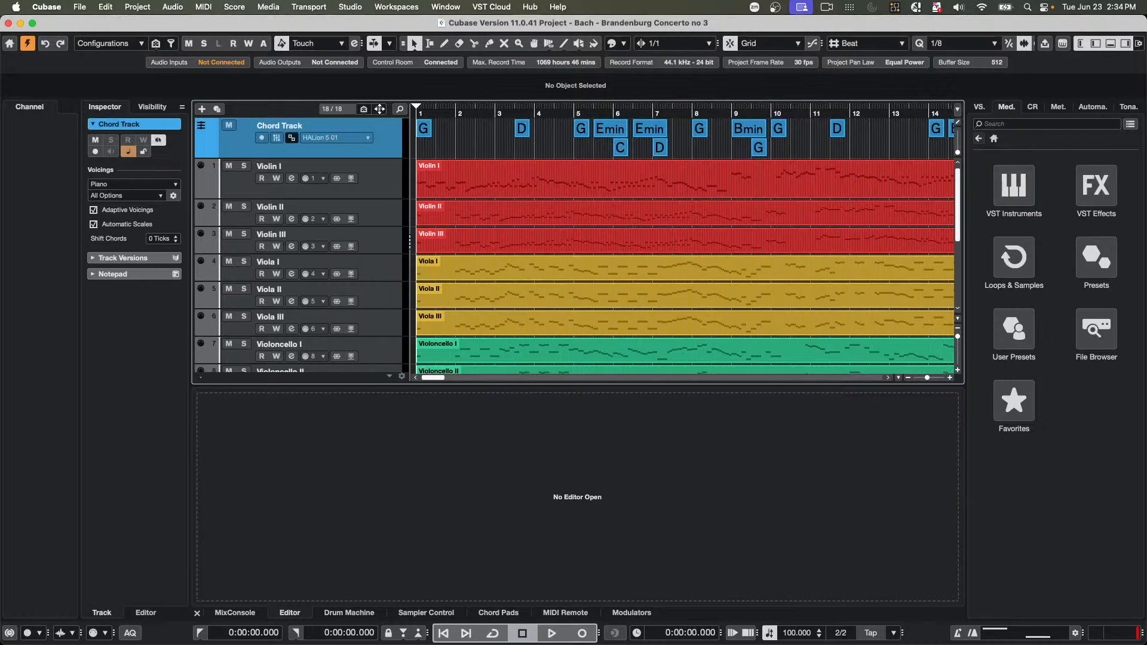
key(h)
key(h)
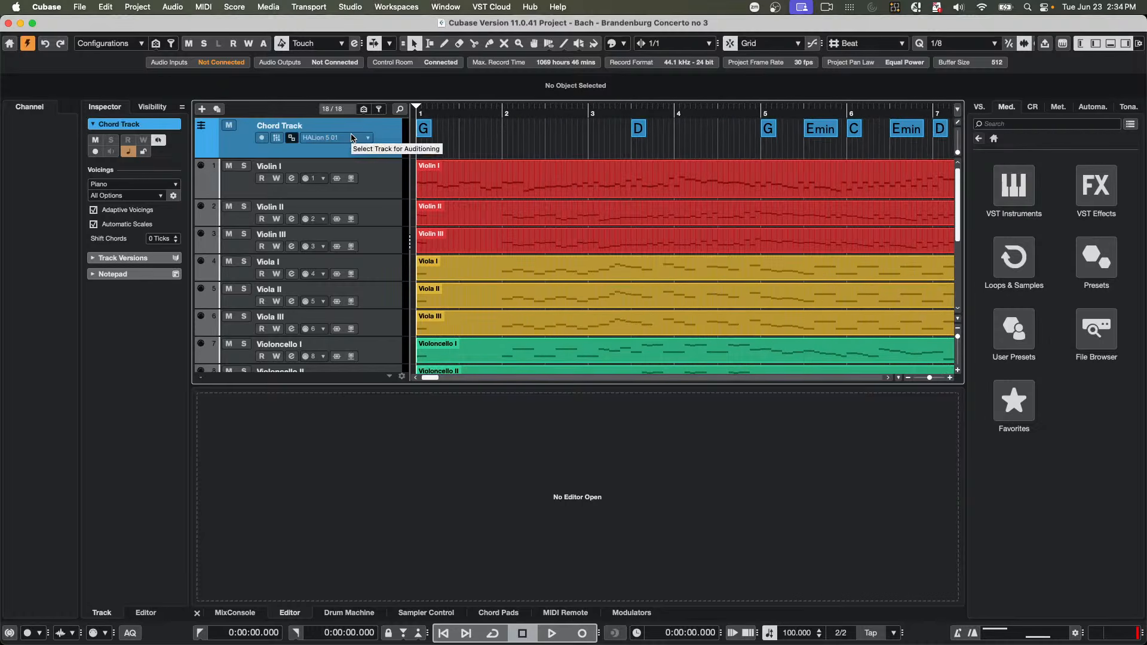
- Set the Control Room main level to -8.48 dB while playing the project's opening
click(1059, 111)
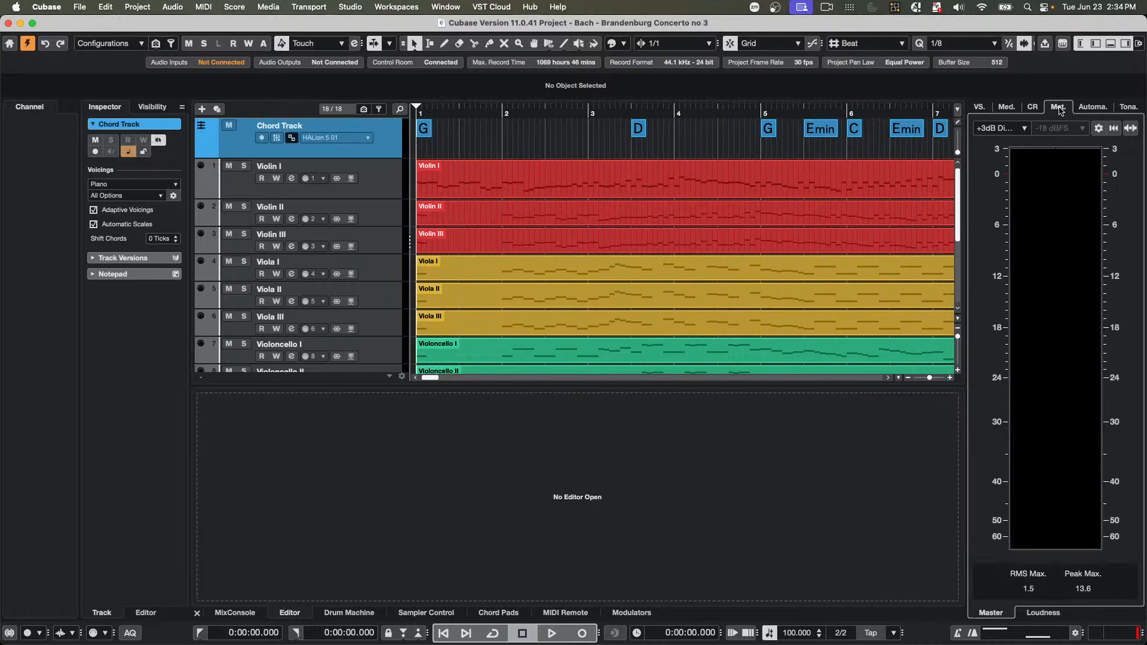
click(1034, 108)
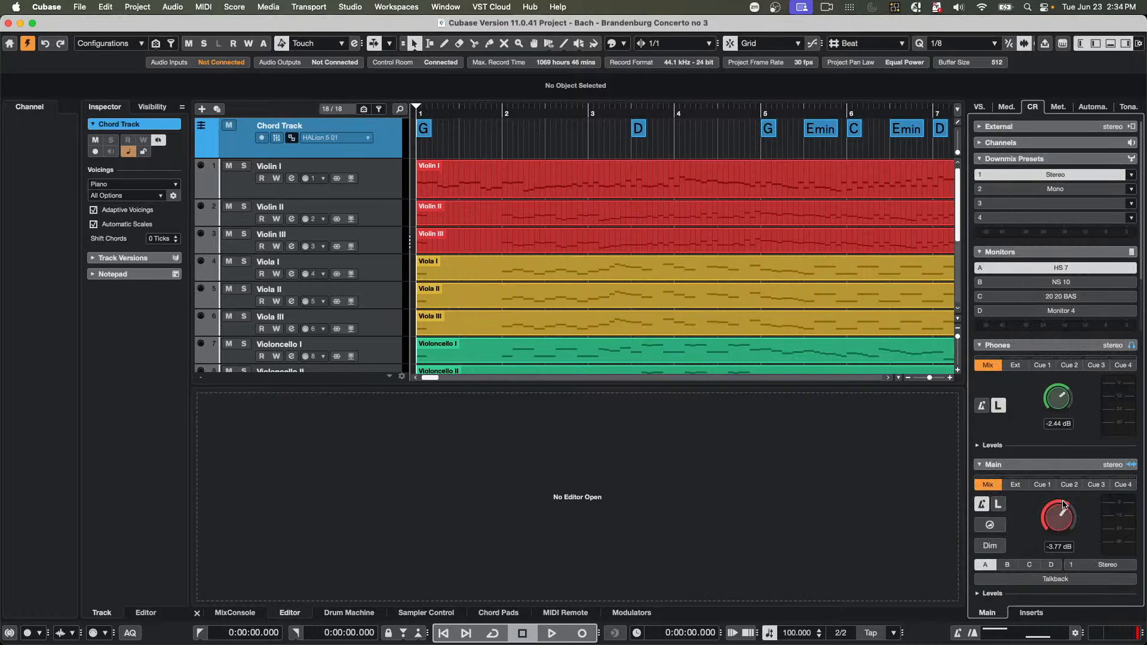
key(space)
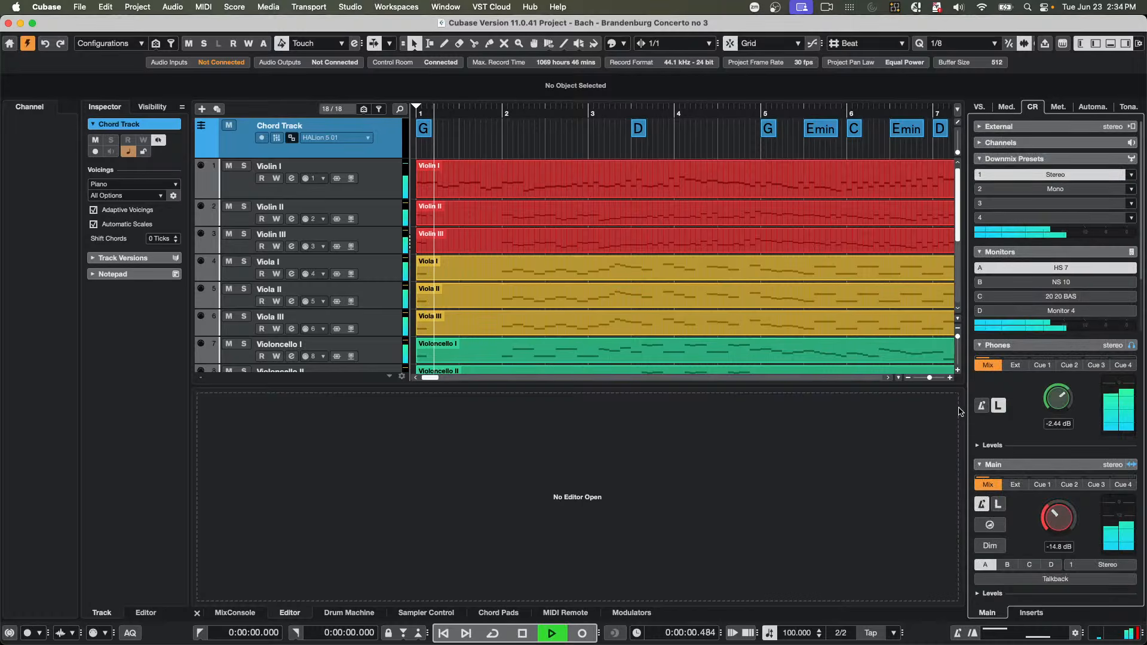
drag(1054, 514, 1061, 492)
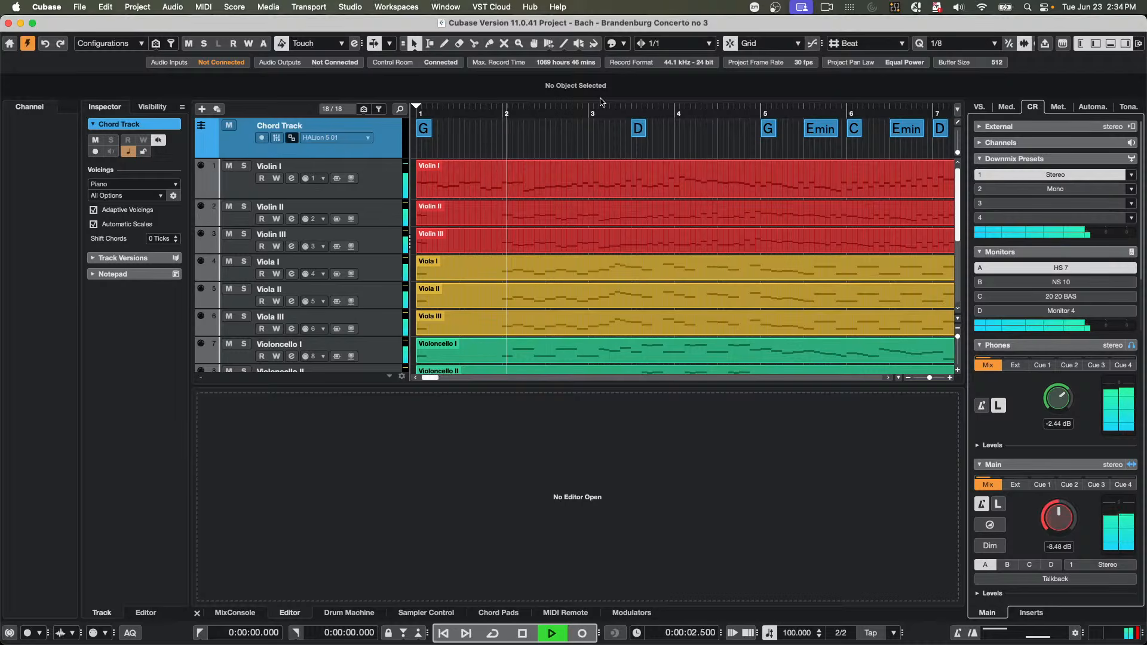
key(space)
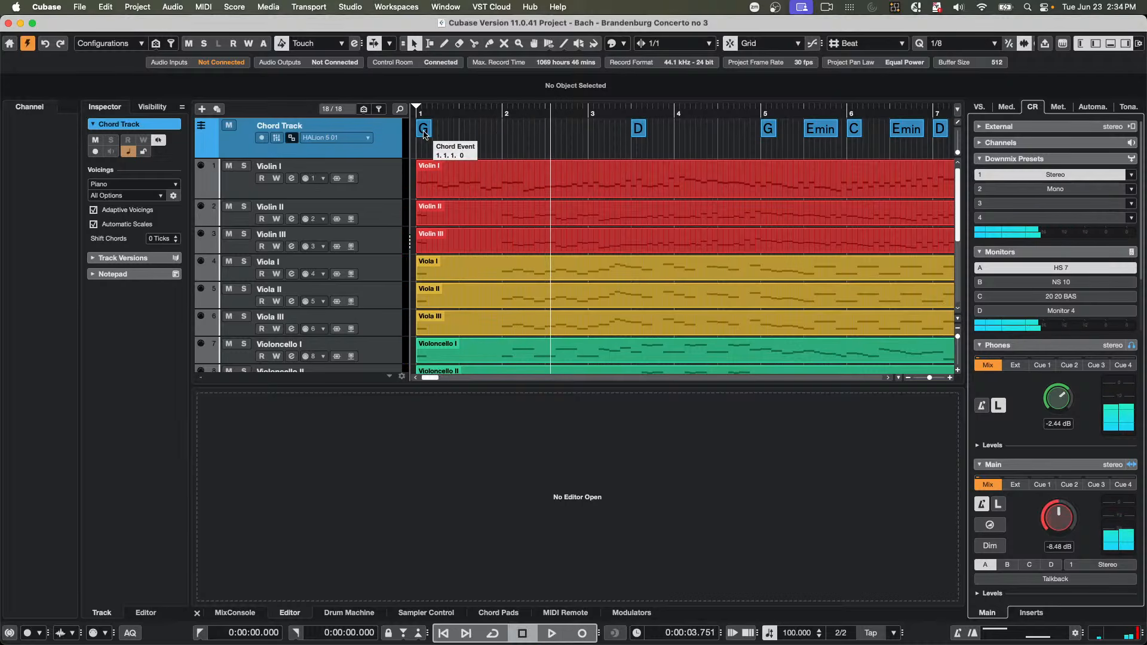
- Change the first chord event at bar 1 to G minor and play the opening bars
double_click(424, 129)
click(400, 190)
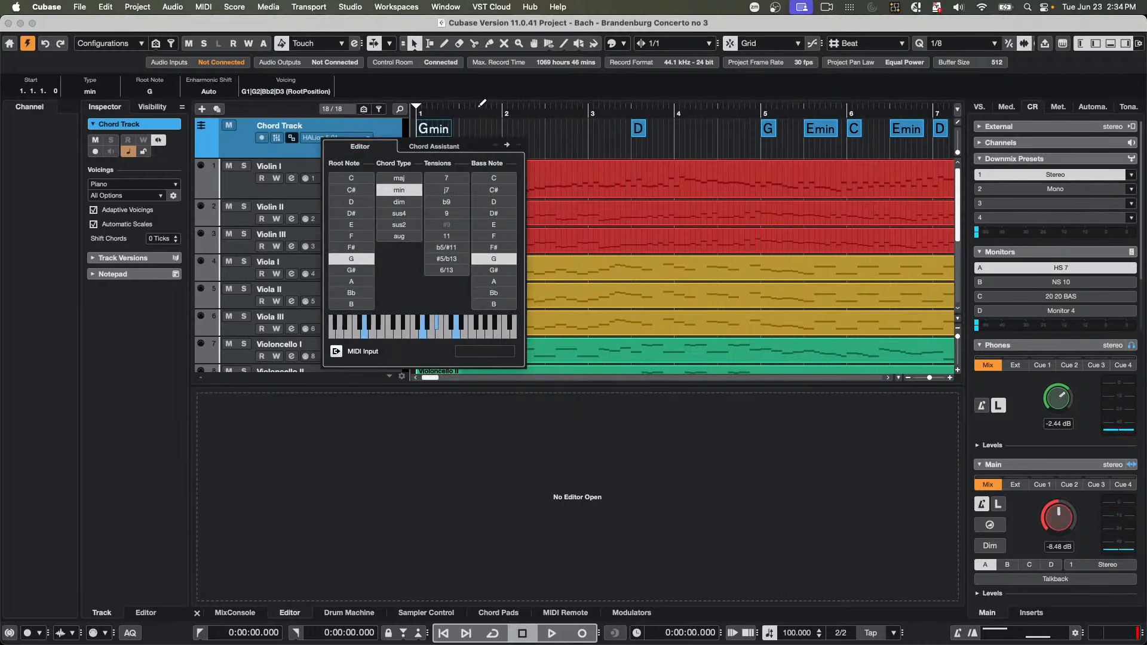
click(302, 92)
key(space)
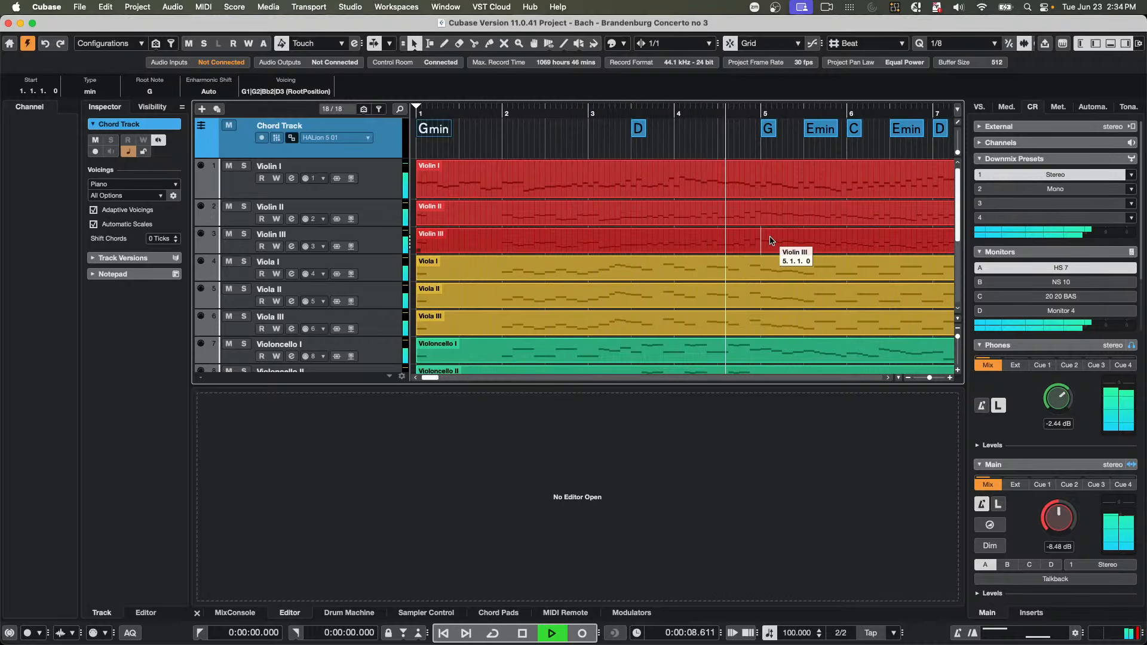
key(space)
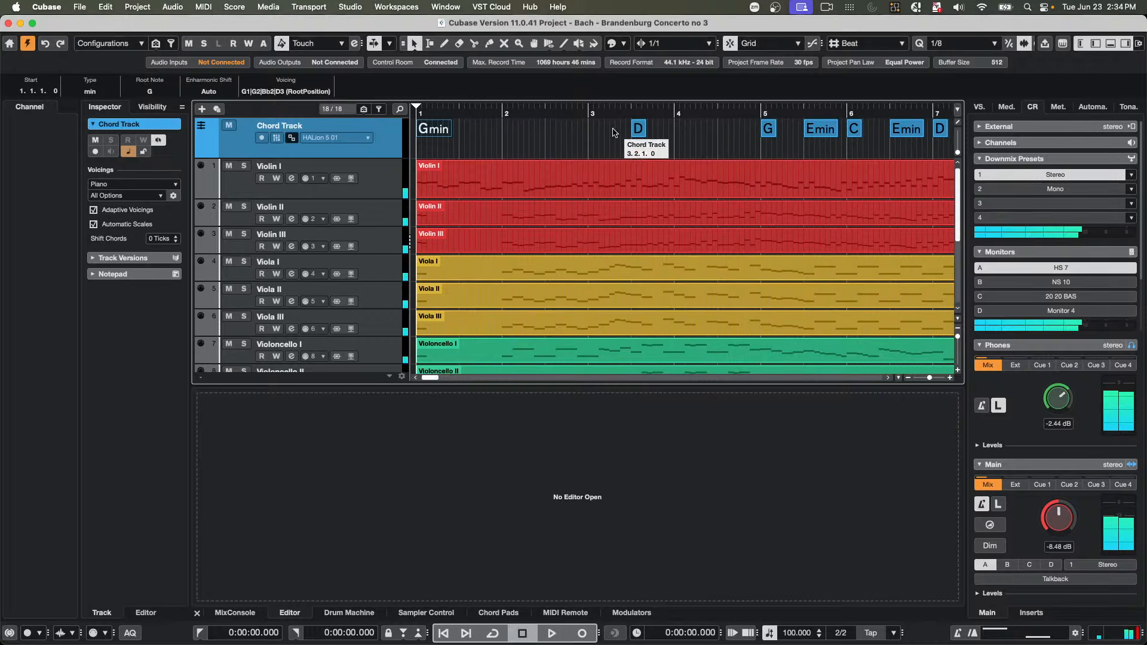
- Change the first chord event at bar 1 to A major and start playback from the beginning
double_click(425, 135)
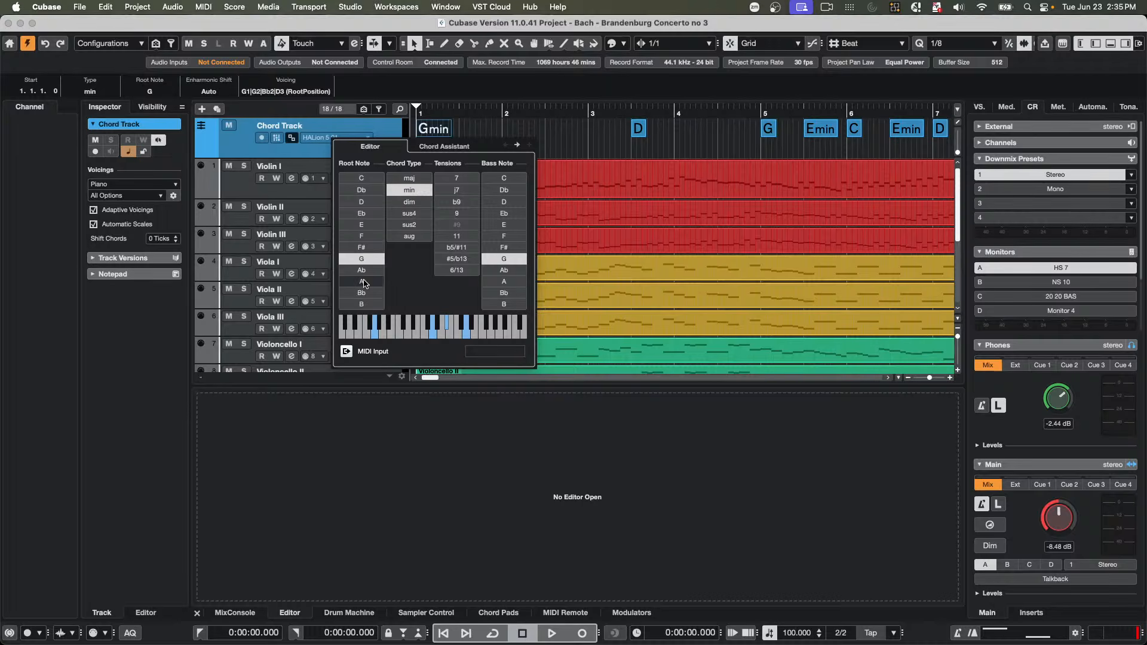
click(418, 179)
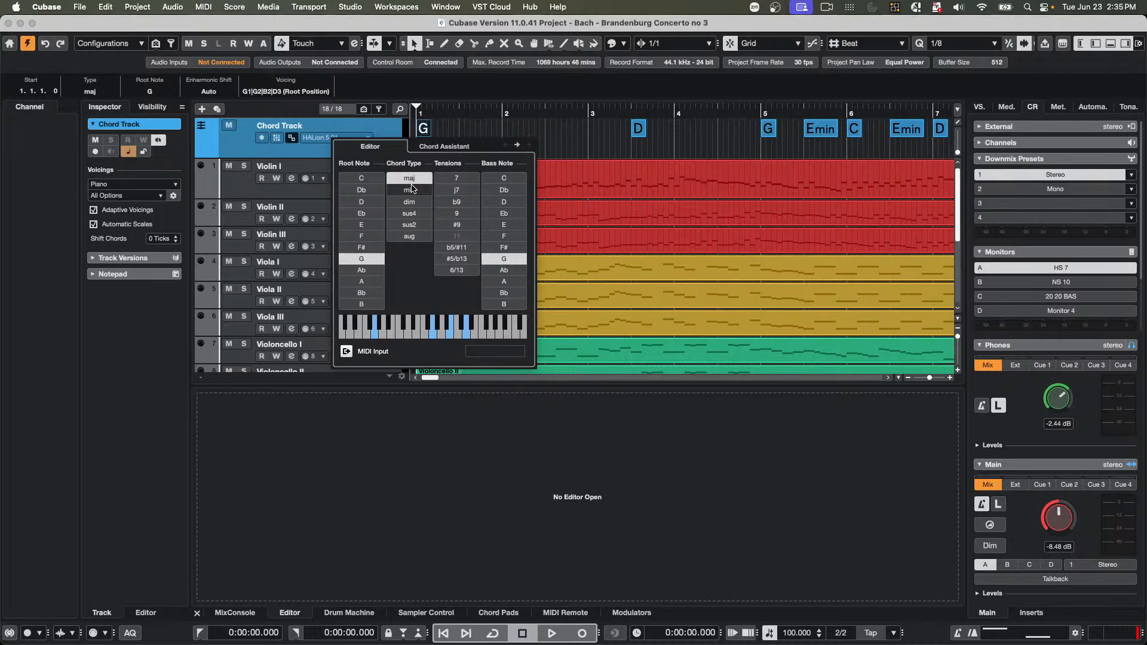
click(362, 281)
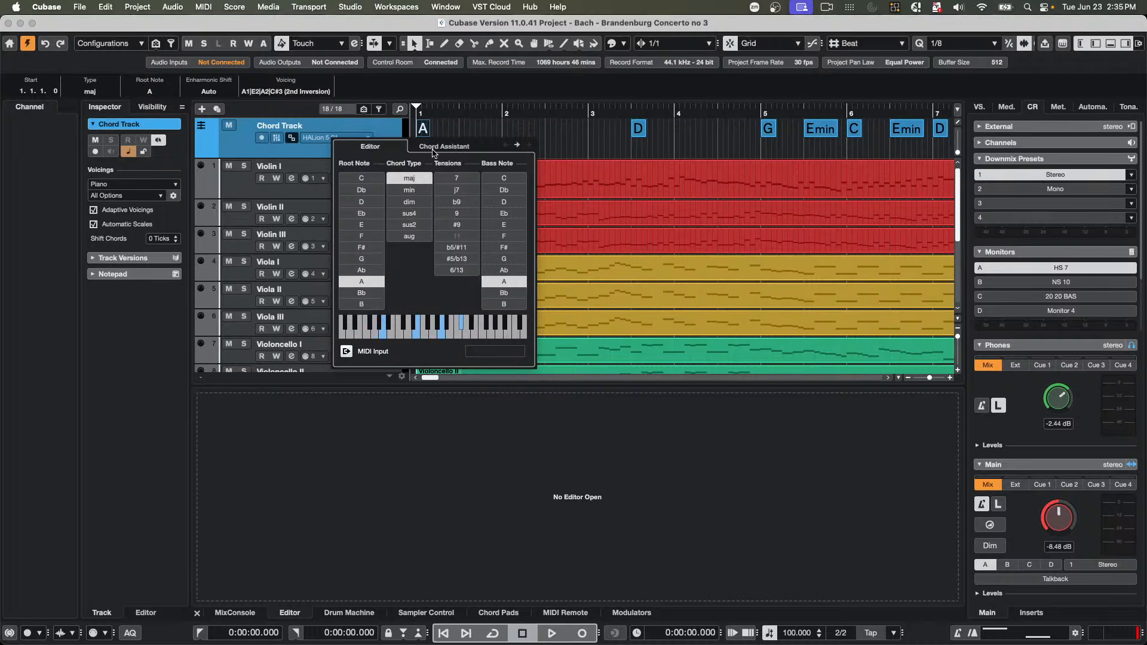
drag(464, 107, 417, 108)
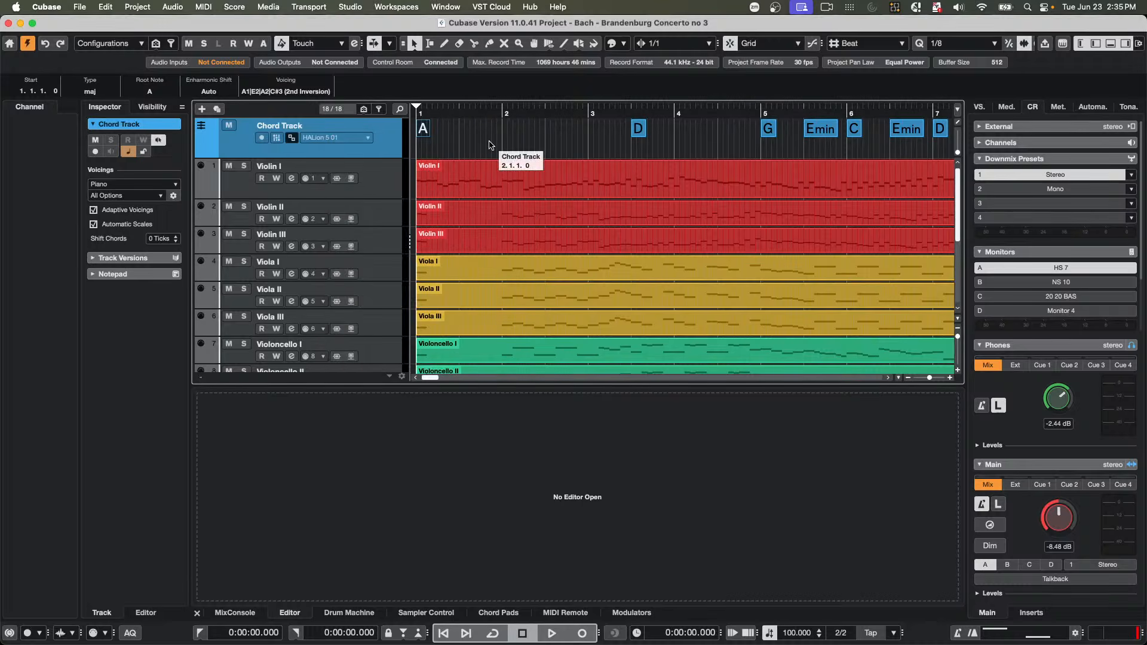
key(space)
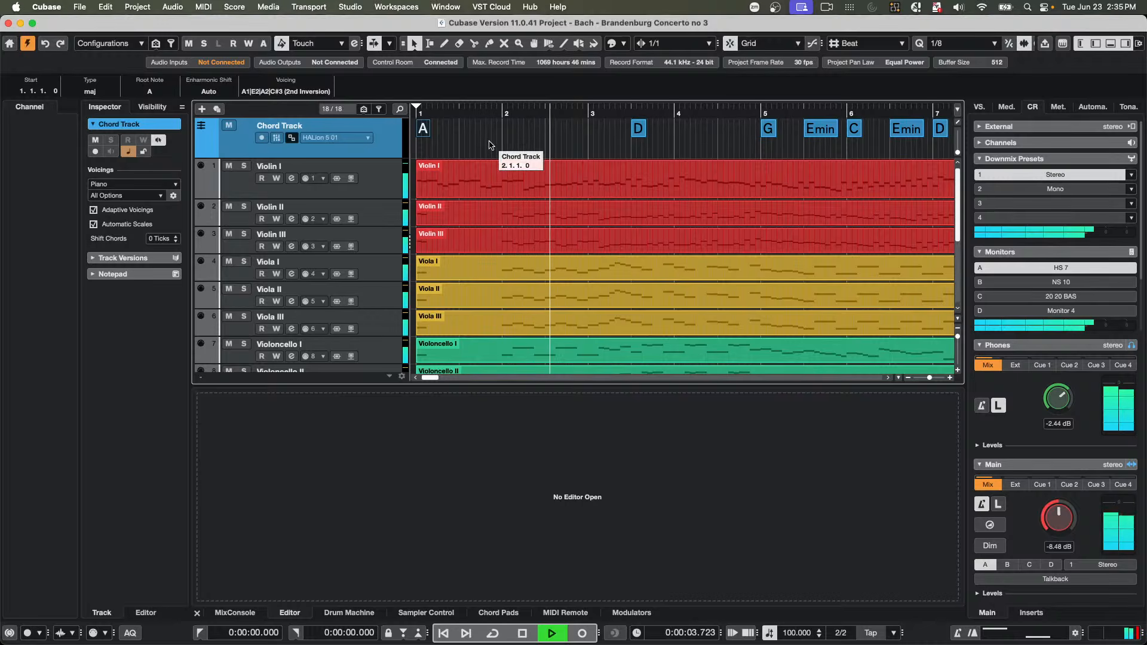
- Change the D chord event in bar 3 to D minor during playback, listen to the result and stop
double_click(644, 135)
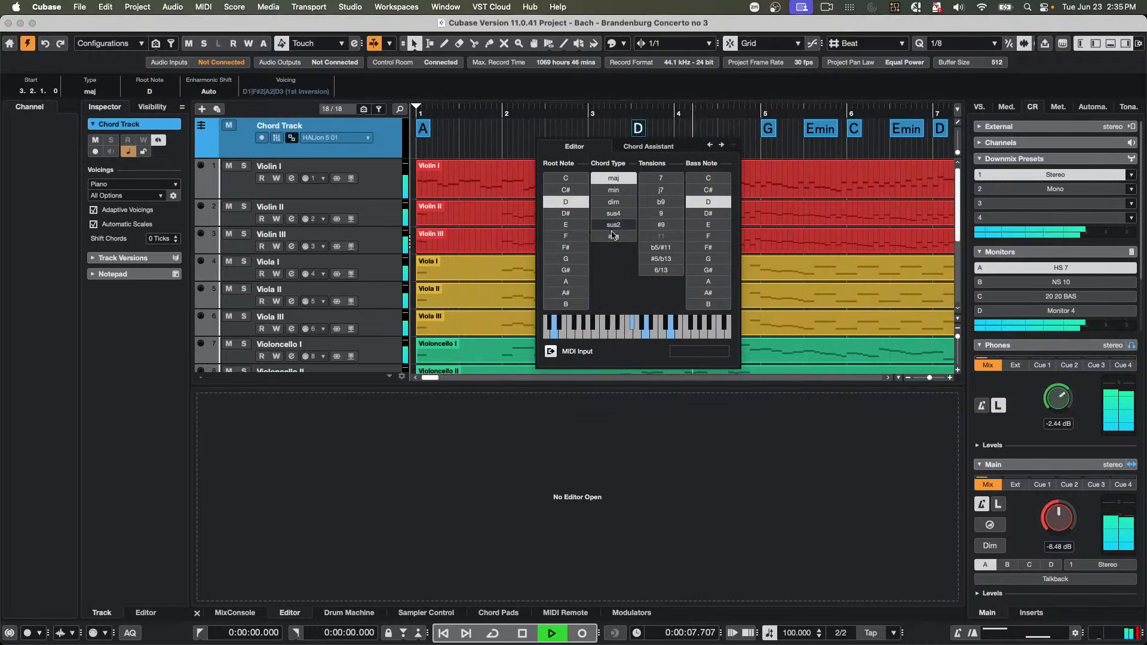
click(614, 190)
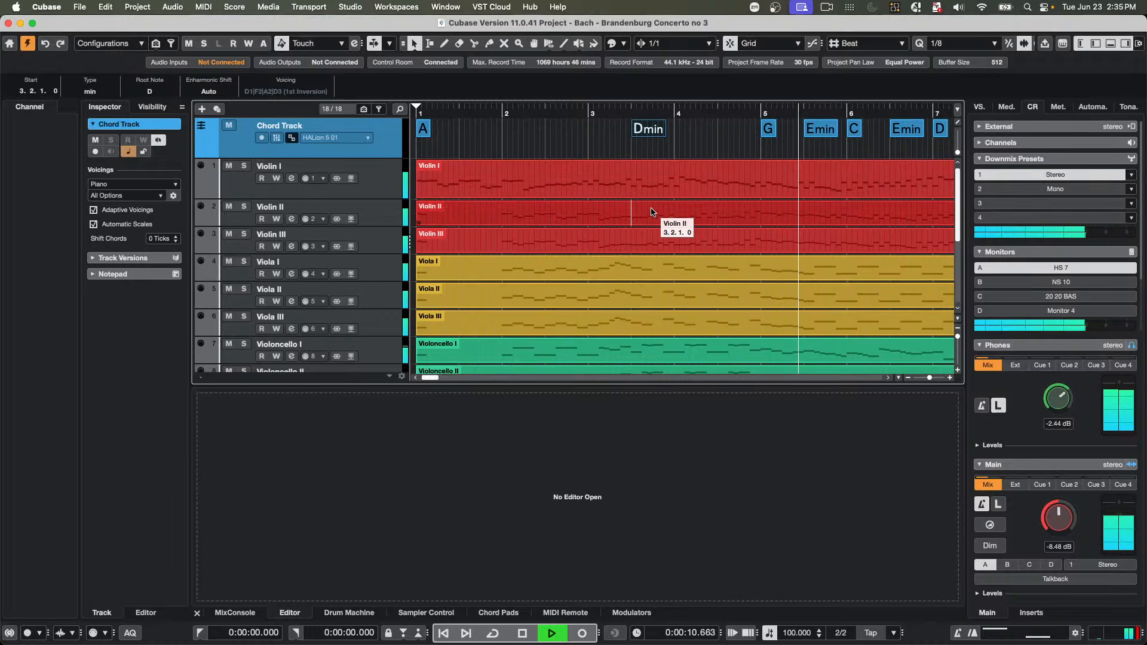
key(space)
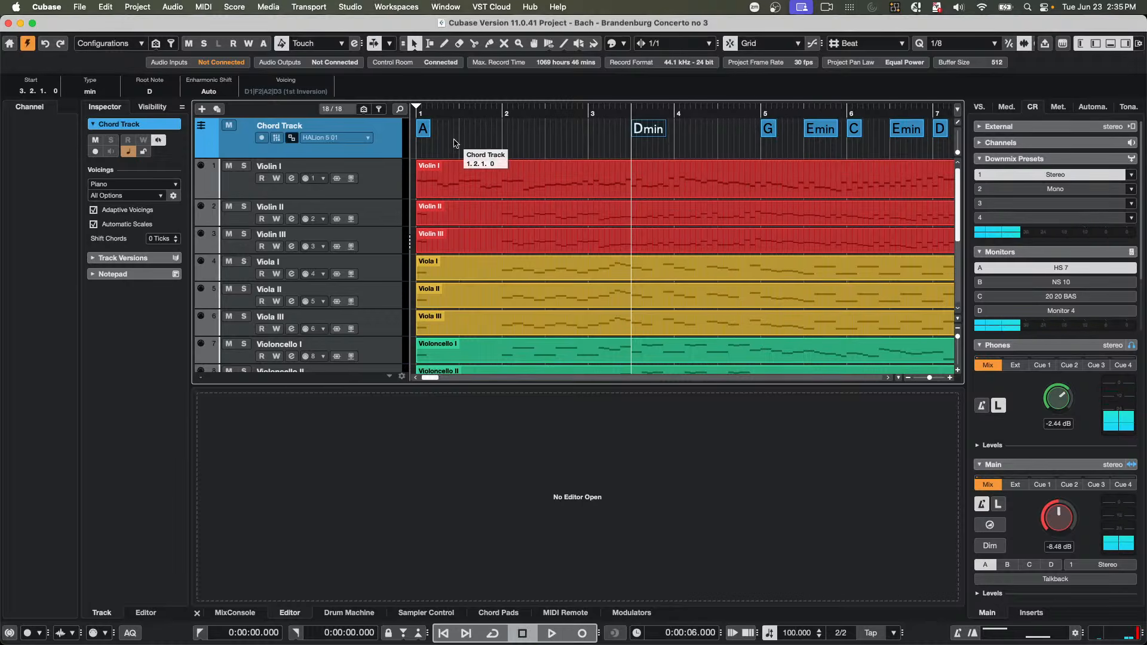
- Select the string tracks from Violin I down through Contrabass in the track list
click(472, 180)
scroll(383, 245, down, 5)
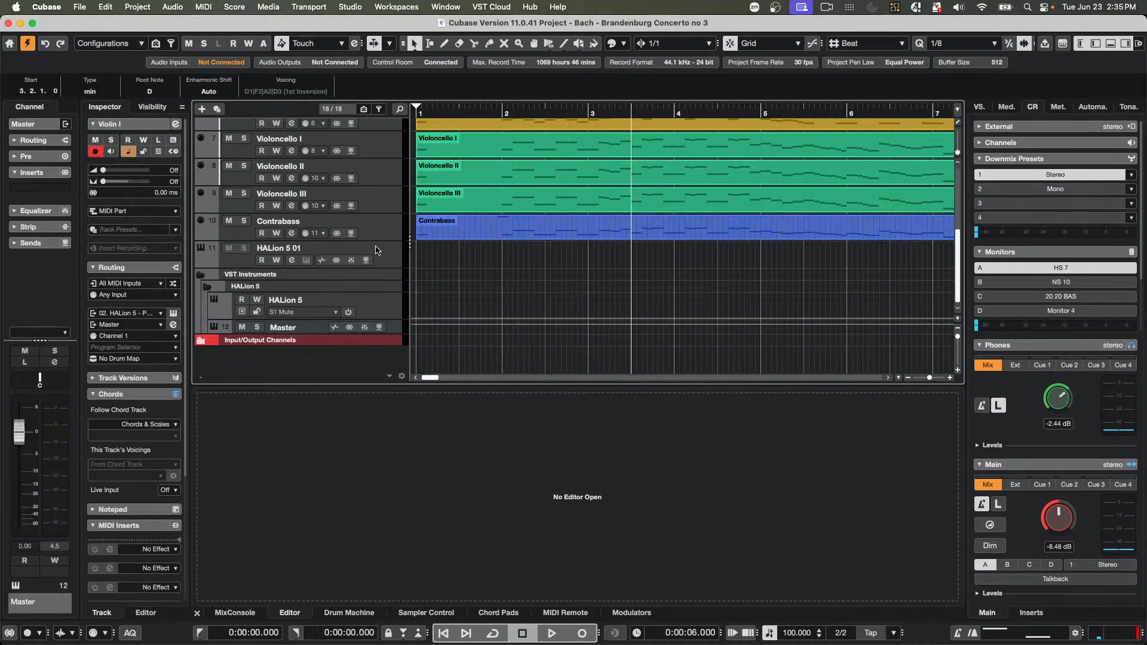
scroll(386, 239, up, 6)
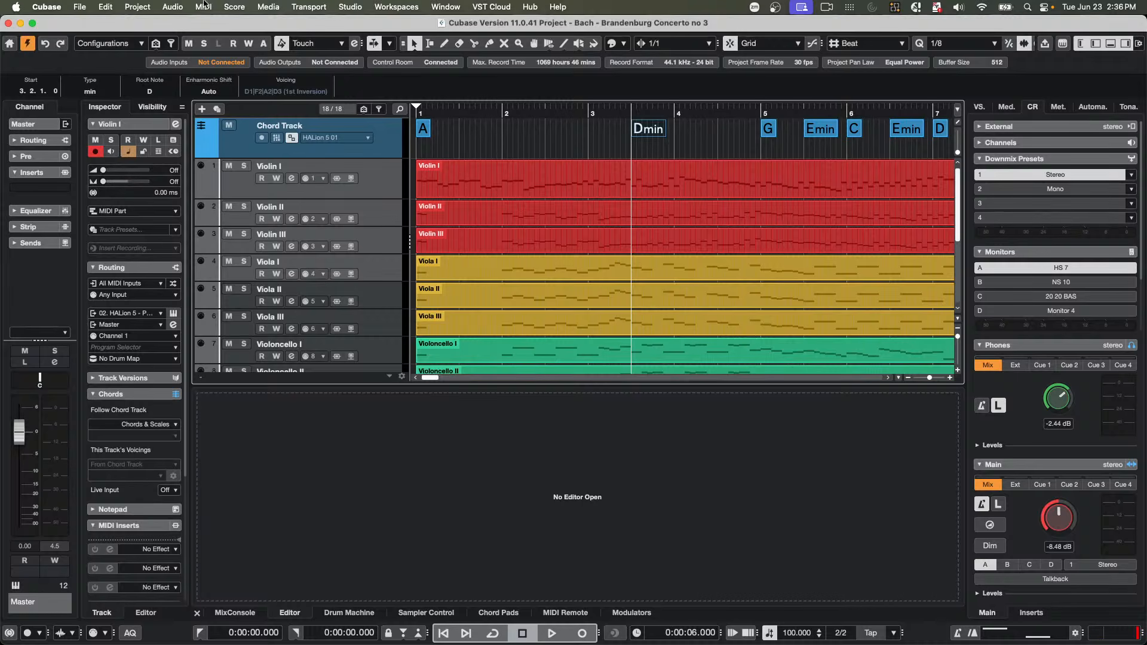
- Open the Project Logical Editor setup window
click(142, 11)
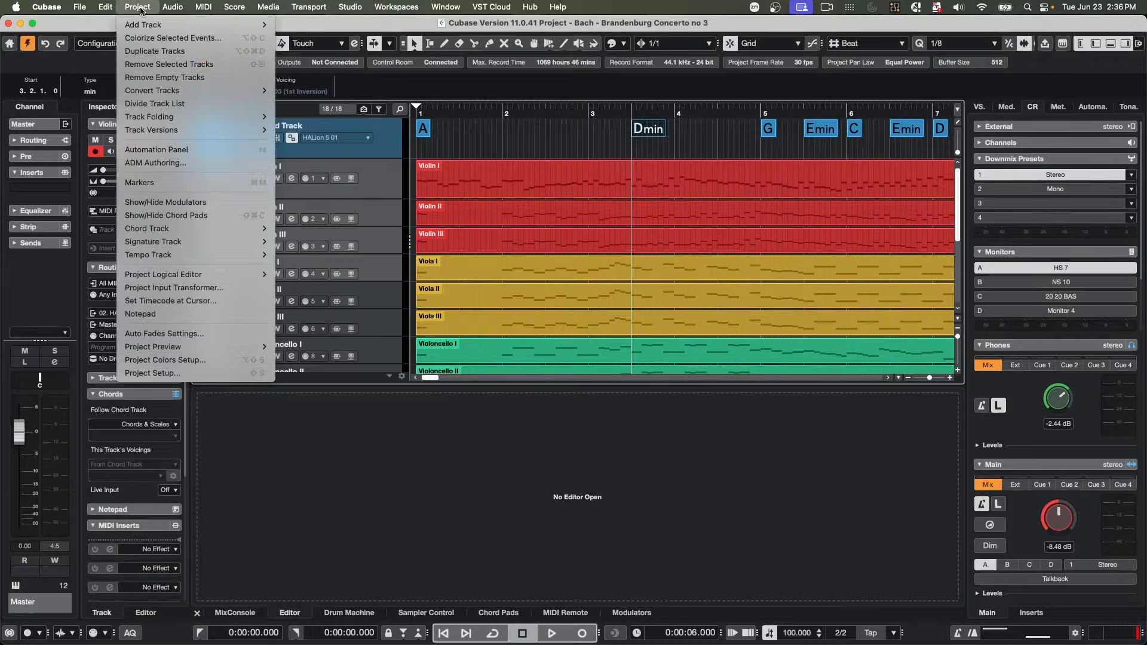
mouse_move(171, 12)
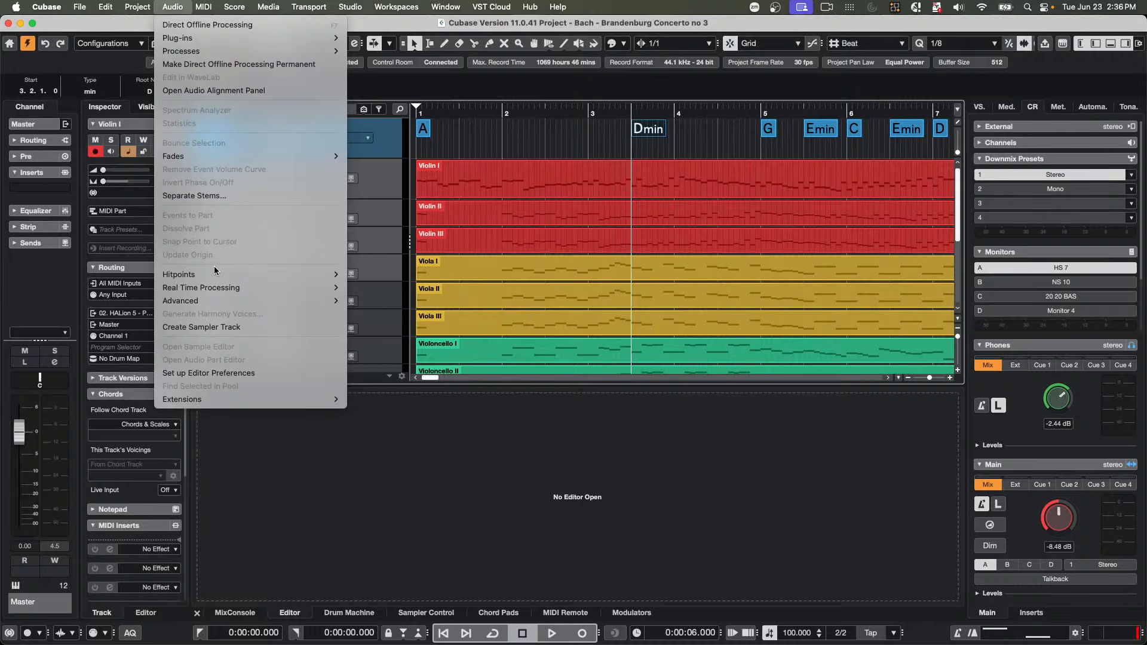
mouse_move(137, 7)
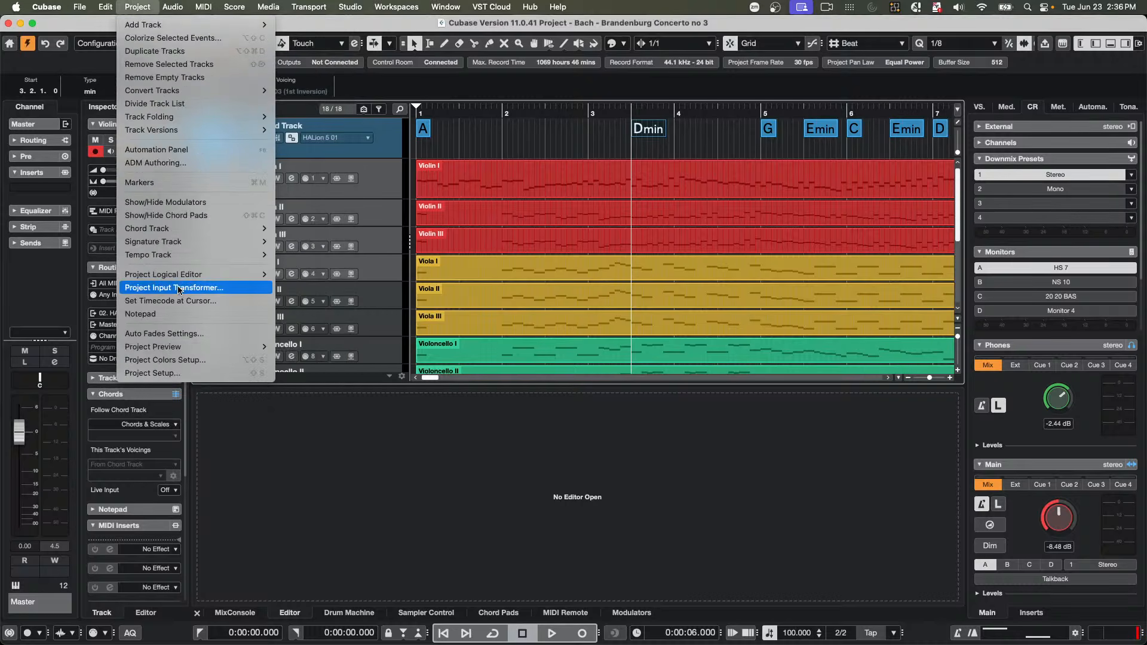
mouse_move(263, 274)
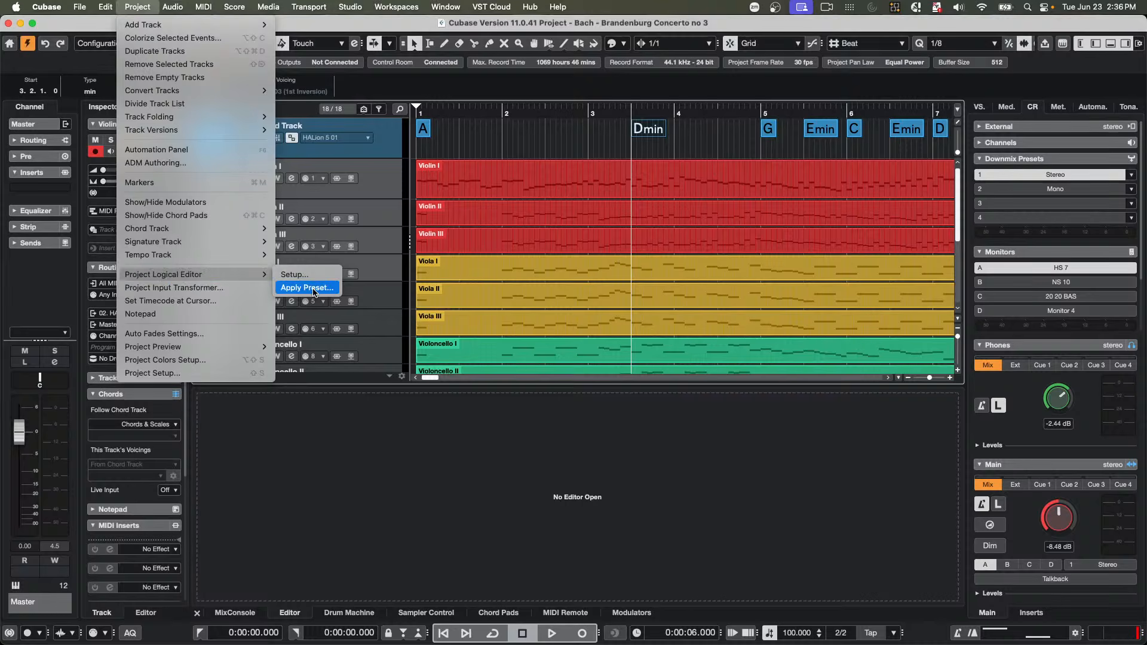
click(297, 275)
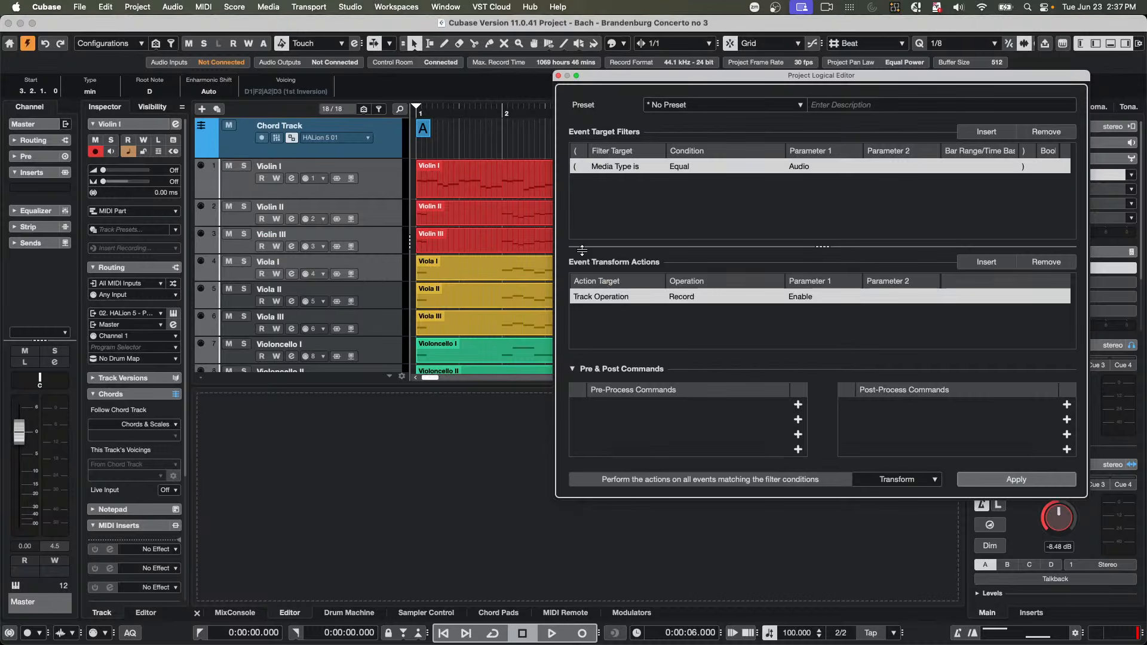
- Set the first event target filter to Container Type is Equal Track
click(633, 169)
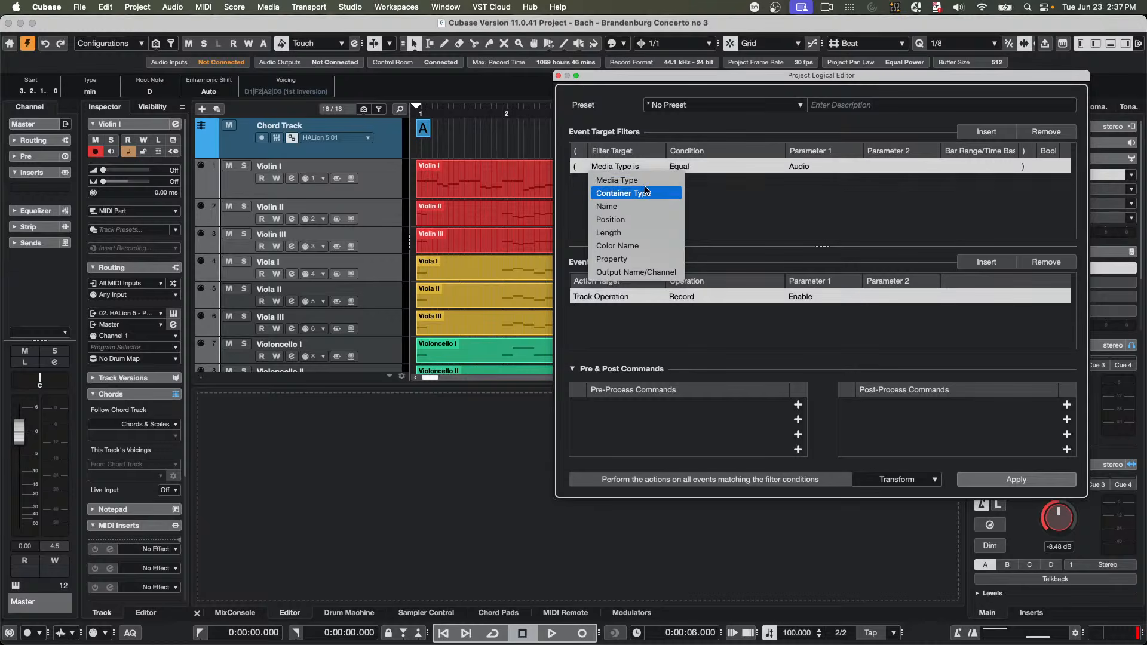
click(645, 194)
click(806, 168)
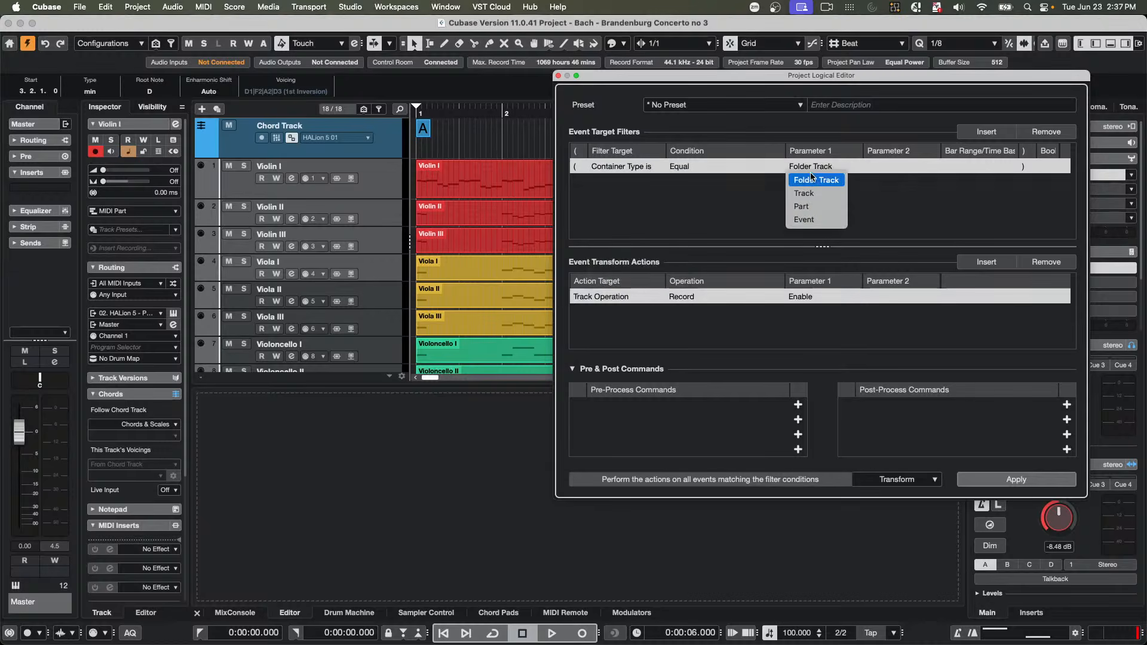
click(810, 194)
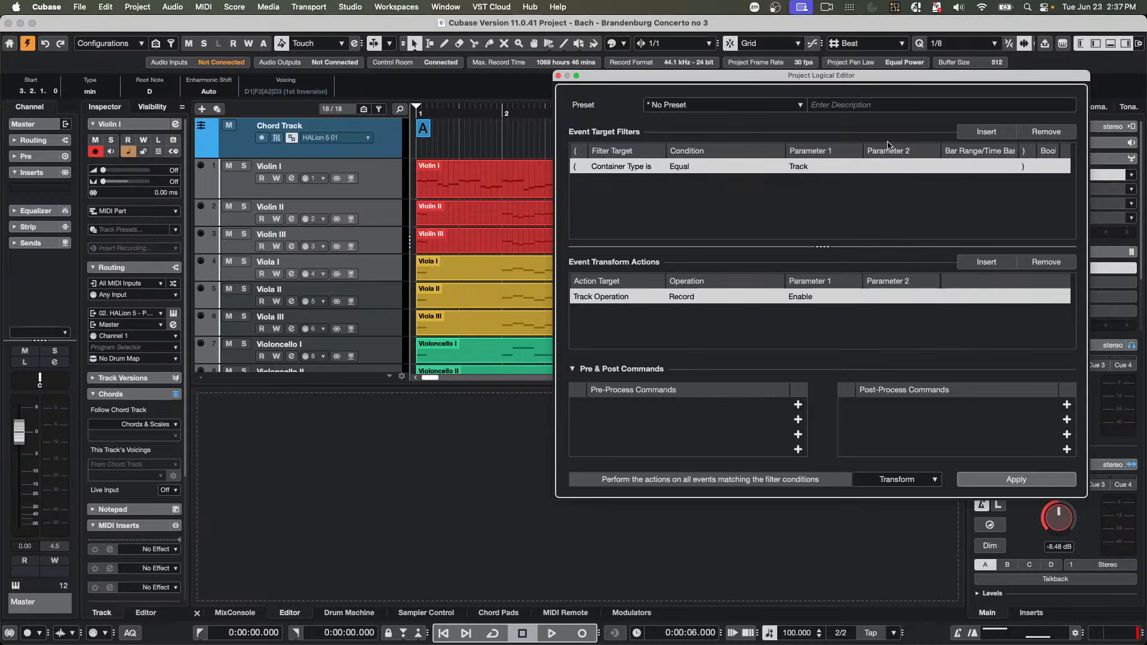
- Add a second event target filter requiring Property, Property Is Set, Is Selected
click(987, 133)
click(630, 181)
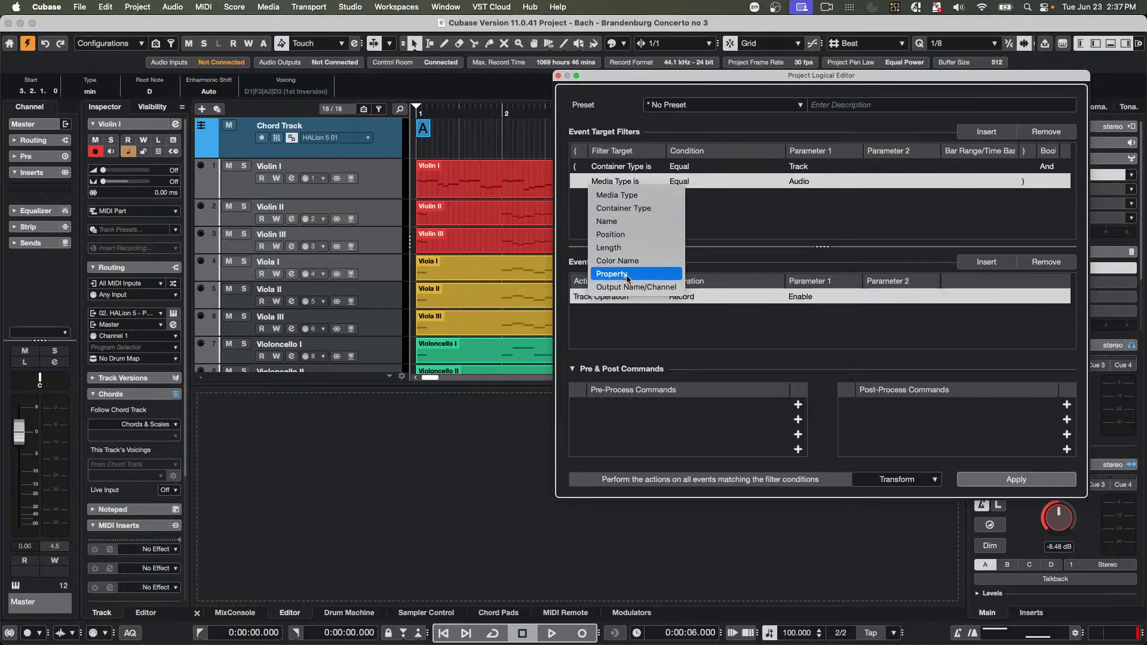
click(722, 169)
click(695, 181)
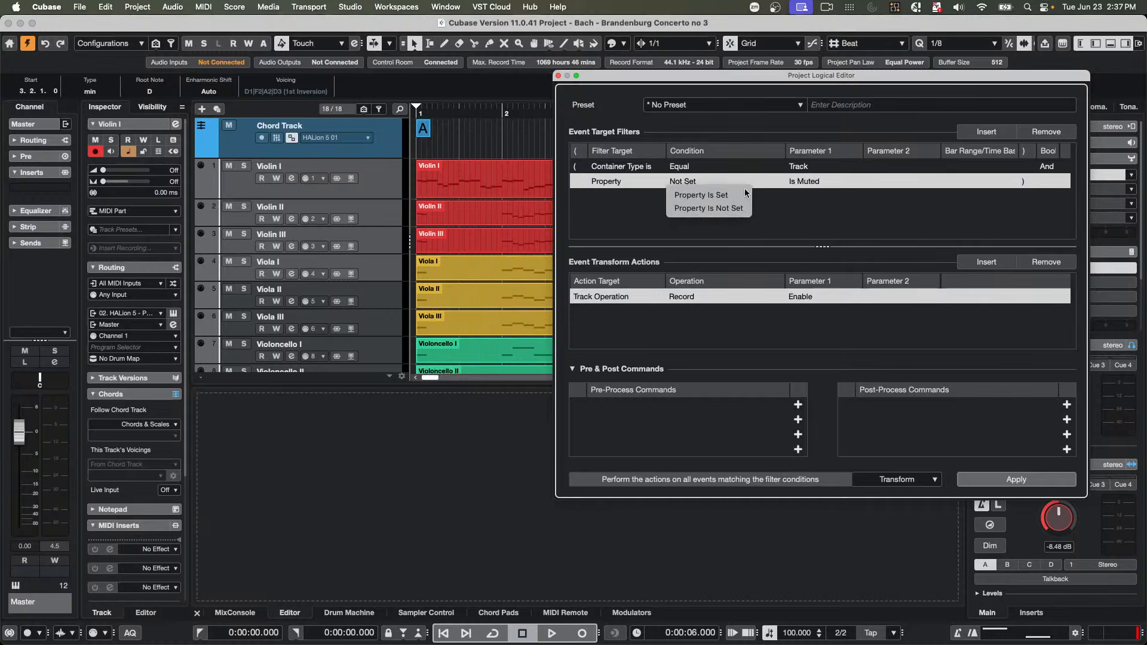
click(705, 195)
click(810, 181)
click(833, 208)
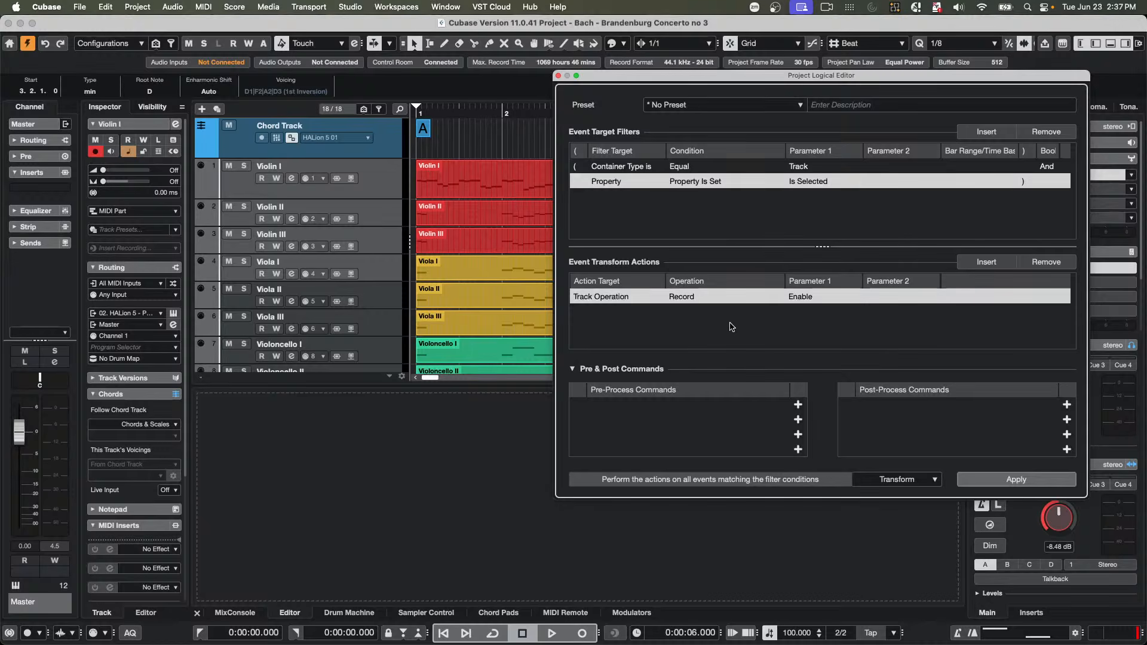
- Set the event transform action to Track Operation, Time Domain, Toggle
click(609, 297)
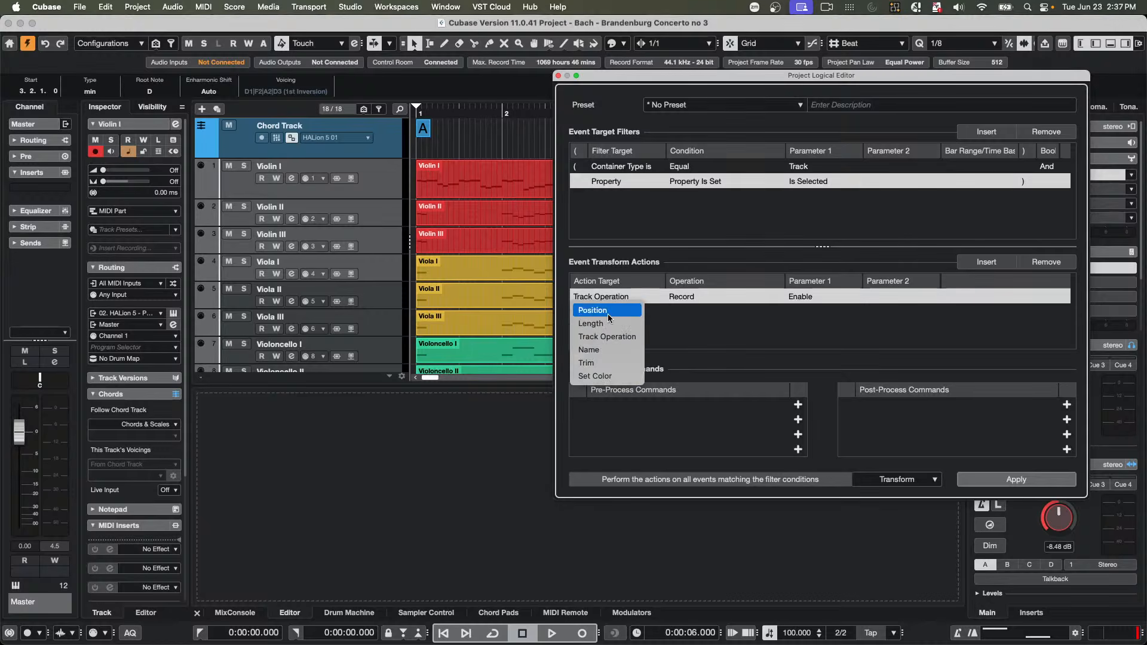
click(607, 336)
click(691, 297)
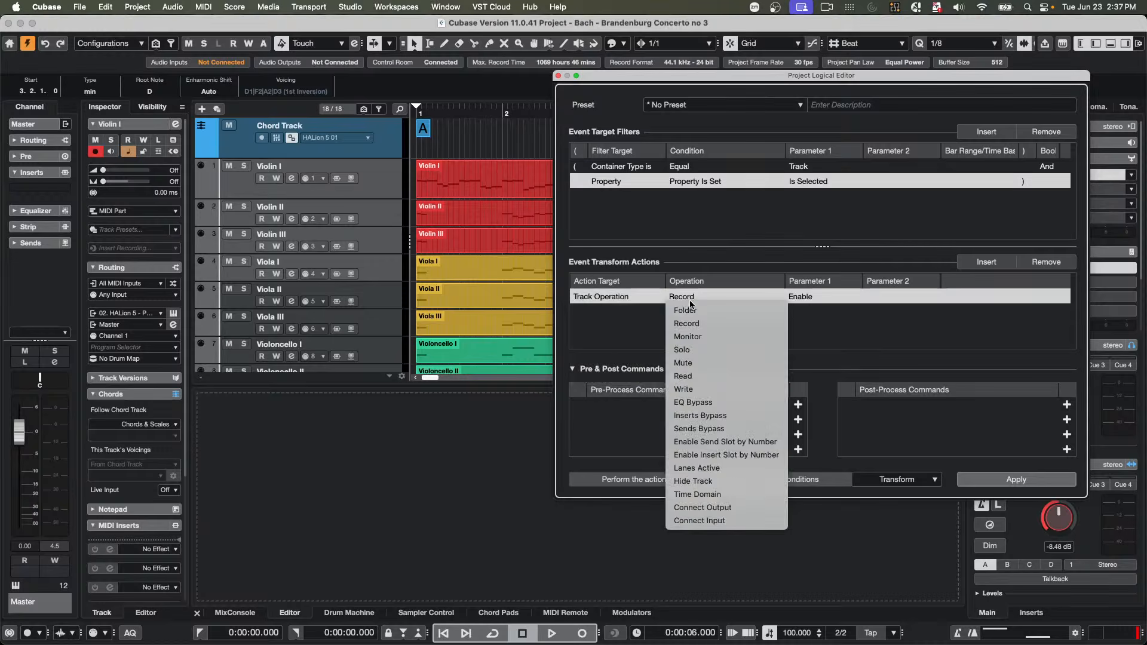
click(705, 494)
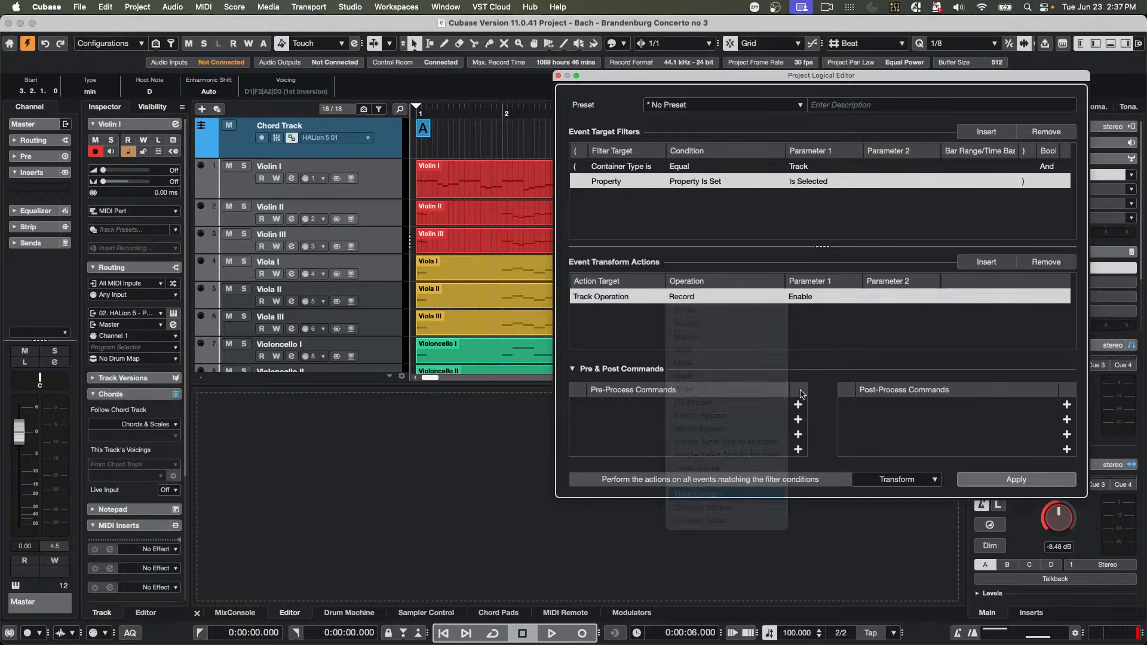
click(815, 295)
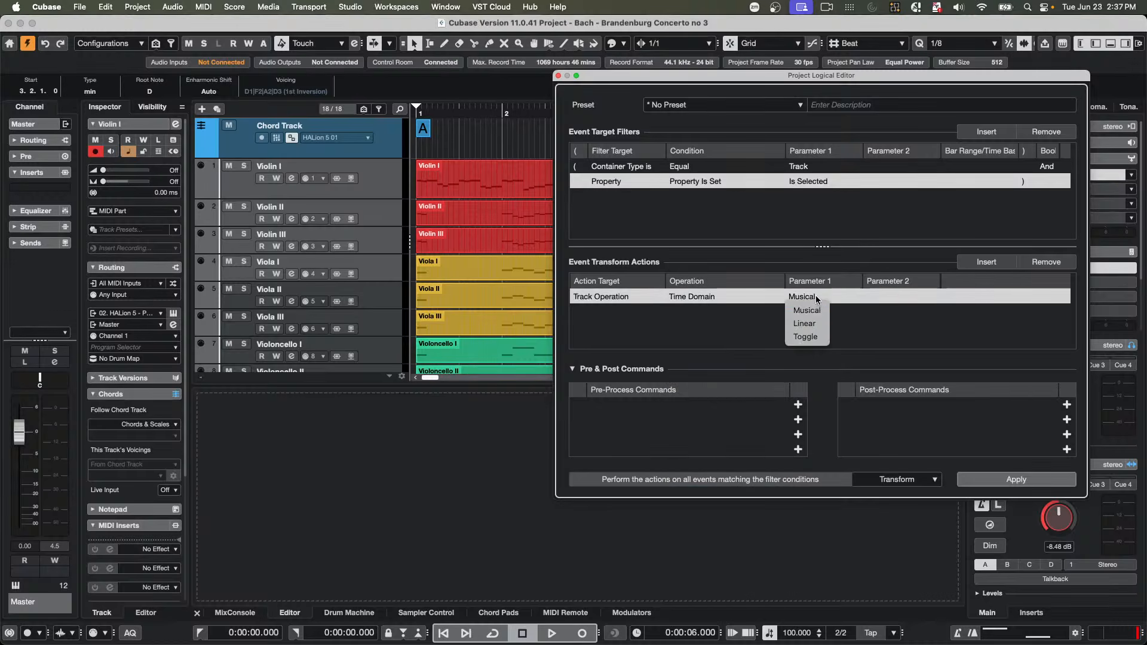
click(816, 337)
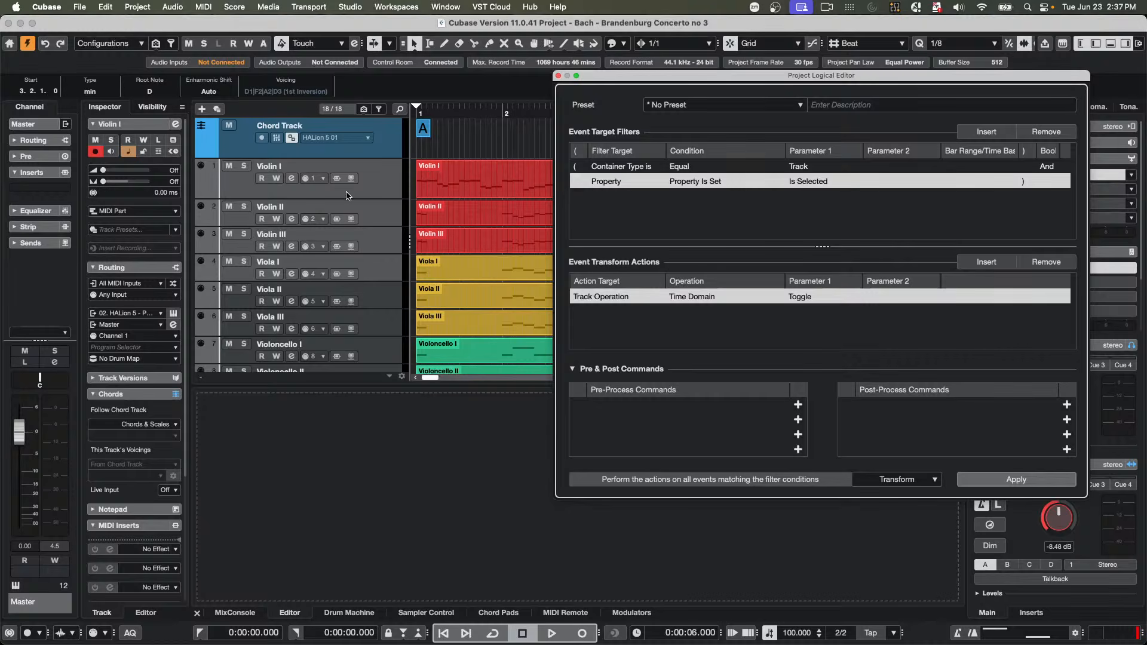
- Apply the time domain toggle to the selected tracks and check the time base of Violin II, Violin III and Viola I
click(990, 477)
click(385, 192)
click(383, 206)
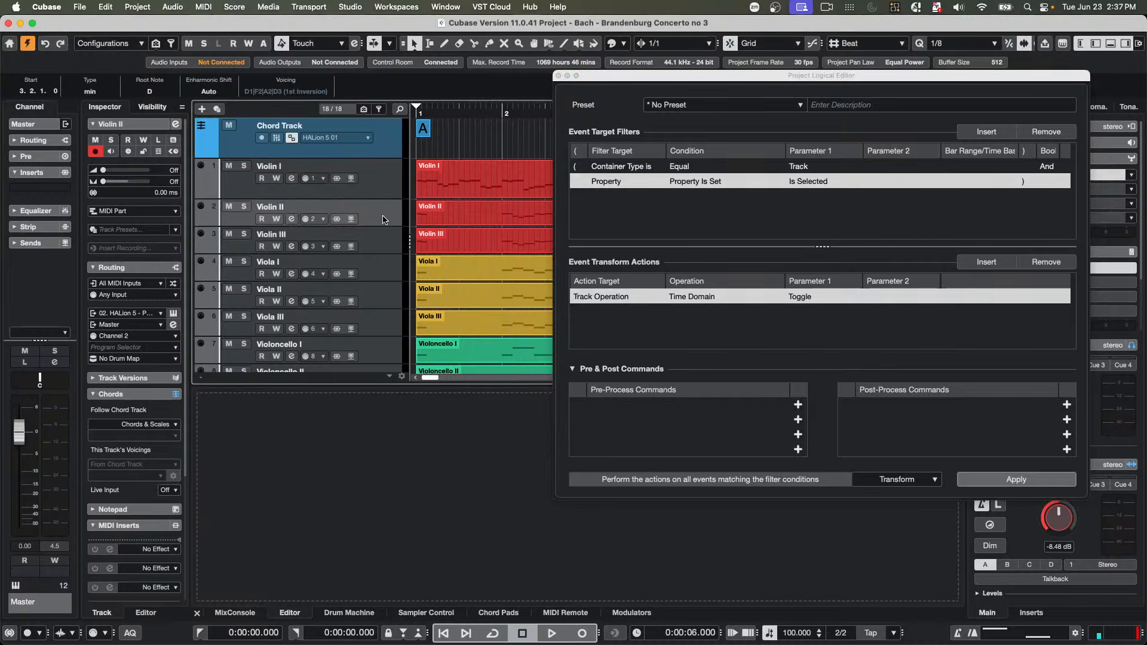
click(372, 248)
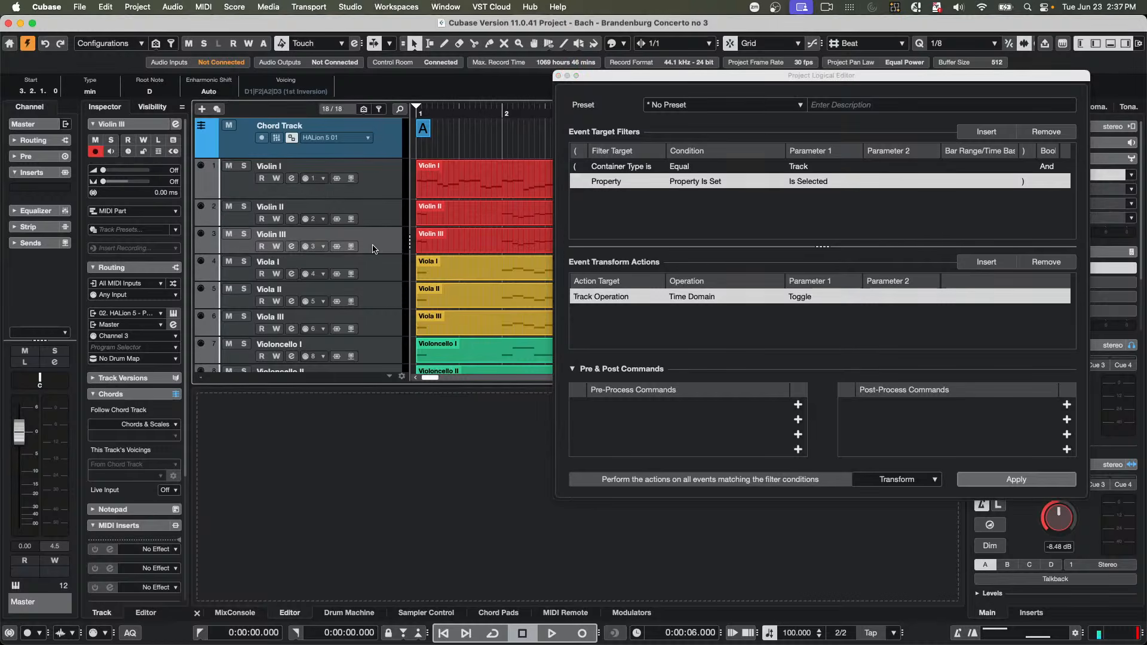
click(374, 263)
- Switch Violin I to musical time base, reapply the time domain toggle and compare Violin I with Violin II
click(384, 169)
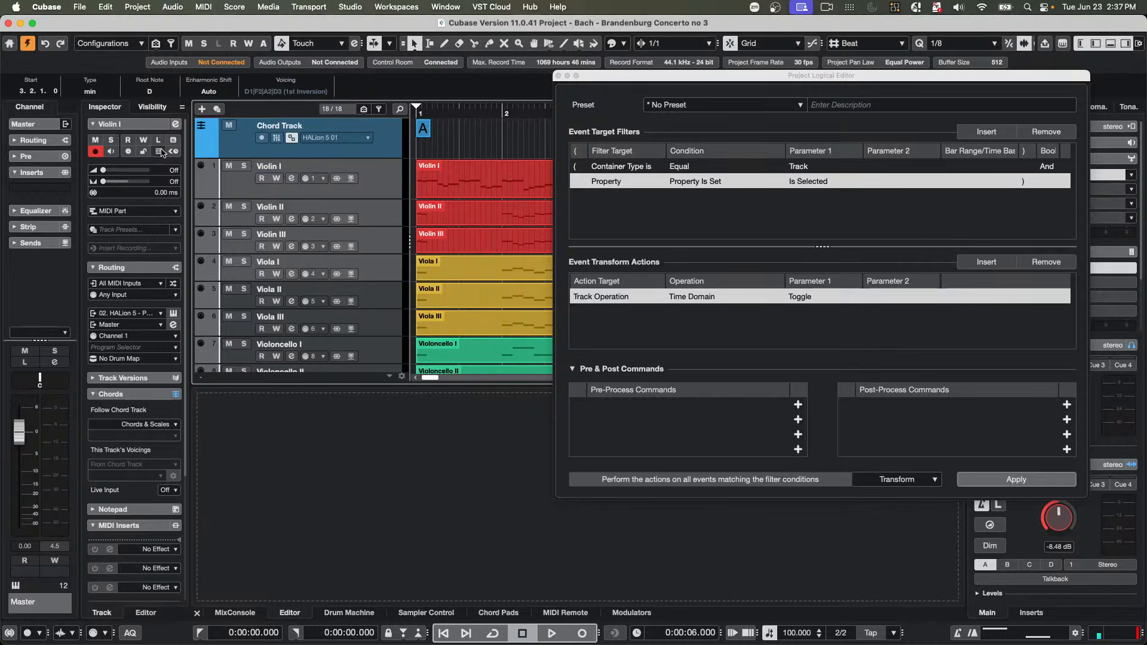
click(128, 151)
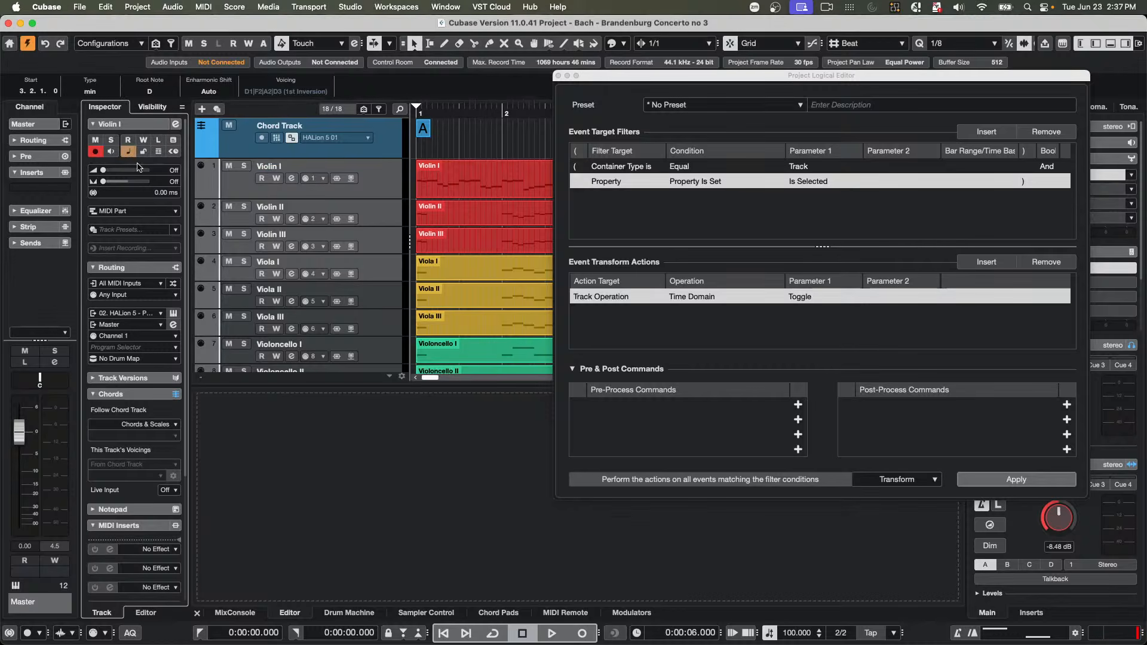
click(1013, 481)
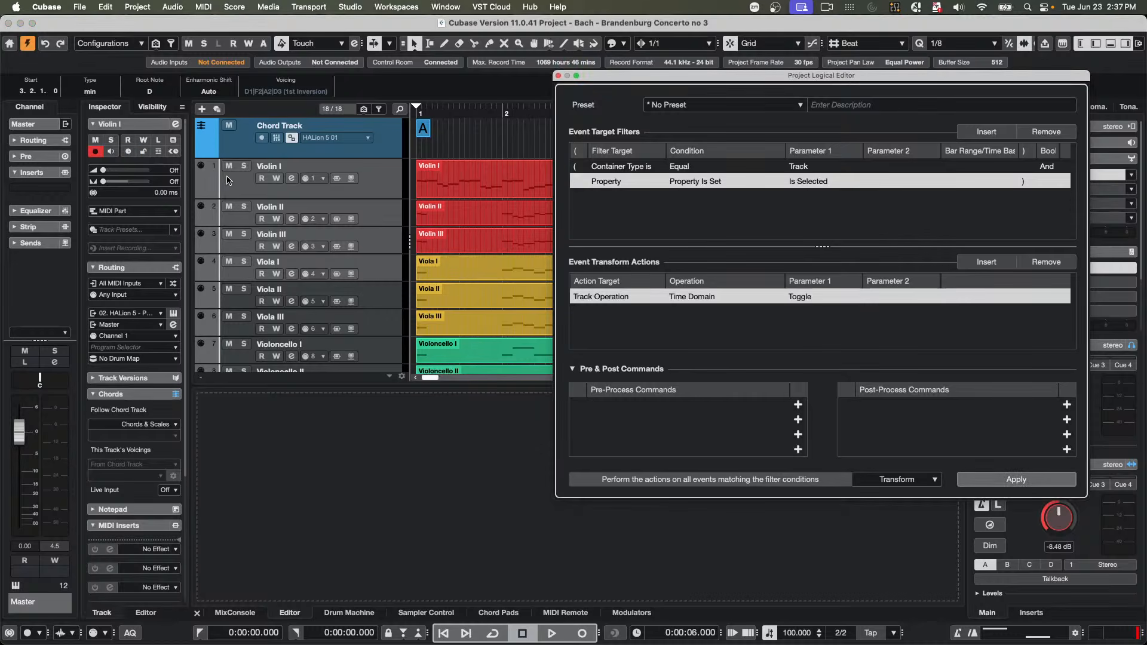
click(377, 181)
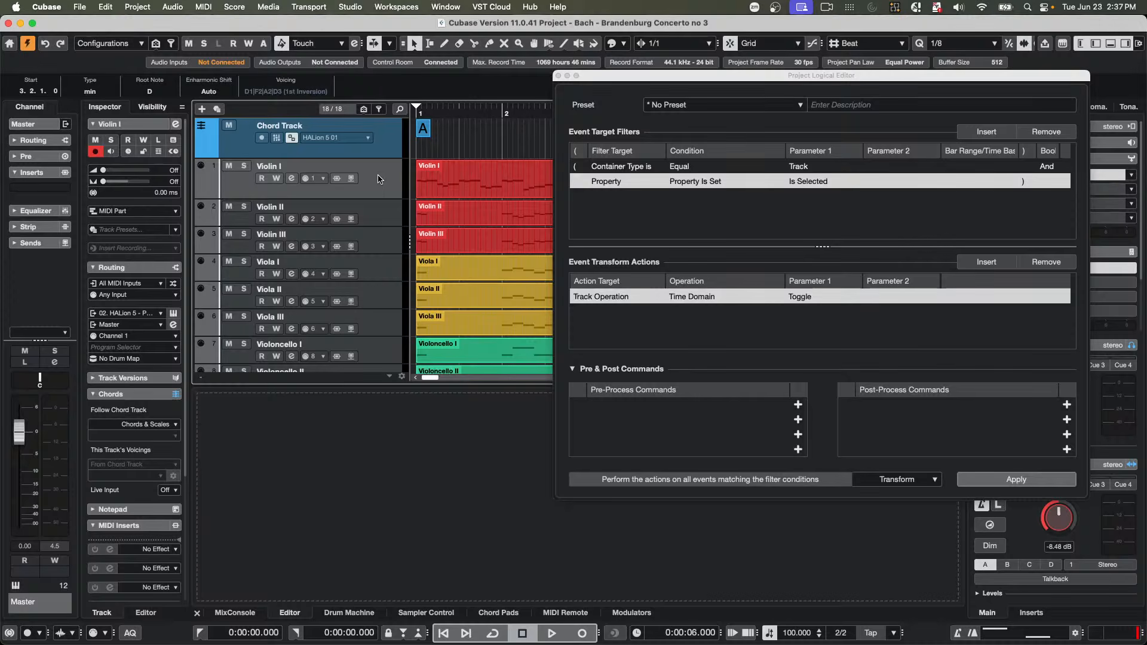
click(379, 179)
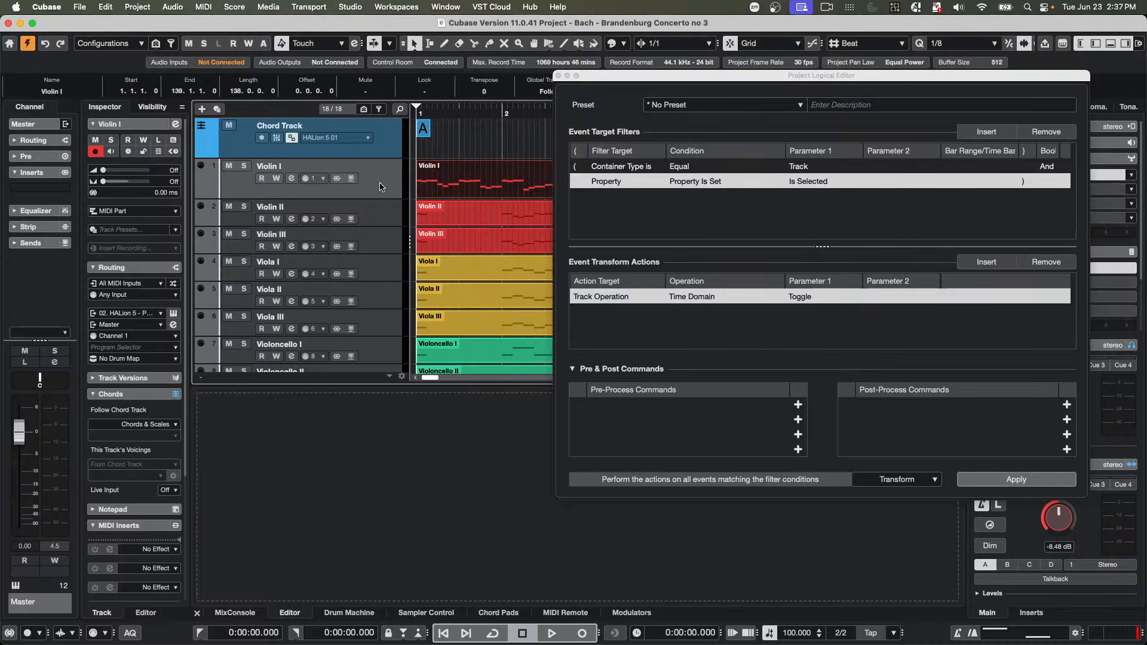
click(379, 216)
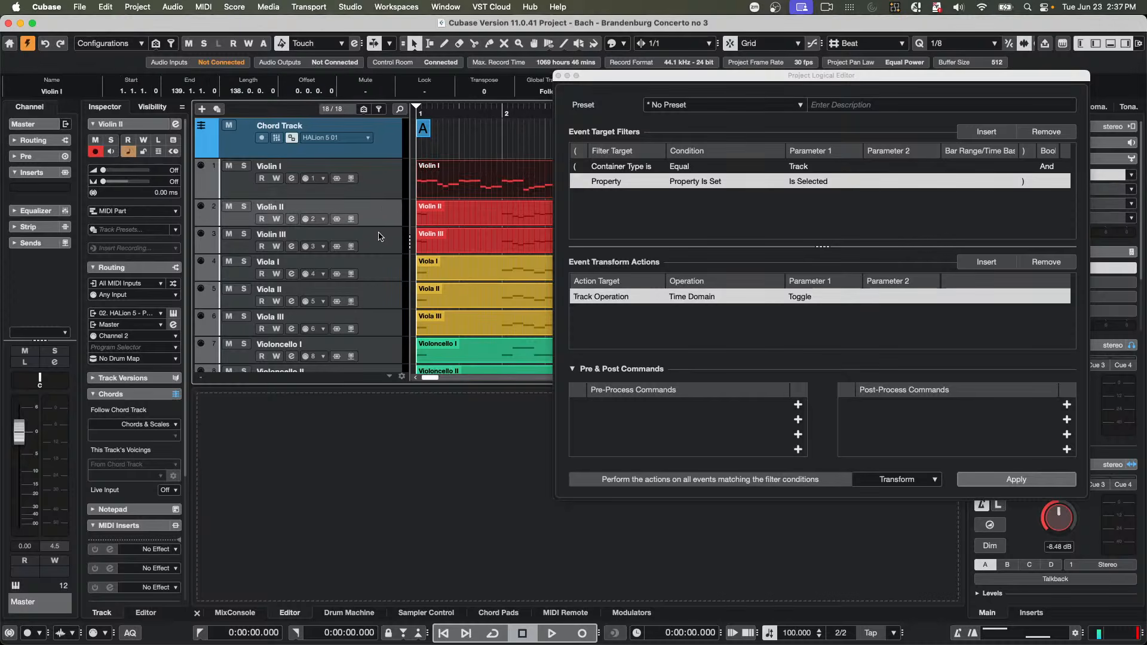
click(381, 194)
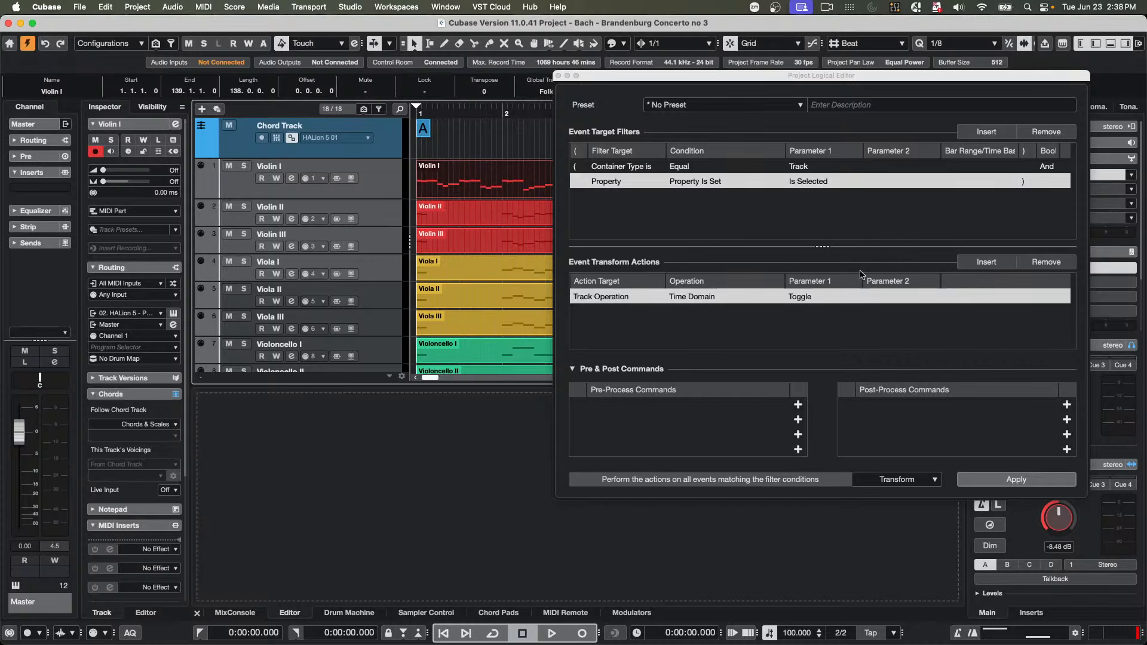
- Change the Time Domain action to Musical, apply it and check the time base of the violin tracks and Viola I
click(812, 296)
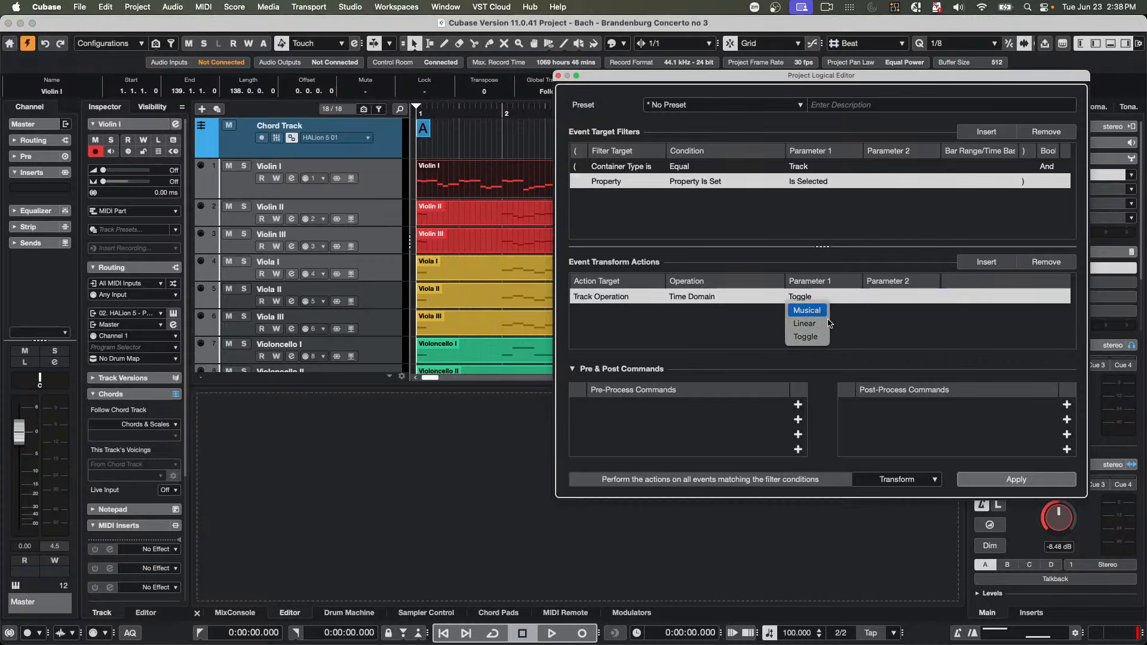
click(814, 311)
click(995, 479)
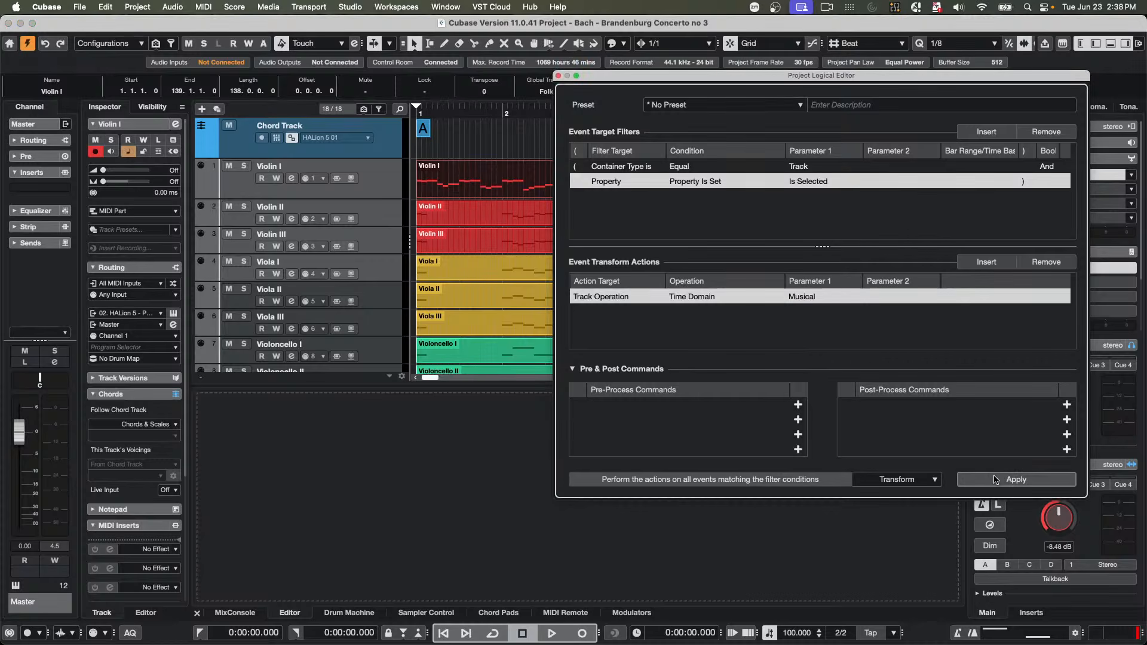
click(399, 179)
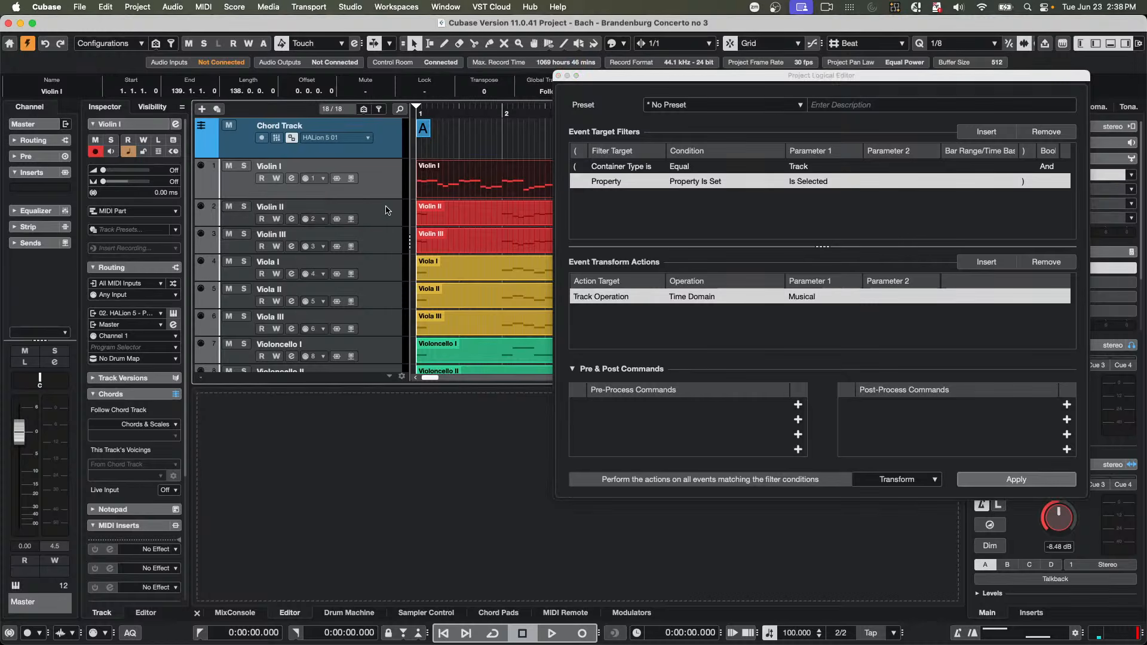
click(388, 213)
click(387, 241)
click(389, 263)
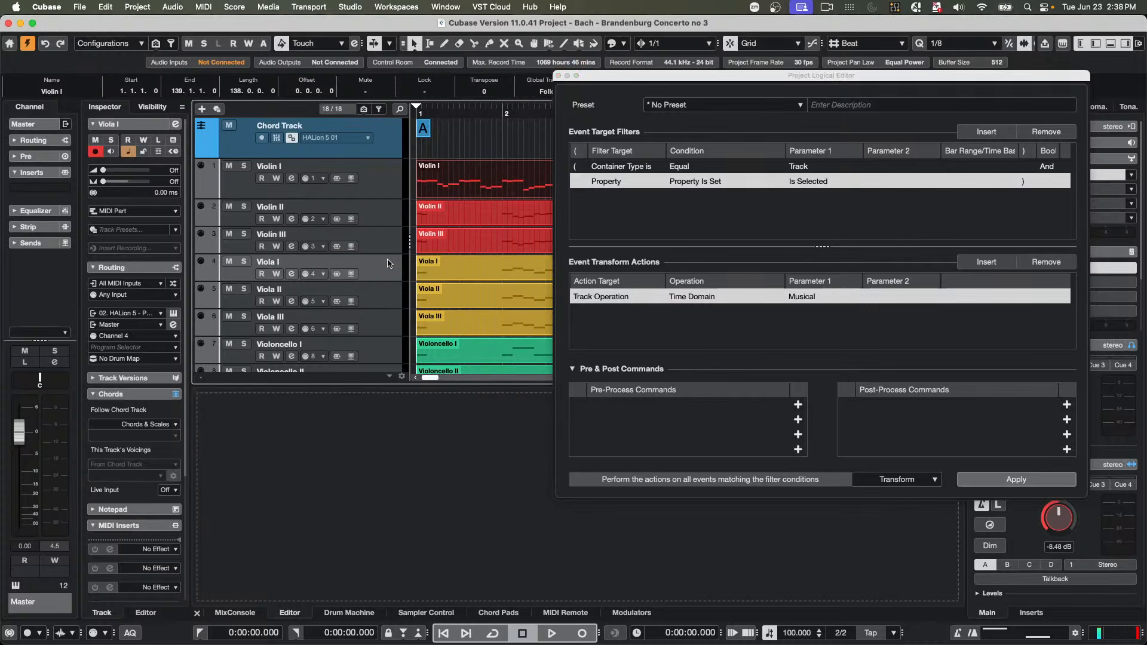
- Select the tracks from Viola I up to Violin I, set the Time Domain action to Toggle and apply it
shift+click(382, 194)
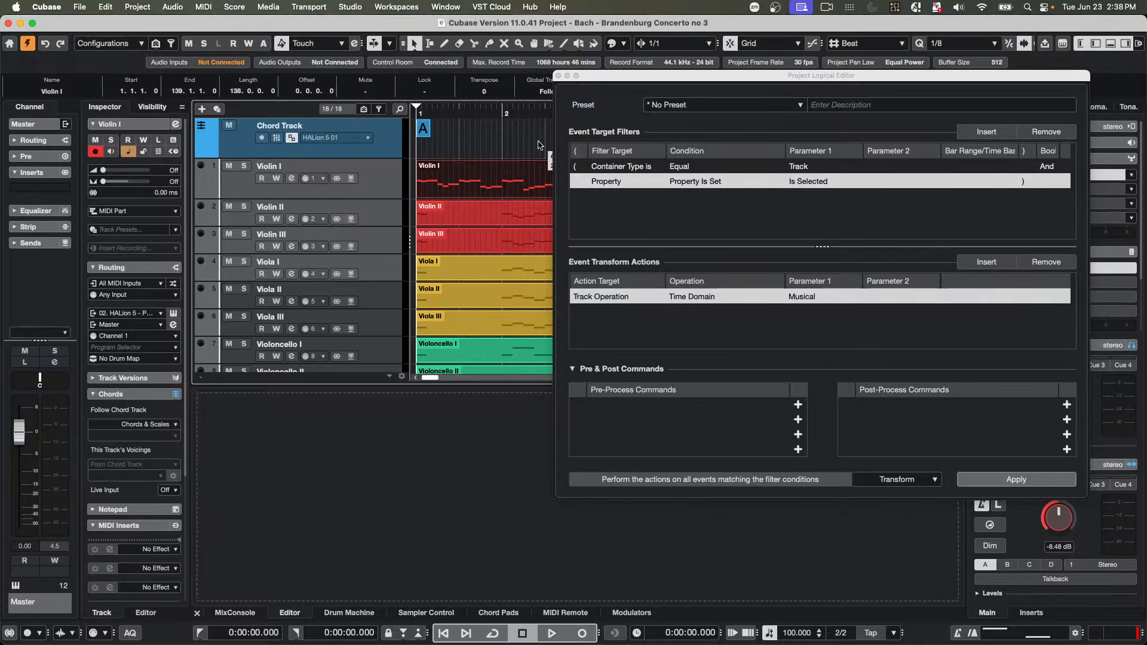
click(480, 130)
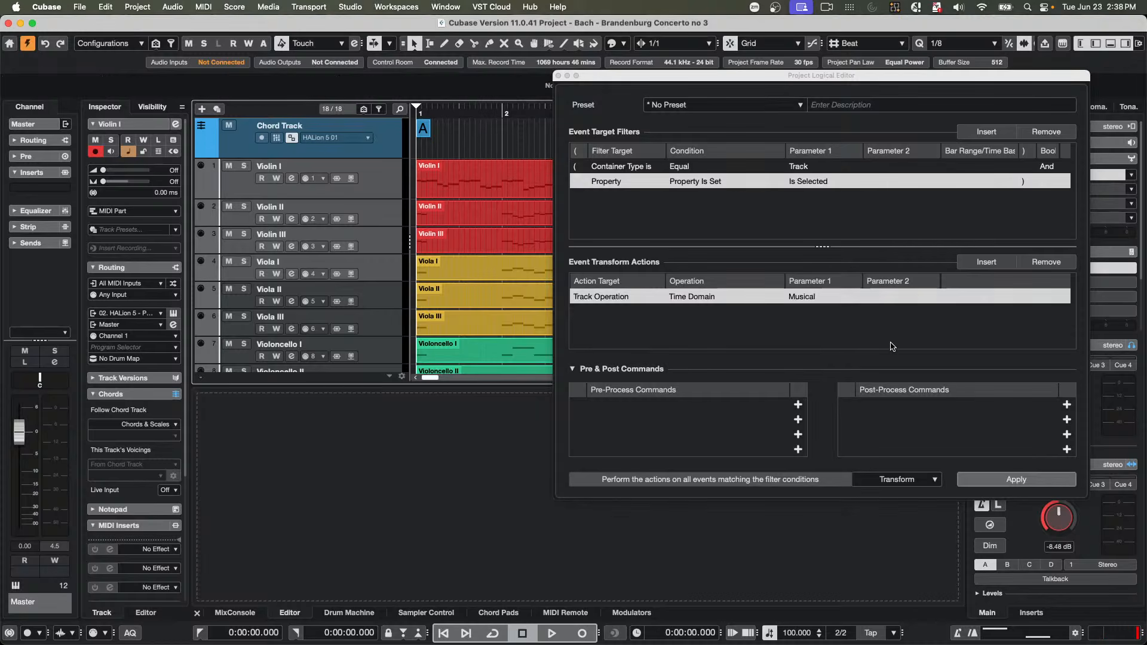
click(803, 297)
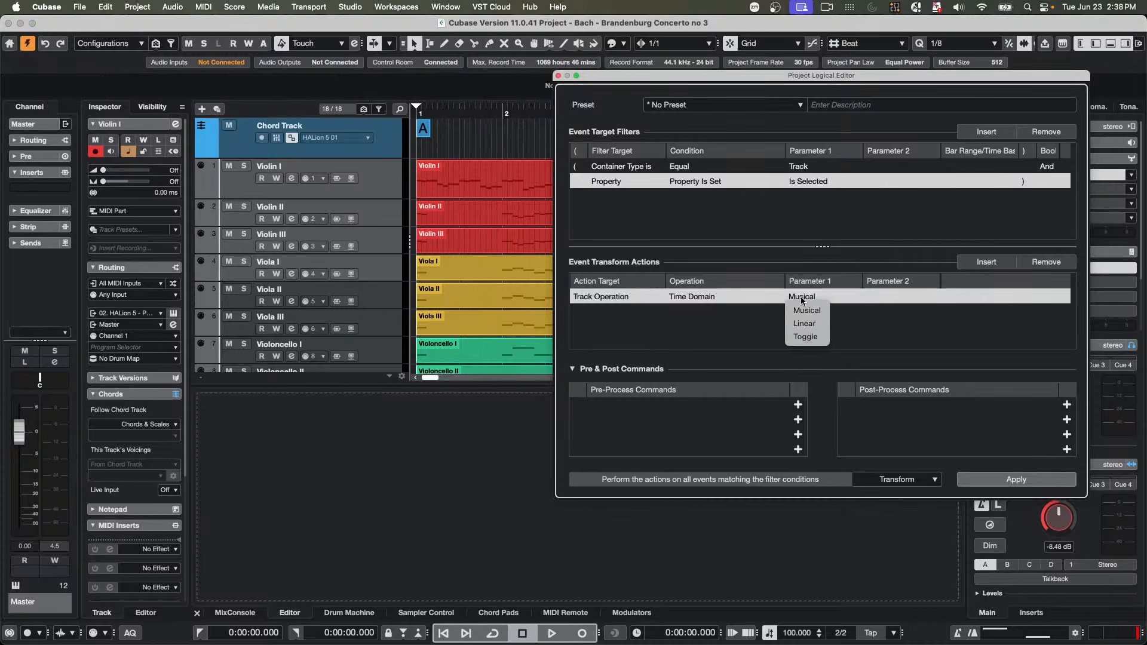
click(806, 336)
click(1029, 480)
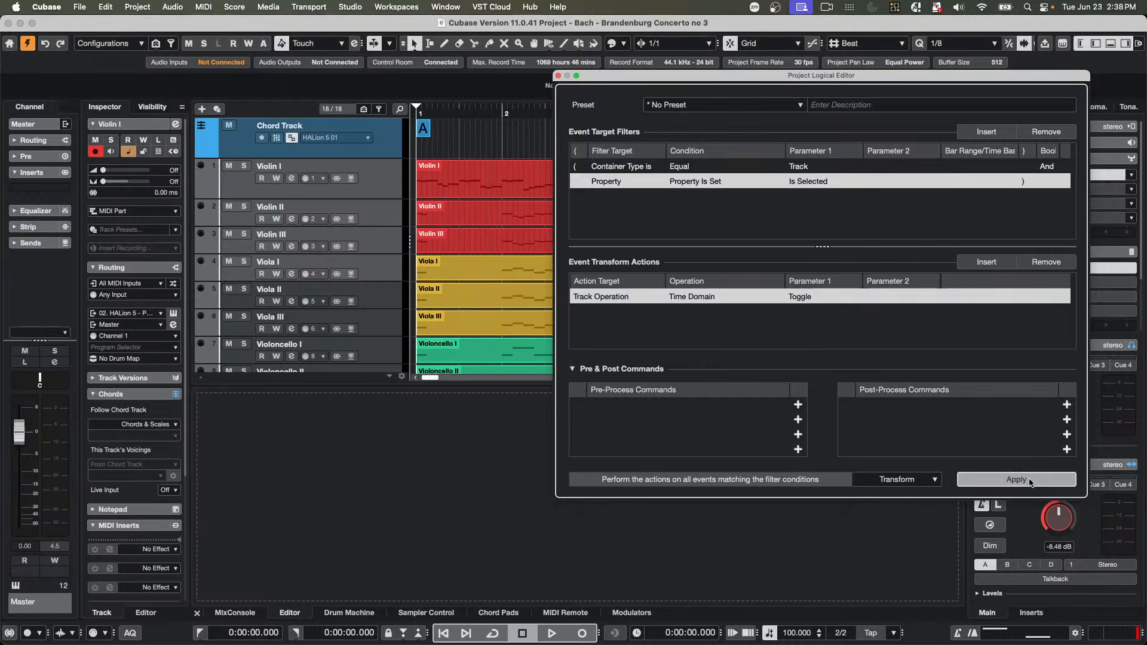
- Check the time base of the Viola I, Violin III, Violin II and Violin I tracks one by one
click(384, 268)
click(383, 241)
click(379, 222)
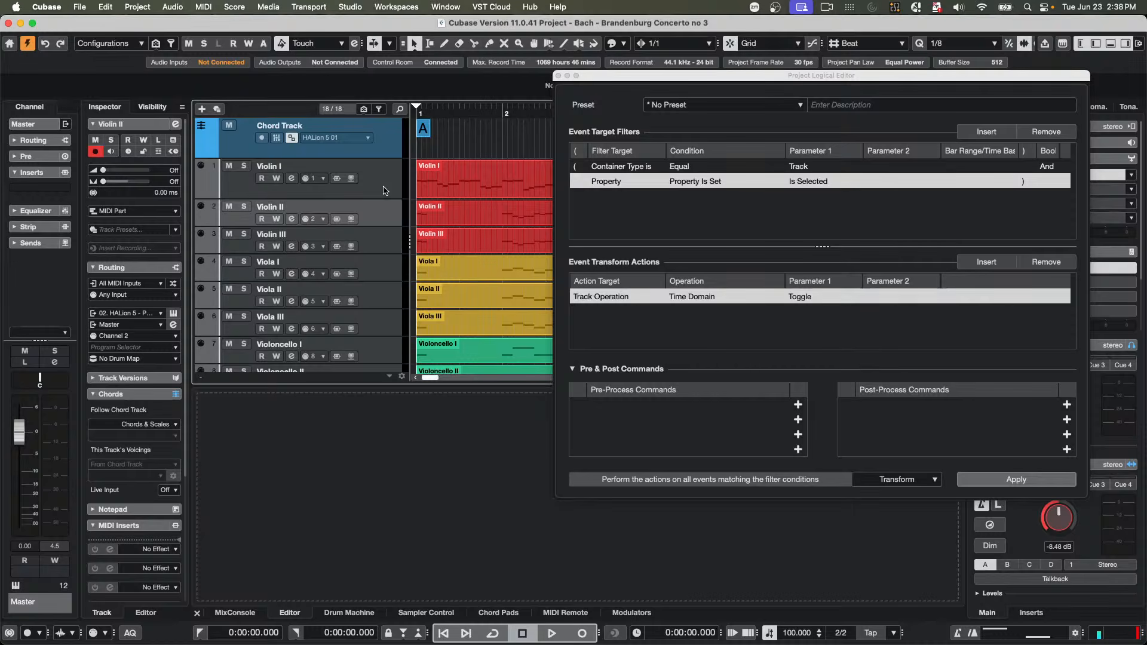
click(386, 190)
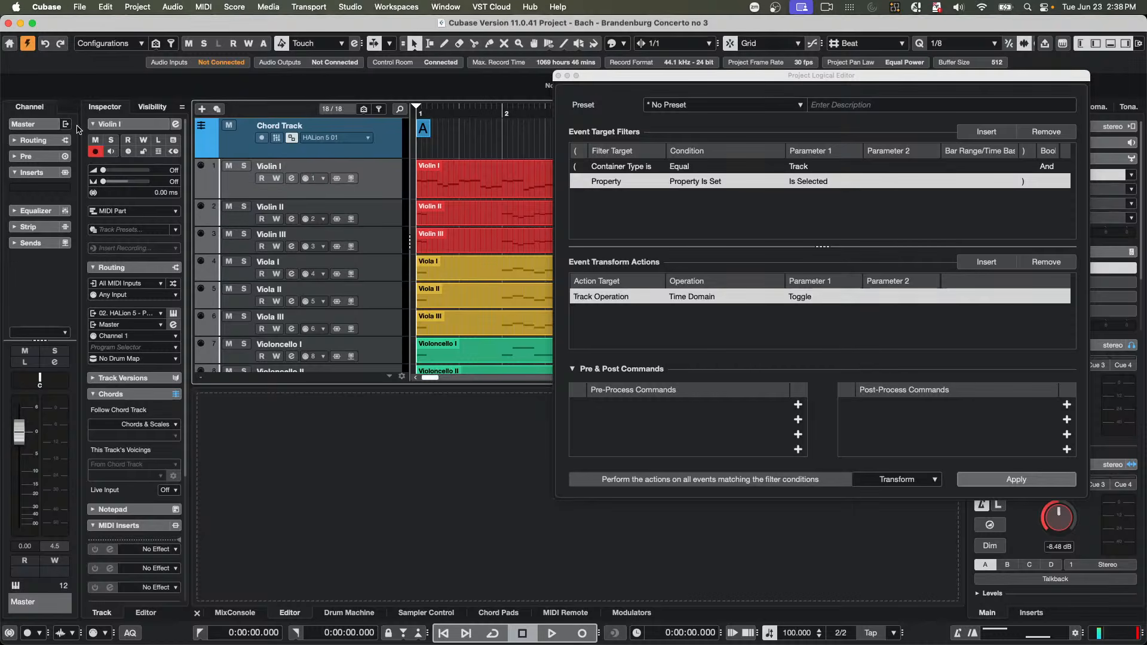
- Select the tracks from Viola I up to Violin I, reapply the time domain toggle and close the Project Logical Editor
right_click(386, 272)
click(368, 188)
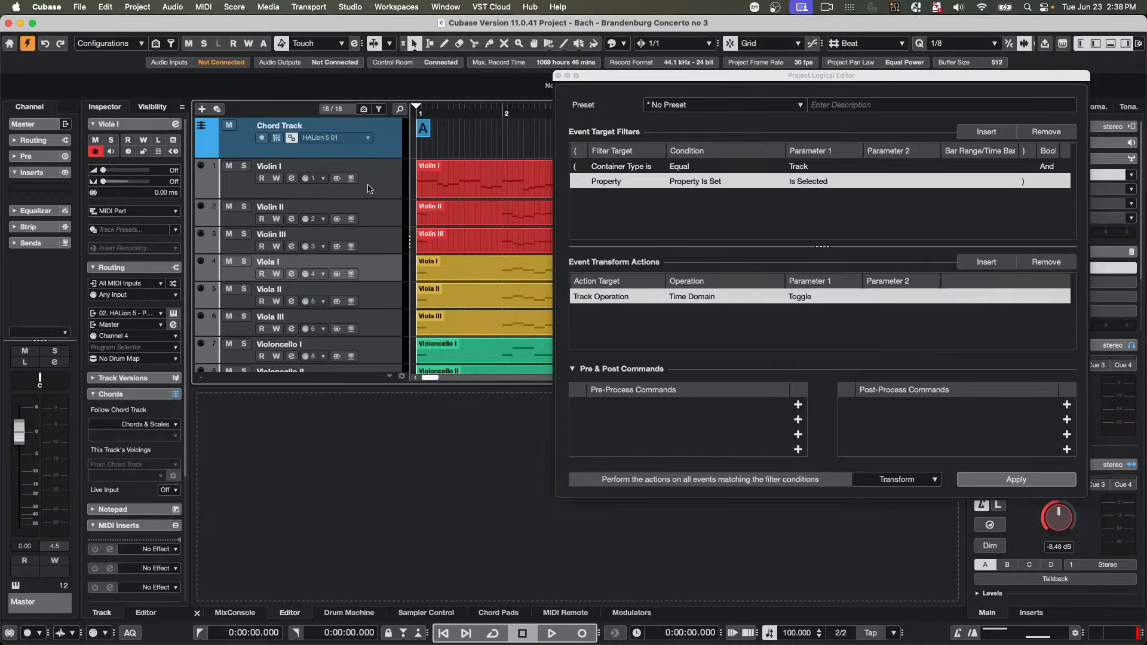
click(368, 189)
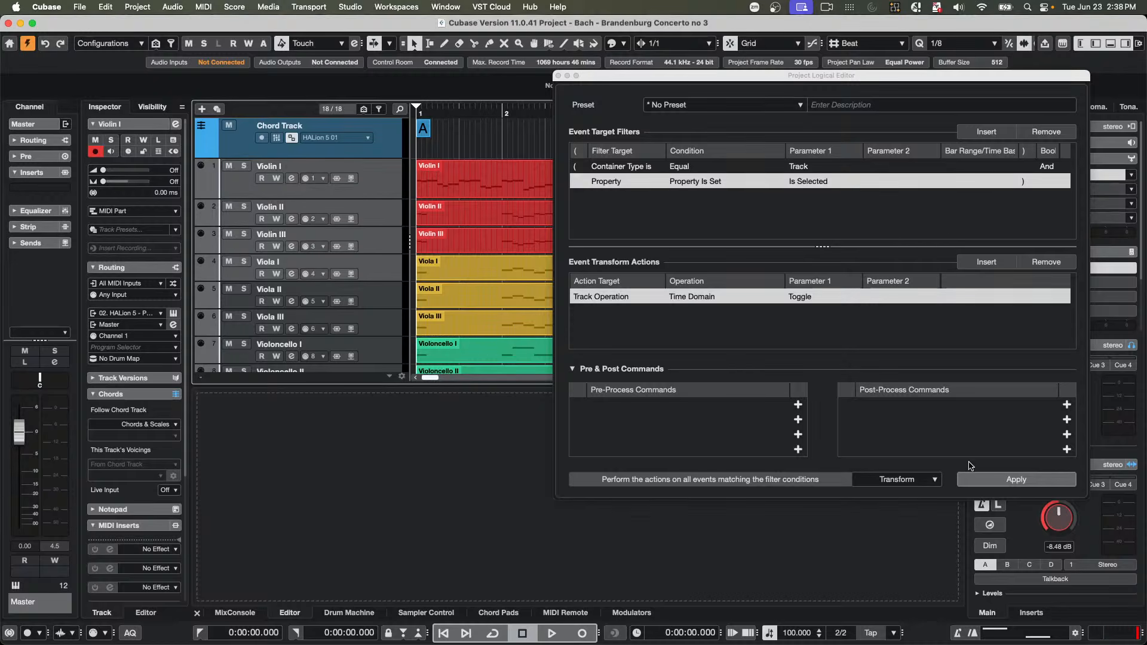
click(999, 478)
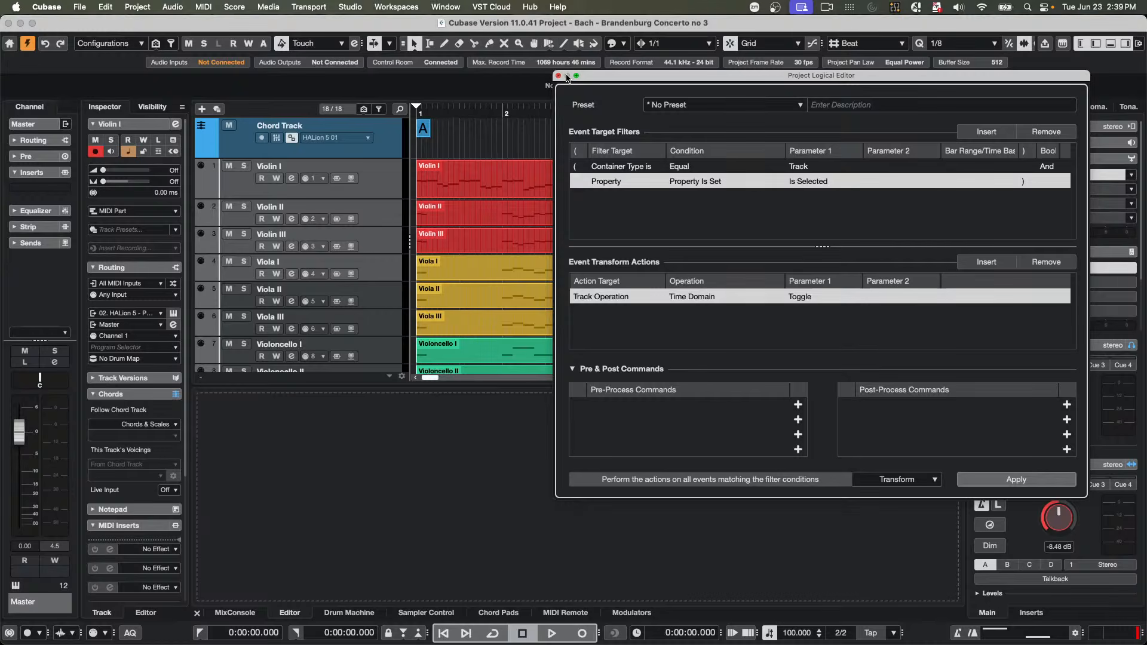
click(559, 76)
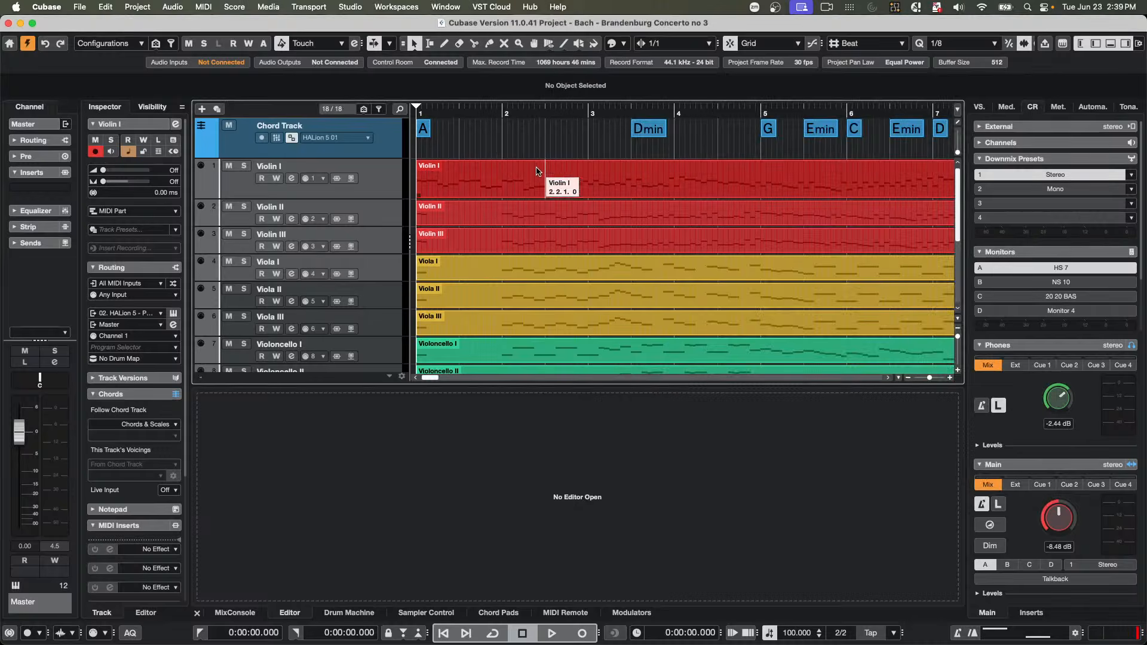
- Open the Violin I part for editing and set its Scale Assistant editor scale to G Major
click(478, 181)
double_click(478, 182)
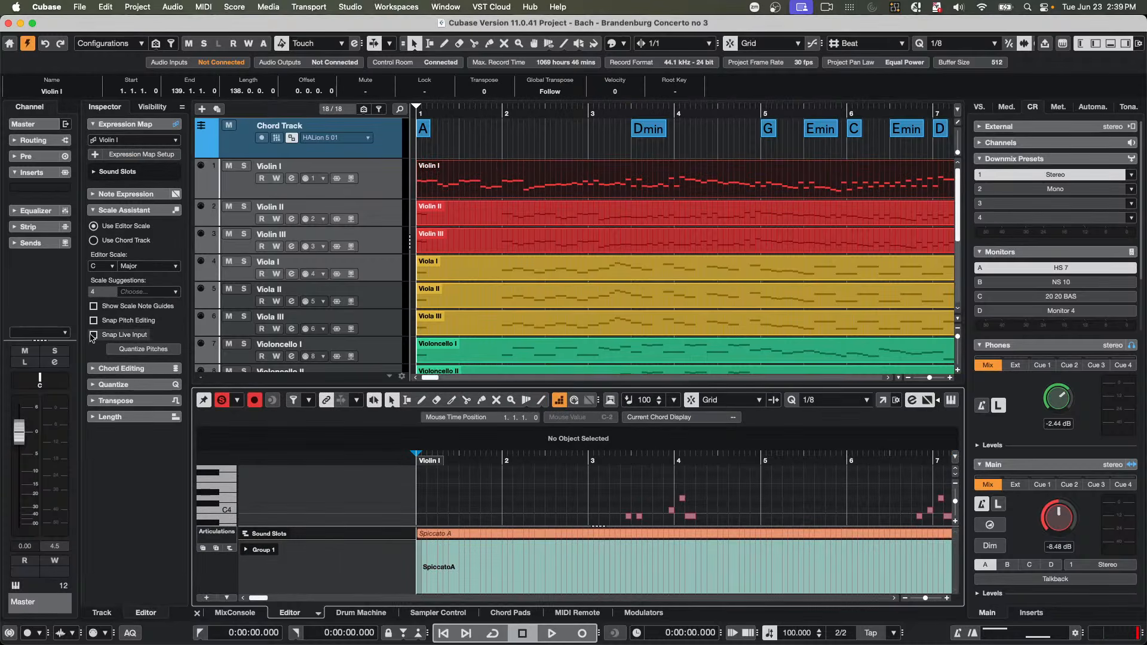
click(111, 267)
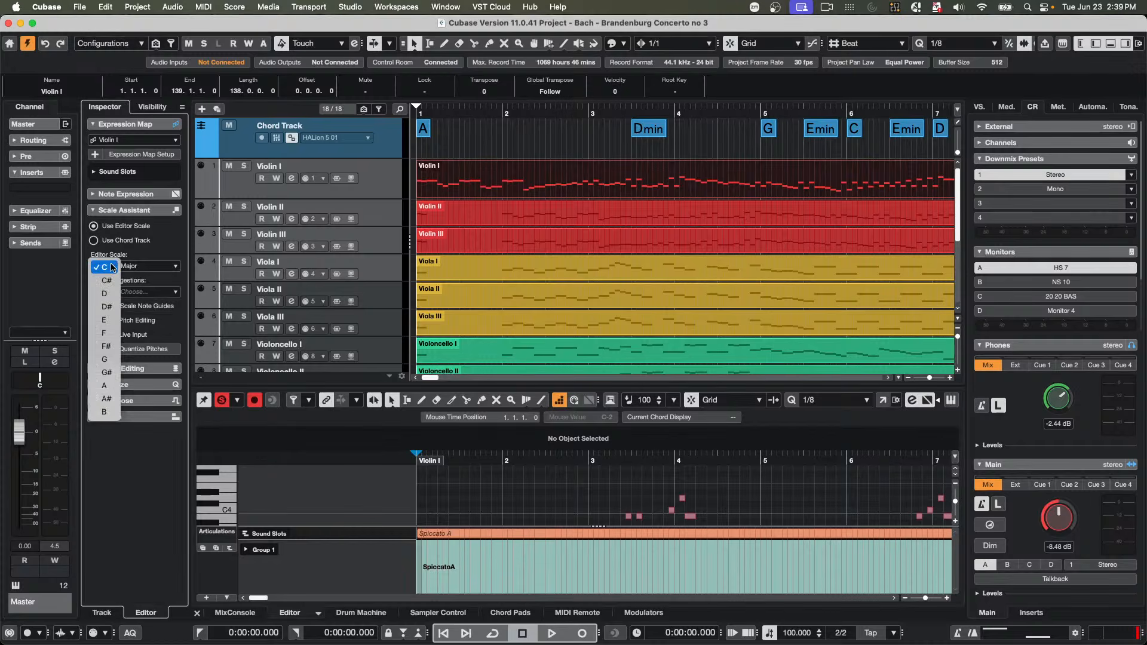
click(111, 359)
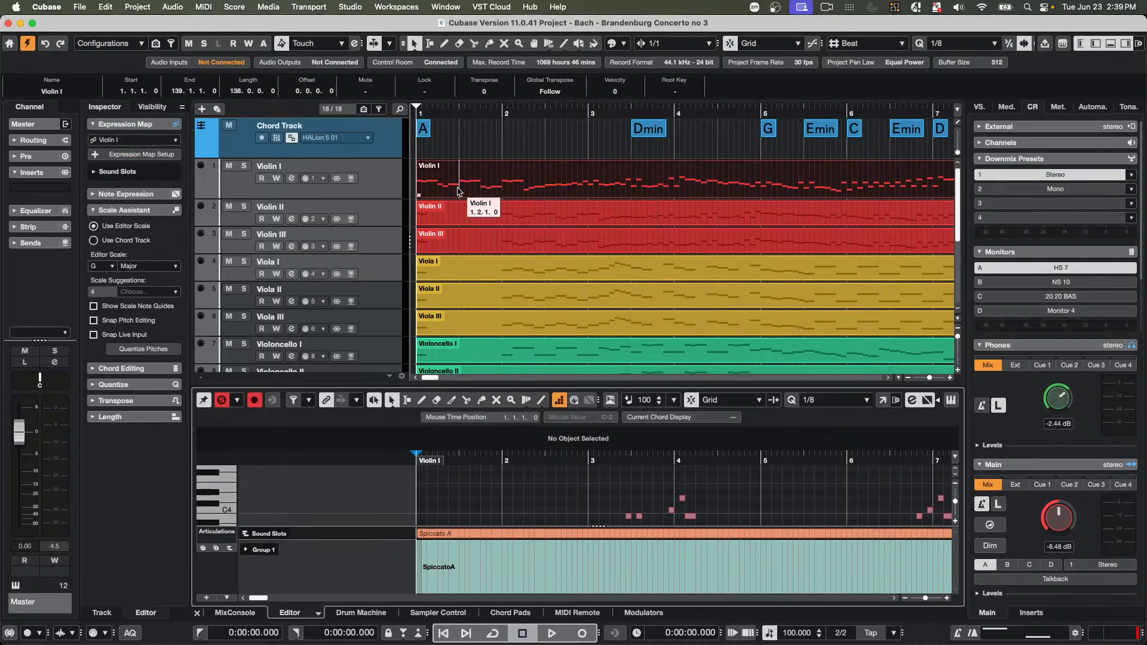
- Open Violin I in a separate Key Editor window and turn on pitch visibility using Show Pitches from Scale Assistant
click(882, 401)
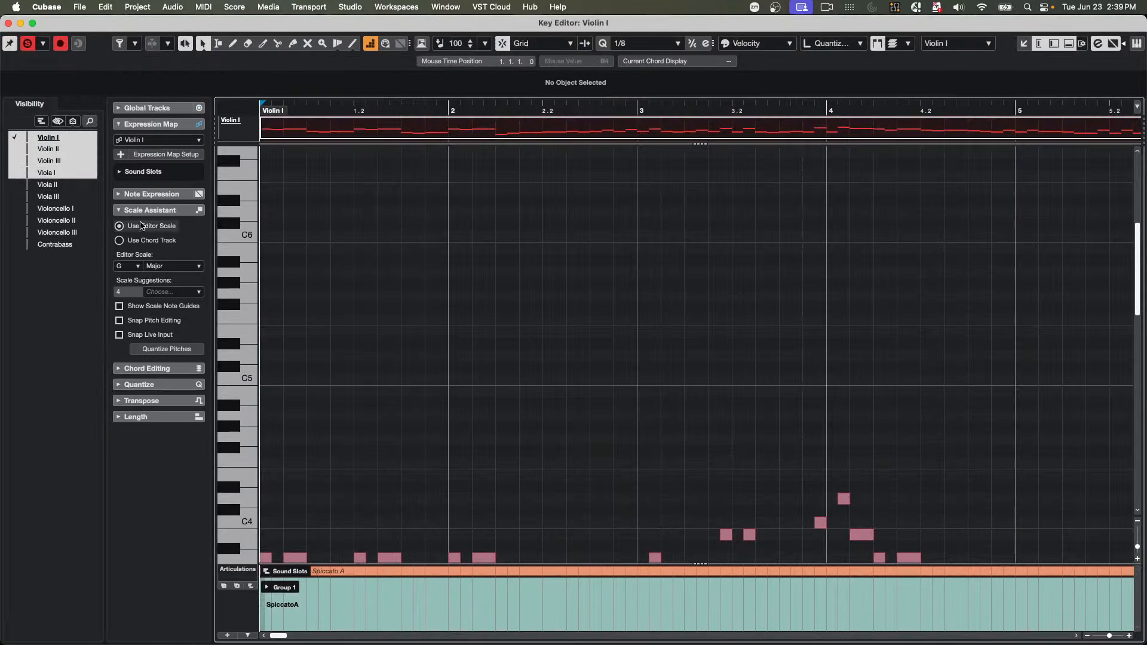
click(135, 43)
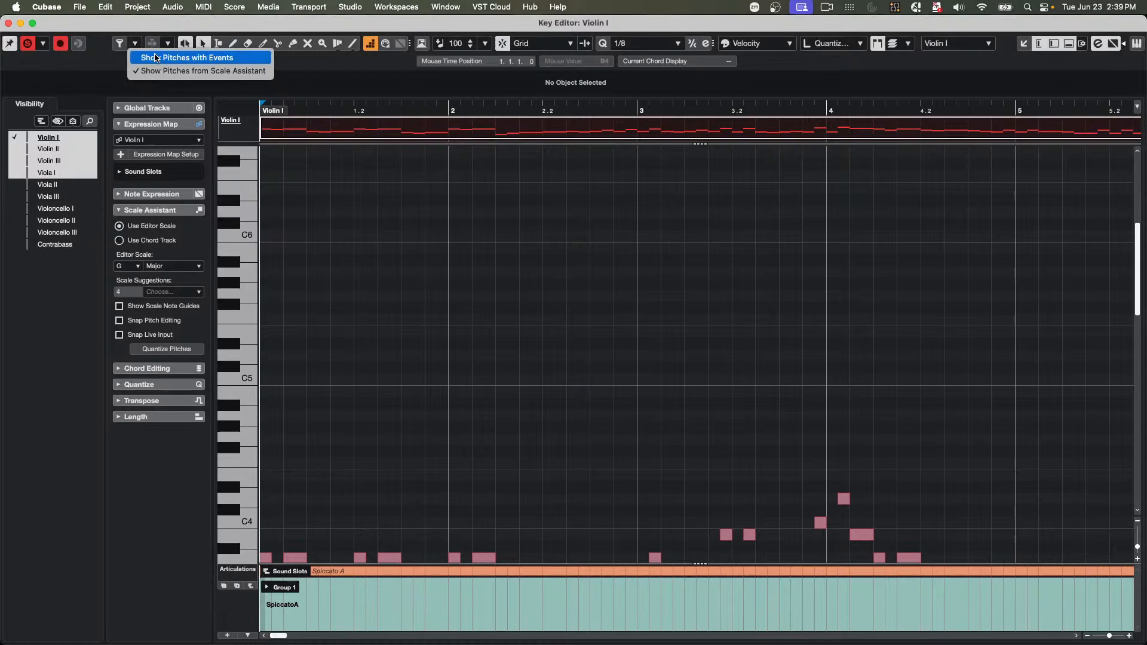
click(161, 72)
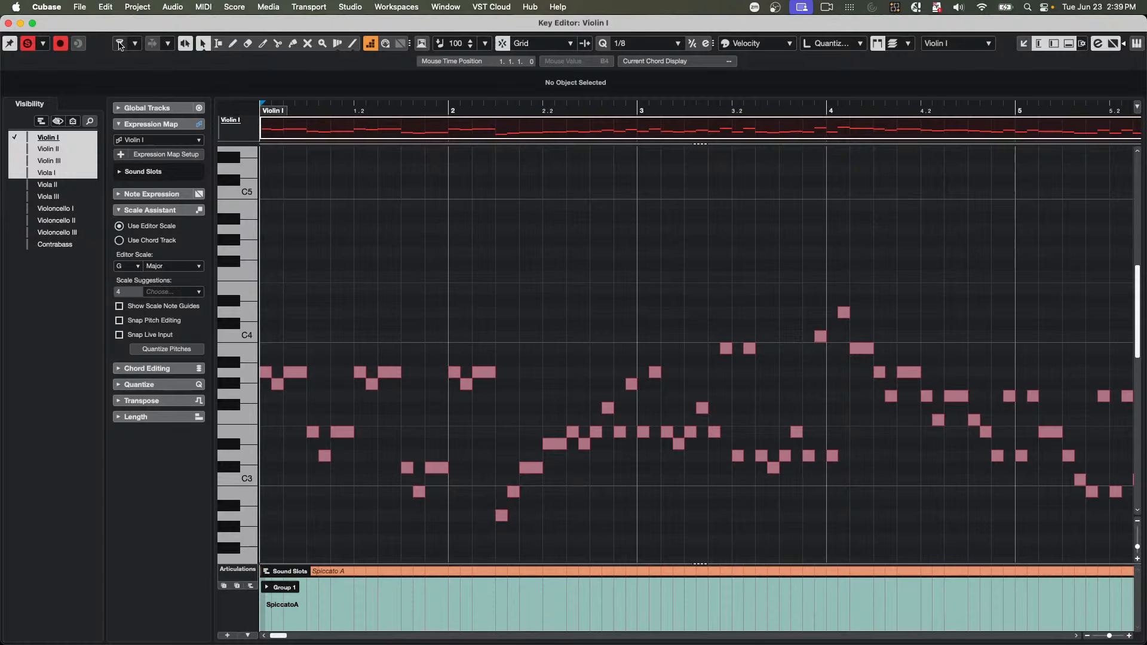
click(121, 44)
click(120, 45)
click(121, 45)
click(120, 45)
click(120, 44)
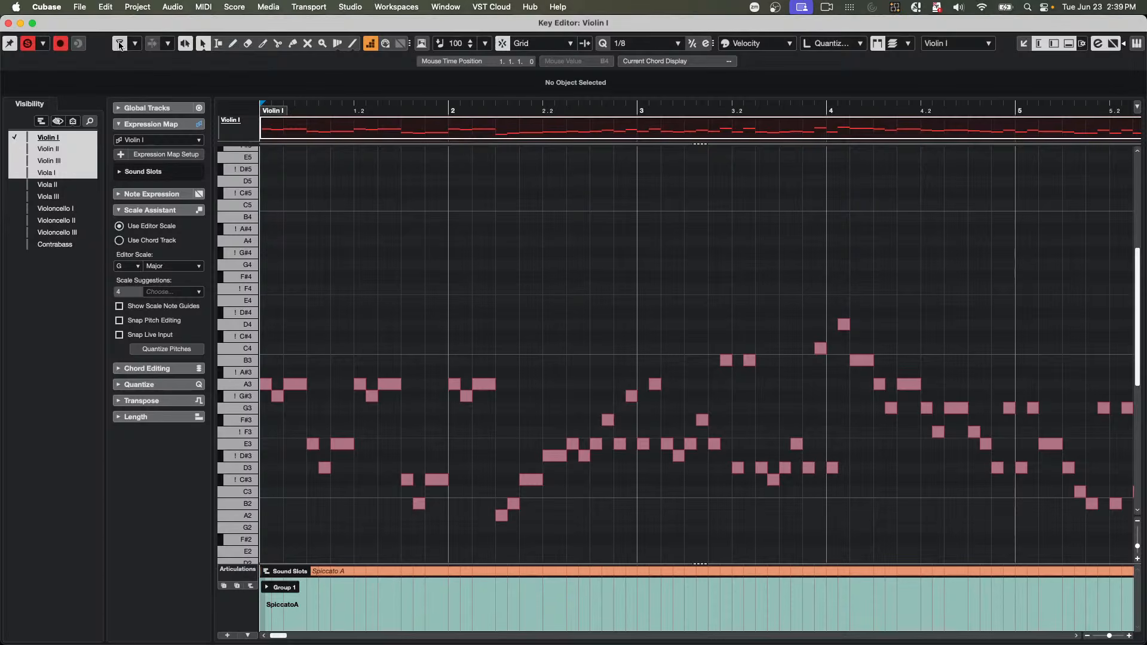
- Switch the pitch visibility to Show Pitches with Events and back to Show Pitches from Scale Assistant
click(135, 43)
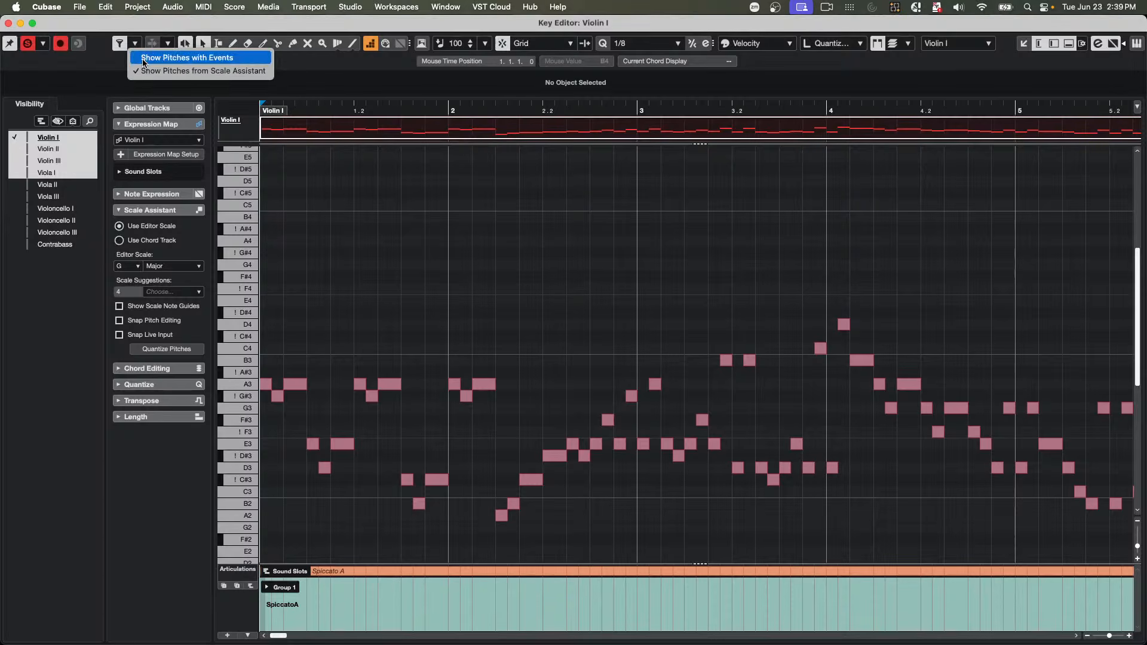
click(143, 62)
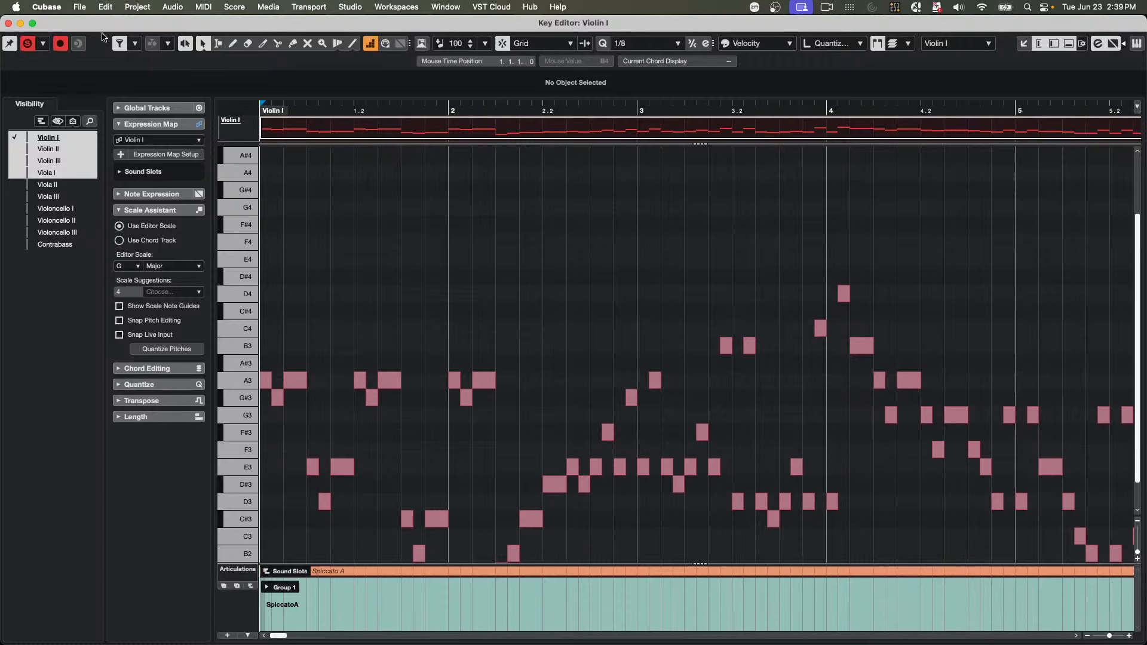
click(125, 44)
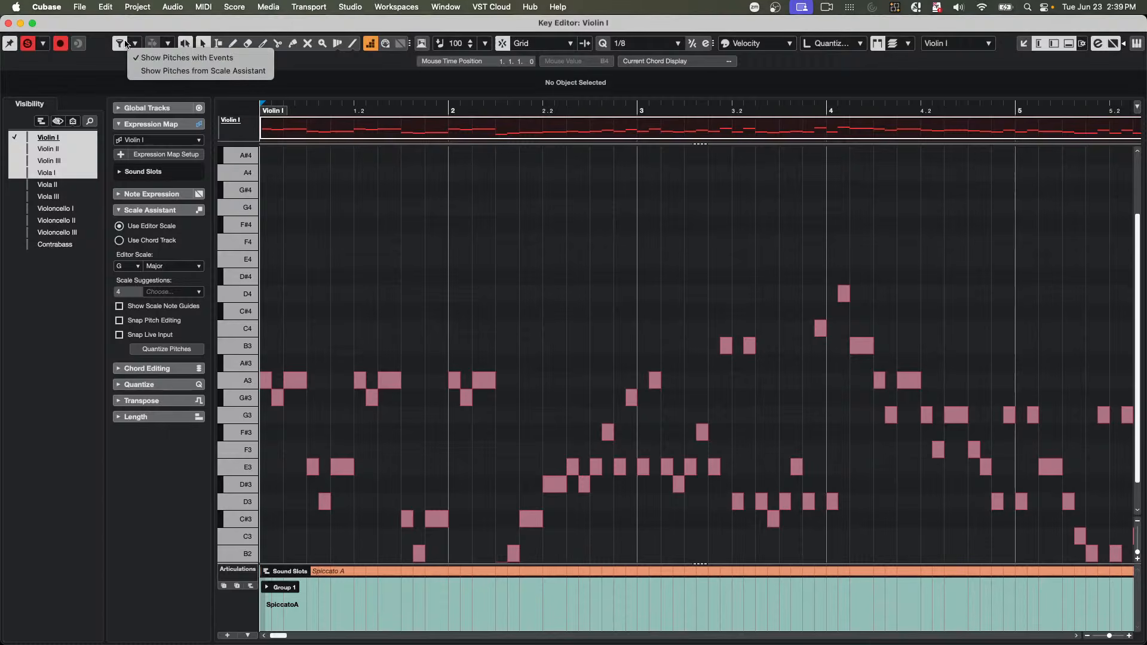
click(144, 71)
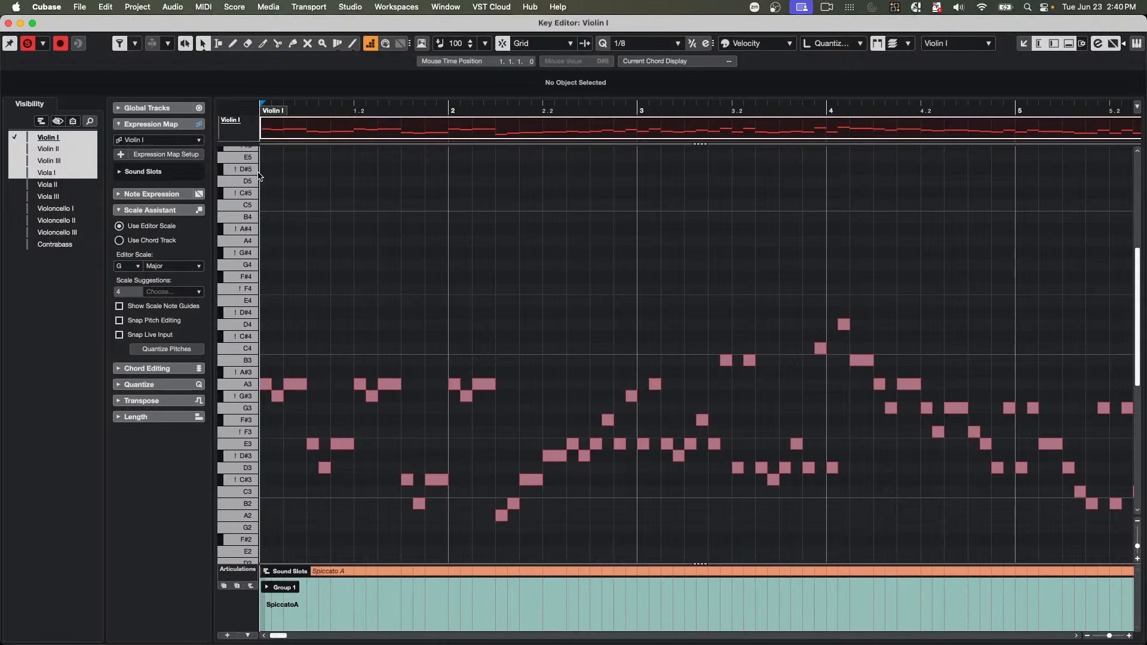
- Close the Key Editor window and open the Violin II part in the List Editor
click(8, 23)
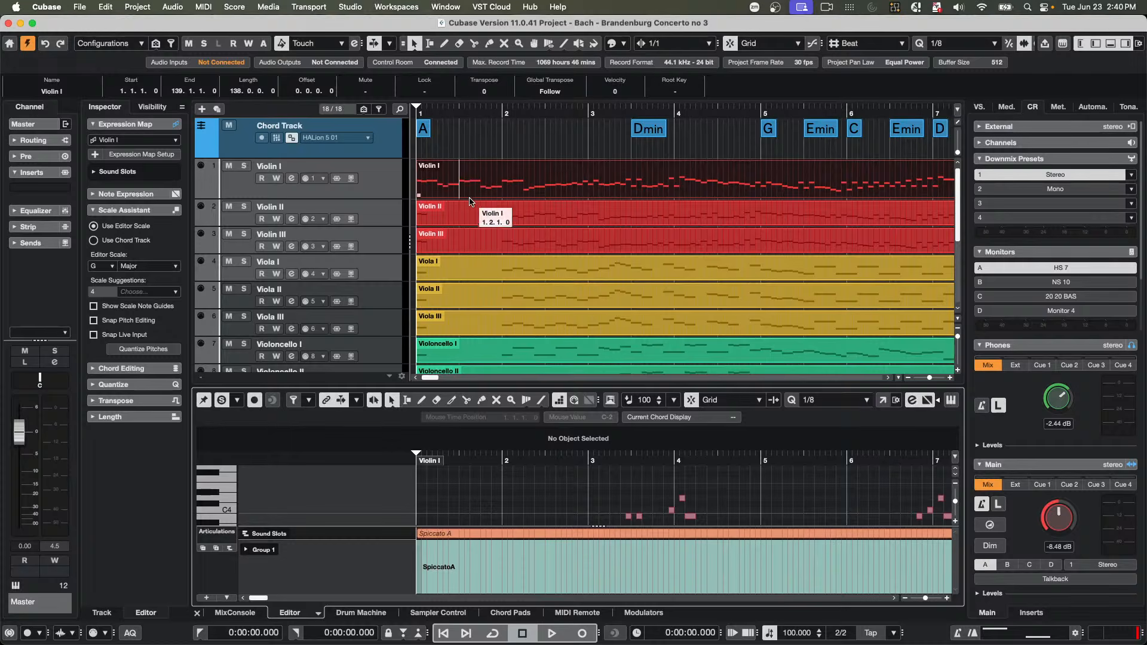
click(475, 216)
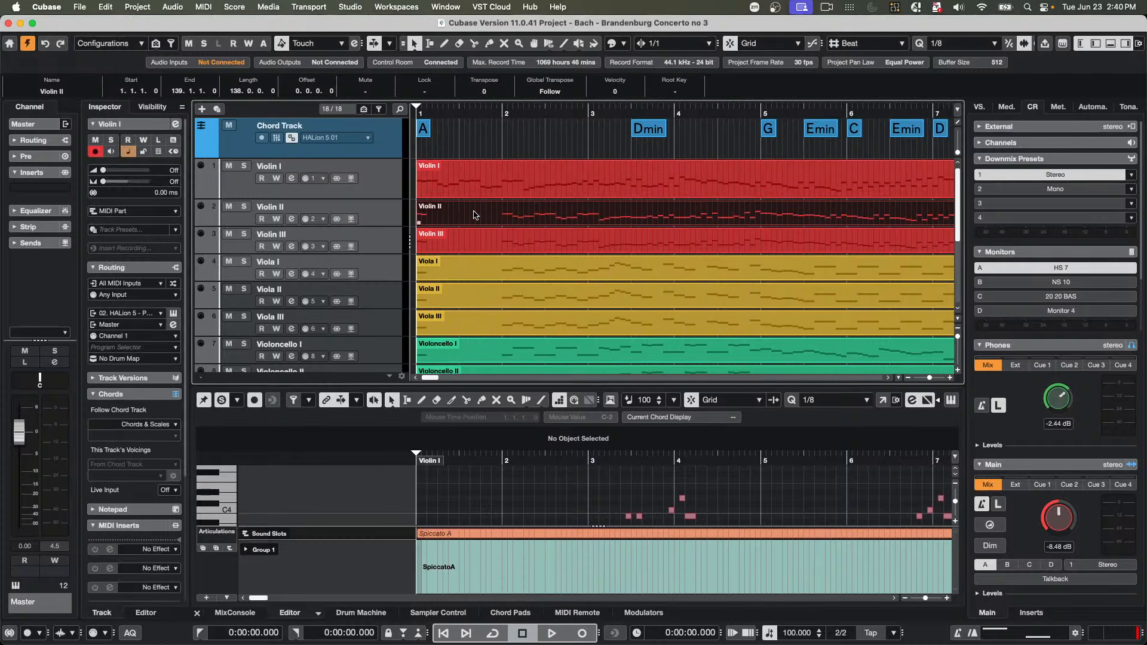
click(203, 6)
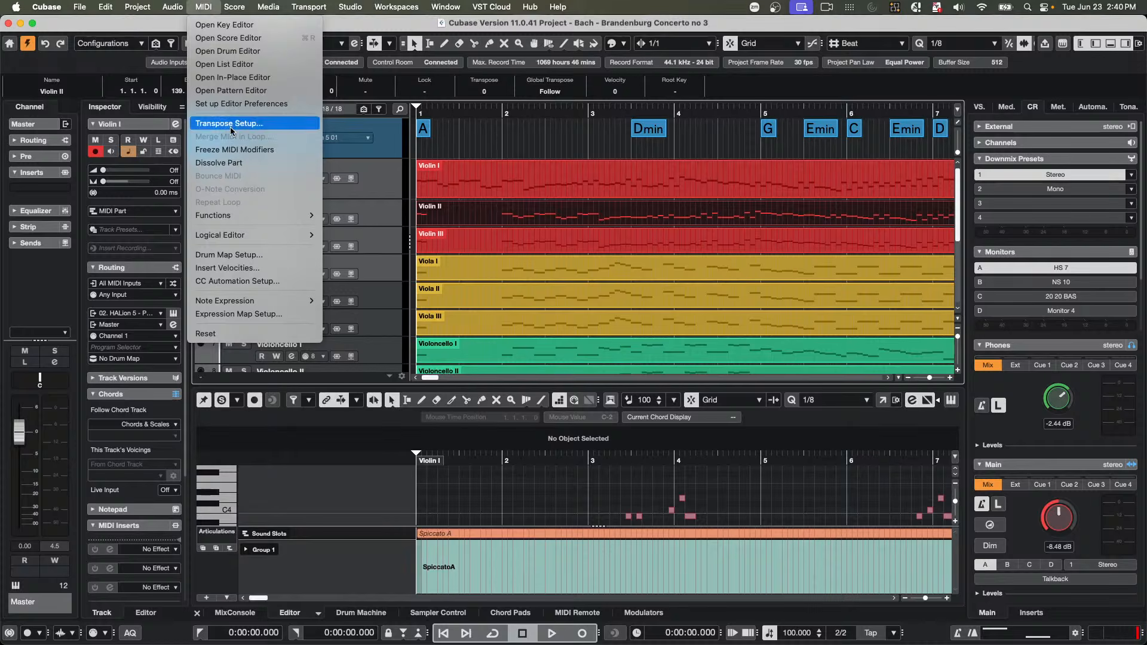
mouse_move(223, 13)
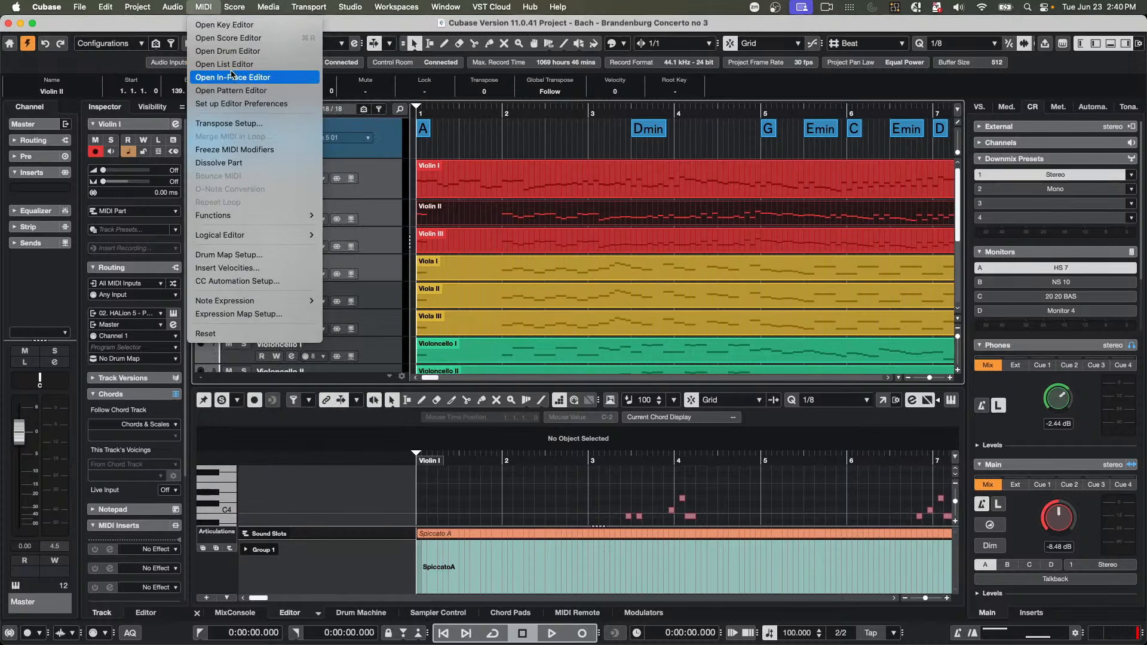
click(235, 65)
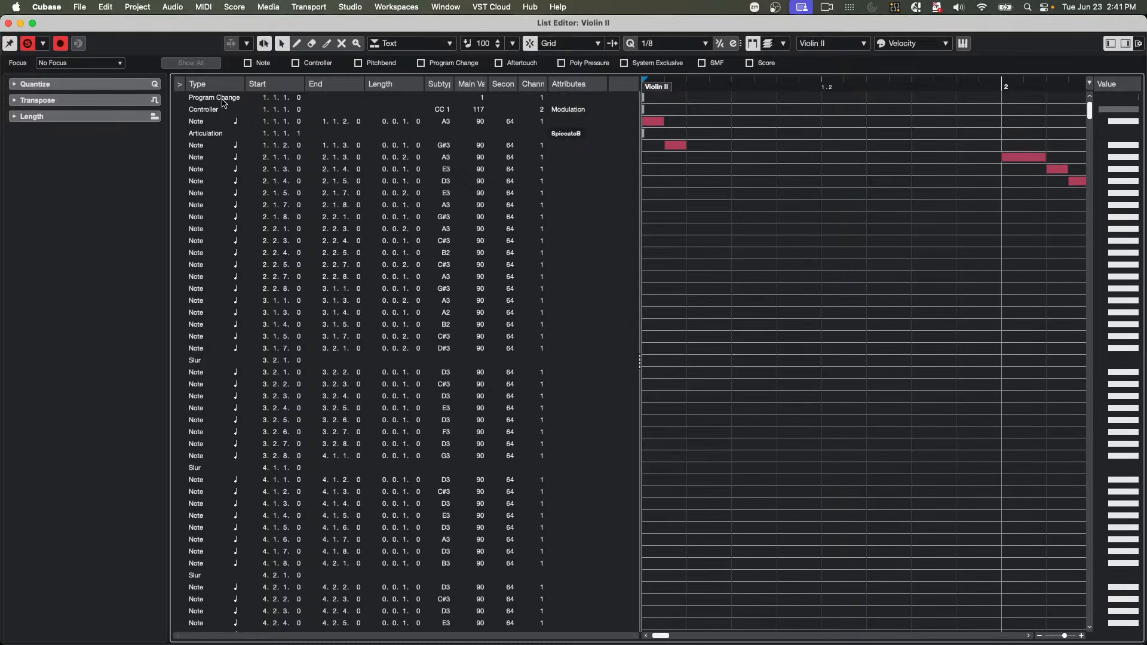
- Examine the event types listed for Violin II across its bars, returning to the start of the list
scroll(388, 372, down, 15)
scroll(384, 365, up, 15)
scroll(254, 151, down, 18)
scroll(254, 154, down, 20)
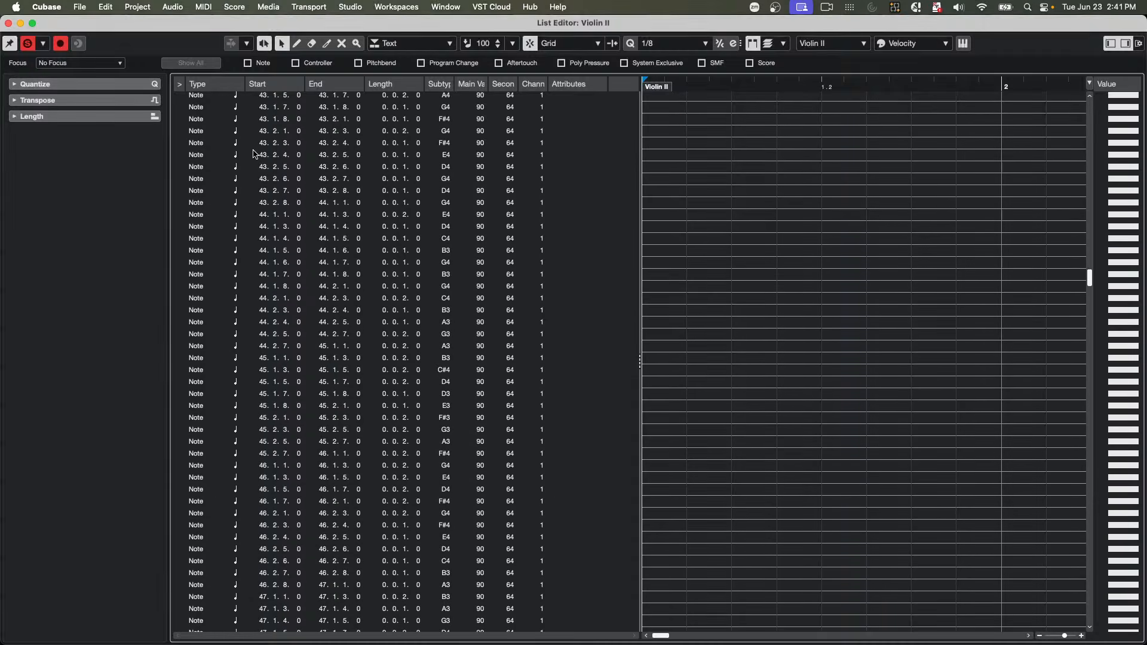
scroll(254, 153, up, 10)
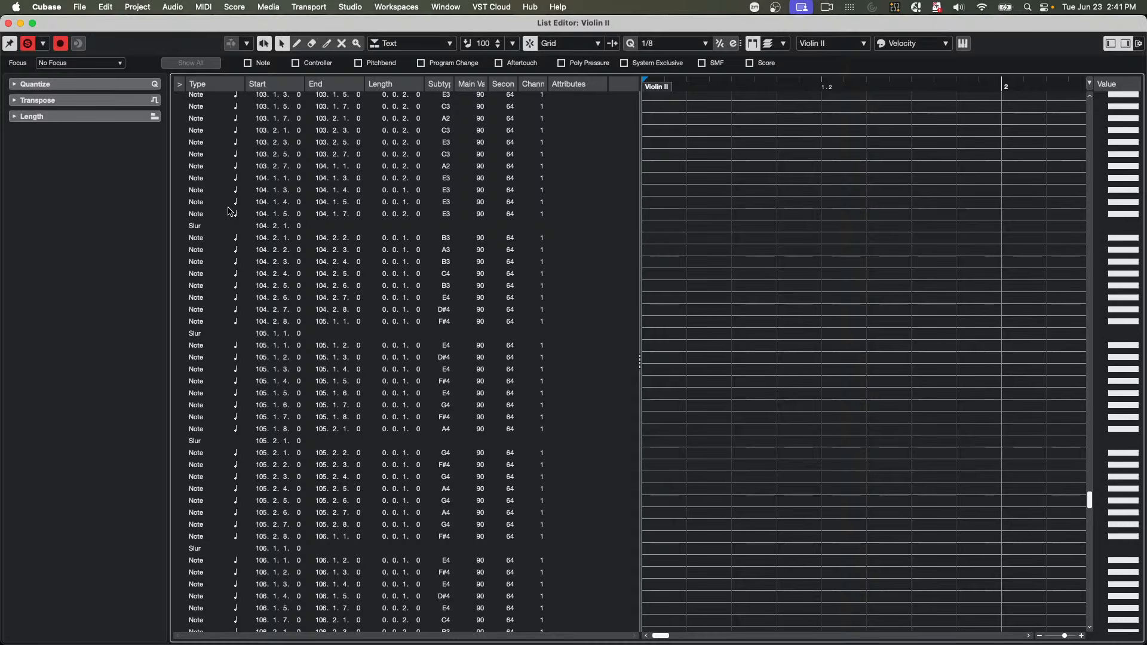
scroll(239, 224, up, 8)
scroll(275, 222, down, 4)
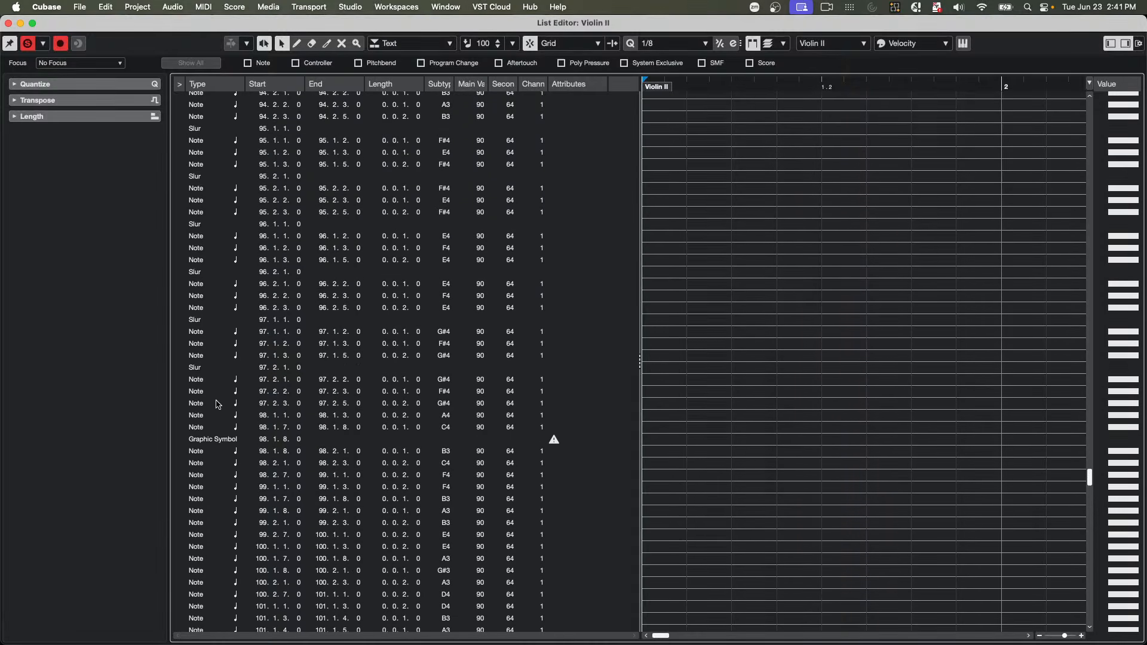
scroll(215, 398, up, 5)
scroll(218, 369, up, 20)
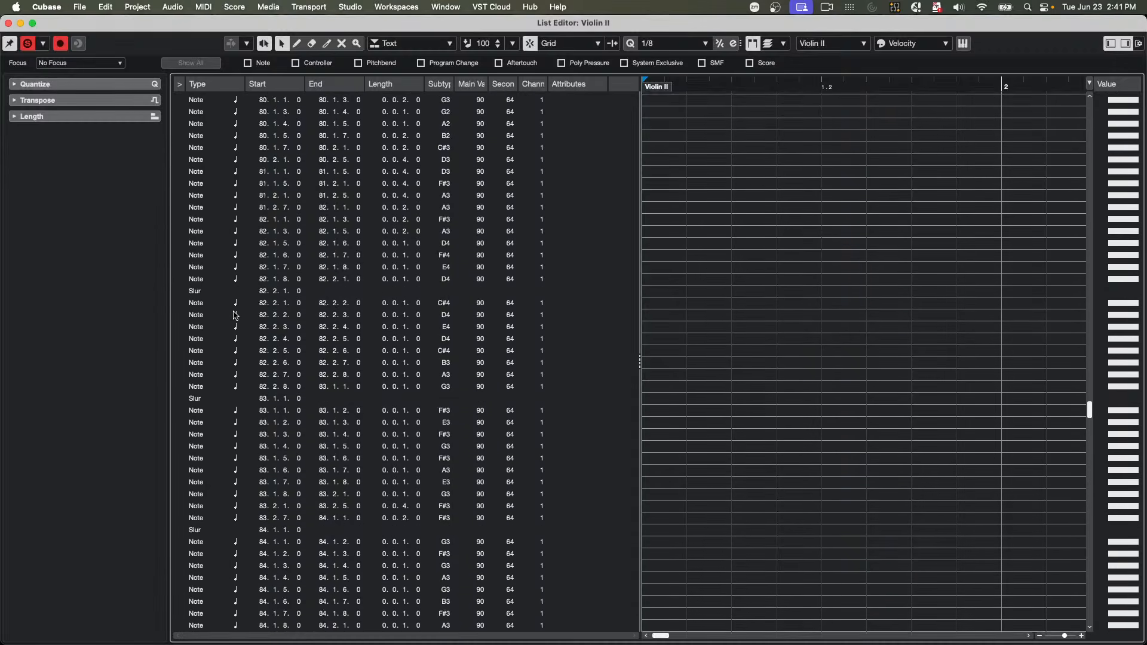
scroll(234, 316, up, 20)
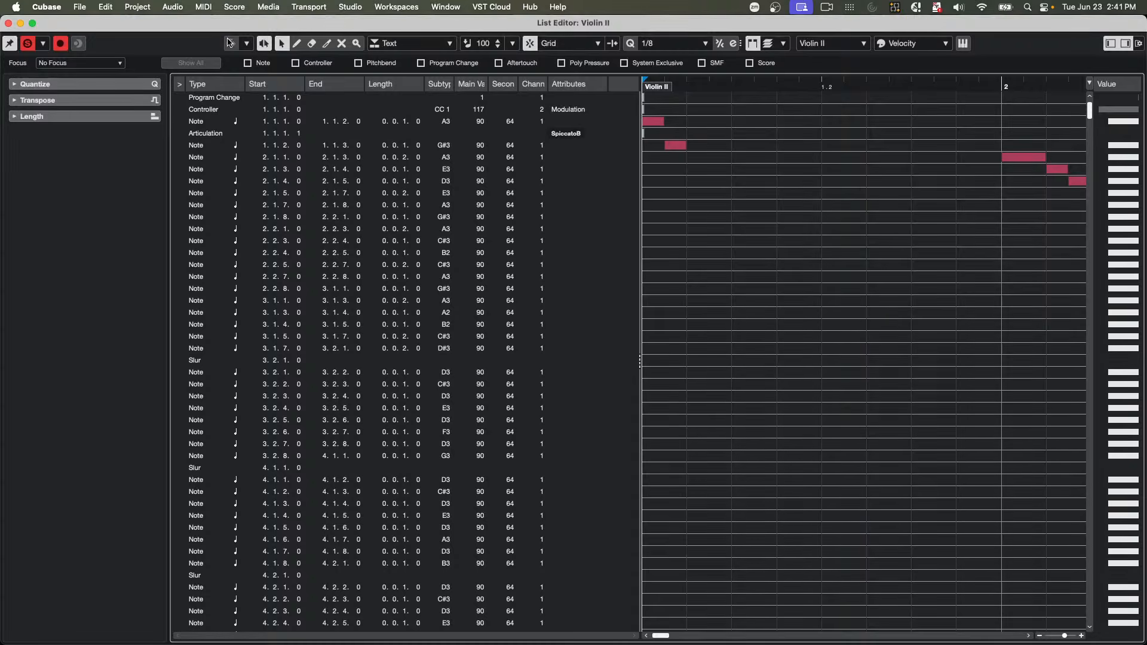
- Select the Program Change event at the start of Violin II and toggle the Filters row off and on in the window layout
click(216, 101)
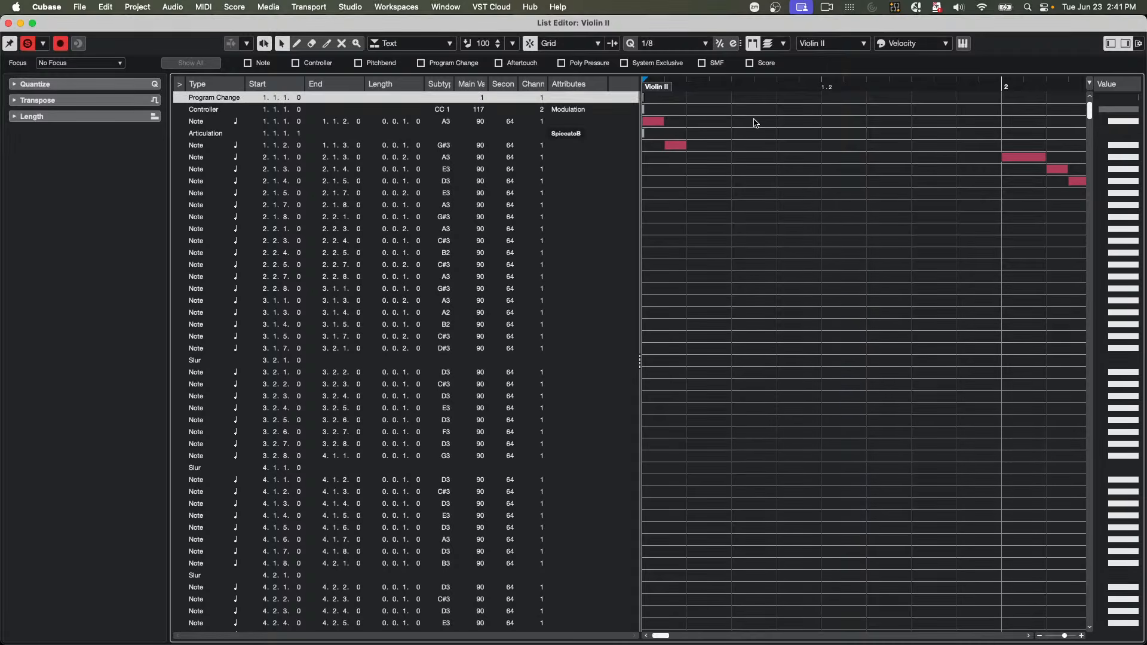
click(1139, 44)
click(952, 99)
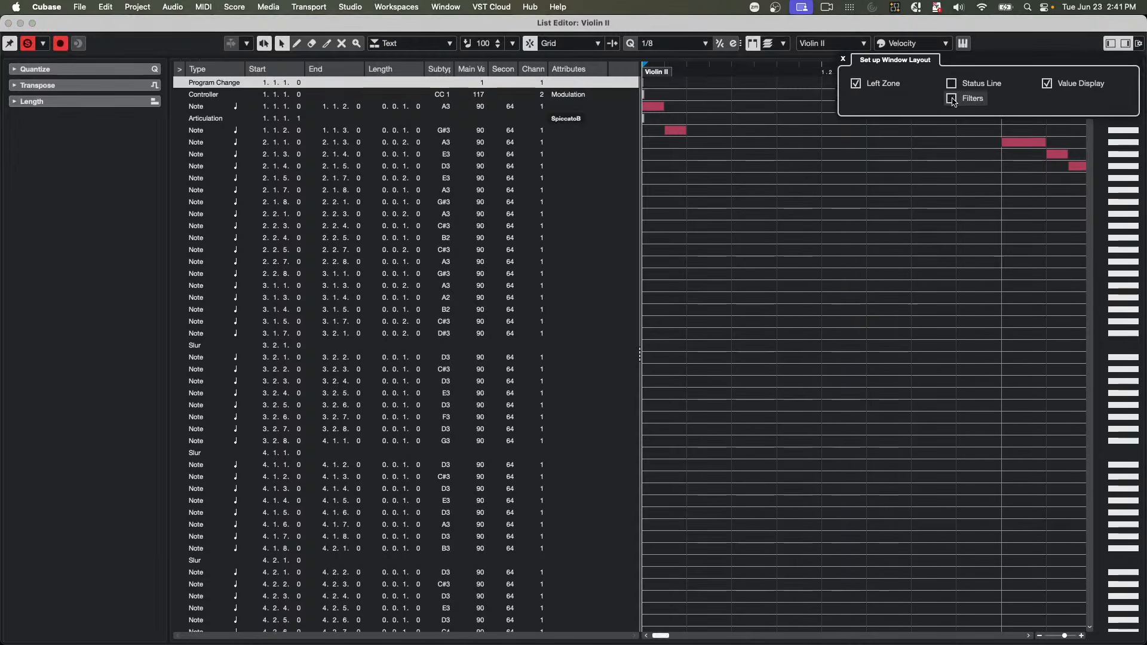
click(952, 100)
click(952, 99)
click(952, 99)
click(952, 99)
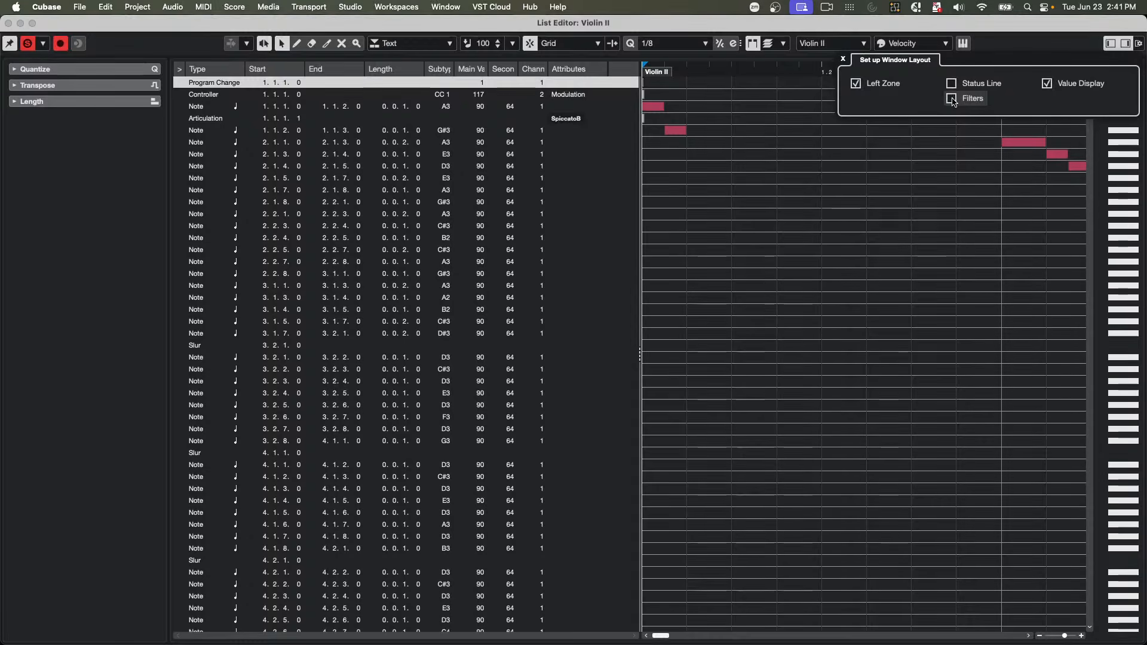
click(952, 99)
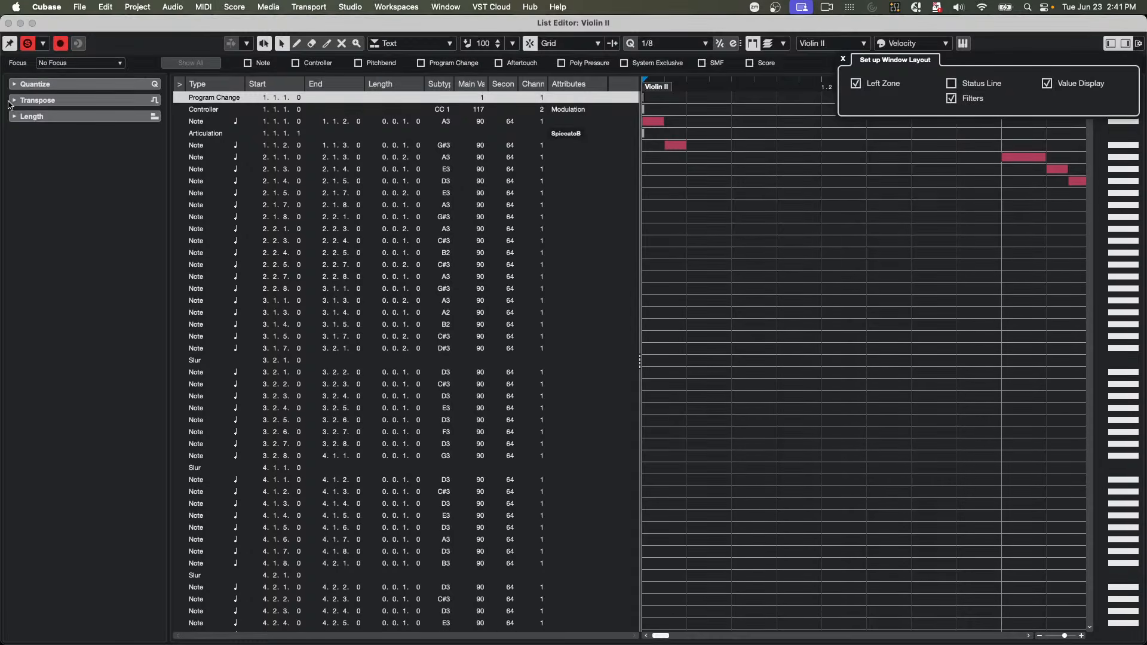
- Focus the event list on Event Types for the selected Program Change, and return it to No Focus
click(91, 62)
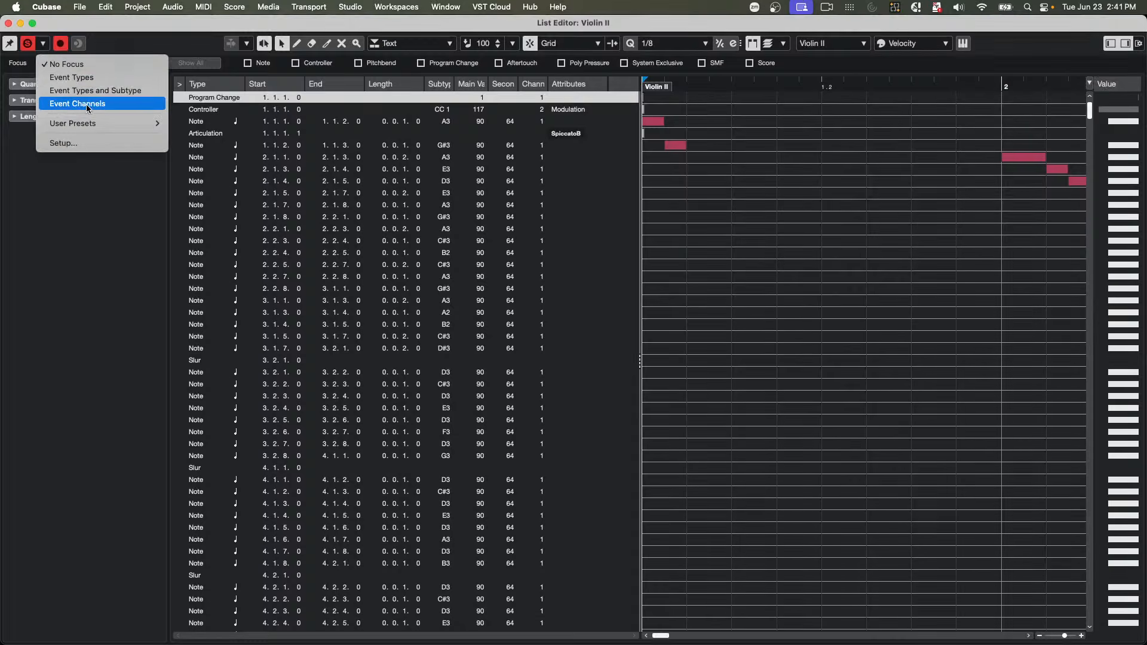
click(100, 82)
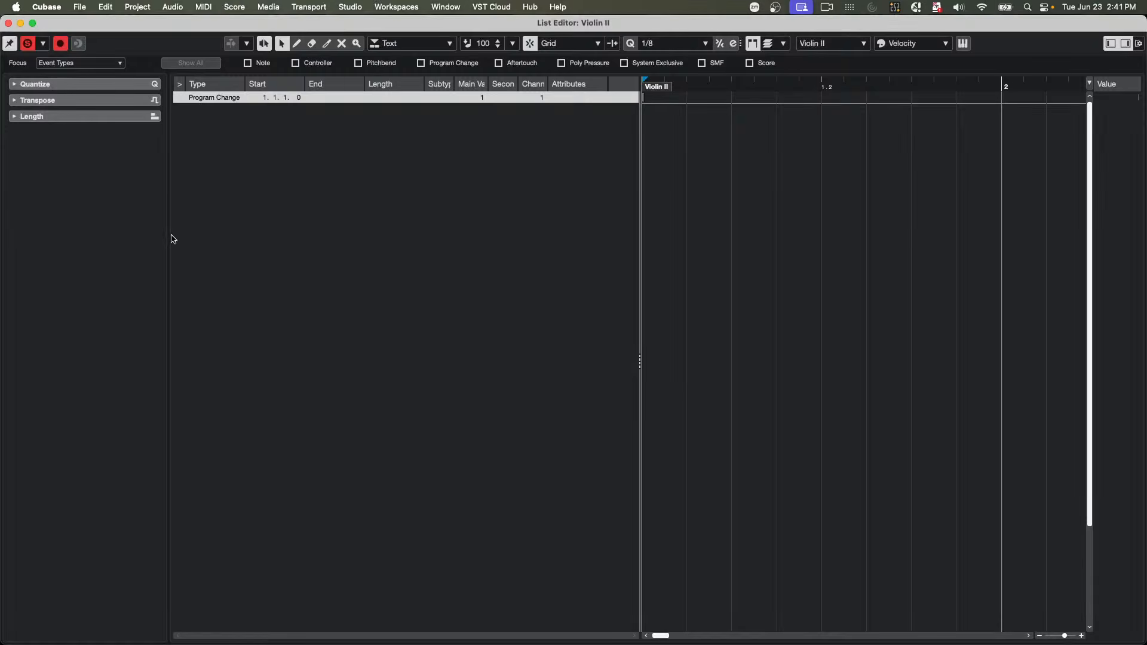
click(95, 63)
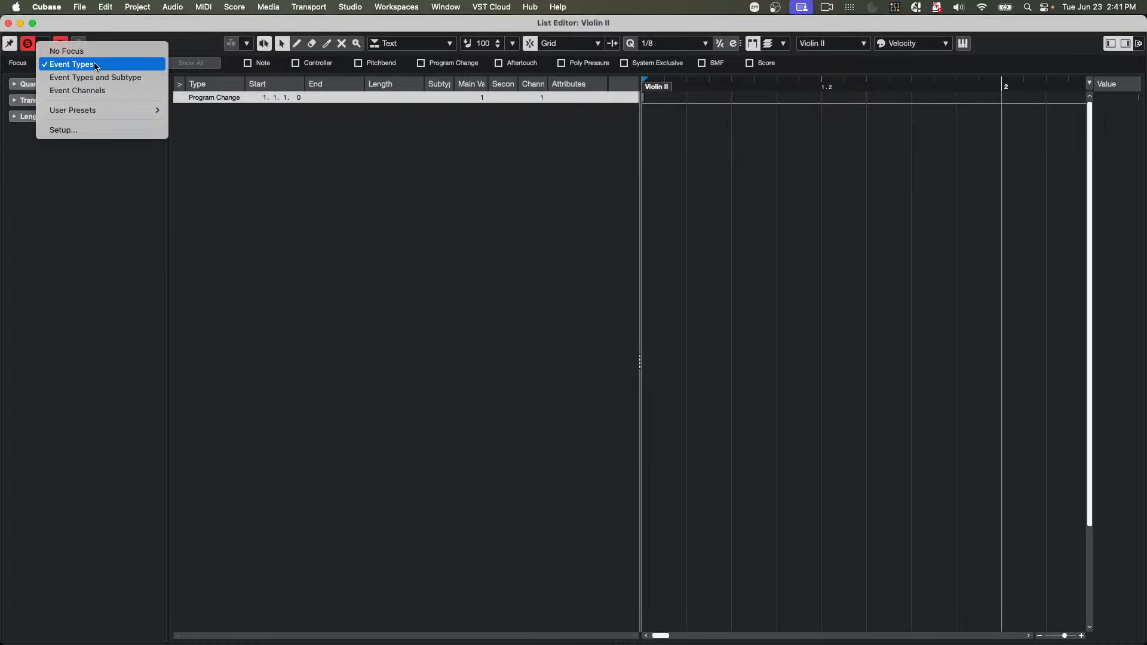
click(100, 53)
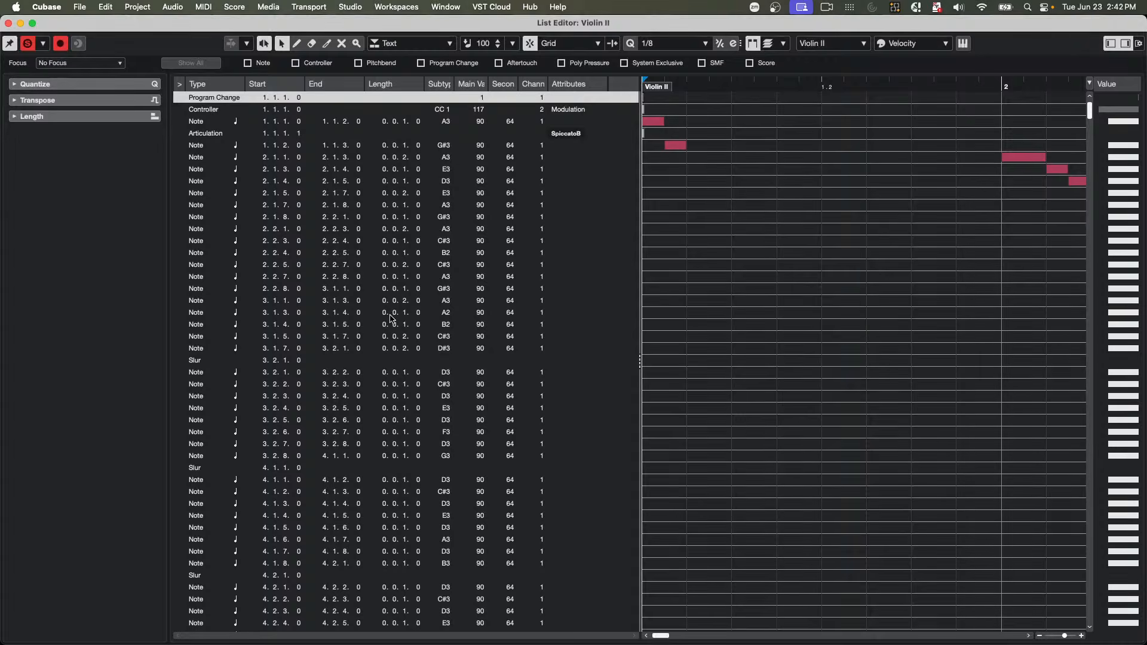
- Close the List Editor, switch to macOS System Settings, and find Display Settings by searching for "displa"
click(8, 23)
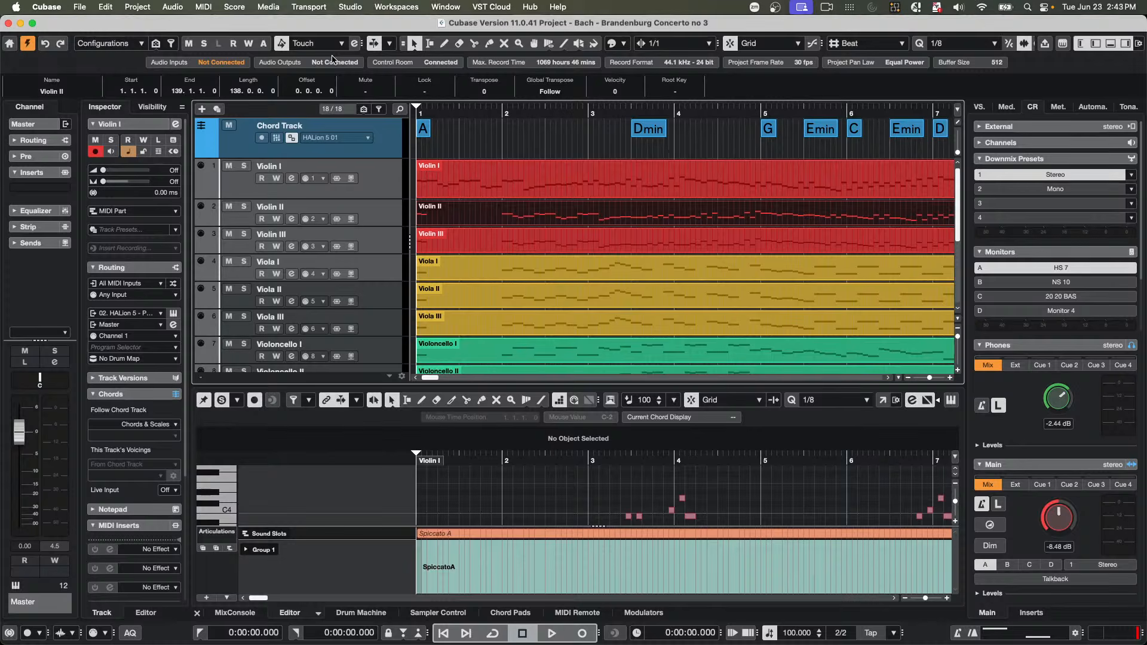
click(16, 7)
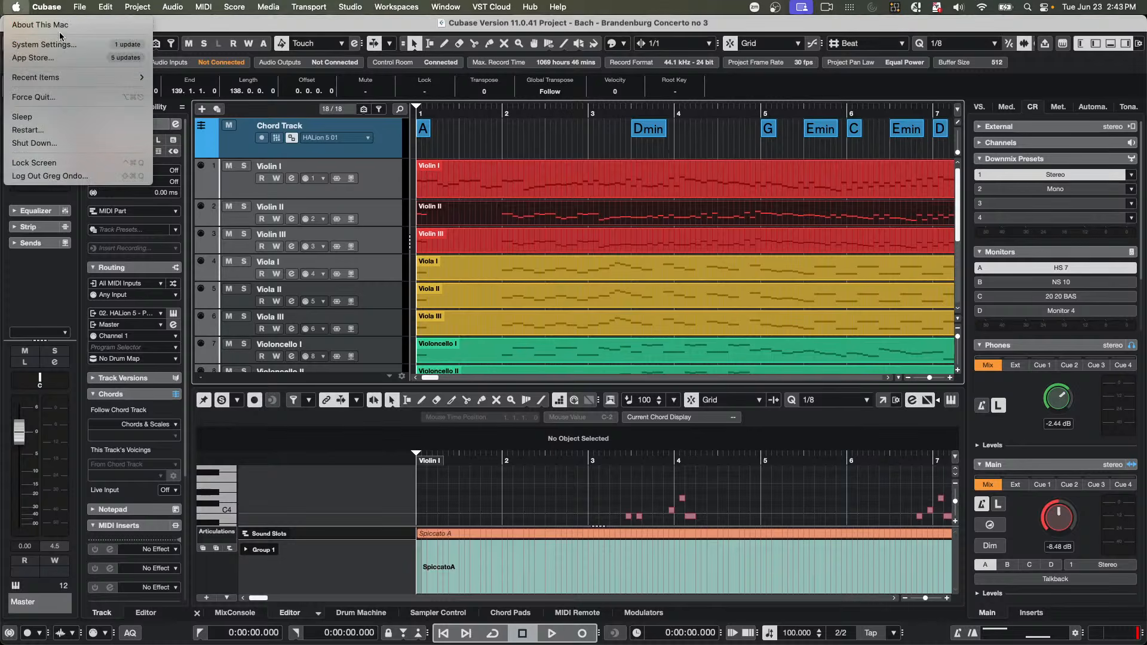
click(77, 47)
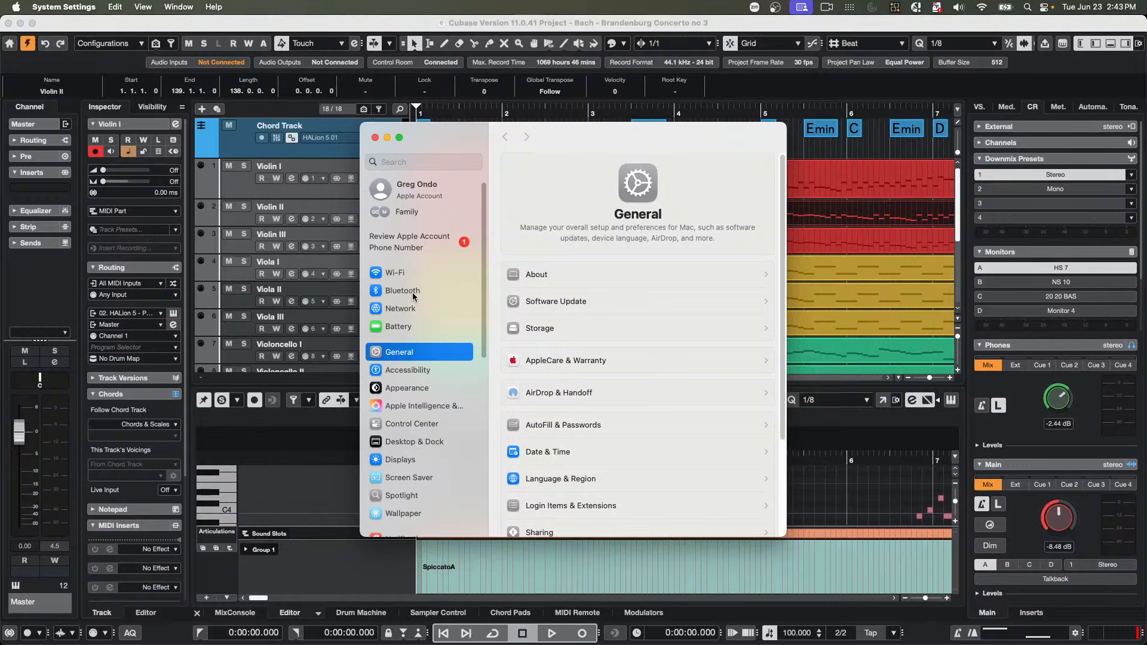
click(402, 161)
text(di)
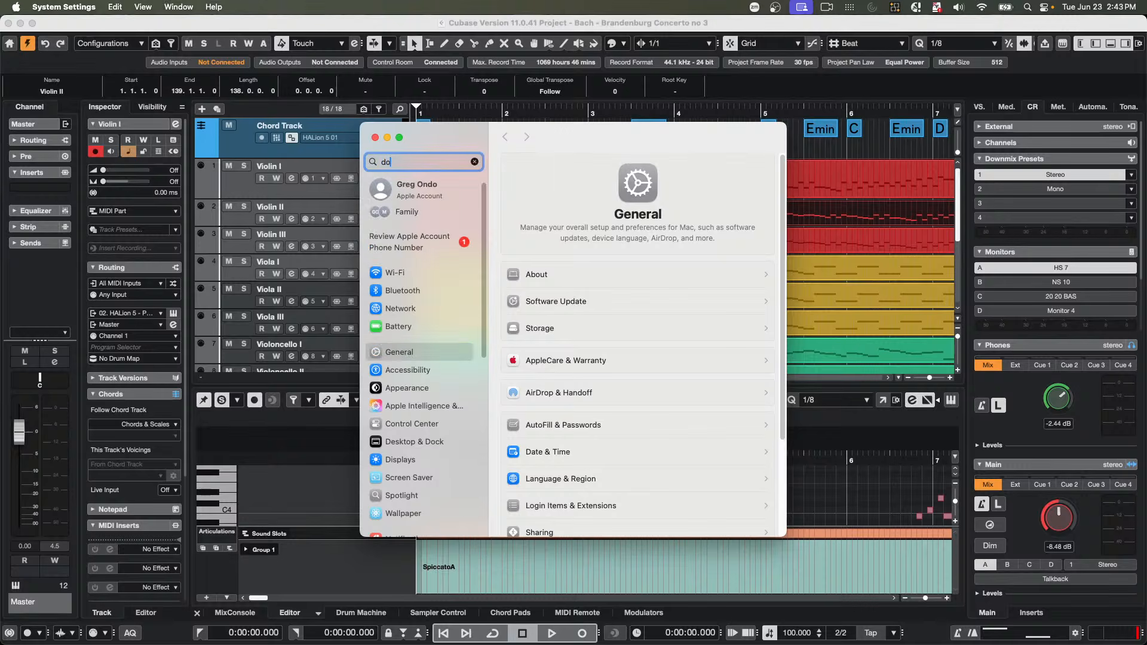
text(s)
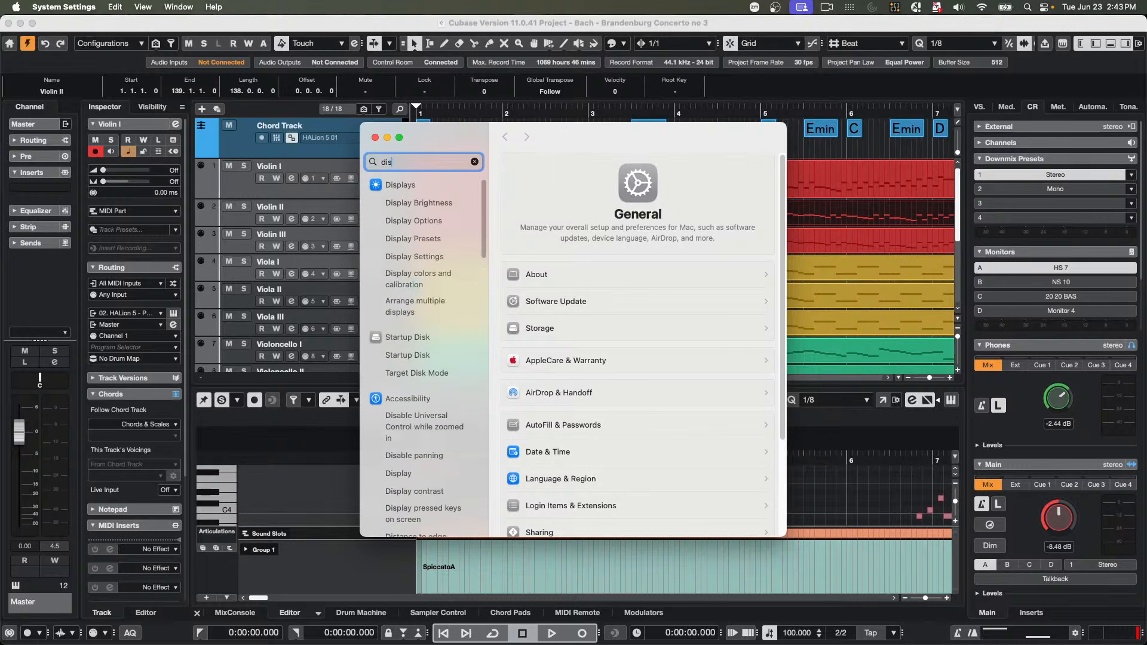
text(pll)
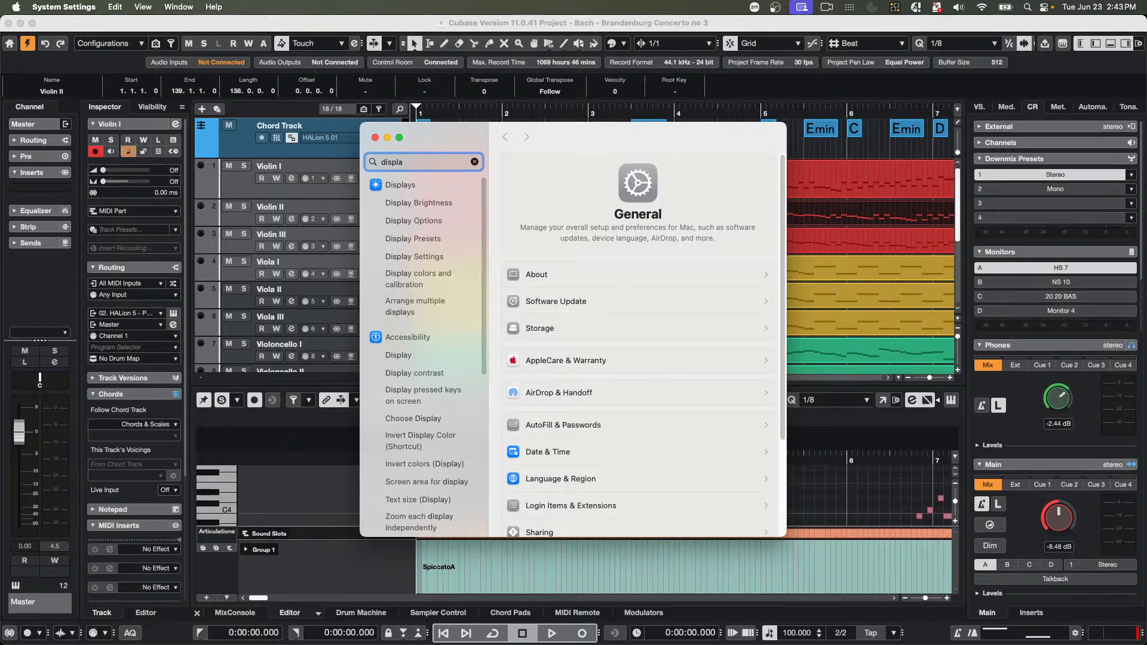
click(411, 257)
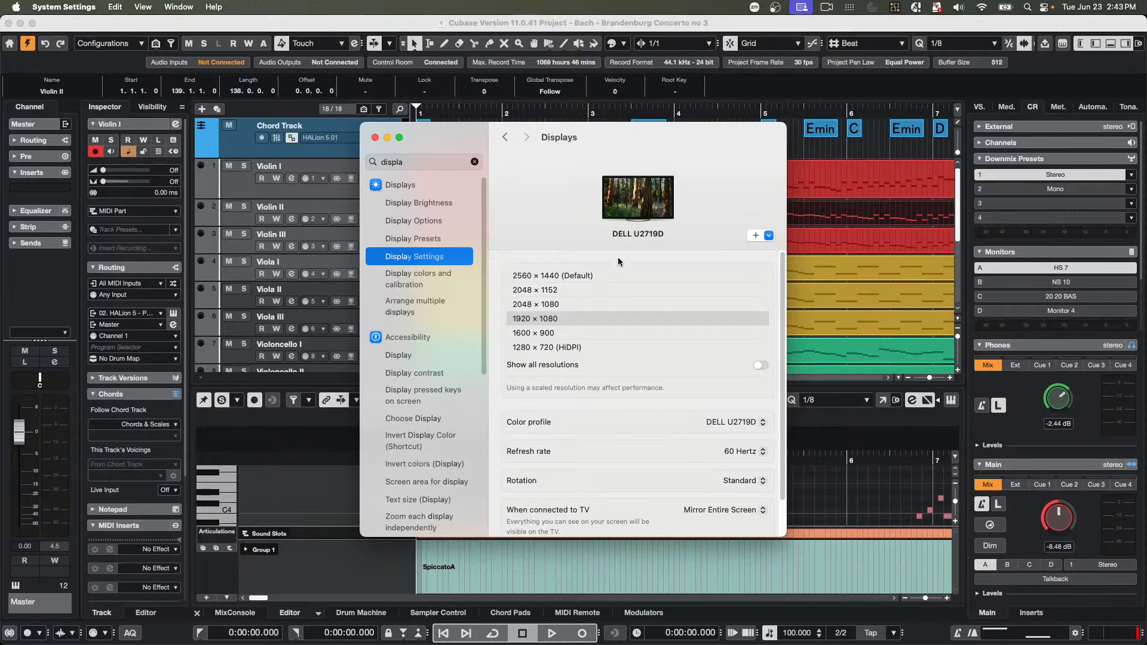
- Examine the monitor's resolution options and the Arrange multiple displays entry, and close System Settings
scroll(604, 453, down, 2)
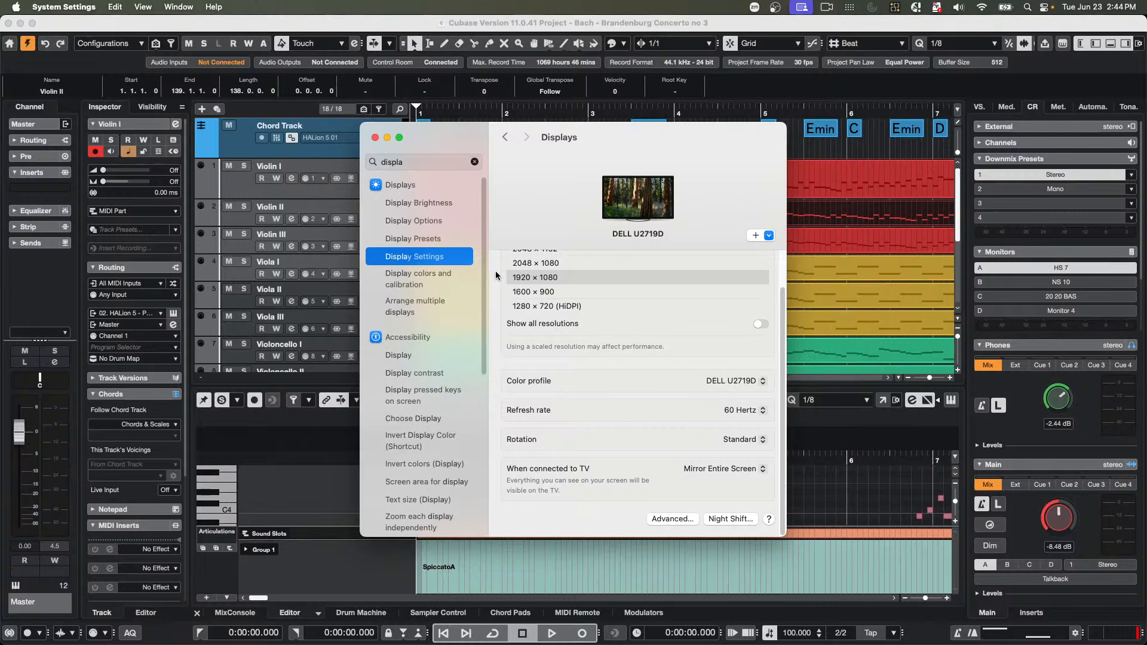
click(405, 305)
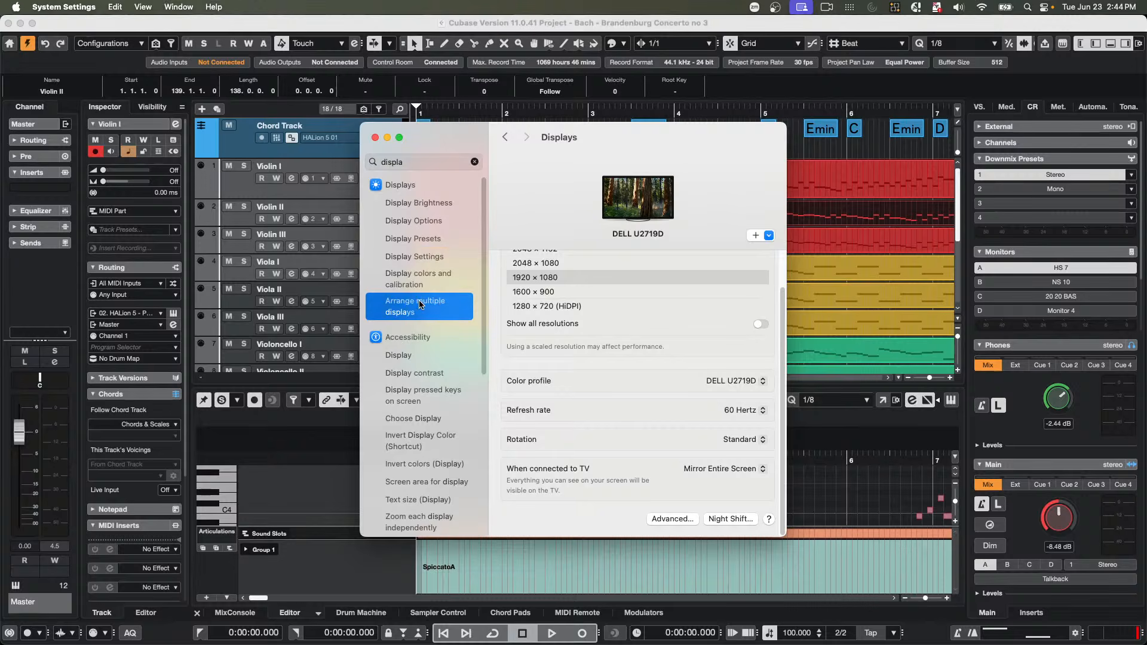
scroll(604, 445, up, 1)
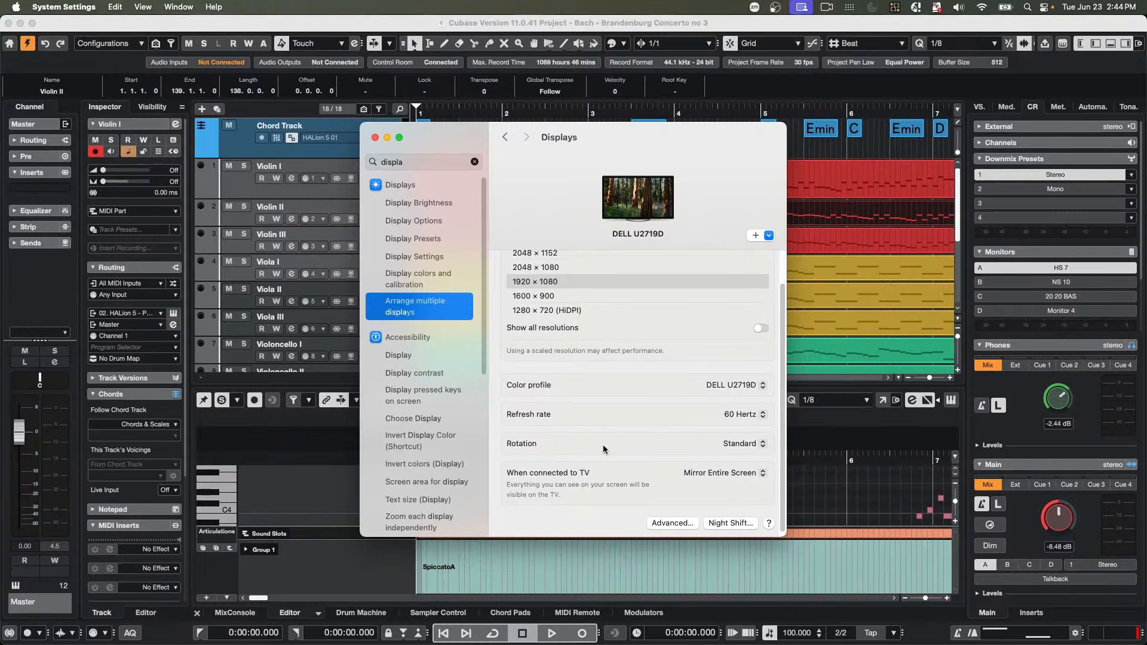
scroll(603, 444, up, 3)
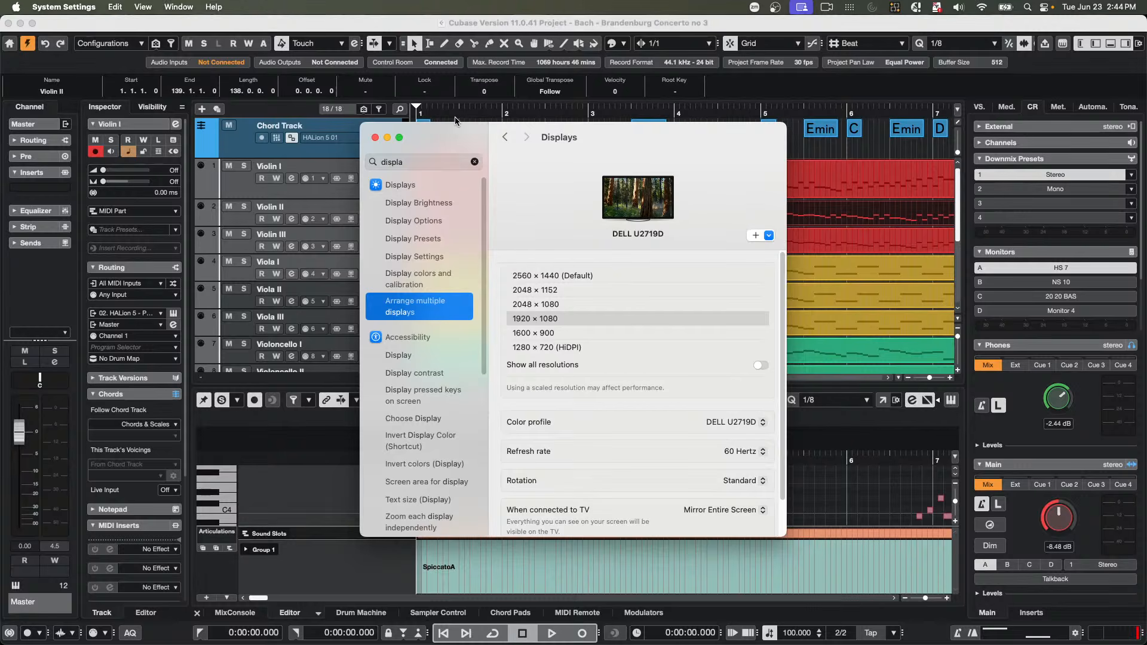
click(375, 138)
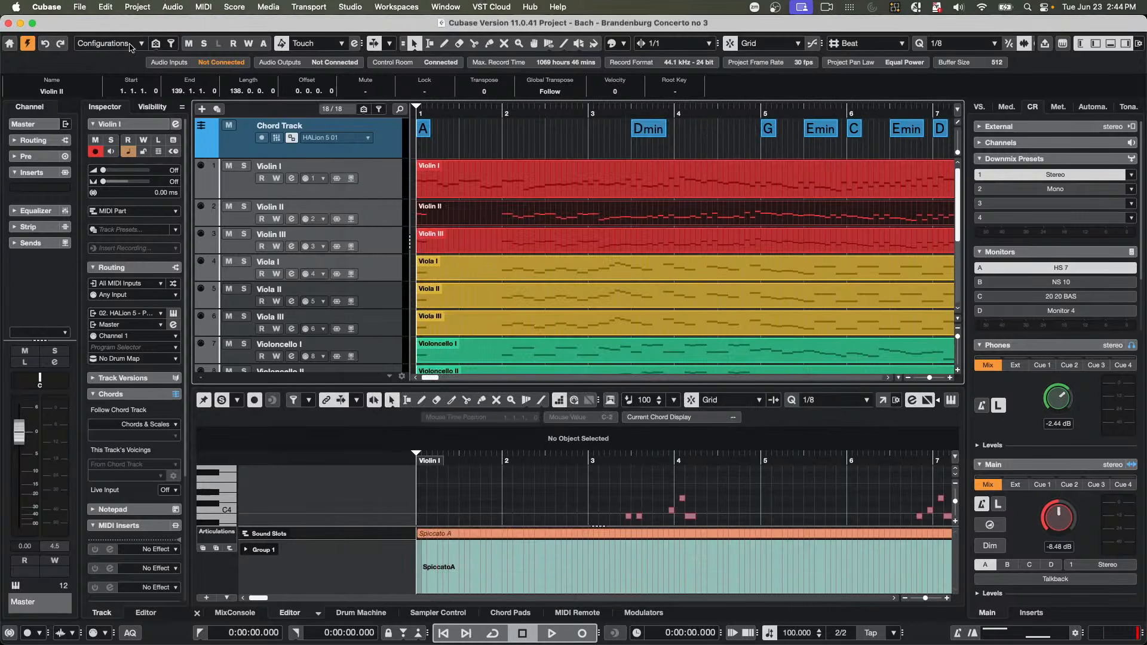
click(51, 8)
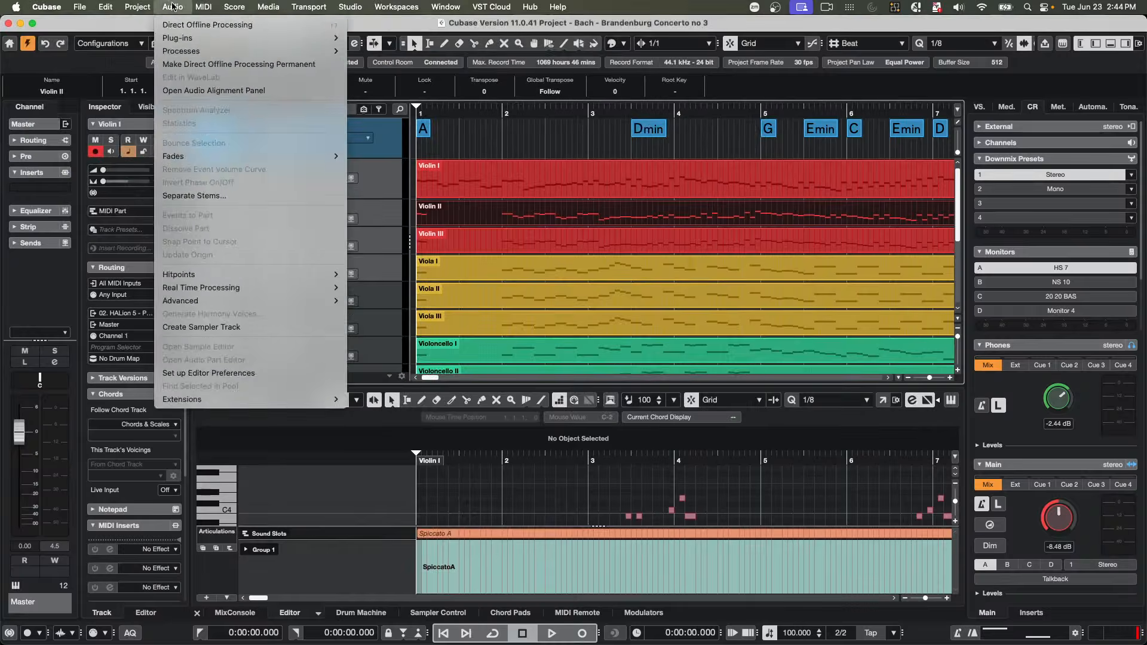
mouse_move(100, 14)
click(56, 24)
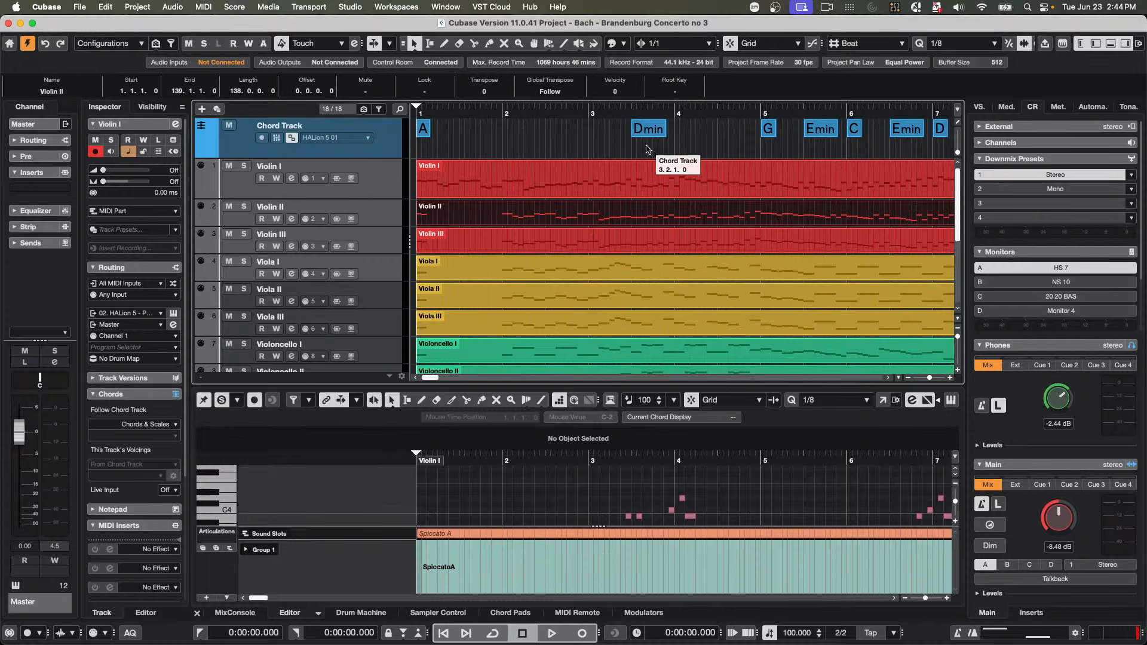
click(46, 6)
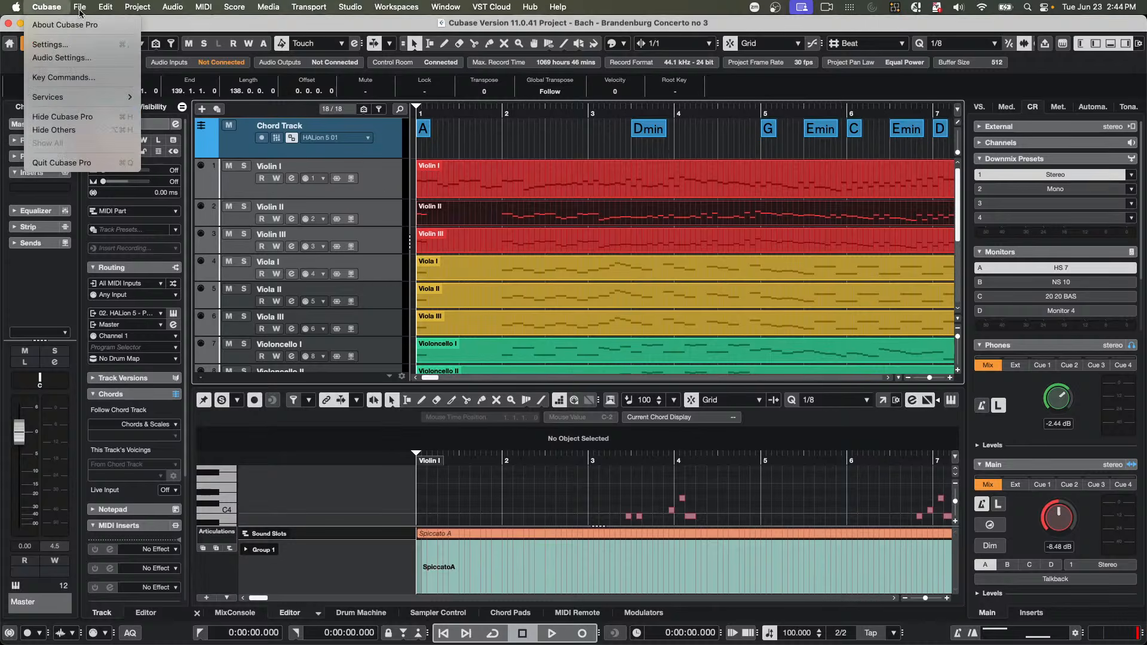
mouse_move(68, 6)
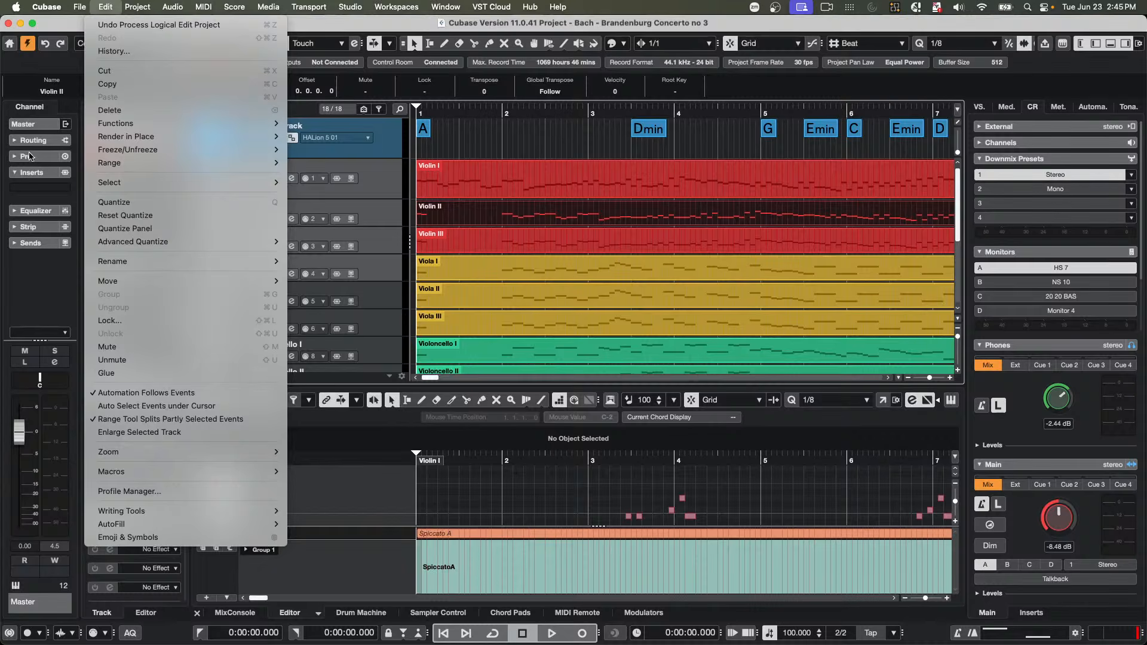
mouse_move(389, 10)
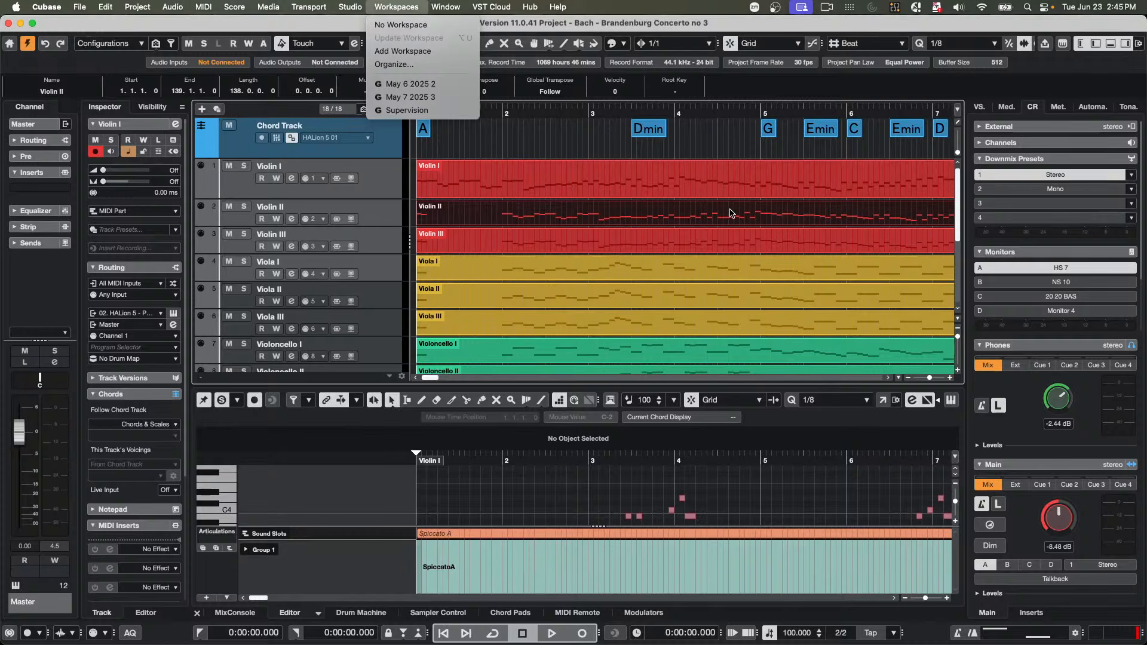
click(718, 135)
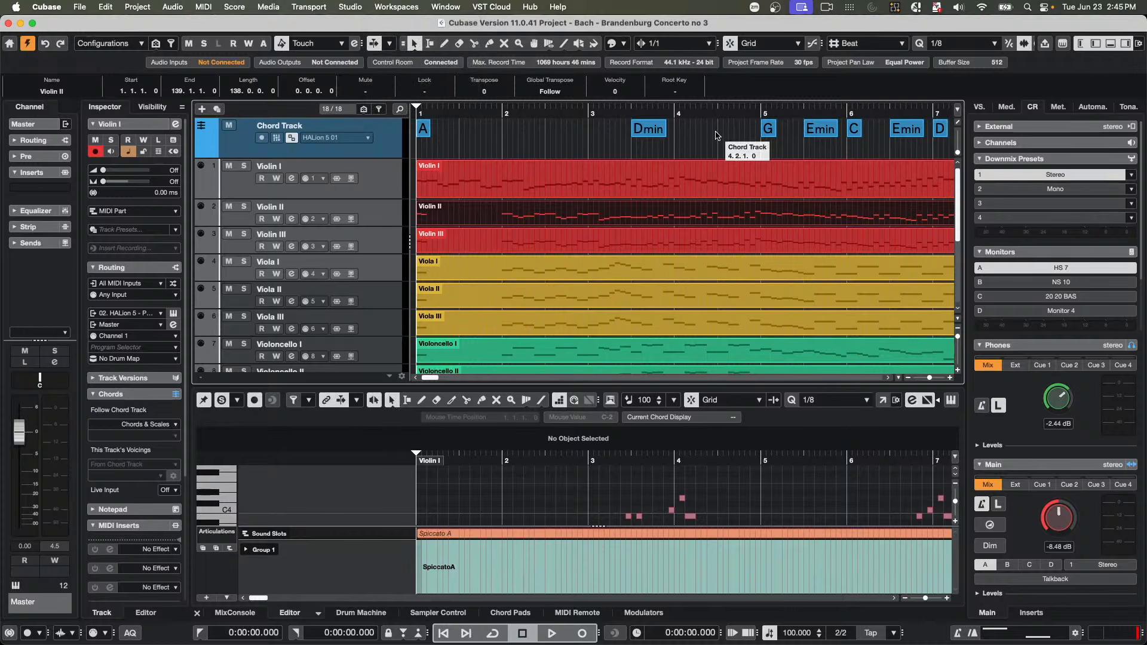
- Deselect the Violin II part and open the recent project Live Stream start.cpr, activating it
click(495, 138)
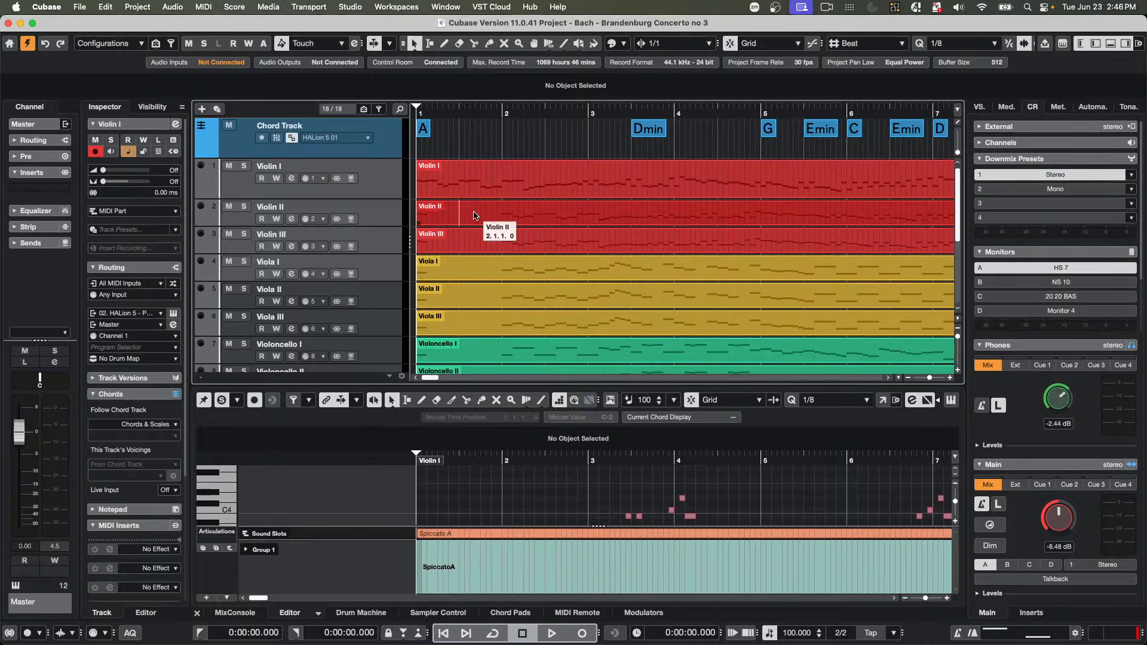
click(84, 7)
mouse_move(128, 268)
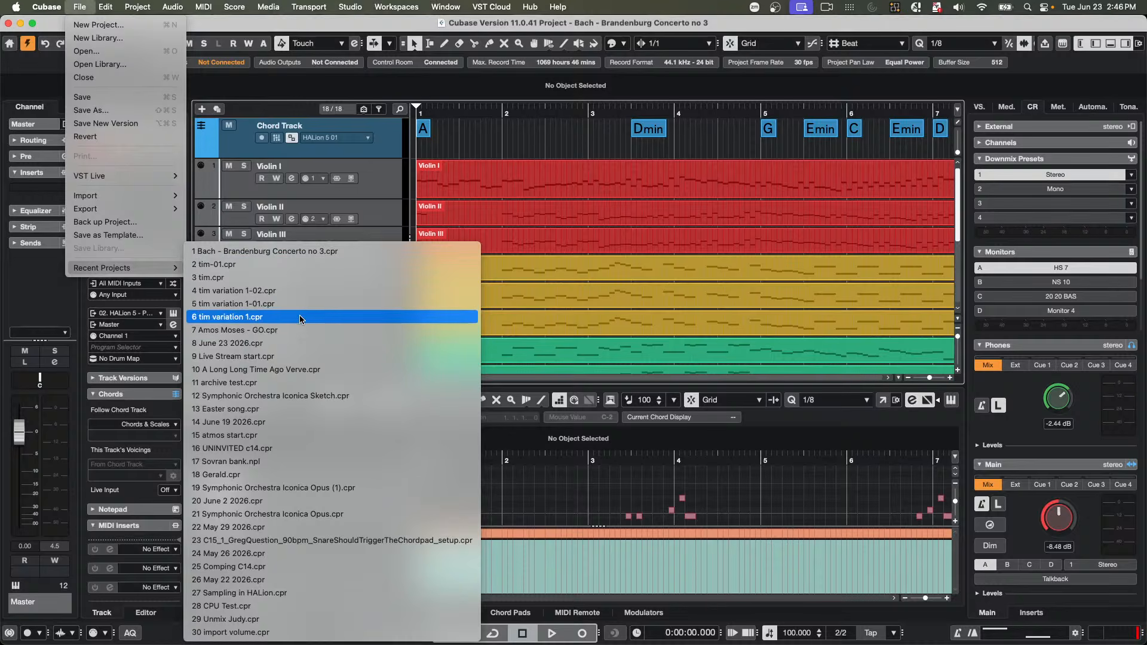
click(288, 357)
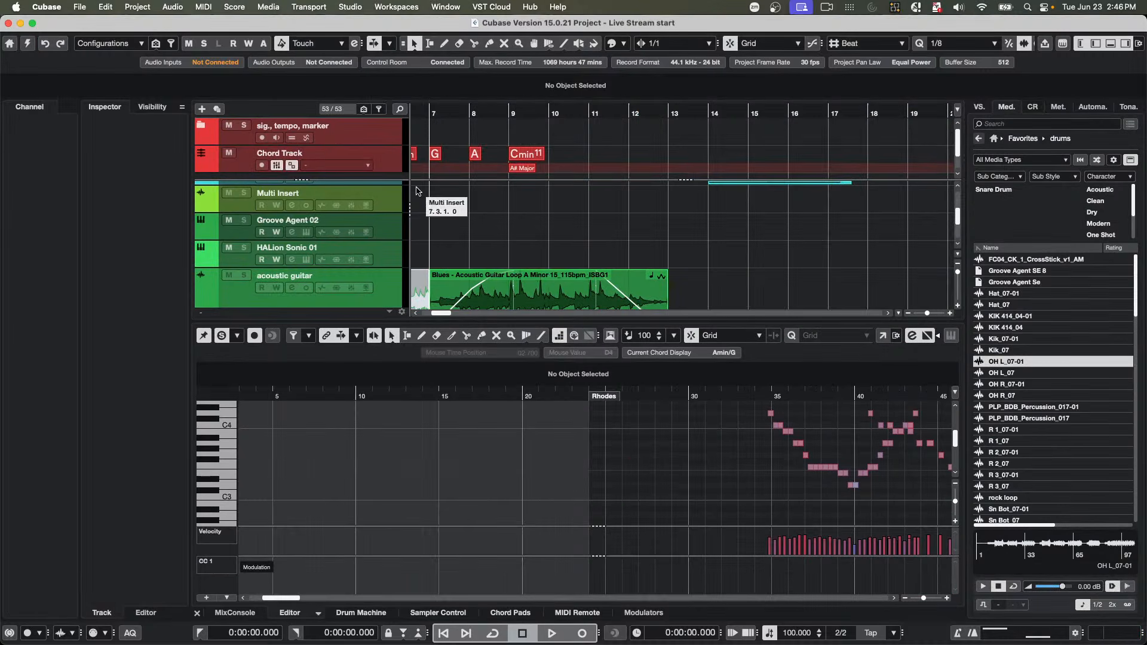
click(28, 44)
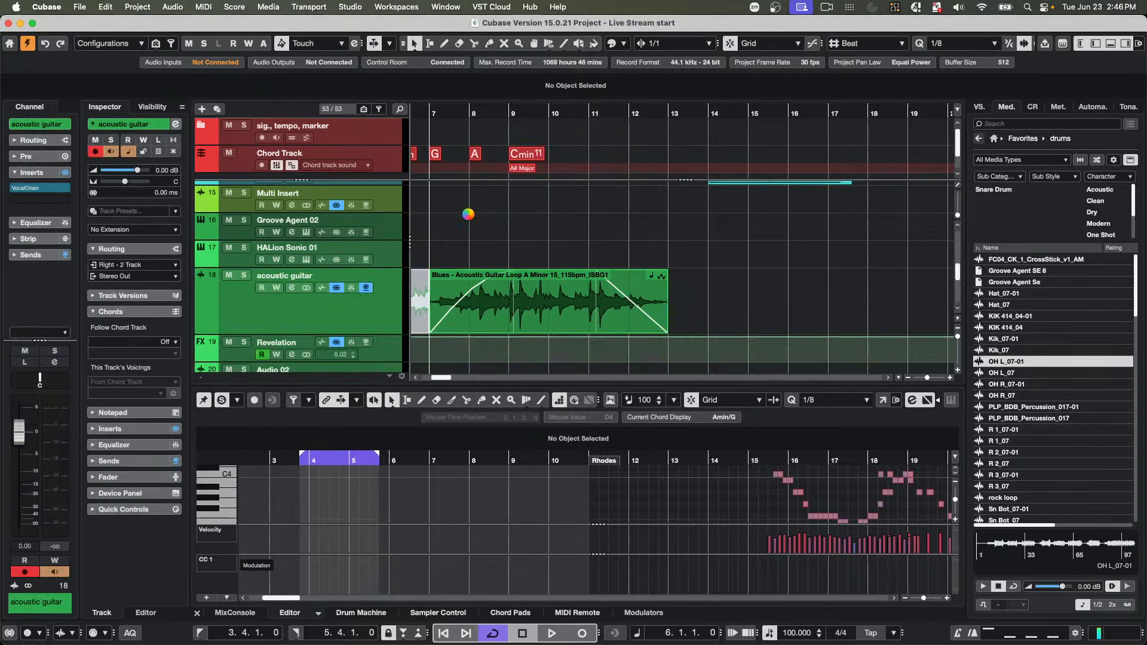
- Find the Groove Agent 01 track in the Drum Parts folder and open its instrument window
scroll(459, 197, down, 5)
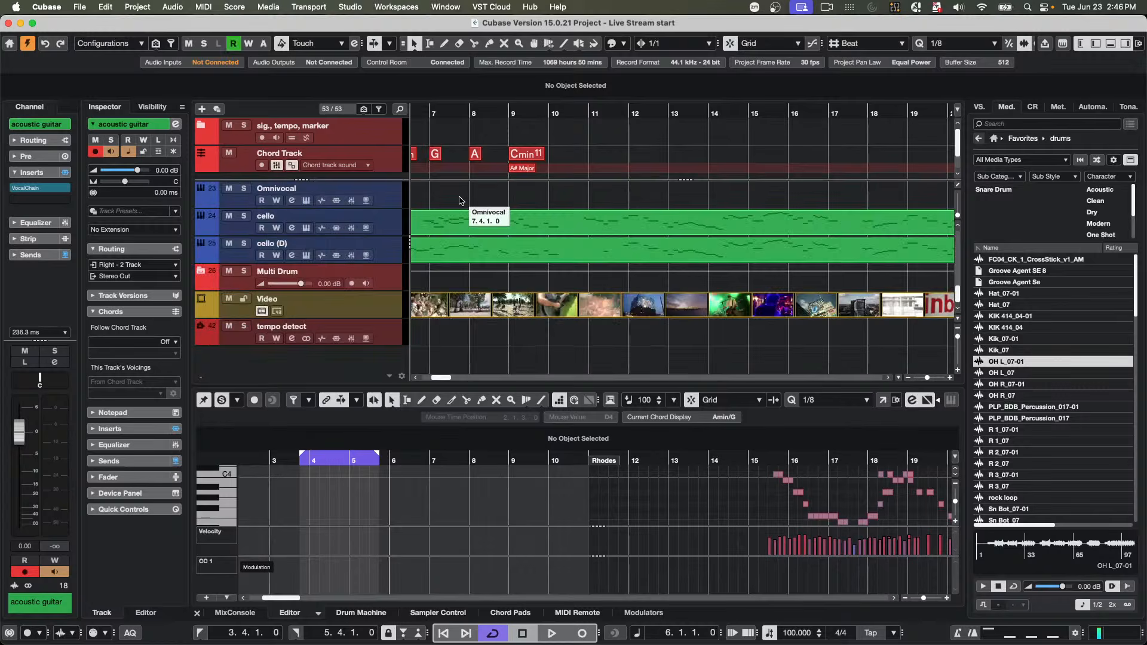
scroll(459, 194, up, 8)
scroll(459, 196, up, 5)
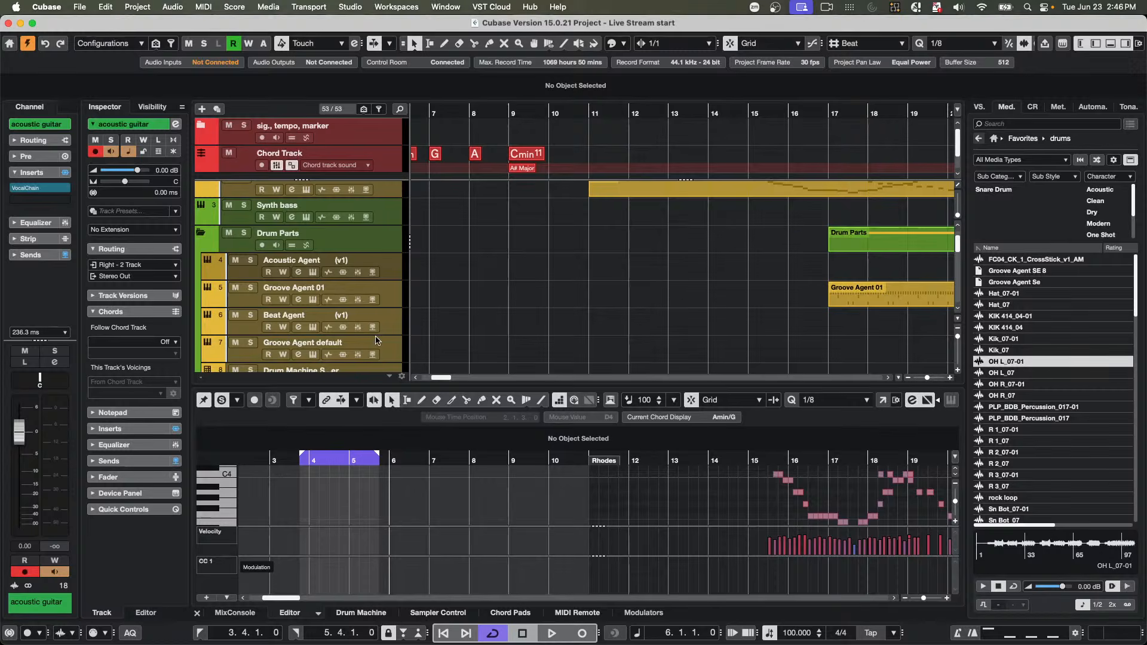
scroll(377, 341, down, 6)
scroll(388, 332, up, 3)
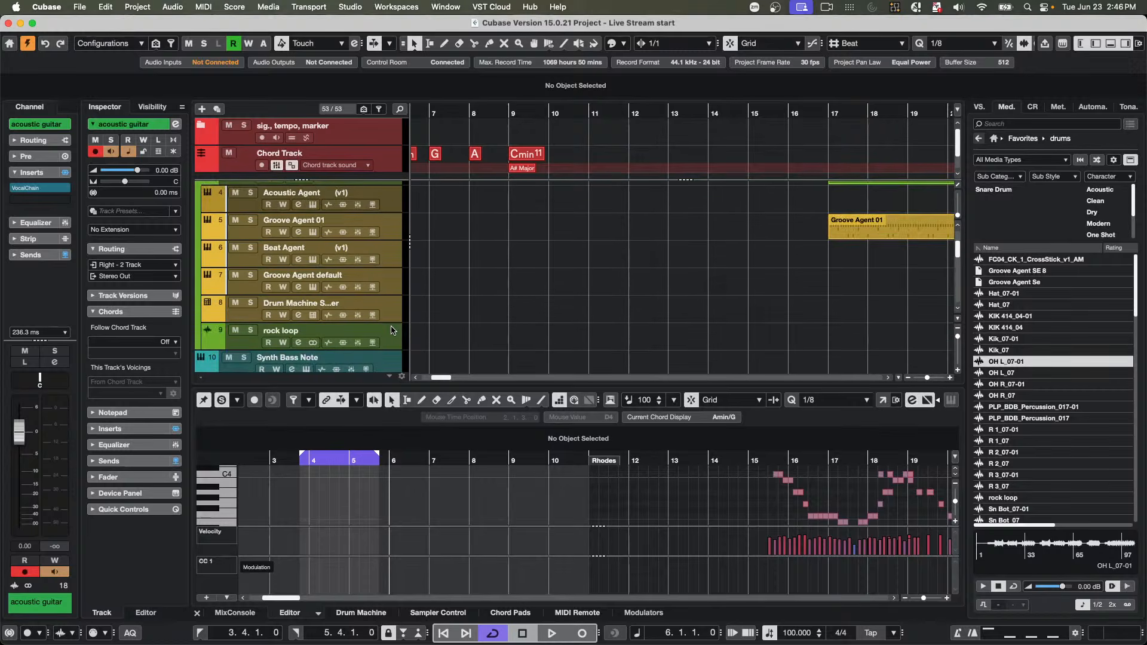
click(315, 234)
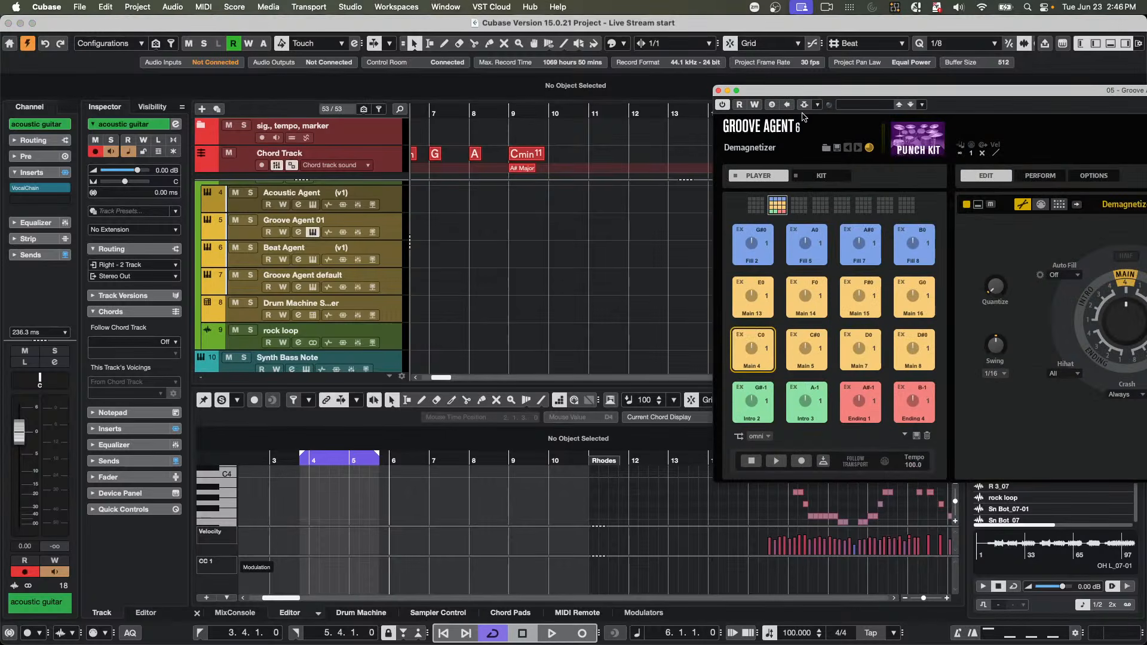
- Reposition the Groove Agent window so its kit browser is reachable, and load the Gunslinger kit
drag(787, 91, 420, 31)
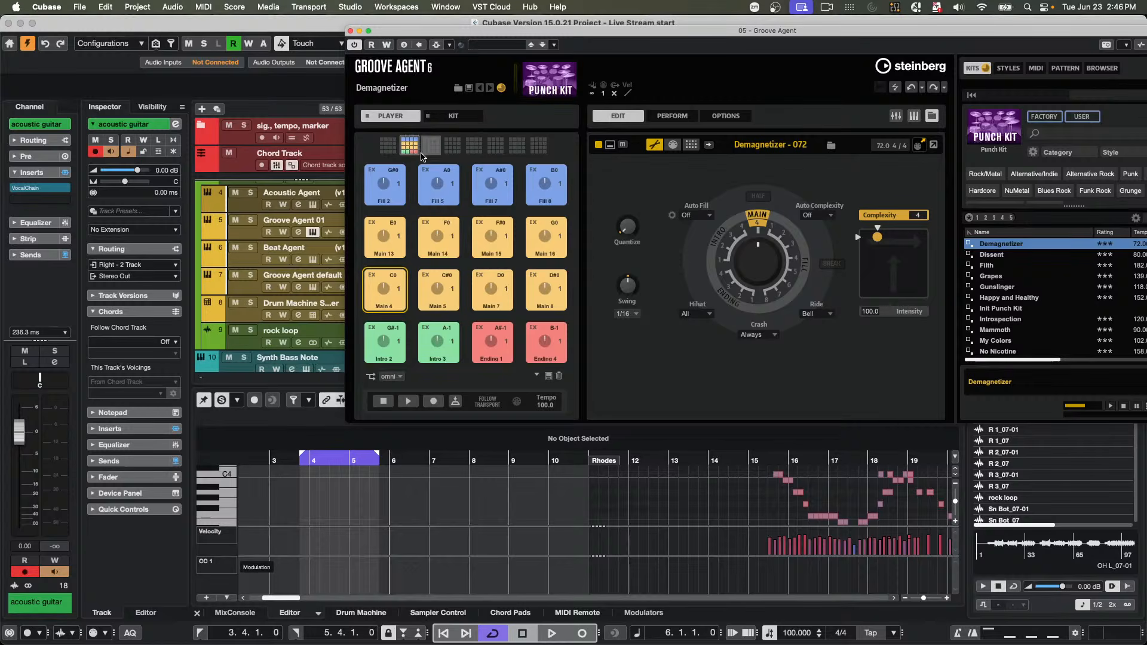
click(432, 146)
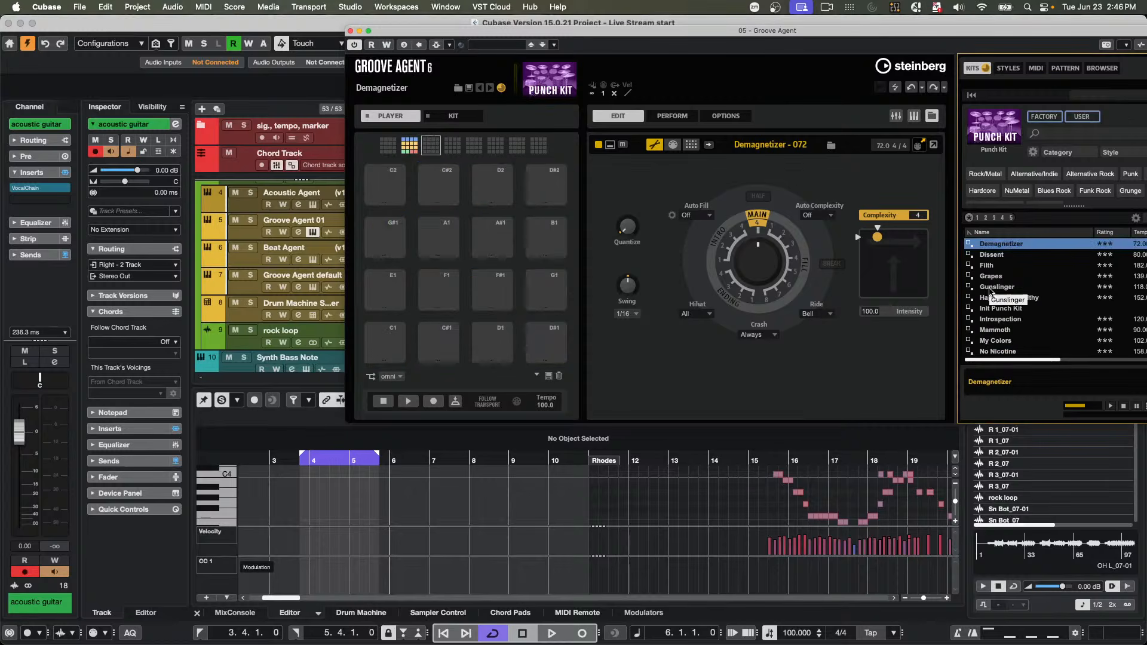
click(989, 288)
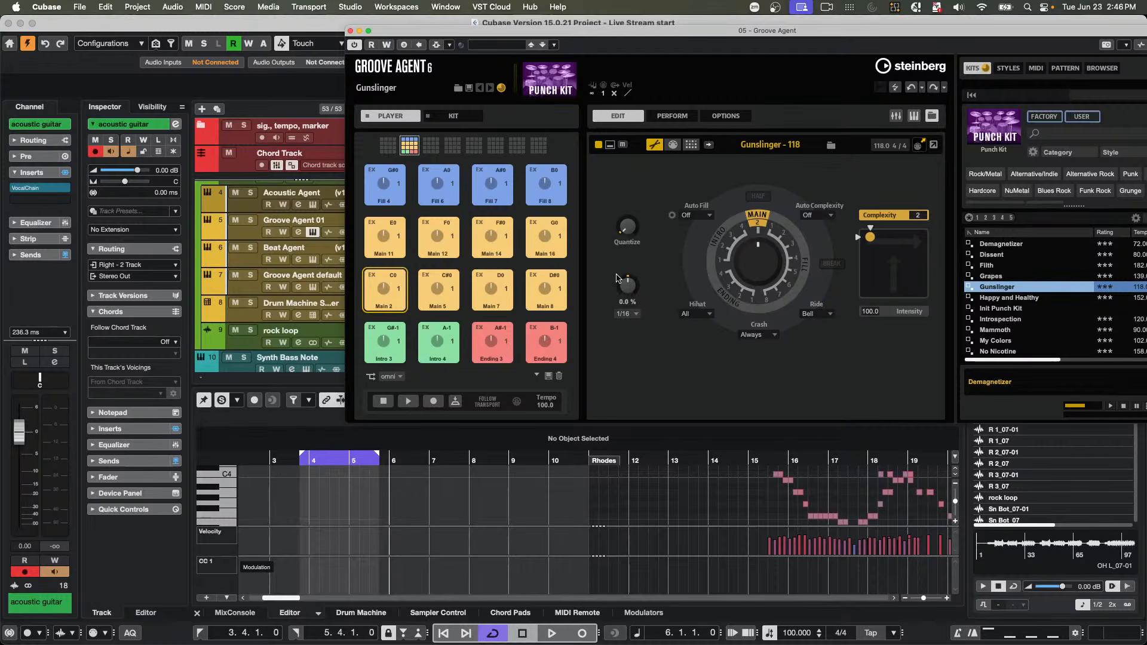
- Show the Gunslinger kit's instrument pads and examine the sounds mapped in each of its four assigned pad groups
click(435, 121)
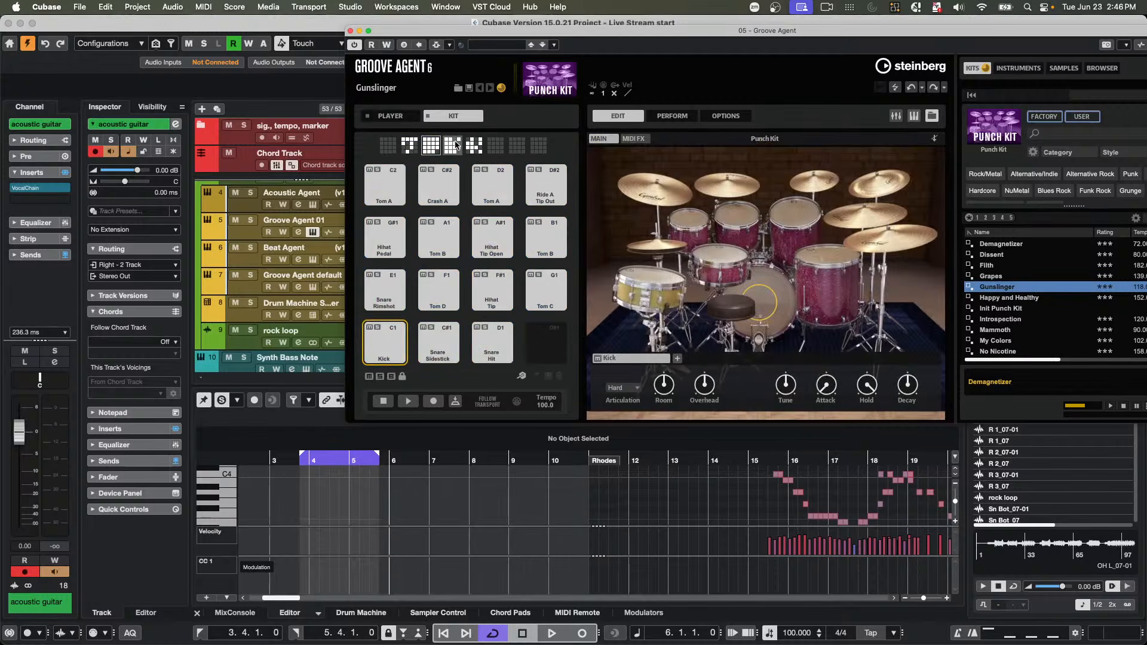
click(410, 146)
click(431, 144)
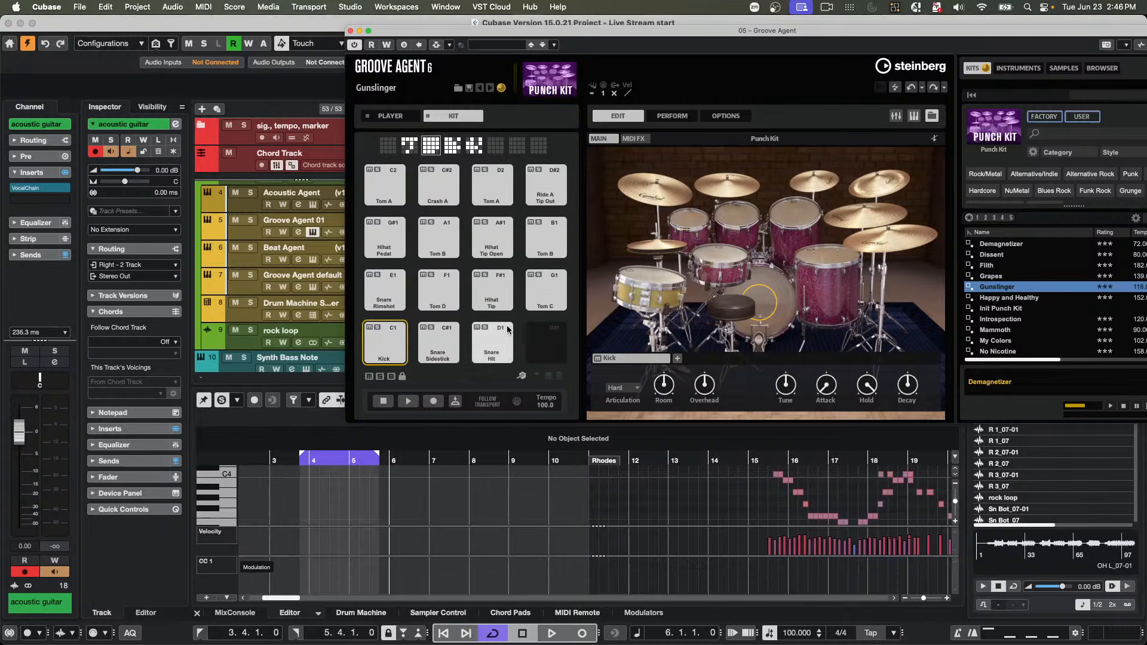
click(409, 146)
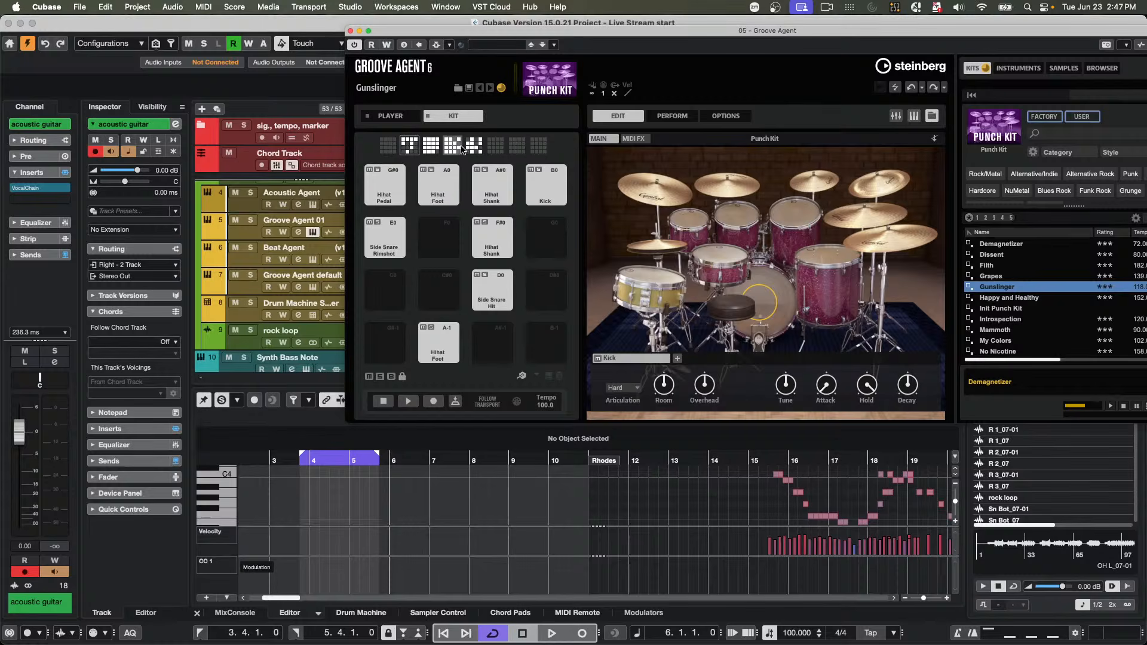
click(455, 148)
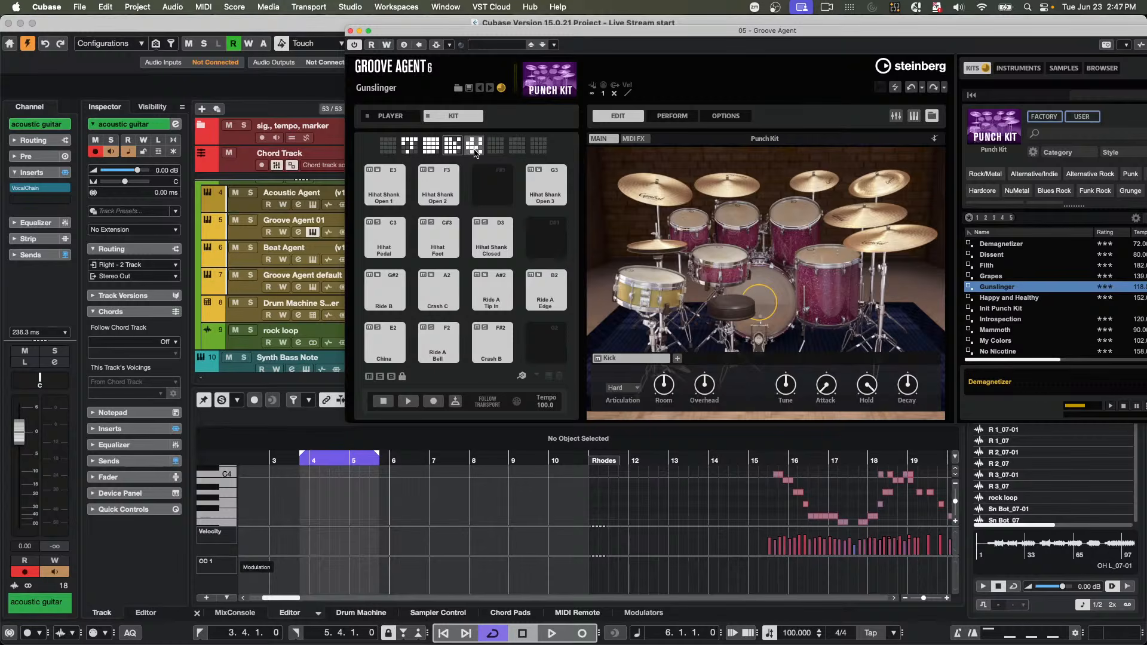
click(472, 151)
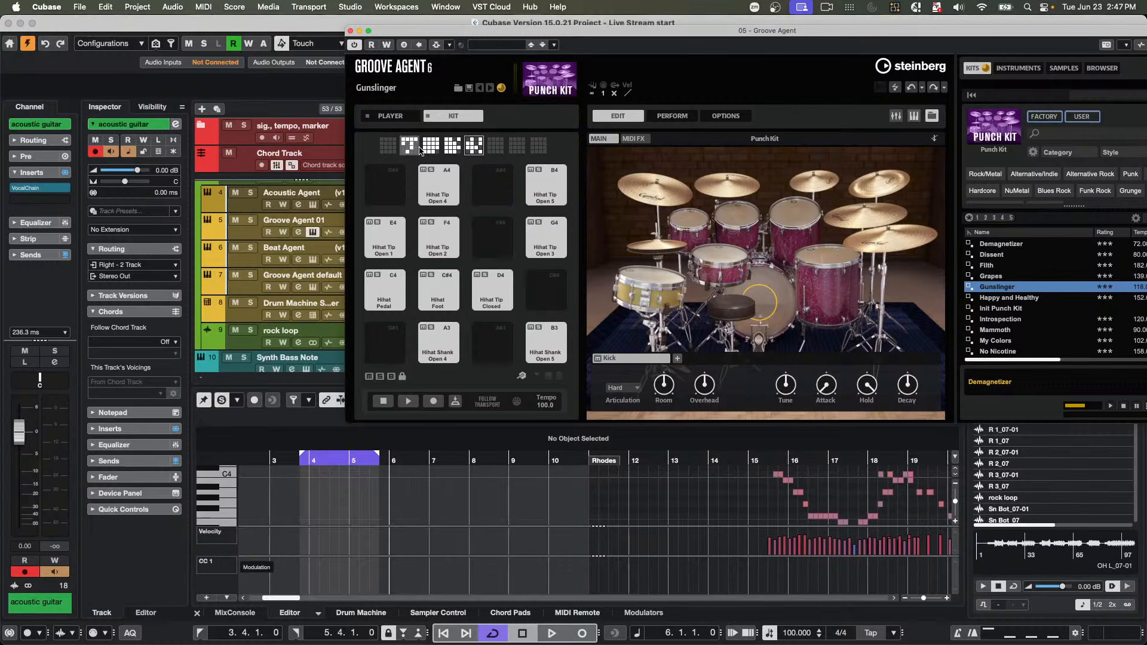
click(439, 239)
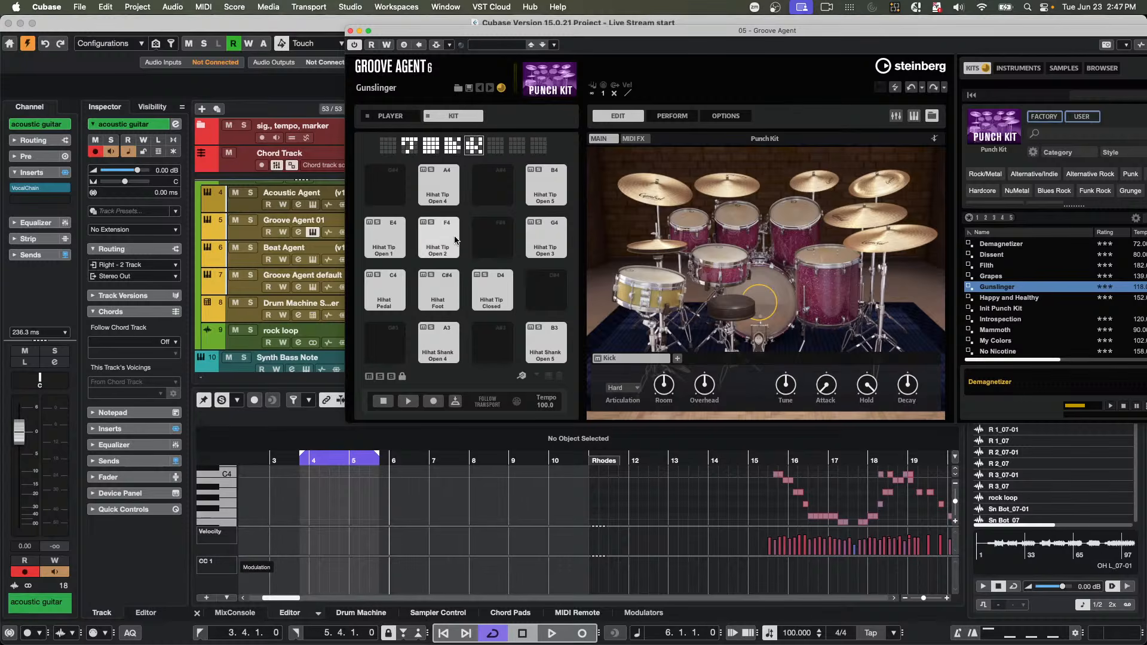
- Audition the hi-hat tip, pedal, foot and shank pads in the Gunslinger kit's highest assigned pad group
click(446, 190)
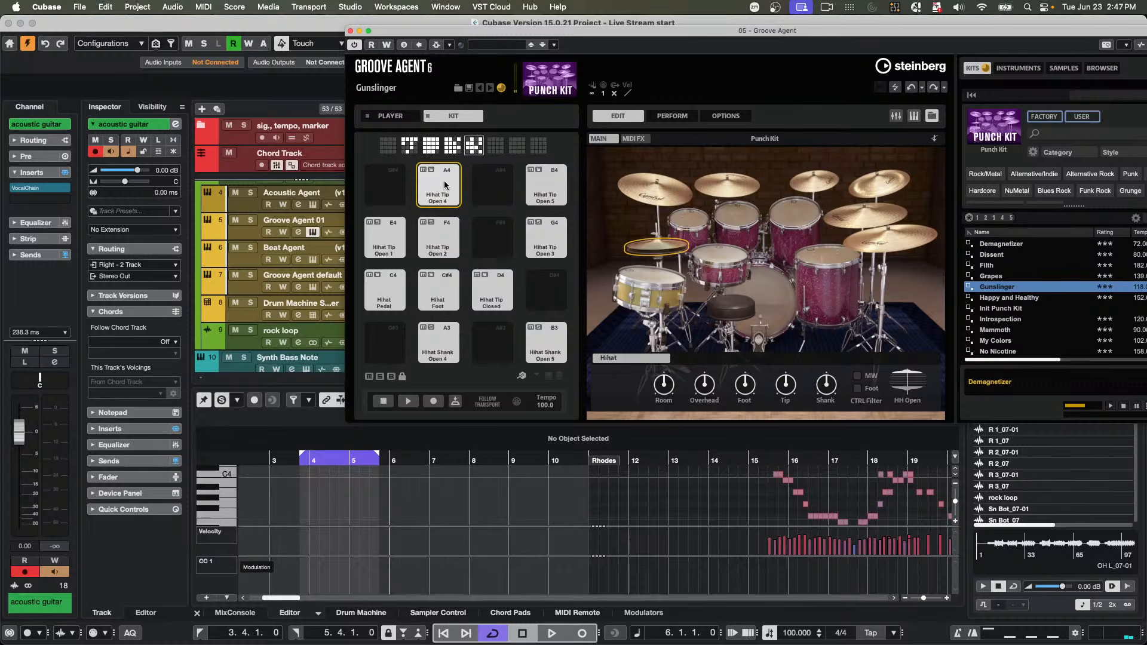
click(527, 188)
click(545, 242)
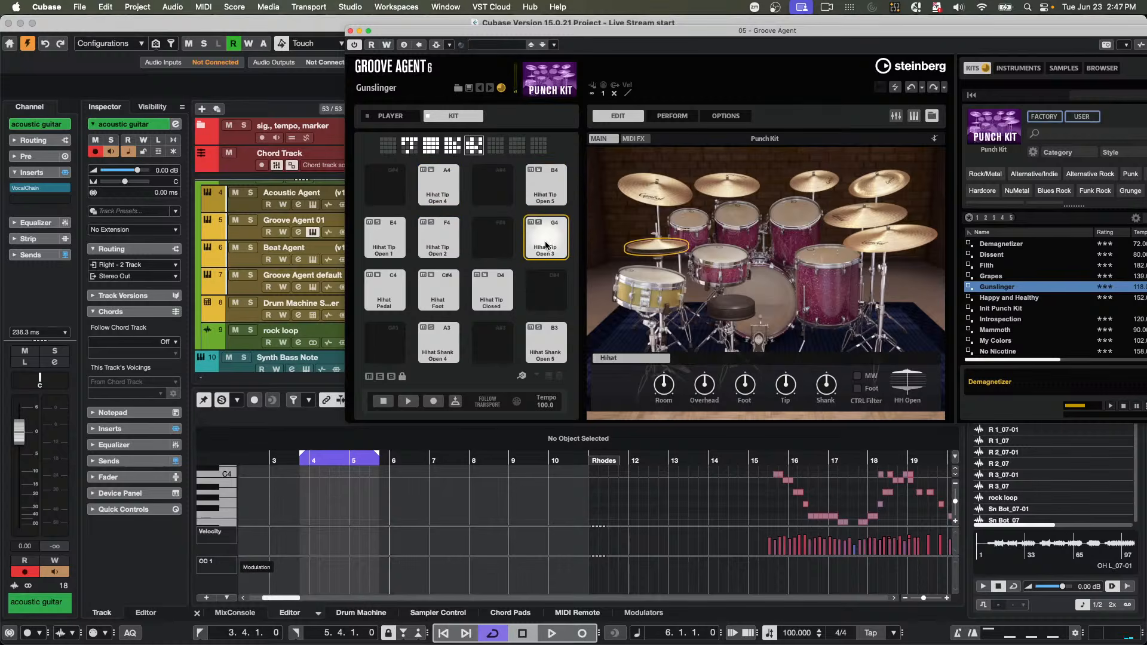
click(491, 290)
click(439, 290)
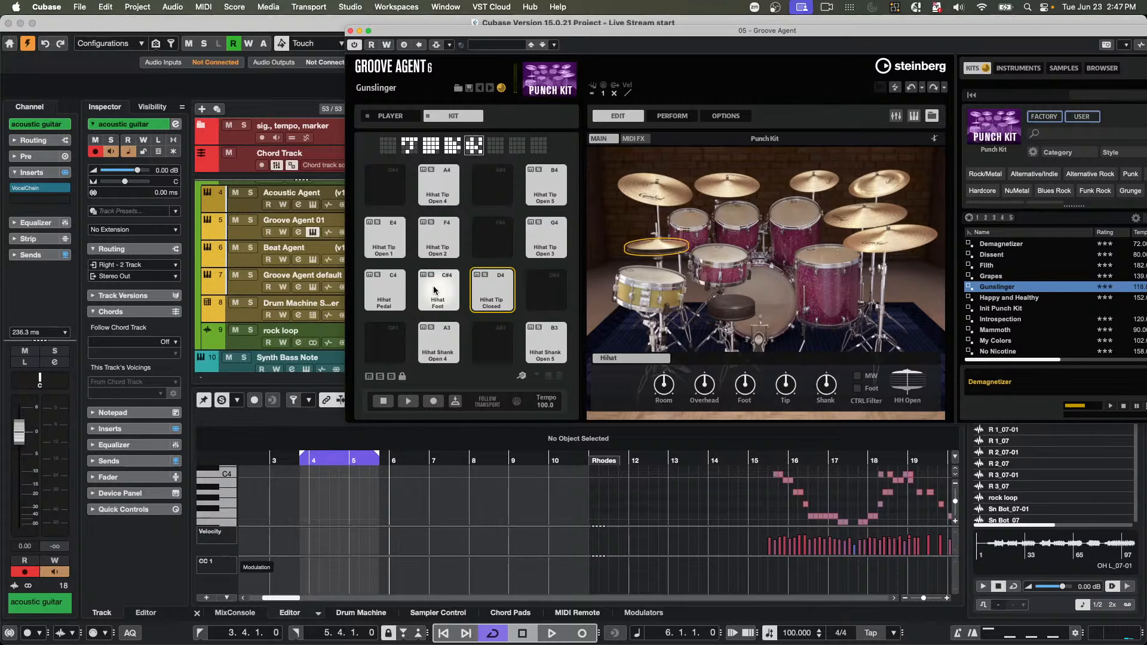
click(395, 290)
click(390, 245)
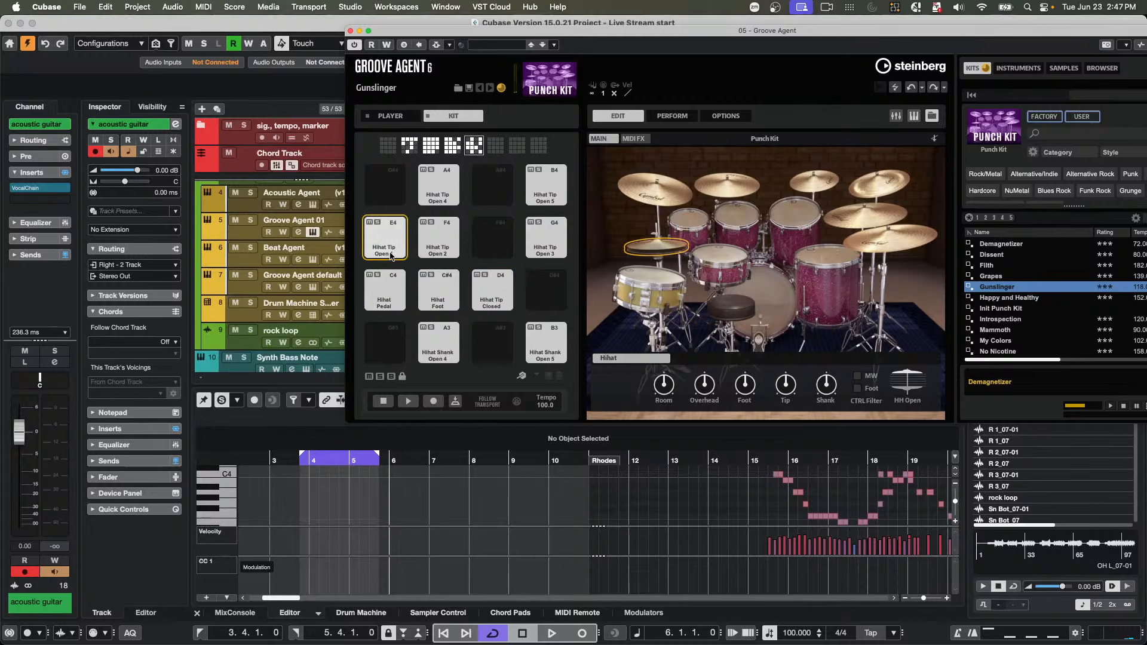
click(427, 334)
click(555, 345)
click(554, 345)
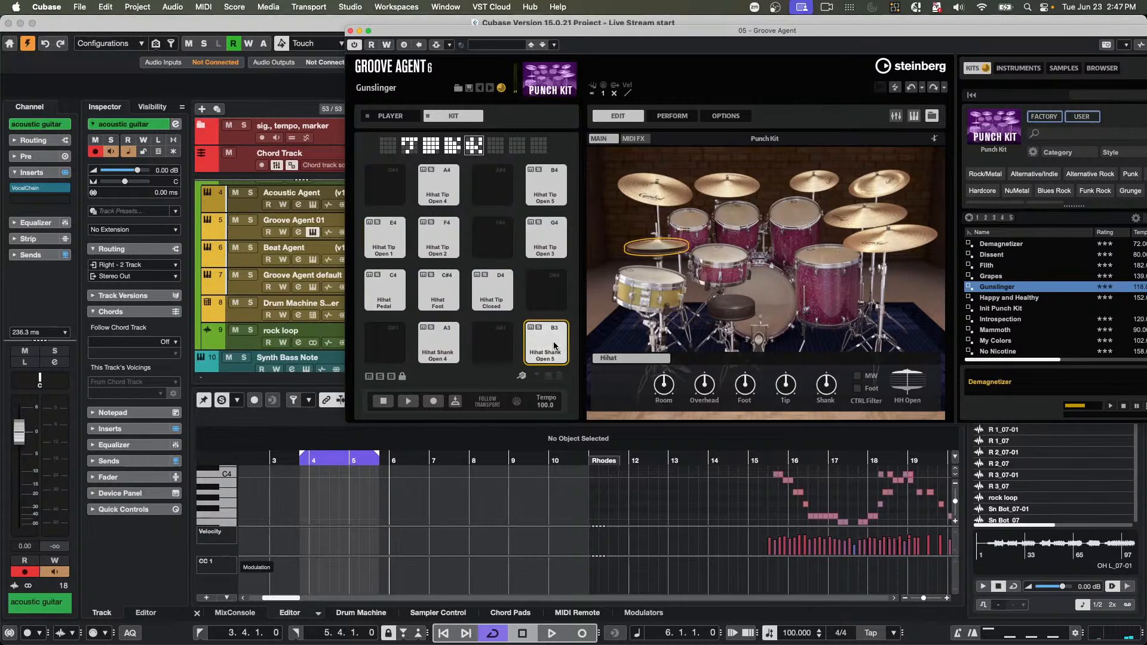
click(445, 182)
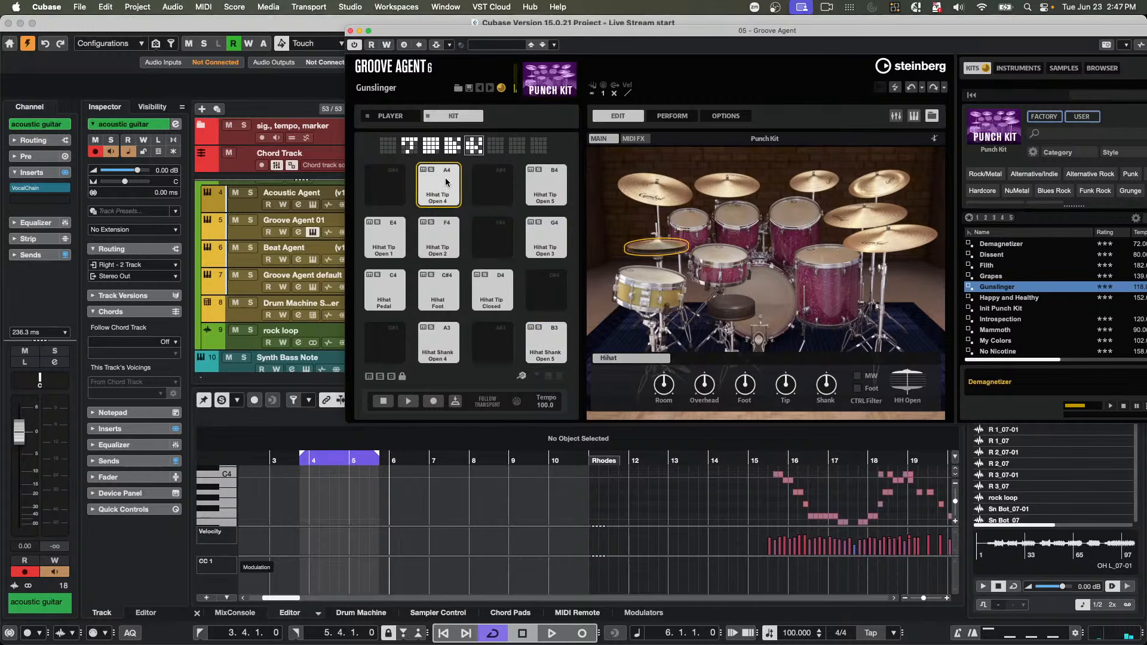
- Show the kit's next lower pad group and audition its China, ride and hi-hat pads
click(452, 145)
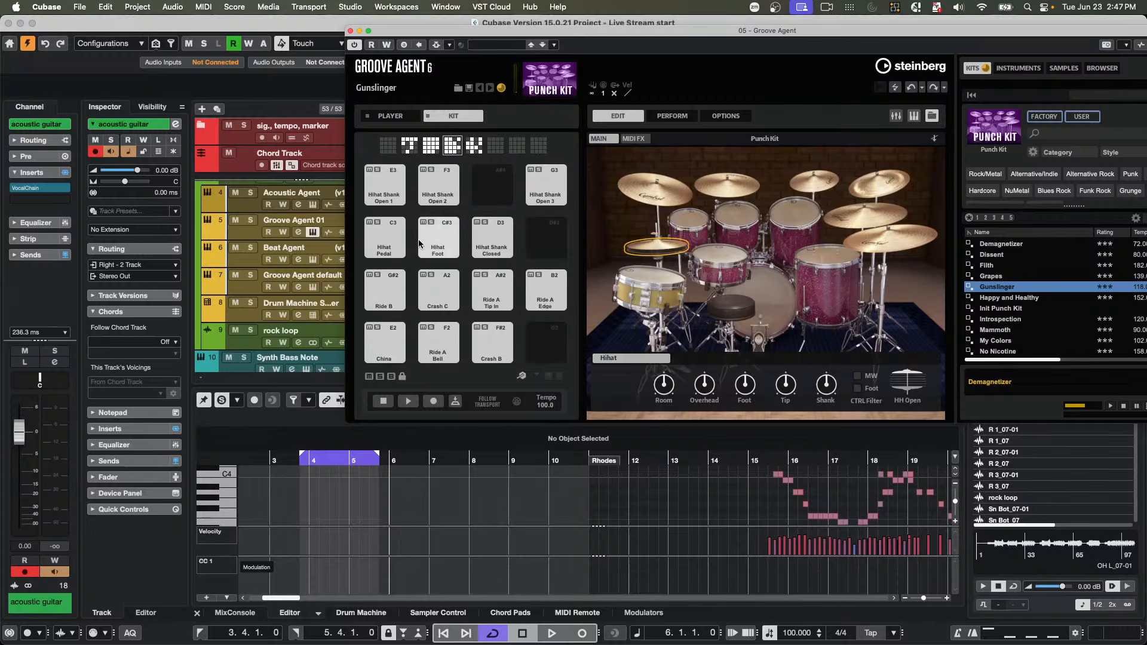
click(389, 327)
click(384, 290)
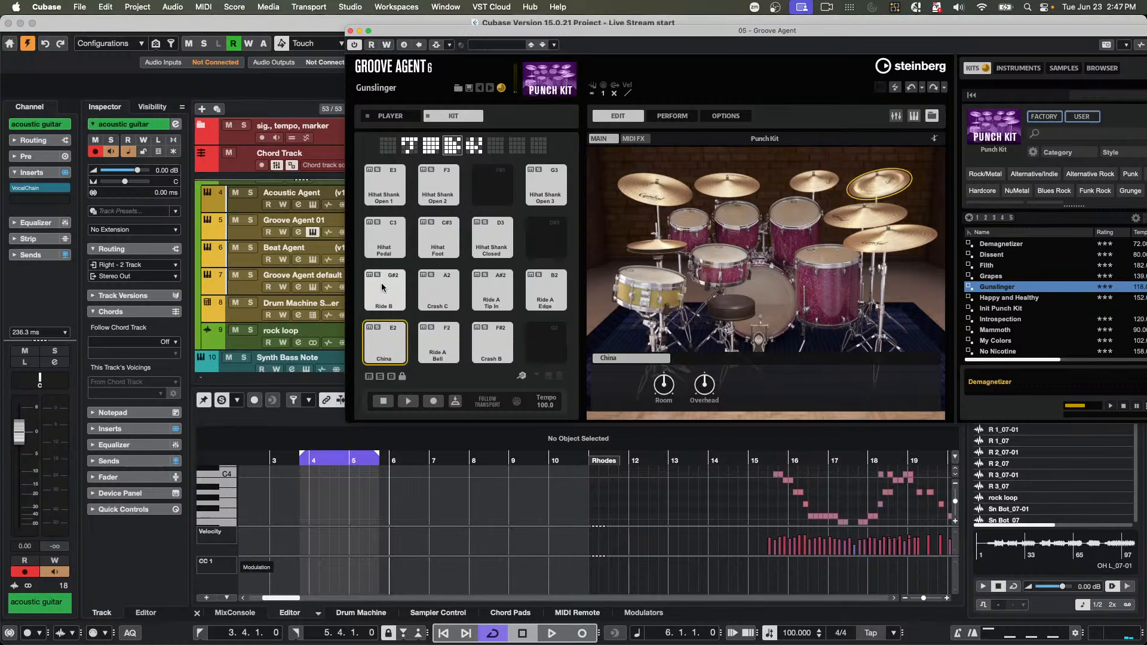
click(385, 238)
click(386, 182)
click(437, 184)
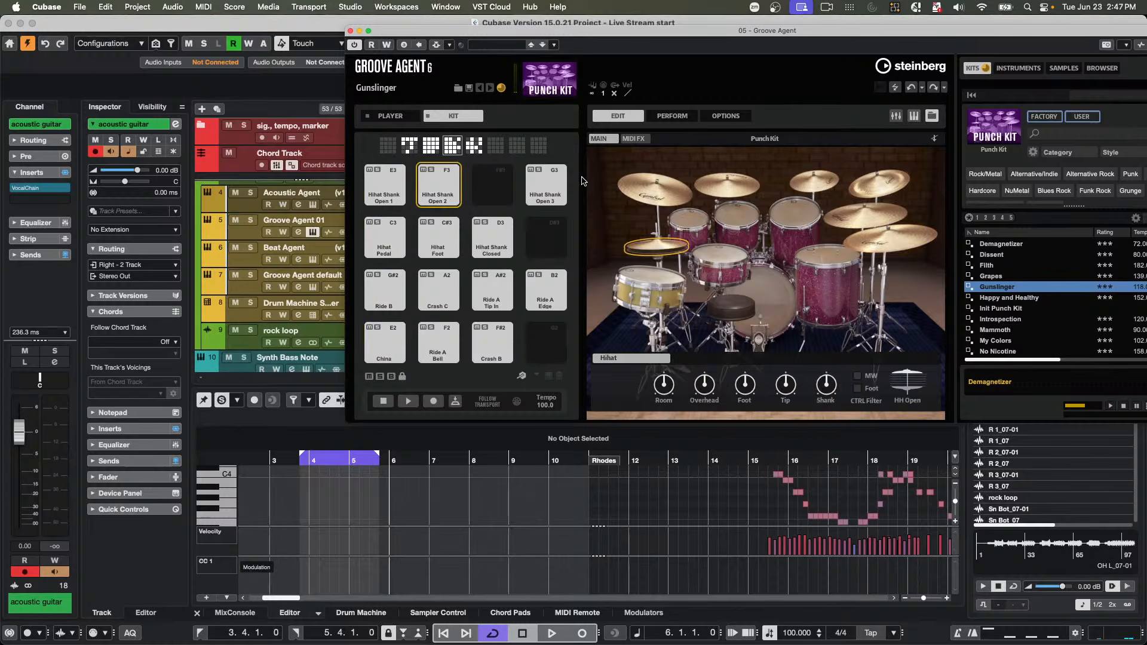
click(545, 186)
click(505, 222)
click(438, 238)
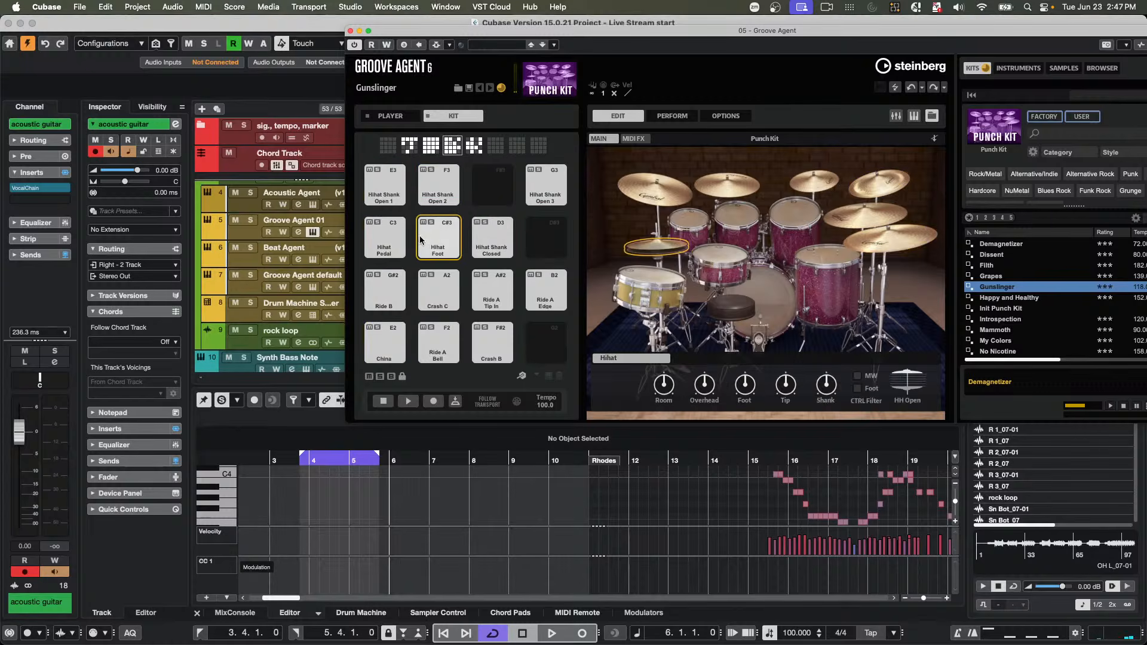
click(382, 236)
click(545, 290)
click(492, 290)
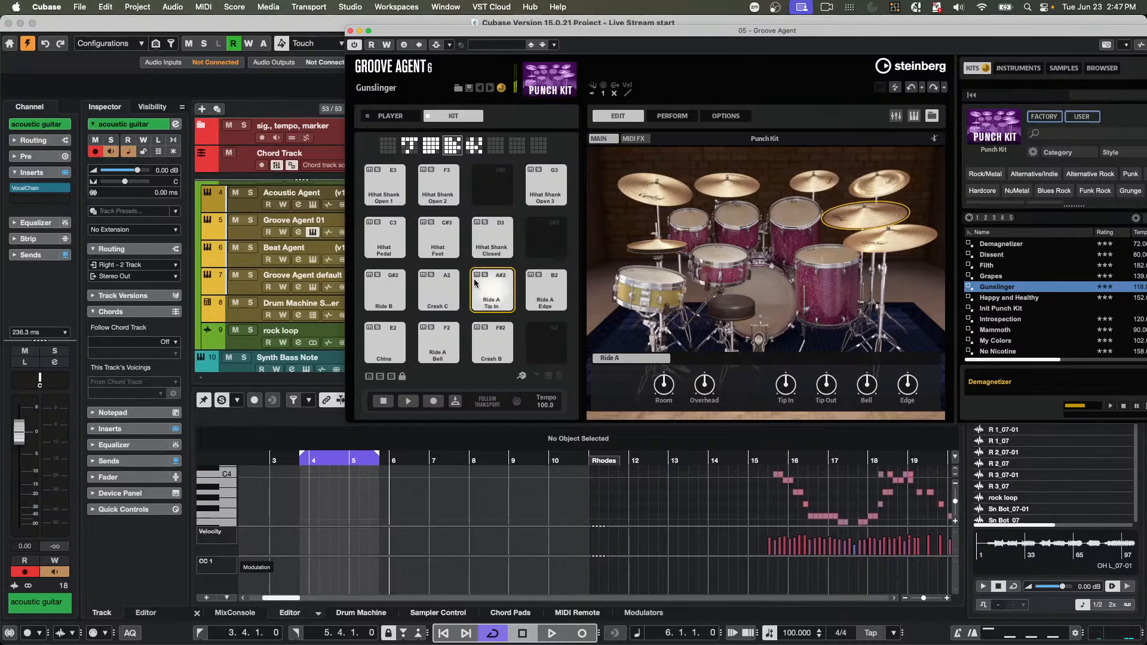
click(384, 290)
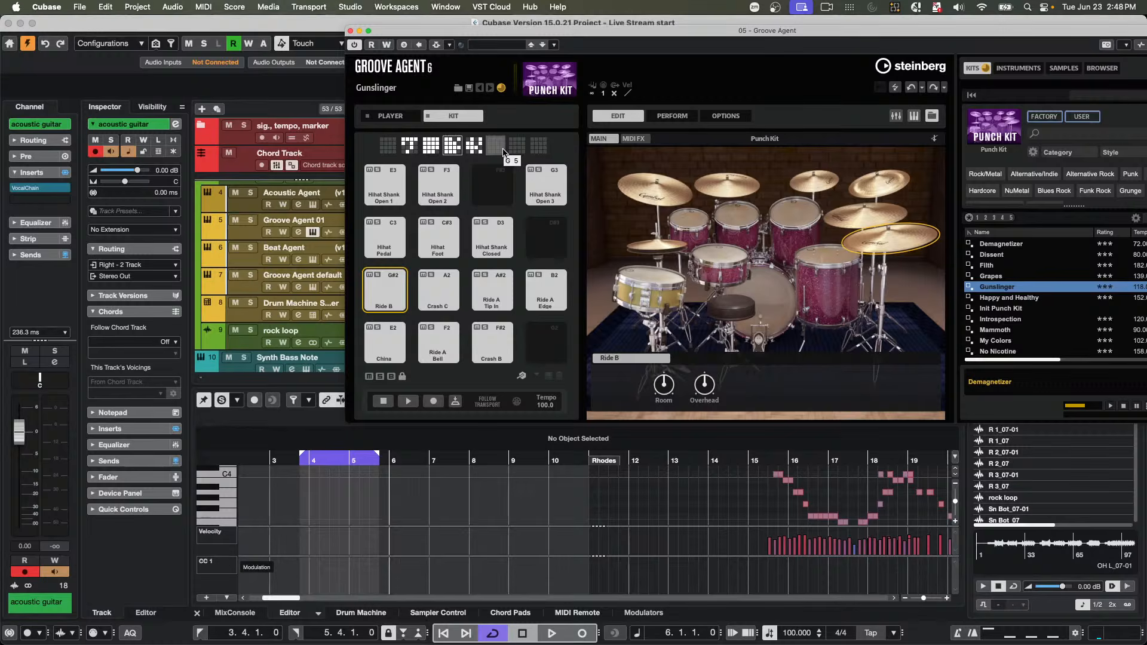
- Check the MIDI port settings for Groove Agent's Player pads, and close the instrument window
click(390, 115)
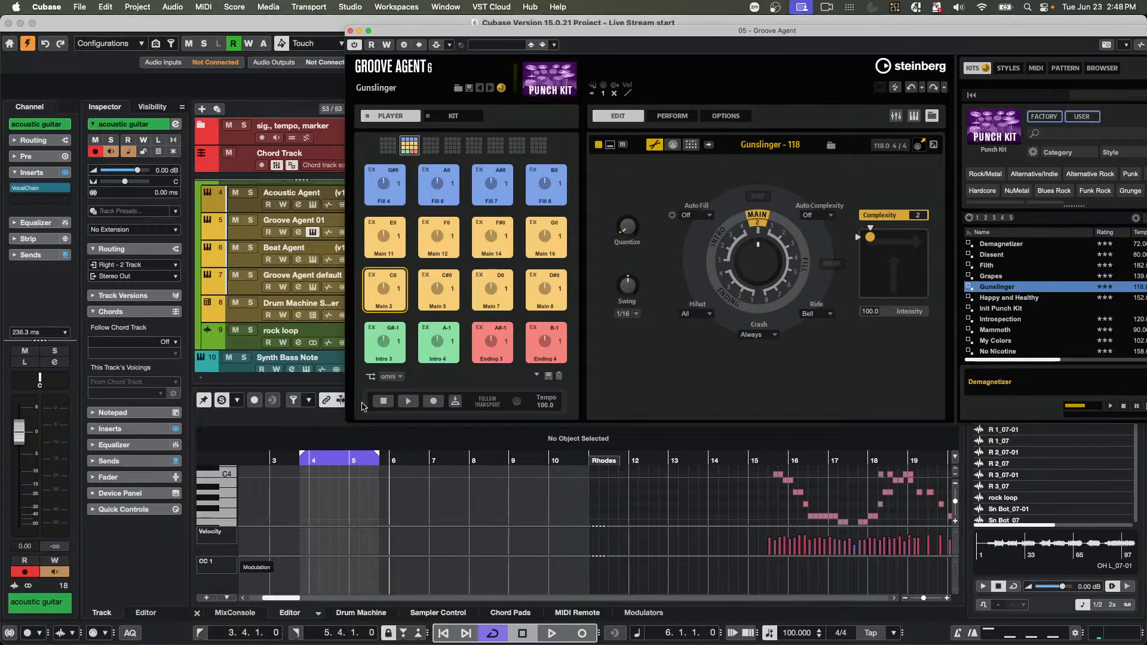
click(371, 377)
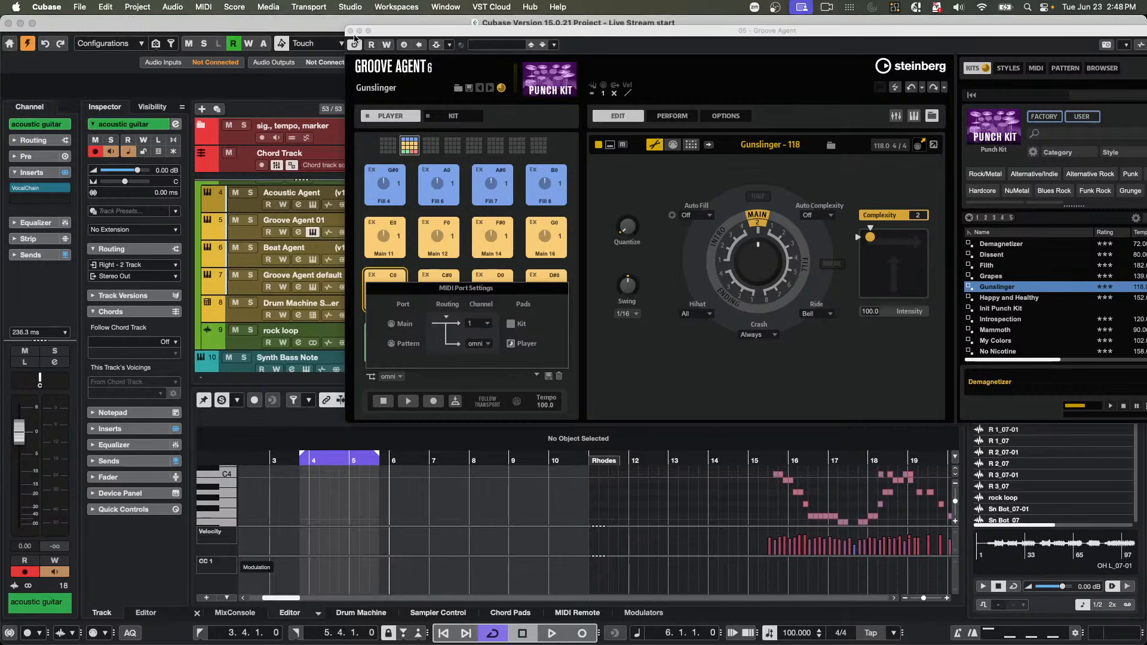
click(350, 31)
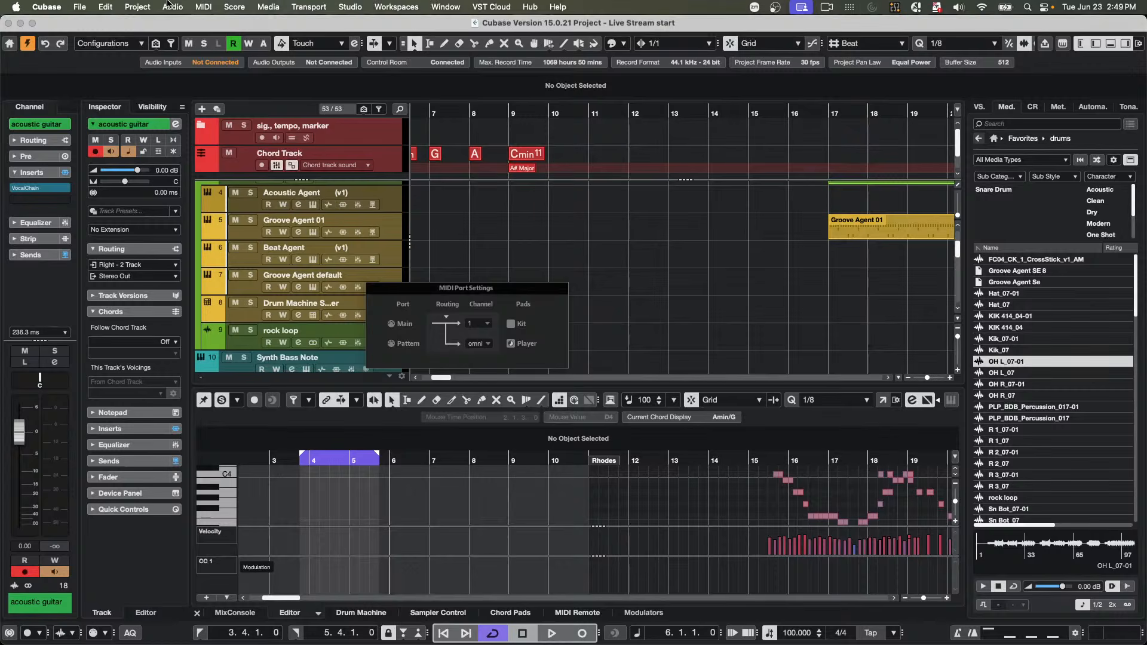
- Open the recent project tim.cpr, activating it, and close its Retrologue instrument window
click(80, 7)
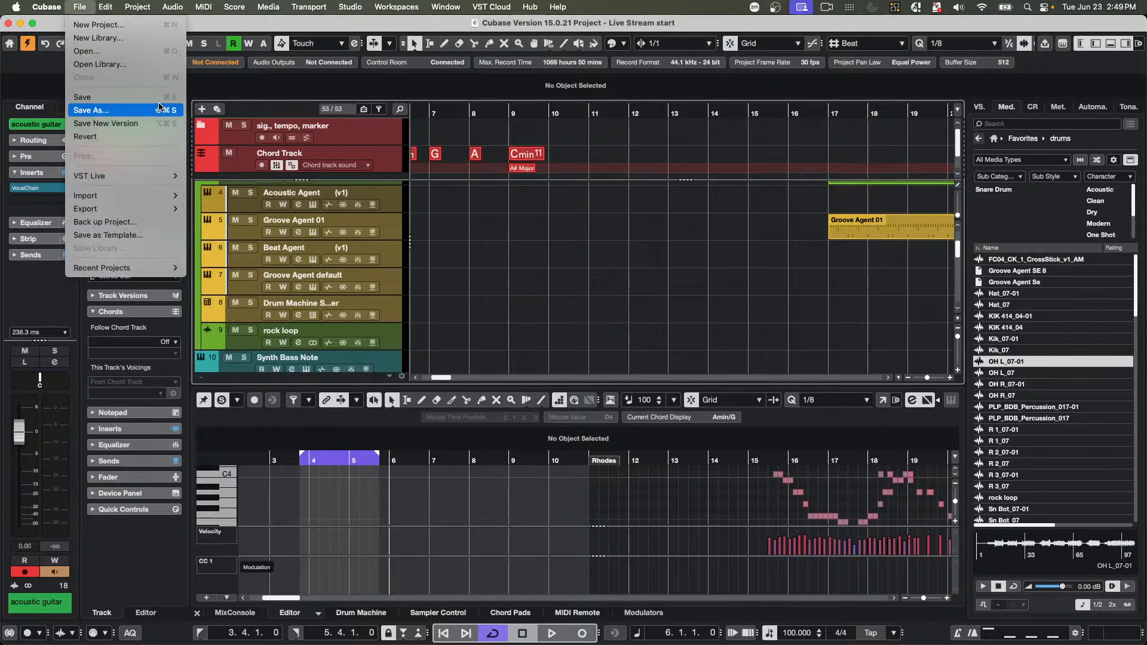
mouse_move(146, 267)
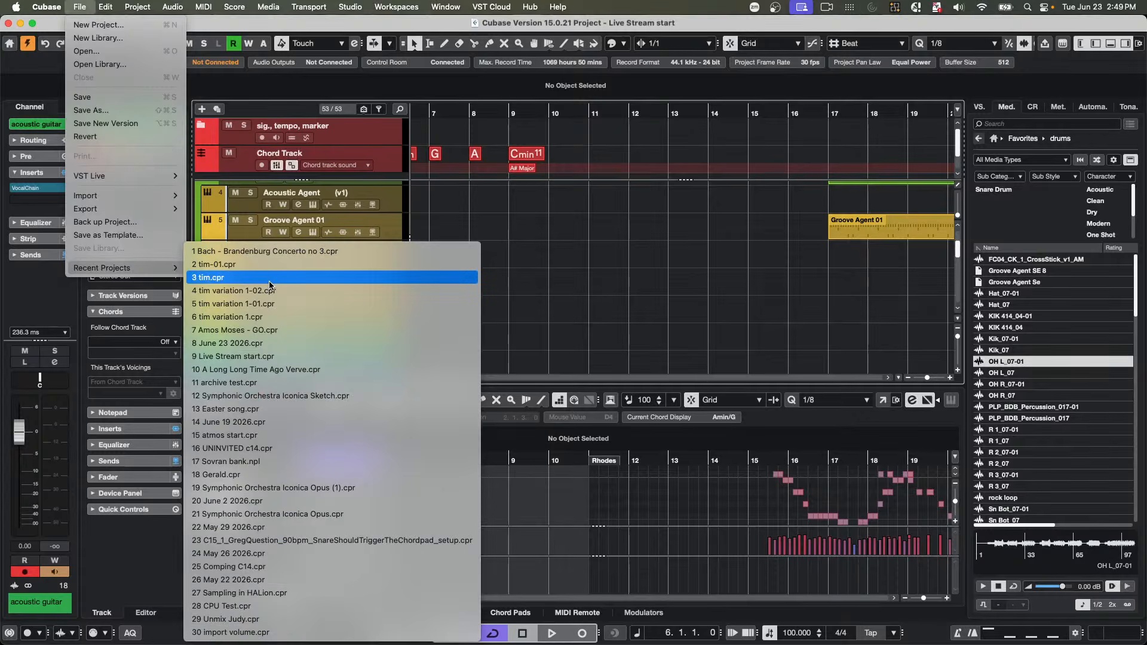
click(262, 277)
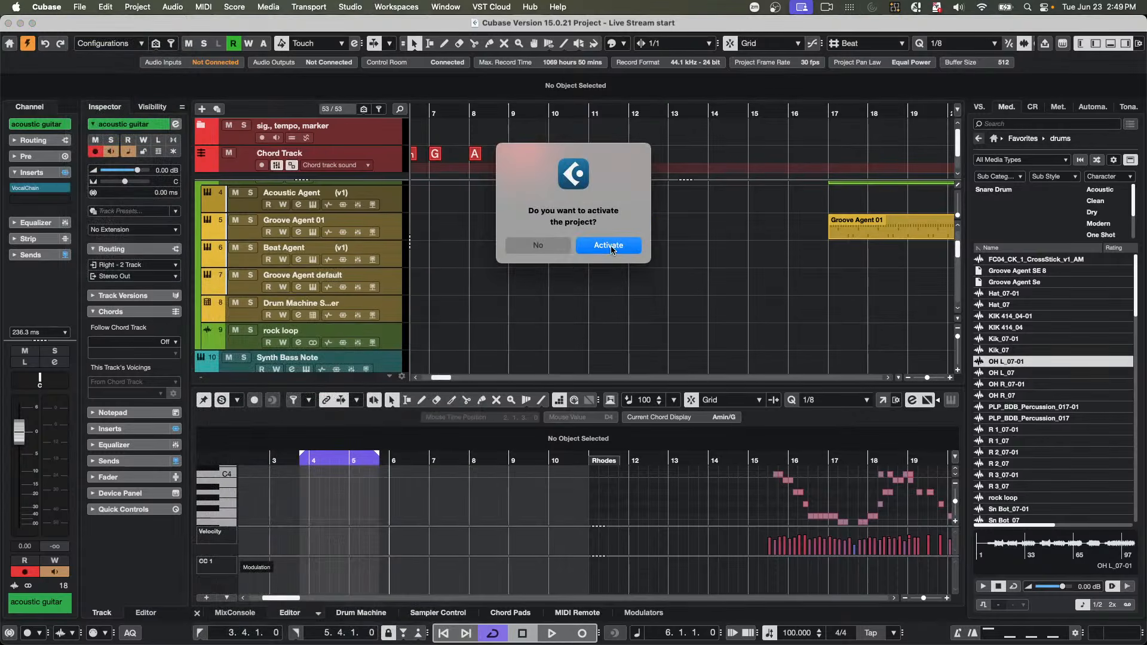
click(610, 251)
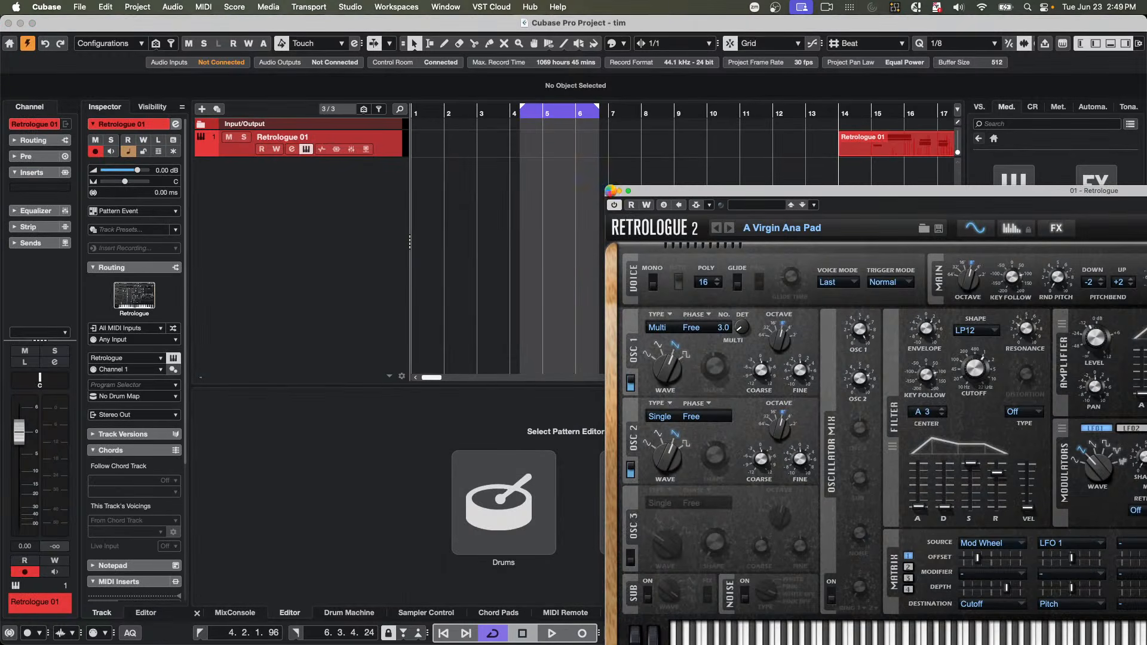
click(611, 191)
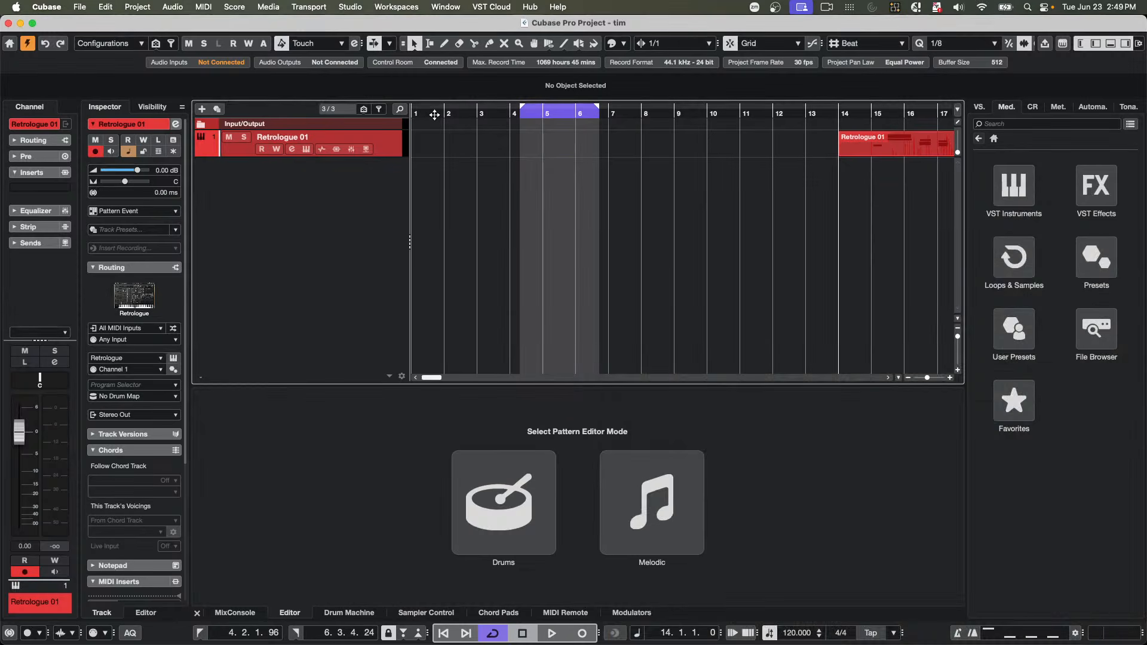
- Move the playhead to the project start and check the project's file location in Project Setup
drag(433, 113, 335, 111)
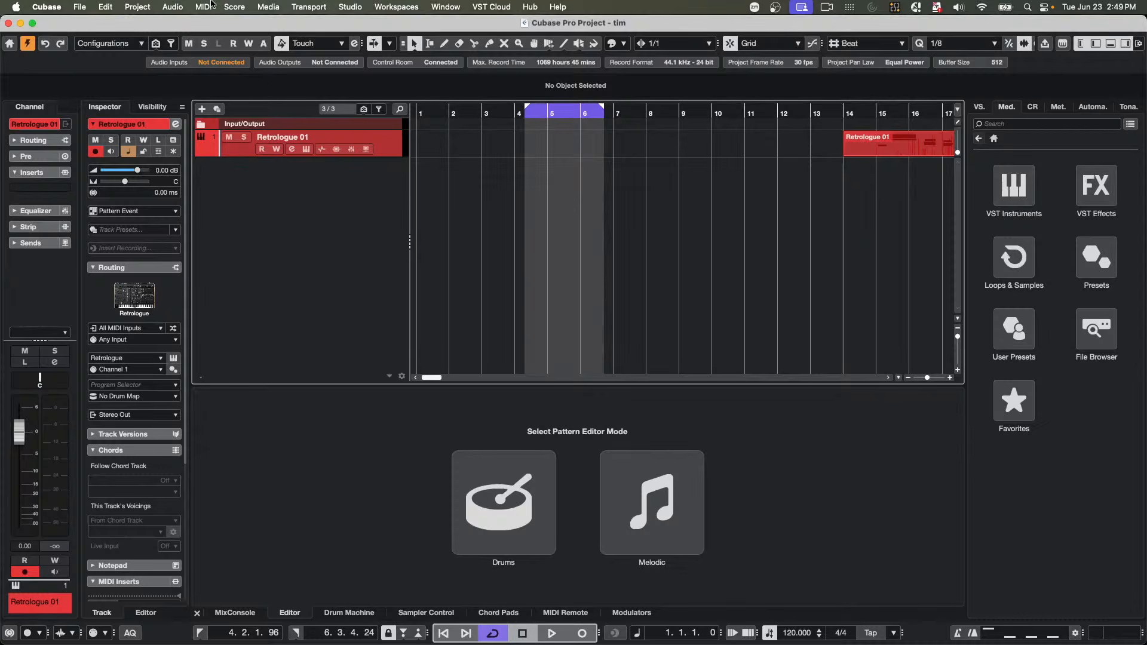
key(shift+s)
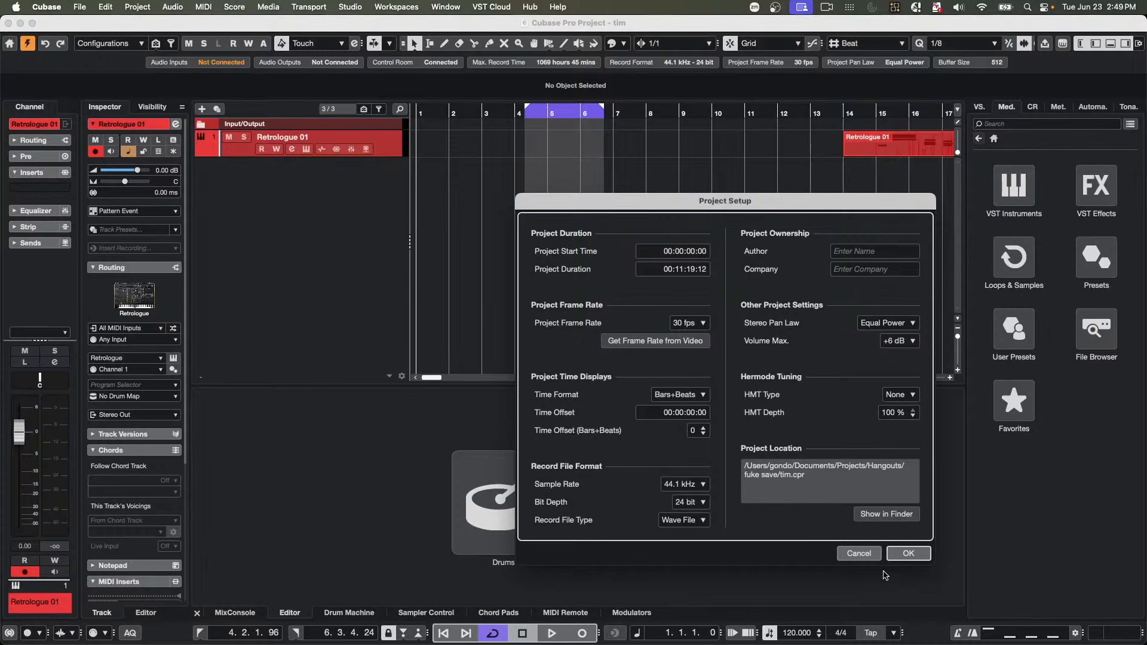
click(905, 556)
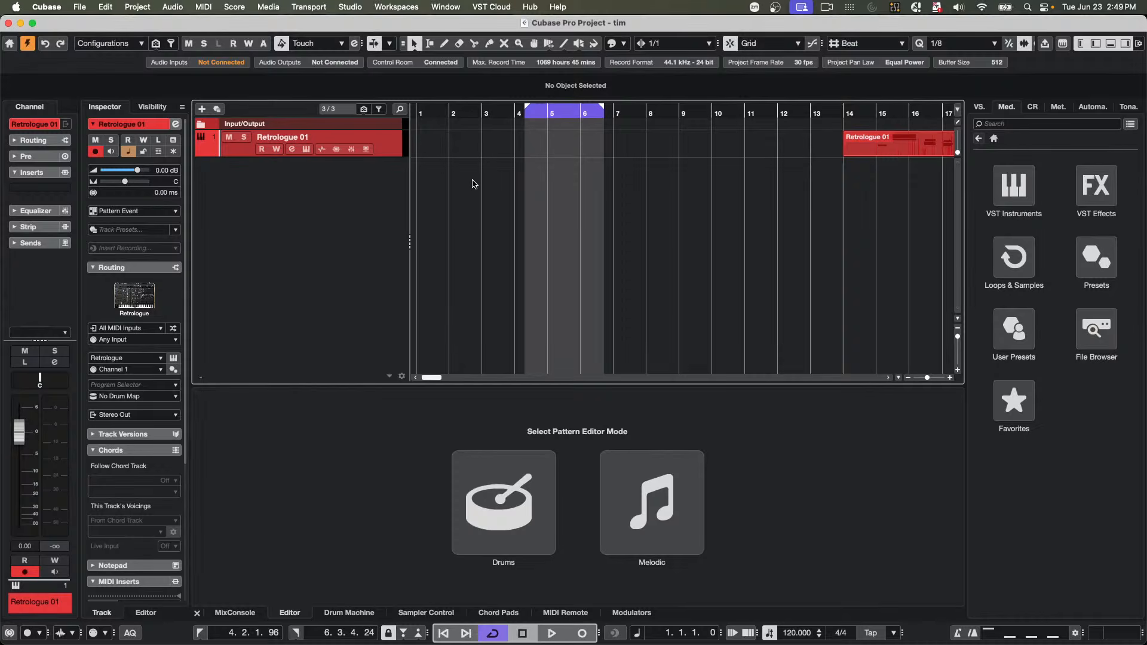
- Save a copy of the project as tim.cpr in the Desktop folder
click(82, 9)
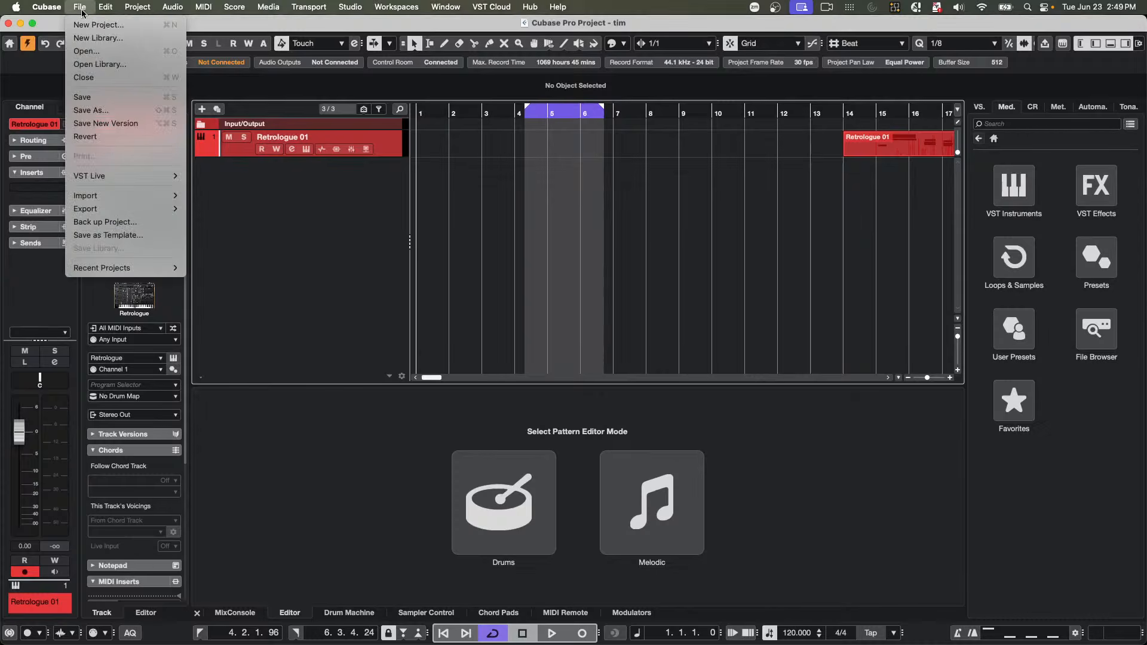
click(108, 111)
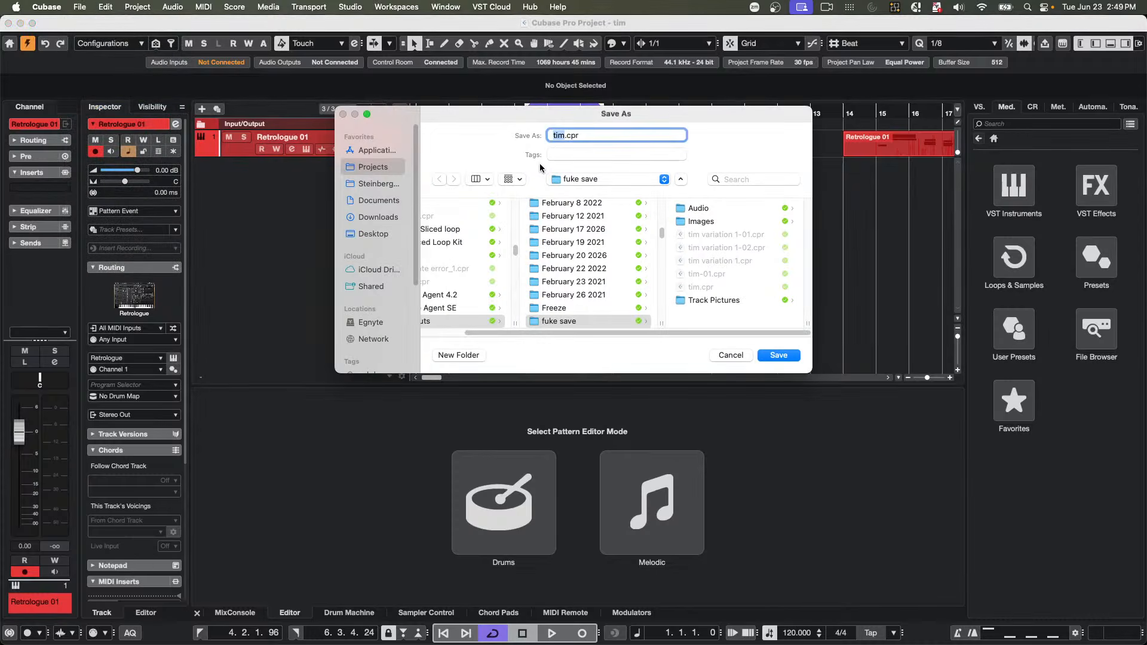
click(599, 181)
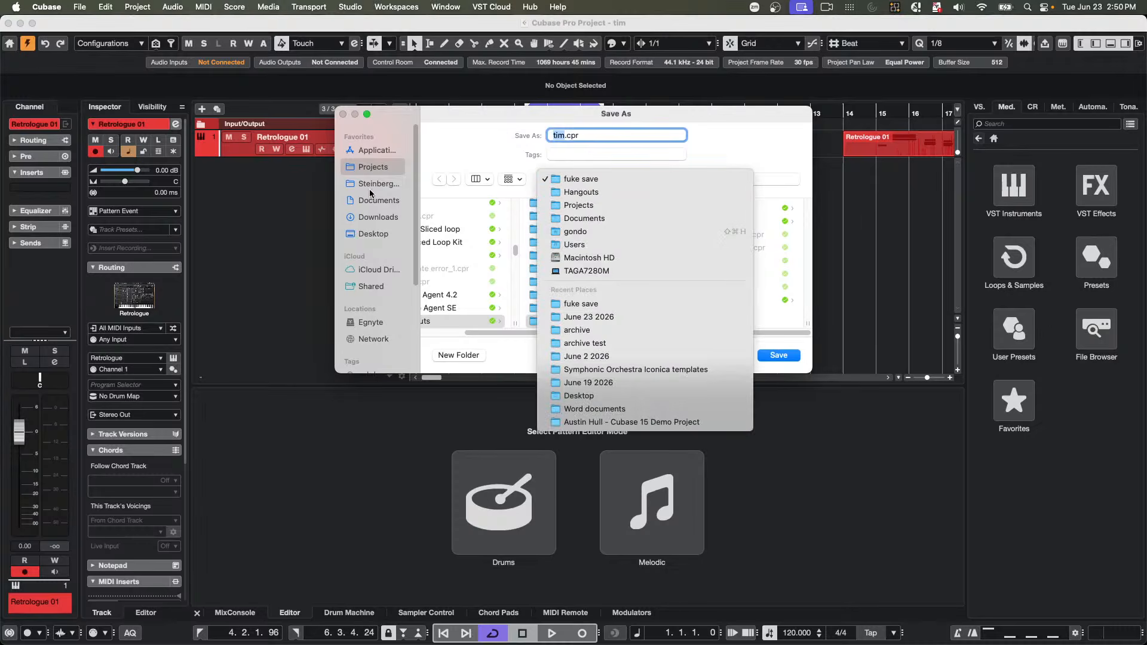
click(377, 233)
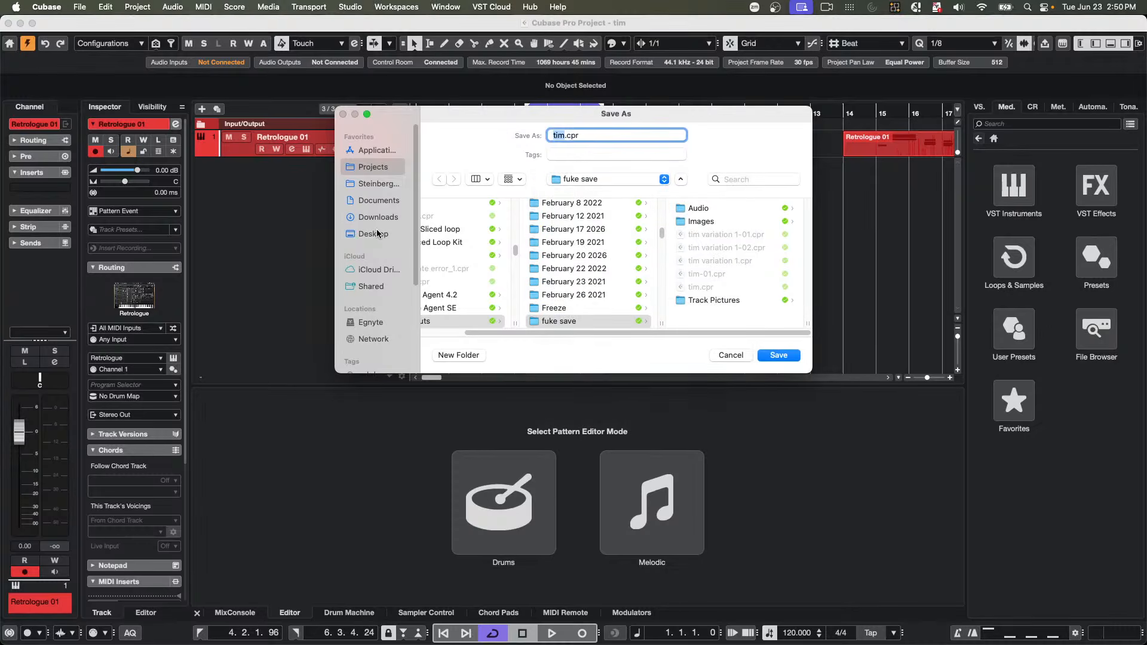
click(377, 233)
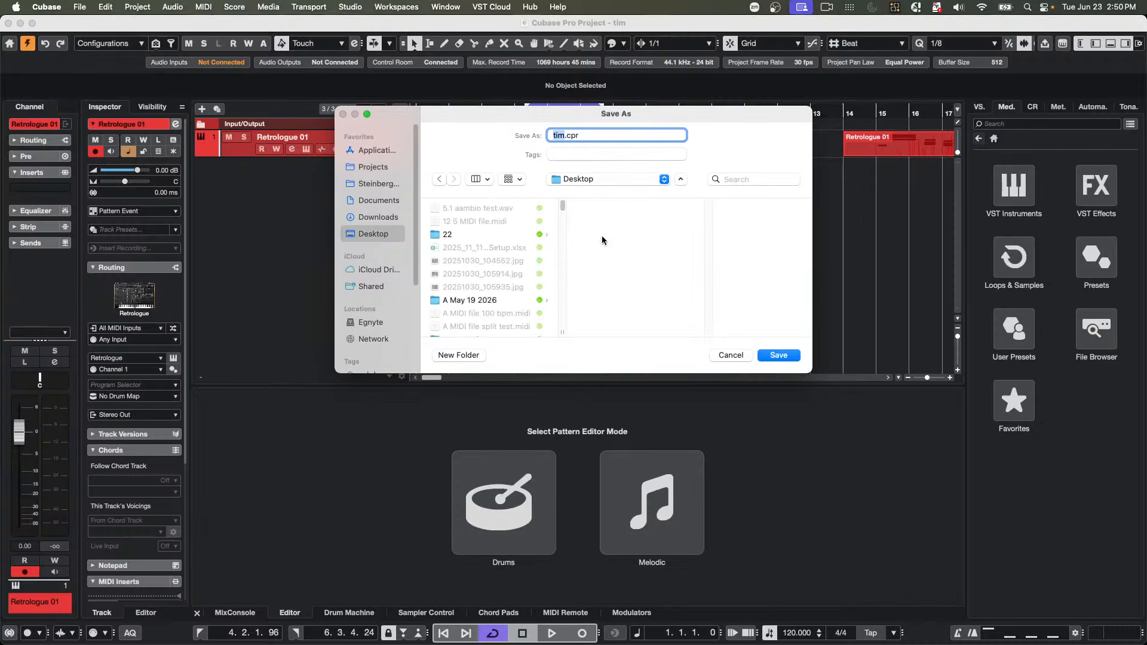
click(781, 356)
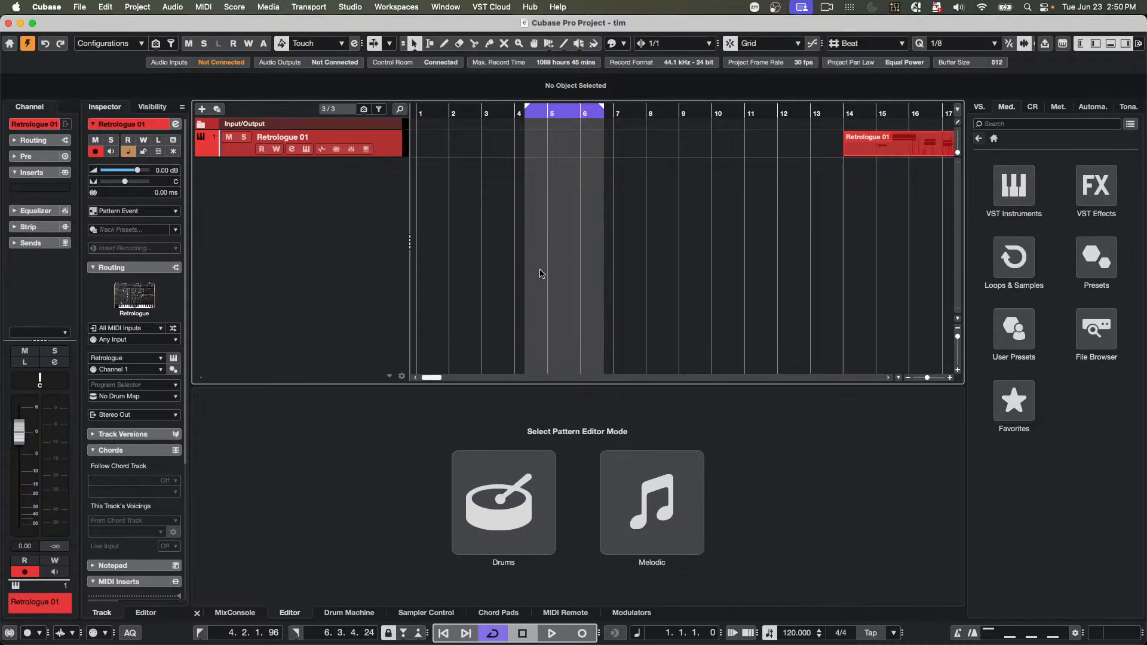
- Check which folder Save As now proposes for the project, and leave without saving
click(75, 7)
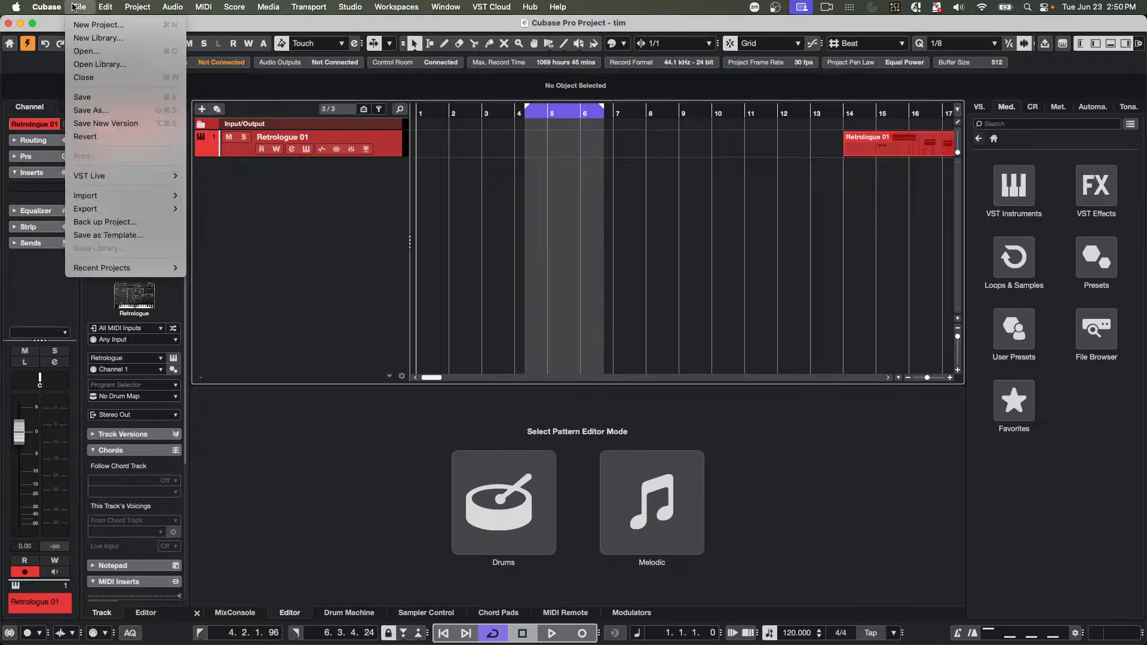
click(140, 116)
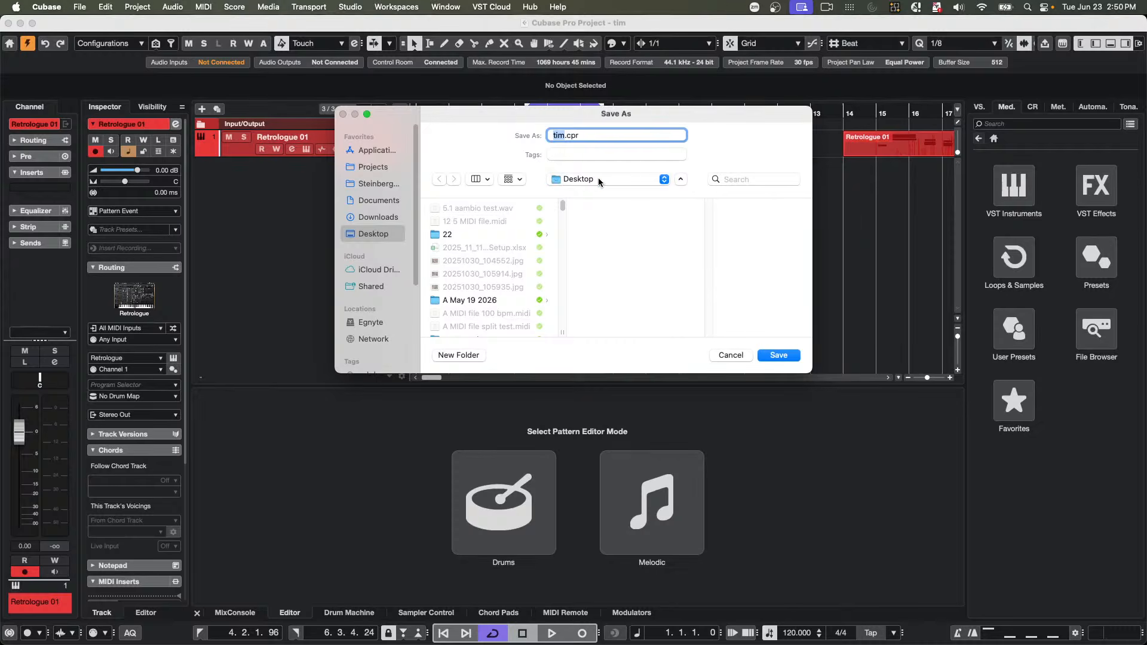
click(730, 355)
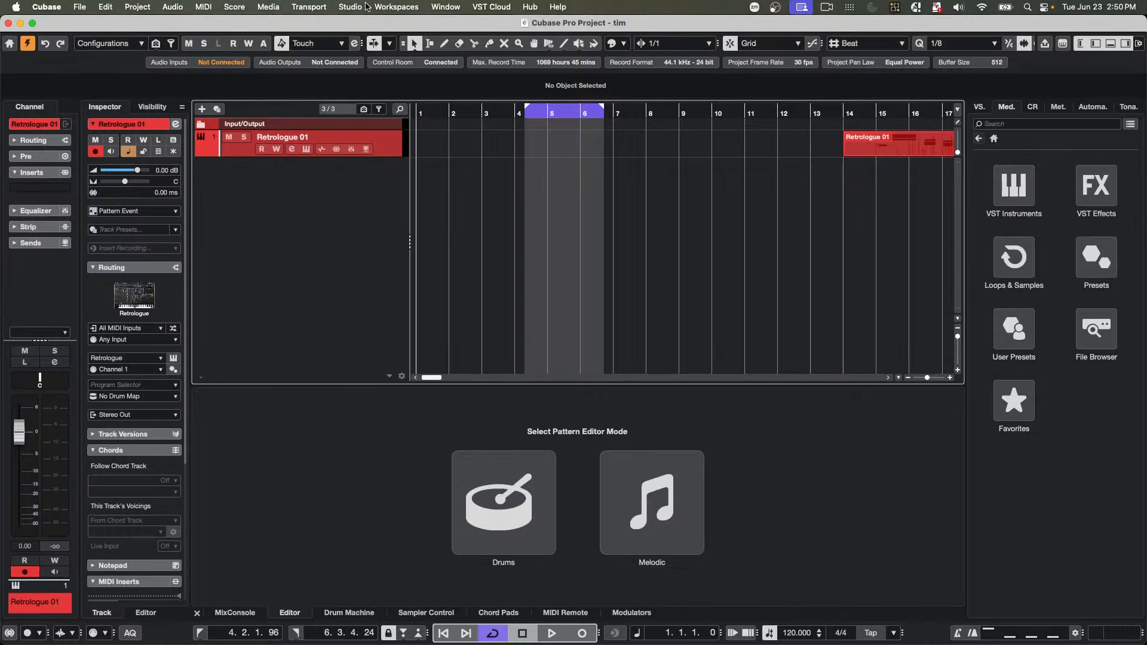
- Switch to the already open project tim-01 and activate it
click(436, 6)
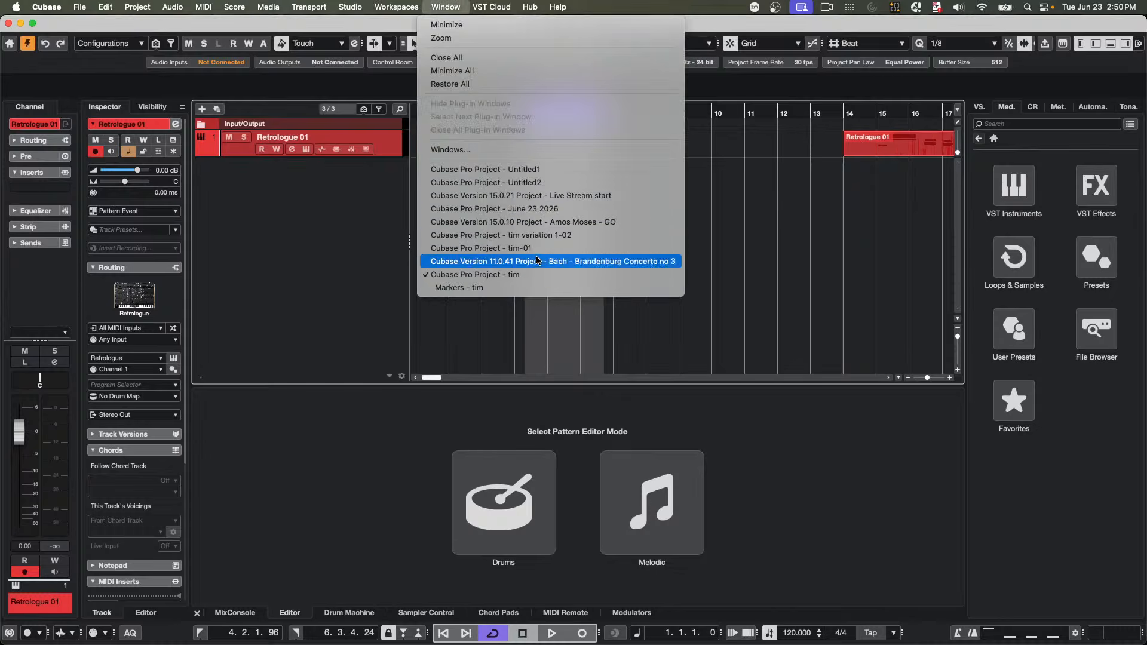
click(519, 248)
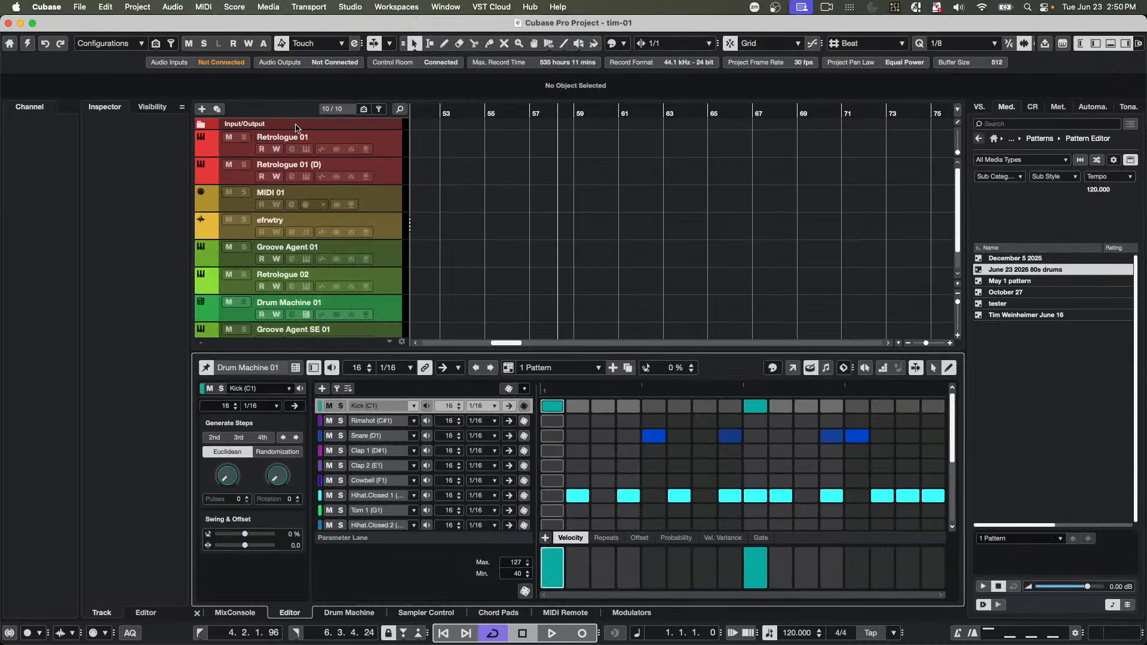
click(28, 44)
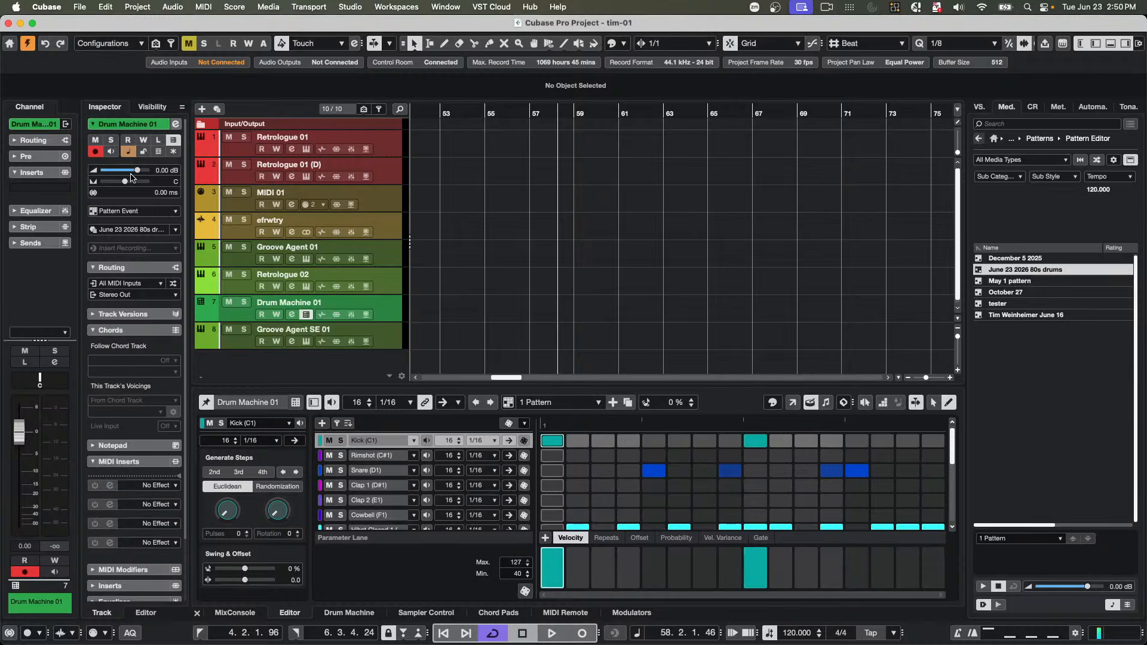
- Save the open tim-01 project as a new incremental version
click(86, 6)
click(86, 6)
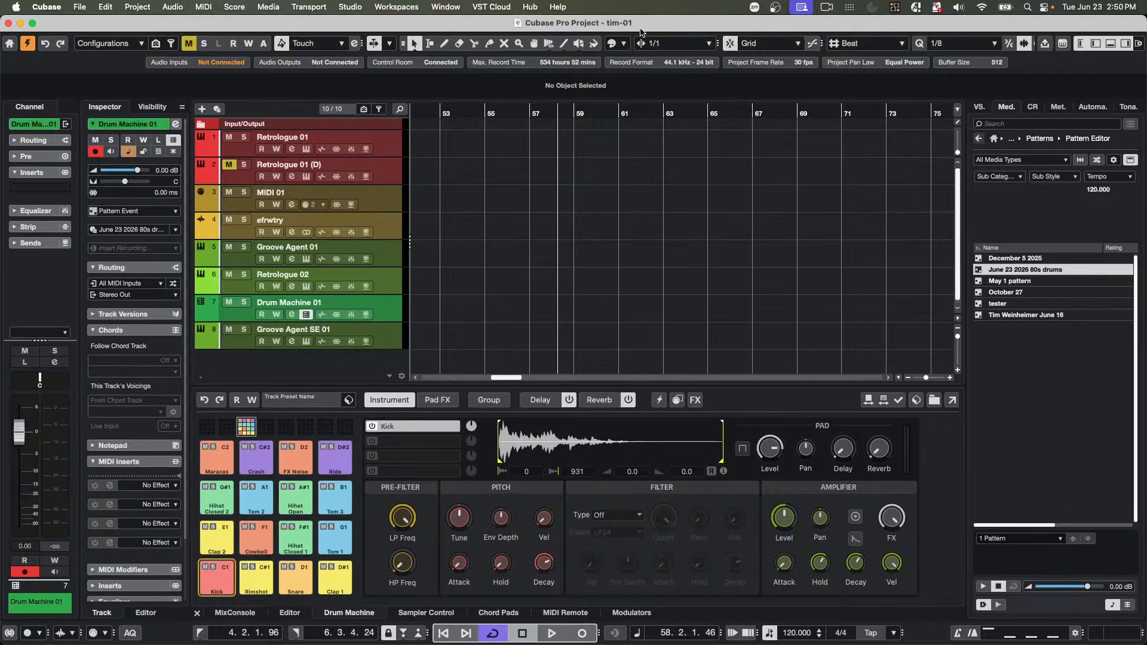
click(76, 4)
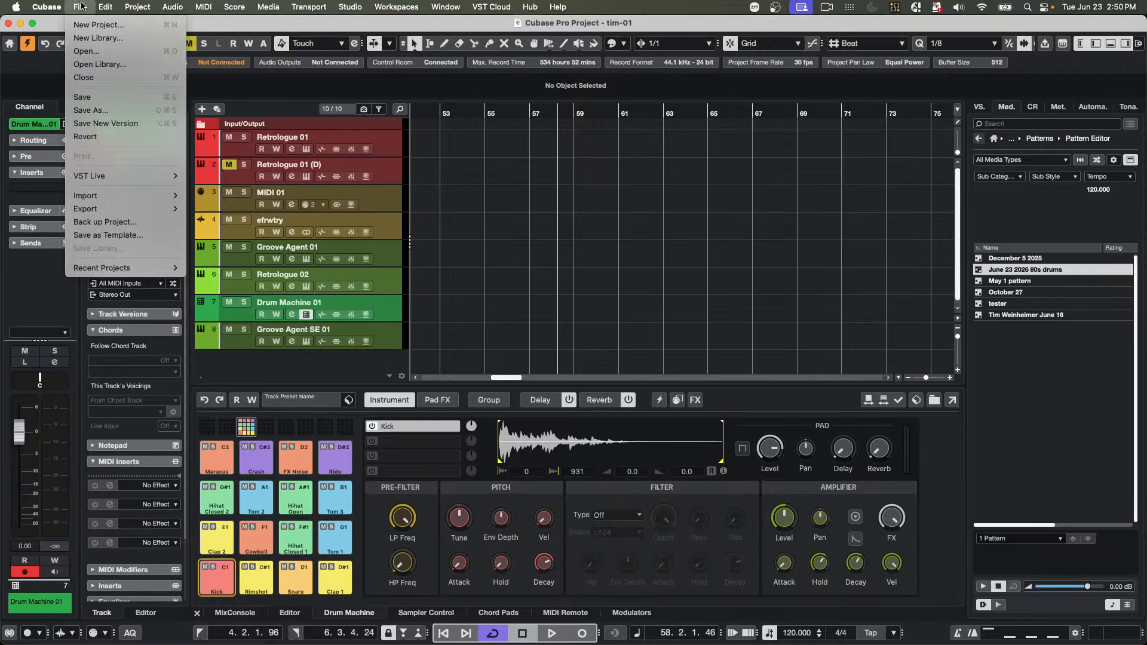
click(117, 124)
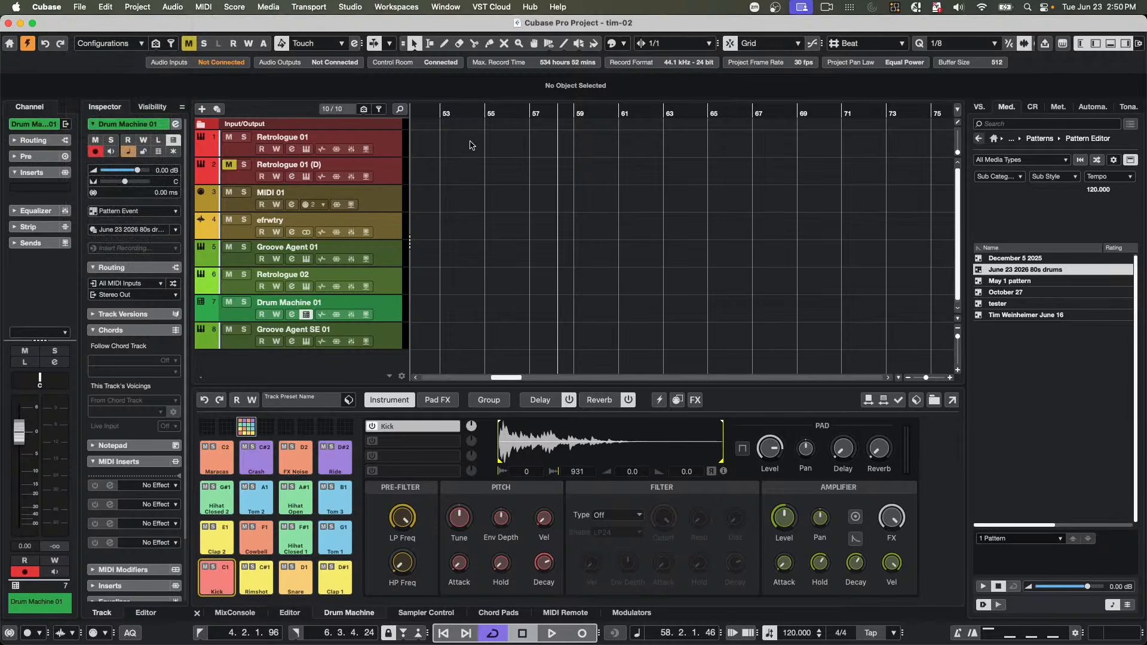
key(super+Tab)
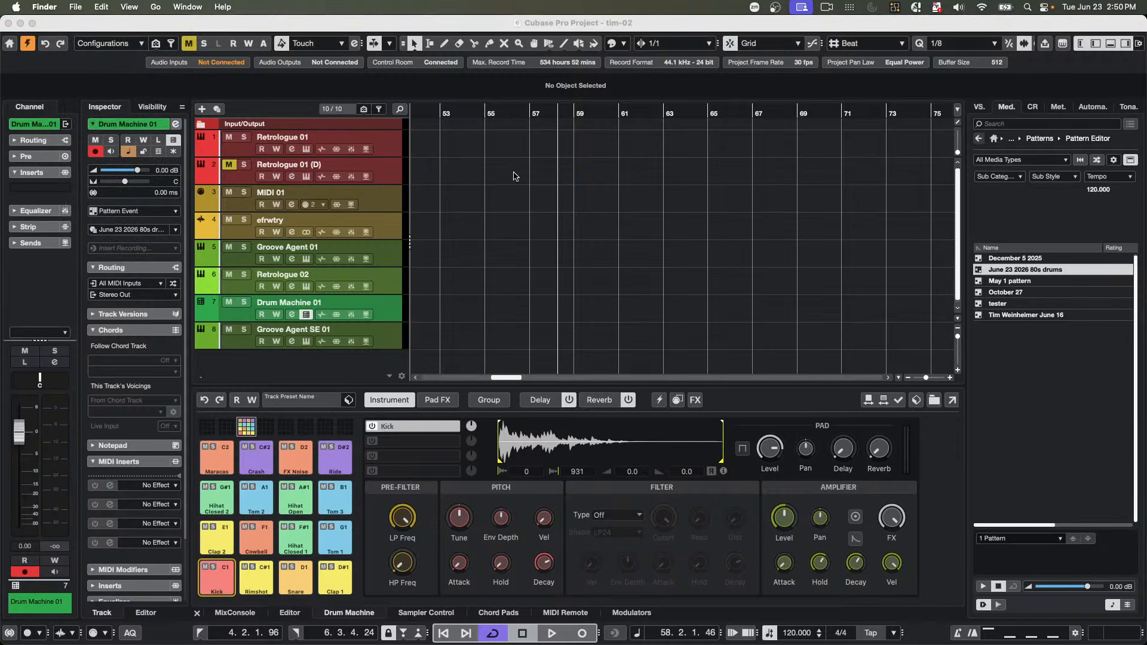
mouse_move(391, 643)
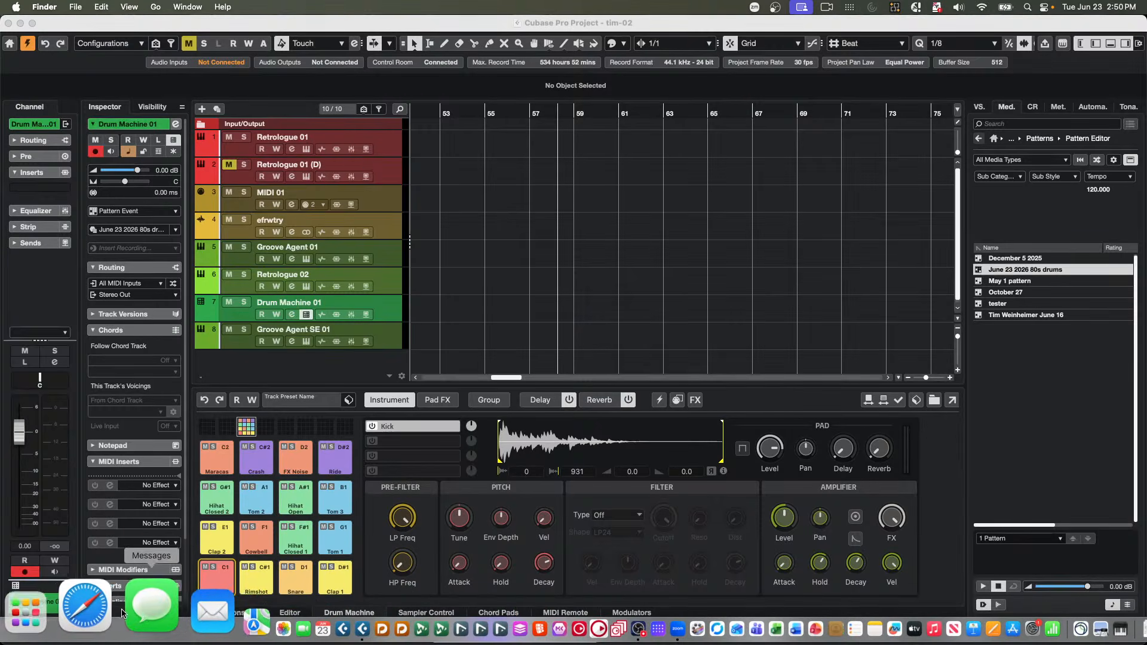
click(114, 613)
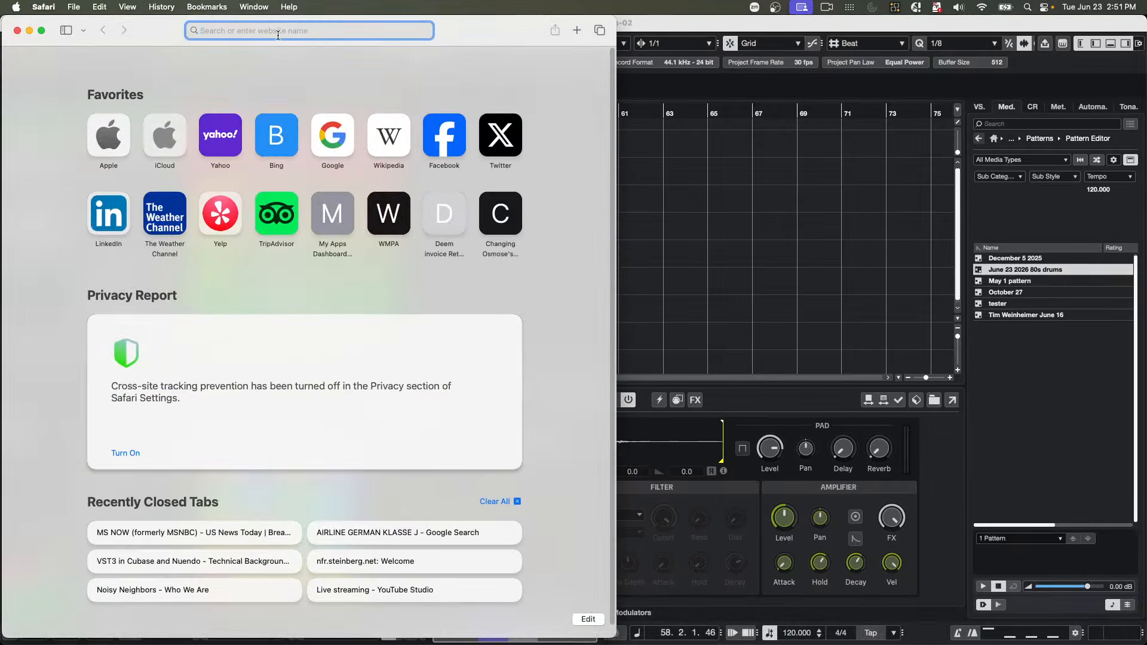
key(super+w)
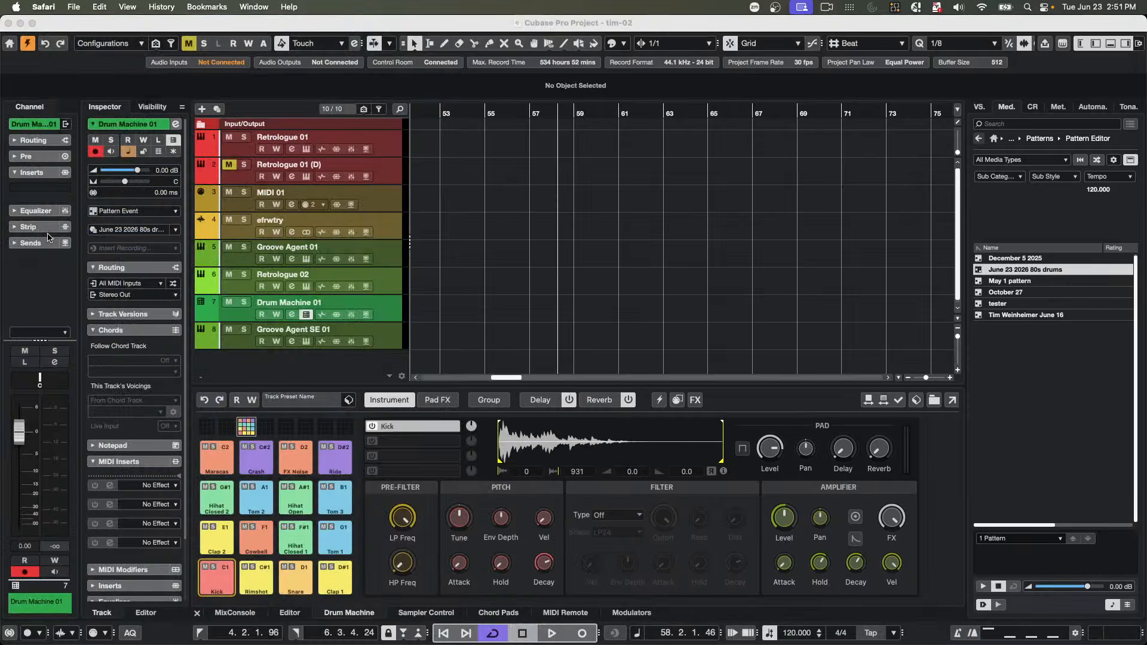
- Switch to Finder, check the project files in the fuke save folder inside Projects > Hangouts, and close the window
mouse_move(91, 612)
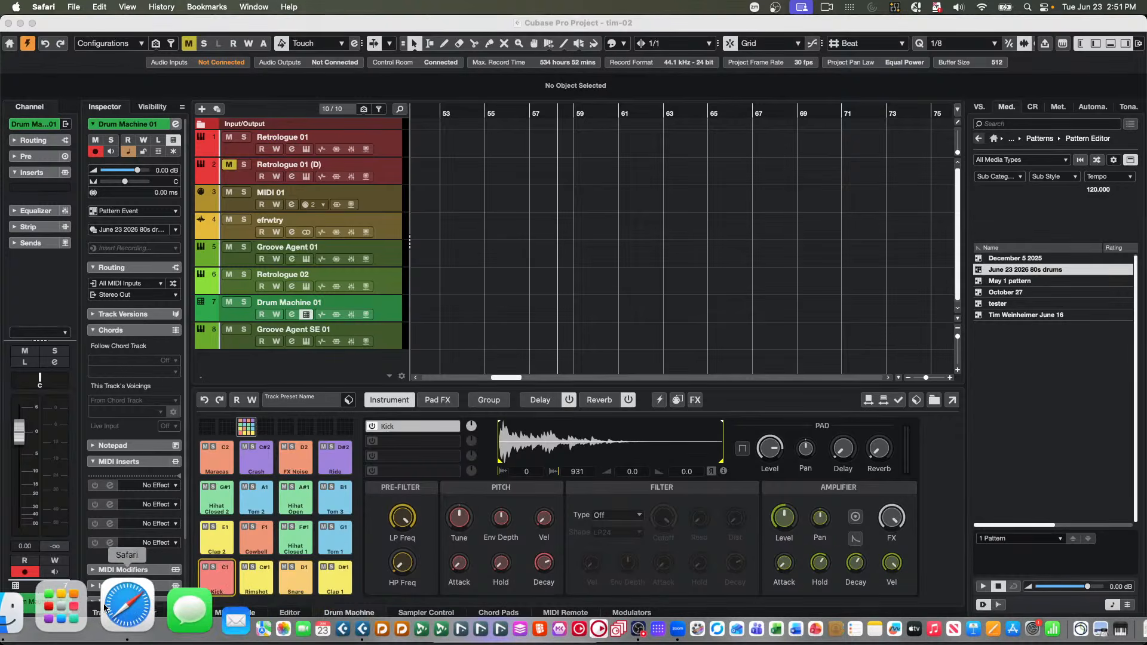
click(24, 606)
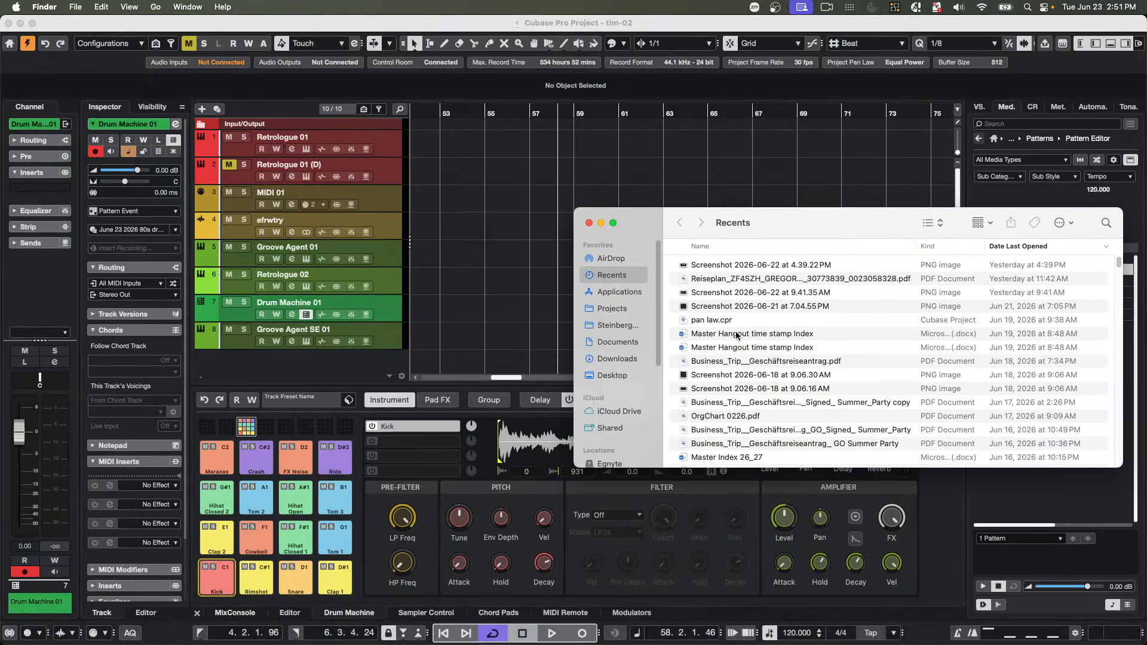
click(612, 308)
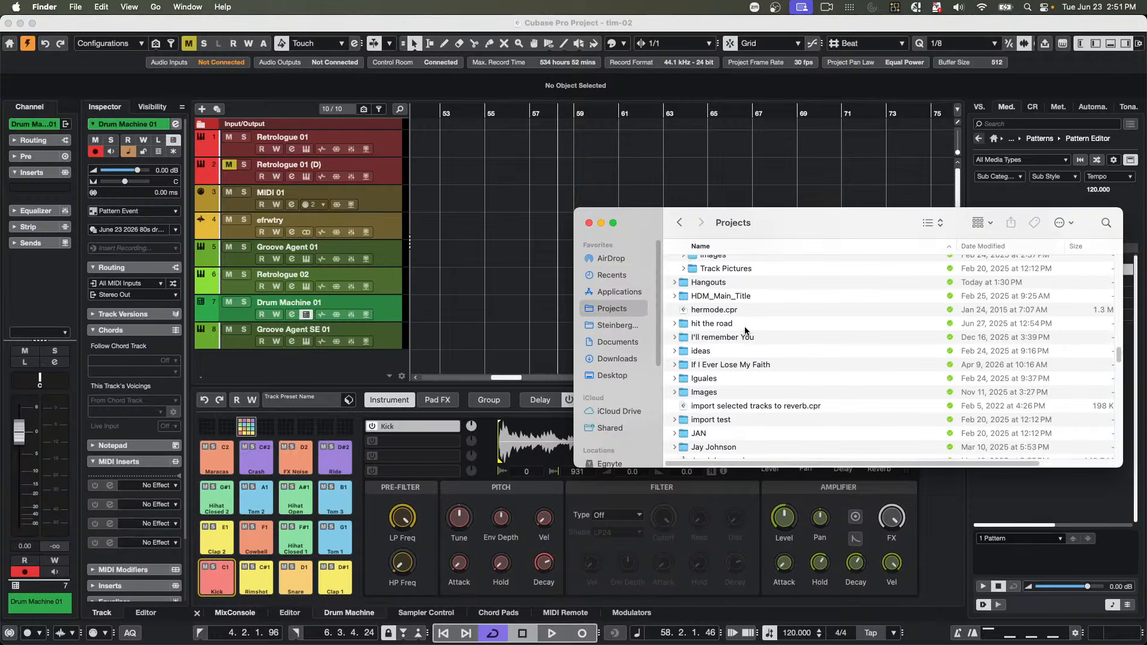
double_click(712, 282)
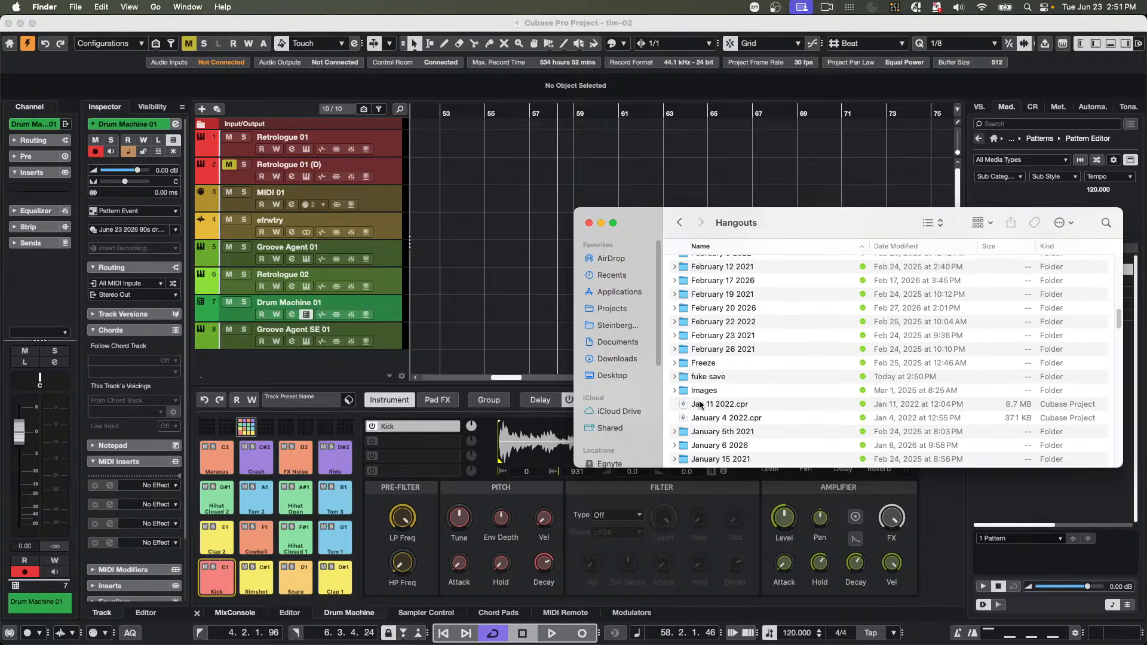
double_click(709, 376)
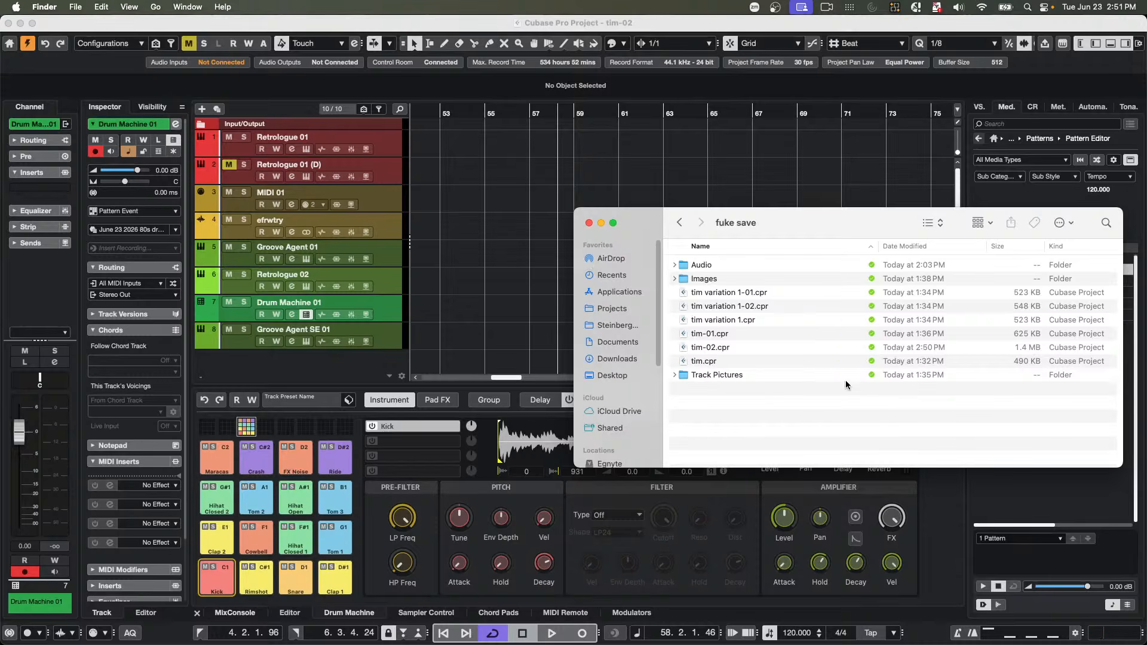
click(590, 225)
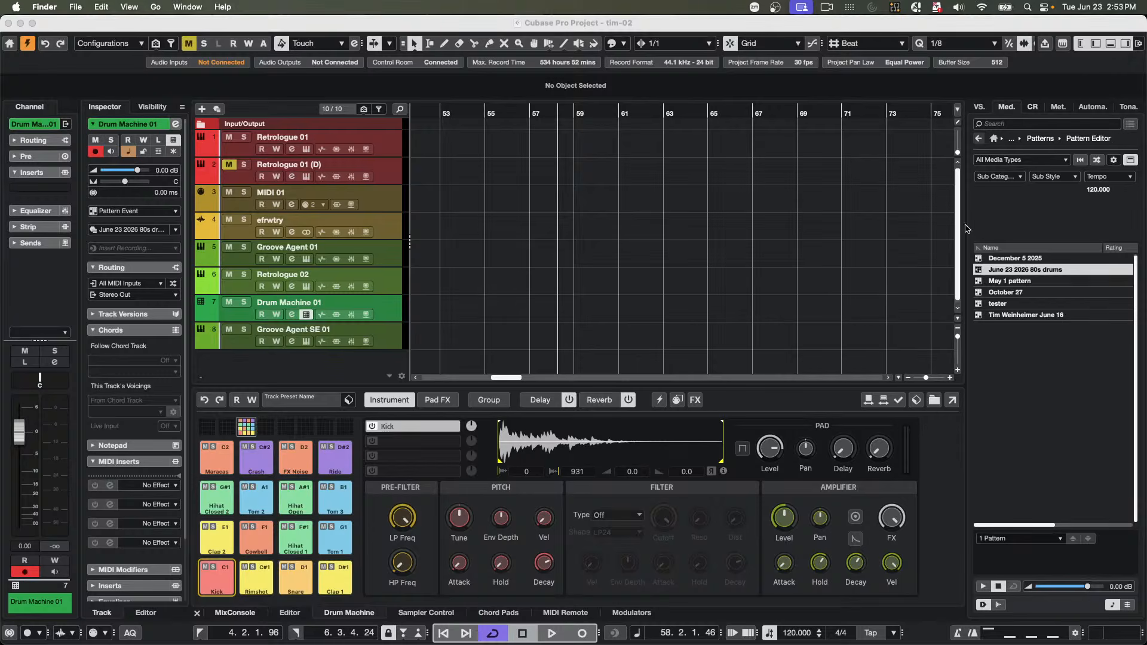
- Remove SuperVision and the VST Connect plug-ins from the Control Room's Main inserts
click(1033, 110)
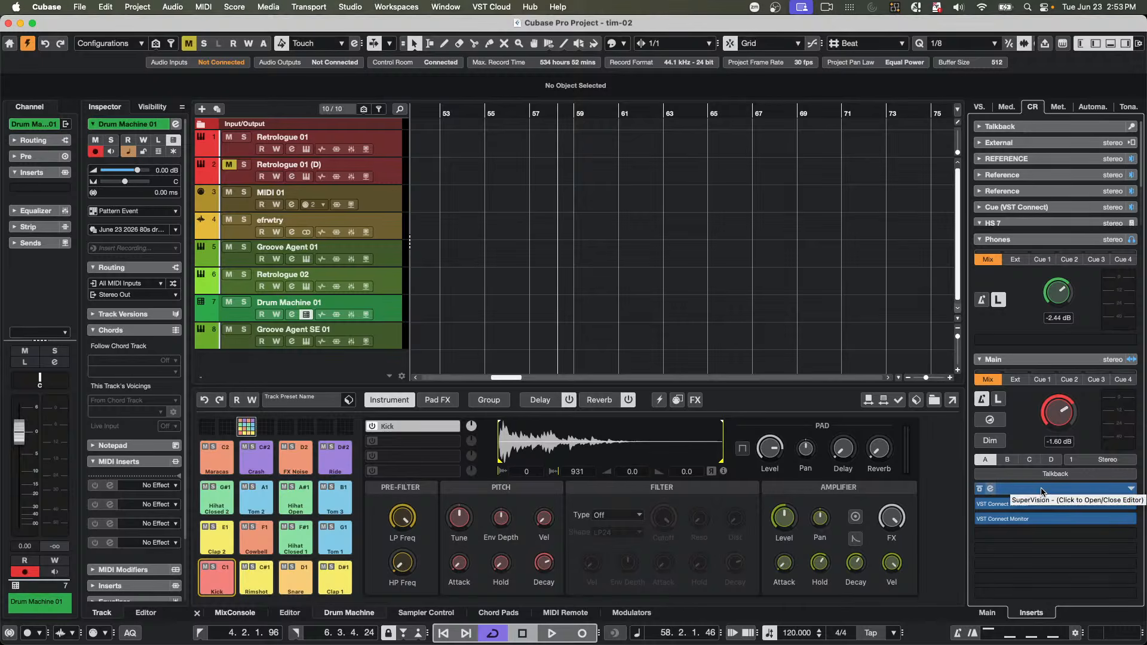
drag(1043, 490, 859, 351)
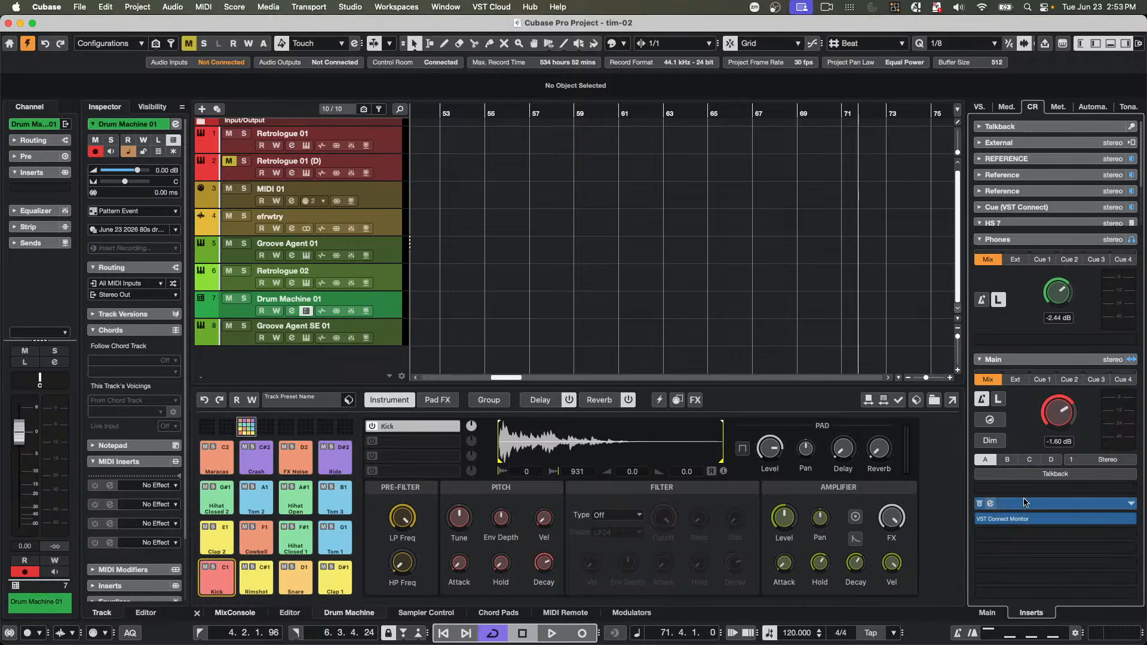
drag(1025, 501, 777, 290)
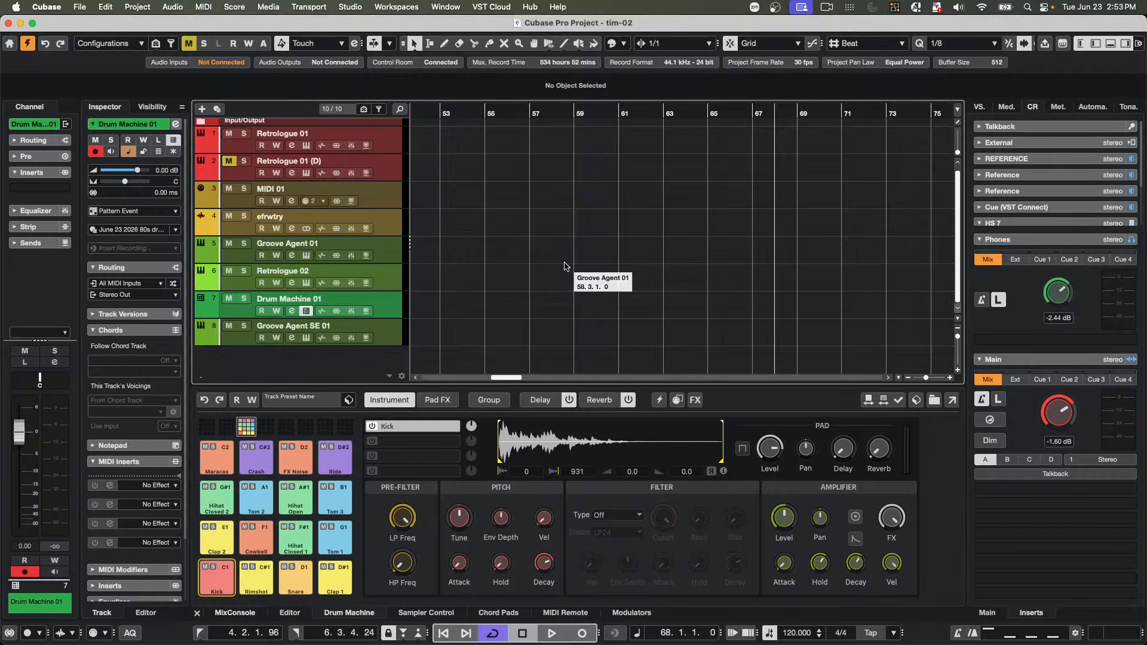
- Switch to OBS, lower the macOS Screen Capture audio level to -inf dB, and return to Cubase
key(super+Tab)
key(super+Tab)
key(super+Tab)
key(super+Tab)
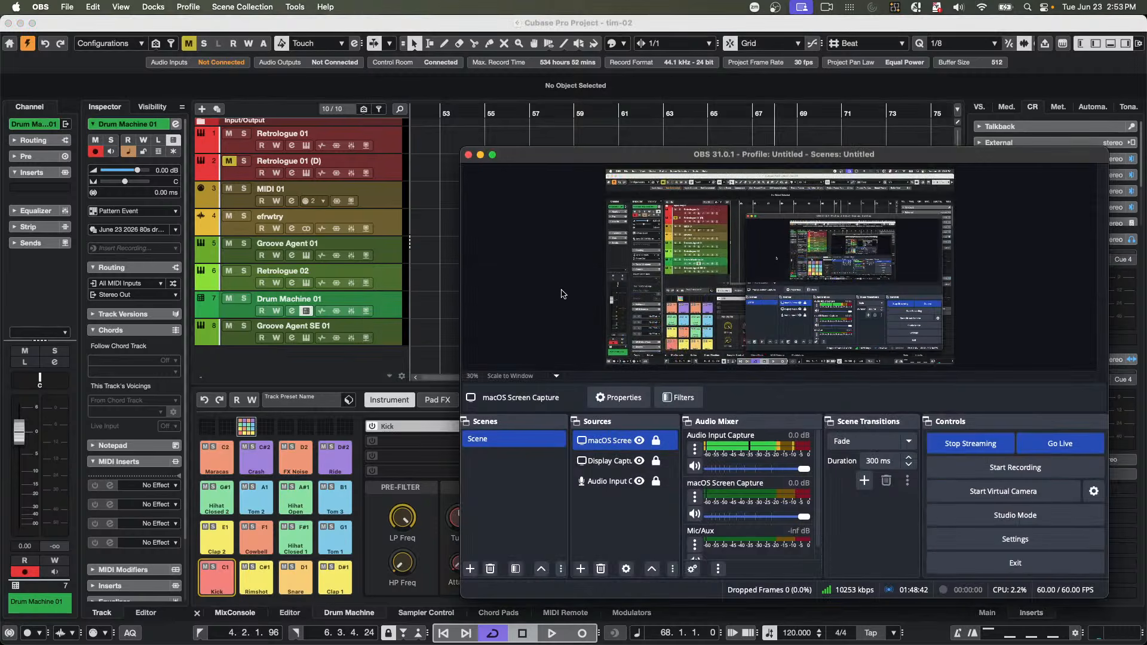
click(677, 483)
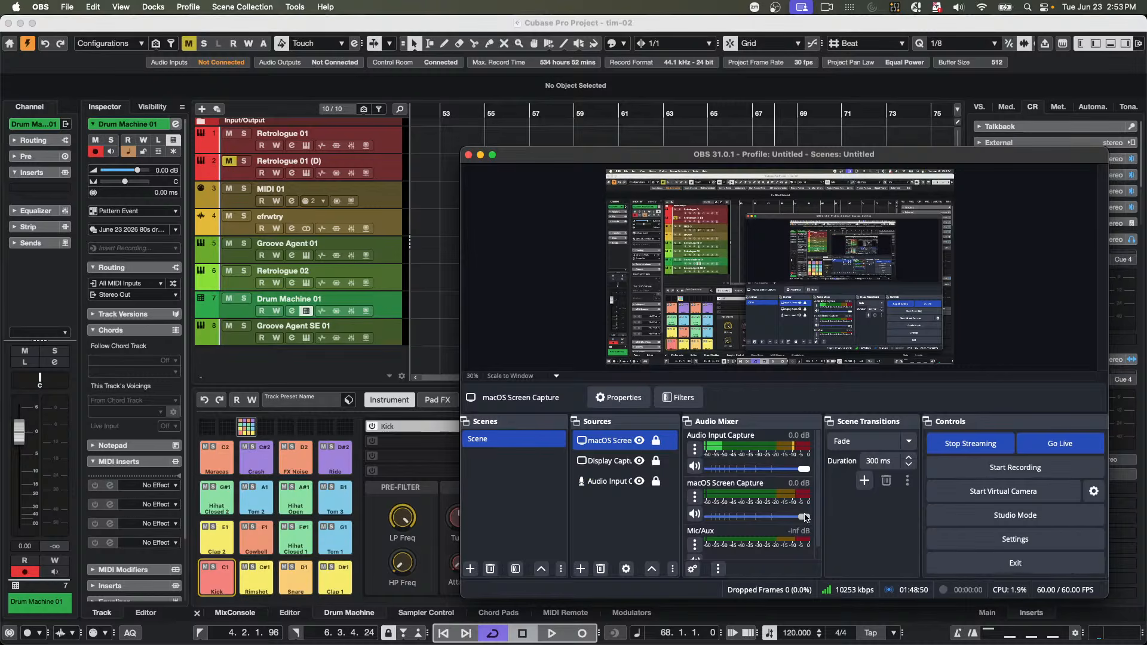
drag(806, 519, 681, 516)
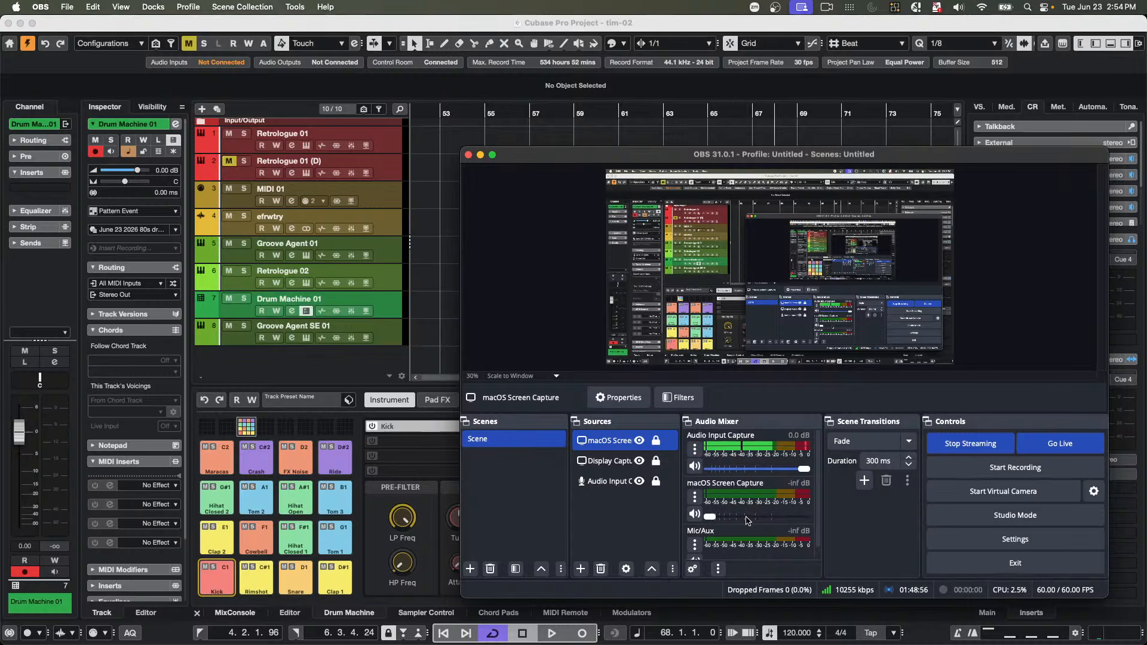
scroll(747, 519, down, 1)
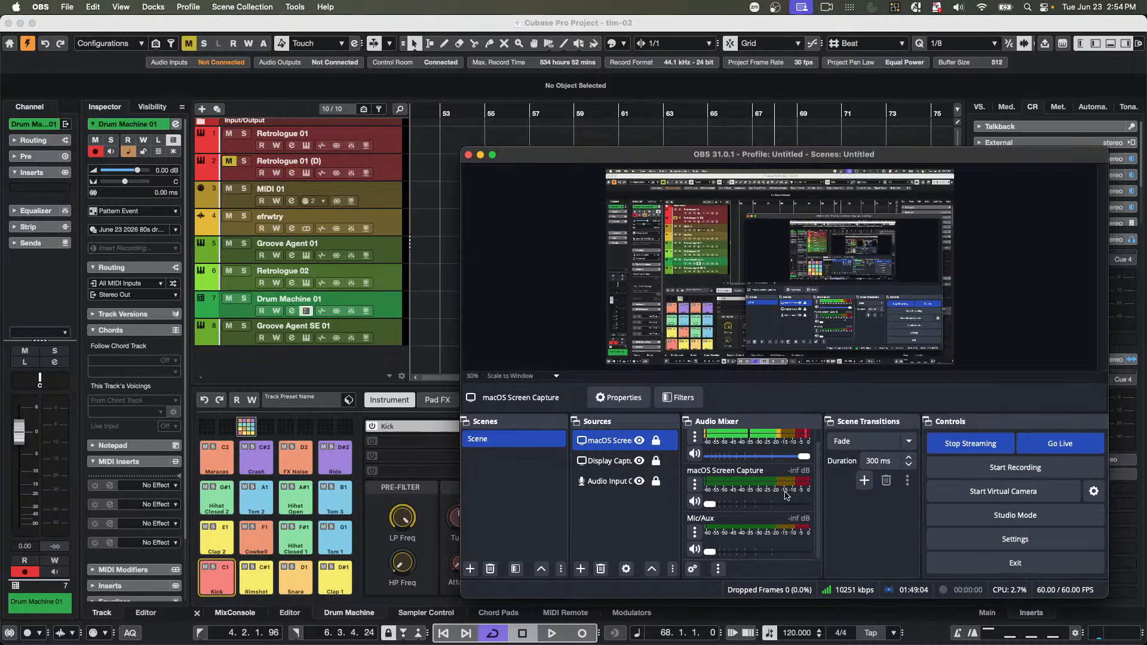
click(428, 281)
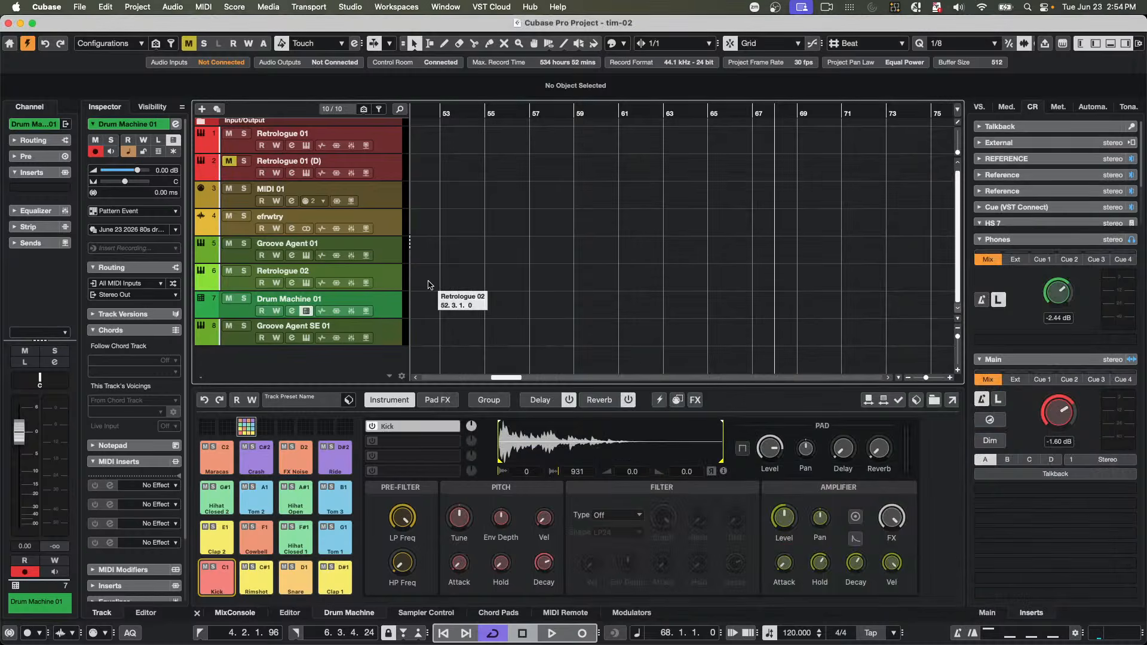
key(super+Tab)
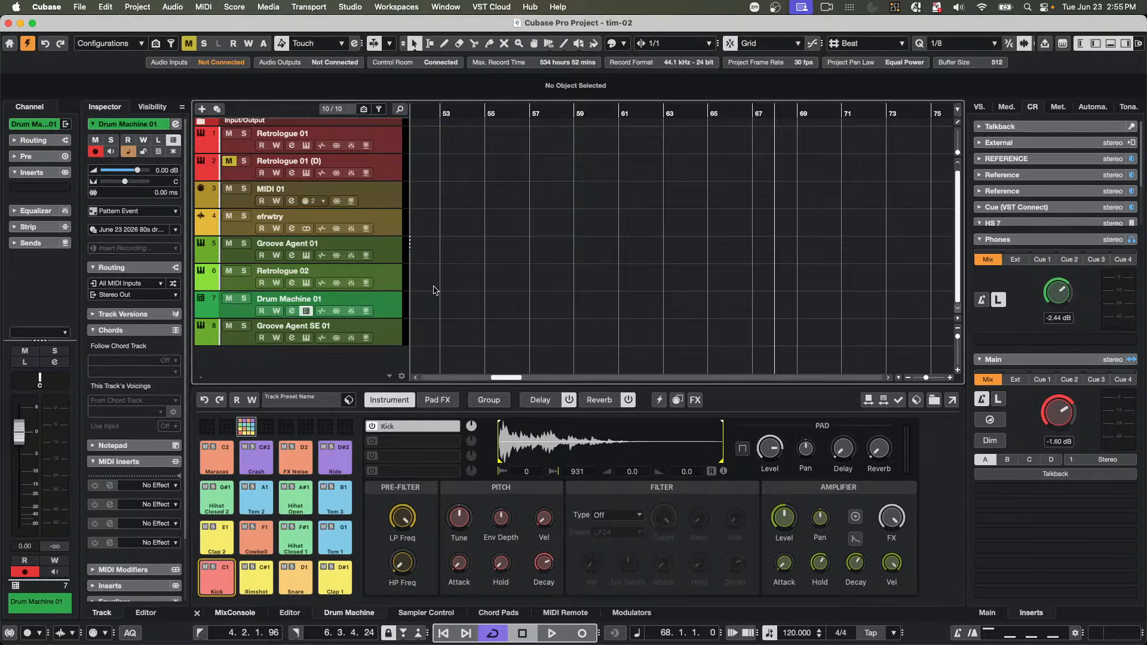
- Move the playhead to the project start and activate the Draw tool in the arrangement
drag(469, 117, 256, 123)
scroll(519, 250, up, 1)
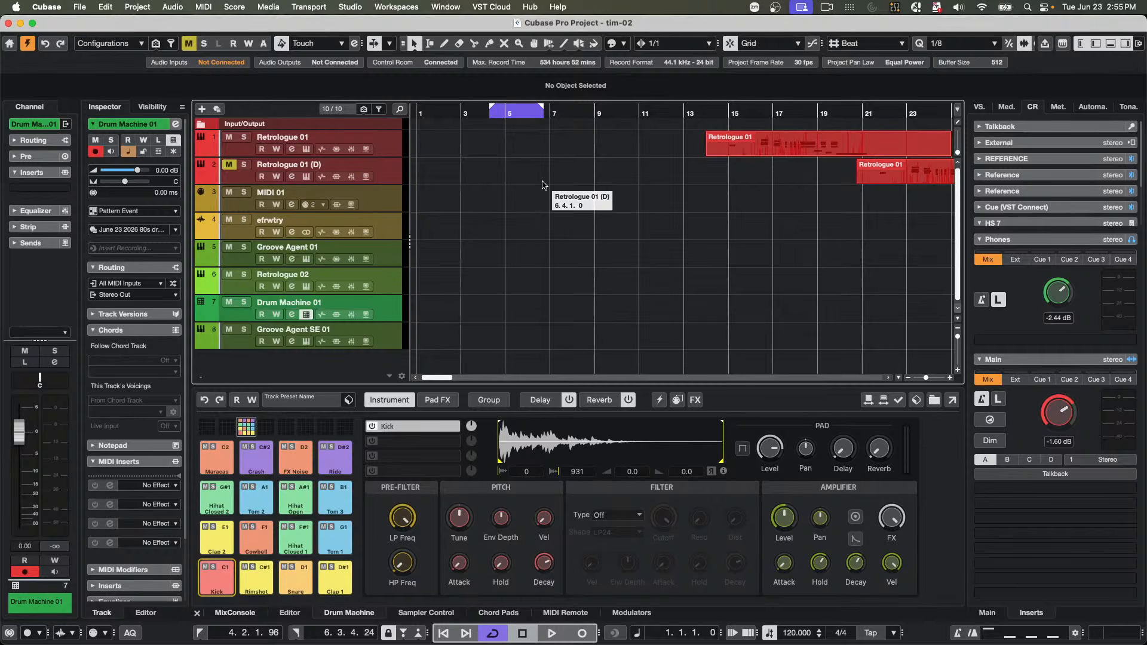
right_click(448, 179)
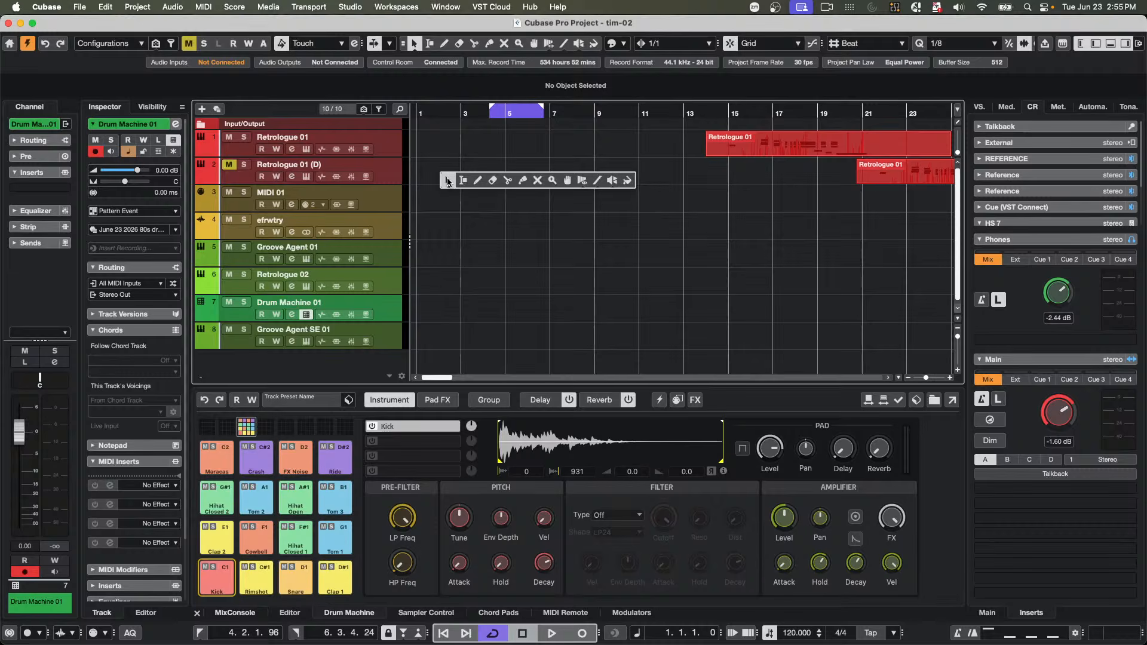
click(484, 180)
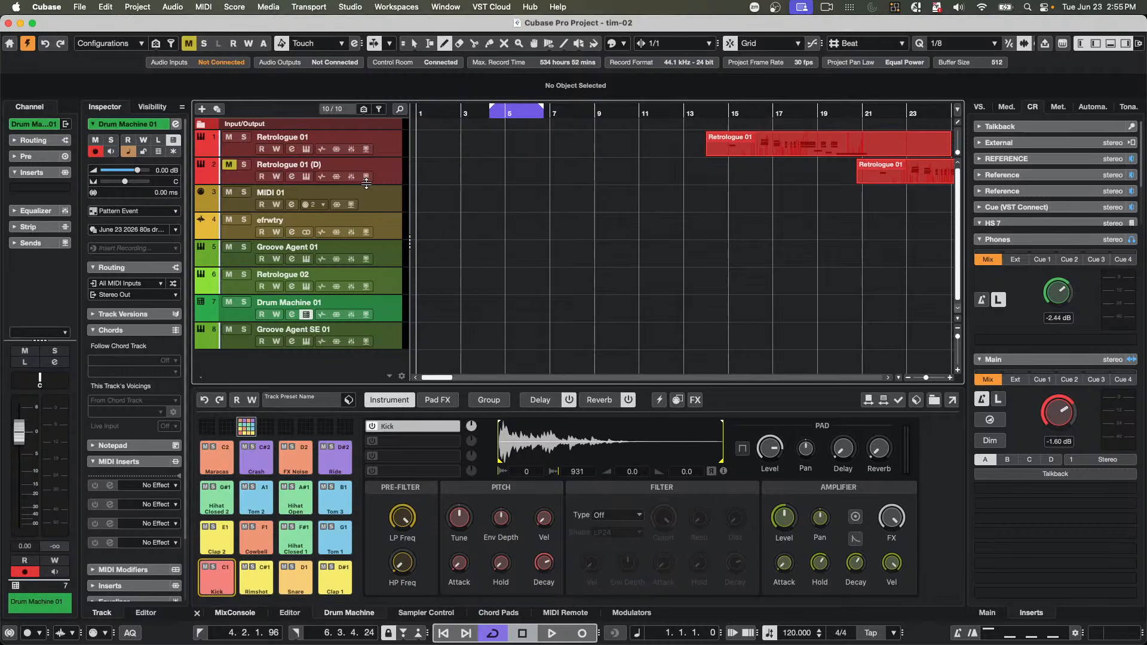
- Open the Retrologue 01 track's instrument, audition a note on its keyboard, and close it
click(306, 148)
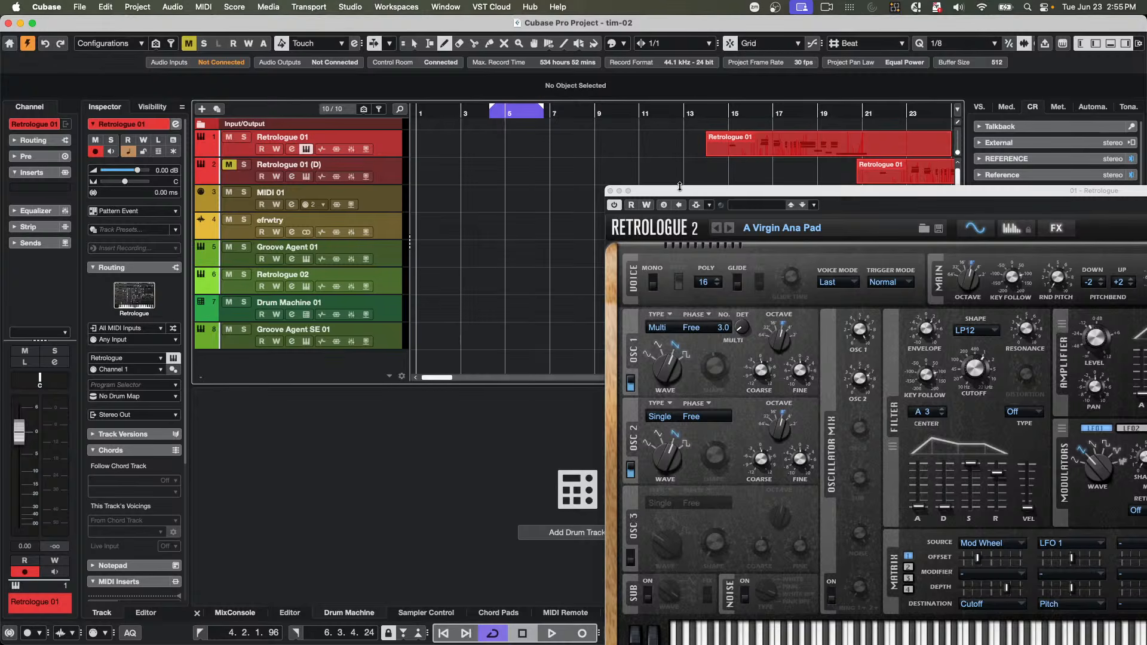
drag(681, 187, 571, 74)
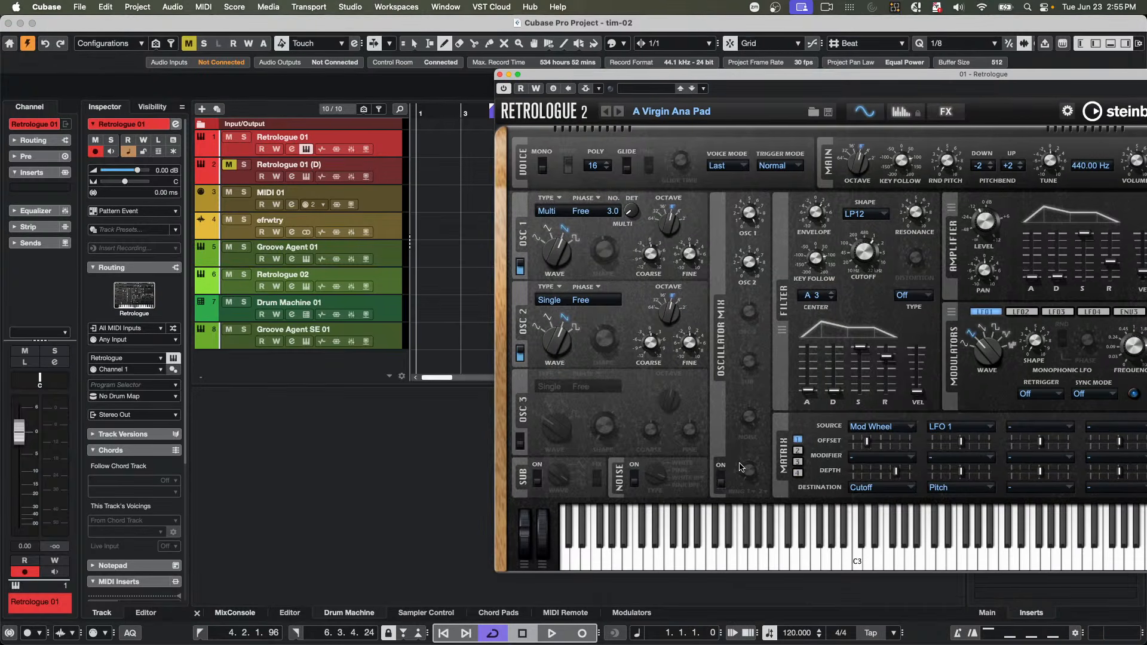
click(773, 550)
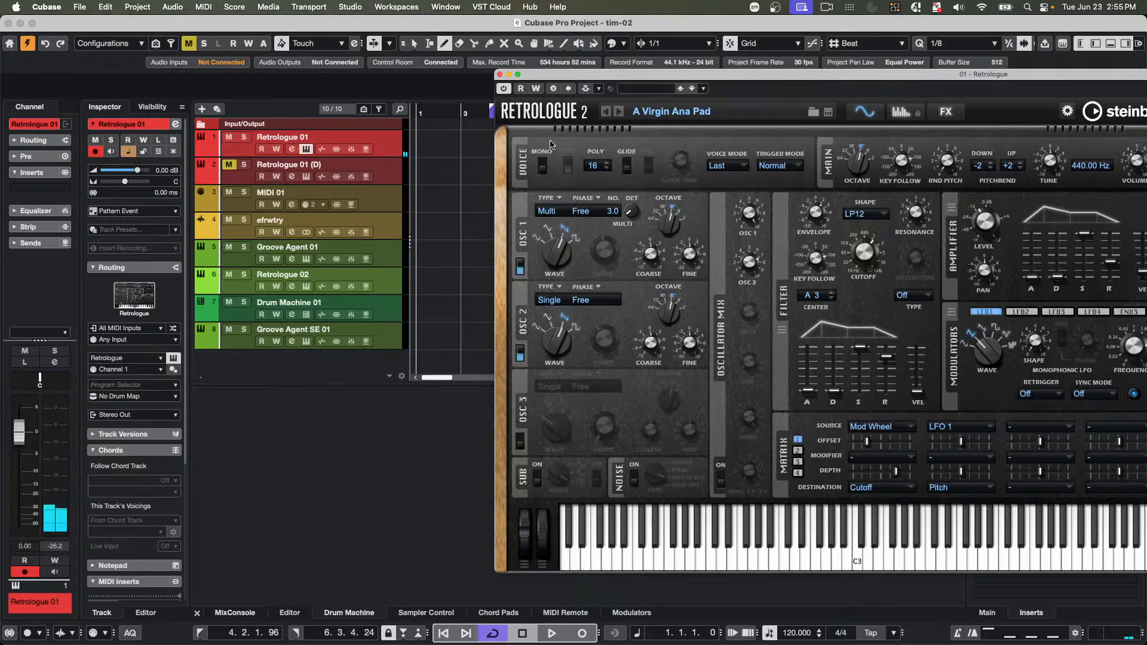
click(499, 74)
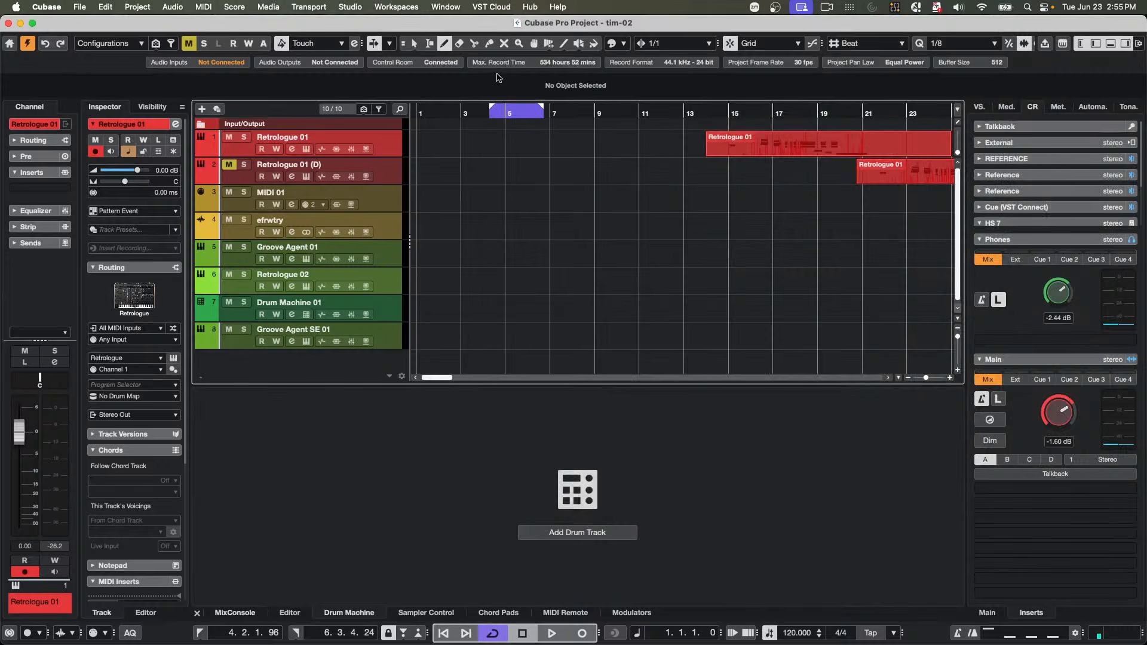
- Draw a pattern event from bar 3 to about 7.2 on the Retrologue 01 track and convert it to a MIDI part
drag(468, 145, 555, 146)
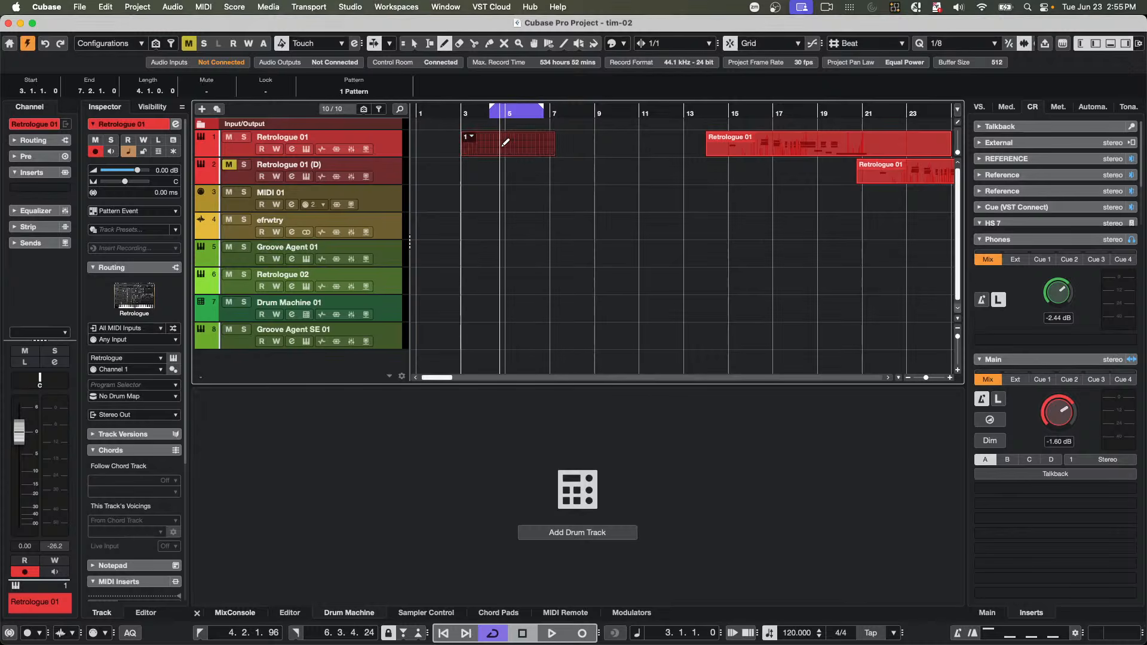
key(1)
click(471, 137)
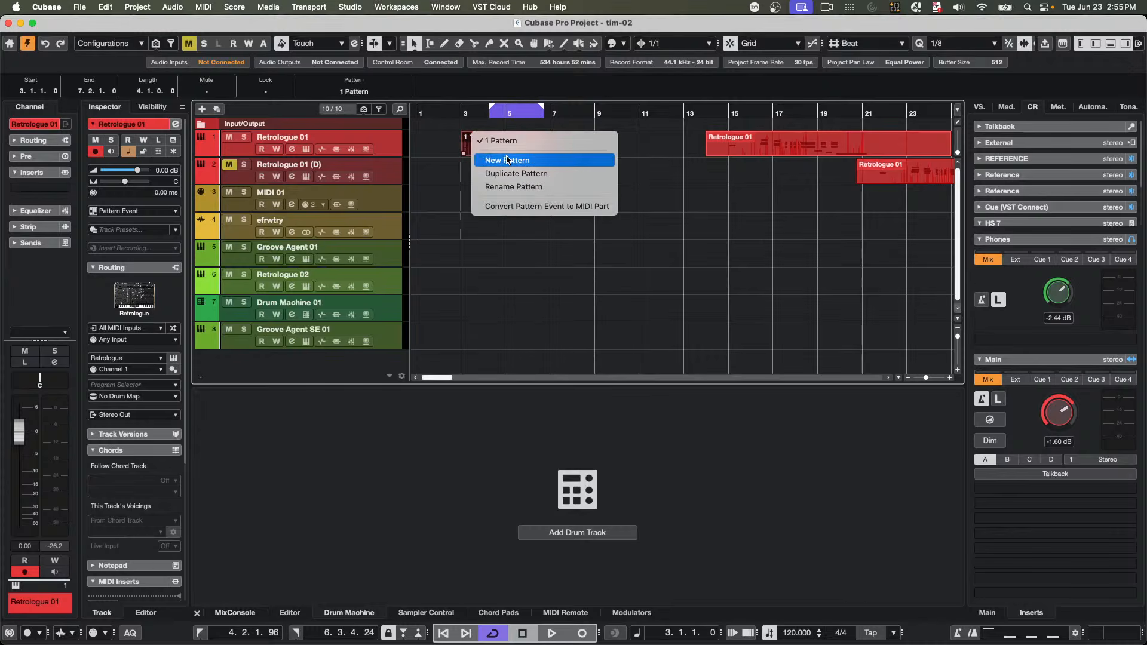
click(513, 207)
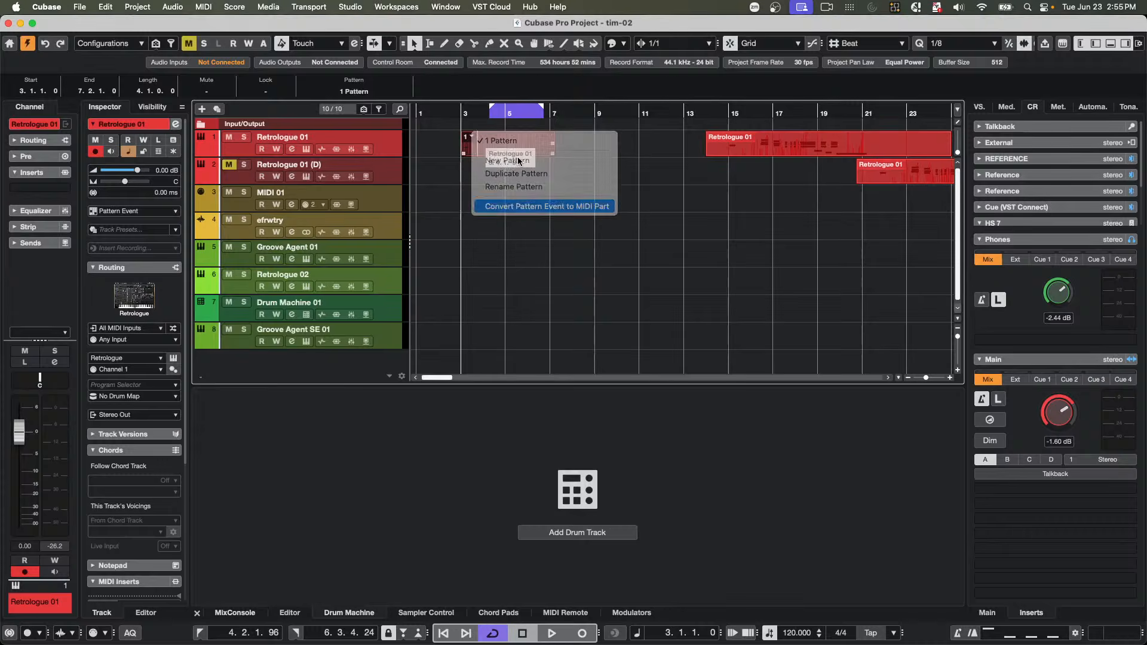
- Open the Retrologue 01 MIDI part in the Key Editor and draw D3, A3 and F4 notes from bar 4 to bar 6
double_click(512, 148)
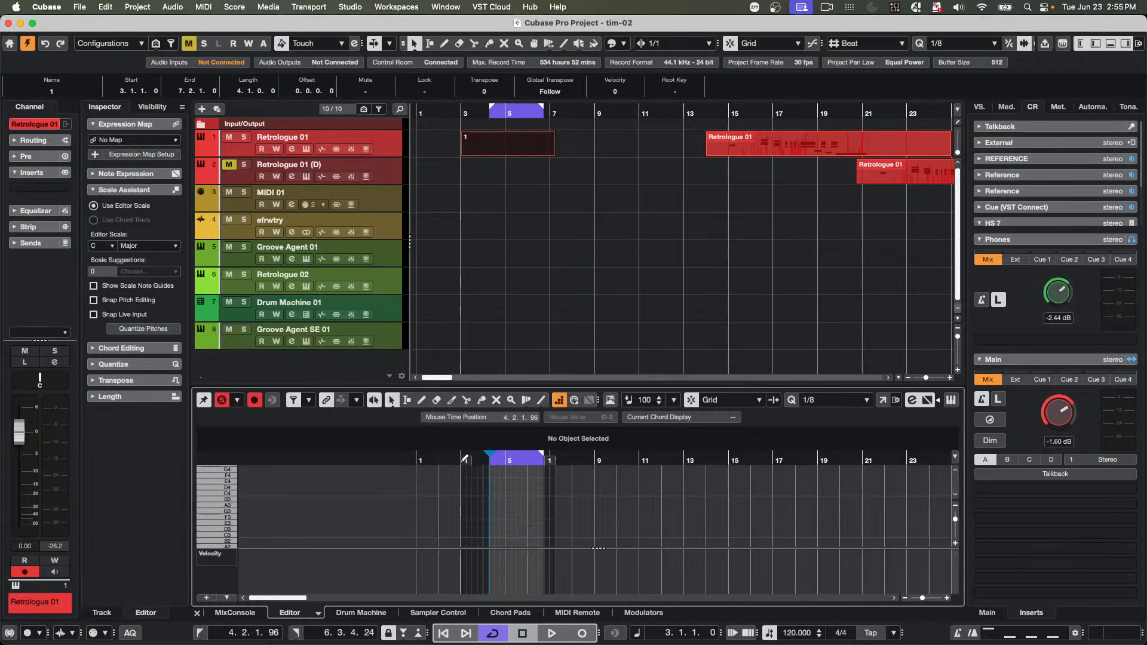
drag(455, 461, 455, 490)
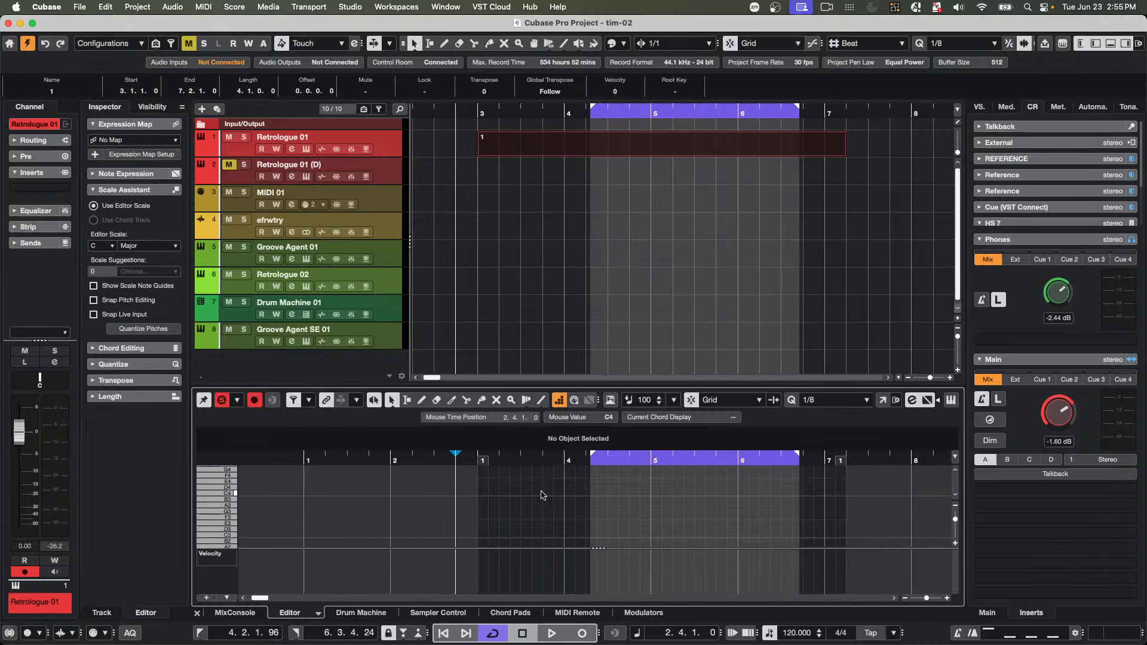
right_click(574, 526)
click(606, 527)
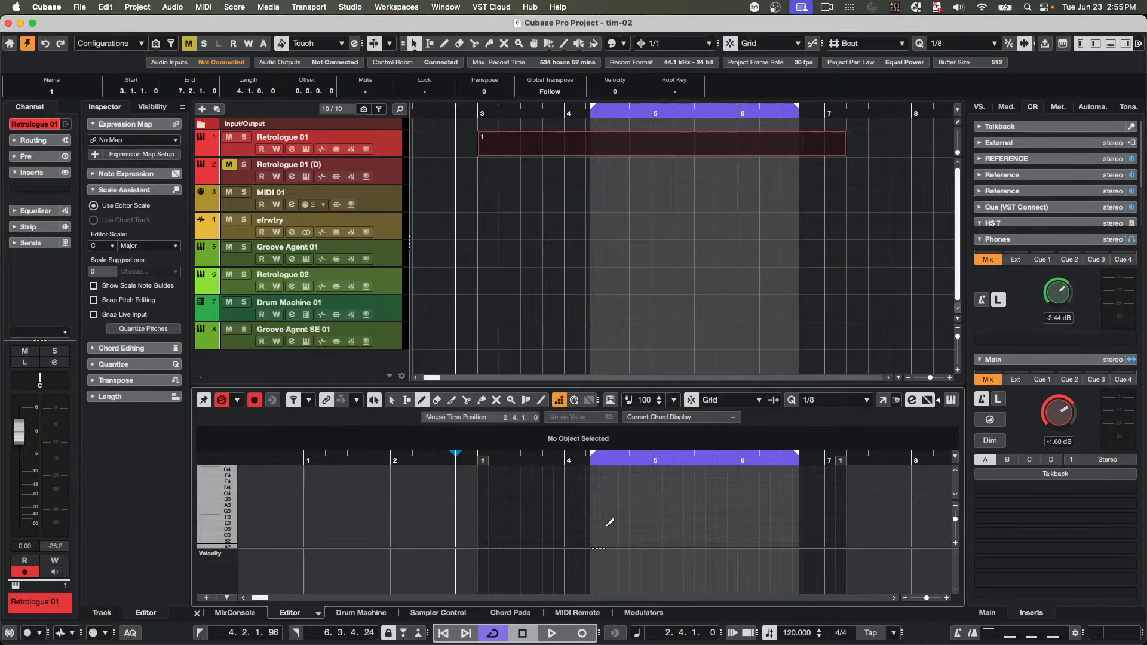
drag(577, 529, 739, 528)
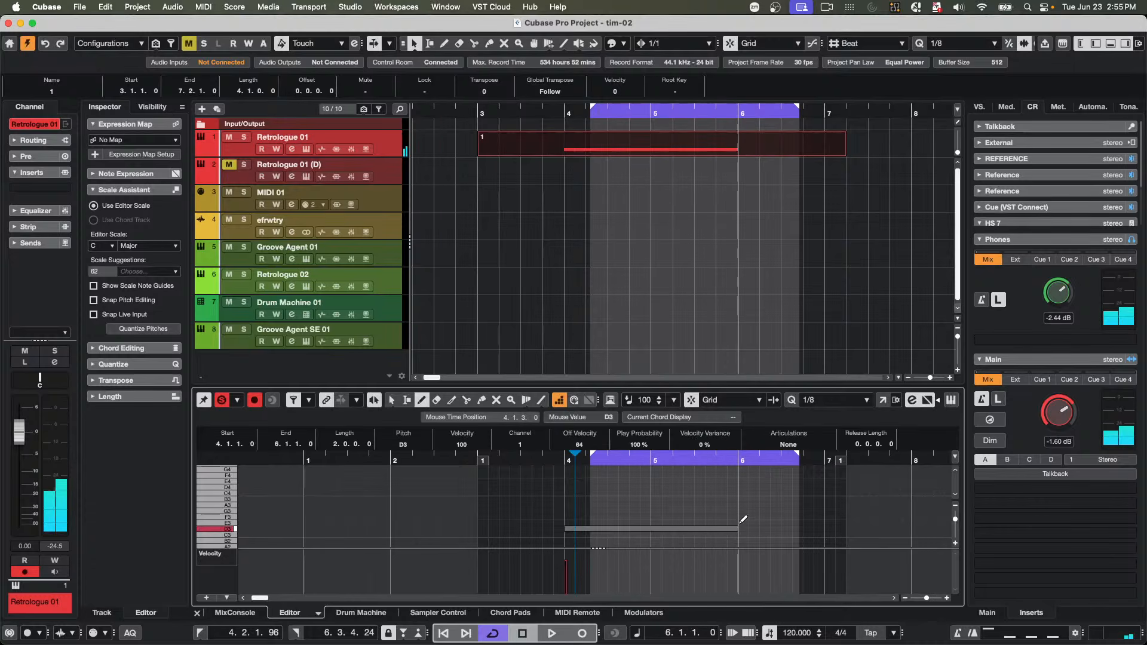
drag(574, 503, 739, 503)
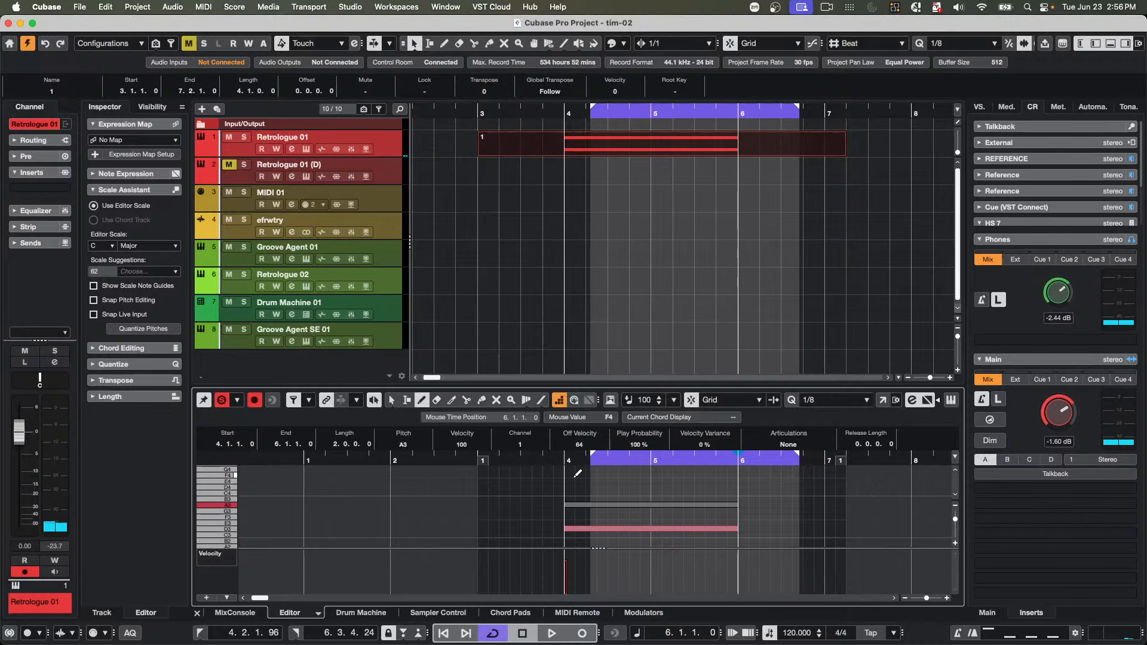
drag(570, 474, 739, 473)
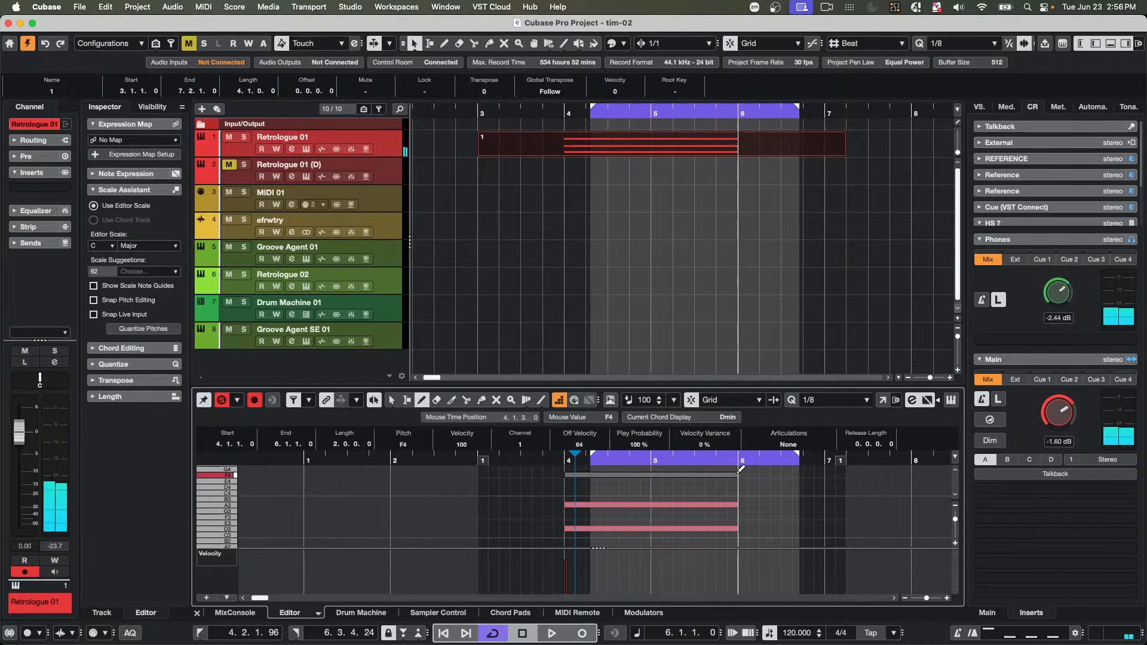
right_click(540, 512)
click(541, 514)
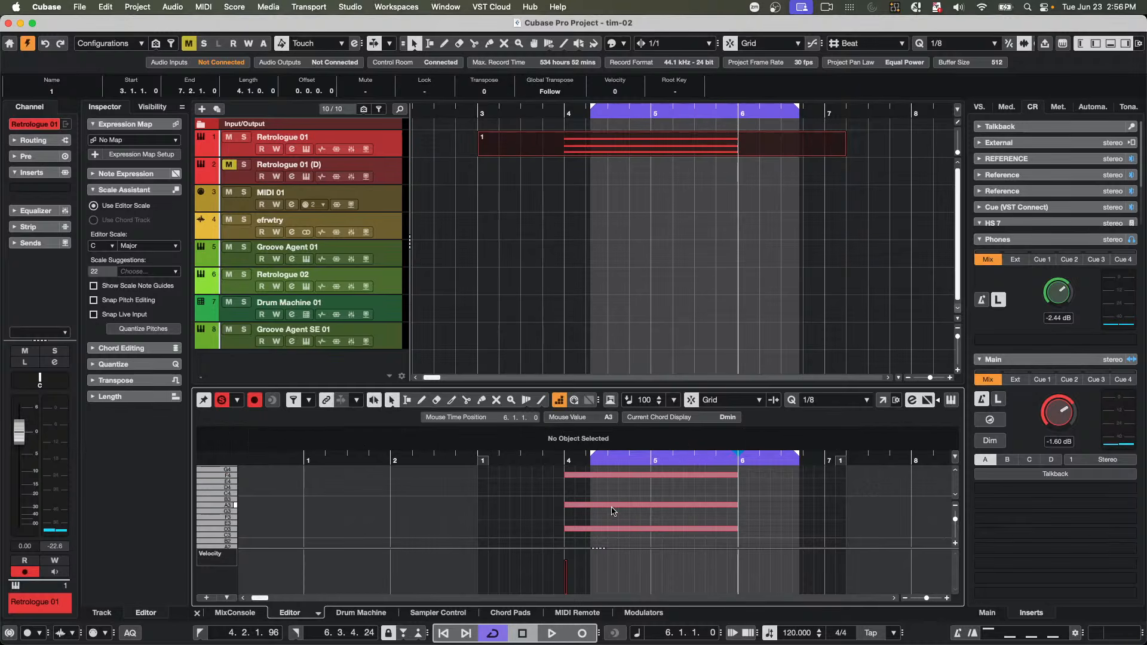
- Open and close the A3 note's expression editor, checking the "Double-Click opens Note Expression Editor" option
key(super+a)
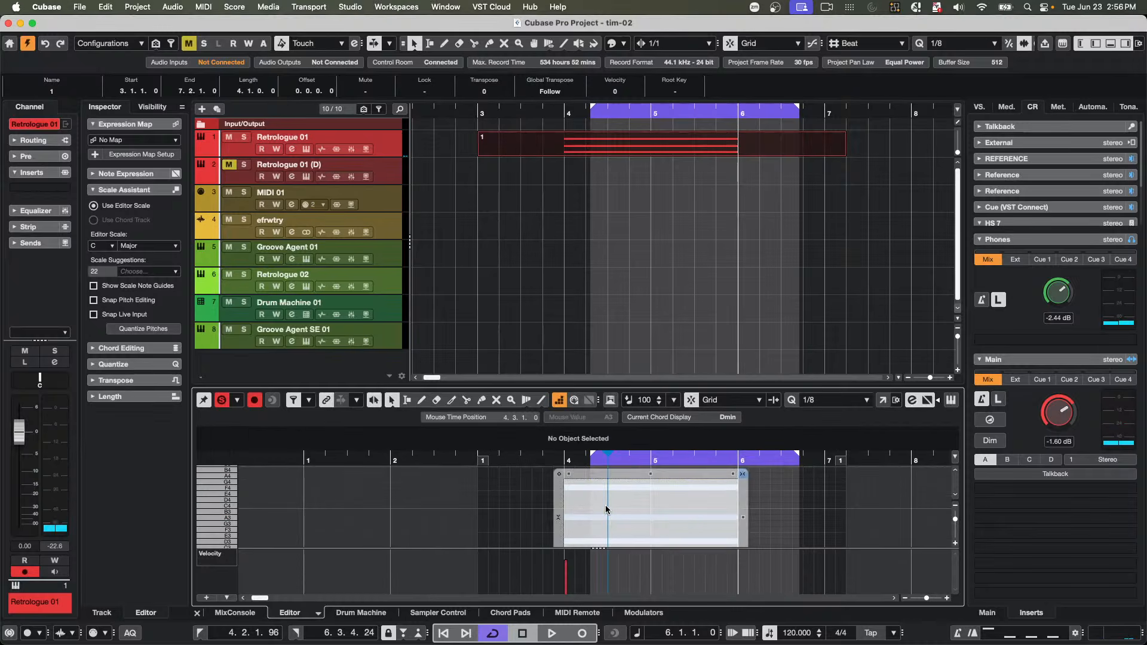
click(928, 402)
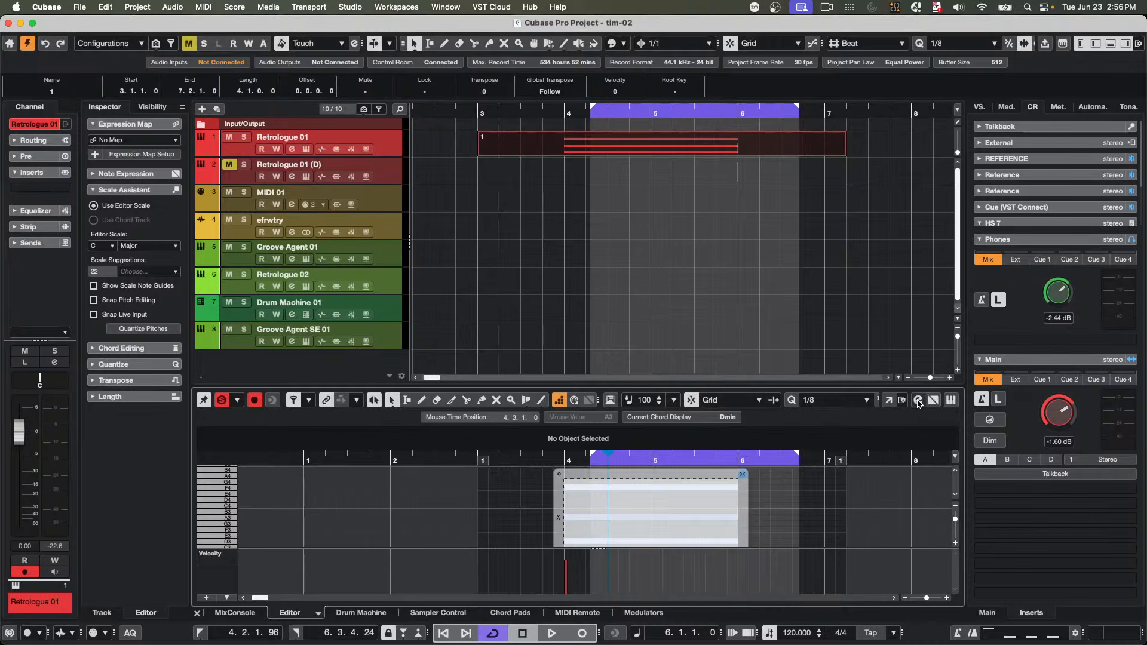
click(869, 533)
click(918, 401)
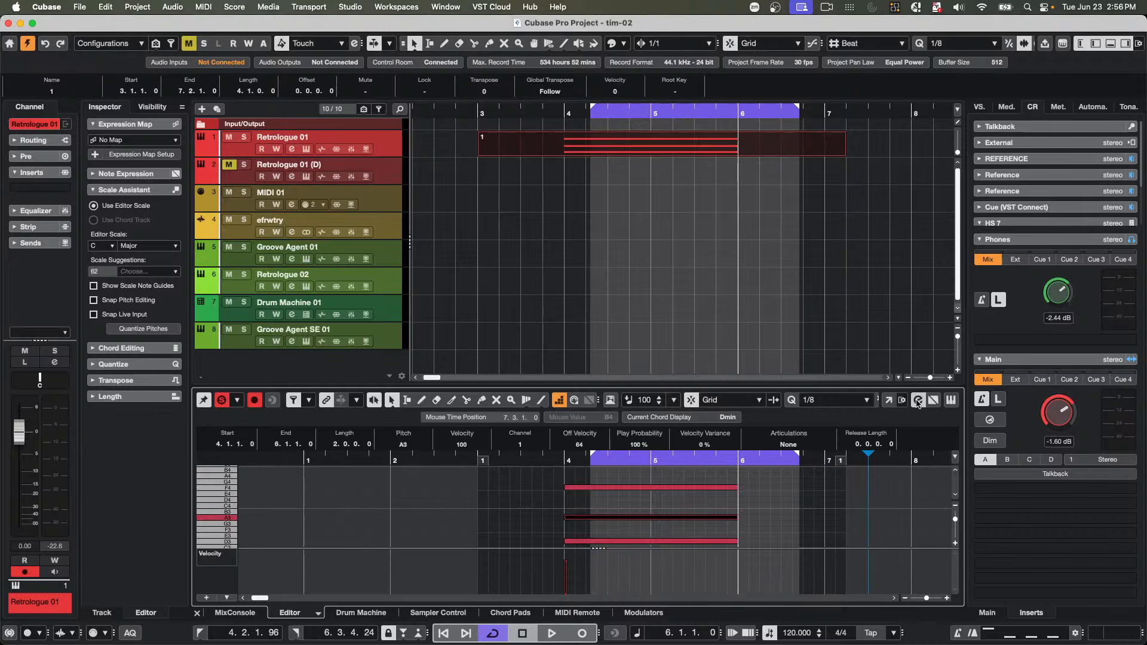
click(654, 505)
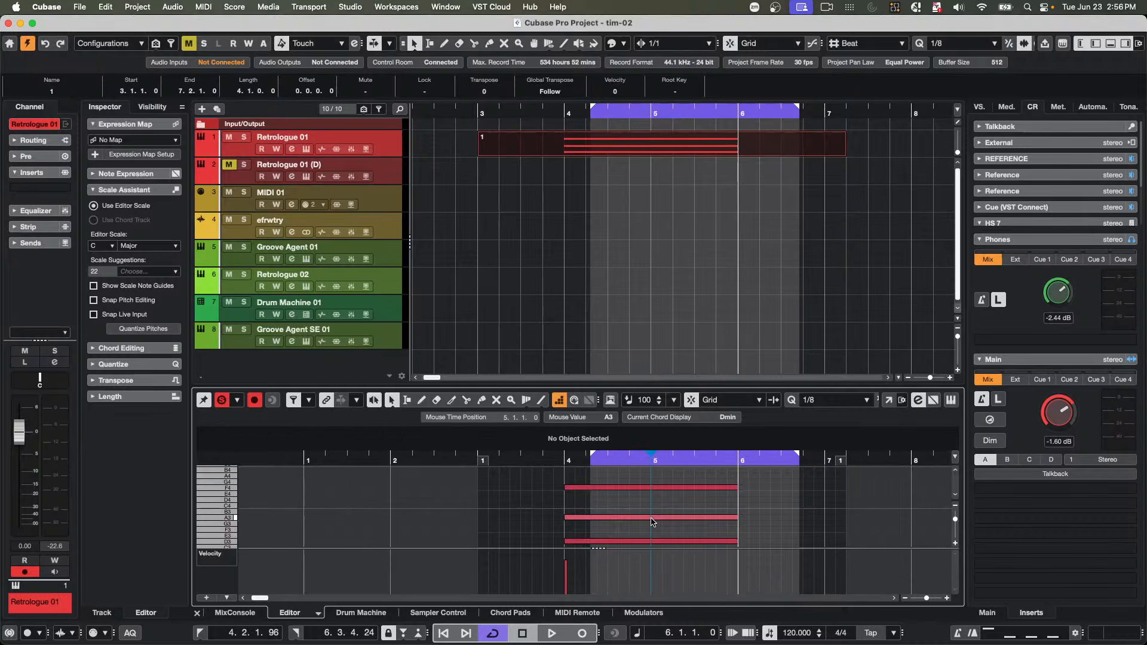
double_click(652, 518)
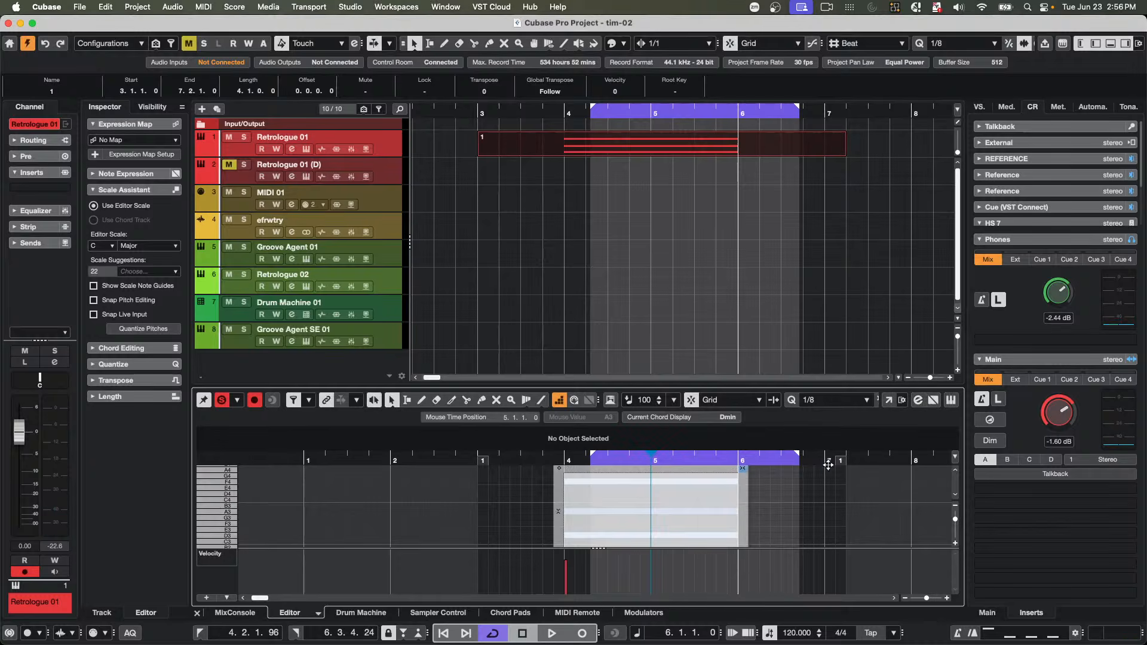
click(823, 499)
- Delete the A3 note and undo the deletion
click(635, 512)
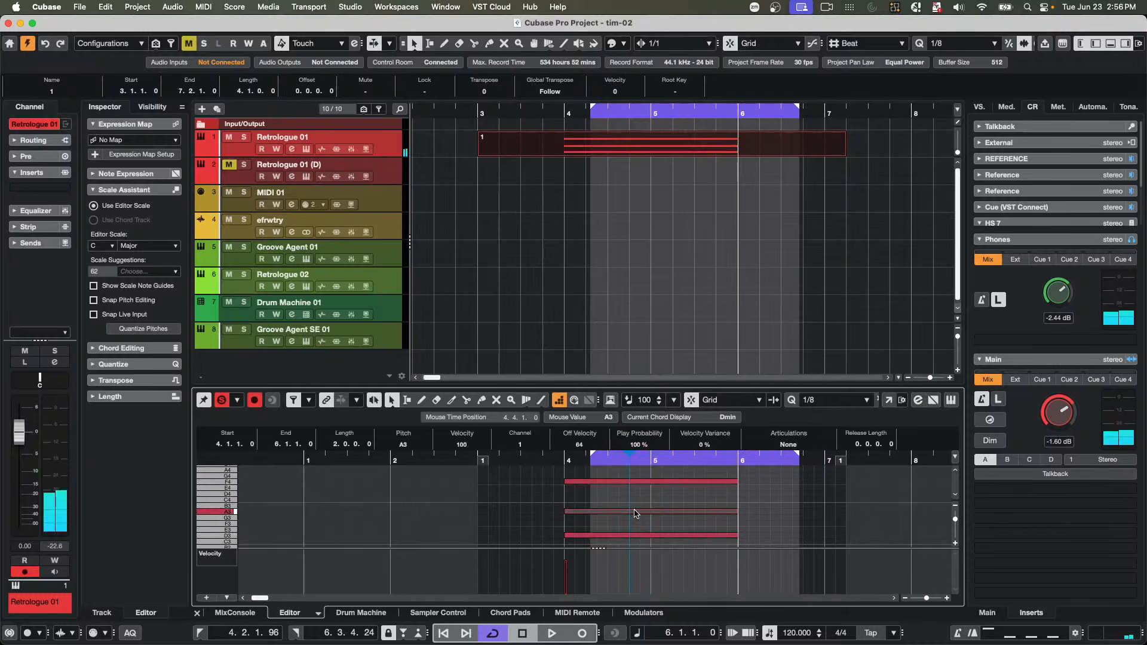
key(BackSpace)
key(super+z)
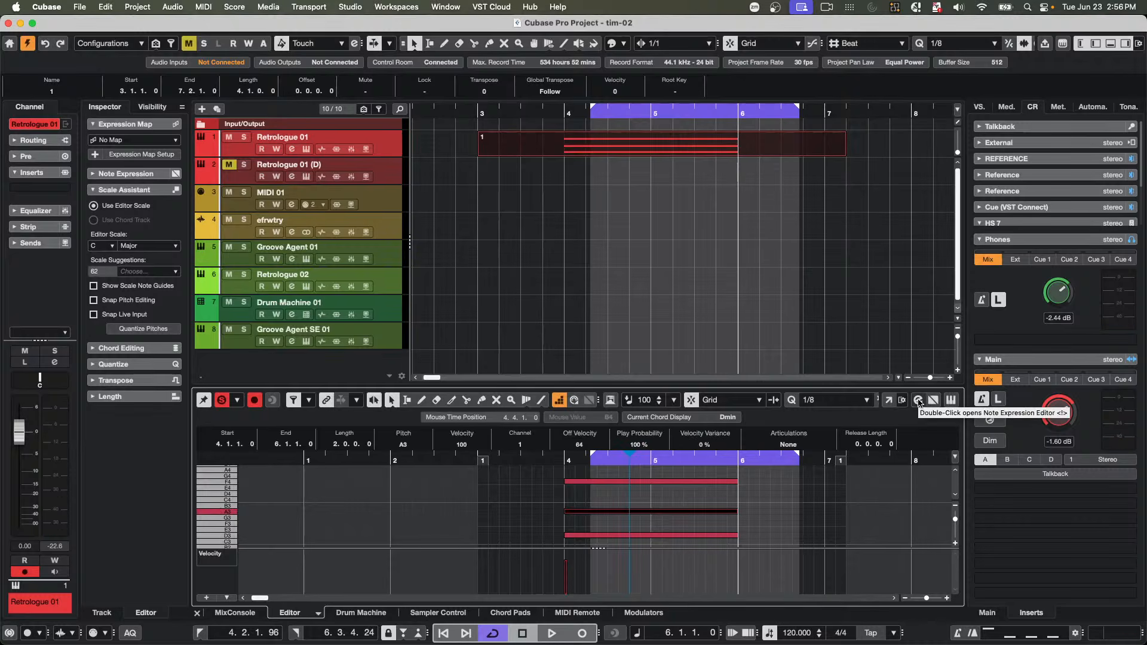
- Open the A3 note's expression editor and draw a descending Tuning line across the note with the Line tool
double_click(631, 511)
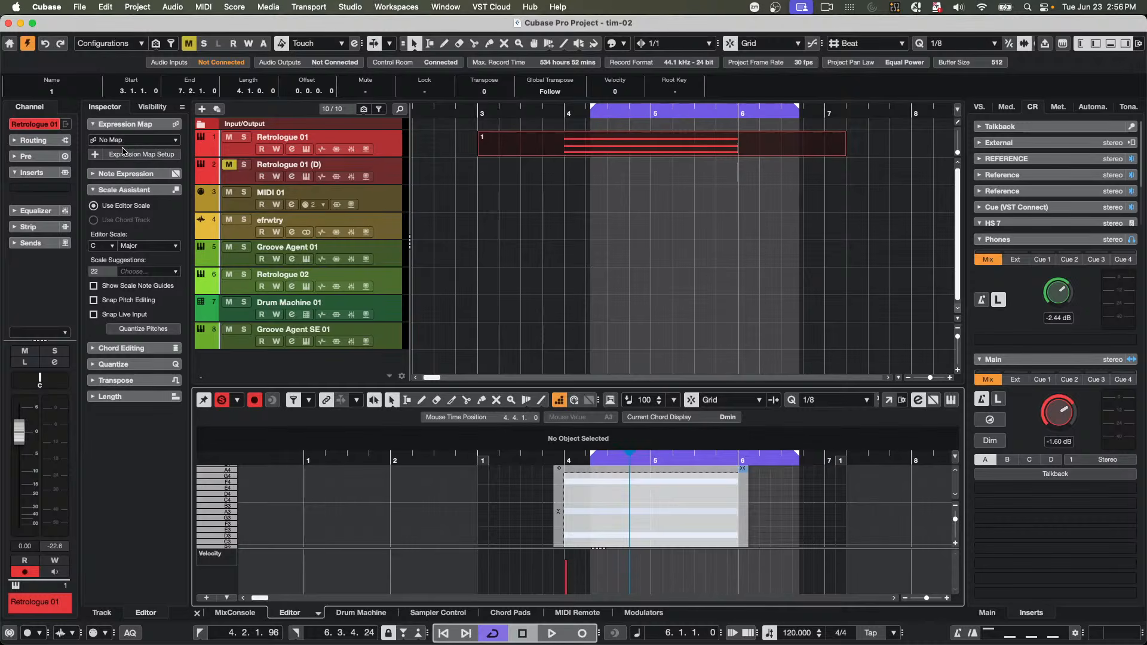
click(127, 174)
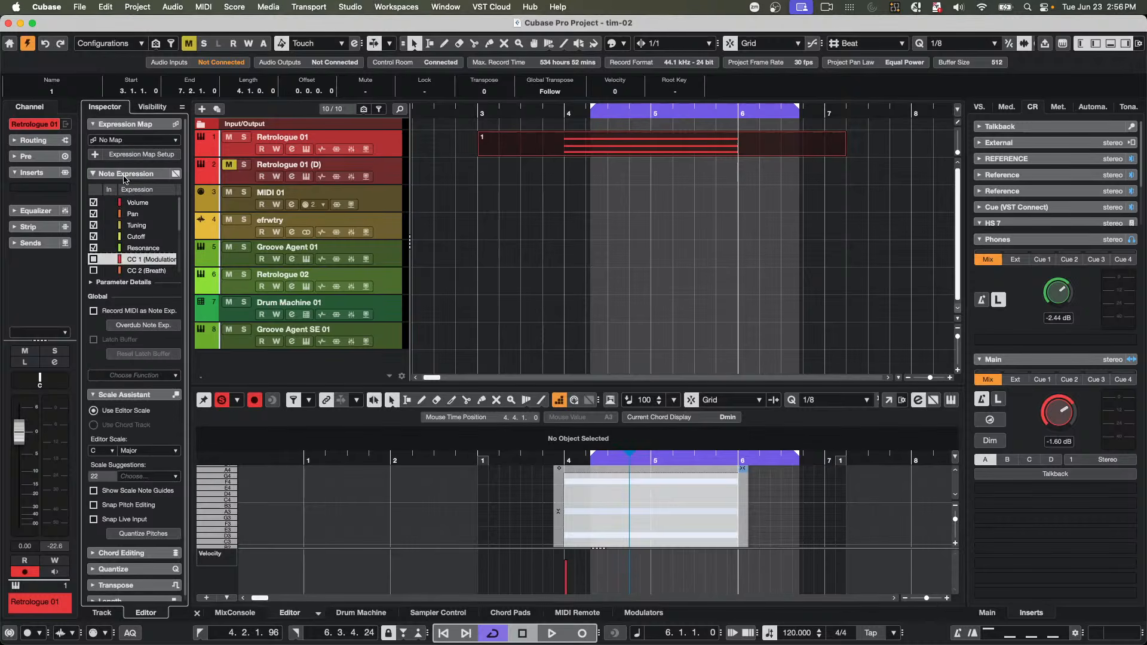
click(153, 225)
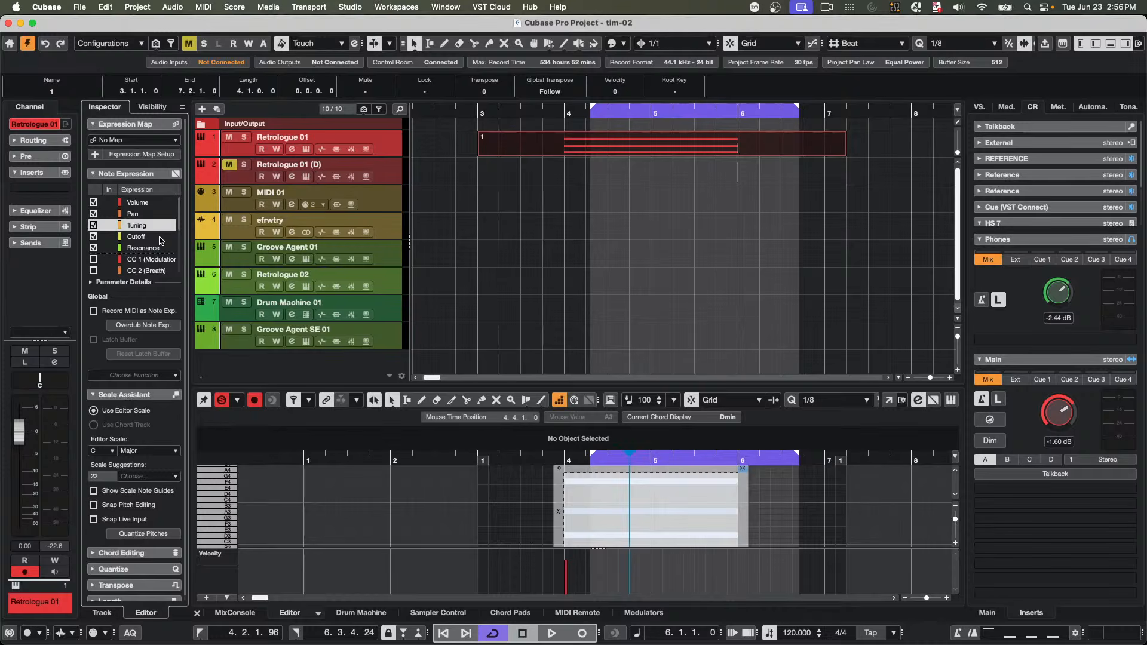
right_click(607, 511)
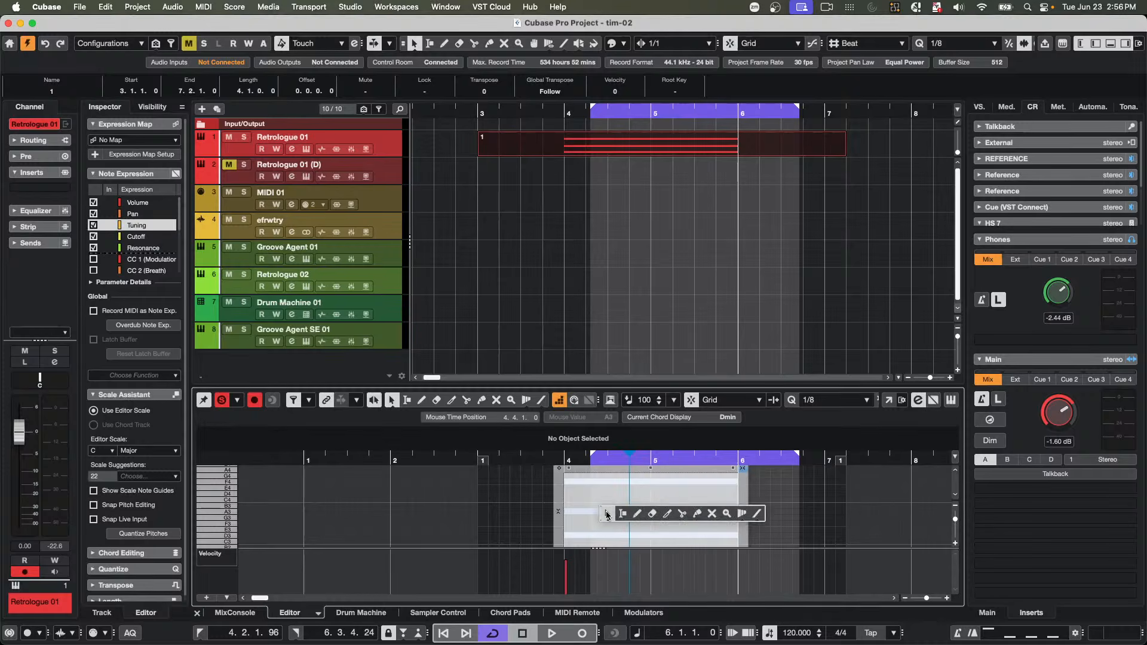
click(758, 514)
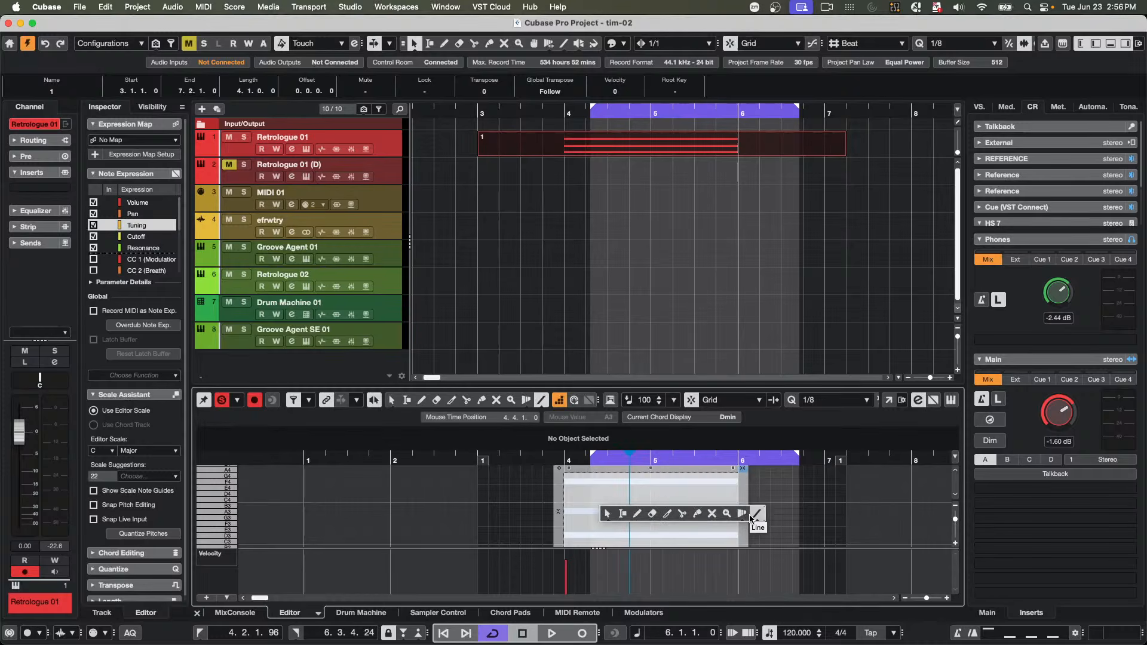
drag(569, 485, 737, 531)
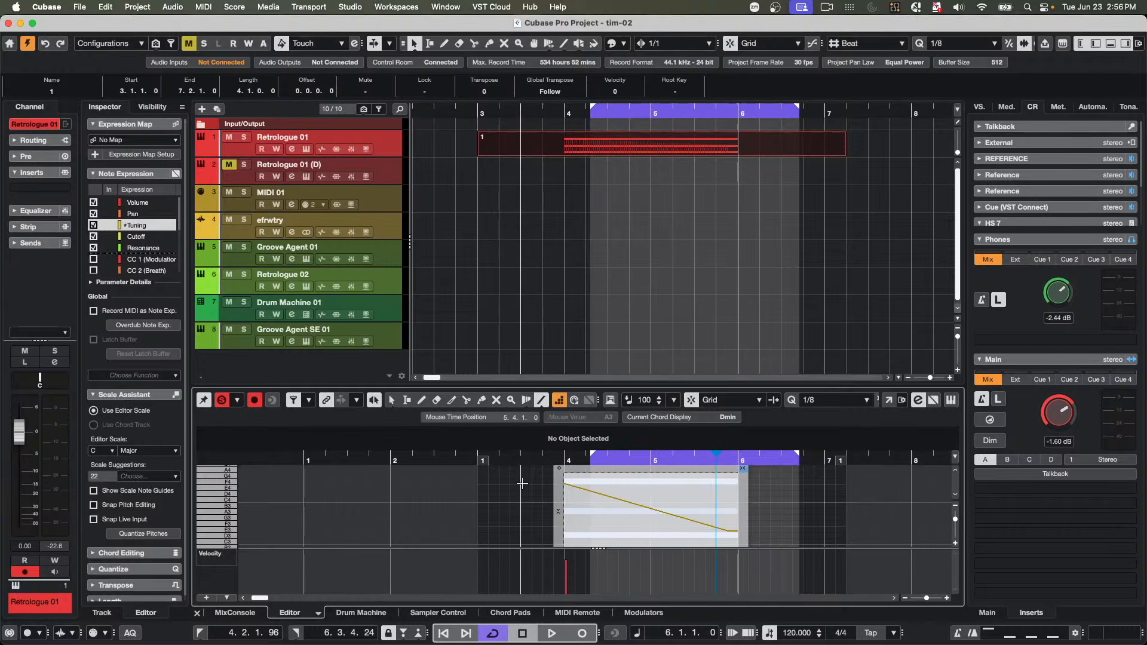
- Close the A3 note's expression editor and play the part from just before bar 4 to hear the tuning change
click(521, 486)
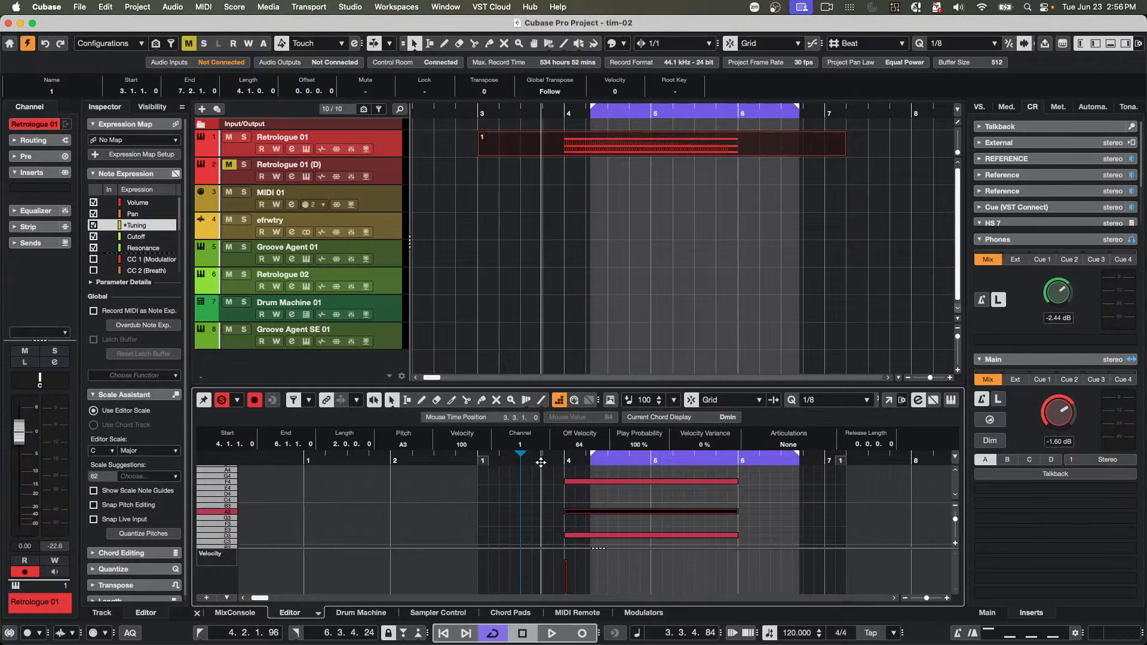
key(space)
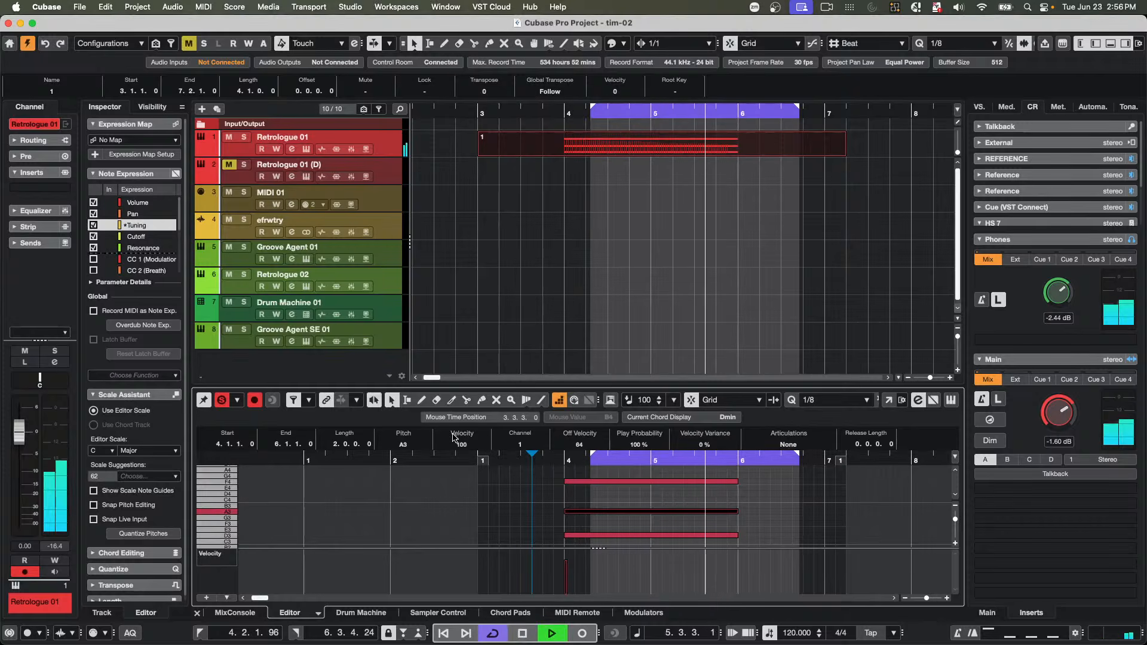
key(space)
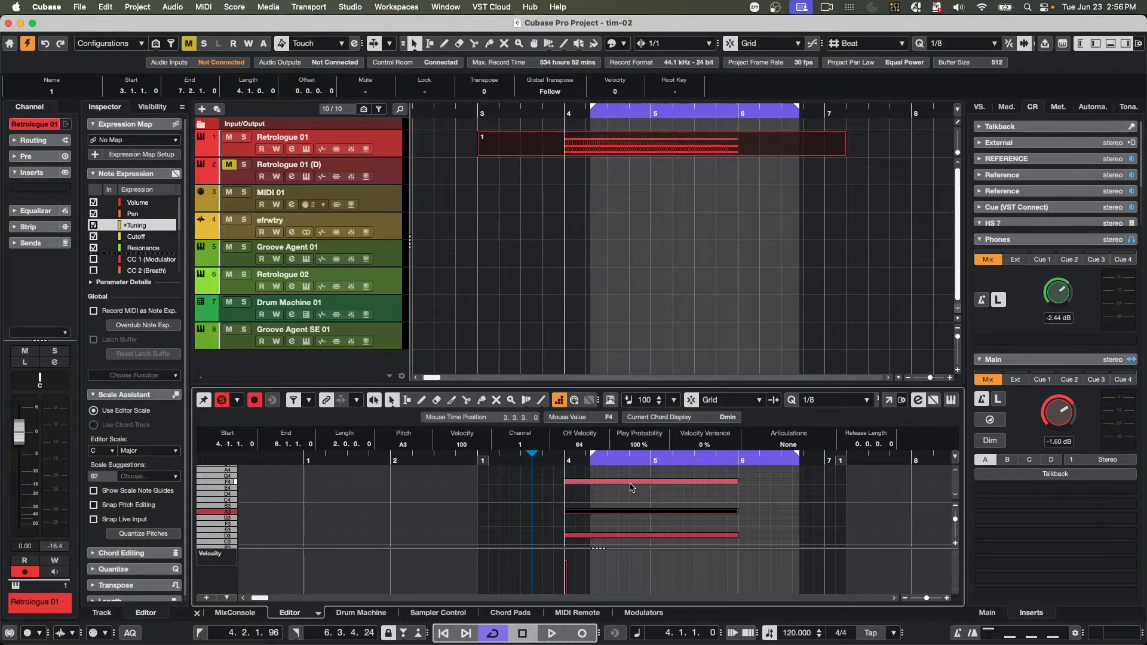
- Open the F4 note's expression editor and add a Note Expression Input Device in Studio Setup, leaving its MIDI Input as Not Connected
double_click(631, 487)
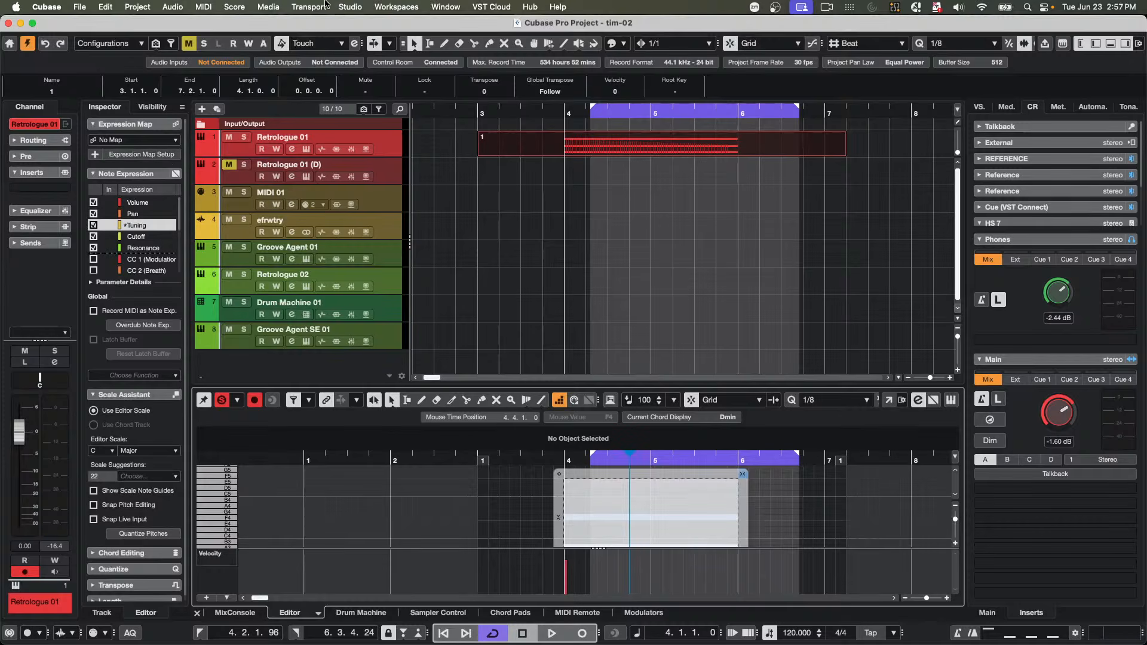
click(260, 7)
mouse_move(341, 6)
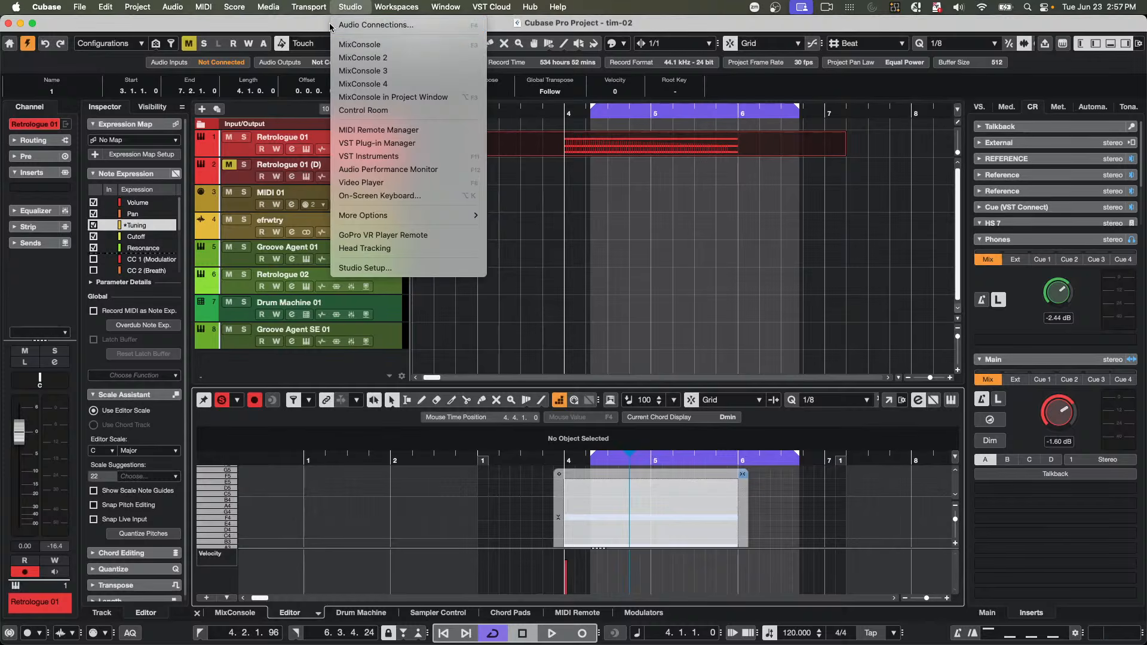
click(365, 267)
click(286, 119)
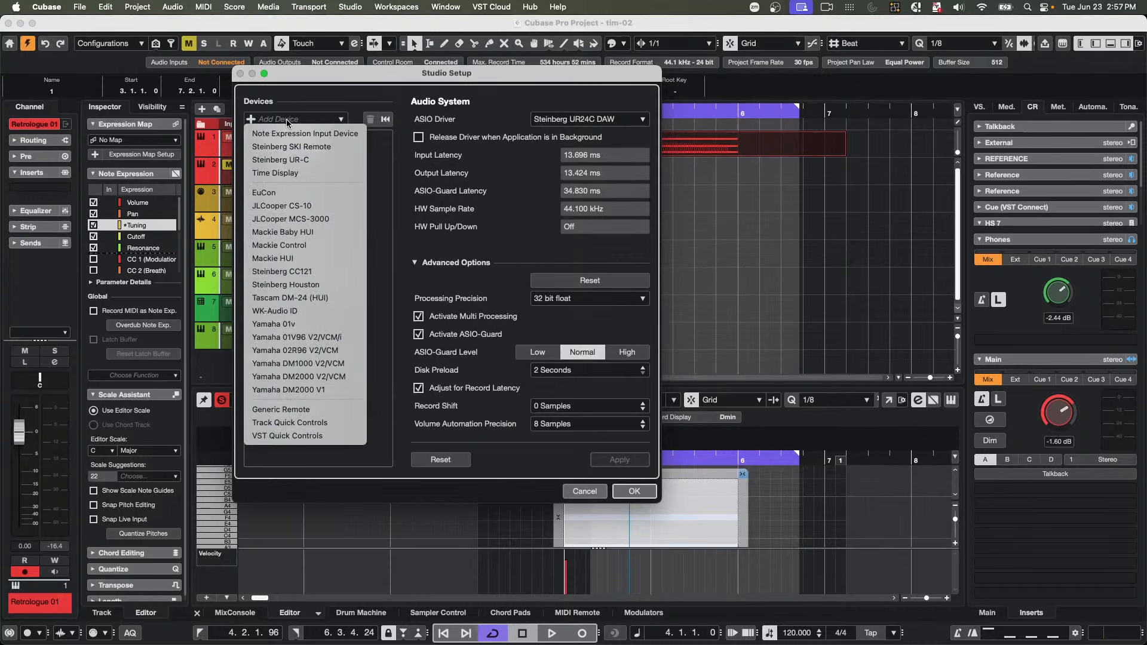
click(290, 134)
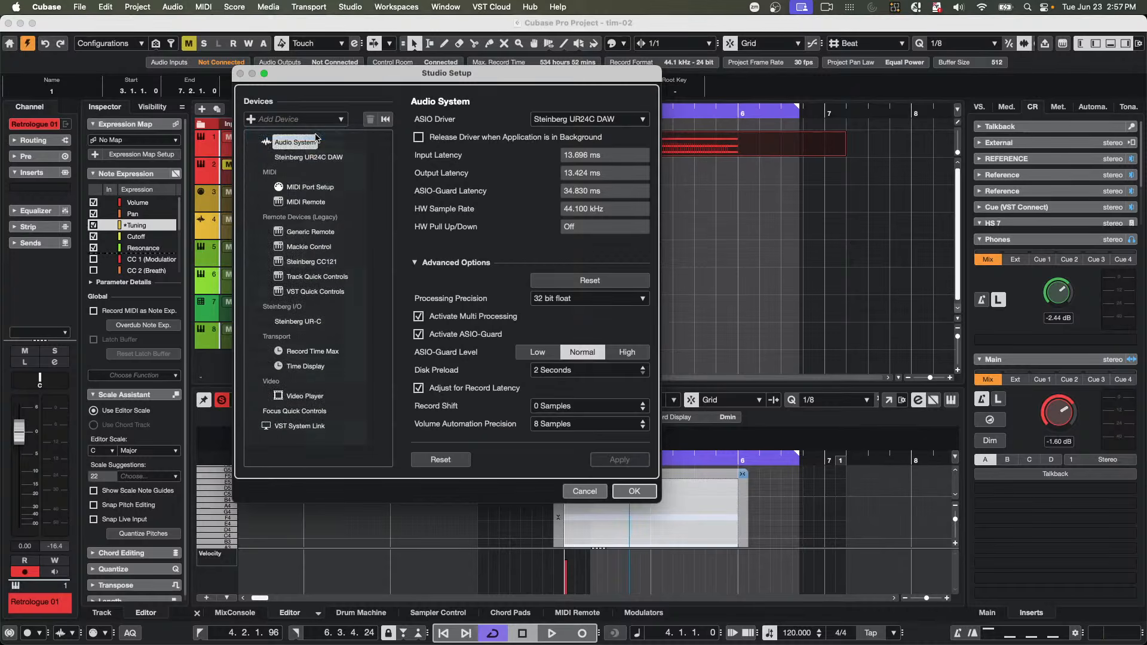
click(610, 122)
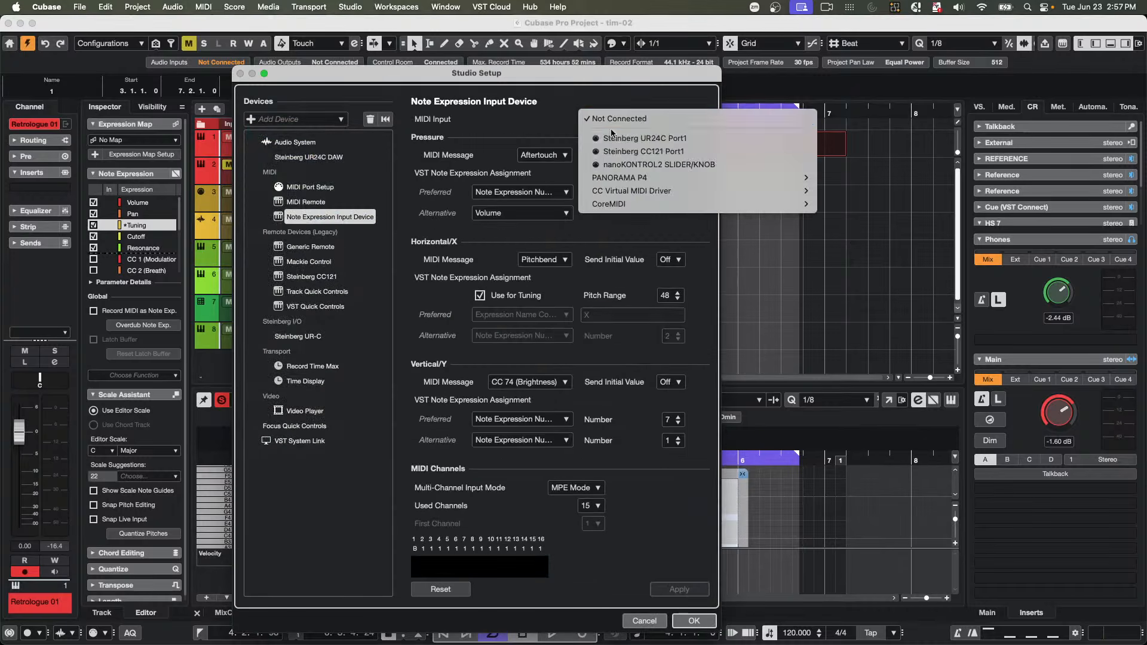
mouse_move(616, 188)
click(549, 119)
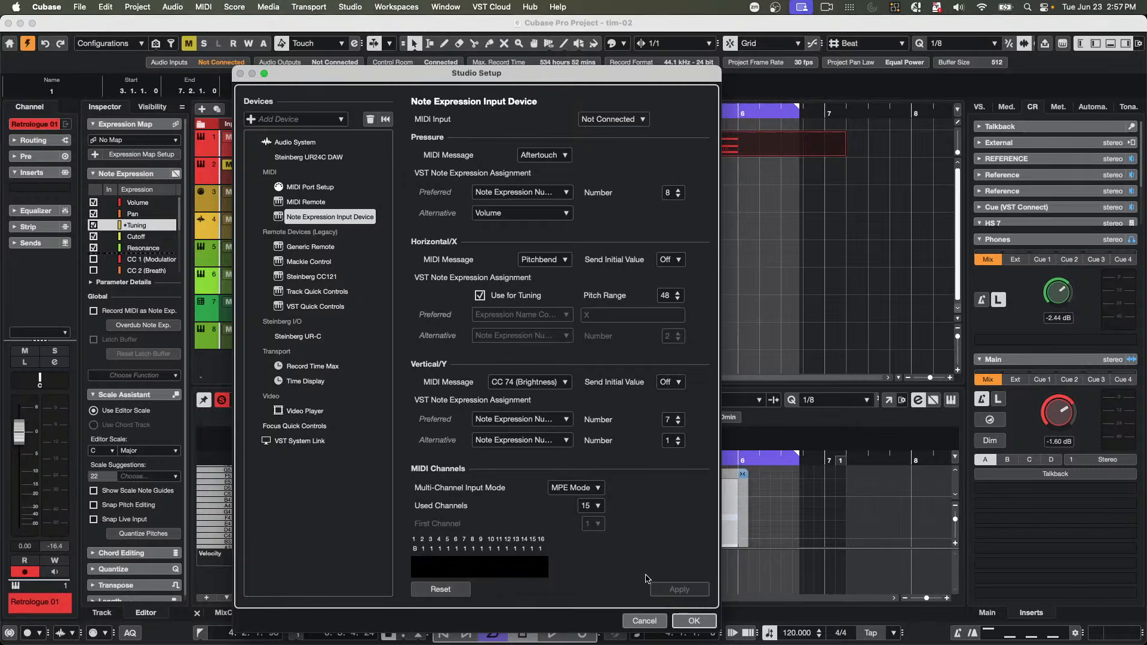
click(690, 621)
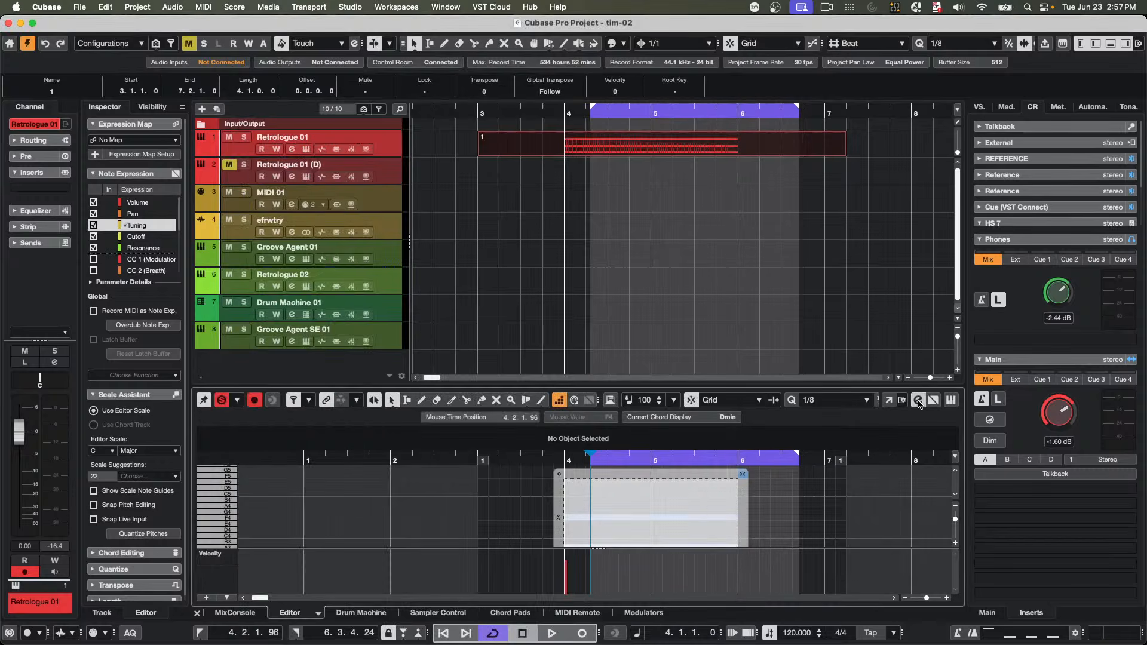
- Toggle the "Double-Click opens Note Expression Editor" option off and on, and close the F4 note's expression editor
click(918, 404)
click(918, 404)
click(779, 516)
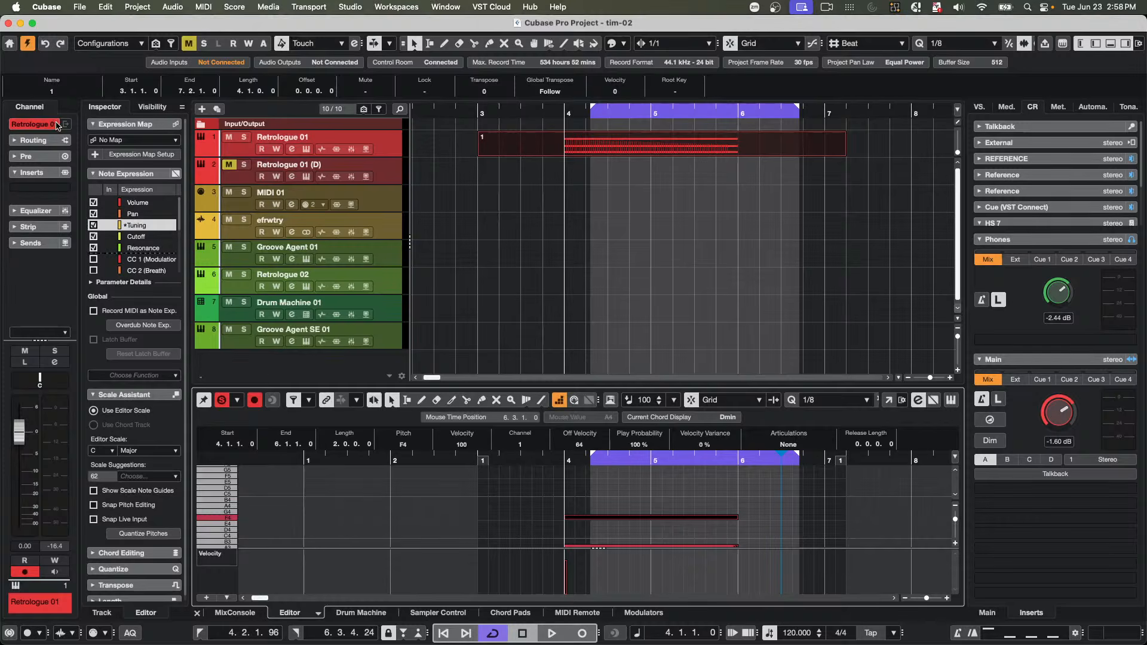
- Open the recent project Amos Moses - GO.cpr, select the Kik track and view the lower tracks
click(76, 6)
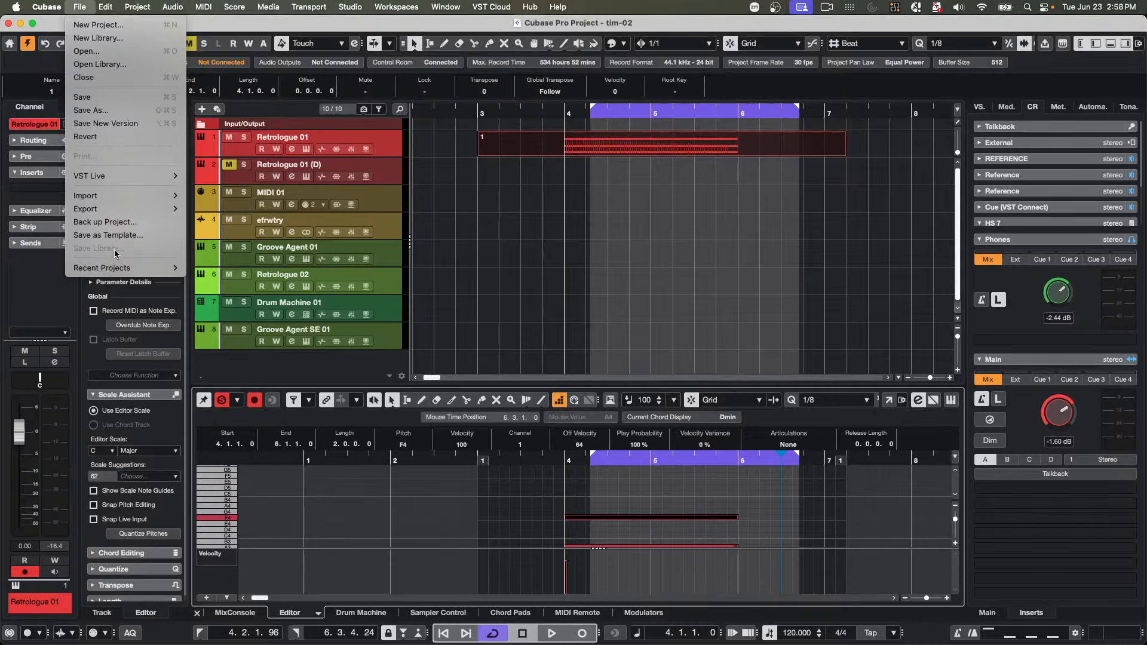
mouse_move(118, 268)
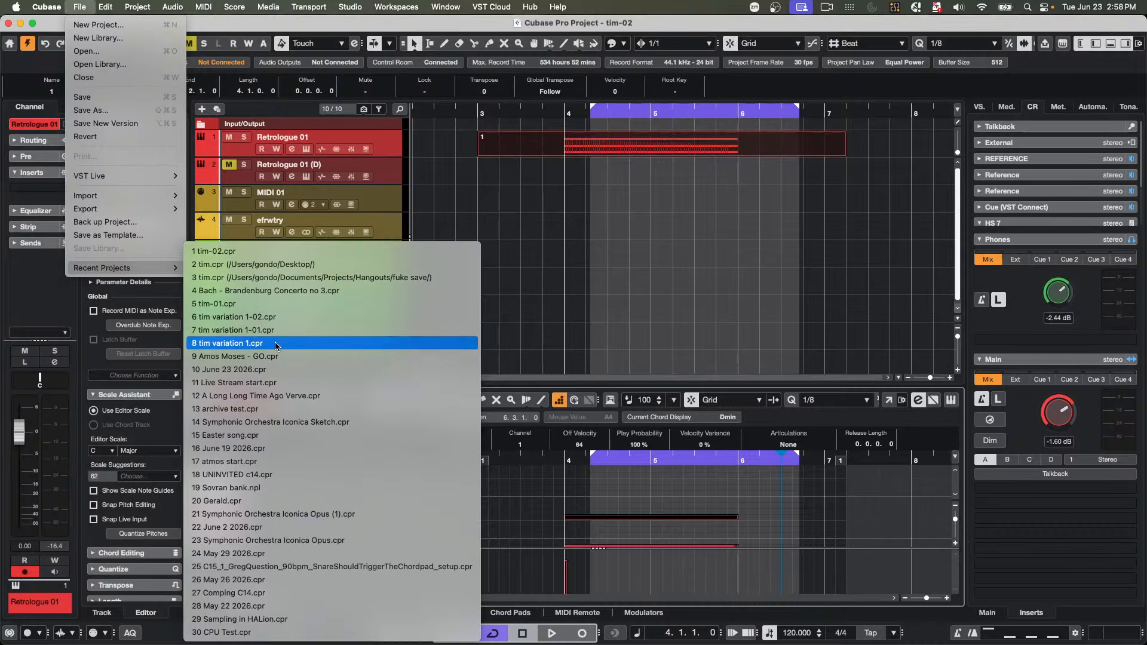
click(276, 357)
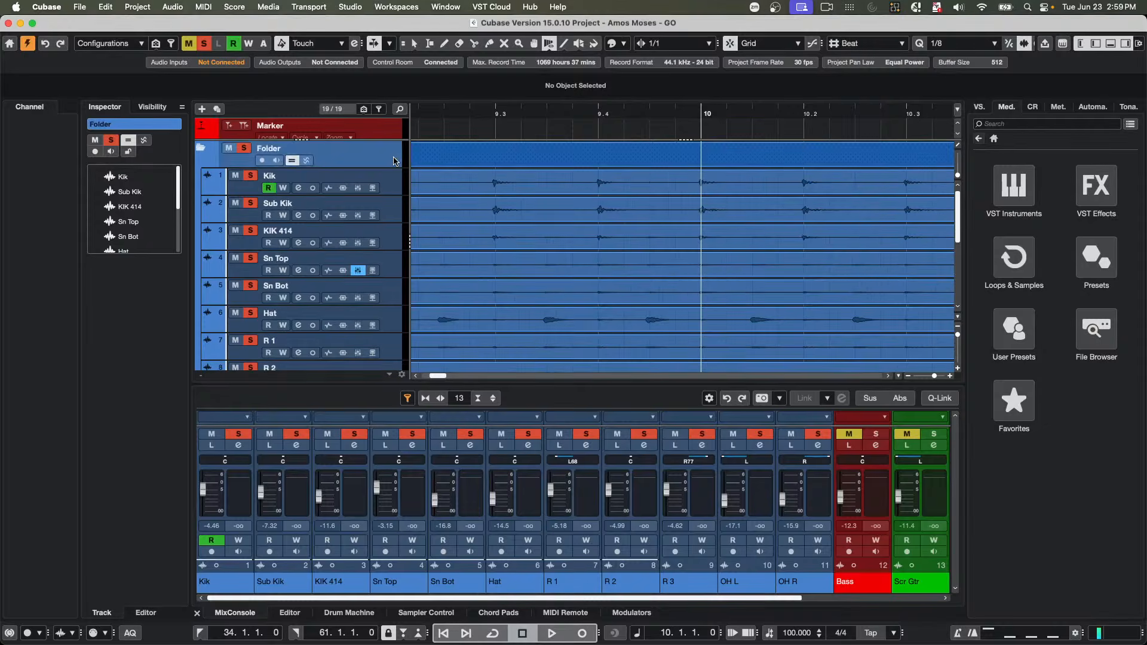
click(395, 190)
scroll(395, 190, down, 5)
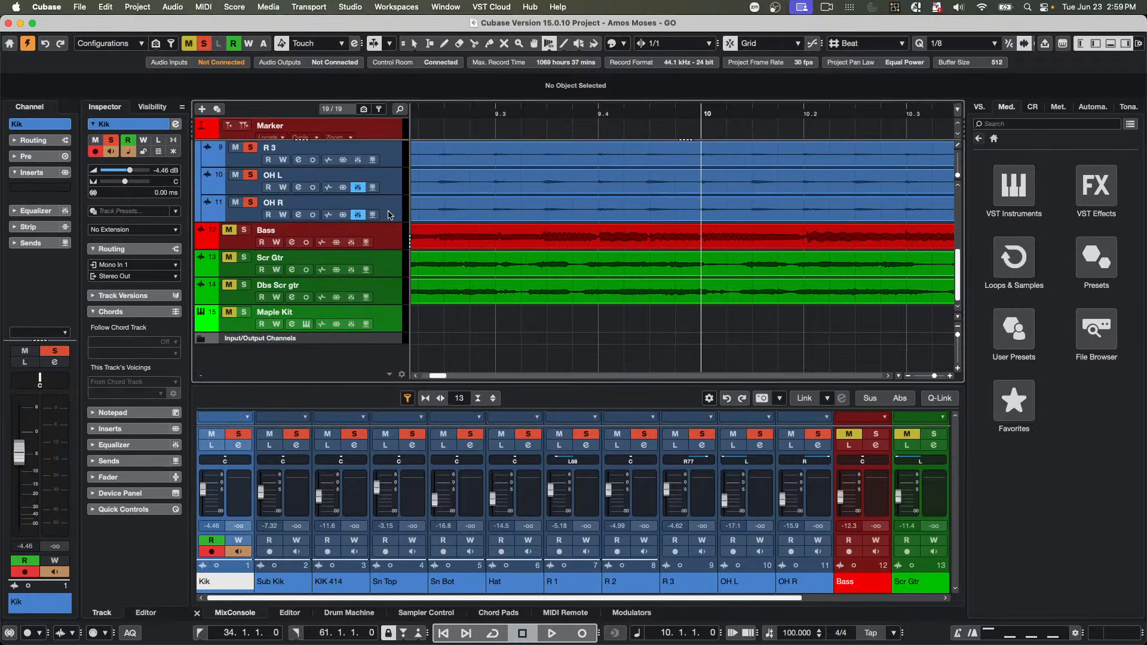
- Try adding a StudioDelay effect track to the selected tracks with Add to Project 'FX' Folder enabled, and undo it
right_click(389, 216)
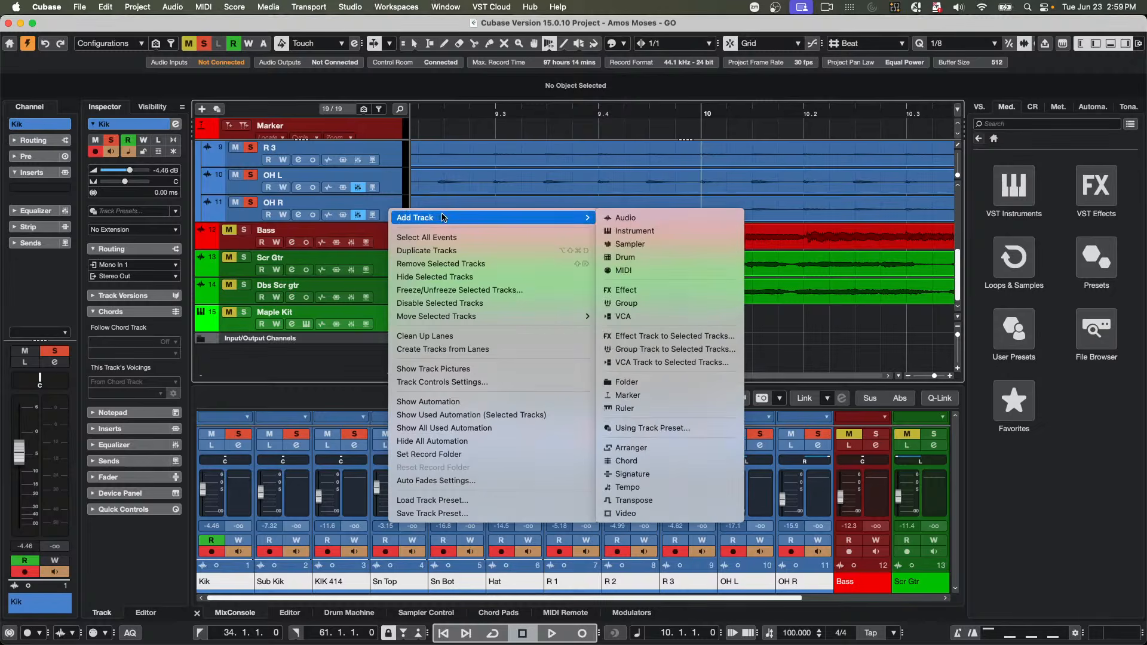
mouse_move(443, 217)
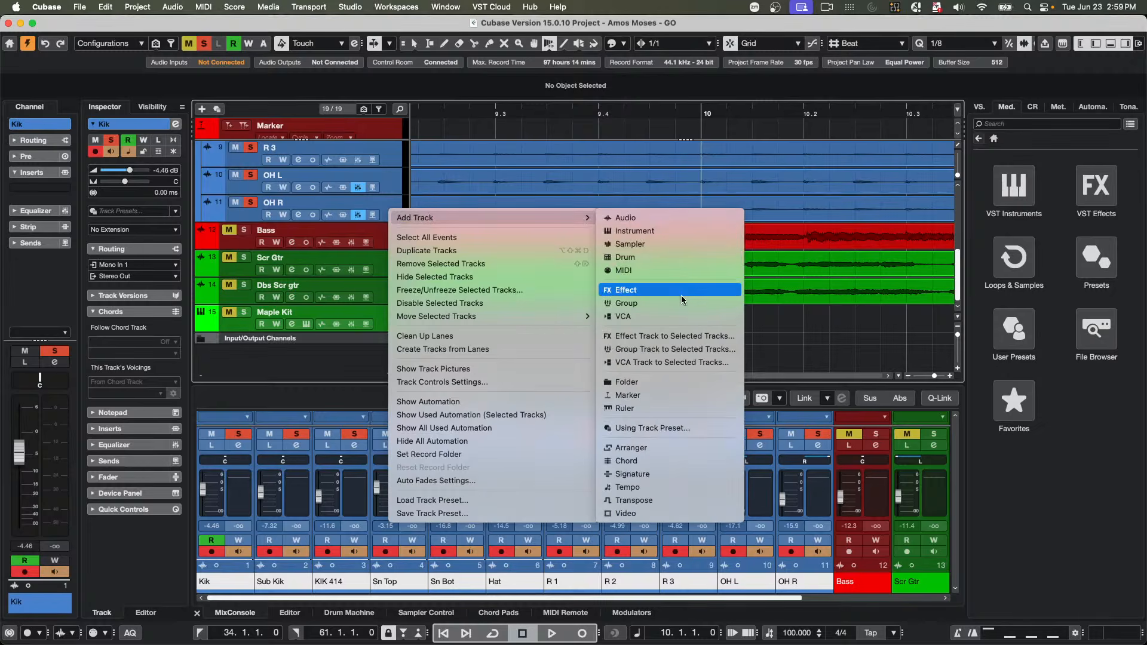
click(683, 338)
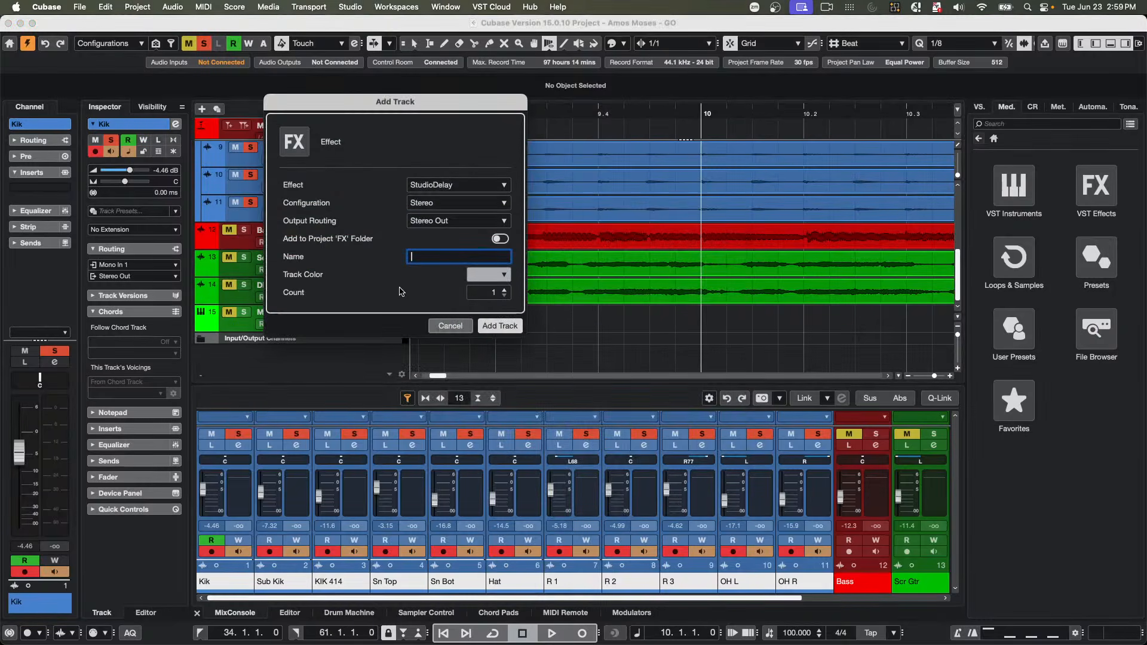
click(500, 239)
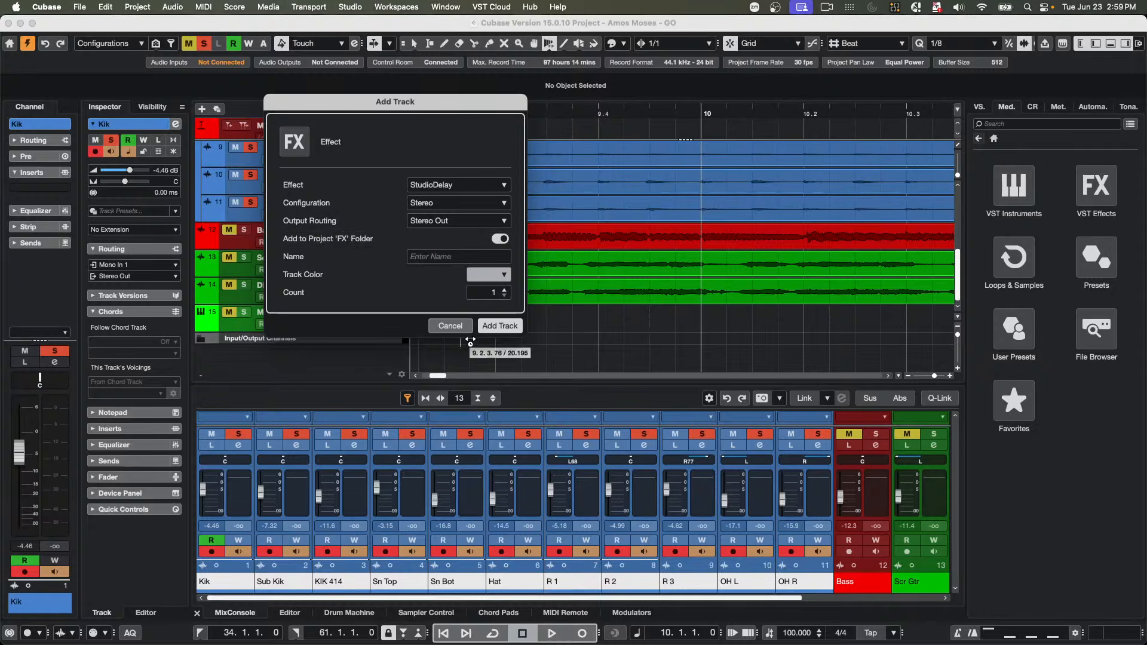
click(501, 327)
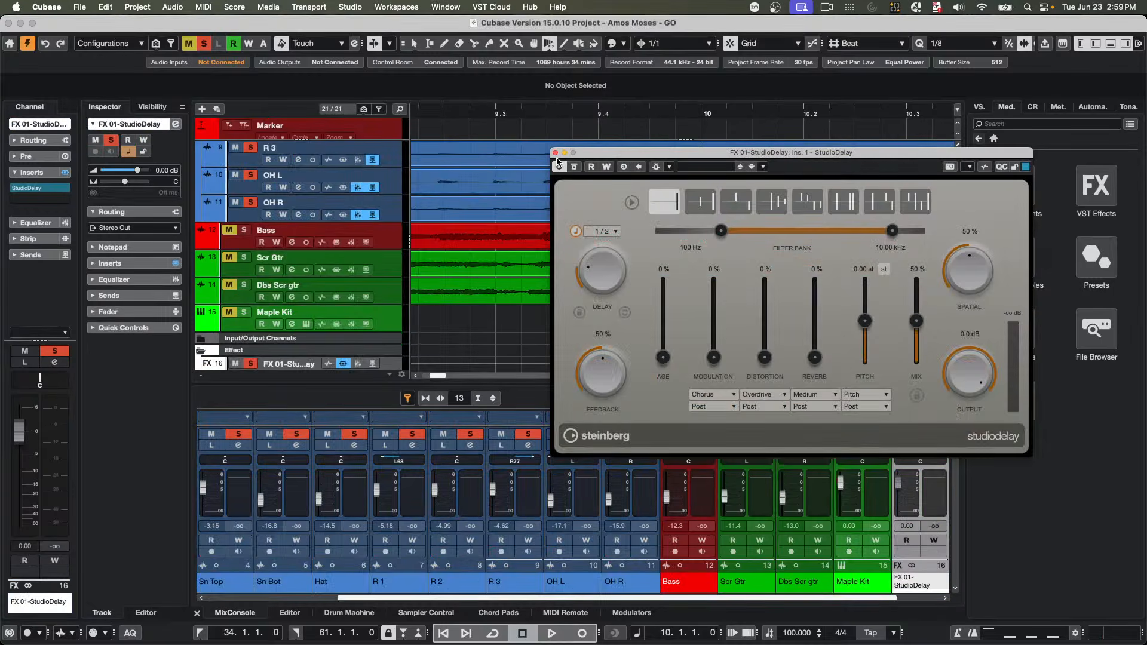
key(super+z)
- Add a stereo REVerence effect track to the selected drum tracks inside the project's FX folder and close its plug-in window
click(390, 219)
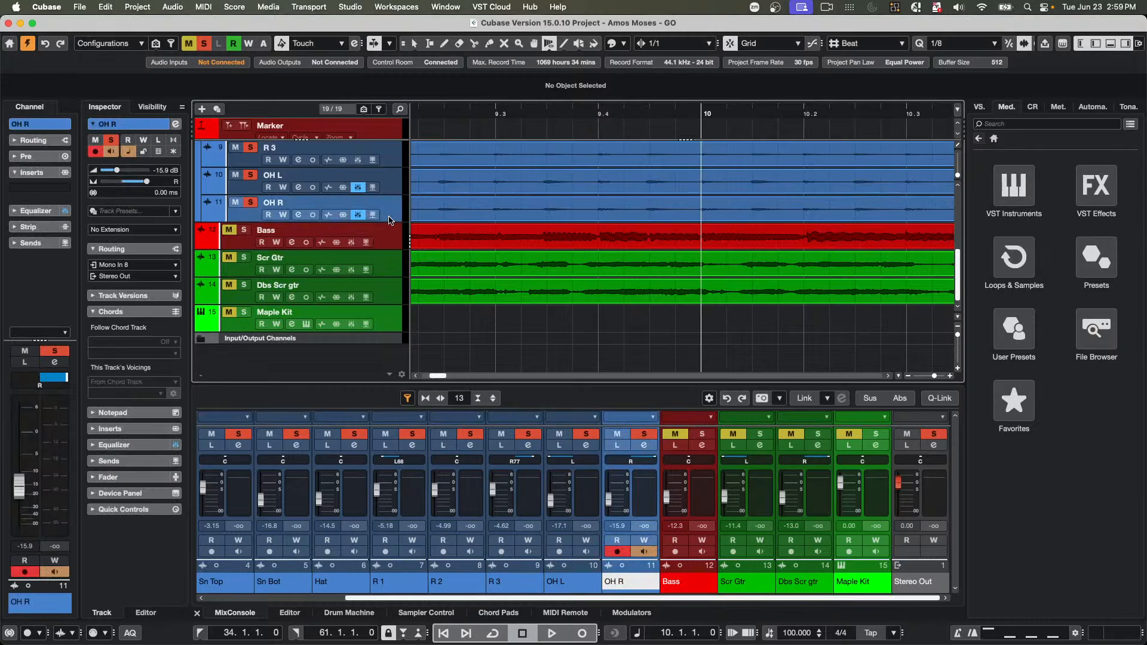
scroll(390, 220, up, 6)
right_click(390, 191)
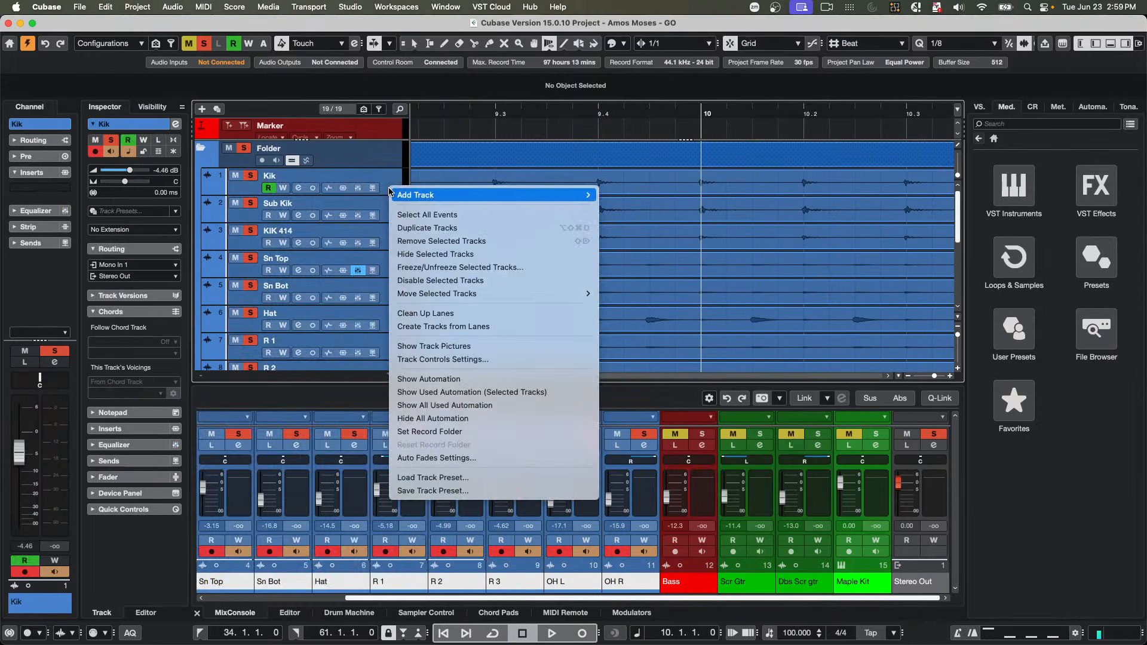
mouse_move(538, 195)
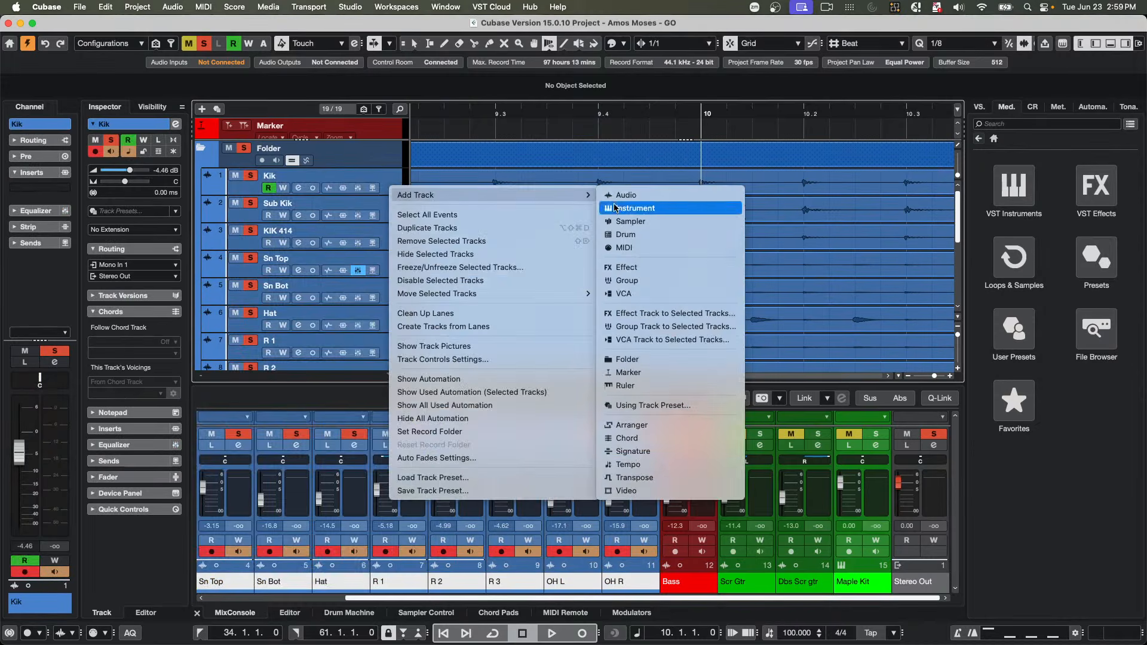
click(682, 317)
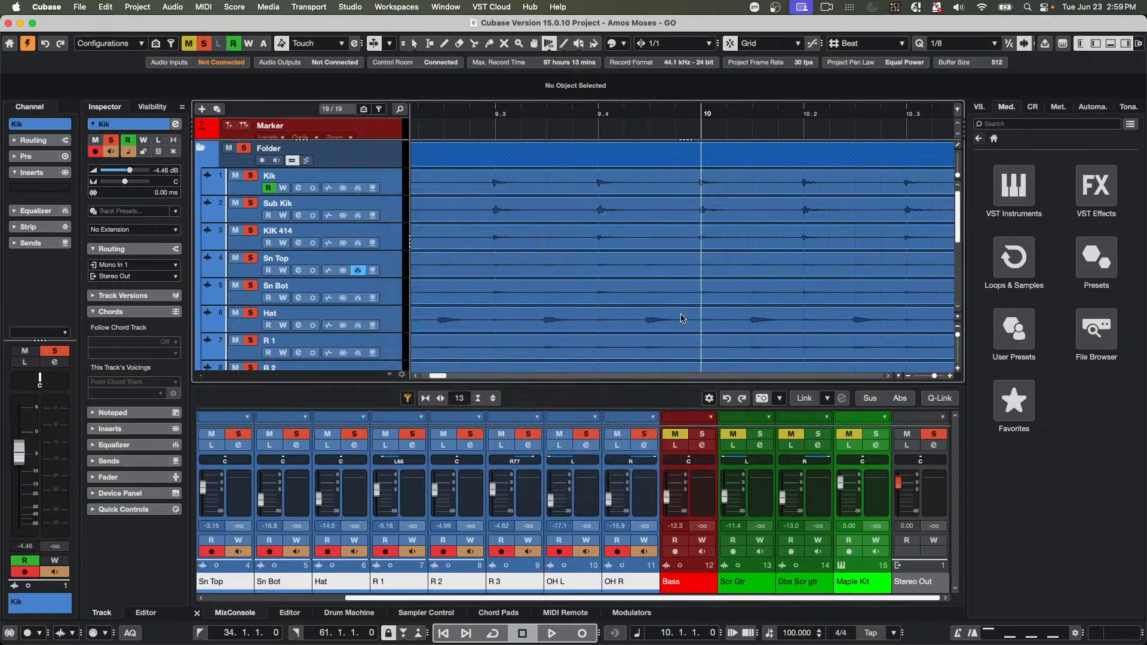
click(441, 187)
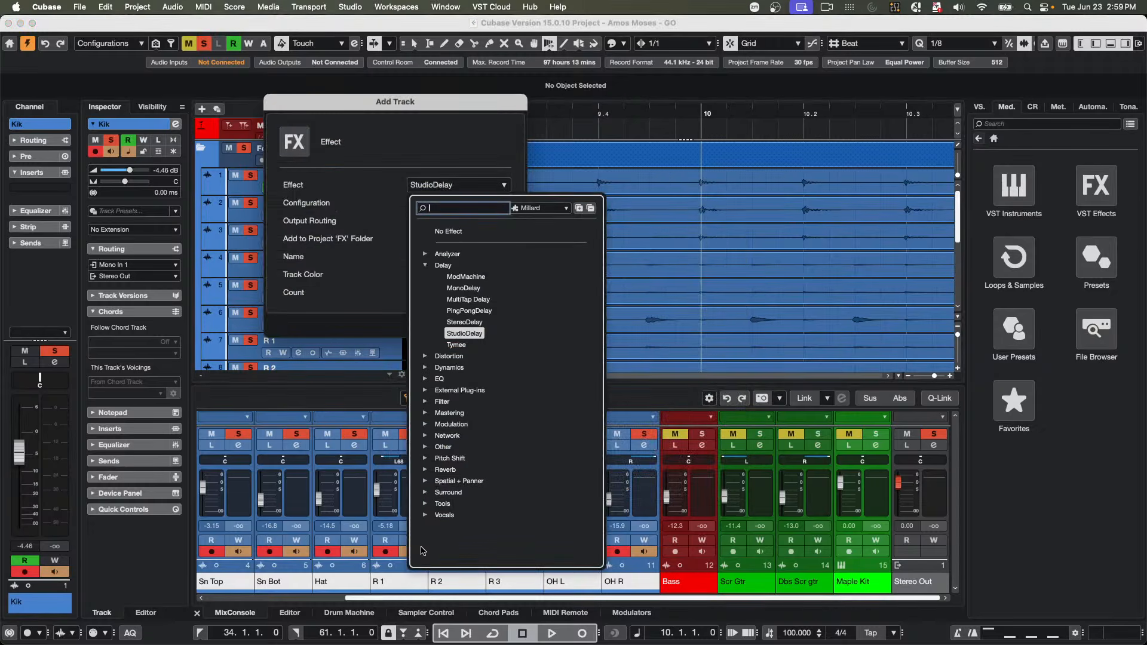
click(426, 470)
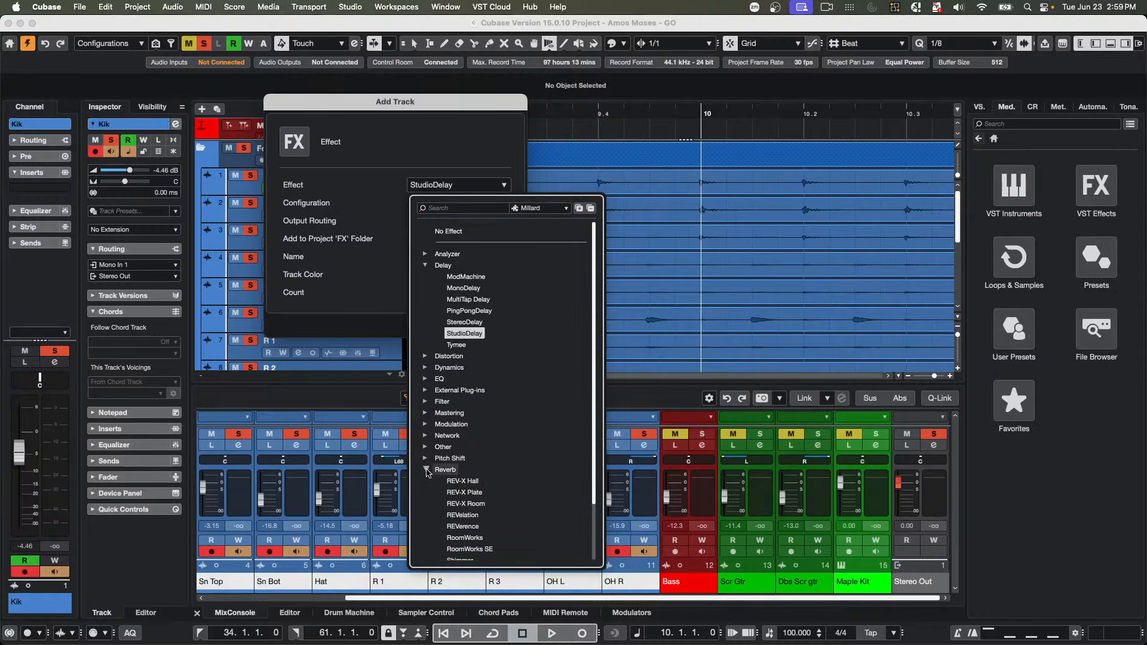
click(479, 529)
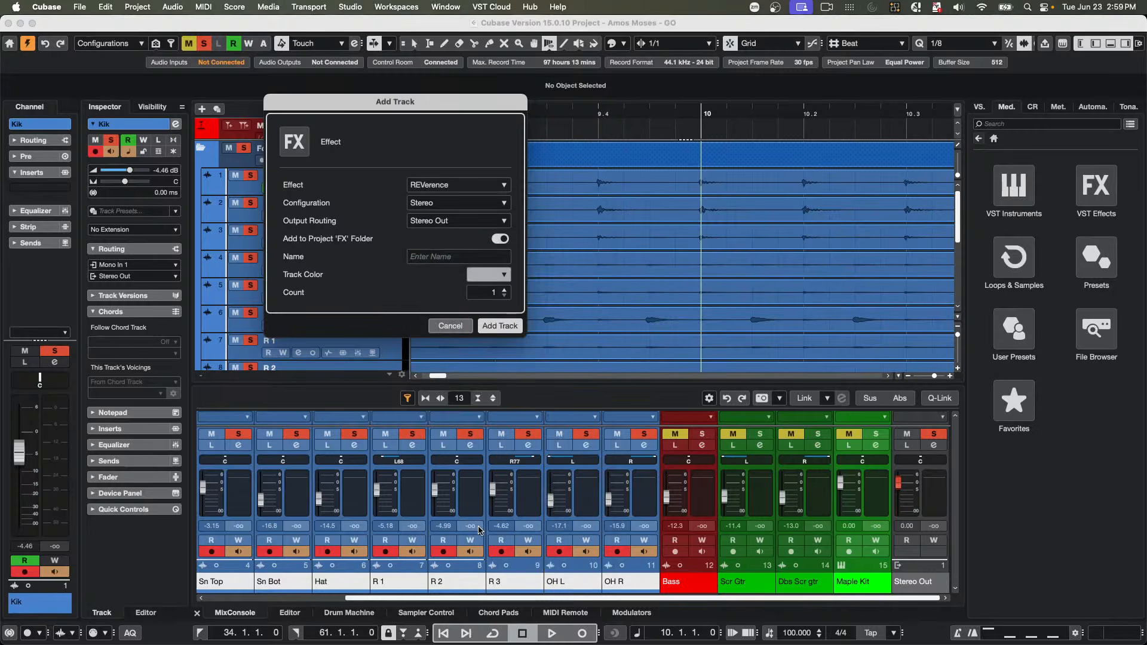
click(509, 326)
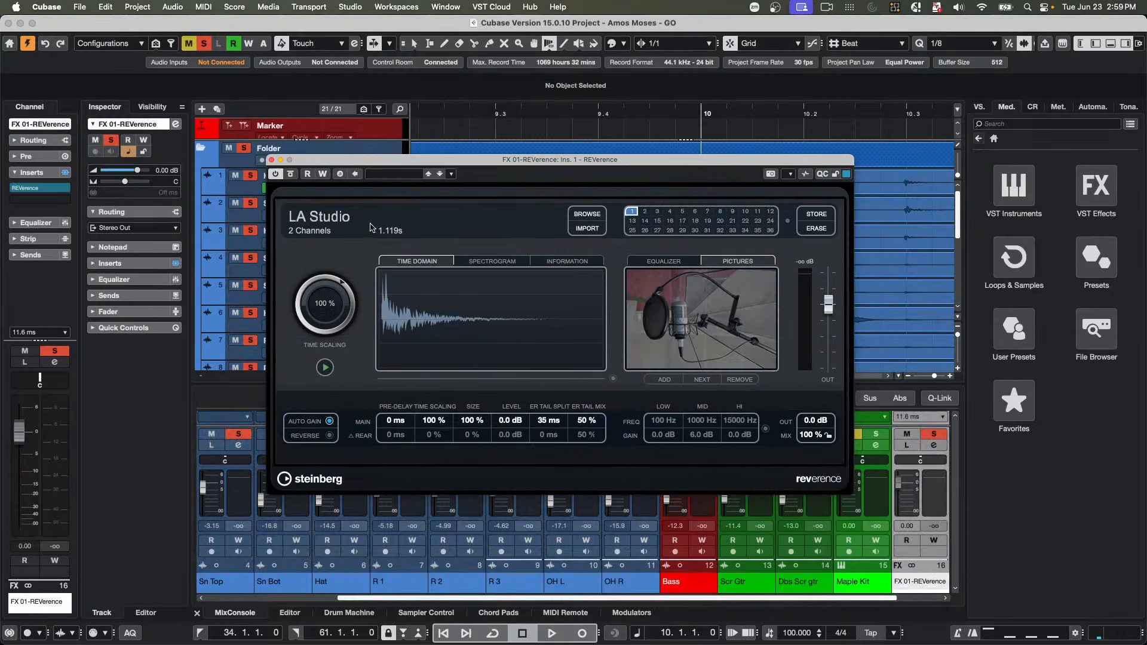
click(271, 160)
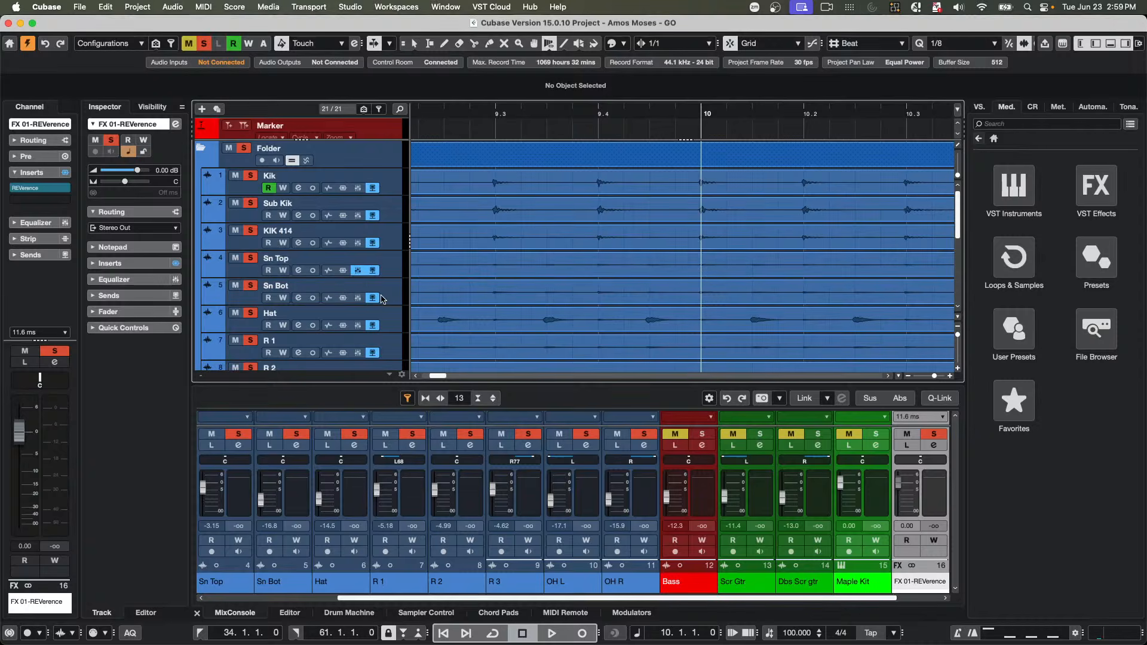
click(81, 7)
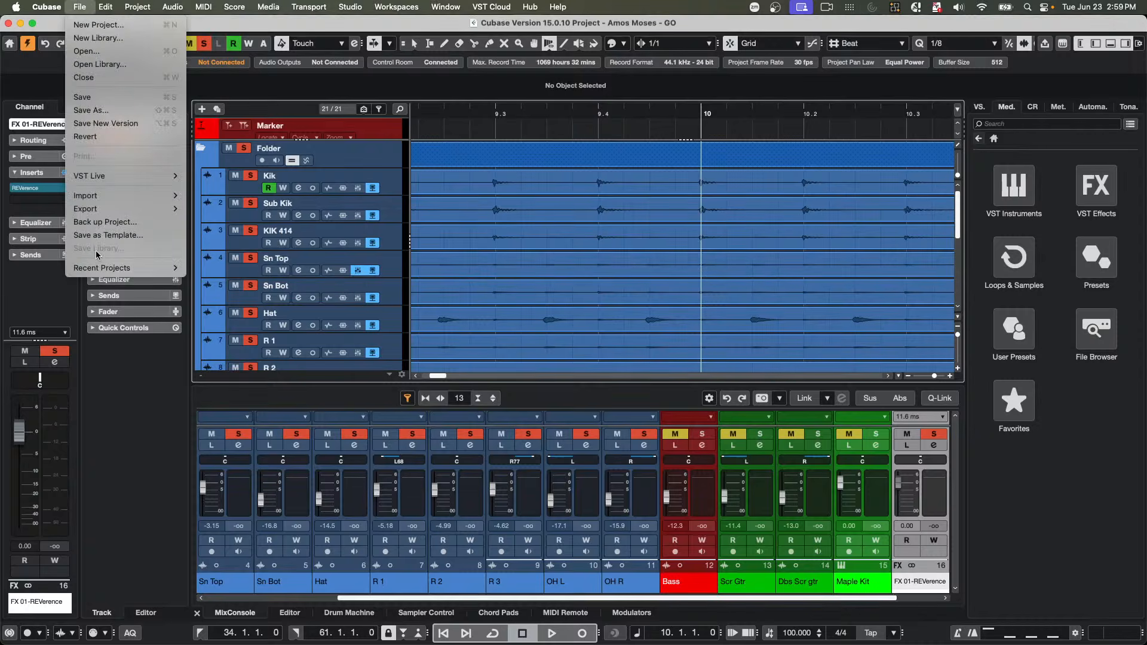
click(457, 126)
scroll(294, 268, down, 2)
scroll(293, 271, down, 8)
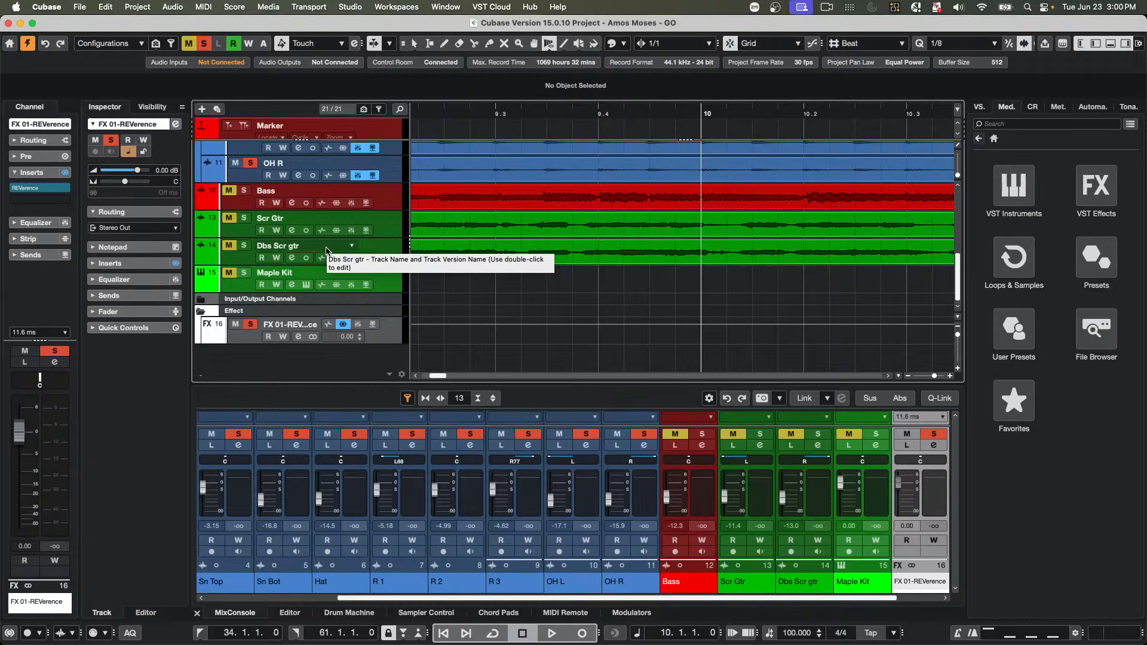
- Open Export Audio Mixdown, switch the channel selection to Multiple and set Effects to Disabled (DRY)
click(86, 7)
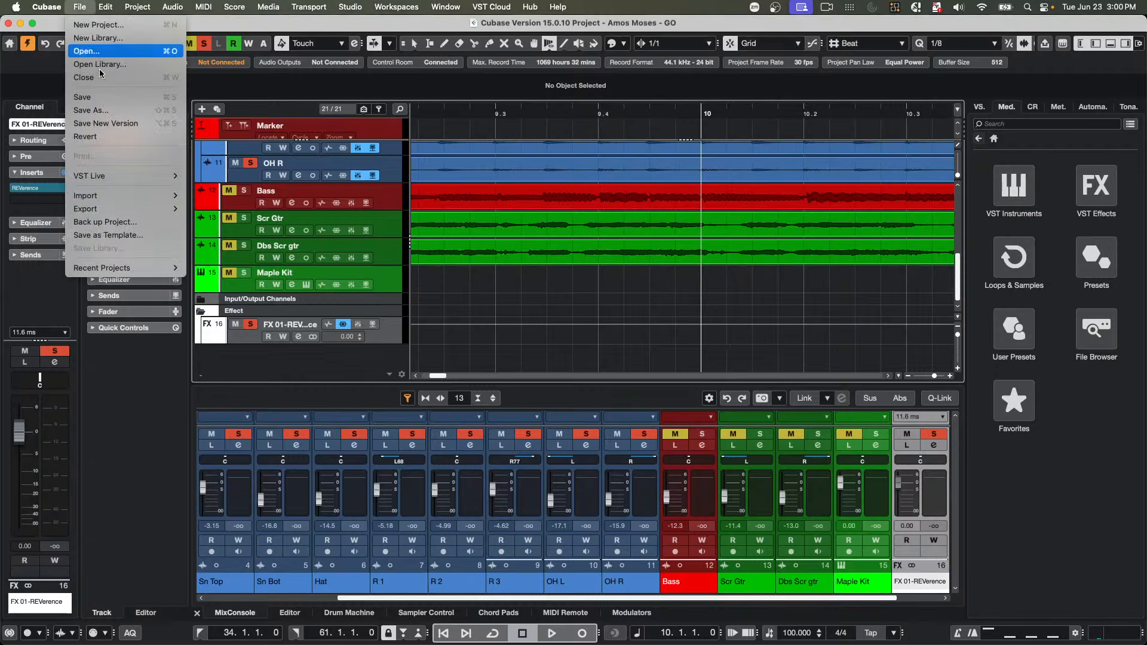
mouse_move(113, 215)
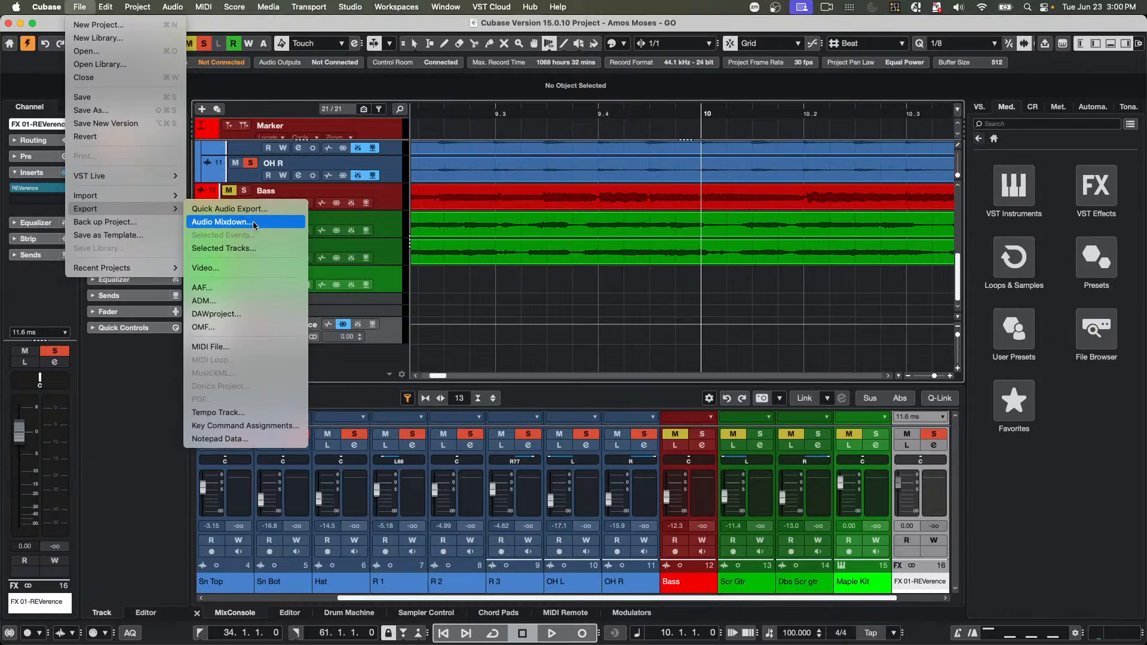
click(254, 222)
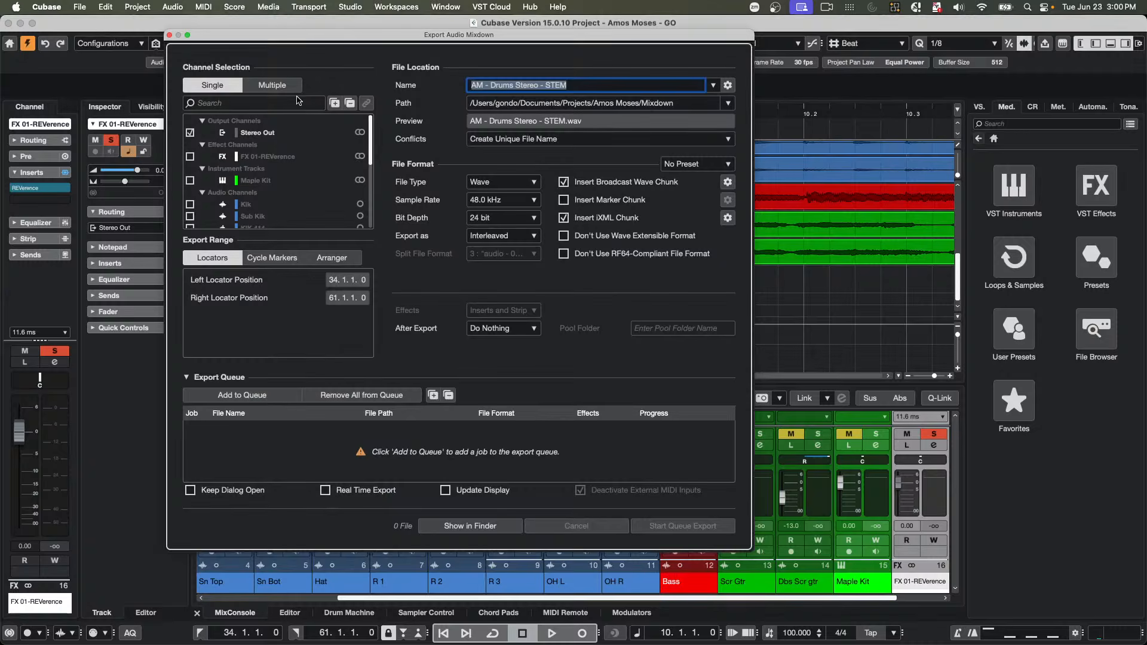
click(281, 87)
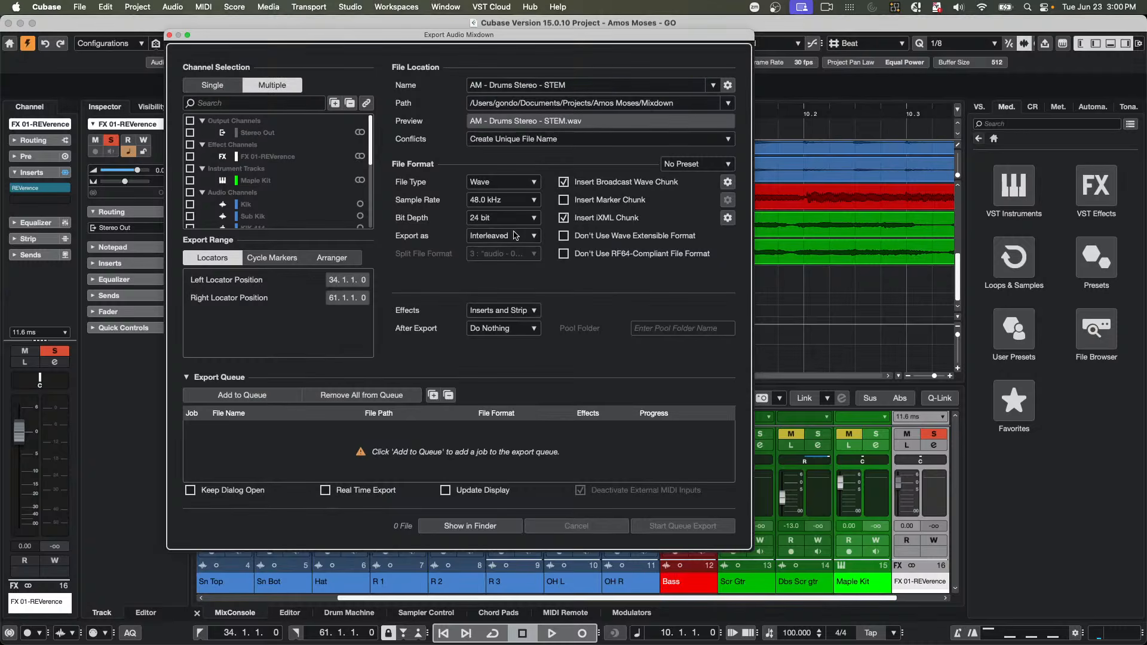
click(508, 312)
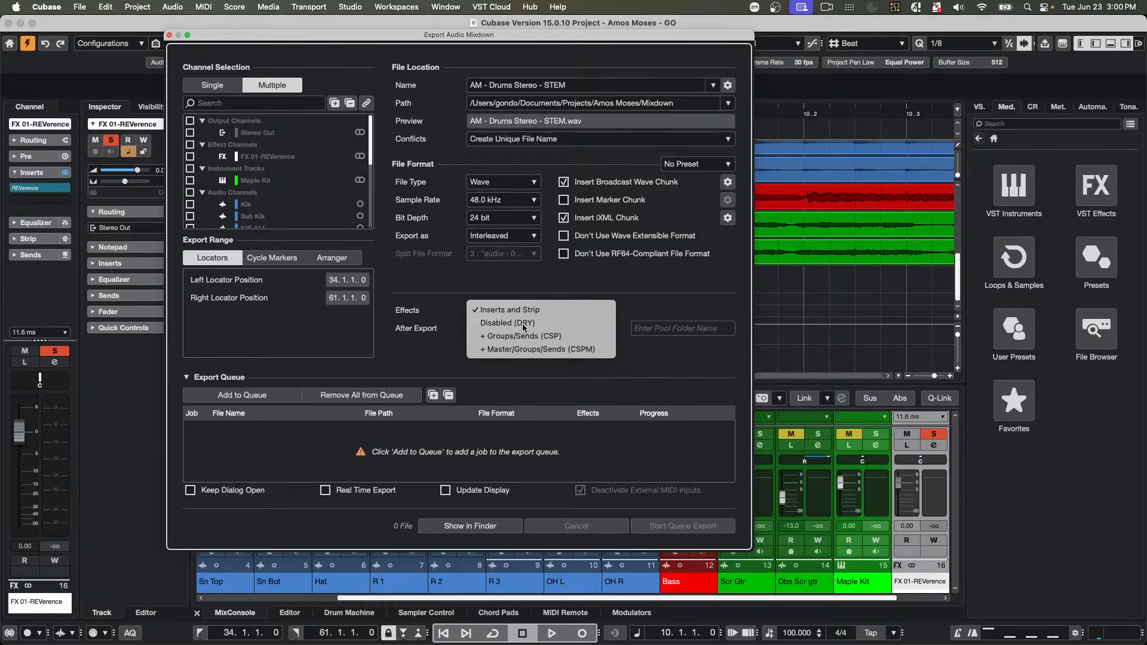
click(523, 327)
- Include the FX 01-REVerence, Kik, Sub Kik, KIK 414, Sn Top and Sn Bot channels in the export
scroll(251, 203, down, 5)
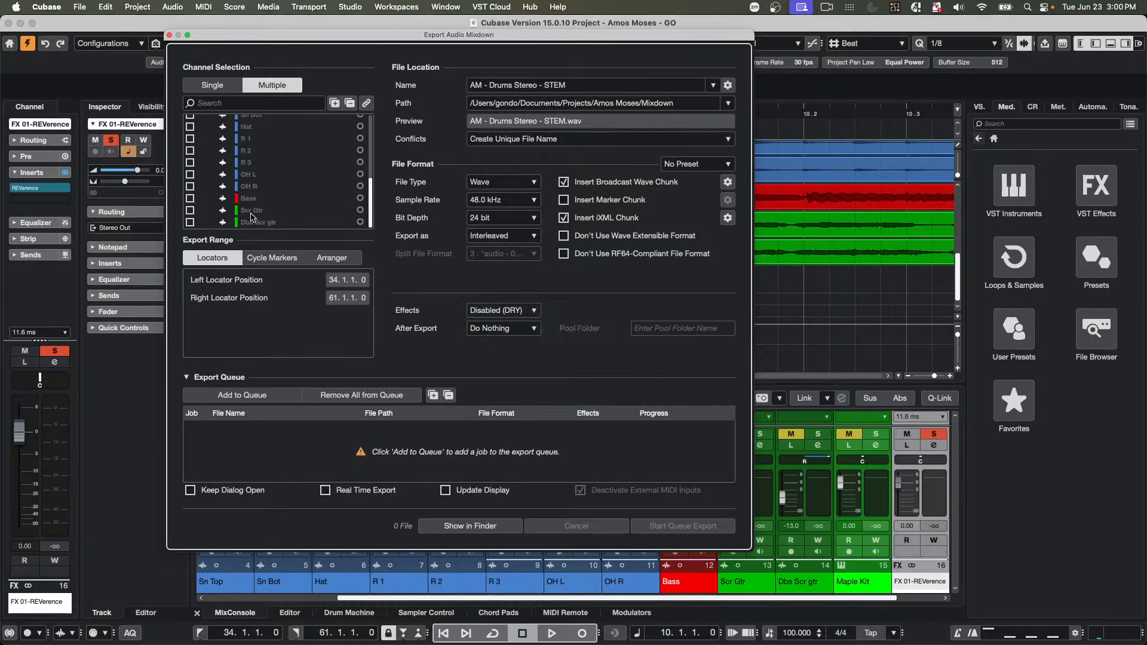
scroll(251, 204, up, 5)
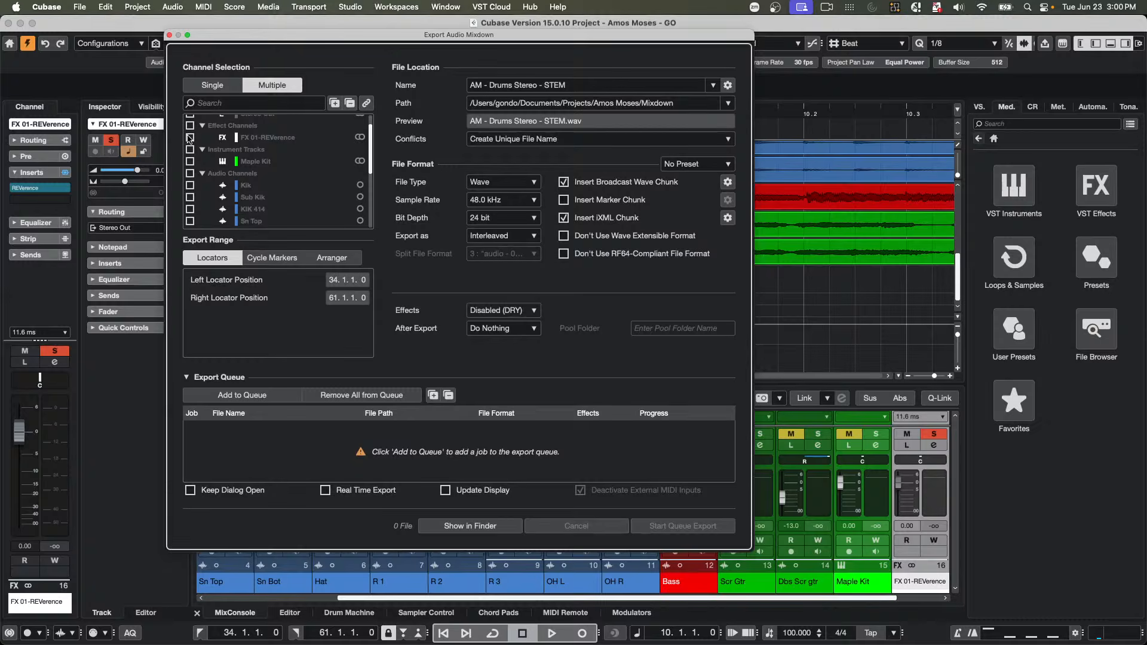
scroll(274, 166, up, 1)
scroll(274, 166, down, 6)
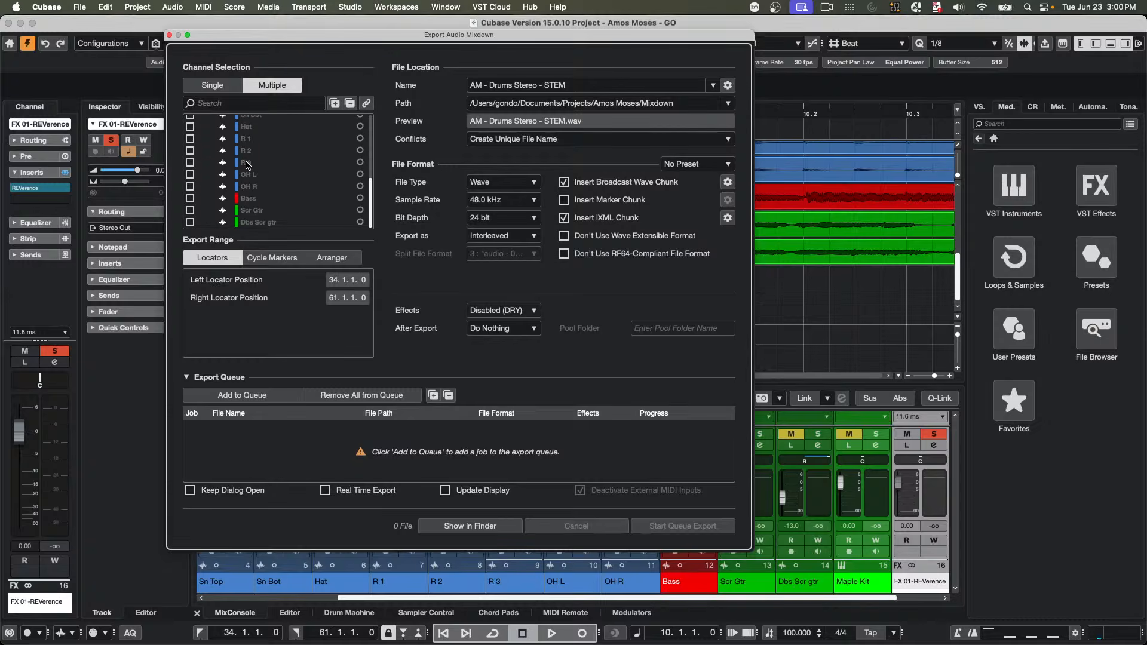
scroll(247, 165, up, 6)
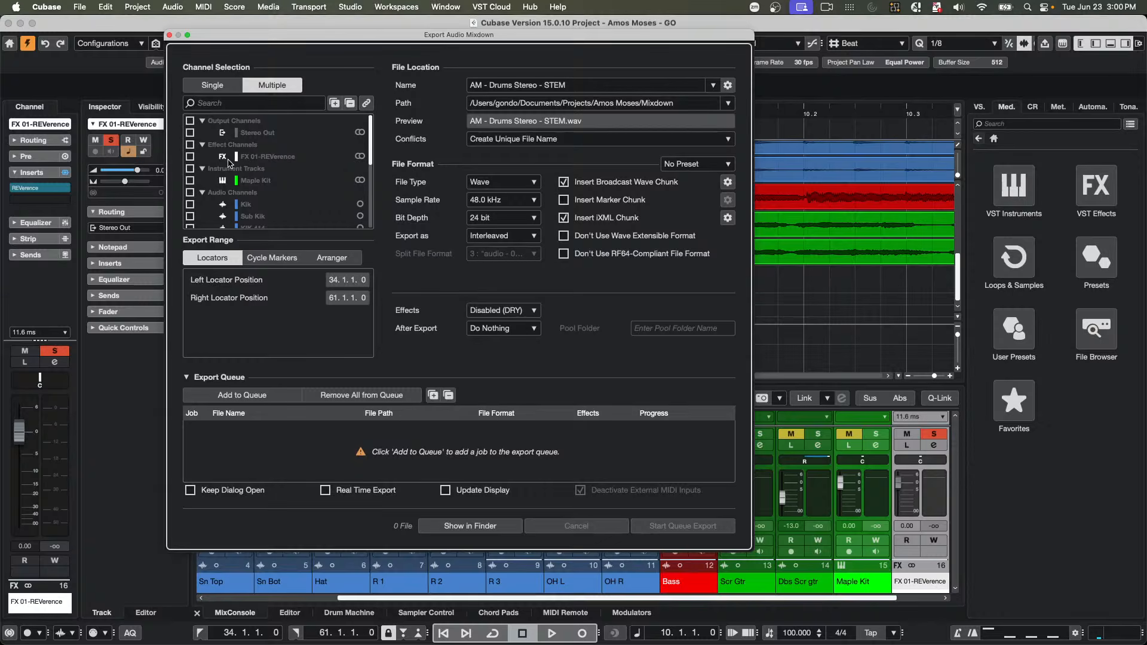
click(190, 157)
click(190, 205)
click(191, 216)
scroll(191, 209, down, 3)
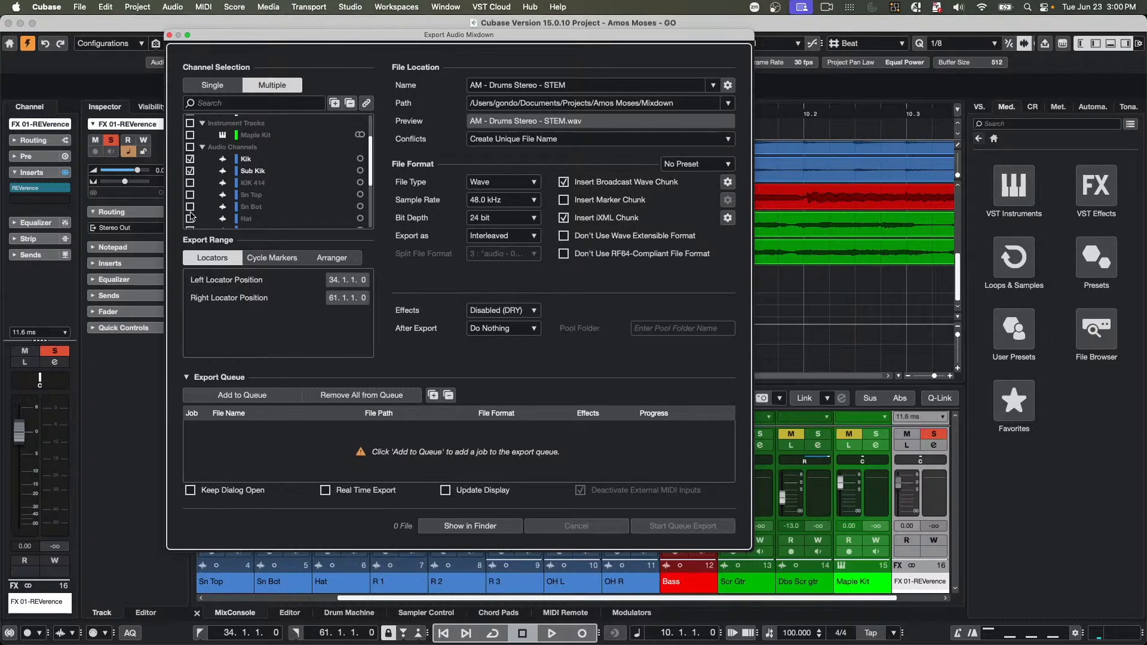
click(191, 183)
click(190, 194)
click(190, 206)
- Set After Export to Create Audio Track, collapse the Export Queue and try to export the chosen channels
click(519, 328)
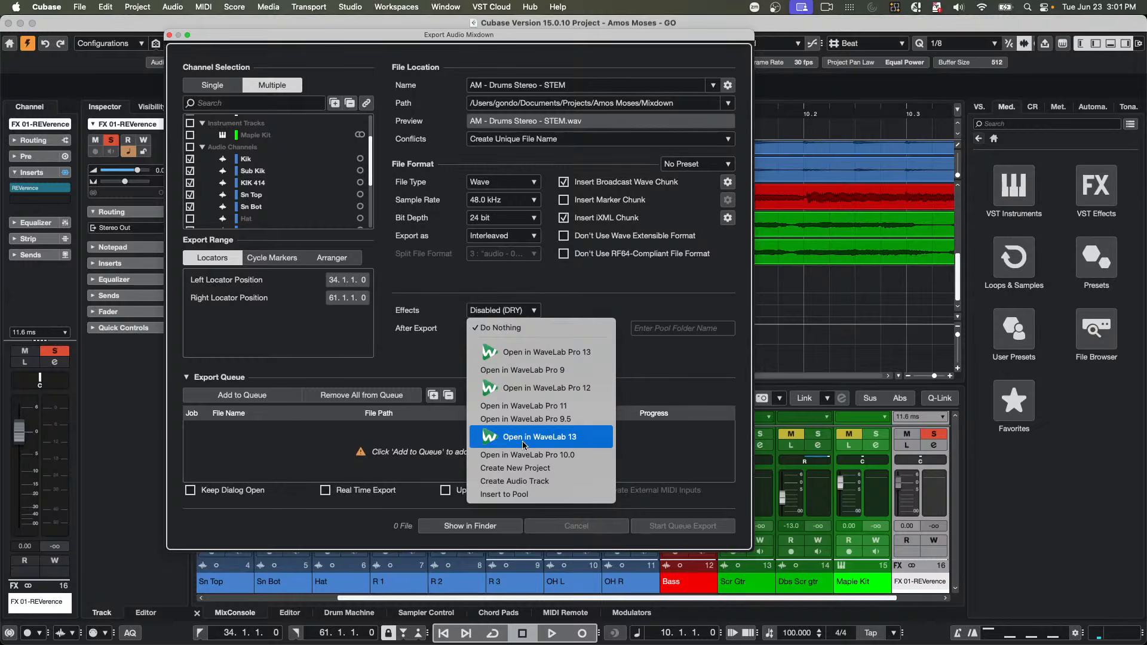
click(536, 481)
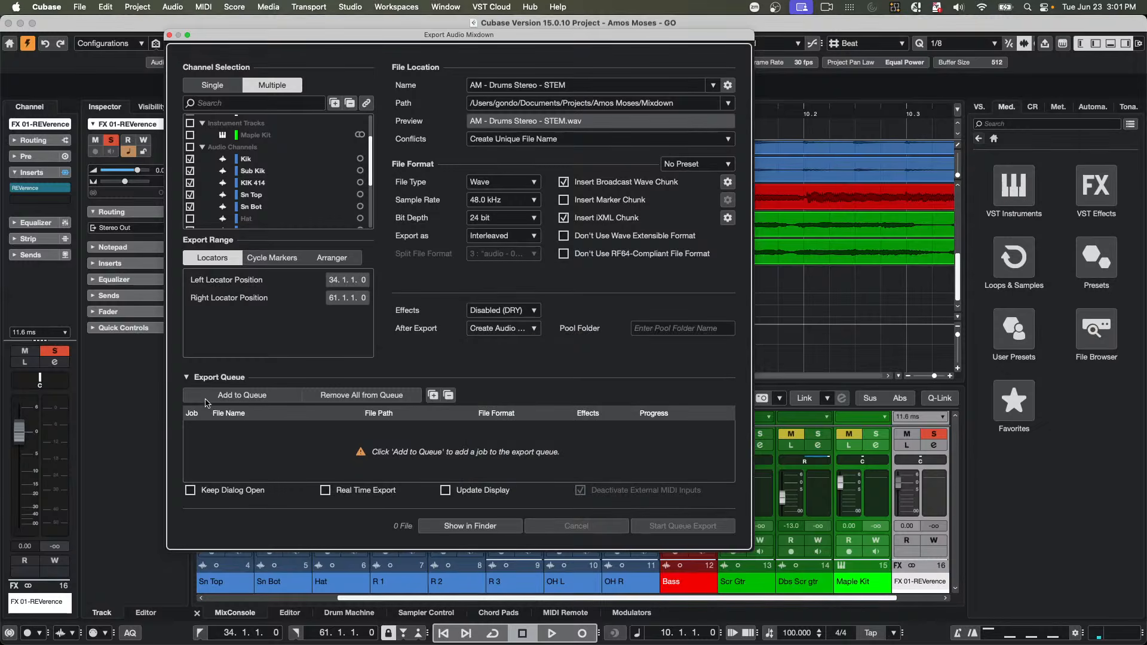
click(193, 377)
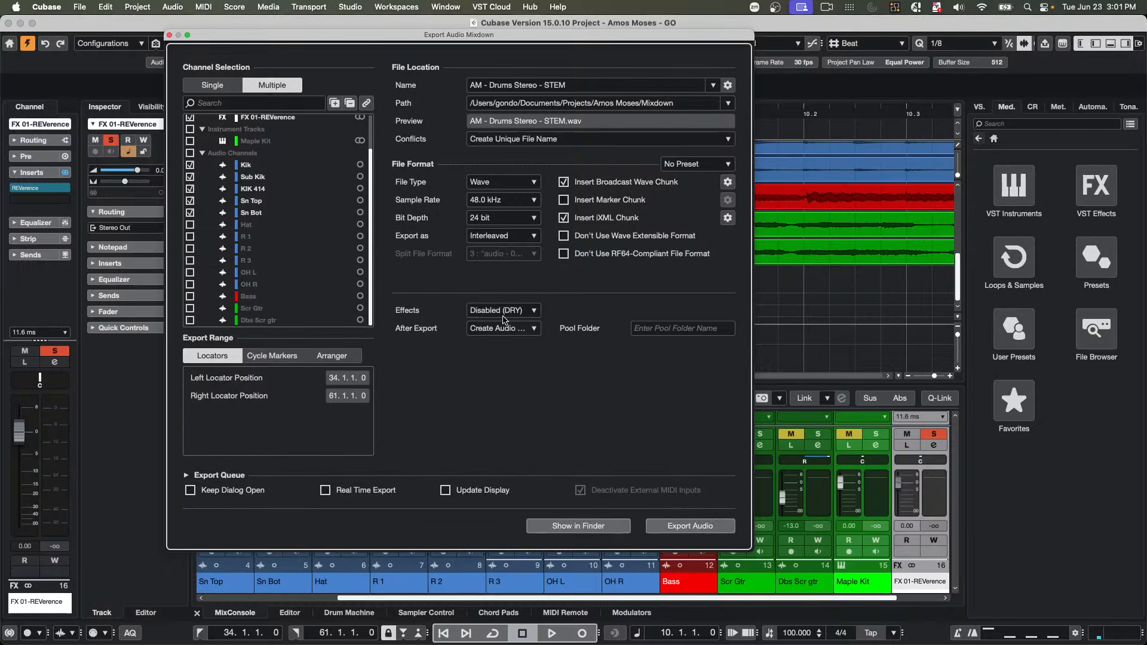
click(710, 529)
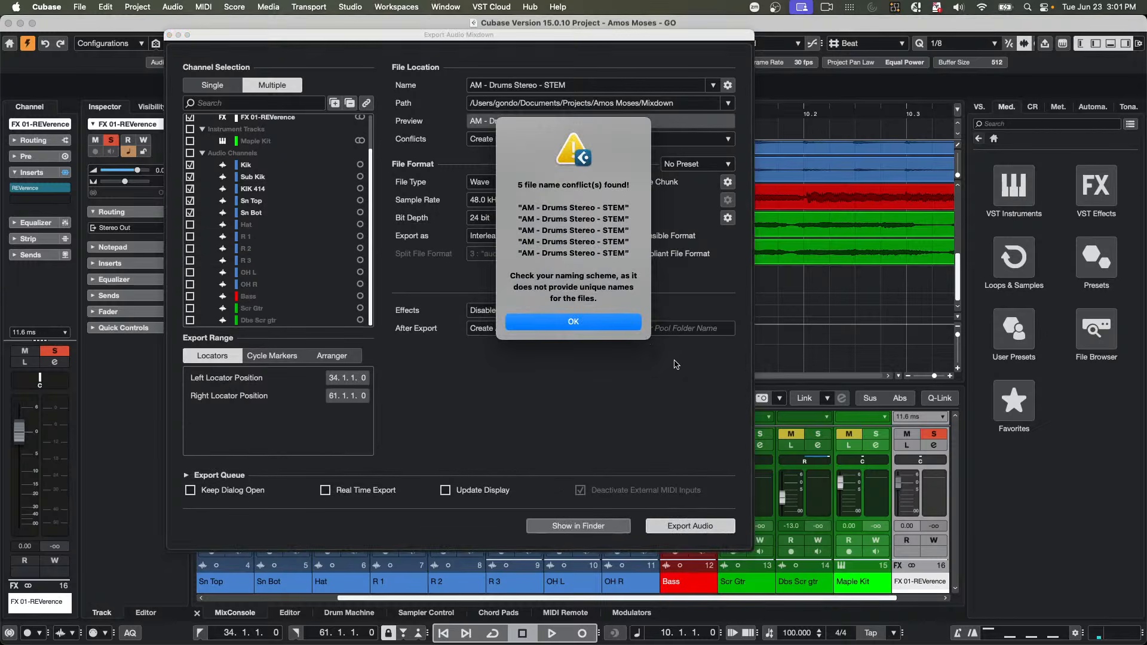
click(605, 323)
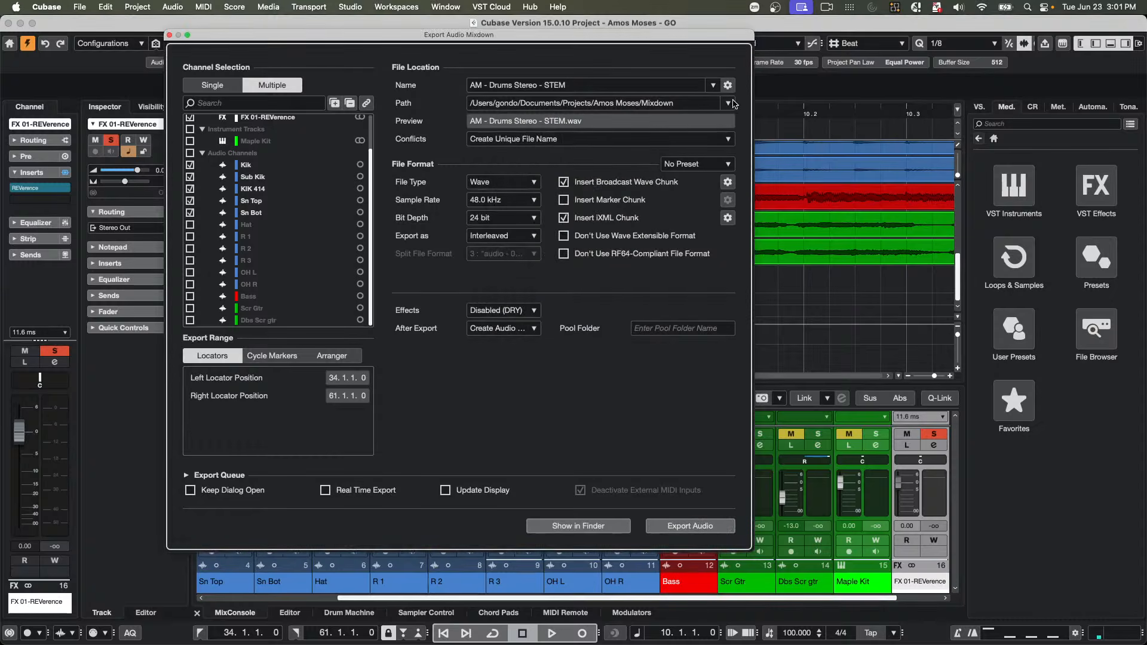
- Rename the export as AM - Drums Stereo - STEMss and try the audio export with that name
click(605, 84)
click(605, 85)
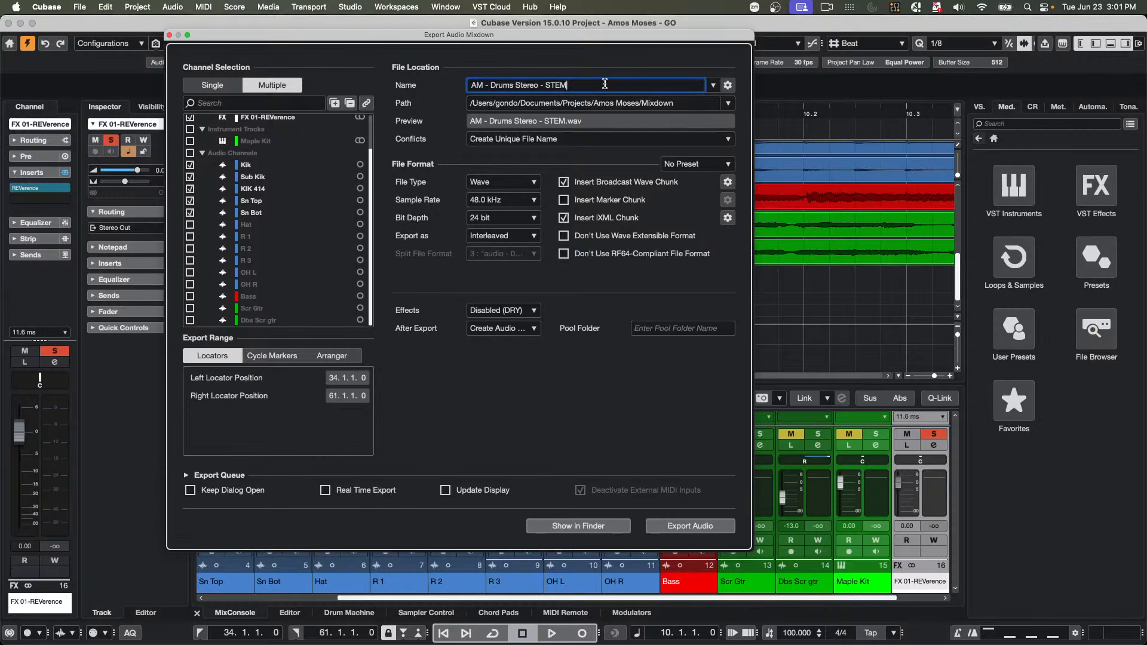
click(688, 529)
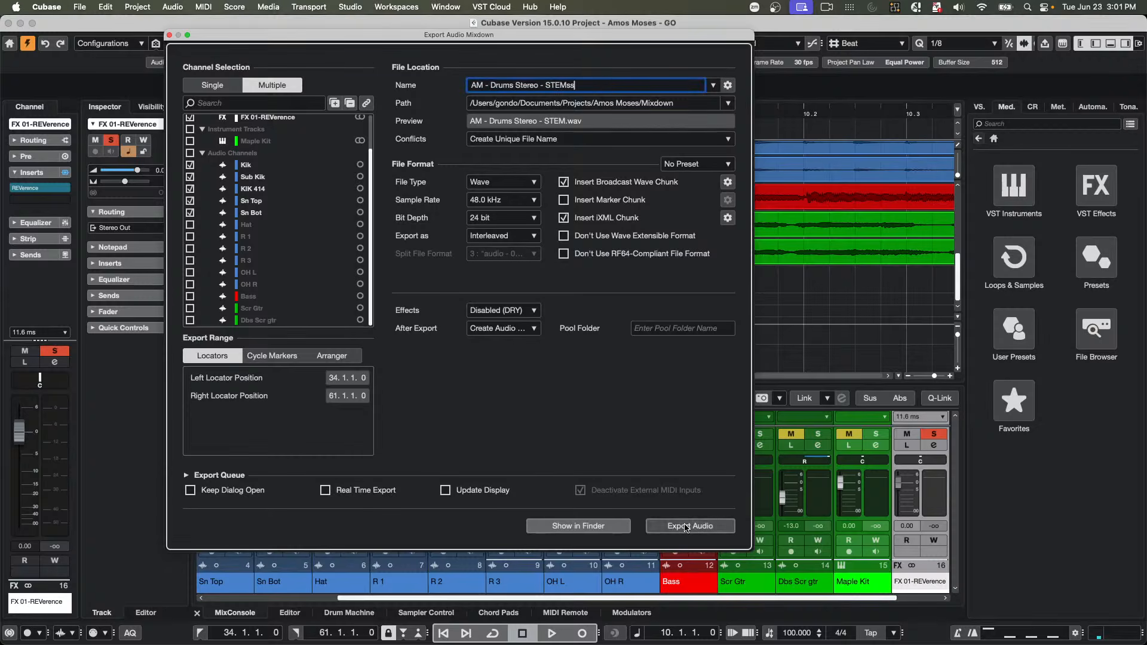
click(575, 323)
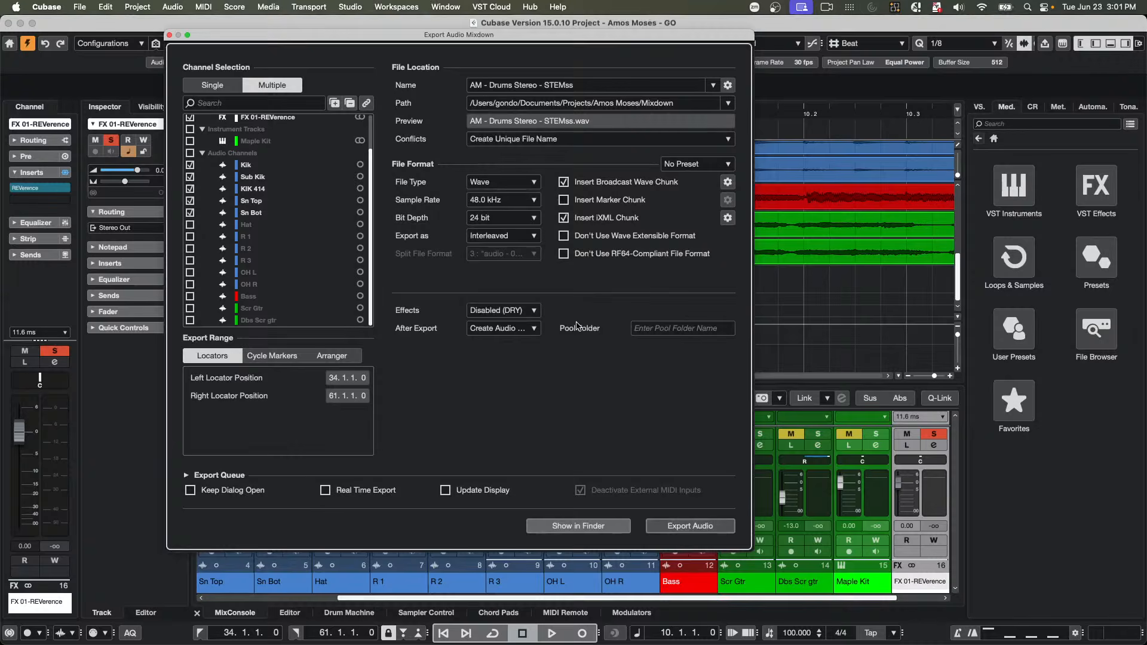
- Set the channel batch naming scheme to the free text "egrhtruy" and try exporting the selected channels
click(728, 85)
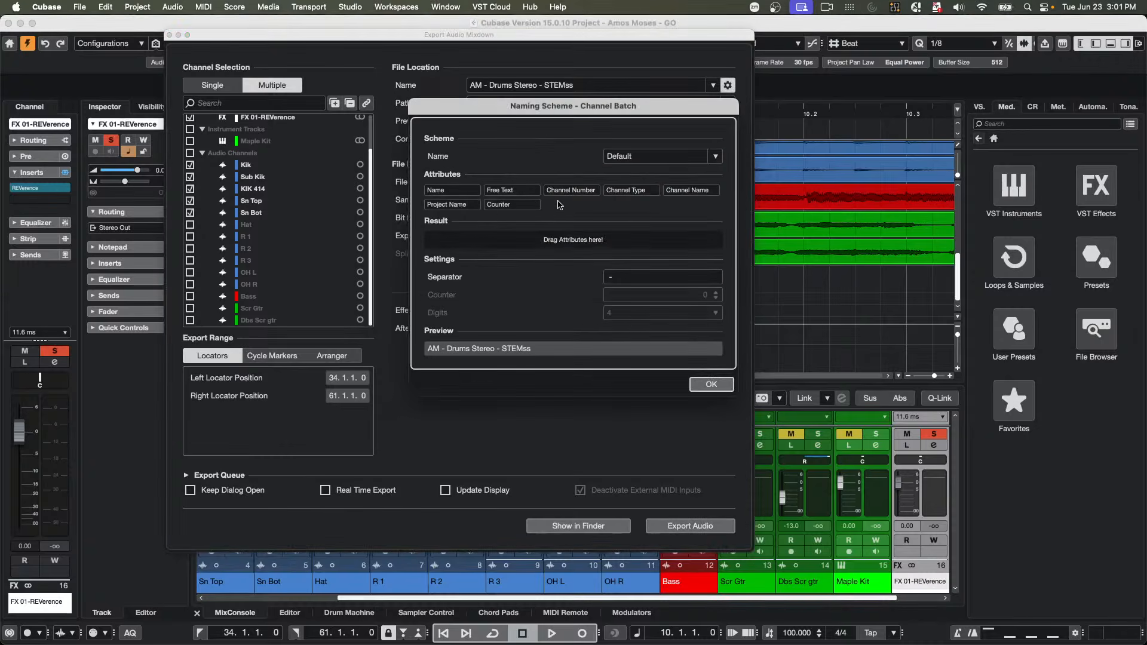
drag(491, 193, 451, 240)
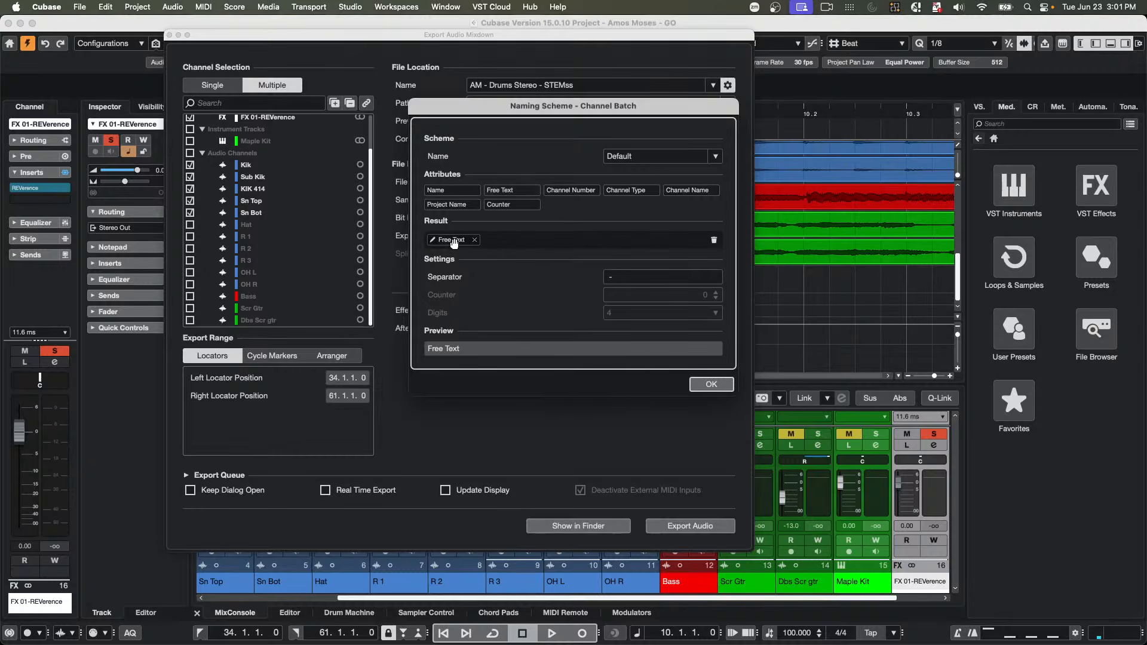
double_click(454, 240)
text(egrhtruy)
key(Return)
click(711, 384)
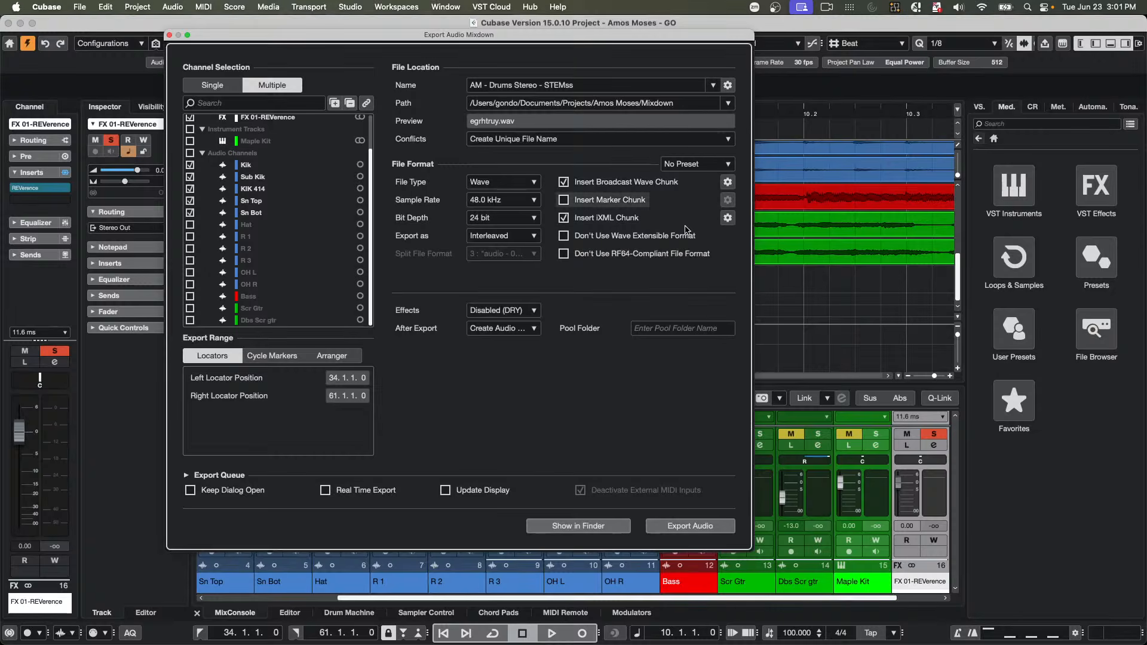
click(695, 526)
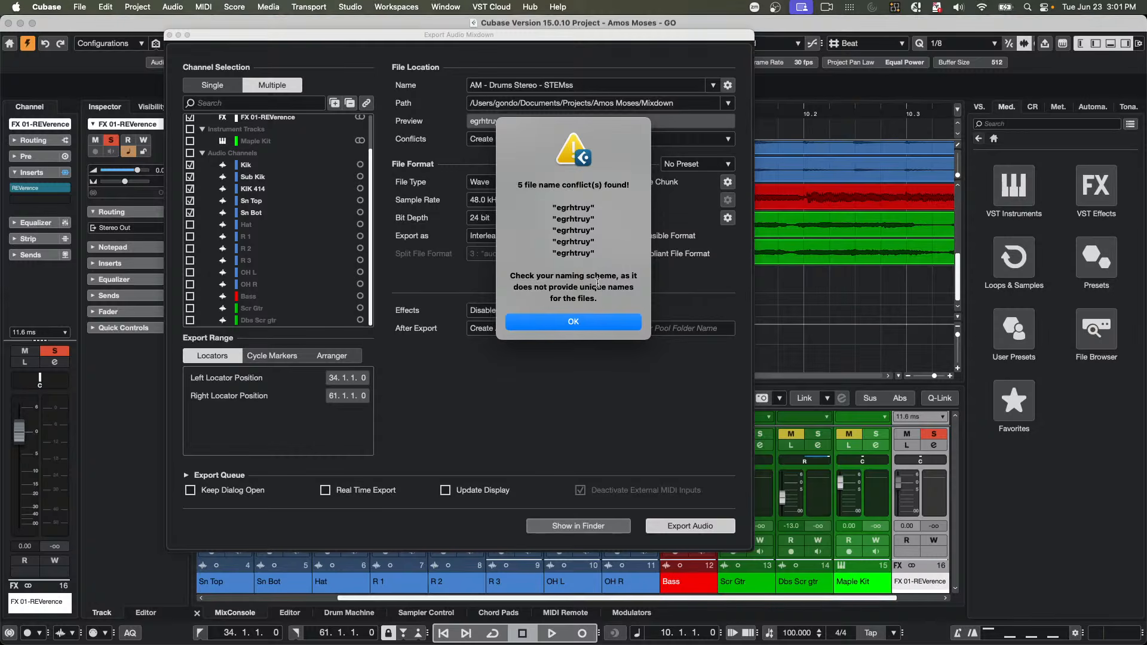
click(585, 323)
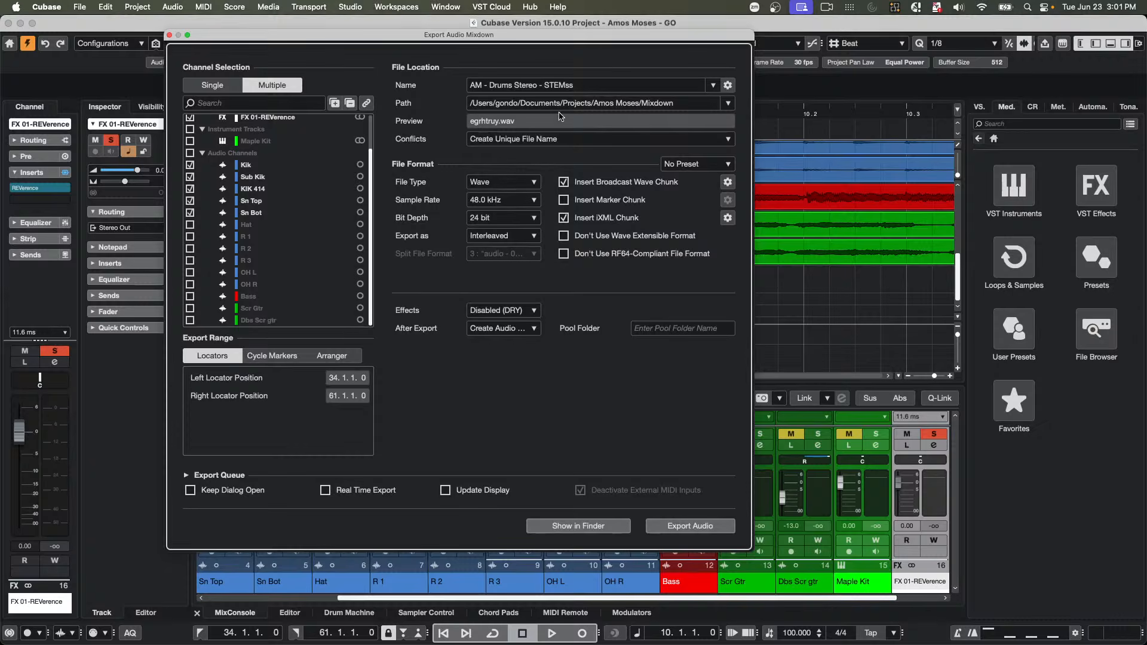
- Replace the free text in the naming scheme with the Name attribute and try exporting the selected channels
click(728, 84)
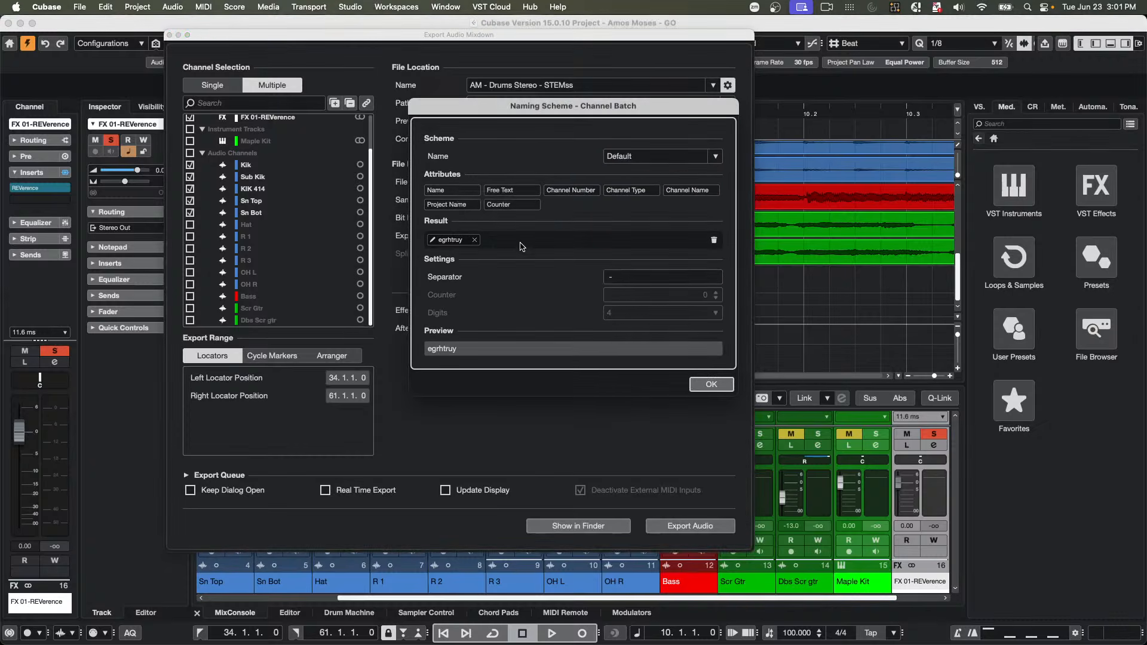
click(475, 239)
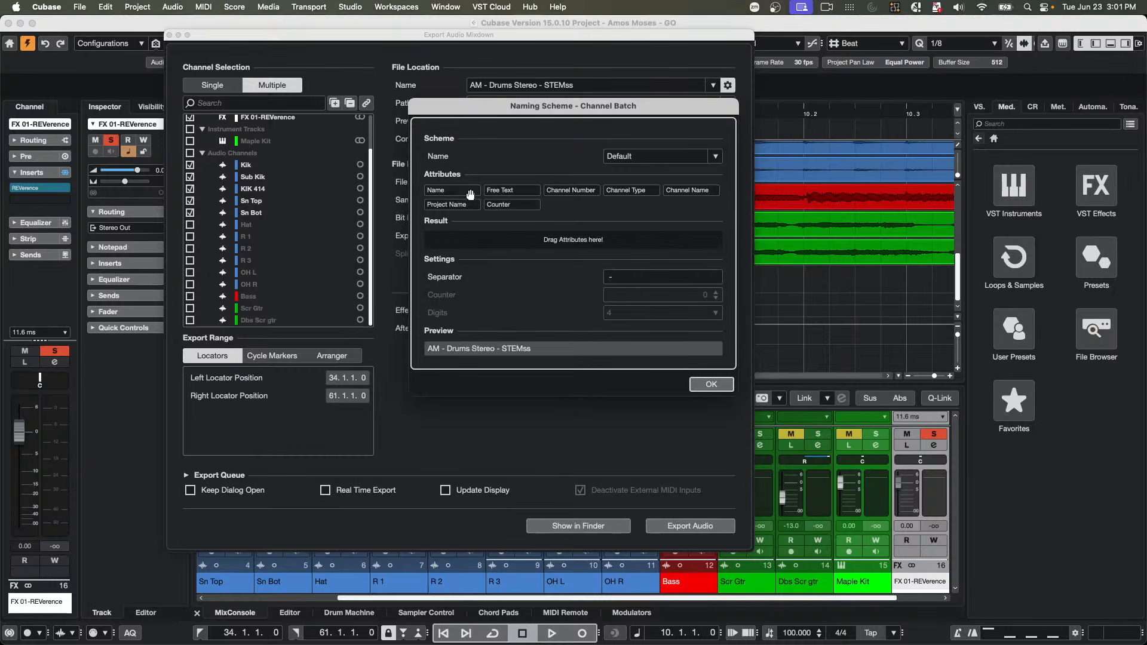
drag(467, 191, 481, 244)
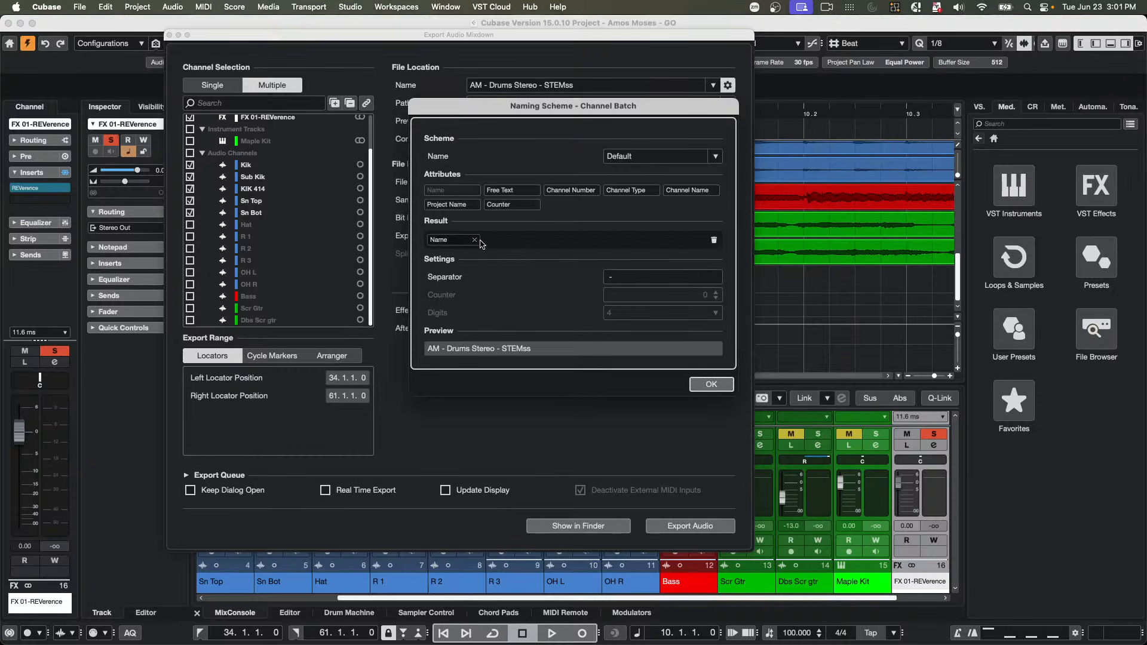
click(710, 386)
click(678, 523)
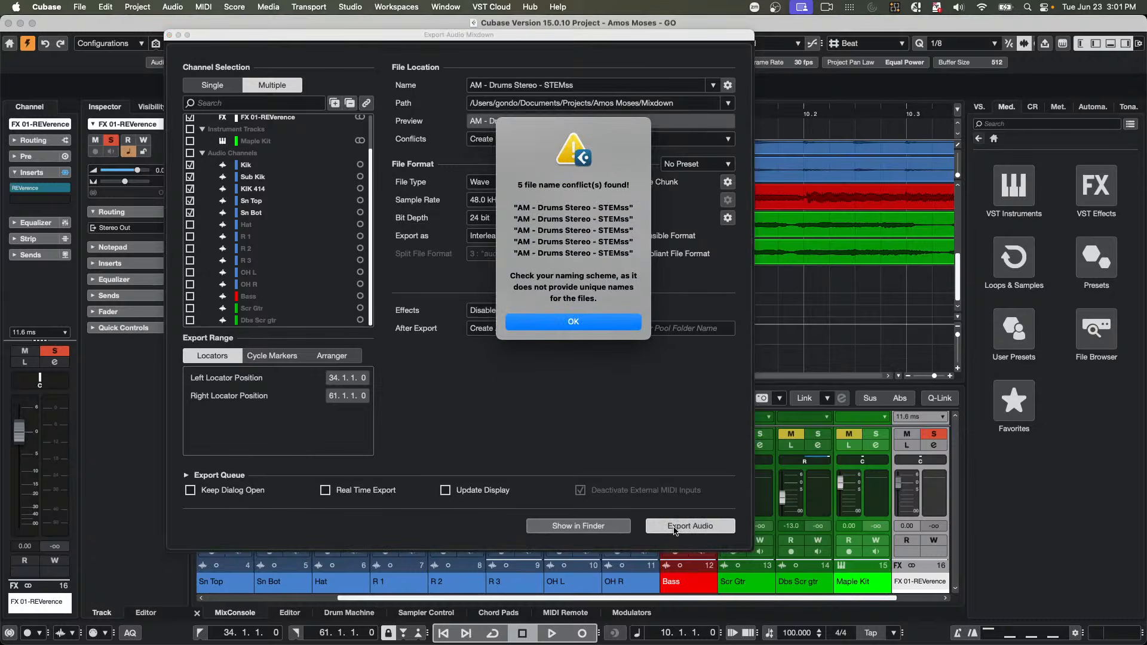
click(611, 328)
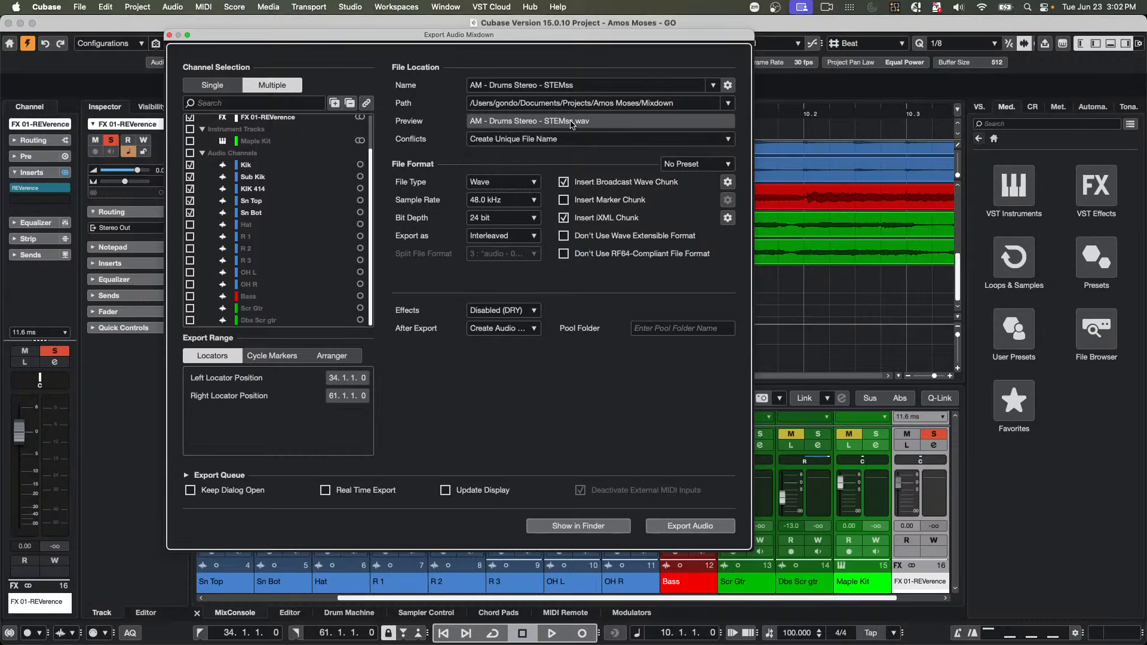
- Add the Channel Name attribute after Name in the naming scheme and export the selected channels
click(728, 85)
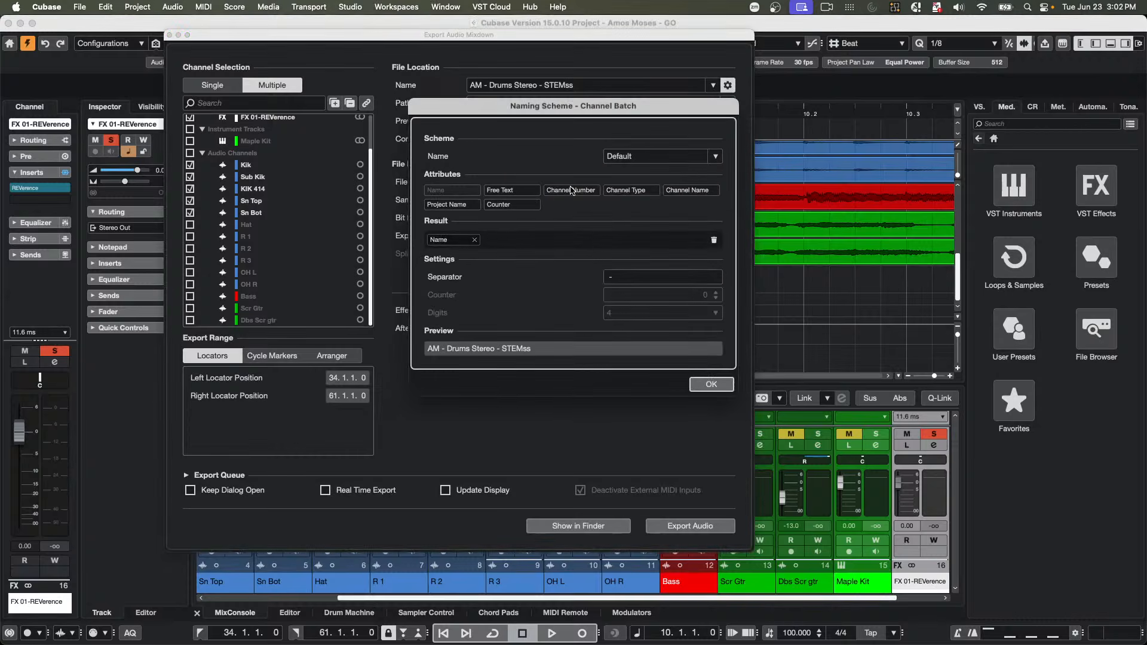
drag(692, 190, 514, 239)
click(711, 389)
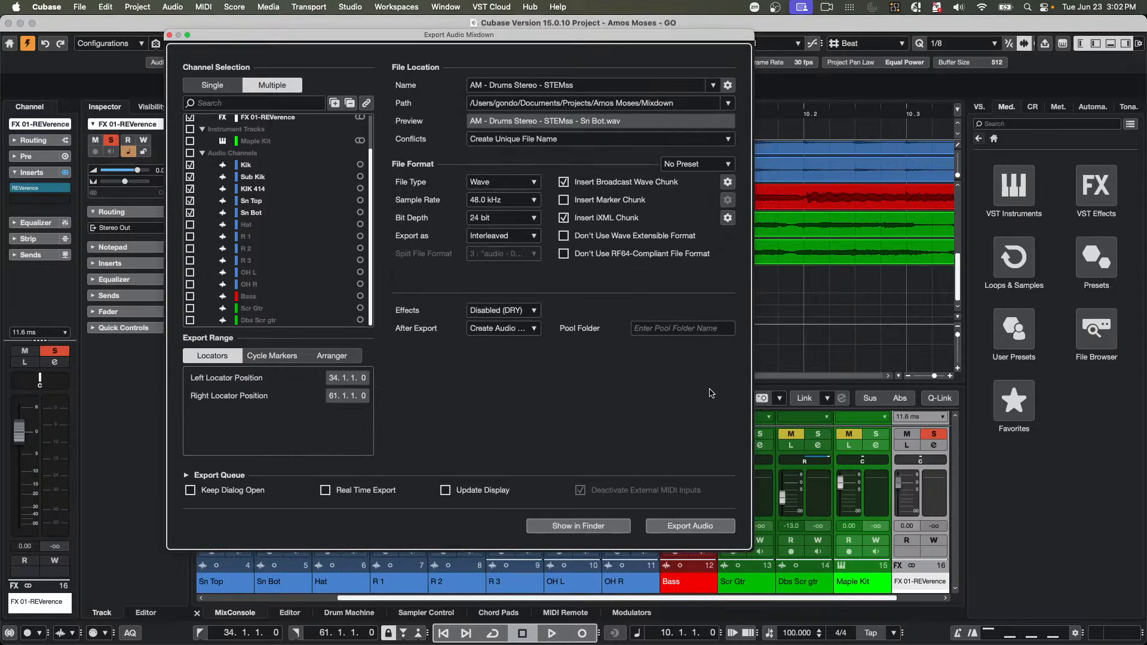
click(689, 526)
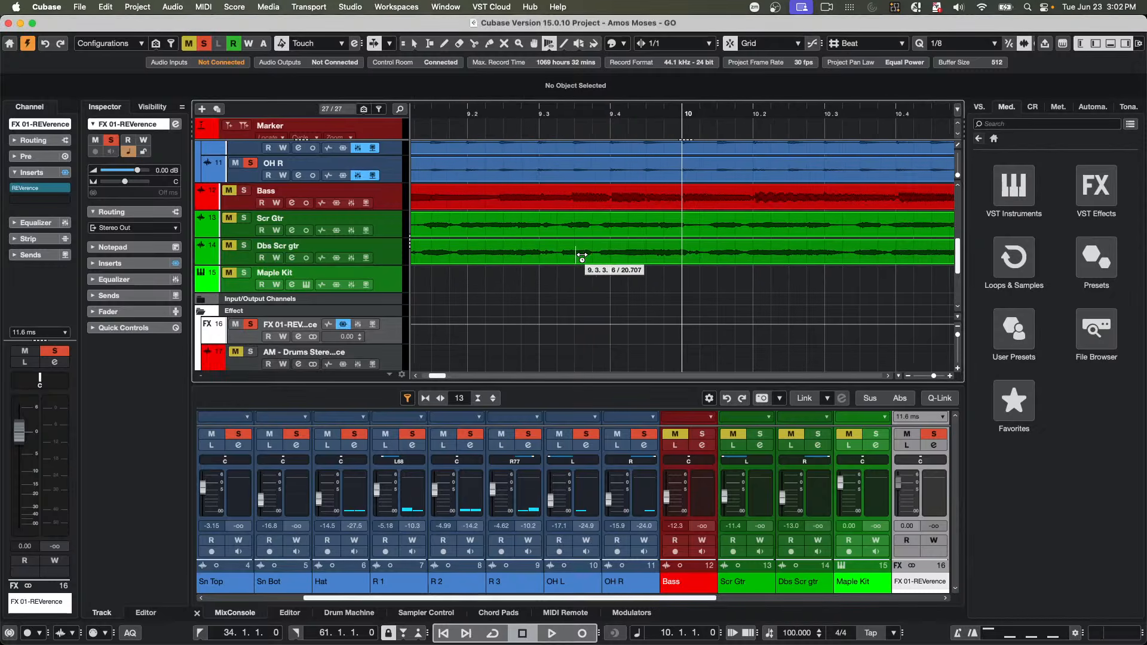
- Examine the exported stem tracks below the FX 01-REVerence track across the locator range
key(g)
key(g)
key(g)
key(g)
key(g)
key(g)
key(g)
key(g)
key(g)
key(g)
key(g)
key(g)
key(g)
key(g)
key(g)
key(g)
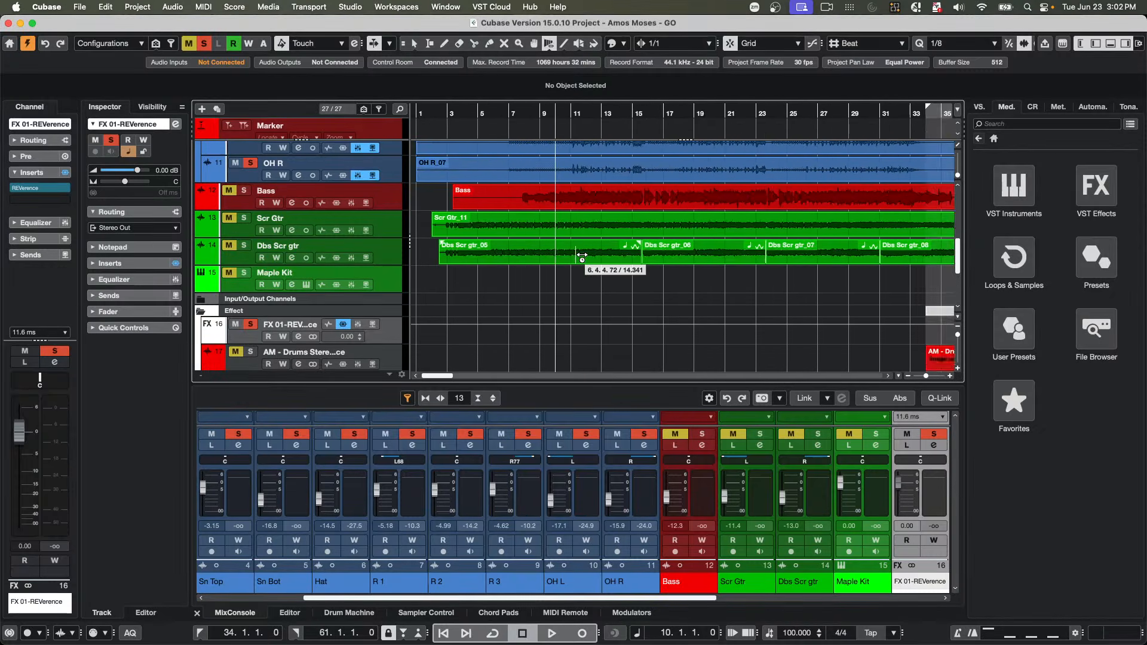
key(g)
key(g)
key(g)
key(g)
key(g)
scroll(741, 286, down, 5)
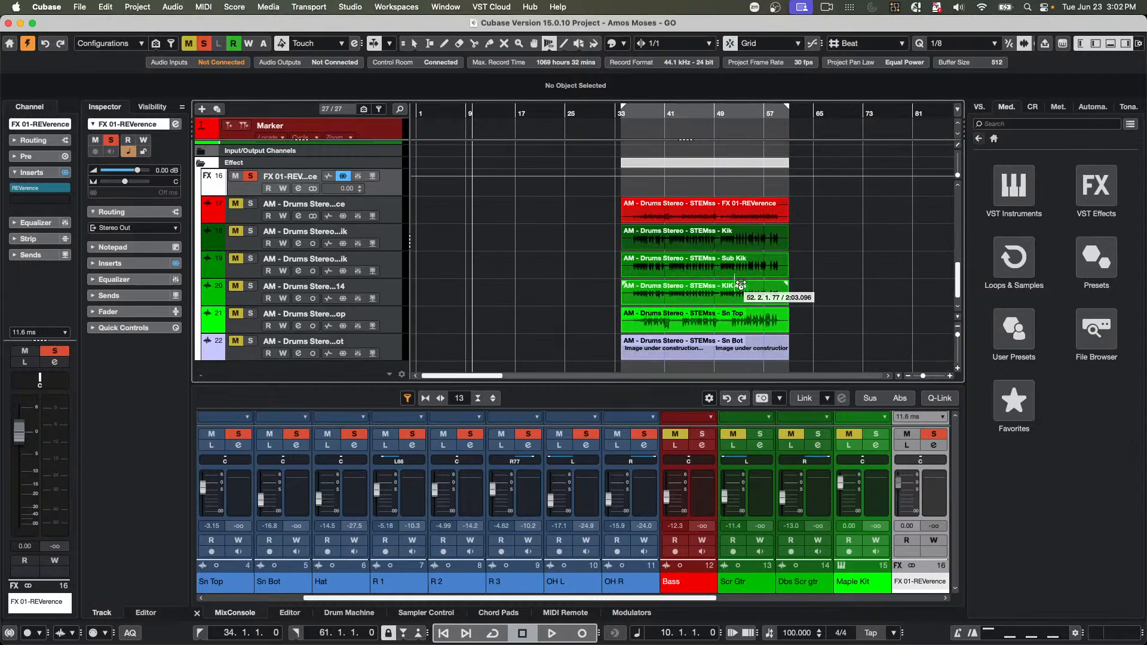
scroll(742, 286, down, 1)
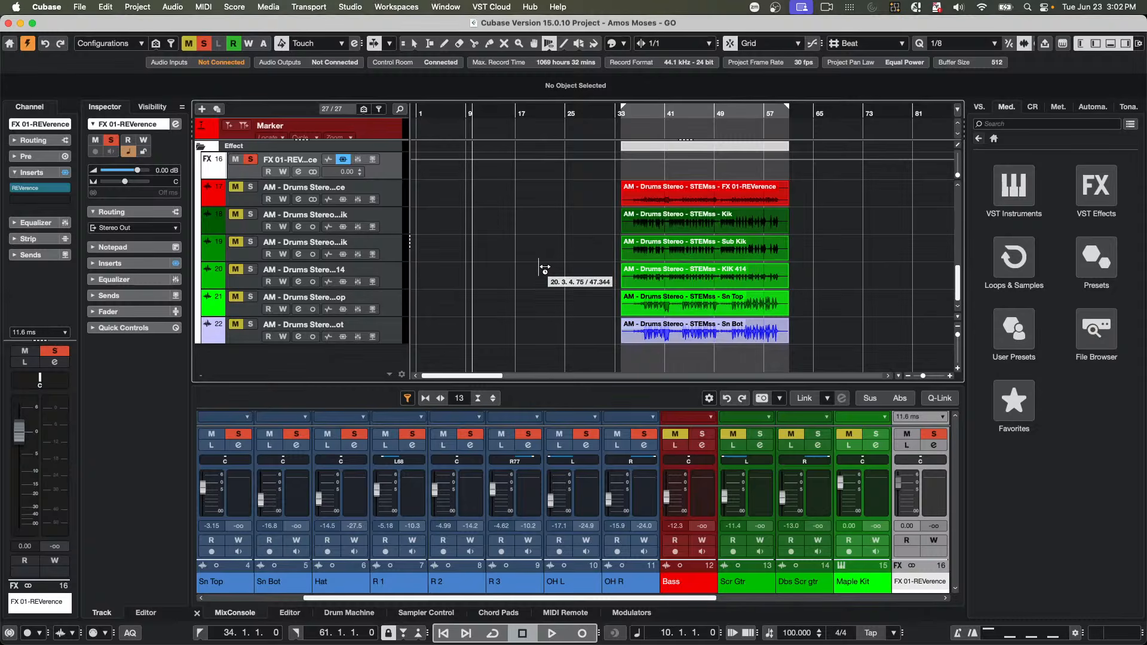
- Undo the creation of the exported stem tracks, and review the Export Audio Mixdown settings before closing them
key(super+z)
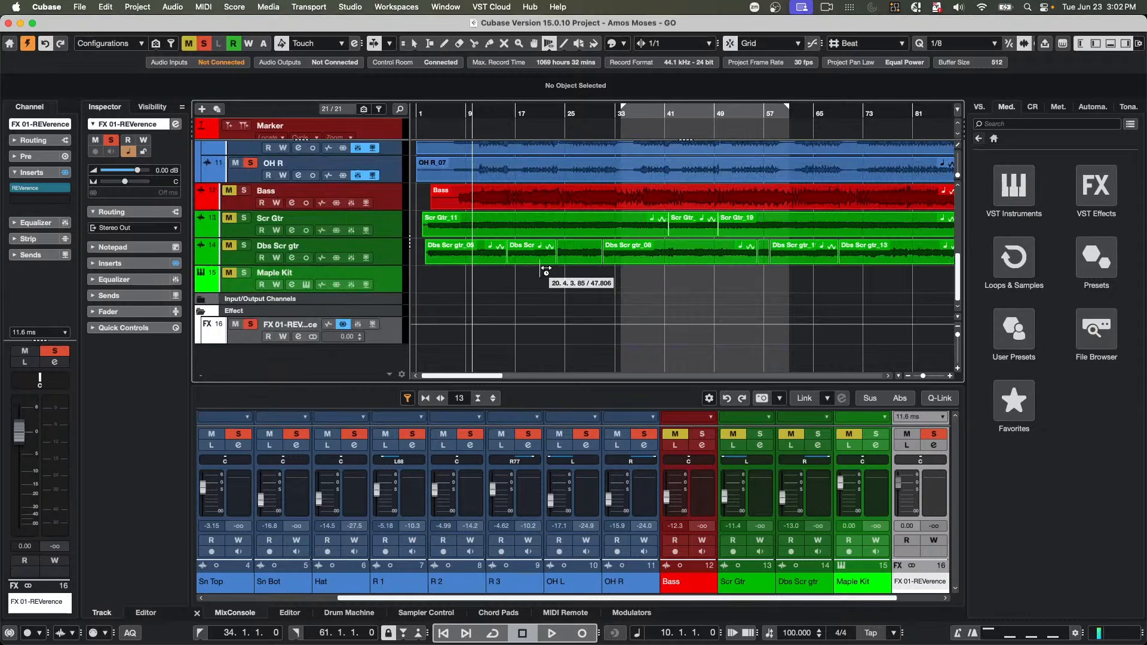
click(80, 7)
mouse_move(91, 215)
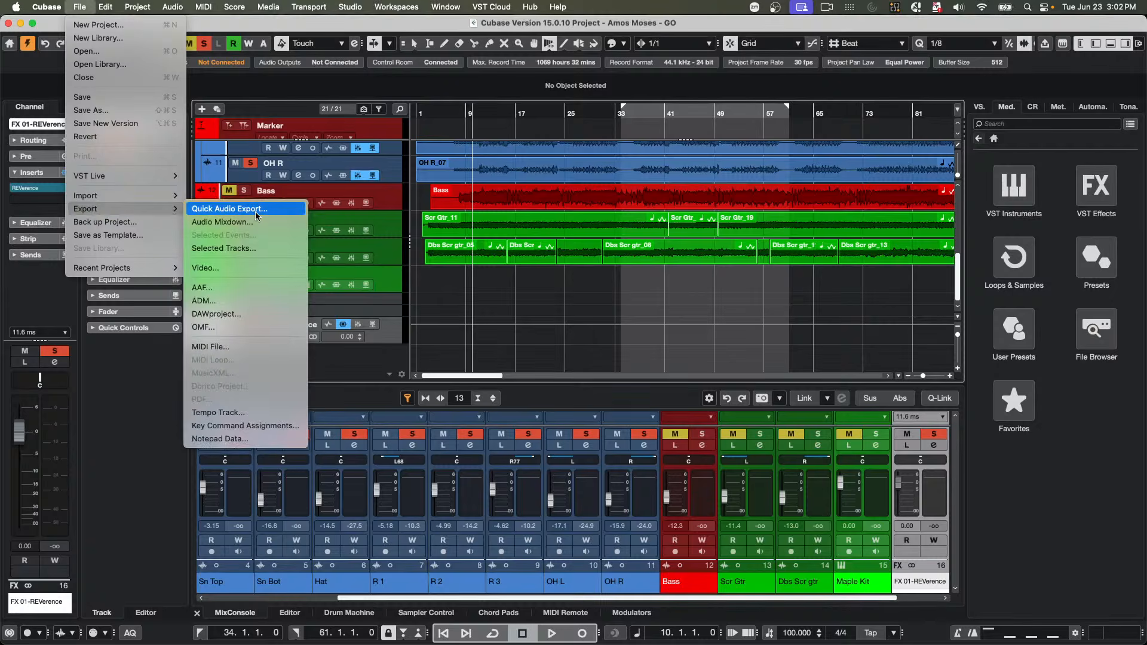
click(254, 223)
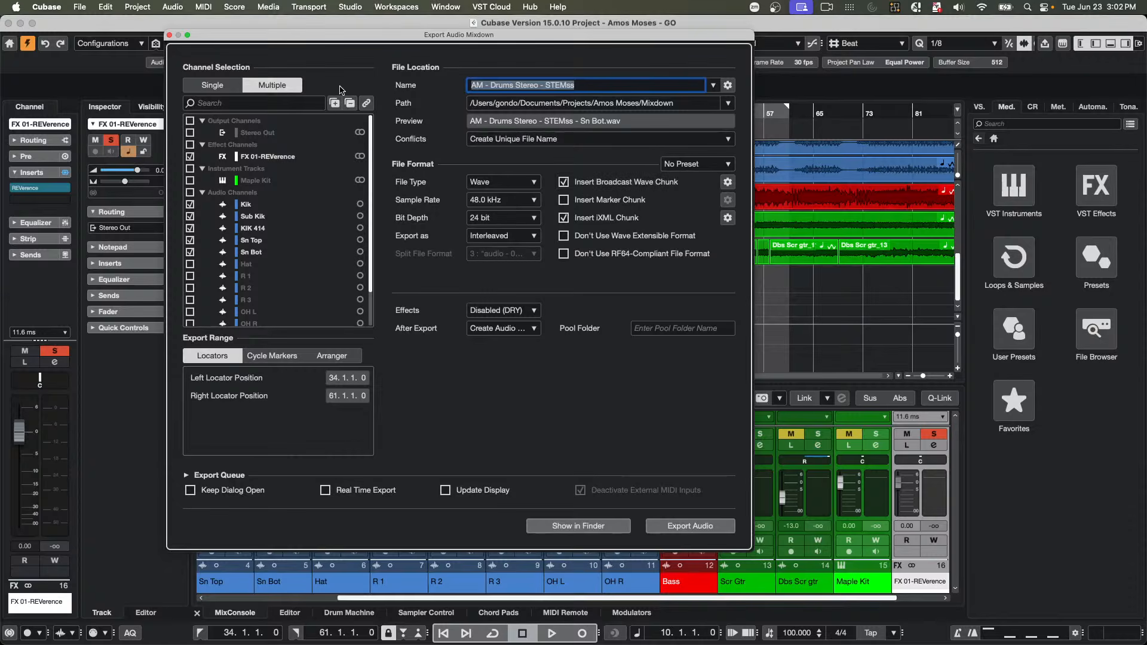
click(170, 36)
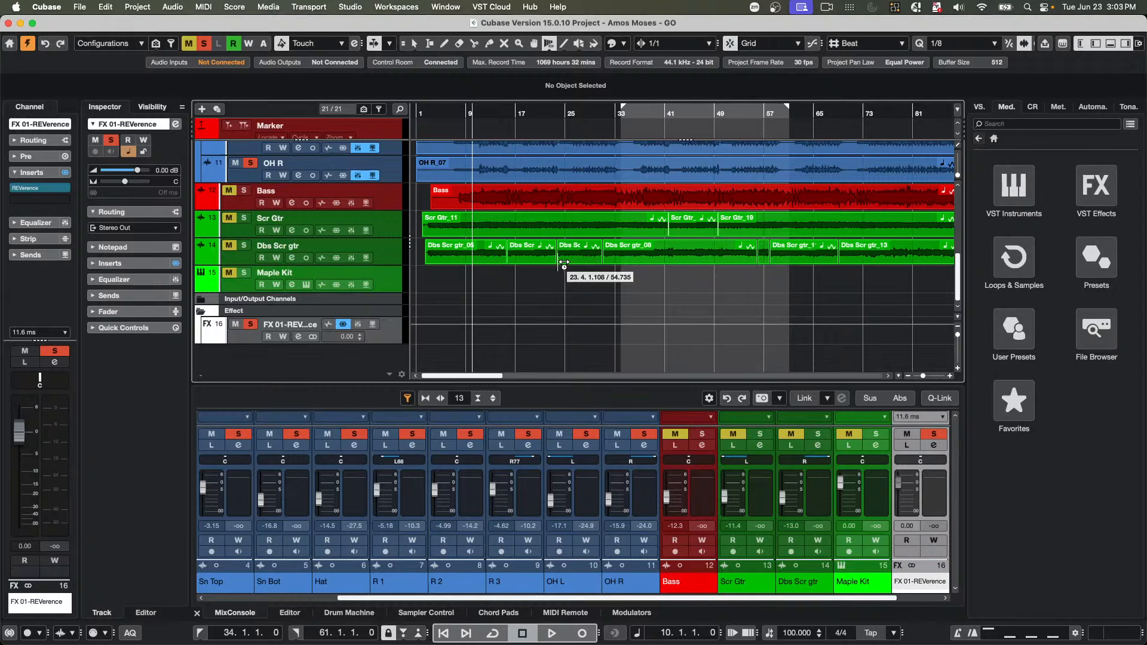
drag(565, 264, 560, 262)
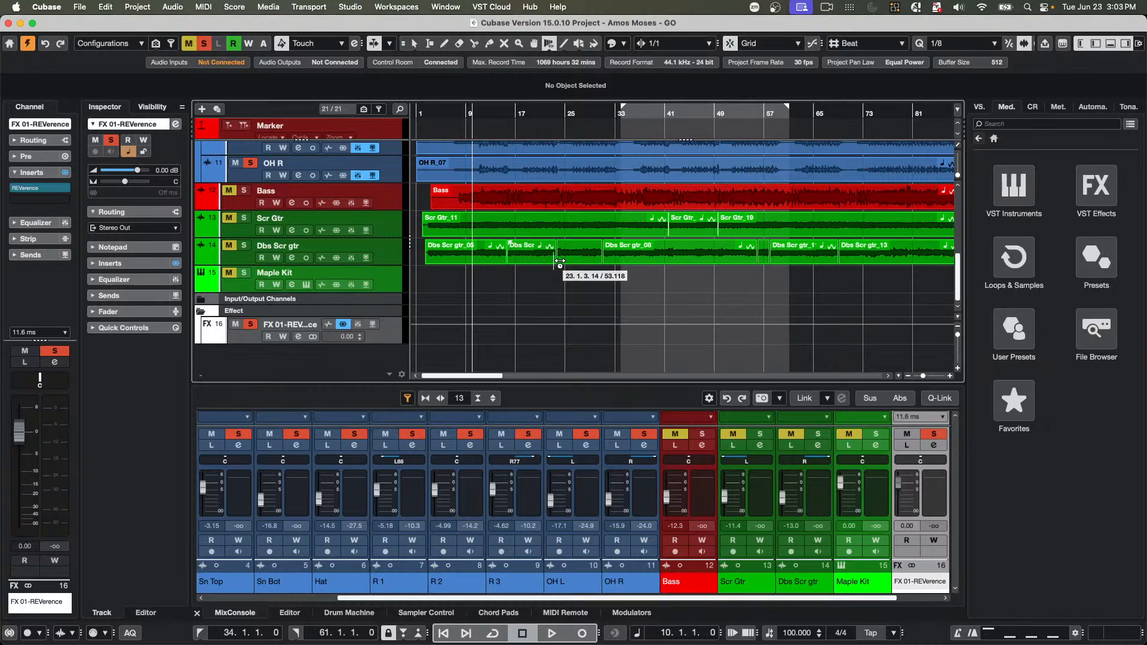
drag(560, 263, 559, 264)
drag(559, 262, 557, 262)
- Select all audio events from the Kik track to Dbs Scr gtr with the Object Selection tool and toggle their Musical Mode off and back on
scroll(511, 230, up, 6)
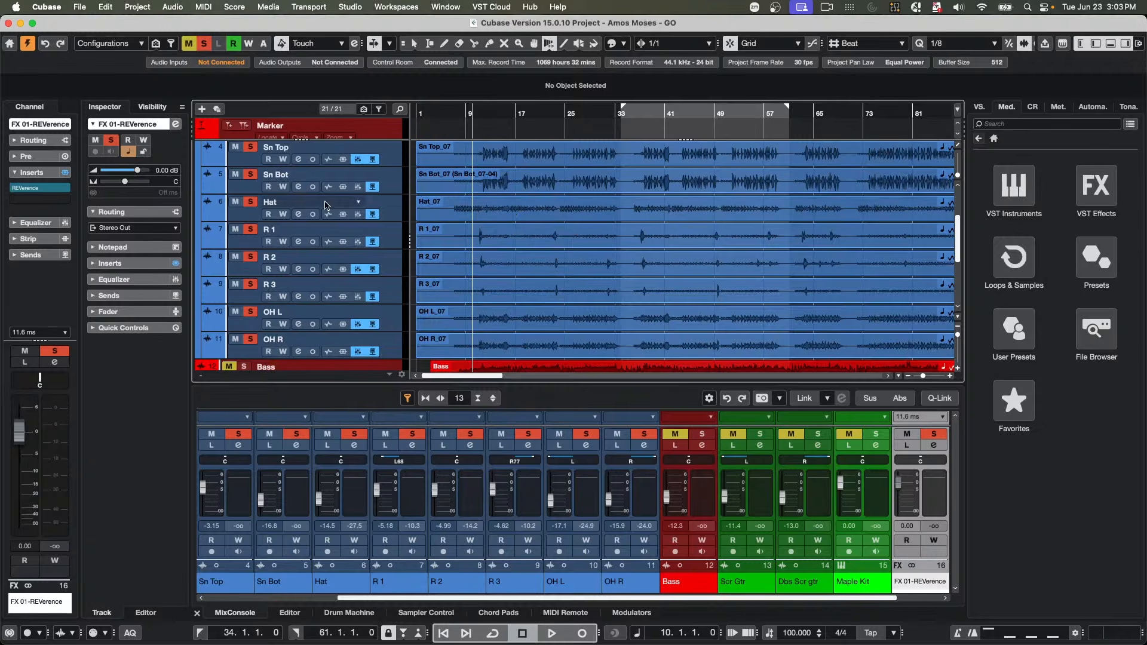
scroll(327, 205, up, 4)
click(447, 114)
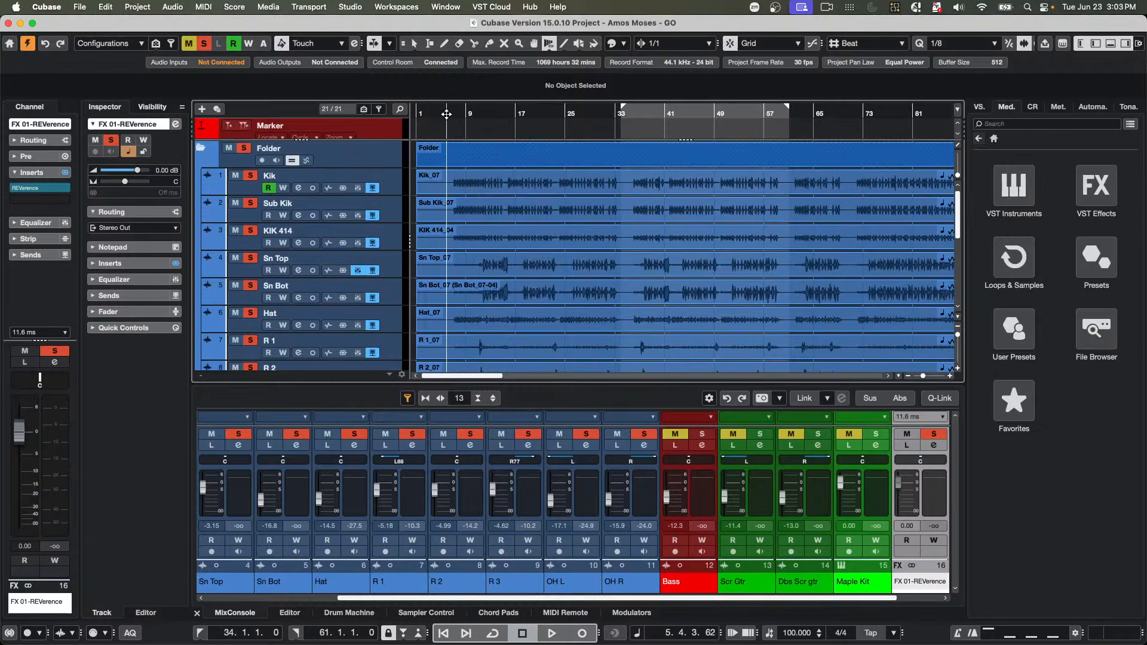
drag(447, 114, 449, 103)
right_click(561, 184)
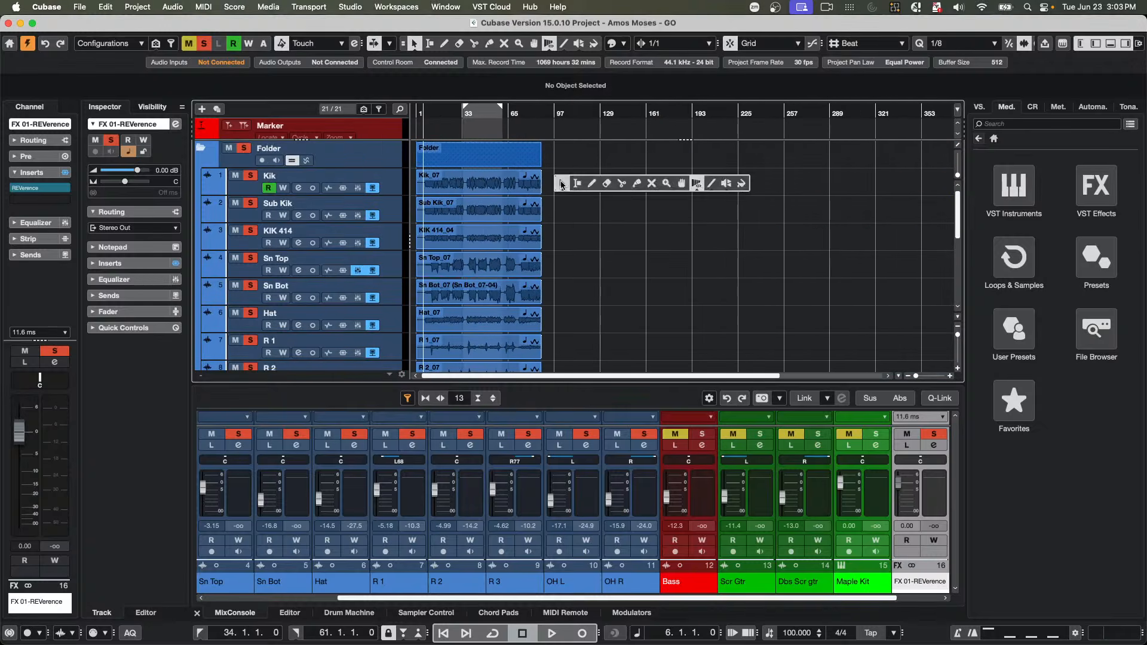
scroll(347, 370, down, 3)
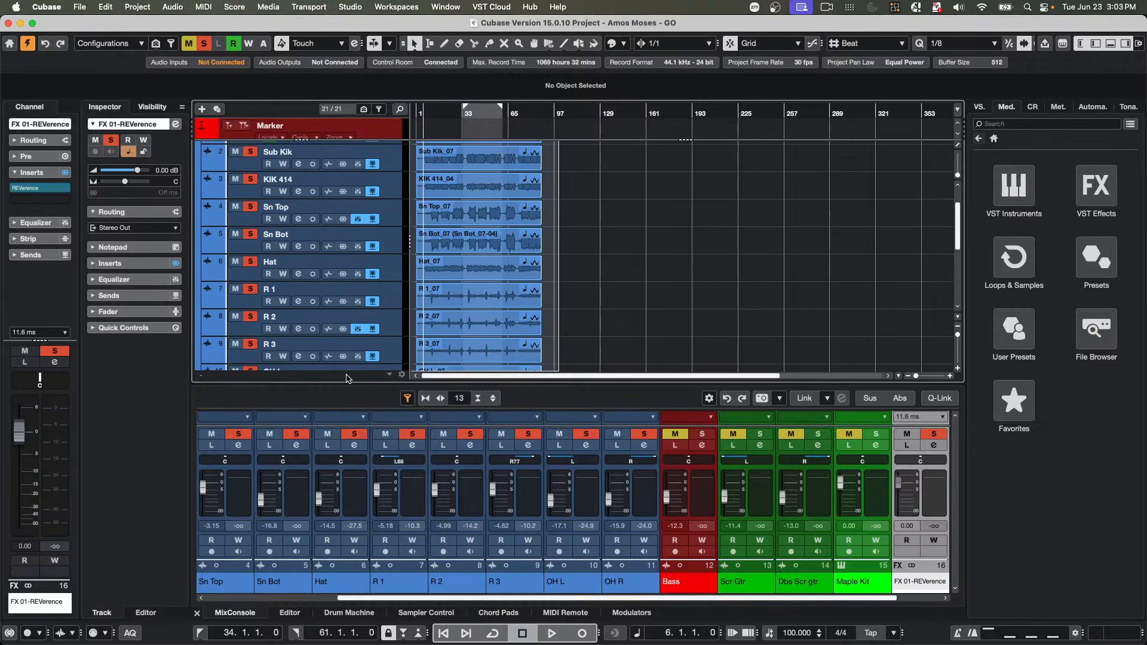
scroll(348, 378, down, 5)
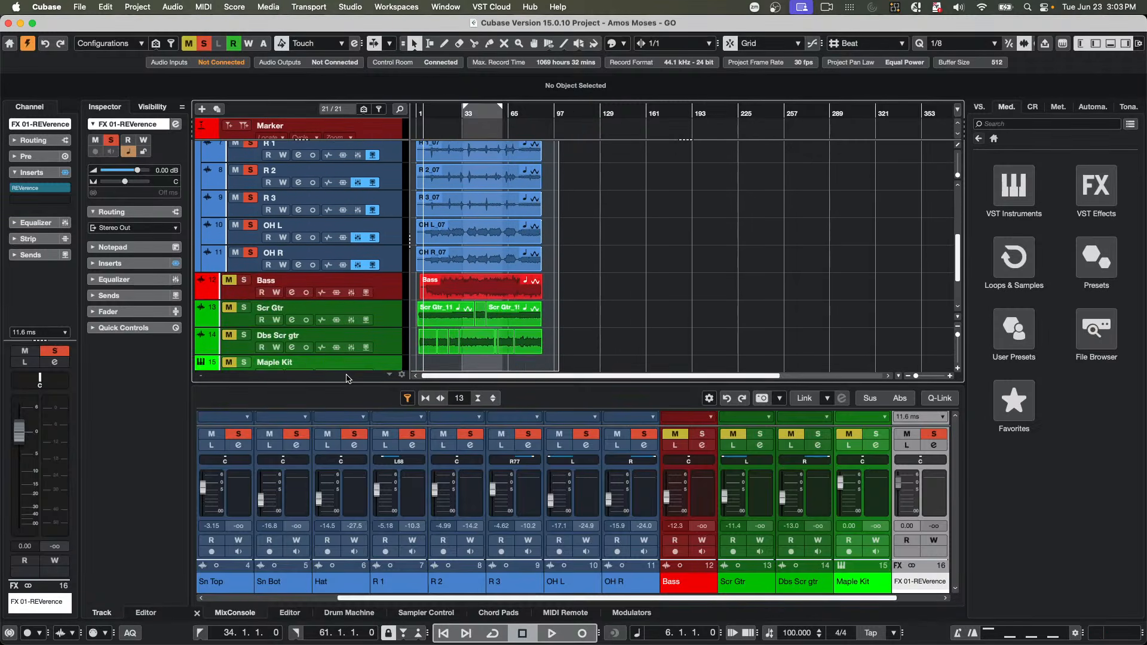
scroll(347, 379, down, 2)
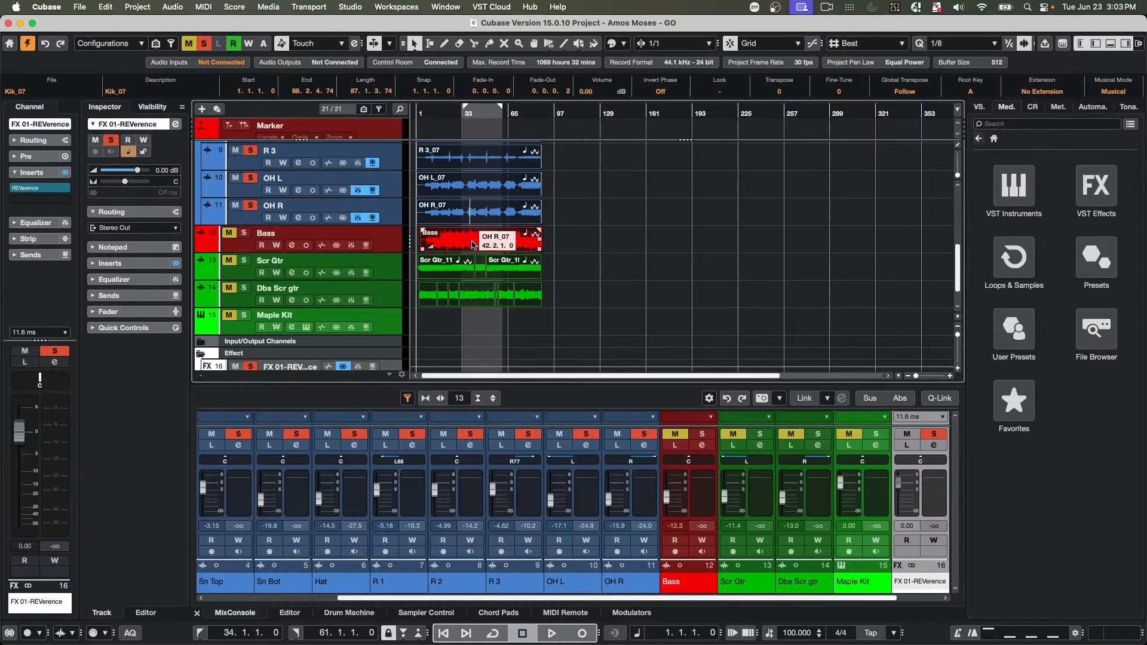
scroll(484, 269, up, 8)
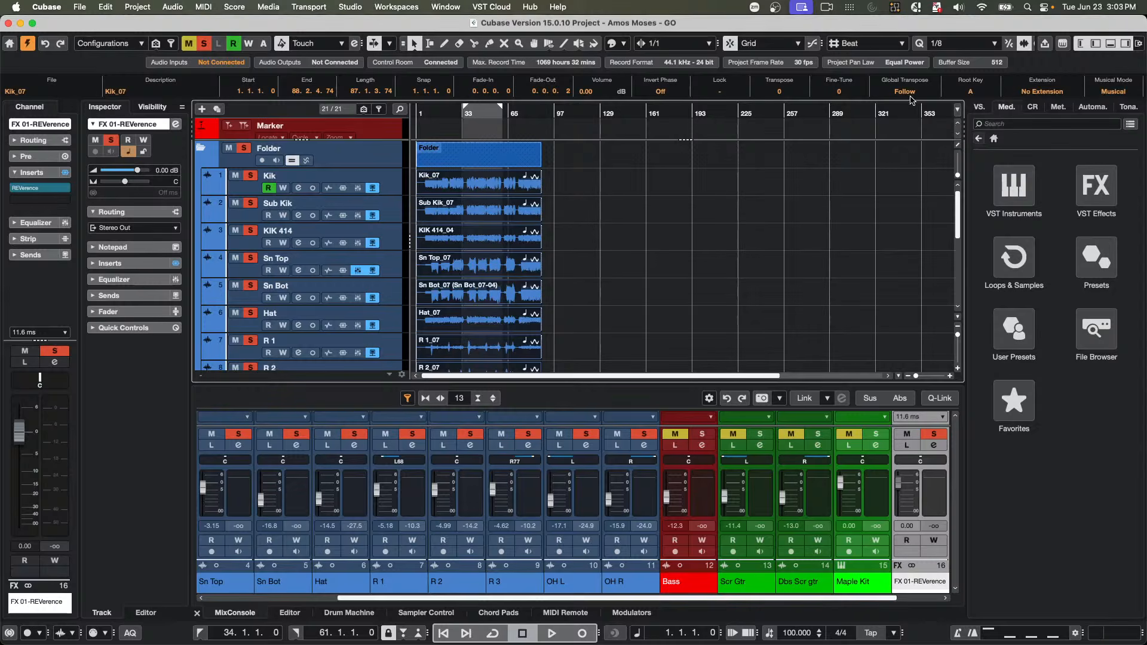
click(1116, 92)
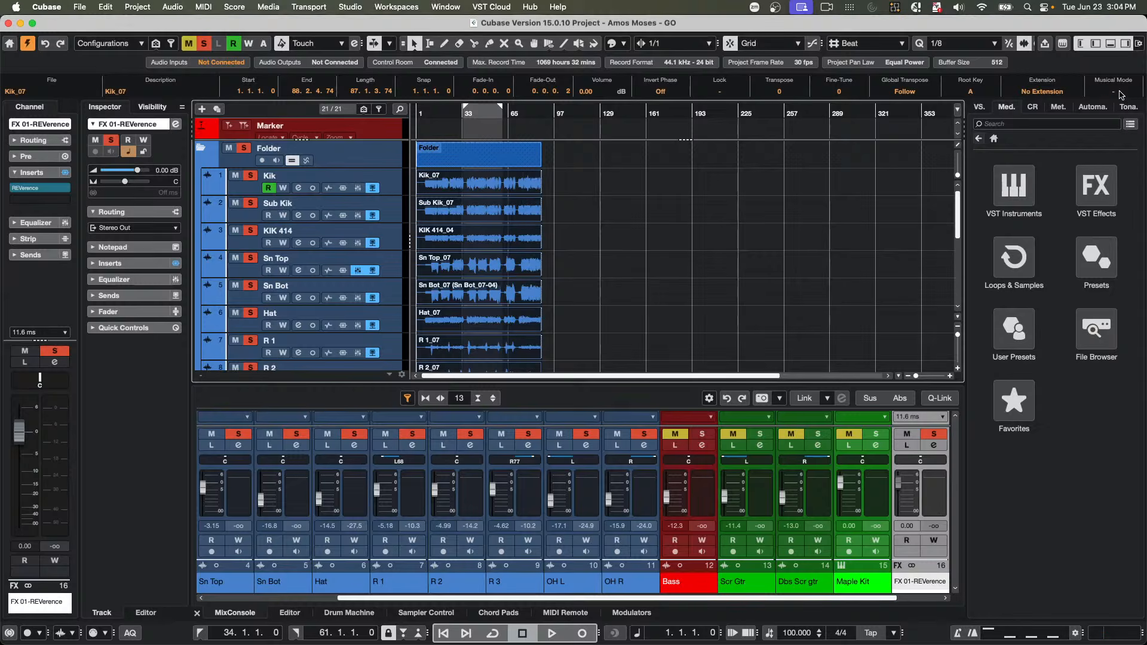
click(1118, 92)
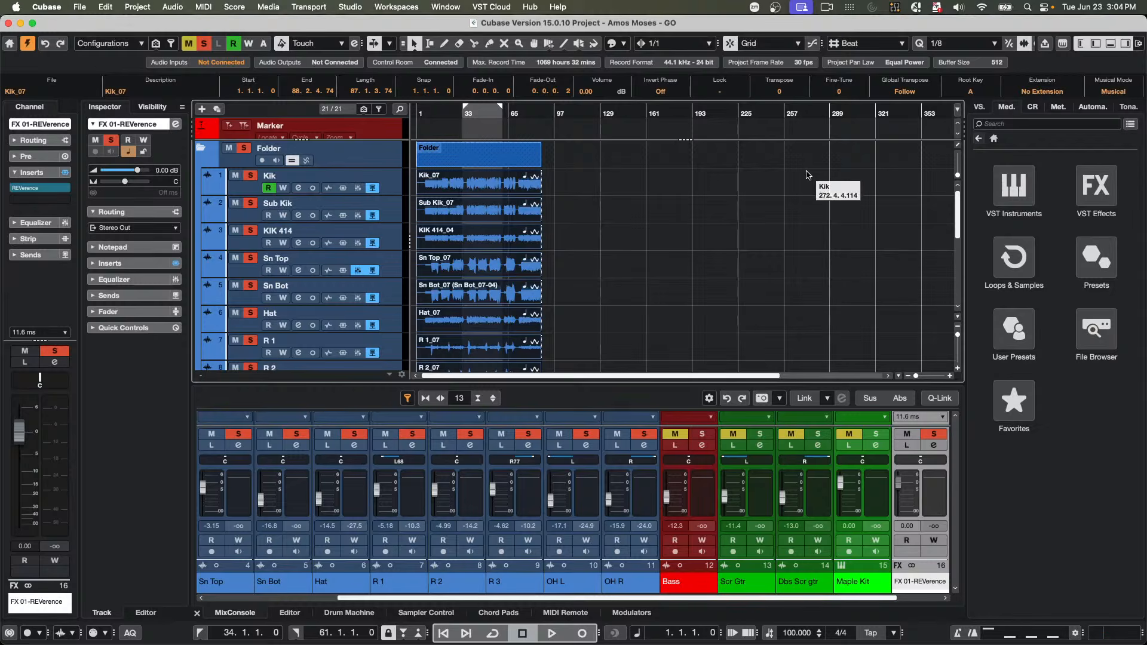
- Open the Pool and select all audio files from the first AM - Drums Ste file to Sub Kik_07
key(super+p)
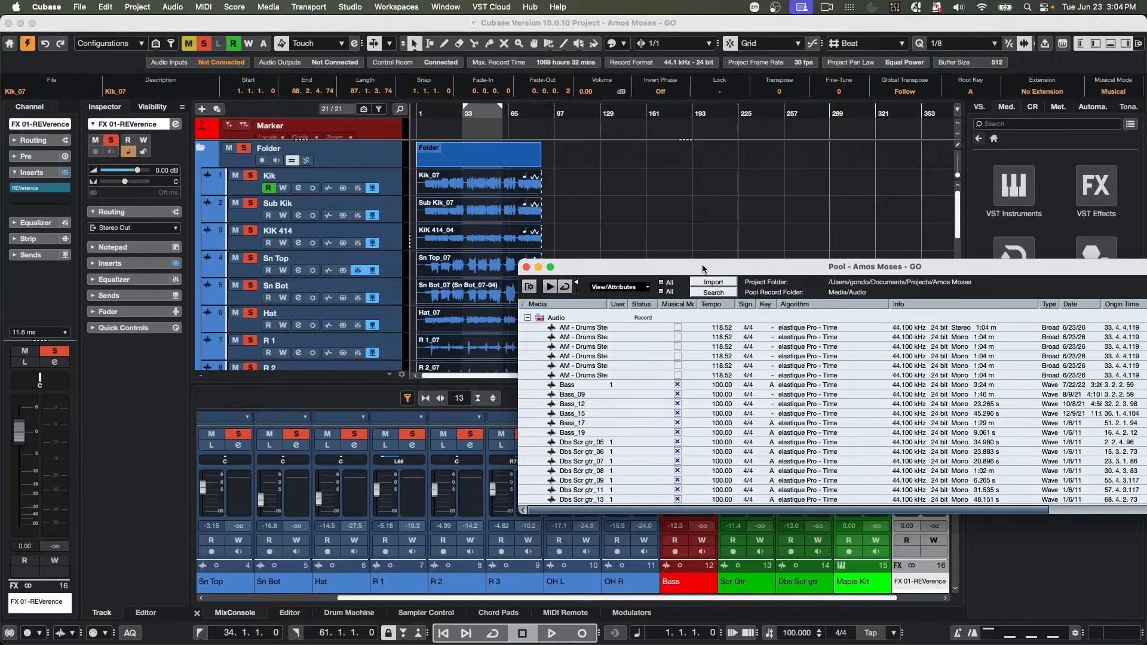
drag(703, 269, 669, 145)
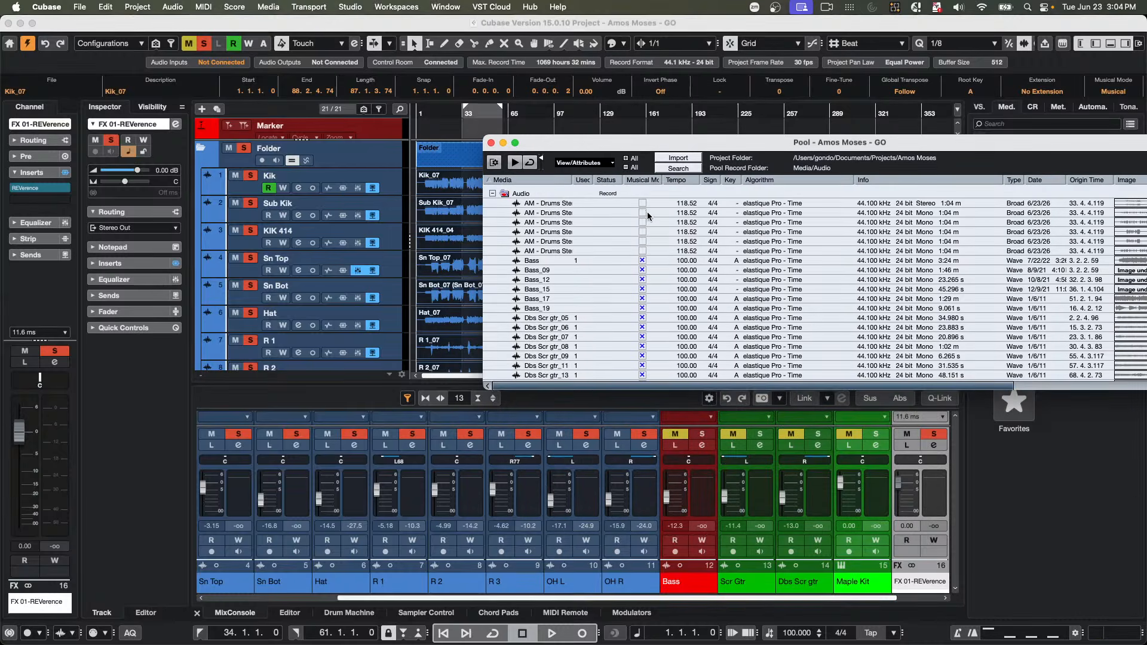
mouse_move(644, 204)
mouse_down()
mouse_move(646, 233)
mouse_move(641, 204)
mouse_up()
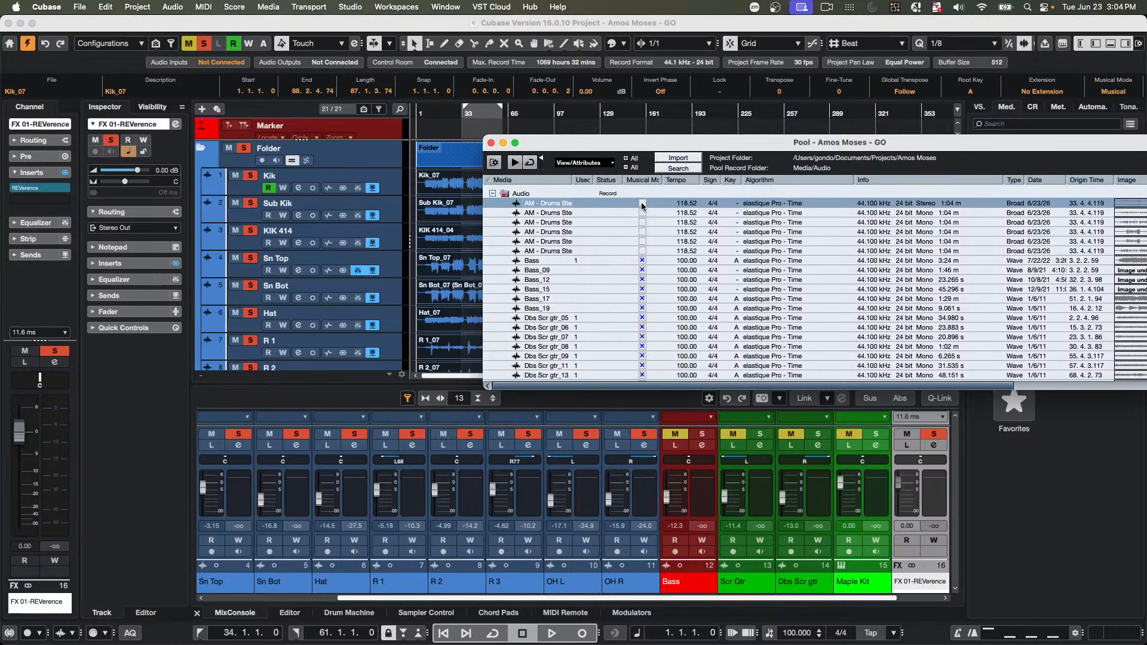
scroll(525, 298, down, 6)
shift+click(532, 355)
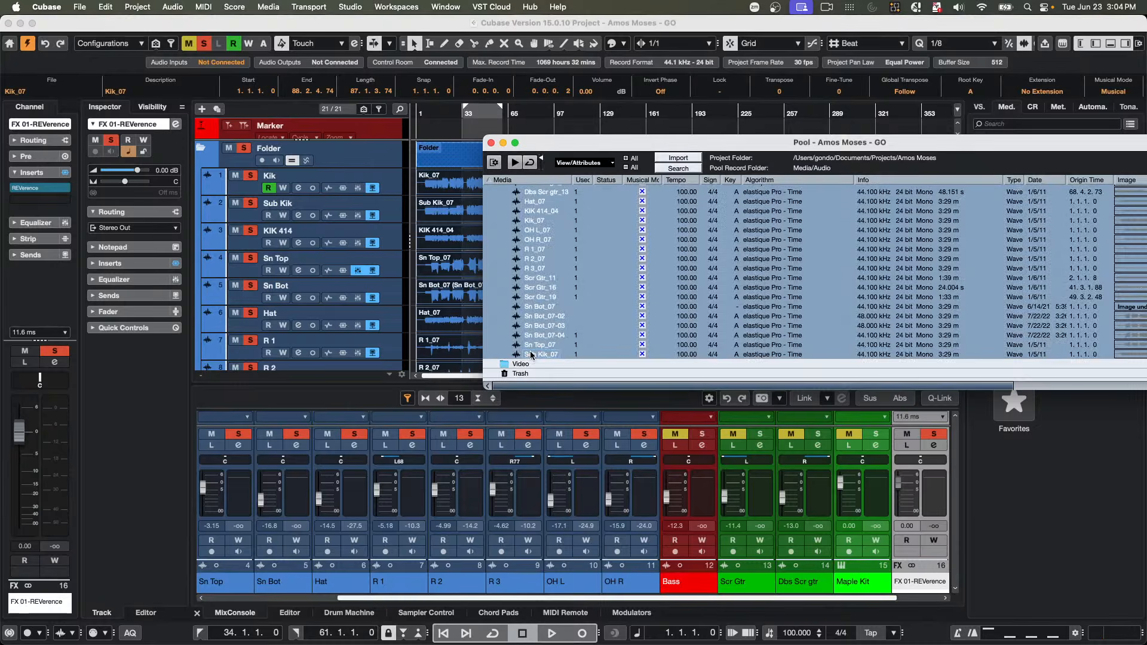
scroll(533, 353, up, 8)
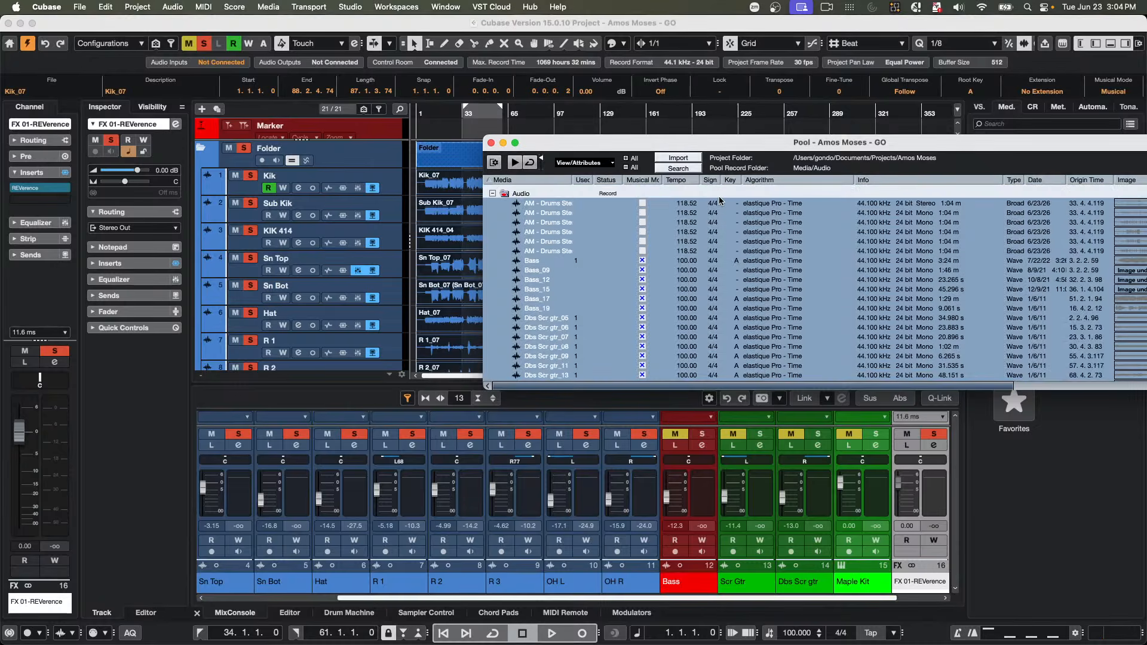
- Enable Musical Mode for the third AM - Drums Ste file in the Pool, check the remaining files, and close the Pool
click(643, 205)
click(644, 221)
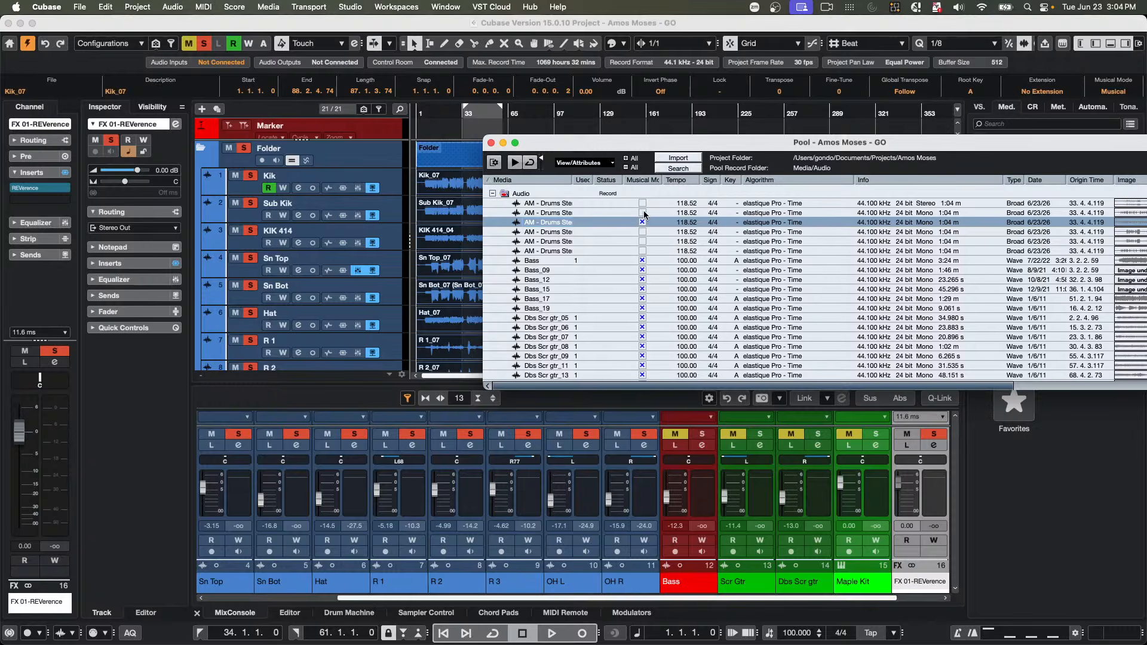
scroll(637, 336, down, 2)
scroll(637, 336, down, 4)
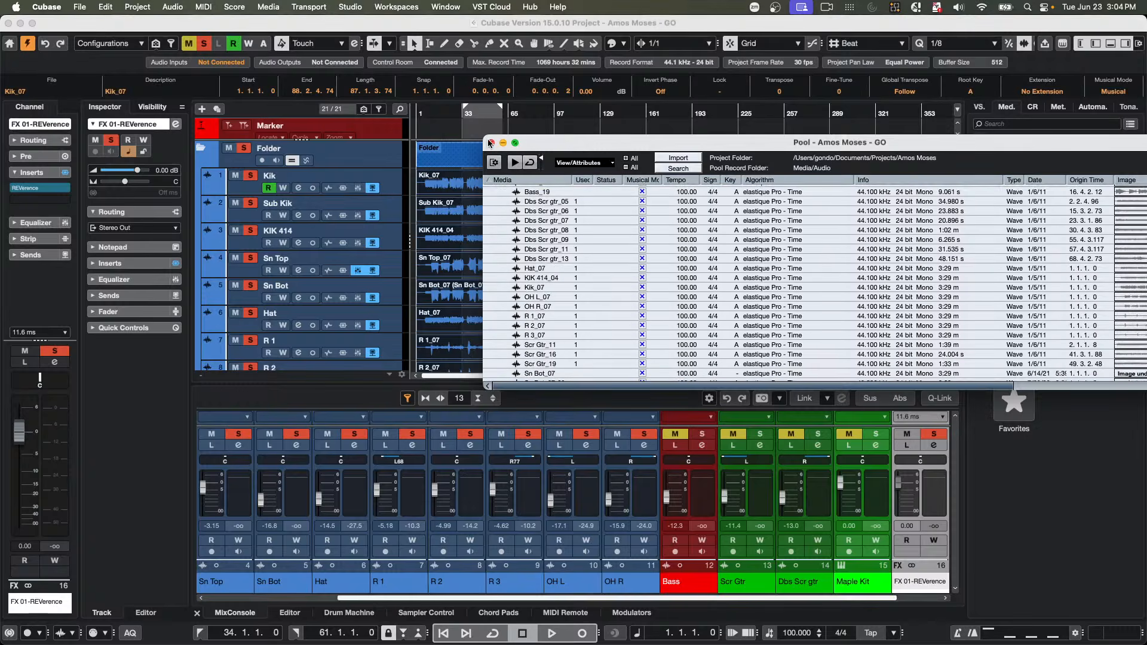
click(492, 143)
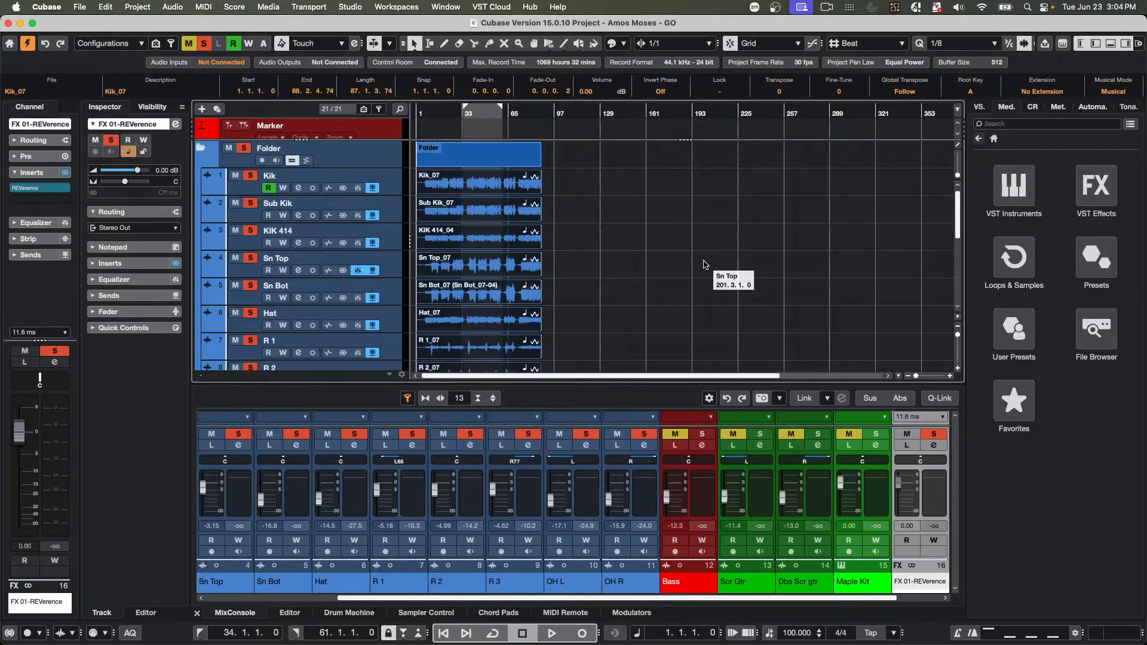
- Select the Kik track and activate Return to Start Position on Stop in the transport start mode options
click(392, 188)
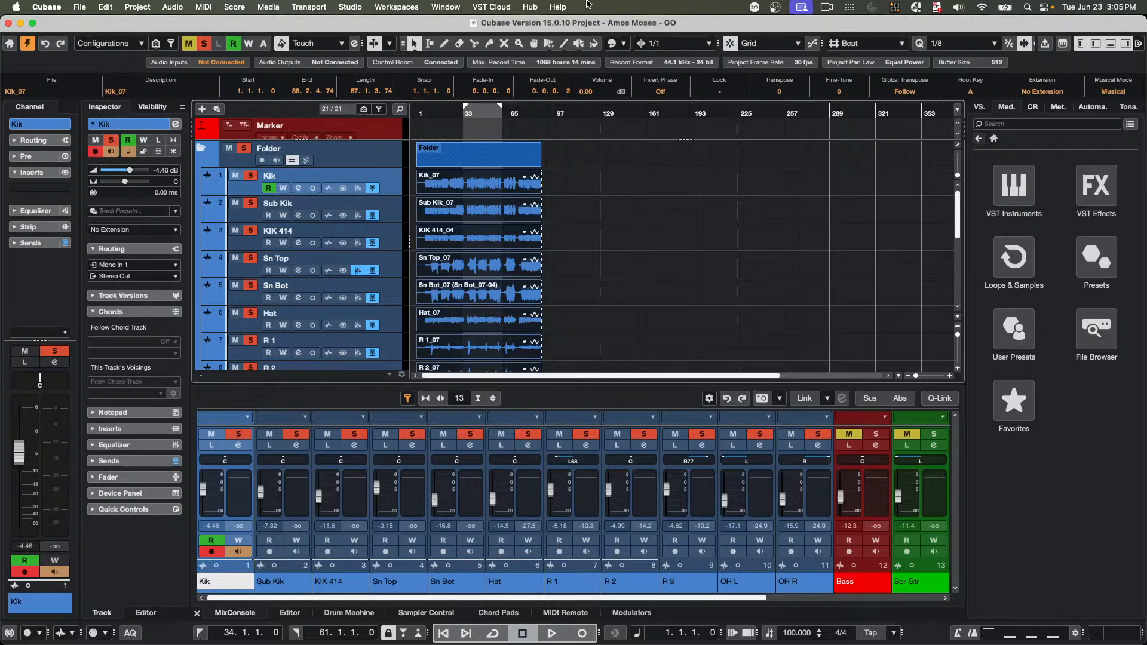
click(347, 7)
mouse_move(309, 7)
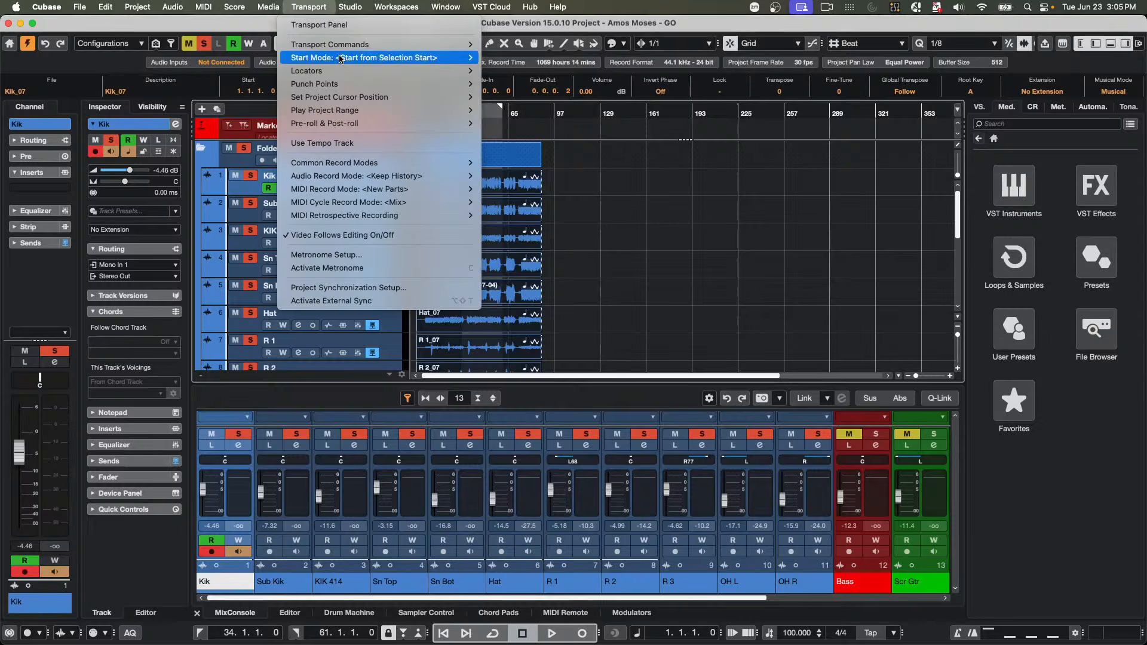
mouse_move(345, 87)
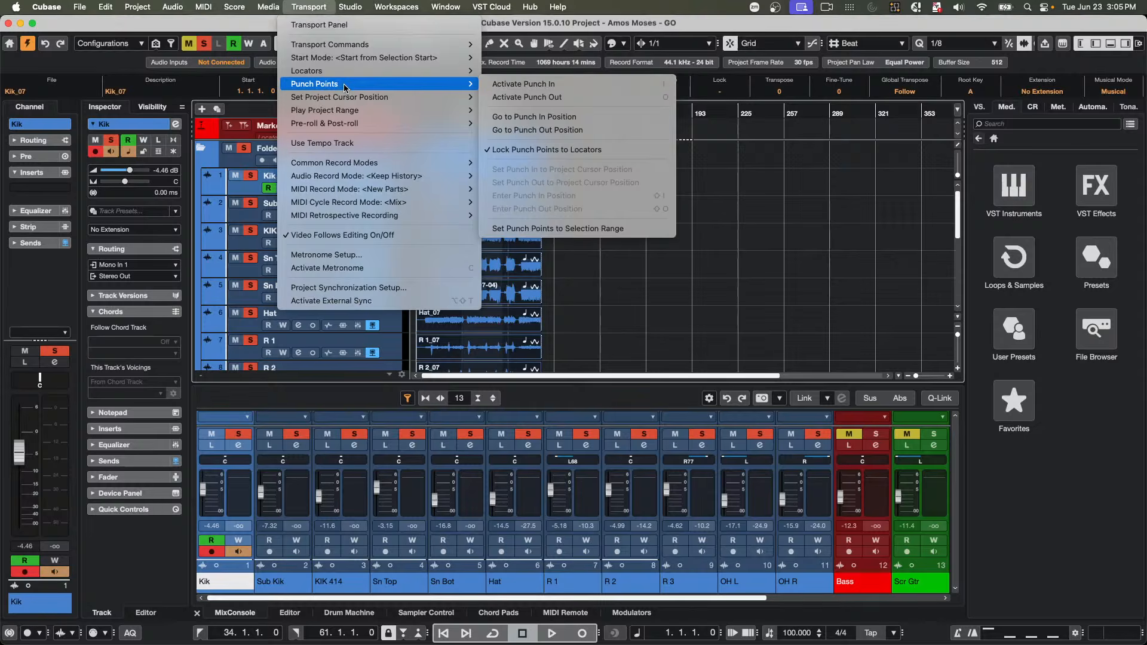
mouse_move(357, 61)
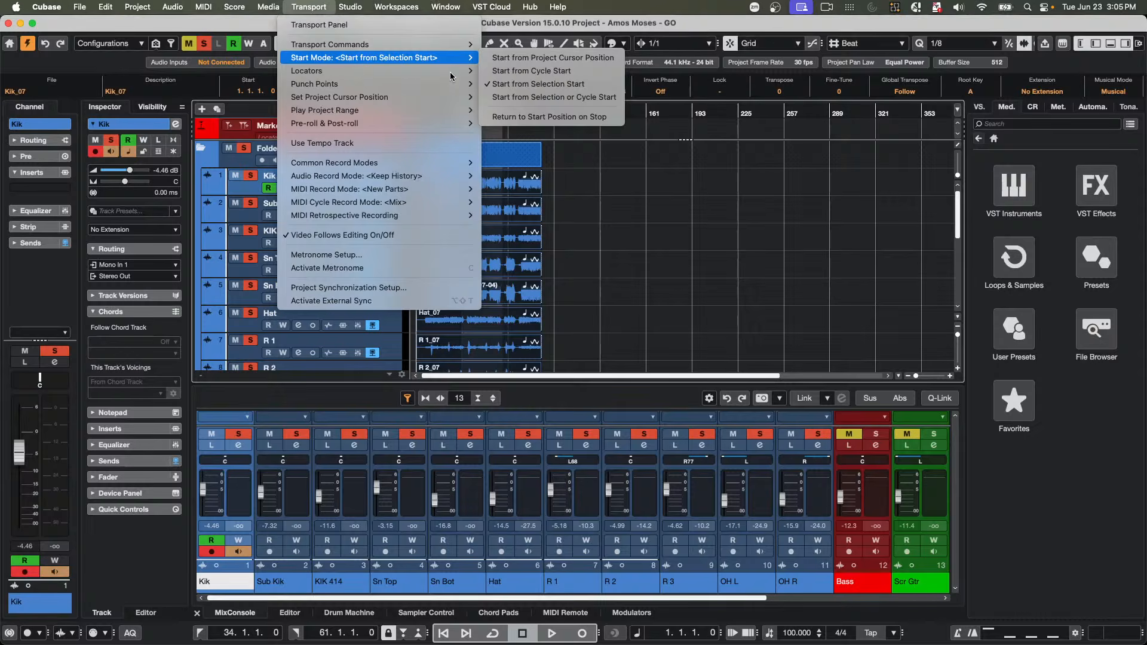
click(593, 117)
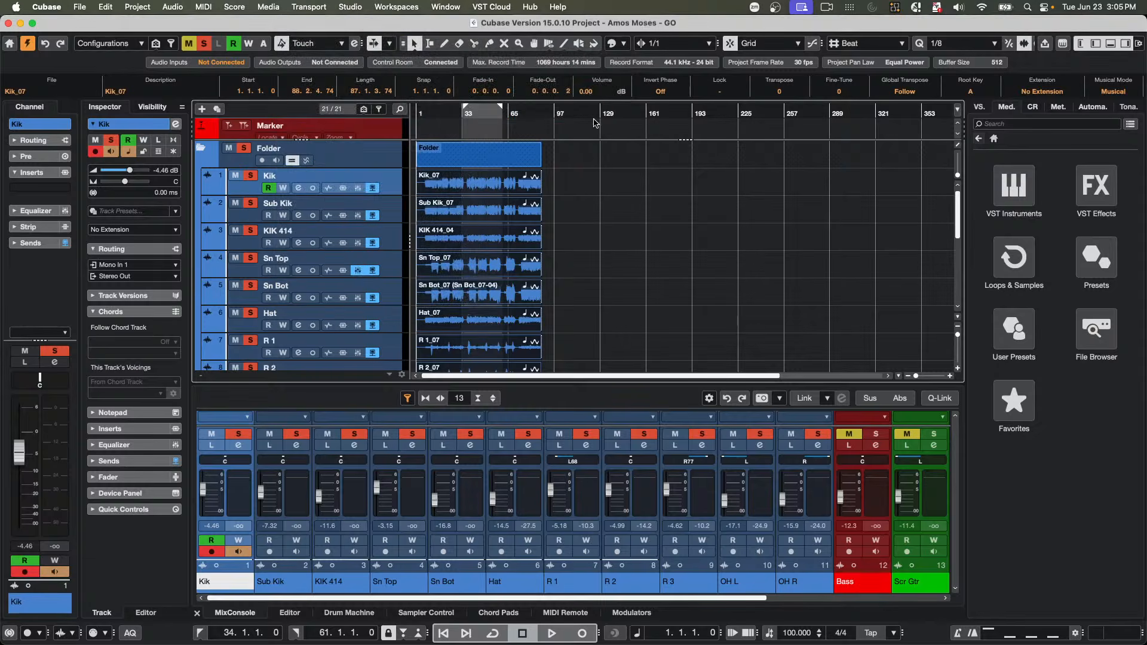
- Place the project cursor at about bar 129 and start and stop playback repeatedly to check where the cursor goes on stop
drag(606, 117, 602, 136)
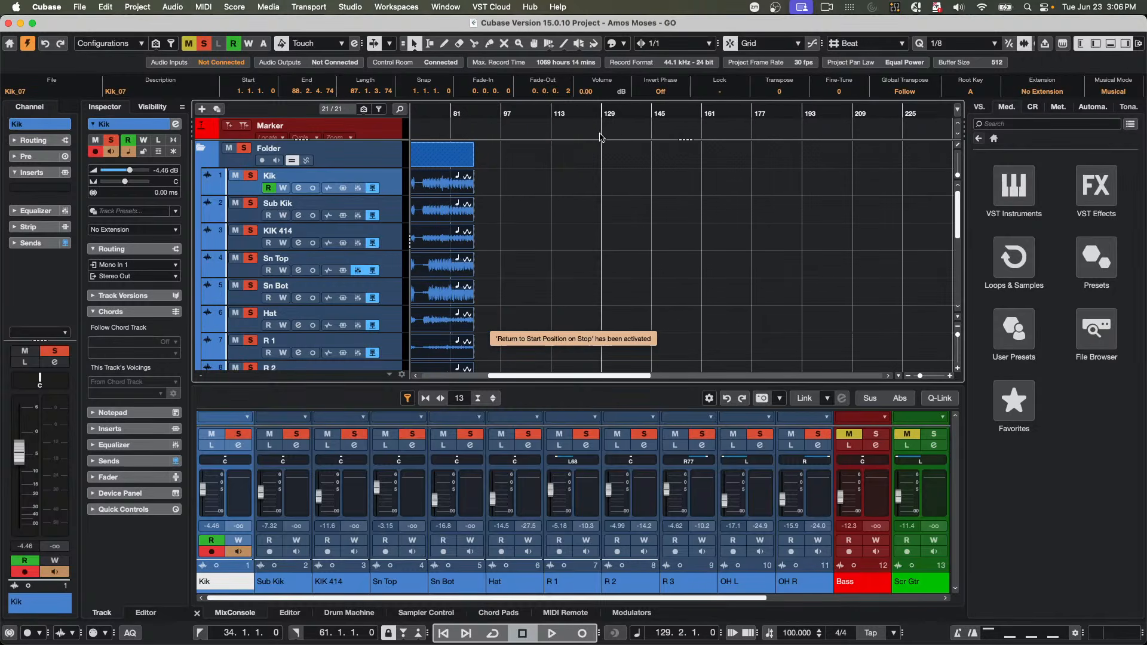
key(space)
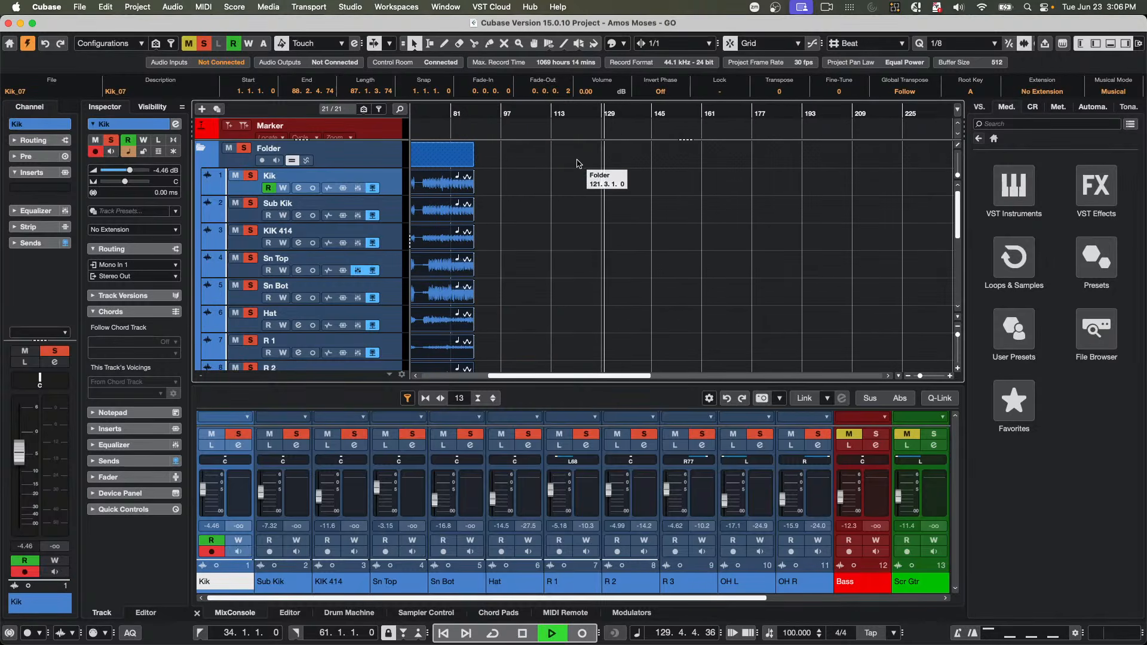
key(h)
key(h)
key(h)
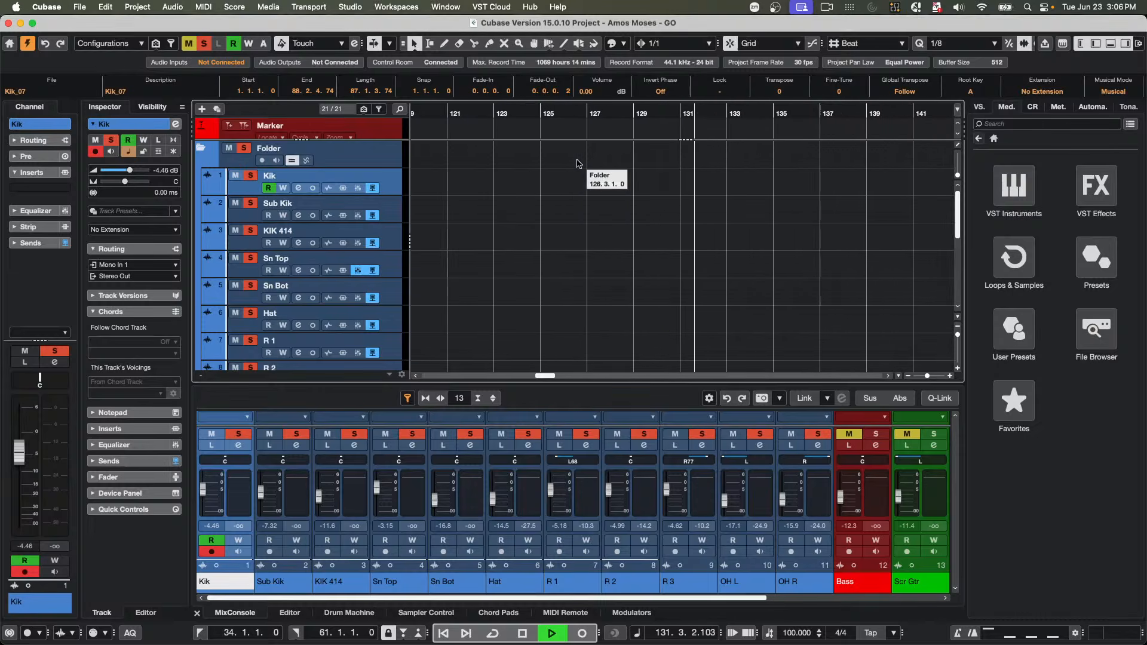
key(space)
key(space)
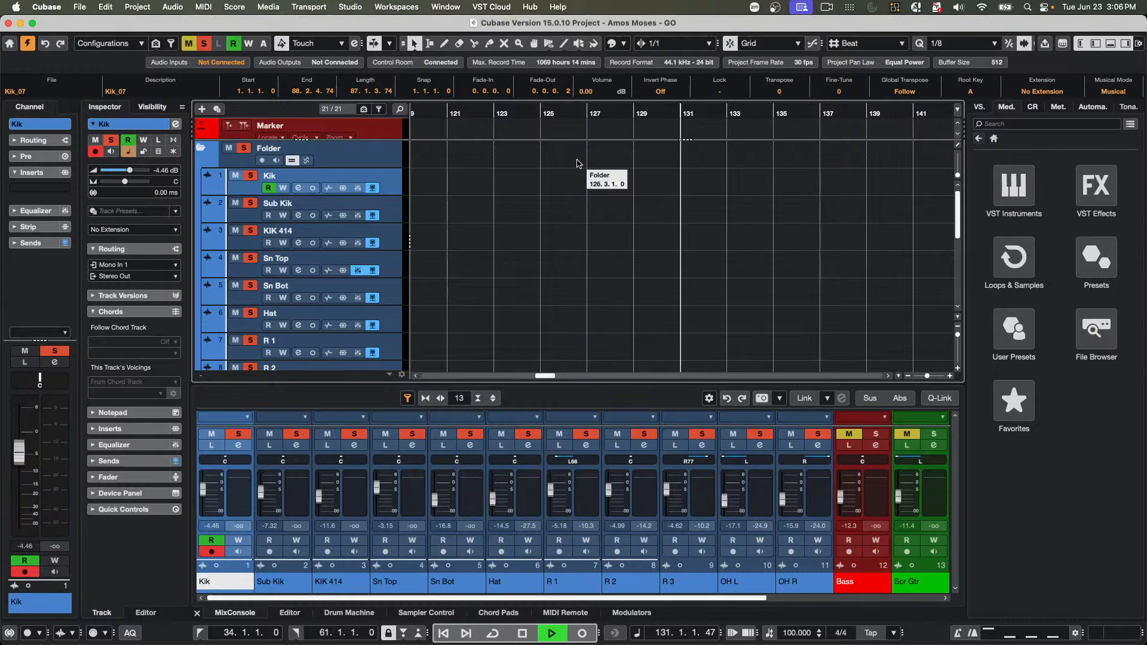
key(space)
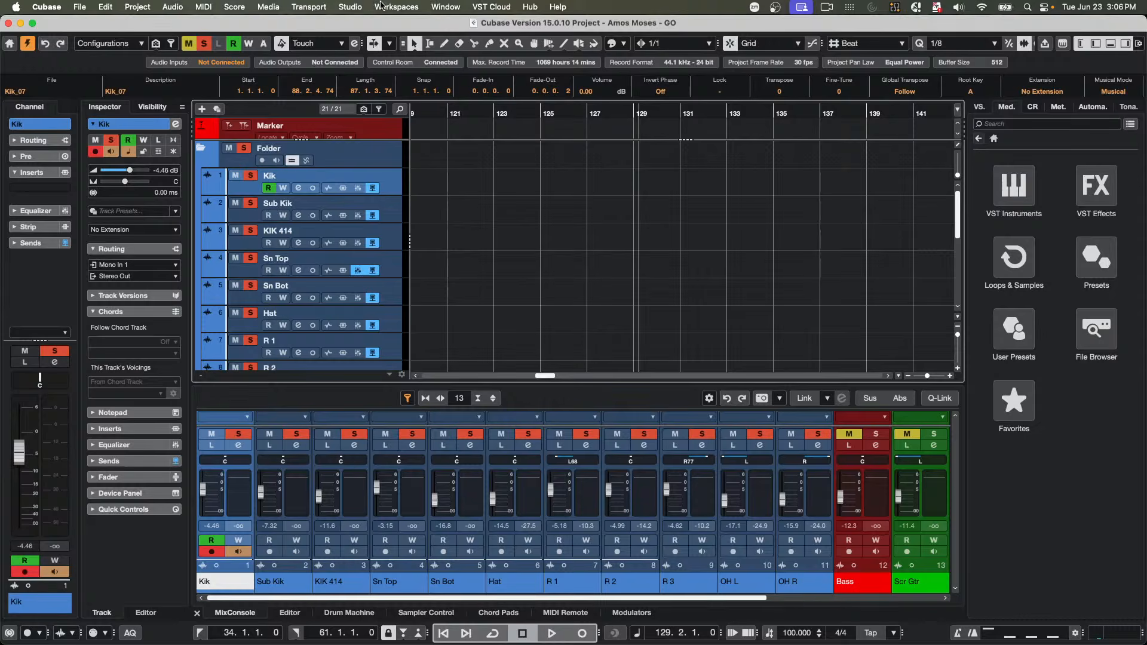
- Deactivate Return to Start Position on Stop and test it by starting and stopping playback twice
click(353, 8)
mouse_move(309, 7)
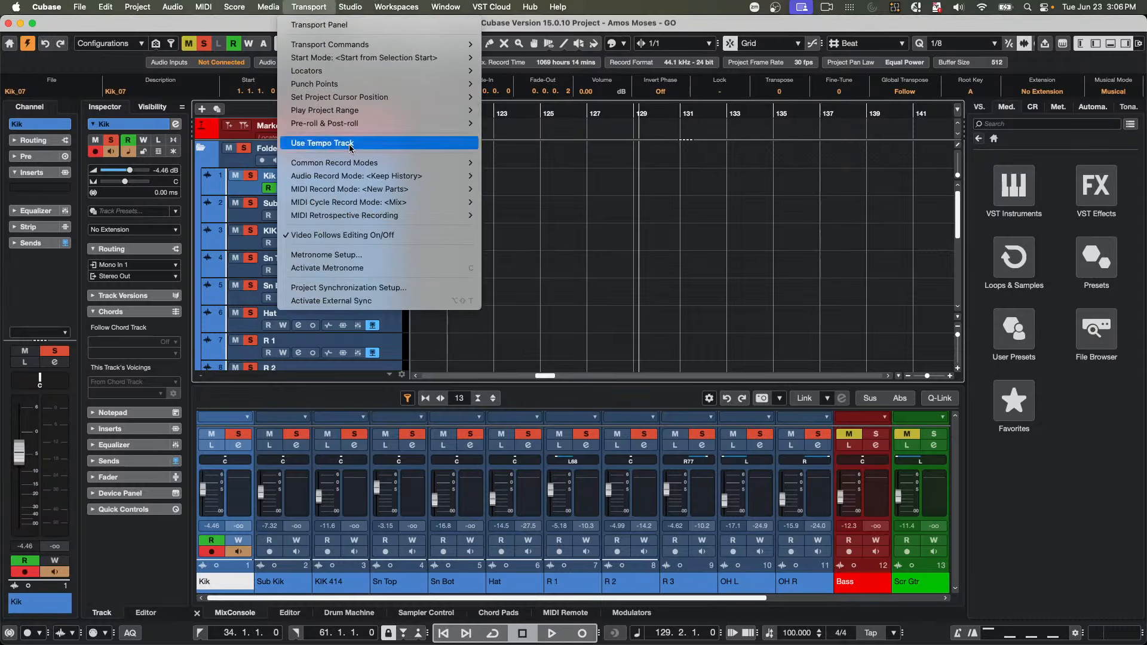
mouse_move(371, 59)
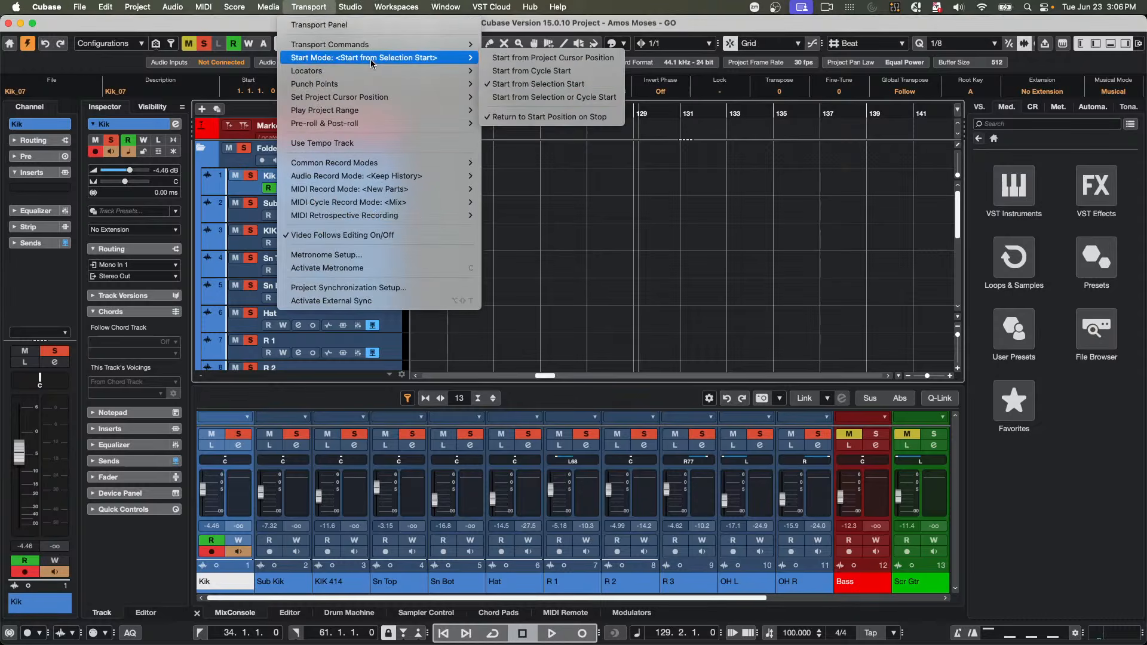
click(518, 118)
key(space)
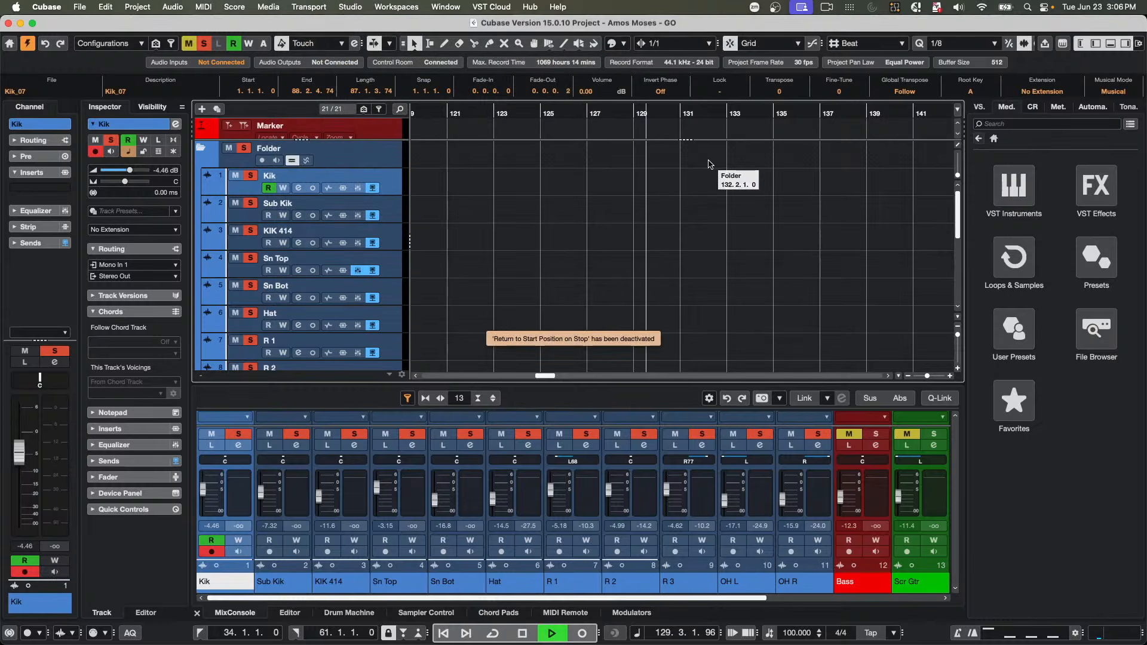
key(space)
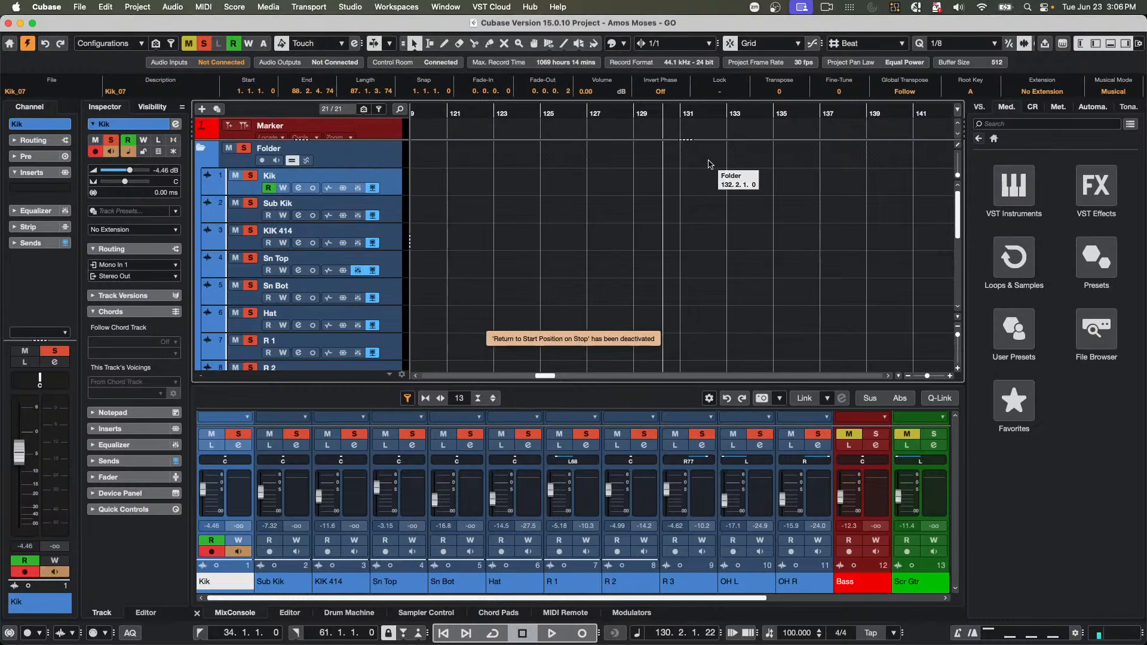
key(space)
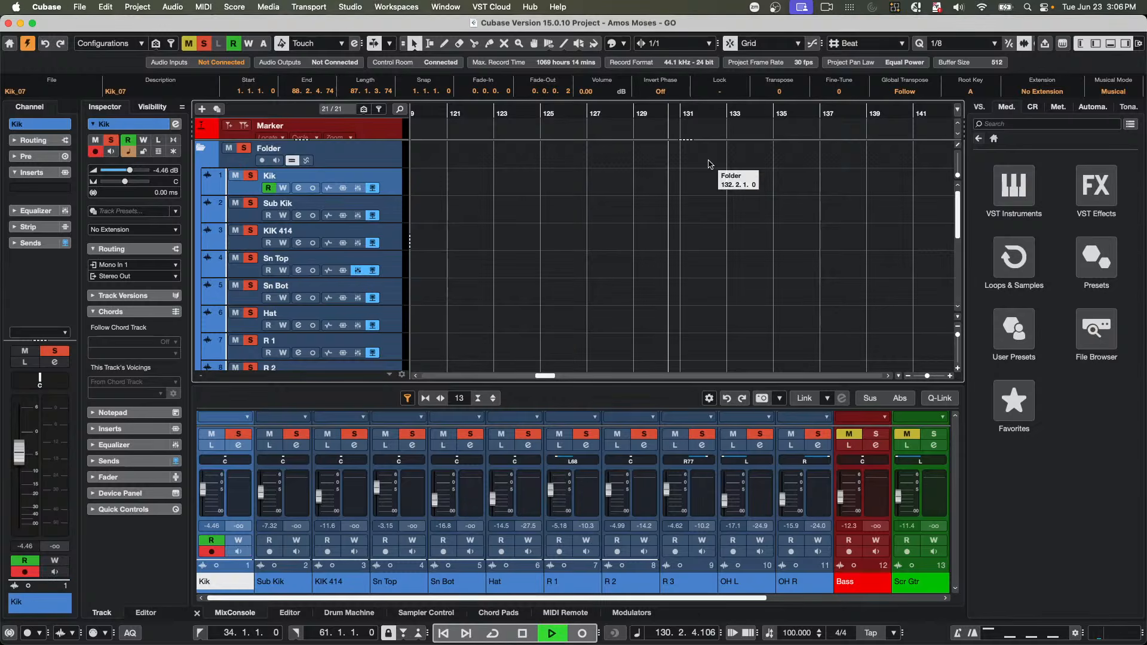
key(space)
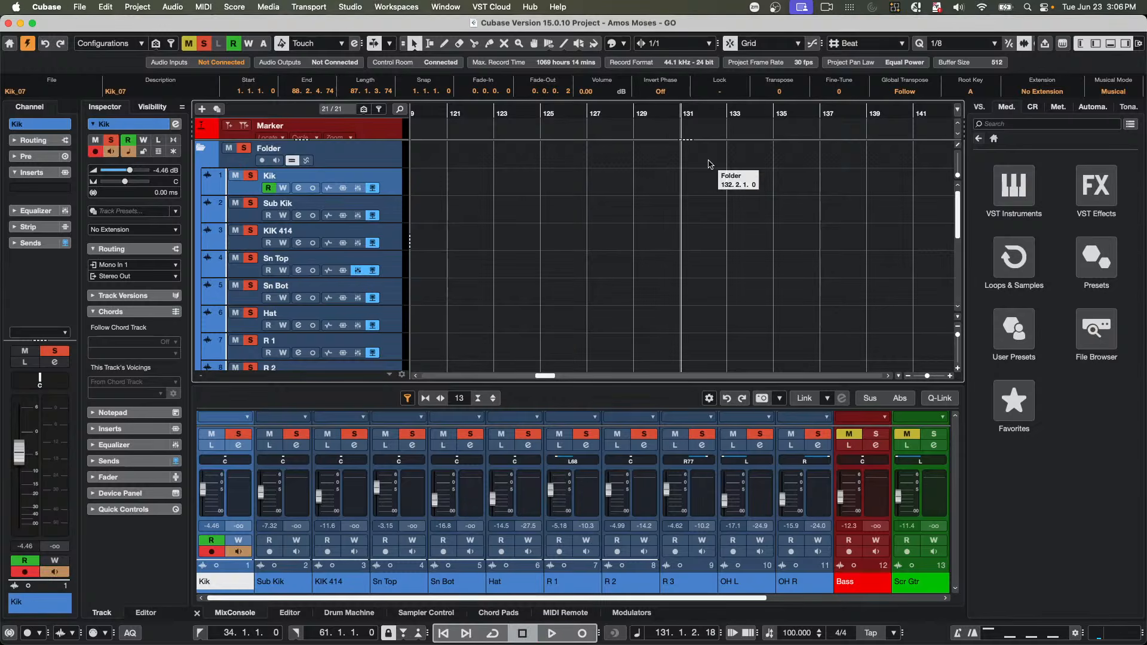
- Reactivate Return to Start Position on Stop and check the cursor's behaviour by starting and stopping playback
click(351, 6)
mouse_move(309, 6)
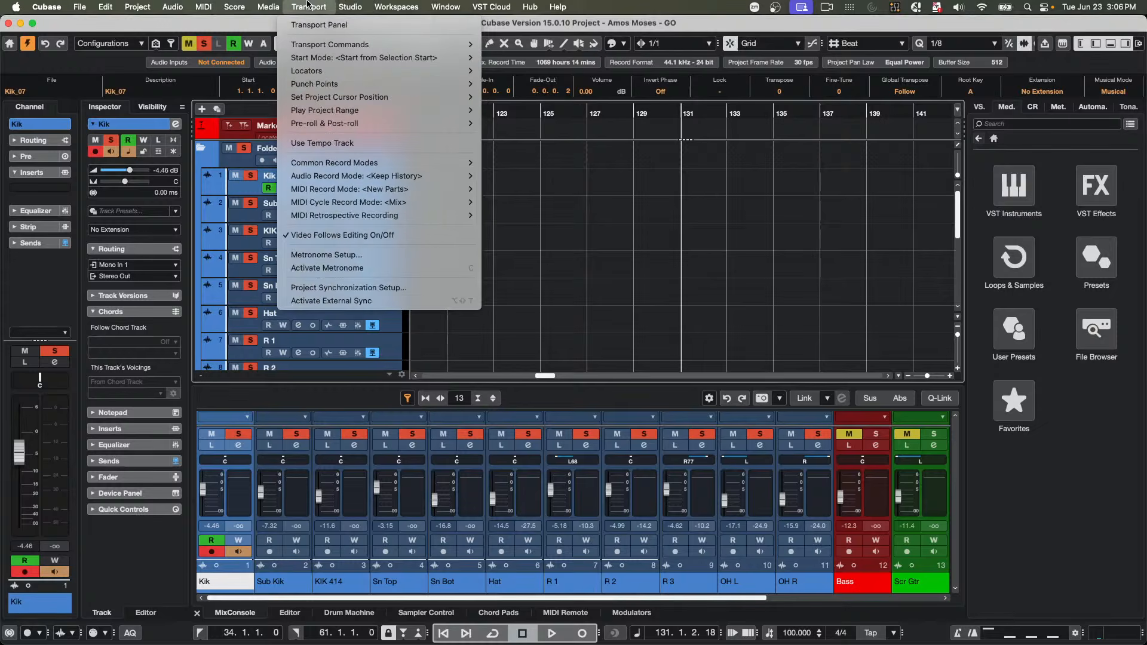
mouse_move(346, 59)
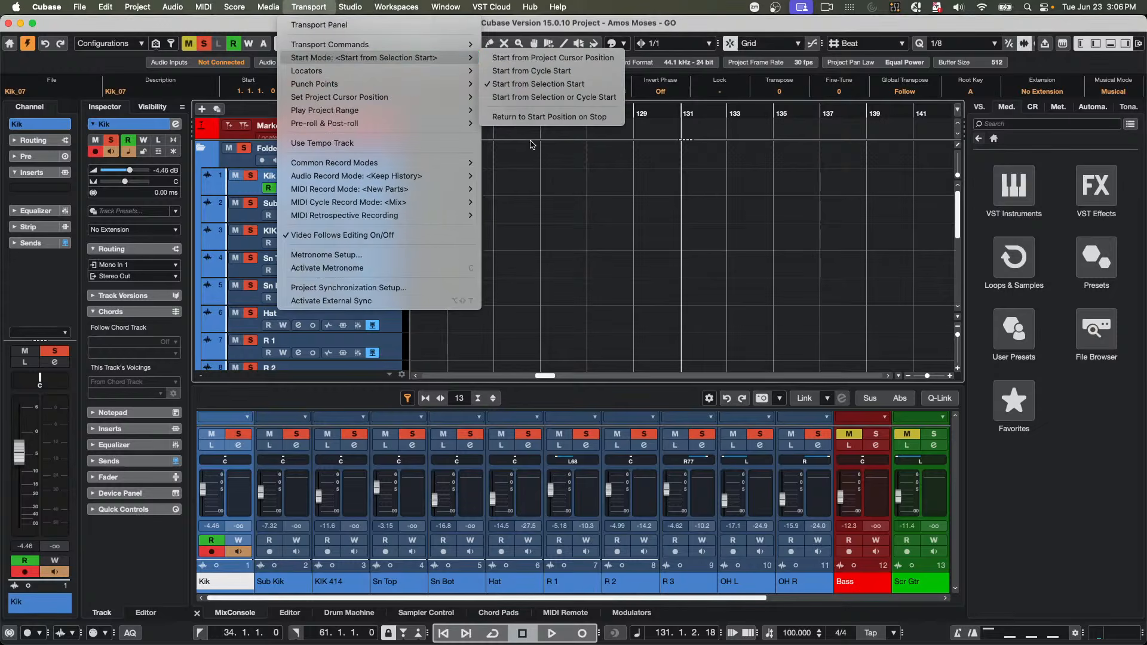
click(549, 117)
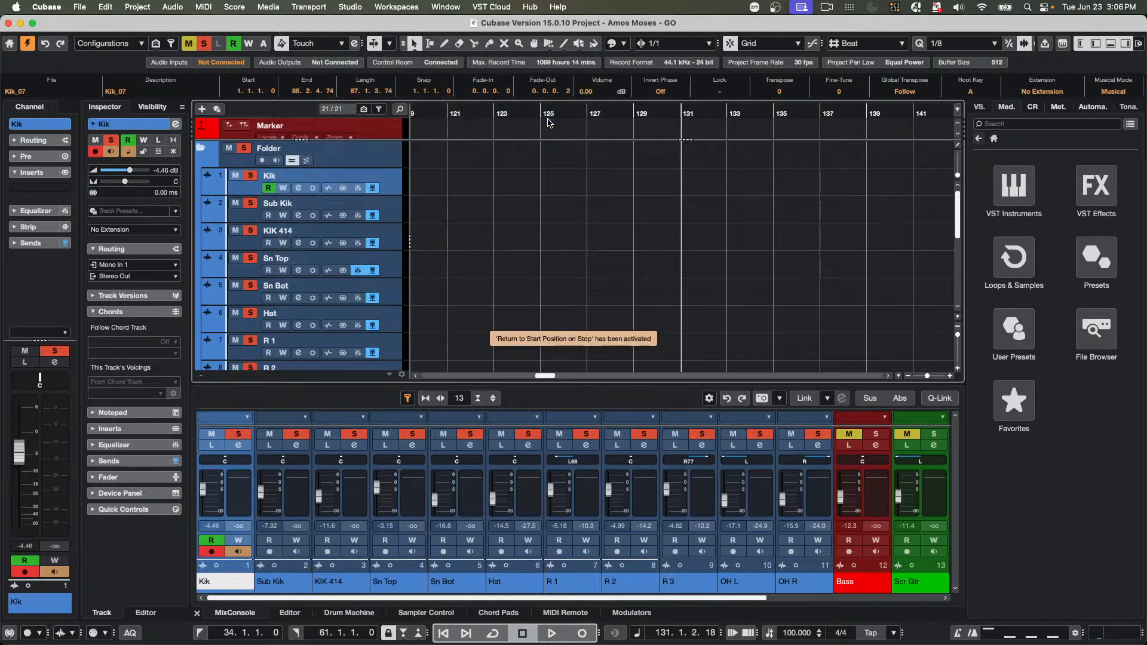
key(space)
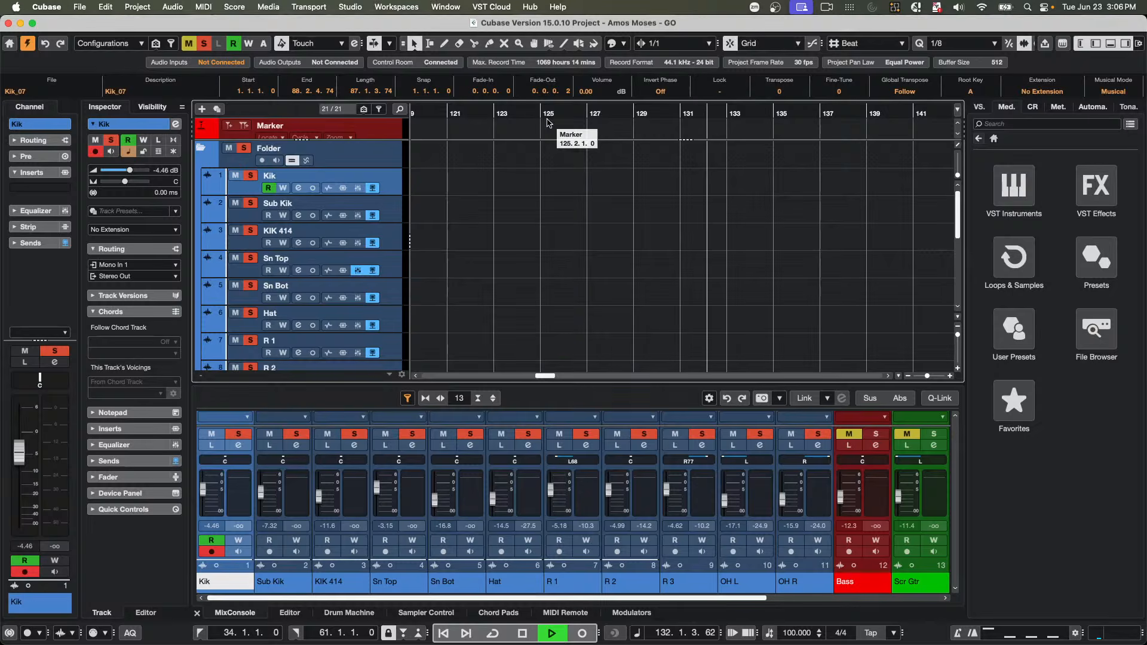
key(space)
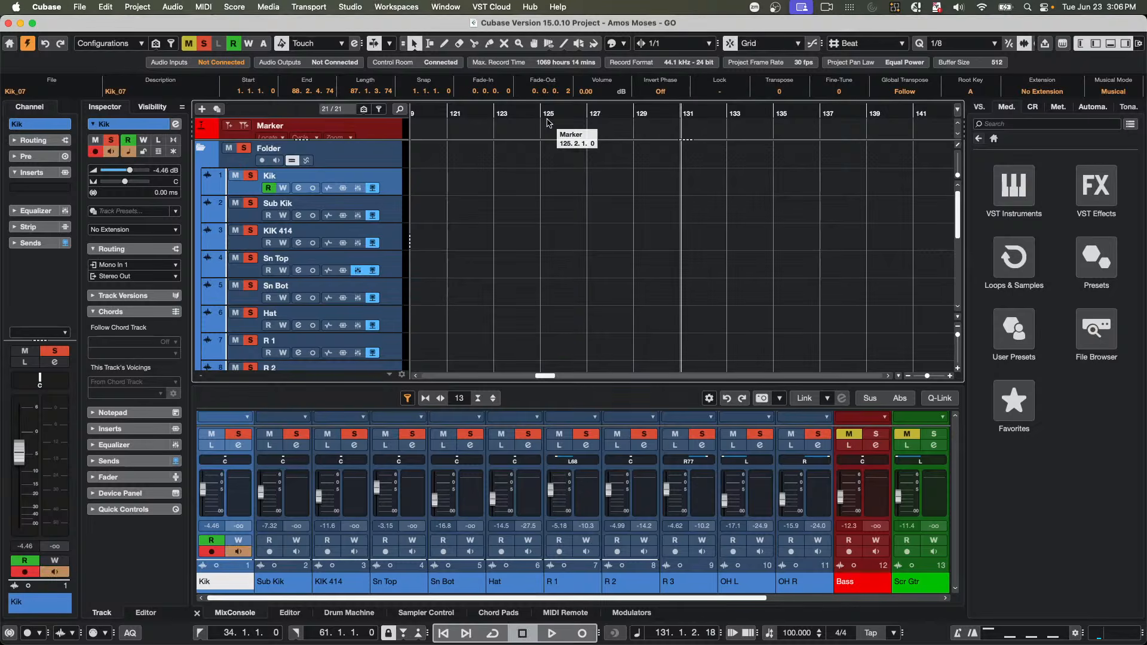
key(space)
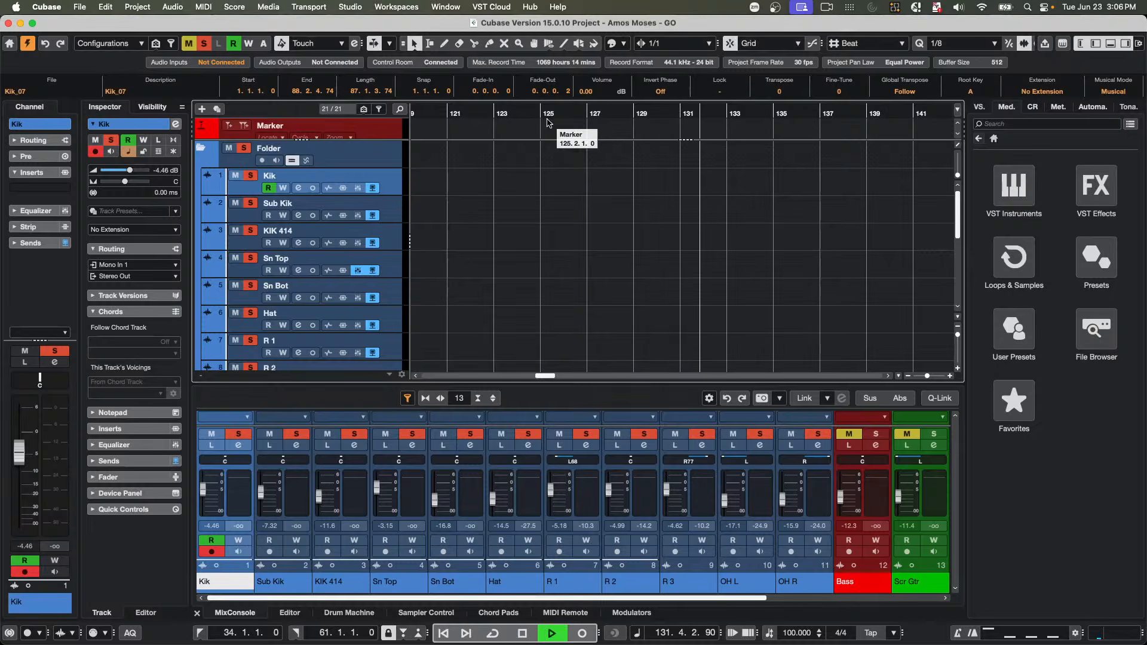
- Stop playback and open the VST Plug-in Manager
key(space)
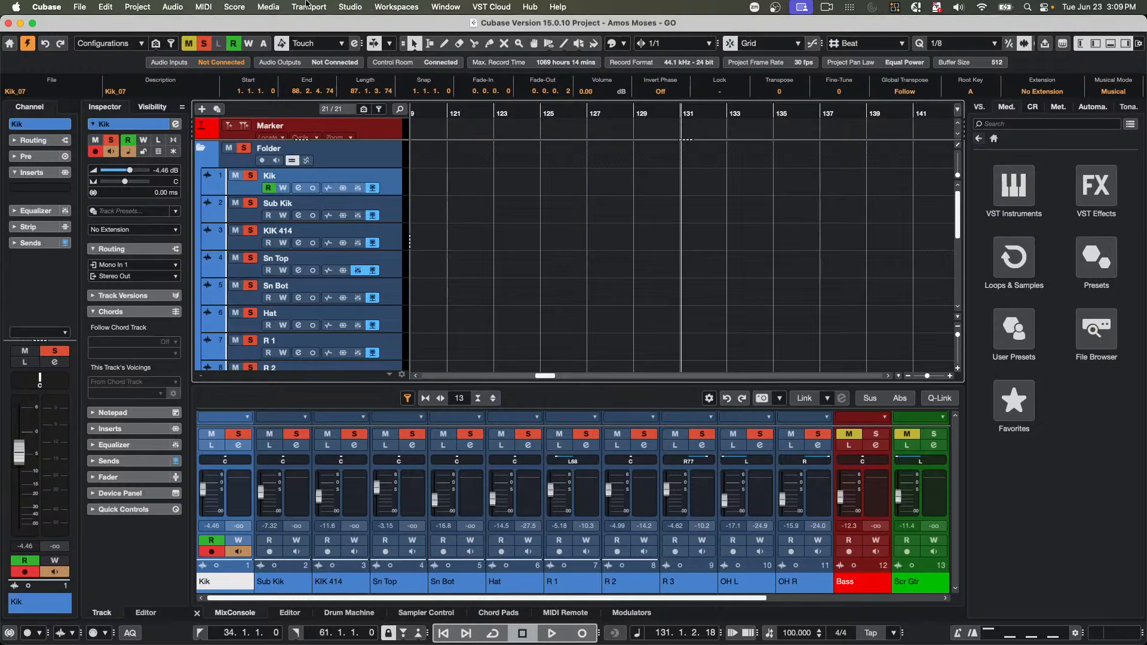
click(350, 6)
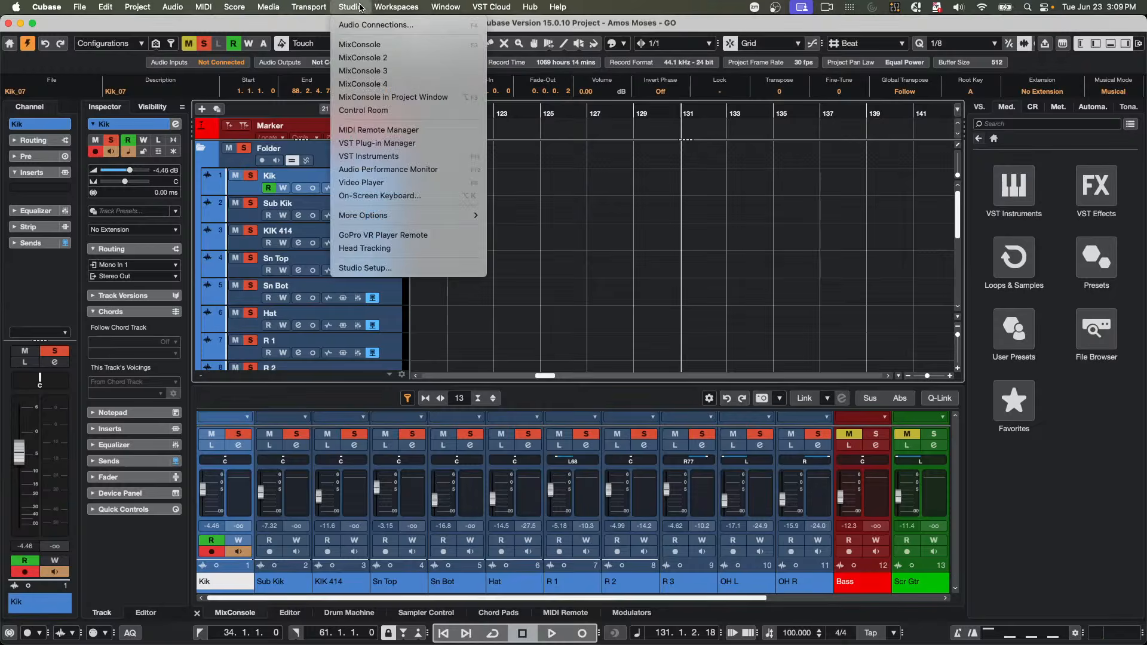
click(387, 146)
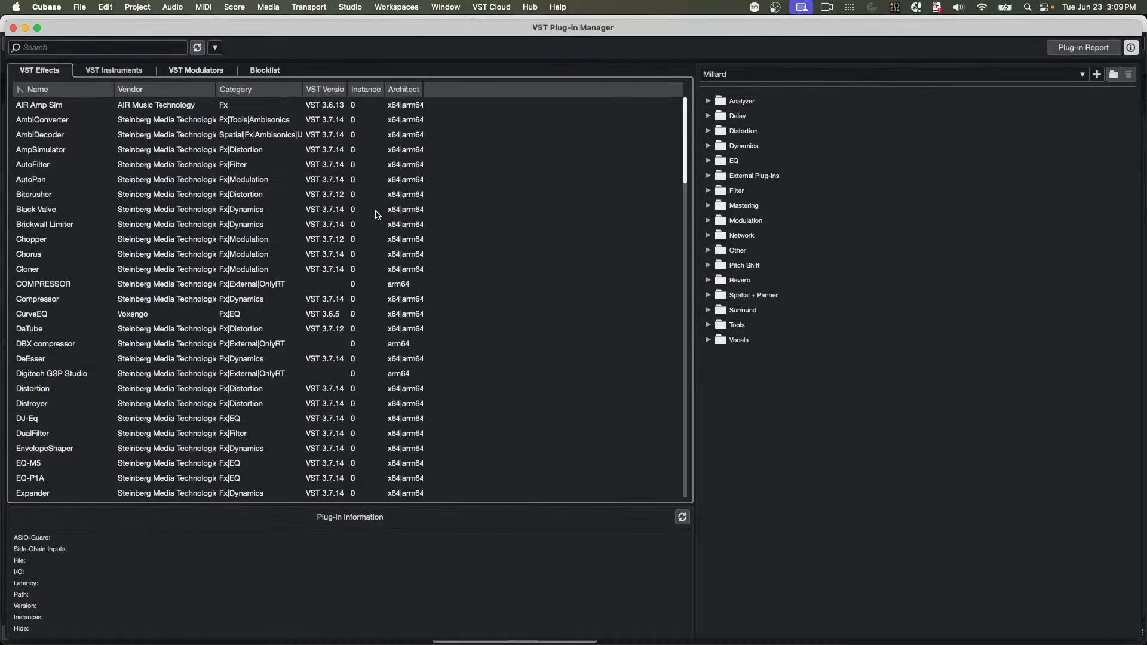
- Switch the plug-in collection from Millard to the first Default collection
click(1082, 75)
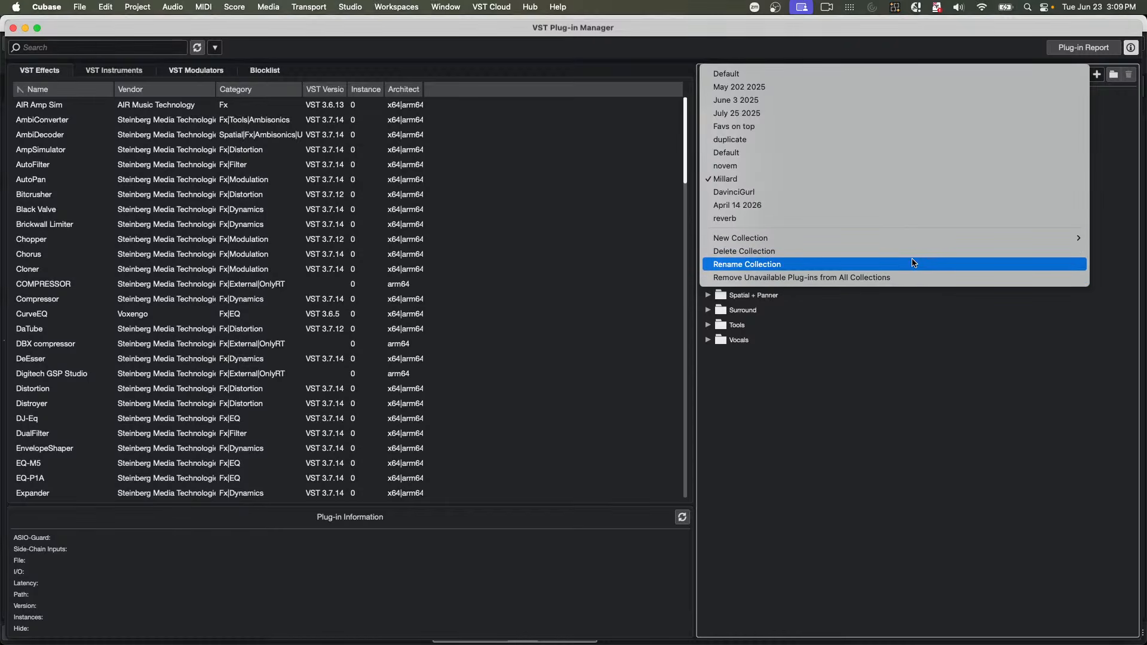
click(876, 366)
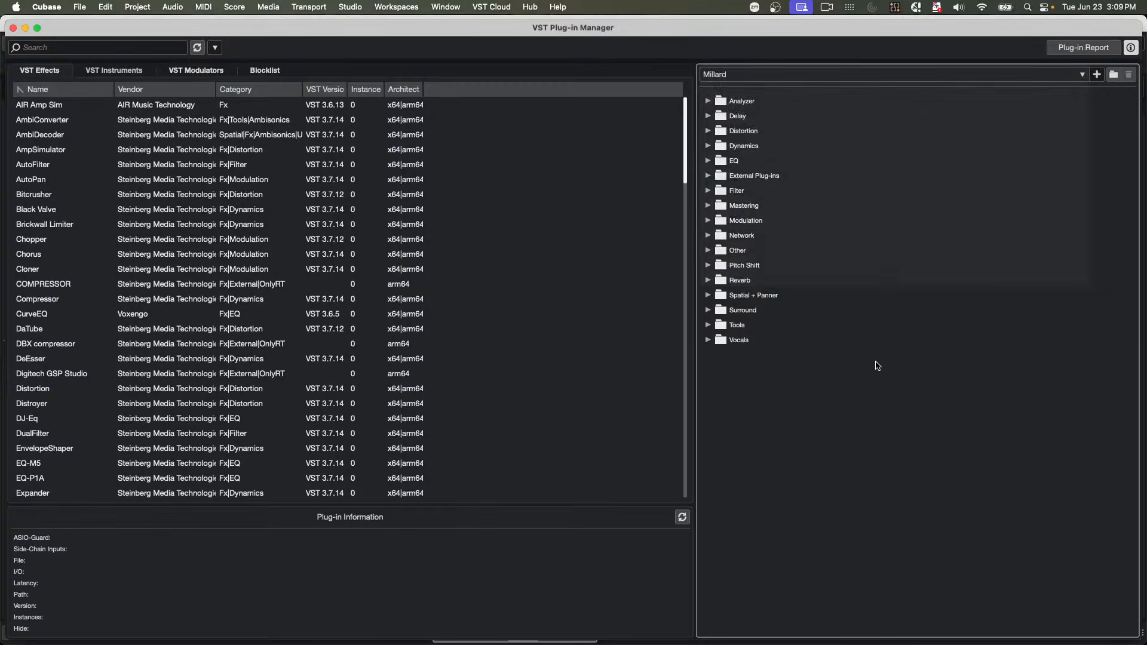
click(1076, 75)
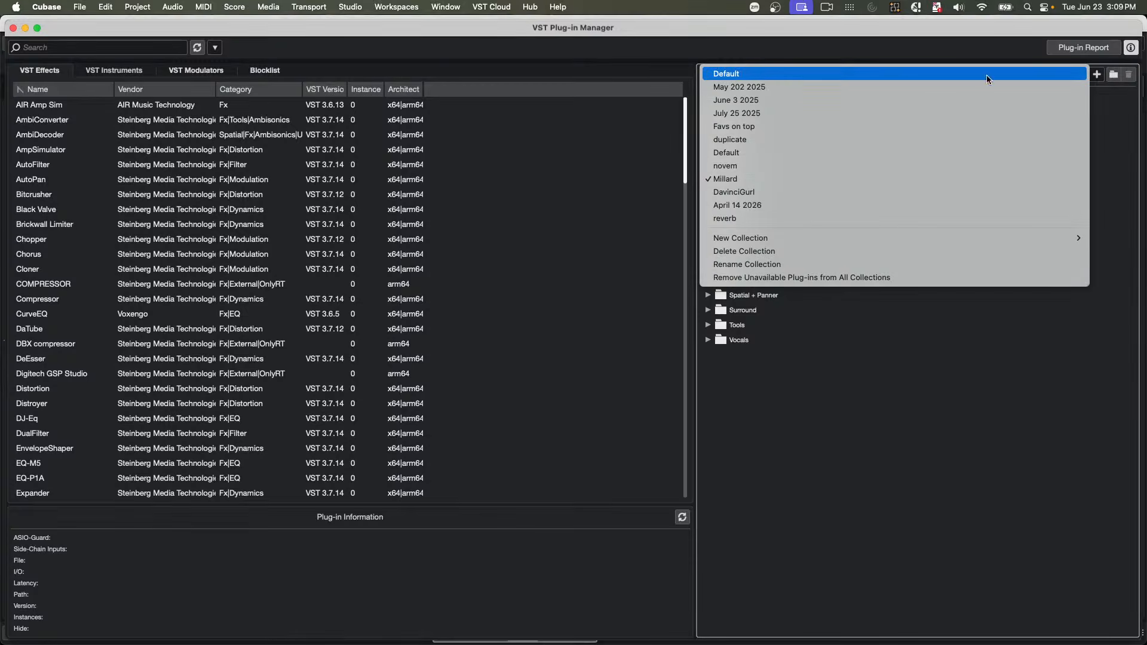
click(862, 76)
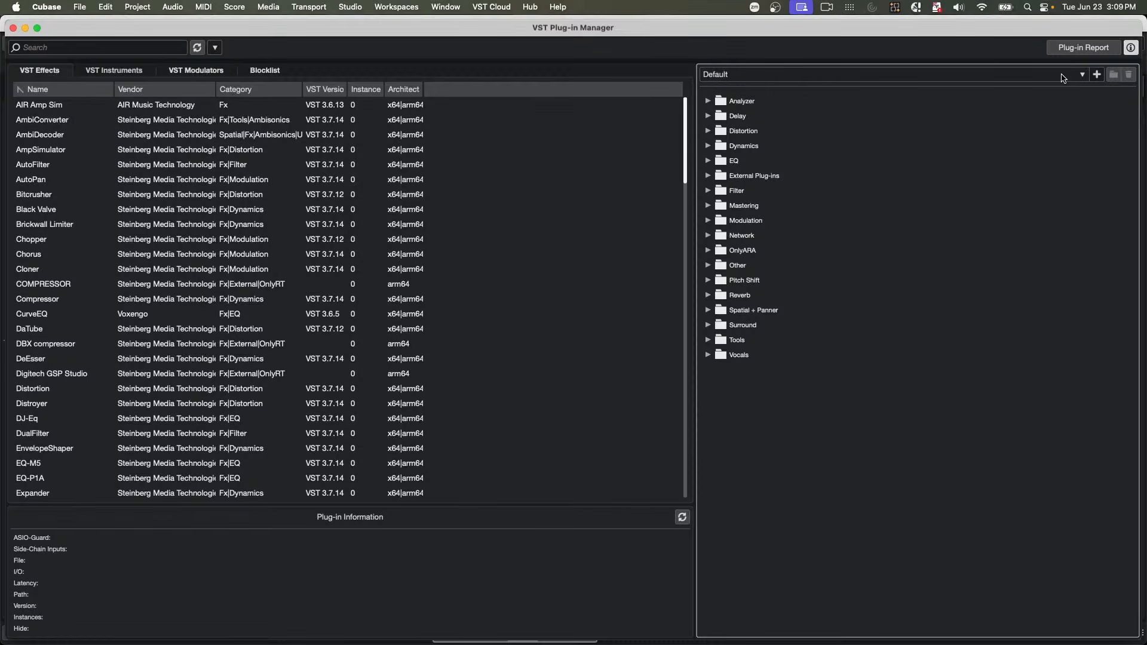
- Create a new empty plug-in collection named "June 23 2026"
click(1098, 75)
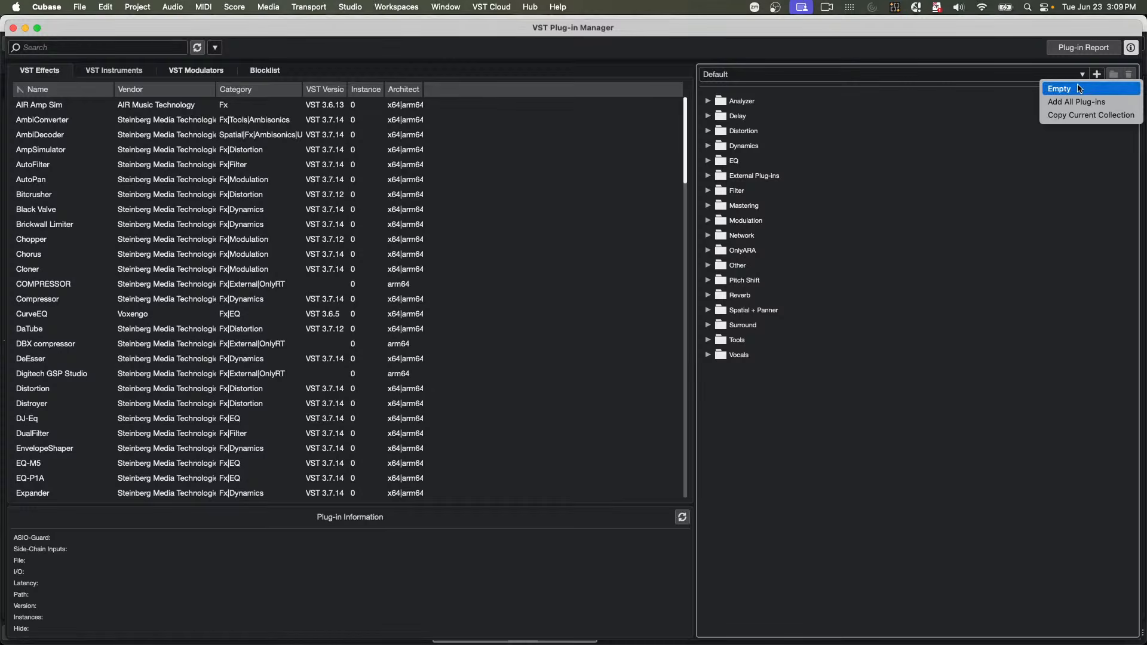
click(1080, 88)
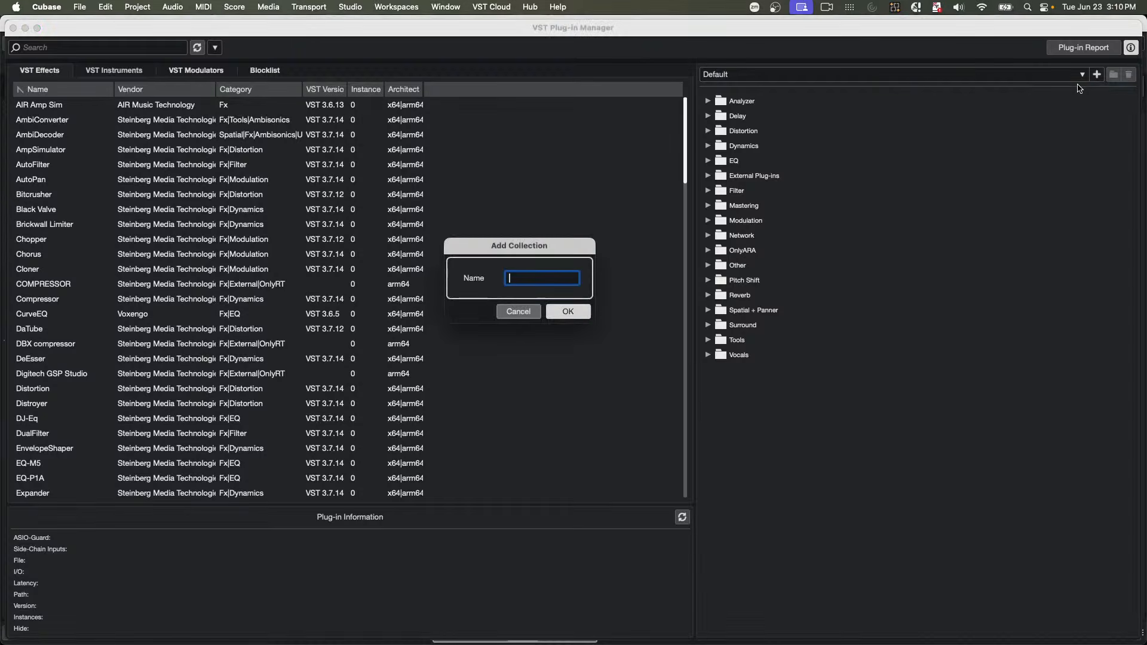
text(June 23 2026)
key(Return)
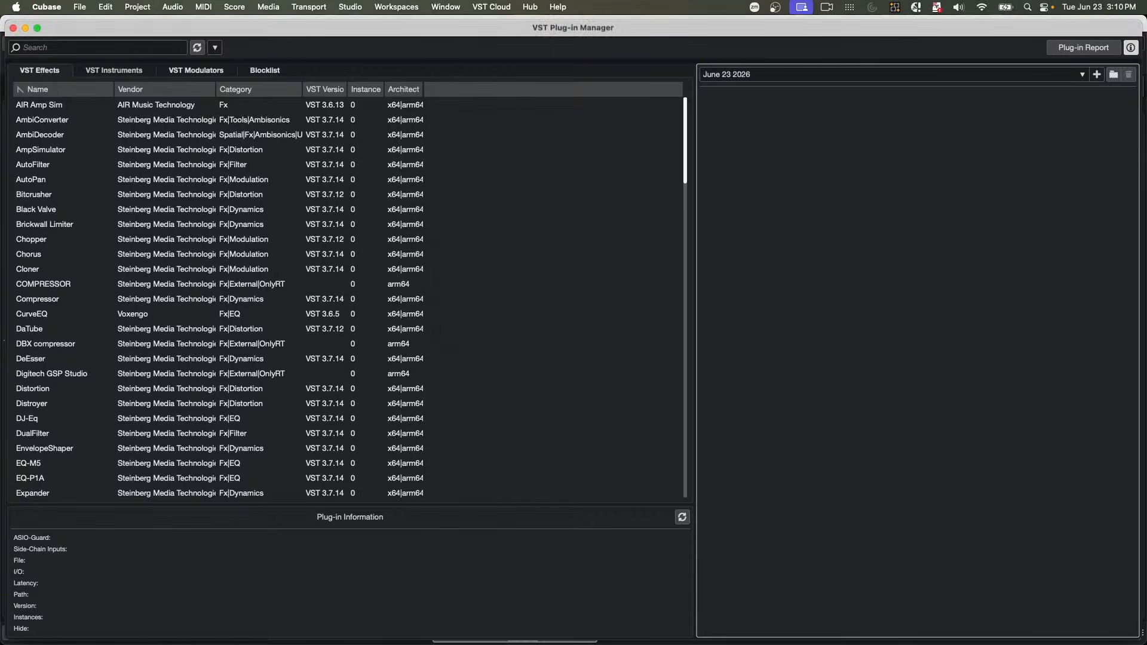
- Add the Black Valve, Compressor and Chopper effects to the June 23 2026 collection
drag(45, 210, 832, 179)
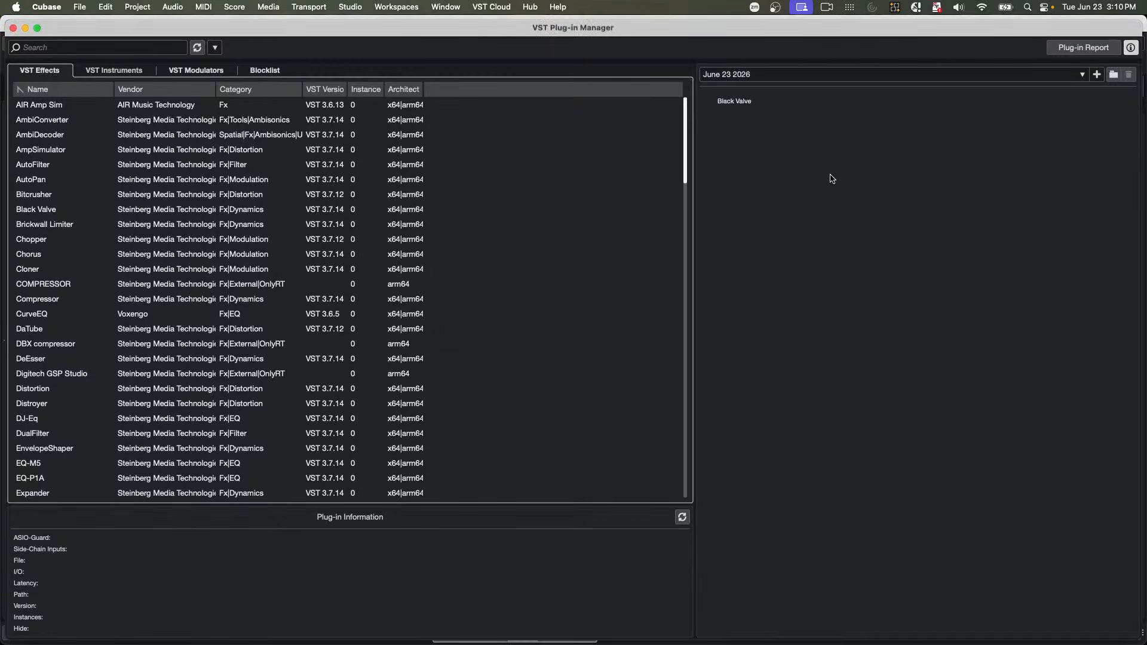
drag(46, 299, 759, 211)
drag(57, 237, 811, 226)
- View the Default collection for comparison and return to the June 23 2026 collection
click(1083, 76)
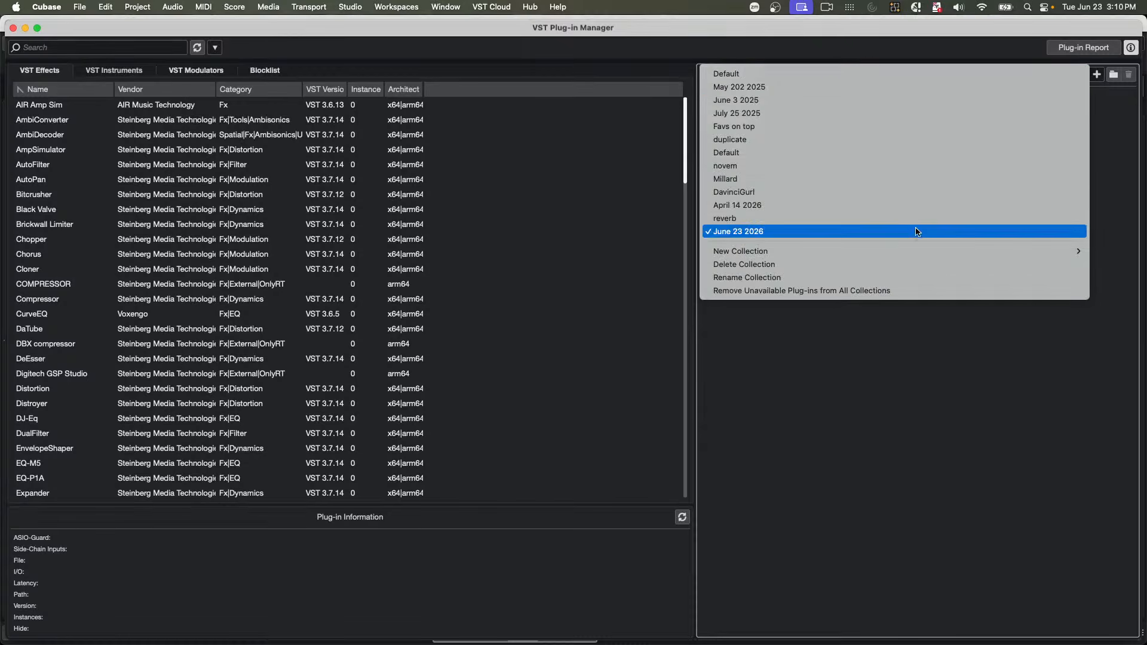
click(865, 75)
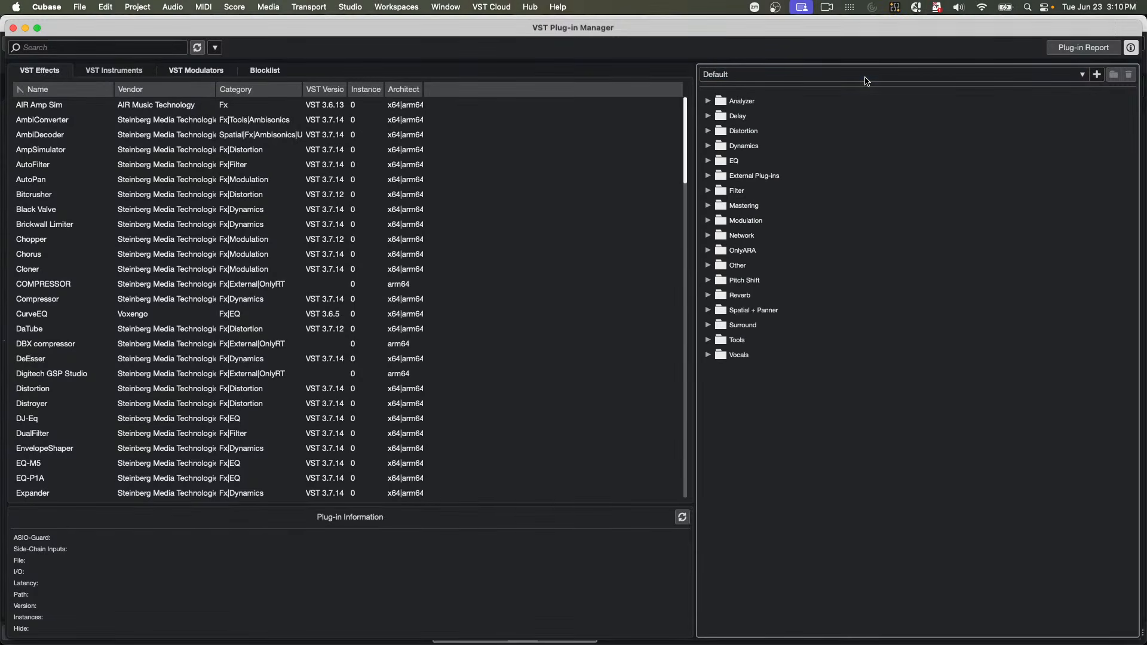
click(1083, 74)
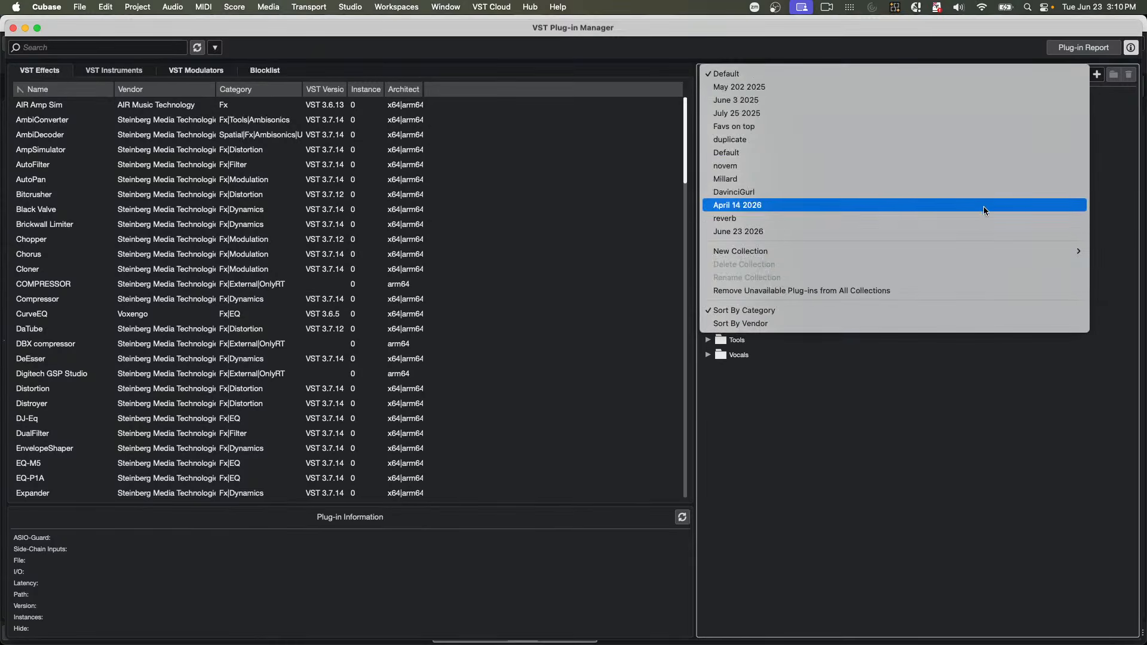
click(909, 231)
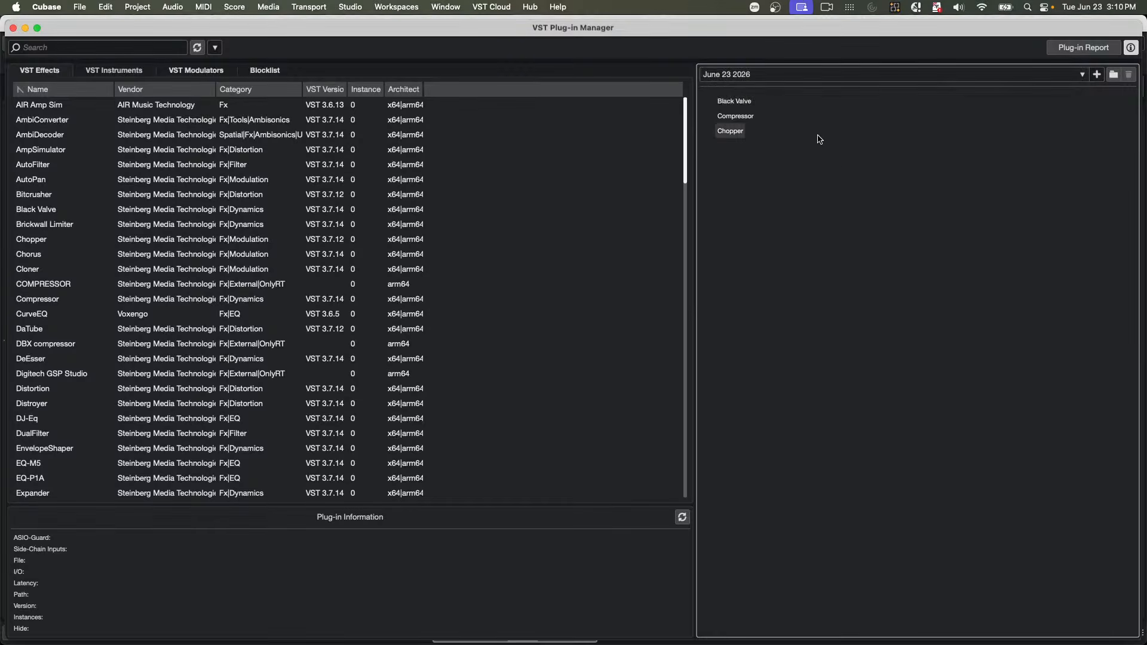
- Create a folder named "reverb" in the June 23 2026 collection
click(1114, 76)
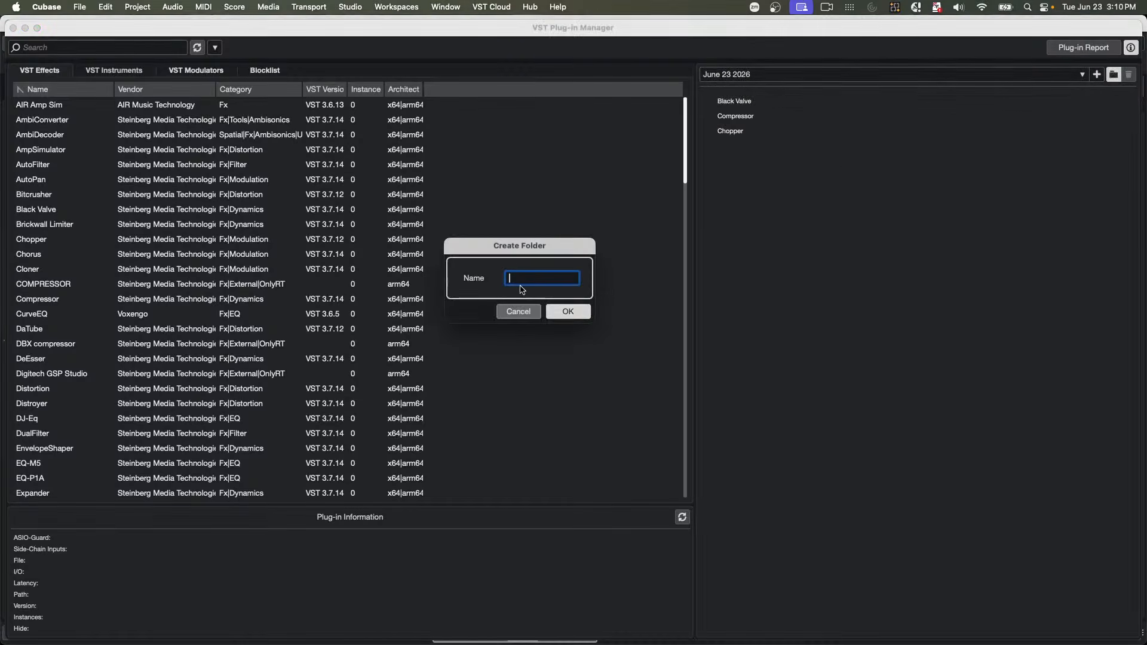
text(reverb)
key(Return)
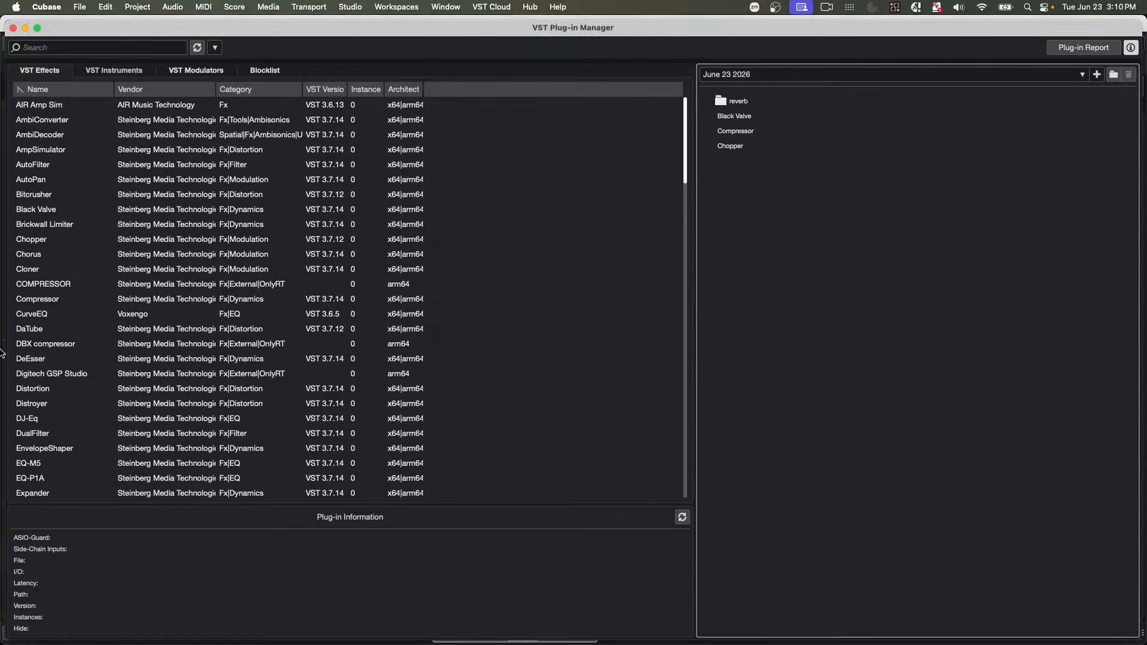
- Add the REVerence and REVelation effects to the reverb folder and expand it
scroll(51, 454, down, 15)
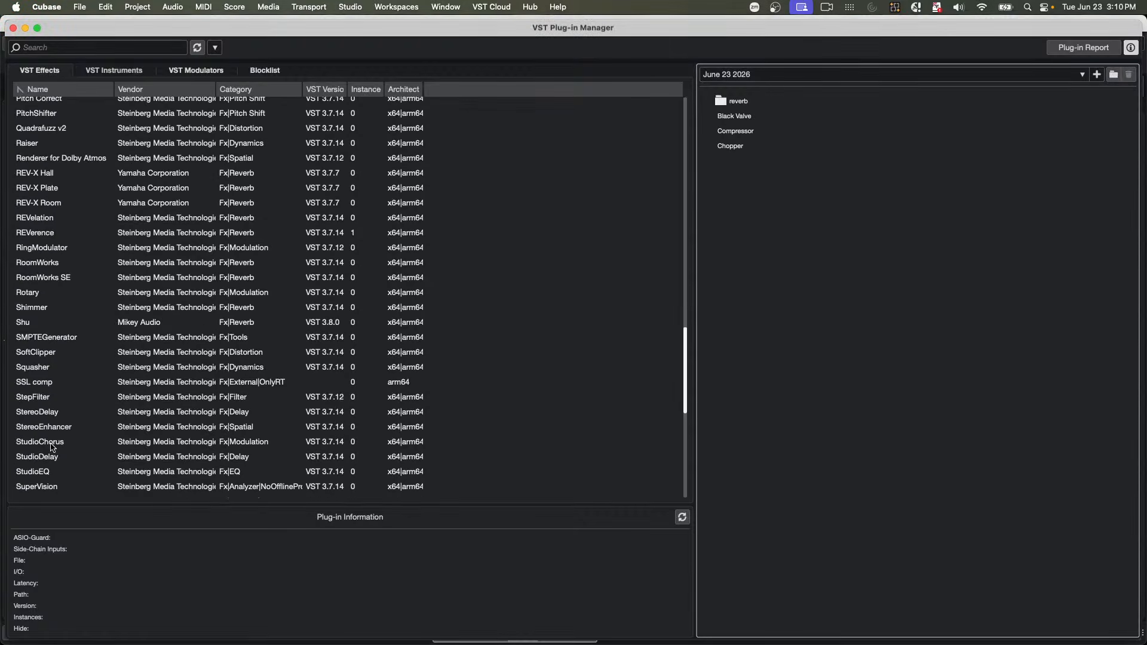
scroll(63, 469, down, 3)
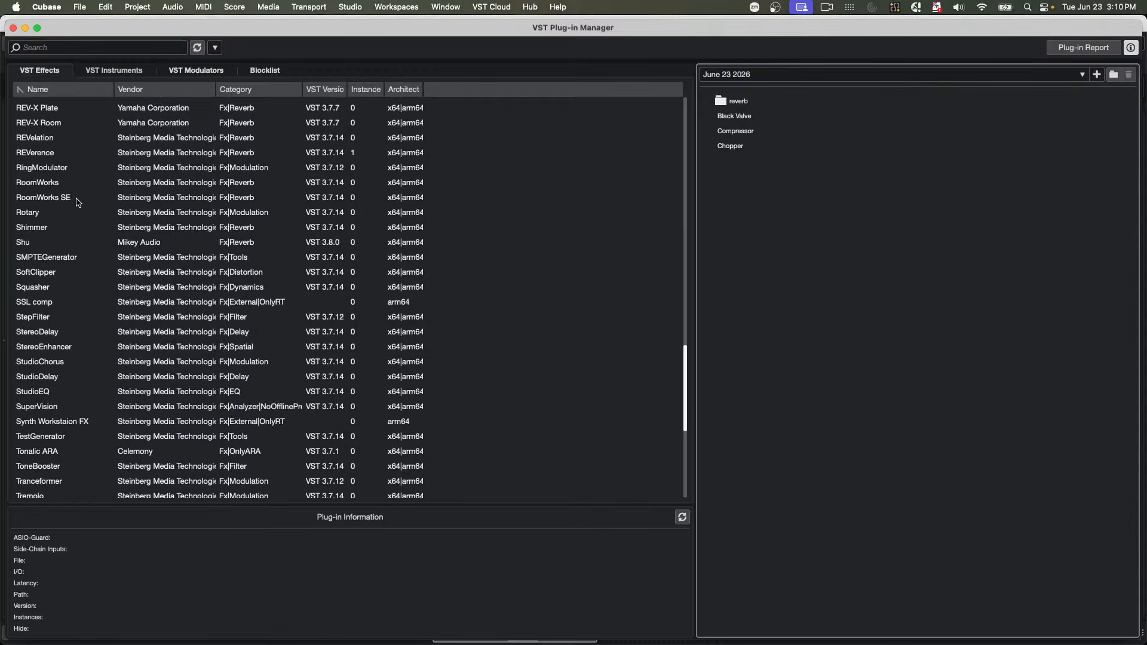
click(45, 123)
click(42, 148)
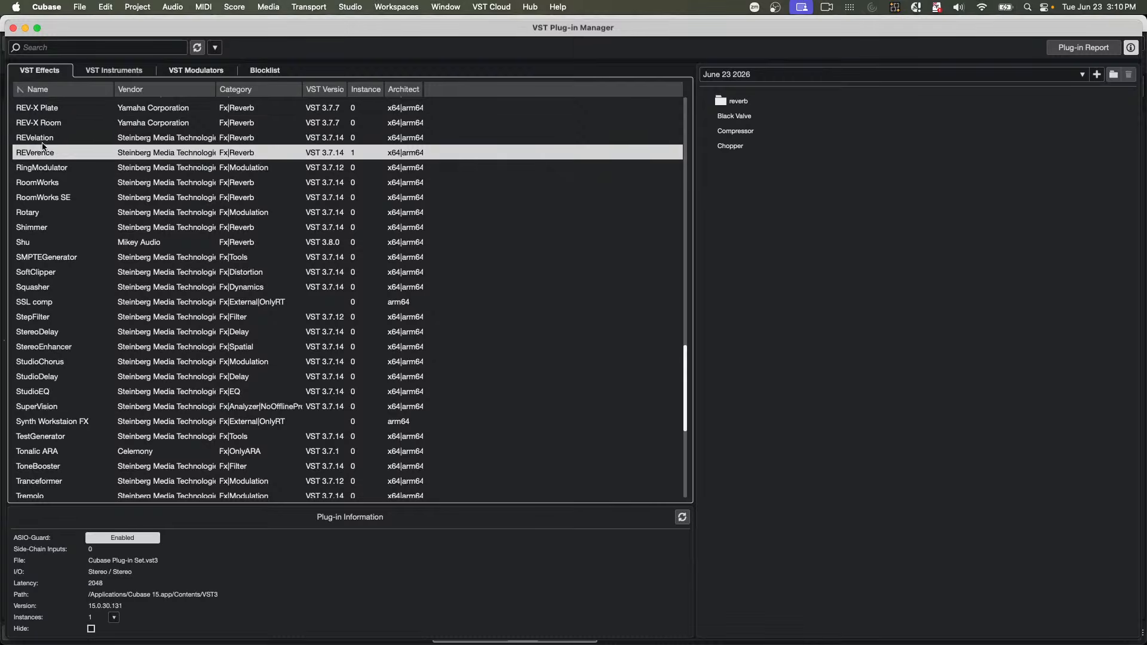
shift+click(44, 141)
drag(62, 141, 747, 112)
click(708, 101)
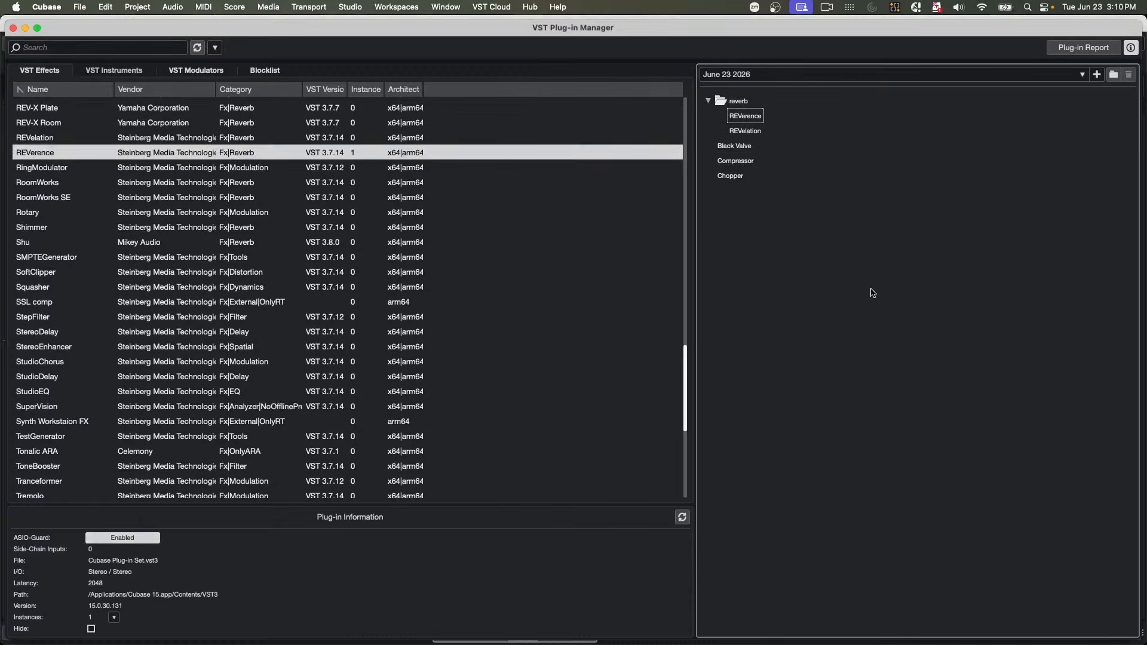
click(215, 48)
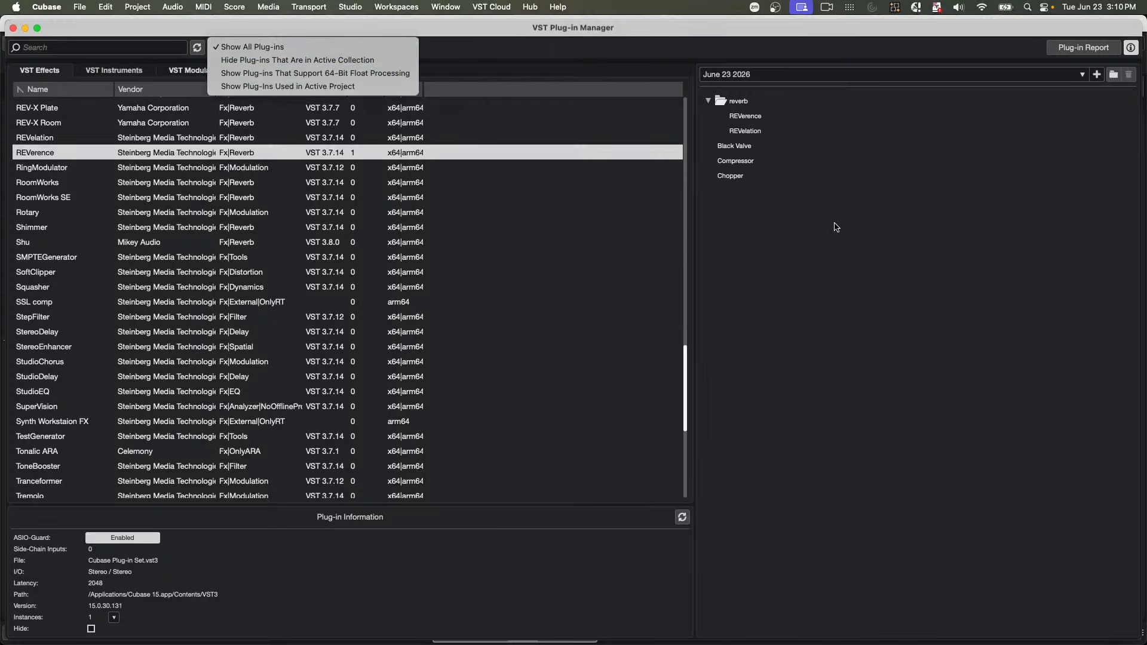
click(857, 228)
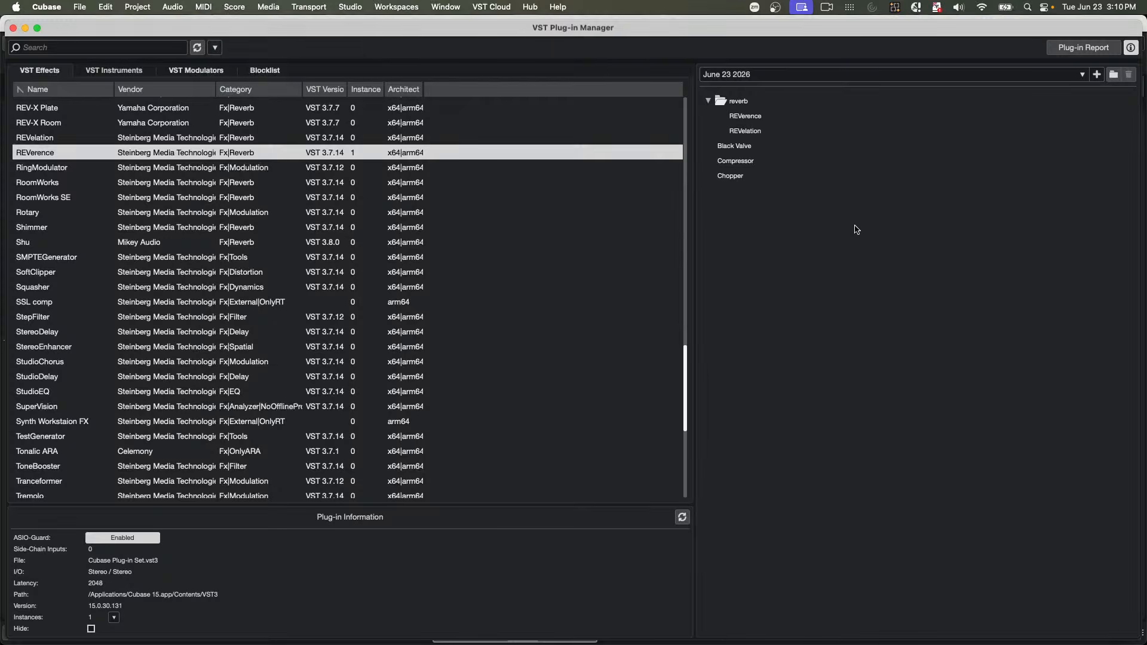
- Switch to the first Default collection and sort its plug-ins by vendor
click(1084, 75)
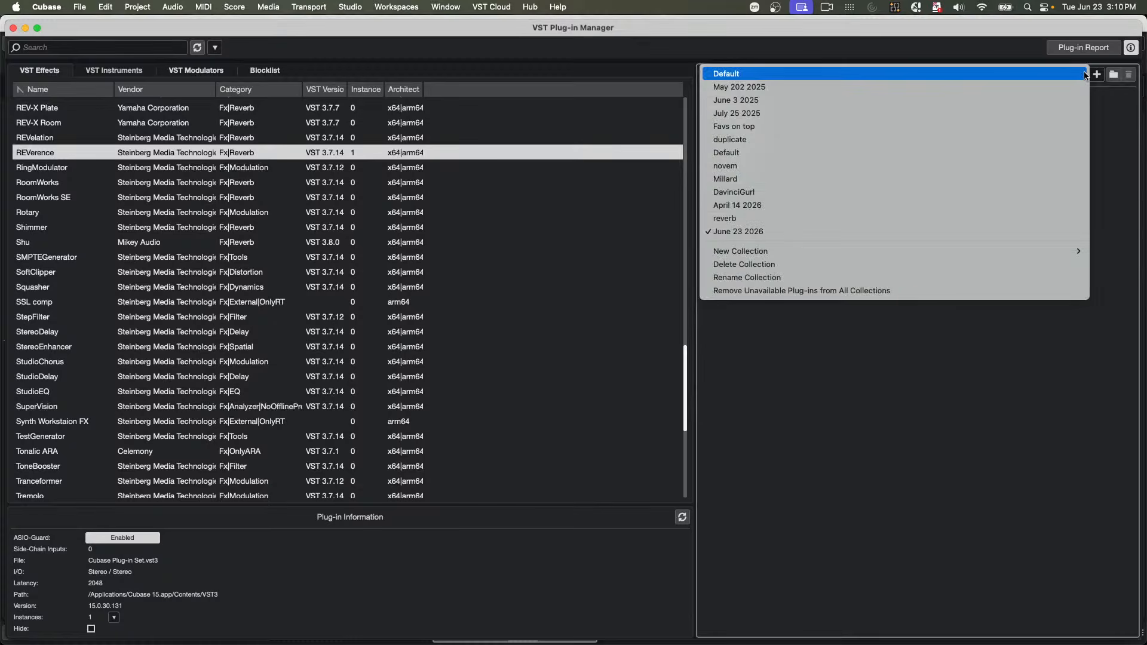
click(880, 74)
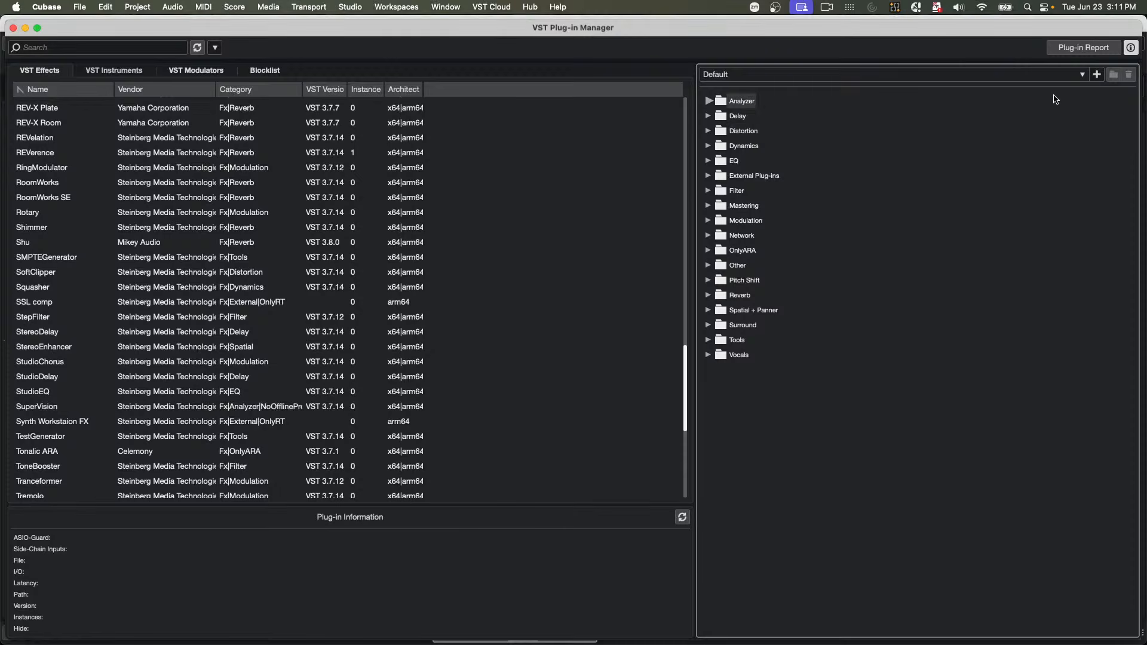
click(1084, 75)
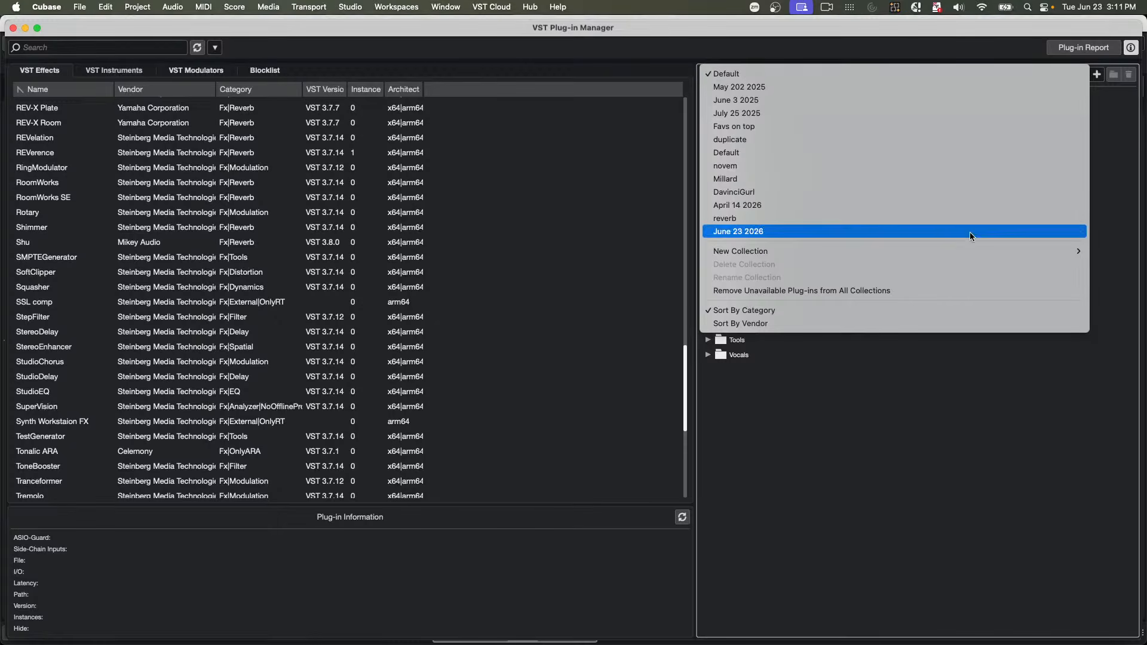
mouse_move(942, 257)
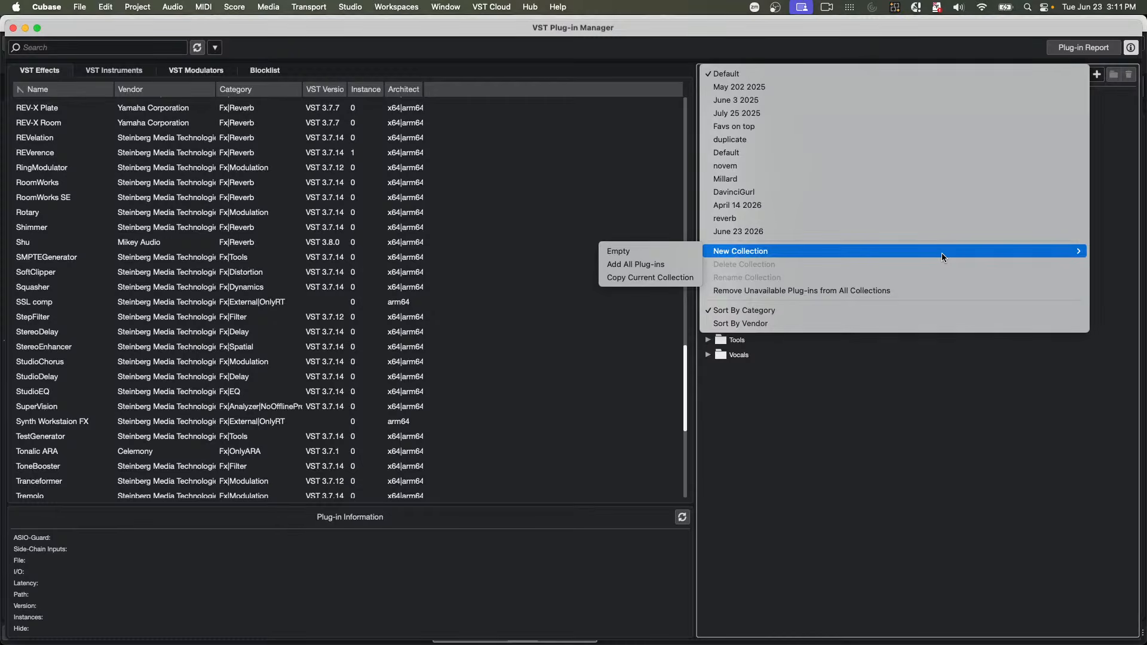
click(783, 325)
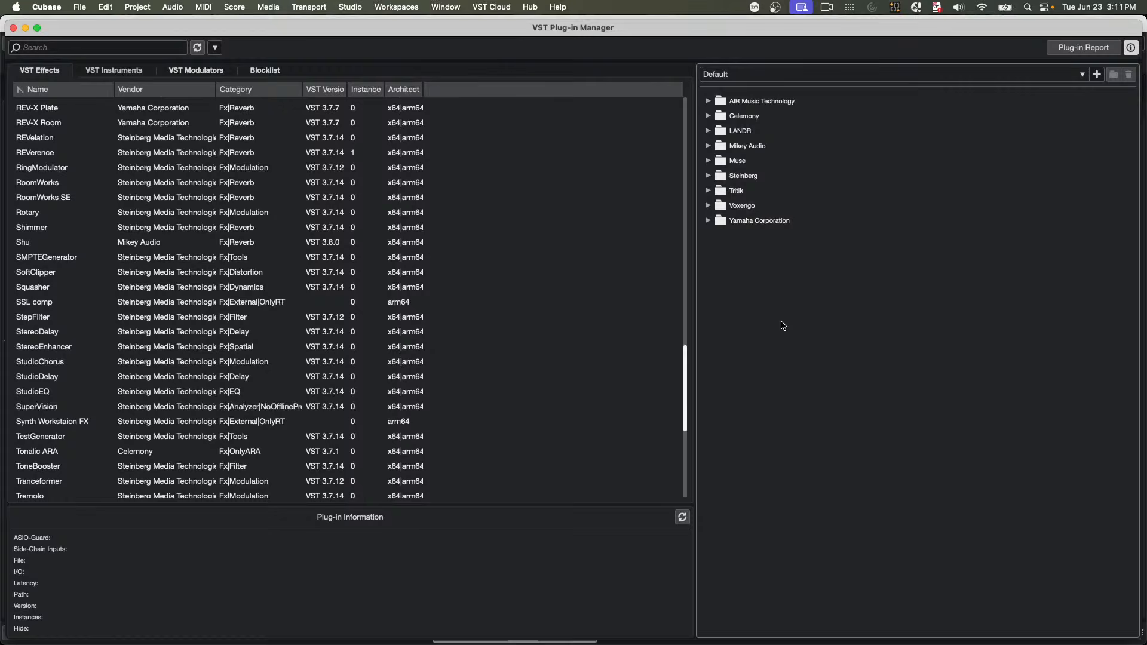
- Sort the Default collection by category and return it to sorting by vendor
click(1084, 75)
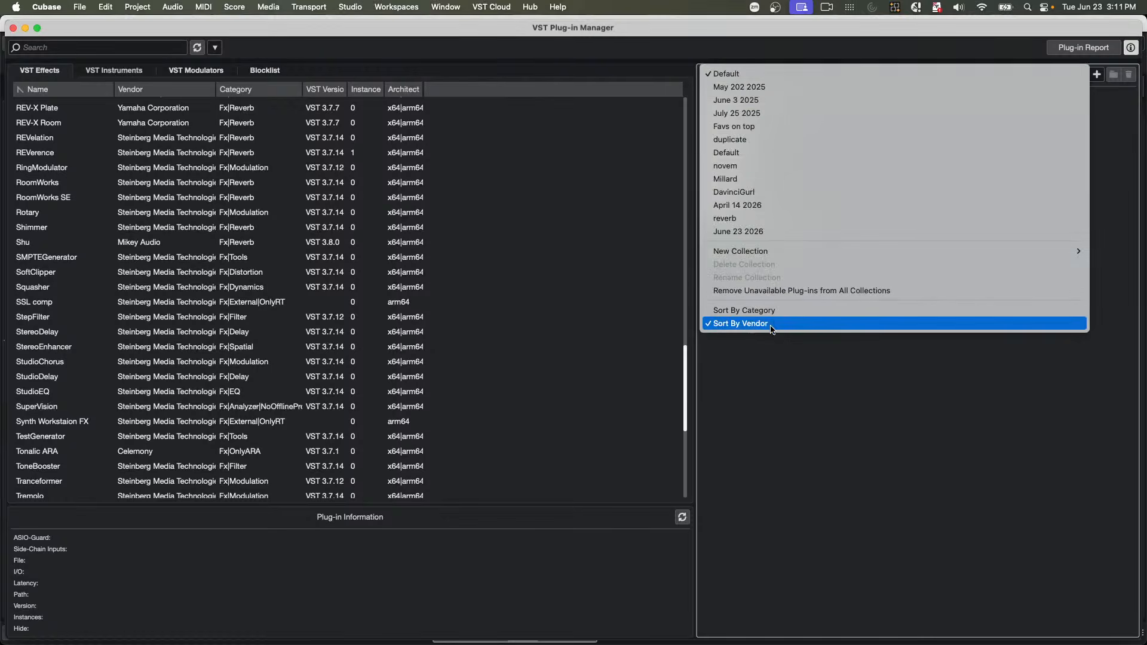
click(783, 311)
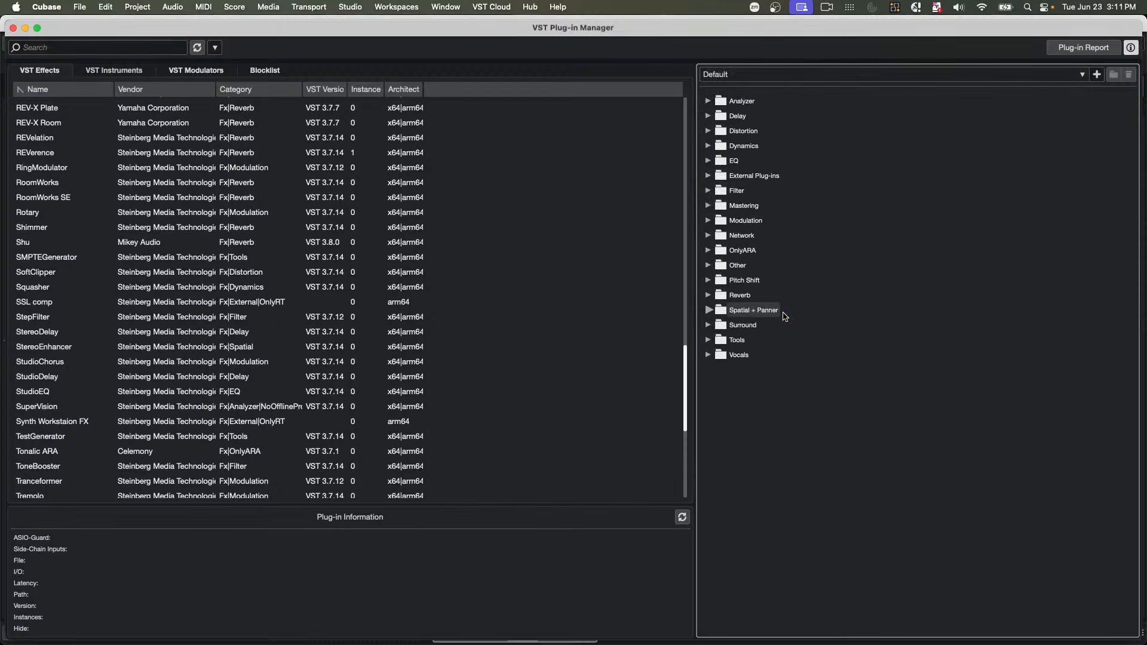
click(1083, 74)
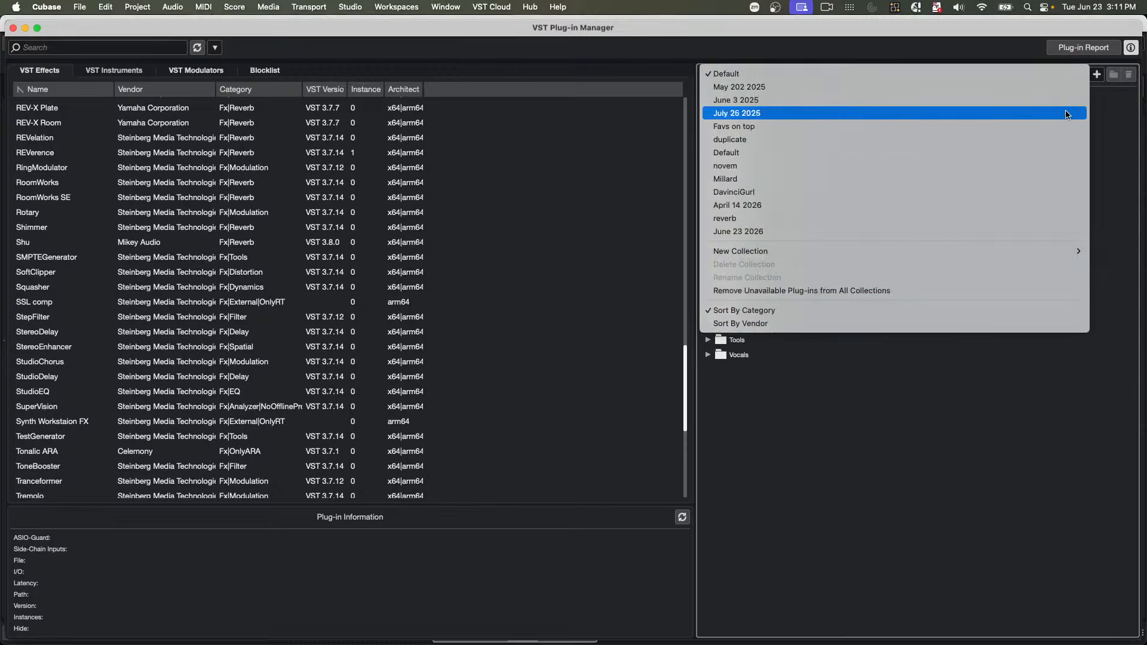
click(891, 323)
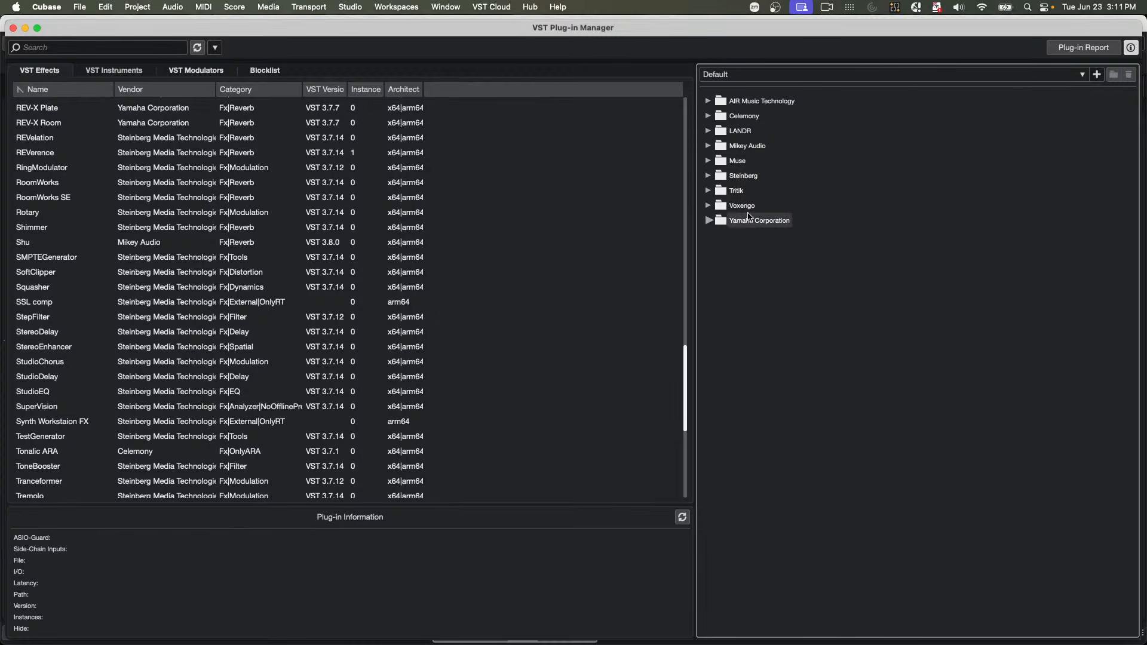
- Examine the contents of the Voxengo, Yamaha Corporation, LANDR and Celemony vendor folders
click(709, 205)
click(708, 206)
click(708, 221)
click(709, 221)
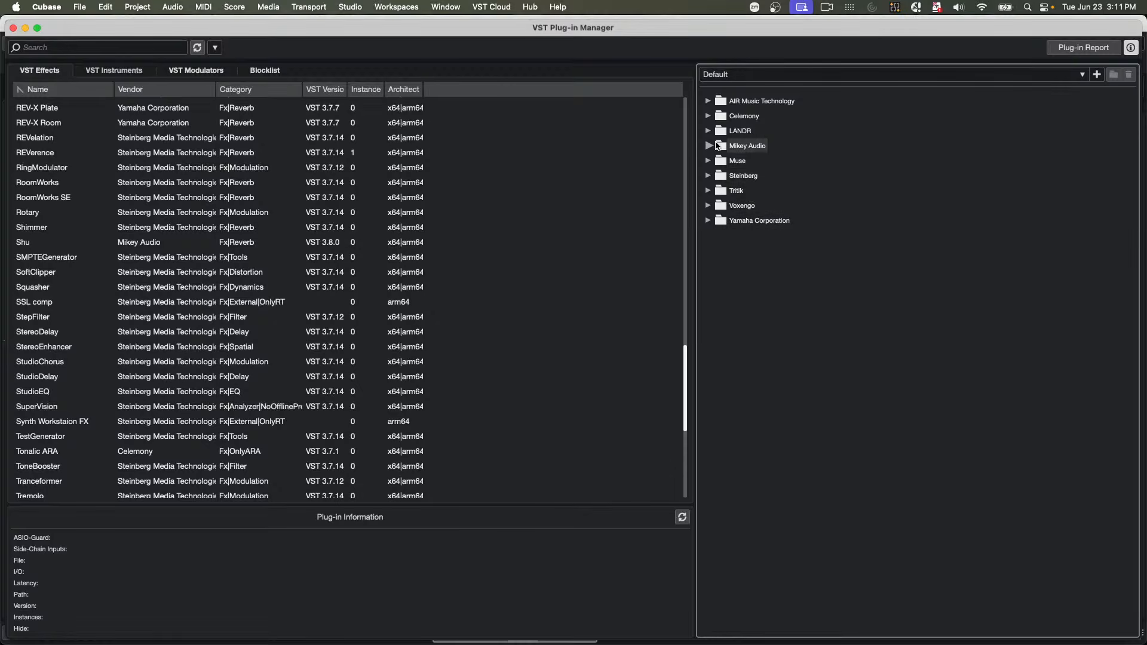
click(709, 131)
click(709, 131)
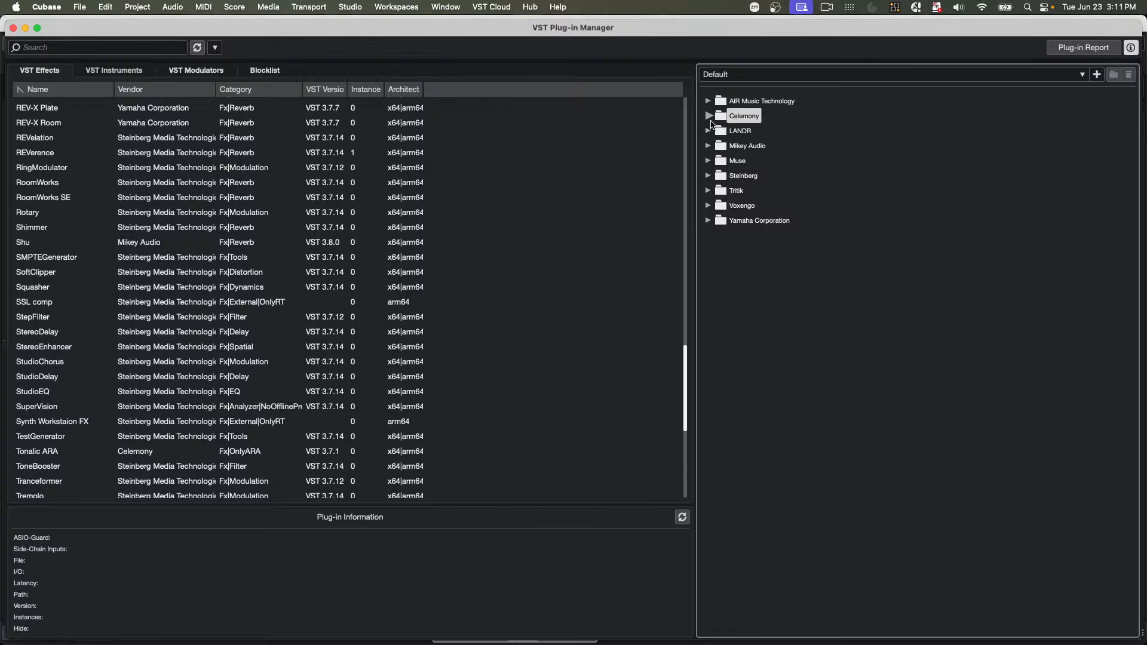
click(710, 116)
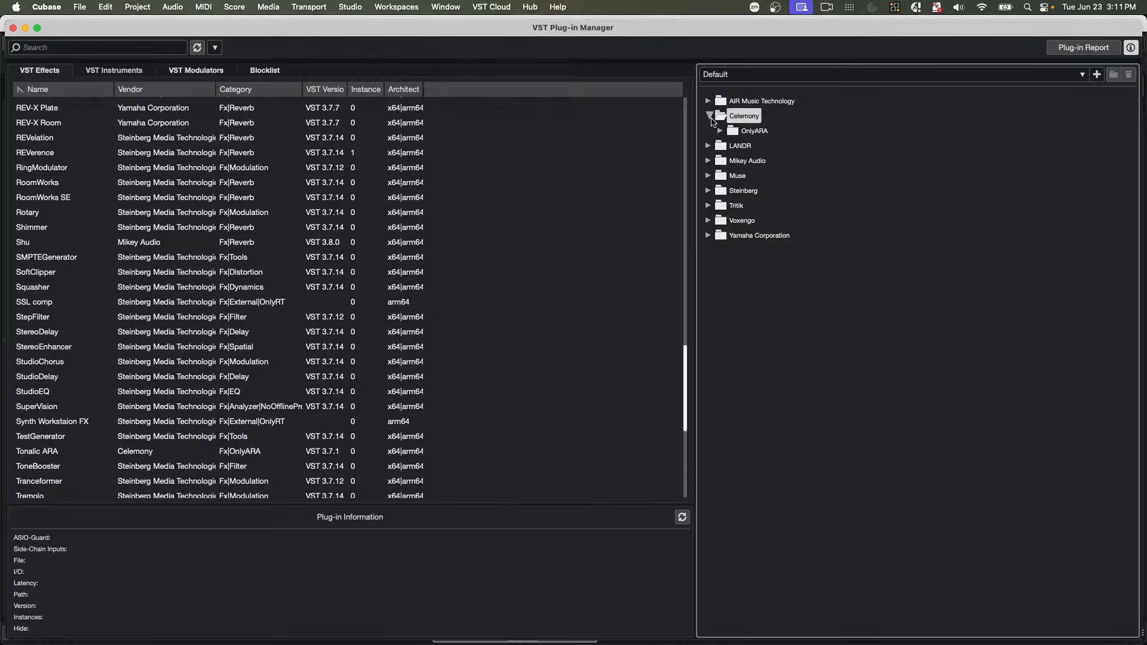
- Collapse the Celemony folder and examine the Other subfolder of the AIR Music Technology vendor folder
click(710, 117)
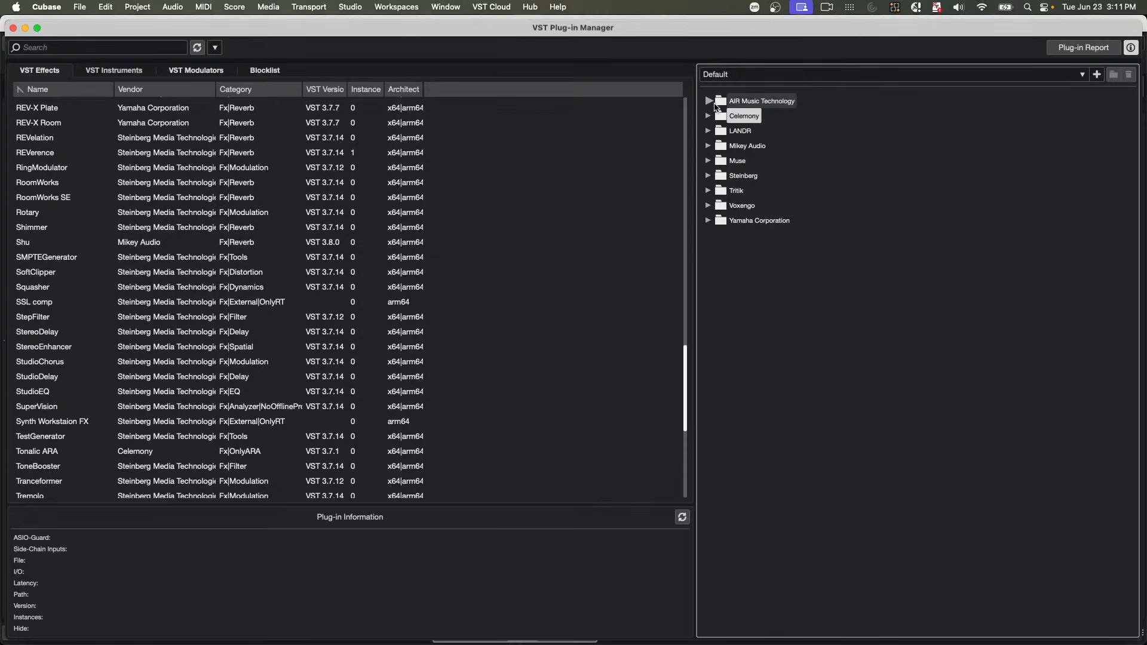
click(709, 102)
click(721, 117)
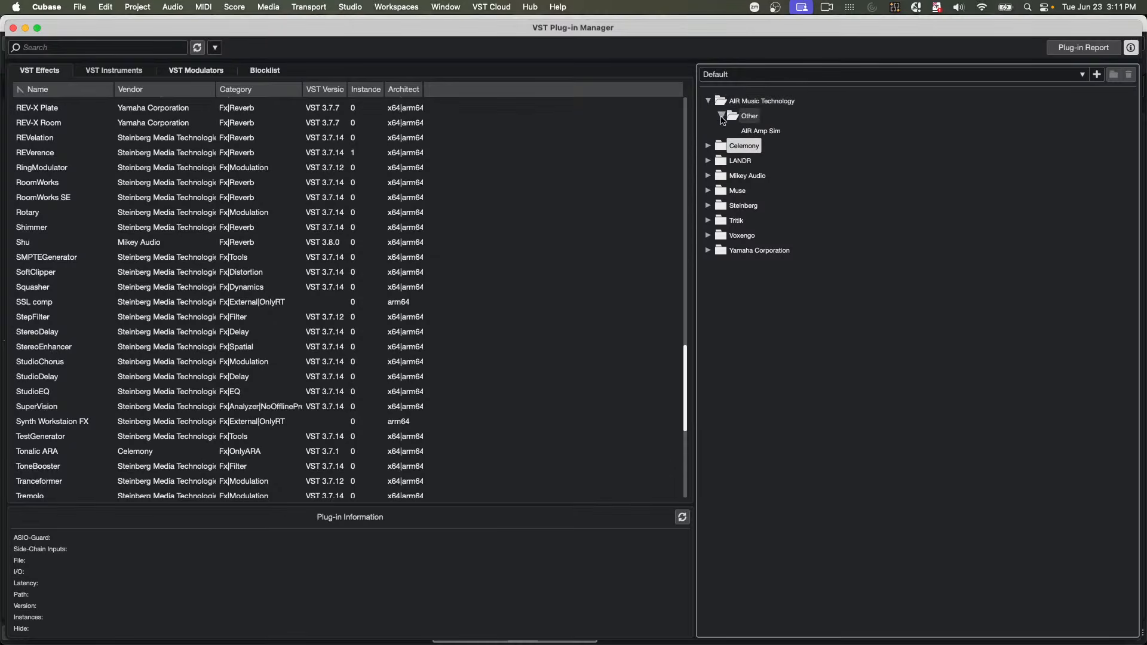
click(723, 117)
click(709, 101)
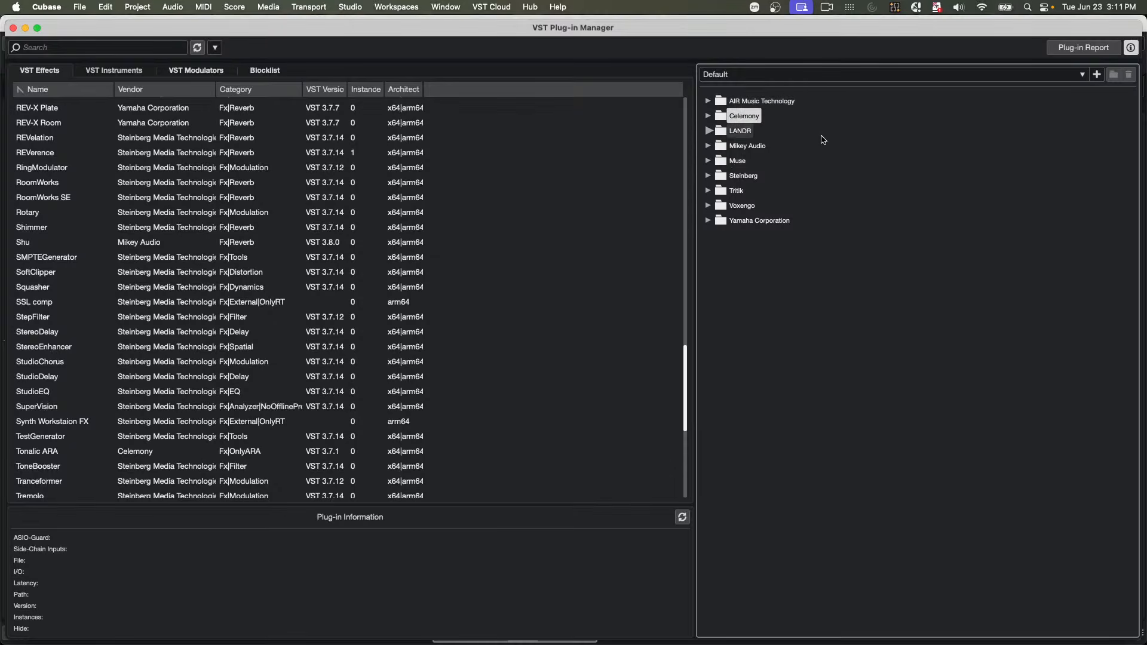
- Try to sort the Default collection by category and view the options for creating a new collection
click(1081, 75)
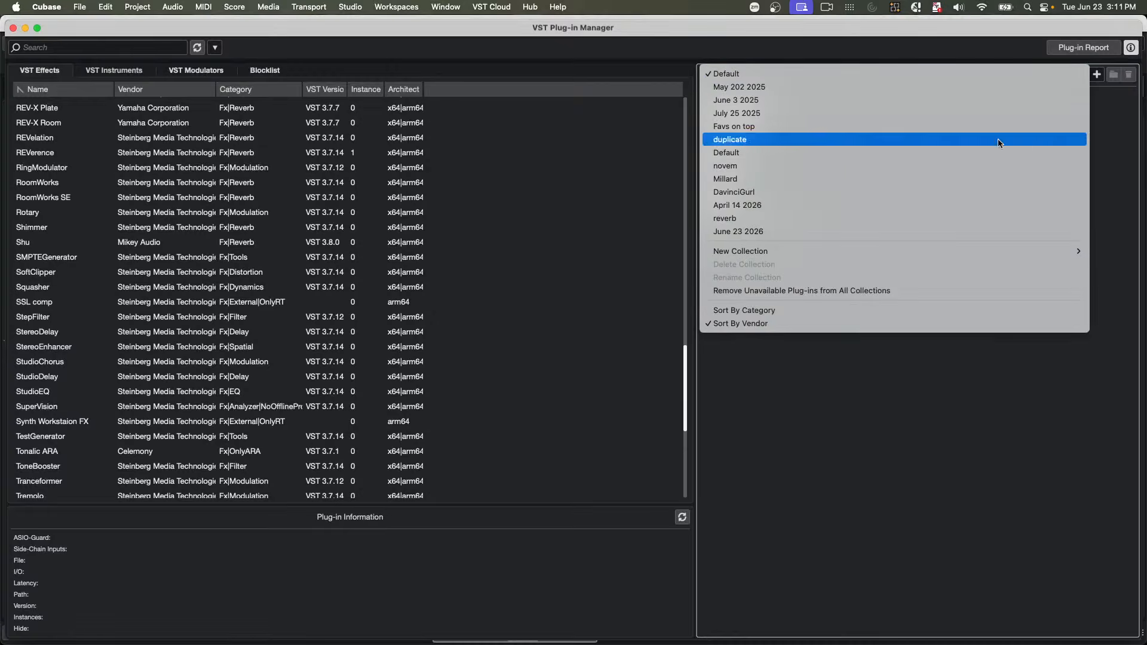
click(812, 312)
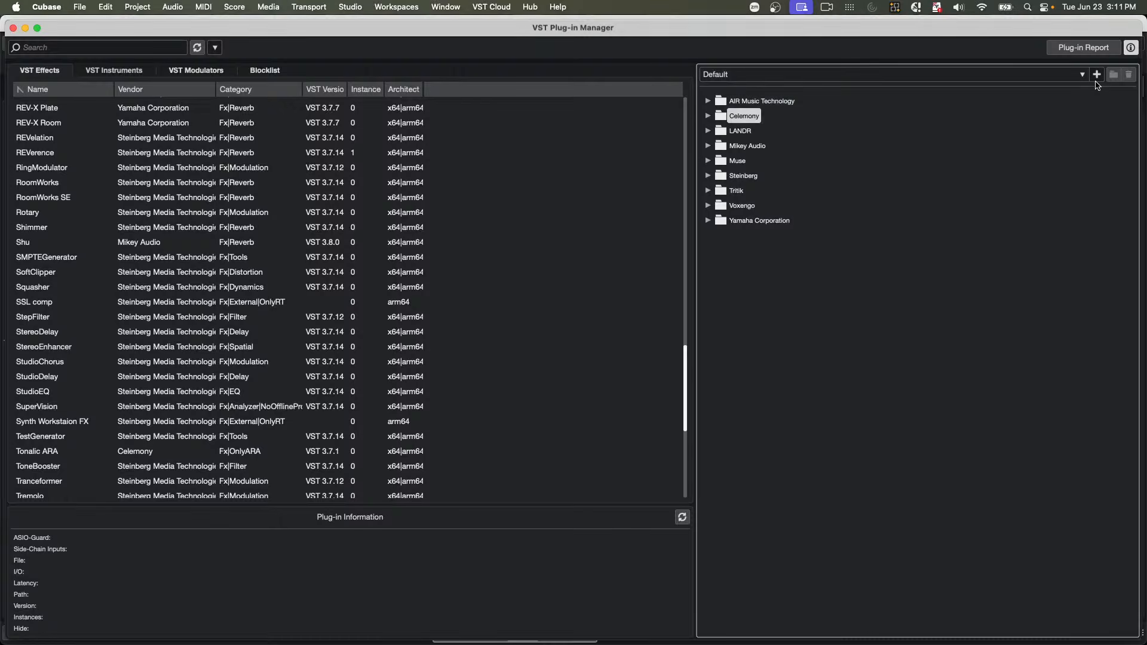
click(1098, 75)
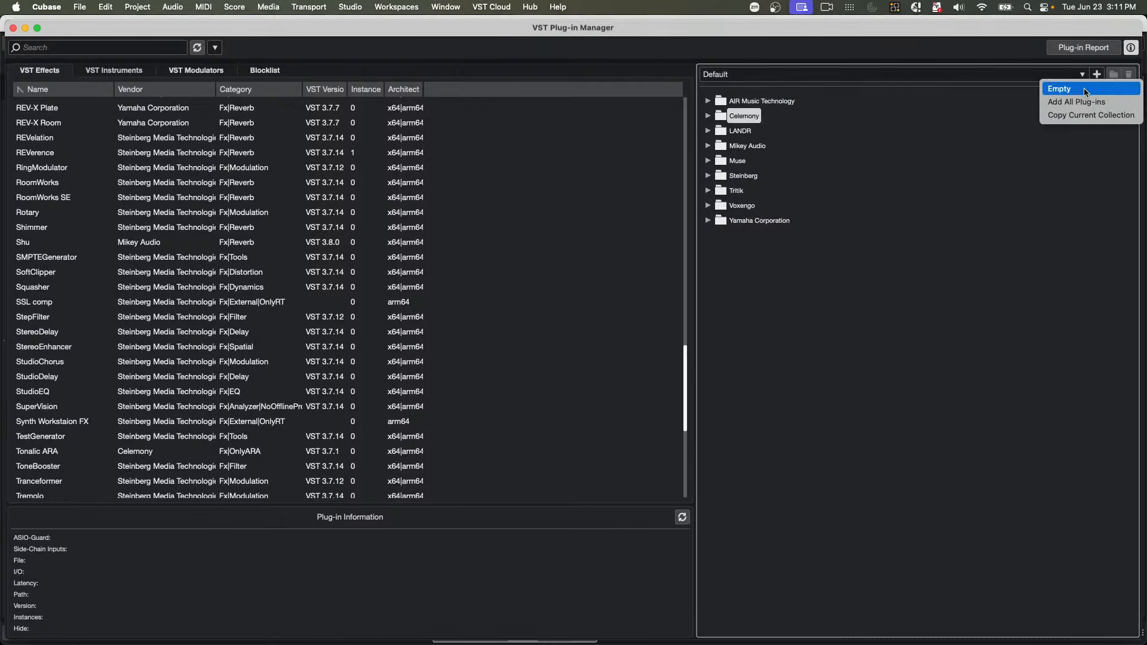
click(1027, 149)
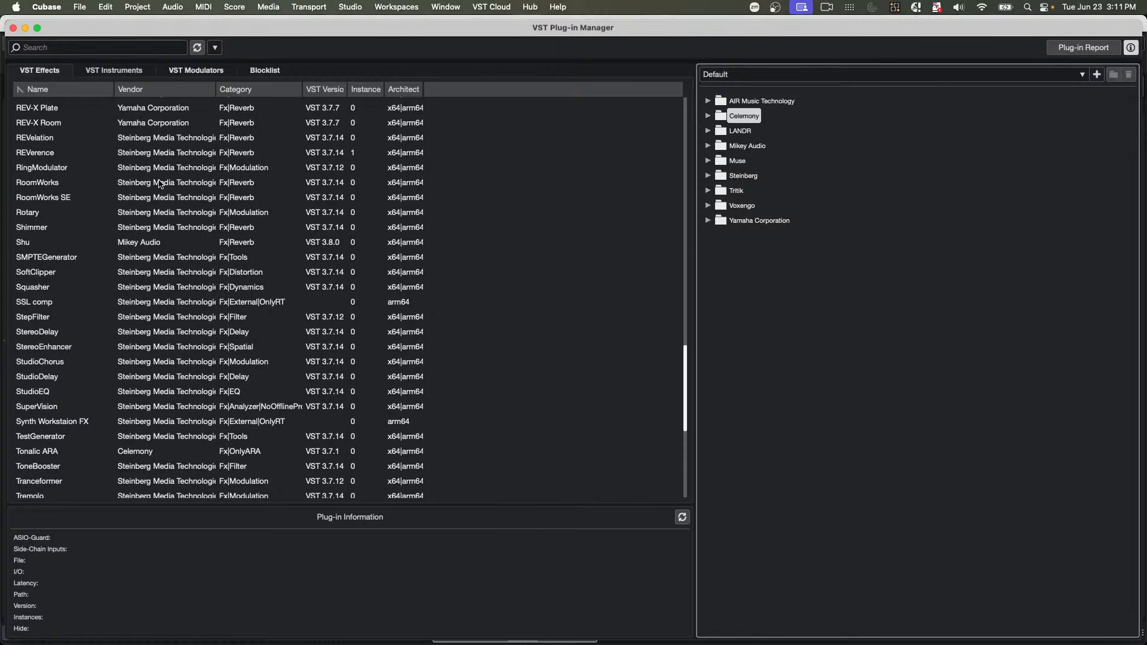
- Sort the first Default collection by category and close the VST Plug-in Manager
click(757, 76)
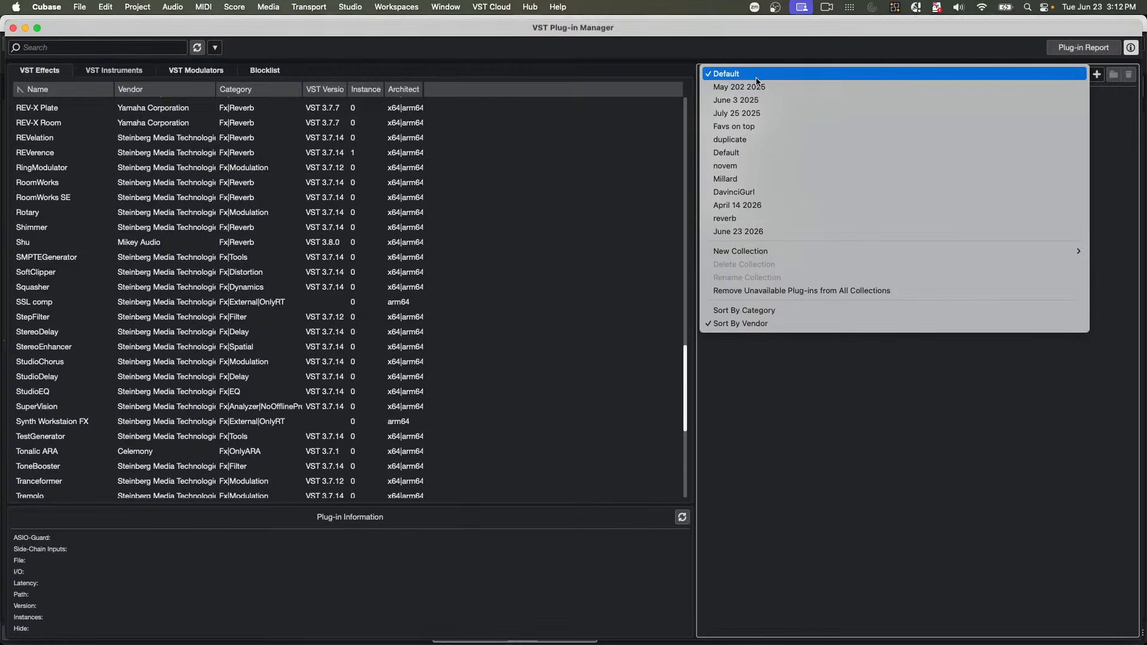
click(757, 79)
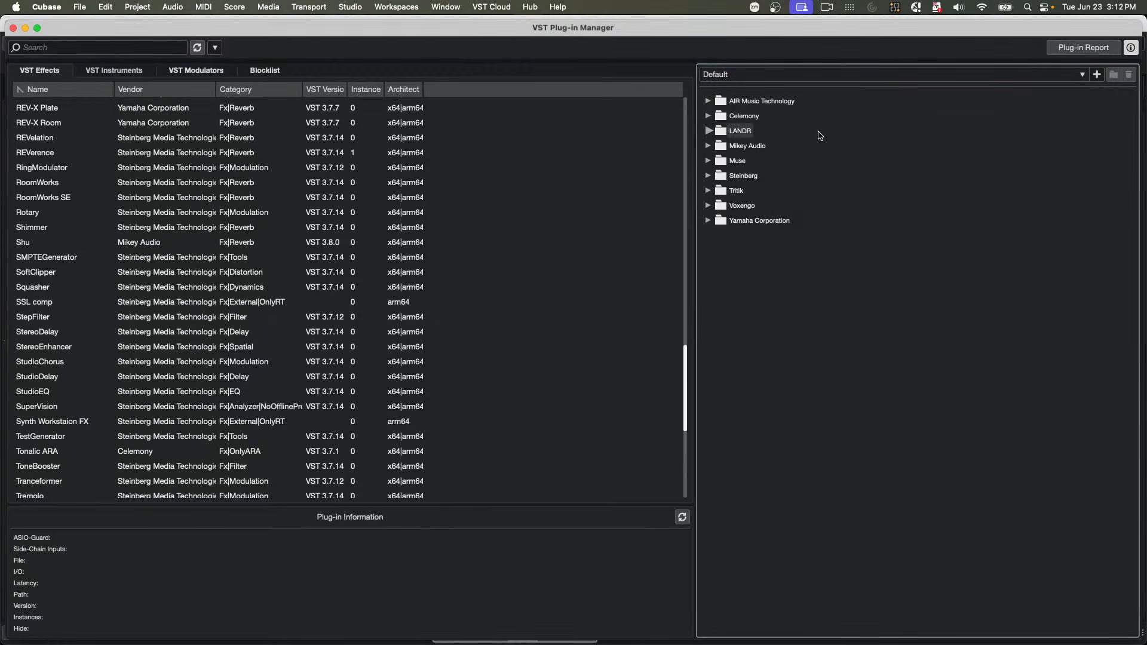
click(1083, 74)
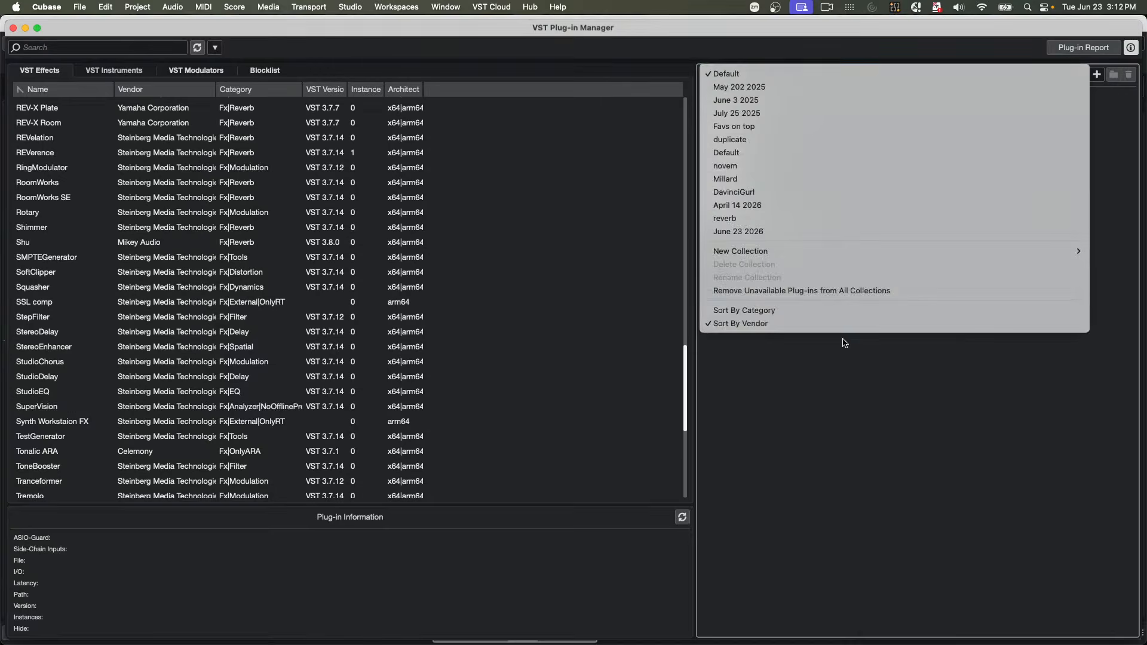
click(844, 310)
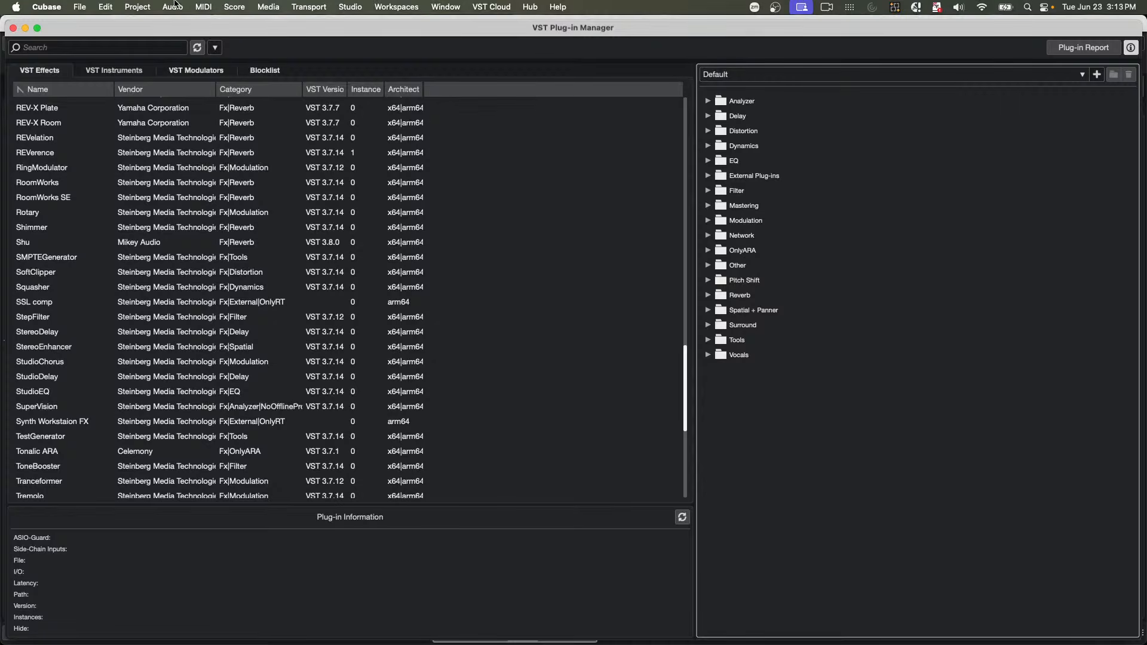
click(13, 28)
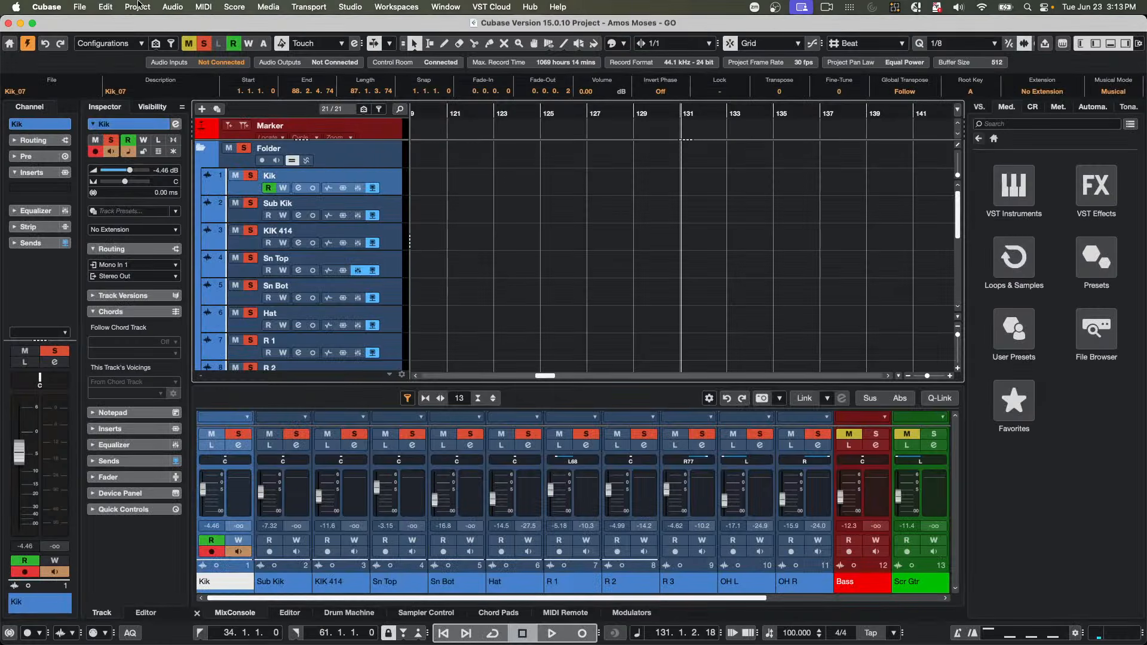
- Open the recent project June 23 2026.cpr and activate it
click(76, 7)
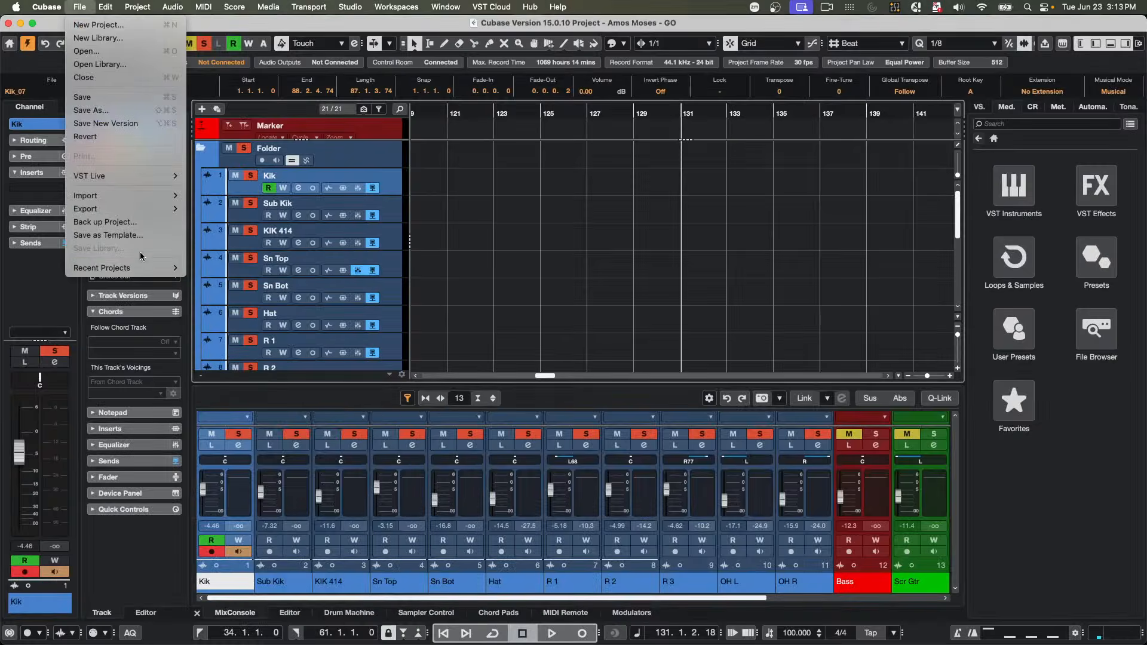
mouse_move(145, 202)
mouse_move(123, 274)
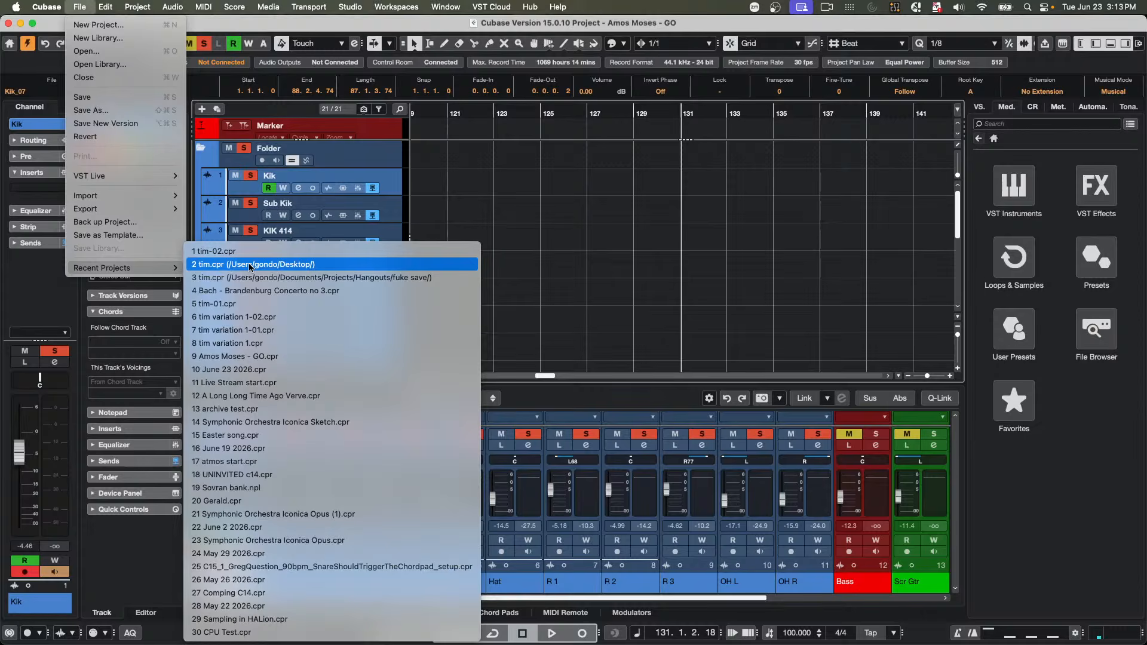
click(280, 371)
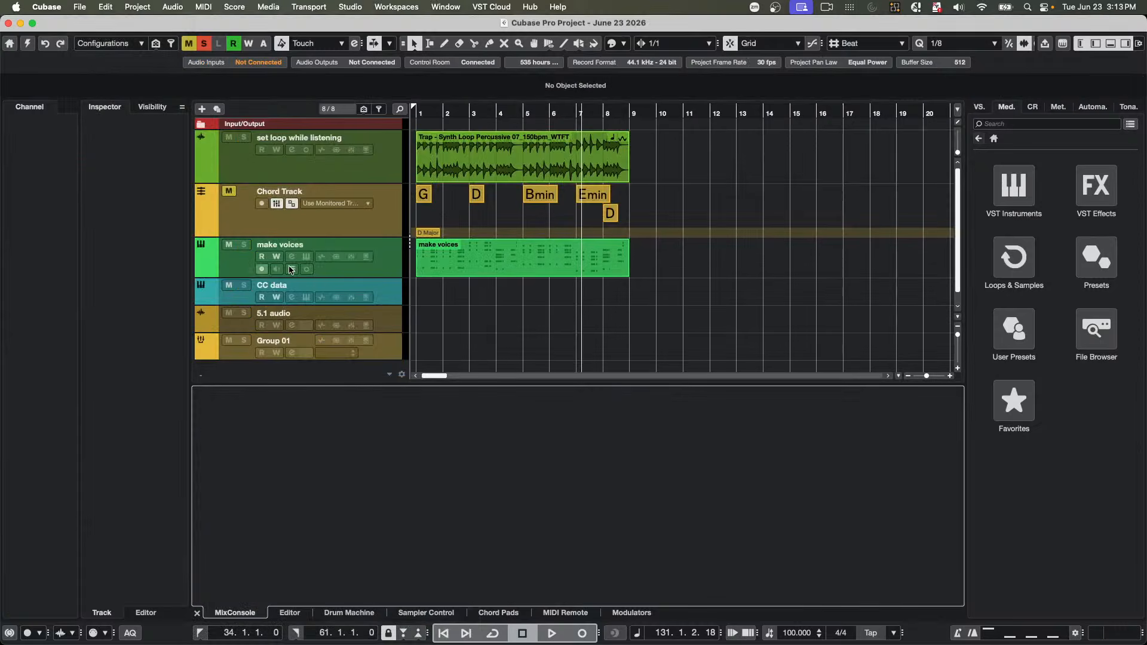
click(27, 43)
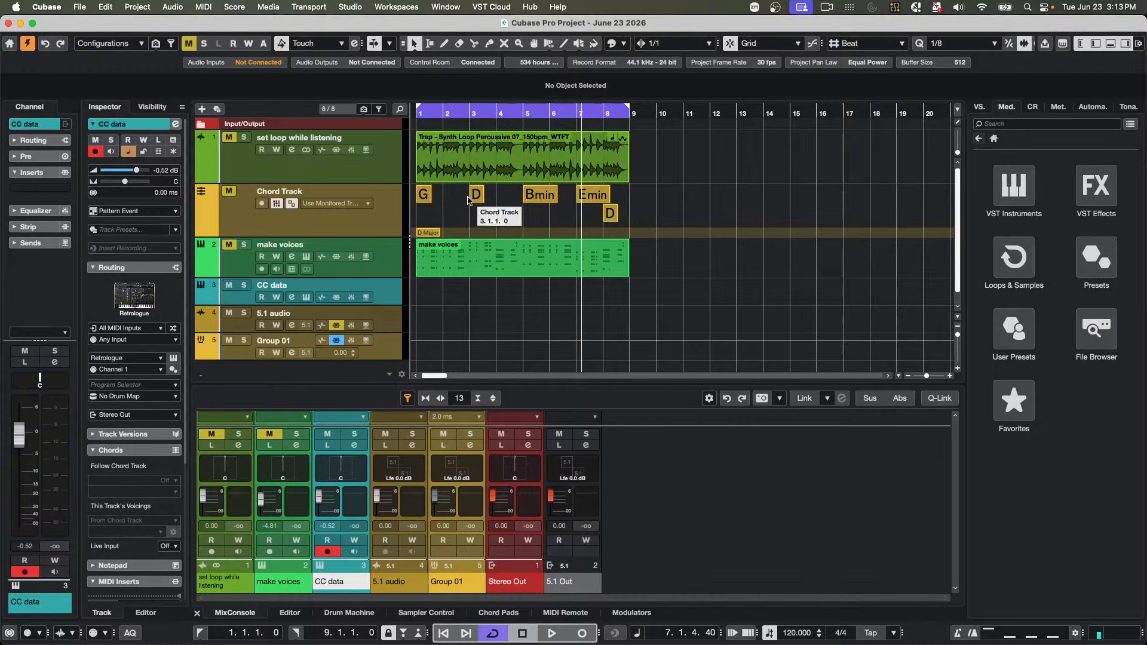
- Open the make voices MIDI part in the Key Editor and move the editor to its own window
click(433, 251)
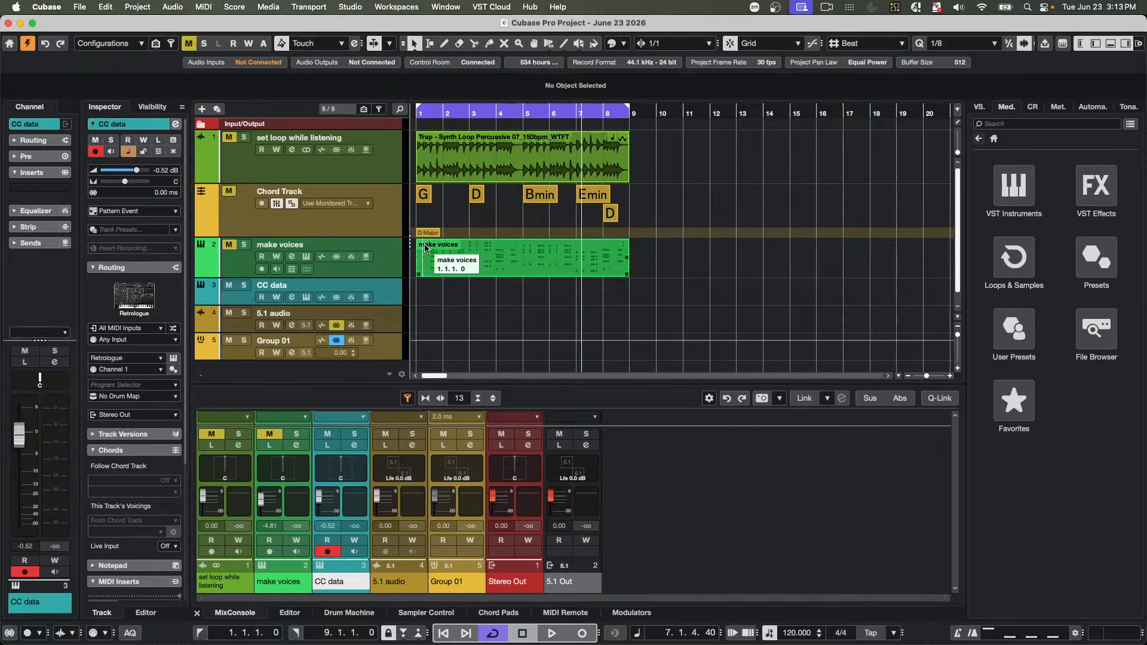
double_click(471, 250)
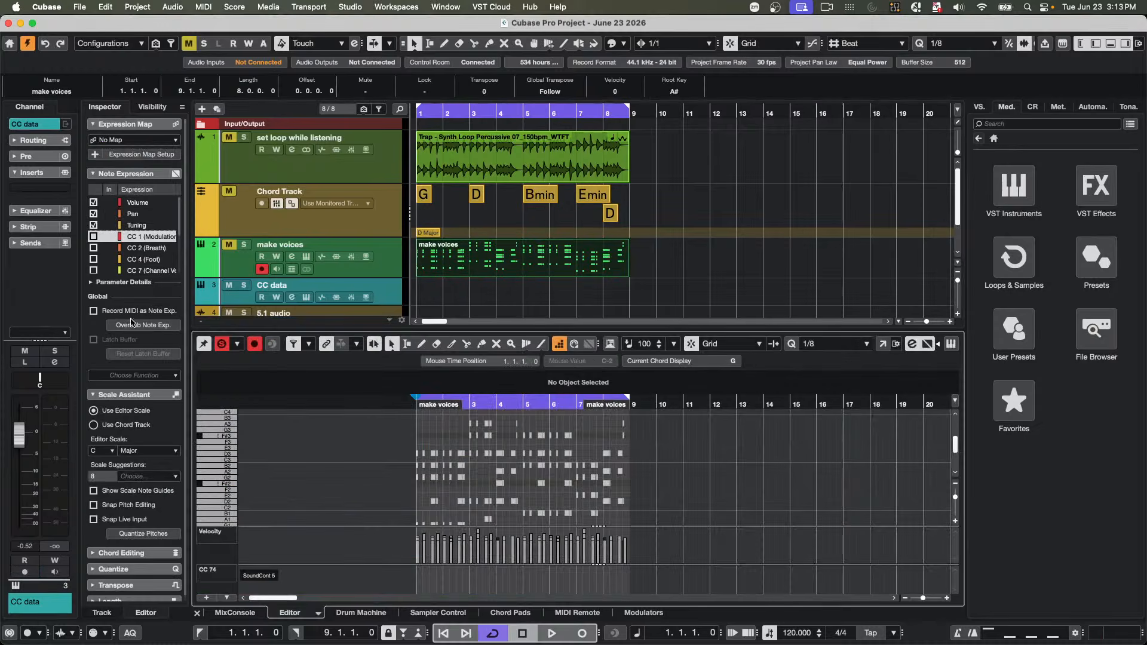
drag(410, 401, 451, 413)
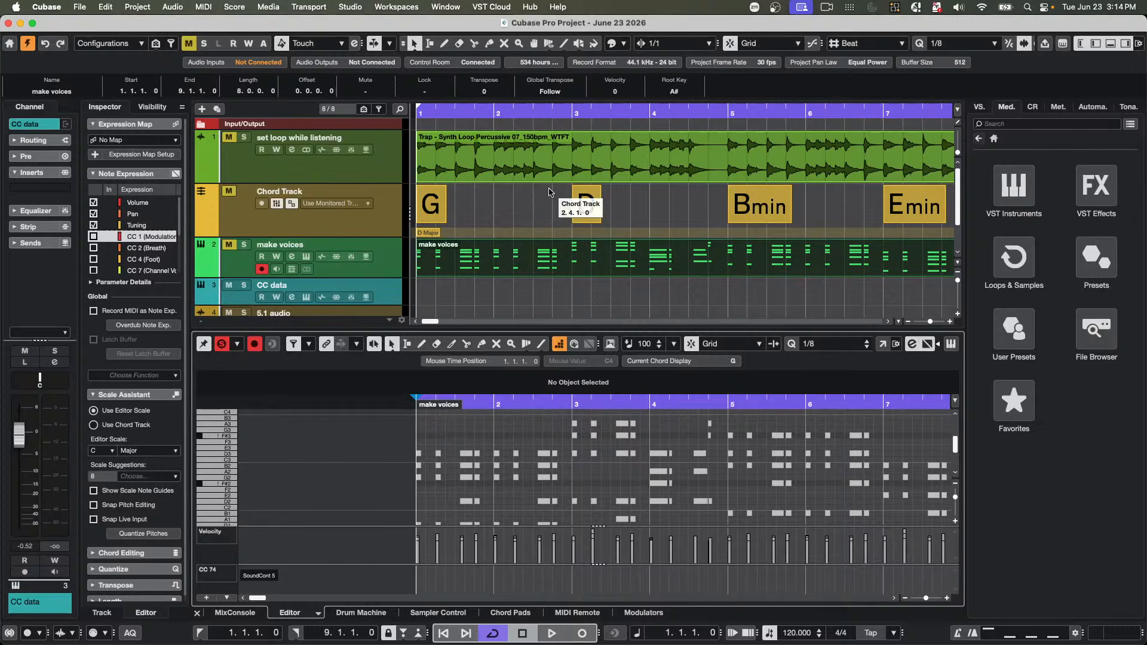
click(883, 344)
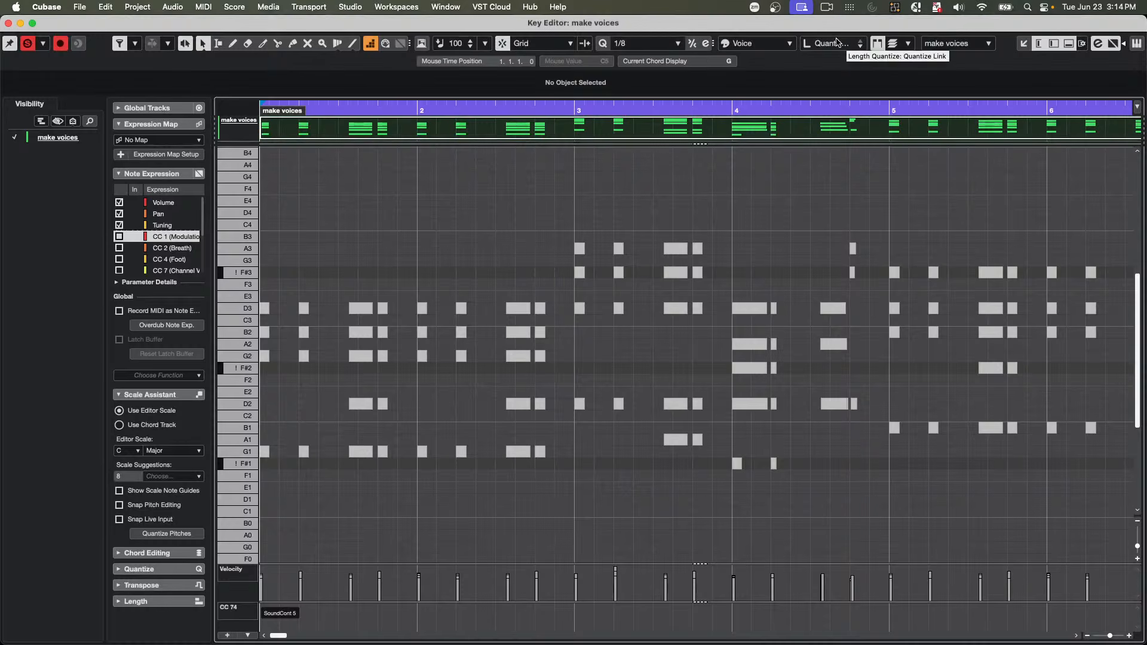
- Color the notes by Velocity and raise the velocities of the notes from late bar 3 into bar 4
click(767, 41)
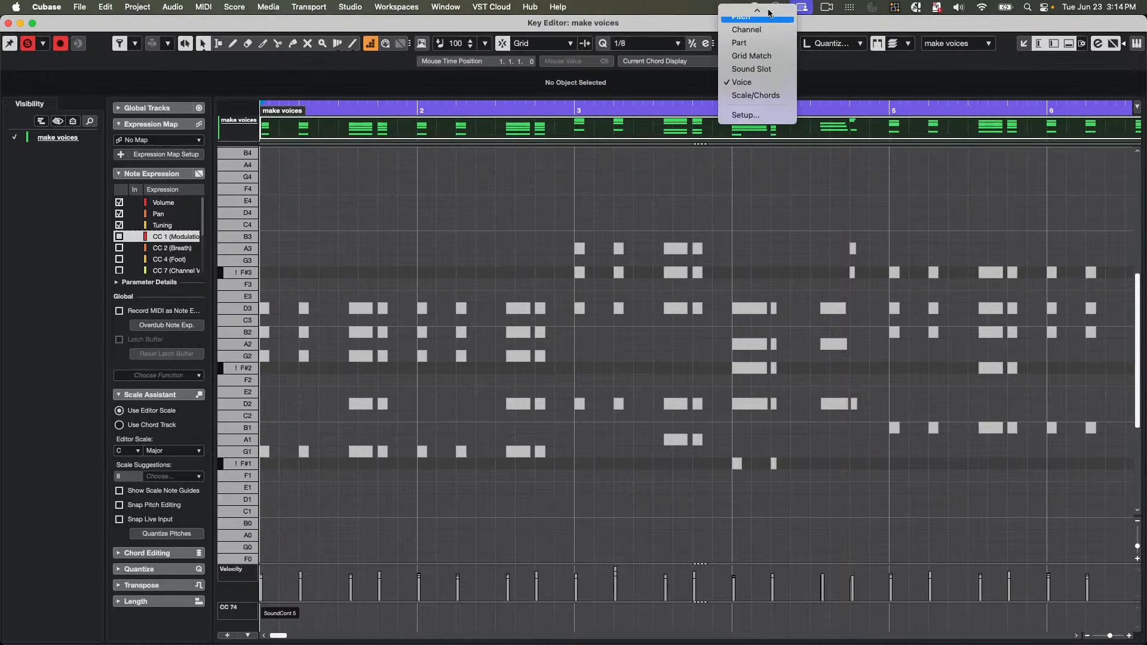
click(769, 14)
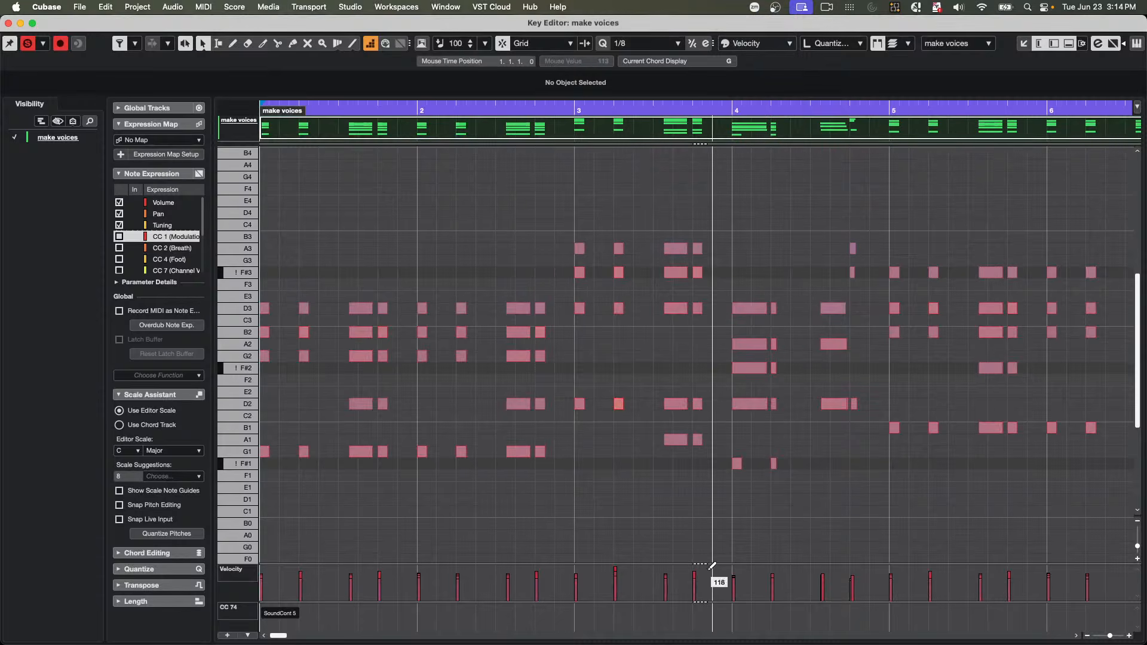
mouse_move(675, 584)
mouse_down()
mouse_move(735, 594)
mouse_move(816, 586)
mouse_move(727, 561)
mouse_move(658, 562)
mouse_up()
drag(817, 560, 814, 561)
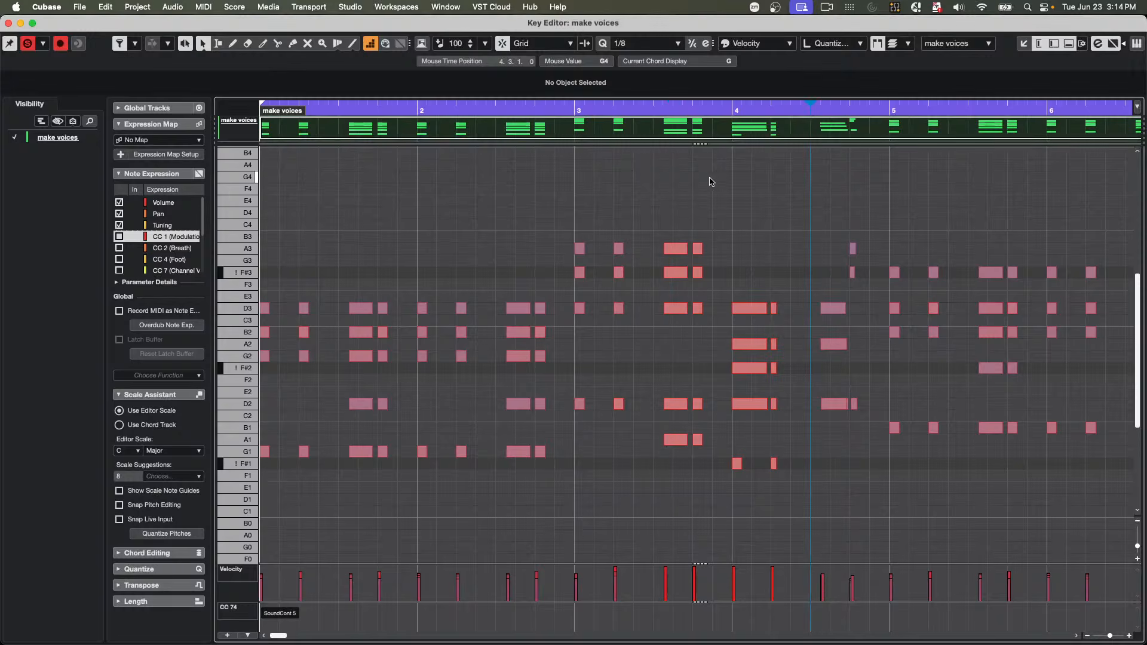
- Switch the note coloring to Pitch and back to Voice
click(748, 43)
click(754, 56)
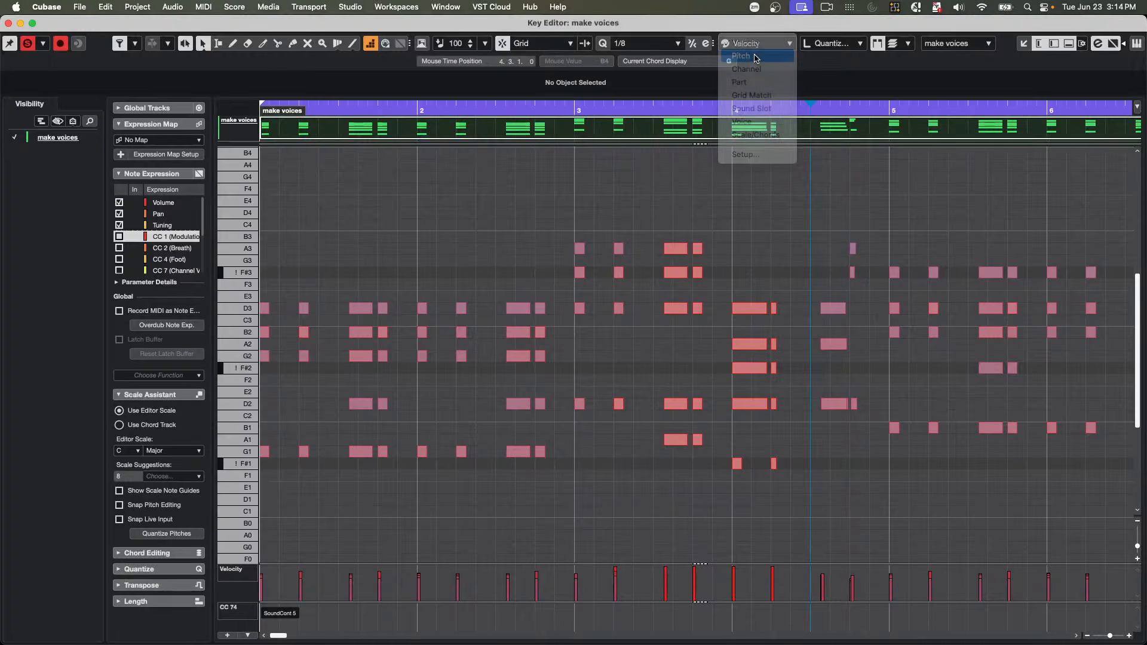
click(760, 43)
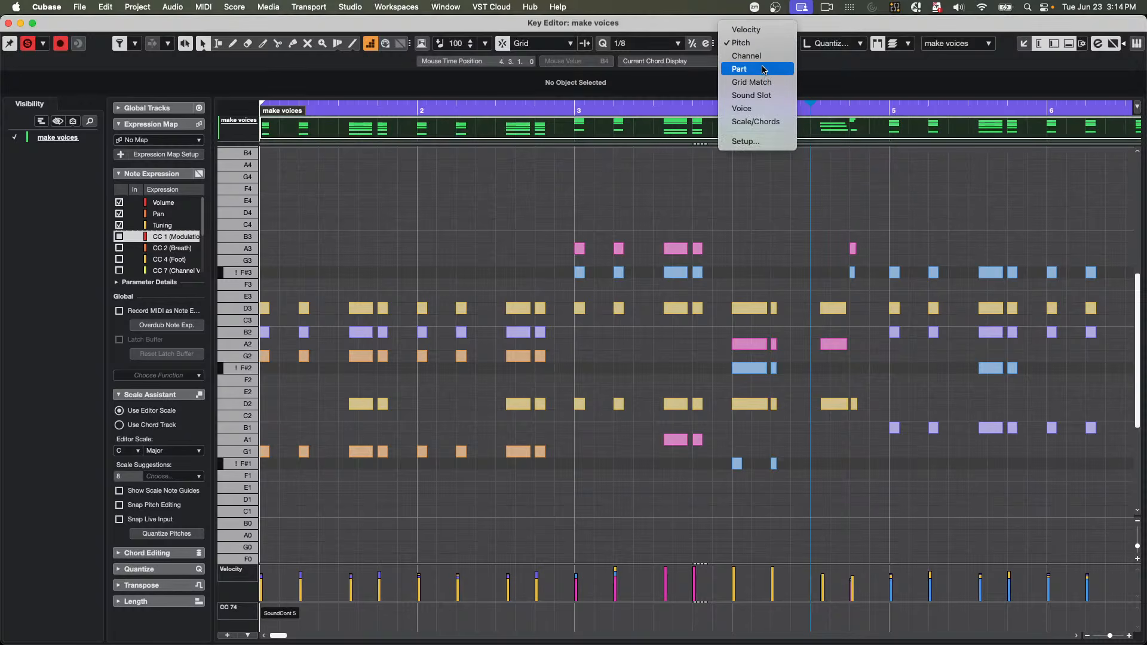
click(767, 110)
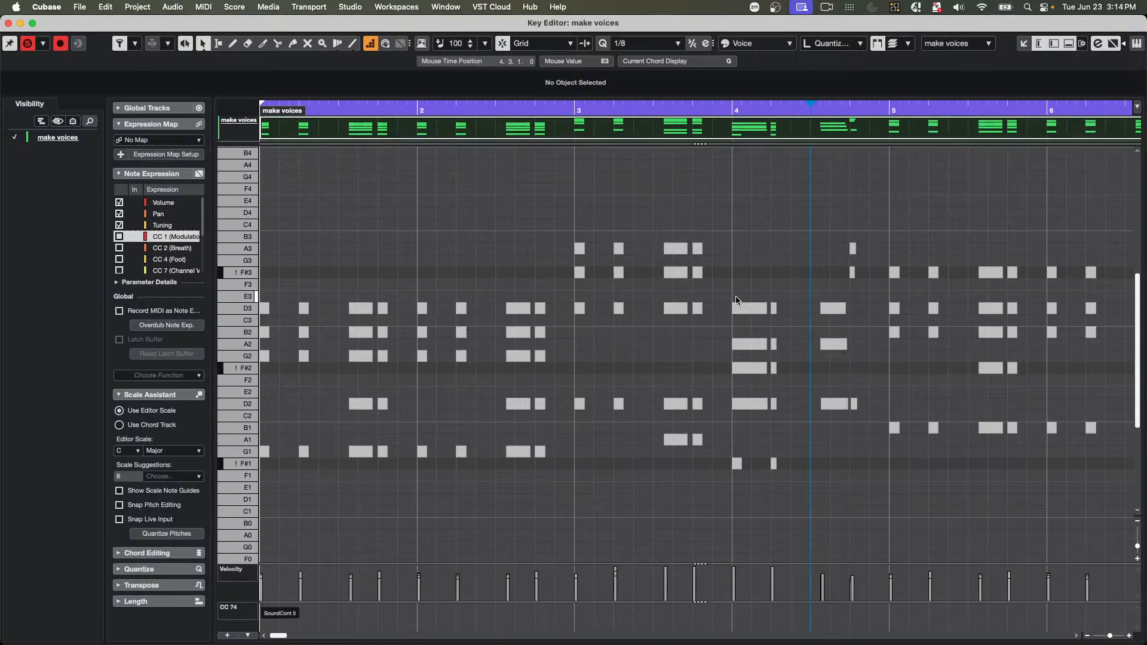
- Select the long D3 note in bar 1 and view the voices available for it
click(366, 311)
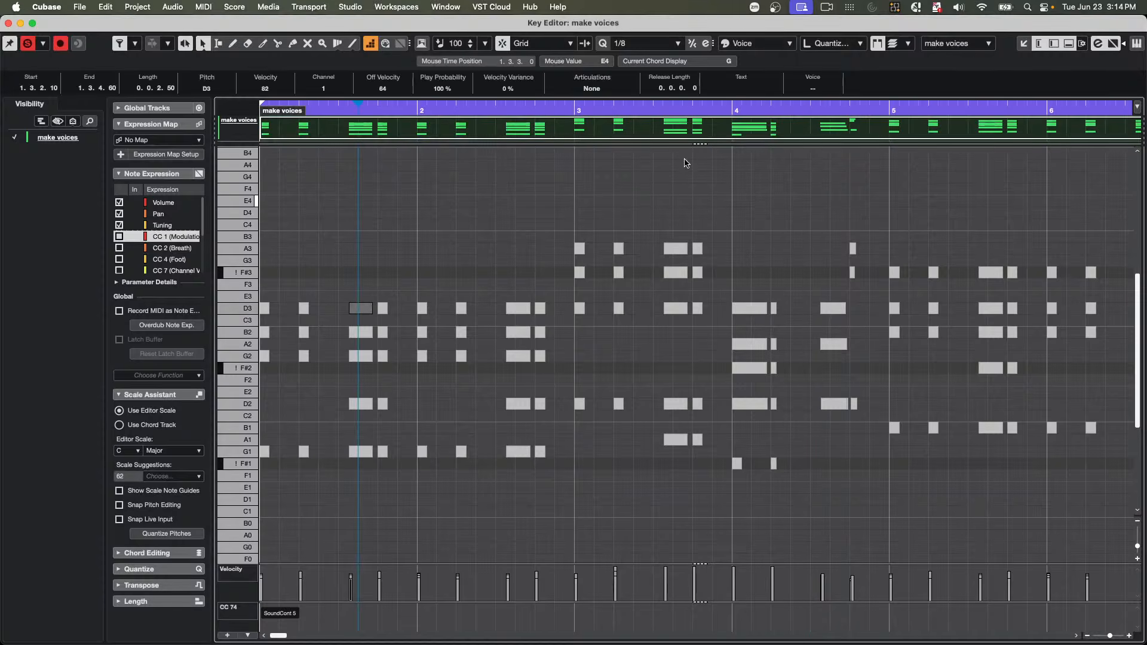
click(813, 88)
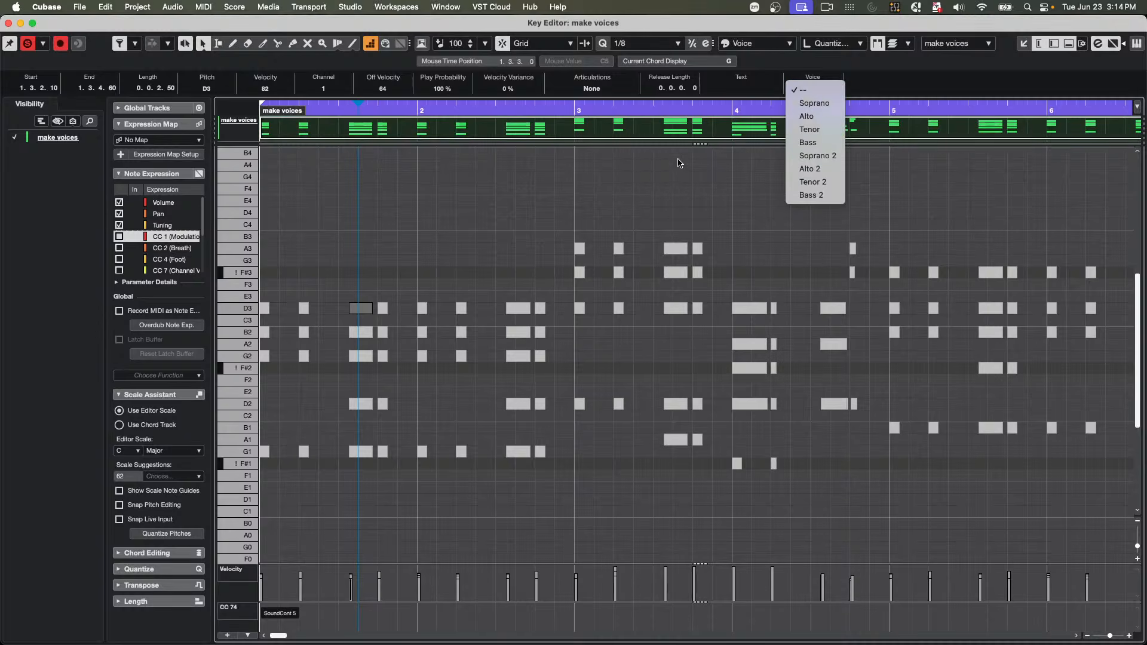
click(702, 177)
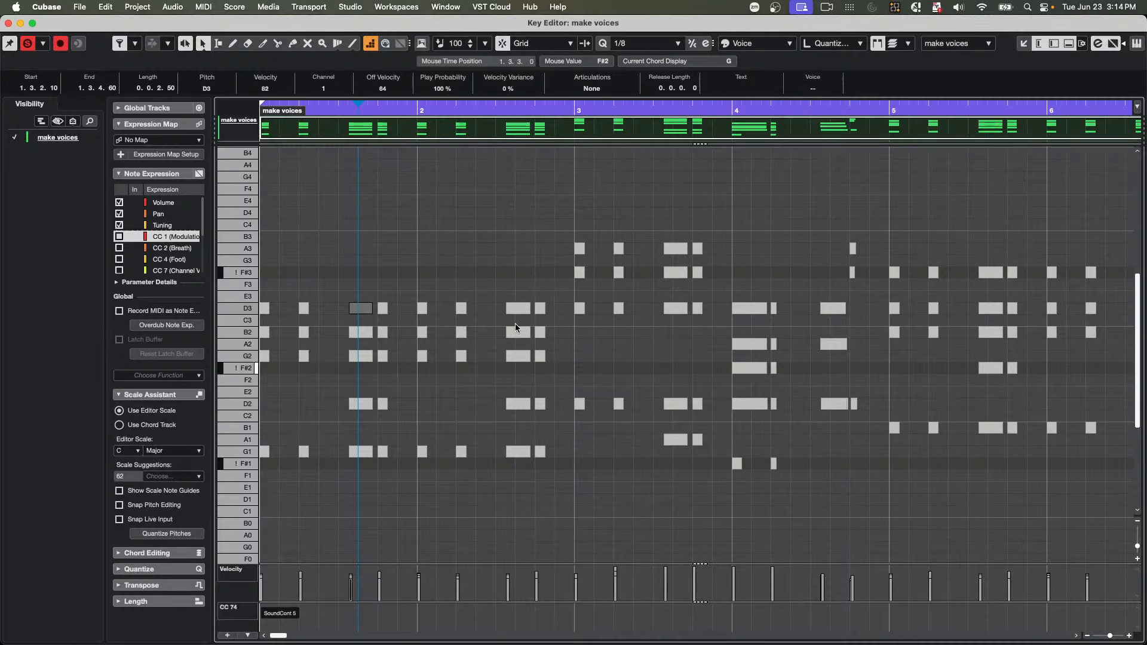
- Show the Chord Track in the Key Editor and assign voices to the selected D3 note using Assign Voices to Notes
click(148, 108)
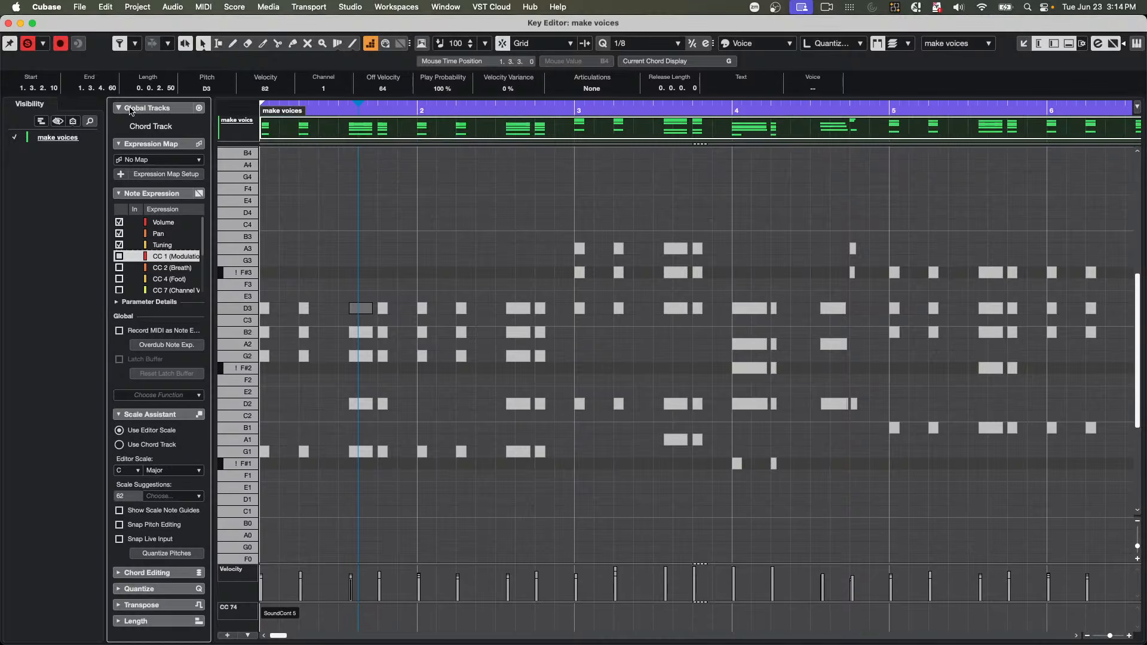
click(122, 127)
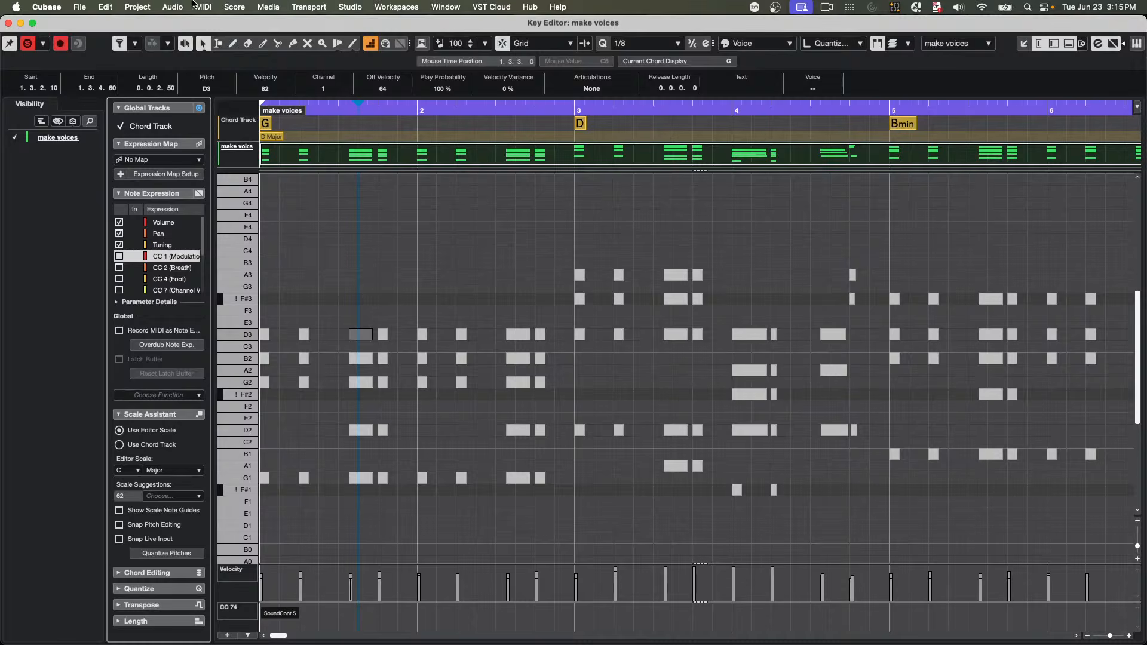
click(138, 7)
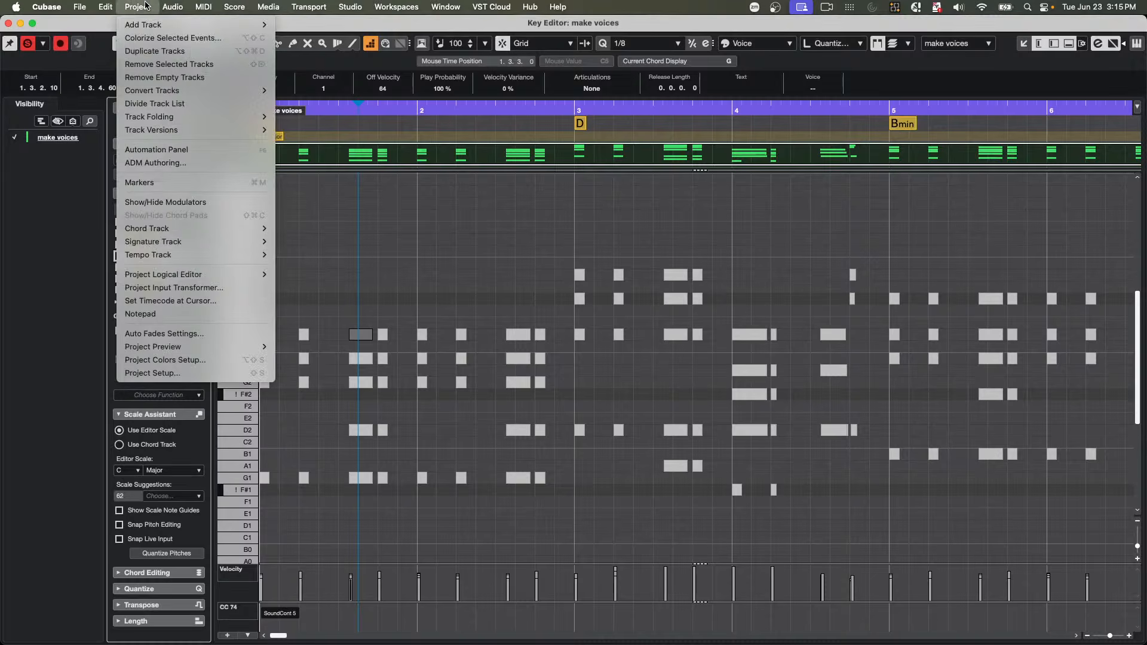
mouse_move(162, 234)
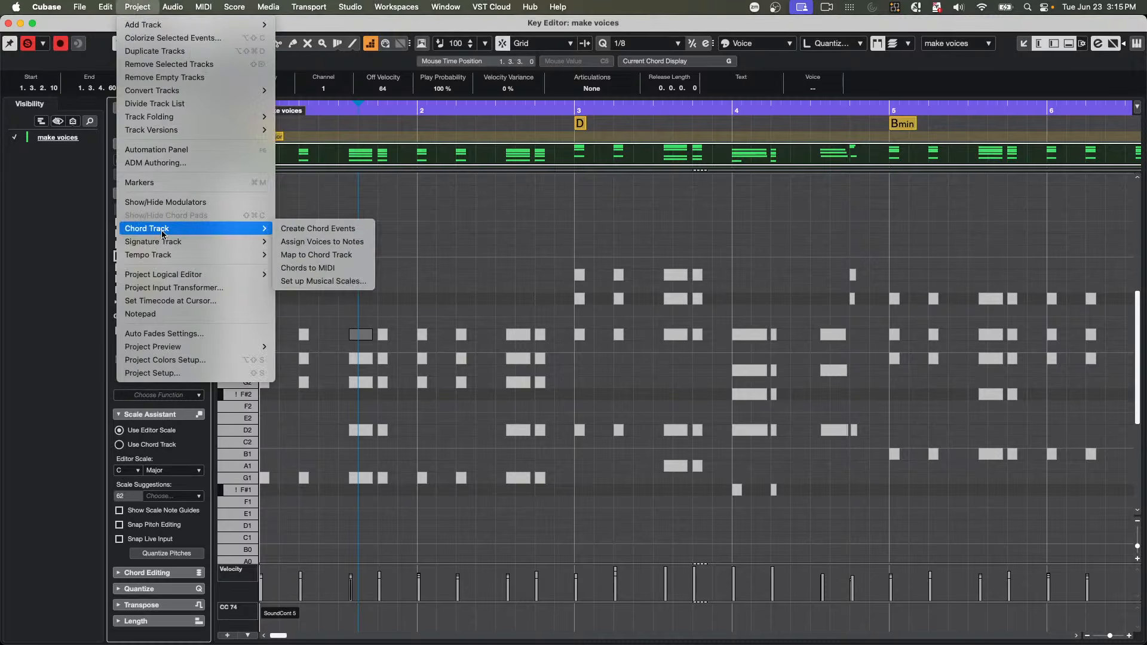
click(330, 244)
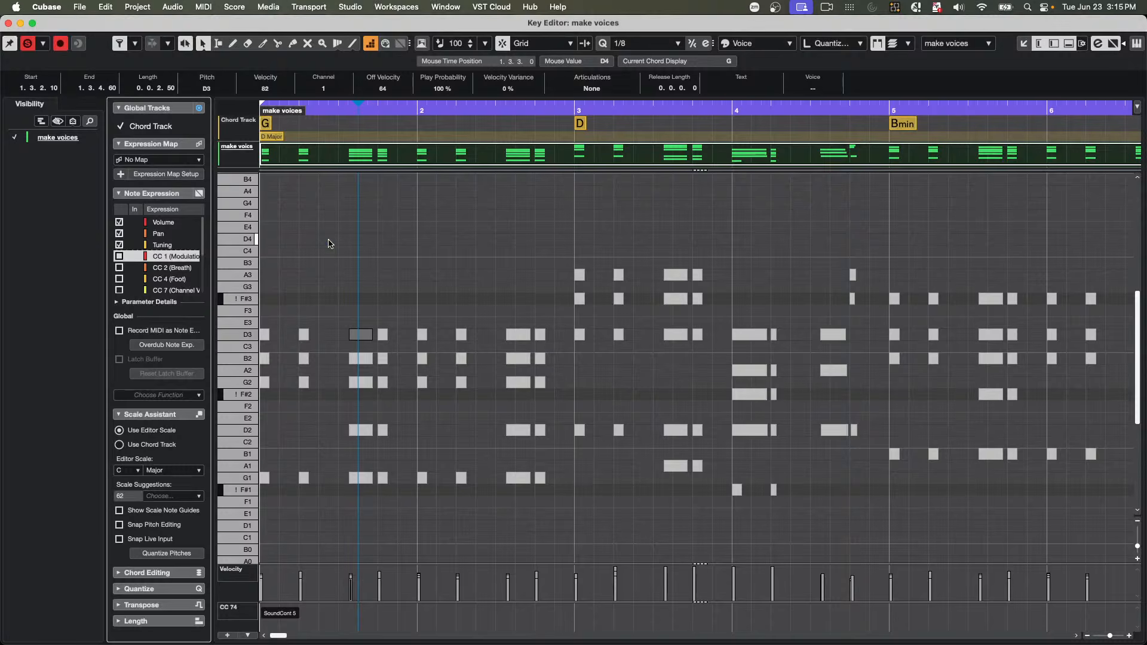
click(306, 237)
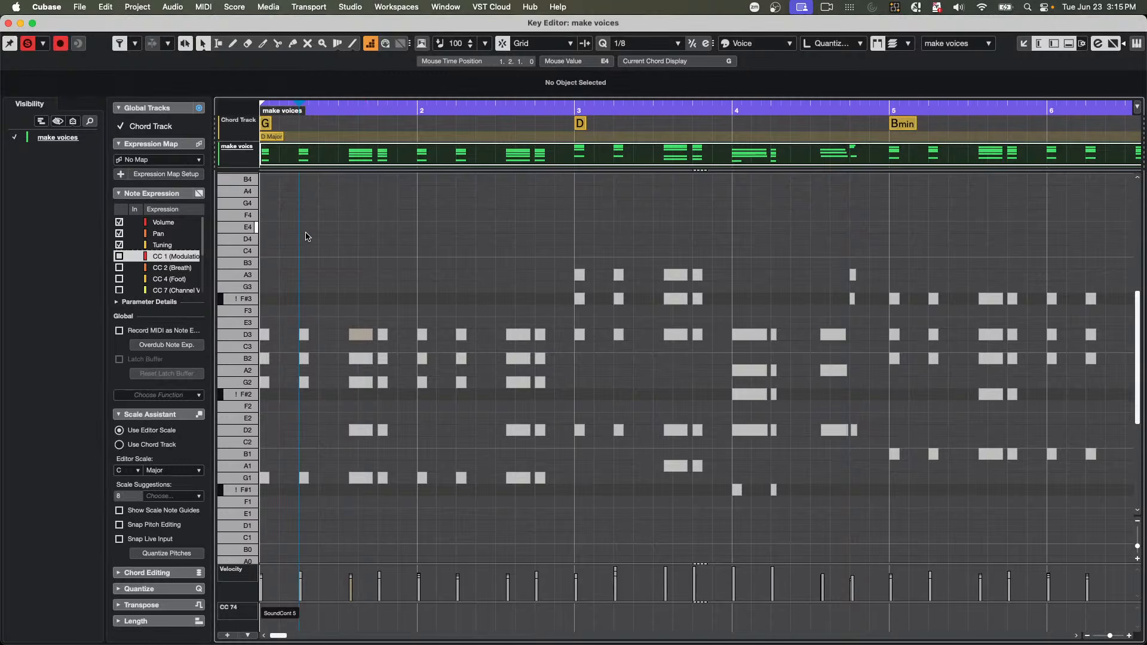
- Select all notes in the make voices part and distribute them to voices with Assign Voices to Notes
key(super+a)
click(173, 7)
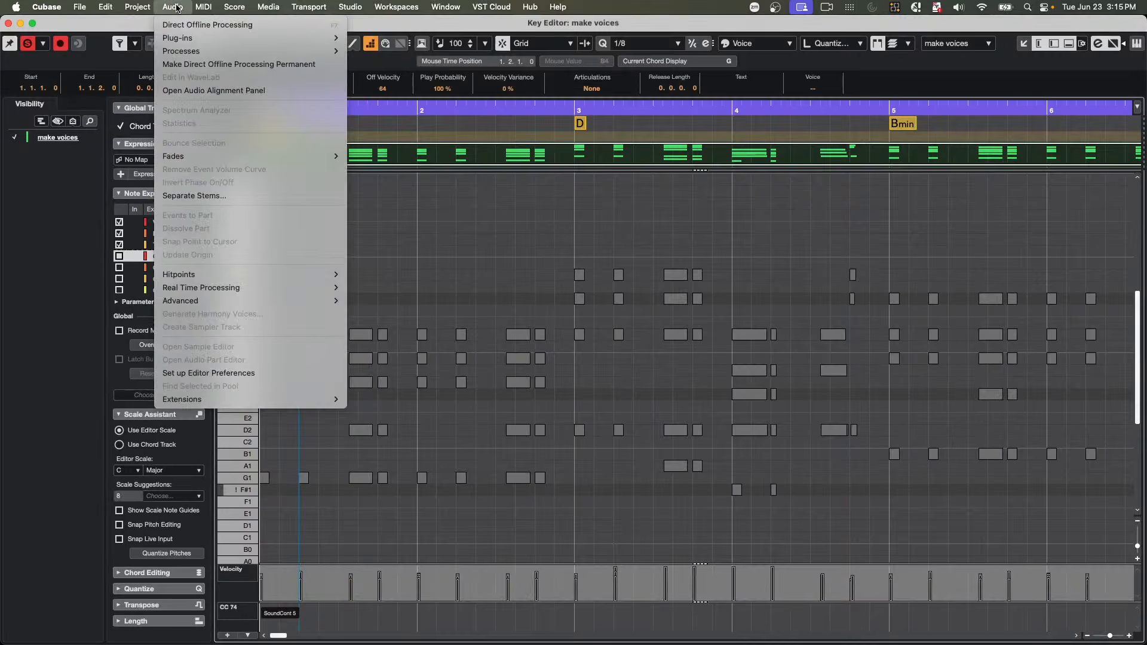
mouse_move(134, 5)
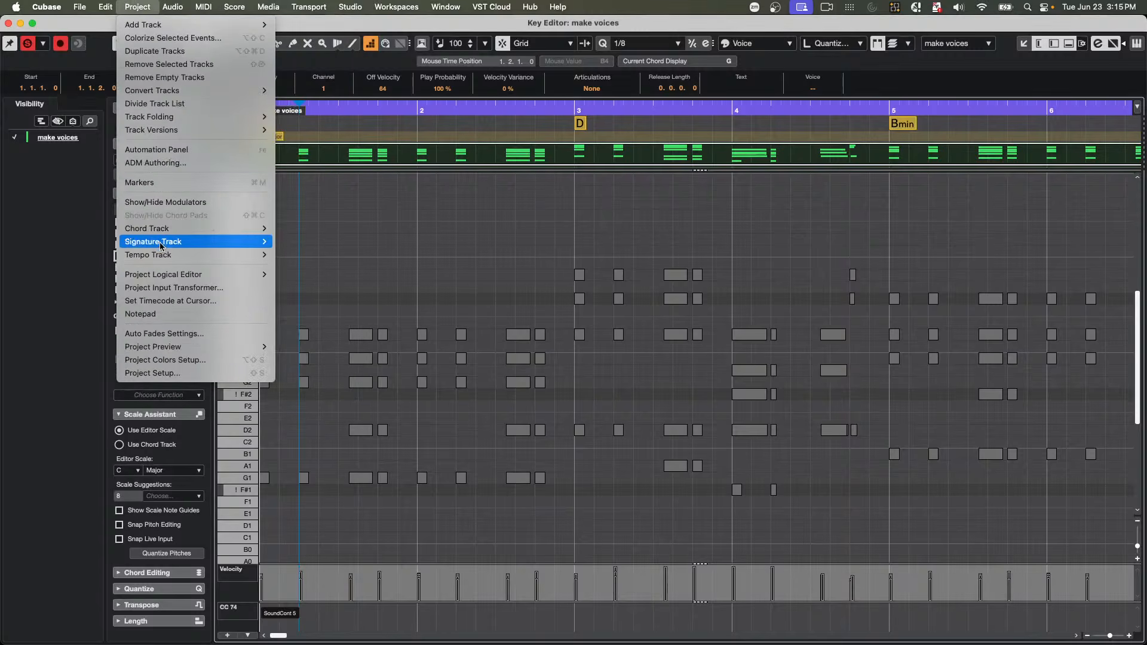
mouse_move(266, 230)
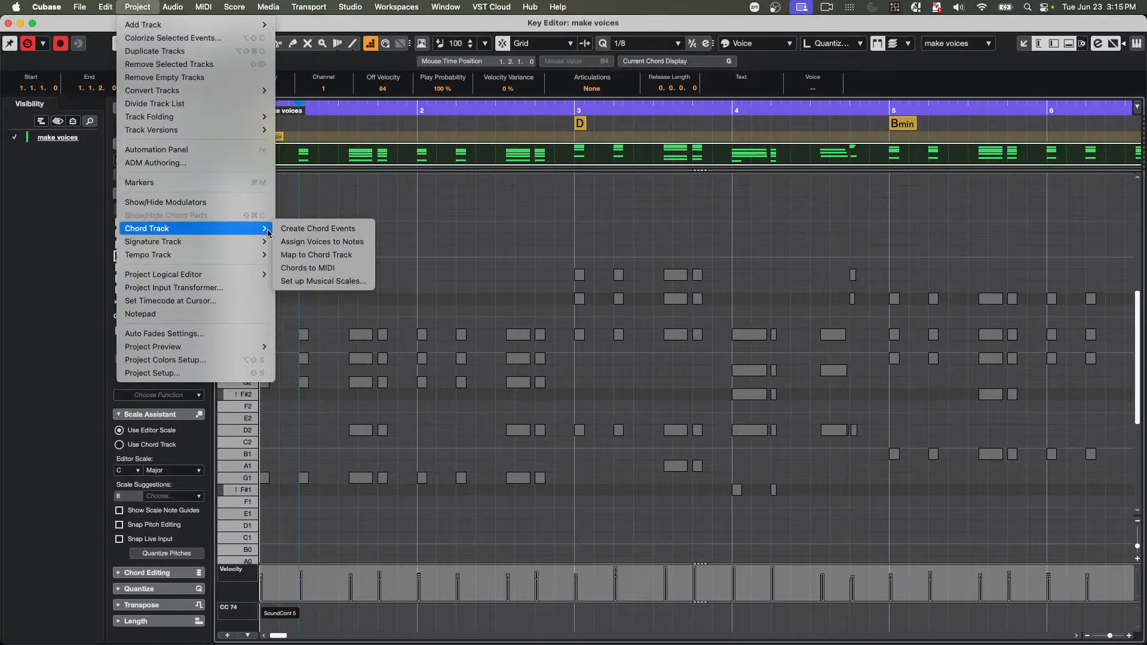
click(332, 242)
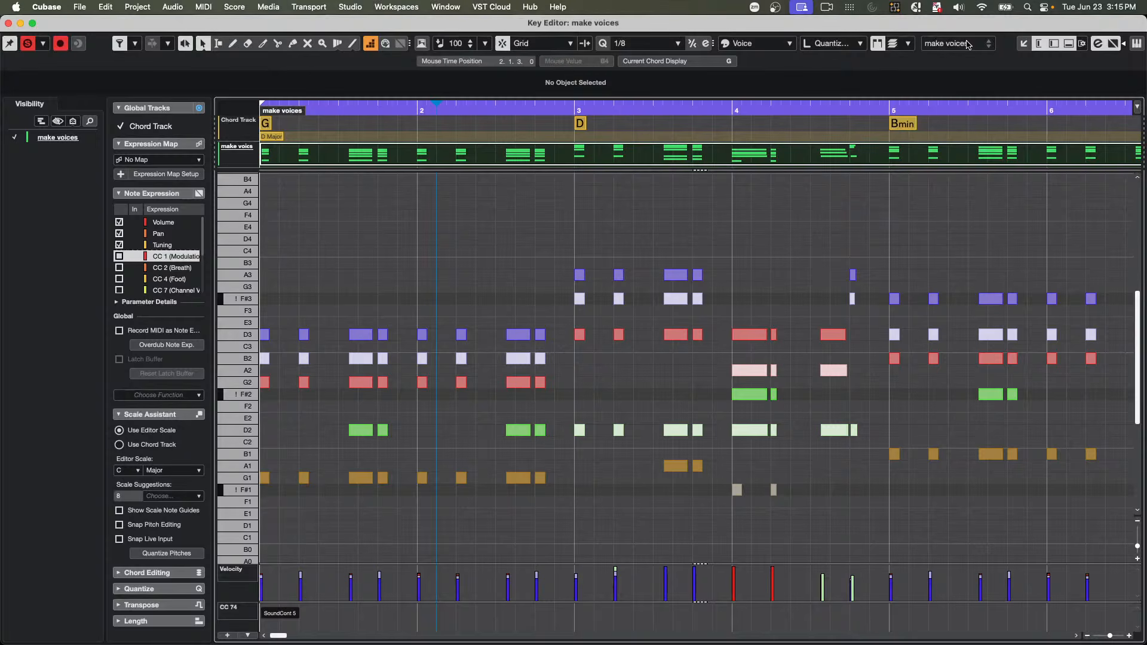
- Review the Voice Colors setup beside the notes, close it without changes, and close the Key Editor window
click(786, 41)
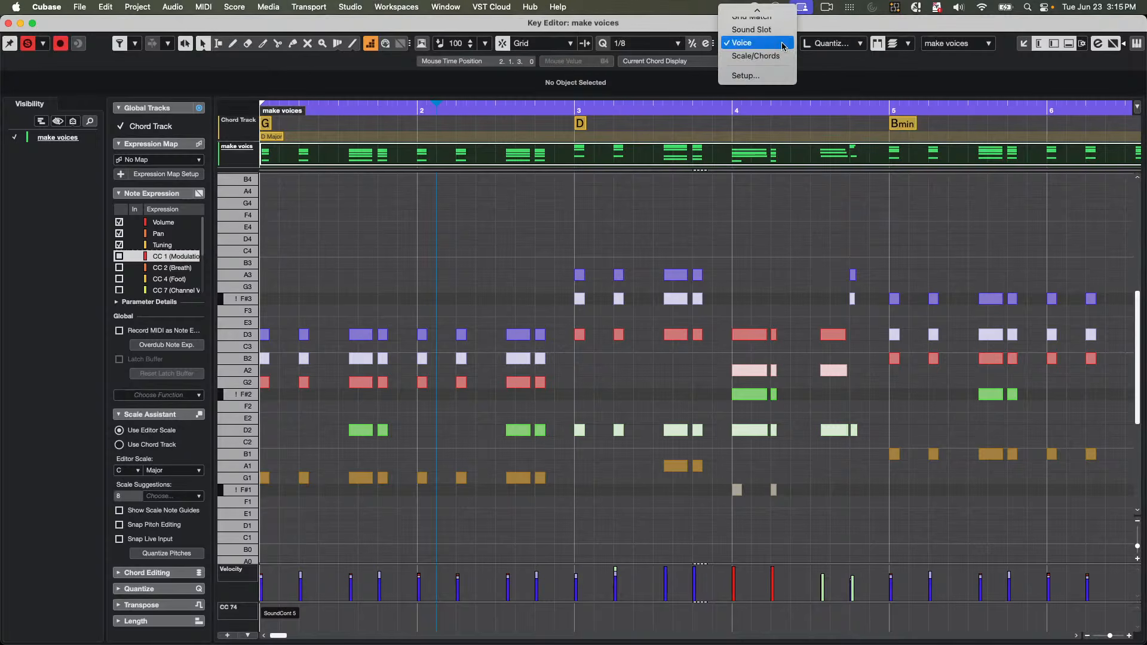
click(780, 76)
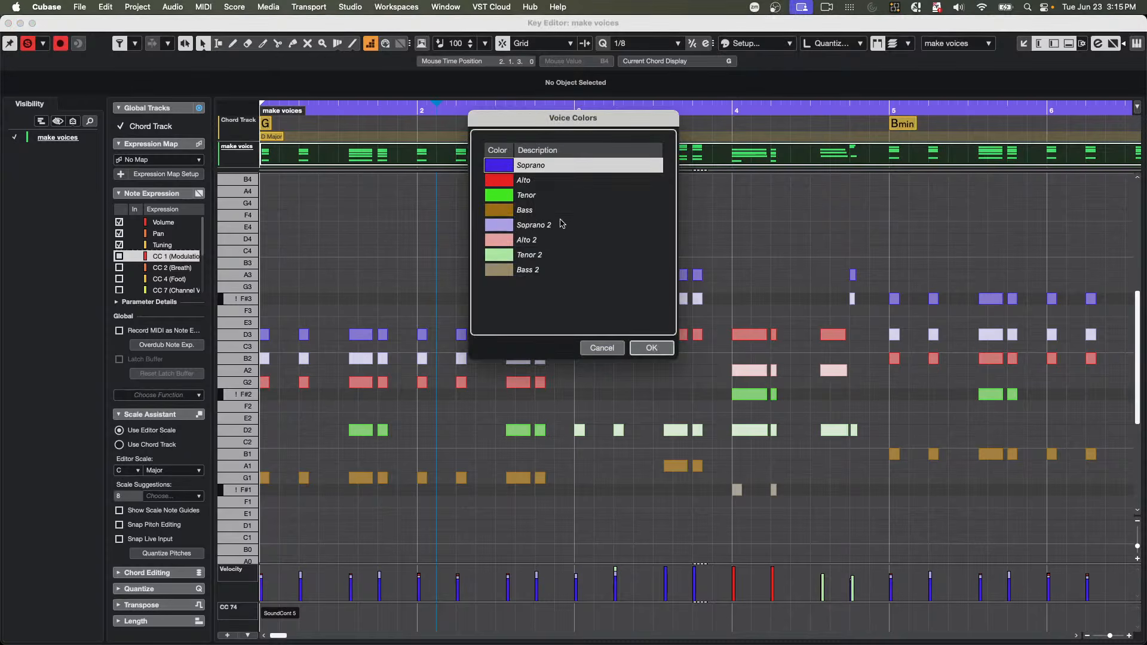
drag(603, 118, 943, 132)
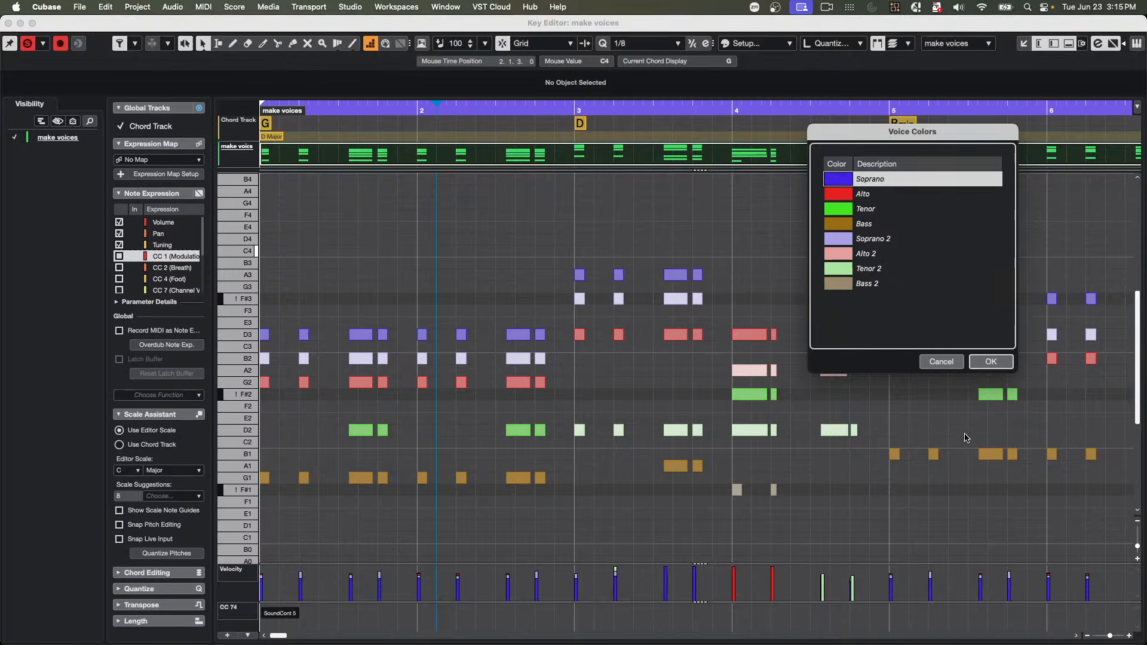
click(991, 362)
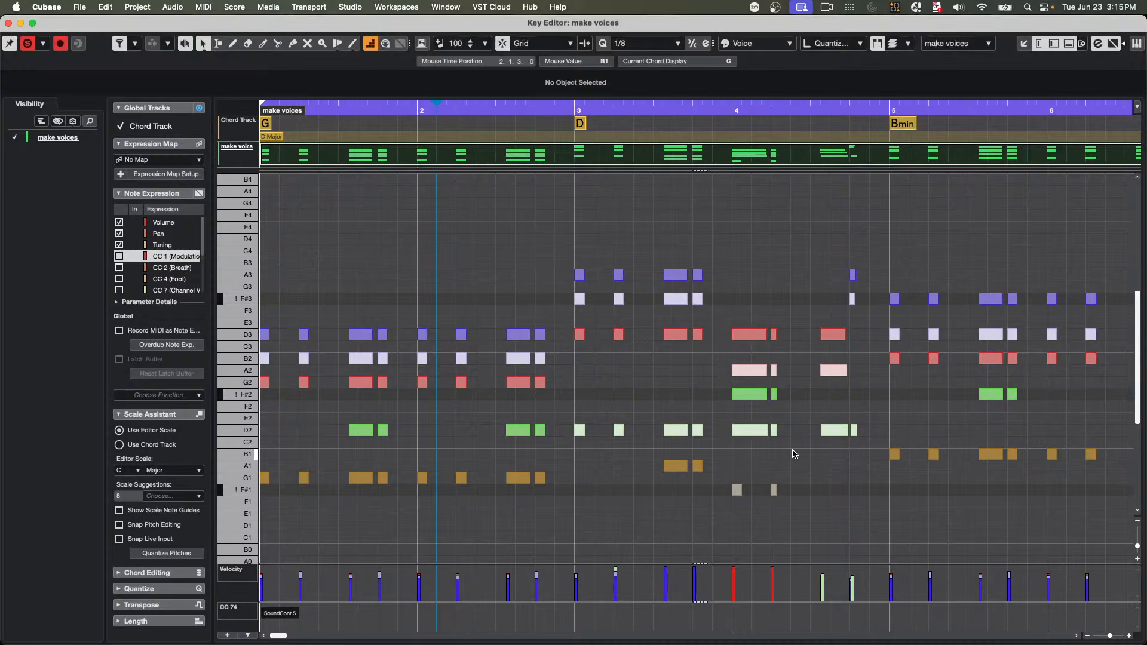
click(8, 23)
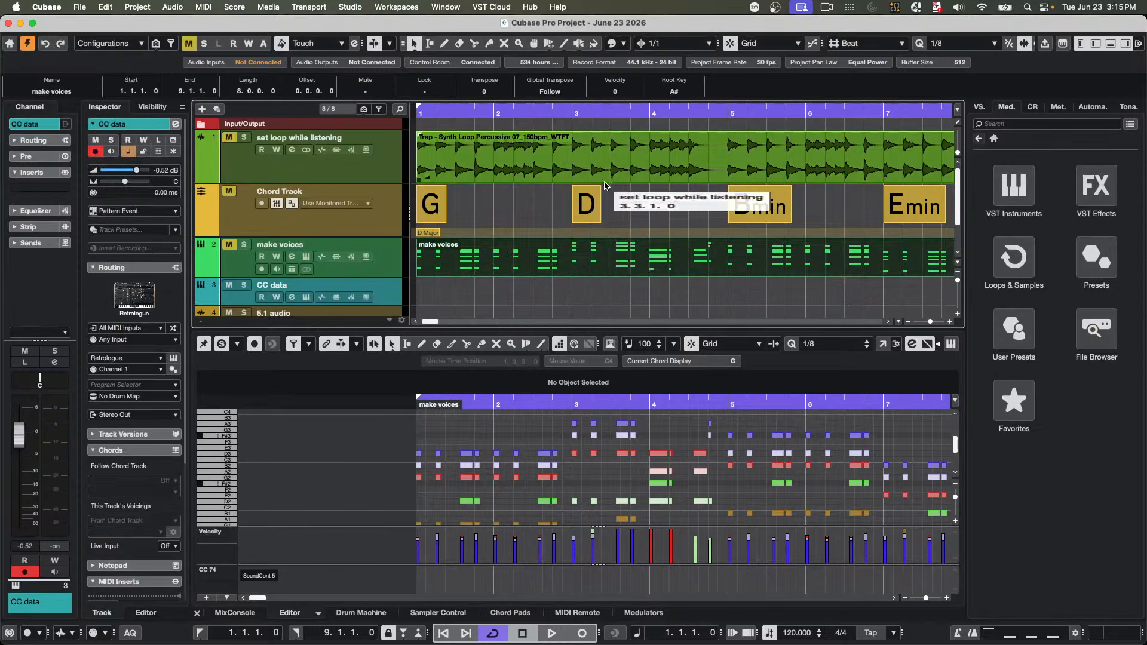
- View the Chord Track commands available in the project window and dismiss them
click(138, 7)
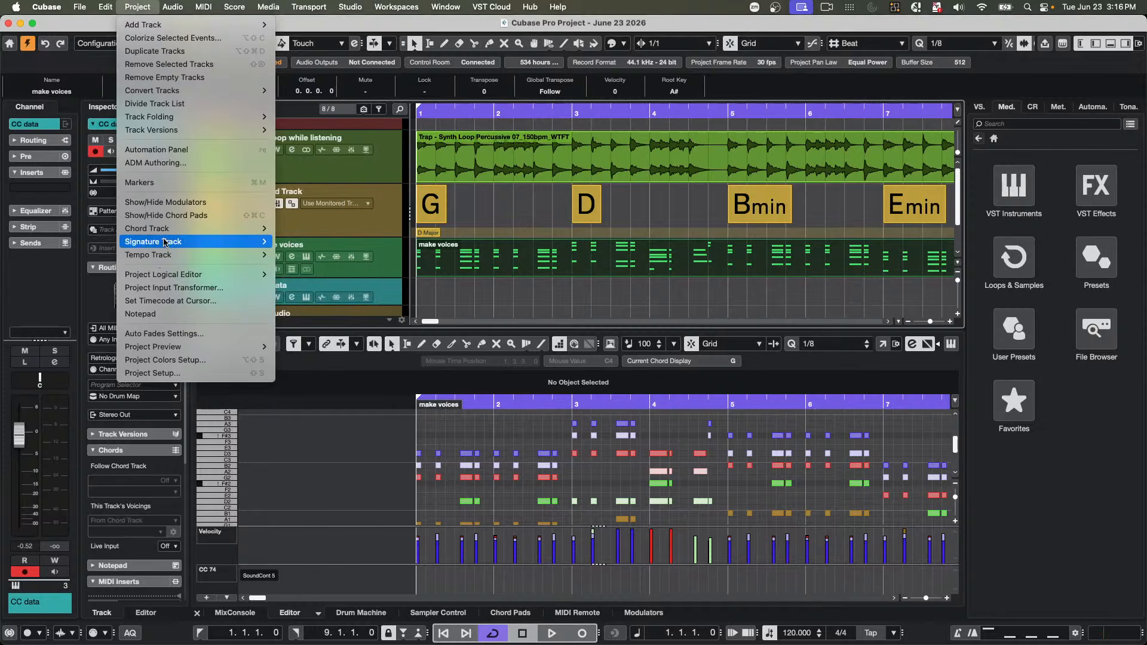
mouse_move(165, 231)
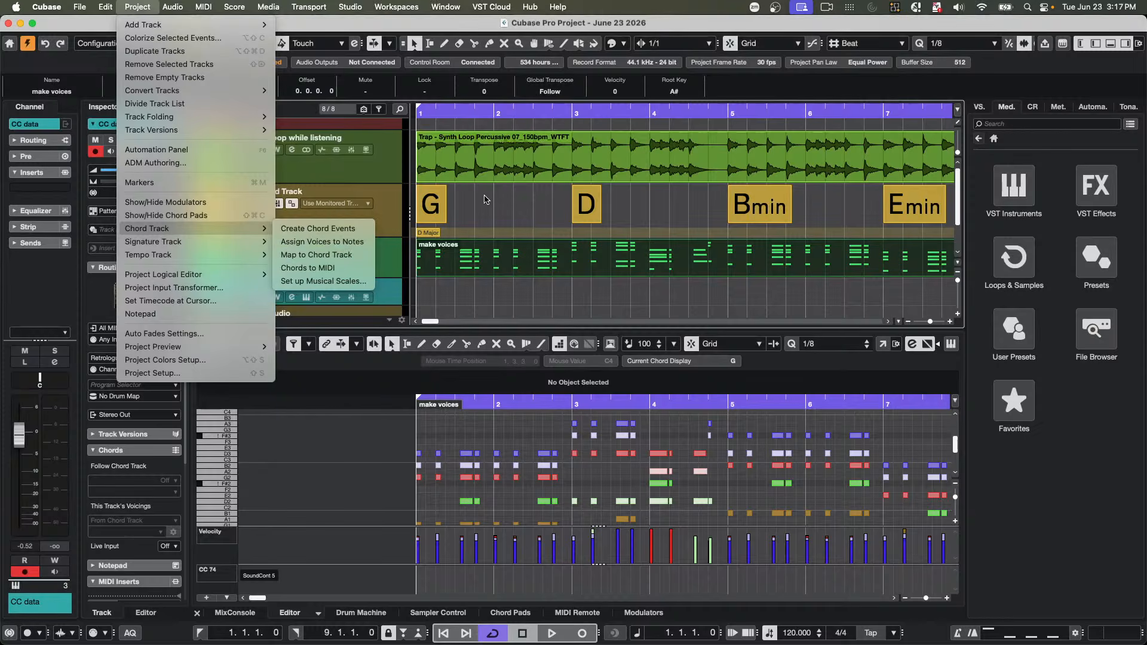
click(475, 291)
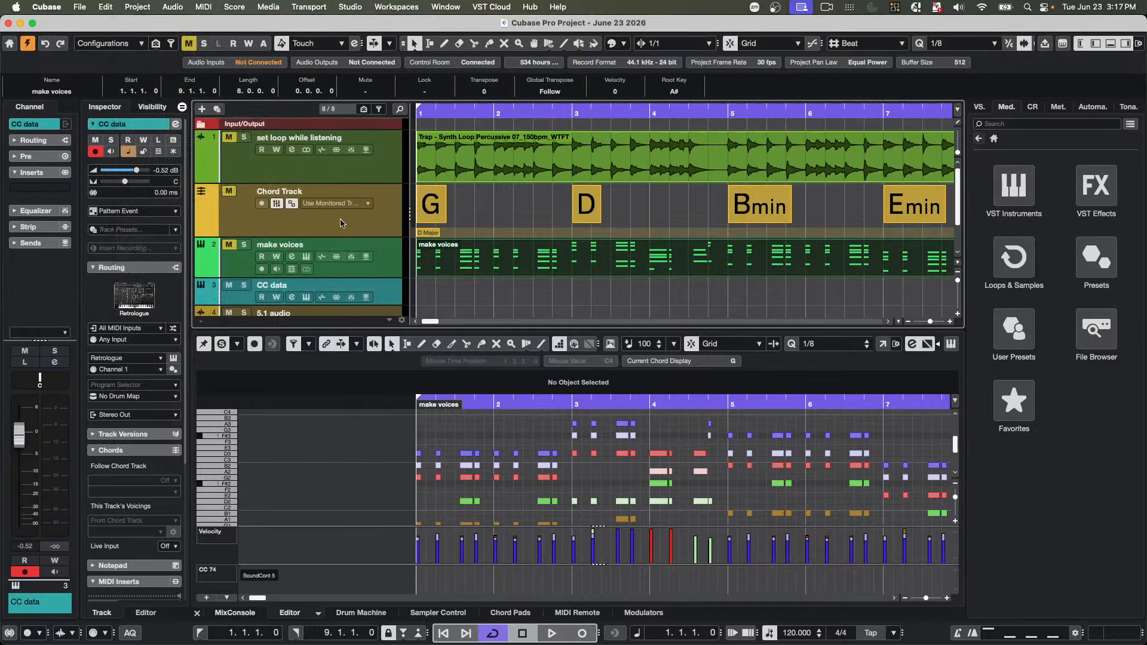
- Open the Retrologue instrument of the CC data track to check its sound, and close it again
scroll(341, 223, down, 1)
click(306, 258)
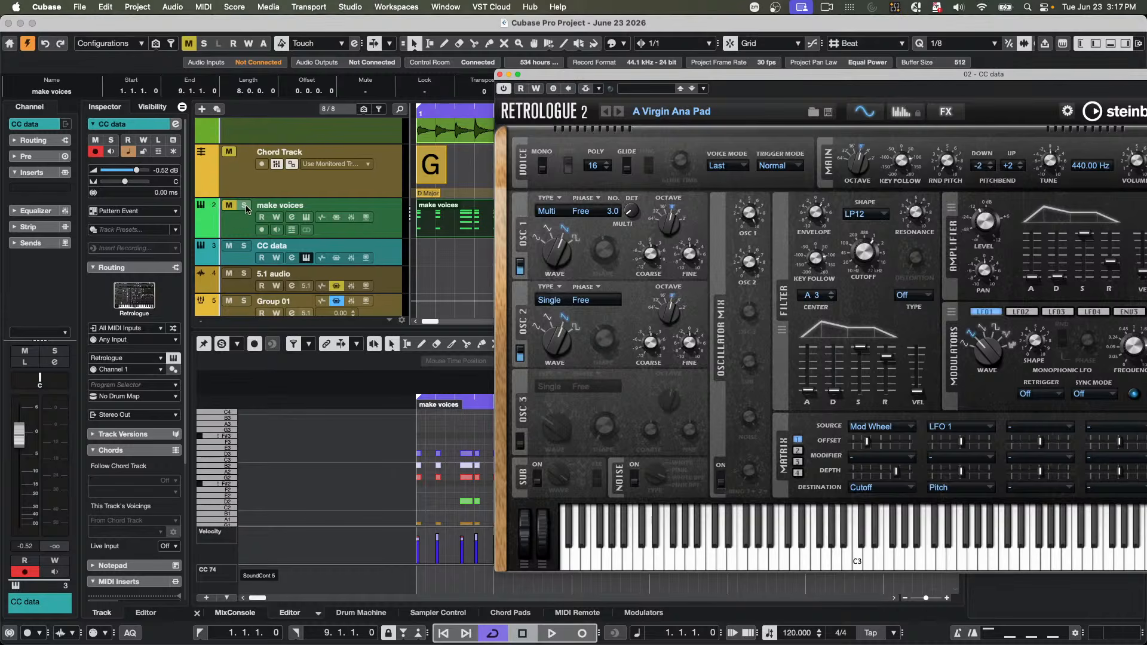
click(393, 255)
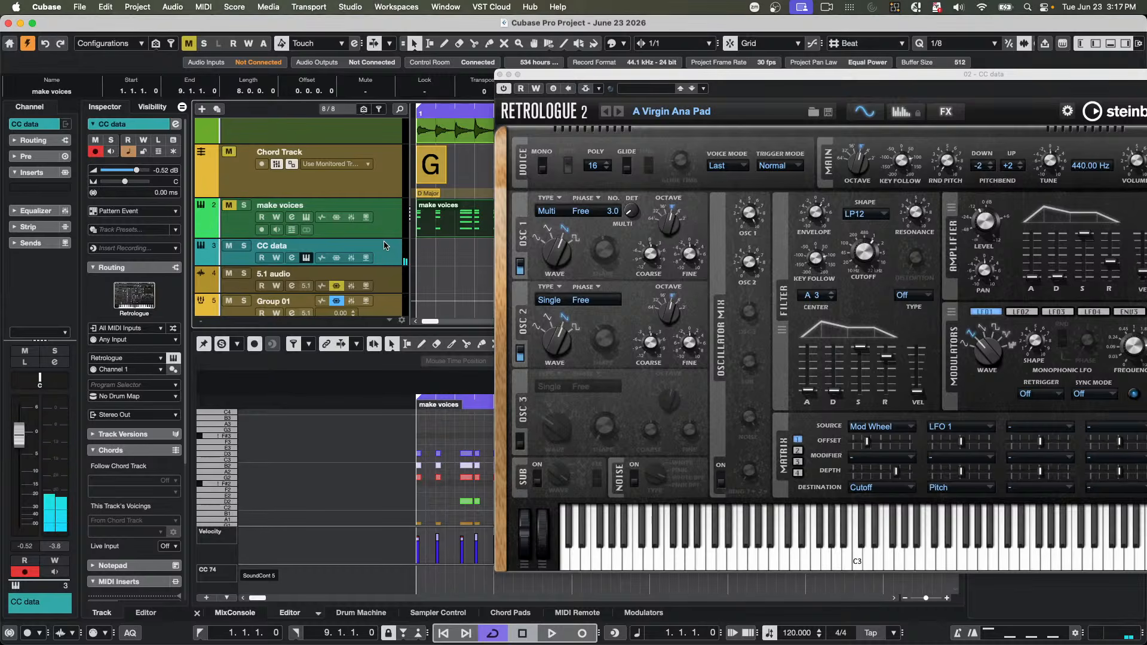
click(500, 74)
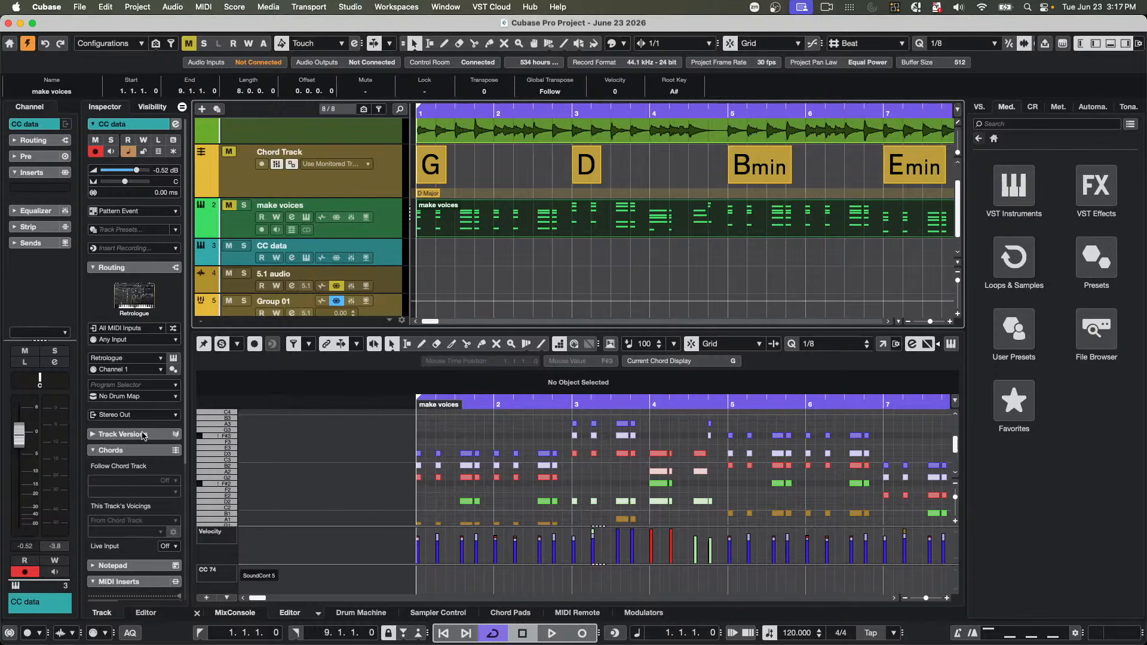
- Load MIDI Monitor into the first MIDI insert slot of the CC data track
scroll(122, 529, down, 5)
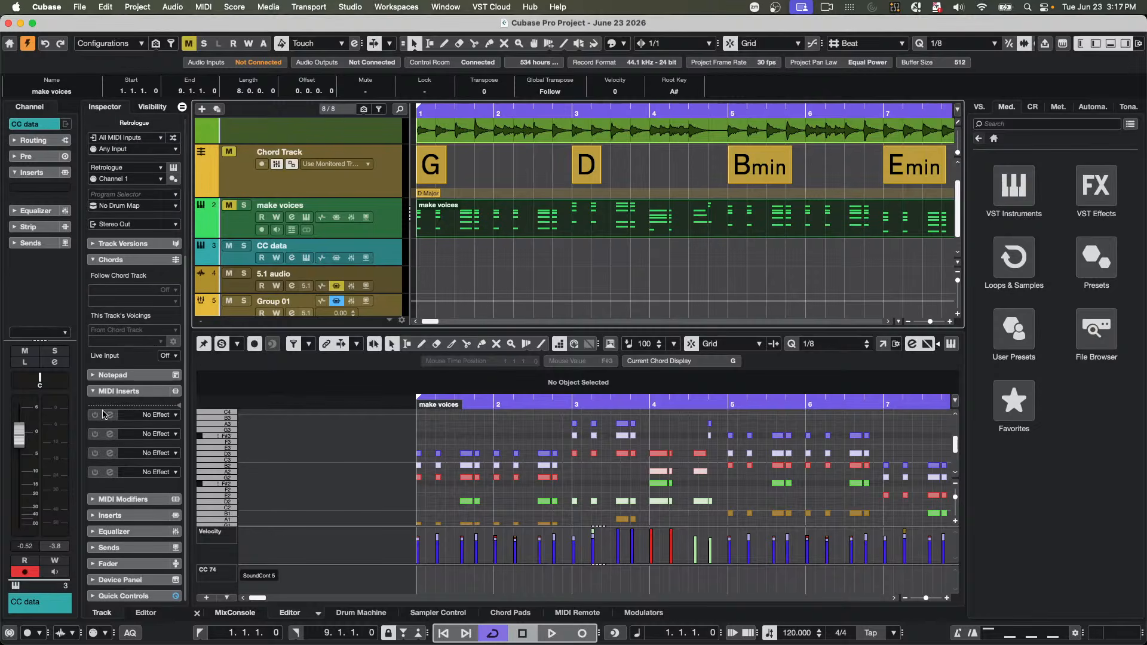
click(175, 415)
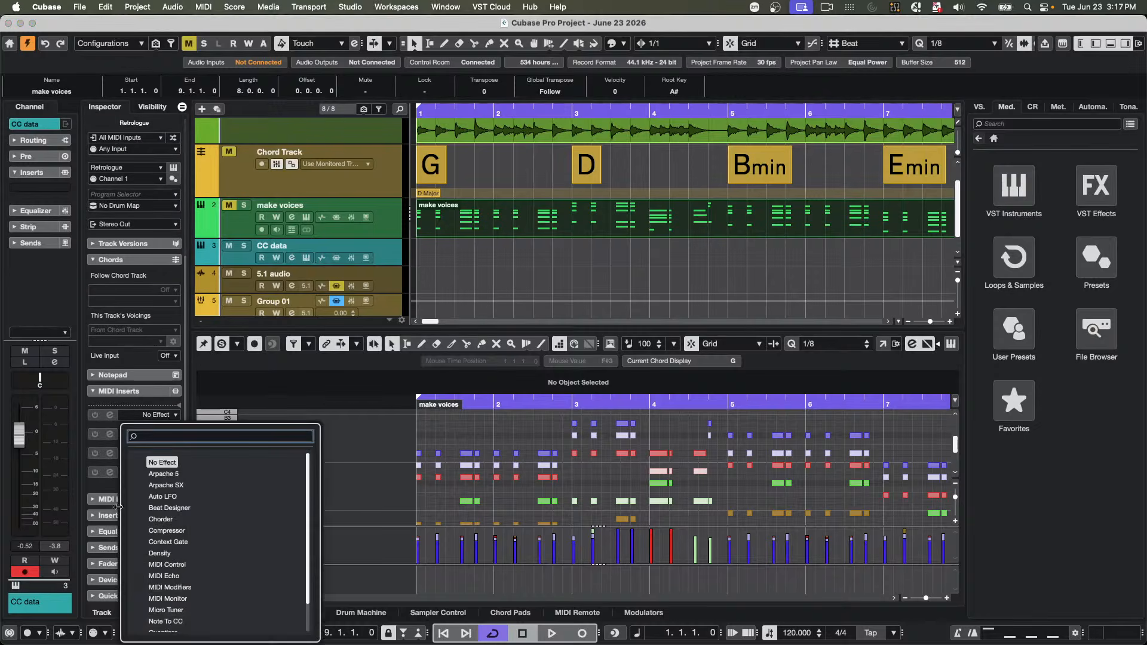
click(187, 598)
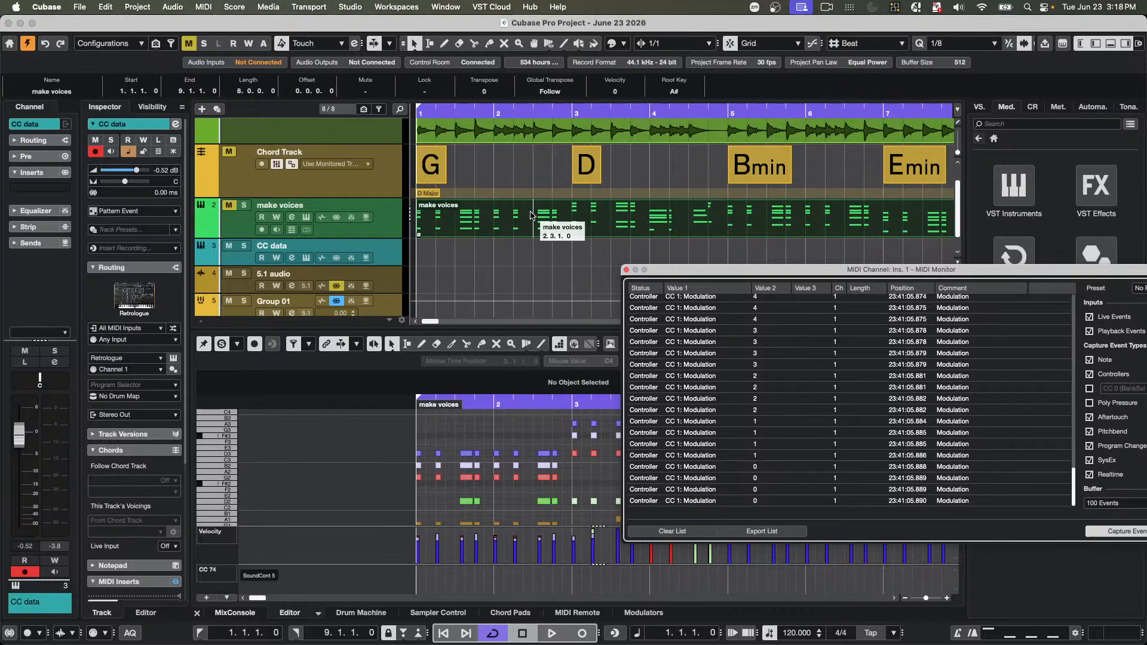
- Set the make voices track volume to -1.76 dB and reselect the CC data track
click(383, 227)
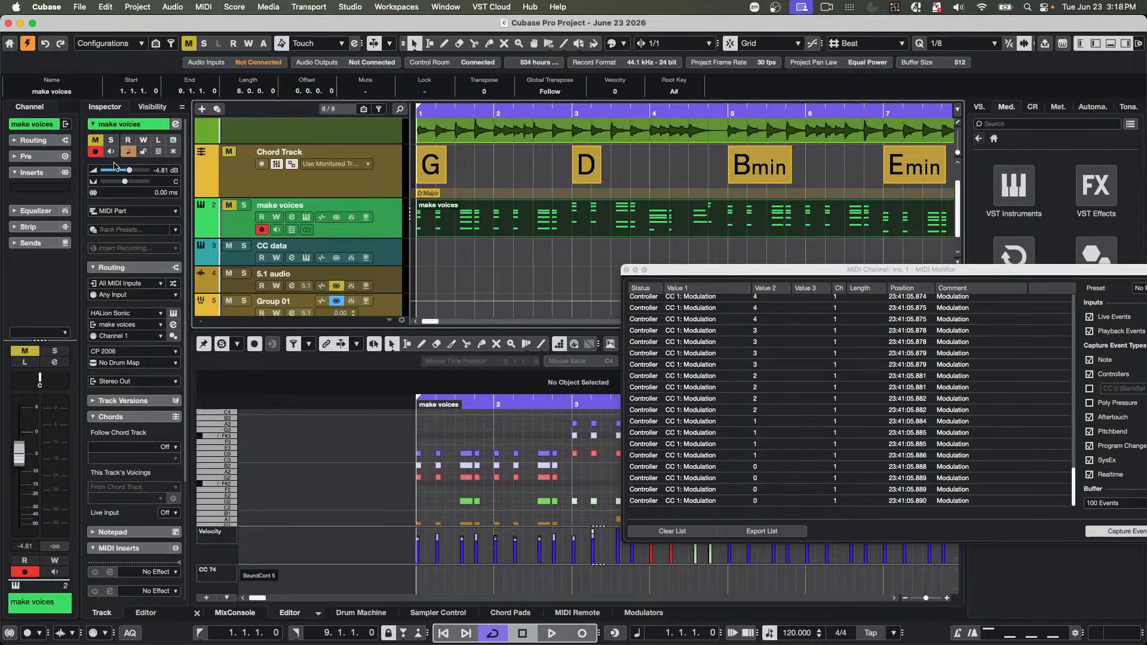
mouse_move(129, 170)
mouse_down()
mouse_move(145, 172)
mouse_move(134, 172)
mouse_up()
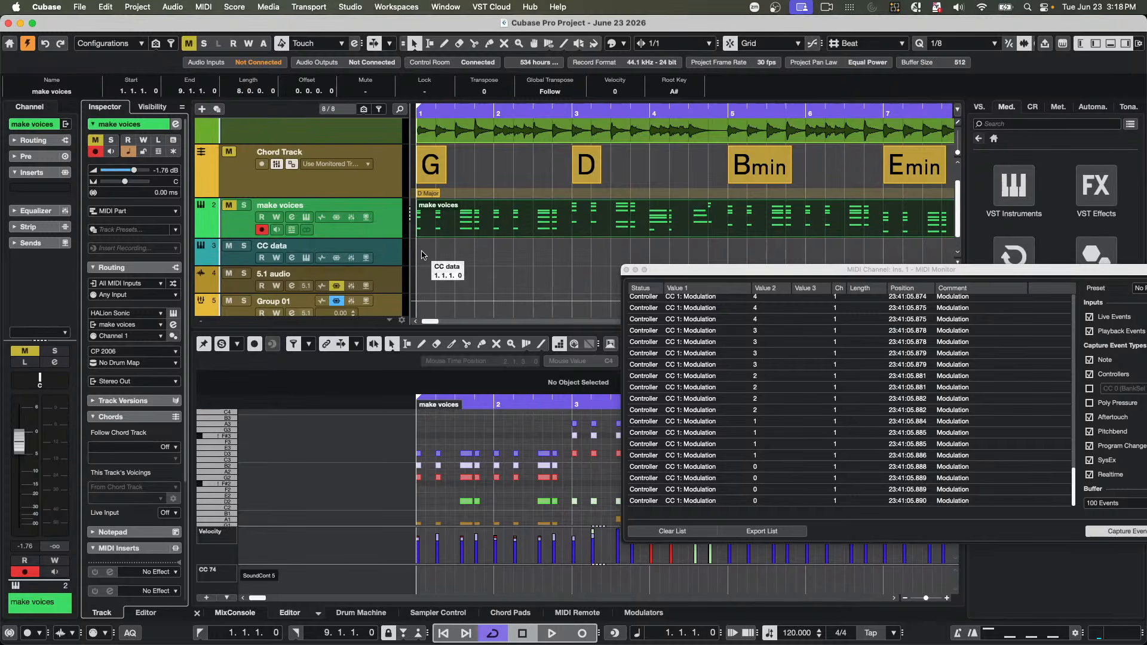
click(386, 261)
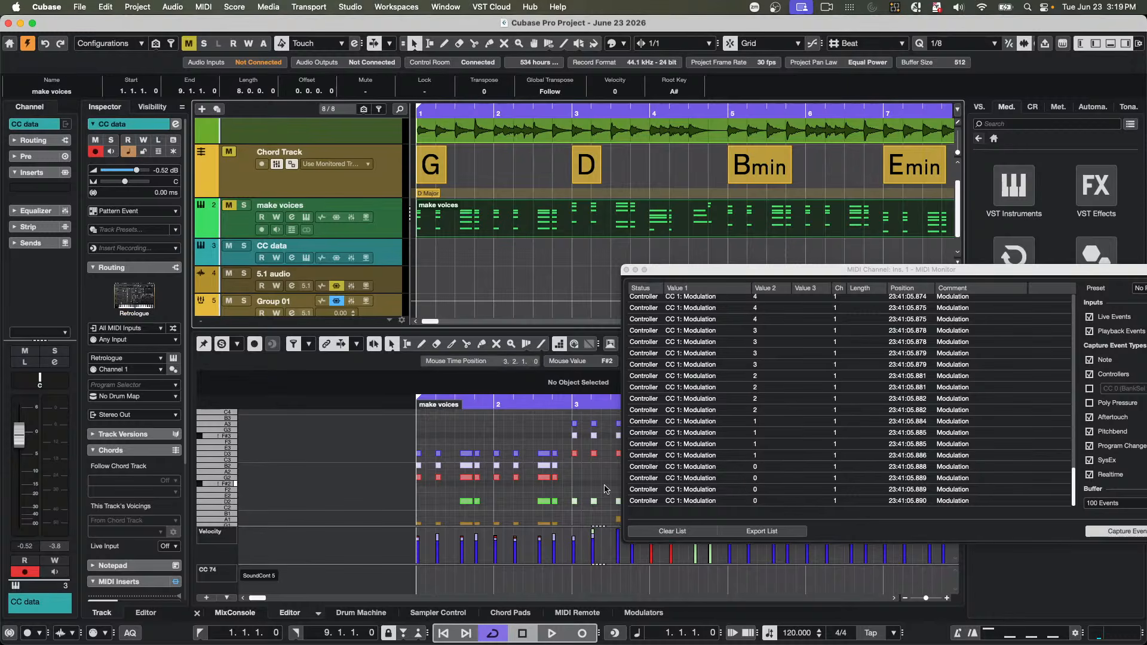
- Create a pattern event over bars 1 to 8 on the CC data track, convert it to a MIDI part, and run playback
double_click(449, 257)
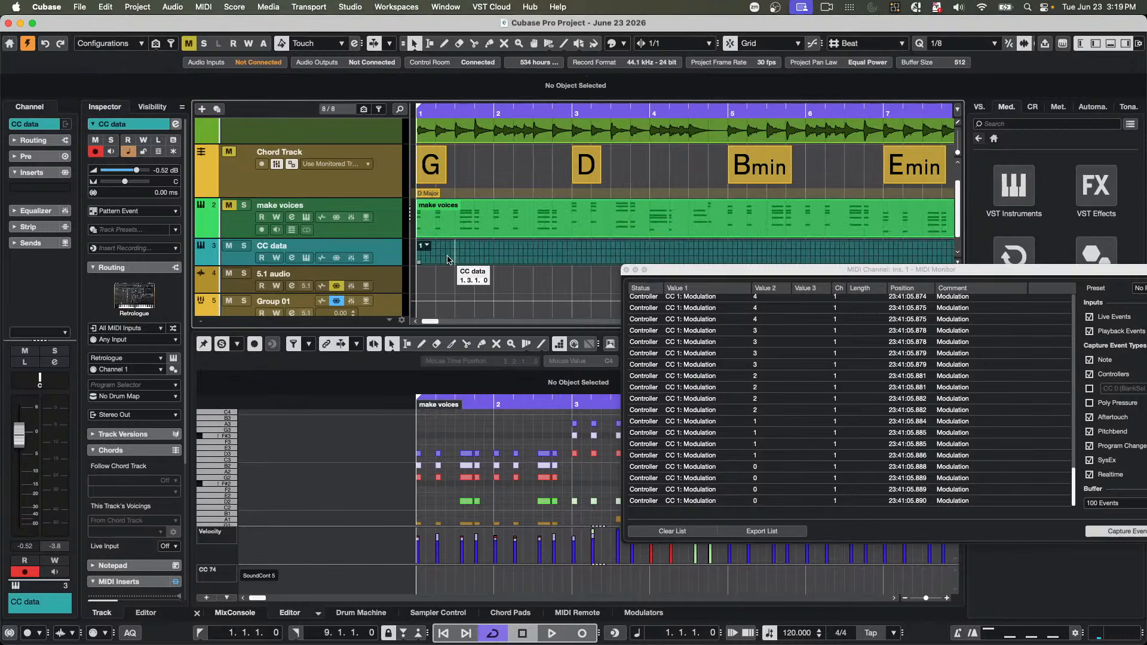
click(427, 245)
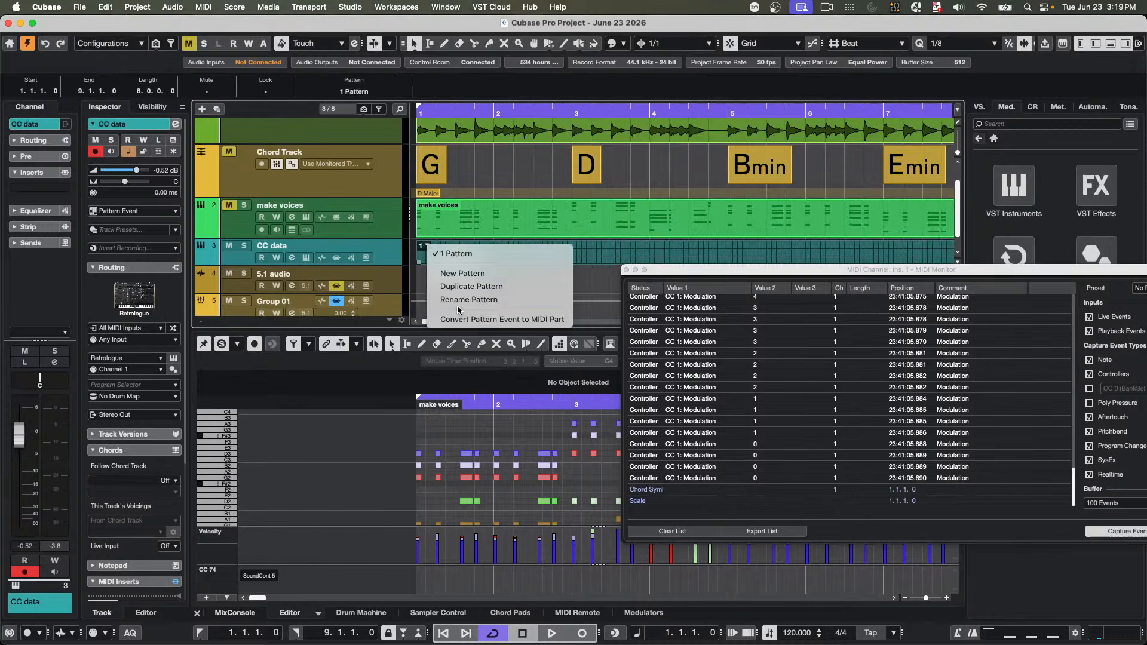
click(472, 319)
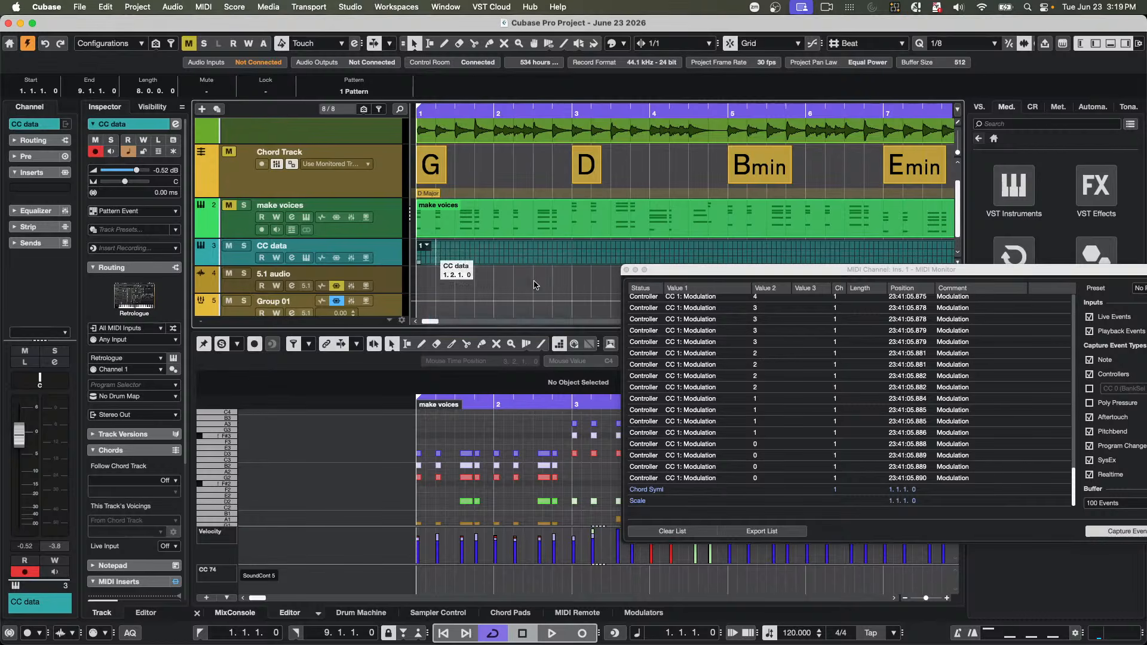
click(484, 256)
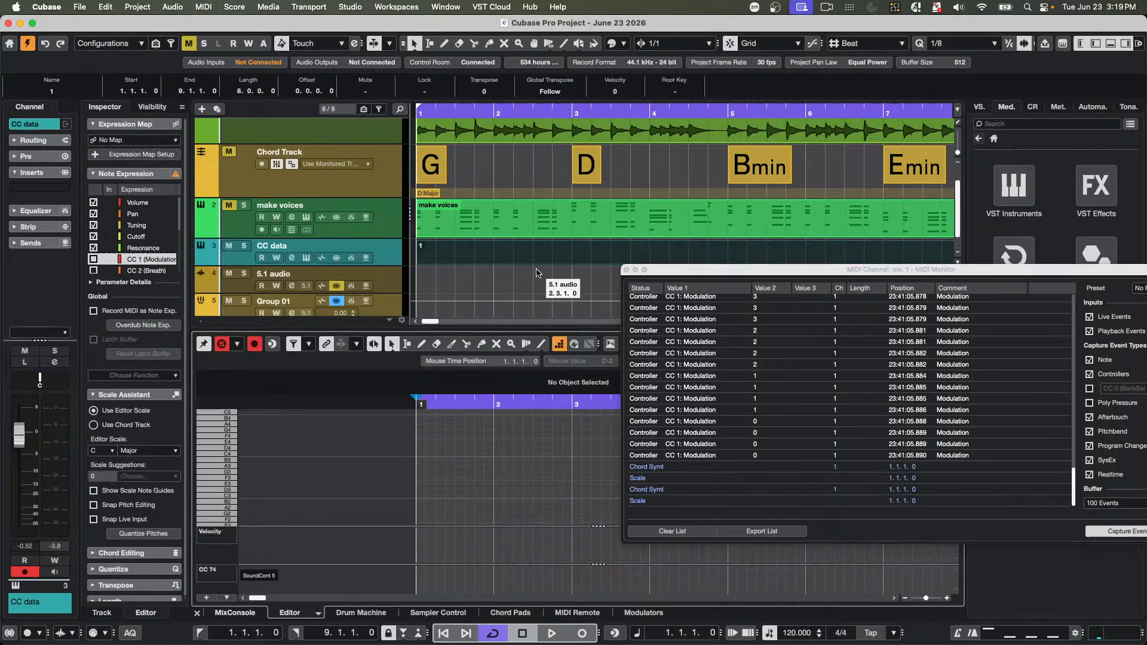
key(space)
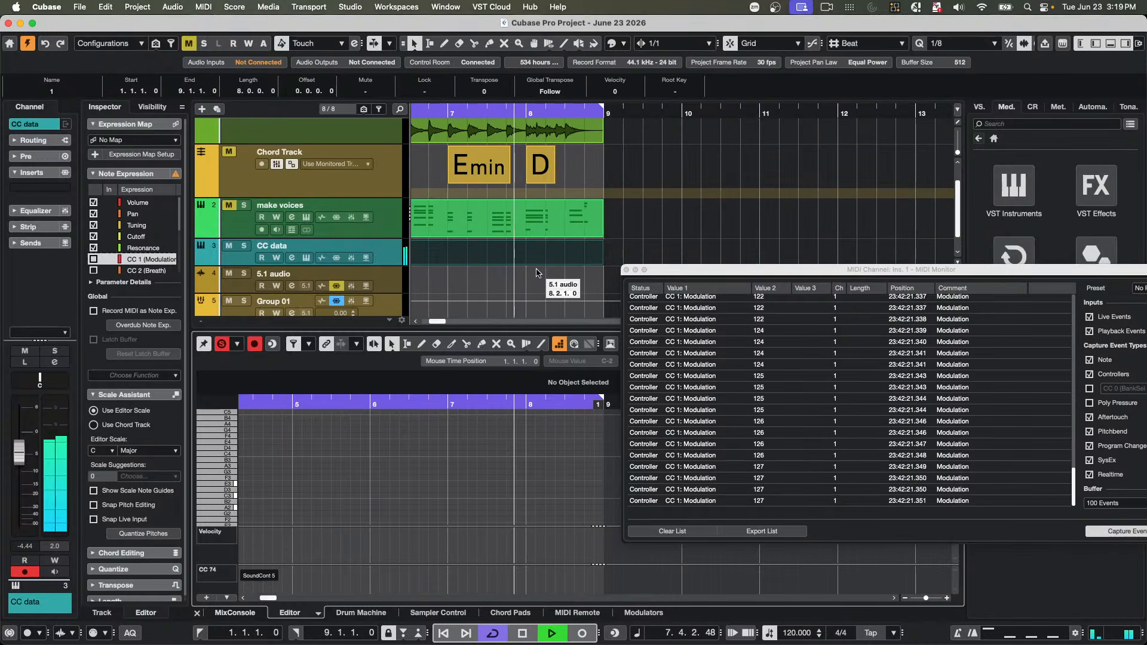
key(space)
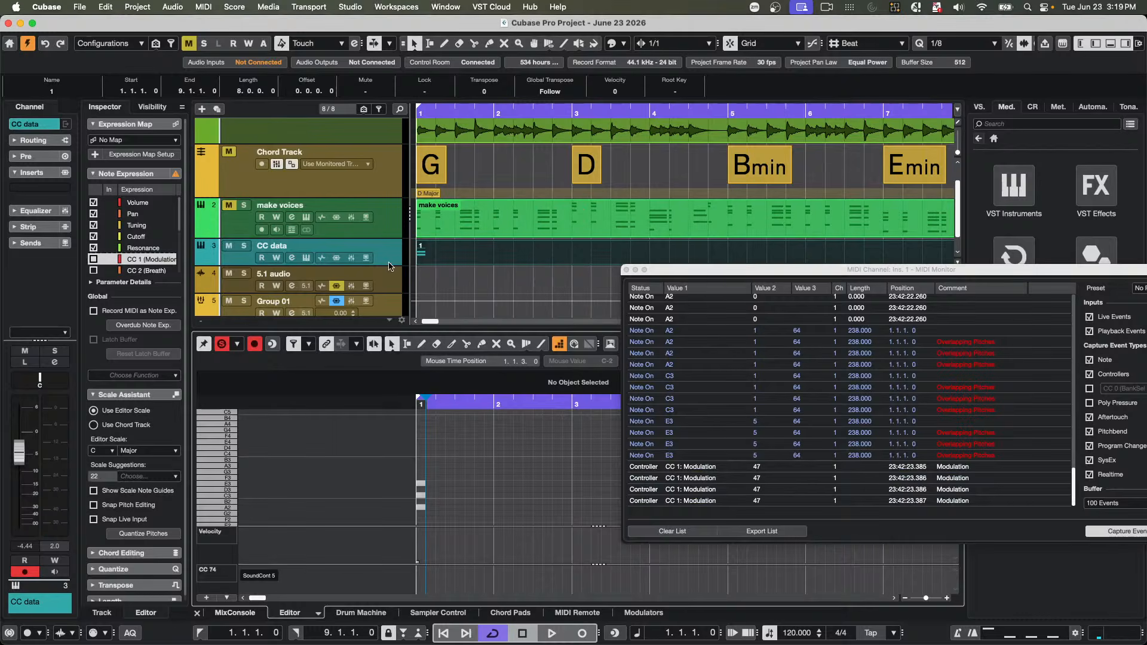
- Select the CC data track and erase its MIDI part
click(393, 263)
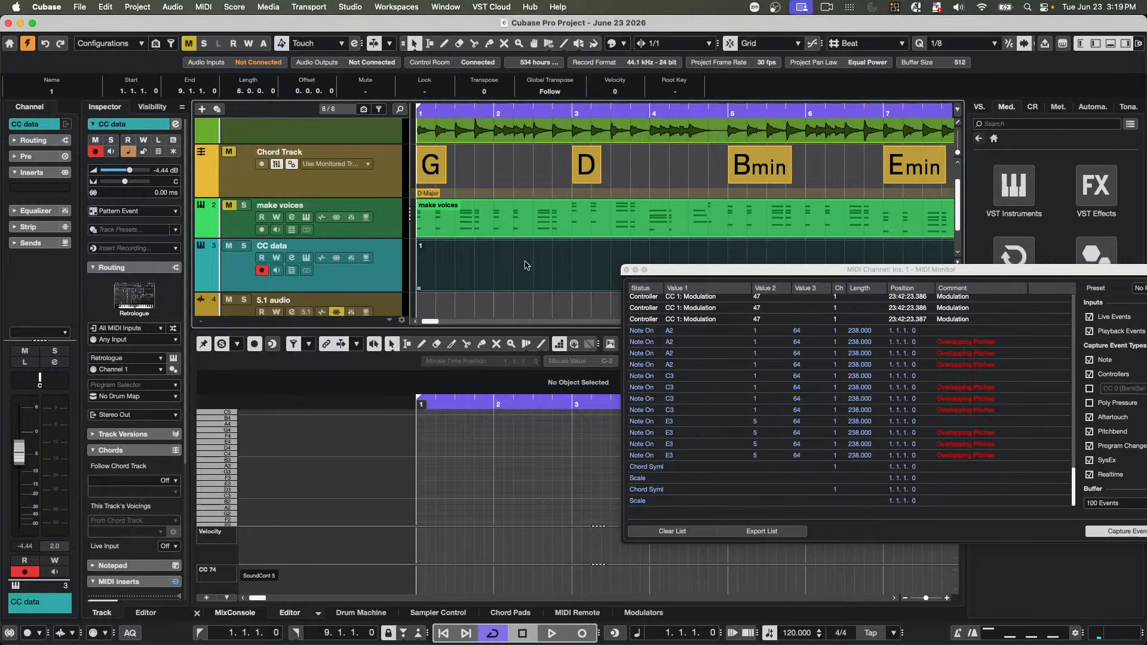
key(5)
click(578, 260)
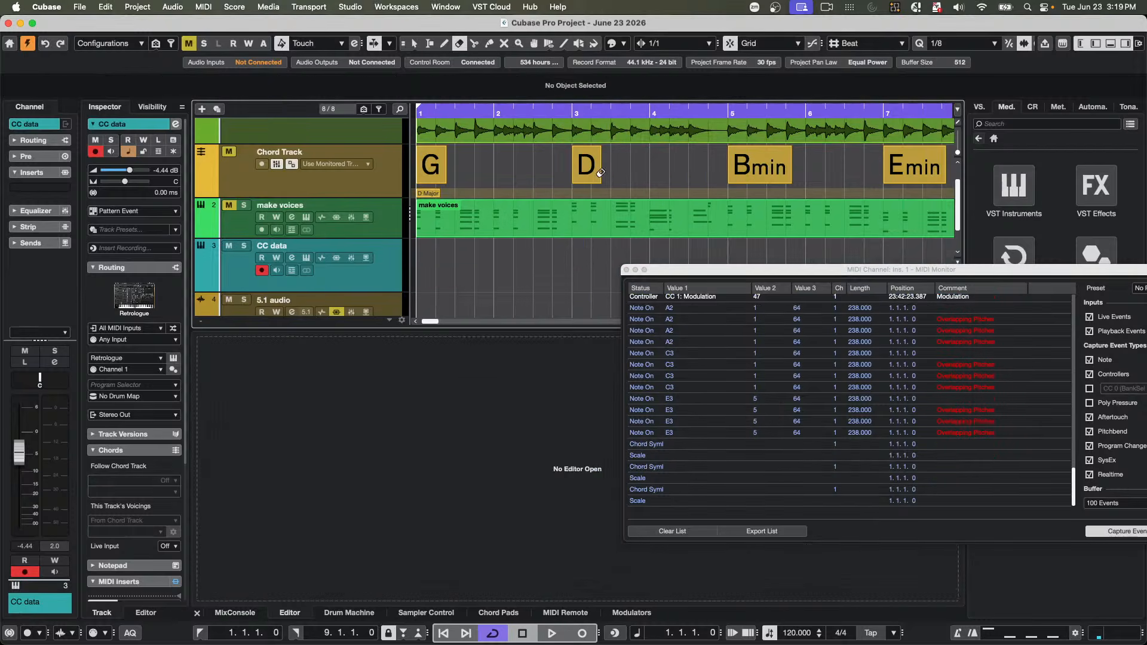
- Record a held F2, A2 and C3 chord with CC 1, CC 40 and CC 42 moves on the CC data track, then close MIDI Monitor
key(KP_Multiply)
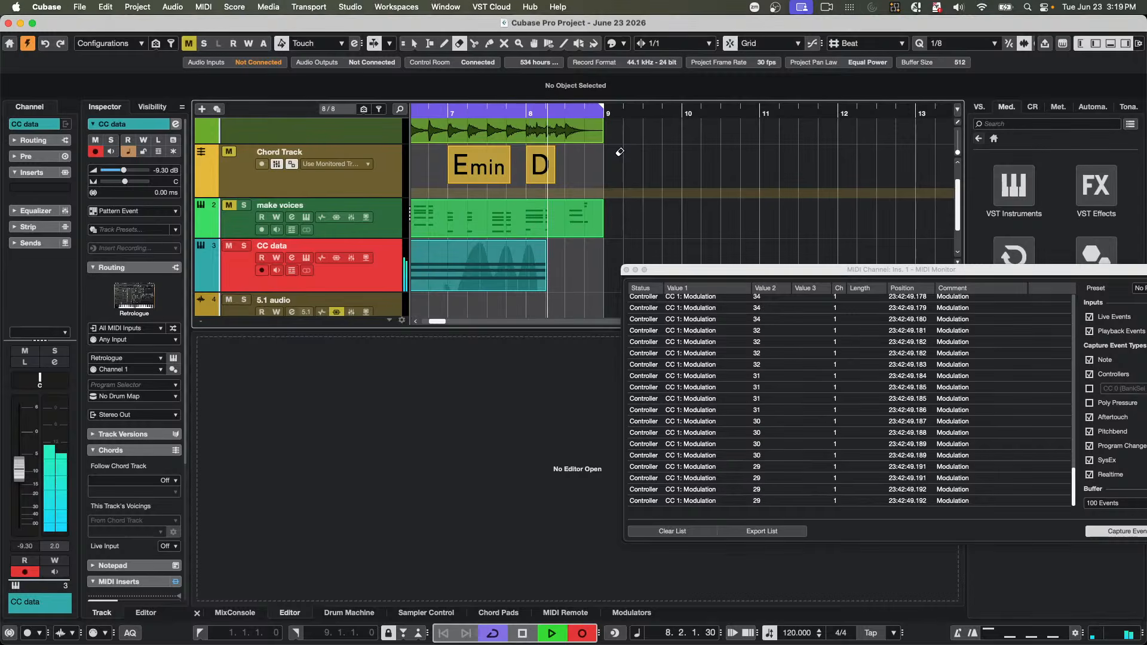
key(space)
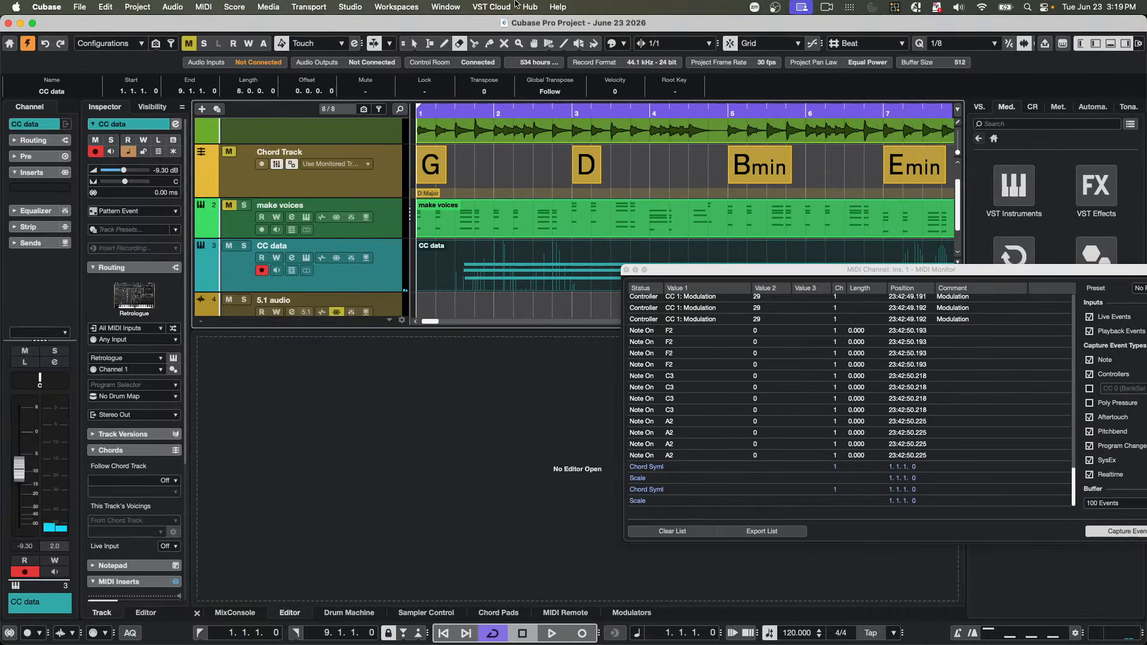
click(628, 272)
- Open the recorded CC data part in the lower-zone editor and show the lanes of all used controllers
key(1)
double_click(594, 260)
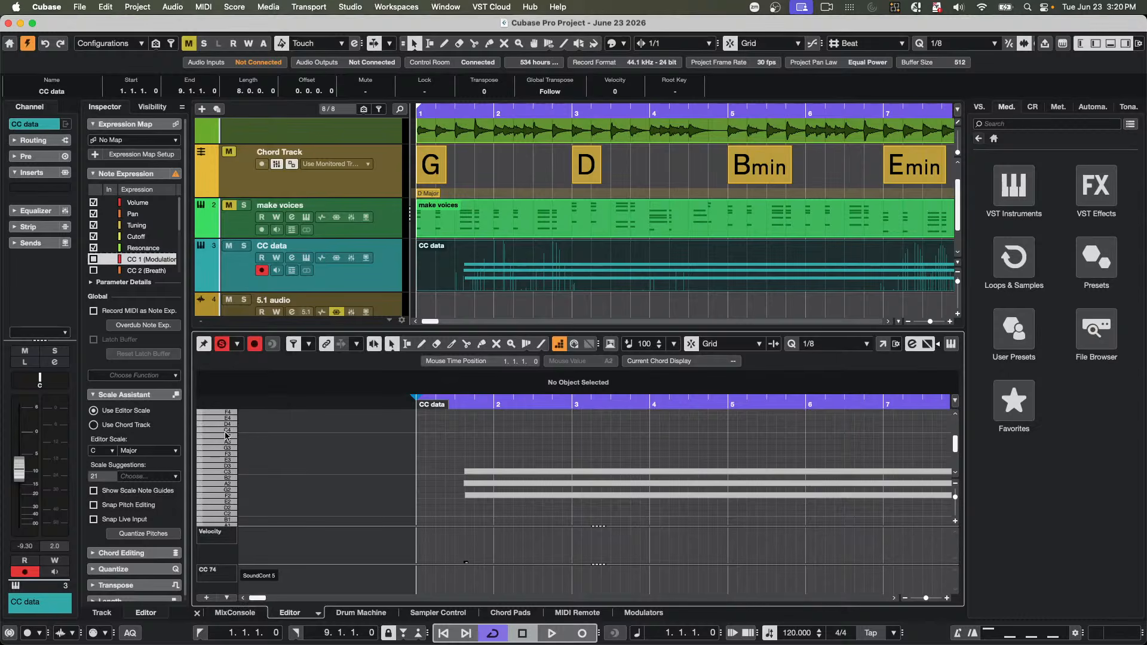
click(289, 347)
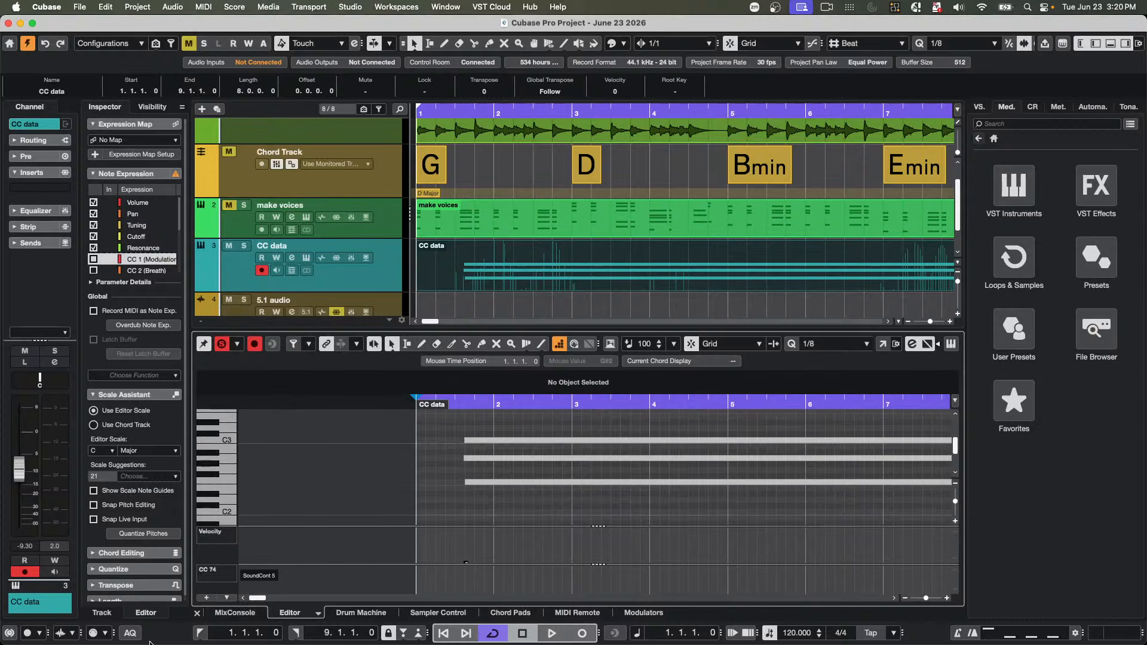
click(226, 598)
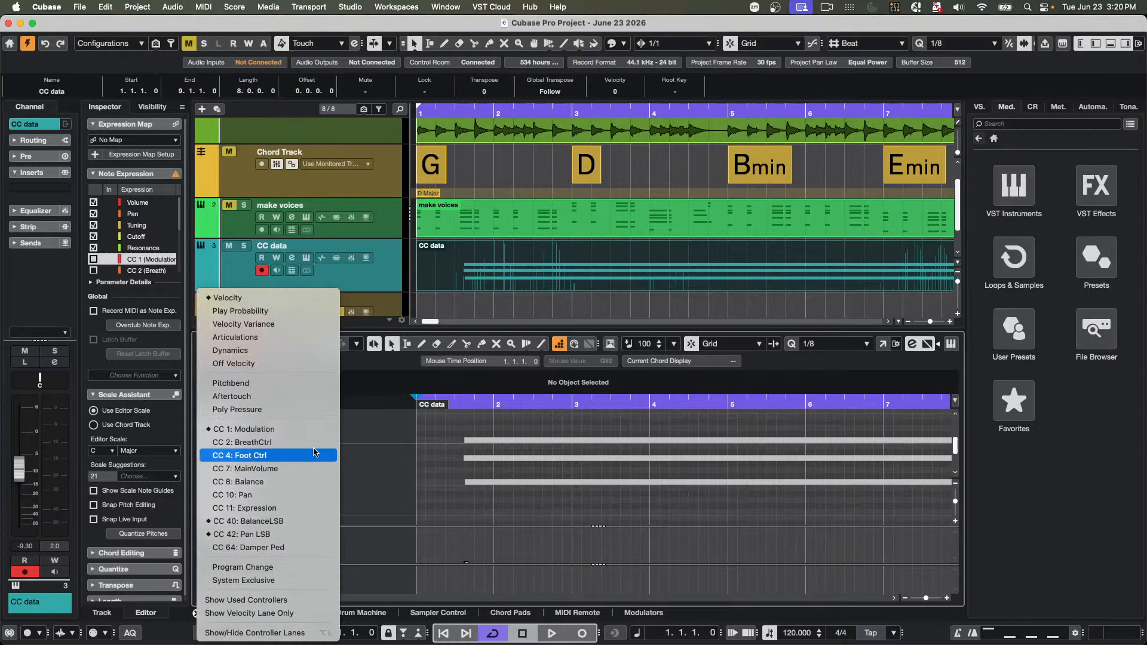
click(313, 600)
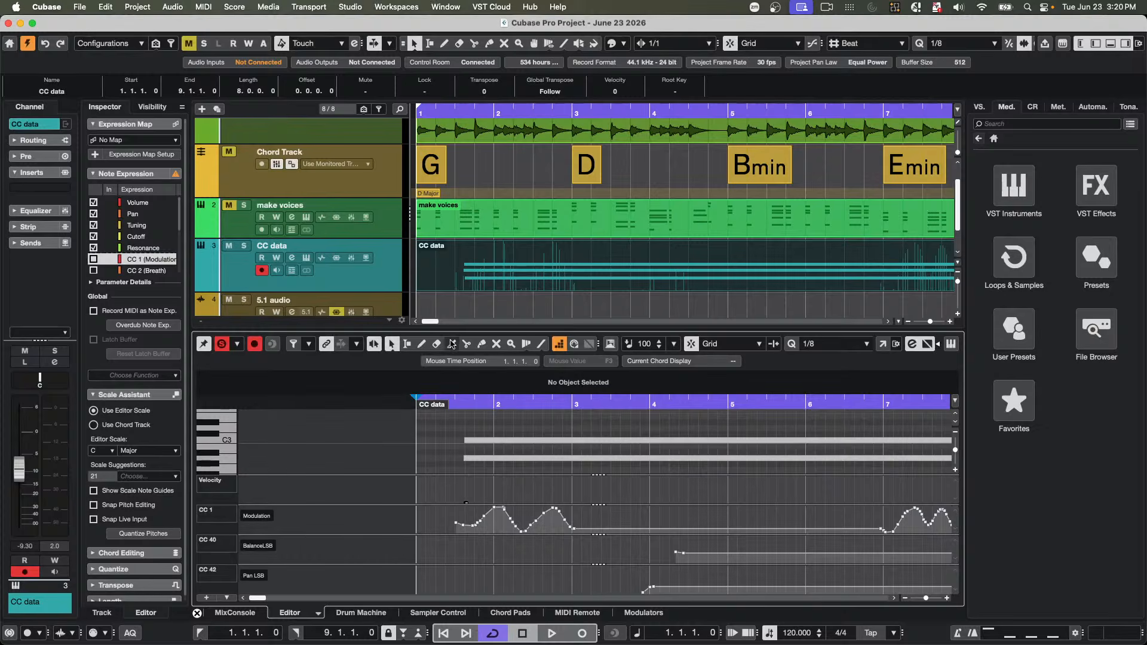
- Enlarge the lower-zone editor and select the make voices part in the arrangement
drag(470, 330, 470, 285)
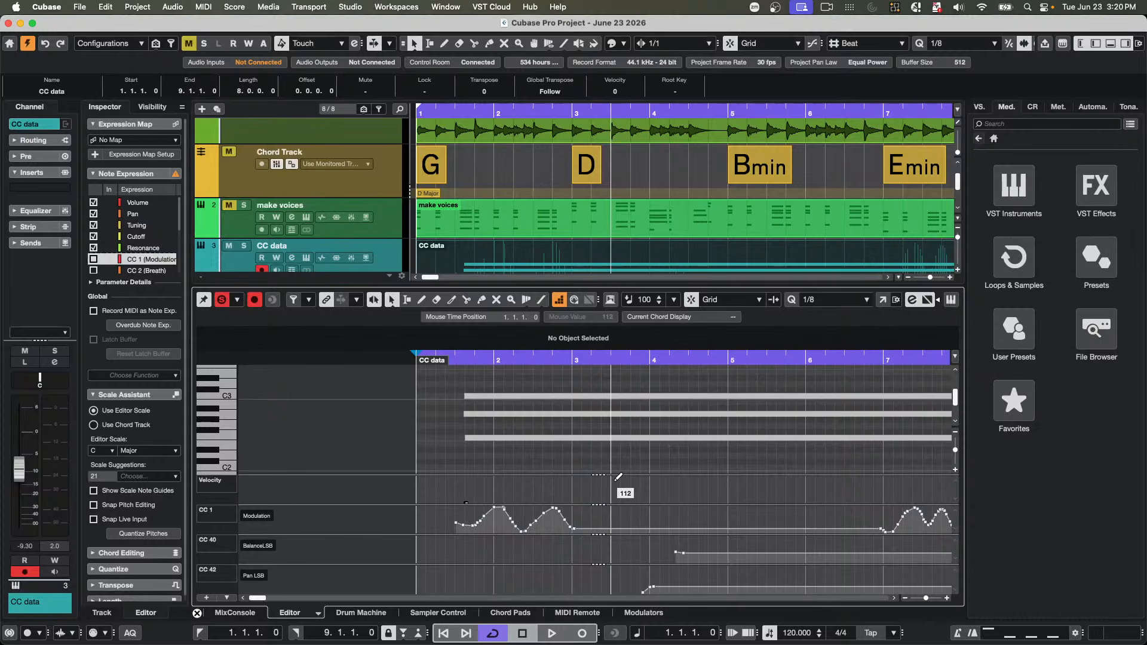
key(h)
key(h)
click(622, 217)
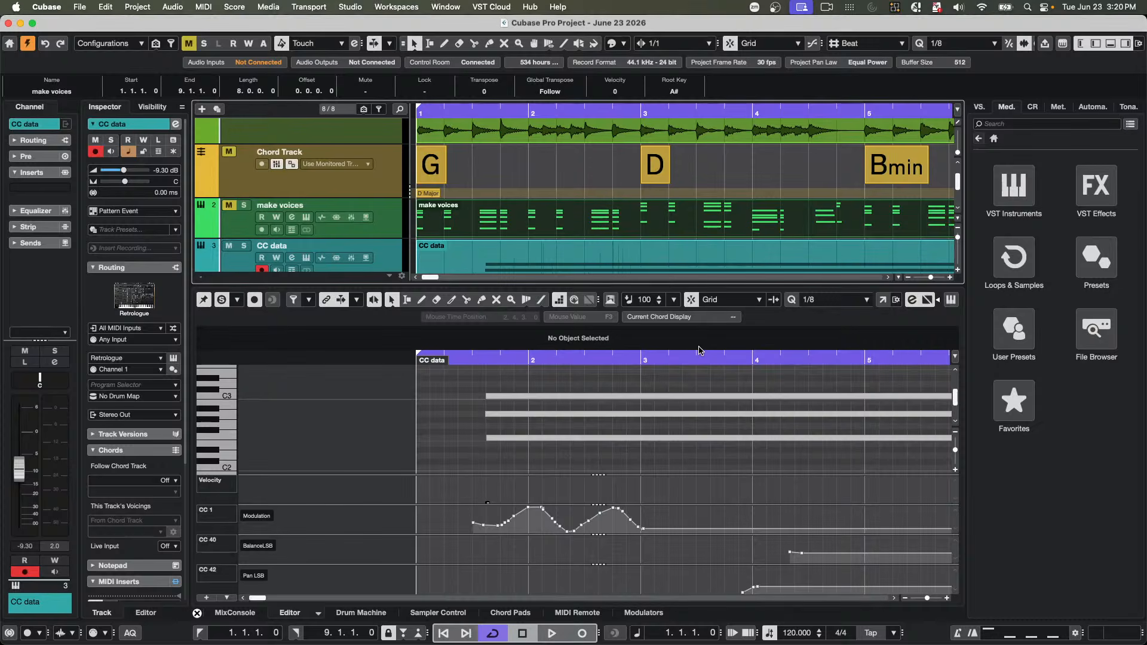
- Enable automation read and write on the CC data track and write volume fader moves during playback
click(125, 171)
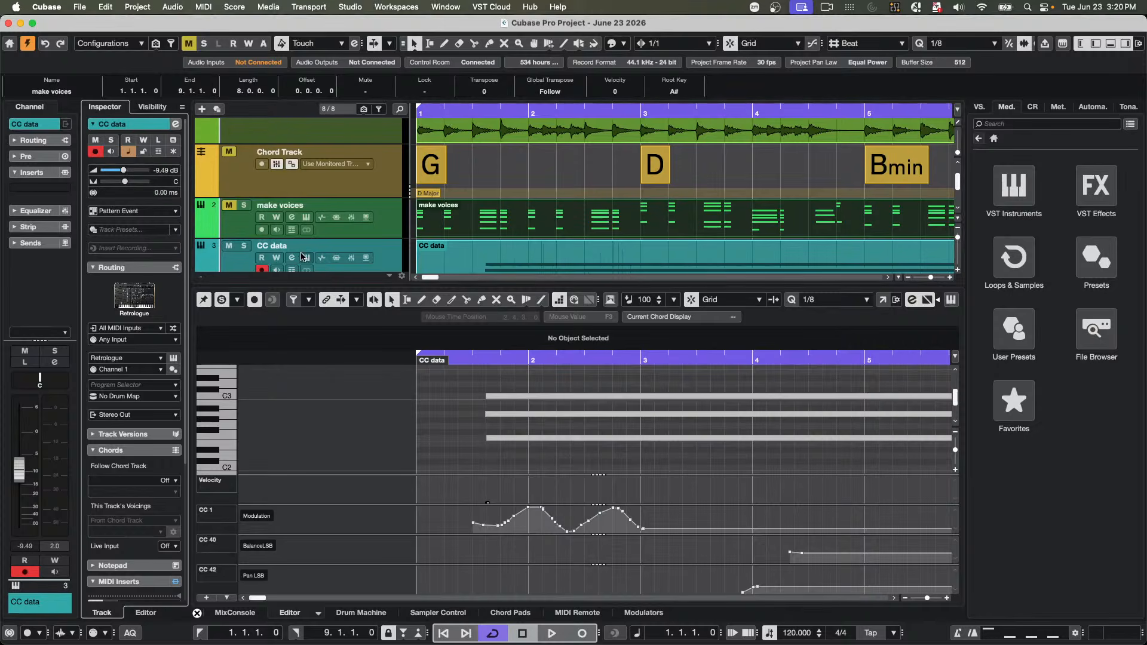
click(144, 140)
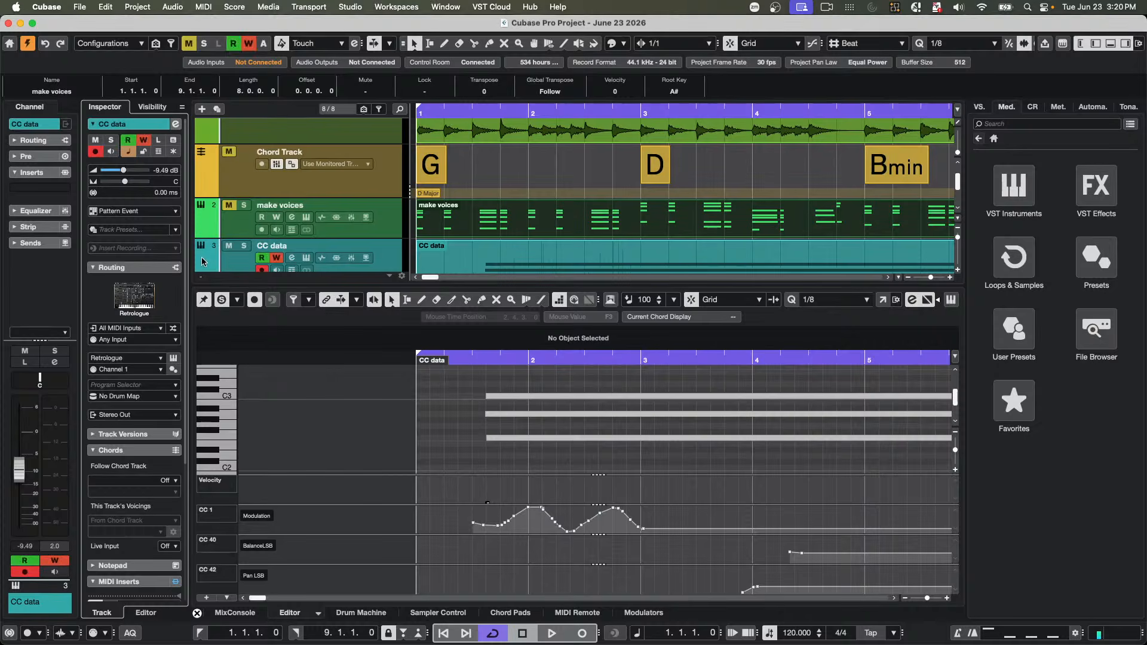
key(space)
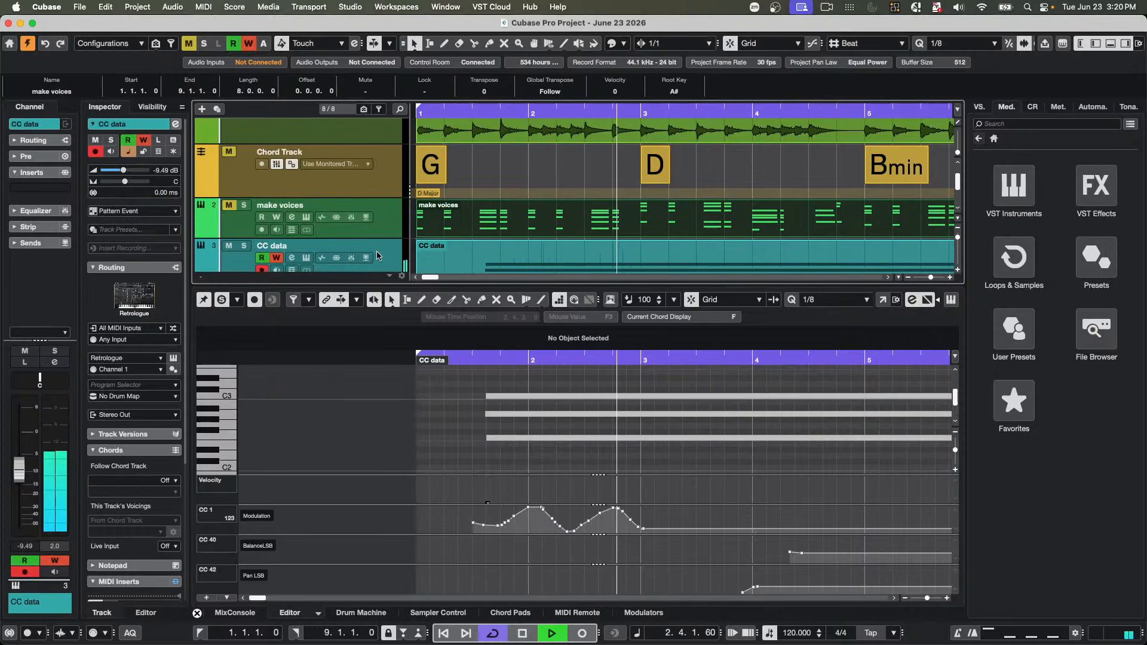
mouse_move(124, 170)
mouse_down()
mouse_move(141, 172)
mouse_move(126, 174)
mouse_up()
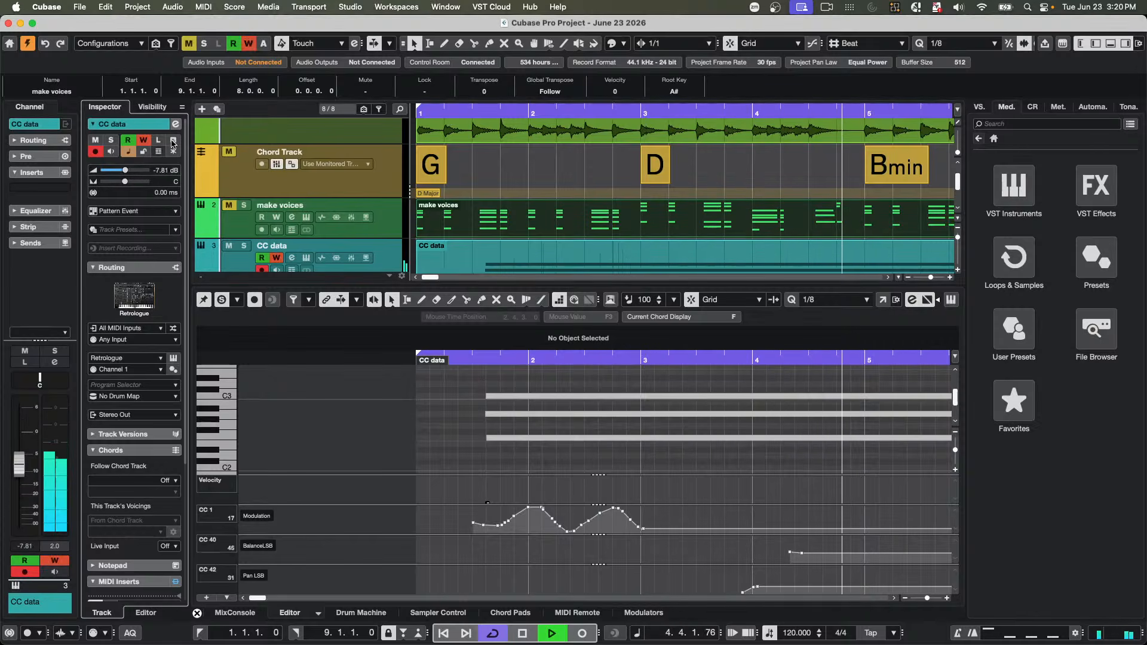
- Write EQ automation from the CC data channel settings during playback, then close that window and stop
click(175, 124)
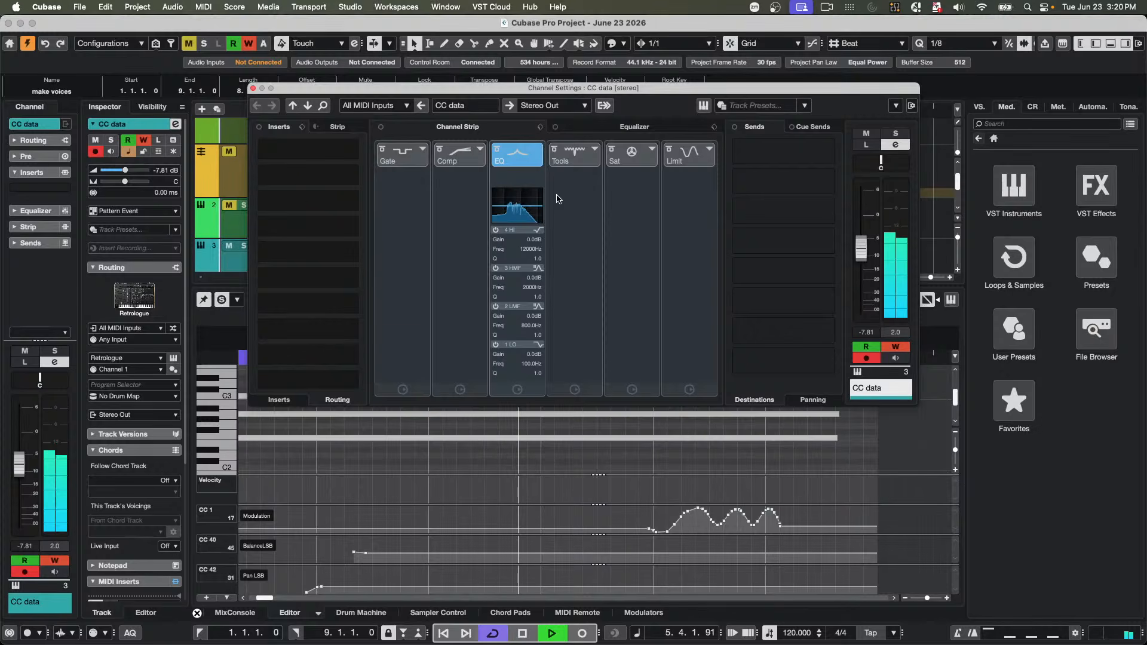
mouse_move(539, 205)
mouse_down()
mouse_move(516, 202)
mouse_move(541, 207)
mouse_up()
key(space)
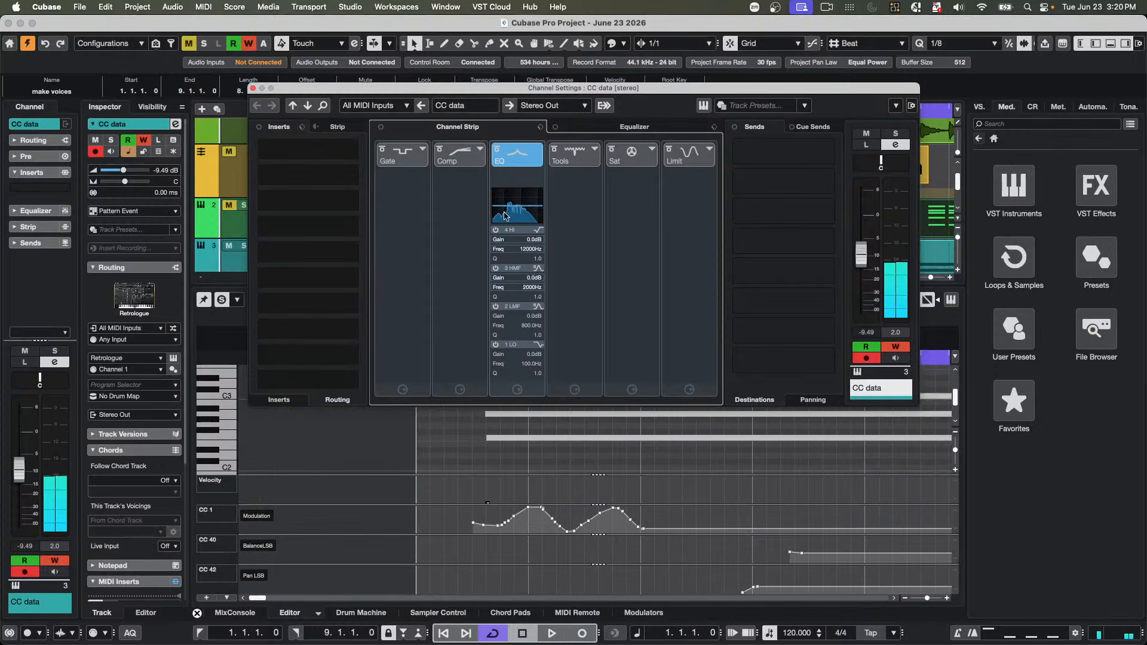
key(space)
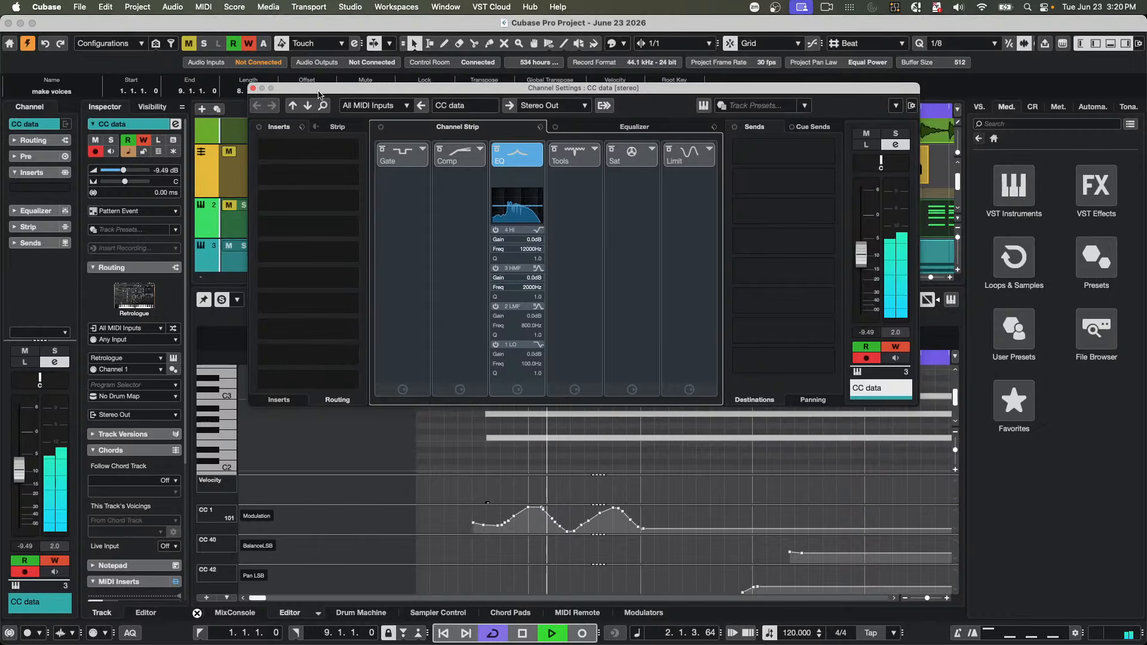
drag(319, 94, 344, 241)
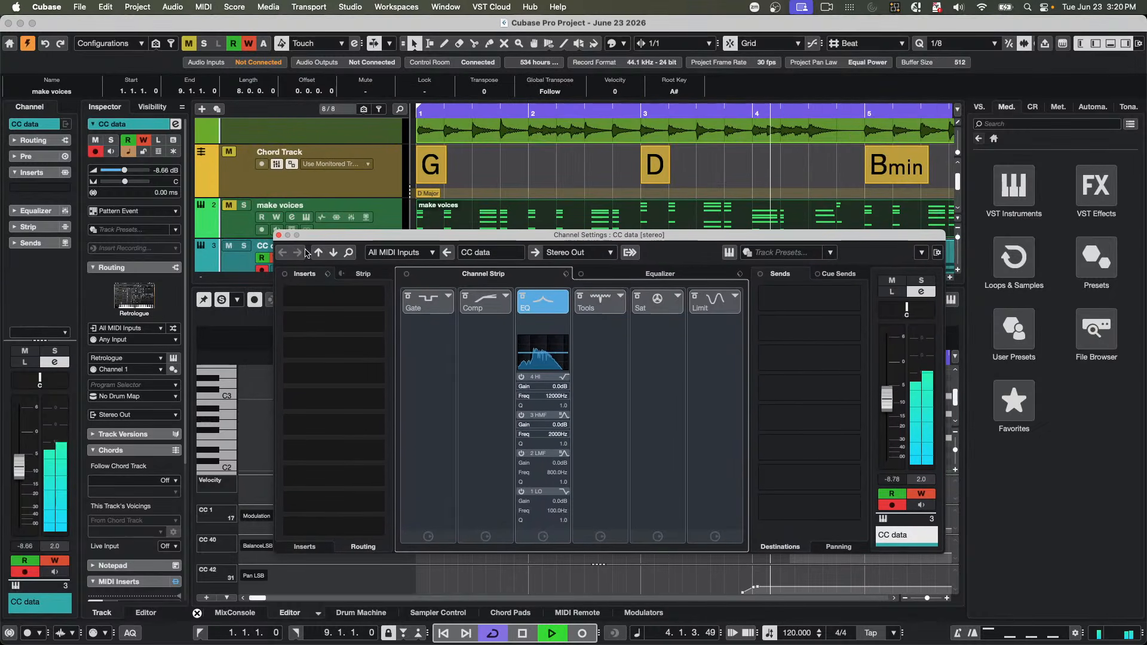
click(278, 235)
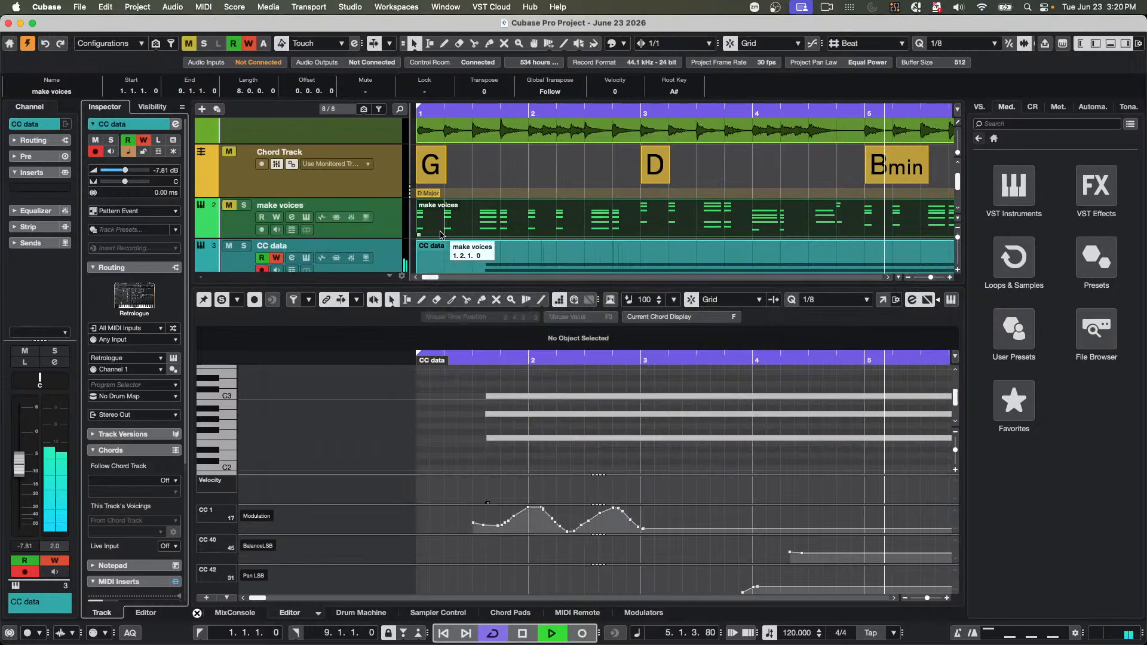
key(space)
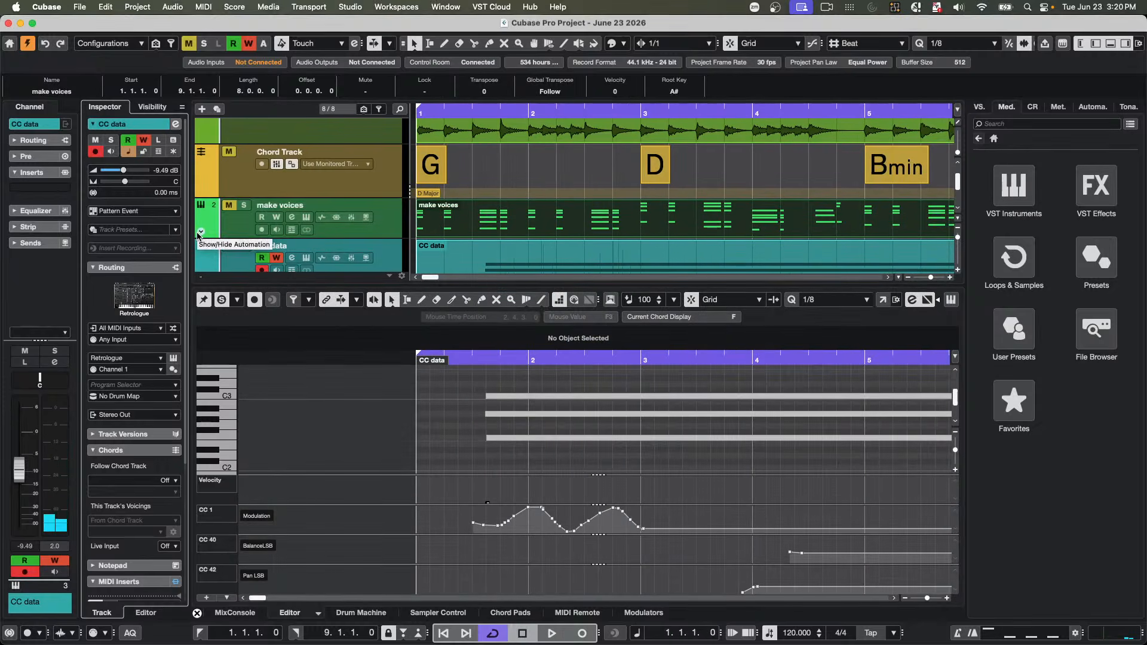
- Show the automation lanes of the make voices and CC data tracks and examine the written EQ curves
click(201, 233)
scroll(593, 240, down, 2)
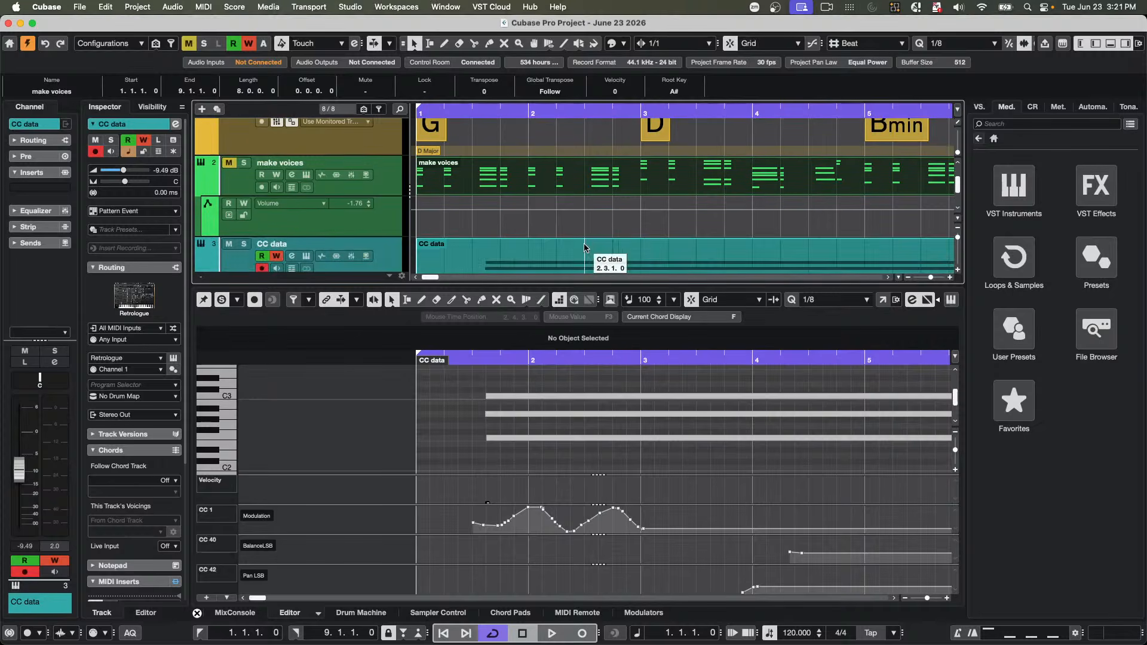
drag(464, 115, 461, 101)
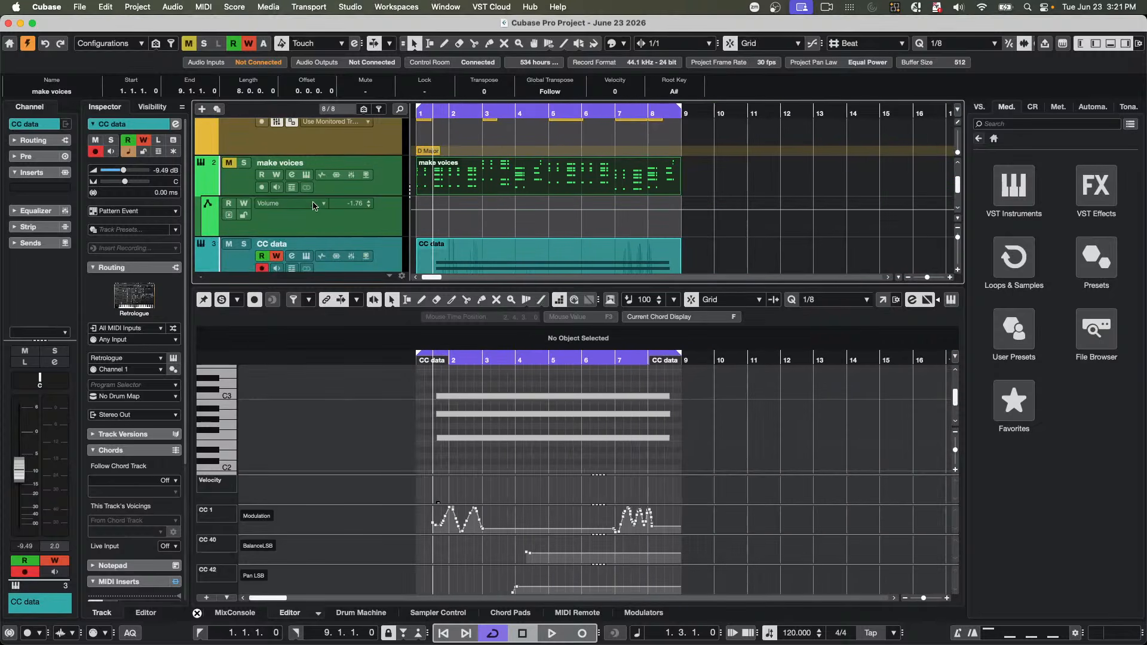
scroll(362, 237, down, 3)
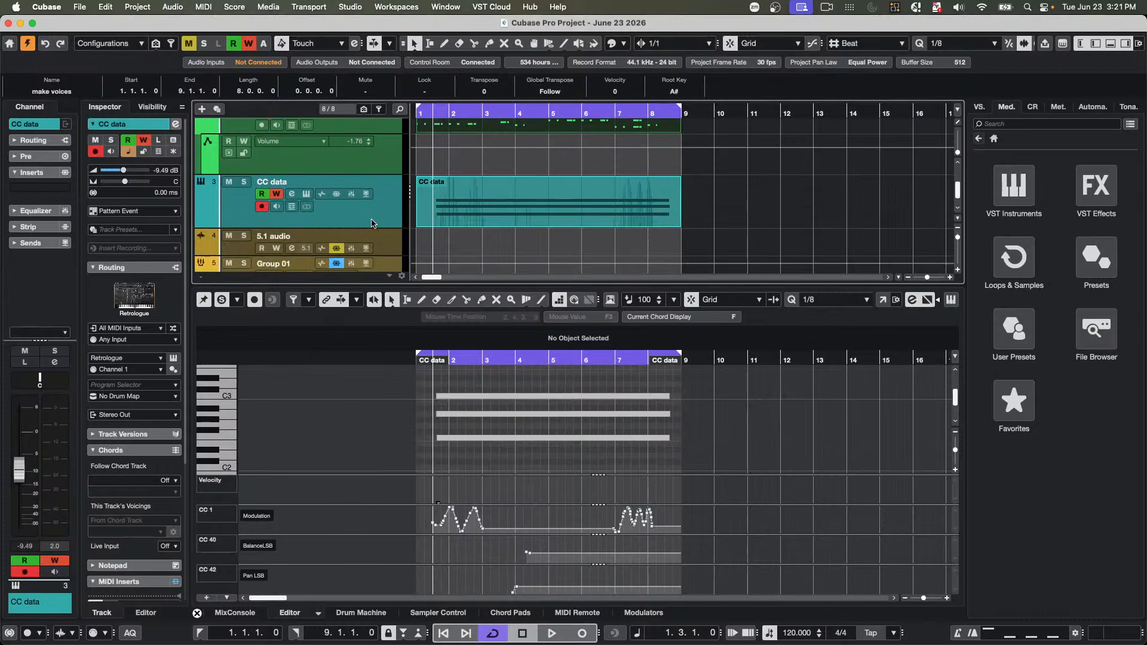
click(204, 225)
scroll(337, 204, down, 3)
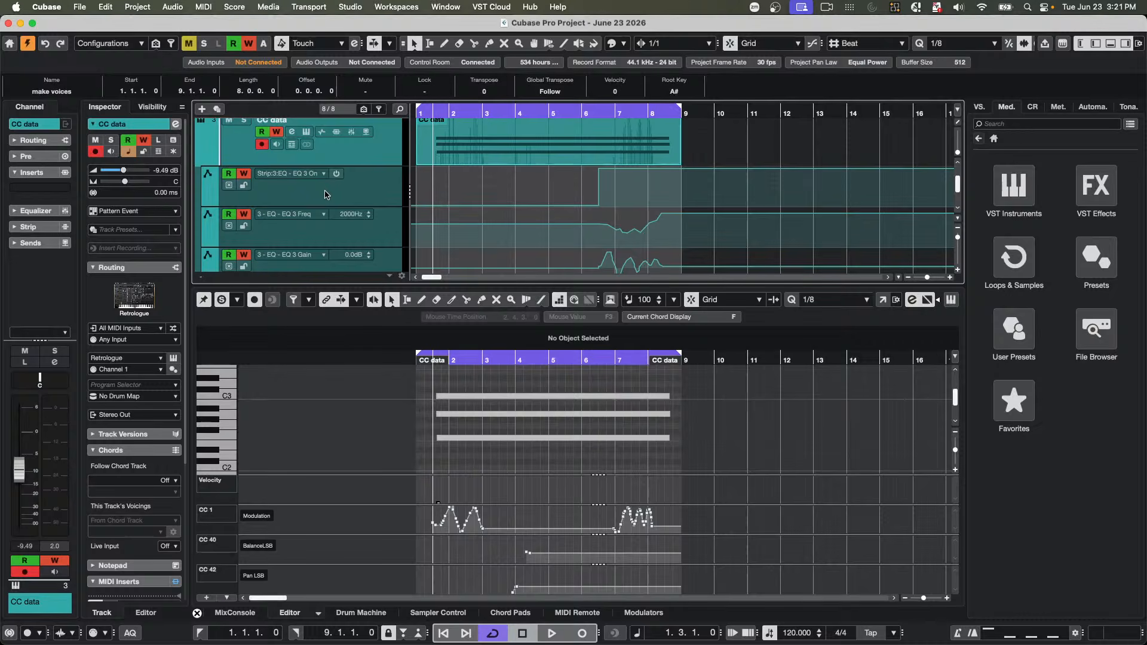
scroll(310, 221, down, 2)
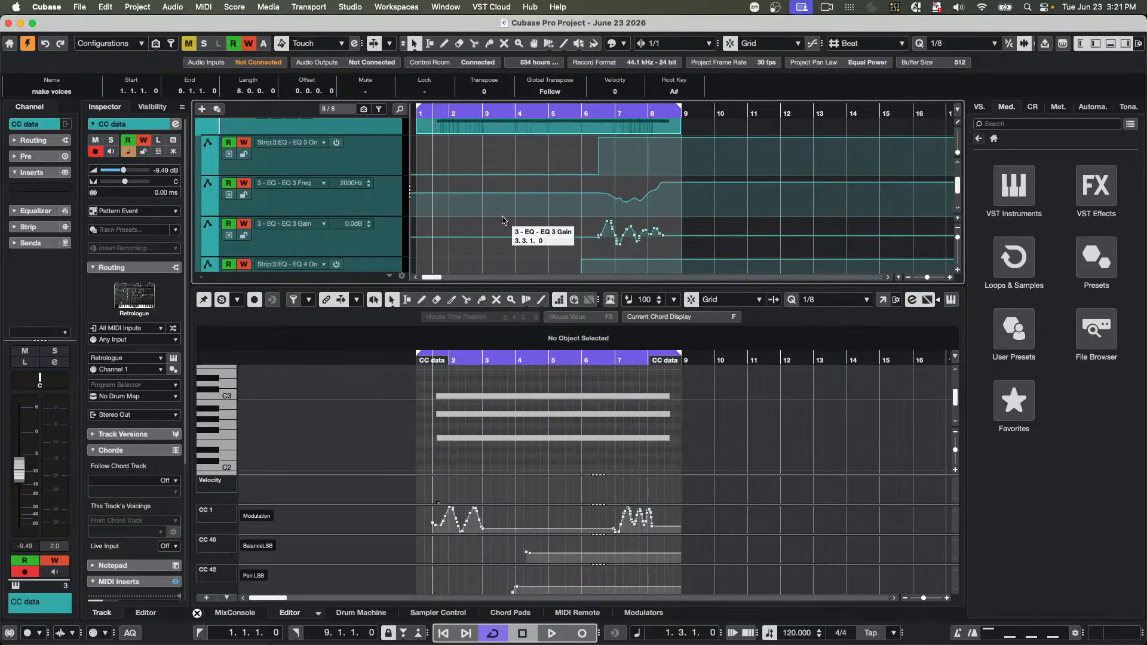
scroll(510, 203, up, 2)
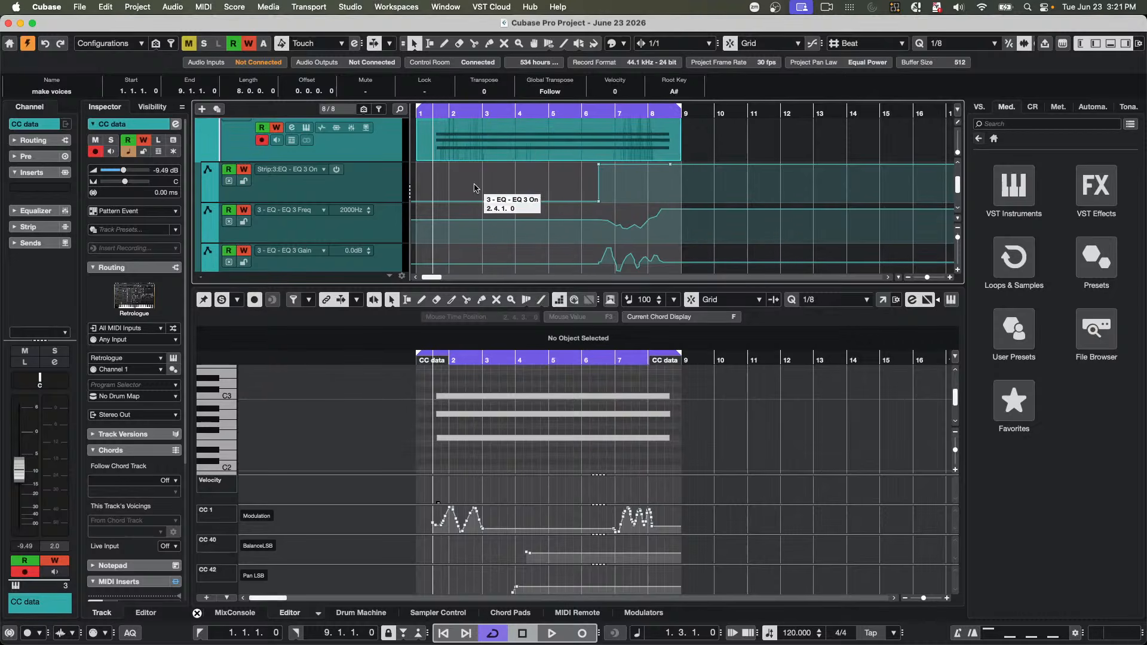
- Reopen the CC data part in the lower-zone editor and compare its controller lanes with the track's automation lanes
click(553, 155)
double_click(552, 155)
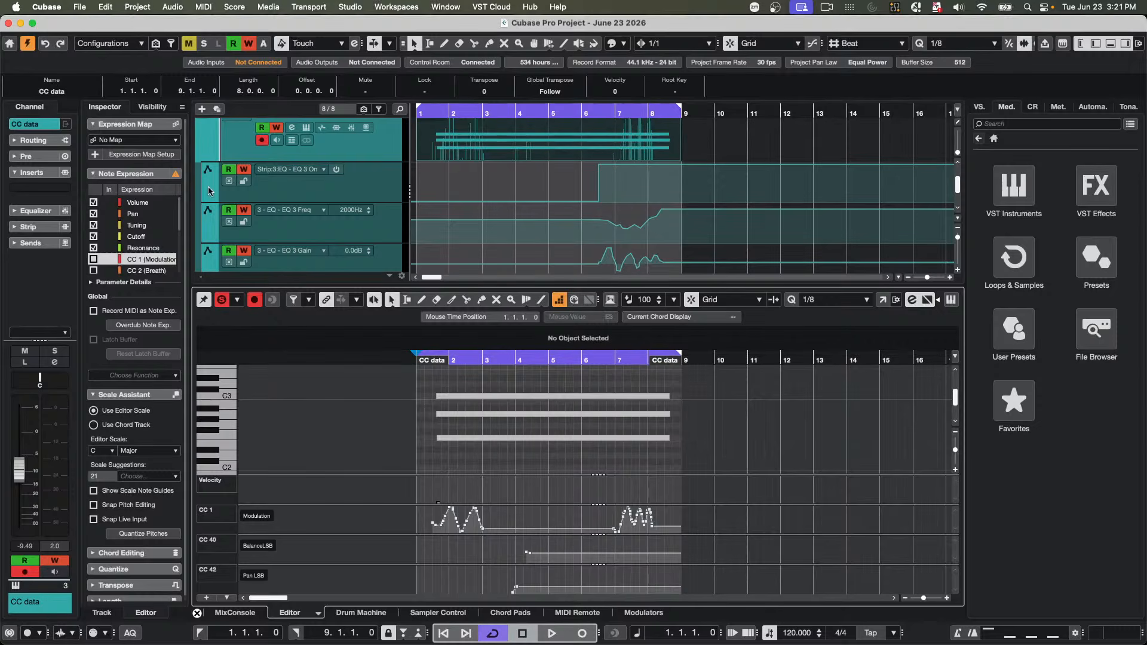
scroll(278, 215, up, 2)
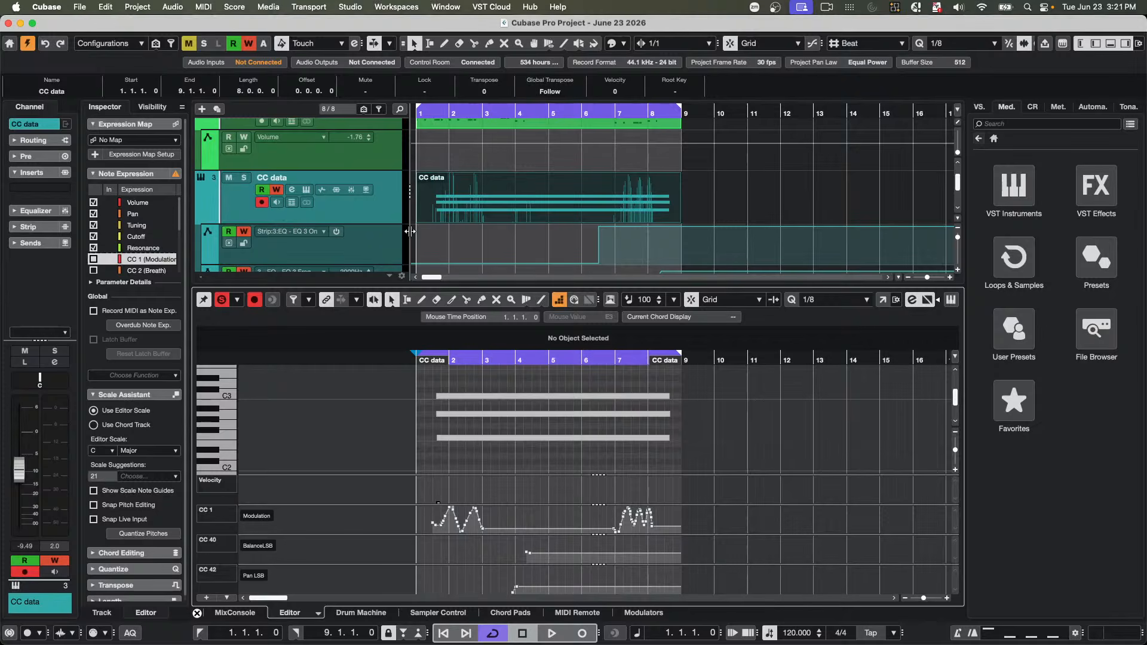
scroll(603, 245, down, 1)
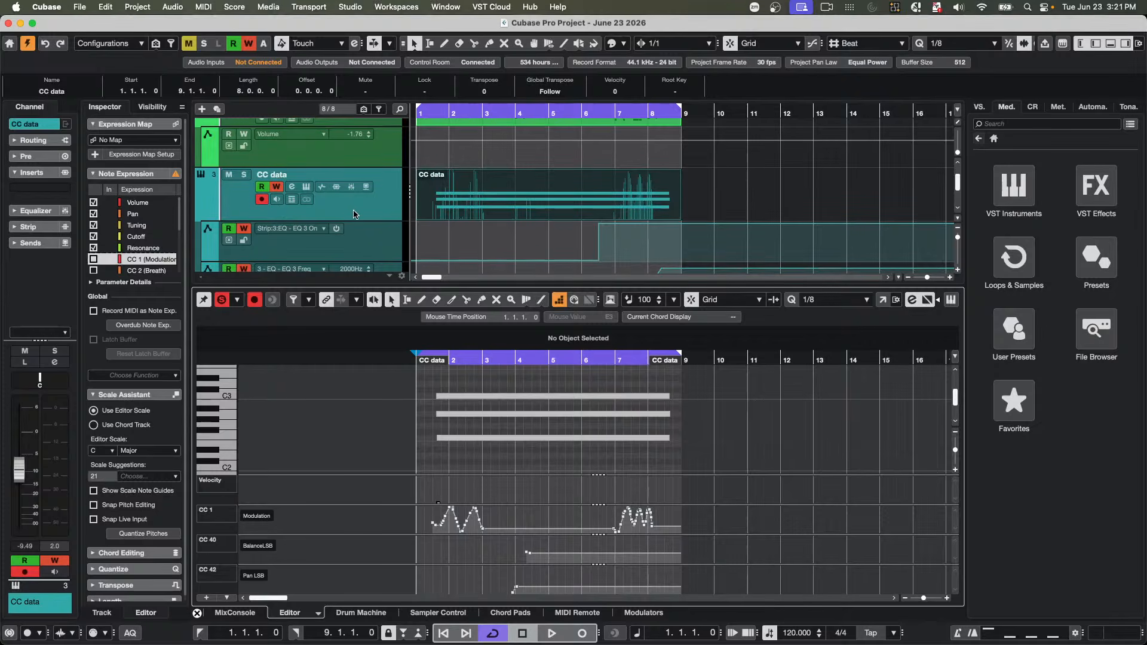
scroll(352, 211, down, 2)
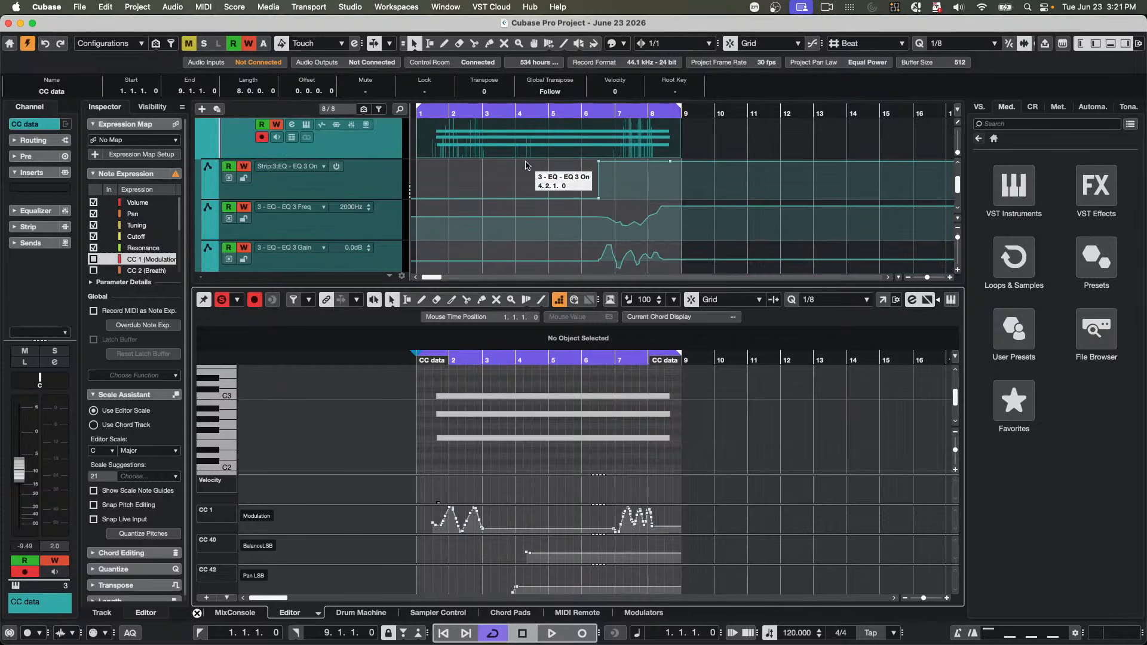
click(354, 149)
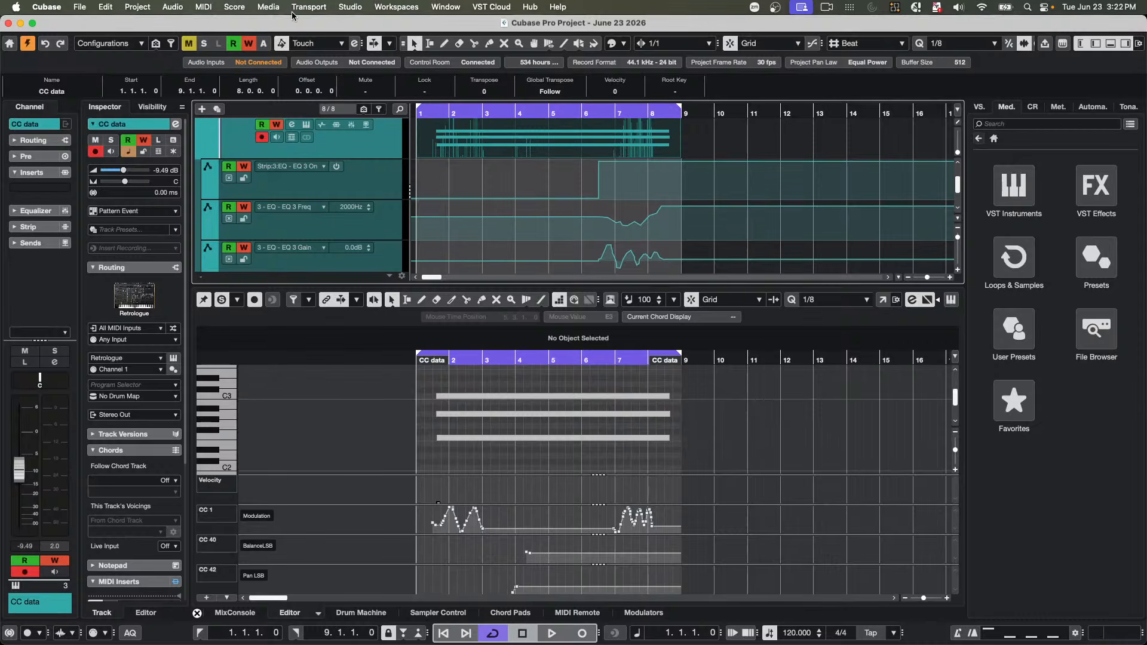
- Revert the project to its previously saved version and unmute the set loop while listening track
scroll(272, 157, up, 2)
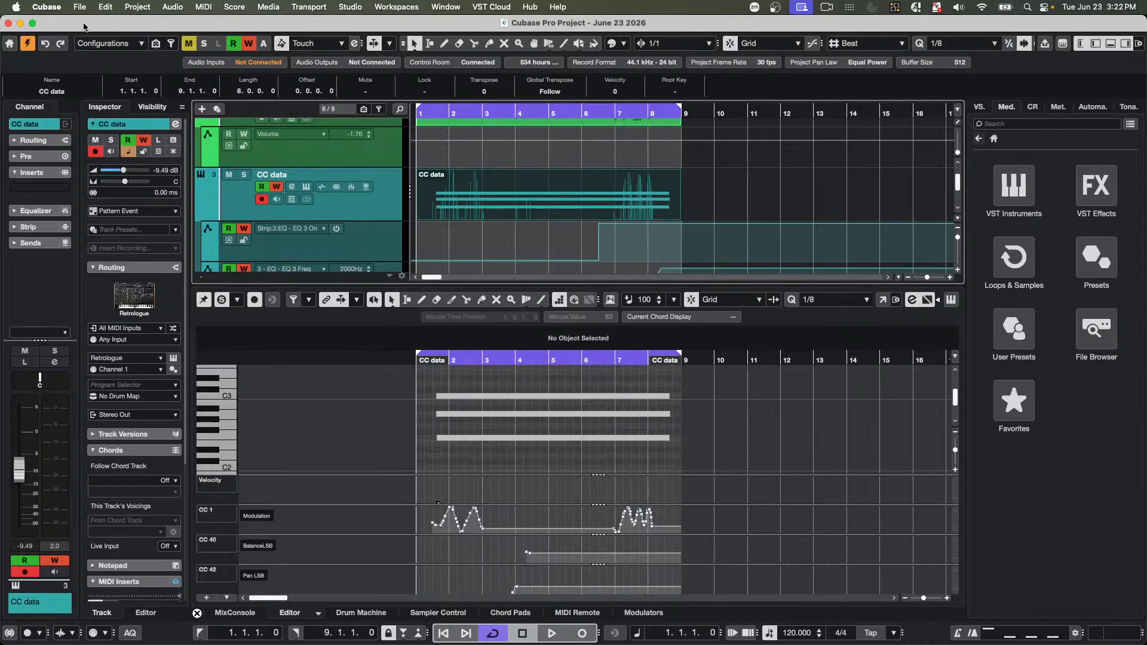
click(72, 6)
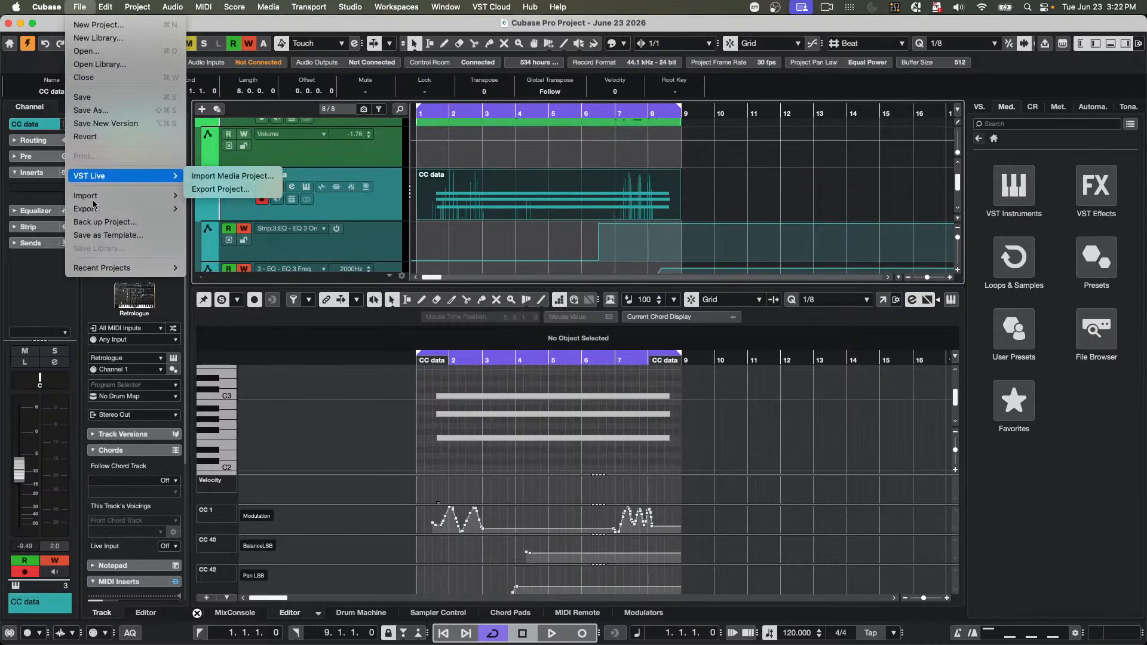
mouse_move(93, 210)
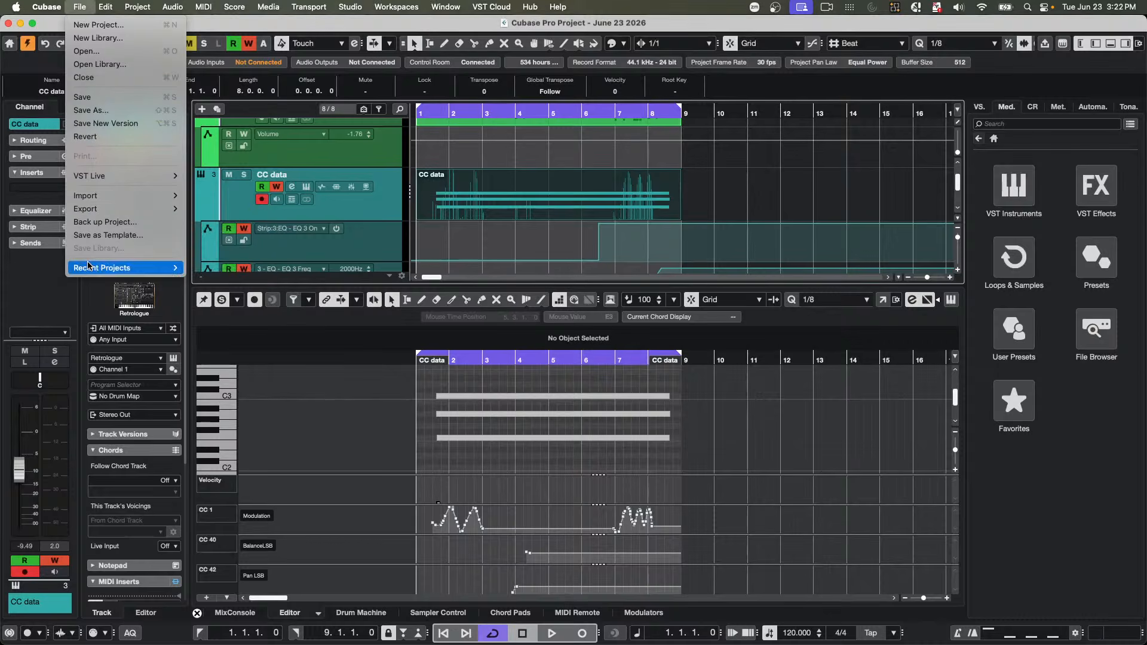
click(94, 138)
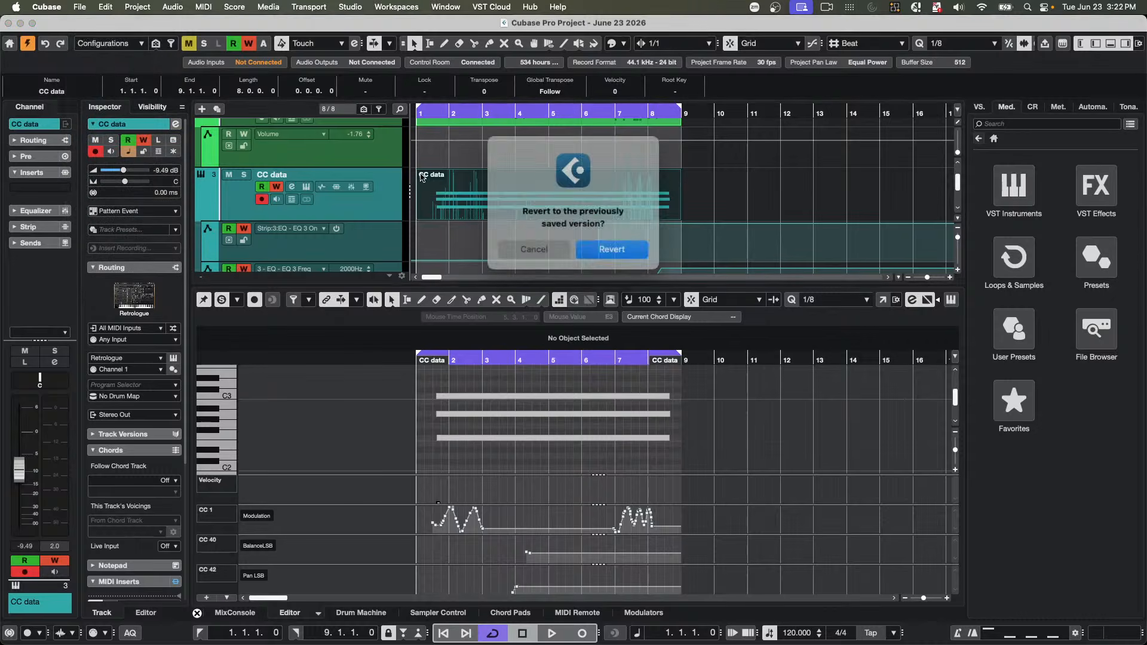
click(604, 249)
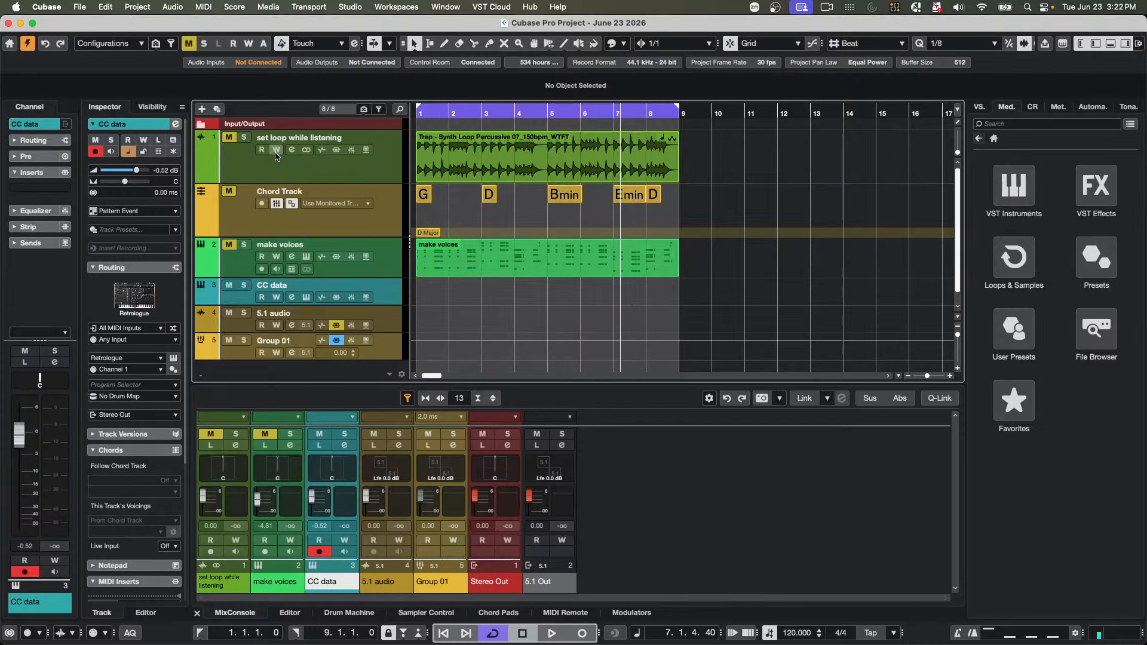
click(228, 137)
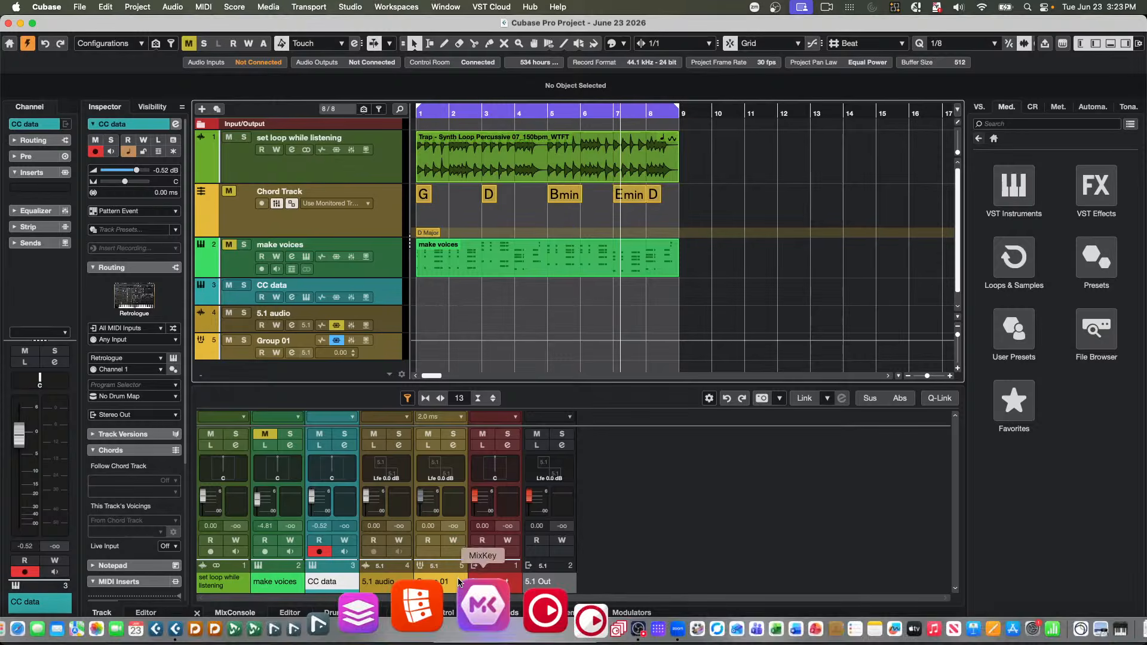
- Switch to OBS, inspect the Audio Input Capture source, and return to Cubase
key(super+Tab)
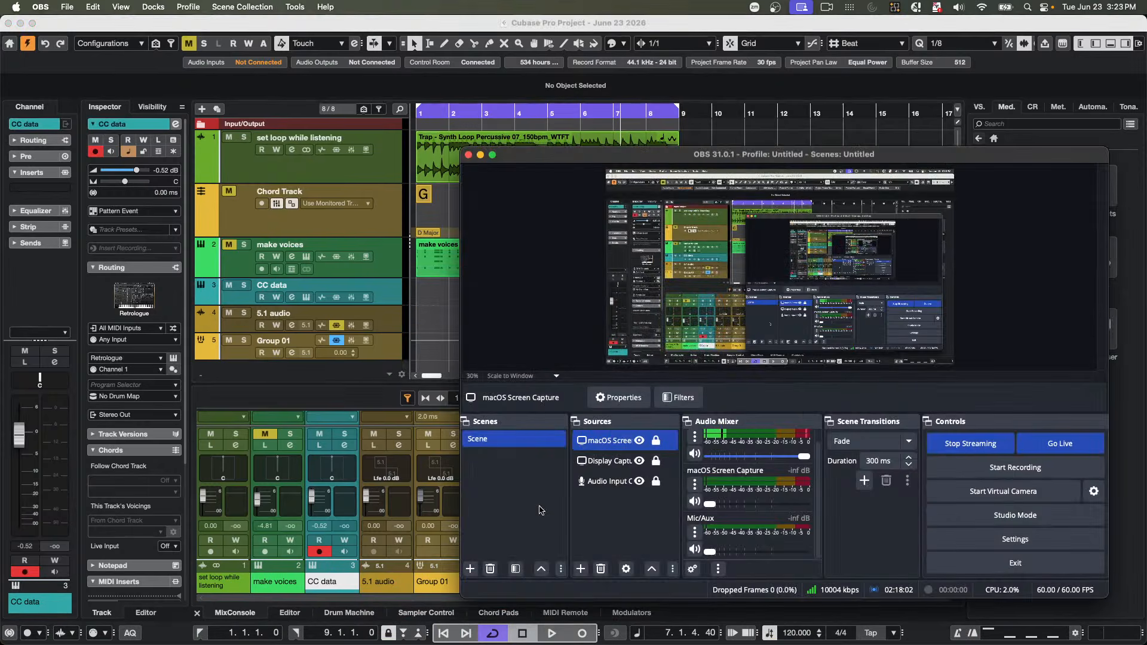
click(607, 482)
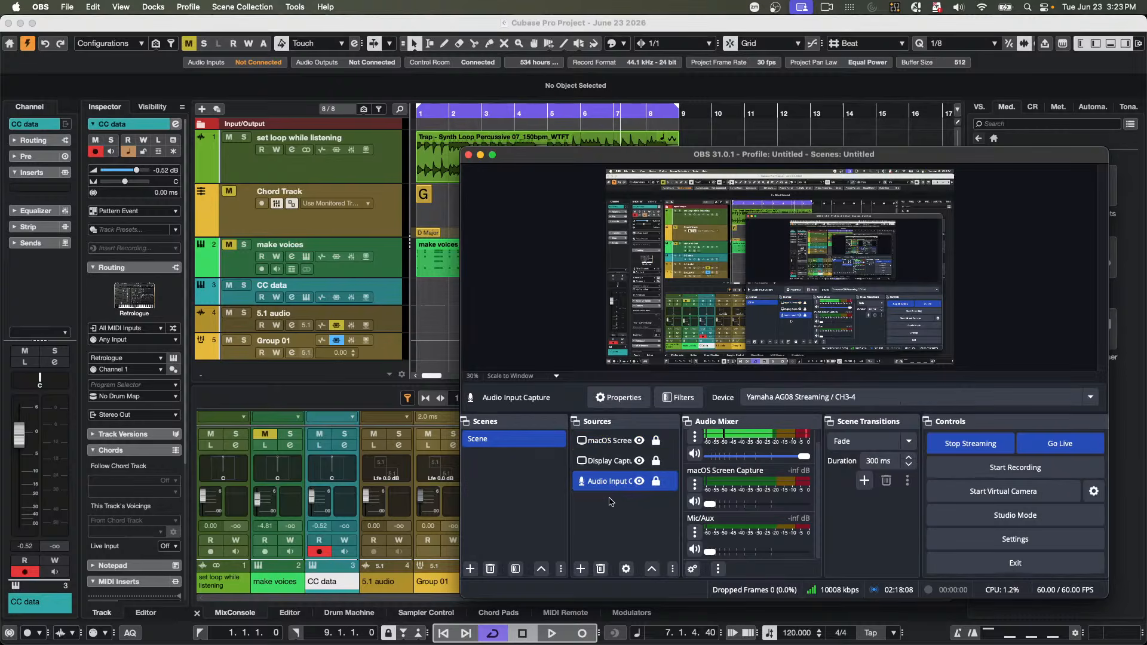
click(434, 292)
key(super+Tab)
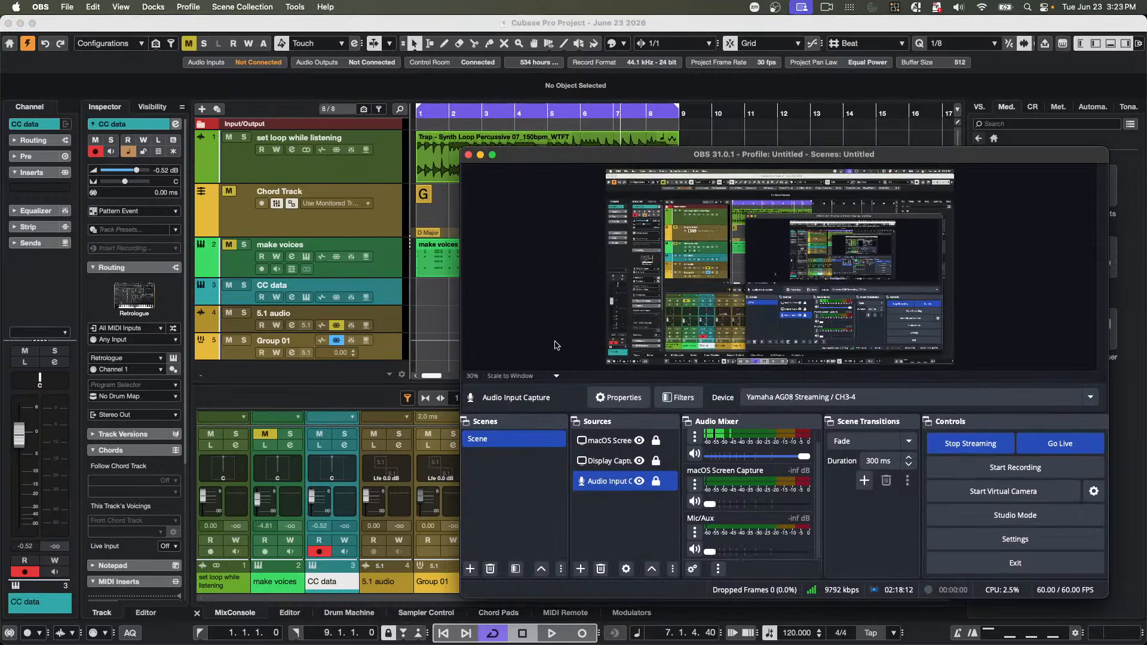
click(413, 307)
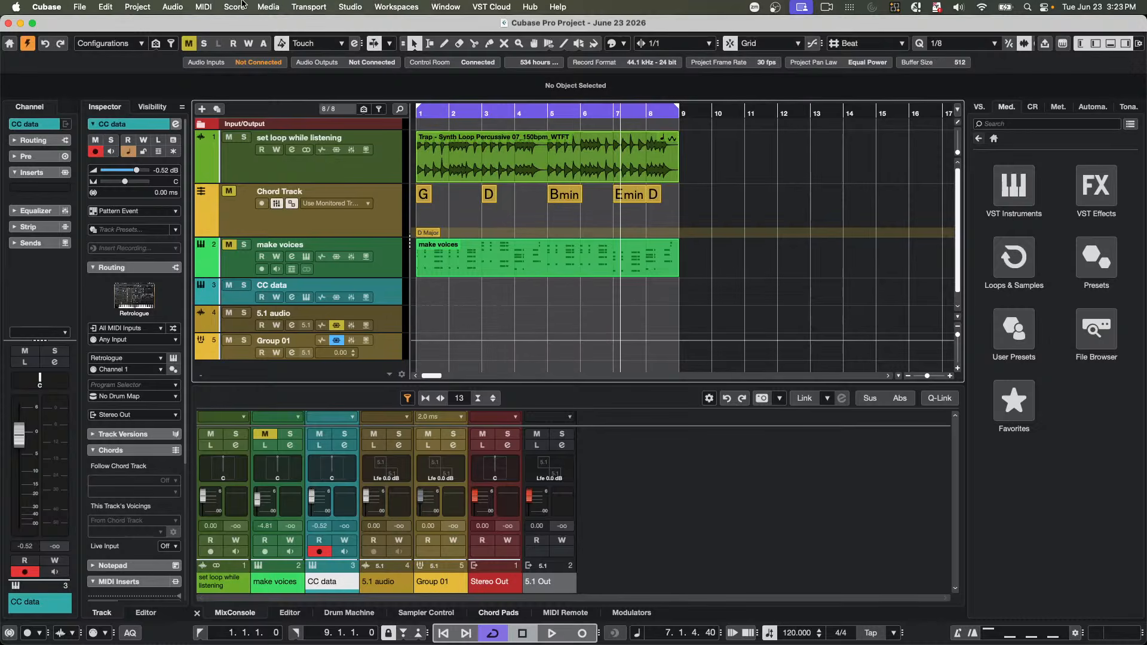
- Turn off Cycle Follows Range Selection in the Editing preferences
click(35, 5)
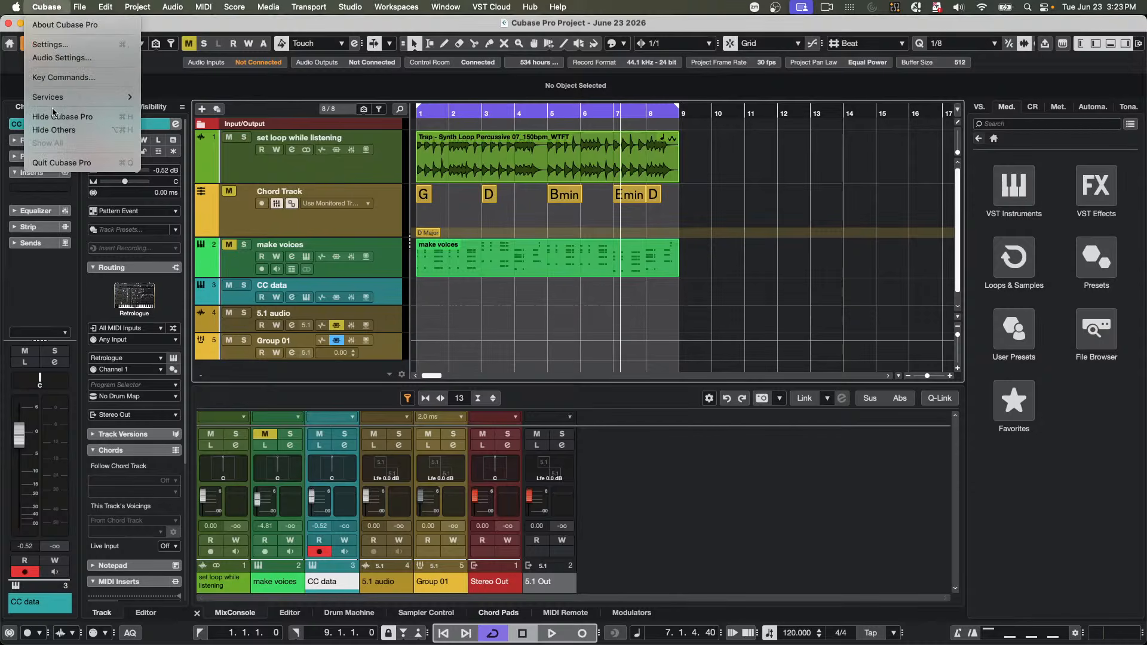
click(54, 45)
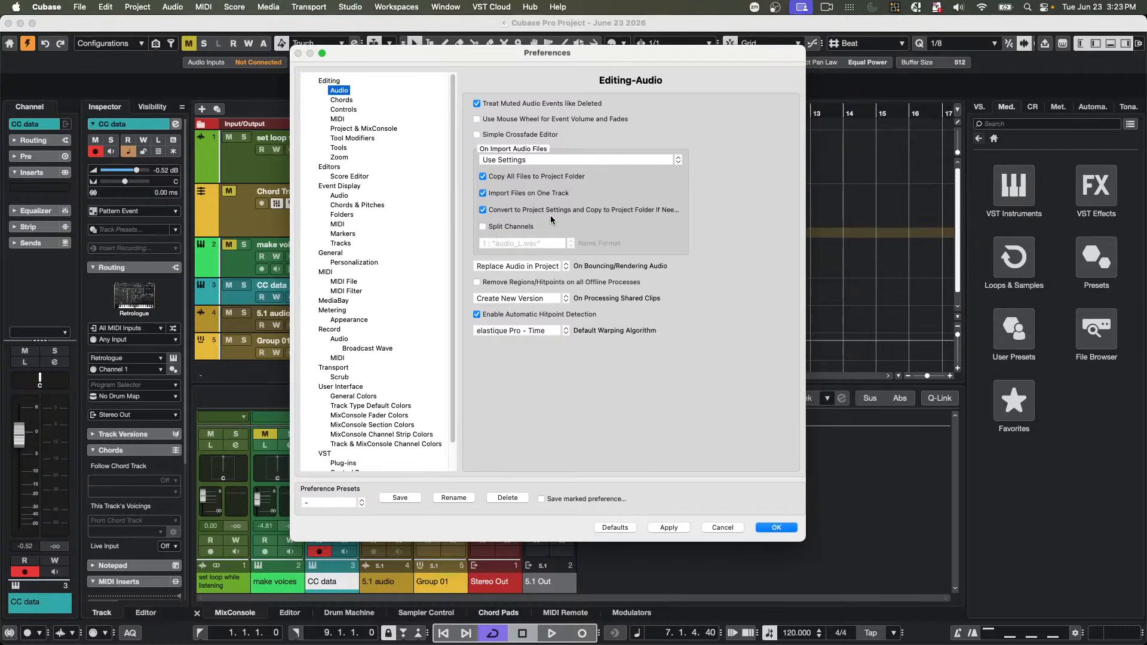
click(346, 129)
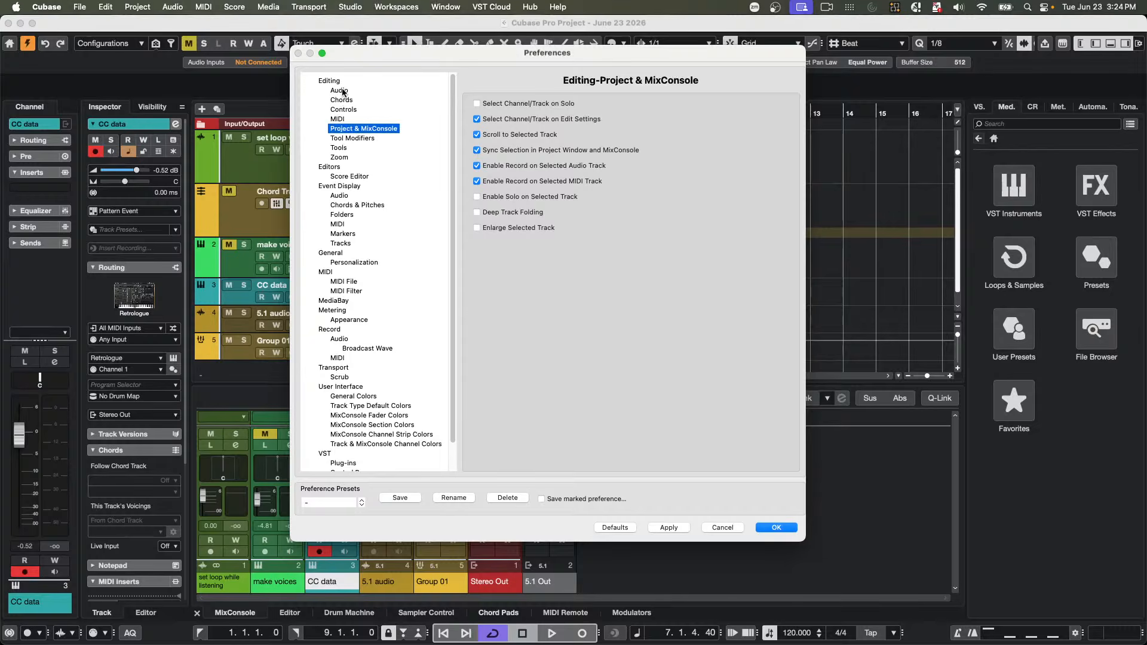
click(327, 81)
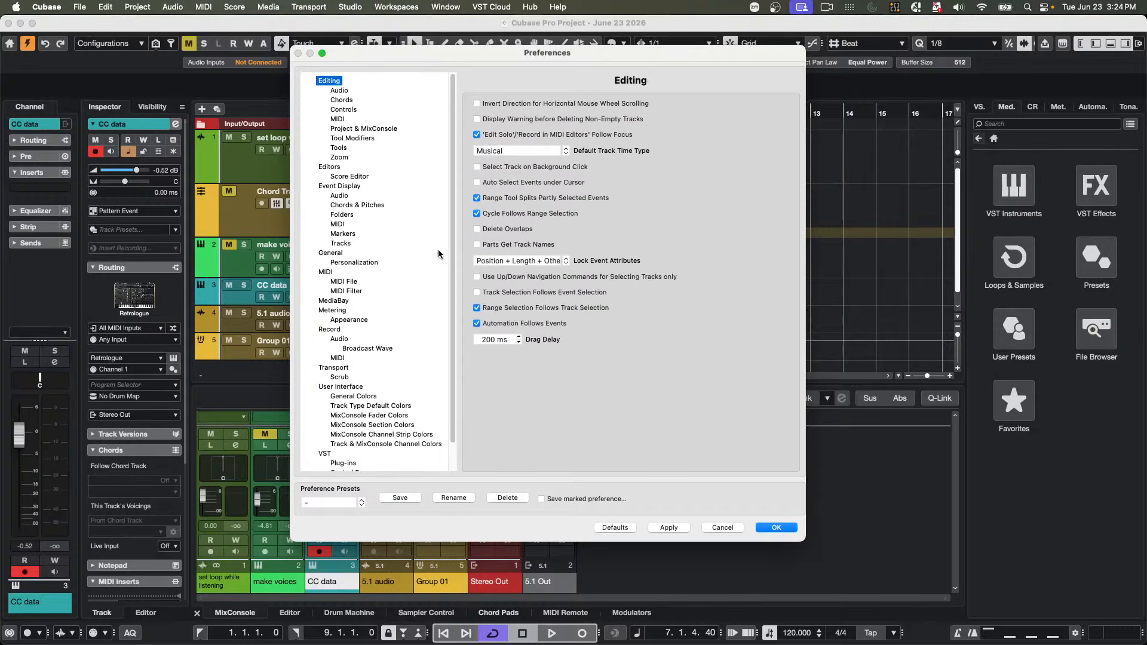
click(476, 213)
click(776, 527)
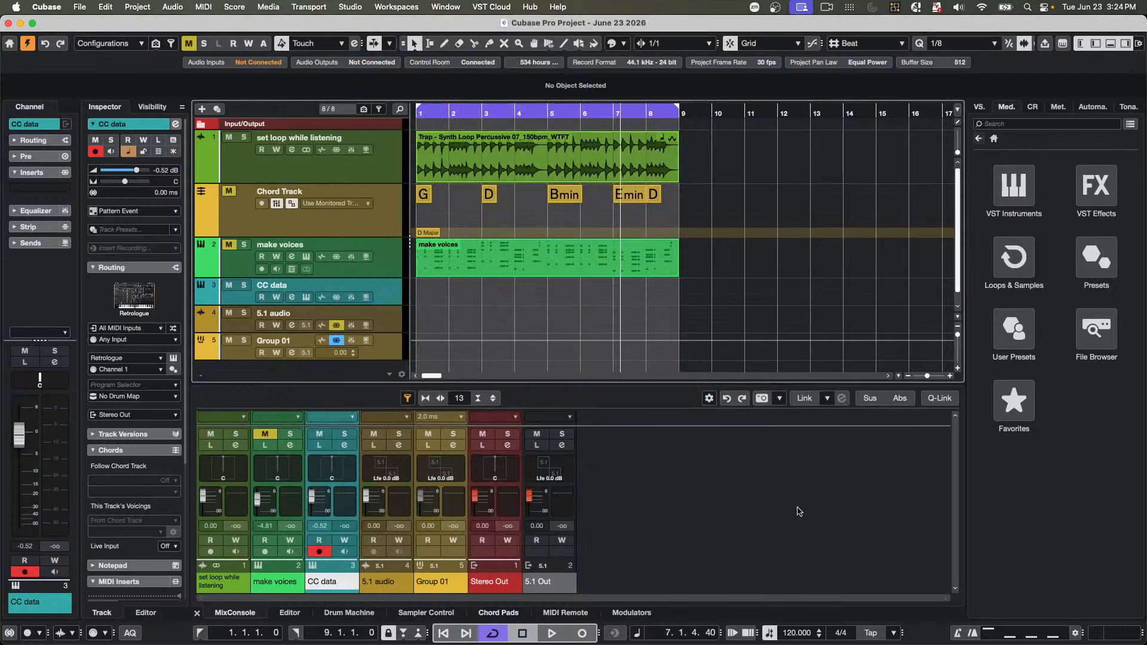
- Select the range from 4.3.1.0 to 5.3.1.0 on the set loop while listening event with the Range Selection tool
right_click(485, 233)
click(500, 233)
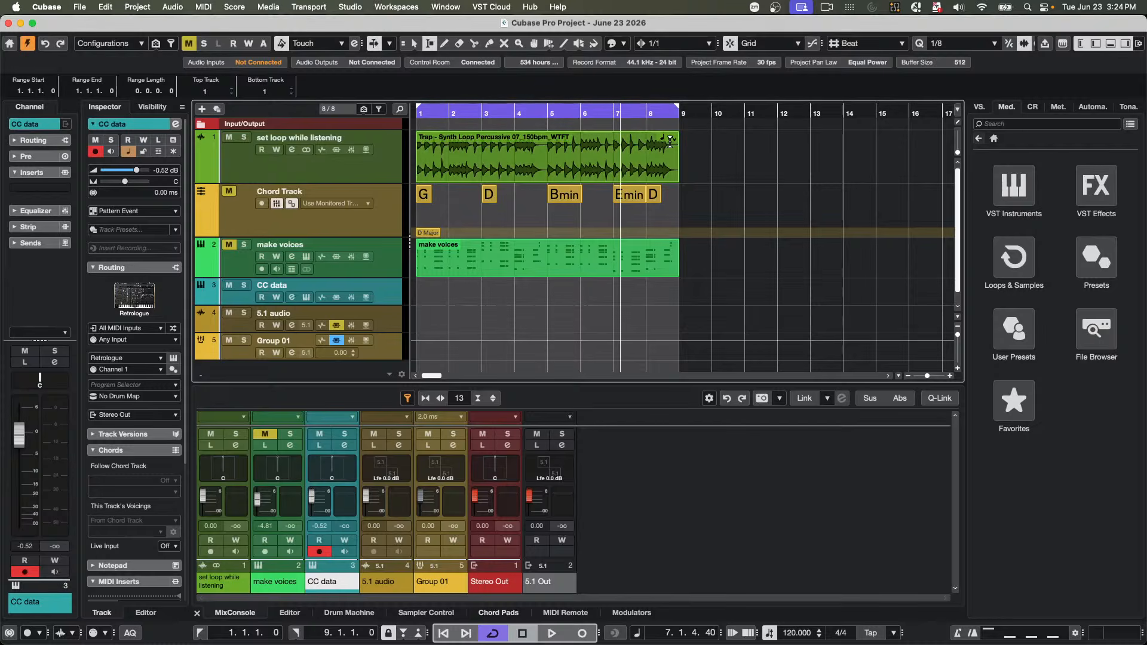
drag(484, 160, 564, 159)
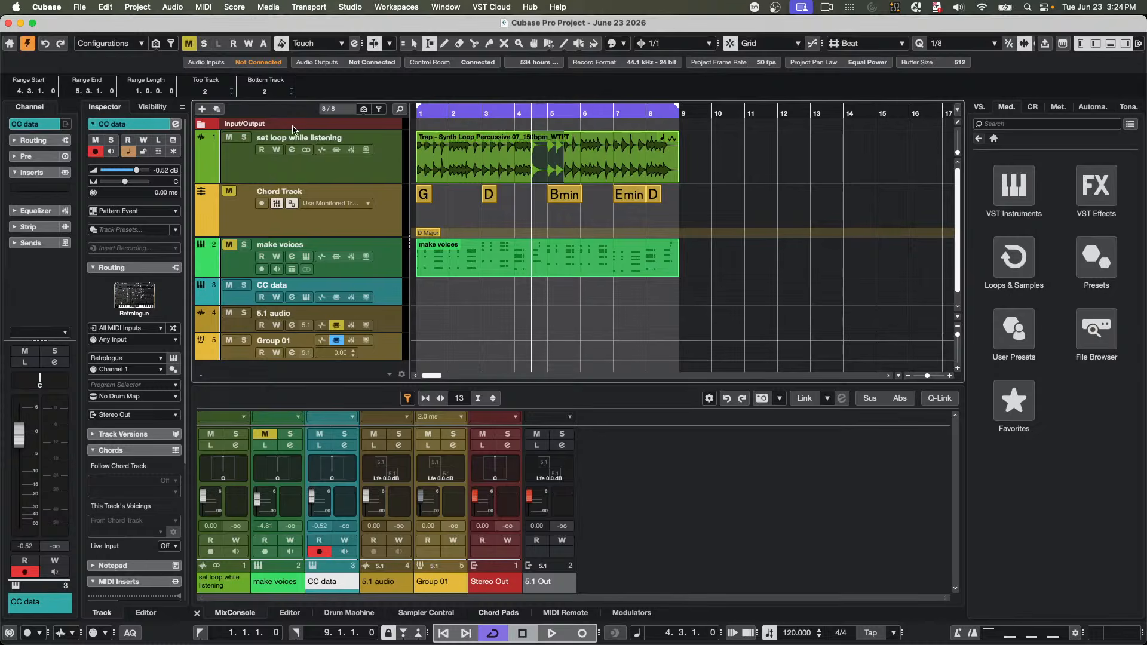
- Turn on Cycle Follows Range Selection in the Editing preferences and apply it
click(47, 7)
click(53, 44)
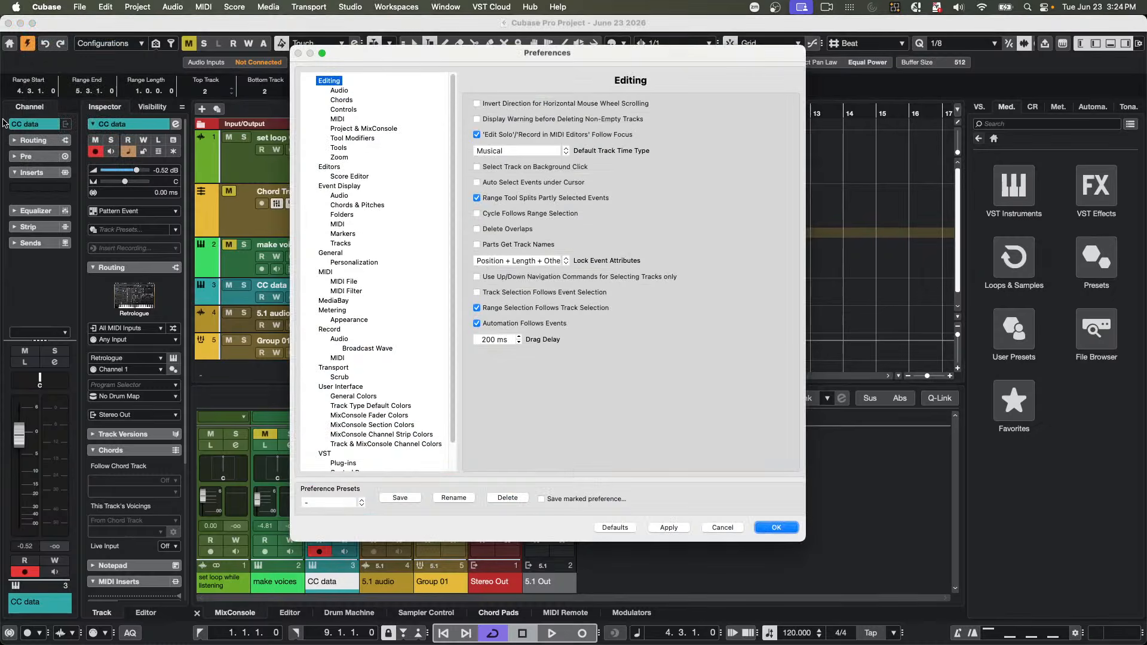
click(477, 214)
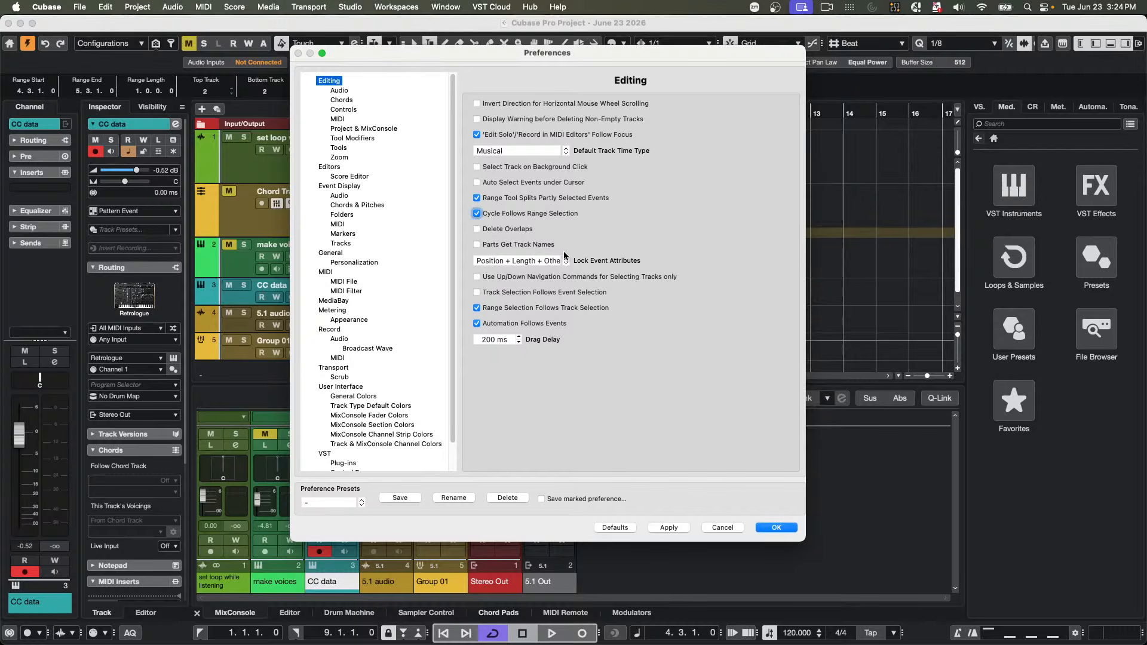
click(680, 529)
click(781, 526)
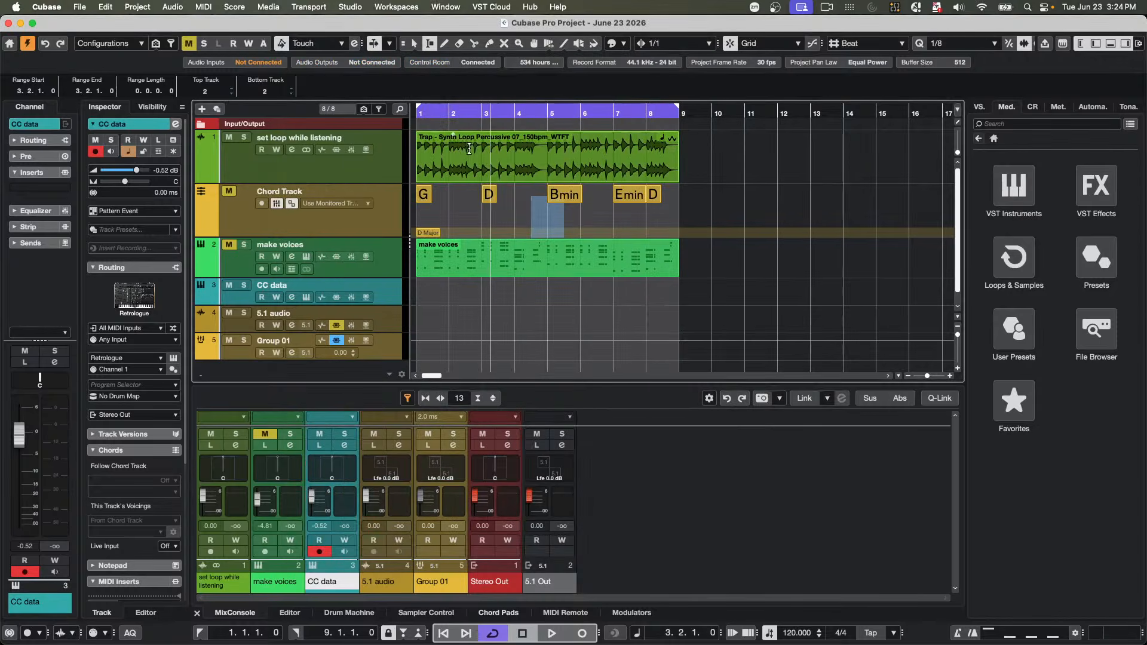
- Select several ranges on the set loop while listening event, ending with 4.4.1.0 to 5.4.1.0
drag(461, 150, 605, 156)
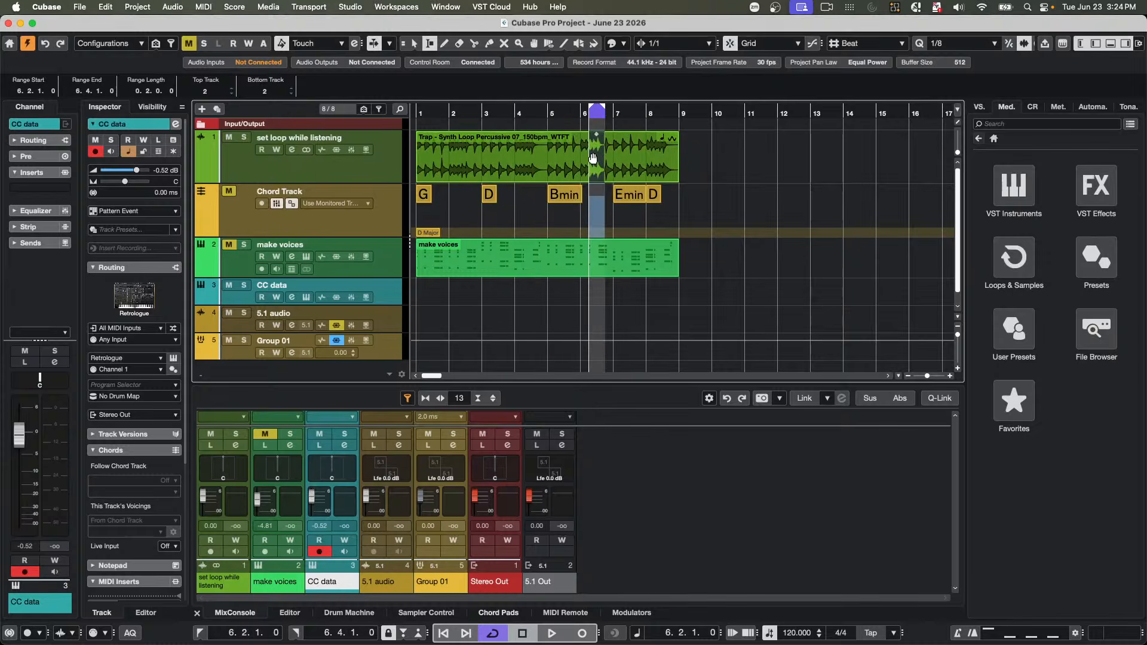
drag(521, 151, 475, 156)
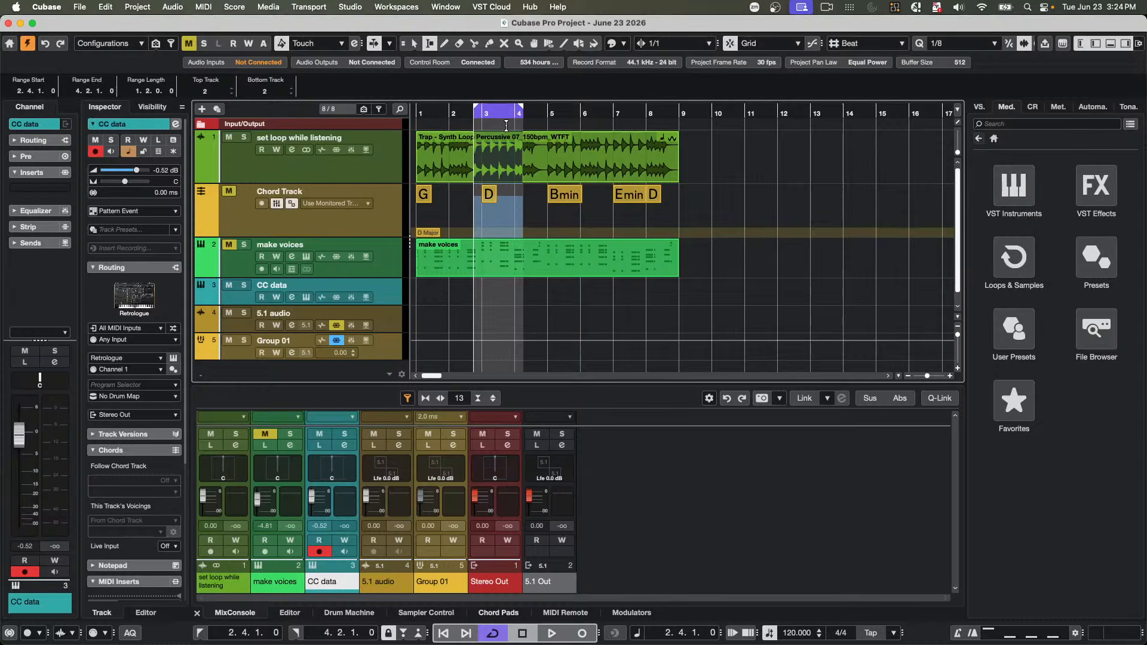
drag(571, 162, 539, 158)
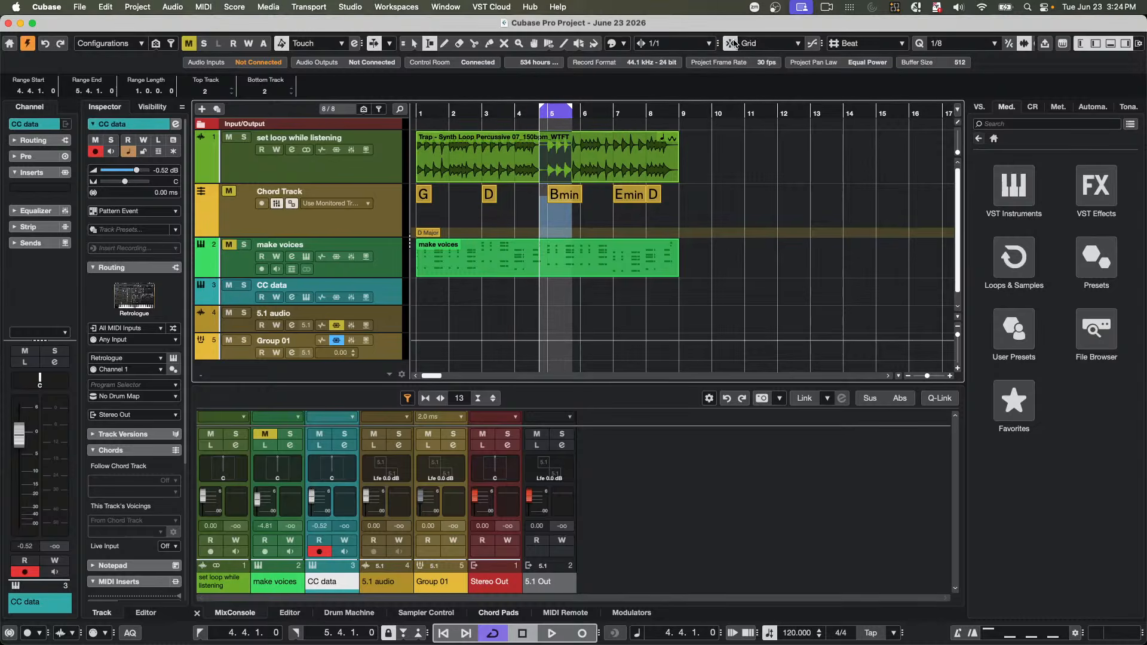
- Switch the project ruler to Seconds and enlarge the timeline around the loop event
right_click(606, 113)
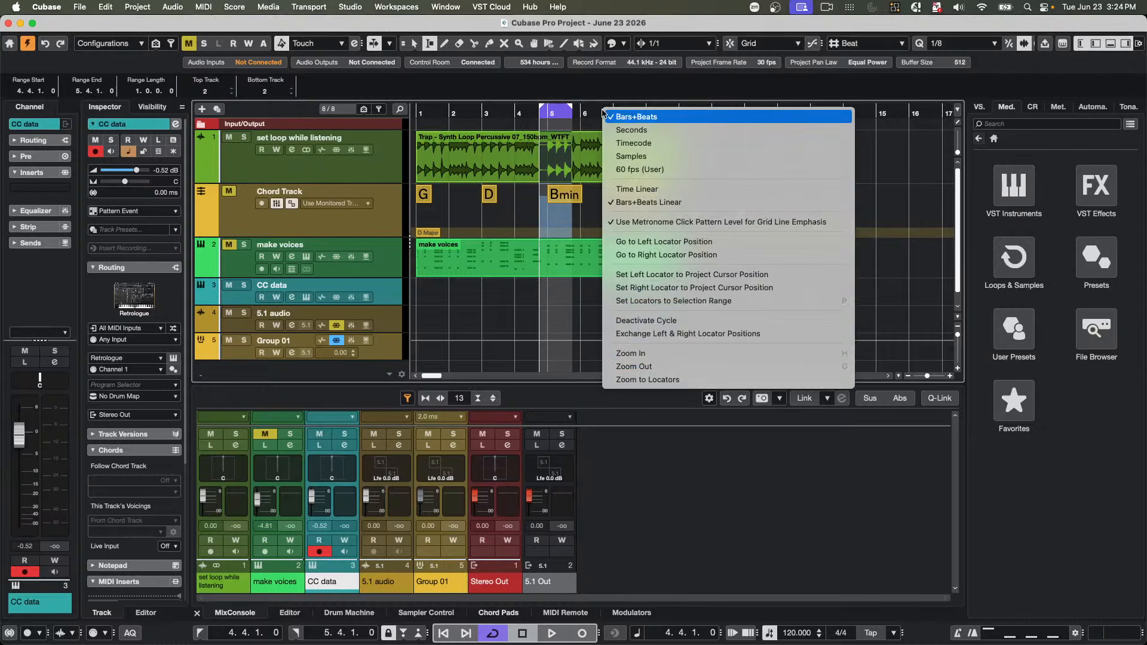
click(656, 129)
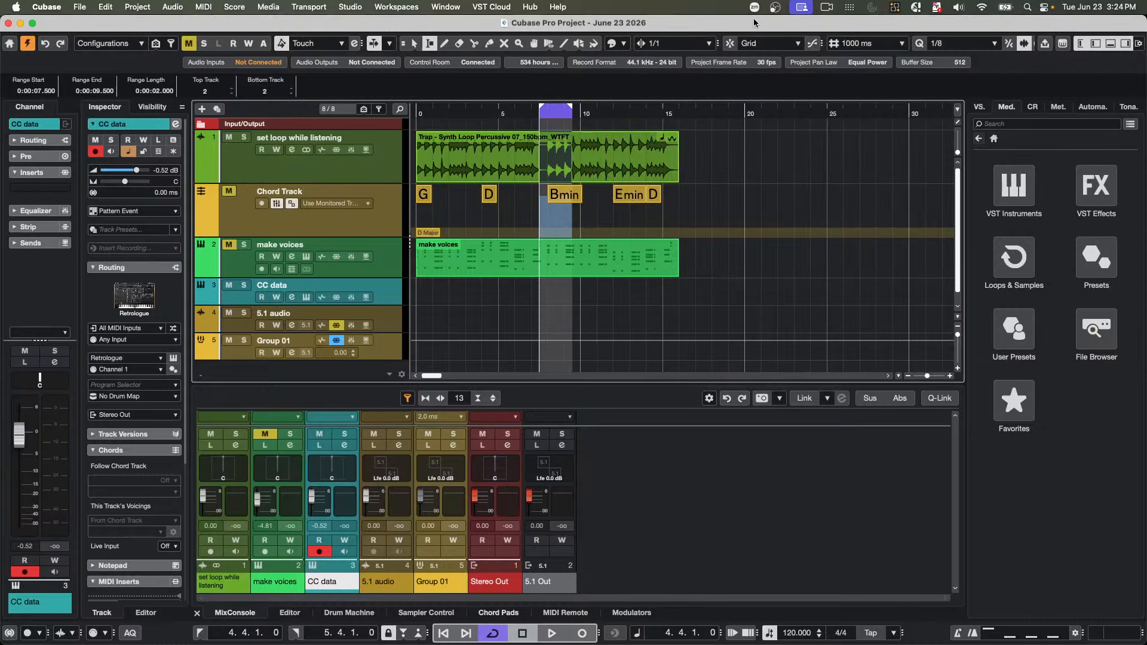
drag(487, 110, 487, 125)
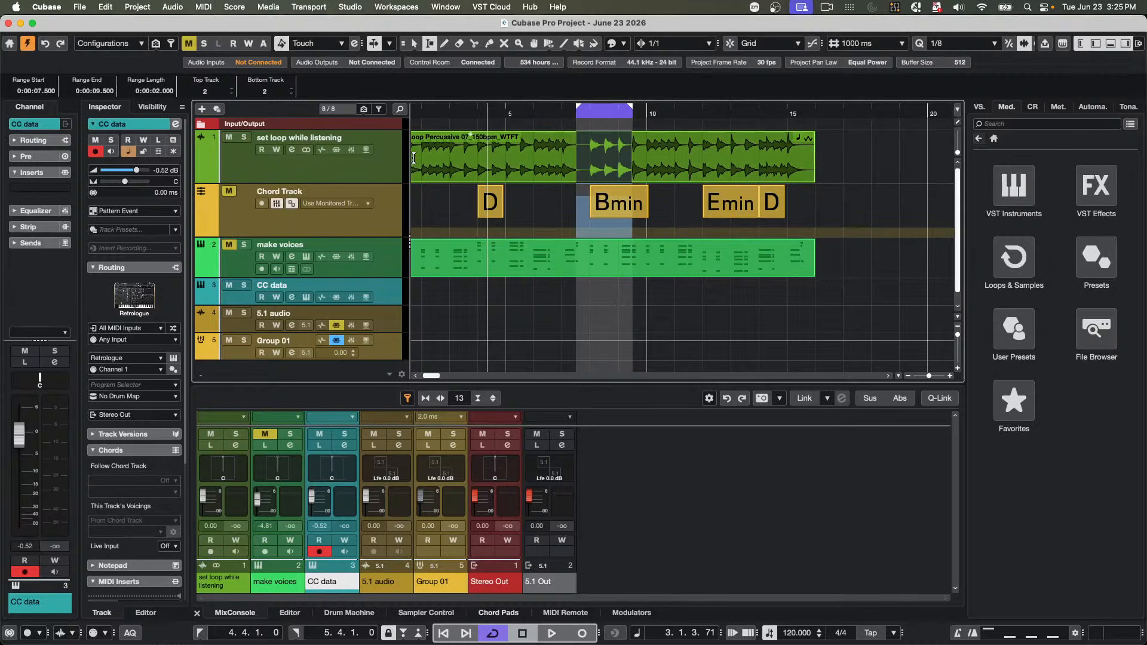
- Solo set loop while listening and, during playback, select a range on it running from about 6.013 to 10.029 seconds
click(244, 137)
key(space)
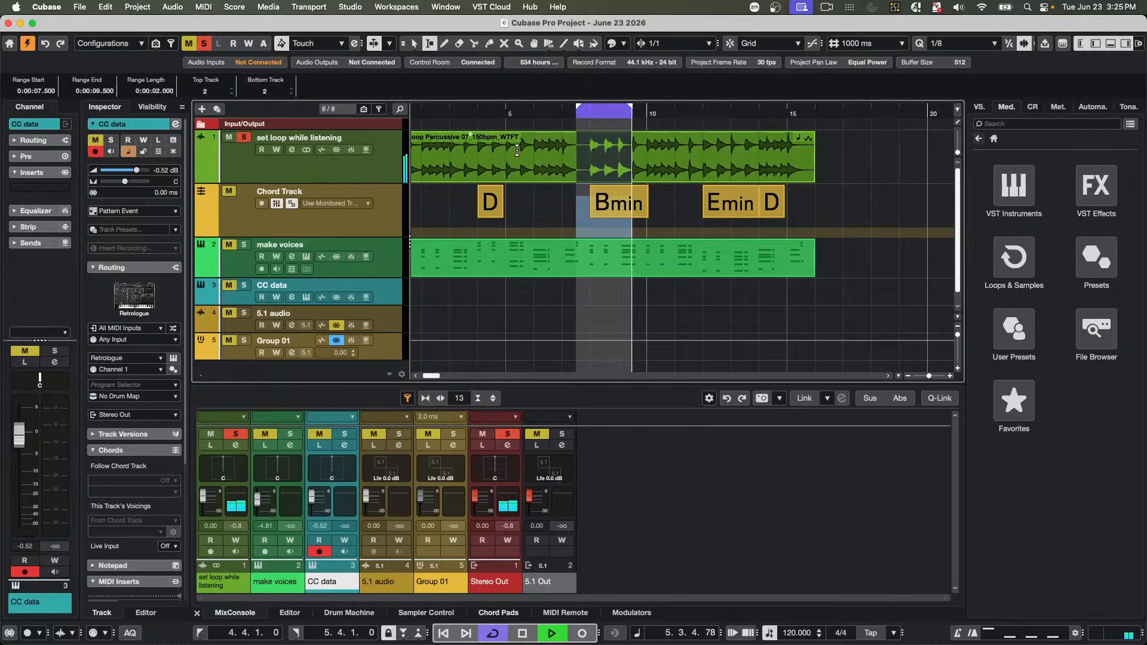
drag(518, 152, 634, 158)
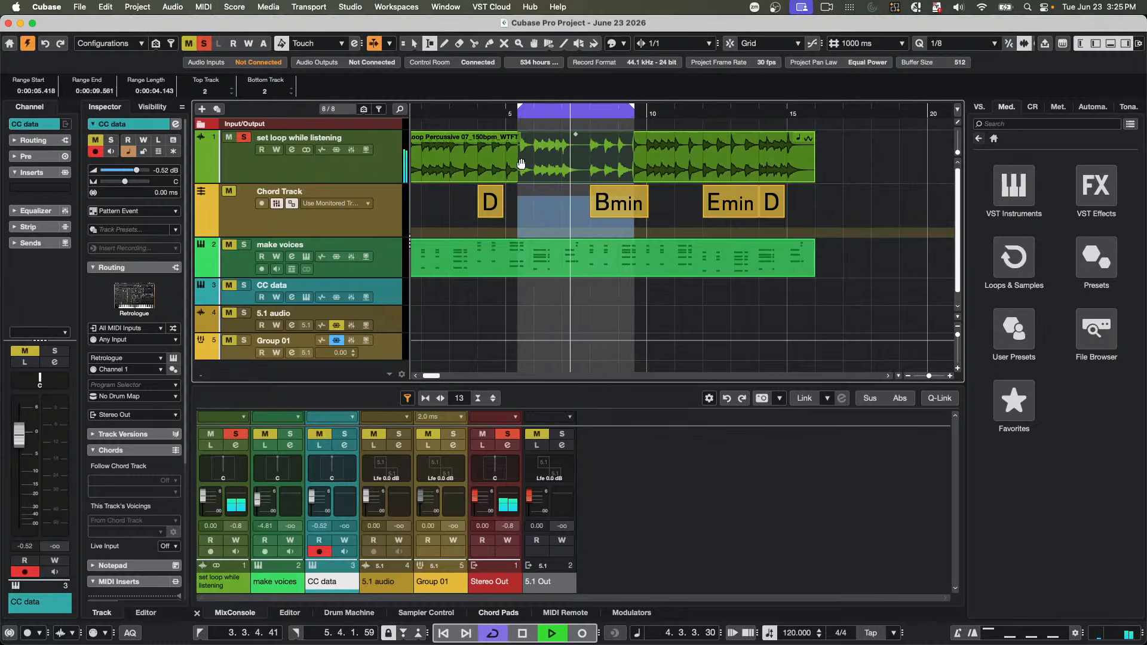
drag(517, 159, 534, 159)
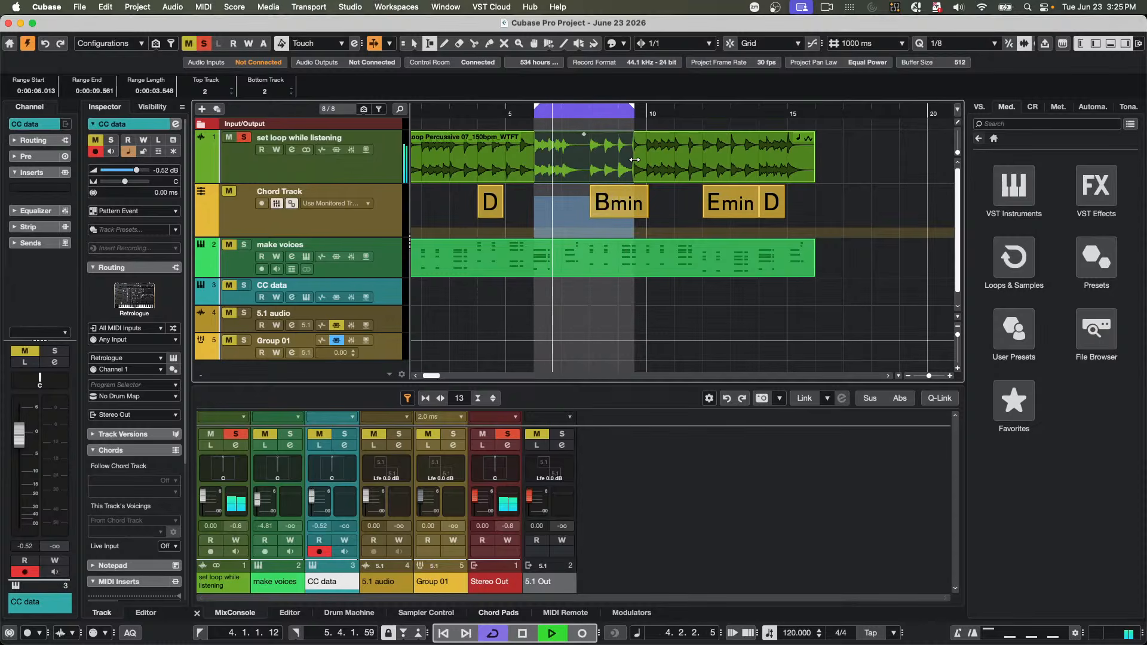
drag(634, 159, 647, 159)
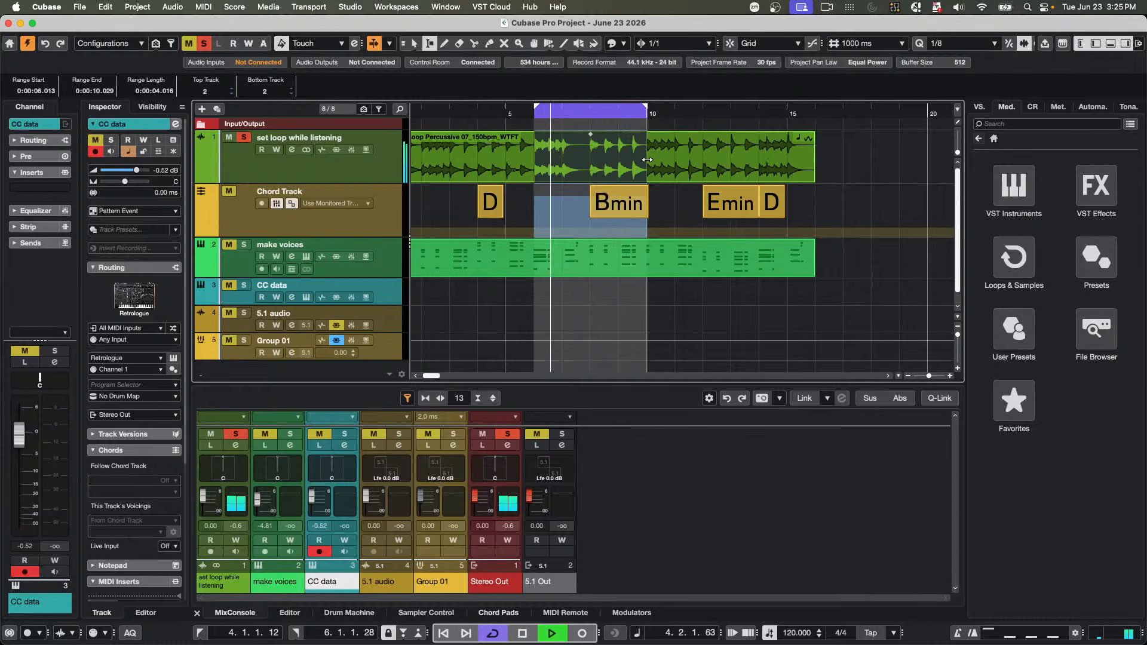
key(space)
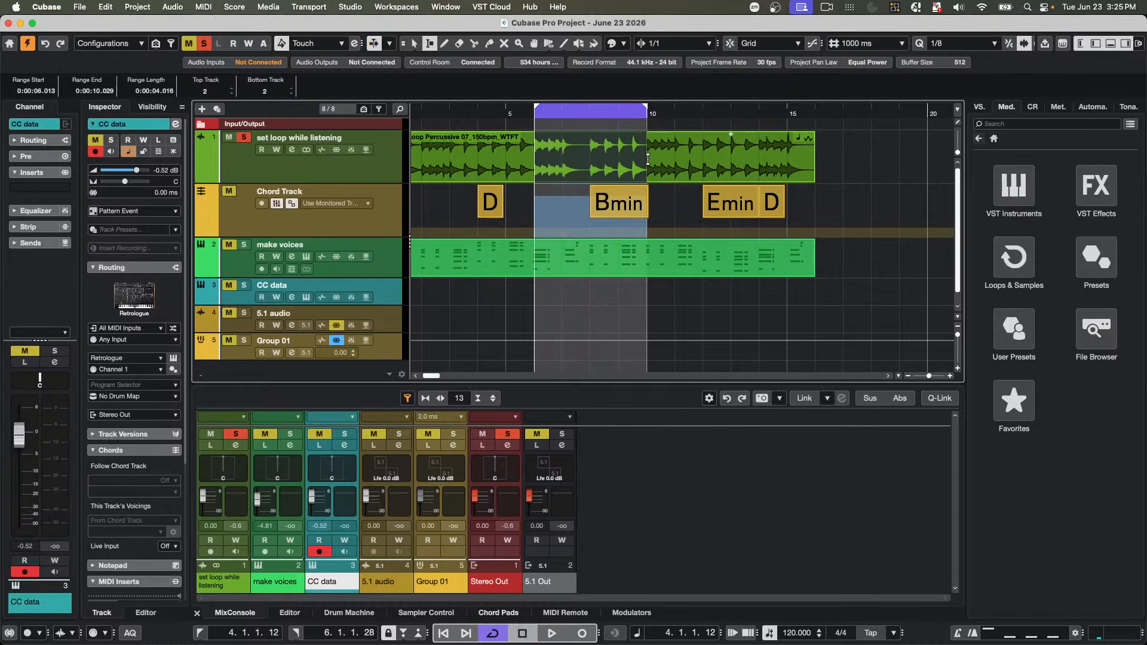
- Resume cycle playback and readjust the range's end, first to about 9.455 and finally to about 10.008 seconds
key(space)
drag(648, 160, 632, 162)
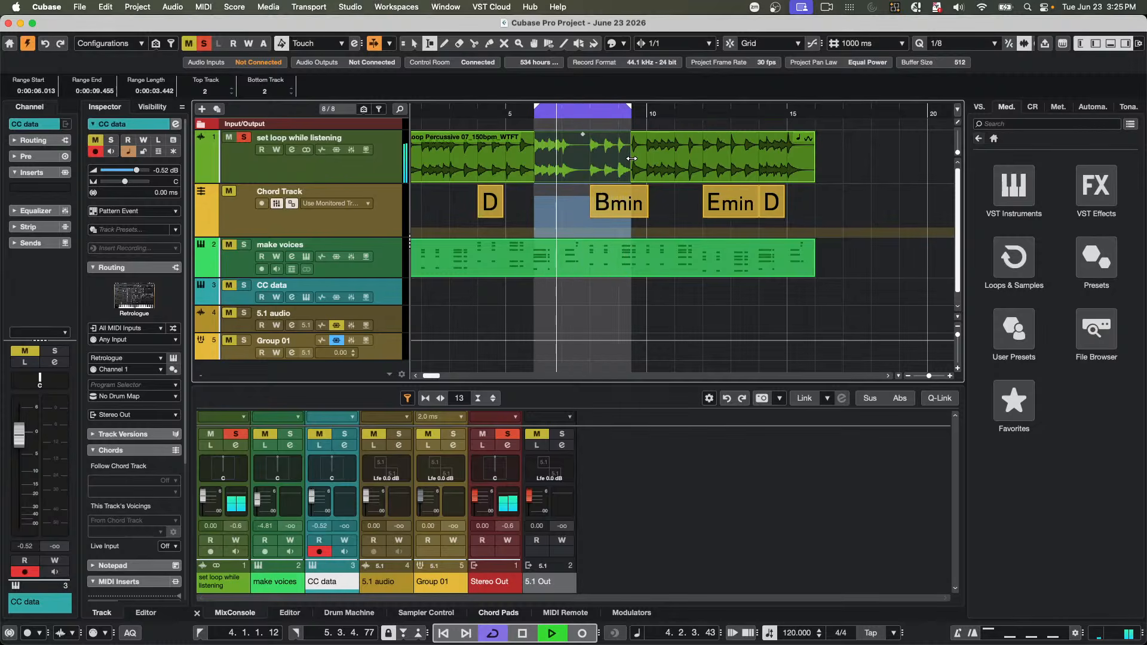
drag(632, 159, 646, 159)
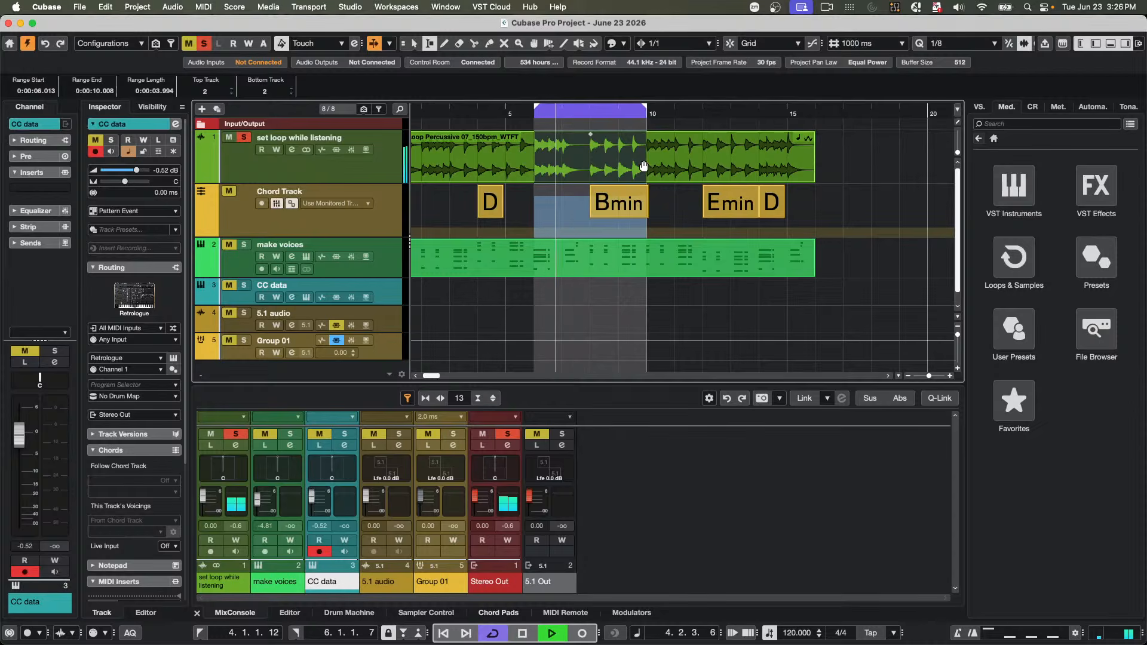
key(space)
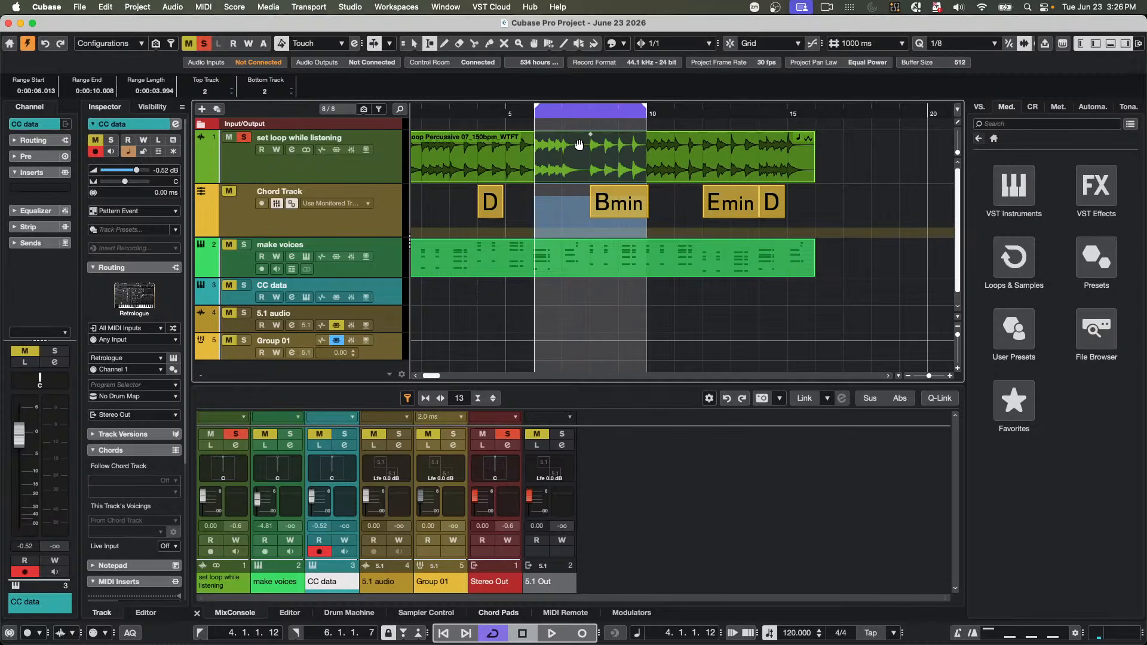
- Move the range's start earlier to about 5.983 seconds, aligning it with the waveform's attack at waveform detail level
key(h)
key(h)
key(h)
key(h)
key(h)
key(h)
key(h)
key(h)
key(h)
key(h)
key(h)
key(h)
key(h)
key(h)
key(h)
key(h)
key(h)
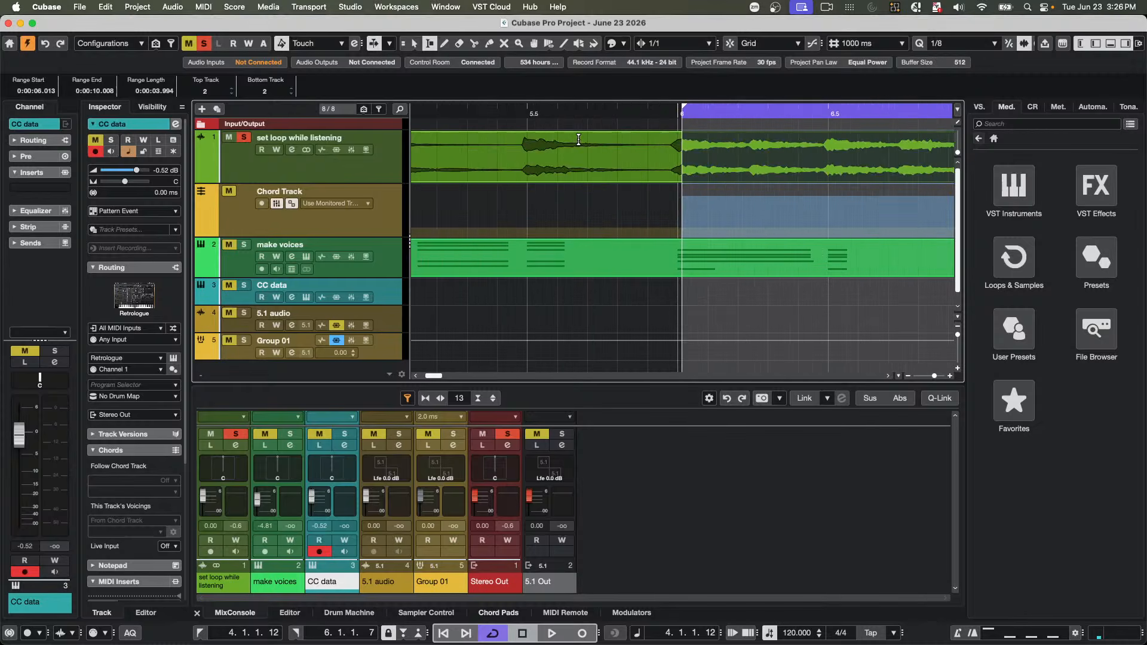
key(space)
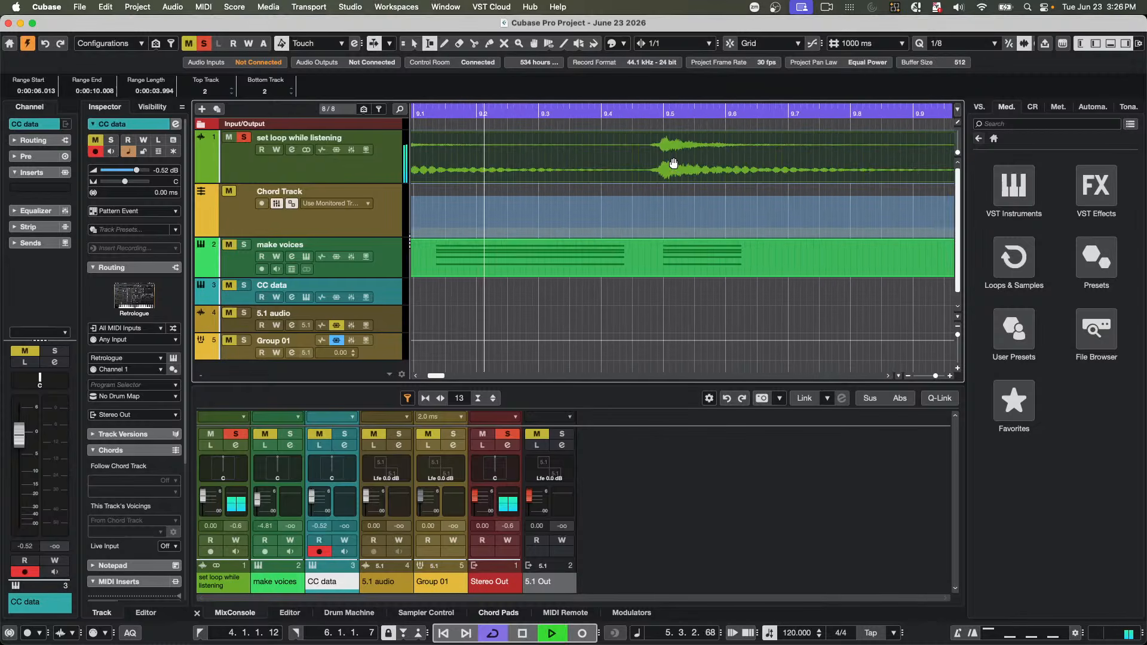
key(space)
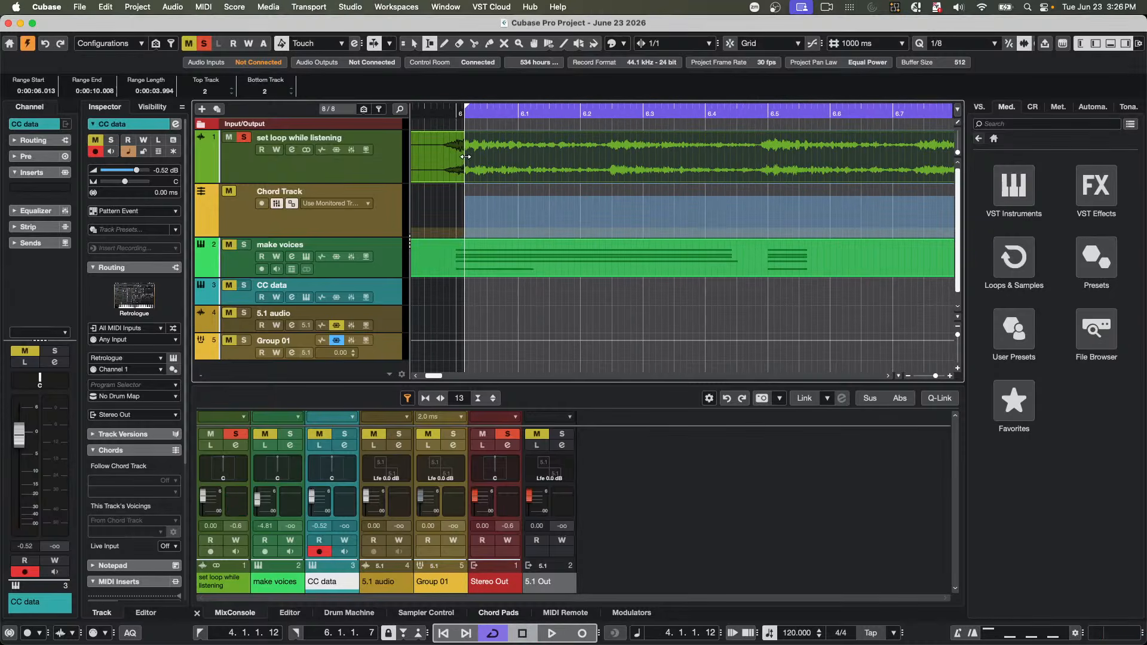
drag(465, 156, 445, 161)
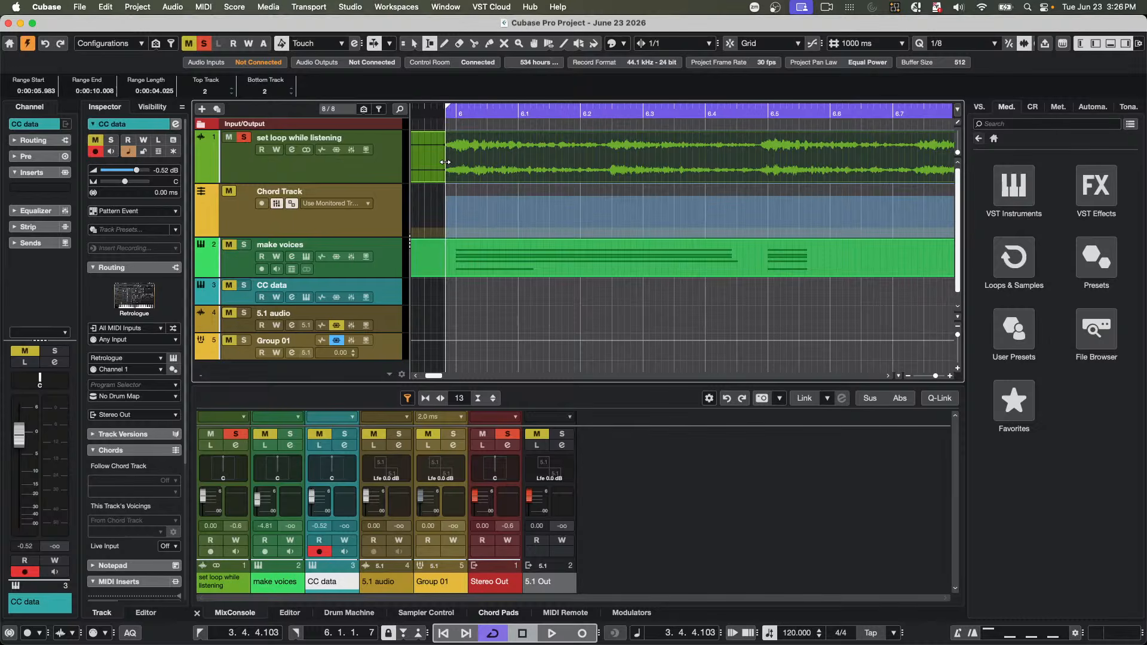
- Play the cycle with the new start point and listen to how the loop repeats
click(467, 109)
key(g)
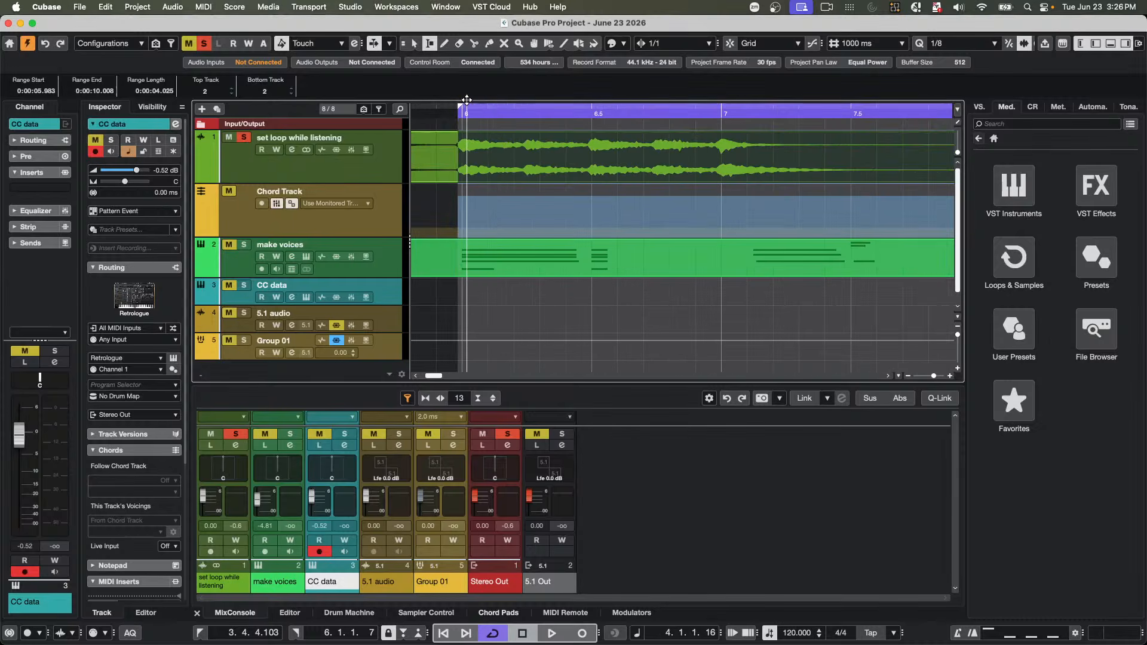
key(space)
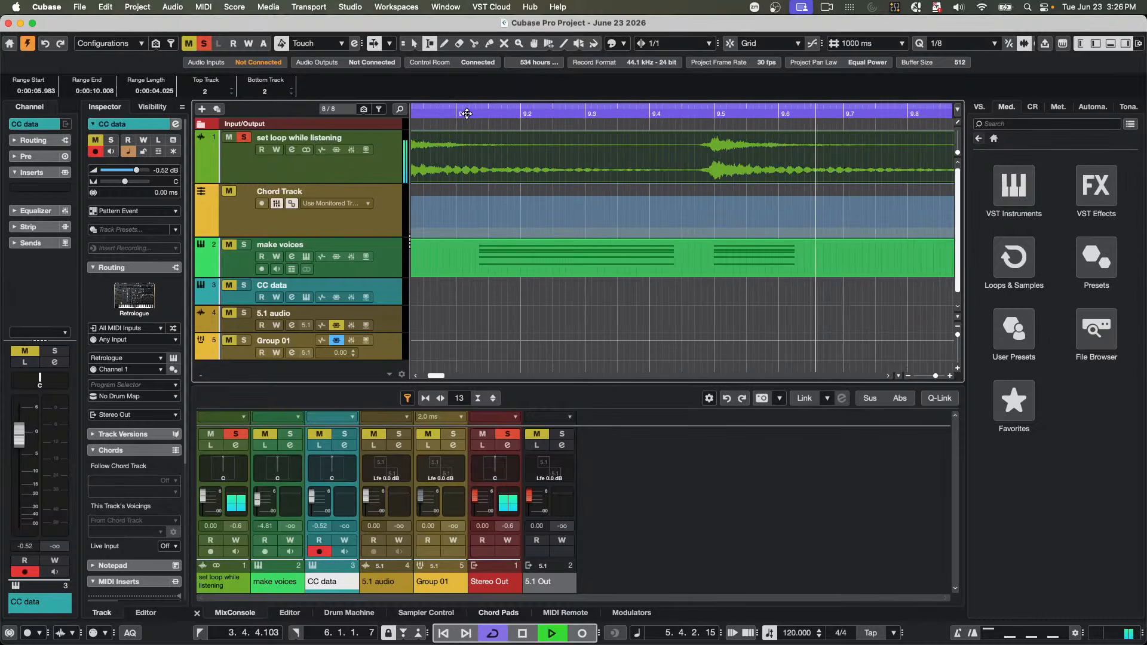
key(g)
key(g)
key(g)
key(g)
key(g)
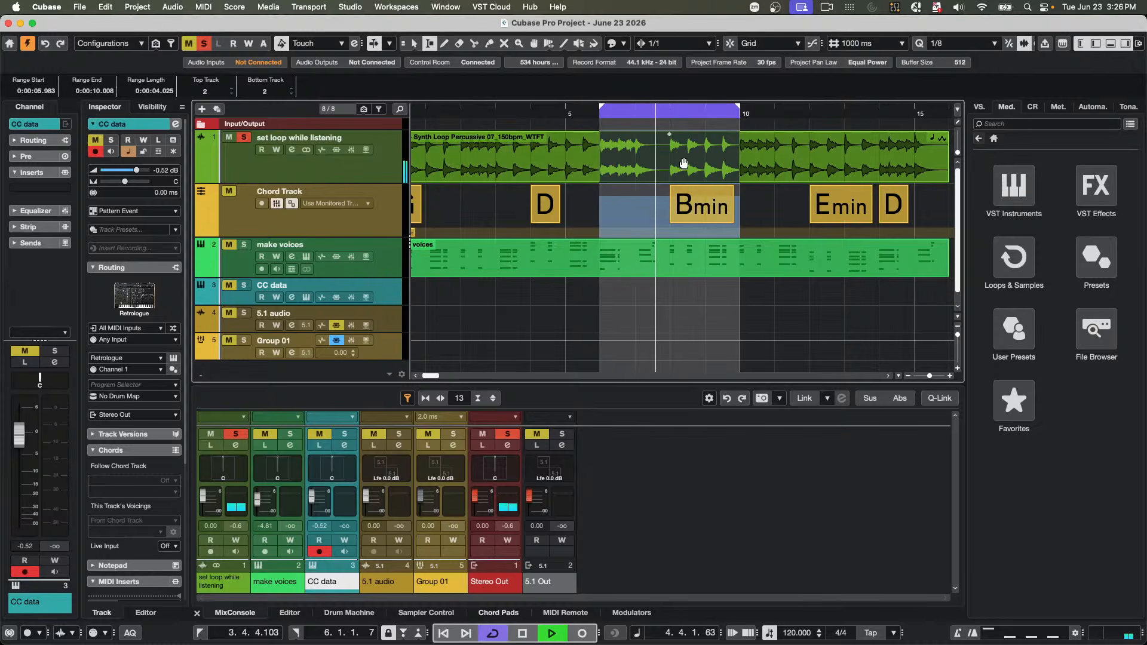
key(space)
- Move the range's end to about 9.987 seconds, just before the following attack, and audition the loop
drag(738, 117, 754, 158)
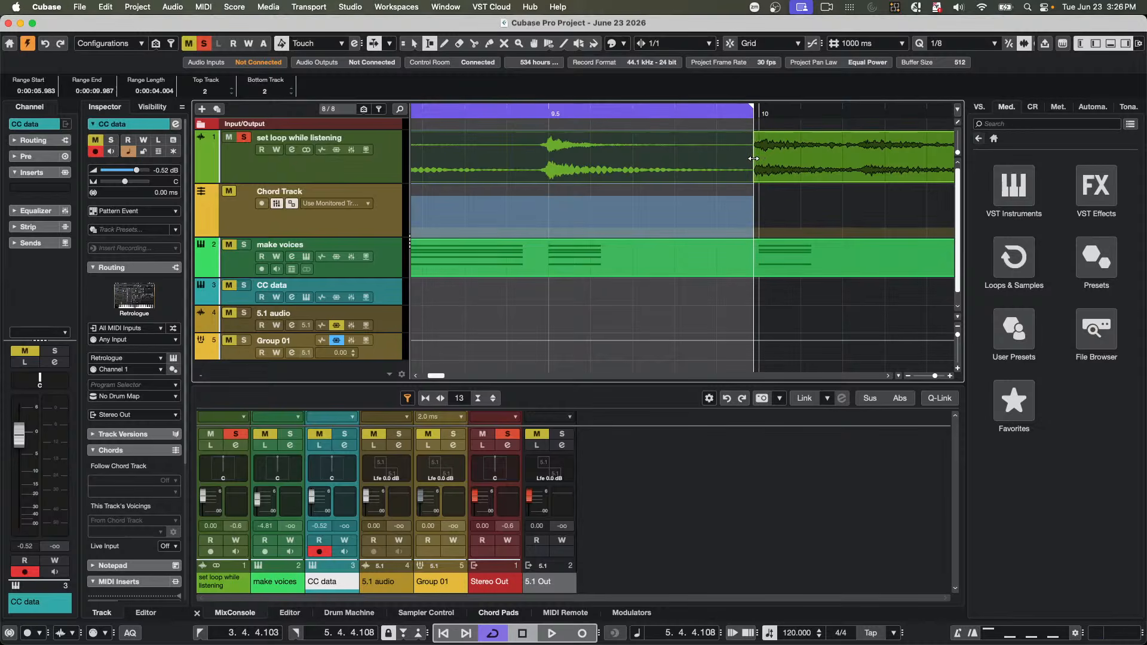
drag(724, 113, 718, 89)
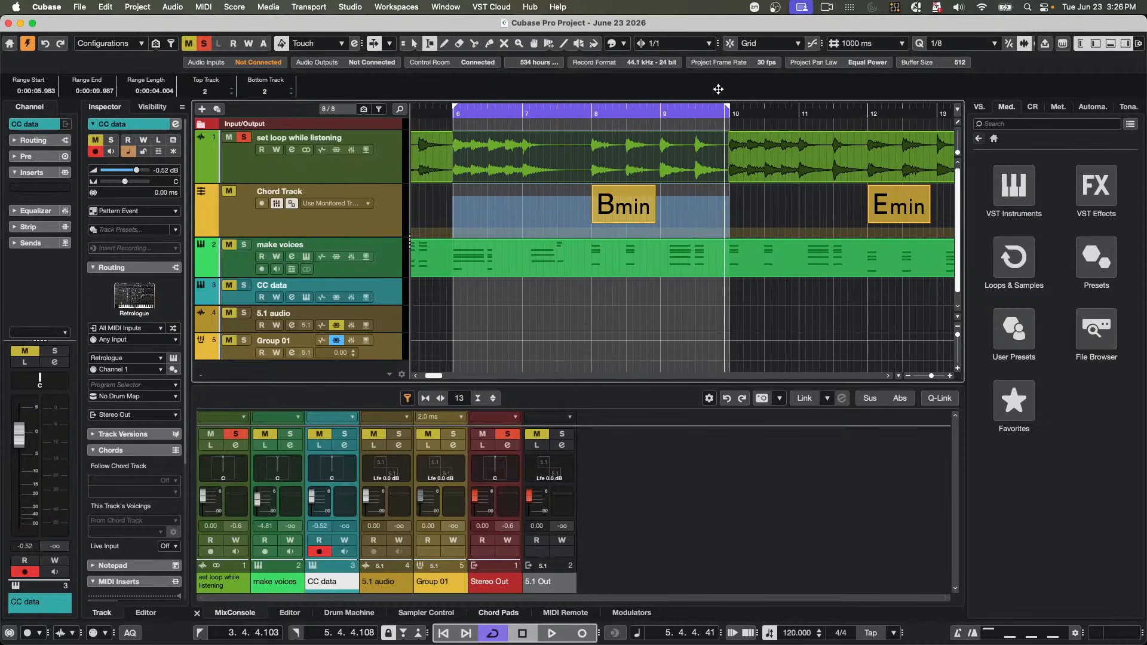
key(space)
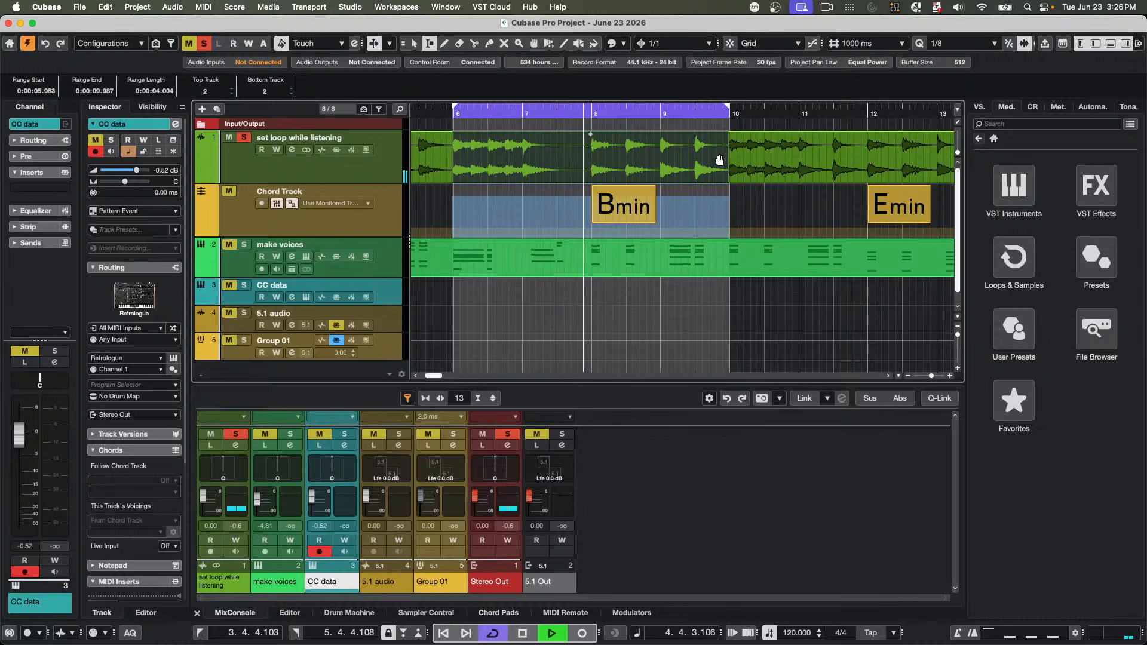
key(space)
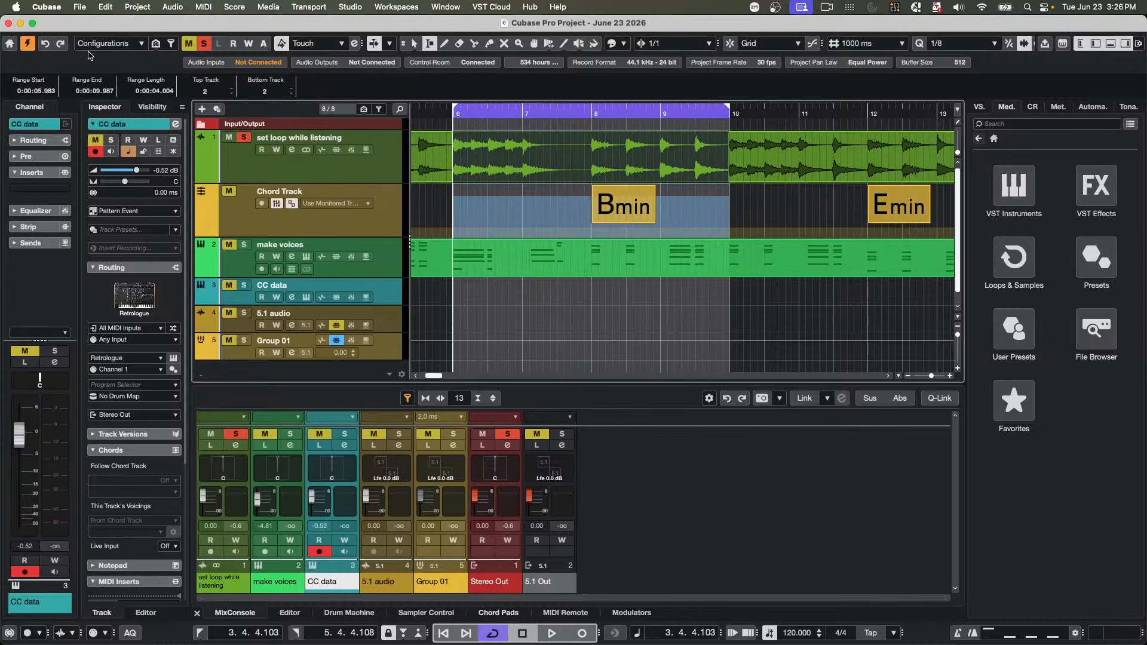
- Crop the audio event on the "set loop while listening" track to the current range selection
click(83, 8)
mouse_move(110, 11)
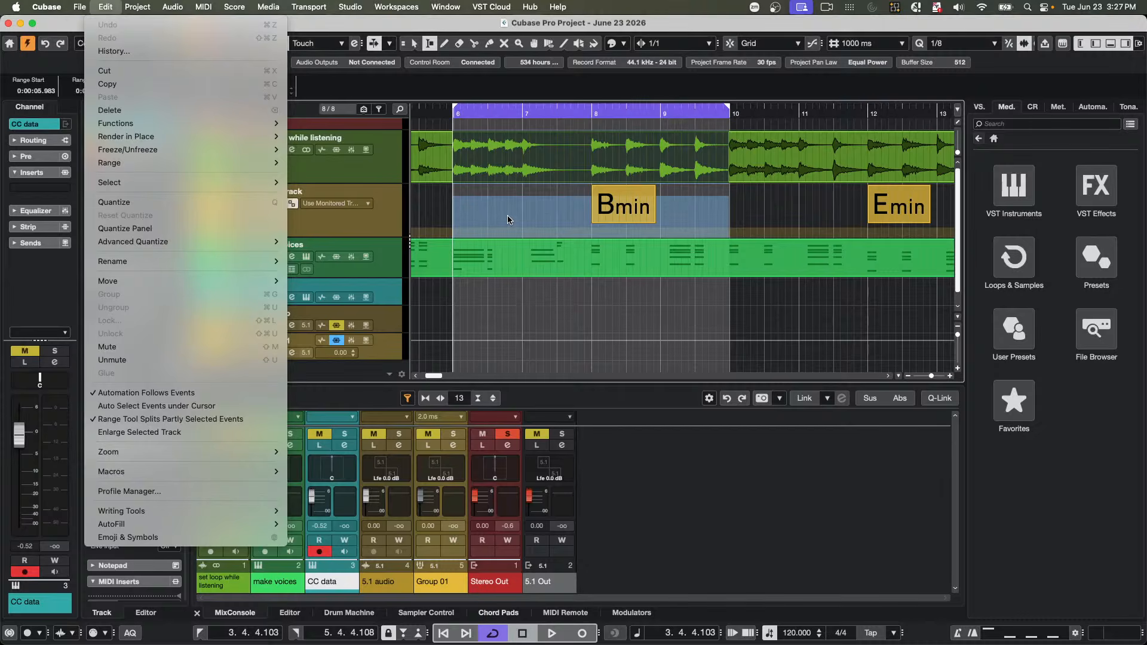
click(419, 217)
key(g)
key(g)
key(g)
key(g)
key(g)
key(g)
key(g)
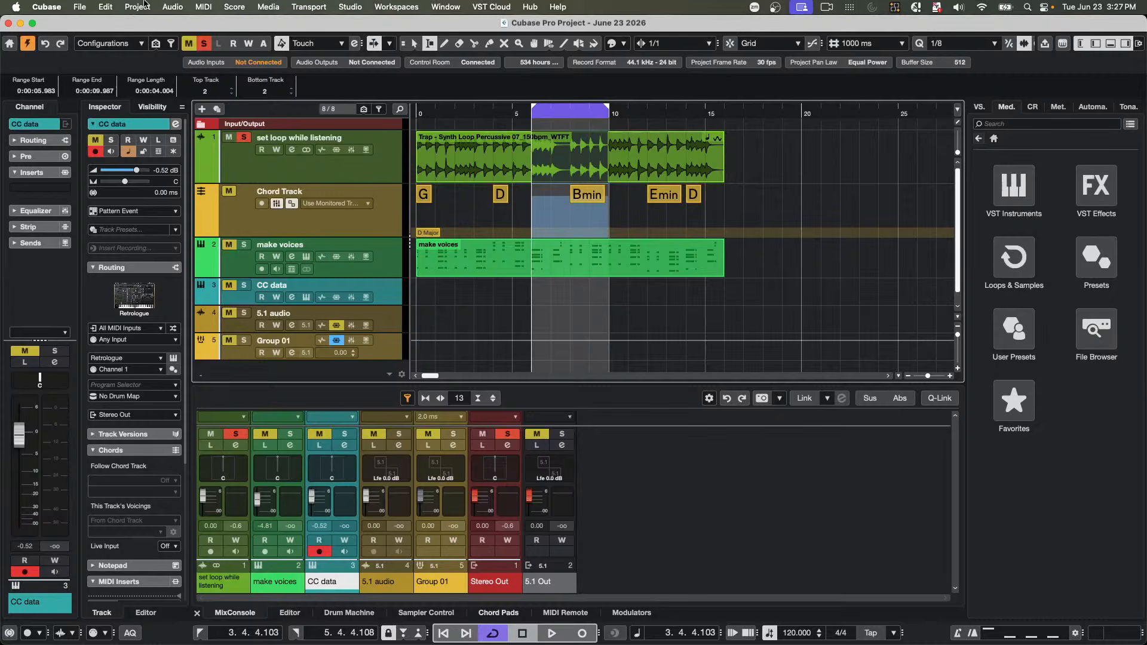
click(107, 7)
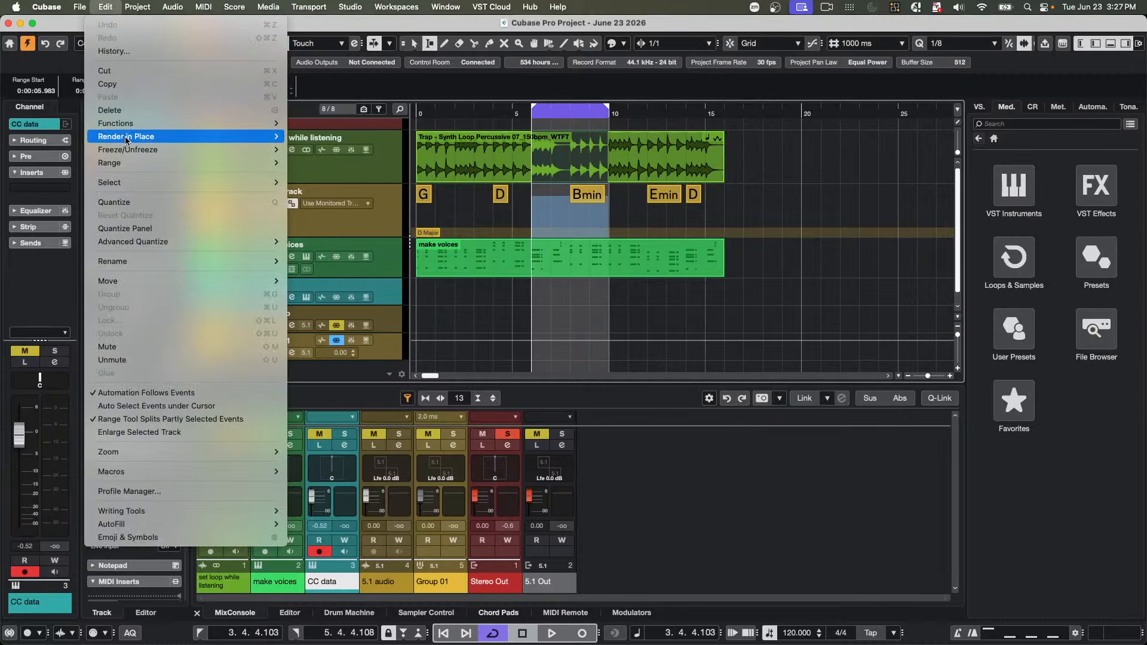
mouse_move(125, 166)
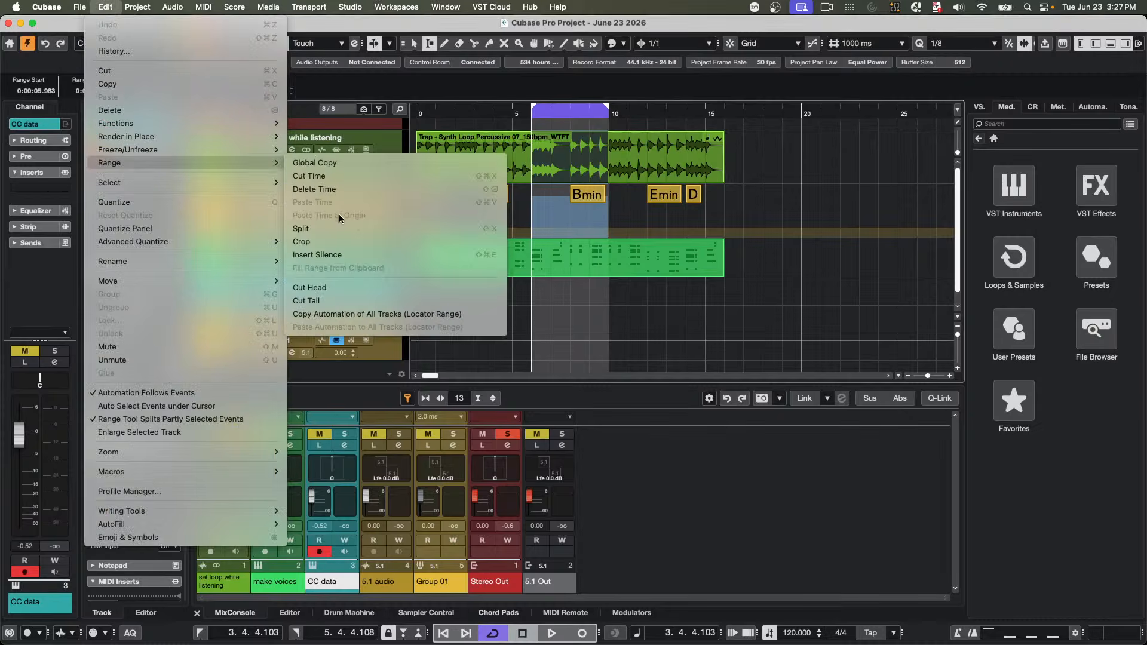
click(339, 230)
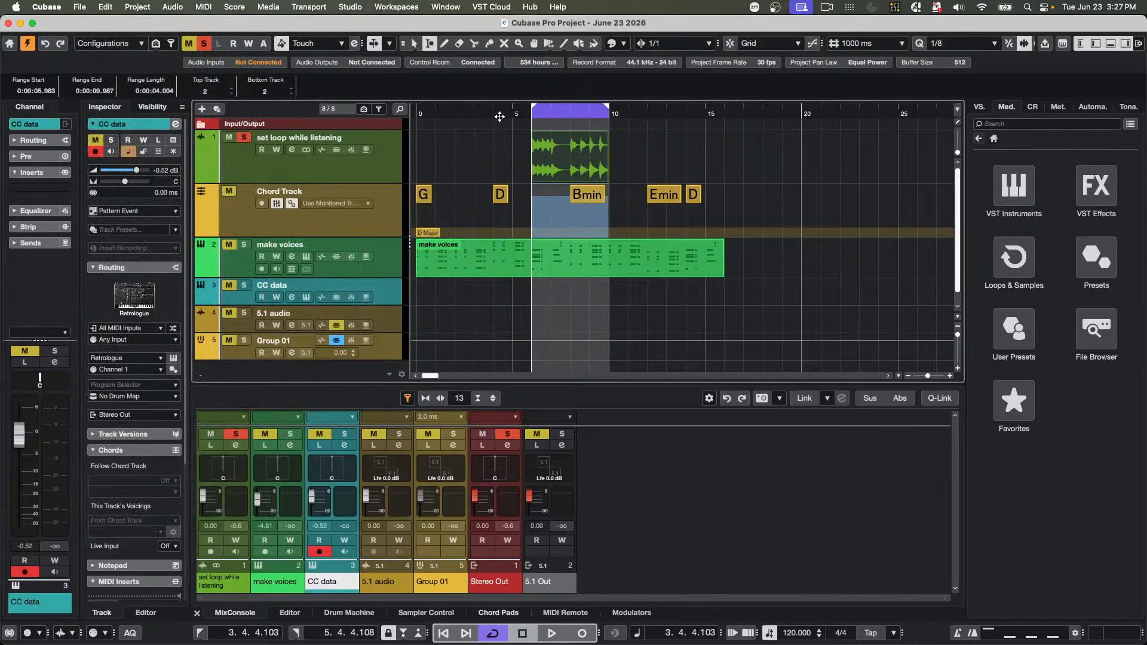
- Bounce the cropped selection to a separate audio event and move it to start at about 14.969 seconds
click(213, 5)
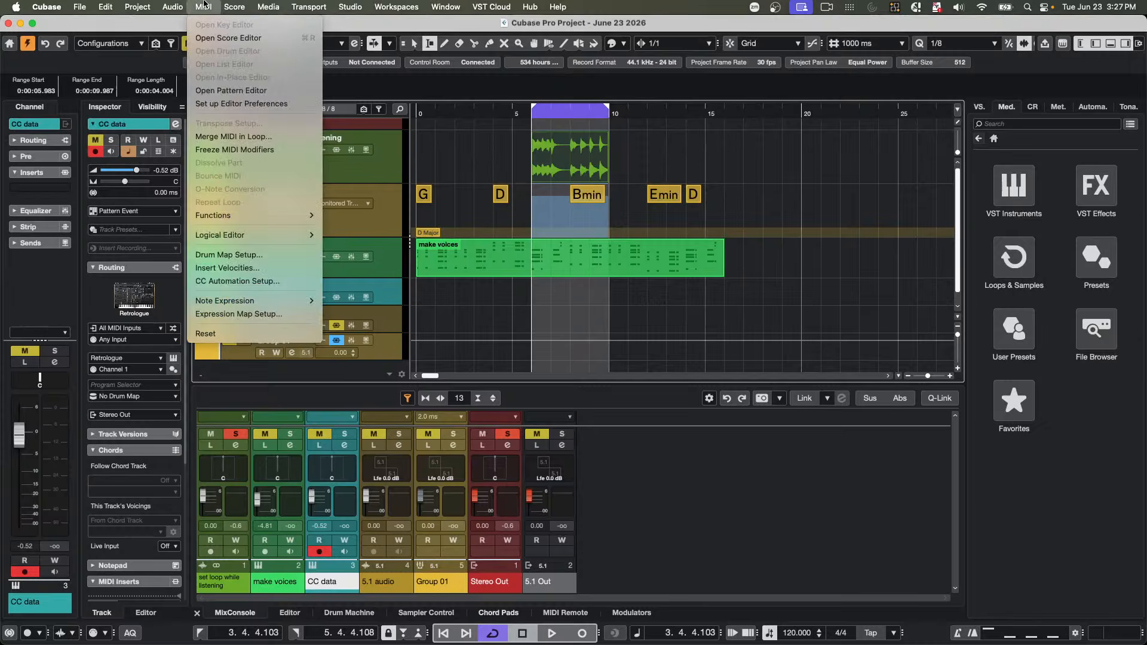
mouse_move(165, 8)
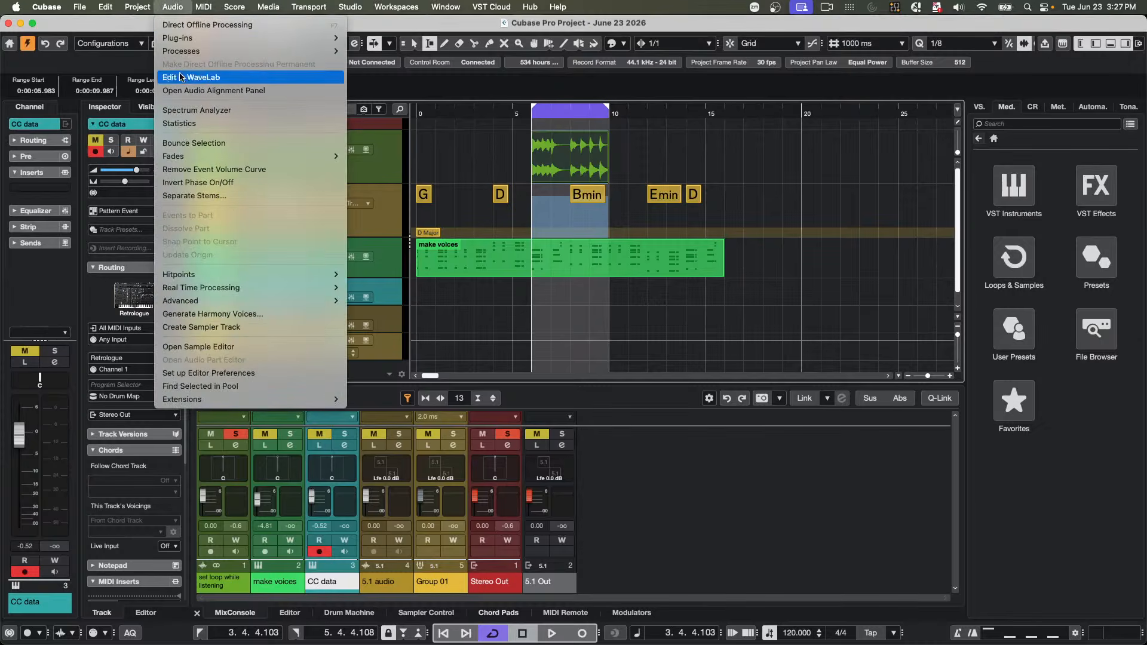
click(214, 143)
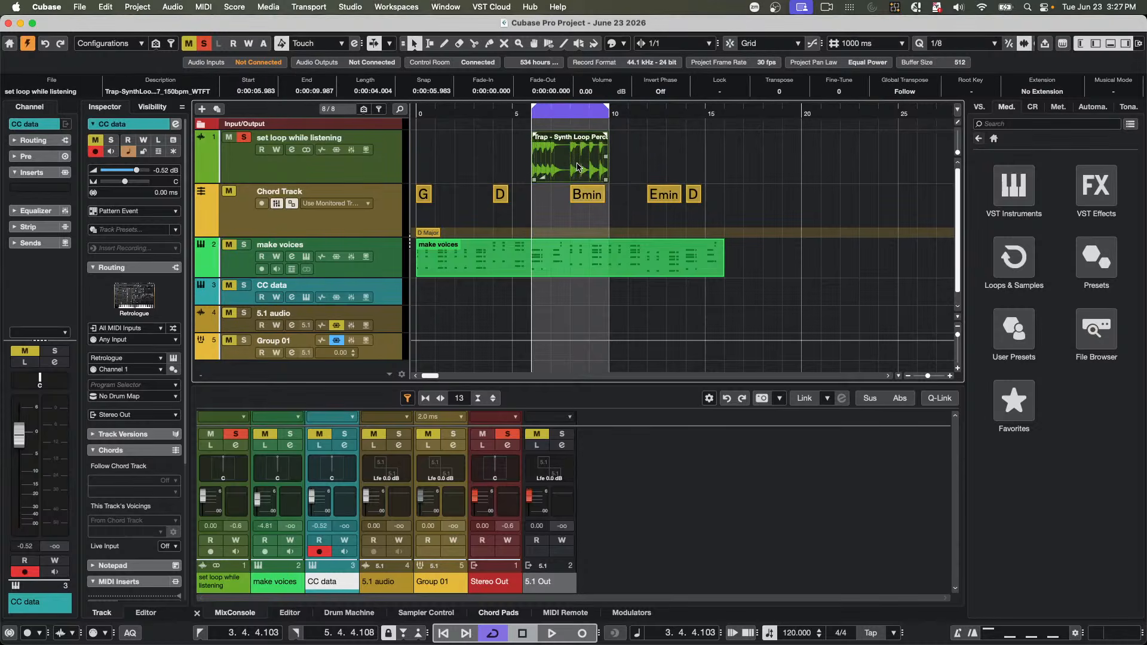
drag(570, 156, 743, 160)
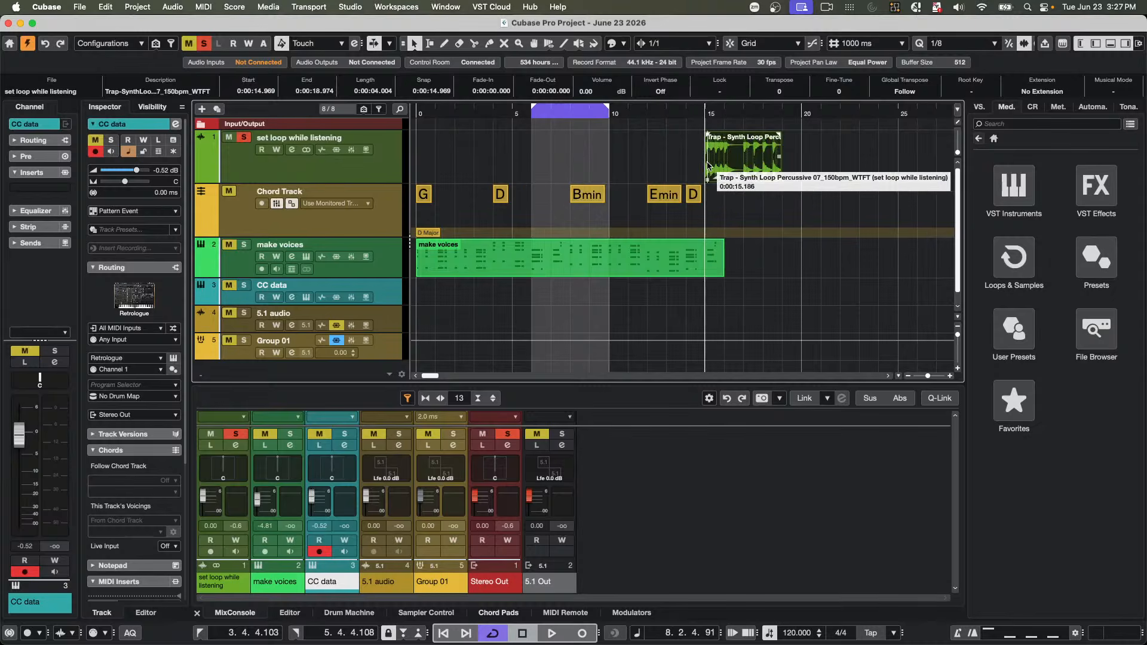
- Undo the move, the bounce and the crop of the audio event
key(super+z)
key(super+z)
key(super+z)
key(super+z)
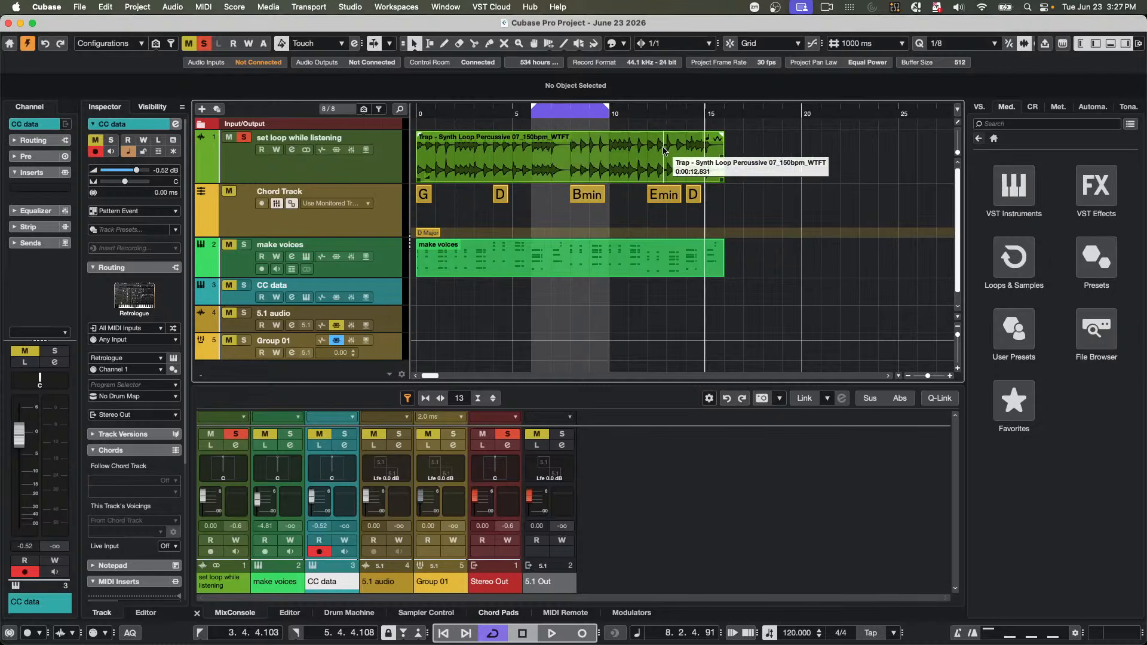
- Review the Cycle Follows Range Selection option in the Editing preferences and close the dialog
click(40, 6)
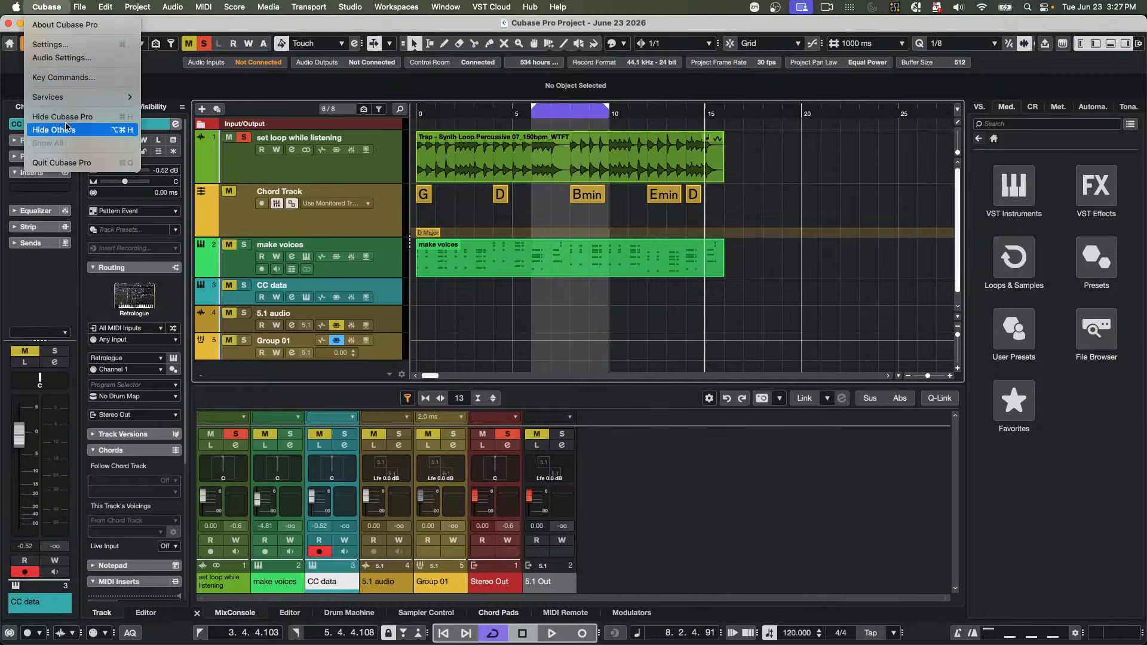
click(71, 47)
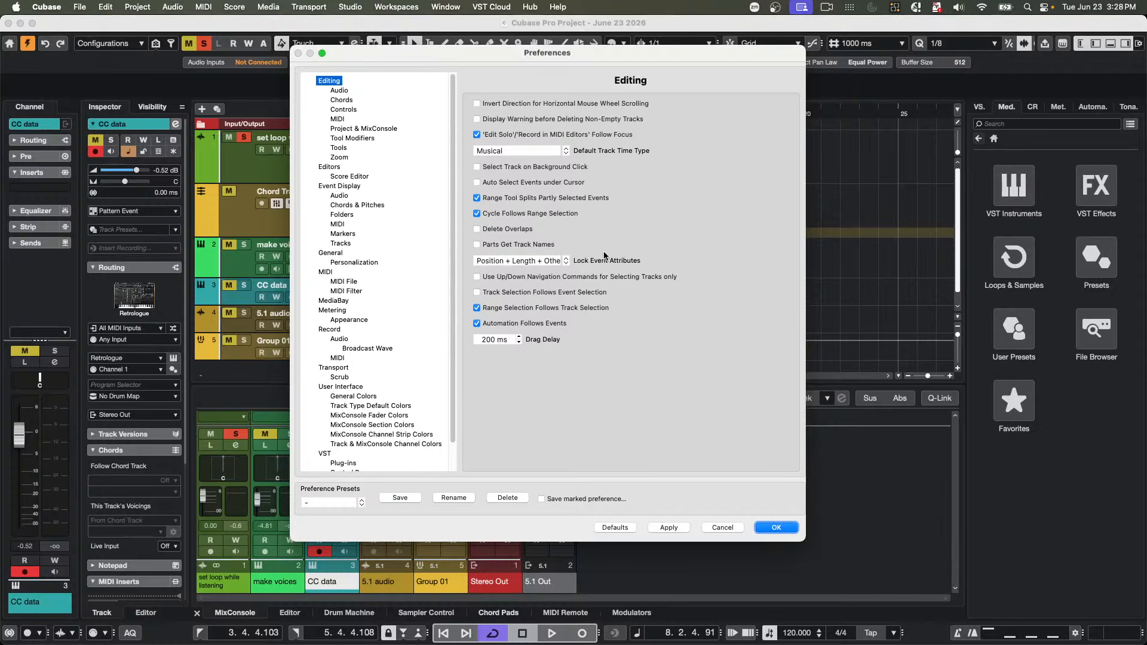
click(775, 527)
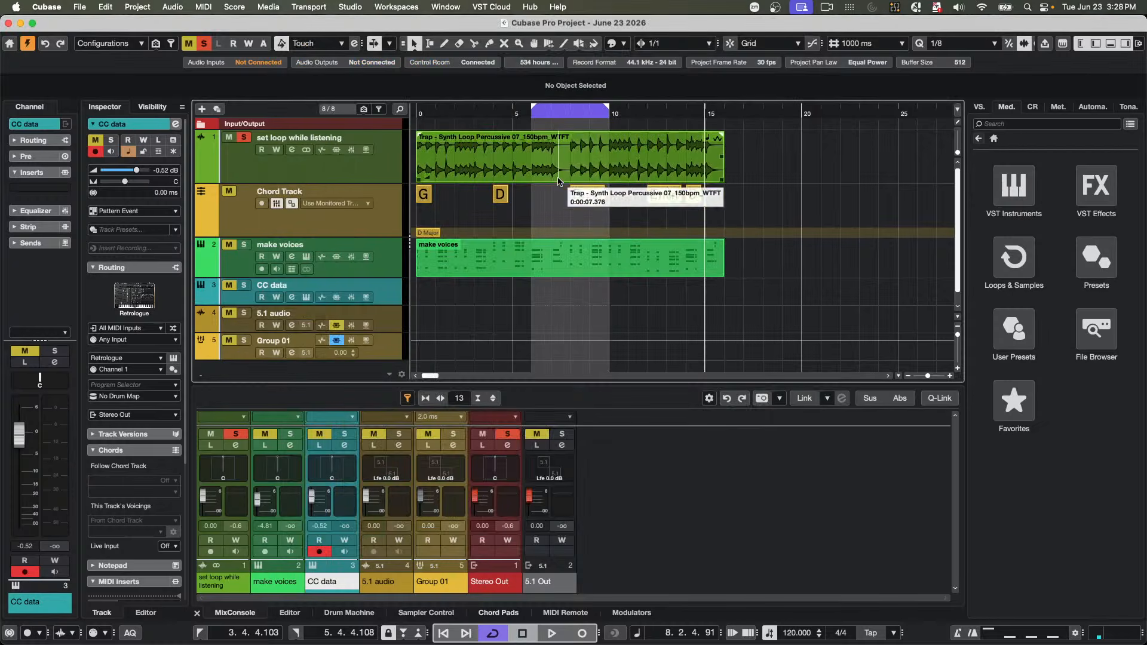
- Return to the Range Selection tool on the audio track and adjust the range's end to about 9.973 seconds
click(609, 149)
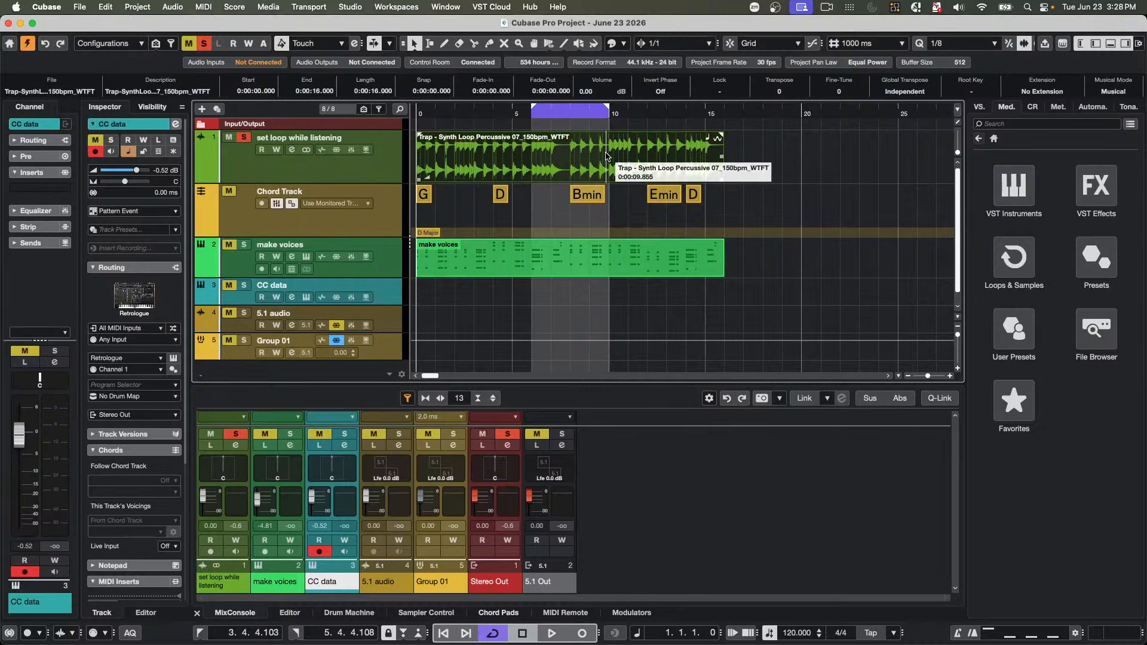
right_click(521, 177)
click(538, 176)
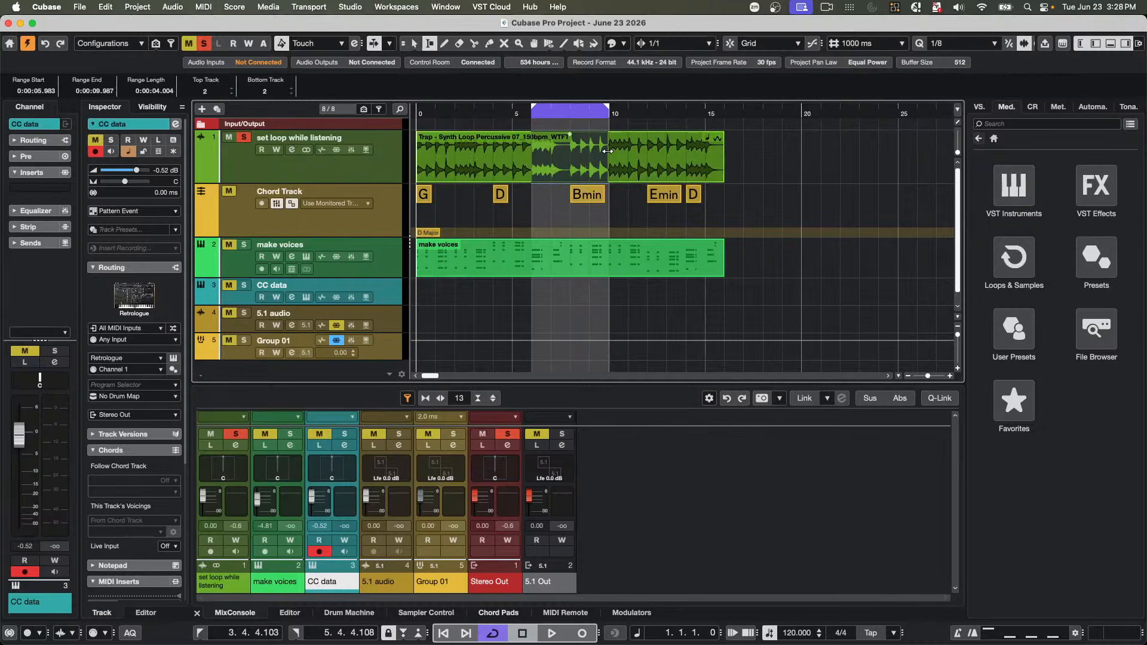
drag(602, 150, 606, 158)
drag(605, 116, 601, 158)
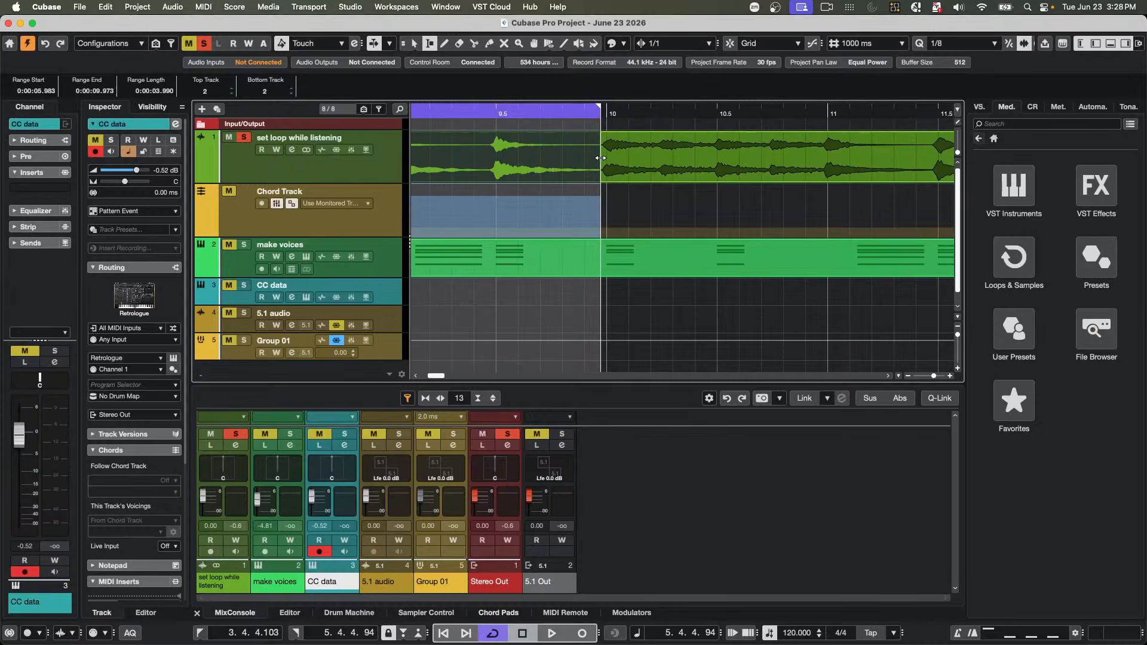
drag(598, 113, 600, 84)
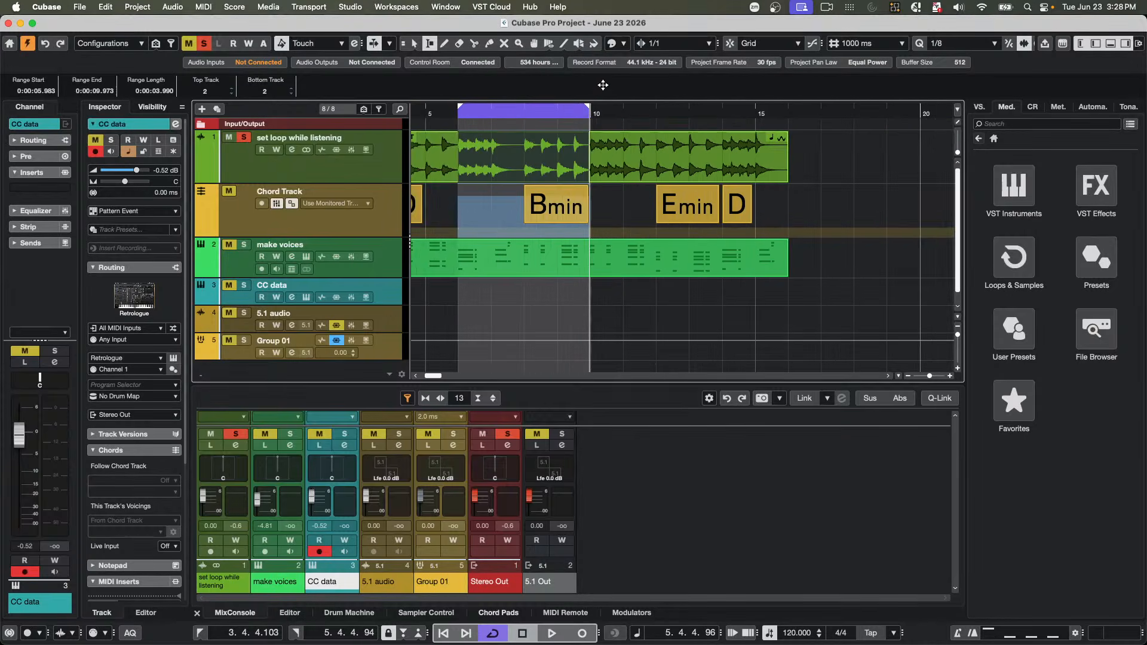
- Crop the synth loop event to the adjusted range and look over the available audio processing commands
click(102, 6)
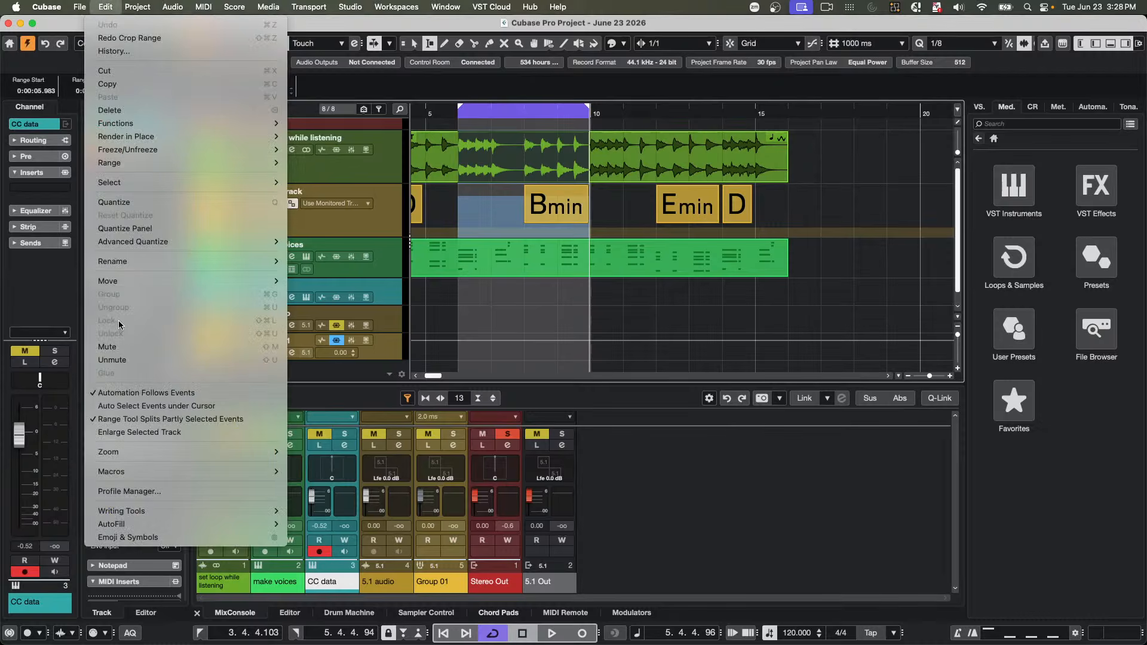
mouse_move(150, 180)
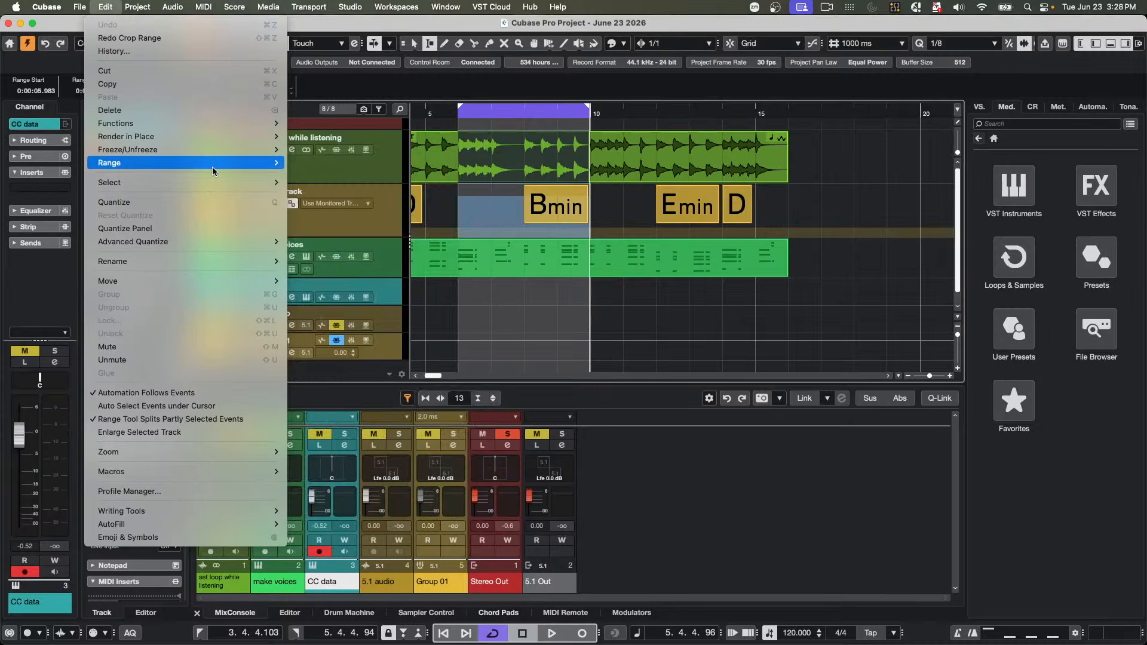
mouse_move(213, 167)
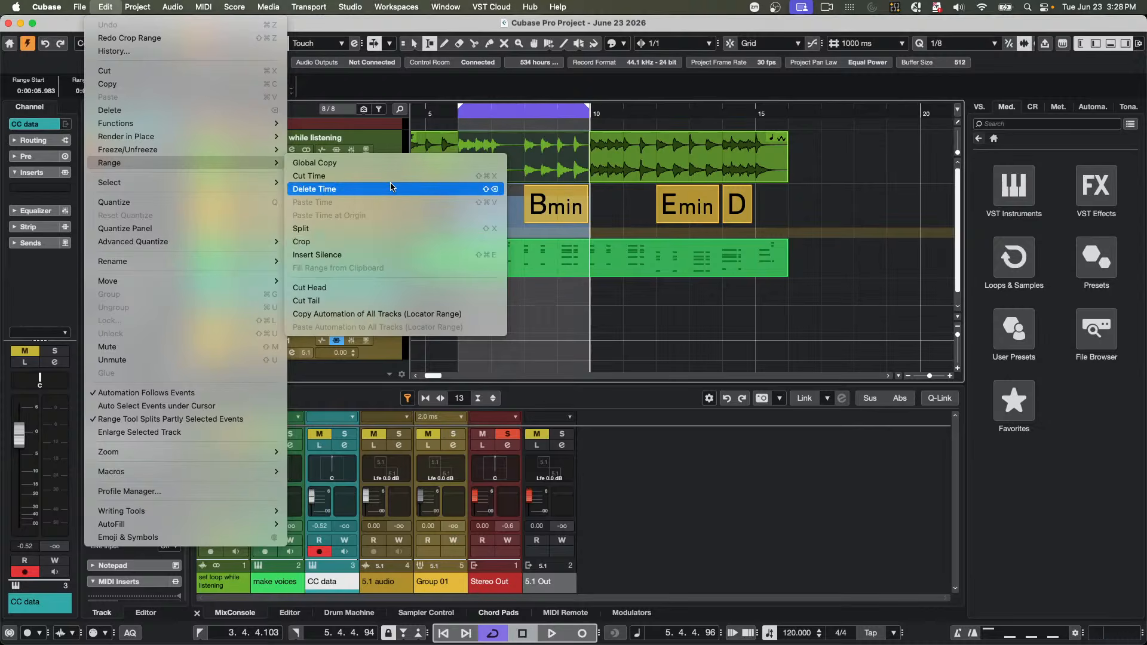
click(302, 242)
click(127, 7)
mouse_move(172, 7)
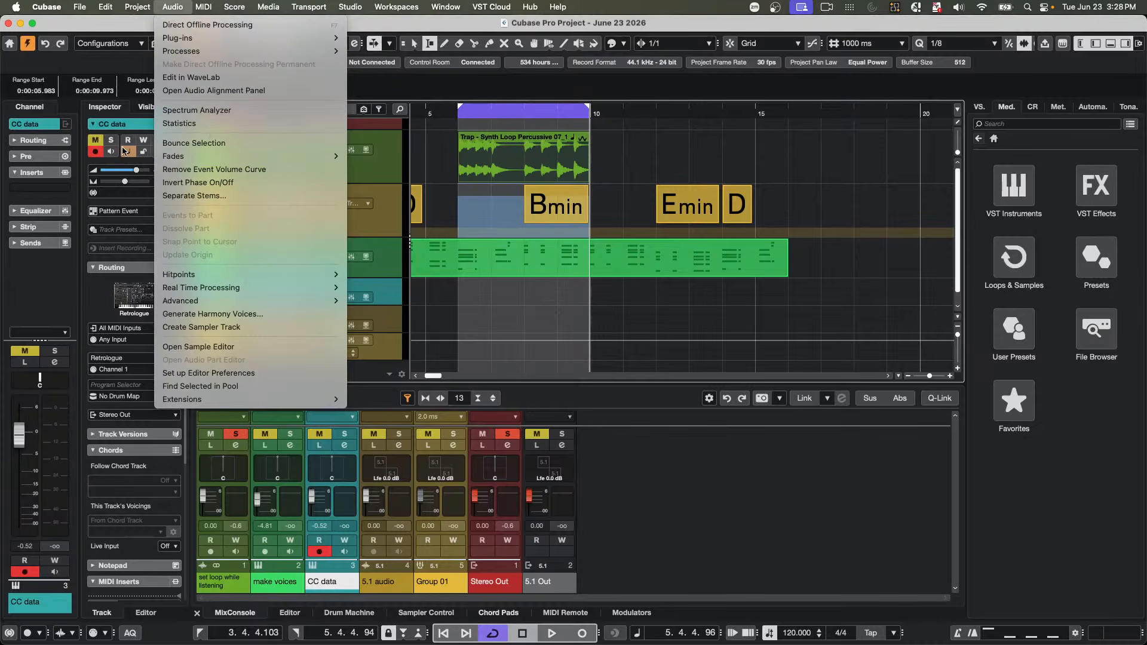
click(731, 150)
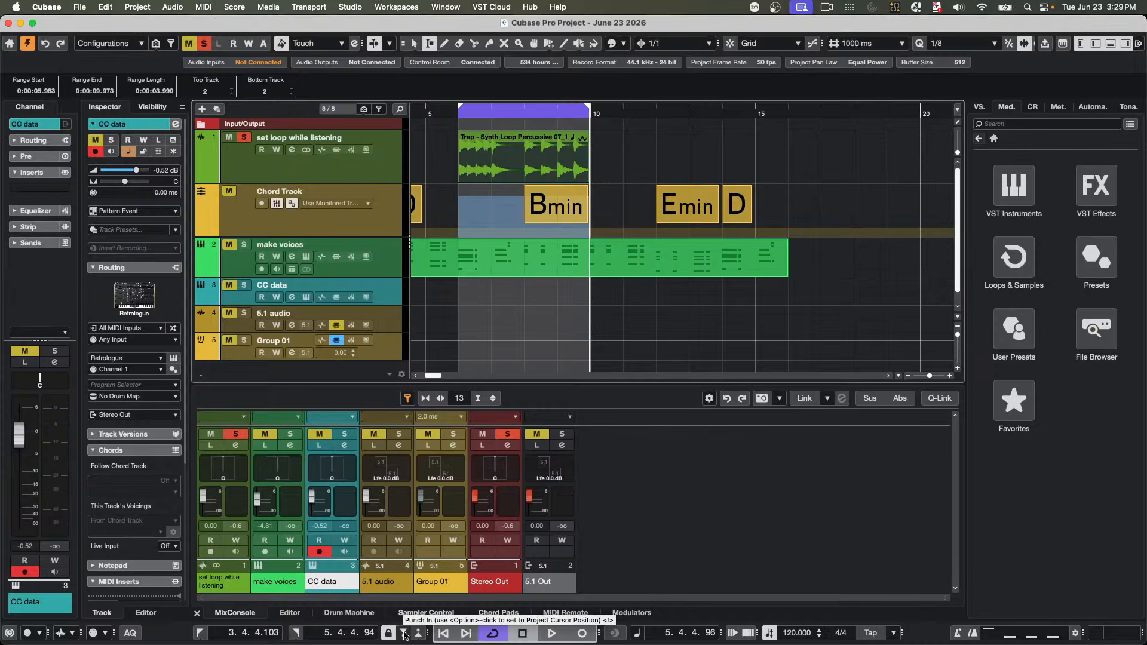
- Place the project cursor at about 11.3 seconds and add one stereo audio track with 2 Track input, routed to Stereo Out
click(634, 116)
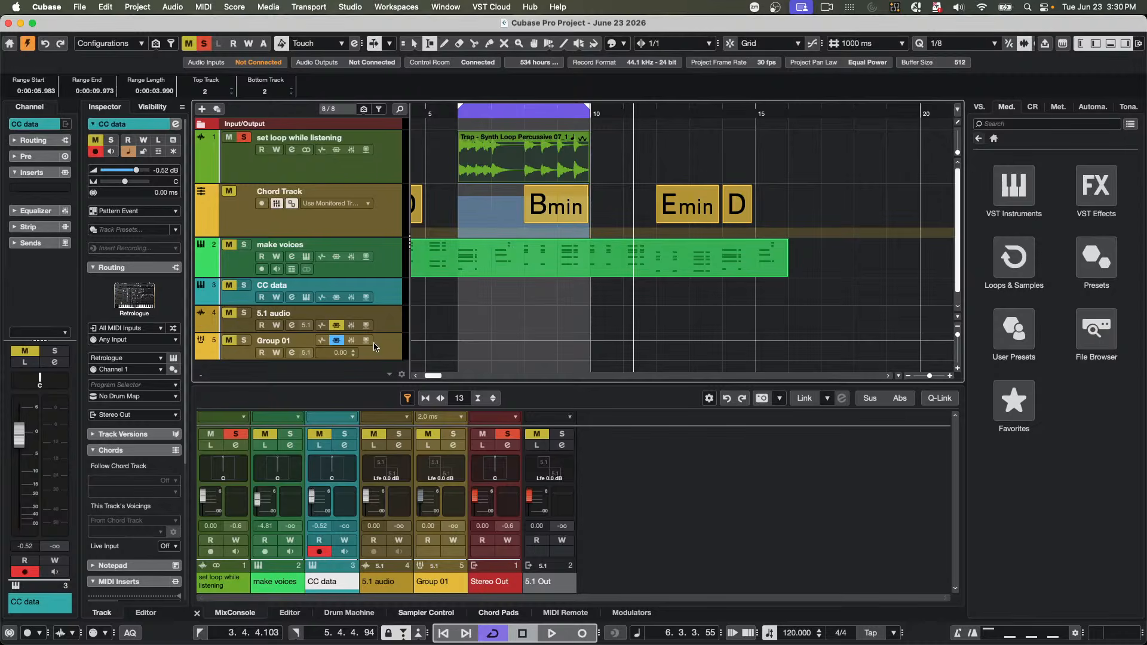
scroll(374, 303, down, 1)
right_click(387, 271)
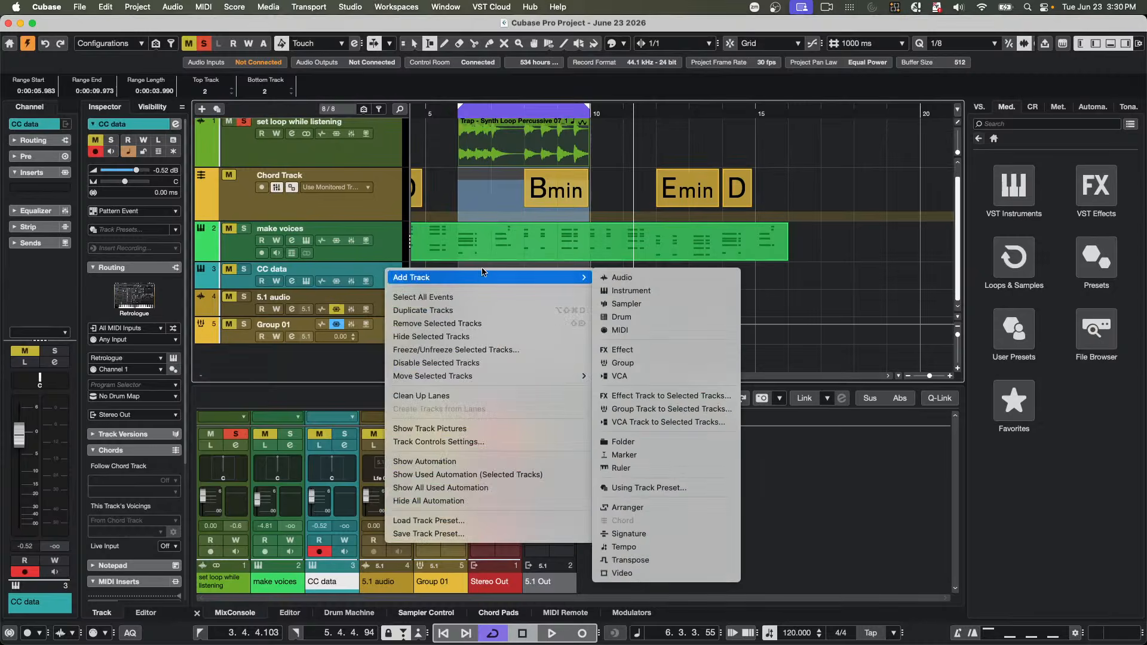
mouse_move(564, 277)
click(608, 277)
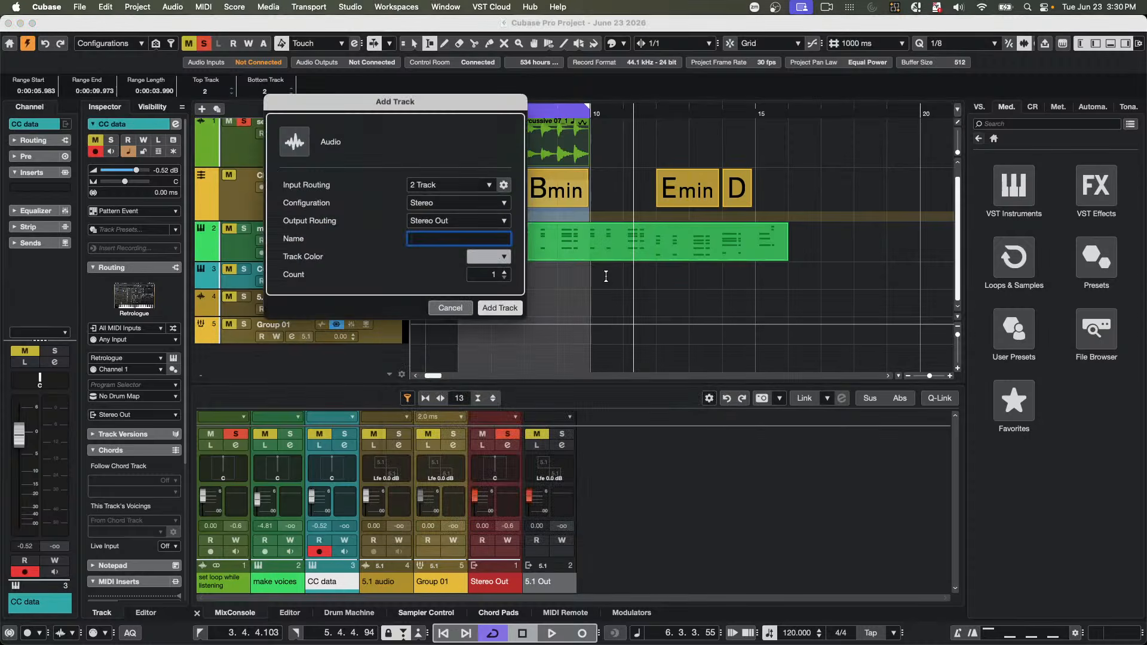
click(500, 307)
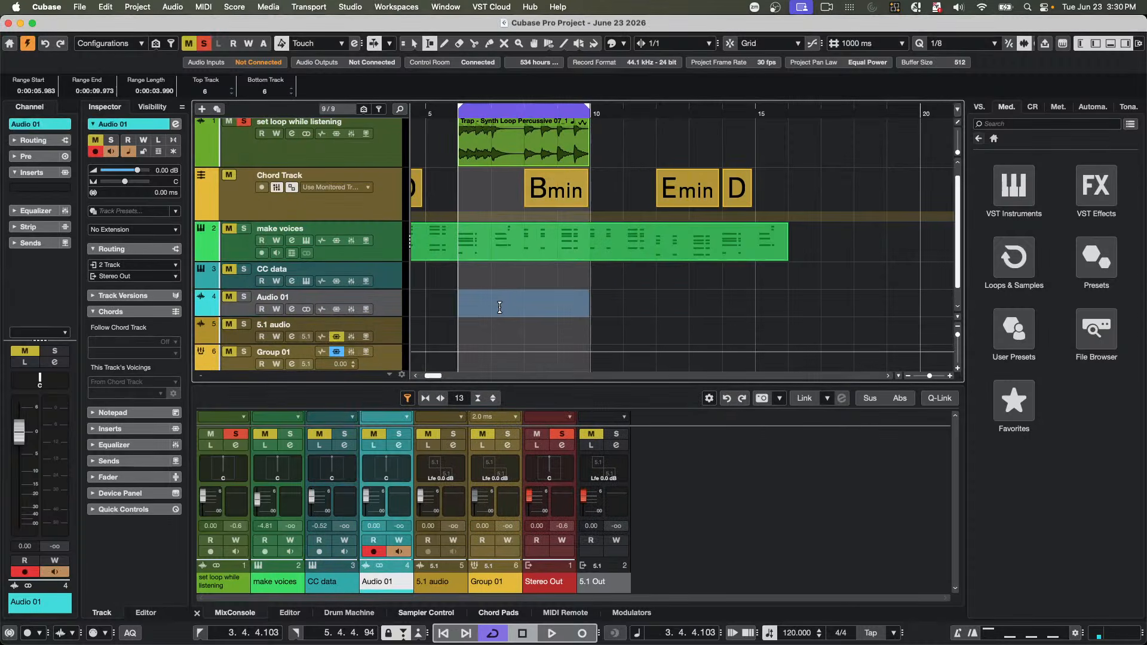
- Record a short take on the new audio track from the range's start and undo the recording, keeping the track
key(KP_Multiply)
key(space)
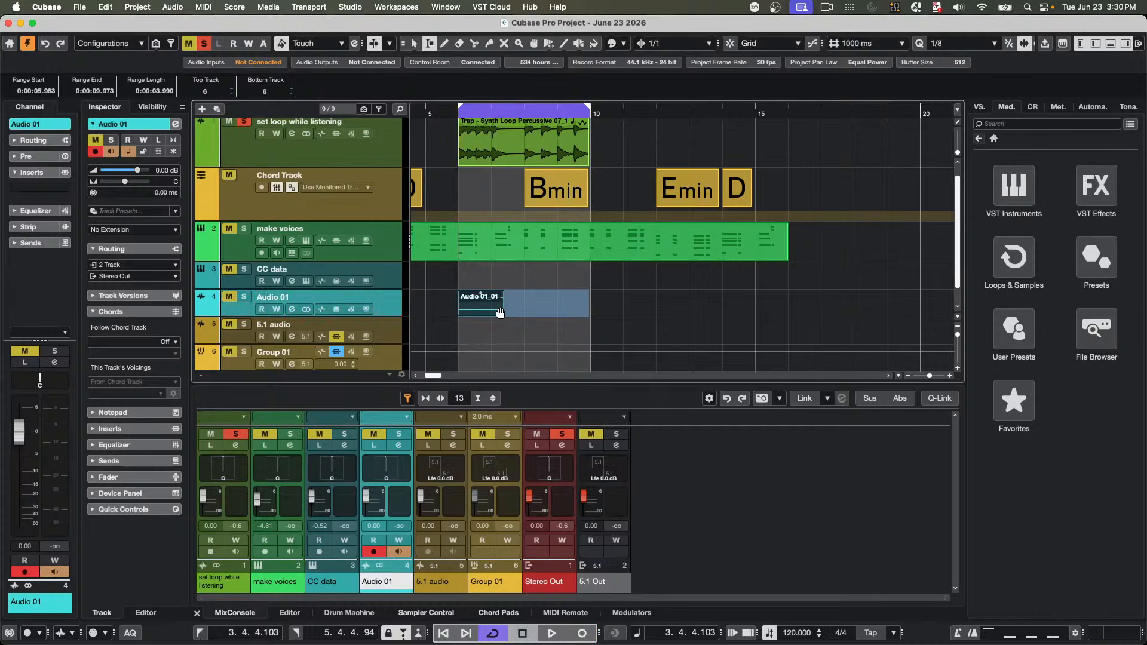
key(super+z)
key(super+z)
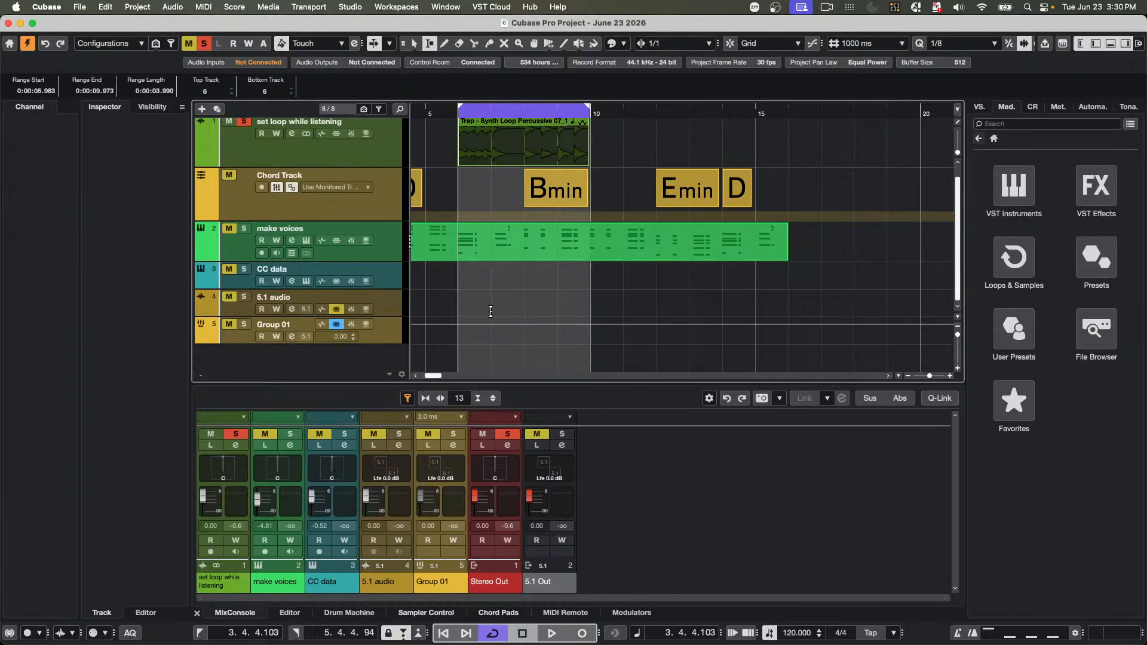
key(super+shift+z)
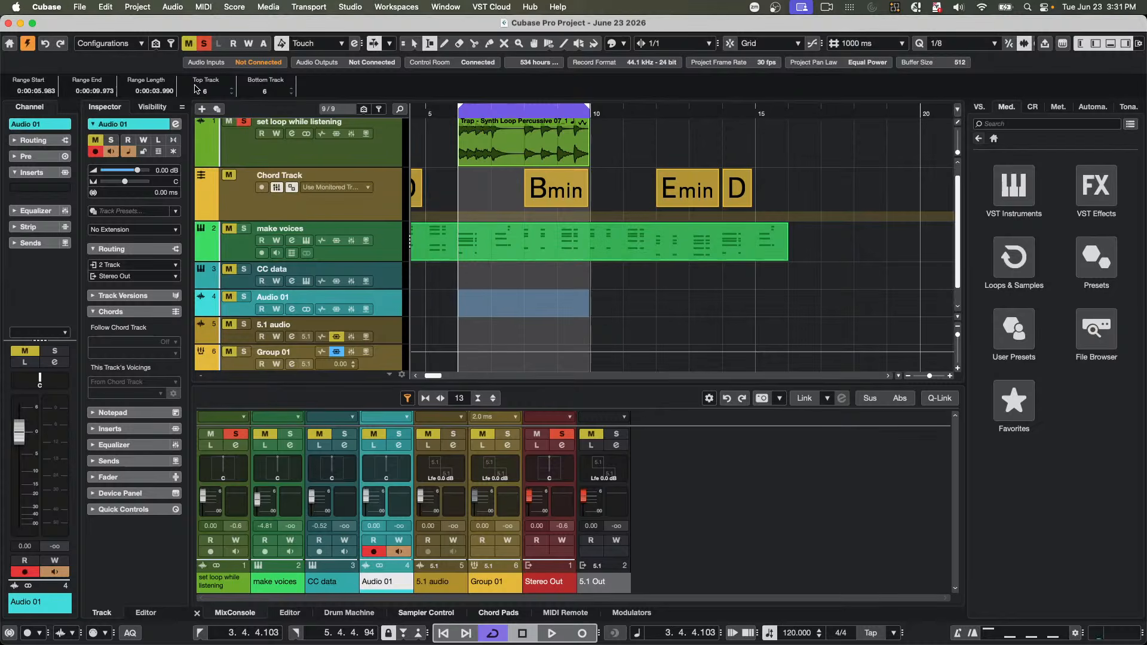
- Revert the project to its last saved version and delete the files created since that save
click(84, 7)
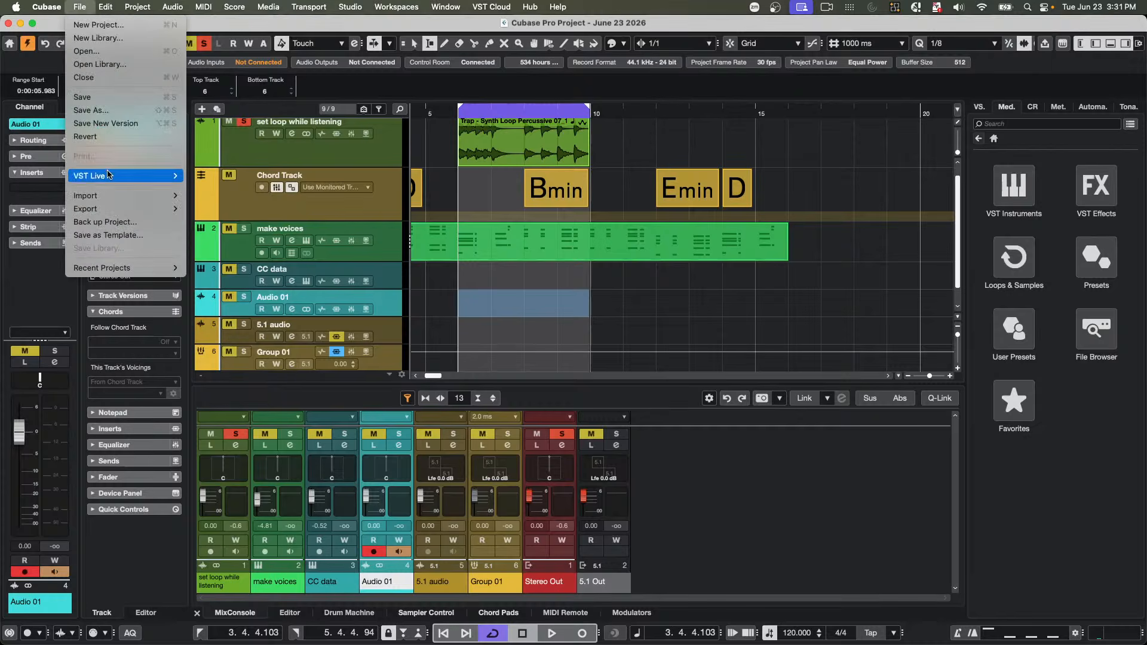
click(111, 137)
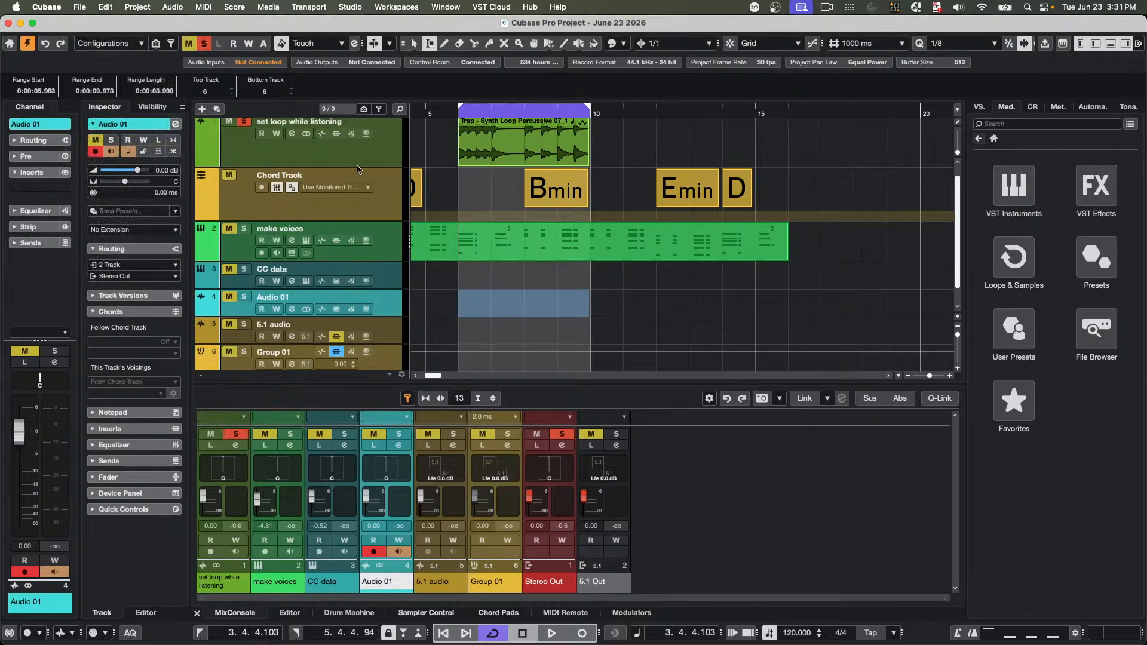
click(610, 245)
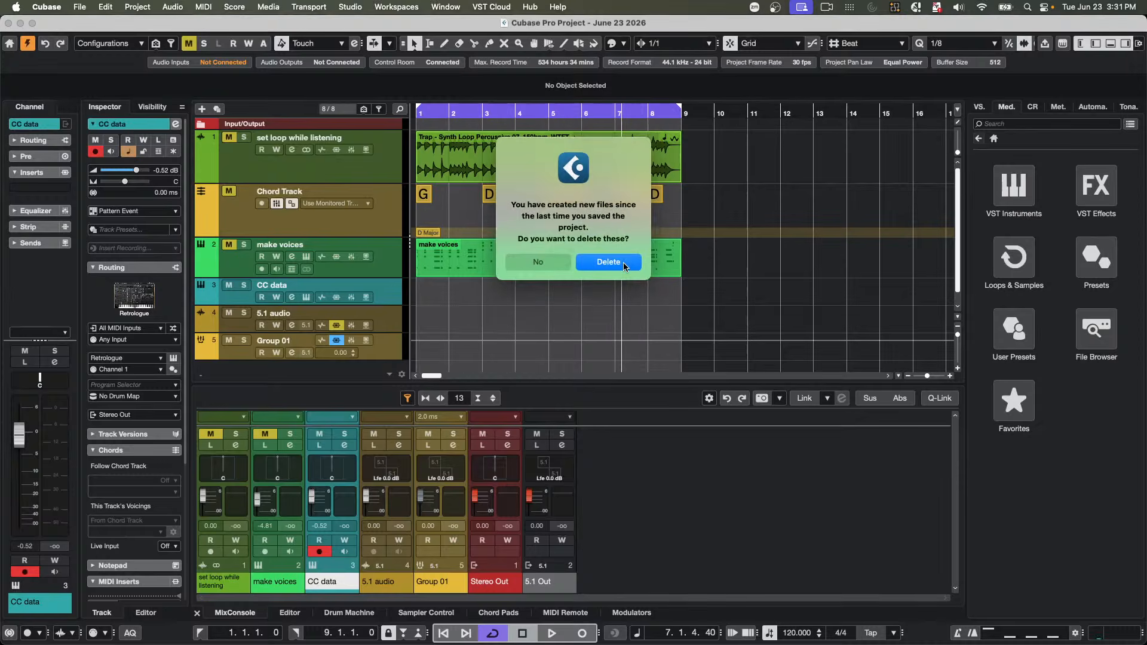
click(608, 262)
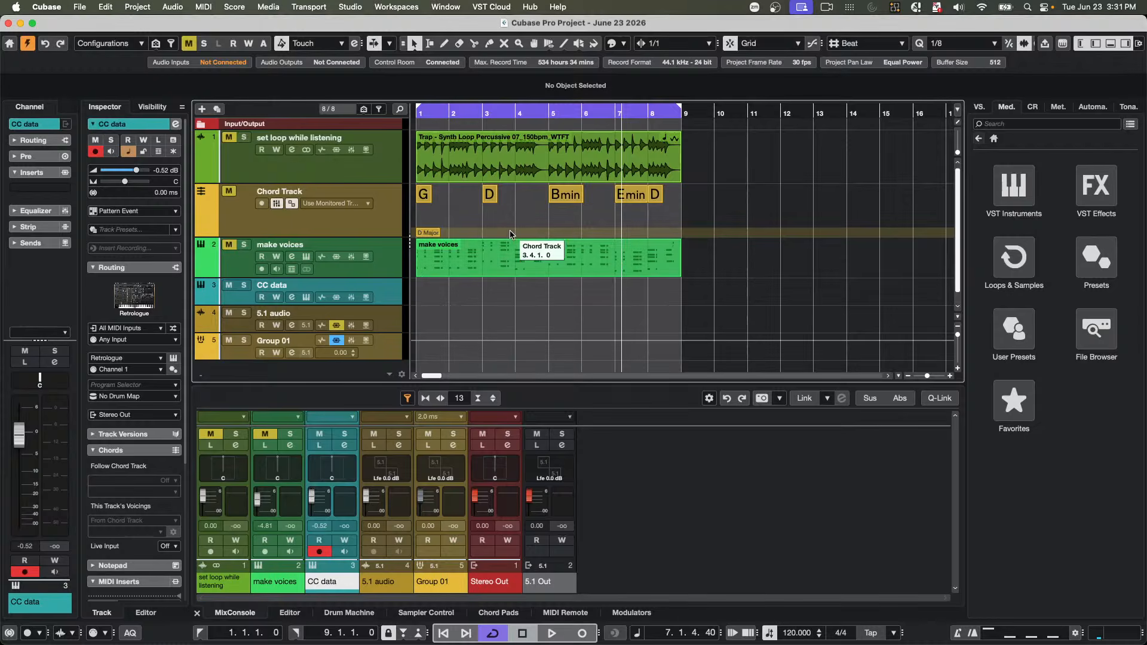
- Select the 5.1 audio track and examine the project's output buses in Audio Connections
scroll(508, 231, down, 1)
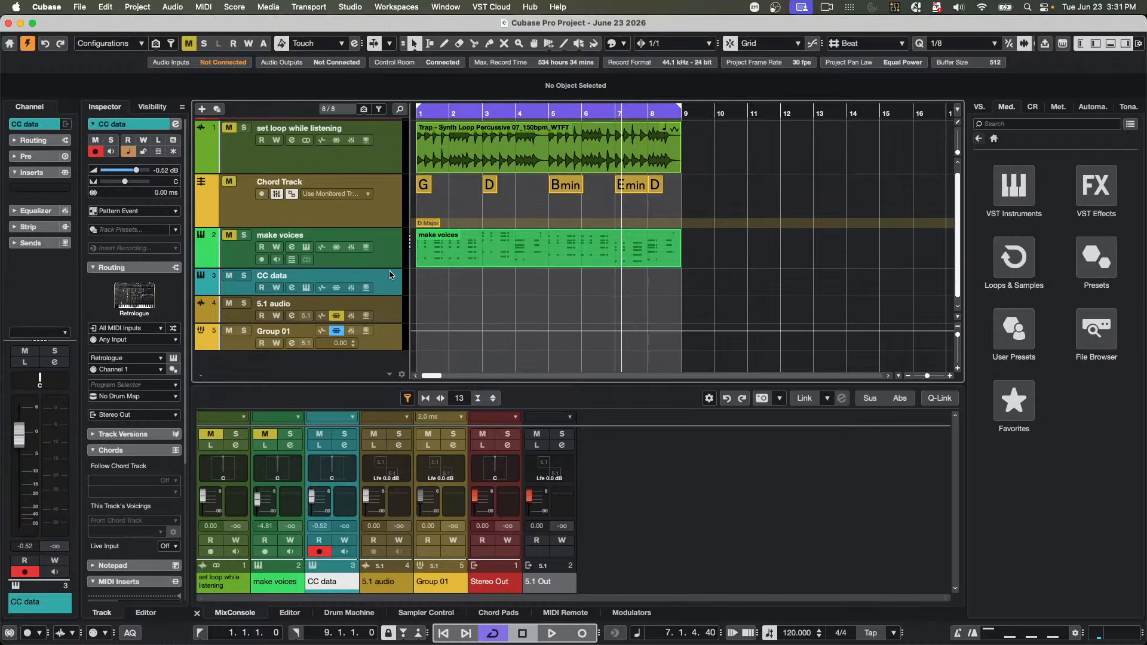
click(388, 314)
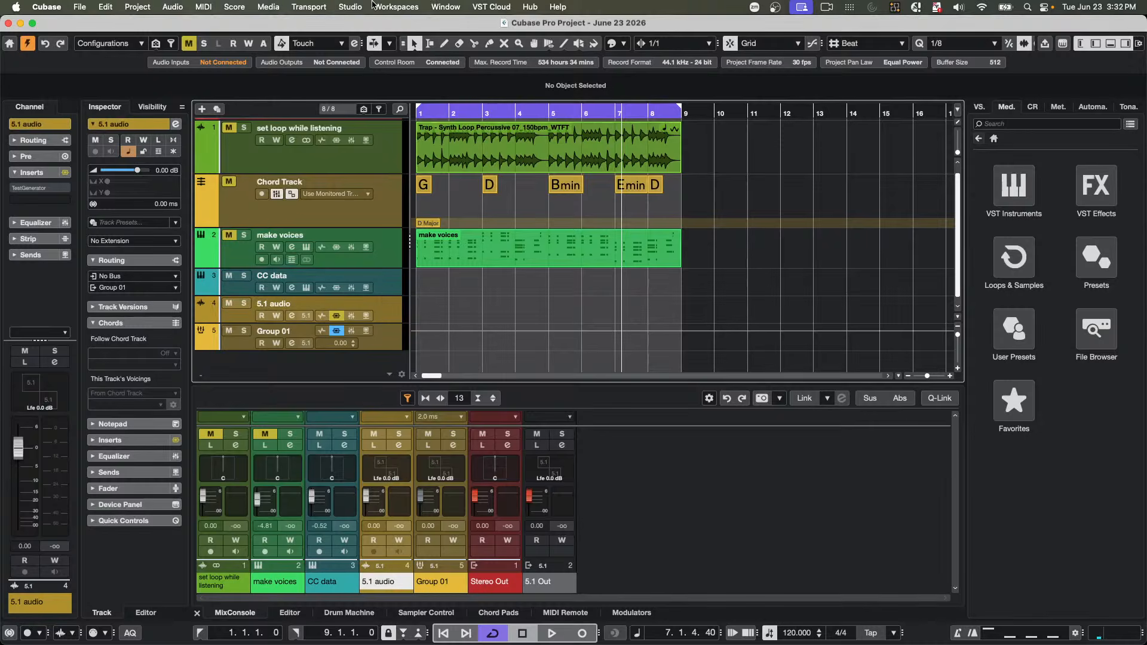
click(350, 6)
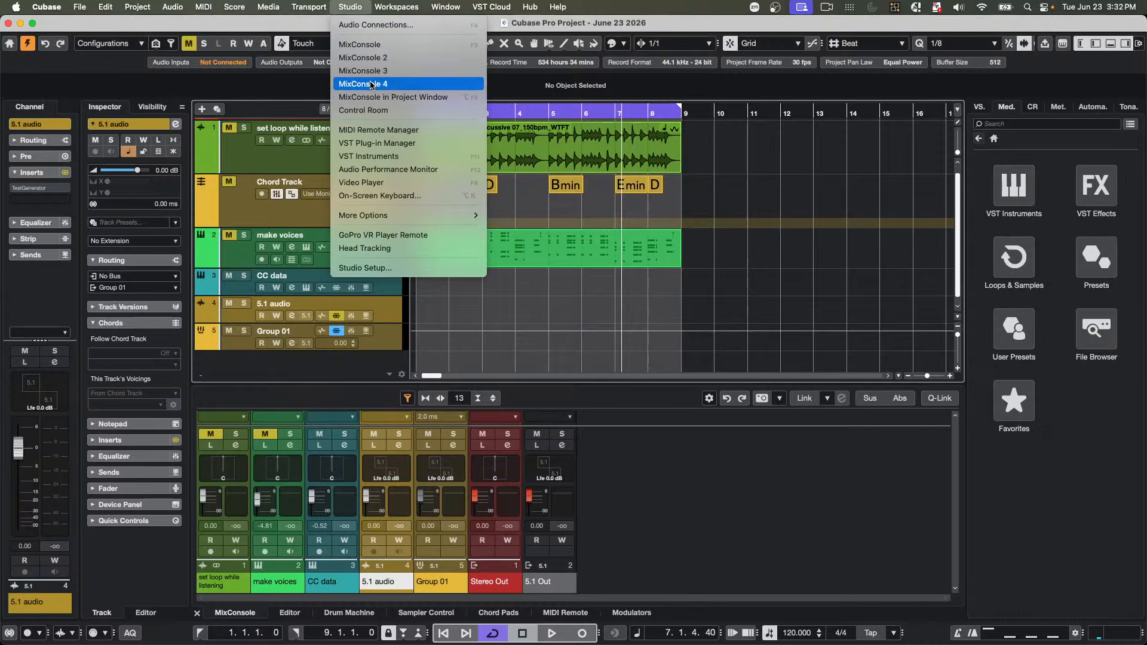
click(358, 26)
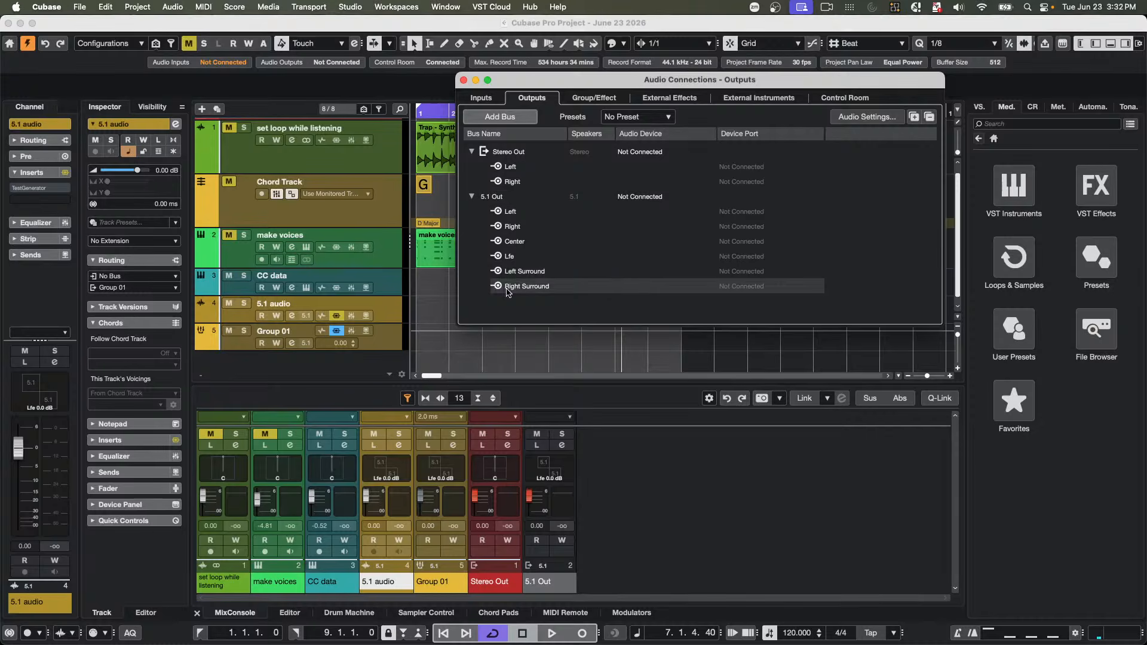
click(391, 314)
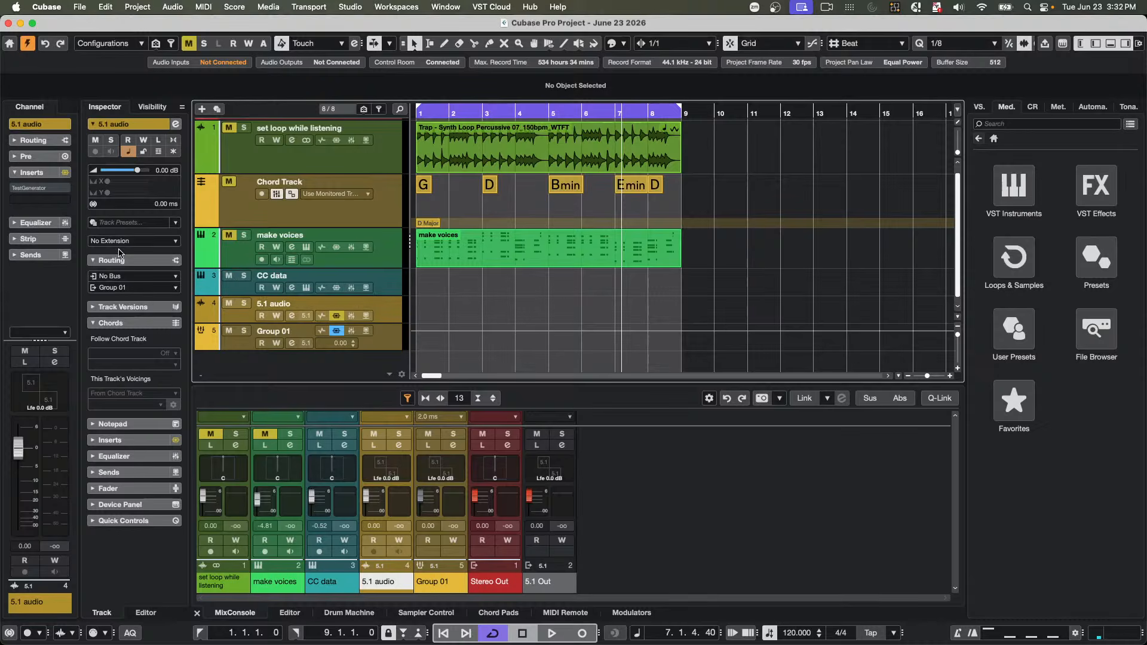
- Check which output routings are offered for a new audio track, without adding the track
right_click(383, 310)
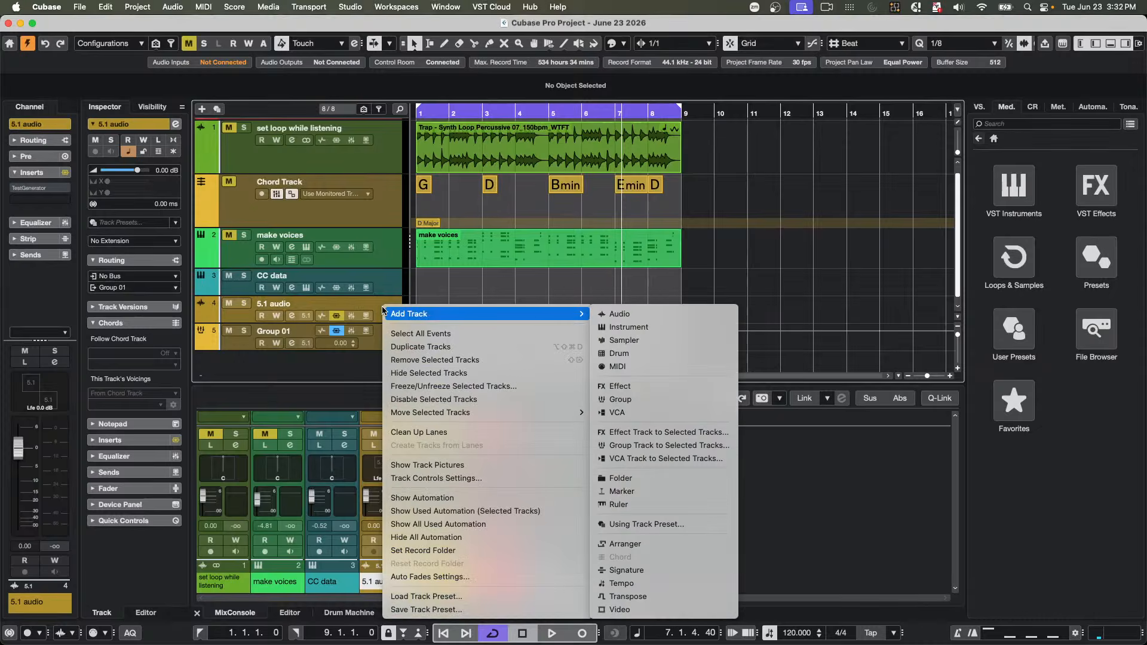
click(645, 314)
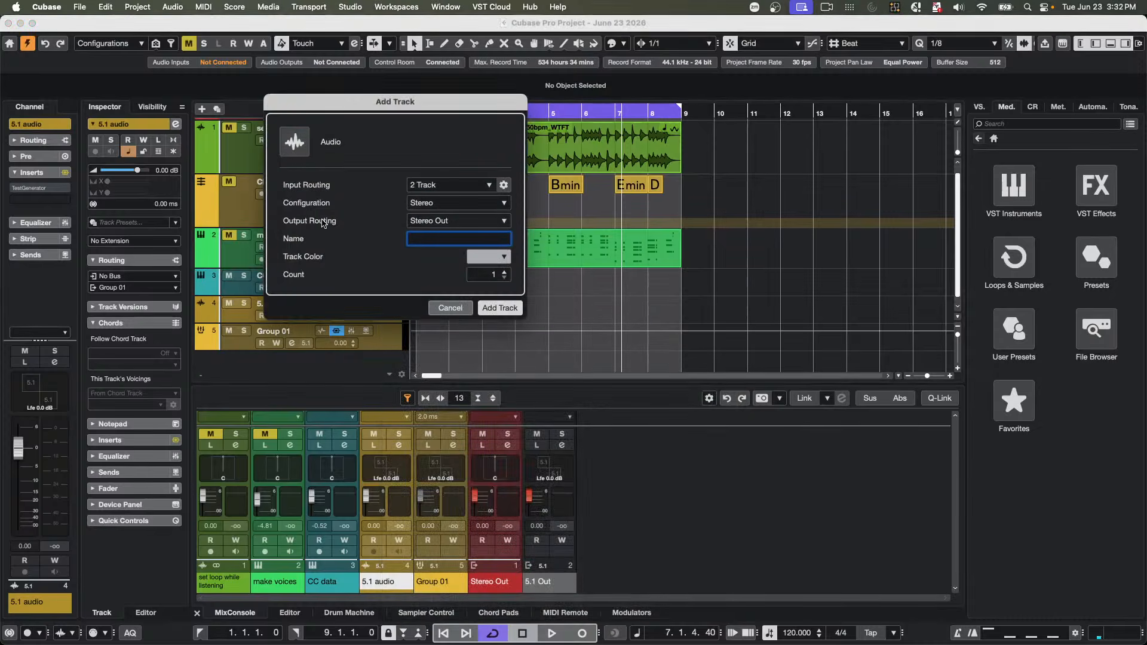
click(498, 225)
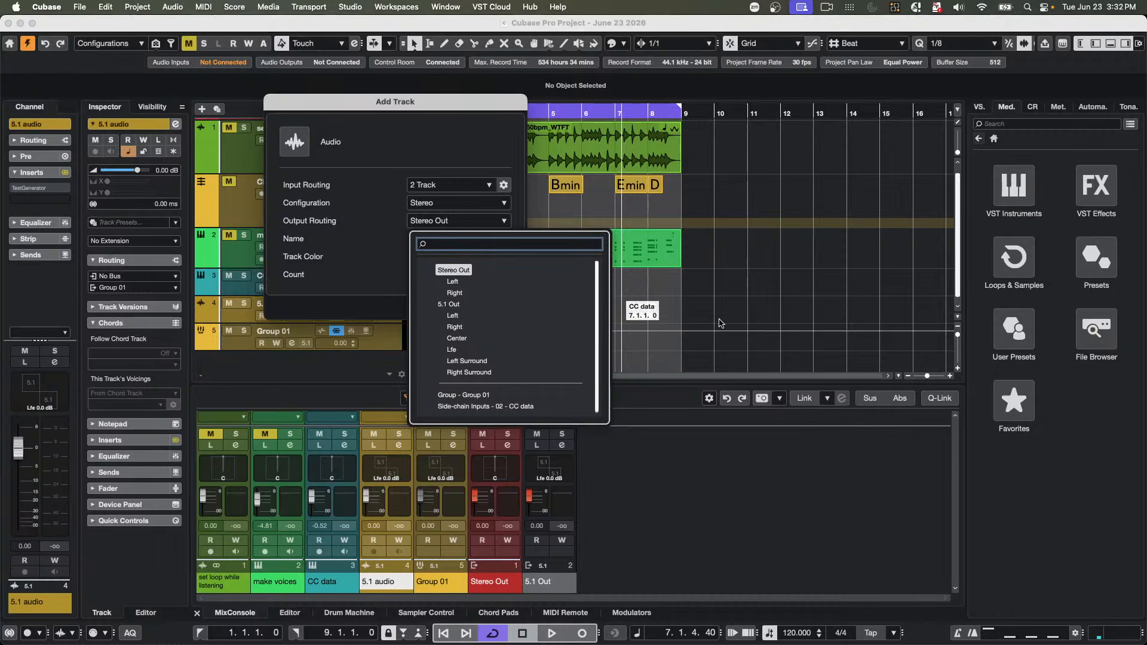
click(355, 291)
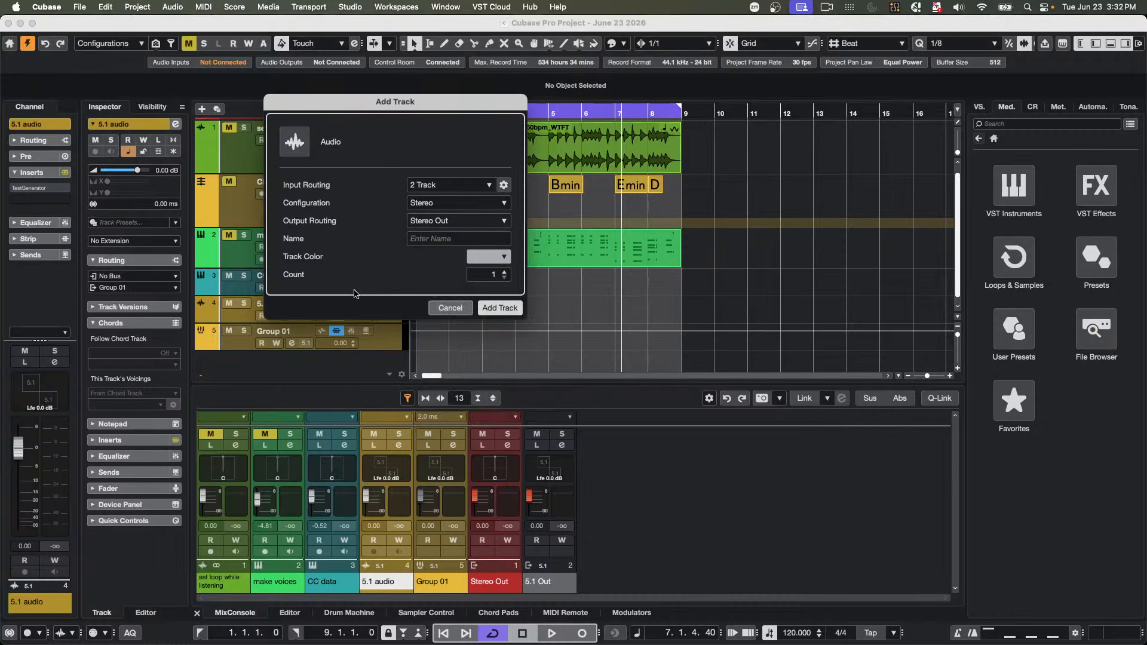
click(457, 306)
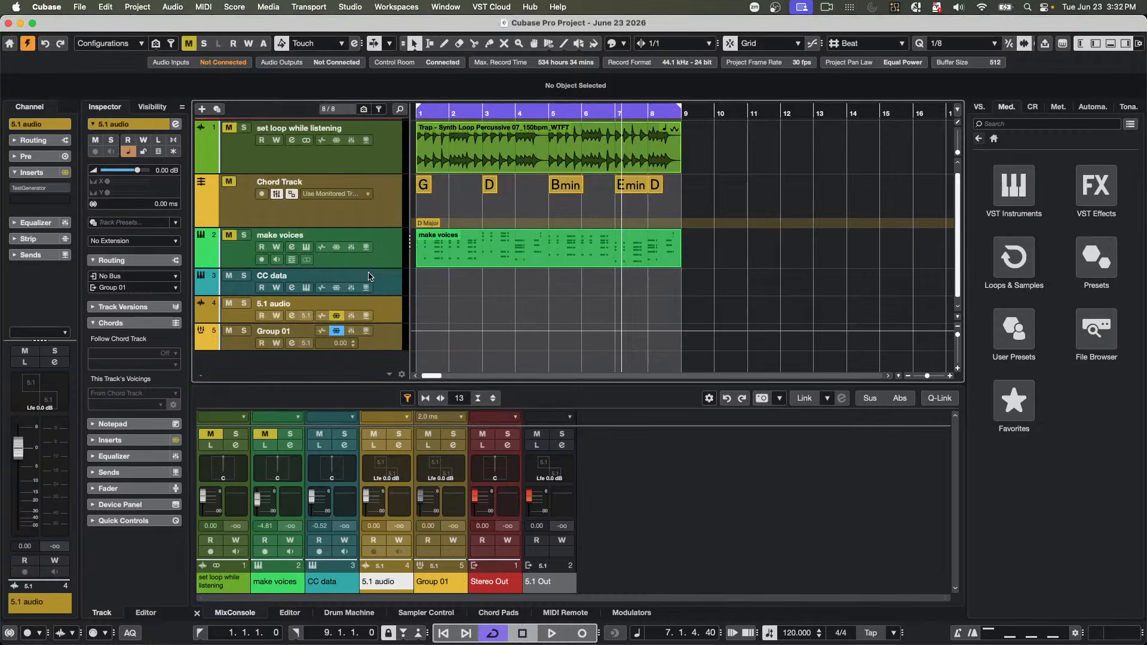
- Inspect the 5.1 audio track's channel settings and its MixConvert panner, closing both windows
click(388, 327)
click(389, 312)
click(175, 124)
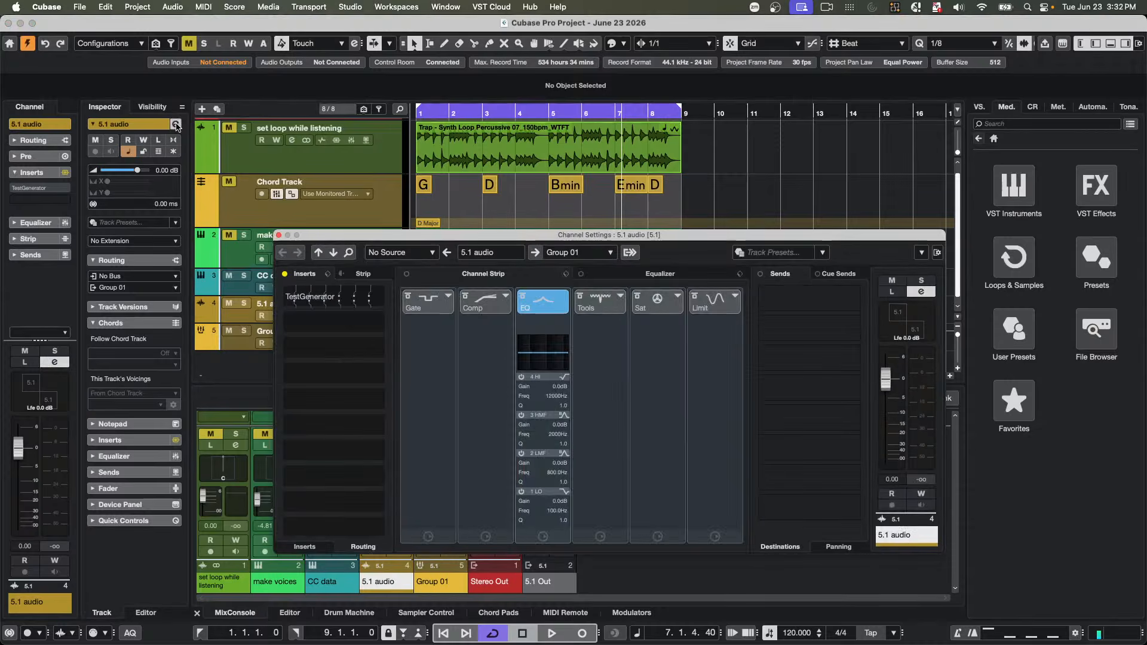
double_click(913, 311)
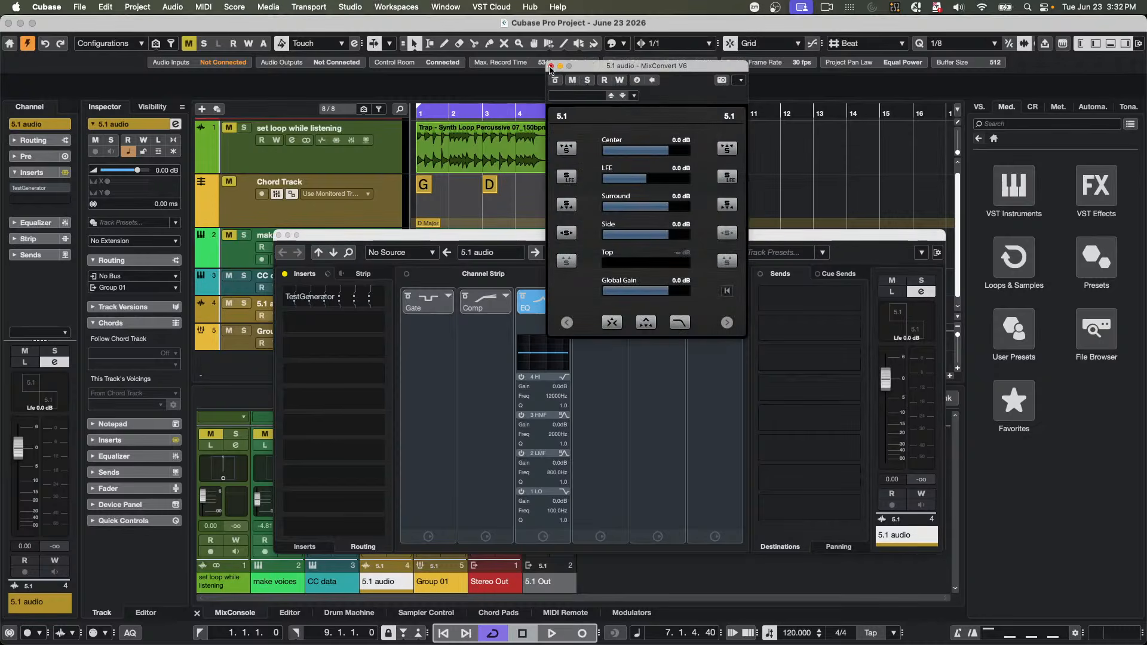
click(551, 66)
click(279, 236)
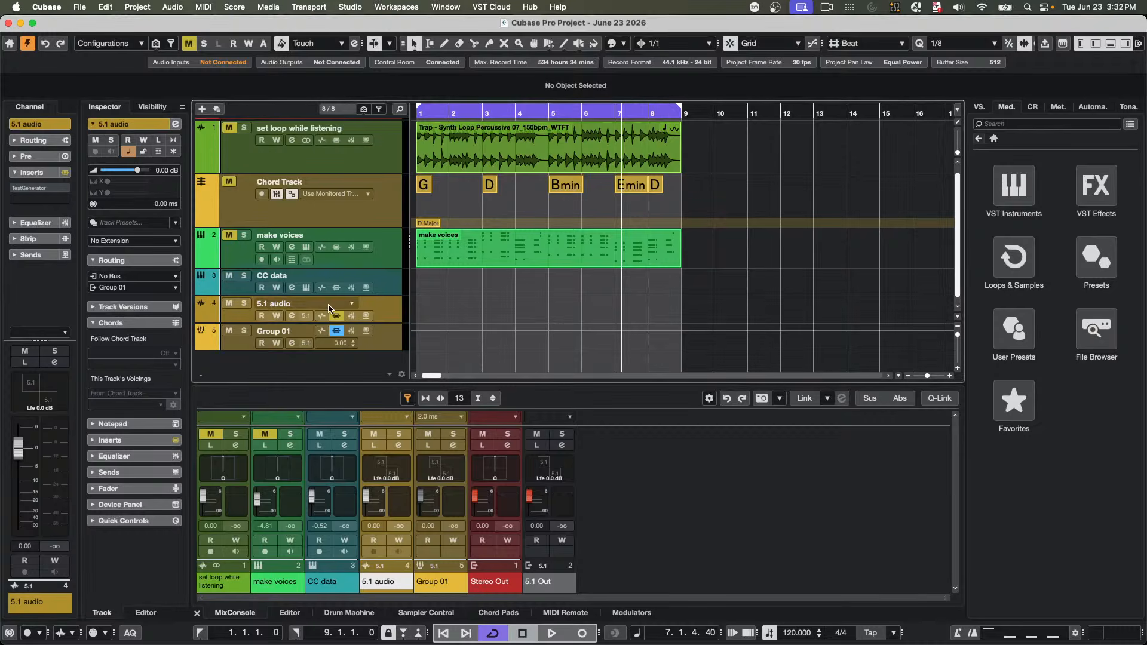
- Check the output routing choices of the Group 01 track
click(385, 341)
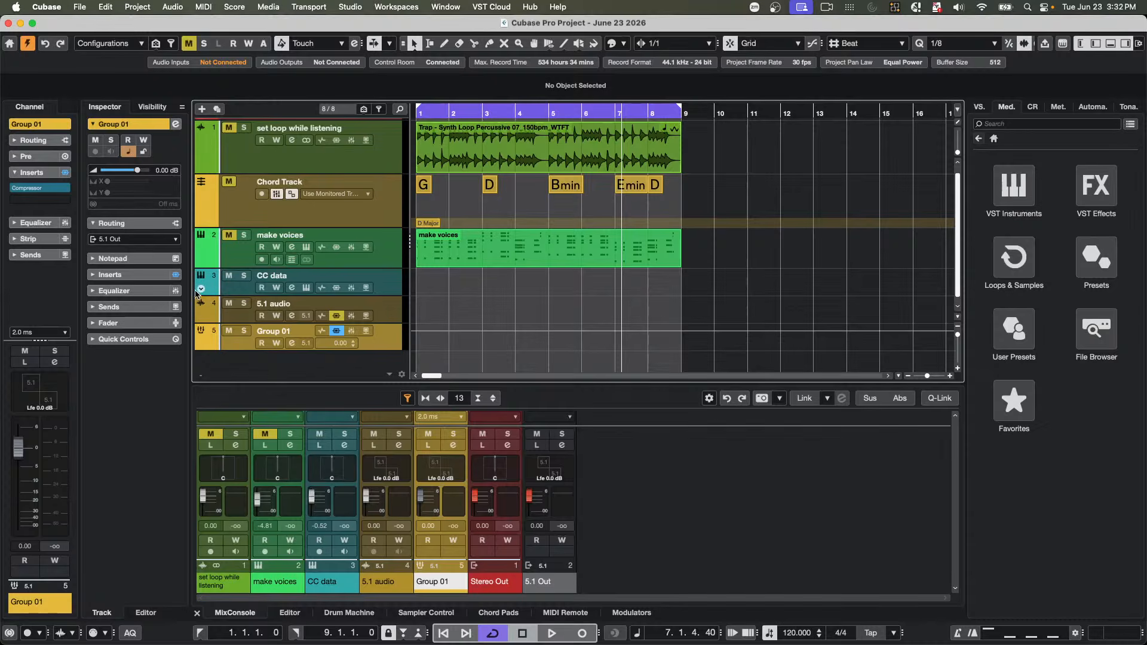
click(117, 239)
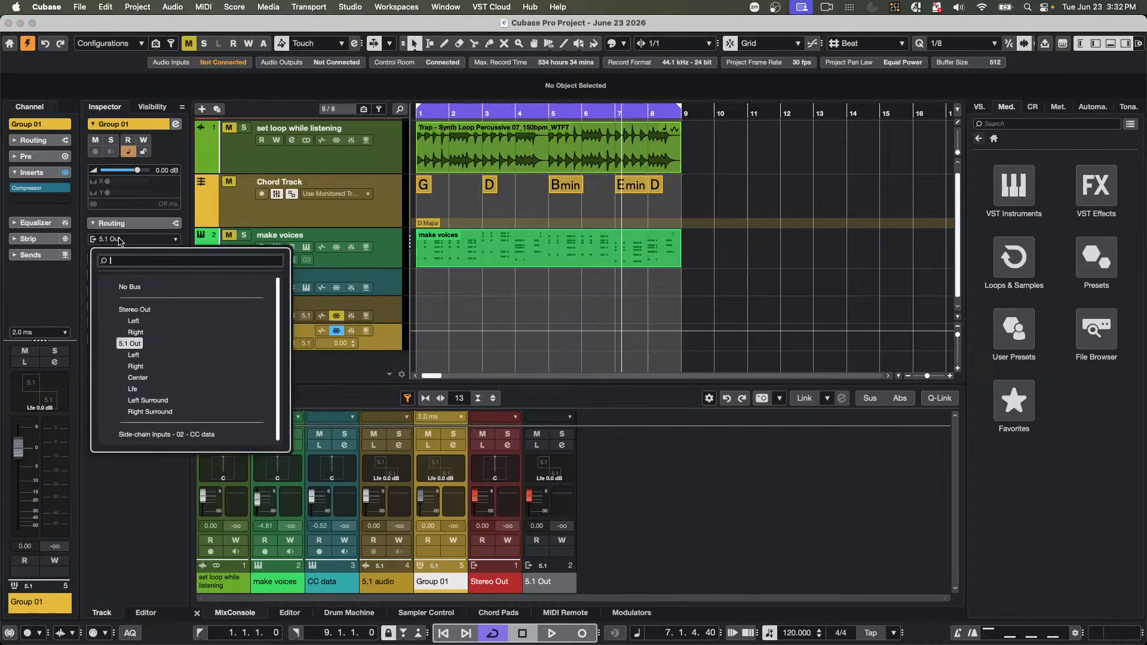
click(505, 330)
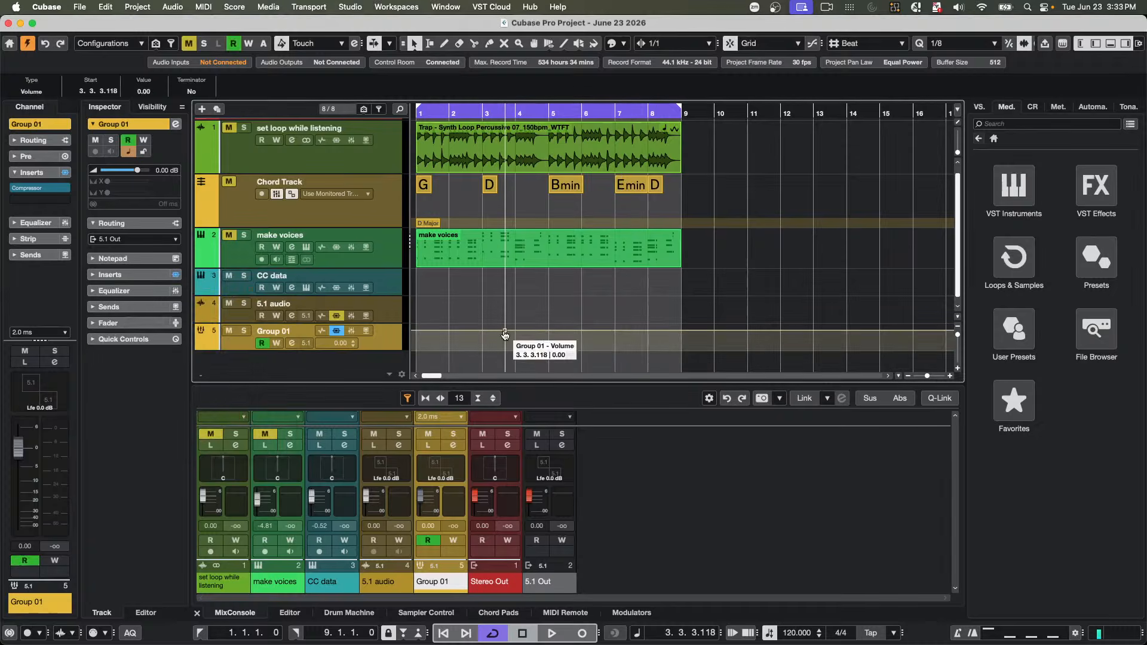
- Activate the bypassed TestGenerator insert on the 5.1 audio track and show its settings
click(389, 314)
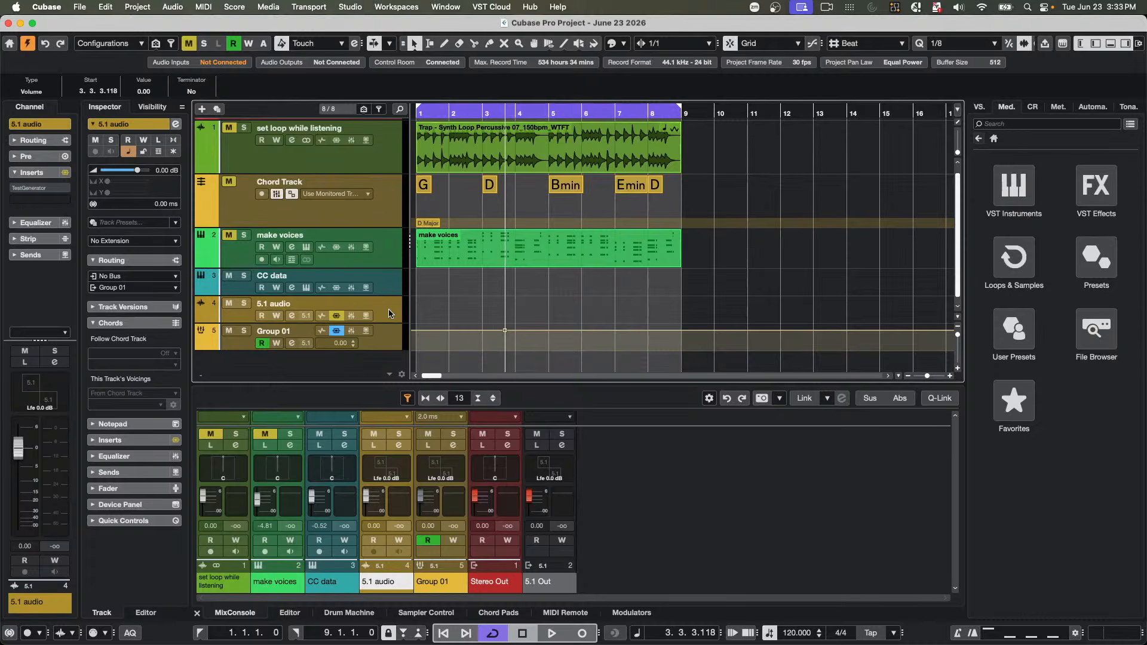
click(393, 291)
click(393, 308)
click(14, 190)
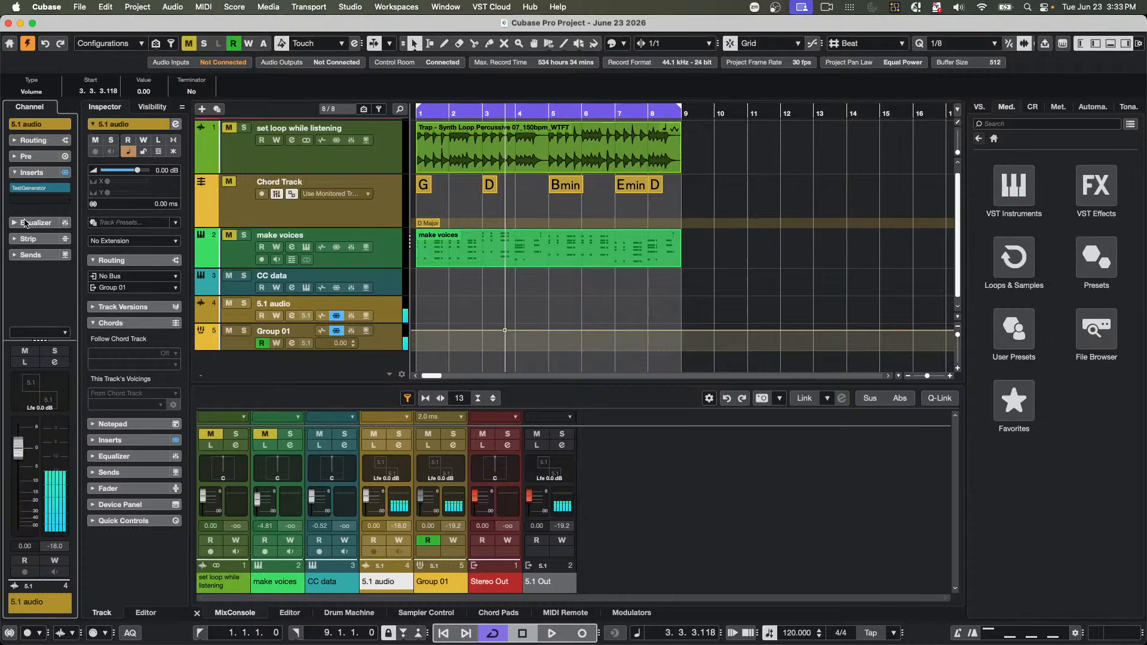
click(35, 188)
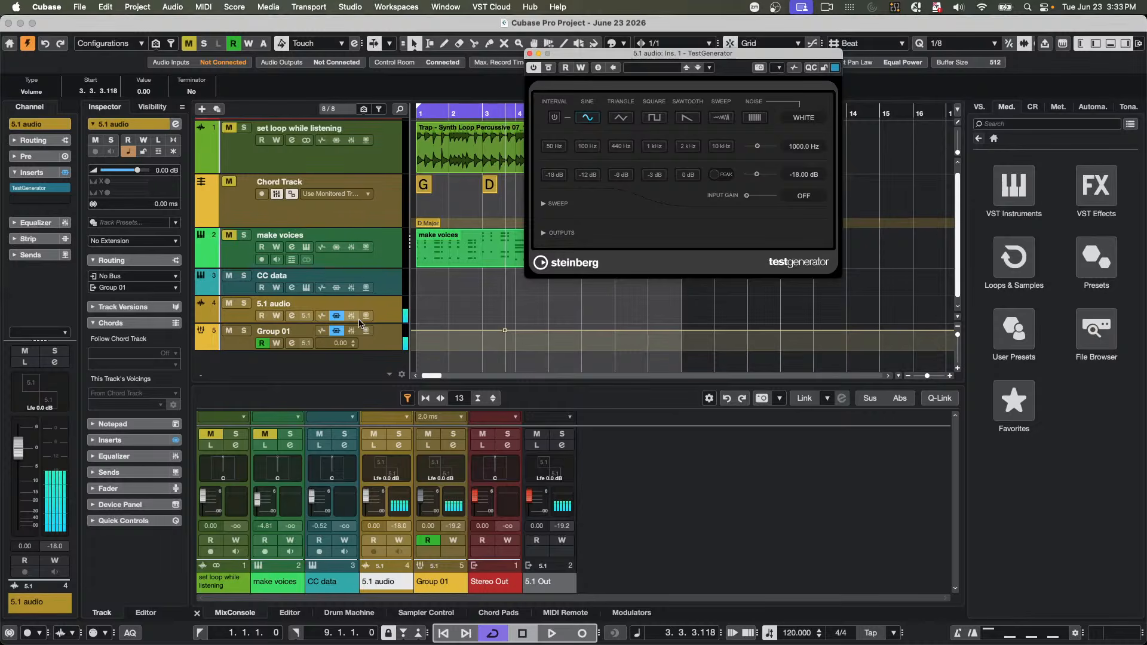
click(383, 314)
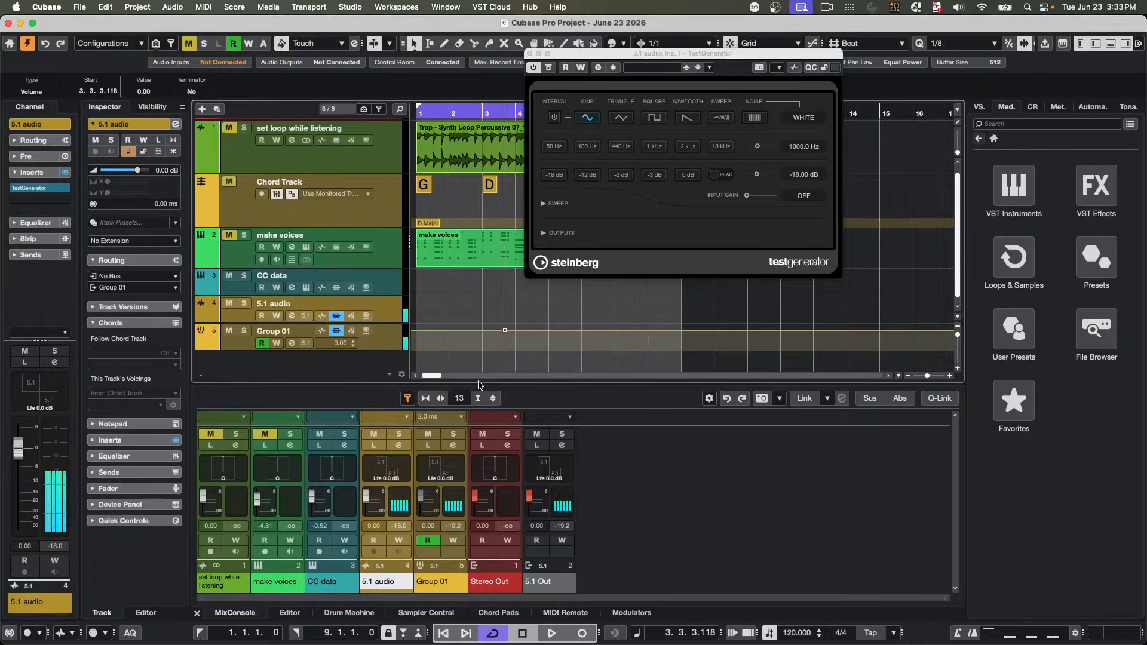
- Enlarge the lower-zone MixConsole and its fader section, and widen the channel strips so the surround meters are easier to read
drag(477, 384, 476, 312)
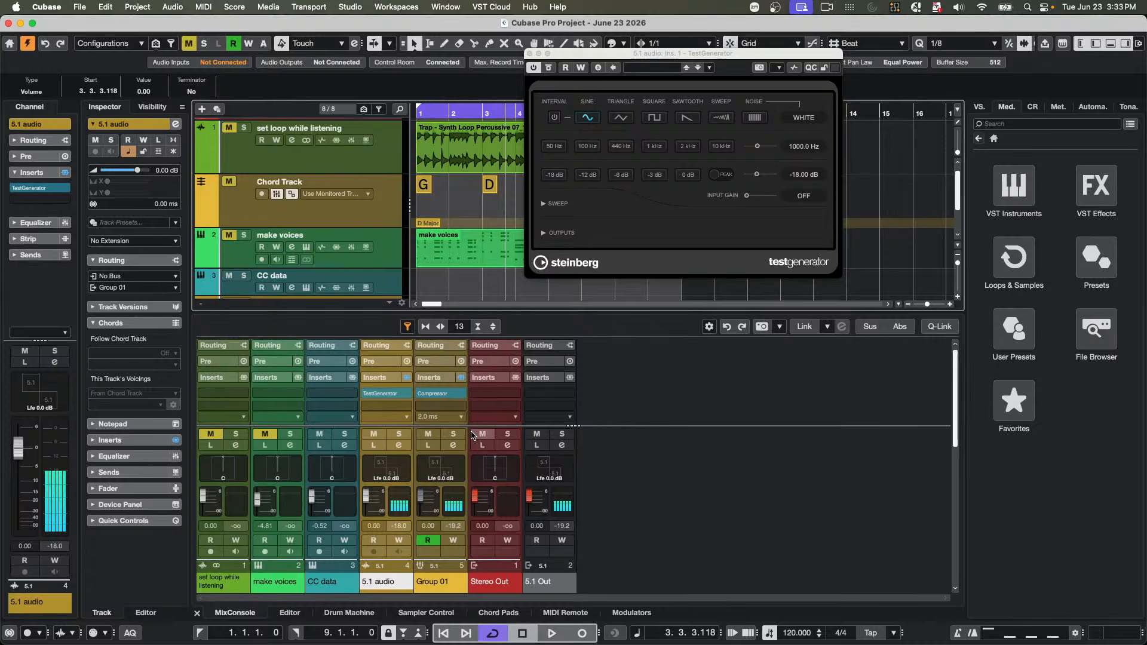
drag(478, 426, 478, 375)
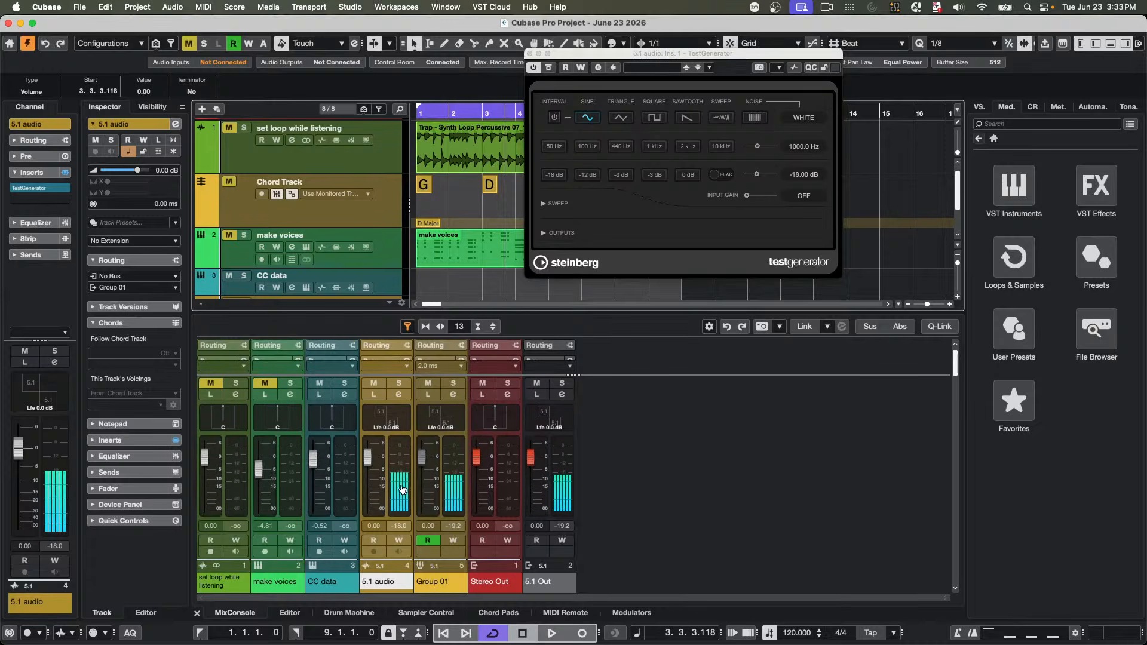
key(h)
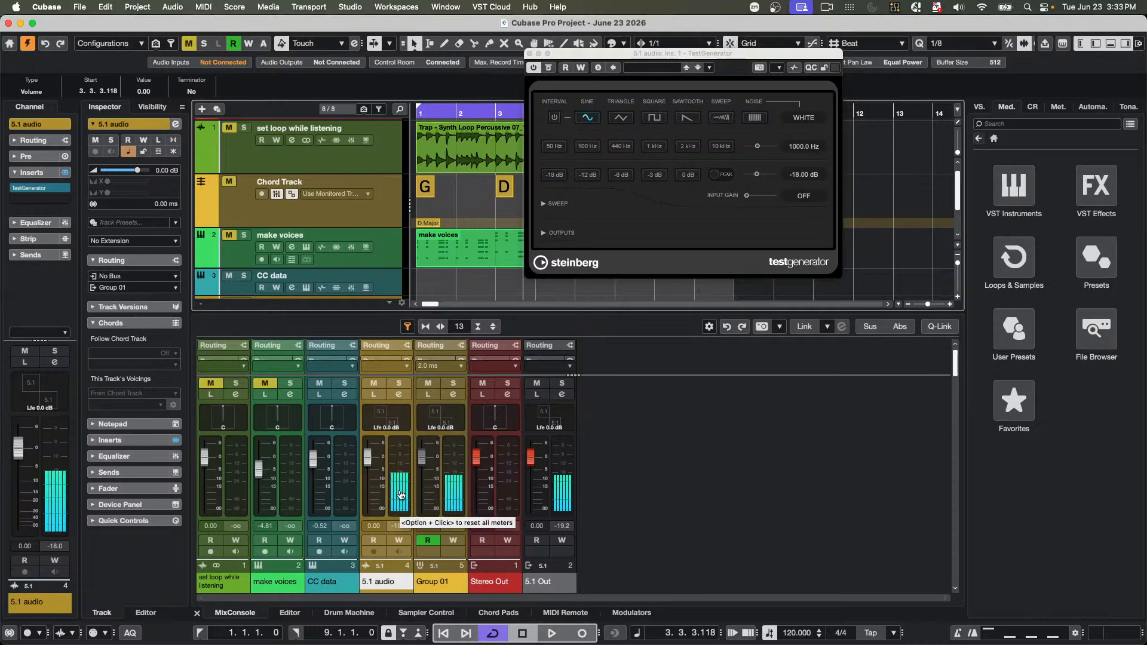
click(517, 493)
key(h)
key(h)
key(h)
key(h)
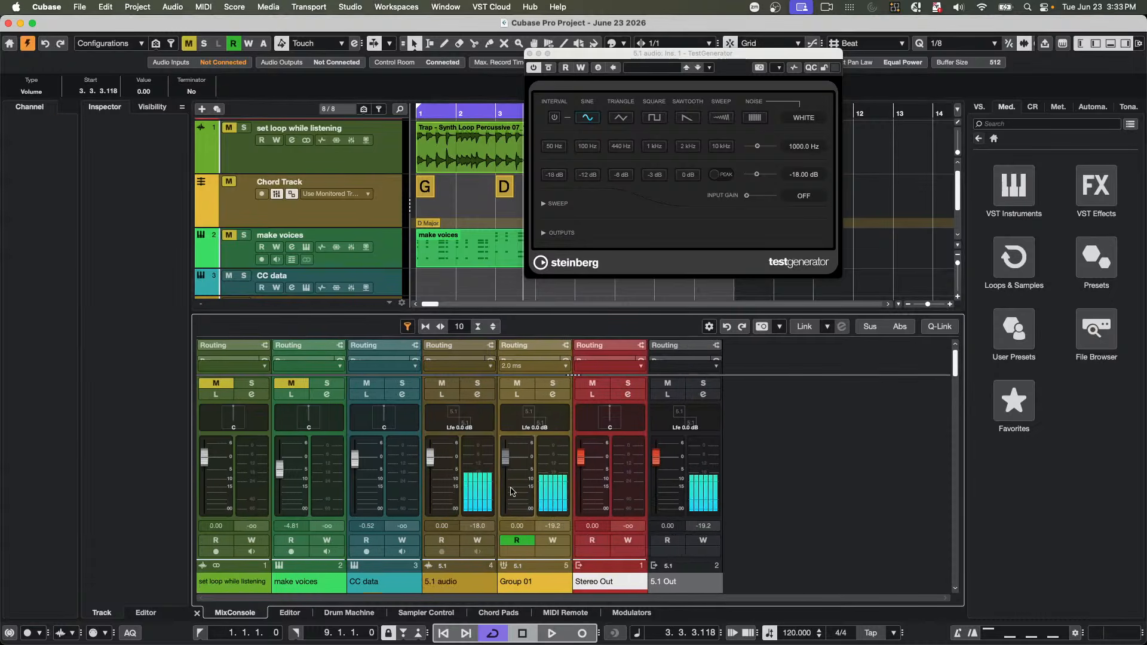
key(h)
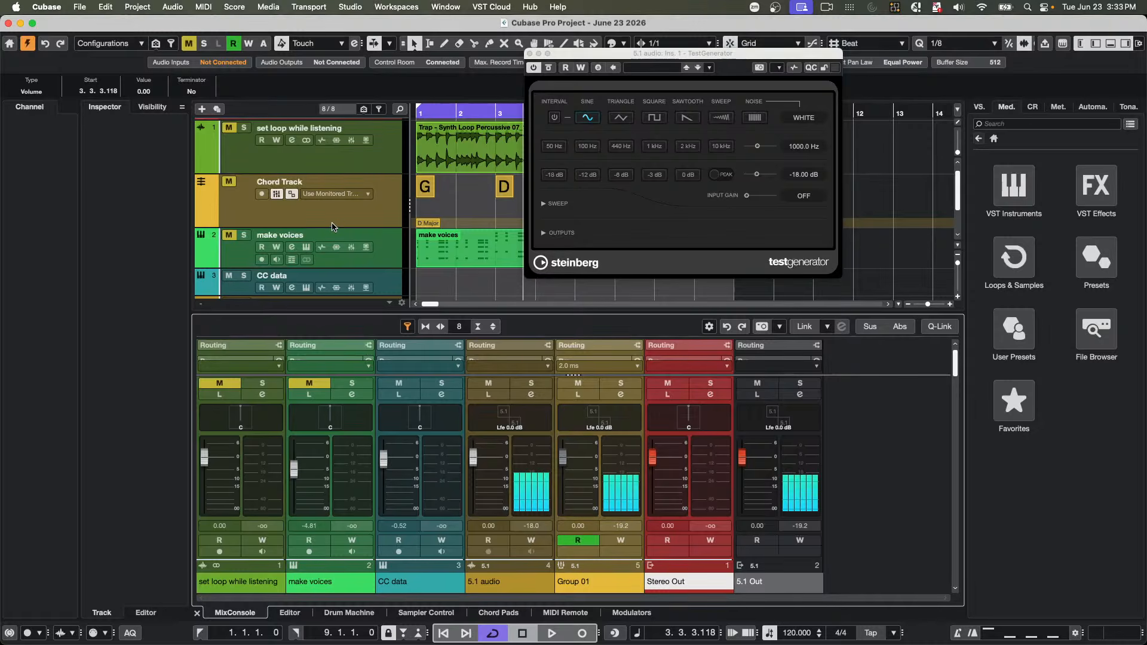
scroll(332, 226, down, 3)
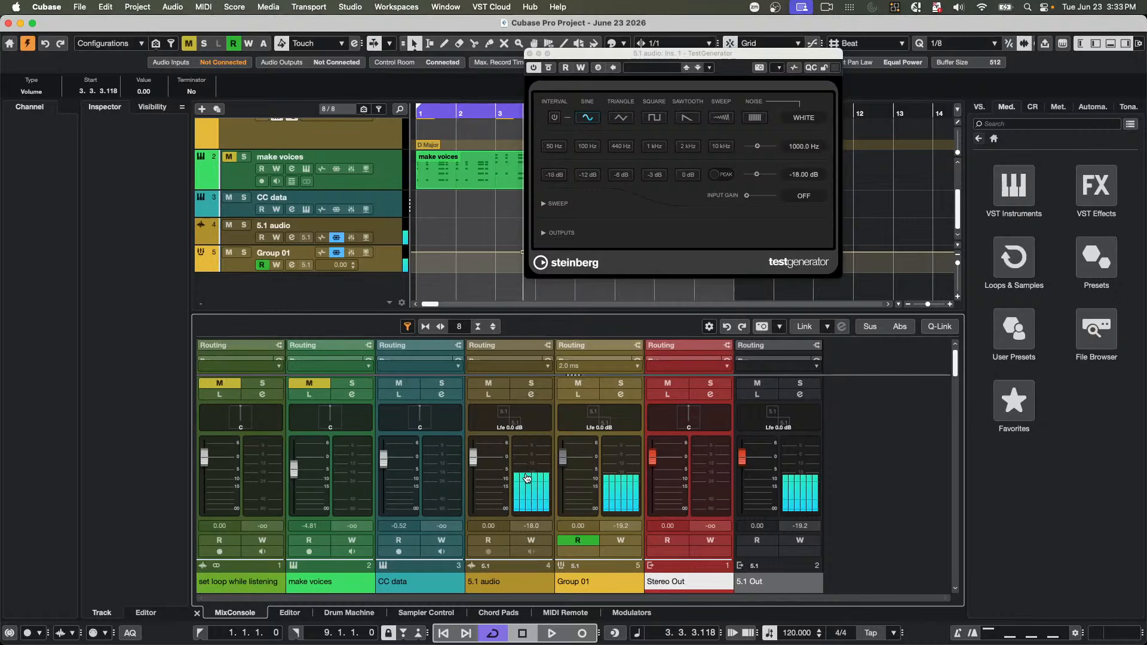
- Set the TestGenerator output level to -6 dB
double_click(800, 174)
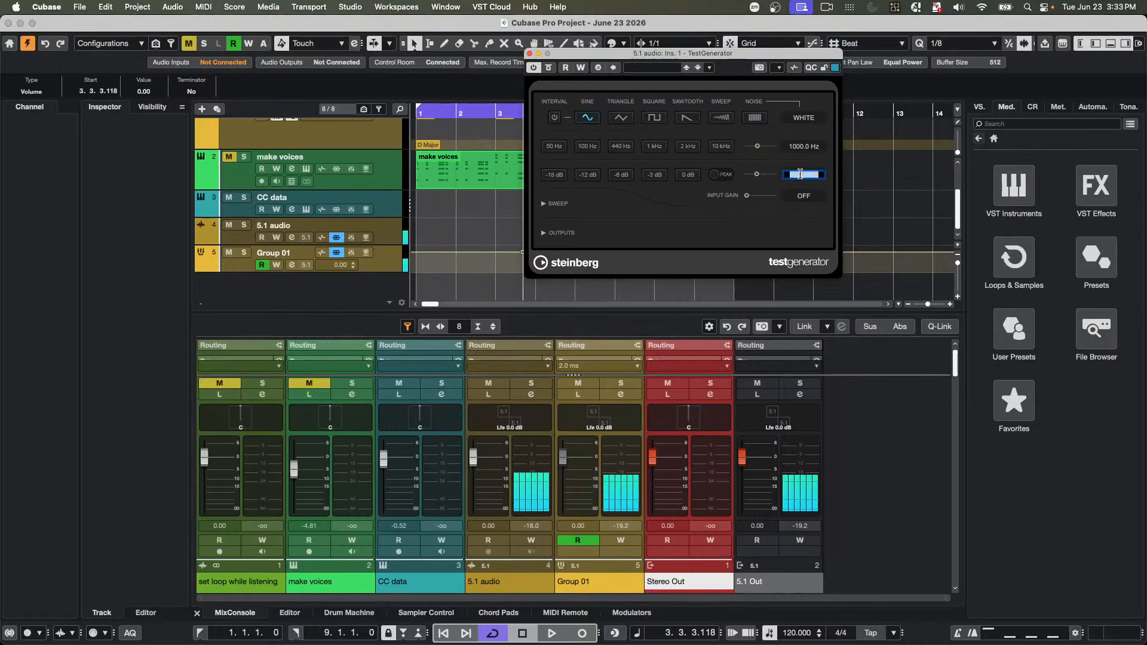
key(BackSpace)
key(Return)
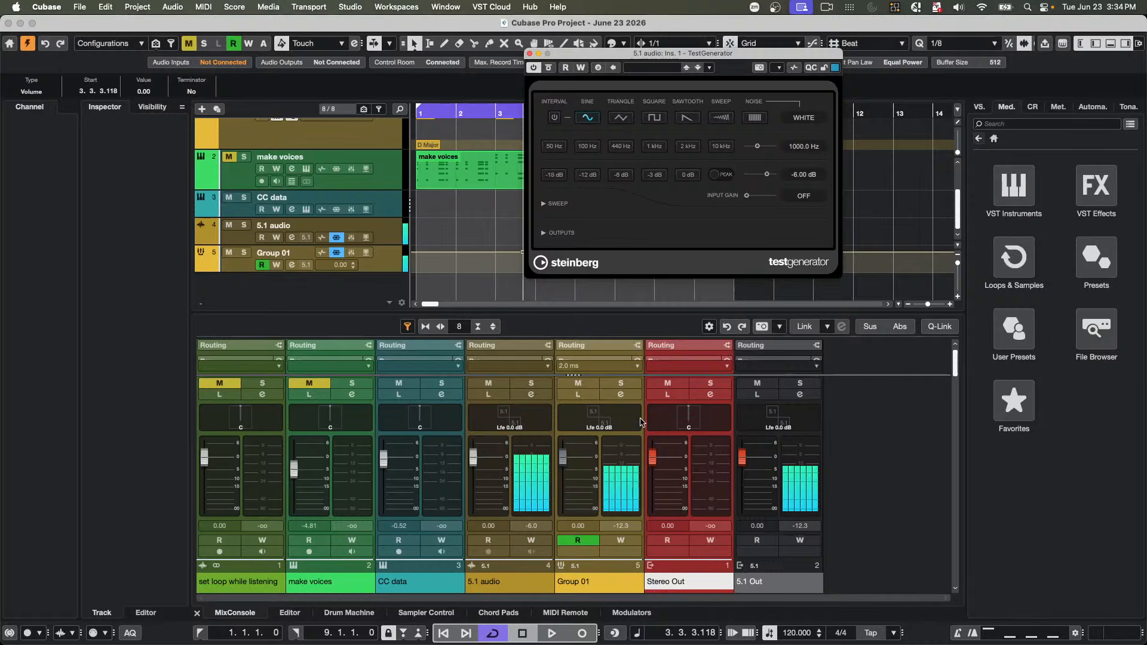
- Remove the existing Compressor insert from Group 01 and load a fresh Dynamics Compressor in the first insert slot
click(381, 267)
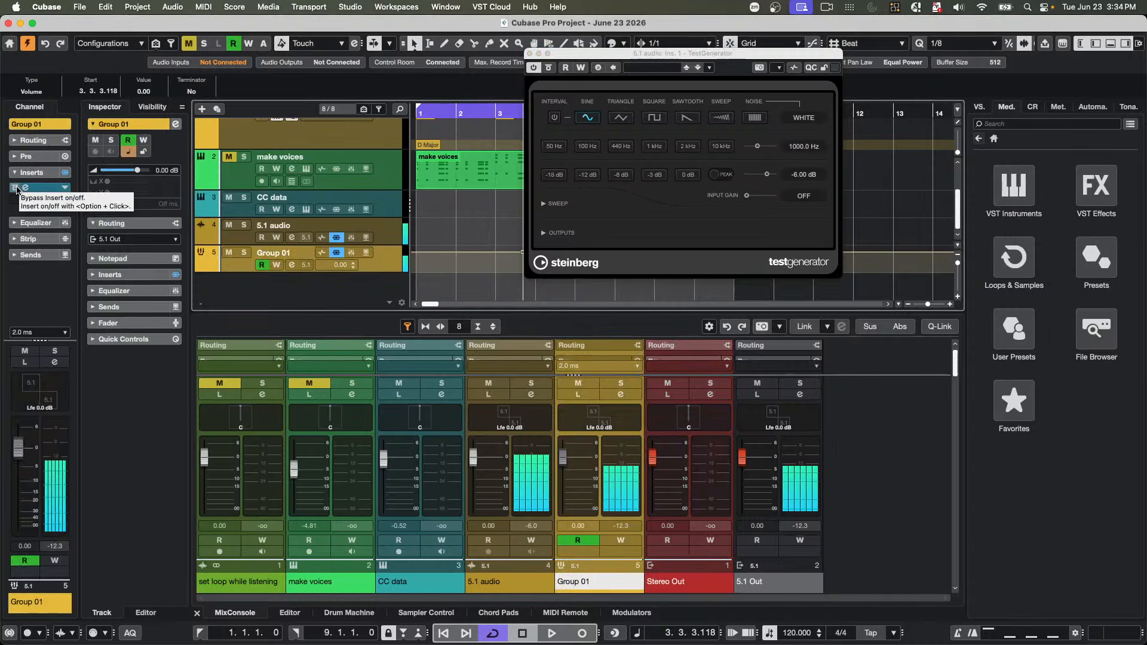
drag(33, 188, 481, 218)
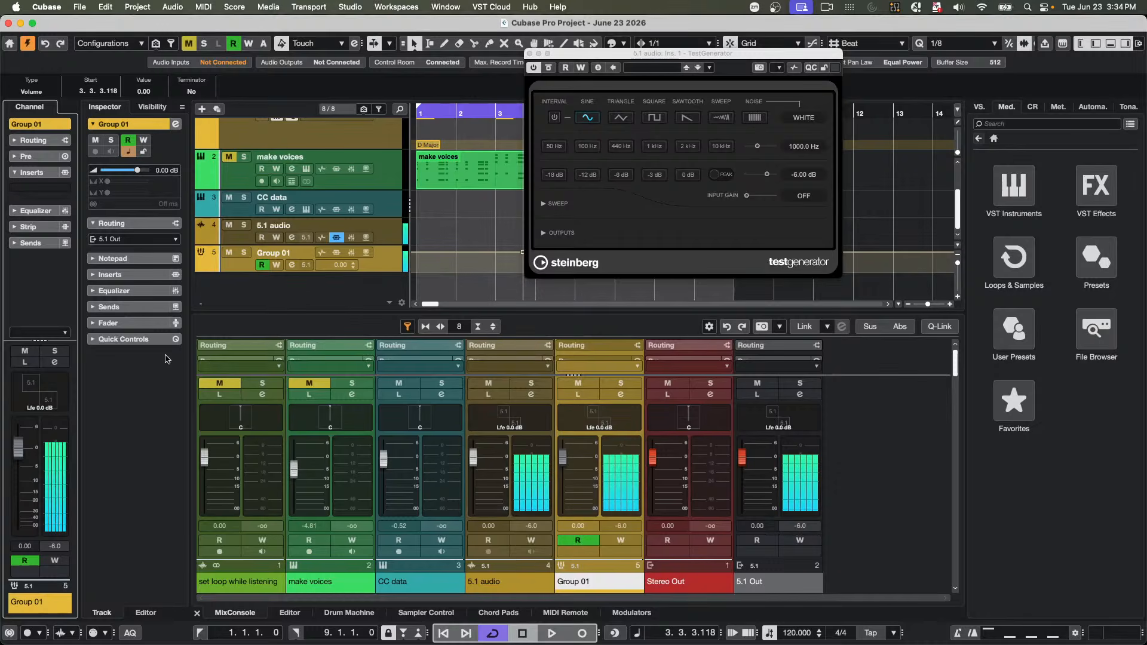
click(61, 189)
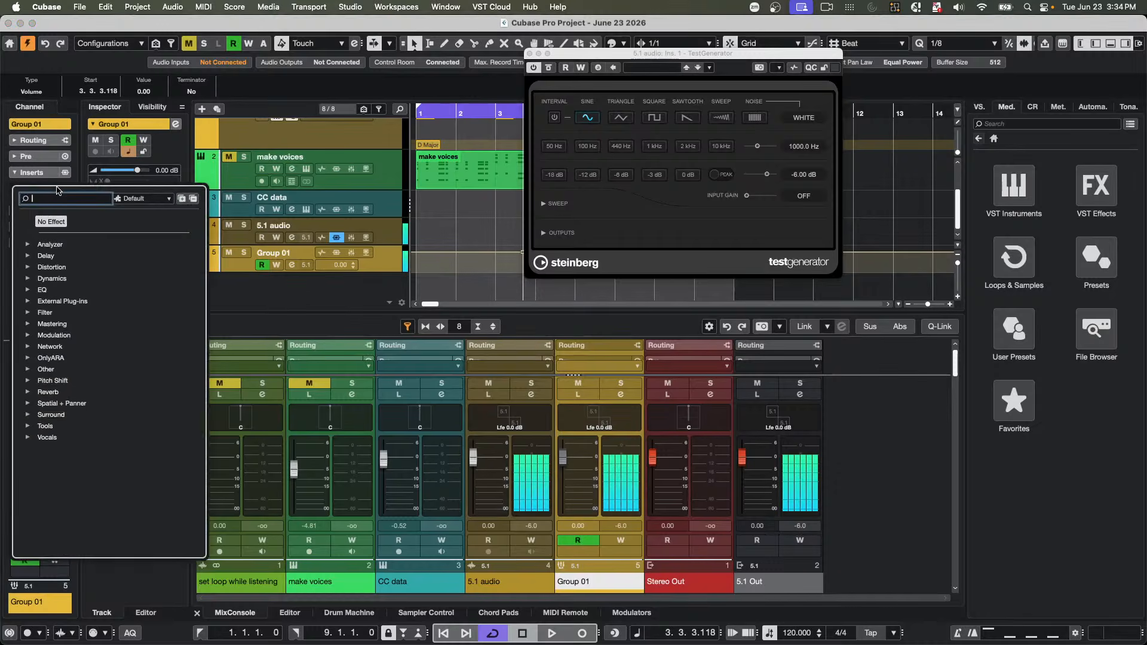
click(29, 279)
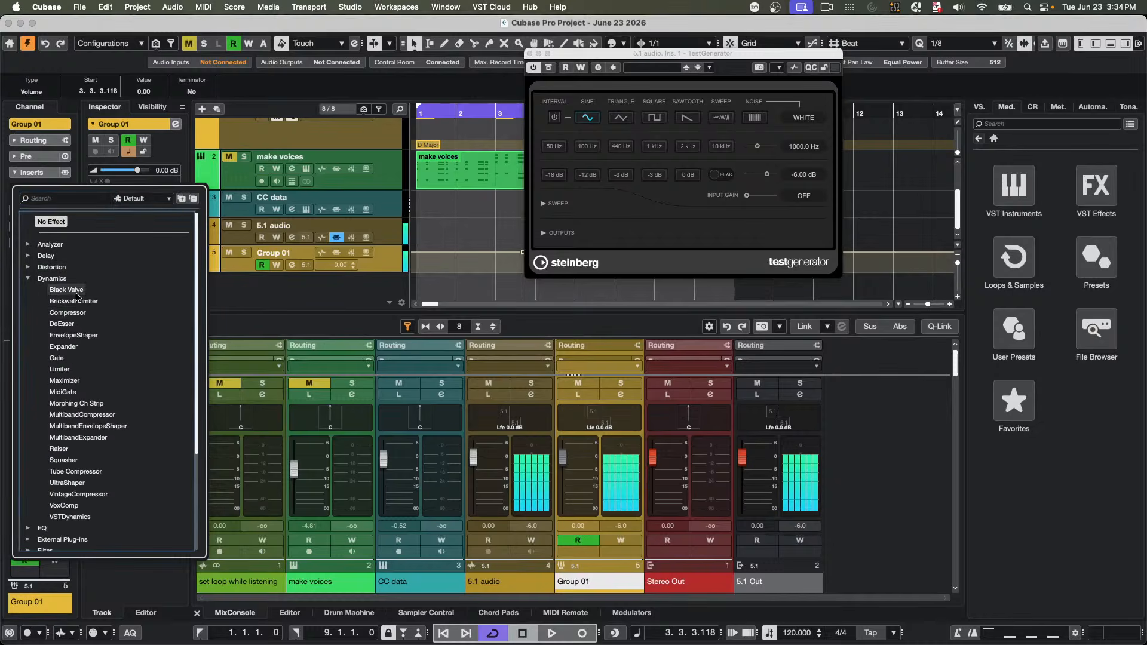
click(67, 313)
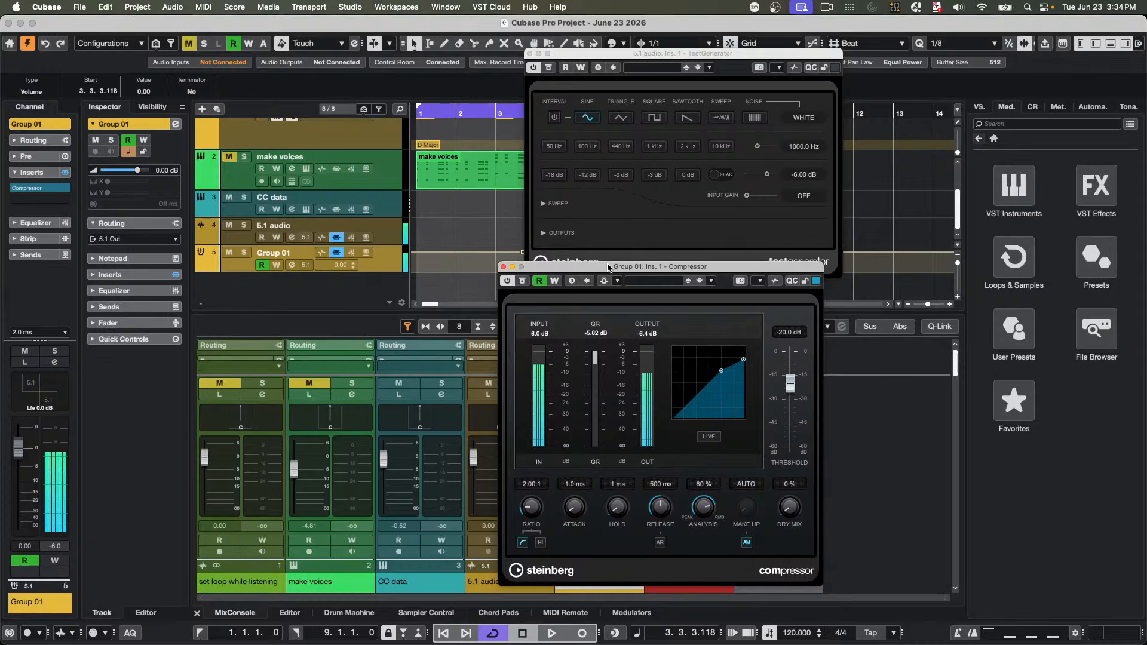
- Move the Compressor window clear of the group's meters and set its threshold to about -37.9 dB and ratio to 8:1
drag(609, 267, 843, 102)
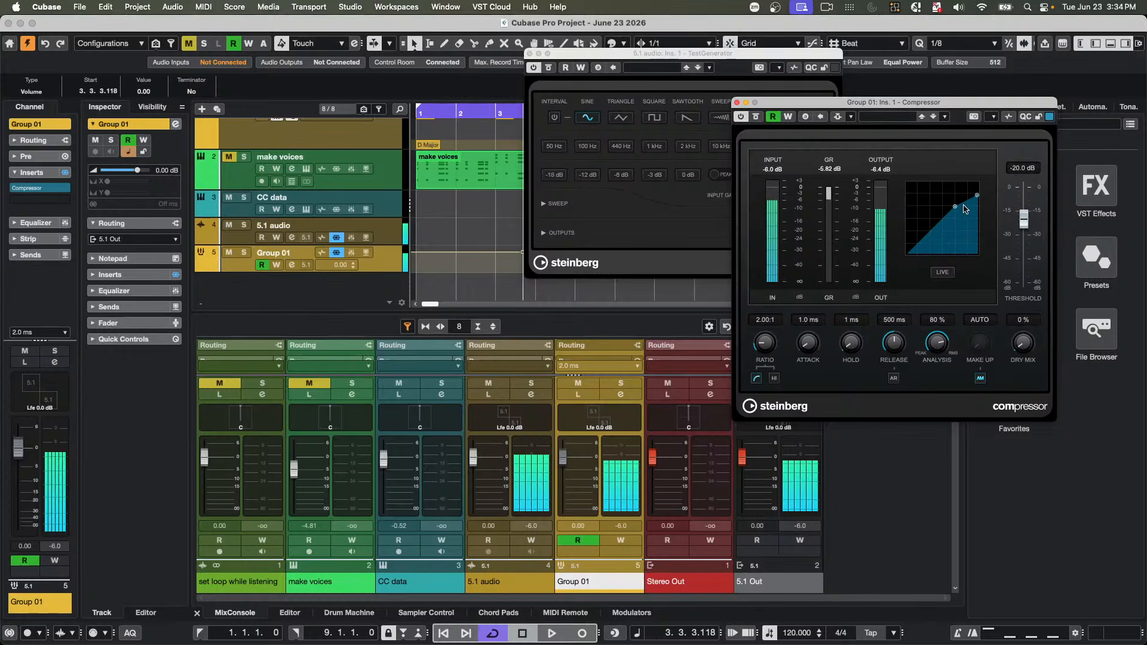
drag(955, 207, 977, 227)
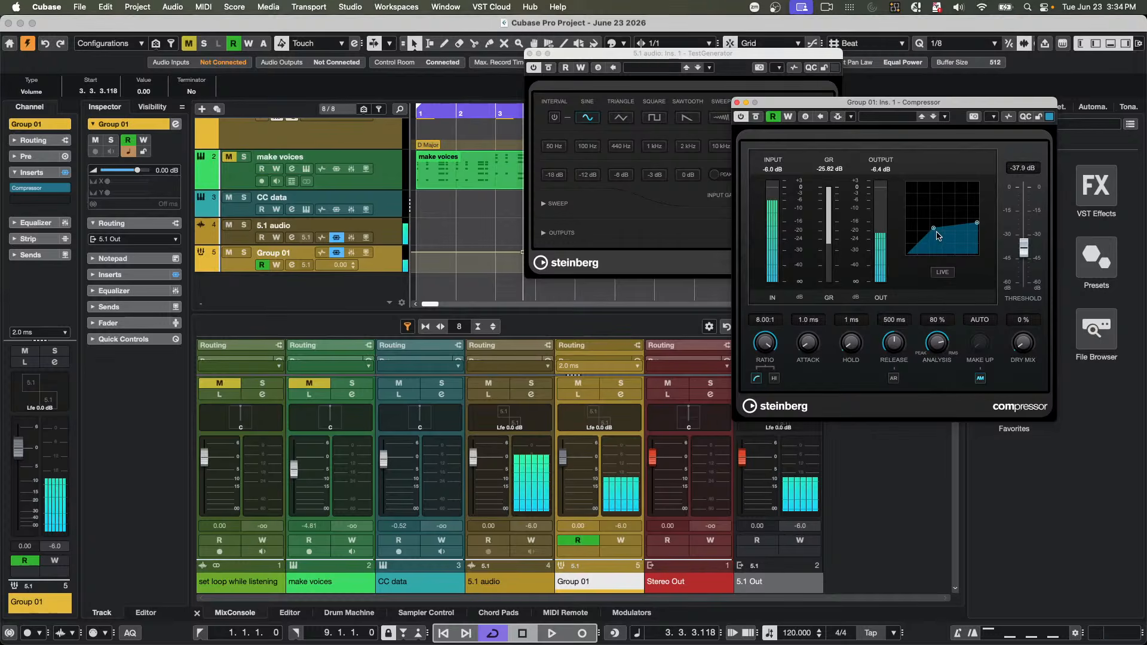
- Set the Compressor threshold to -36.9 dB and inspect the 5.1 channel routing of the TestGenerator insert on the 5.1 audio track
mouse_move(938, 234)
mouse_down()
mouse_move(941, 212)
mouse_move(940, 229)
mouse_up()
click(531, 395)
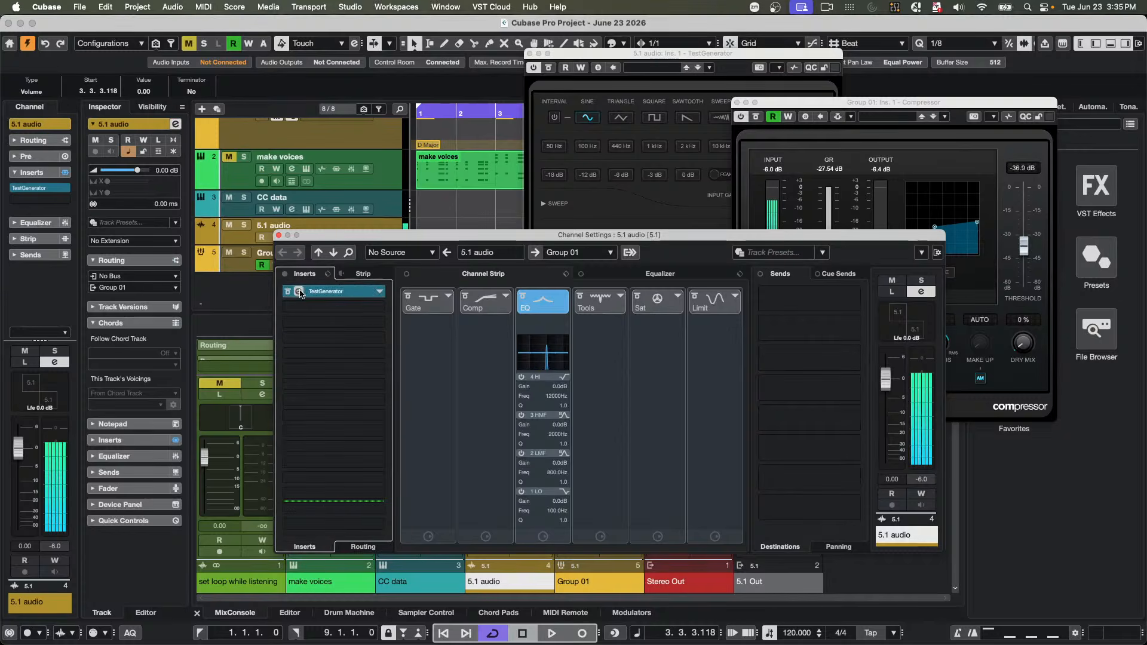
click(372, 547)
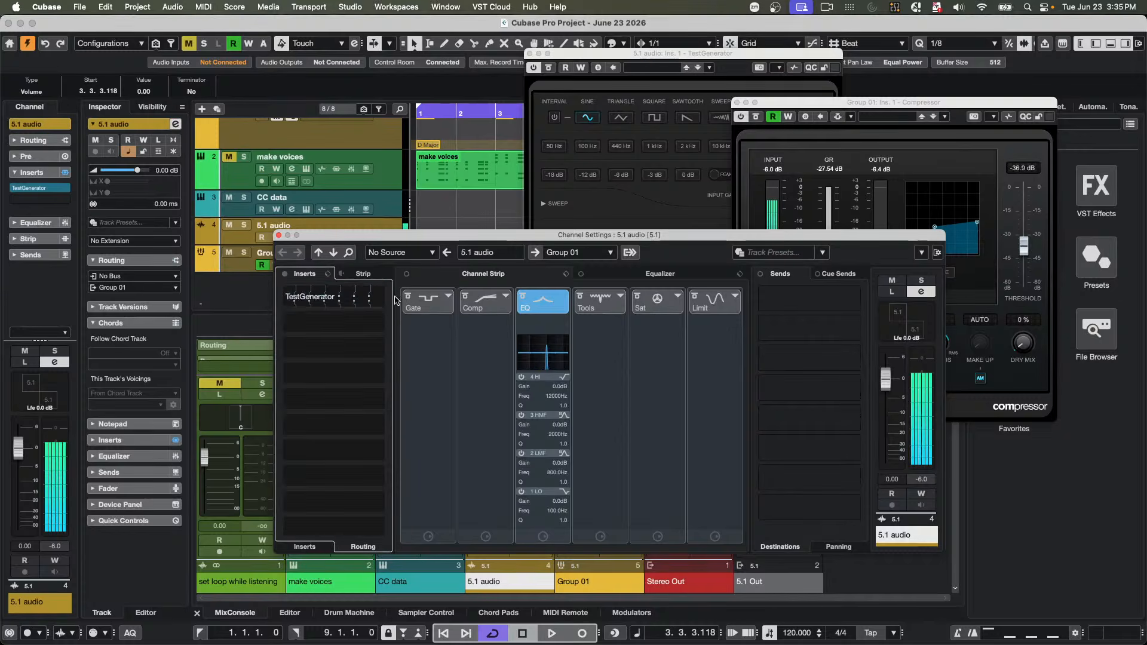
click(339, 305)
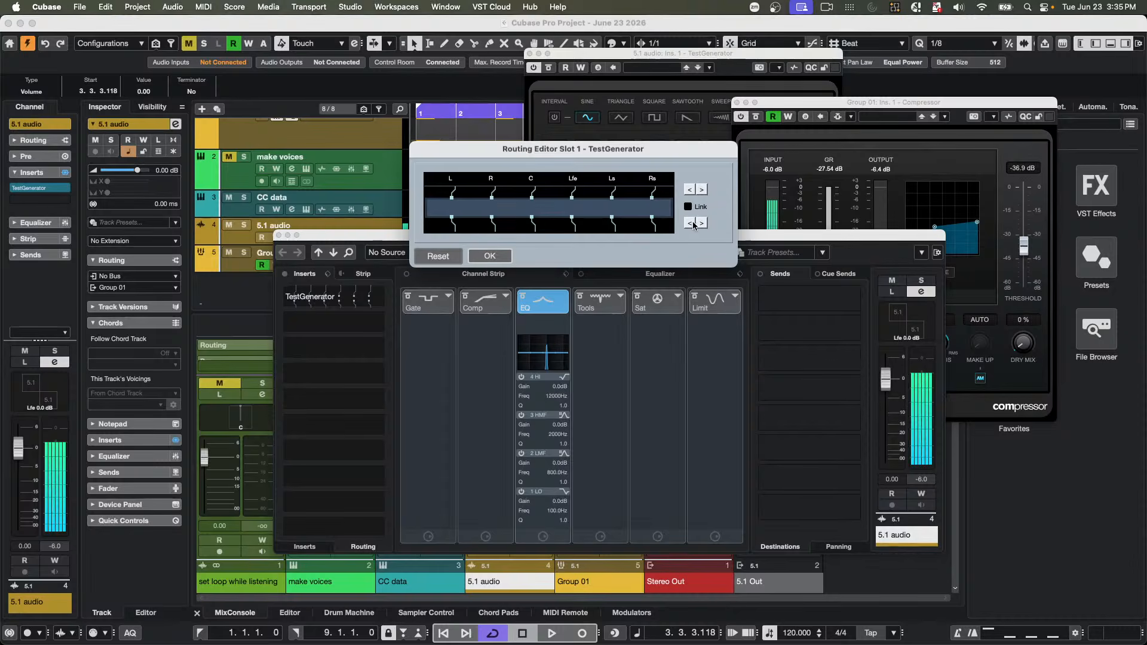
click(487, 257)
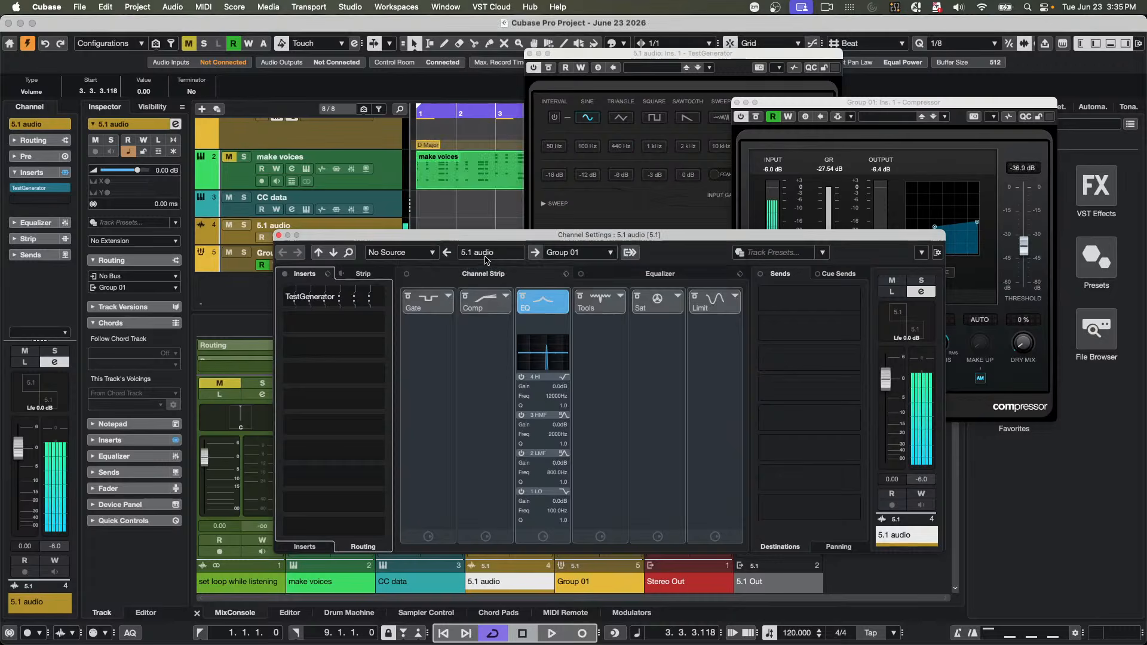
click(279, 236)
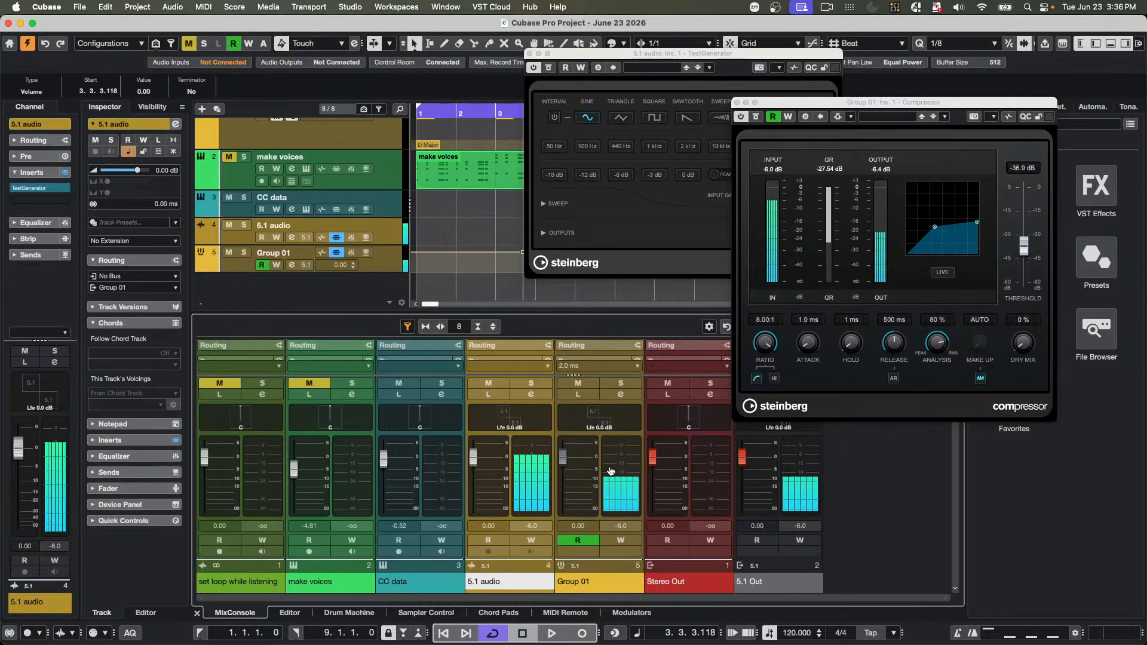
- Raise the threshold of Group 01's Compressor to -10.3 dB
click(635, 255)
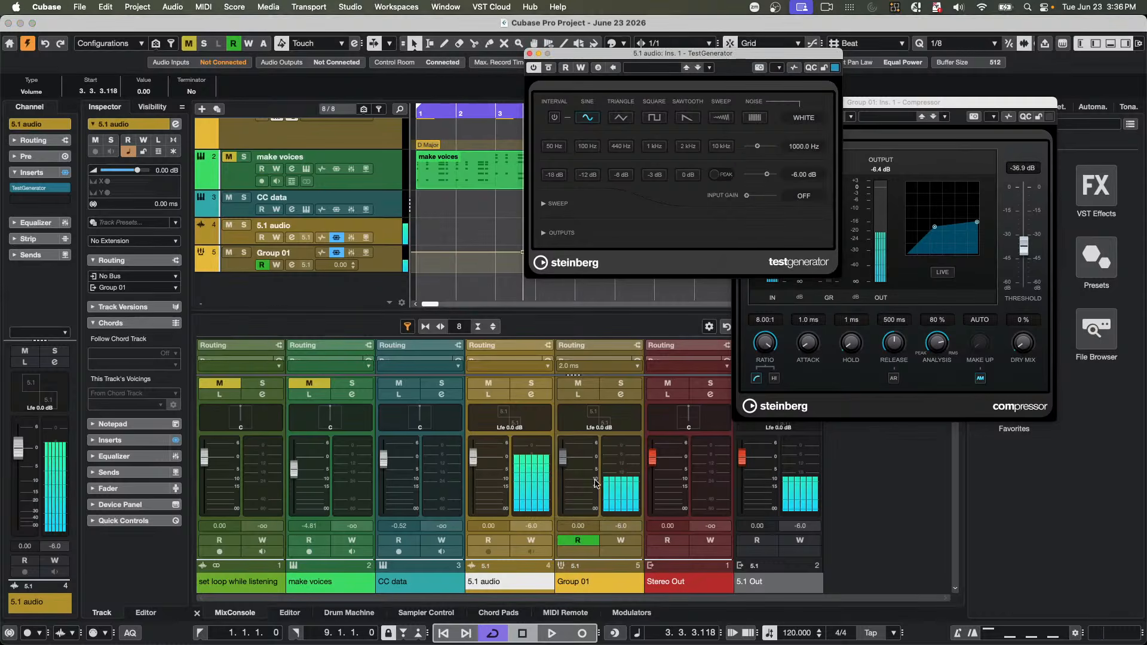
drag(941, 227, 967, 197)
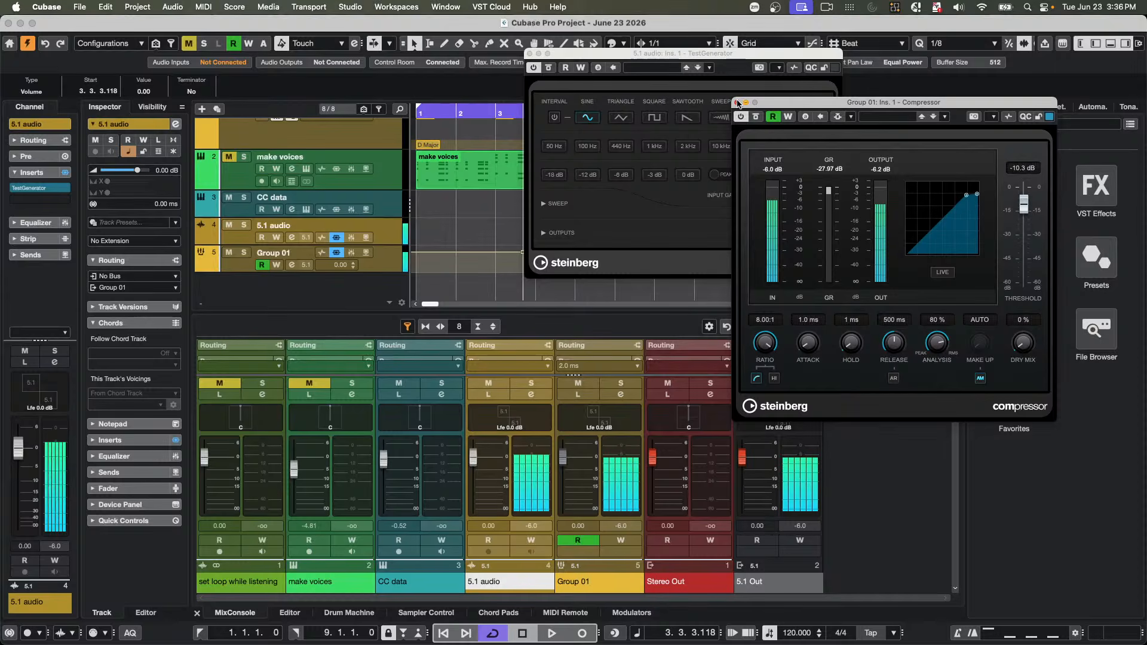
- Close the Compressor and TestGenerator windows and remove the TestGenerator insert from the 5.1 audio track
click(738, 103)
click(529, 54)
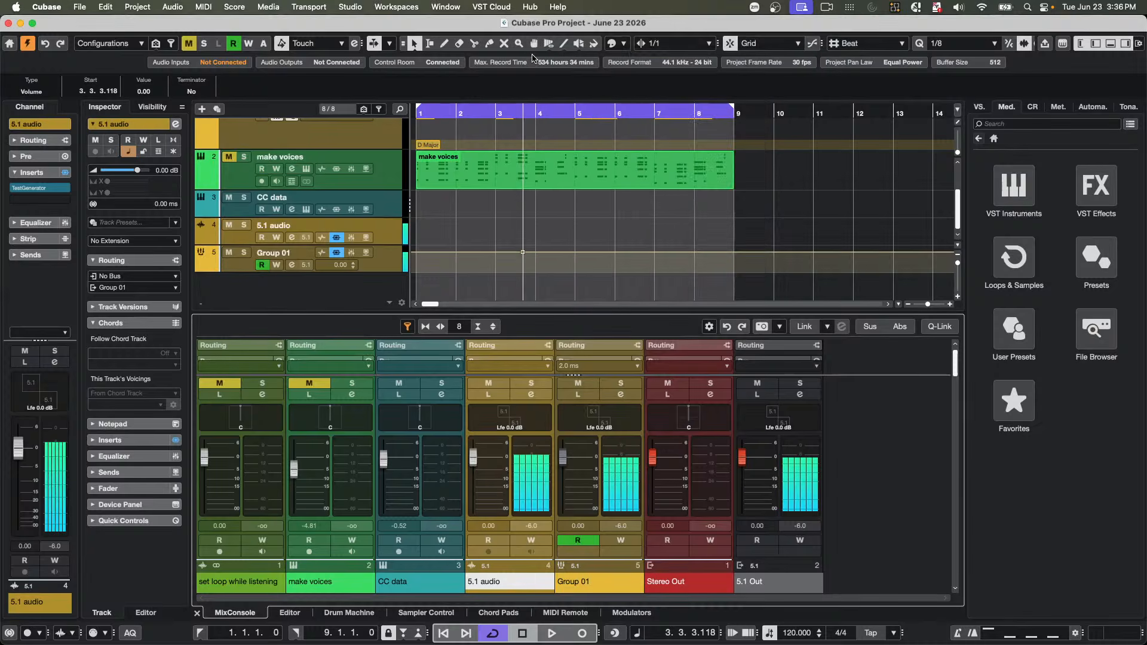
drag(33, 190, 467, 206)
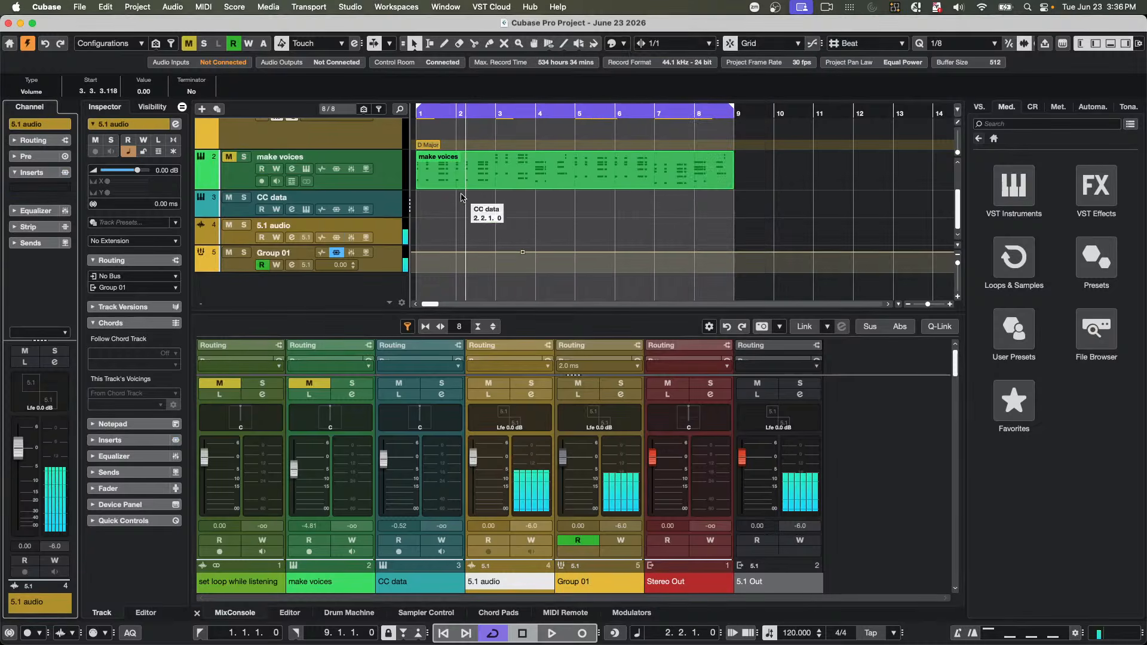
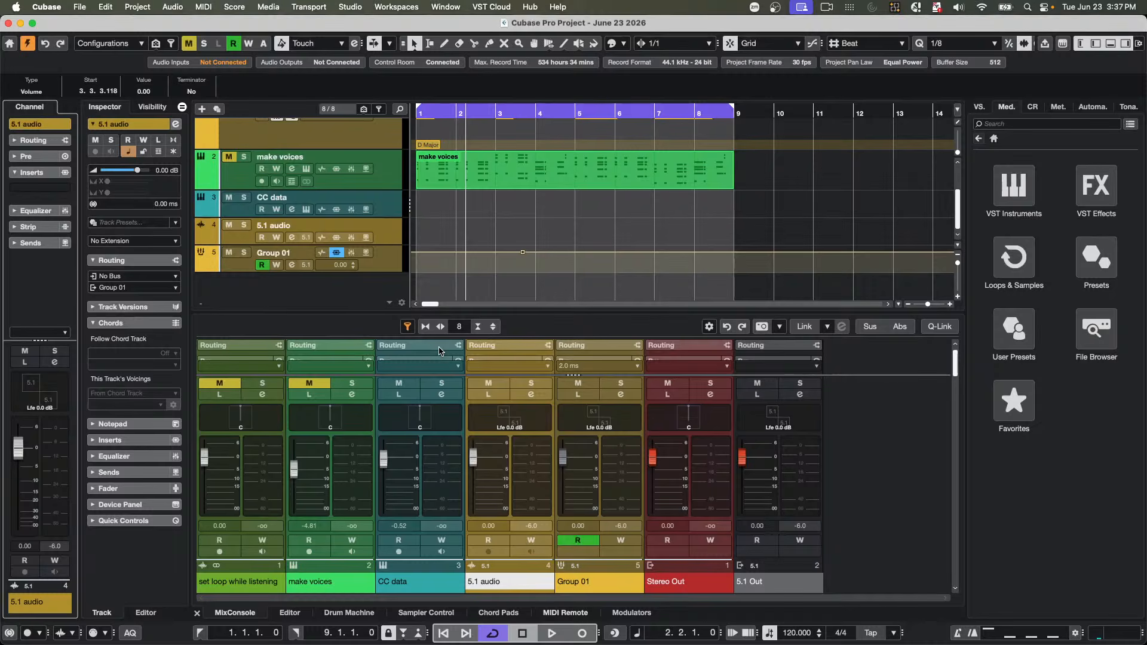
- Create a pattern event spanning bars 1 to 8 on the CC data track and convert it to a MIDI part
click(394, 197)
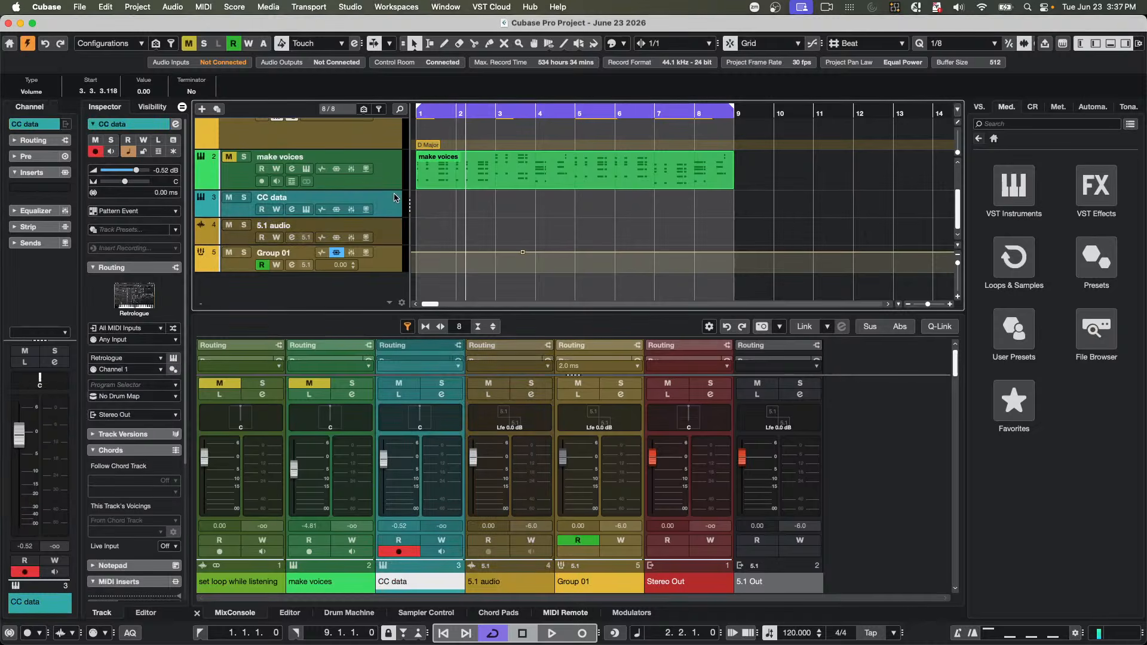
double_click(438, 211)
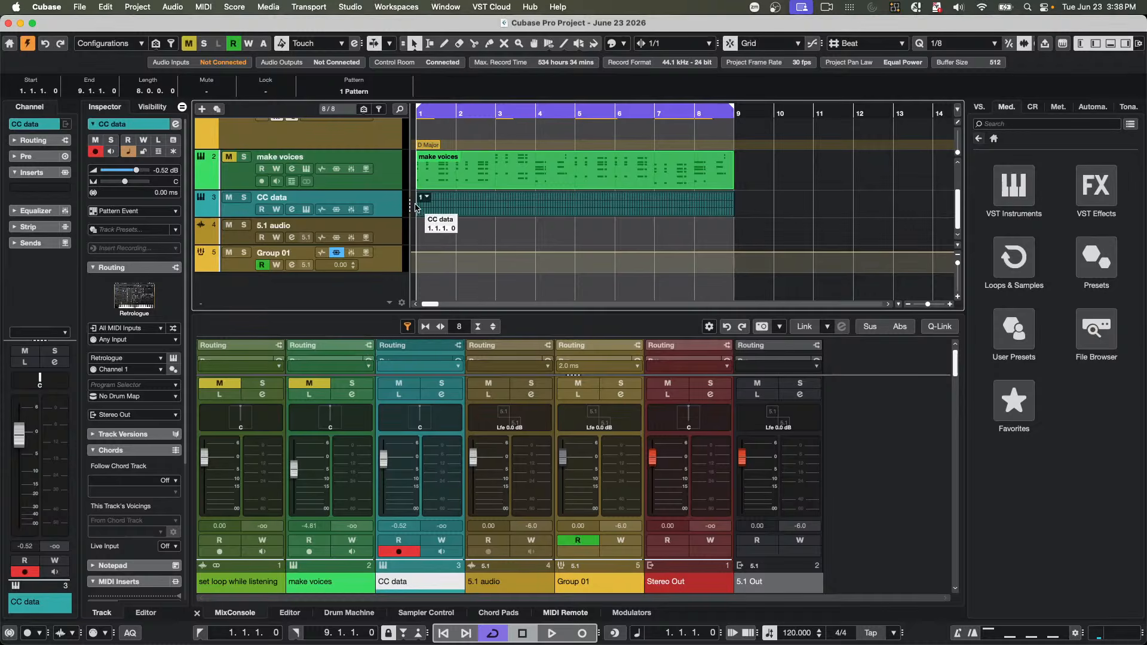
click(420, 197)
click(445, 268)
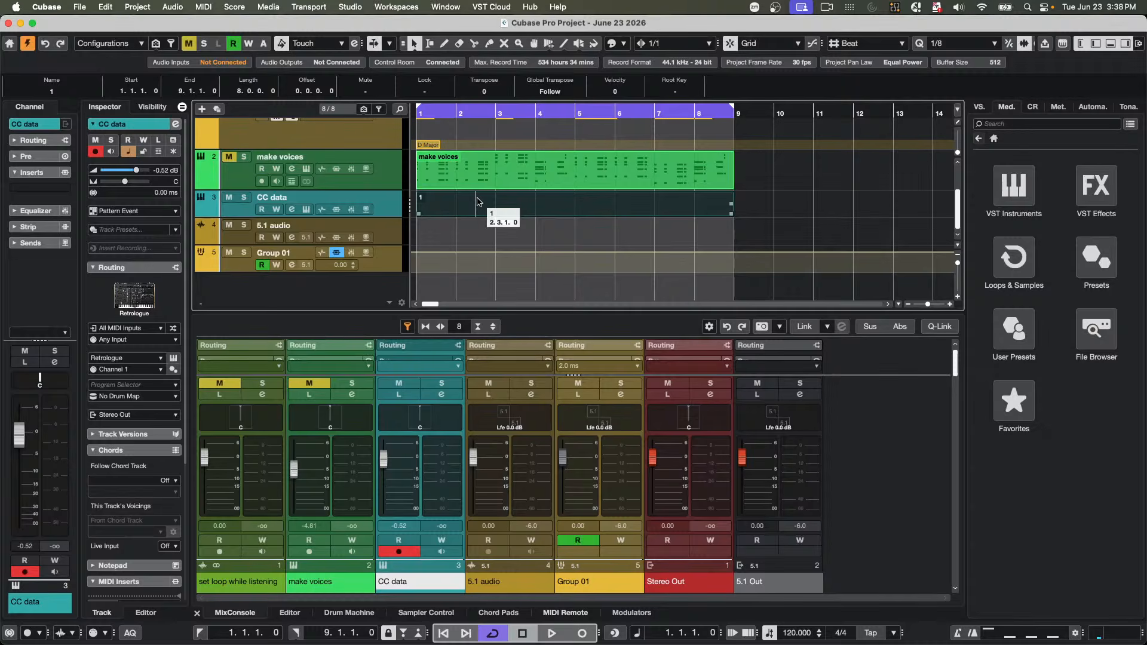
- Open the new part in the Key Editor, then solo the CC data track and record chords with modulation moves over it
double_click(496, 207)
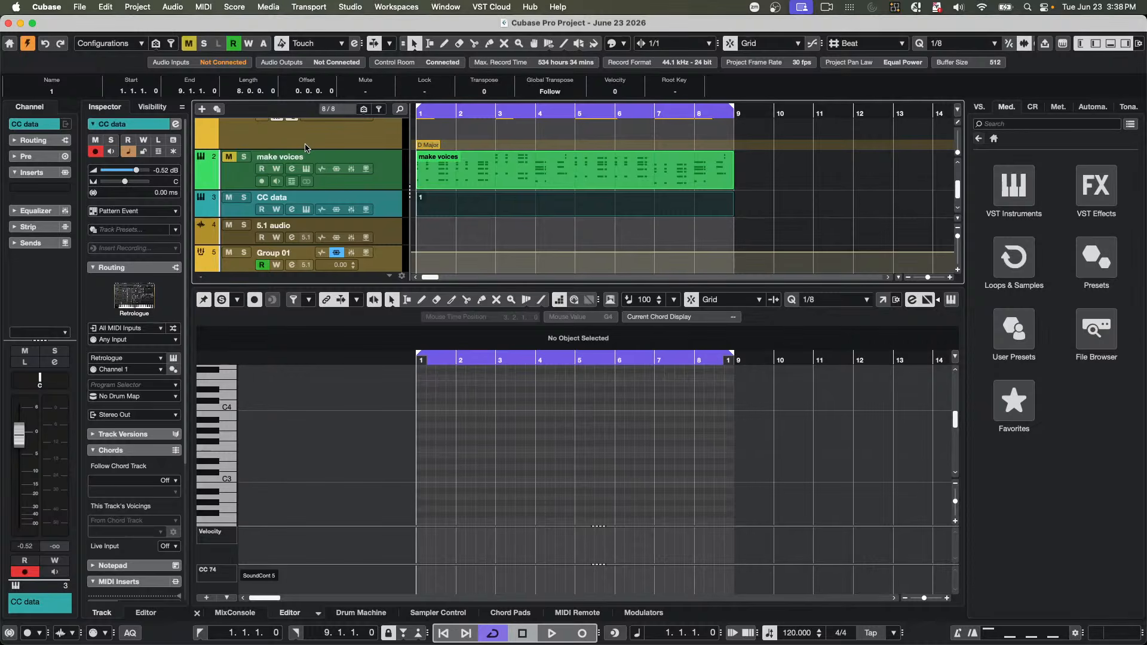
click(245, 198)
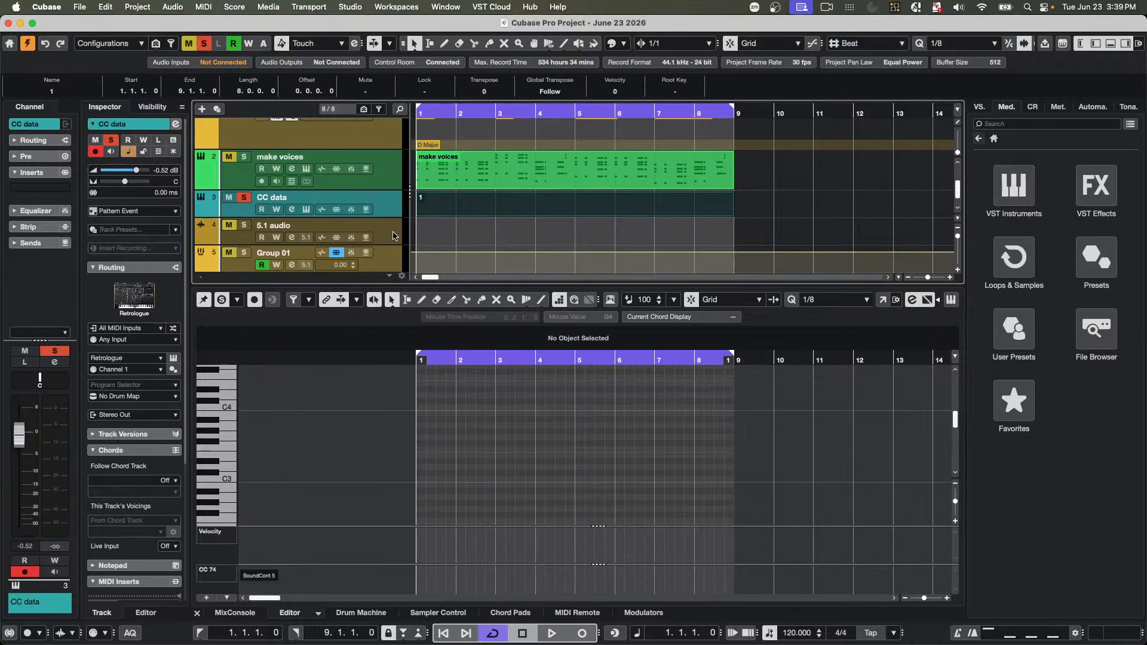
key(KP_Multiply)
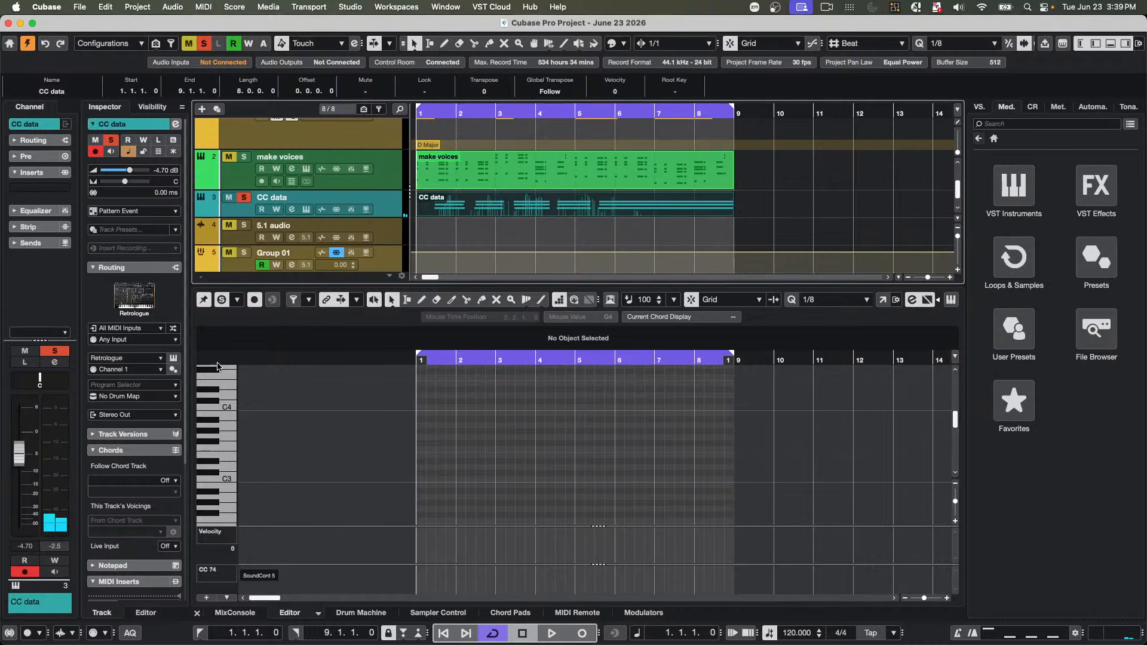
- Try to show the used controllers' lanes in the Key Editor without selecting the recorded part, checking the lane presets as well
click(211, 598)
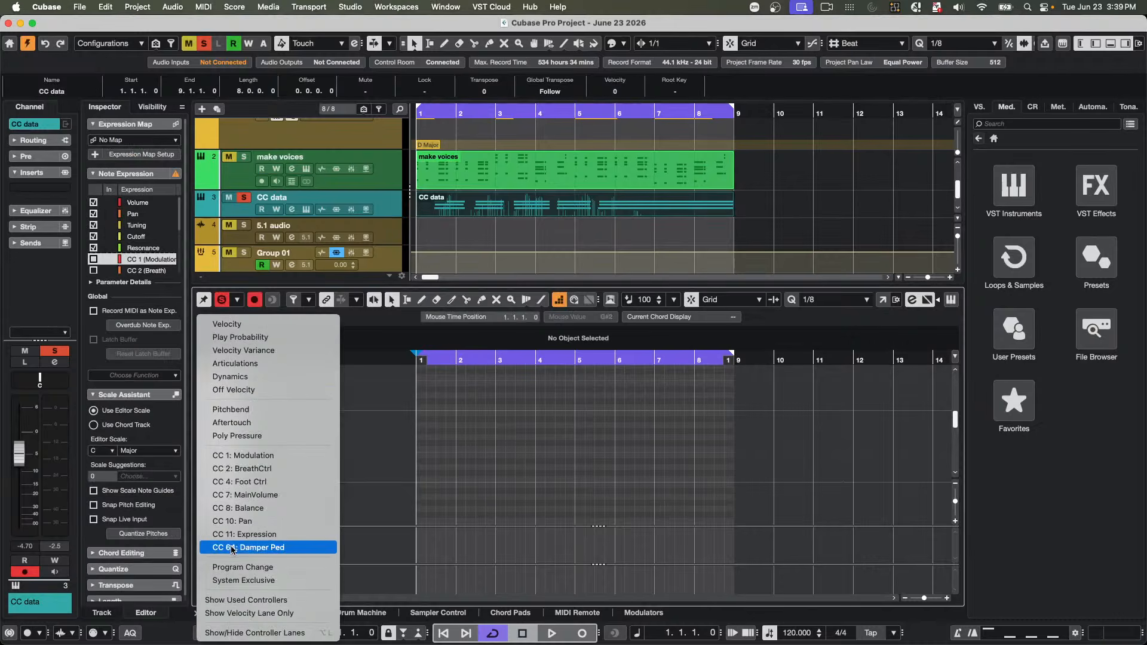
click(278, 599)
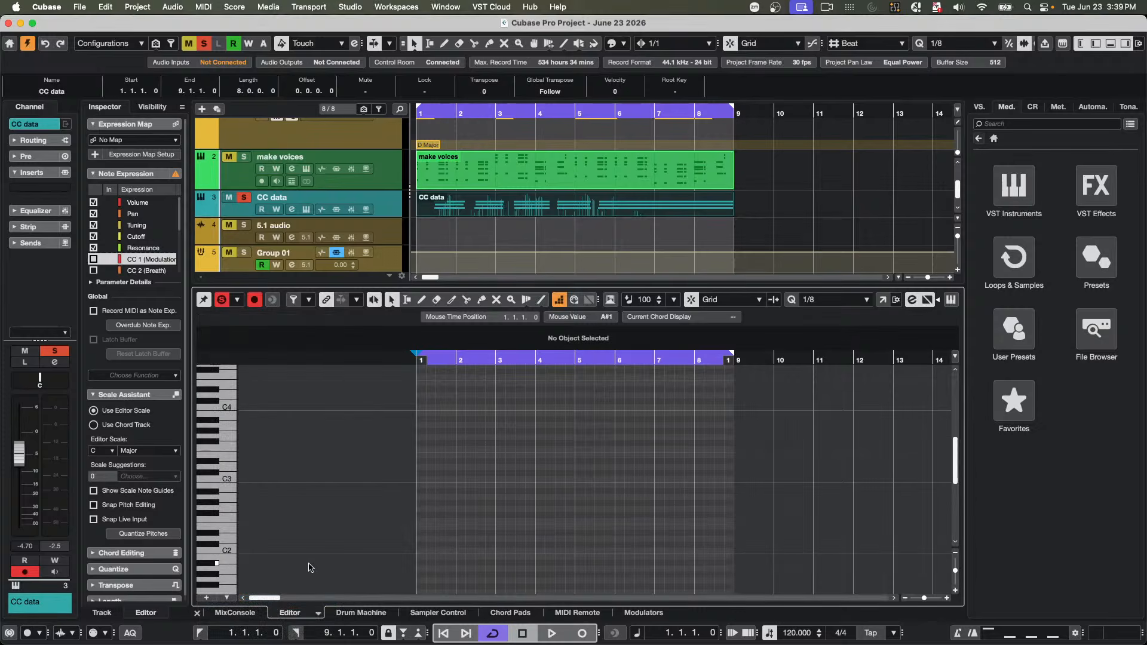
click(210, 598)
click(250, 600)
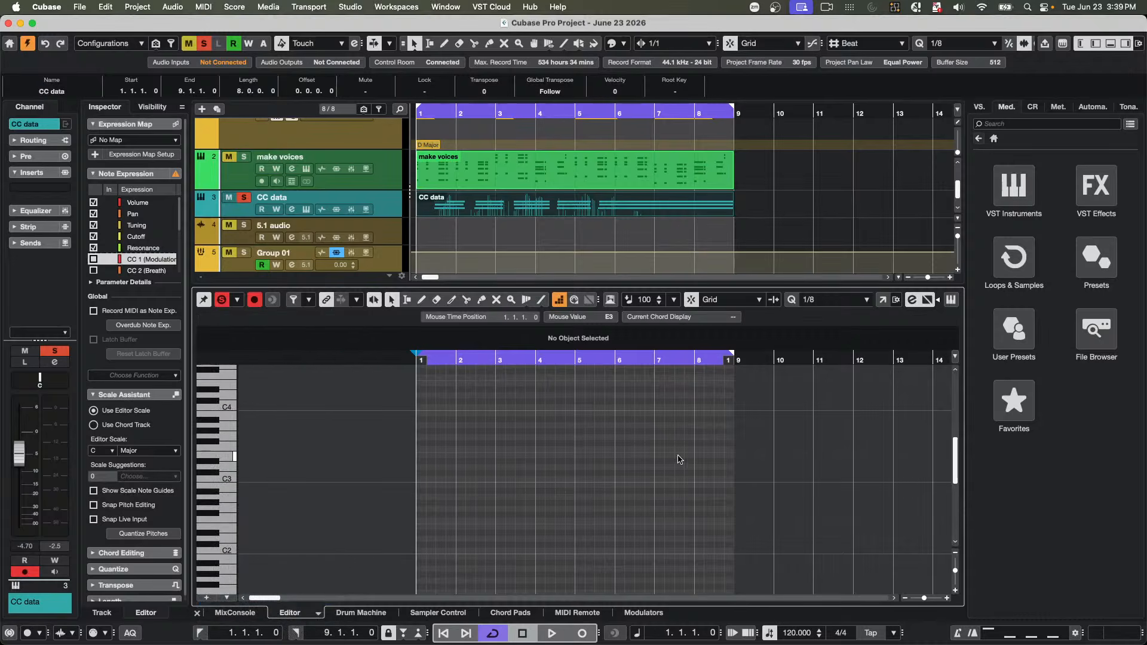
click(228, 598)
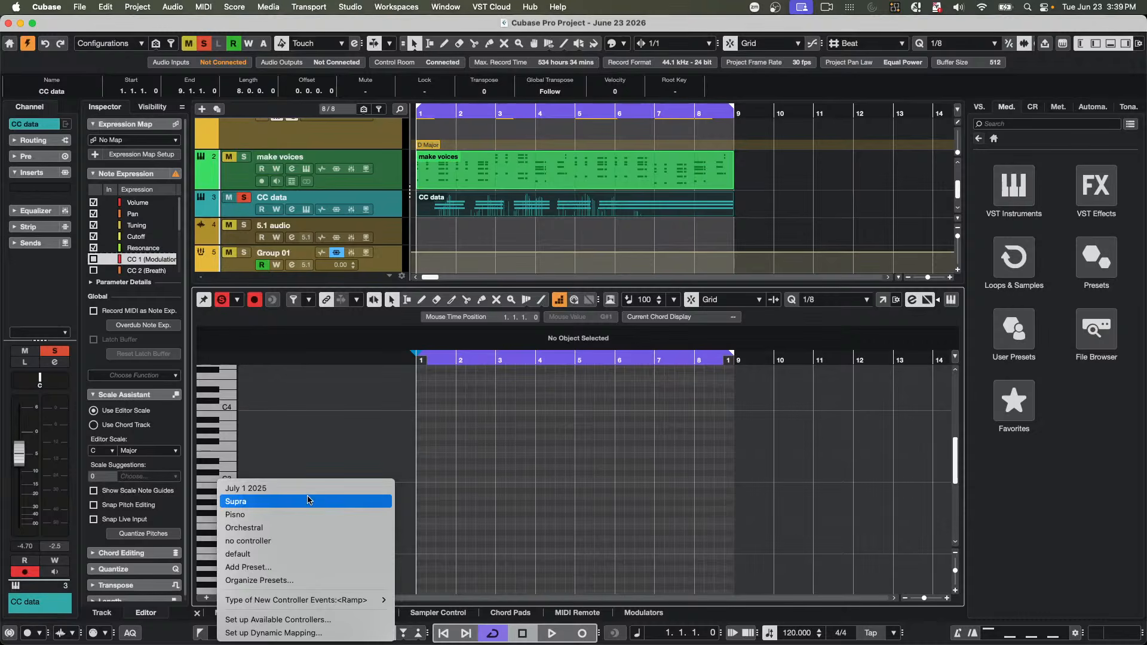
click(511, 520)
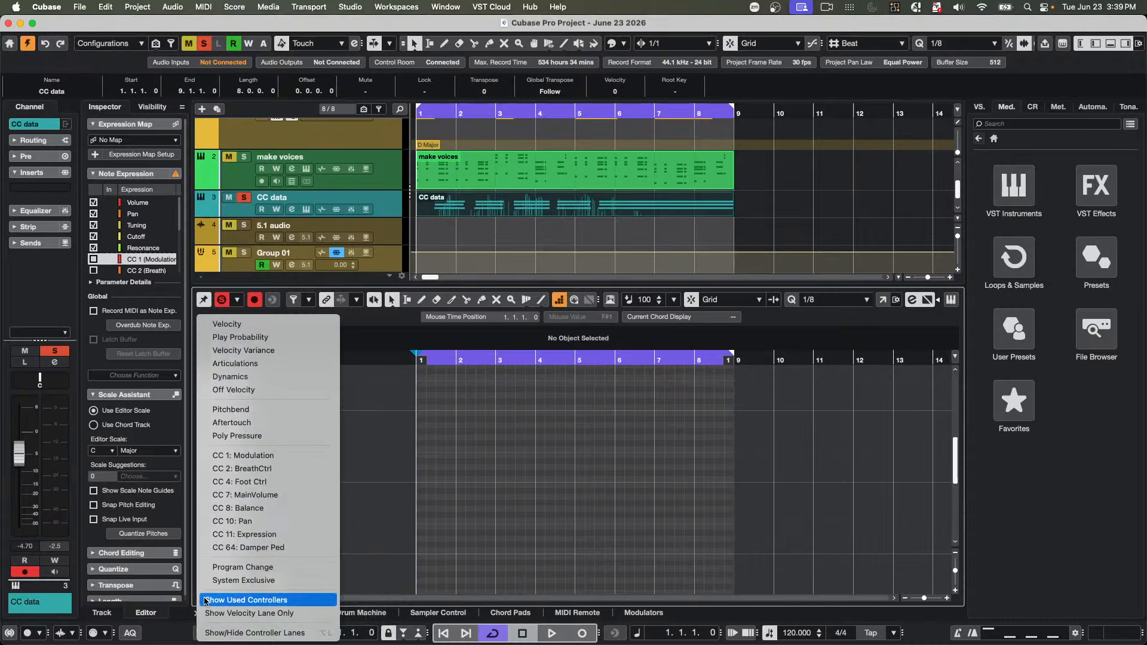
click(206, 597)
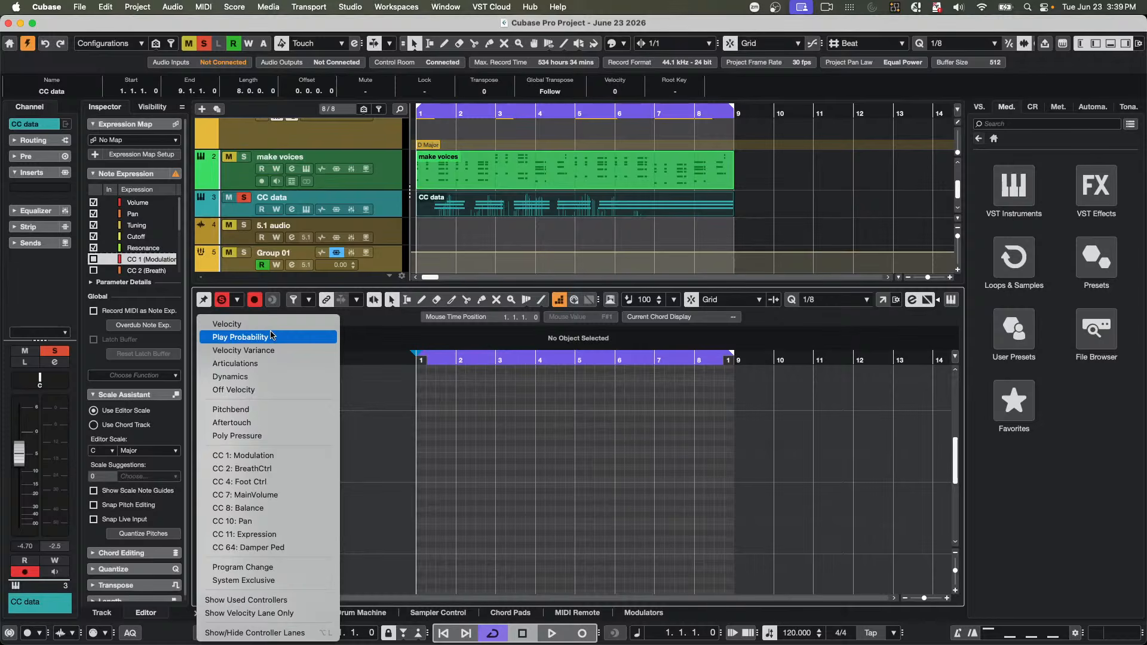
click(302, 600)
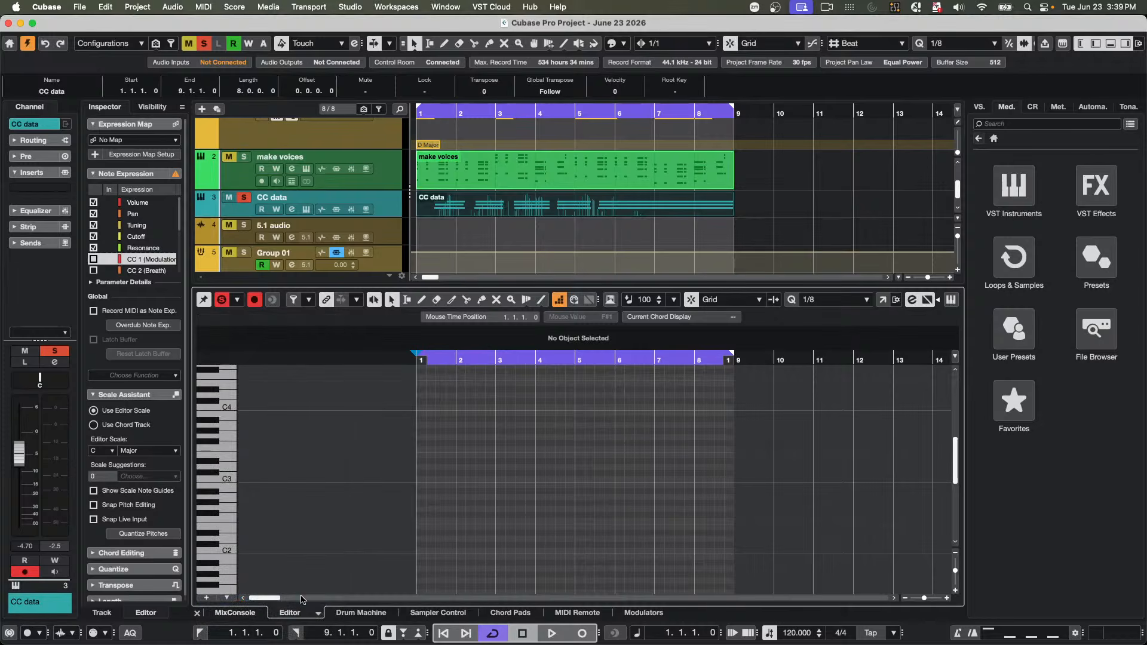
- Select the recorded CC data part and show the lanes of all its used controllers in the Key Editor
click(481, 206)
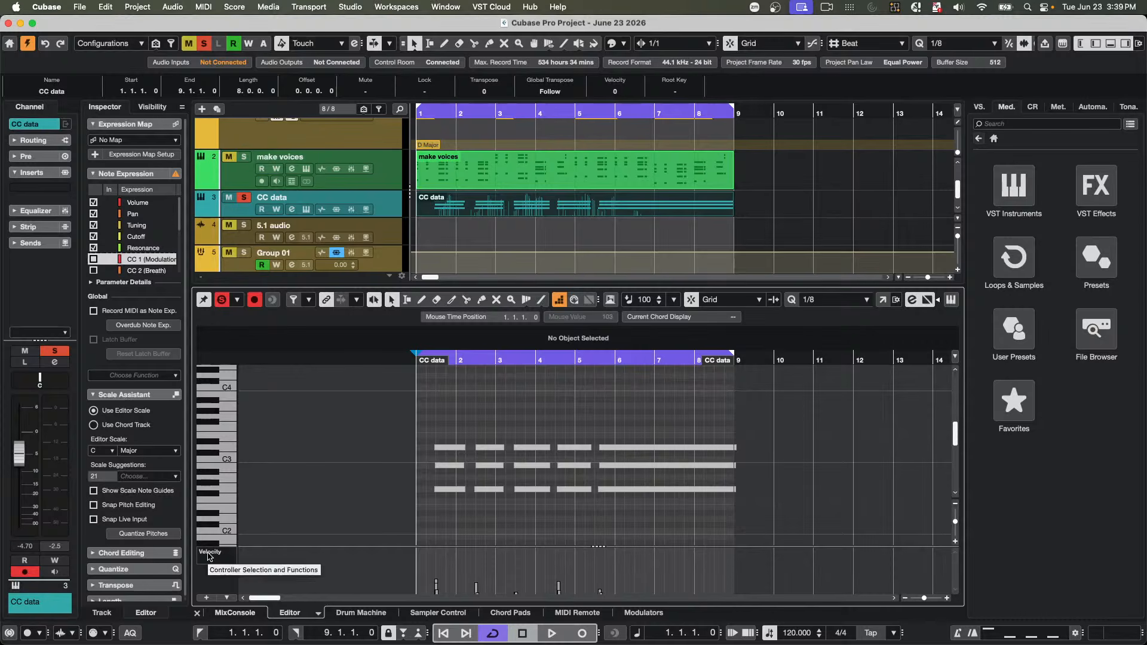
click(208, 599)
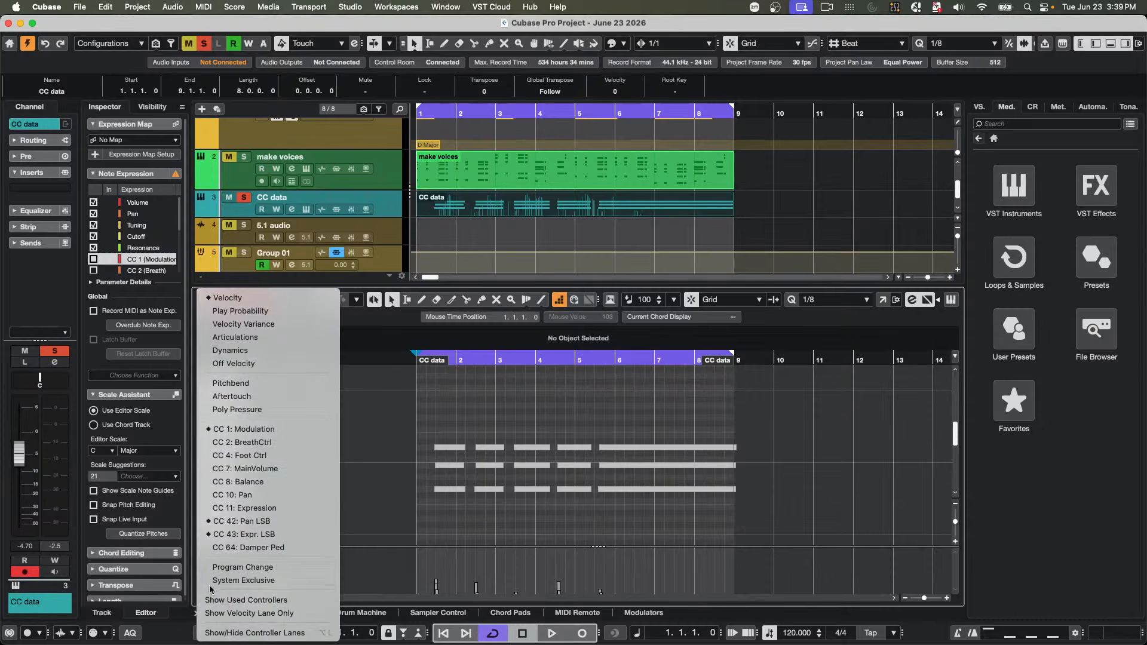
click(255, 598)
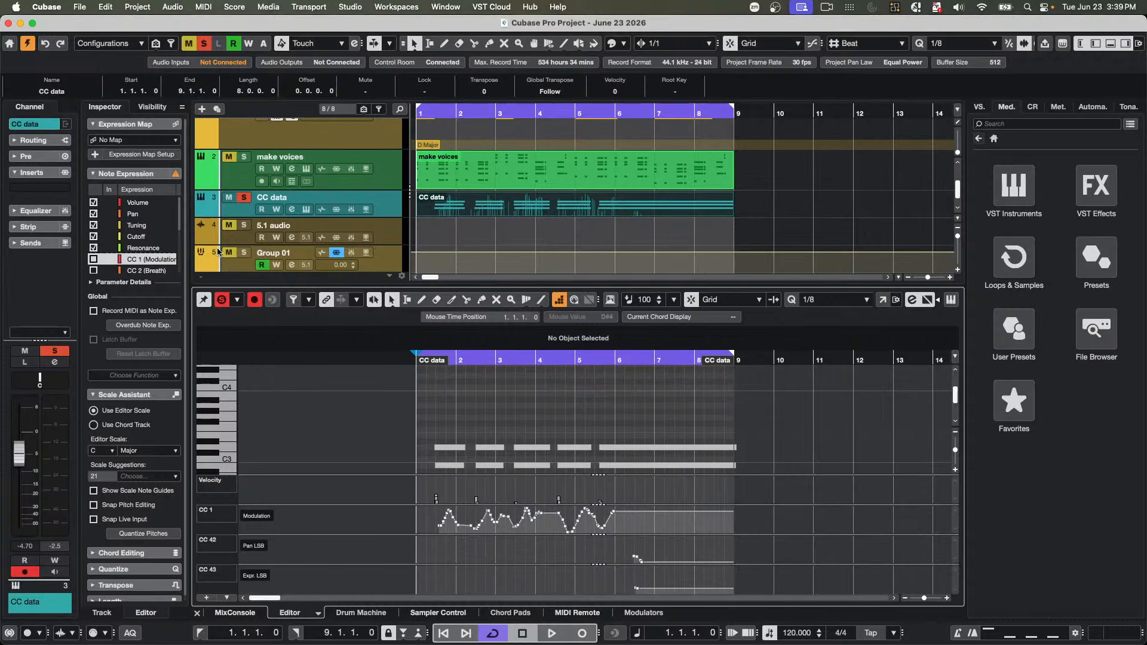
- Reveal an automation lane under the CC data track and assign it to Modulation from MIDI Controller - Ch. 1
click(200, 212)
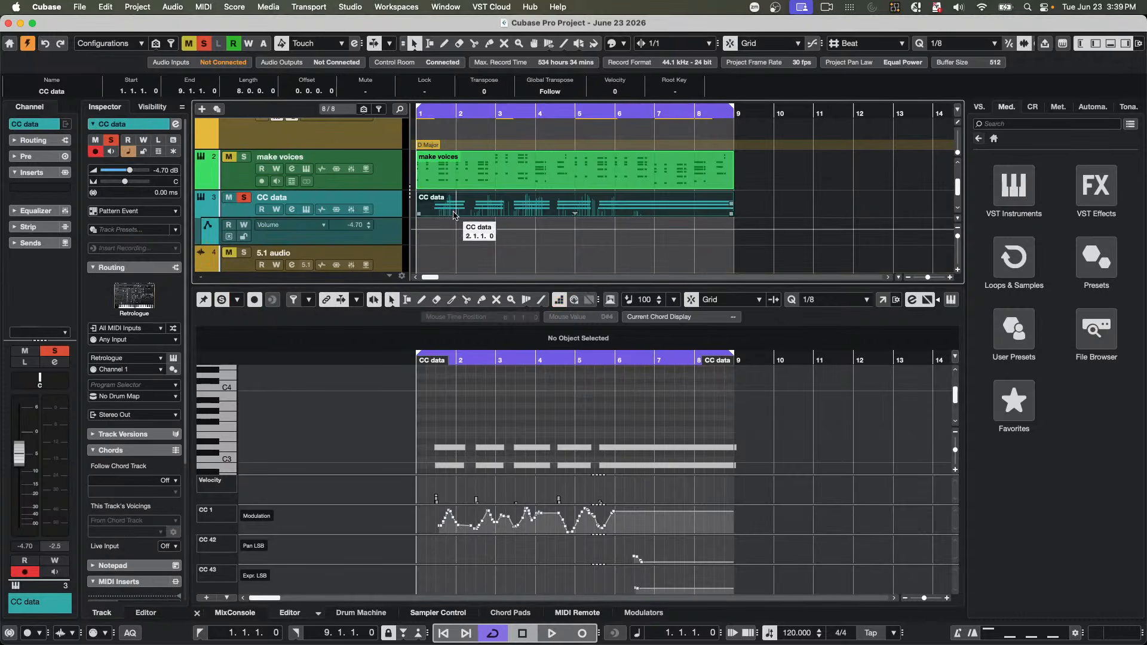
click(262, 226)
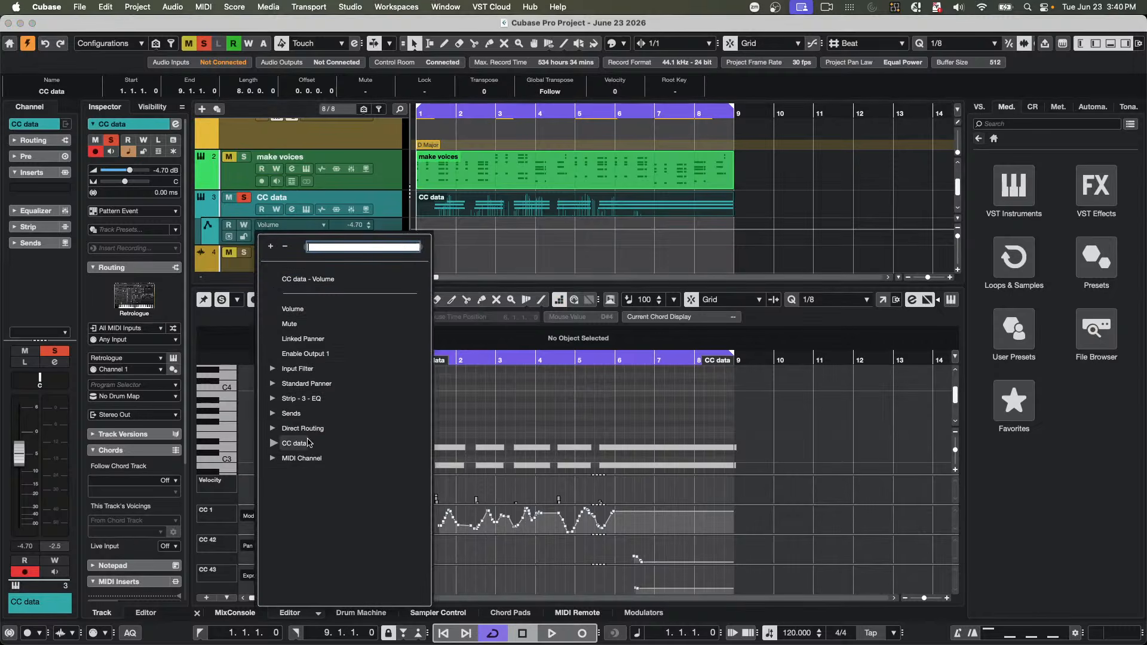
click(273, 444)
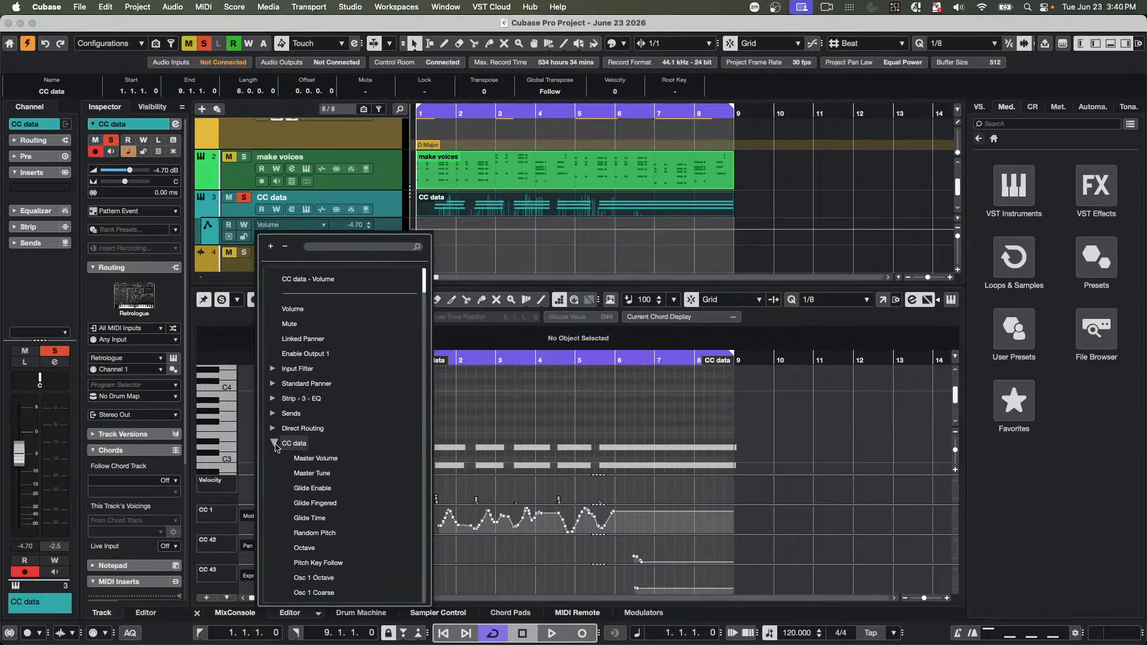
scroll(321, 481, down, 10)
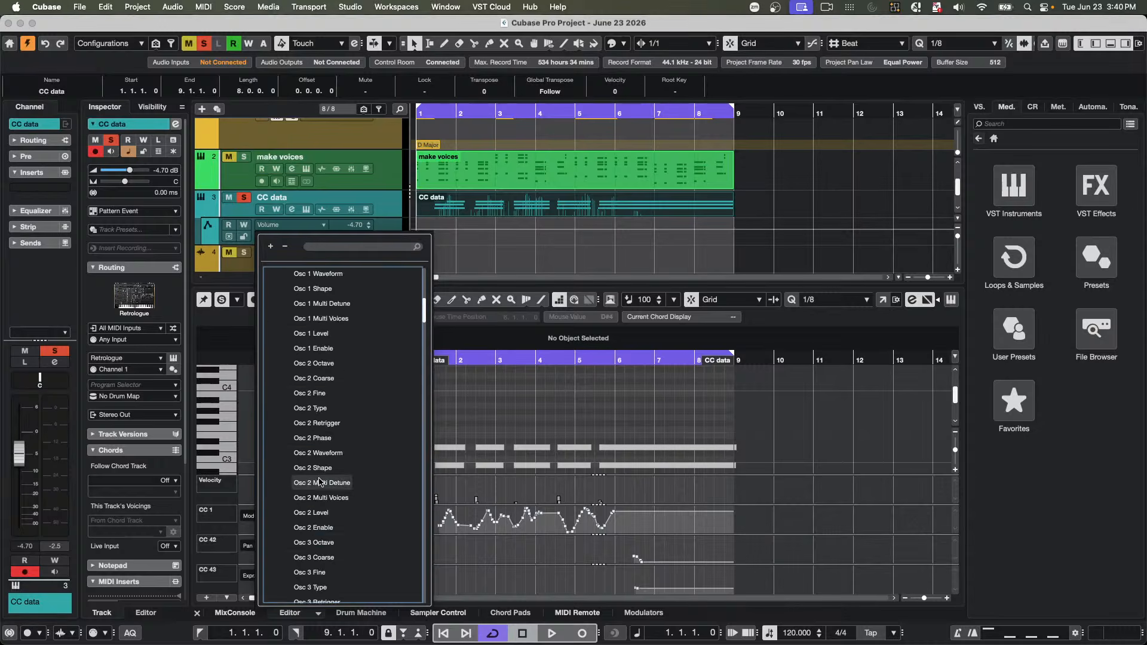
scroll(320, 481, down, 20)
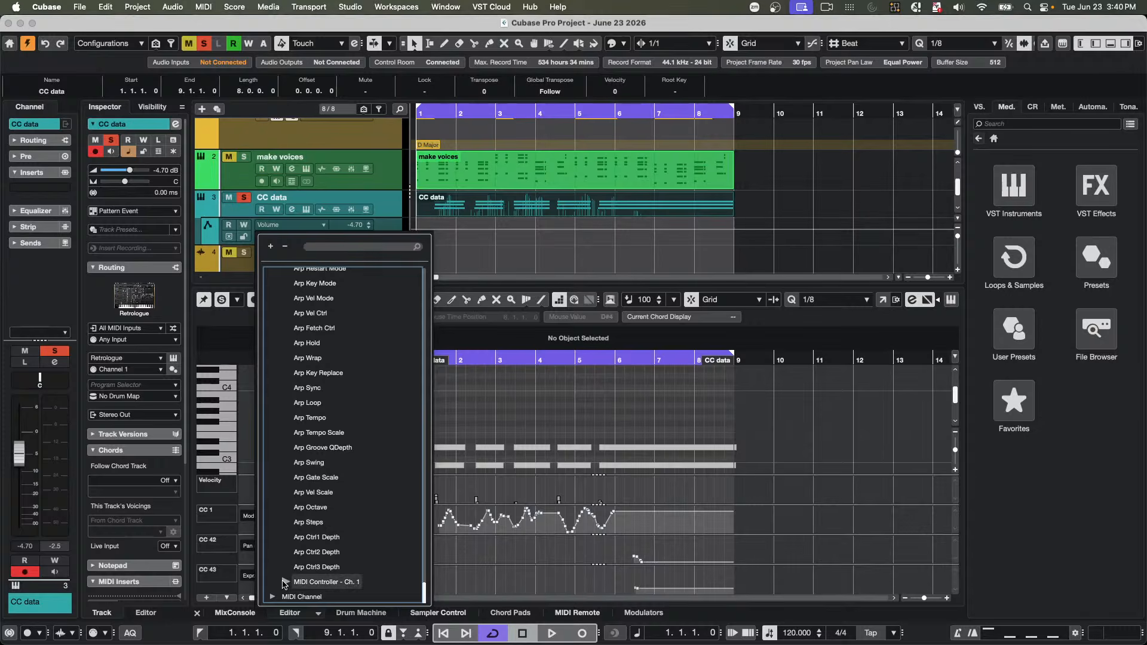
click(284, 582)
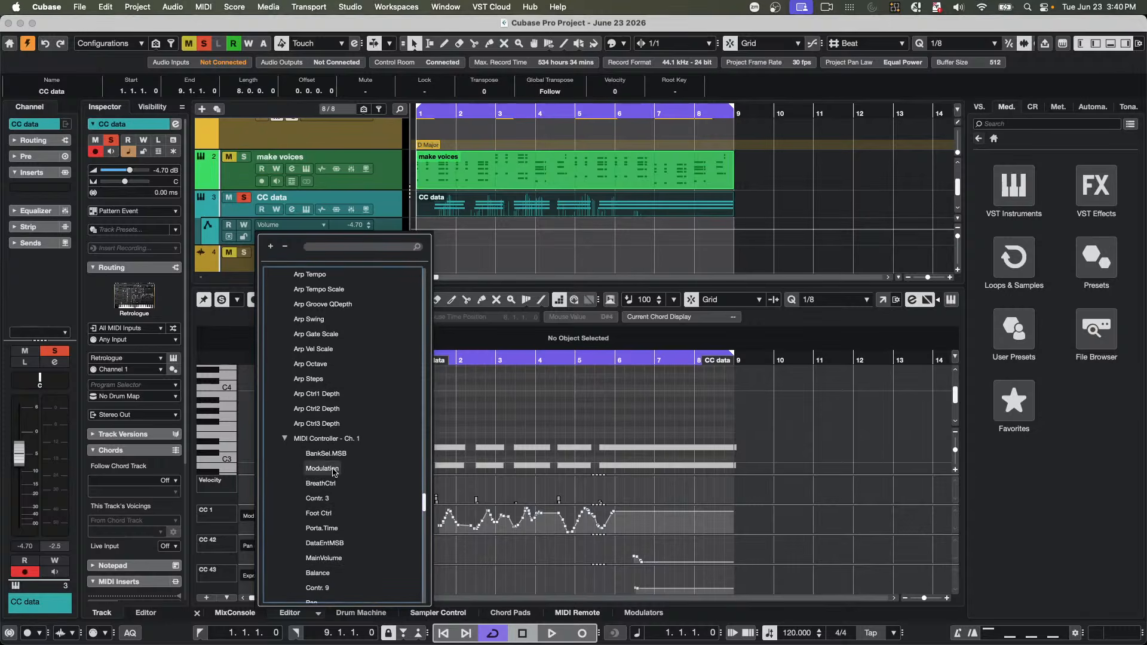
click(322, 516)
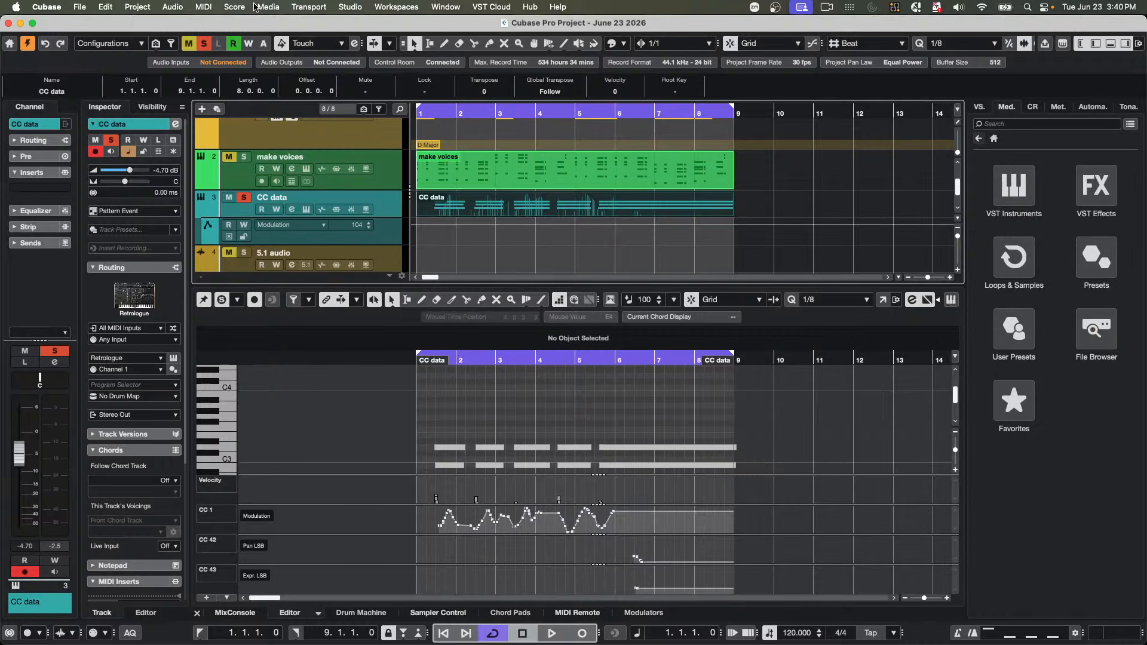
- Extract the MIDI automation from the CC data part with the Extract MIDI Automation function
click(204, 7)
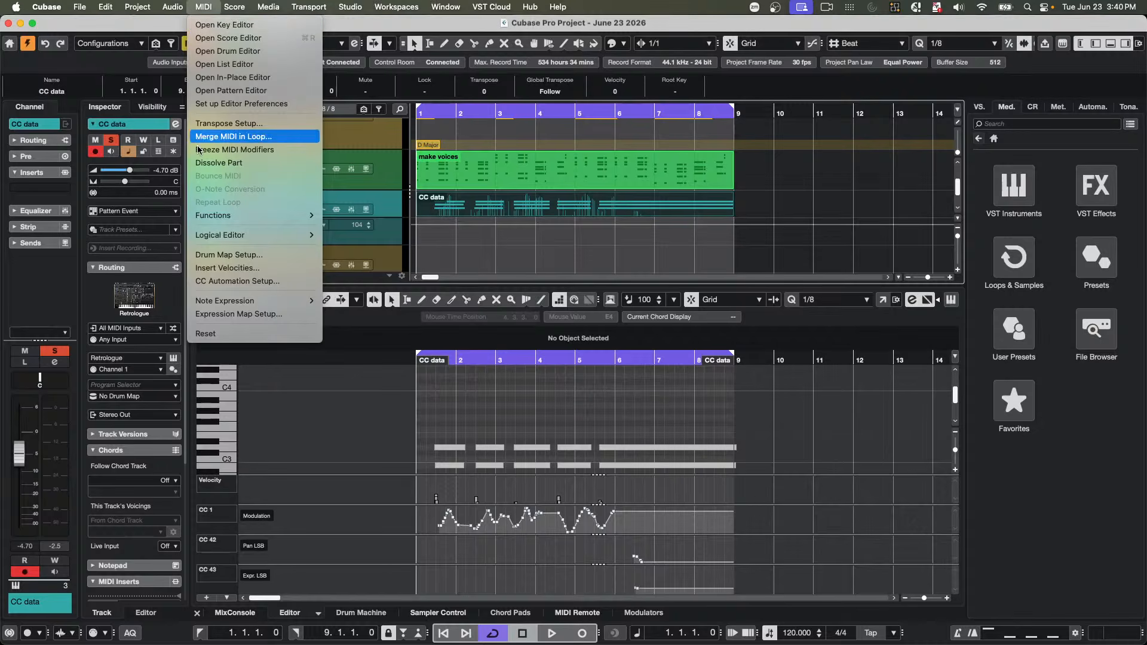
mouse_move(228, 242)
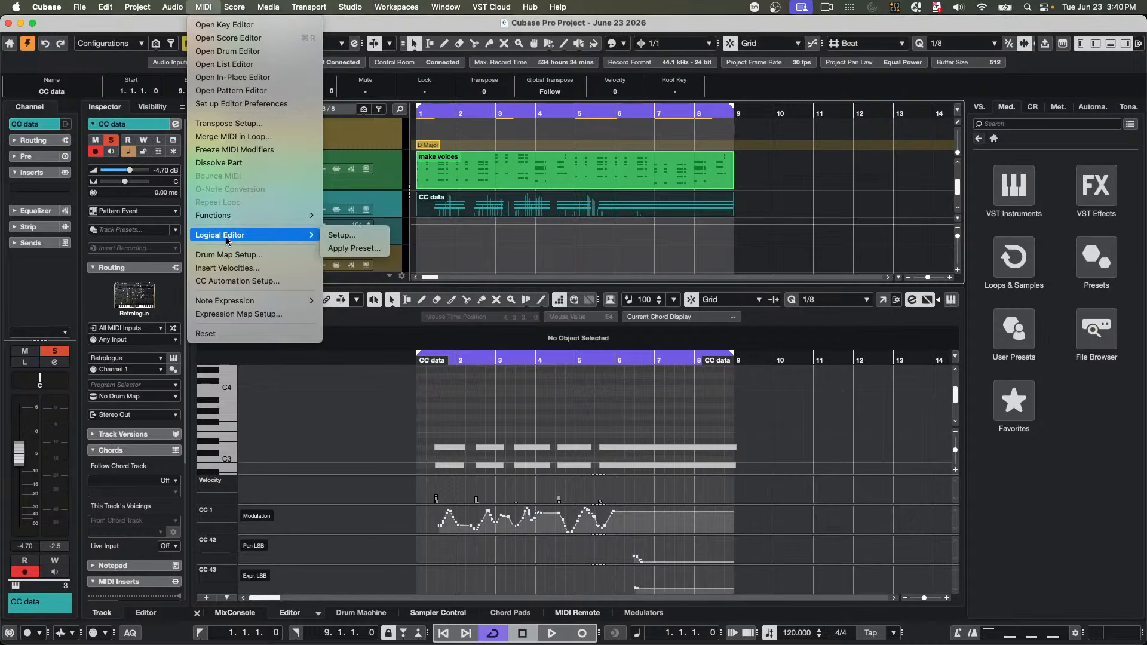
mouse_move(227, 216)
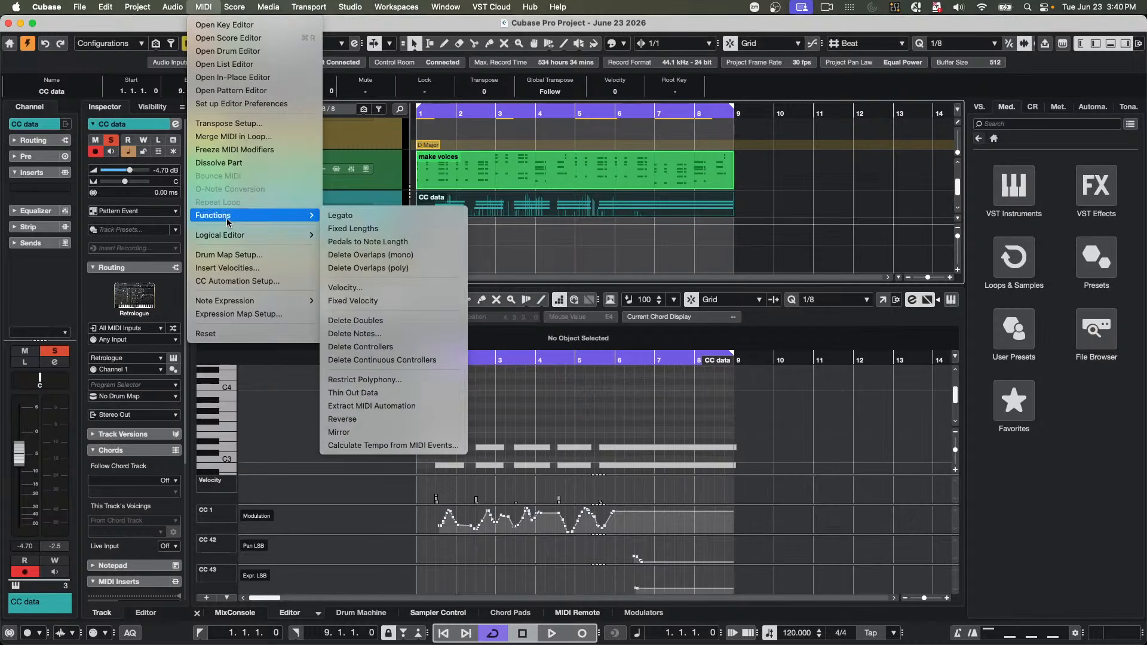
click(392, 408)
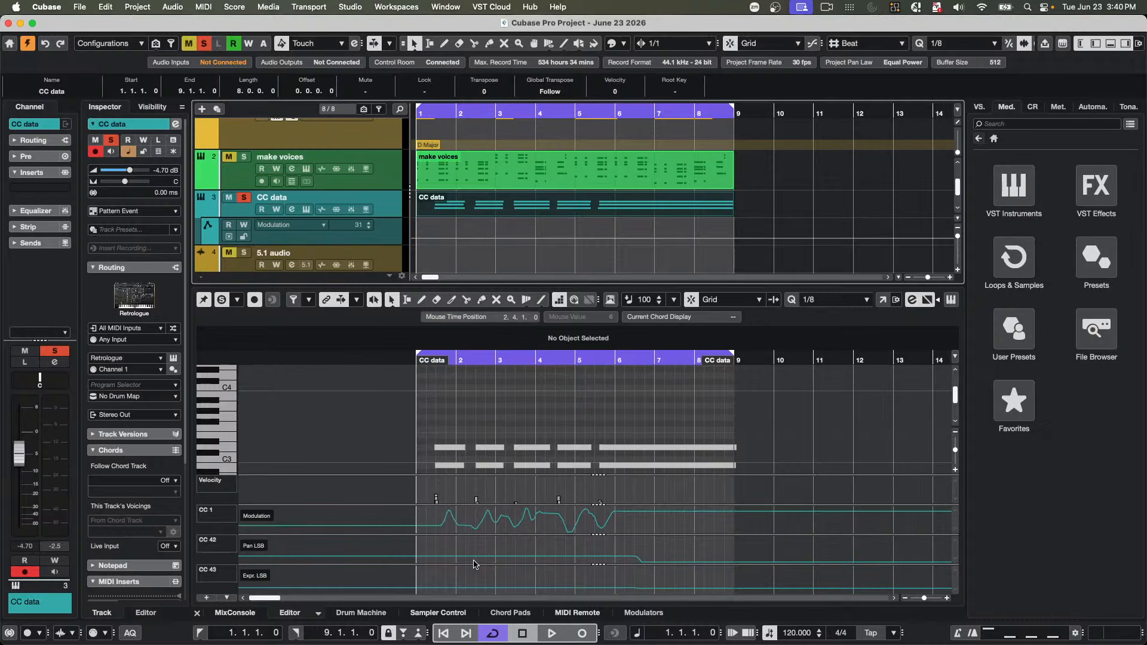
- Reassign the automation lane under the CC data track from Modulation to CC data - Volume
click(297, 225)
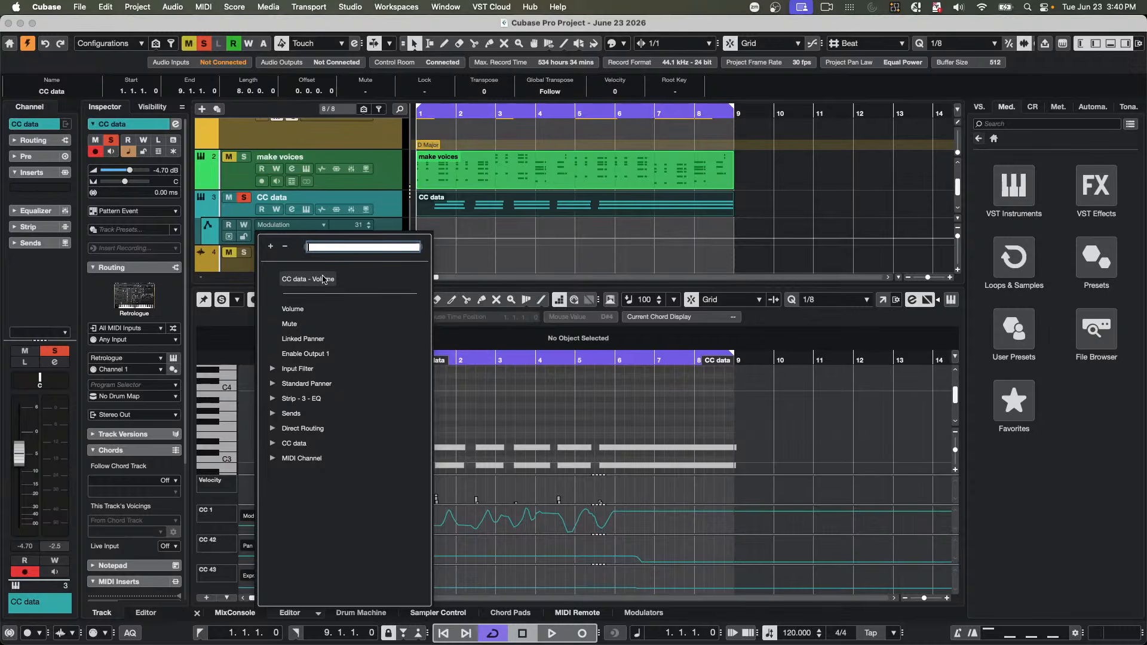
click(325, 279)
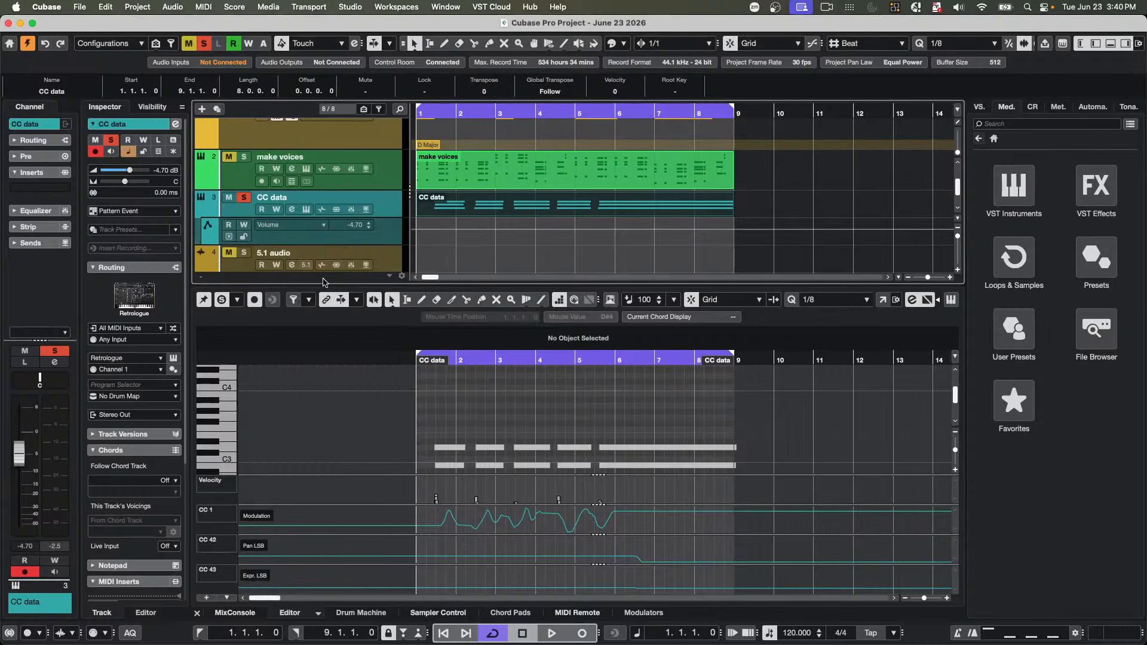
click(302, 226)
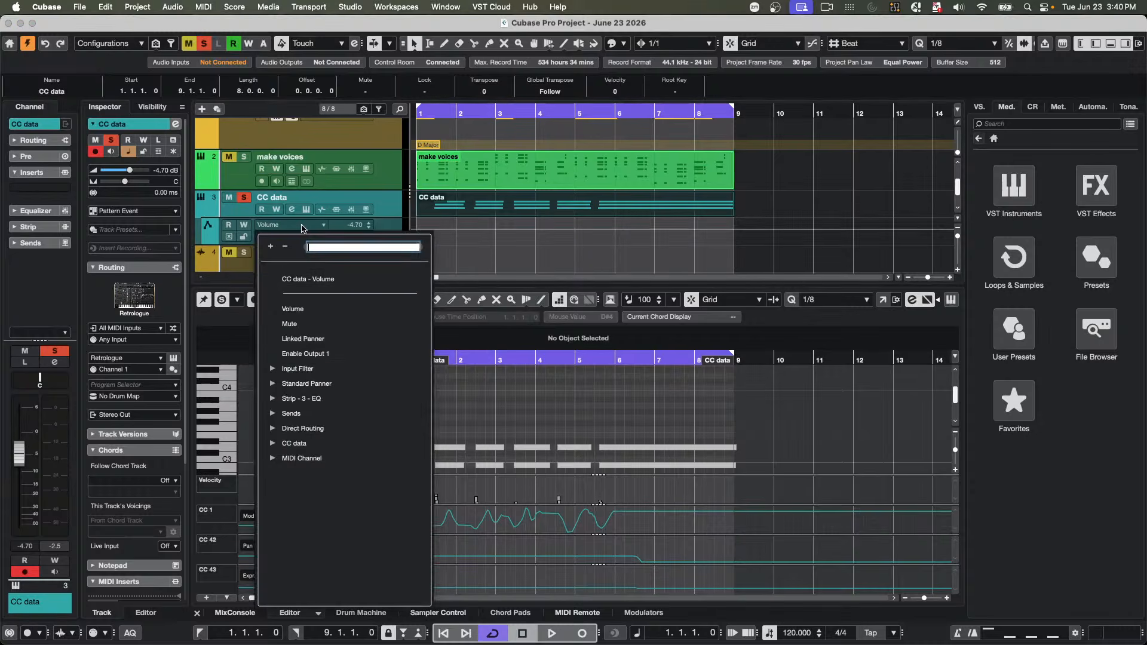
click(299, 279)
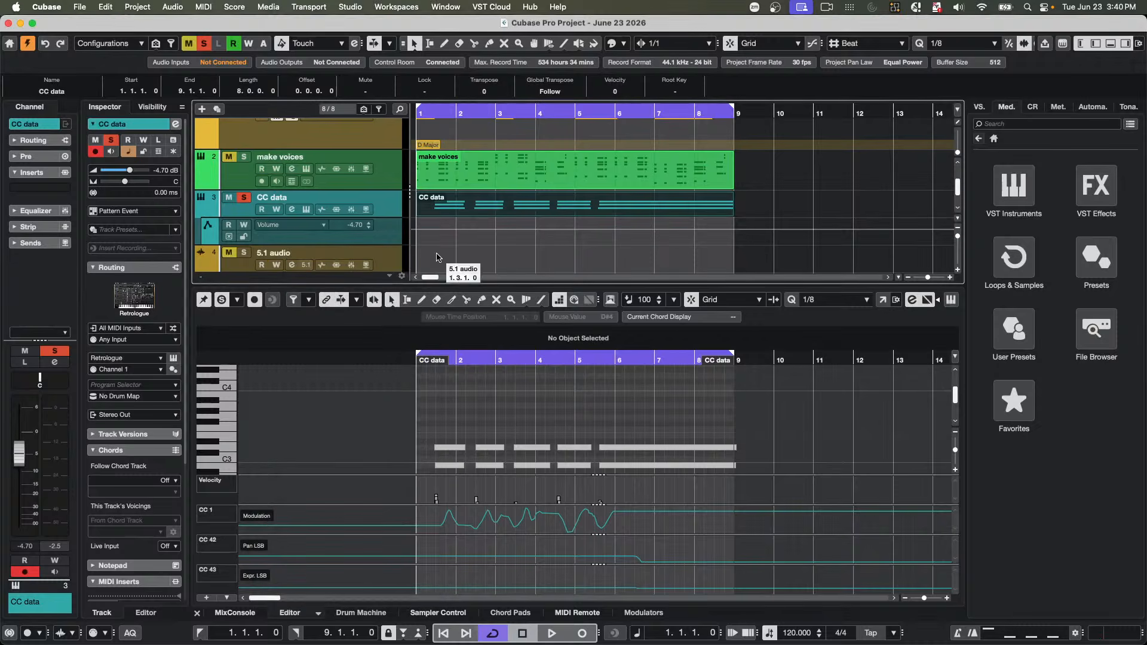
- Draw a Volume automation curve on the CC data lane that dips around bar 3 and ends at -1.38 at 5.3.1.0, then check its parameter list
click(427, 114)
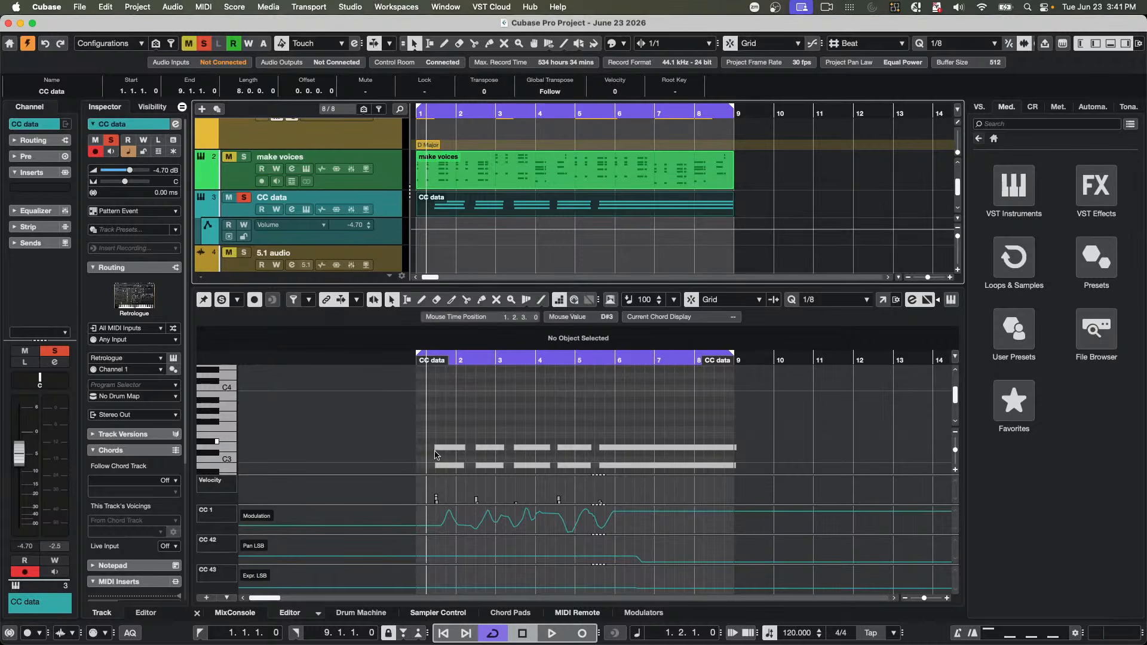
click(426, 516)
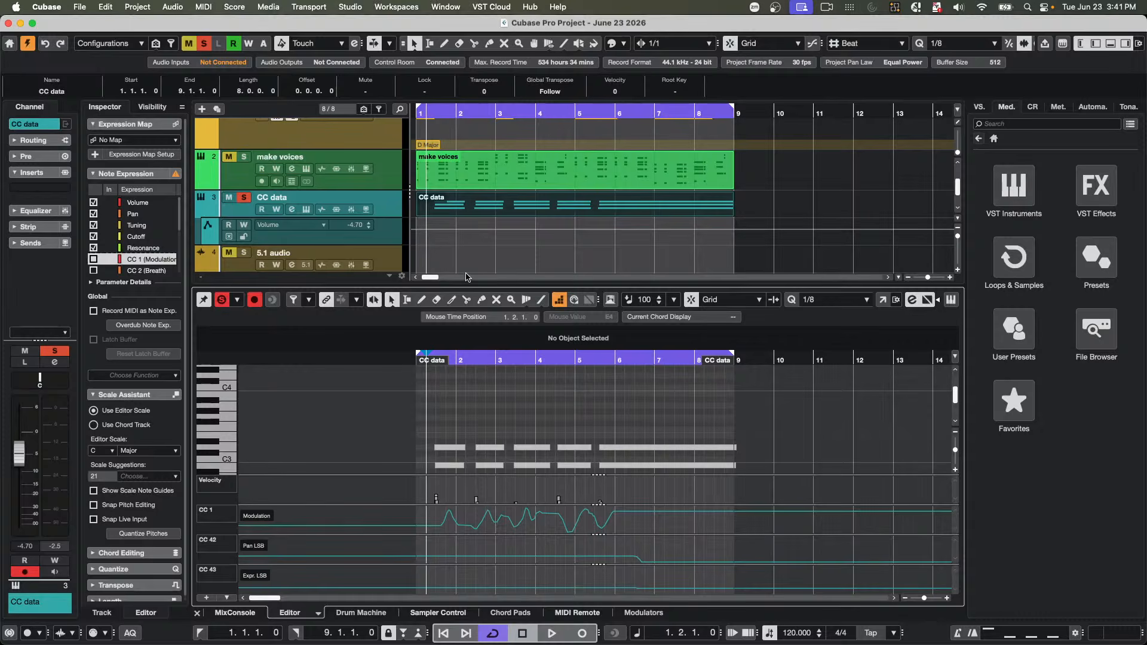
mouse_move(470, 228)
mouse_down()
mouse_move(570, 236)
mouse_move(596, 226)
mouse_up()
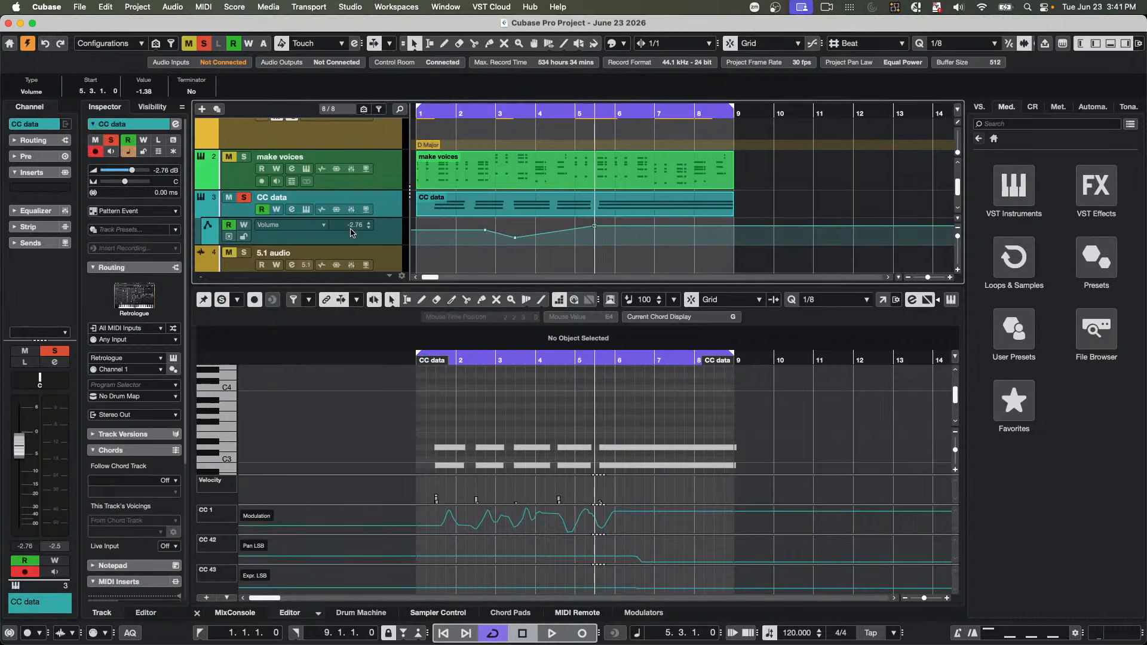
click(283, 227)
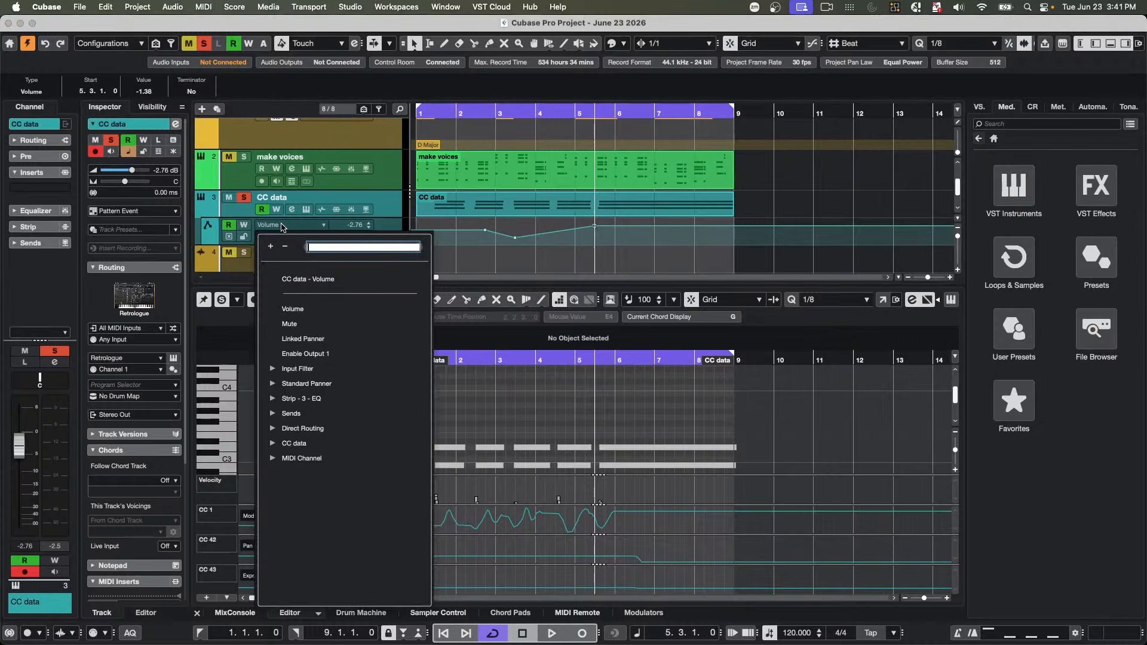
click(515, 230)
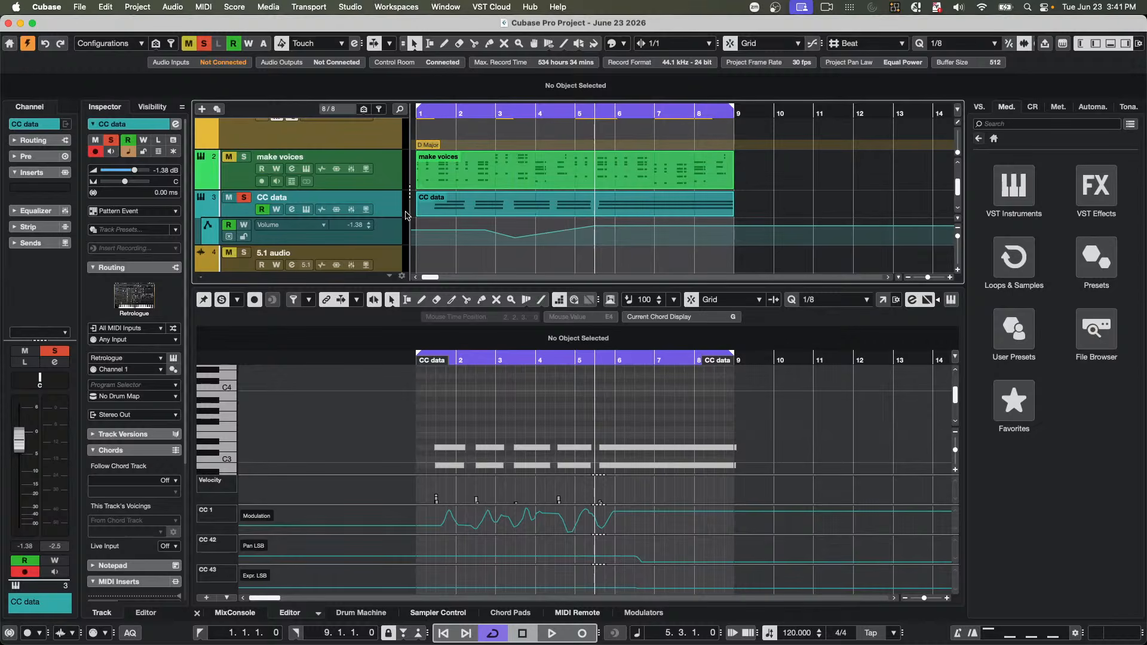
- Enable automation writing on the CC data track, pick the Erase tool, and play the cycle from the start to try writing modulation moves
click(276, 210)
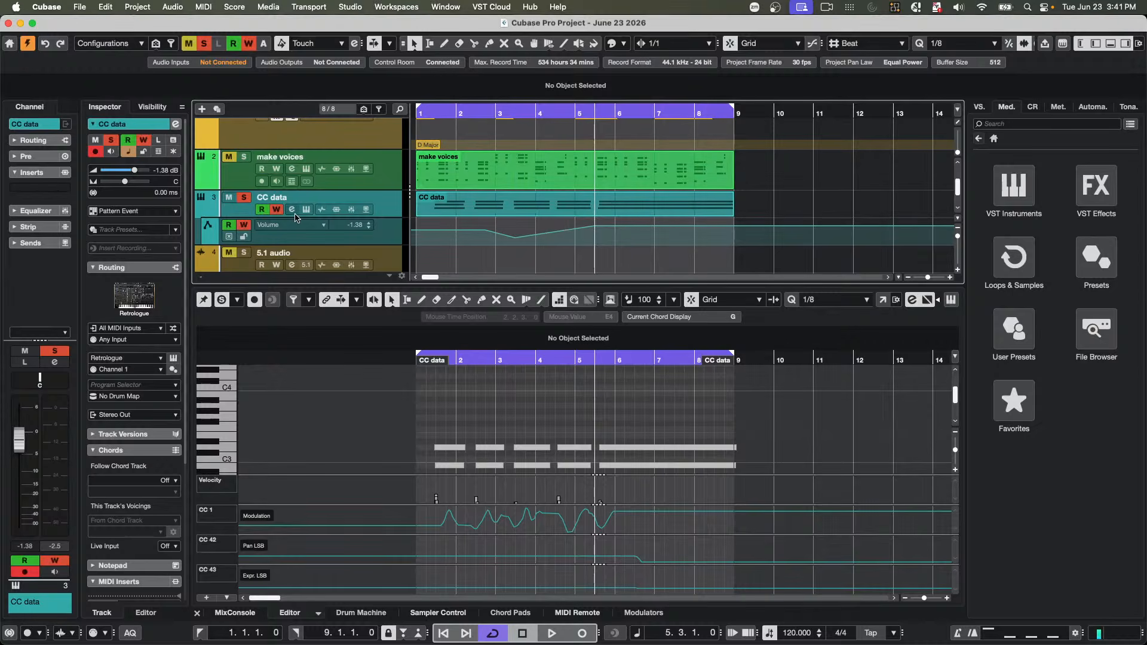
right_click(447, 202)
click(493, 201)
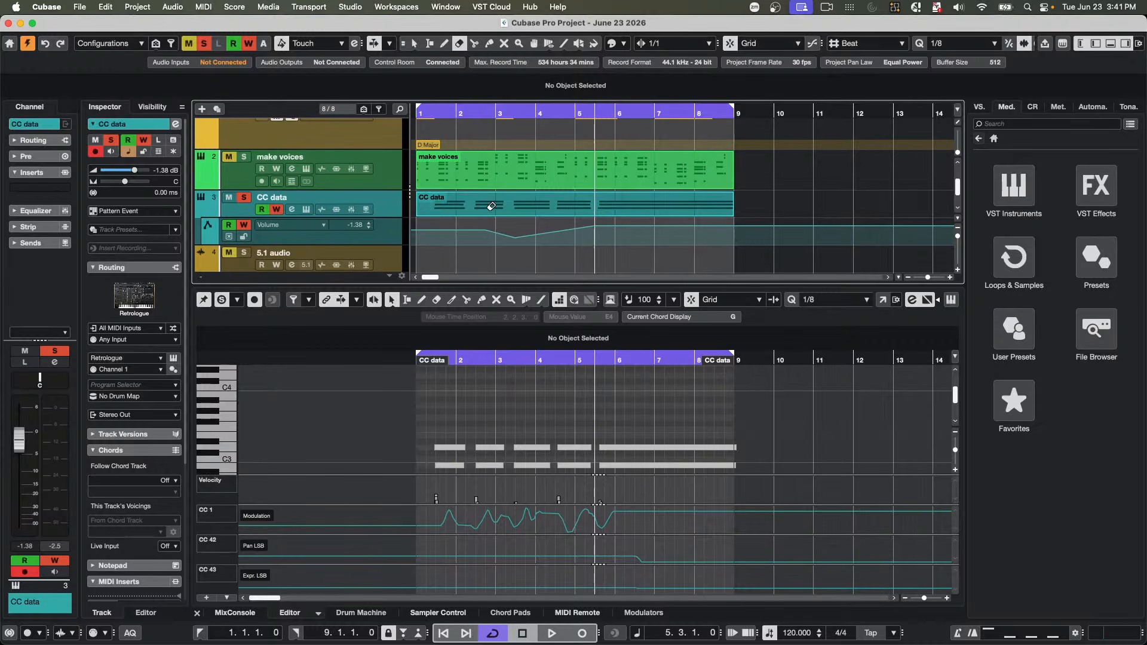
drag(462, 110, 373, 110)
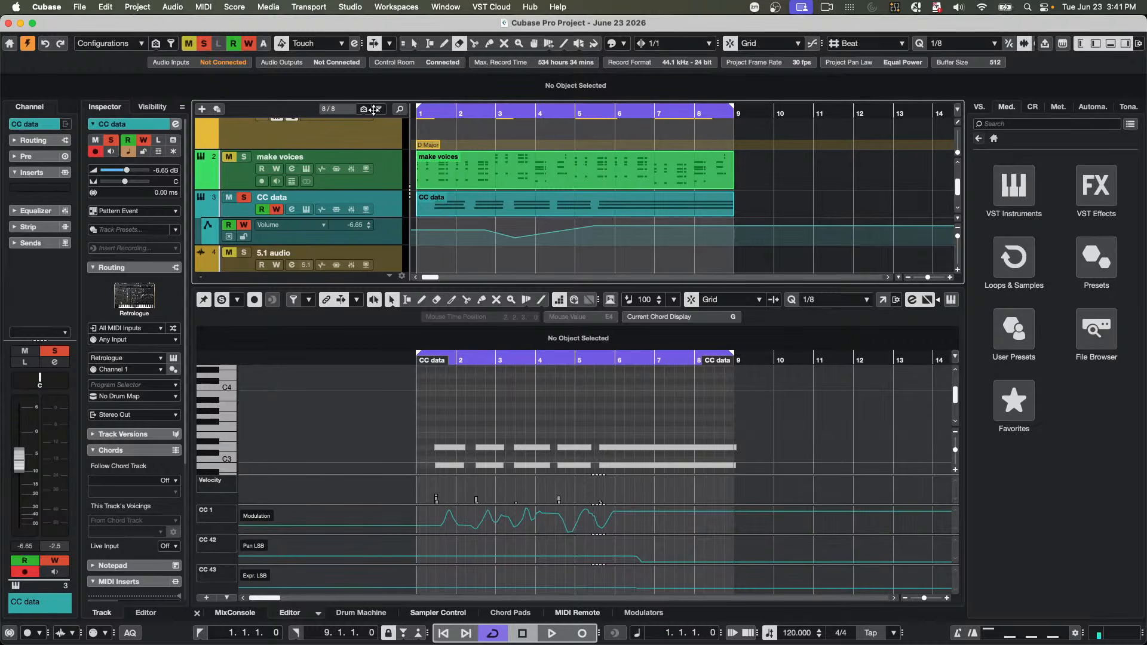
key(space)
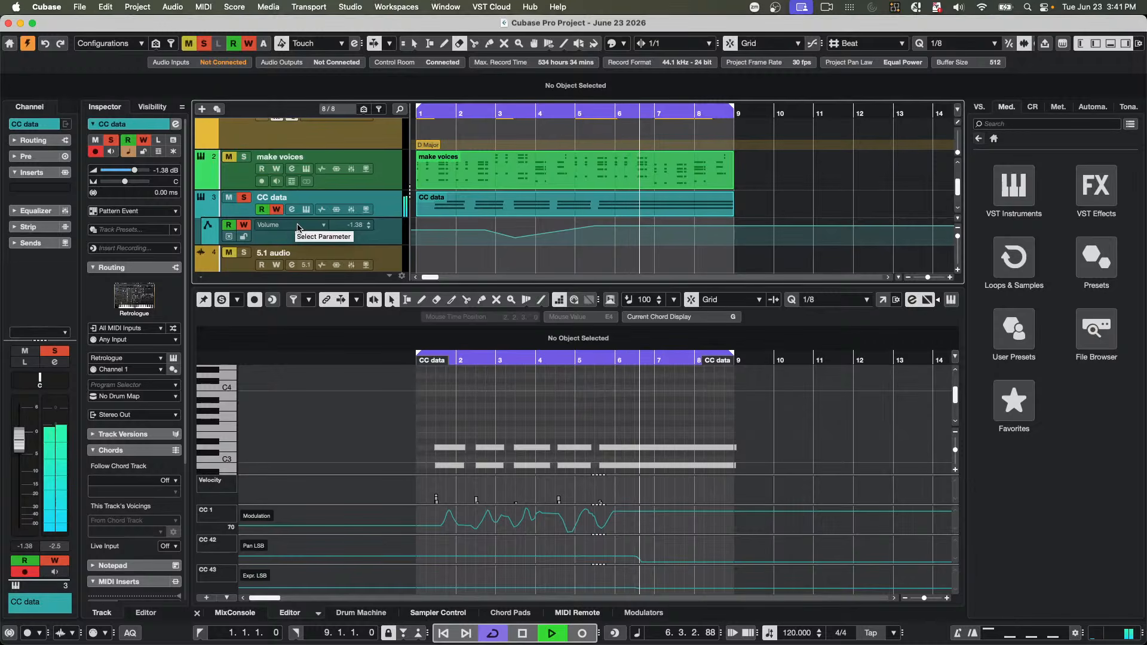
key(space)
- Erase the recorded notes part from the CC data track, checking the Volume lane's parameter list before and after
click(293, 226)
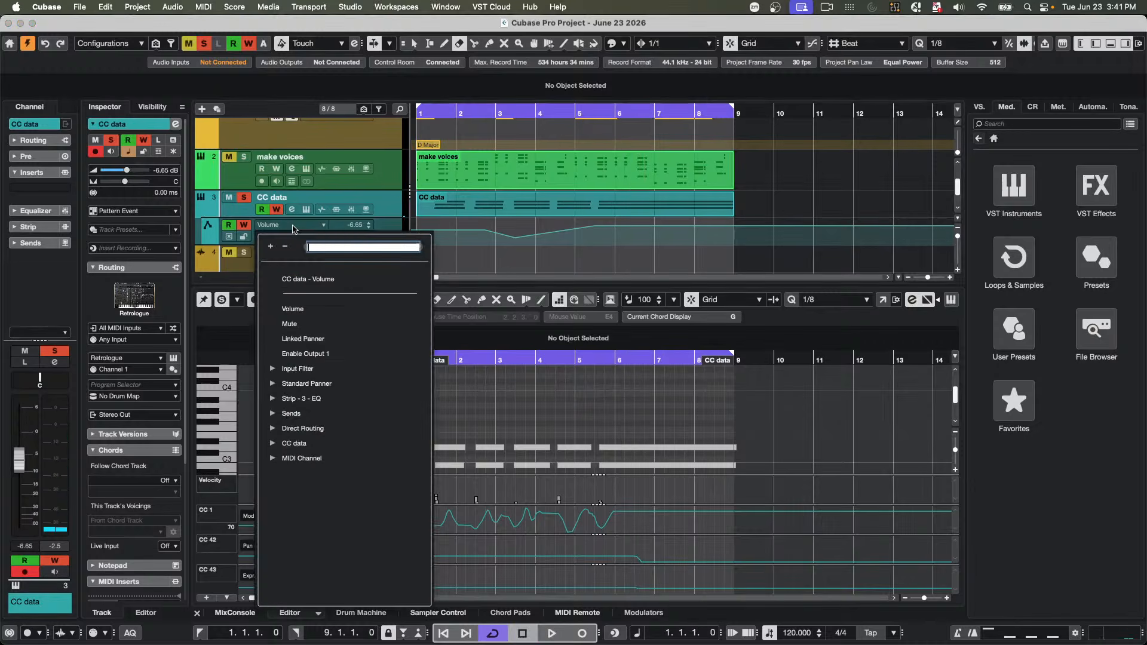
click(507, 210)
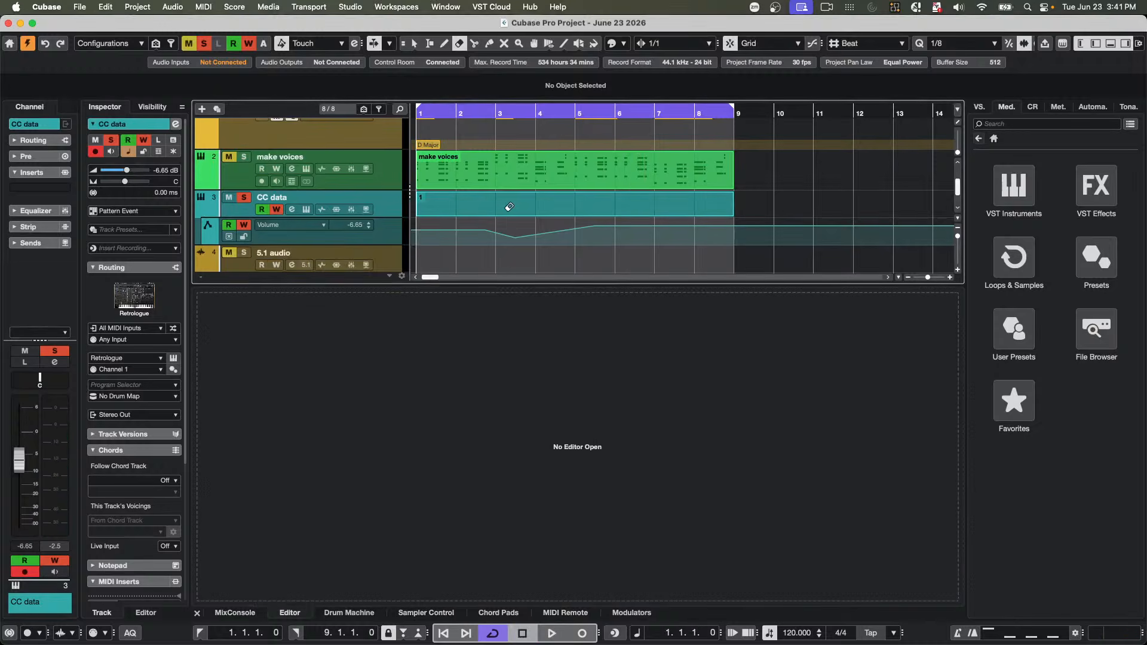
click(319, 225)
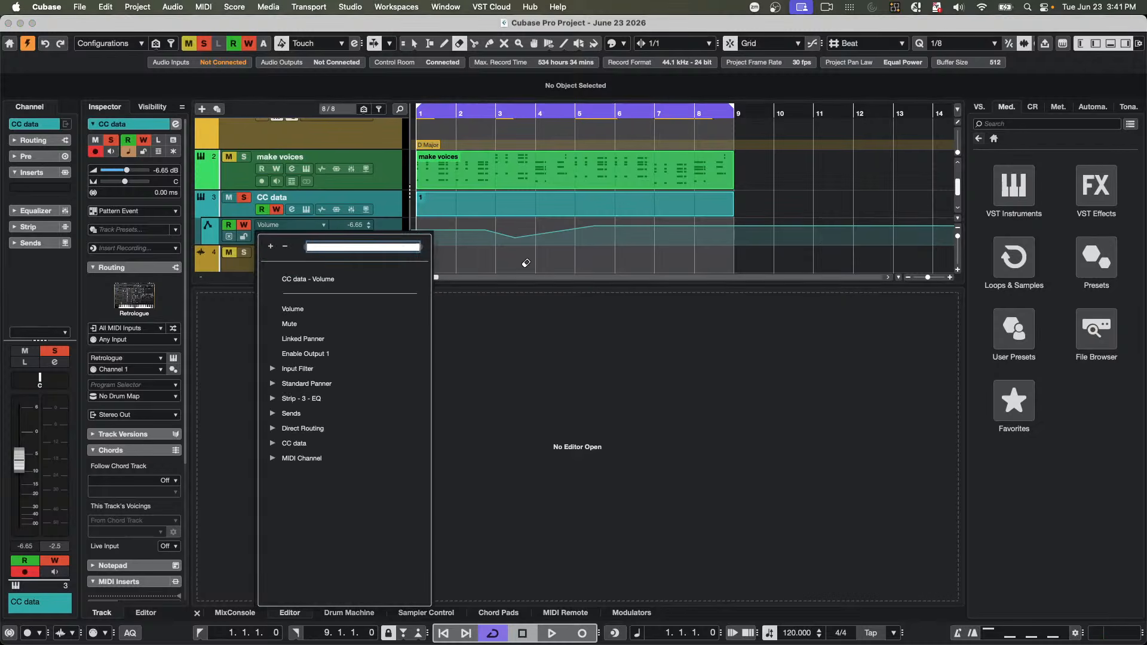
click(527, 239)
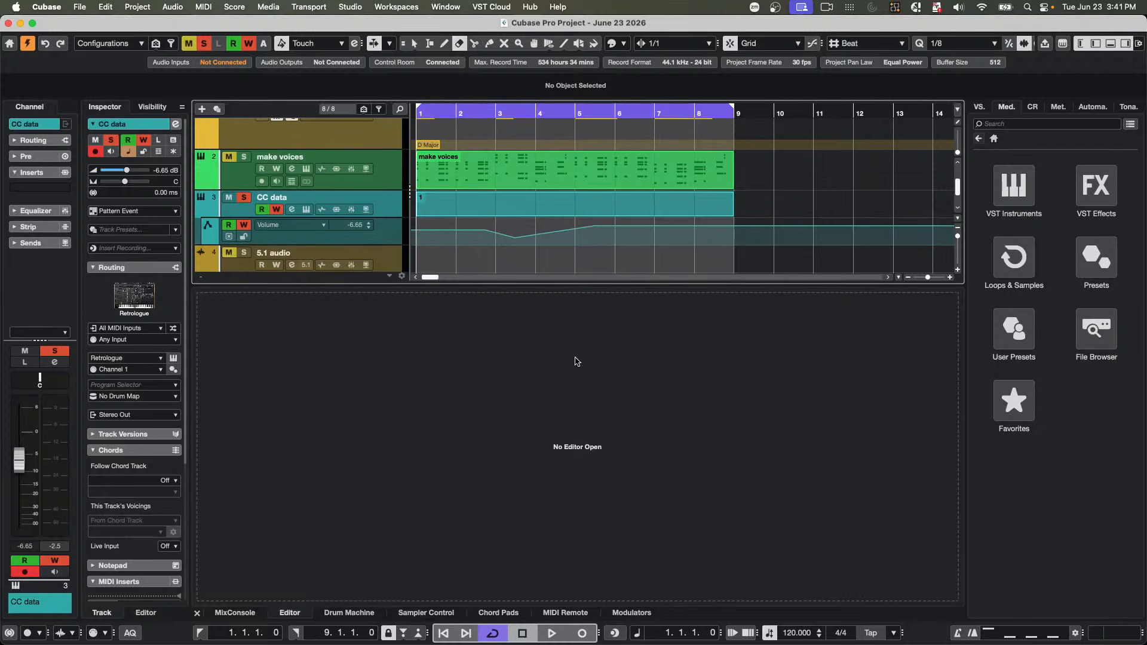
- Set Record Destination on conflict to Automation Track in the MIDI Controller Automation Setup
click(205, 8)
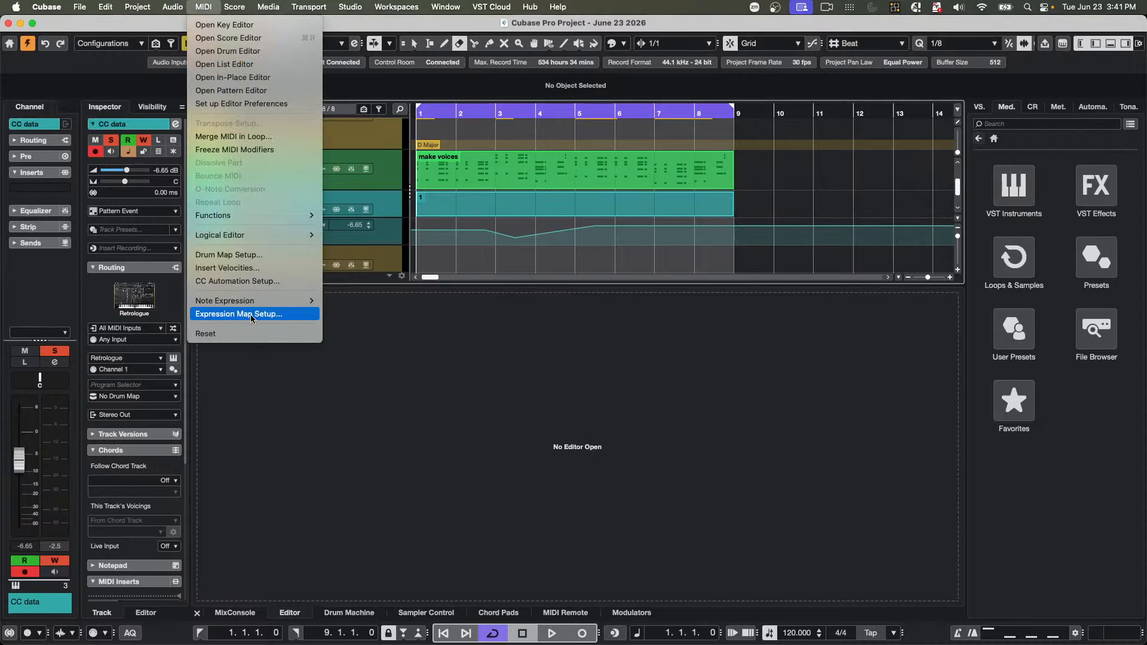
mouse_move(257, 306)
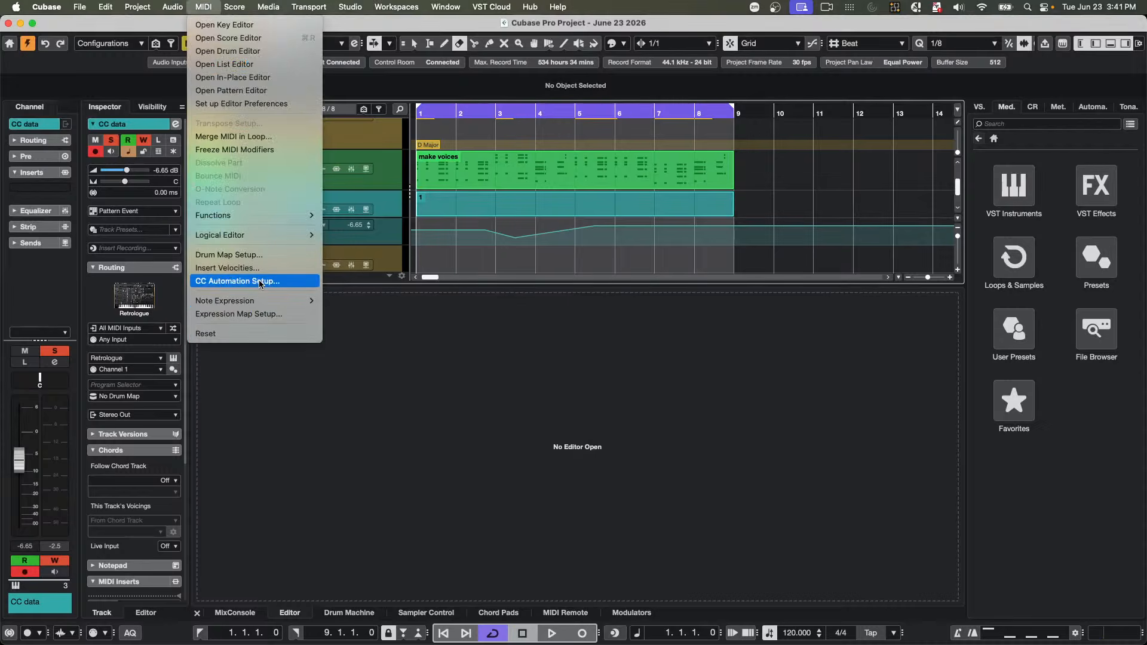
click(260, 282)
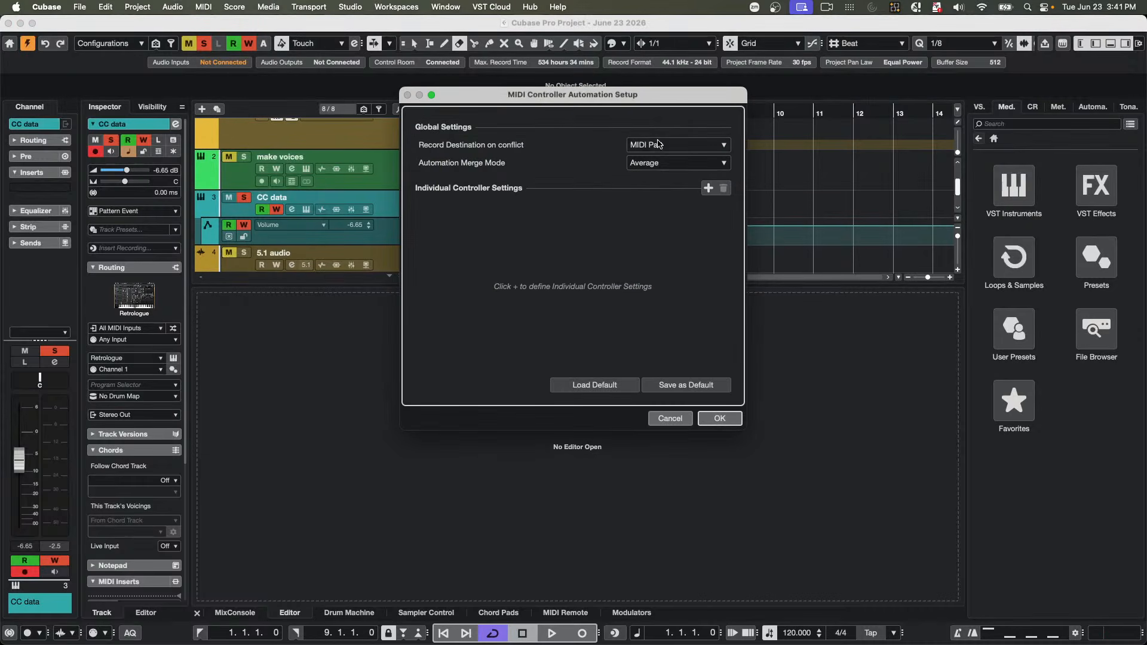
click(658, 145)
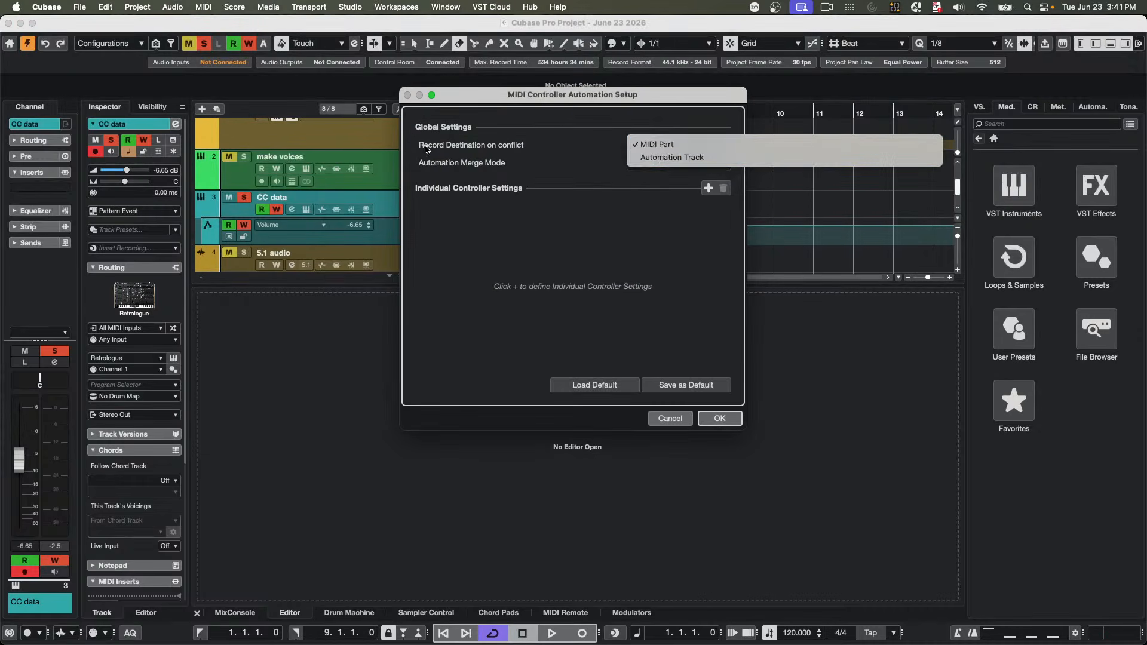
click(674, 158)
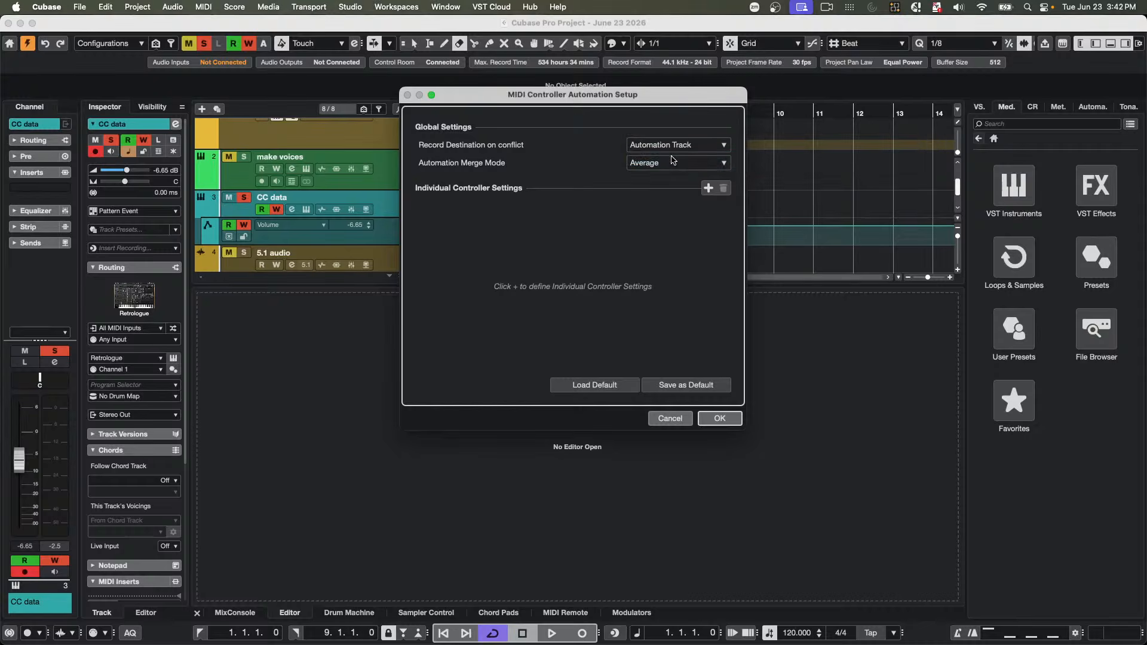
- Add individual controller settings from CC 0 (BankSel MSB) up past CC 10 (Pan) with Automation Track as destination, and apply the setup
click(708, 188)
click(708, 188)
click(708, 189)
click(708, 189)
click(708, 189)
click(708, 190)
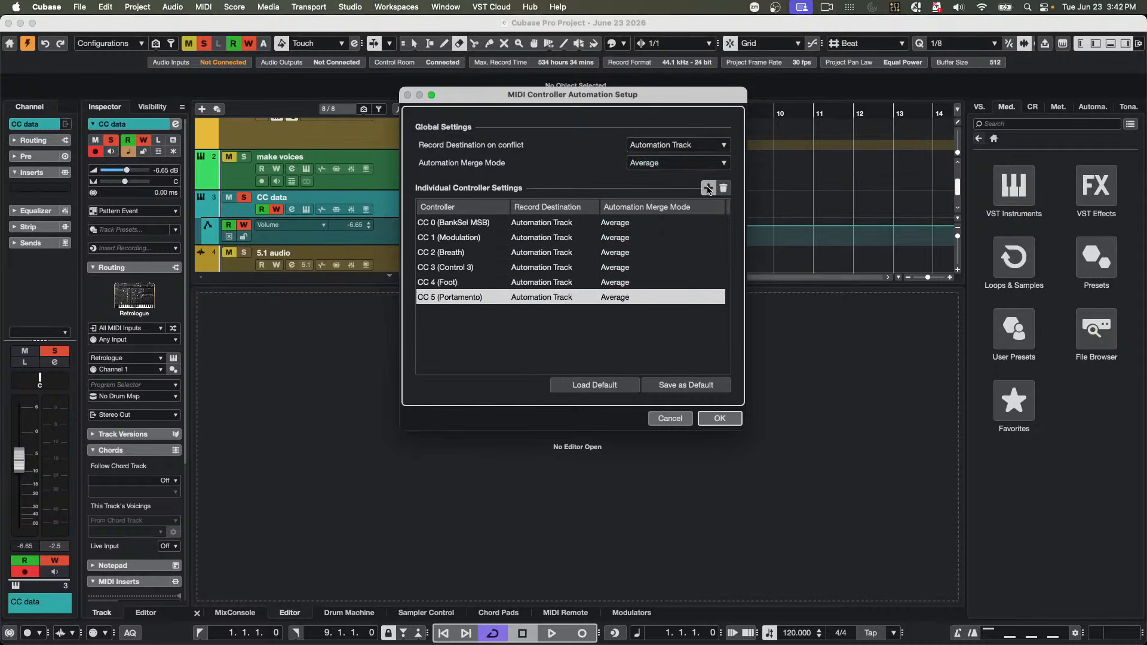
click(708, 190)
click(708, 190)
click(708, 190)
click(709, 190)
click(708, 189)
click(708, 189)
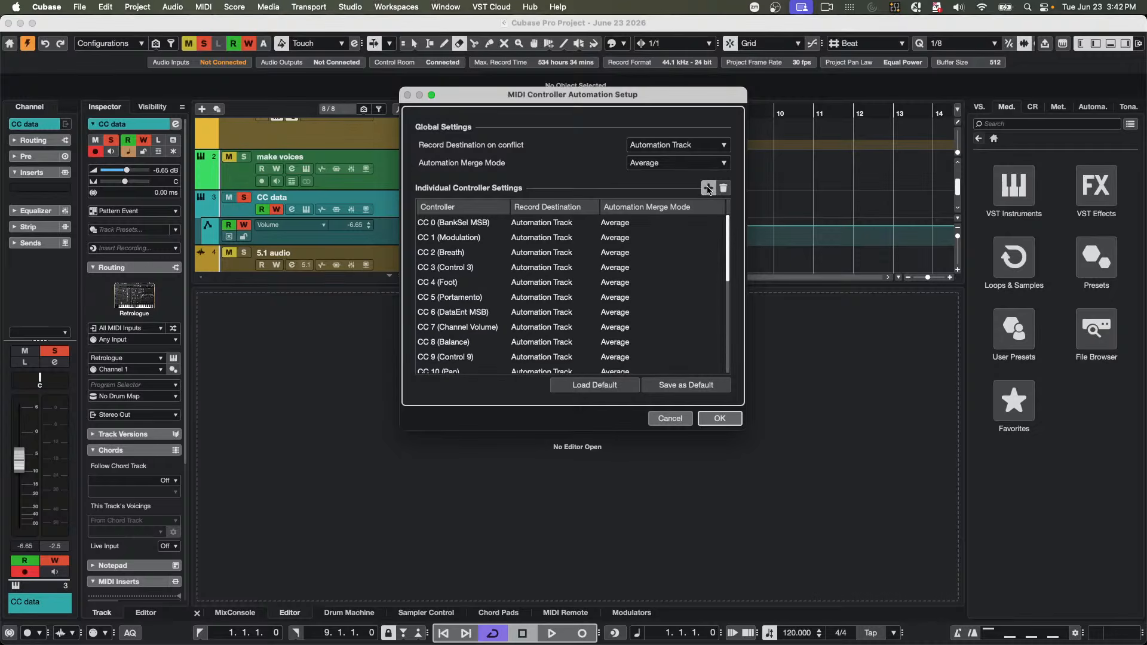
click(736, 420)
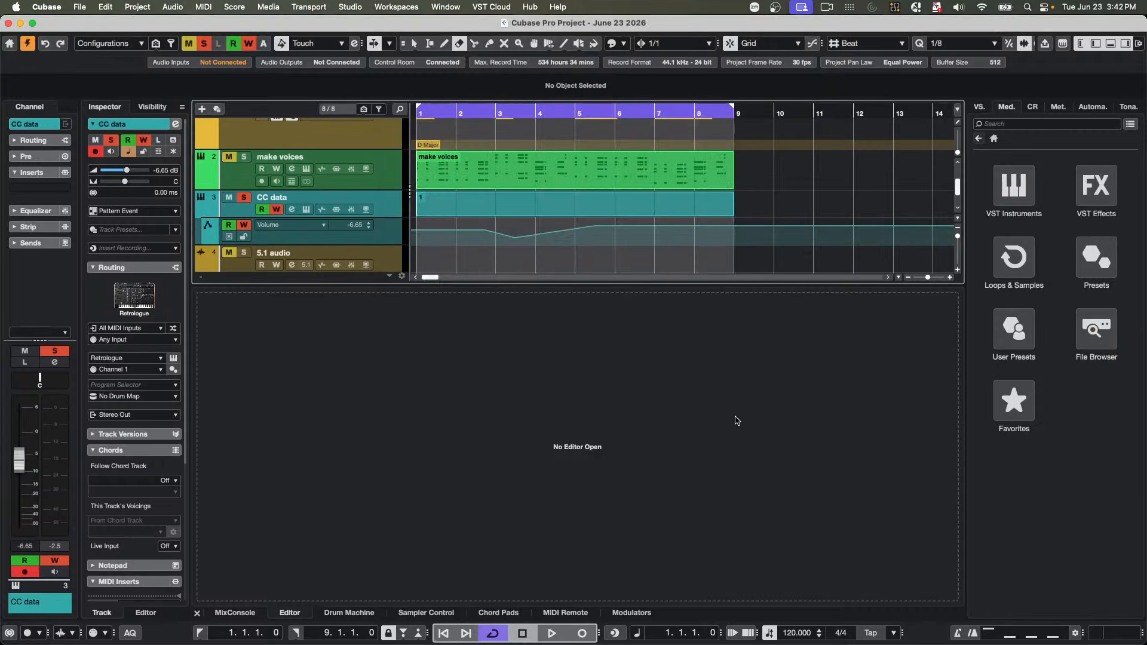
- Erase the remaining part on the CC data track and write CC 1 - Modulation automation during playback
click(492, 208)
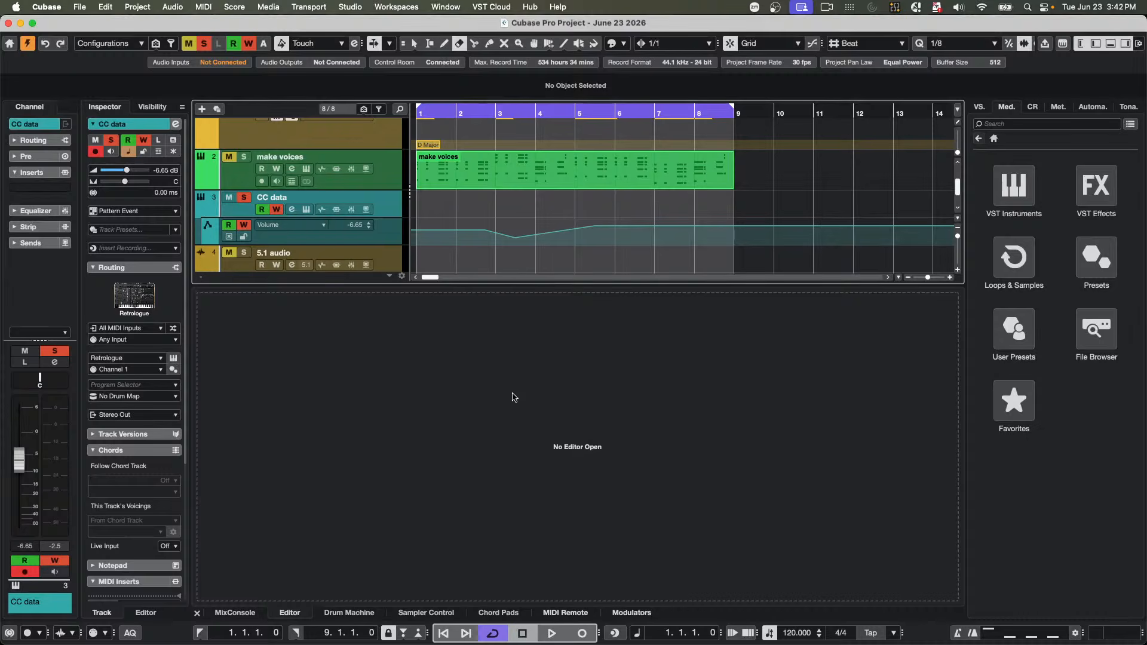
key(space)
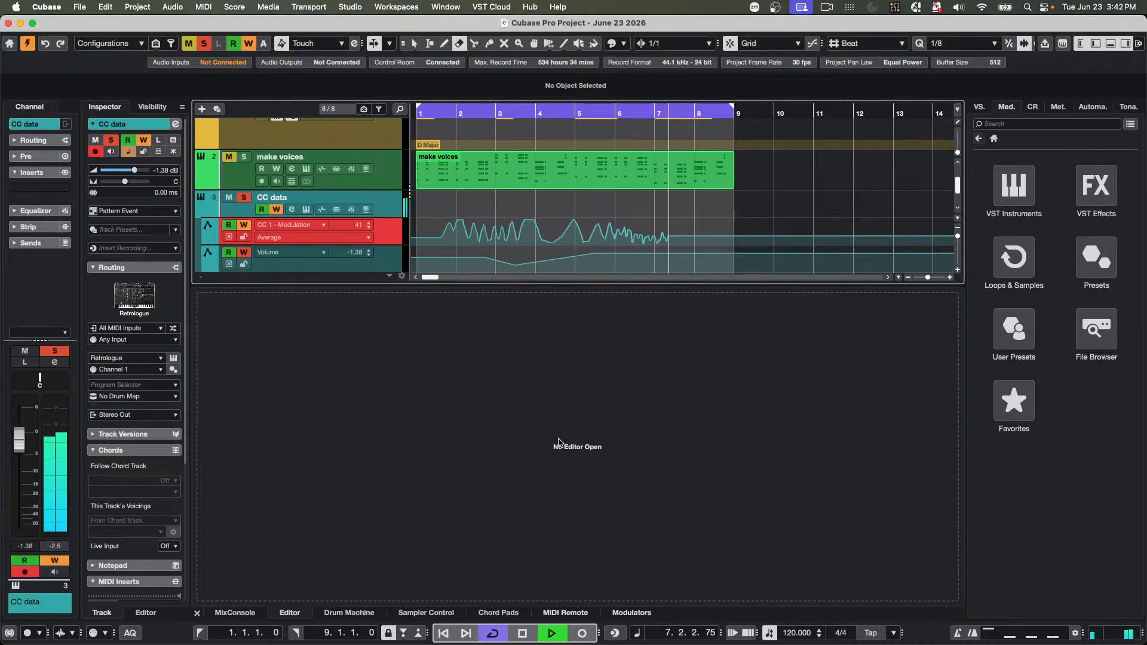
key(space)
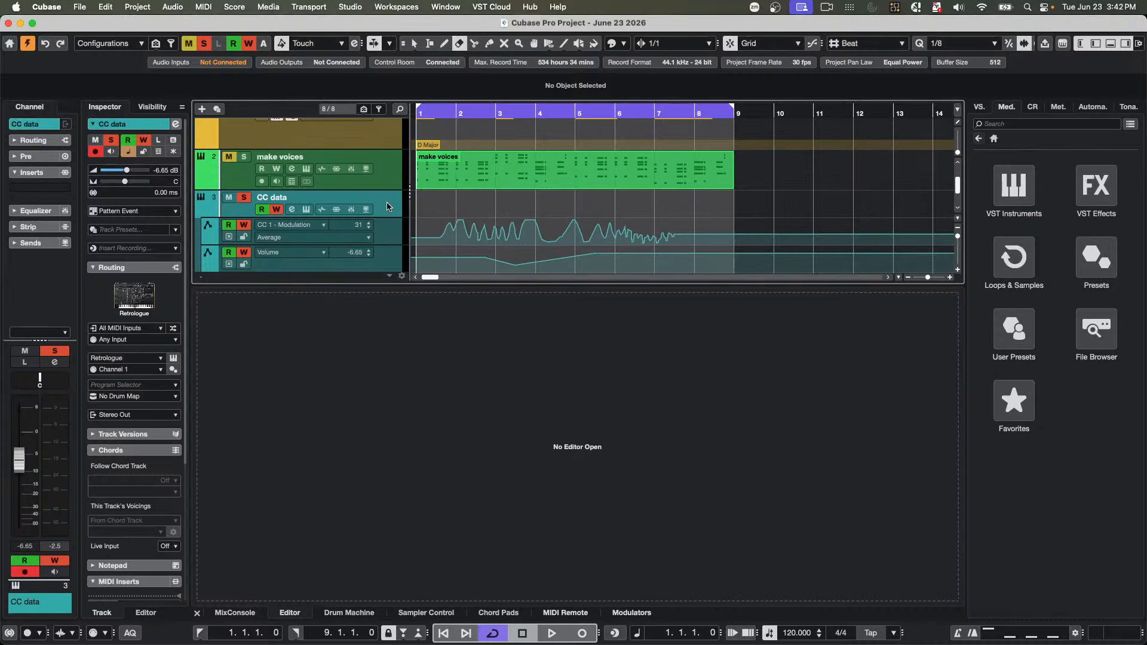
- Record chords with modulation moves on the CC data track, then open the CC 1 - Modulation lane's parameter list
click(562, 637)
click(580, 635)
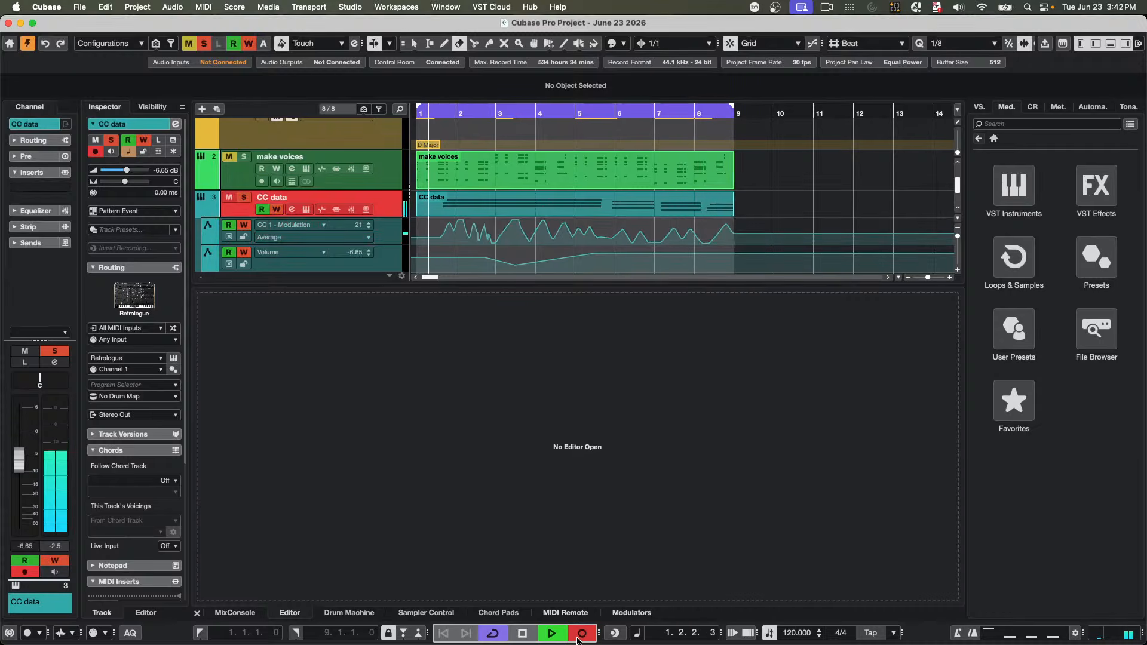
click(579, 638)
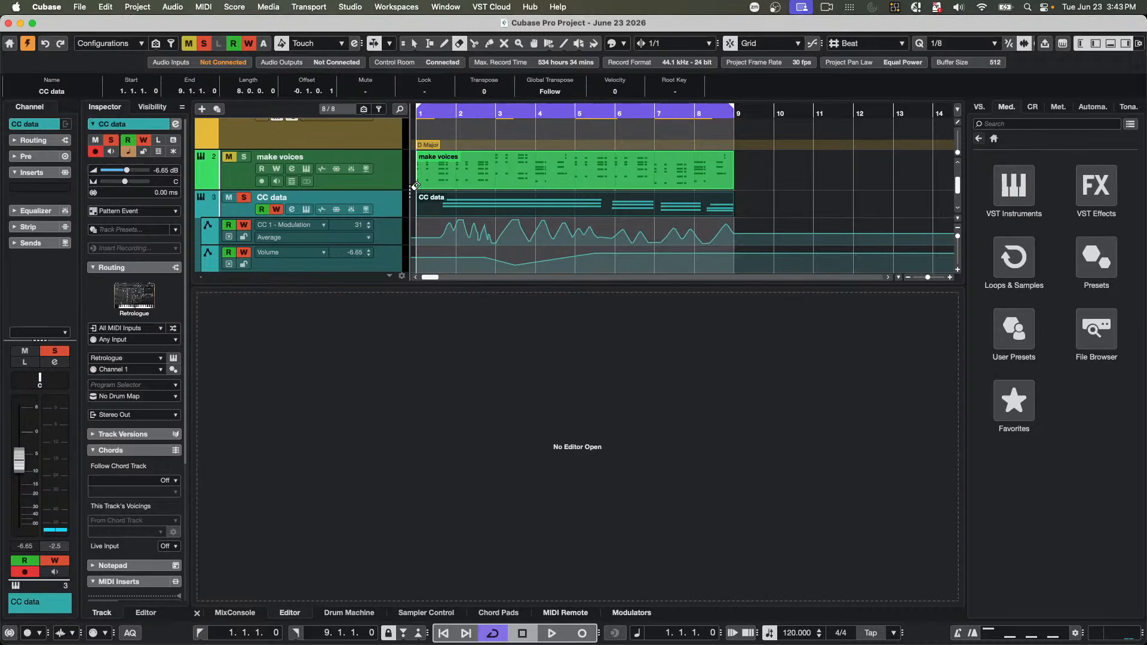
click(325, 226)
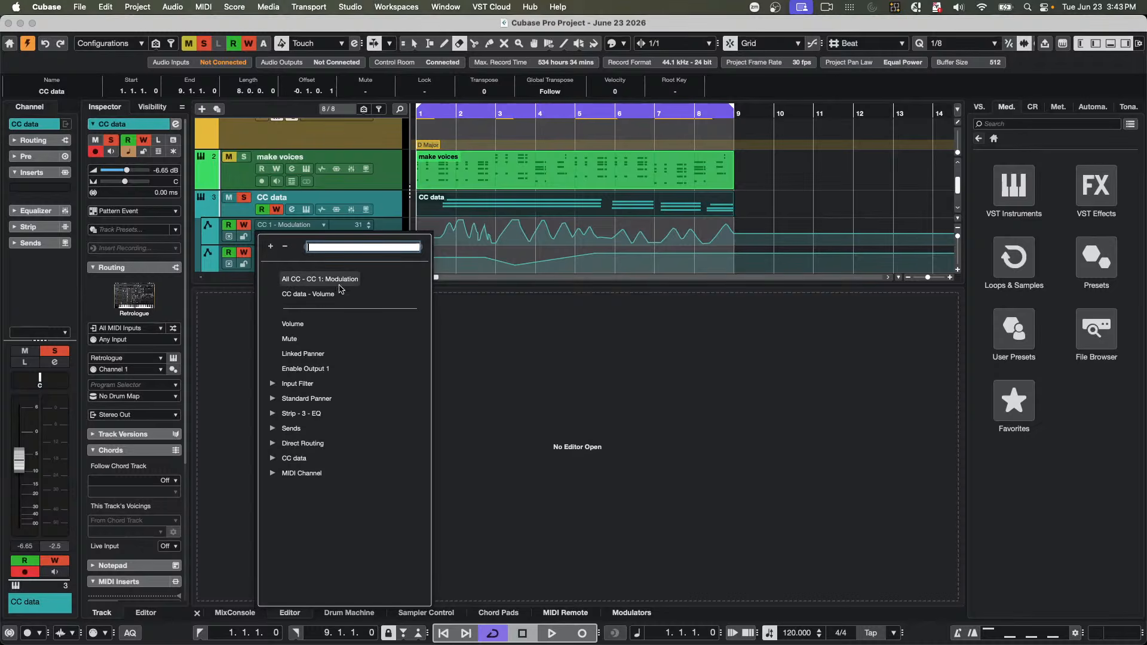
- Reopen the MIDI Controller Automation Setup and review the choices for Record Destination on conflict
click(694, 231)
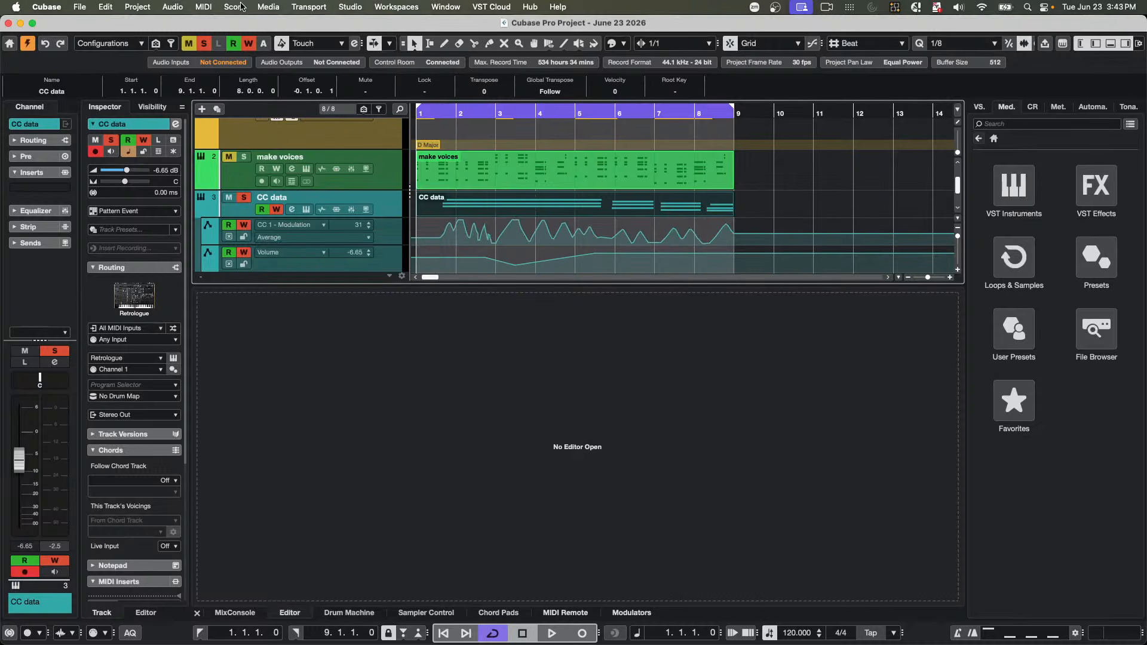
click(203, 6)
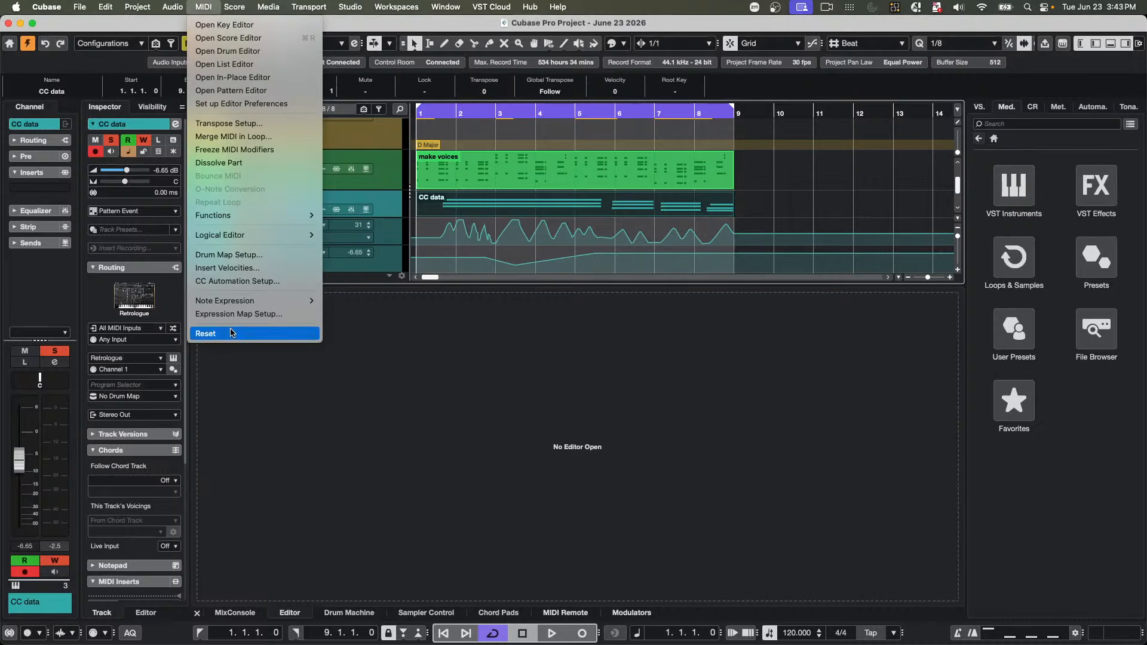
click(247, 282)
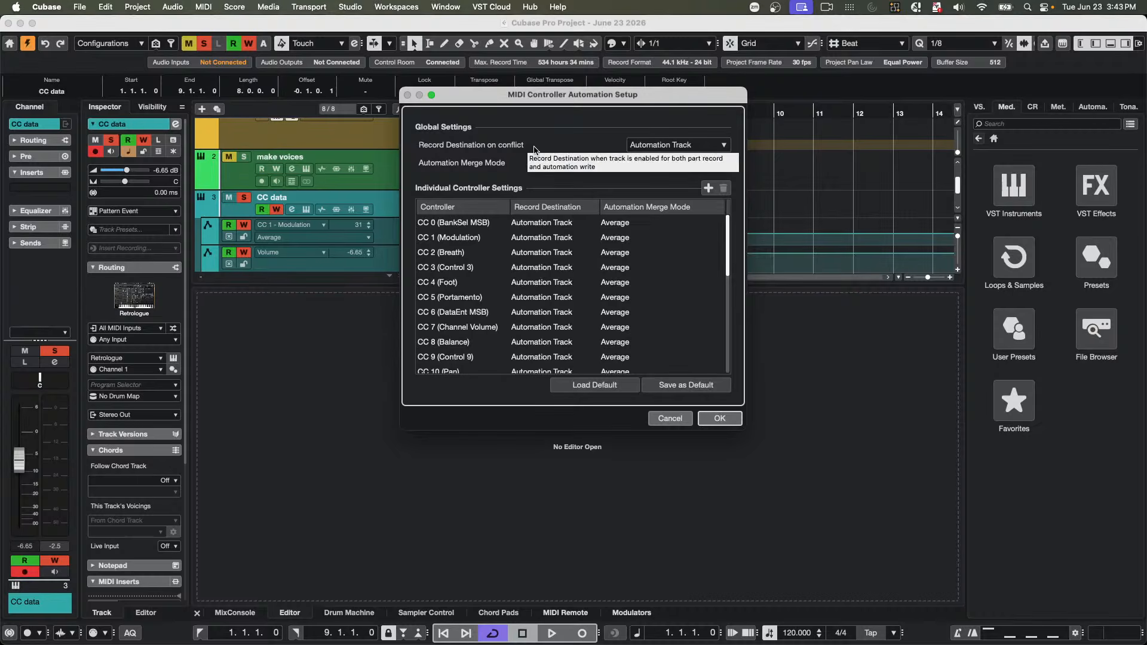
click(679, 146)
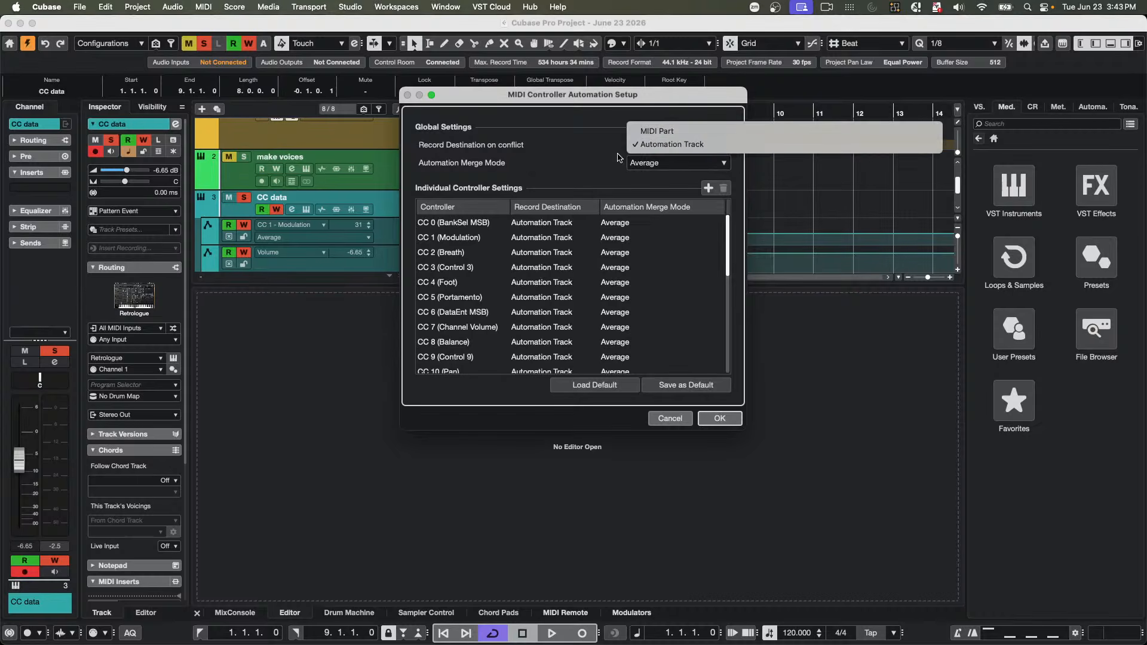
click(726, 257)
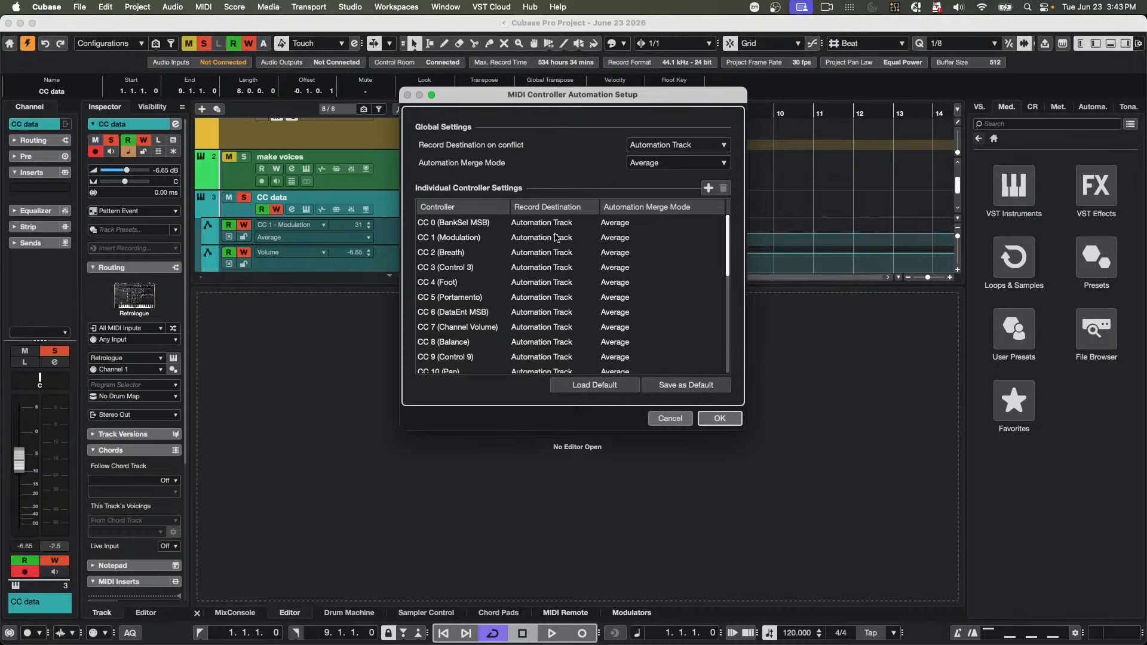
- Try MIDI Part as the record destination for CC 7 (Channel Volume), return it to Automation Track, and confirm the setup
click(534, 332)
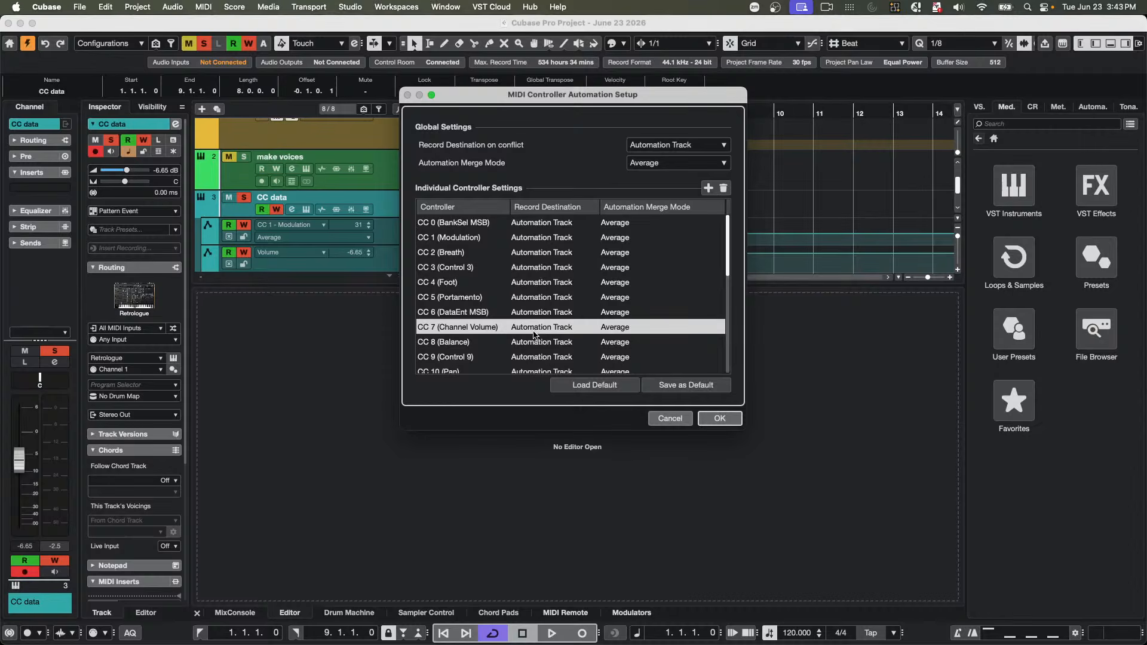
click(534, 335)
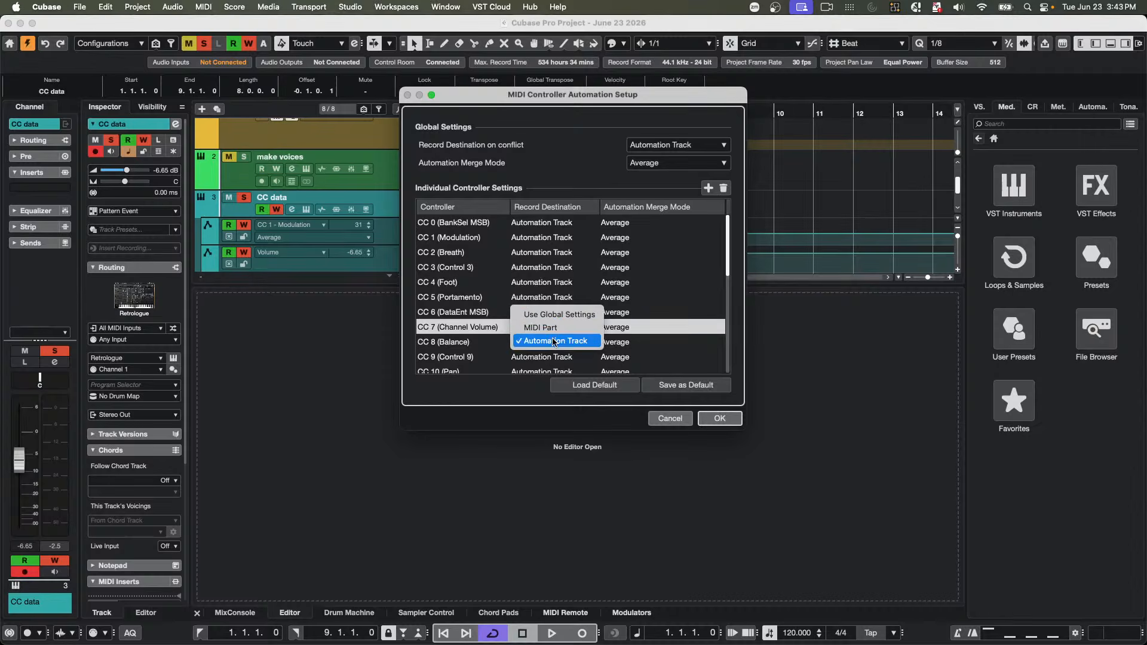
click(555, 328)
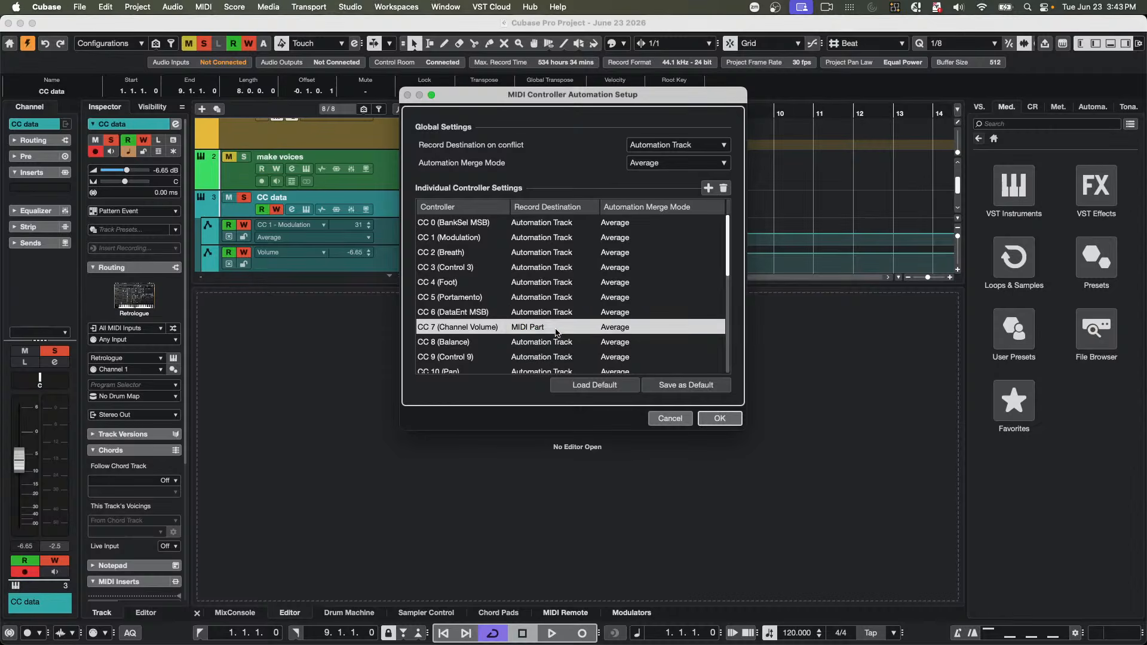
click(546, 330)
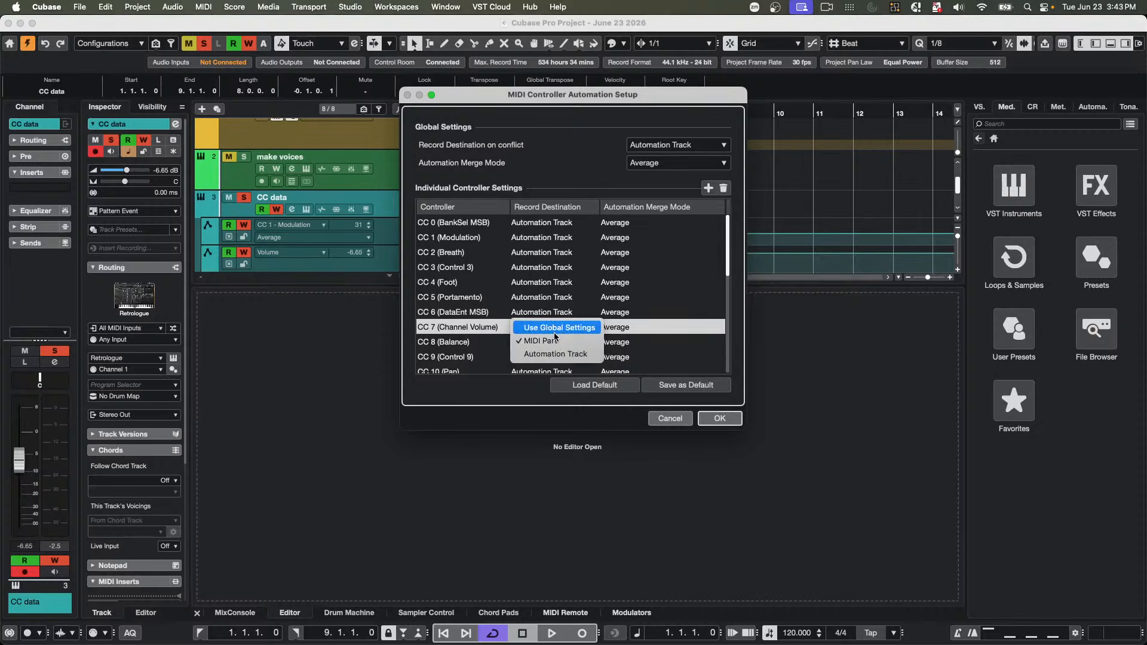
click(563, 355)
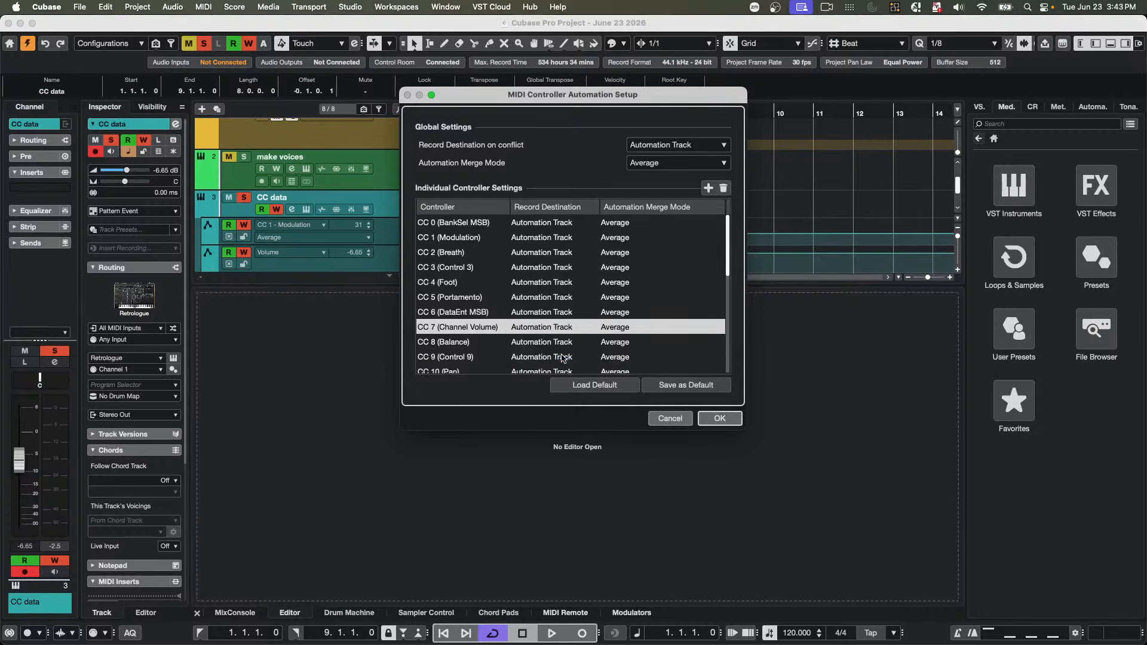
click(719, 418)
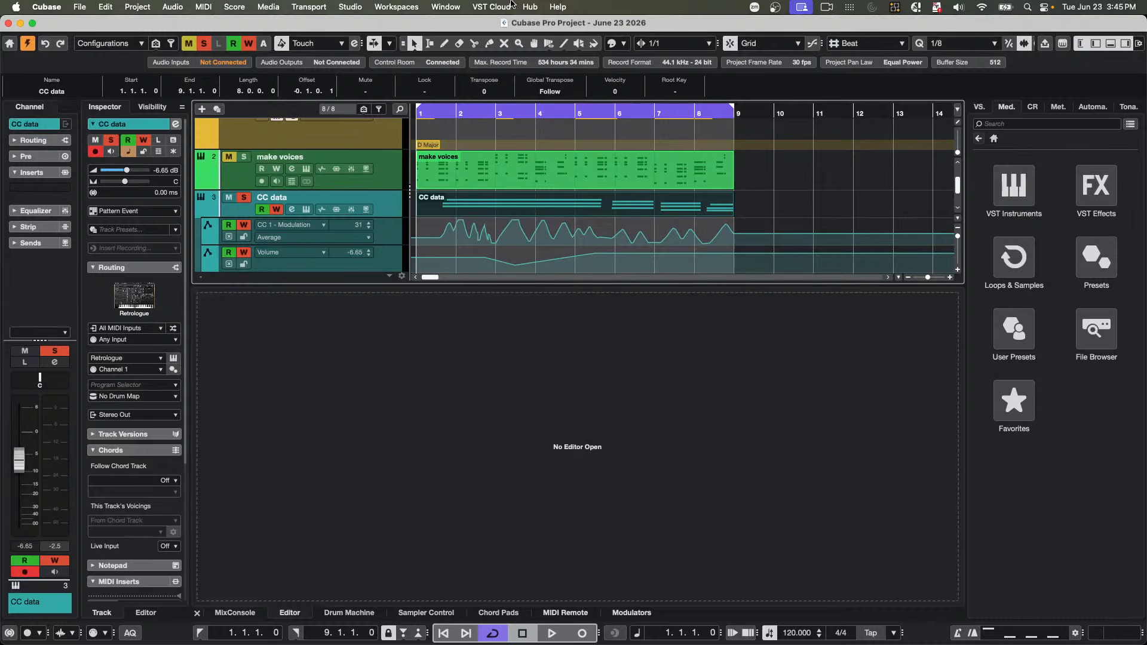
- Switch to Safari and open the steinberg.help website
mouse_move(197, 642)
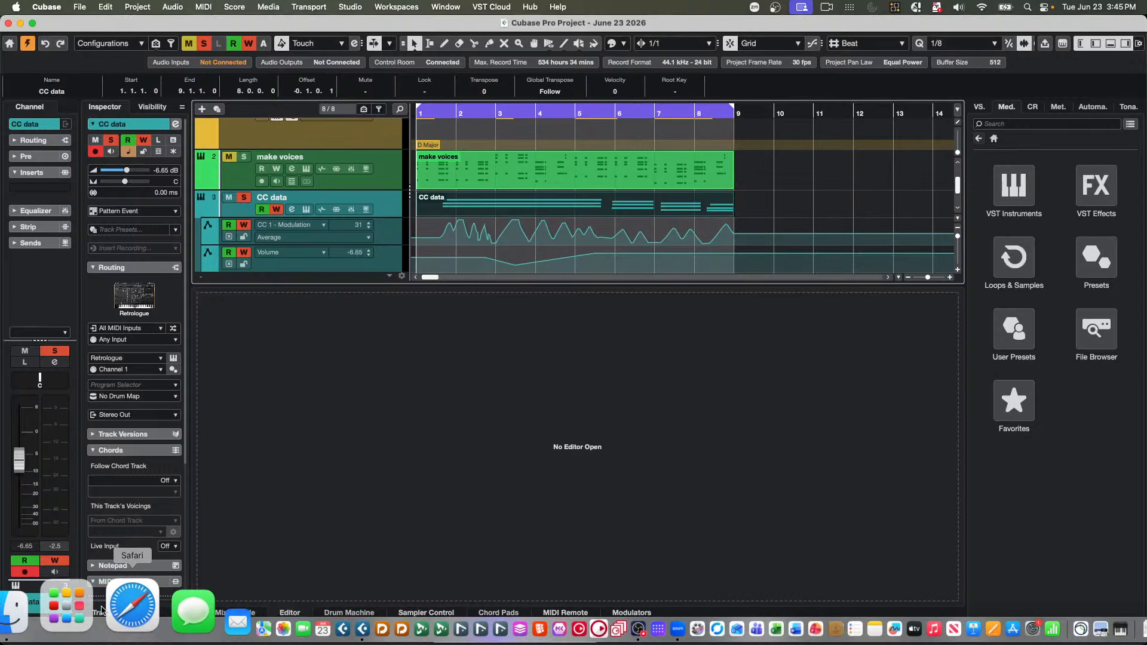
click(107, 609)
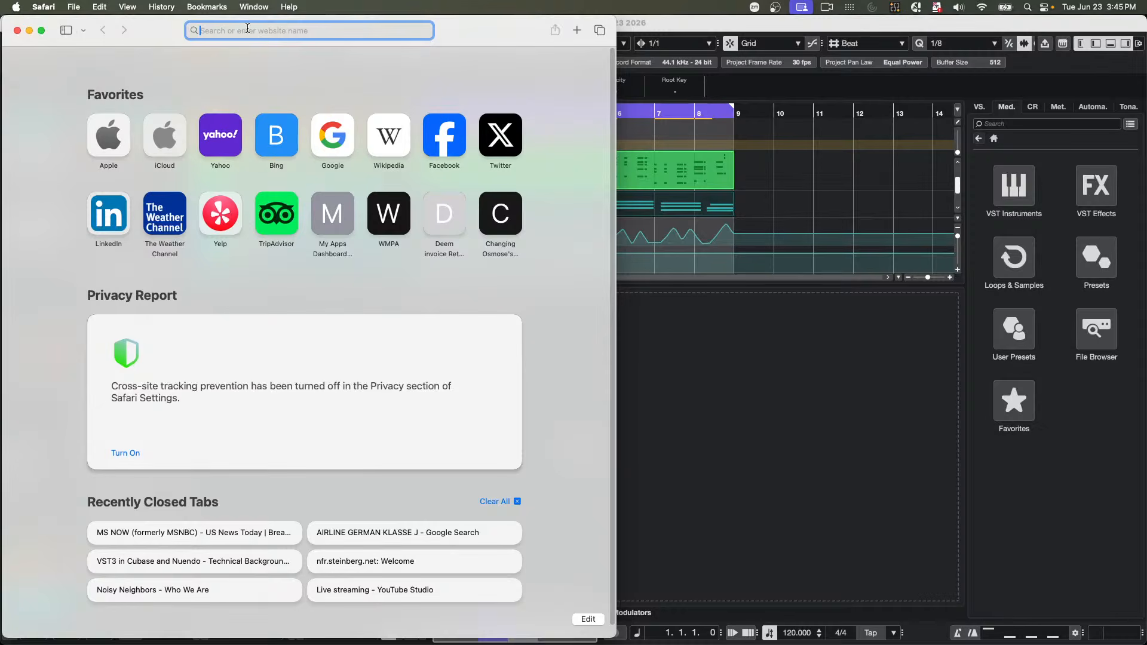
text(steinb)
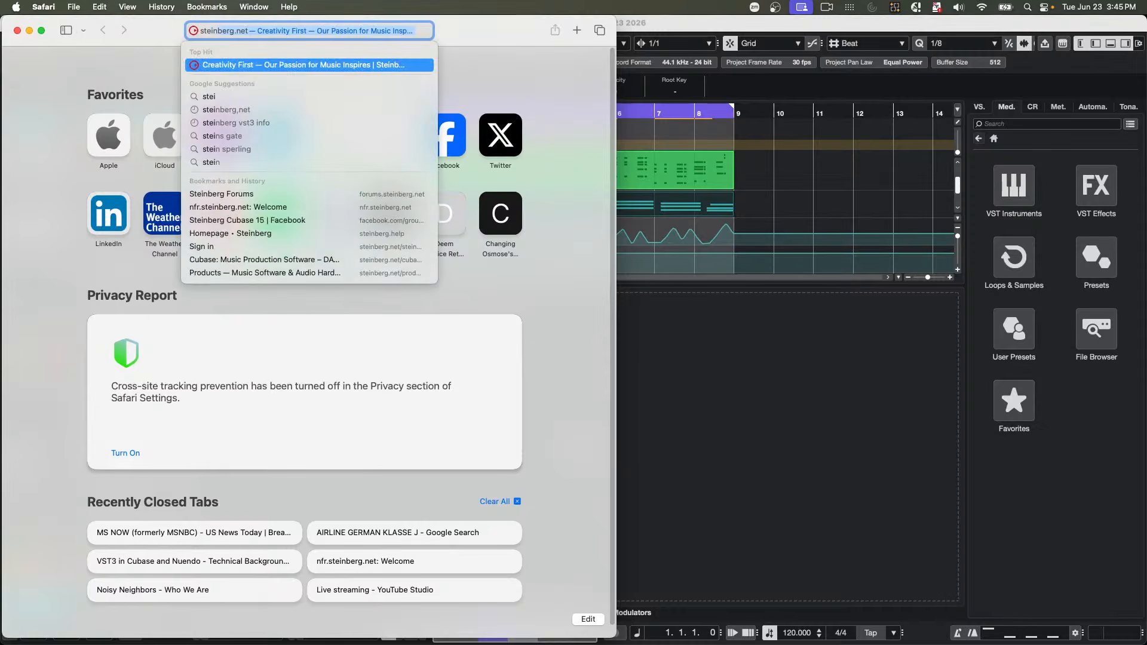
text(erg)
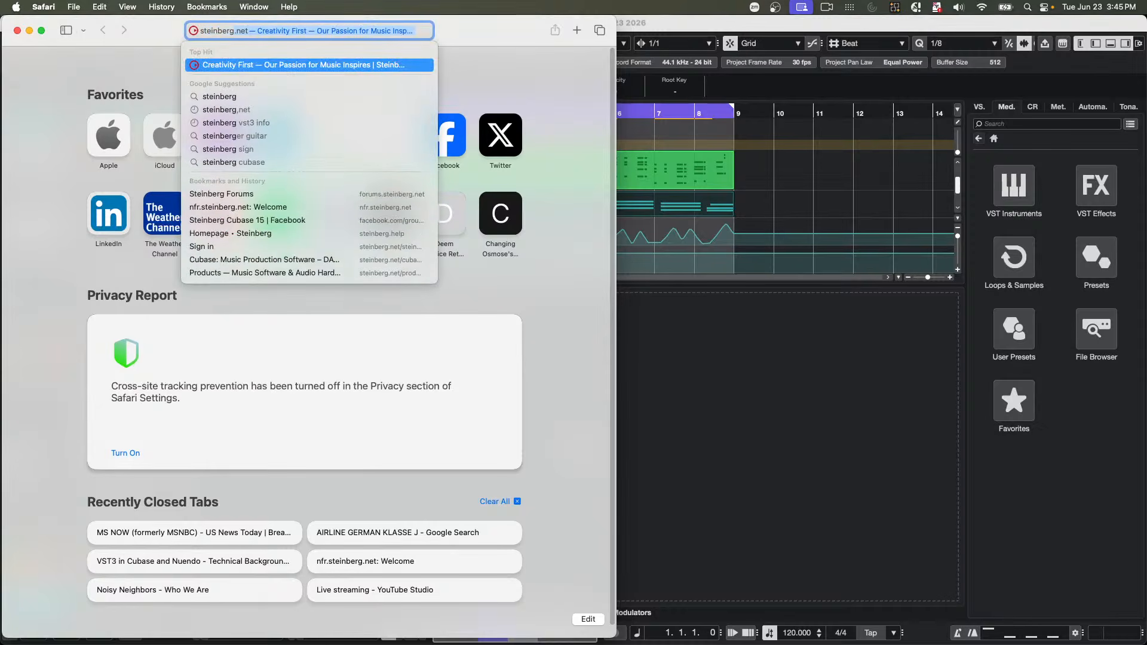
text(.help)
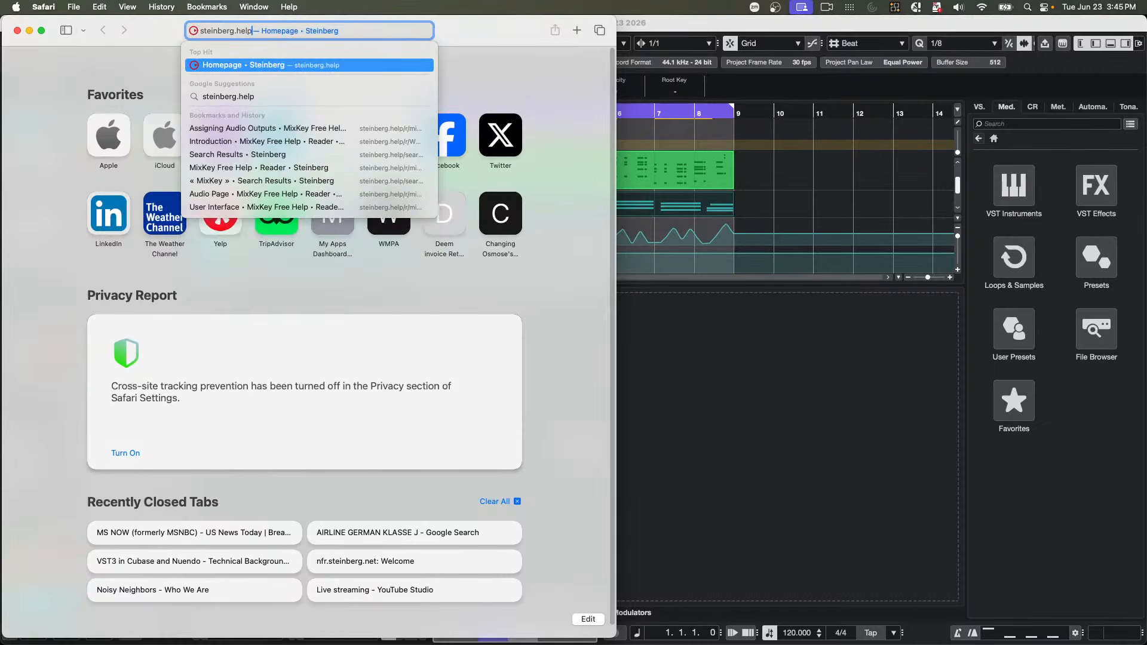
key(Return)
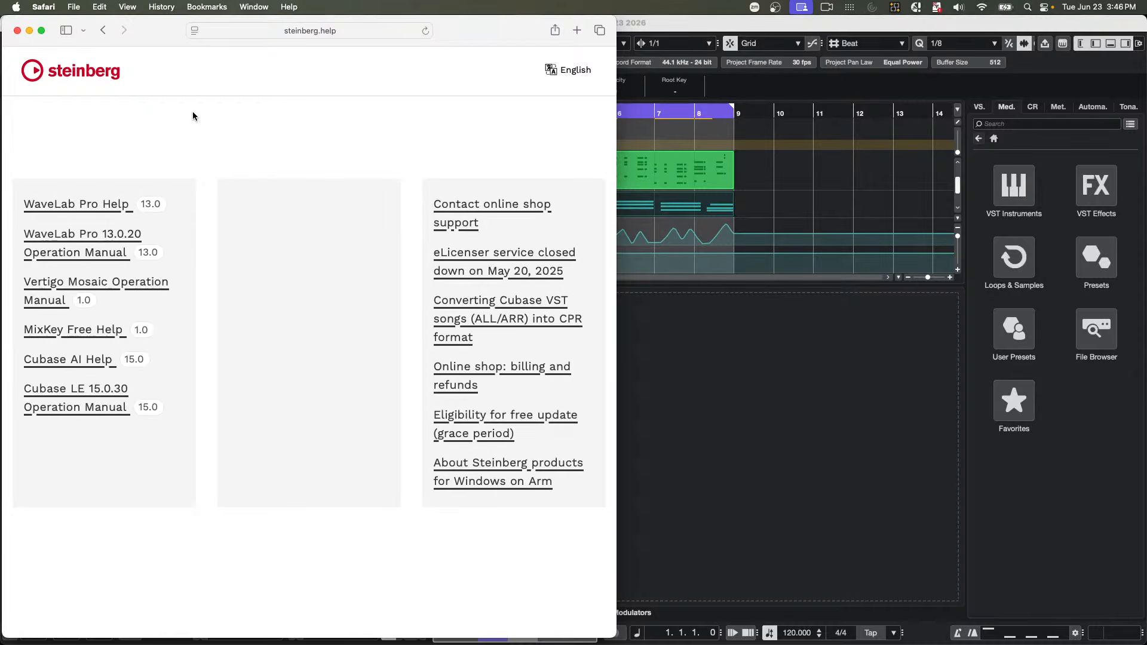
- Open WaveLab Pro Help, make the browser full screen, and go back to the list of all manuals
double_click(67, 78)
double_click(34, 66)
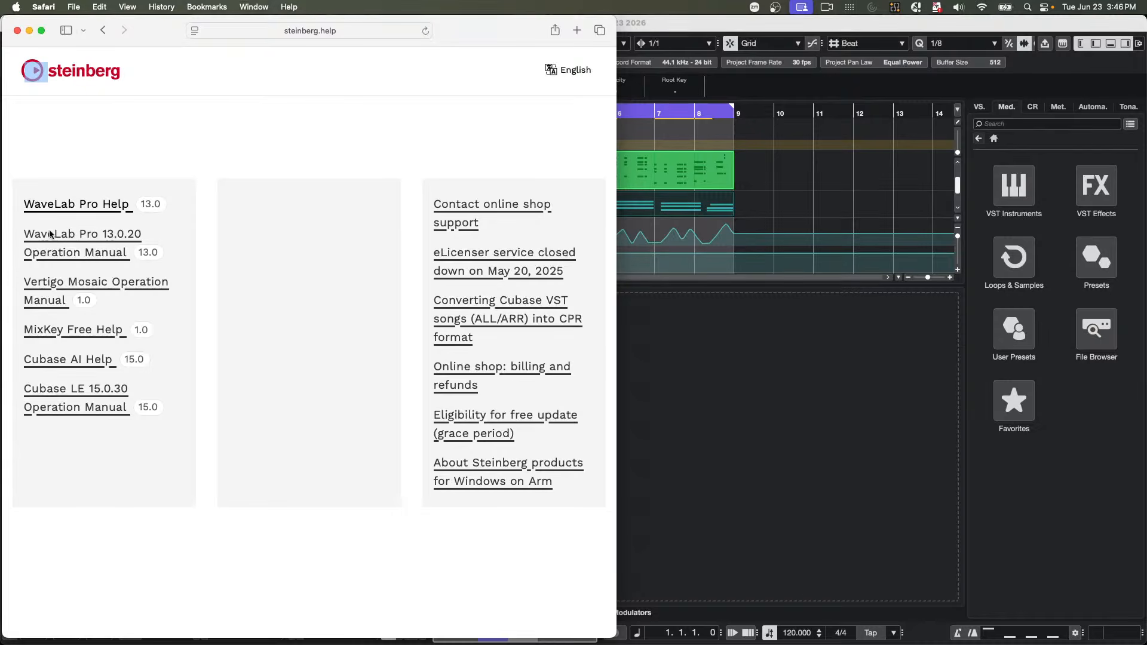
click(91, 201)
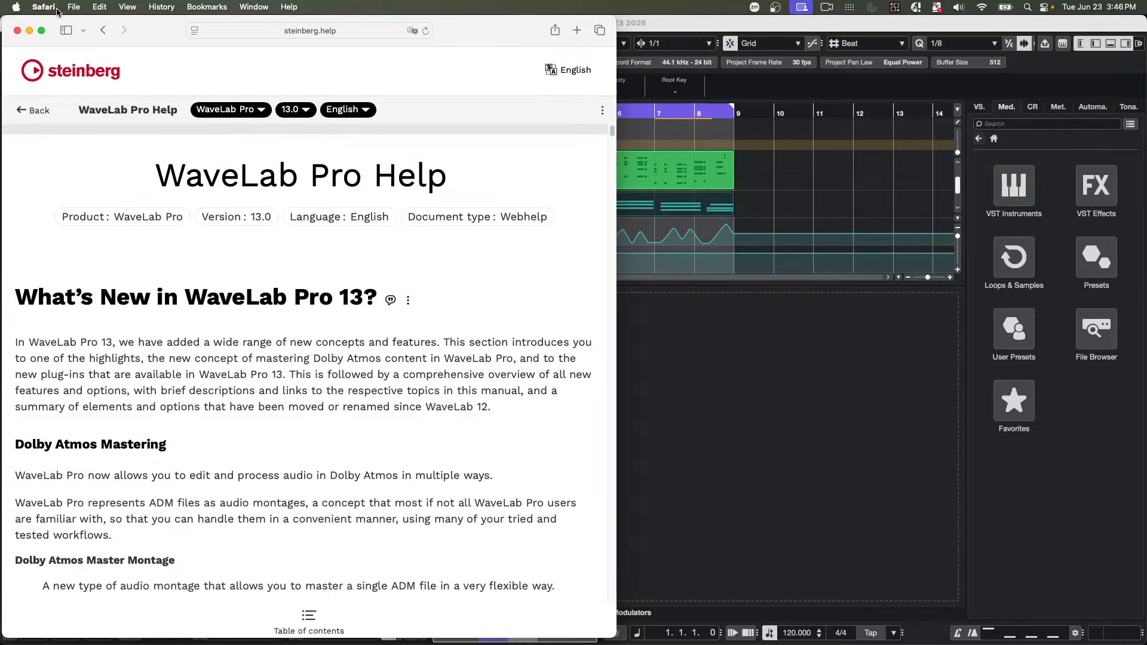
click(42, 31)
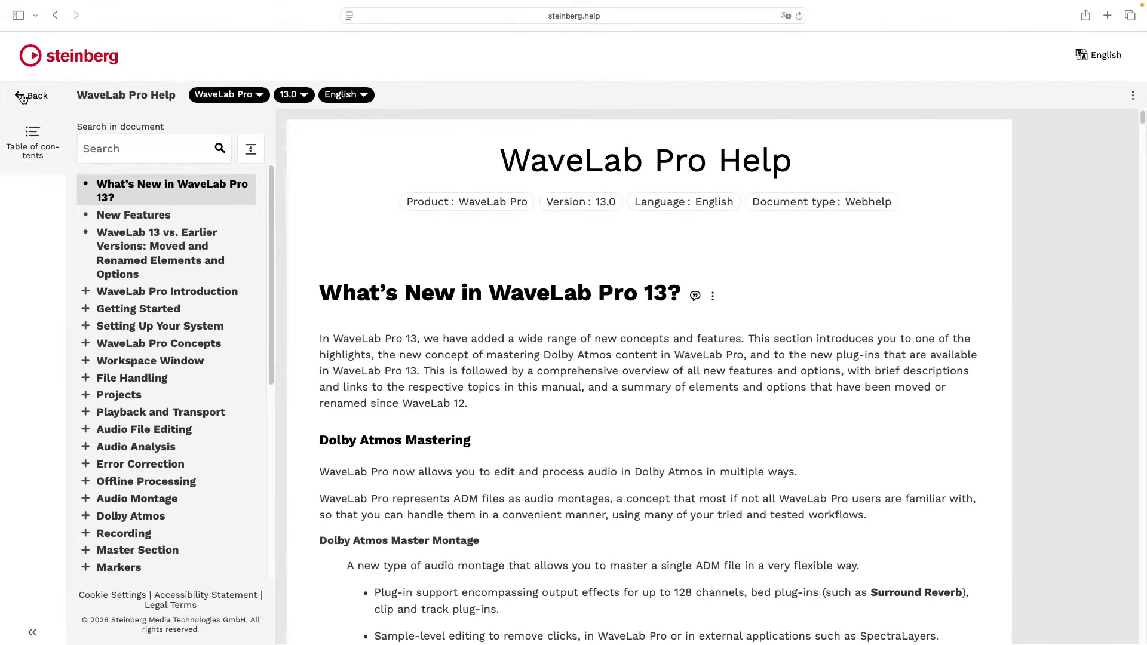
click(24, 101)
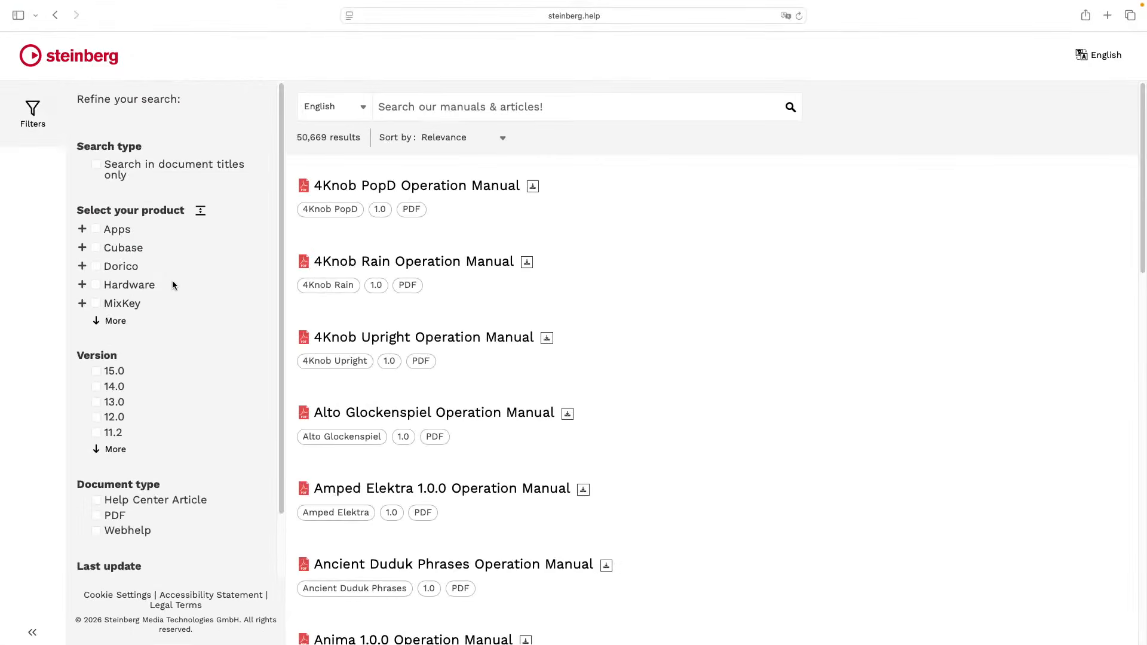
- Filter the manuals by product Cubase, version 15.0 and document type PDF
click(97, 246)
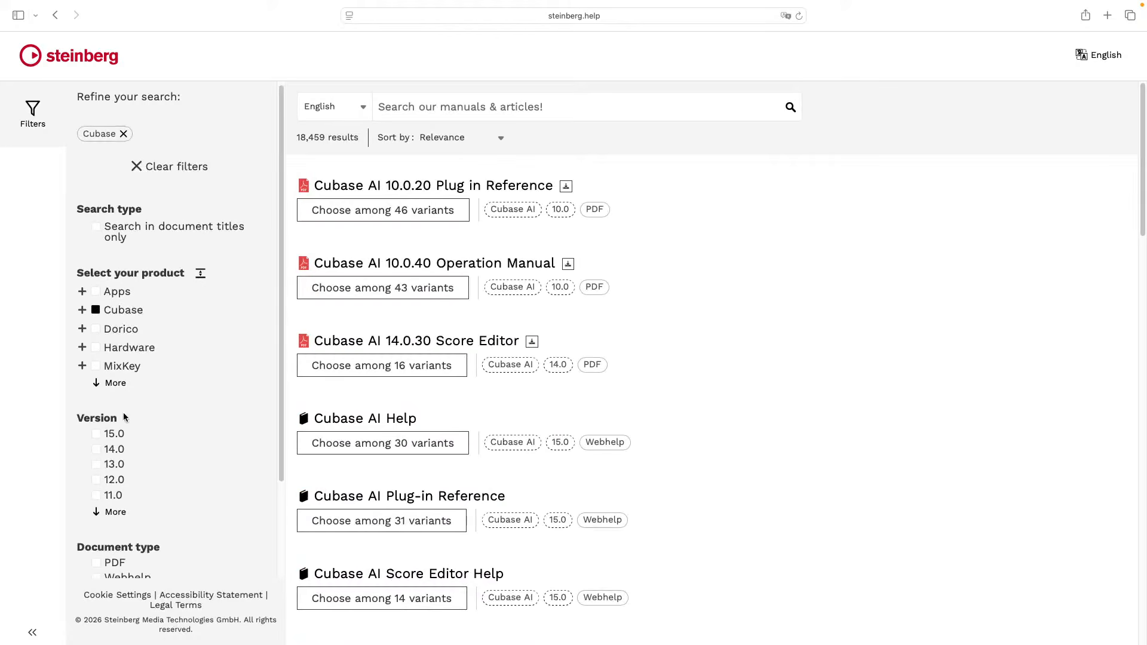
click(97, 435)
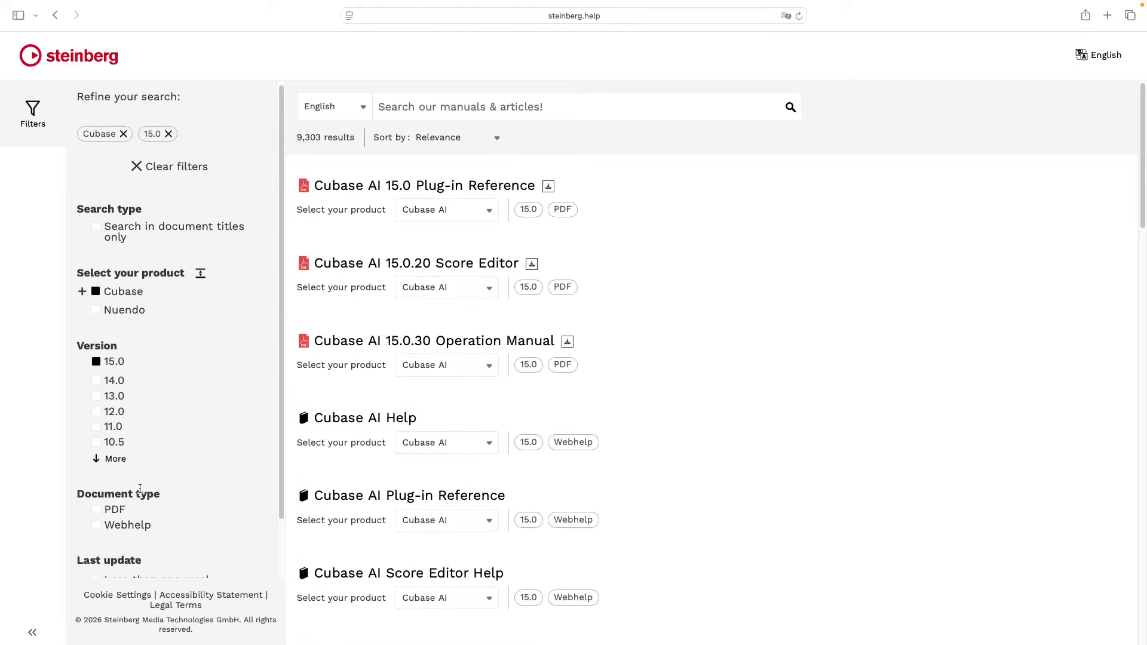
click(98, 513)
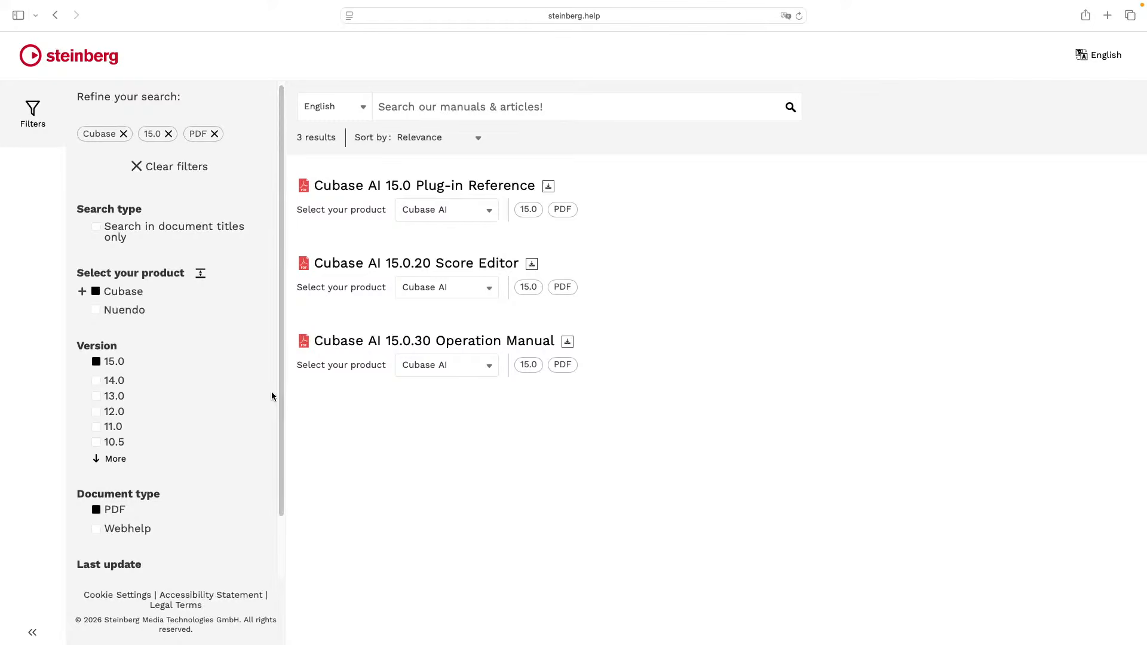
scroll(213, 390, down, 1)
scroll(213, 391, up, 1)
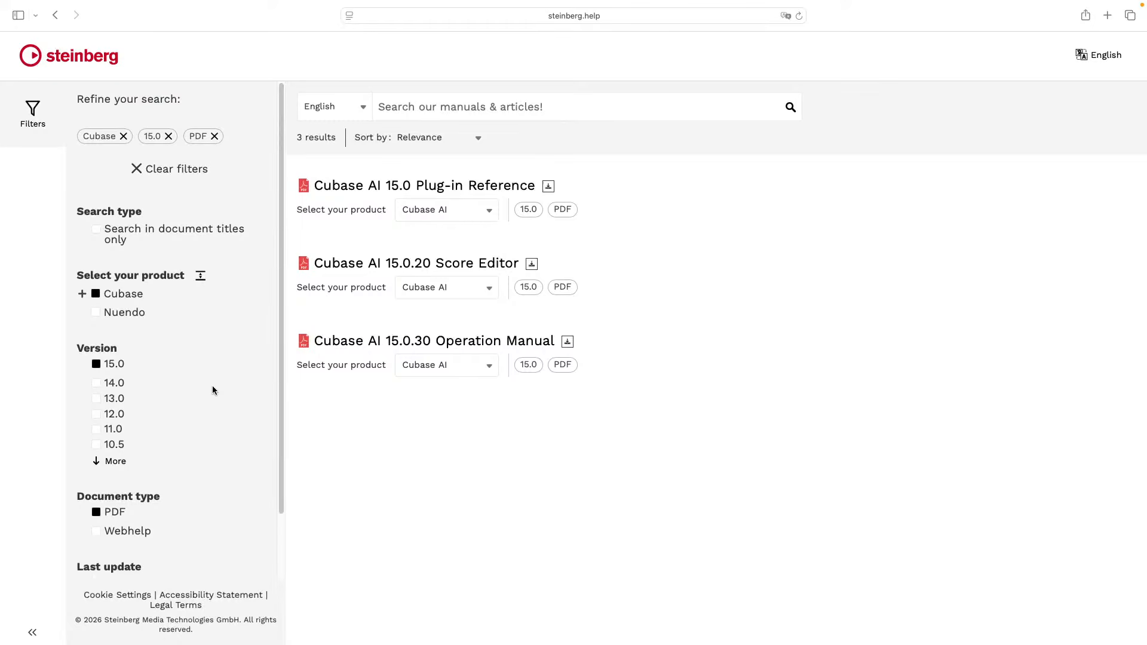
- Narrow the Cubase product filter to Cubase Pro by excluding the AI, Artist, Elements and LE editions
click(82, 294)
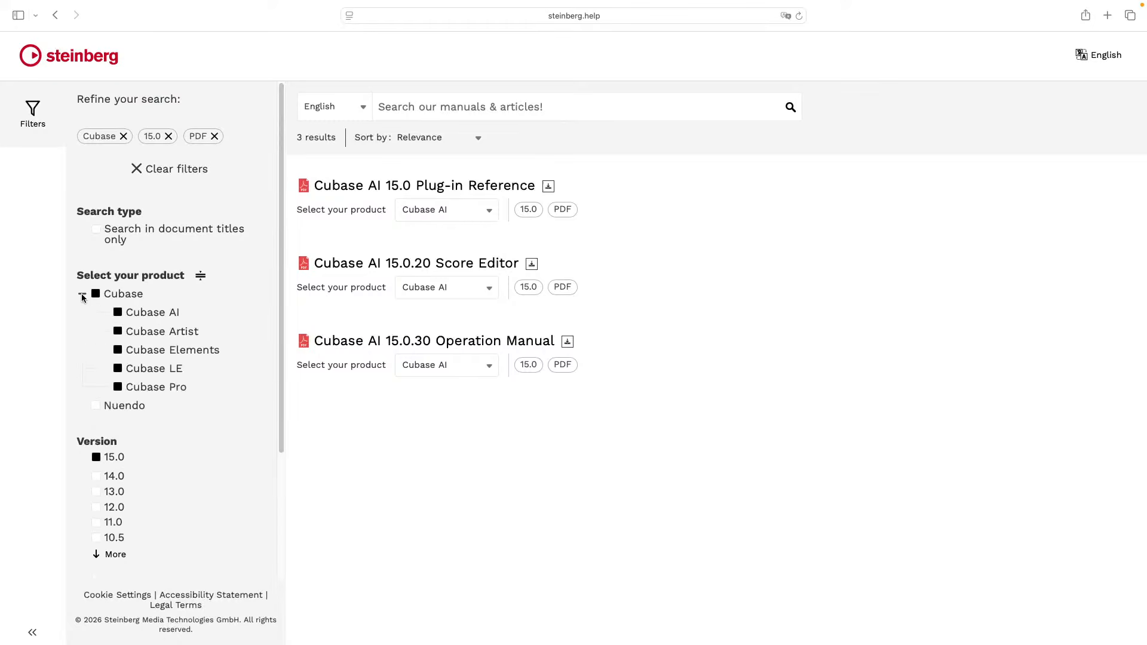
click(119, 313)
click(118, 373)
click(118, 392)
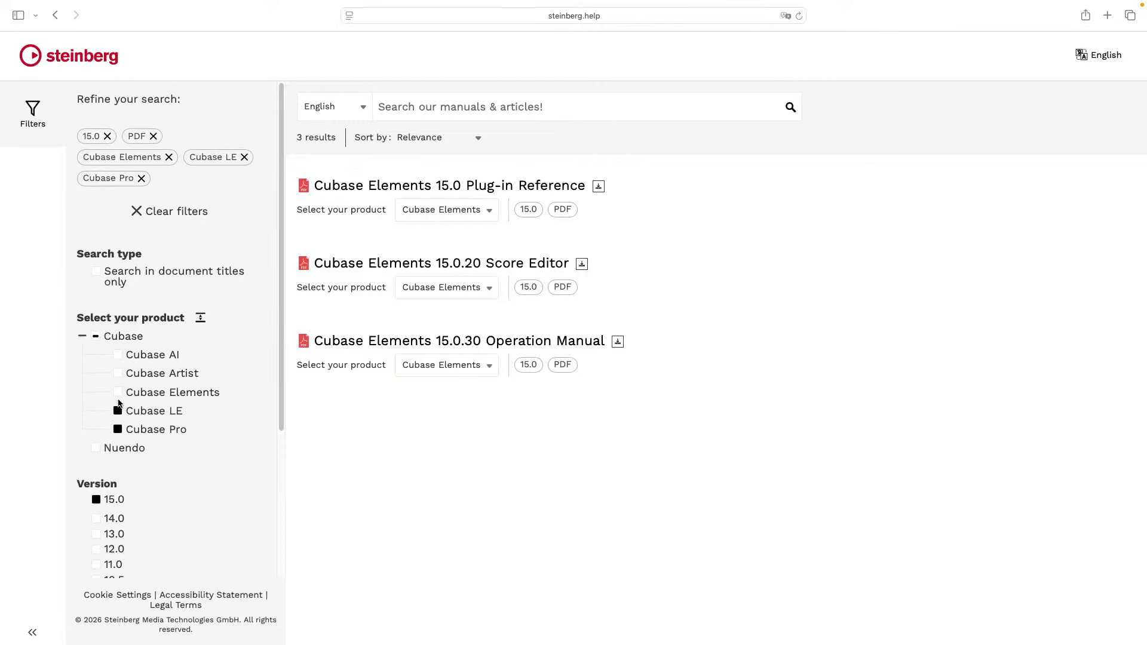
click(118, 390)
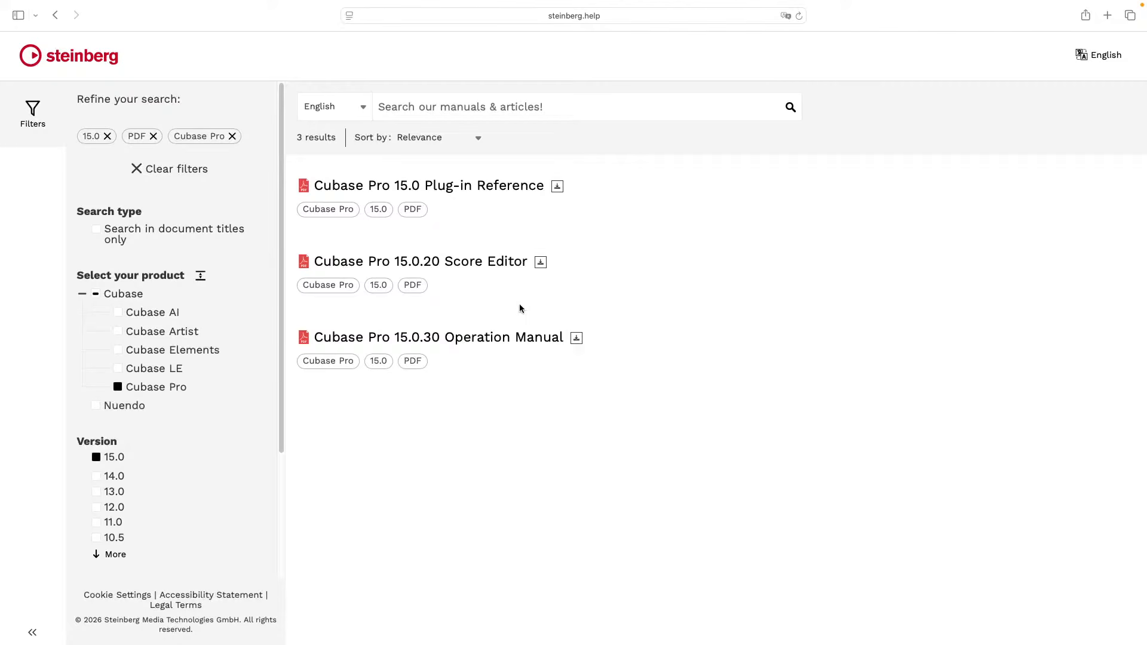
- Download the Cubase Pro 15.0.30 Operation Manual and open the PDF from the Downloads folder in Preview
click(575, 340)
mouse_move(1058, 622)
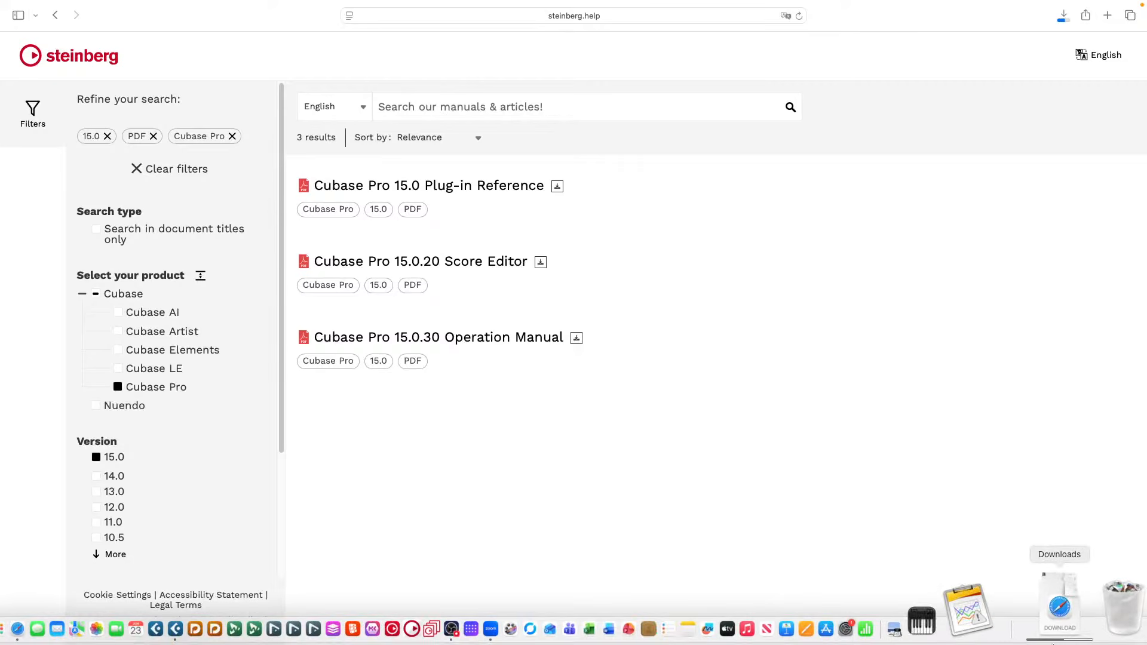
click(1058, 615)
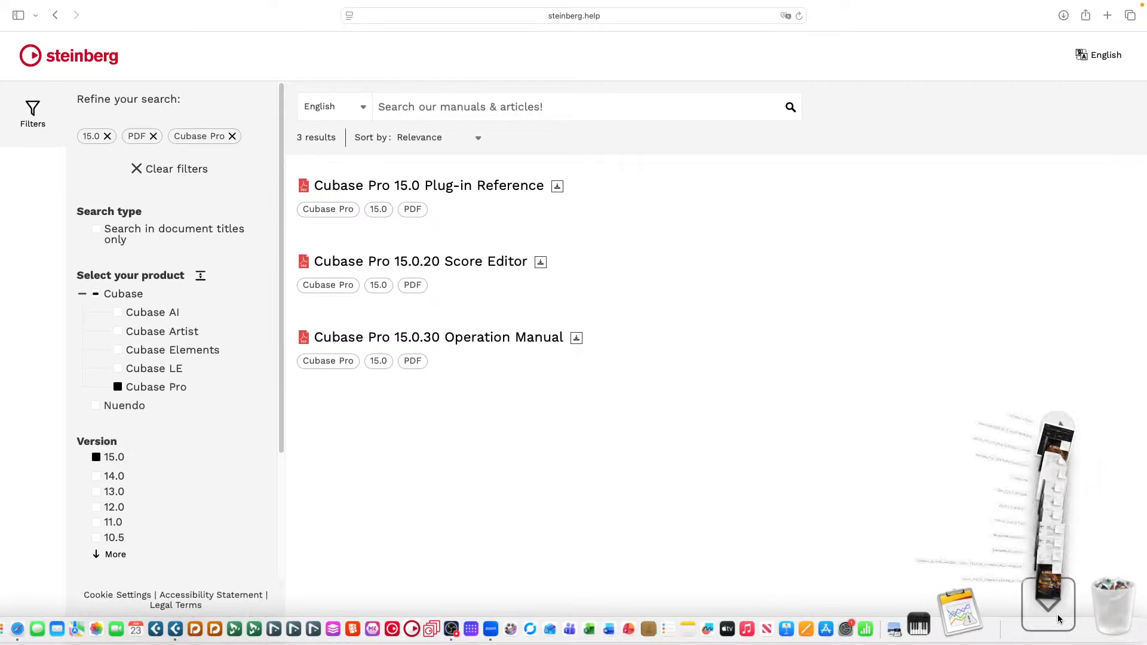
click(1072, 551)
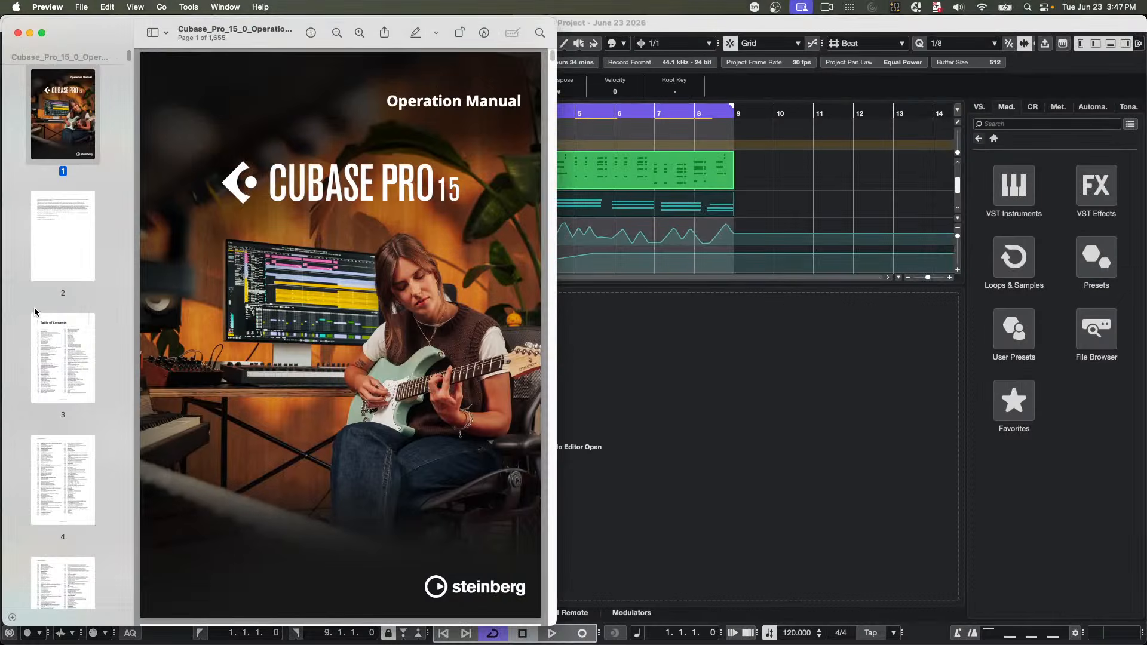
- Go to the manual's table of contents on page 3, view it full screen, and browse the opening chapters
click(59, 343)
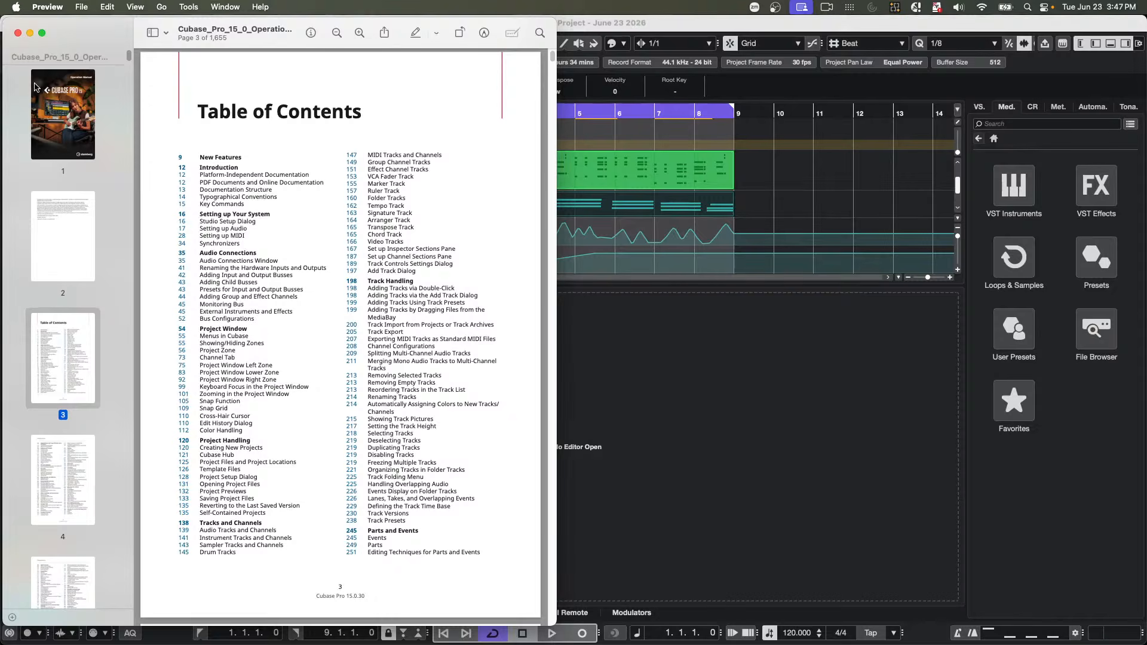
click(42, 33)
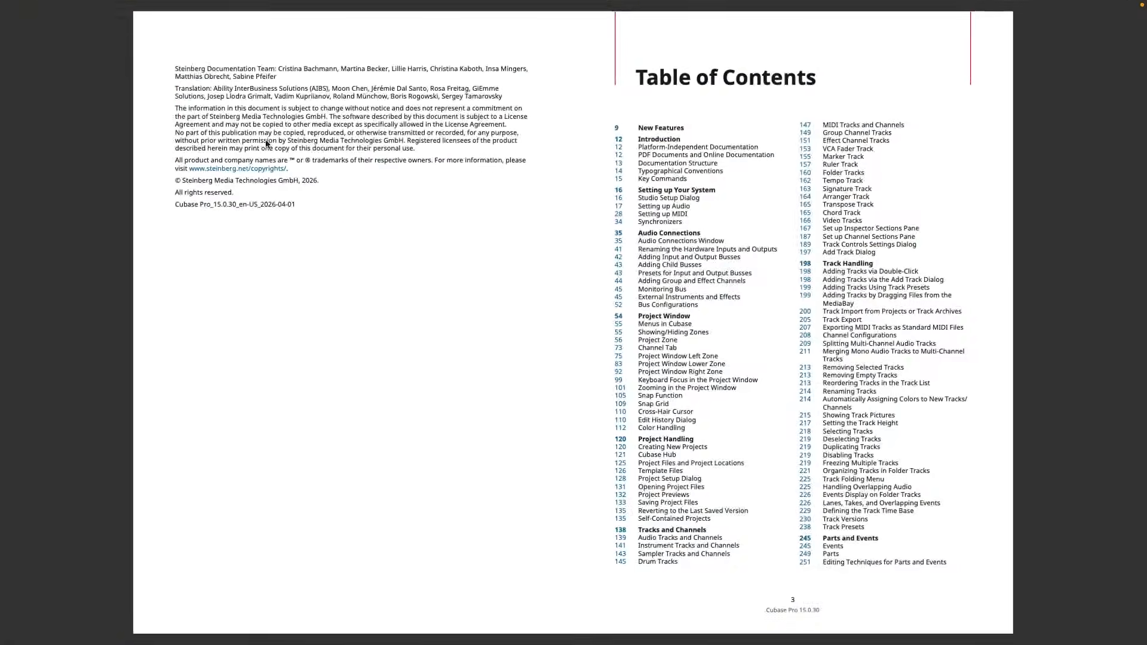
scroll(221, 326, down, 6)
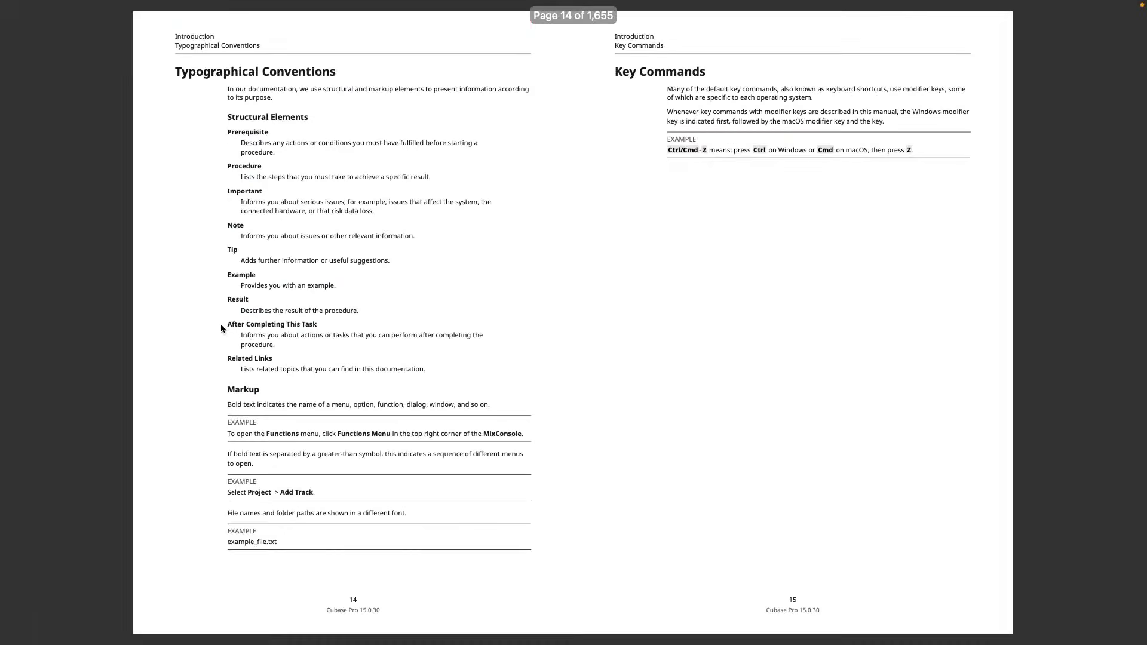
scroll(218, 335, down, 5)
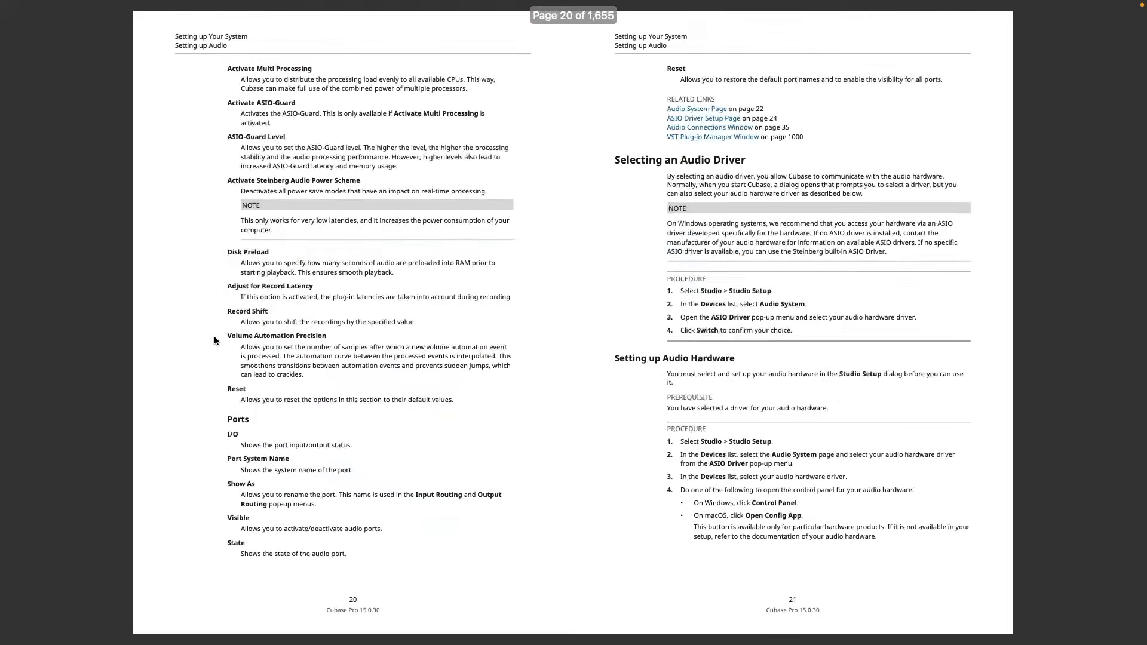
- Return to the table of contents on page 6 and open the entry "Side-Chaining for VST Instruments" on page 996
scroll(215, 336, up, 10)
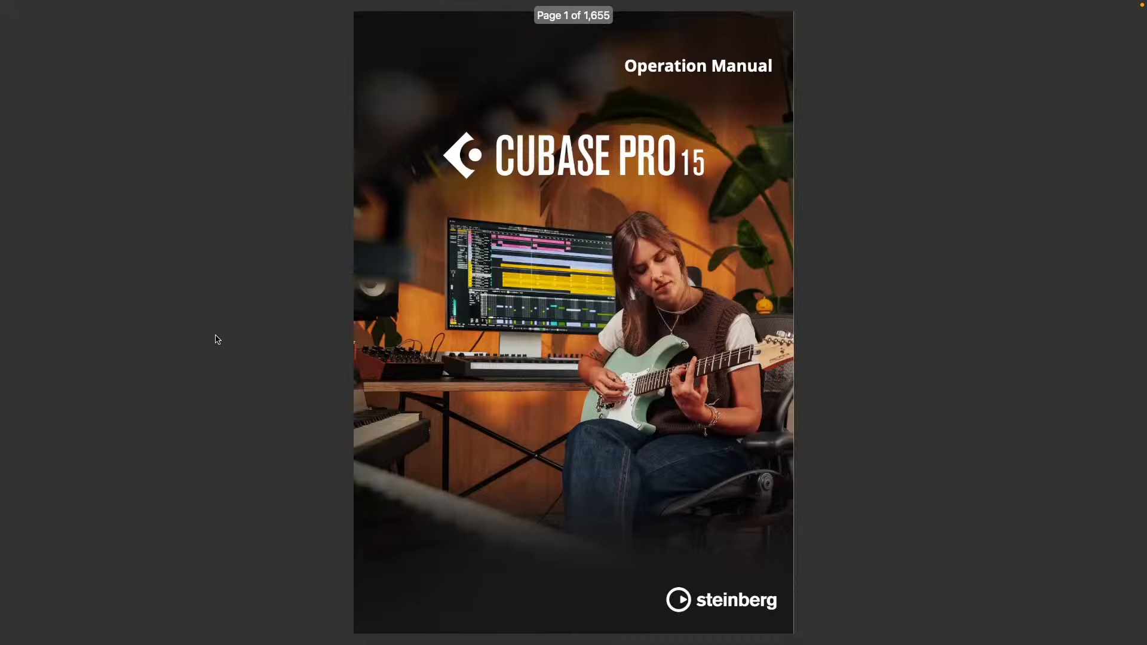
scroll(216, 335, down, 4)
scroll(217, 338, up, 1)
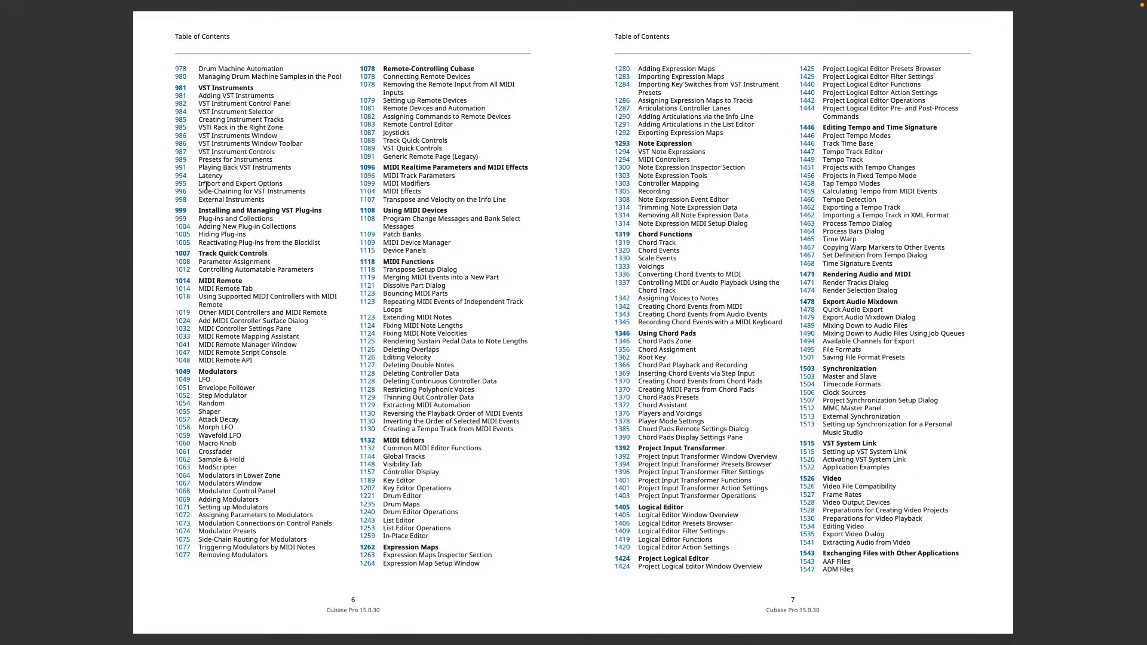
click(180, 192)
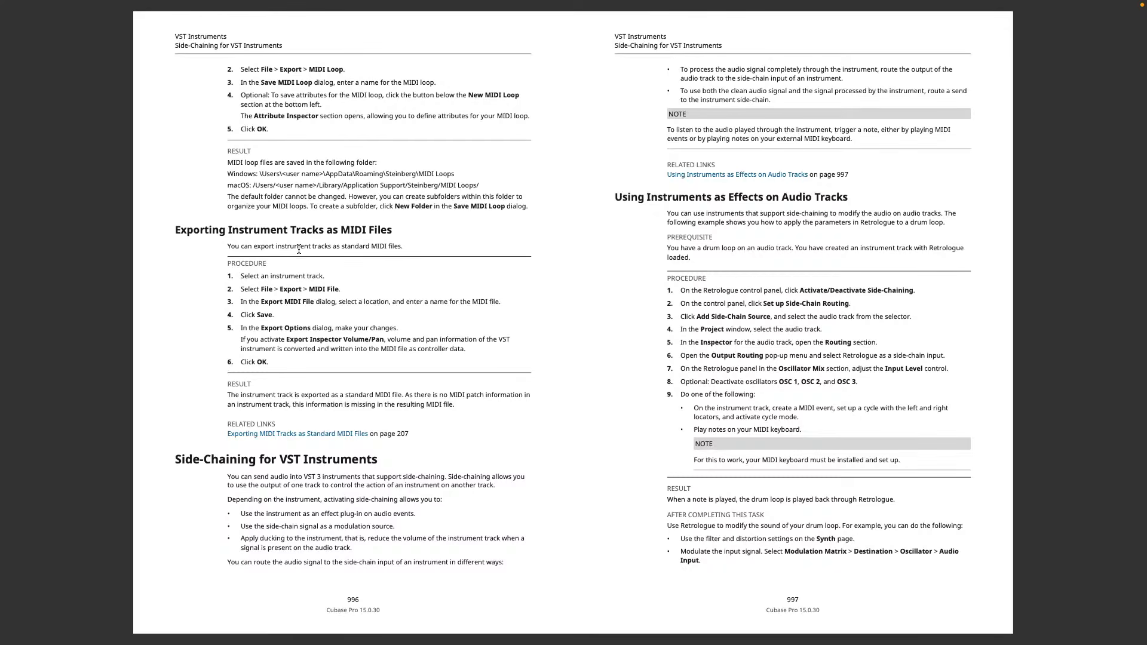
- Search the manual for "CC automation"
key(super+f)
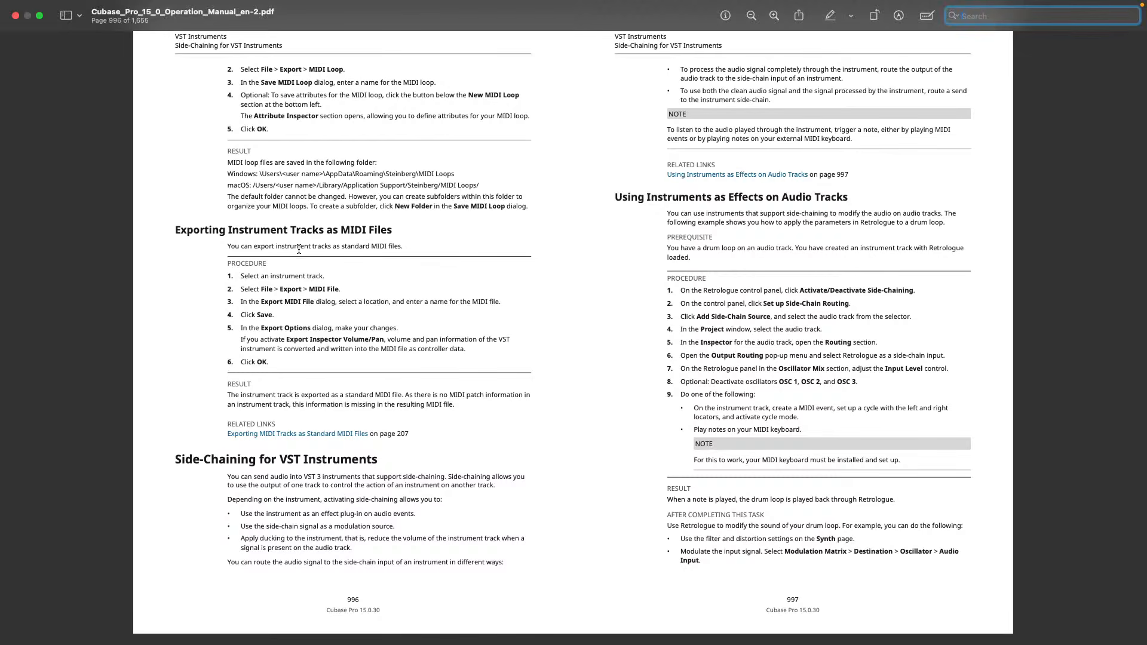
text(CC)
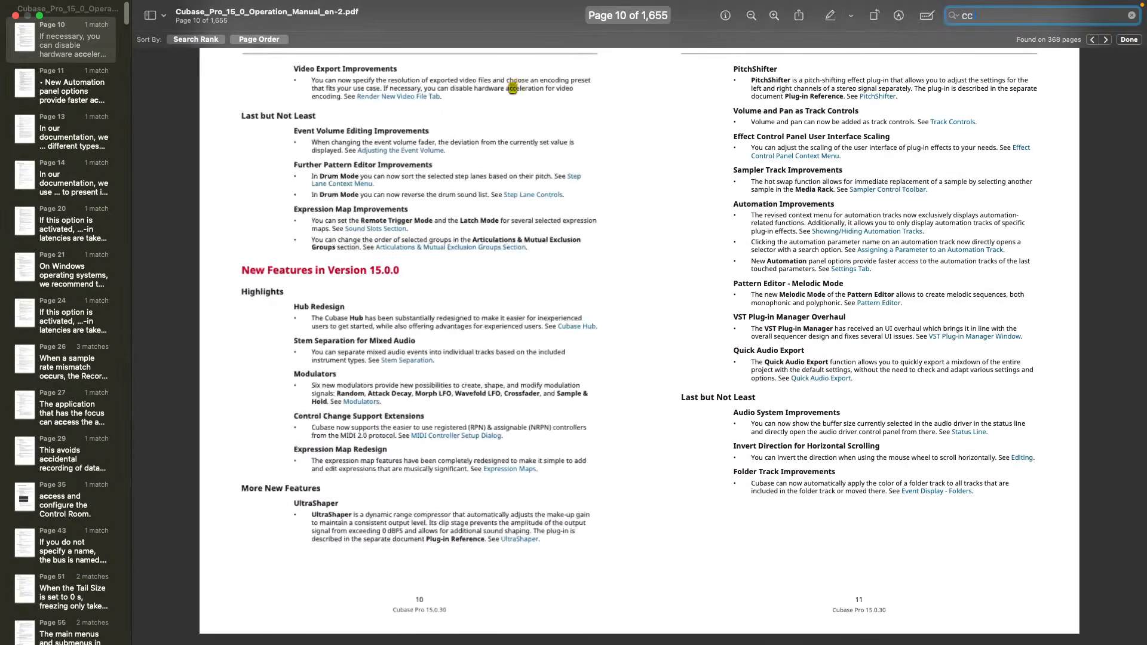
text( automa)
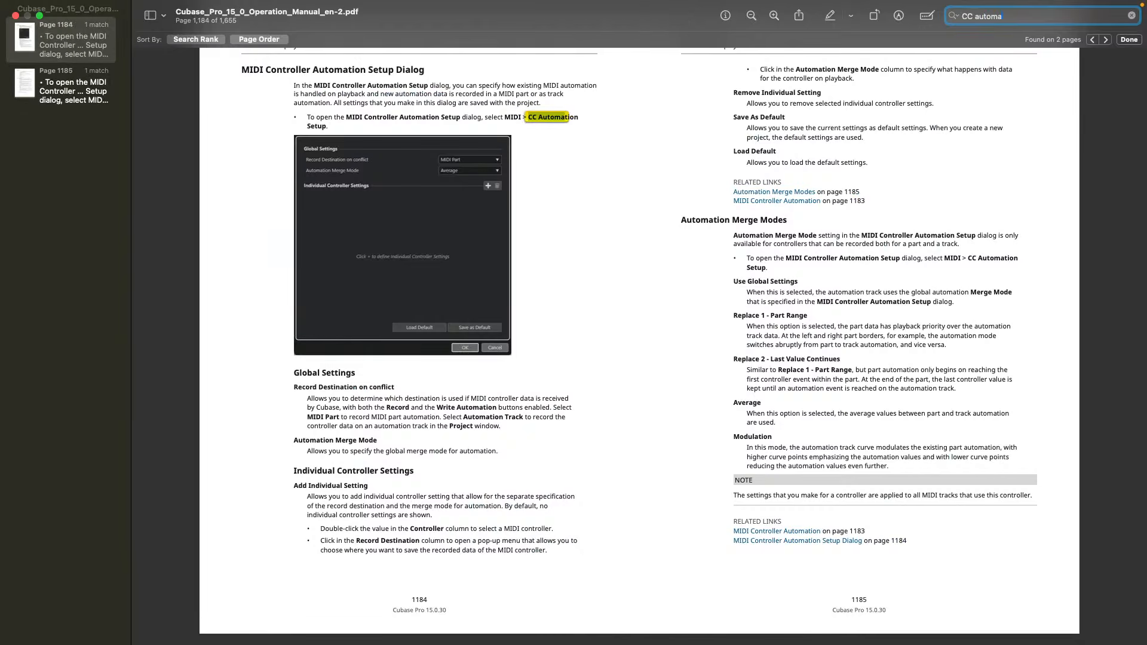
text(tion)
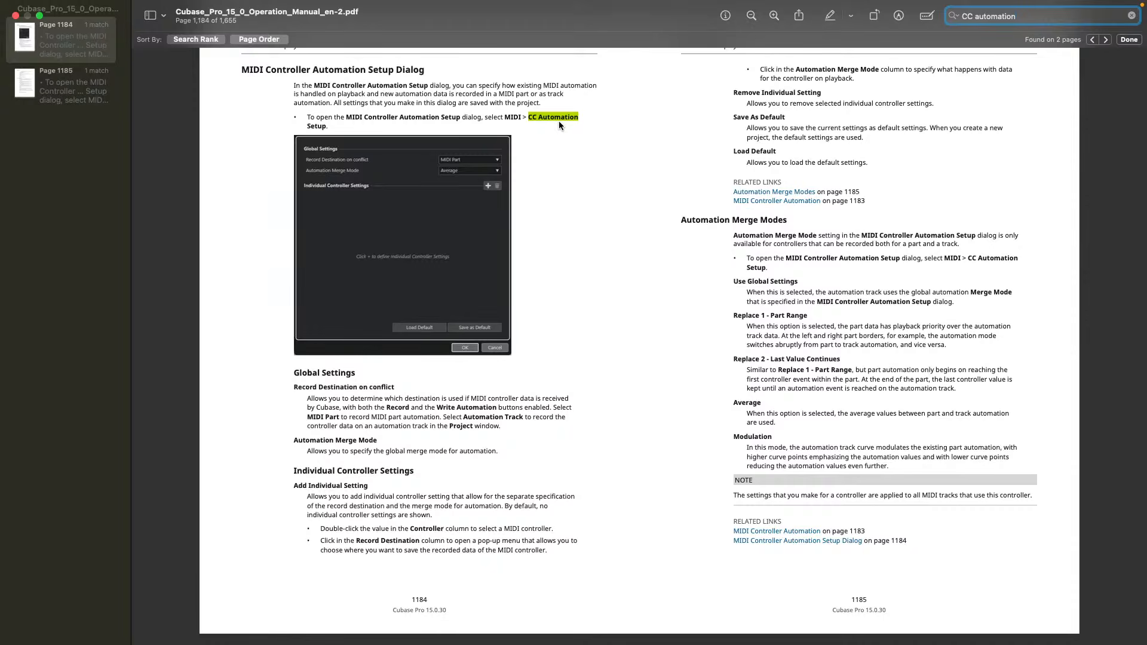
- Examine the manual pages on controllers and the Key Editor around the CC automation match, and close the manual
scroll(421, 242, down, 20)
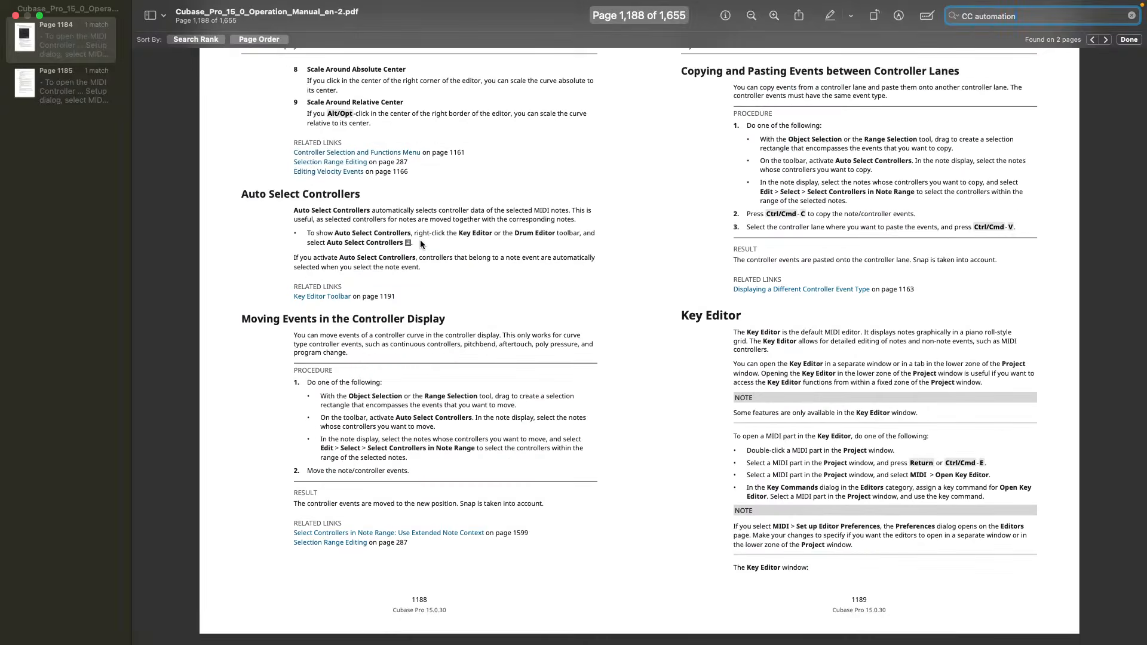
scroll(421, 244, up, 20)
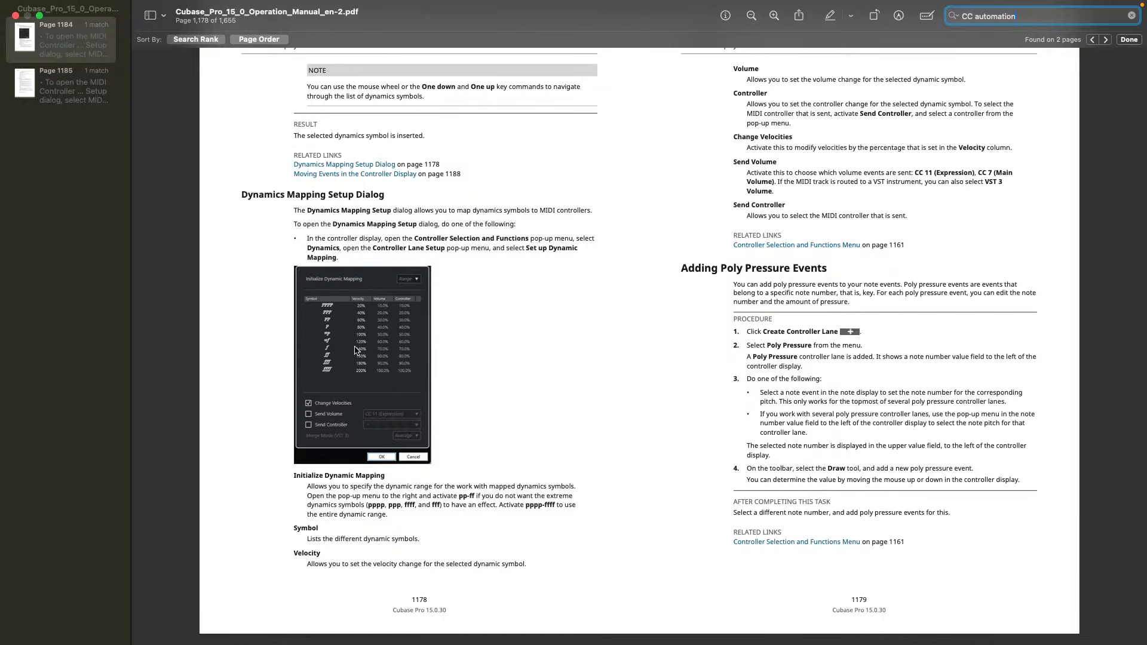
scroll(357, 350, down, 20)
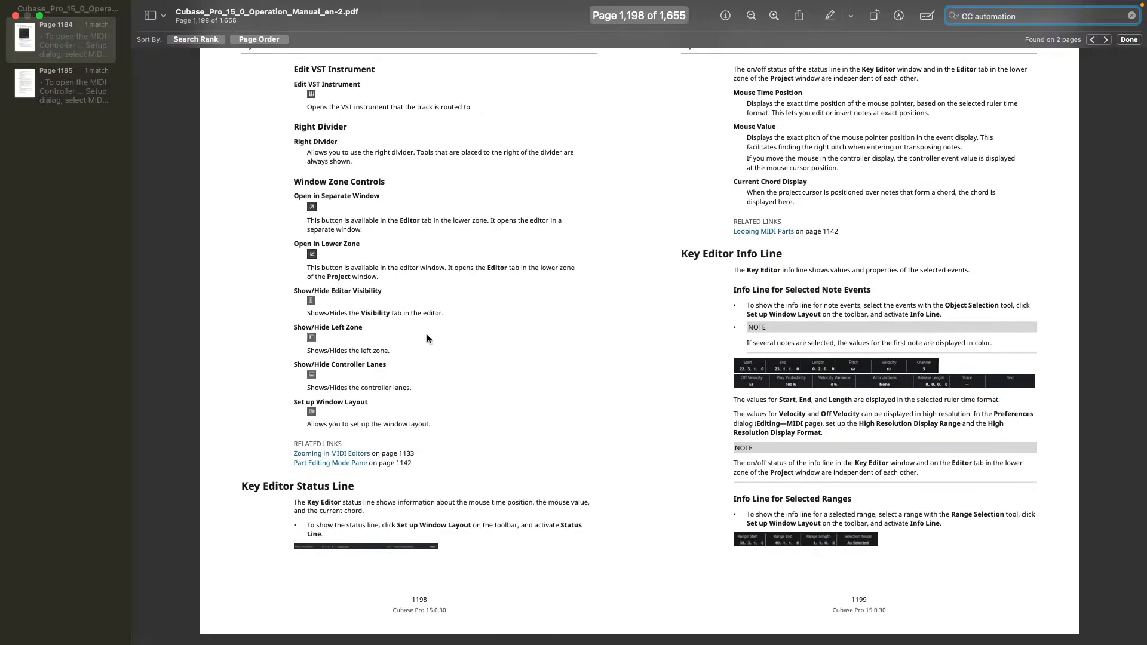
scroll(426, 338, up, 8)
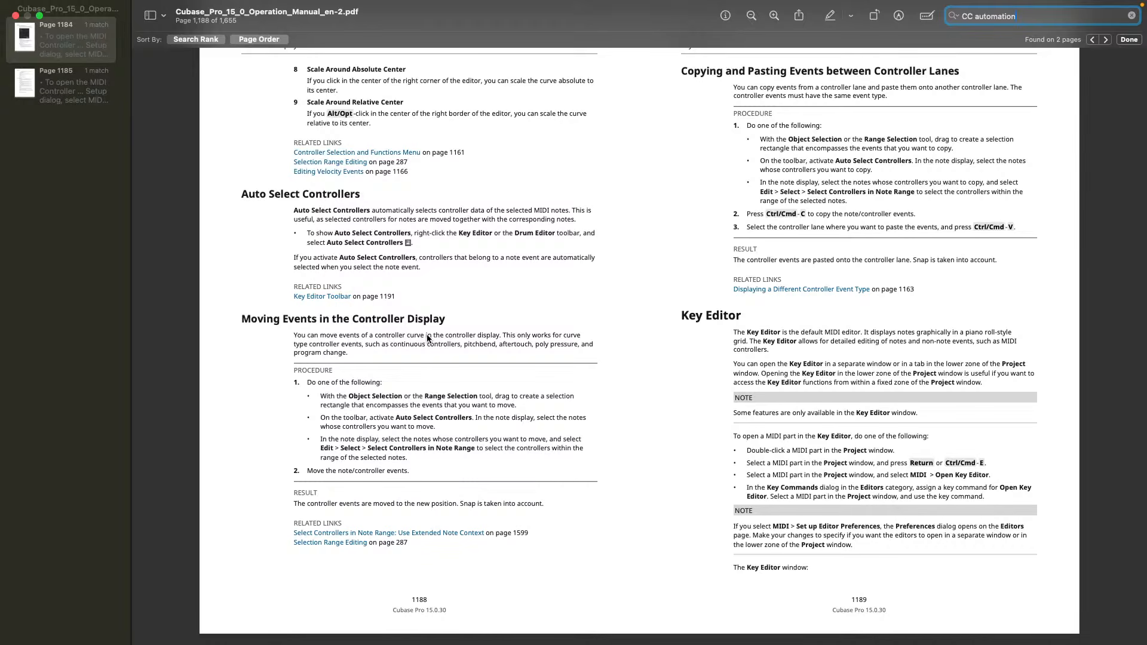
scroll(469, 457, down, 20)
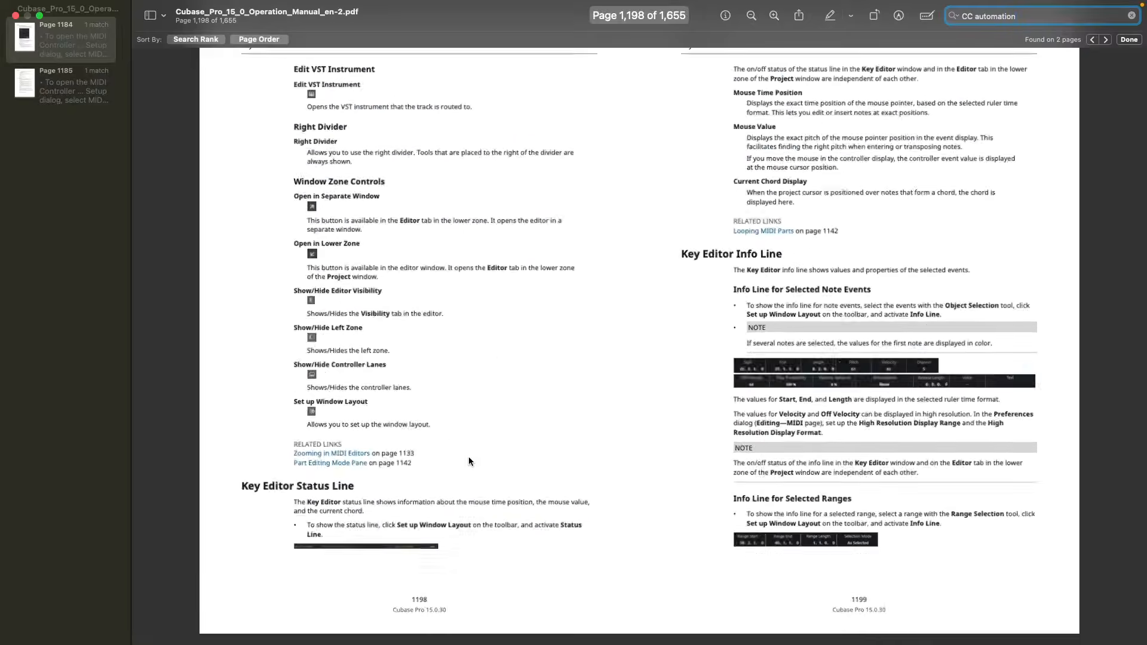
scroll(471, 453, down, 4)
scroll(470, 452, up, 14)
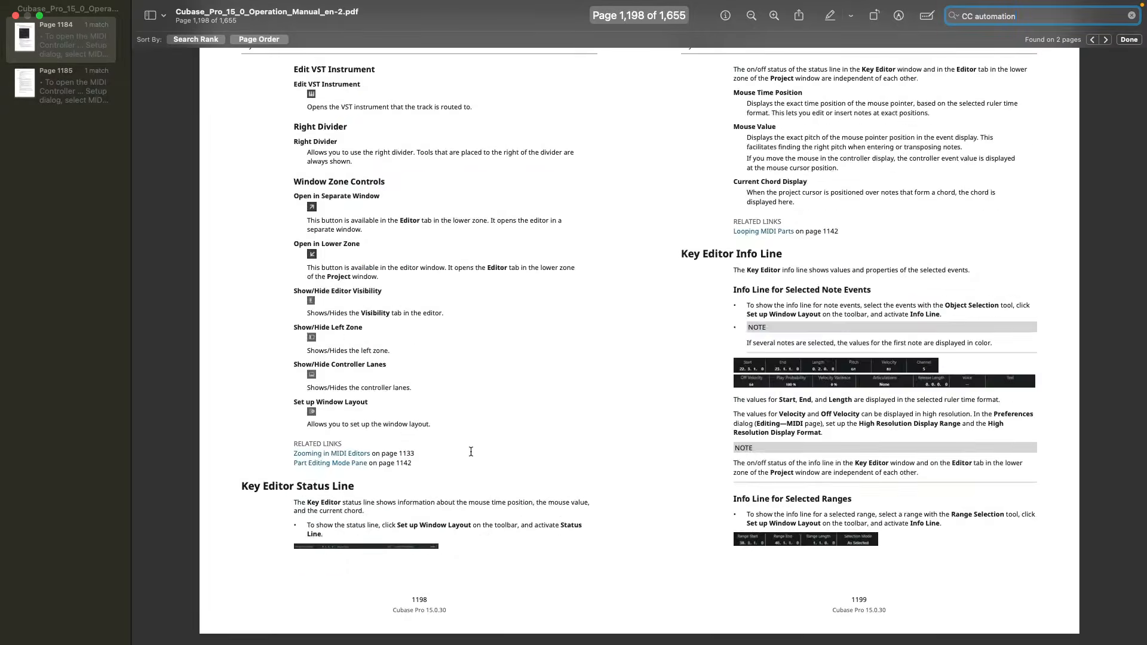
scroll(469, 456, up, 12)
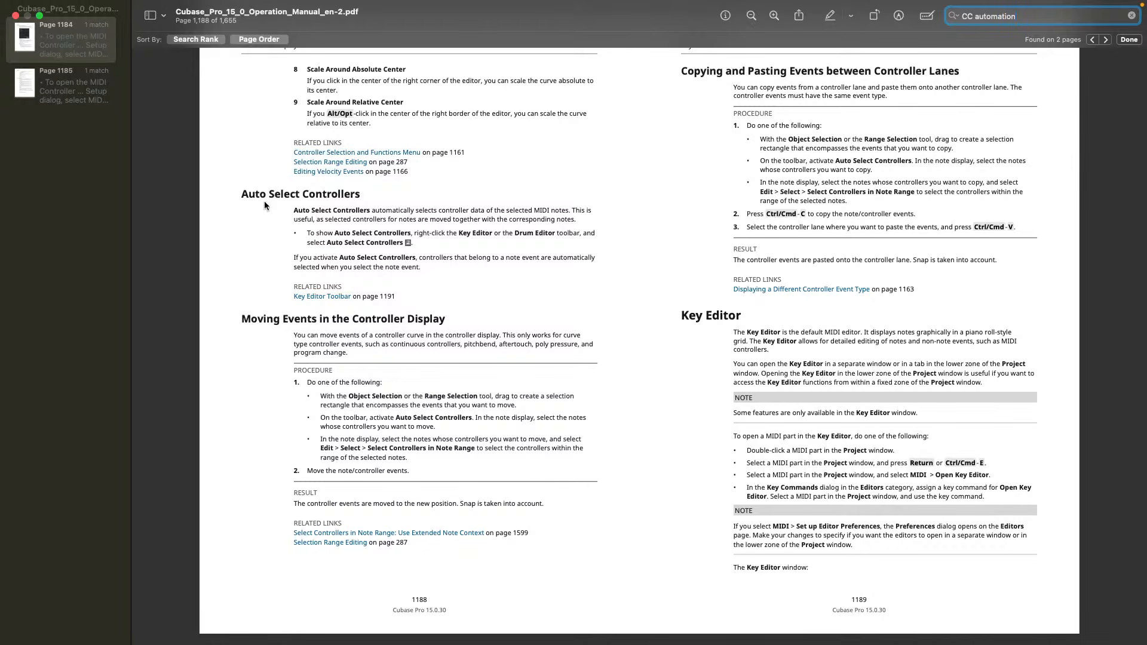
click(16, 16)
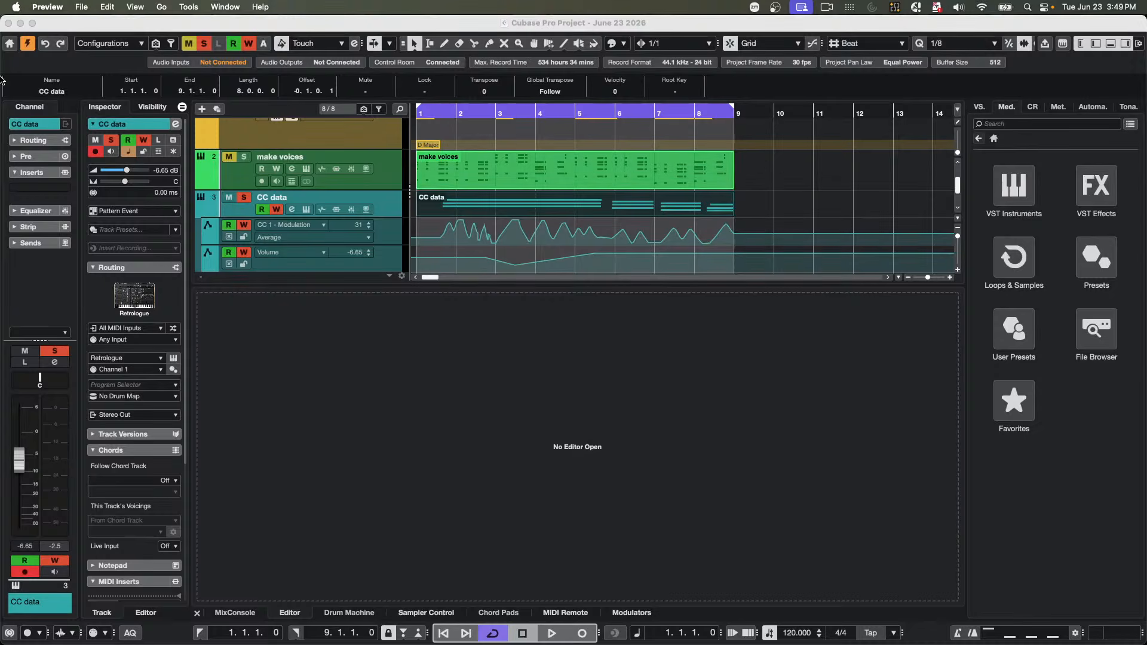
- Switch to Cubase and create a new empty project from the Hub, accepting the offered project folder
click(71, 21)
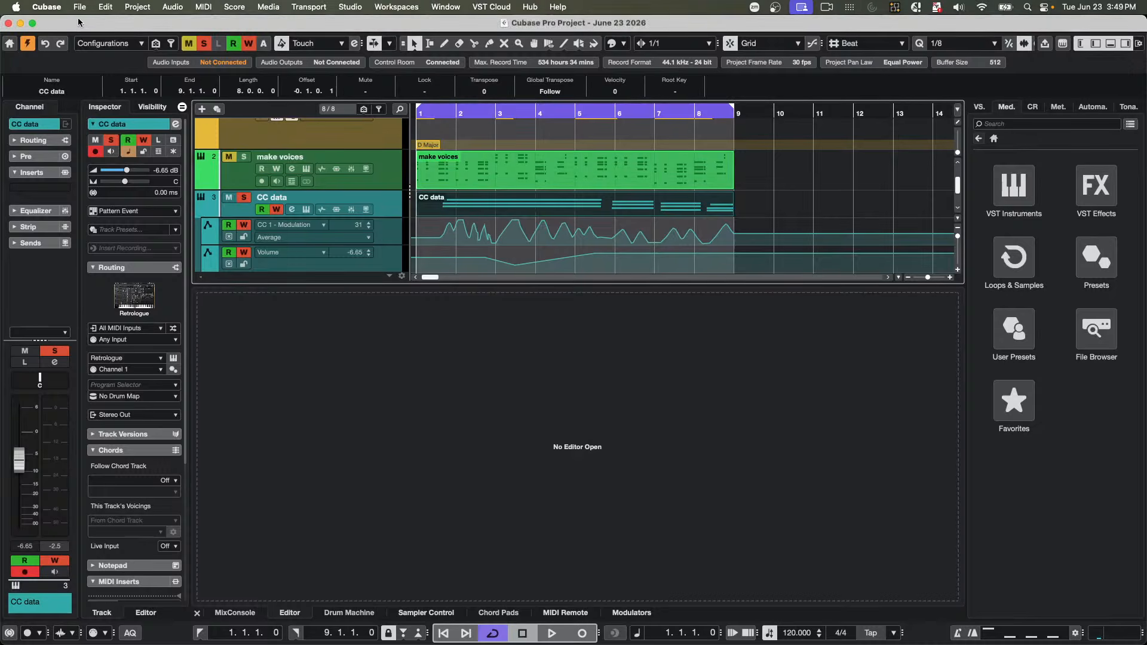
click(80, 7)
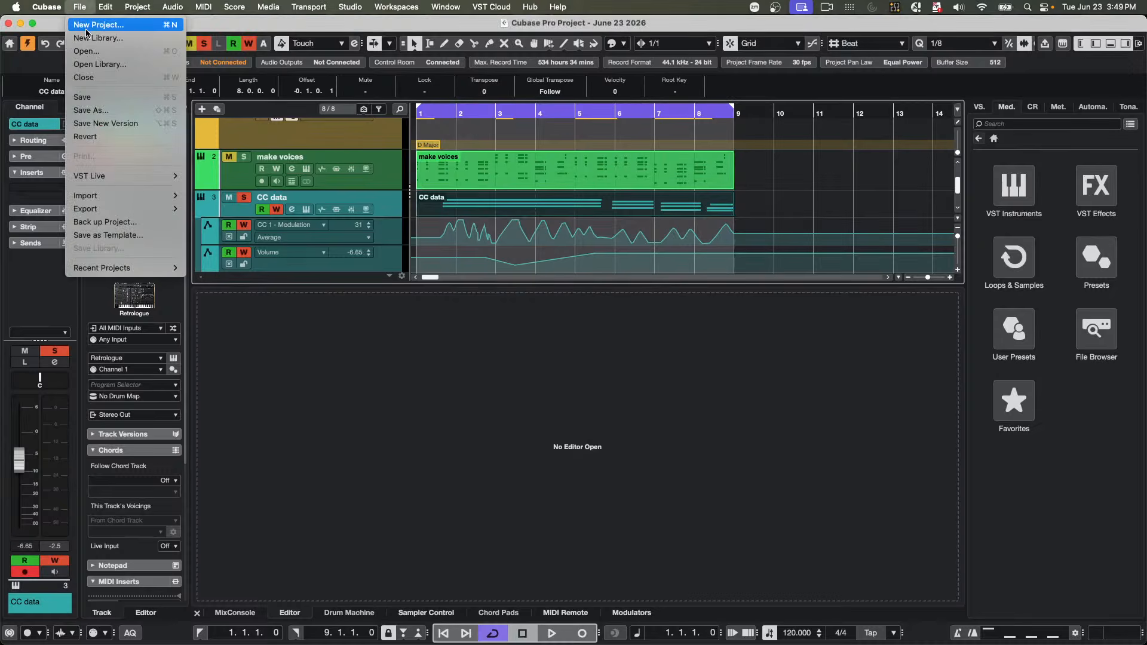
click(120, 26)
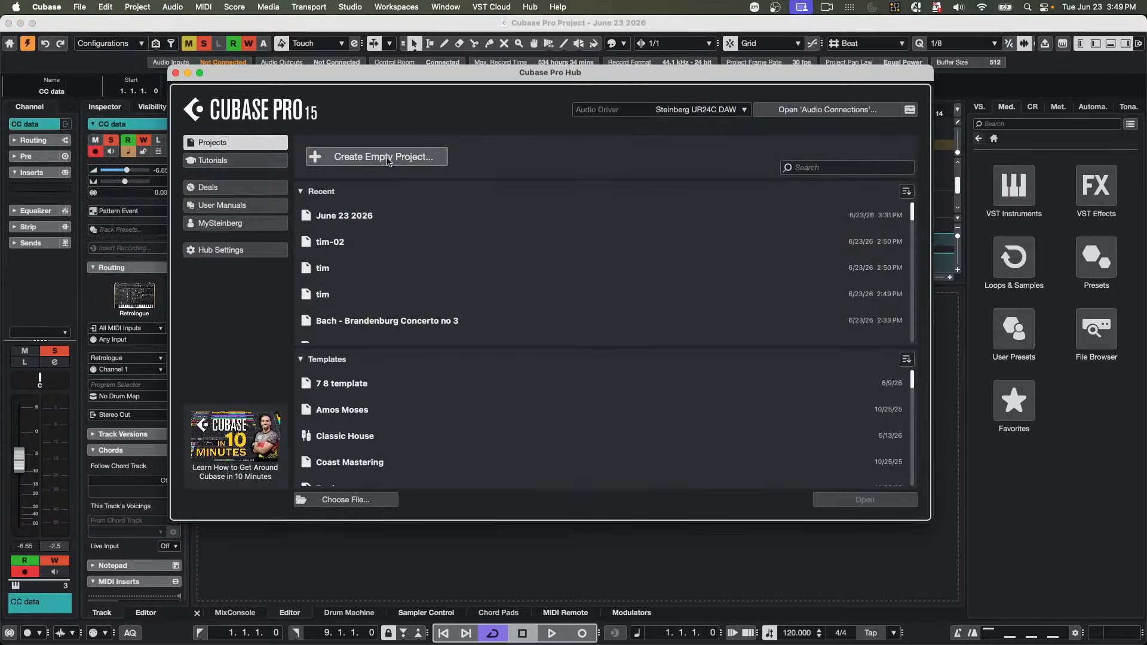
click(388, 161)
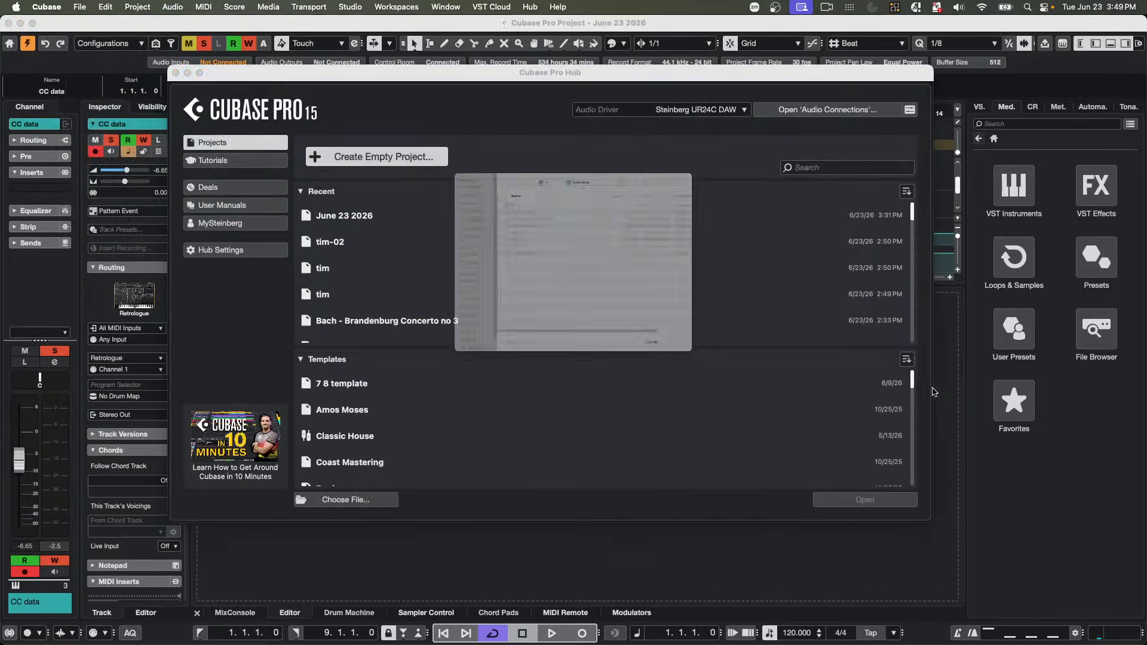
click(781, 422)
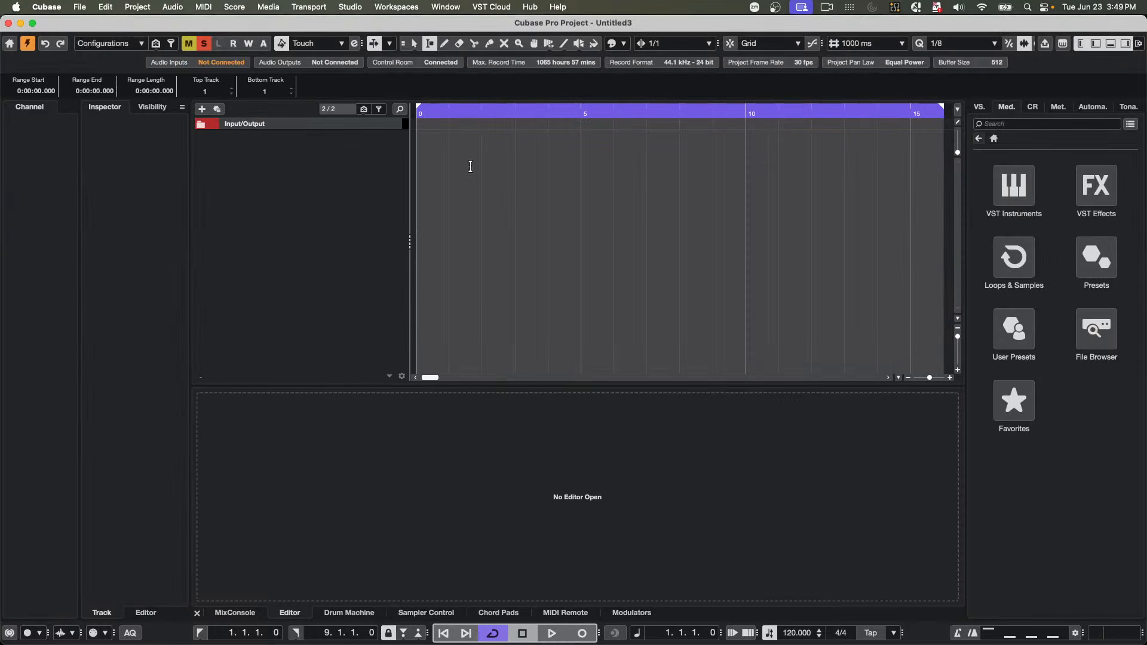
- Add an instrument track using HALion 7 with the event type set to MIDI Part
right_click(268, 158)
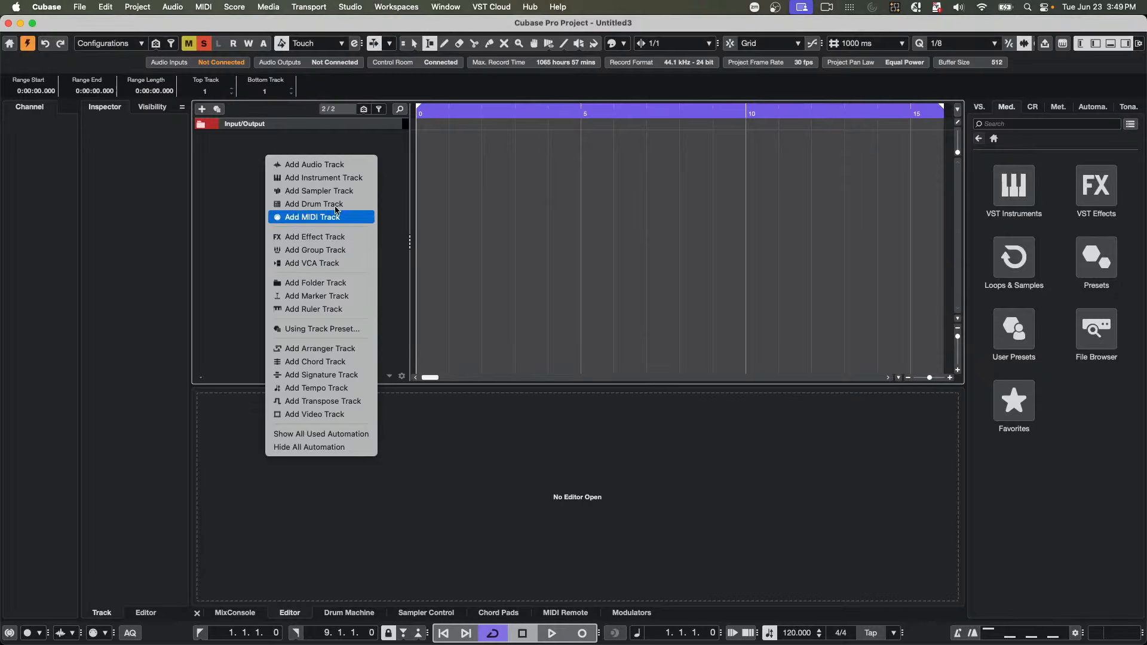
click(323, 177)
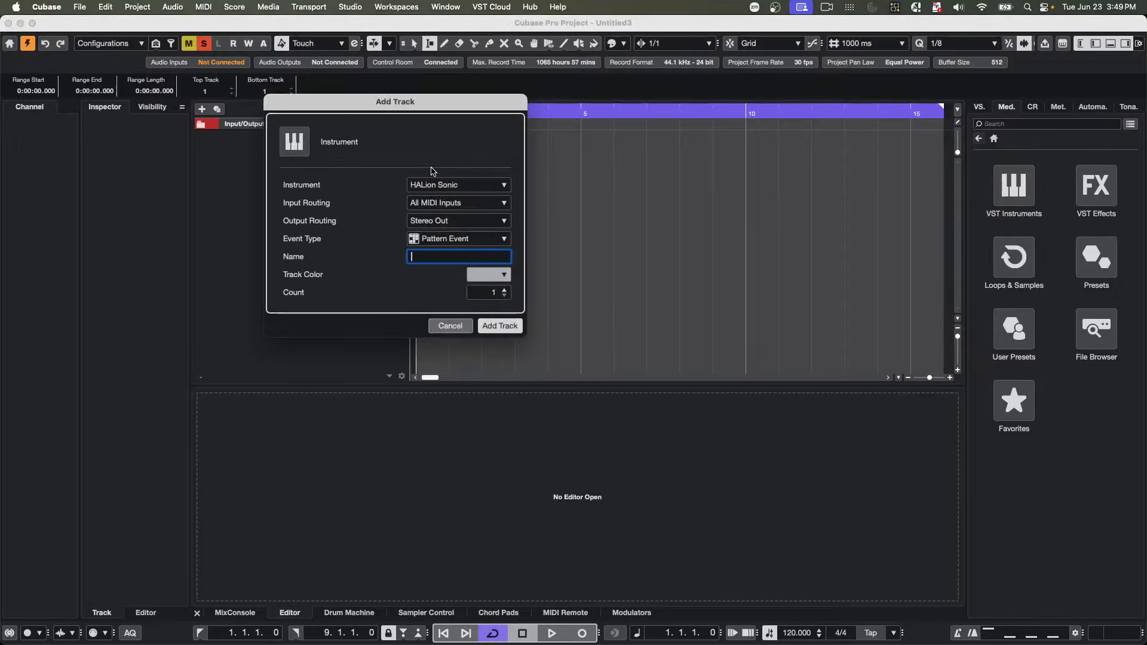
click(486, 188)
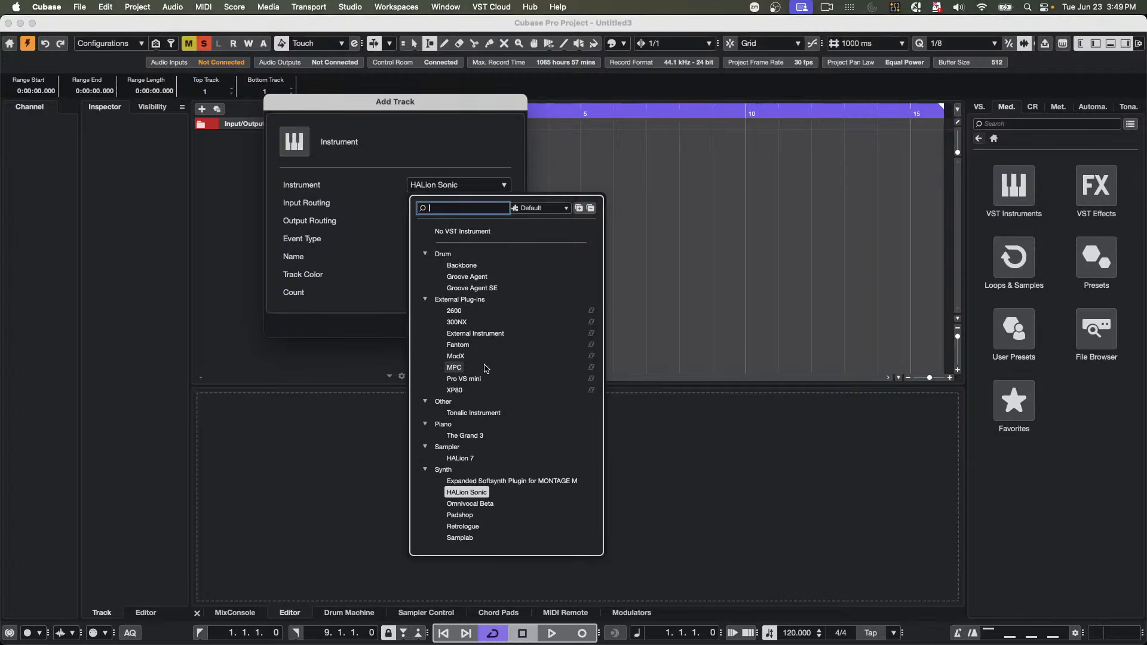
click(463, 458)
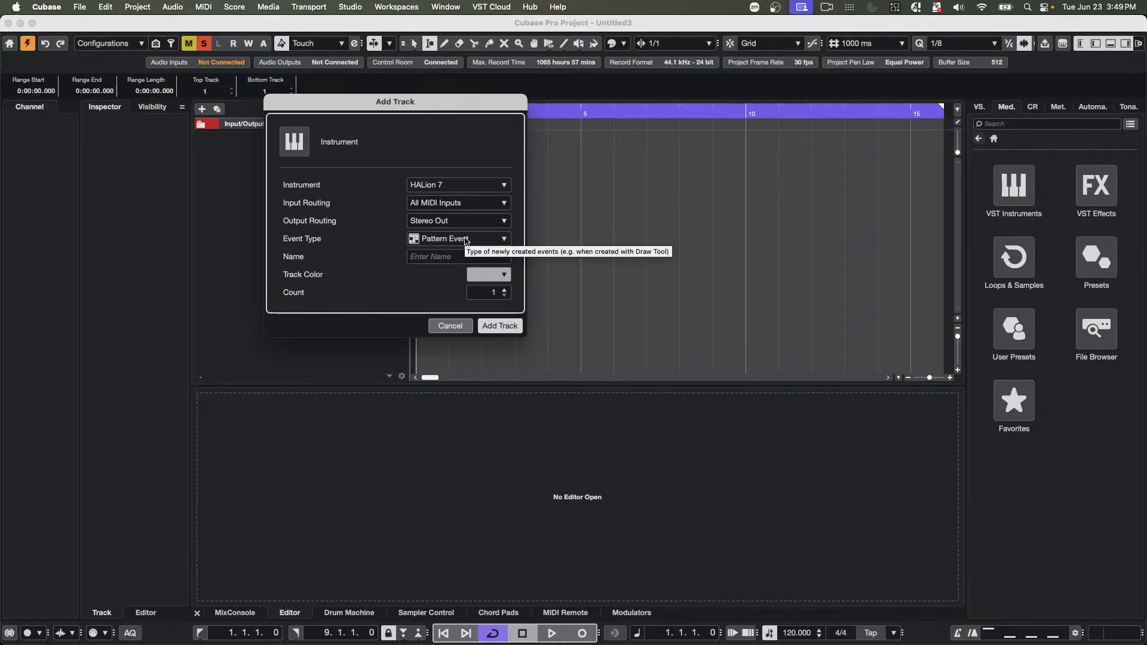
click(480, 233)
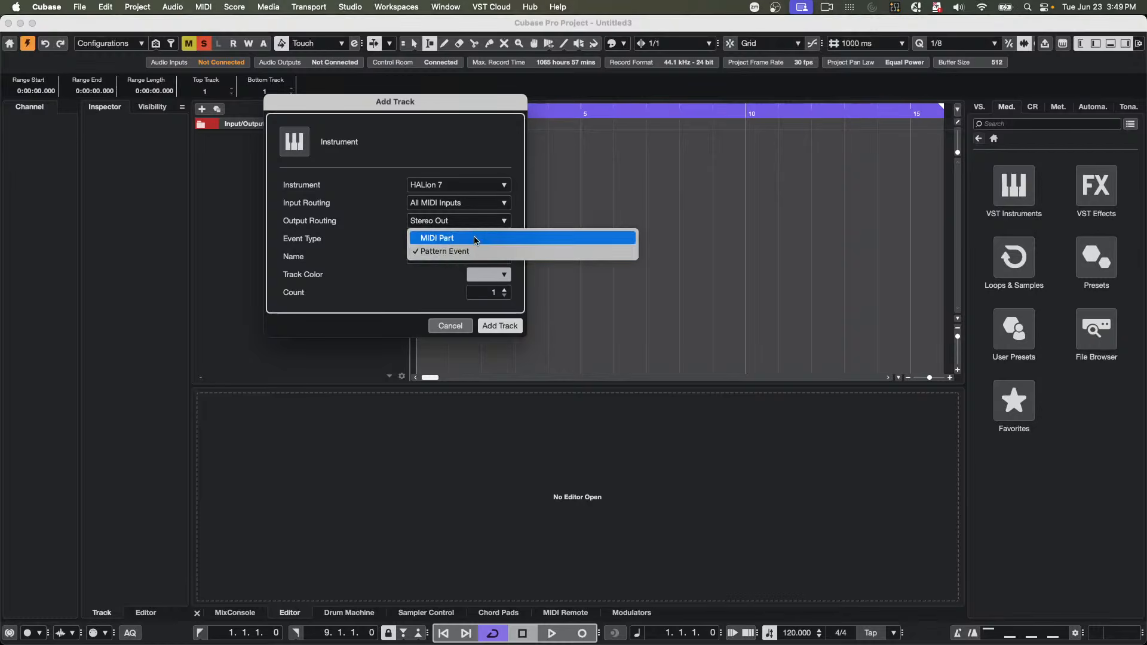
click(475, 238)
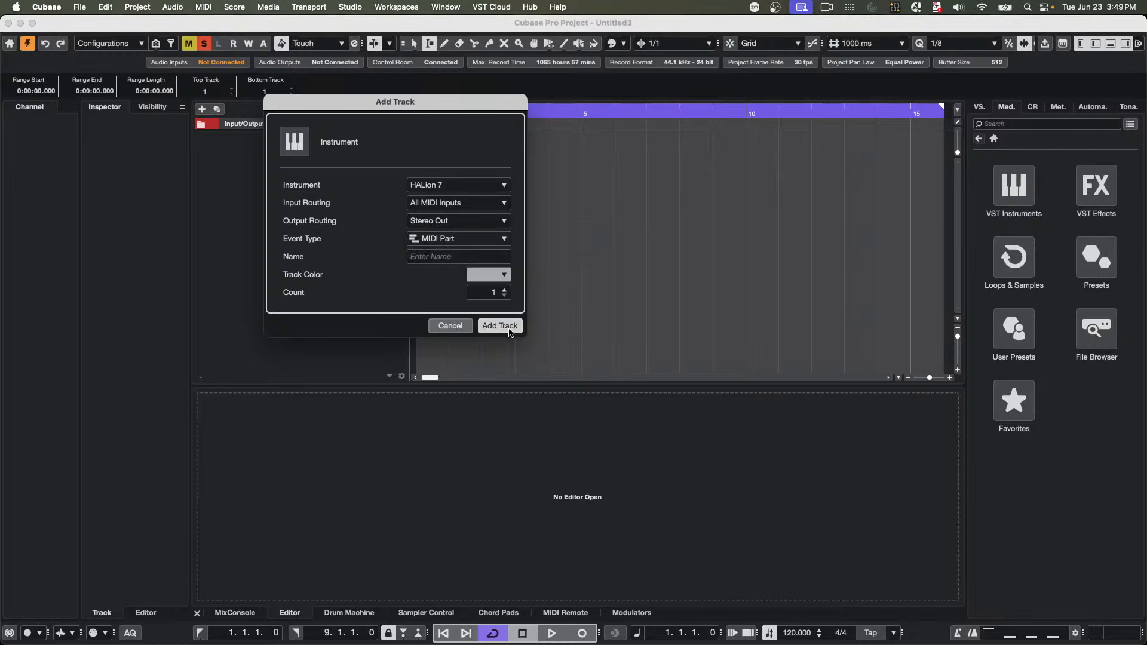
click(510, 328)
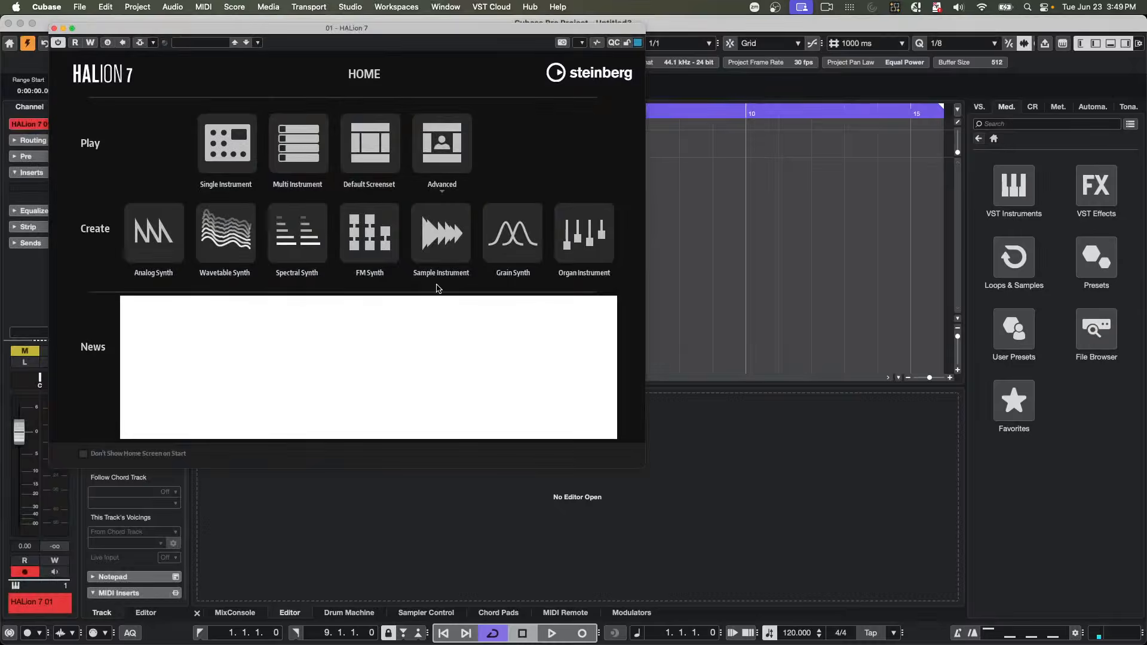
- Load the Ballad Times program from the Amped Elektra library in HALion 7's advanced view and close the instrument window
click(460, 162)
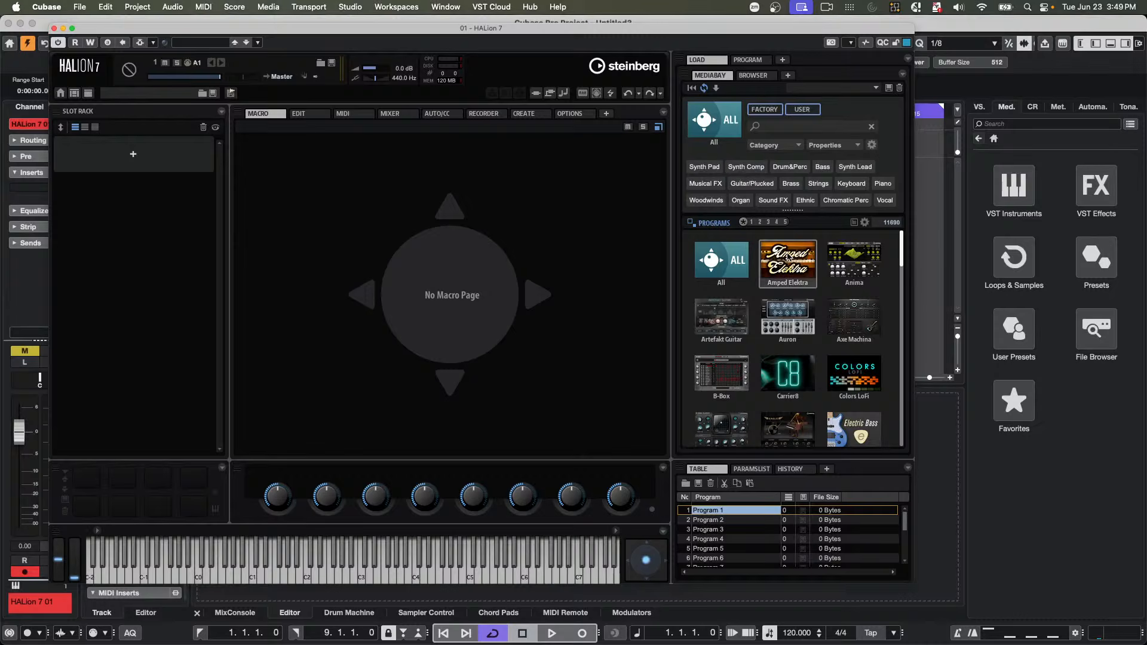
click(787, 257)
scroll(743, 252, up, 8)
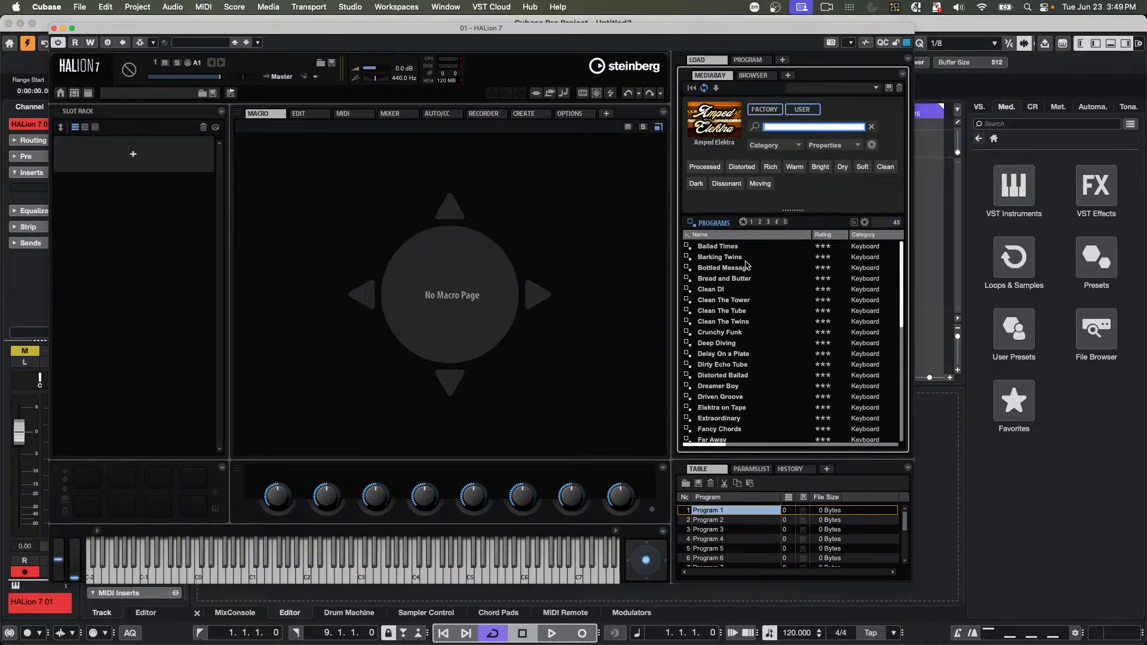
double_click(734, 250)
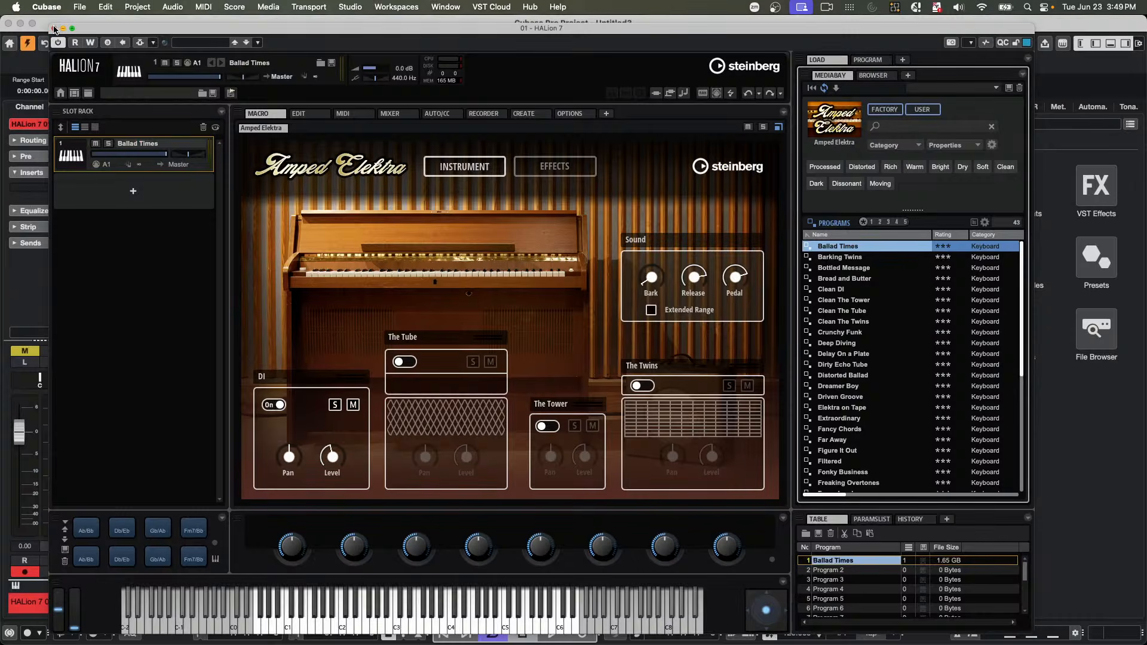
click(53, 28)
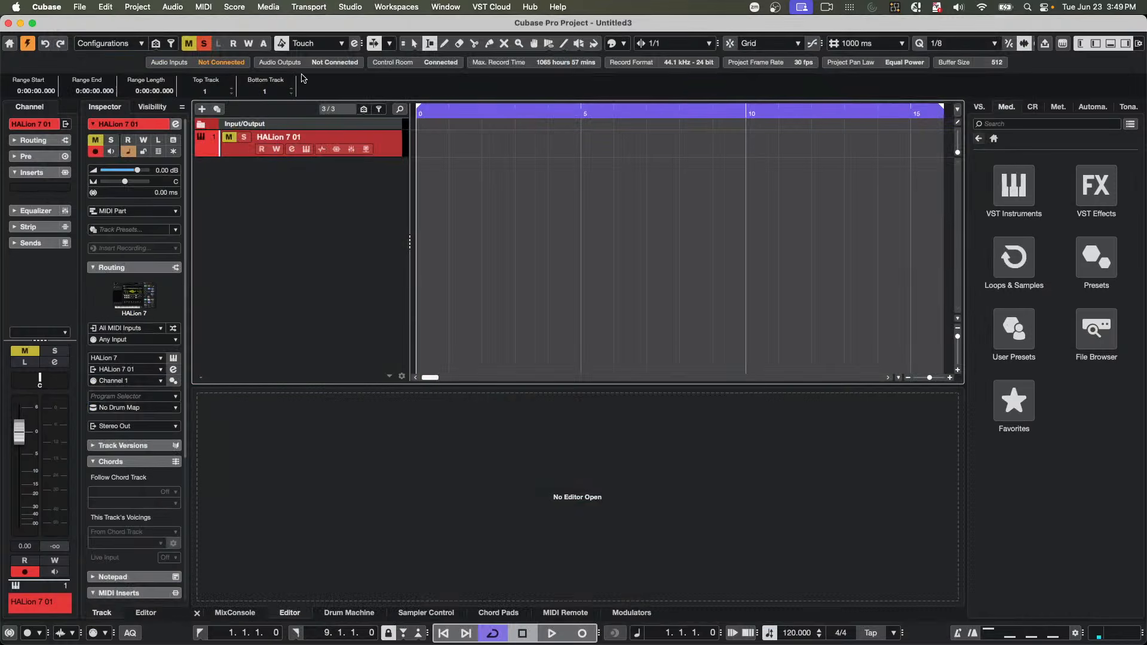
- Switch the project ruler's time format from seconds to bars and beats
drag(430, 105, 435, 78)
click(440, 135)
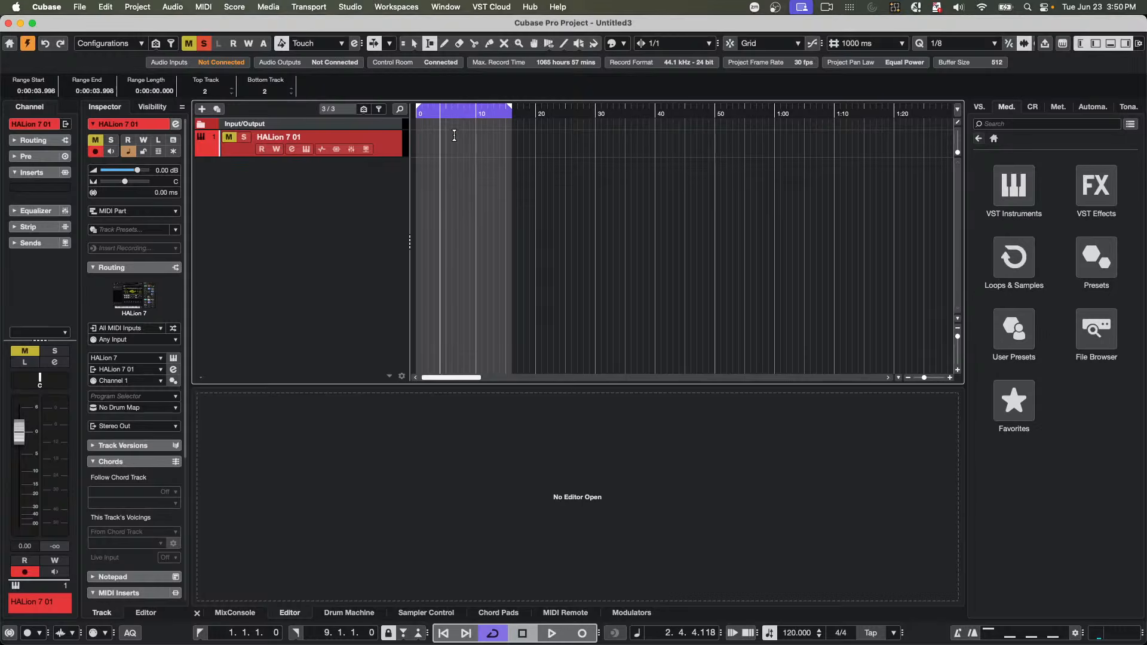
right_click(453, 117)
click(485, 122)
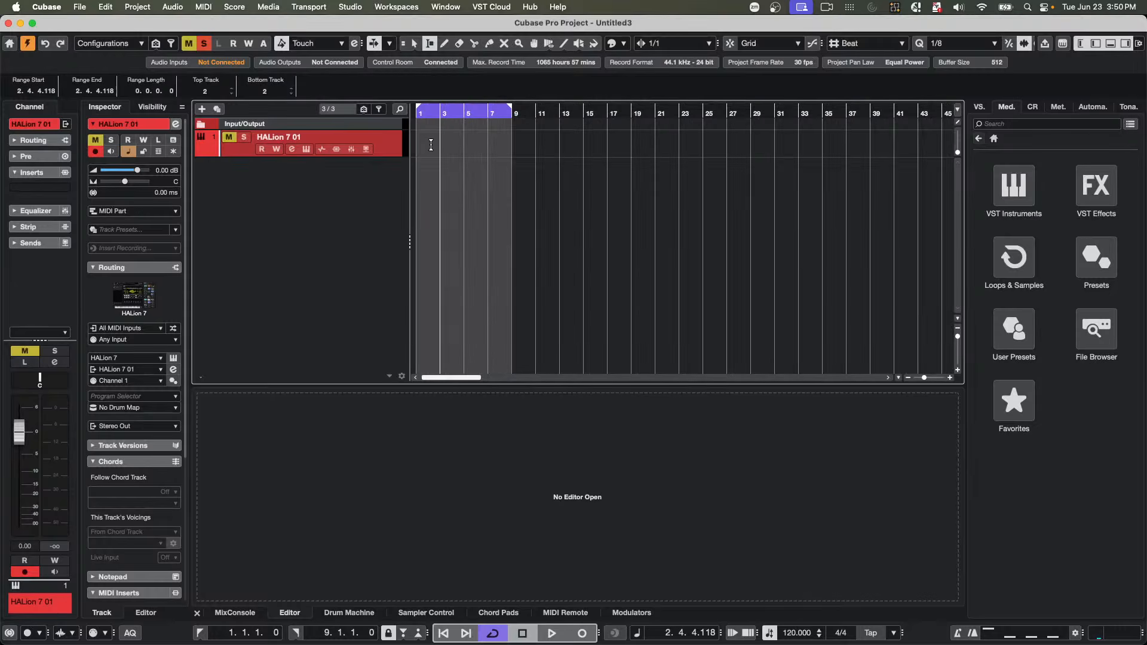
- Create an eight-bar MIDI part on the HALion 7 track between the locators with the Object Selection tool
right_click(428, 146)
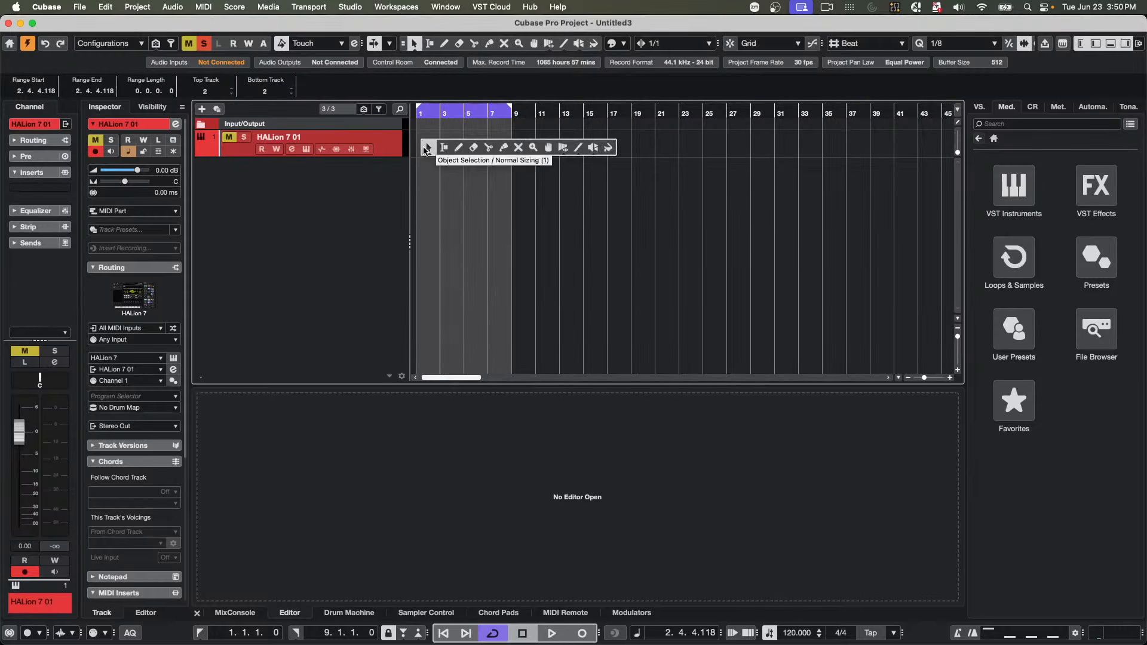
click(428, 149)
double_click(427, 149)
double_click(428, 150)
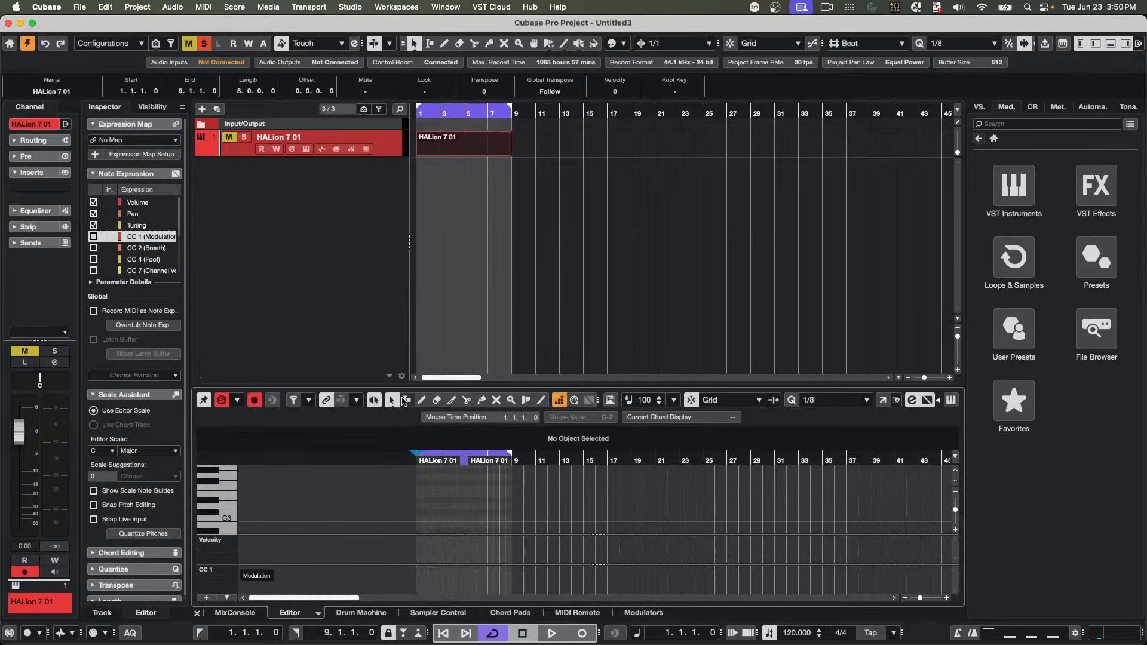
- Draw several notes between about bars 2 and 8 of the MIDI part, and unmute and solo the HALion 7 track
right_click(456, 499)
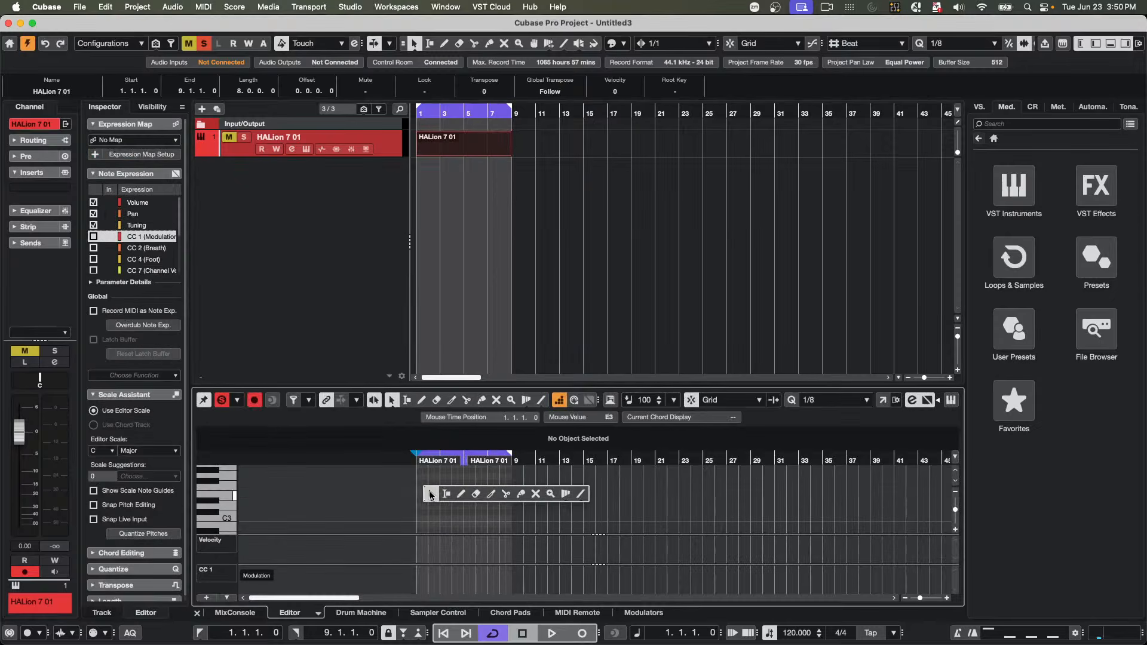
click(461, 493)
mouse_move(446, 500)
mouse_down()
mouse_move(465, 500)
mouse_move(457, 506)
mouse_move(457, 475)
mouse_move(501, 488)
mouse_up()
click(457, 457)
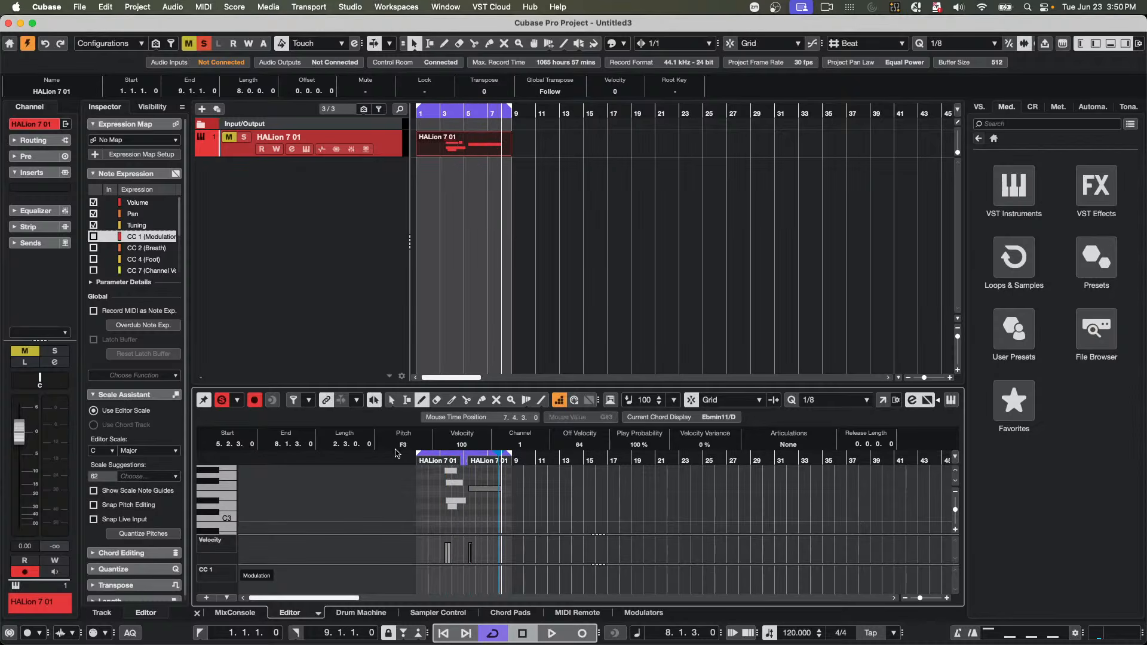
drag(432, 495, 448, 513)
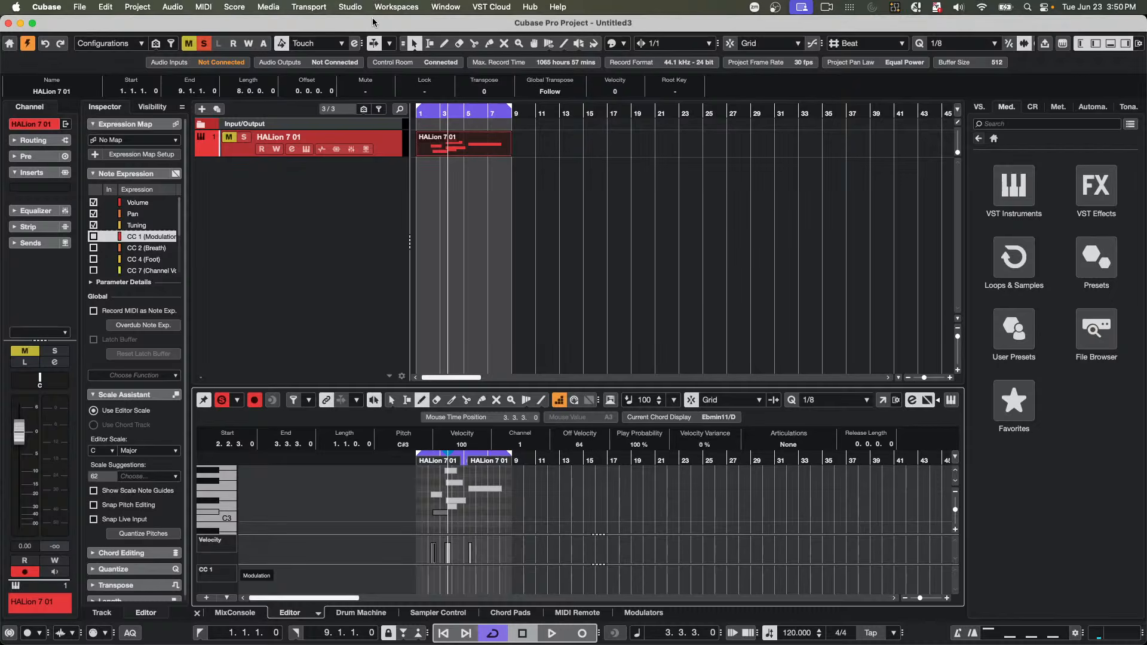
click(227, 141)
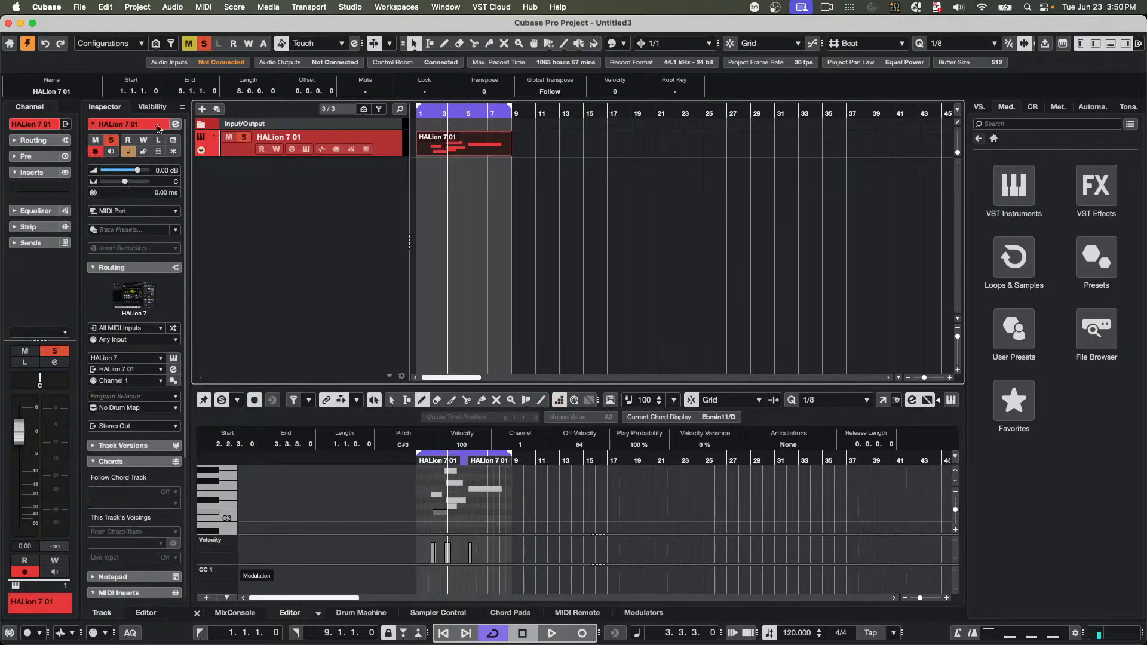
- Save the project as "HAlion to HALion Sonic test" in the fuke save folder
click(84, 6)
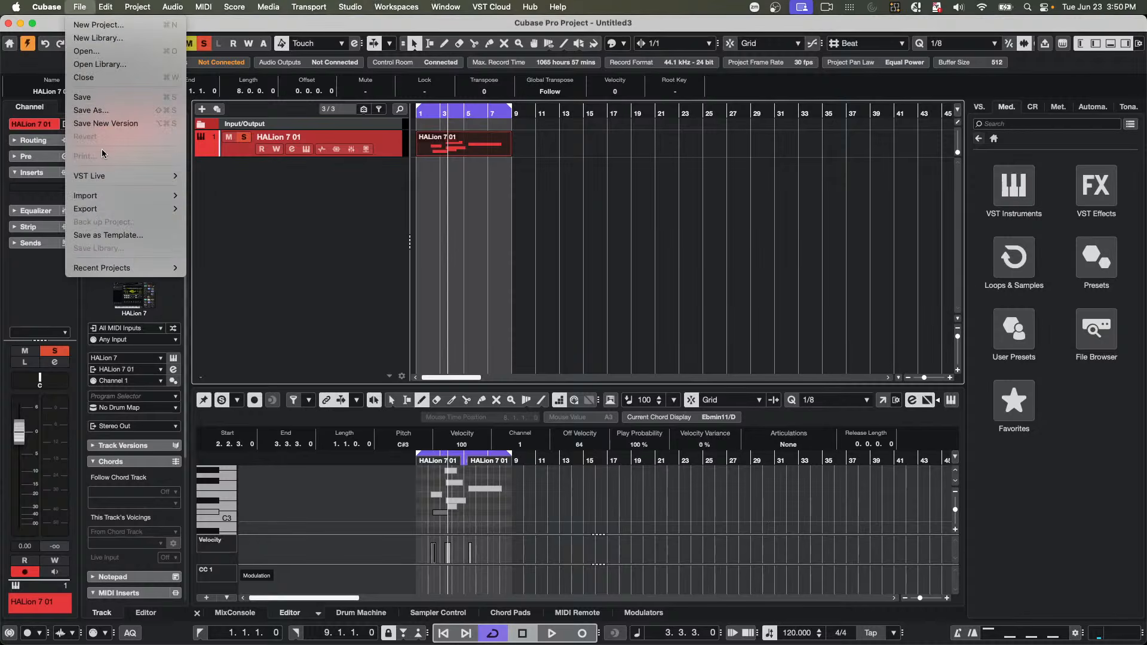
click(105, 111)
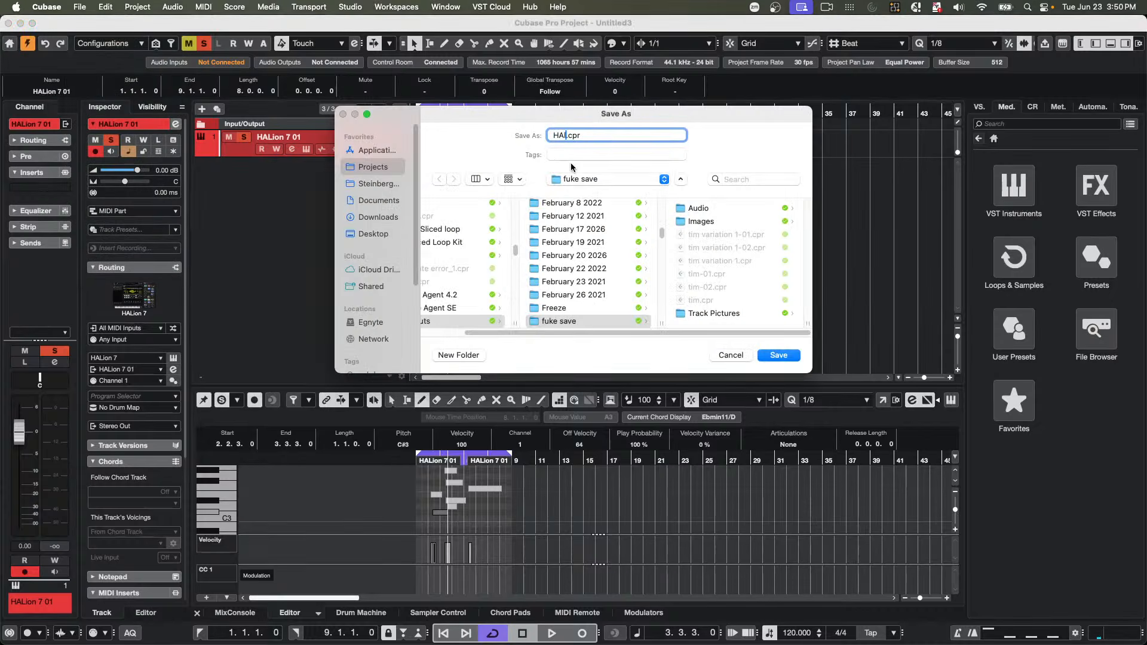
text(HAlion to HAlion Sonic test)
key(Return)
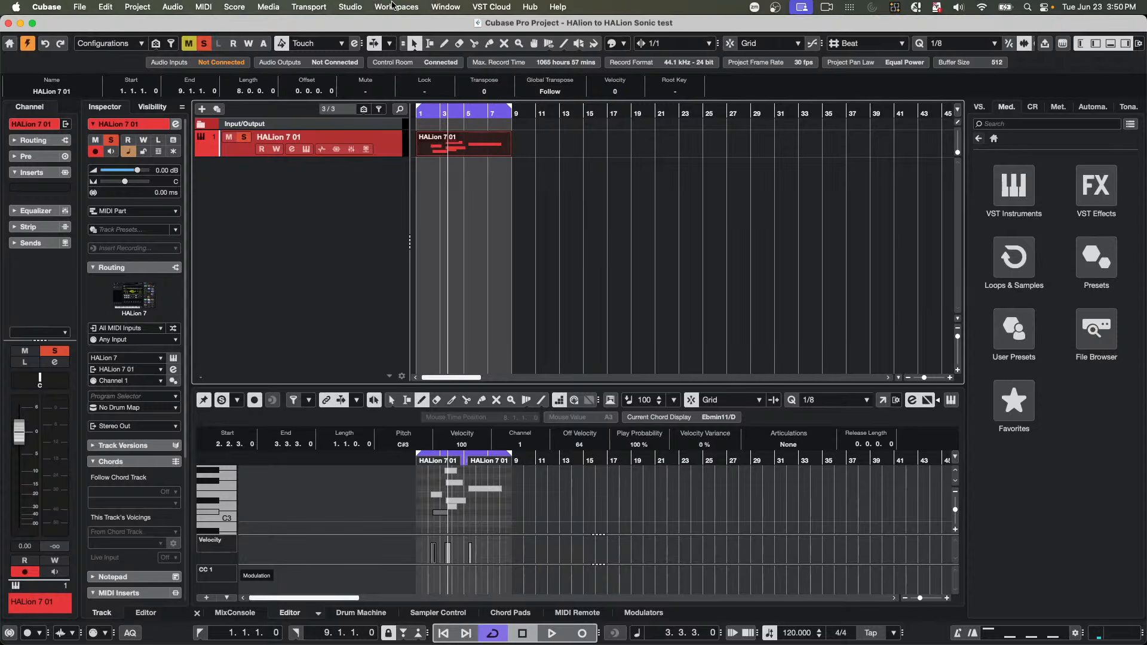
- Copy the Default effects collection in the VST Plug-in Manager to a new collection named "June 23 delete"
click(350, 7)
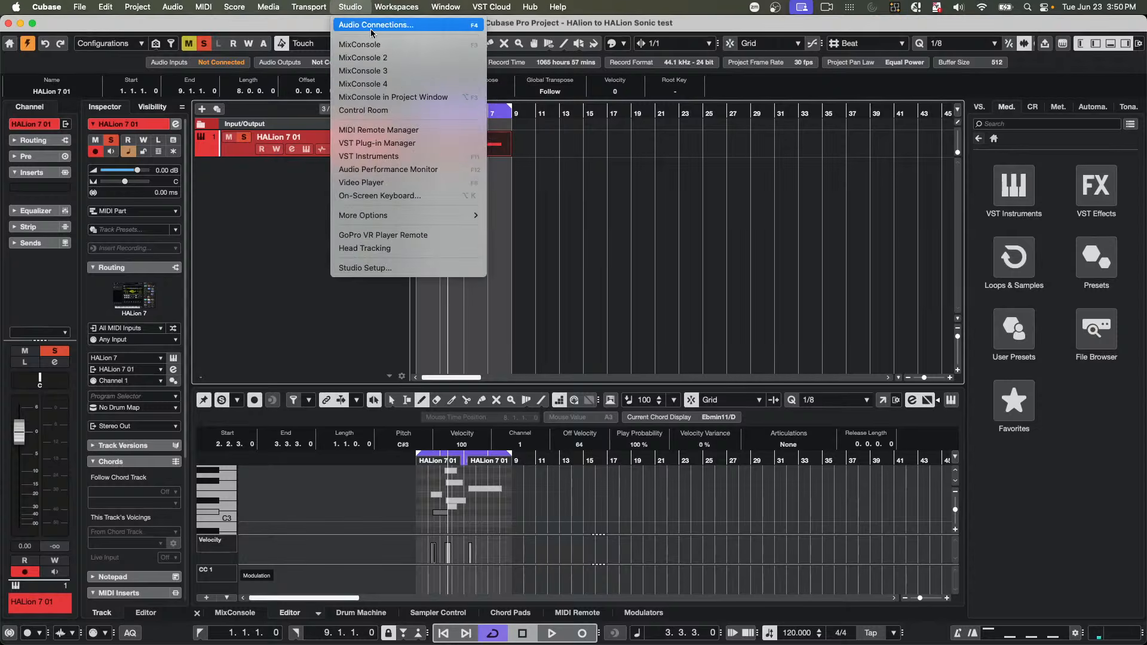
click(382, 142)
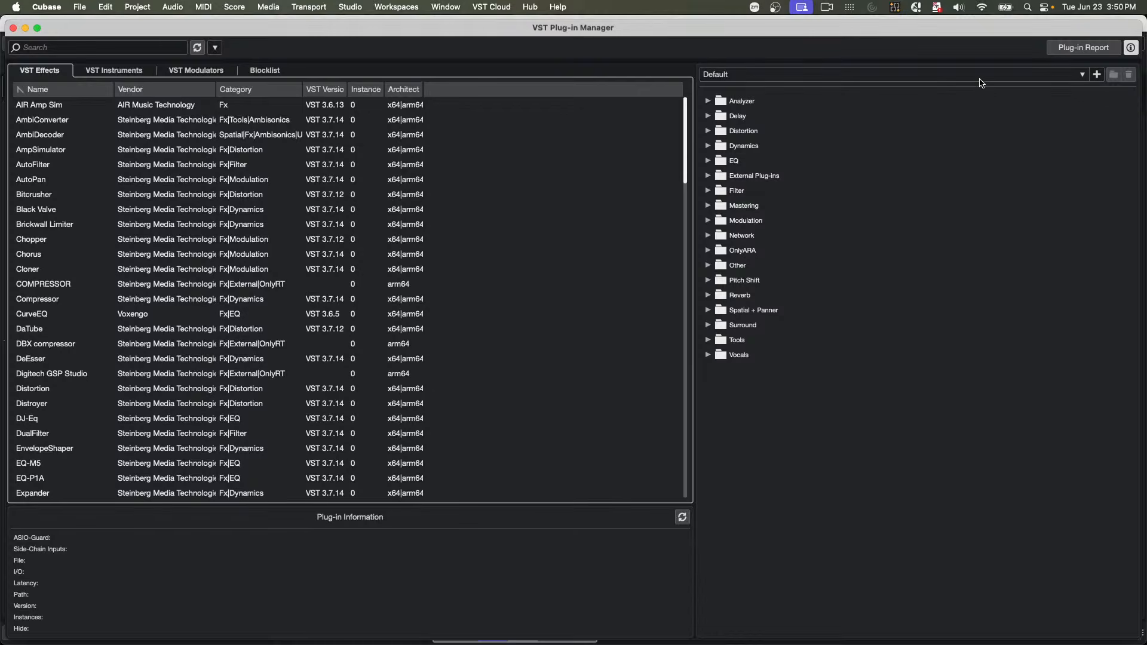
click(762, 76)
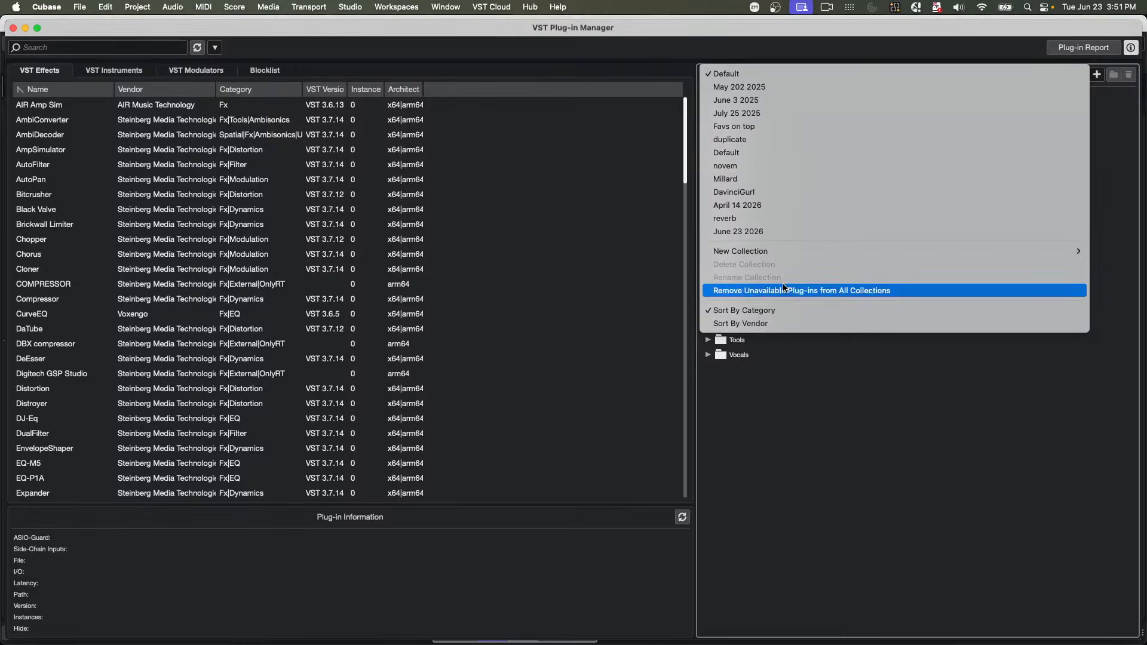
click(838, 414)
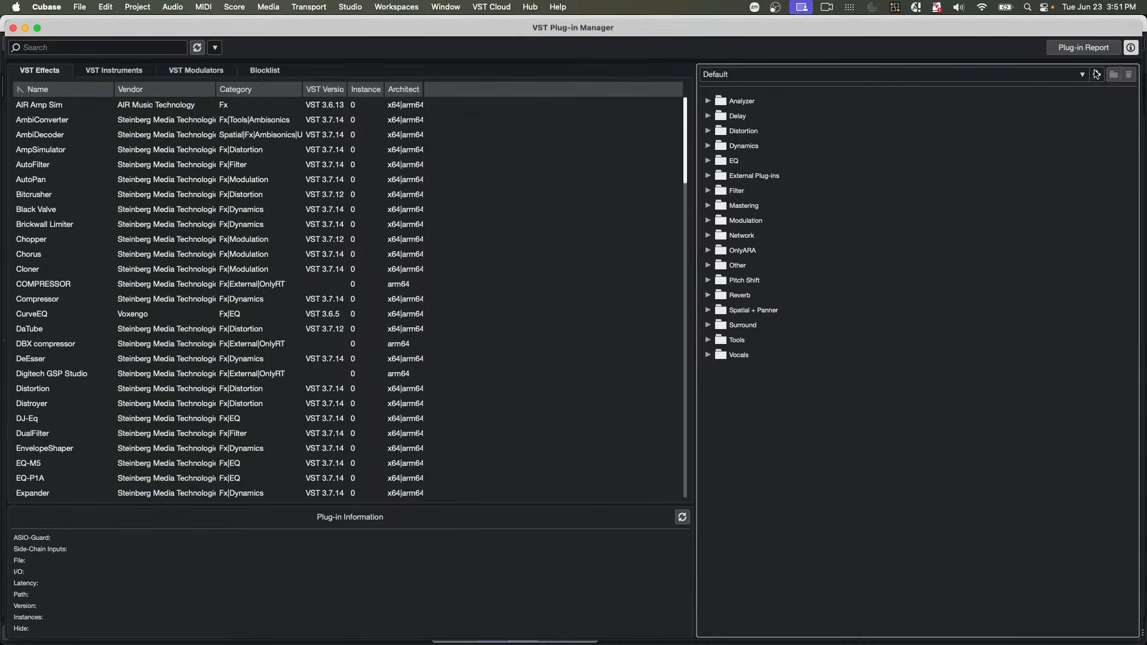
click(1097, 74)
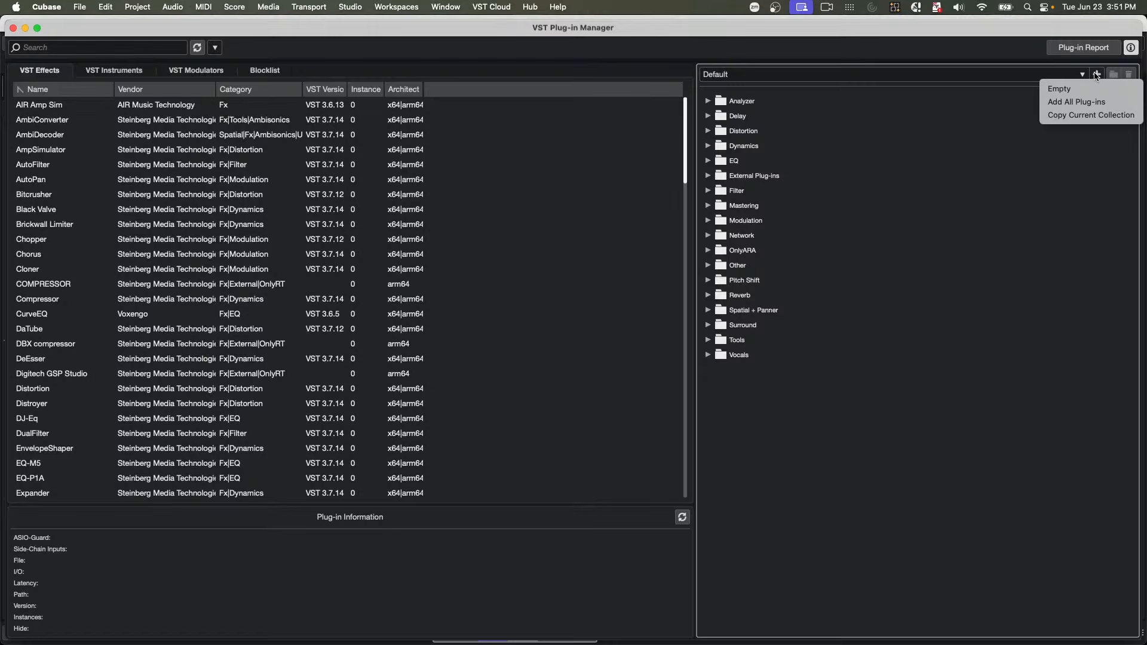
click(1078, 116)
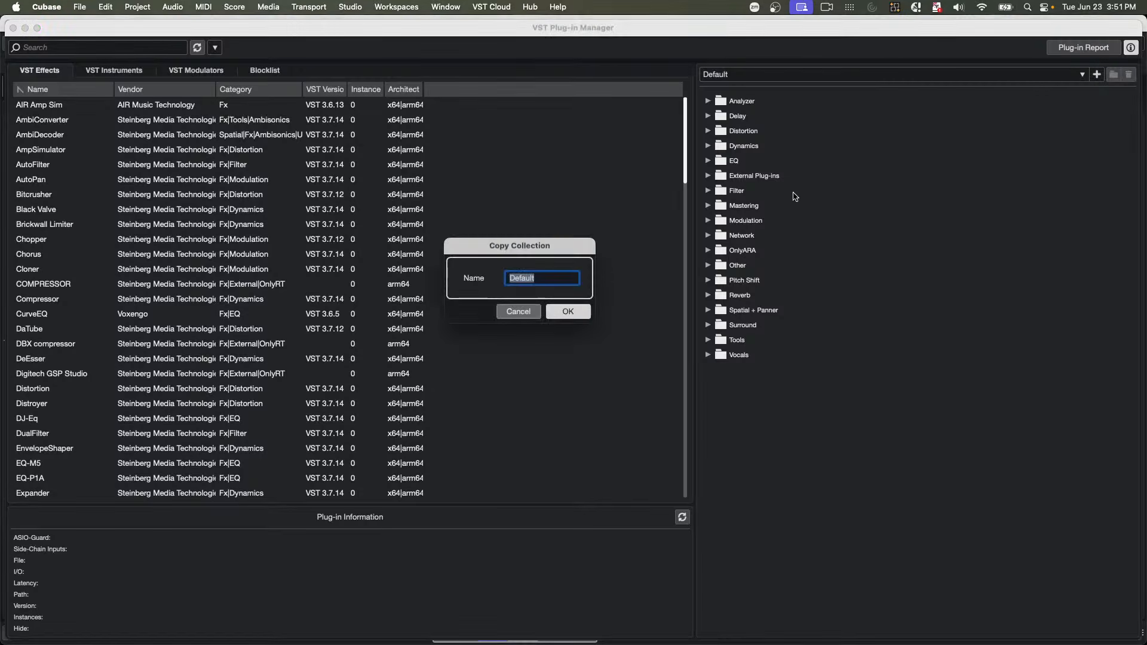
text(June 23 delete)
key(Return)
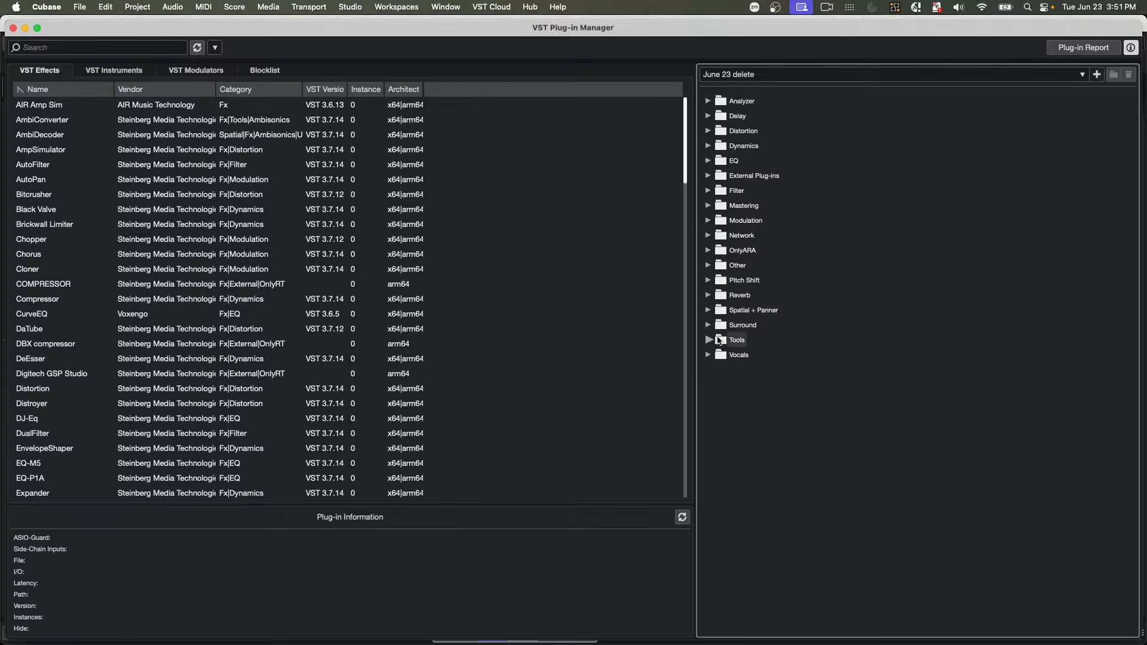
- Show the VST instruments in the Plug-in Manager and select HALion 7 in the Default collection's Sampler folder
click(141, 71)
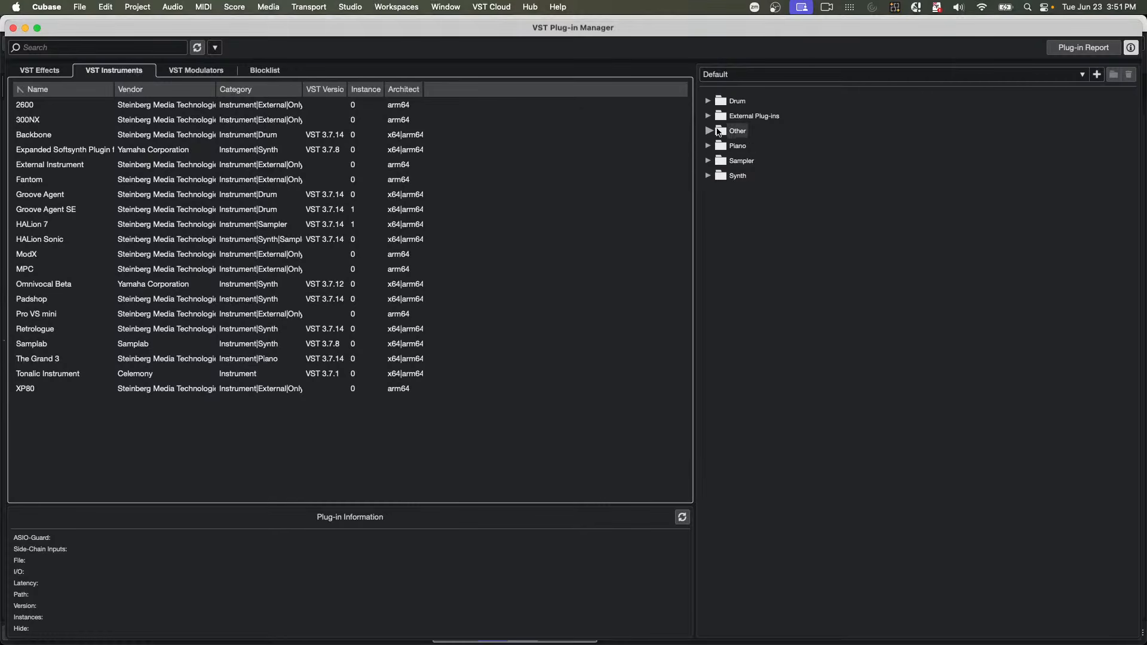
click(708, 160)
drag(741, 176, 328, 177)
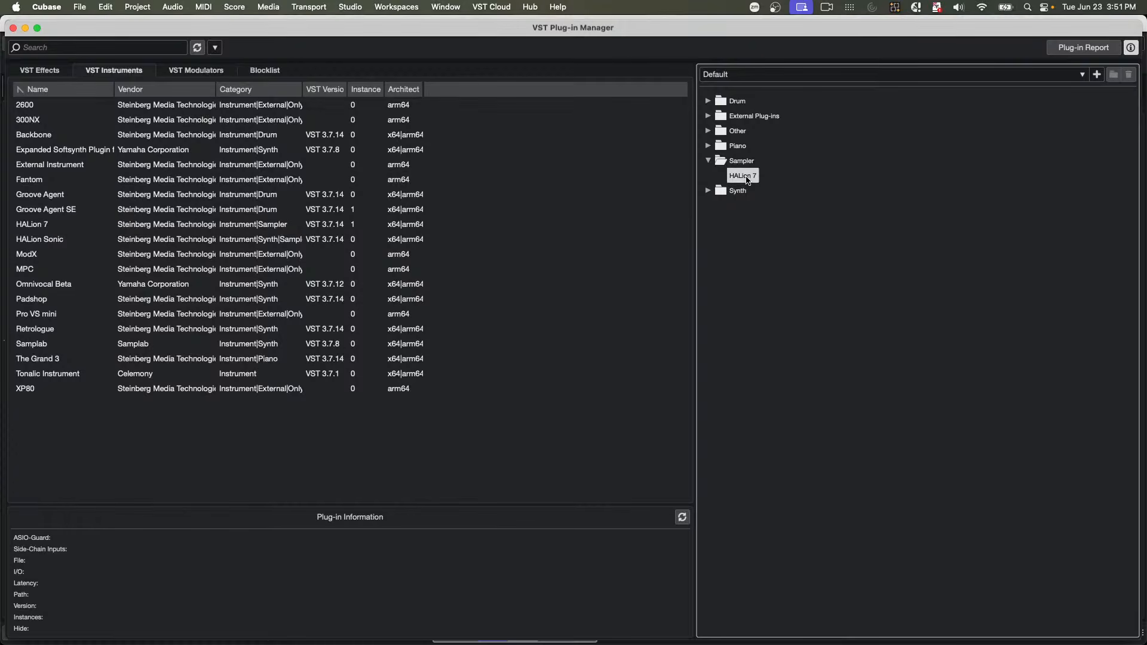
click(740, 178)
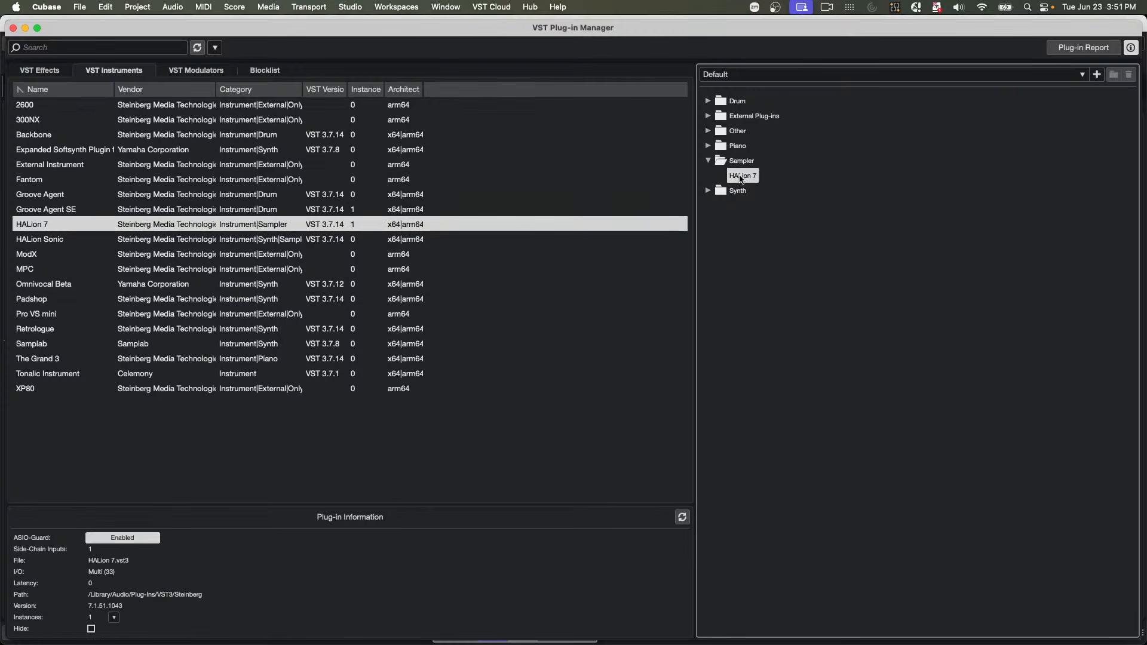
- Copy the Default instrument collection to a new collection named "June 23 delete"
click(822, 74)
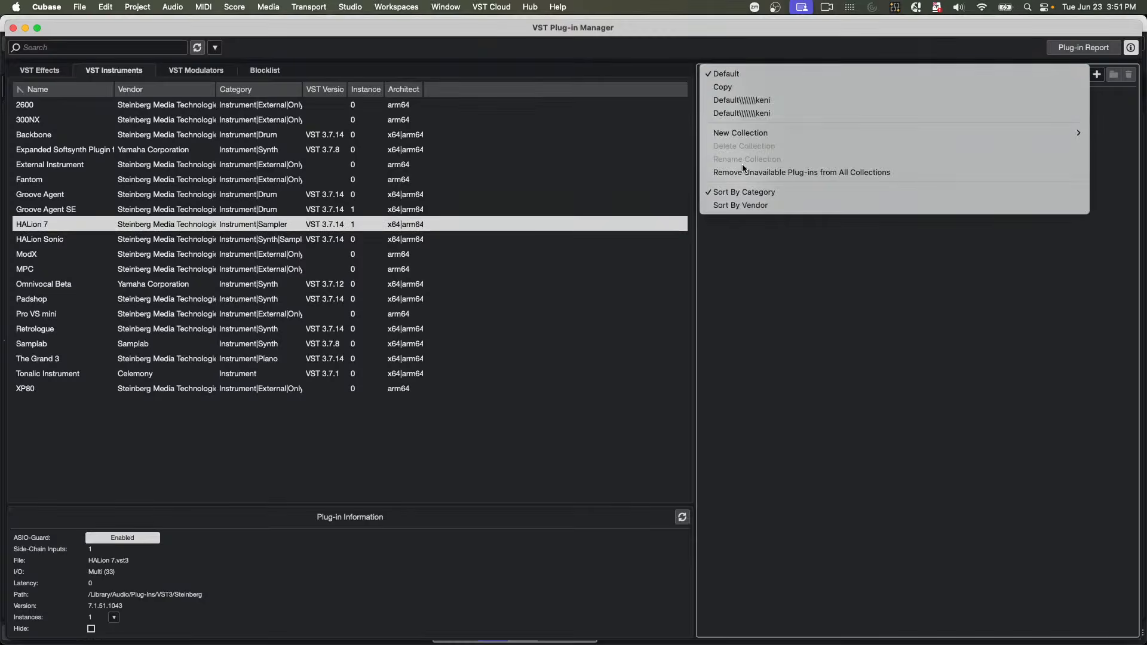
click(786, 248)
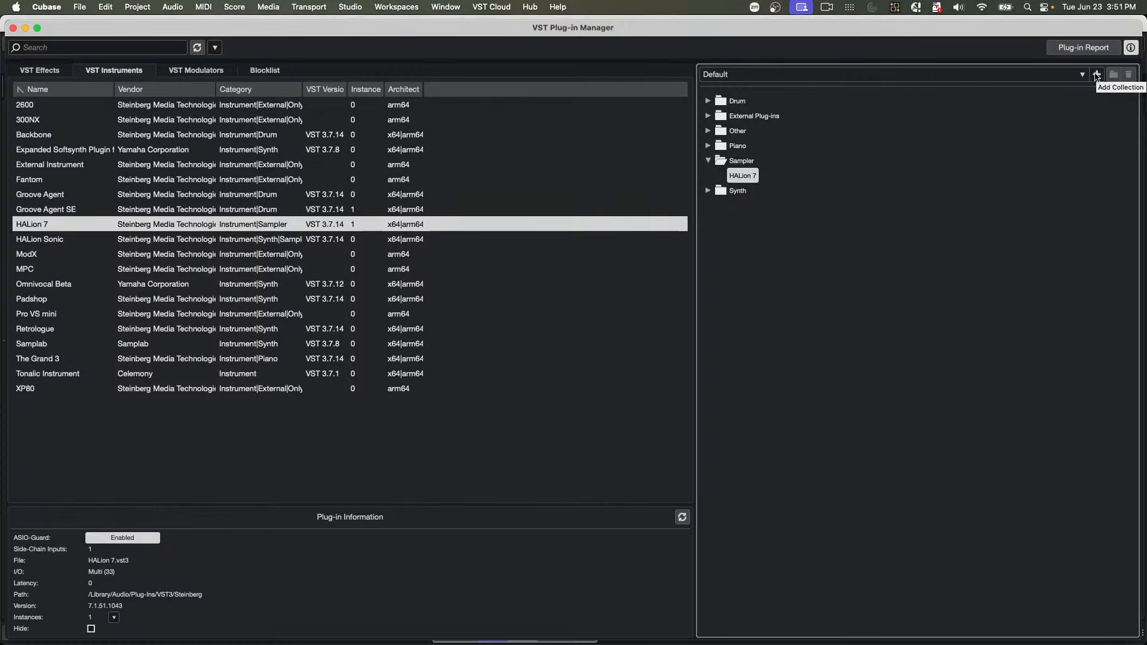
click(1098, 76)
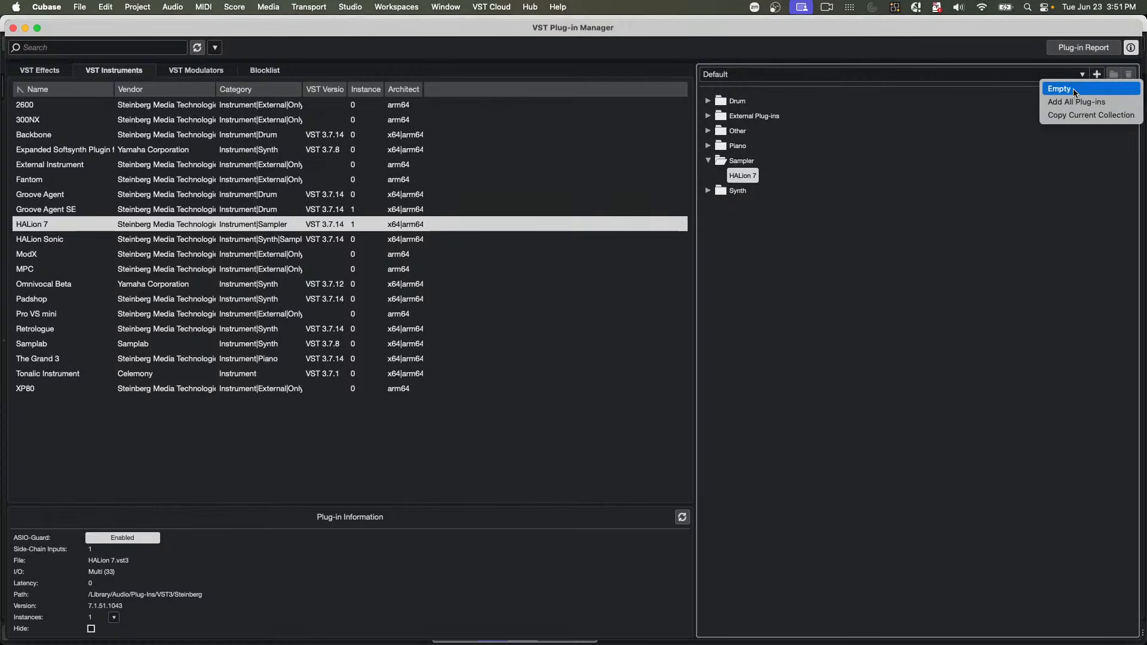
click(1075, 115)
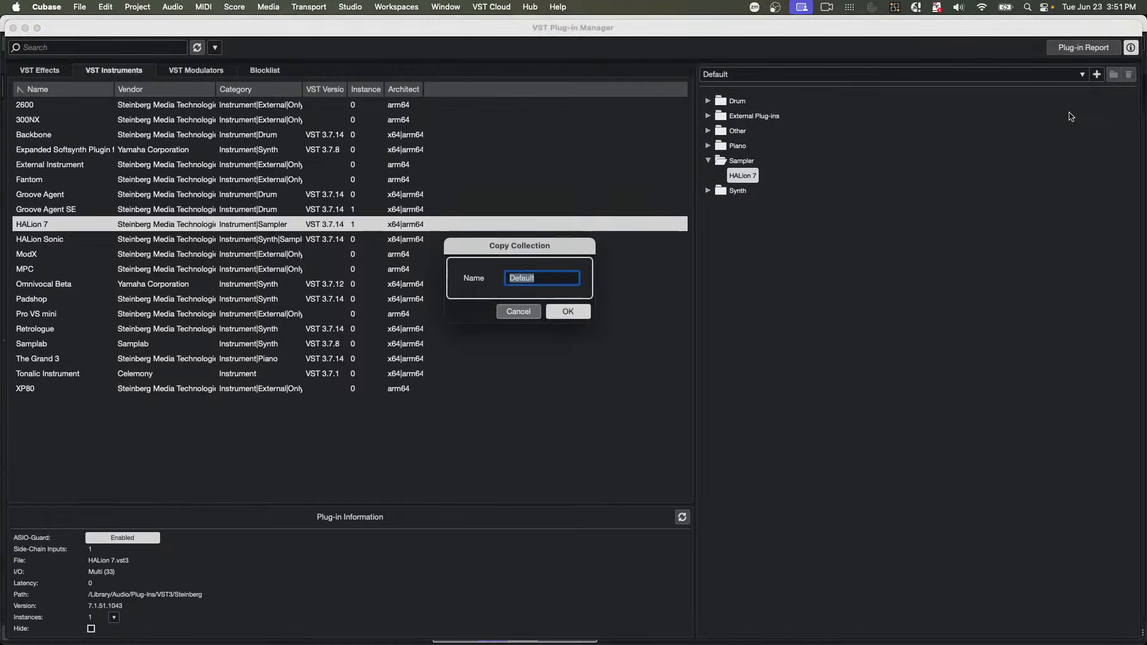
text(June 23 delete)
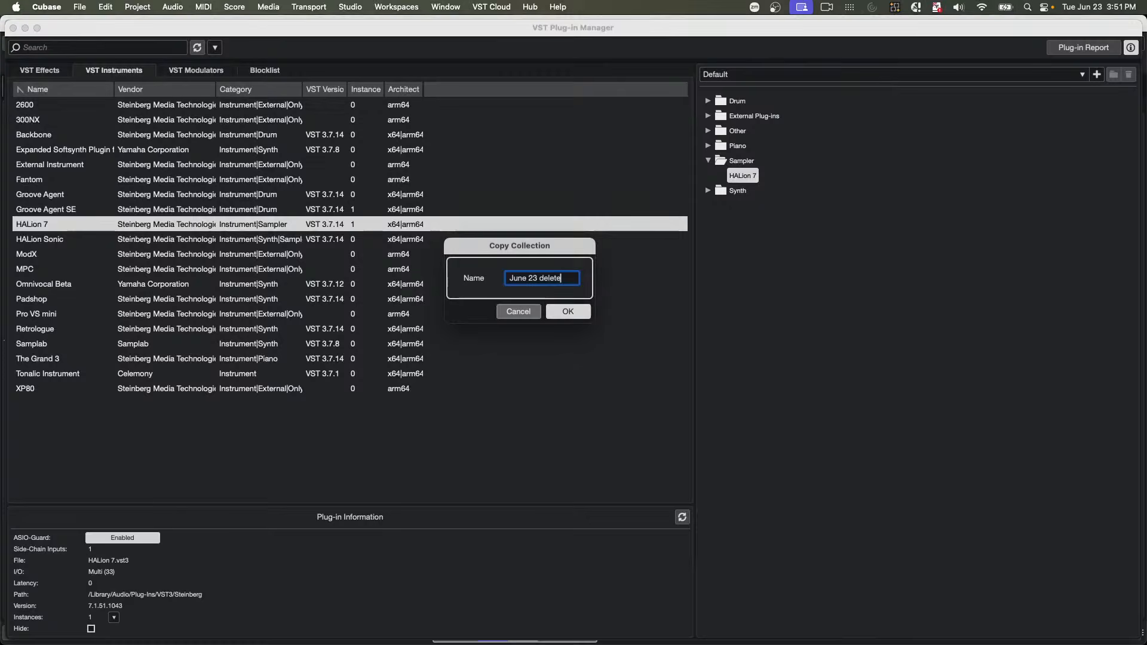
key(Return)
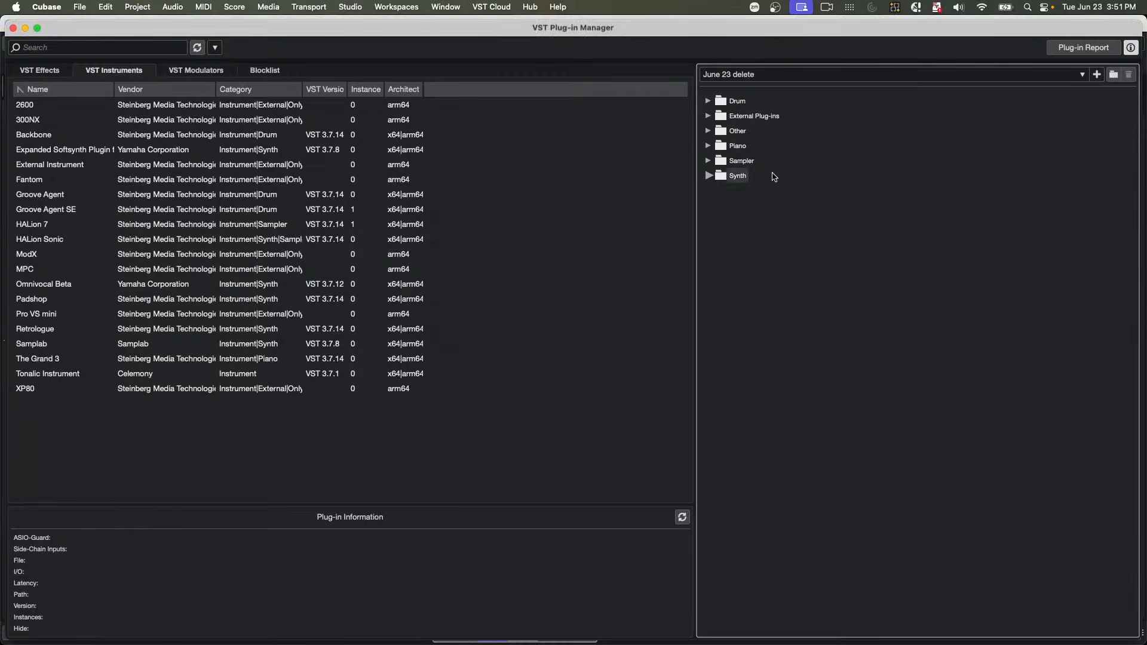
- Remove HALion 7 from the Sampler folder of the "June 23 delete" collection and close the VST Plug-in Manager
click(708, 160)
drag(741, 176, 530, 179)
click(13, 28)
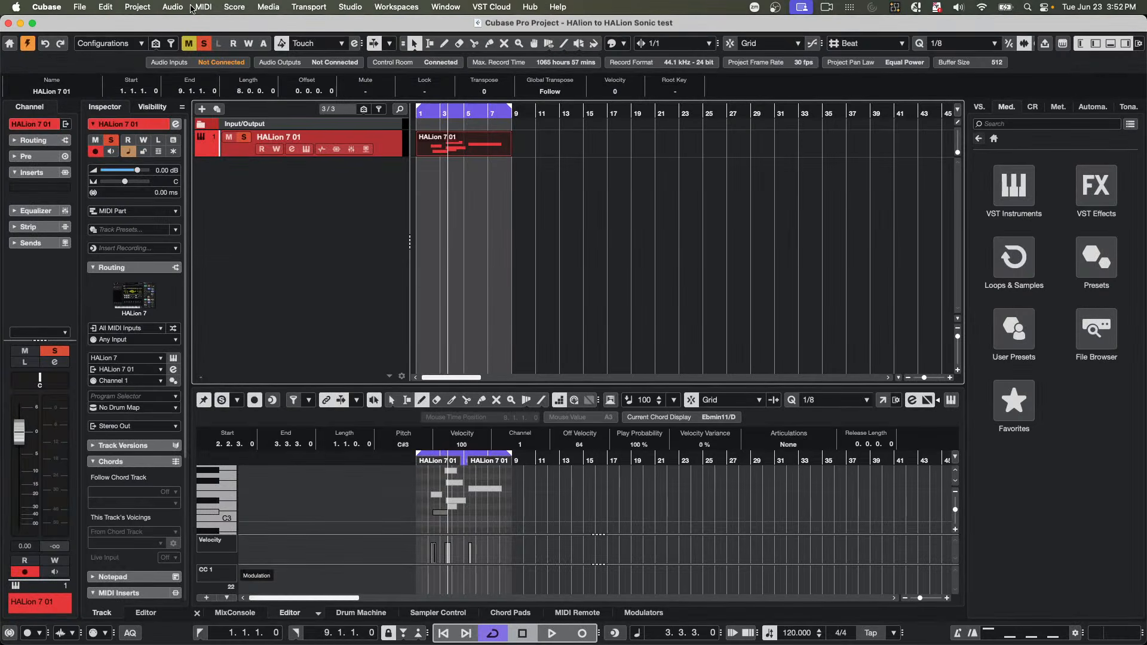
- Close the "HAlion to HALion Sonic test" project without saving and close the Audio Connections window
click(77, 7)
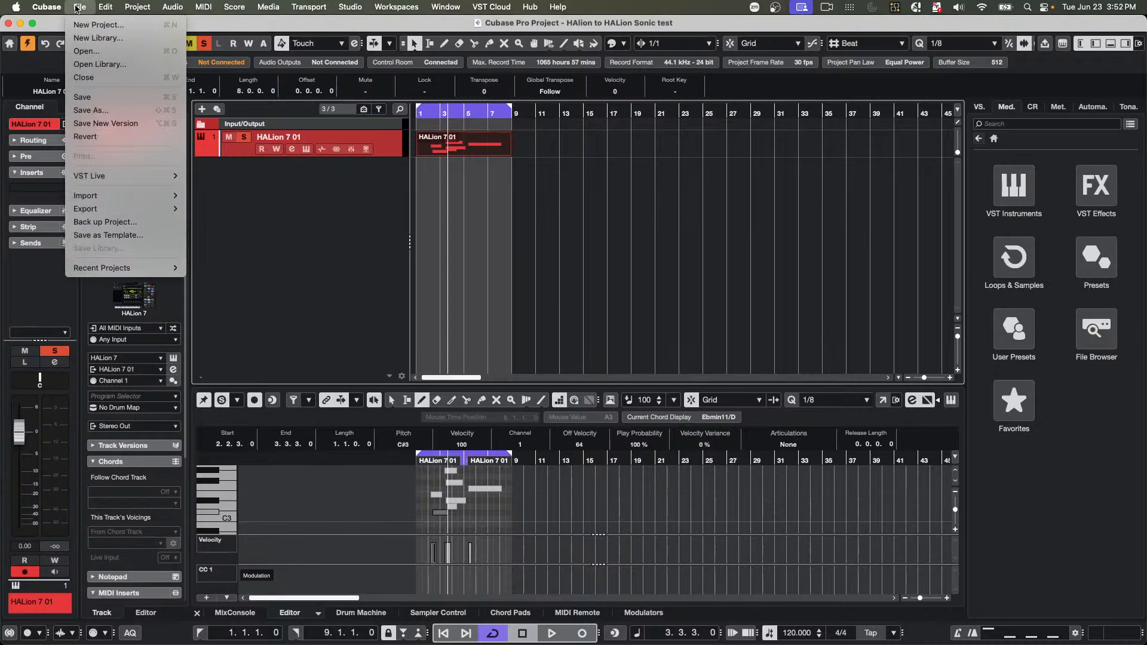
click(328, 198)
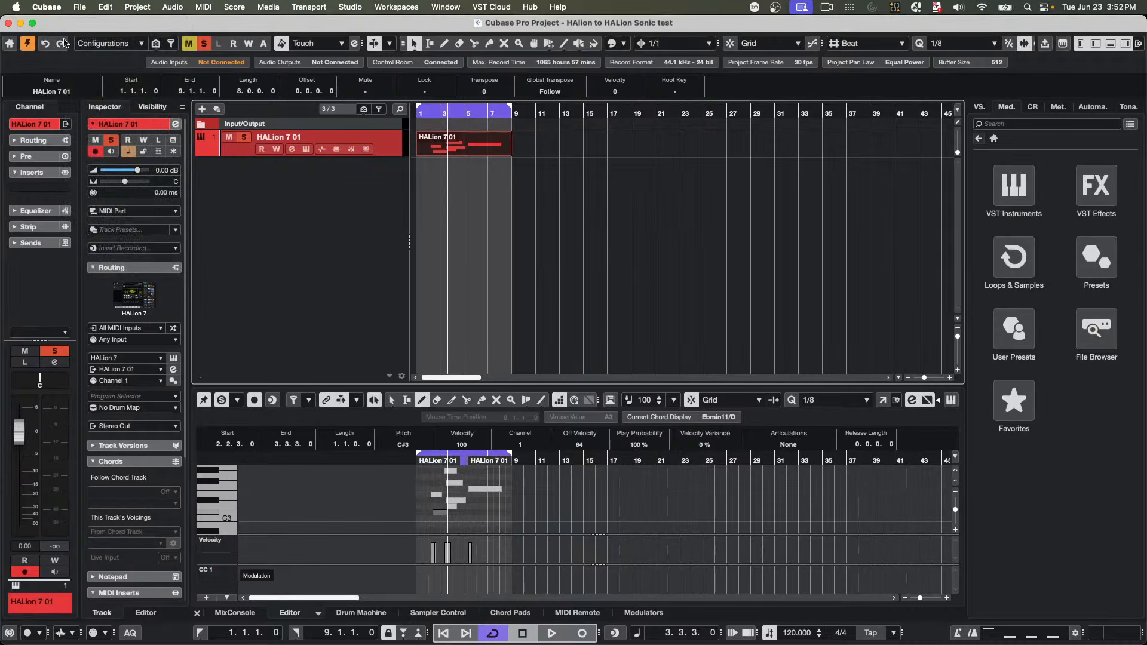
click(8, 24)
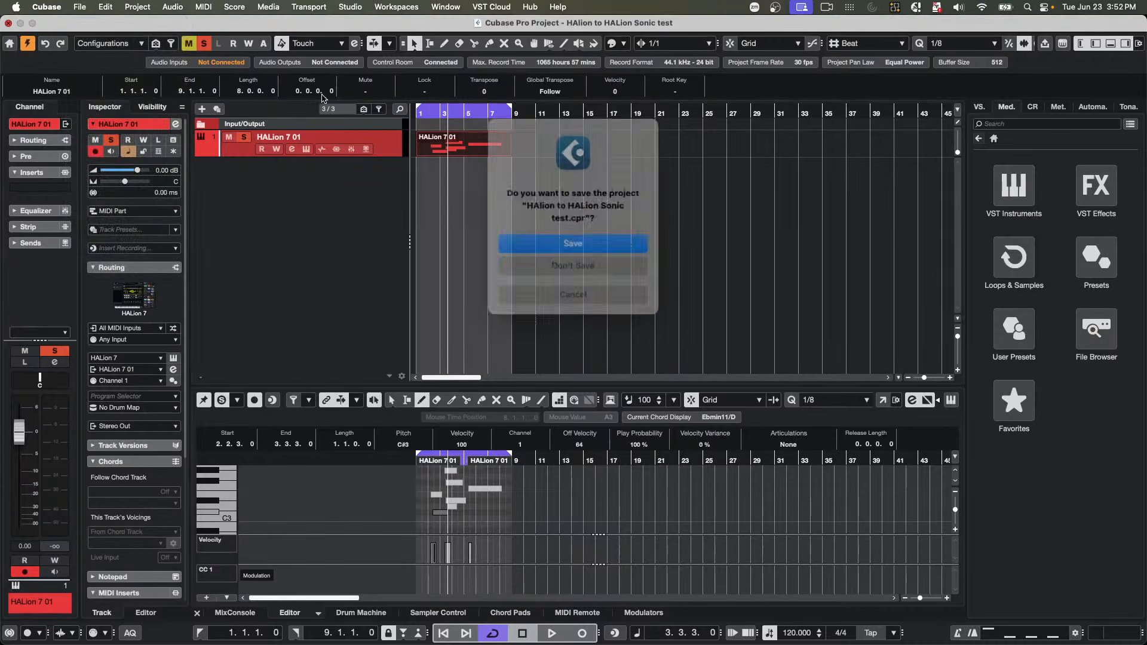
click(565, 263)
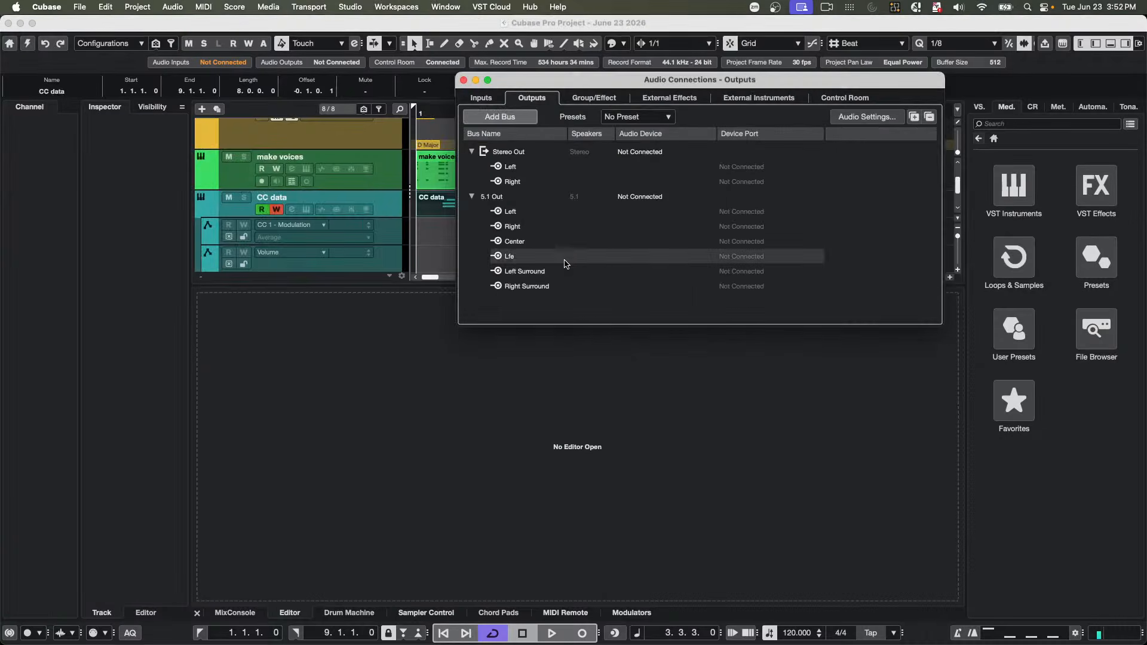
click(463, 80)
- Reopen and activate the recent project "HAlion to HALion Sonic test", and check its HALion 7 instrument window
click(80, 7)
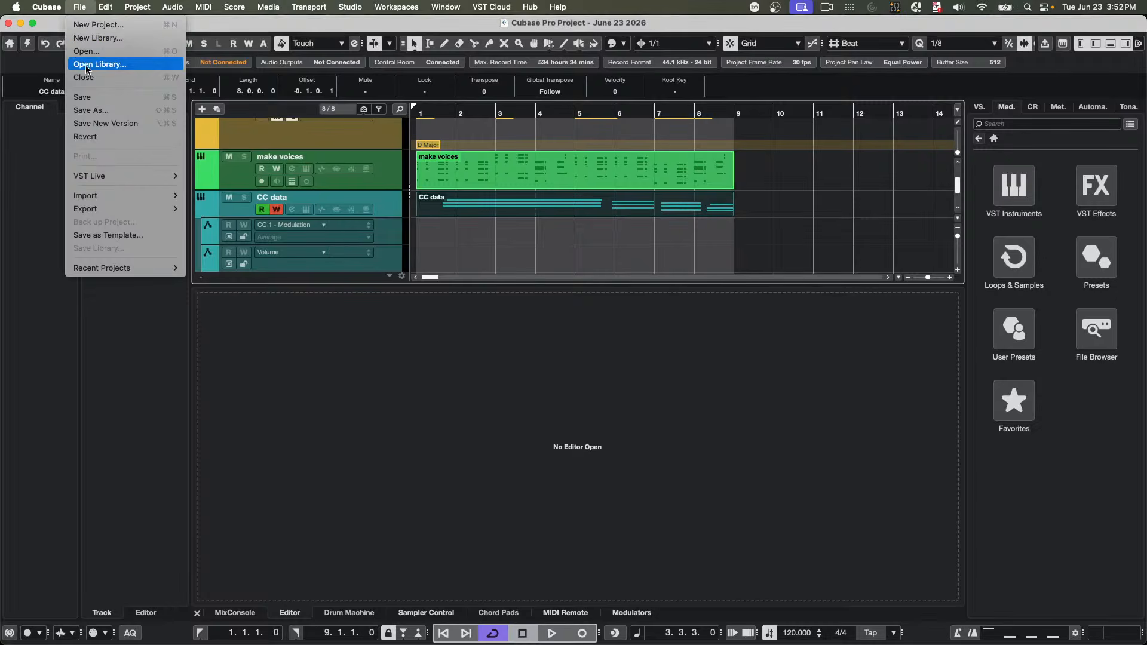
mouse_move(103, 267)
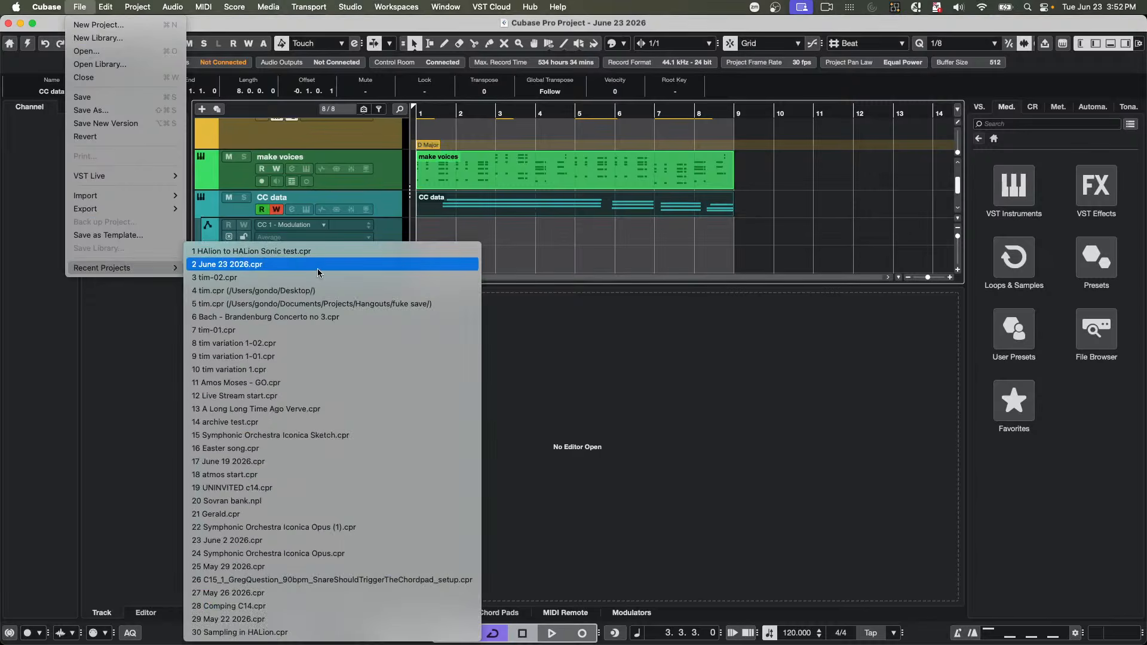
click(322, 254)
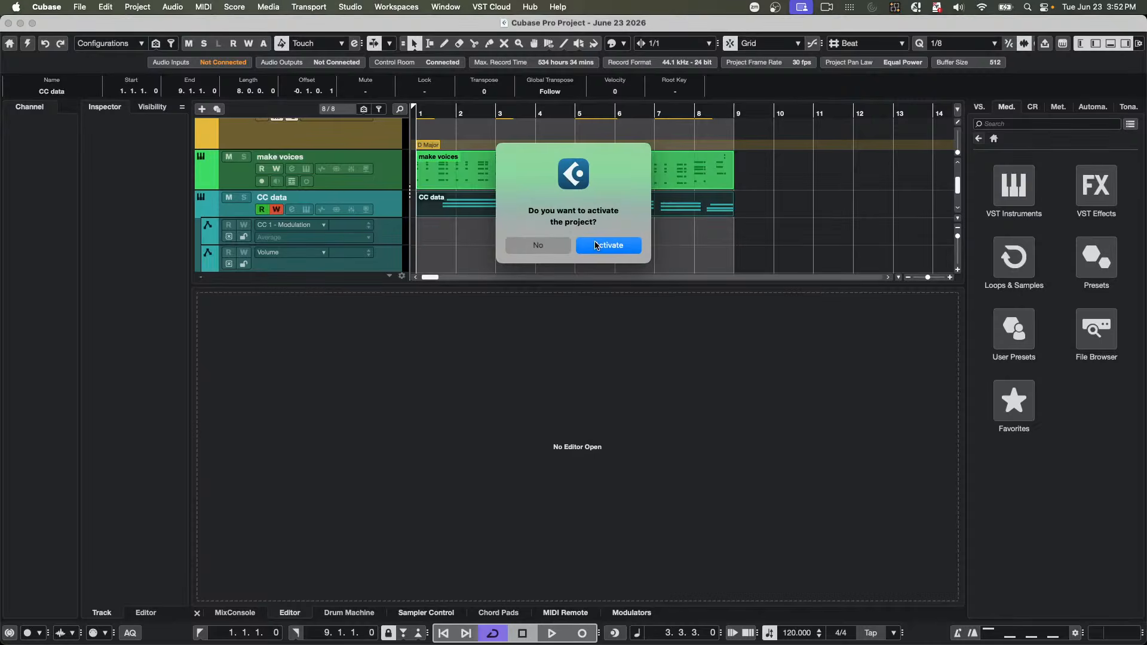
click(596, 245)
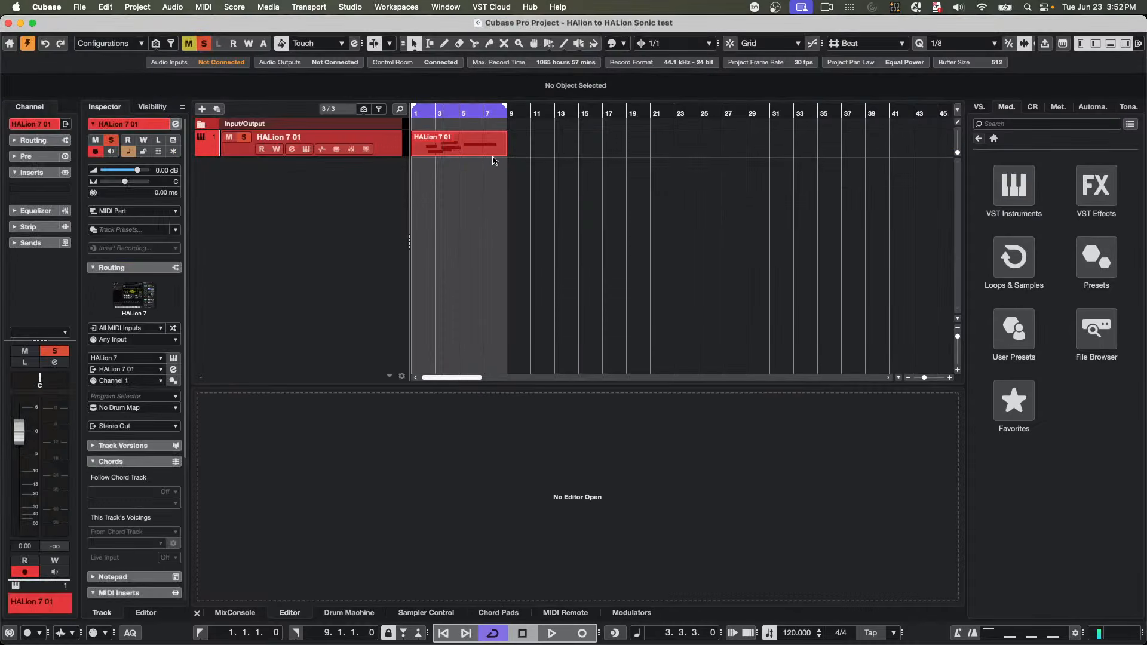
click(306, 149)
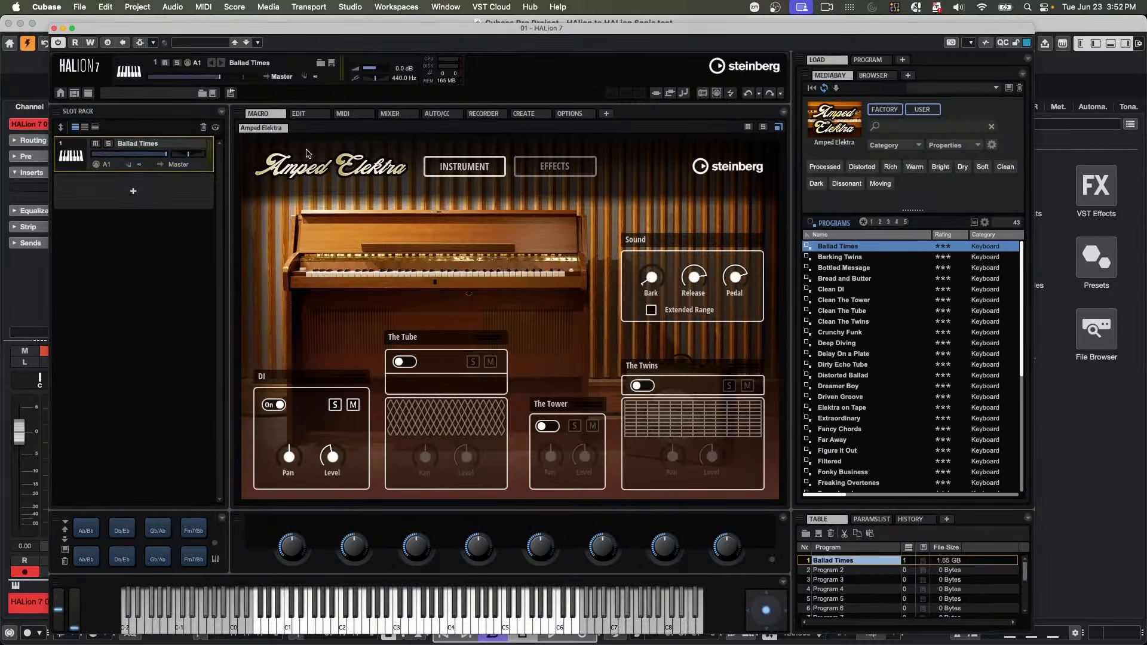
click(55, 28)
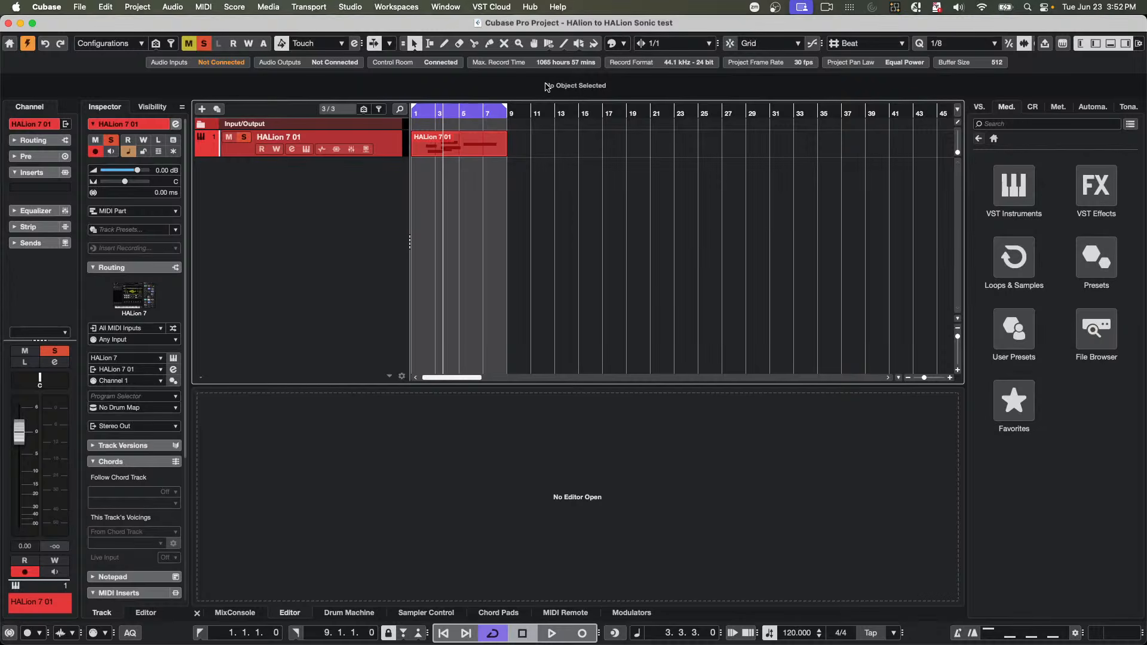
- Check the Sampler folder of the "June 23 delete" collection in the VST Plug-in Manager
click(449, 6)
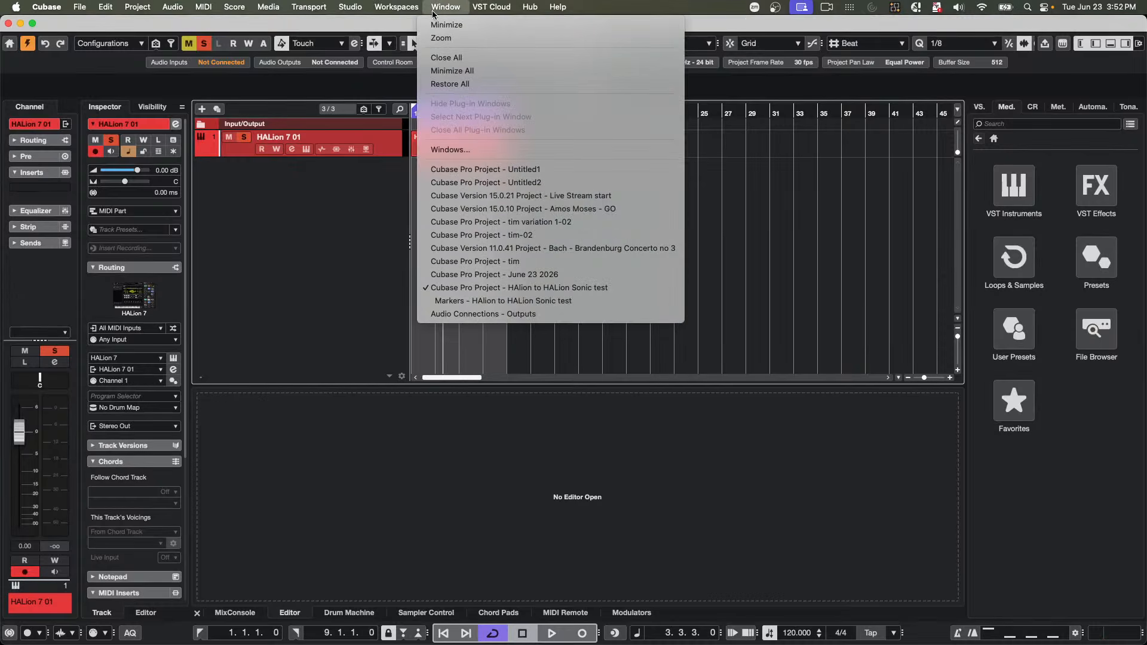
click(356, 193)
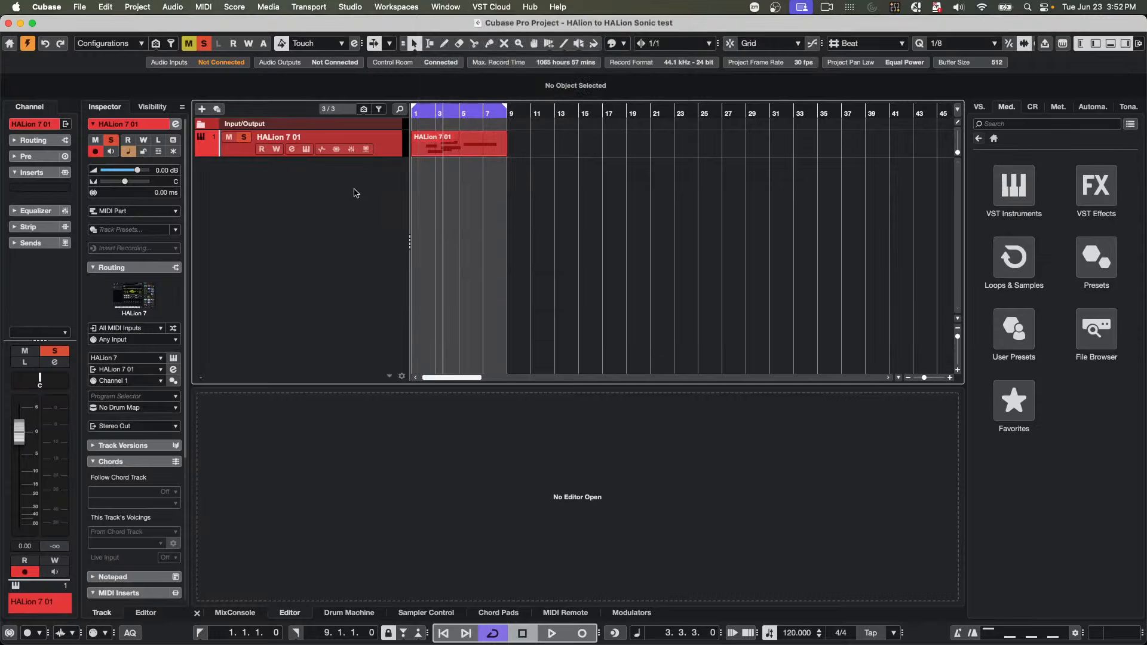
click(351, 7)
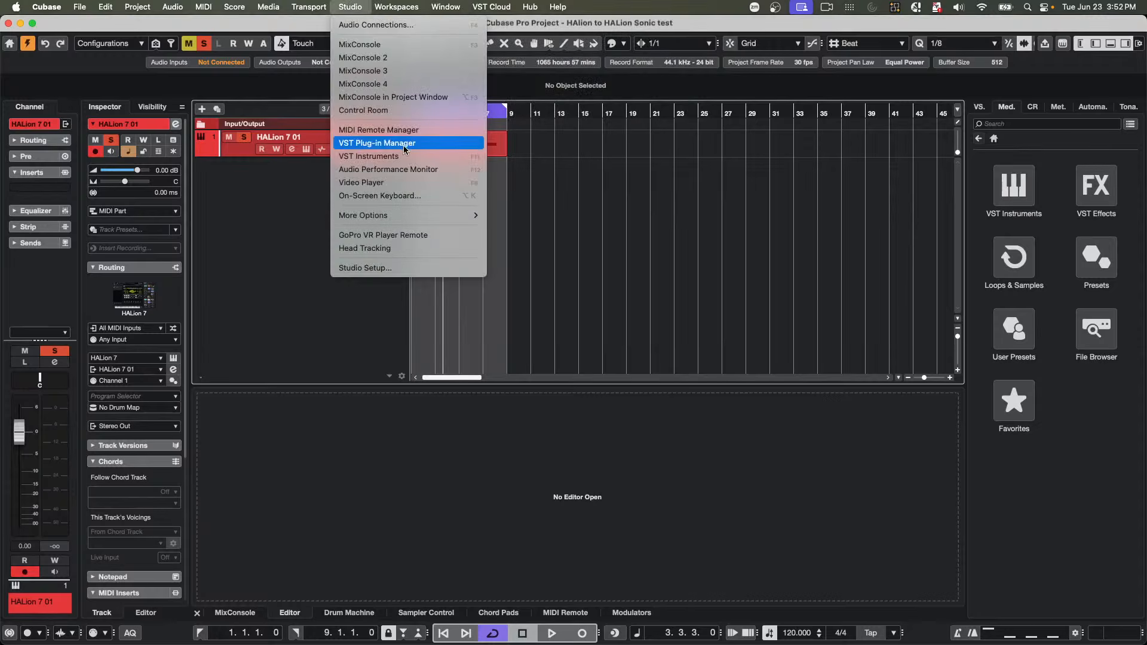
click(619, 199)
click(740, 161)
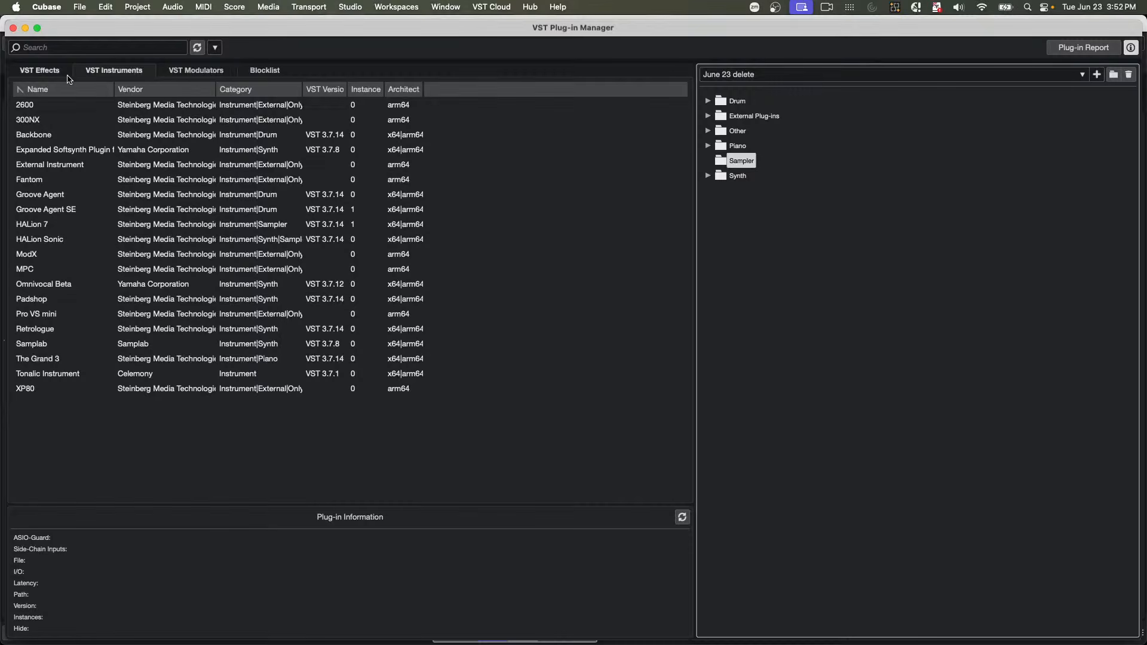
click(14, 28)
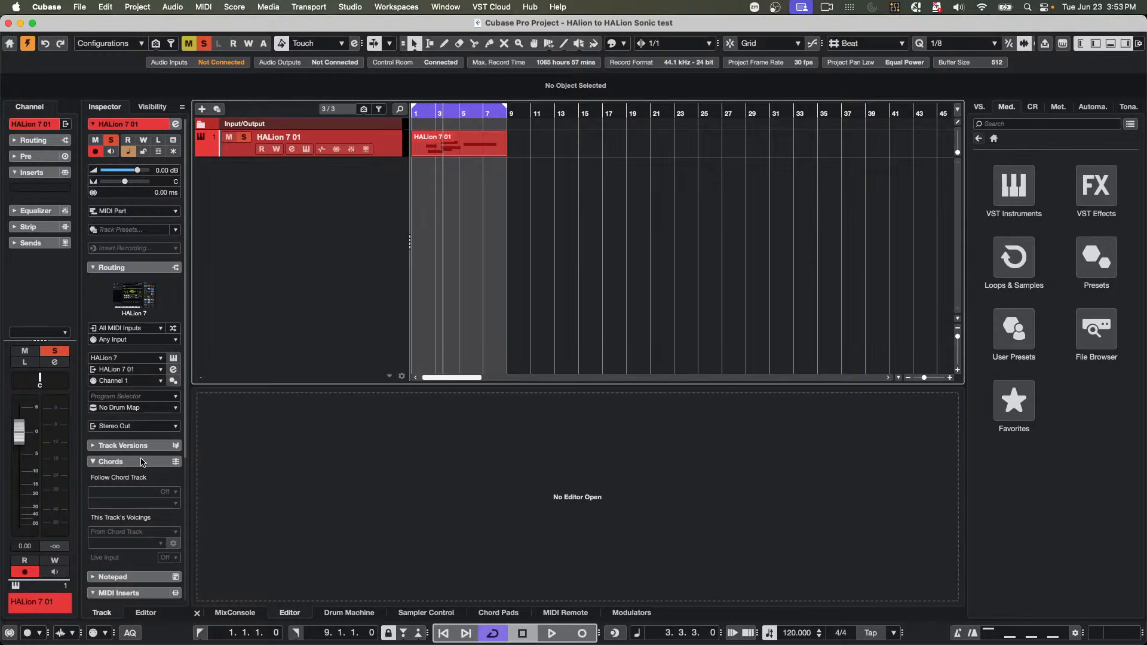
- Review the HALion 7 track's Inspector sections and the list of sections that can be shown
scroll(142, 464, down, 5)
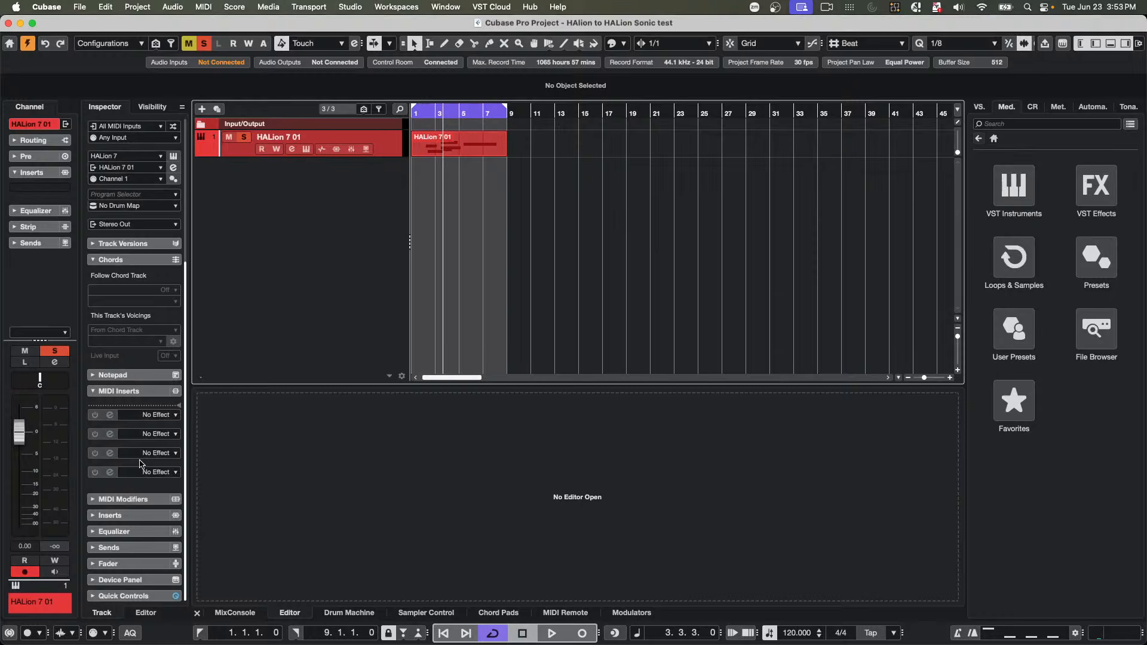
right_click(133, 541)
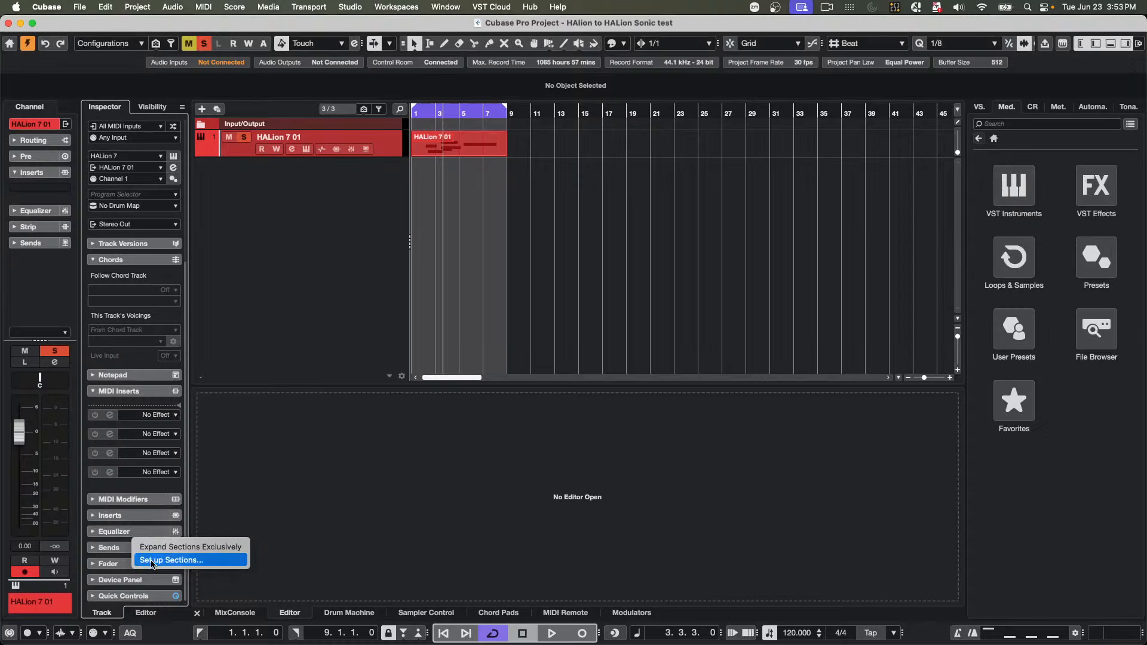
click(150, 560)
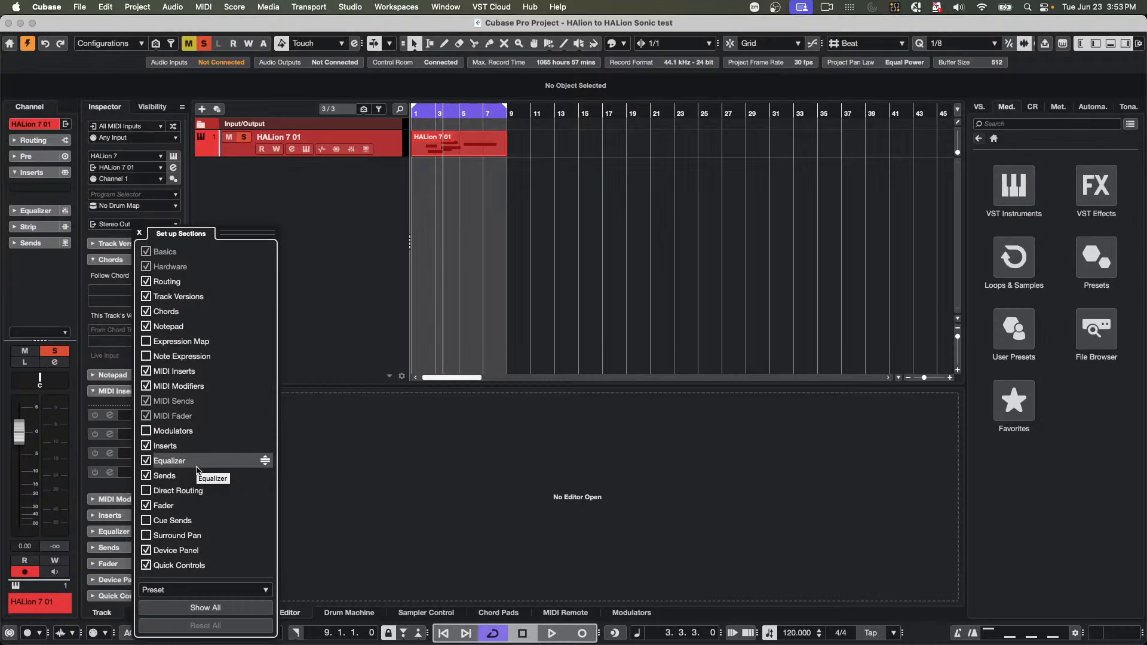
click(335, 304)
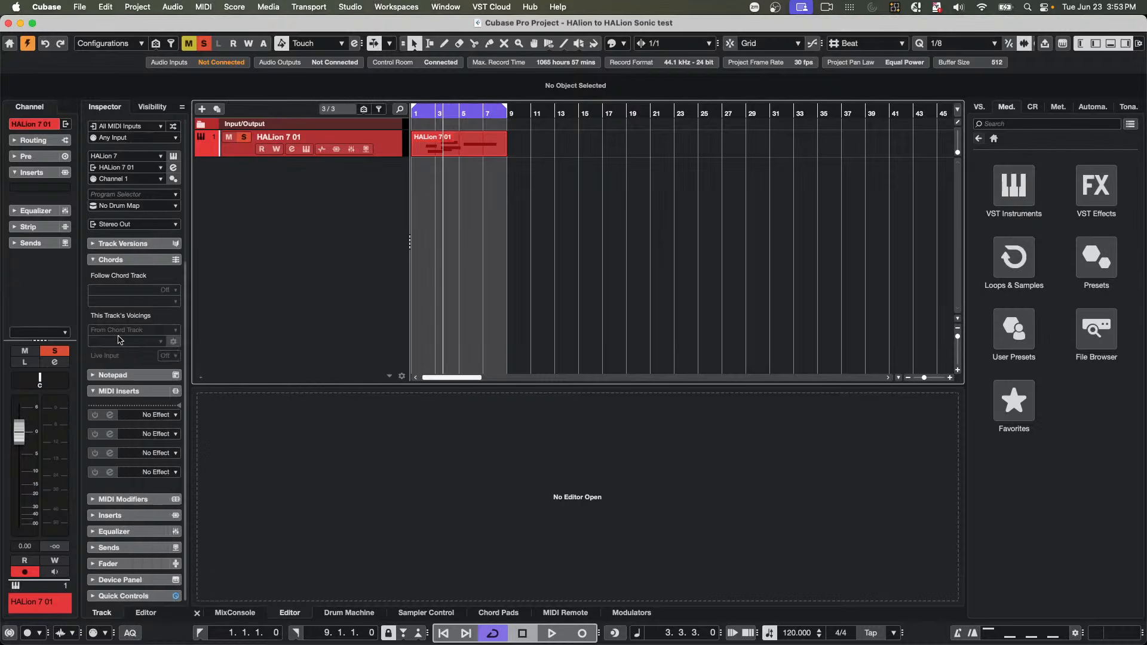
scroll(121, 344, up, 5)
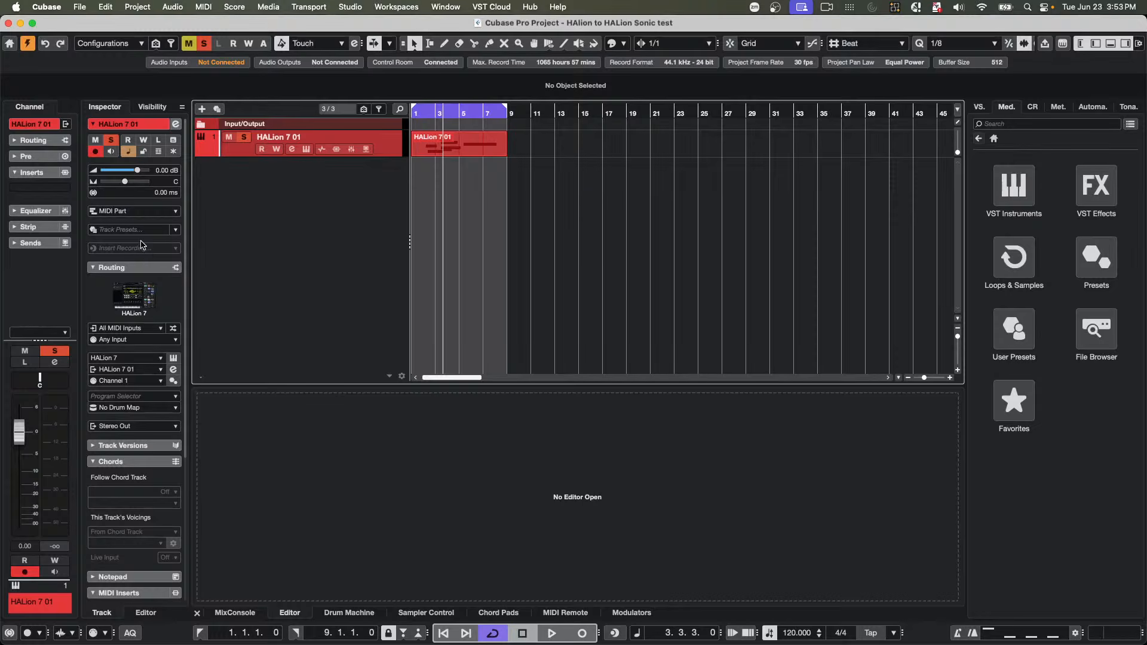
- Add the note "Use HALion Sonic patch names live stream goodness in anima" to the HALion 7 track's Notepad
click(135, 577)
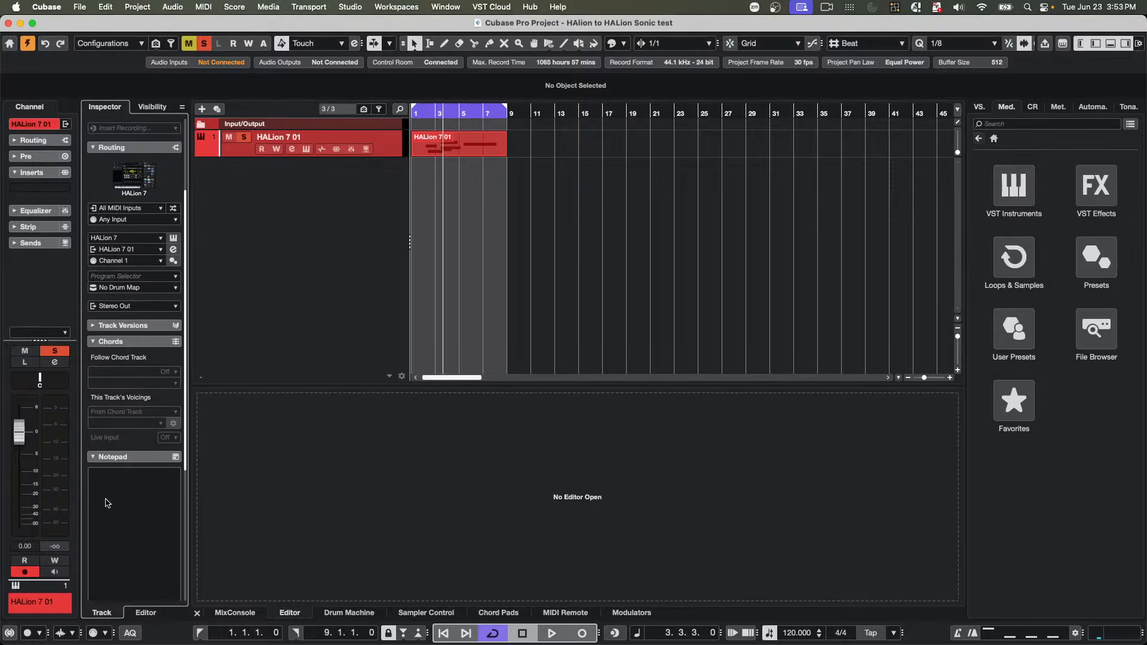
click(139, 477)
text(Us)
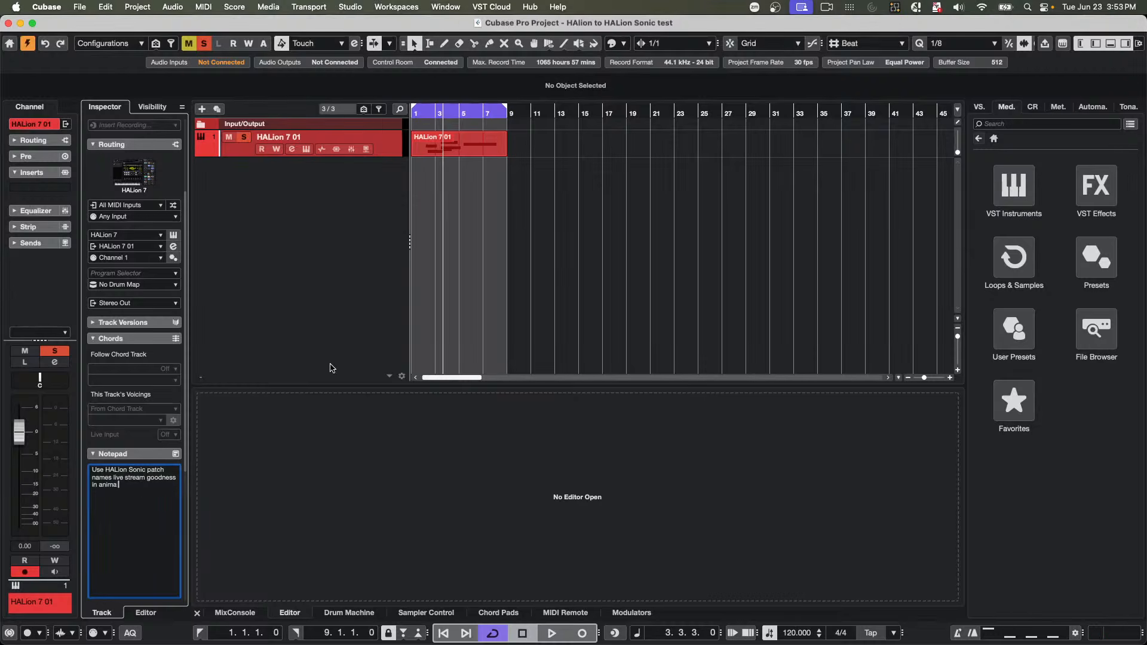
- Open the HALion 7 MIDI part for note editing in the lower zone
double_click(465, 155)
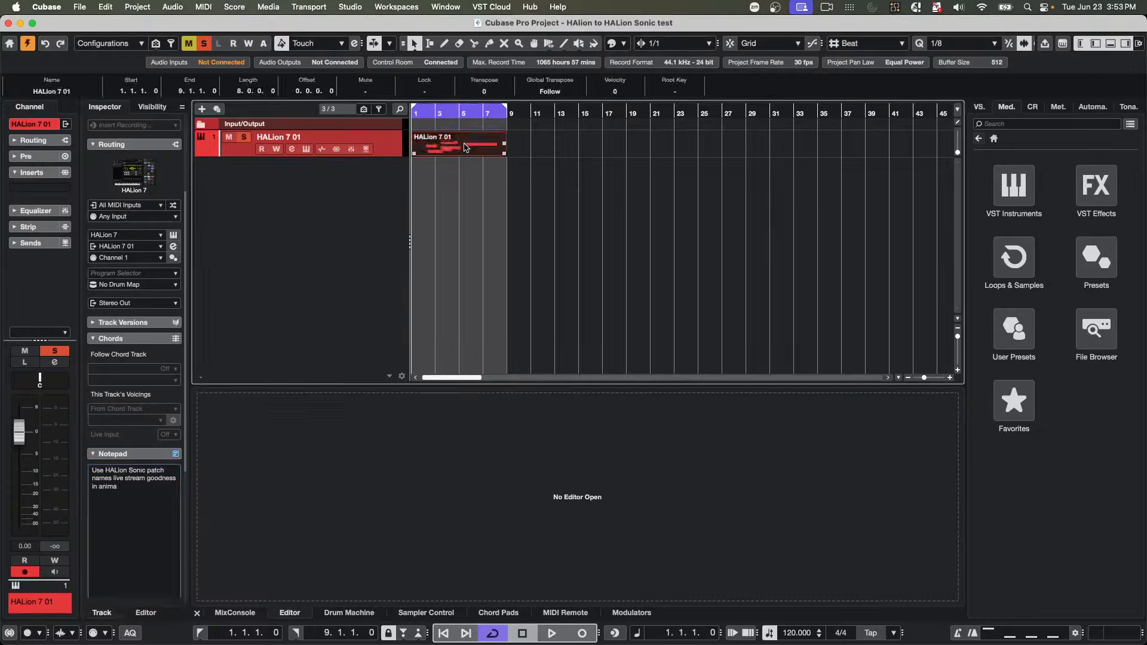
click(381, 9)
click(470, 155)
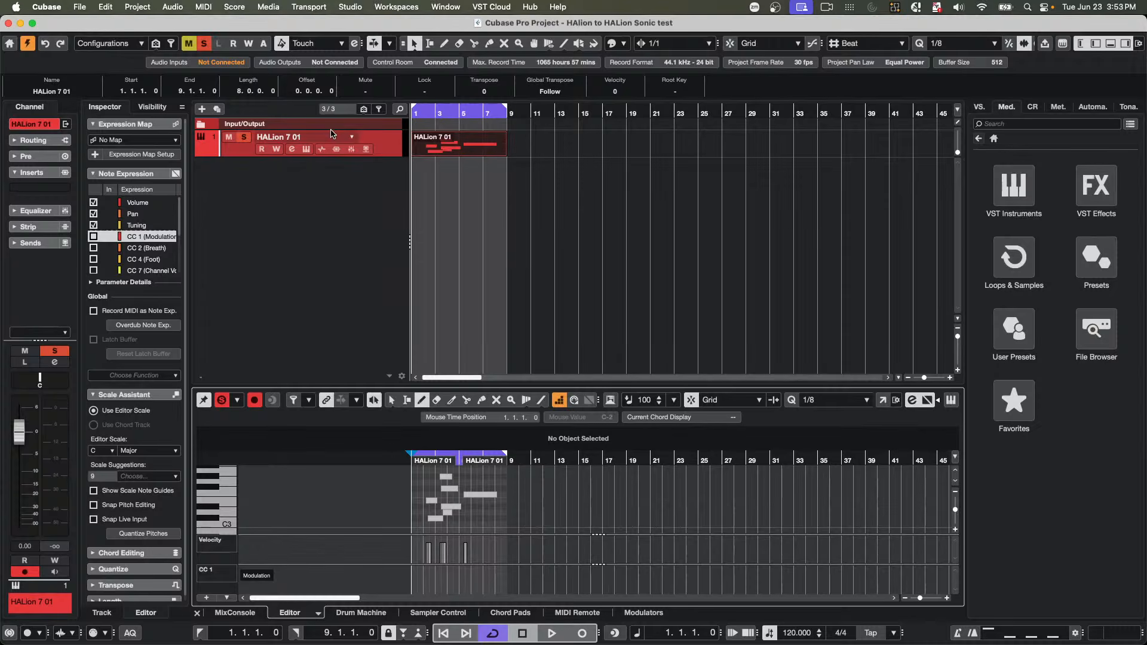
- Initialize an analog synth program in the second slot of the HALion 7 slot rack
click(308, 152)
click(307, 150)
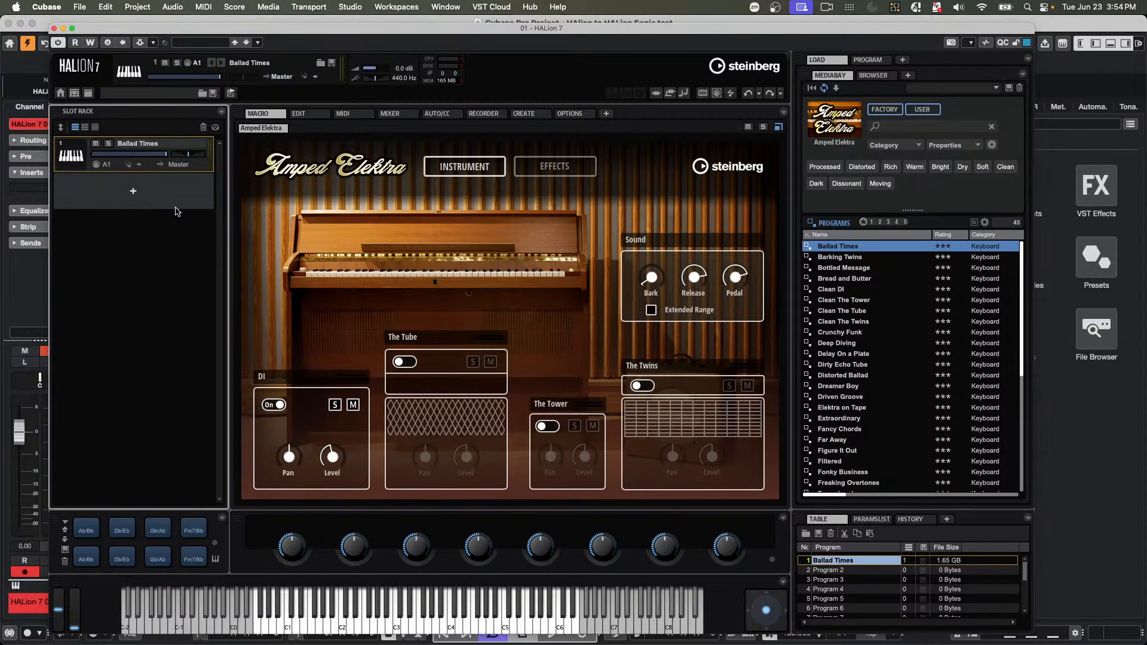
click(136, 193)
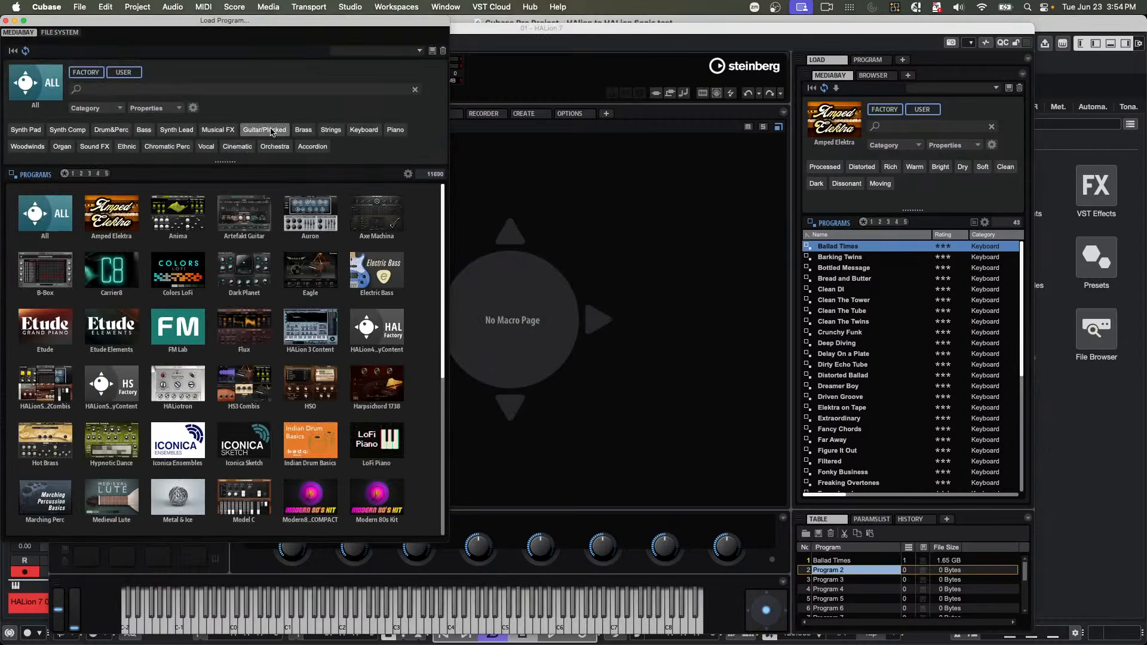
click(6, 21)
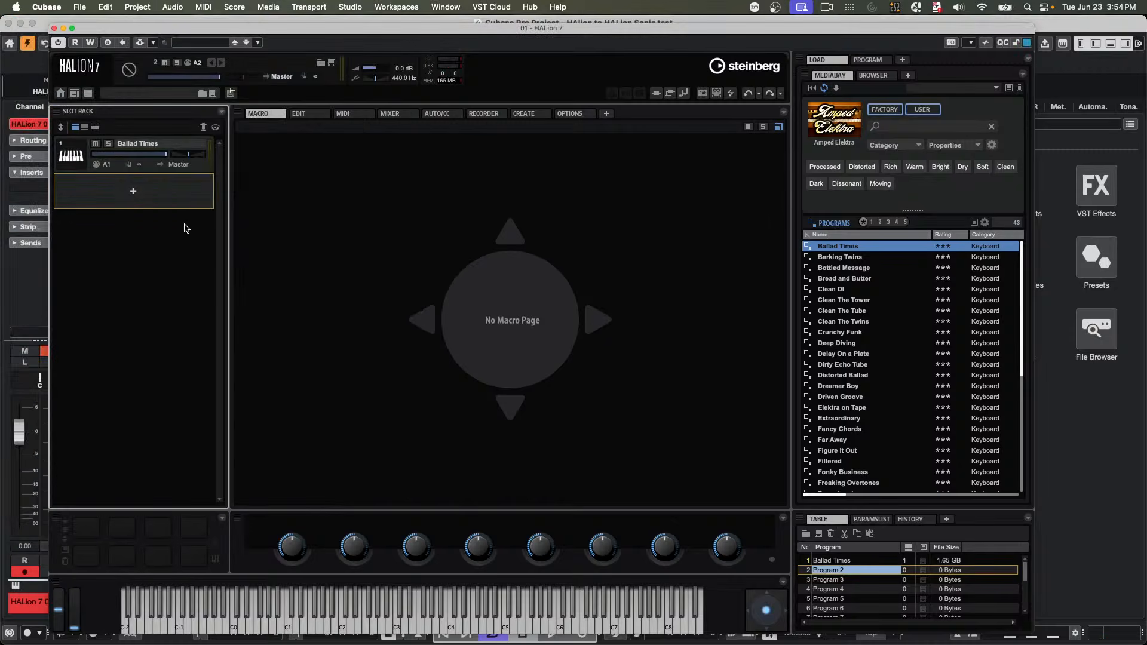
click(145, 183)
mouse_move(193, 206)
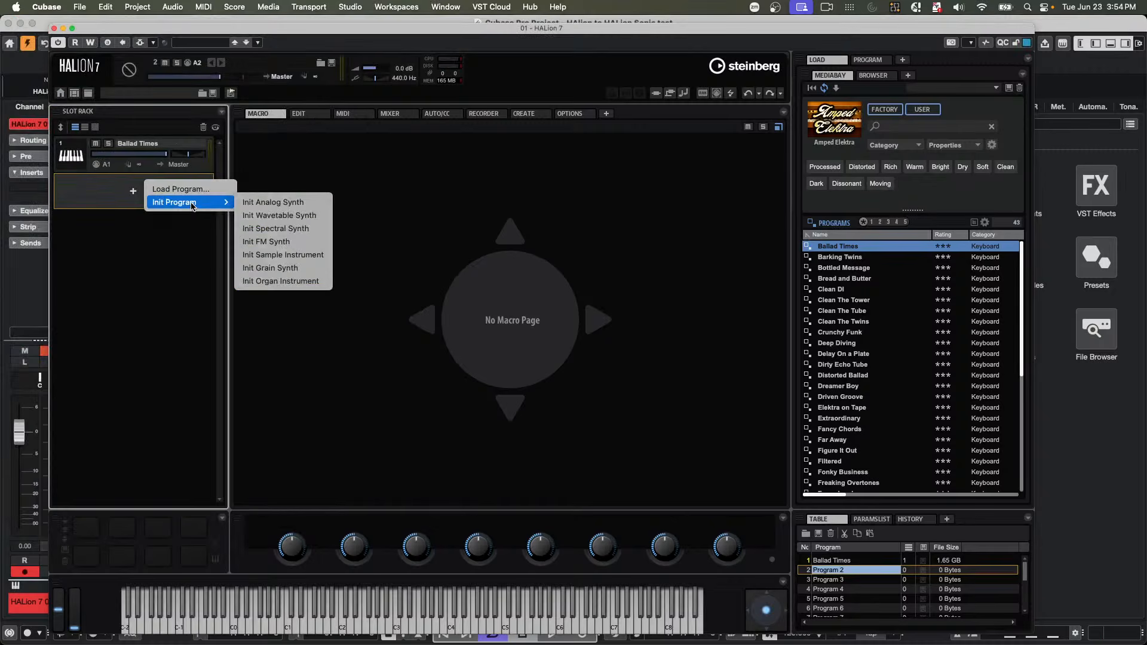
click(315, 205)
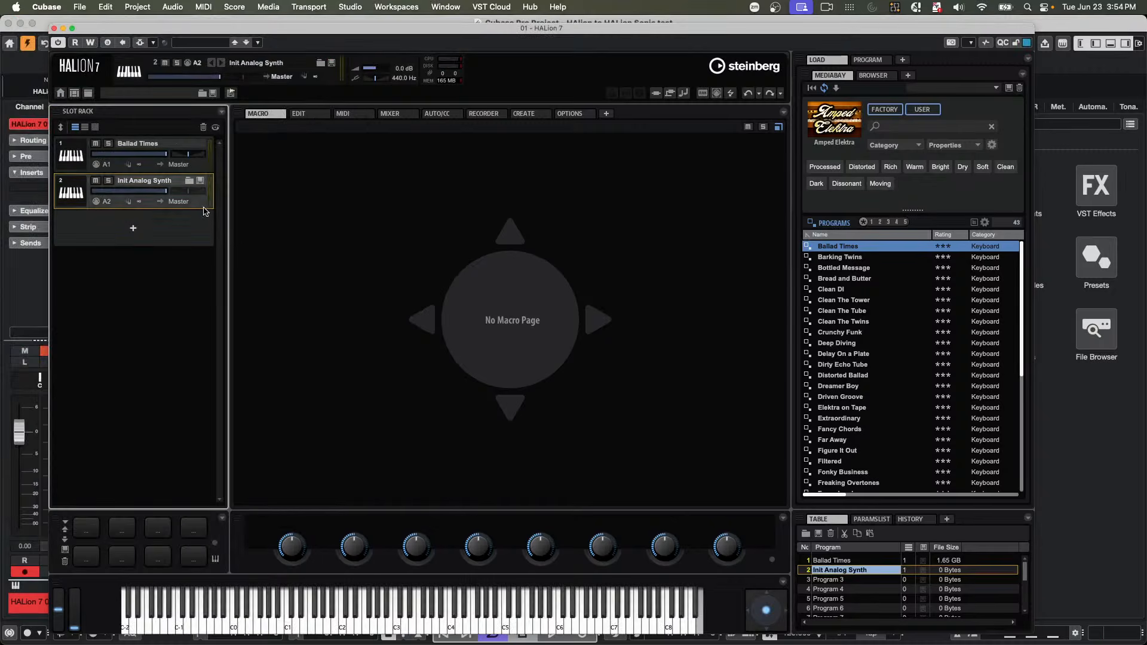
- Raise the Init Analog Synth program's fine tuning slightly on the sound editing page and audition several notes across the keyboard
click(174, 192)
click(310, 114)
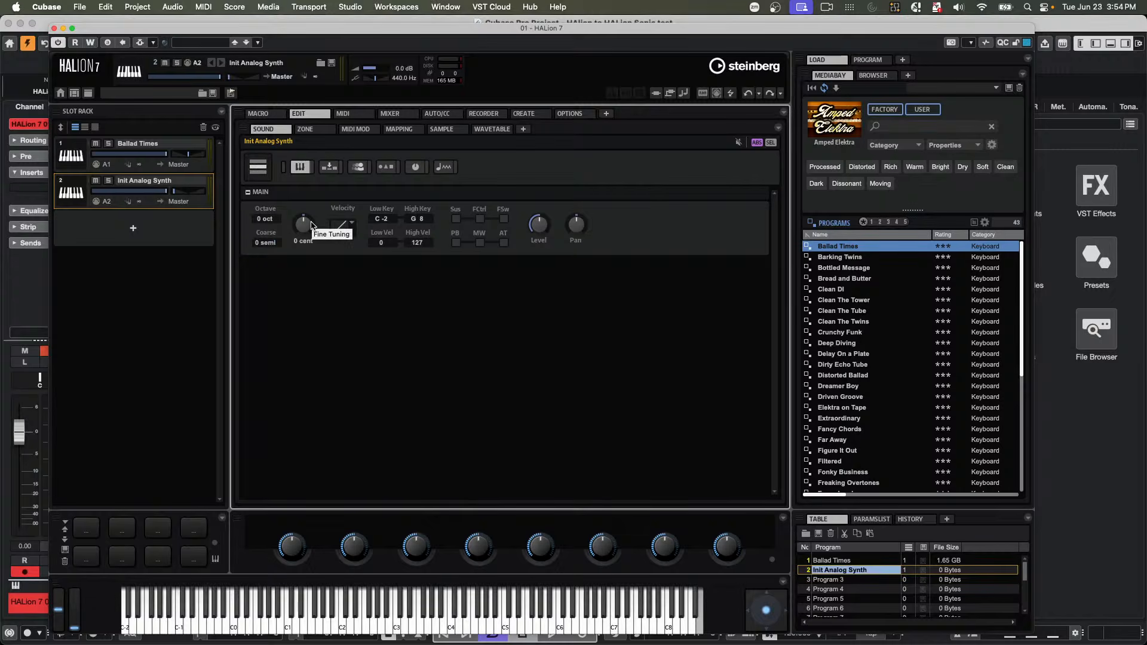
drag(310, 222, 312, 211)
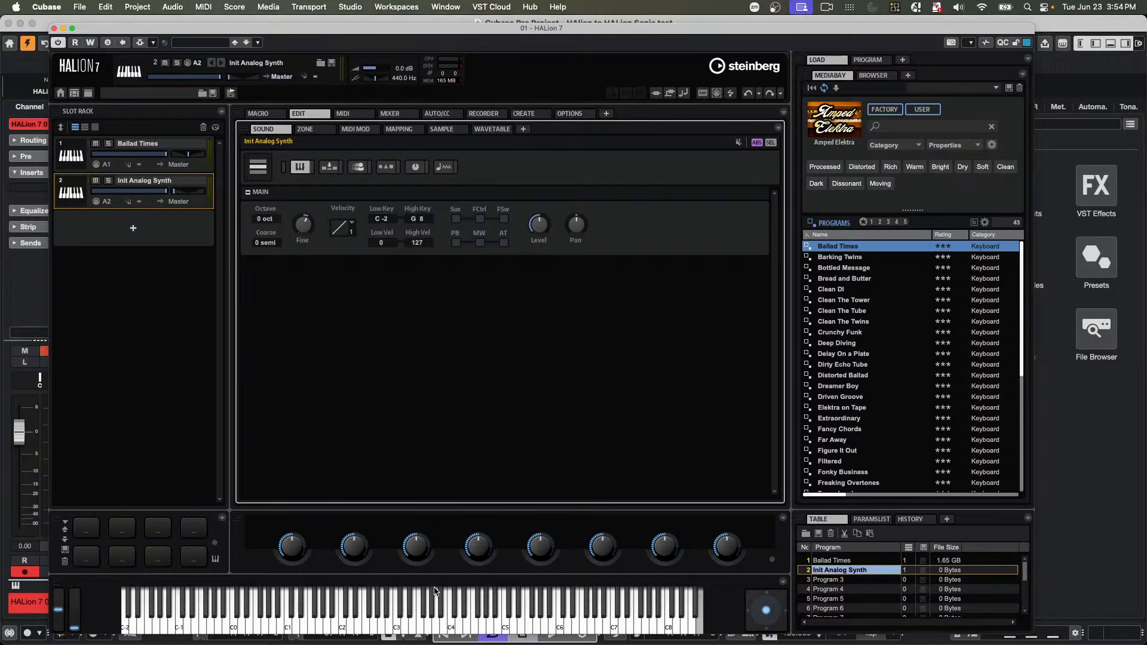
click(455, 615)
click(386, 603)
click(300, 600)
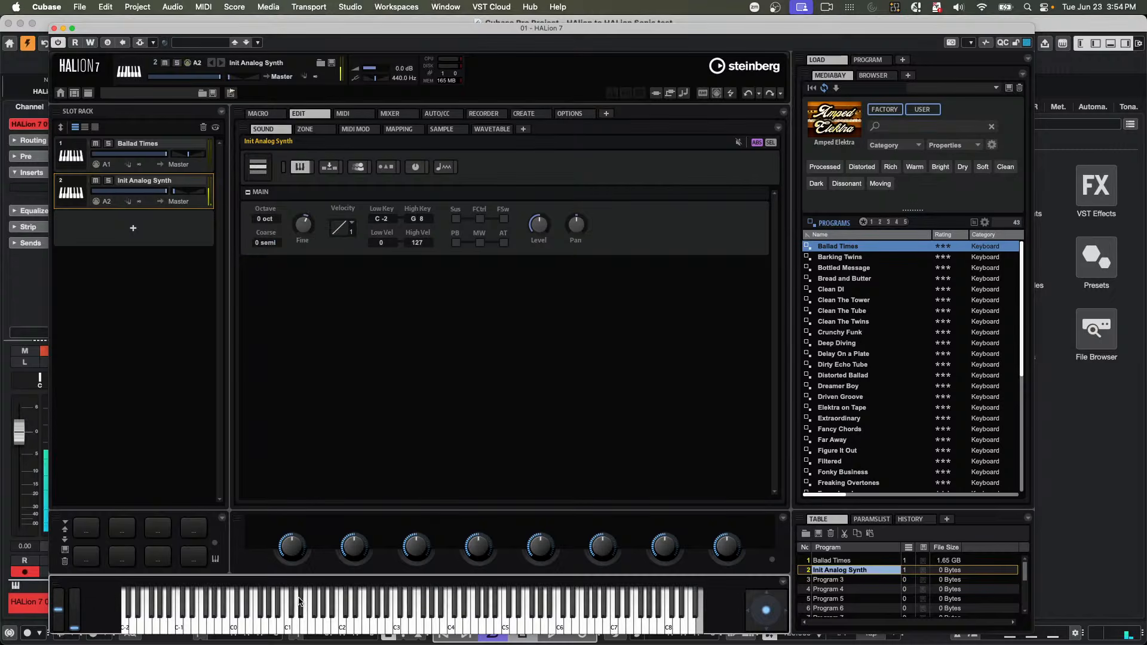
click(443, 601)
click(511, 600)
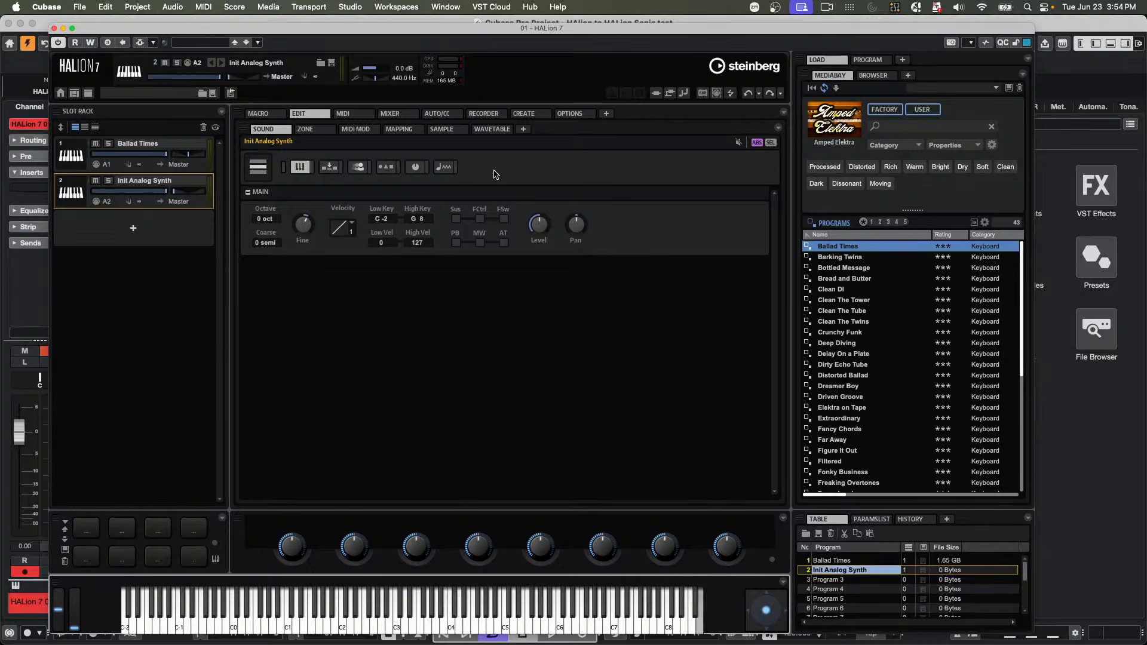
- Start saving the Init Analog Synth program as a preset and name it "June 23"
mouse_move(180, 180)
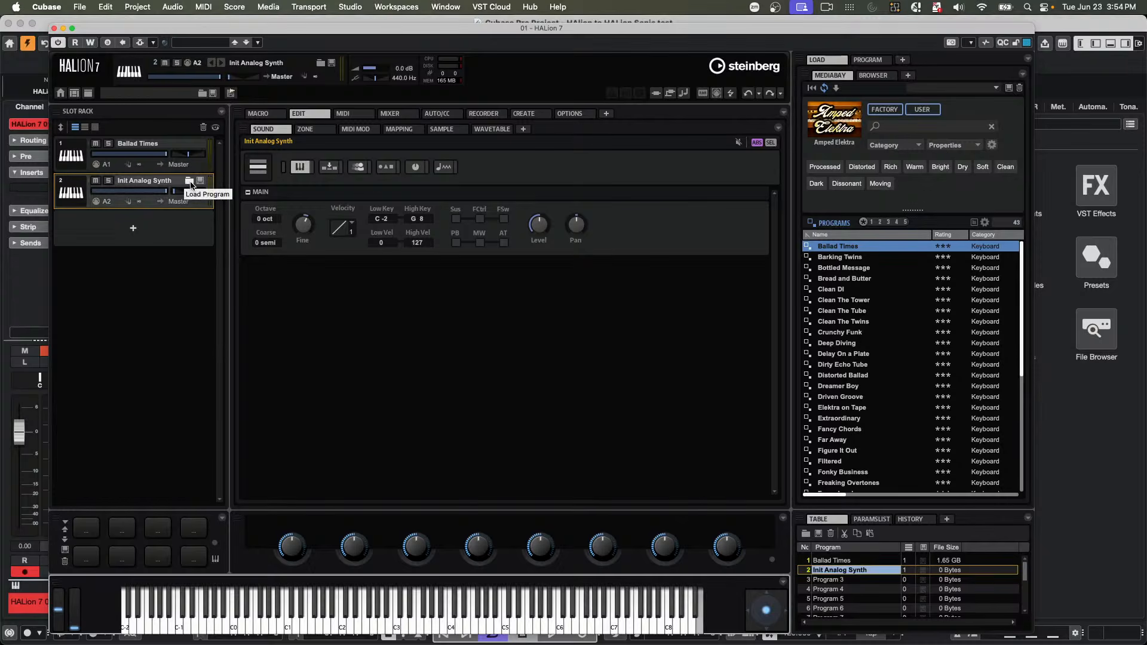
click(200, 181)
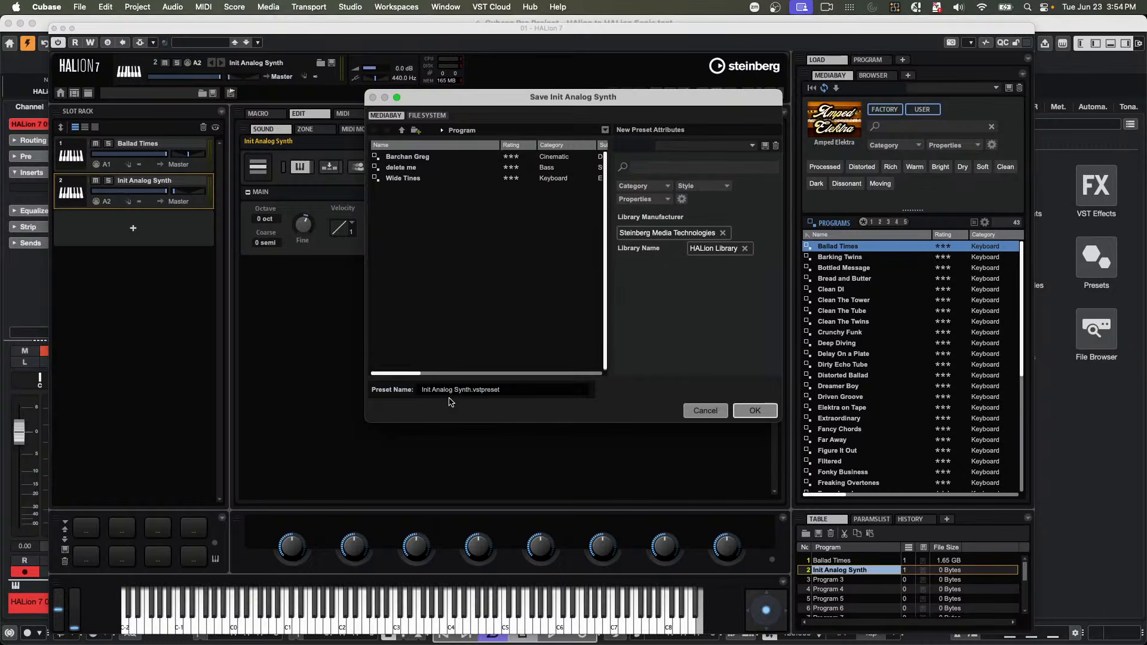
click(471, 390)
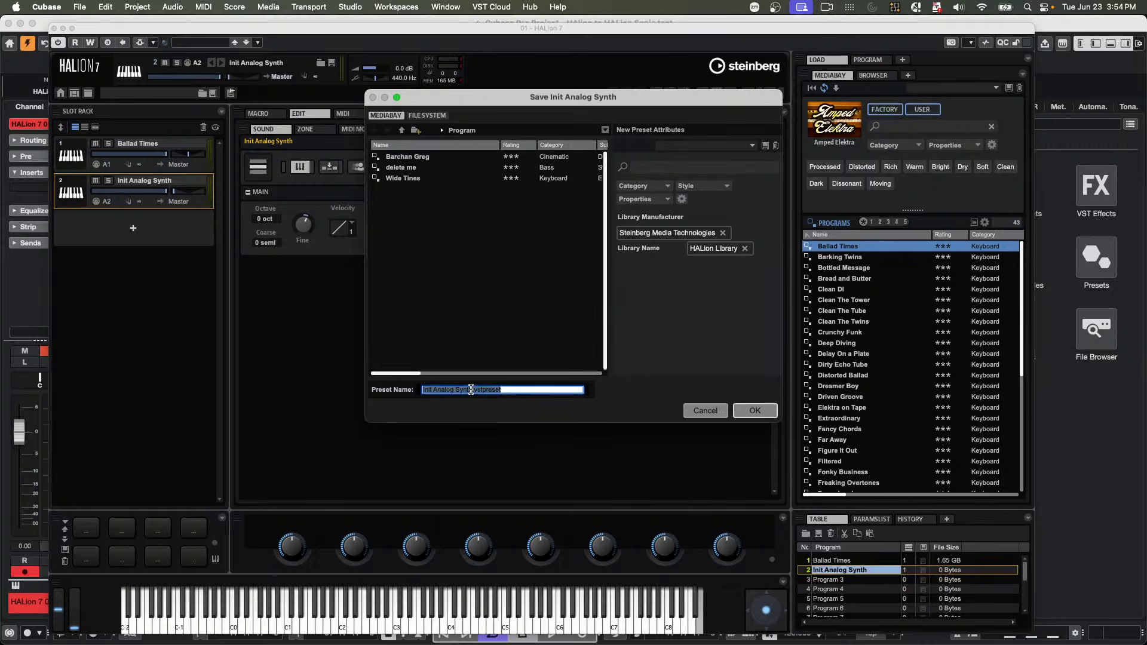
drag(472, 390, 344, 384)
text(June 23)
key(Return)
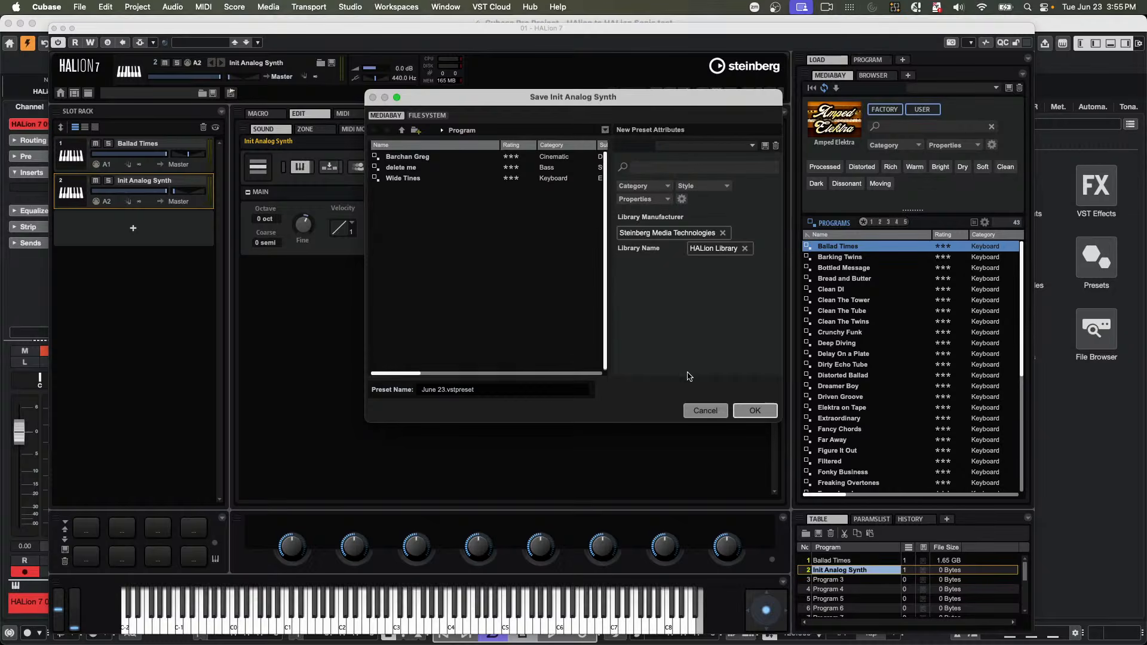
- Remove the HALion Library name attribute, check the other available attributes and save the preset
click(682, 200)
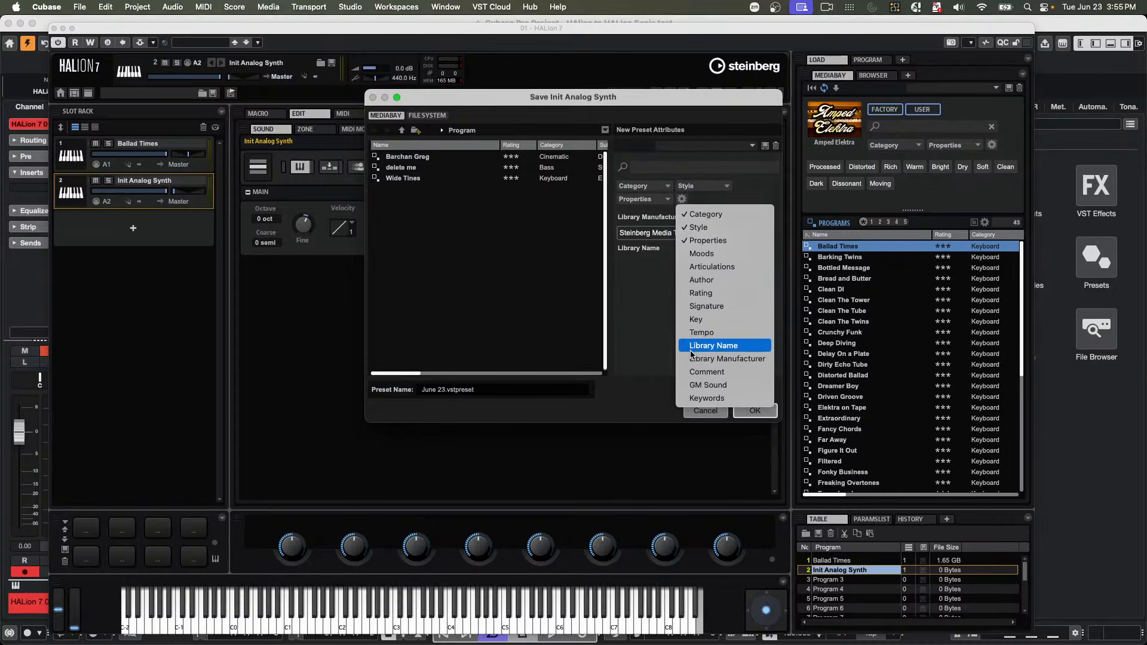
click(650, 327)
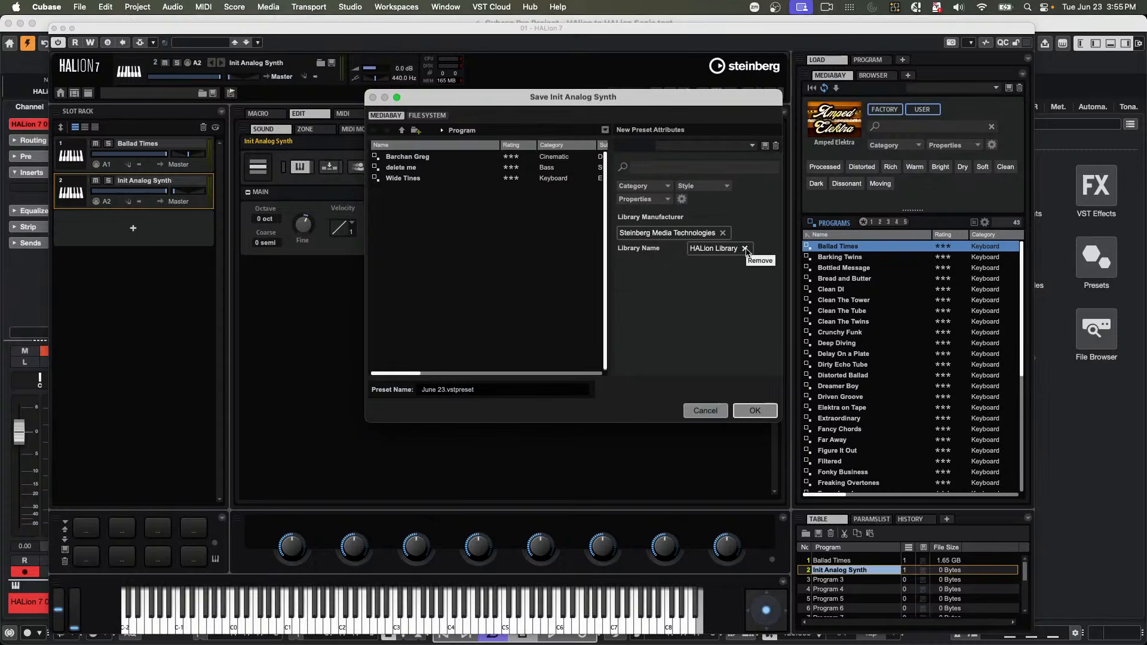
click(745, 249)
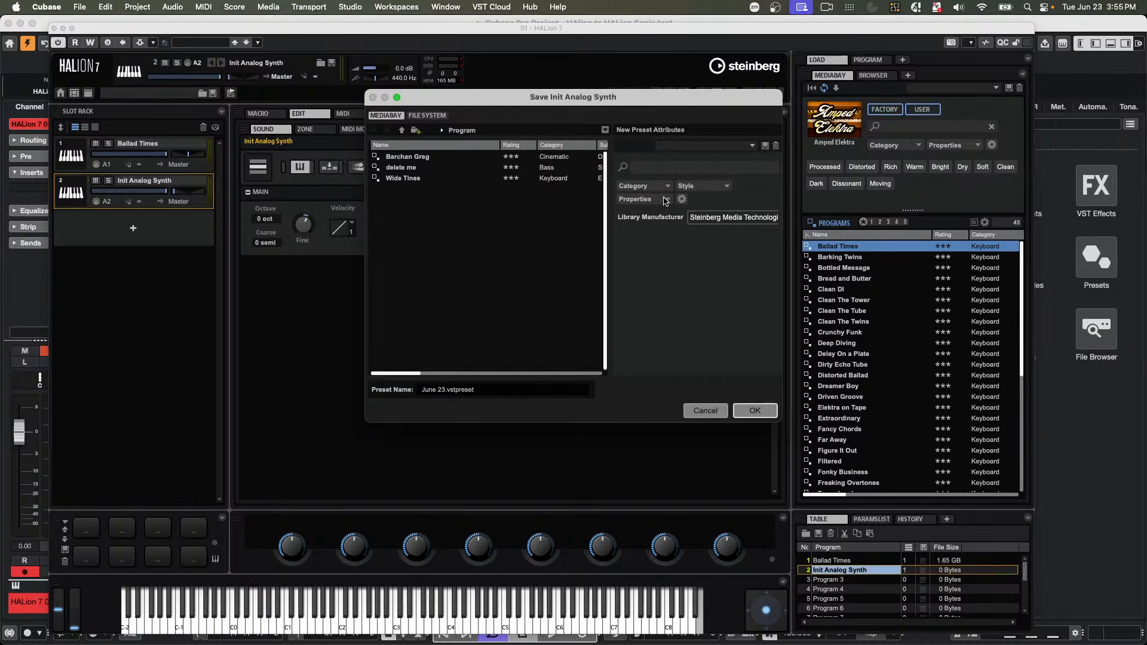
click(665, 201)
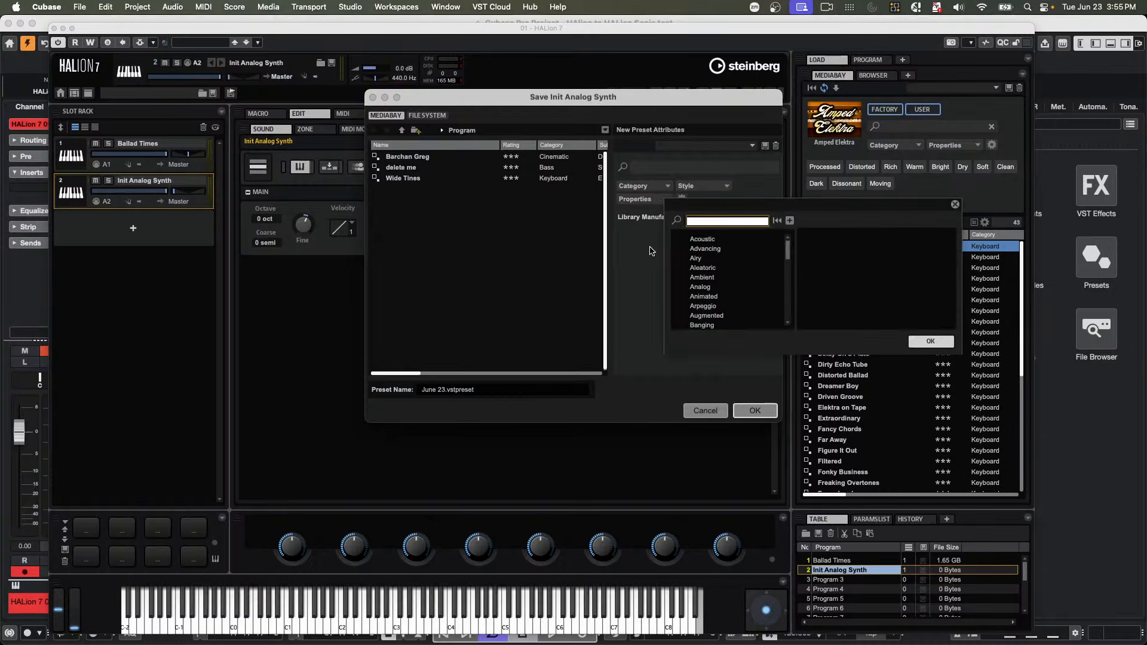
click(652, 251)
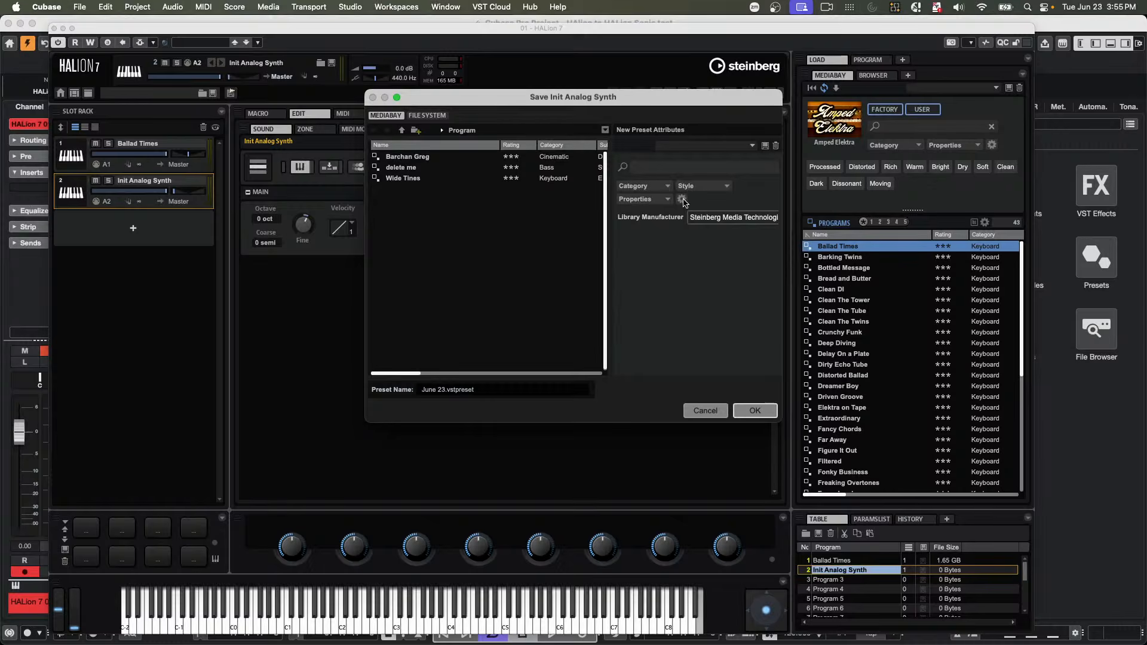
click(681, 199)
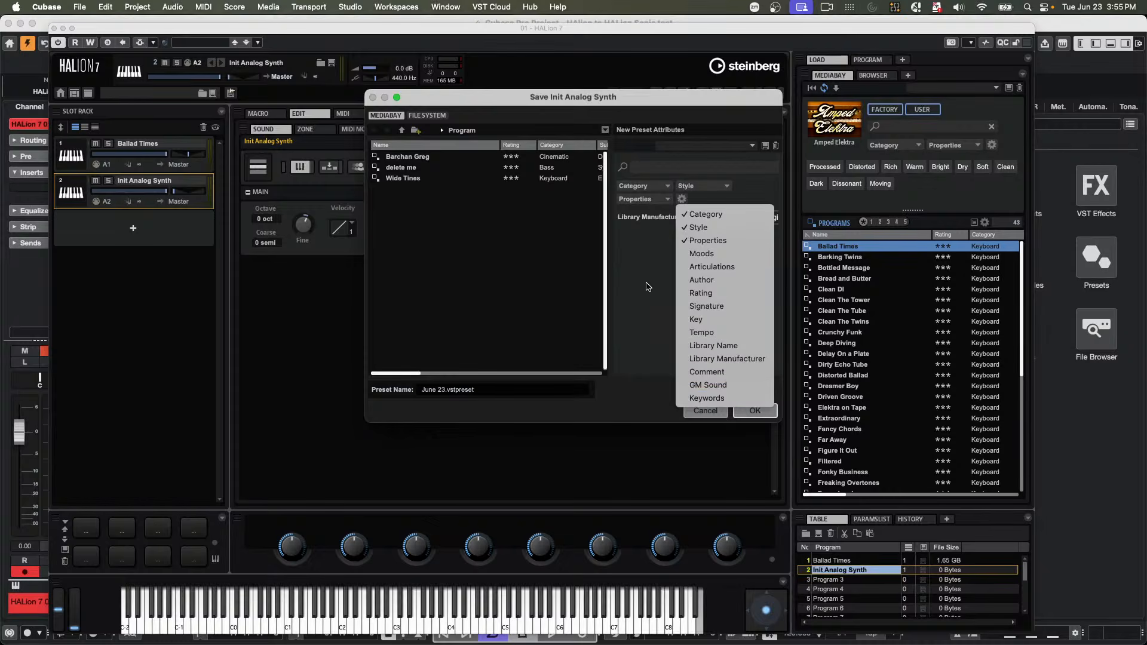
click(646, 287)
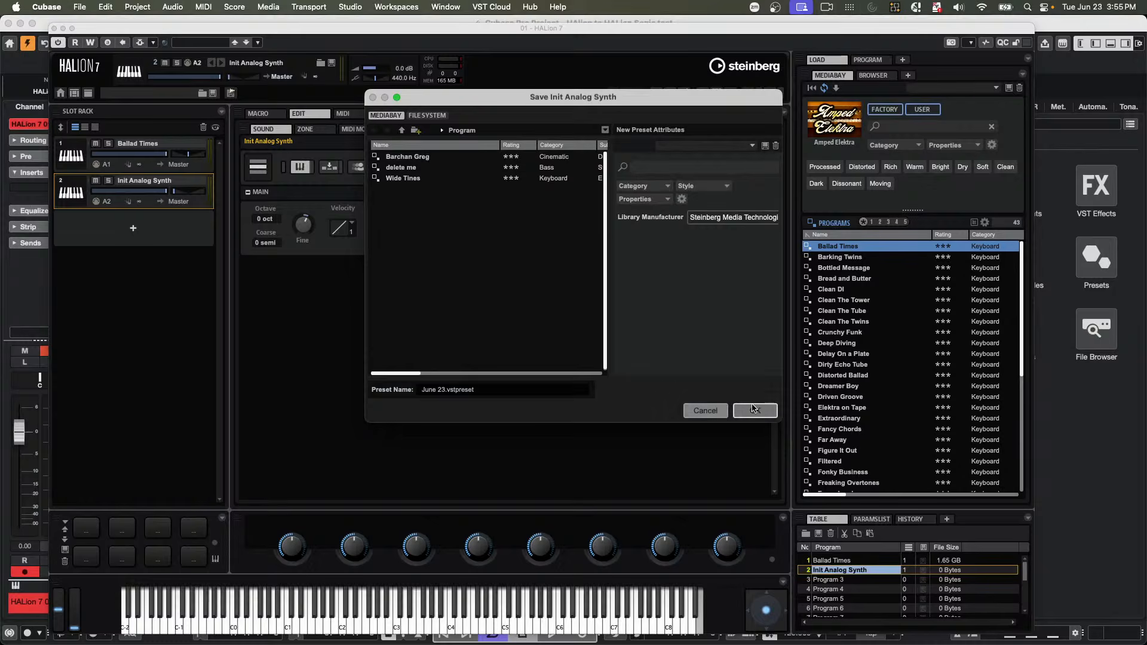
click(758, 411)
- Display the Init Analog Synth program tree and check the options available while editing the program's name
click(868, 60)
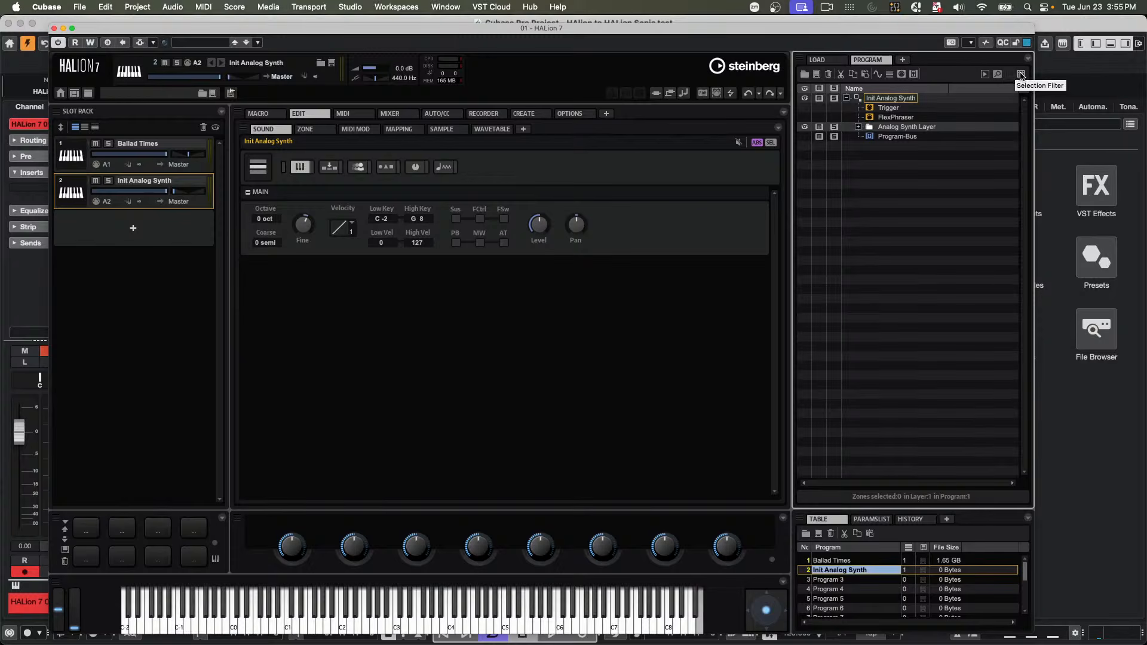
double_click(890, 98)
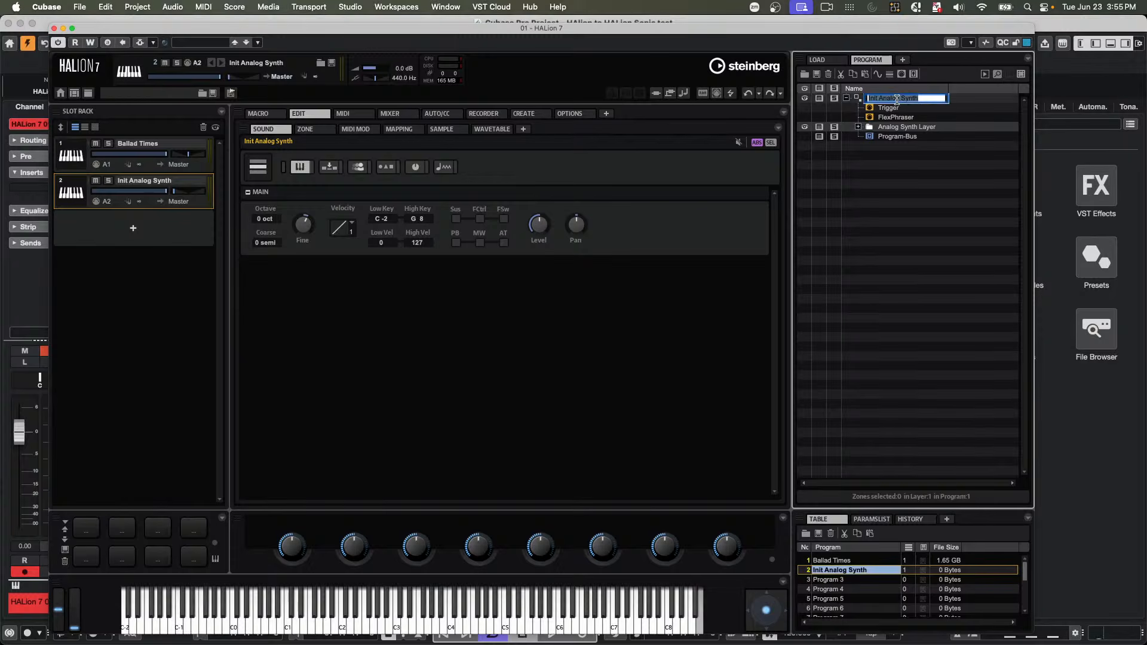
right_click(898, 102)
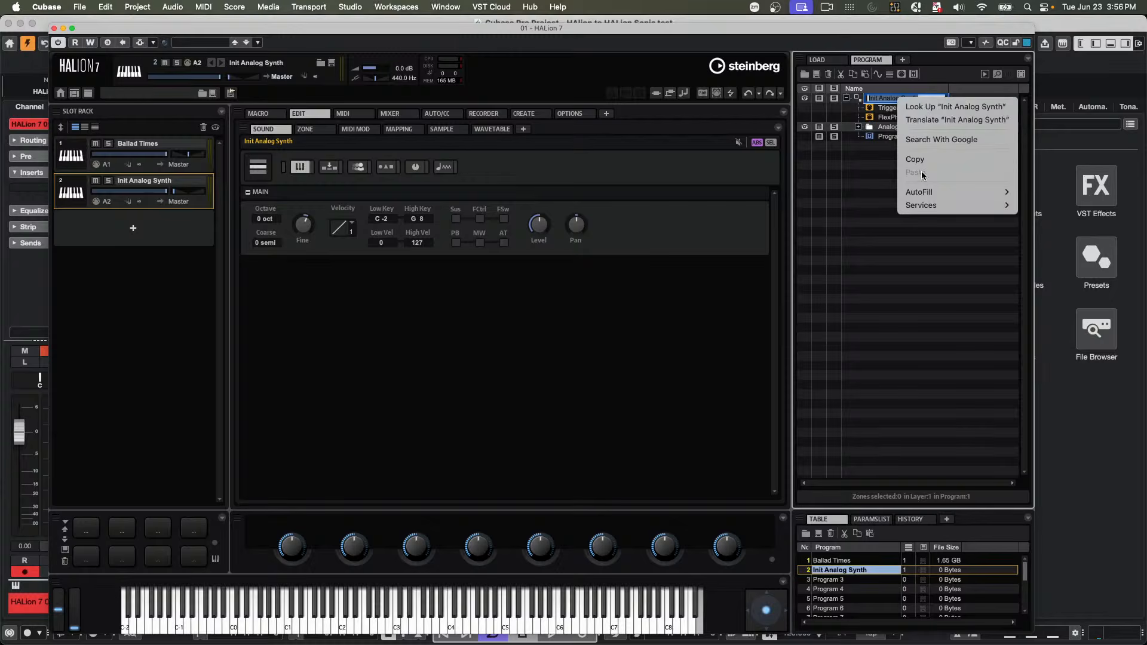
mouse_move(921, 205)
click(826, 176)
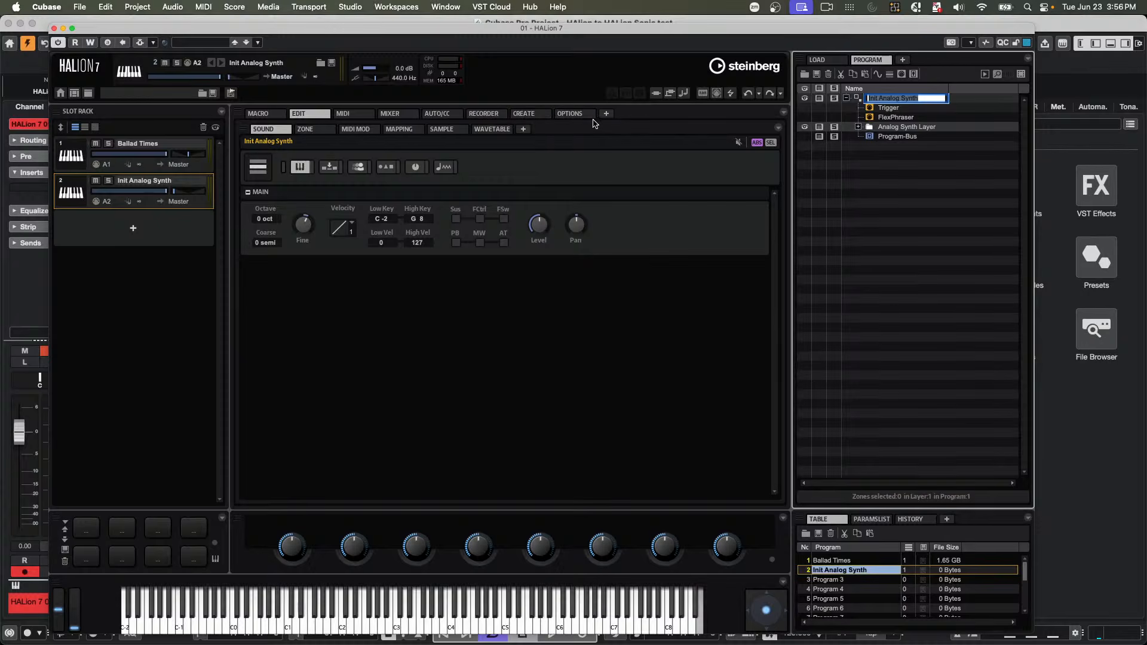
- Enable HALion Sonic Edit Mode in the HALion 7 editing options and close the plug-in window
click(578, 115)
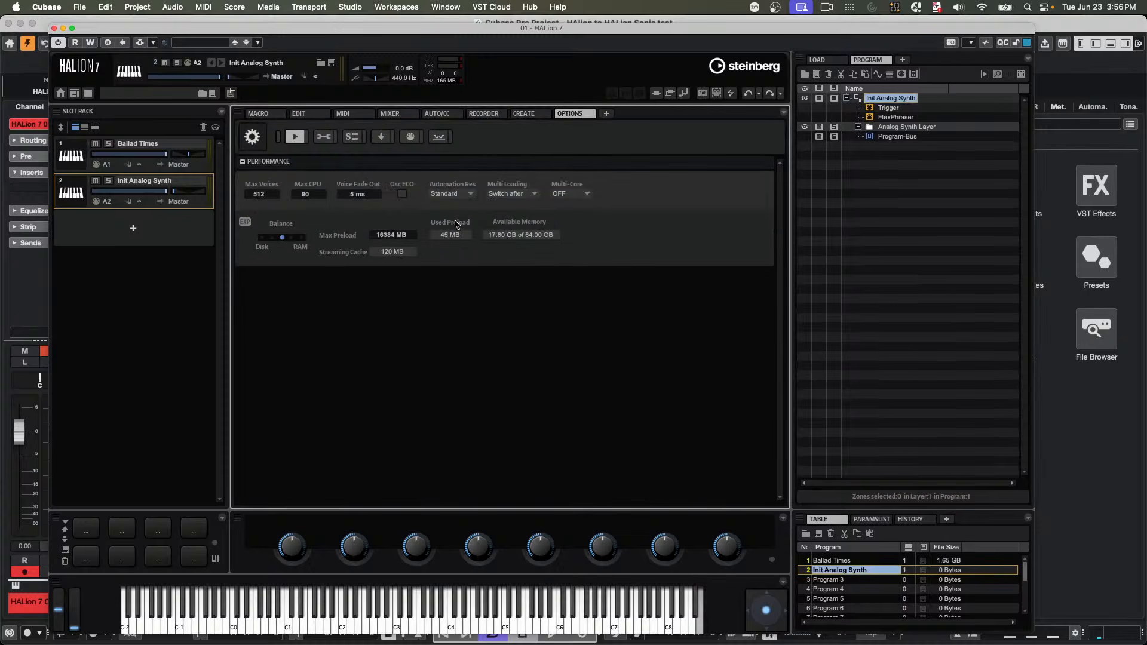
click(330, 139)
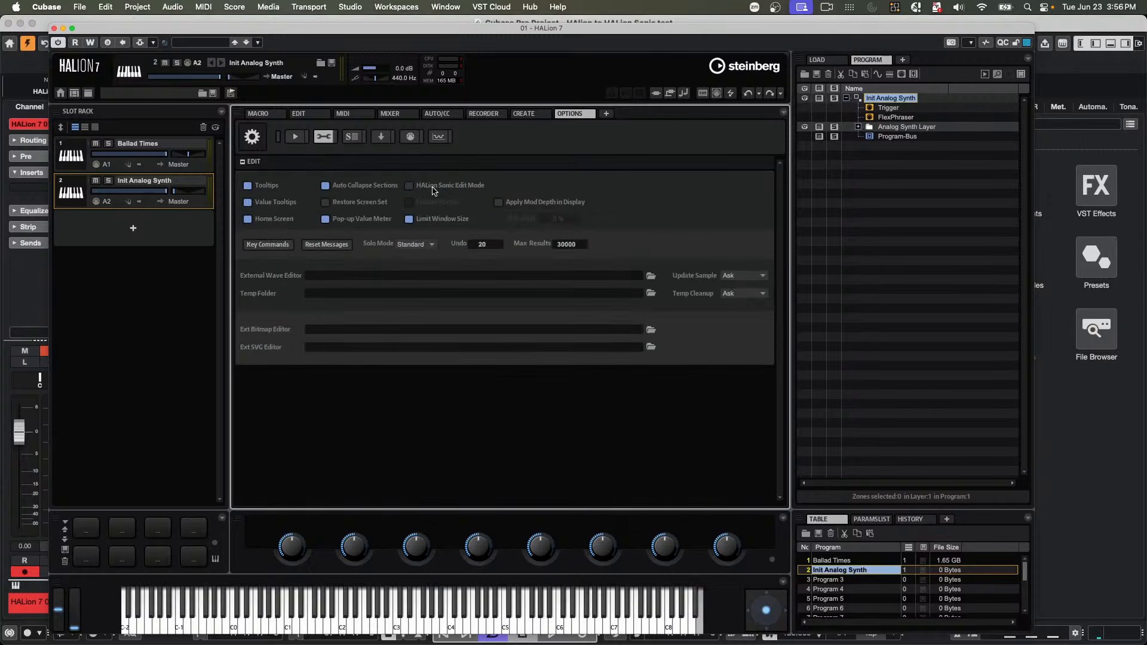
click(409, 186)
click(54, 29)
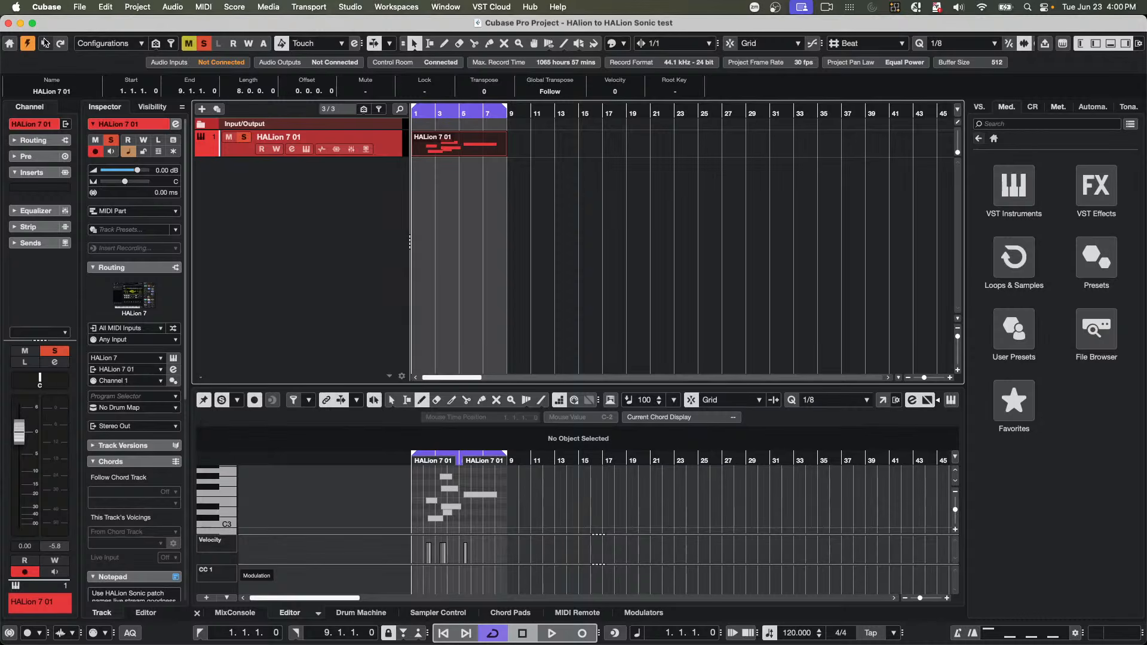
- Open the recent project "June 23 2026" and activate it
click(80, 6)
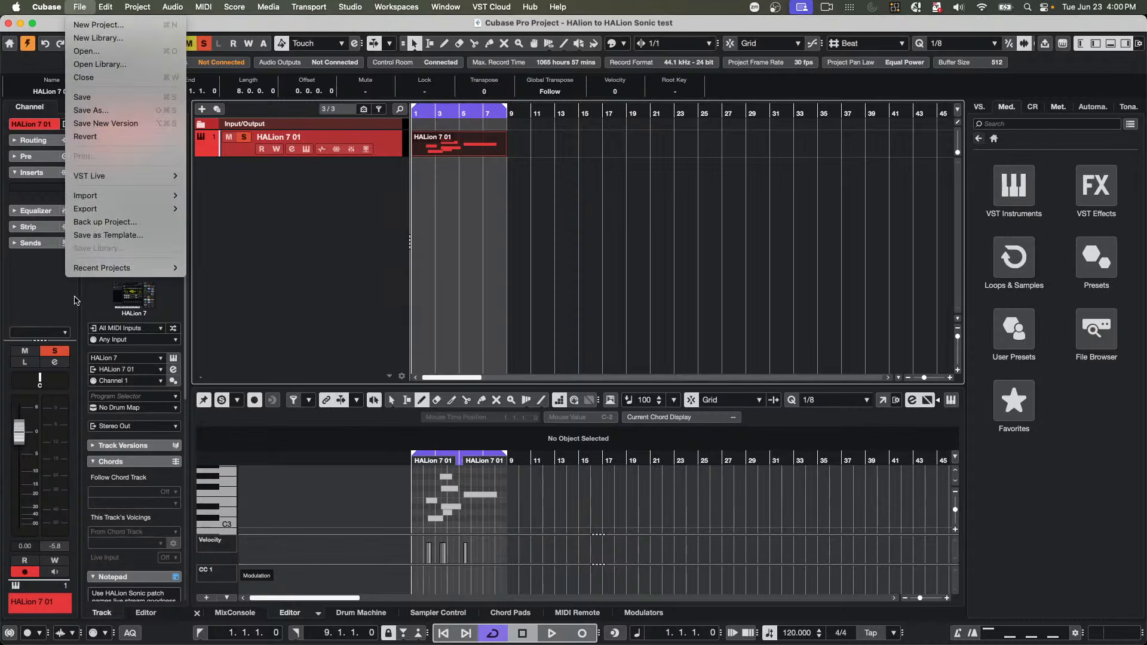
mouse_move(115, 268)
click(352, 268)
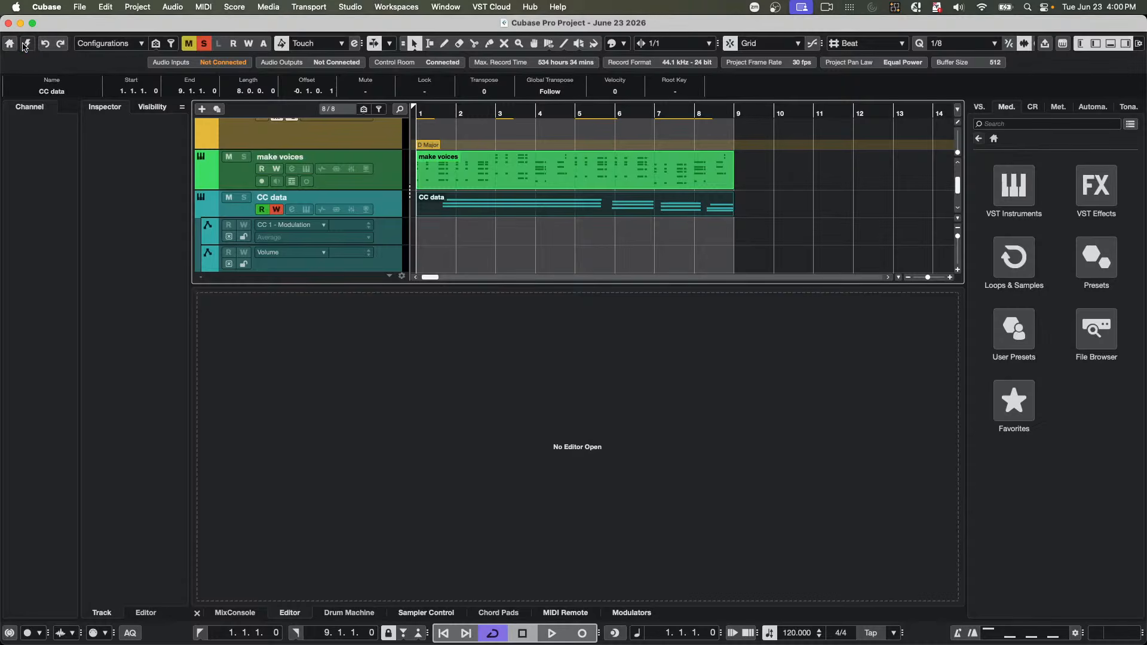
click(27, 43)
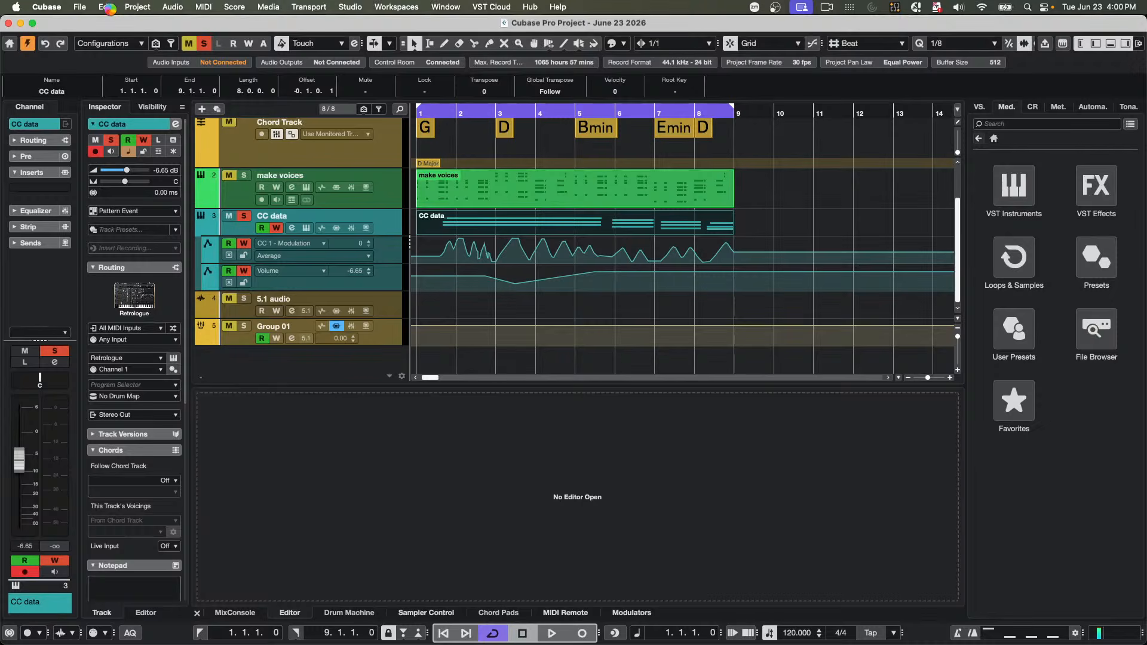
- Revert the "June 23 2026" project to its last saved version
click(110, 9)
click(110, 10)
click(110, 10)
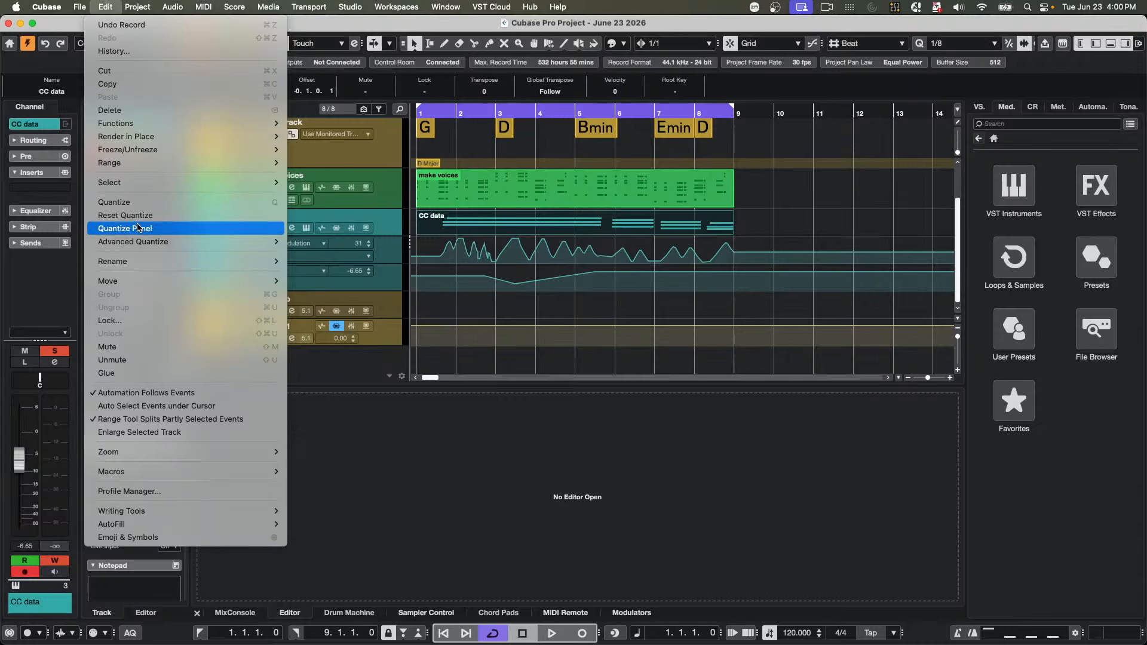
mouse_move(80, 7)
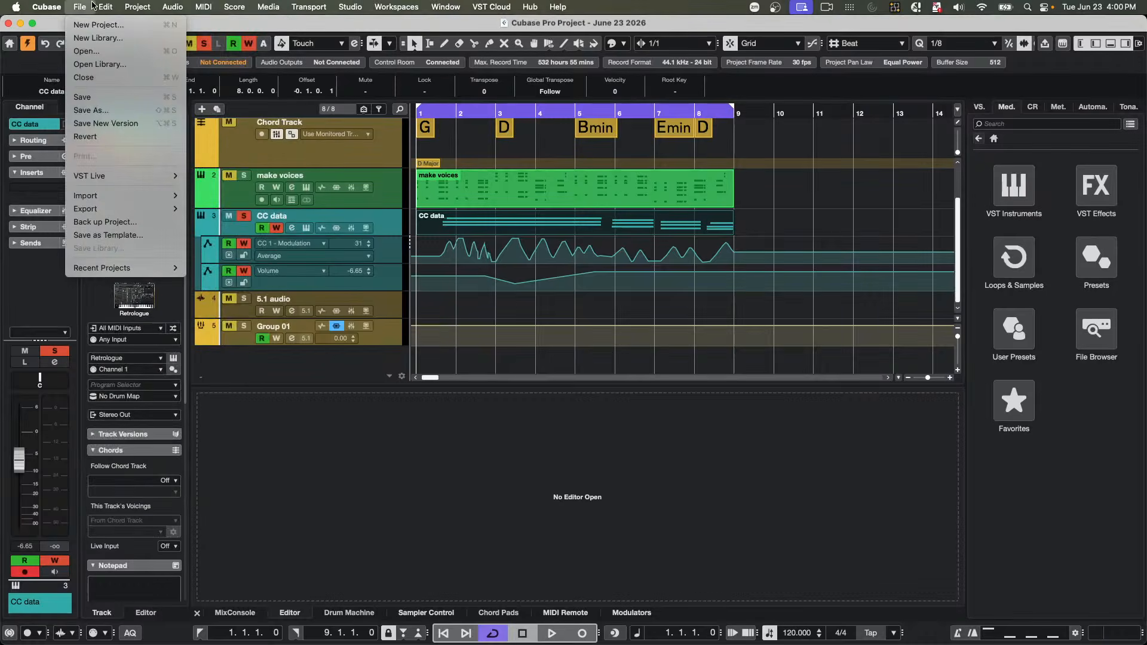
click(101, 137)
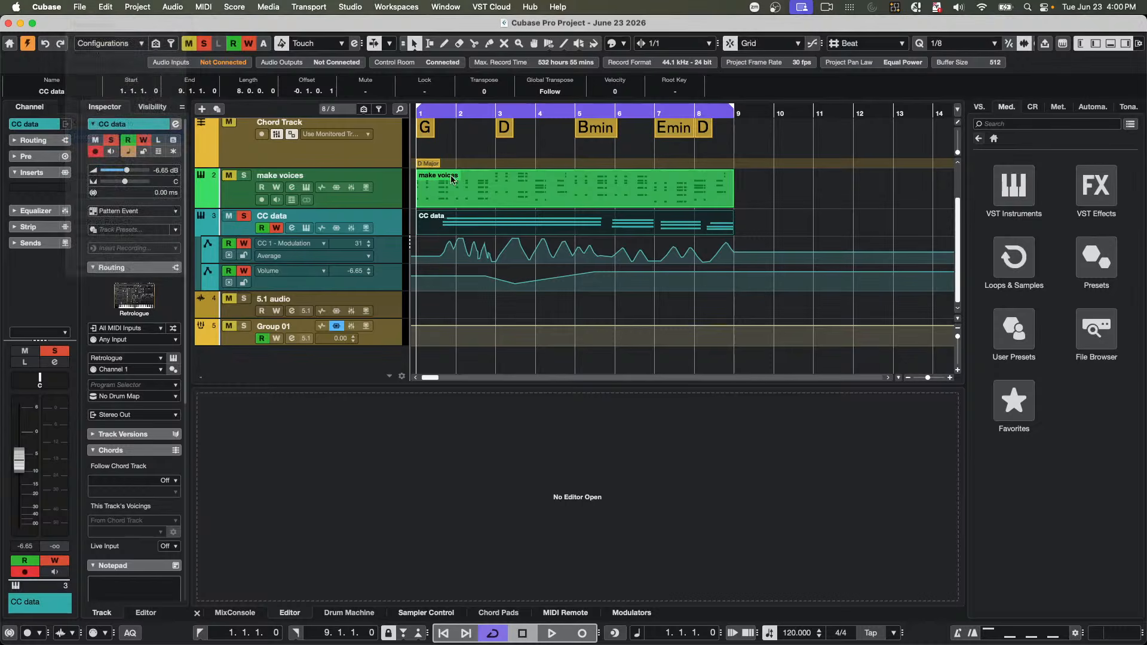
click(623, 247)
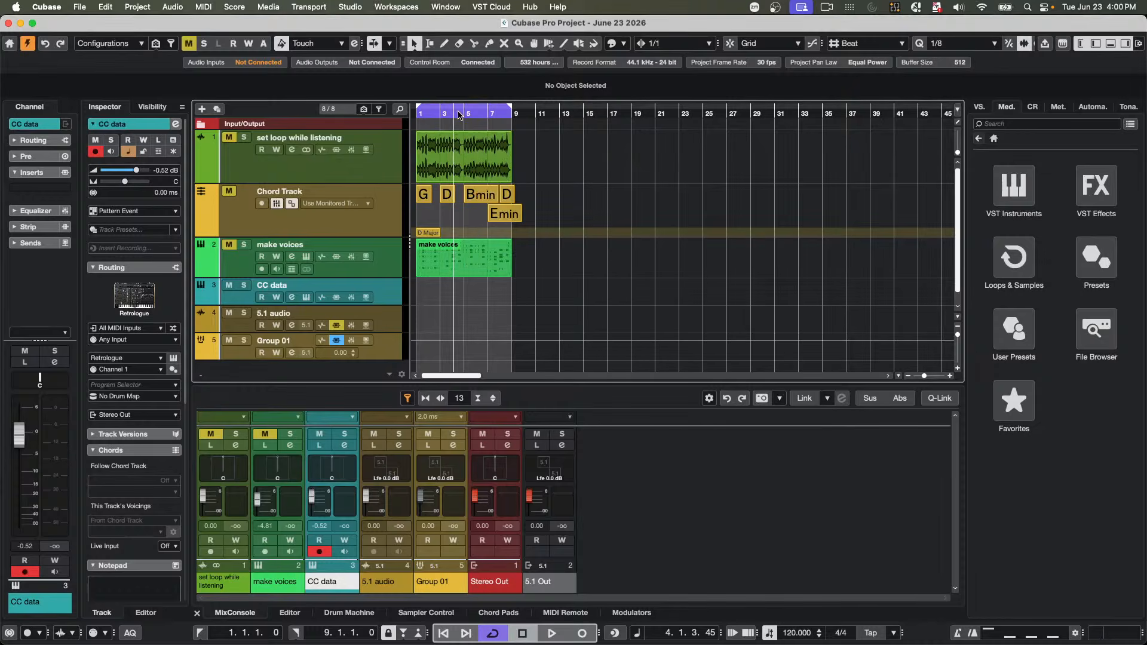
drag(476, 112, 348, 137)
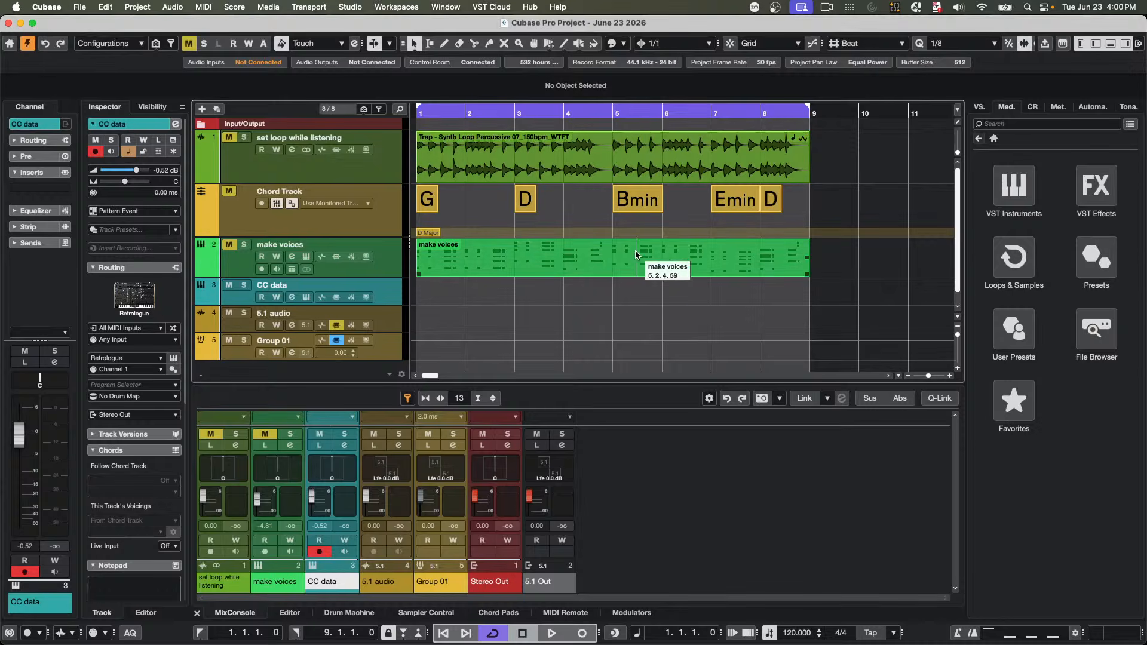
- Open the "make voices" part in its own Key Editor window and show the Chord Track above the notes
double_click(483, 257)
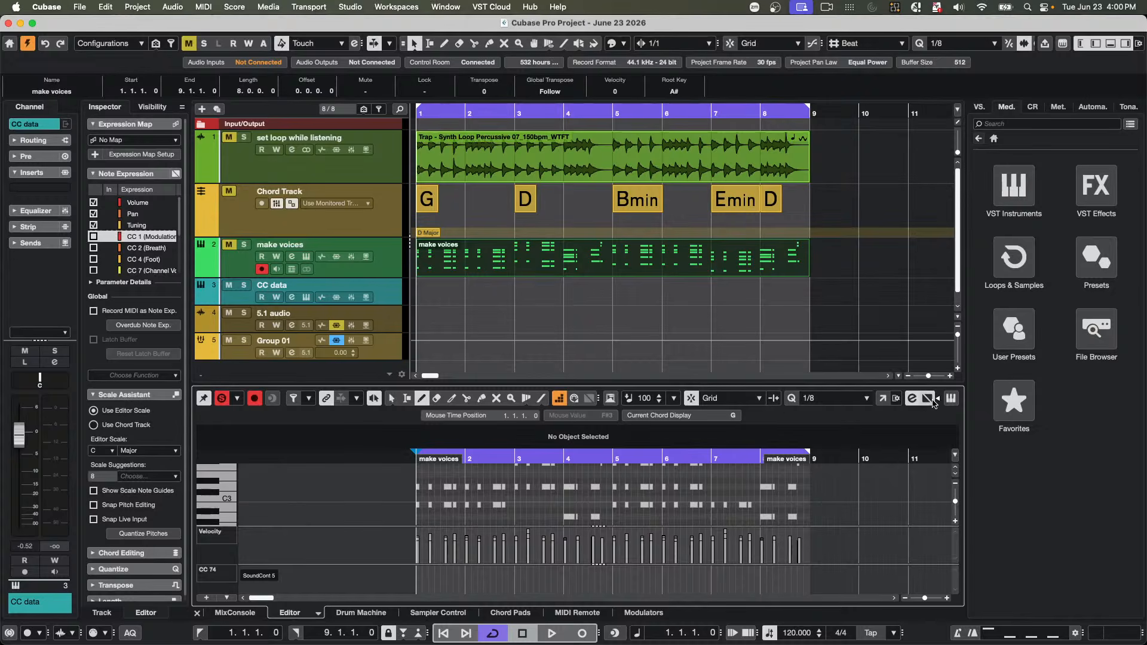
click(884, 399)
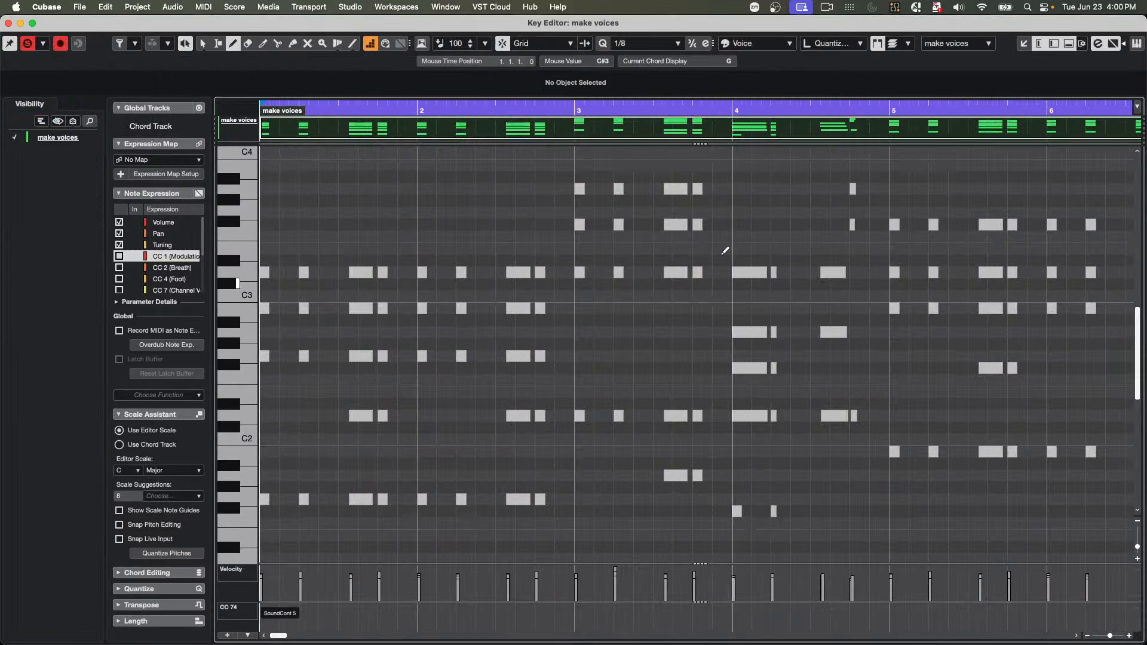
click(760, 44)
click(763, 43)
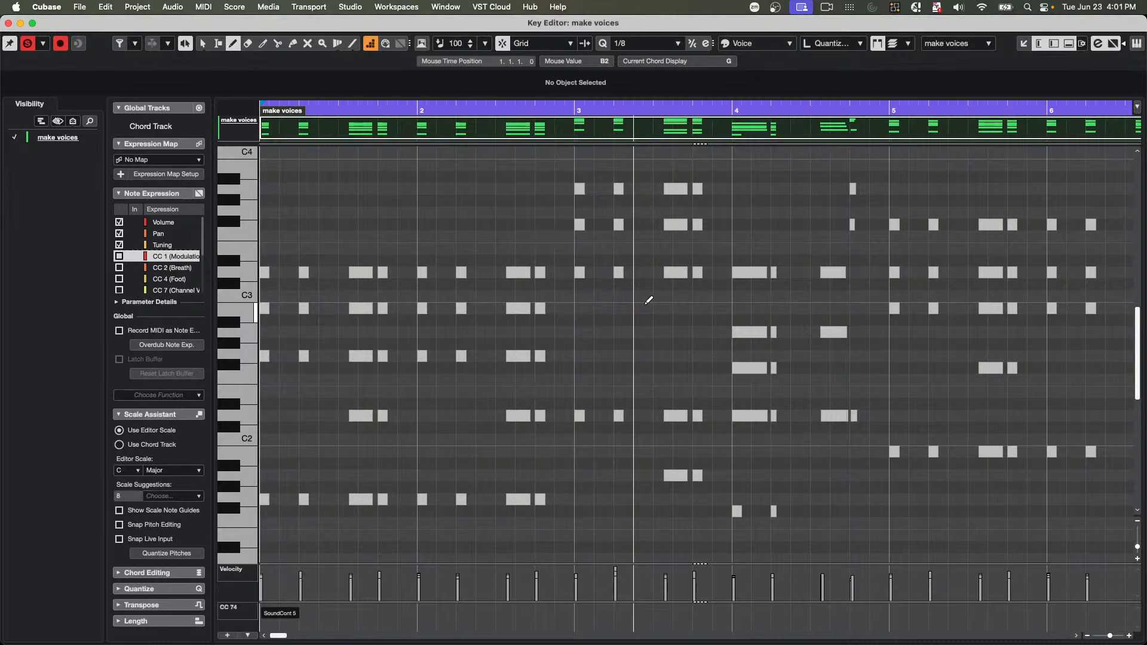
click(121, 128)
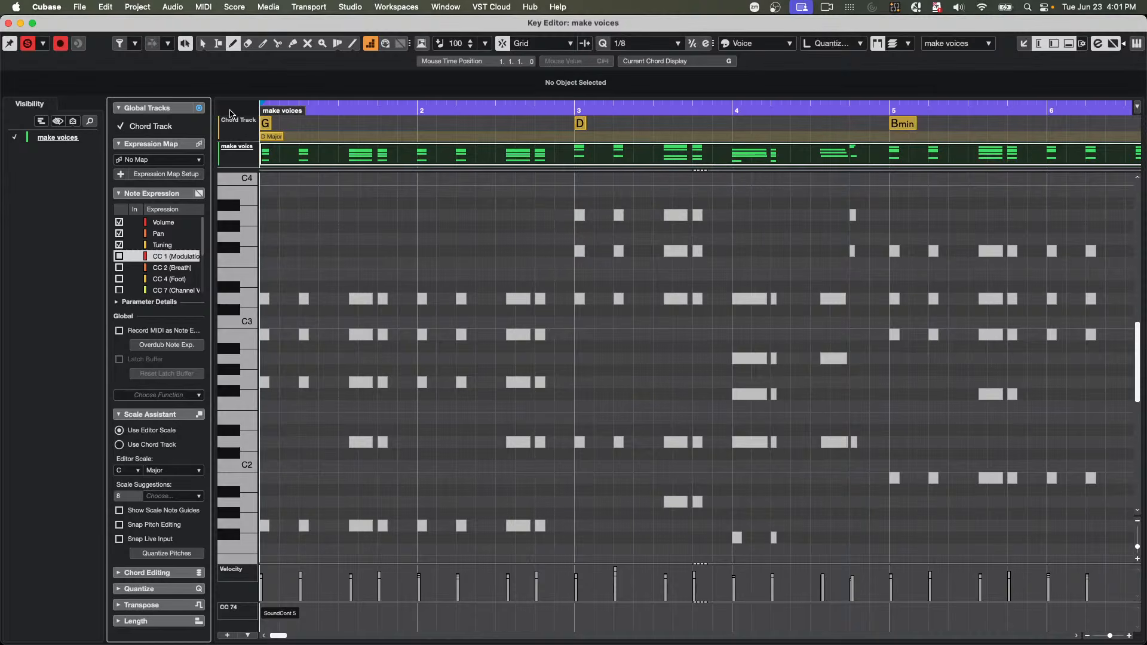
- Assign voices to all notes of the "make voices" part using the Chord Track functions
key(super+a)
click(143, 7)
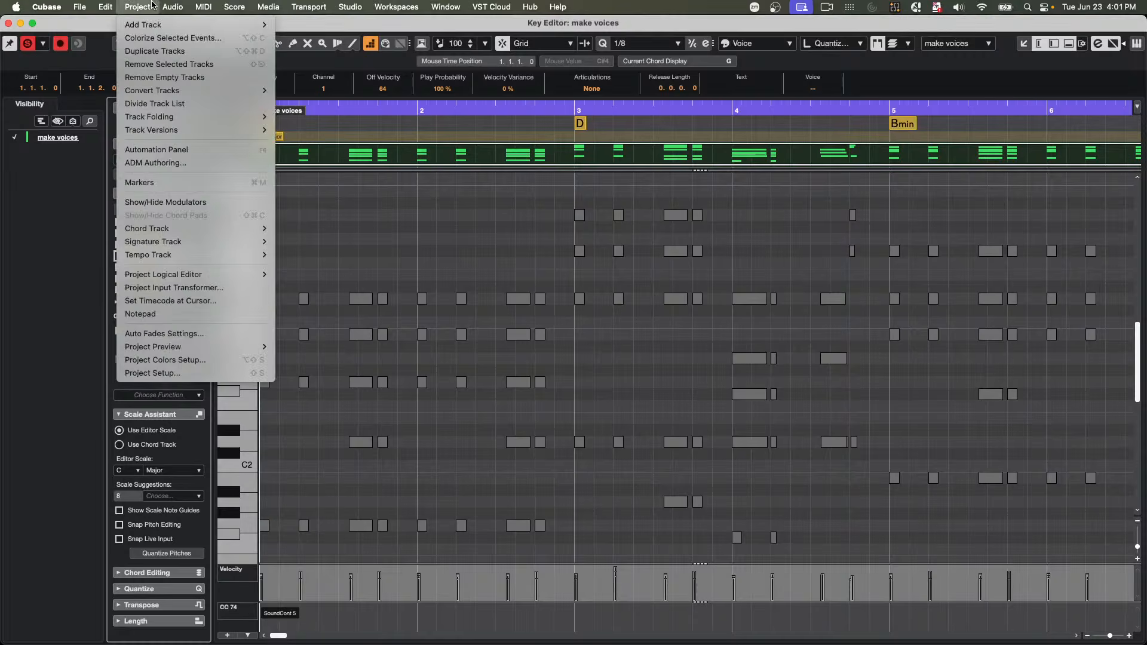
mouse_move(166, 7)
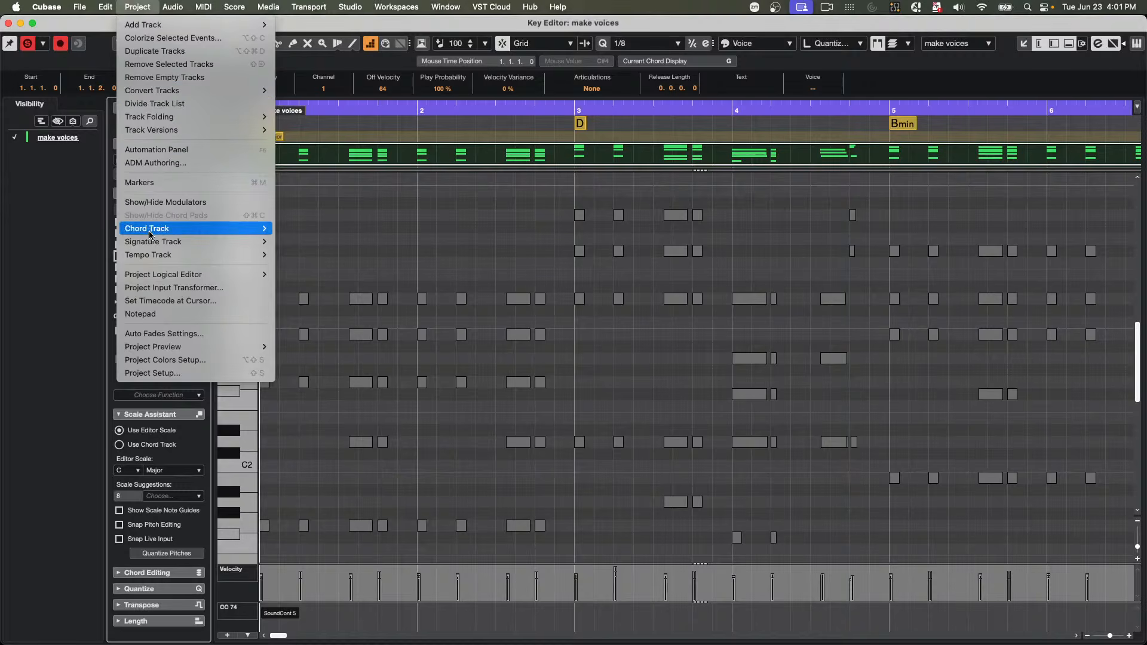
mouse_move(151, 242)
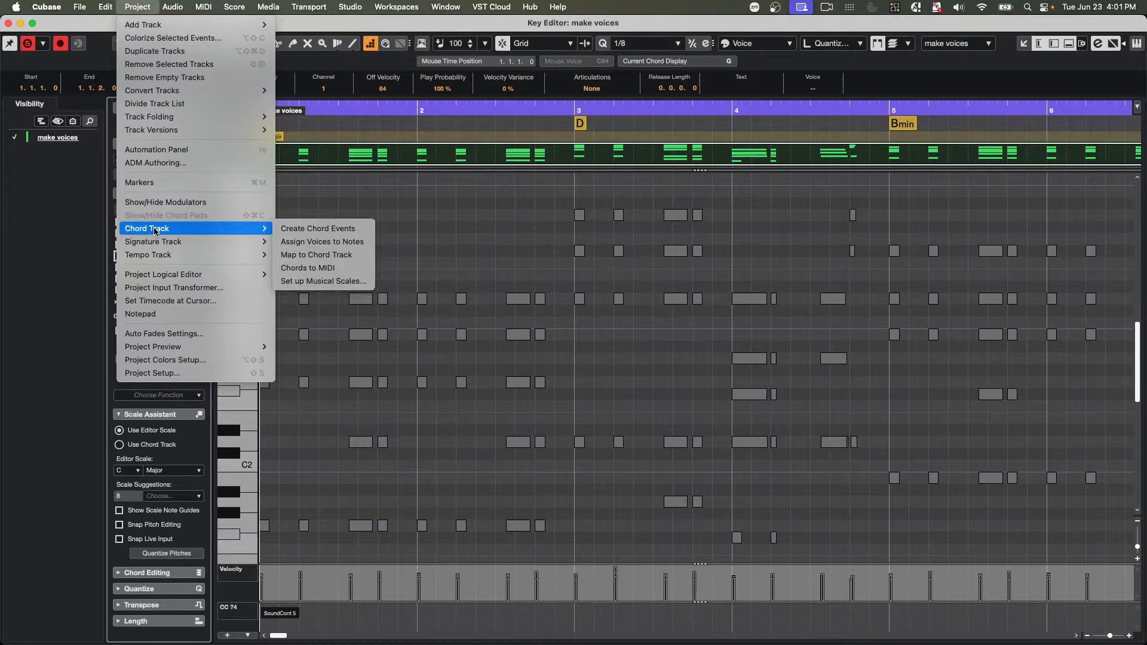
click(355, 243)
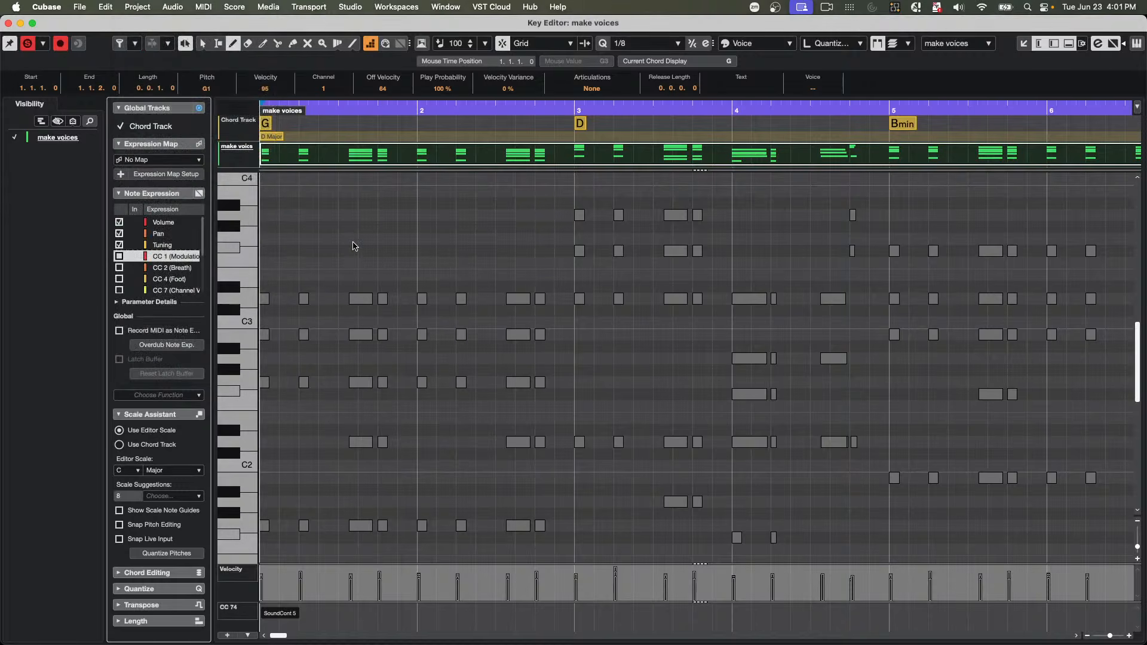
click(369, 245)
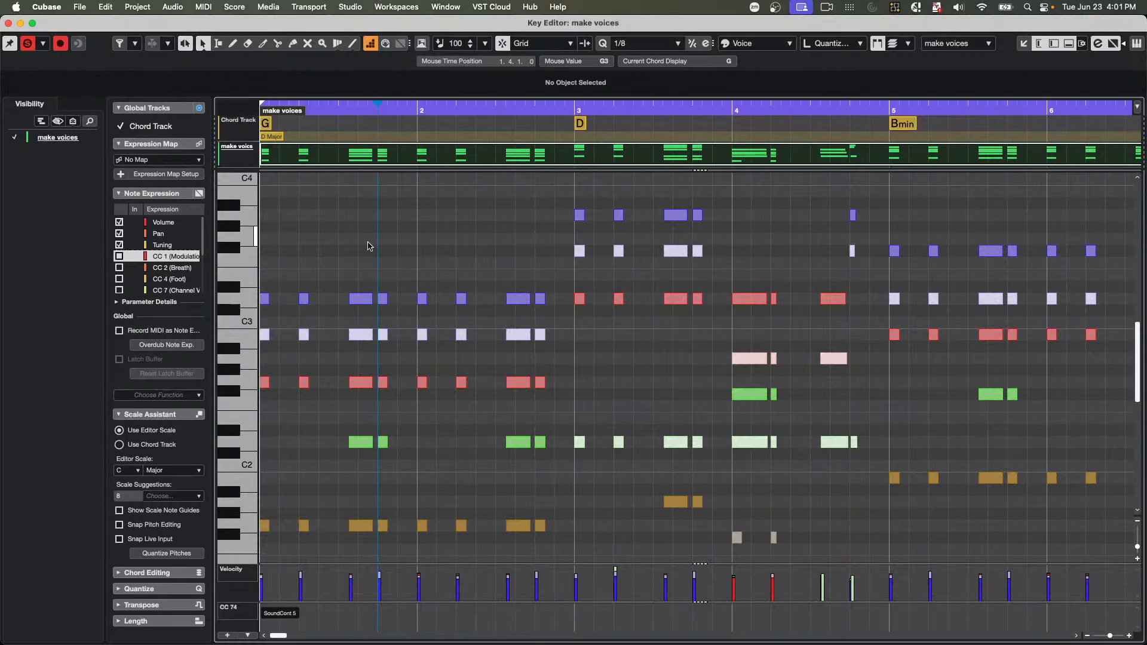
- Check the voice assigned to each note of the G chord in bar 1, from the highest down to the bass
scroll(409, 275, down, 1)
scroll(409, 275, down, 1)
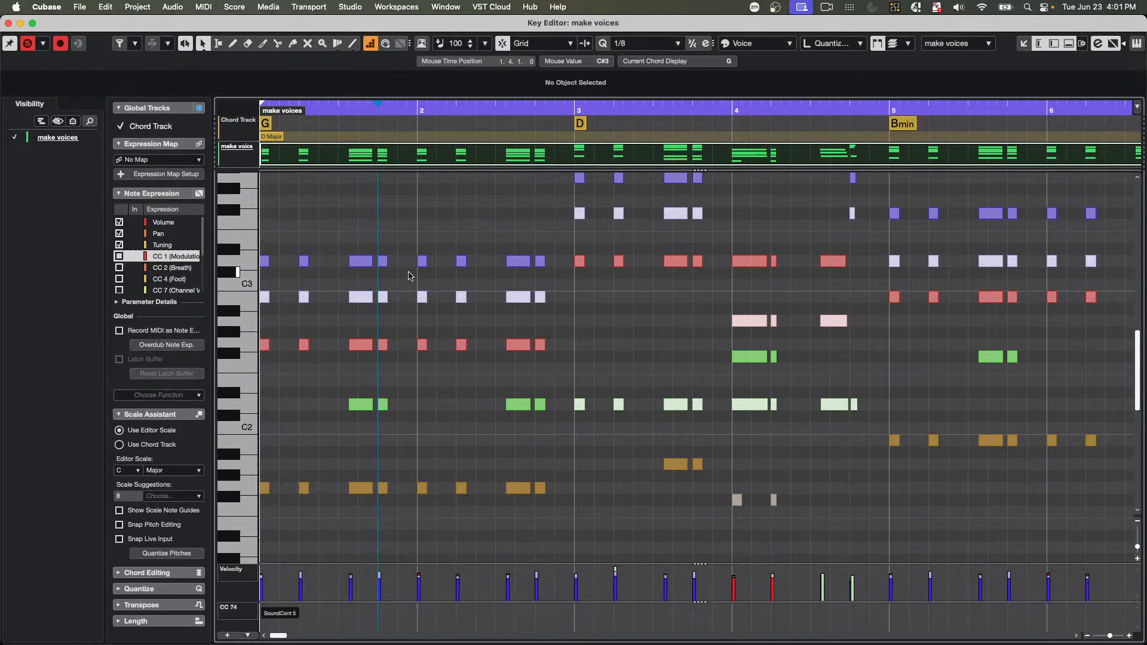
scroll(410, 275, up, 2)
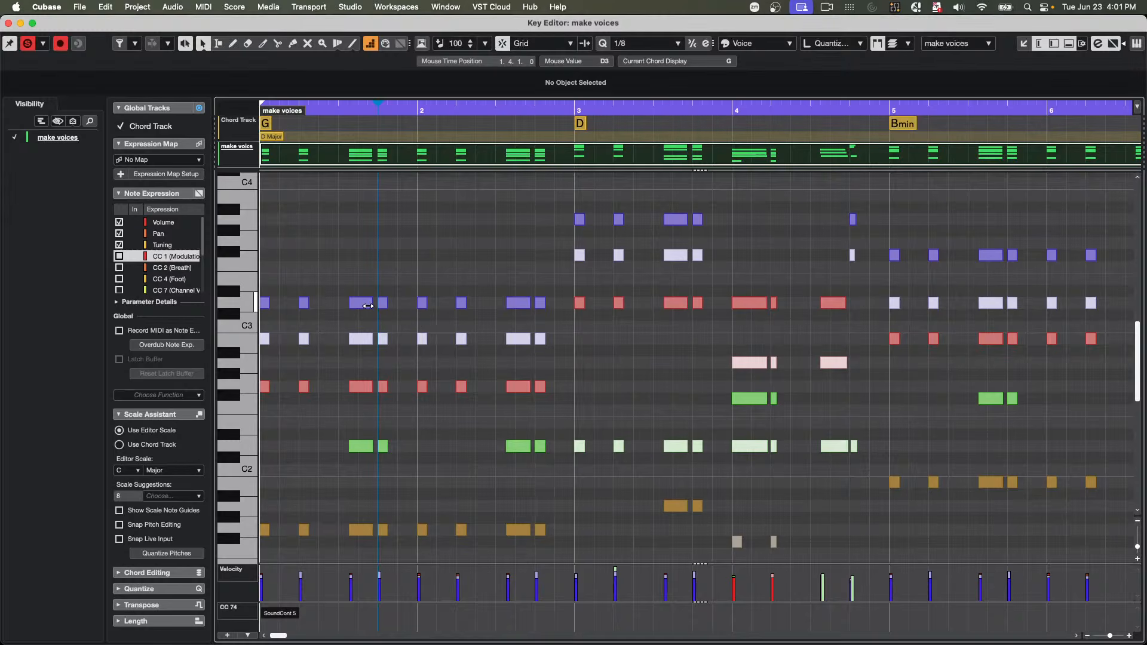
click(367, 306)
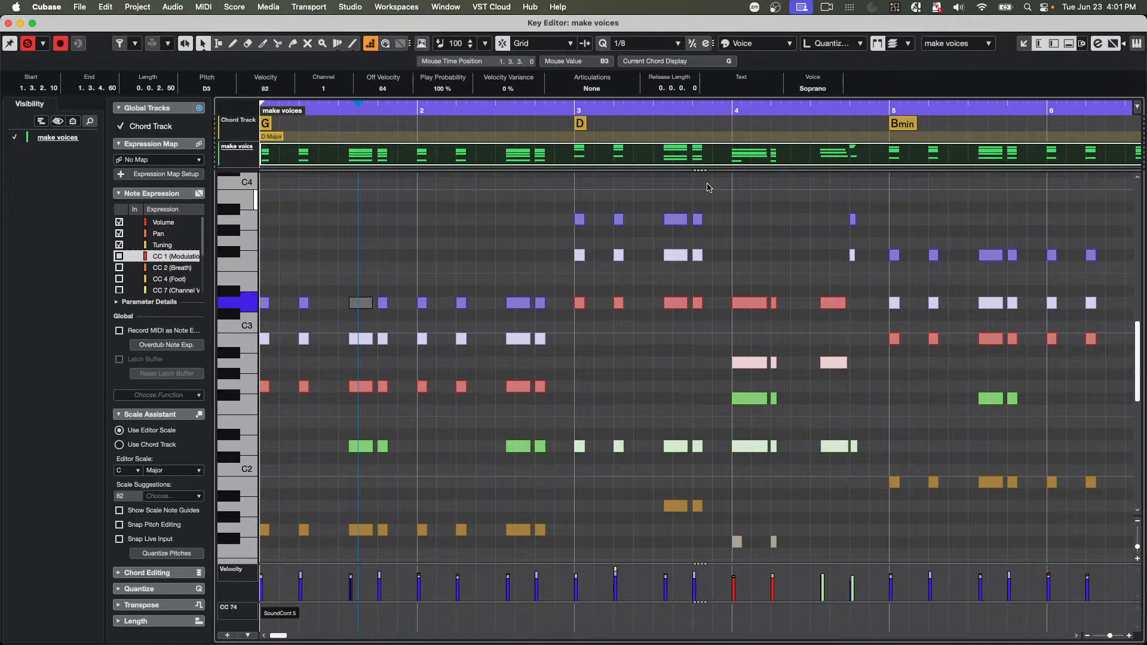
click(363, 339)
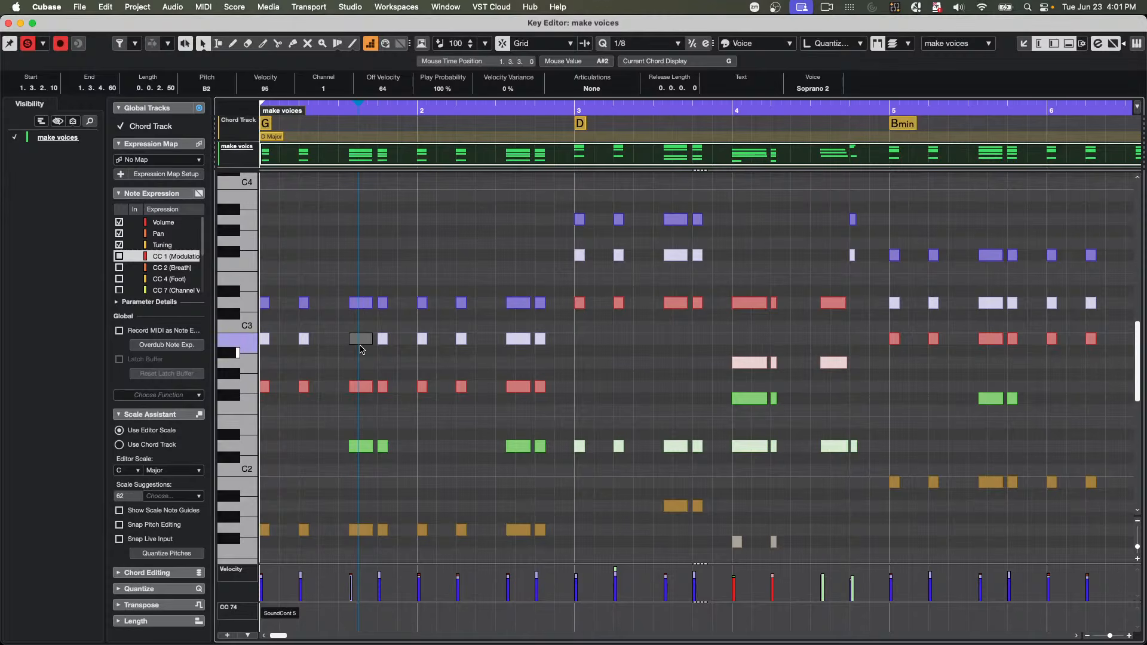
click(357, 389)
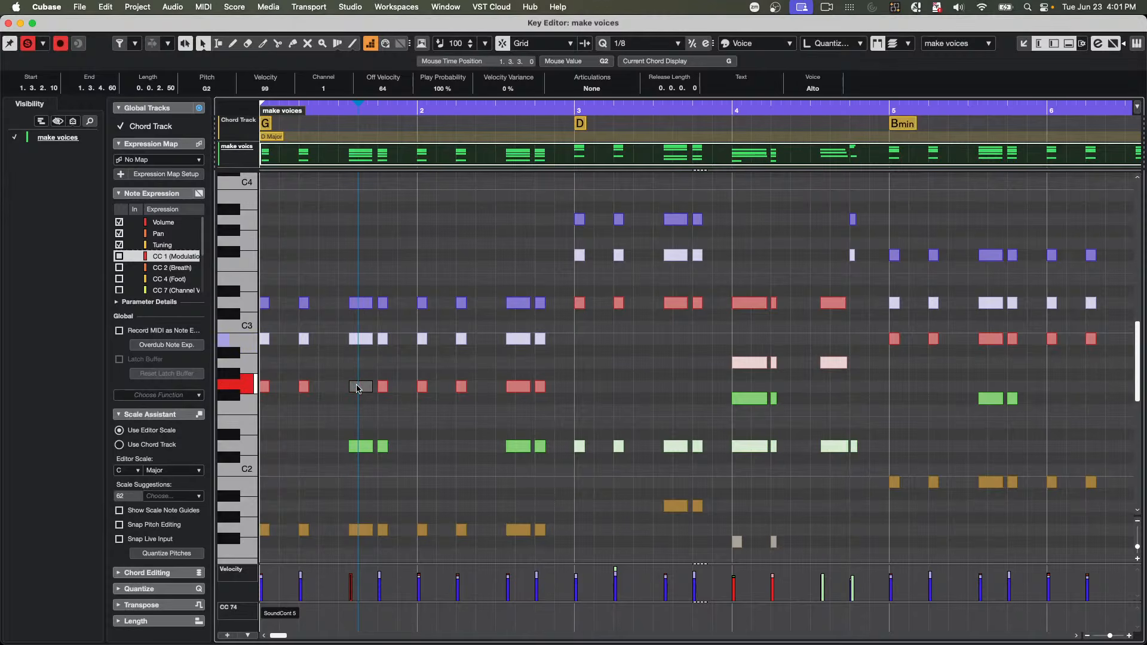
click(361, 448)
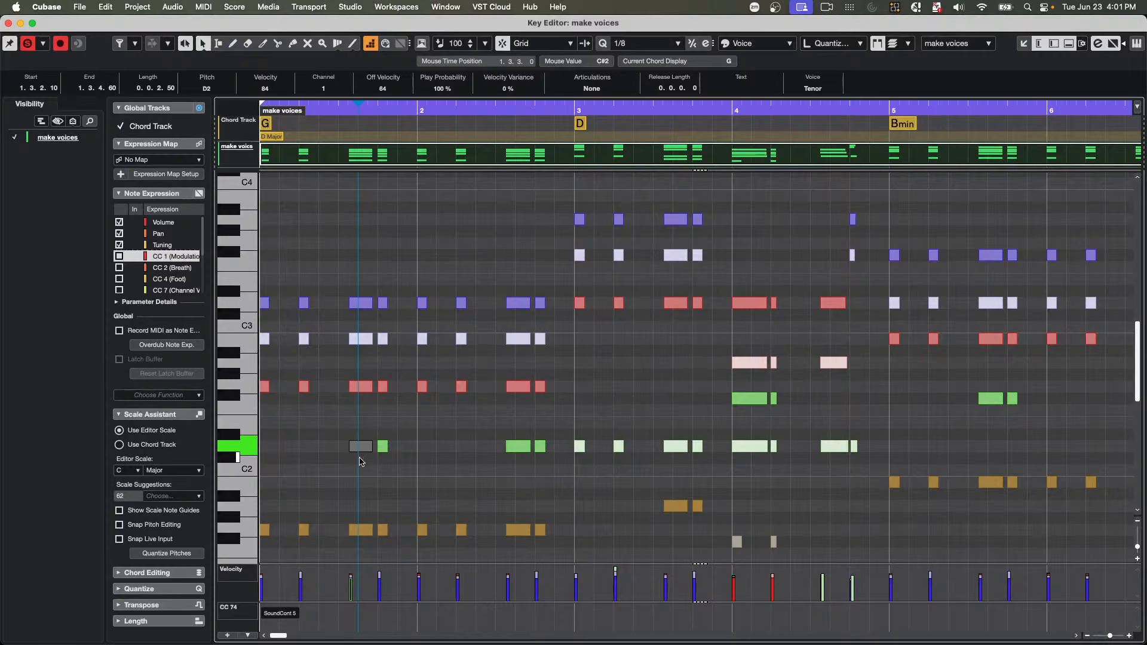
click(361, 530)
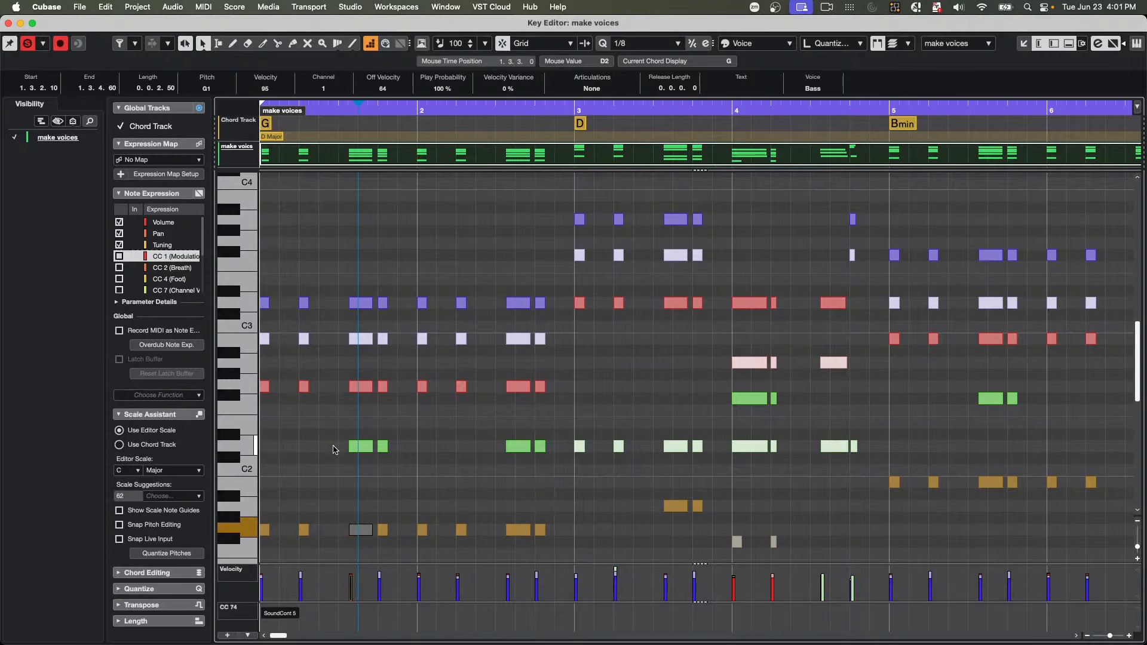
scroll(334, 443, down, 4)
scroll(334, 443, up, 5)
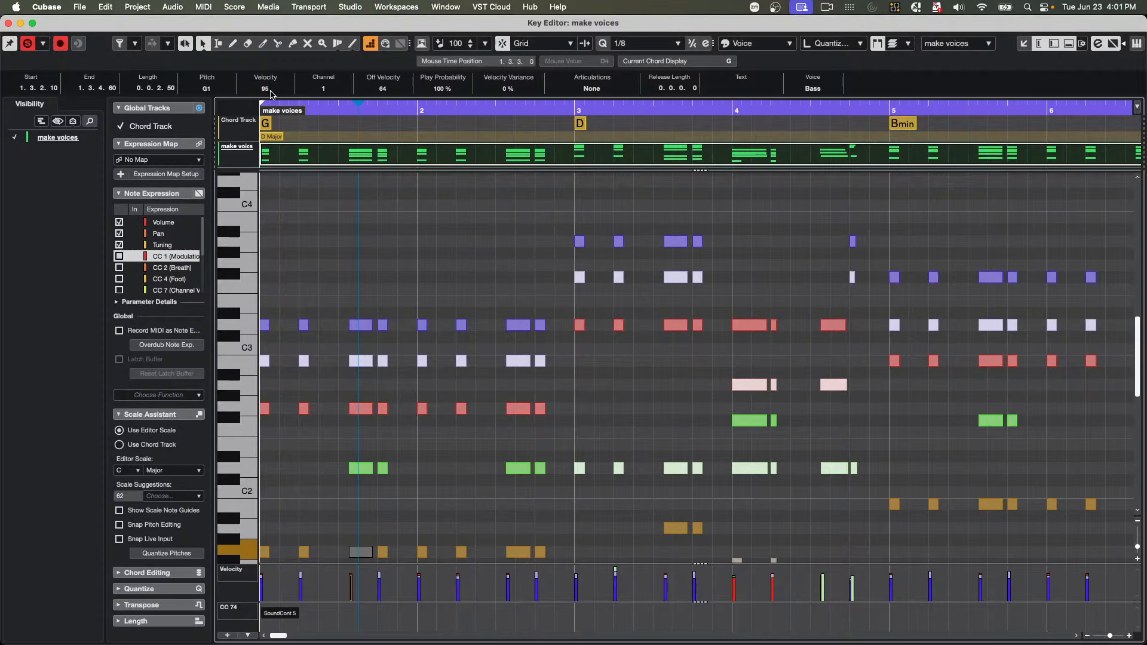
- Reapply Assign Voices to Notes with only the bass note in bar 1 selected
click(139, 6)
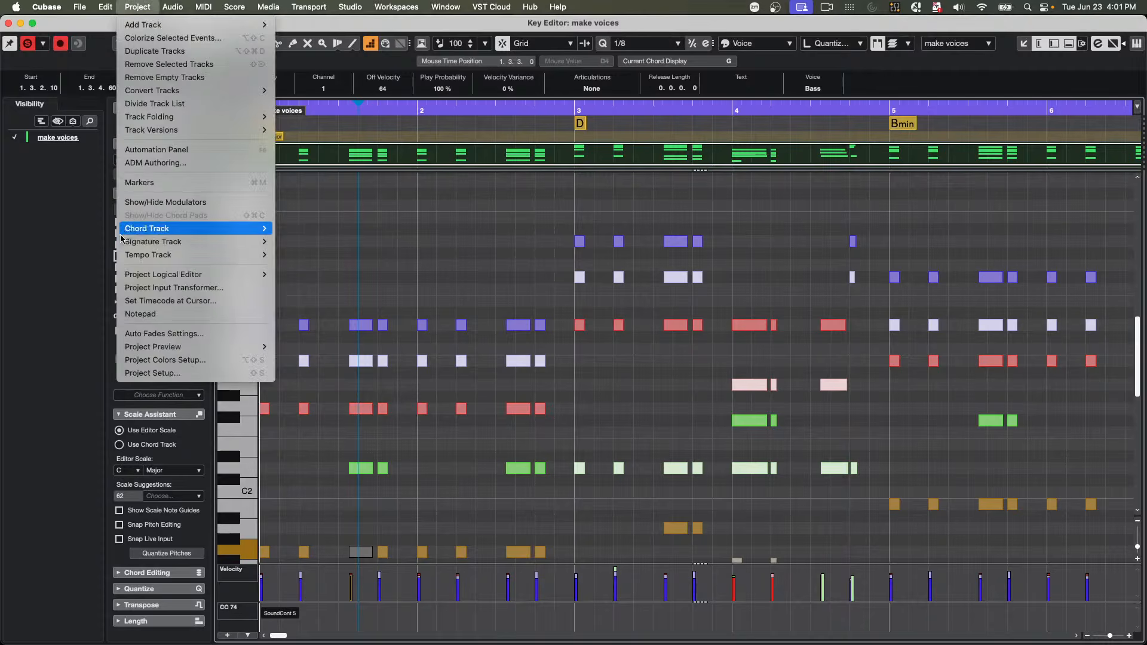
mouse_move(151, 232)
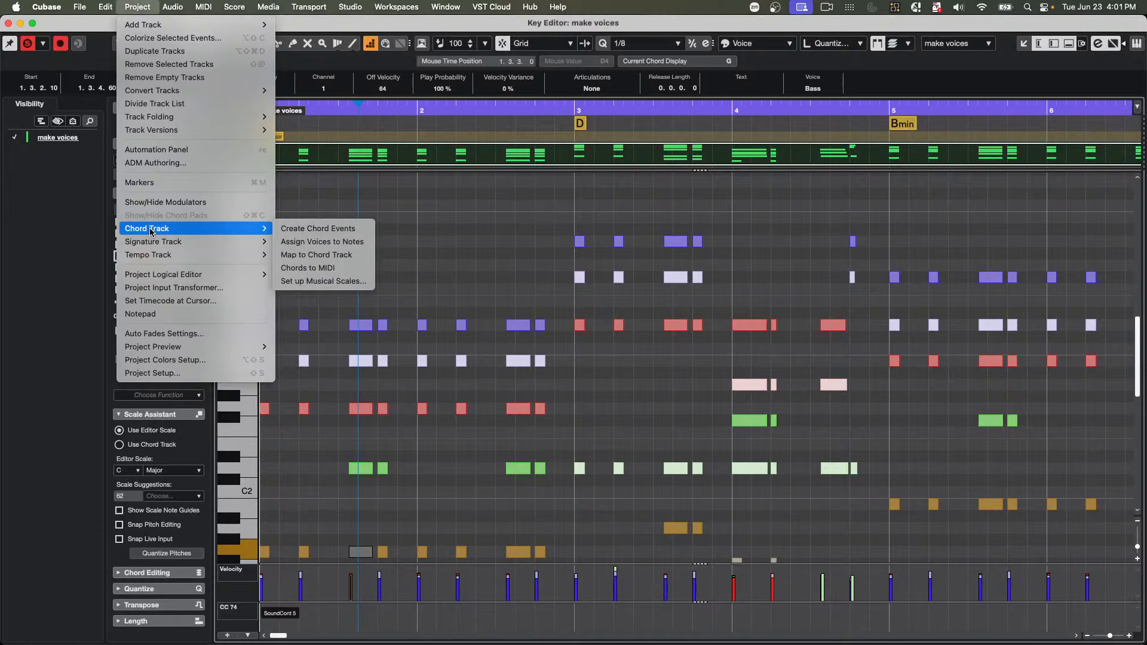
click(306, 242)
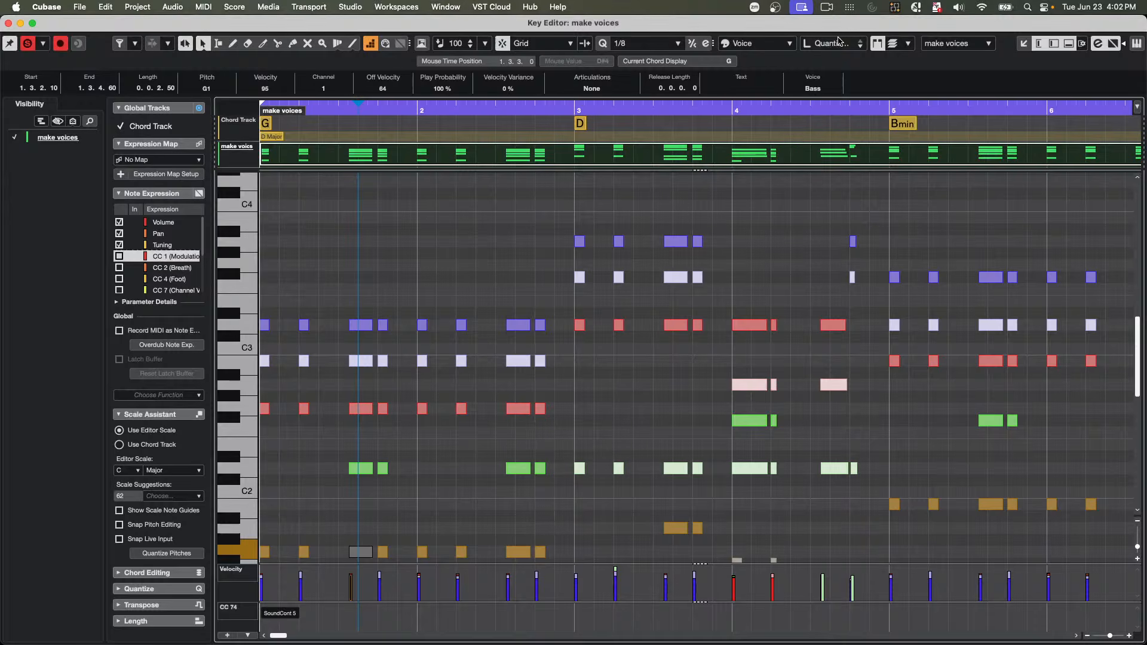
- Color the notes by Velocity for comparison and return the event colors to Voice
click(744, 45)
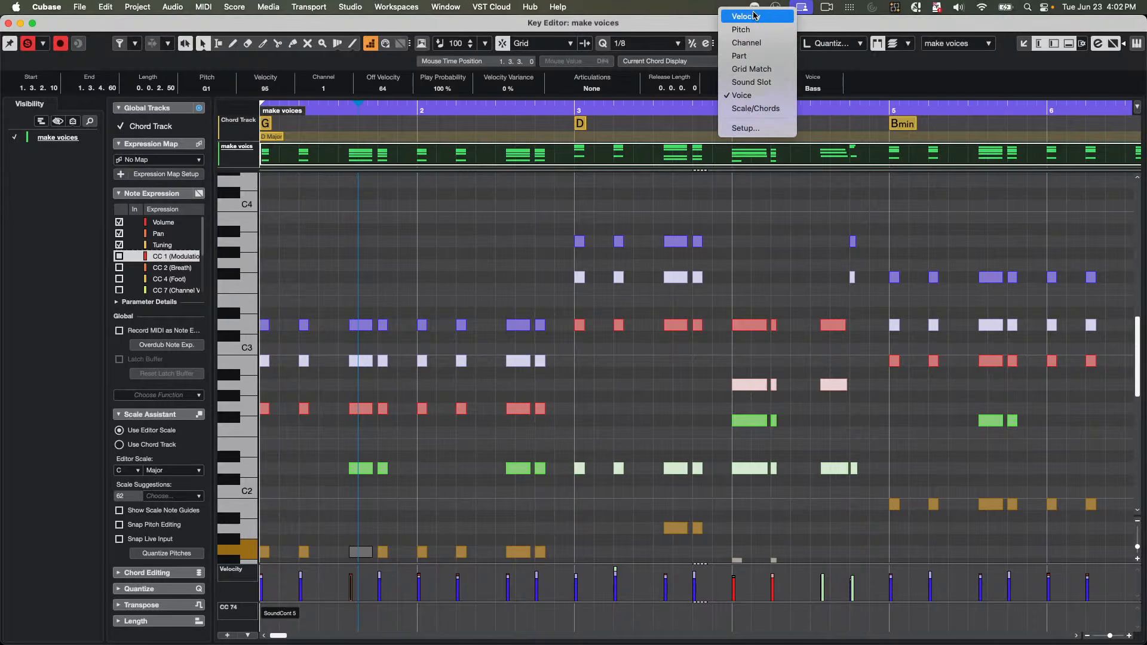
click(754, 16)
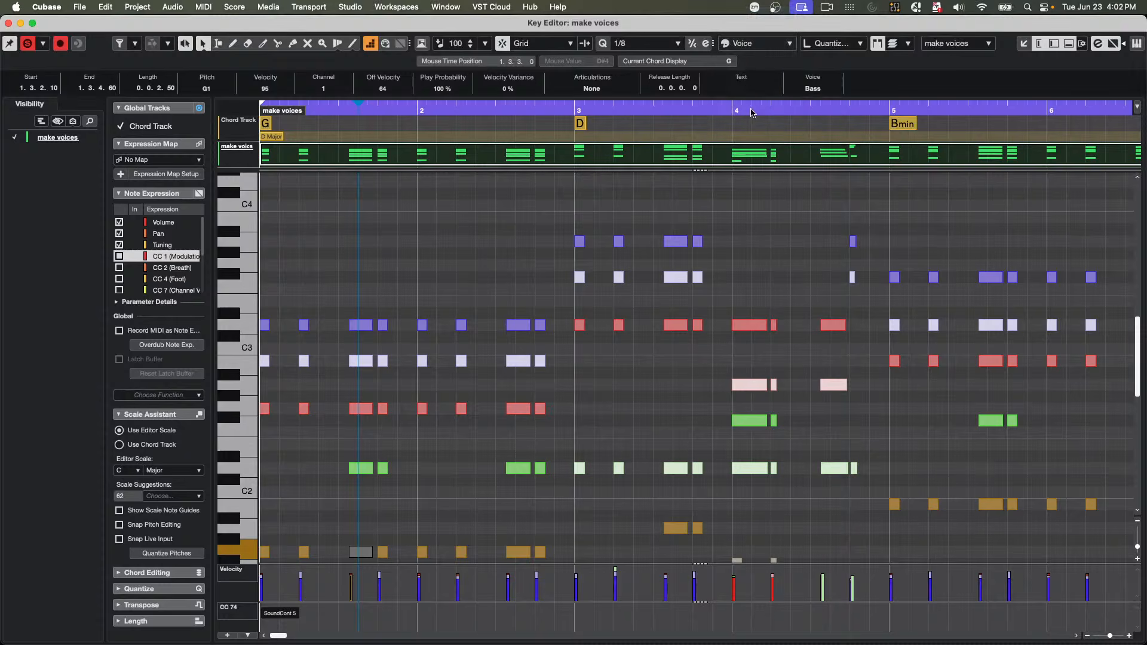
click(756, 44)
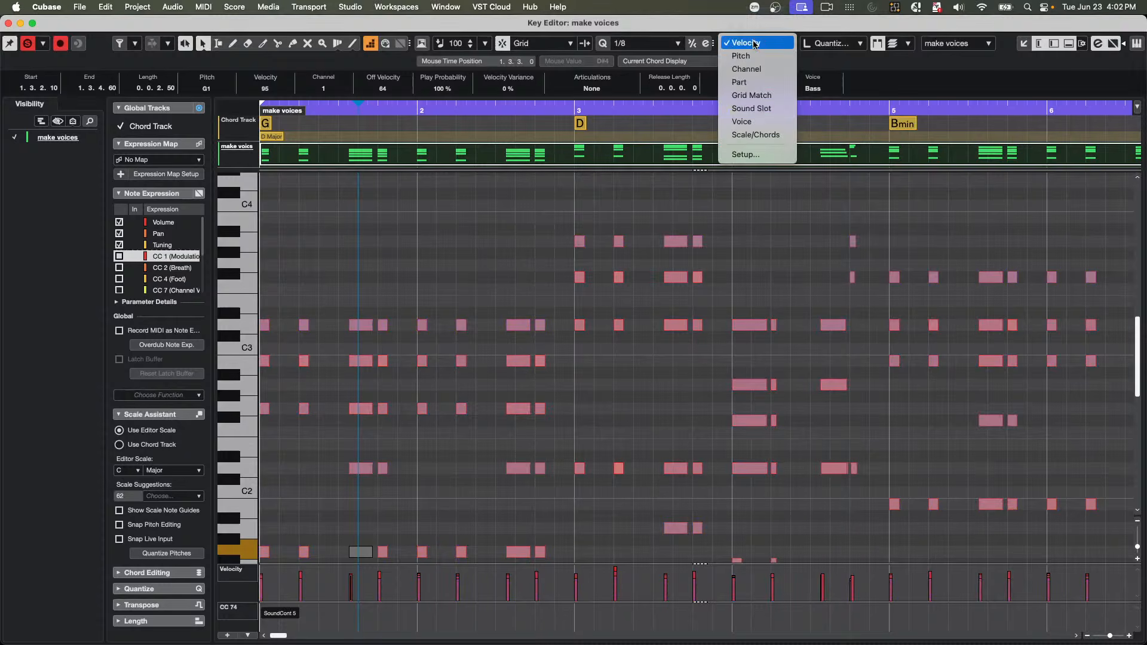
click(742, 122)
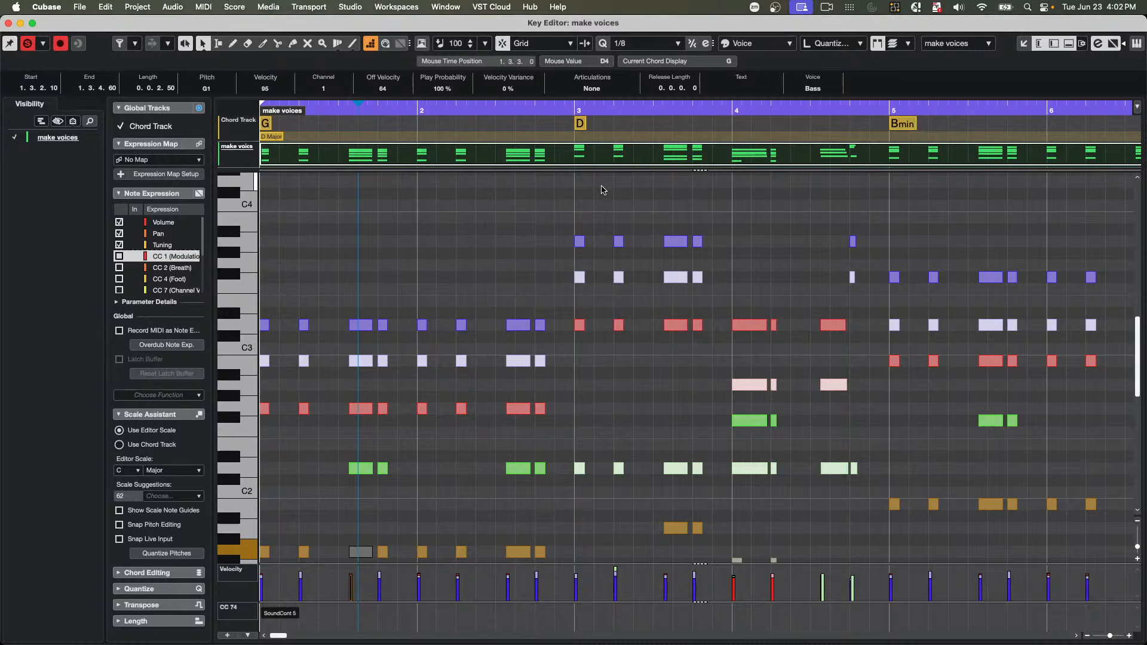
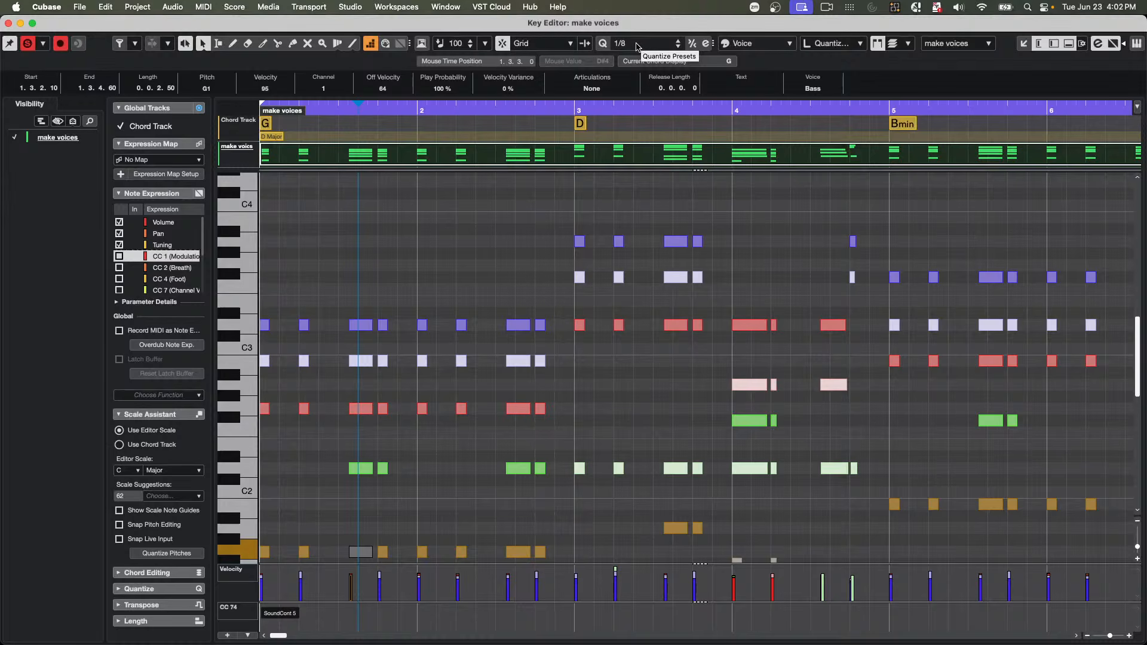
- Close the Key Editor window and open the recent project "Live Stream start"
click(8, 23)
click(78, 7)
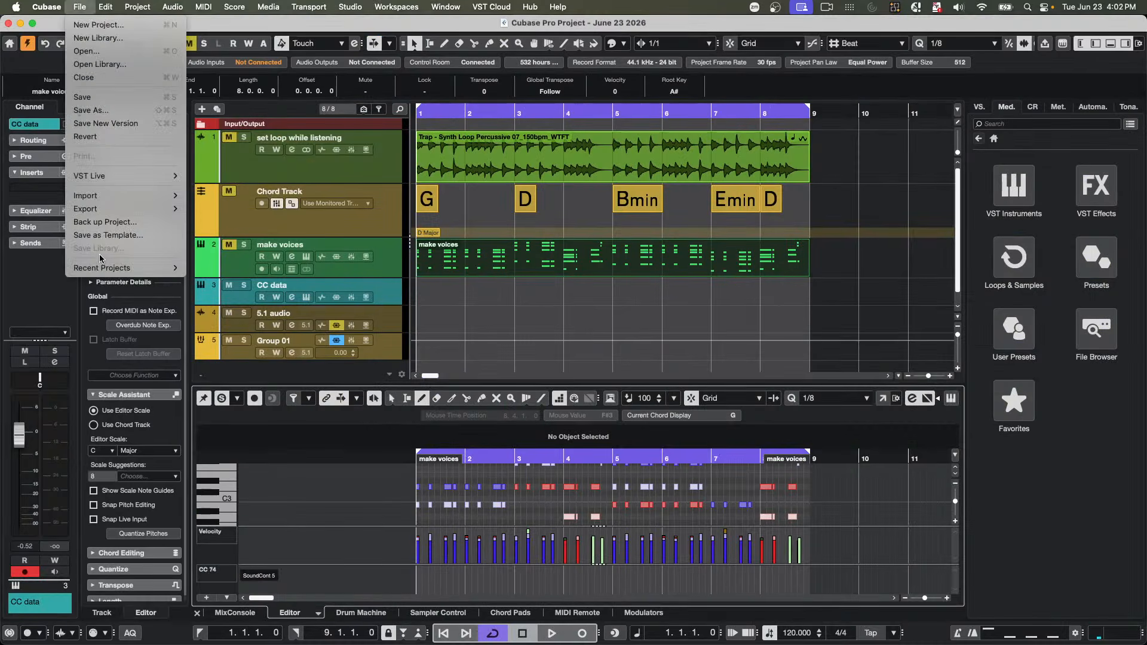
mouse_move(109, 267)
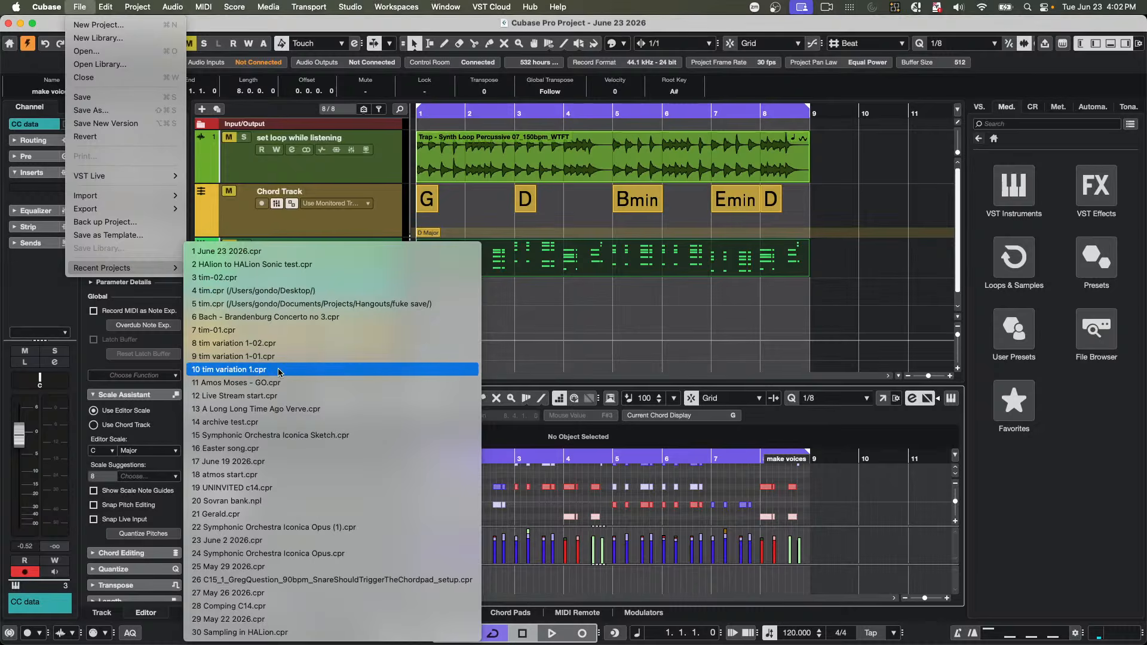
click(277, 396)
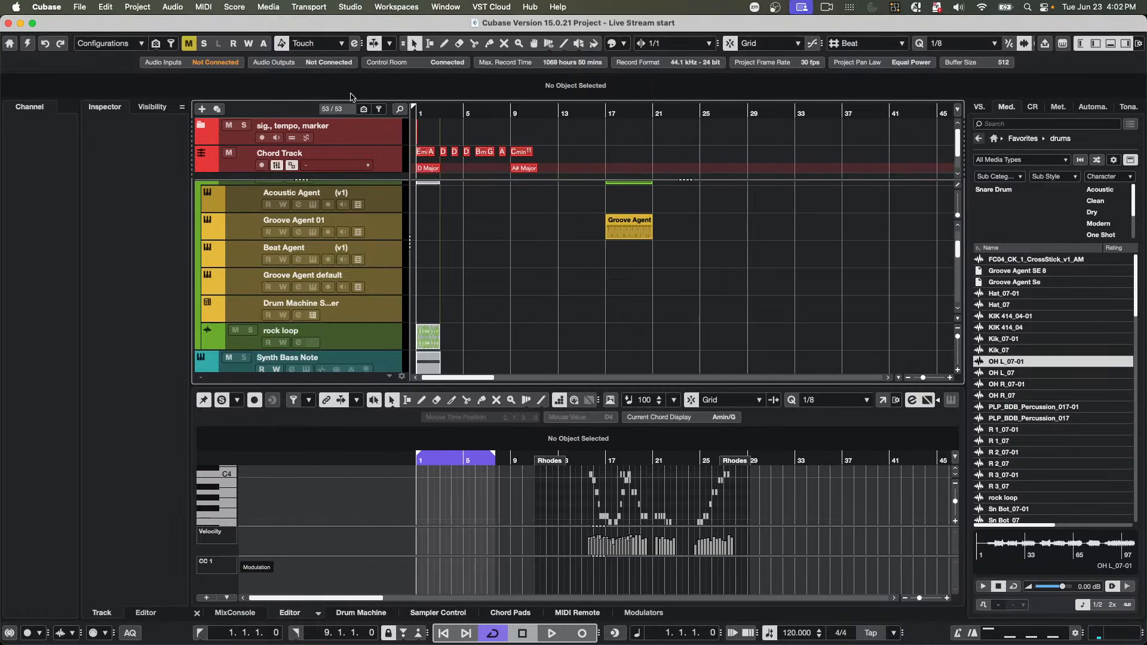
- Locate the rock loop event at bar 1, unmute it with the Mute tool and return to the Object Selection tool
key(h)
key(h)
scroll(441, 228, down, 2)
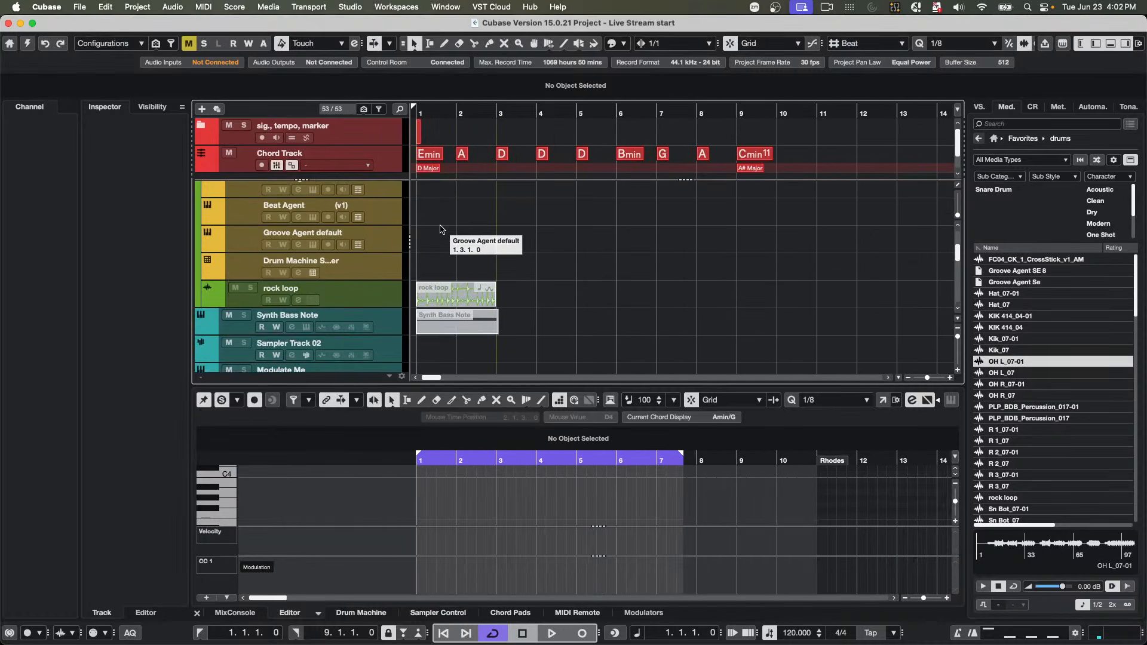
scroll(441, 228, up, 5)
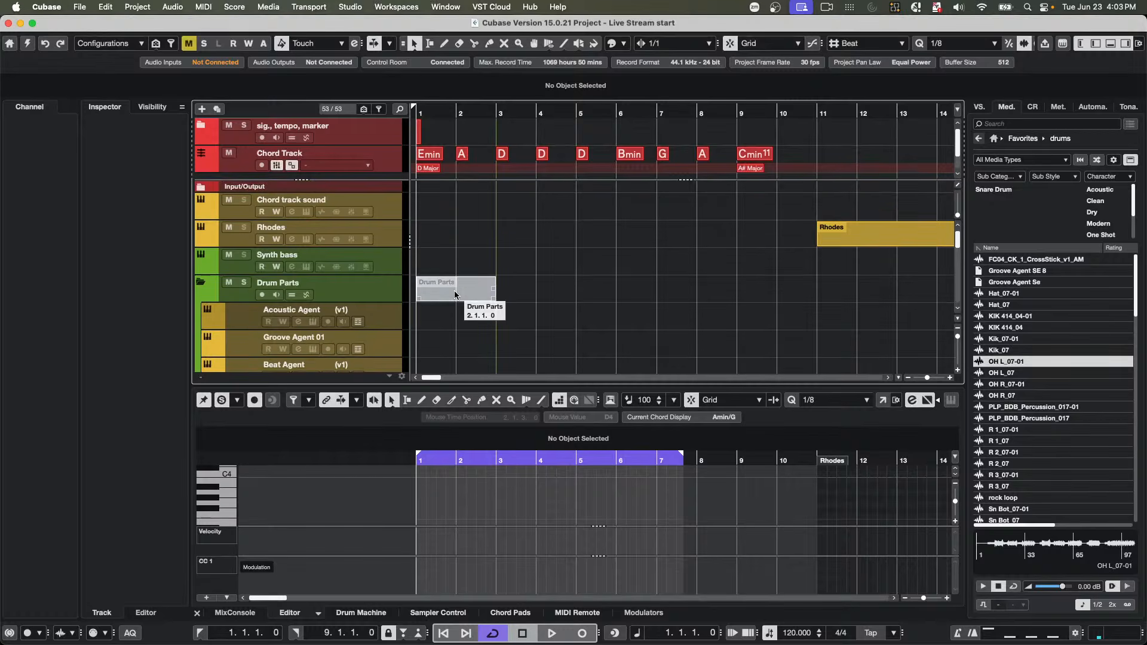
click(201, 282)
click(200, 282)
scroll(415, 301, down, 8)
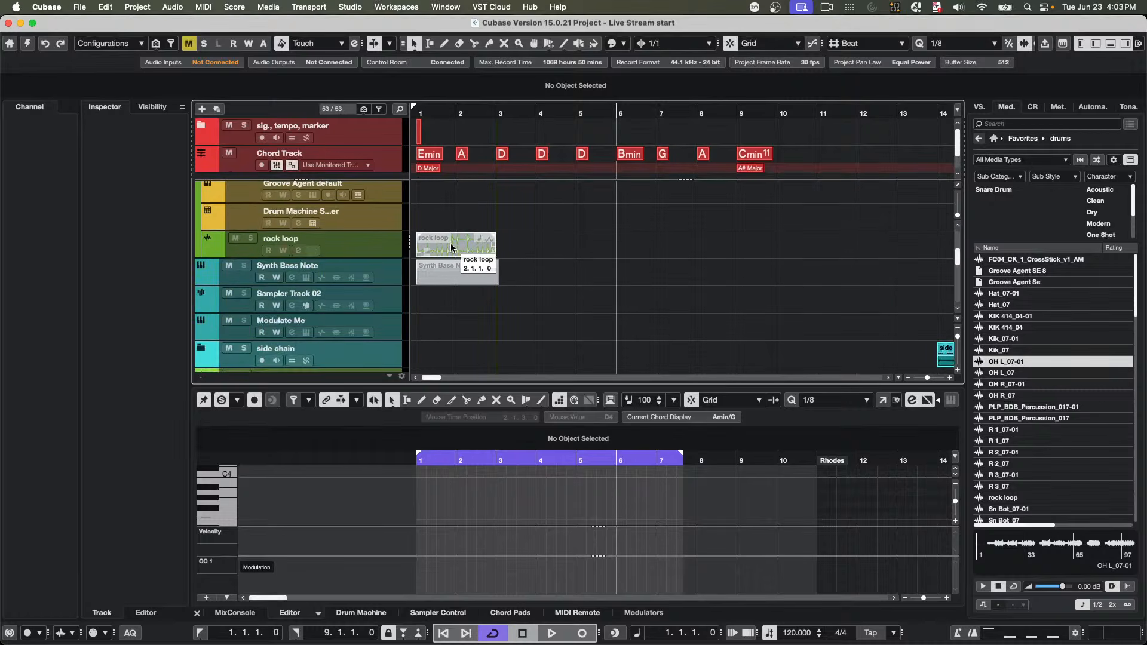
right_click(451, 242)
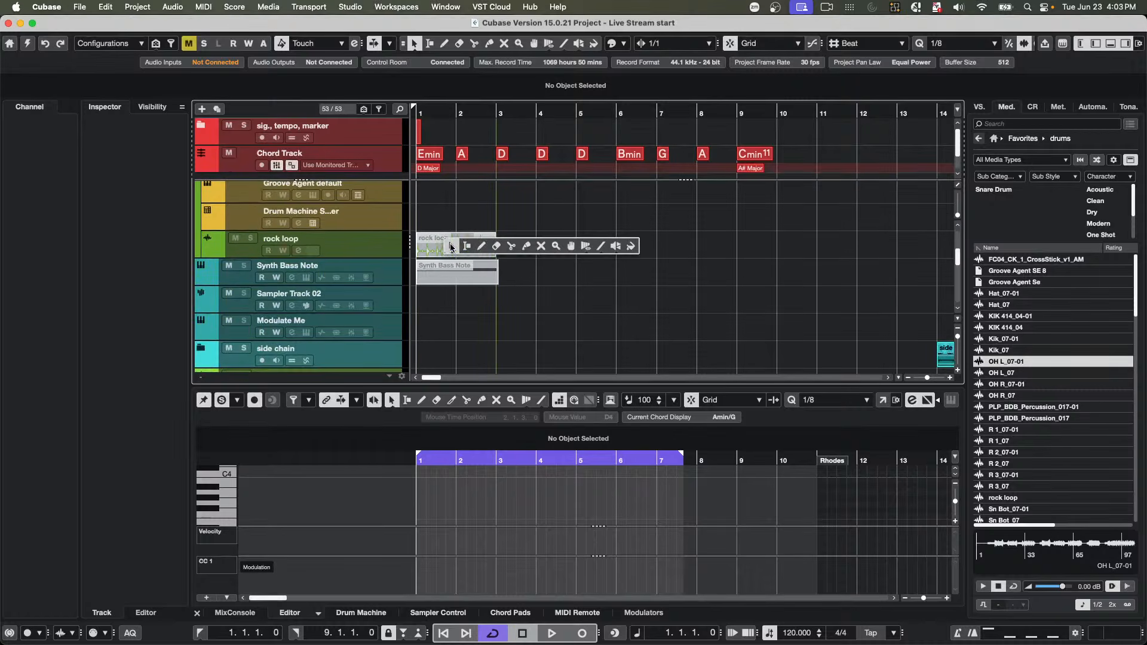
click(540, 245)
click(481, 244)
right_click(481, 244)
click(482, 246)
- Open the rock loop in the Sample Editor, leave the VariAudio view and audition the loop
double_click(483, 247)
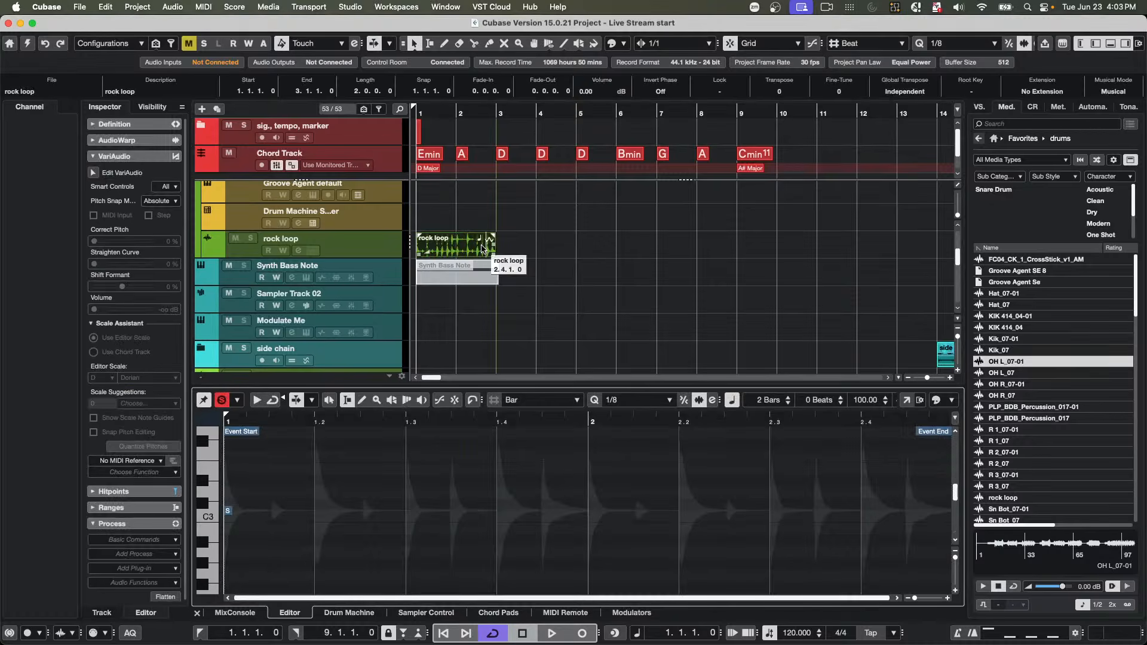
click(151, 156)
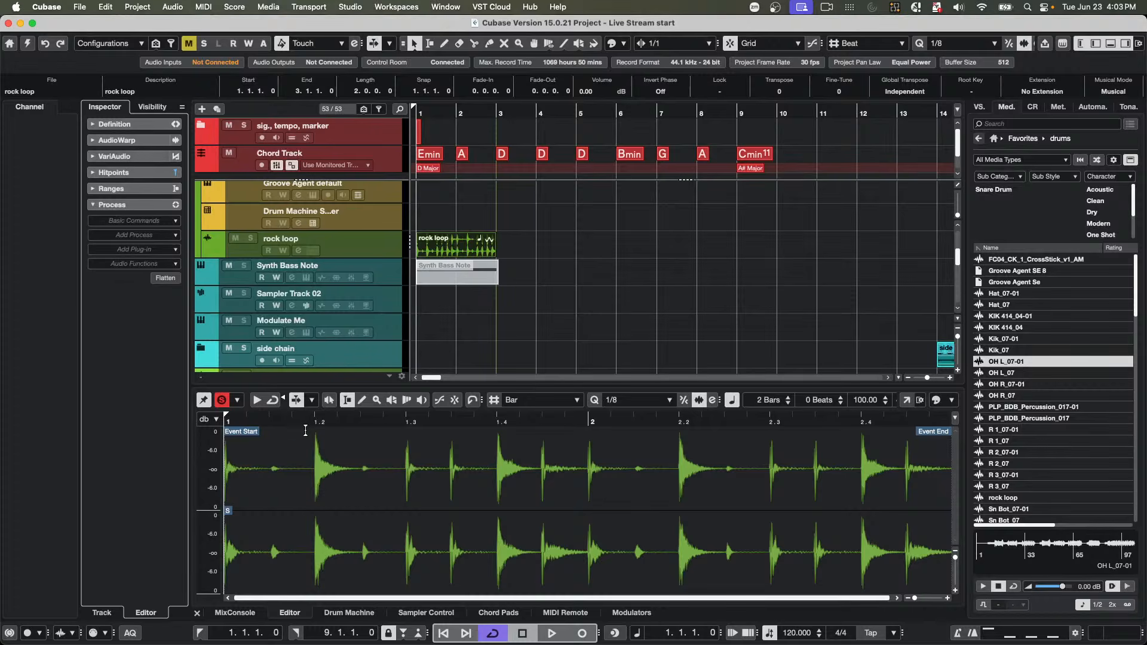
click(256, 400)
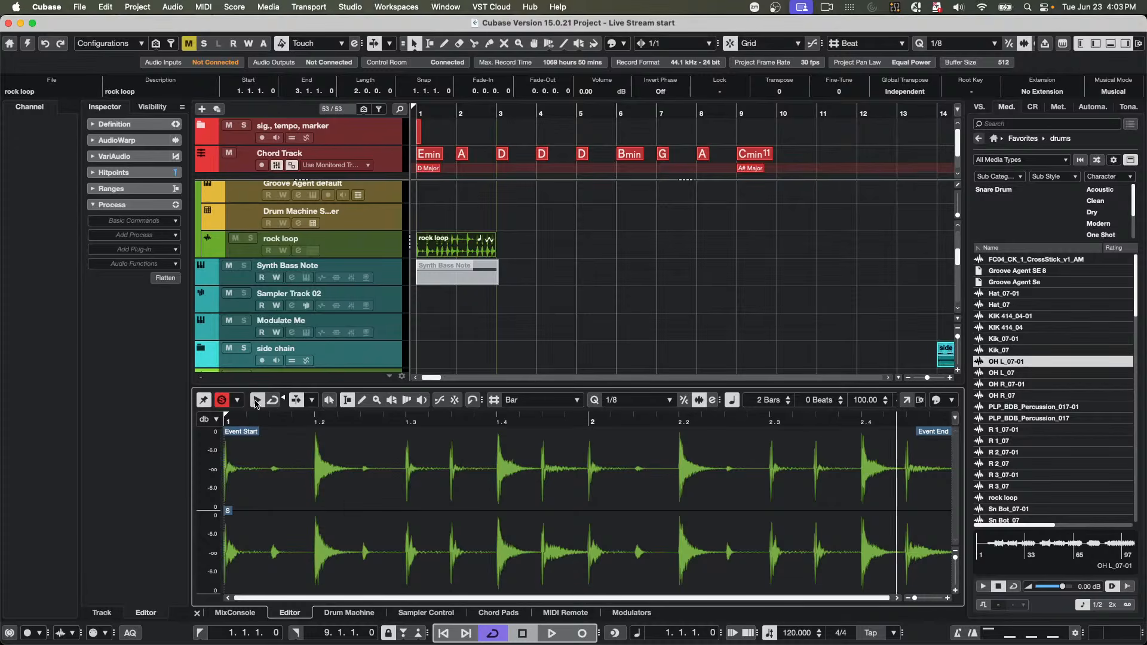
- Stop the audition and add a Time Stretch process to the rock loop using the elastique Pro - Time algorithm
click(256, 400)
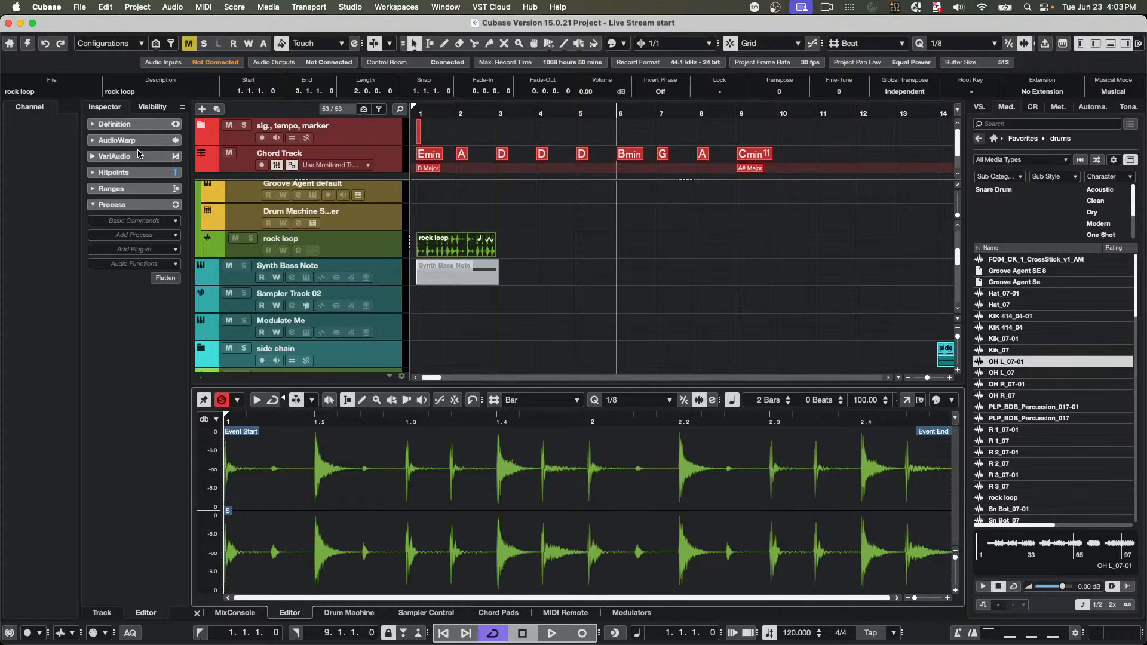
click(128, 222)
click(152, 388)
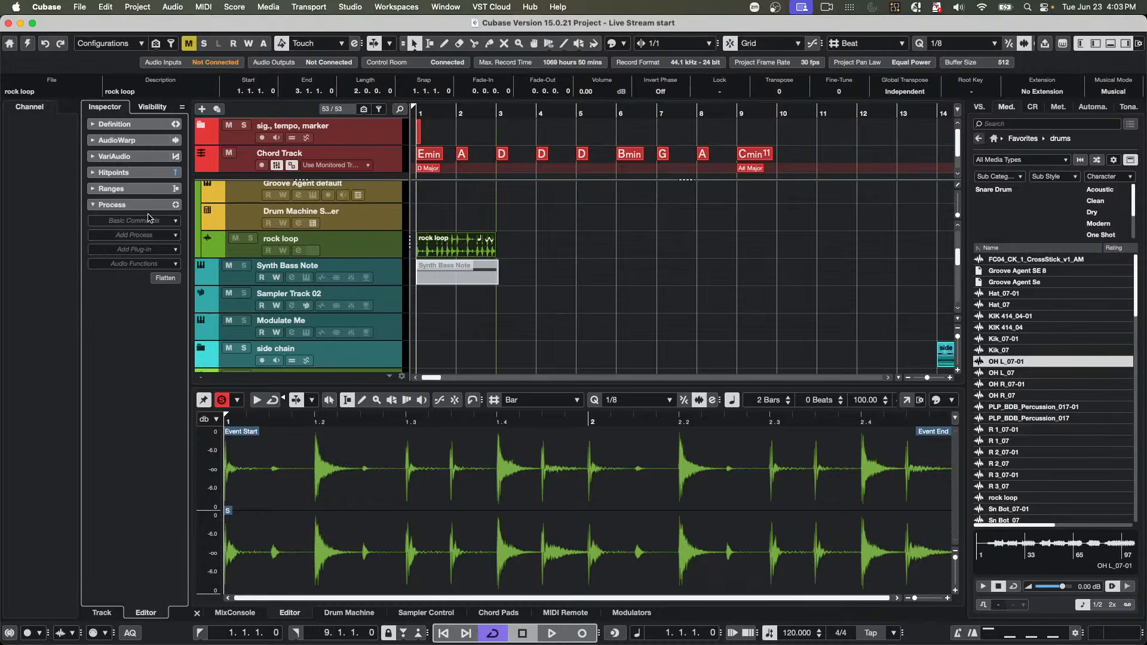
click(171, 237)
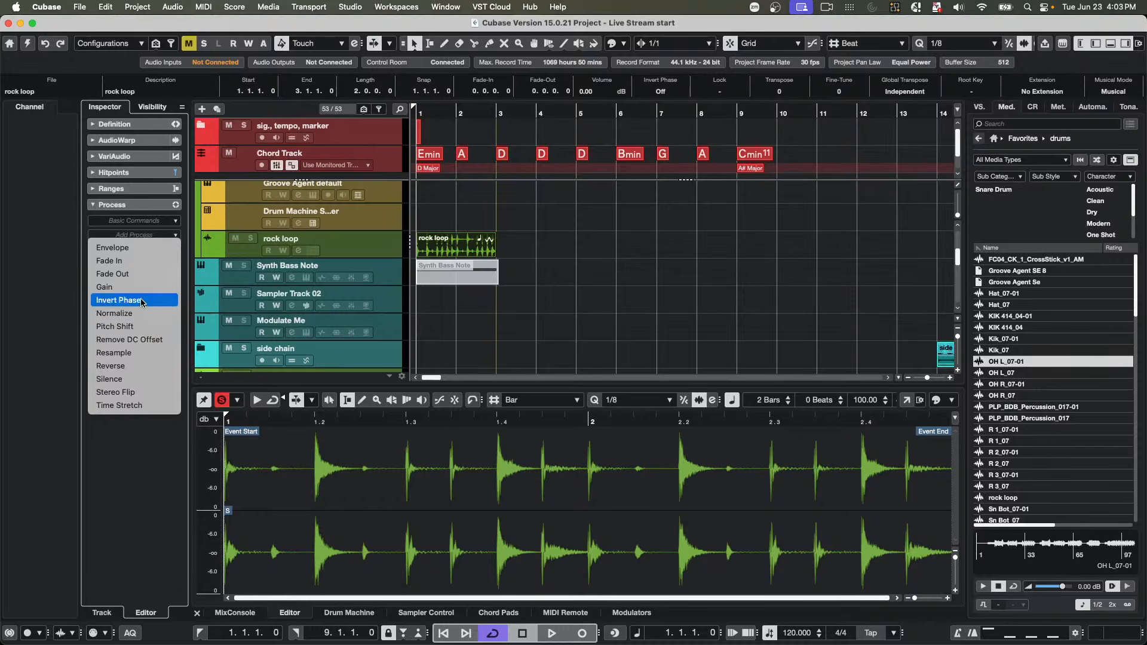
click(138, 408)
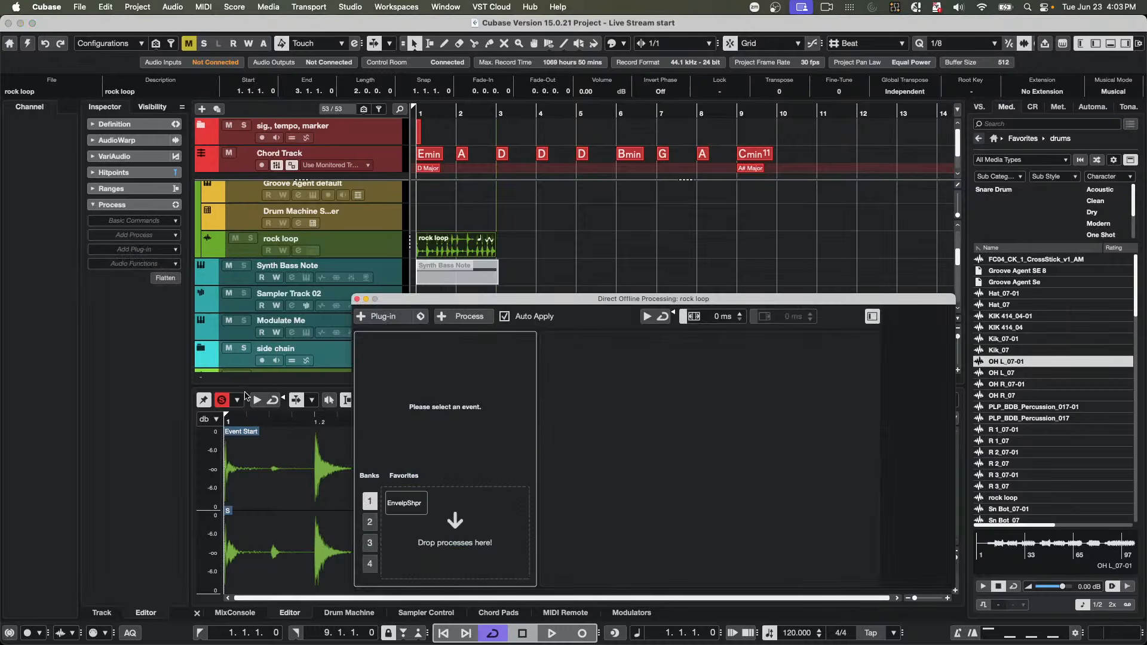
drag(577, 297, 485, 128)
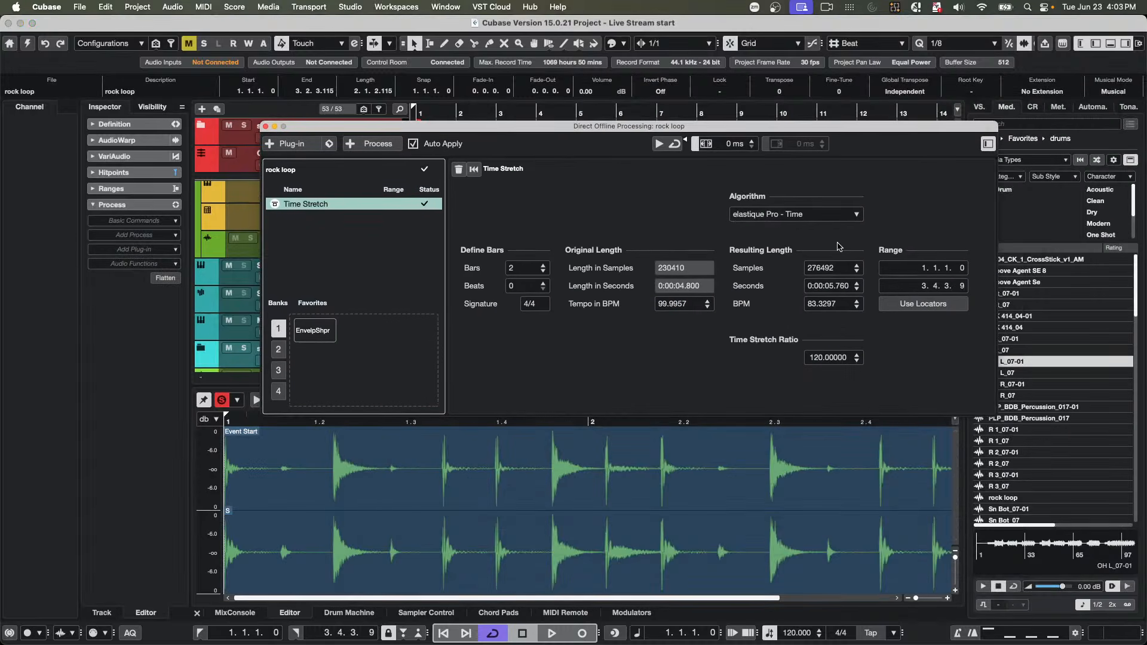
click(855, 215)
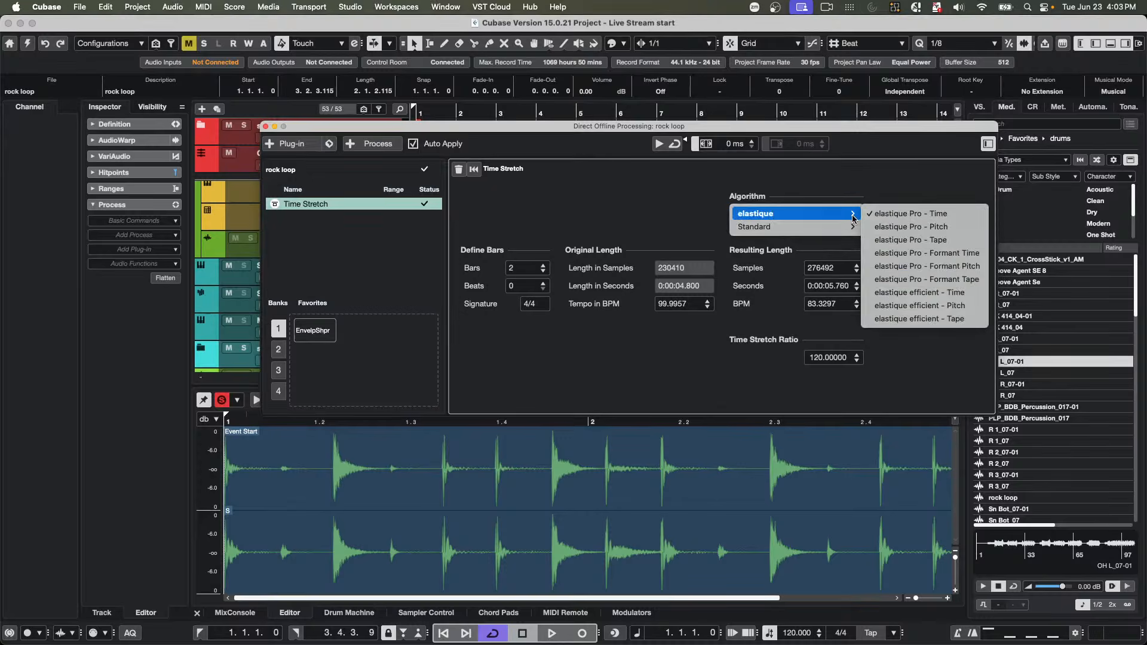
mouse_move(845, 215)
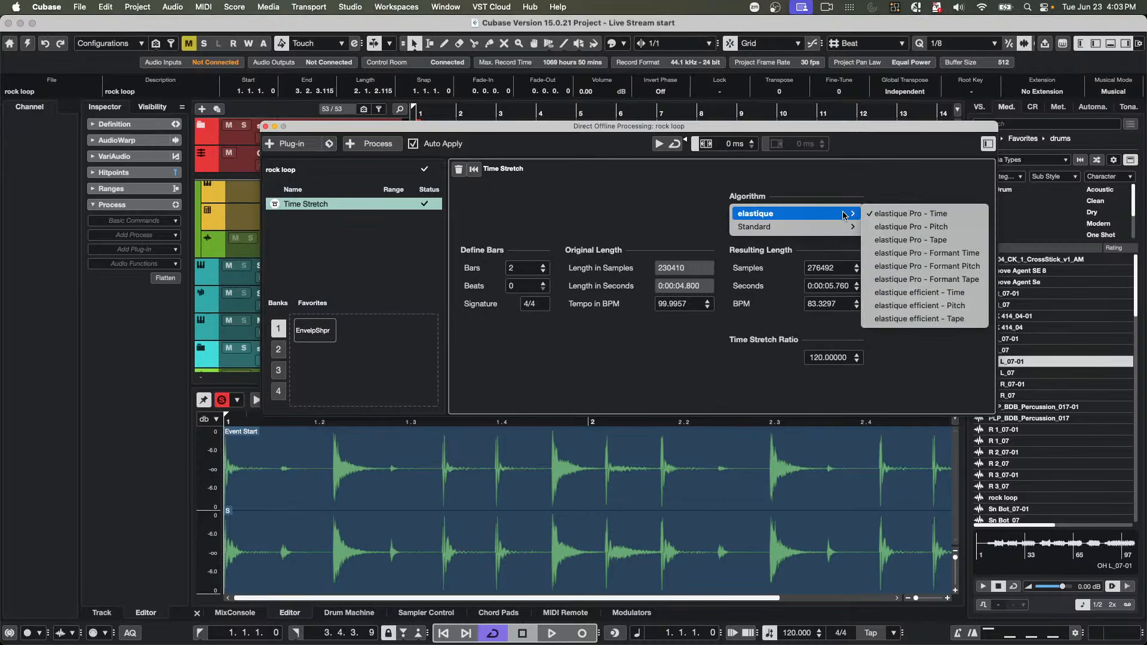
click(919, 217)
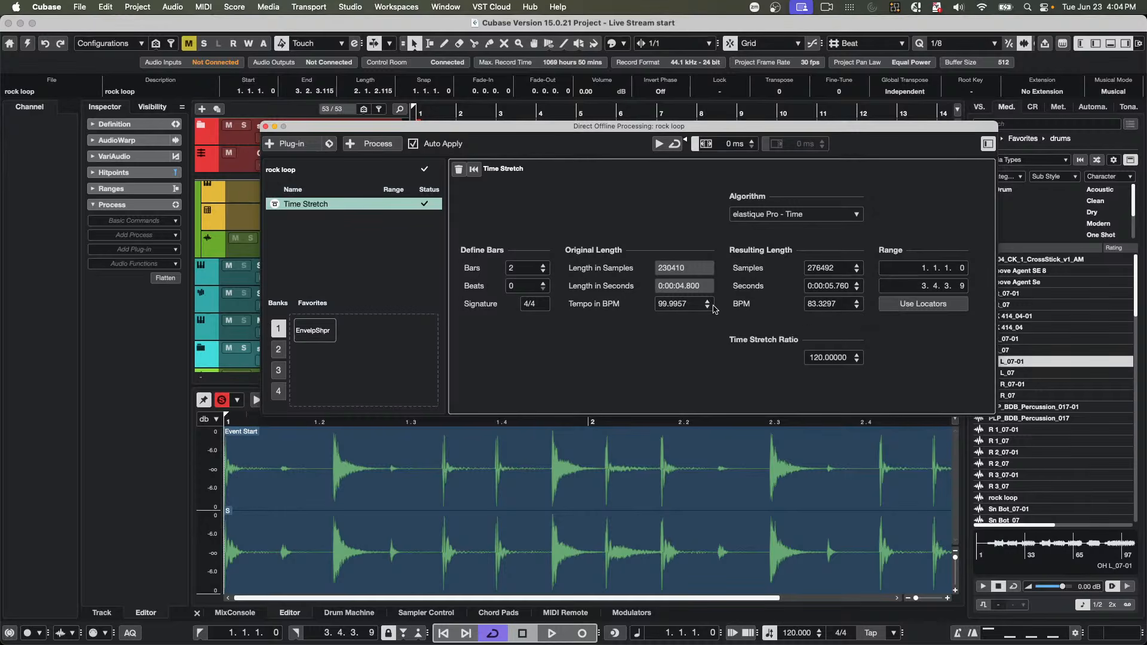
- Set the Time Stretch original tempo to 100 BPM and the resulting tempo to 124 BPM
click(685, 305)
text(100)
key(Return)
click(828, 301)
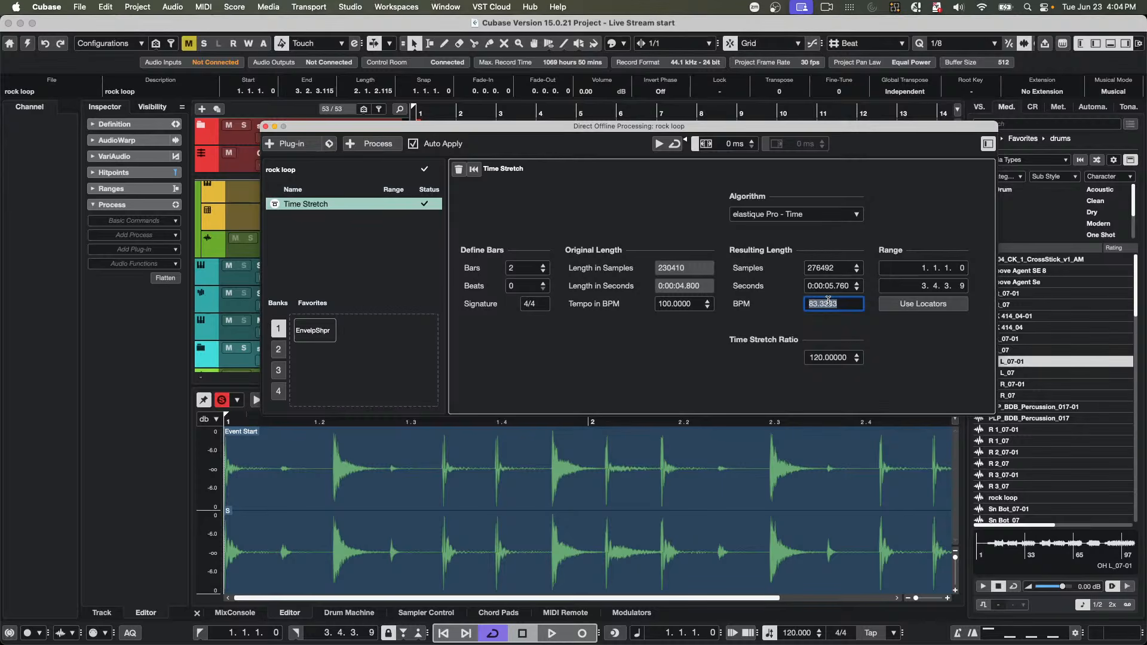
text(124)
key(Return)
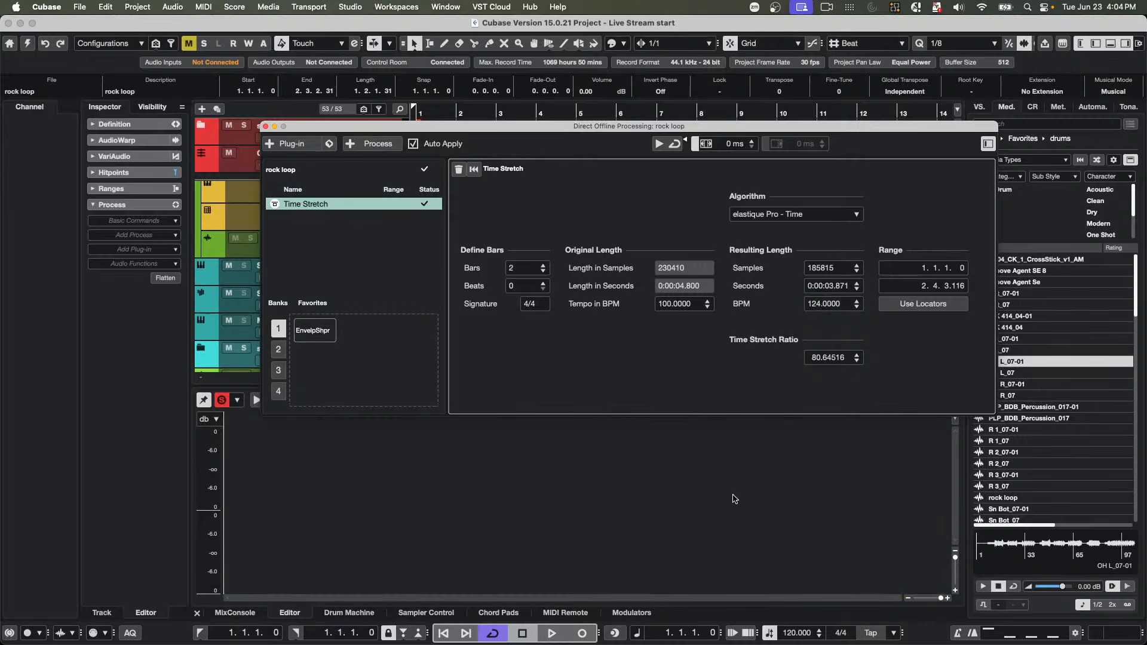
- Delete the rock loop's Time Stretch process, remove the EnvelpShpr favorite and close Direct Offline Processing
drag(403, 136, 786, 220)
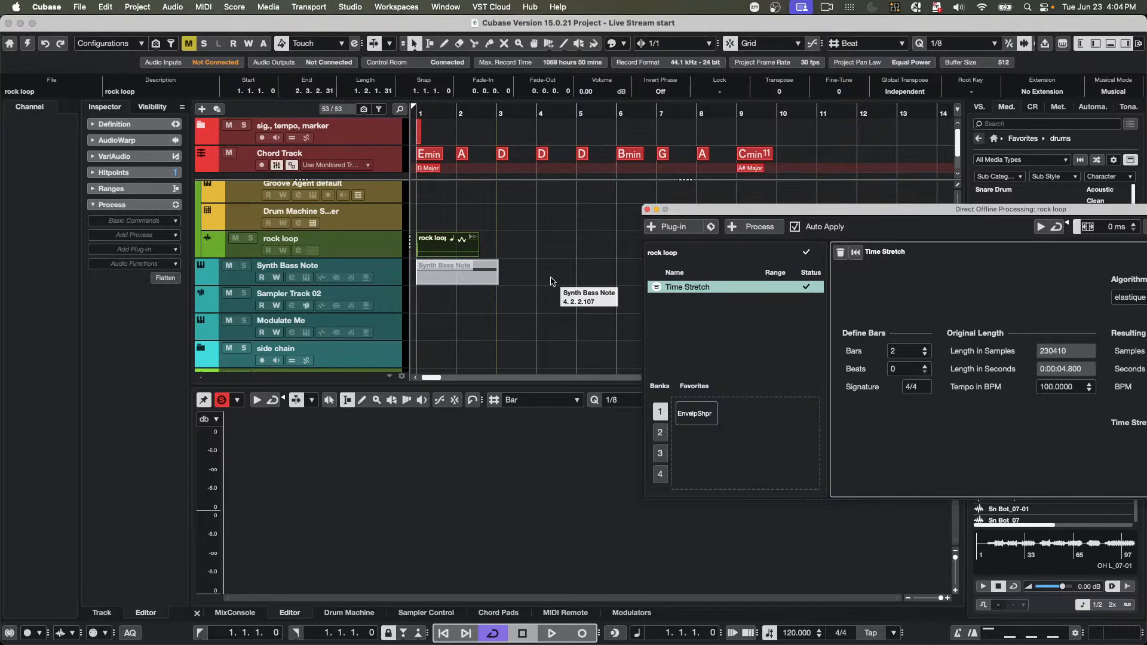
right_click(688, 290)
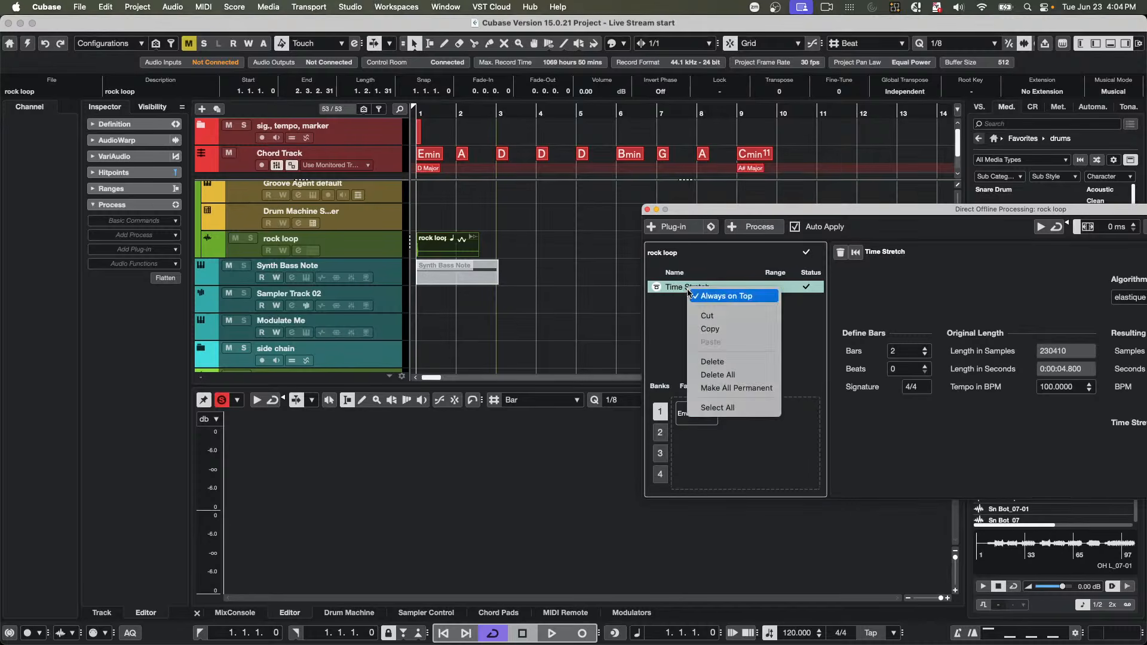
click(739, 363)
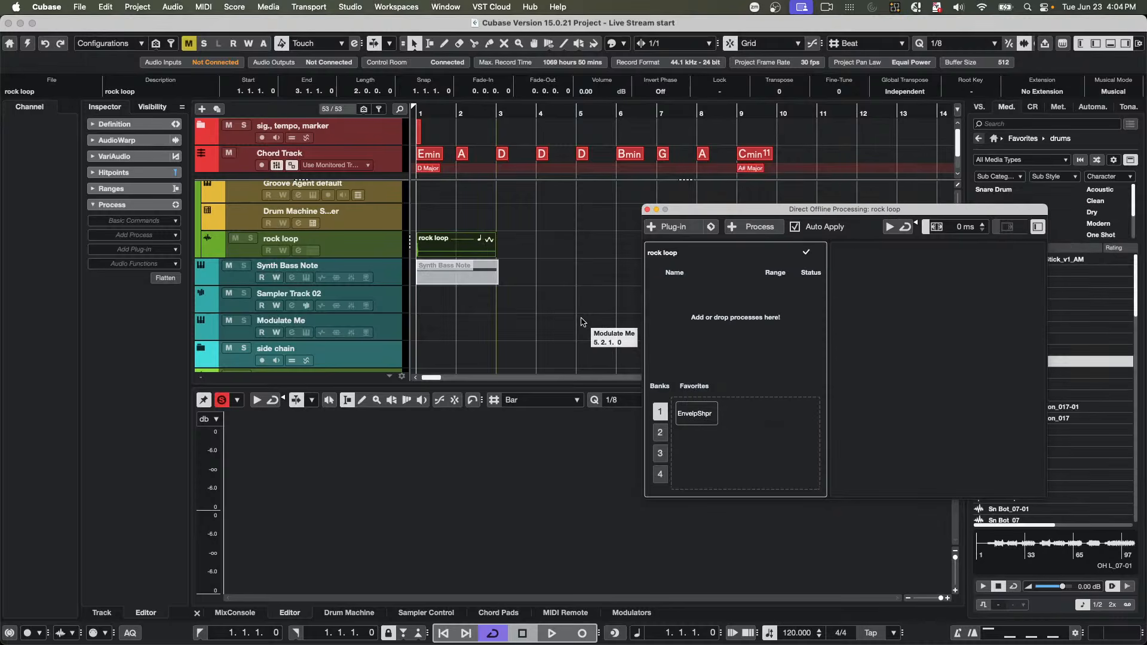
right_click(703, 417)
click(548, 228)
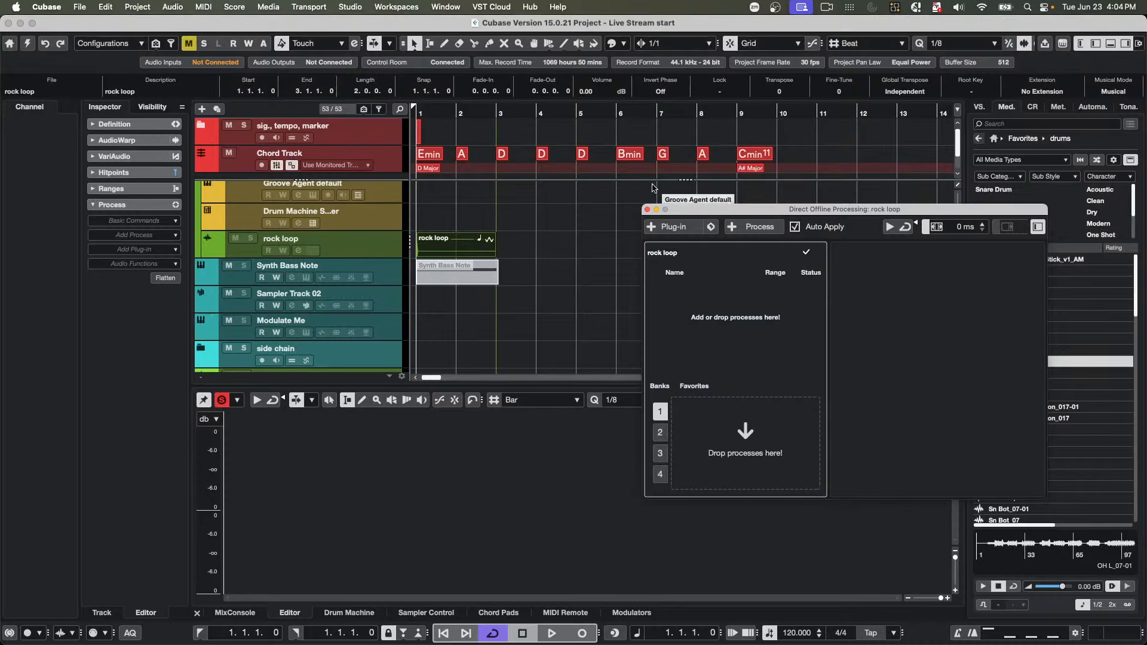
click(648, 210)
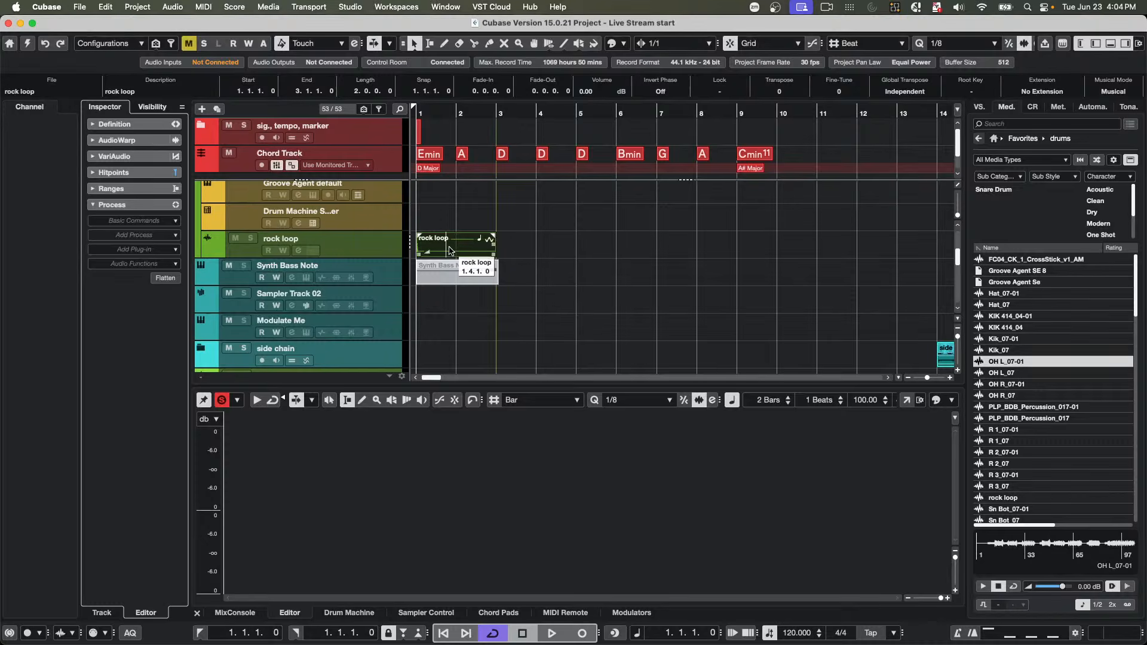
- Select the acoustic guitar event at bar 7 and activate Manual Adjust in its Definition settings
click(449, 247)
scroll(591, 240, down, 2)
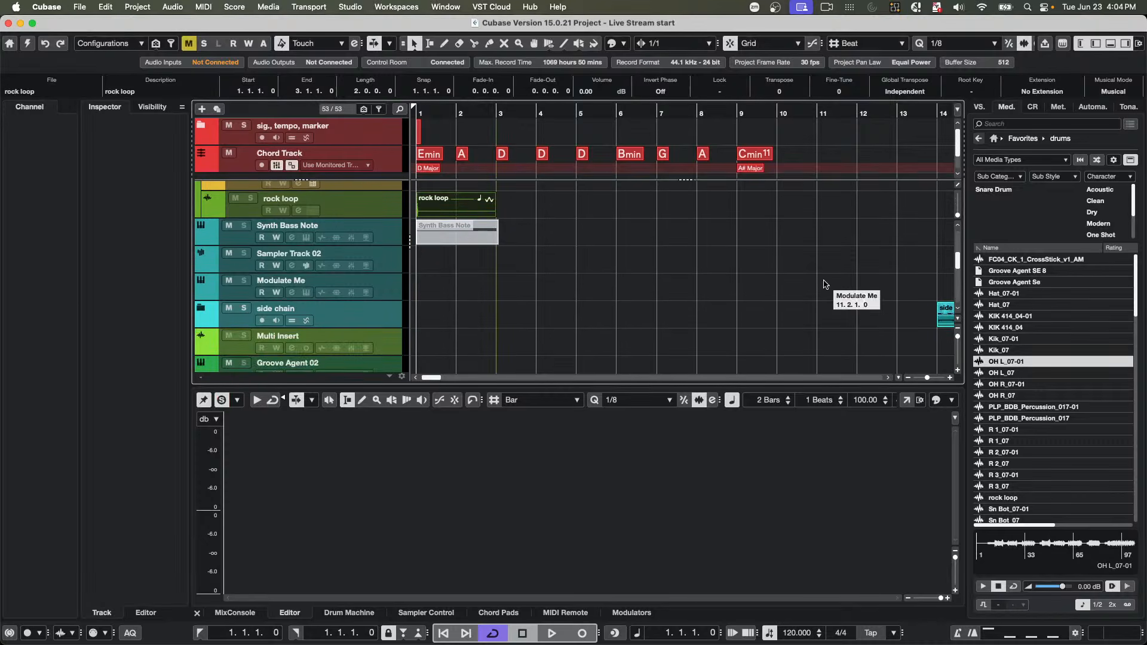
scroll(556, 197, down, 6)
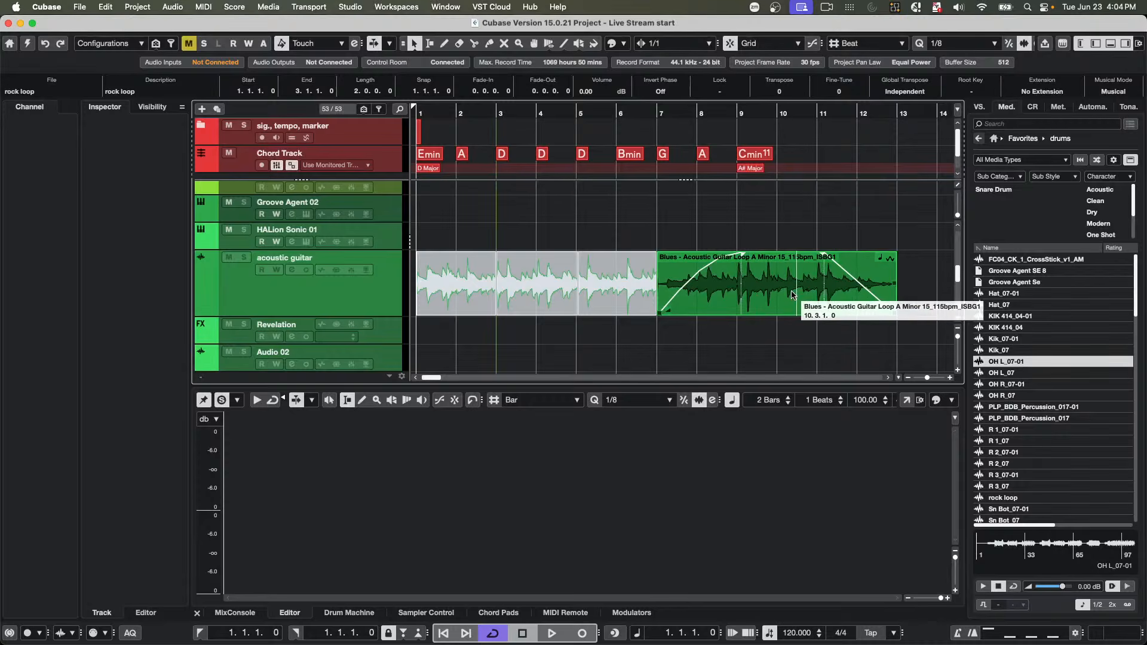
click(758, 271)
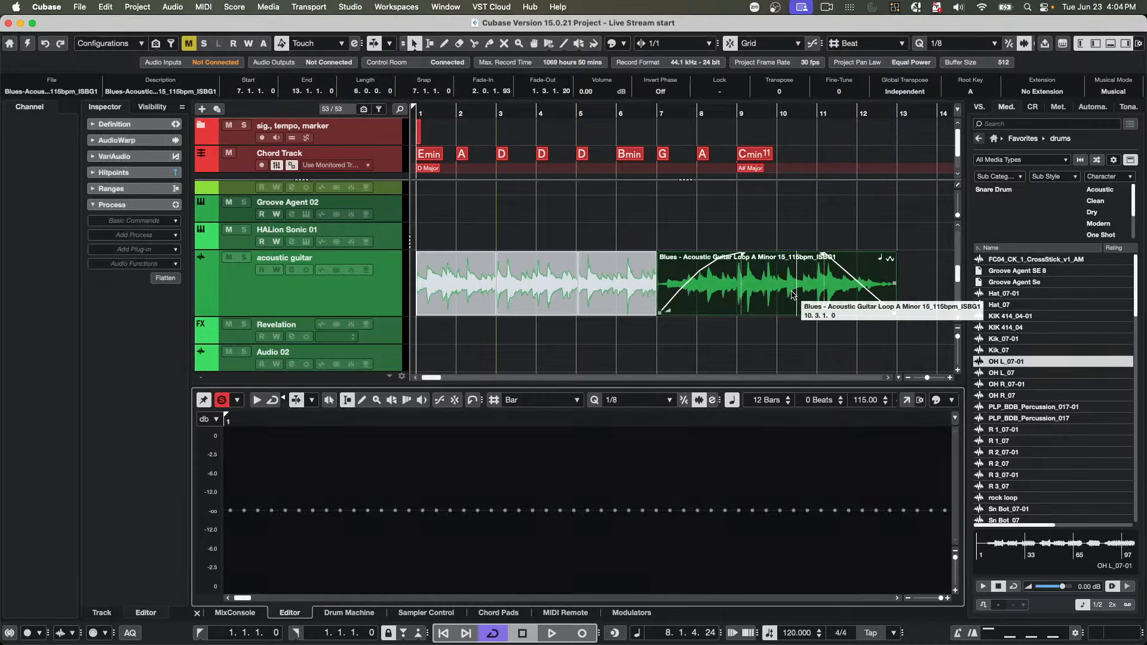
click(130, 124)
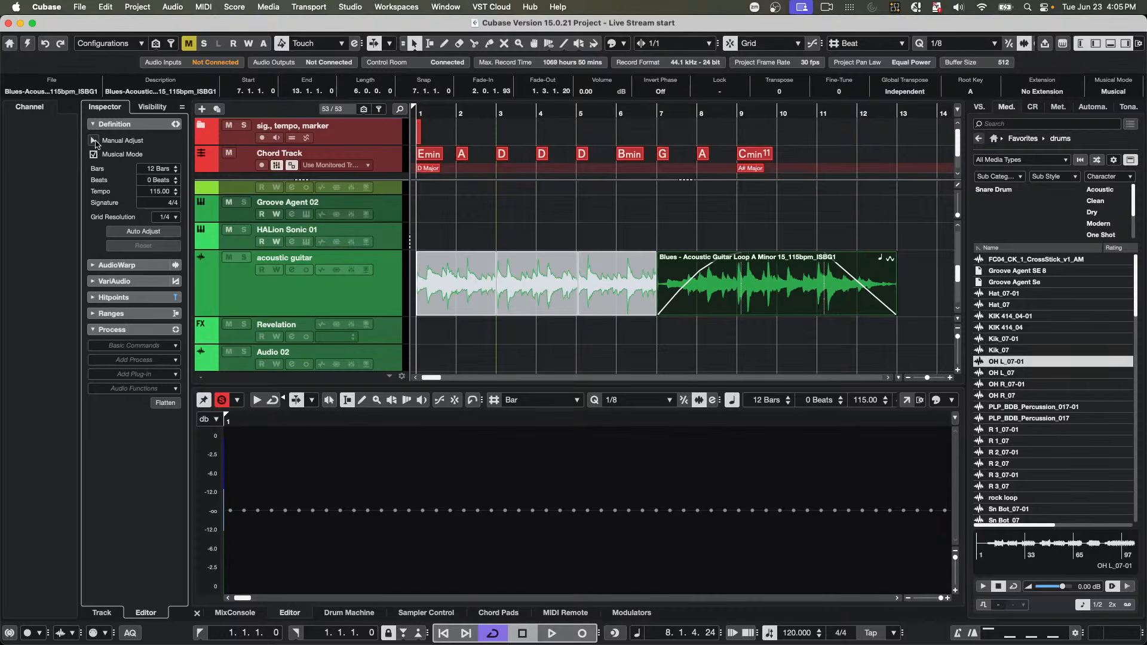
click(94, 141)
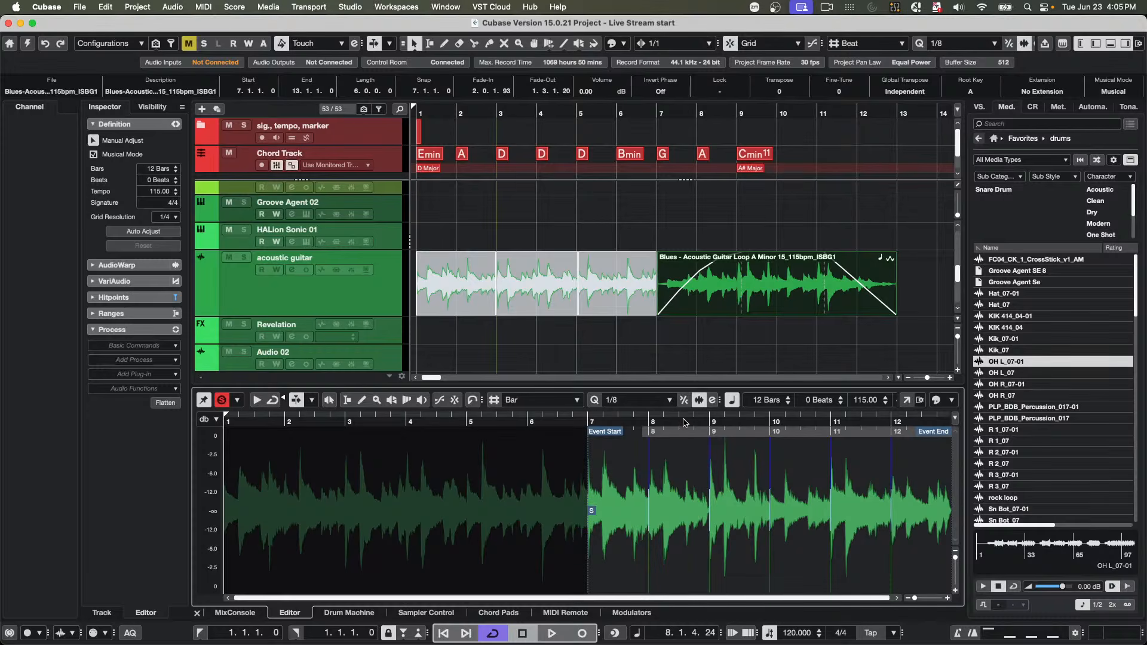
scroll(683, 453, up, 3)
scroll(683, 452, up, 2)
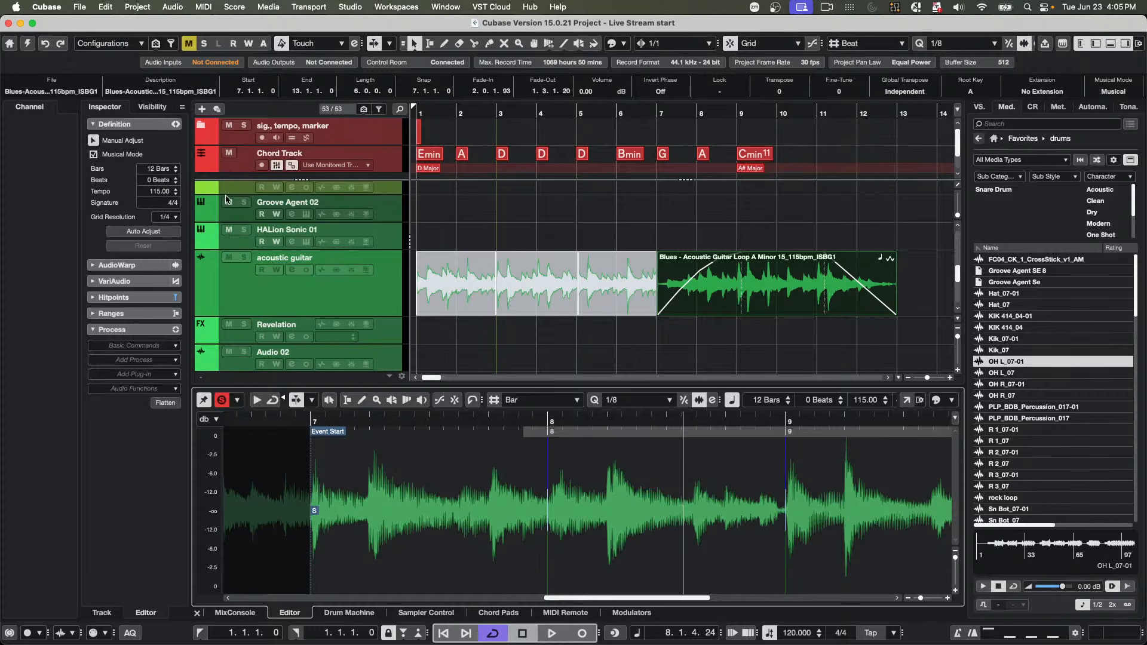
- Activate Free Warp and place warp markers on the guitar's transients between bars 7 and 9
click(128, 266)
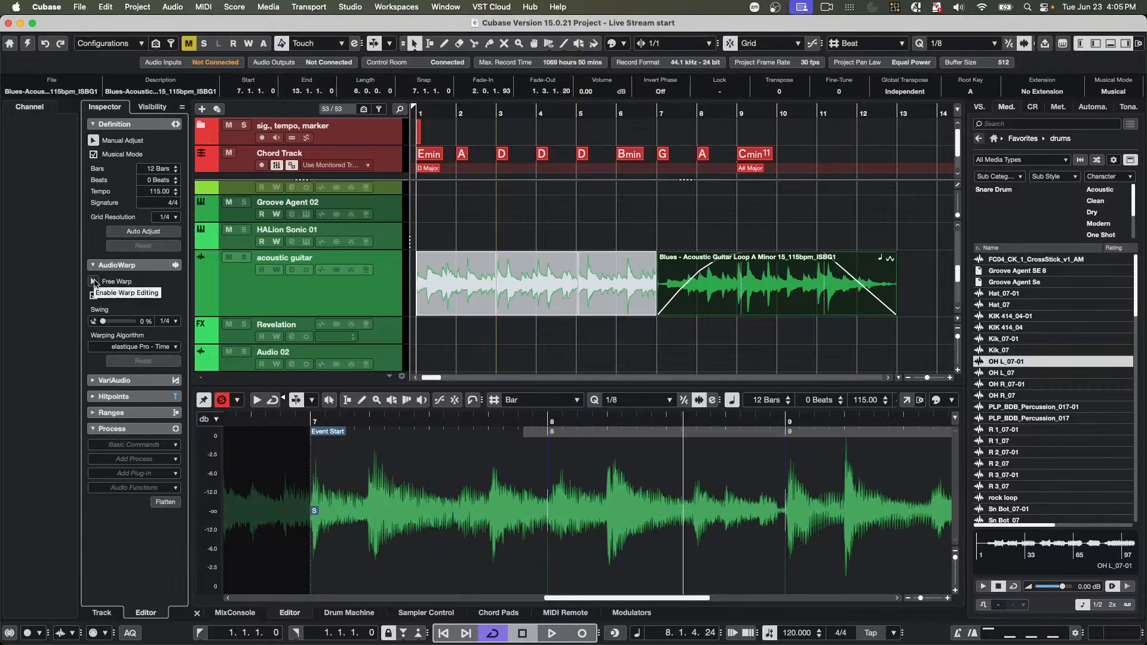
click(94, 281)
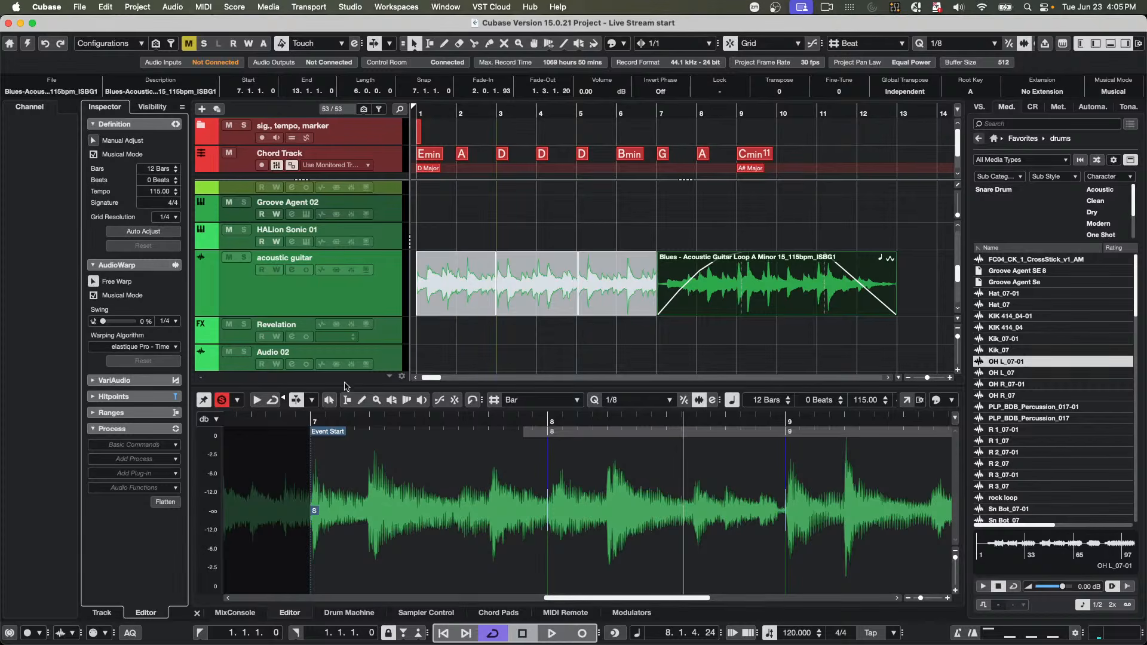
click(604, 528)
click(694, 532)
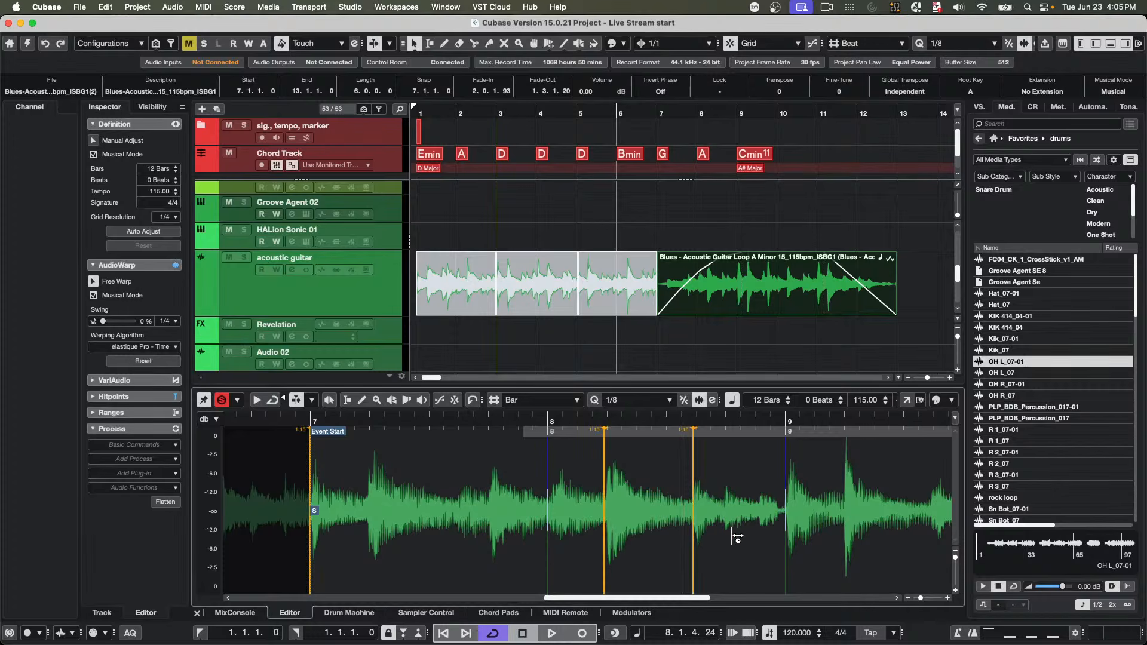
click(726, 533)
click(786, 537)
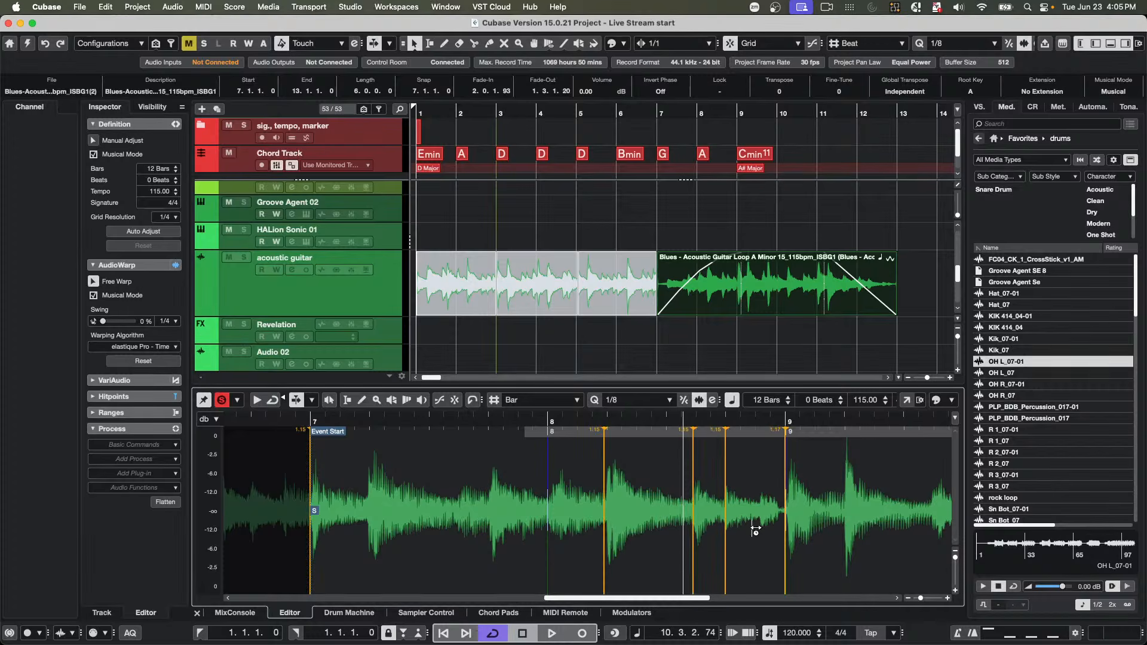
mouse_move(730, 536)
mouse_down()
mouse_move(757, 535)
mouse_move(724, 538)
mouse_up()
click(491, 534)
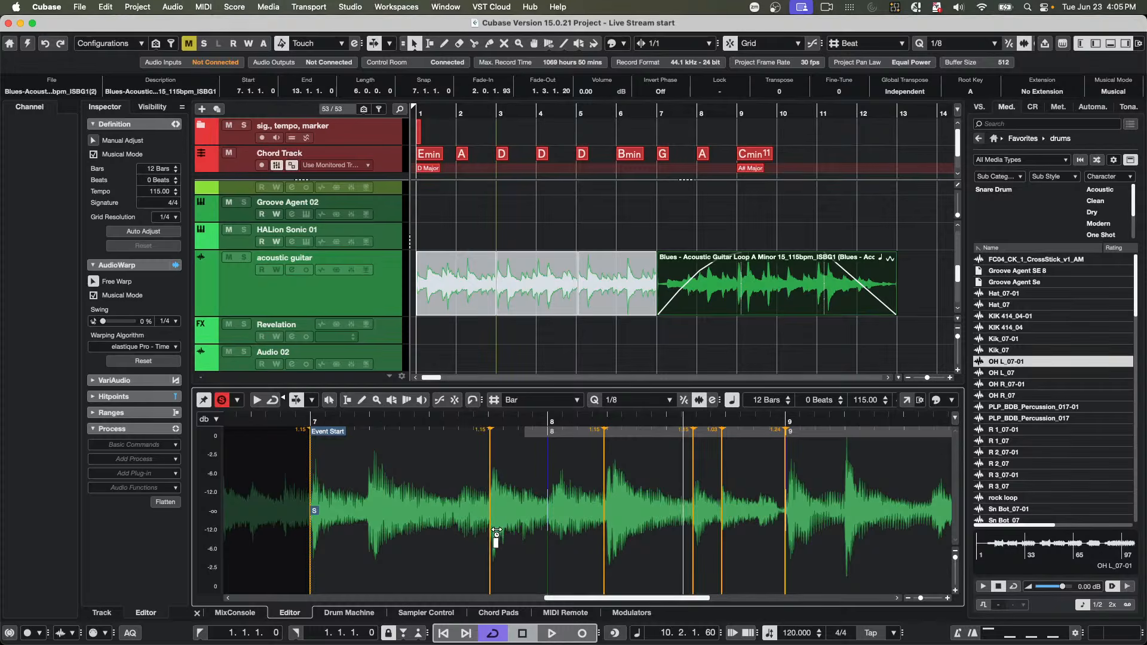
click(560, 524)
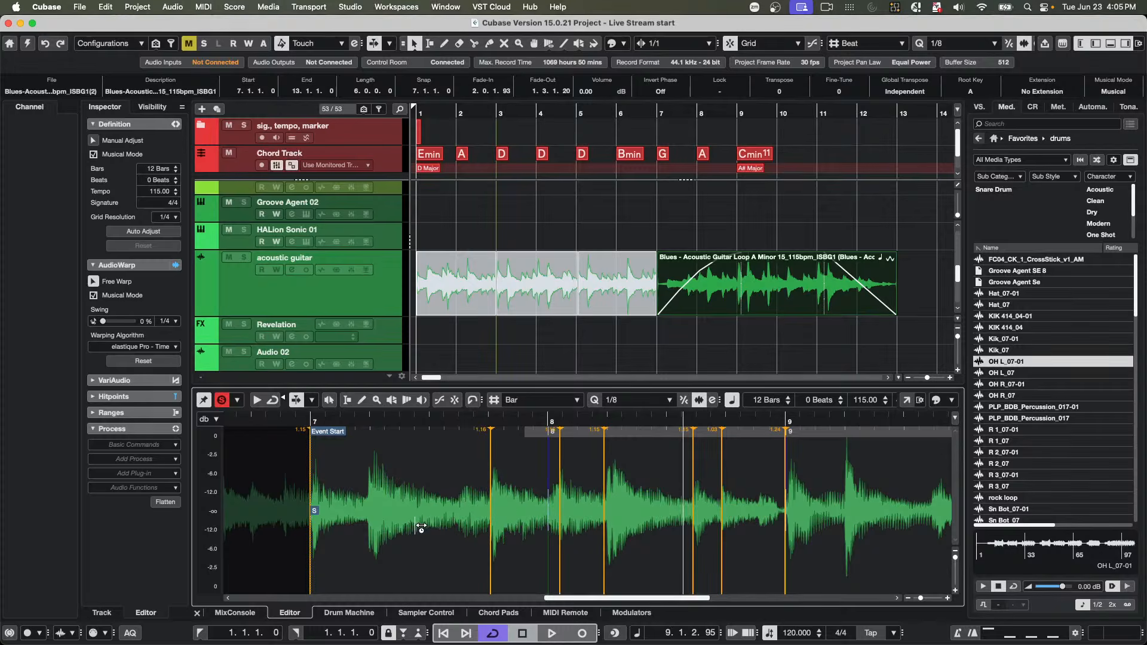
click(368, 533)
- Set the hitpoint threshold to 18% and create warp markers from the guitar loop's hitpoints
click(138, 398)
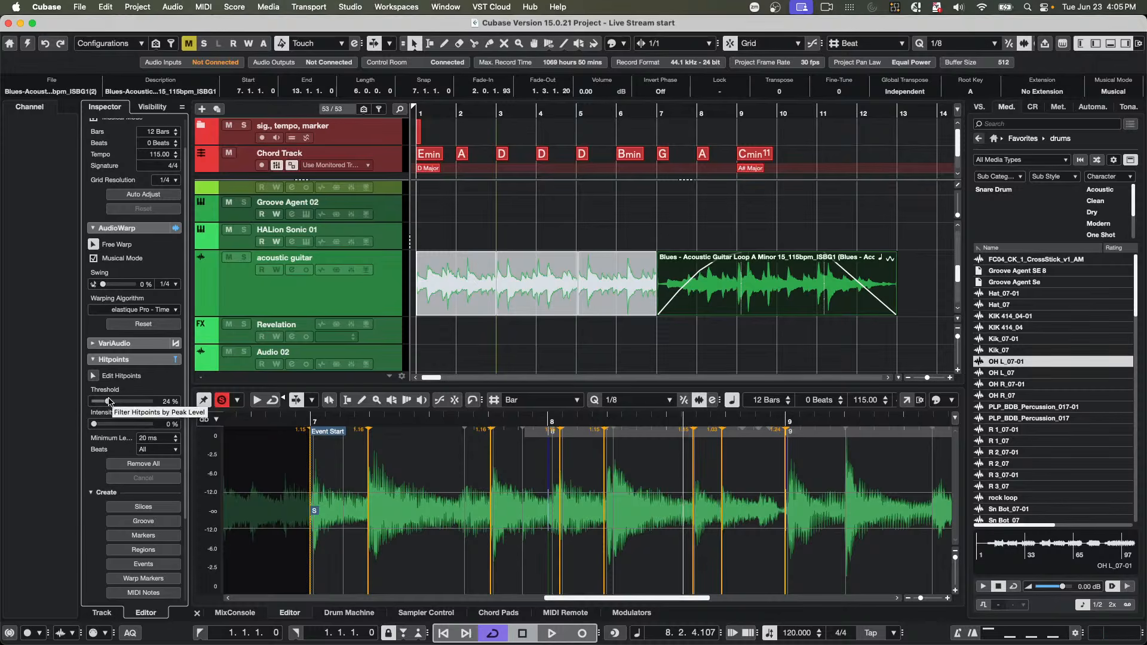
drag(116, 404, 107, 403)
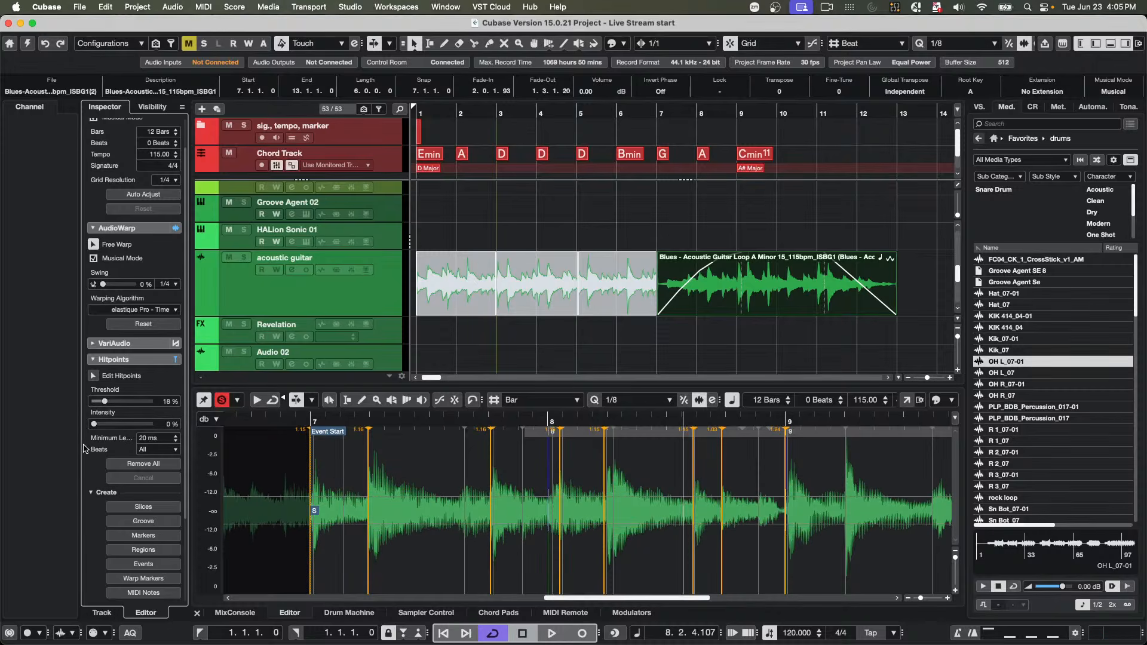
click(152, 579)
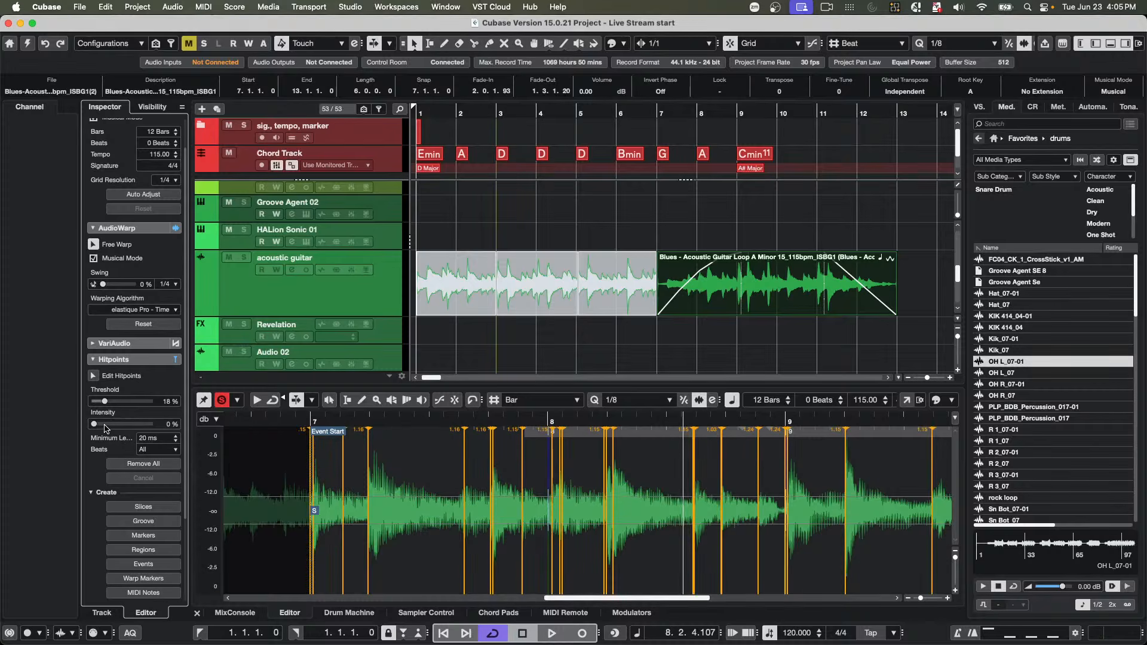
- Set the hitpoint intensity to 23% and remove all hitpoints from the guitar loop
drag(105, 428, 109, 426)
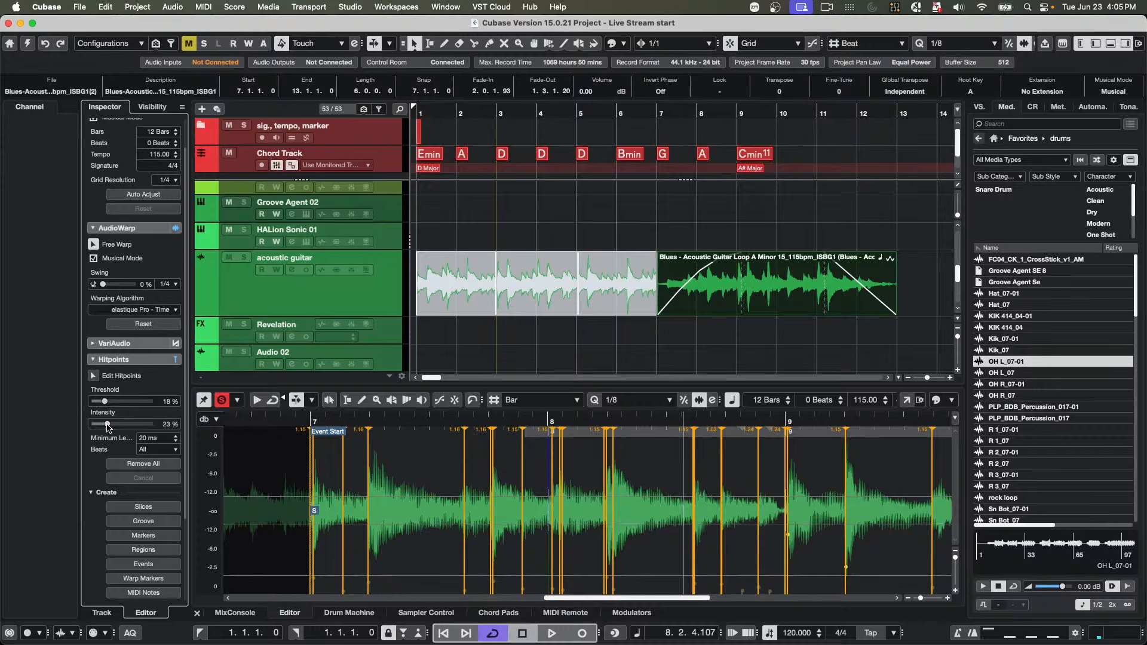
click(160, 466)
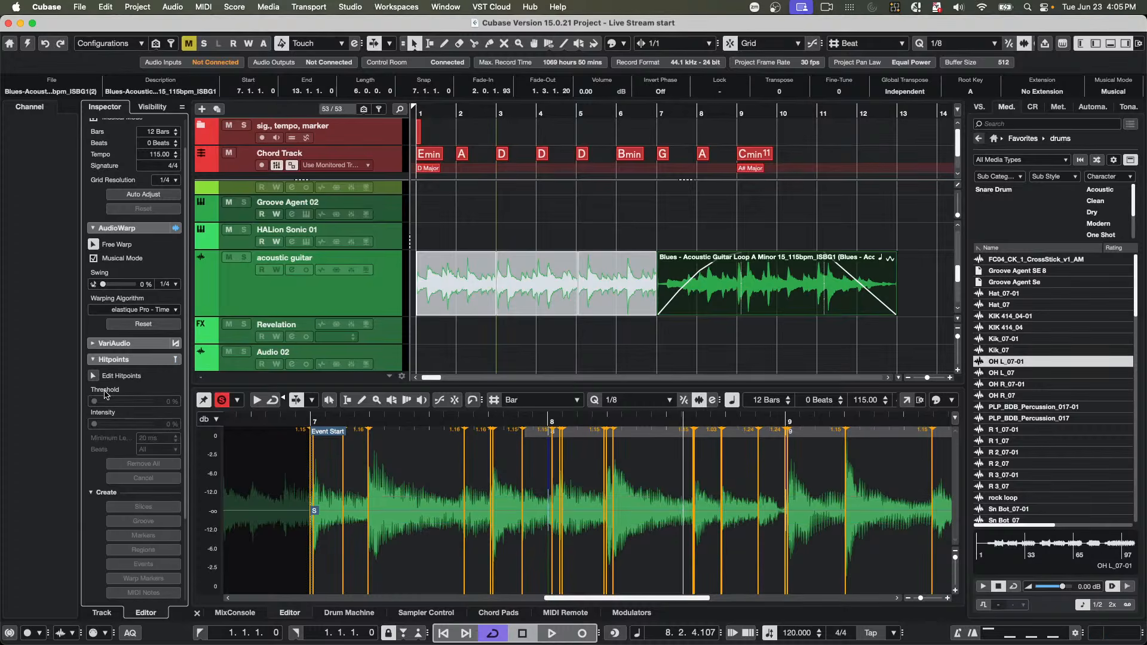
- Redetect the guitar hitpoints with a 24% threshold and 23% intensity, and return to Free Warp editing
drag(105, 397, 109, 400)
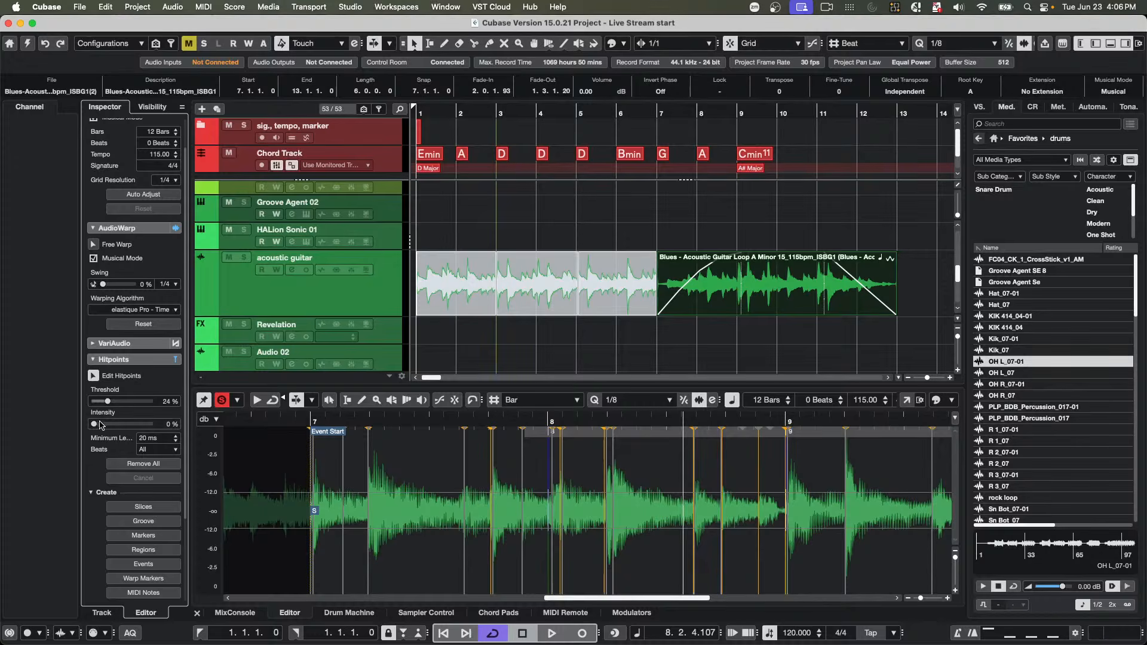
drag(100, 424, 107, 424)
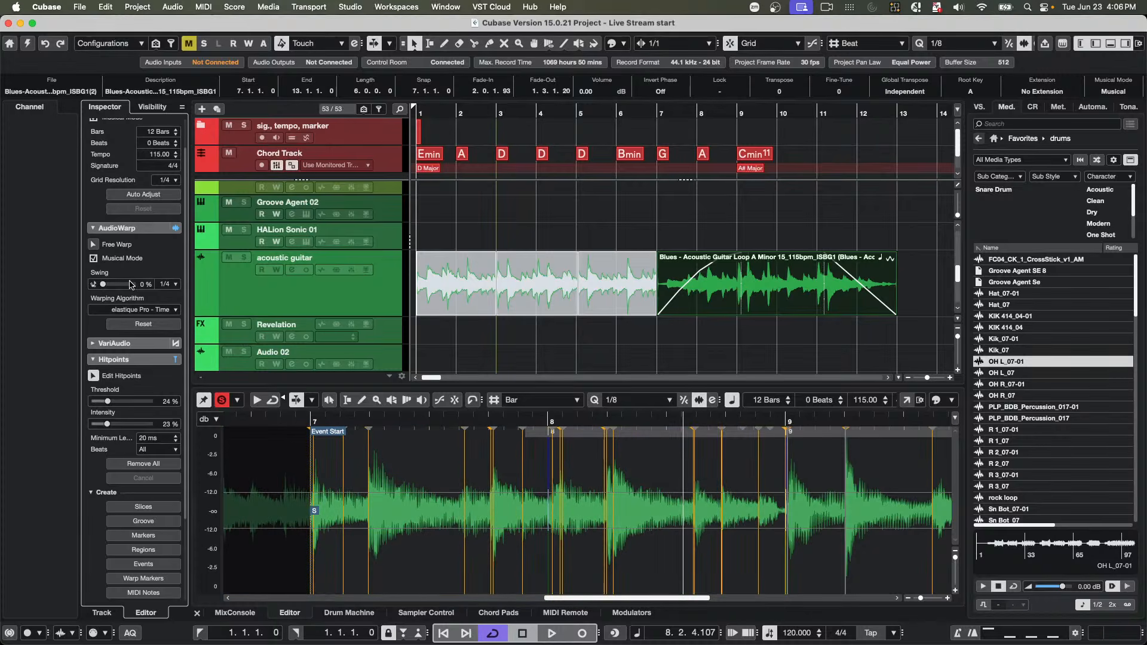
click(94, 244)
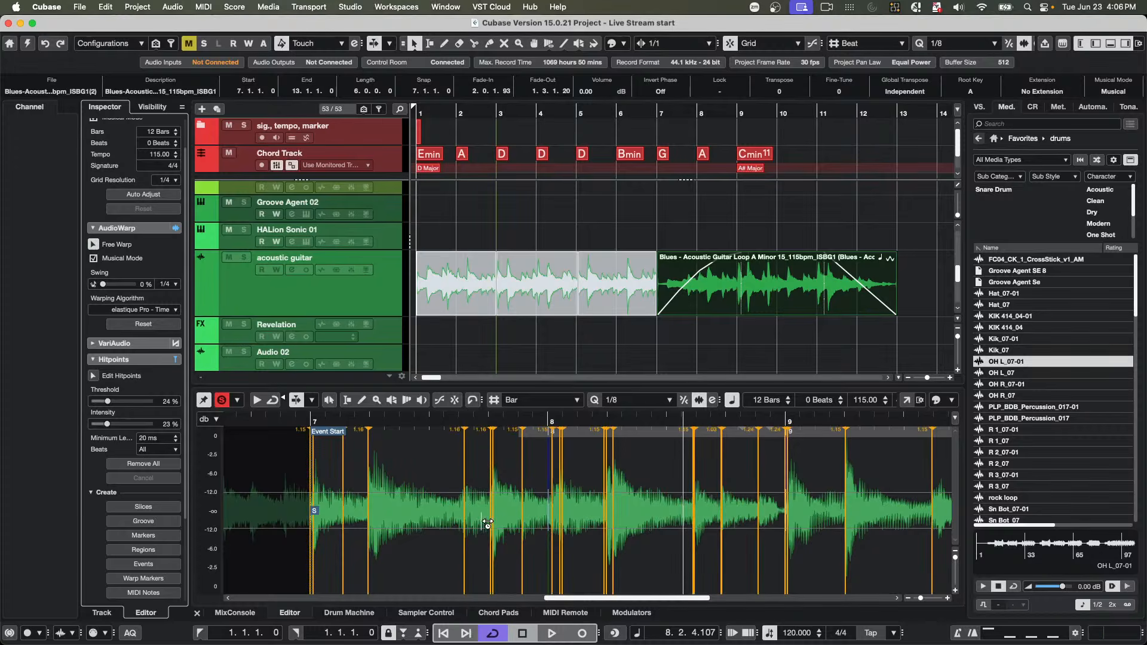
- Move warp markers between bars 7 and 8 to stretch the acoustic guitar audio
drag(471, 529, 439, 527)
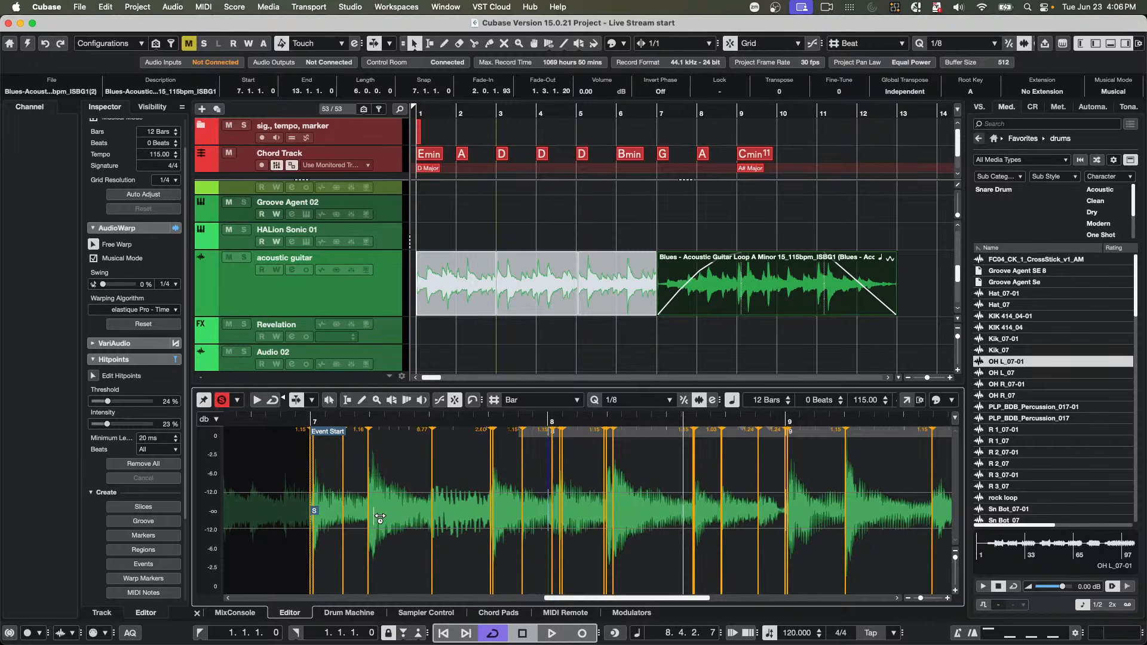
mouse_move(372, 517)
mouse_down()
mouse_move(449, 505)
mouse_move(435, 514)
mouse_up()
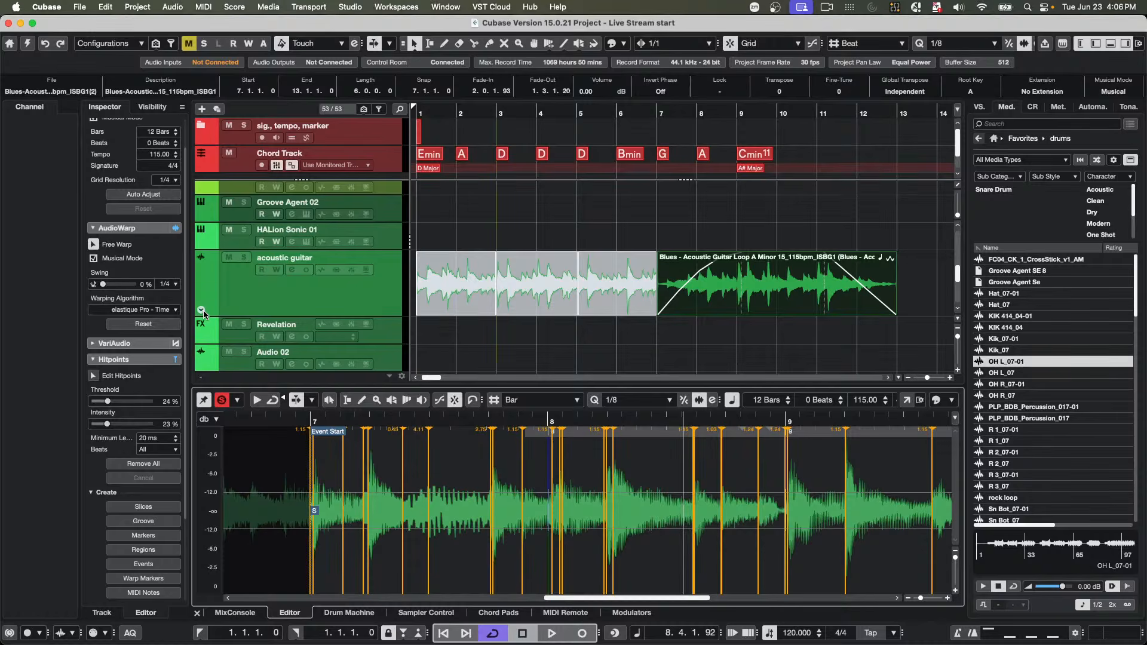
- Show the acoustic guitar track's automation lane and set the Line tool's shape to Sine
click(202, 311)
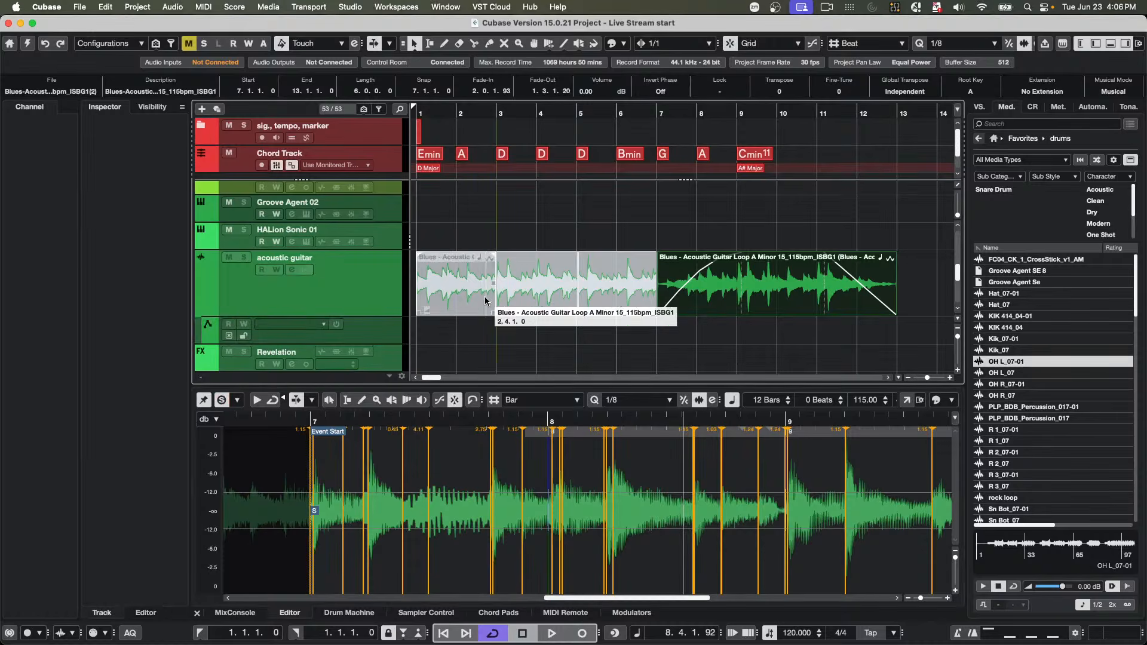
right_click(658, 333)
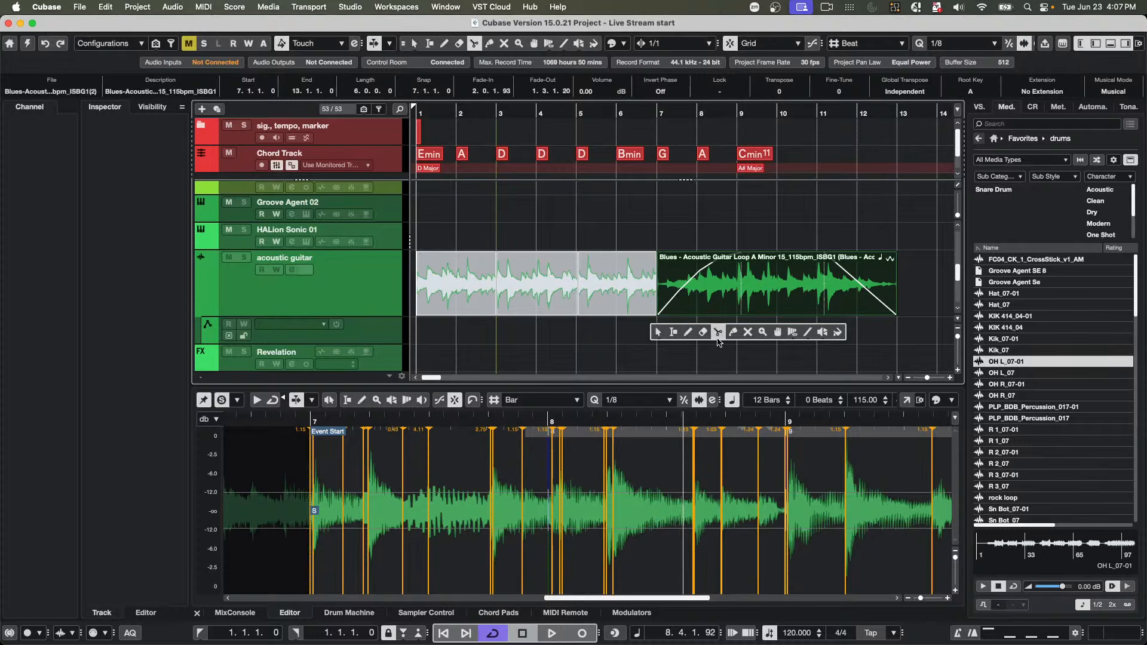
click(688, 332)
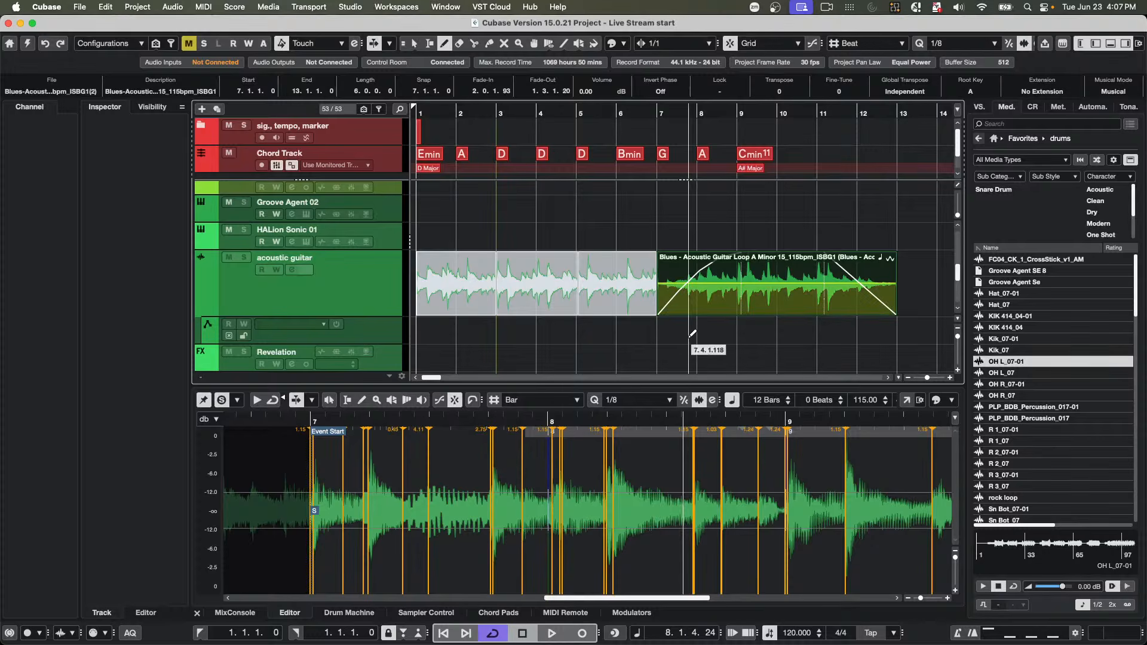
right_click(660, 335)
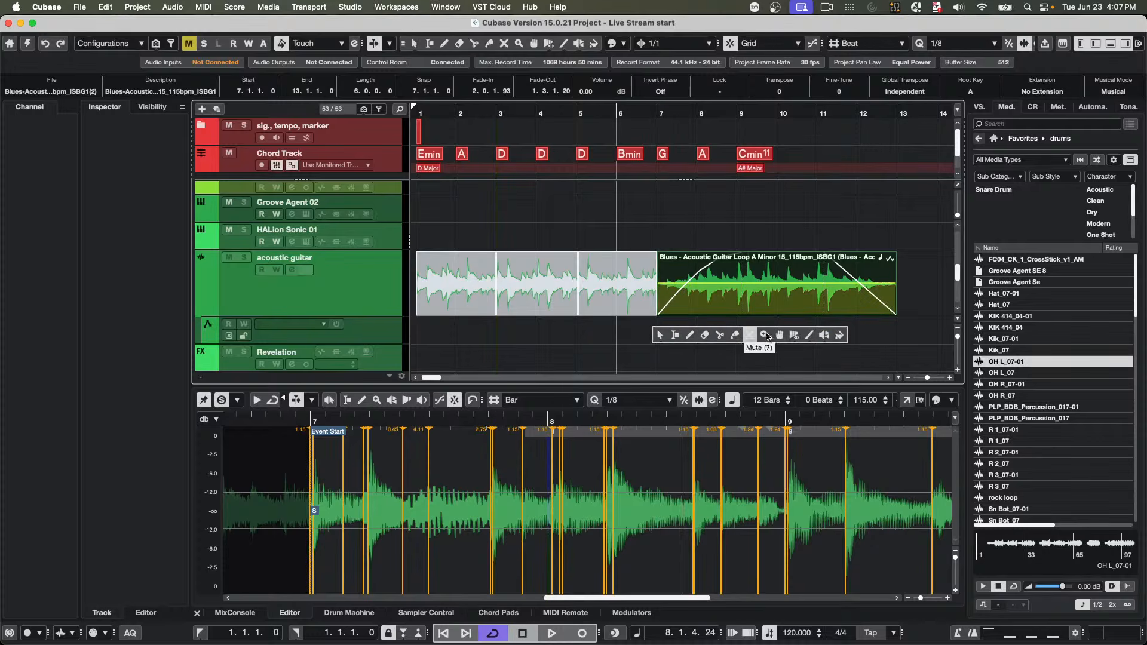
click(811, 338)
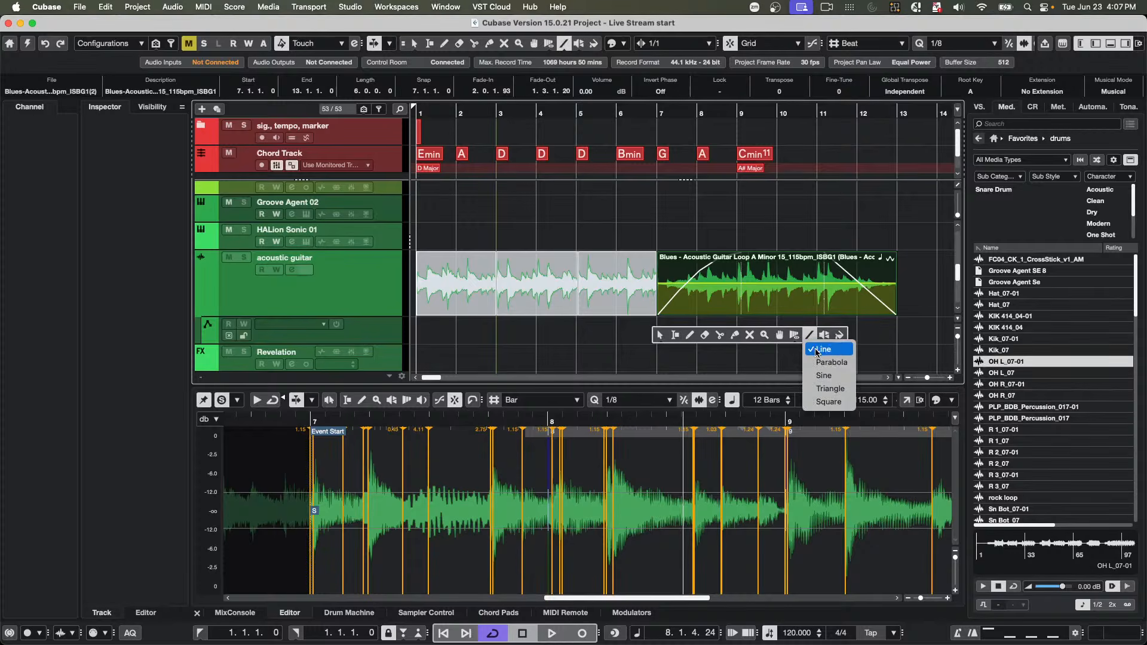
click(824, 375)
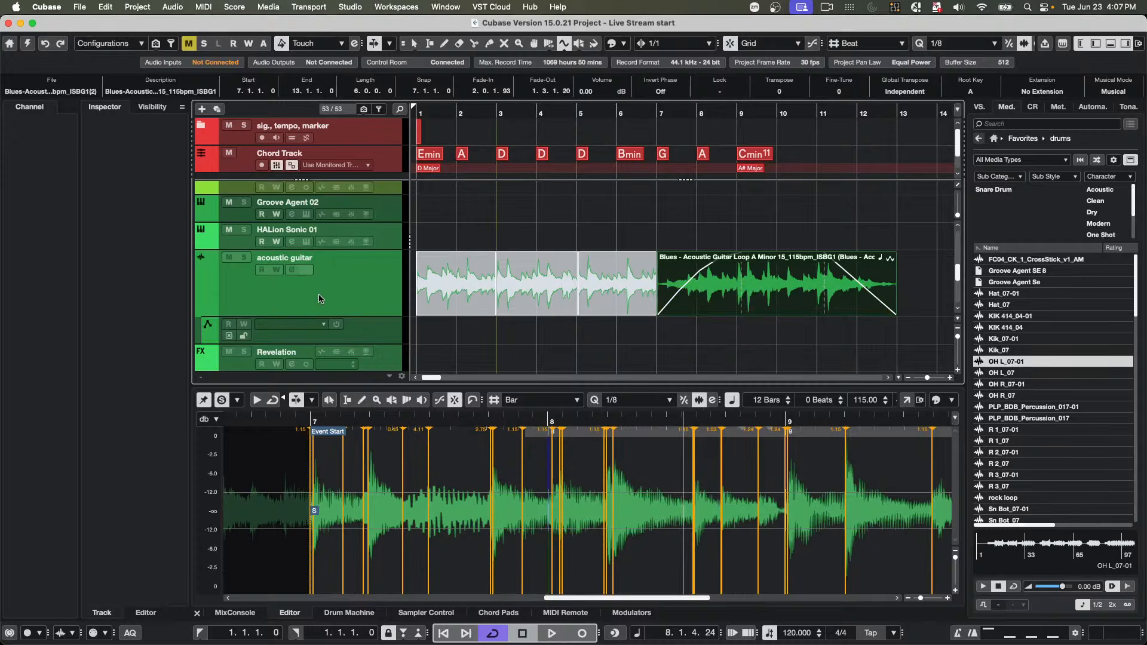
- Increase the height of the acoustic guitar's automation lane and activate the project
scroll(383, 287, down, 5)
scroll(358, 245, up, 1)
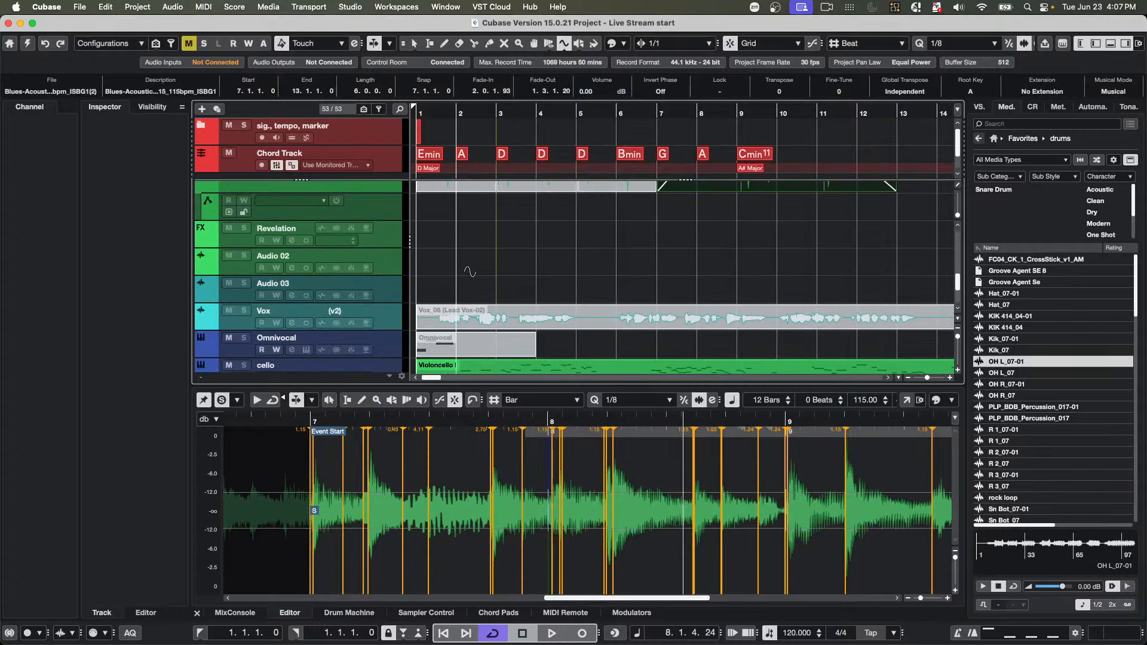
drag(374, 218, 370, 257)
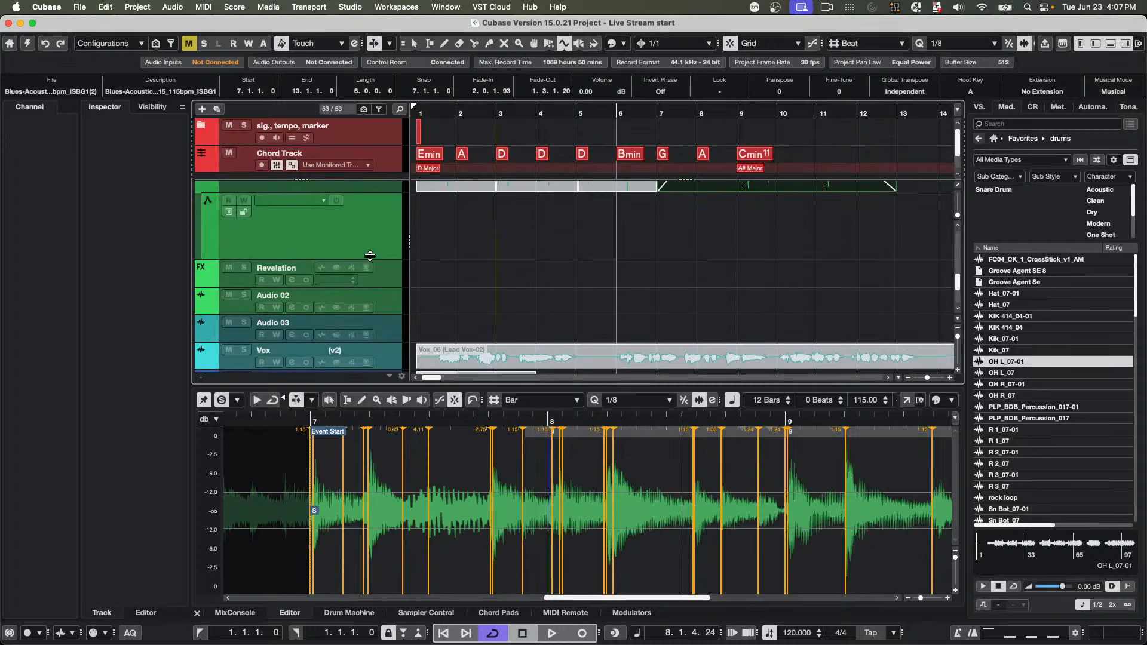
scroll(640, 257, up, 2)
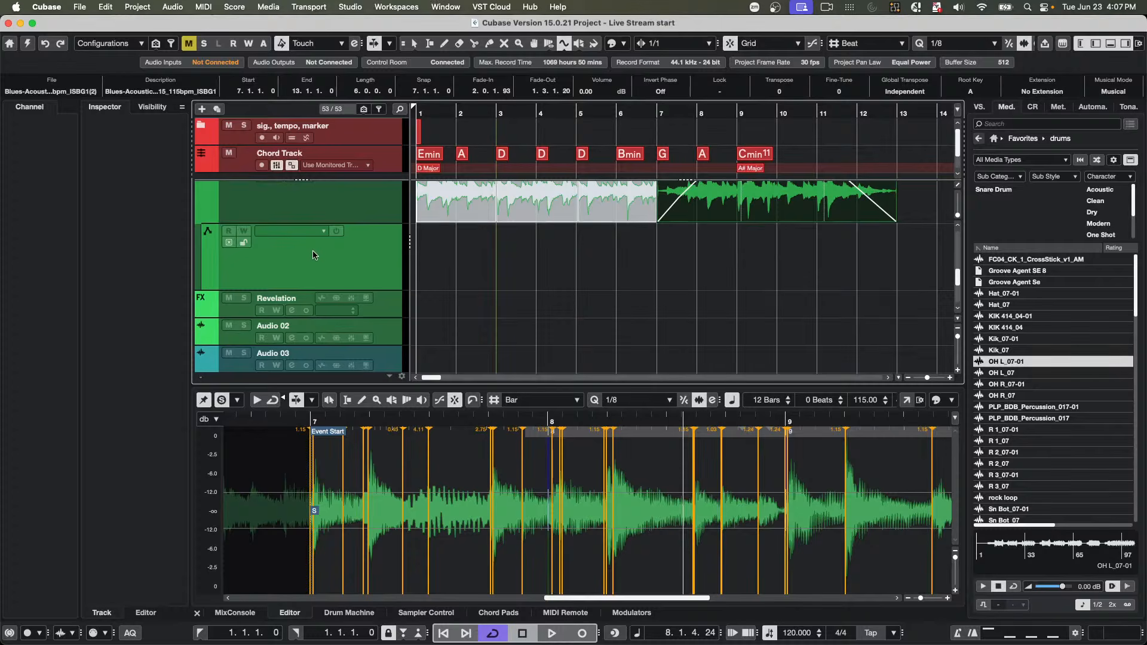
scroll(303, 230, up, 3)
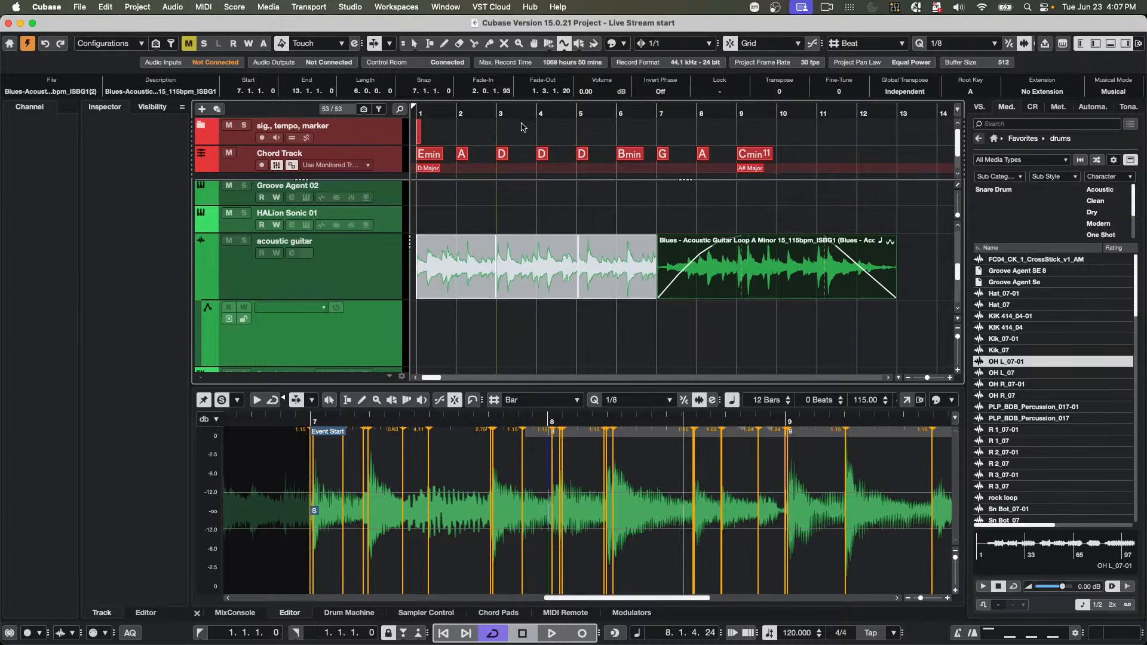
key(F3)
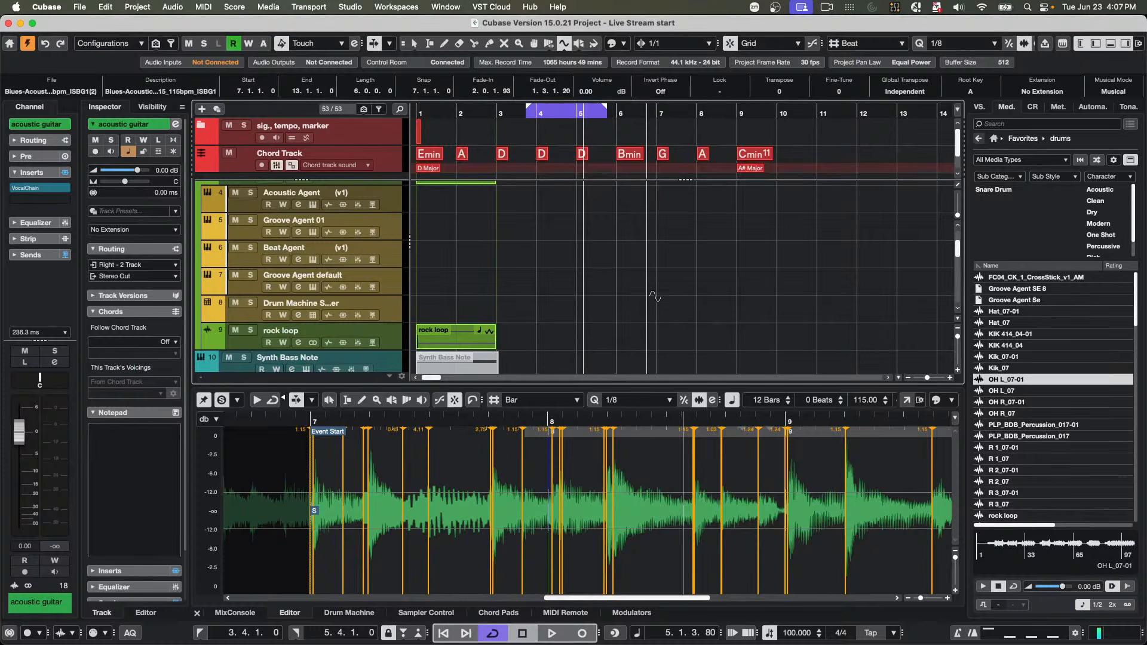
scroll(654, 296, up, 3)
scroll(656, 296, down, 4)
scroll(655, 296, down, 8)
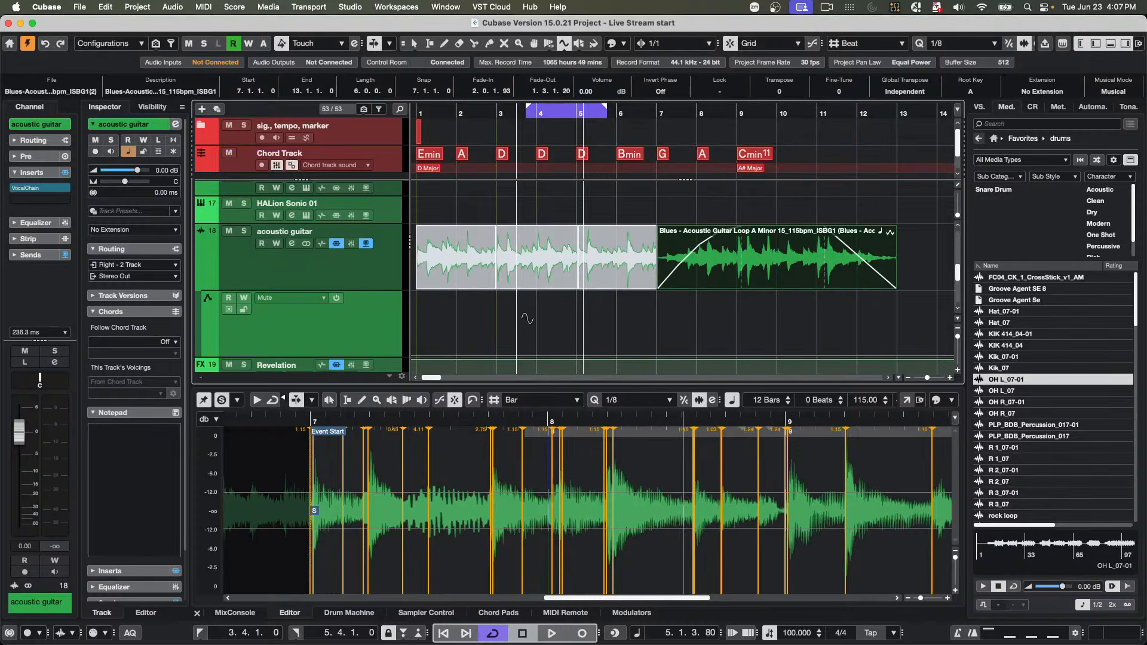
- Reopen Cubase from the crash report and open the recent Live Stream start project
key(super+h)
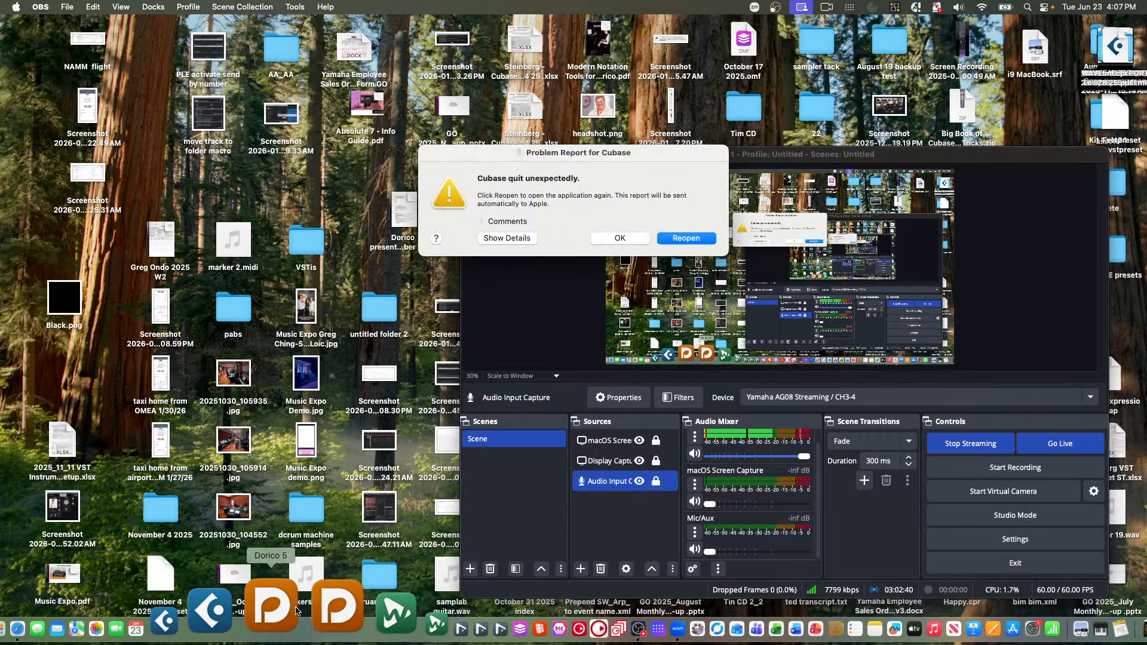
click(686, 238)
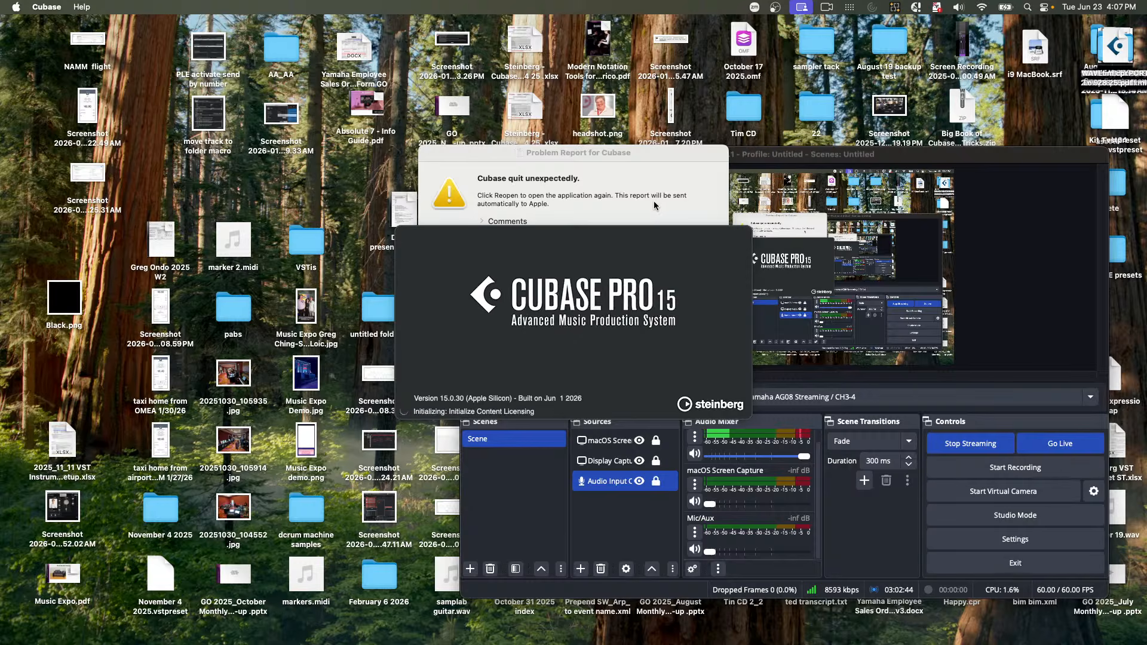
click(876, 396)
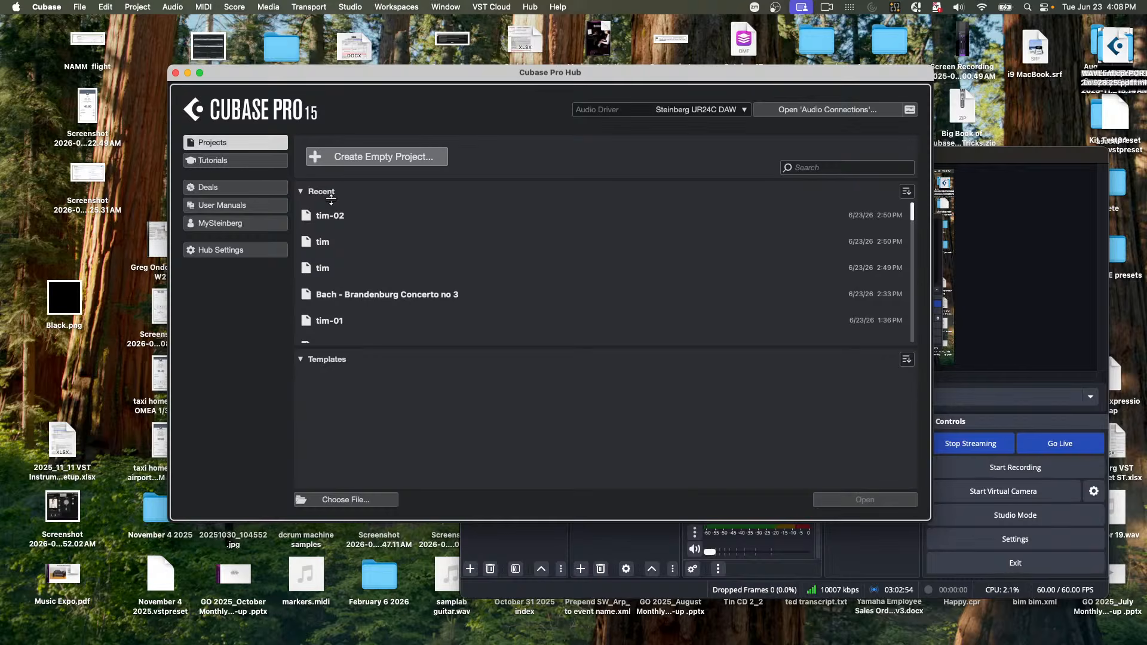
scroll(434, 292, down, 3)
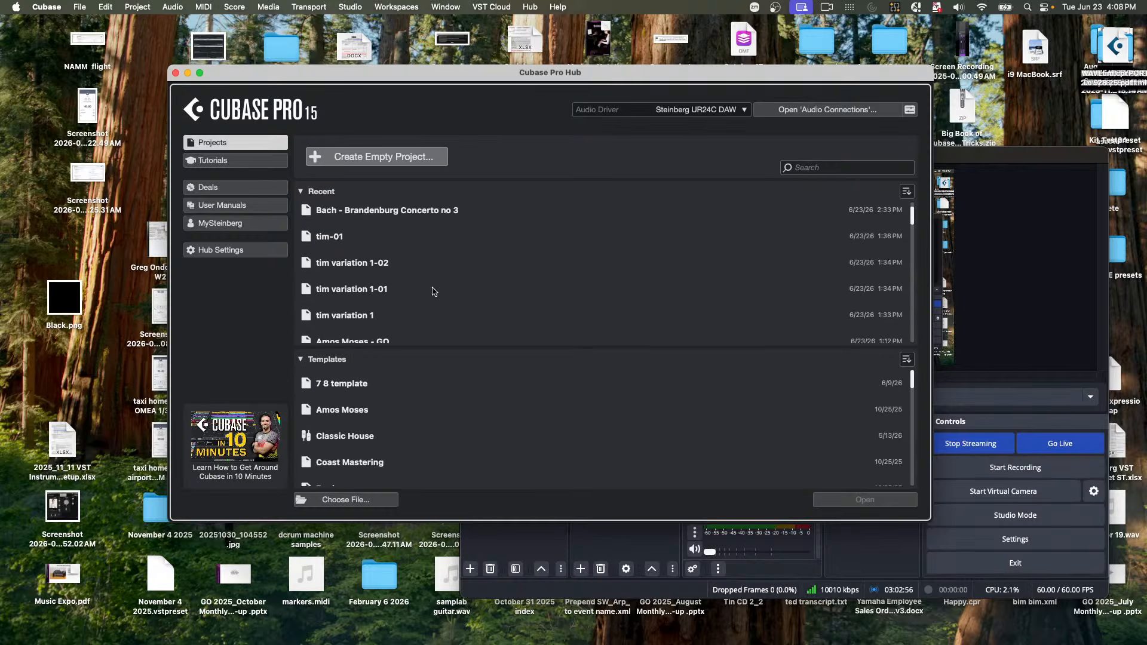
scroll(433, 291, down, 4)
double_click(375, 285)
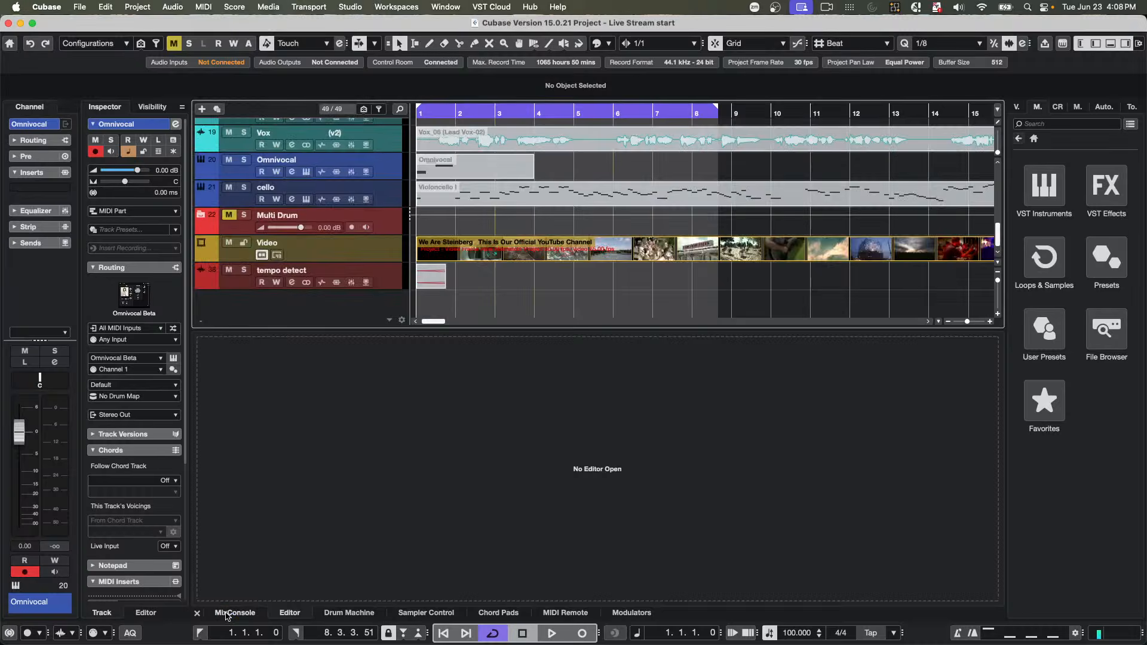
- Select the acoustic guitar loop, show its track's volume automation lane and make the lane taller
scroll(592, 269, up, 10)
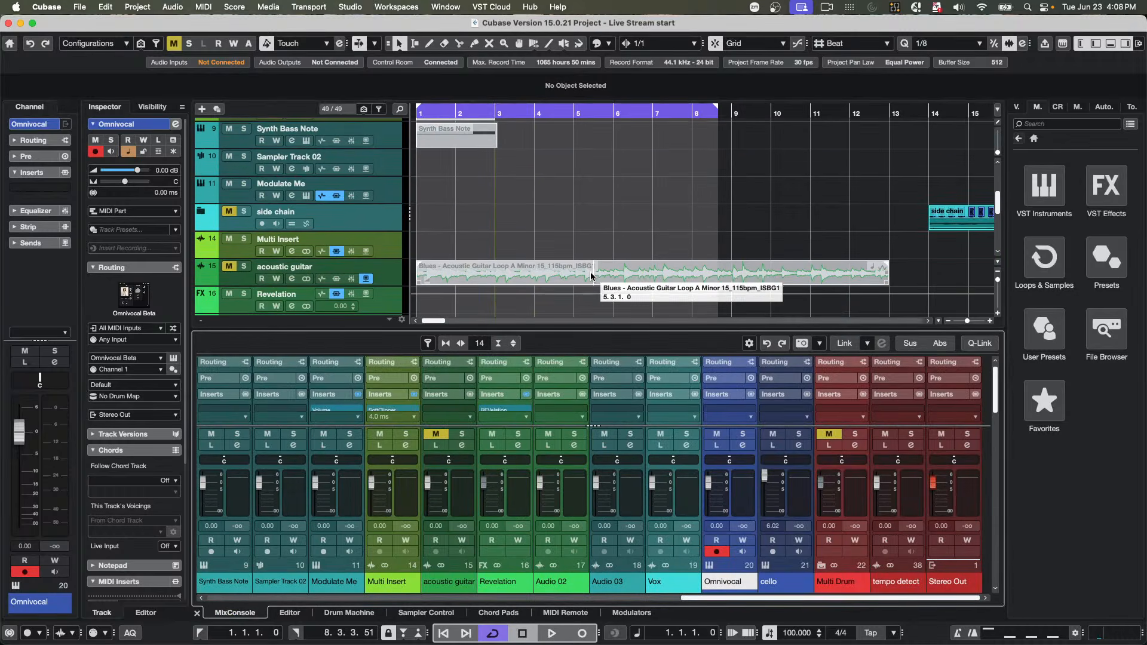
click(545, 282)
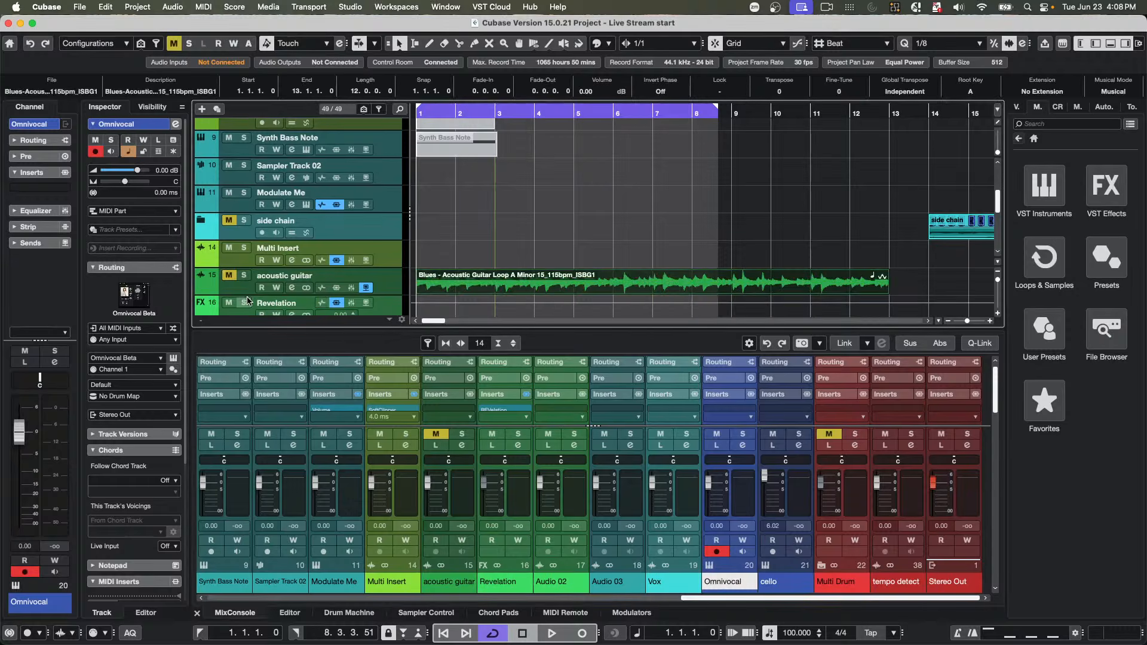
click(203, 291)
scroll(526, 280, down, 2)
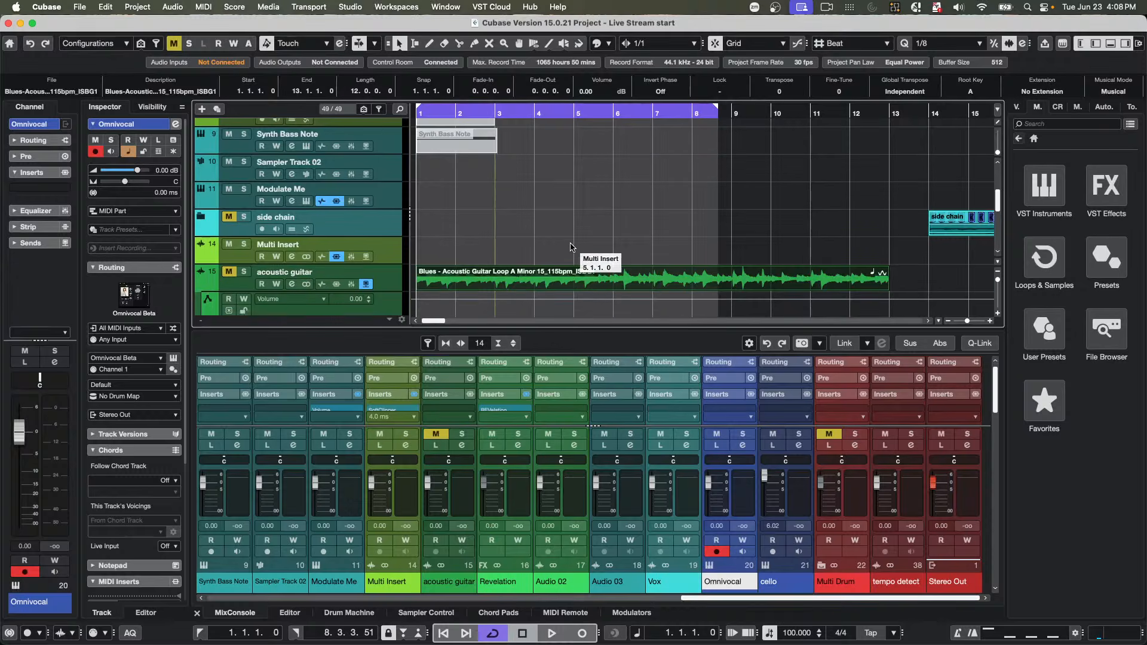
drag(382, 263, 383, 314)
- Choose the Line tool and set its shape to Sine for drawing volume automation
right_click(518, 258)
click(668, 258)
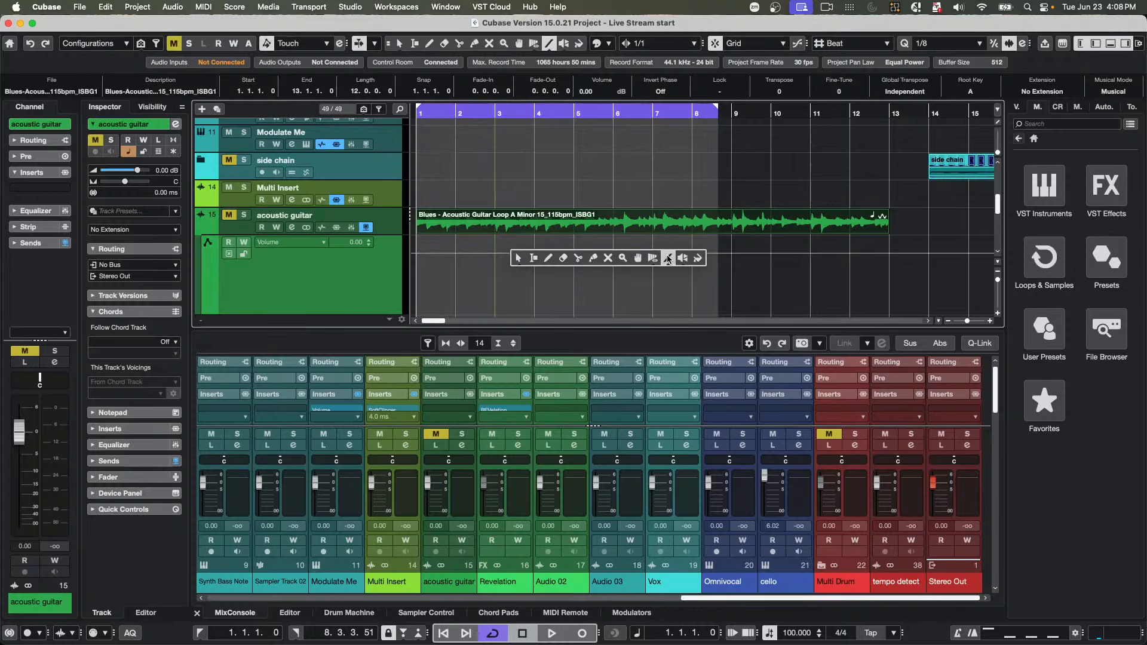
click(669, 258)
click(686, 287)
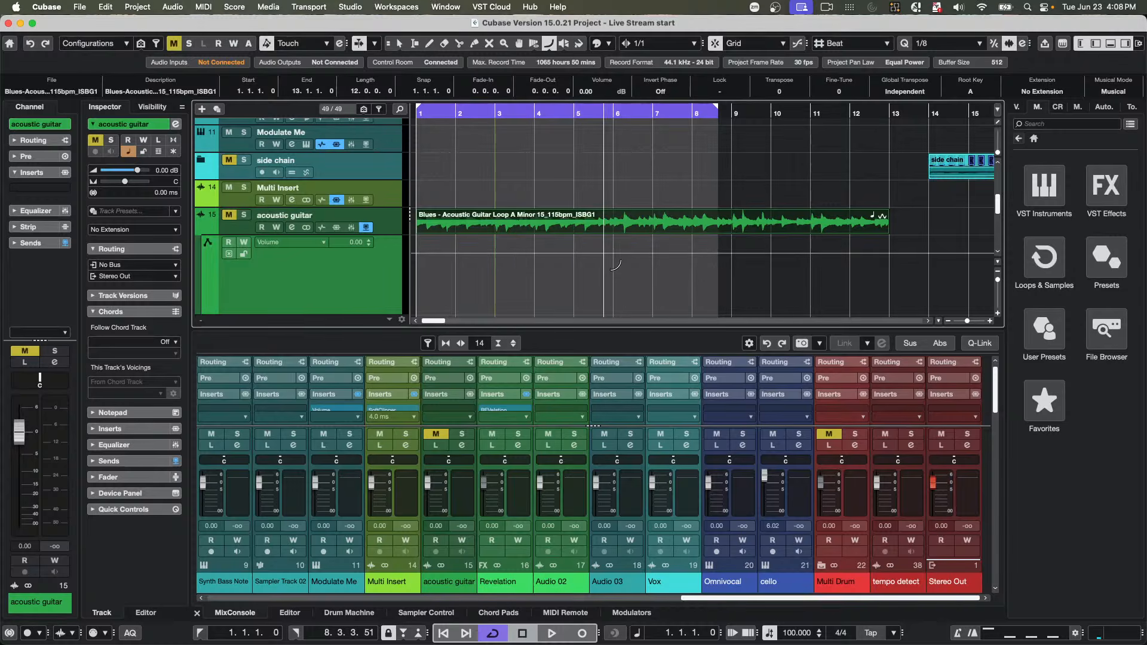
right_click(609, 281)
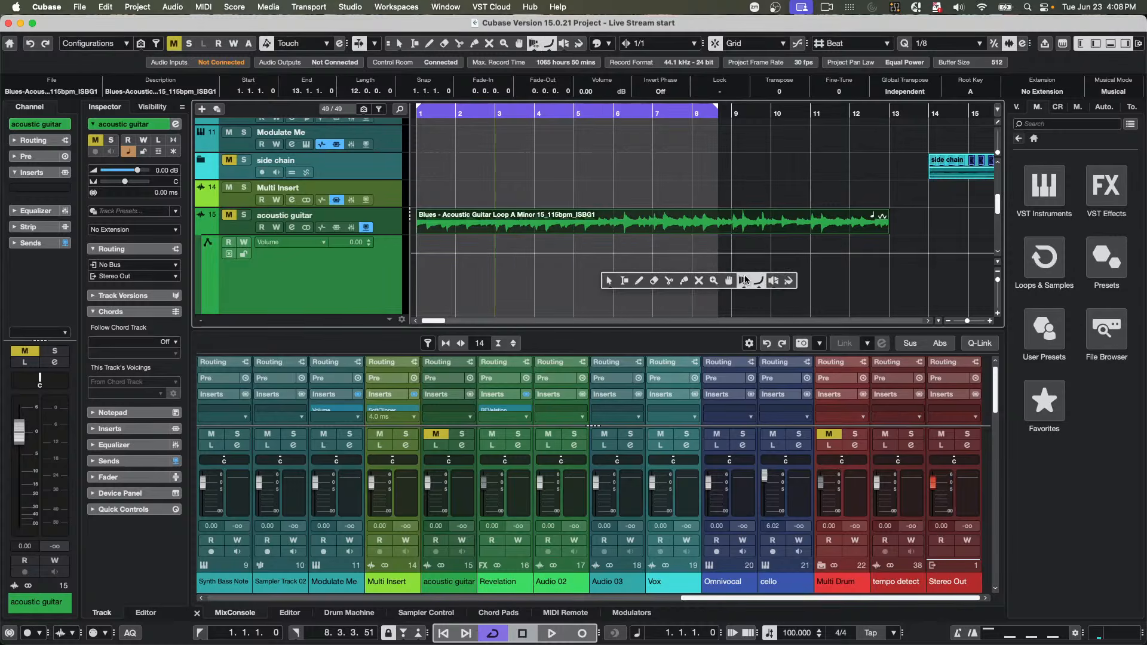
click(758, 286)
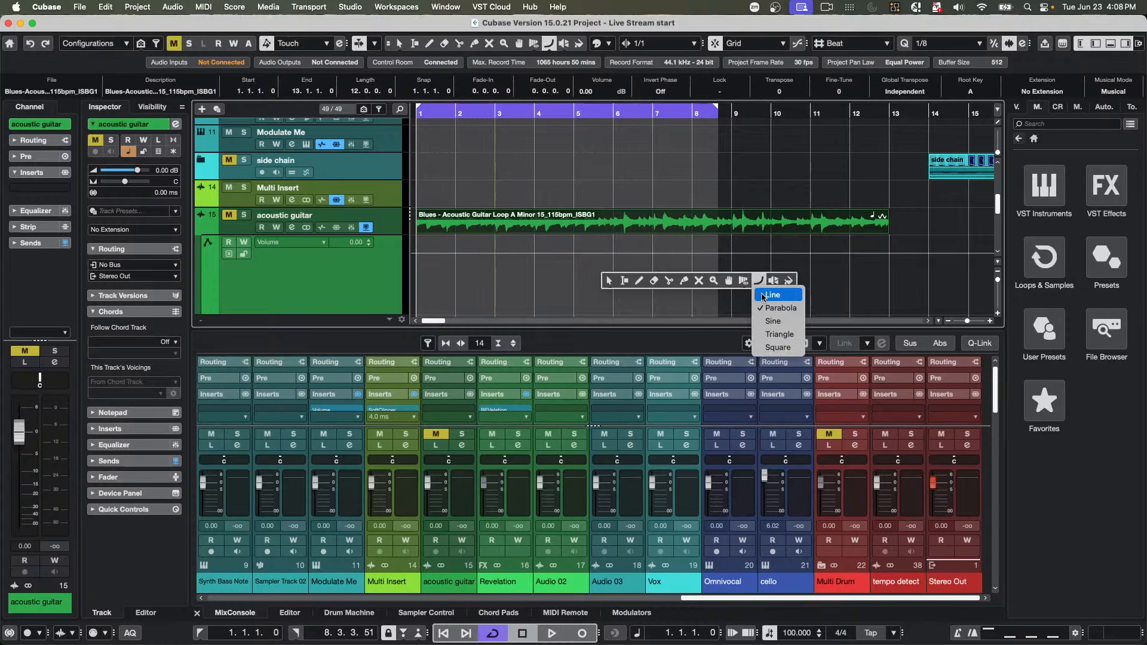
click(775, 326)
- Draw a sine-shaped volume curve on the acoustic guitar from bar 5 to about 7.4, and delete its automation points
mouse_move(585, 277)
mouse_down()
mouse_move(652, 275)
mouse_move(664, 252)
mouse_move(896, 261)
mouse_move(750, 269)
mouse_move(672, 311)
mouse_move(693, 172)
mouse_move(687, 190)
mouse_move(738, 188)
mouse_move(755, 219)
mouse_move(756, 199)
mouse_move(795, 220)
mouse_move(836, 215)
mouse_move(866, 113)
mouse_move(681, 107)
mouse_up()
scroll(588, 126, down, 10)
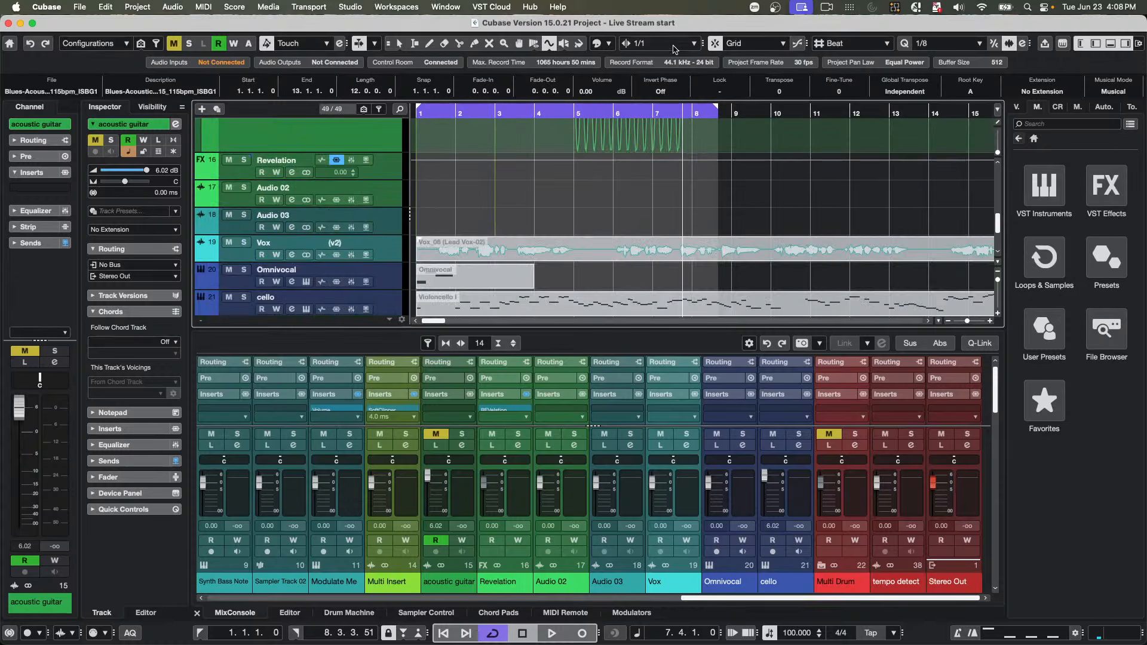
drag(554, 108, 555, 138)
scroll(683, 136, up, 5)
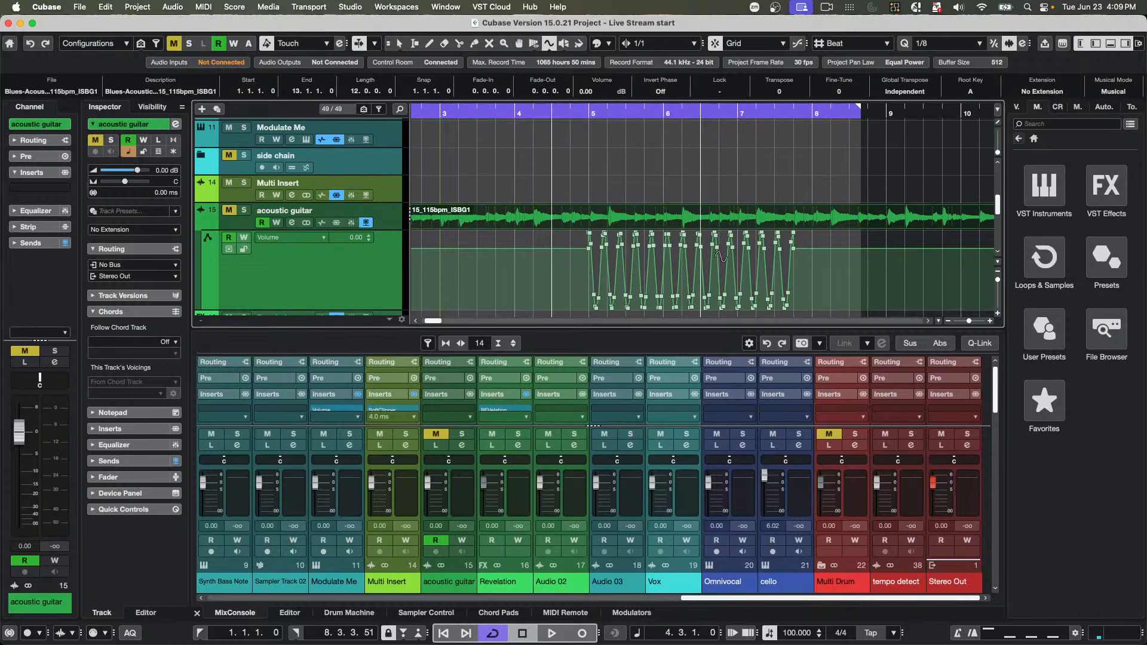
key(Delete)
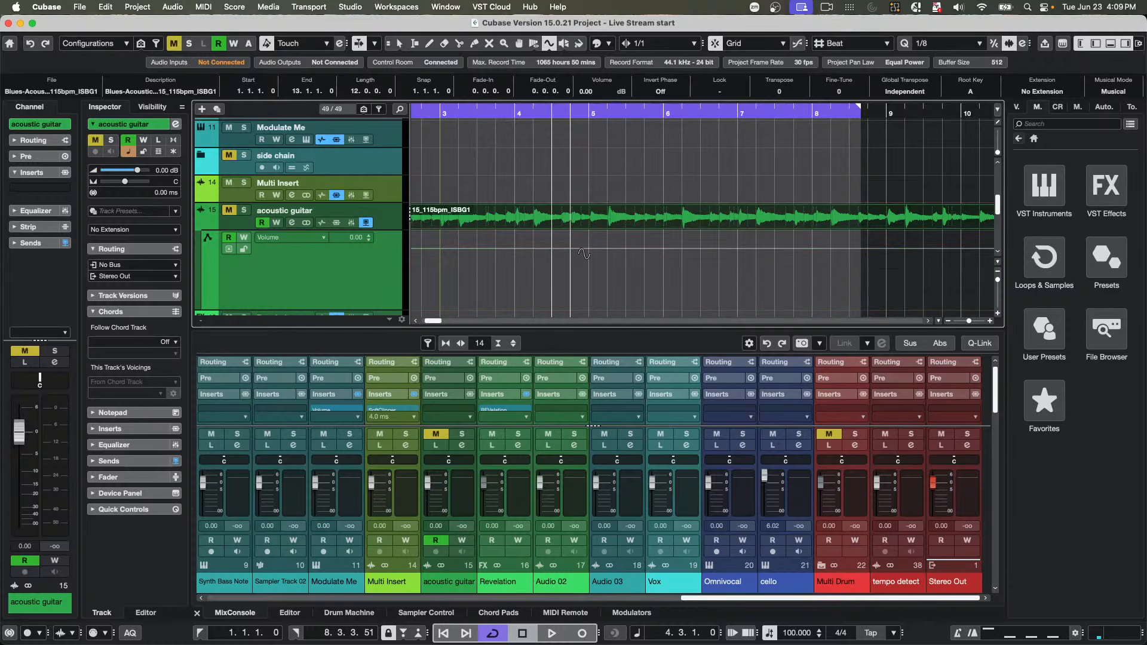
- Draw a wider sine-shaped volume automation curve on the acoustic guitar from about bar 5.2 to 9.2
right_click(612, 255)
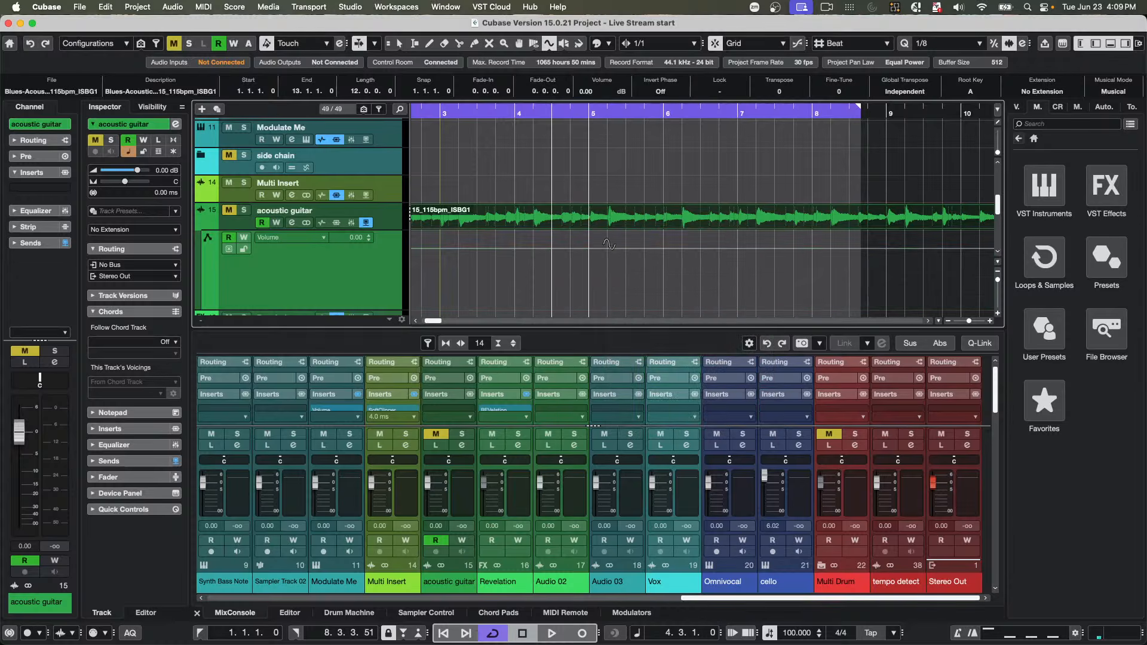
key(Escape)
mouse_move(611, 251)
mouse_down()
mouse_move(679, 280)
mouse_move(928, 300)
mouse_move(773, 297)
mouse_move(873, 291)
mouse_move(837, 290)
mouse_move(859, 288)
mouse_up()
drag(897, 299, 900, 299)
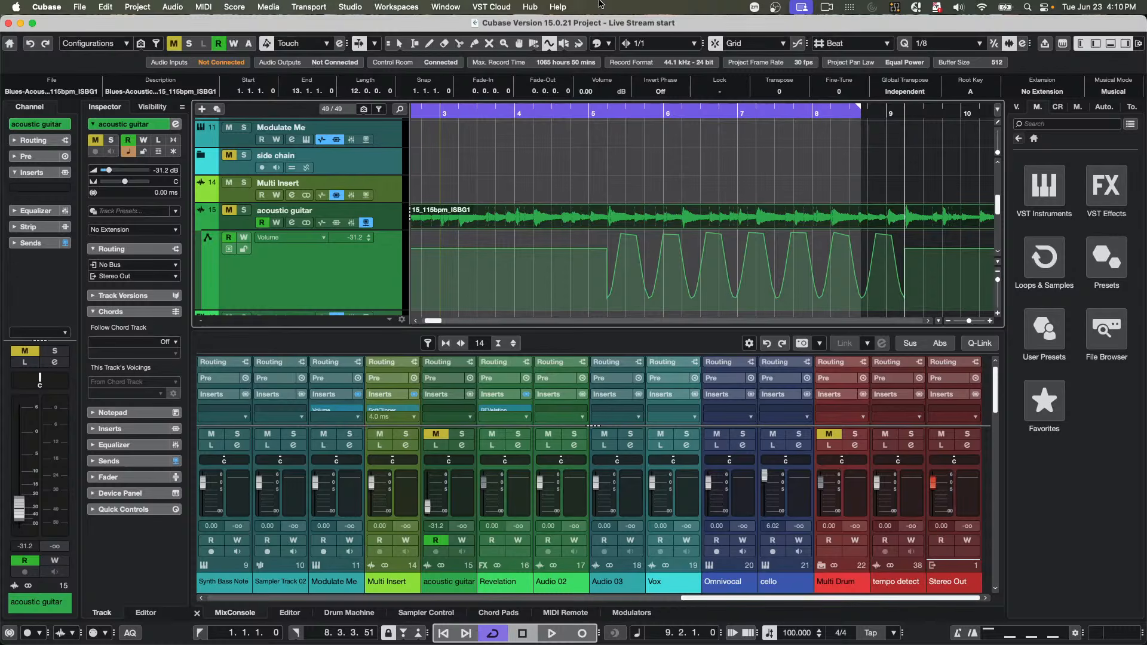
- Expand the Drum Parts folder track to show its drum instrument tracks
scroll(354, 156, down, 4)
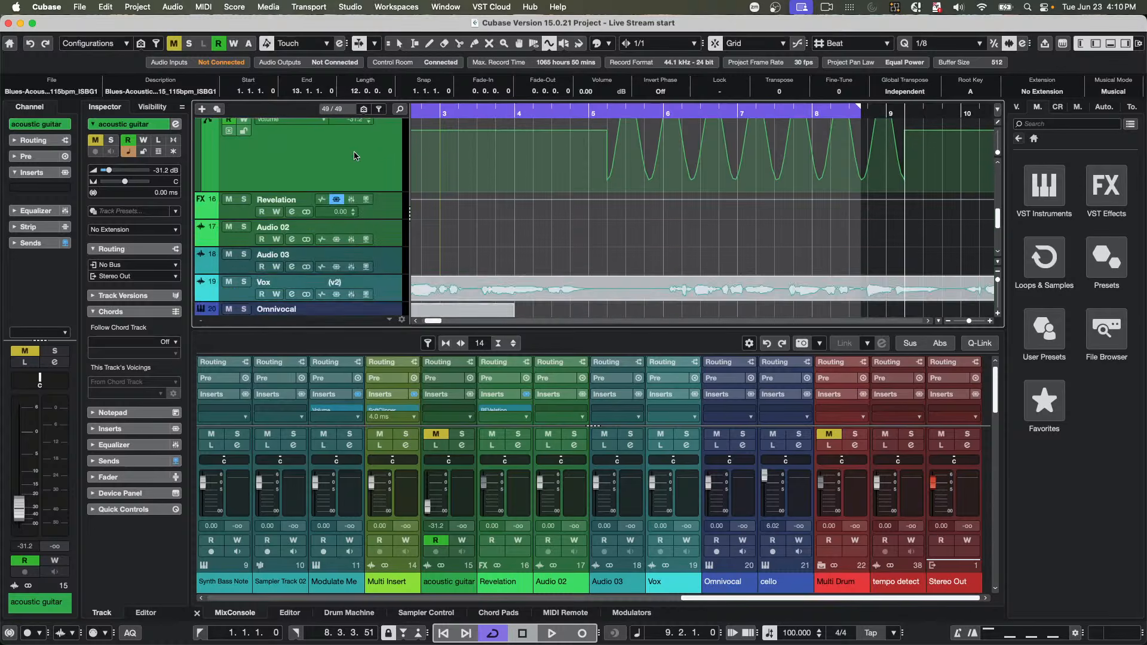
scroll(354, 156, up, 15)
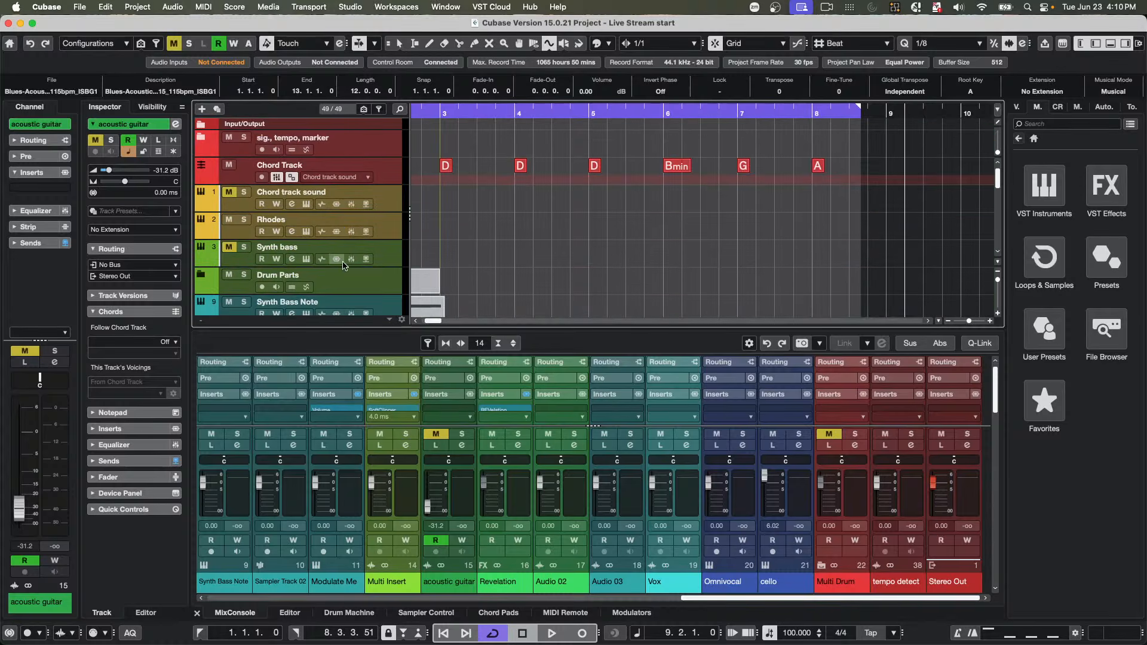
scroll(344, 266, down, 3)
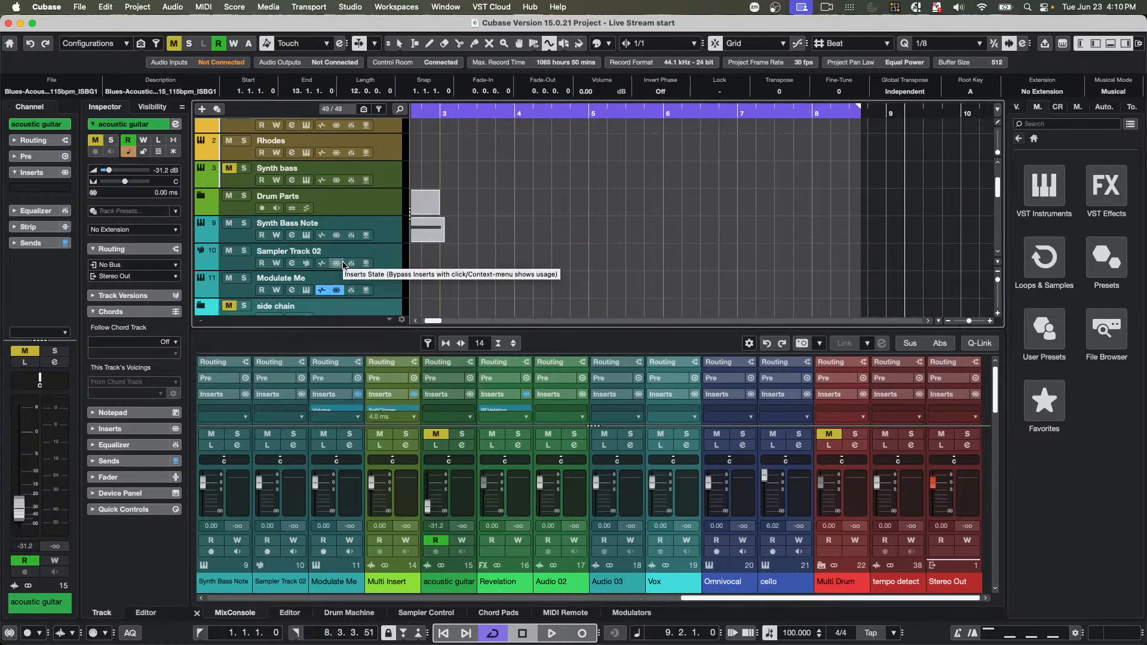
click(201, 196)
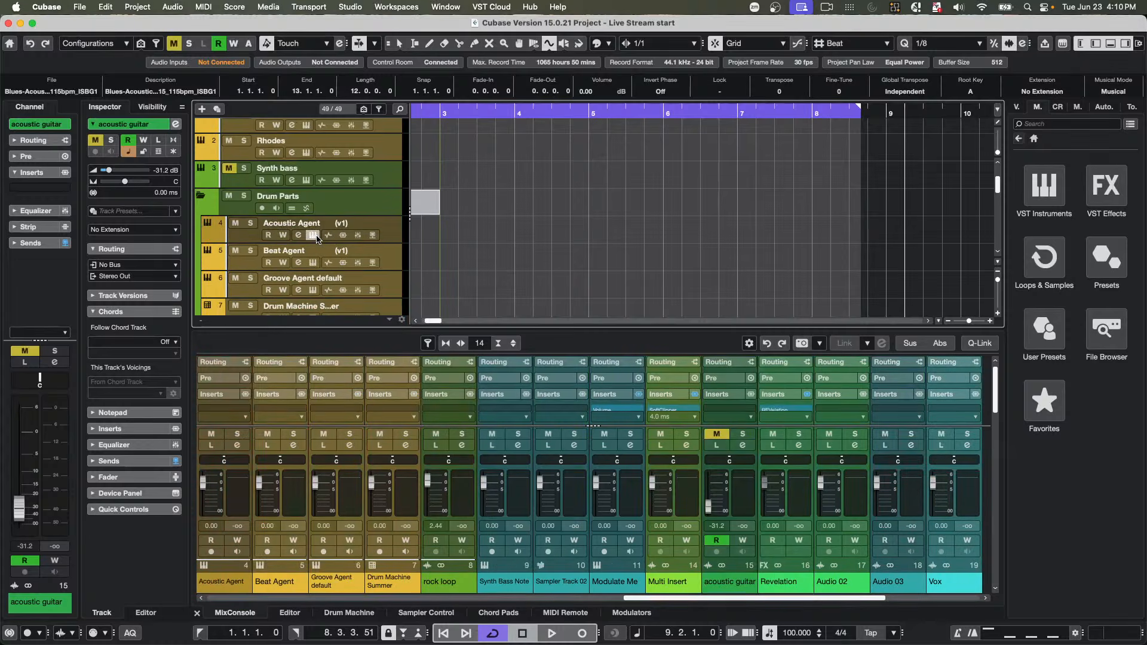
- Open the Acoustic Agent instrument, show its Player patterns beside the track list, and audition the Main 12 pattern
click(313, 235)
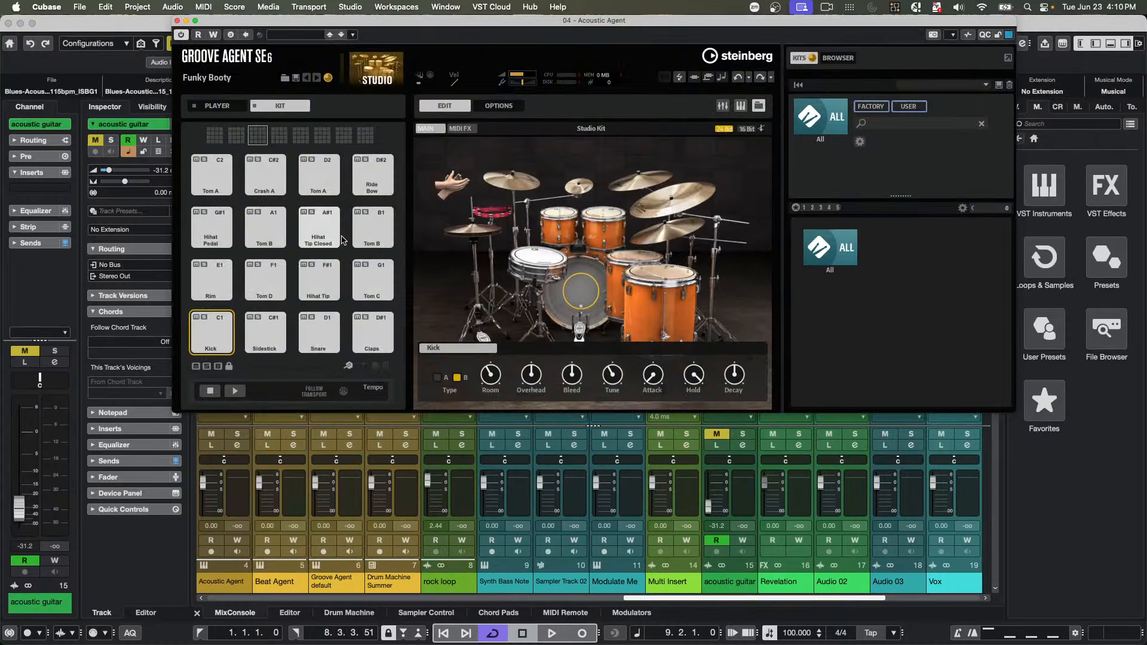
click(217, 105)
drag(365, 23, 882, 100)
click(732, 360)
scroll(329, 236, down, 1)
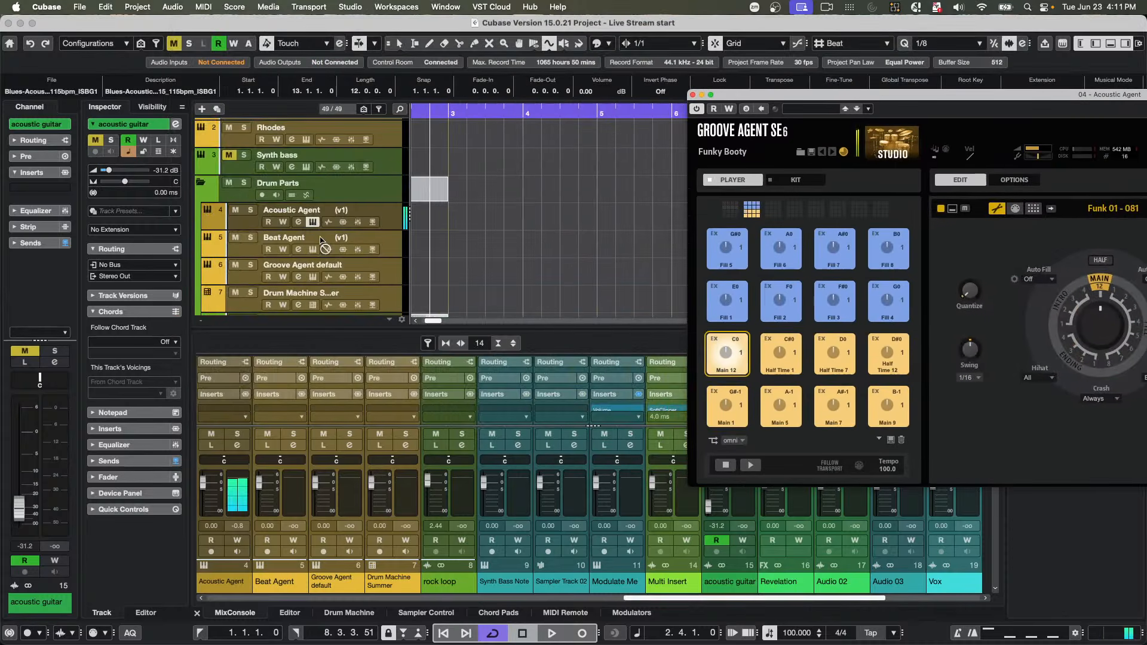
- Try placing the Main 12 pattern on the Acoustic Agent track at bar 3, and undo it
drag(328, 236, 470, 223)
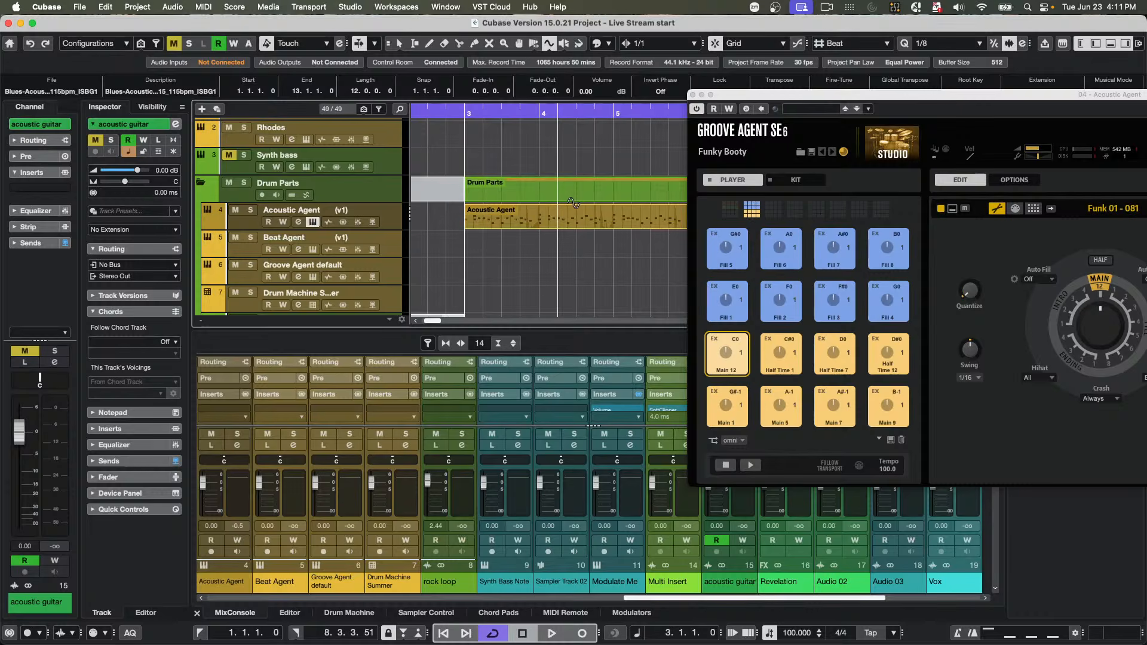
key(super+z)
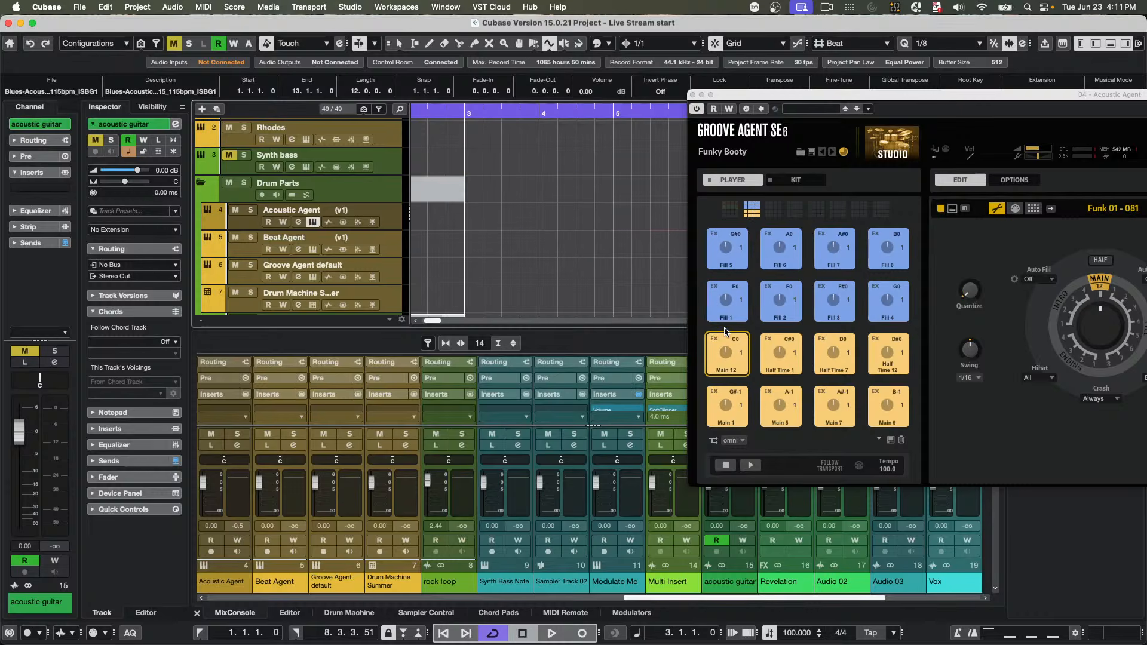
- Try placing the Half Time 1 pattern at bar 3 on the Drum Machine Summer and Beat Agent tracks, and undo both placements
drag(800, 365, 508, 293)
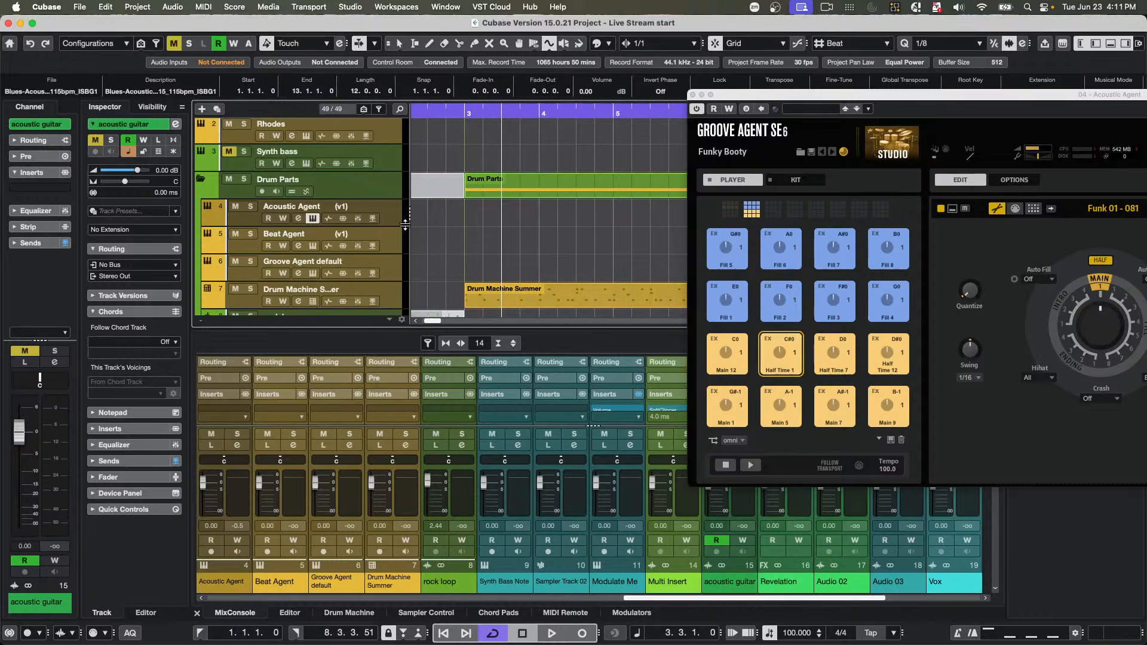
click(392, 239)
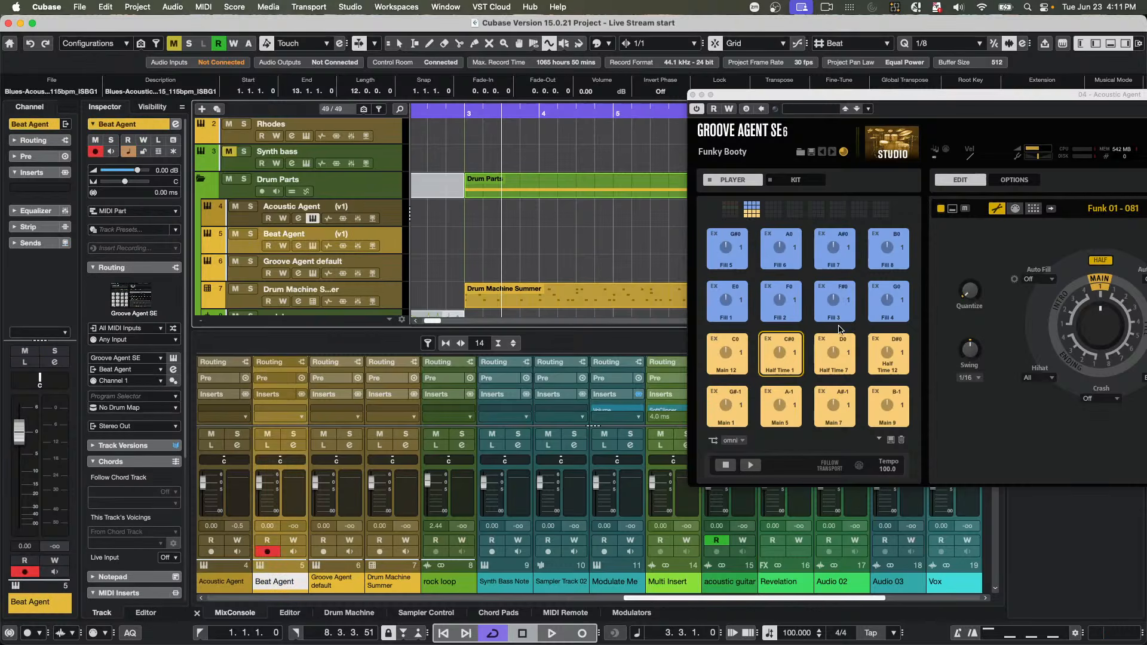
drag(787, 358, 461, 231)
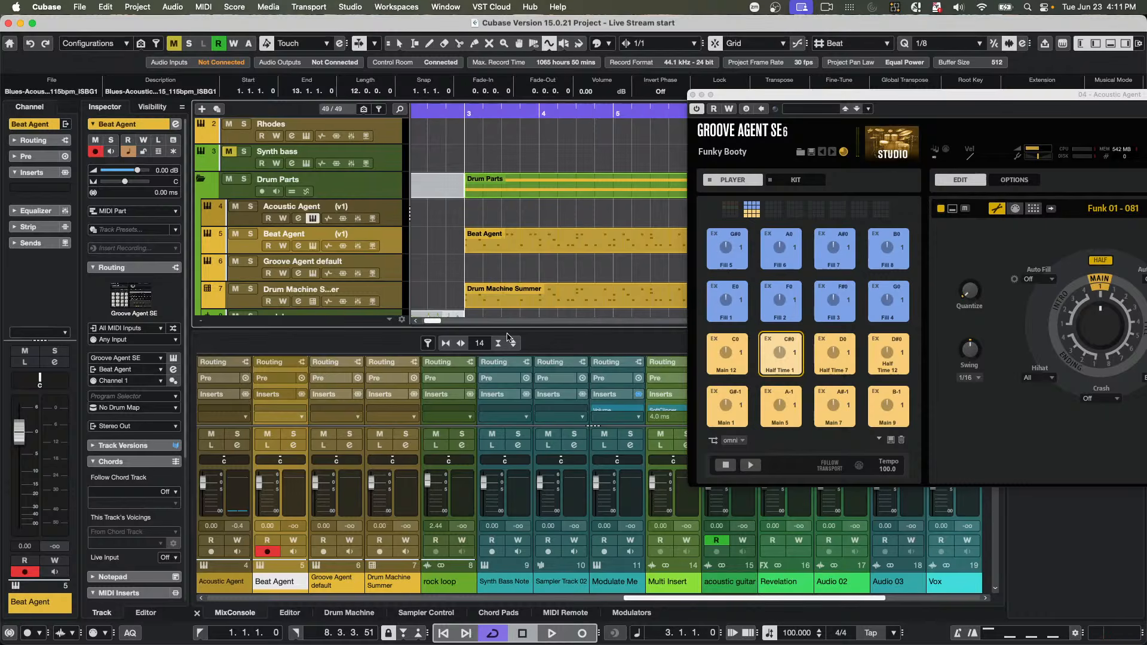
key(super+z)
key(super+z)
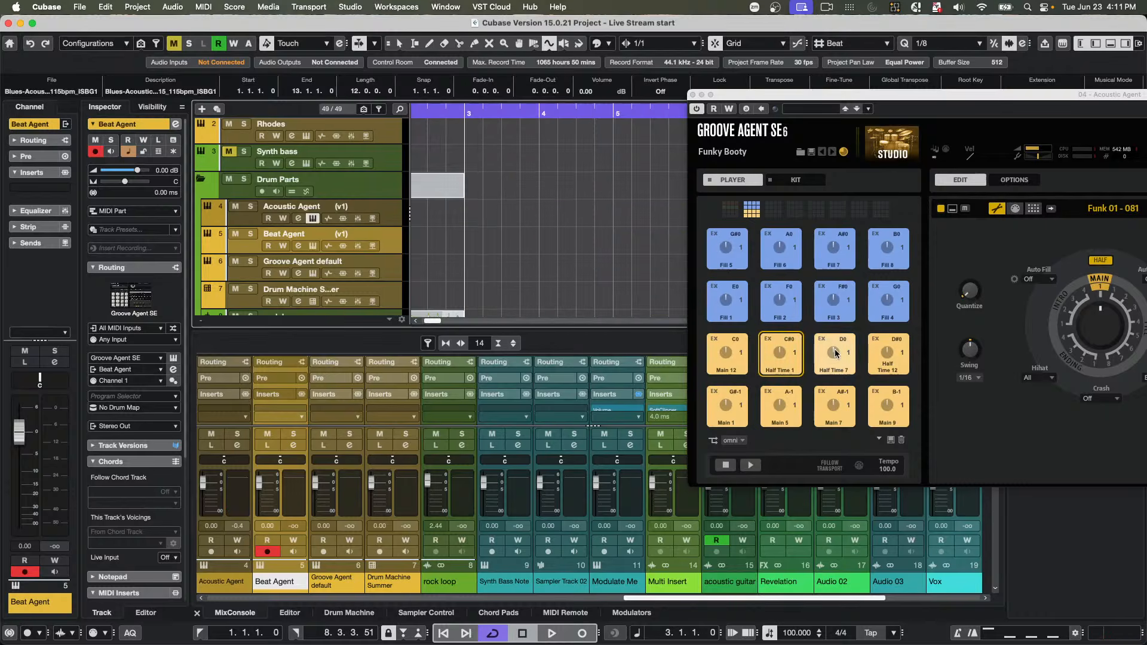
- Place the Half Time 1 pattern on the Beat Agent track at bar 3
drag(775, 355, 484, 239)
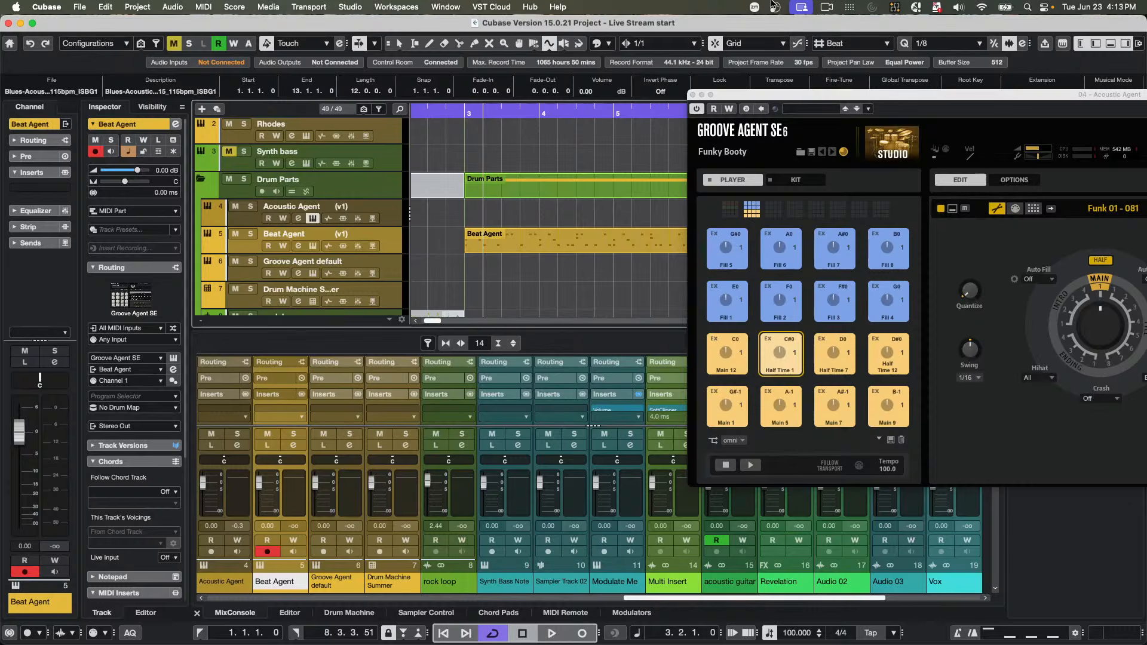
- Open the recent project Comping C14.cpr and activate it
click(78, 7)
mouse_move(155, 268)
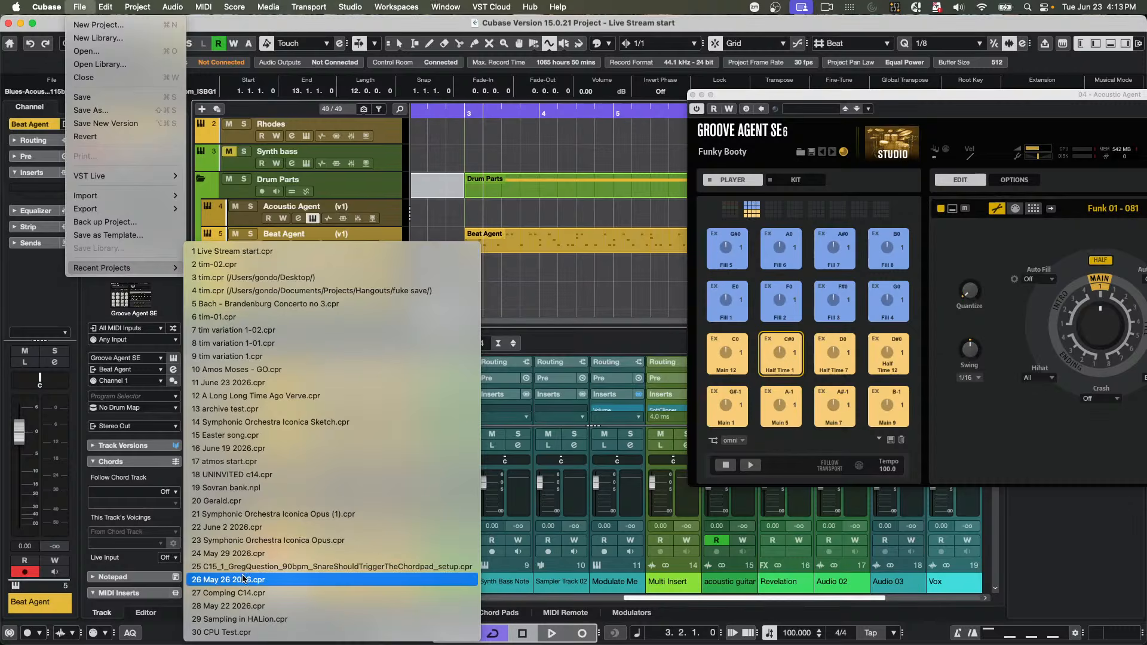
click(270, 592)
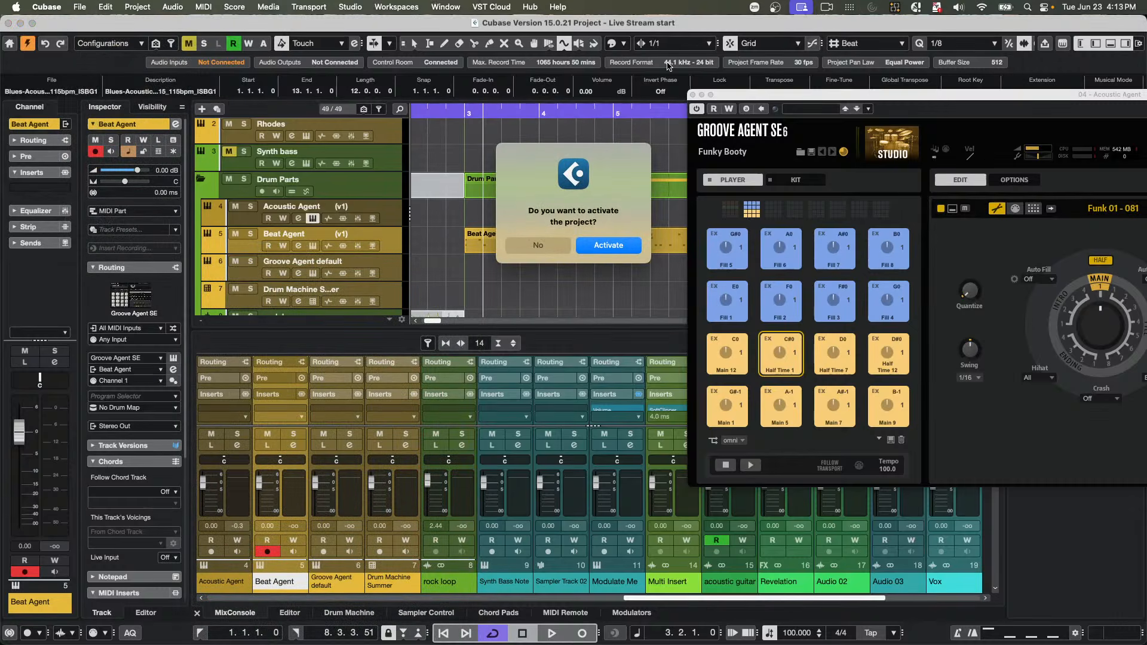
click(612, 247)
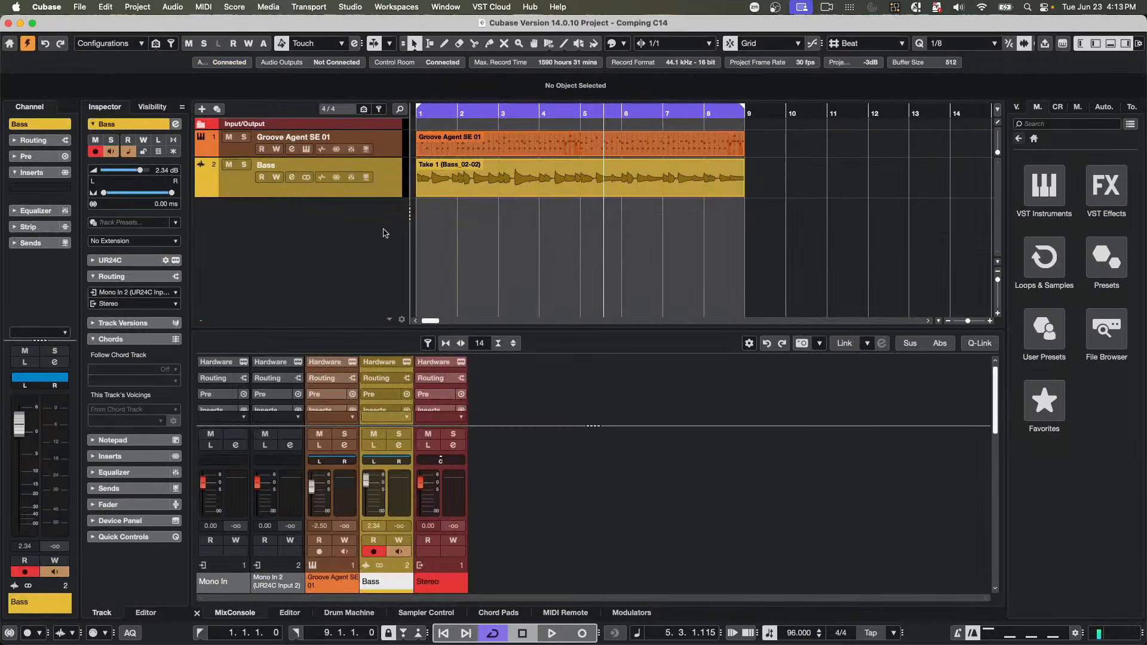
- Play the drum and bass parts from bar 1 for a few bars, and stop playback
click(449, 114)
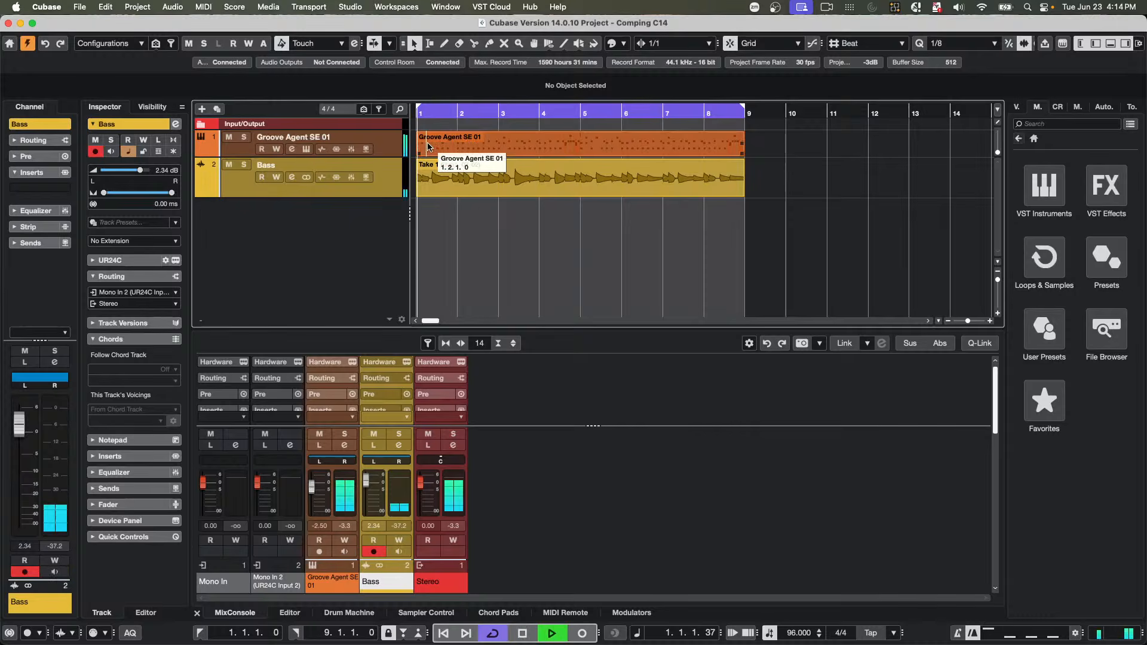
key(space)
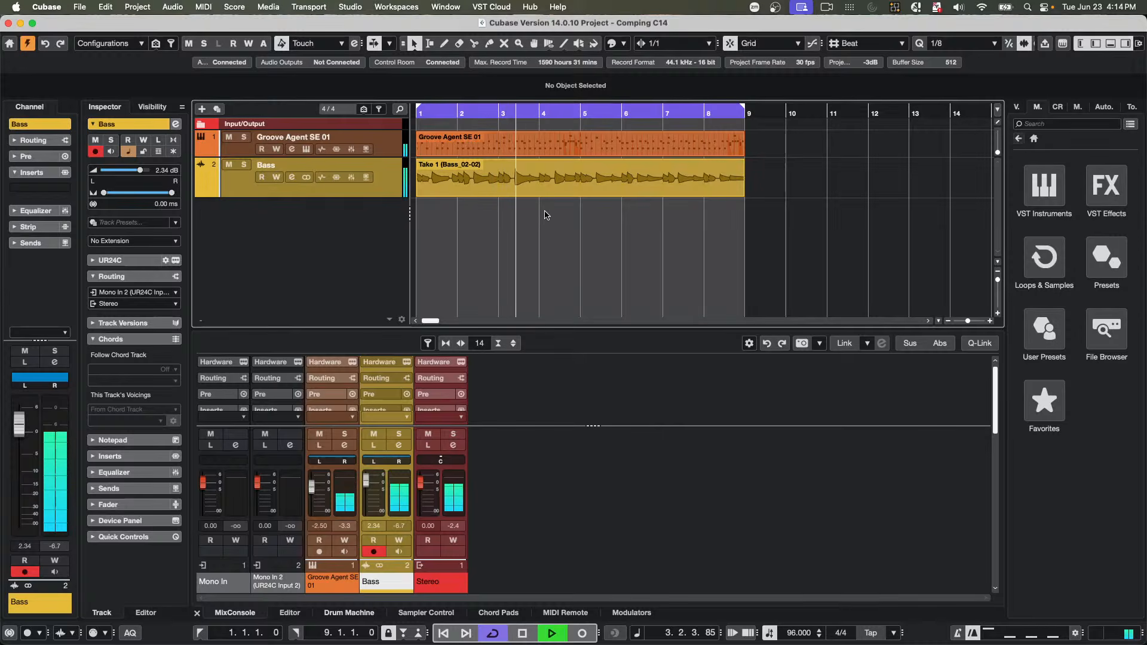
key(space)
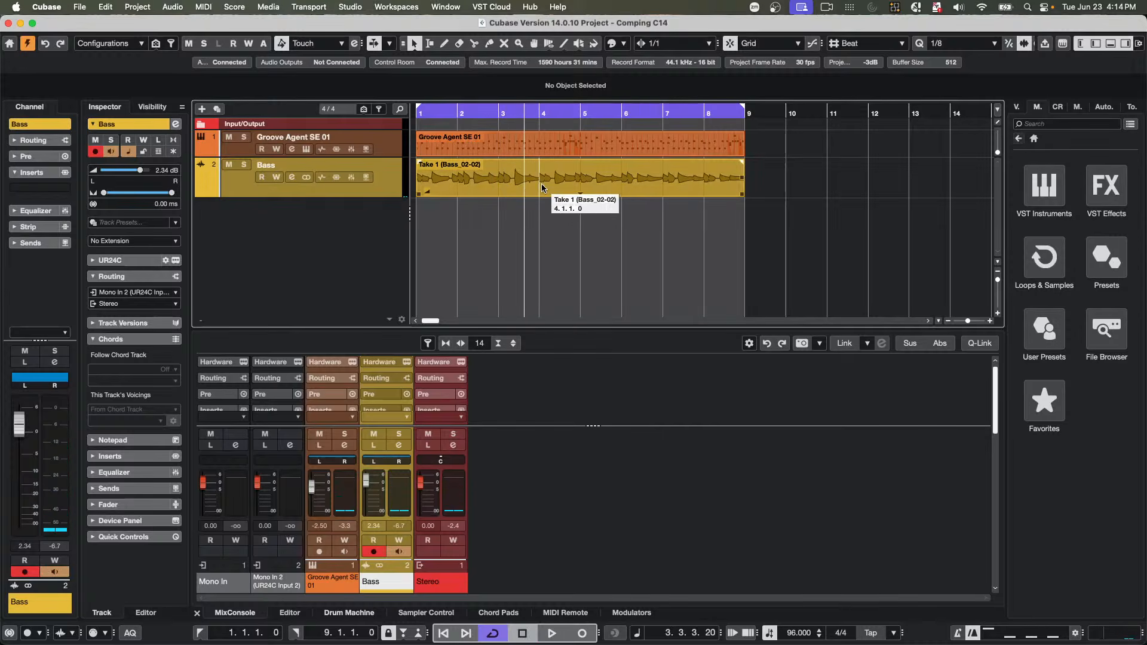
- Switch the bass event through Take 2 and Take 3, and leave it on Take 4
click(558, 185)
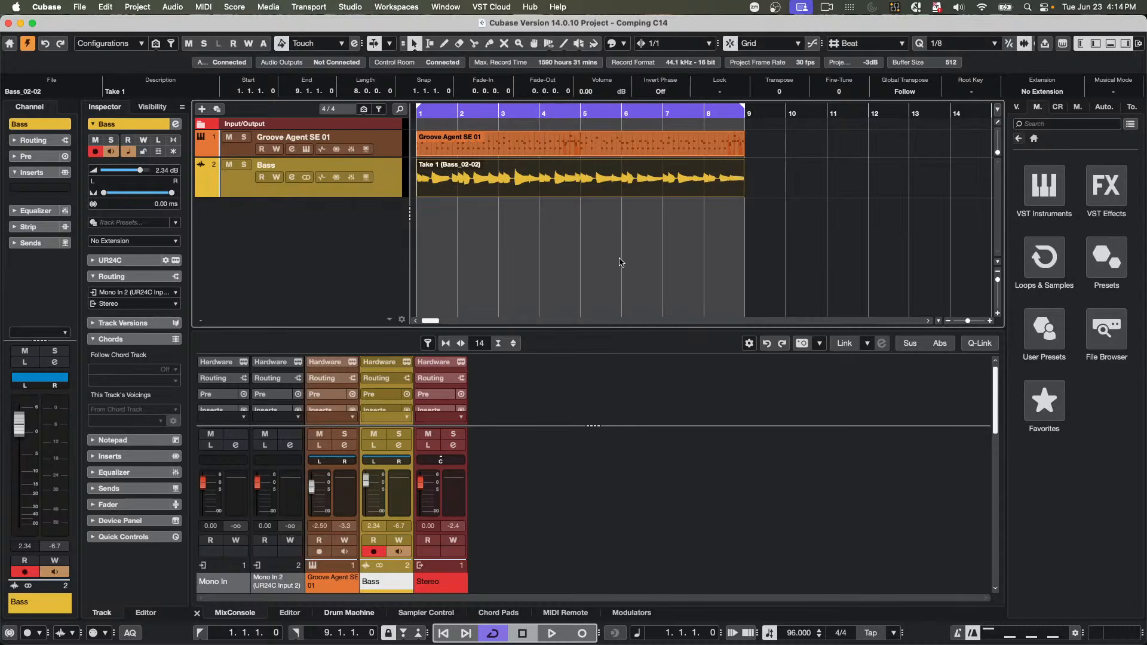
click(581, 196)
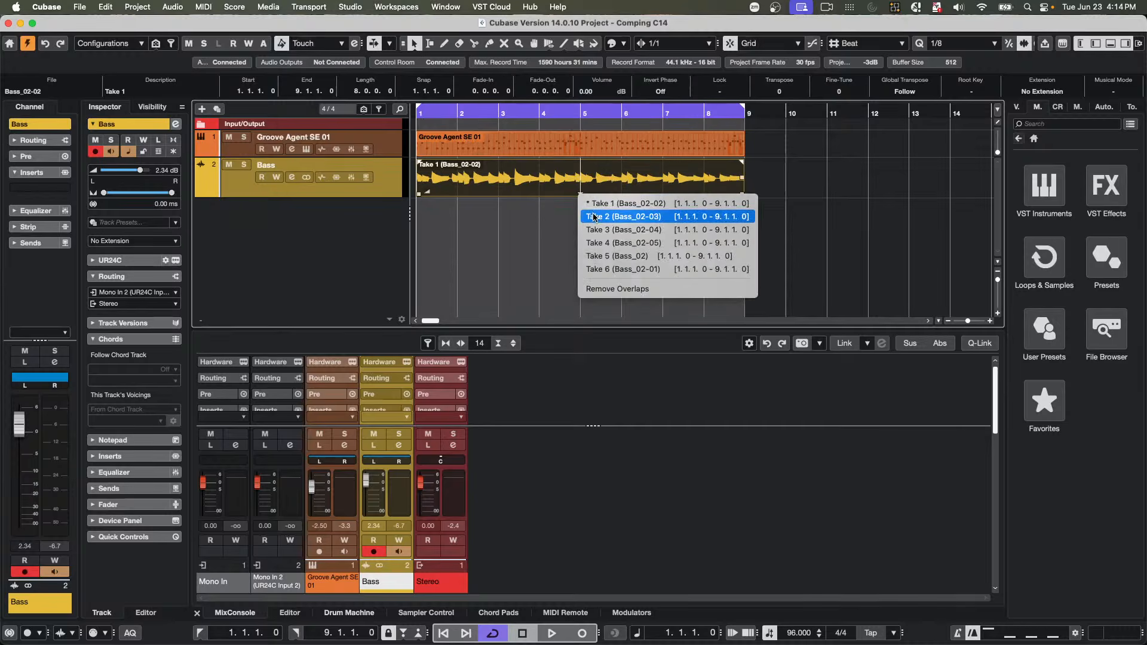
click(595, 217)
click(580, 196)
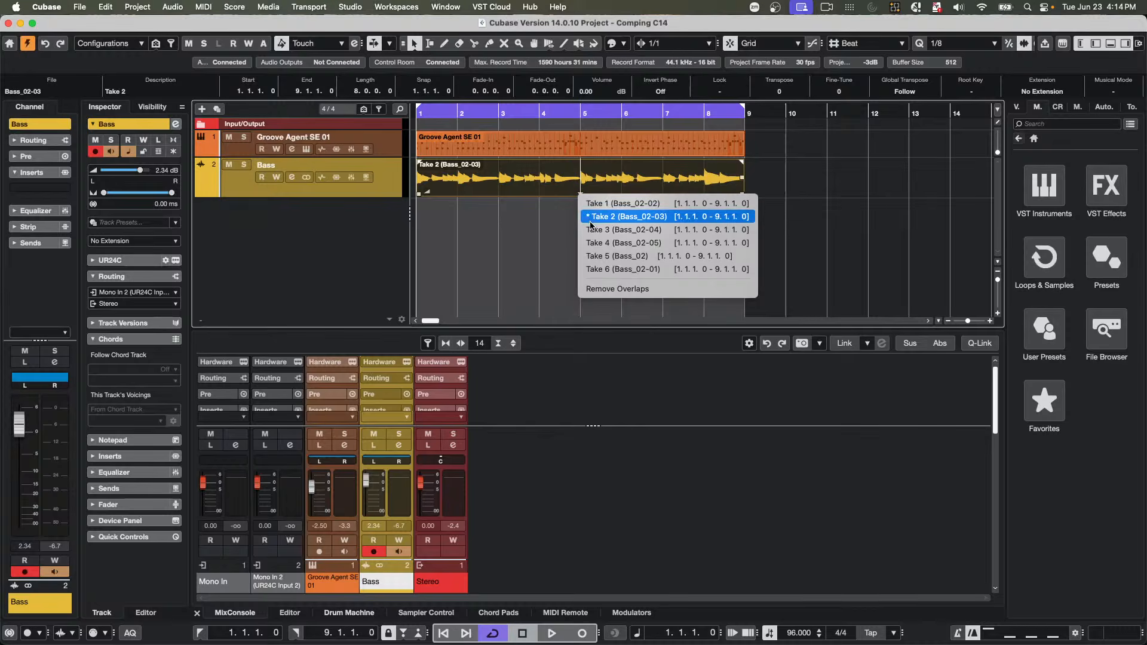
click(591, 228)
click(581, 195)
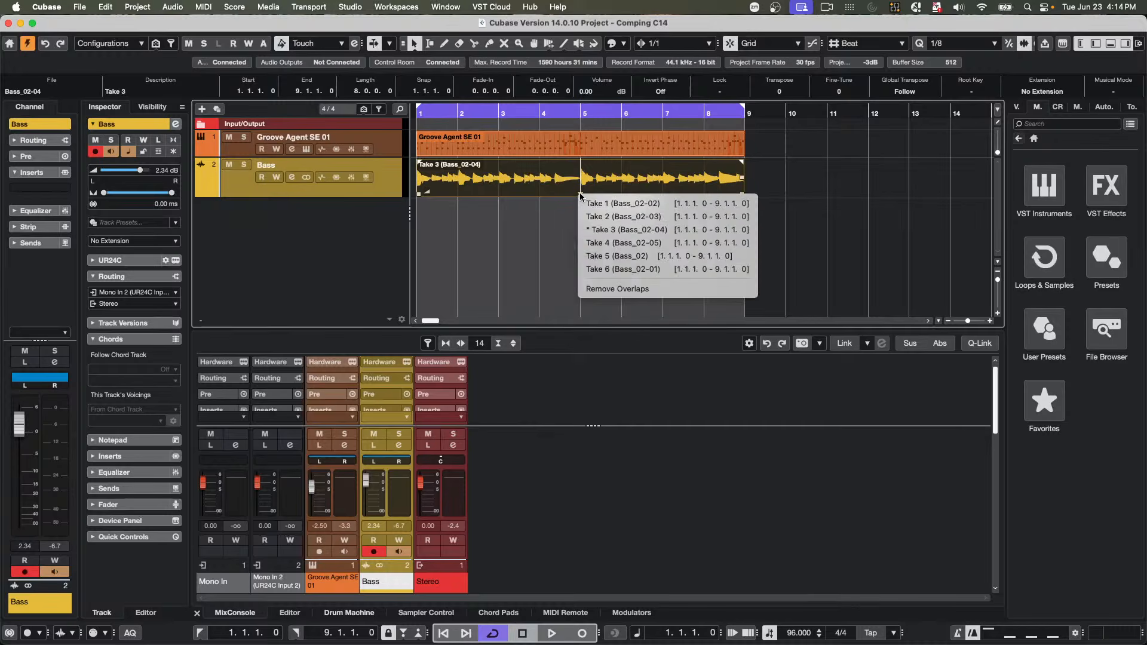
click(596, 242)
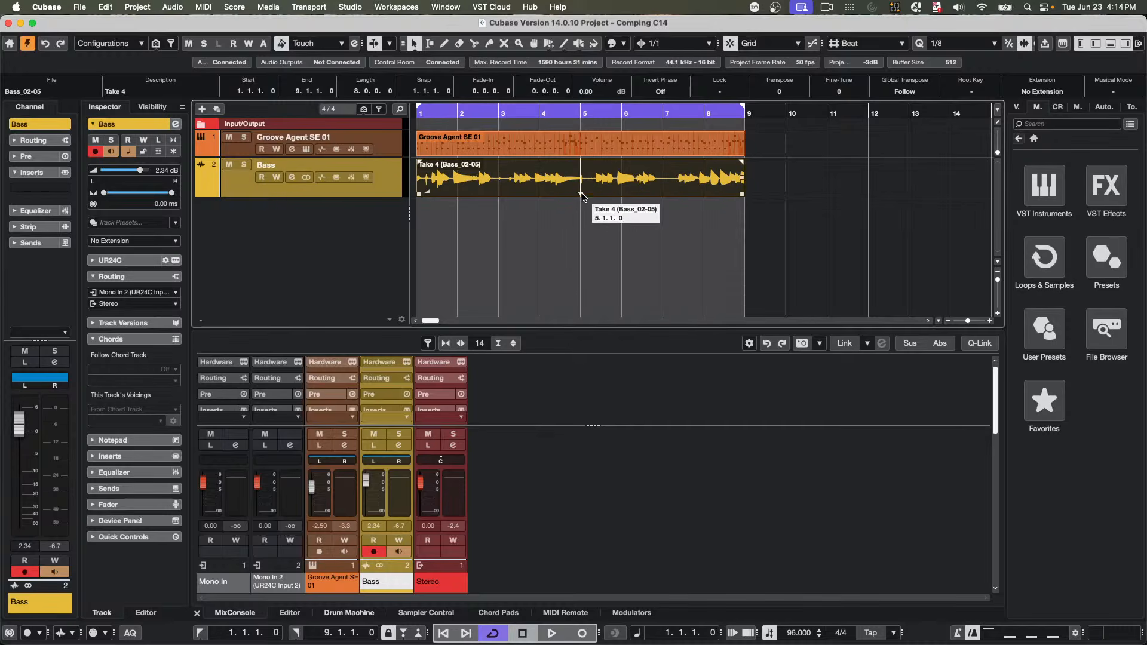
click(580, 195)
click(596, 242)
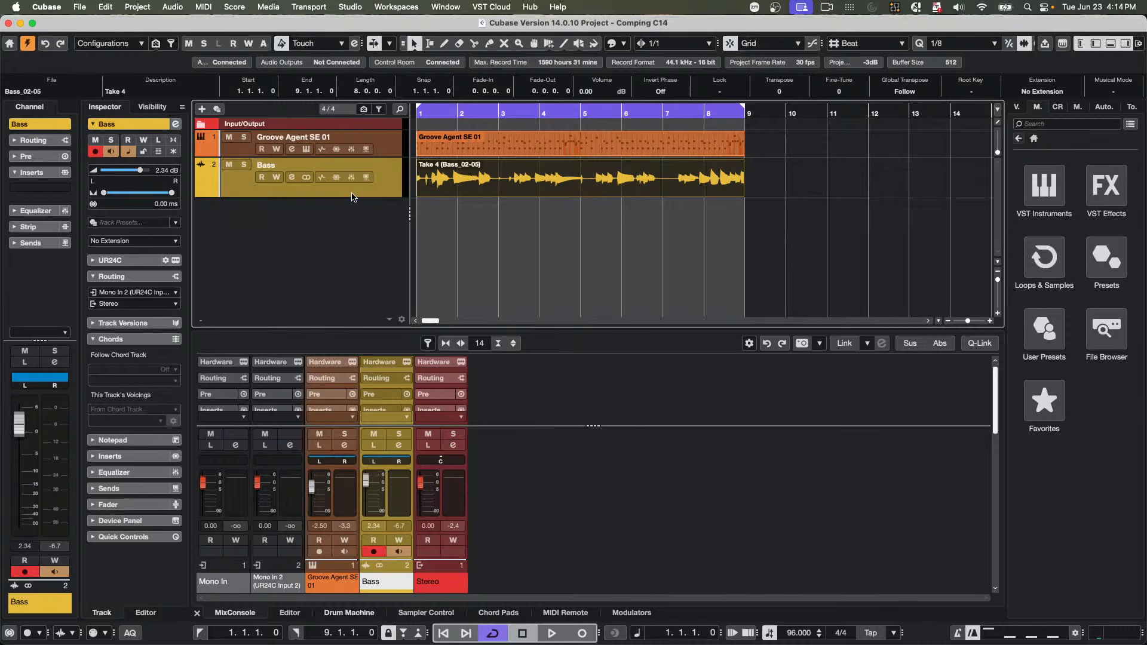
- Add Lane Display Type to the visible track controls of audio tracks
right_click(289, 192)
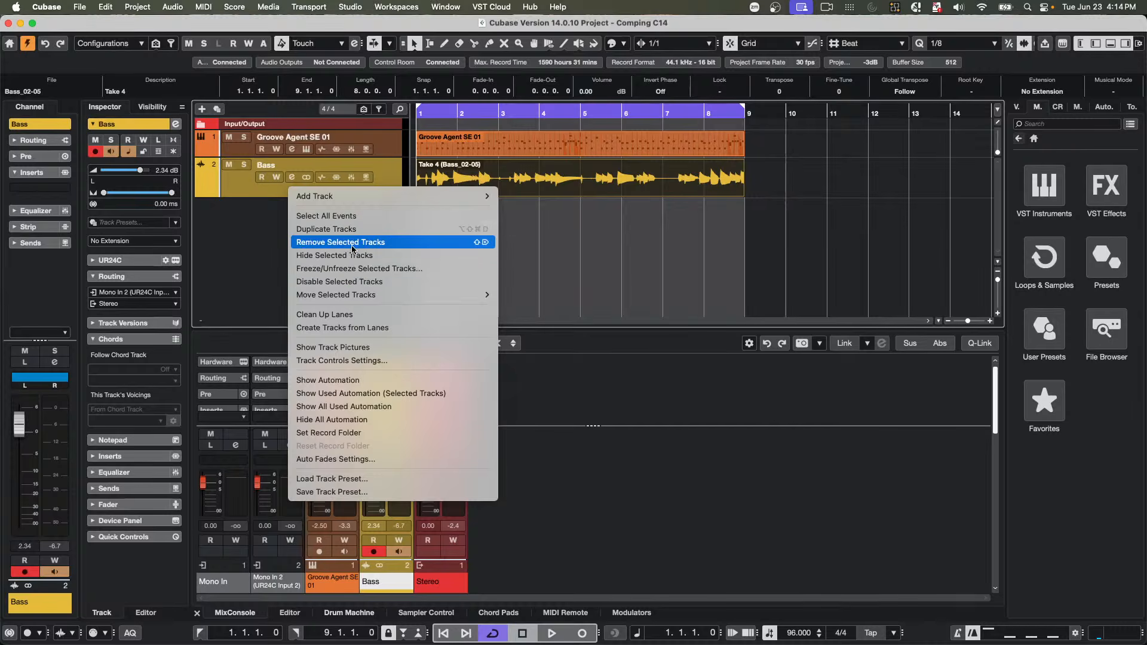
click(370, 362)
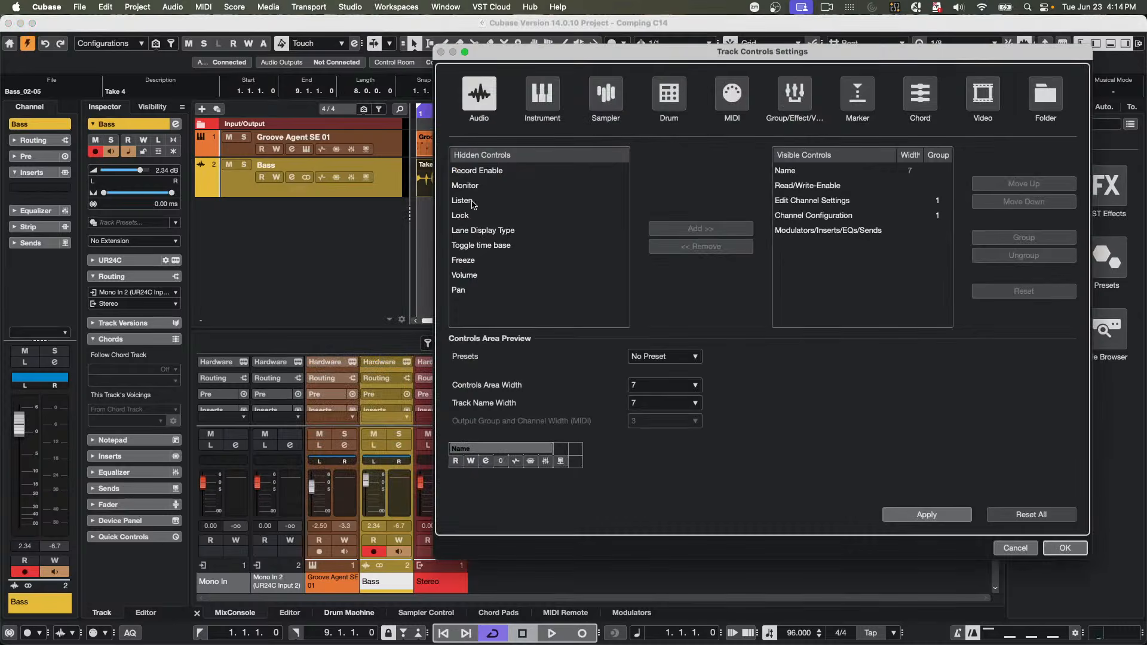
click(478, 237)
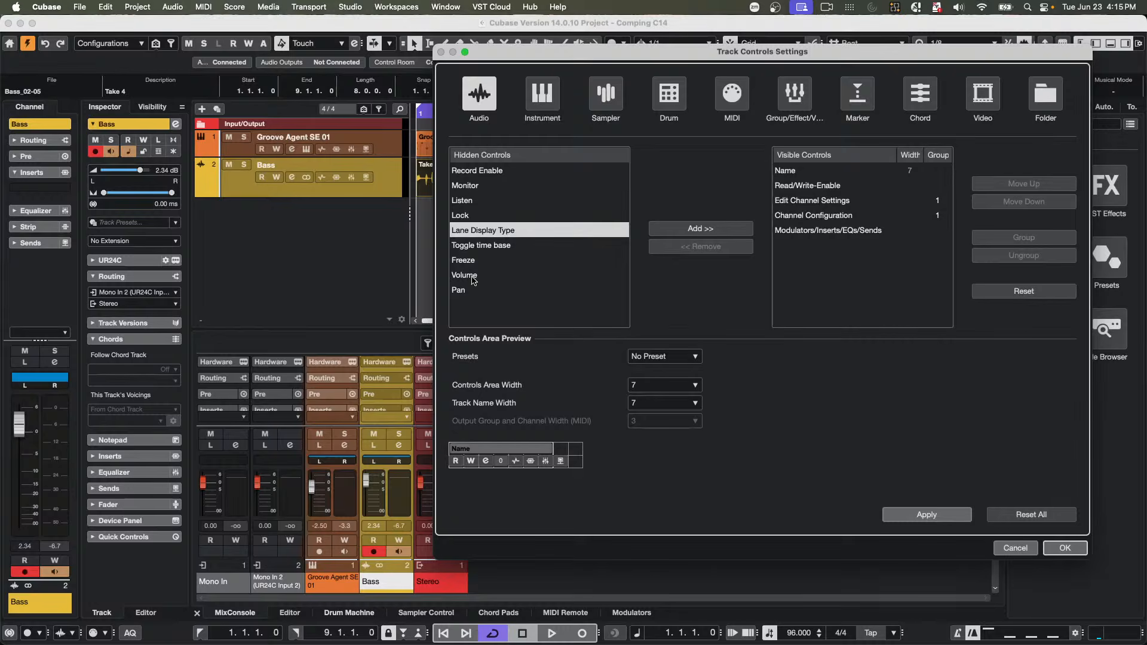
click(700, 229)
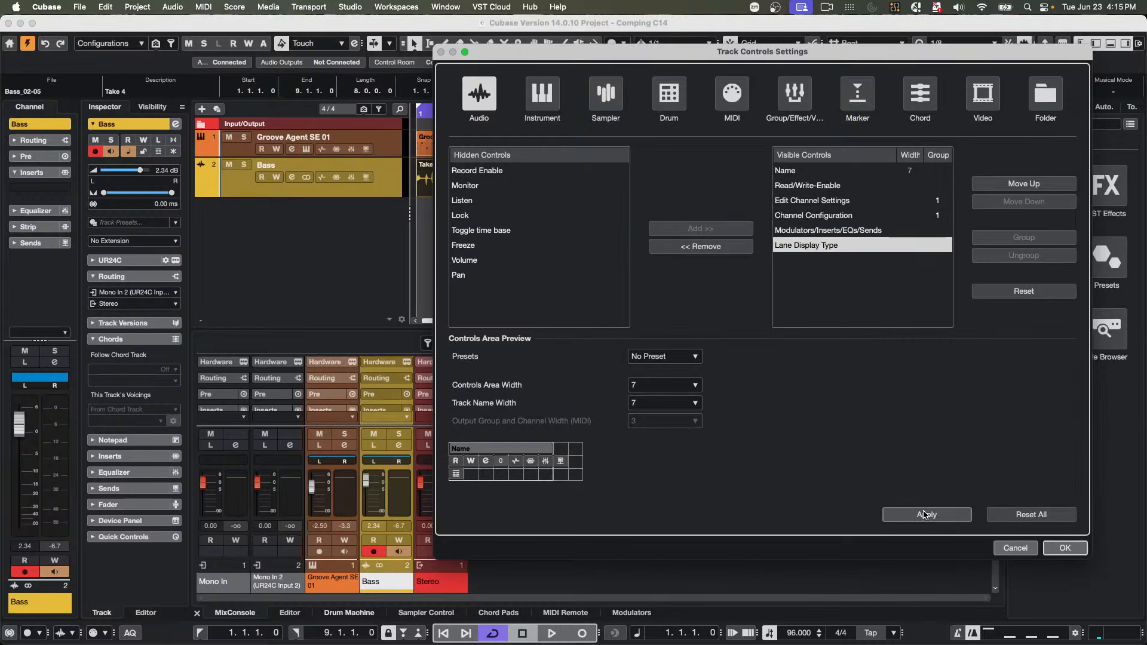
click(1062, 548)
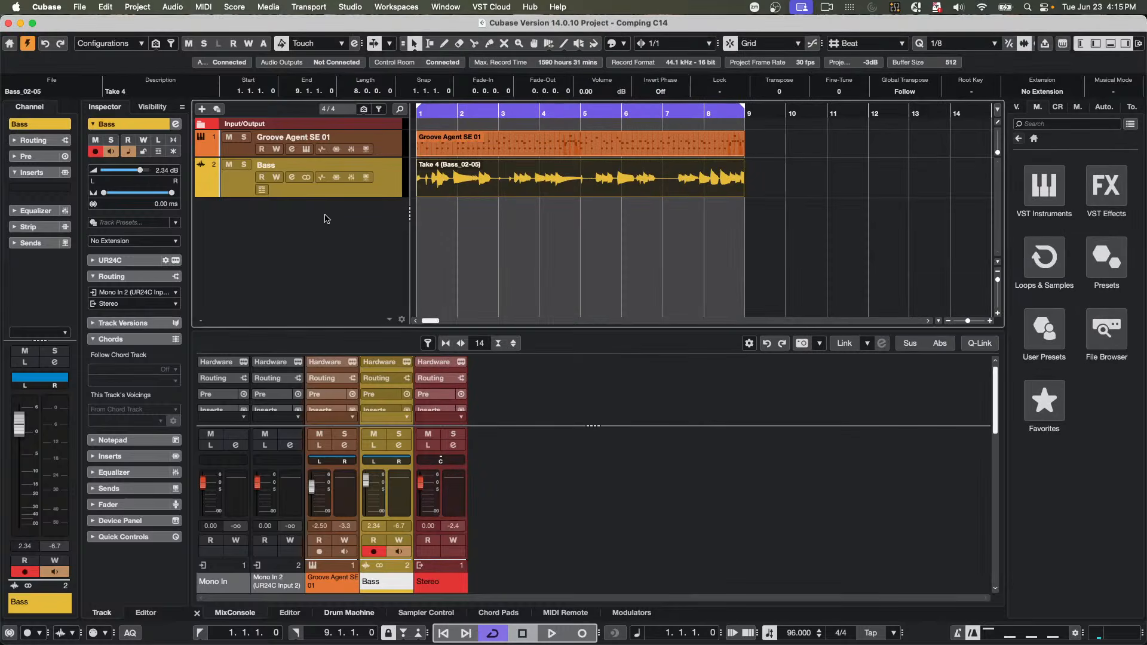
- Display the individual take lanes of the Bass track
click(263, 190)
click(263, 190)
click(263, 190)
scroll(662, 232, down, 1)
scroll(662, 232, down, 5)
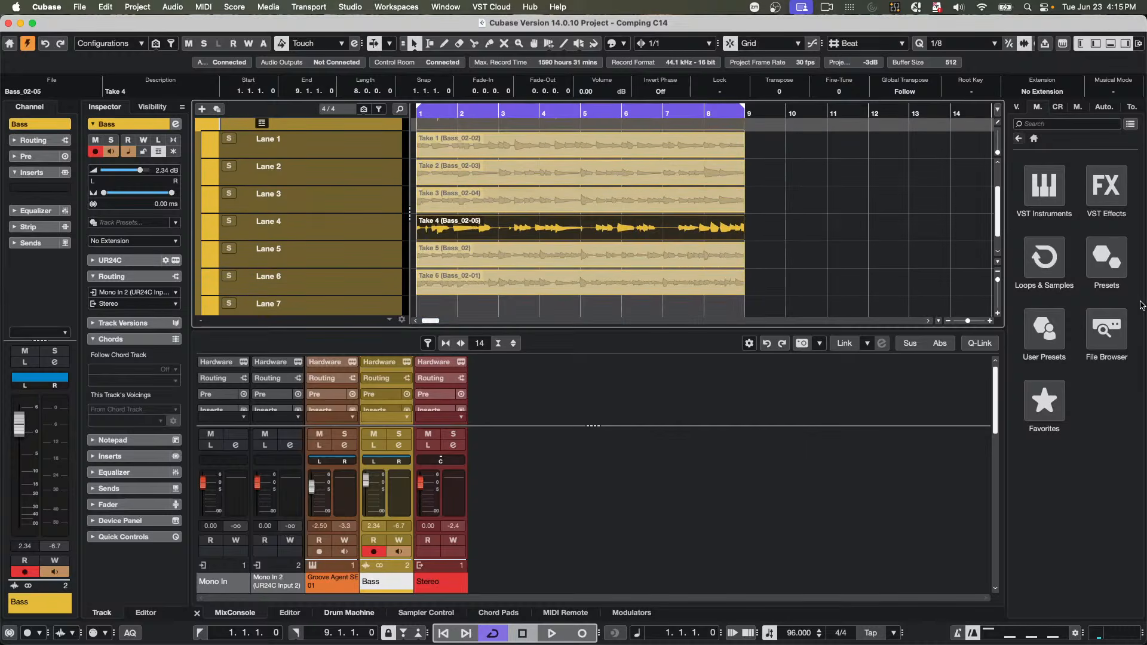
scroll(606, 269, down, 3)
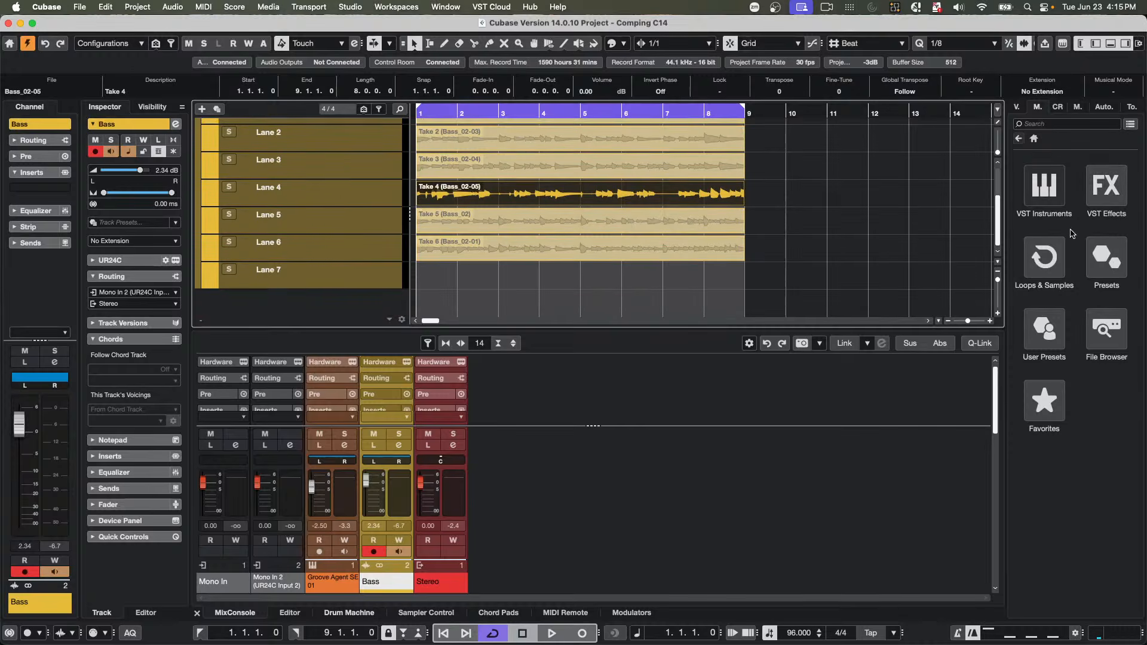
- Try placing two vocal loops from the Bloom library on Lane 7 at bars 1 and 3, and undo the placement
click(1041, 273)
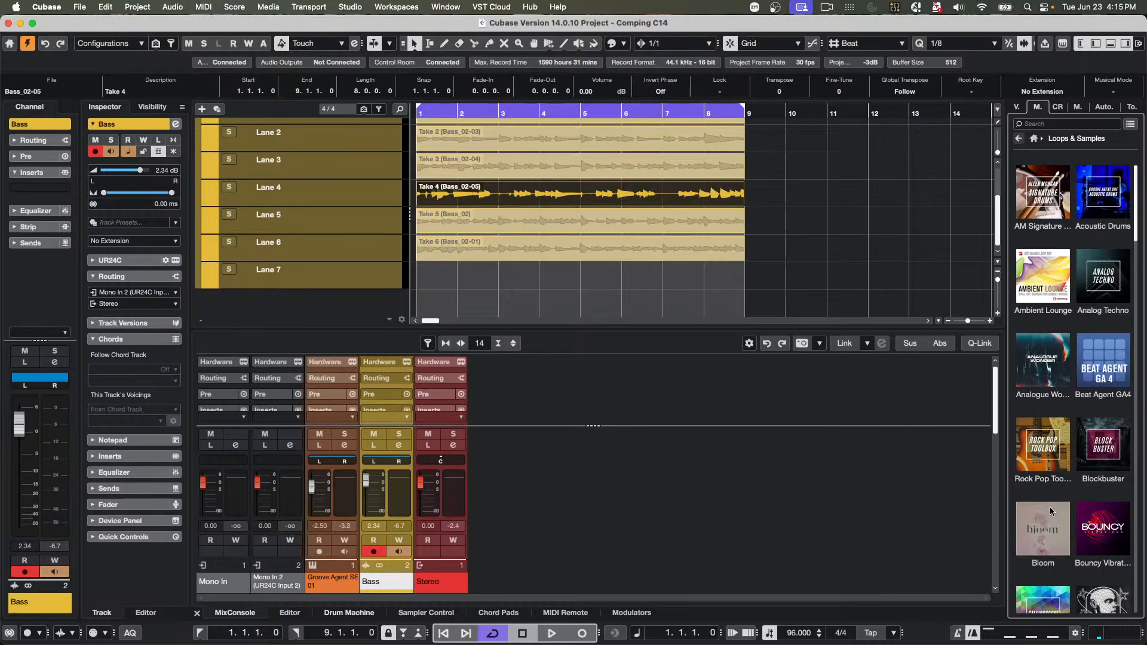
click(1045, 535)
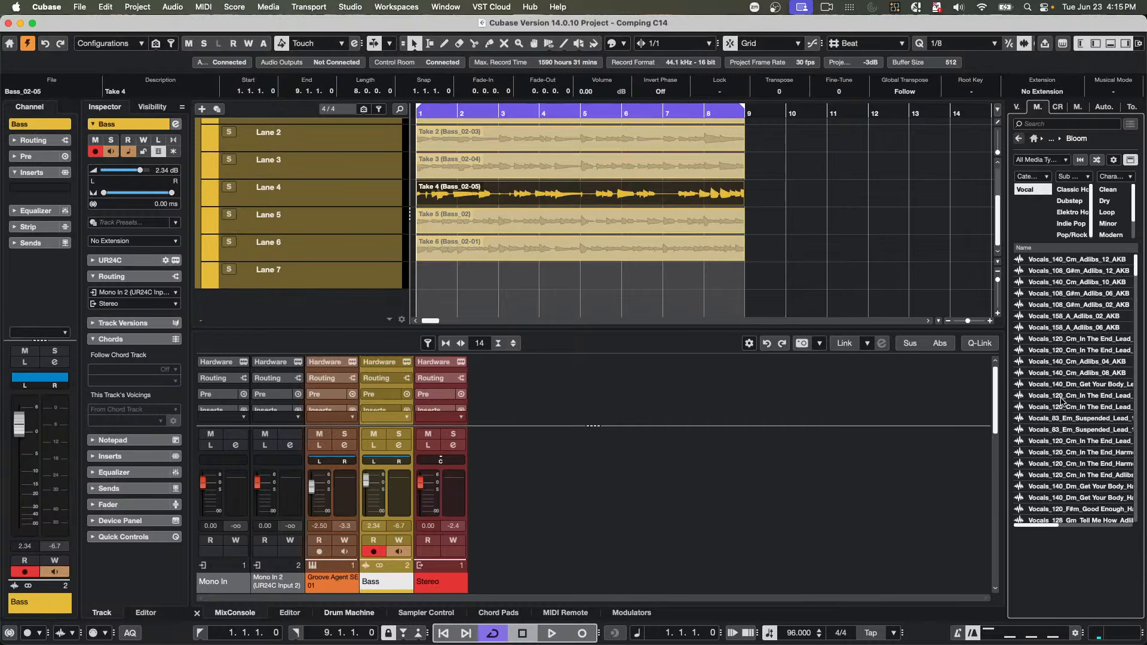
drag(1061, 441, 421, 279)
drag(1064, 384, 501, 248)
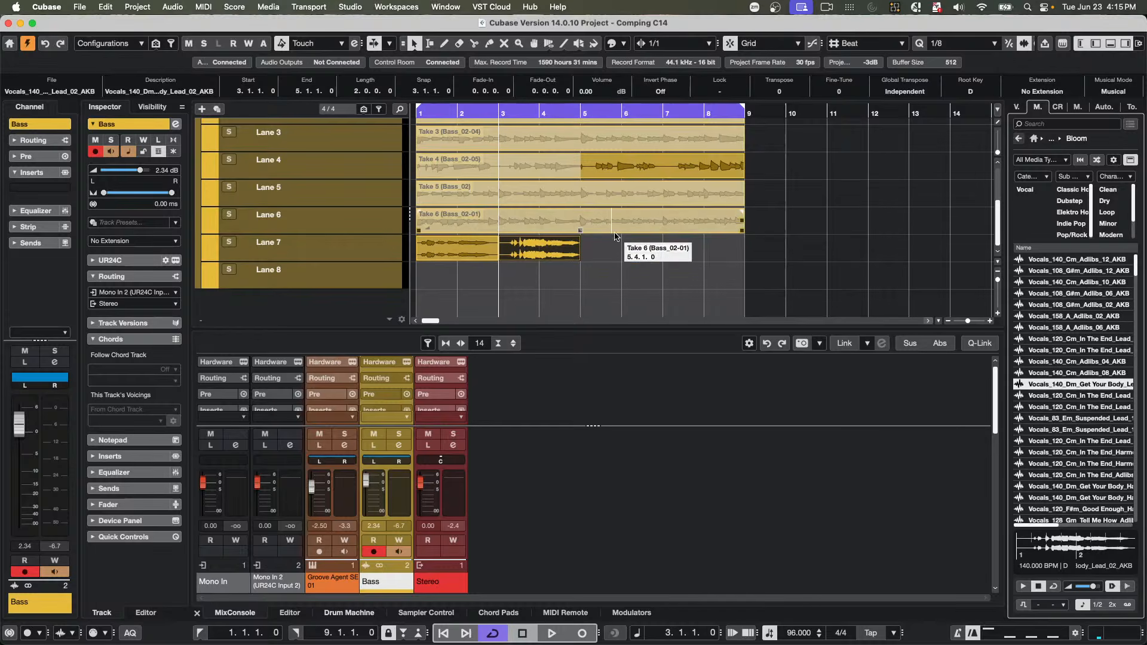
scroll(616, 236, up, 1)
scroll(616, 236, up, 1)
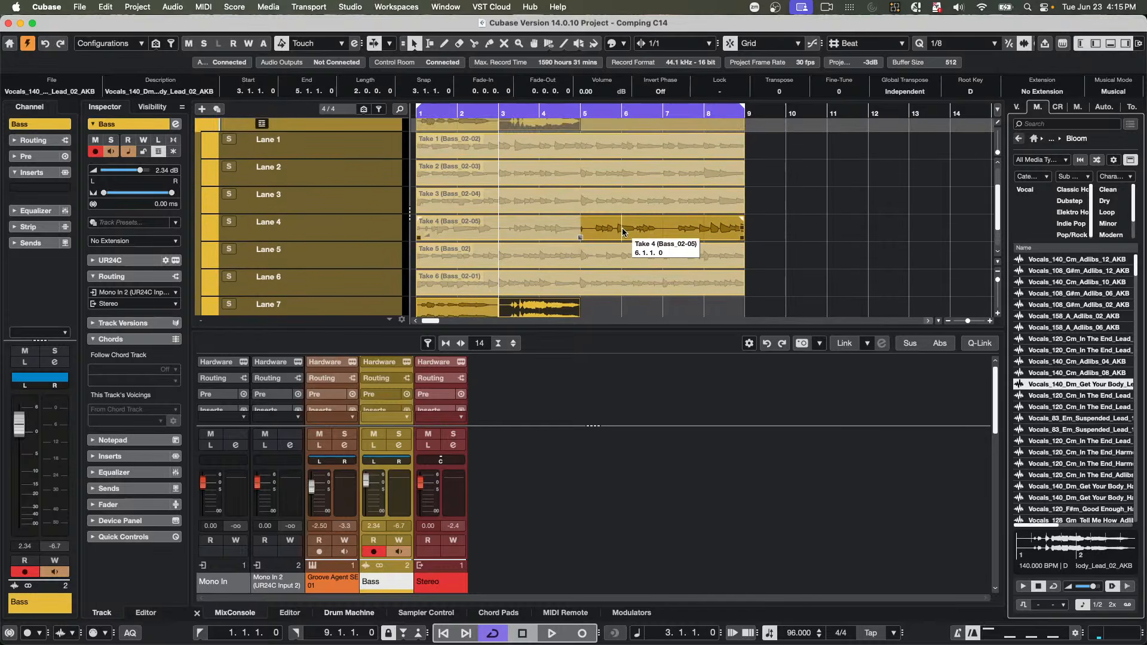
key(super+z)
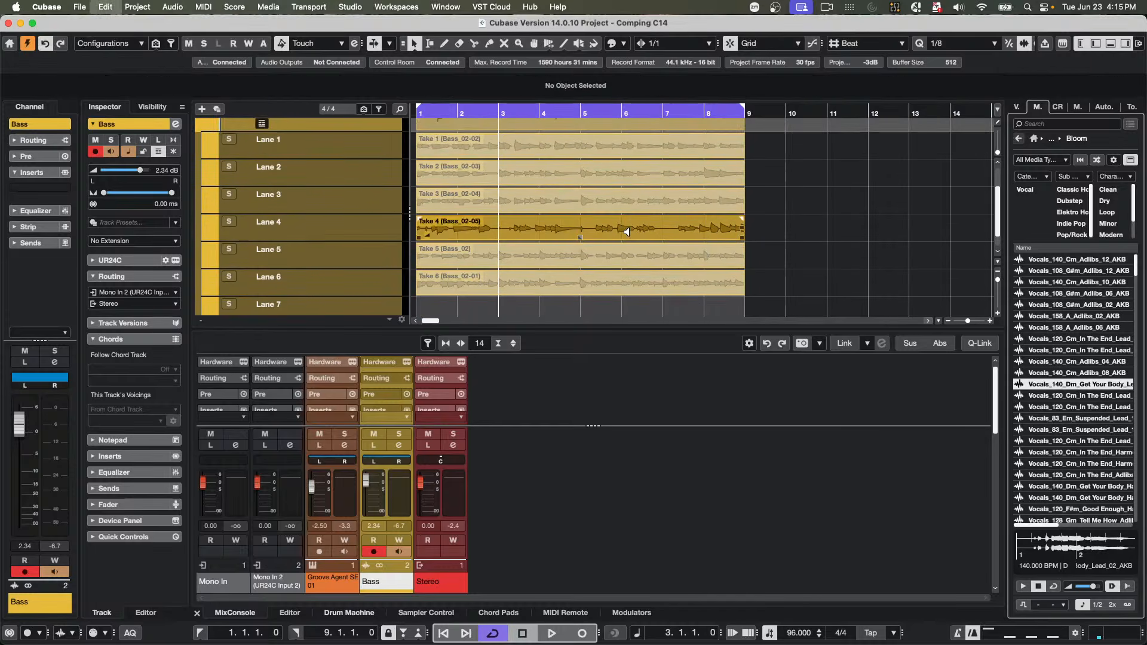
- Choose the Comp tool for working on the Bass track's take lanes
right_click(491, 204)
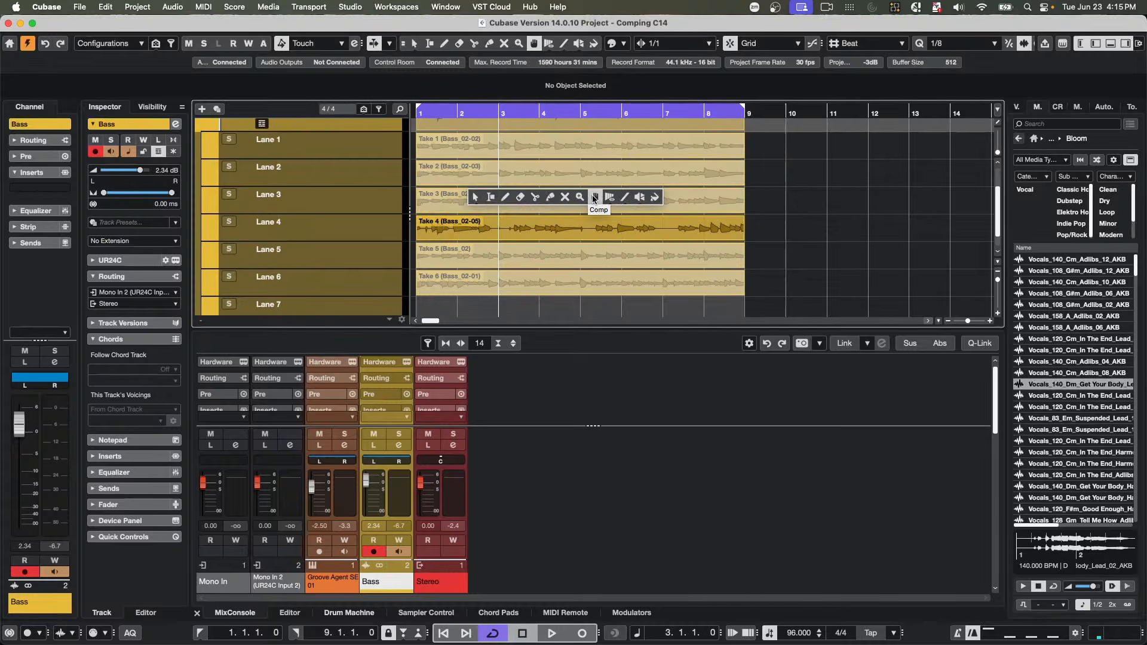
click(595, 198)
scroll(571, 222, up, 2)
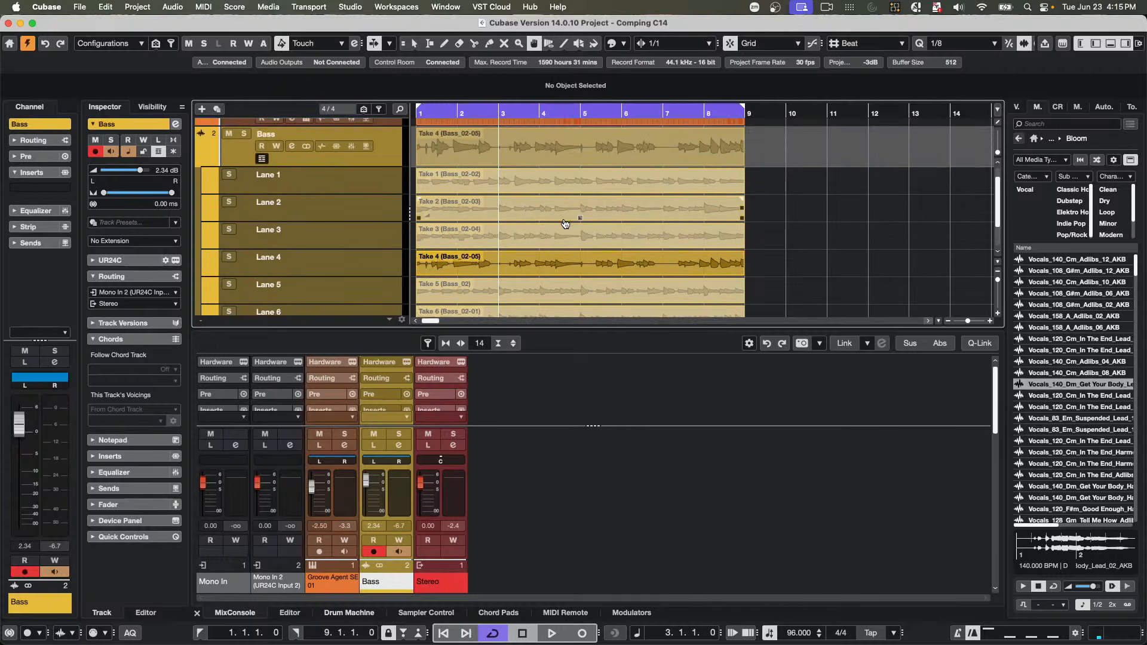
- Comp the Bass track by swiping Take 1 in about bars 2 to 3 and Take 2 in sections around bars 4 to 5 and 6 to 7
drag(498, 218, 454, 217)
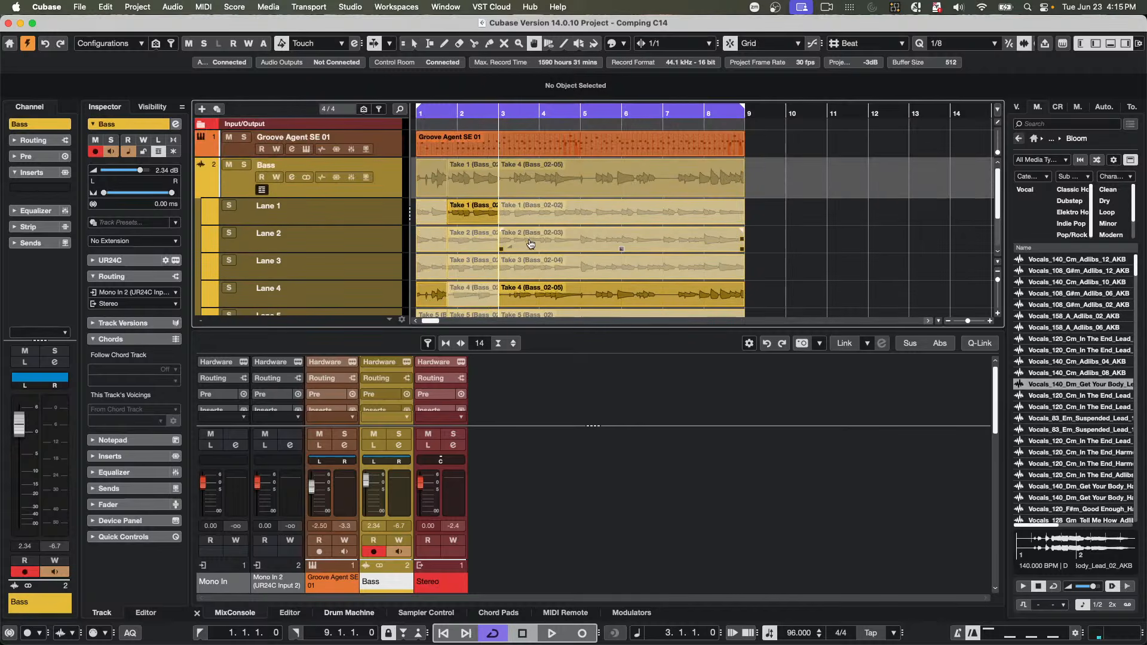
drag(530, 243, 590, 244)
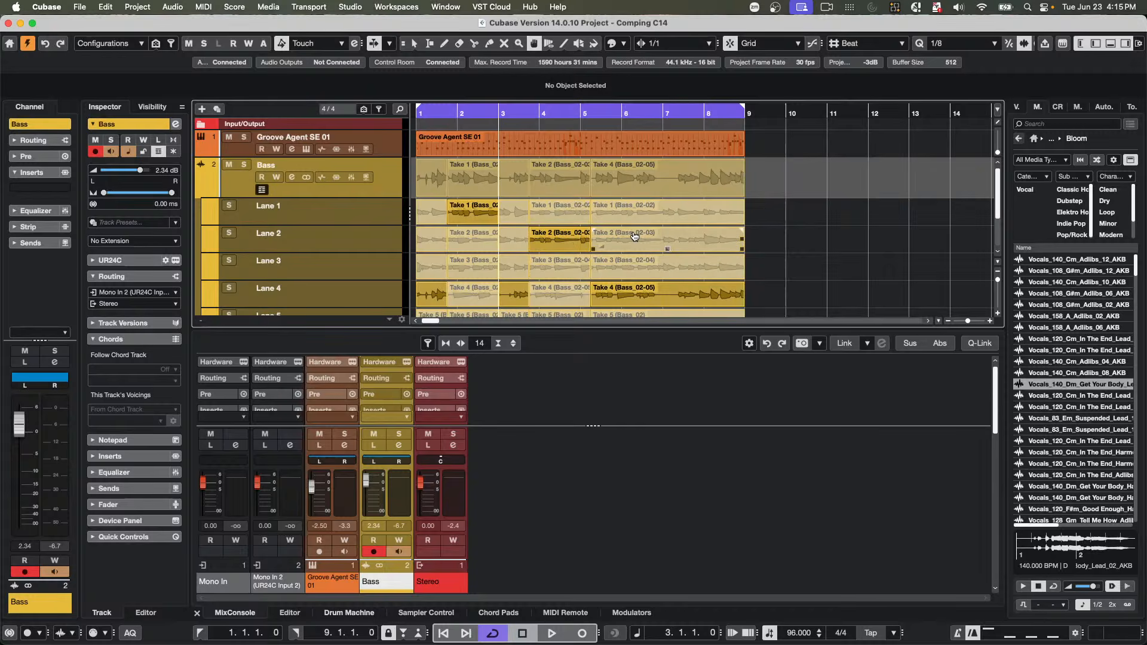
drag(631, 239, 683, 239)
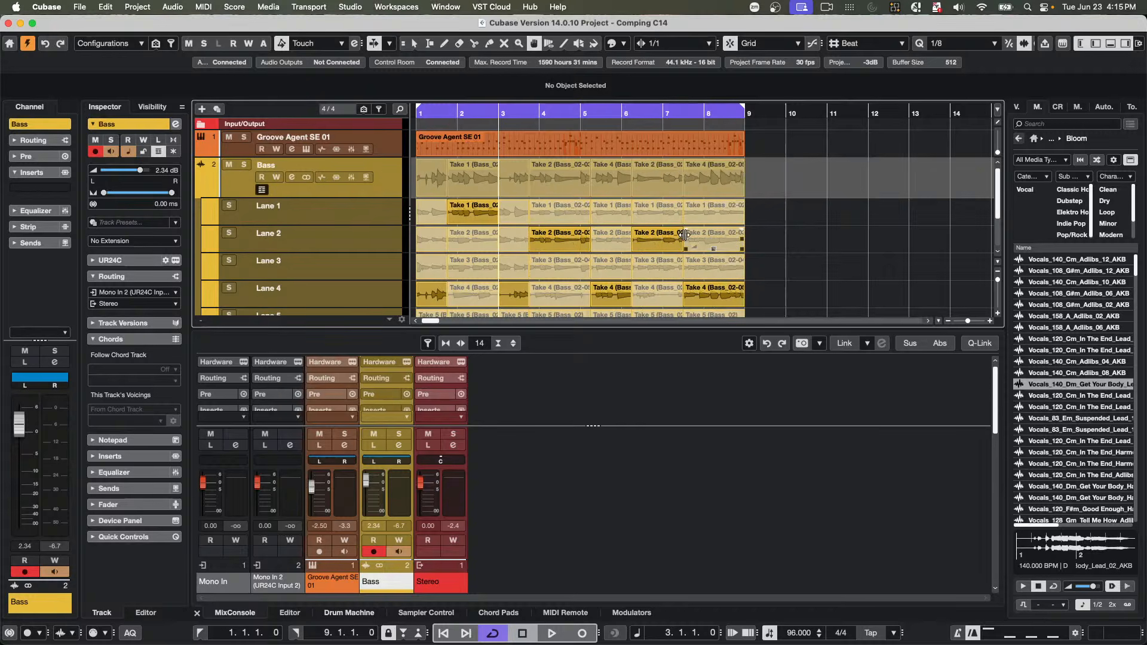
- Try Takes 3 and 4 in the Bass comp section around bars 6 to 7, and return it to Take 2
click(655, 271)
click(655, 298)
click(654, 236)
- Try Take 5 and Take 4 in the Bass comp section around bars 4 to 5
scroll(654, 240, down, 3)
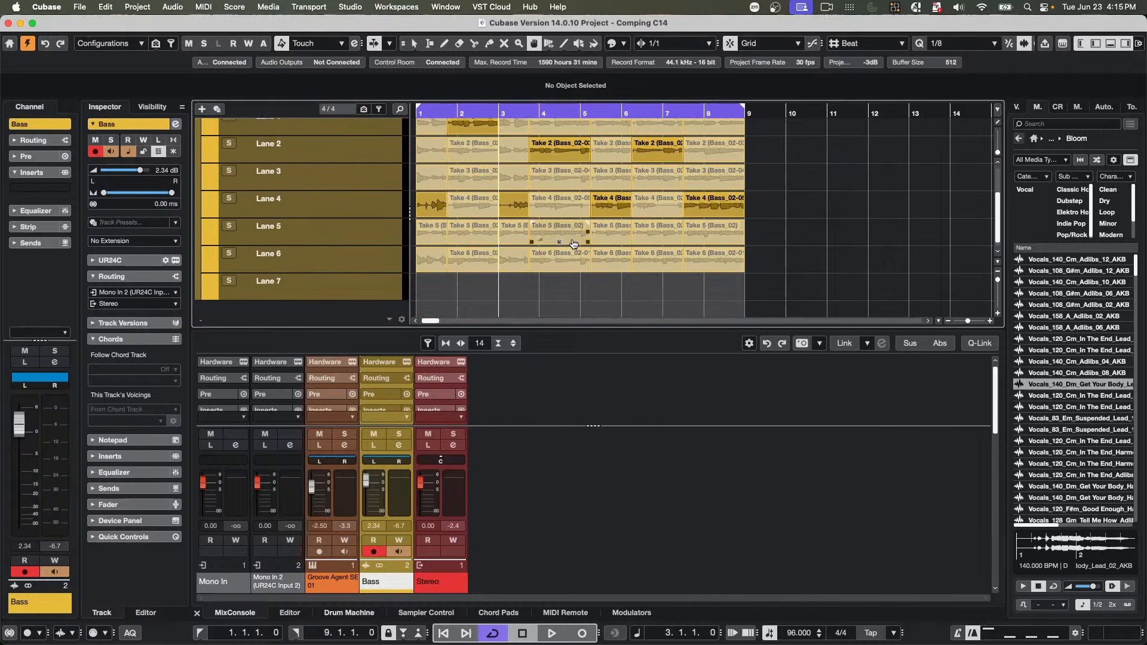
click(571, 238)
click(567, 244)
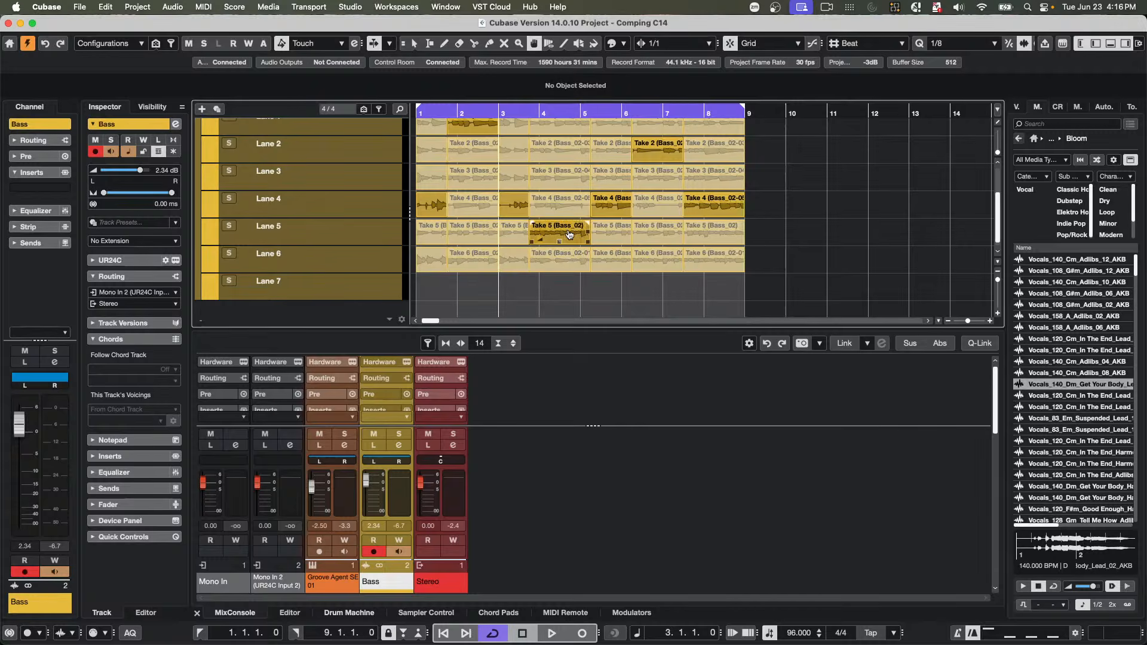
click(567, 213)
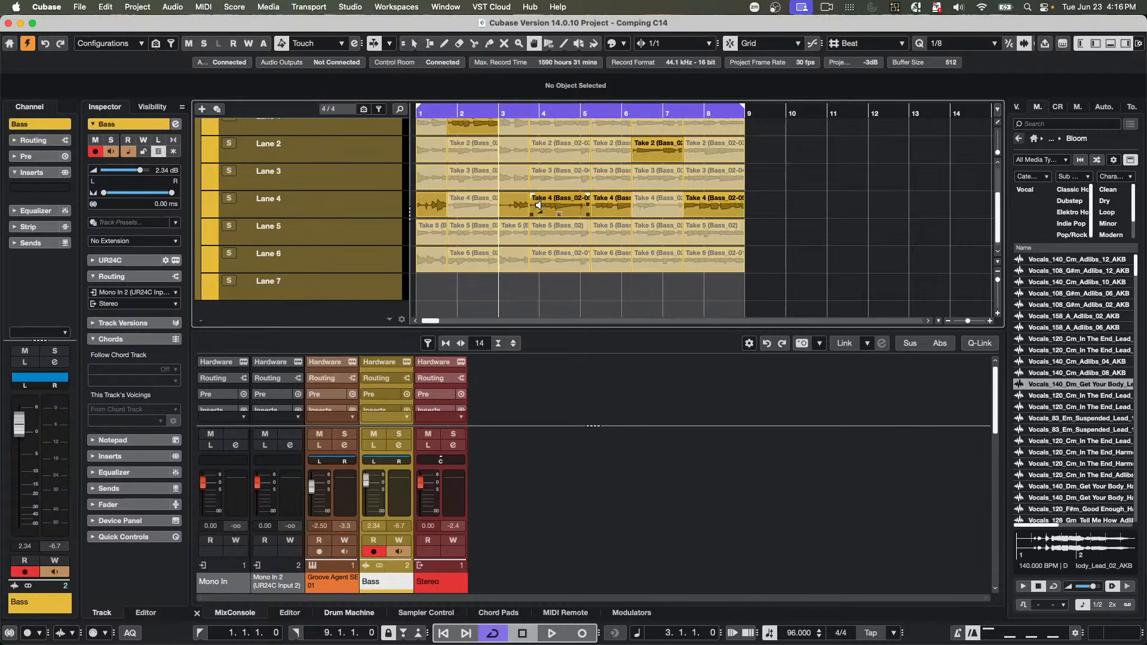
- Audition the lane takes in the section around bars 4 to 5, and assign Take 5 to it
super+click(538, 205)
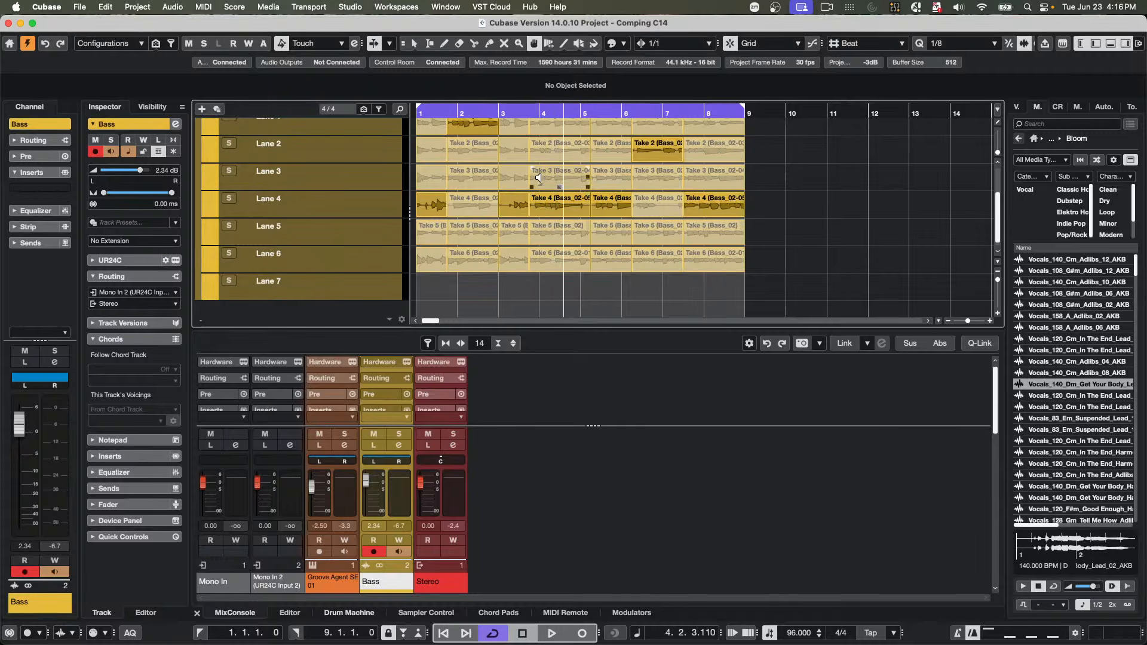
super+click(540, 150)
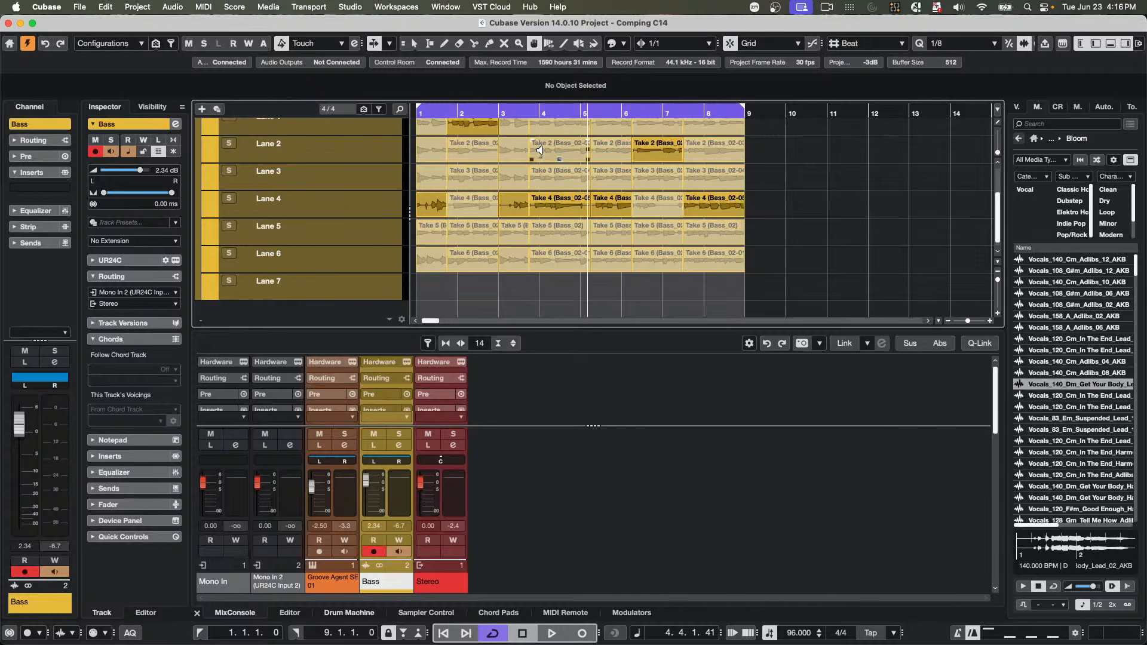
super+click(542, 234)
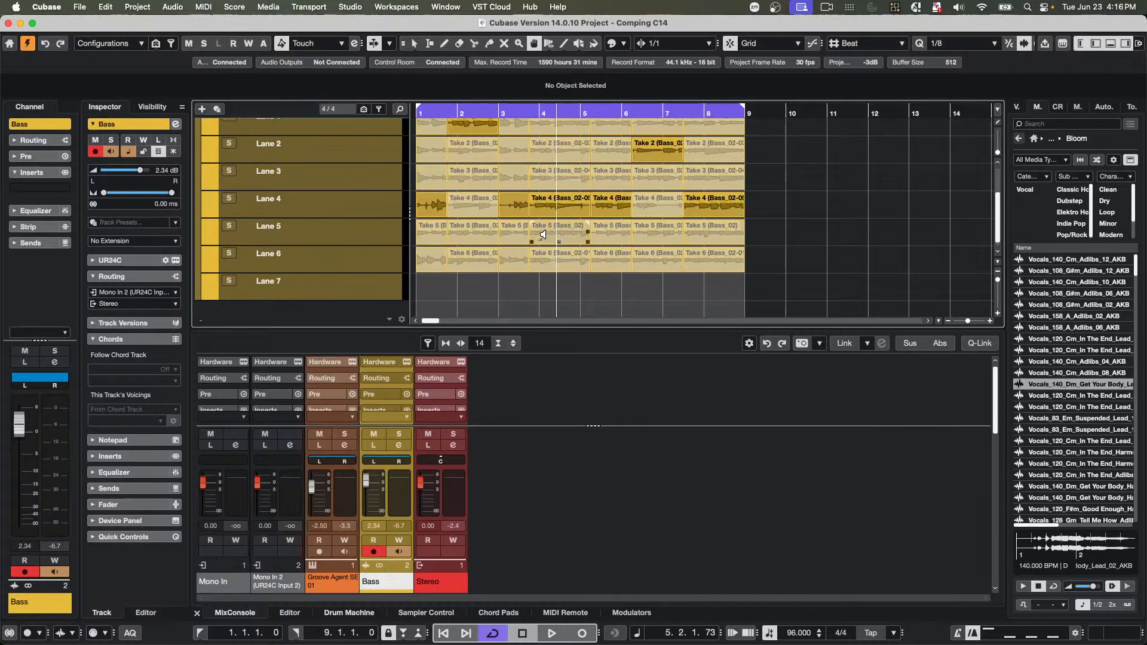
click(558, 238)
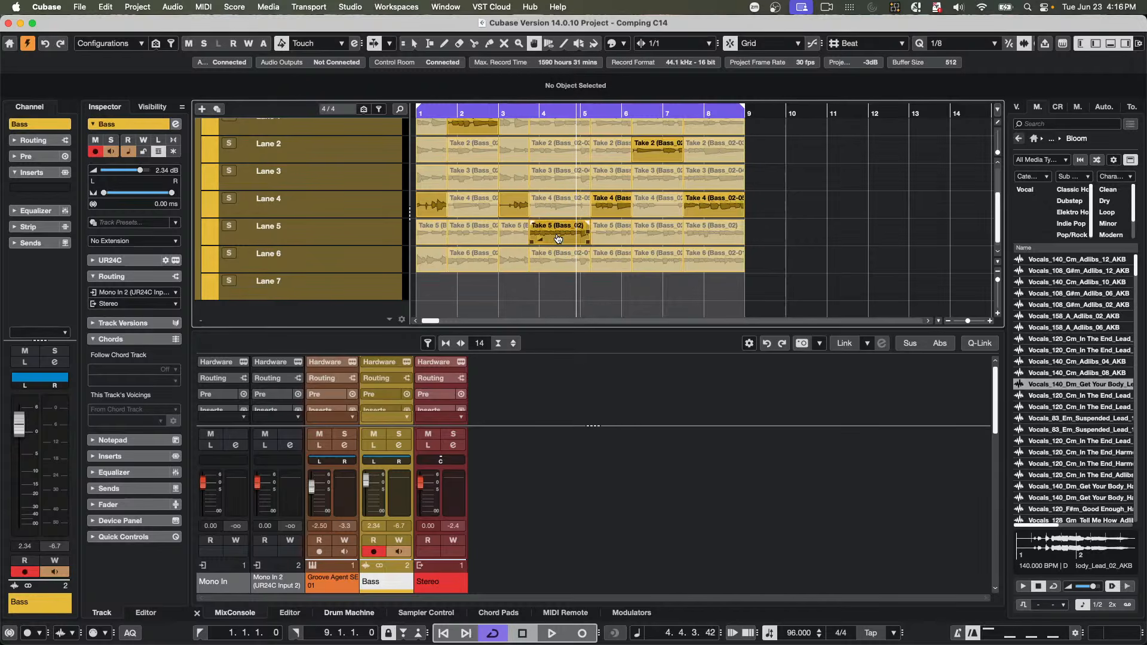
- Enlarge the project zone above the MixConsole to fit all the Bass lanes
scroll(564, 263, up, 3)
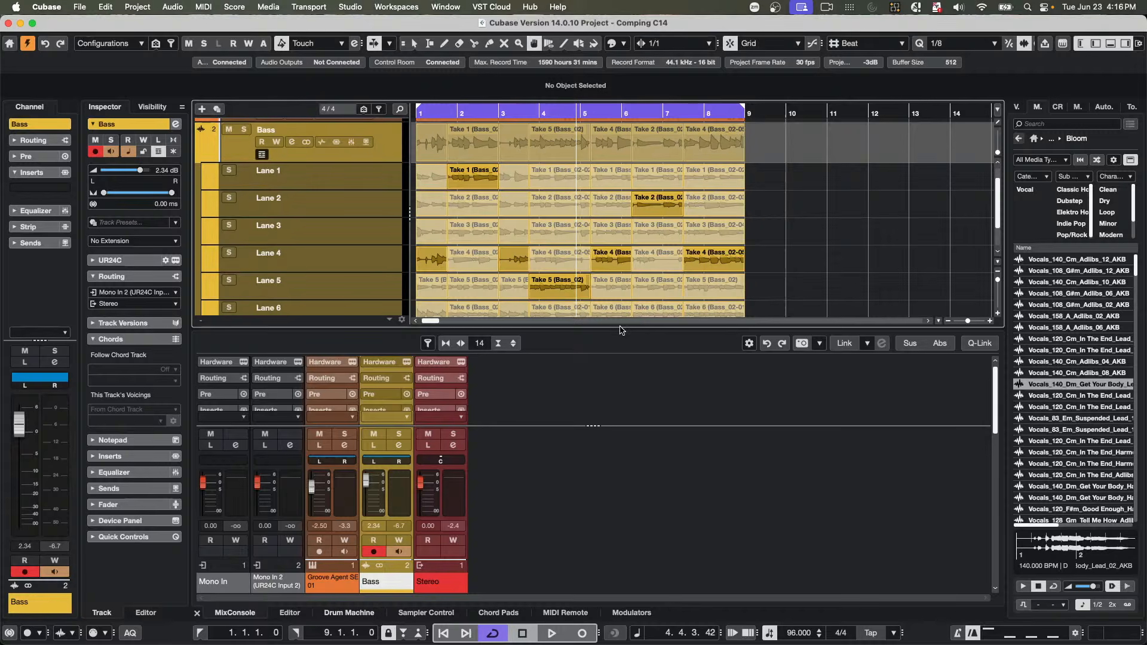
drag(620, 329, 623, 533)
scroll(481, 238, up, 1)
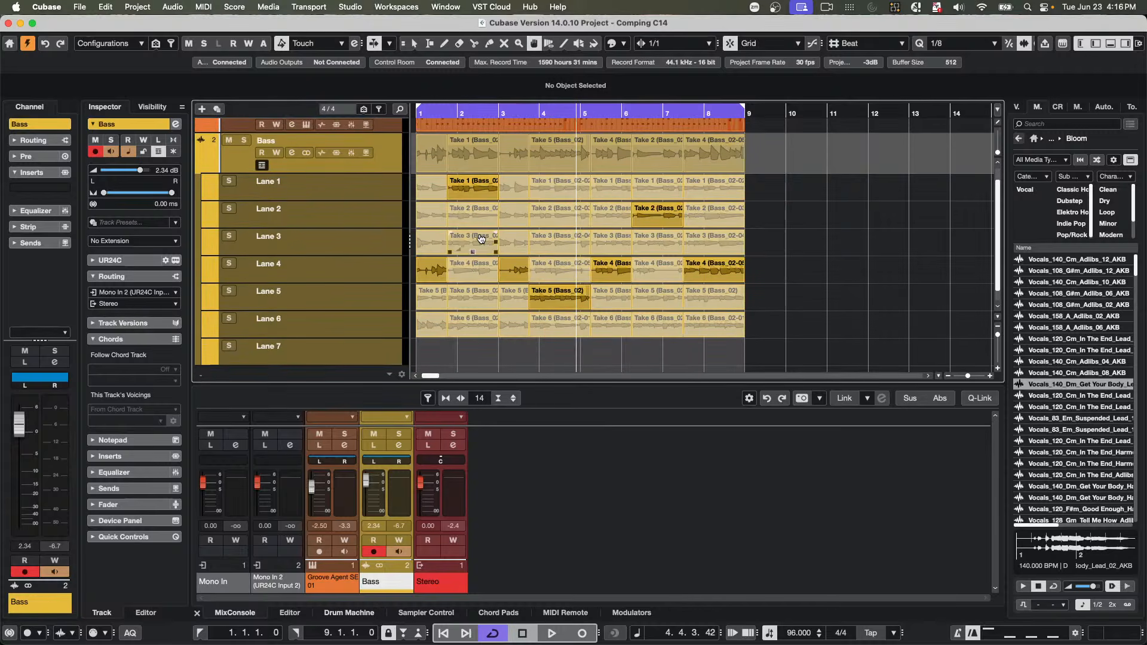
- Compare the takes in the section around bars 4 to 5, settle on Take 5, and extend it to about bar 5.5
click(555, 262)
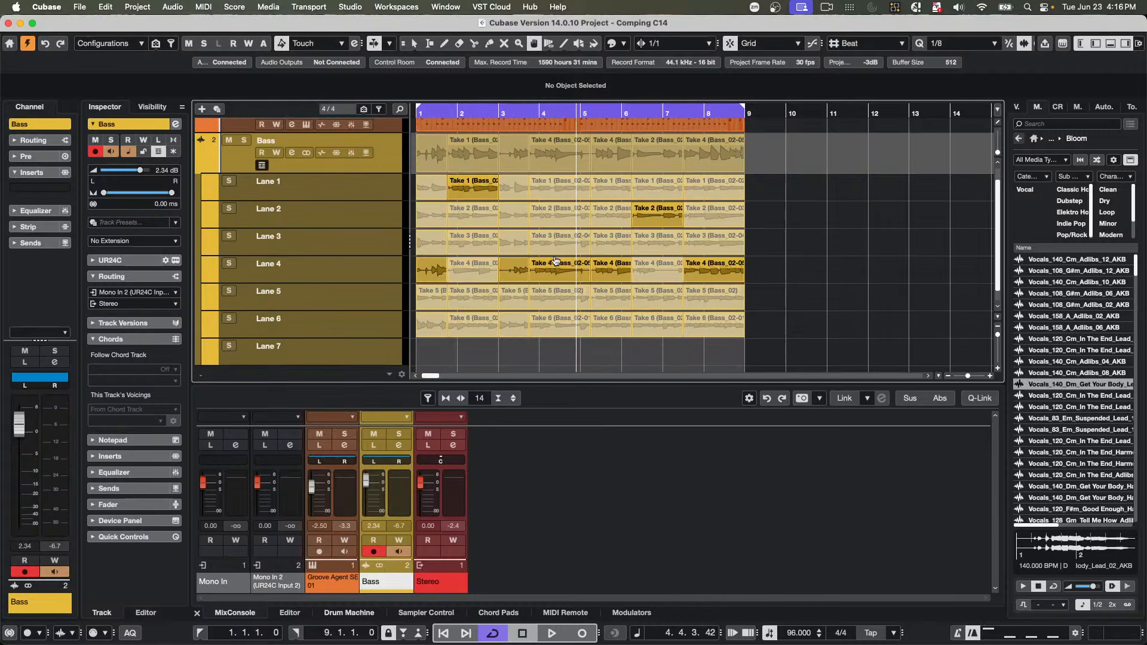
click(555, 242)
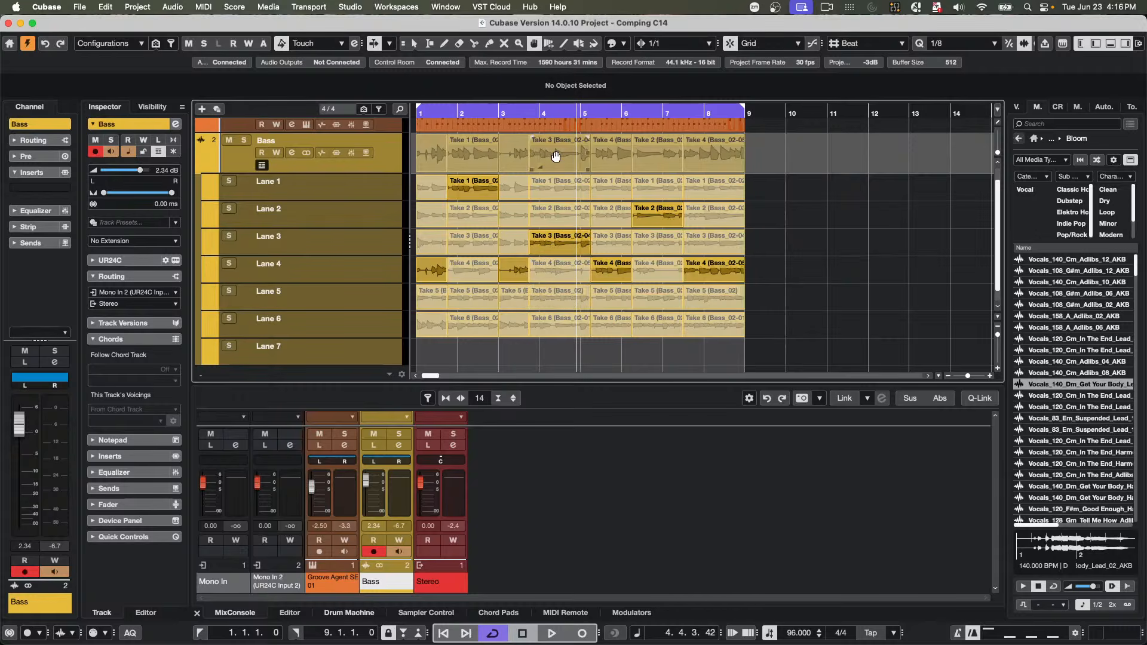
click(556, 186)
click(559, 221)
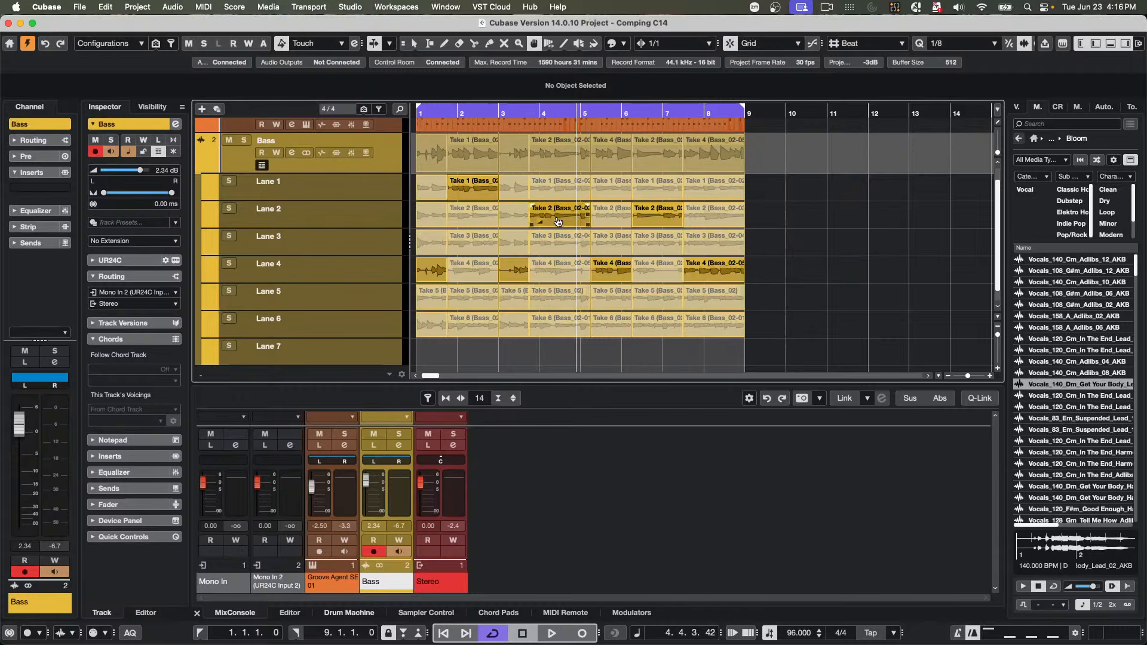
click(558, 245)
click(560, 270)
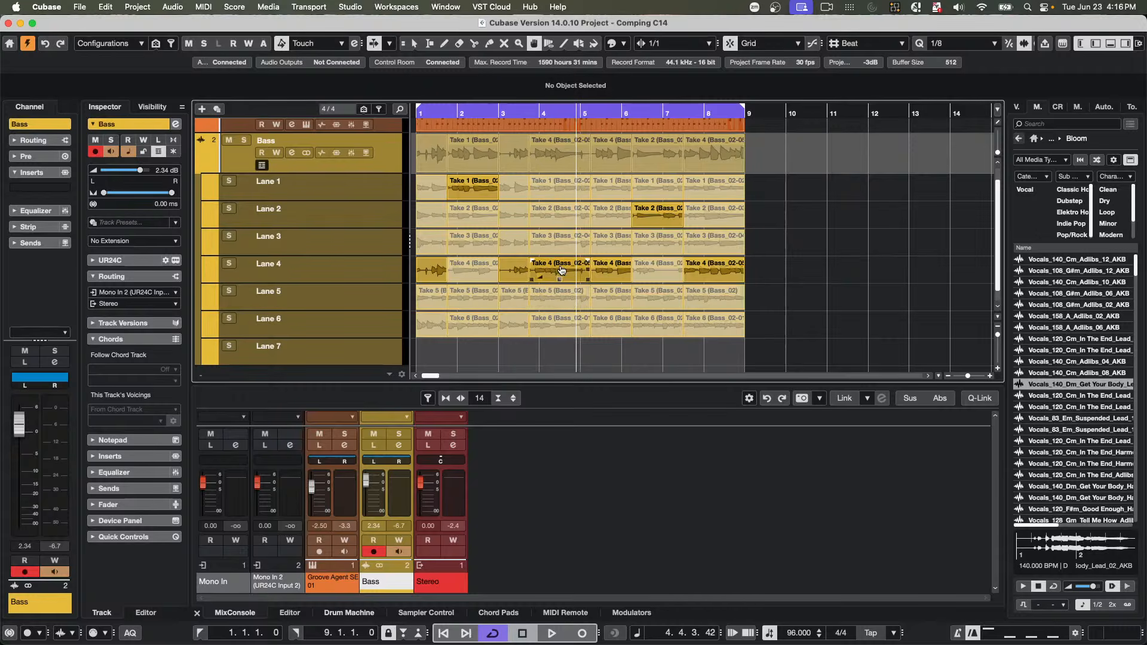
click(561, 306)
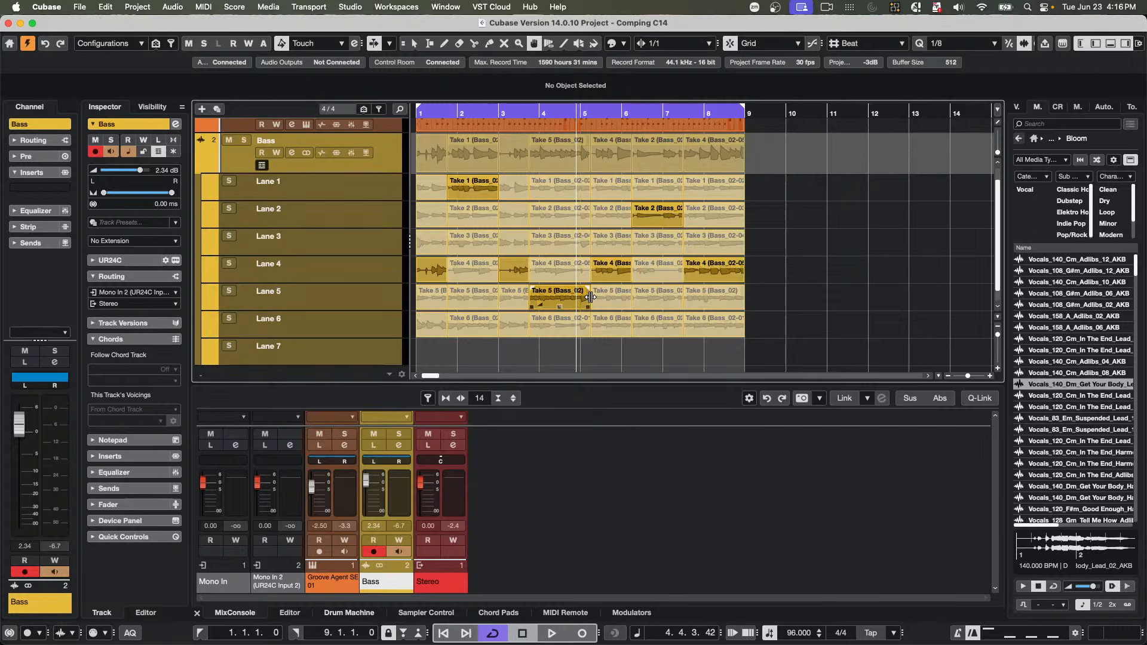
drag(591, 297, 638, 269)
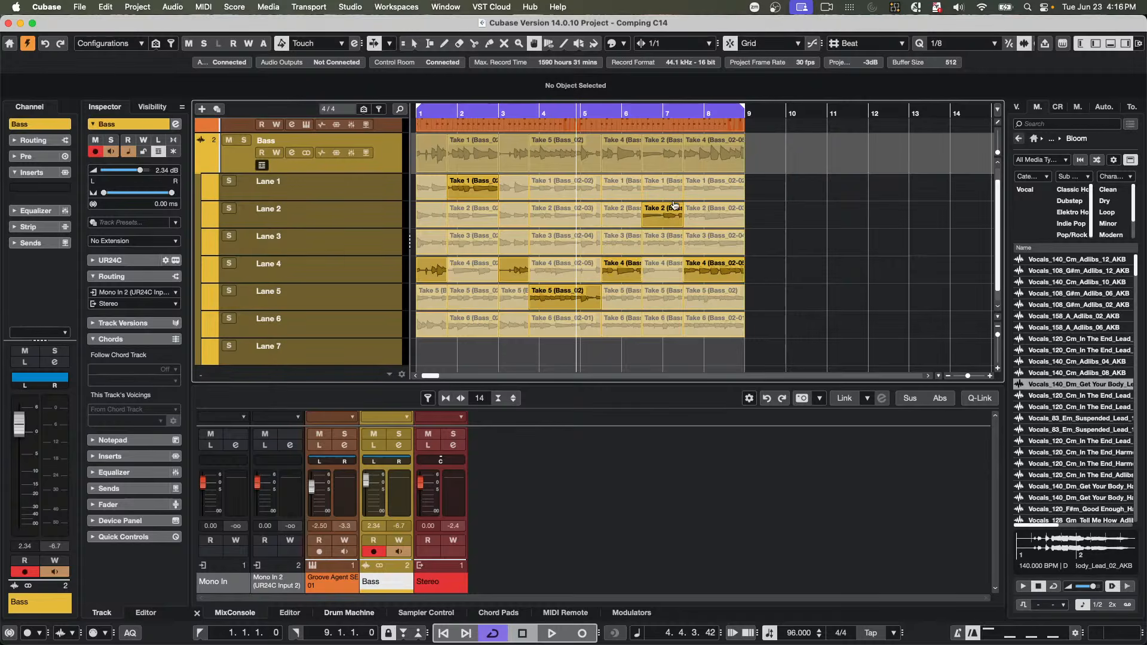
- Compare Takes 4 and 3 with Take 2 in the section around bar 7, and switch the section around bar 2 to Take 5
click(656, 267)
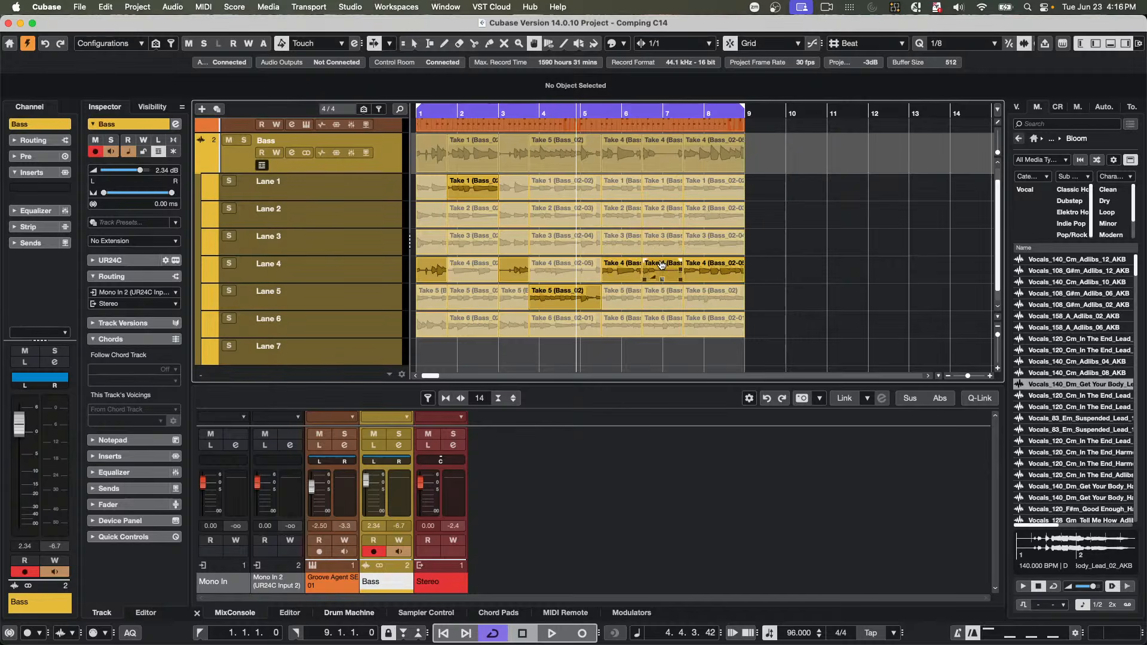
click(660, 240)
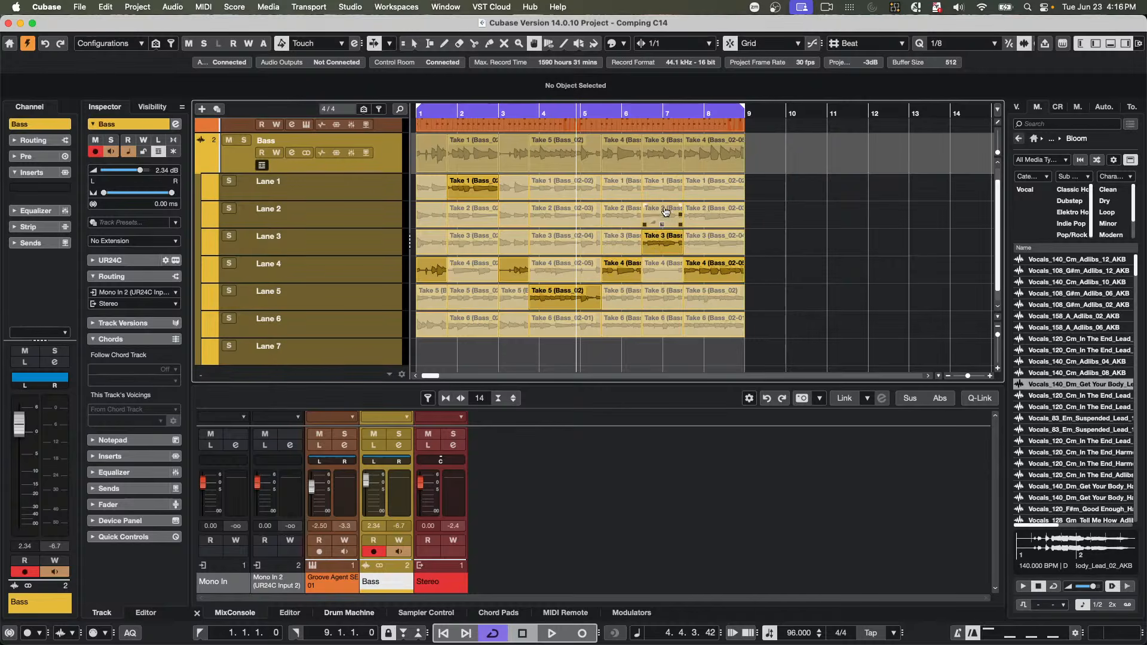
click(665, 213)
click(475, 305)
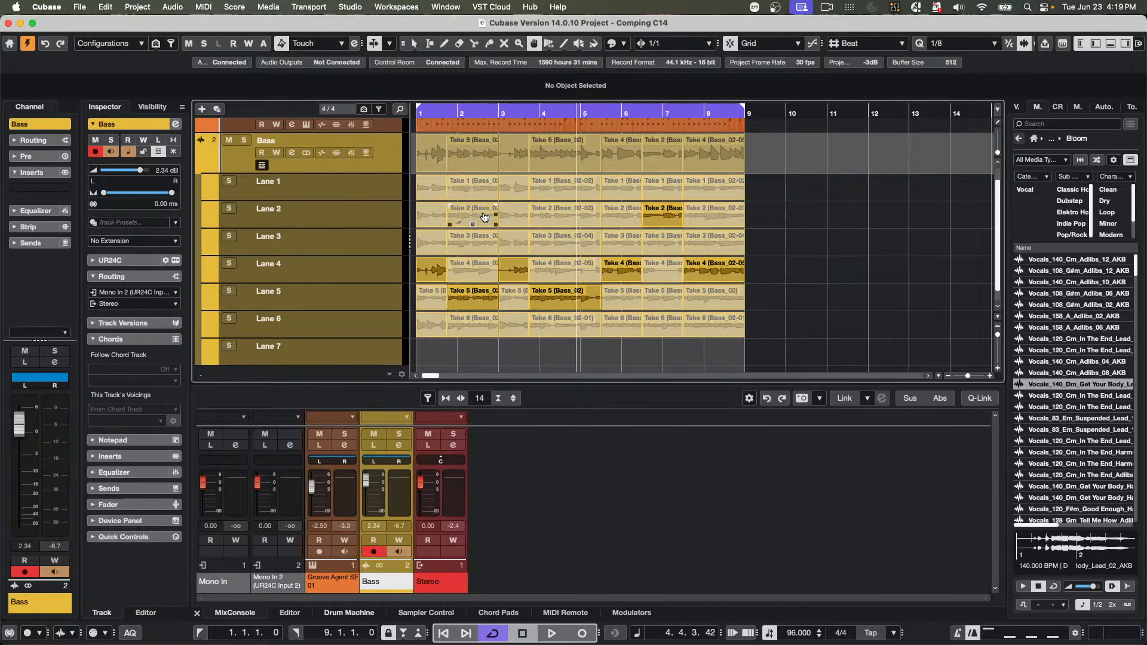
- Open the recent project June 23 2026.cpr and activate it
click(445, 6)
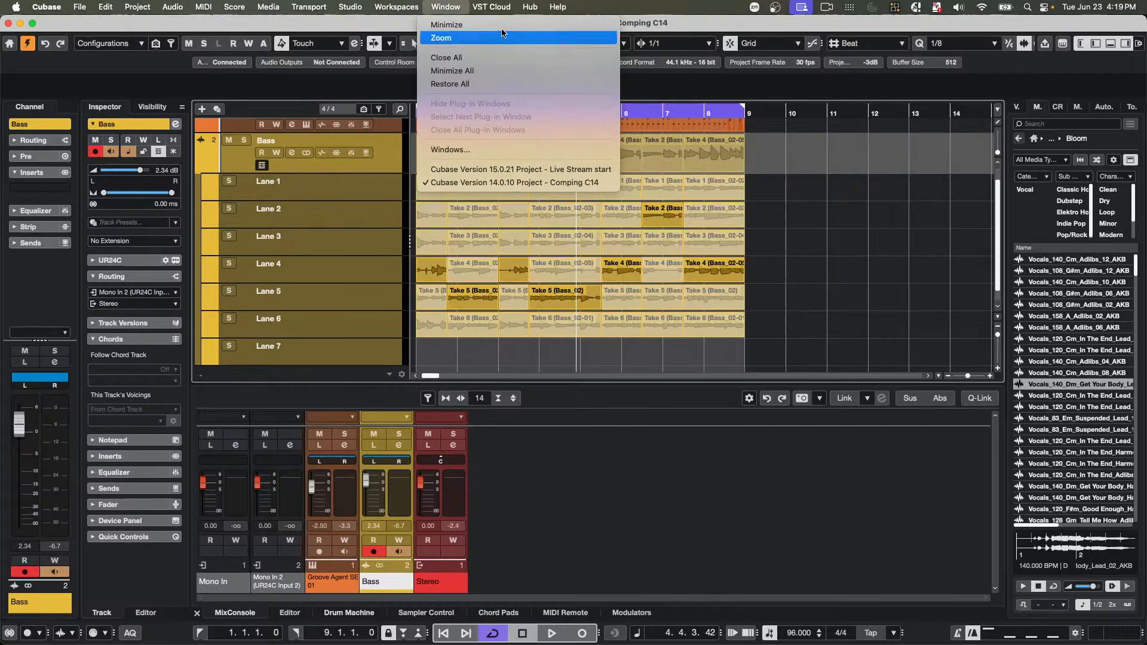
mouse_move(334, 7)
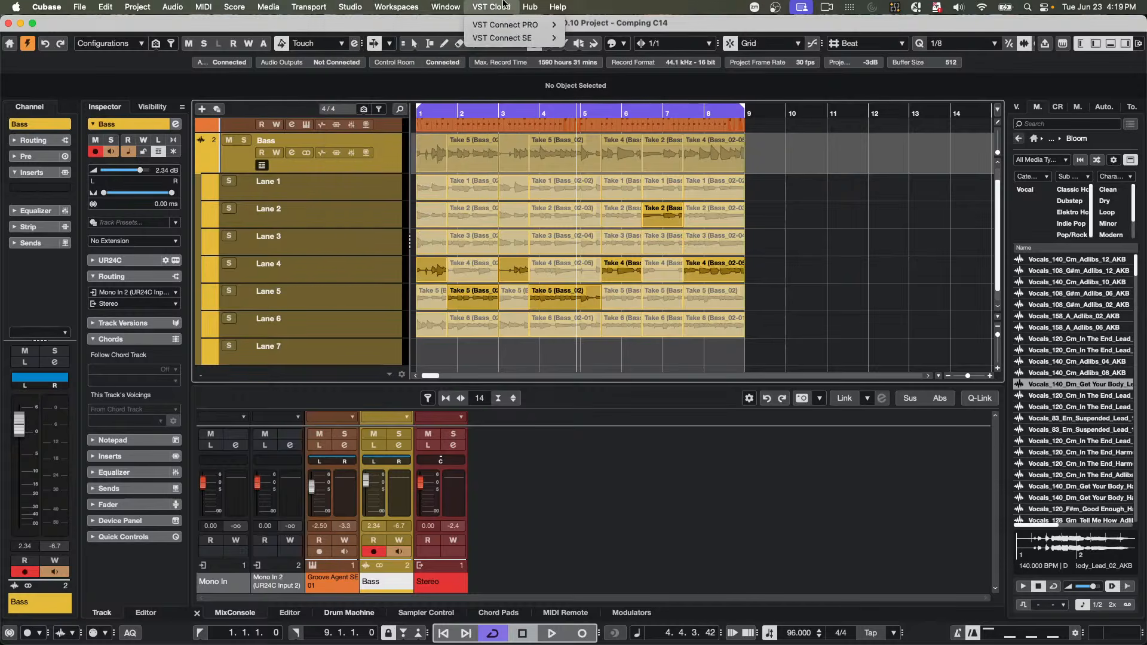
mouse_move(447, 4)
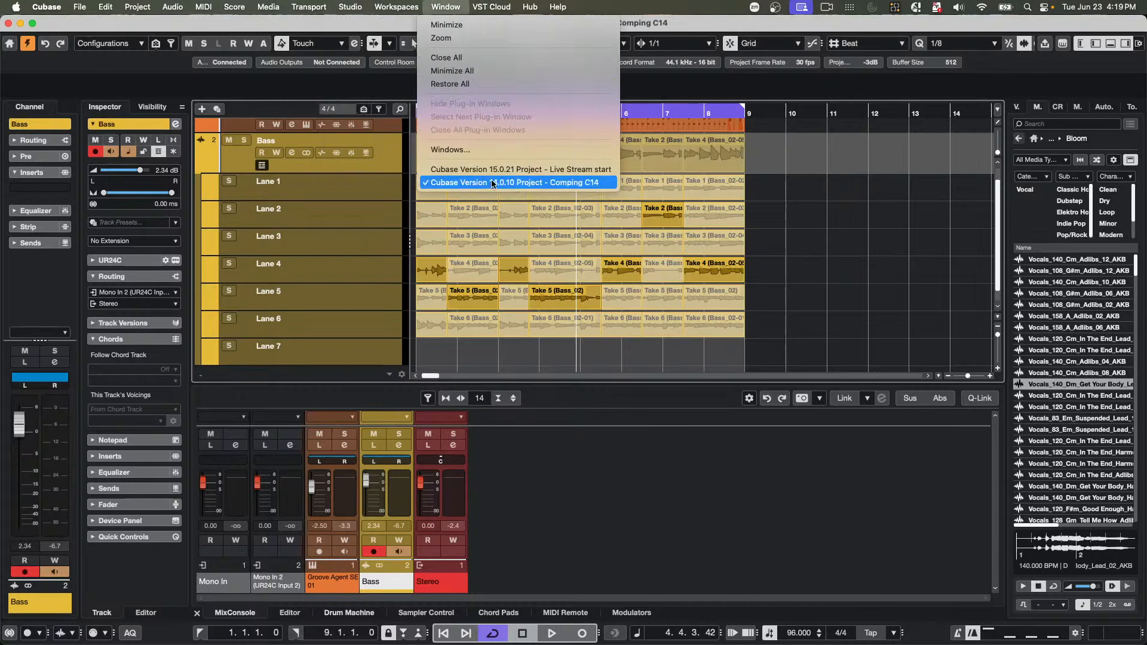
mouse_move(79, 6)
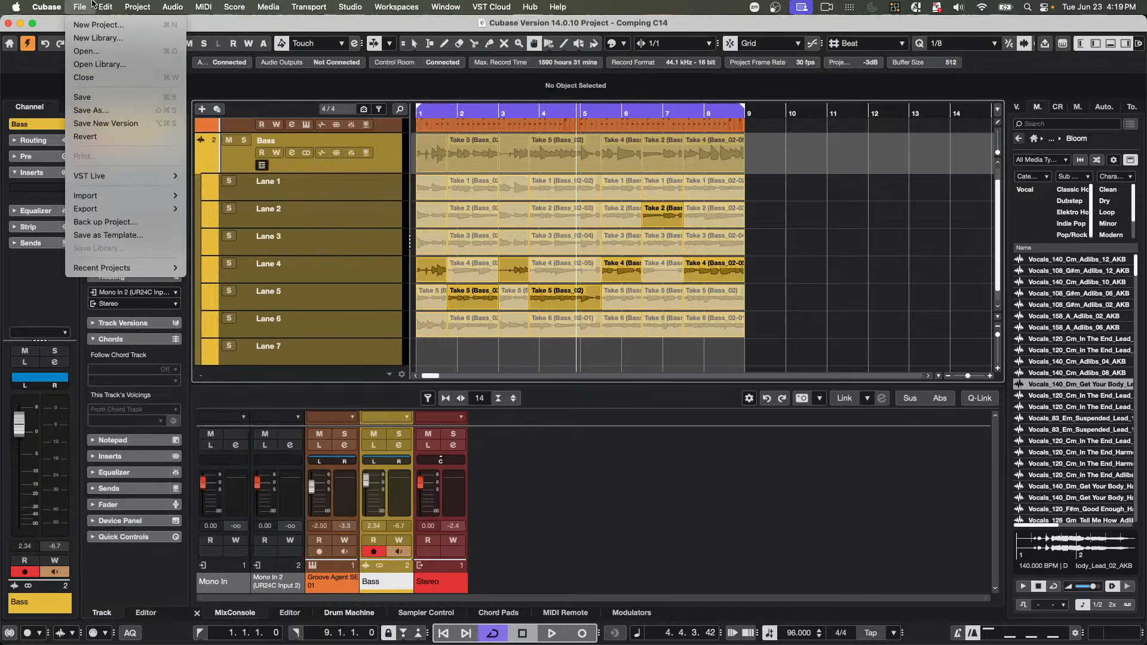
mouse_move(101, 268)
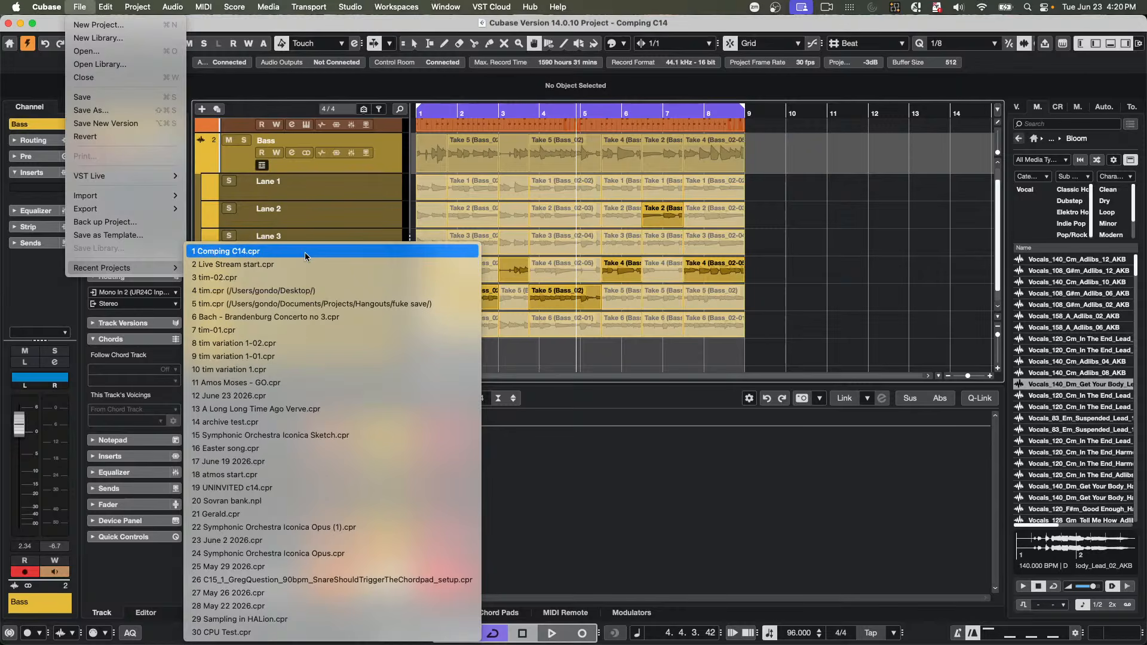
click(271, 396)
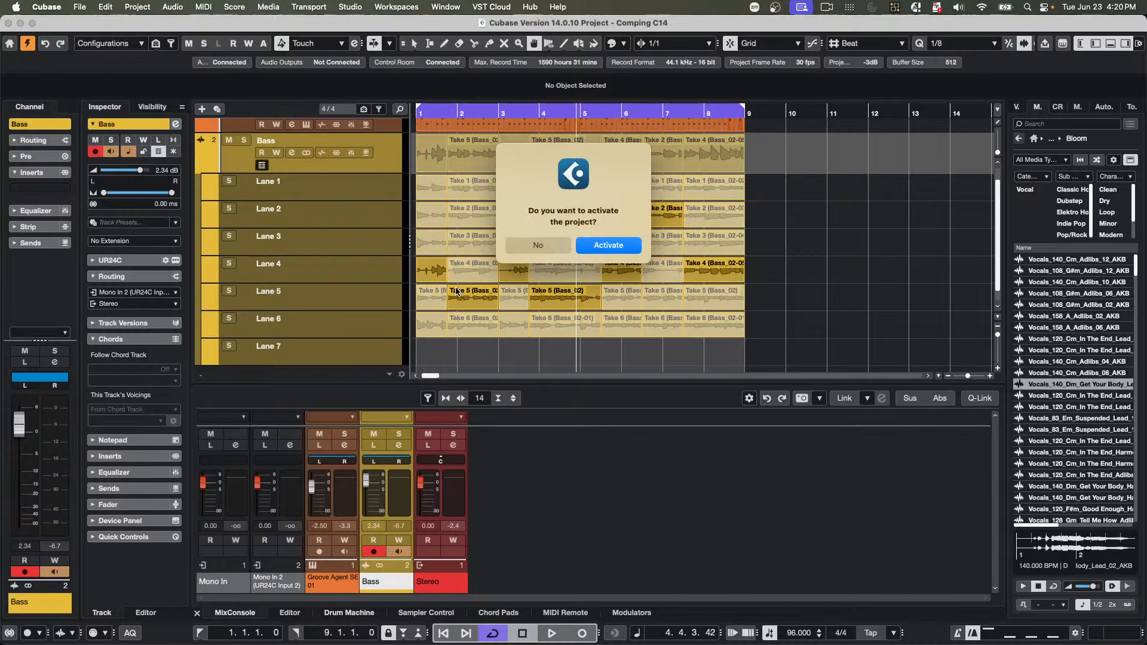
click(614, 245)
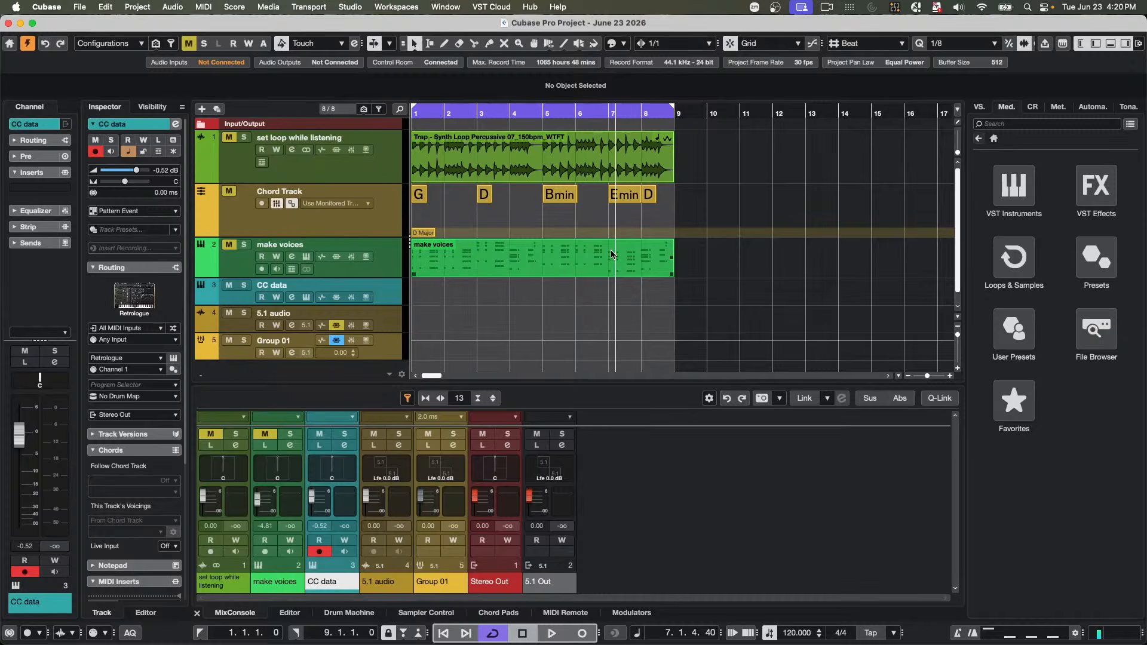
- Assign the Chord Track voices to the notes of the "make voices" part
click(525, 272)
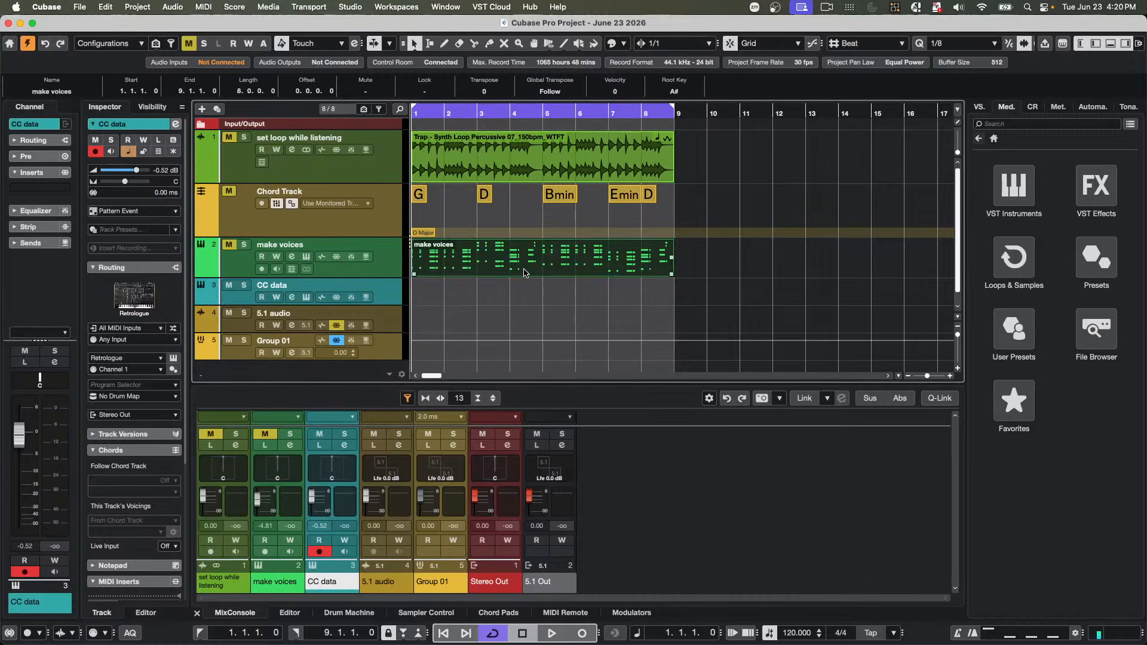
click(159, 7)
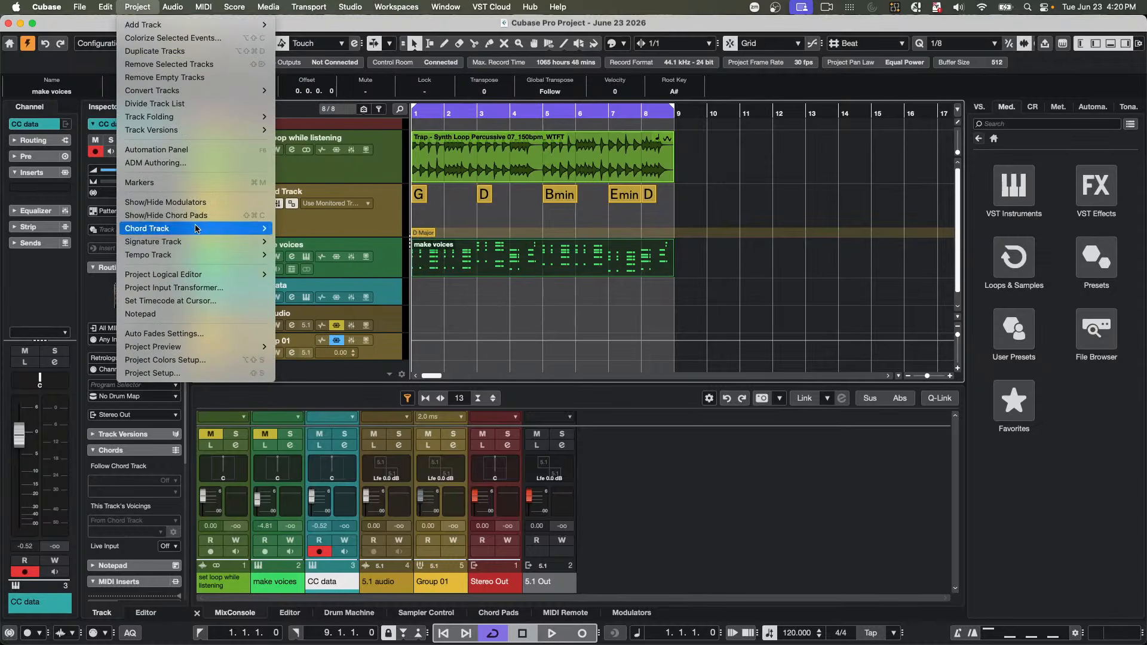
mouse_move(197, 228)
click(321, 239)
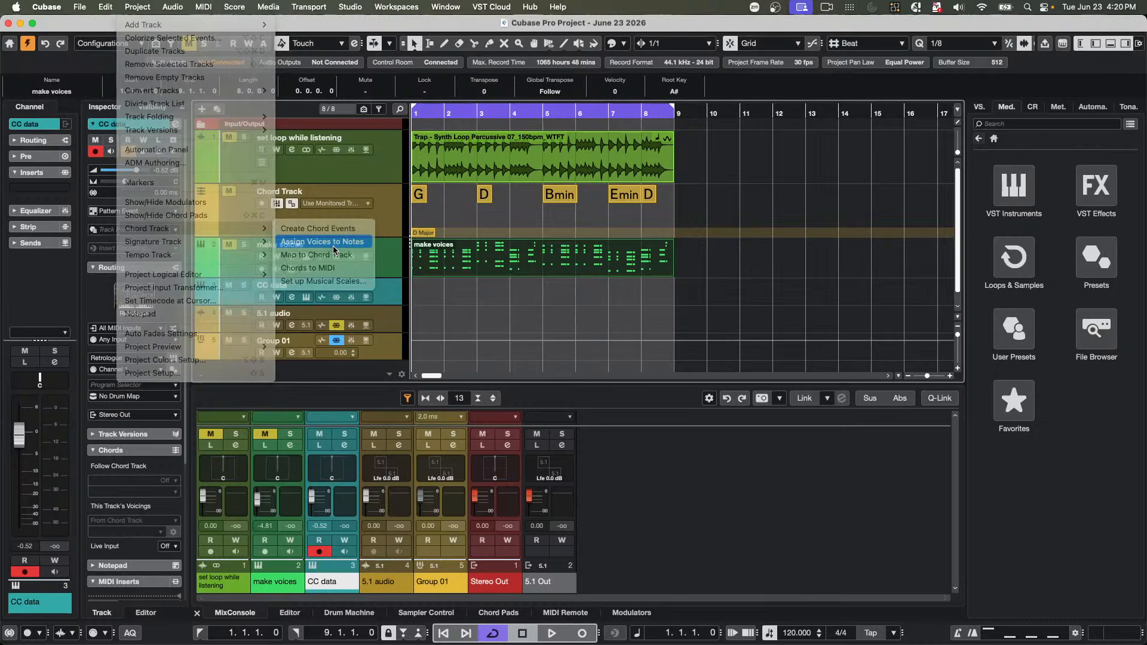
- Open the "make voices" part in the Key Editor, select the D3 notes from 1.3 onward, and clear the selection
double_click(490, 254)
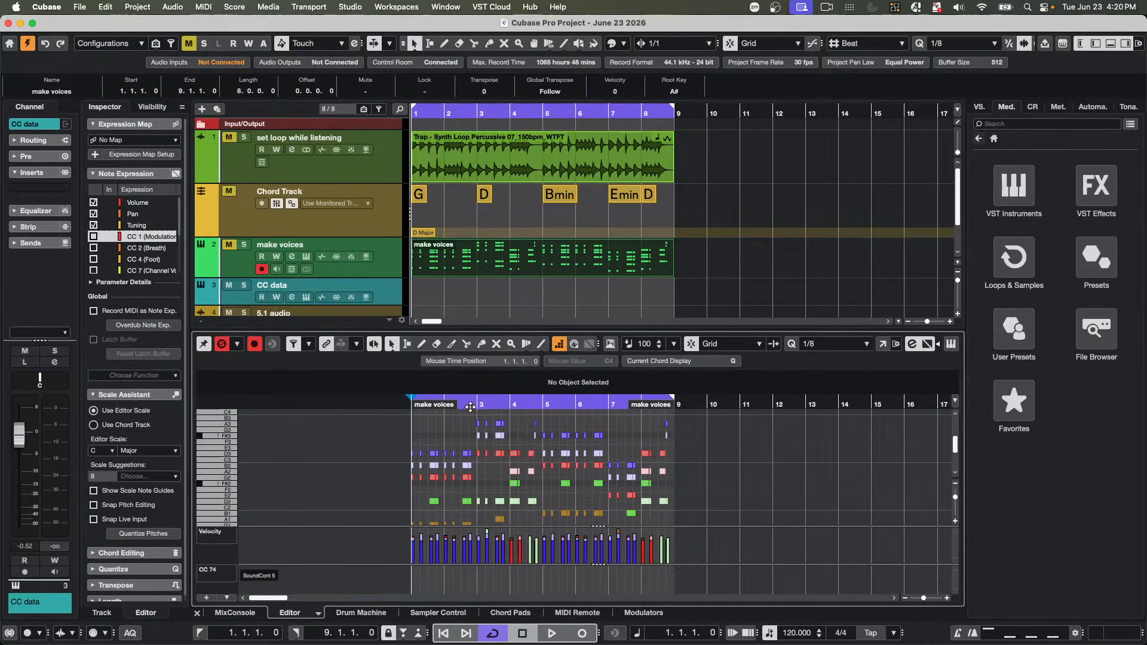
drag(471, 407, 360, 422)
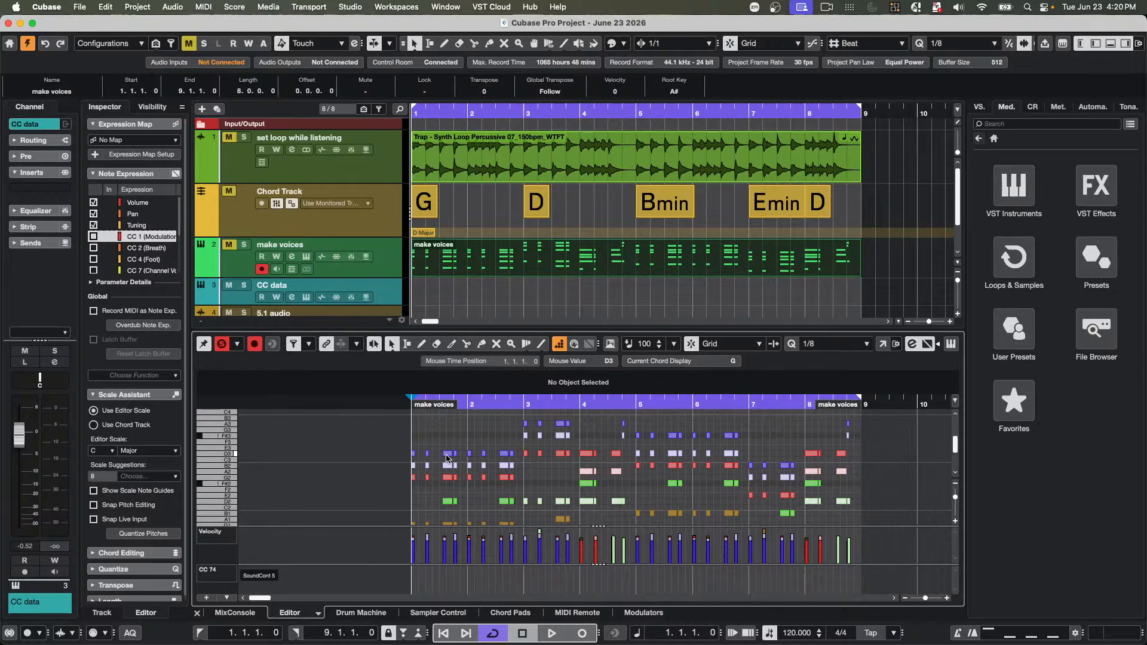
shift+double_click(447, 458)
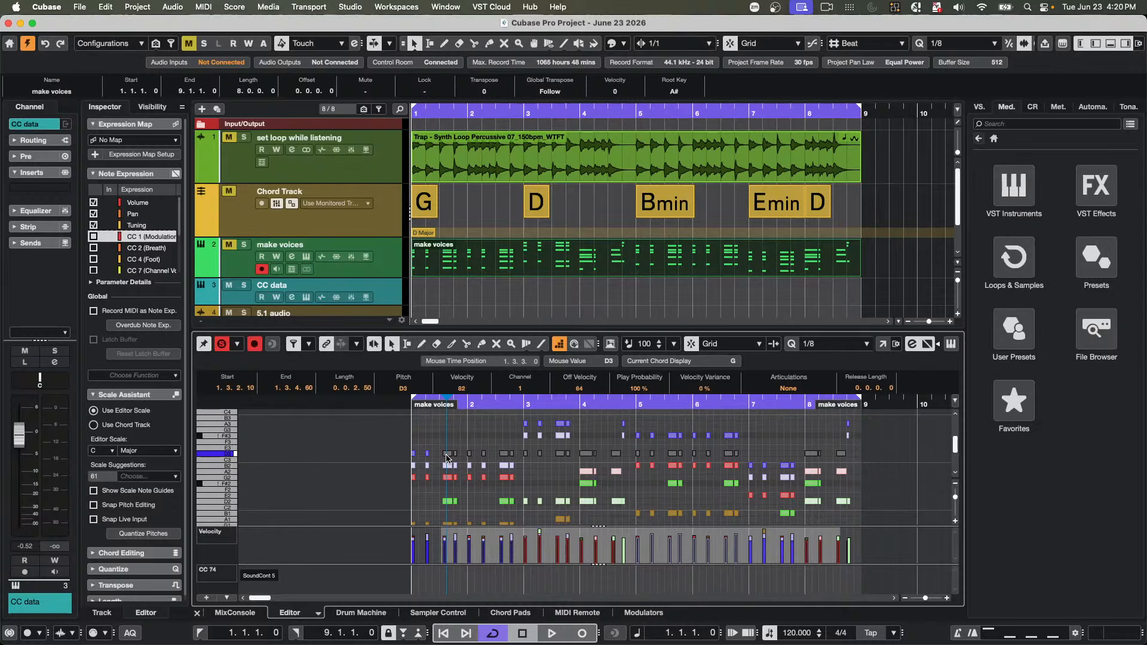
click(446, 447)
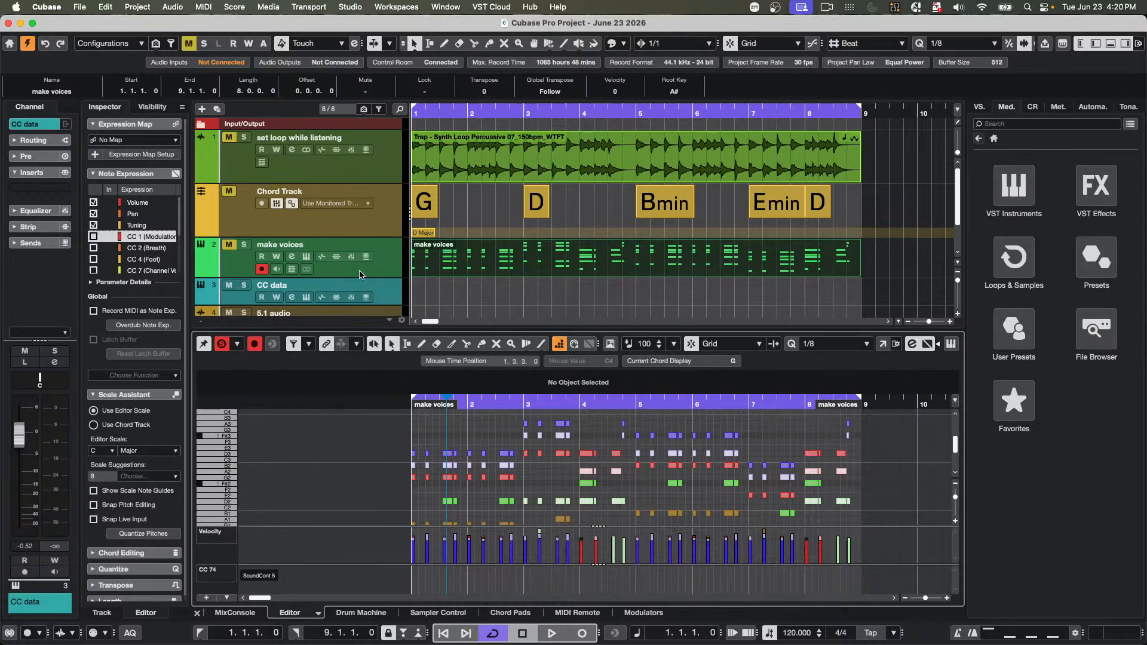
- Open the Logical Editor for the "make voices" part and set its function to Select
click(204, 7)
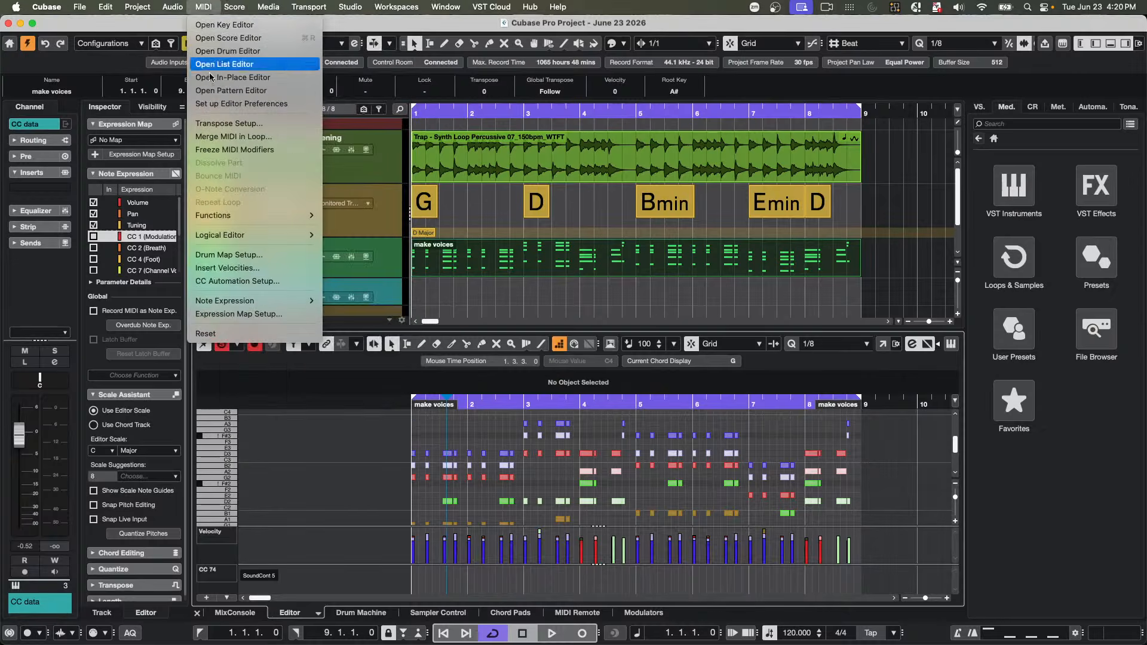
mouse_move(251, 235)
click(349, 234)
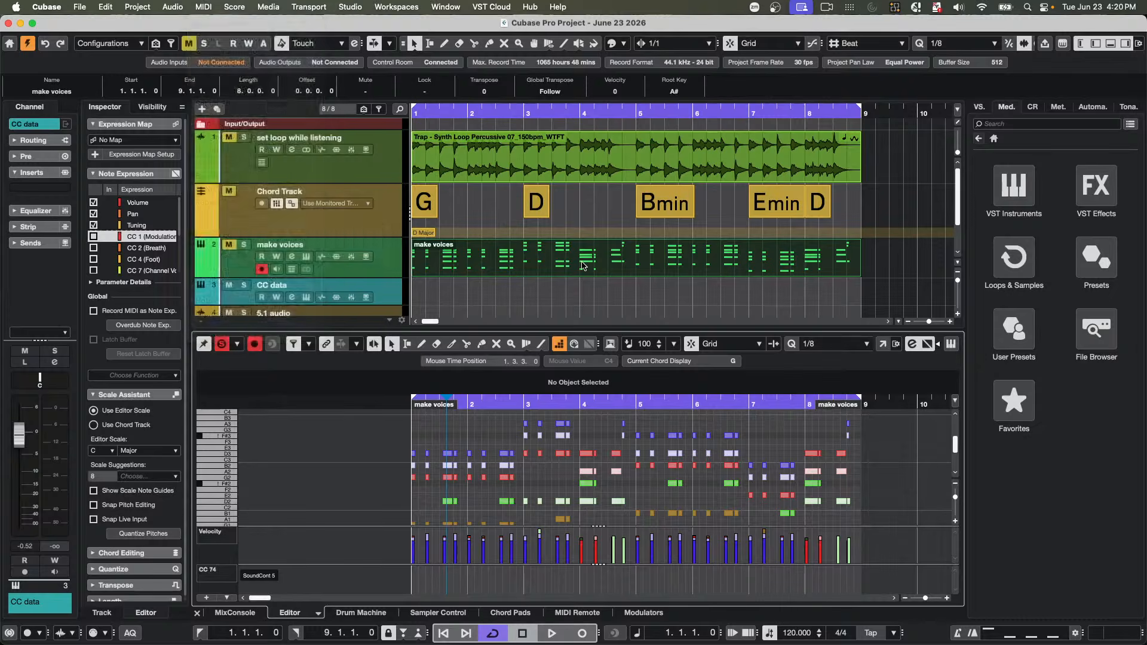
click(851, 472)
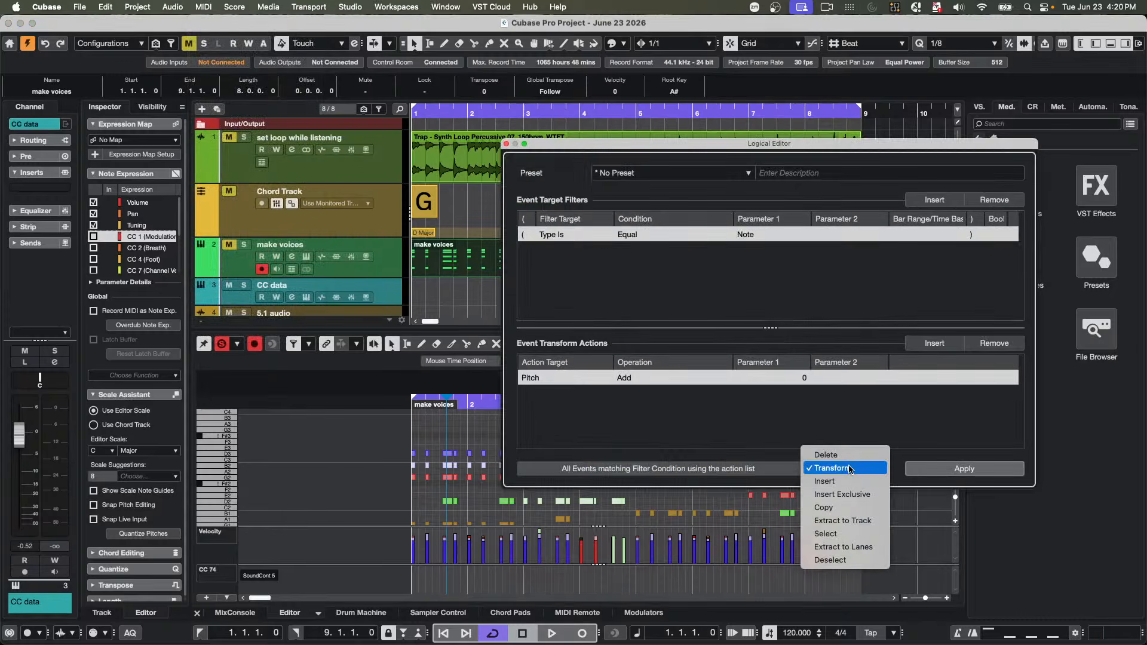
click(827, 533)
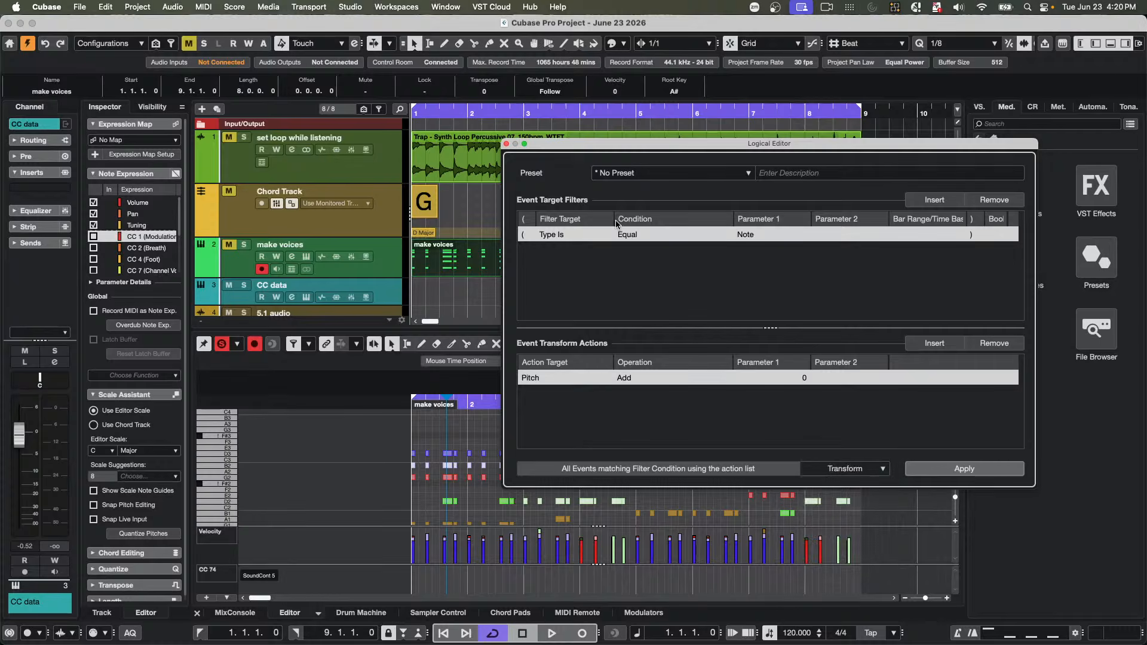
- Set the event target filter to Assigned Voice (Score Editor), Equal, 3, and move the Logical Editor clear of the notes
click(561, 236)
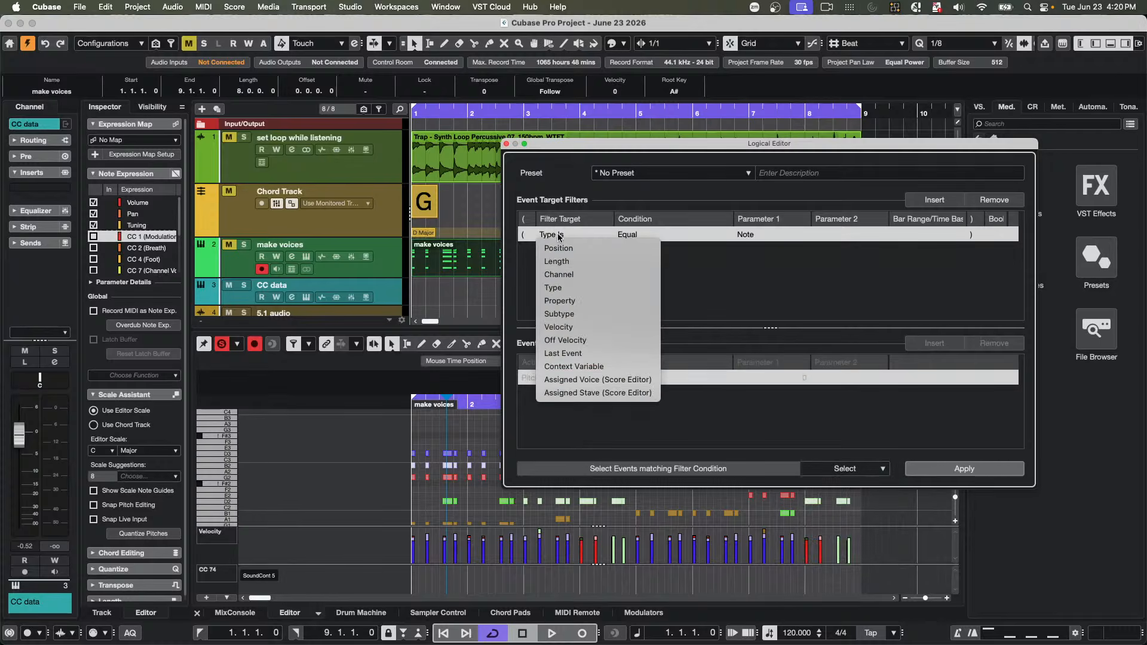
click(598, 379)
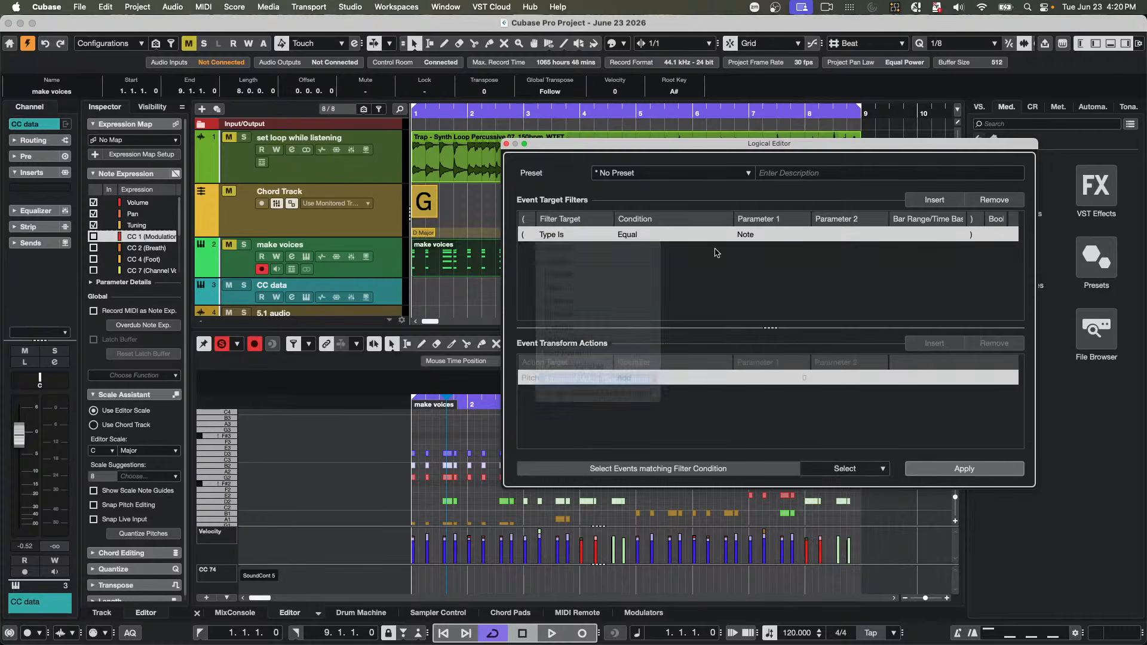
click(643, 235)
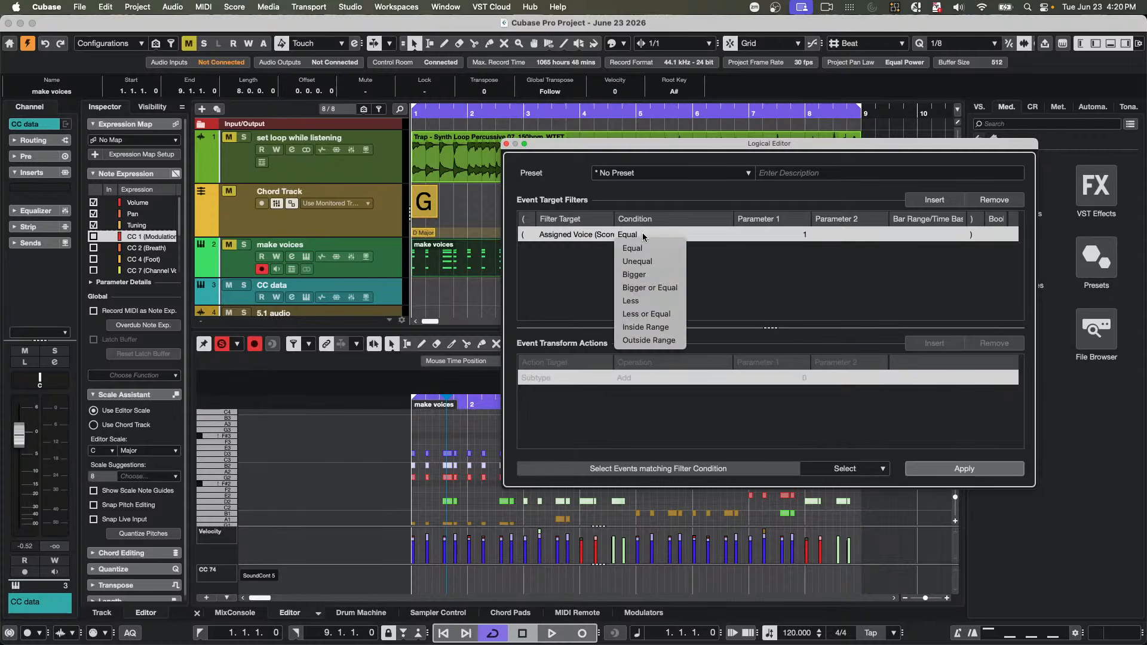
click(632, 248)
click(774, 237)
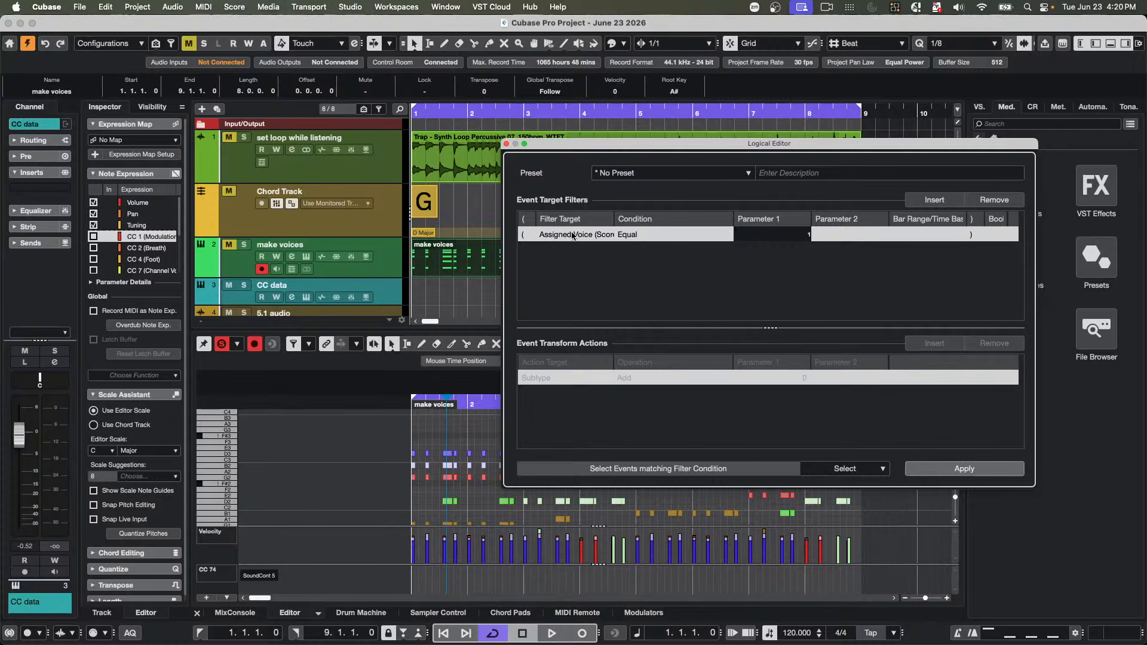
click(648, 236)
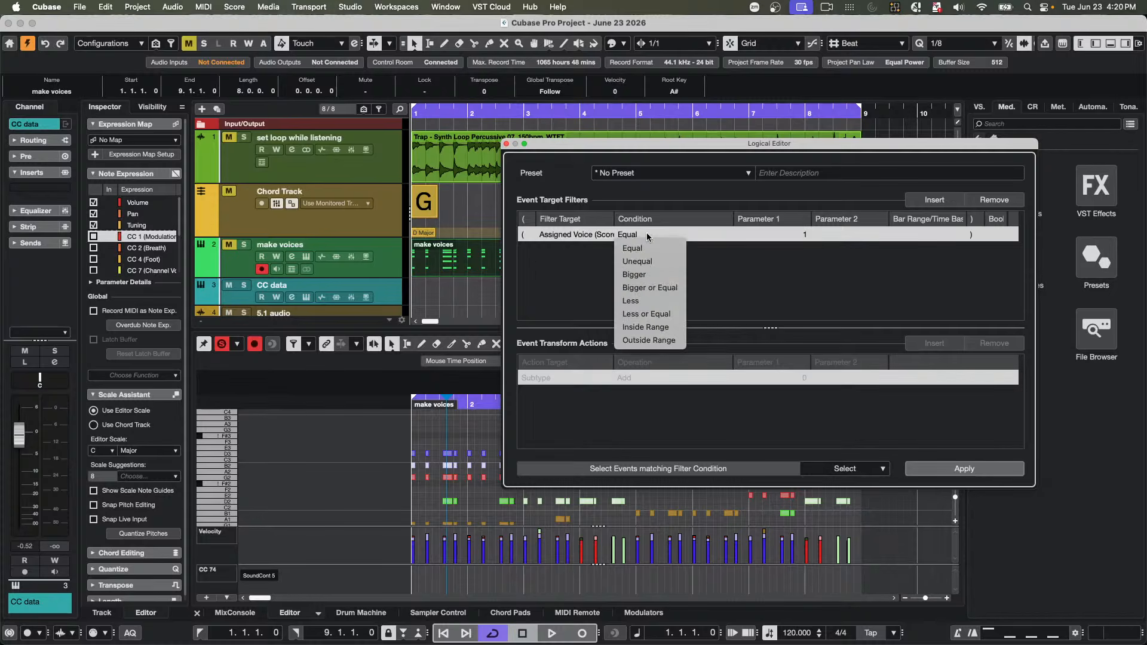
click(579, 258)
click(579, 236)
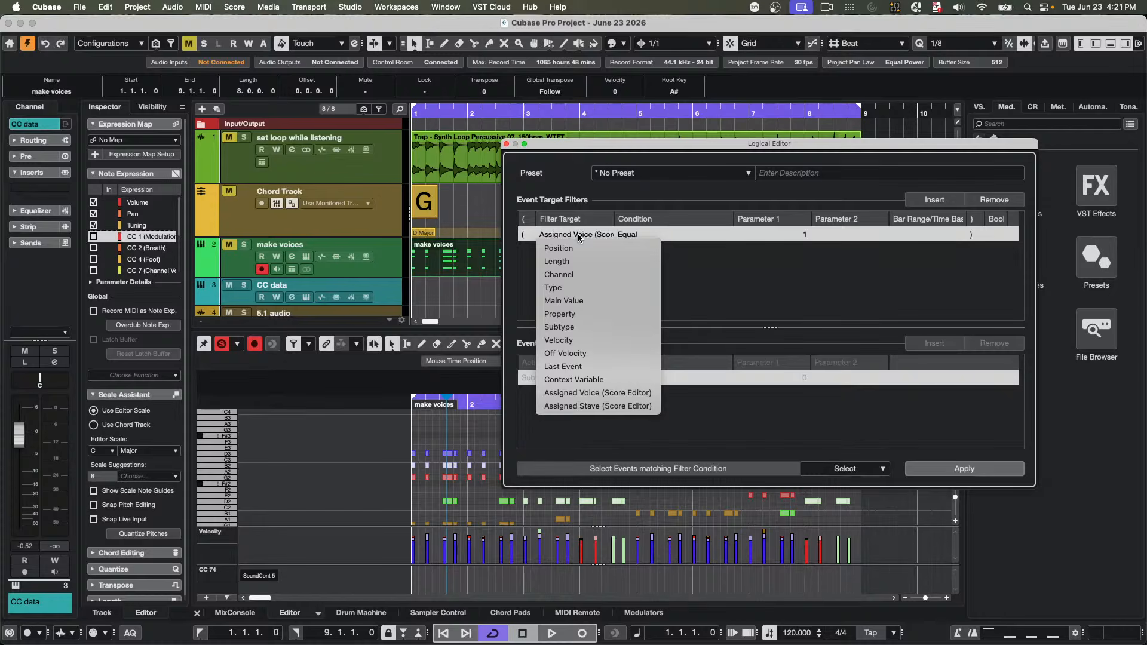
click(612, 393)
click(805, 236)
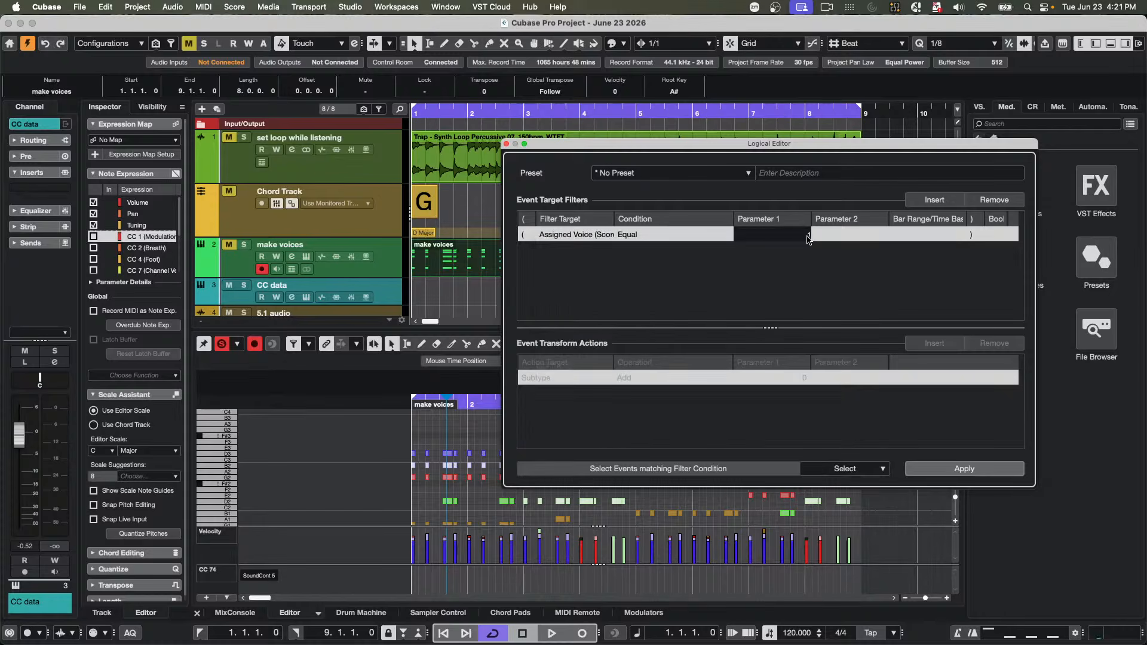
text(3)
drag(541, 147, 719, 71)
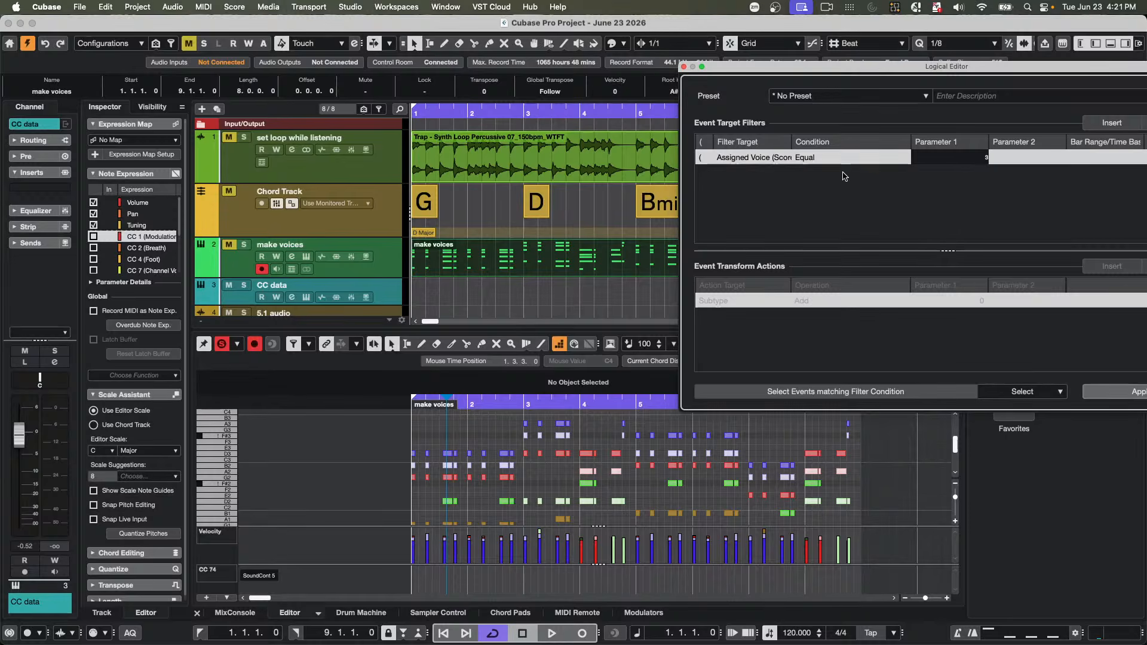
- Change the event target filter to Property, Property Is Set, Is Muted
click(738, 160)
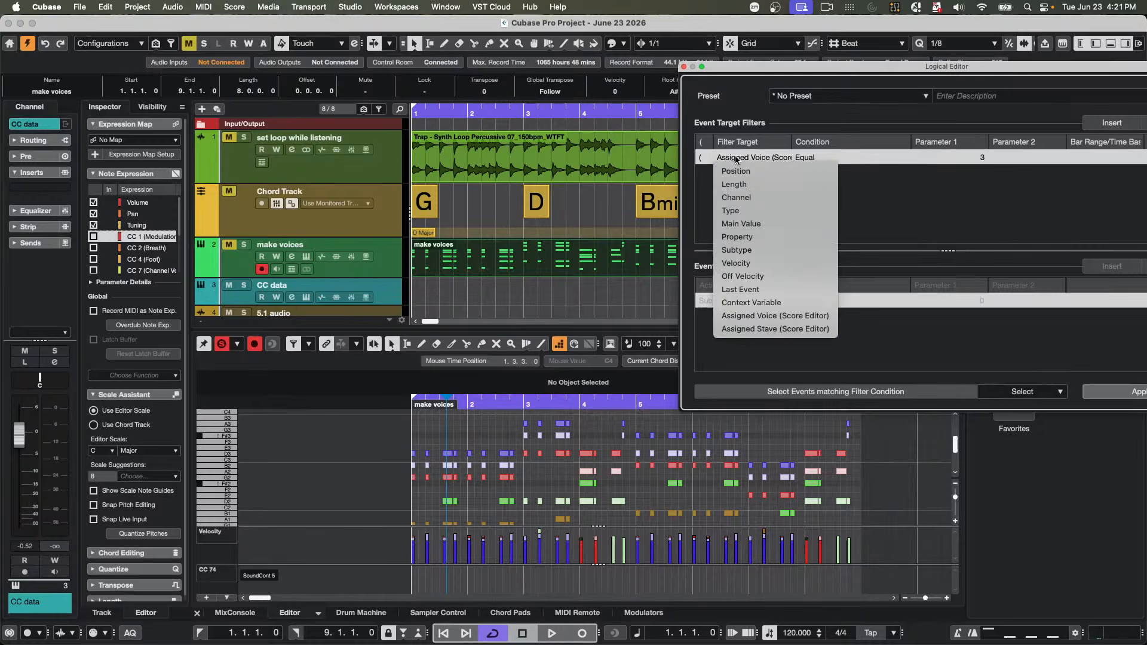
click(730, 239)
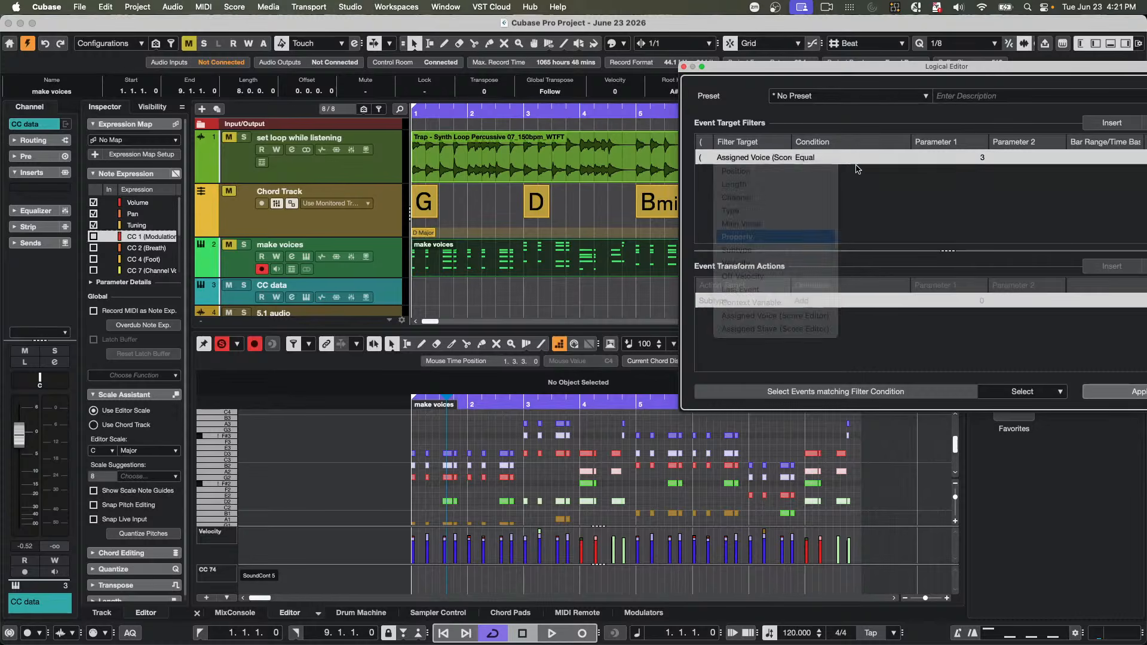
click(812, 159)
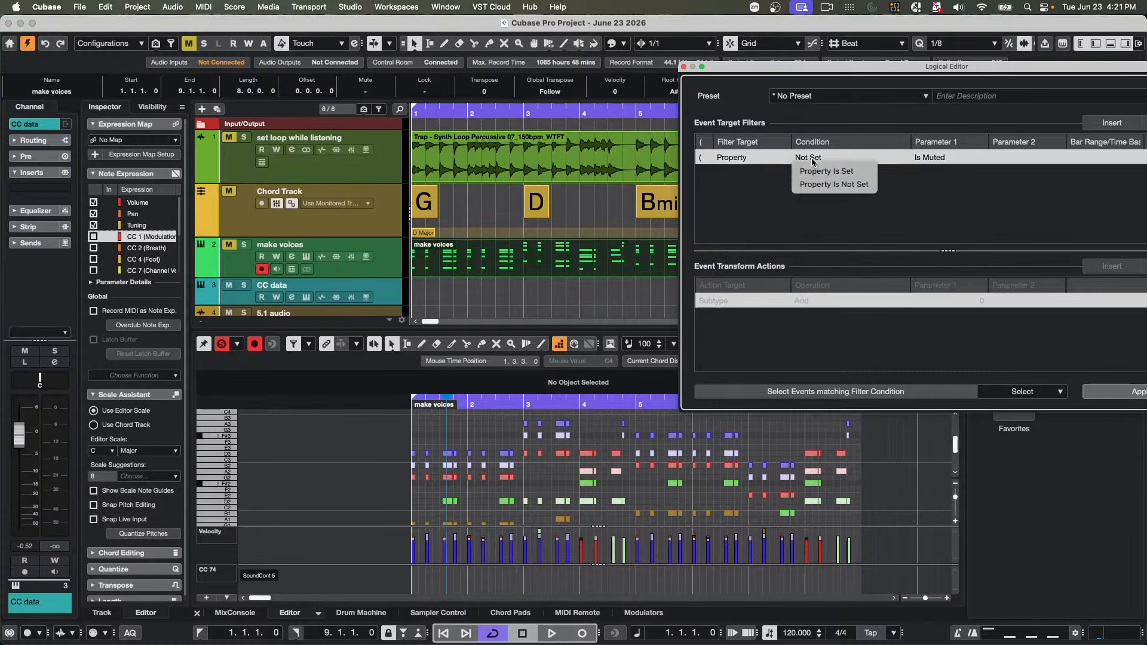
click(826, 172)
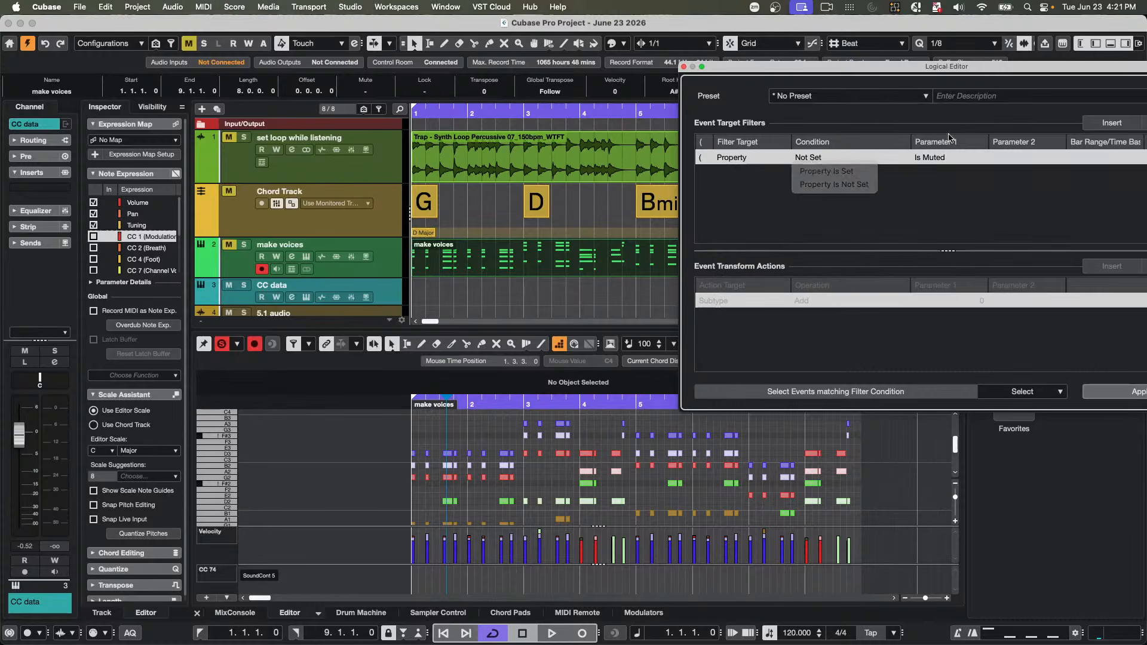
click(932, 159)
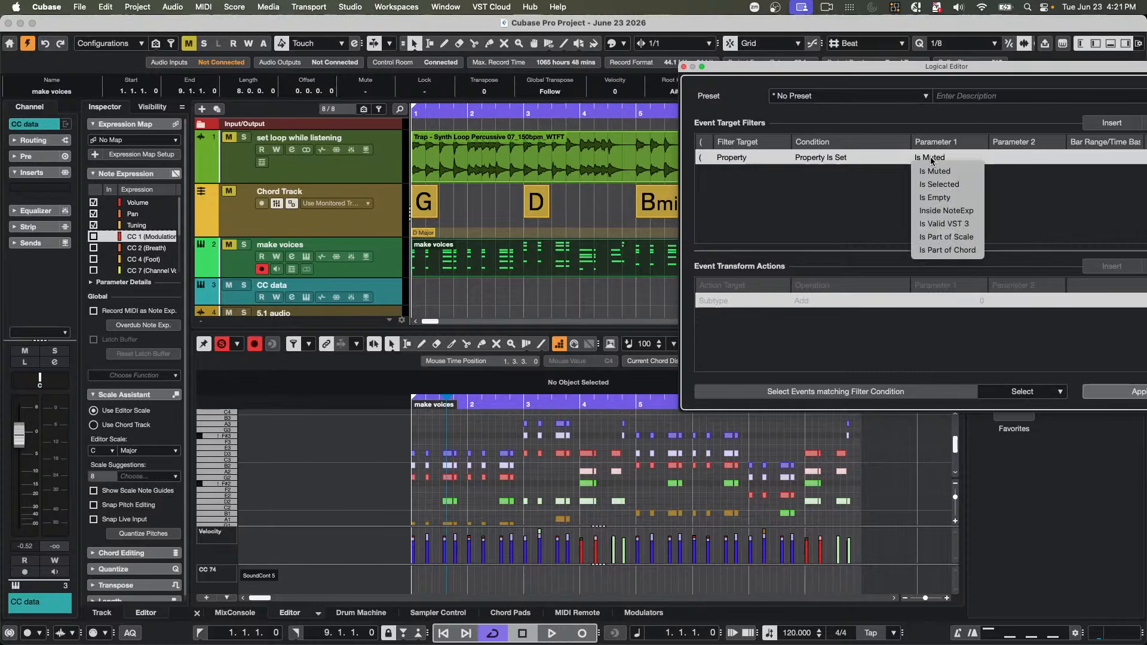
click(933, 171)
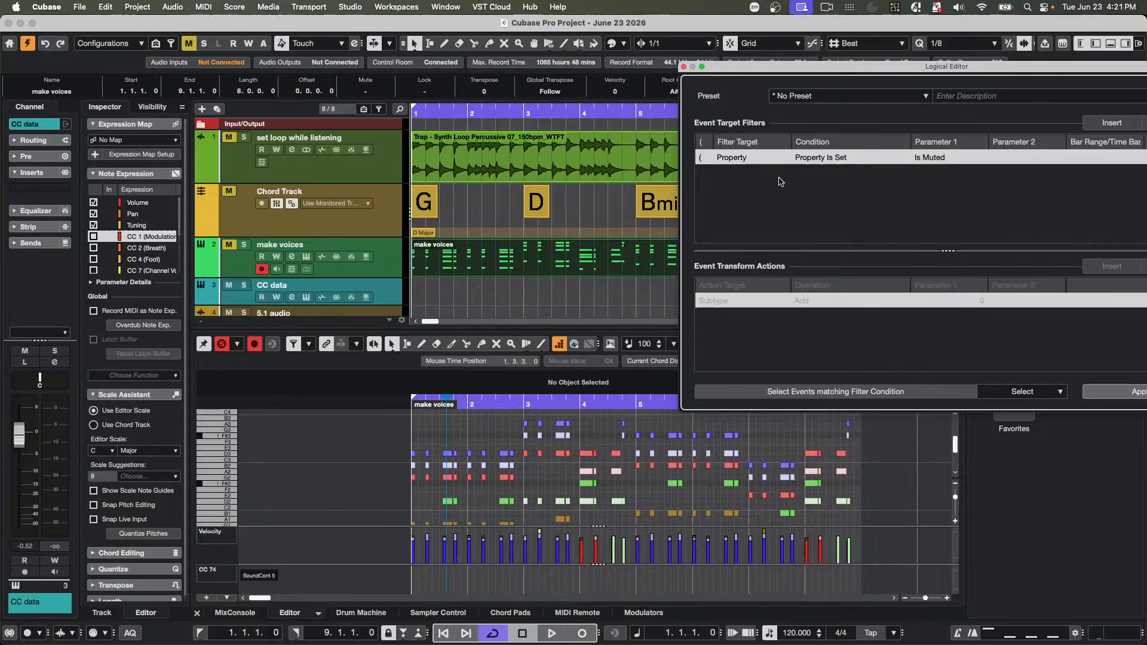
- Set the event target filter to Context Variable, Equal, Voice, Soprano, and apply it to select the soprano notes
click(754, 159)
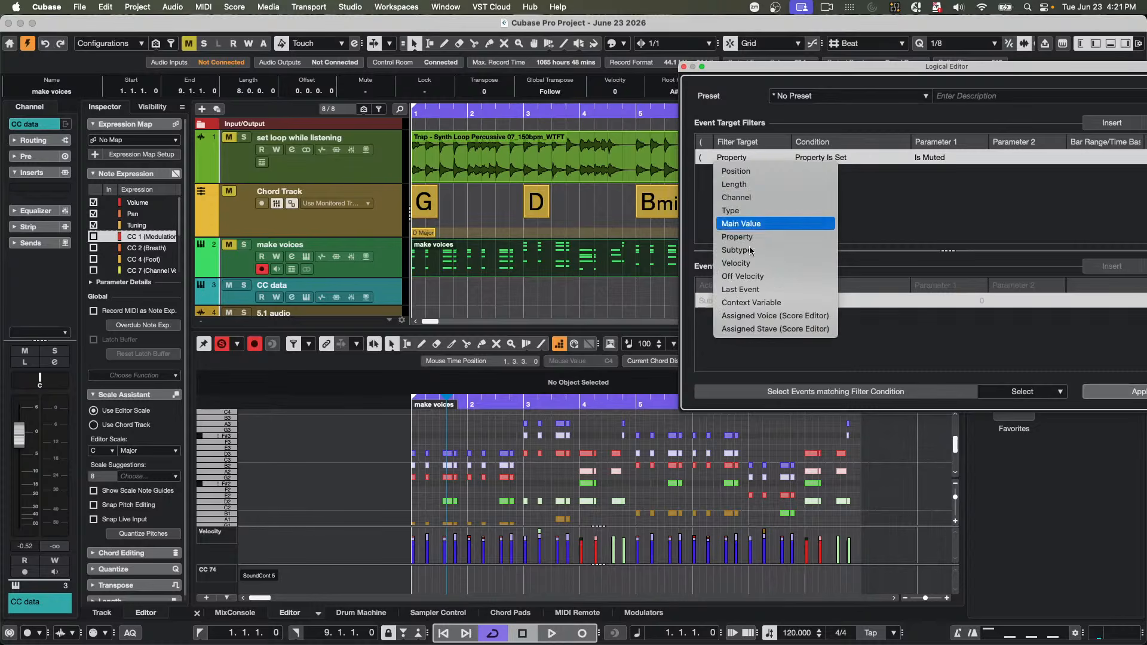
click(750, 302)
click(821, 159)
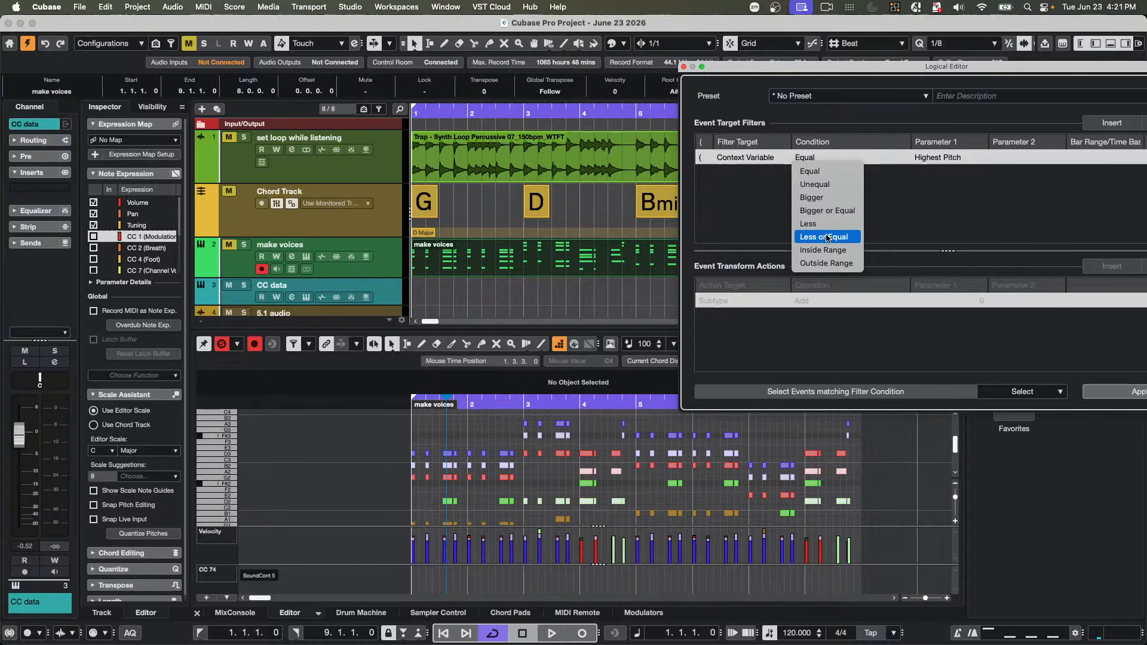
click(828, 171)
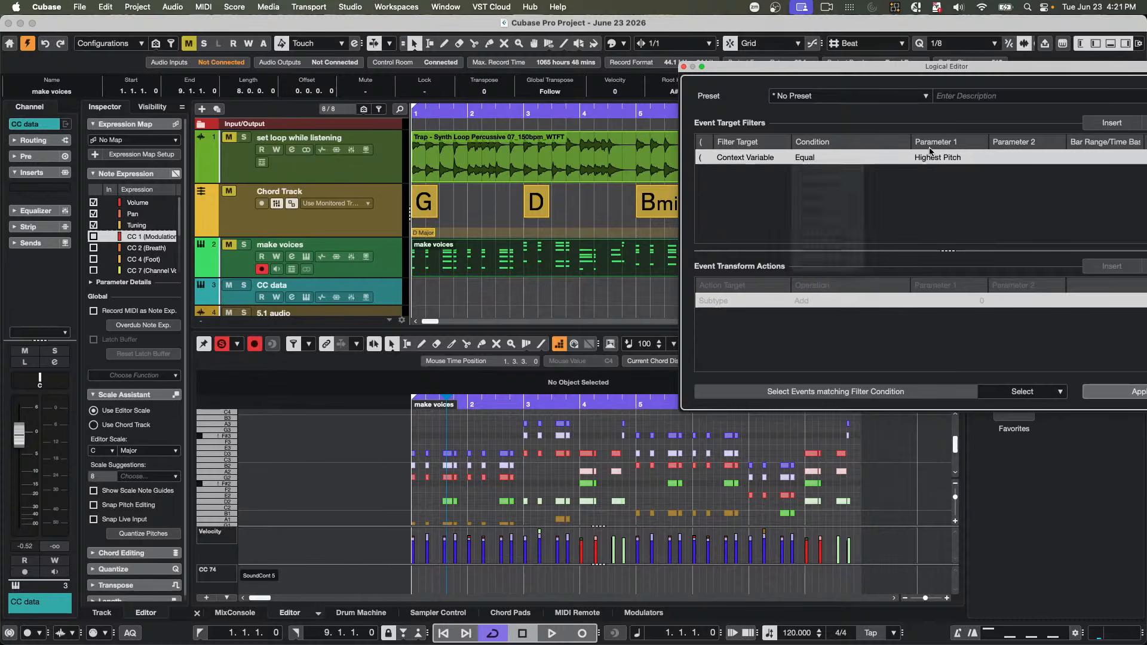
click(936, 157)
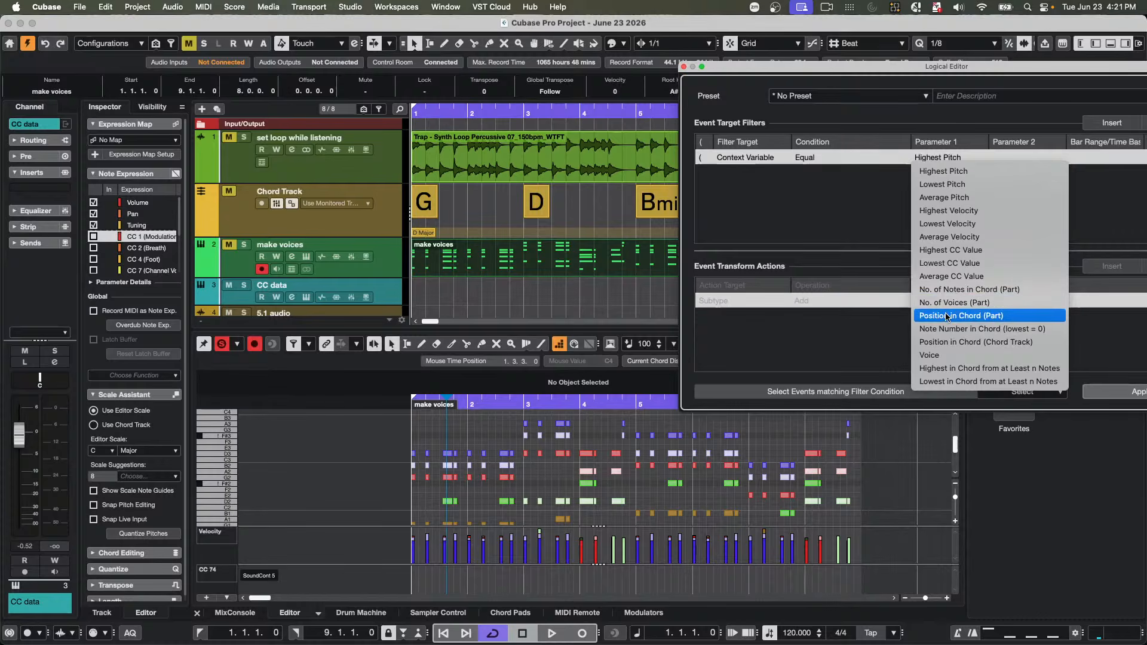
click(939, 358)
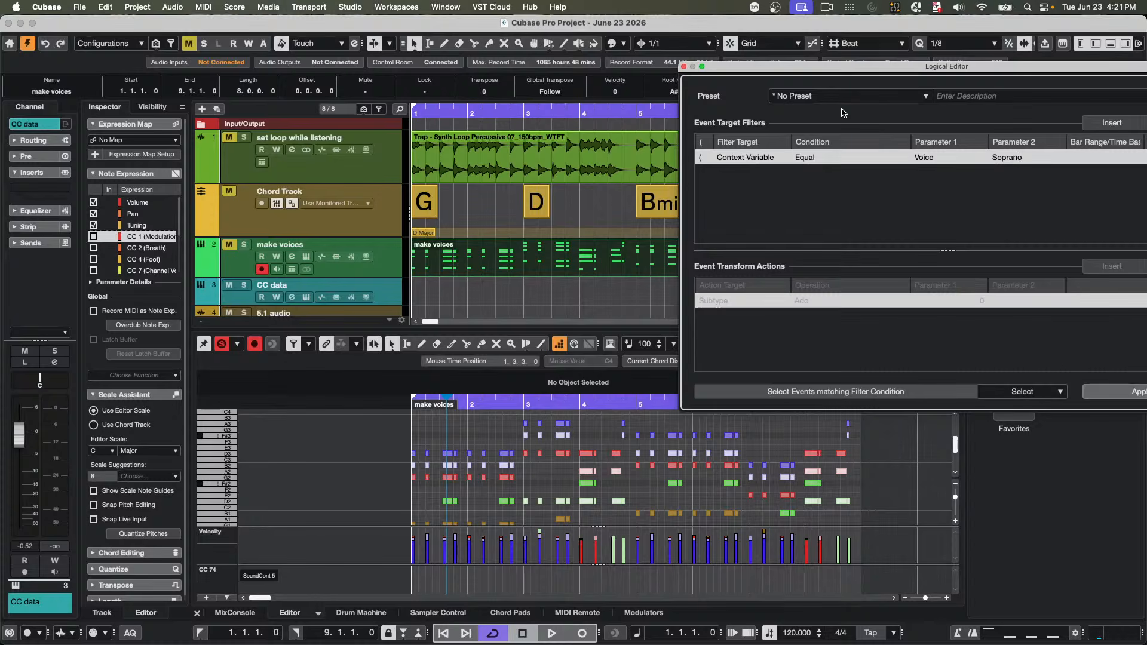
drag(813, 67, 650, 42)
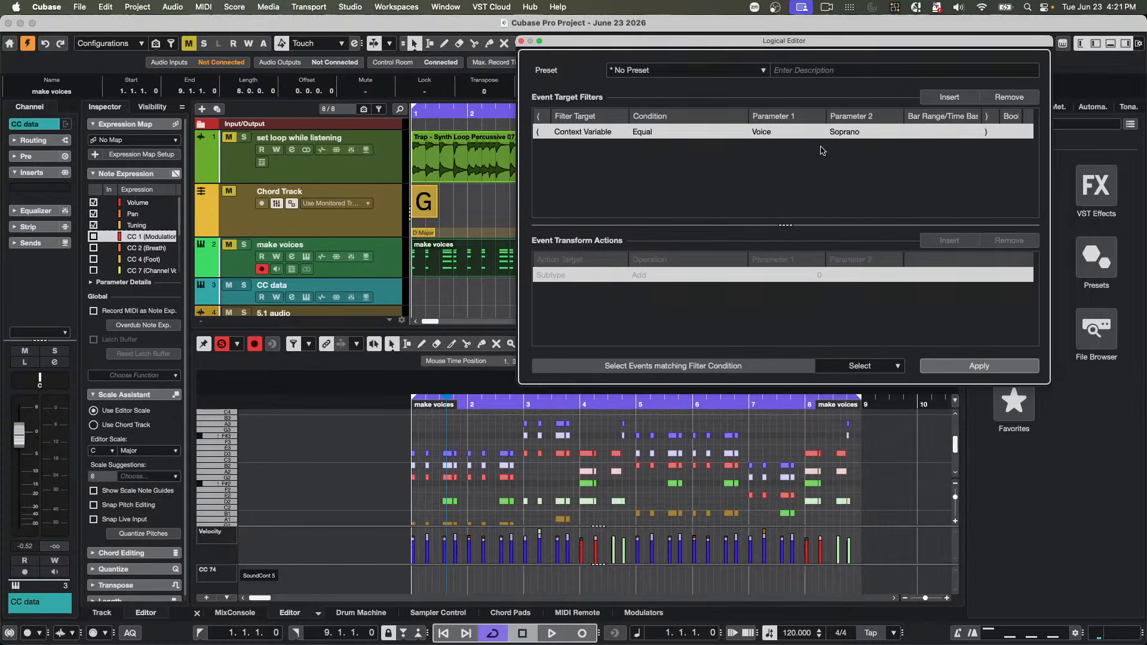
click(985, 370)
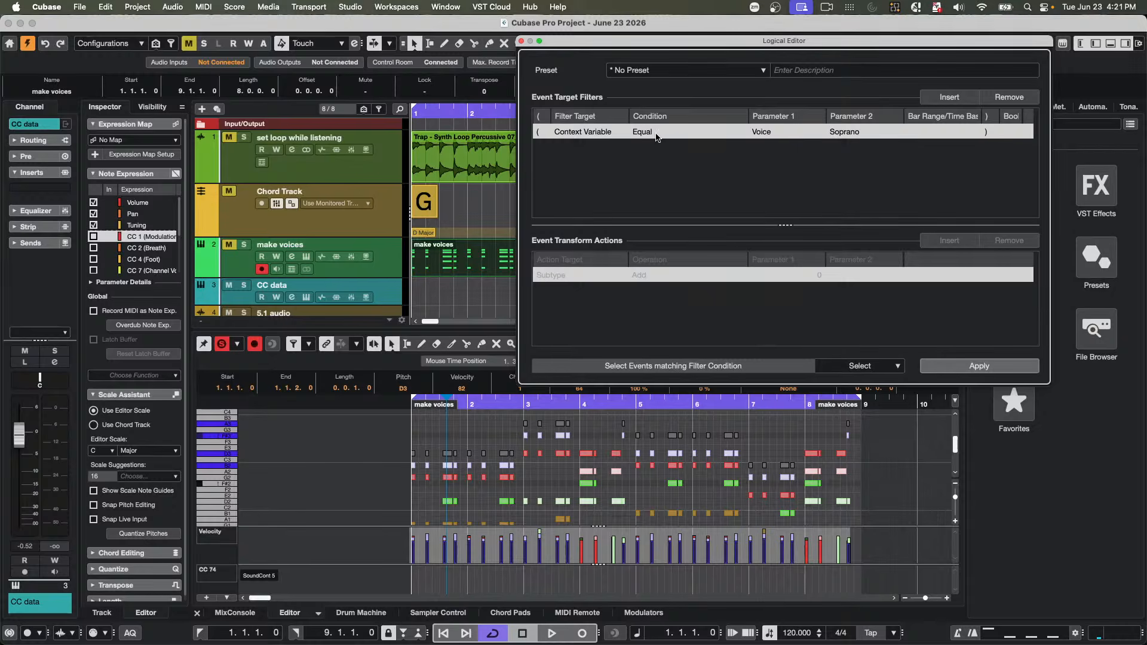
- Change the filter's voice to Tenor and apply it to select the tenor notes
click(770, 133)
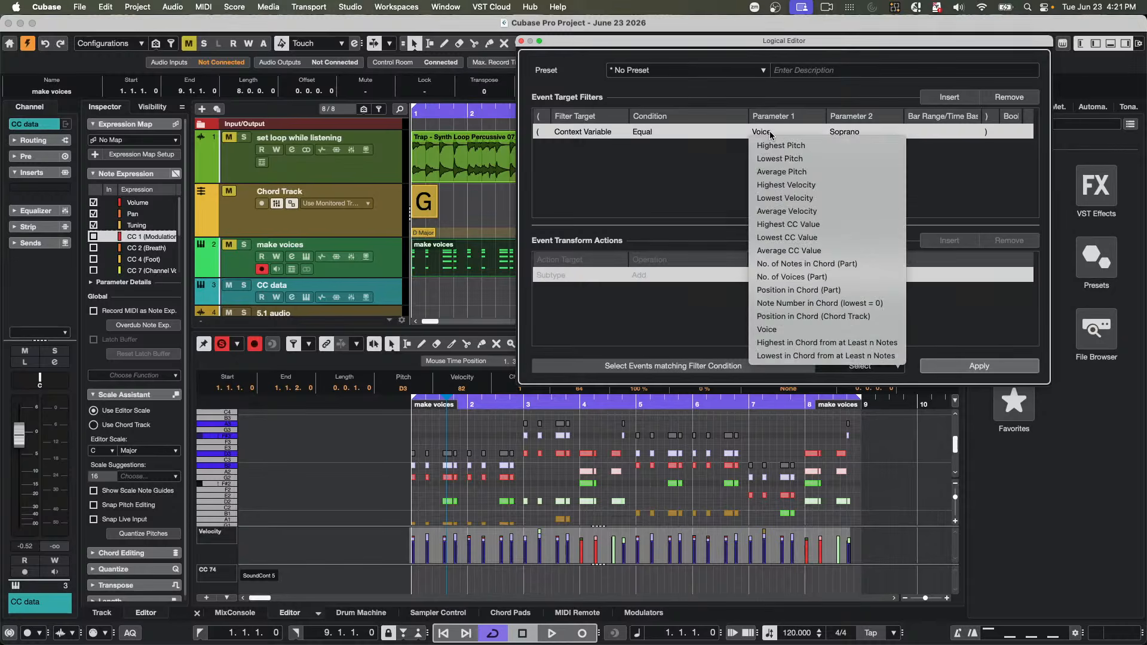
click(849, 132)
click(845, 172)
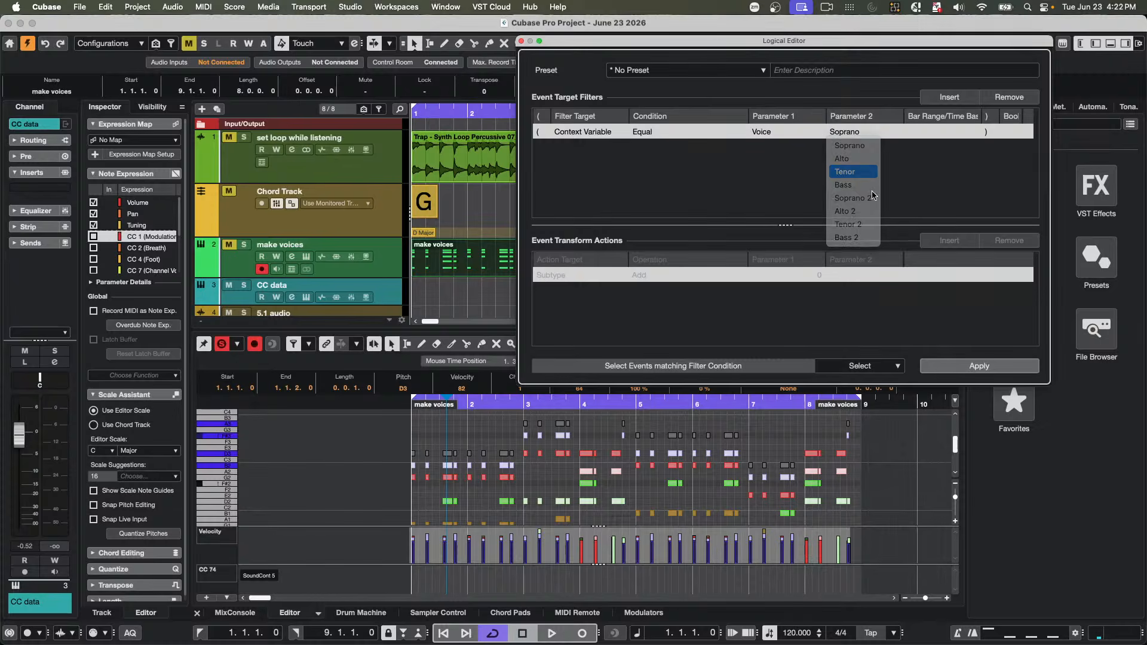
click(969, 368)
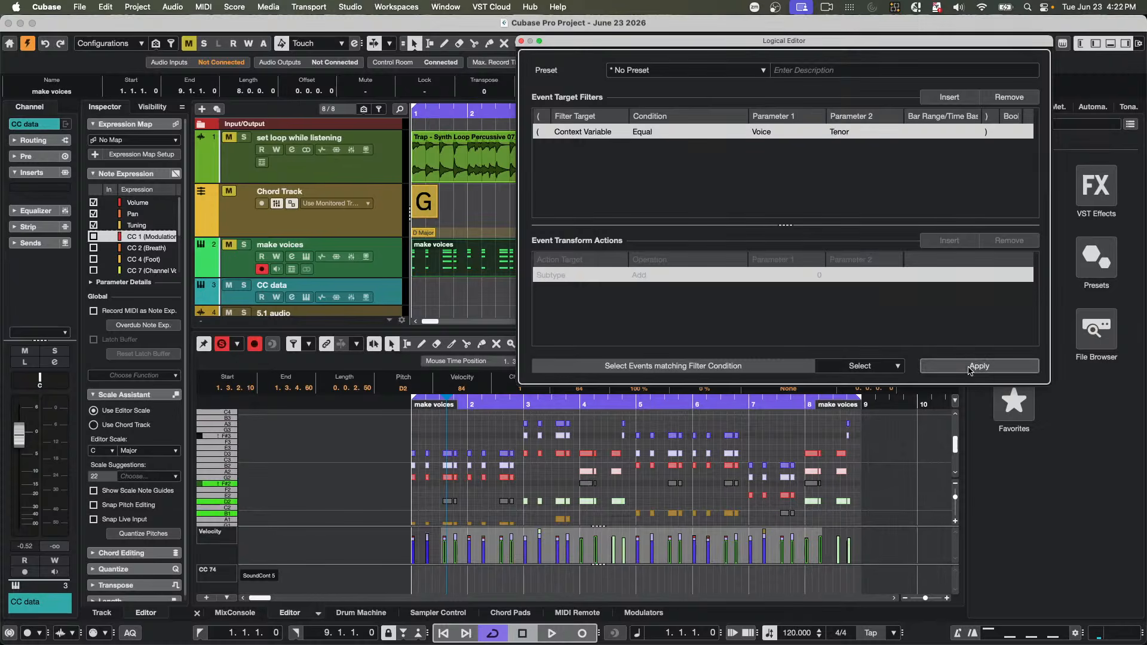
- Change the filter's voice to Bass and apply it to select the bass notes
click(849, 135)
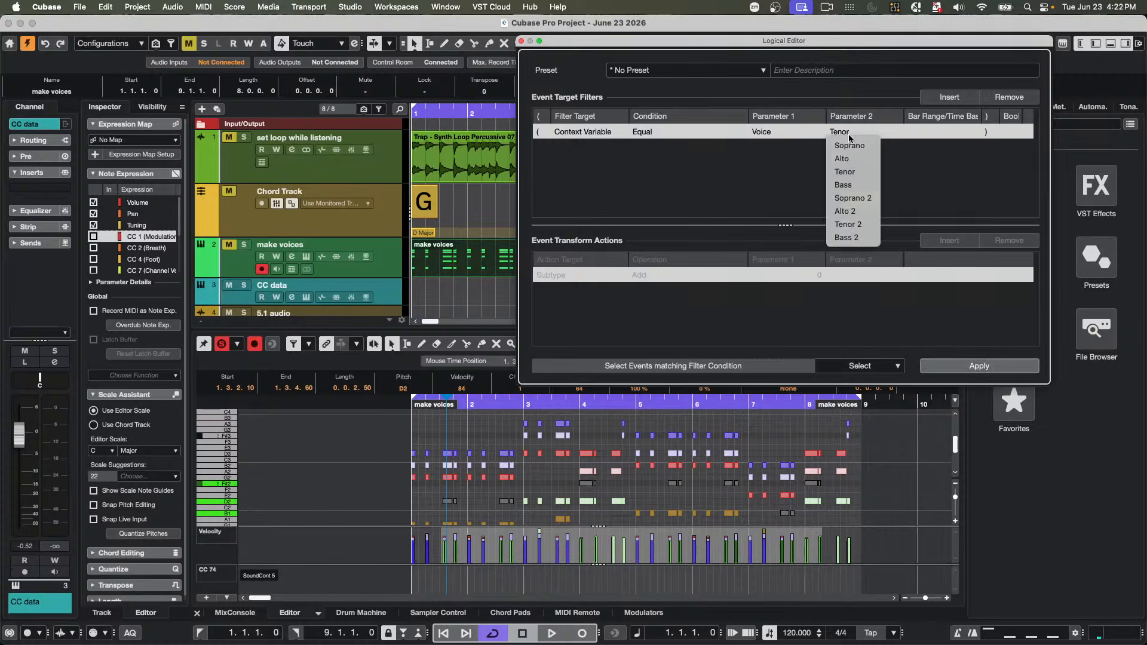
click(859, 186)
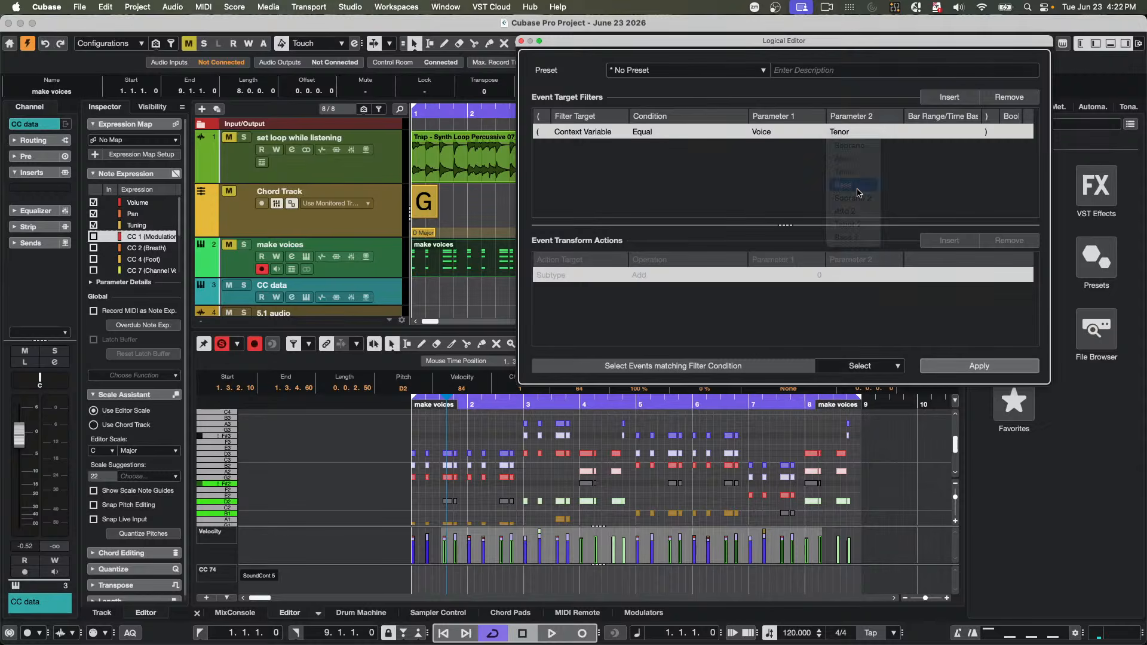
click(979, 367)
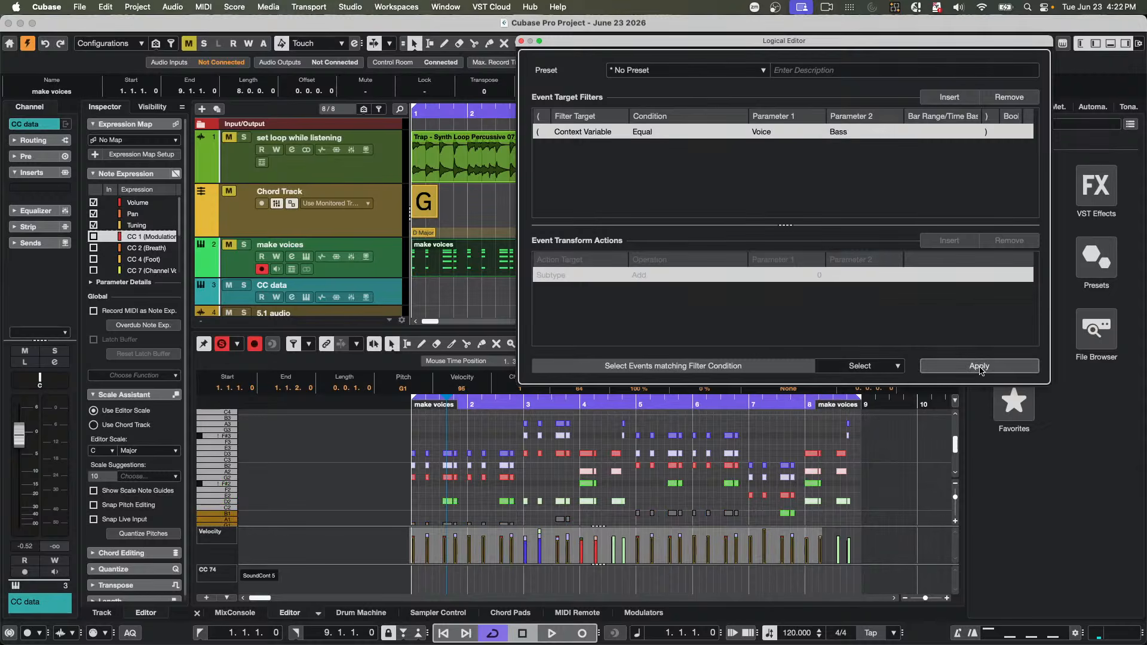
scroll(742, 422, down, 2)
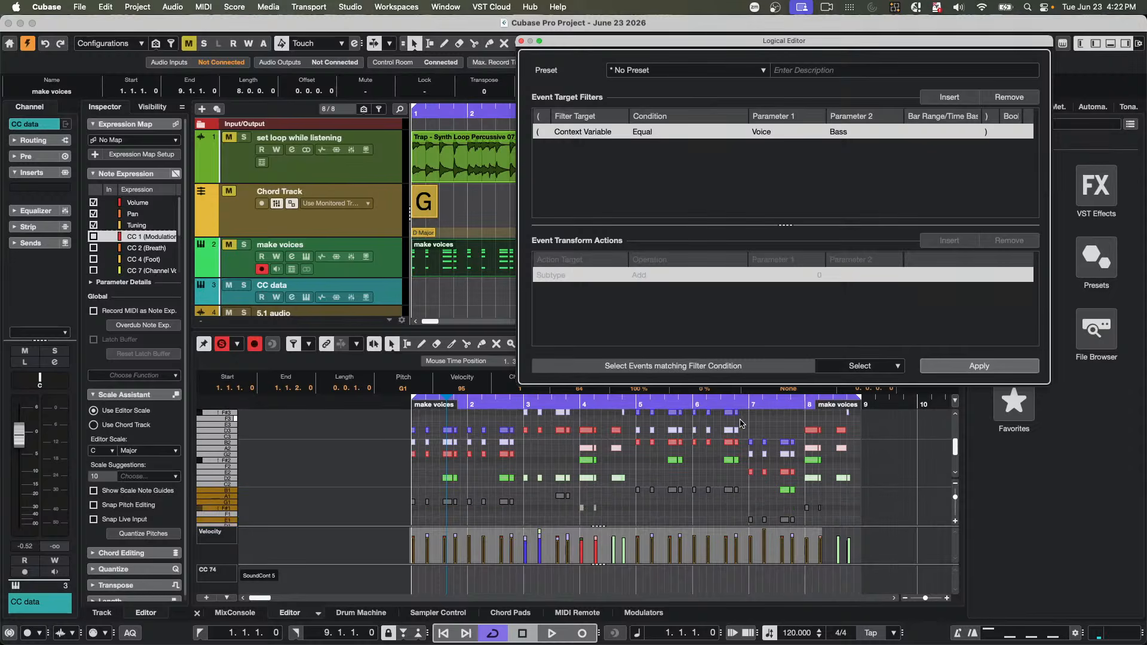
- Change the filter's voice to Alto and apply it to select the alto notes
click(861, 134)
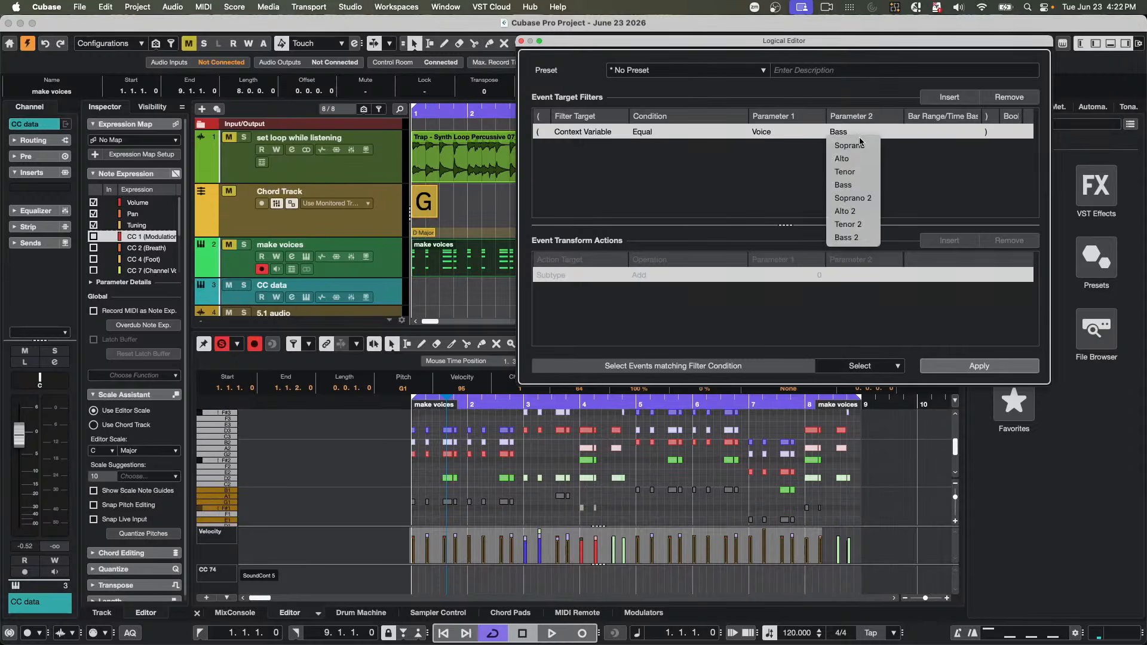
click(849, 158)
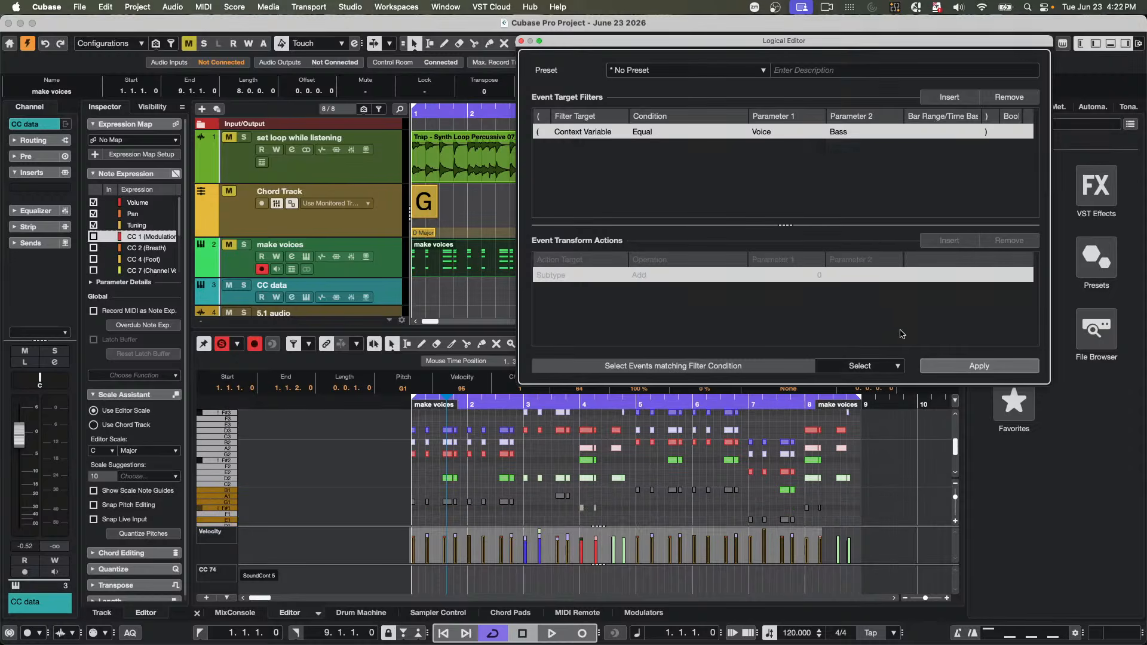
click(947, 367)
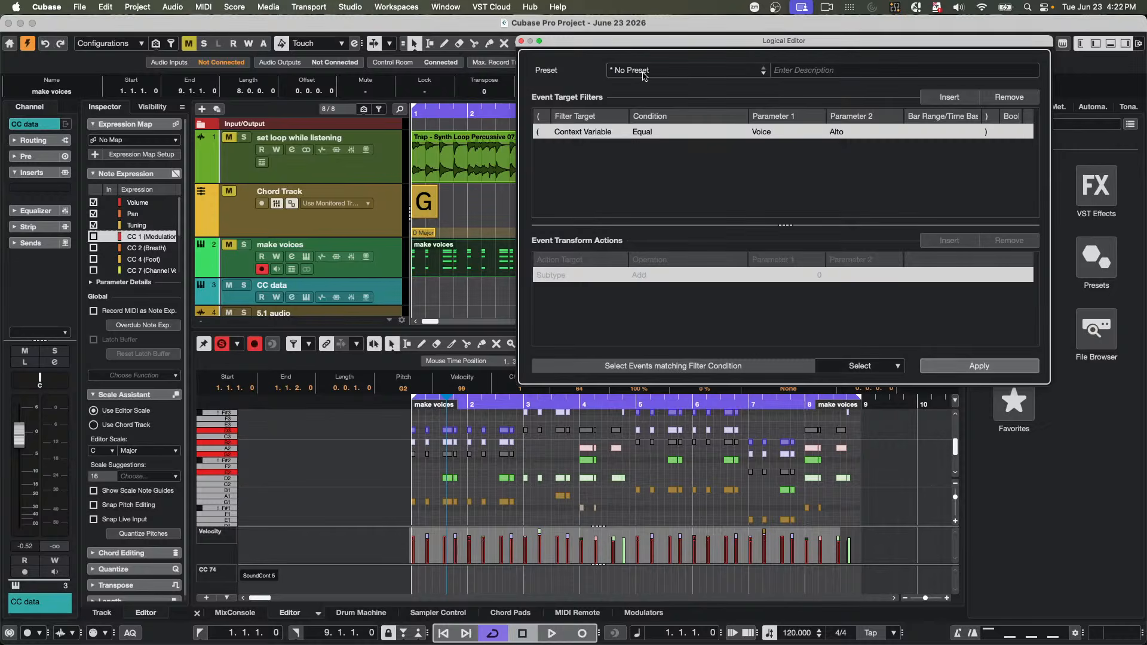
- Close the Logical Editor and select the make voices track in the project
click(521, 40)
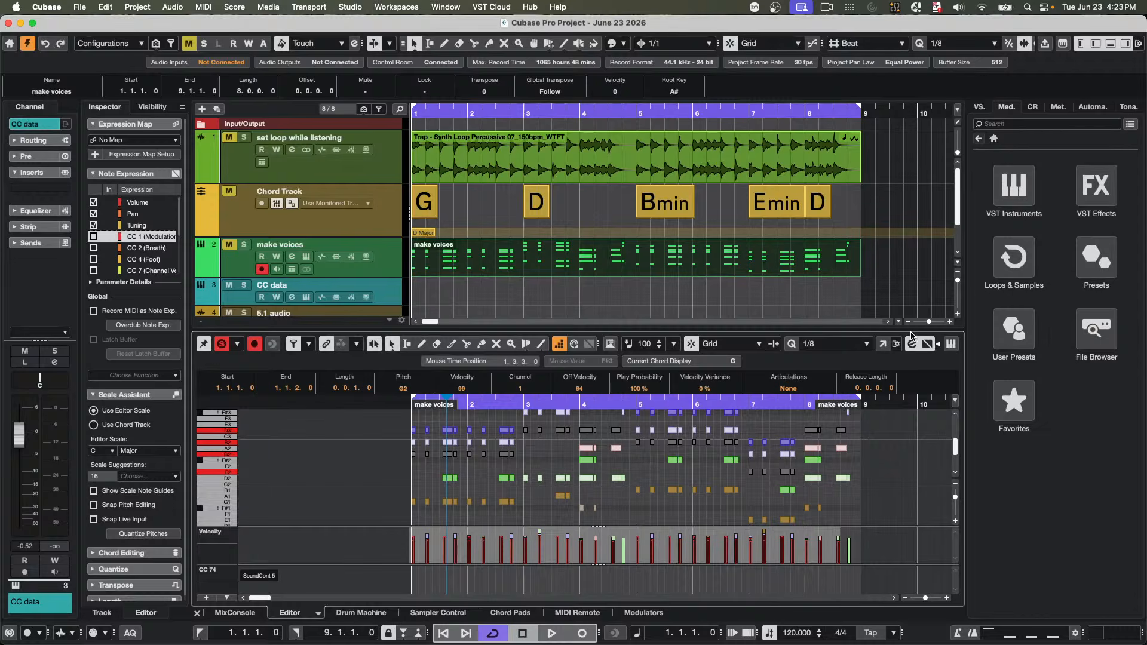
click(506, 304)
click(378, 159)
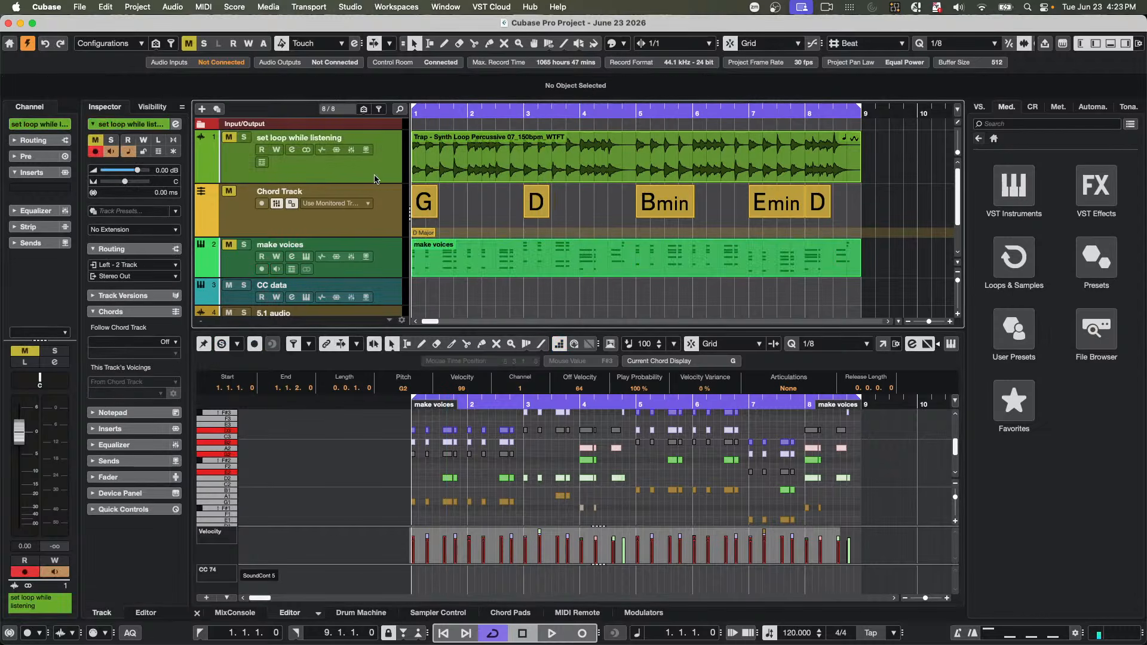
click(387, 266)
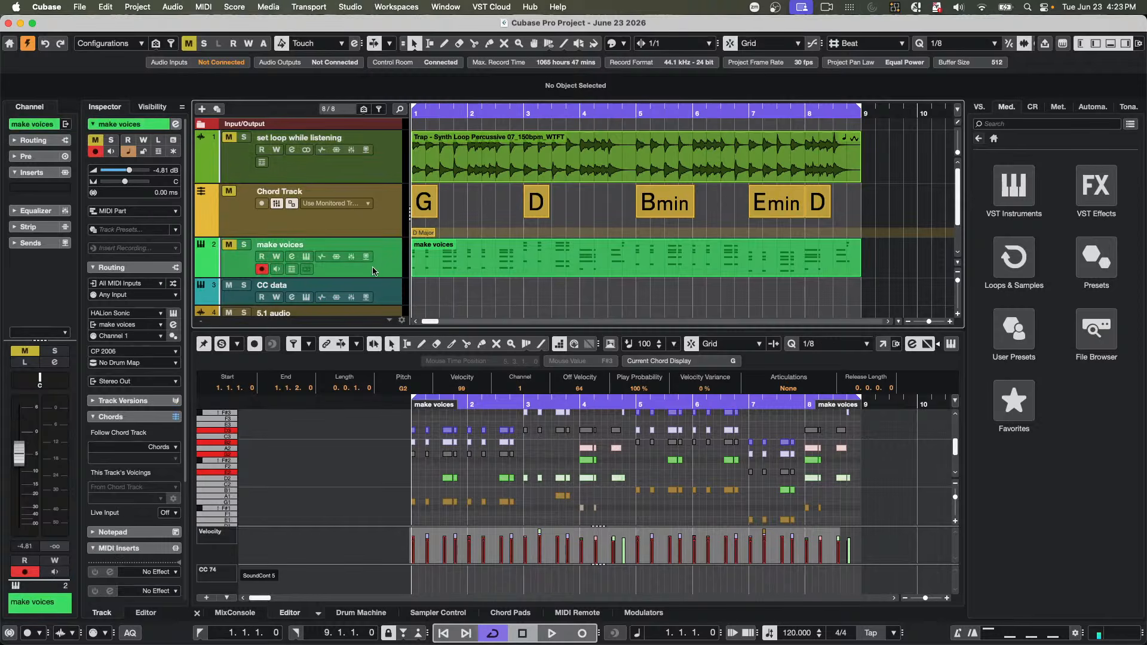
- Examine the hidden instrument track controls and the available presets in the Track Controls Settings for the make voices track
right_click(374, 271)
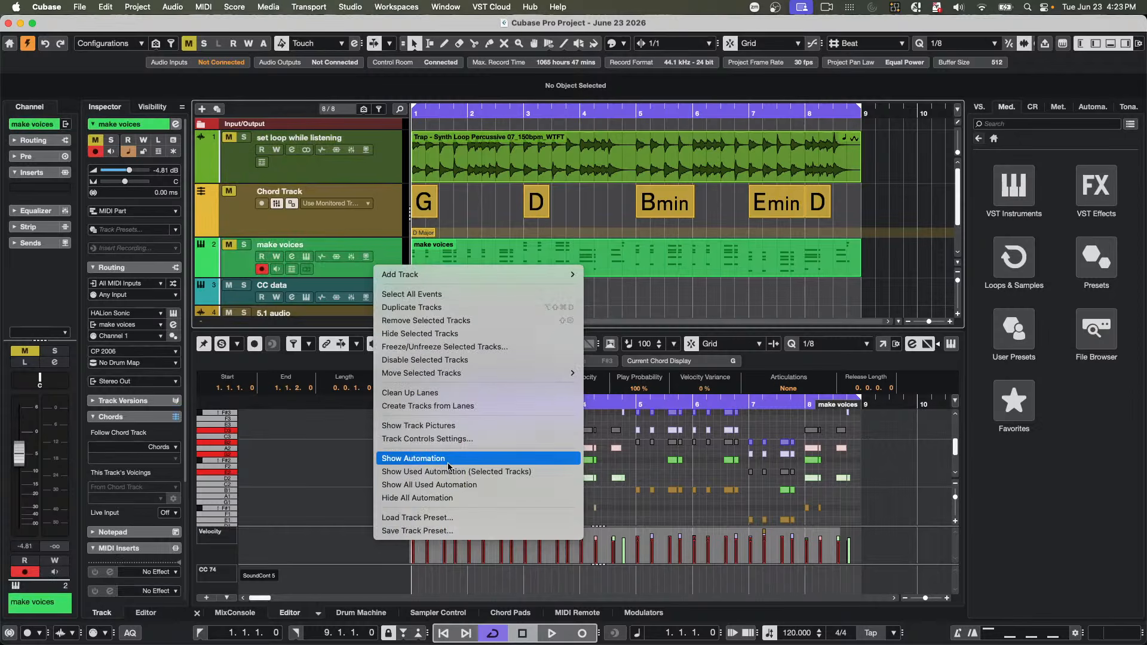
click(449, 440)
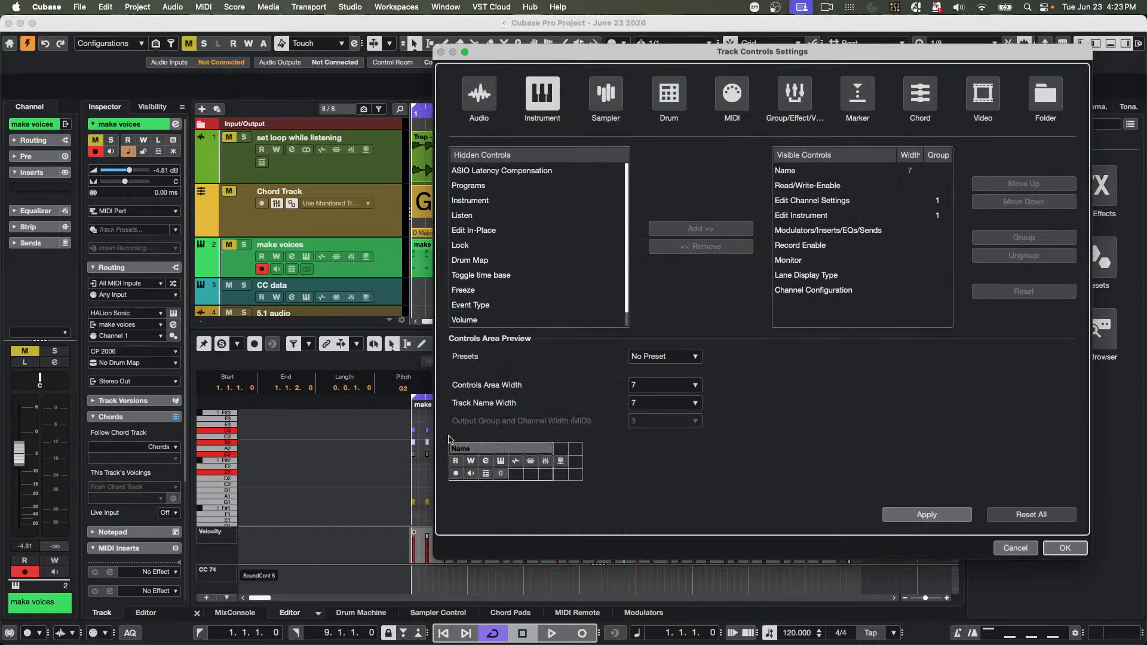
click(459, 203)
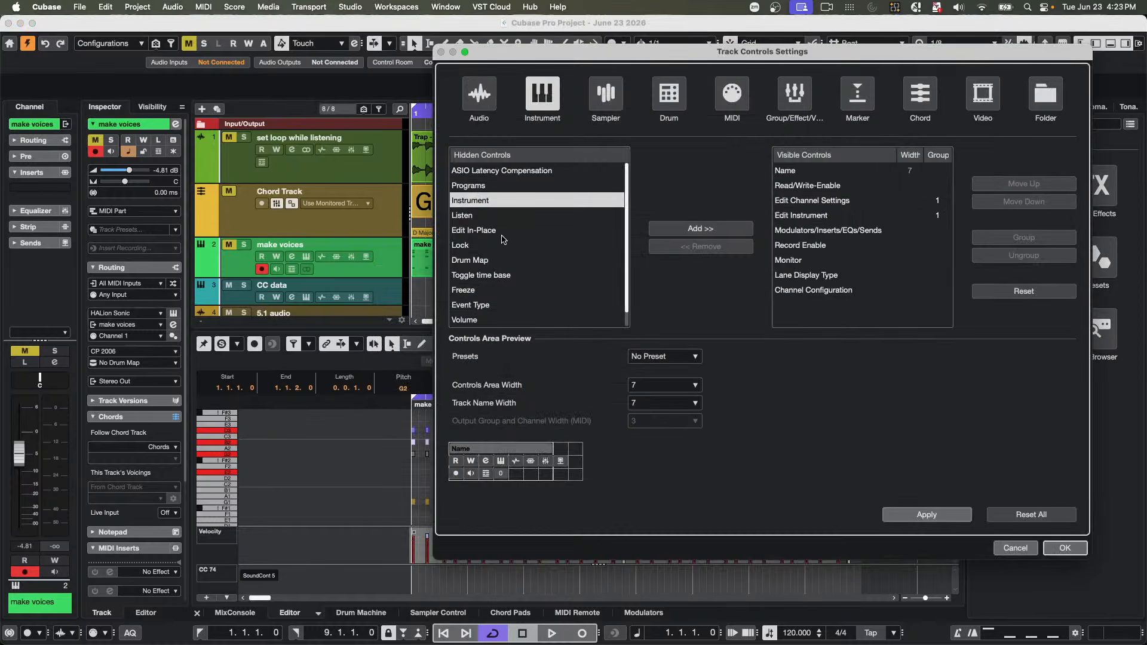
scroll(524, 298, down, 1)
scroll(518, 296, up, 1)
click(686, 359)
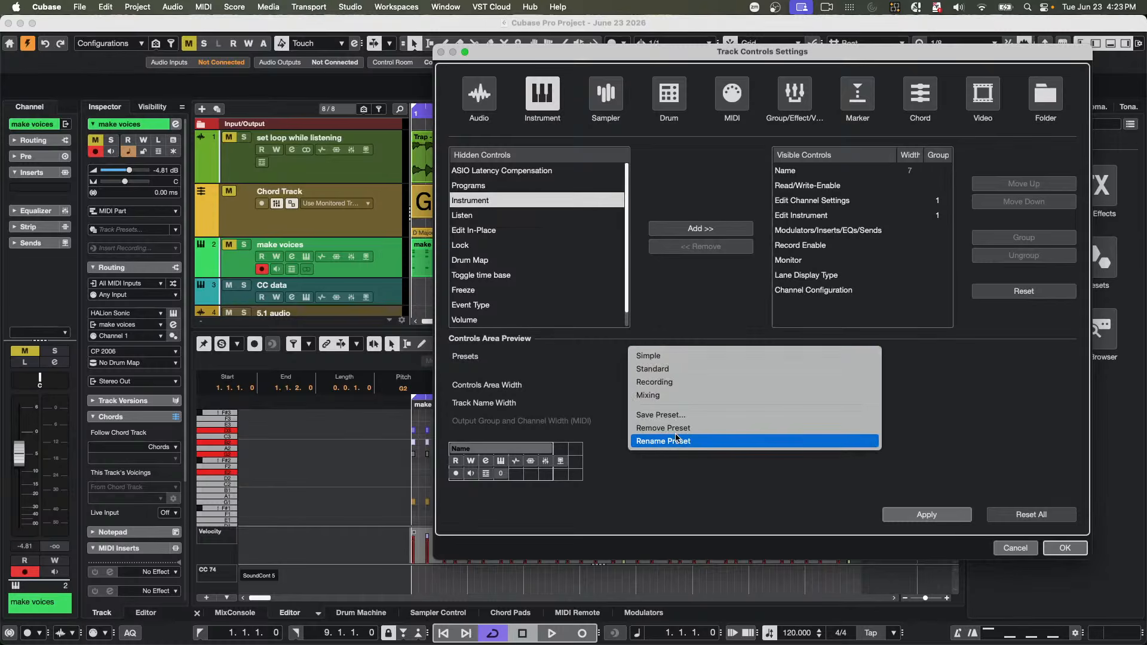
click(919, 465)
click(1065, 550)
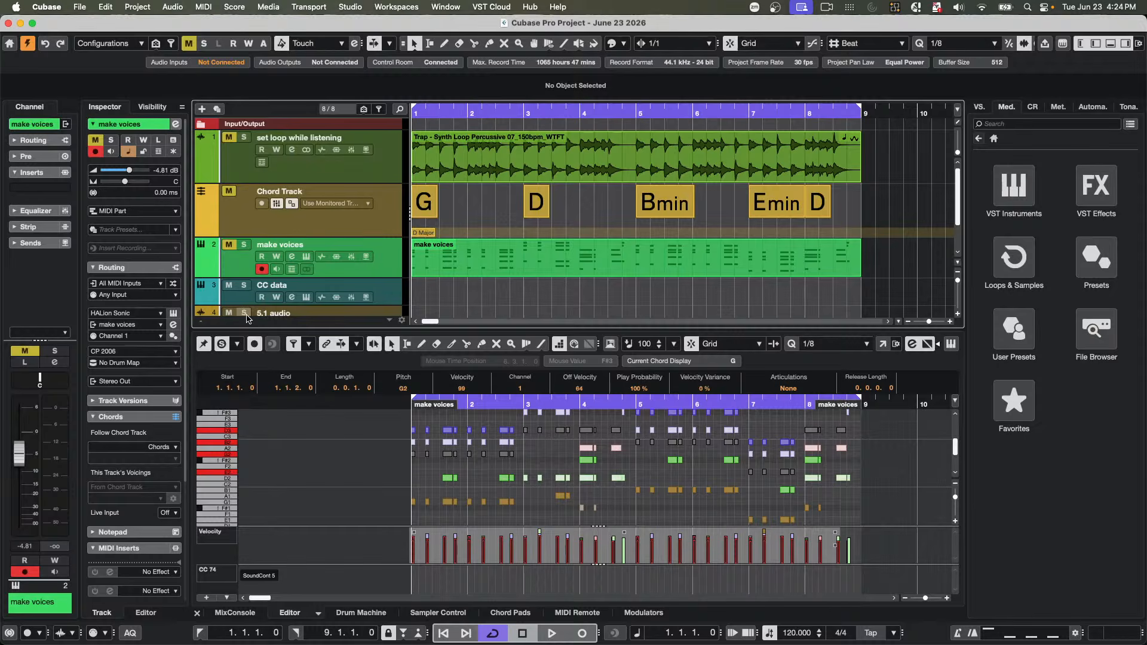
- Enlarge the track area above the editor and apply the Recording preset to the track controls
drag(263, 330, 263, 384)
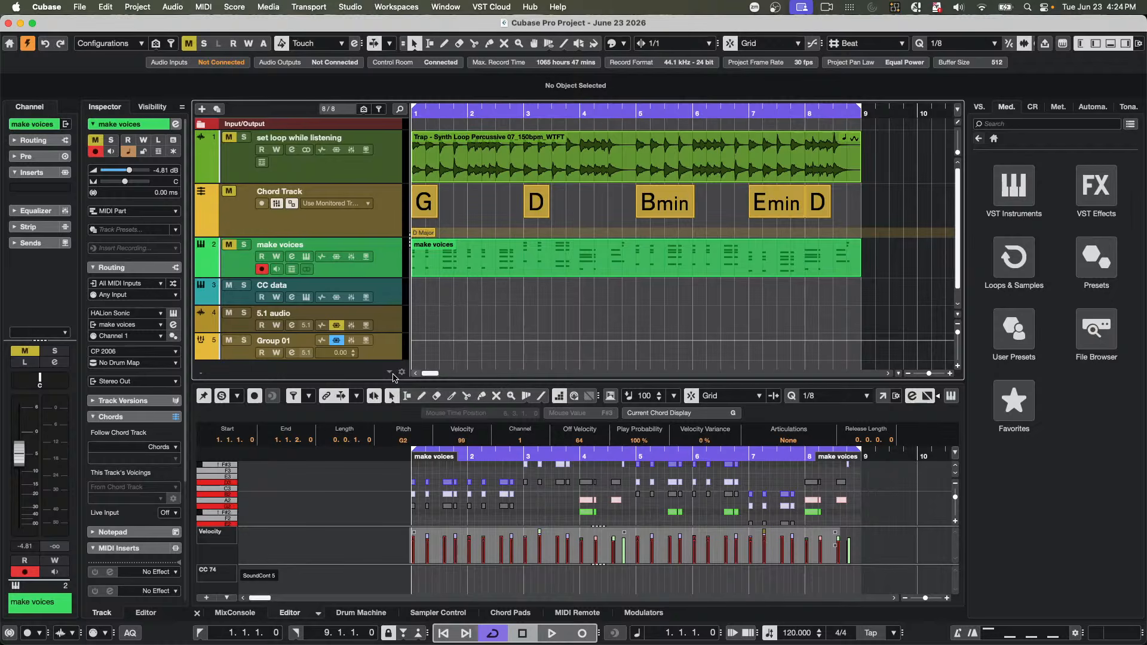
click(401, 372)
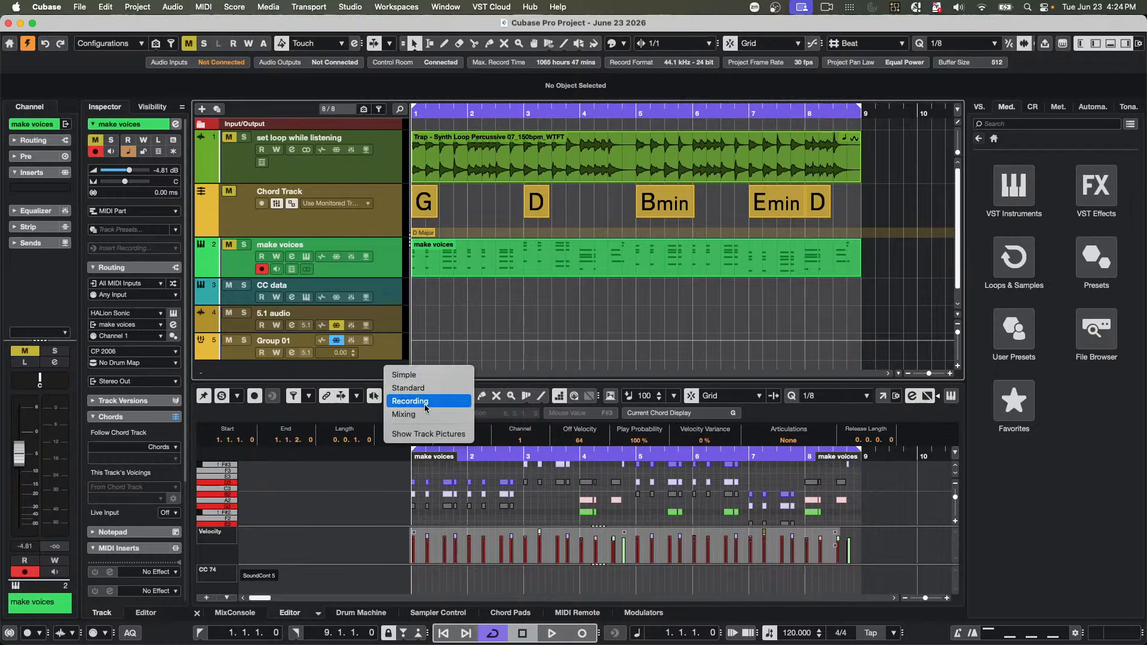
click(412, 401)
- Switch the track controls preset to Standard, back to Recording, and to Standard again
click(393, 374)
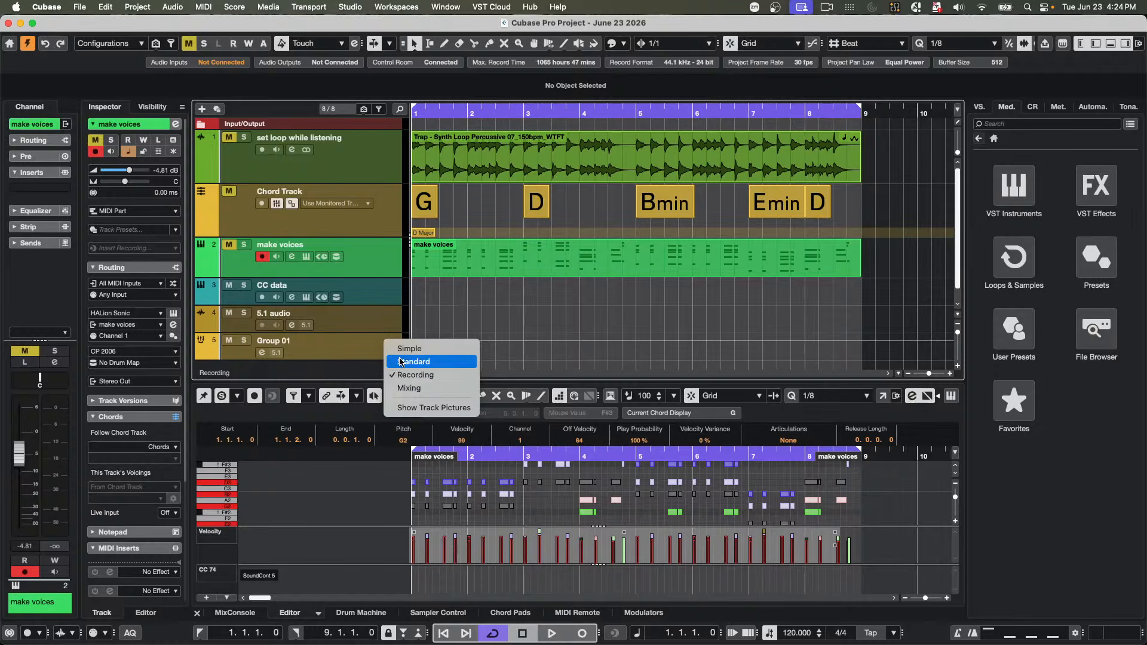
click(396, 362)
click(394, 375)
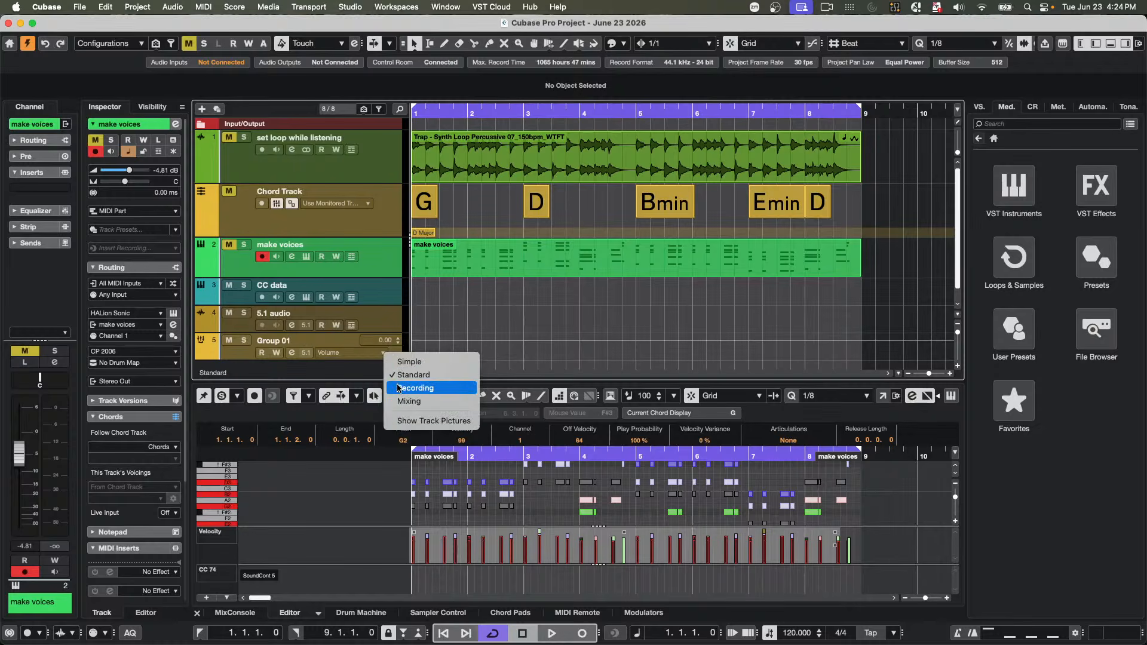
click(399, 388)
click(391, 375)
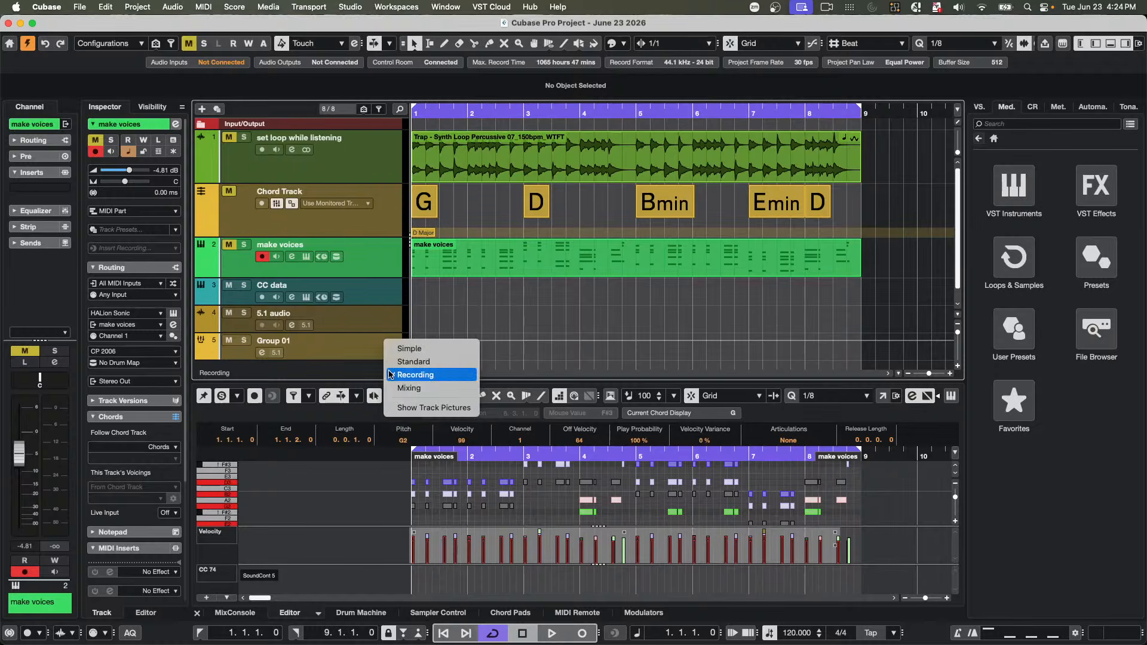
click(395, 361)
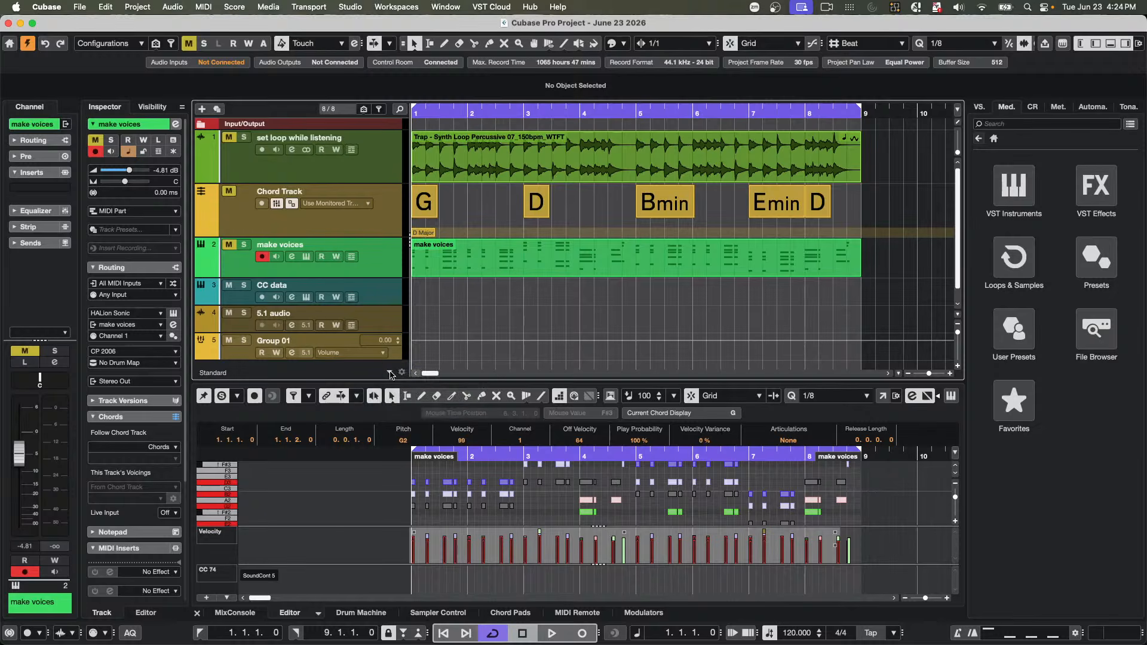
- Apply the Mixing preset to the track controls and review its instrument controls in the Track Controls Settings
click(391, 373)
click(403, 401)
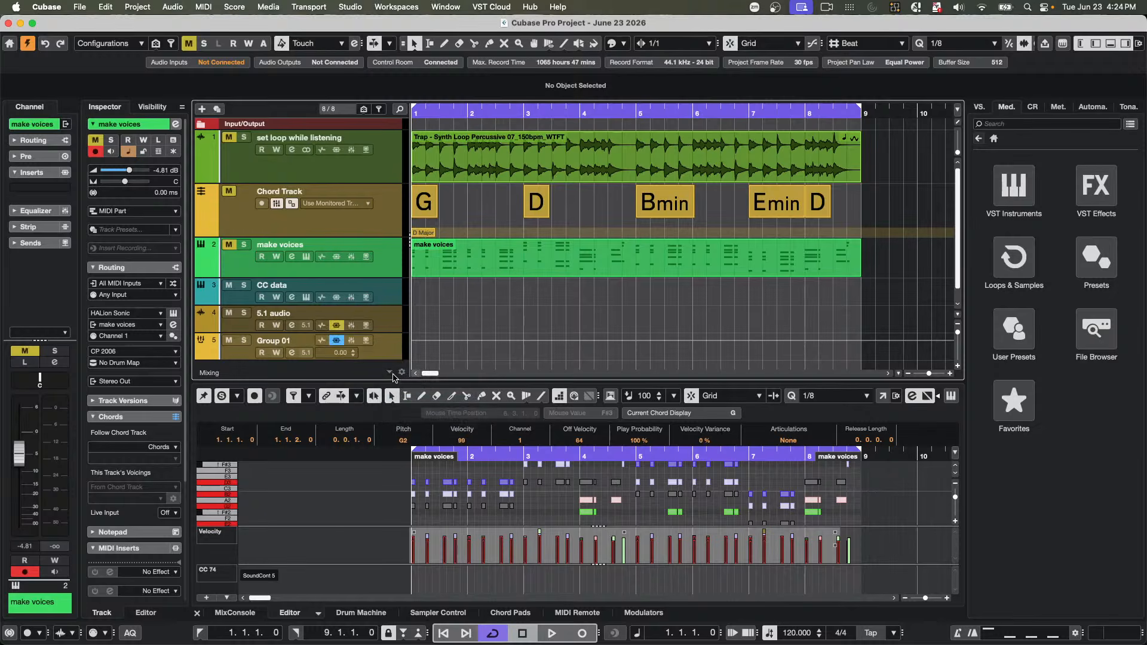
click(391, 374)
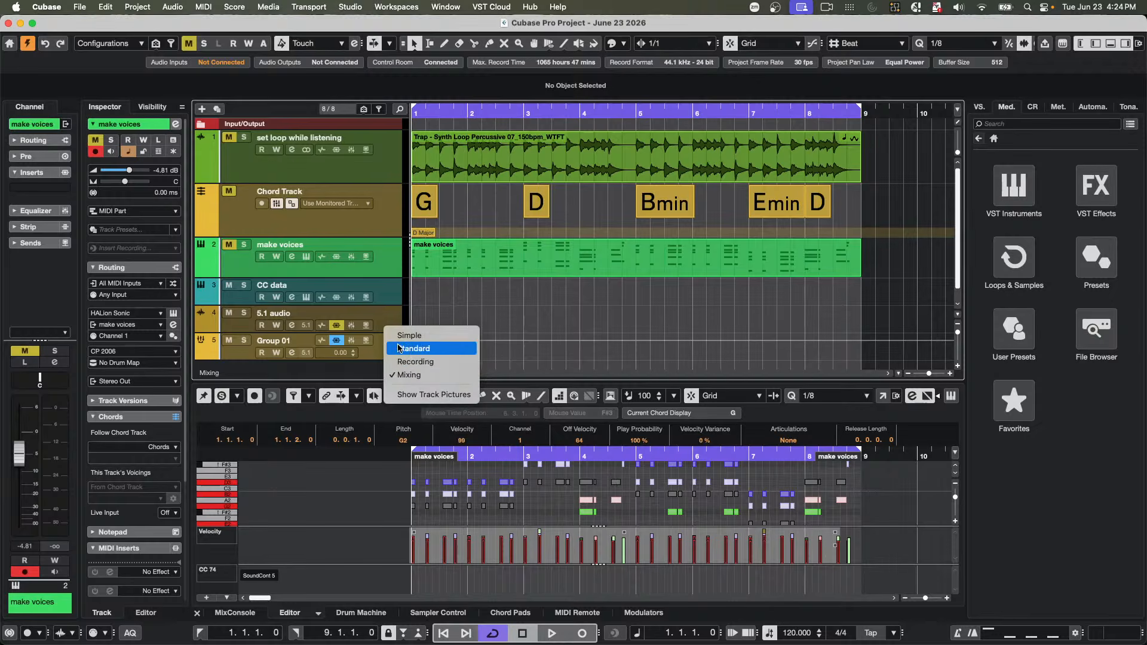
click(347, 369)
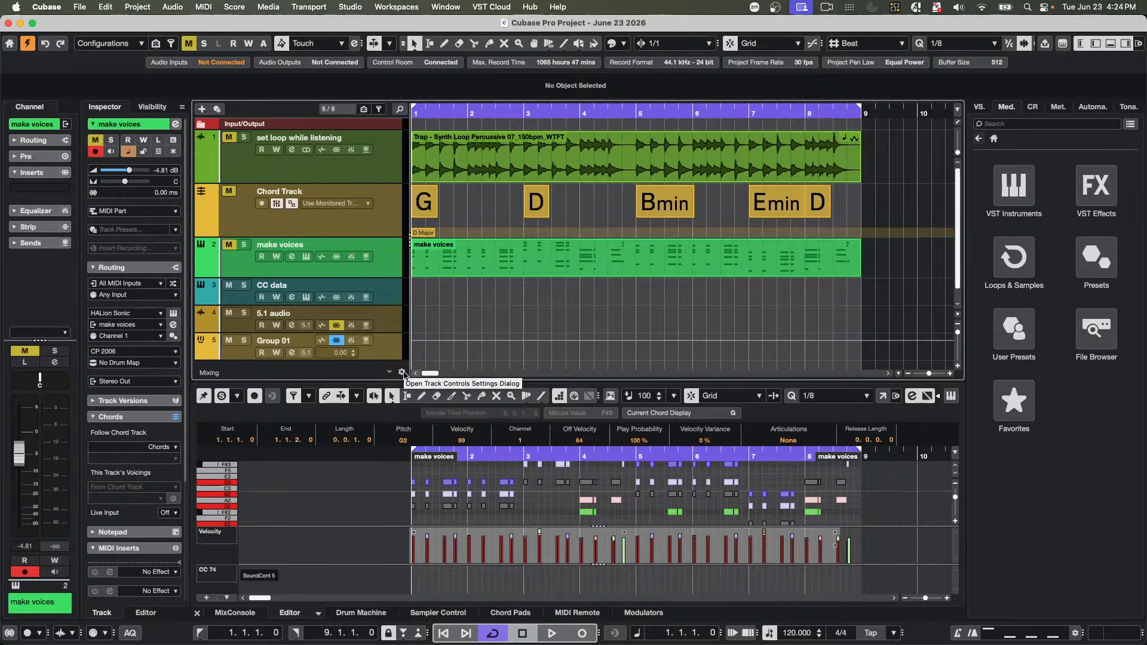
click(402, 373)
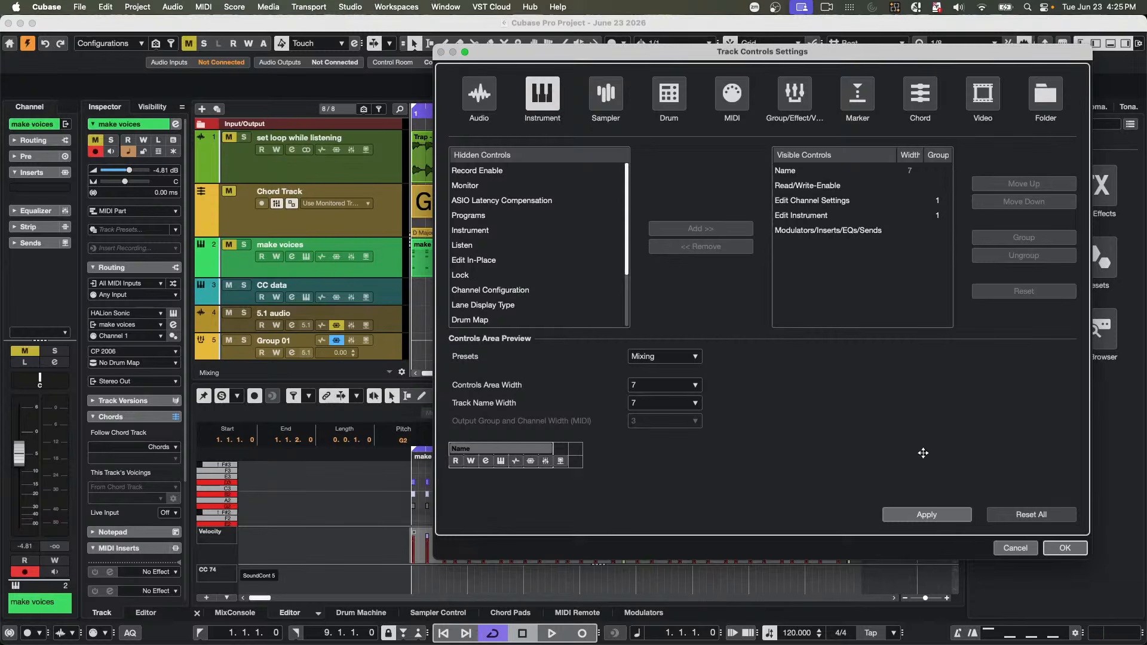
click(1076, 549)
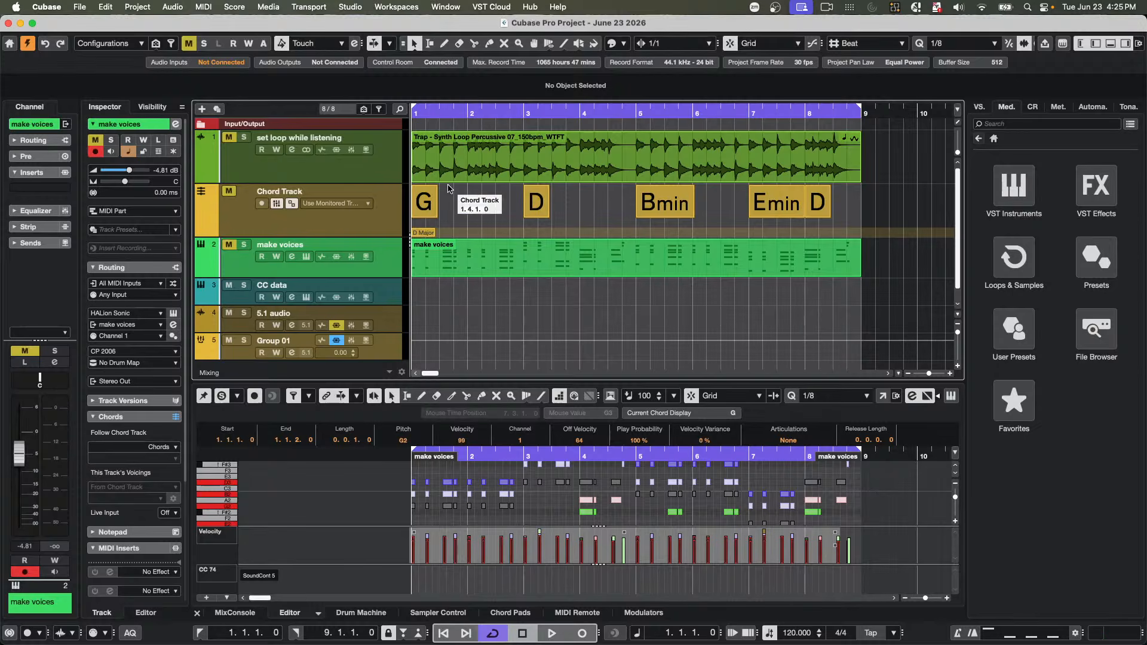
- Create a new empty project, cancelling the folder selection
click(80, 7)
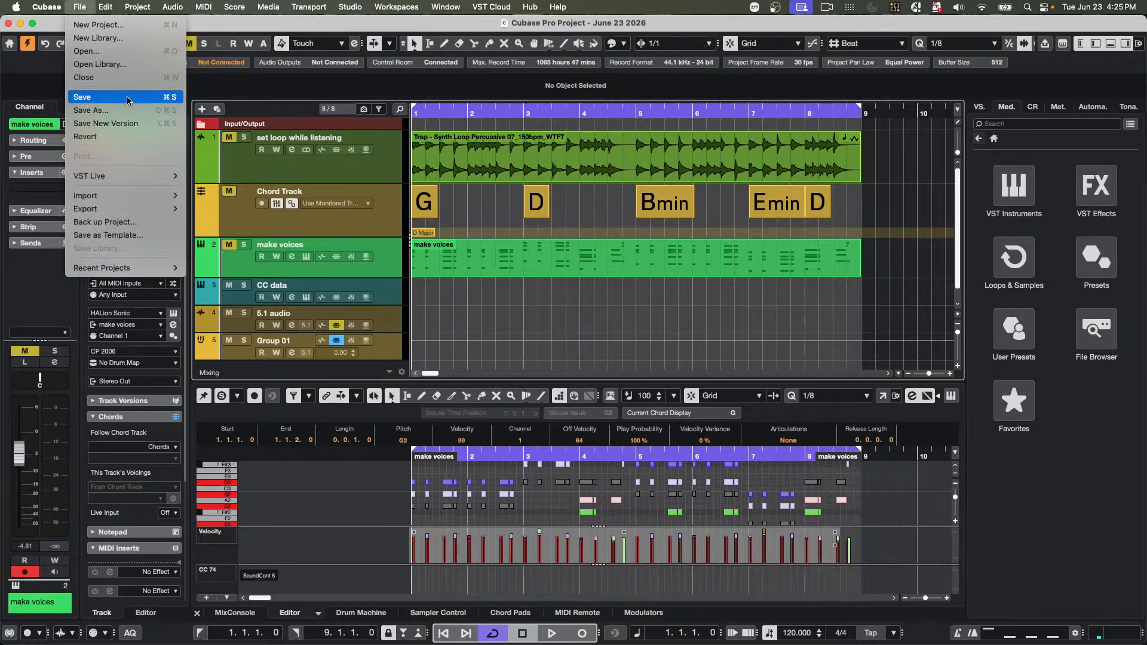
click(132, 22)
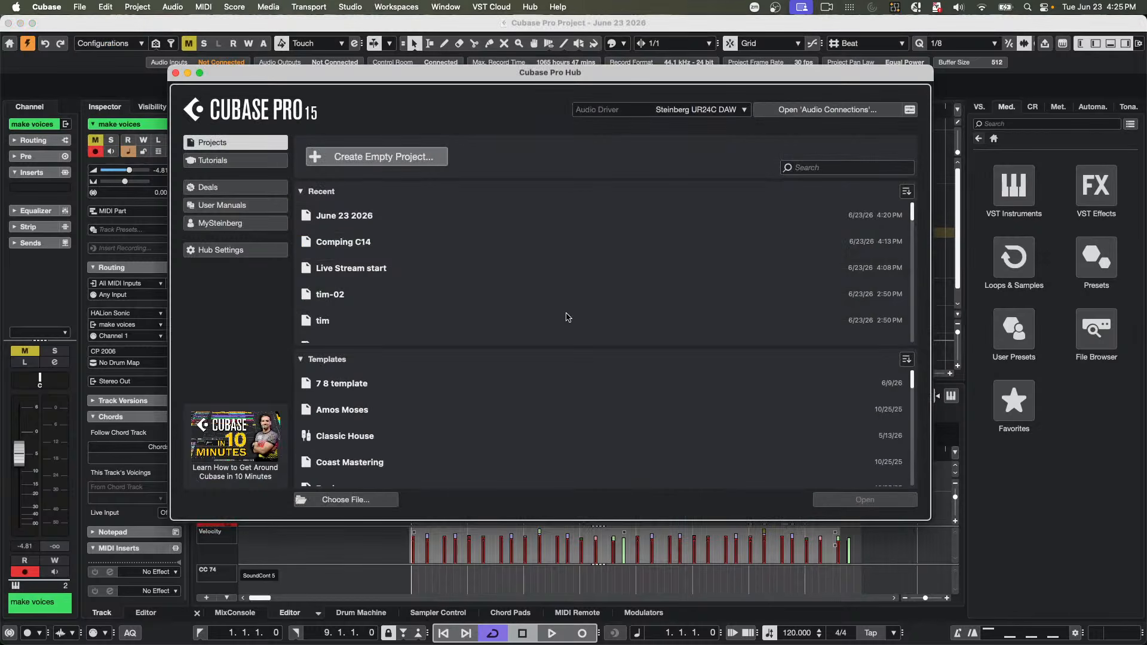
click(413, 155)
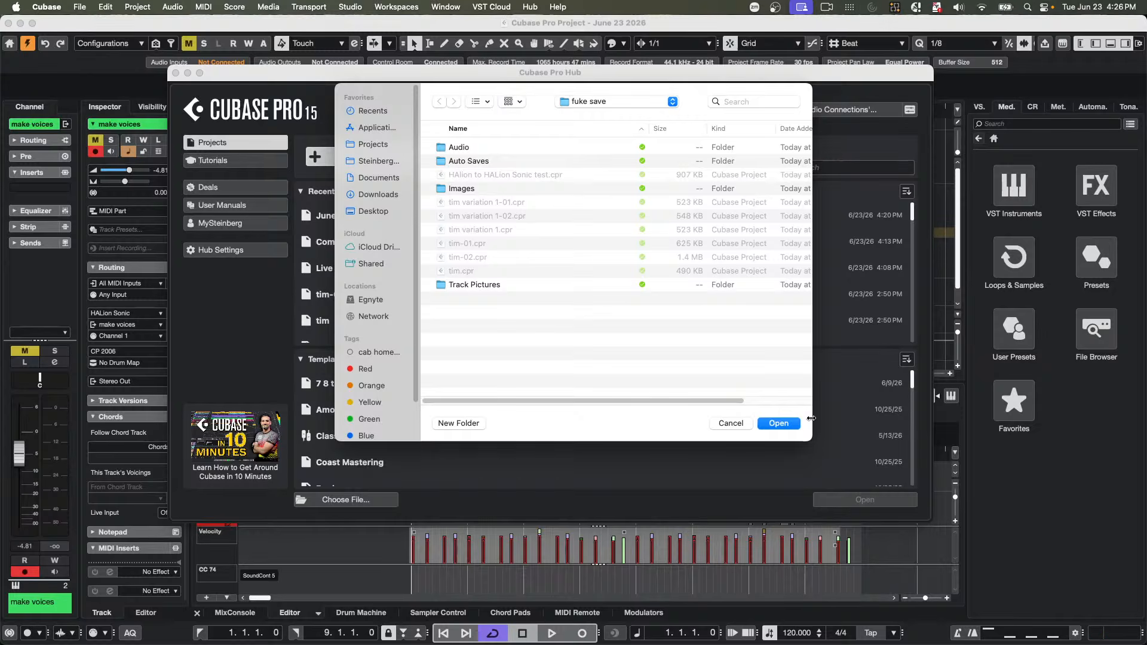
click(731, 423)
click(405, 163)
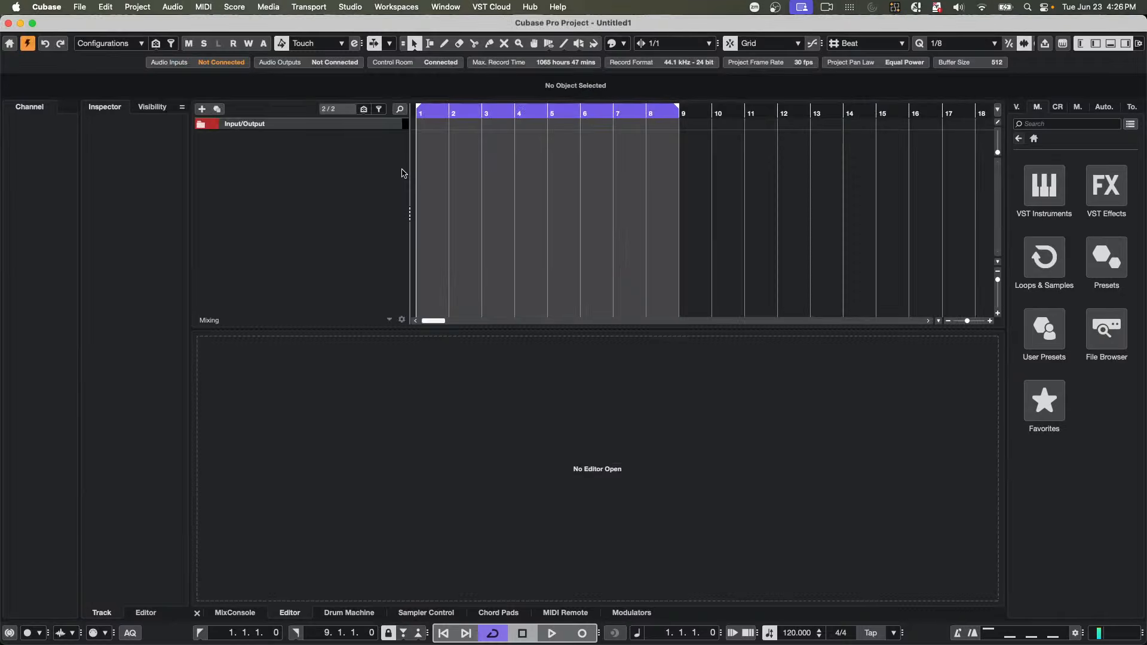
- Add one stereo audio track with input MR18 - 1 routed to Stereo Out
right_click(289, 156)
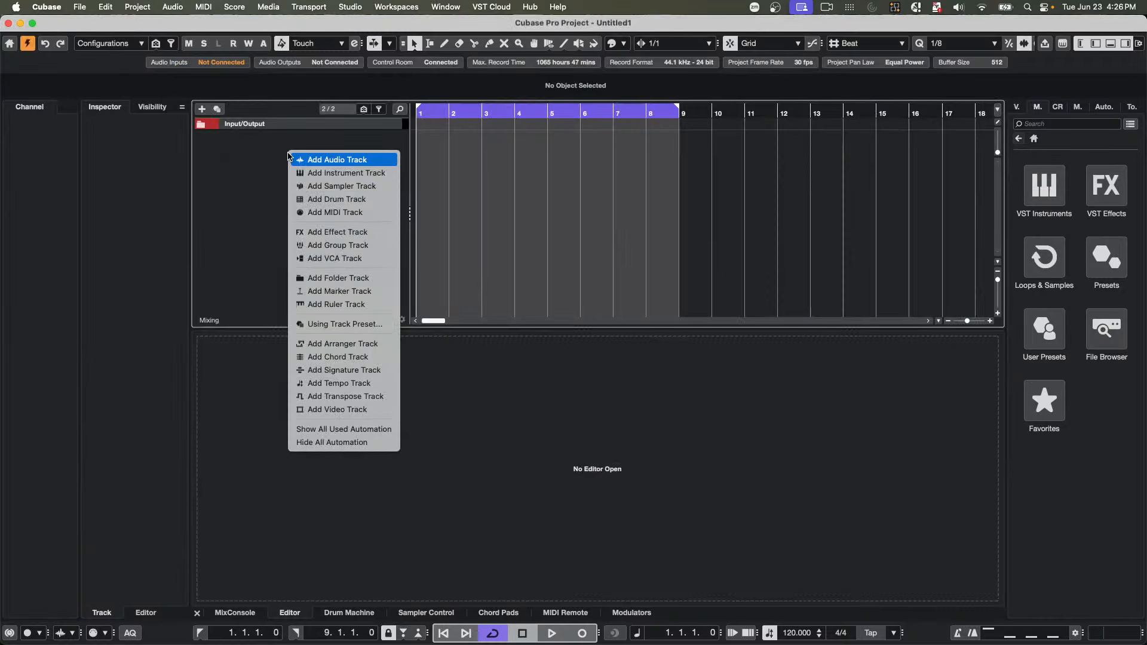
click(356, 161)
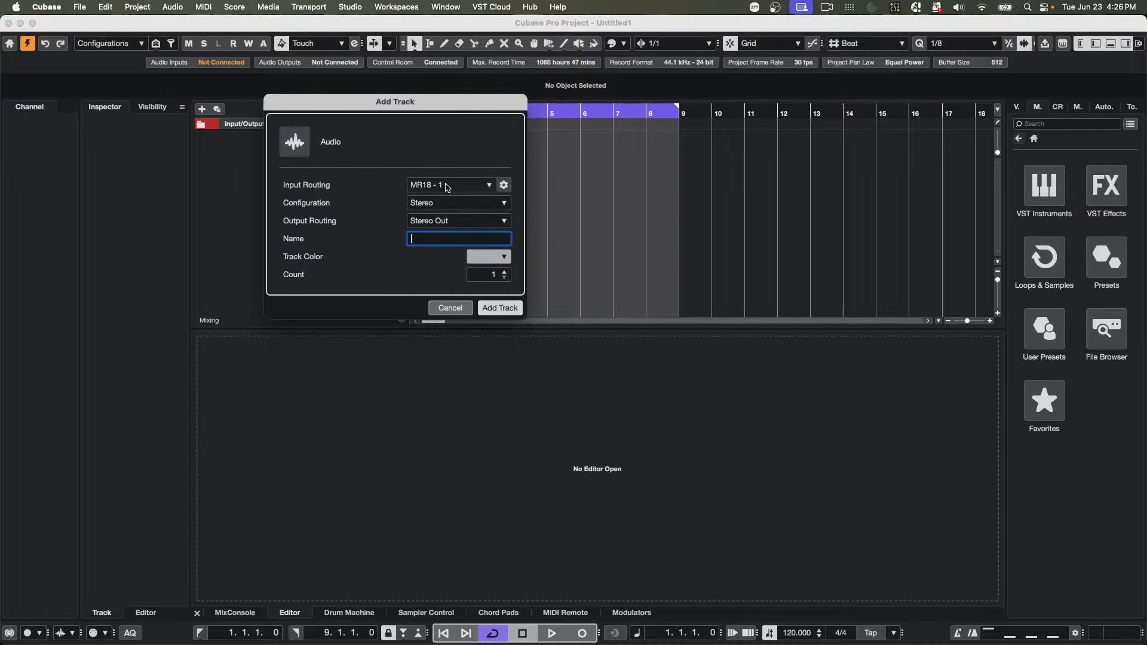
click(495, 308)
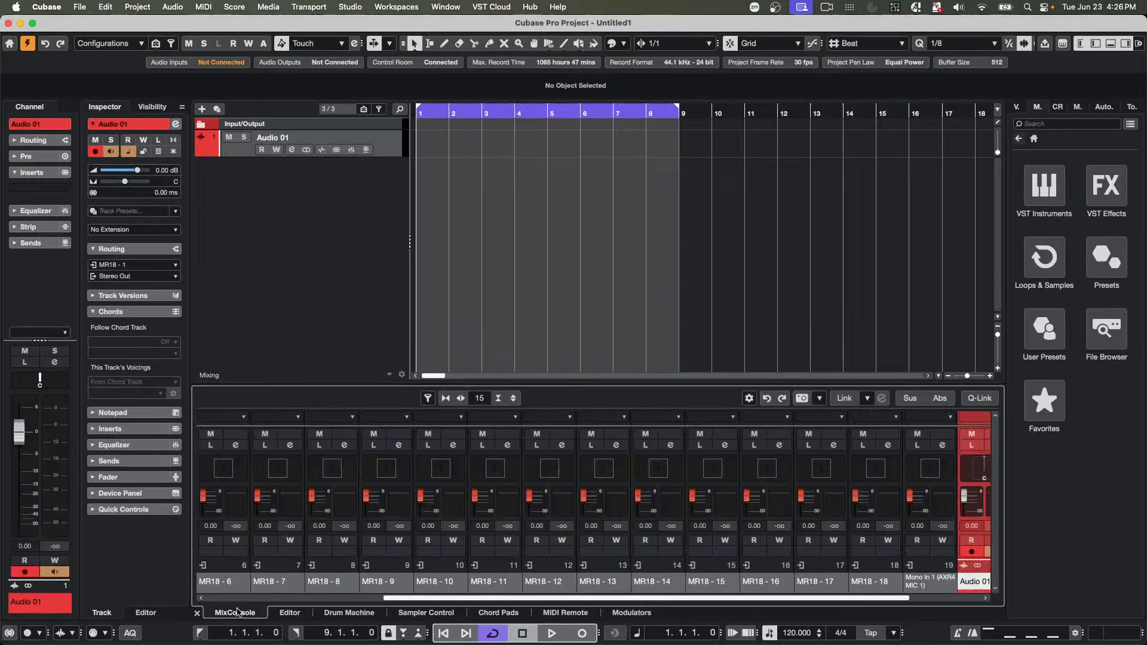
- Show the MixConsole below the project and check the input buses available for the new audio track
click(235, 613)
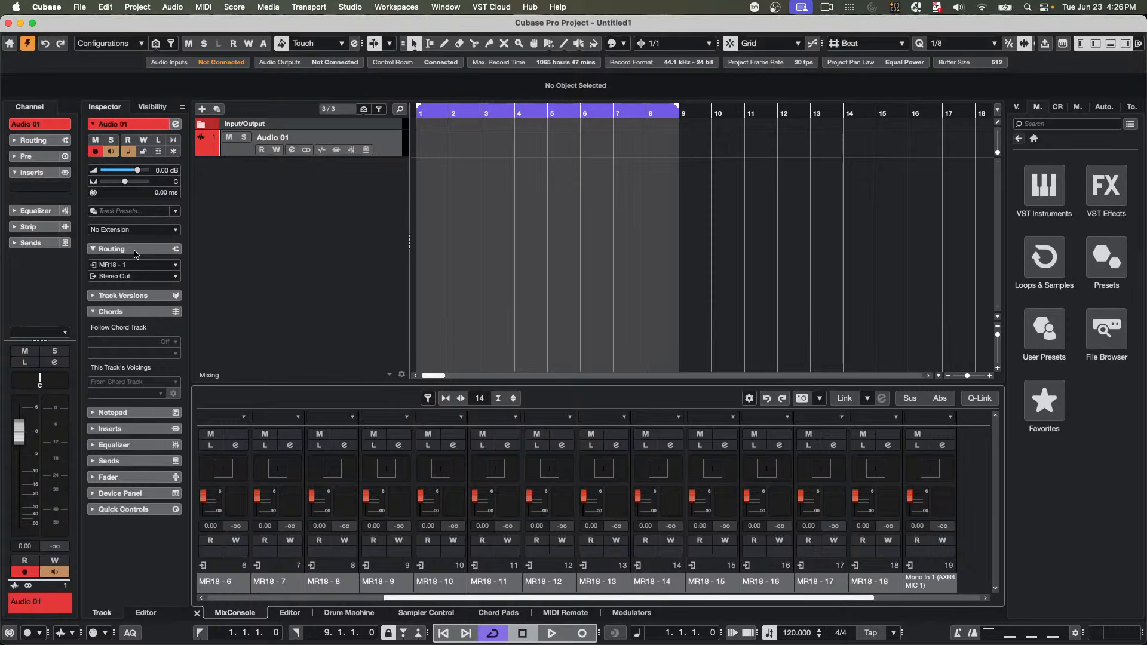
click(141, 266)
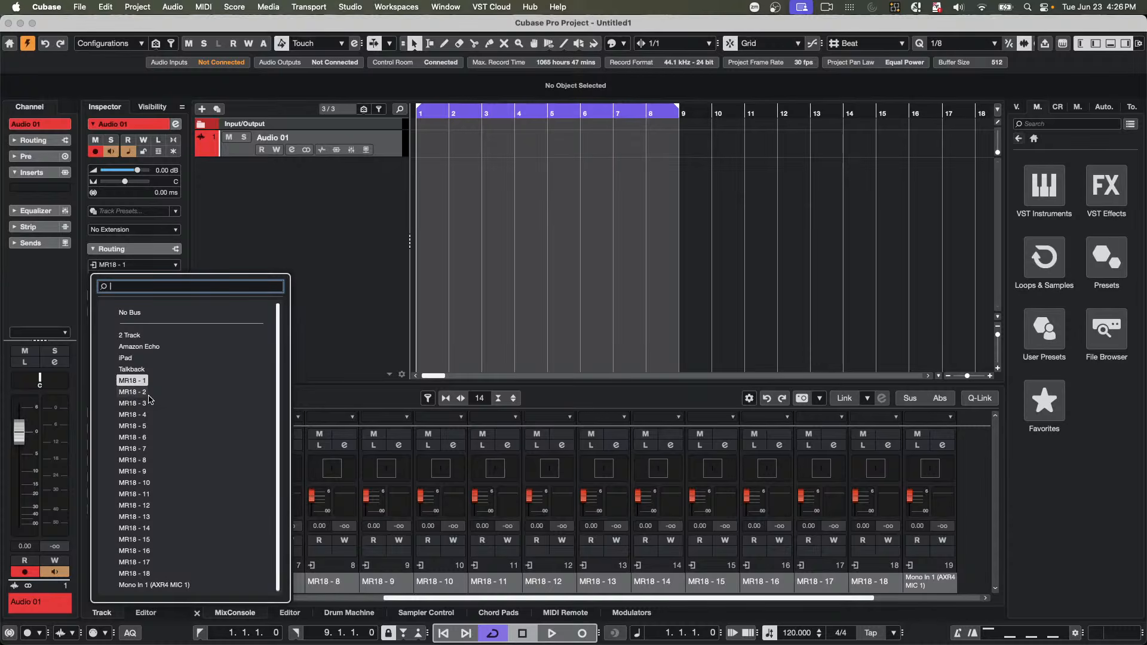
scroll(149, 399, down, 1)
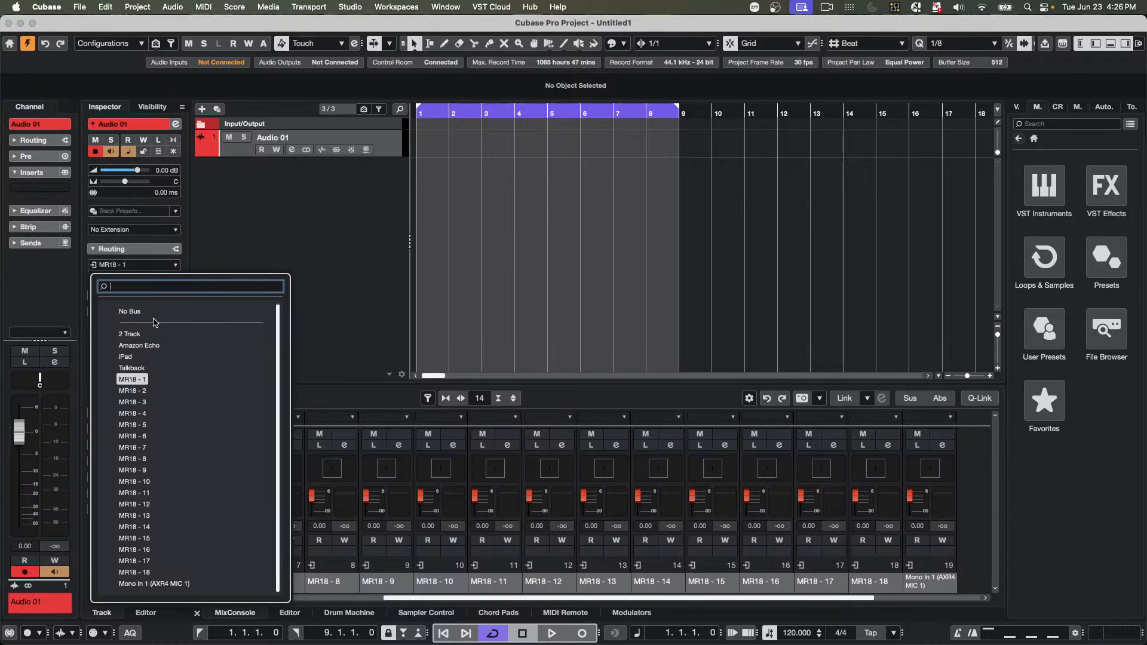
click(344, 242)
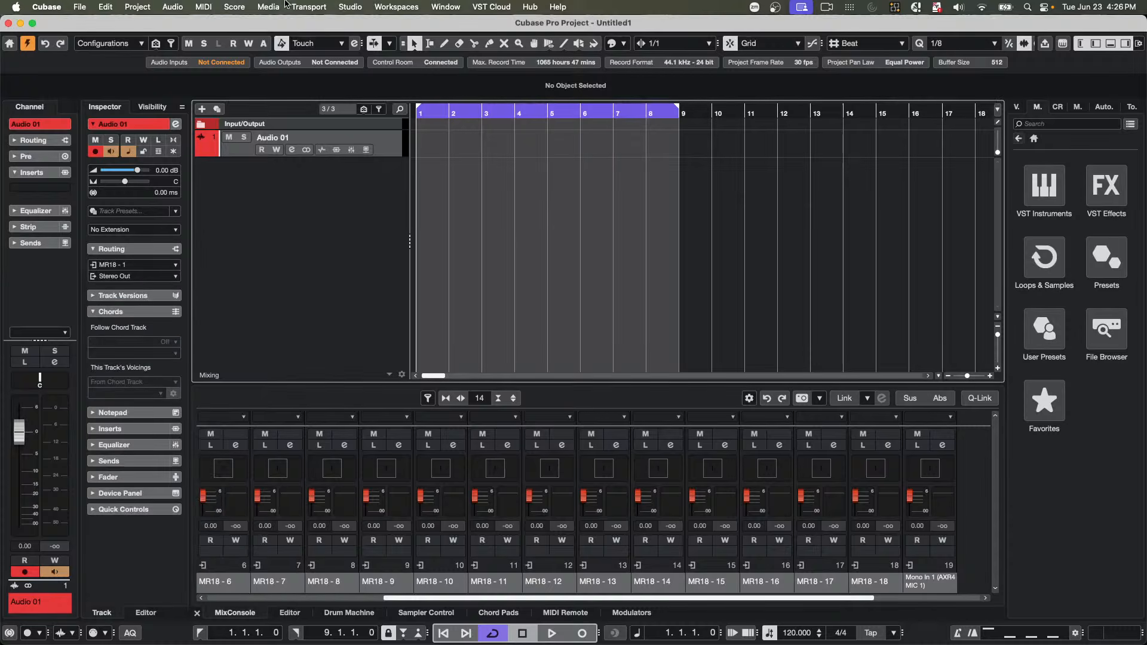
- Add one stereo input bus named Stereio in to the project's audio connections
click(351, 7)
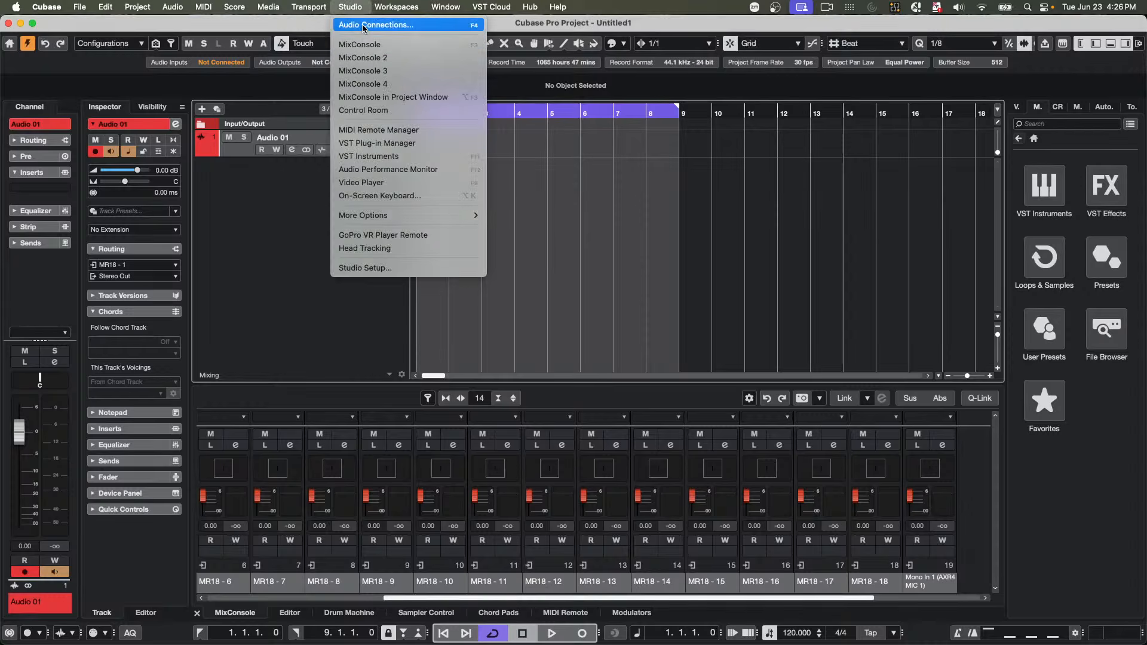
click(362, 24)
click(481, 97)
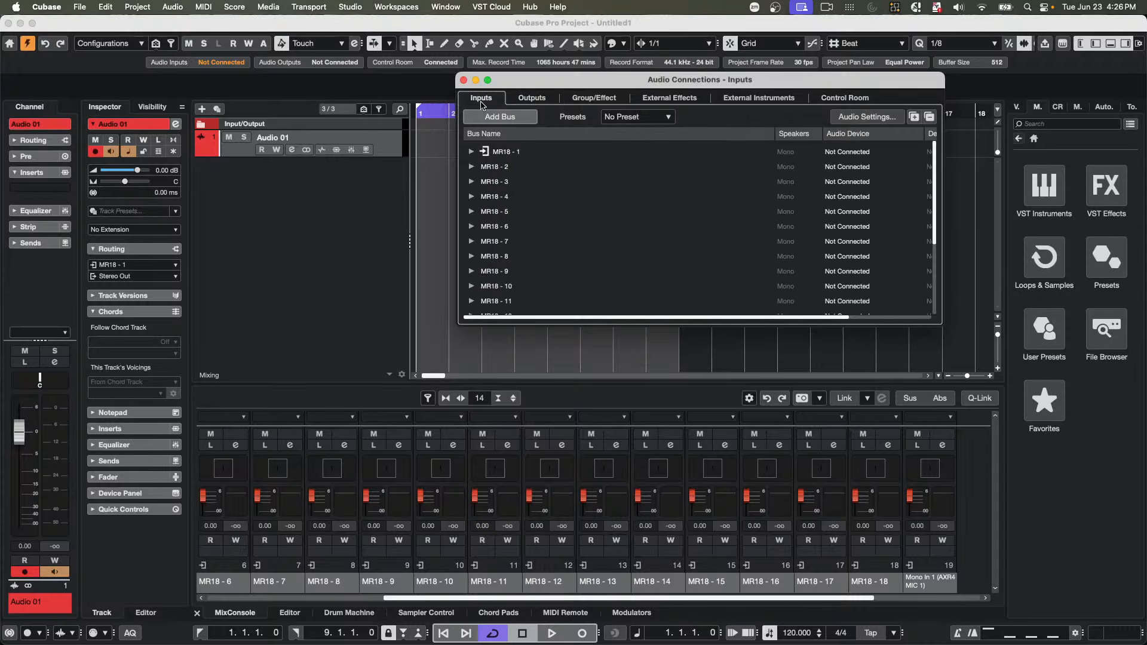
click(501, 117)
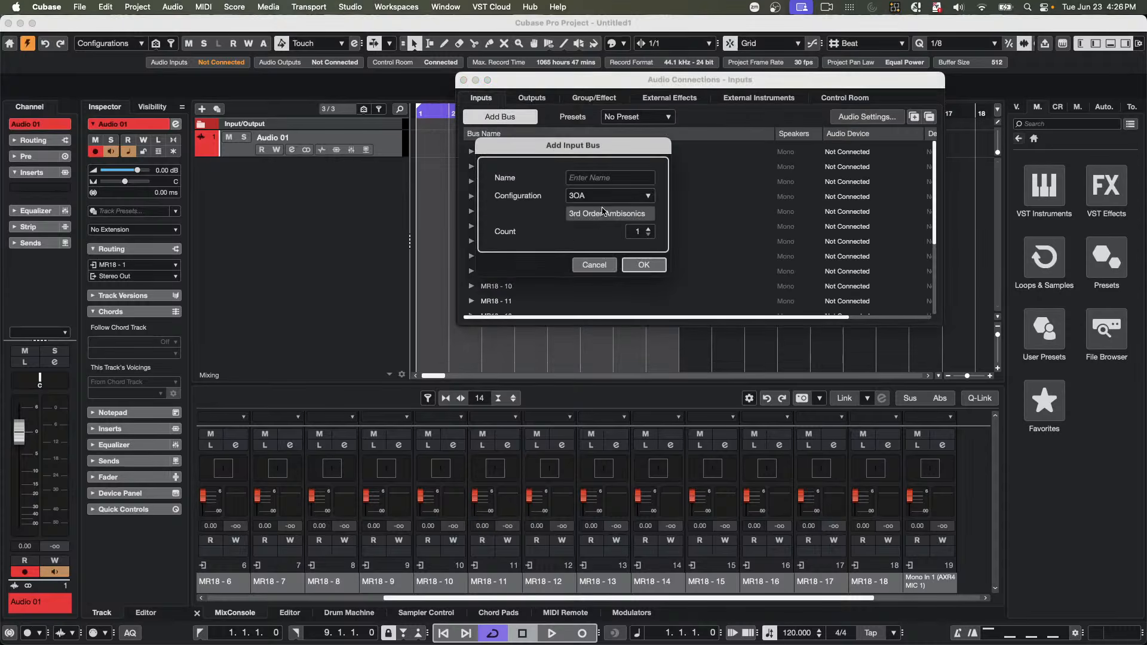
click(592, 197)
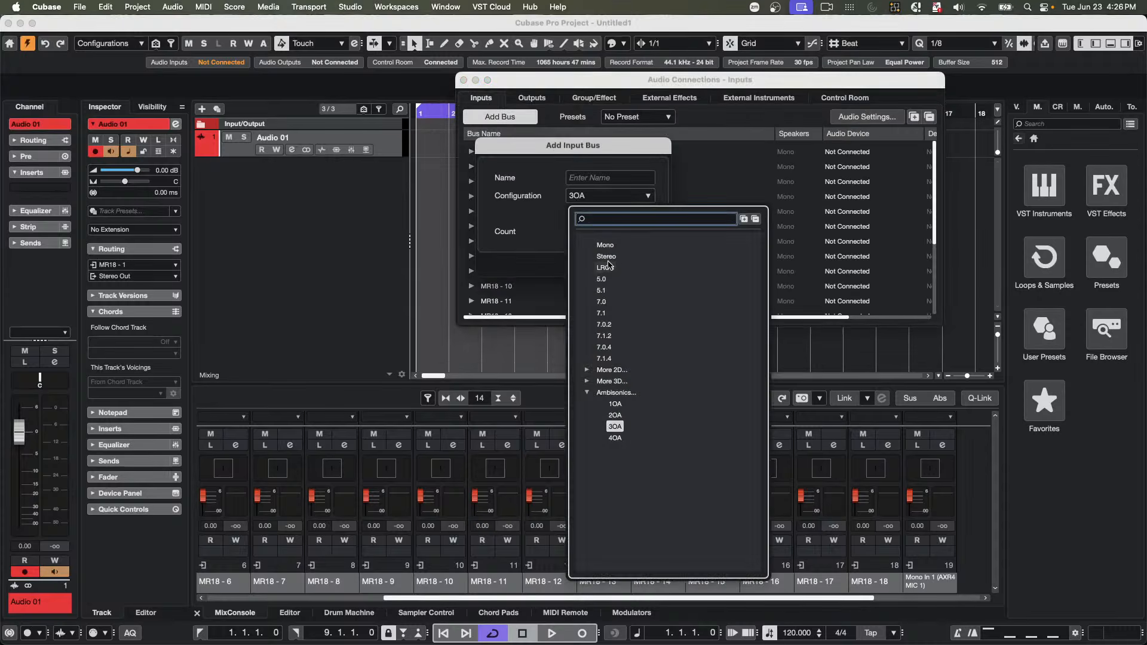
click(607, 257)
click(586, 177)
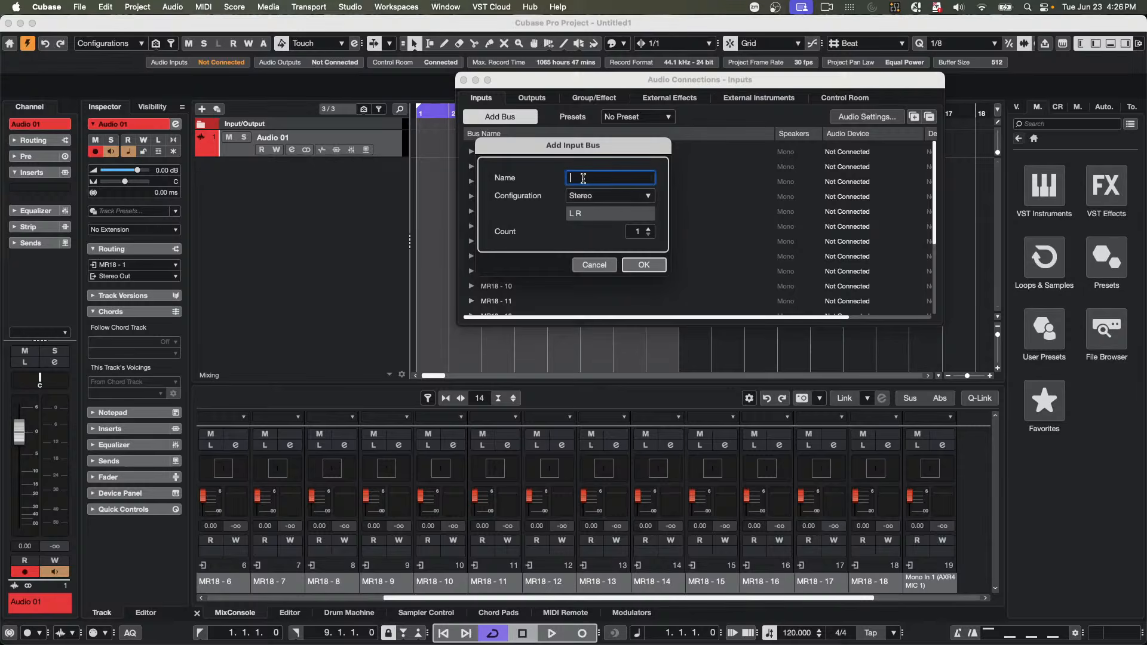
text(Stereo in)
key(Return)
click(658, 265)
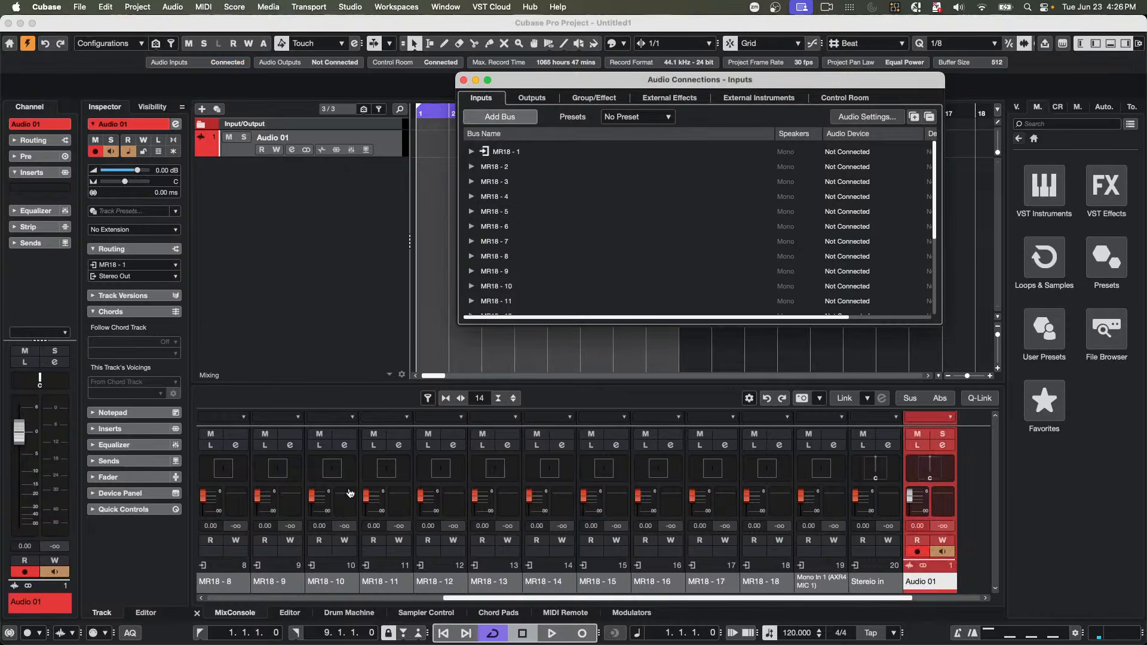
- Insert the TestGenerator plug-in in the first insert slot of Audio 01, and close the plug-in and channel settings windows
click(888, 445)
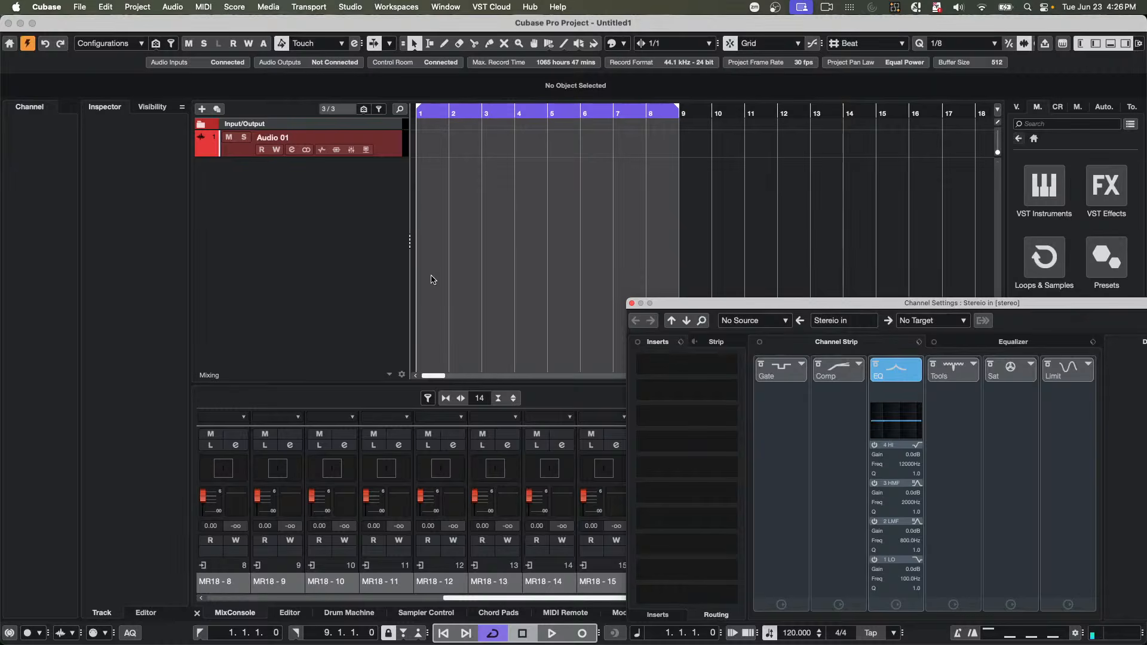
click(239, 155)
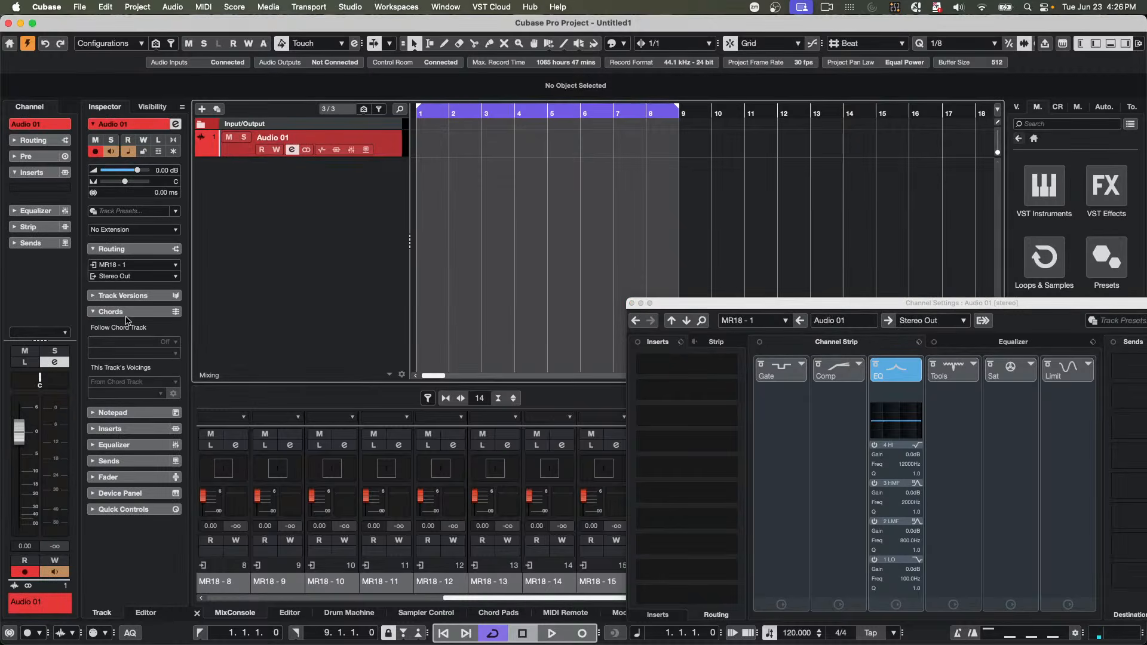
click(60, 187)
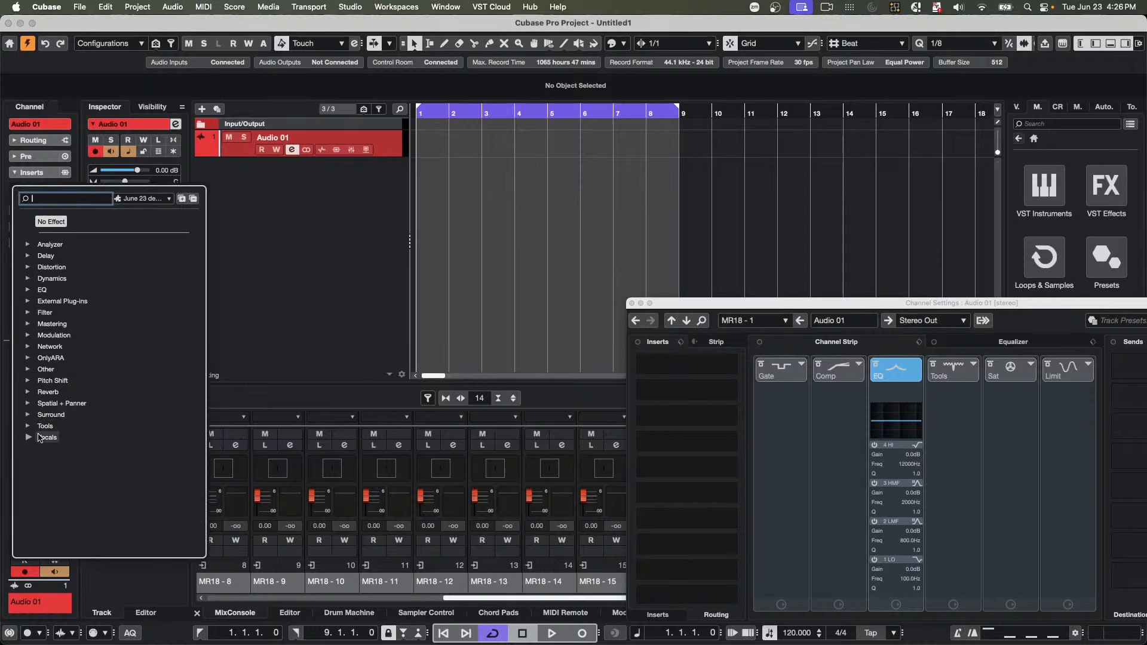
click(28, 426)
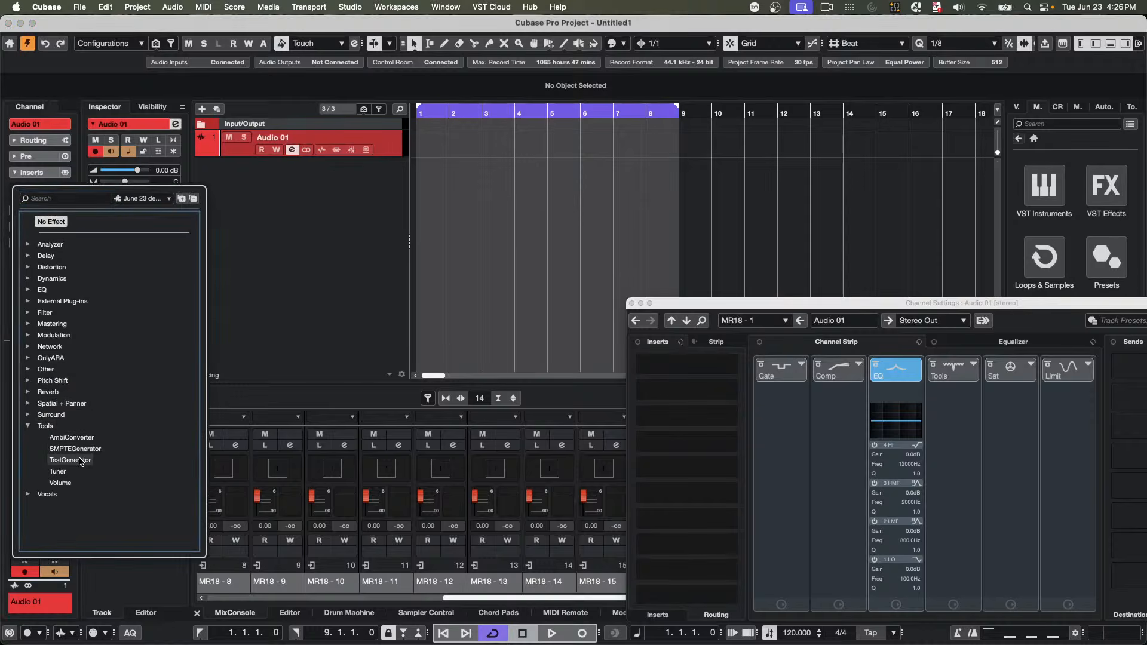
click(78, 460)
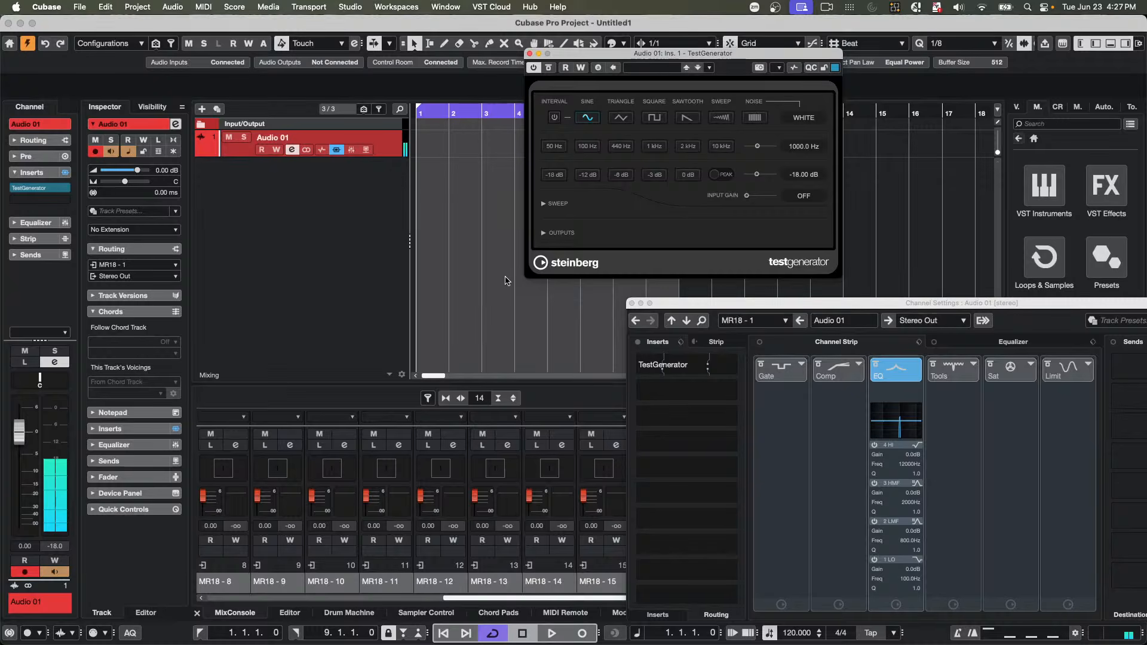
click(530, 53)
click(631, 303)
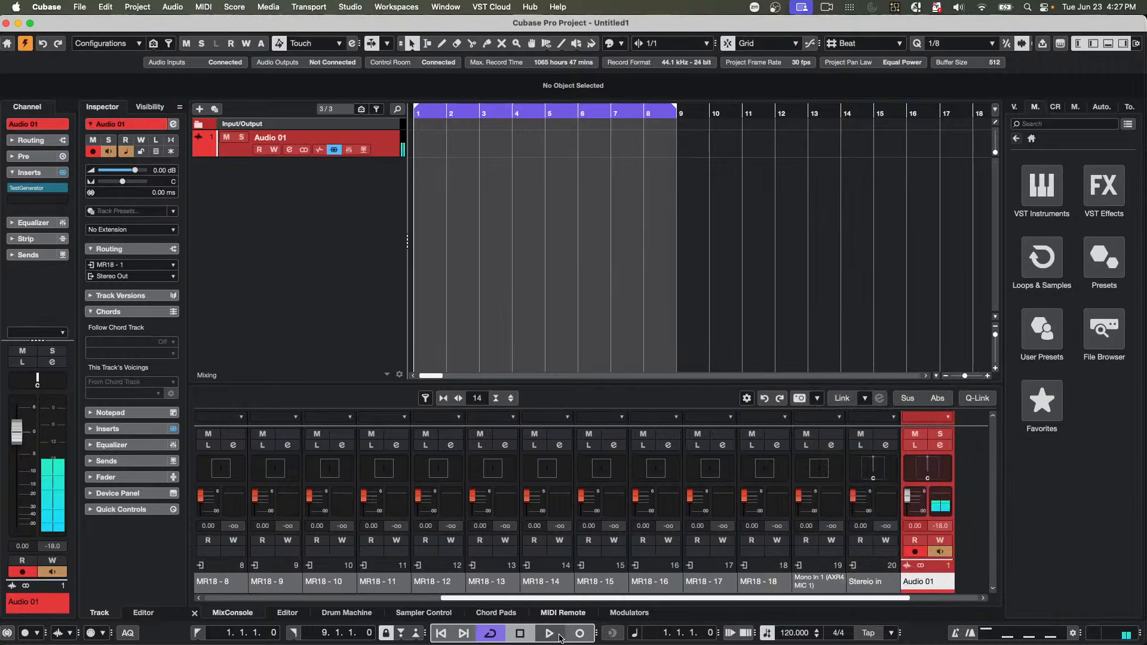
- Record a short test take of about one bar on Audio 01 from the project start, using the MR18 - 1 input
click(551, 633)
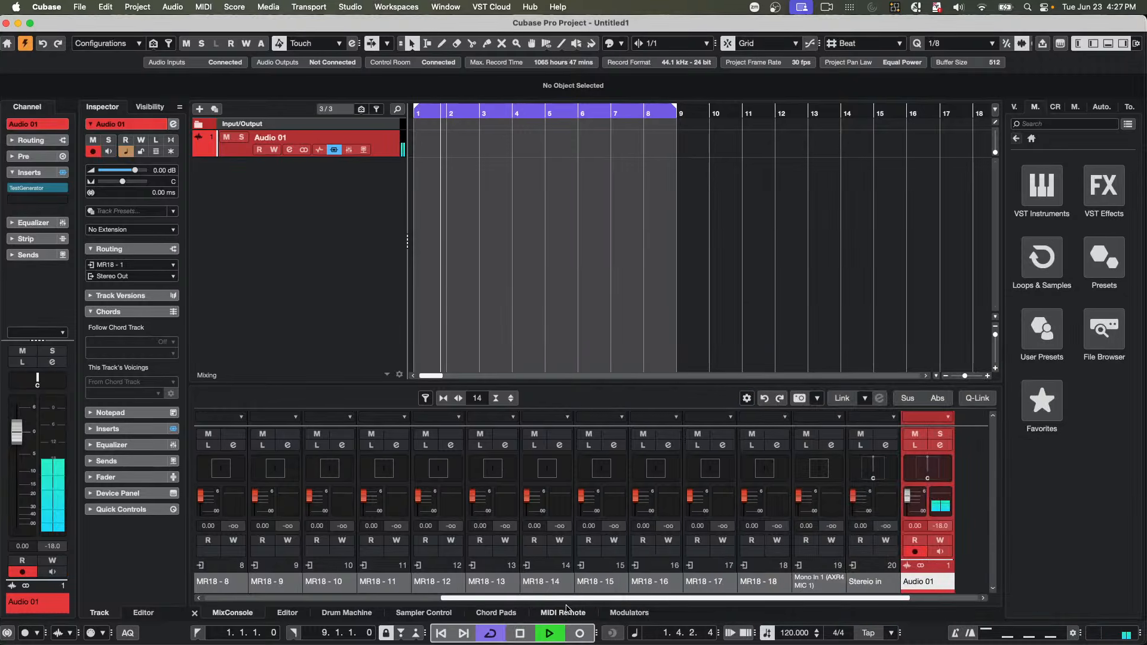
key(space)
key(.)
key(*)
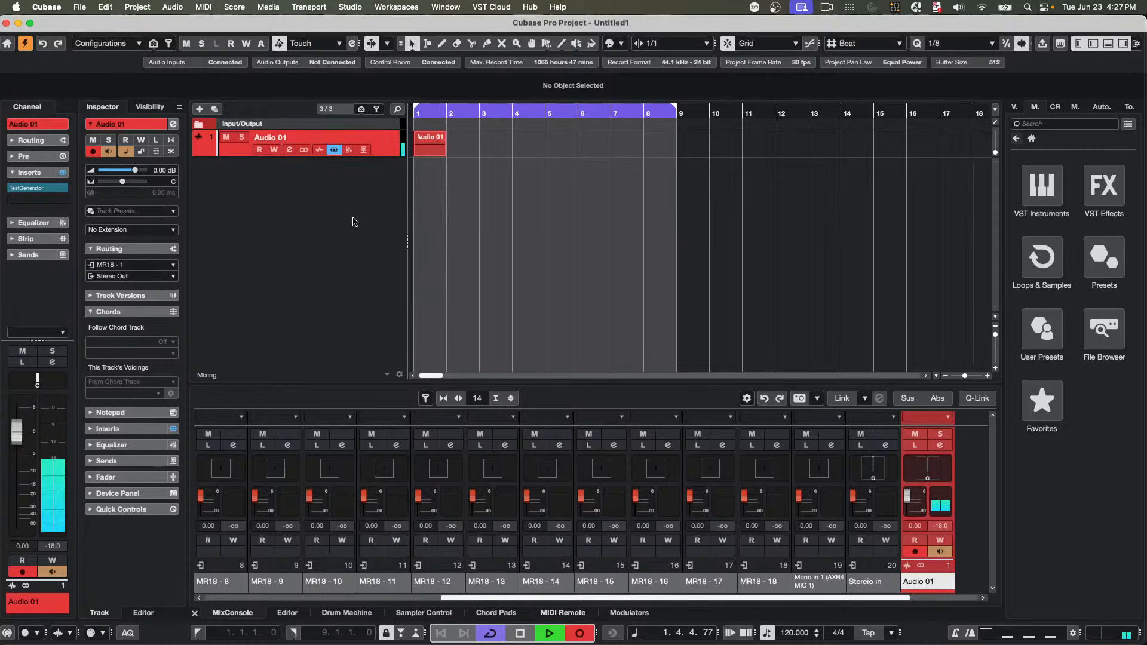
key(space)
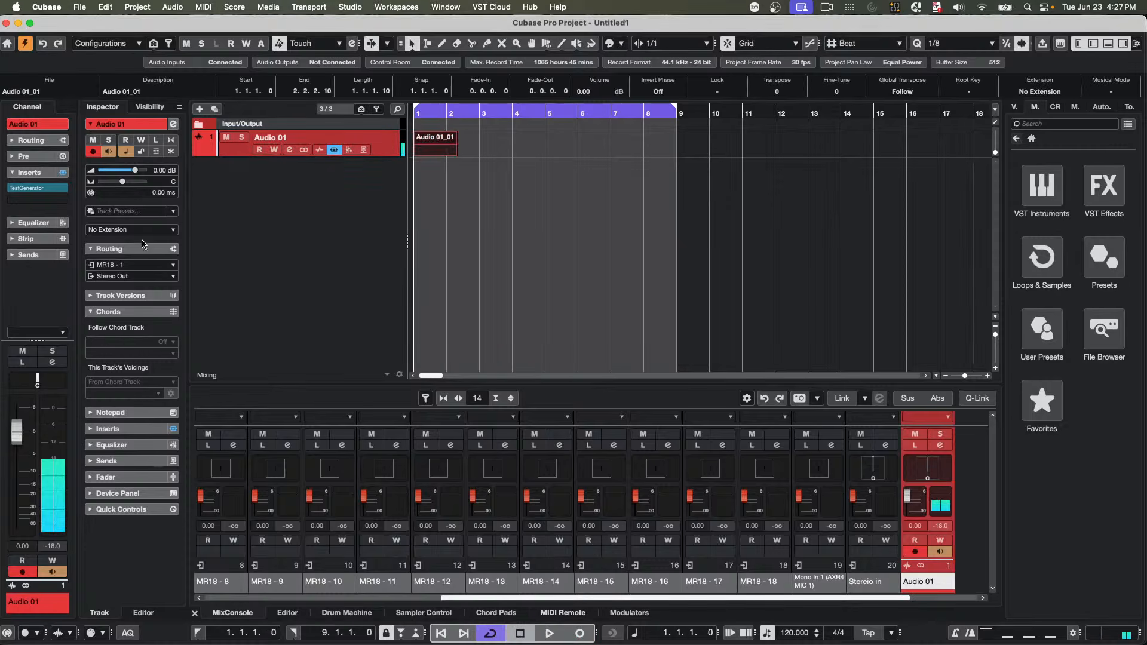
- Switch Audio 01's input to the Stereio in bus and undo the test recording
click(135, 264)
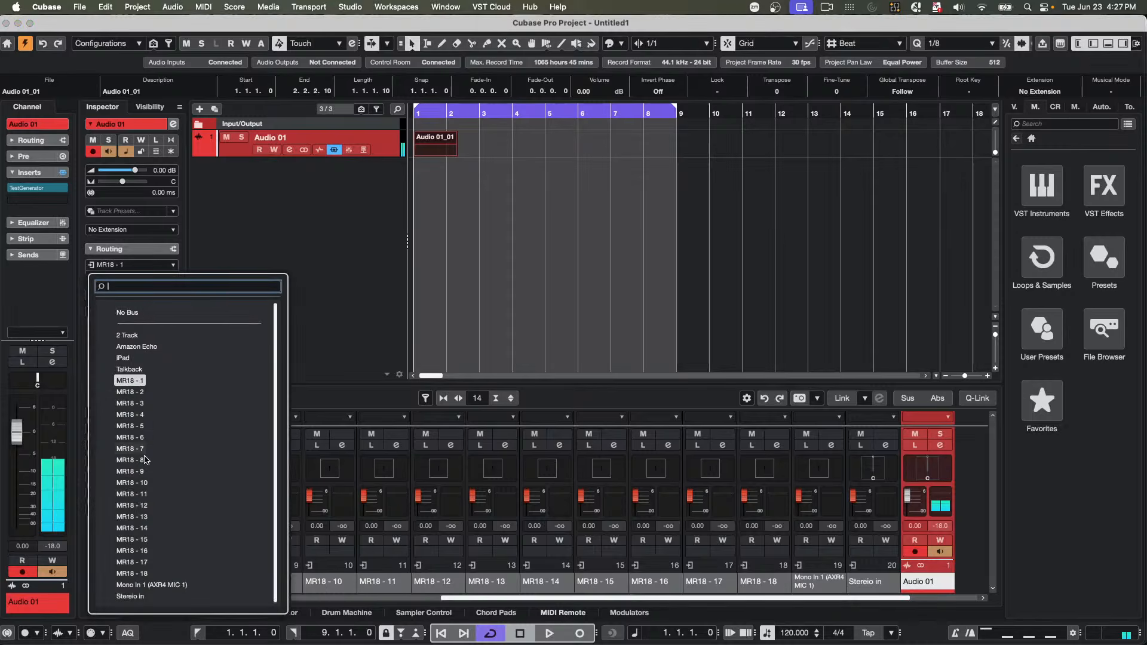
click(130, 595)
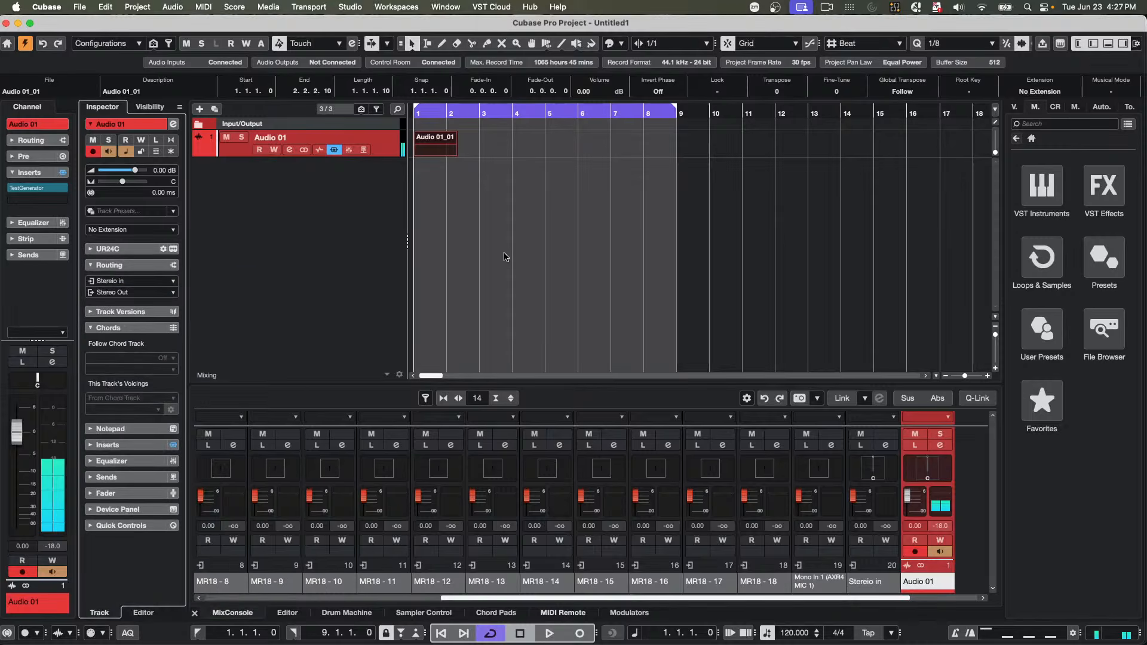
key(super+z)
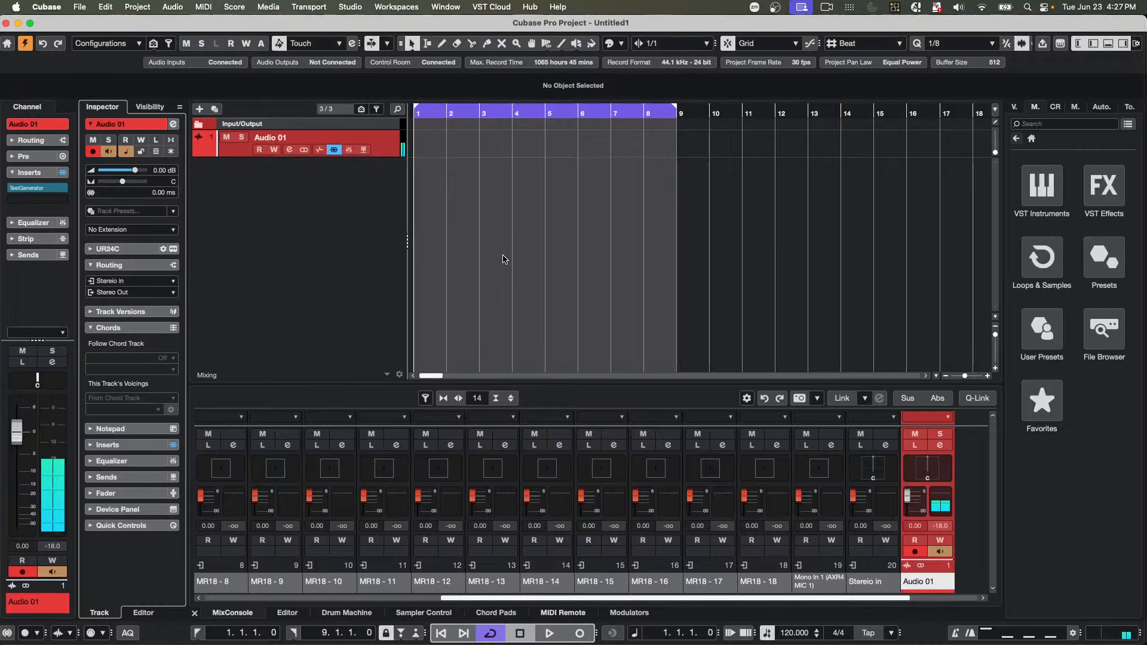
- Record a take on Audio 01 from bar 1 to about bar 7 with the track made taller, and remove its TestGenerator insert
key(KP_Multiply)
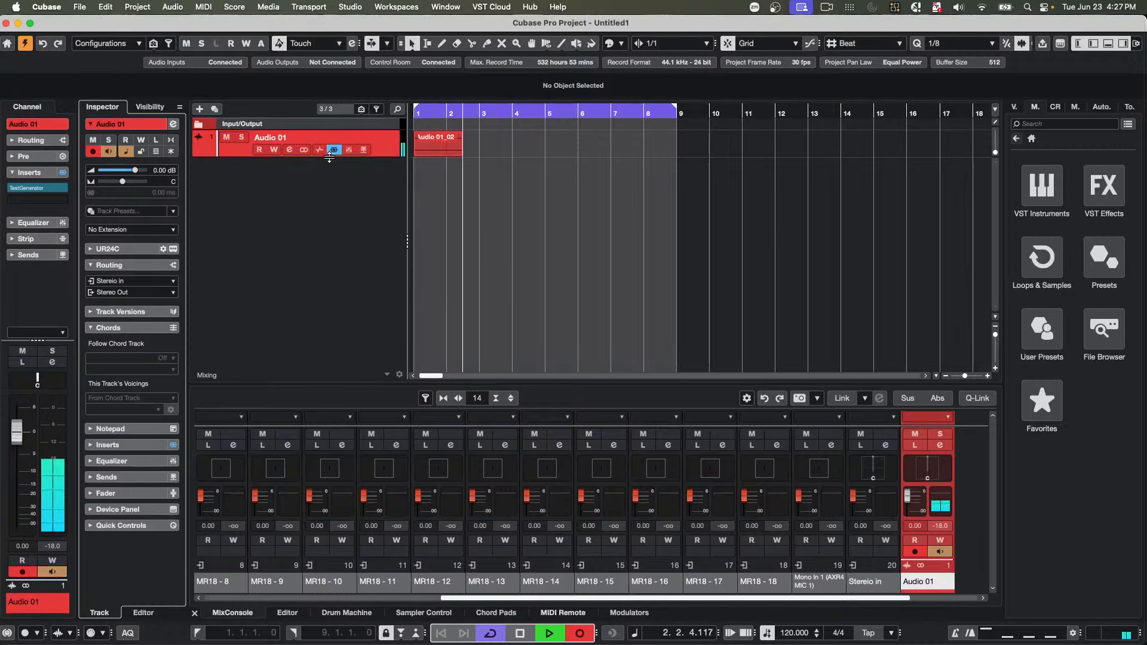
drag(332, 157, 348, 220)
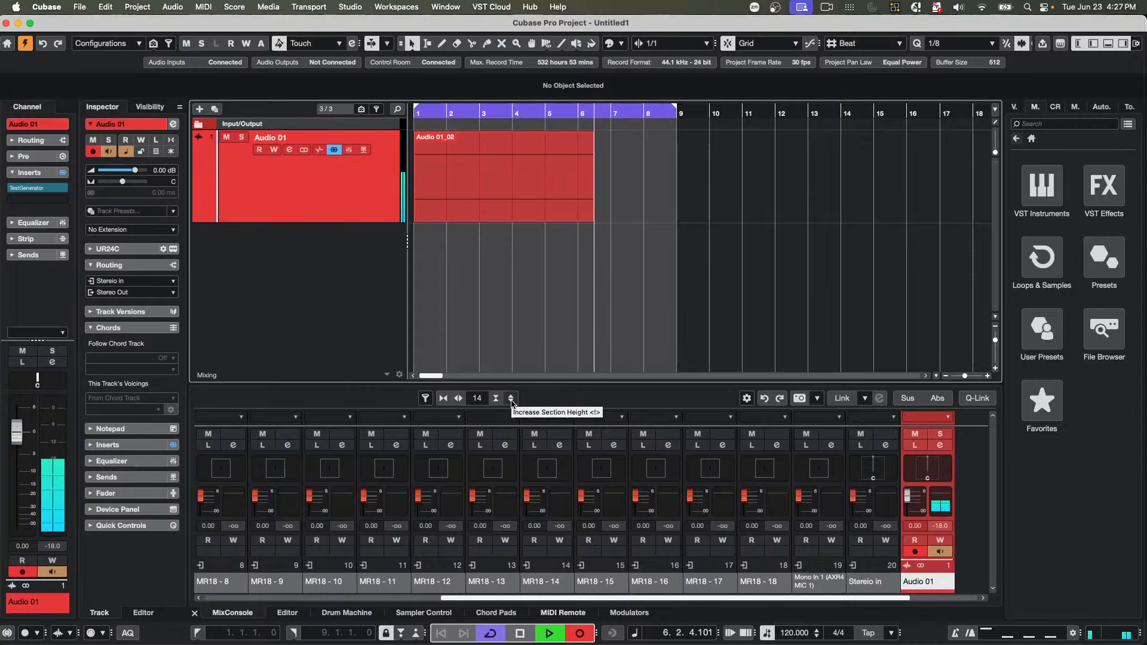
key(space)
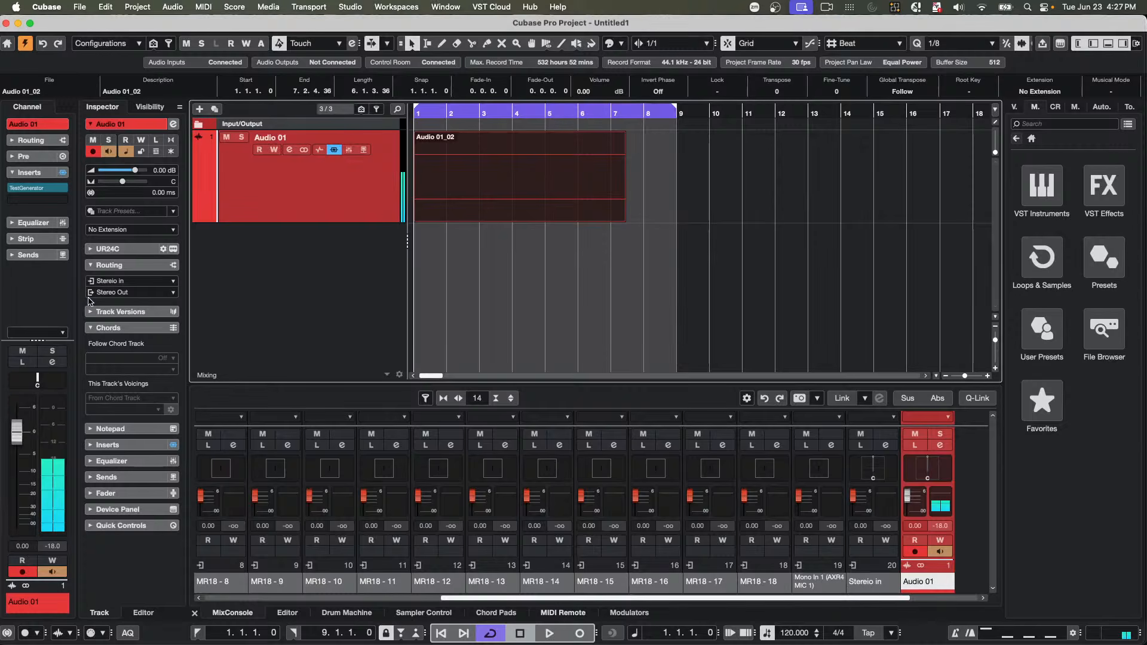
drag(42, 187, 435, 228)
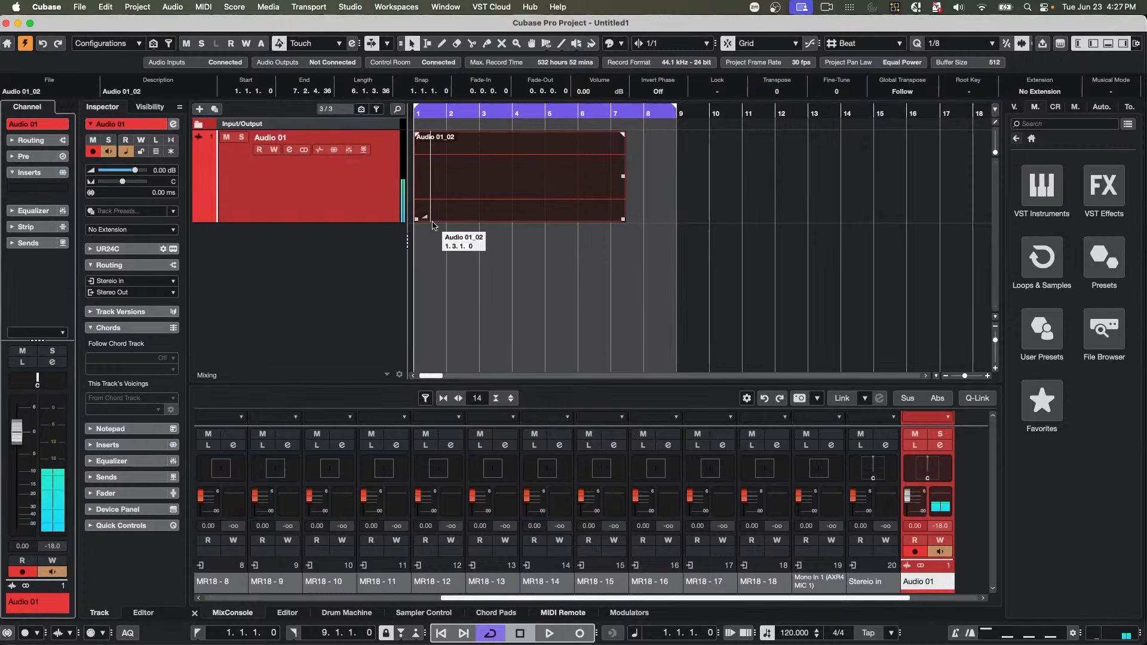
- Check the processing load and dropouts in the Audio Performance Monitor, and close it
click(350, 7)
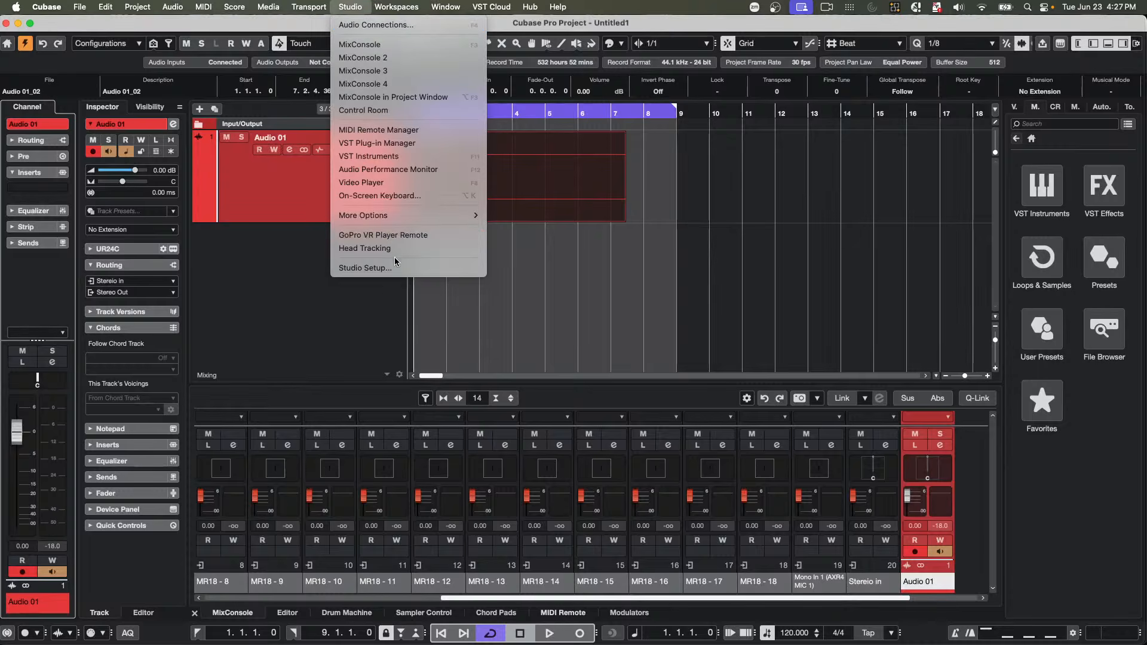
click(387, 170)
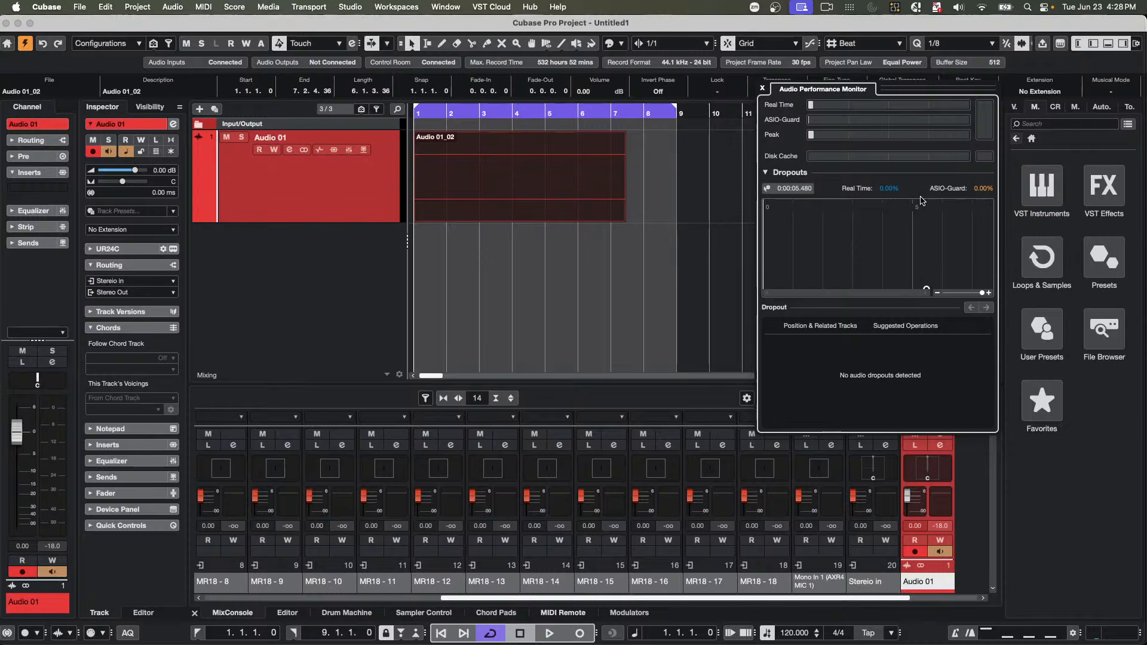
click(769, 173)
click(771, 174)
click(763, 89)
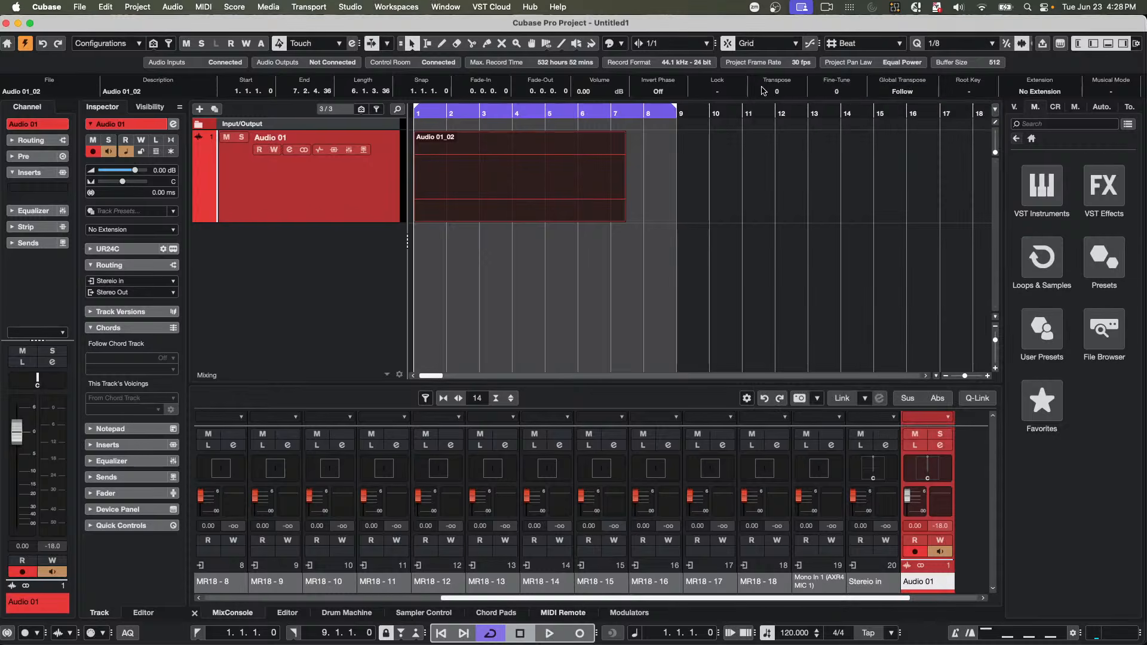
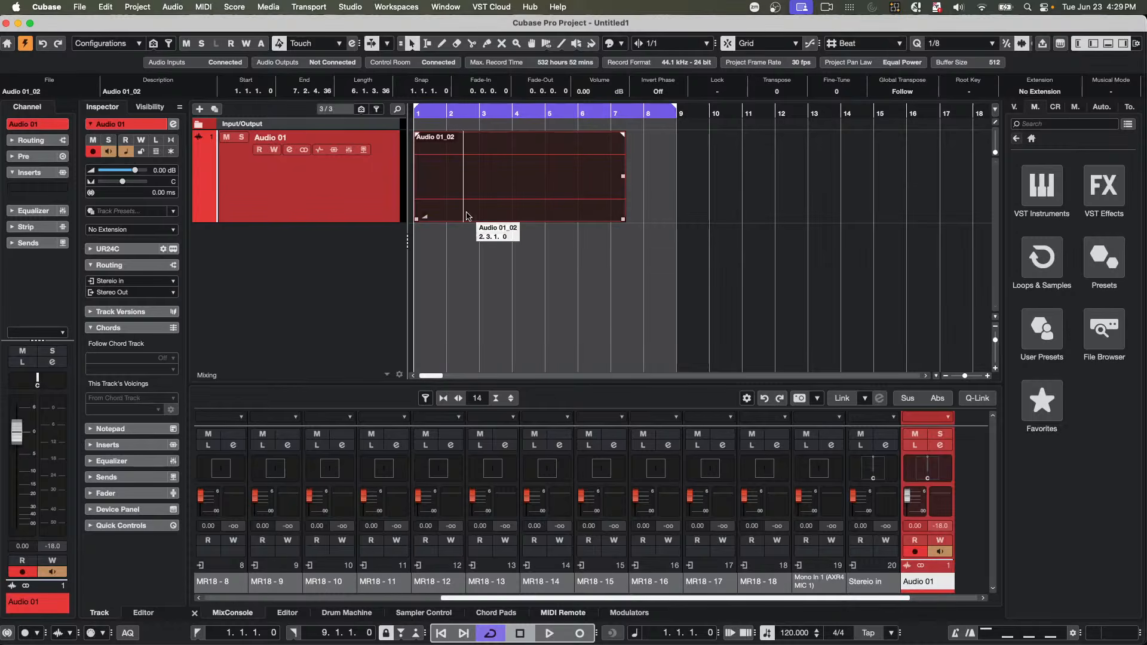
- Delete the audio event on the Audio 01 track and open the Pro Inst Bundle set in Loops & Samples
key(Delete)
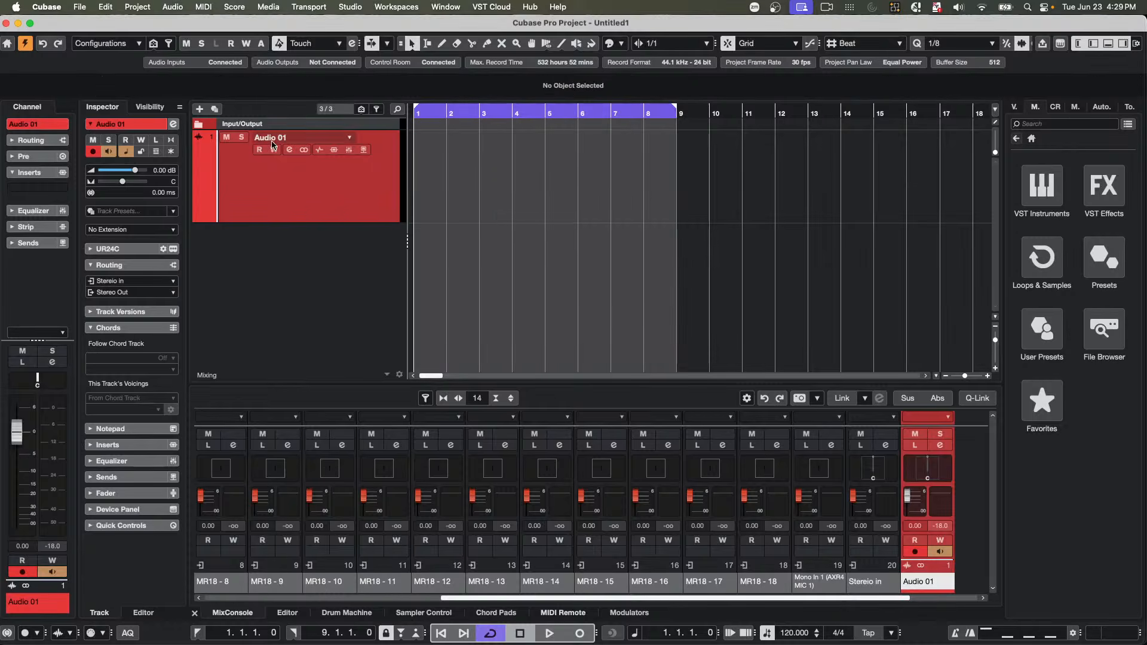
click(1045, 263)
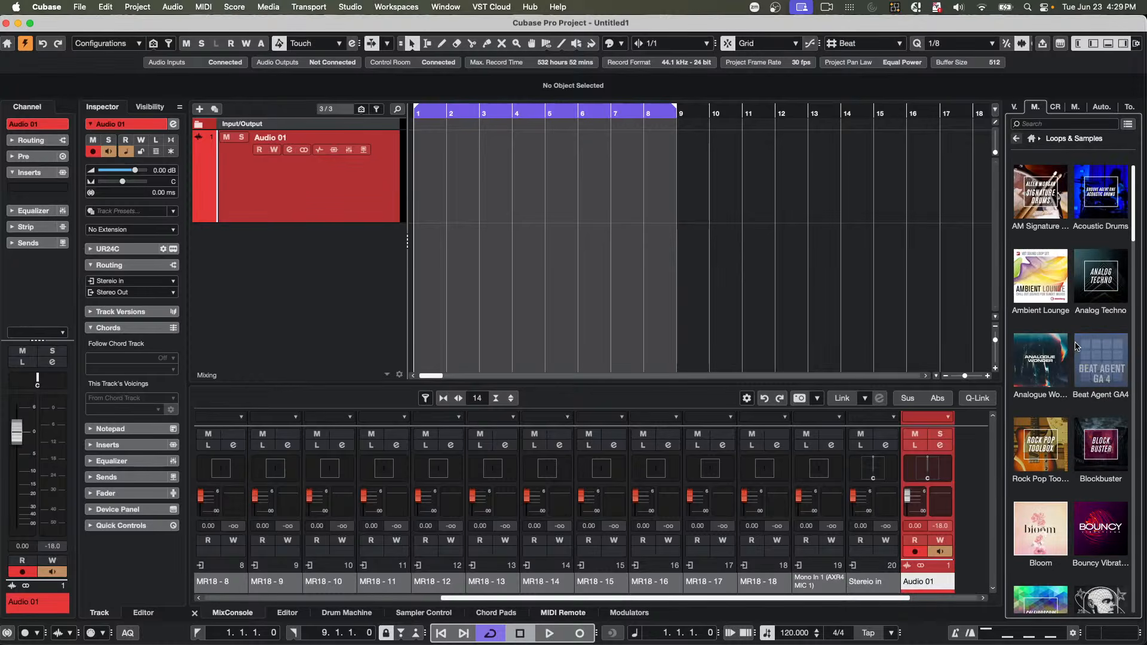
scroll(1078, 353, down, 5)
scroll(1078, 353, down, 10)
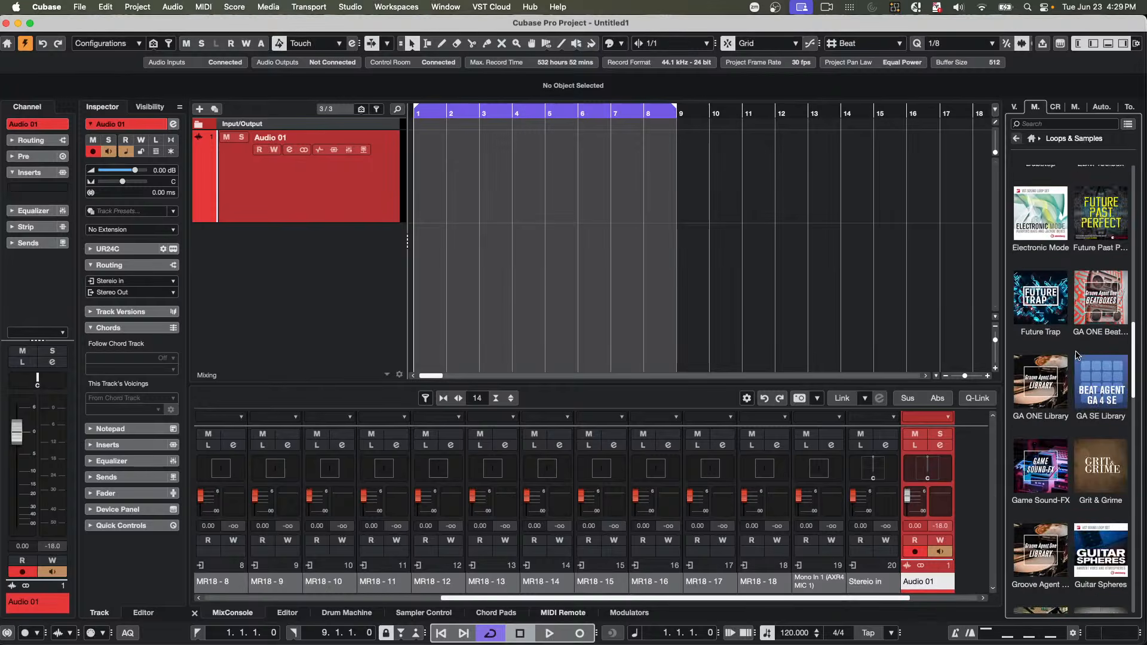
scroll(1077, 356, down, 4)
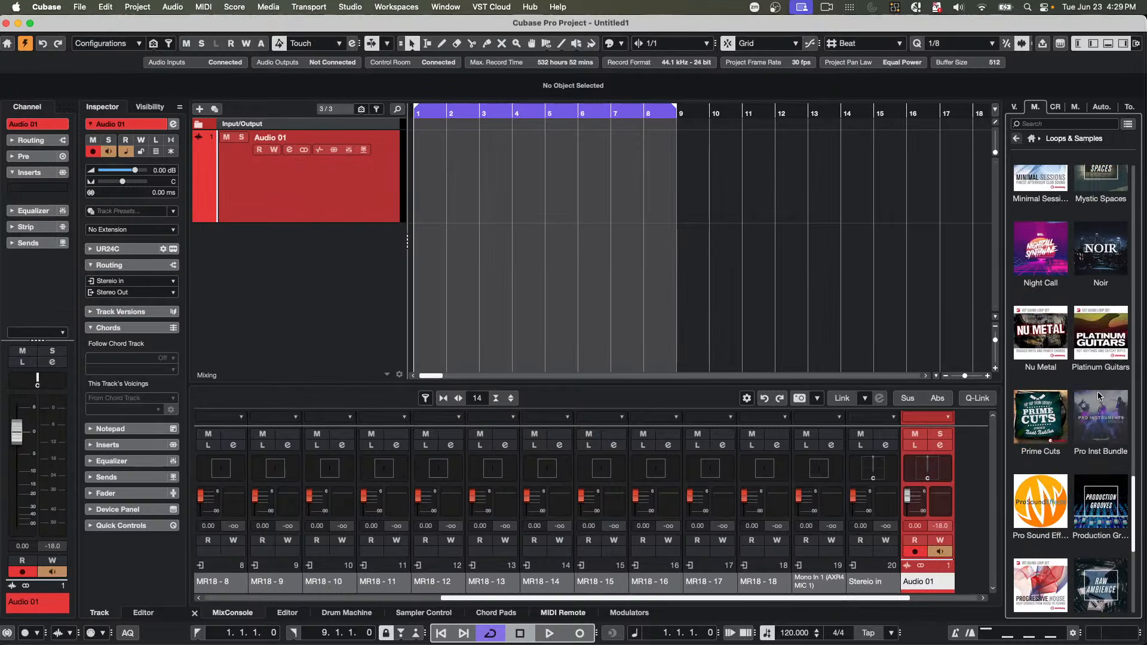
click(1110, 439)
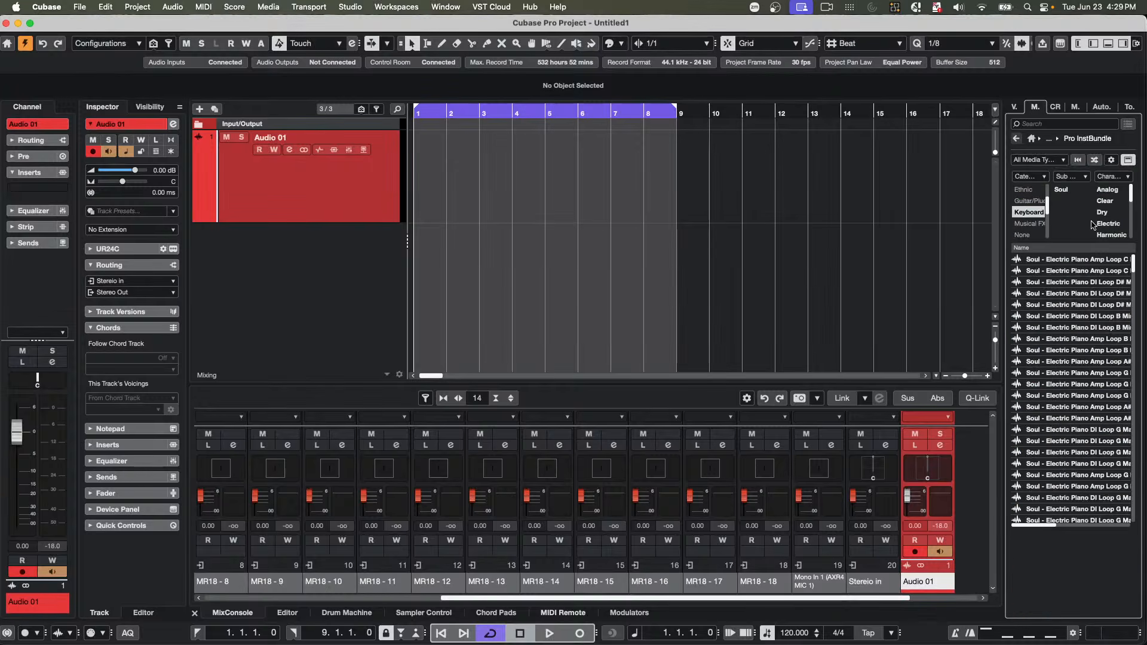
- Filter the loops to the guitar category and acoustic subcategory, and add Blues - Acoustic Guitar Loop E Minor 03 on a new track at bar 1
click(1028, 213)
click(1030, 190)
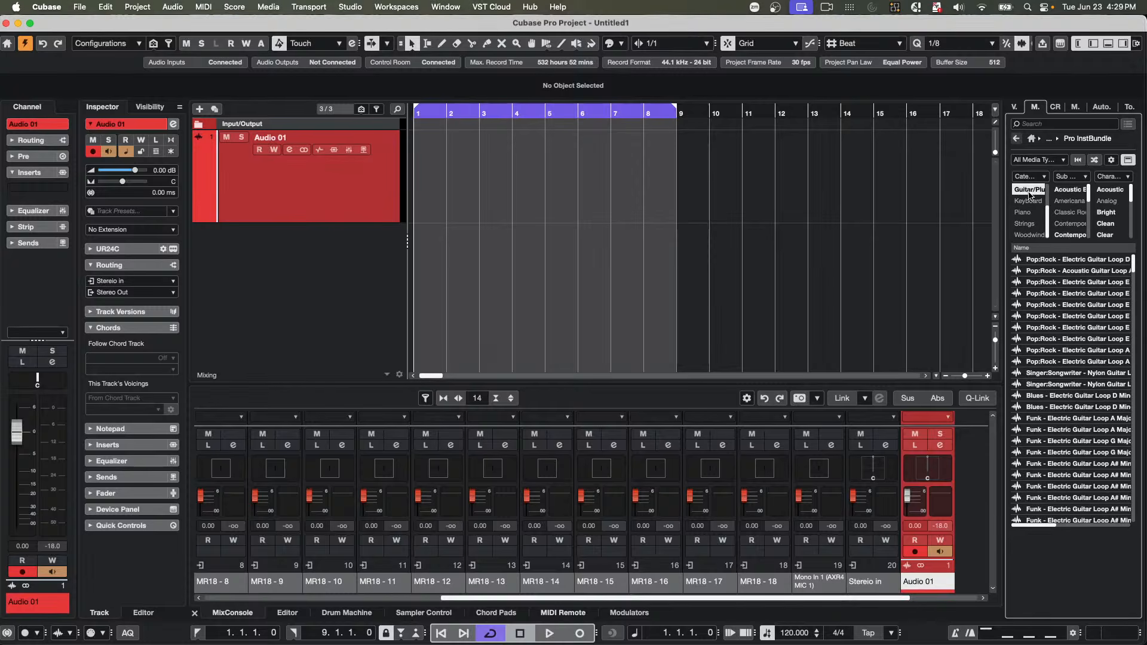
click(1069, 189)
click(1034, 328)
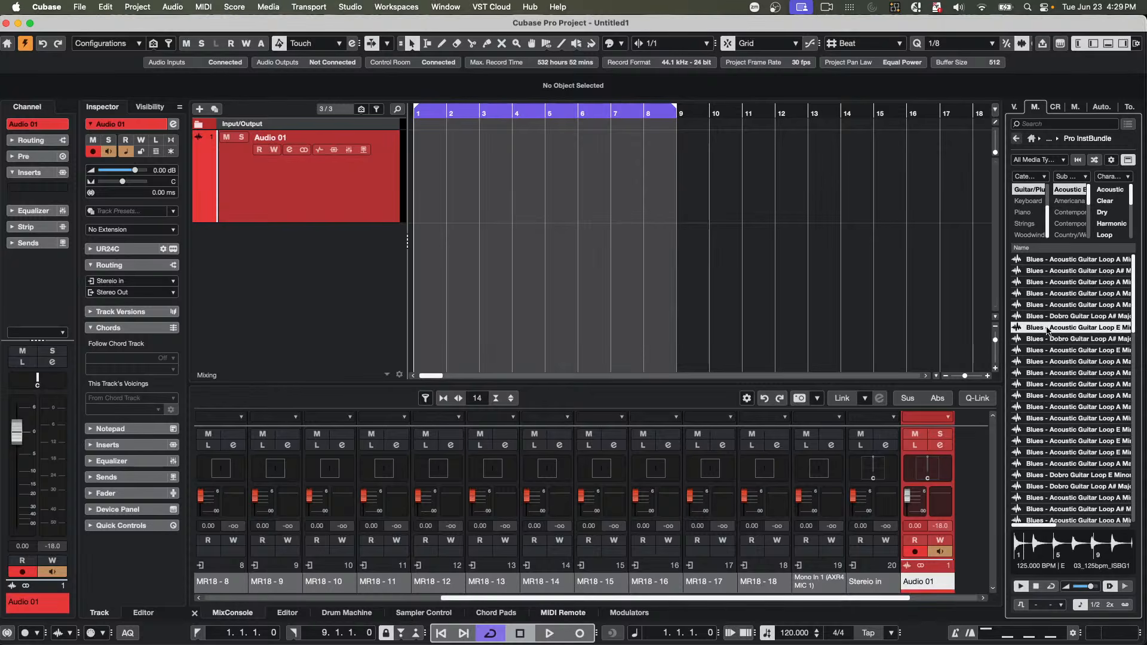
drag(1045, 328, 535, 196)
double_click(1051, 329)
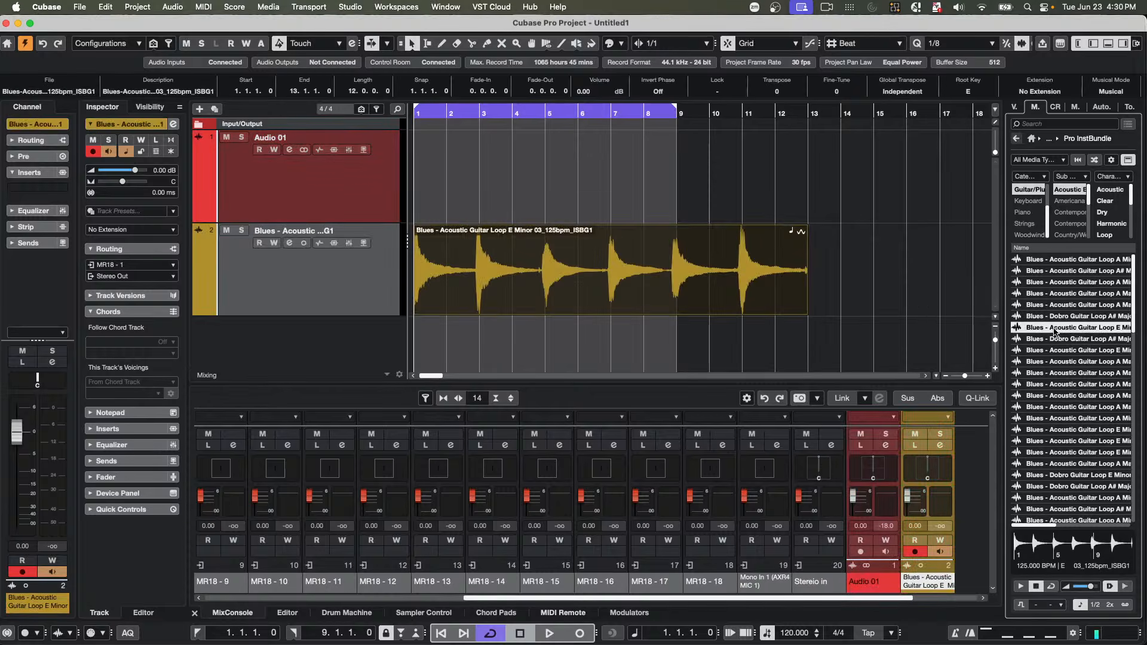
- Play the opening bars of the E Minor guitar loop and inspect the output channels in the mixer
key(space)
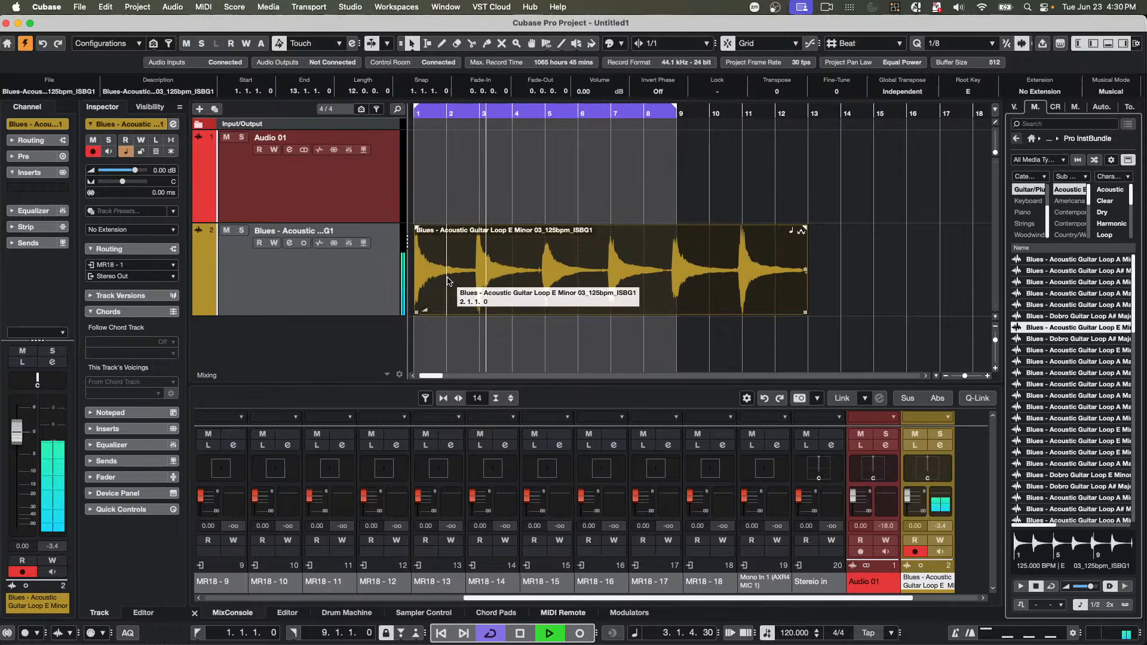
key(space)
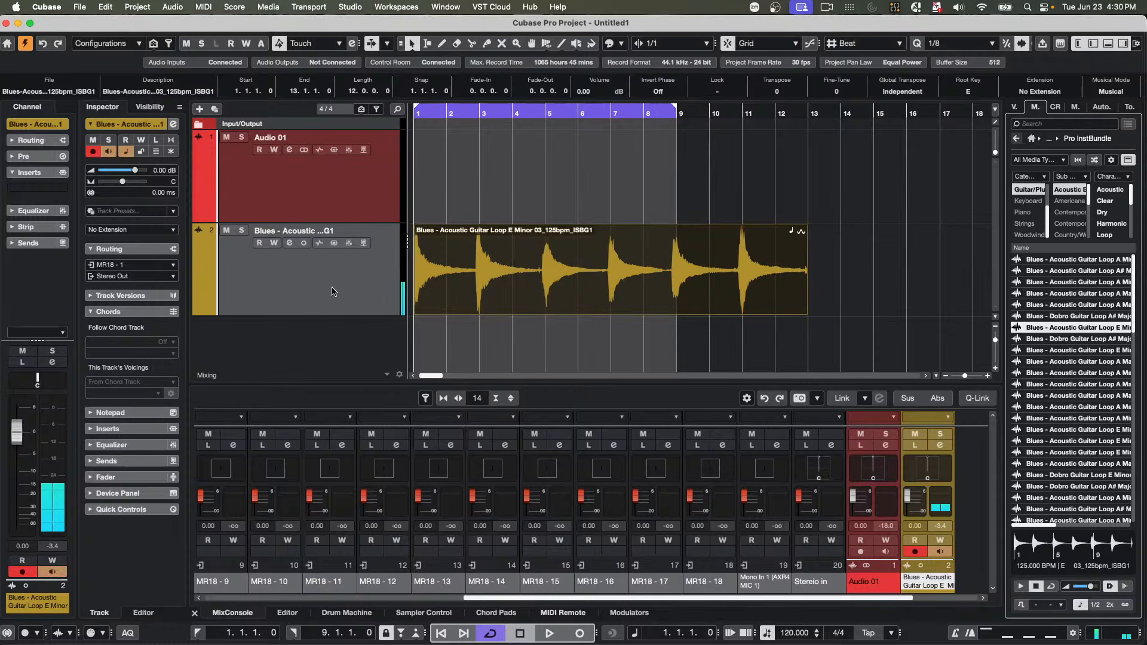
click(254, 276)
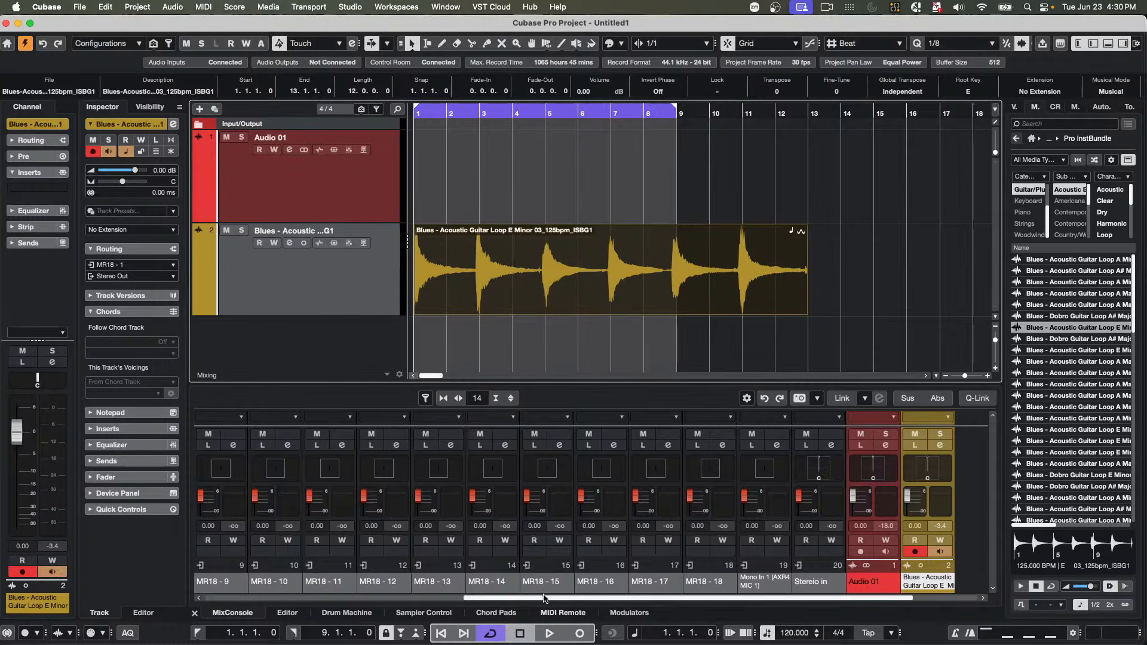
drag(544, 598, 640, 604)
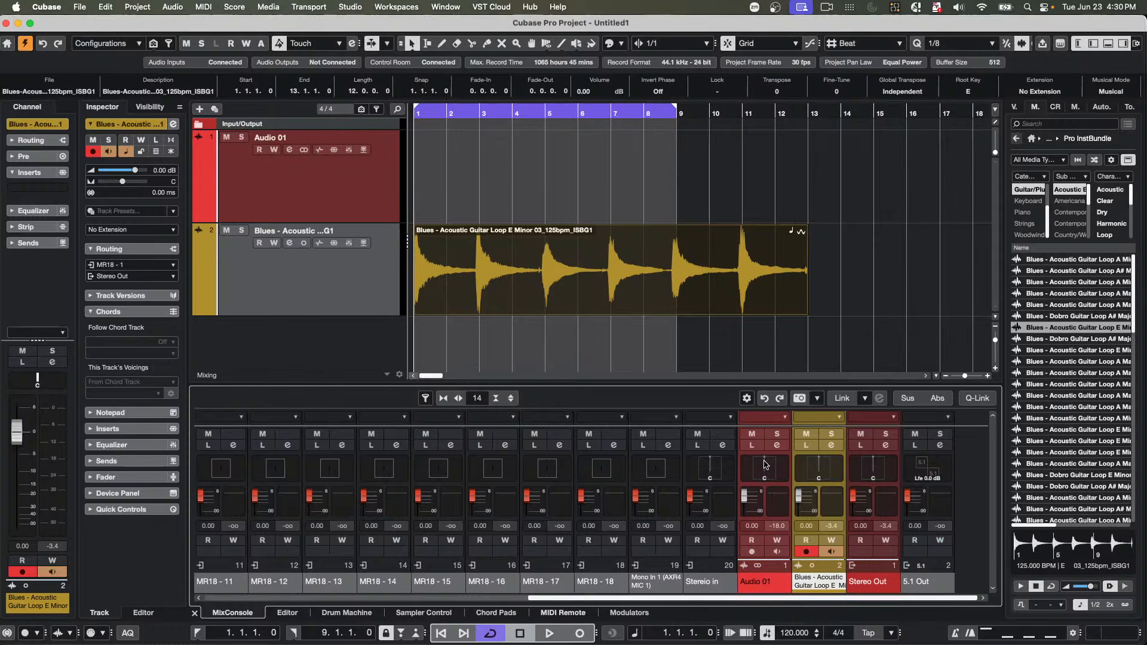
click(358, 7)
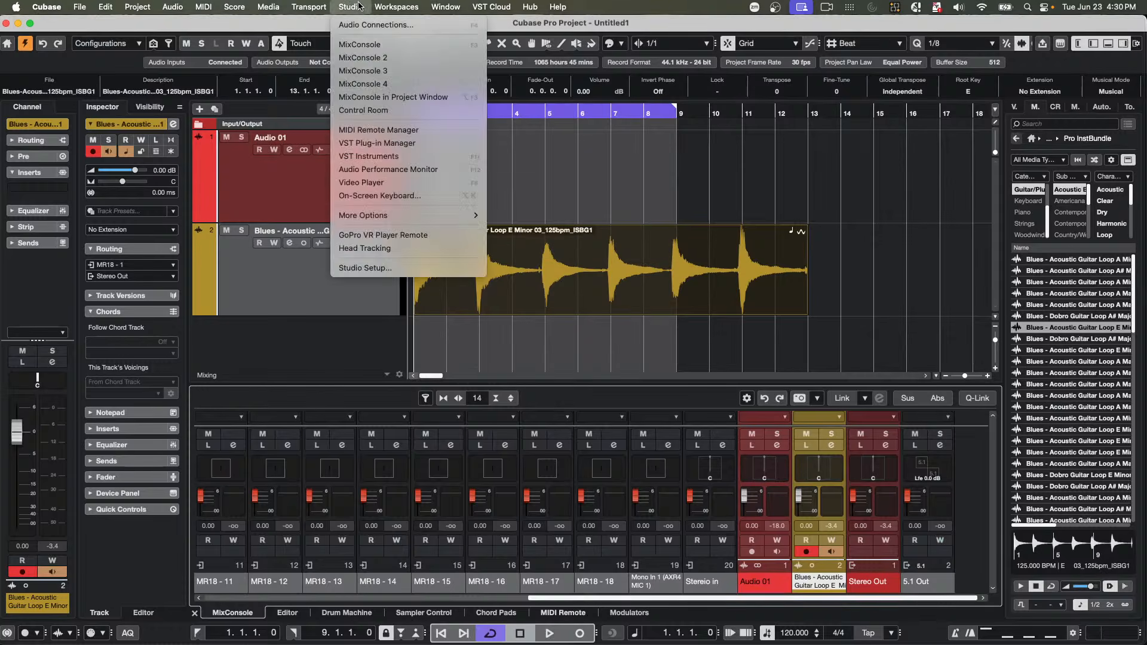
click(368, 129)
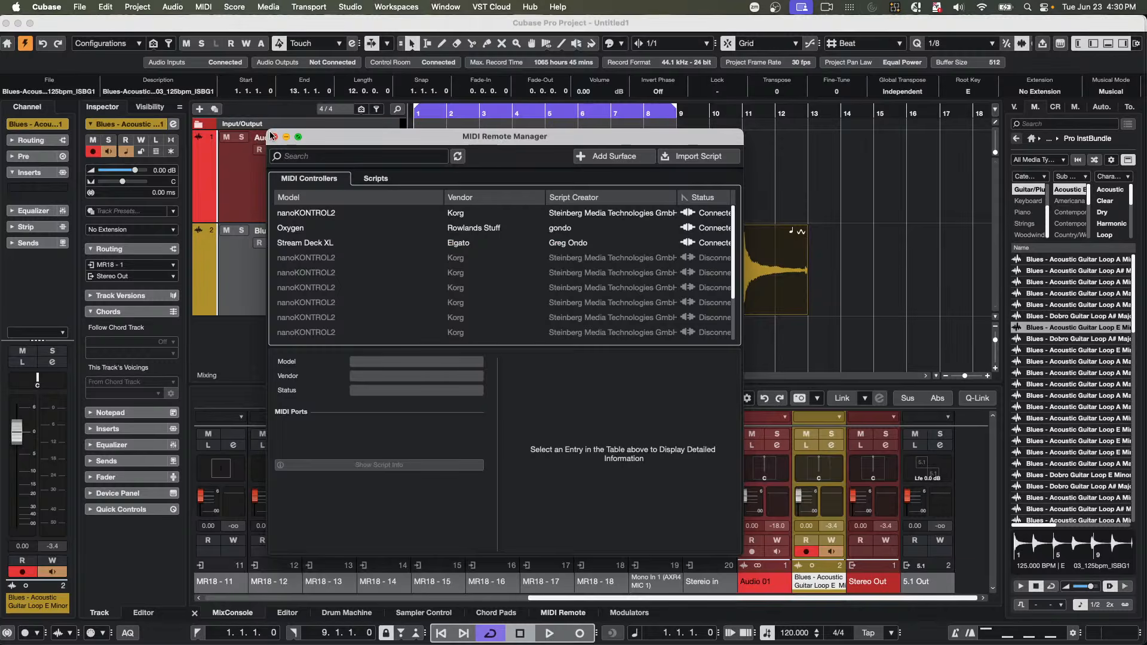
click(275, 138)
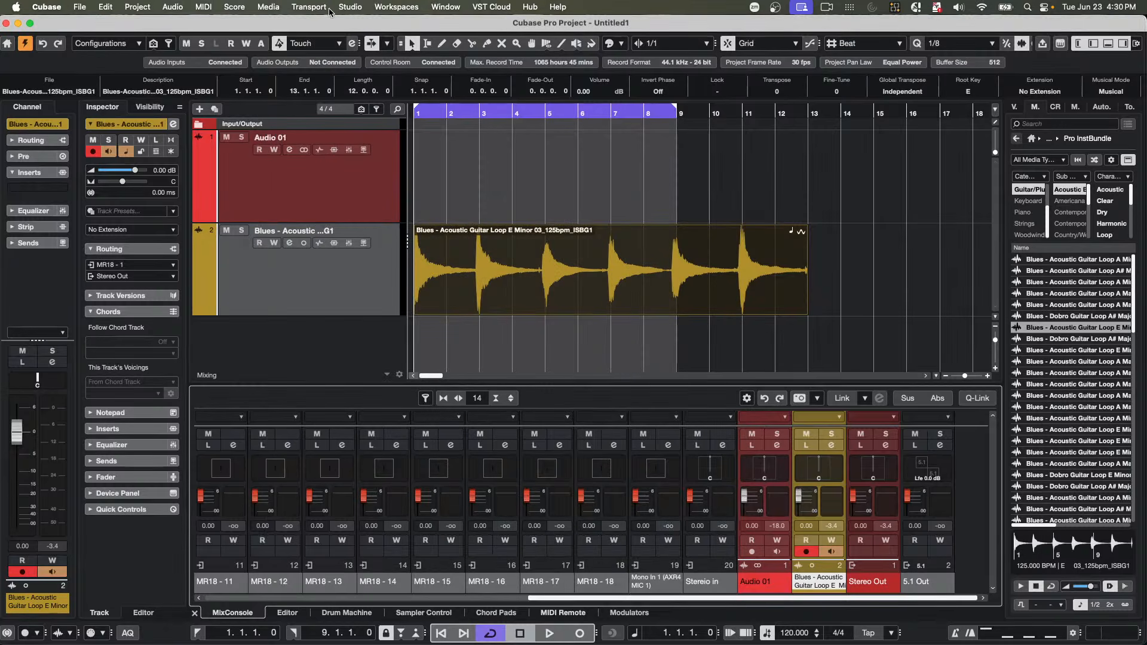
- Remove the 5.1 Out bus from the output connections, leaving the Audio Connections window closed
key(F4)
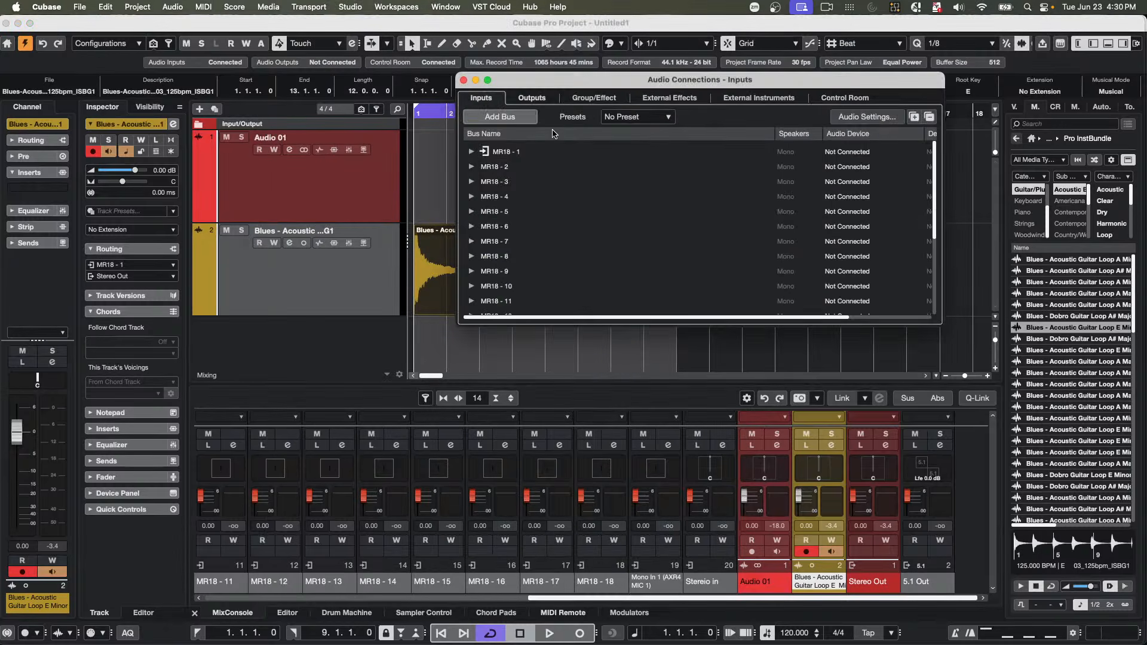
click(532, 97)
right_click(485, 167)
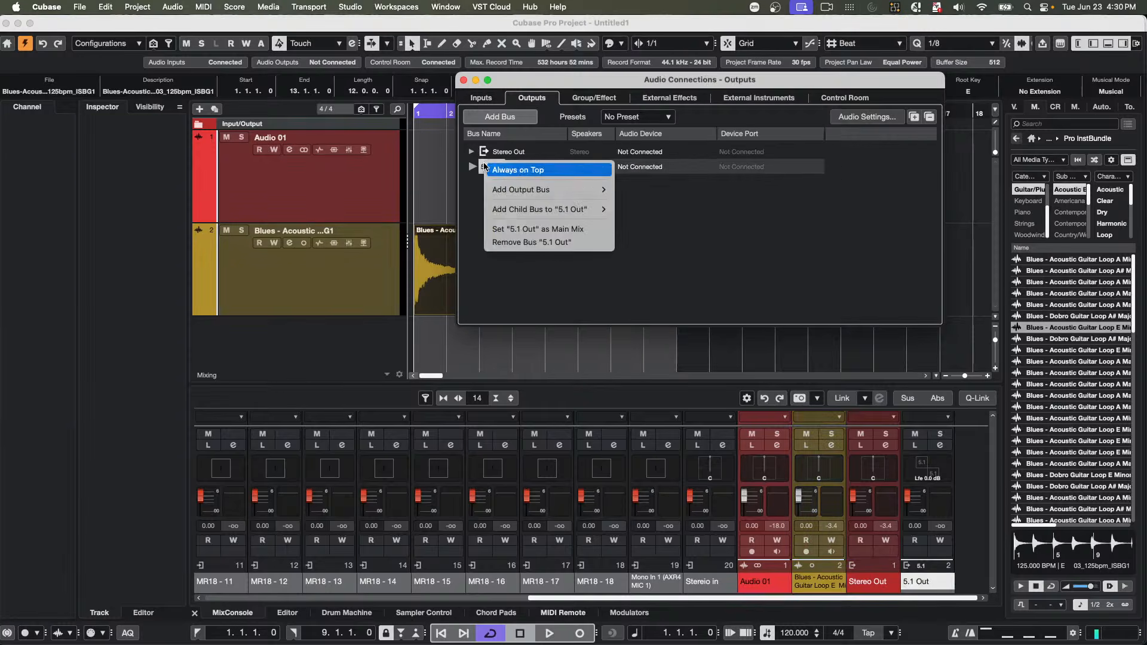
click(517, 244)
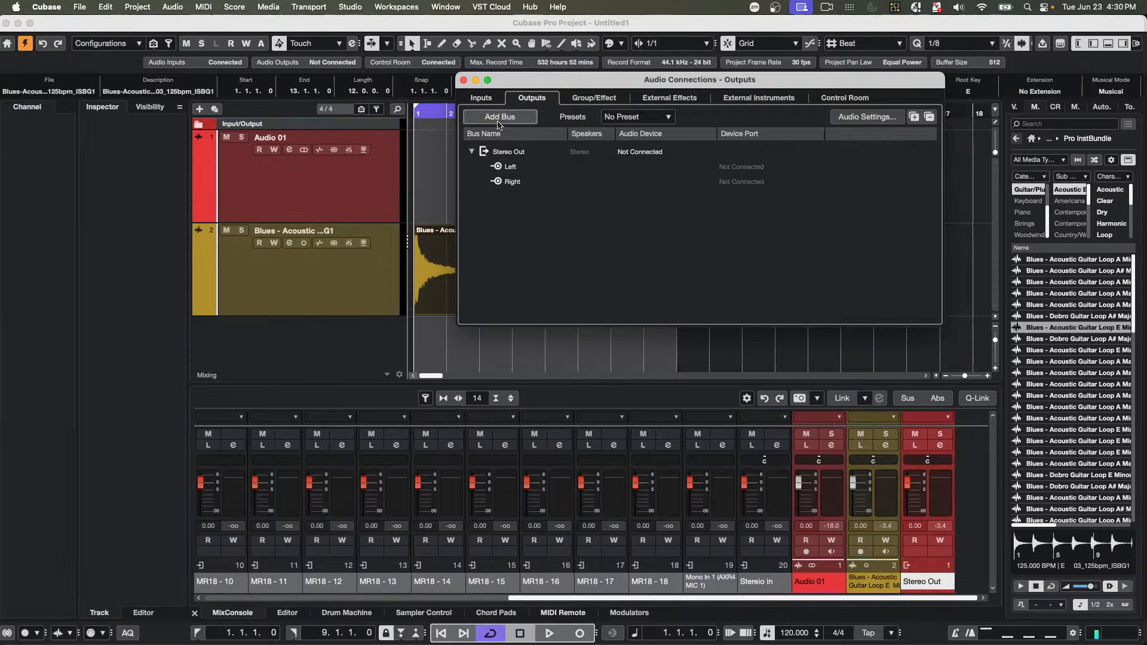
click(463, 80)
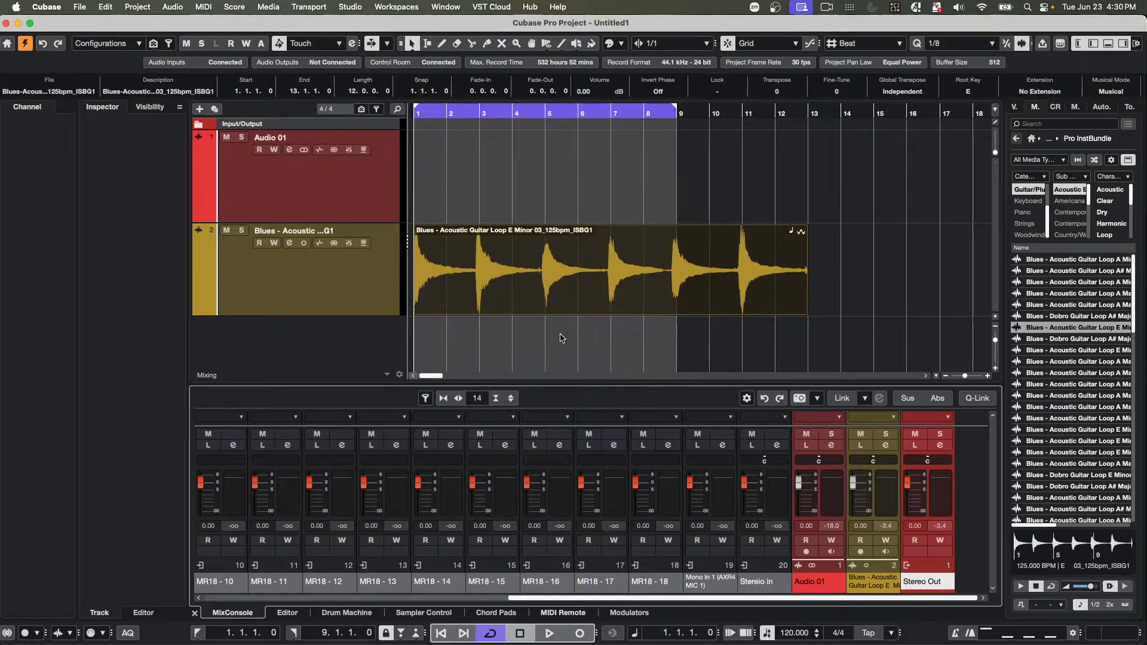
- Filter the mixer's channel types so that input channels are hidden
click(426, 399)
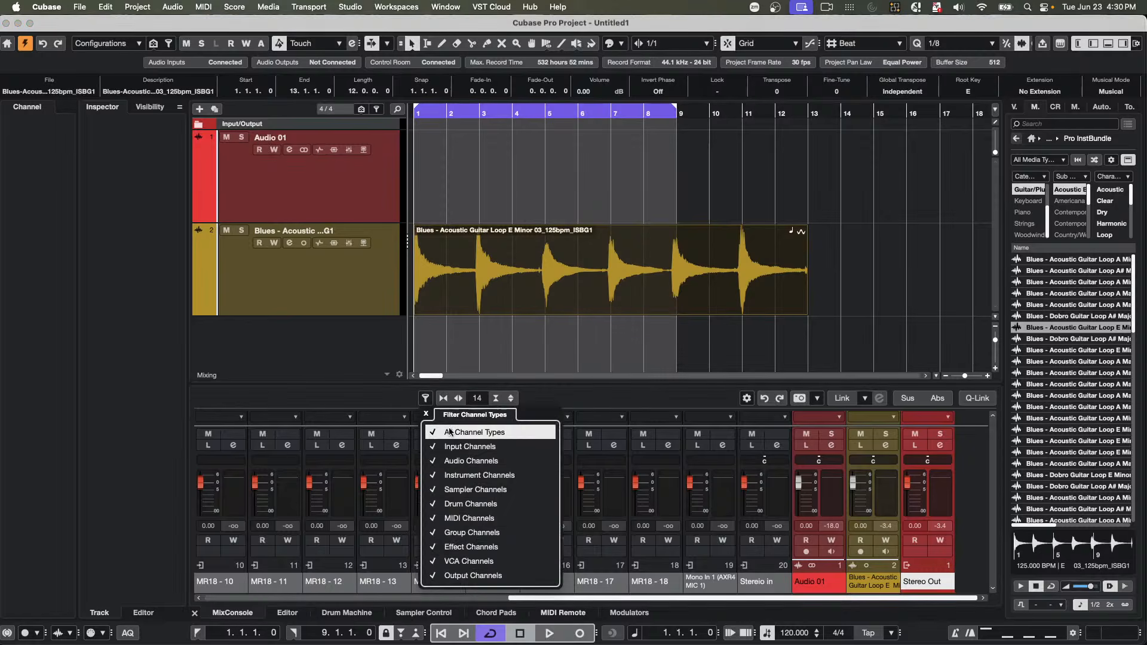
click(460, 447)
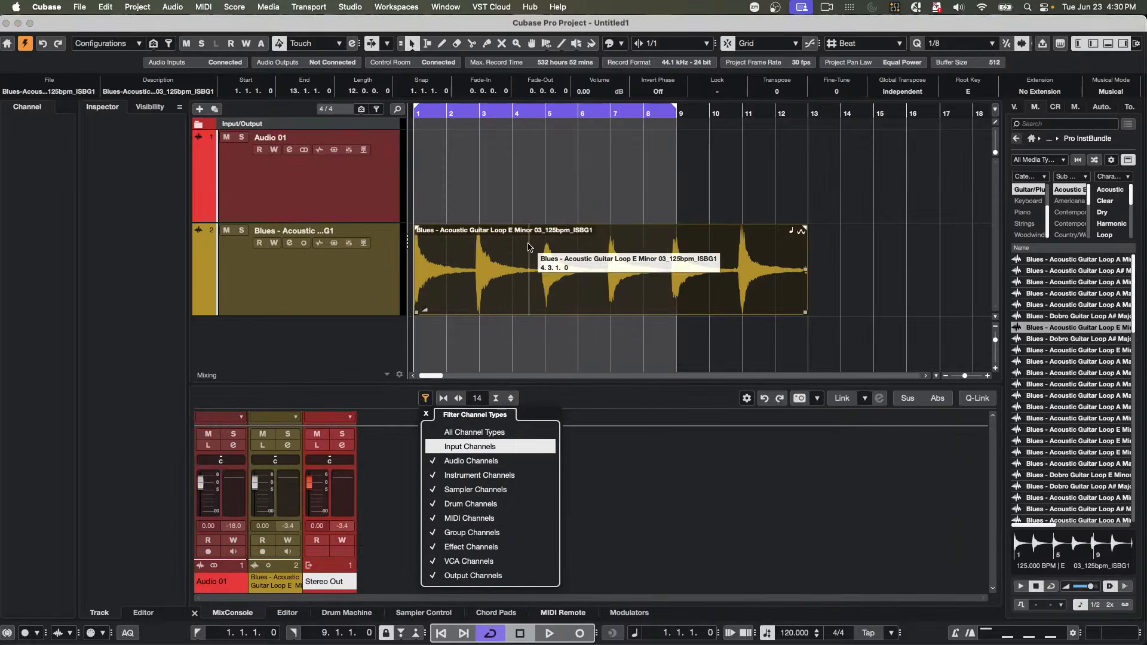
click(567, 297)
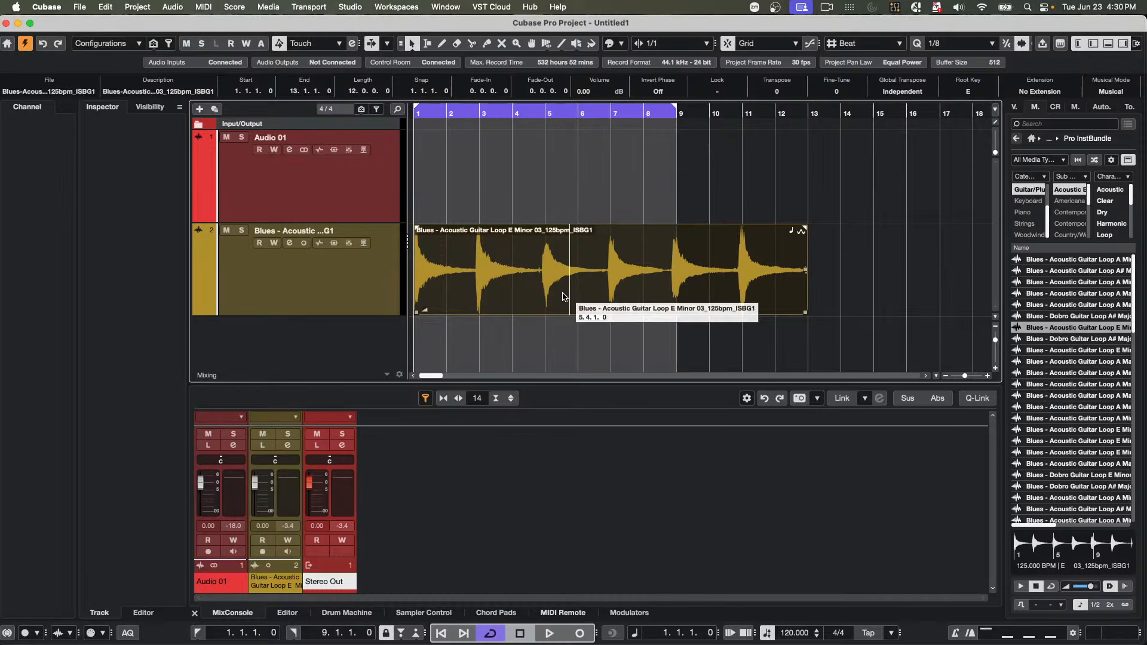
- Replace the E Minor loop on the guitar track with Blues - Acoustic Guitar Loop A Major 07, starting at bar 1
click(1049, 374)
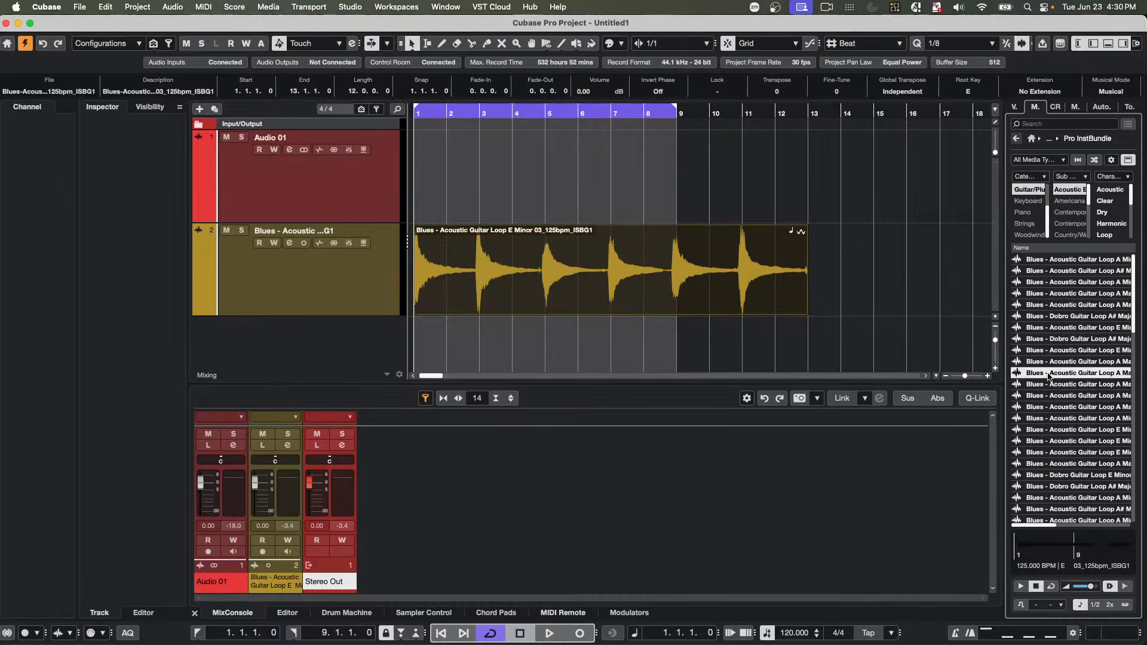
click(664, 299)
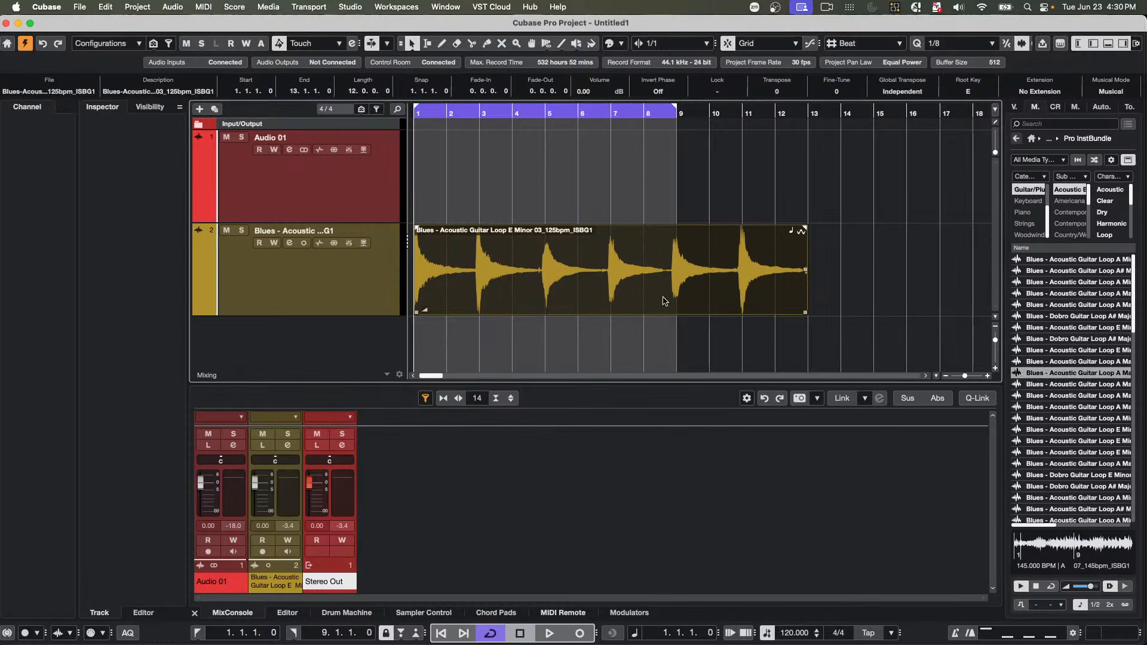
key(BackSpace)
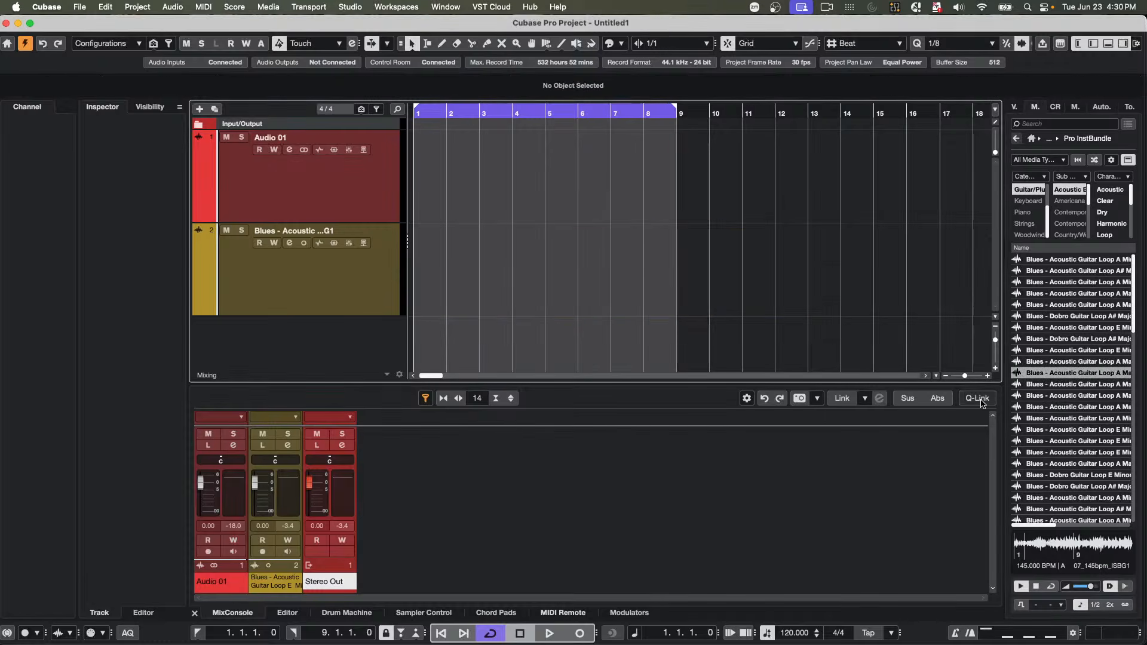
click(1040, 376)
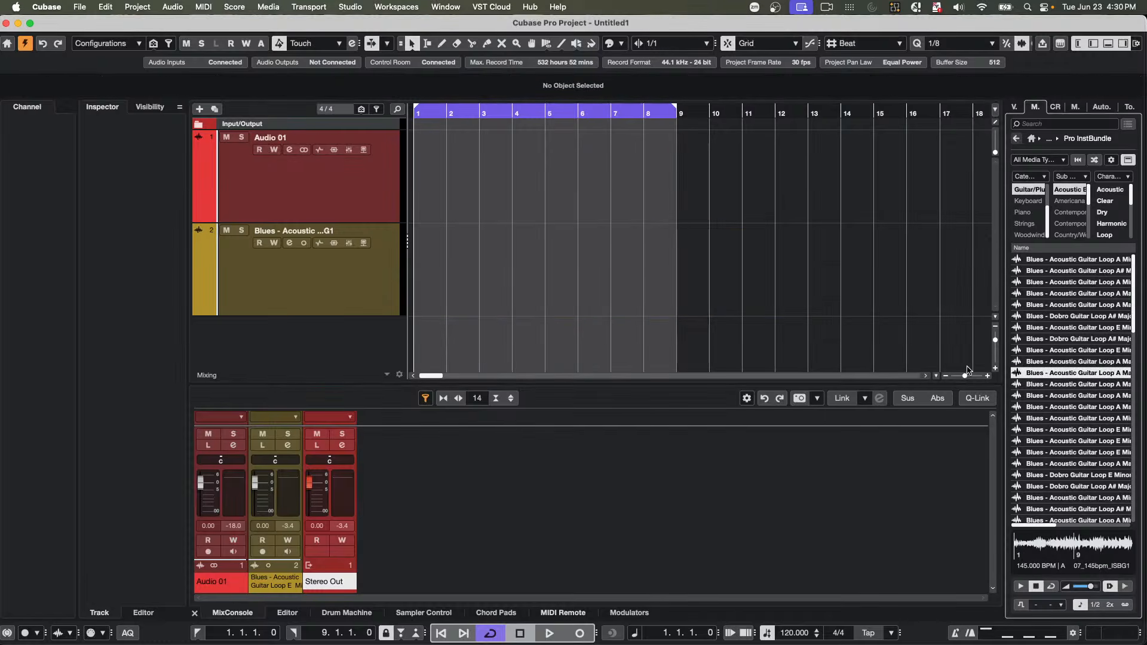
drag(1062, 375, 412, 287)
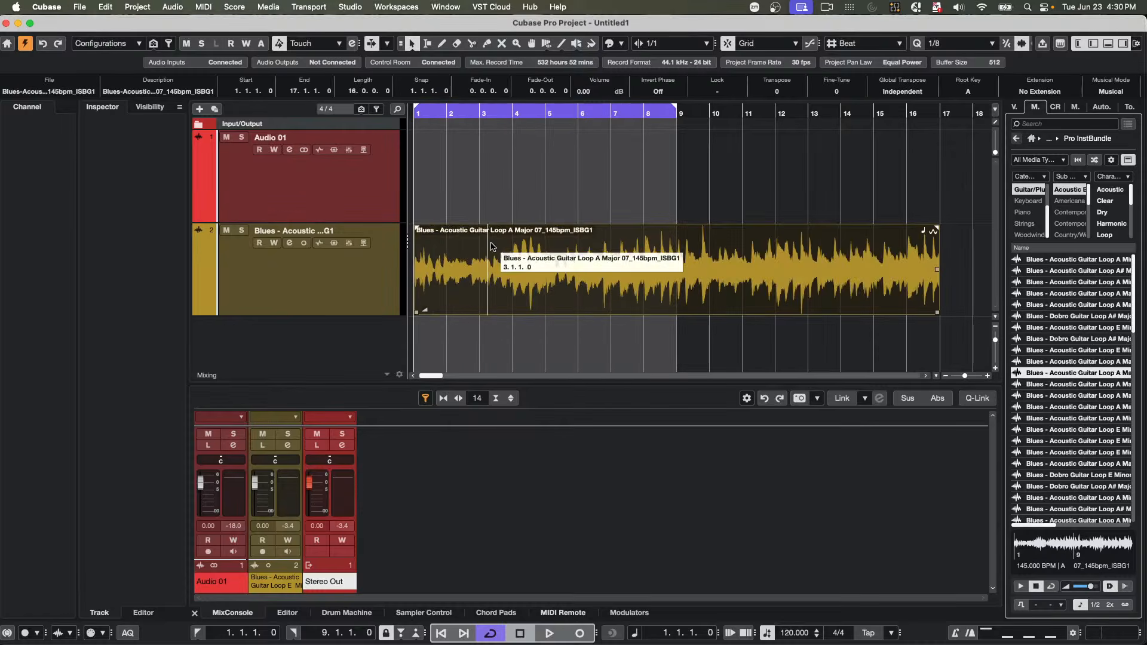
- Set the locators to the A Major guitar loop's length and start playback from bar 1
key(p)
key(space)
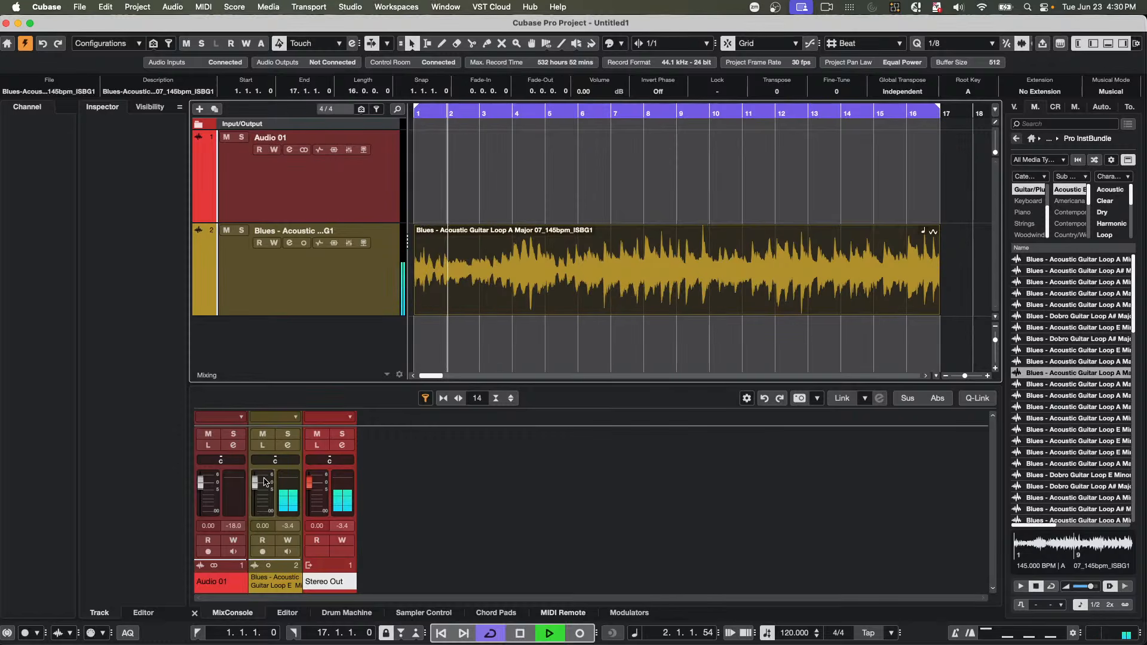
- Enlarge the mixer below the arrangement and extend its fader section to get taller channel faders
drag(391, 384, 391, 321)
drag(374, 425, 385, 373)
scroll(321, 295, down, 1)
- Choose Stereo Out as the guitar track's output and set its fader to -0.18 dB
click(328, 256)
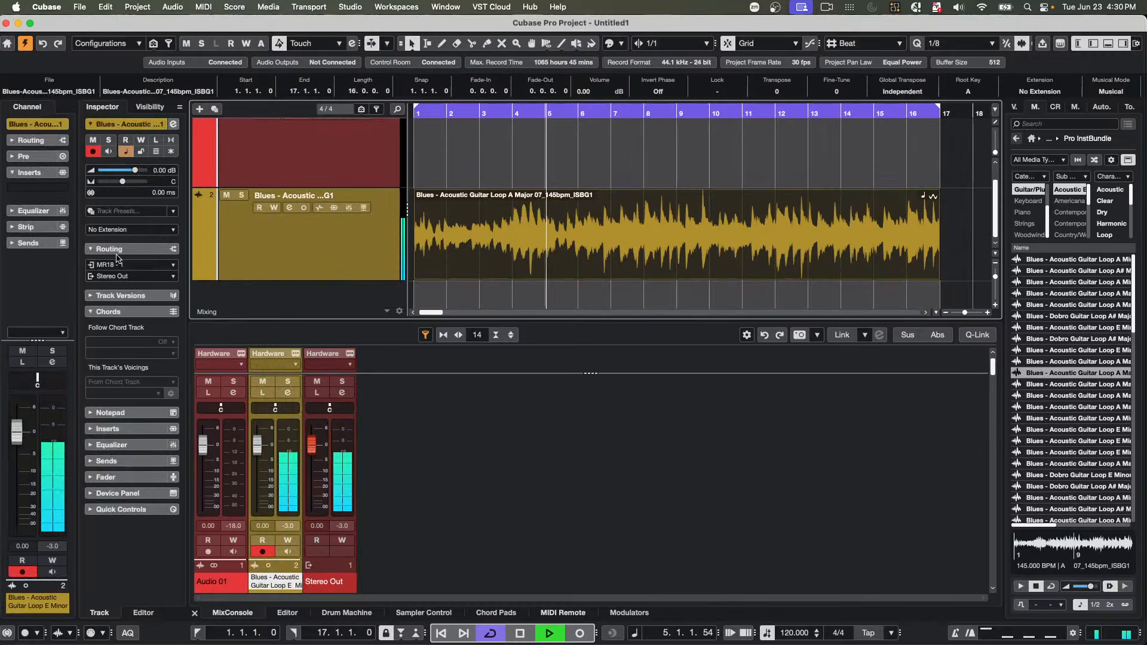
click(128, 278)
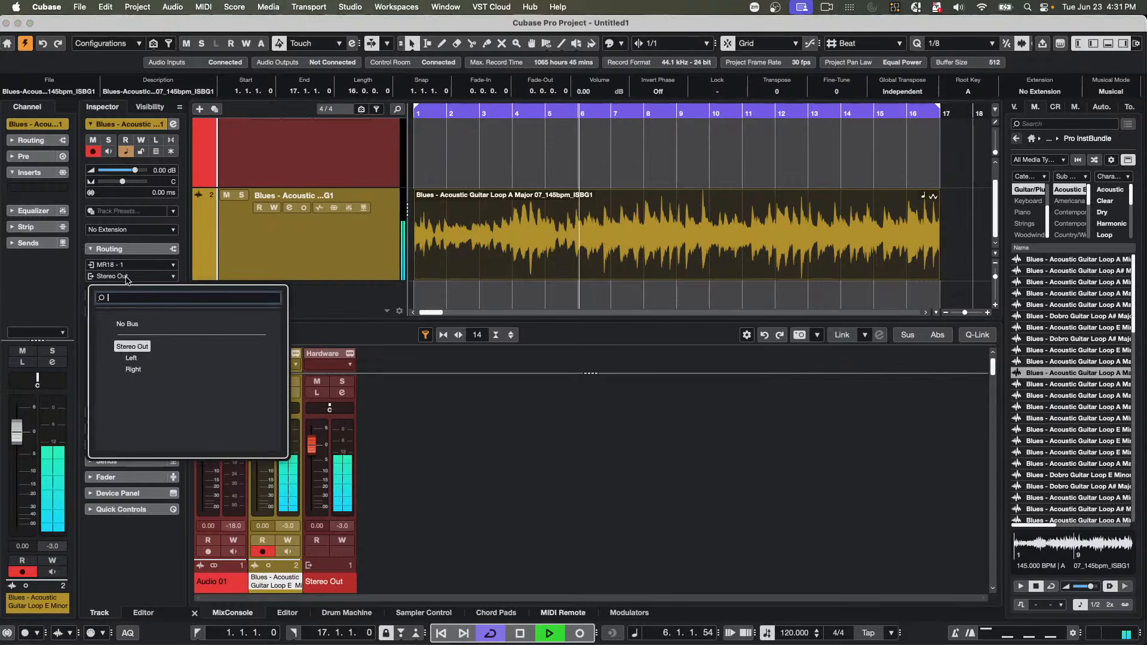
click(129, 348)
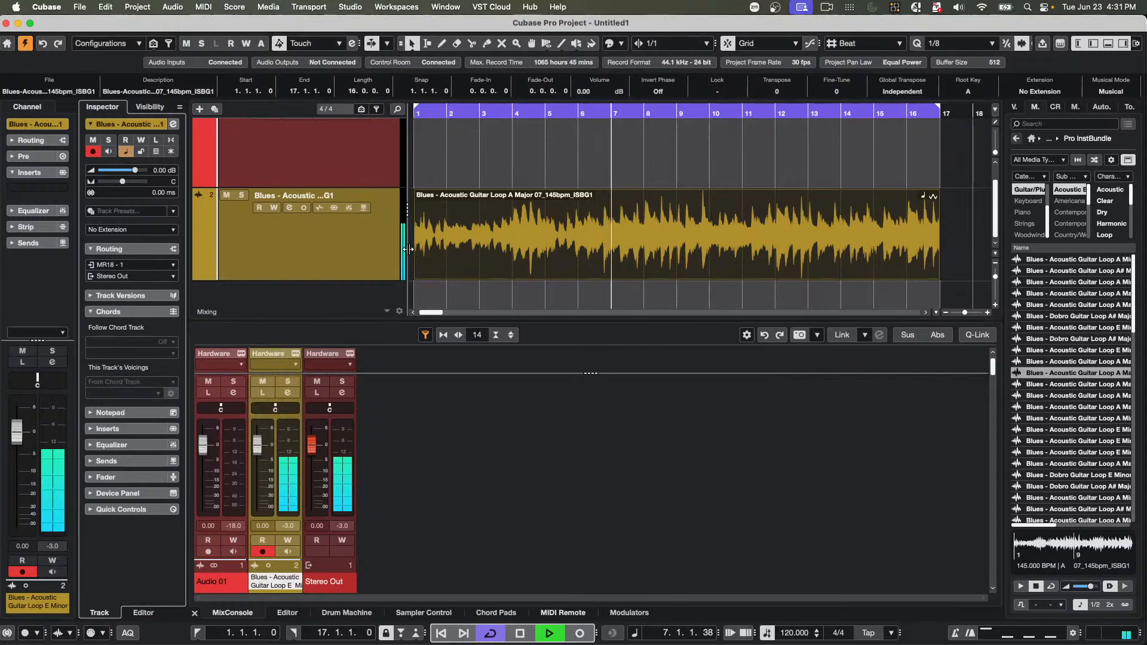
drag(254, 435, 254, 437)
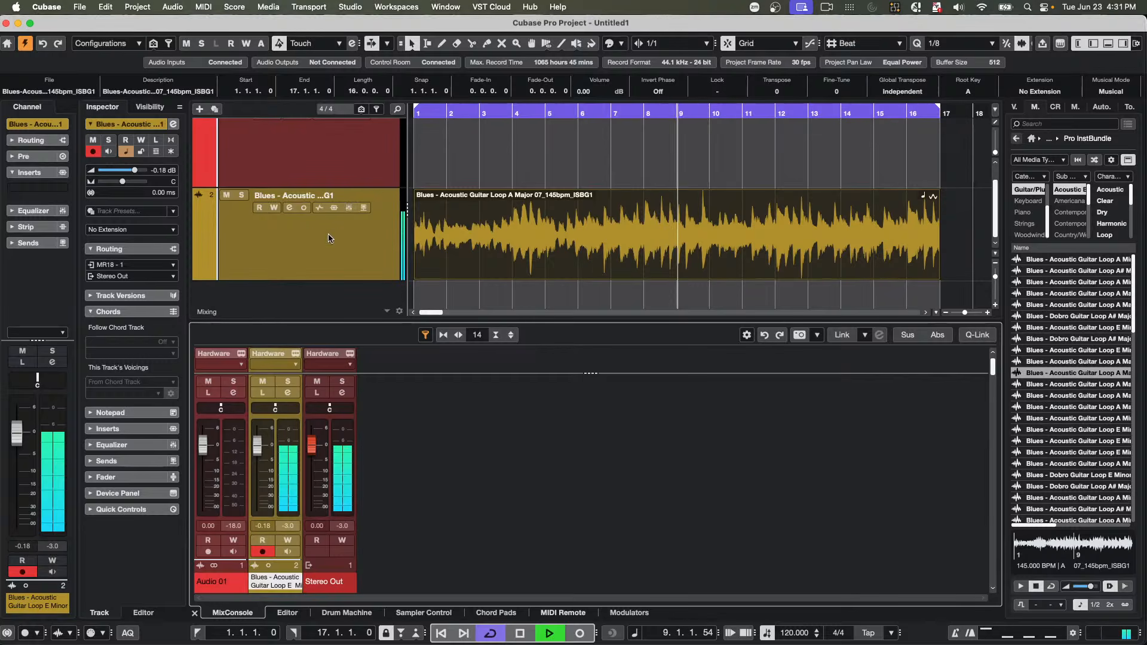
right_click(315, 258)
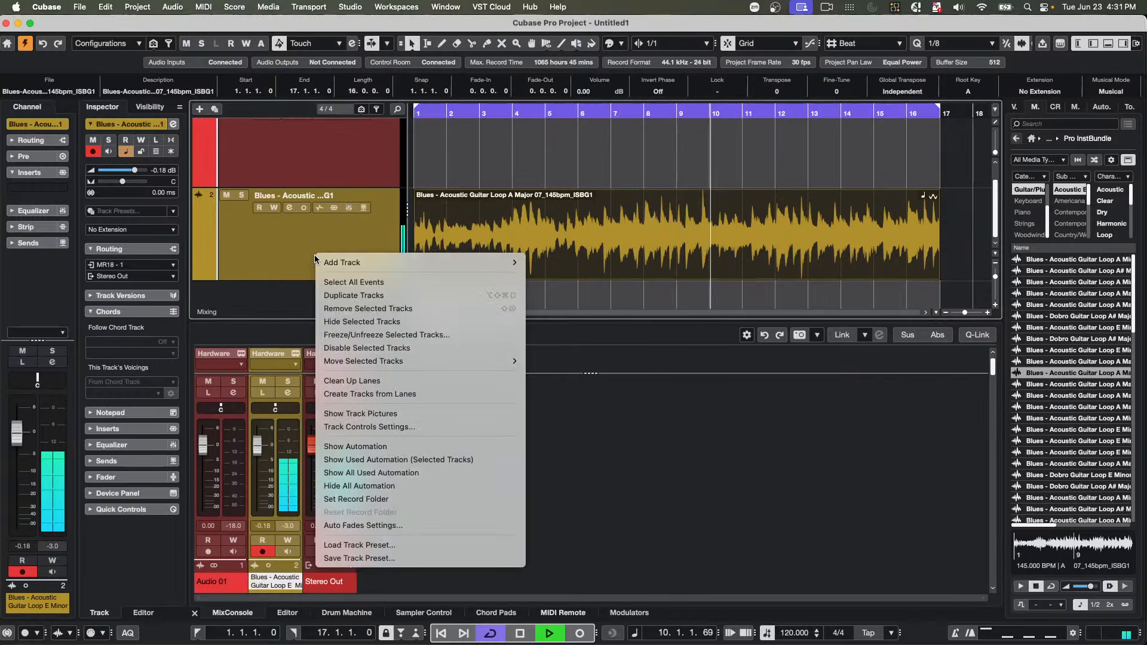
mouse_move(410, 259)
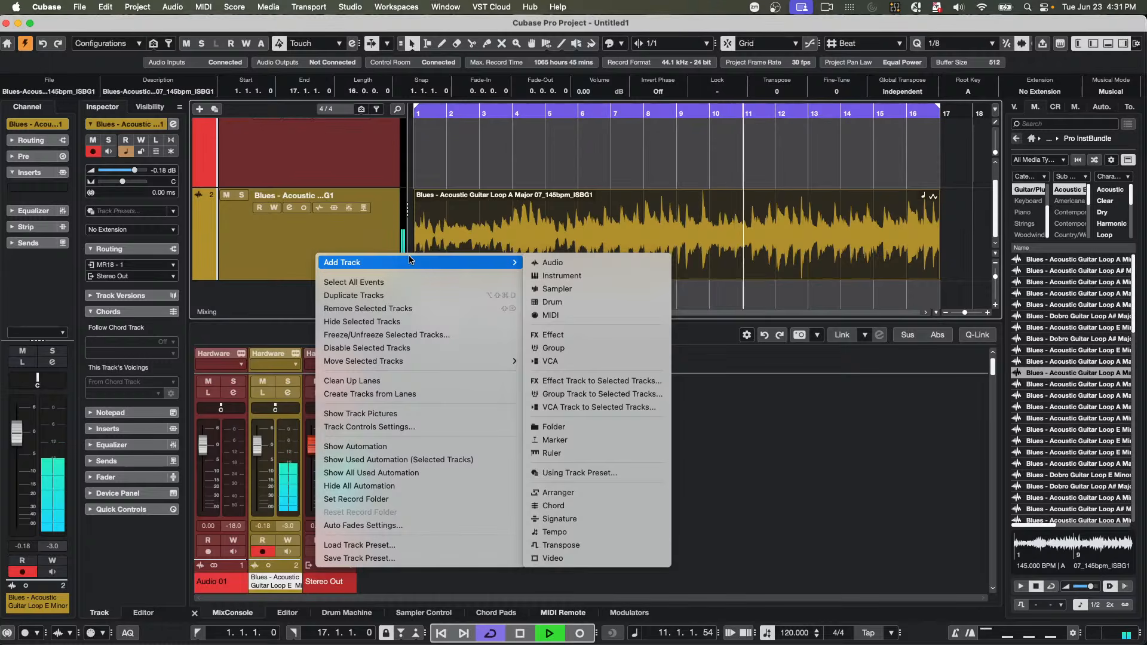
click(342, 233)
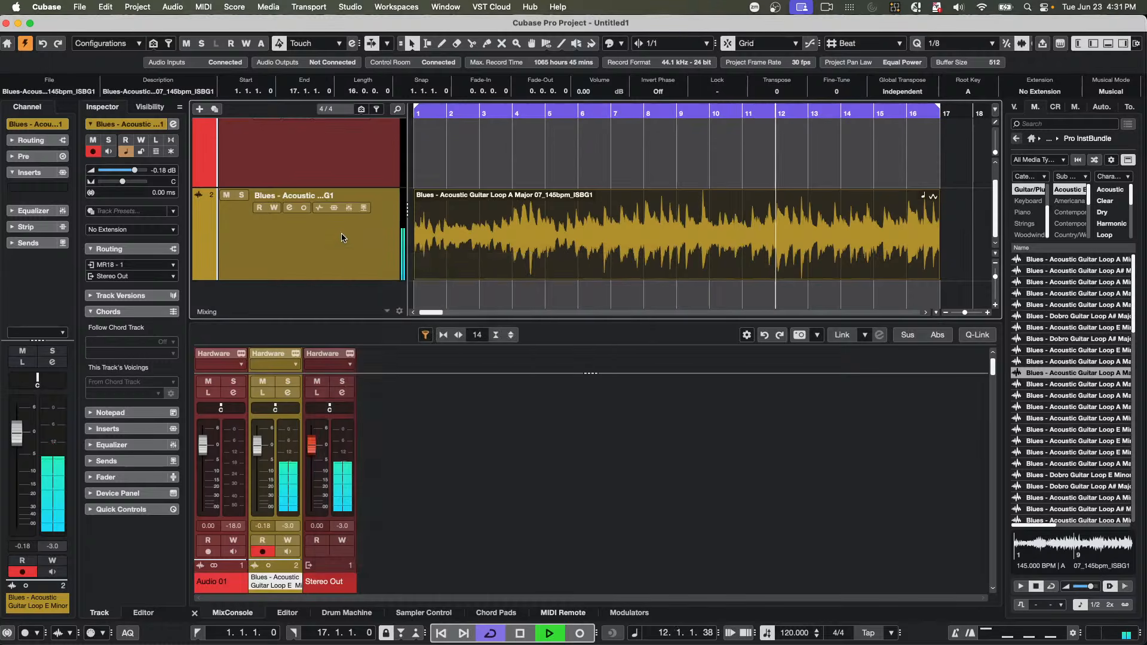
- Add a stereo REVerence effect track to the selected guitar loop track, routed to Stereo Out, and close its plug-in window
right_click(342, 233)
mouse_move(484, 238)
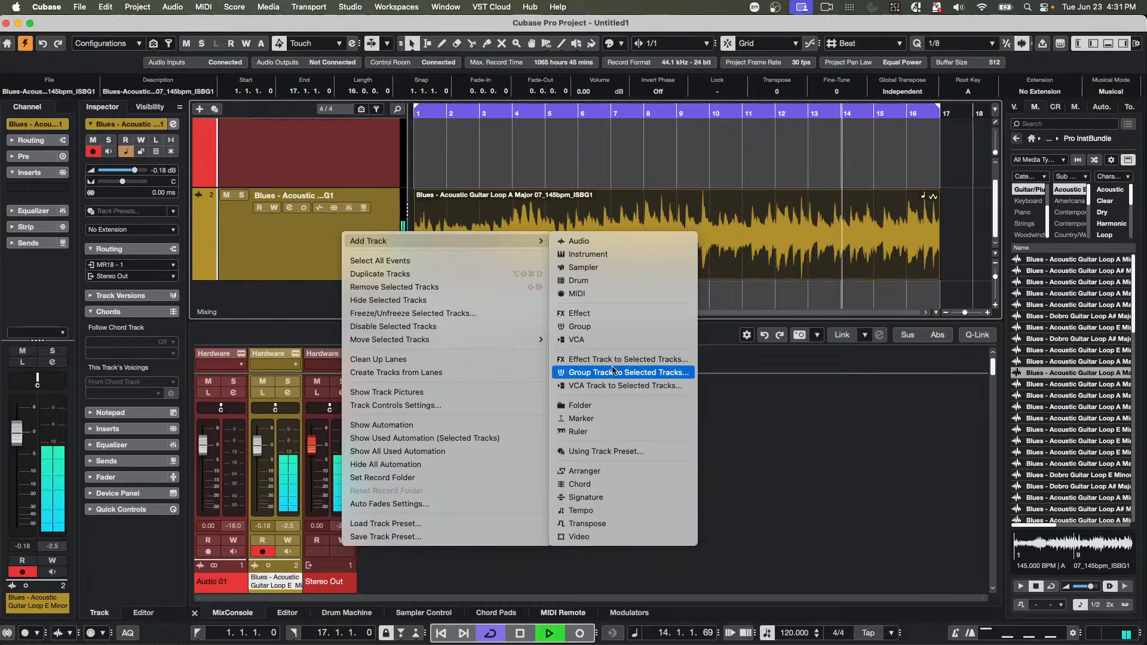
click(636, 361)
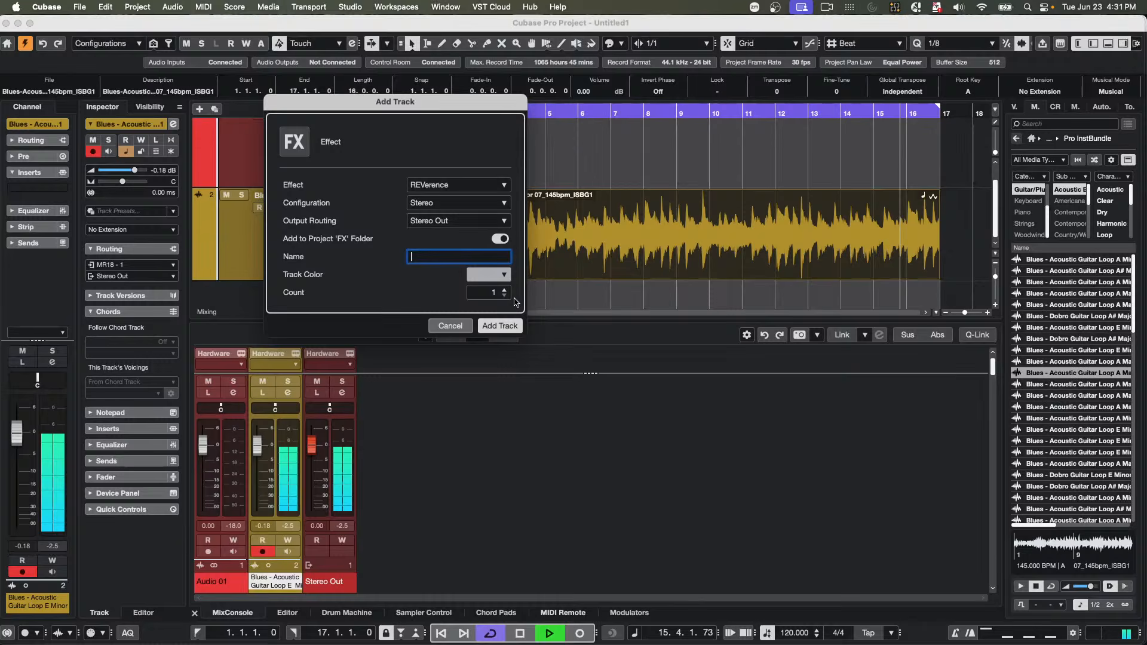
click(497, 326)
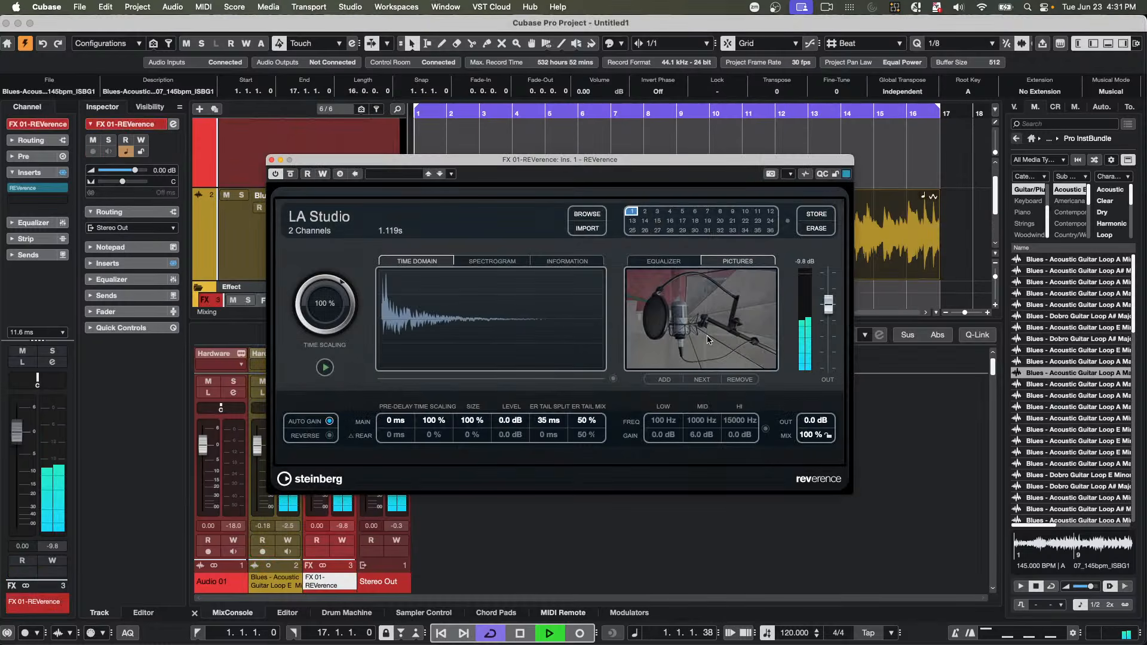
click(272, 160)
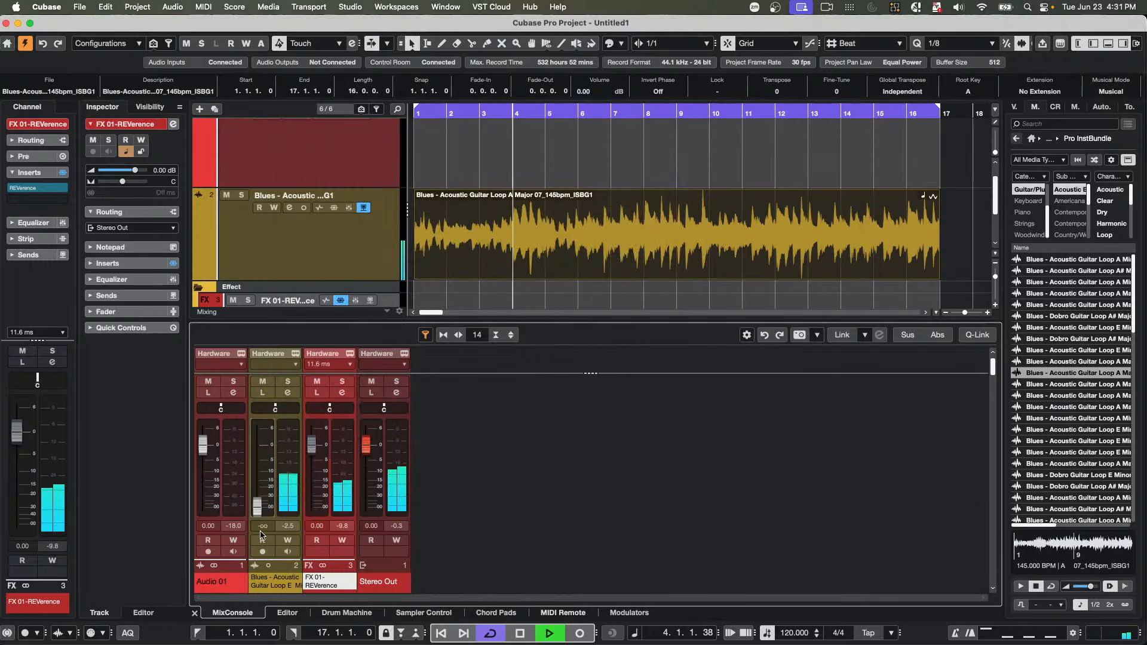
- Test the dry and reverb balance with the channel faders, leaving the guitar loop at -0.02 dB and FX 01-REVerence at 0.56 dB
drag(260, 449, 266, 469)
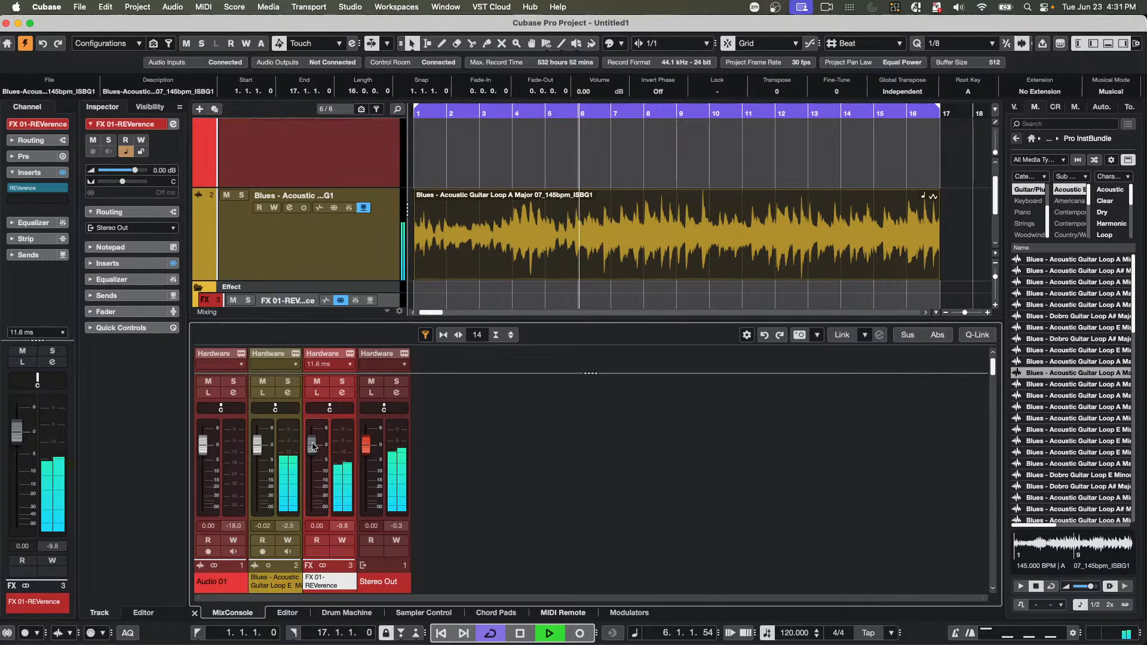
mouse_move(309, 443)
mouse_down()
mouse_move(312, 473)
mouse_move(322, 451)
mouse_up()
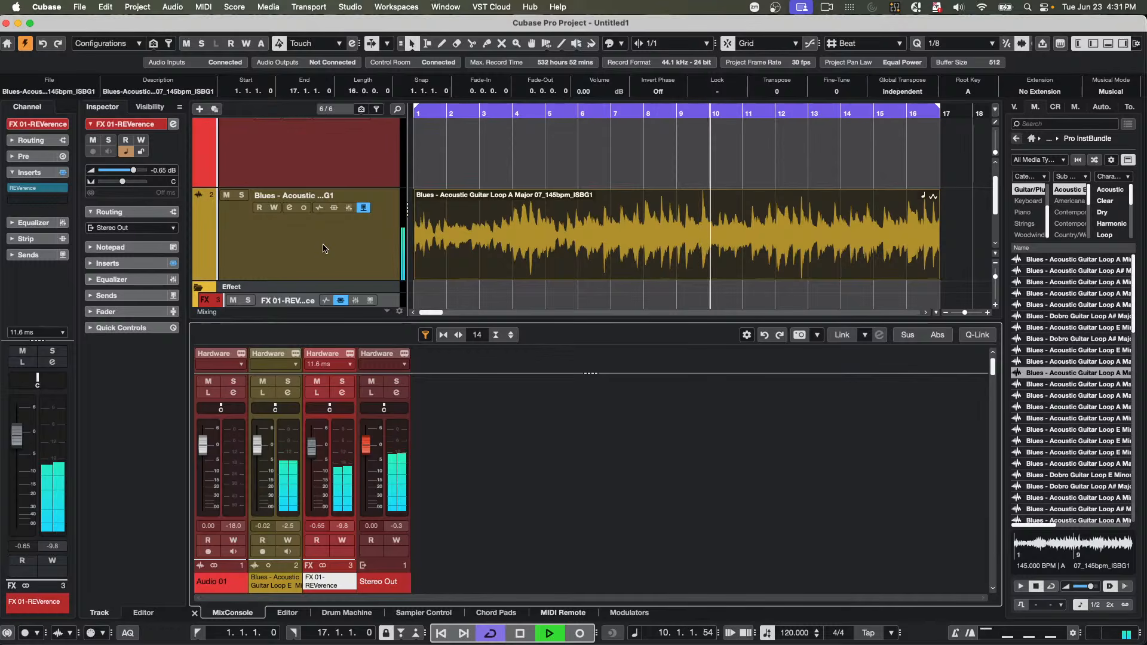
drag(311, 447, 316, 529)
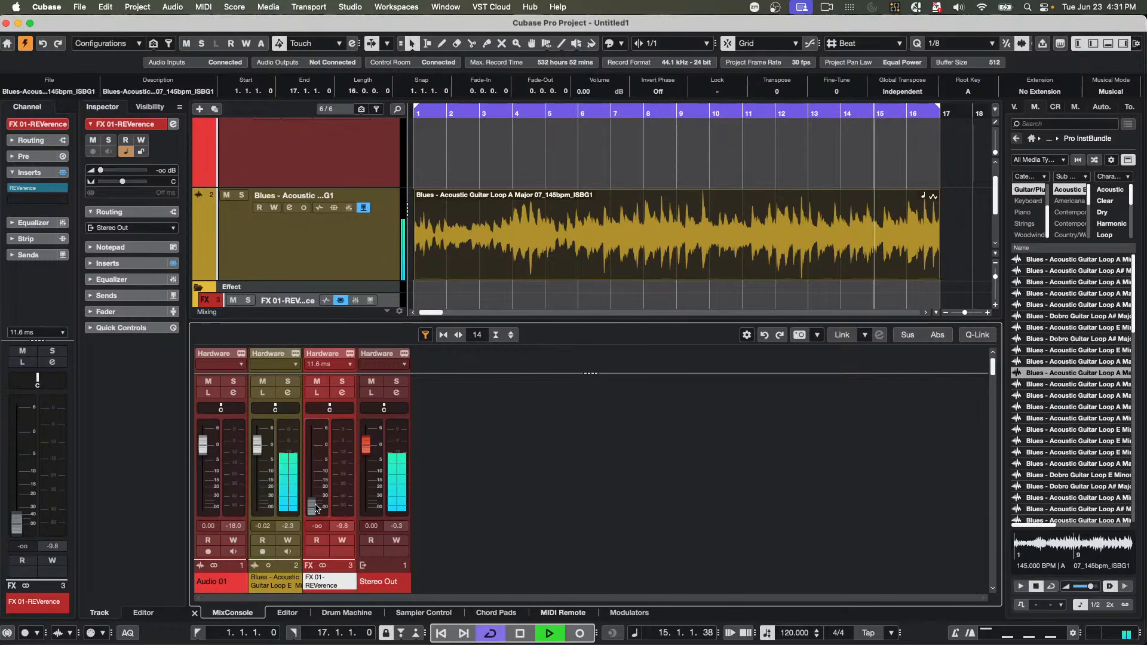
drag(315, 508, 321, 447)
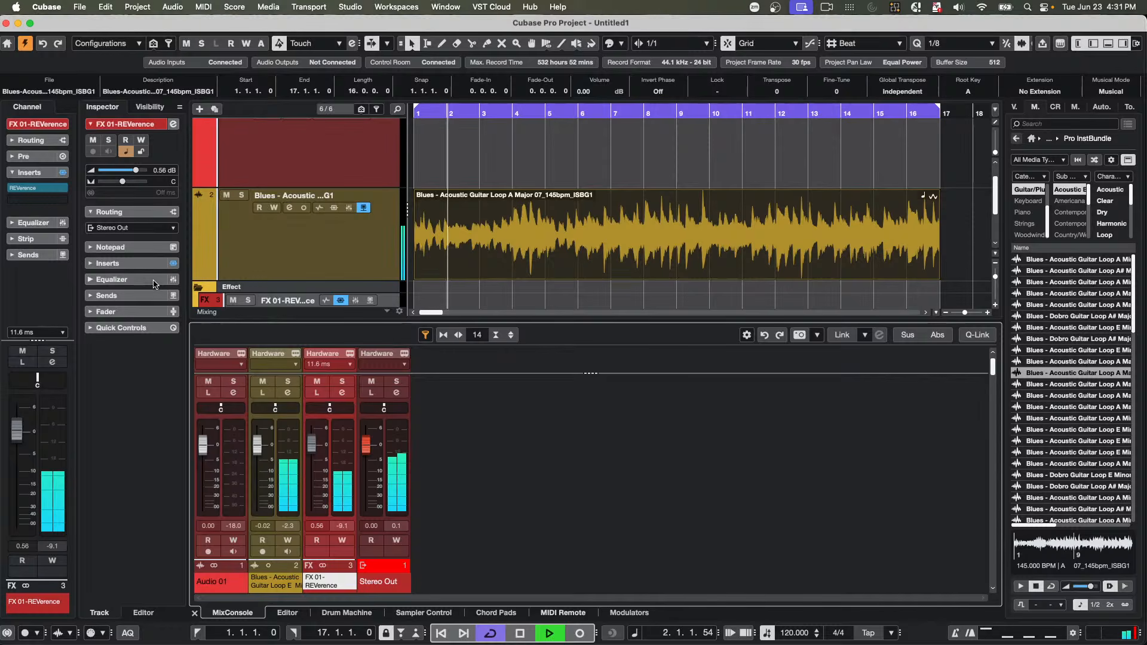
- Raise the guitar loop track's send to FX 01-REVerence to about 5.35 dB
click(135, 299)
click(323, 246)
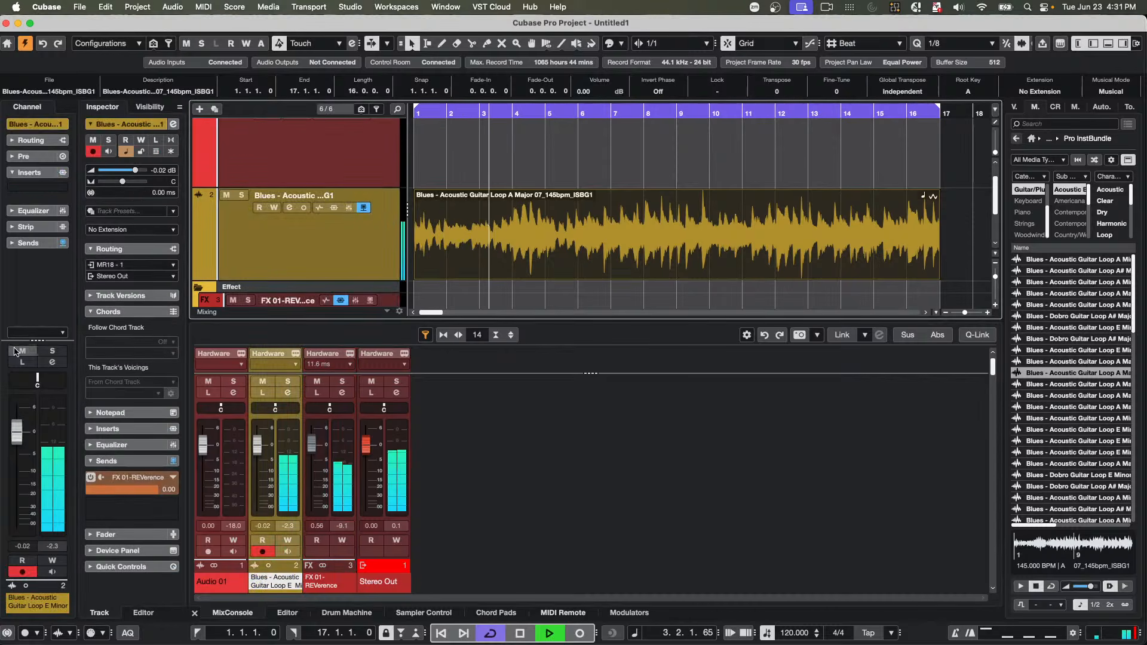
click(154, 493)
mouse_move(154, 494)
mouse_down()
mouse_move(64, 497)
mouse_move(159, 496)
mouse_up()
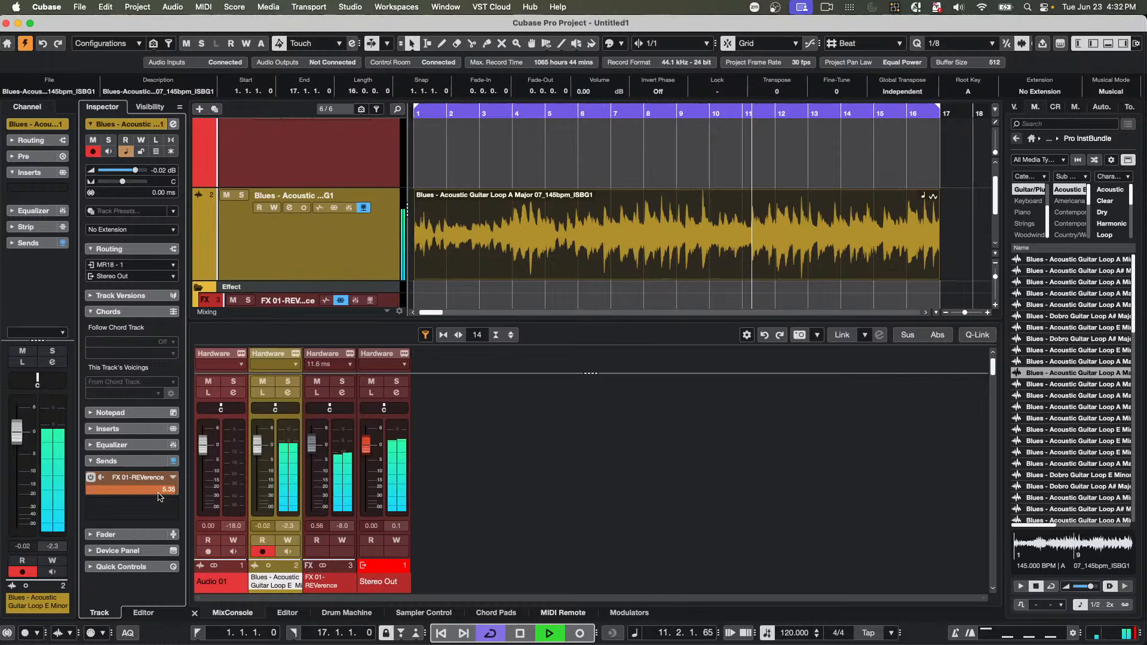
- Add a stereo group track named guitar to the selected guitar loop track, with its output routed to Stereo Out
right_click(312, 240)
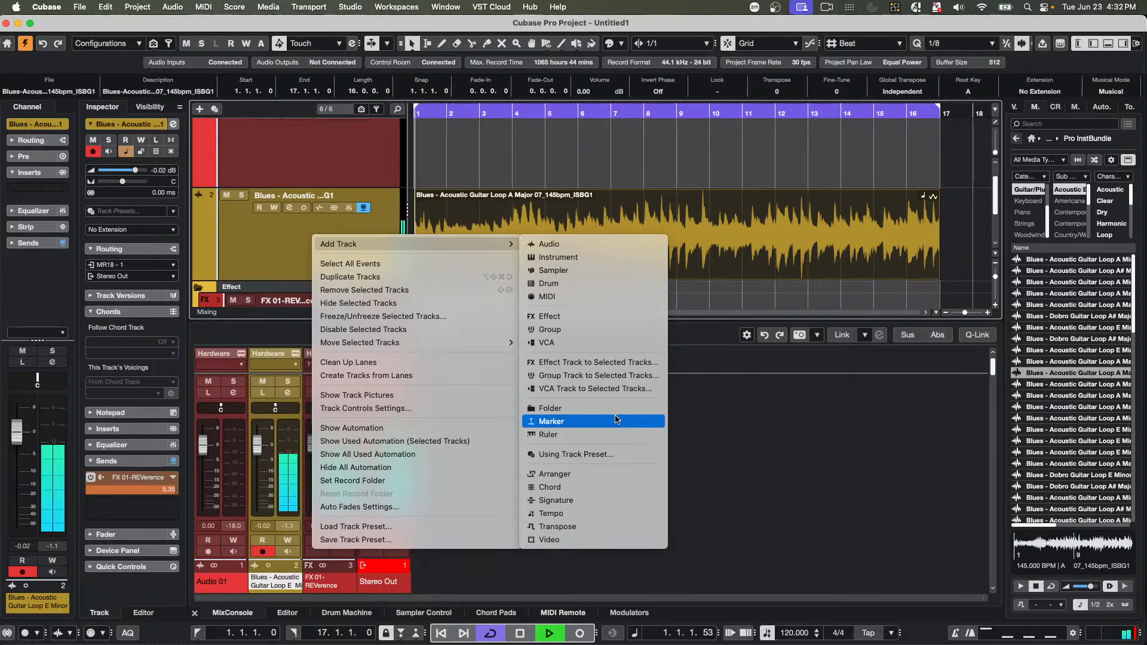
click(623, 378)
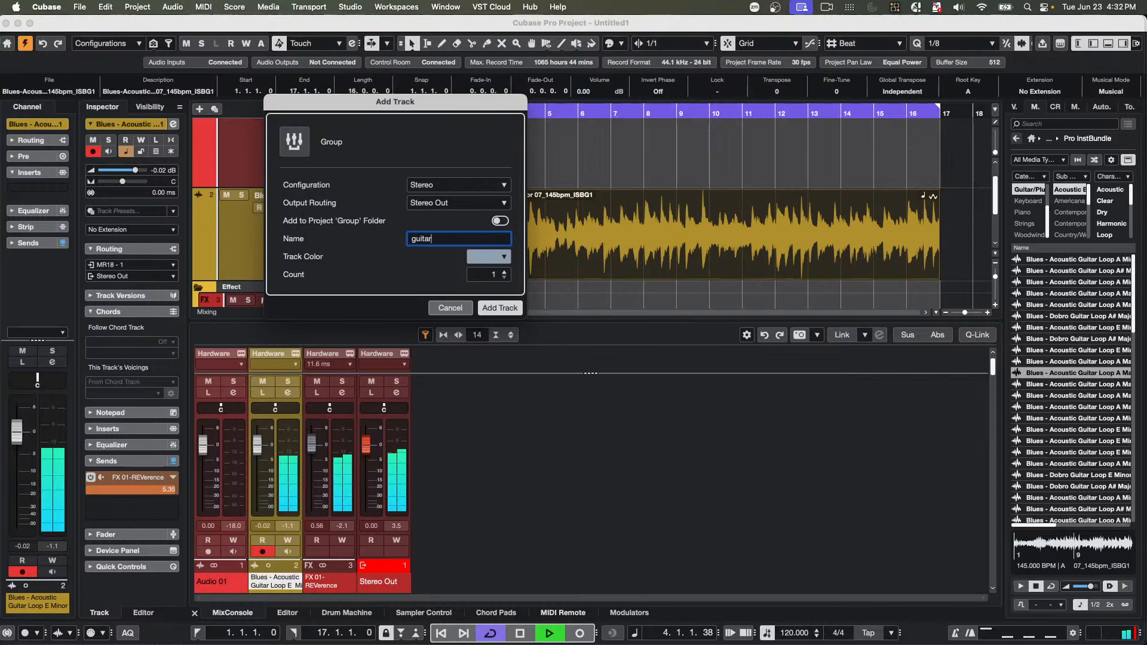
key(Return)
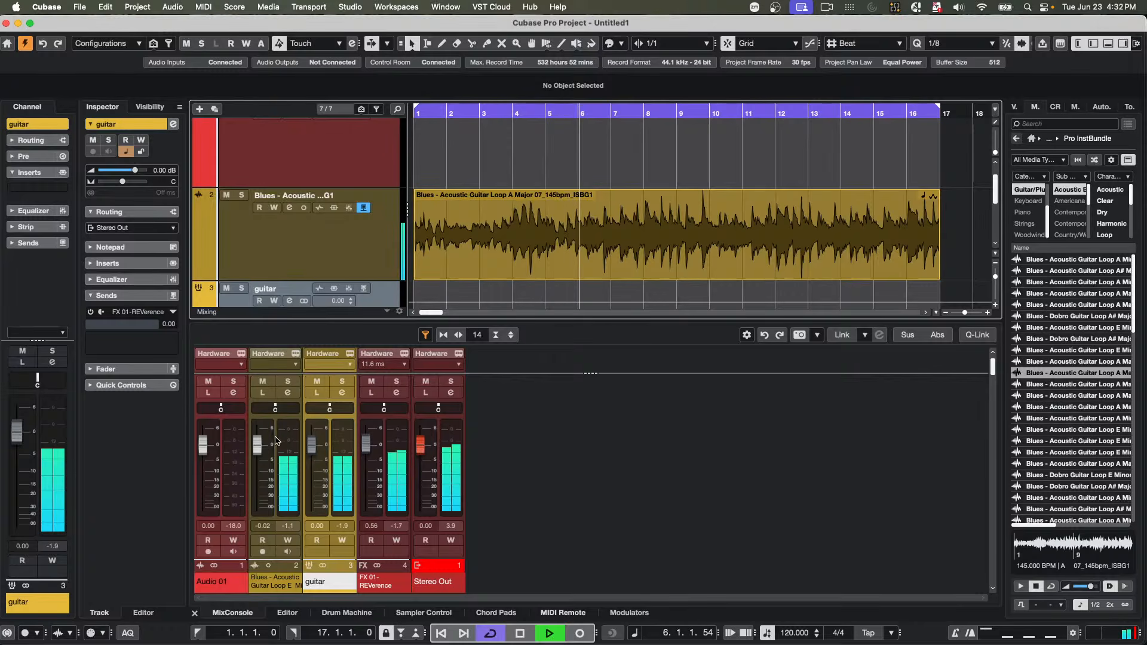
- Test the loop and group faders down to silence, then set the guitar loop to 1.12 dB and the guitar group to -0.18 dB
drag(258, 444, 257, 517)
drag(262, 453, 313, 514)
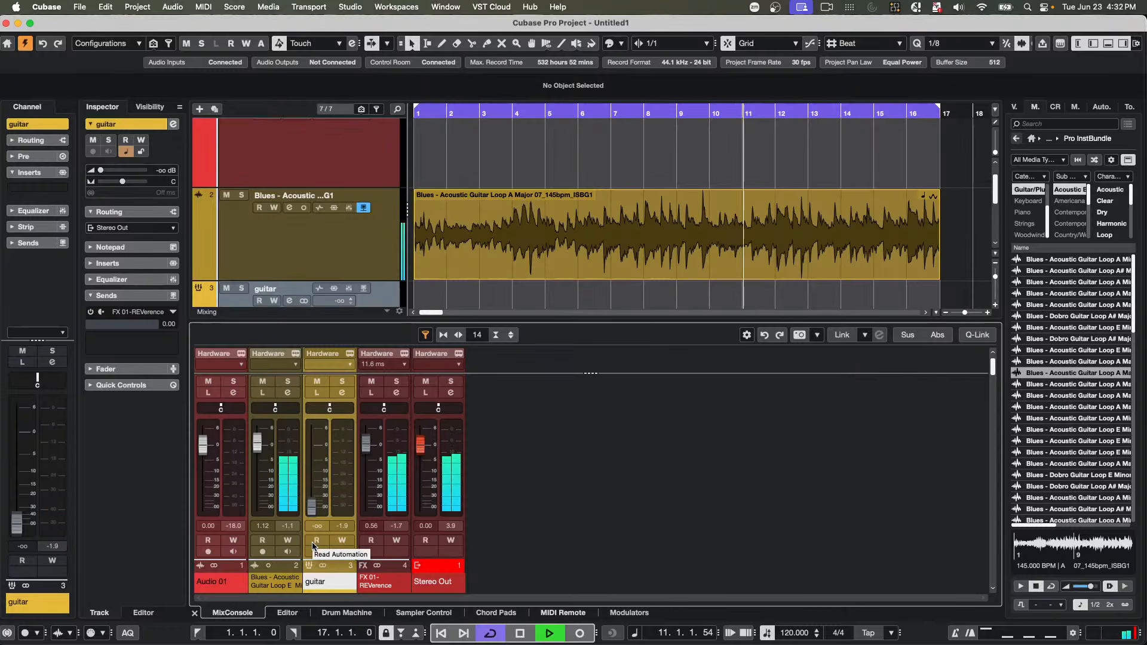
drag(312, 507, 326, 448)
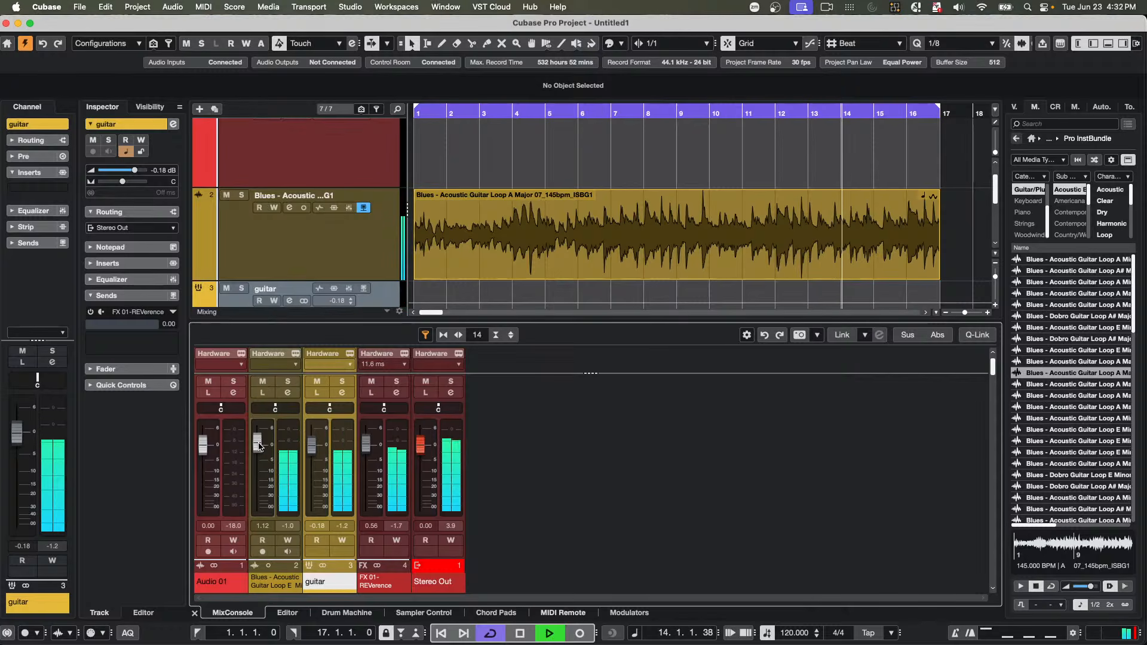
- Examine the output routing choices of the guitar loop track, including the guitar group and the FX 01-REVerence effect channel
click(338, 249)
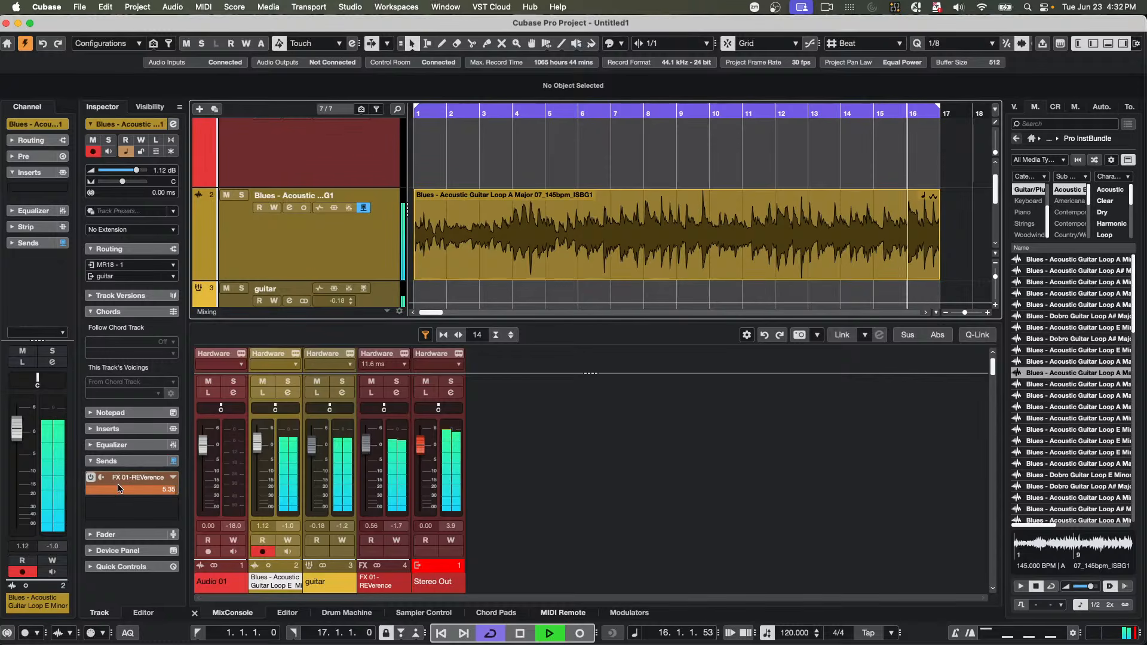
click(120, 276)
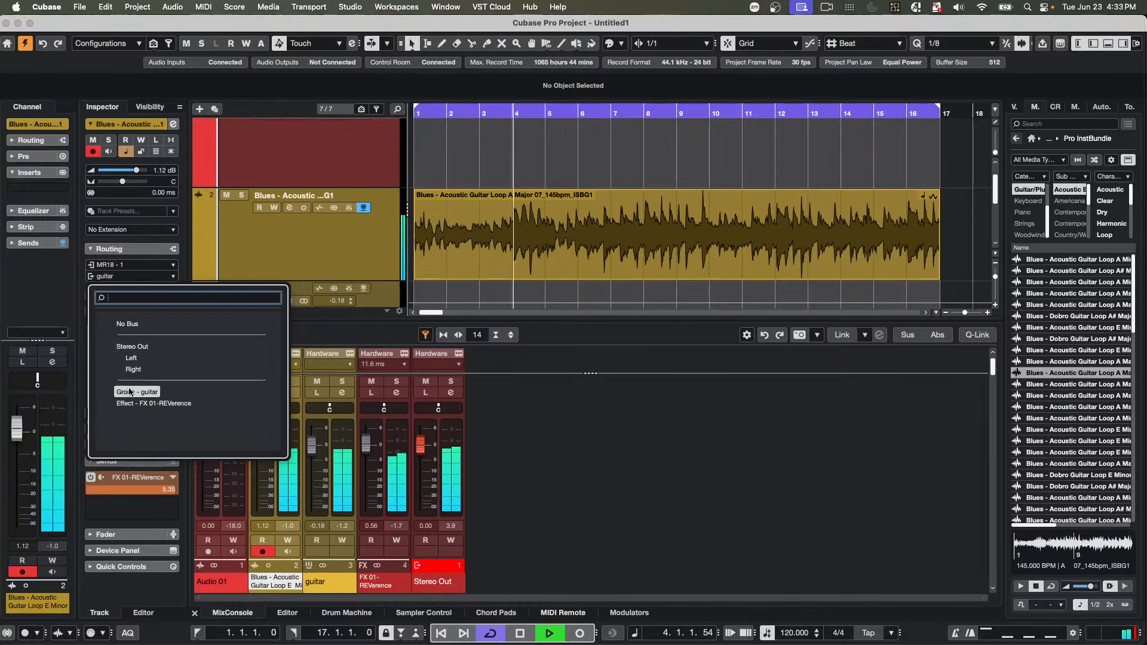
click(299, 266)
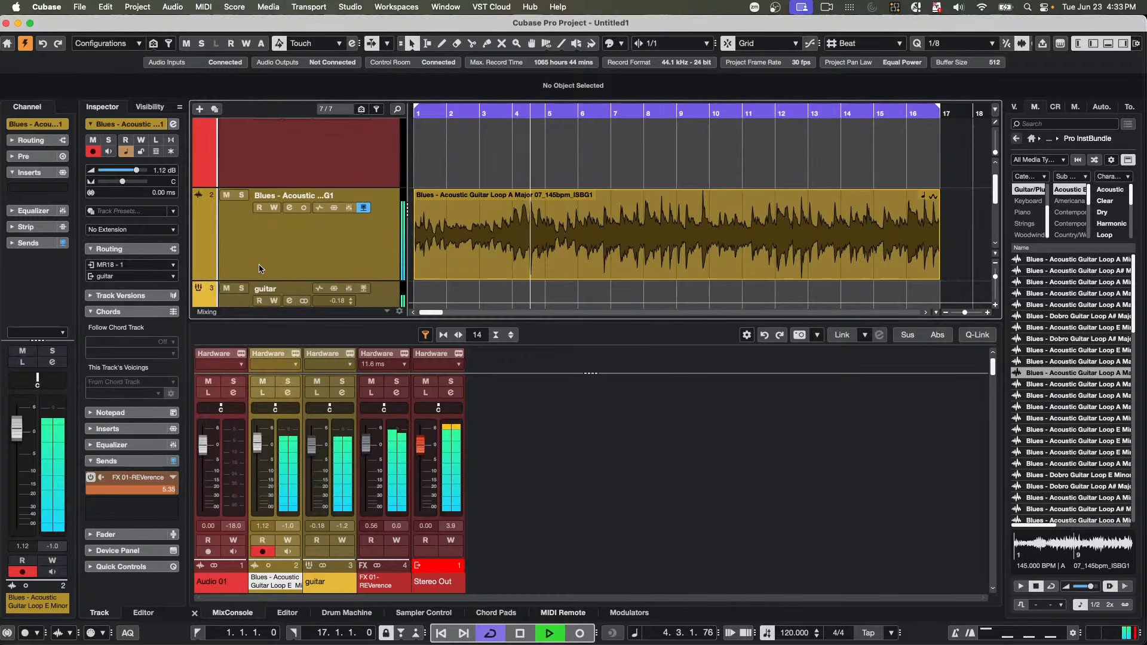
click(117, 278)
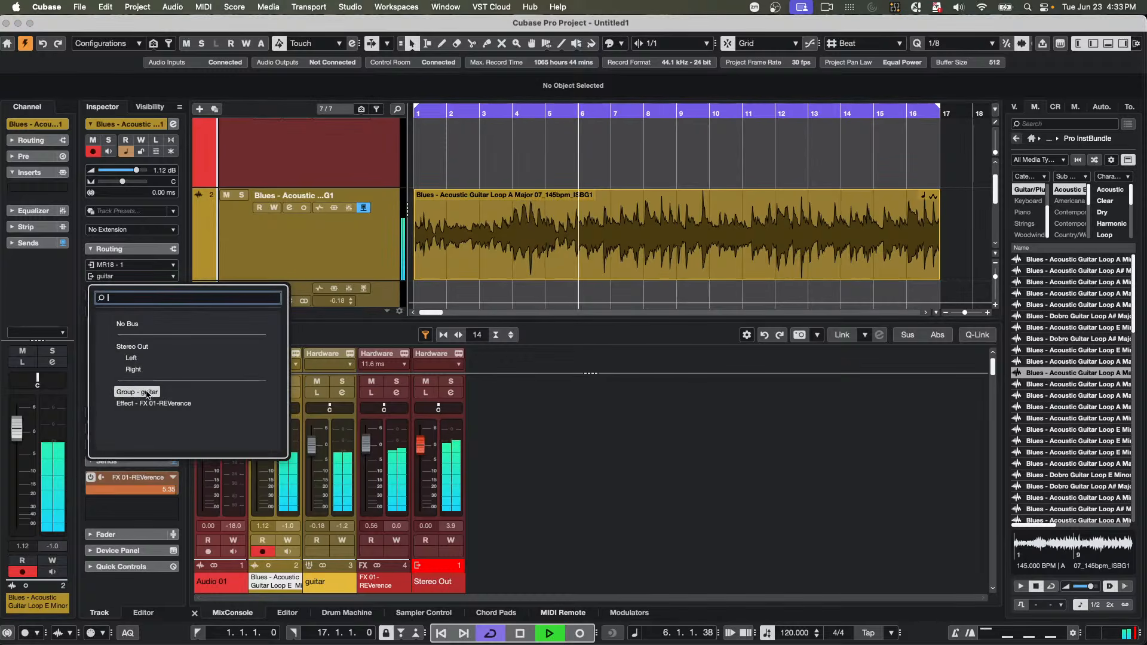
click(293, 265)
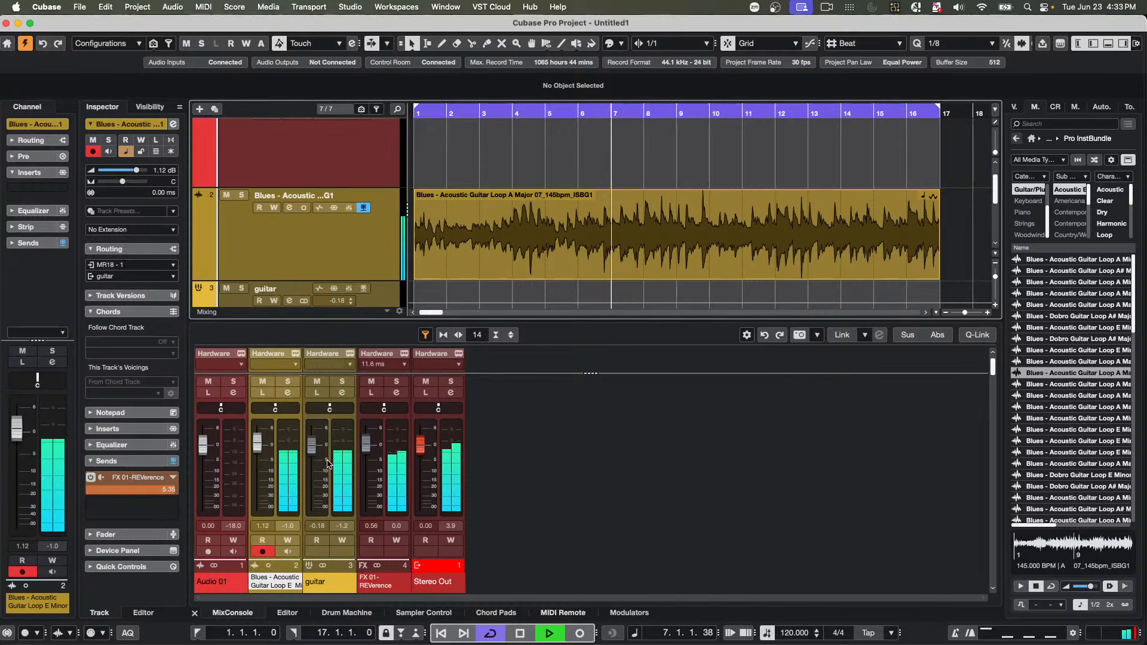
- Route the guitar loop track's output to Stereo Out and set the FX 01-REVerence fader to -0.81 dB
mouse_move(367, 454)
mouse_down()
mouse_move(367, 515)
mouse_move(370, 451)
mouse_up()
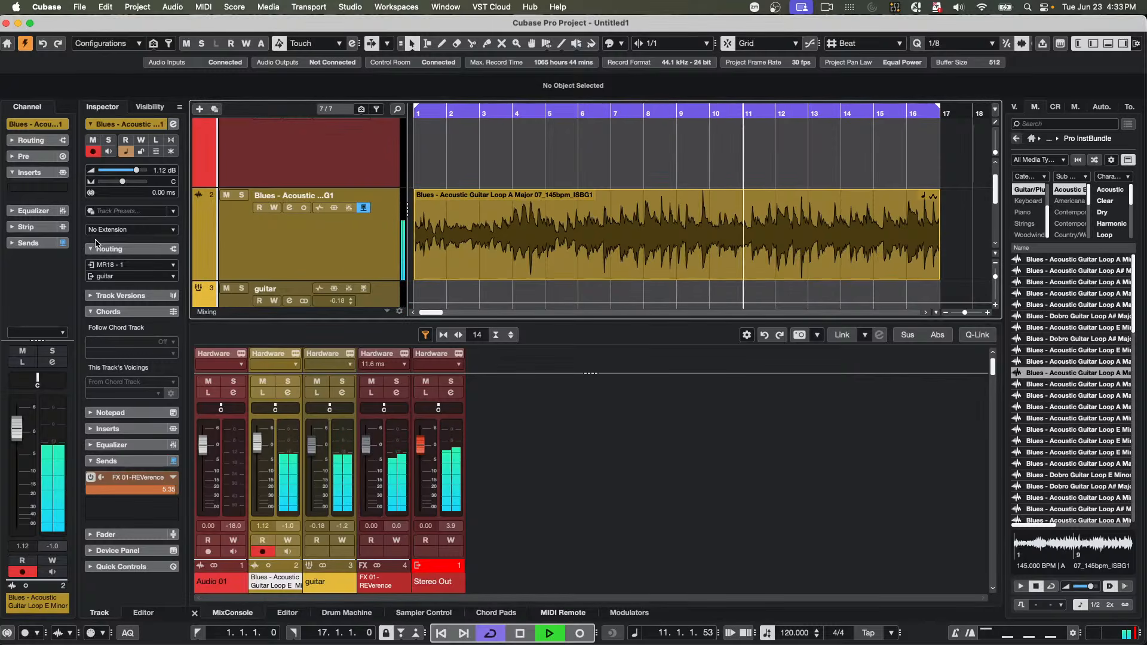
click(115, 277)
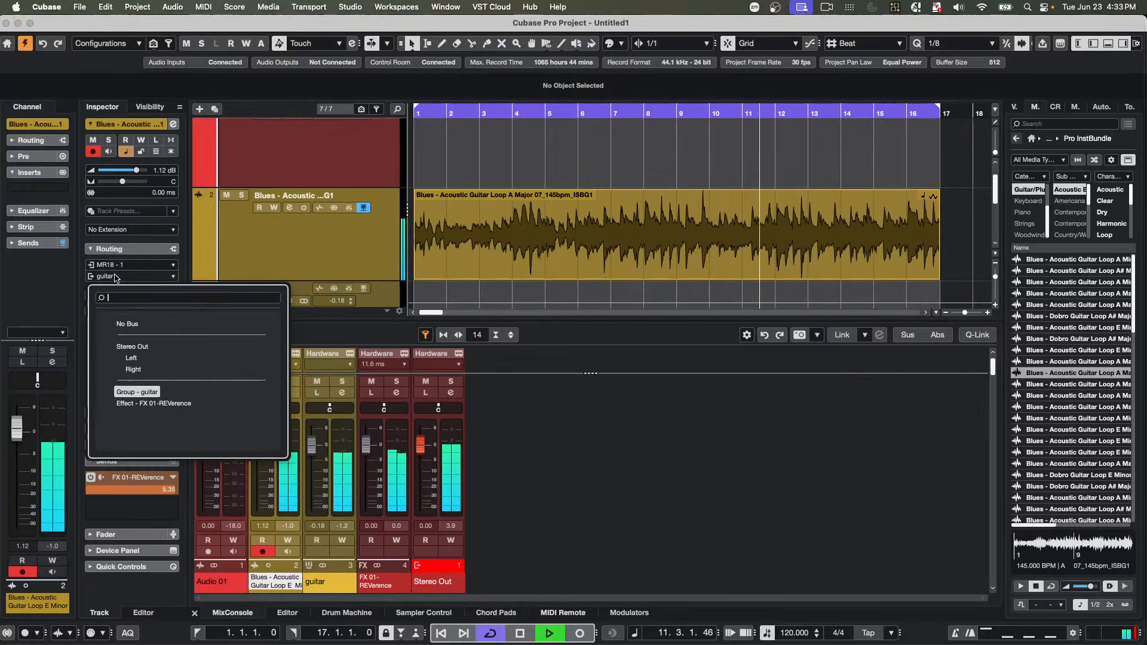
click(141, 348)
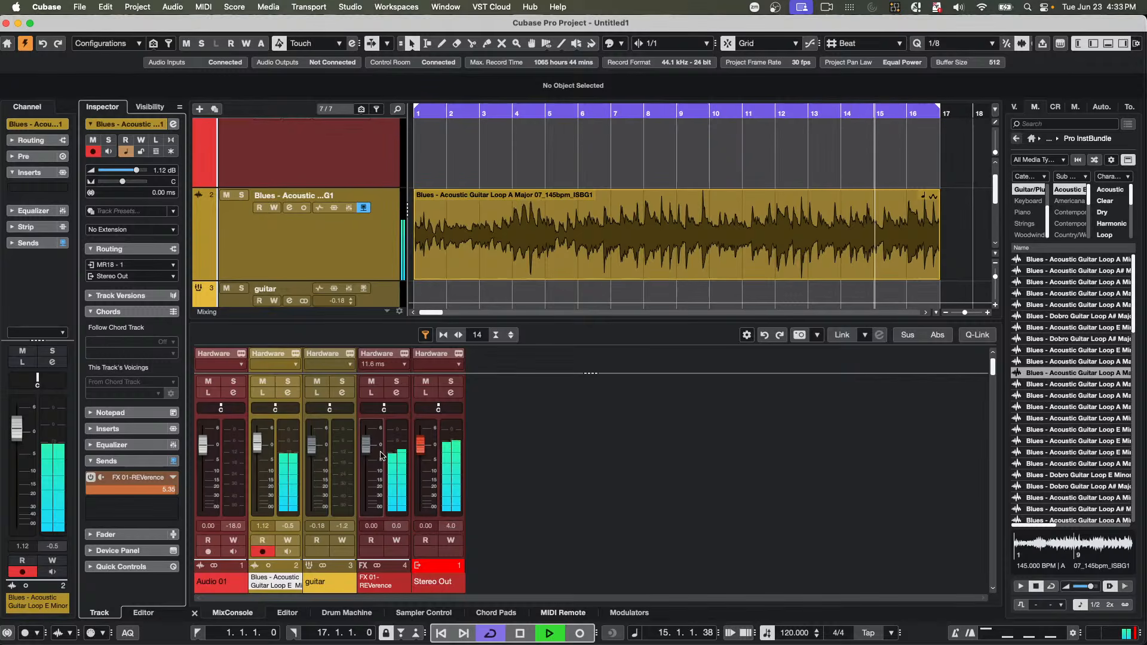
mouse_move(369, 447)
mouse_down()
mouse_move(382, 499)
mouse_move(397, 495)
mouse_move(369, 500)
mouse_move(370, 449)
mouse_up()
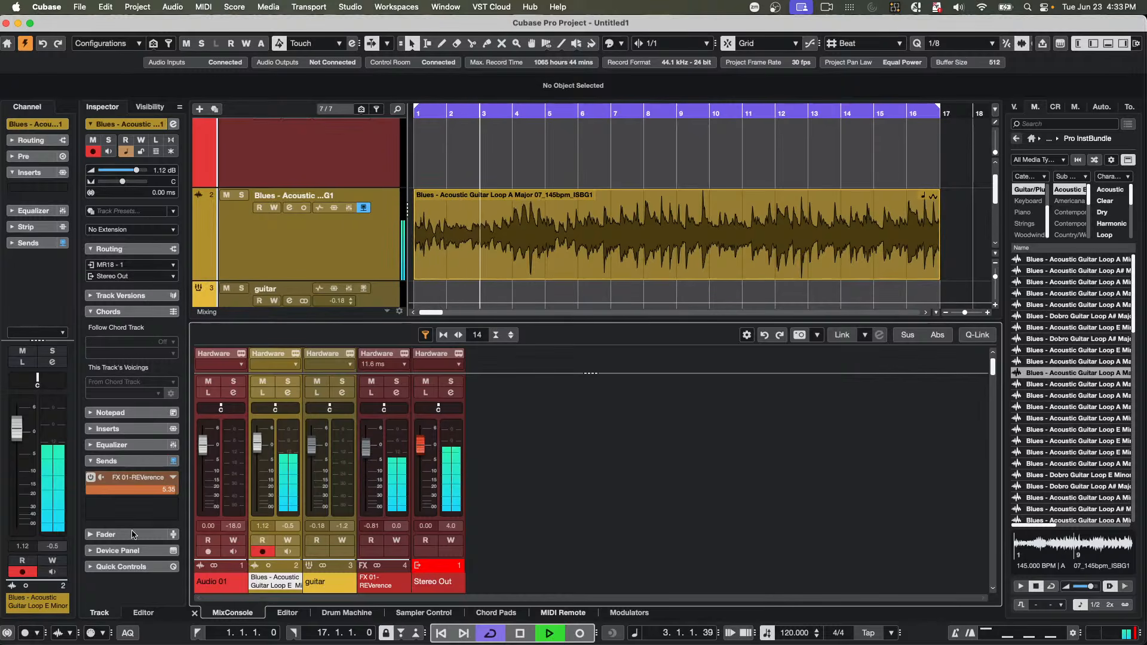
- Add a second send on the guitar loop track to the guitar group, enable it and set its level to 0.26 dB
click(173, 510)
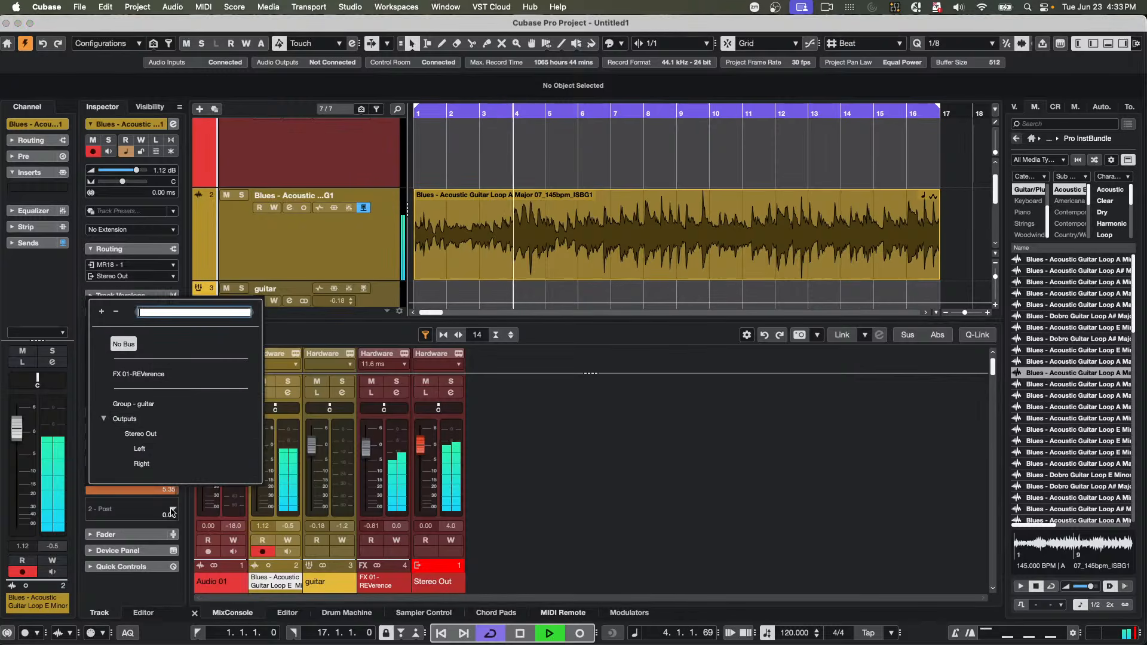
click(142, 408)
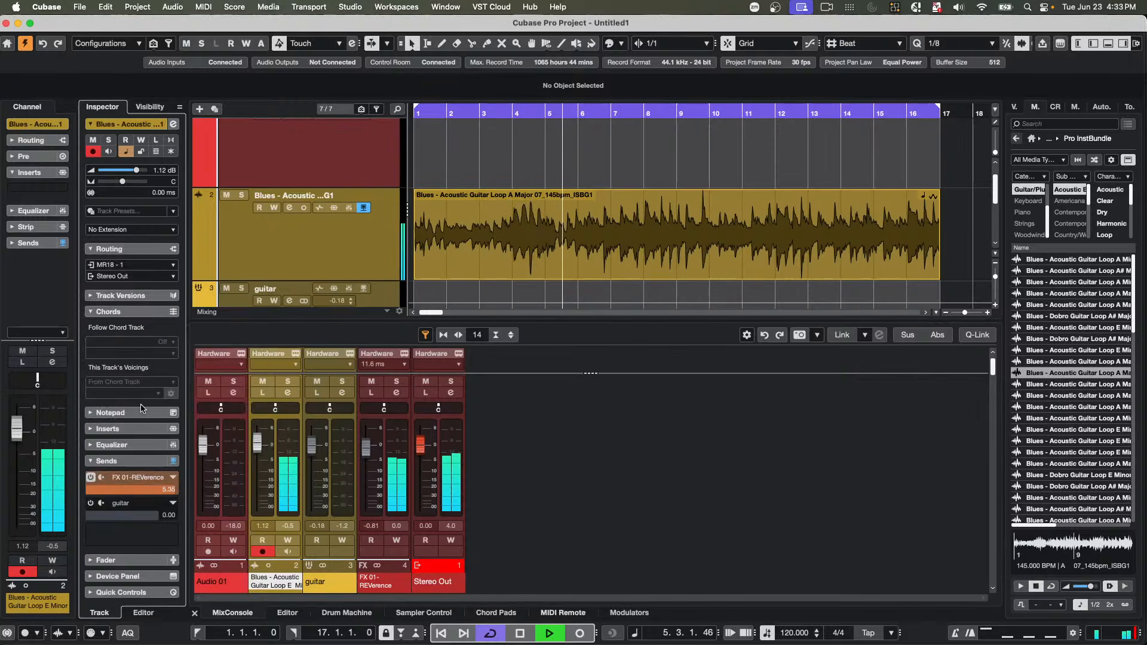
click(91, 505)
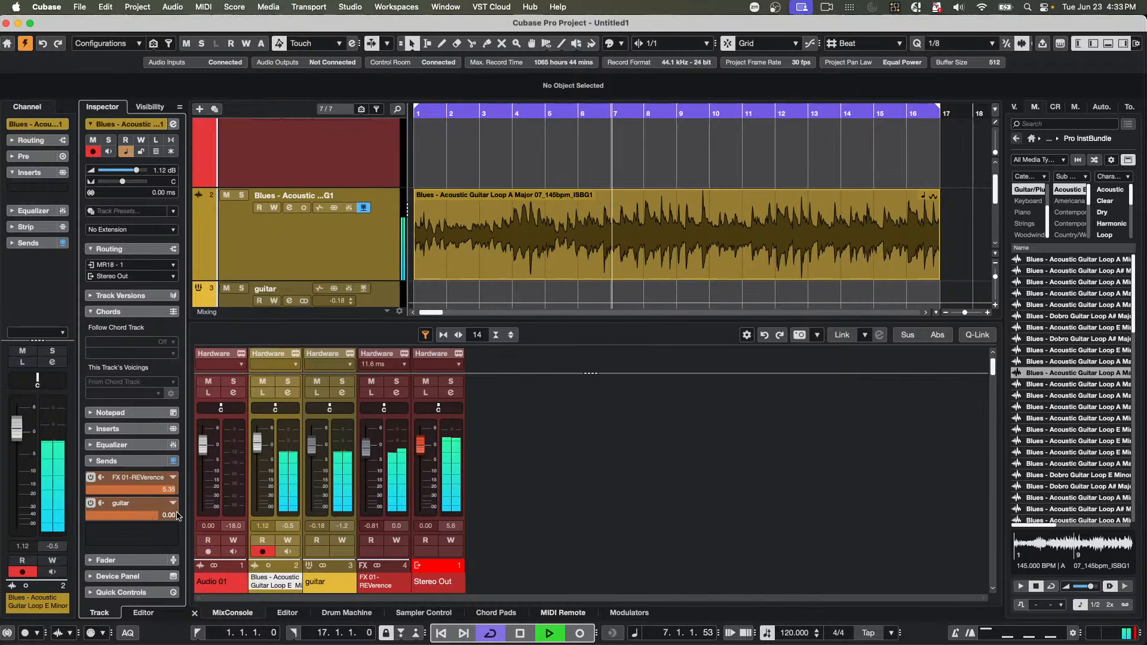
mouse_move(154, 518)
mouse_down()
mouse_move(2, 527)
mouse_move(132, 517)
mouse_up()
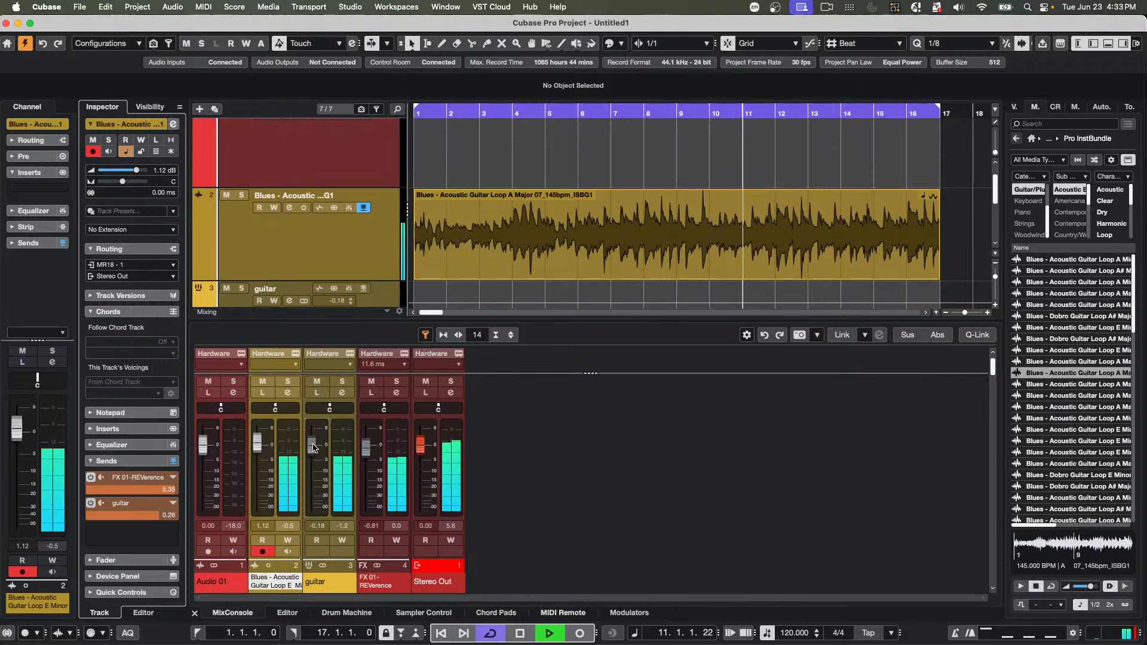
- Set the guitar group fader to -0.49 dB and the FX 01-REVerence fader to 5.70 dB
mouse_move(311, 447)
mouse_down()
mouse_move(328, 464)
mouse_move(332, 448)
mouse_up()
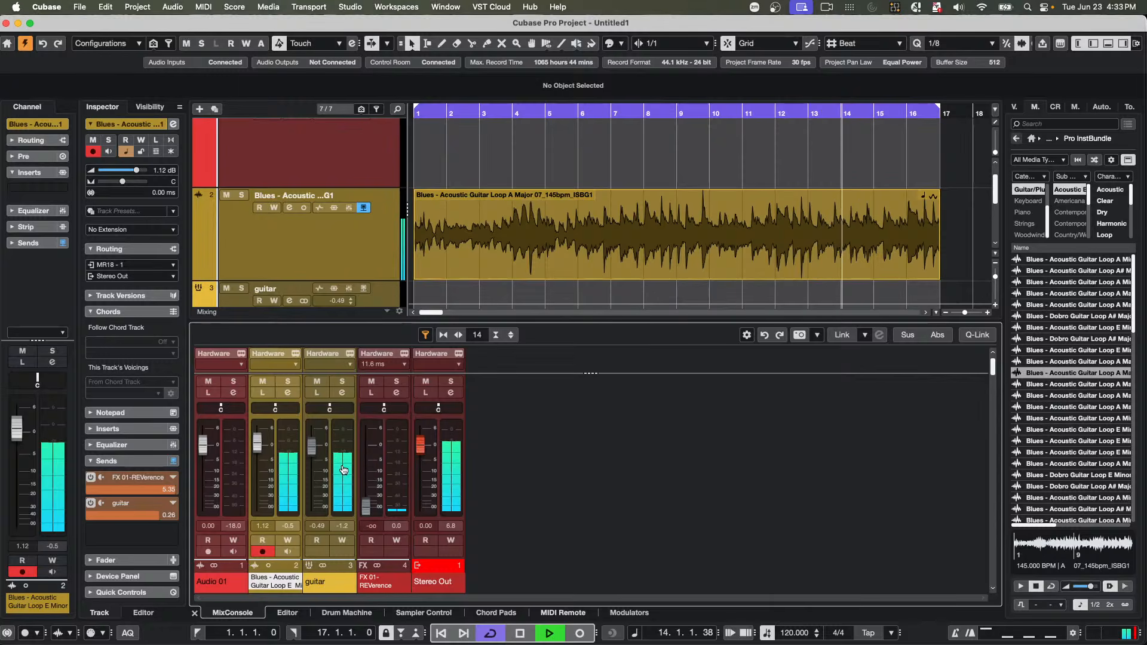
drag(369, 474, 375, 430)
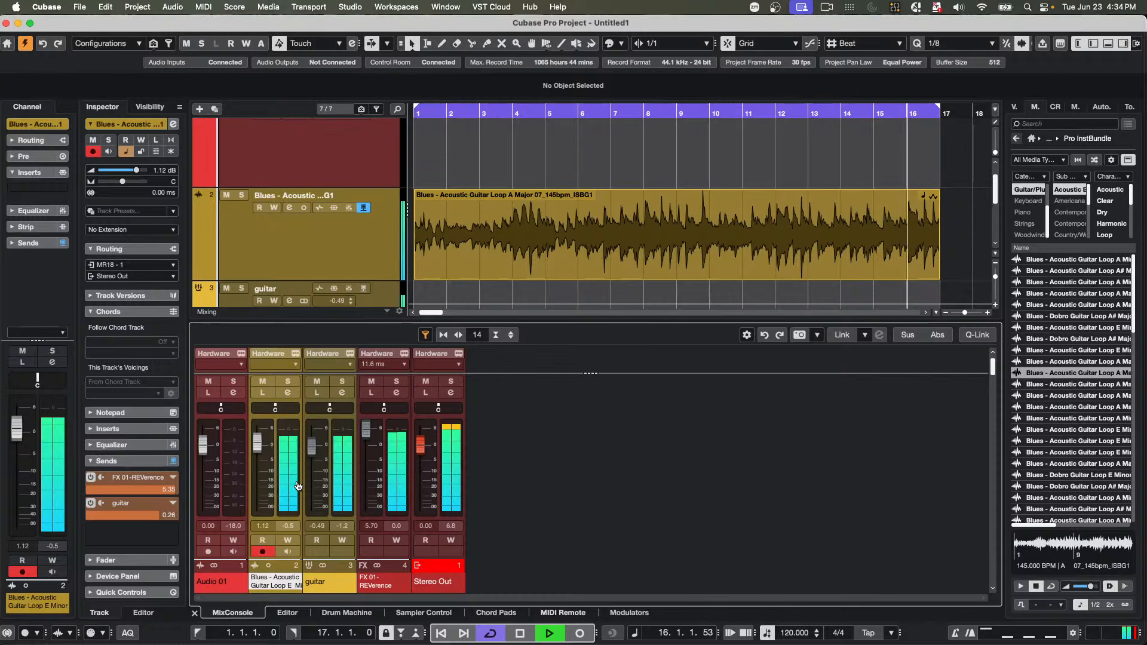
- Solo the guitar group, check the FX 01-REVerence track's output routing choices, and unmute the reverb channel
click(342, 383)
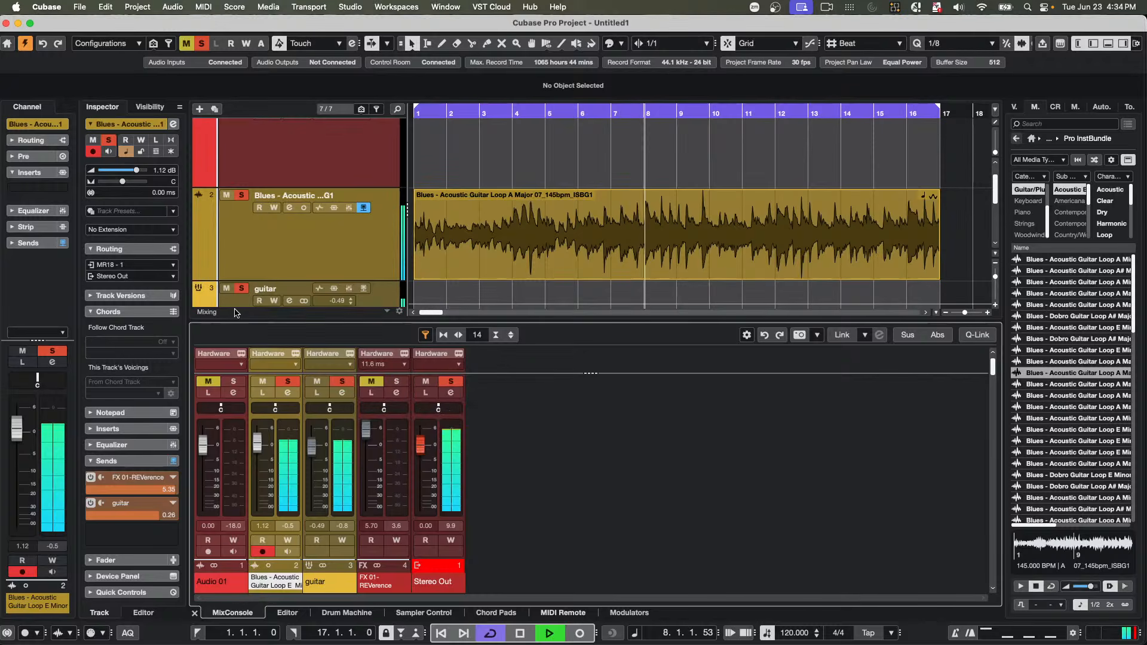
scroll(316, 245, down, 4)
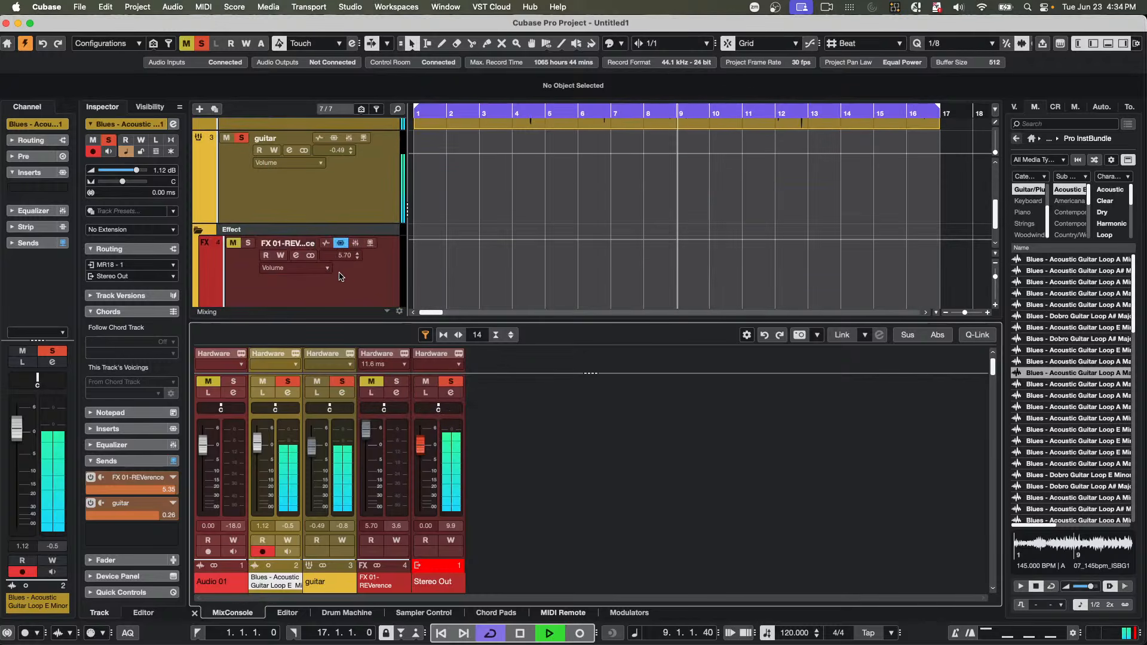
click(317, 245)
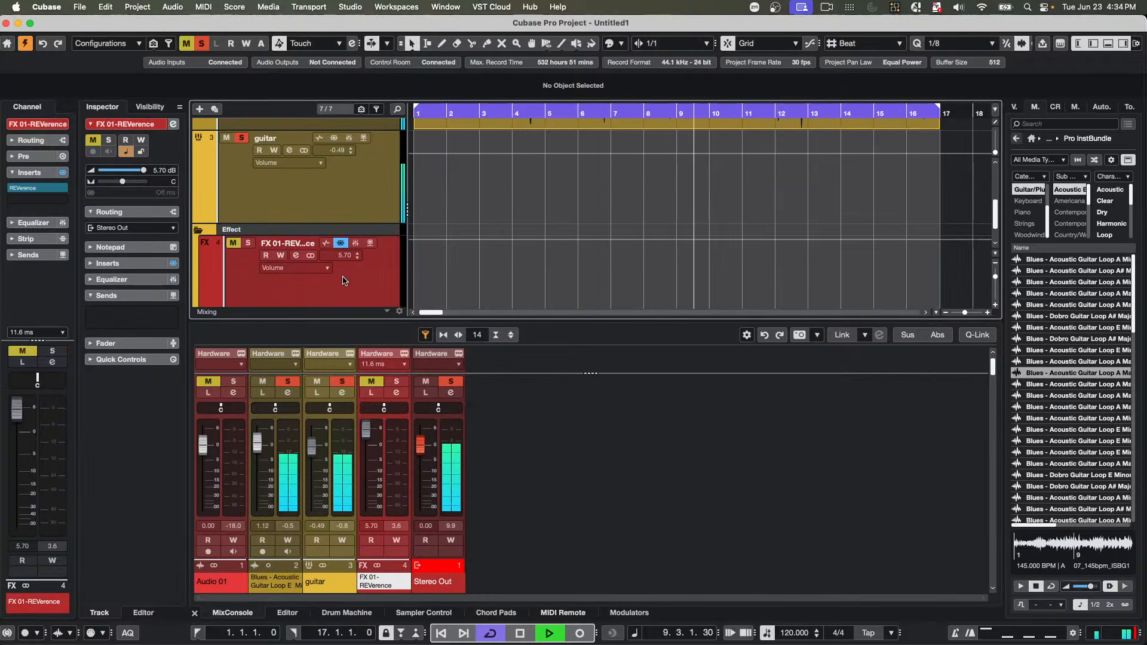
click(143, 228)
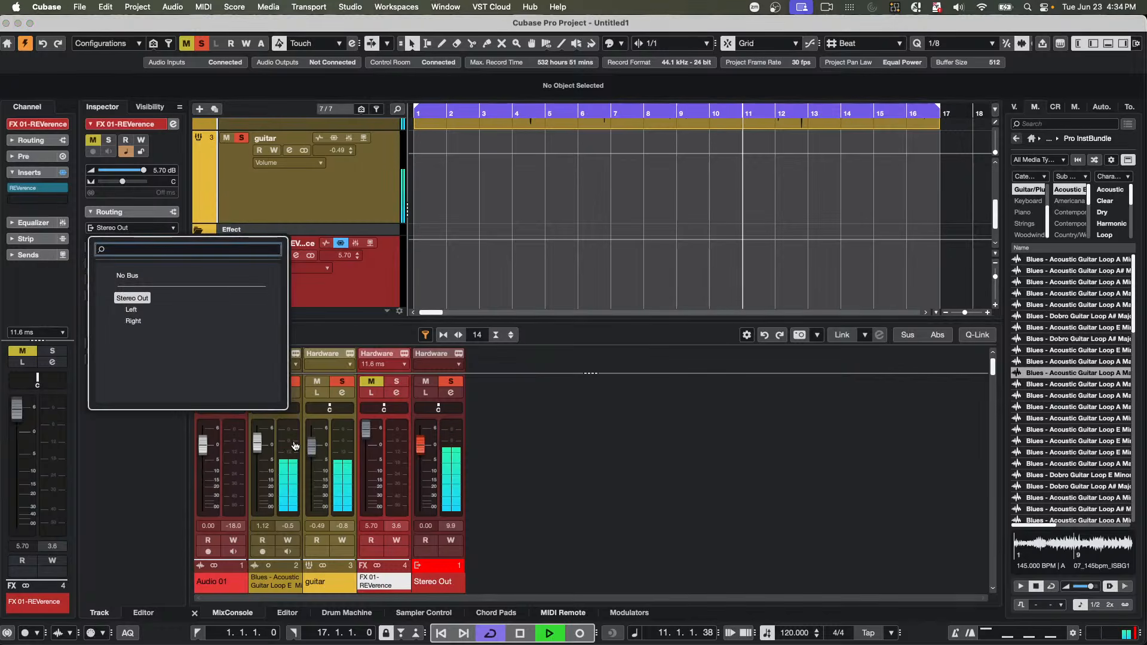
click(371, 383)
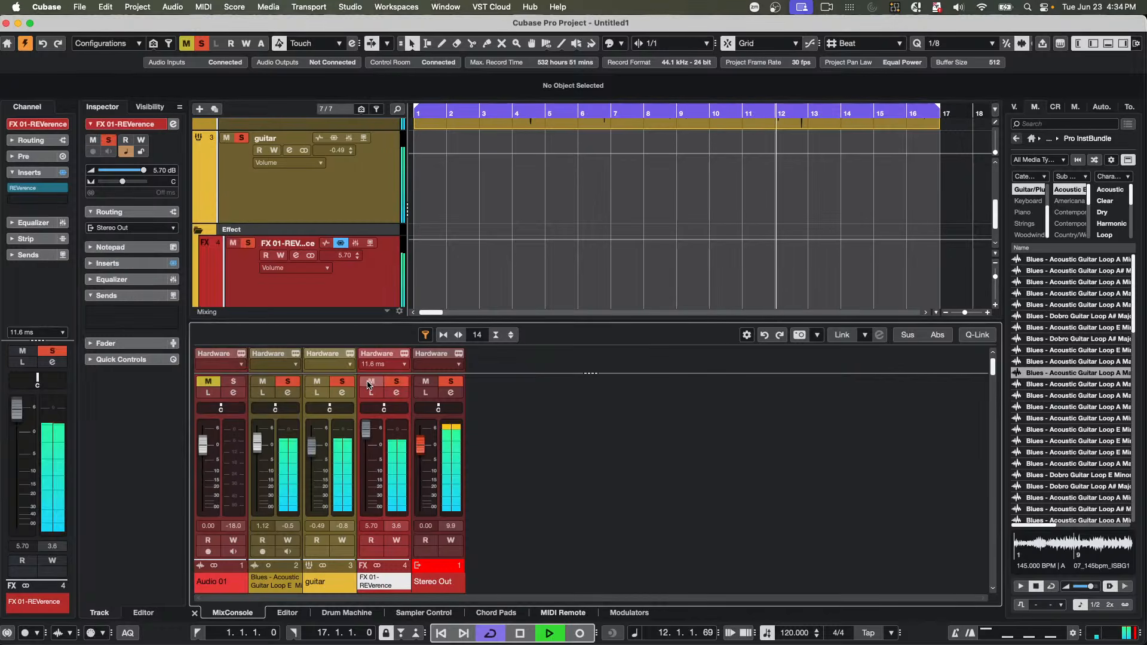
- Set the FX 01-REVerence channel fader to -0.49 dB and stop playback
click(371, 382)
drag(369, 436, 366, 459)
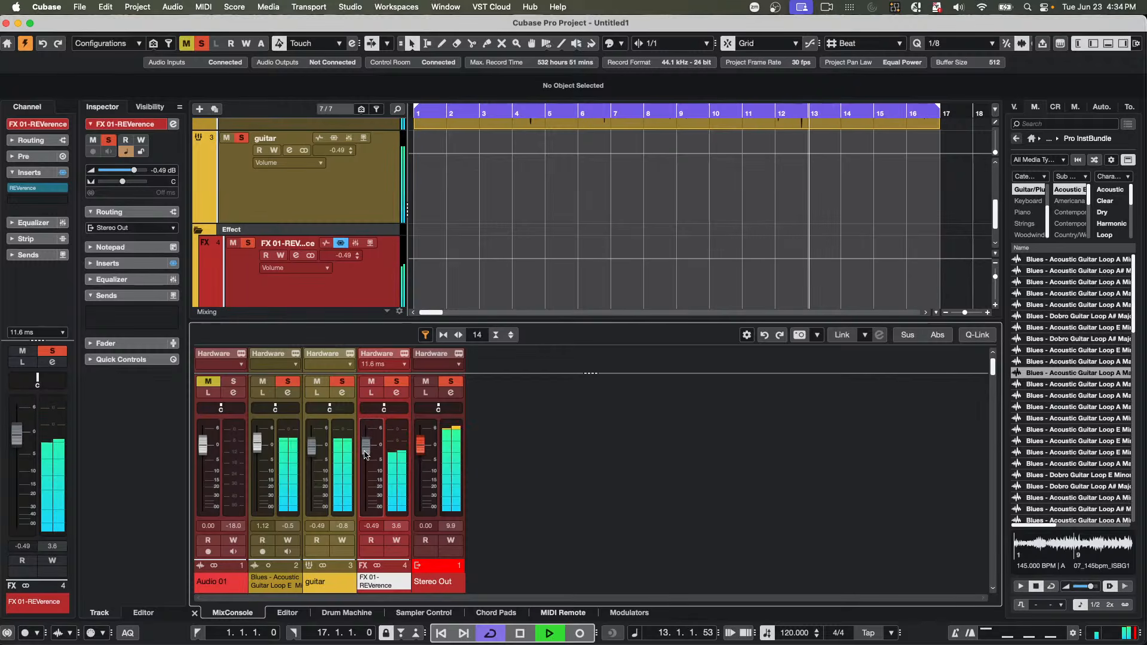
key(space)
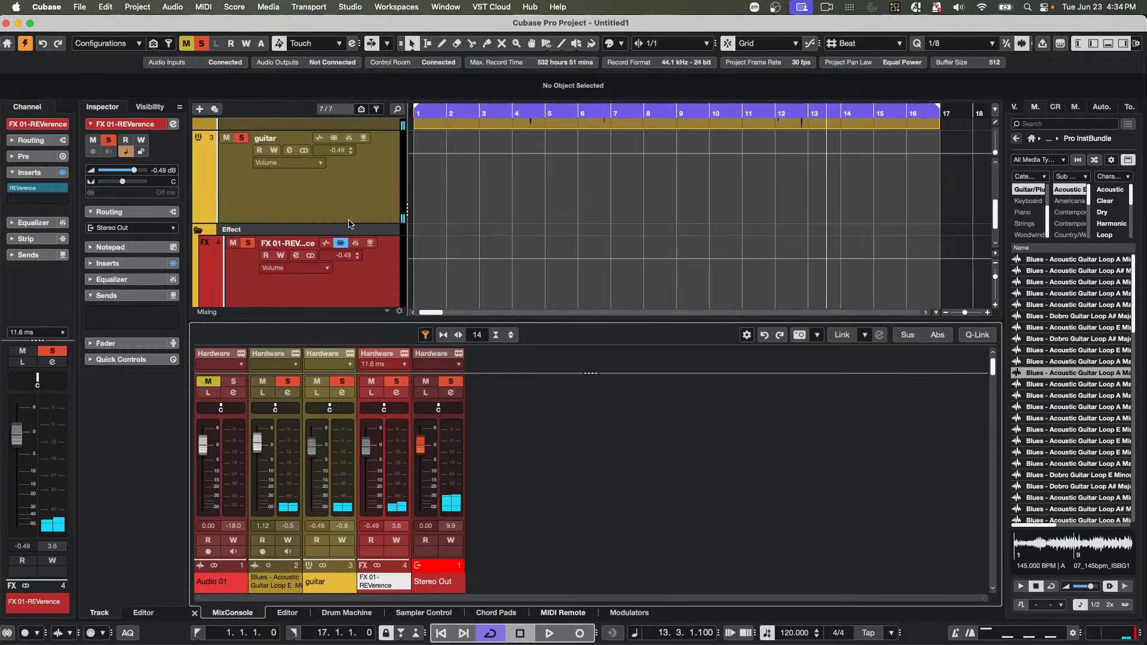
- Select the acoustic guitar loop track and examine its available output routing destinations
scroll(350, 222, up, 2)
scroll(338, 226, up, 2)
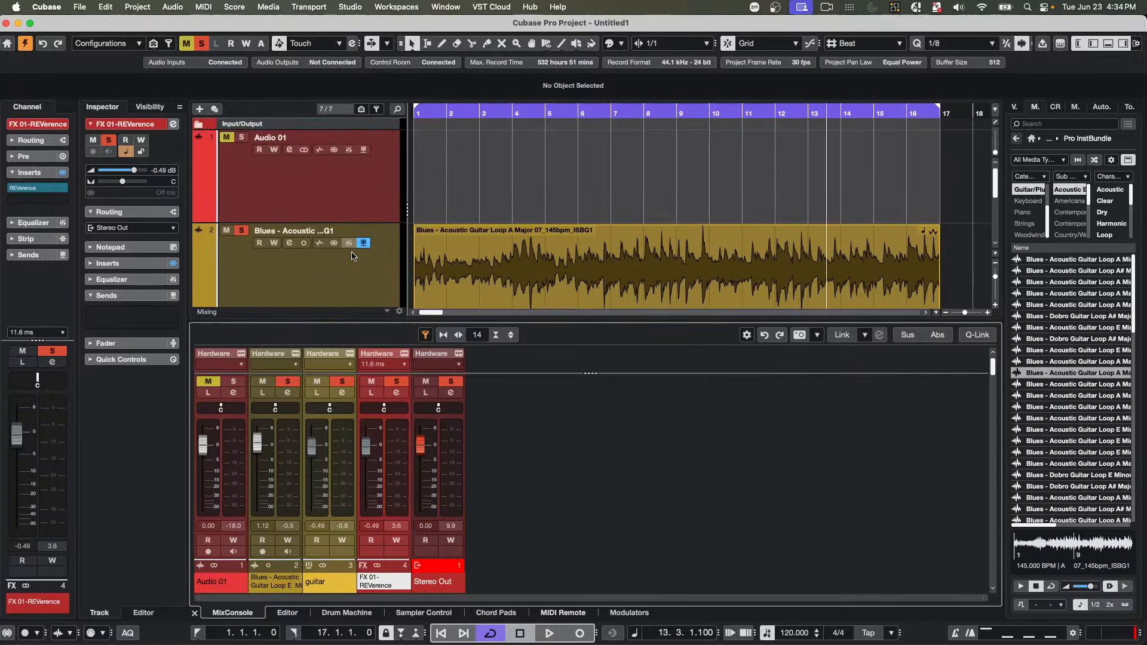
click(350, 273)
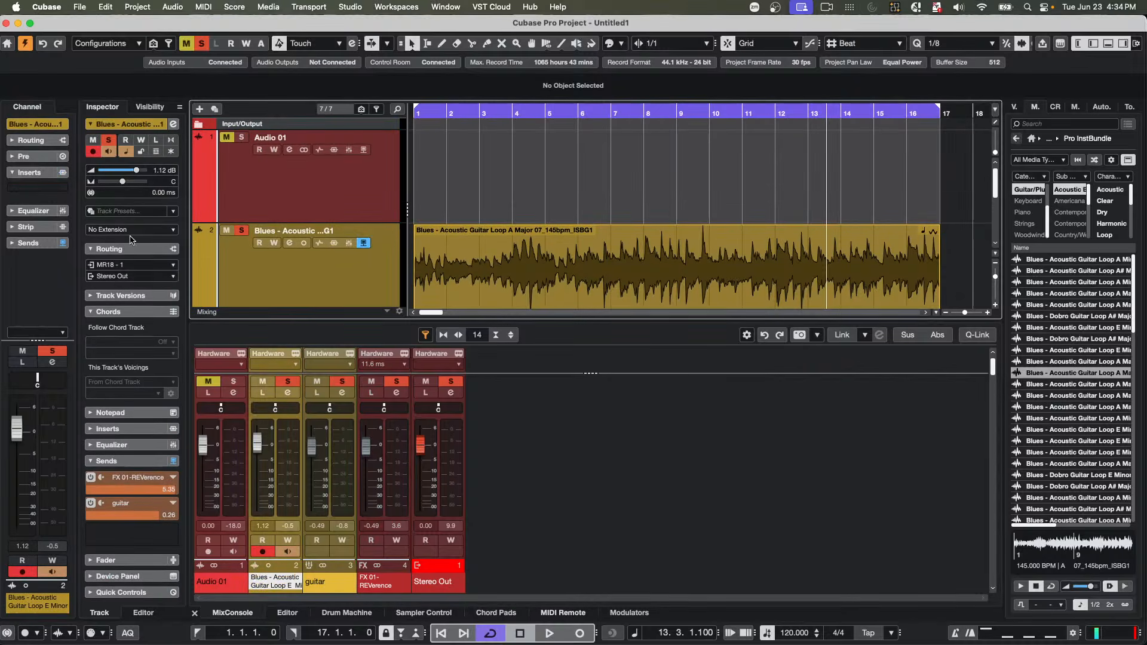
click(128, 277)
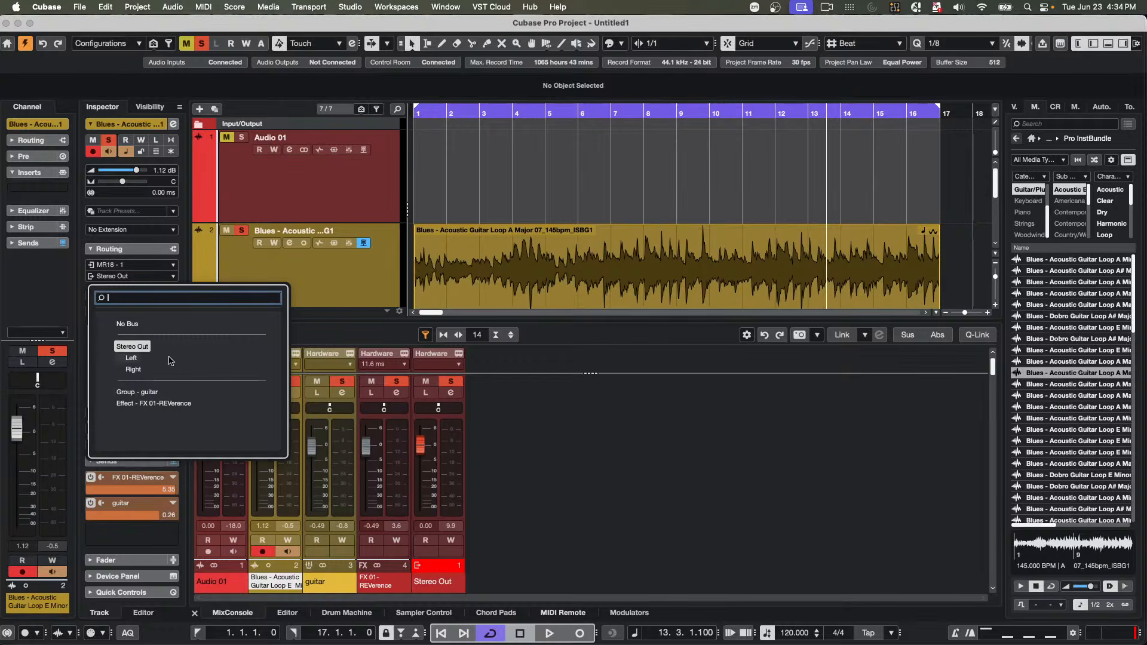
click(349, 264)
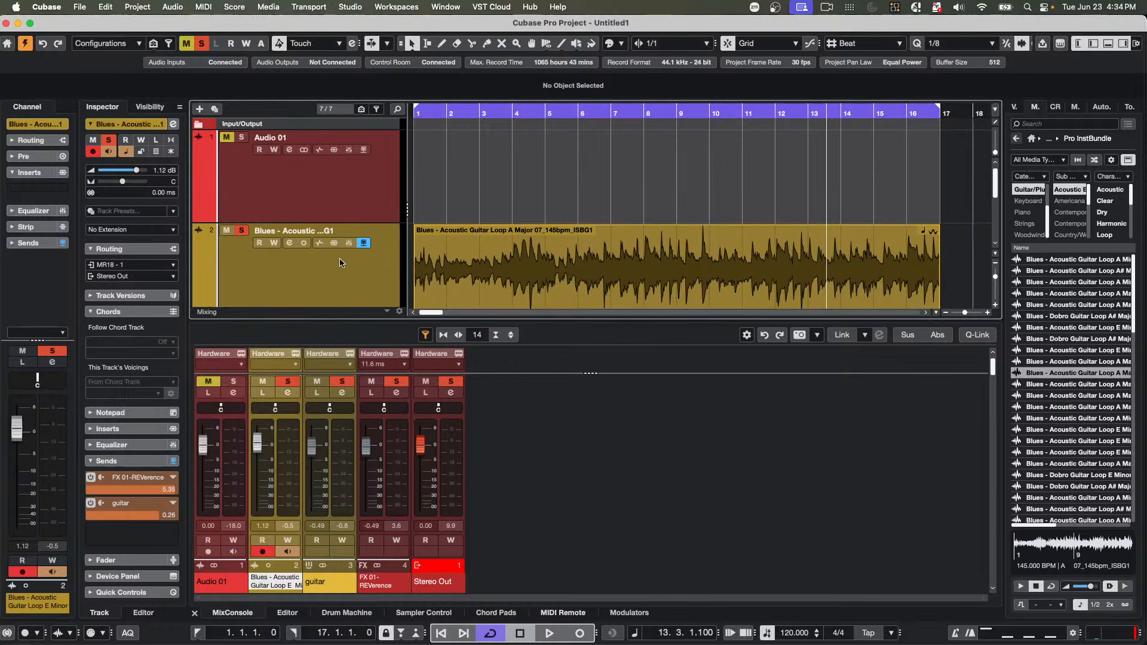
scroll(341, 261, down, 3)
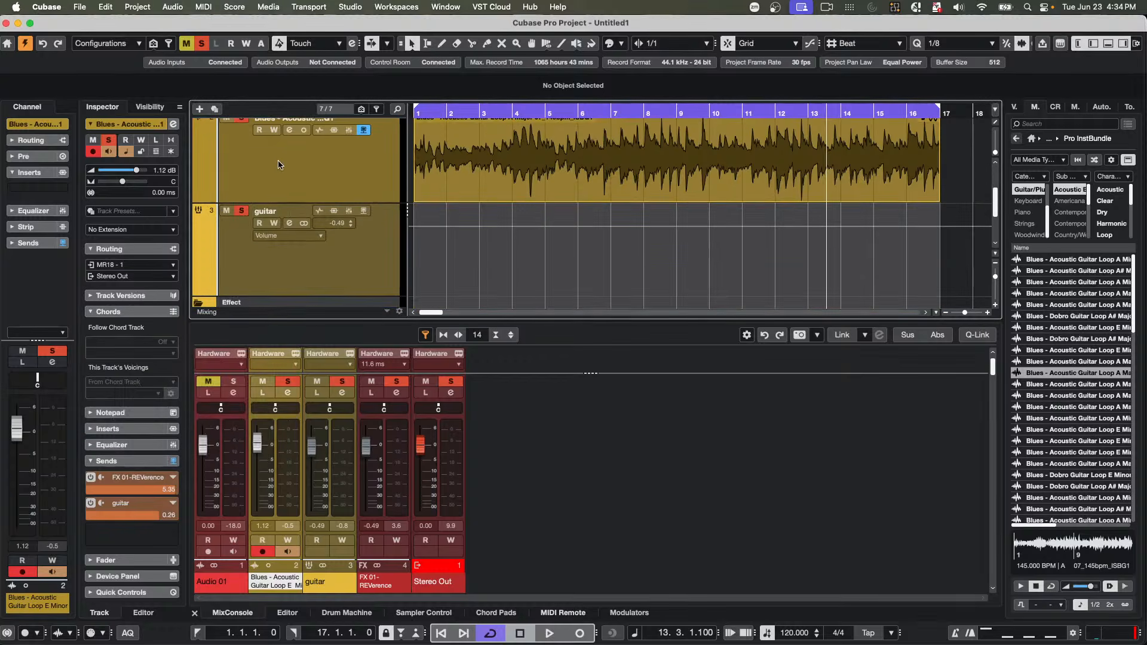
right_click(273, 163)
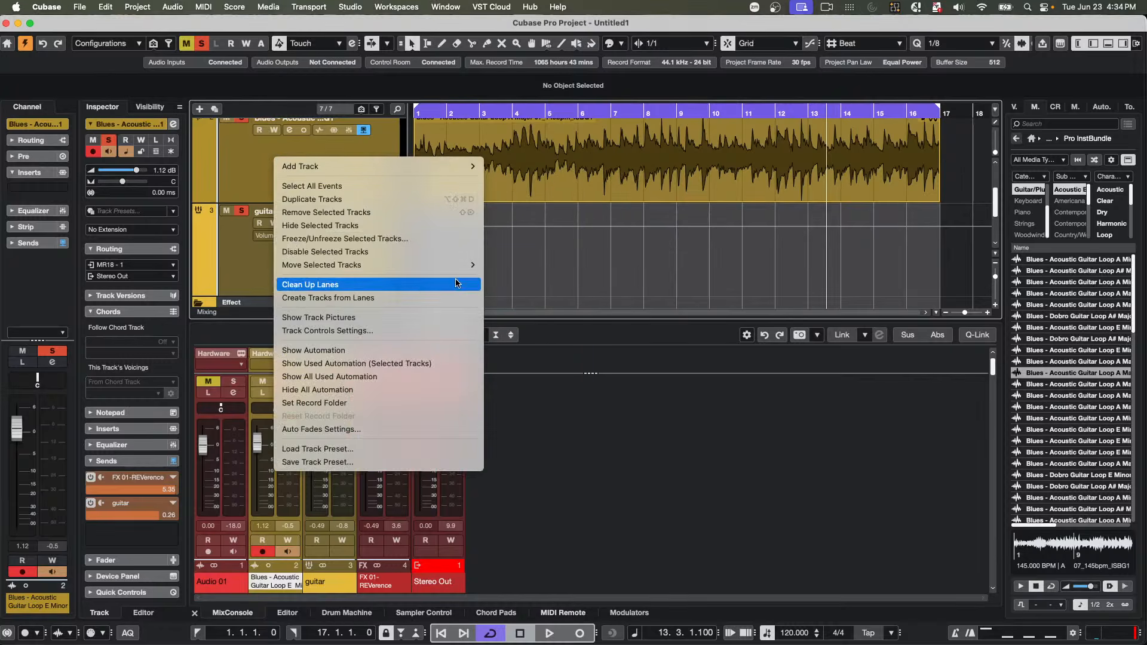
mouse_move(467, 167)
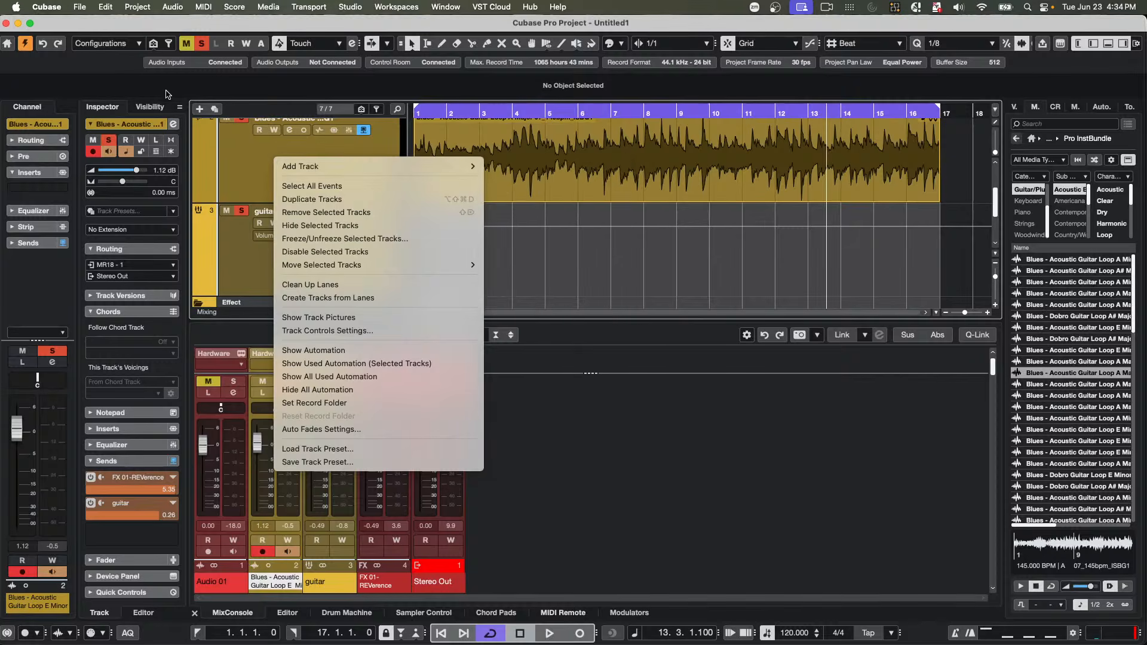
click(245, 160)
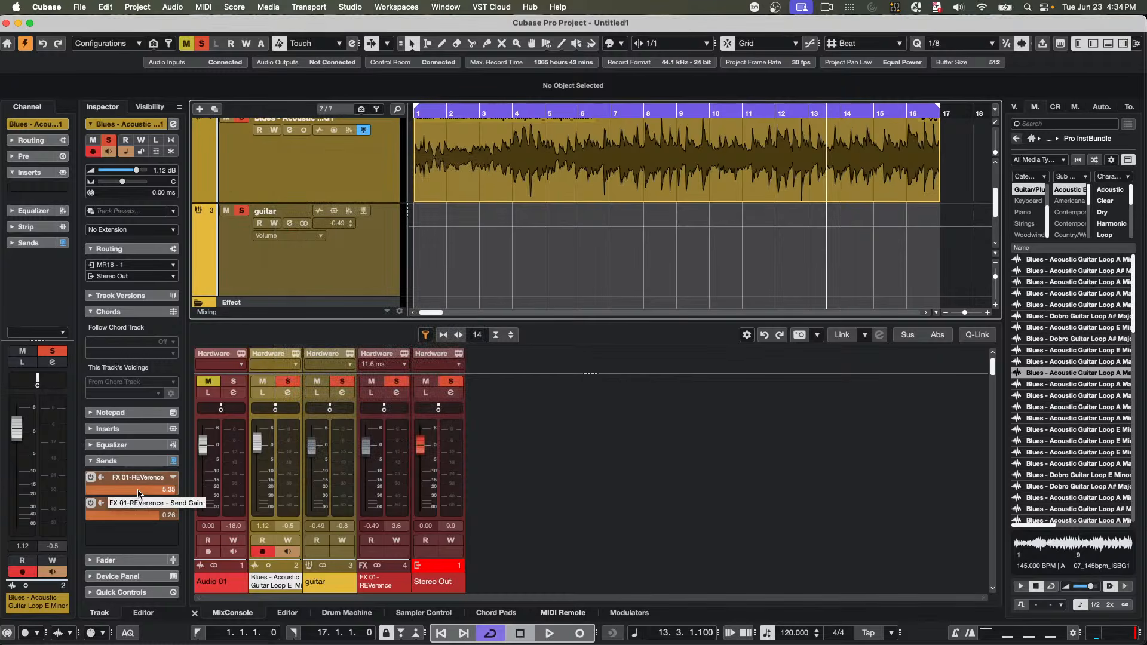
- Set the guitar loop track's FX 01-REVerence send to -∞, start playback, and raise the send to 6.02 dB
drag(156, 495, 130, 497)
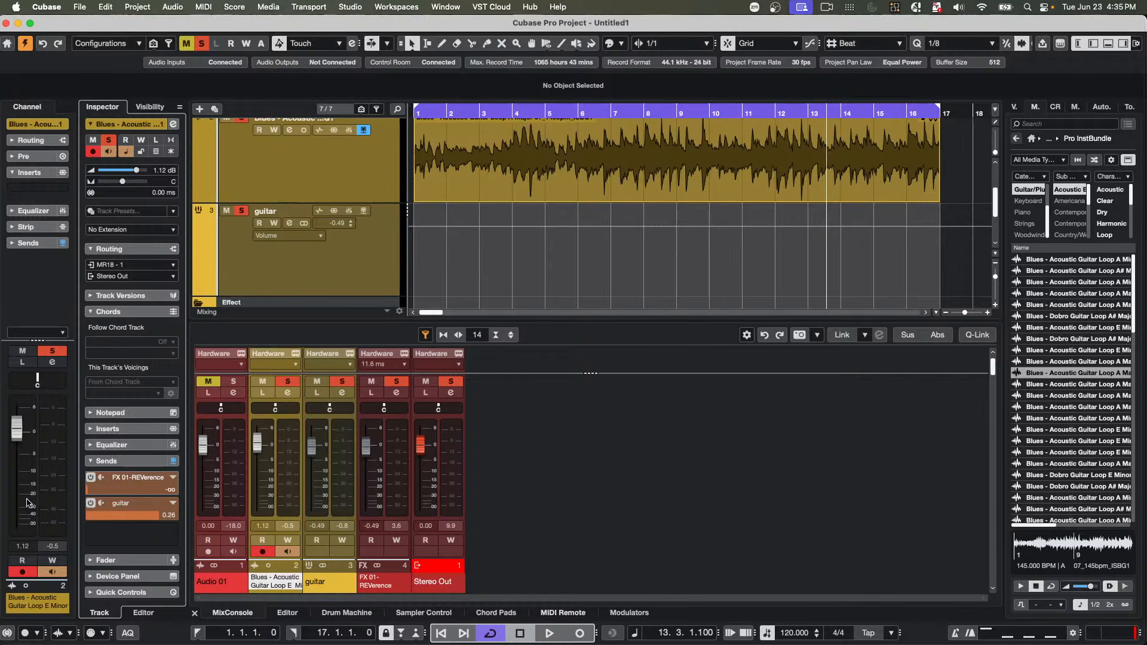
key(space)
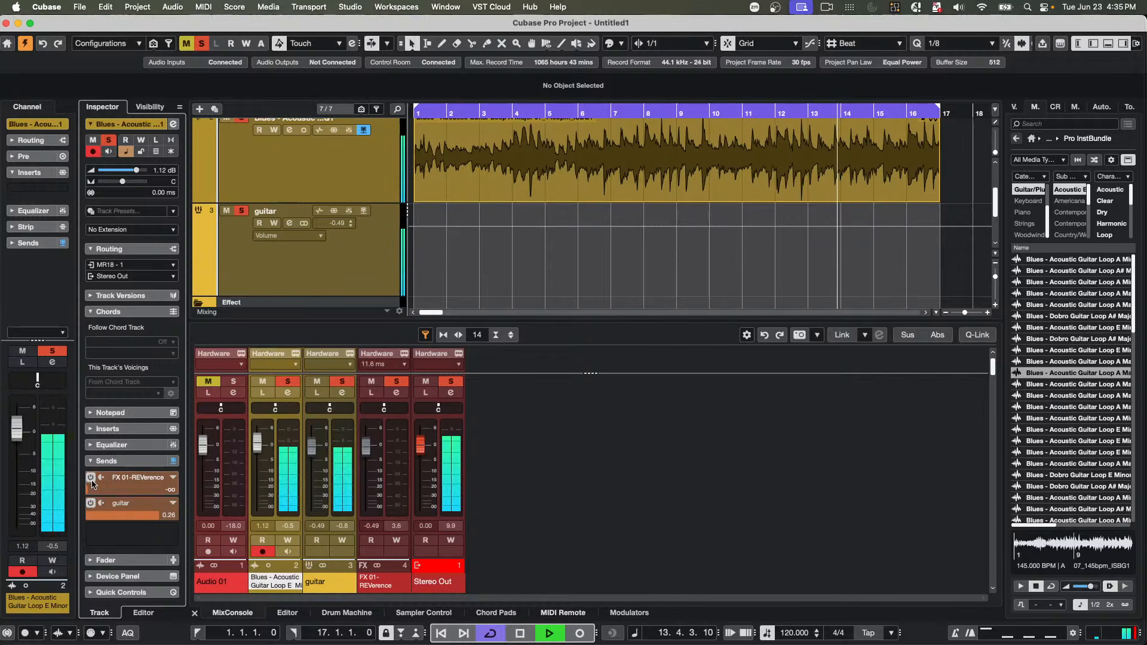
drag(99, 491, 203, 483)
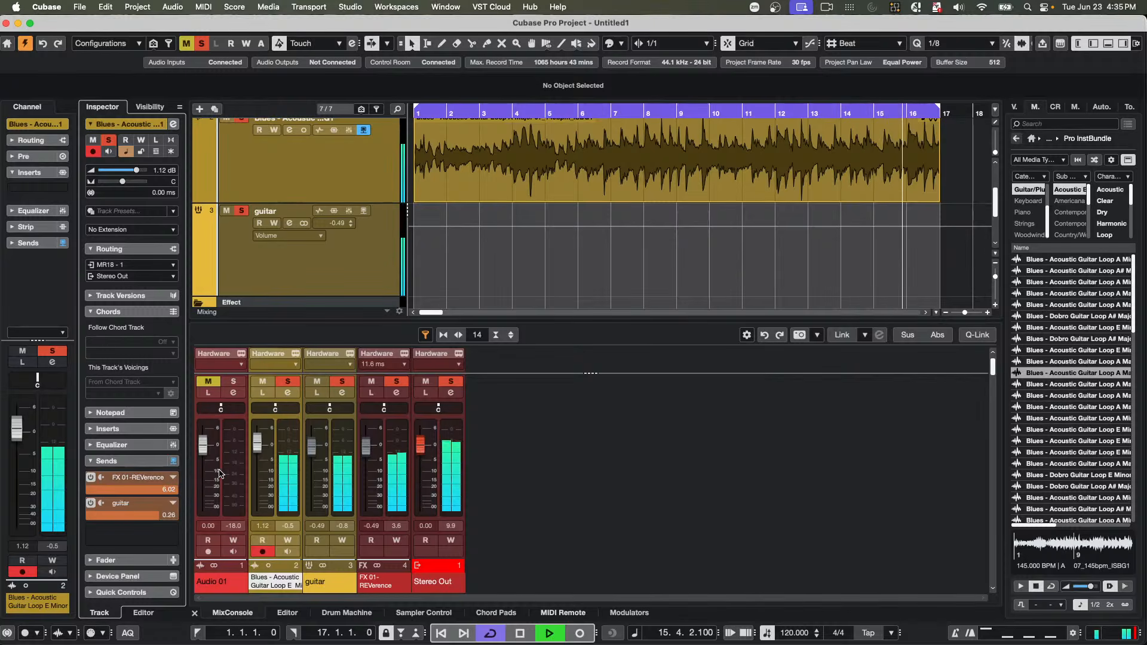
- Switch the guitar loop track's channel configuration to stereo and stop playback
scroll(294, 173, up, 2)
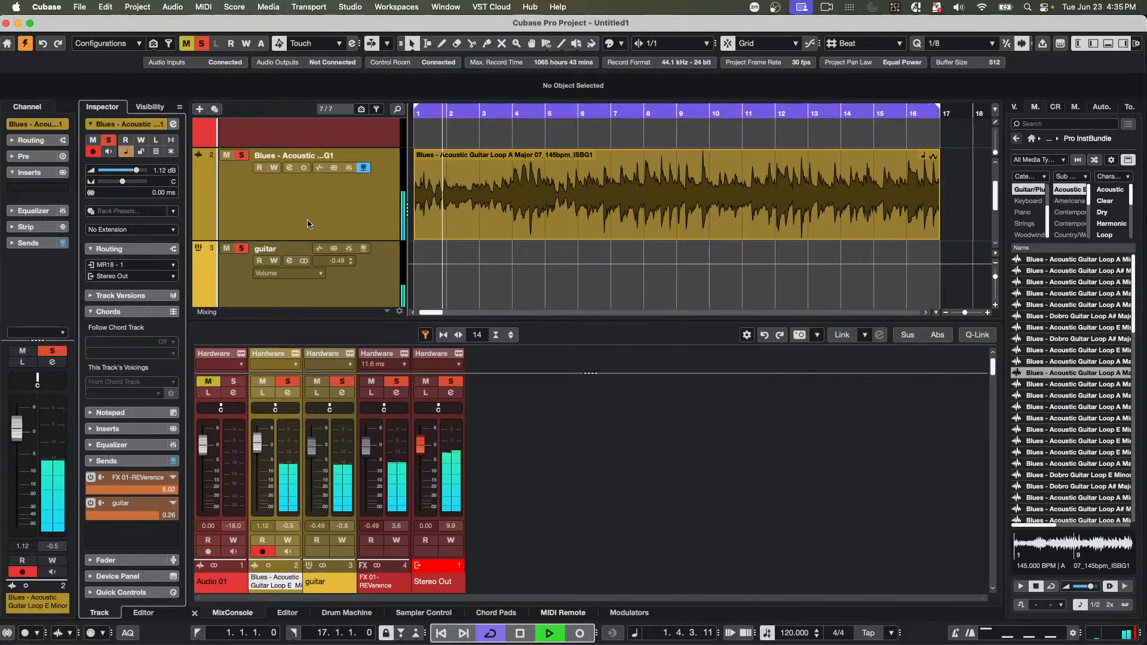
click(305, 169)
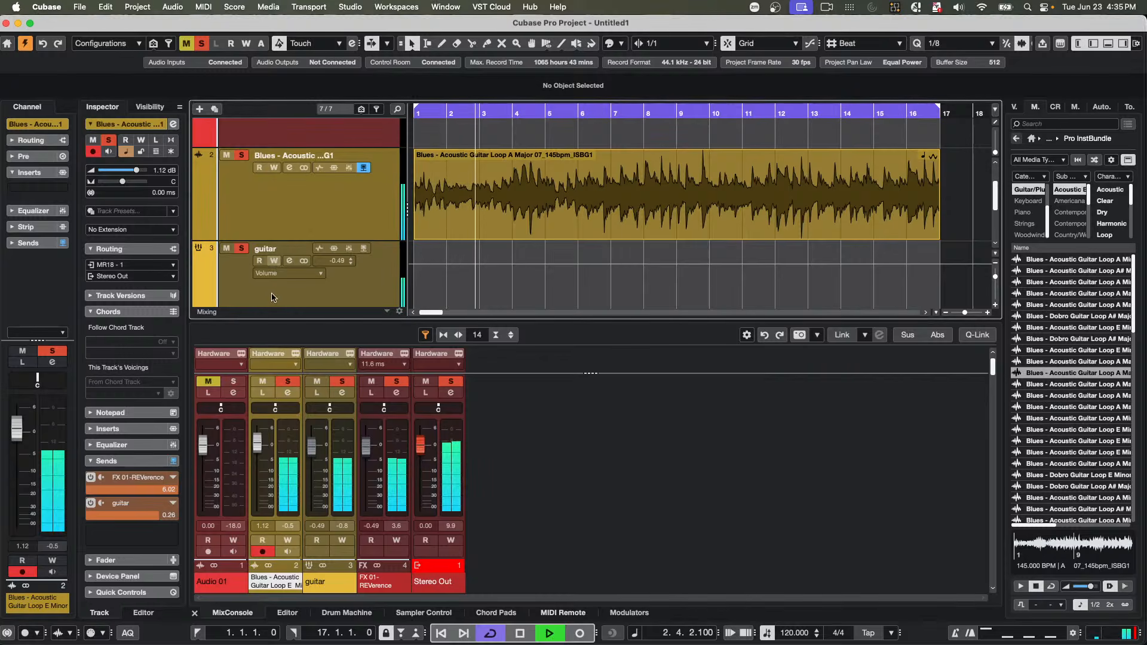
click(169, 487)
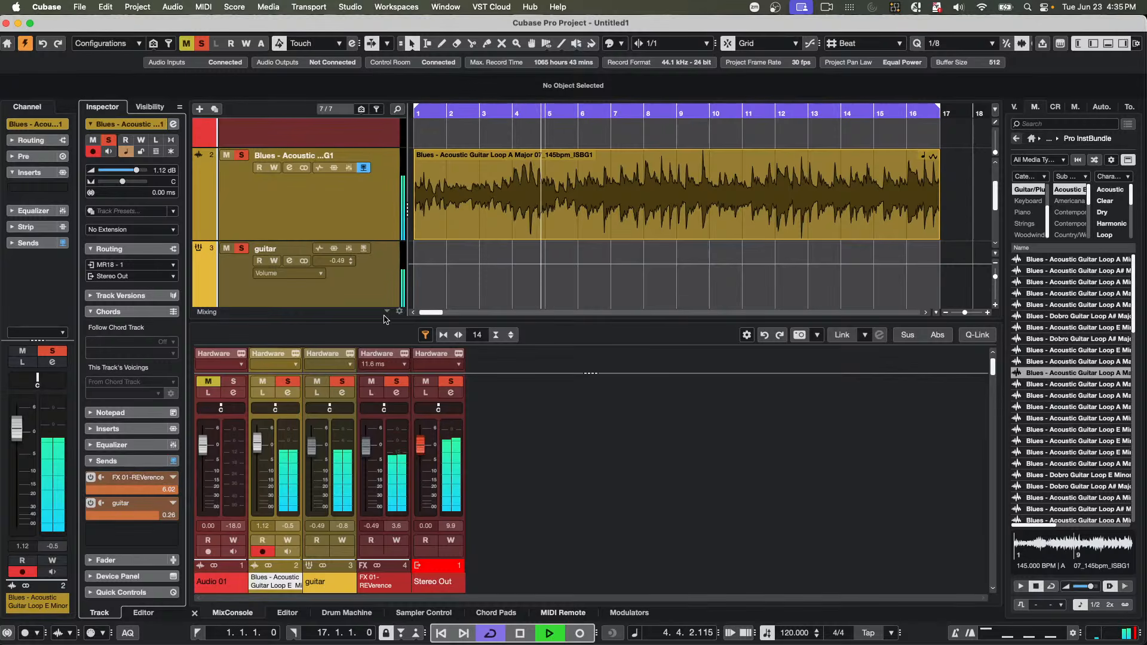
key(space)
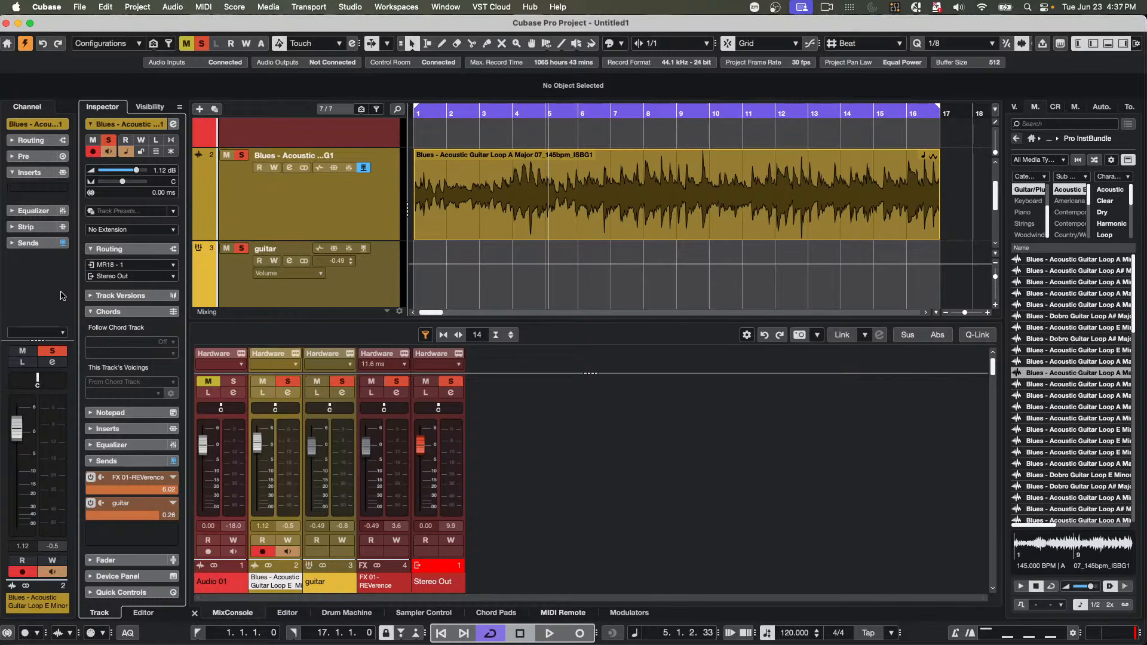
- Switch to Safari and search Google for "Cubasis system requirements"
mouse_move(38, 643)
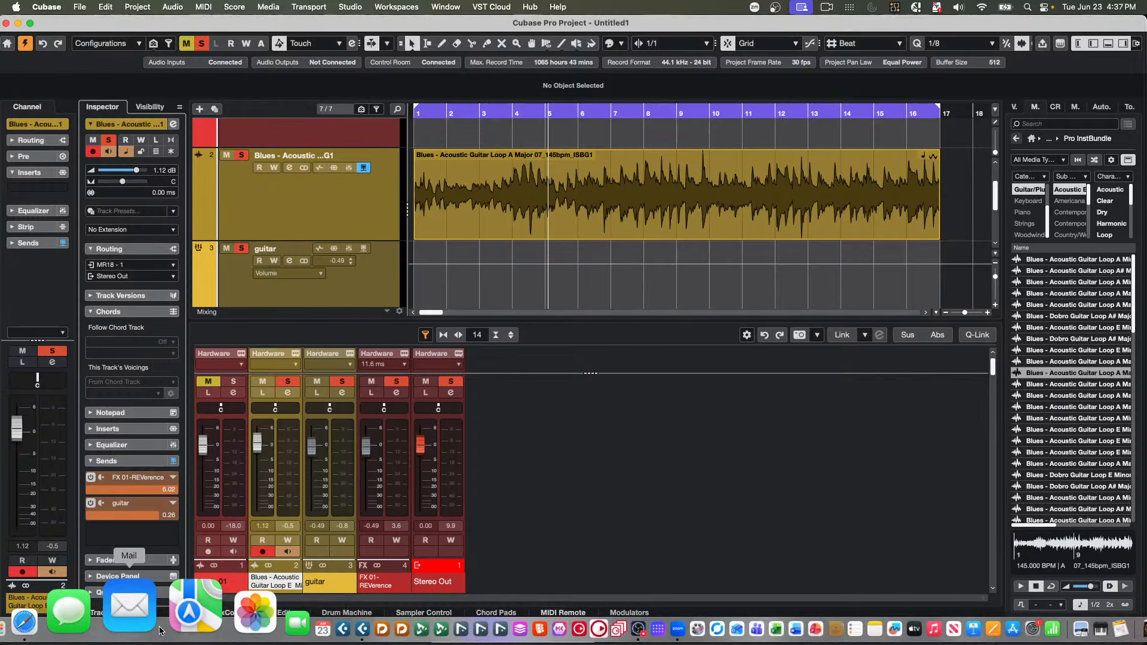
click(109, 605)
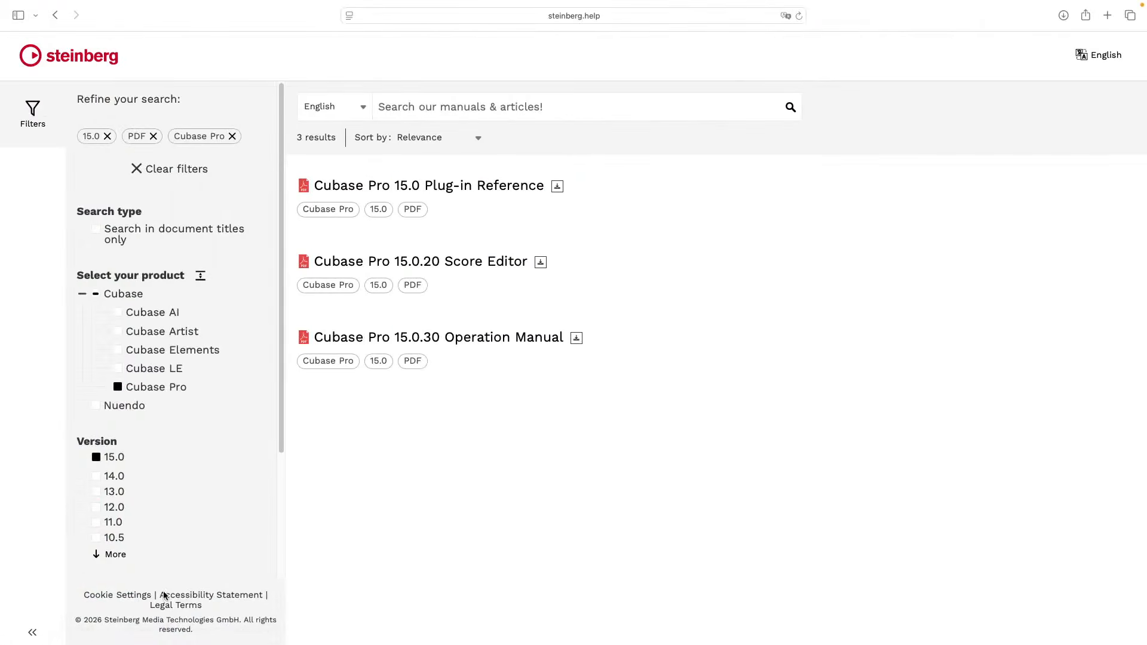
click(589, 16)
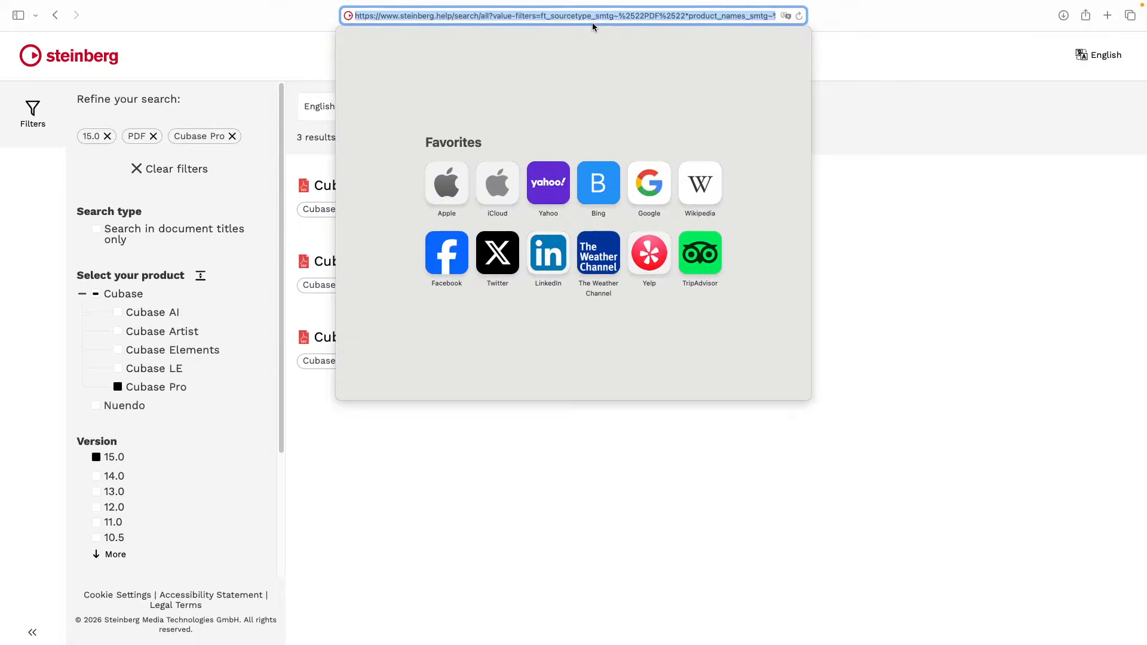
text(Cubasi)
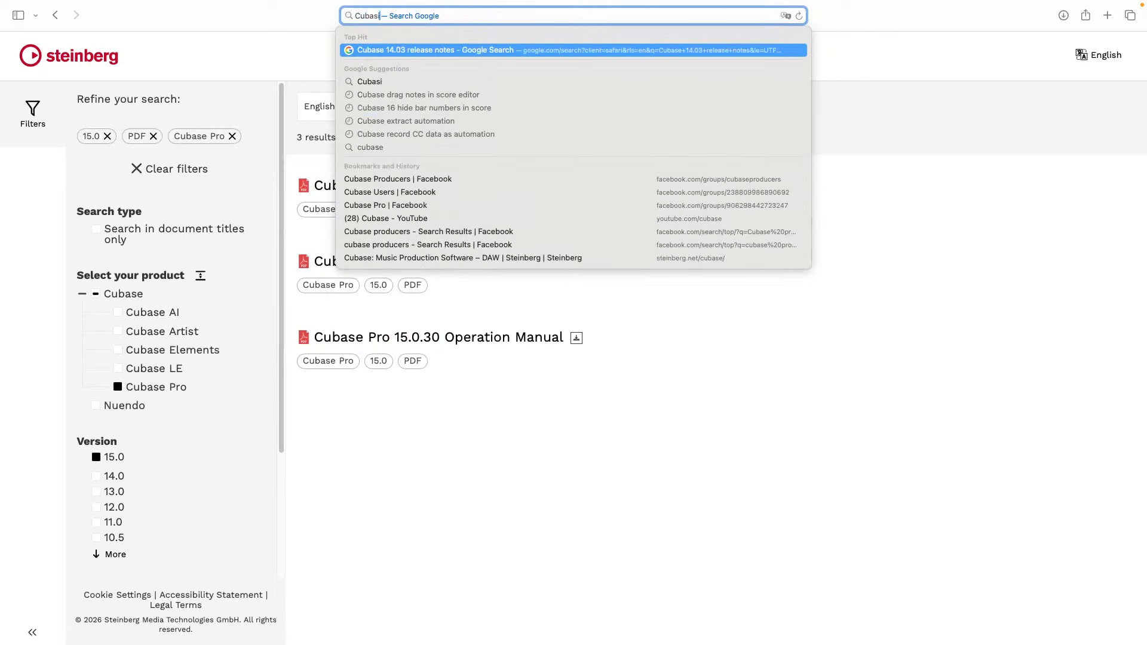
text(s syst)
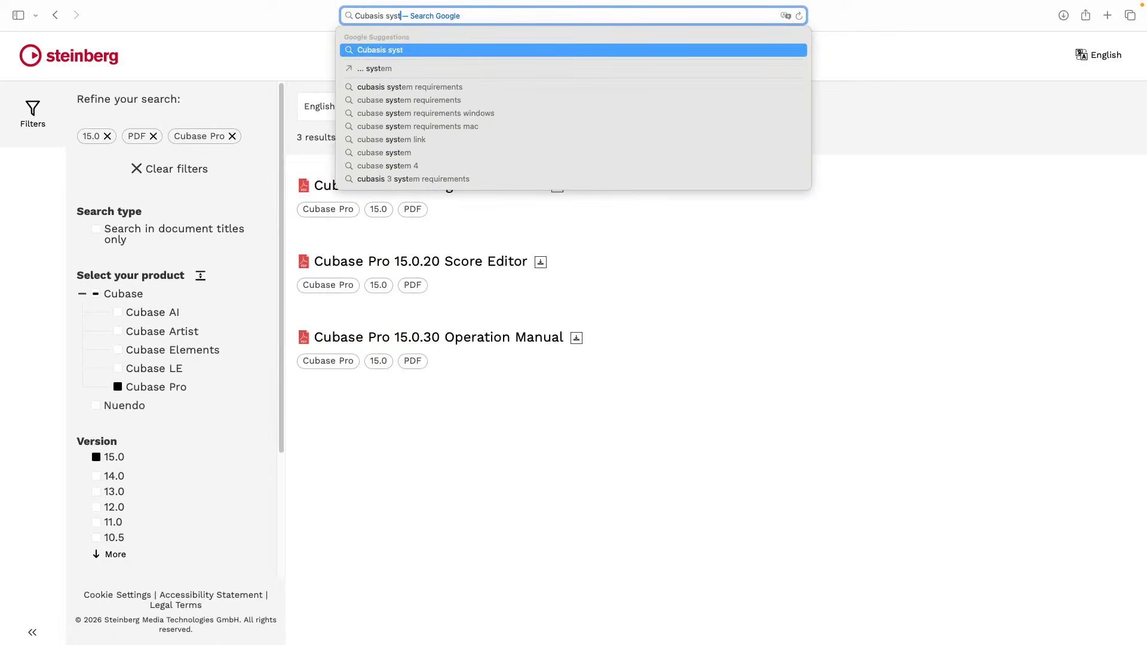
text(em)
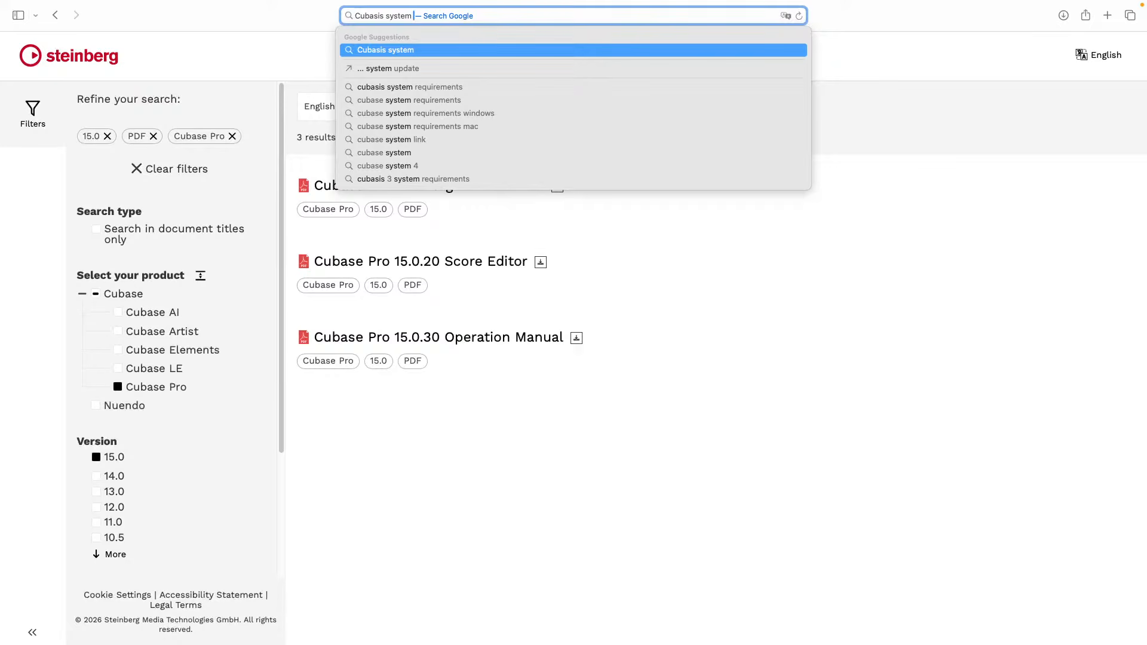
text(req)
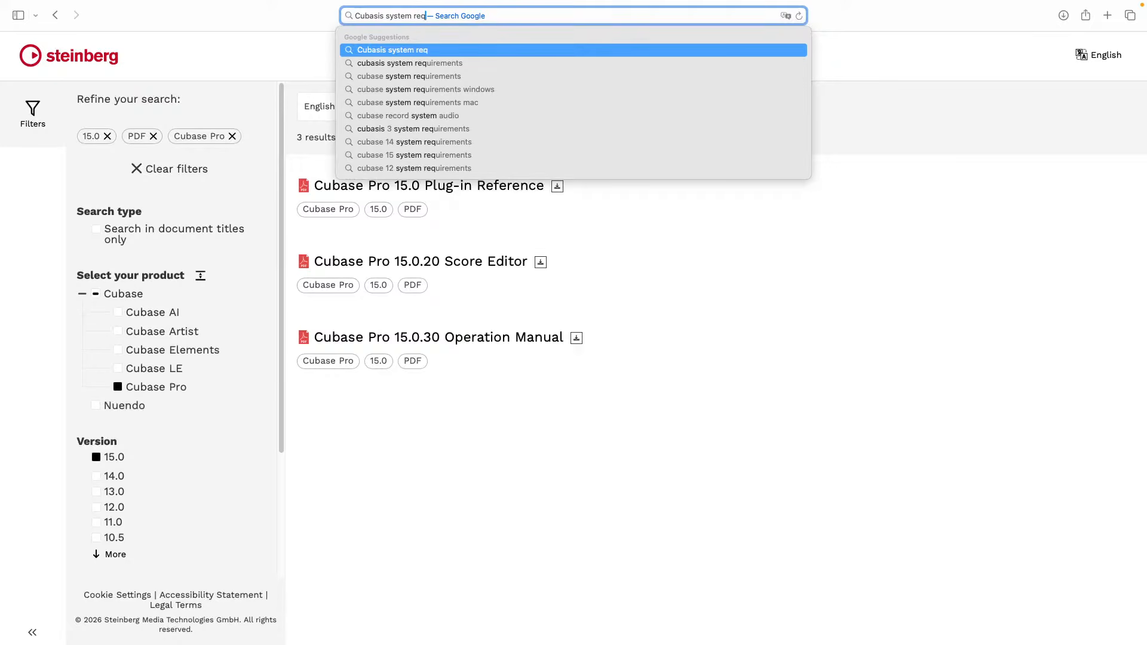
text(uirements)
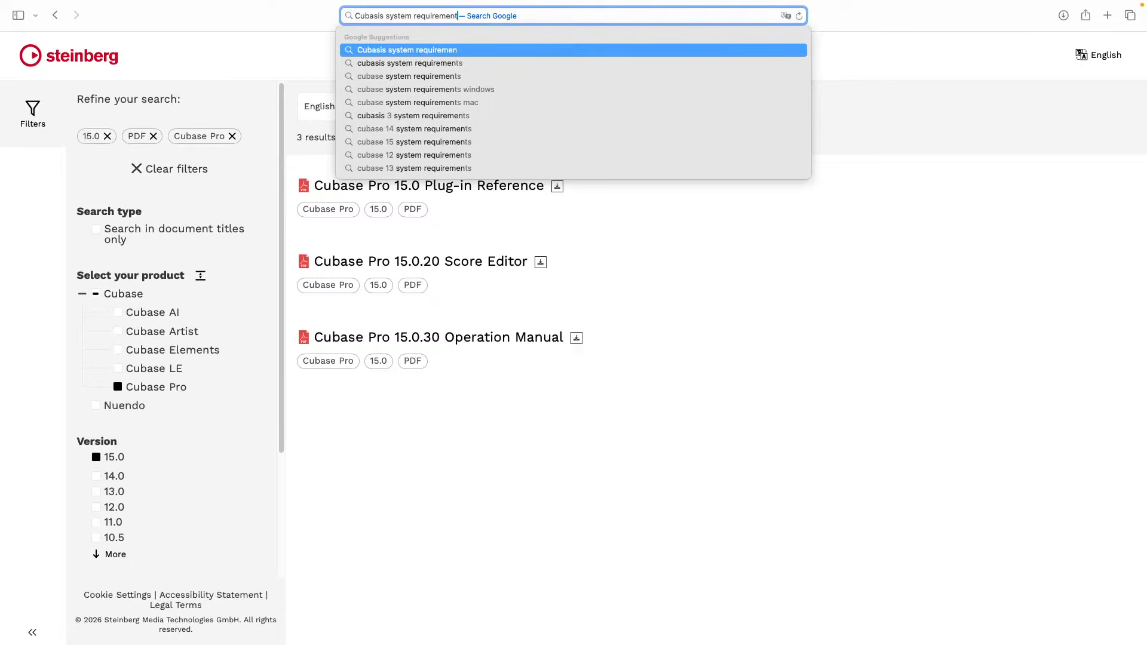
key(Return)
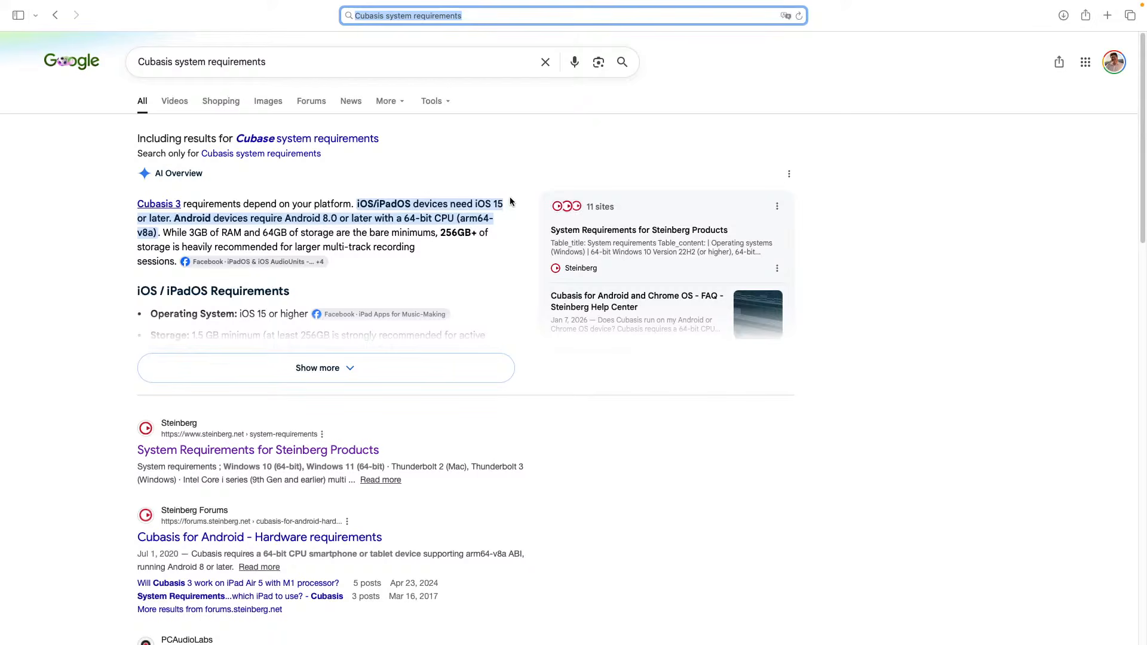
- Open the "System Requirements for Steinberg Products" result and look through the product list for Cubasis
click(284, 450)
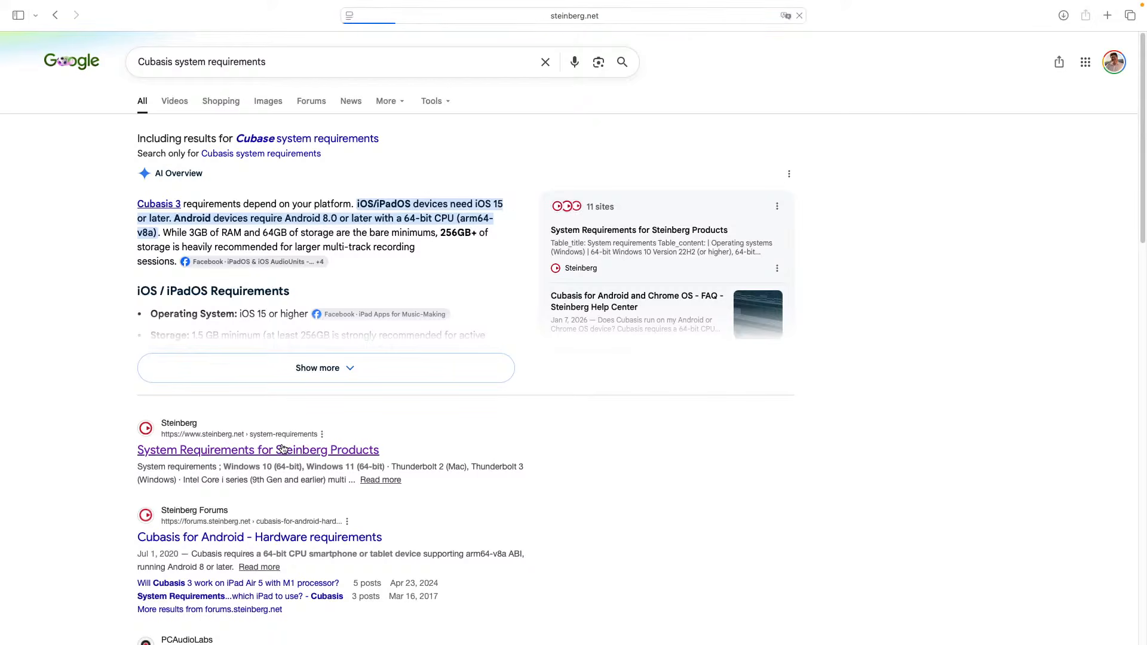
scroll(427, 315, down, 20)
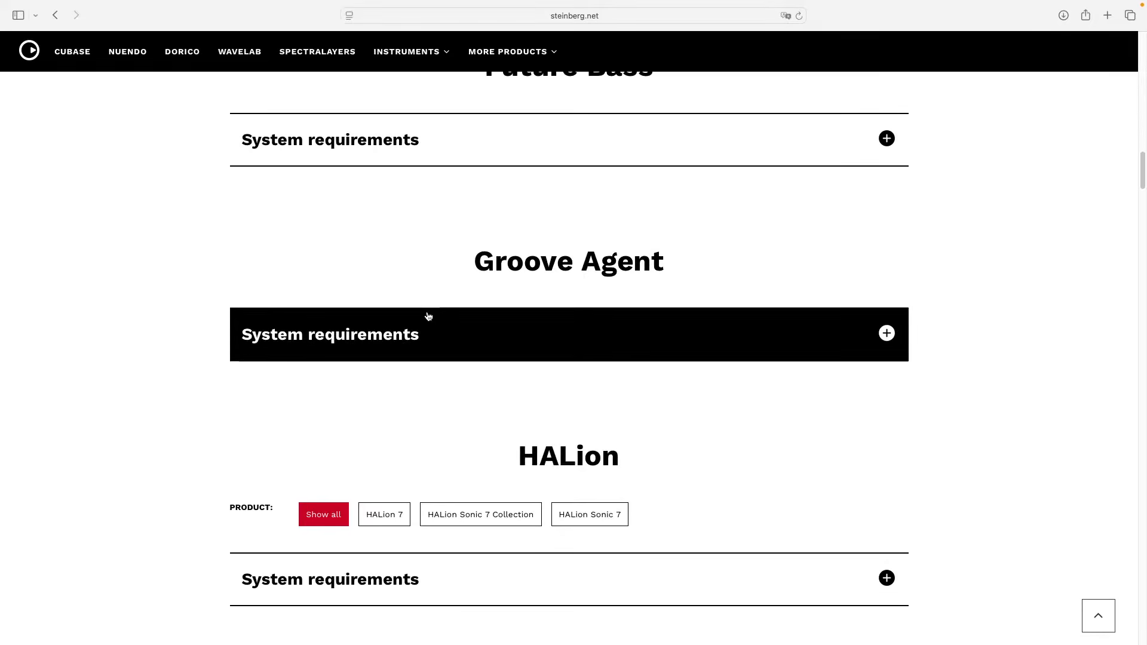
scroll(427, 312, down, 10)
scroll(427, 310, up, 10)
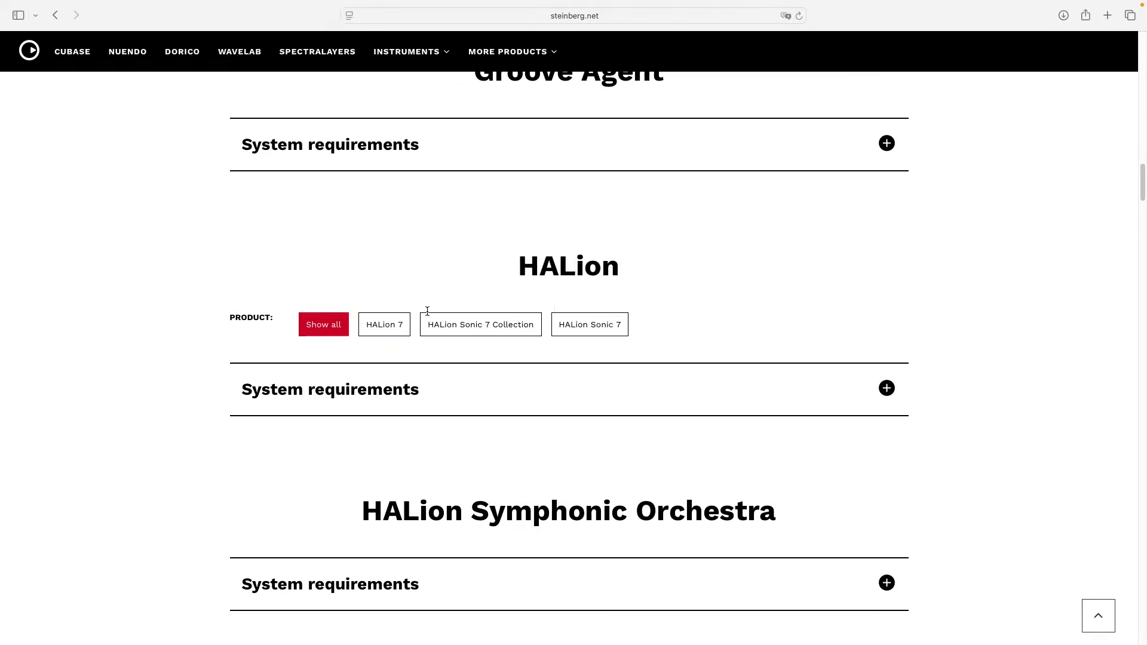
scroll(428, 311, up, 20)
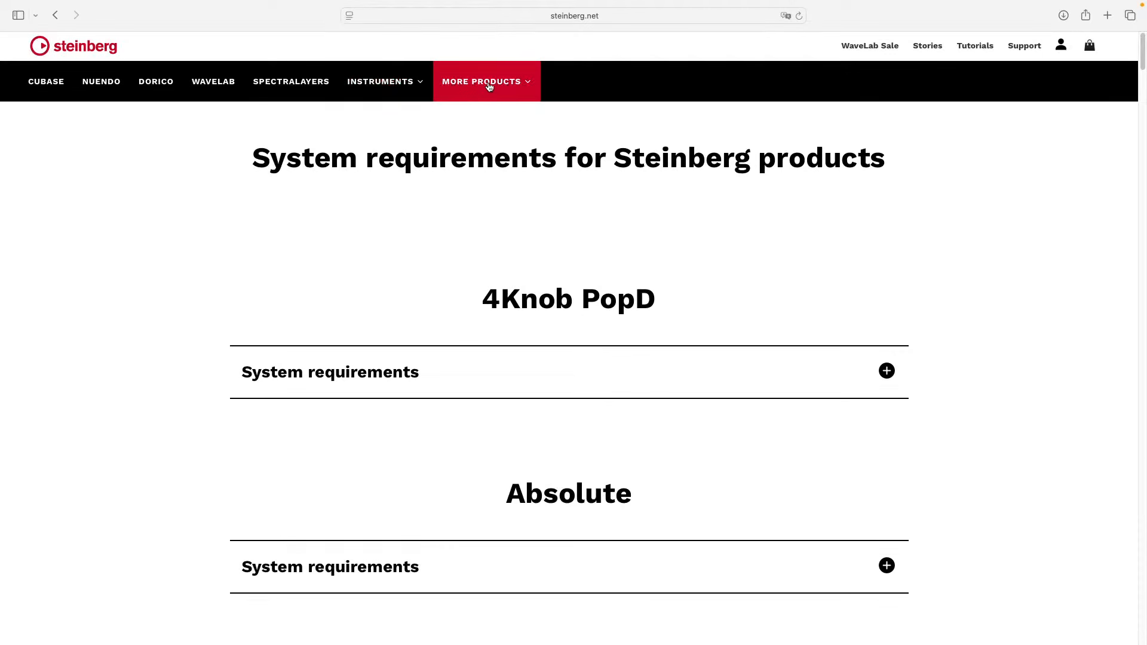
- Open the Cubasis page from Steinberg's list of apps and look through the whole page for system requirements
click(515, 89)
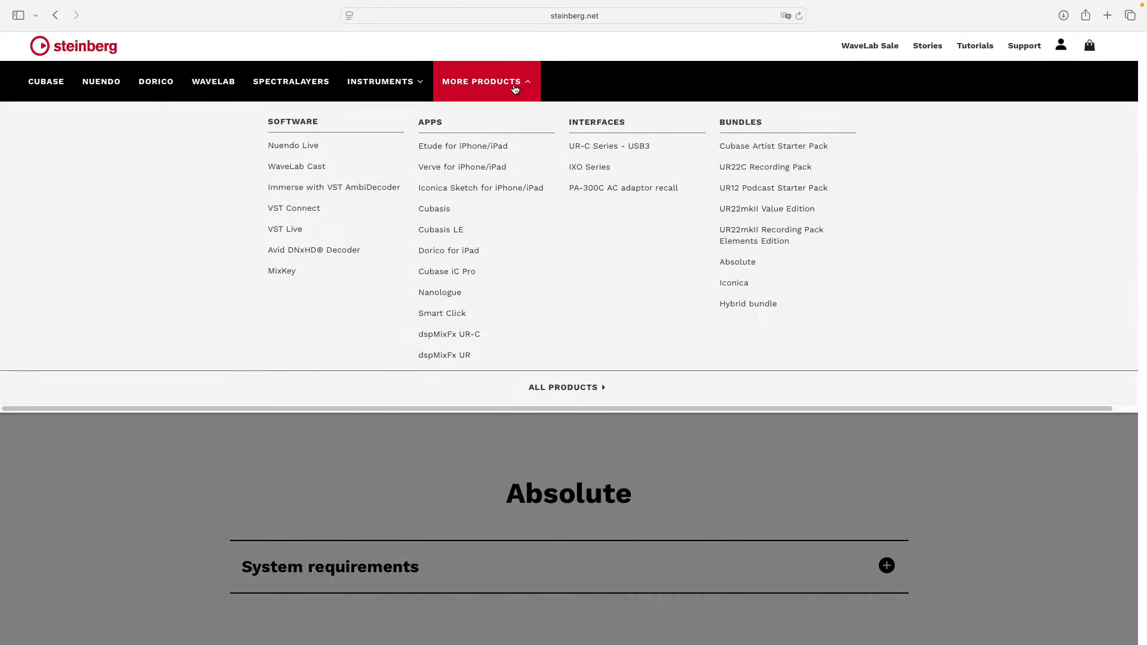
click(446, 214)
scroll(443, 216, down, 10)
scroll(444, 218, up, 10)
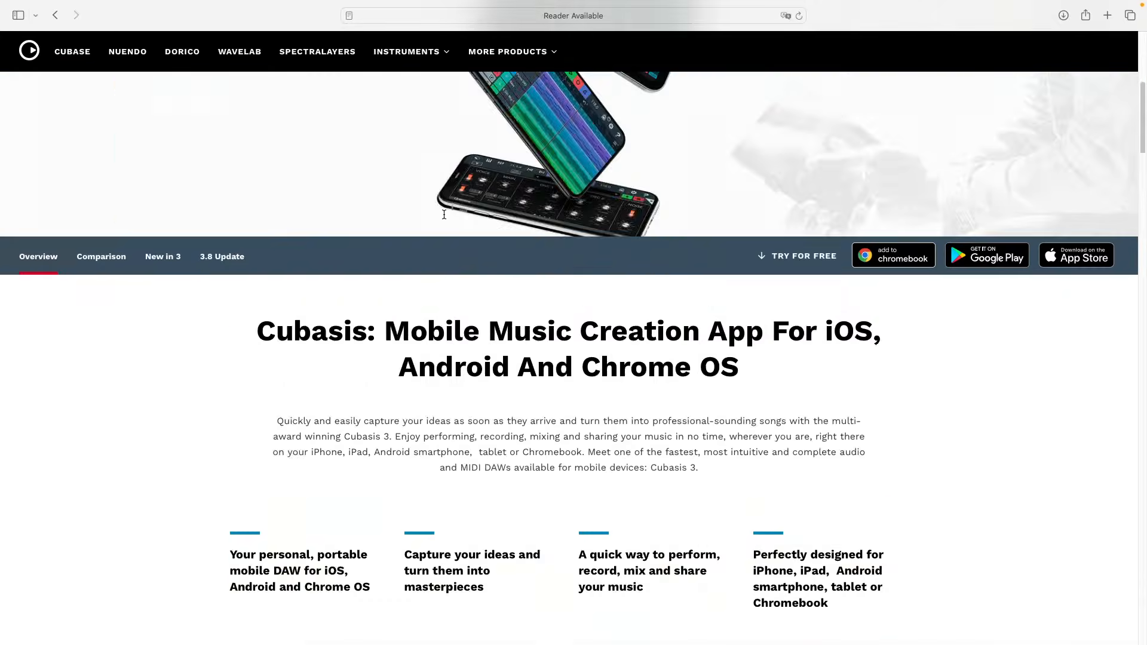
scroll(443, 218, down, 2)
scroll(443, 218, down, 10)
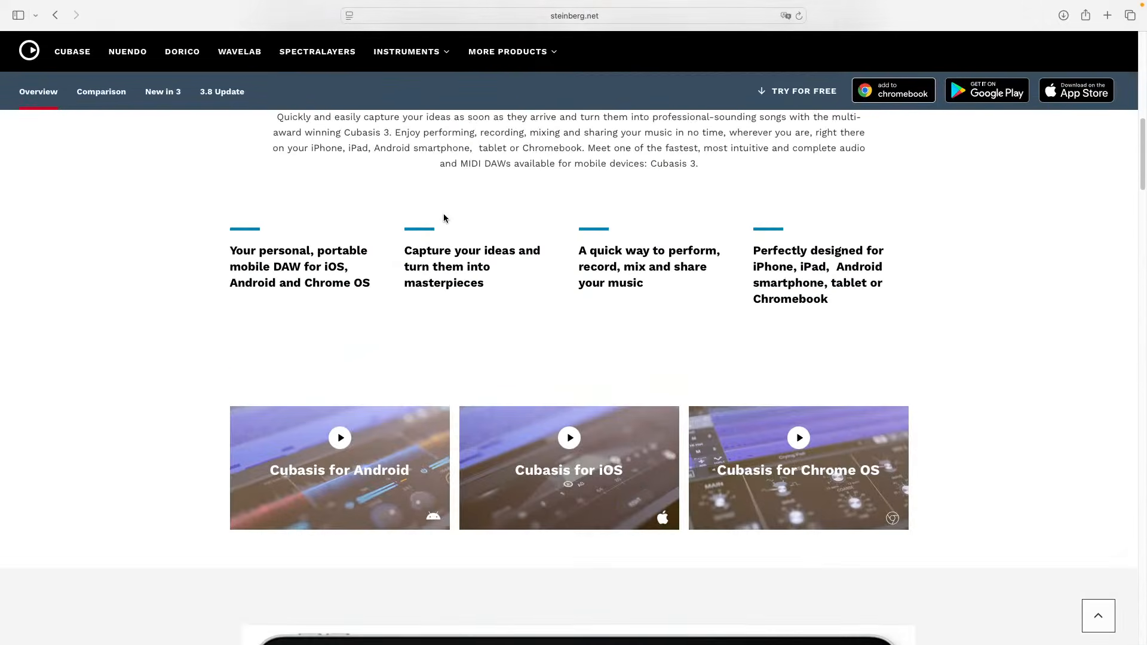
scroll(444, 218, down, 5)
scroll(443, 217, down, 3)
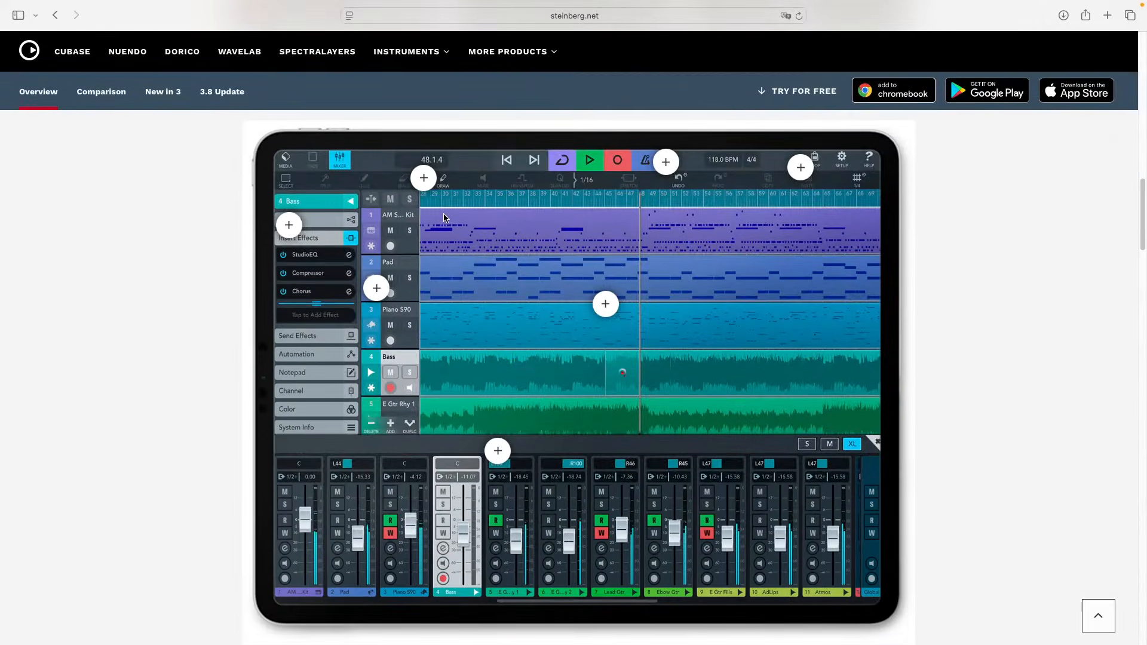
scroll(444, 216, down, 11)
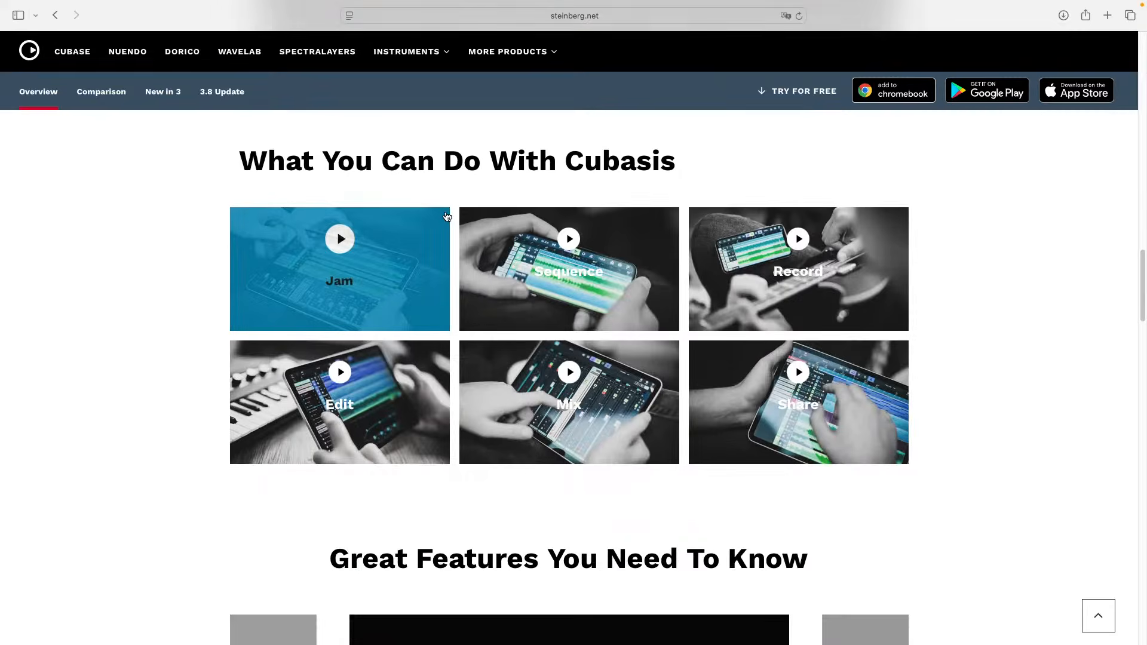
scroll(446, 216, down, 11)
scroll(446, 215, down, 15)
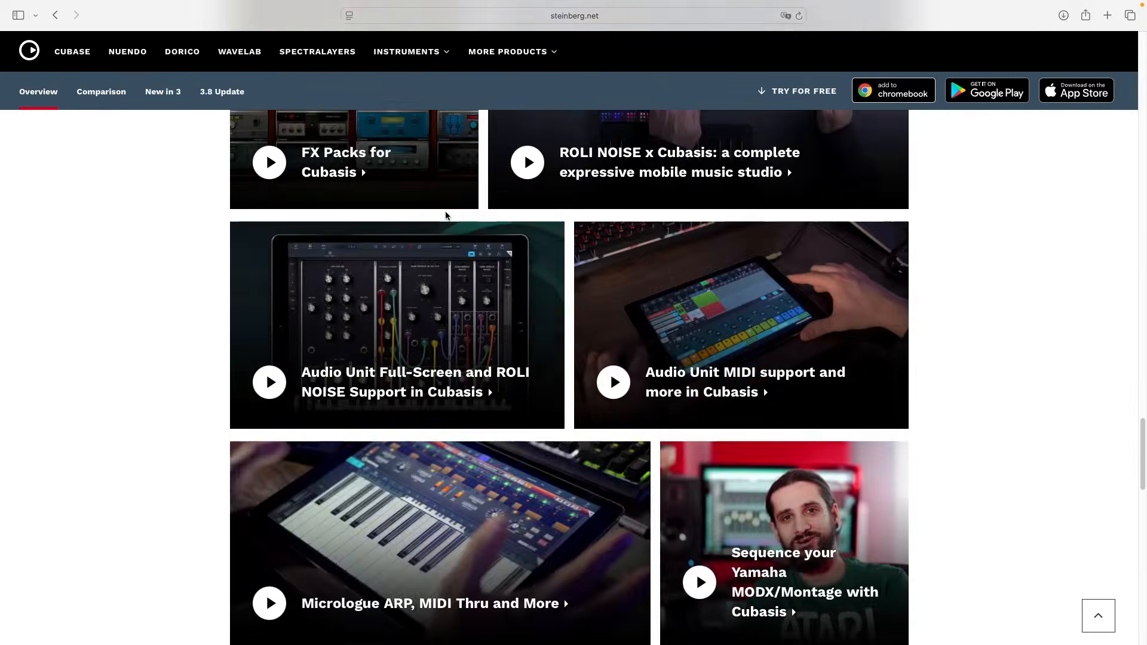
scroll(446, 215, down, 4)
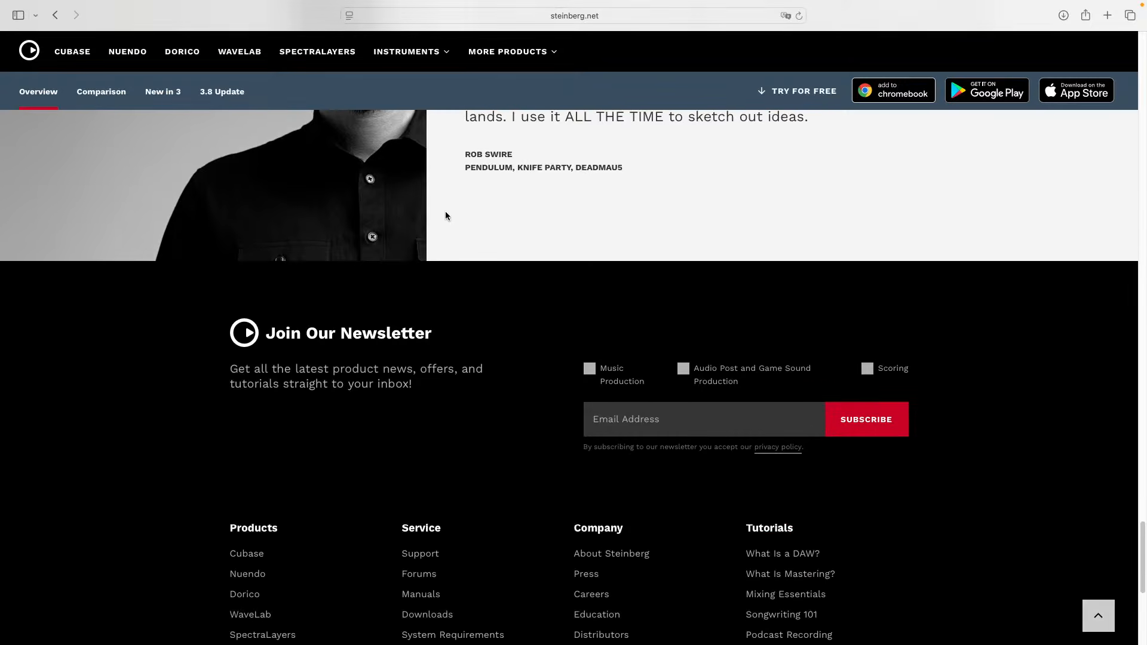
scroll(446, 216, down, 7)
scroll(446, 216, up, 5)
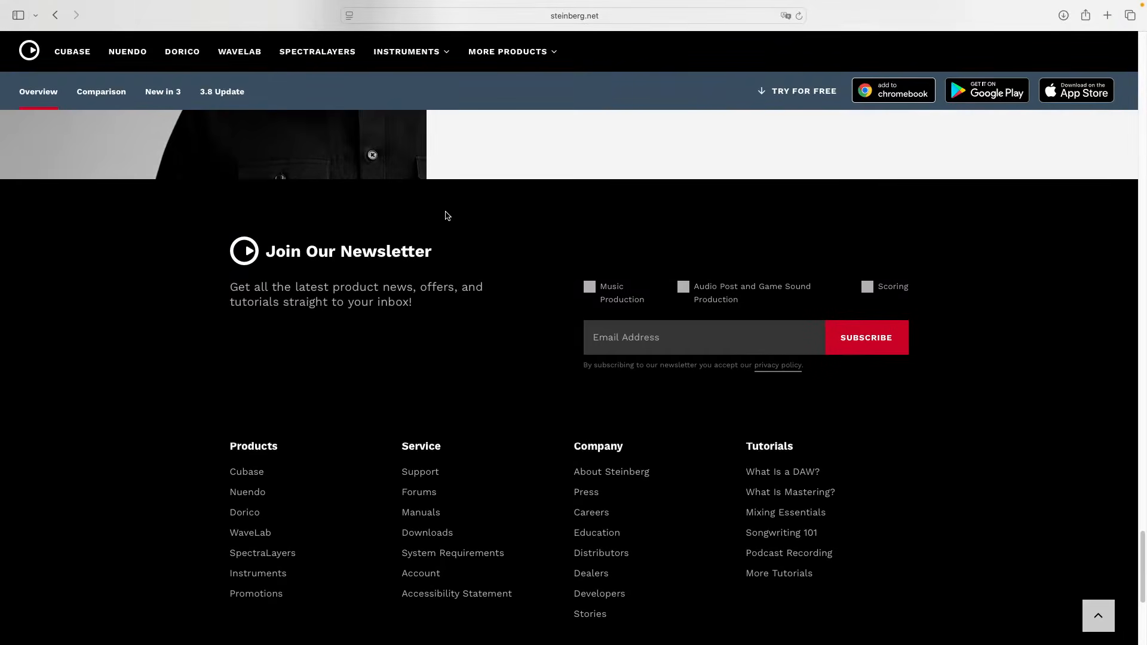
scroll(445, 216, up, 20)
scroll(447, 217, up, 10)
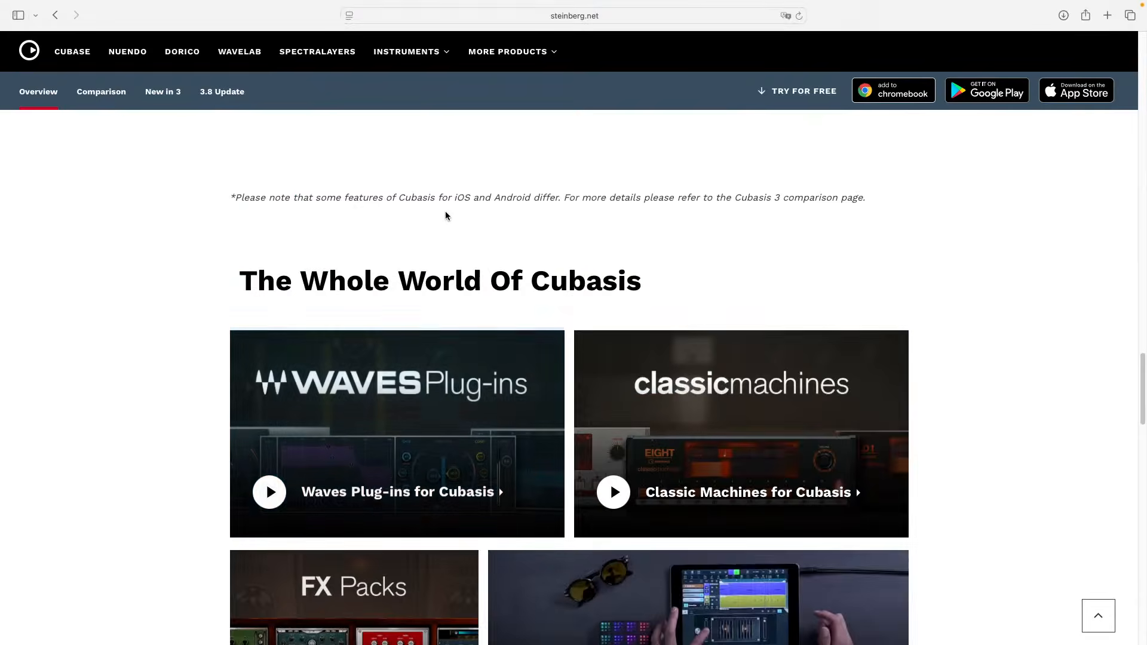
scroll(446, 215, up, 20)
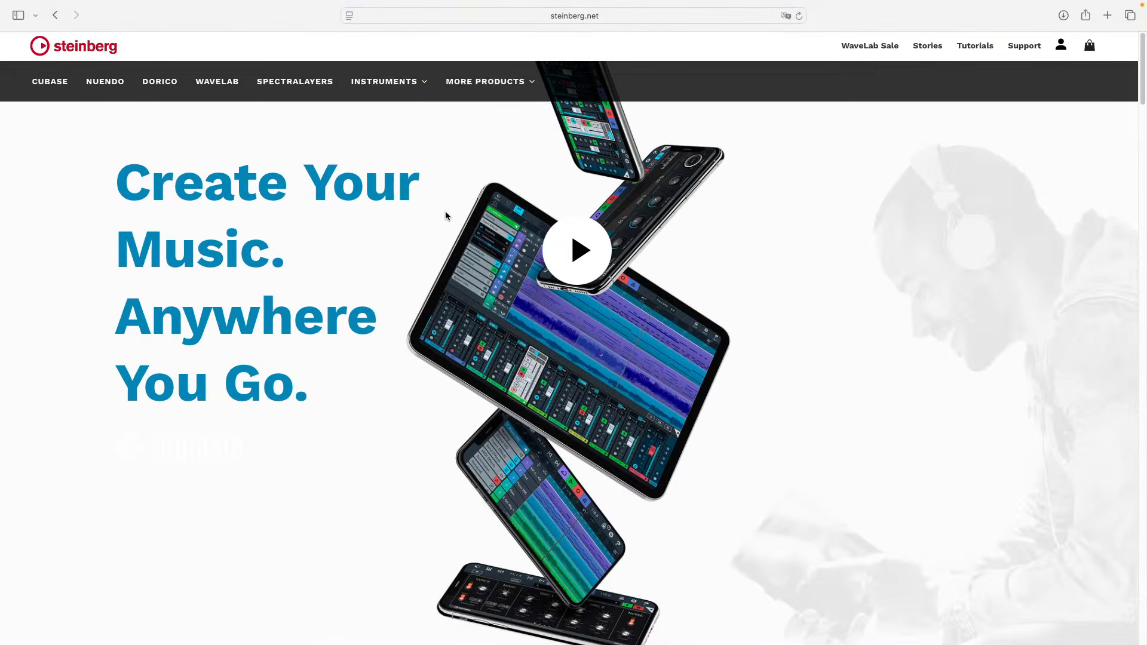
- Check the Cubasis overview once more, from its introduction down to the footer links, for system requirements
scroll(446, 215, down, 5)
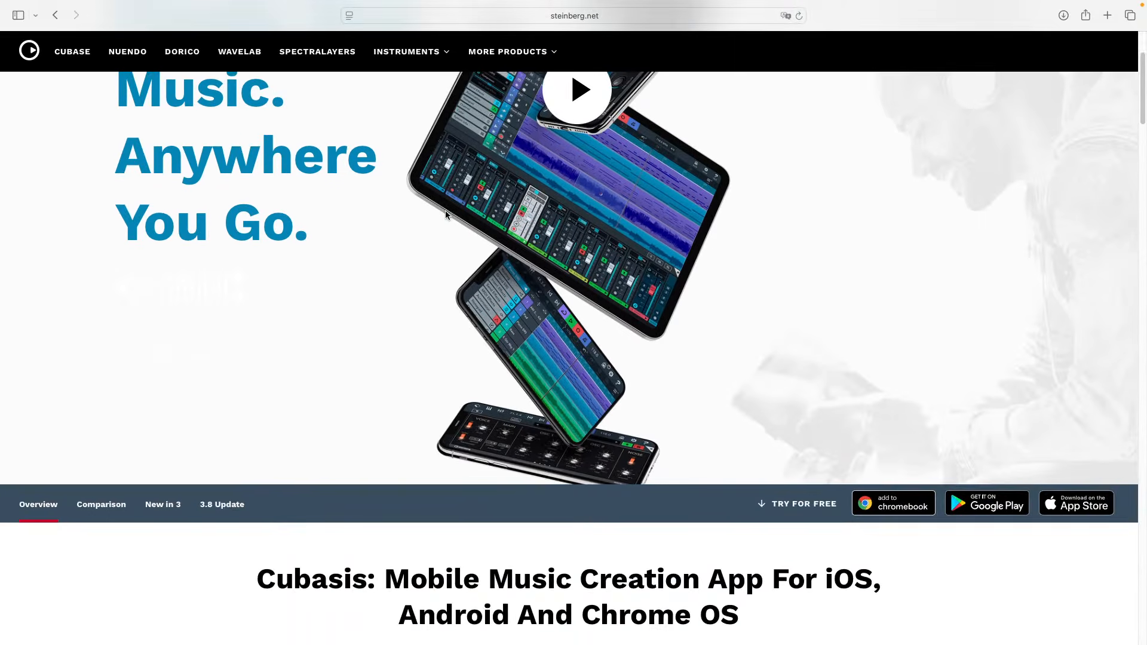
scroll(446, 215, down, 5)
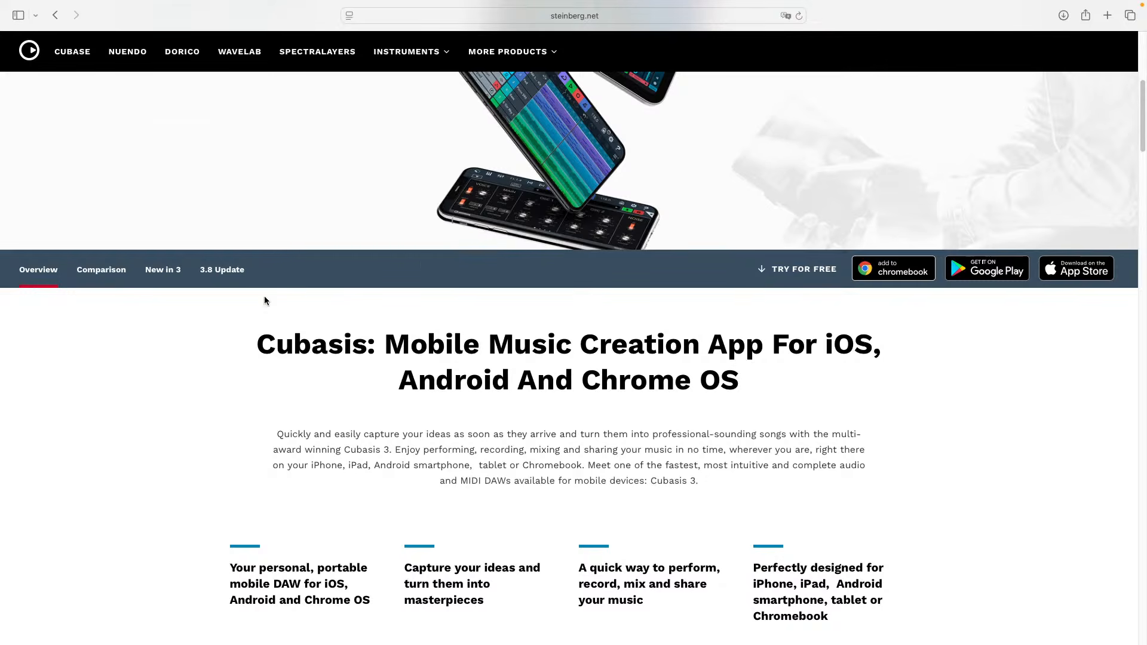
scroll(221, 272, down, 14)
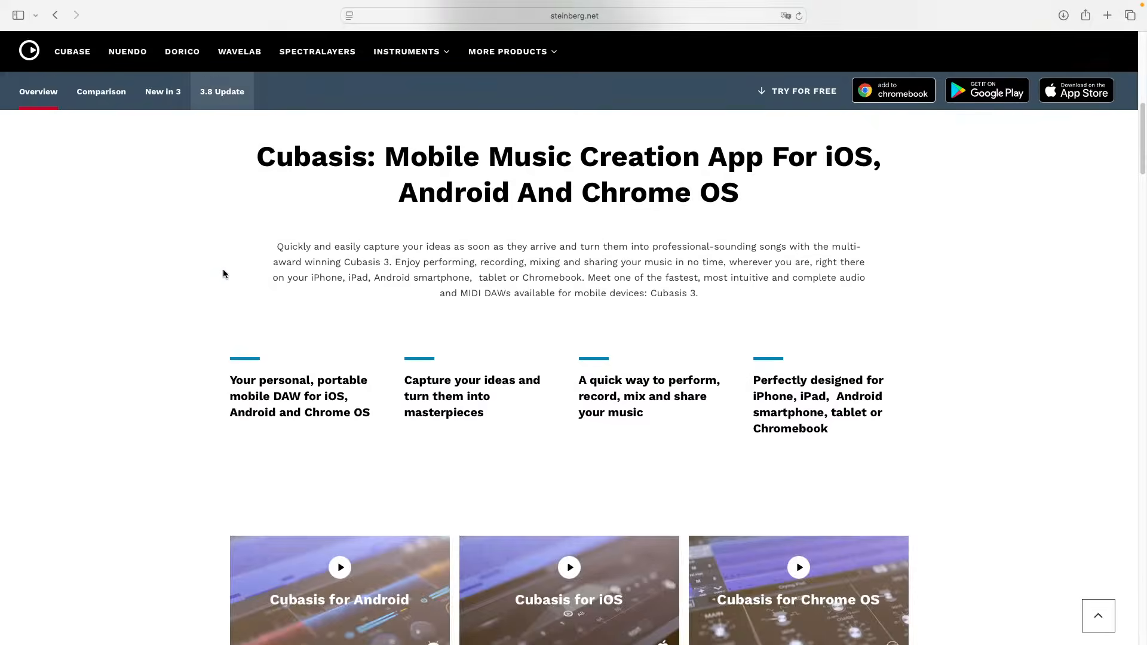
scroll(224, 274, down, 15)
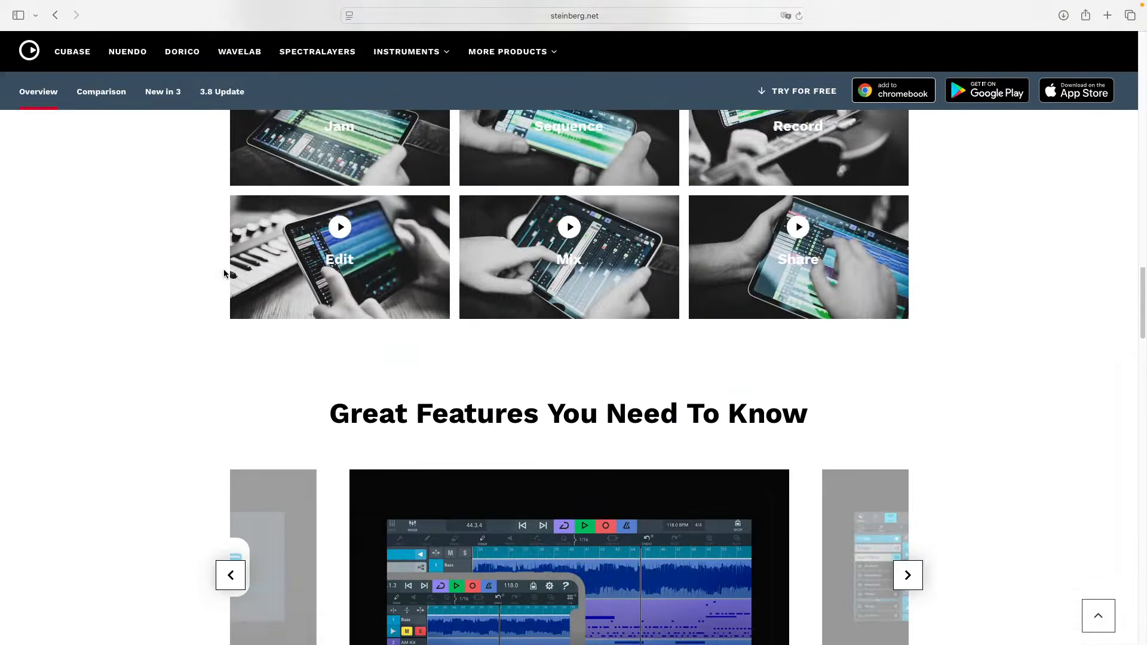
scroll(224, 274, down, 14)
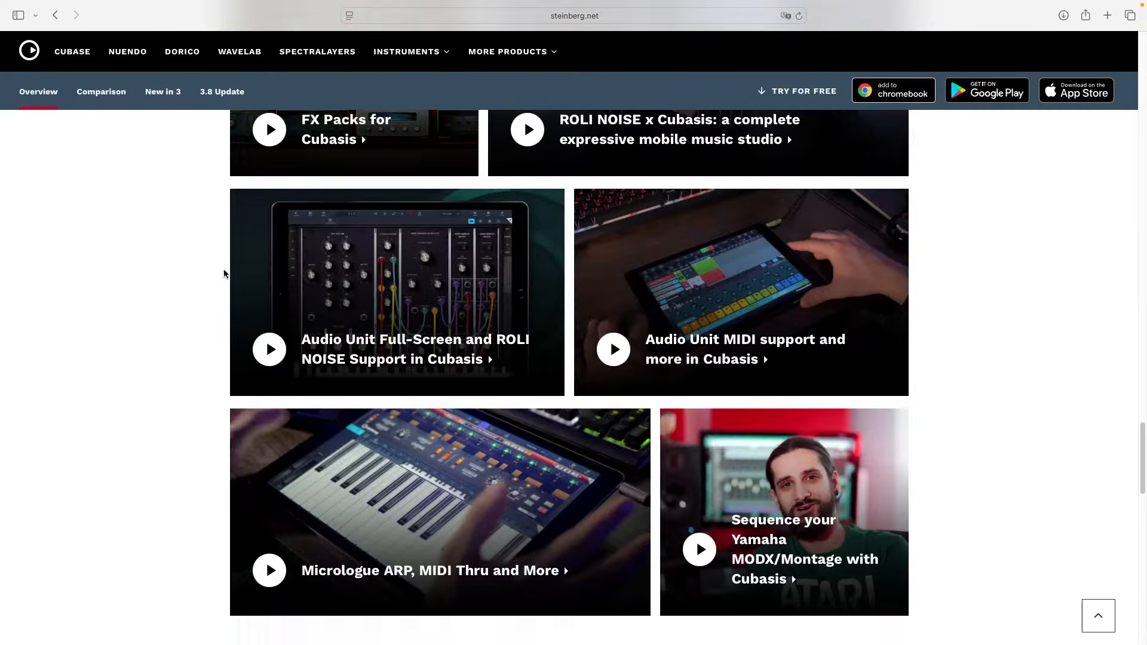
scroll(224, 274, down, 12)
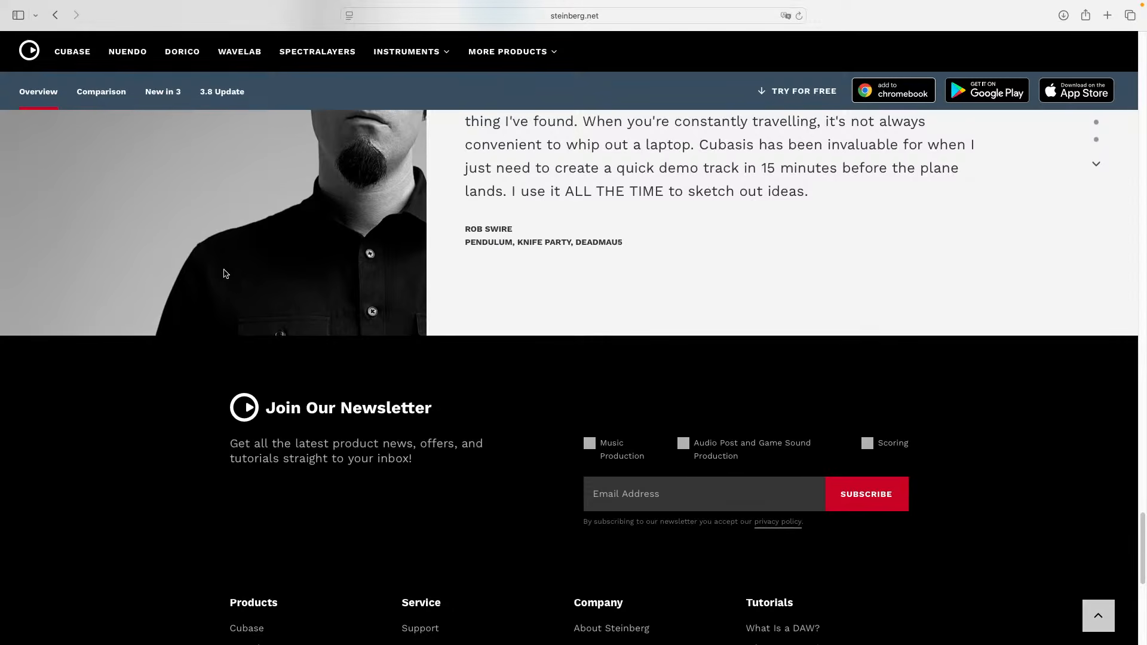
scroll(224, 274, down, 1)
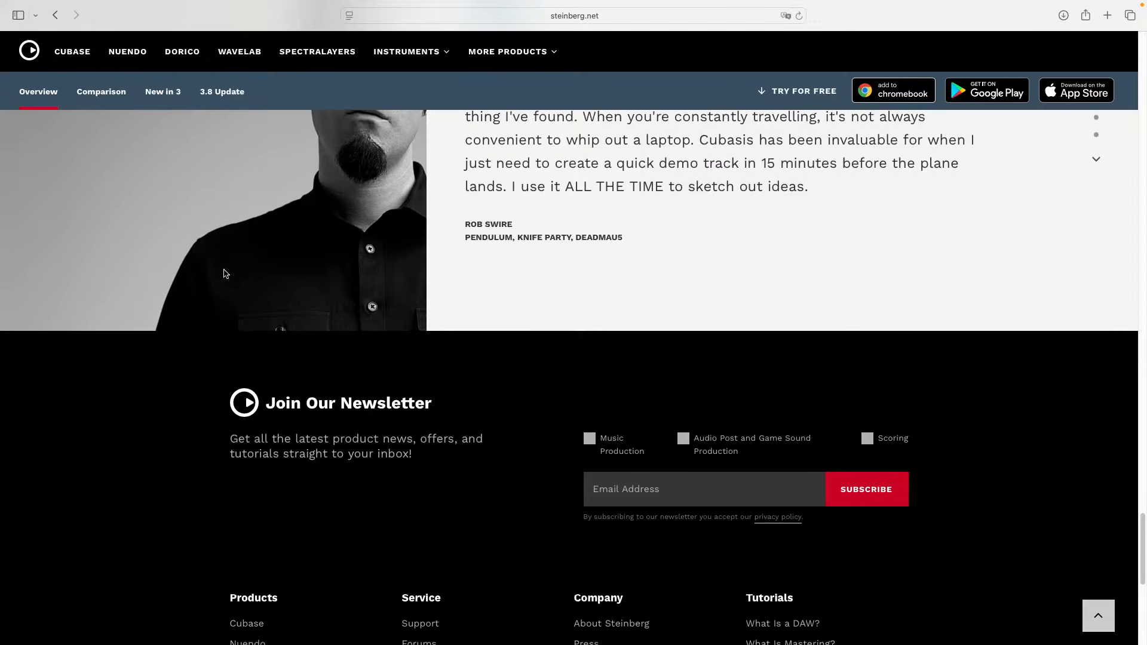
scroll(225, 274, down, 5)
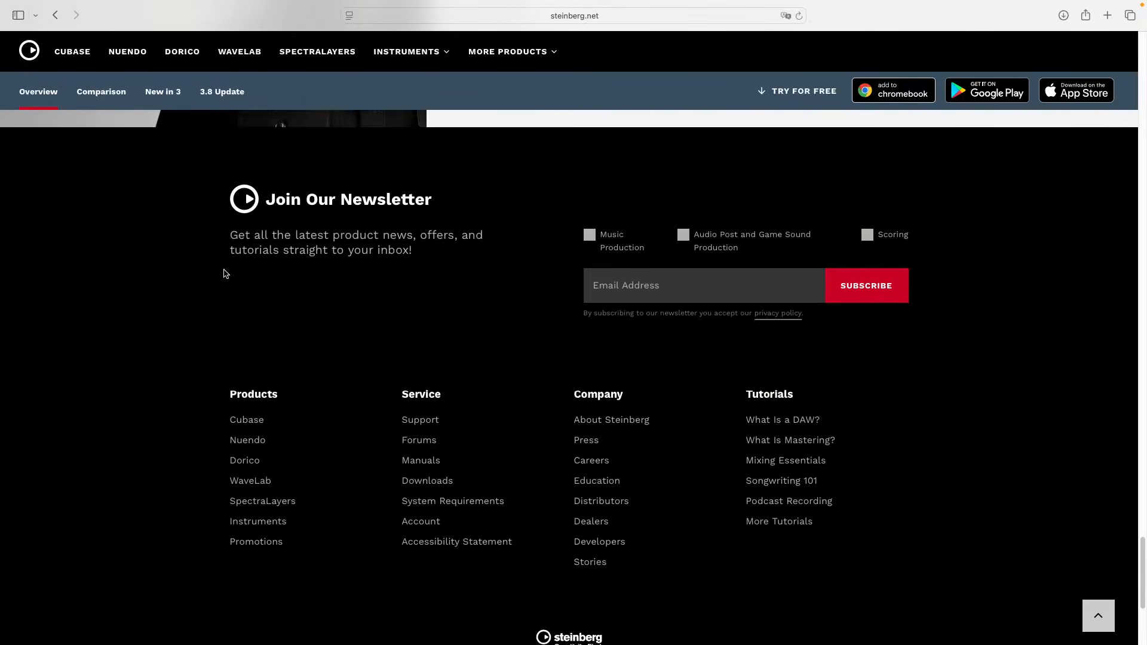
scroll(225, 274, up, 10)
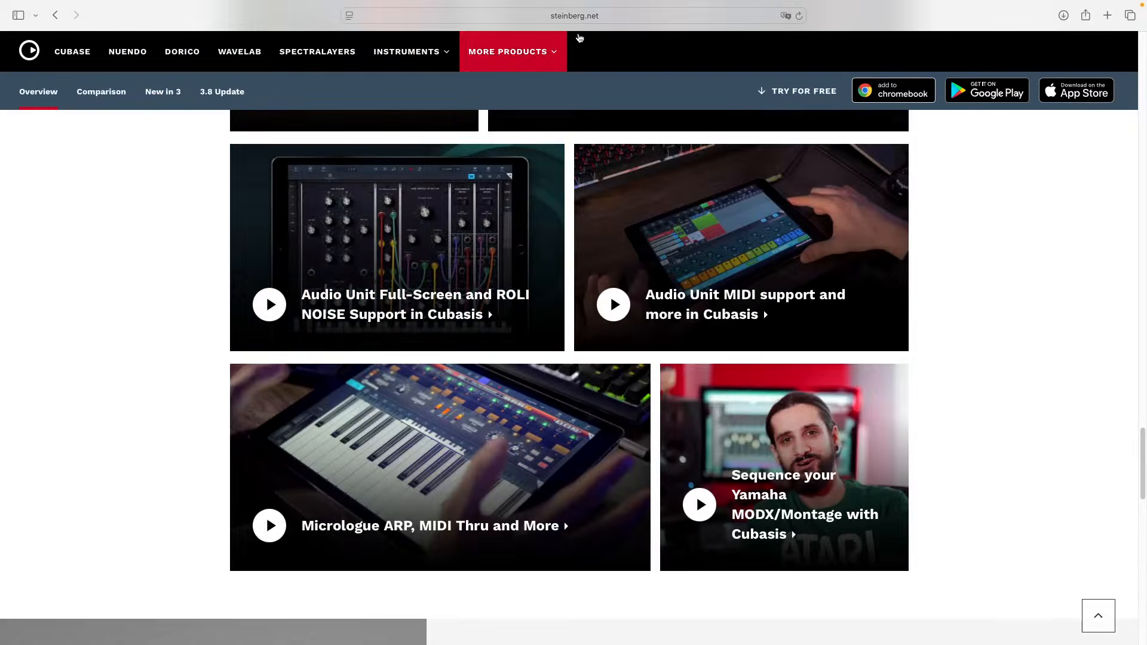
- Search Google for "Cubasis system require,emts"
click(592, 18)
text(C)
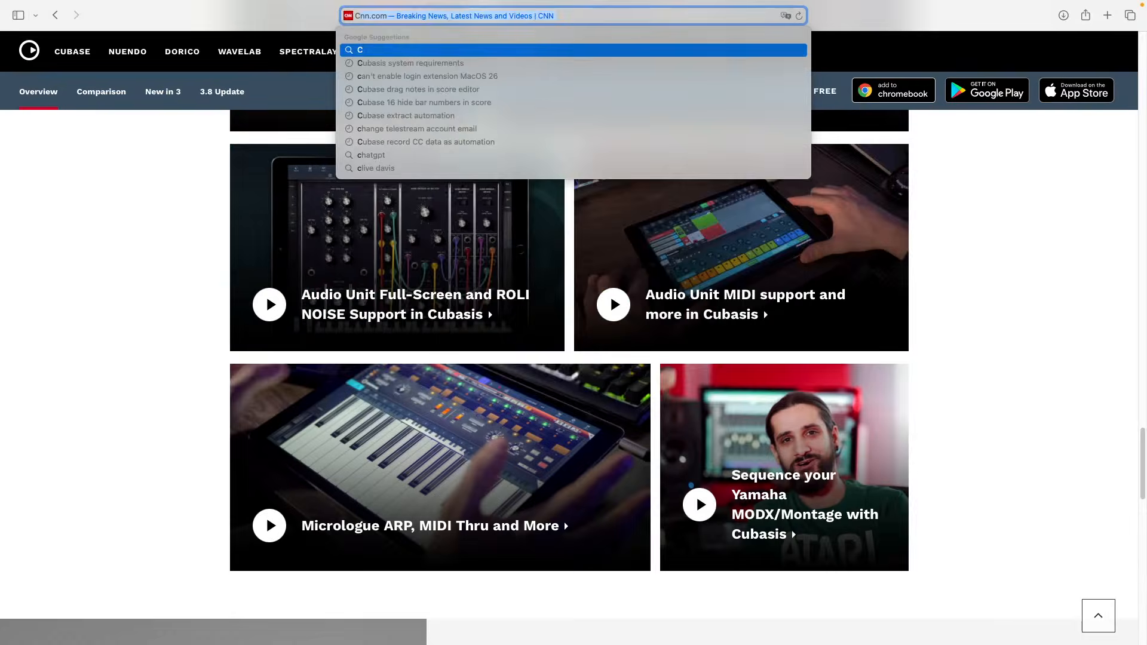
text(ubasis)
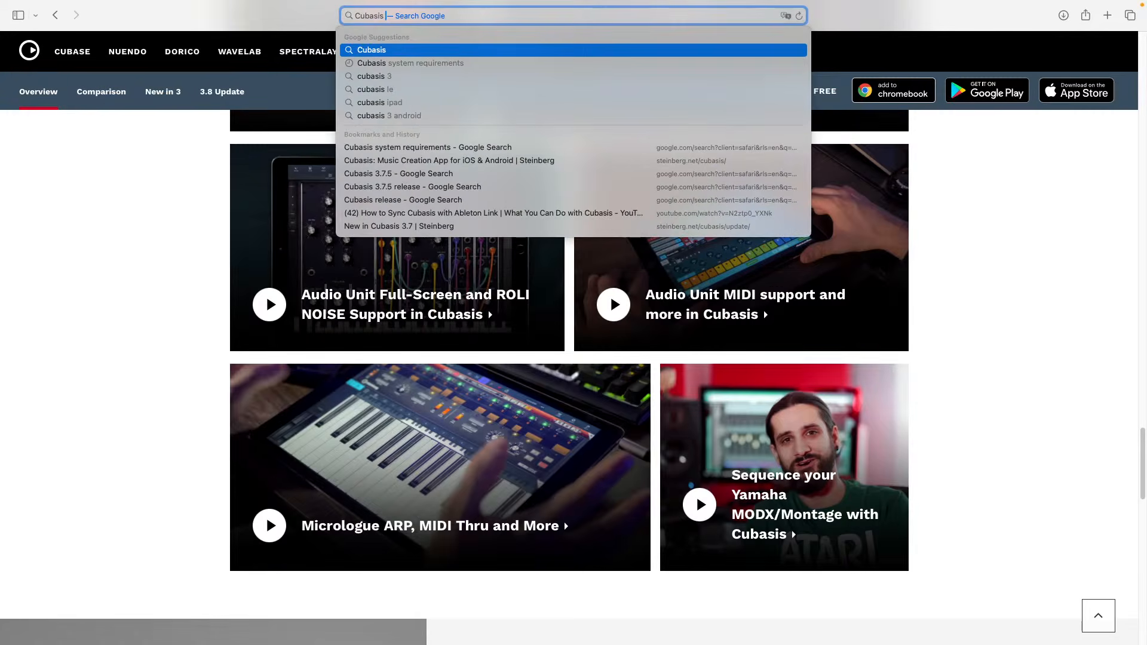
text( syst)
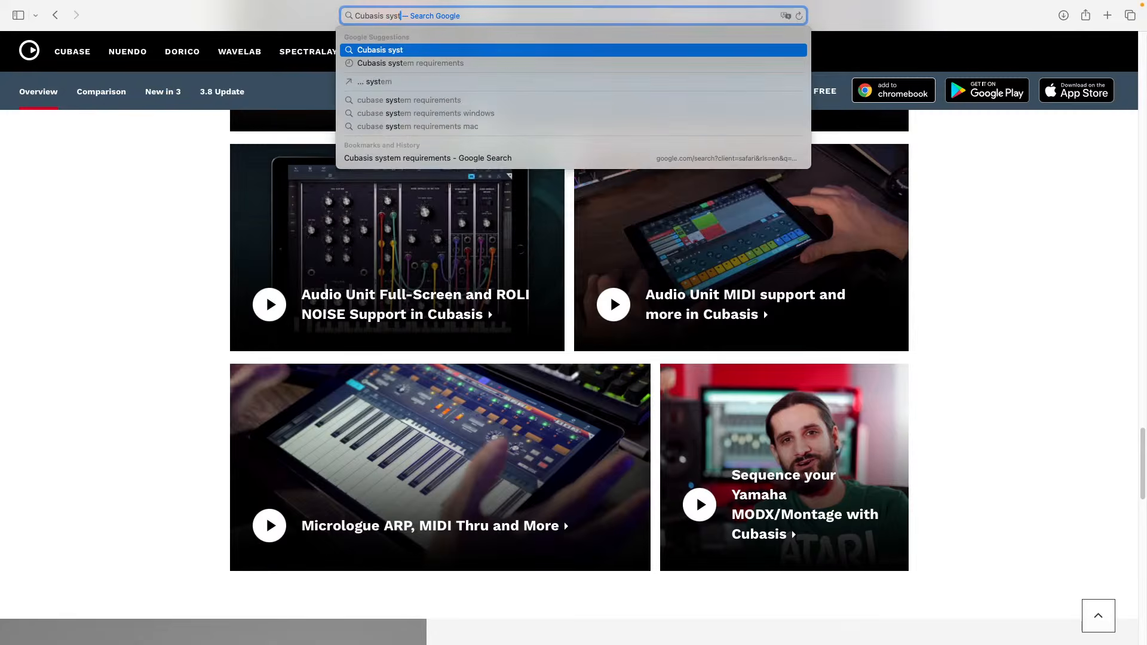
text(em requi)
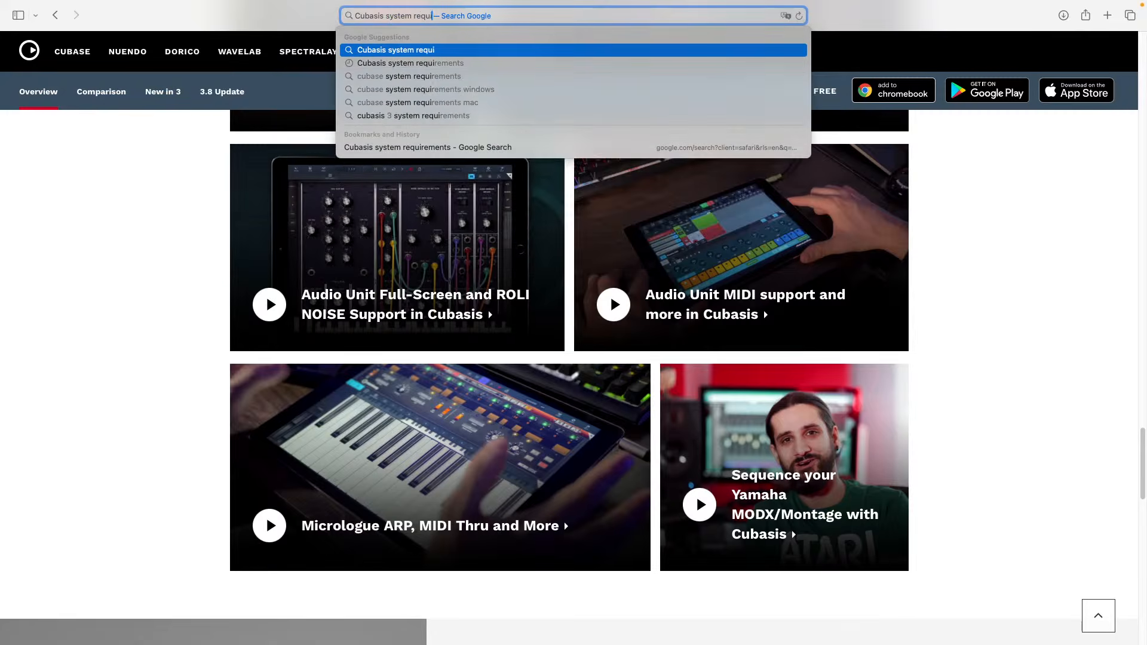
text(re,emts)
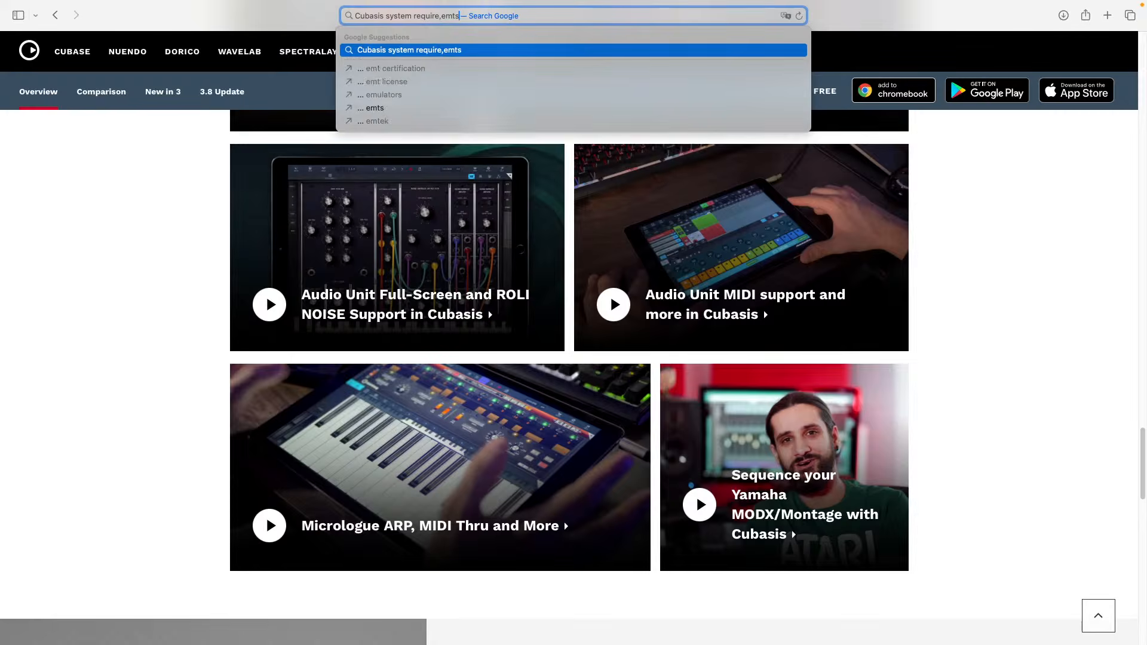
key(Return)
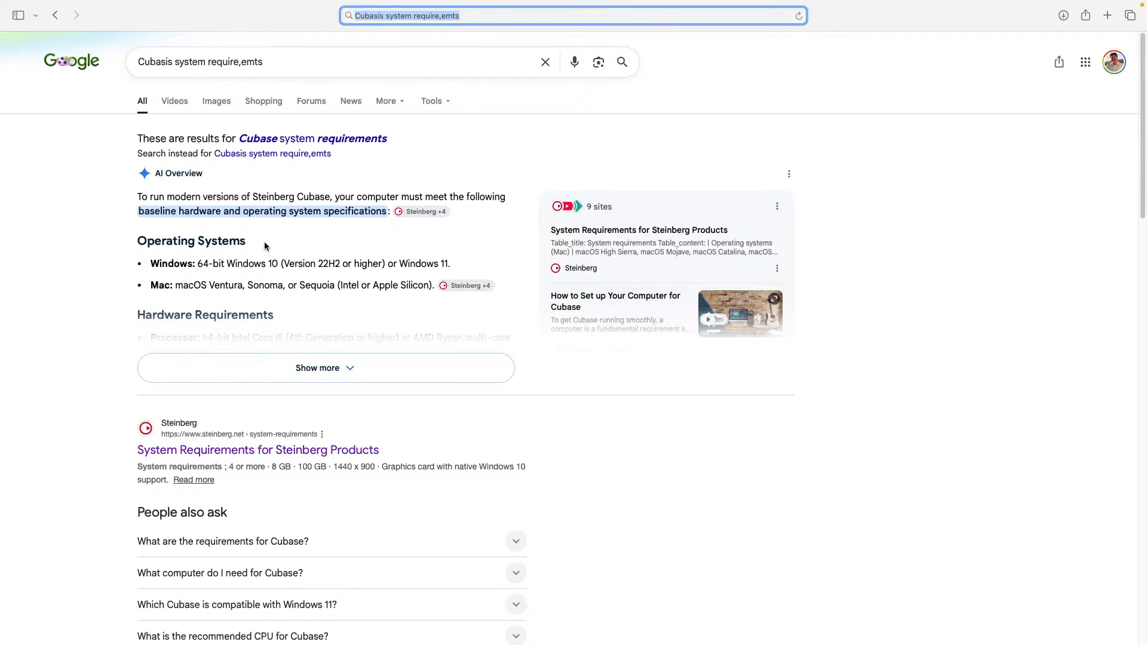
- Look through the Cubase results and switch to the results for the original query "Cubasis system require,emts"
scroll(264, 245, down, 2)
scroll(266, 247, down, 2)
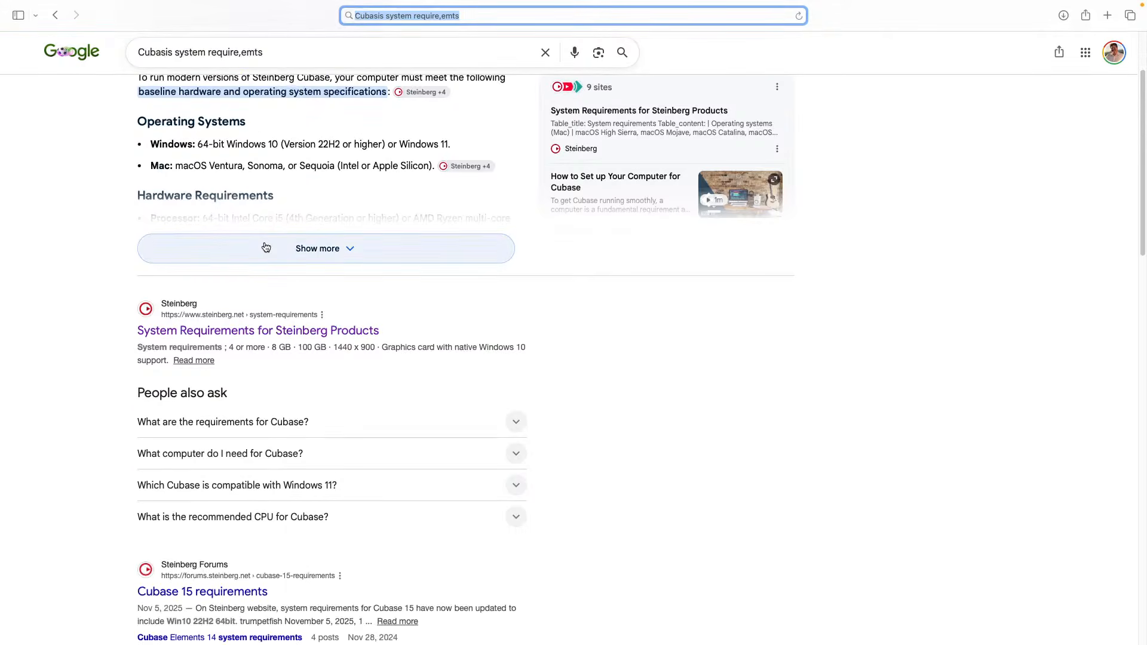
scroll(266, 247, down, 3)
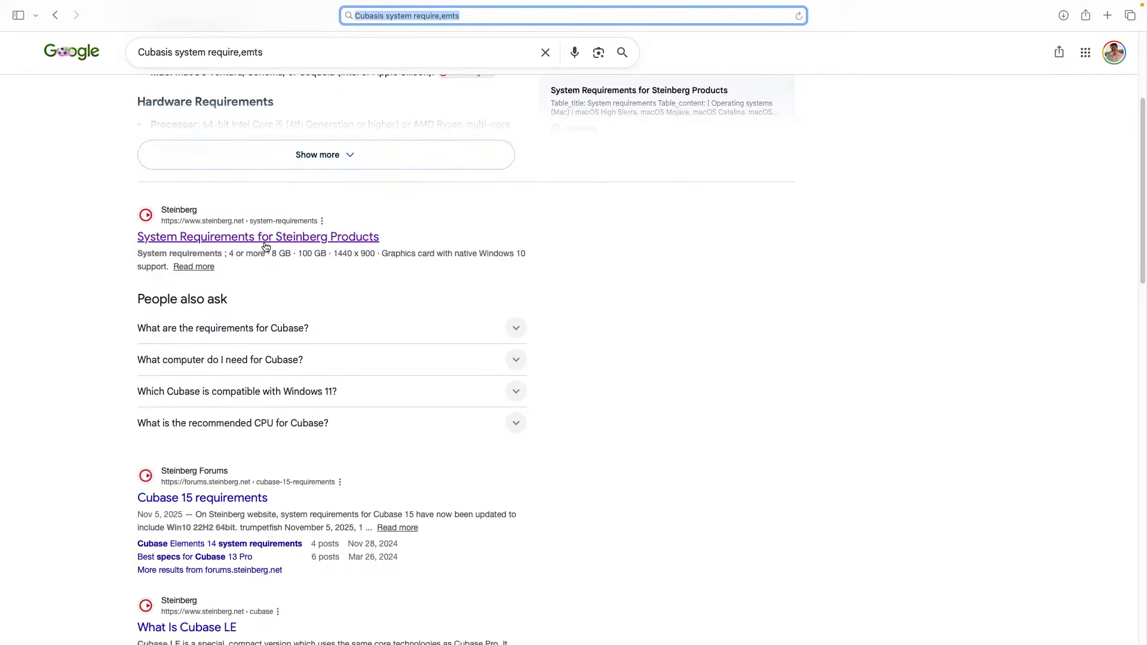
scroll(265, 246, down, 6)
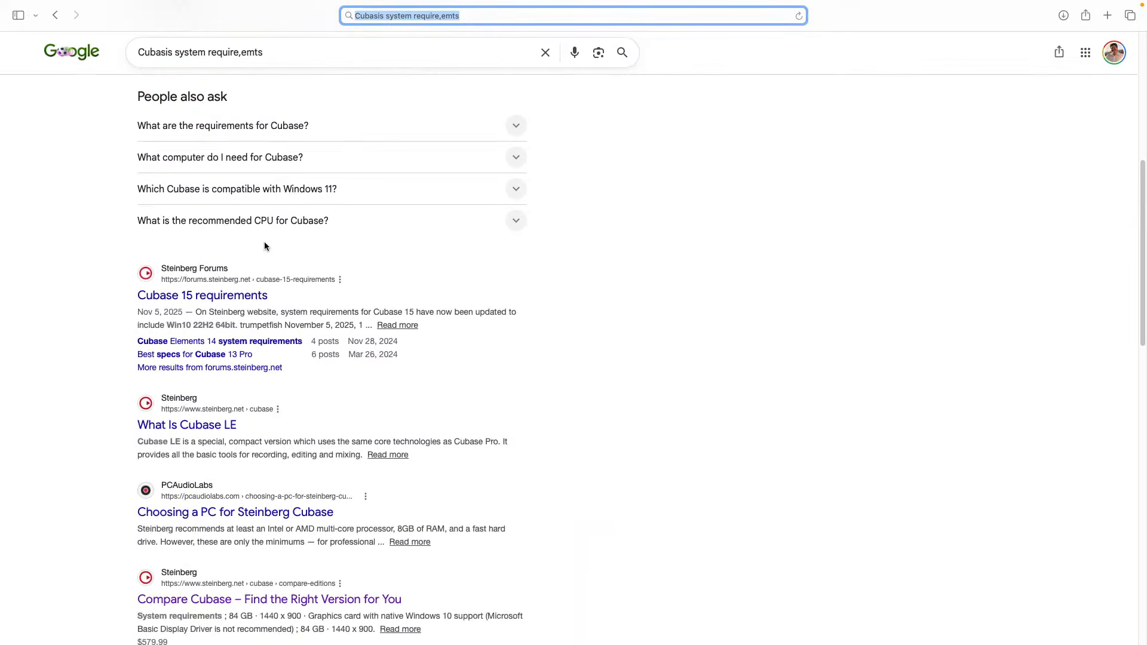
scroll(265, 245, up, 12)
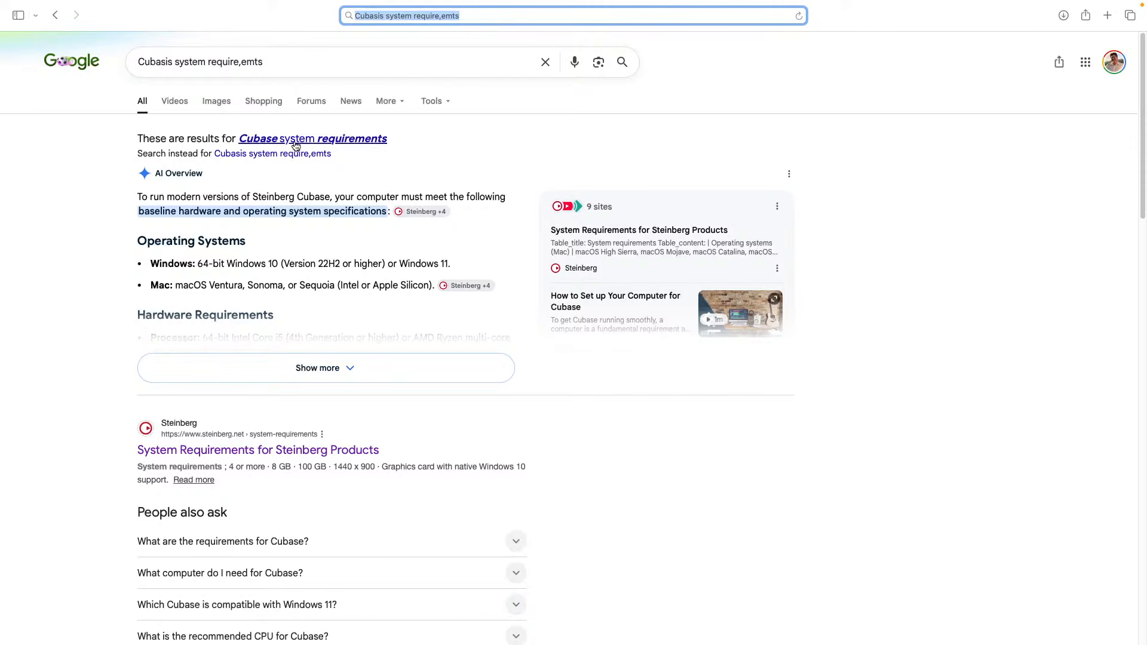
click(276, 154)
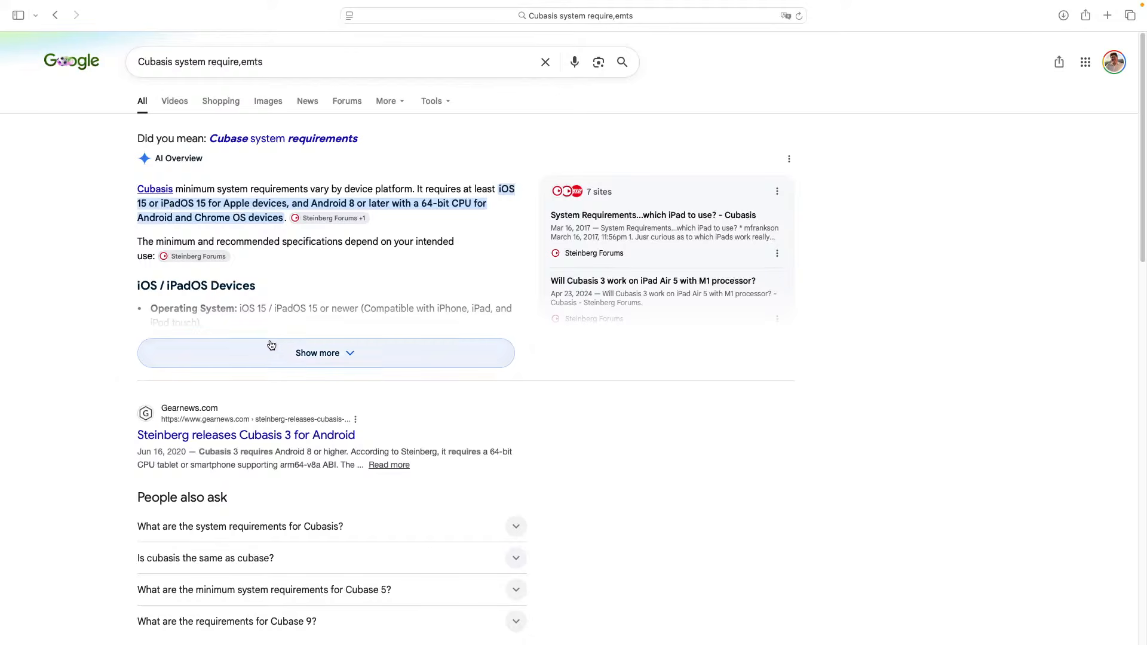
- Expand the AI Overview and read the Cubasis requirements for iOS / iPadOS, Android and Chrome OS devices
click(287, 354)
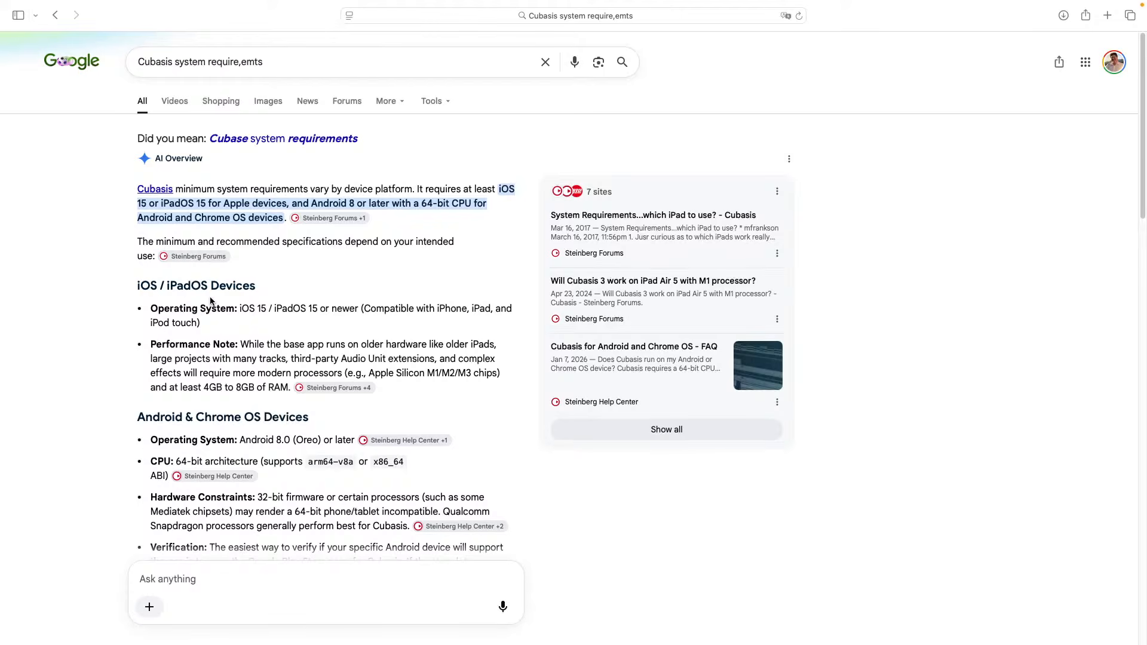
scroll(210, 301, down, 1)
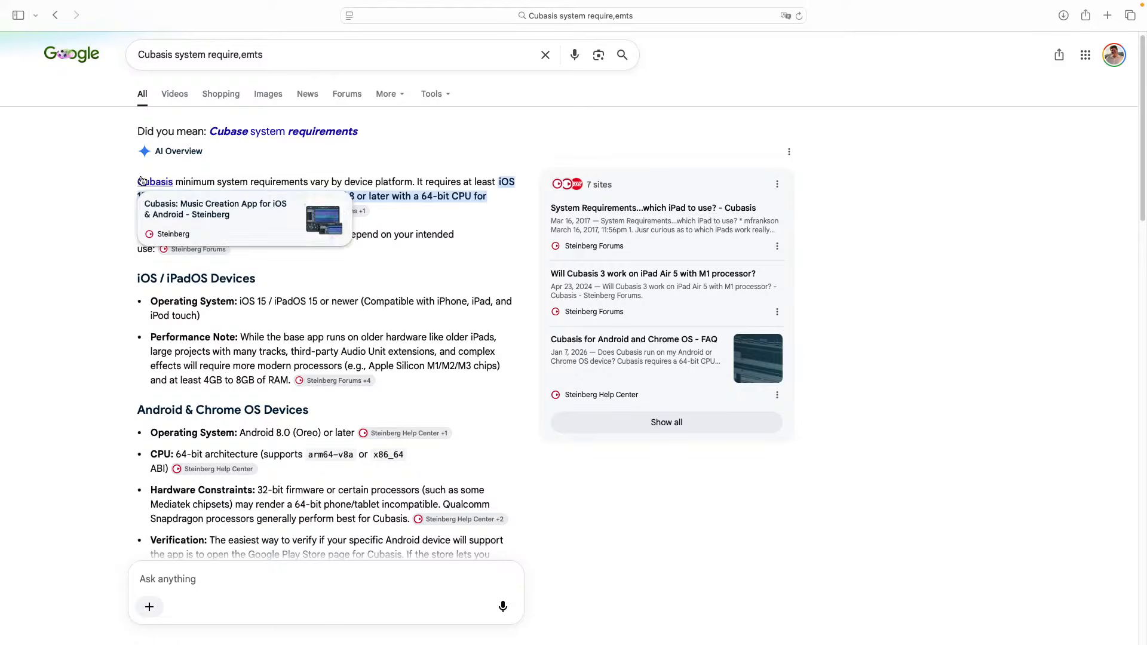
scroll(116, 177, up, 1)
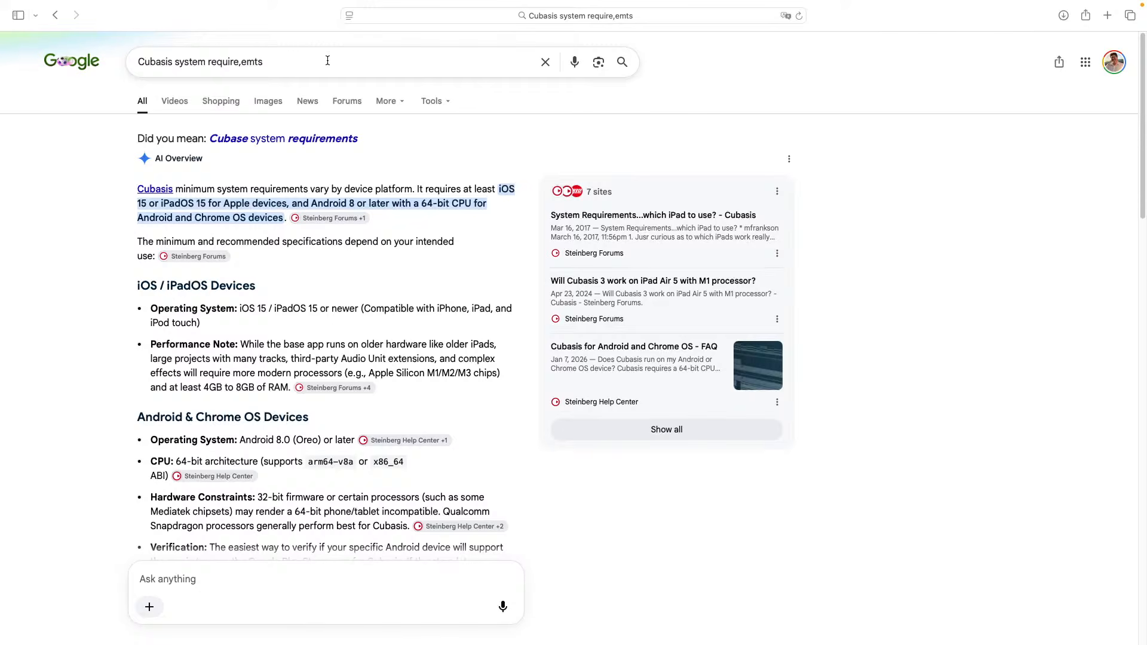
- Change the product name in the Google query to search for "Cubase system require,emts"
click(172, 61)
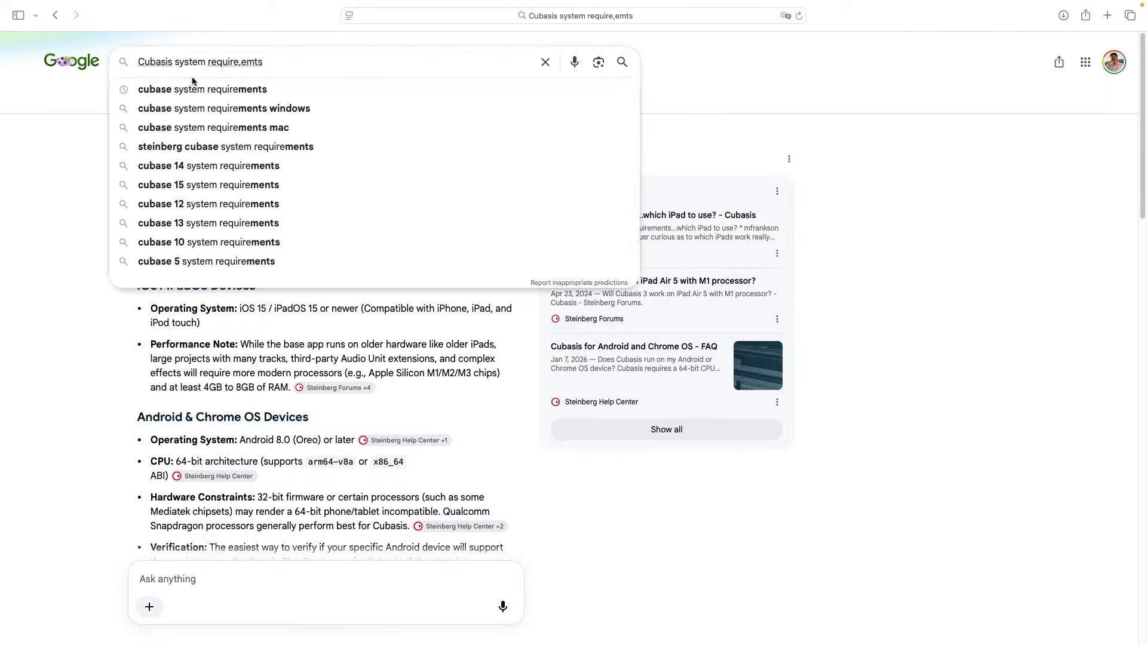
key(BackSpace)
key(BackSpace)
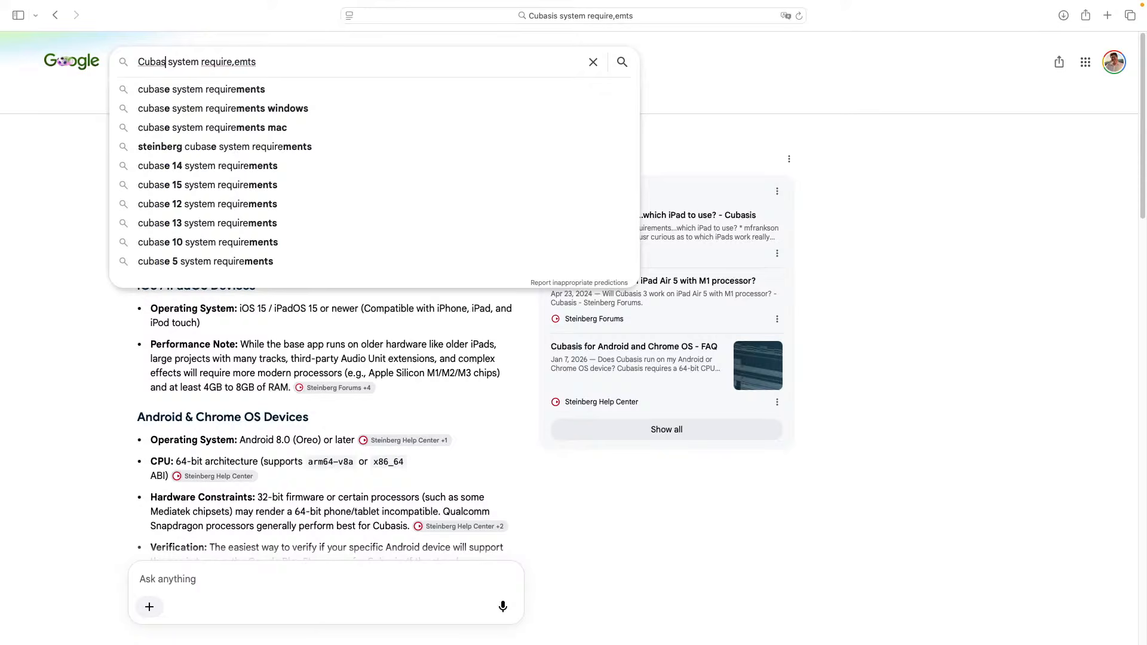
text(e)
key(Return)
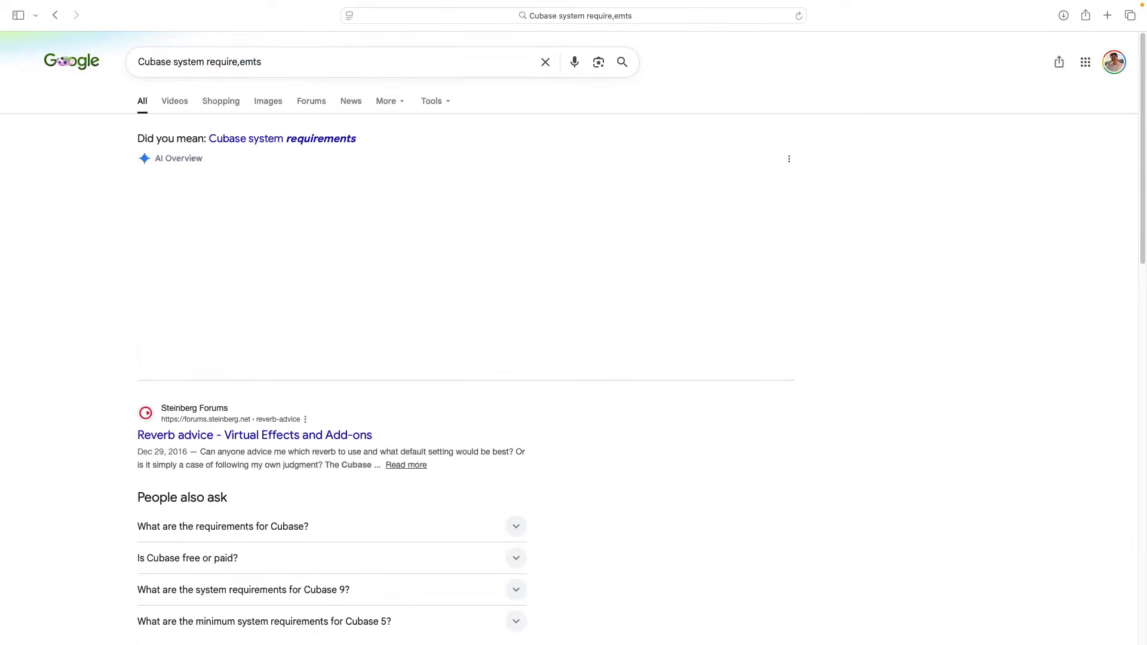
- Search Google for "Cubase system requirememts" and expand the AI Overview to read the operating system and hardware requirements
click(241, 63)
key(BackSpace)
text(m)
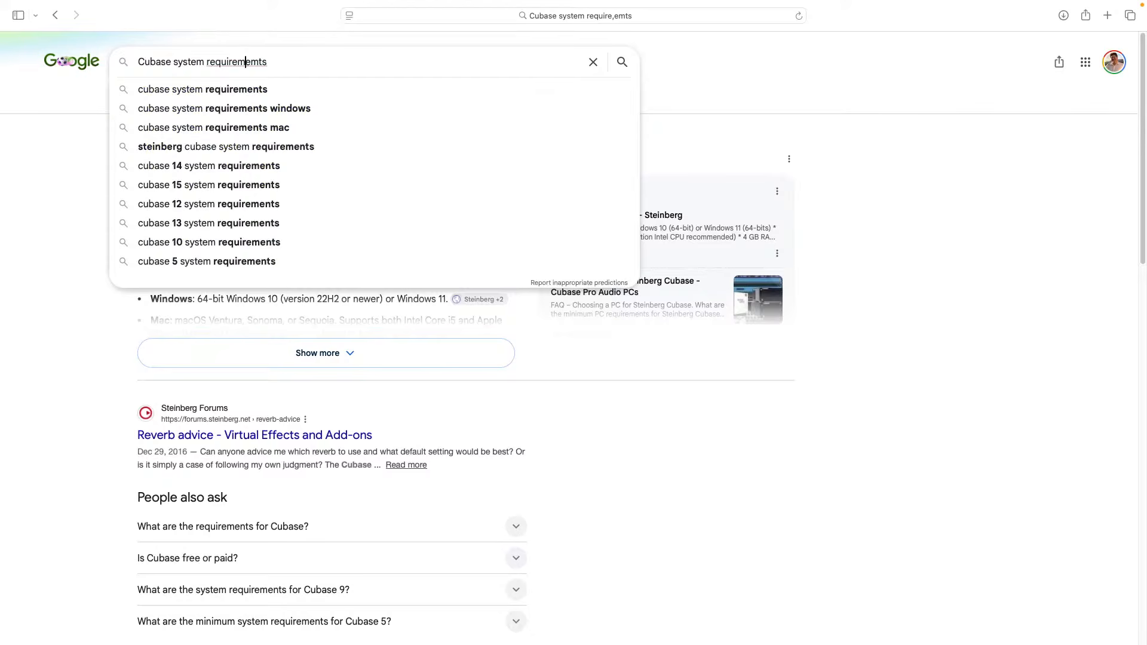
key(Return)
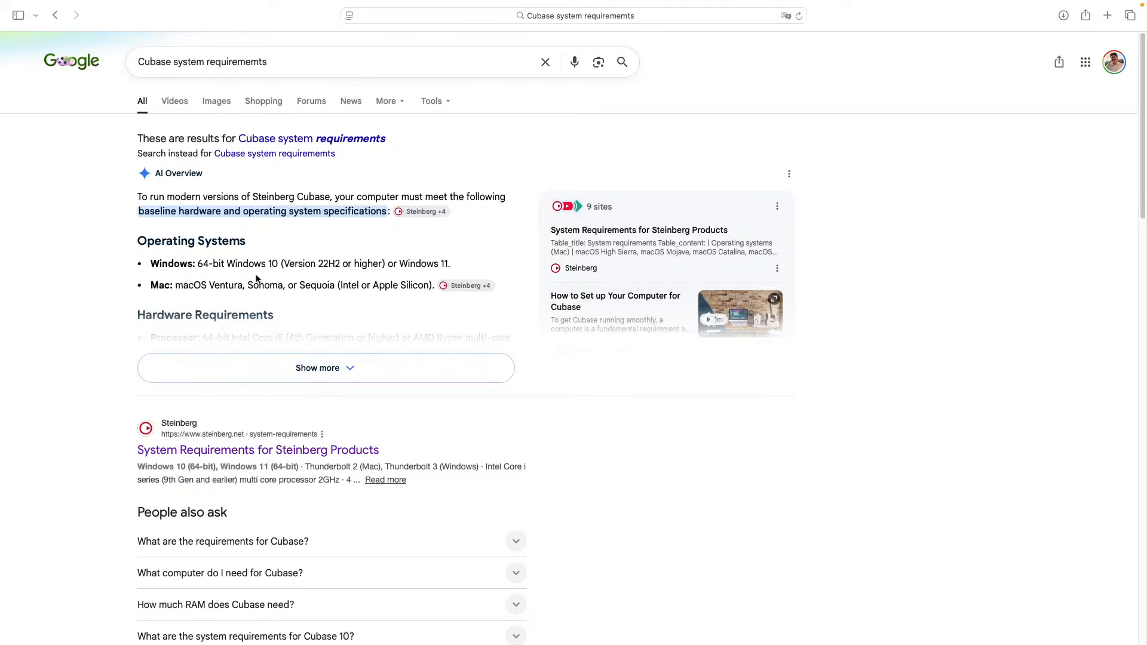
click(291, 368)
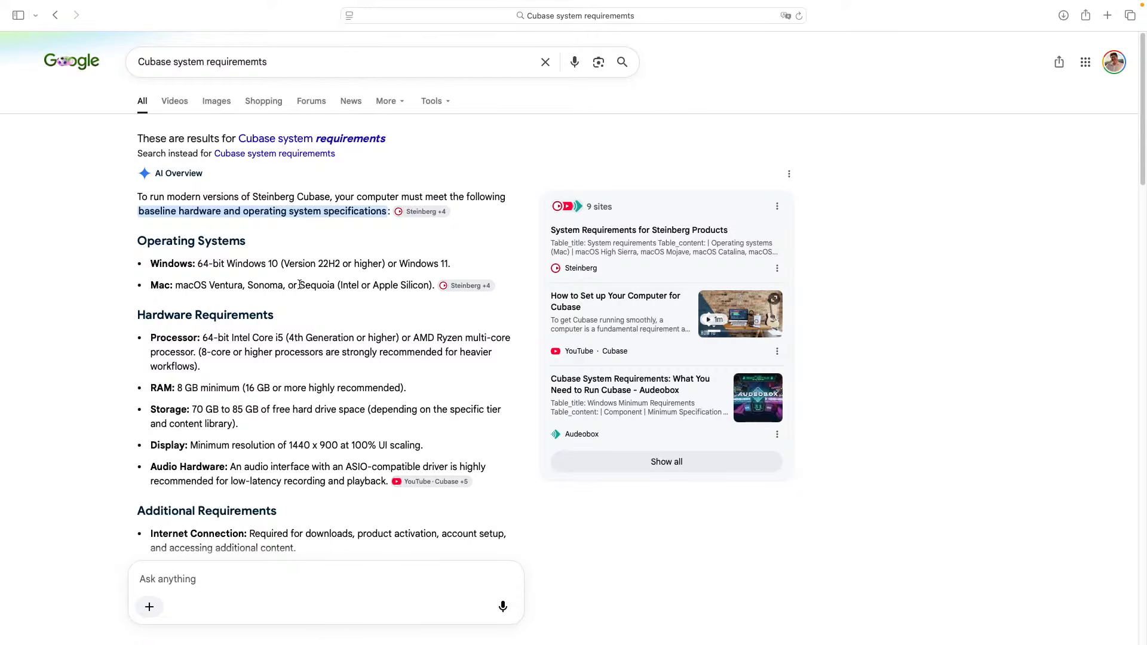
- Switch to Cubase and create a new empty project from the Hub in the "fuke save" folder
key(ctrl+Left)
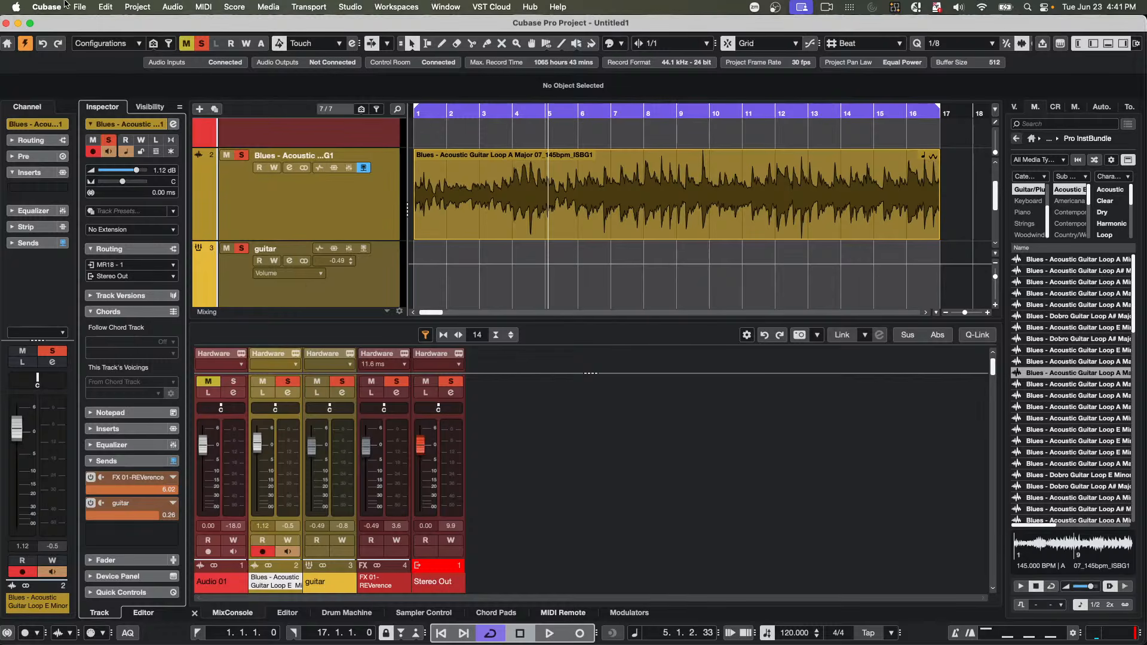
click(358, 201)
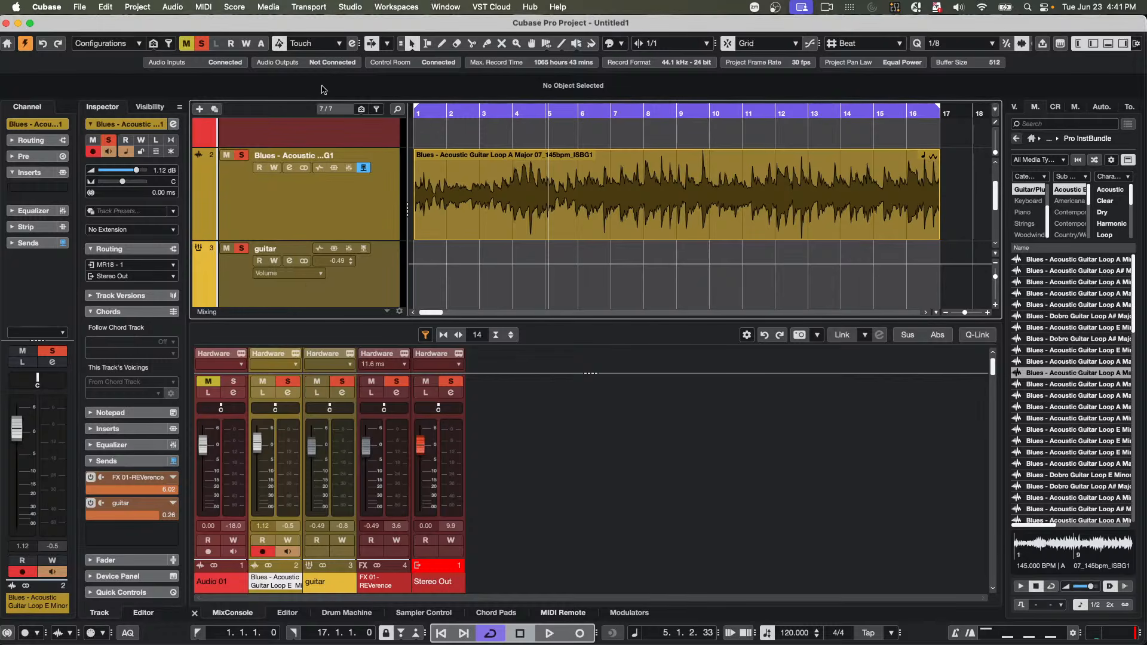
drag(463, 112, 459, 88)
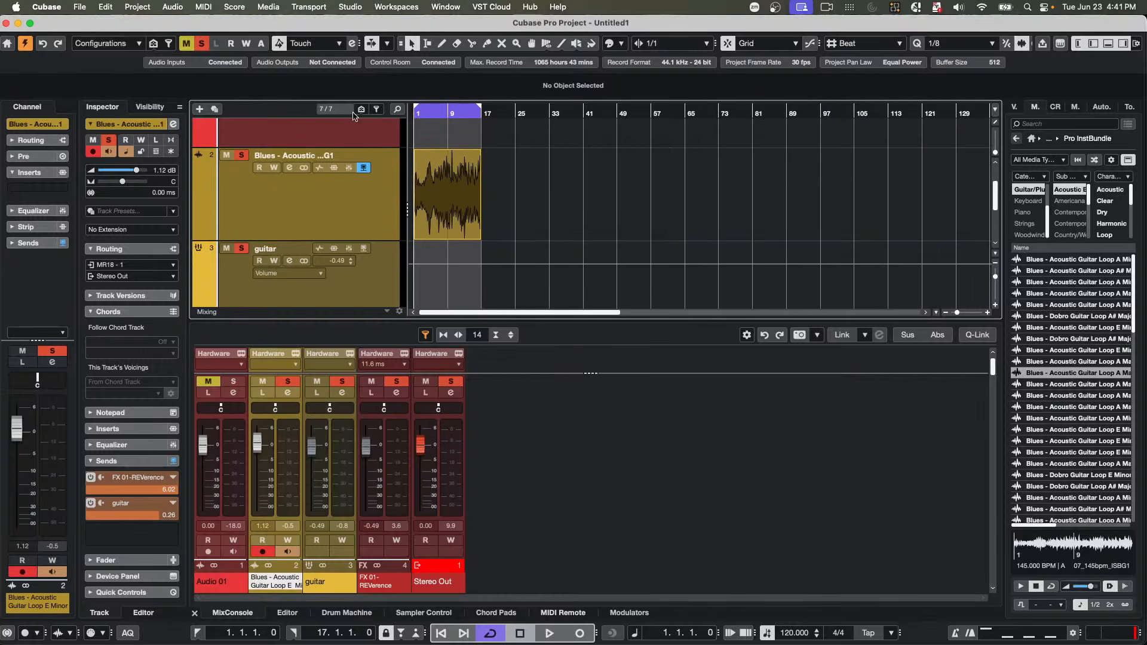
scroll(312, 179, up, 3)
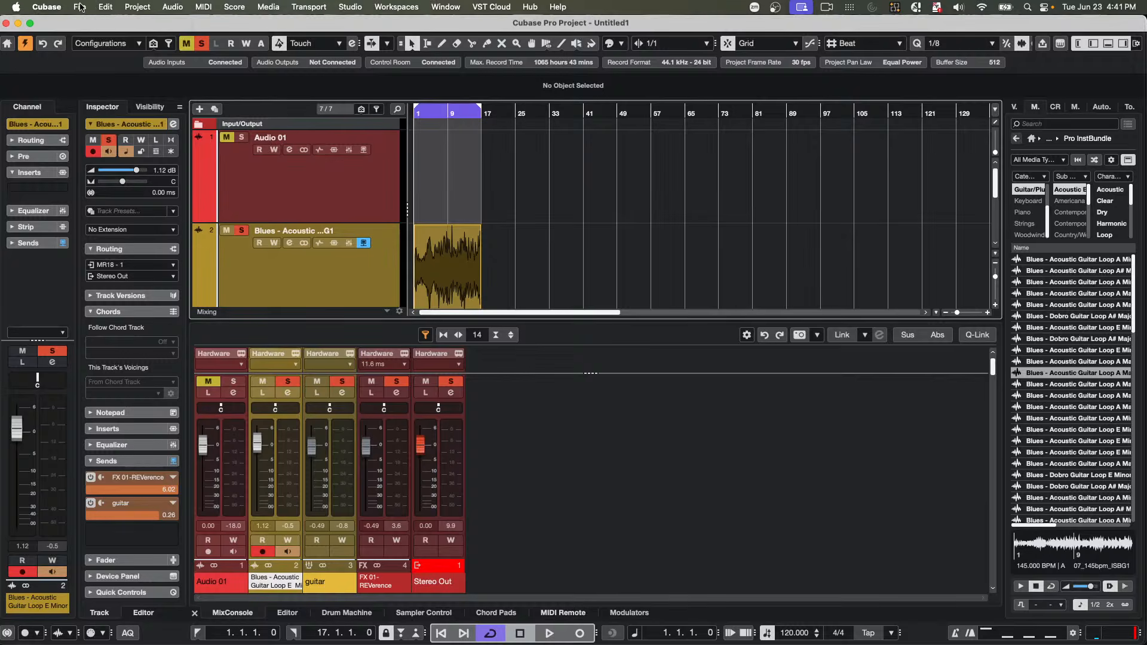
click(79, 7)
click(660, 154)
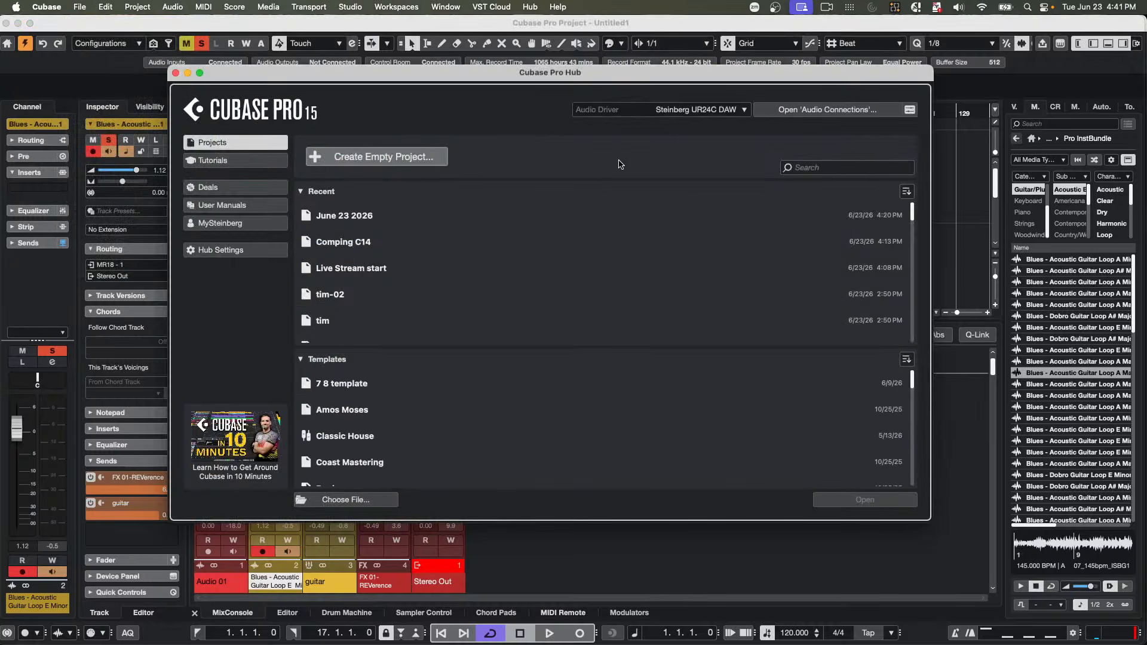
click(415, 164)
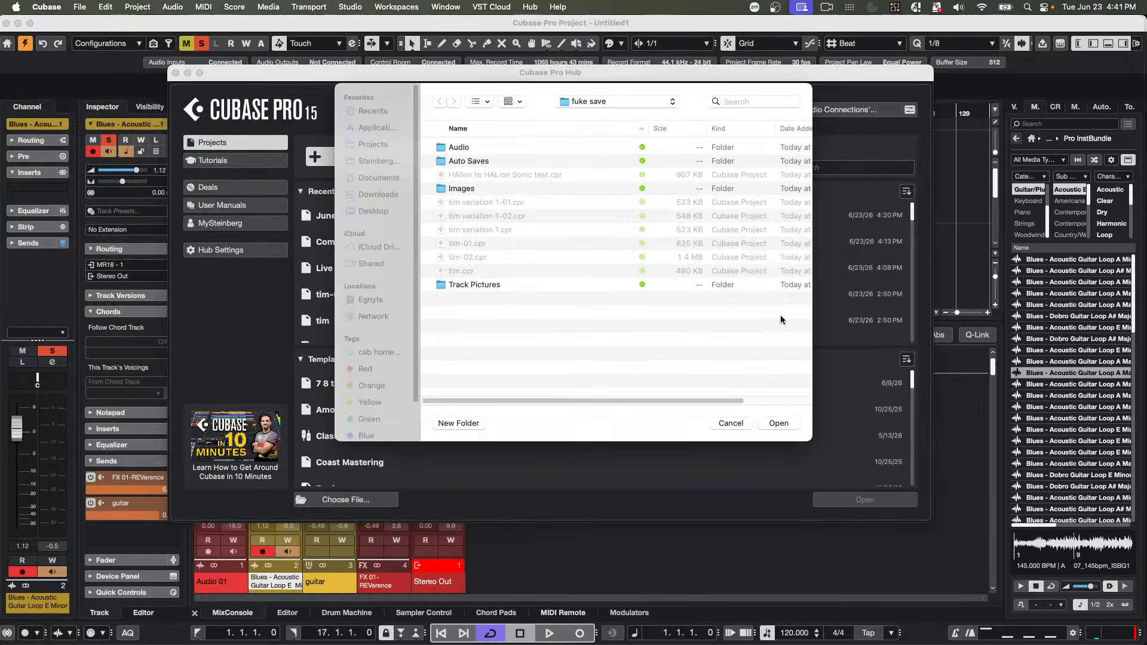
click(777, 423)
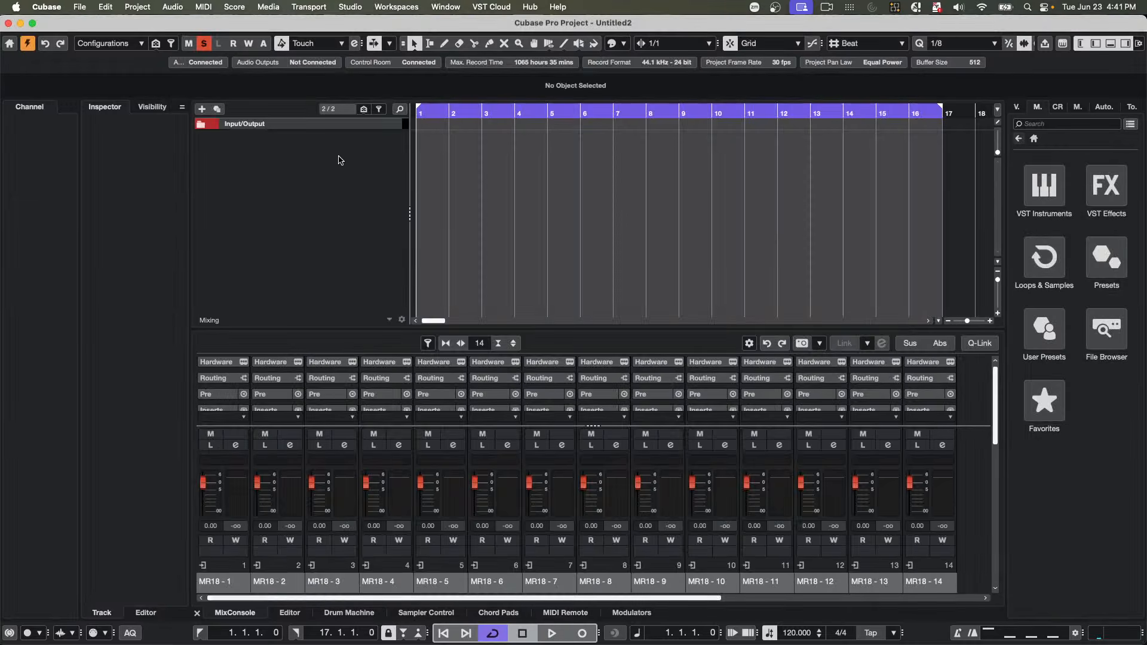
- Filter the input channels out of the MixConsole
click(433, 346)
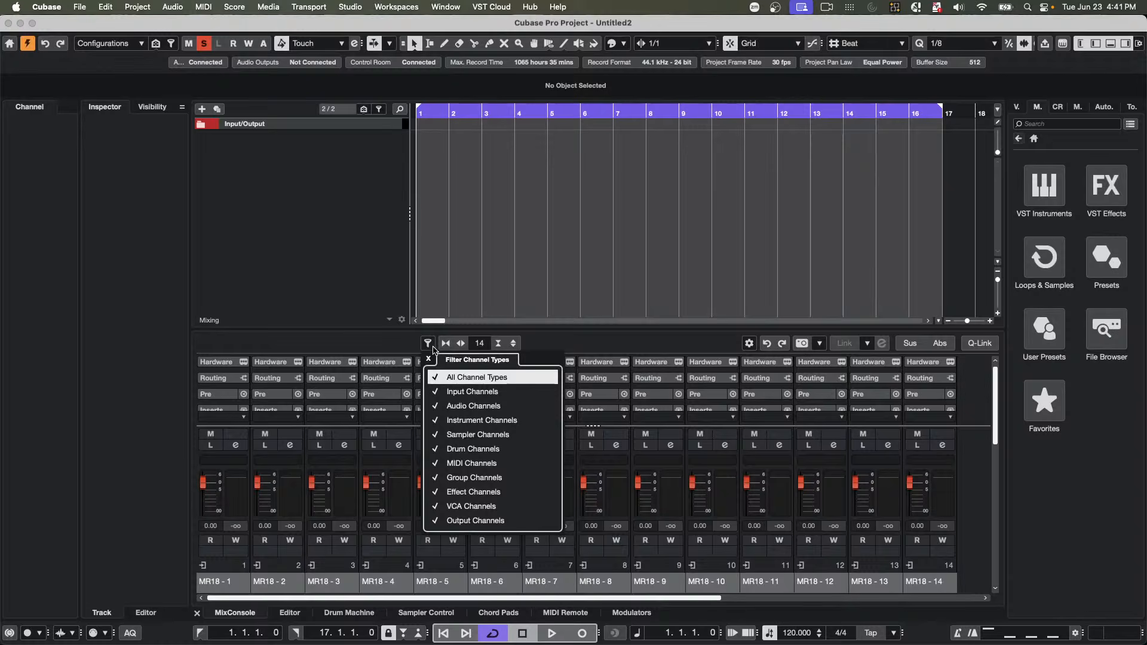
click(470, 392)
right_click(299, 139)
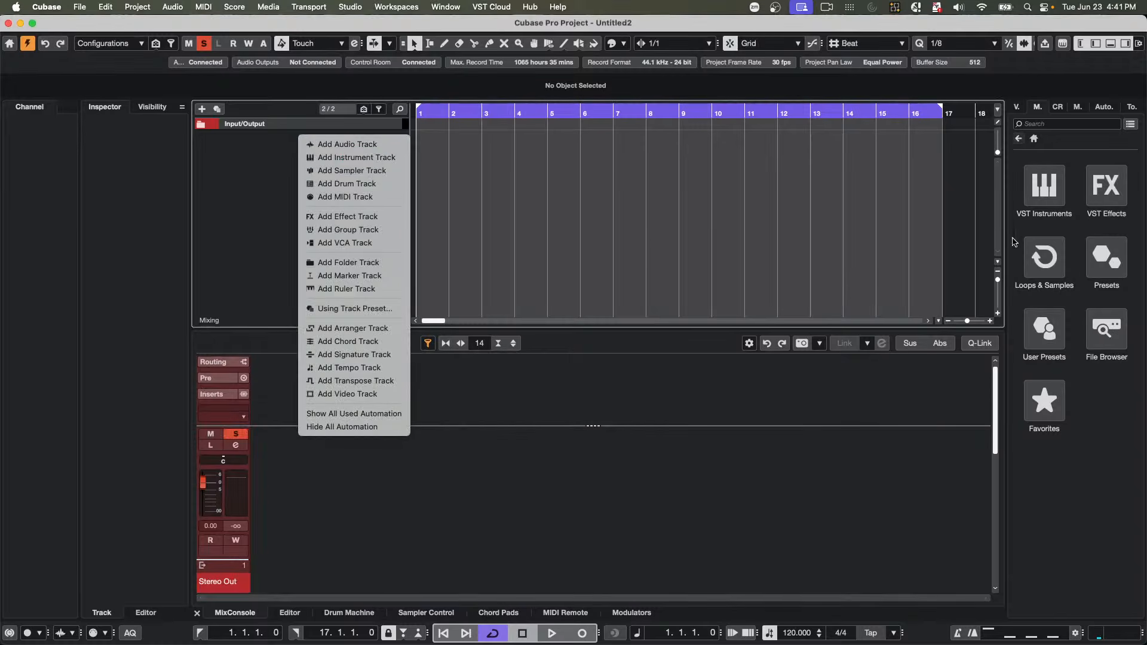
click(1045, 254)
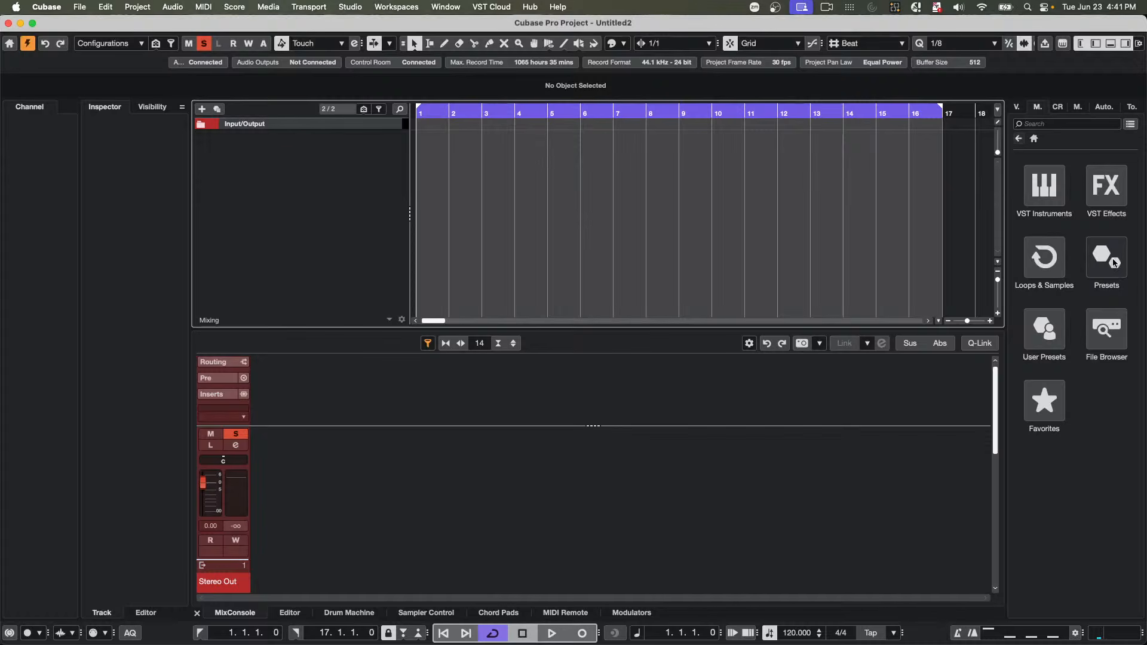
- Open Pro Inst Bundle in Loops & Samples and filter its loops to the guitar category and the first acoustic subcategory
click(1037, 265)
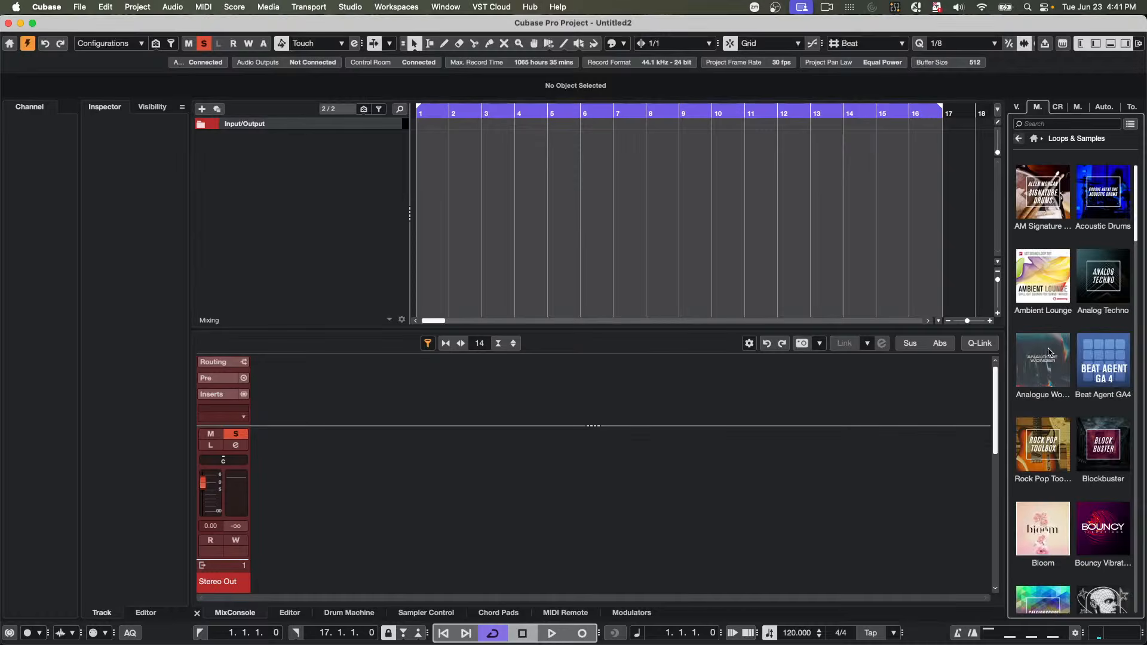
scroll(1052, 359, down, 15)
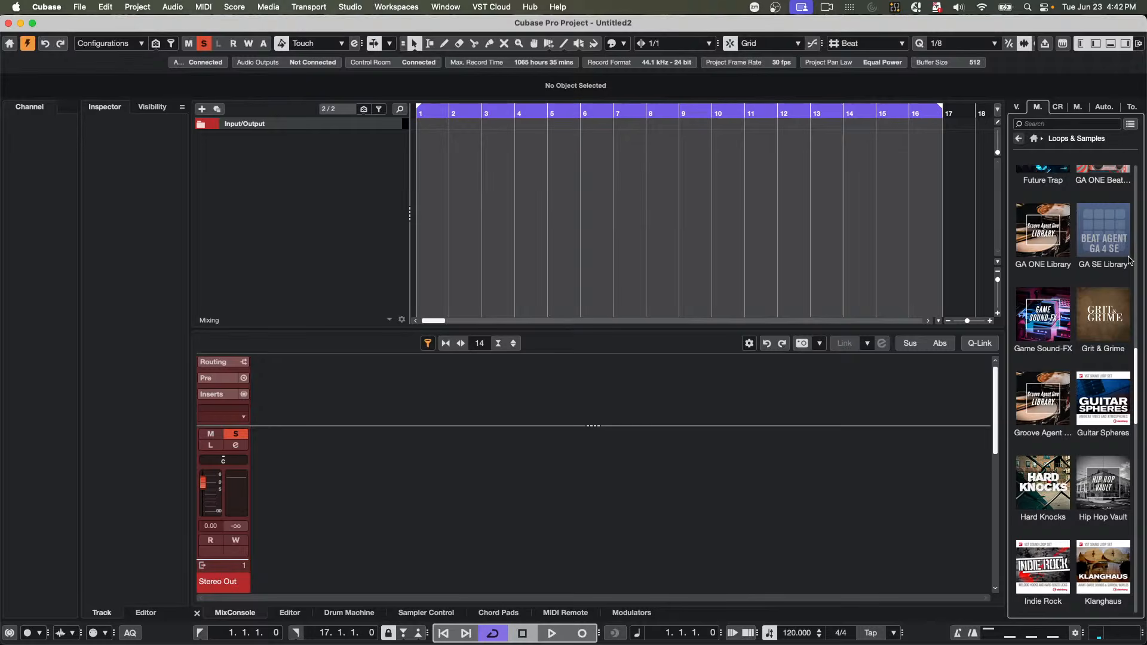
scroll(1108, 330, down, 10)
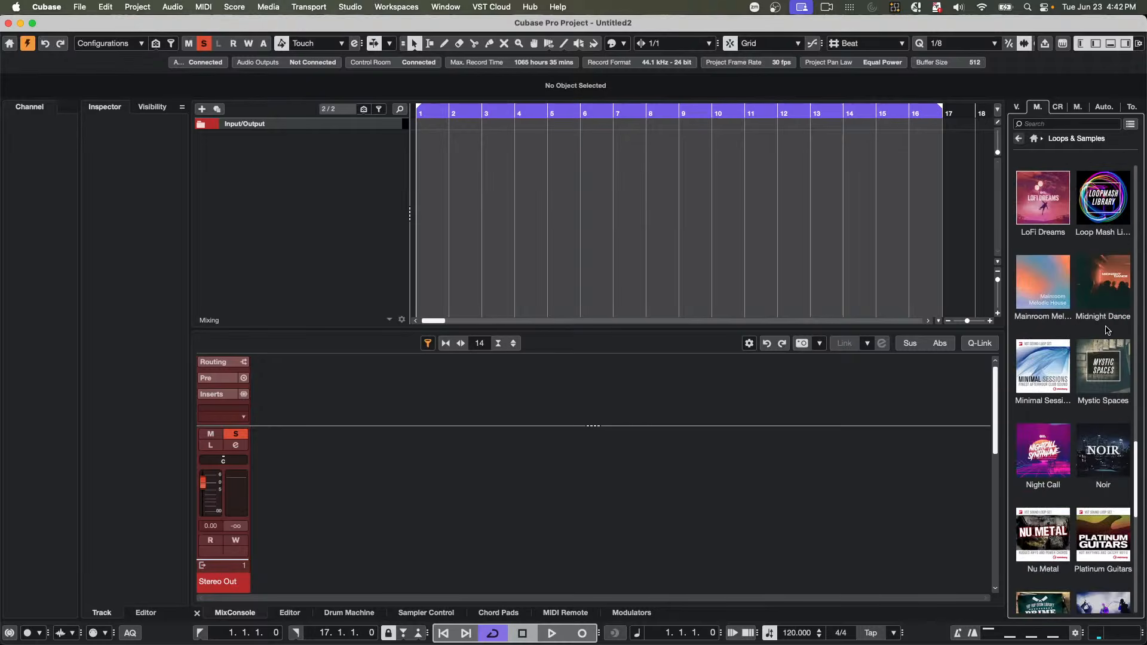
scroll(1107, 331, down, 5)
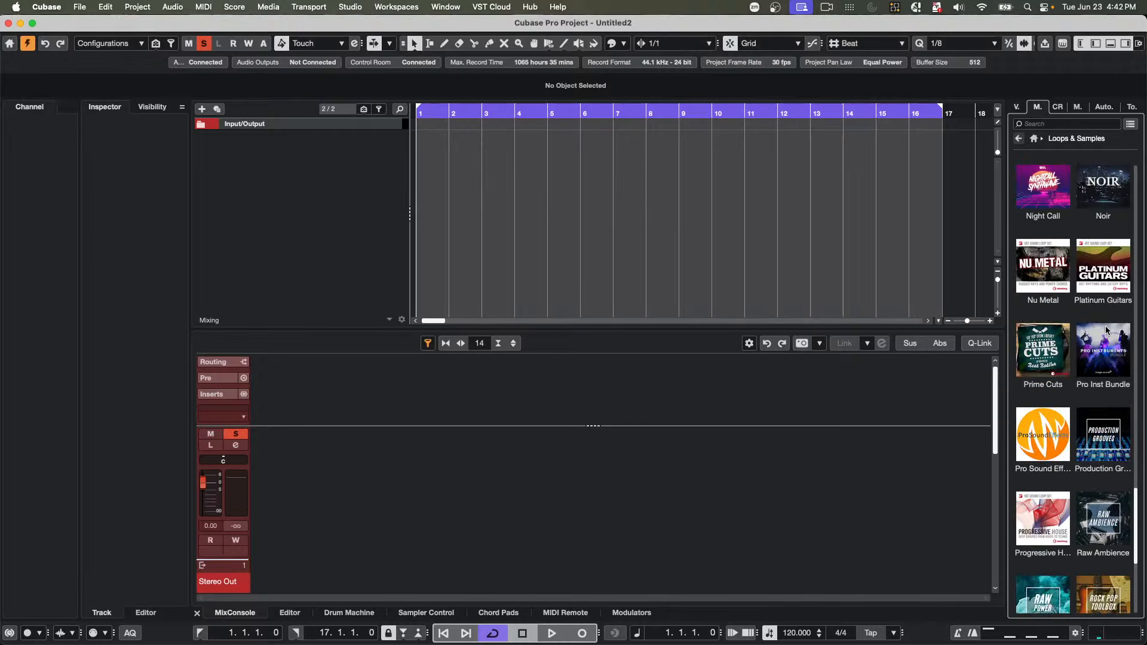
click(1105, 370)
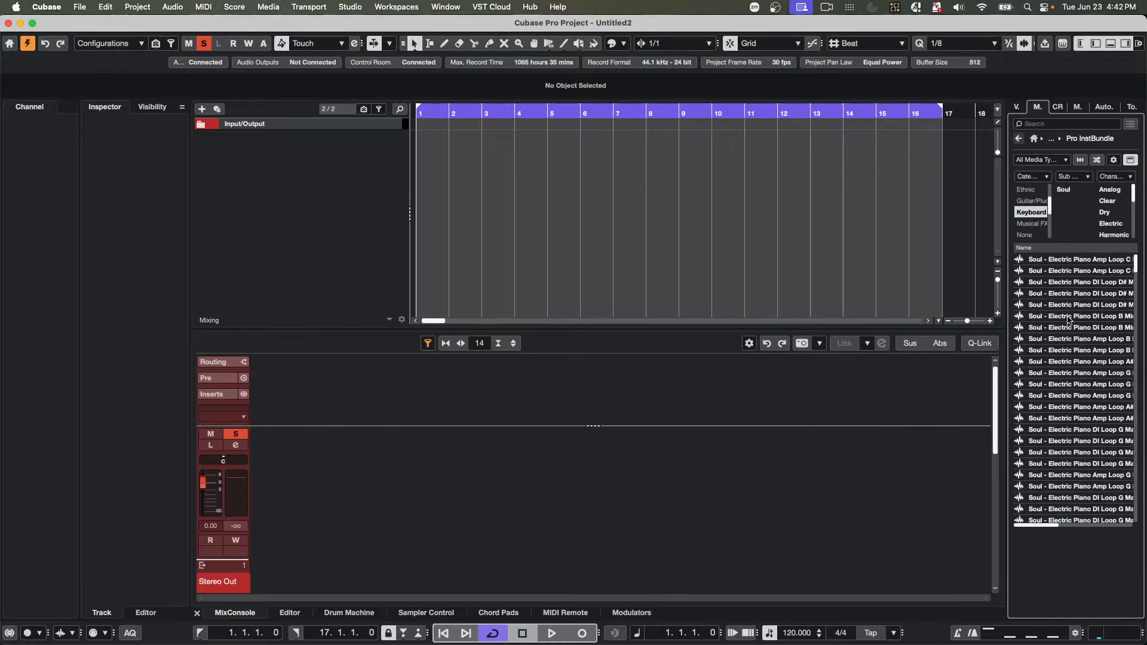
click(1030, 213)
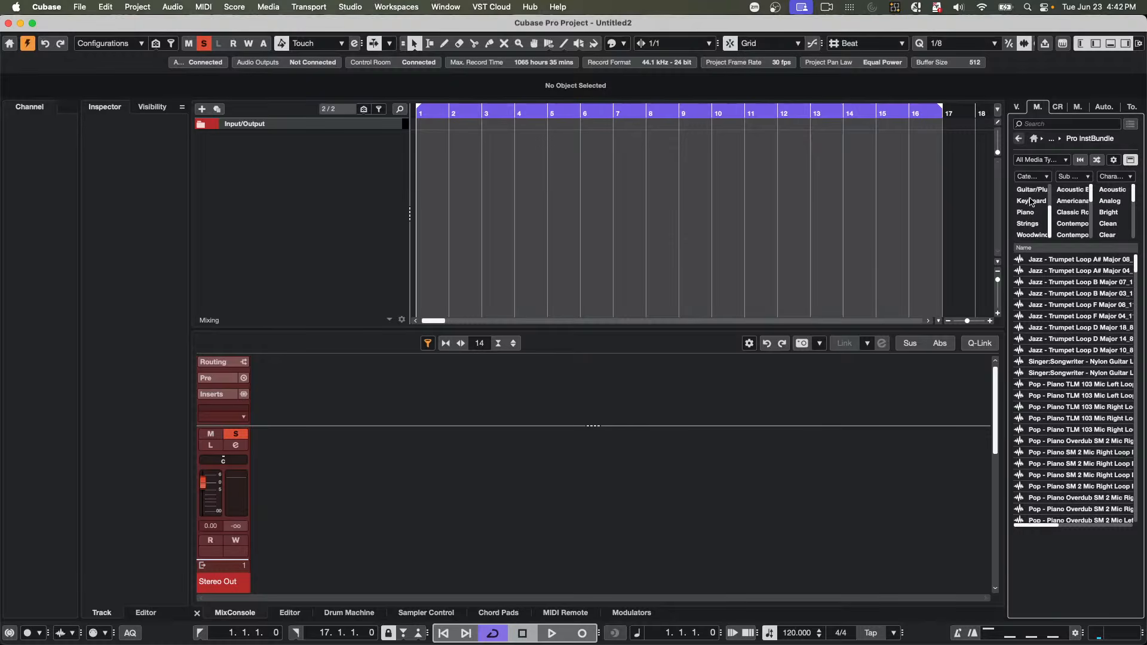
click(1030, 190)
click(1077, 191)
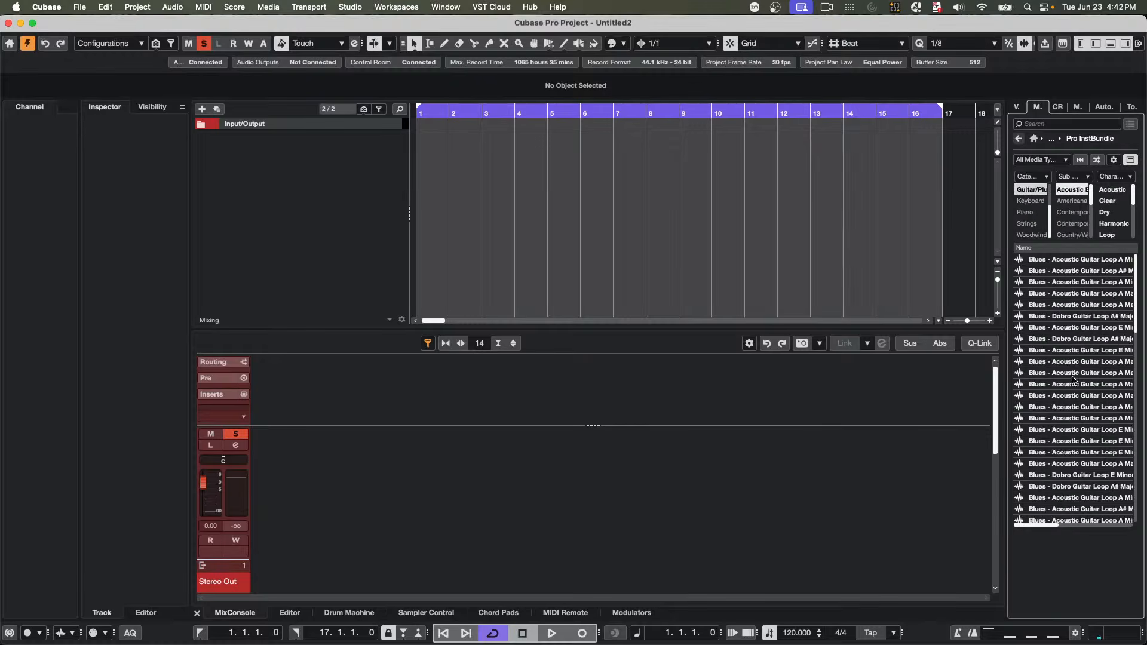
- Preview the blues guitar loops, add "Blues - Acoustic Guitar Loop A Major 10_165bpm_ISBG1" at bar 1 on a new track, and unmute it
click(1058, 440)
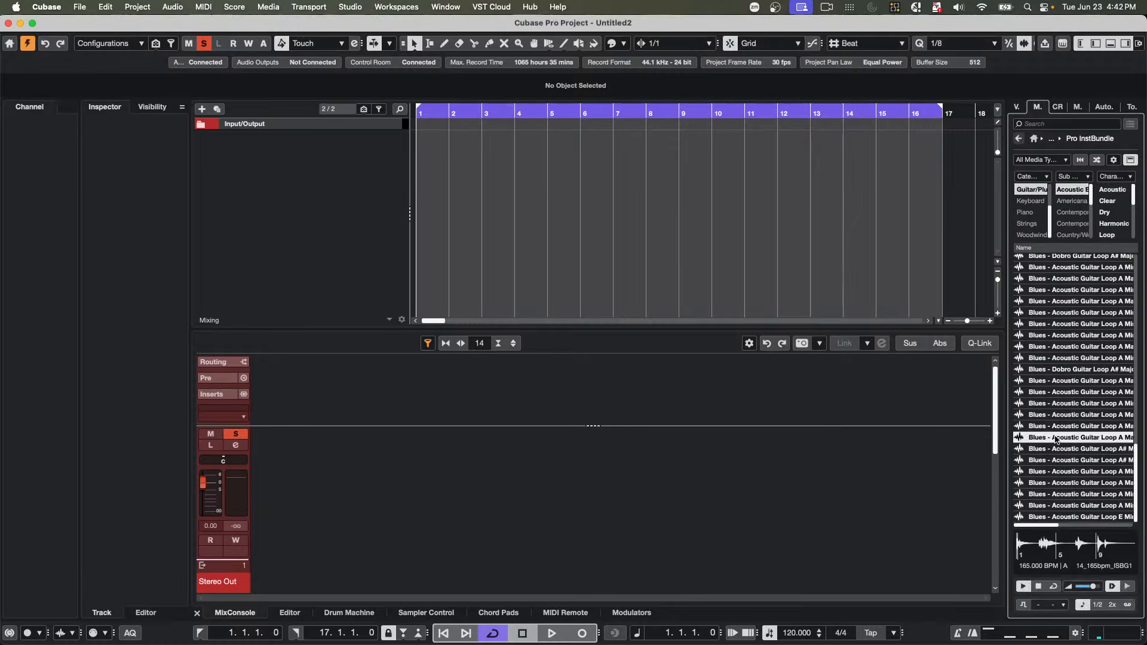
click(1066, 424)
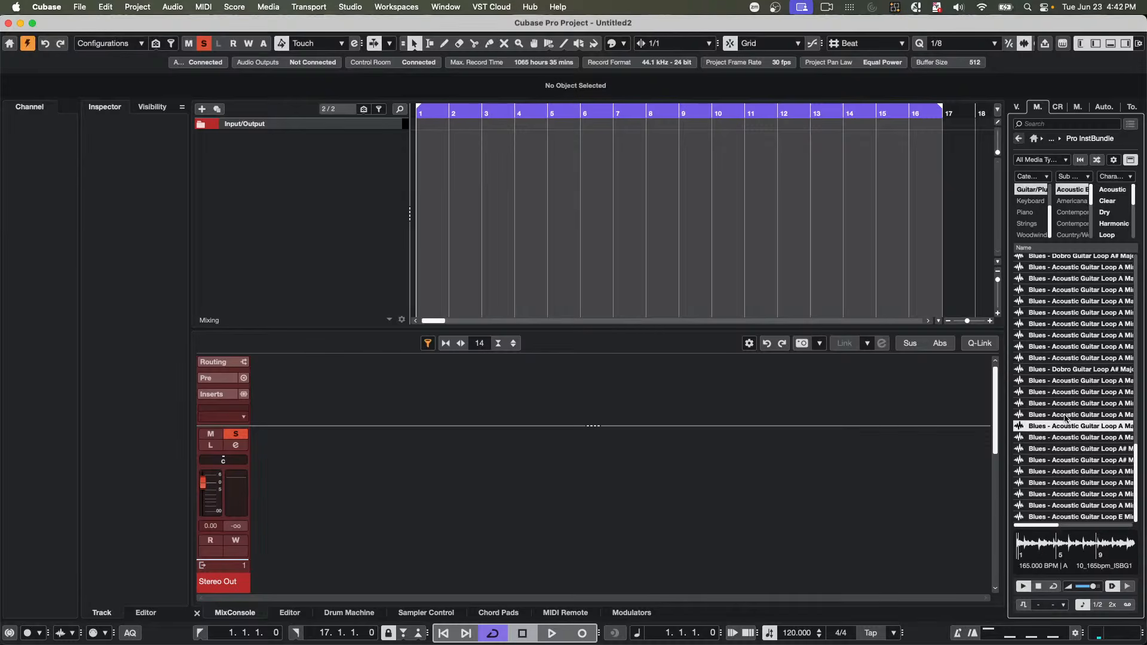
drag(1066, 427, 330, 147)
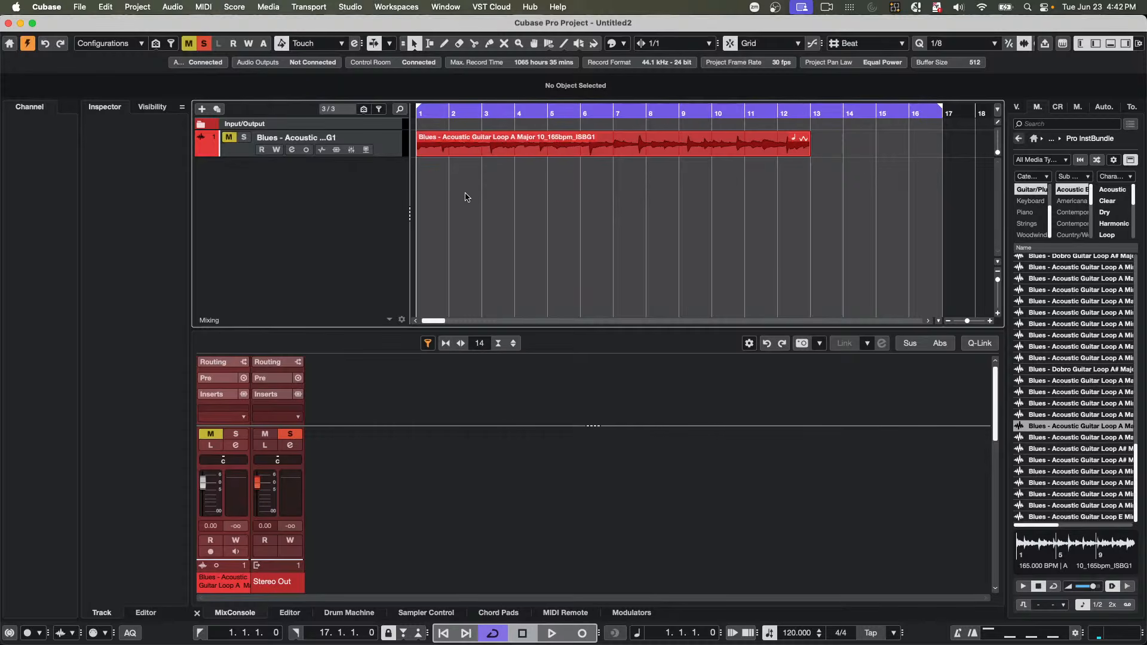
click(244, 140)
- Move the blues acoustic guitar track to a new folder with a group channel
right_click(389, 143)
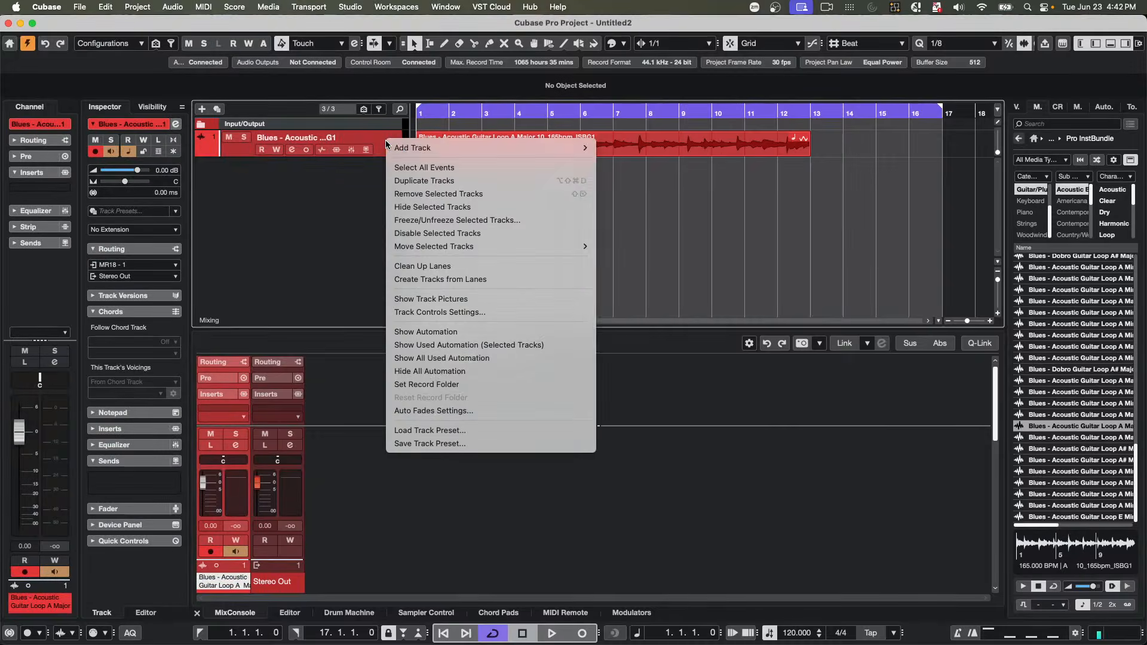
mouse_move(497, 148)
mouse_move(487, 253)
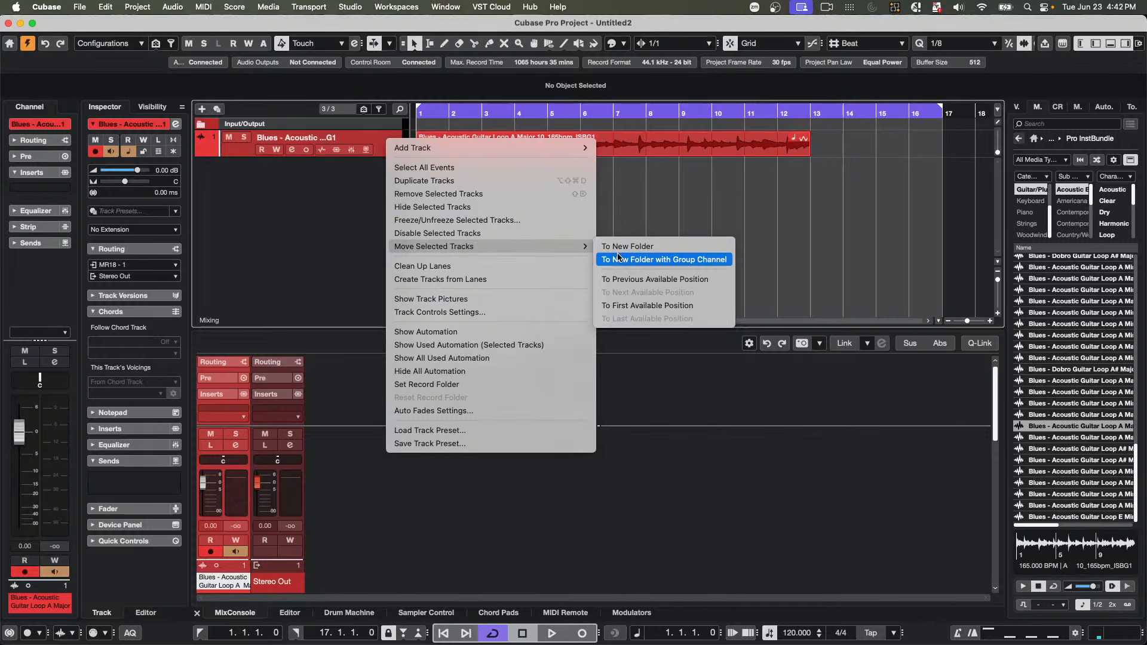
click(685, 258)
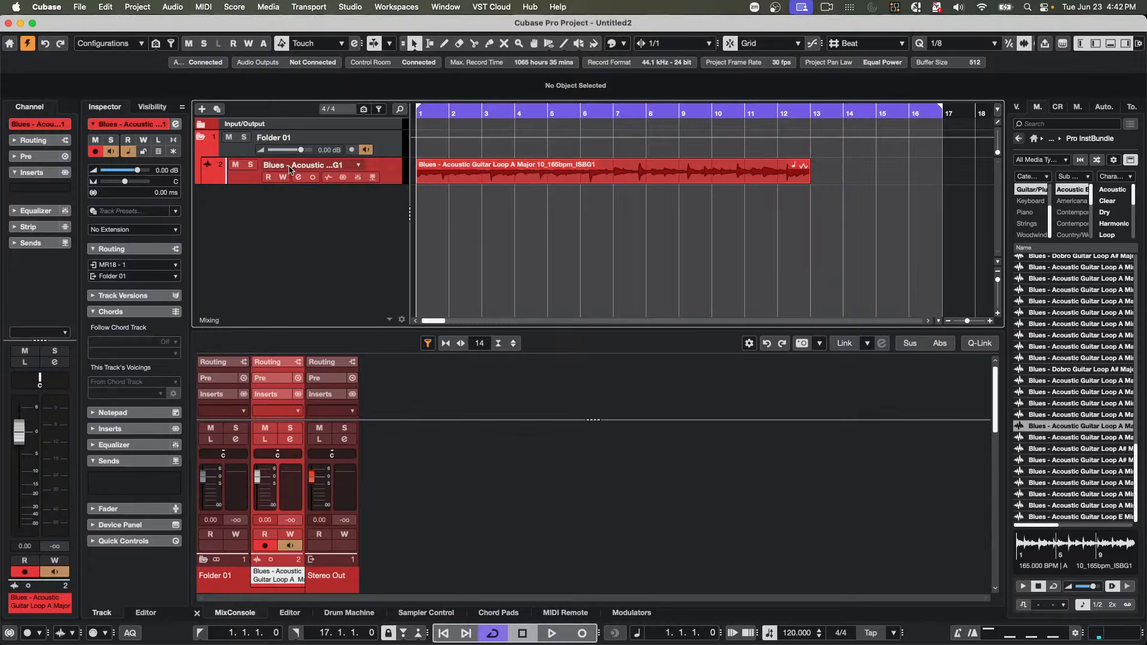
- Collapse the new folder track and rename it "acoustic guitar"
click(202, 138)
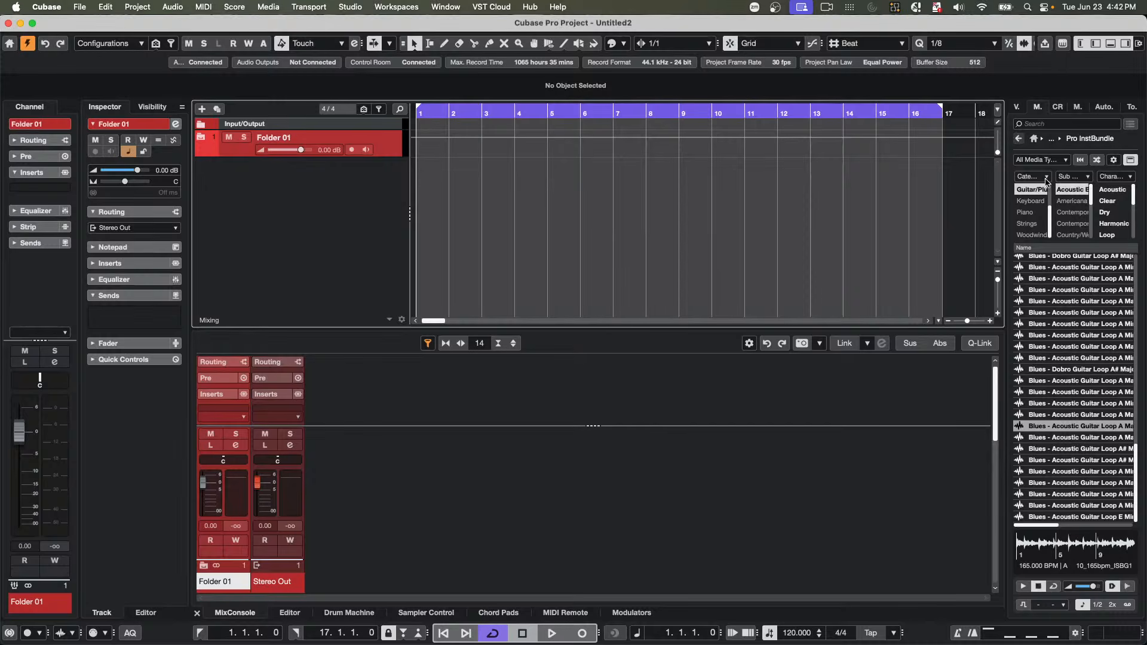
double_click(298, 137)
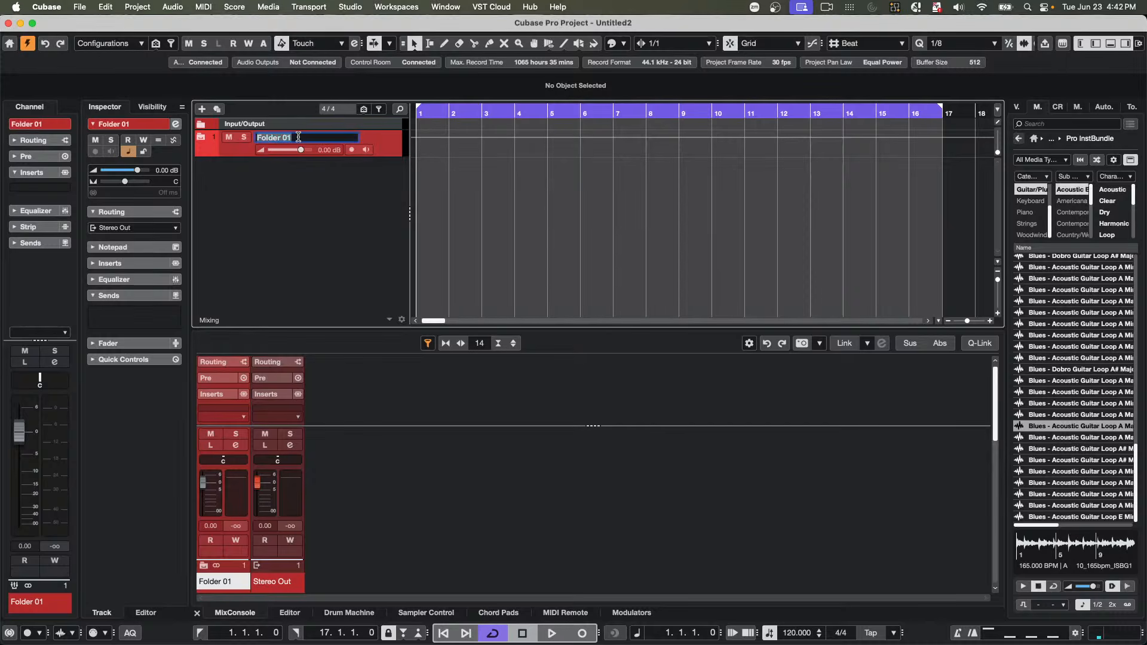
text(acoustic guitar)
key(Return)
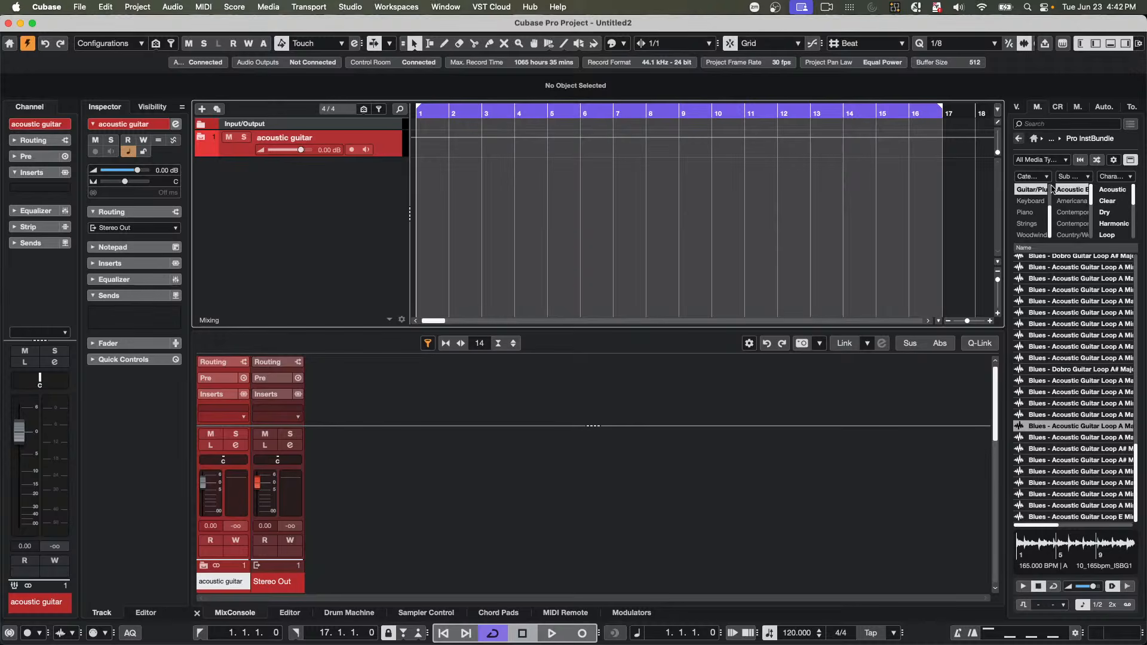
- Filter the loops to Keyboard with no subcategory, preview them, and add "Soul - Electric Piano DI Loop G Major 33_60bpm_ISEPS" at bar 1 on a new track
click(1032, 202)
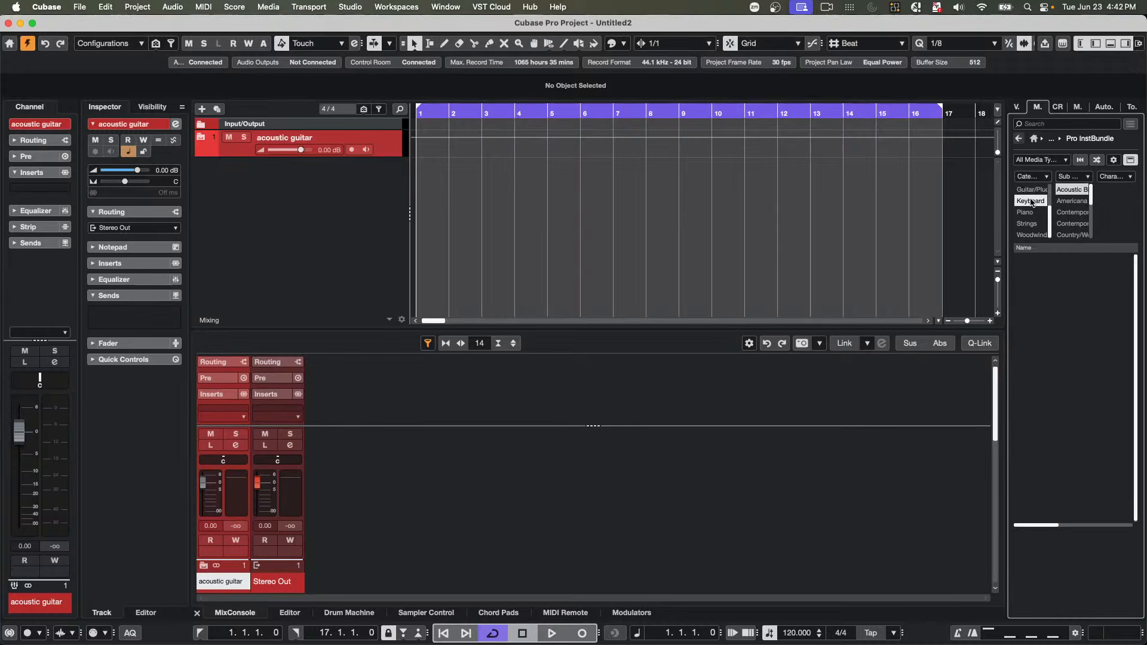
click(1074, 191)
click(1065, 408)
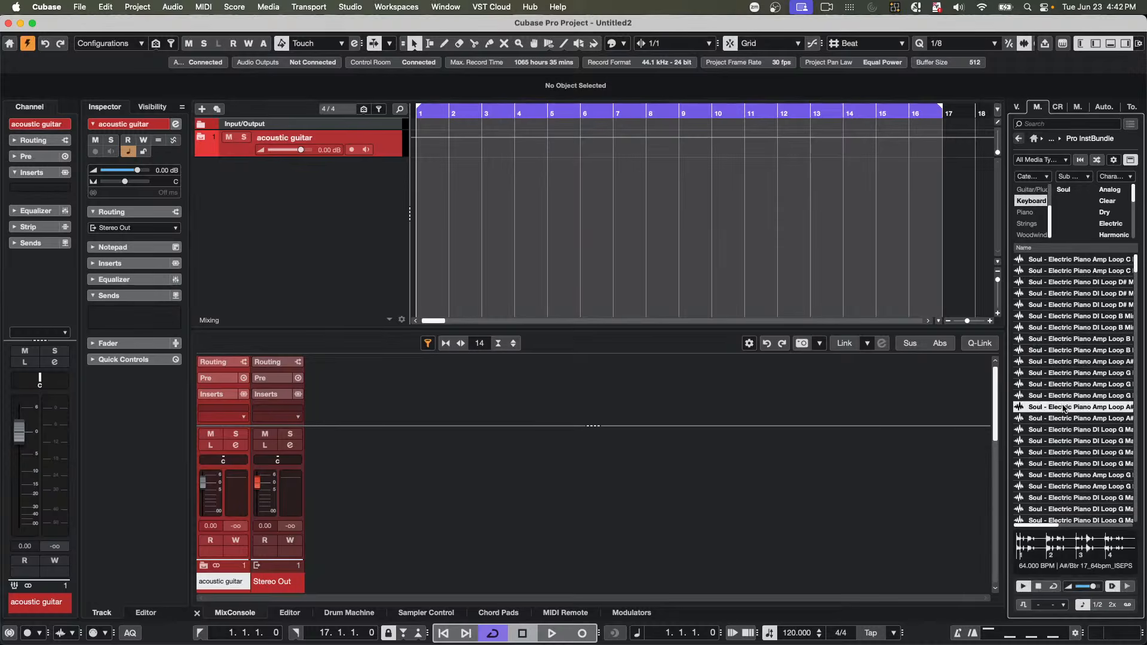
click(1059, 442)
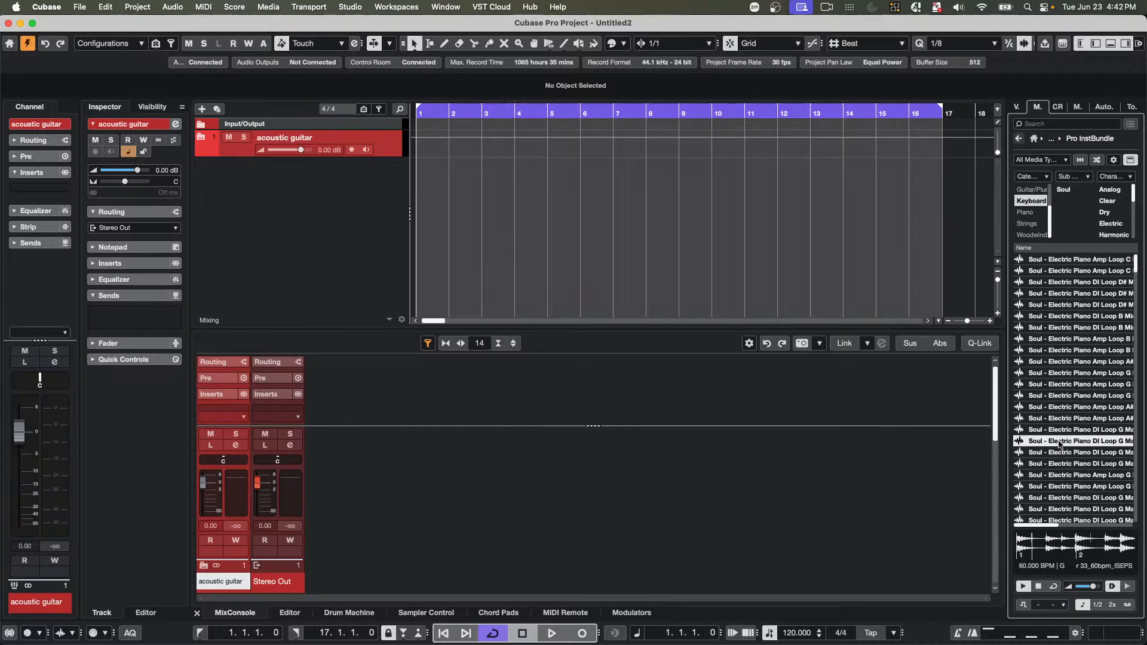
drag(1060, 442, 345, 195)
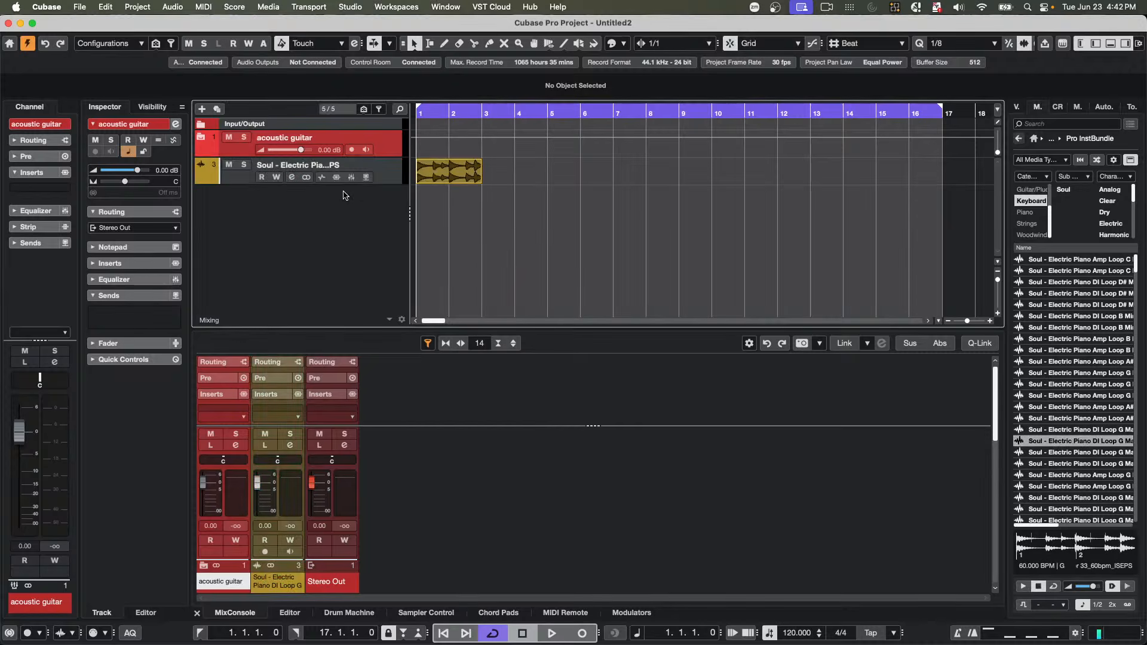
- Move the electric piano track to a new folder with a group channel and rename the folder "piano"
right_click(243, 176)
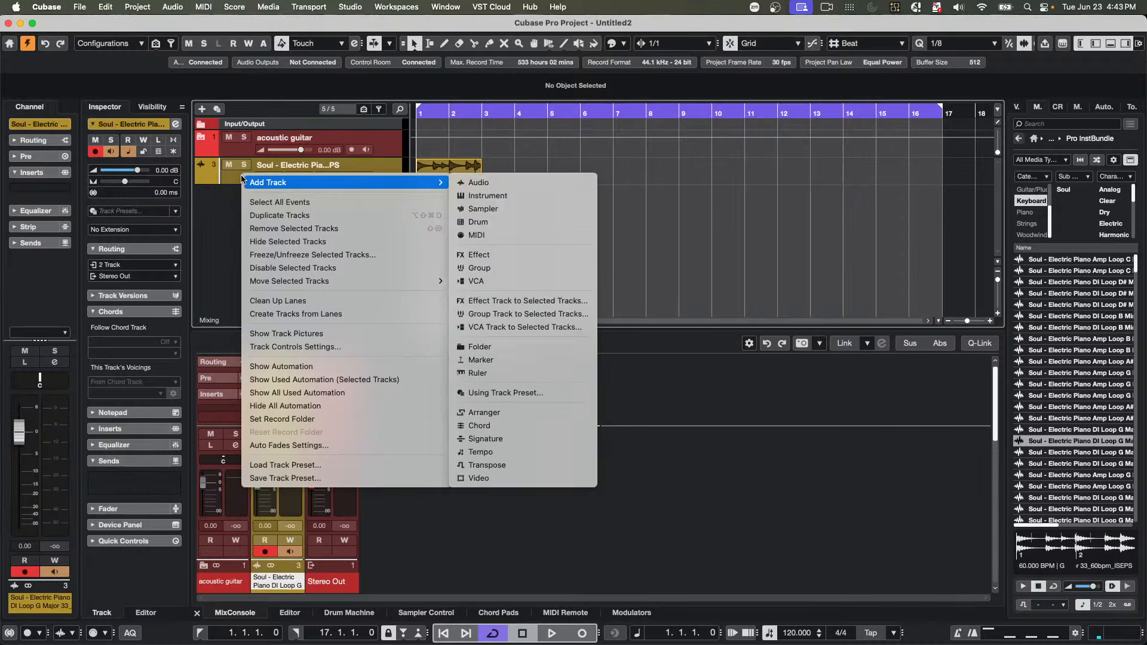
mouse_move(338, 282)
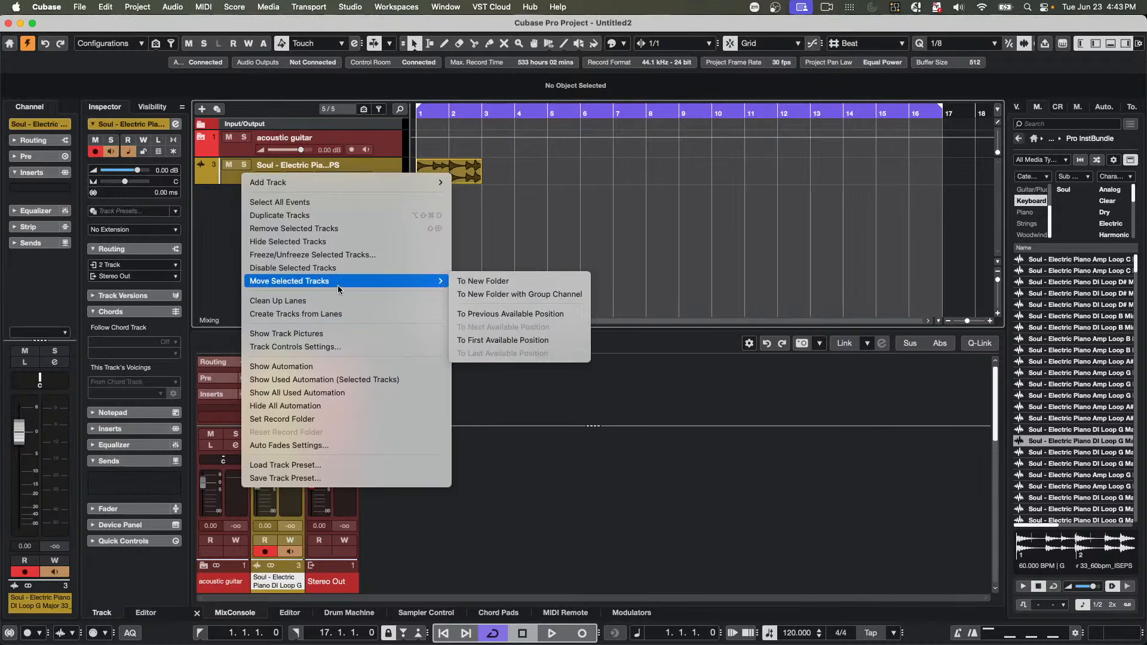
click(480, 295)
double_click(285, 166)
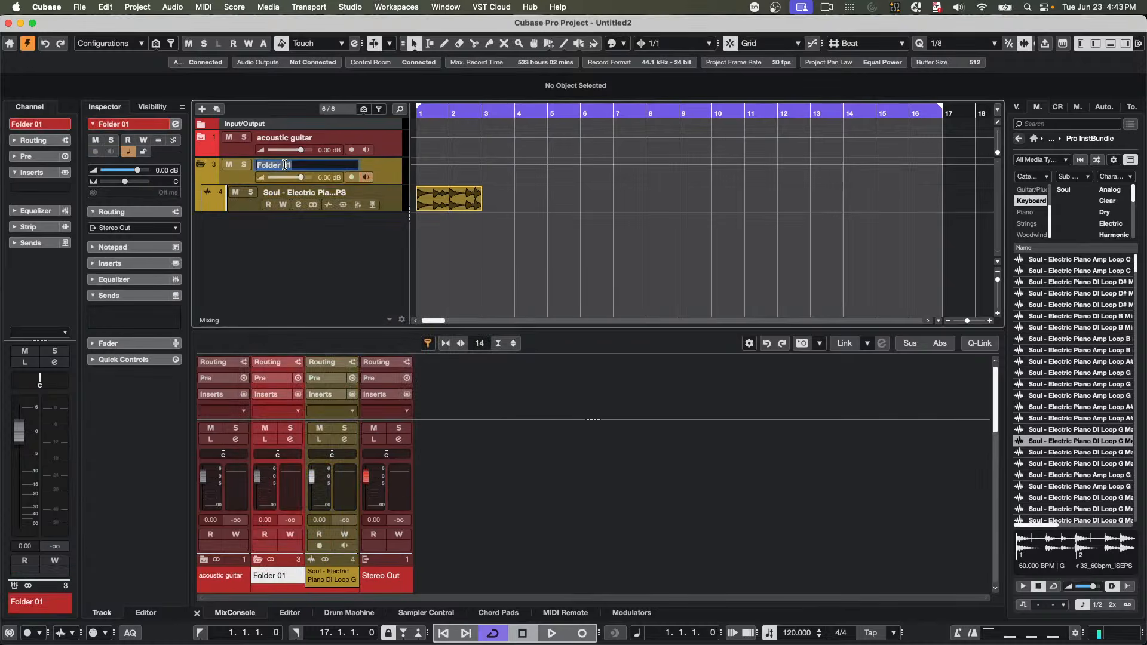
text(piano)
key(Return)
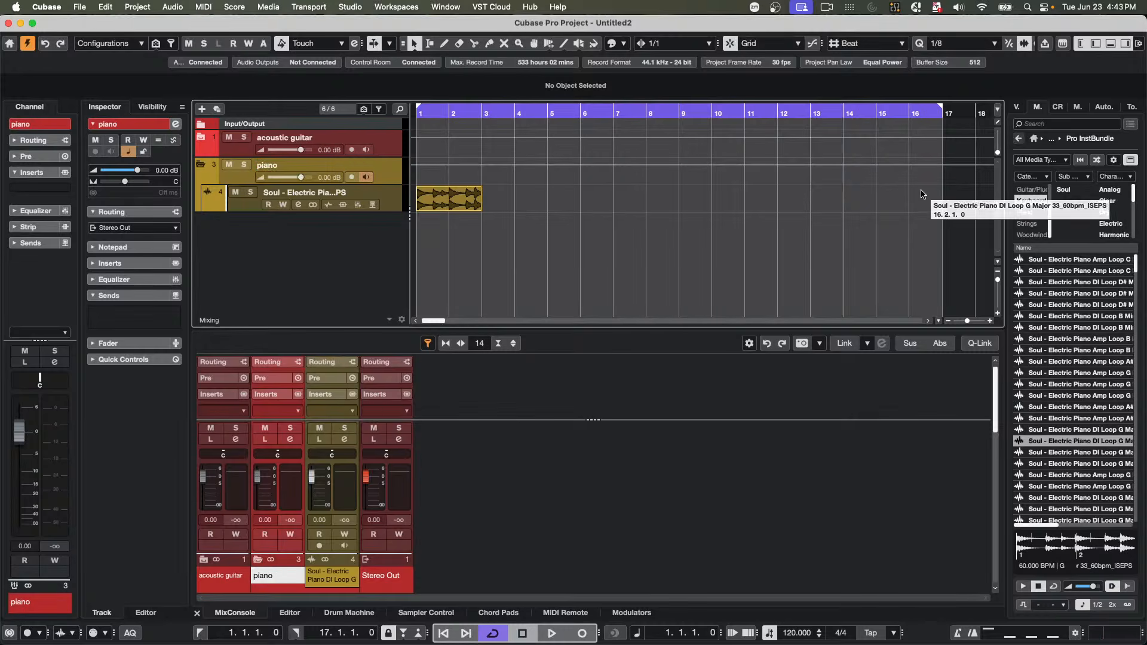
- Preview Strings loops, collapse the piano folder, and add "Folk - Cello Loop D# Major 23_105bpm_ISCF1" at bar 1 on a new track
click(1025, 224)
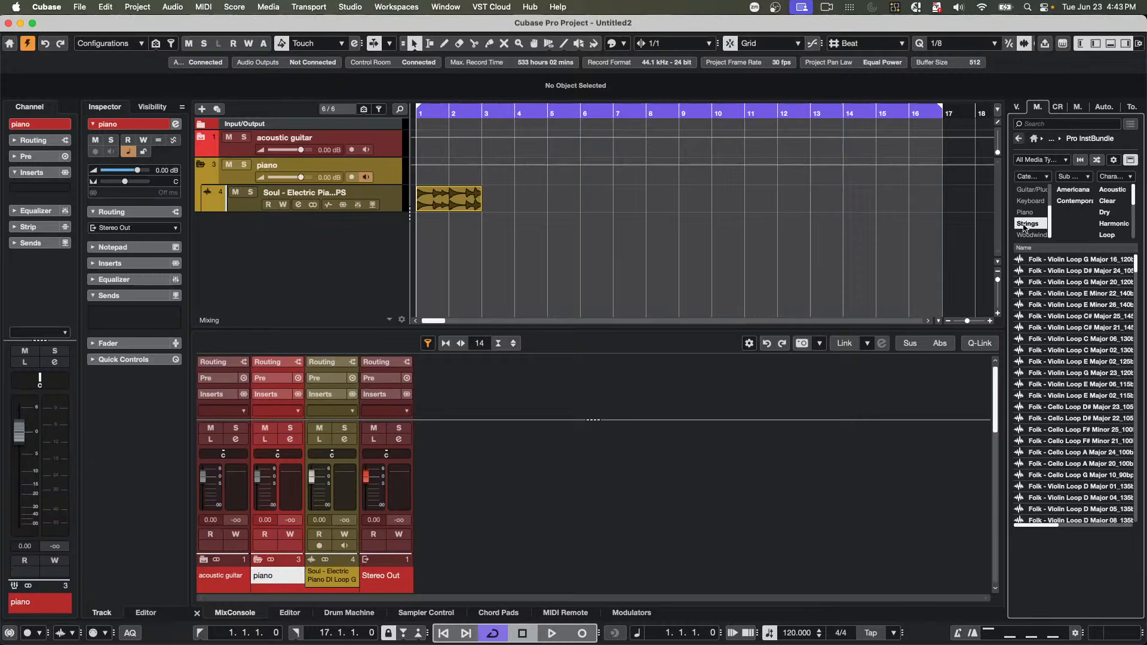
click(1056, 375)
click(1053, 408)
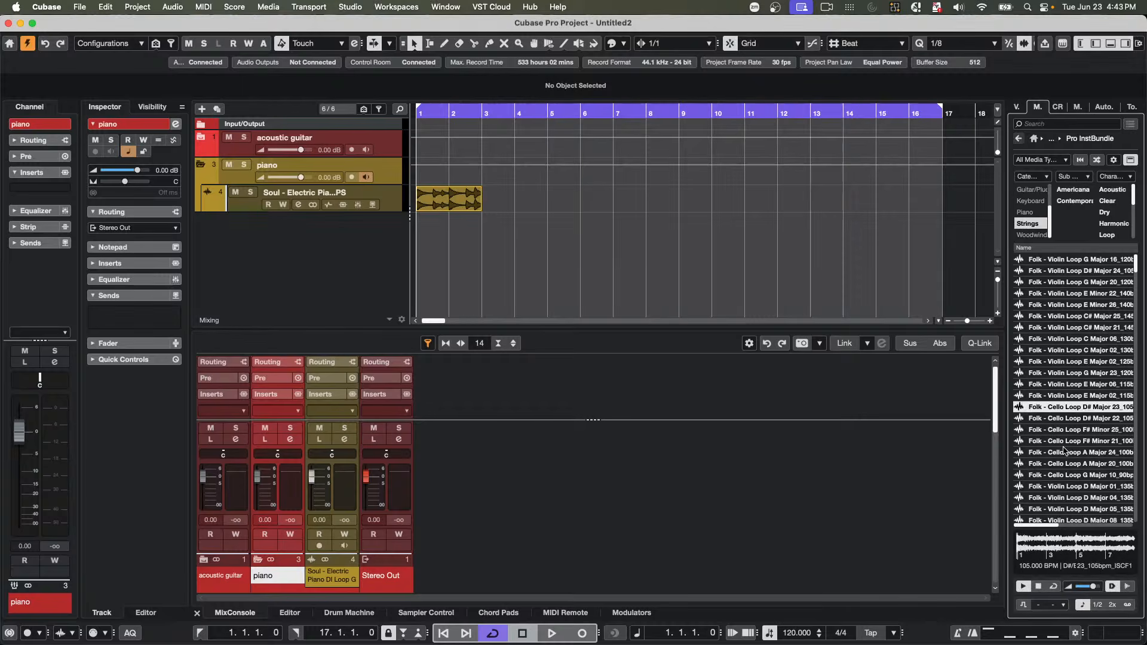
mouse_move(1053, 409)
mouse_down()
mouse_move(567, 321)
mouse_move(388, 308)
mouse_move(427, 190)
mouse_move(836, 353)
mouse_move(1102, 415)
mouse_move(1076, 409)
mouse_up()
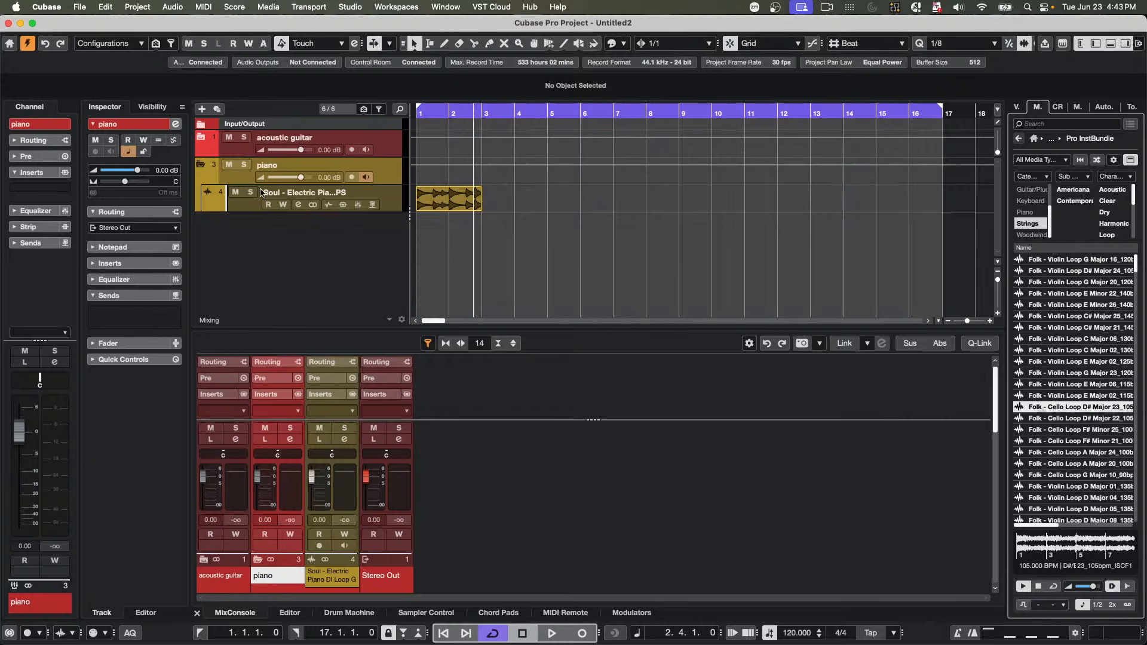
click(202, 165)
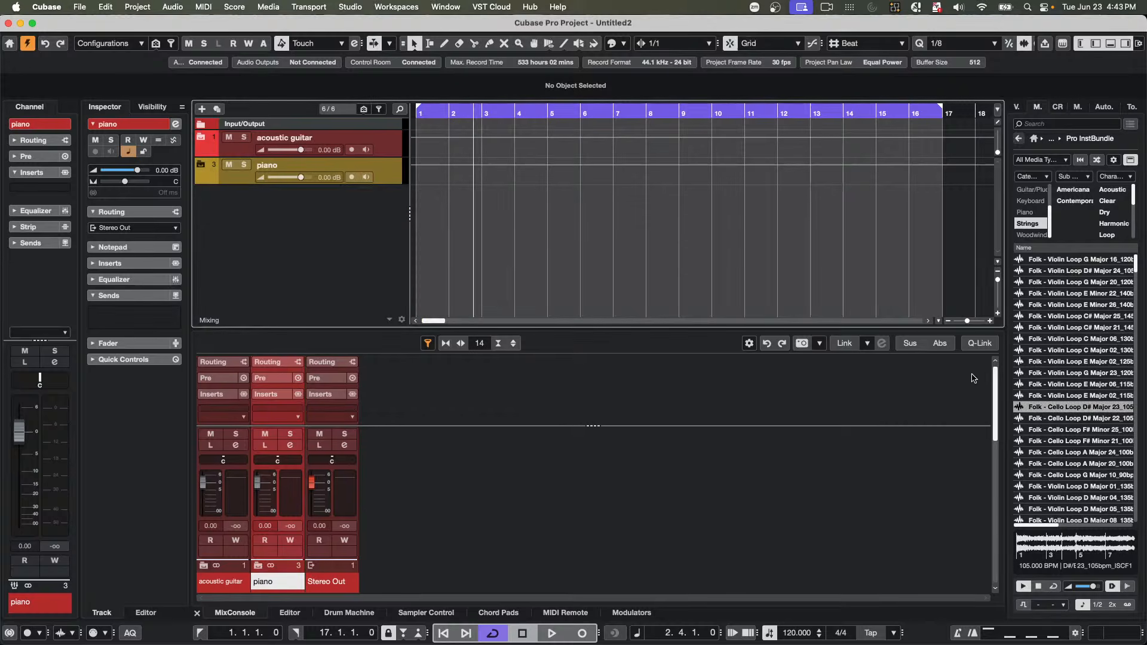
drag(1068, 407, 284, 235)
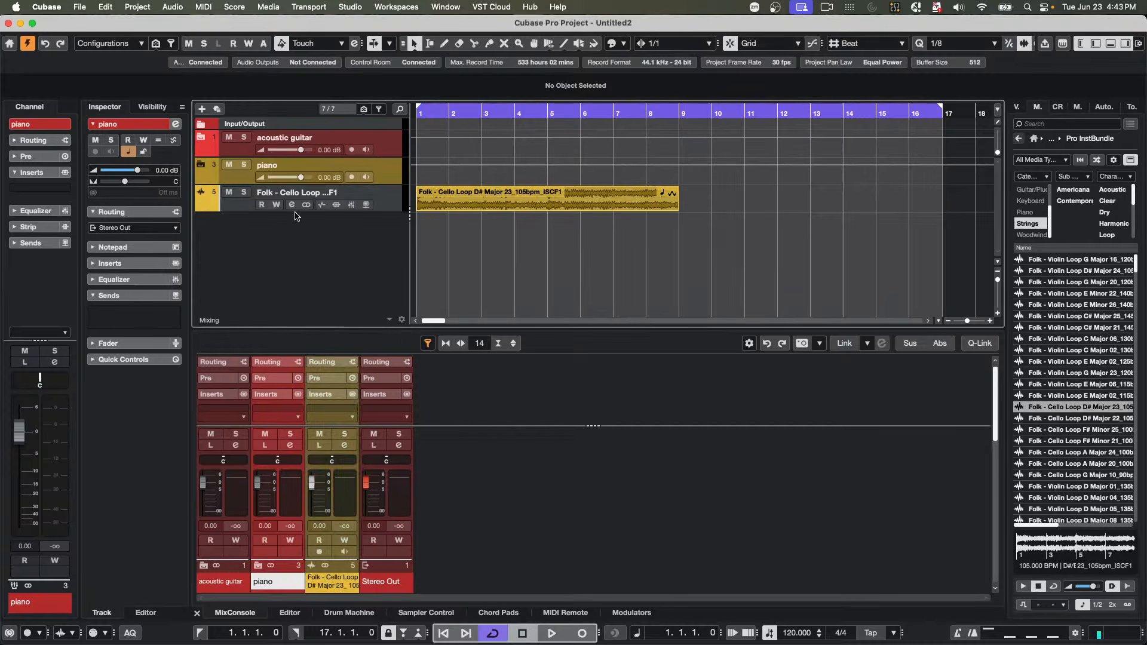
- Move the cello loop track to a new folder with a group channel and rename the folder "cello"
right_click(233, 207)
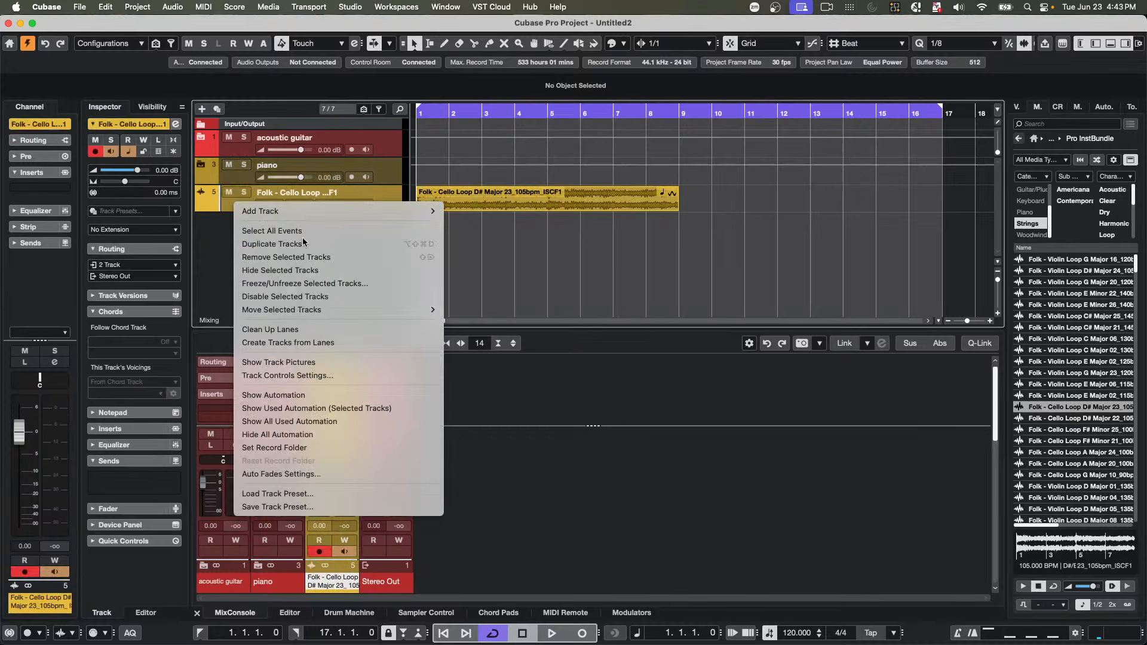
mouse_move(293, 310)
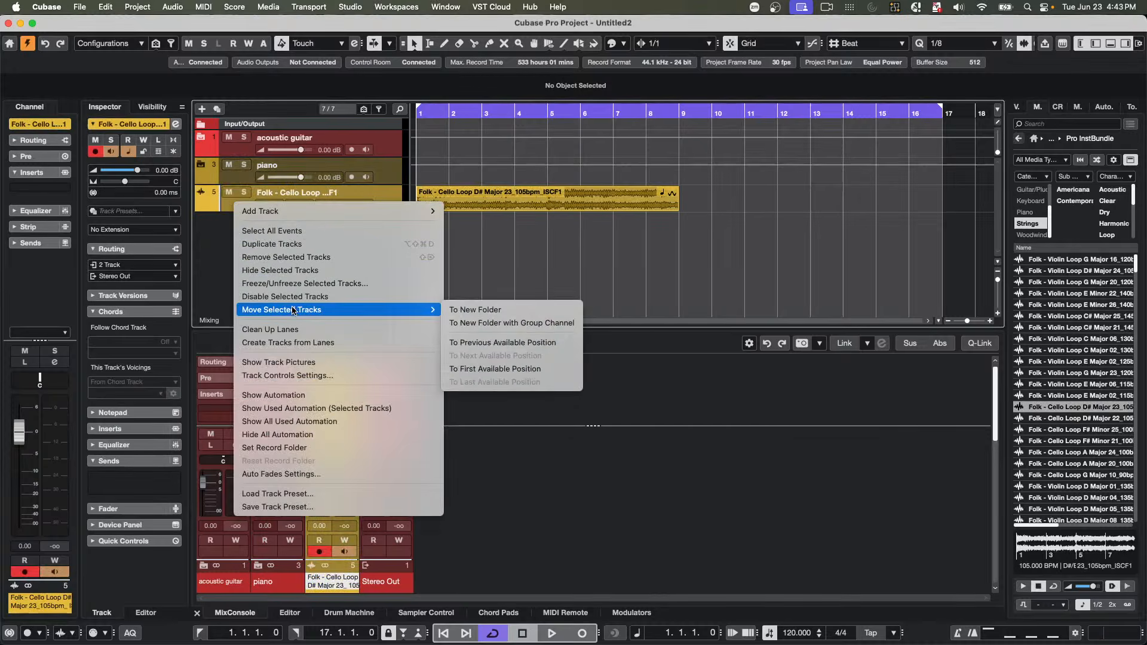
click(548, 324)
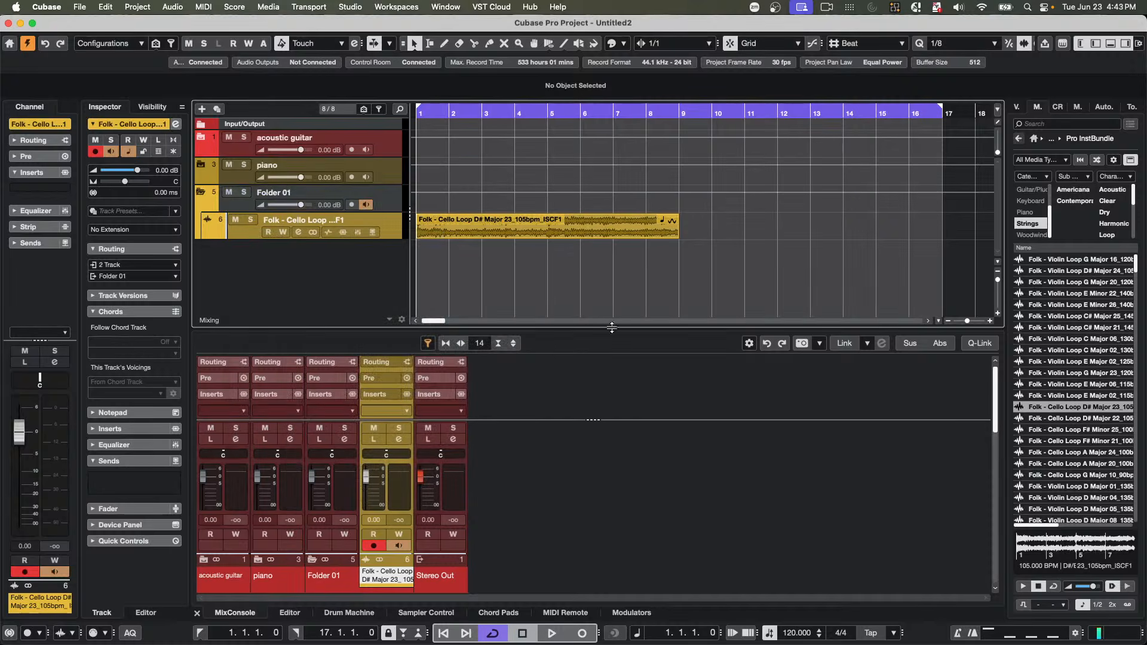
double_click(285, 195)
text(cello)
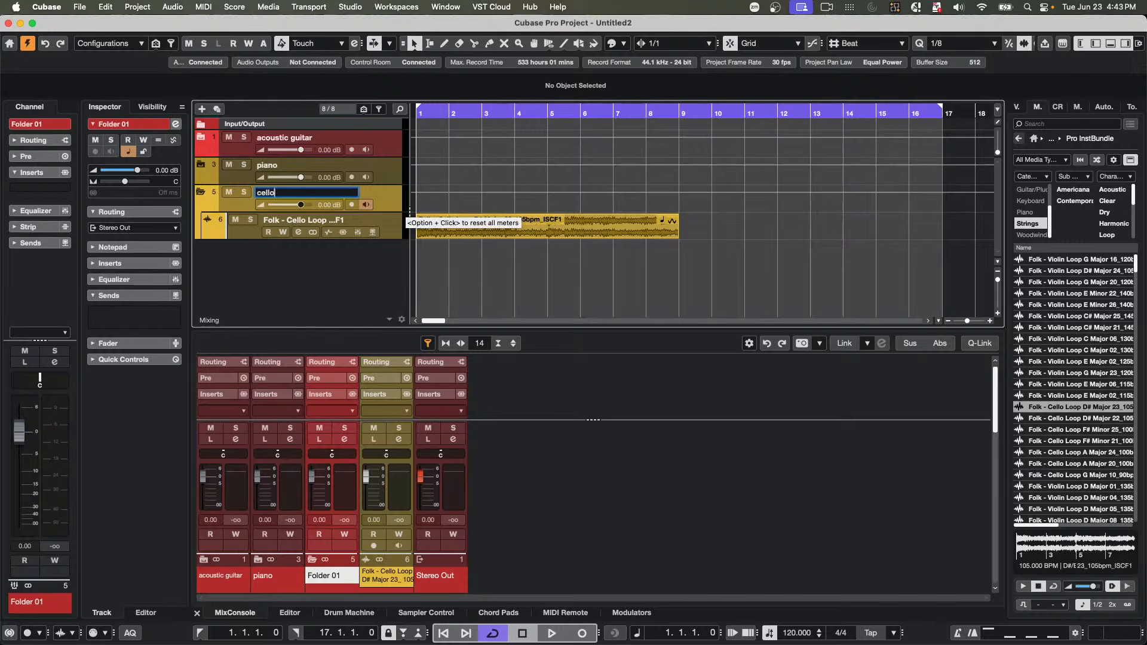
key(Return)
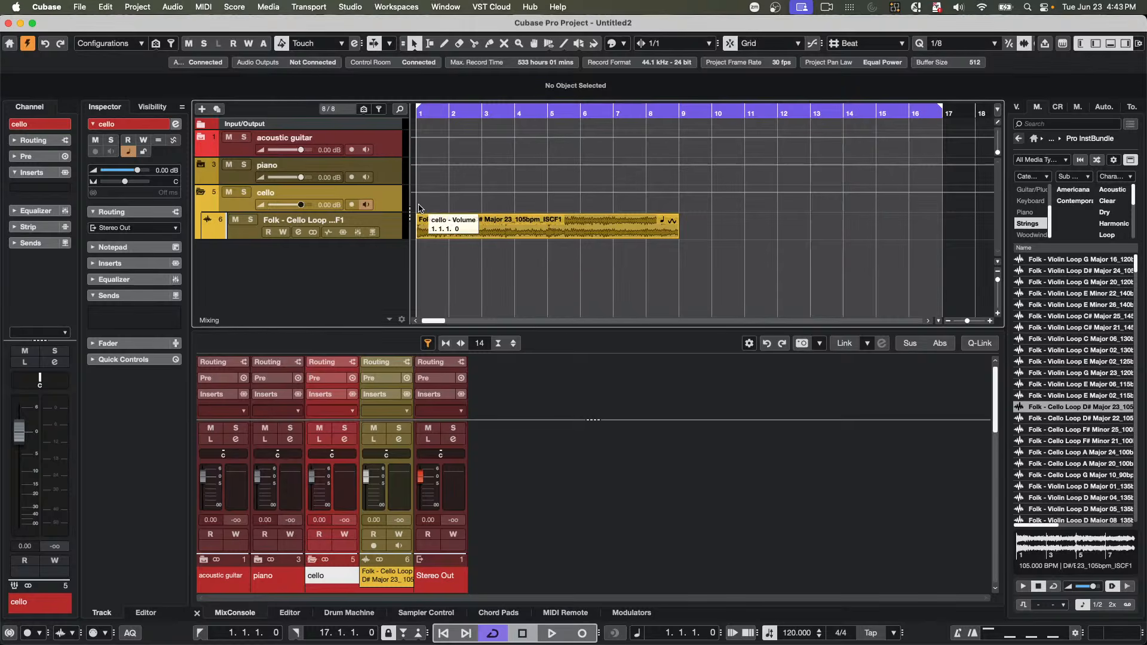
- Collapse the cello folder and briefly play back the three folder groups together
click(202, 193)
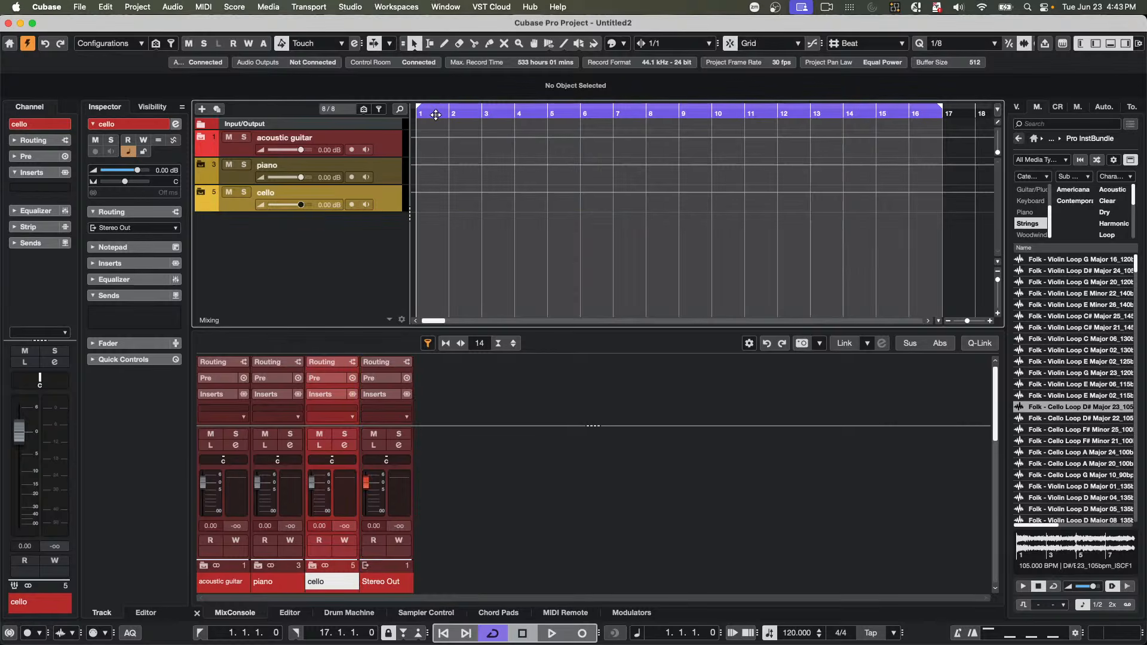
key(space)
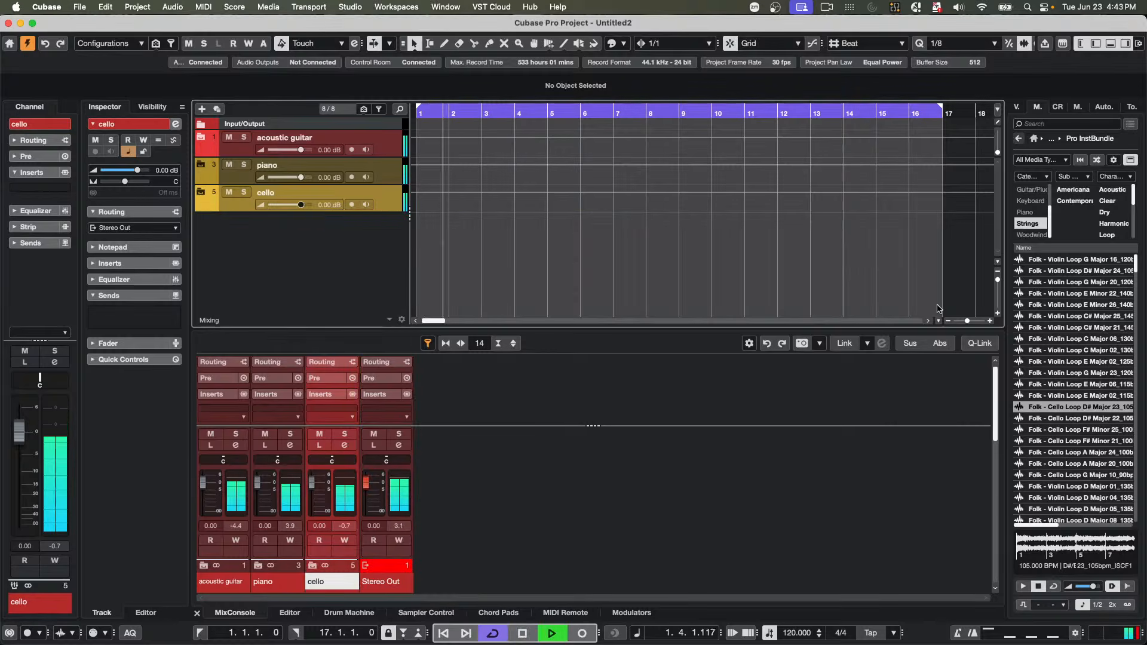
key(space)
- Clear the Strings filter, check the Blockbuster set in Loops & Samples, and open the Crisp & Crushed set instead
click(1036, 225)
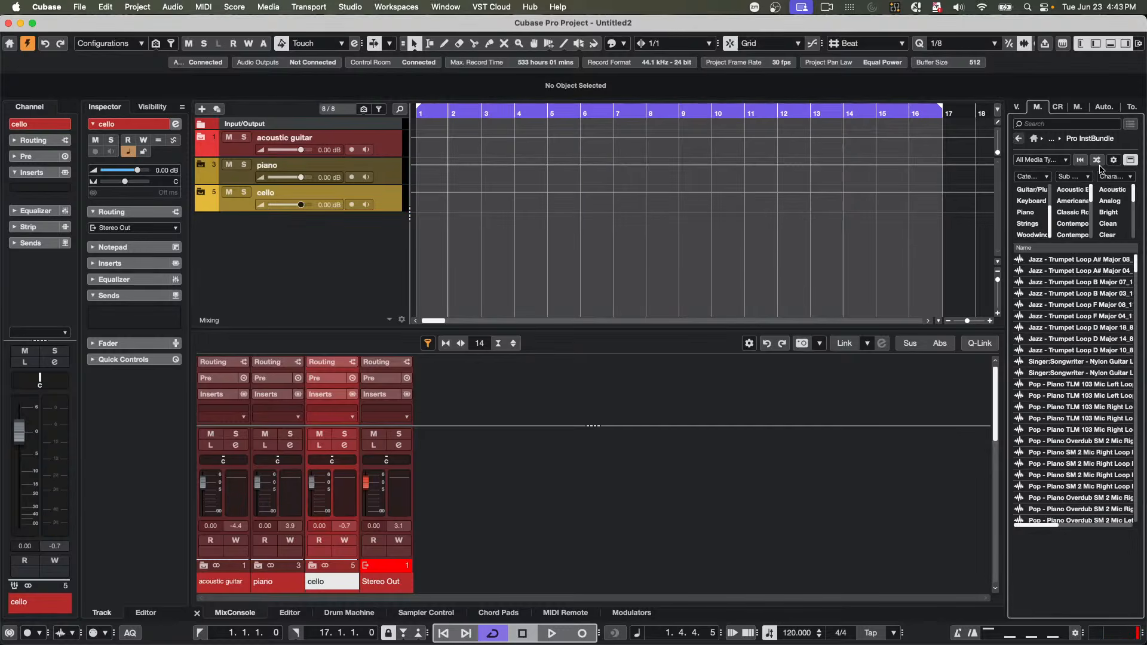
click(1035, 138)
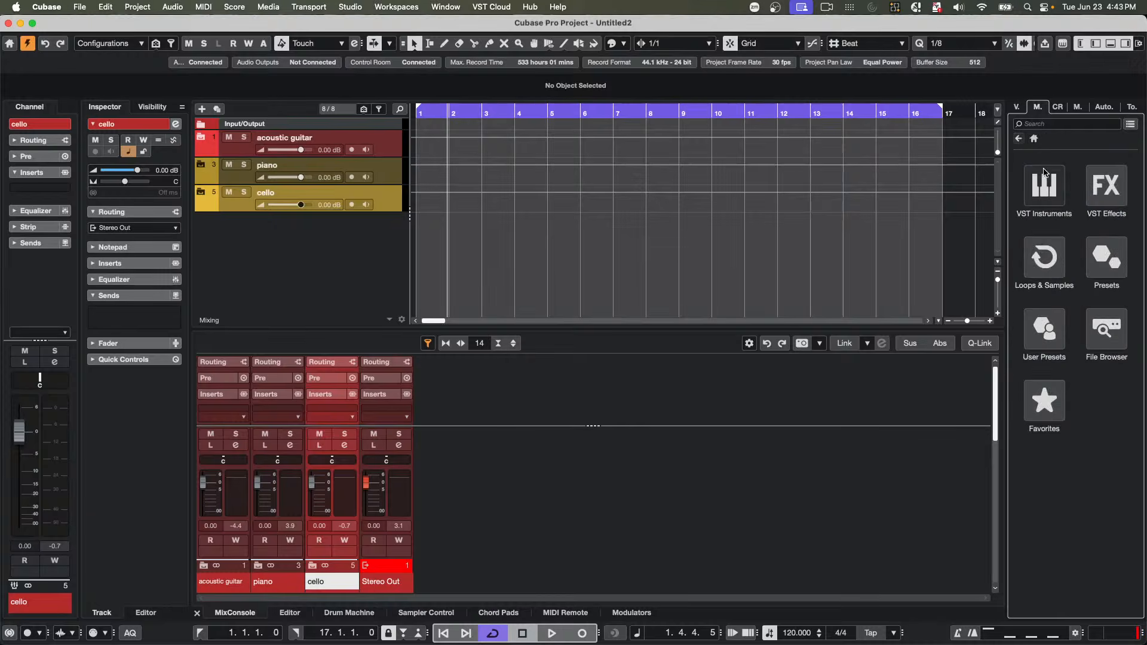
click(1057, 262)
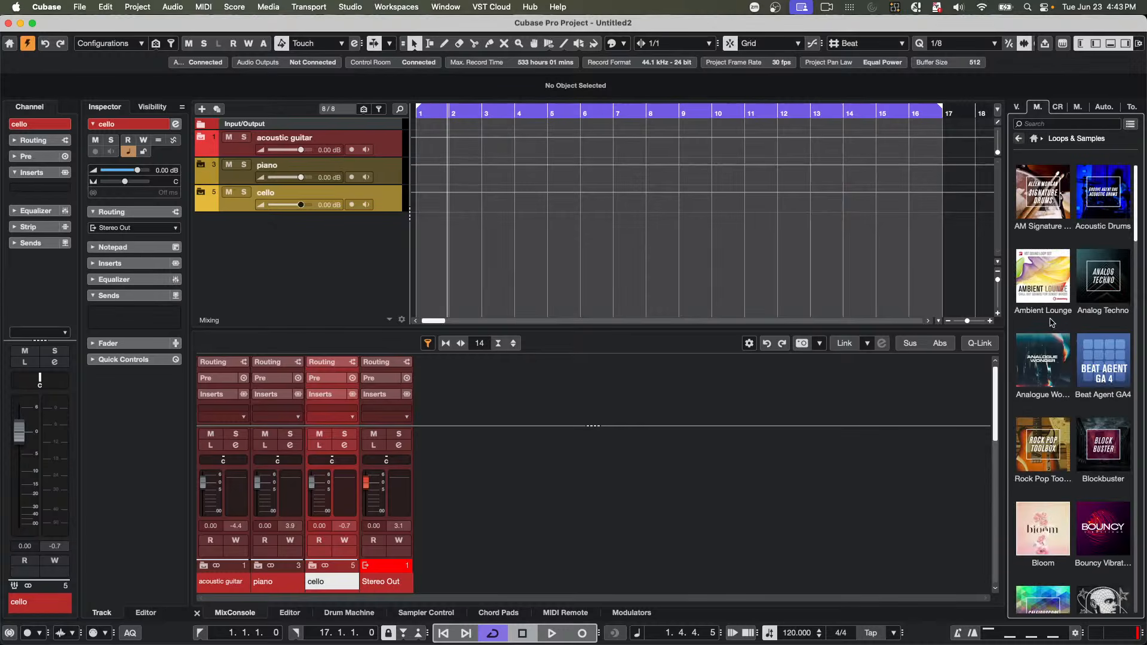
click(1094, 442)
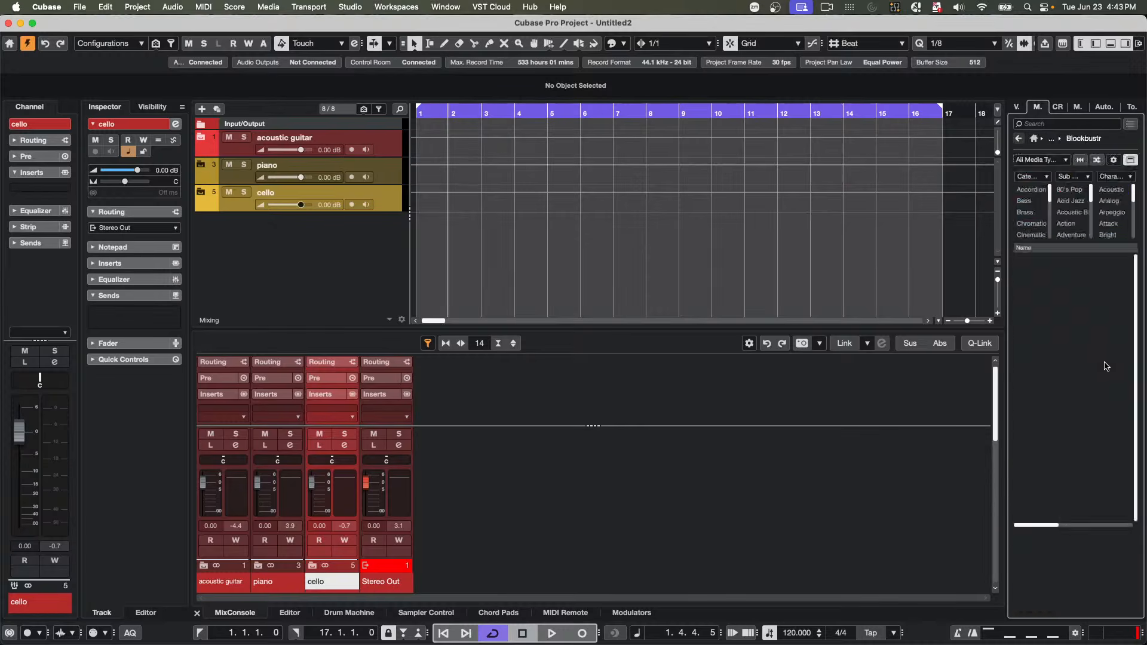
click(1020, 139)
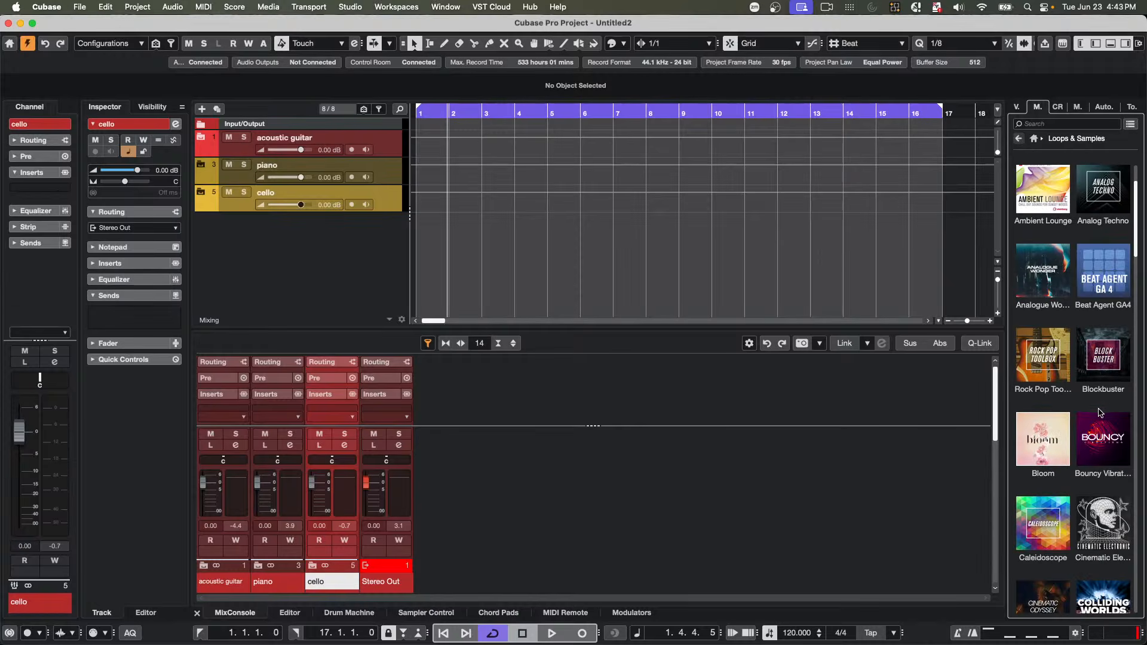
scroll(1099, 412, down, 8)
click(1103, 331)
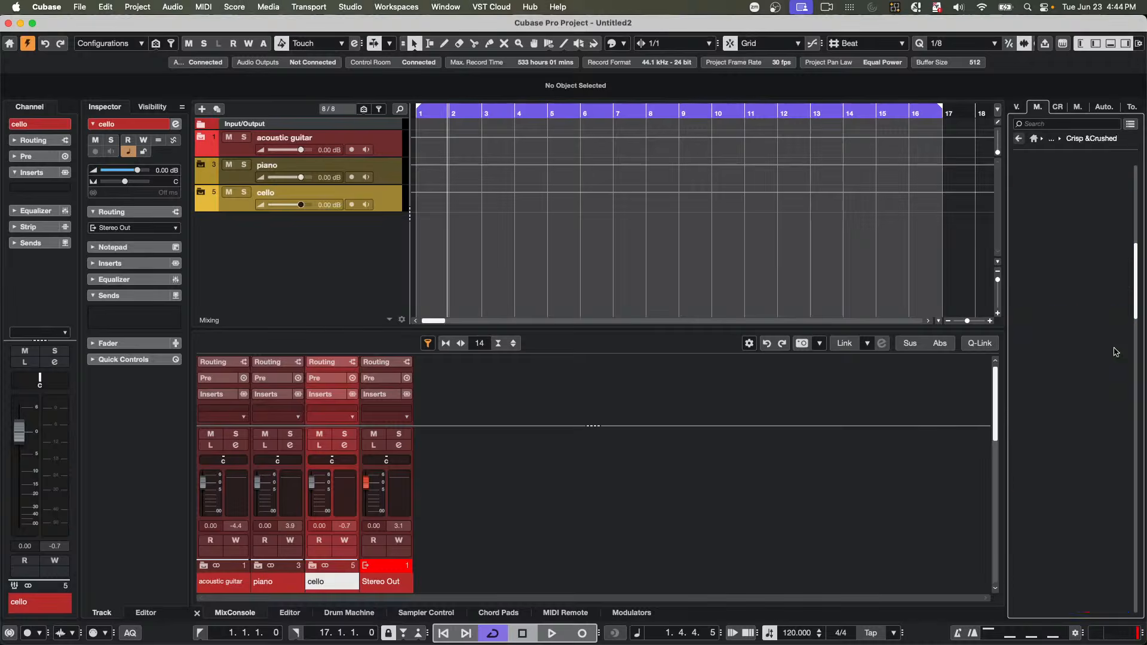
- Search the Crisp & Crushed set for "kick" and add FC15_Kit_21_Kick1_LH at bar 1 on a new track
click(1052, 124)
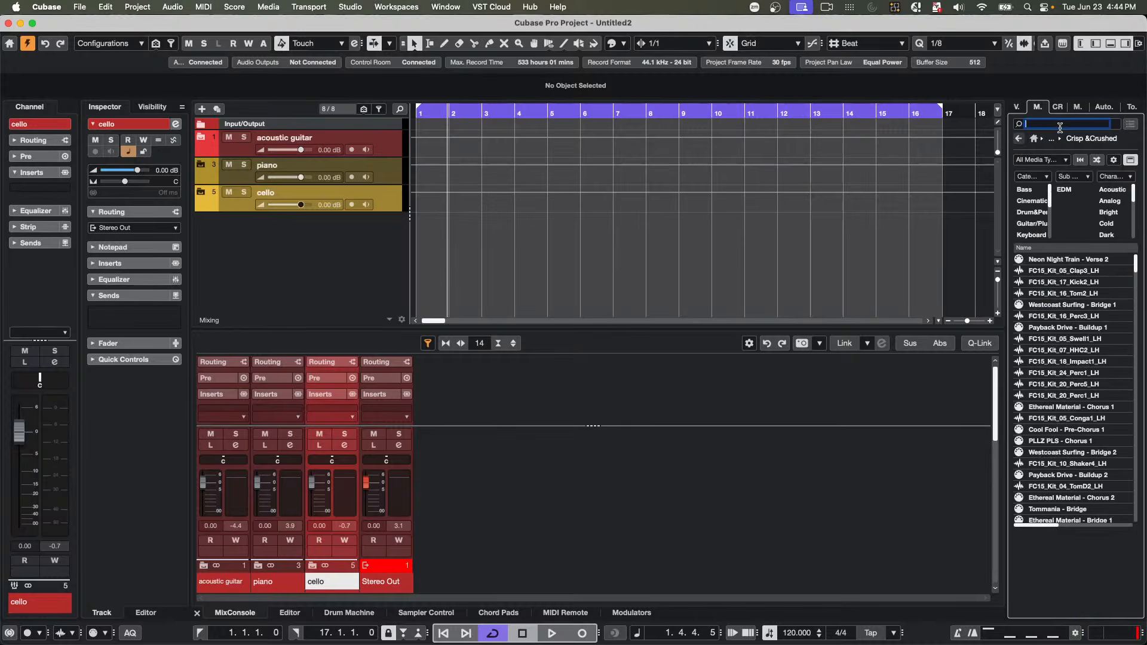
text(kick)
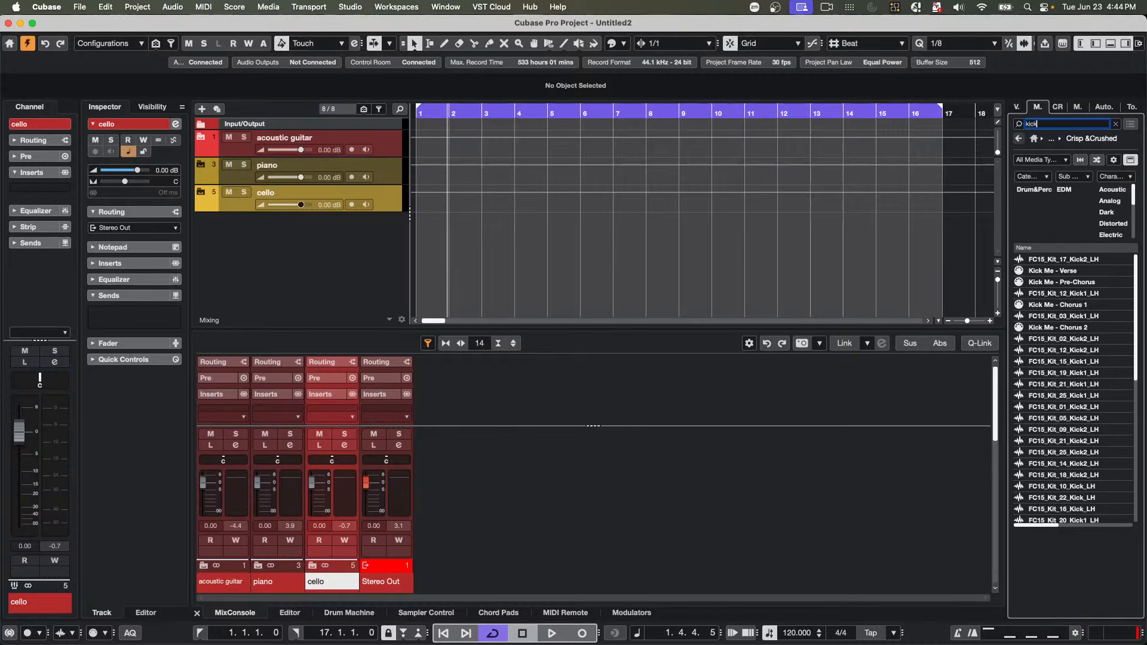
click(1052, 385)
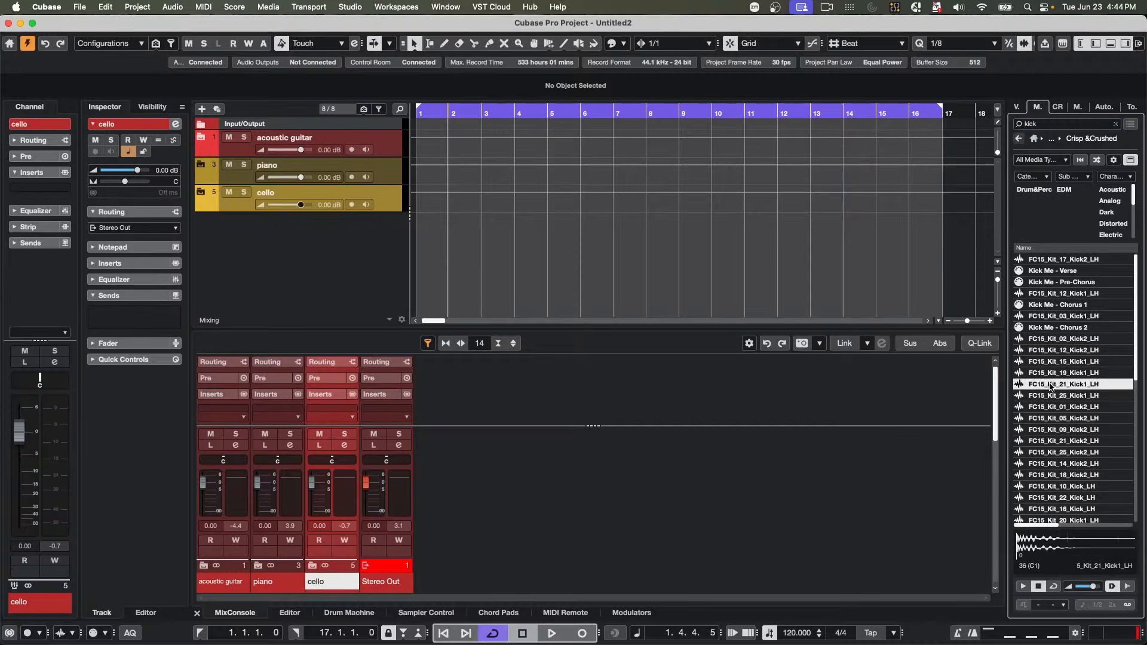
drag(1052, 387, 363, 239)
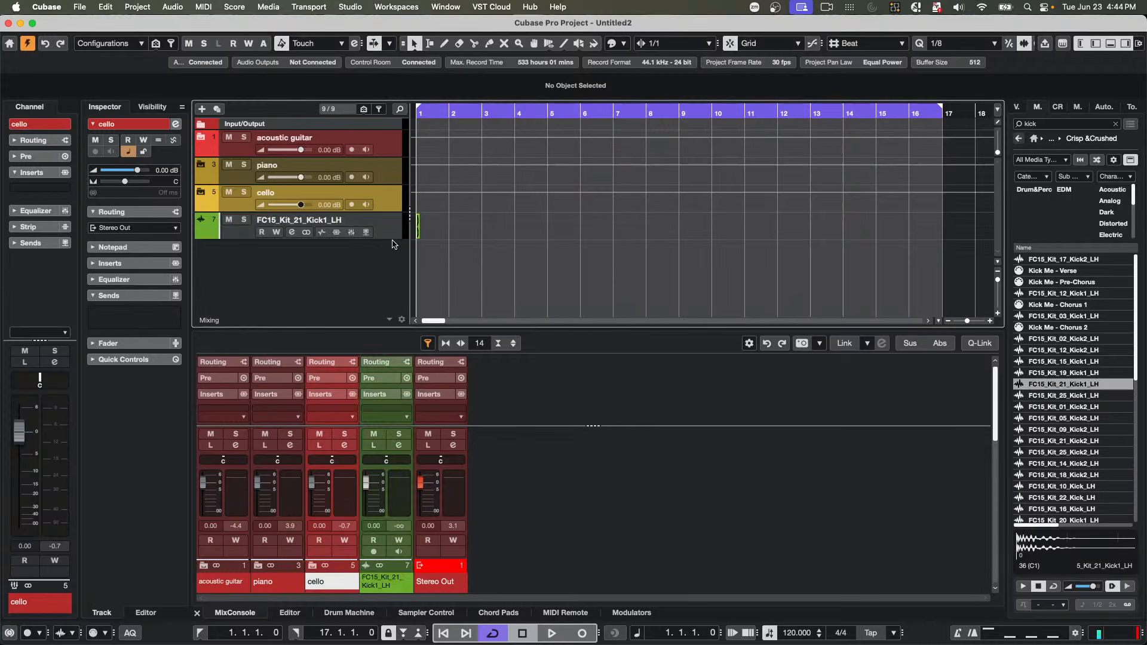
- Copy the kick event to beat 3 of bar 1 on the same track
drag(375, 119, 371, 157)
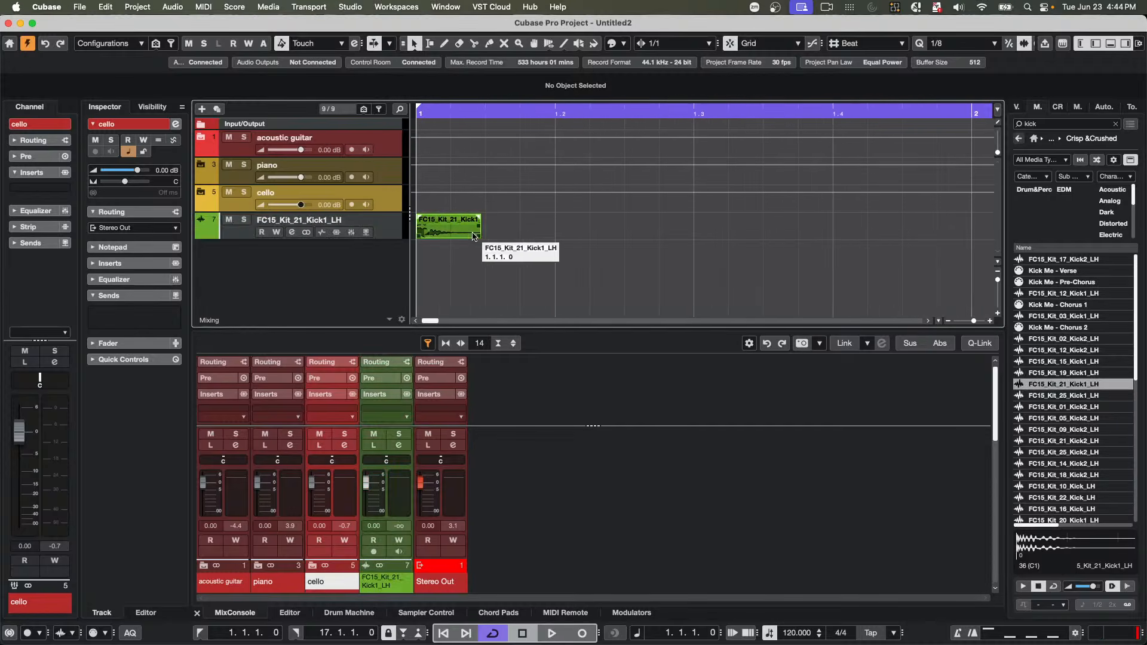
drag(469, 233, 721, 236)
drag(451, 112, 447, 82)
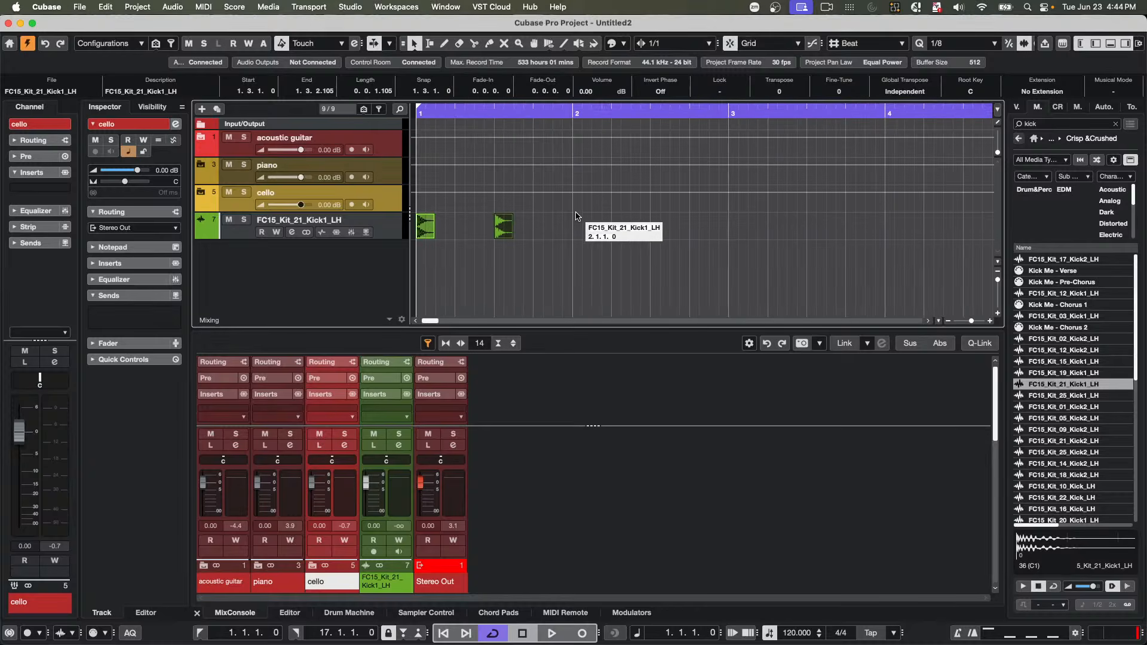
- Create a sampler track from the FC15_Kit_21_Kick1_LH sample
right_click(544, 230)
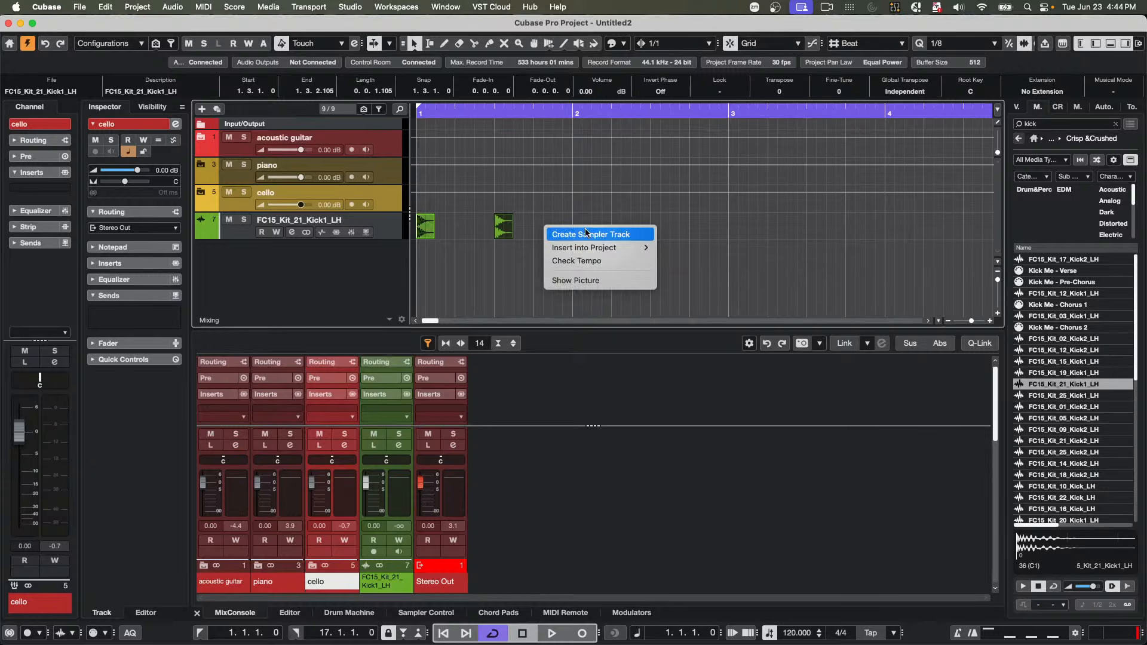
click(454, 219)
right_click(556, 233)
click(514, 282)
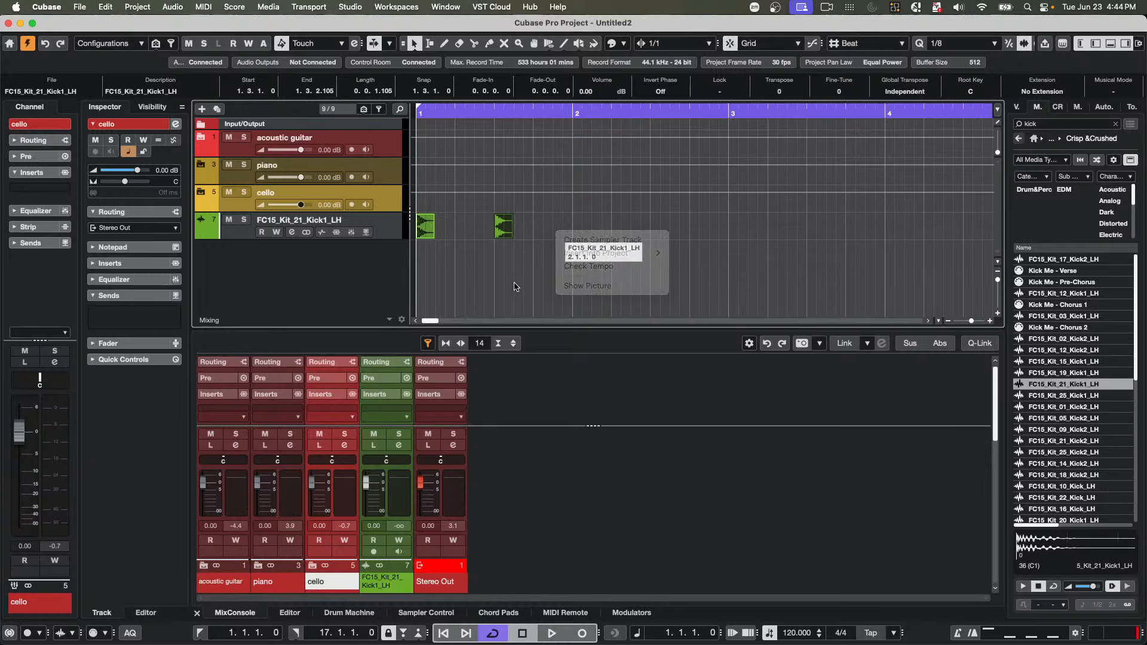
right_click(514, 283)
click(485, 268)
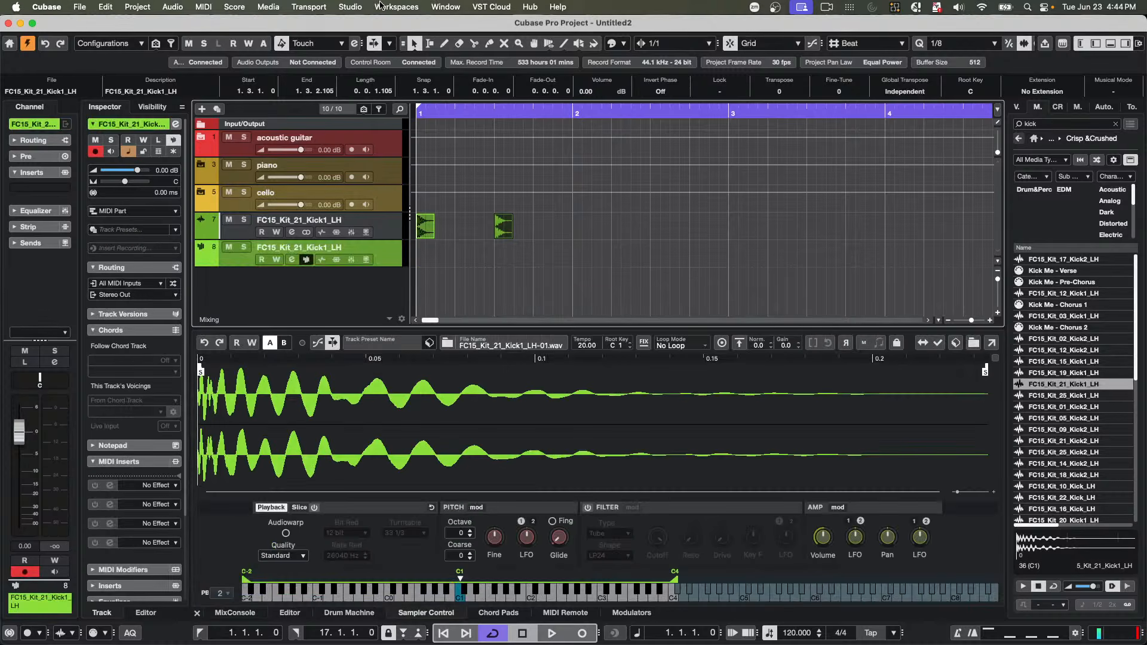
- Select the range of bar 1 on the kick audio track and duplicate it twice to fill bars 2 and 3
right_click(541, 233)
click(565, 242)
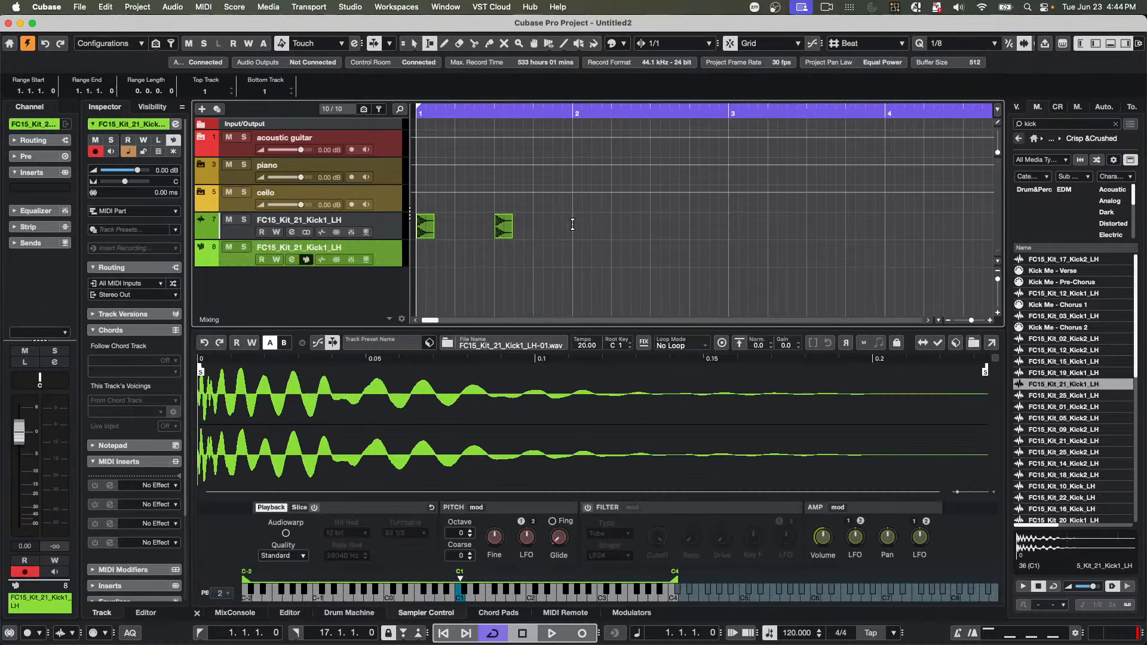
drag(573, 224, 424, 221)
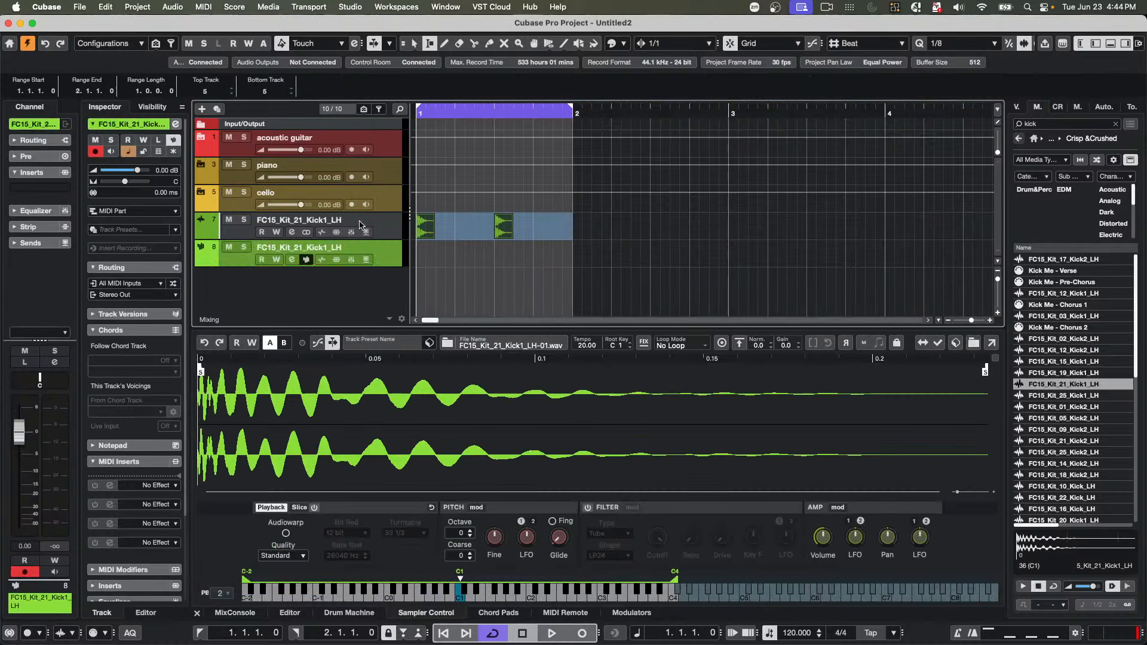
key(super+d)
key(super+d)
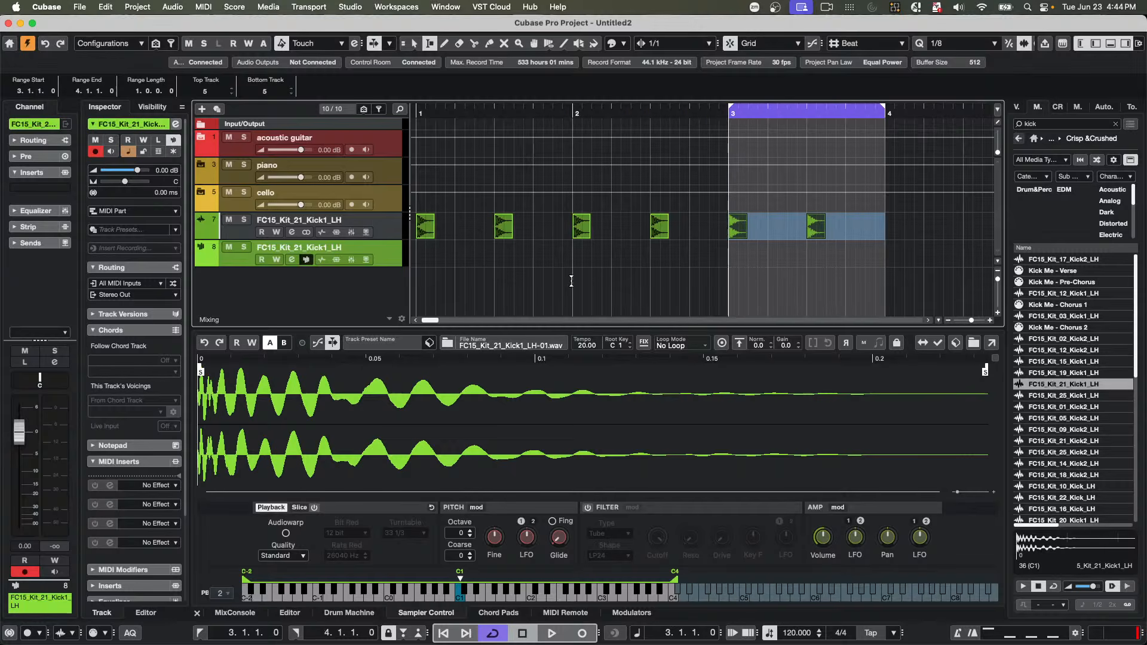
- Copy kick events to beat 2 of bar 2 and beat 2 of bar 3 on the audio track
key(1)
click(583, 231)
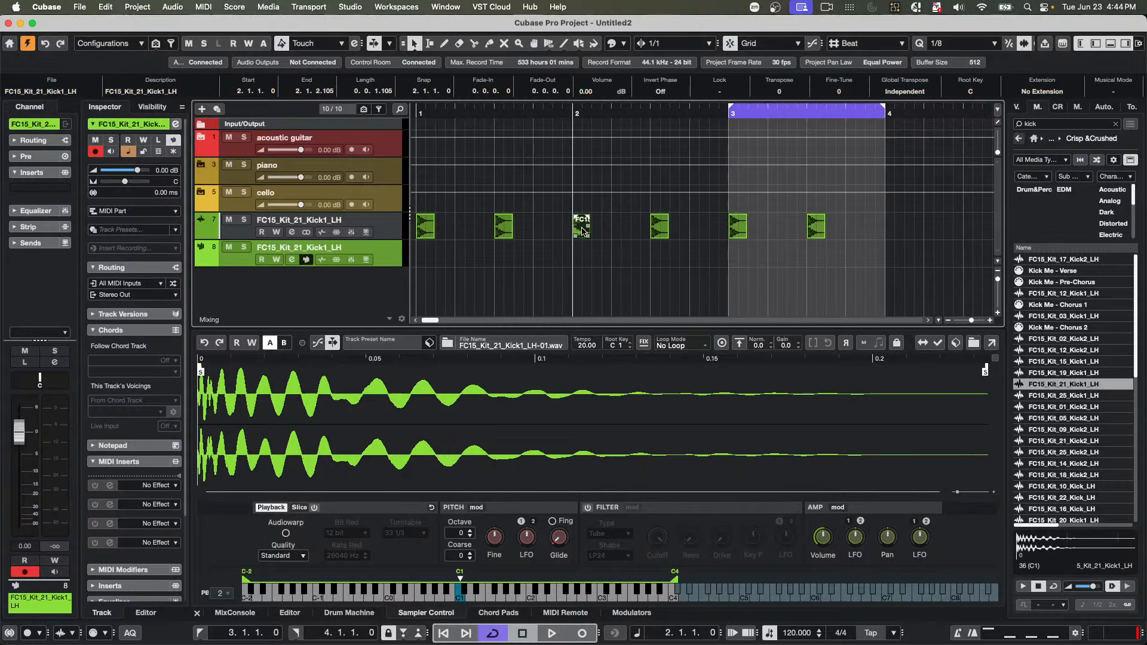
drag(582, 231, 622, 230)
drag(738, 230, 776, 230)
- Play the kick pattern from the project start and extend the cycle range to cover bars 1 to 3
click(478, 111)
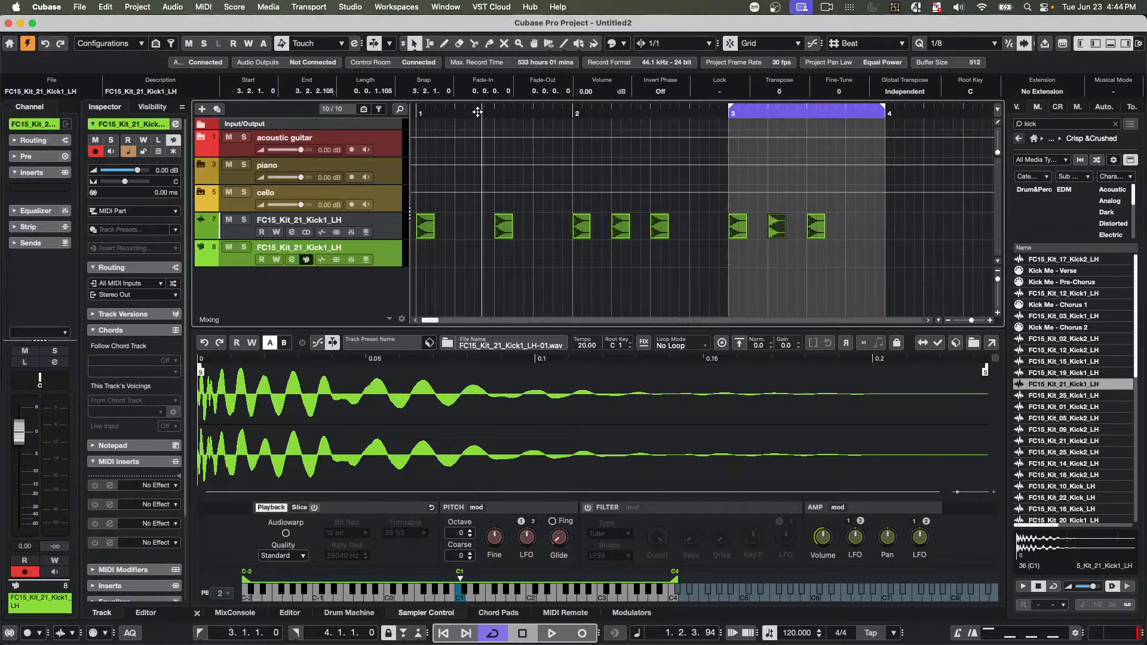
key(Home)
key(space)
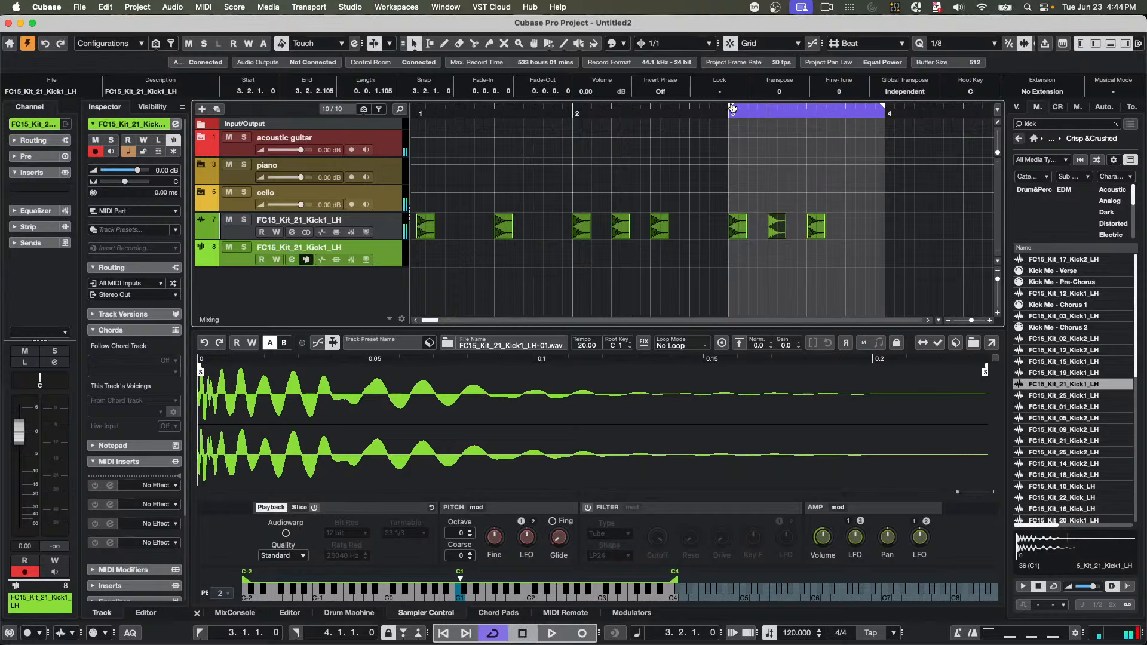
drag(732, 108, 470, 74)
key(space)
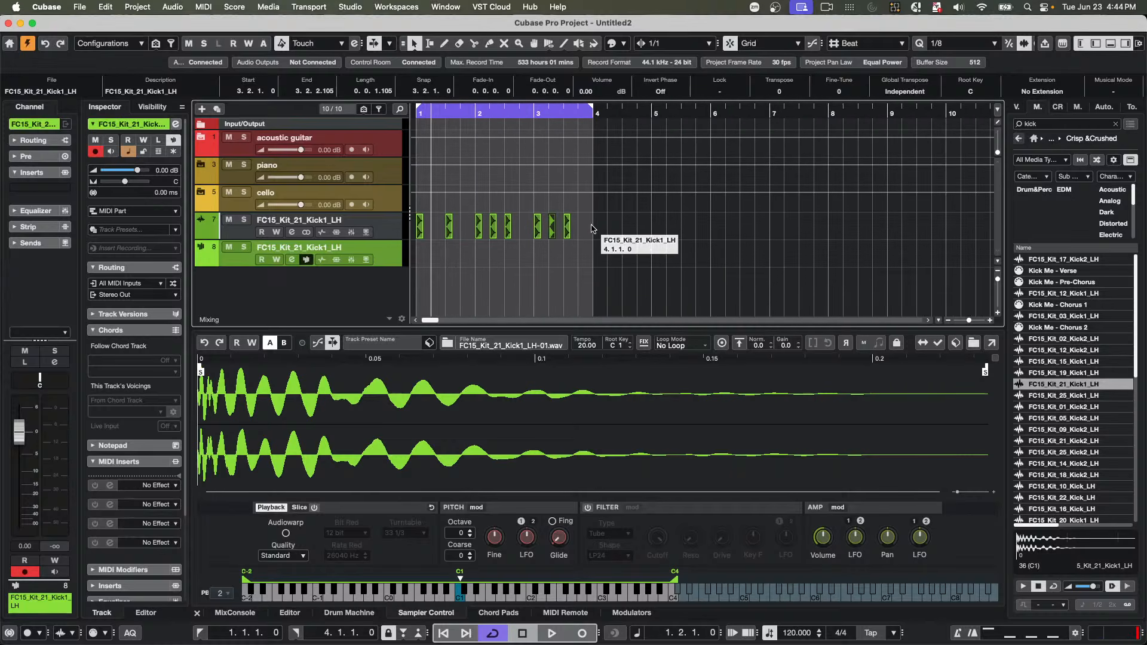
- Duplicate the kick pattern of bars 1 to 3 into bars 4 to 6 and extend the cycle range back to bar 1
right_click(590, 227)
click(613, 225)
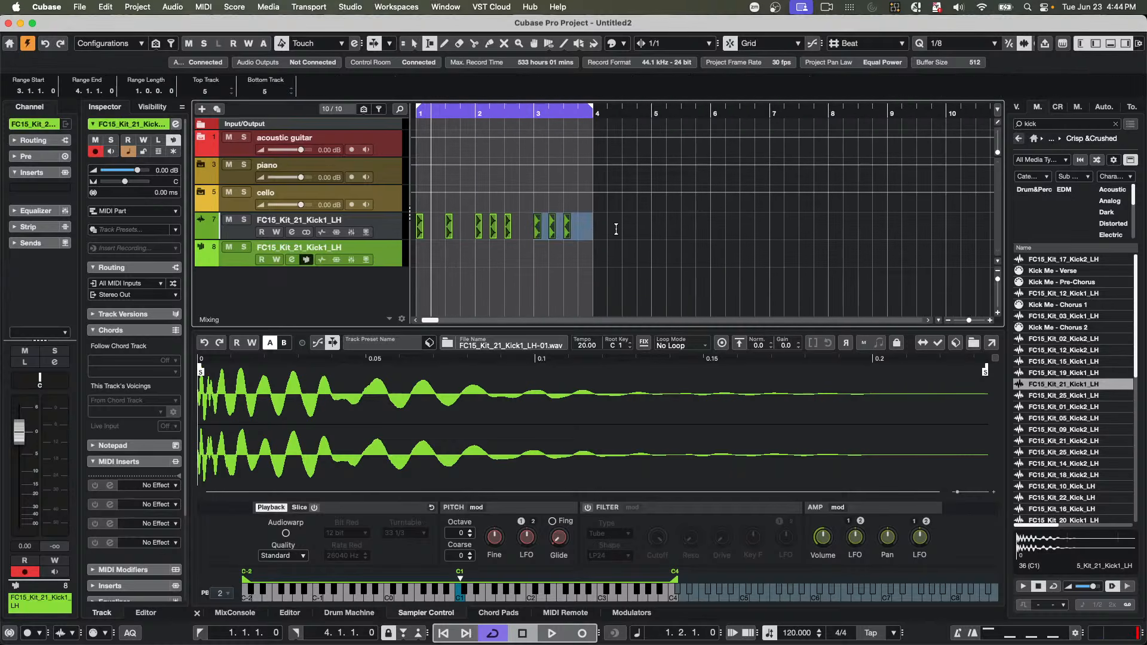
drag(594, 226, 330, 222)
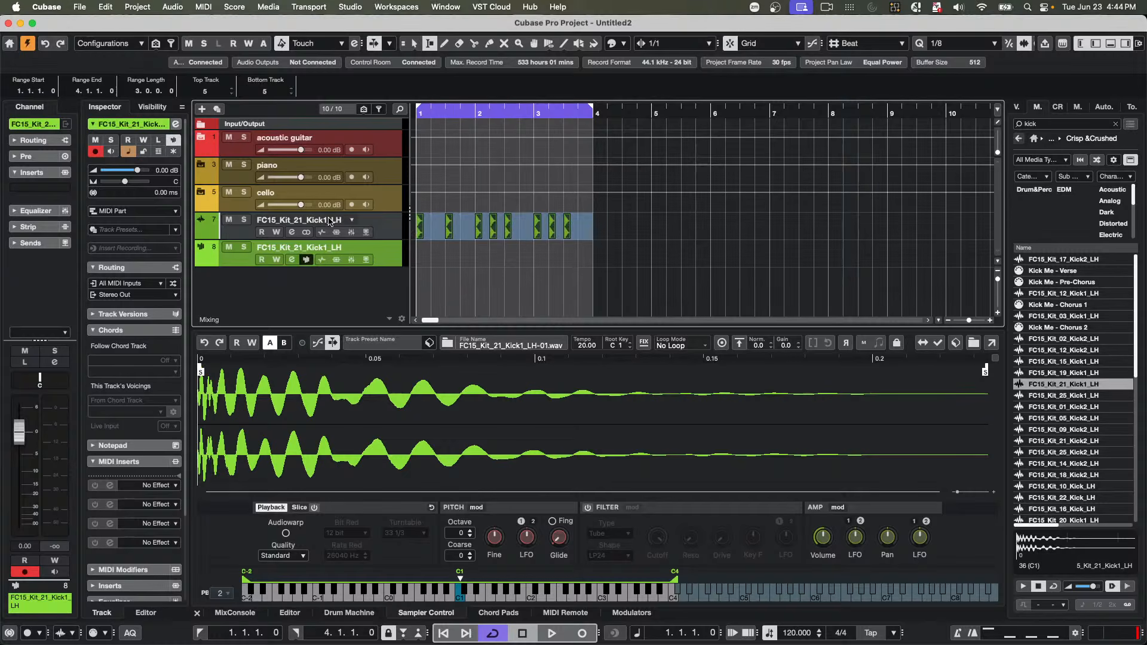
key(super+f)
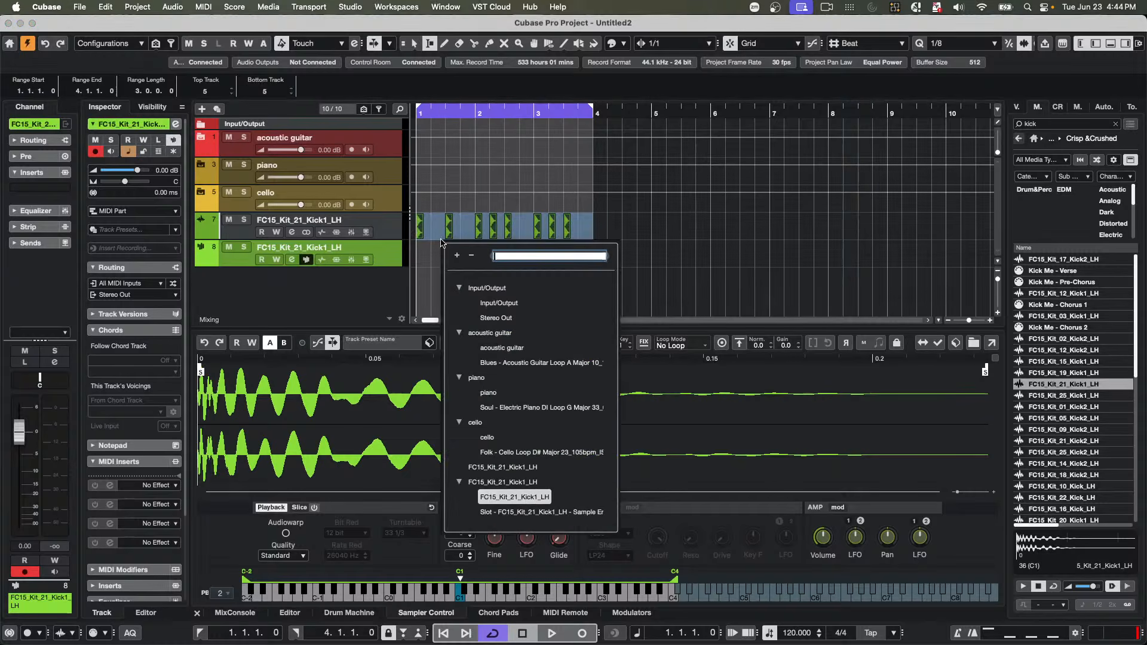
click(664, 215)
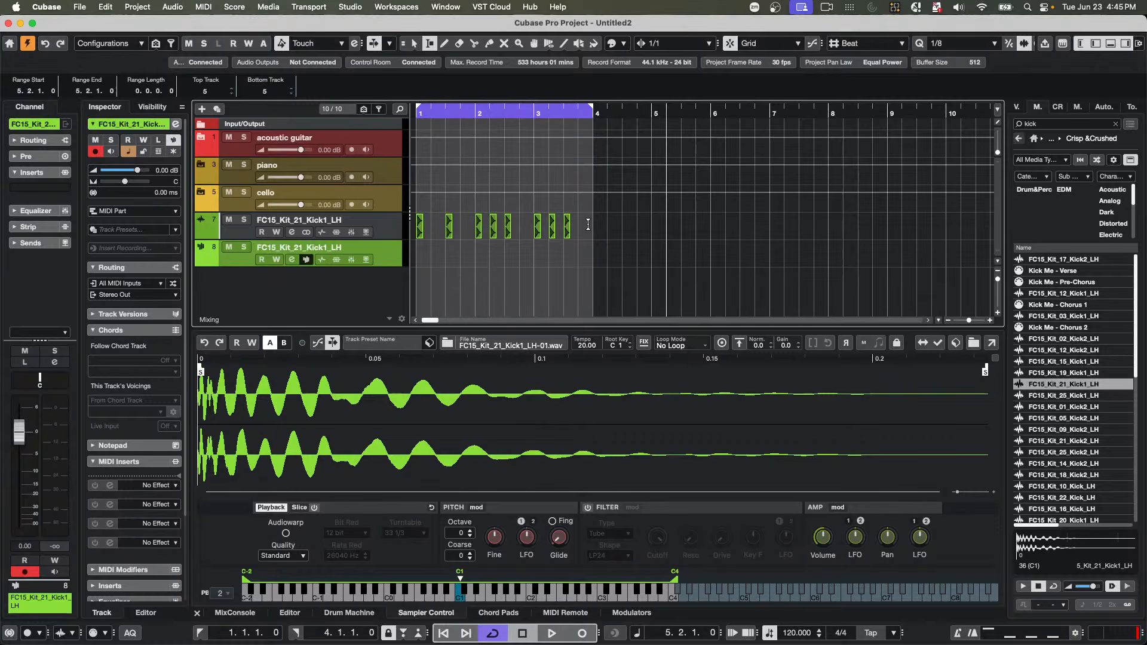
drag(594, 225, 397, 213)
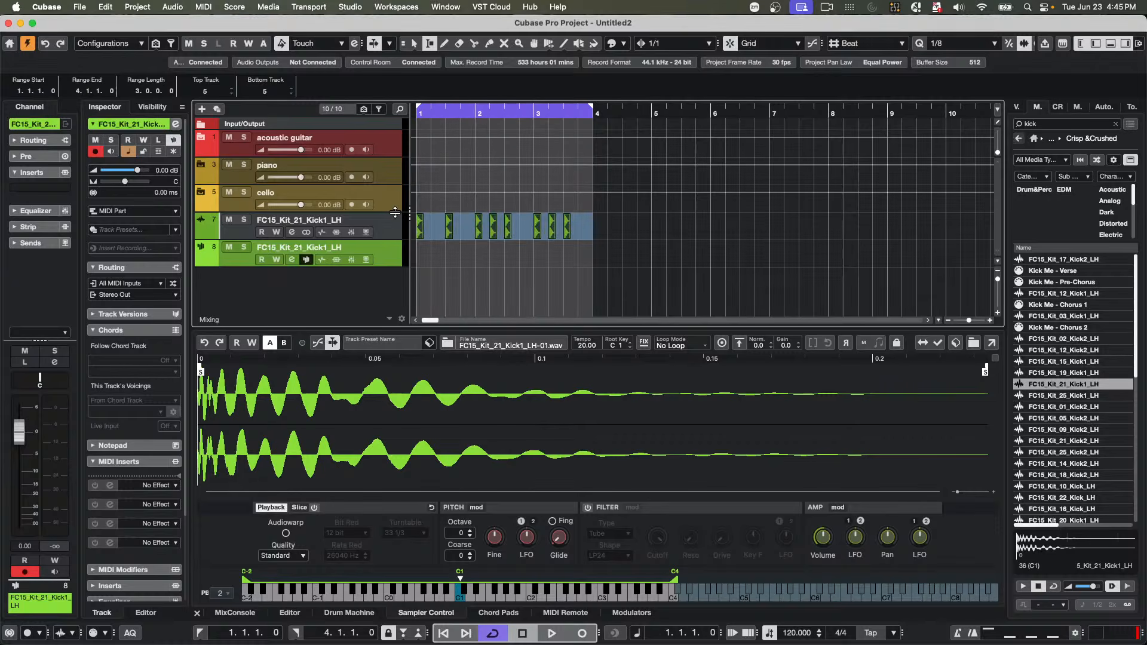
key(super+d)
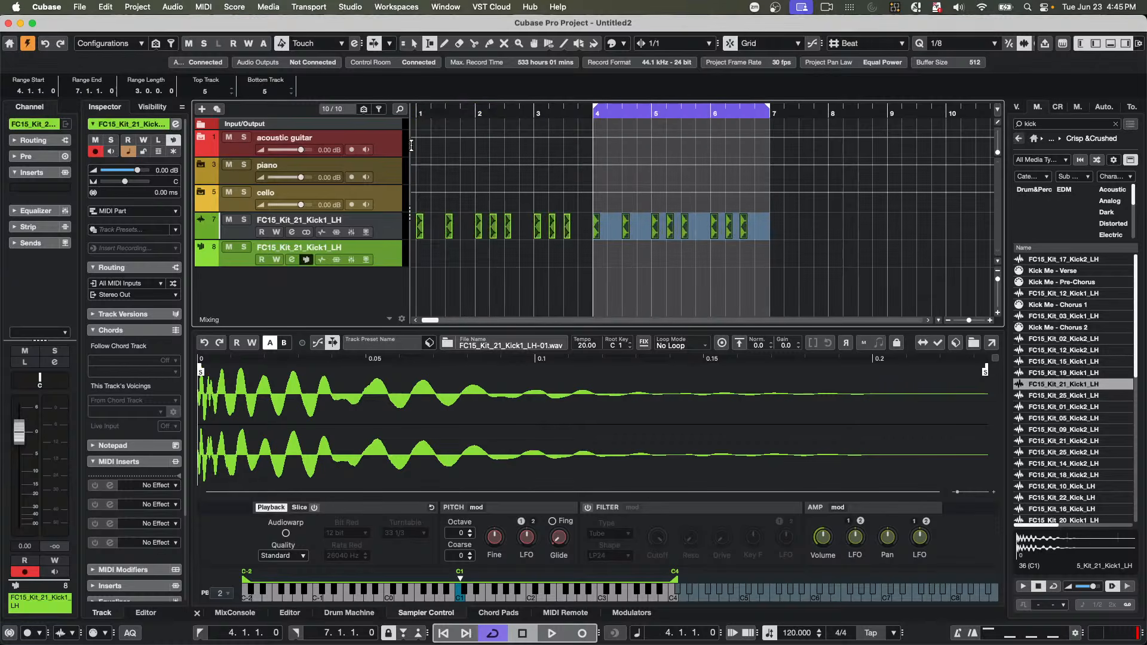
drag(592, 110, 304, 124)
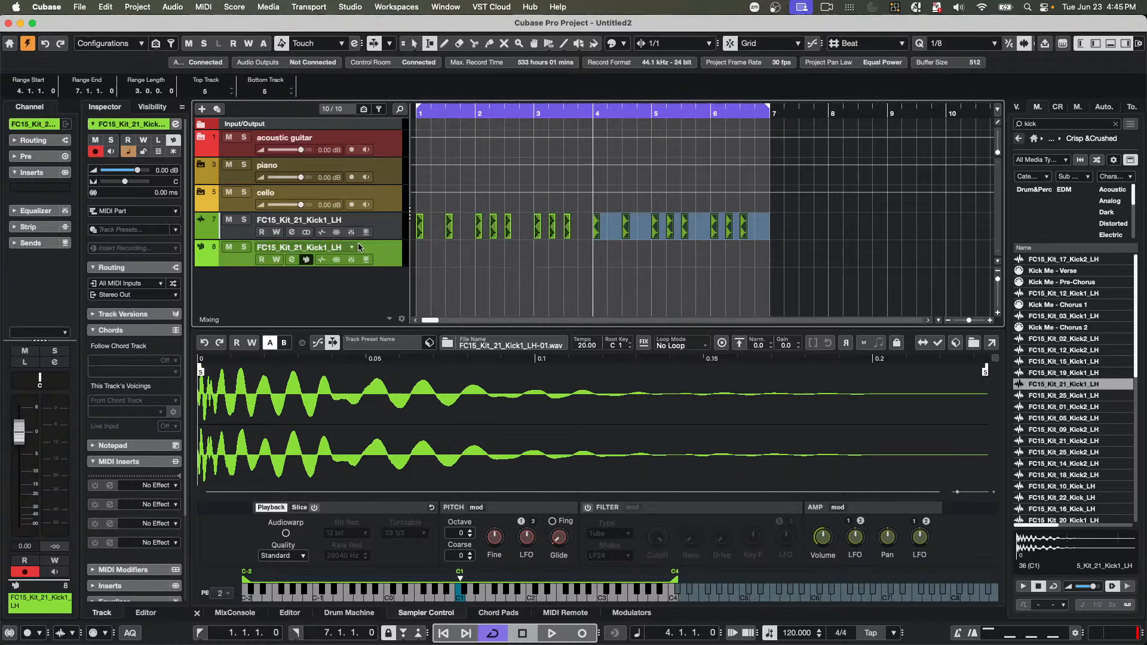
- Solo the acoustic guitar folder and the kick audio track and listen to them together
click(396, 230)
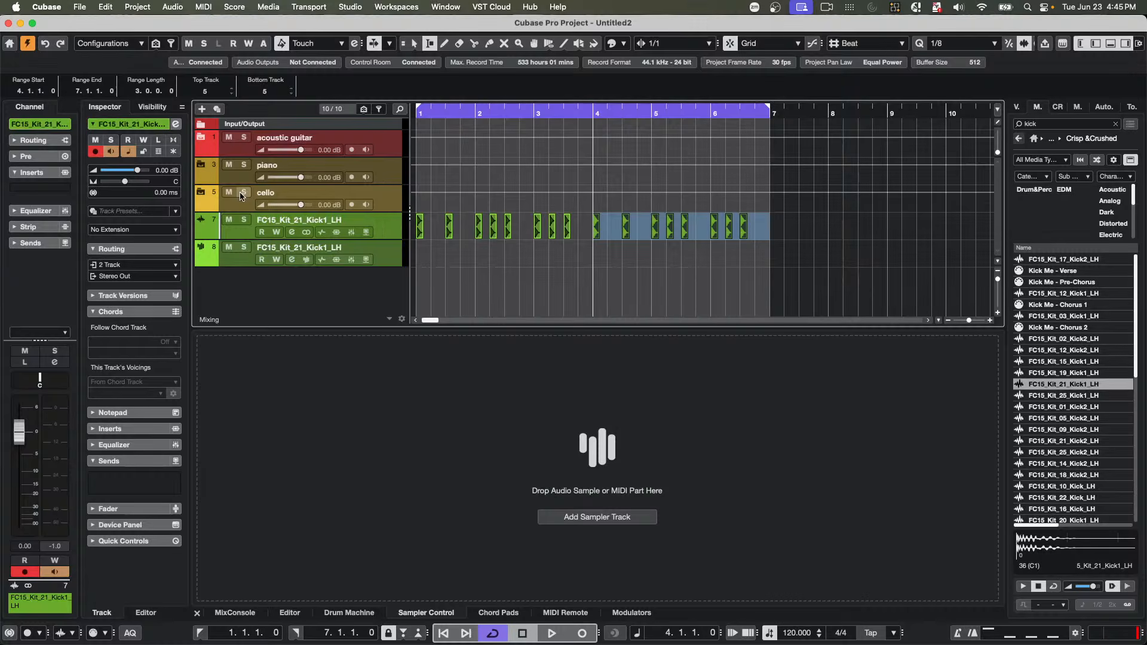
click(244, 137)
key(space)
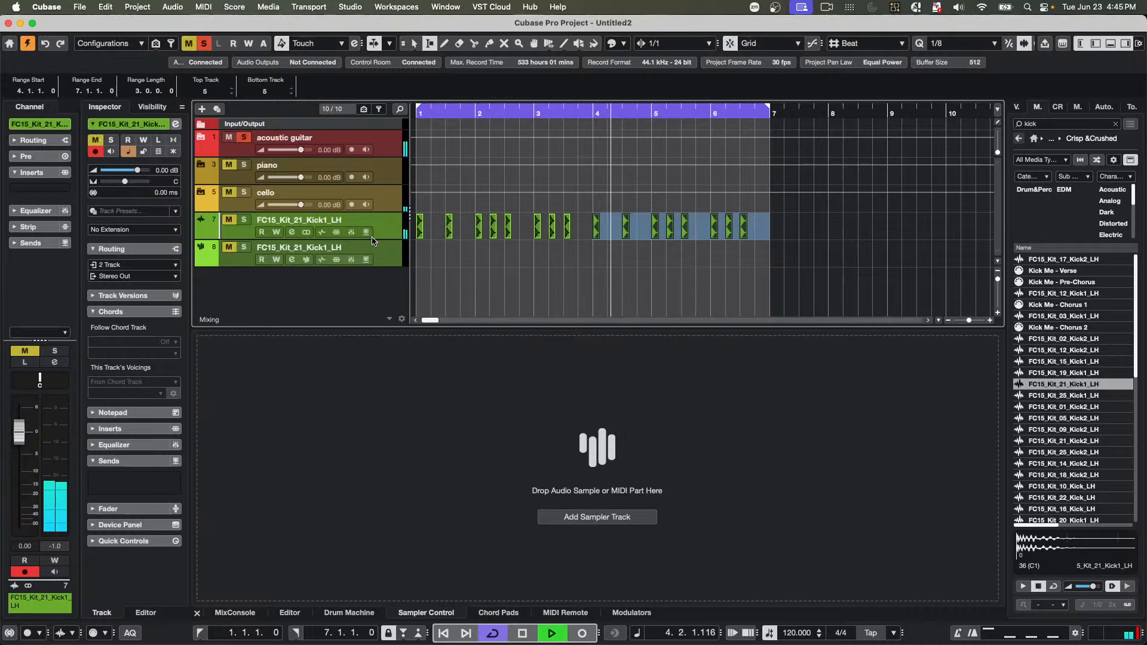
click(242, 221)
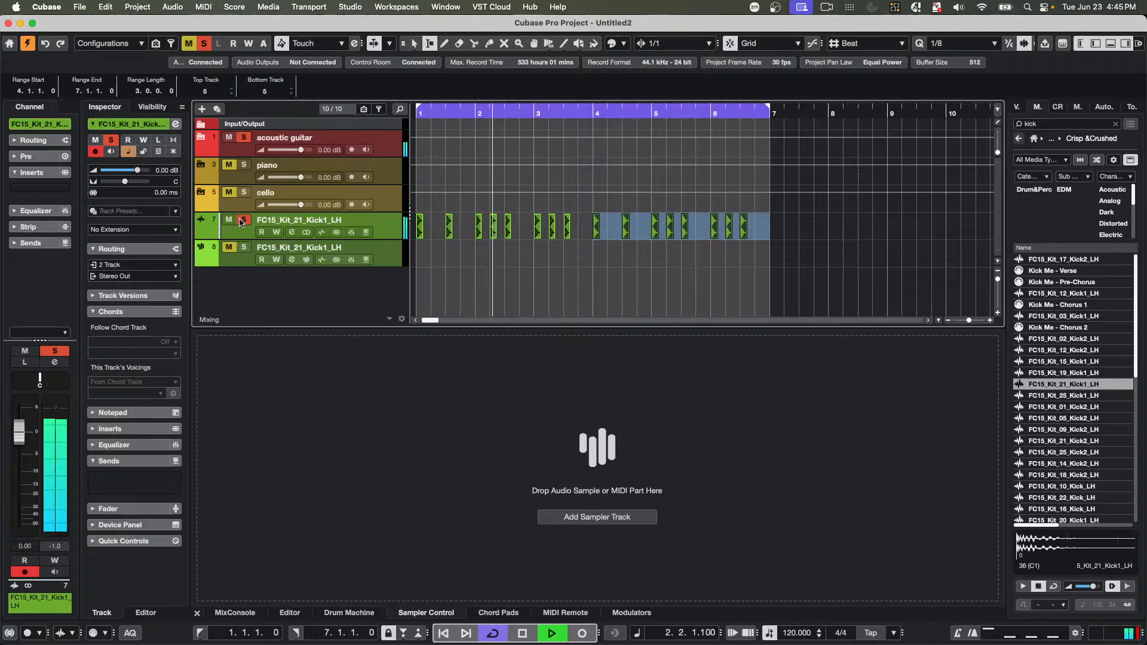
key(space)
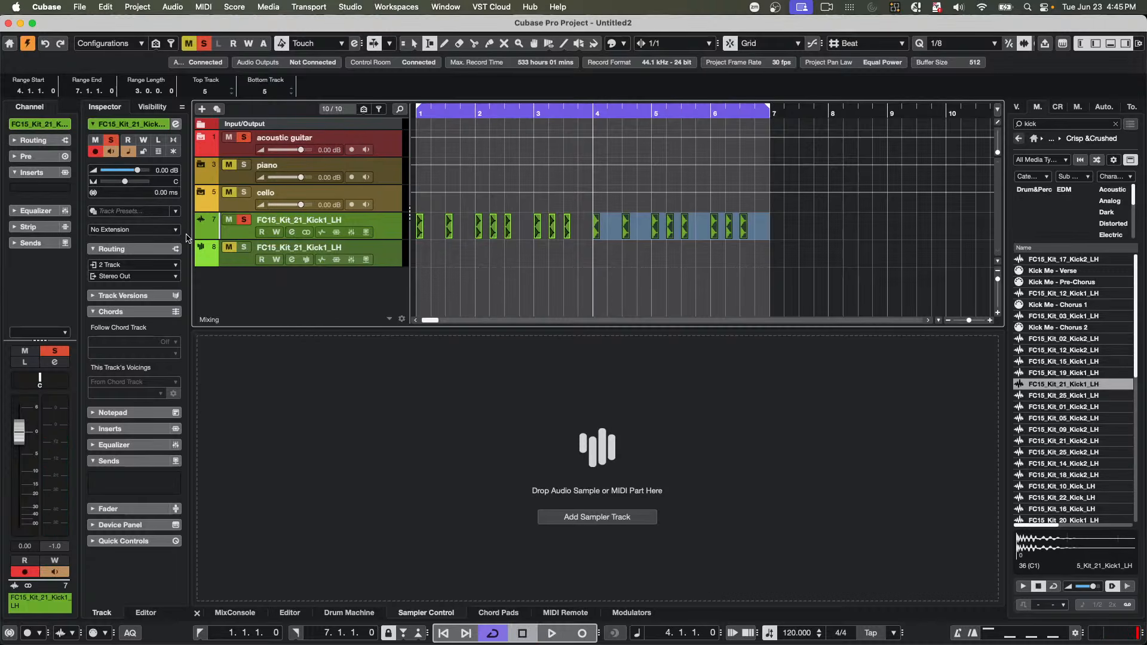
- Insert a Compressor on the acoustic guitar group with a threshold of -37.4 dB and a ratio of 5.07:1
click(393, 149)
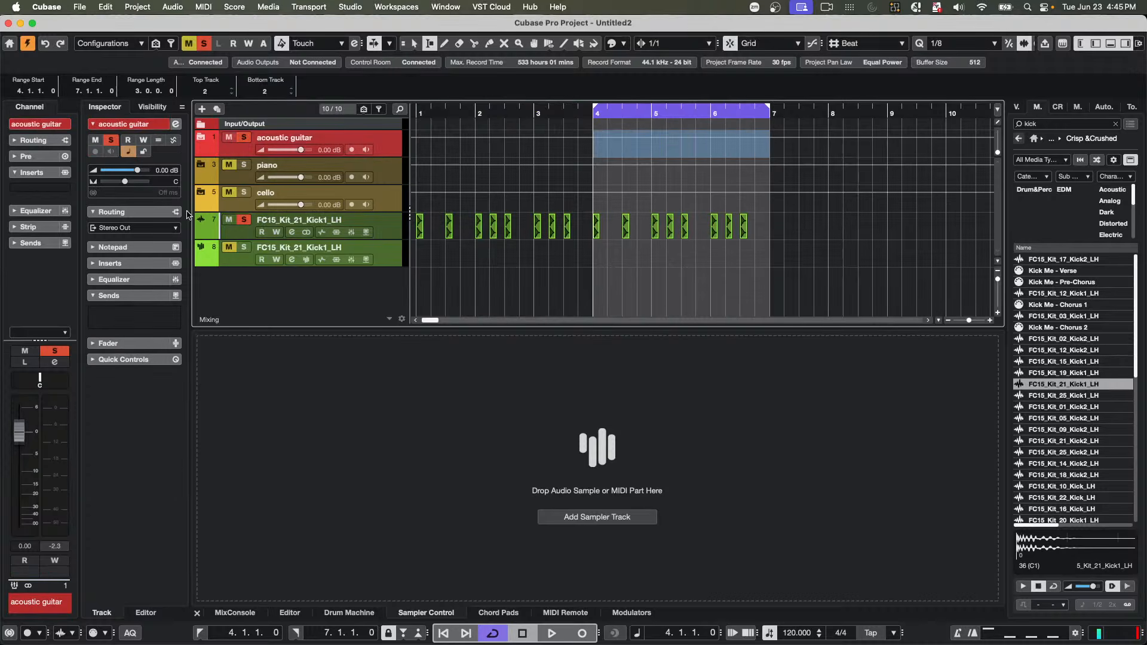
click(238, 612)
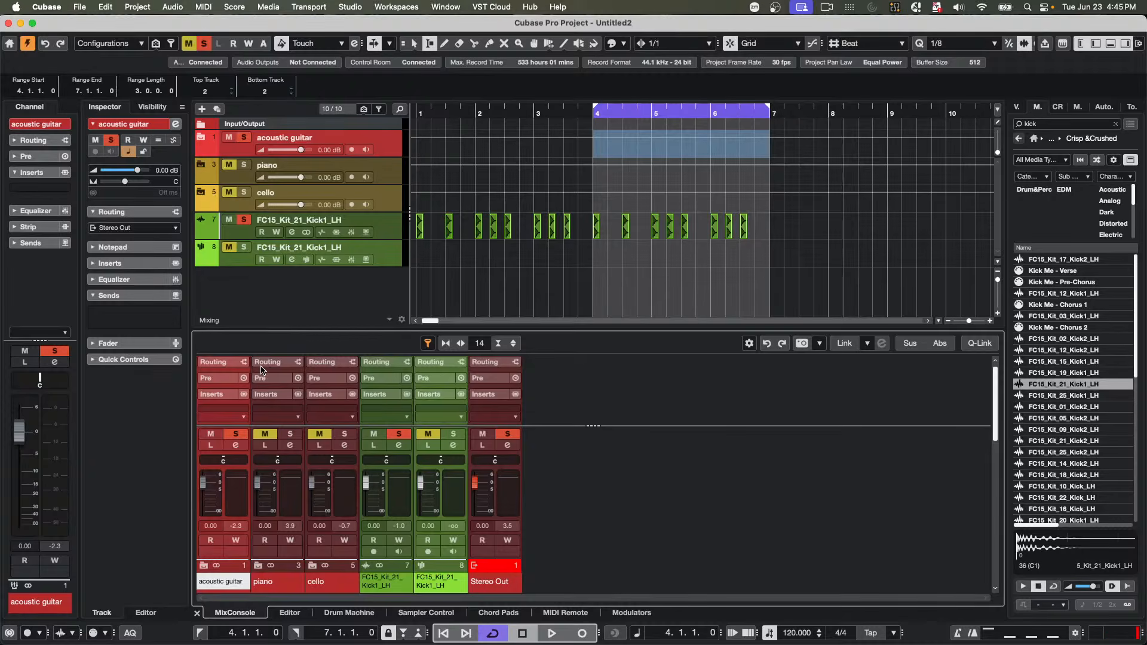
click(240, 411)
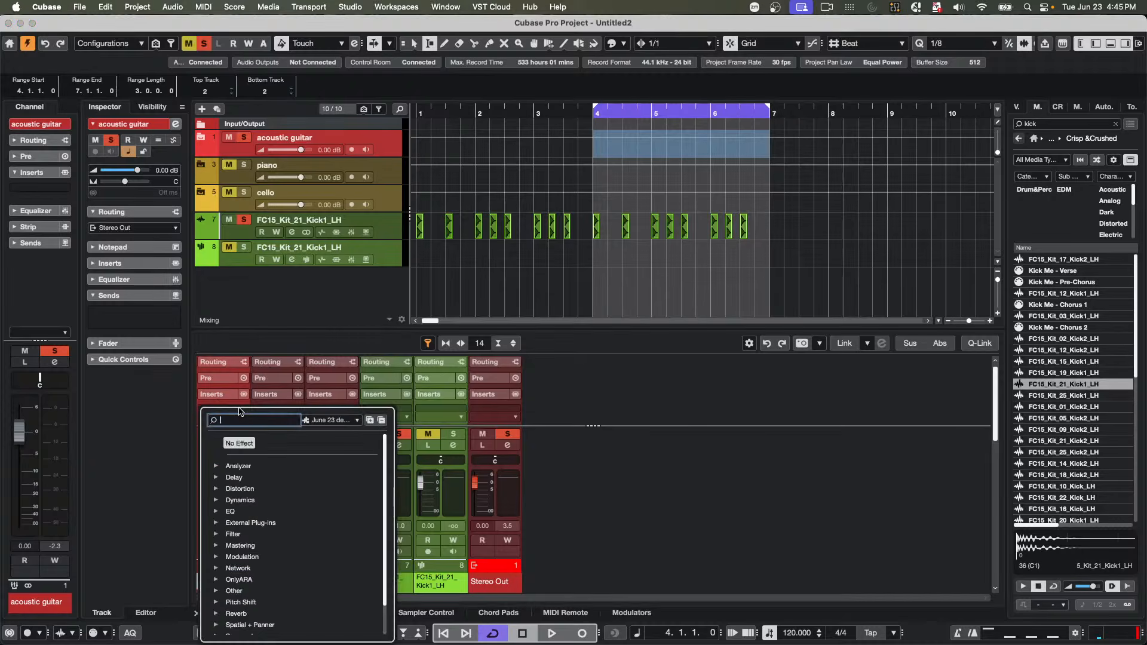
click(218, 501)
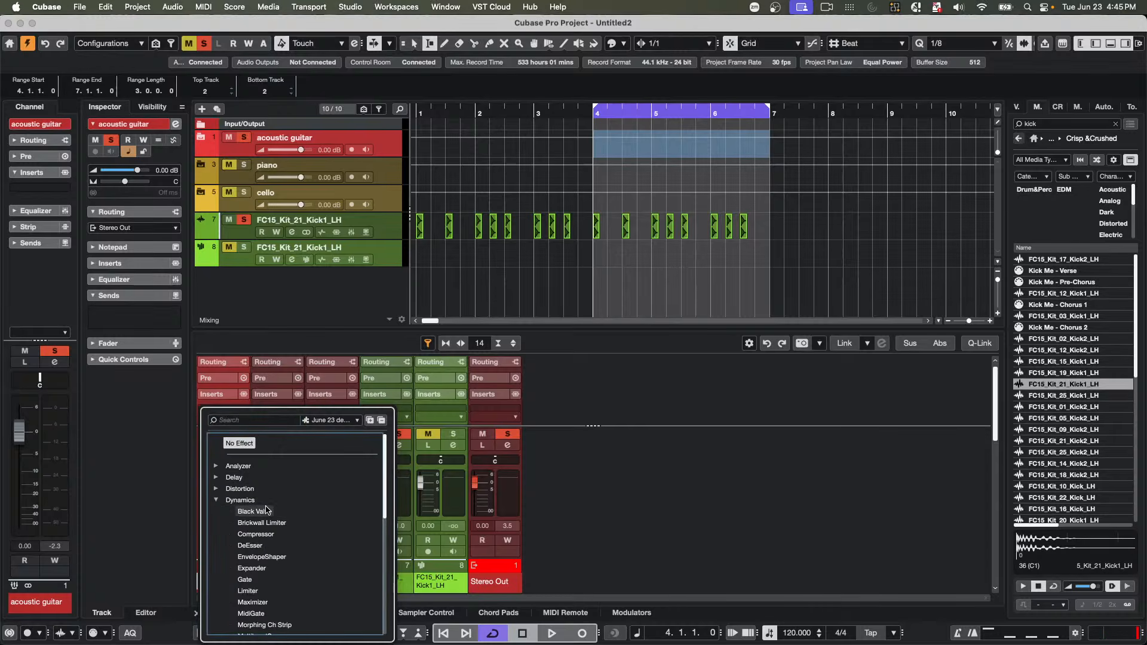
click(256, 534)
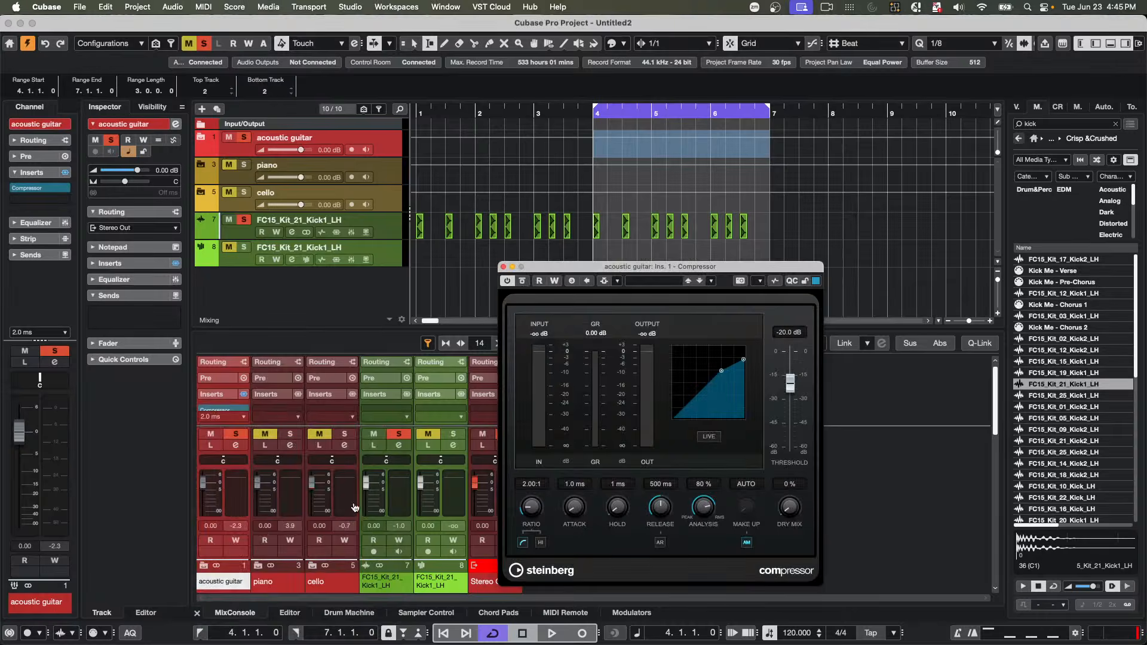
drag(728, 376, 745, 386)
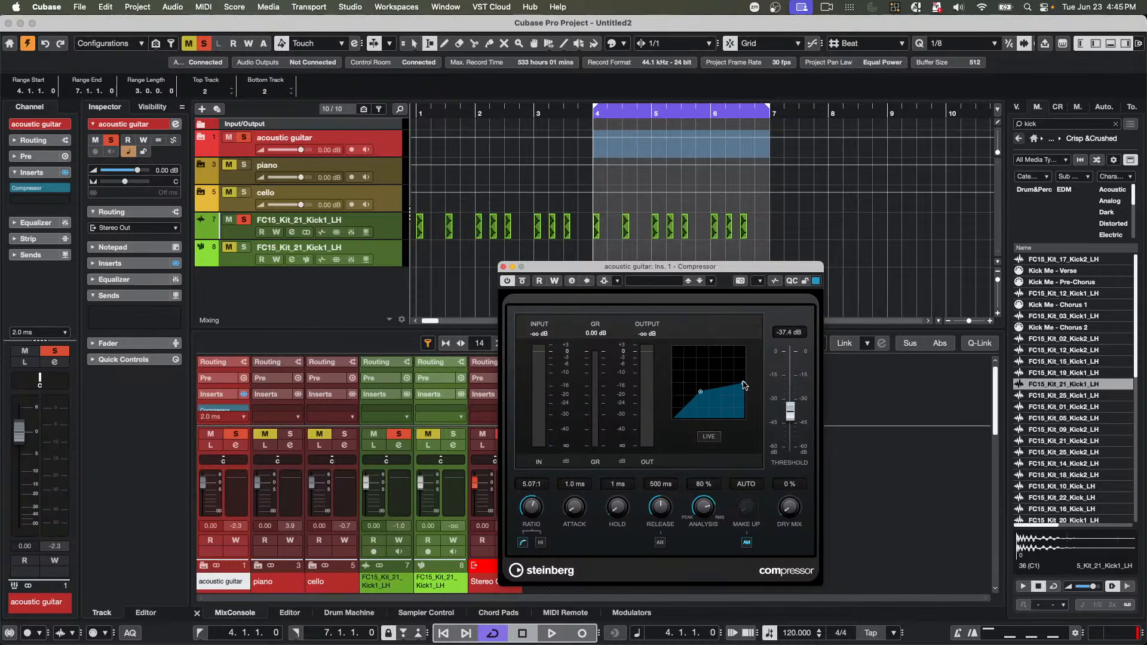
click(503, 267)
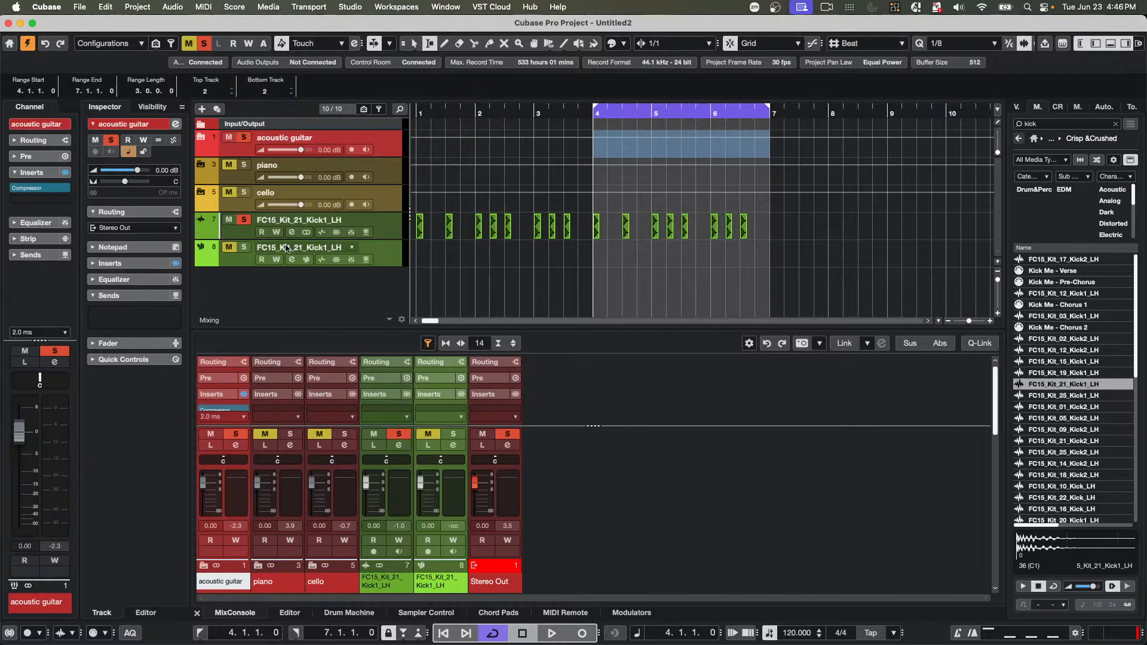
- Copy the acoustic guitar's Compressor insert to the piano and cello group channels
scroll(273, 402, down, 2)
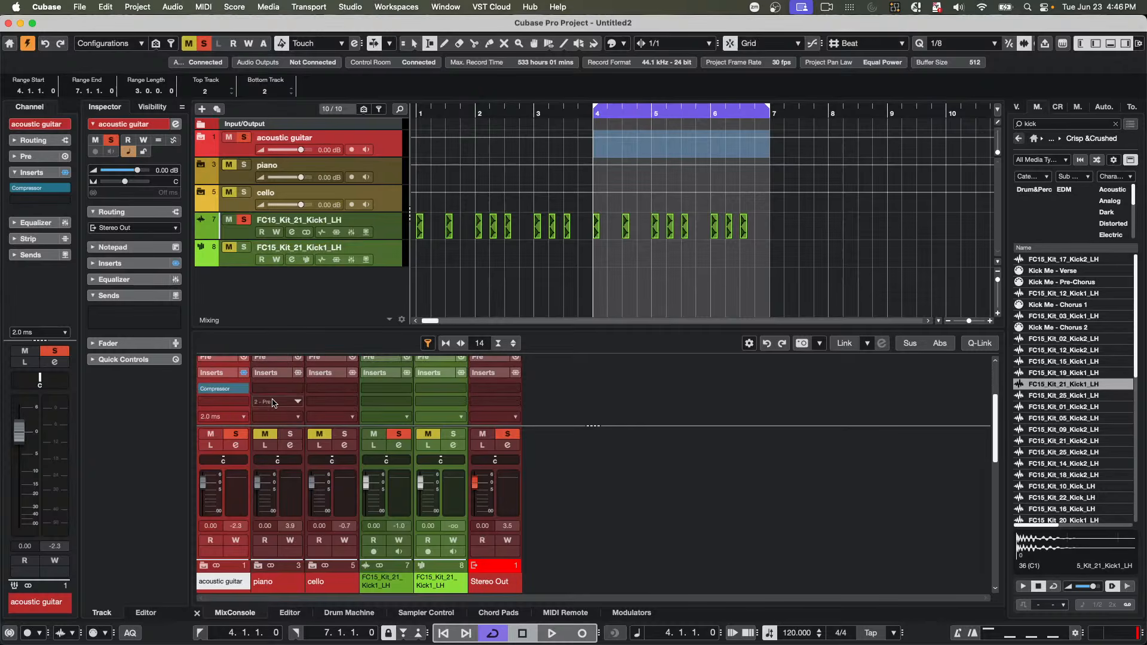
drag(231, 391, 297, 393)
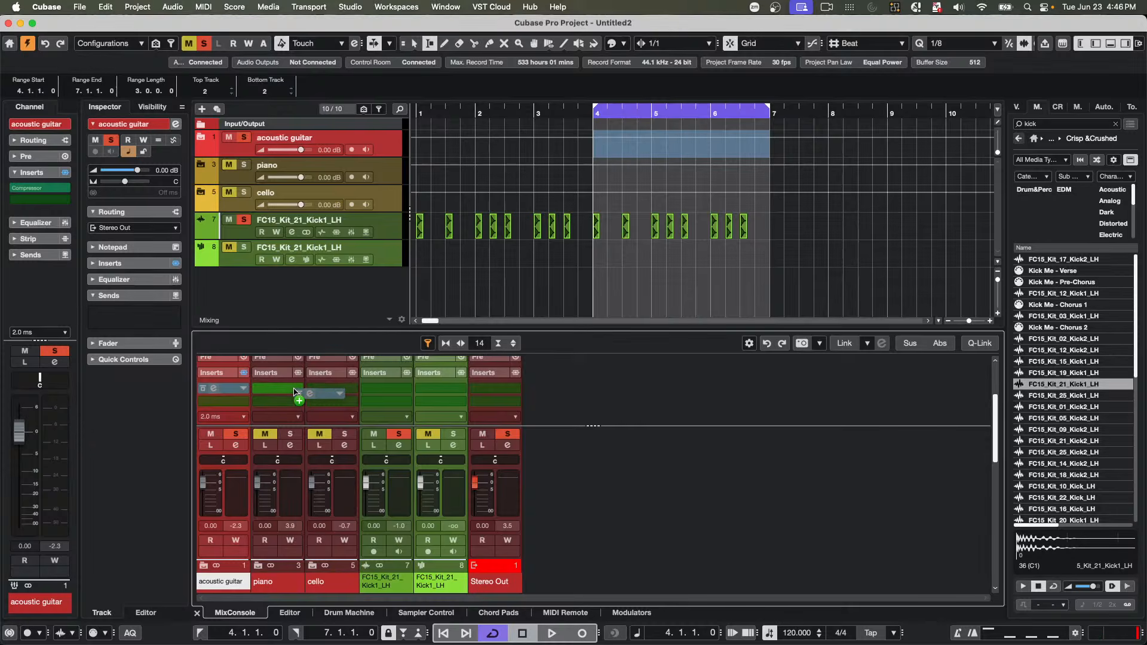
drag(294, 392, 293, 392)
click(267, 389)
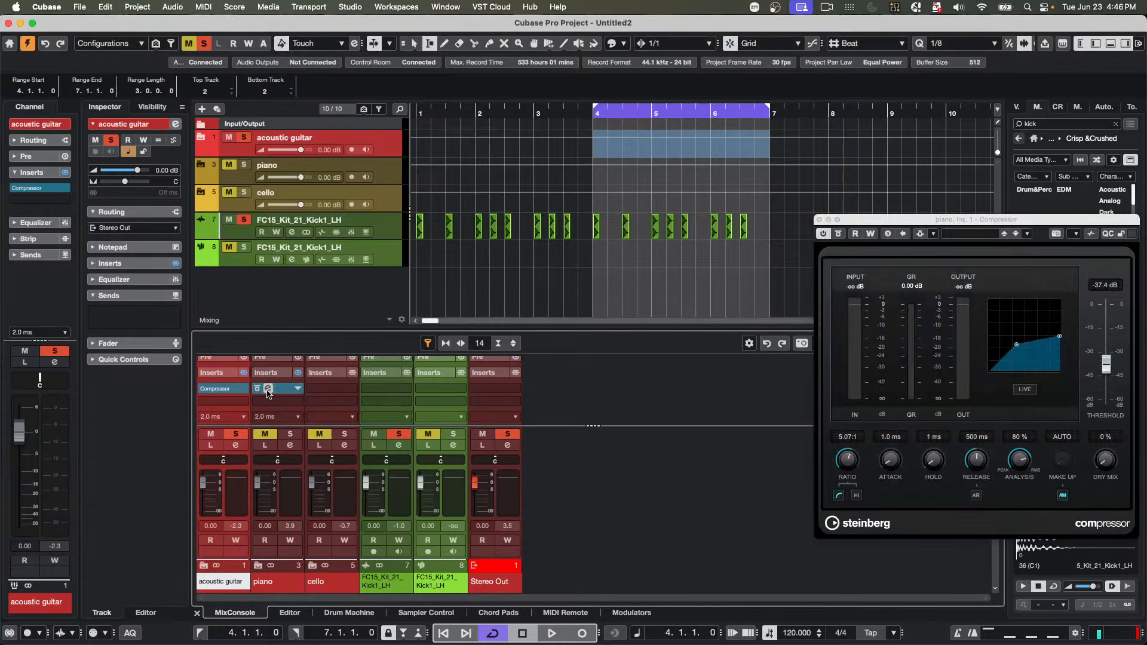
click(267, 389)
drag(278, 390, 333, 392)
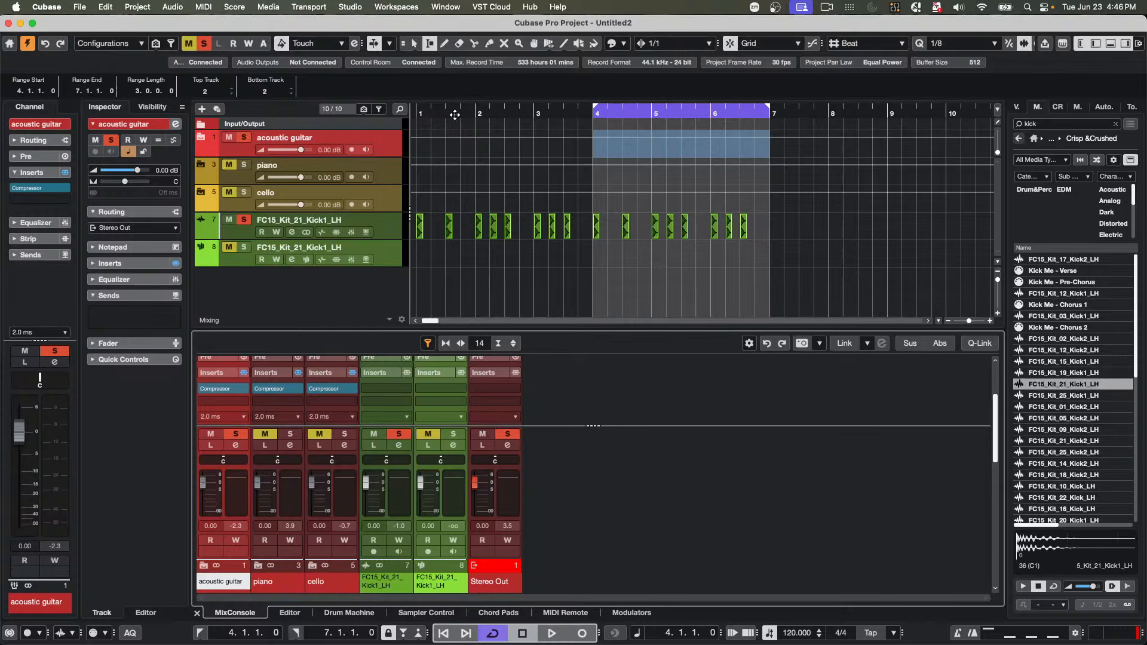
- Add the FC15_Kit_21_Kick1_LH audio track as side-chain source of the acoustic guitar's Compressor
click(417, 113)
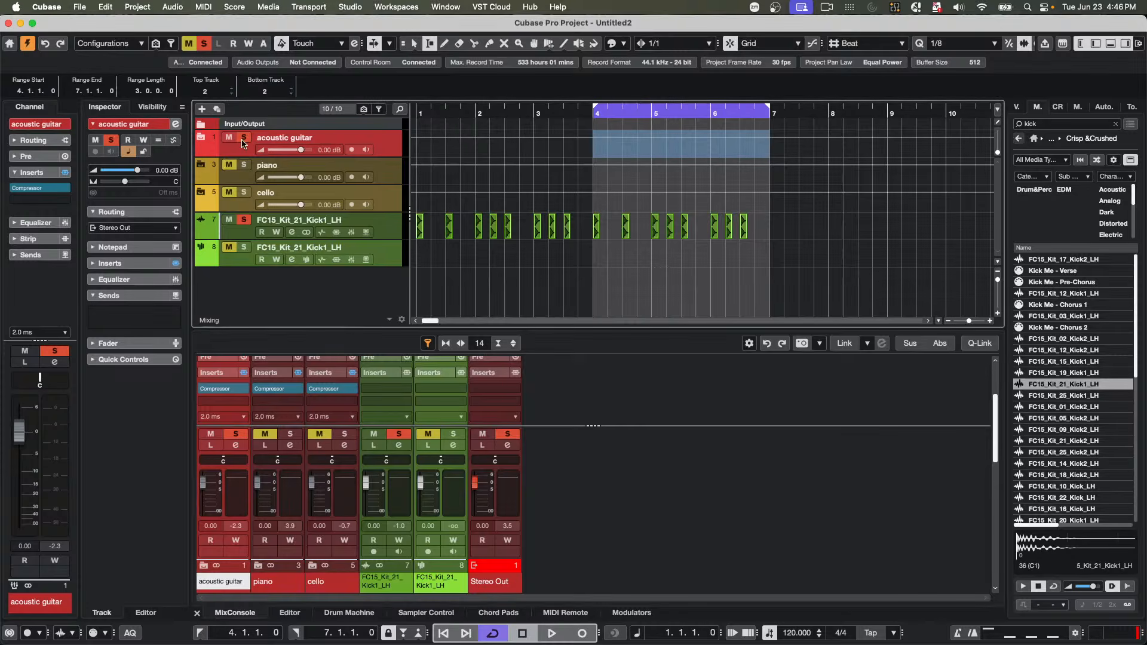
click(230, 389)
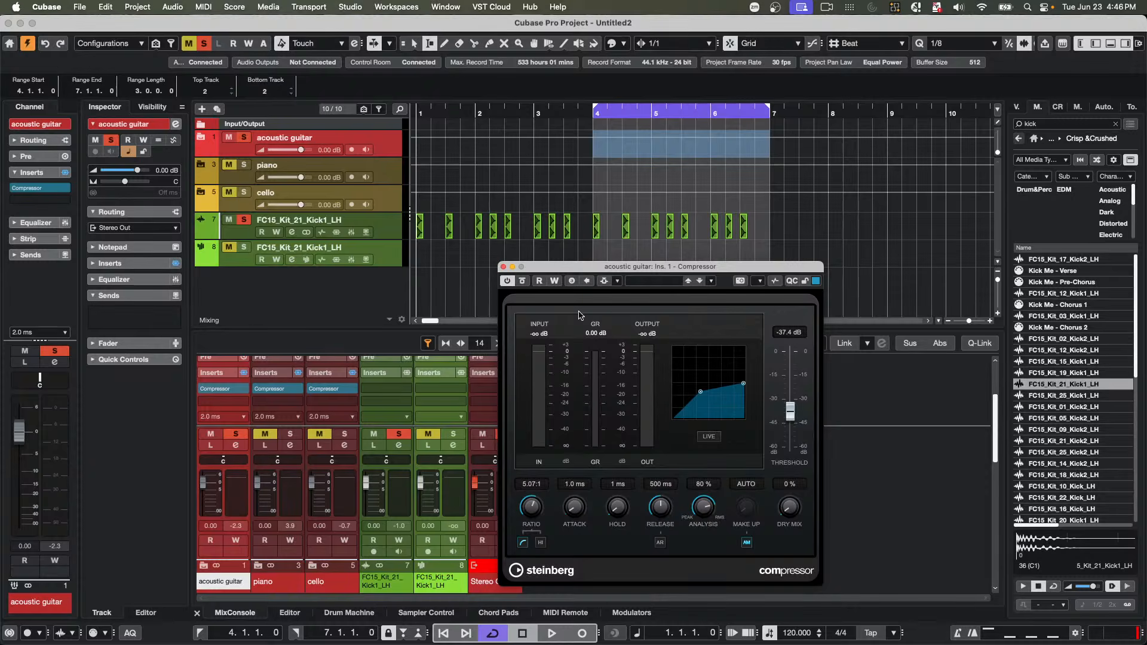
click(619, 282)
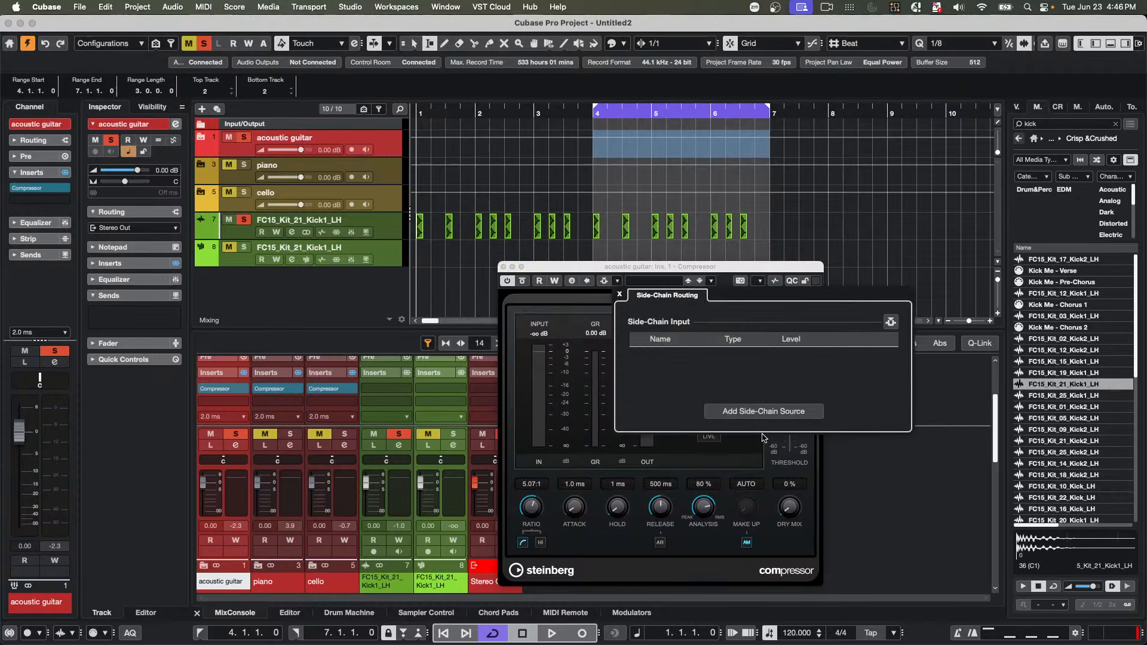
click(764, 412)
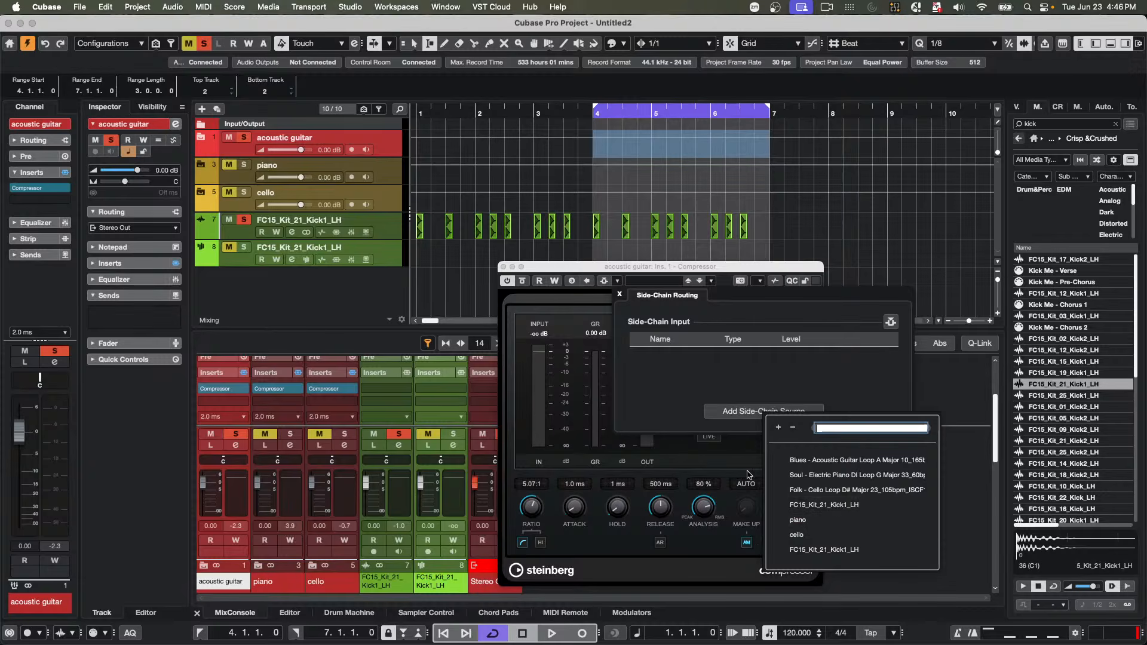
click(825, 506)
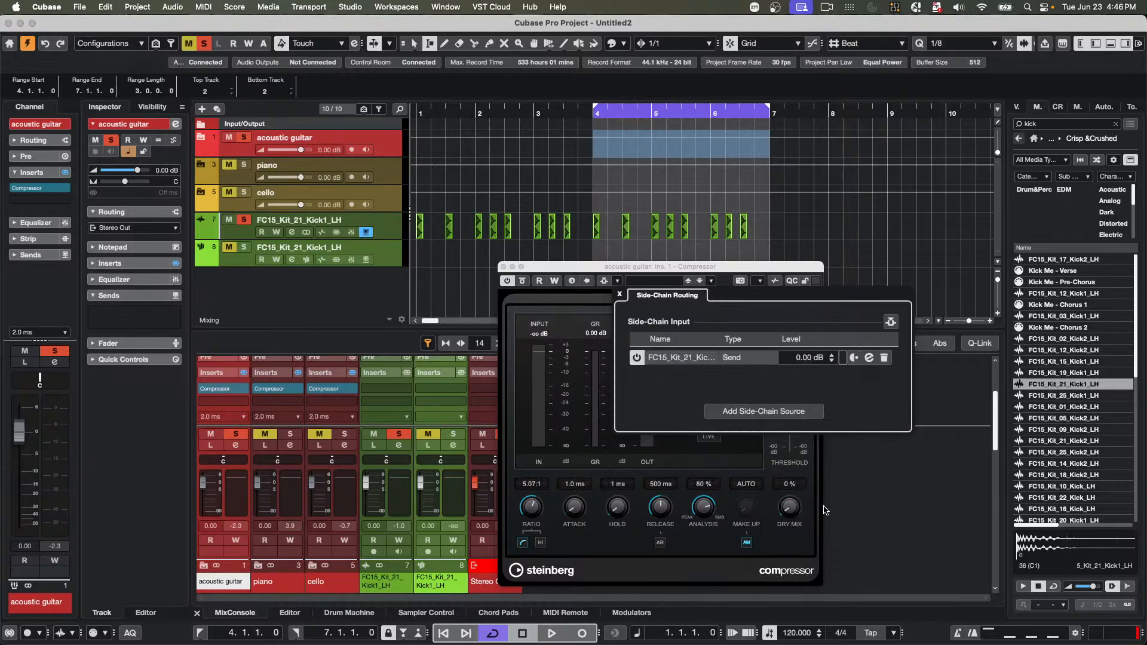
click(386, 266)
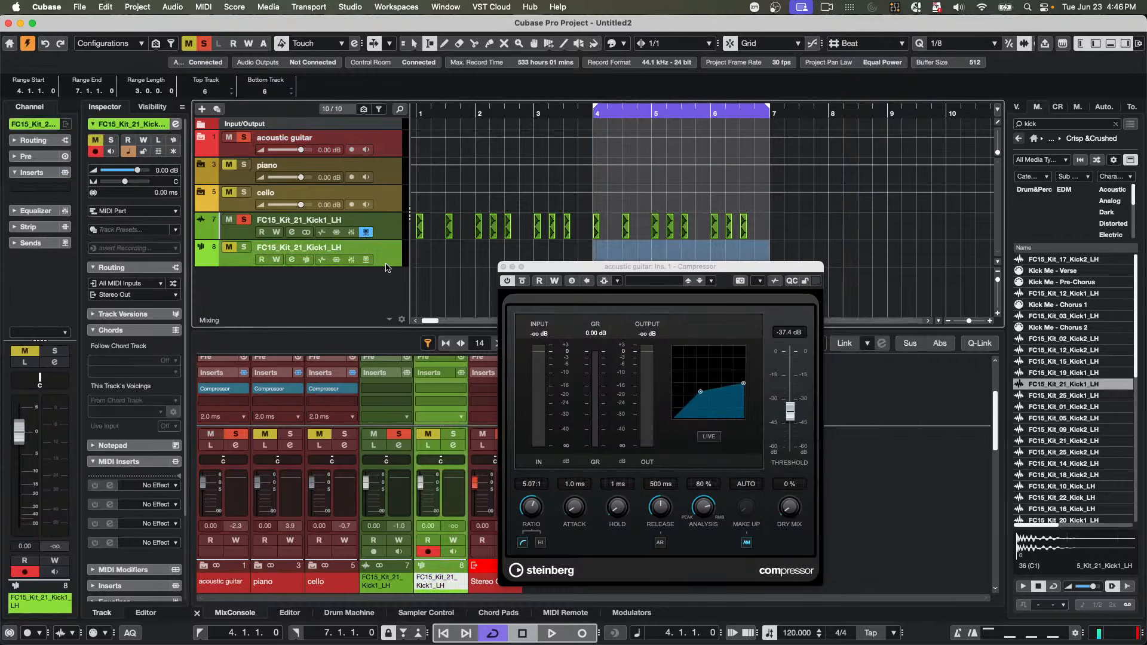
- Remove the selected FC15_Kit_21_Kick1_LH track without events, keeping the kick audio track
right_click(386, 266)
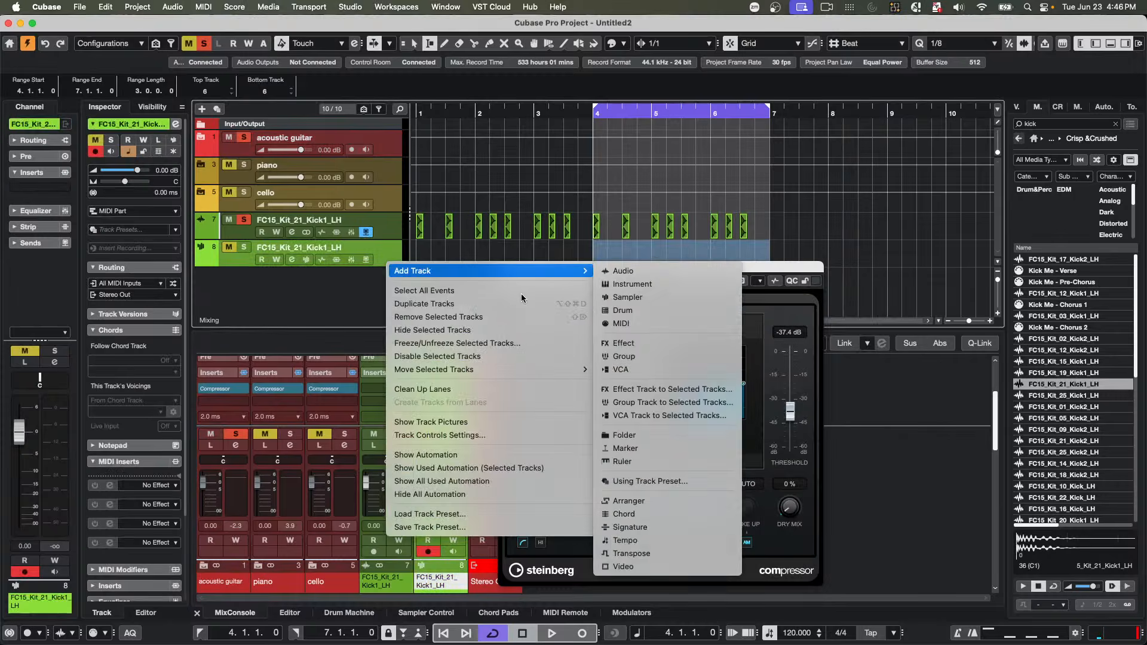
click(469, 318)
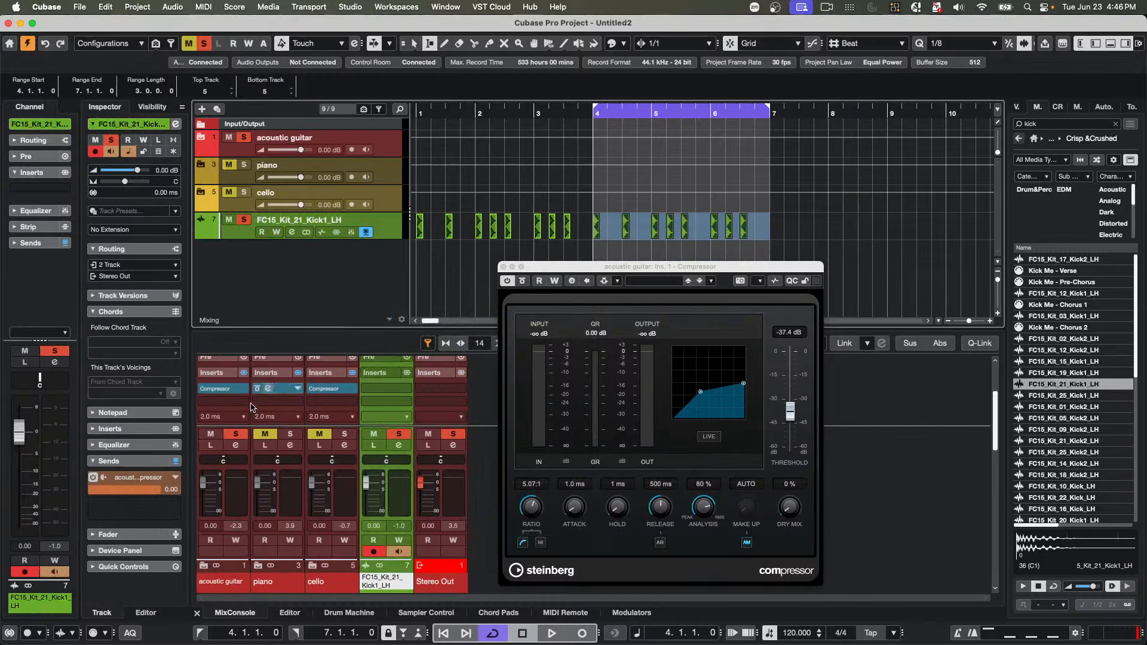
- Reopen the acoustic guitar's Compressor, activate its side-chain input and check the kick source in the side-chain routing
click(227, 392)
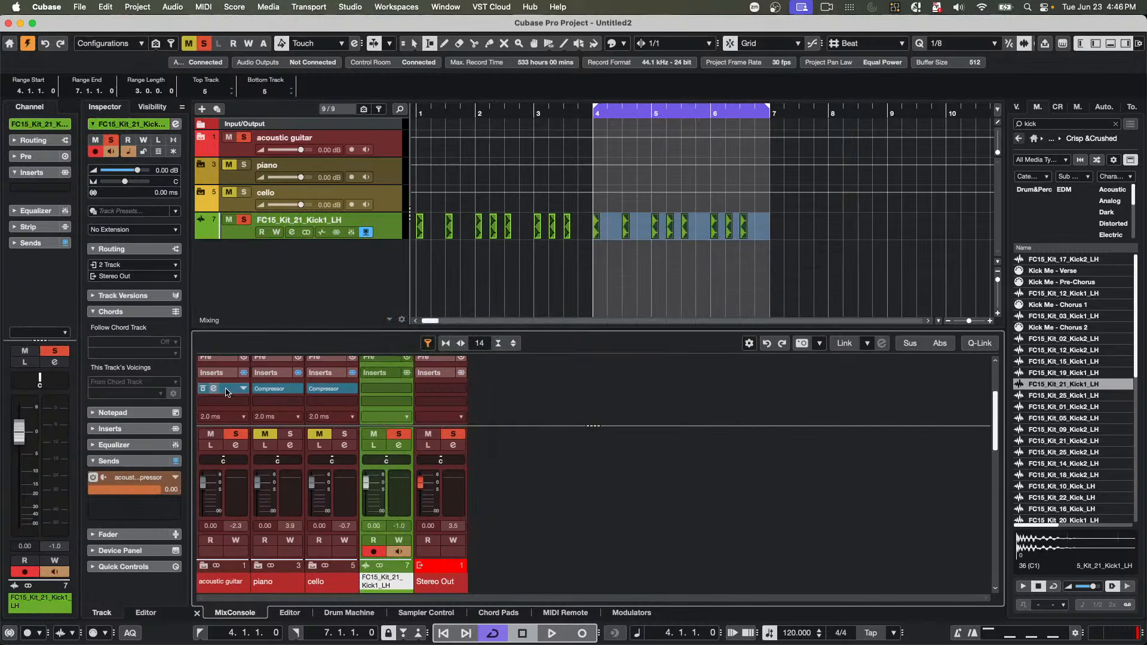
click(226, 392)
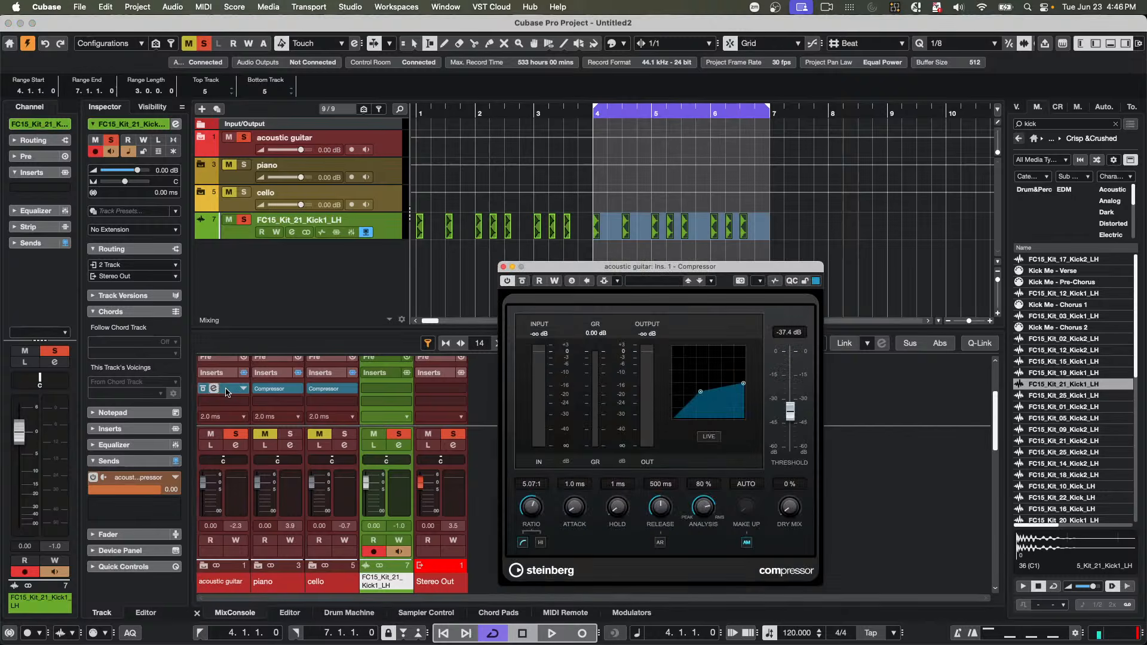
click(617, 282)
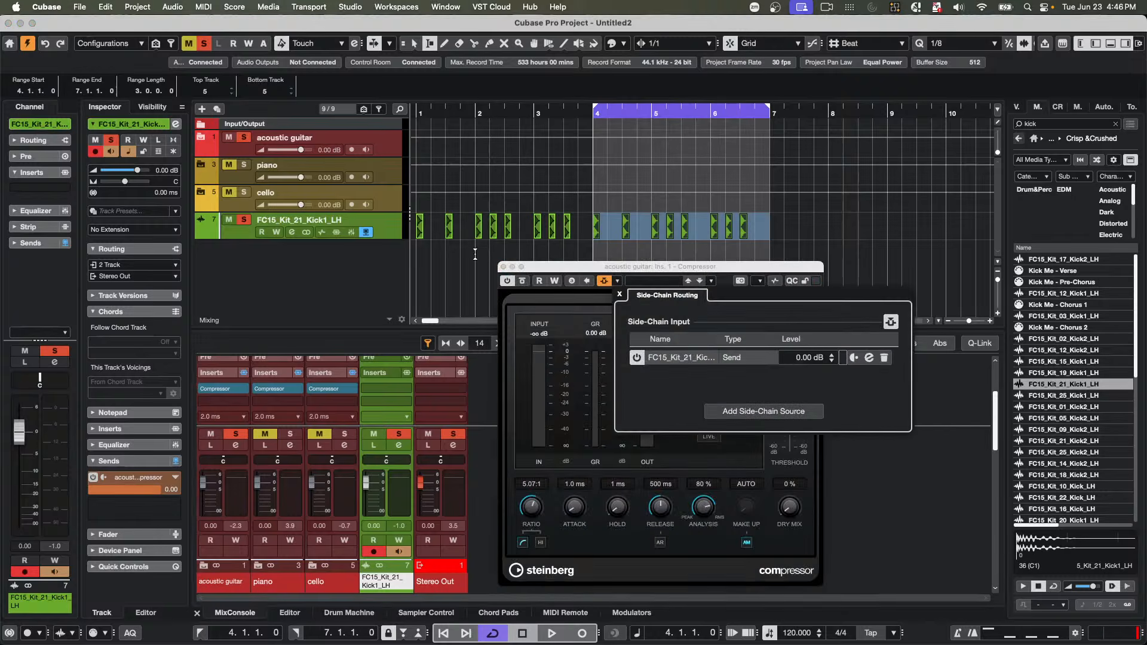
click(427, 260)
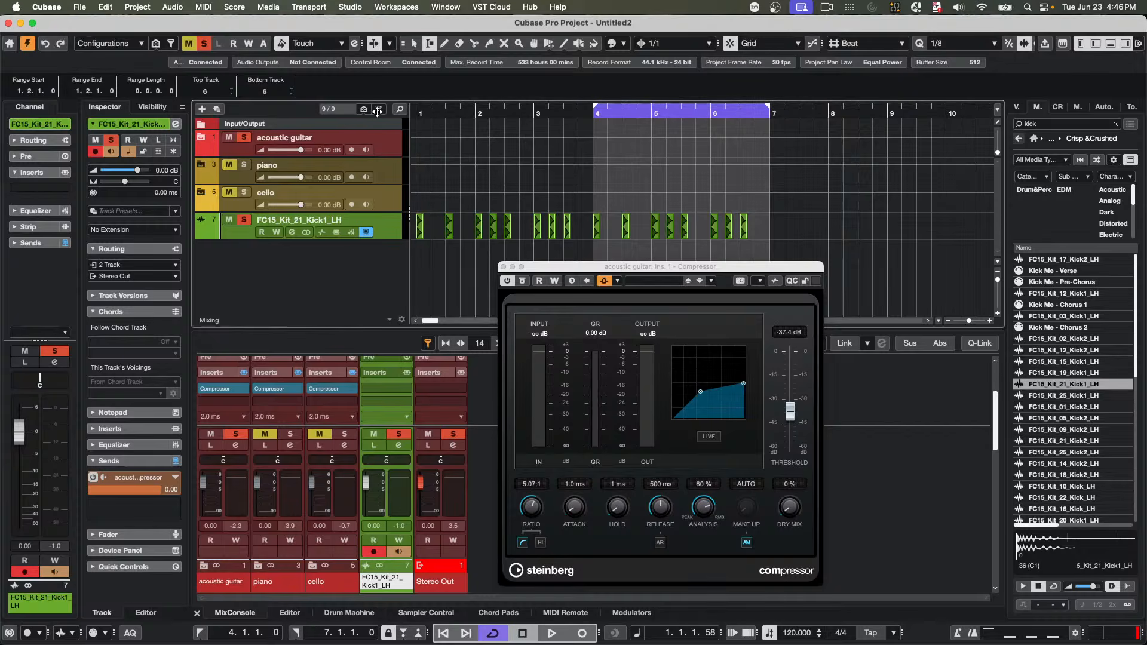
- During playback, set the acoustic guitar Compressor's release to 787 ms and its attack to 0.1 ms
key(space)
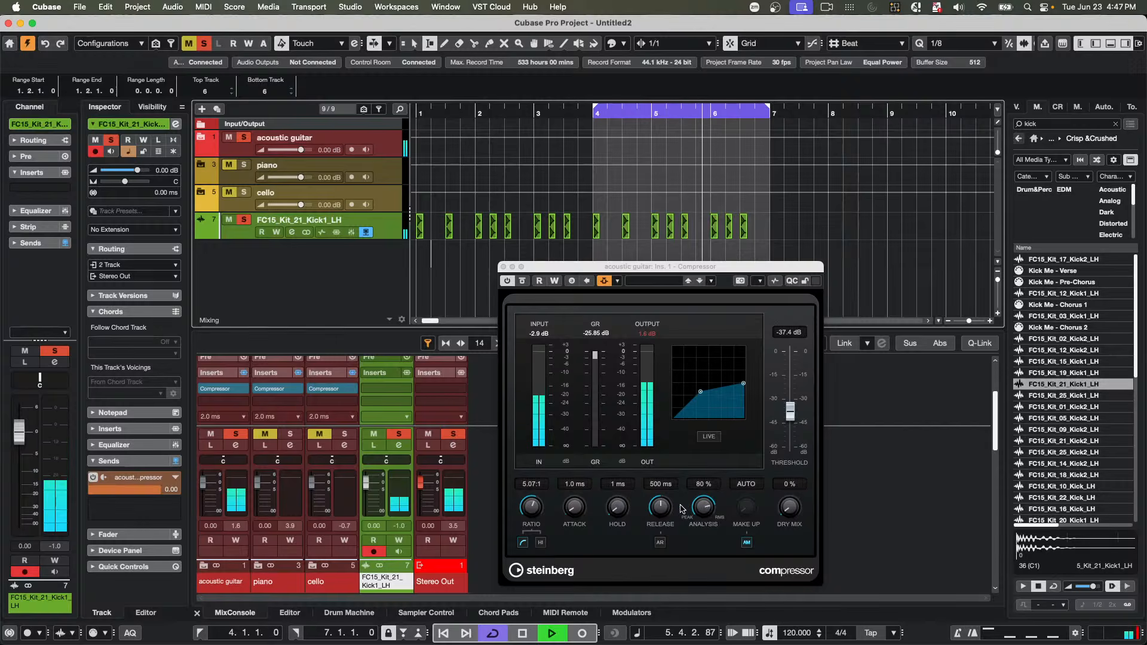
drag(666, 509, 668, 474)
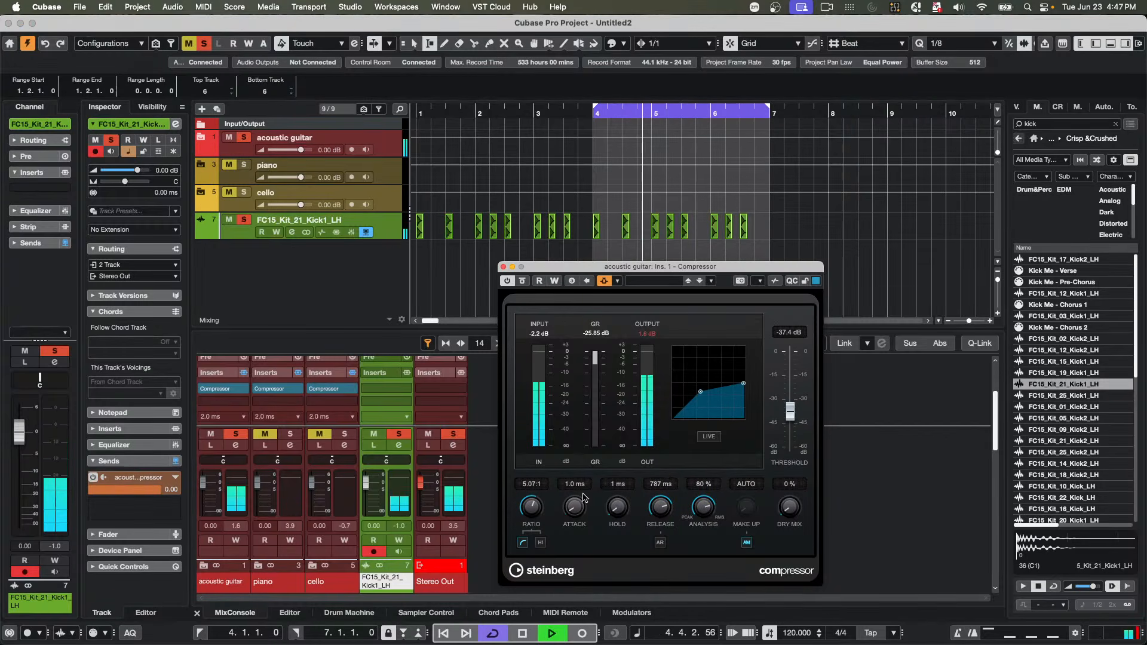
drag(574, 506, 572, 514)
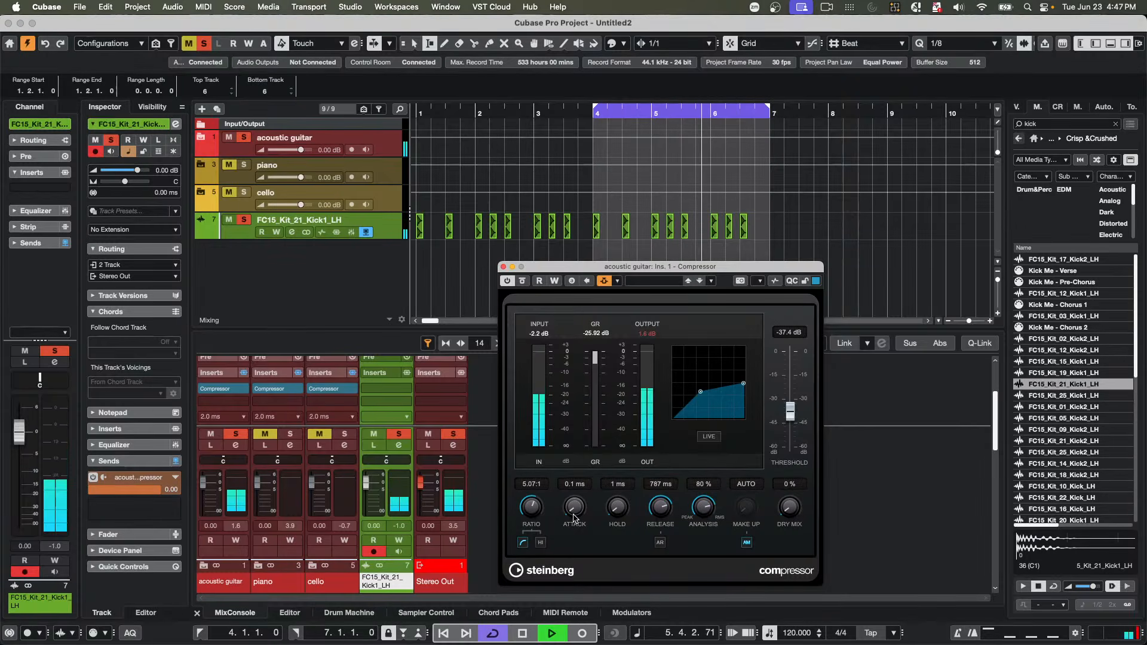
mouse_move(302, 394)
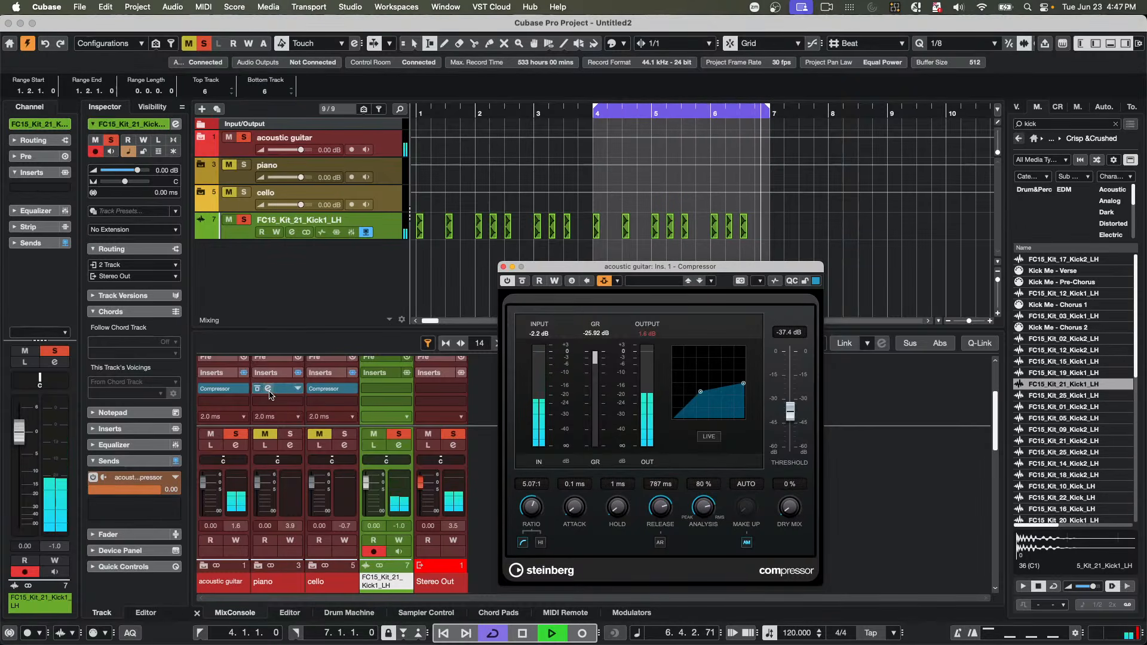
key(space)
- Activate side-chaining on the piano group's Compressor and add FC15_Kit_21_Kick1_LH as its source
click(287, 389)
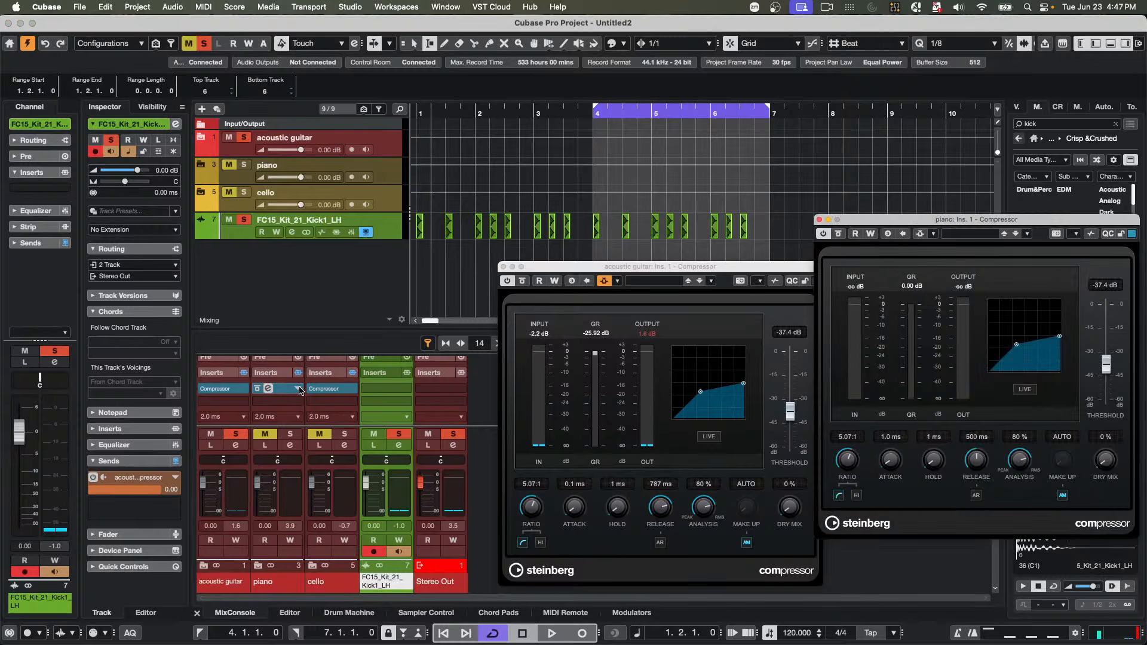
click(935, 237)
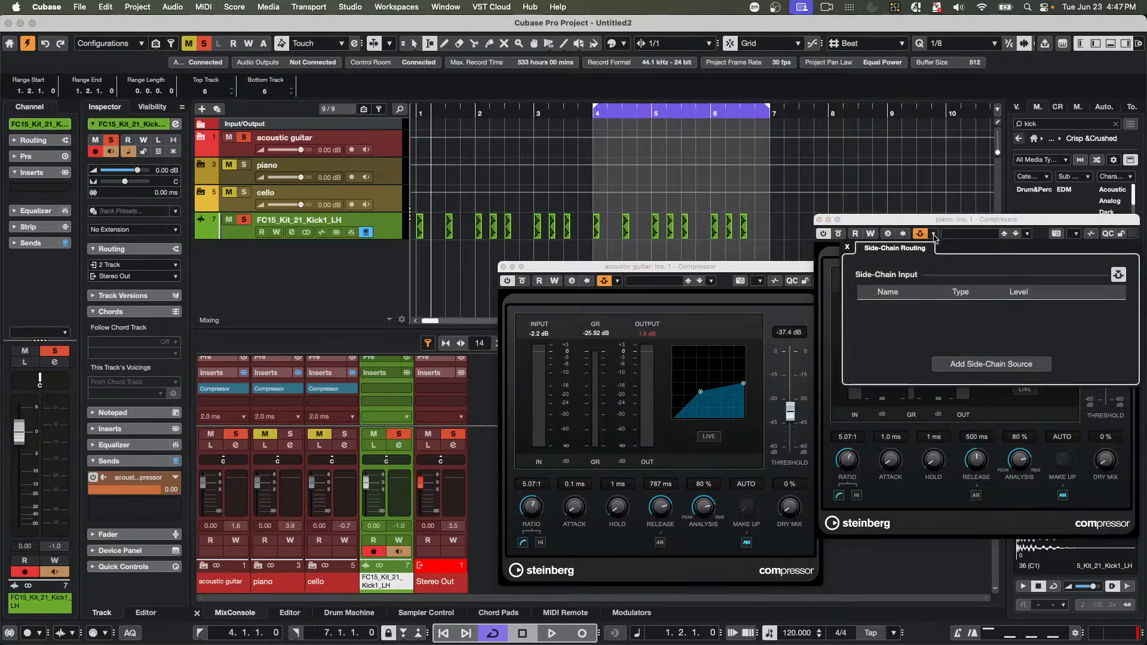
click(979, 368)
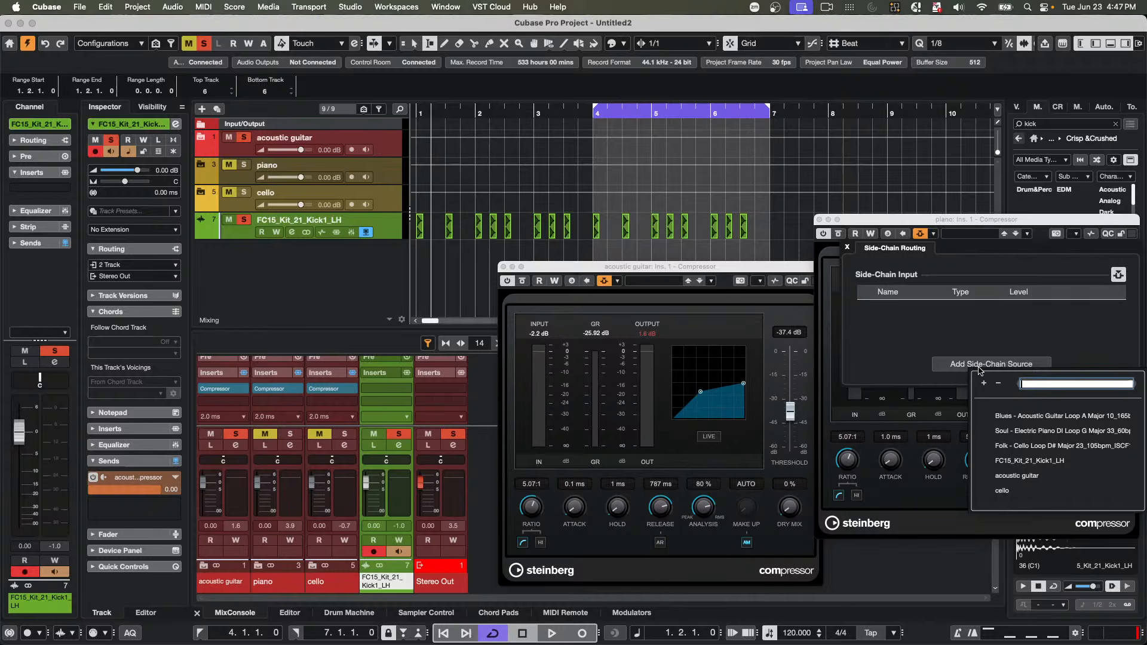
click(1027, 463)
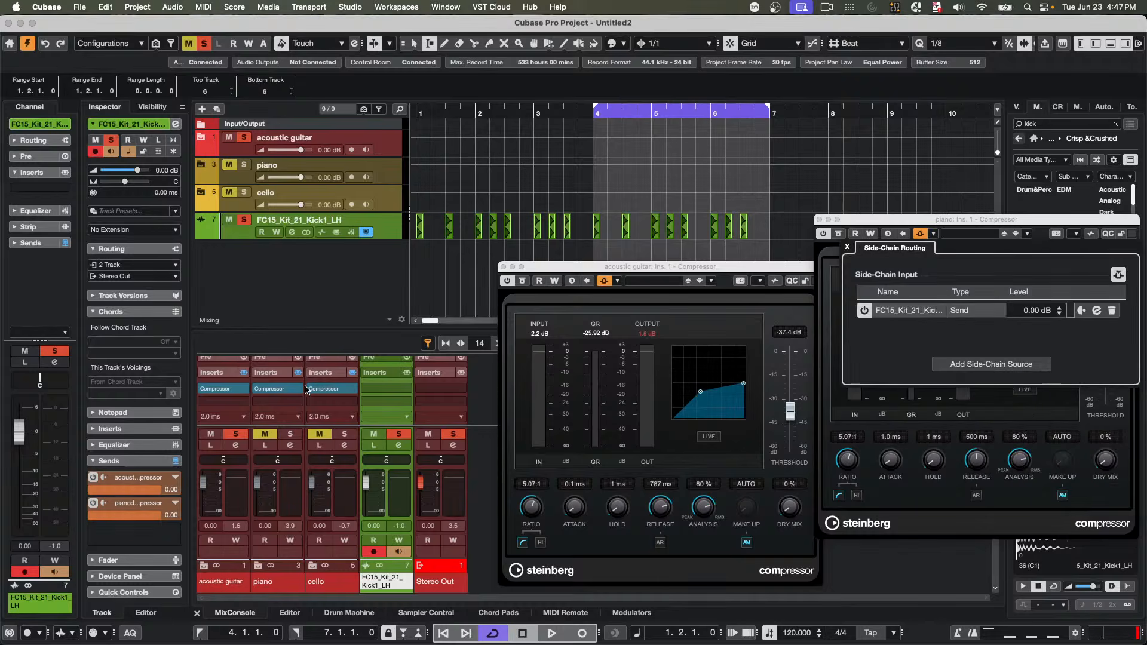
- Activate side-chaining on the cello group's Compressor and add FC15_Kit_21_Kick1_LH as its source
click(335, 394)
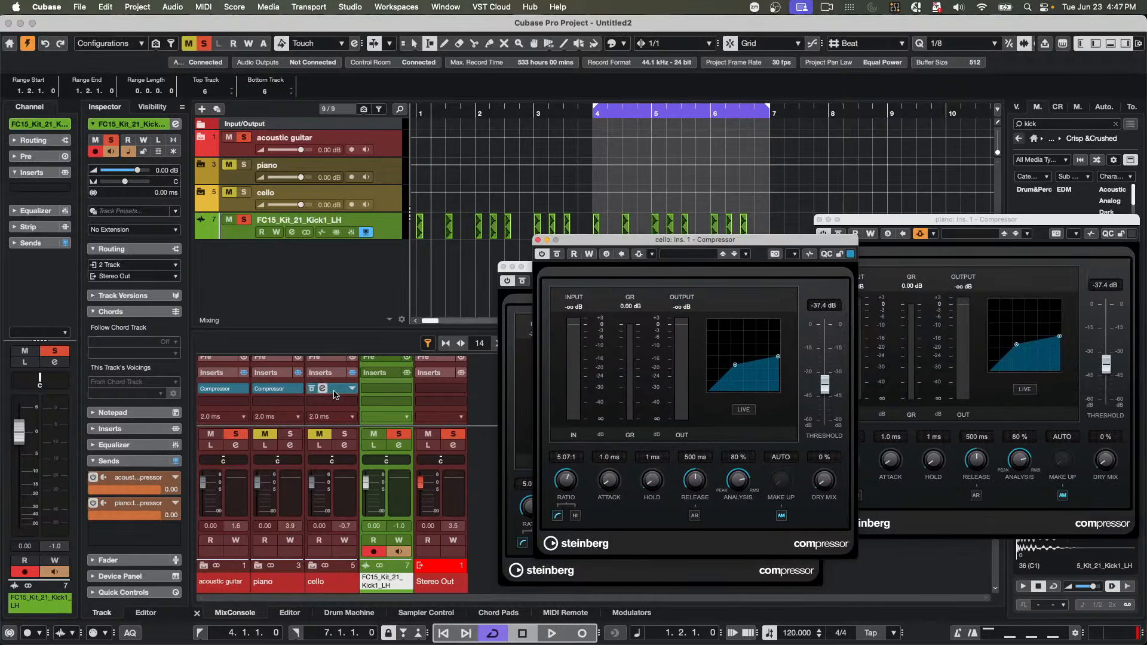
click(639, 254)
click(652, 255)
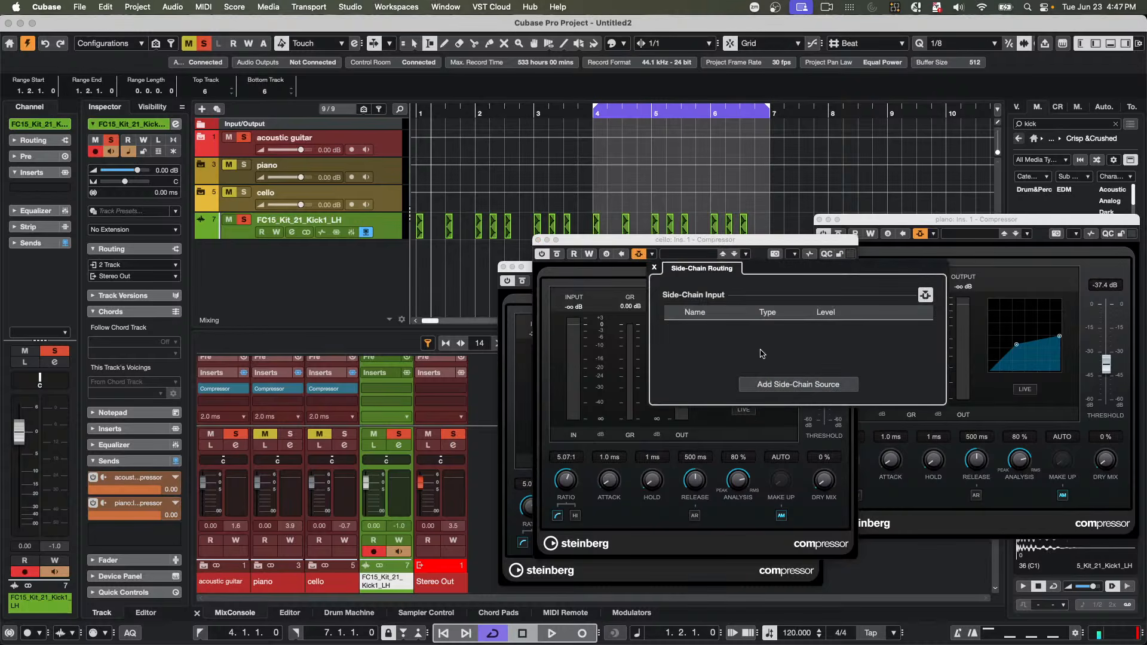
click(810, 385)
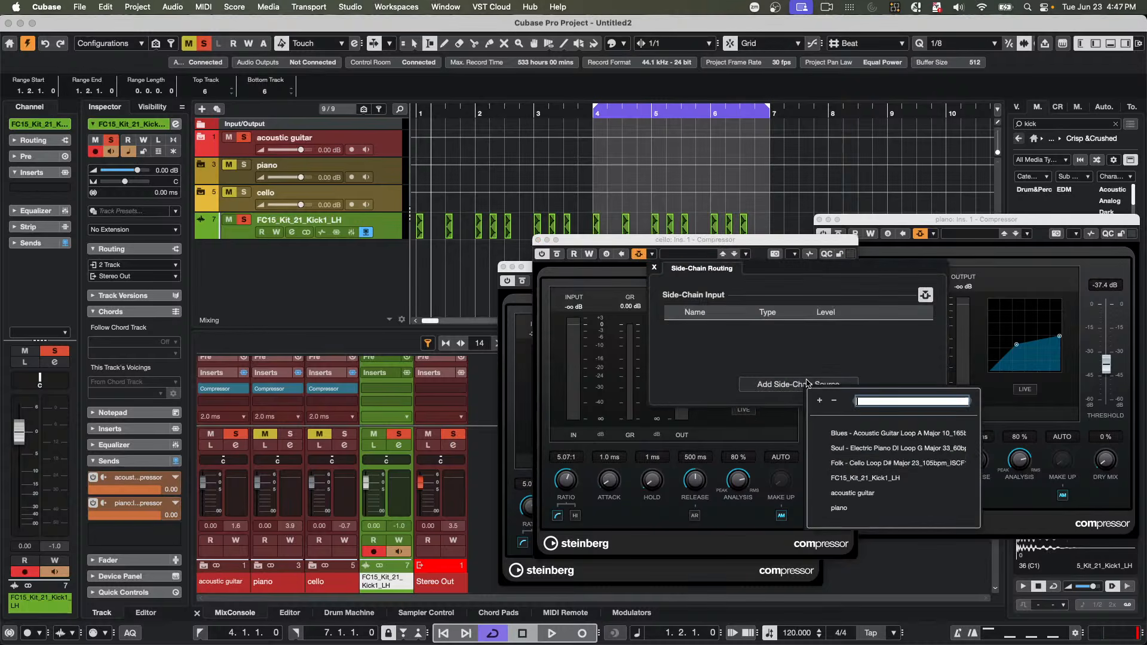
click(849, 477)
- During playback, lower the Compressor threshold to -45.7 dB on the acoustic guitar and -49.2 dB on the cello
click(422, 116)
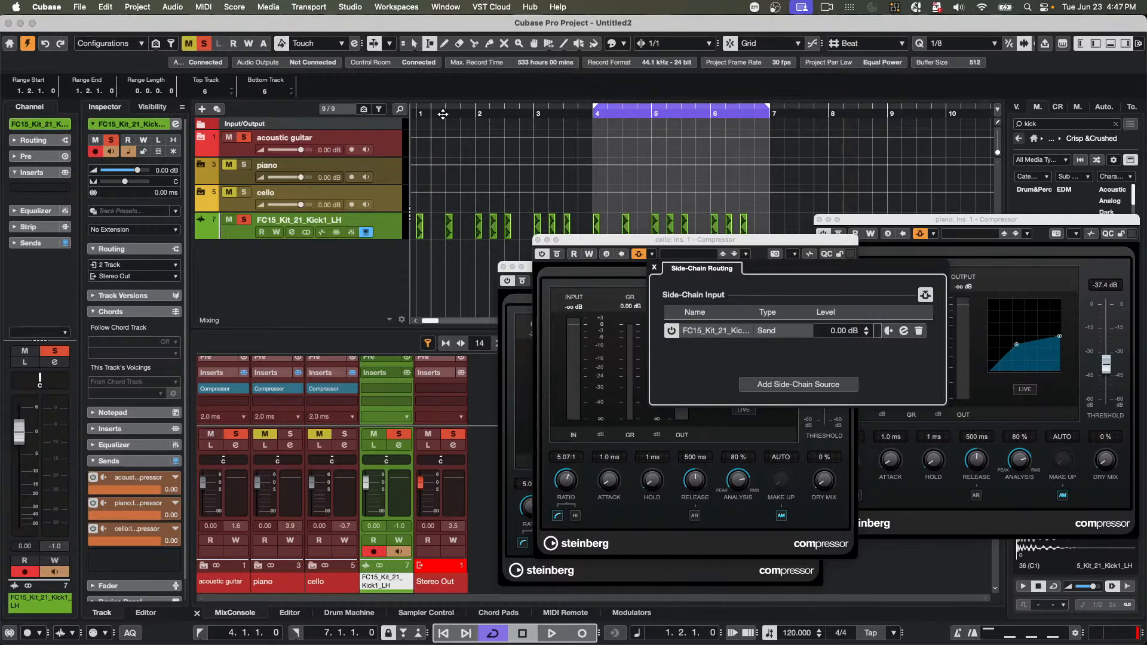
key(space)
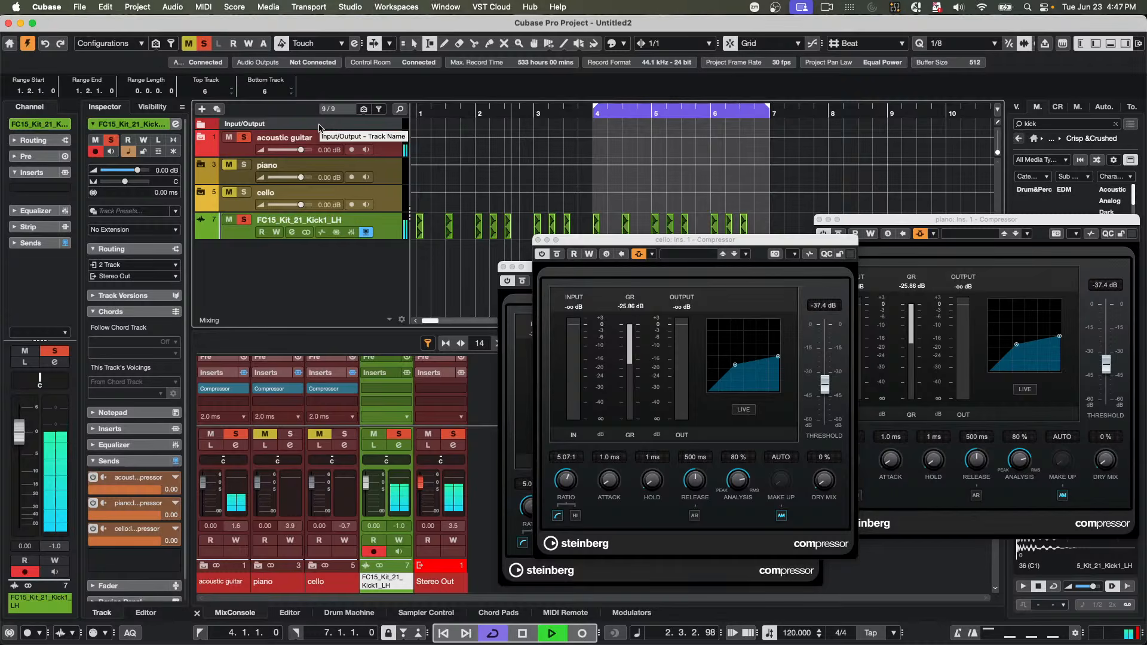
click(527, 268)
drag(526, 268, 149, 214)
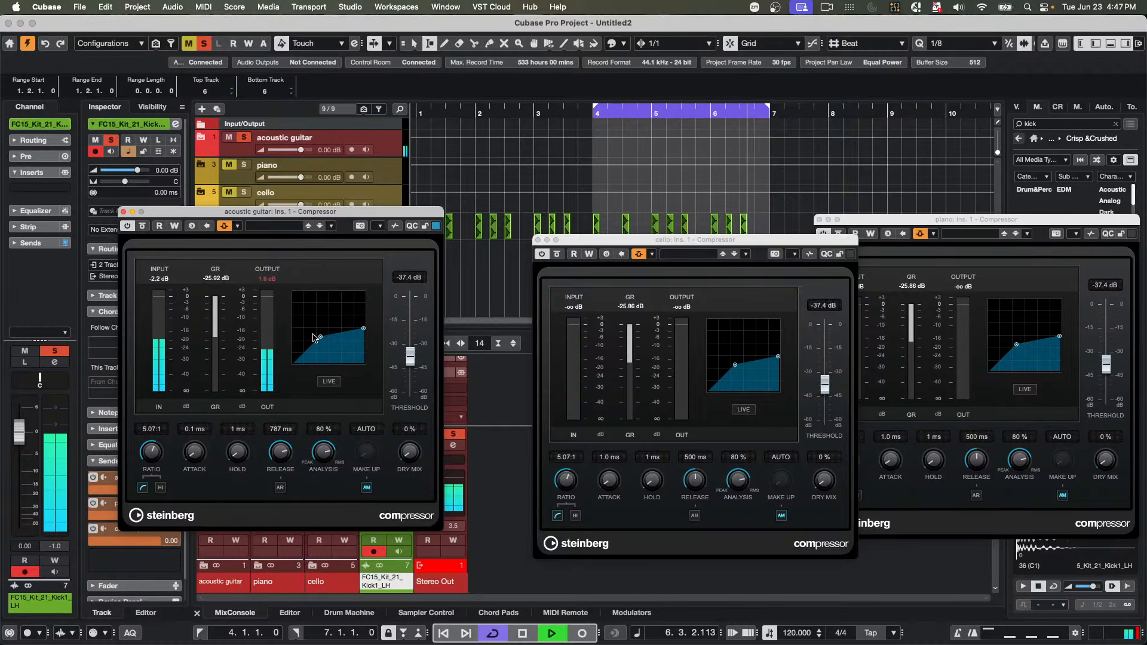
drag(320, 337, 312, 350)
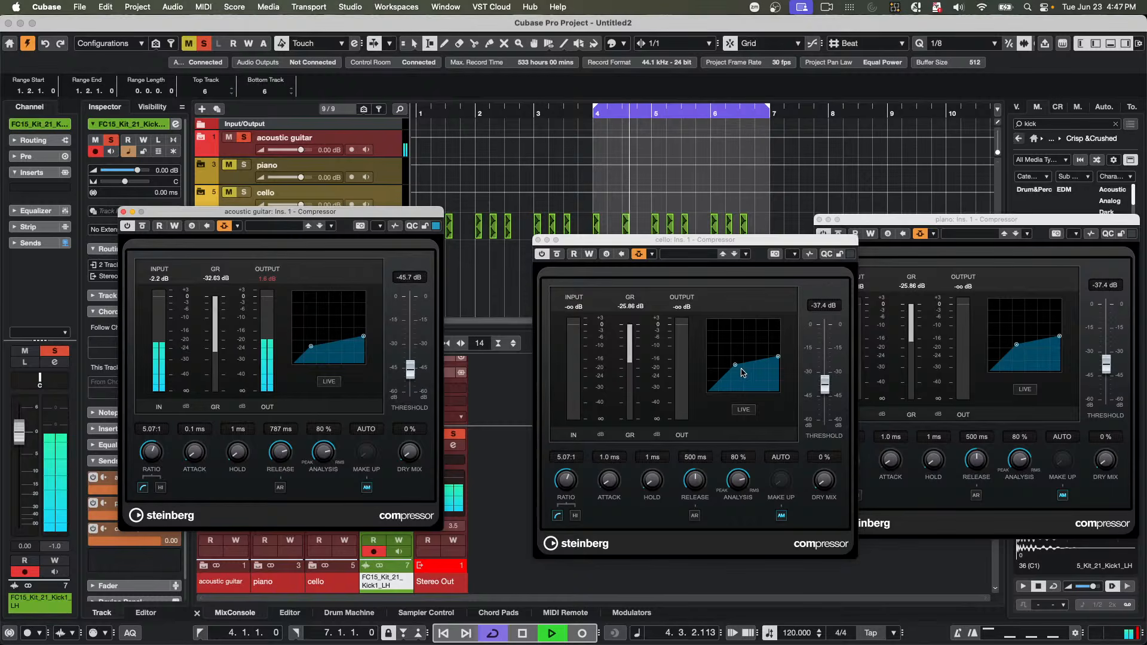
drag(735, 365, 734, 381)
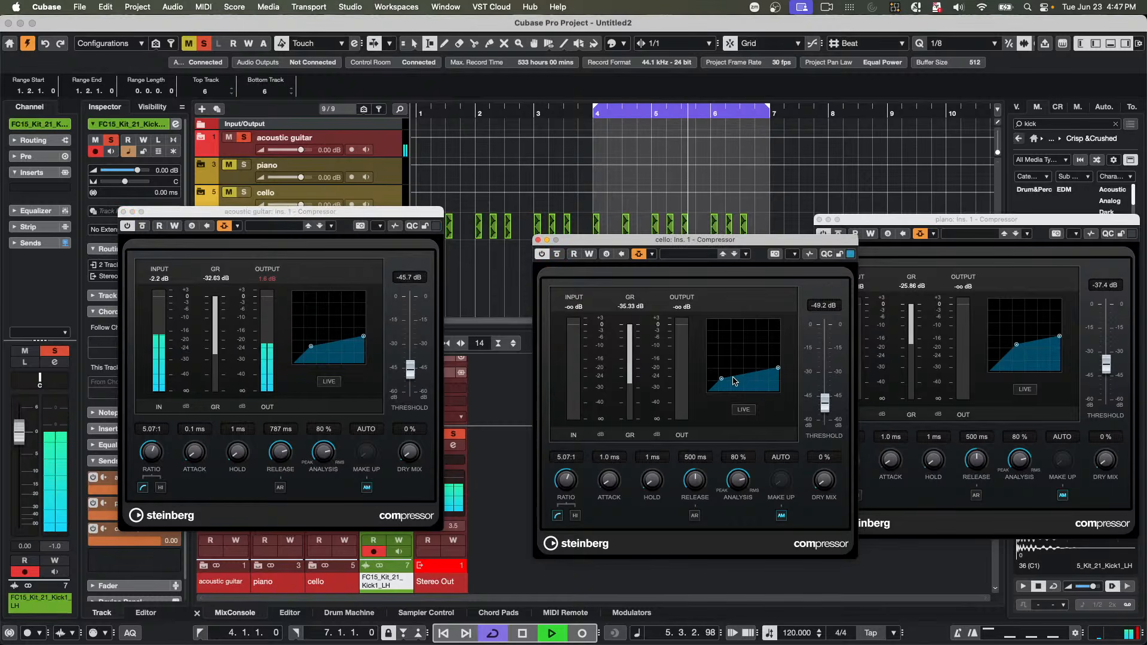
- Mute the acoustic guitar folder, solo the piano and cello folders, and extend the cycle range back to bar 1
click(229, 137)
click(244, 164)
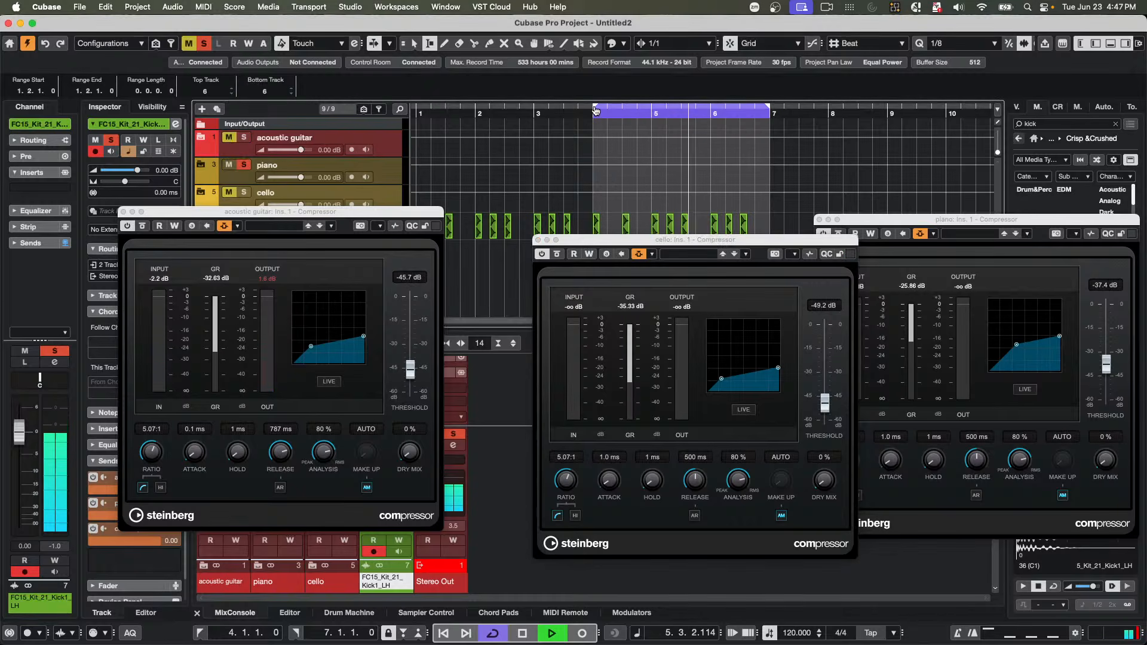
drag(595, 107, 417, 108)
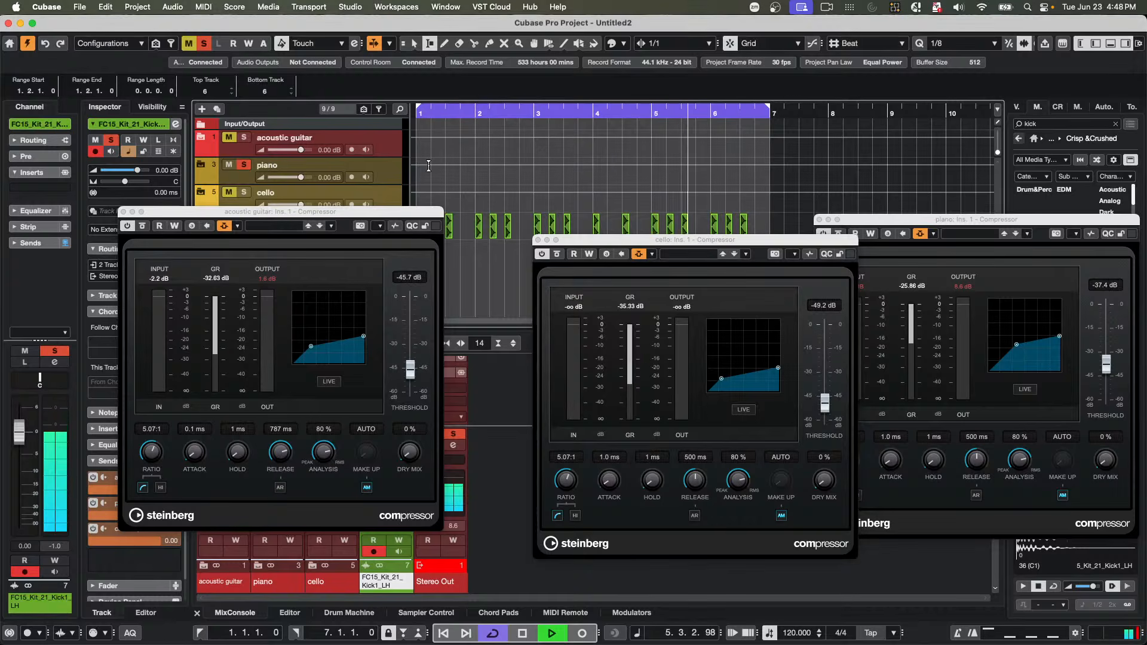
click(245, 192)
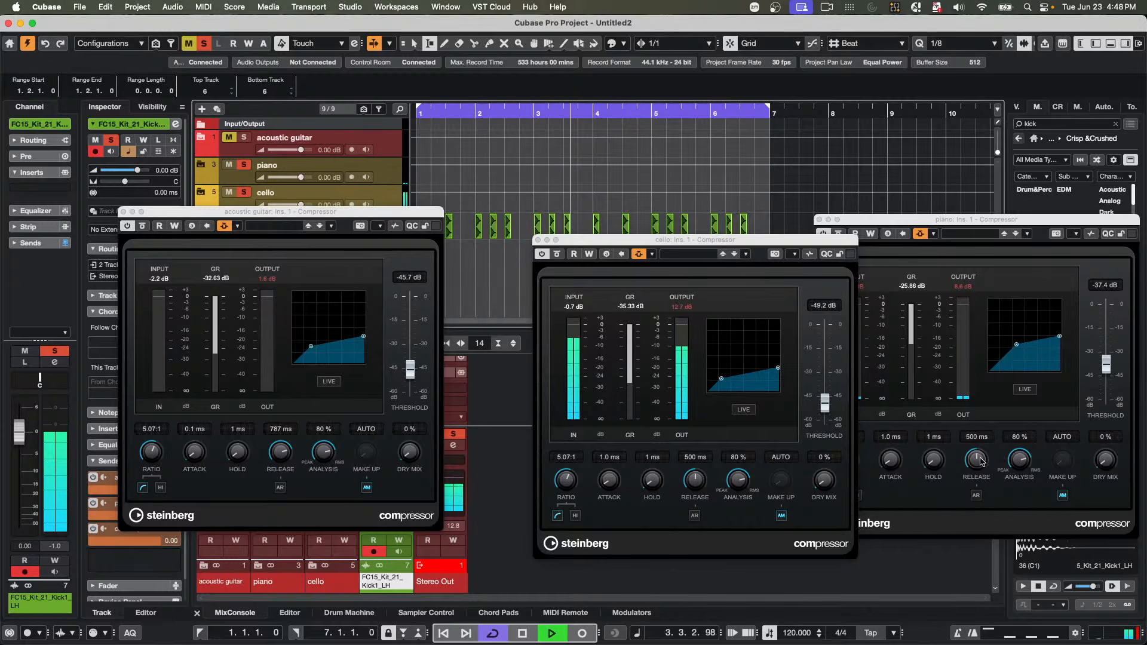
- Set the piano Compressor's release to 941 ms and its threshold to -51.6 dB, and stop playback
drag(976, 459, 983, 410)
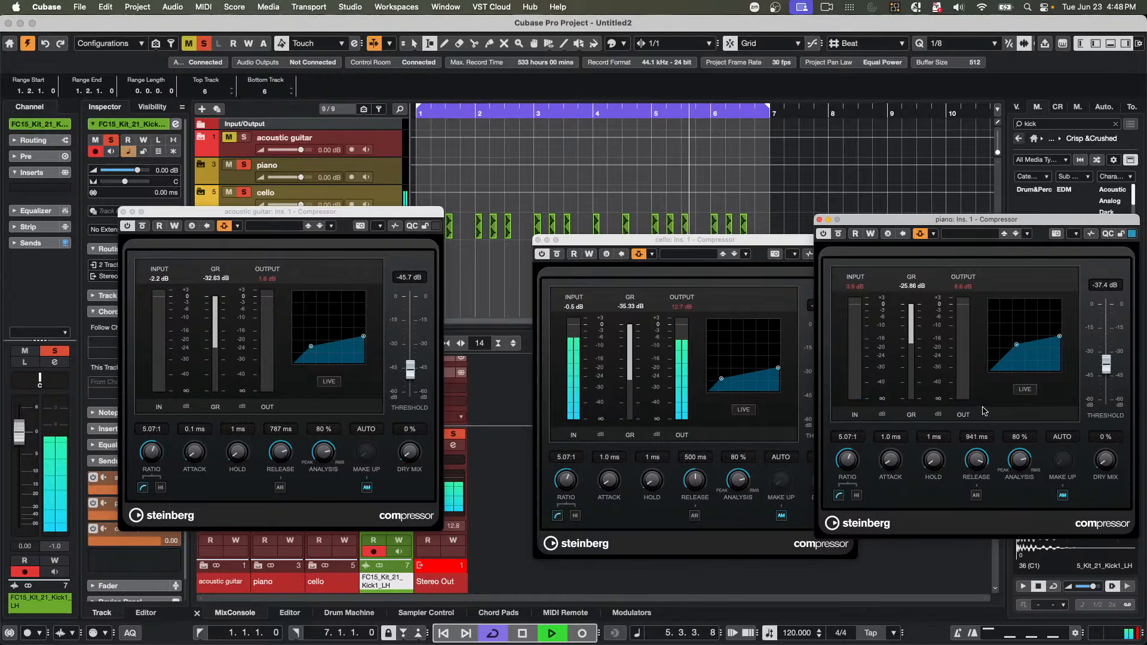
drag(1017, 345, 1013, 363)
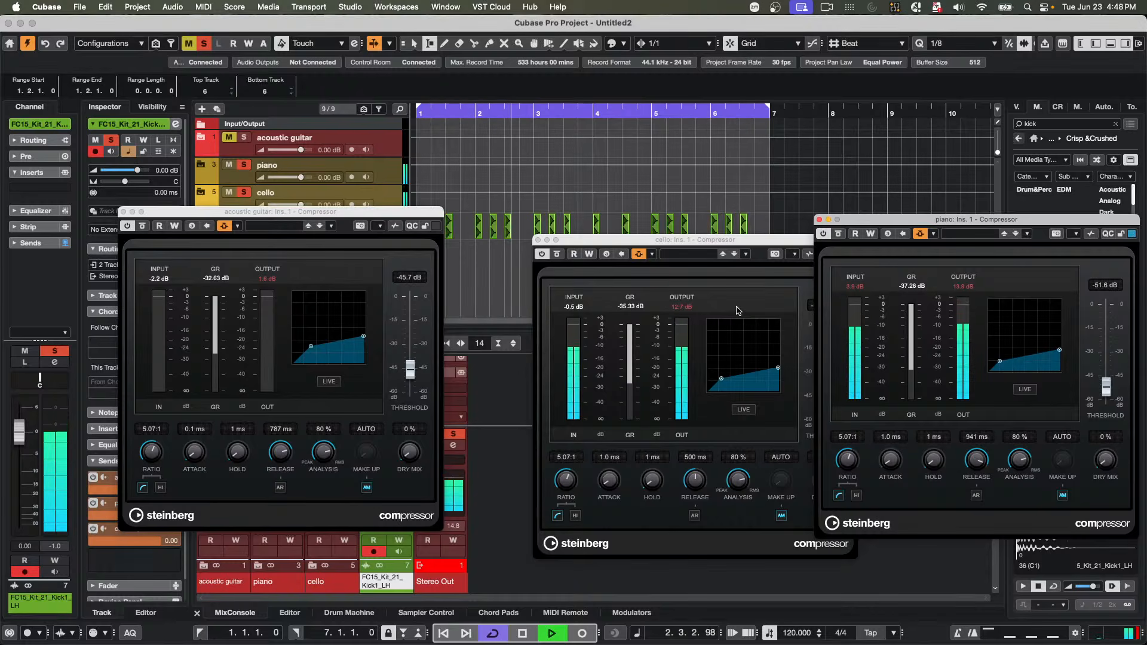
key(space)
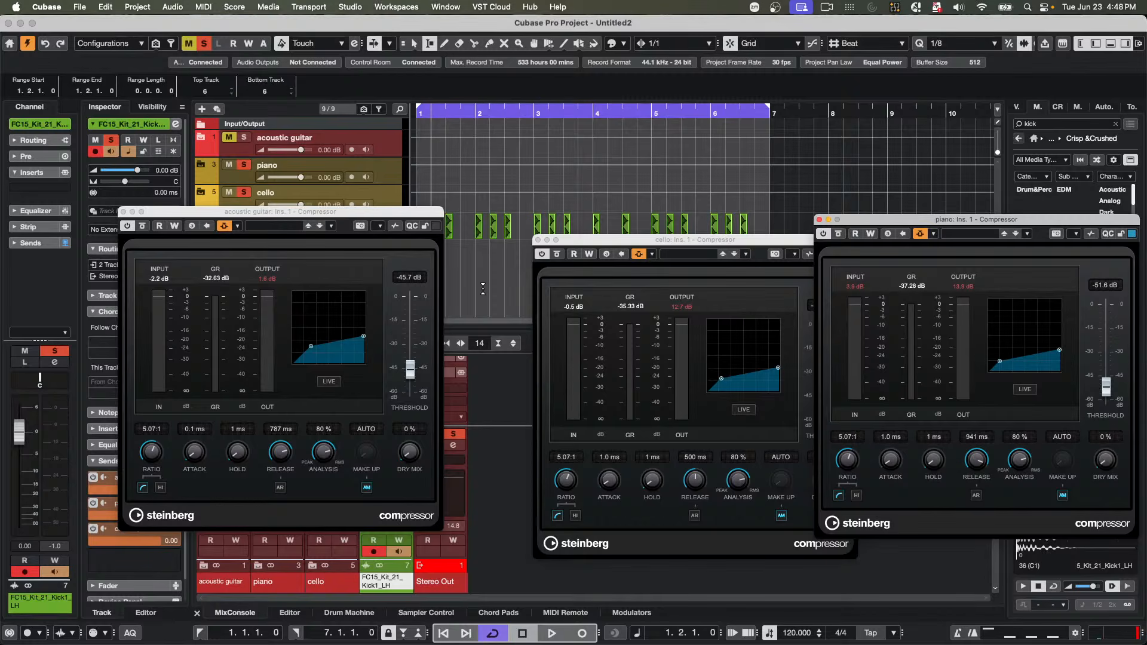
- Expand the acoustic guitar folder and move the cello and piano Compressor windows clear of the media browser
drag(651, 245, 583, 216)
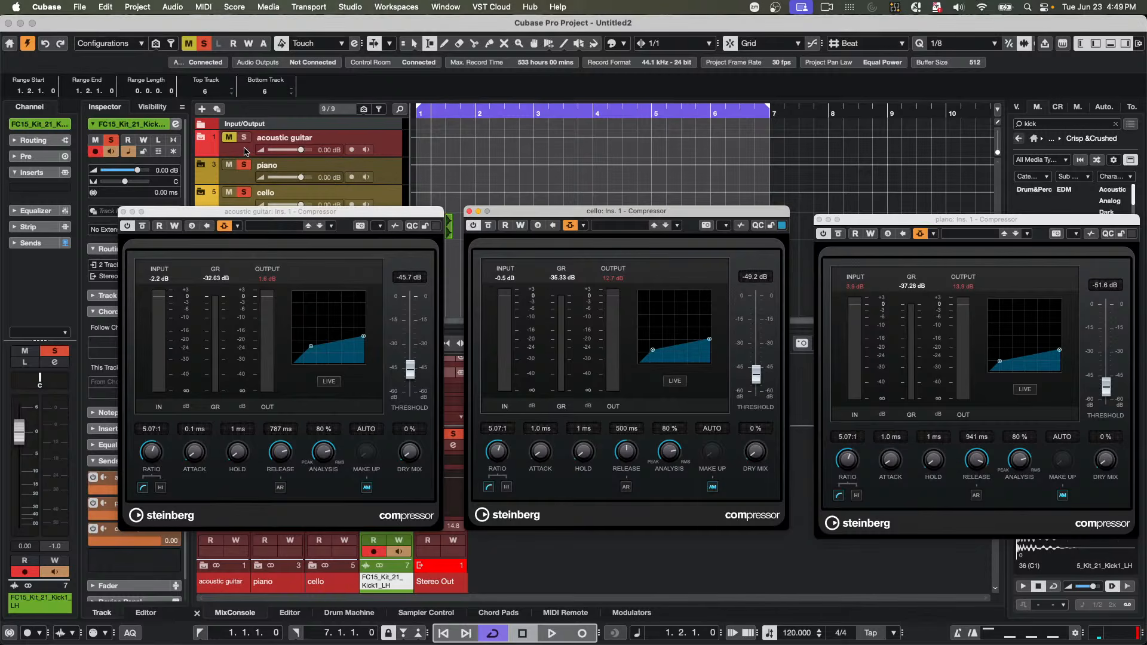
click(200, 138)
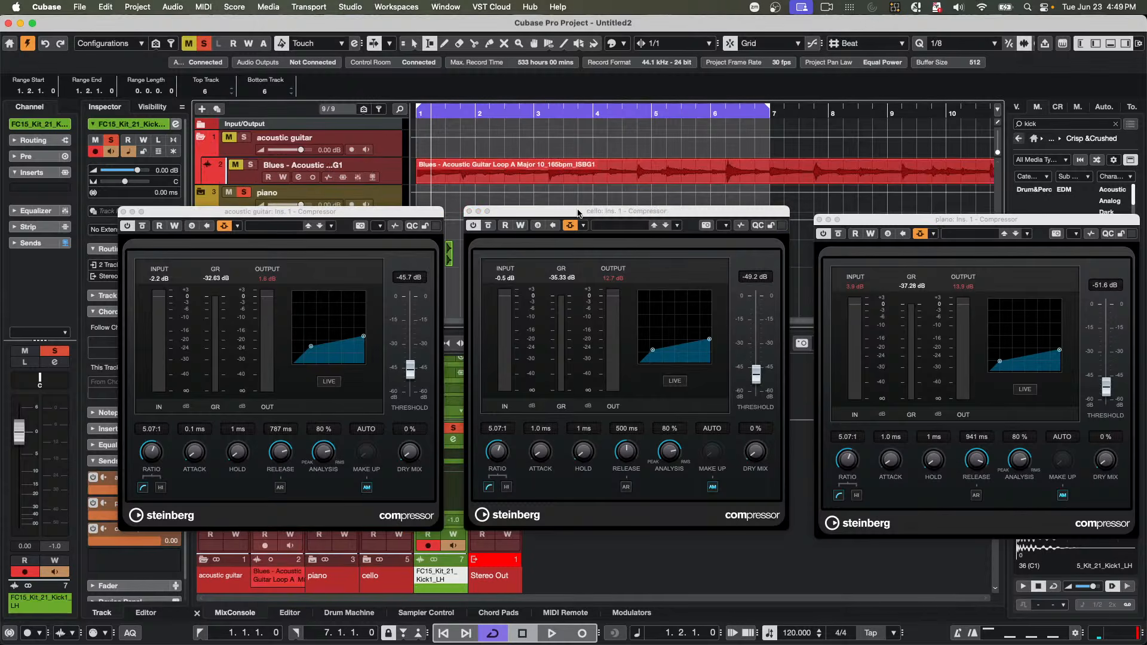
click(578, 213)
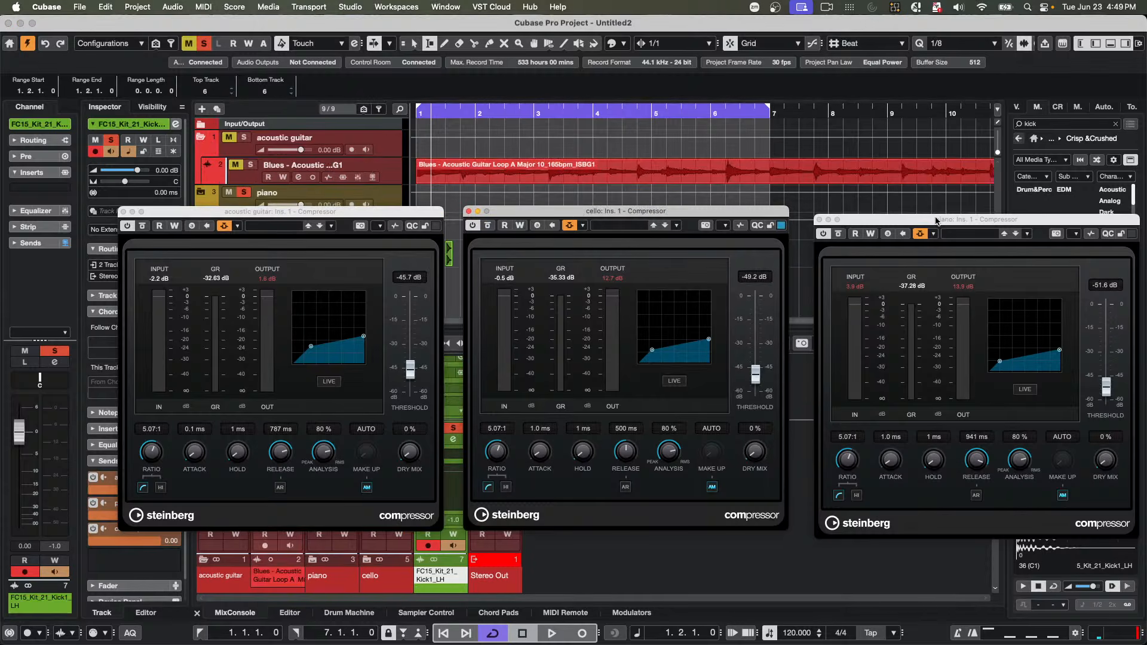
drag(936, 221, 679, 275)
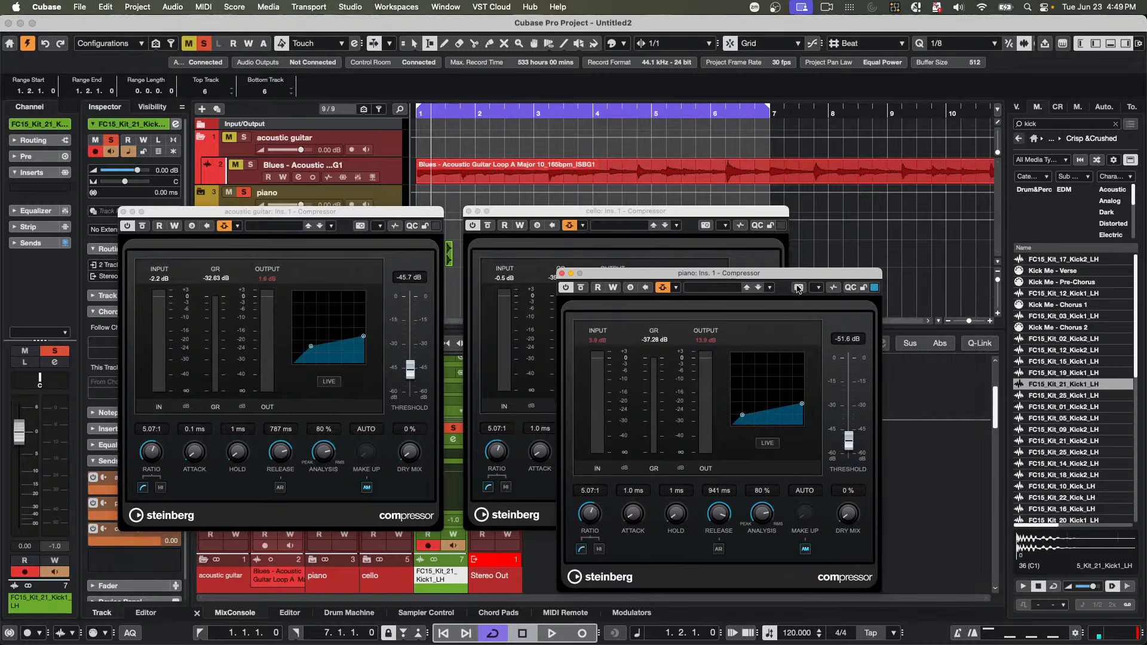
- Browse the Loops & Samples library to the Pro Inst Bundle set, clear the kick search, and filter to the Accordion category
click(1019, 139)
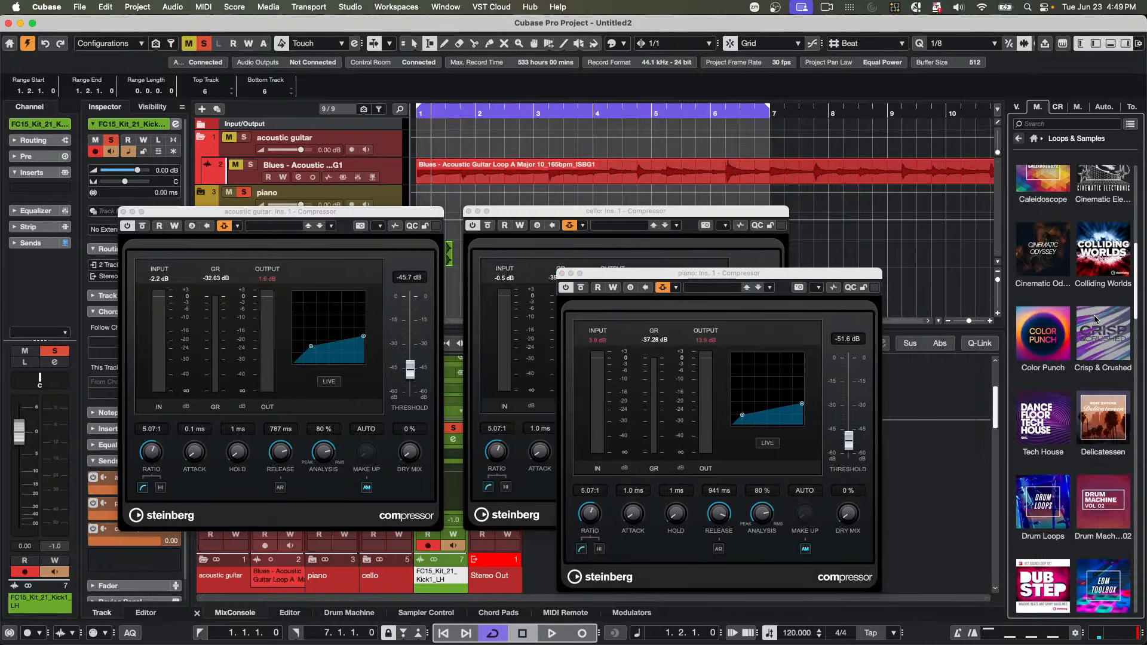
scroll(1085, 434, down, 3)
scroll(1088, 434, down, 15)
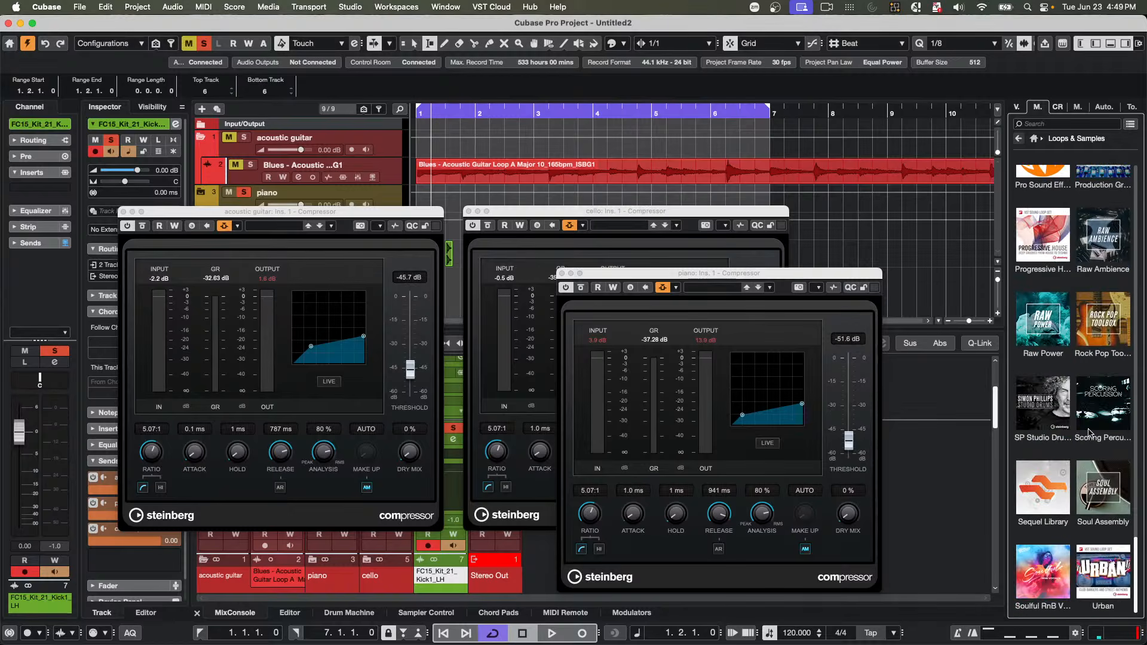
scroll(1089, 433, up, 3)
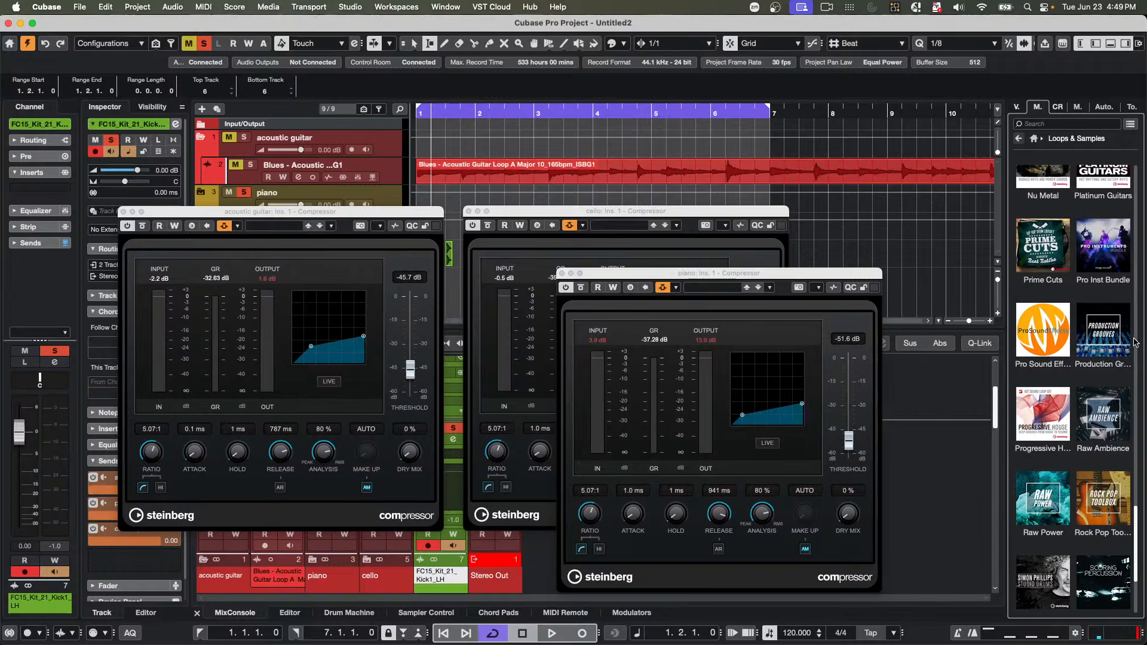
click(1110, 258)
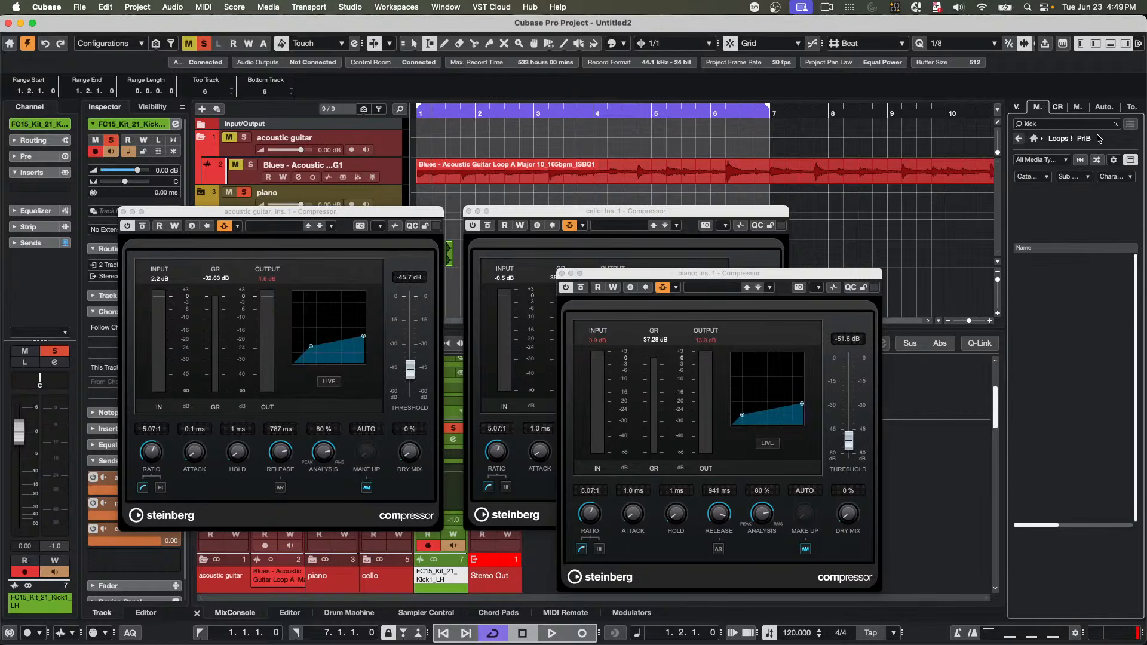
click(1115, 124)
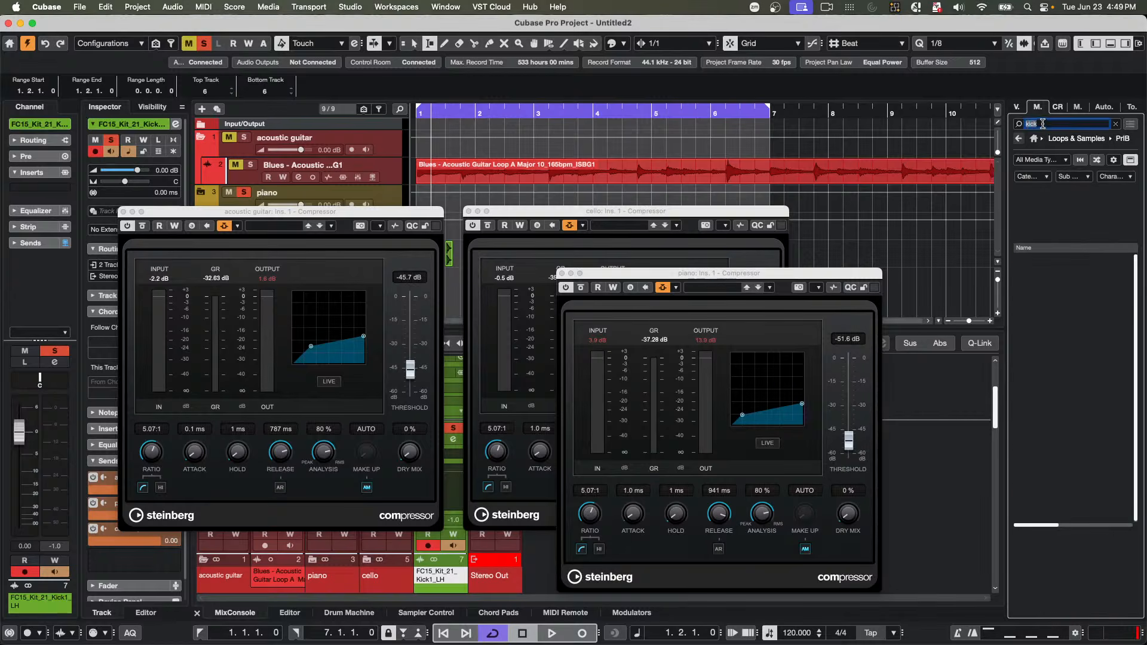
click(1033, 191)
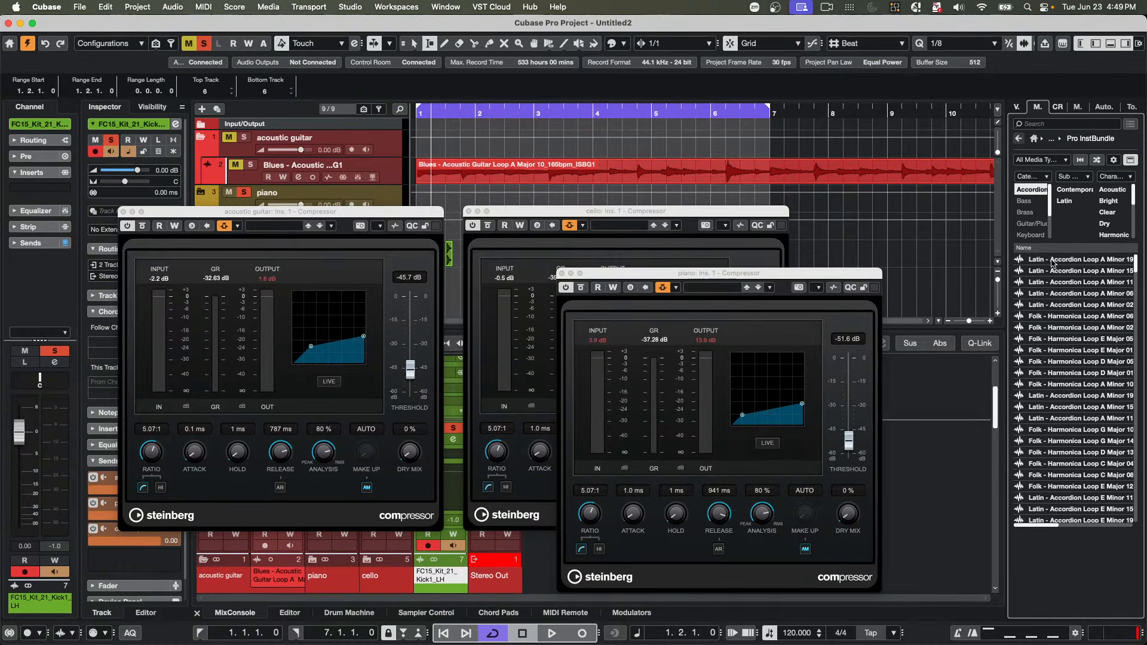
- Add the Folk - Harmonica Loop D Major 05 to the project and place its track directly below the Blues acoustic guitar track, outside the folder
click(1056, 363)
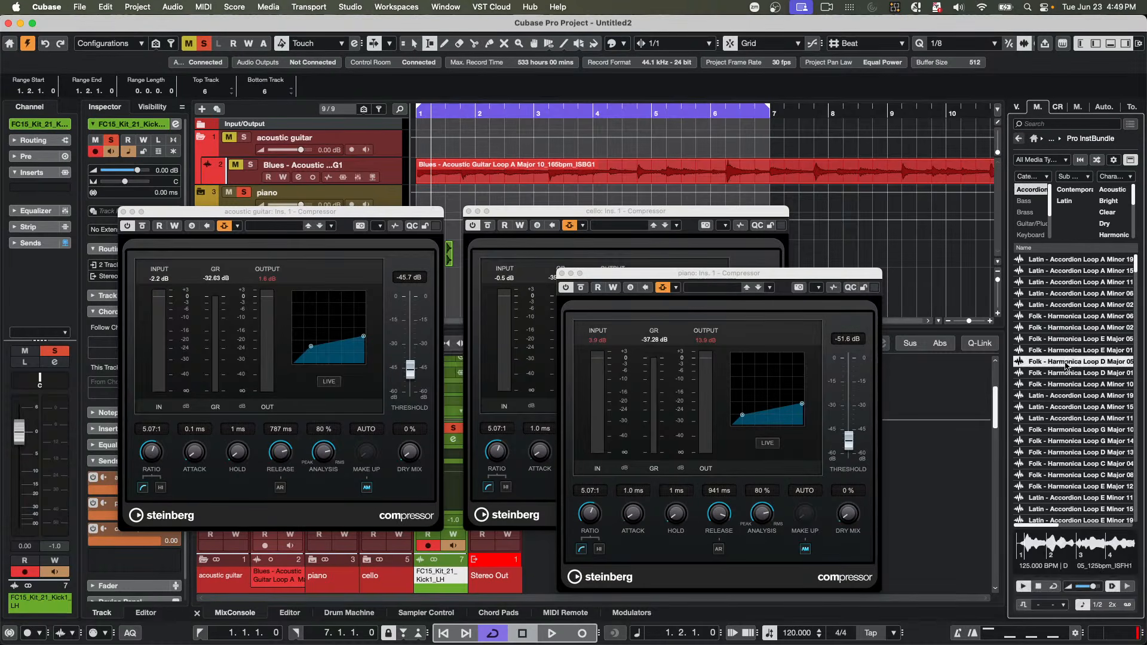
drag(1050, 365, 395, 190)
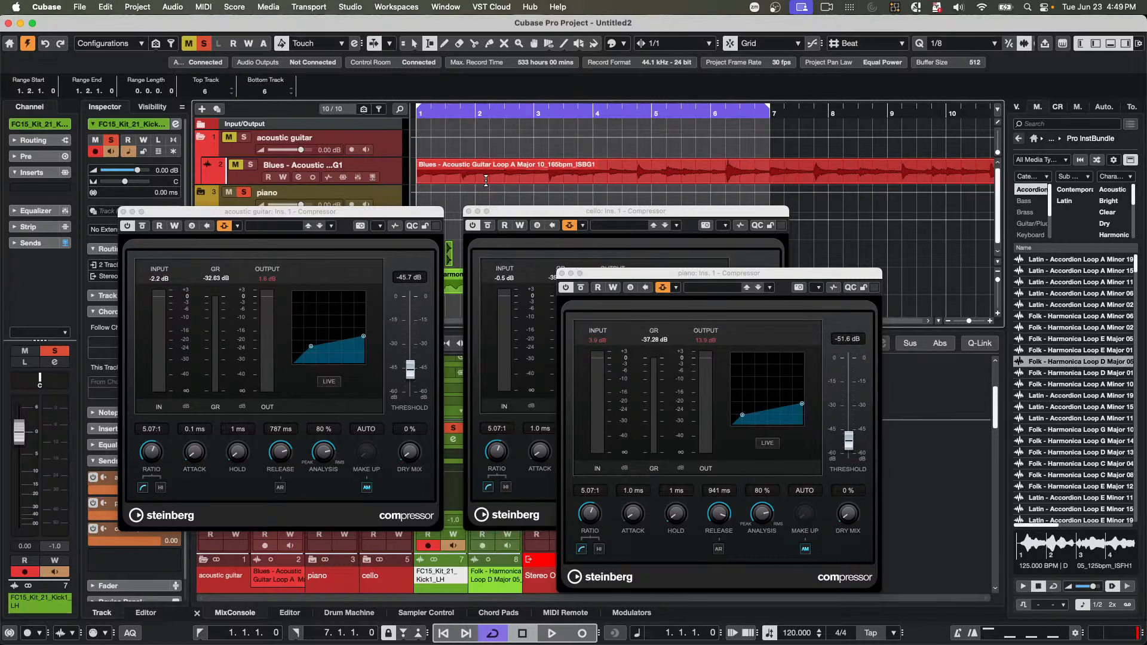
scroll(545, 185, down, 1)
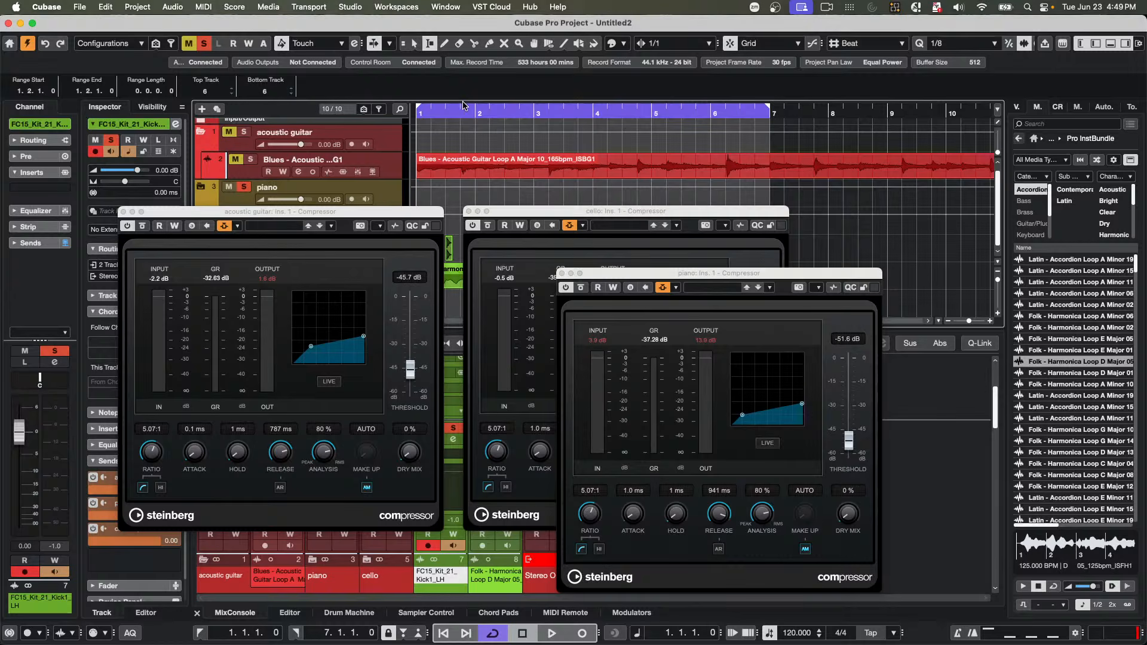
drag(465, 111, 468, 74)
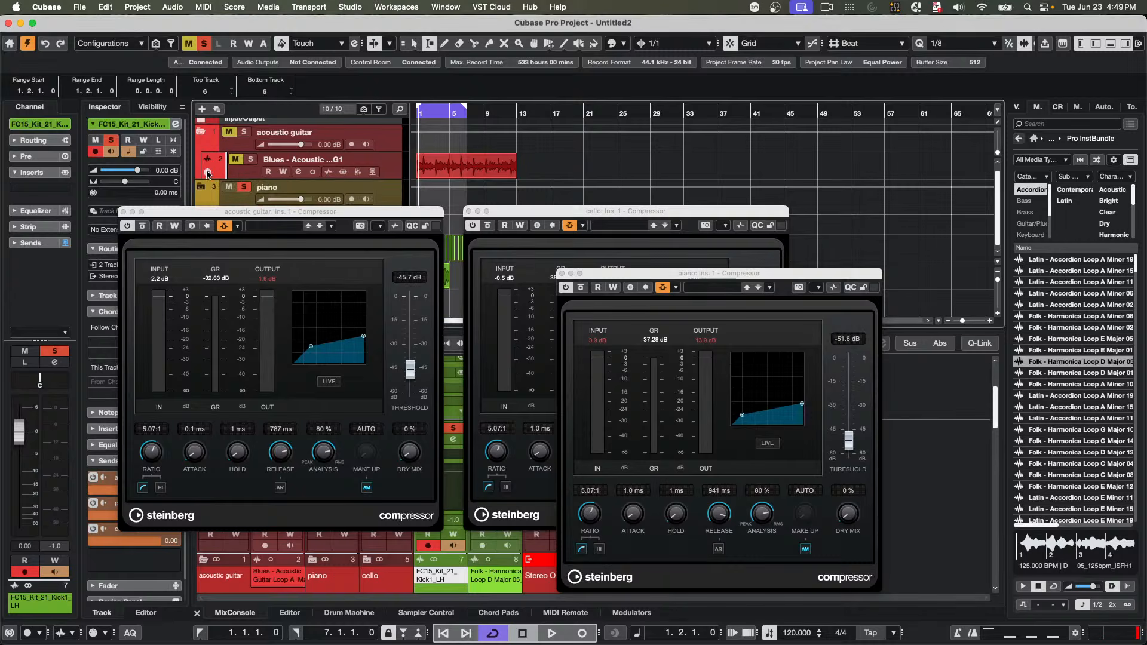
drag(269, 211, 310, 370)
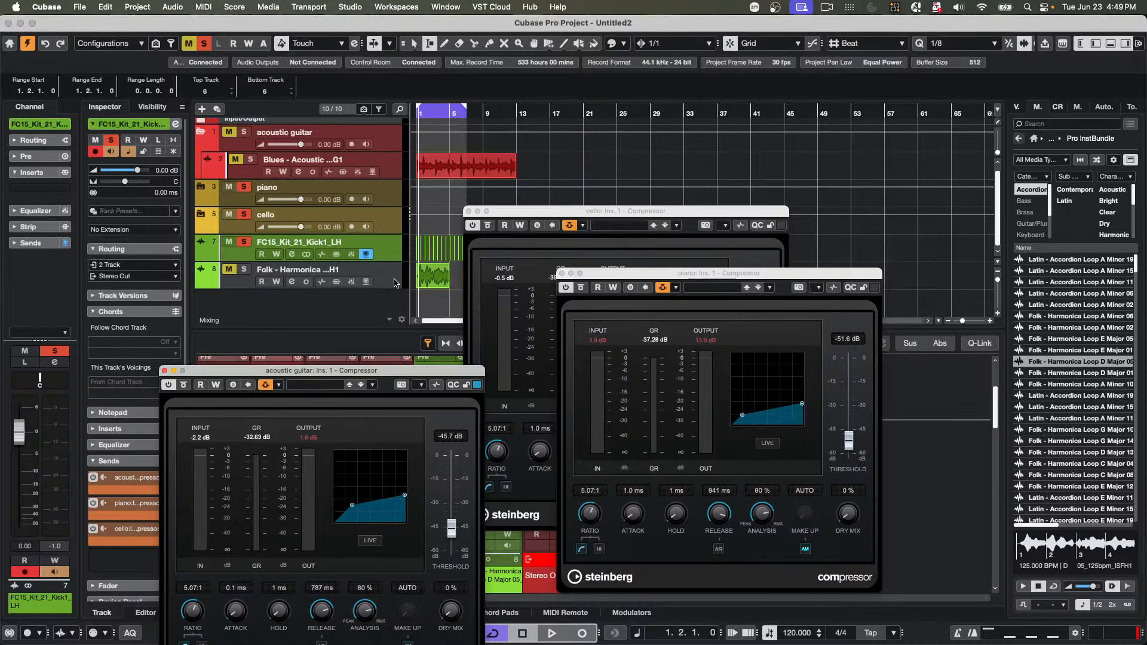
drag(395, 282, 390, 192)
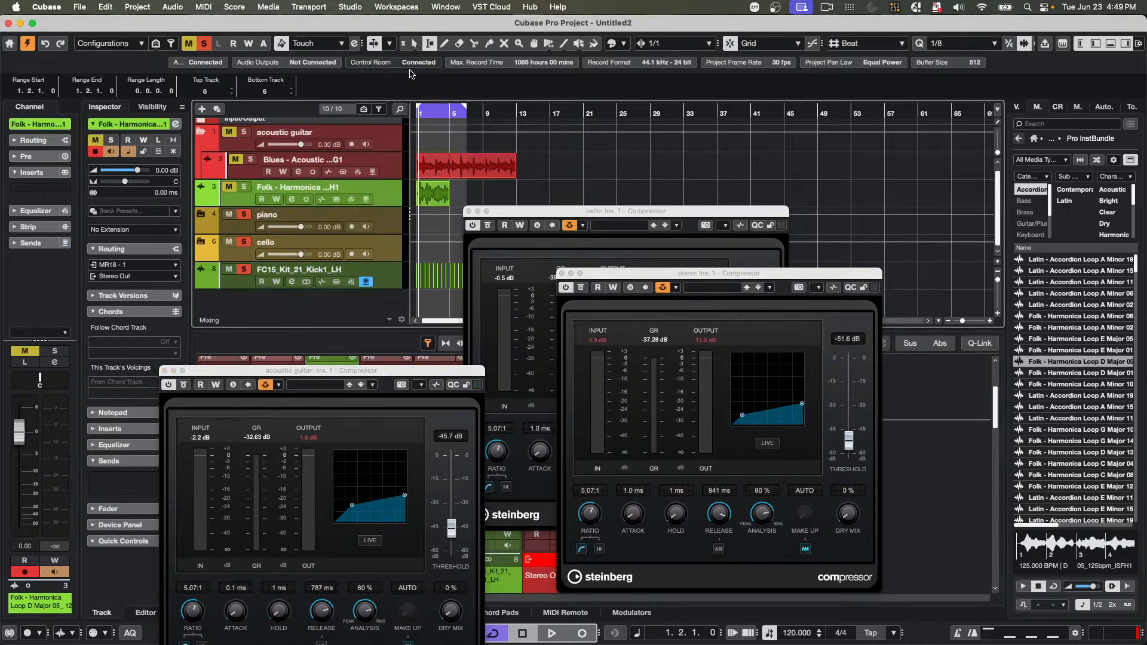
- During playback, unmute the acoustic guitar folder, its Blues loop track, and the harmonica track, and stop playback
click(428, 111)
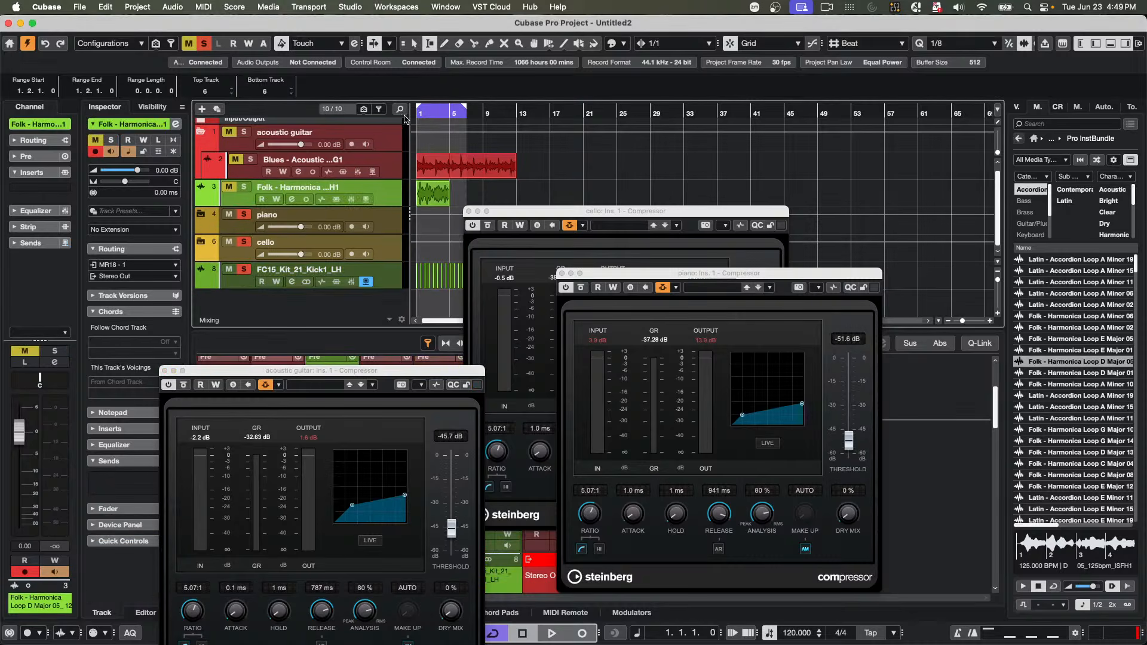
key(space)
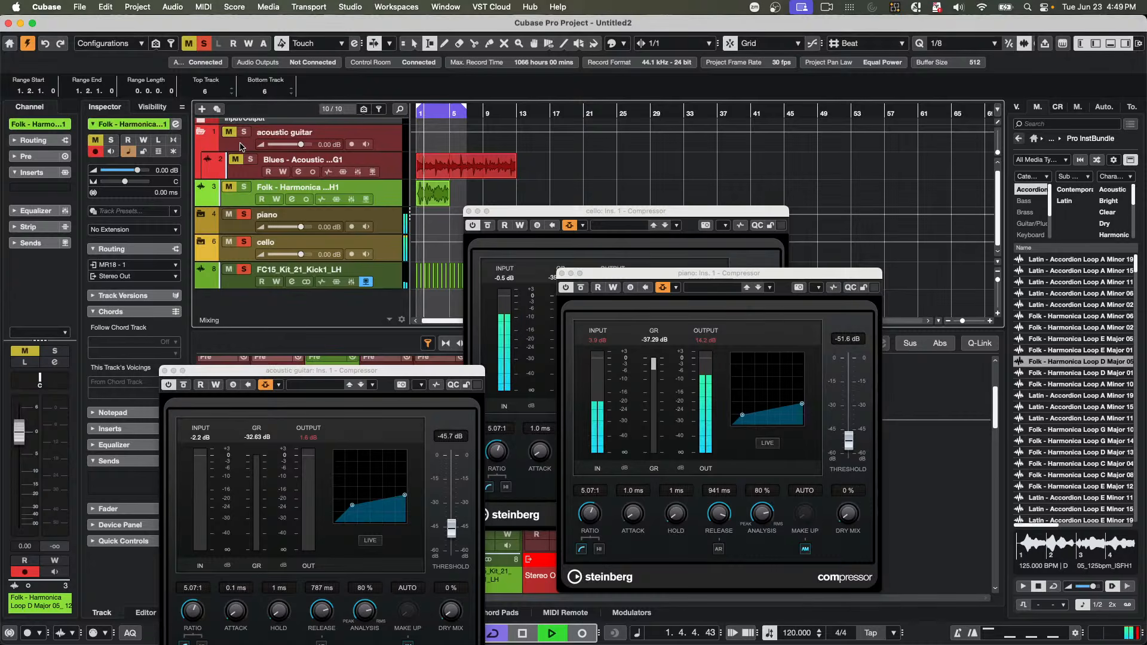
drag(229, 132, 236, 159)
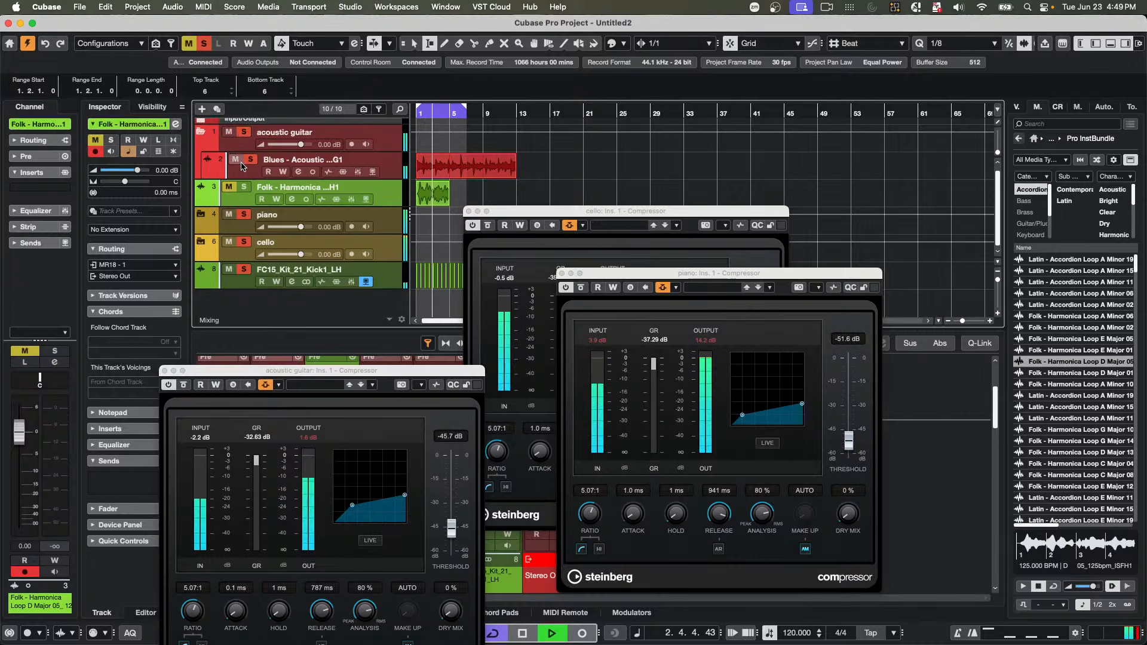
click(229, 187)
key(space)
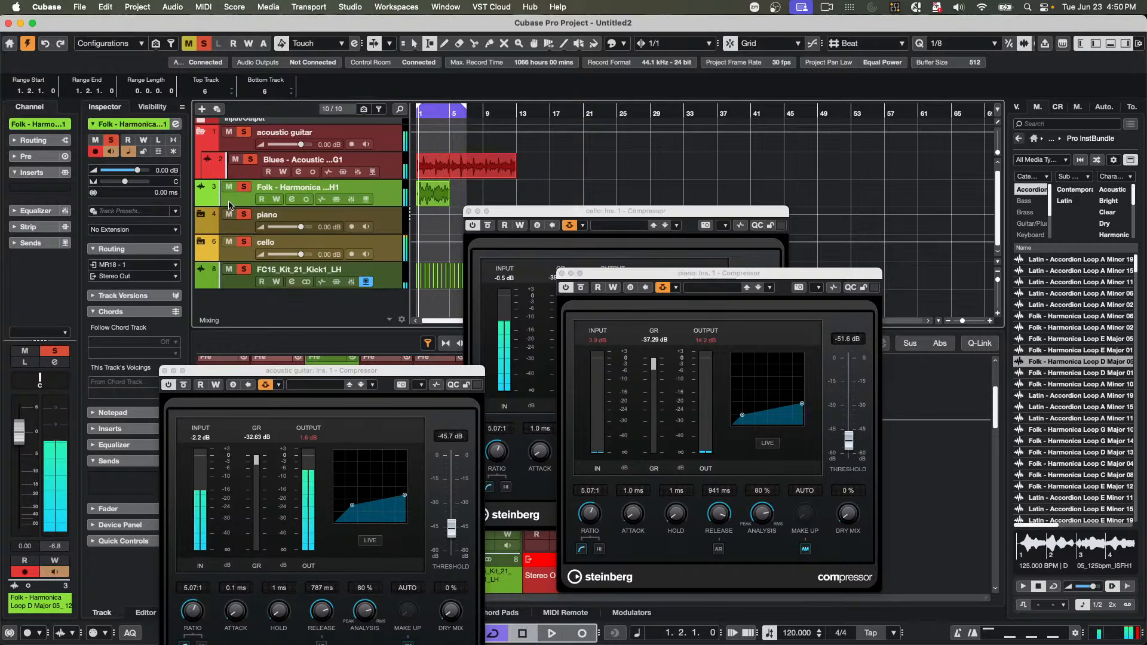
- Move the harmonica track into the acoustic guitar folder, mute the piano and cello folders, and play the result back before stopping
drag(256, 189, 263, 173)
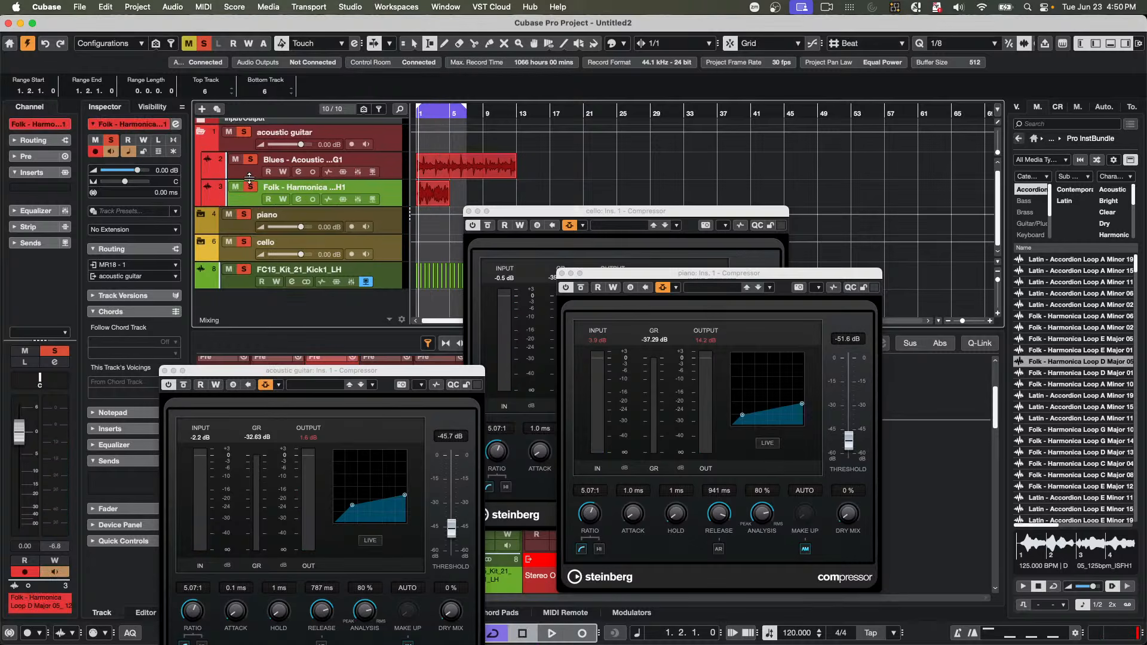
click(229, 214)
click(228, 241)
key(space)
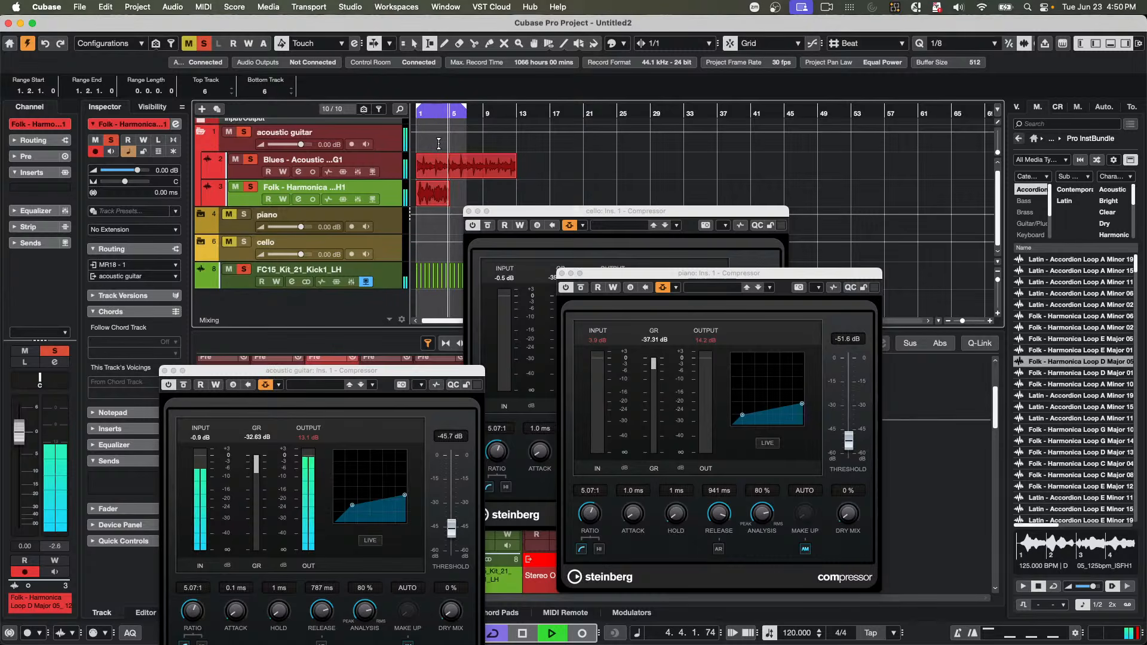
key(space)
click(477, 155)
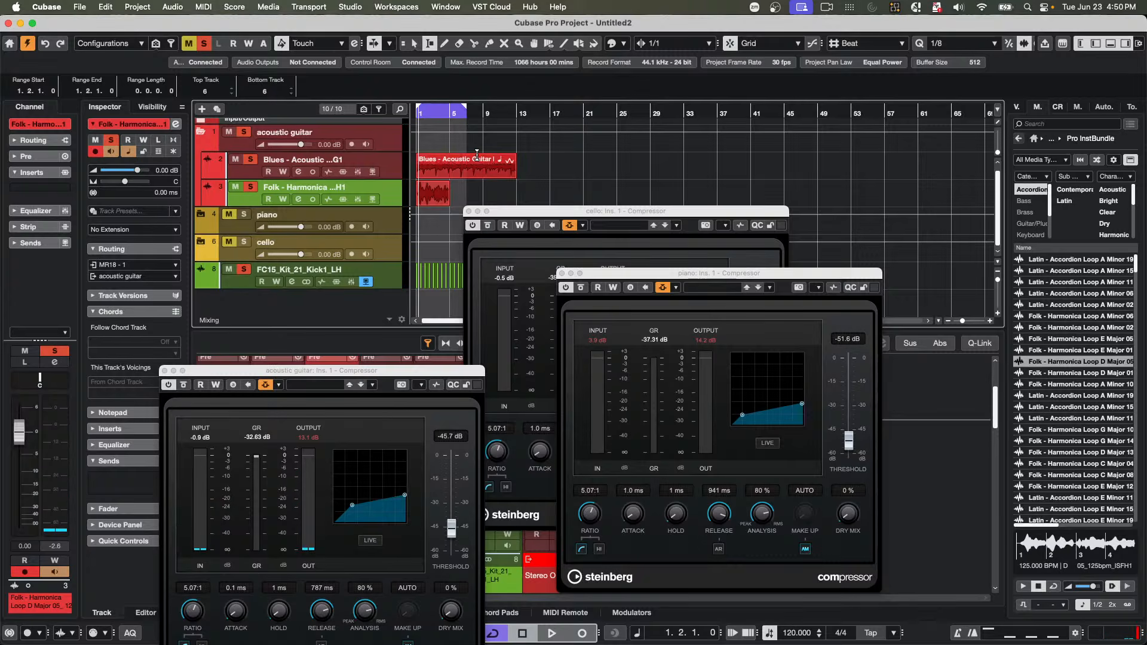
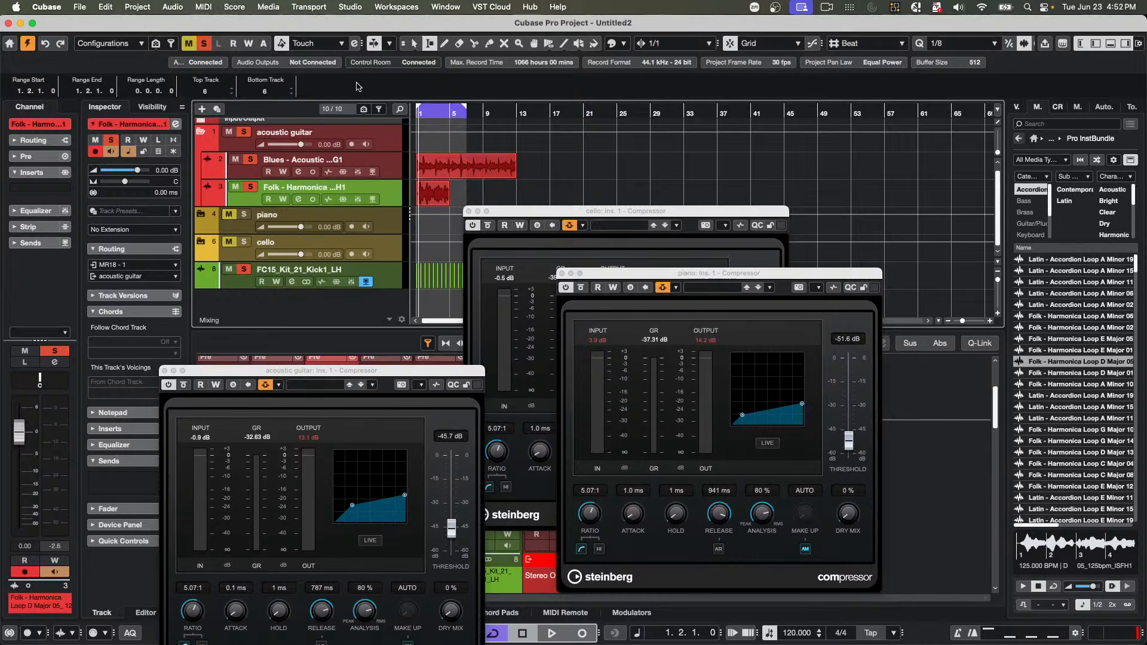
- Close the piano, cello and acoustic guitar Compressor windows
click(562, 273)
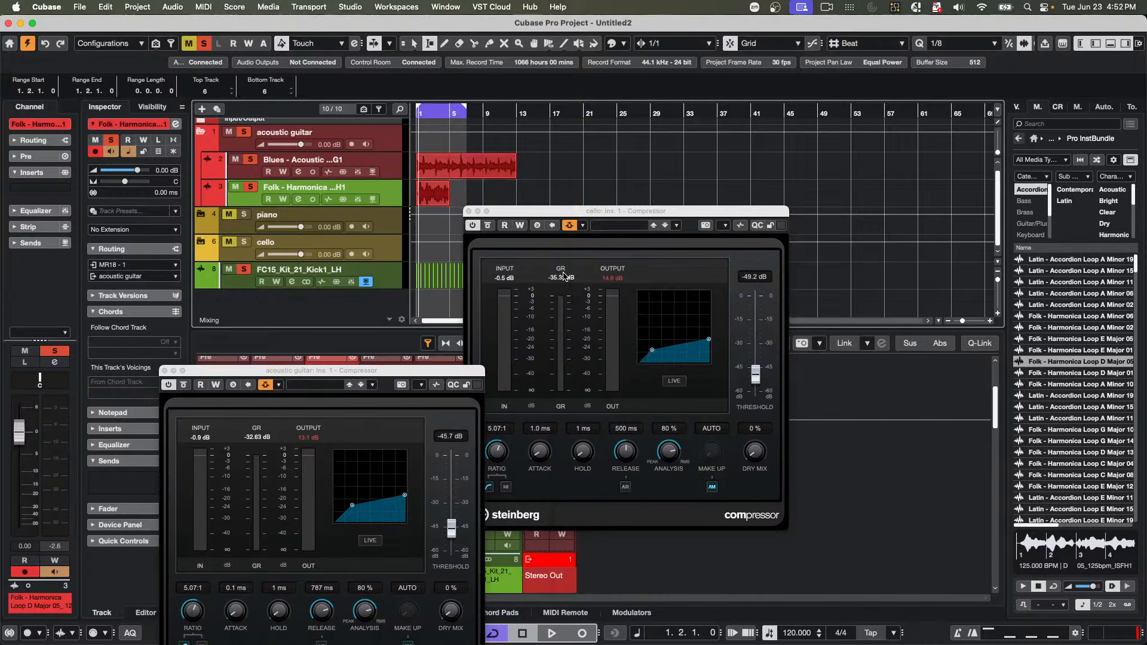
click(469, 211)
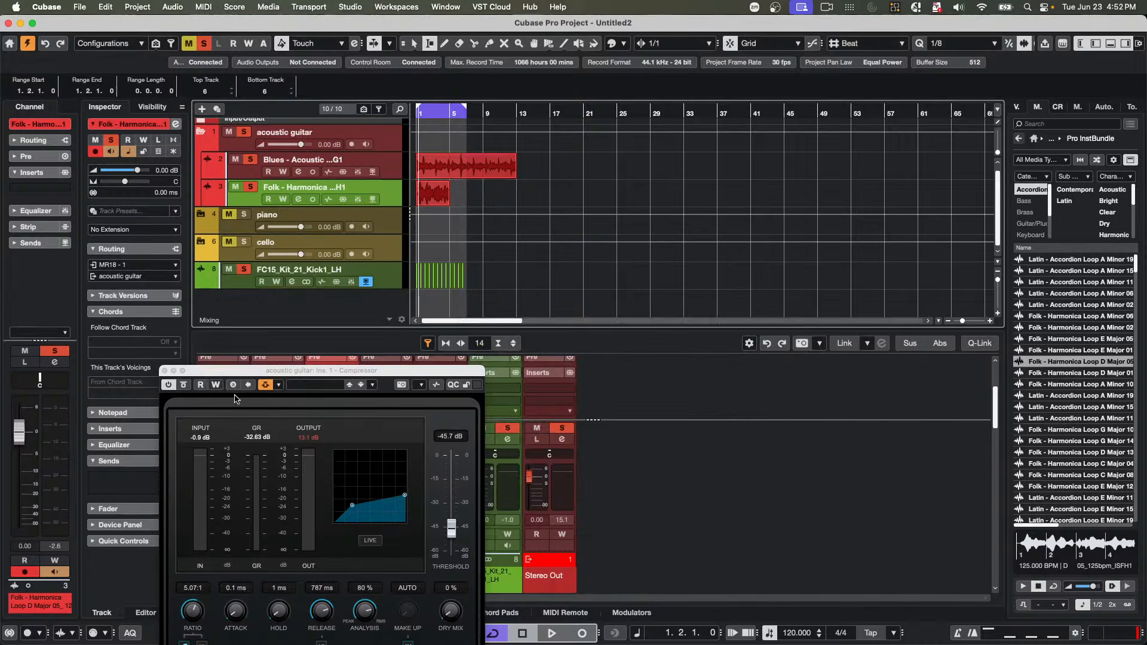
click(165, 371)
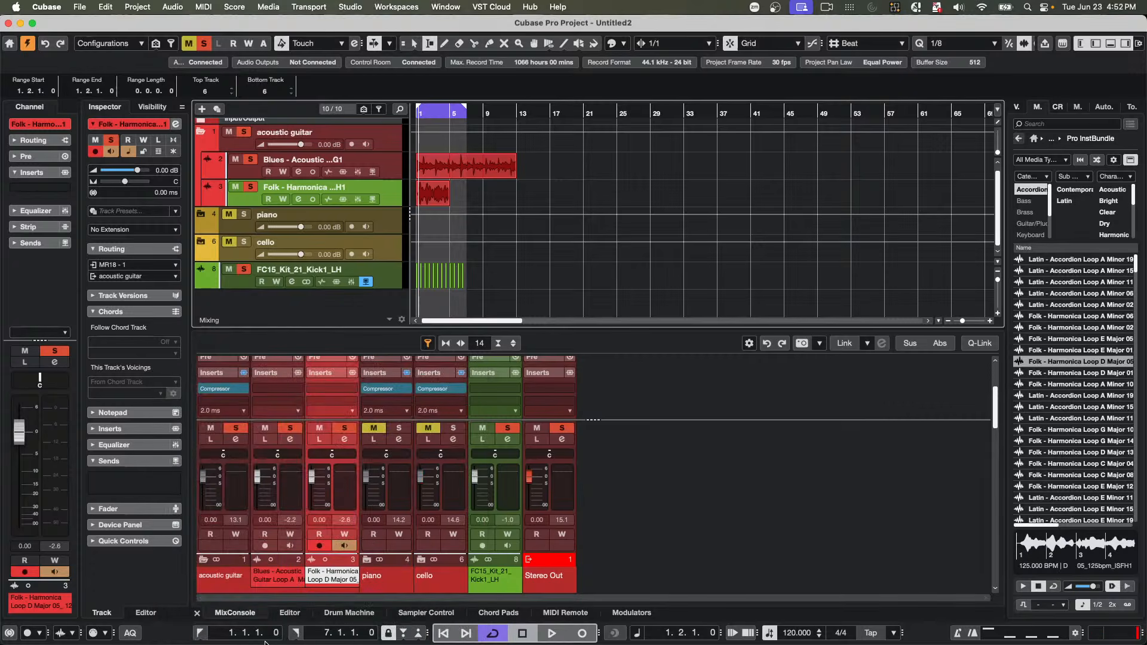
- Switch to Safari and load cubaseindex.com
mouse_move(272, 643)
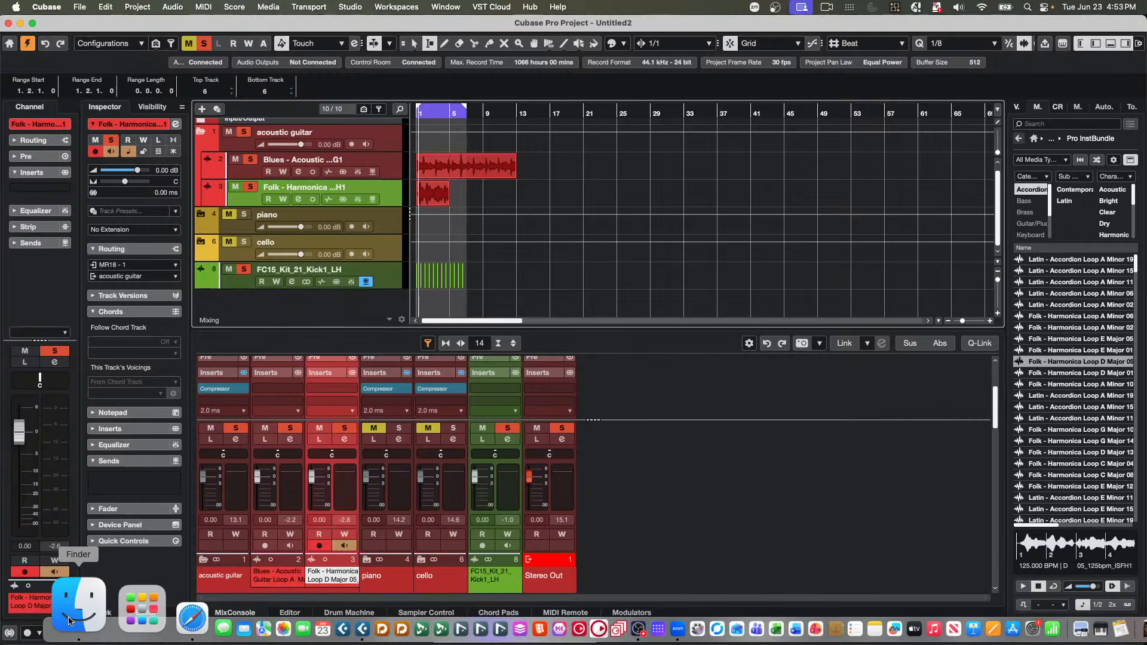
click(116, 603)
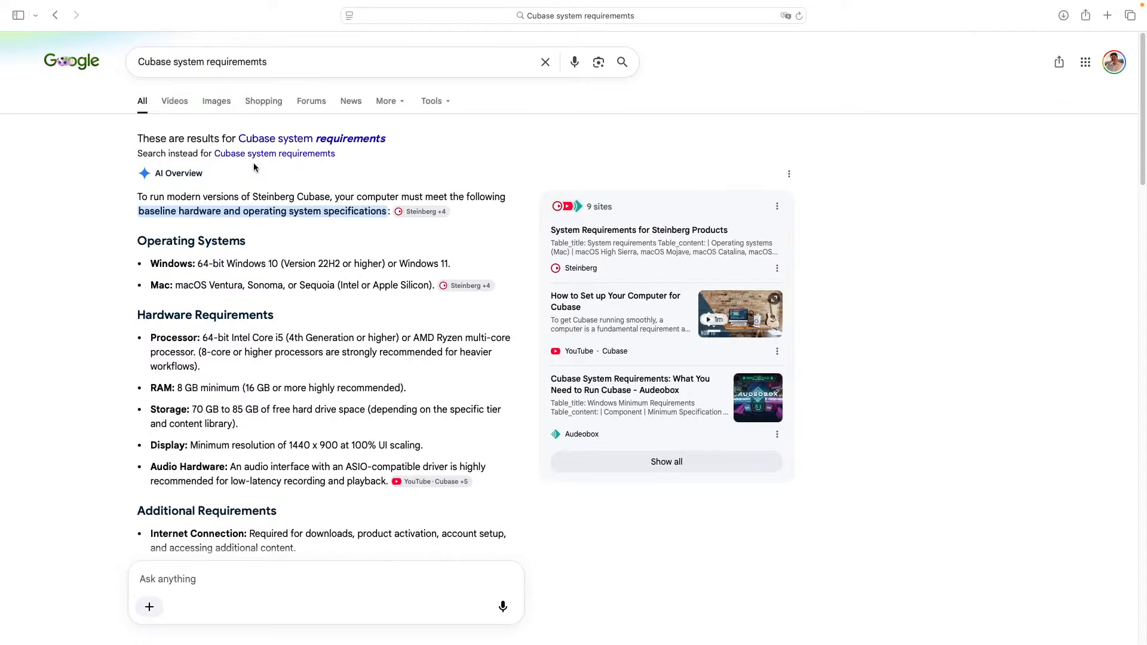
click(548, 16)
text(cub)
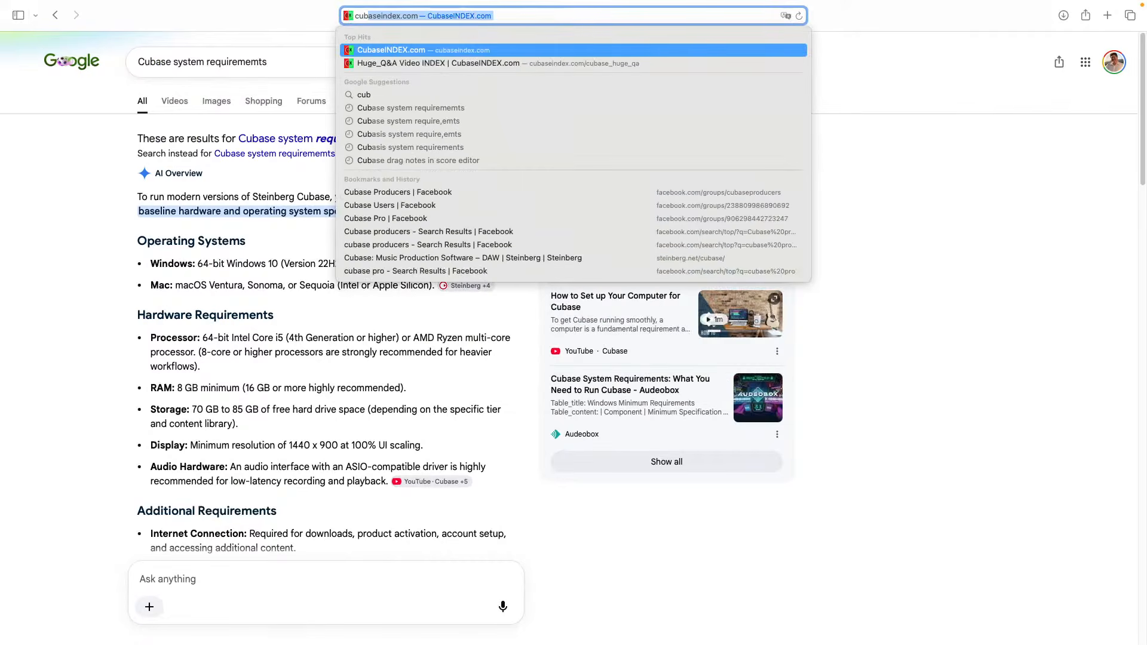
text(aseindex)
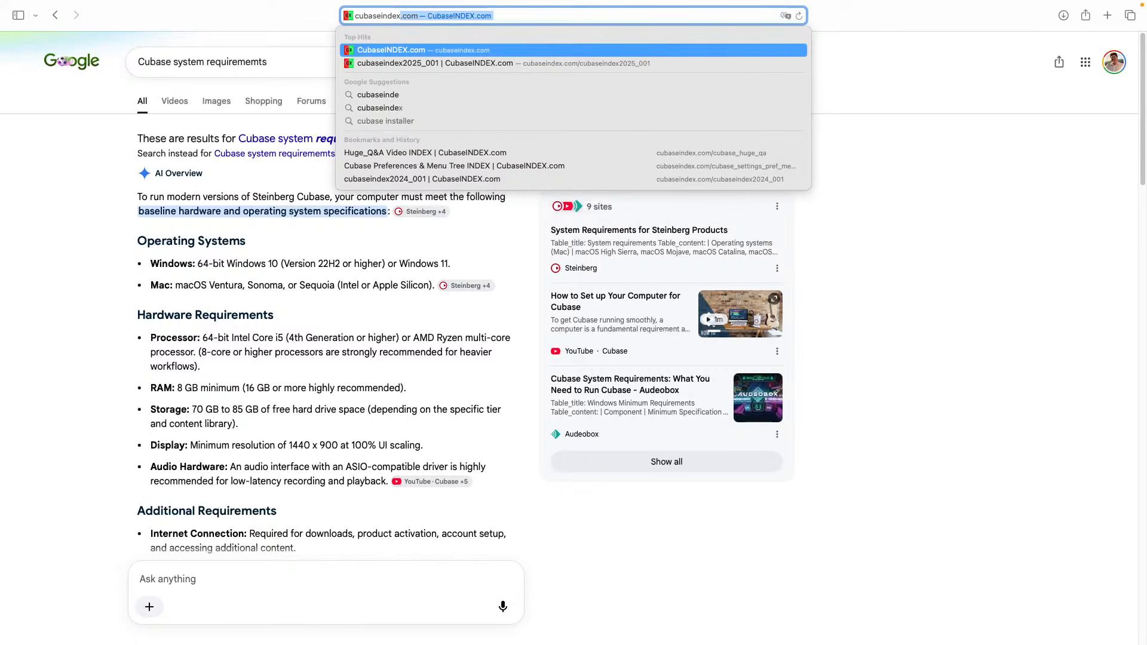
text(.com)
key(Return)
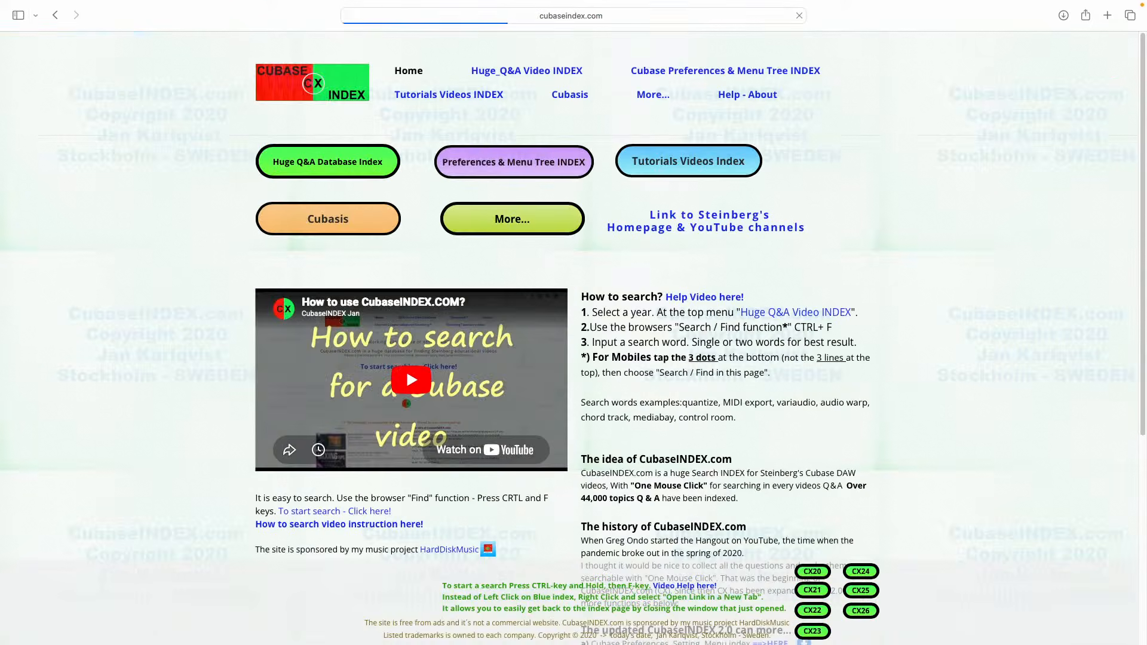
- Open the 2025 index of the Huge Q&A Database, search it for VCA, and open the video on applying a VCA fader to selected tracks
click(337, 159)
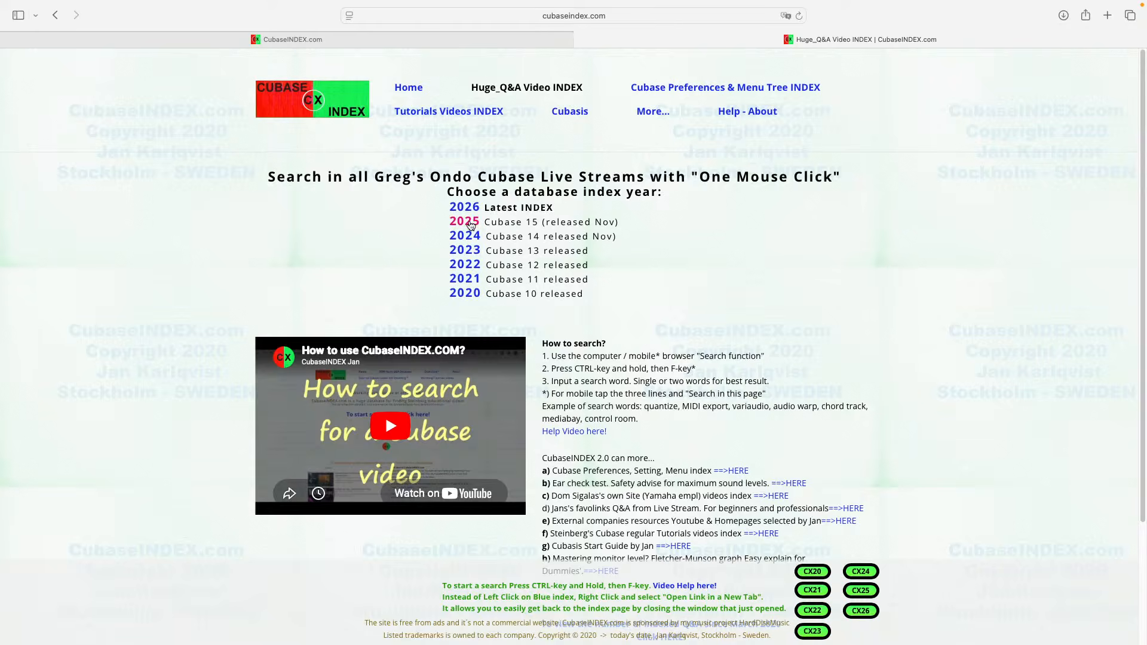
click(469, 222)
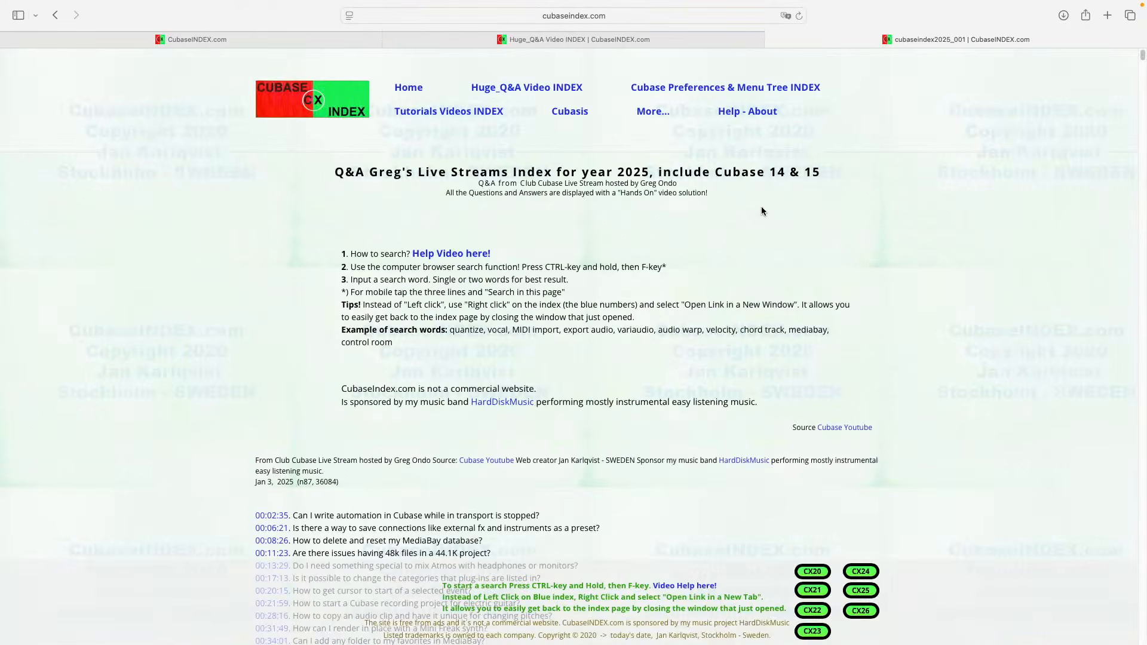
key(super+f)
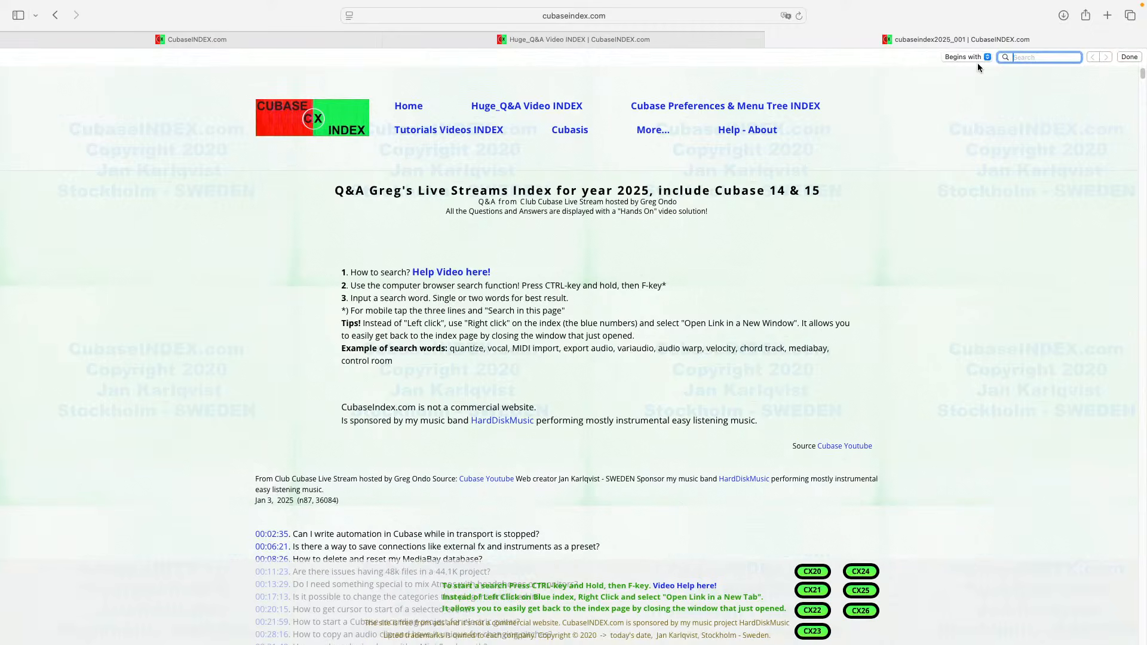
text(VCA)
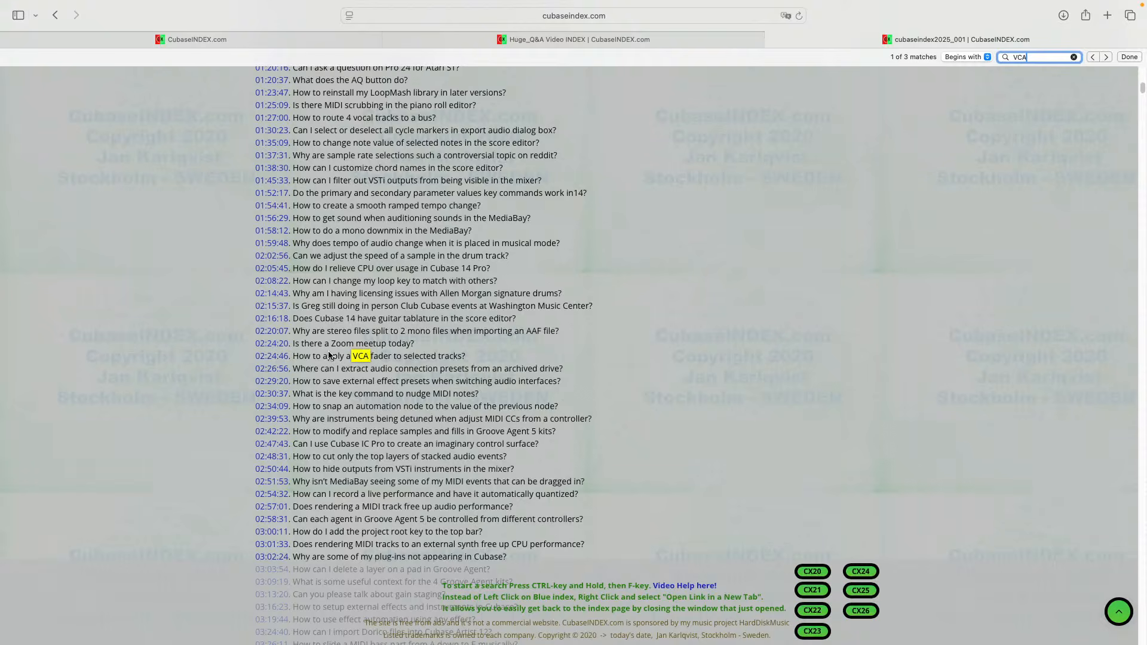
click(277, 357)
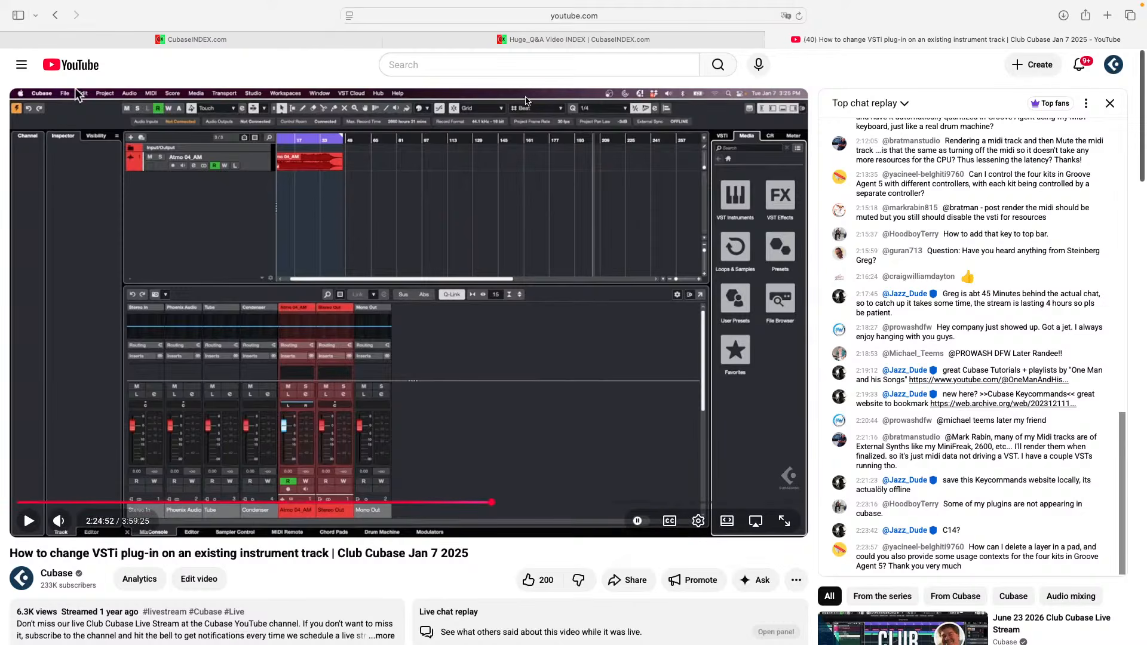
- Return to the Huge_Q&A Video INDEX page, search it for VCA, and open the 2025 database index
click(600, 43)
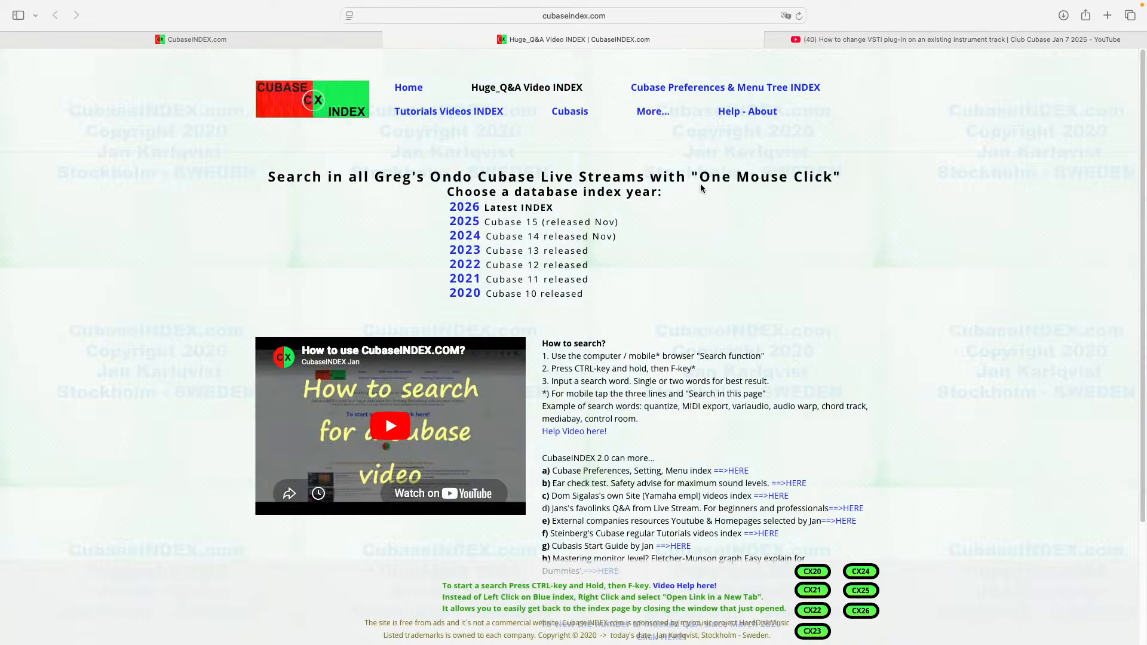
key(super+f)
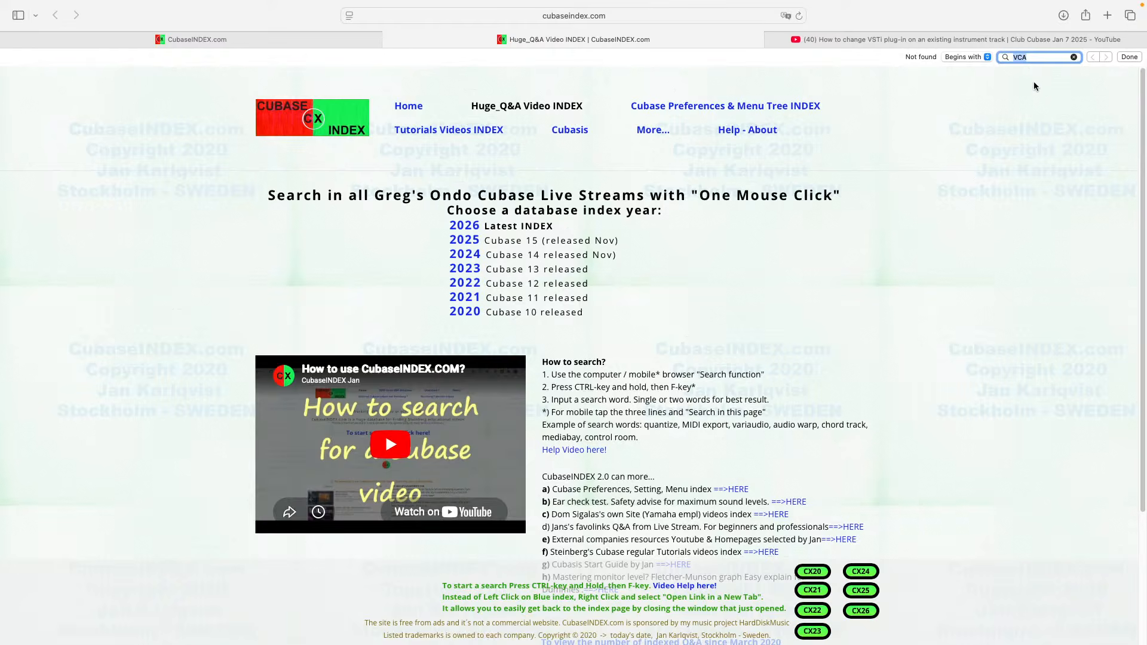
click(1045, 58)
key(BackSpace)
key(BackSpace)
key(BackSpace)
text(VCA)
key(Return)
click(471, 239)
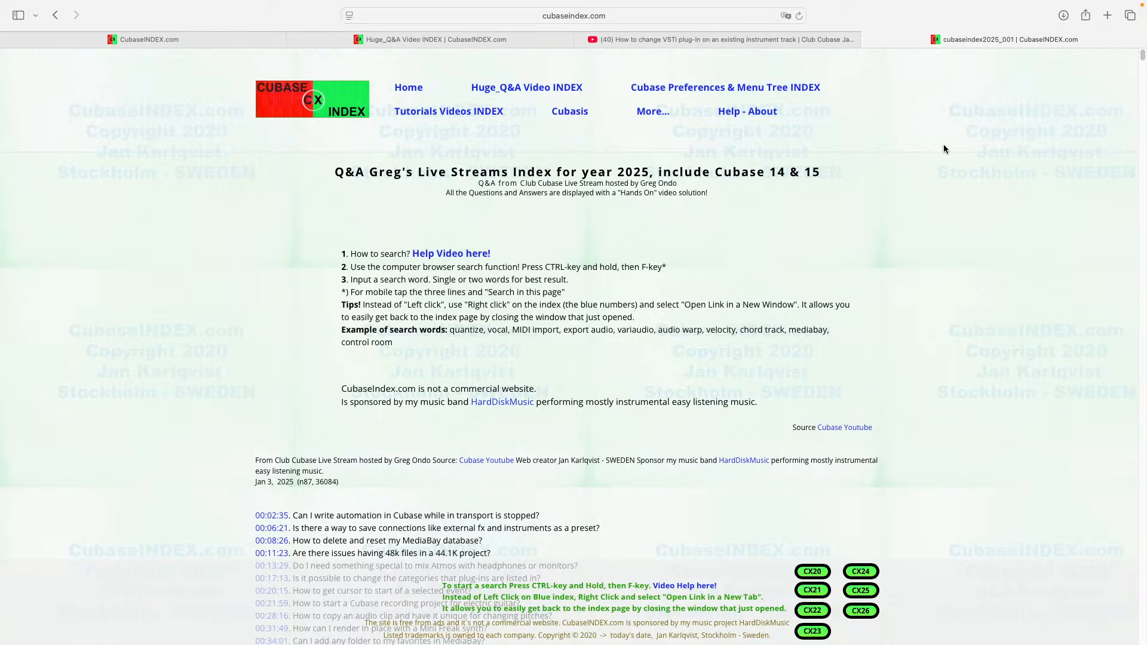
- Search the 2025 index for VCA, cycle through the matches, and open the video linked at 02:47:17, pausing playback
key(super+f)
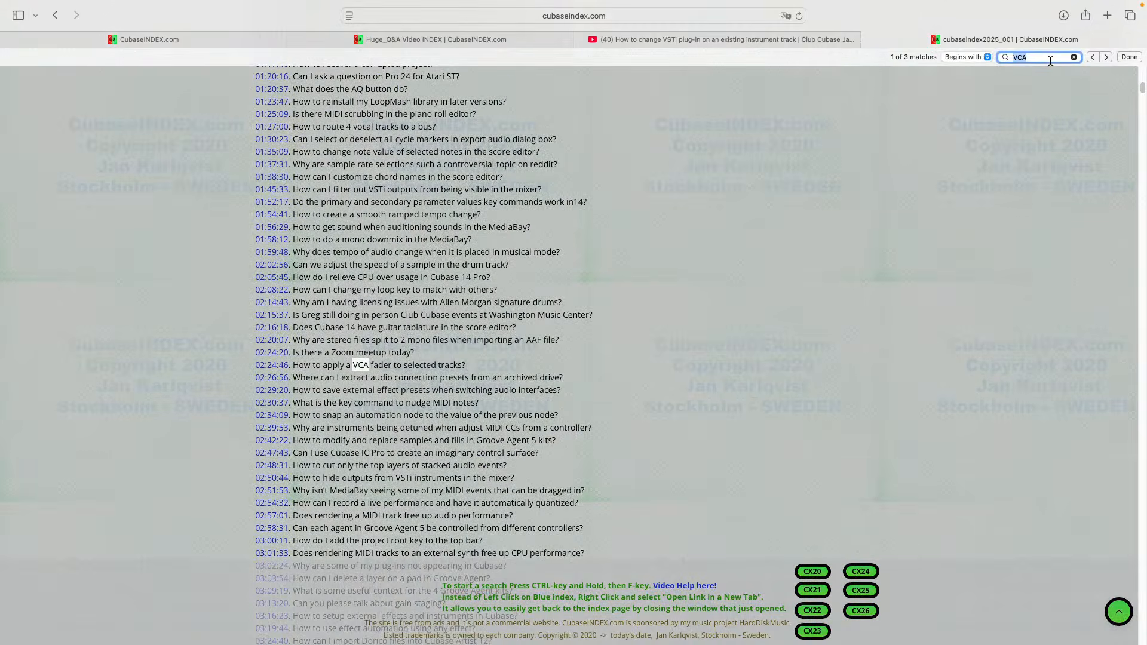
click(1050, 58)
key(Return)
click(1106, 57)
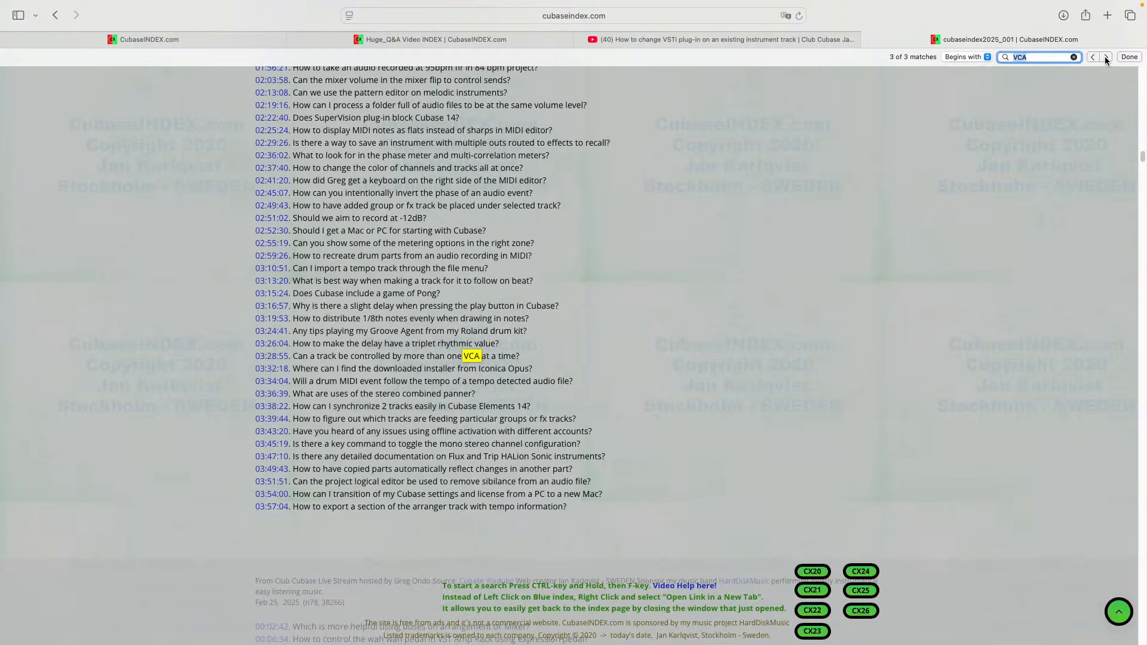
click(1106, 57)
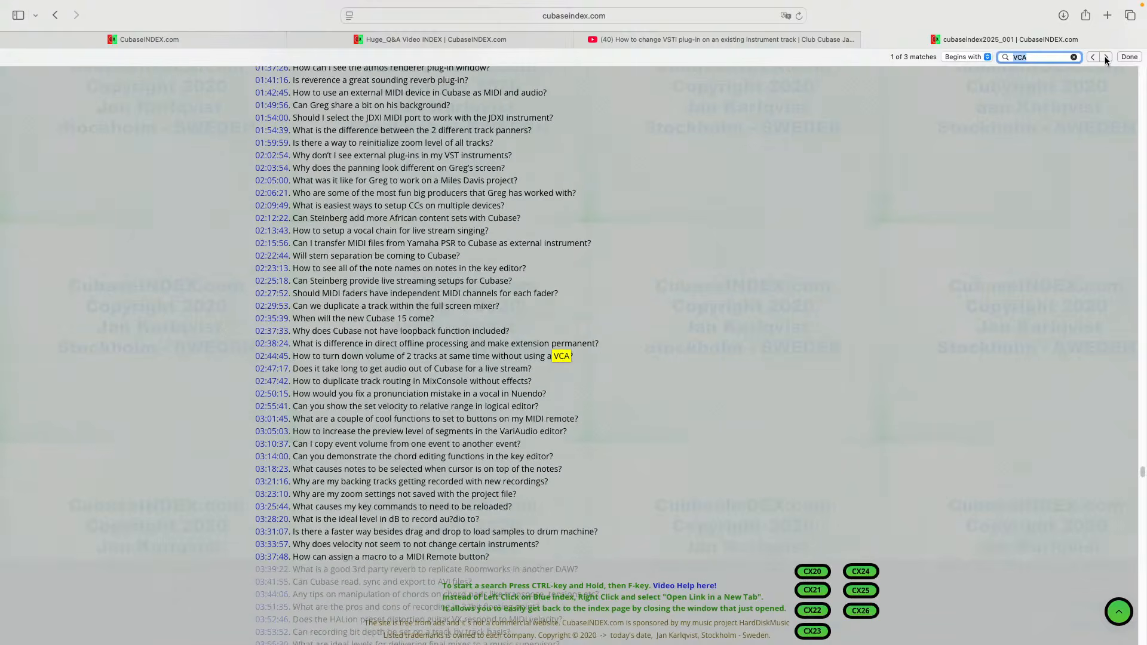
click(1106, 57)
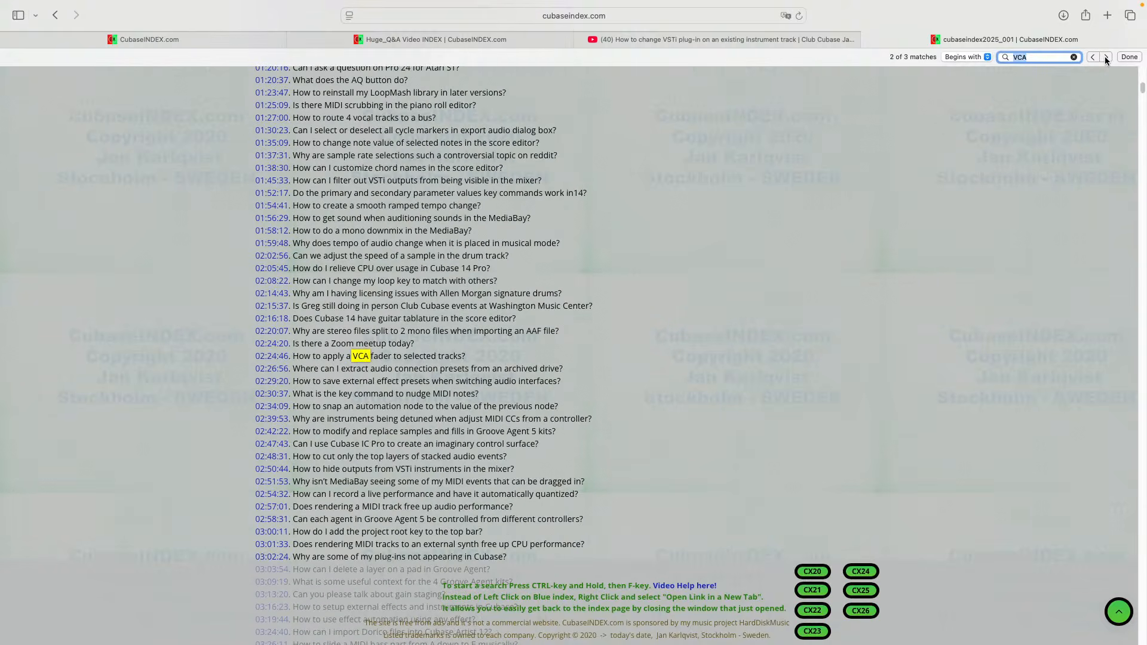
click(1106, 57)
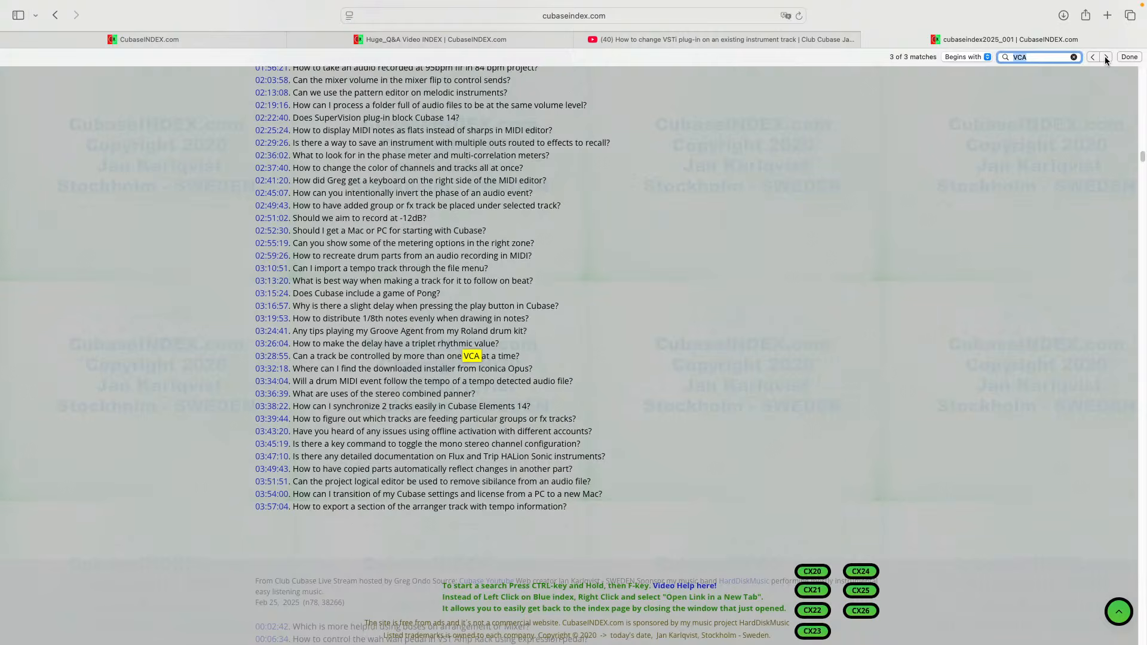
click(1107, 58)
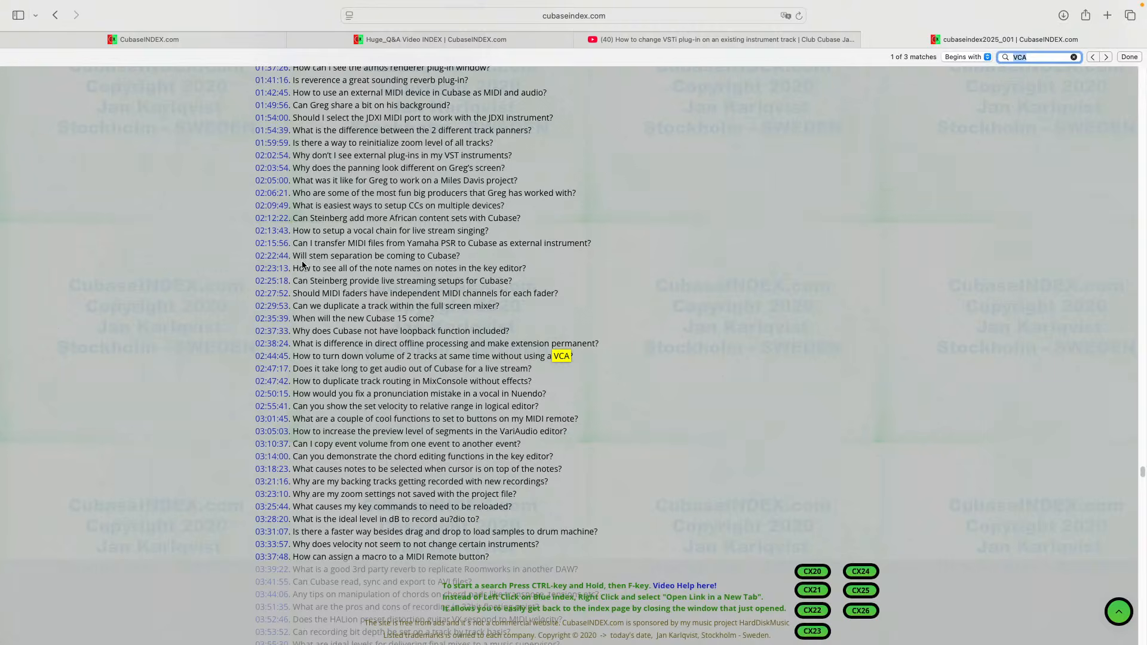
click(273, 370)
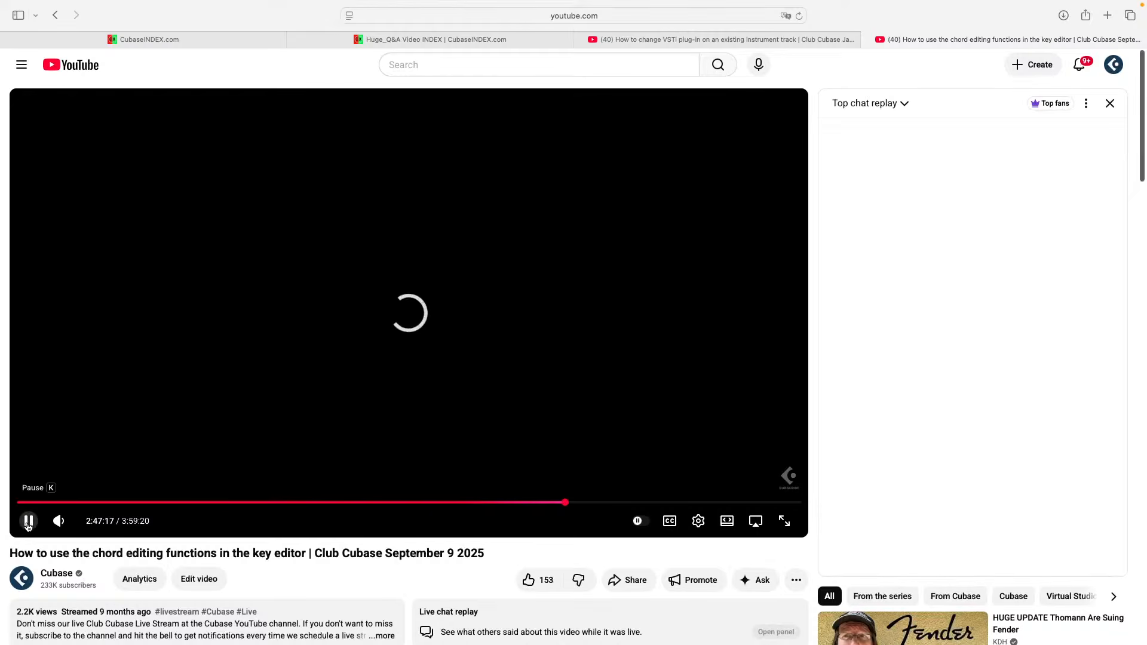
click(27, 523)
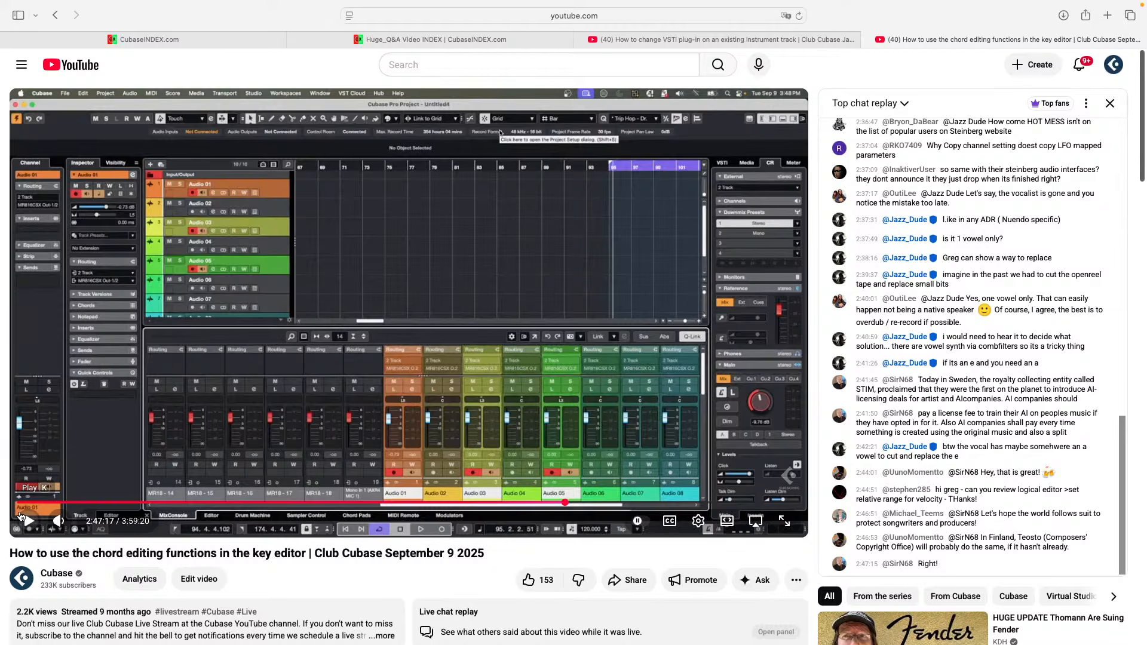
- Switch to Cubase and examine the Direct Monitoring option of the Steinberg UR24C DAW in Studio Setup, closing the dialog after
key(super+Tab)
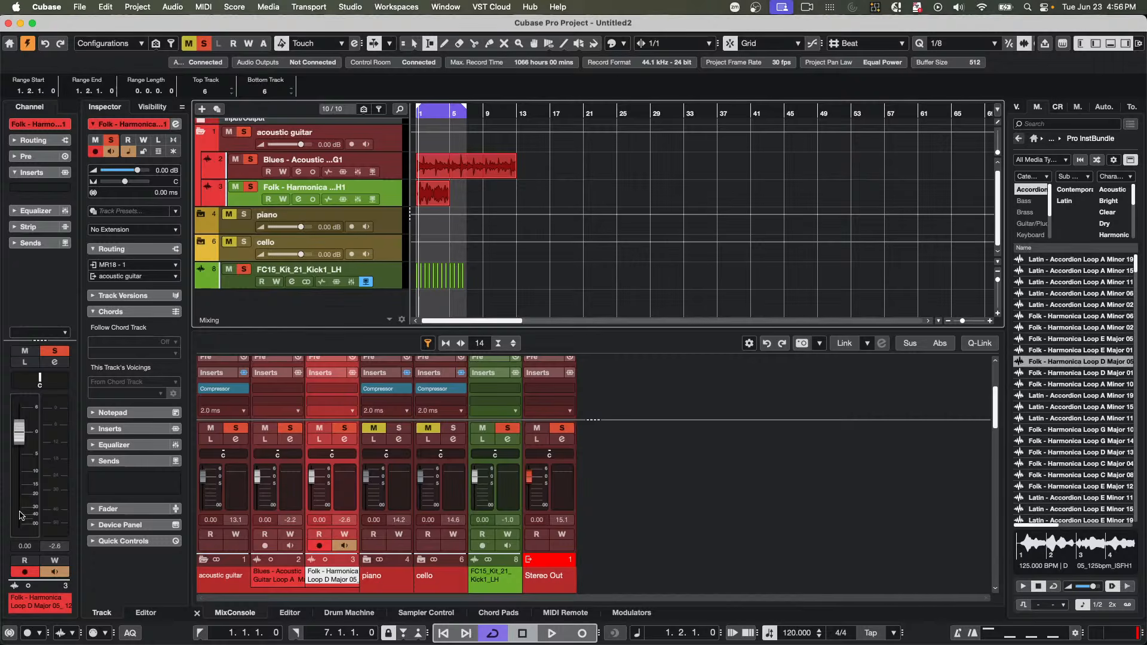
click(345, 8)
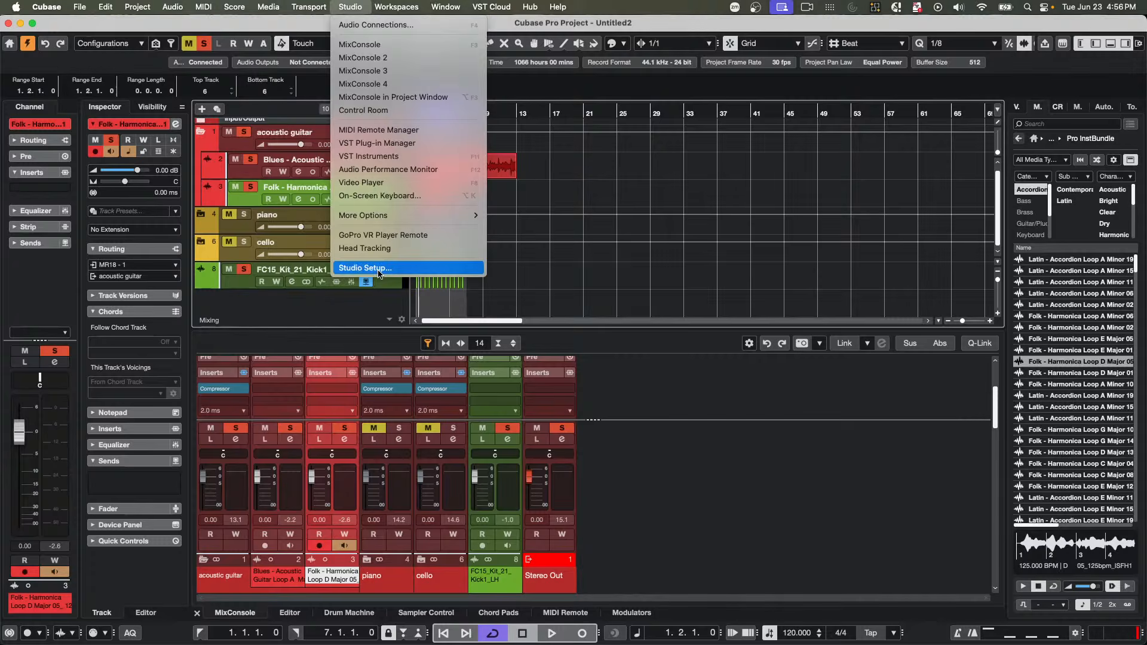
click(365, 268)
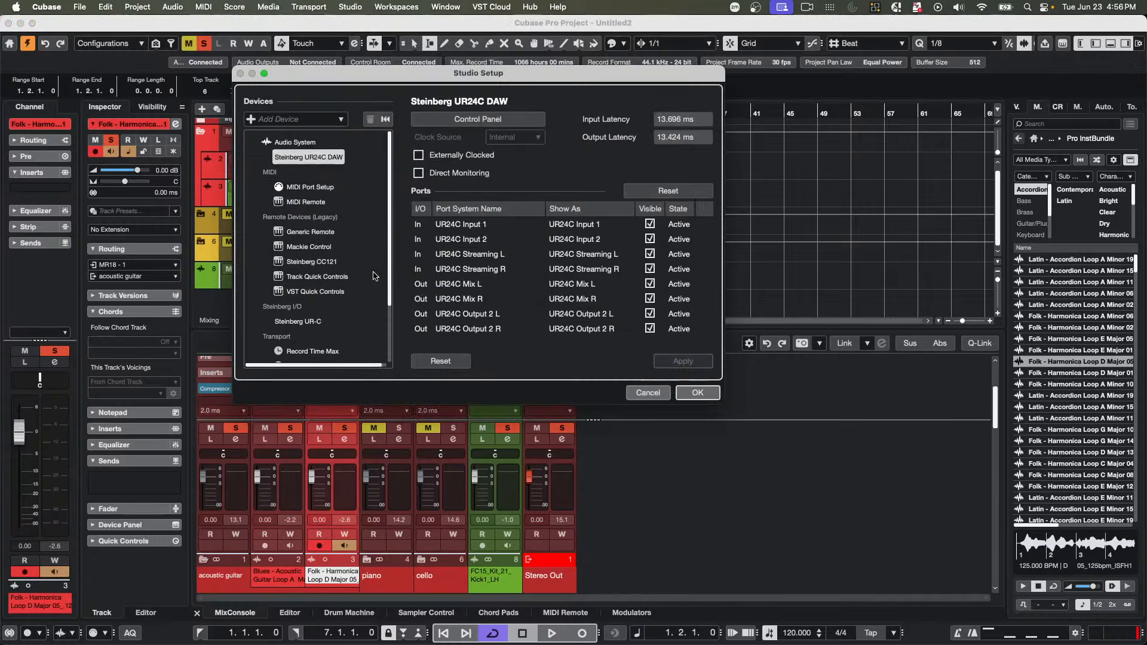
click(299, 143)
click(306, 157)
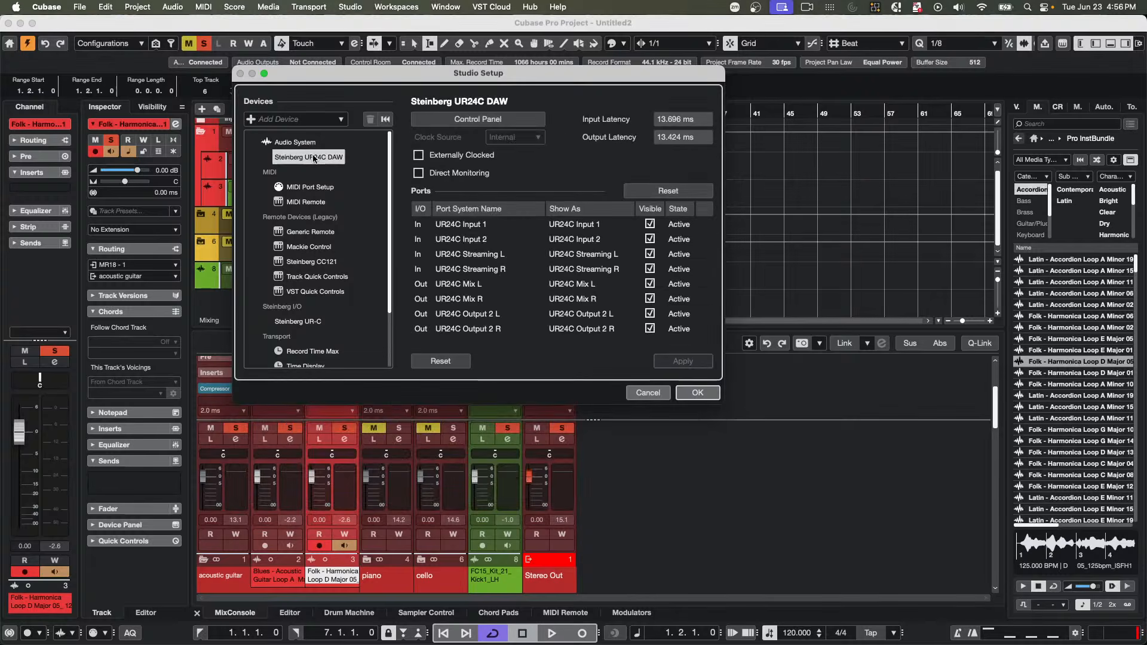
click(420, 175)
click(698, 392)
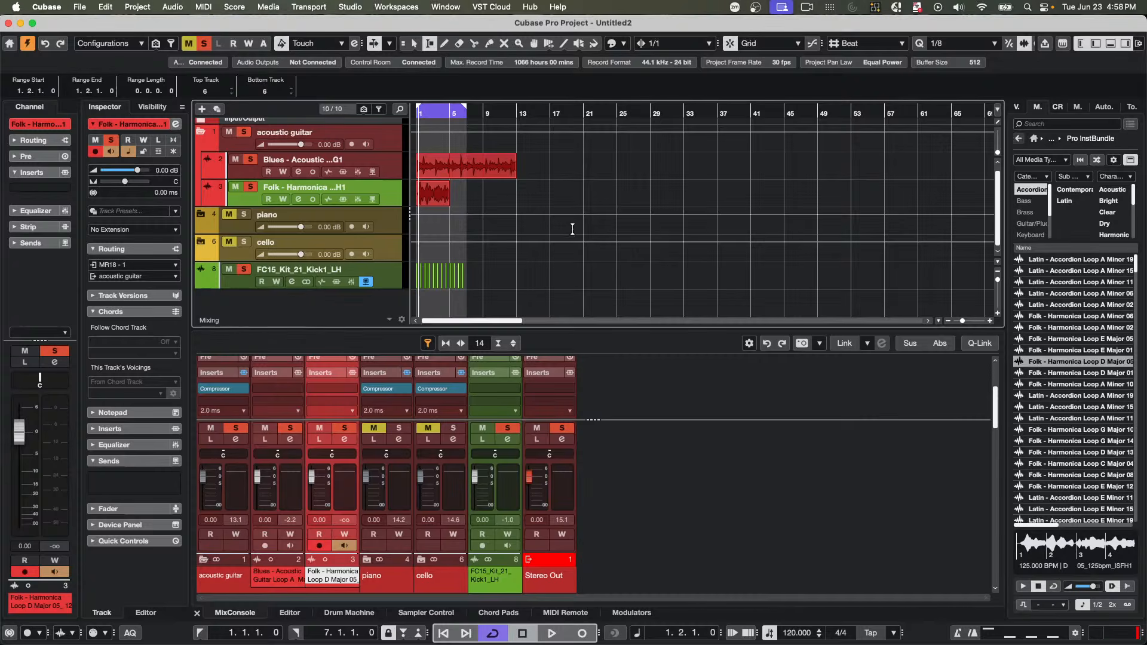
- Draw an empty part from bar 17 to bar 25 on the harmonica track and open it in the editor
key(8)
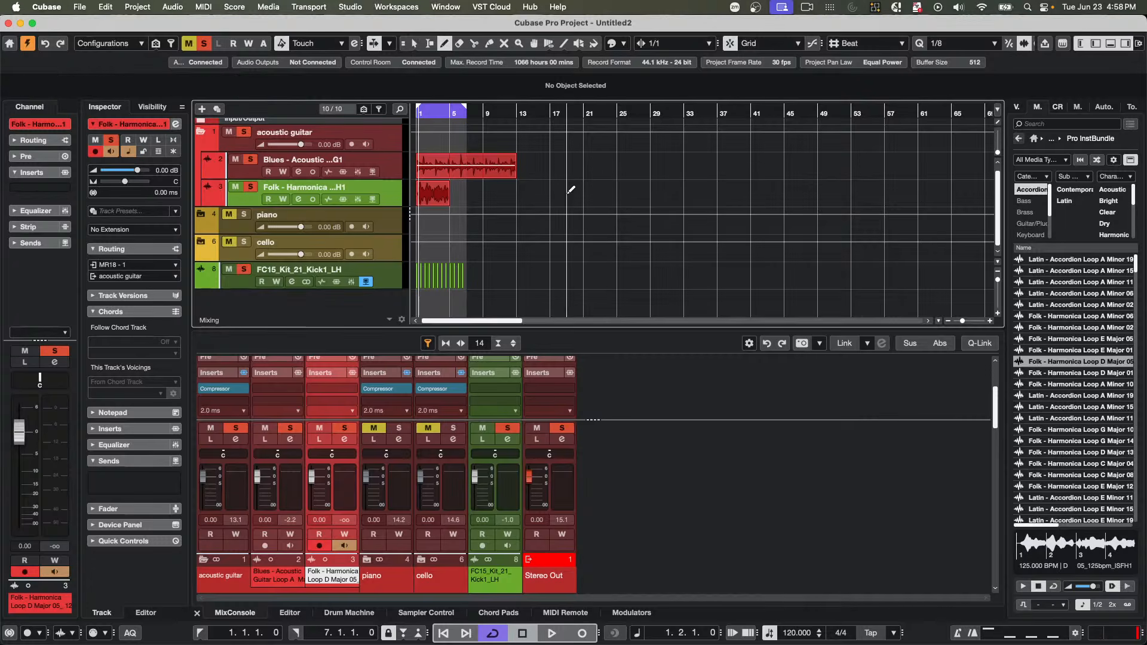
drag(553, 194, 620, 190)
key(1)
double_click(555, 201)
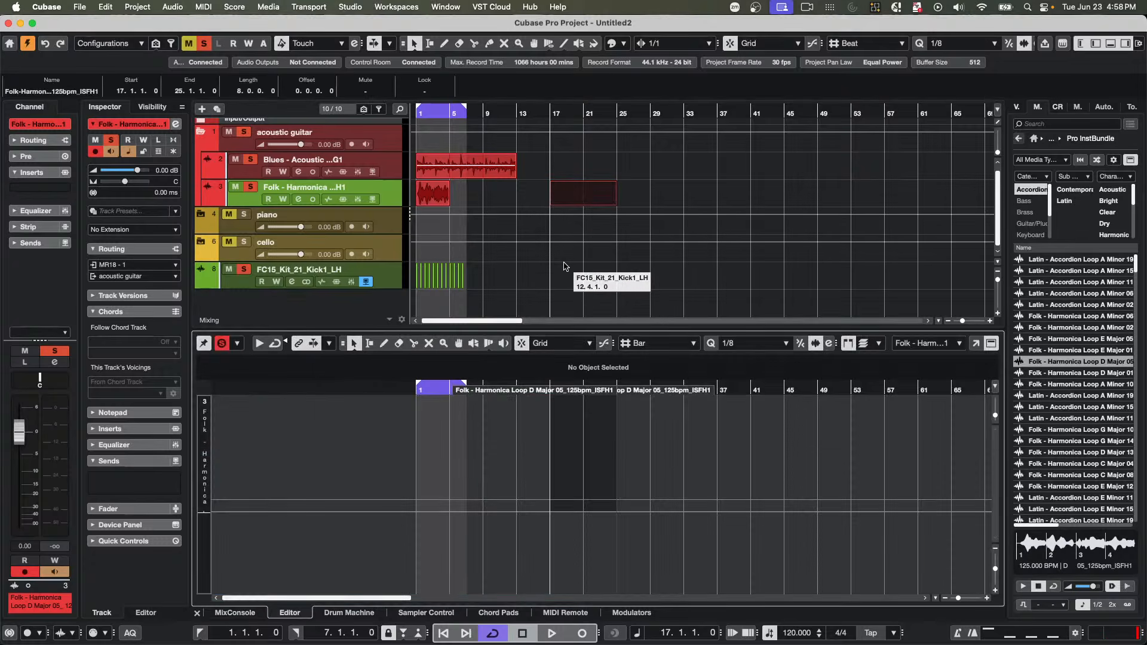
- Add a MIDI track below the harmonica track and create a part on it from bar 1 to bar 7
right_click(393, 198)
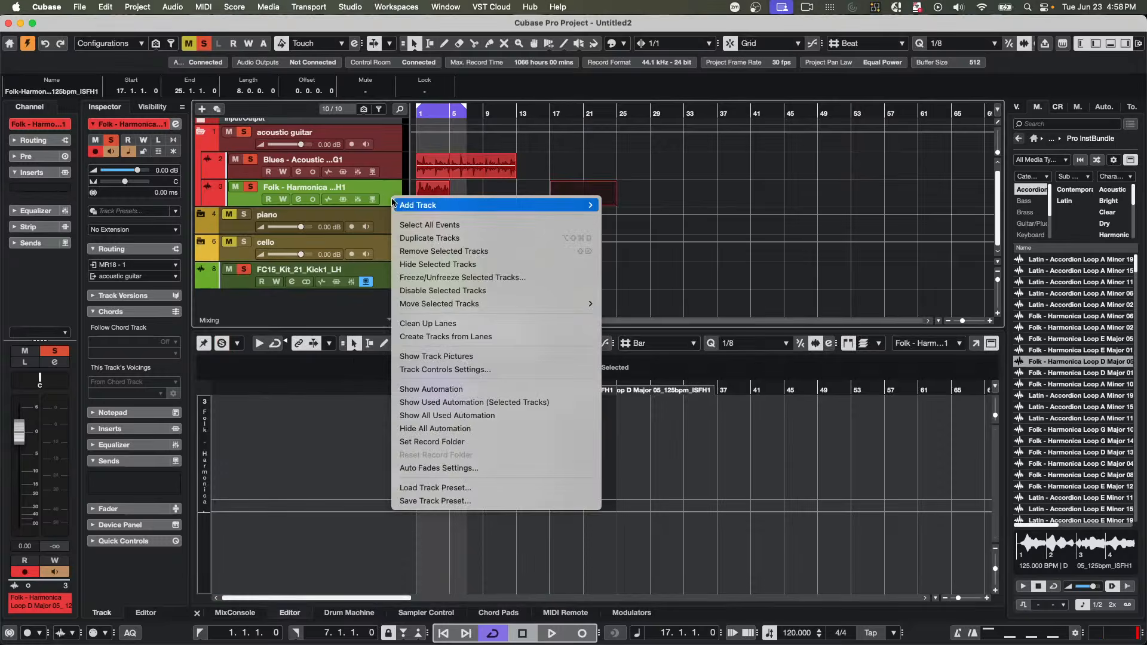
mouse_move(535, 205)
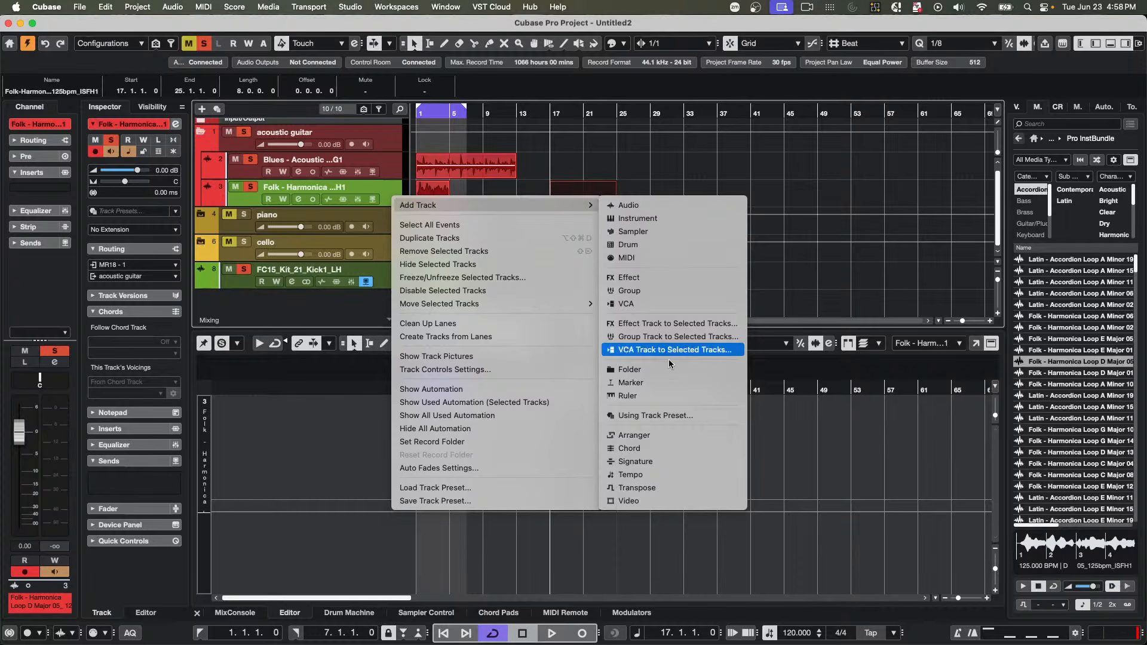
click(653, 261)
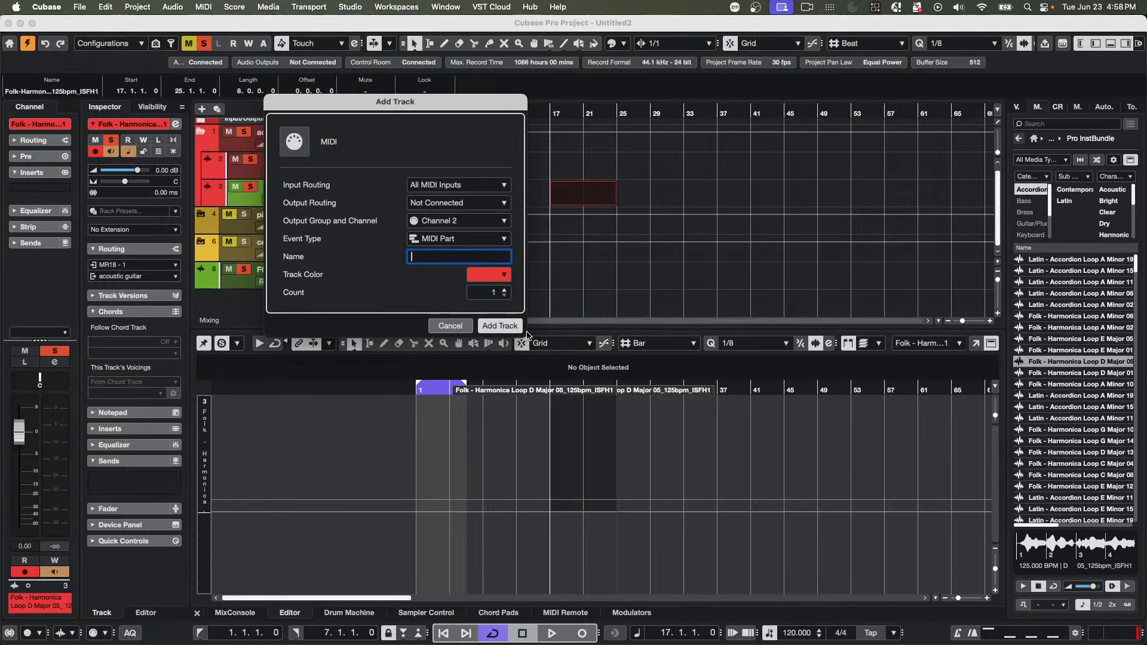
click(506, 327)
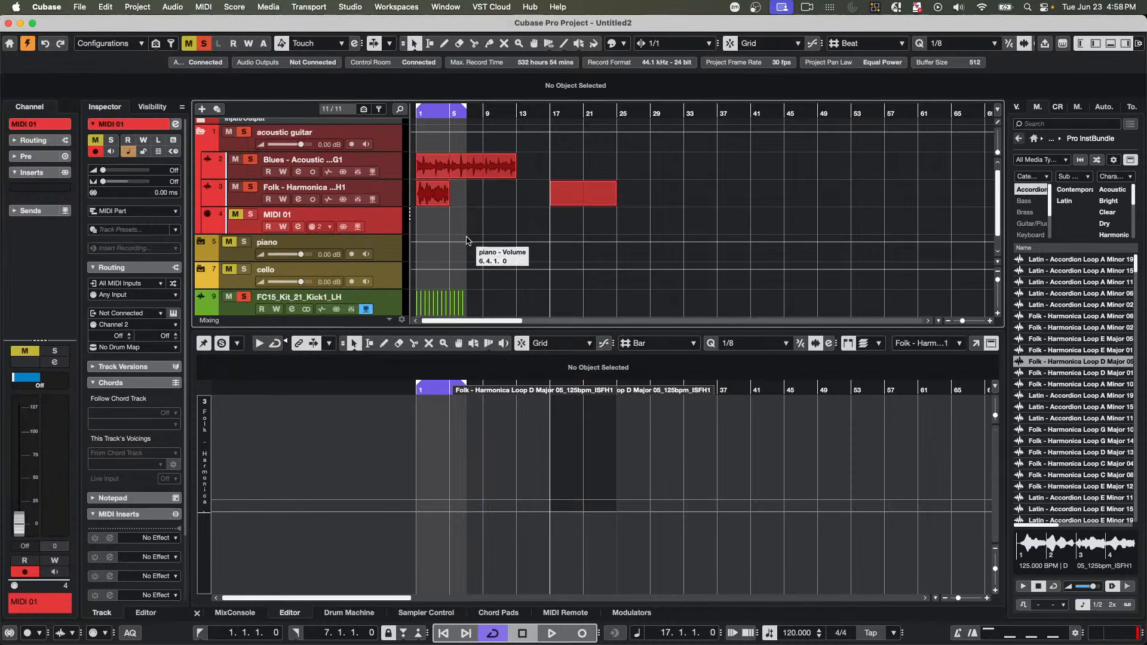
key(8)
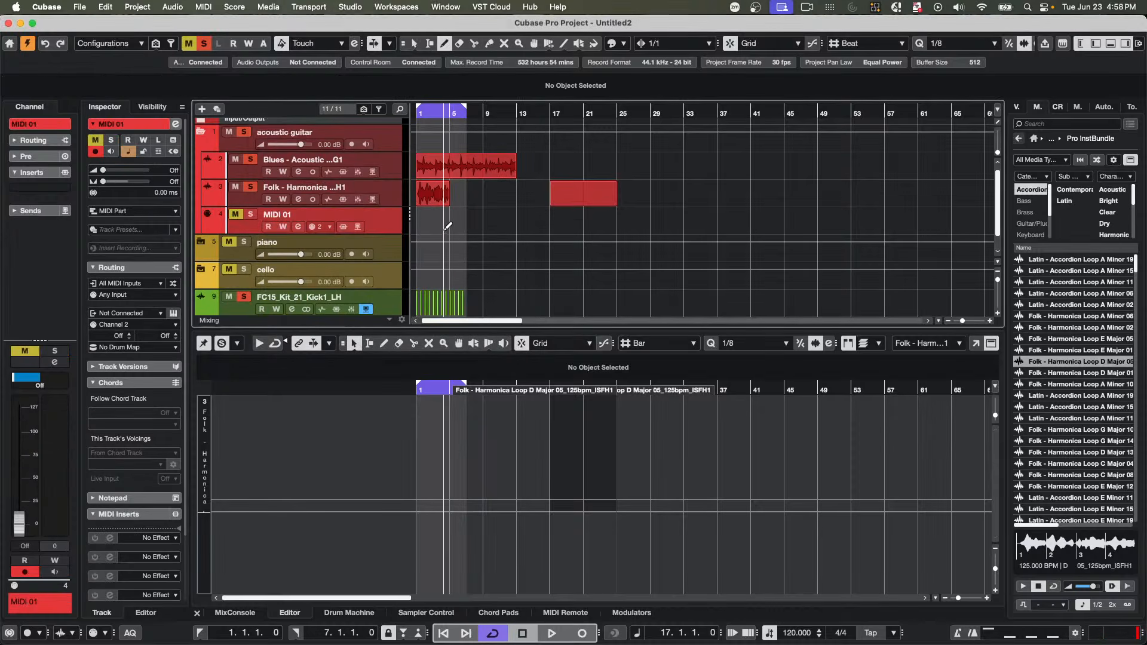
key(1)
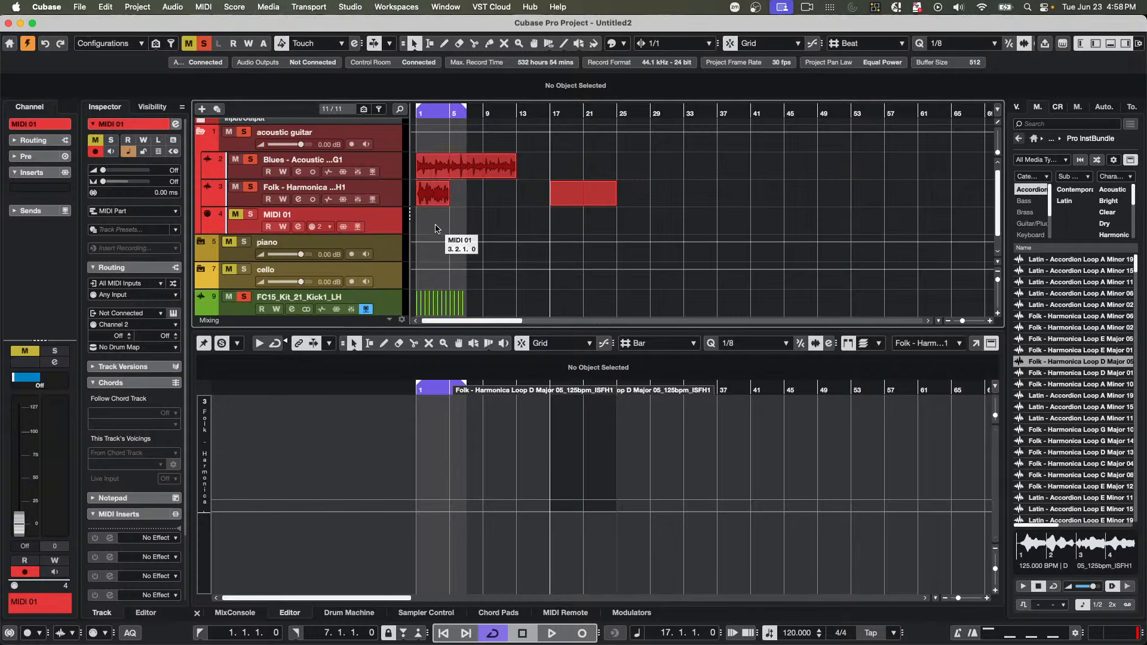
double_click(436, 228)
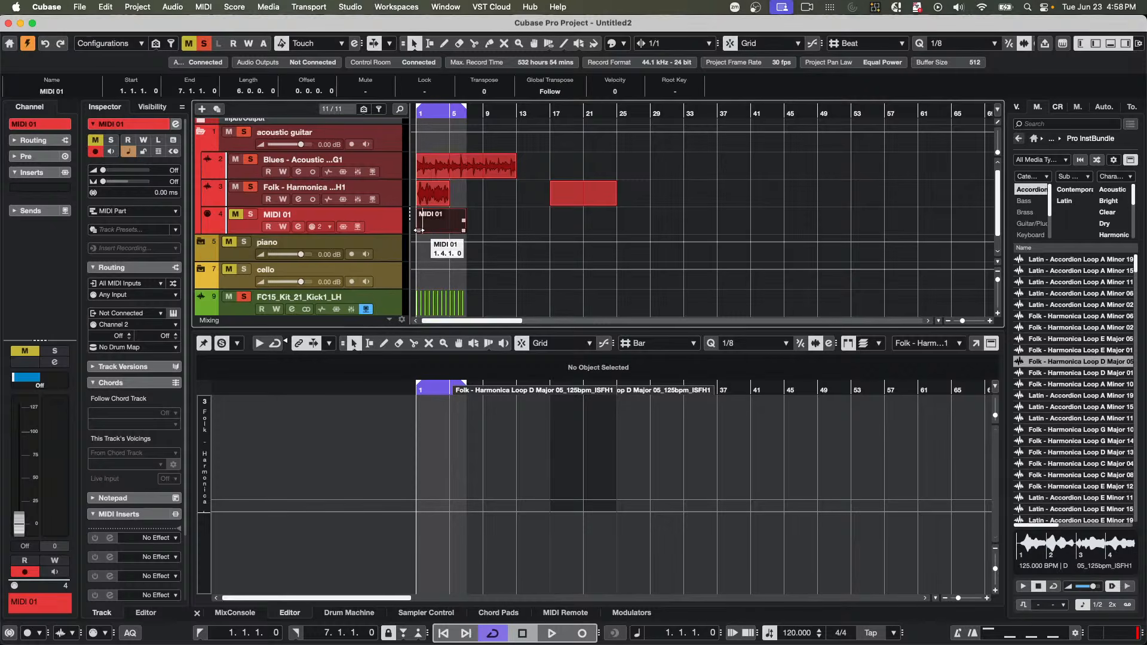
- Open the new MIDI part for editing and switch its editor to the Drum Editor
click(442, 389)
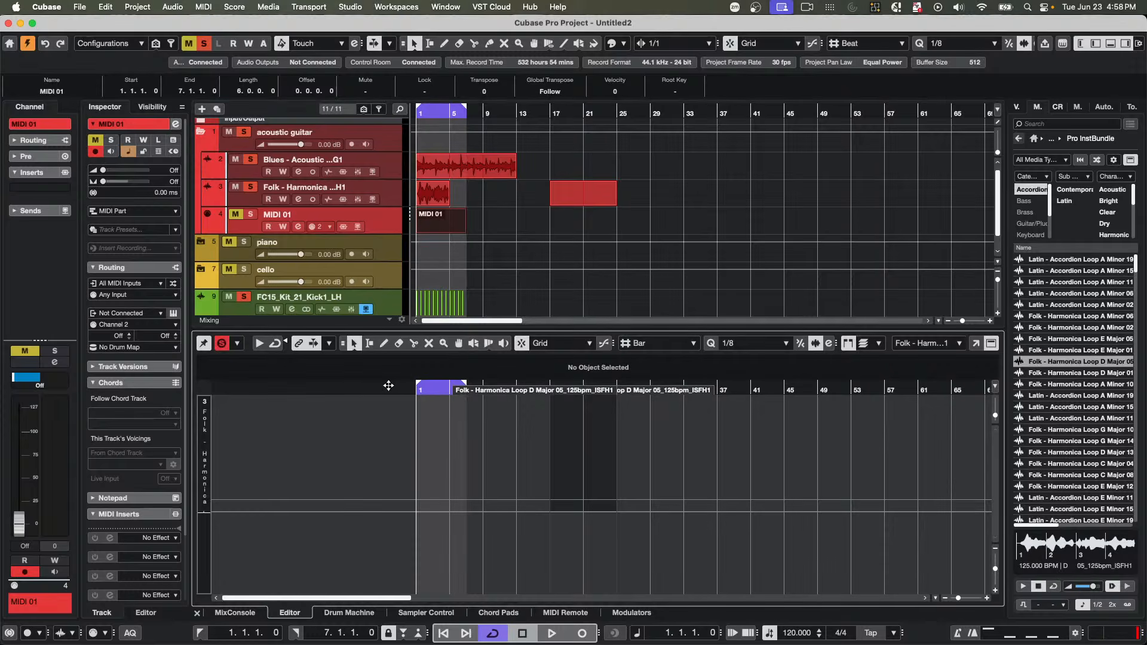
drag(390, 389, 398, 420)
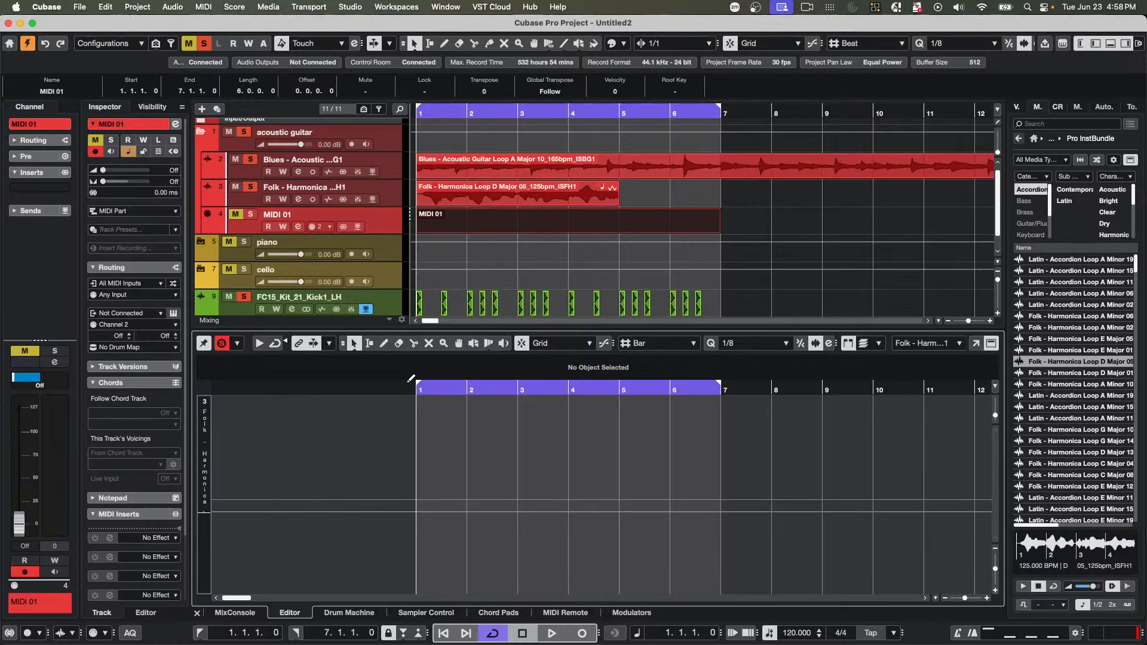
double_click(496, 233)
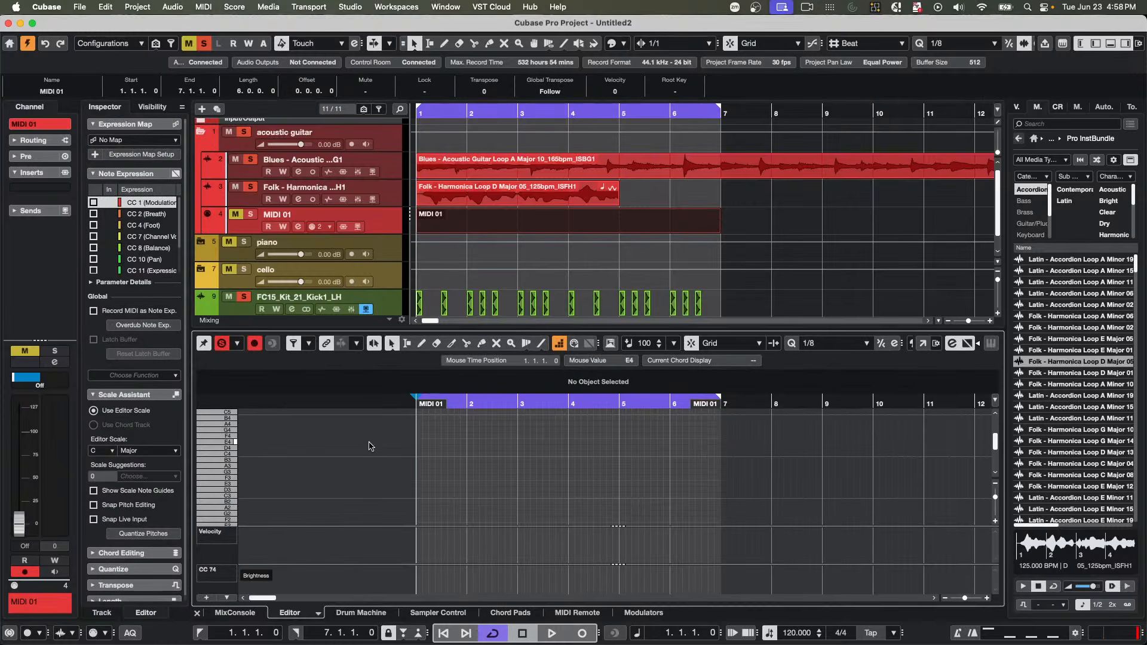
click(317, 616)
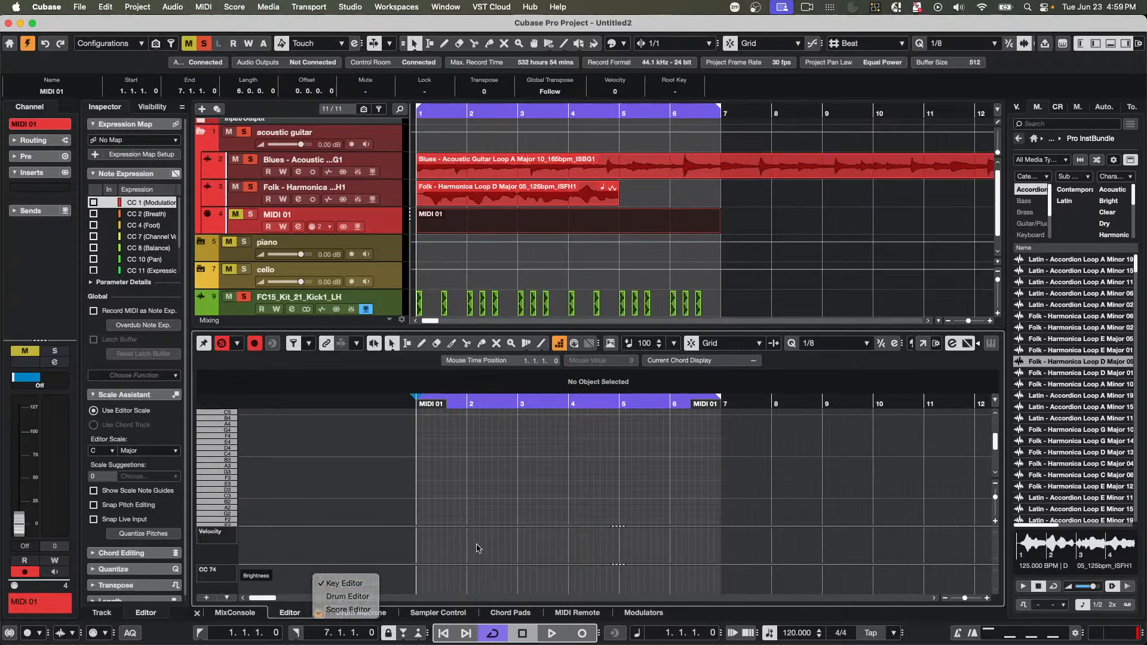
click(346, 597)
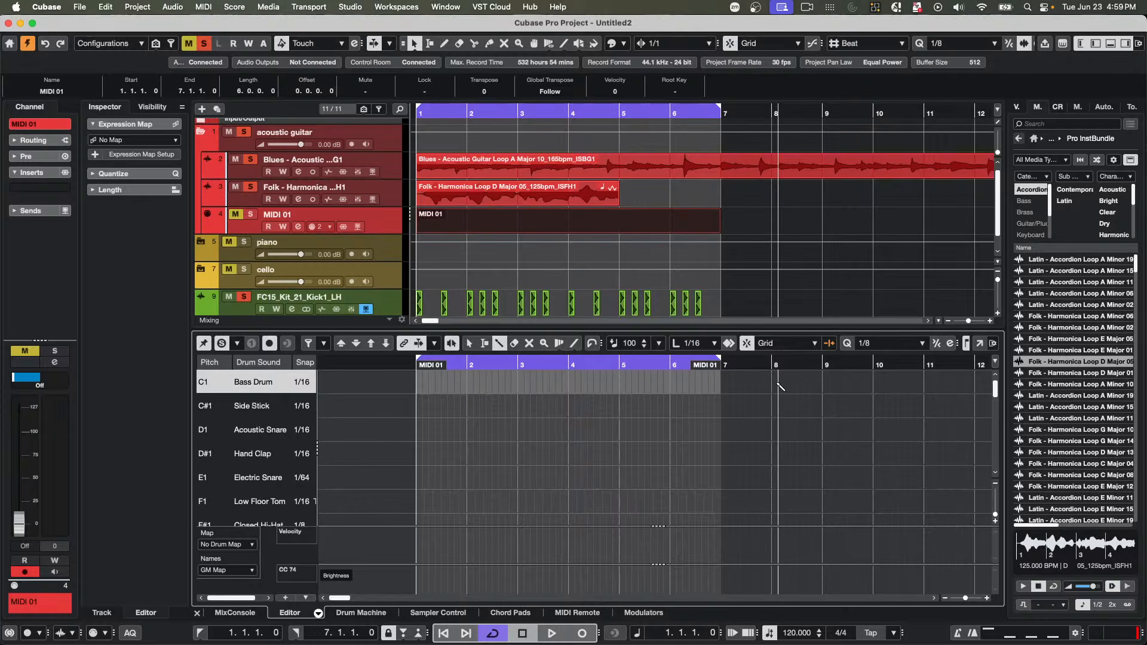
- Set the quantize value to 1/4 and draw a line of Electric Snare hits from bar 1 to bar 6
click(882, 346)
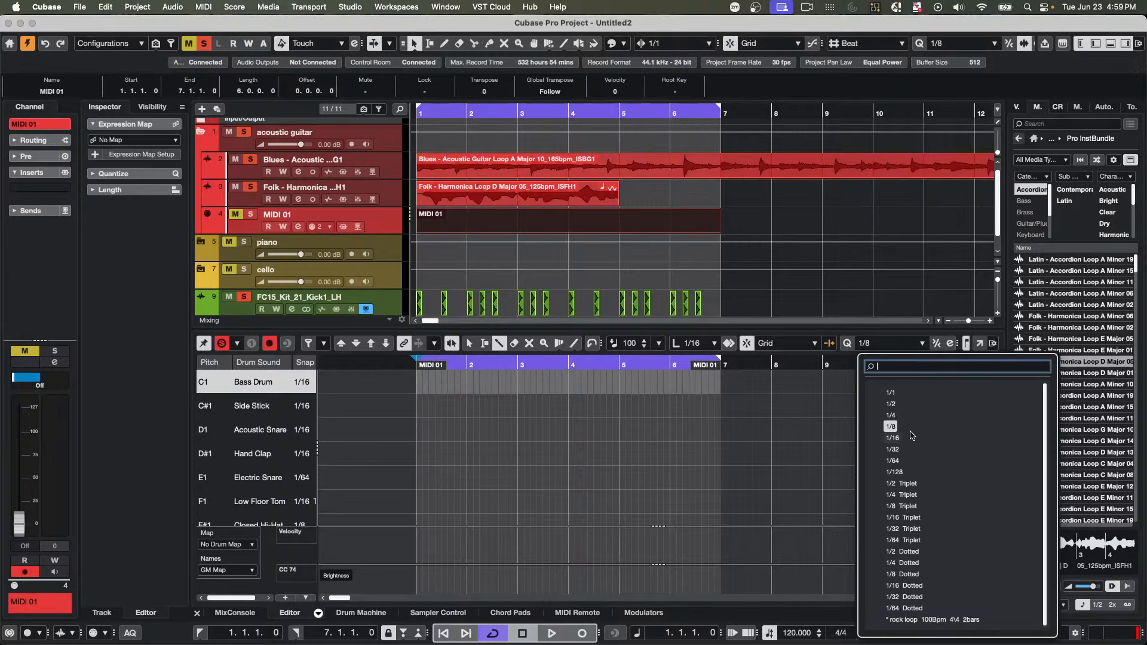
click(891, 415)
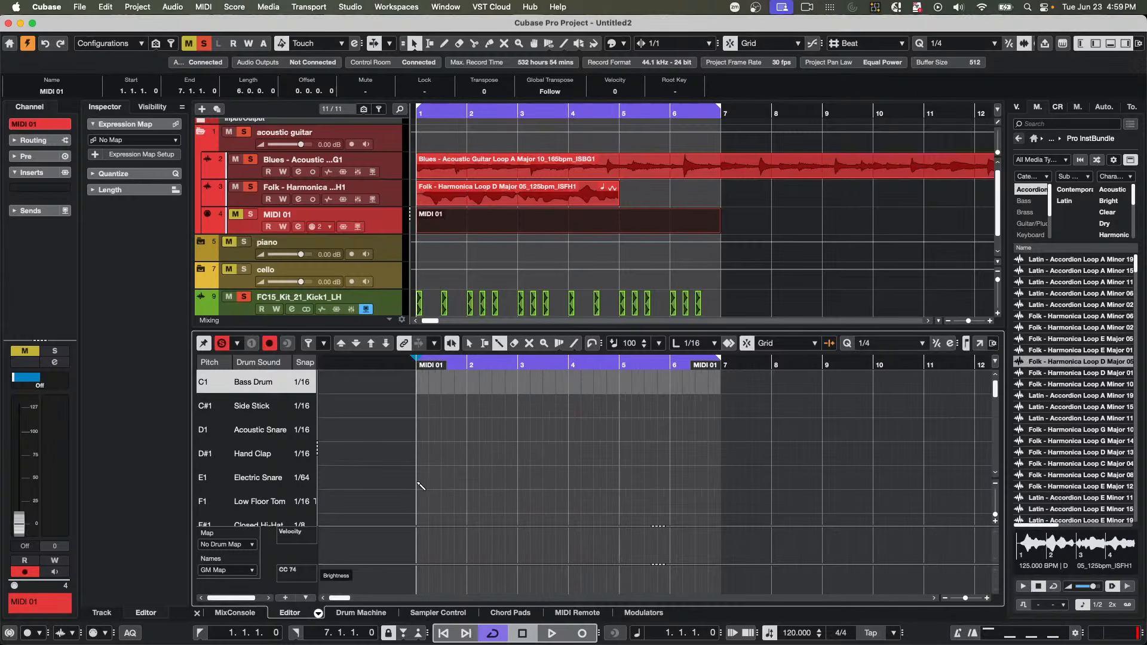
mouse_move(417, 478)
mouse_down()
mouse_move(621, 489)
mouse_move(671, 478)
mouse_up()
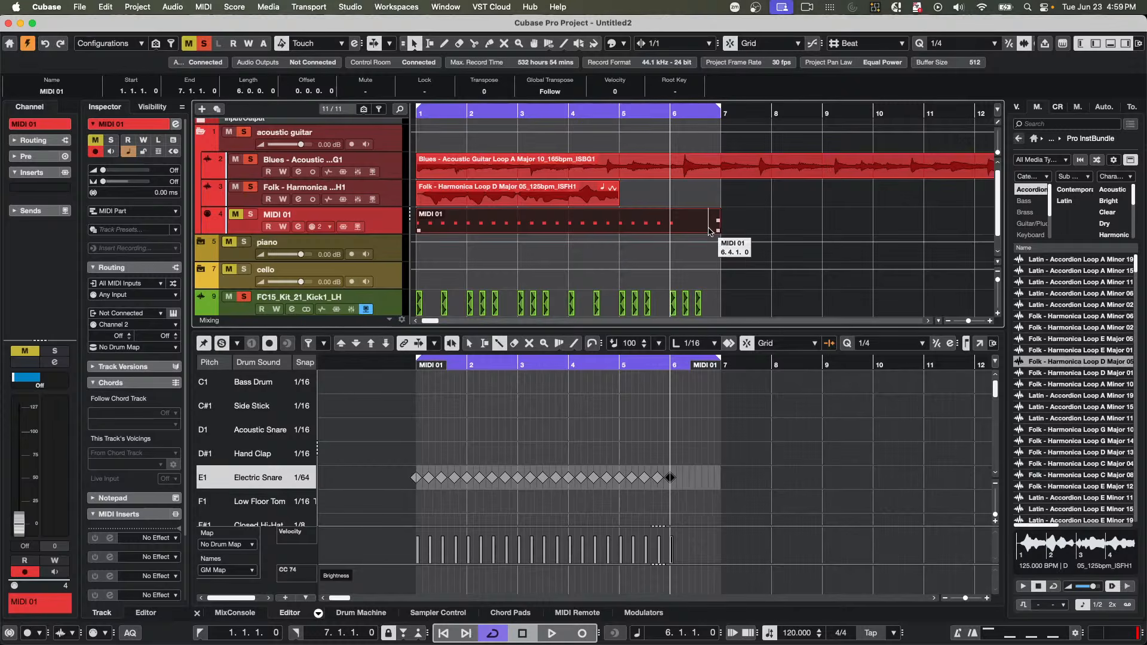
- Shorten the MIDI part so it ends at bar 6 and duplicate it directly after itself
drag(720, 230, 669, 231)
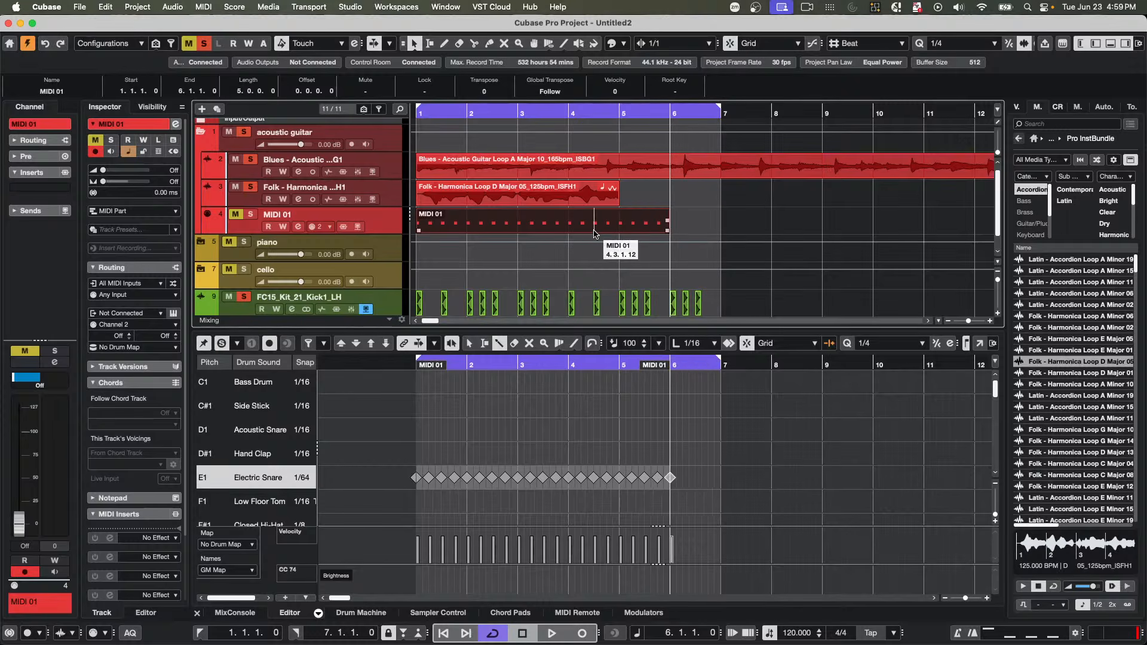
key(ctrl+d)
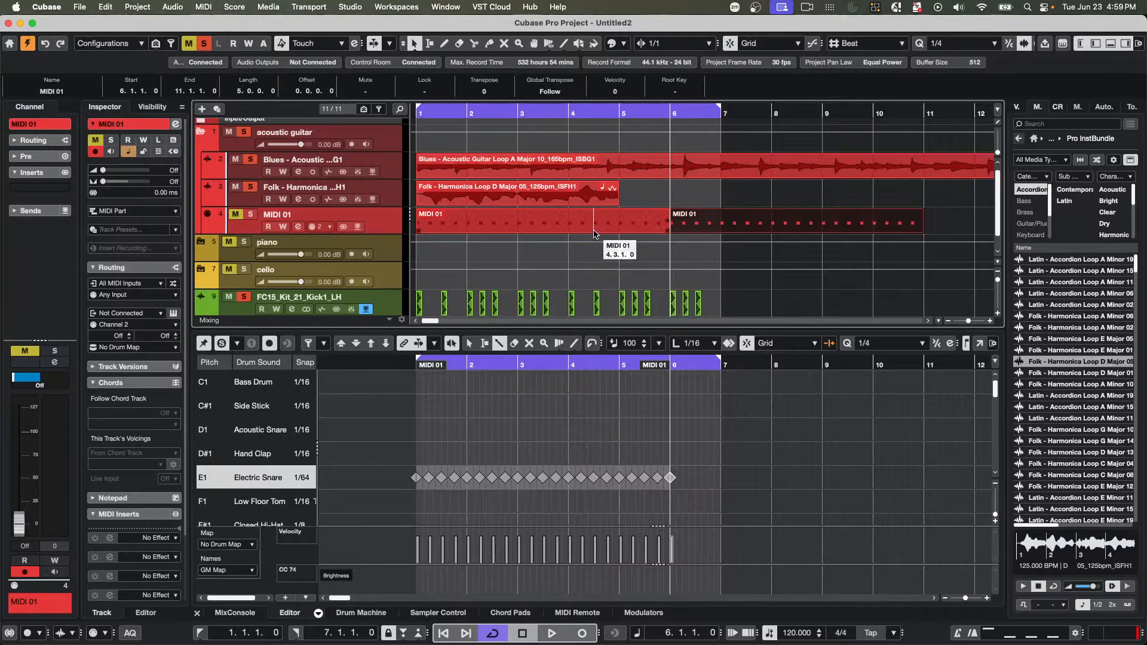
- Glue the two consecutive snare parts on the MIDI track into one continuous part
right_click(553, 227)
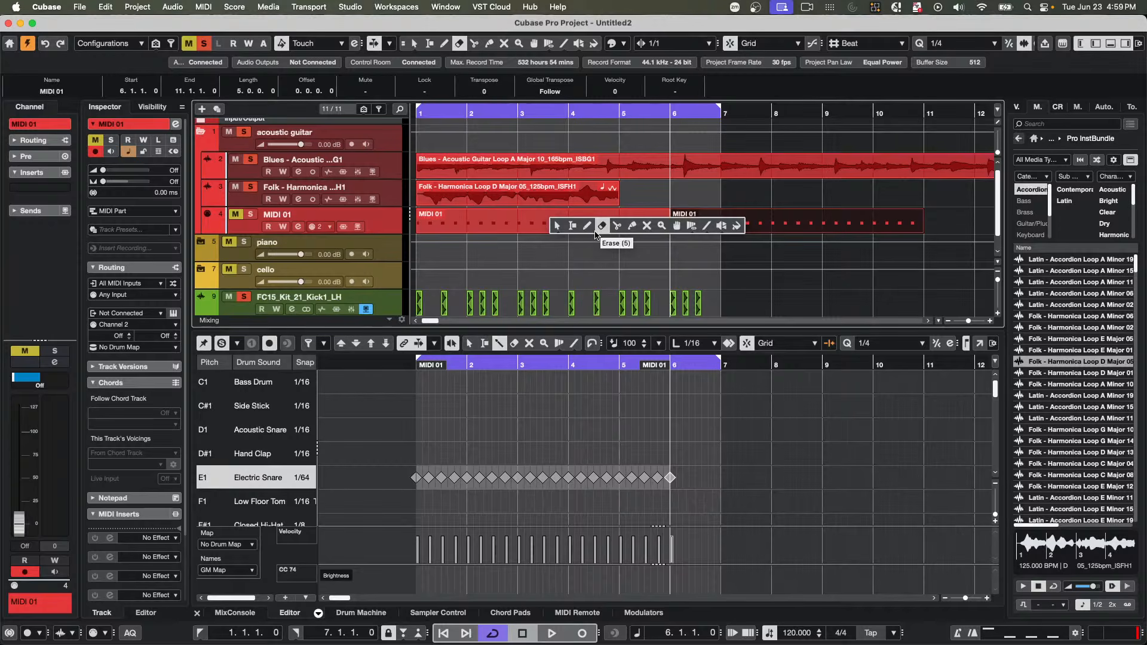
click(632, 226)
click(634, 219)
key(1)
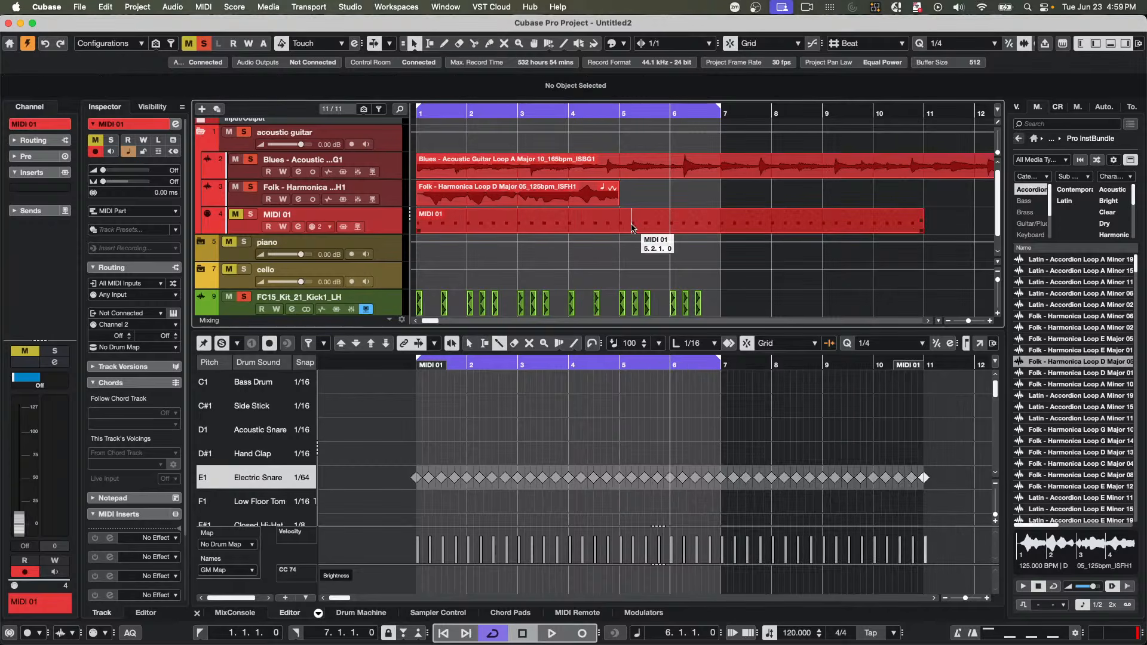
- Open the glued MIDI part for editing and switch its editor to the Key Editor
double_click(627, 228)
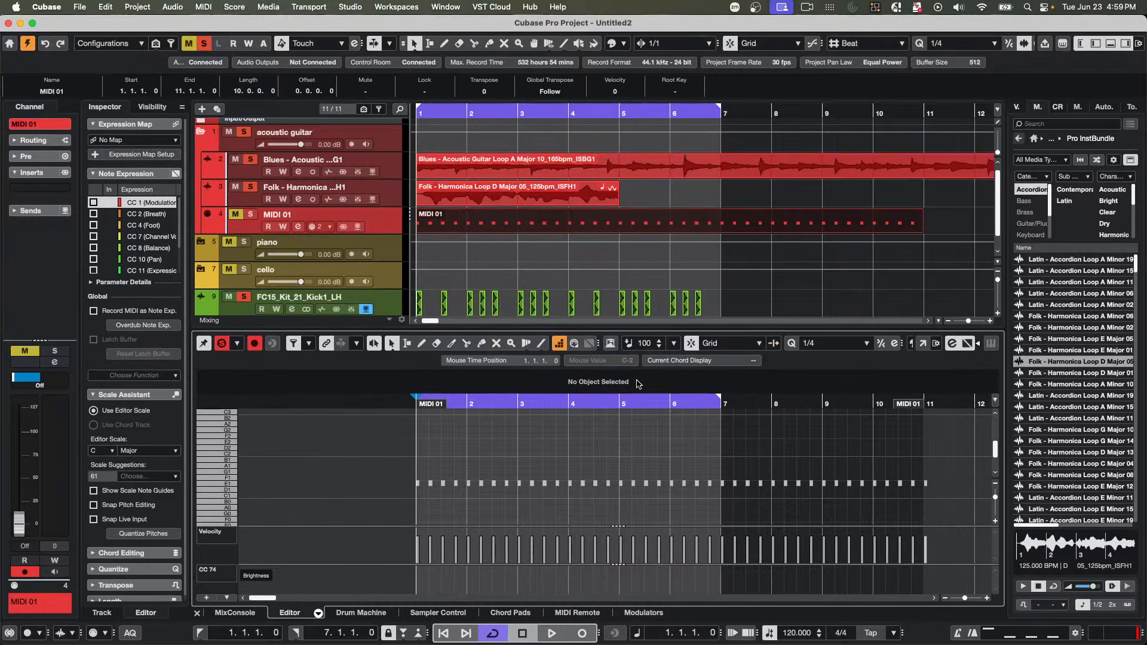
click(319, 613)
click(349, 586)
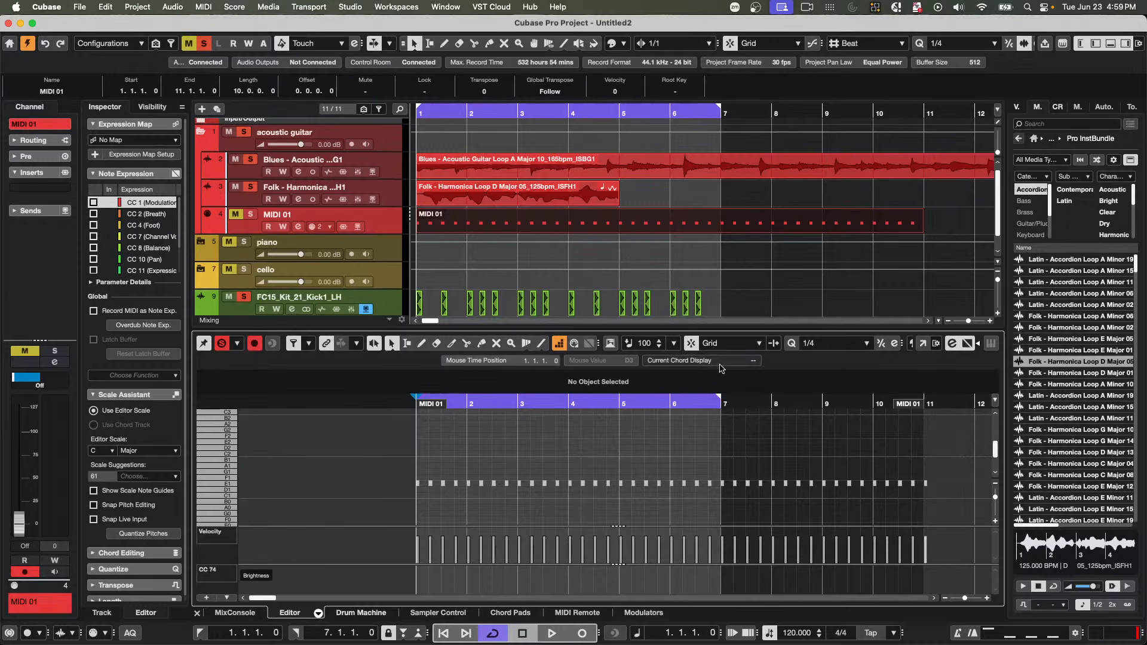
- Select the E1 notes in bars 3 to 5 of the MIDI part
click(466, 405)
drag(466, 414, 465, 422)
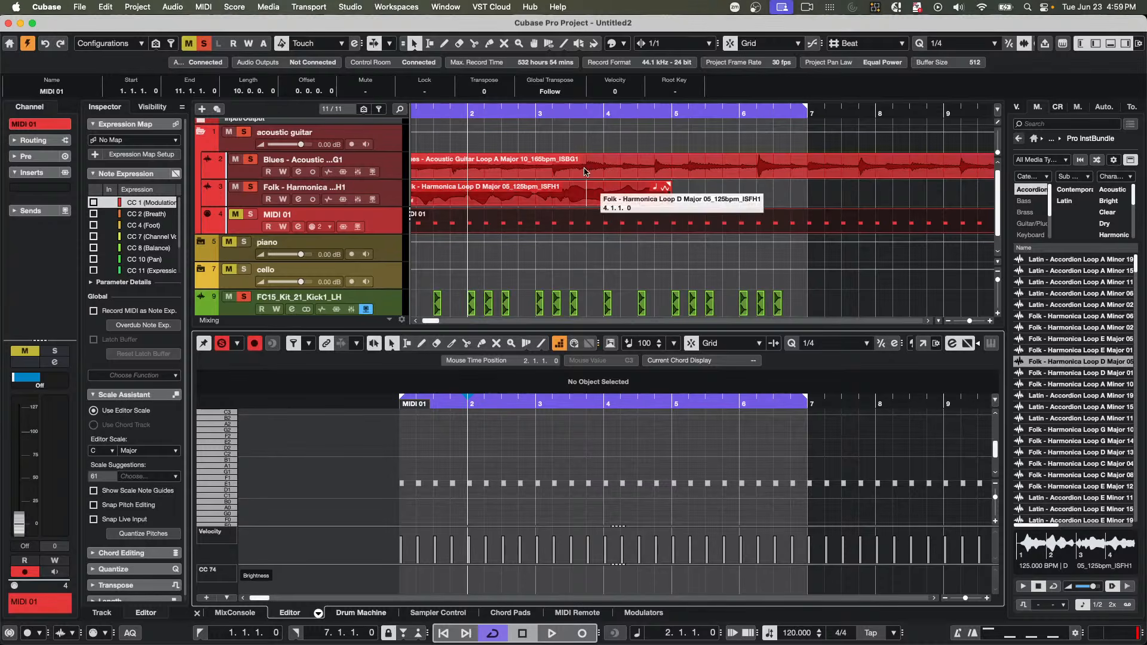
drag(533, 461, 735, 504)
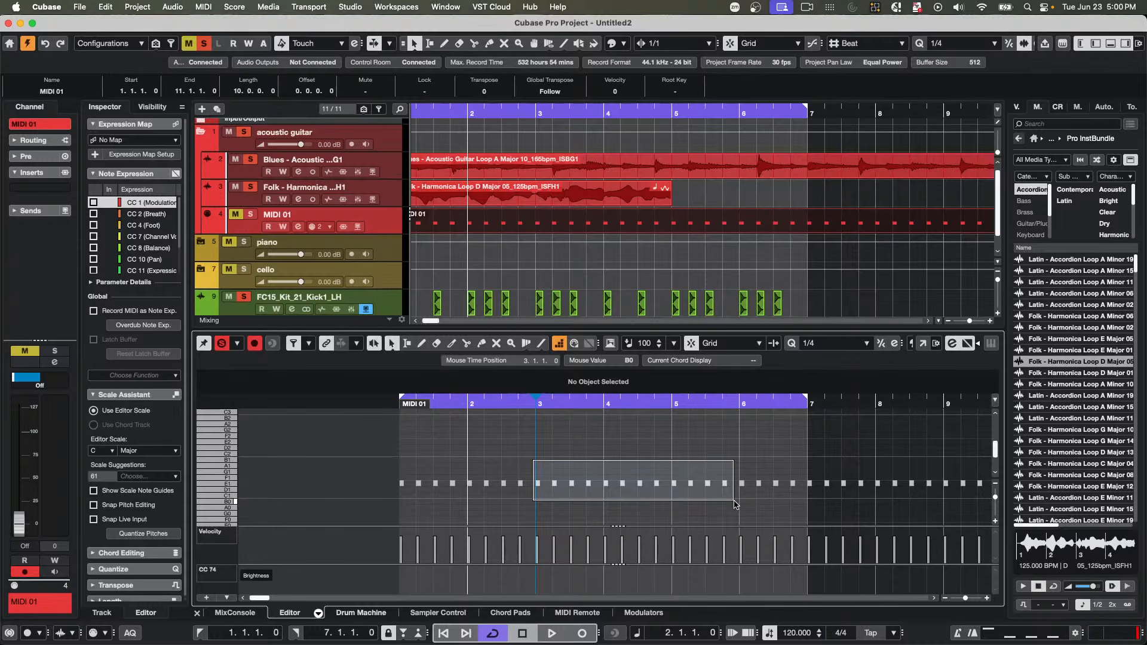
drag(735, 504, 735, 504)
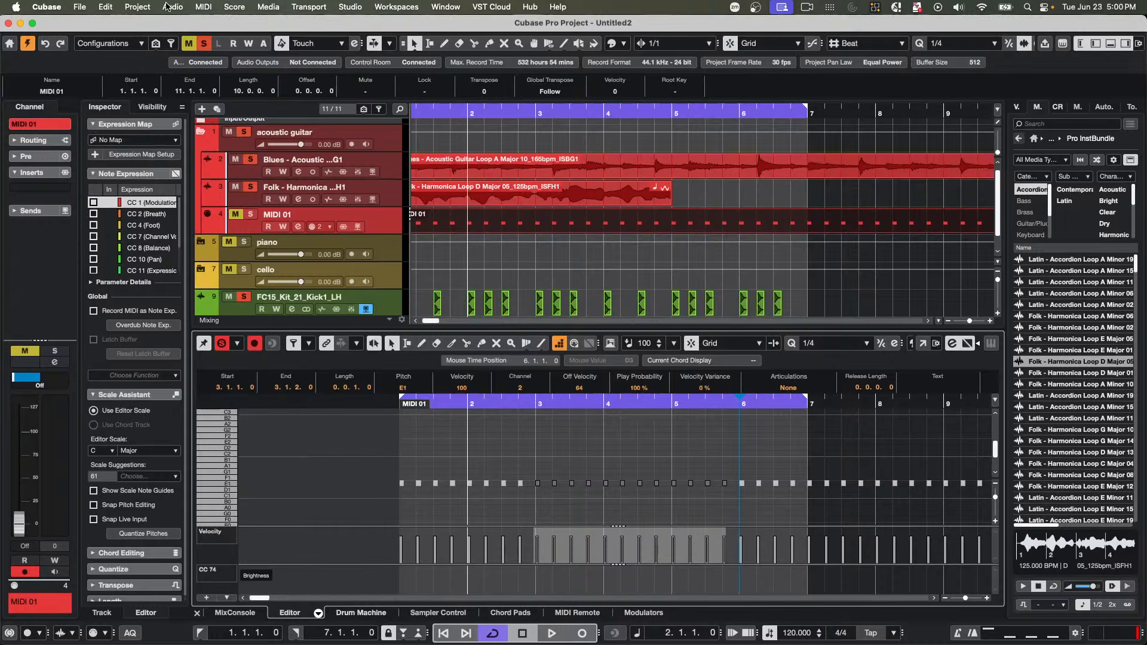
- Open the MIDI Logical Editor setup, search its presets for "double time" and load the factory preset Double Tempo
click(203, 7)
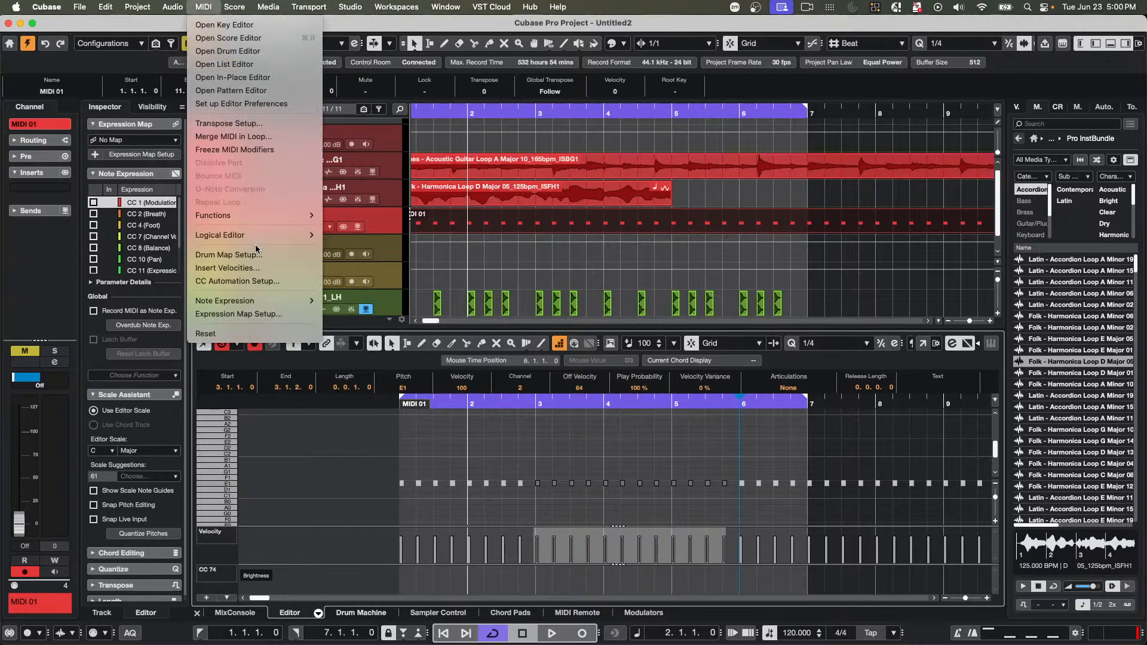
mouse_move(259, 237)
click(372, 239)
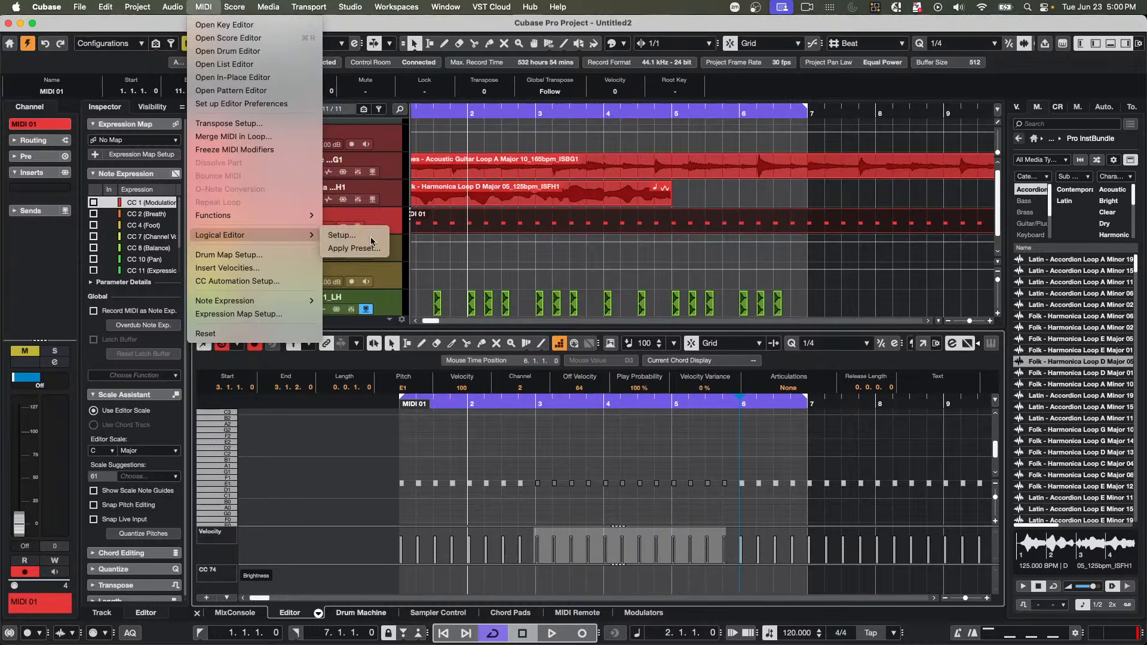
click(667, 70)
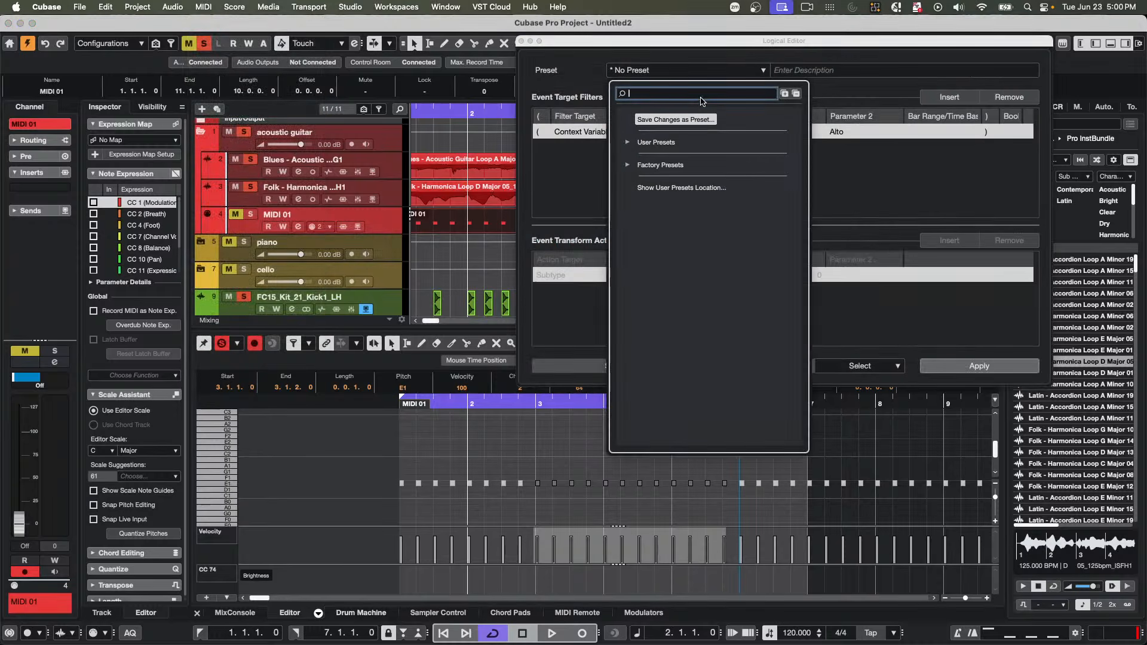
text(doub)
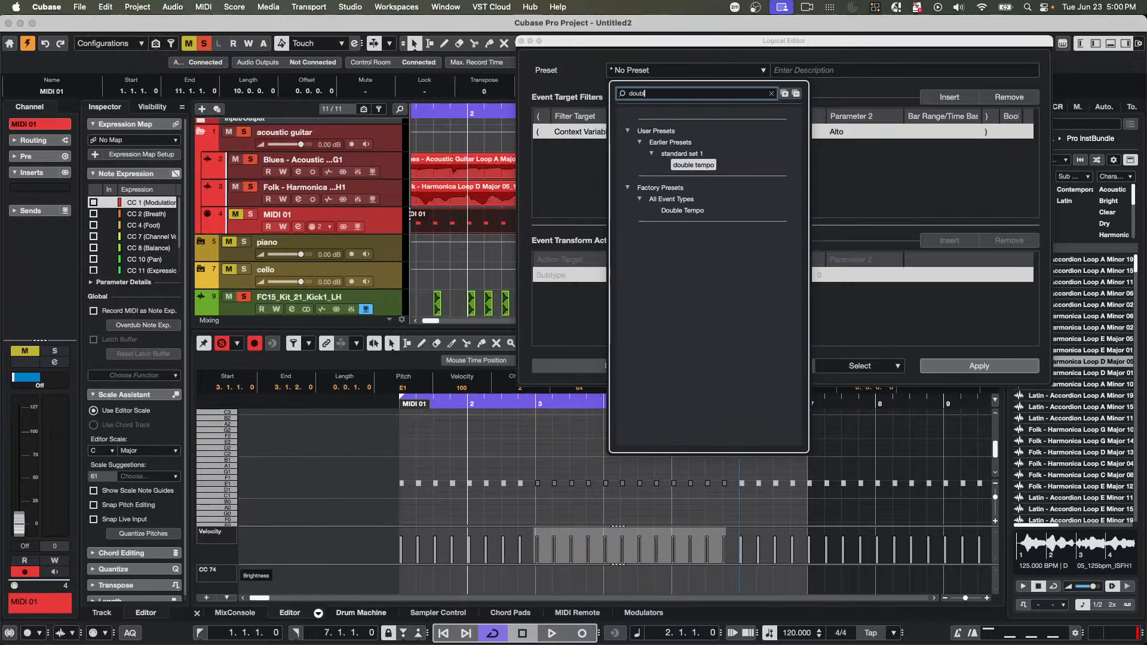
text(le time)
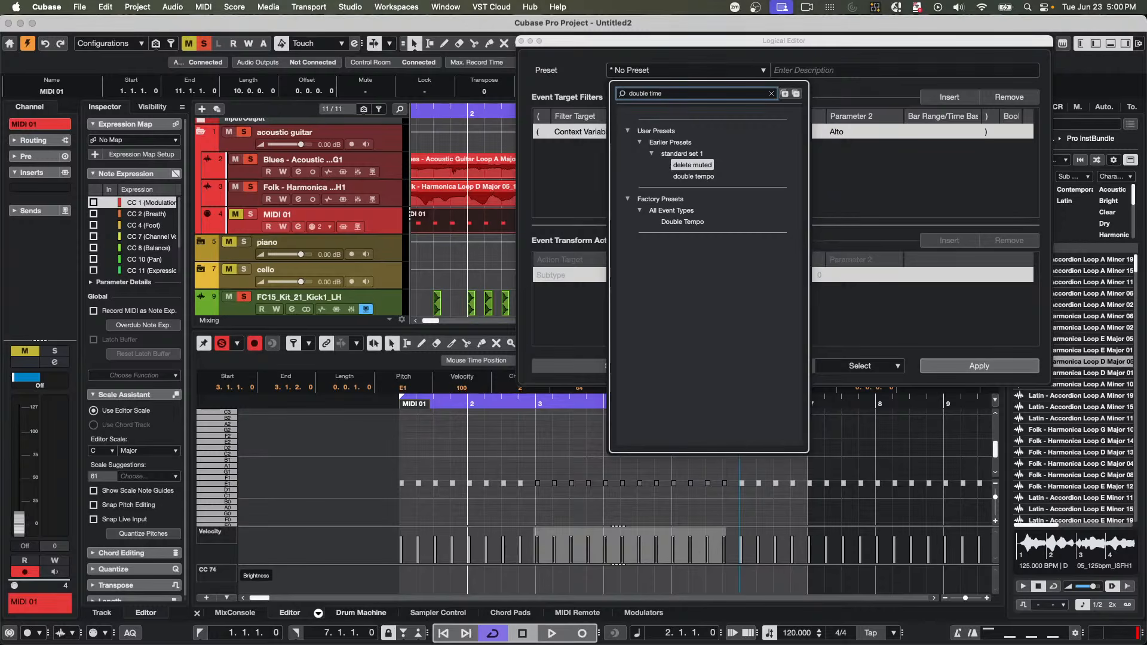
click(695, 223)
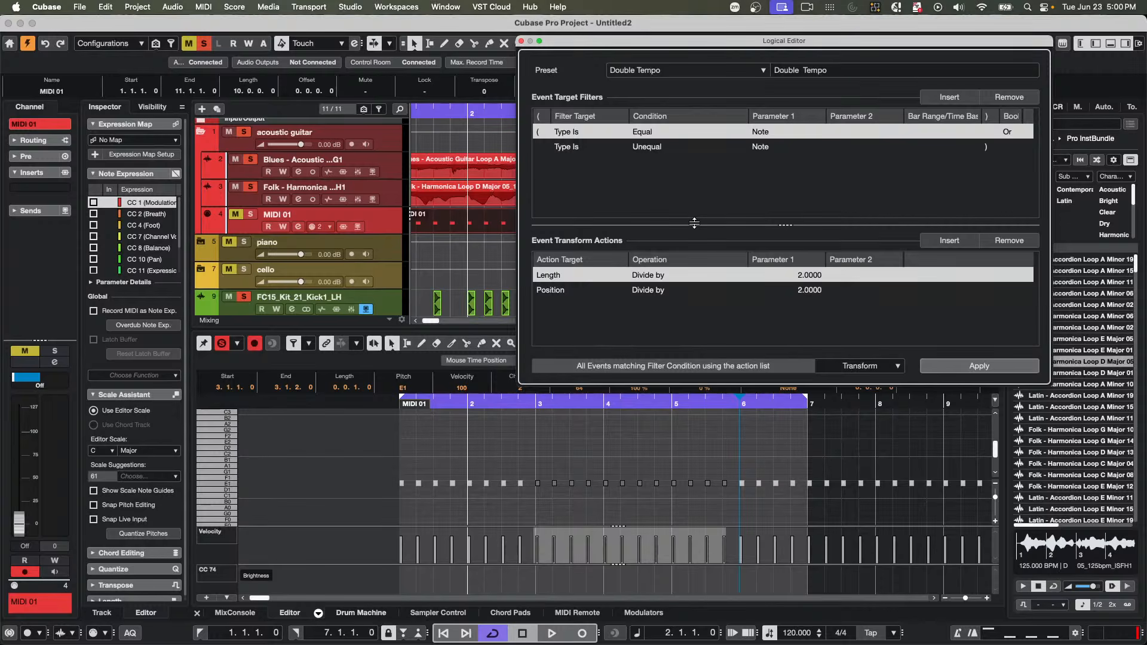
- Try applying the Double Tempo preset to the selected notes, then undo the transformation
click(970, 366)
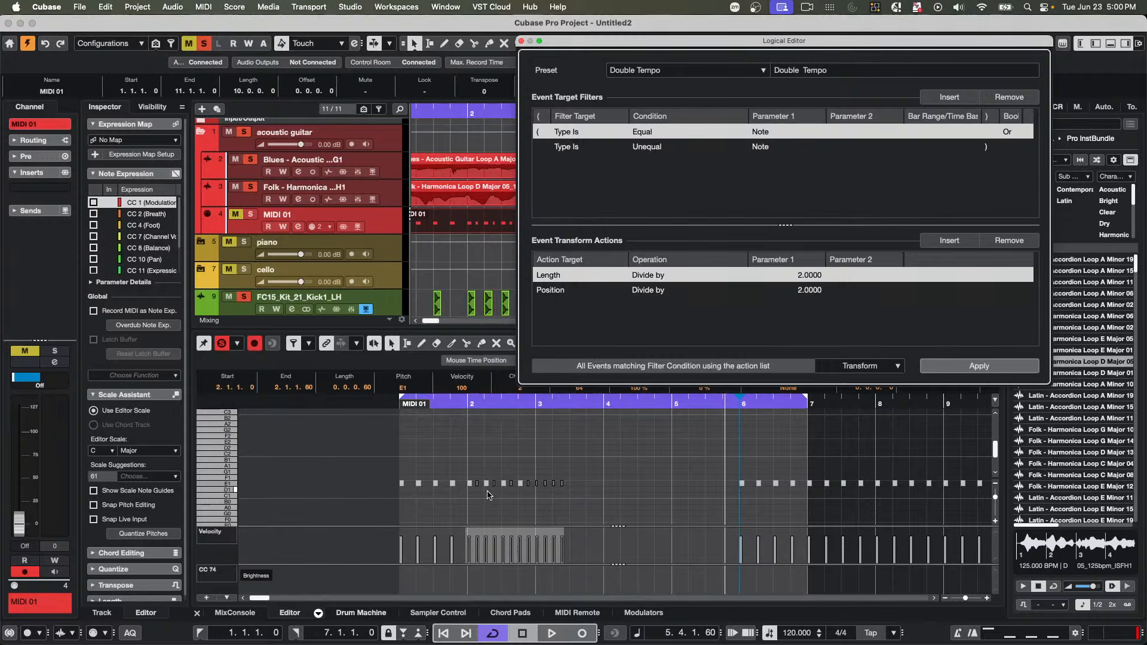
drag(466, 406, 467, 420)
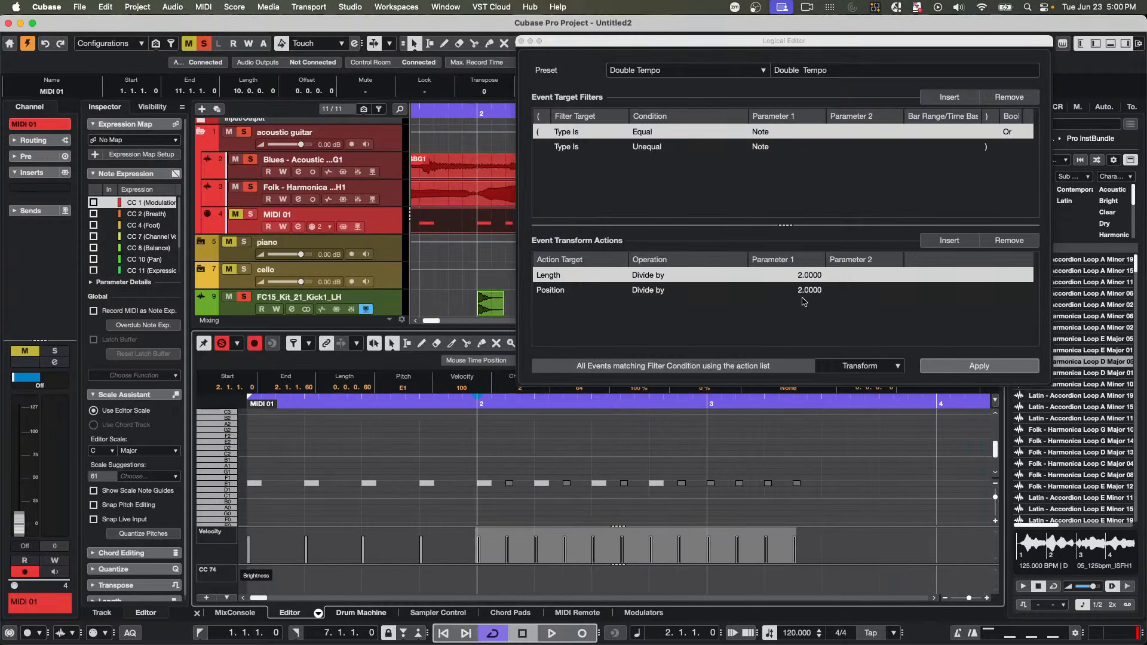
key(super+z)
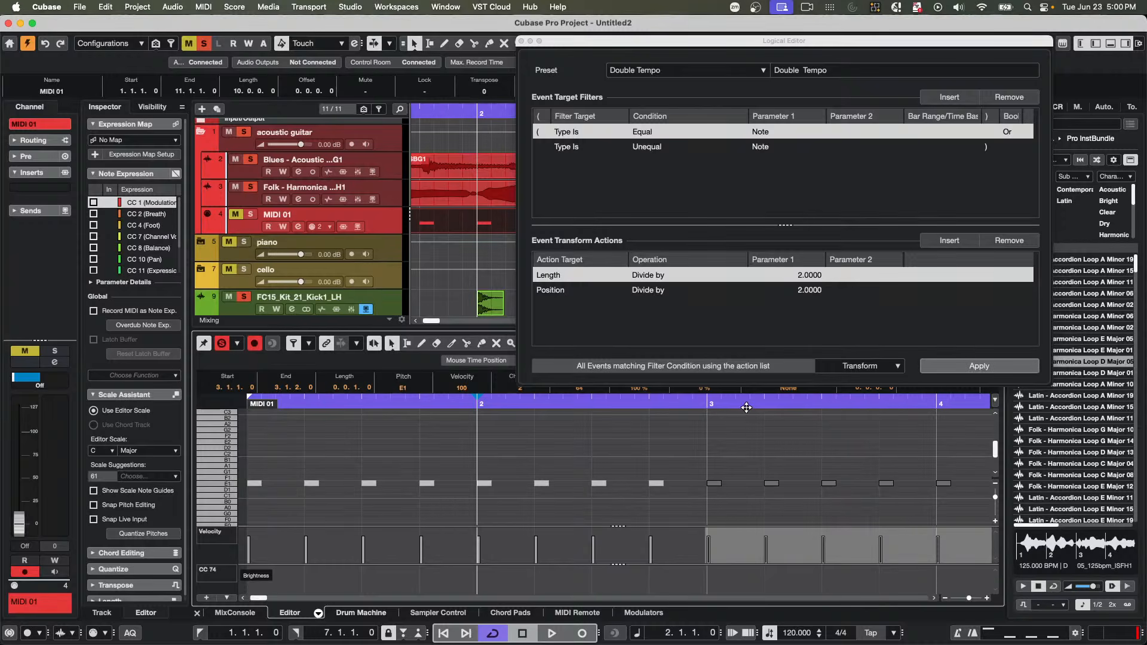
- Clear the current note selection and select the E1 notes in bars 5 to 8 instead
click(718, 391)
drag(717, 391, 717, 376)
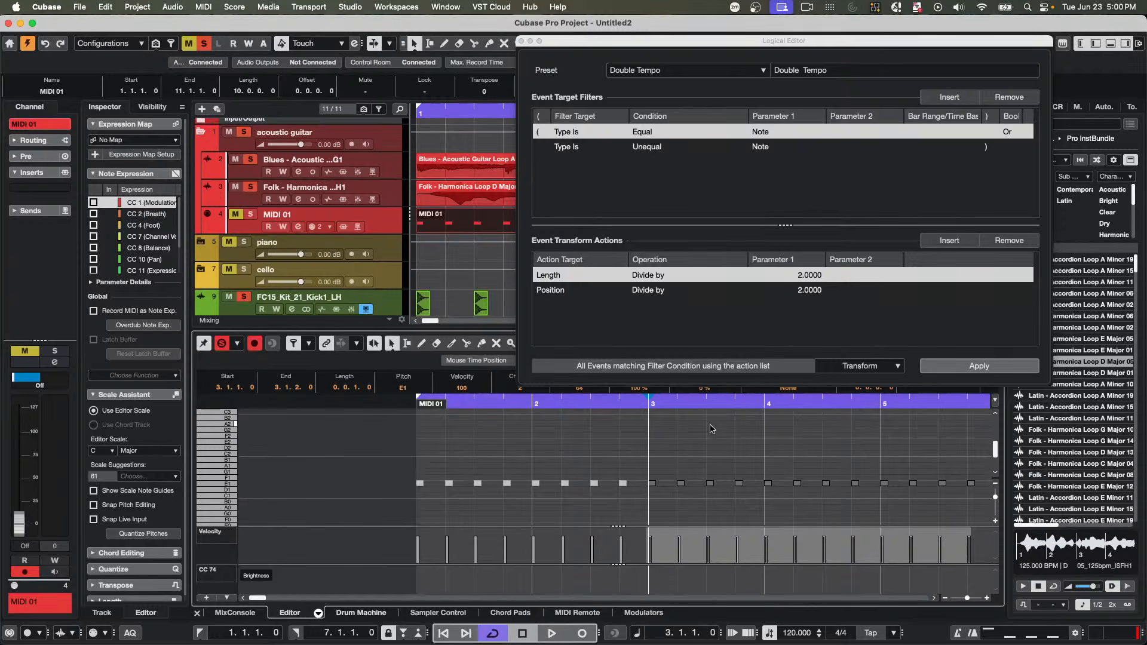
click(630, 395)
drag(630, 395, 630, 387)
click(720, 459)
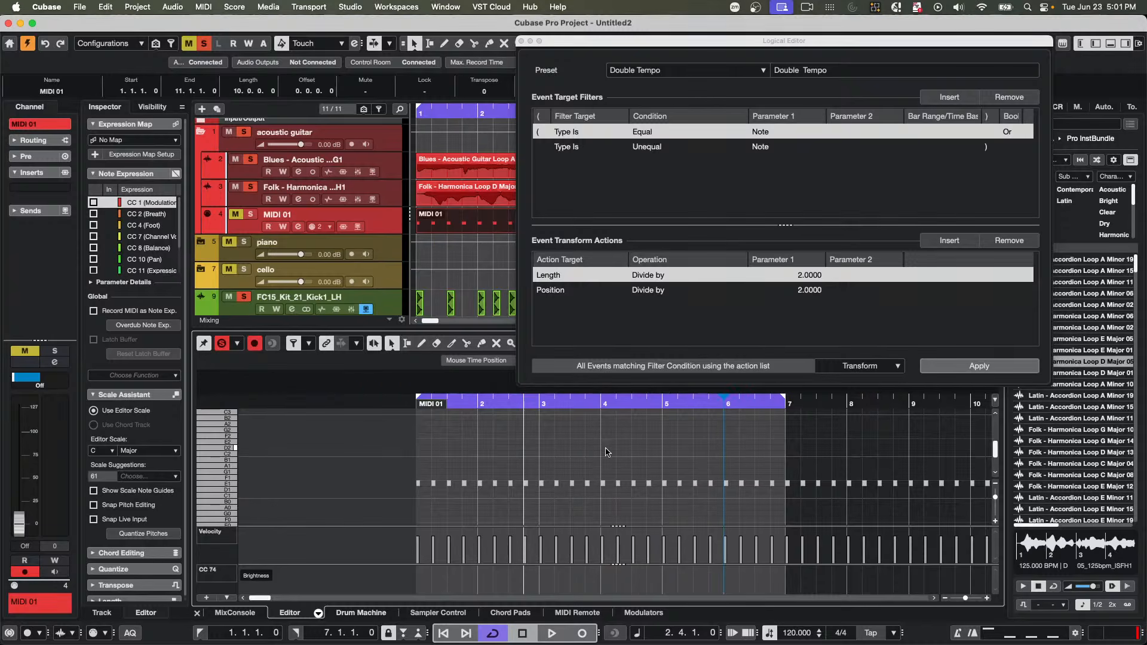
click(668, 472)
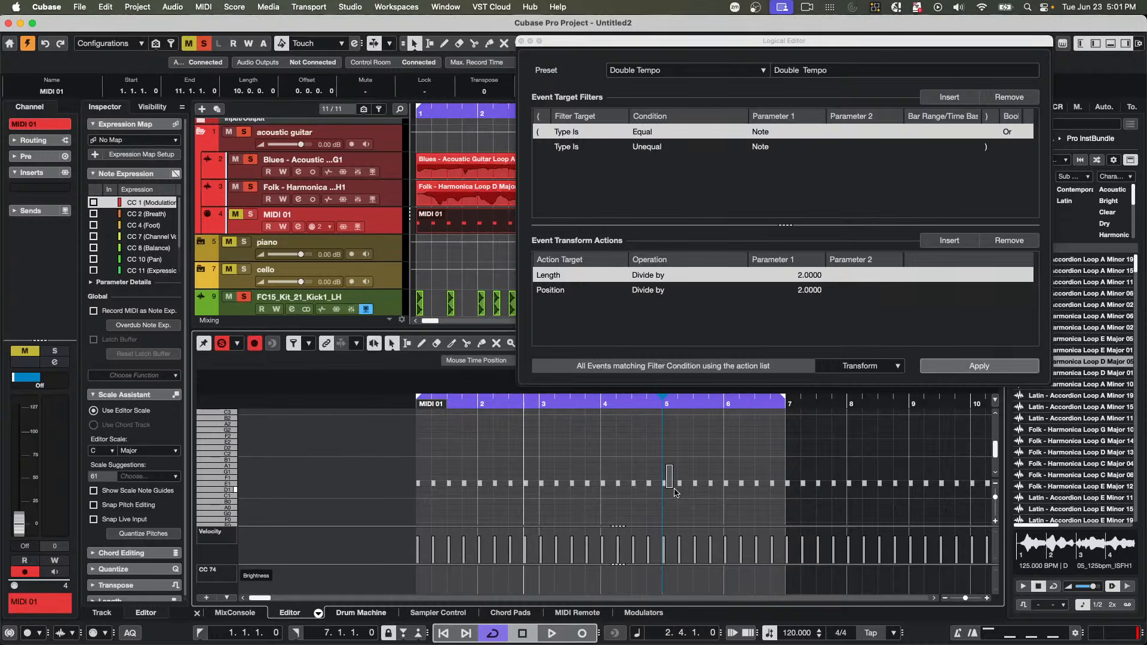
drag(674, 489, 905, 510)
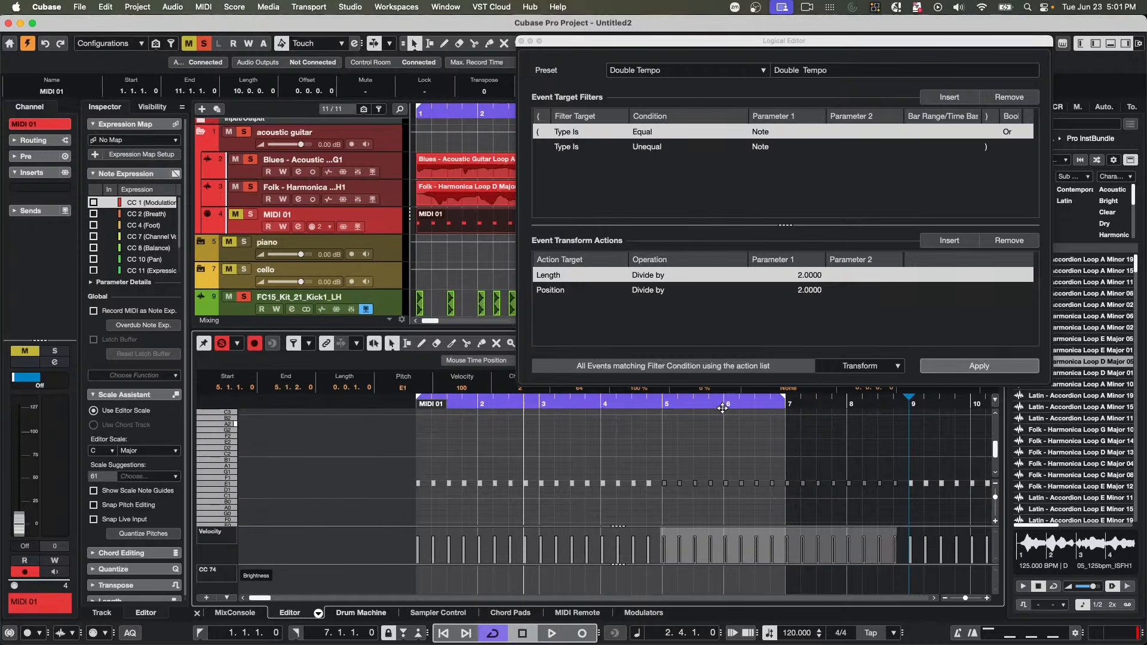
- Try the unmodified Double Tempo transform on the notes in bars 5 to 8 and undo it
click(969, 367)
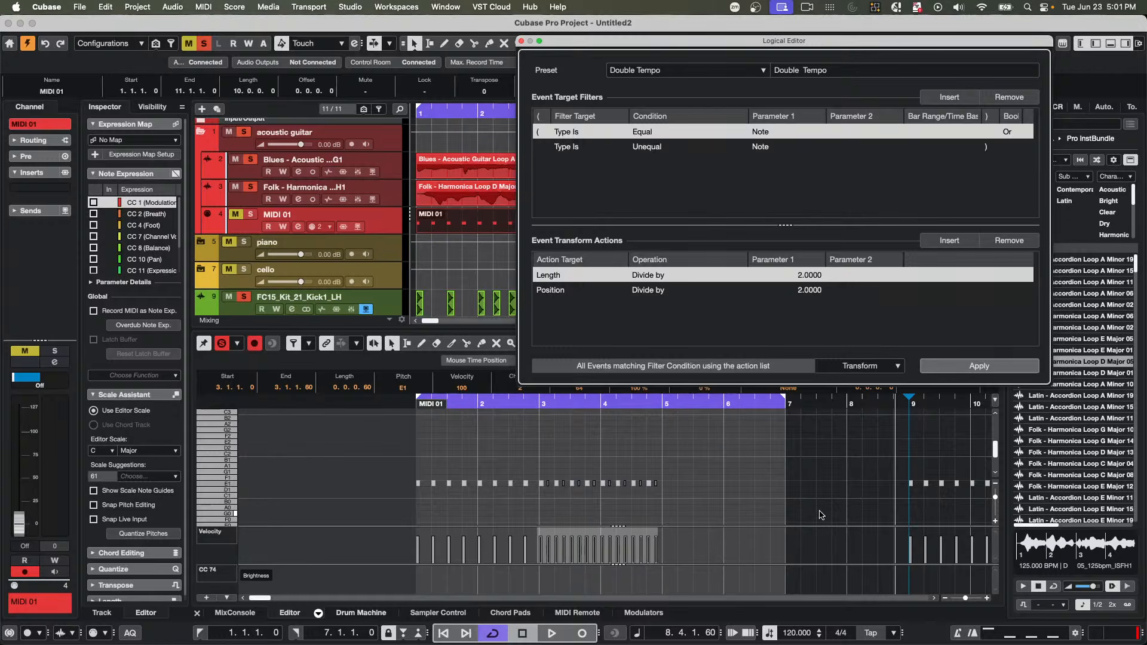
key(super+z)
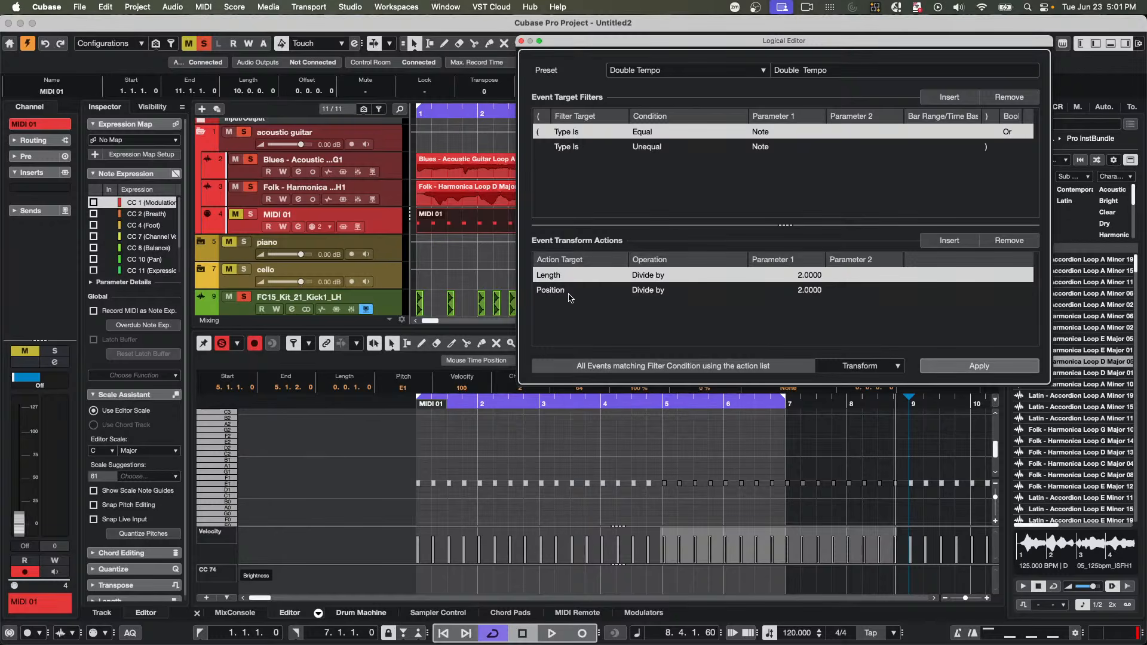
- Set the Position action's Divide by value to 1 in the Logical Editor
click(806, 291)
click(807, 291)
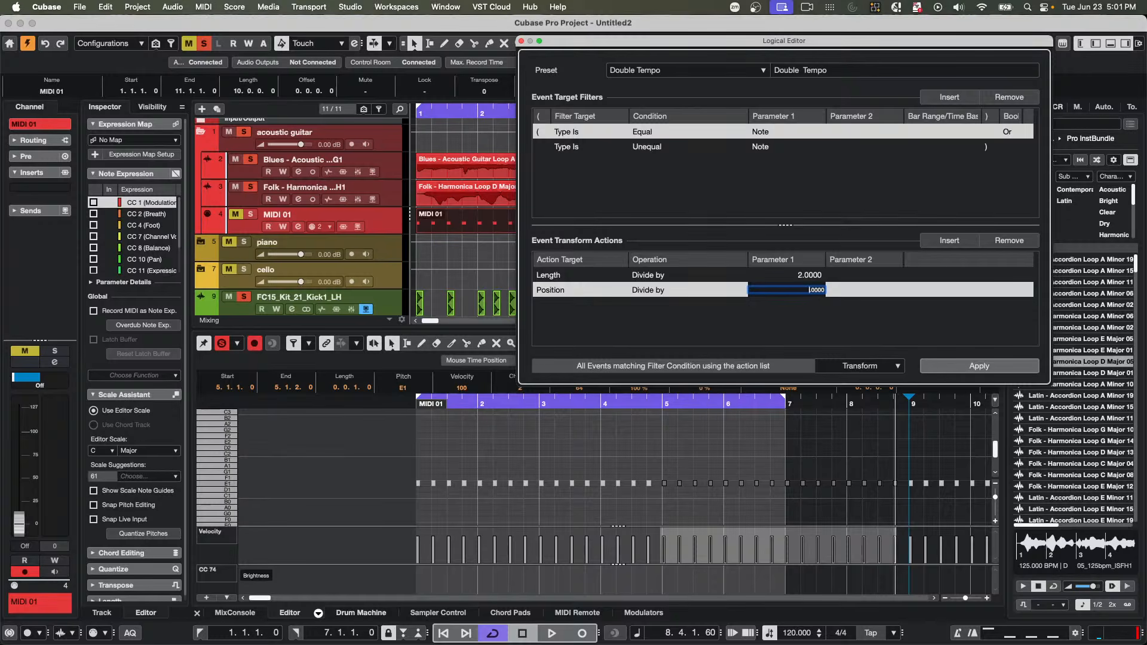
key(Return)
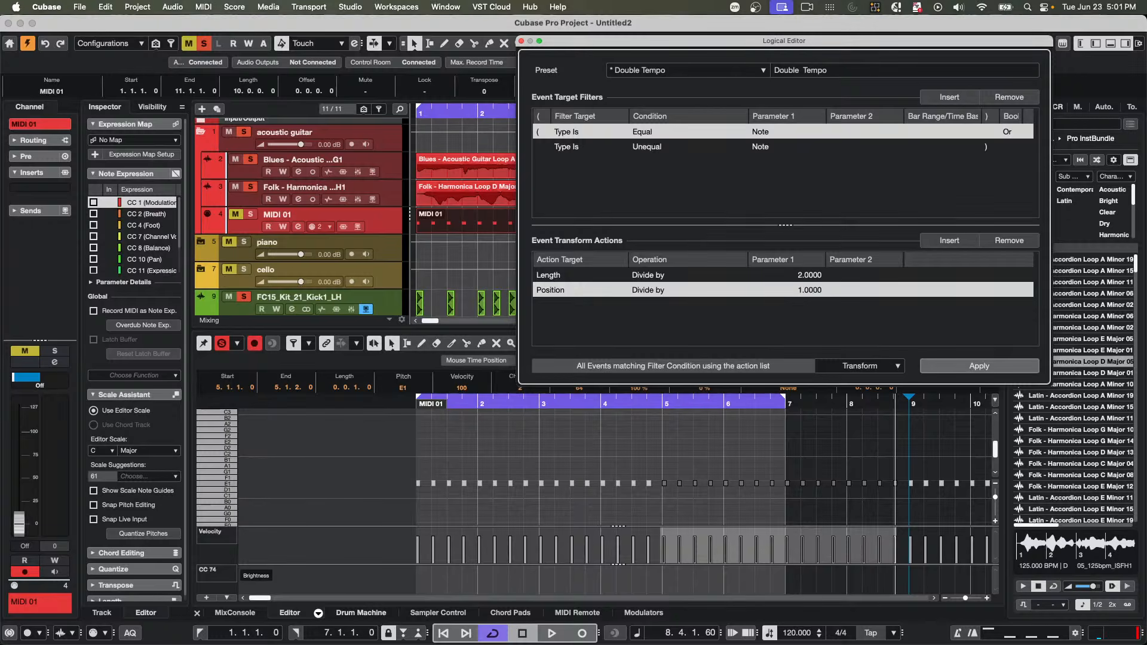
- Apply the edited transform to halve the selected notes' lengths, undo it for comparison, and reapply it
click(982, 370)
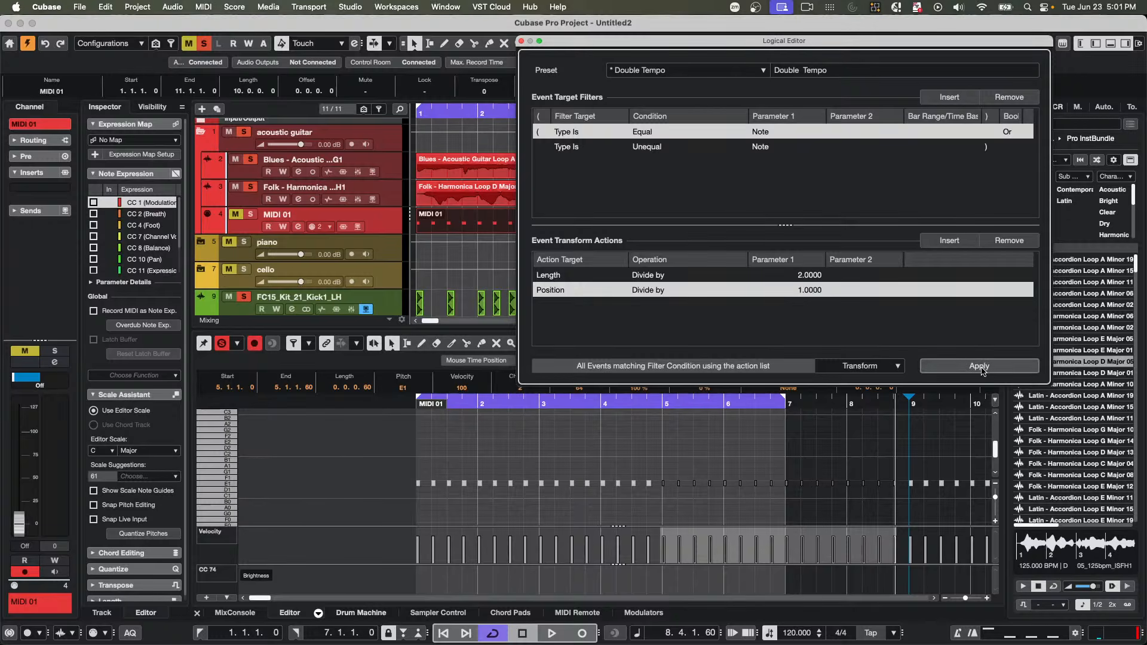
key(super+z)
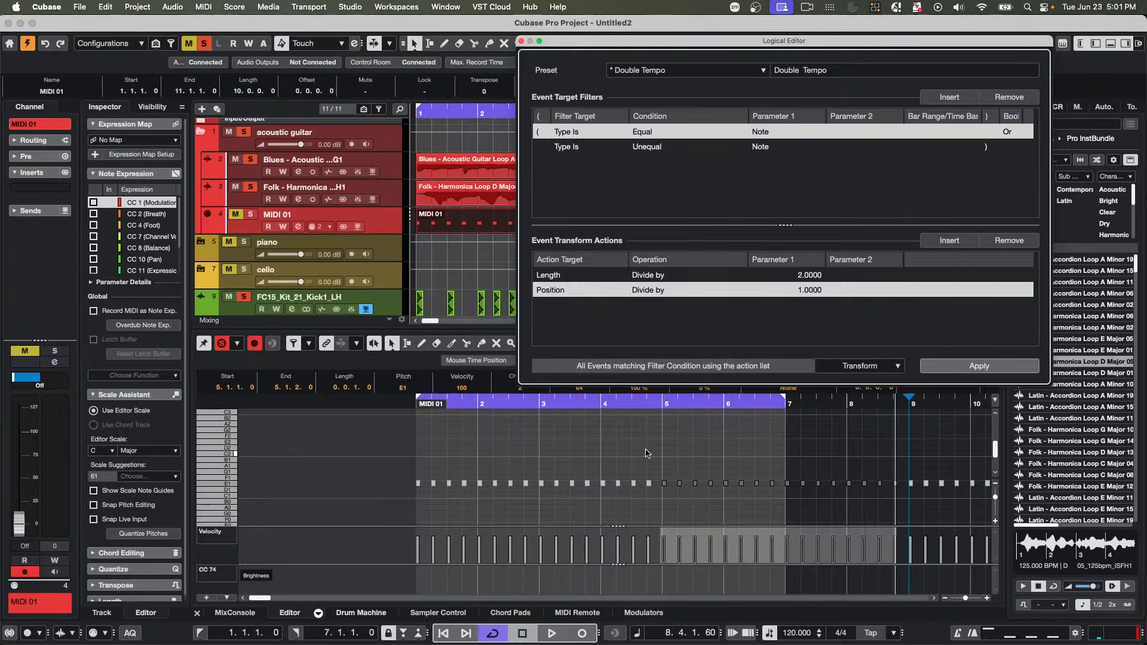
drag(675, 404, 672, 430)
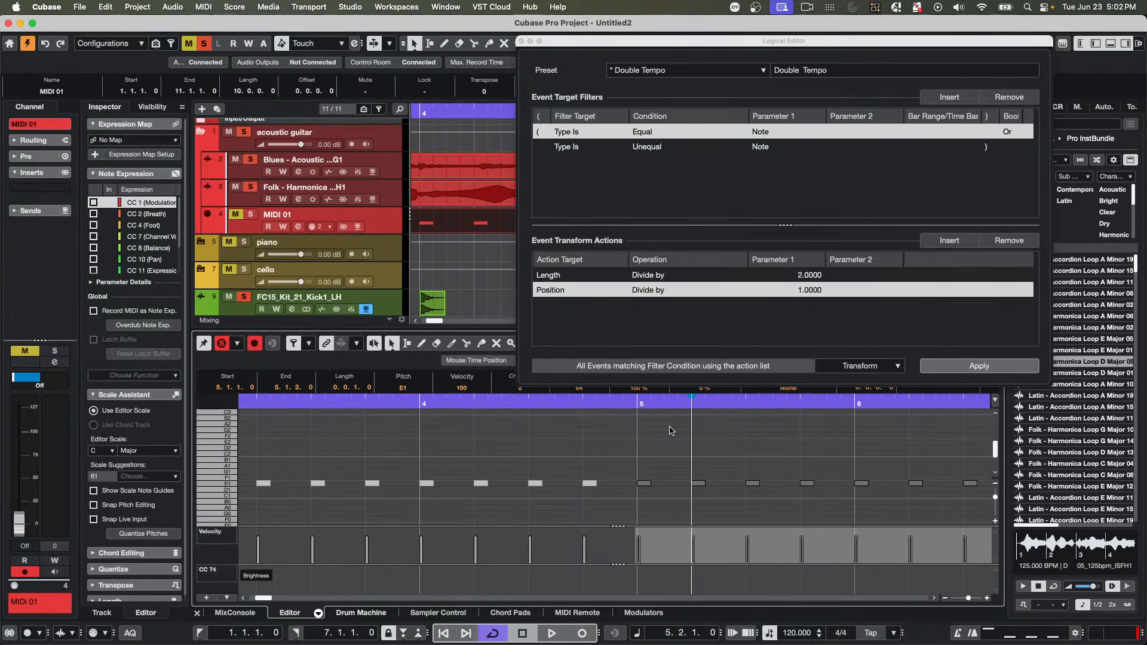
click(988, 372)
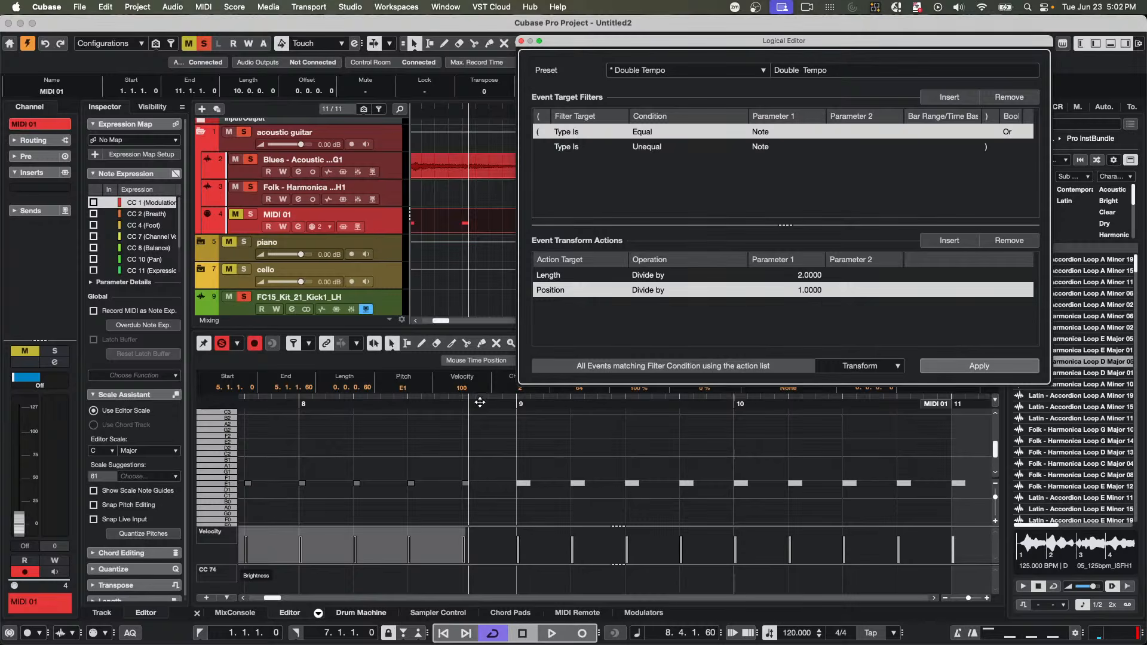
drag(481, 402, 503, 372)
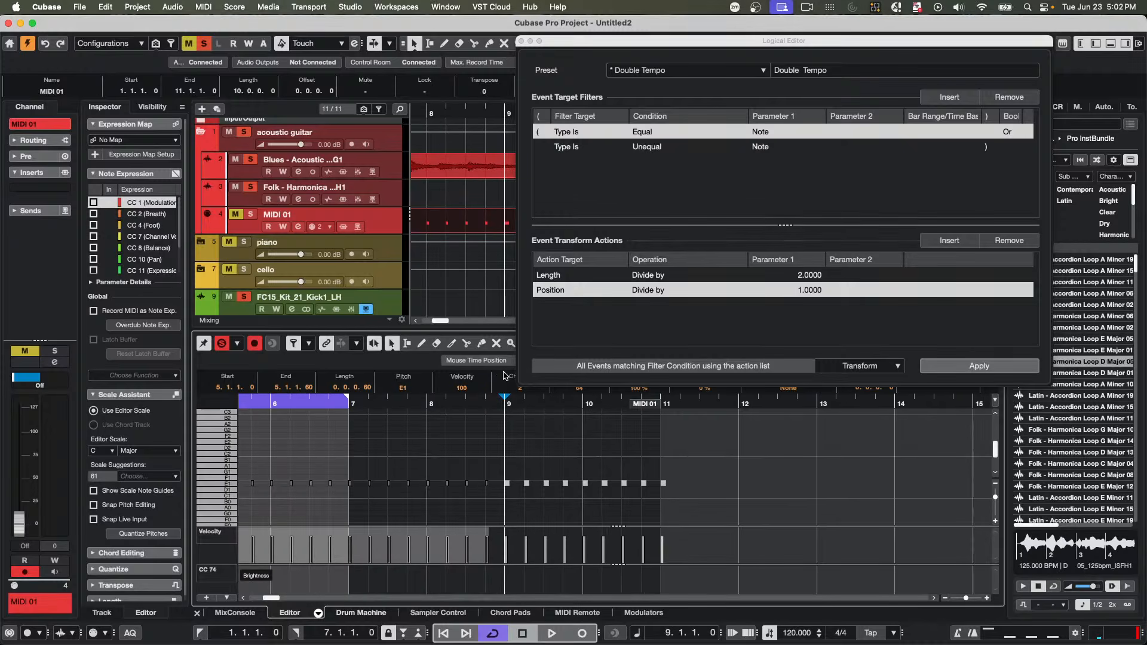